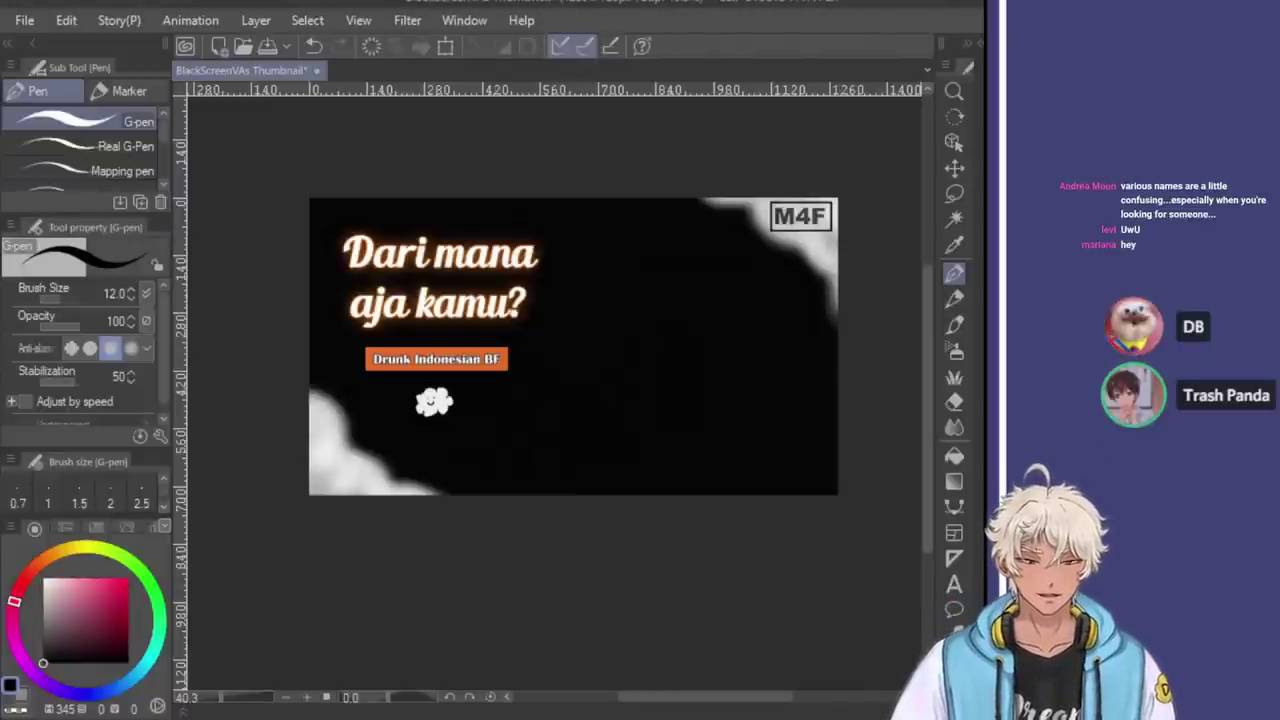
{"action": "scroll", "coordinate": [690, 316], "scroll_direction": "down", "scroll_amount": 1}
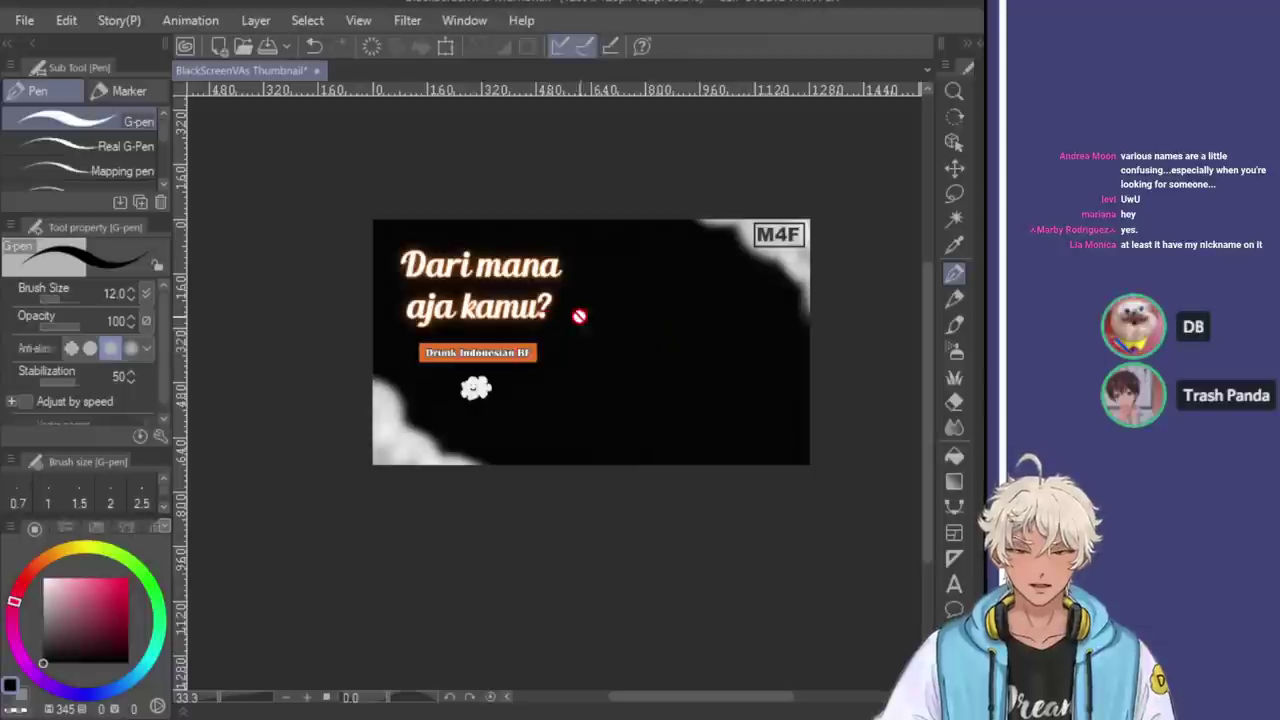
{"action": "scroll", "coordinate": [686, 351], "scroll_direction": "up", "scroll_amount": 2}
{"action": "scroll", "coordinate": [564, 345], "scroll_direction": "down", "scroll_amount": 1}
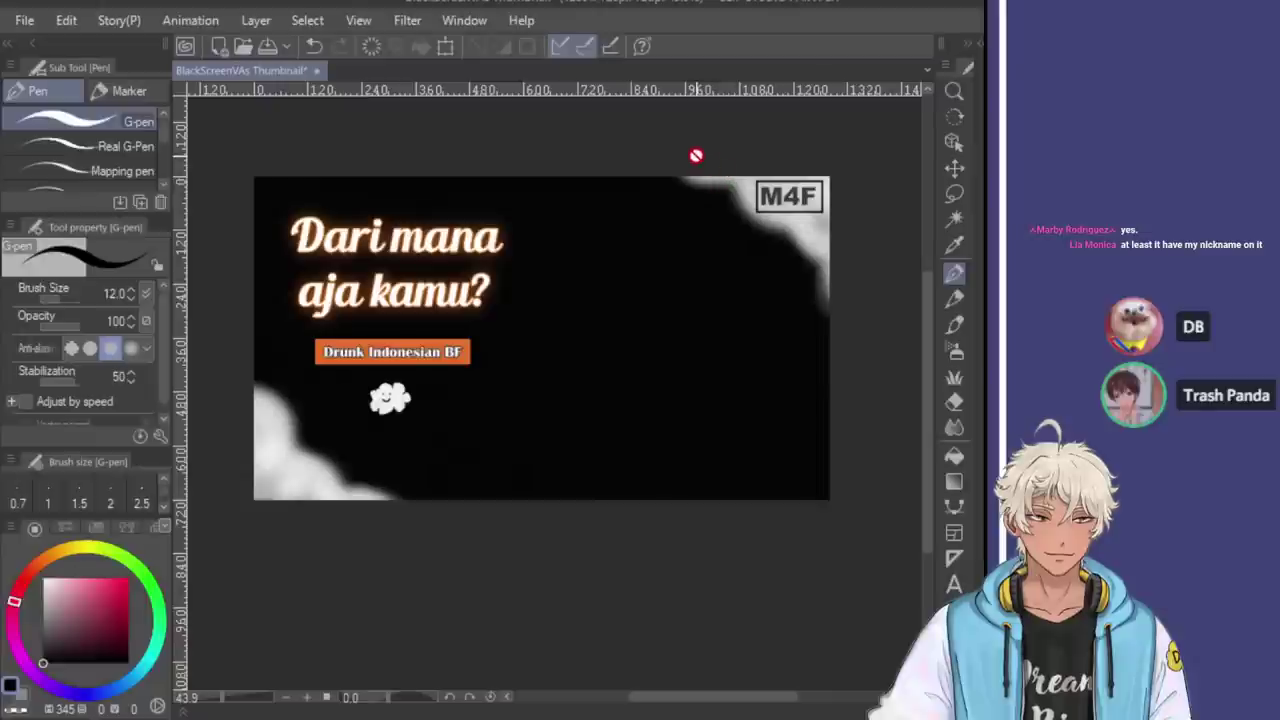
{"action": "scroll", "coordinate": [609, 249], "scroll_direction": "down", "scroll_amount": 1}
{"action": "scroll", "coordinate": [586, 249], "scroll_direction": "up", "scroll_amount": 1}
{"action": "scroll", "coordinate": [520, 252], "scroll_direction": "down", "scroll_amount": 1}
{"action": "scroll", "coordinate": [515, 252], "scroll_direction": "up", "scroll_amount": 1}
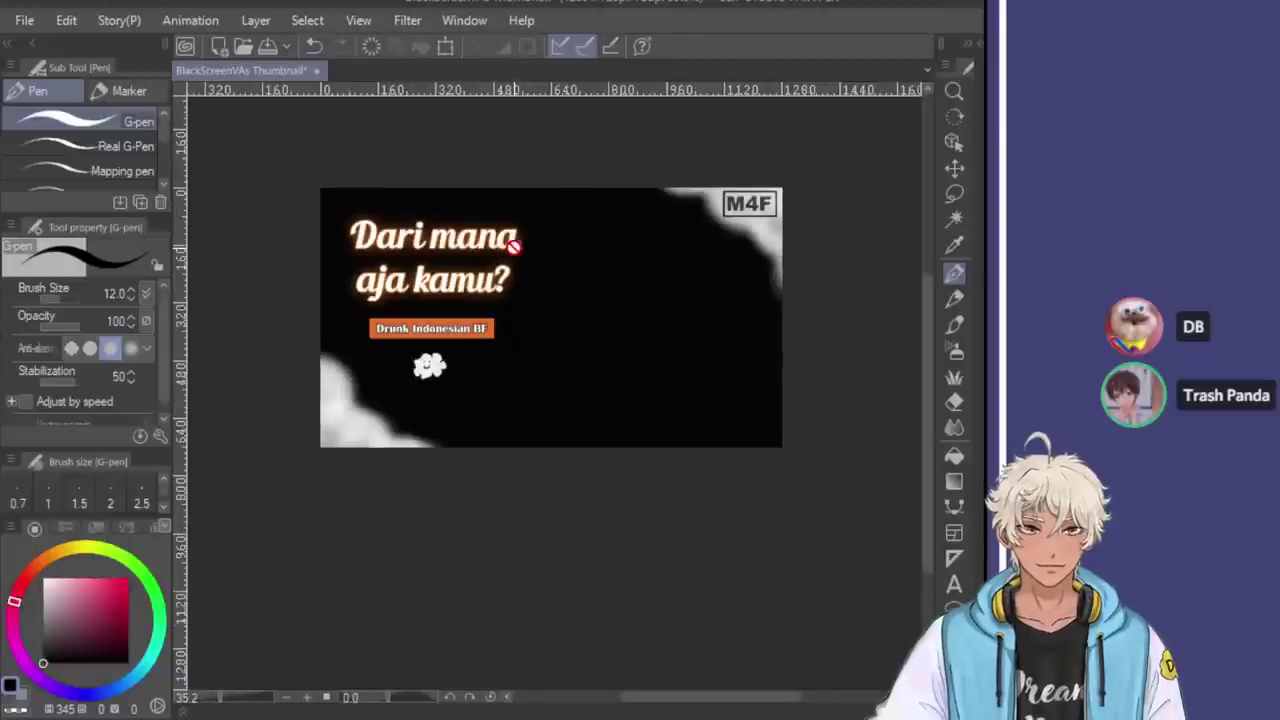
{"action": "scroll", "coordinate": [517, 252], "scroll_direction": "down", "scroll_amount": 1}
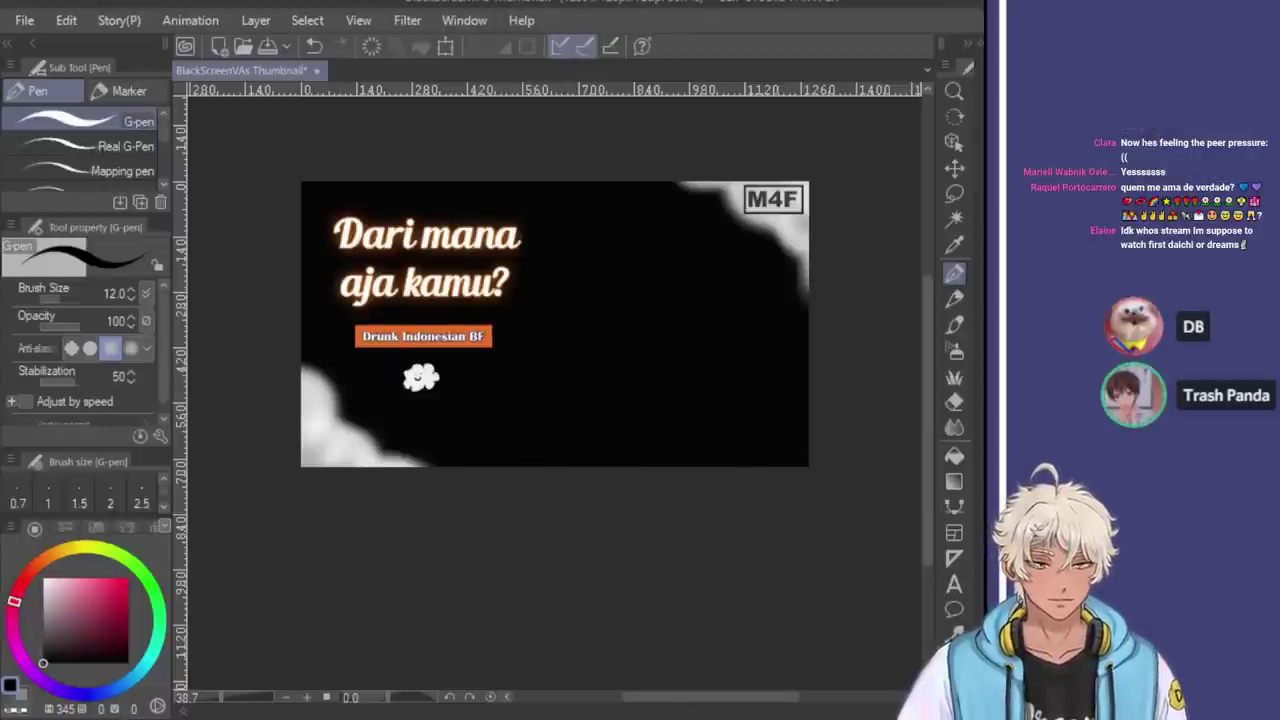
{"action": "key", "text": "ctrl+z"}
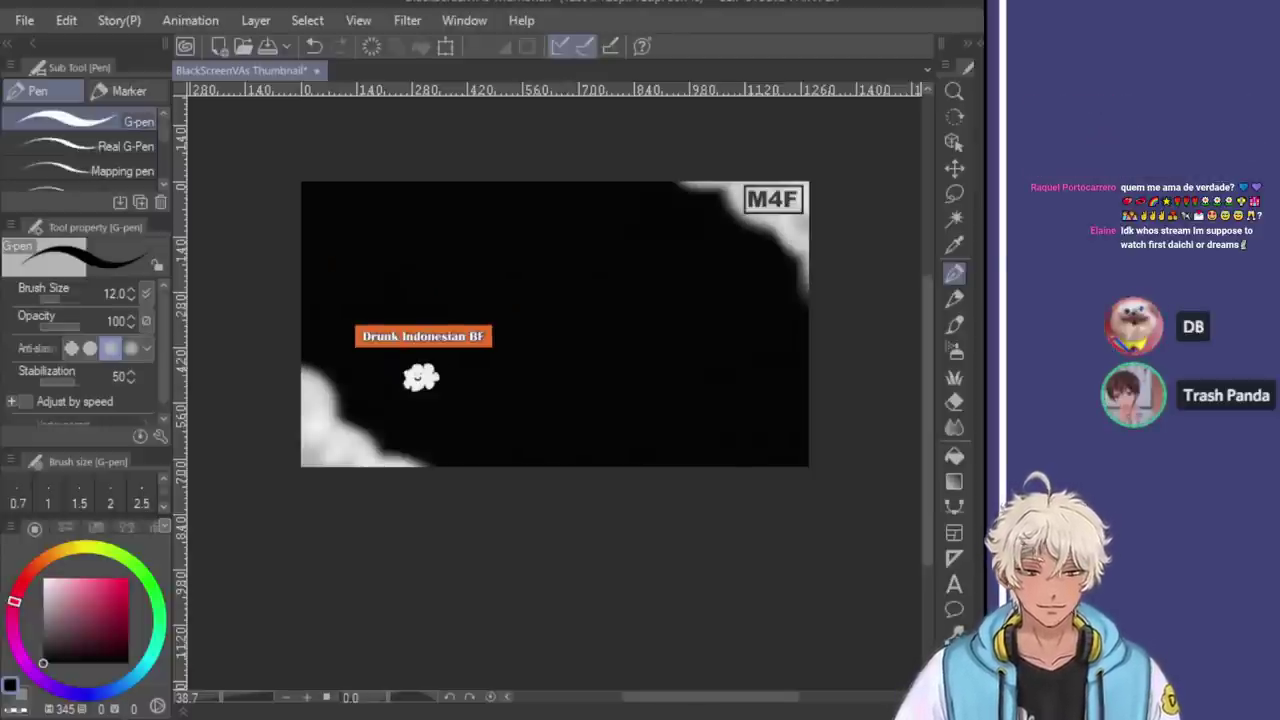
{"action": "key", "text": "ctrl+y"}
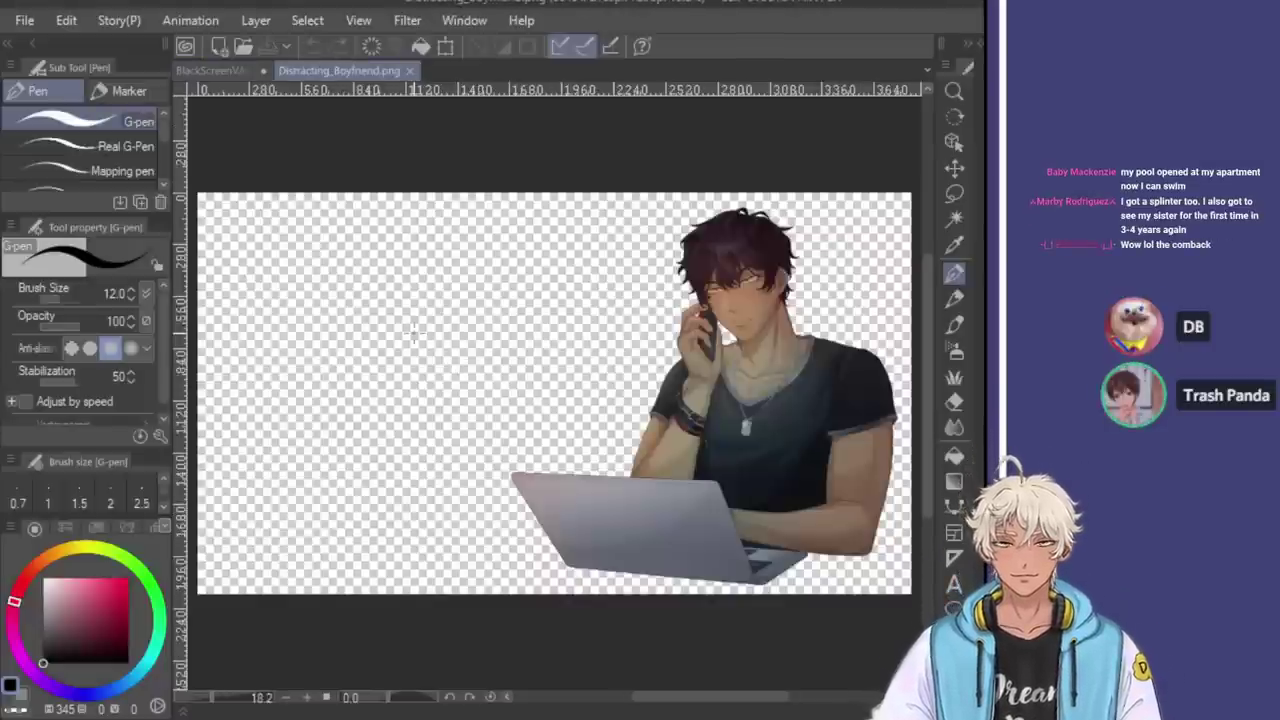
Paste the artwork of the man on the phone from Distracting_Boyfriend.png into the BlackScreenVAs Thumbnail document
{"action": "left_click", "coordinate": [220, 70]}
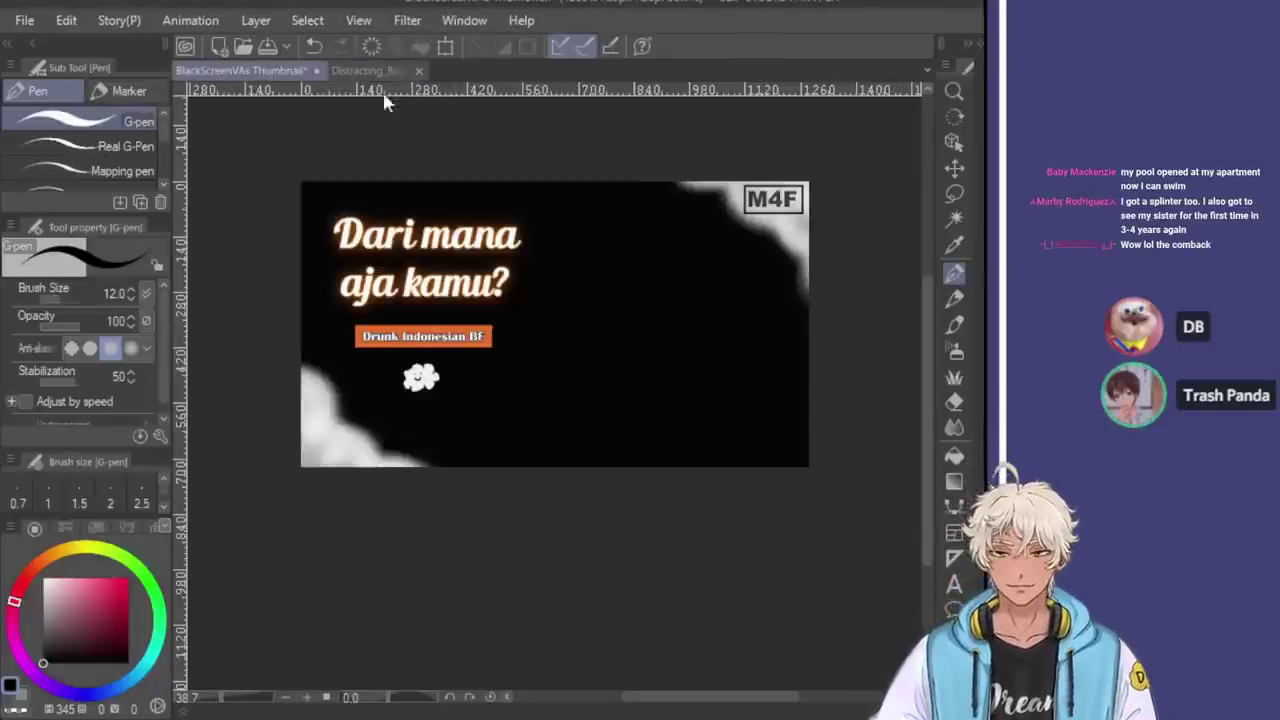
{"action": "left_click", "coordinate": [423, 71]}
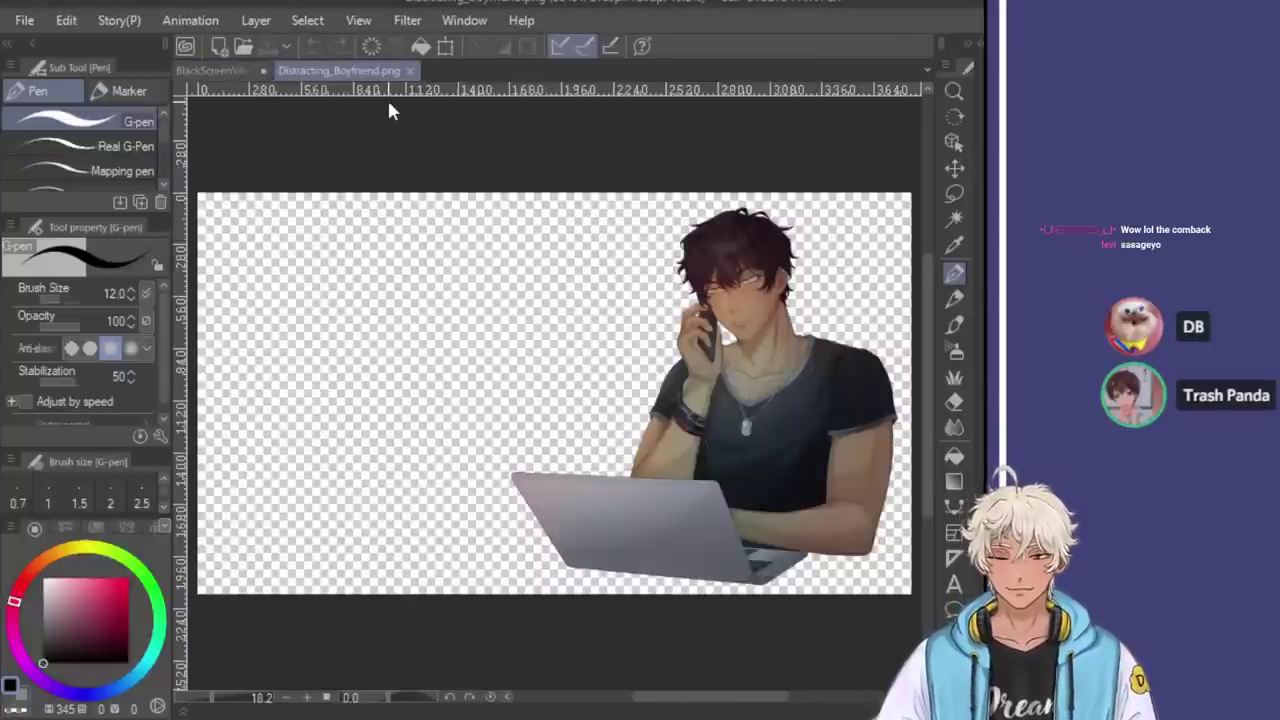
{"action": "left_click", "coordinate": [225, 72]}
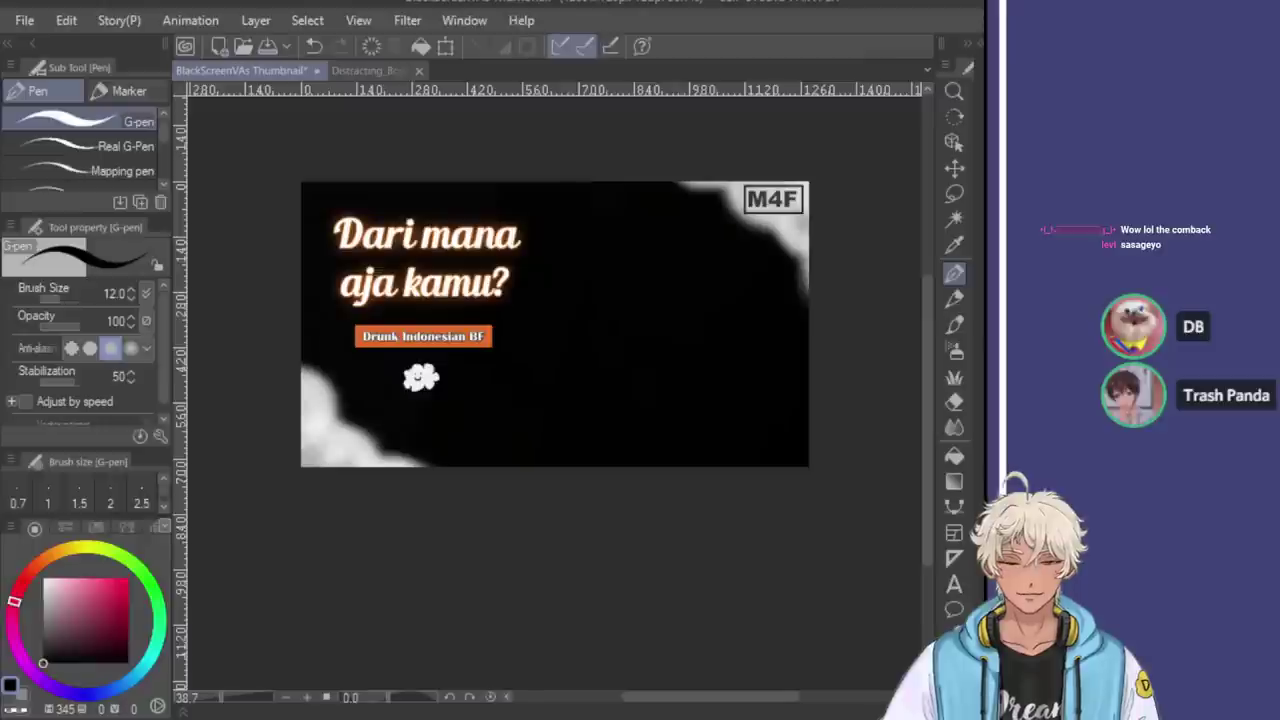
{"action": "key", "text": "ctrl+v"}
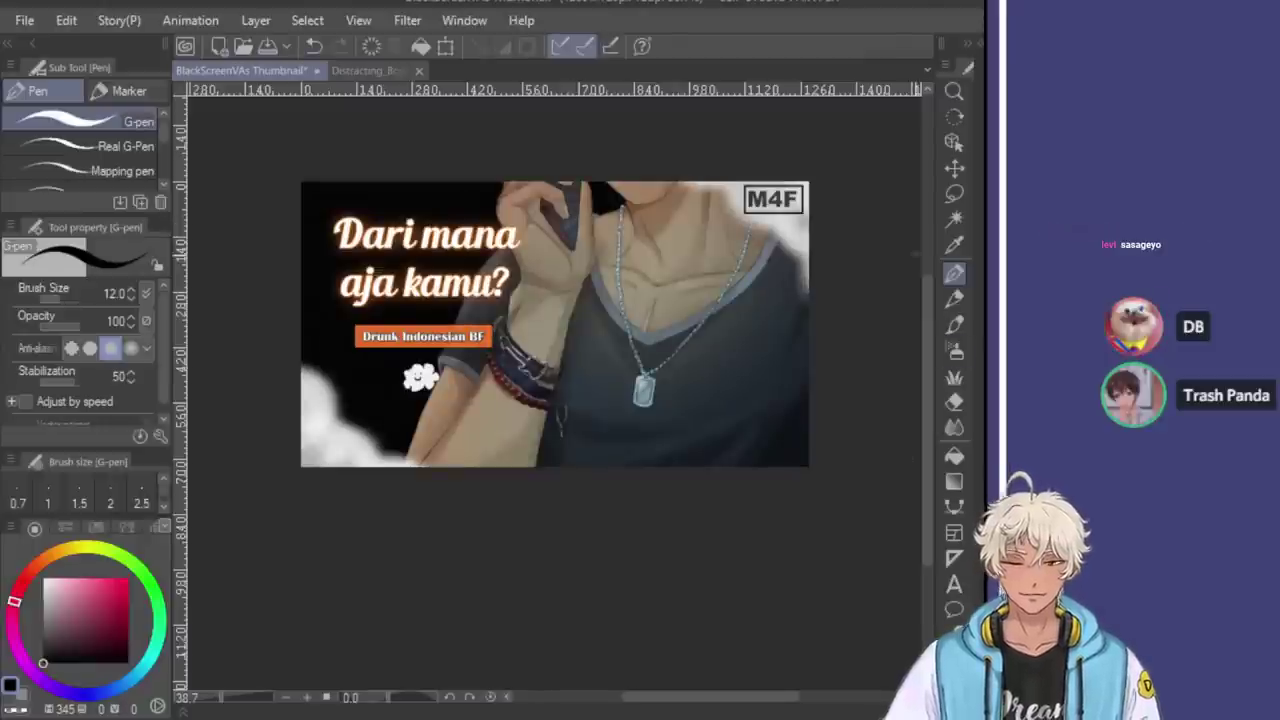
Move the pasted character down with Move layer so his head and phone fill the right part of the thumbnail
{"action": "left_click", "coordinate": [954, 167]}
{"action": "scroll", "coordinate": [600, 300], "scroll_direction": "down", "scroll_amount": 1}
{"action": "left_click_drag", "start_coordinate": [595, 296], "coordinate": [646, 431]}
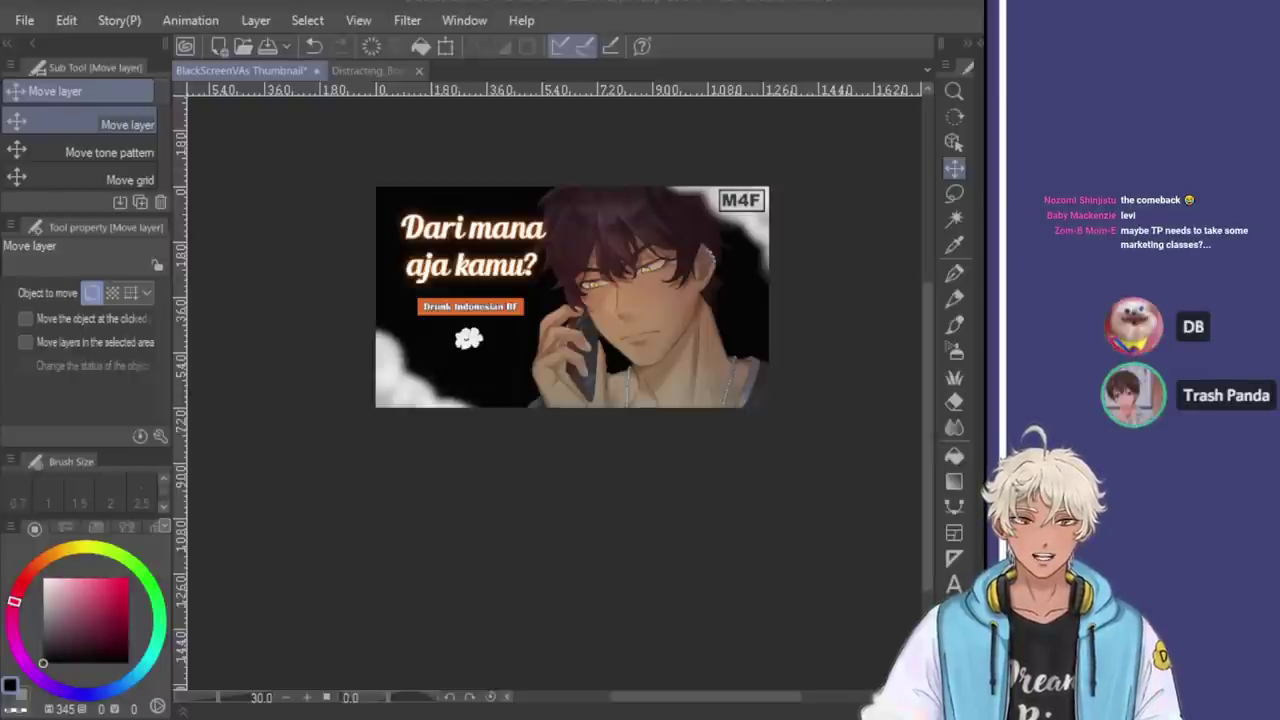
{"action": "scroll", "coordinate": [435, 252], "scroll_direction": "up", "scroll_amount": 1}
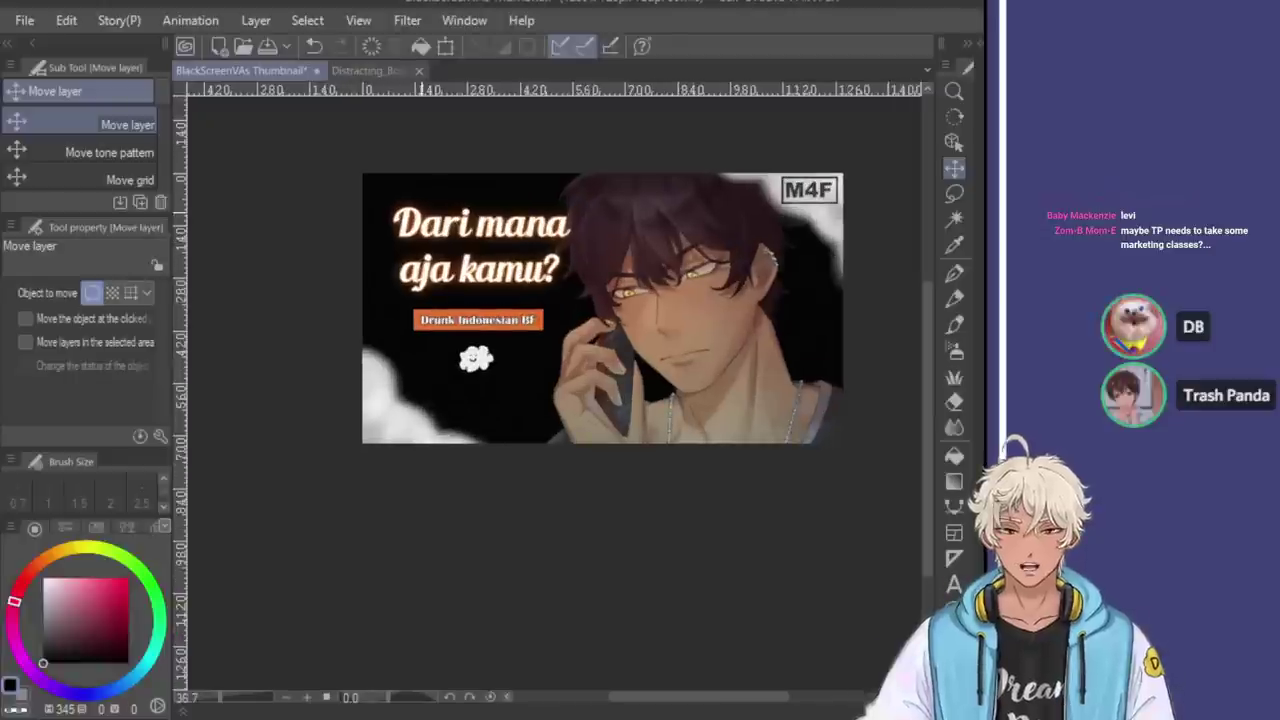
{"action": "scroll", "coordinate": [580, 315], "scroll_direction": "up", "scroll_amount": 3}
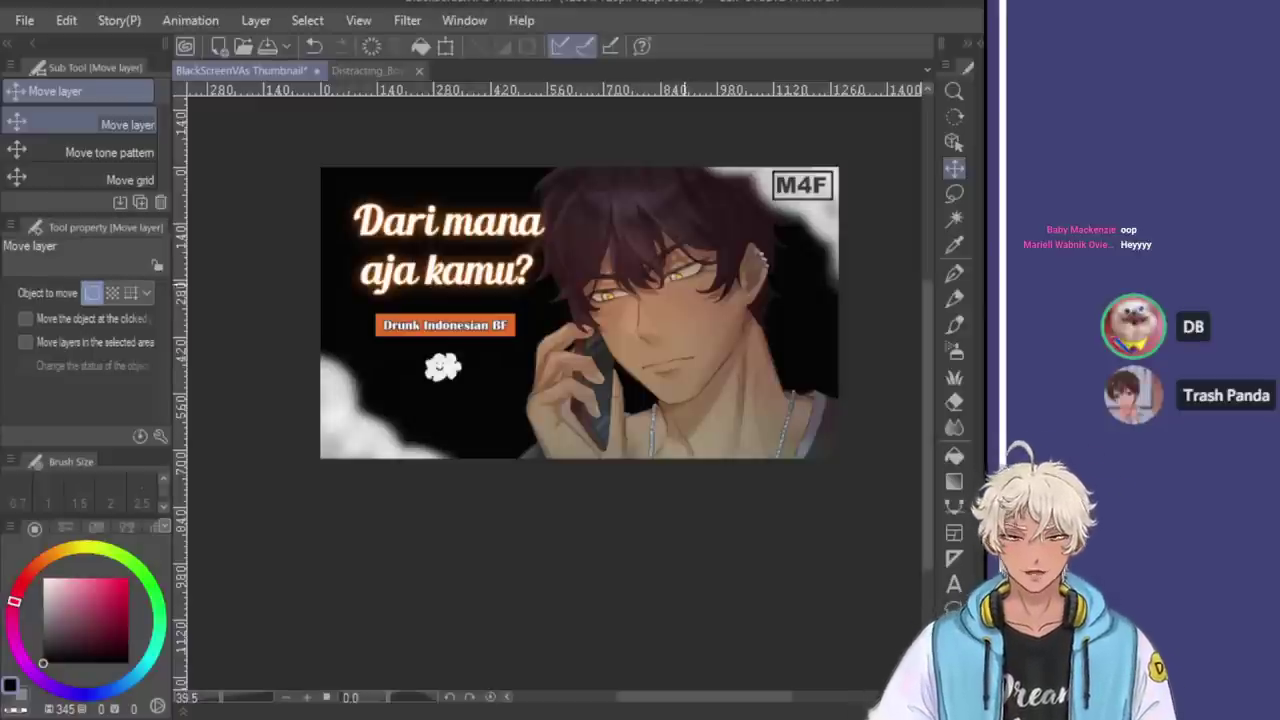
Examine the character's face, phone hand and laptop in Distracting_Boyfriend.png, and return to the thumbnail document
{"action": "left_click", "coordinate": [368, 70]}
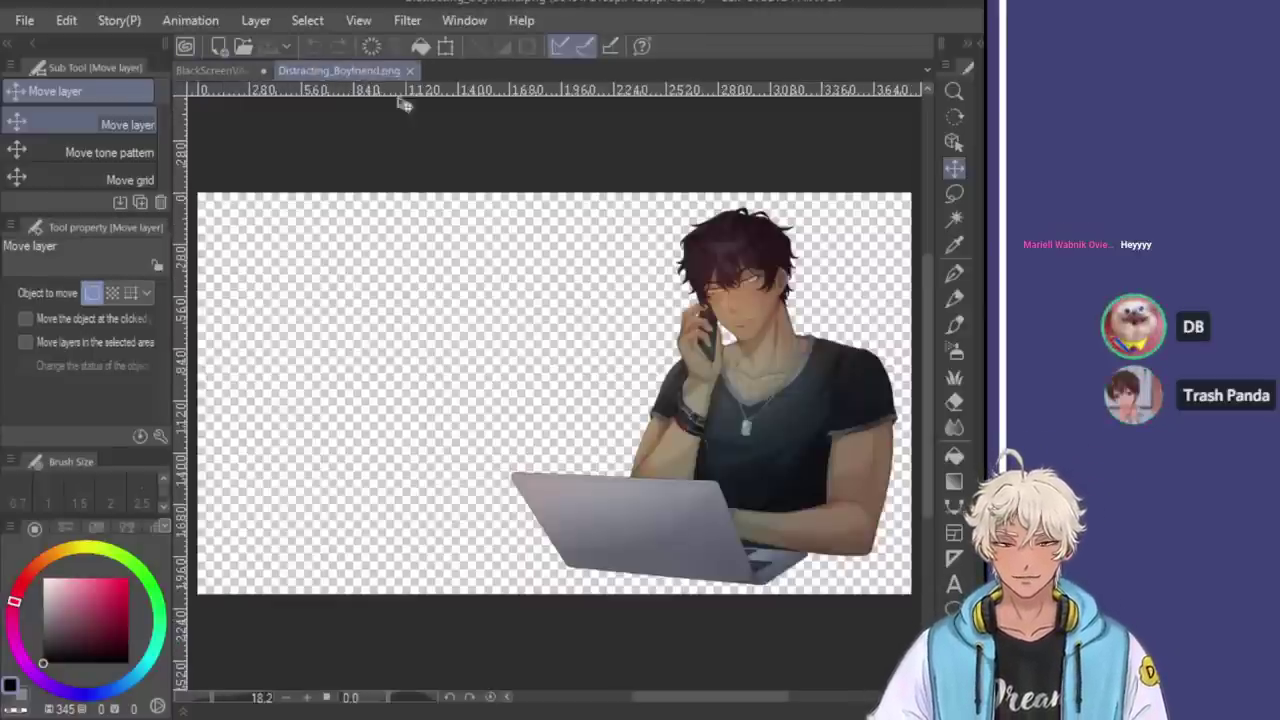
{"action": "scroll", "coordinate": [480, 313], "scroll_direction": "up", "scroll_amount": 3}
{"action": "scroll", "coordinate": [480, 313], "scroll_direction": "up", "scroll_amount": 5}
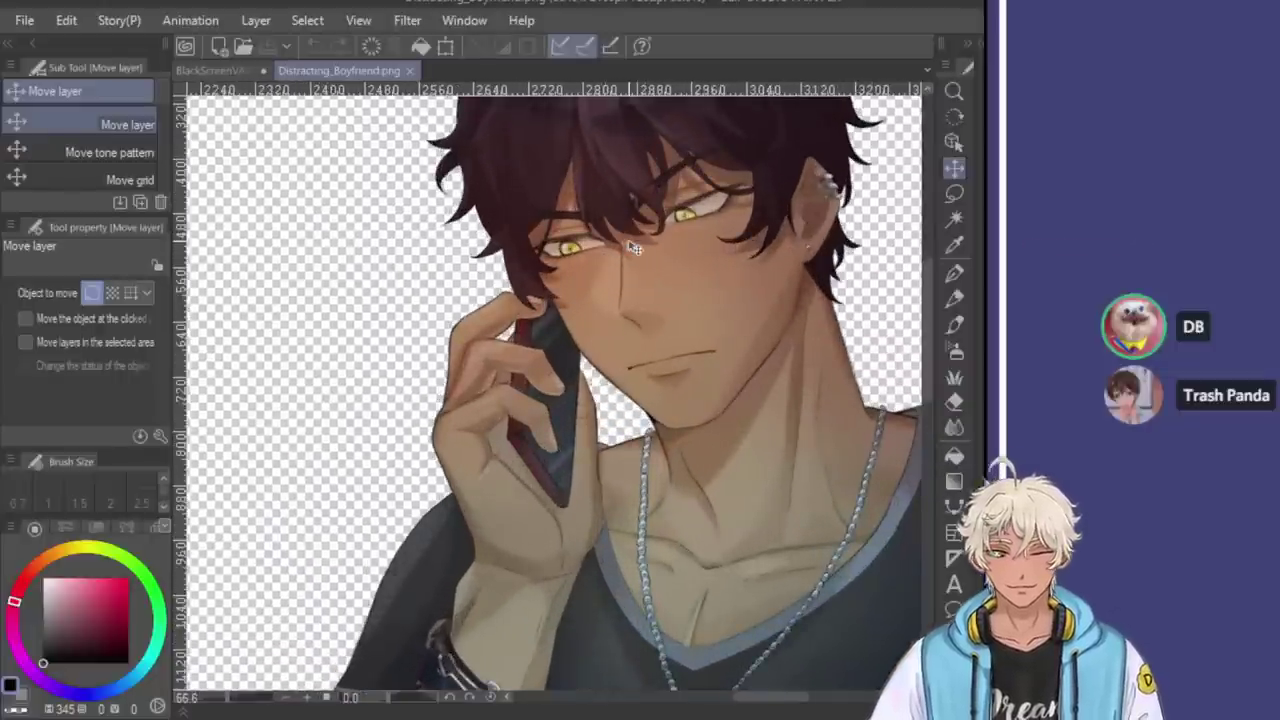
{"action": "scroll", "coordinate": [633, 247], "scroll_direction": "down", "scroll_amount": 2}
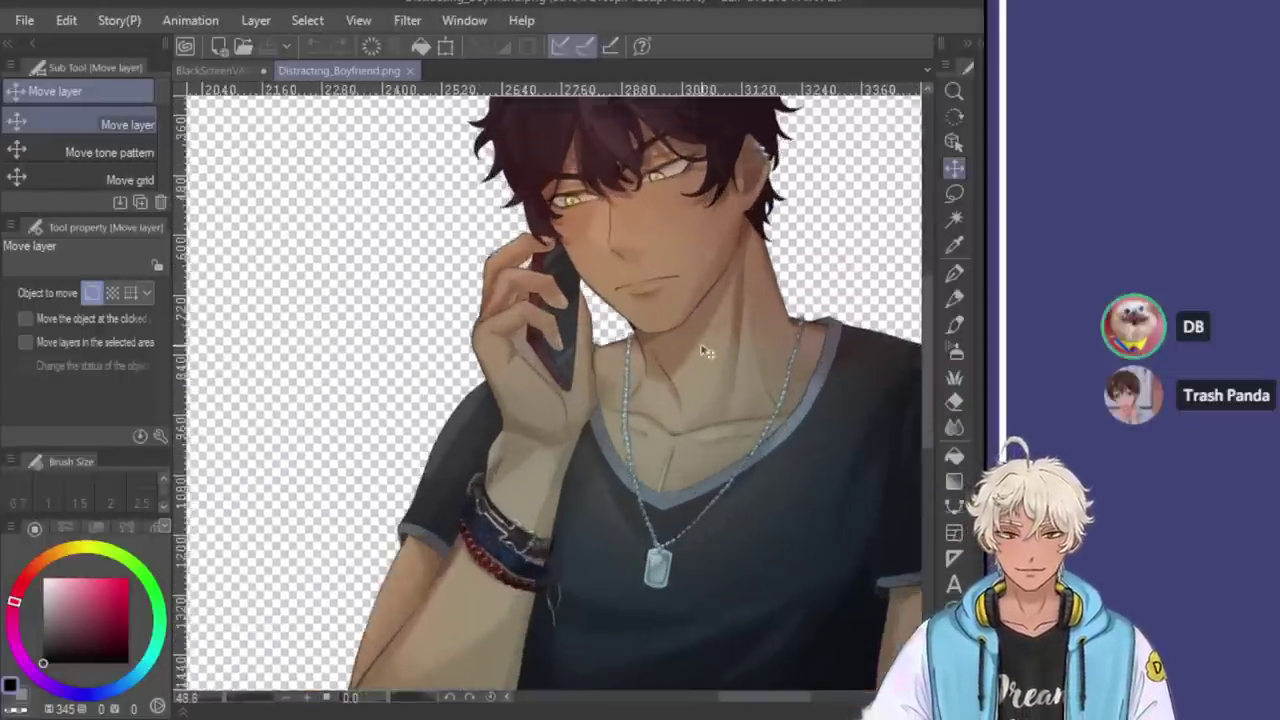
{"action": "scroll", "coordinate": [665, 215], "scroll_direction": "up", "scroll_amount": 4}
{"action": "scroll", "coordinate": [665, 215], "scroll_direction": "down", "scroll_amount": 5}
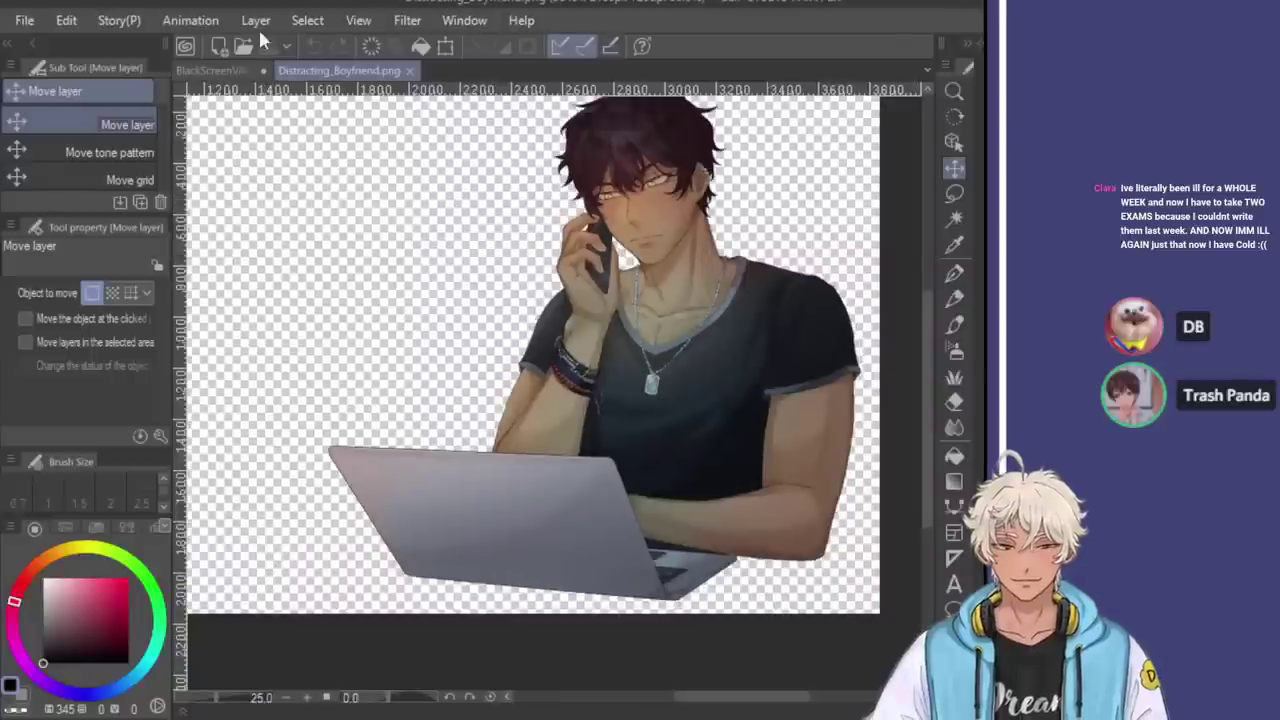
{"action": "left_click", "coordinate": [230, 70]}
{"action": "scroll", "coordinate": [599, 280], "scroll_direction": "up", "scroll_amount": 2}
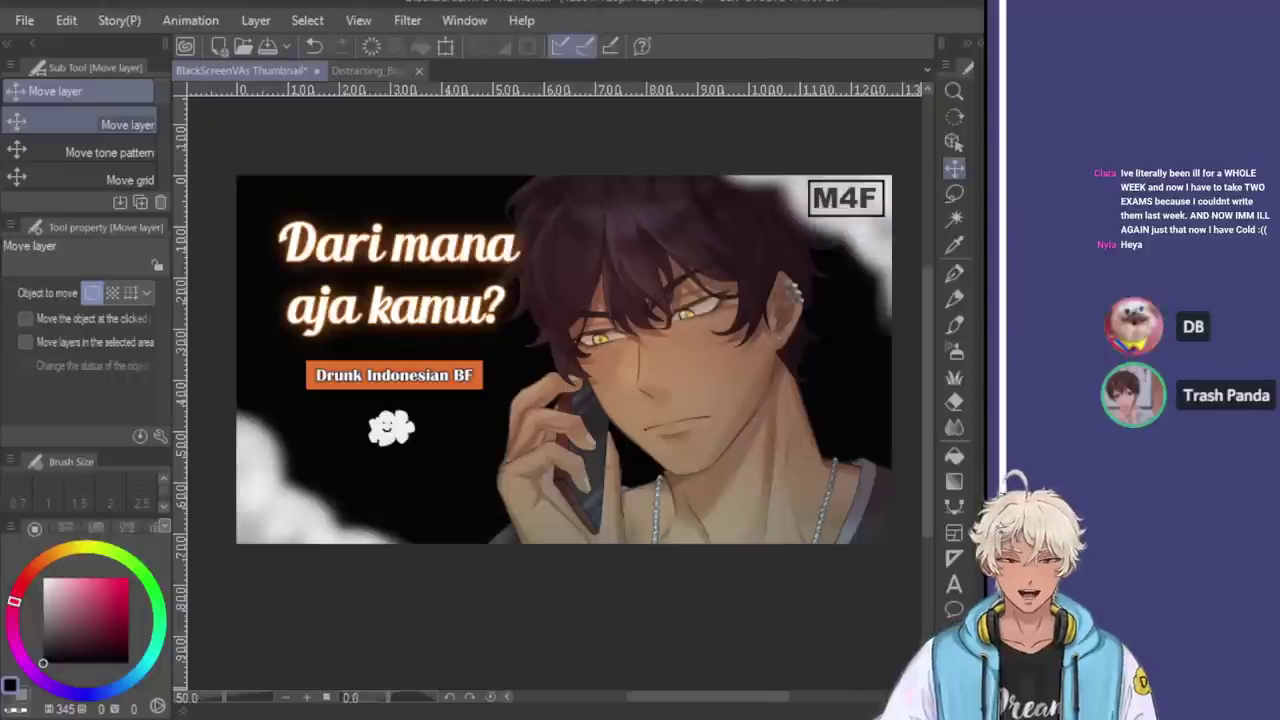
Scale the title, orange label and cloud together to about 81% and shift them clear of the character's hair
{"action": "key", "text": "ctrl+z"}
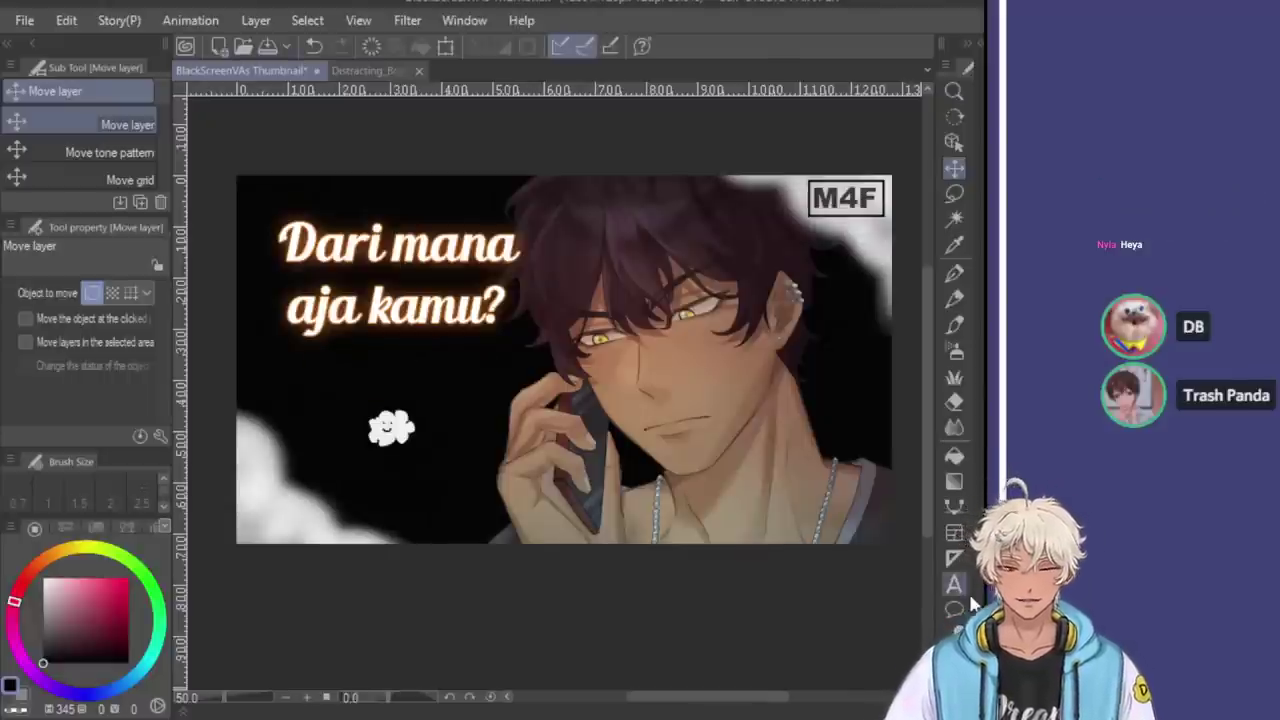
{"action": "key", "text": "ctrl+y"}
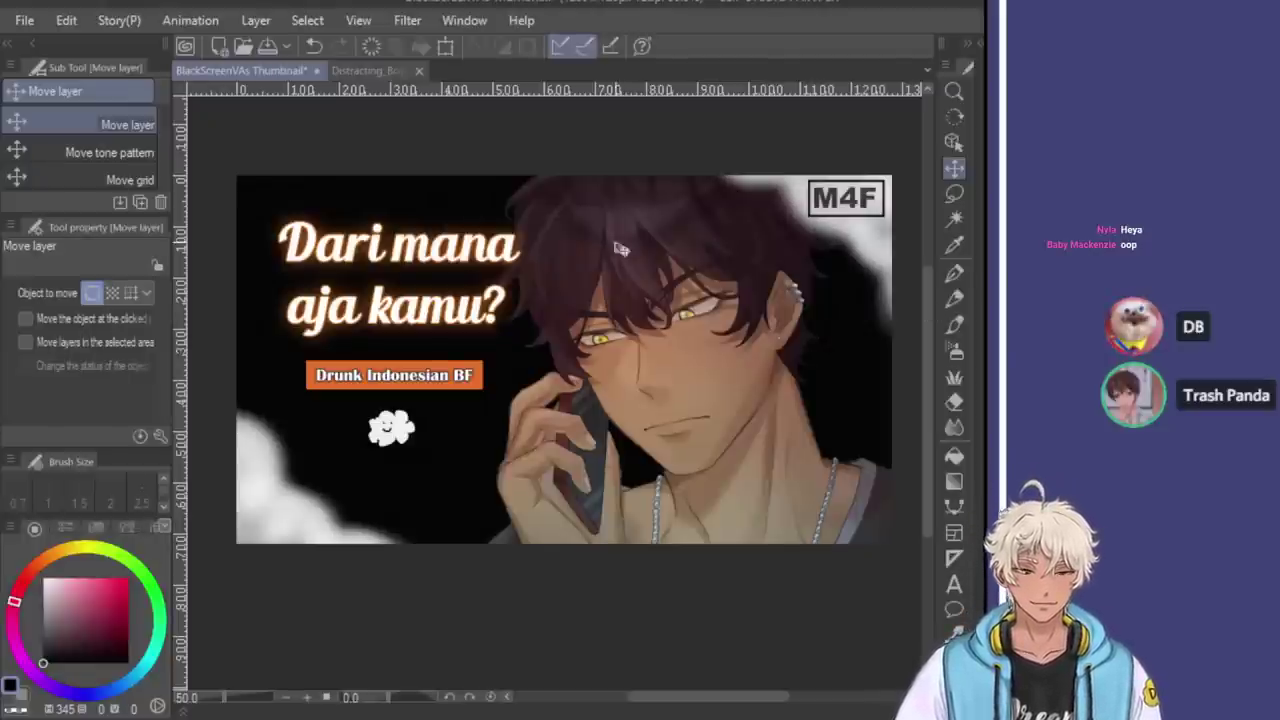
{"action": "scroll", "coordinate": [543, 267], "scroll_direction": "down", "scroll_amount": 1}
{"action": "key", "text": "ctrl+t"}
{"action": "scroll", "coordinate": [467, 332], "scroll_direction": "up", "scroll_amount": 1}
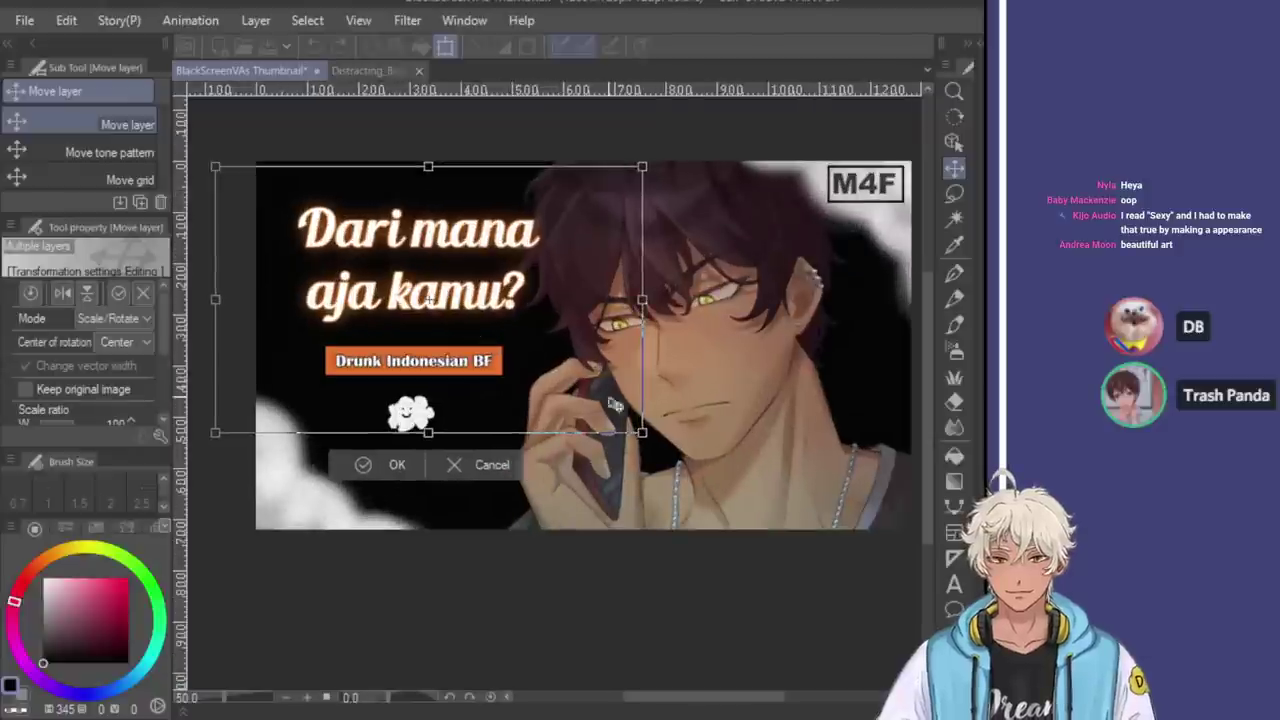
{"action": "left_click_drag", "start_coordinate": [640, 430], "coordinate": [563, 385]}
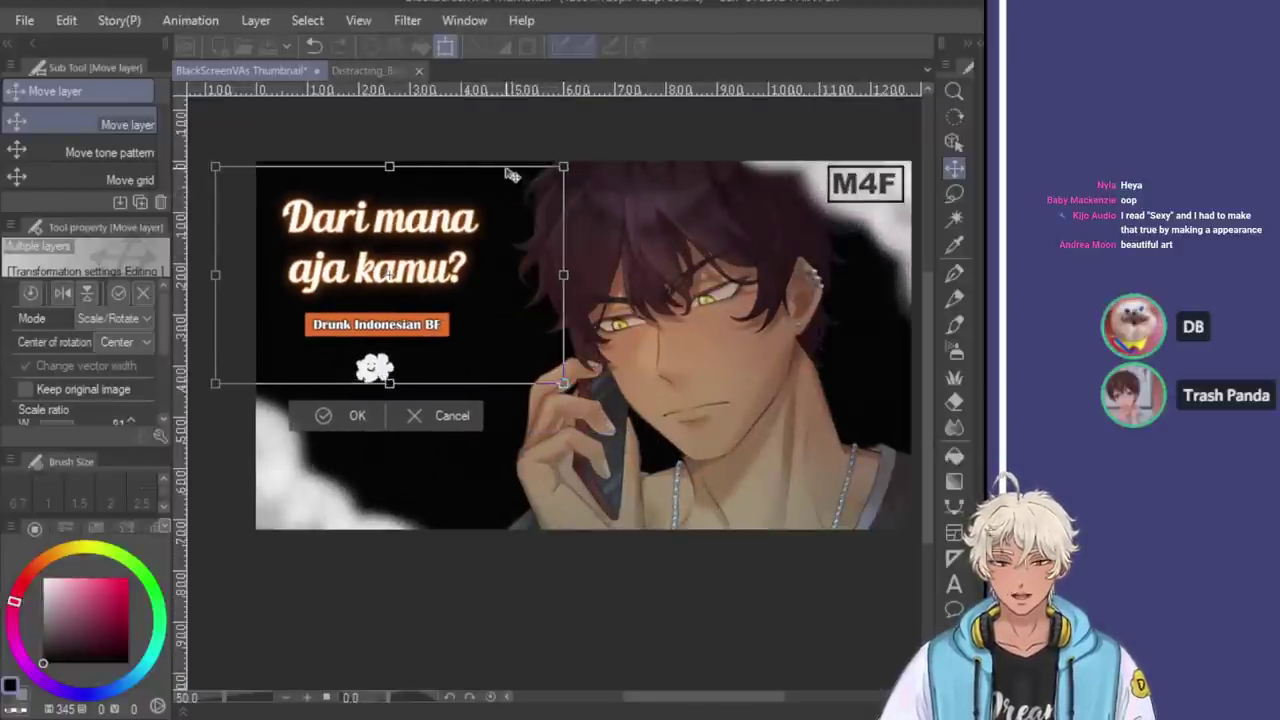
{"action": "left_click_drag", "start_coordinate": [497, 177], "coordinate": [525, 194]}
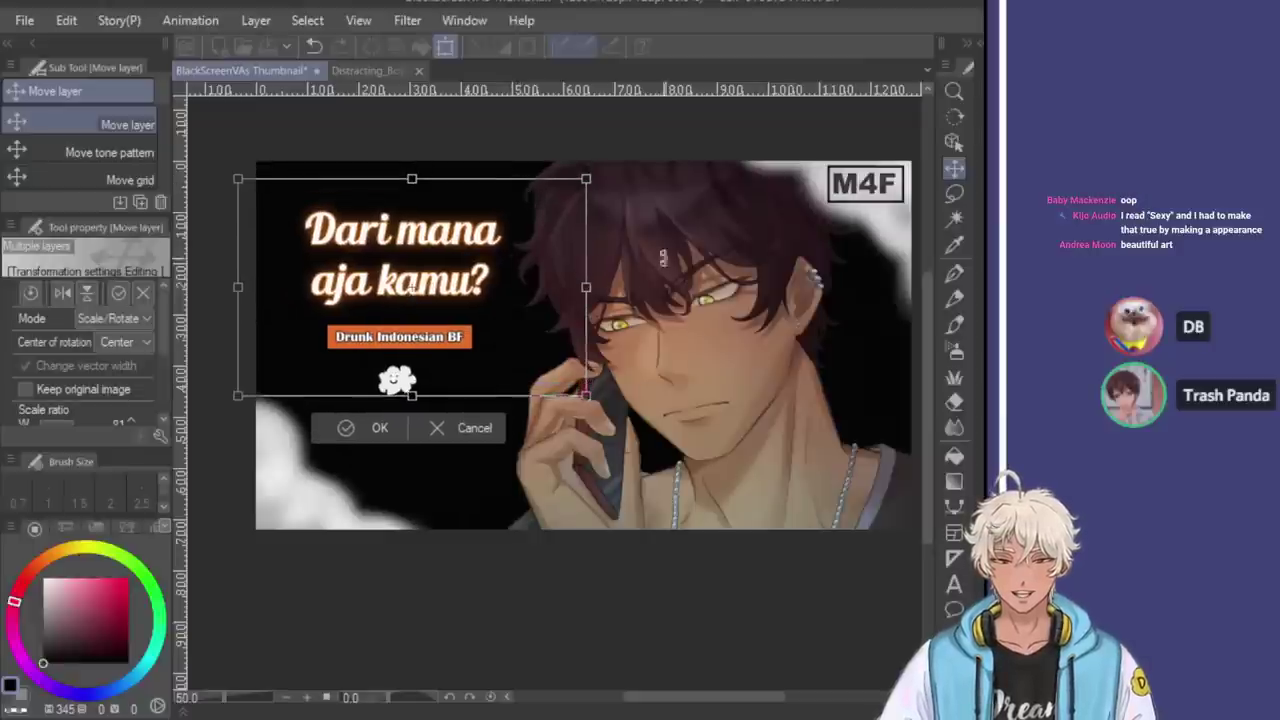
{"action": "left_click", "coordinate": [360, 429]}
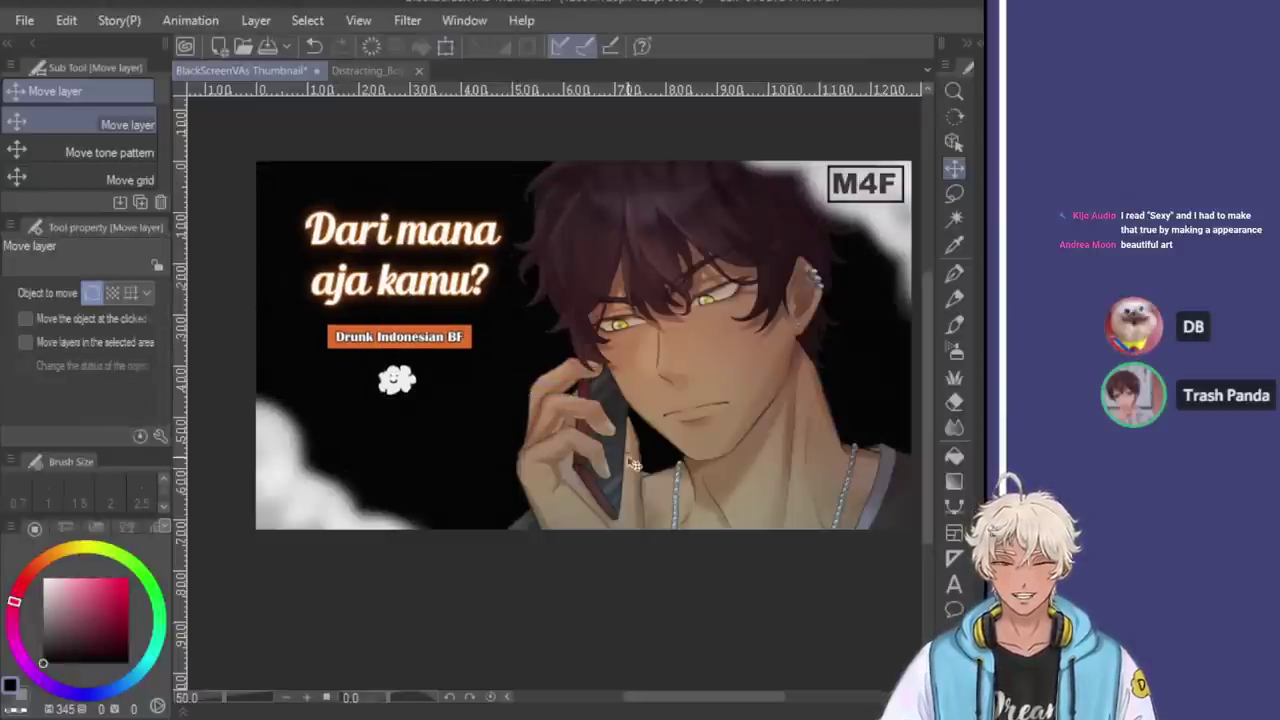
{"action": "scroll", "coordinate": [605, 458], "scroll_direction": "down", "scroll_amount": 1}
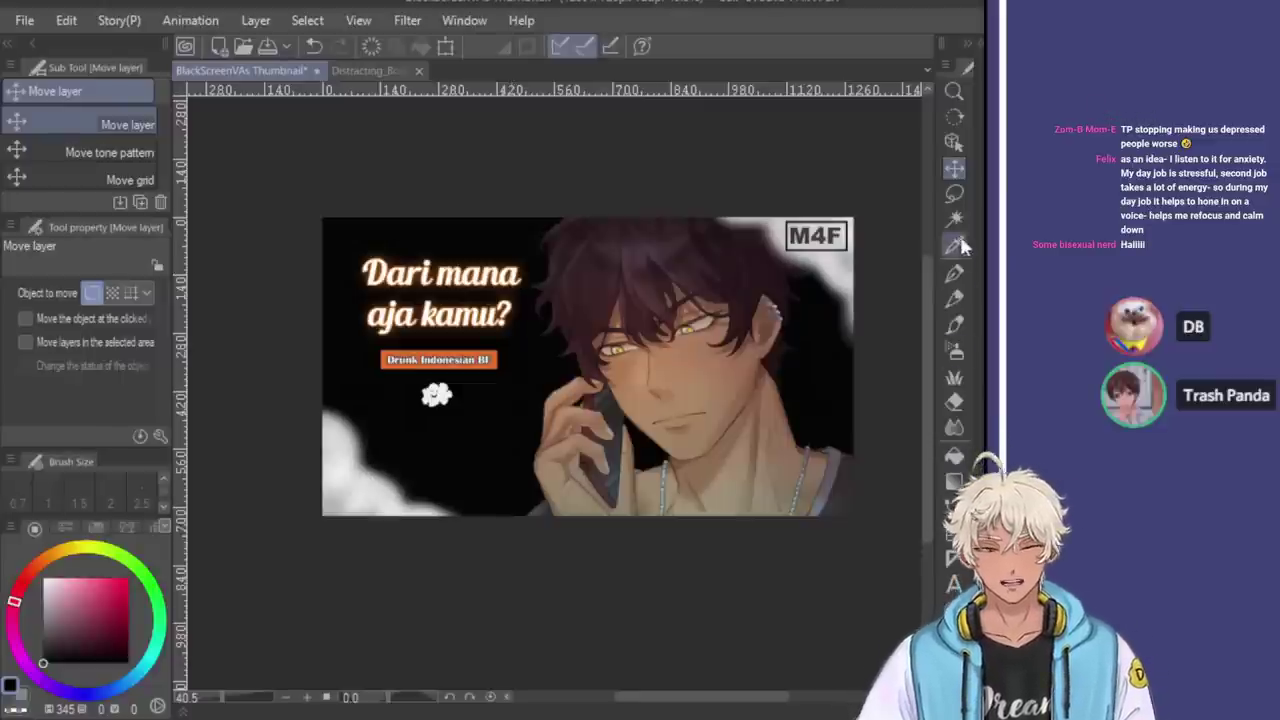
{"action": "key", "text": "ctrl+z"}
{"action": "key", "text": "ctrl+y"}
{"action": "key", "text": "ctrl+z"}
{"action": "key", "text": "ctrl+y"}
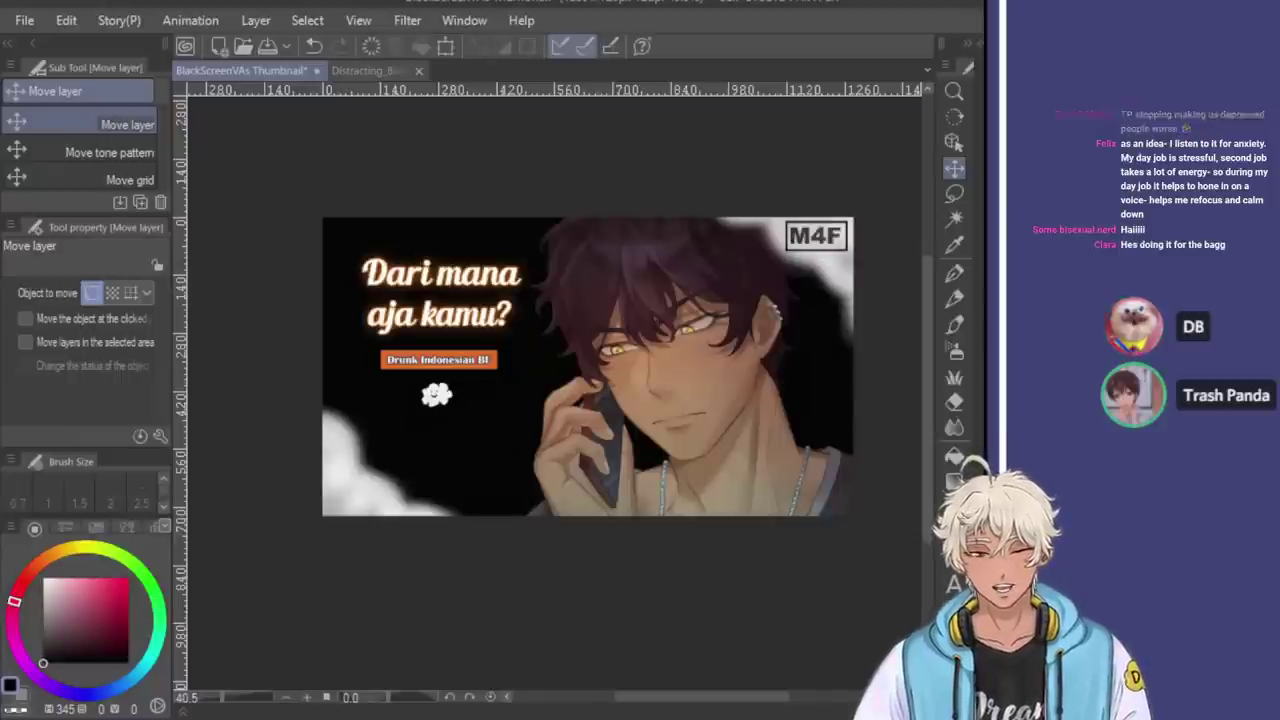
{"action": "key", "text": "ctrl+z"}
{"action": "key", "text": "ctrl+y"}
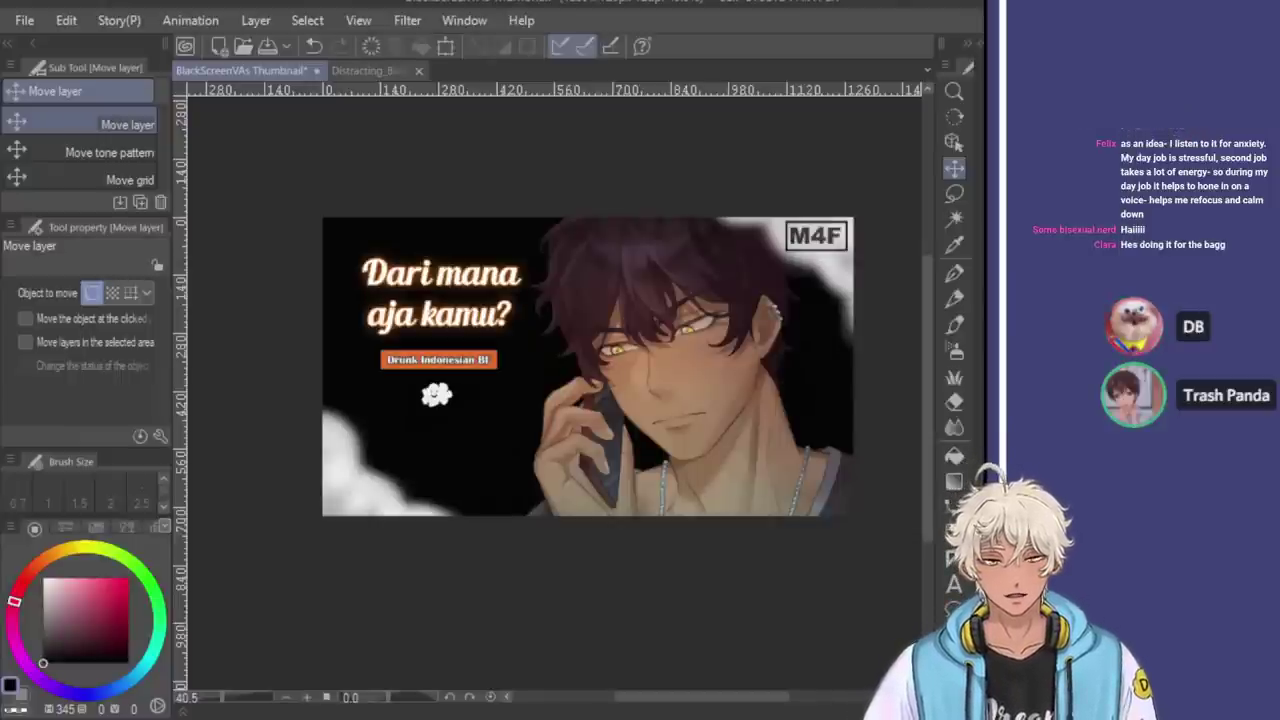
{"action": "key", "text": "ctrl+z"}
{"action": "key", "text": "ctrl+y"}
Choose the G-pen and set the drawing colour to a light yellow-orange with hue 41 and full brightness
{"action": "left_click", "coordinate": [954, 272]}
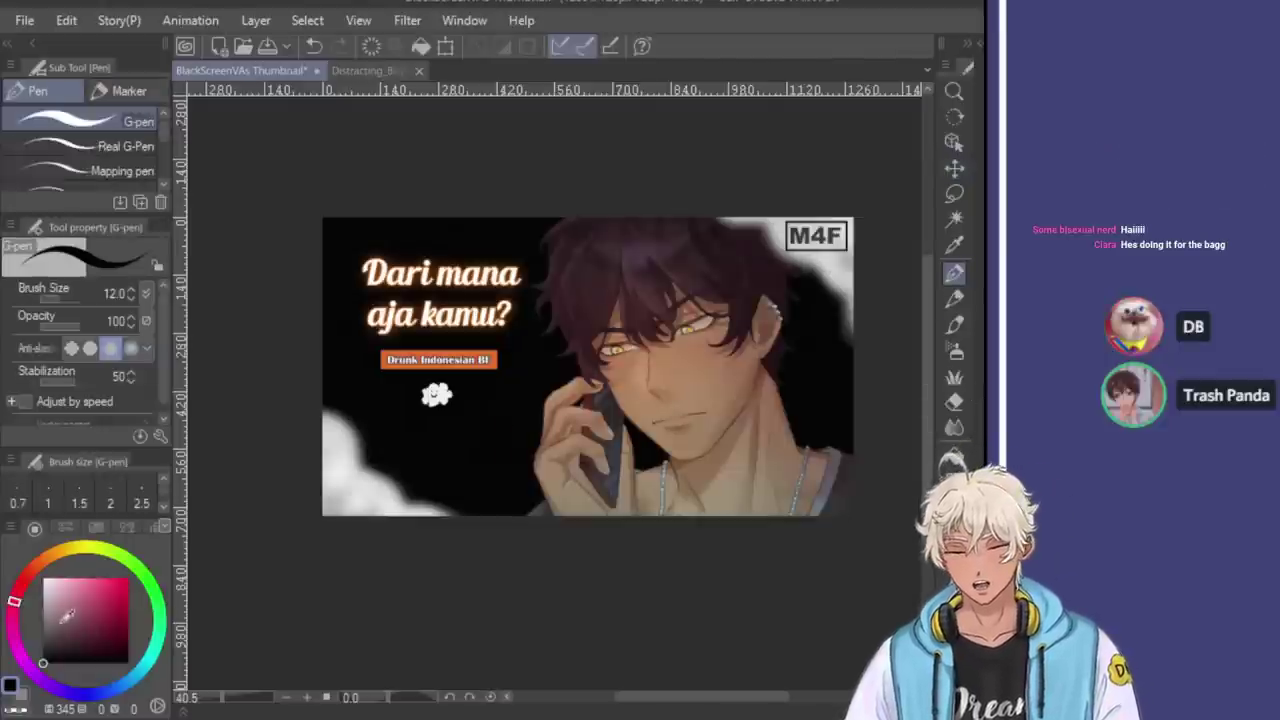
{"action": "left_click", "coordinate": [70, 548]}
{"action": "left_click", "coordinate": [101, 576]}
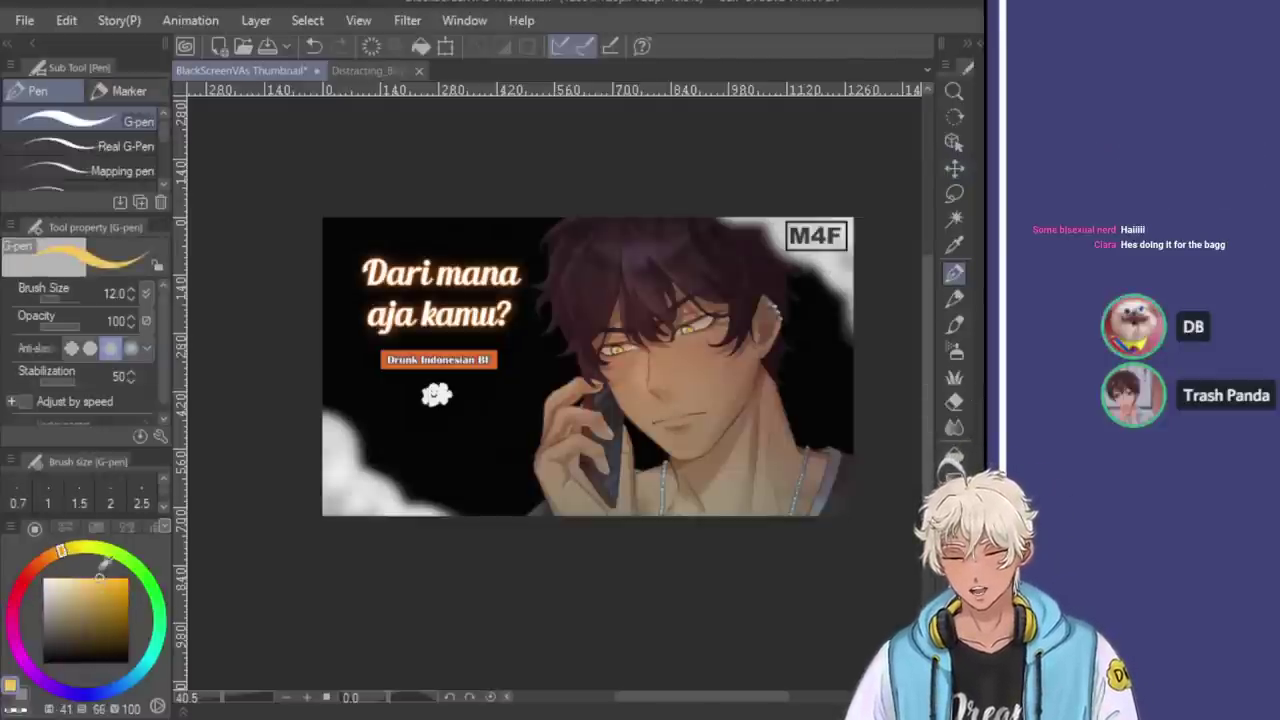
Enlarge the G-pen brush to size 600 and try a stroke over the character's hair and face
{"action": "key", "text": "bracketright"}
{"action": "key", "text": "bracketright"}
{"action": "key", "text": "bracketright"}
{"action": "key", "text": "bracketright"}
{"action": "key", "text": "bracketright"}
{"action": "key", "text": "bracketright"}
{"action": "key", "text": "bracketright"}
{"action": "key", "text": "bracketright"}
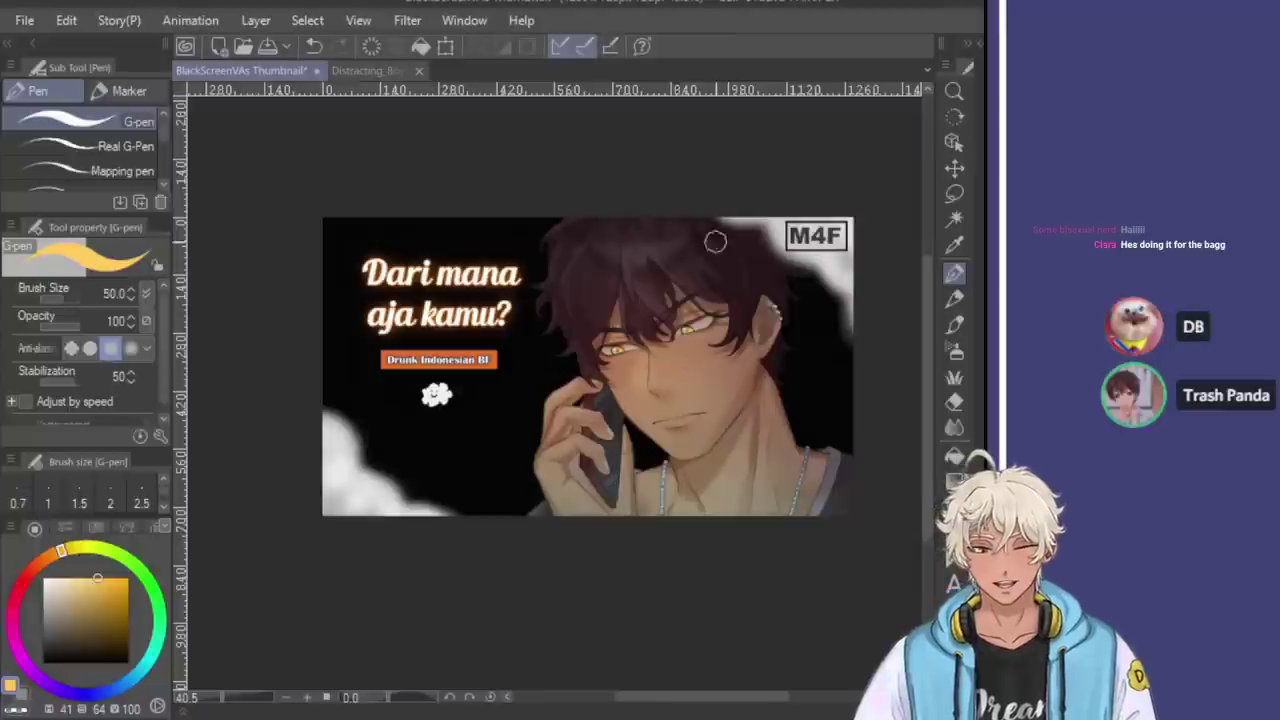
{"action": "key", "text": "bracketright"}
{"action": "key", "text": "bracketright"}
{"action": "key", "text": "bracketright"}
{"action": "key", "text": "bracketright"}
{"action": "key", "text": "bracketright"}
{"action": "key", "text": "bracketright"}
{"action": "key", "text": "bracketright"}
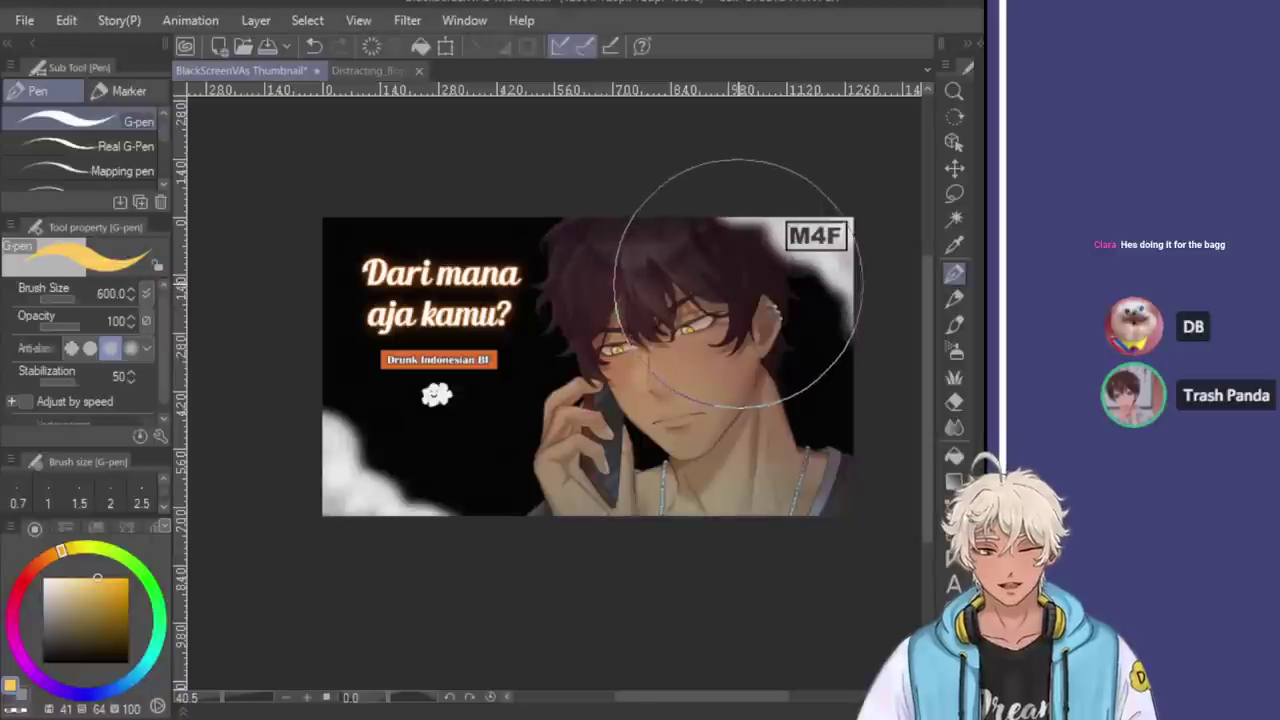
{"action": "mouse_move", "coordinate": [722, 258]}
{"action": "left_mouse_down"}
{"action": "mouse_move", "coordinate": [663, 277]}
{"action": "mouse_move", "coordinate": [664, 396]}
{"action": "left_mouse_up"}
{"action": "key", "text": "ctrl+z"}
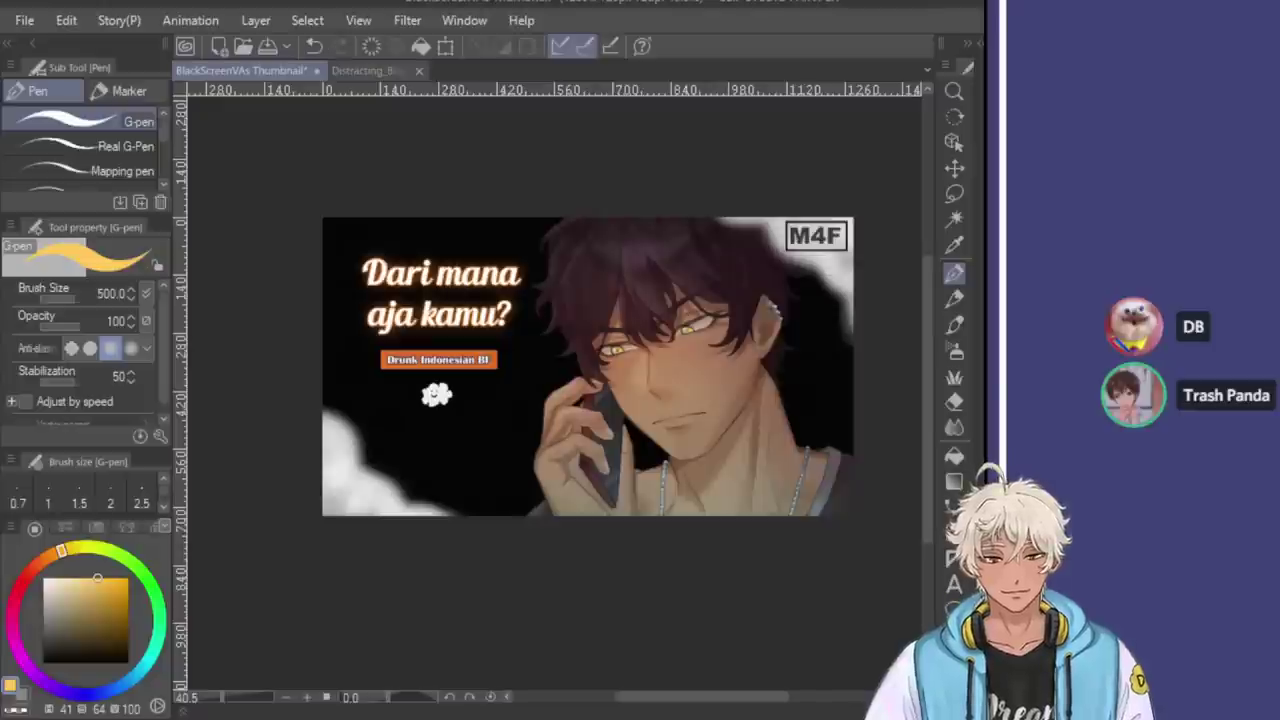
Set the orange light layer's blending mode to Glow dodge
{"action": "left_click", "coordinate": [960, 151]}
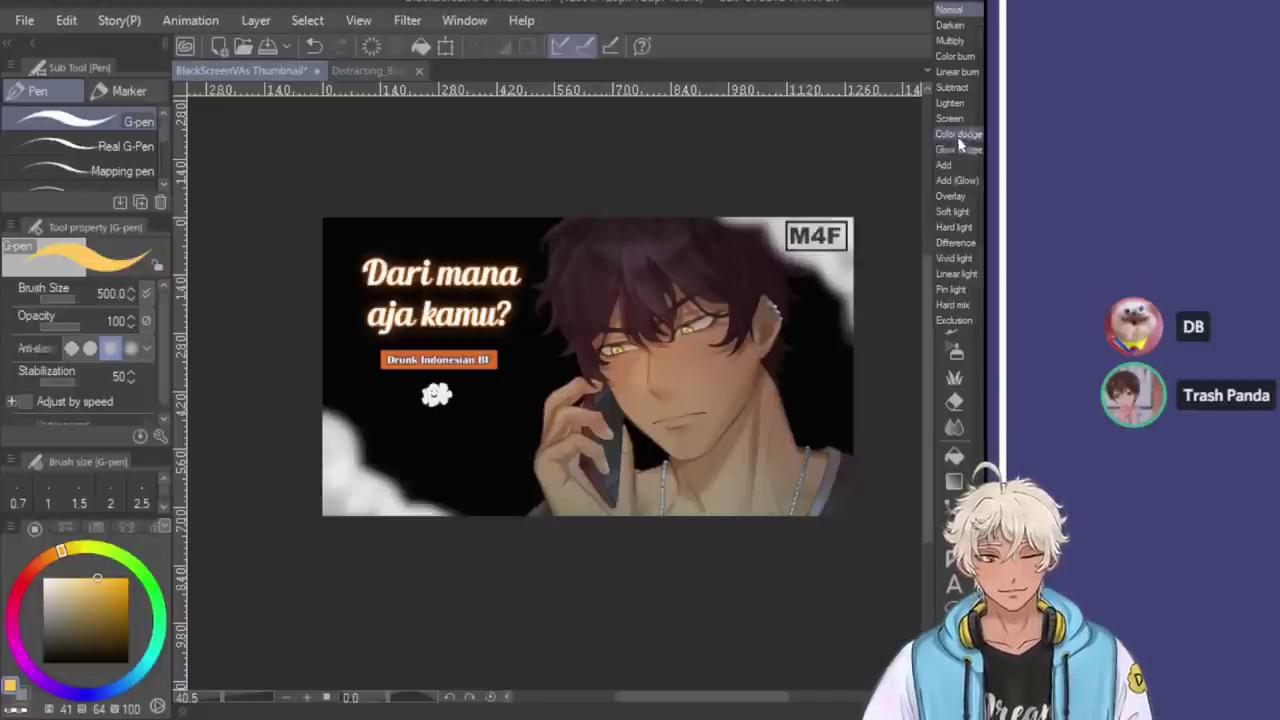
{"action": "left_click", "coordinate": [958, 151]}
Try hard G-pen strokes of orange light over the character's hair and face, and undo them
{"action": "mouse_move", "coordinate": [737, 166]}
{"action": "left_mouse_down"}
{"action": "mouse_move", "coordinate": [720, 240]}
{"action": "mouse_move", "coordinate": [790, 350]}
{"action": "left_mouse_up"}
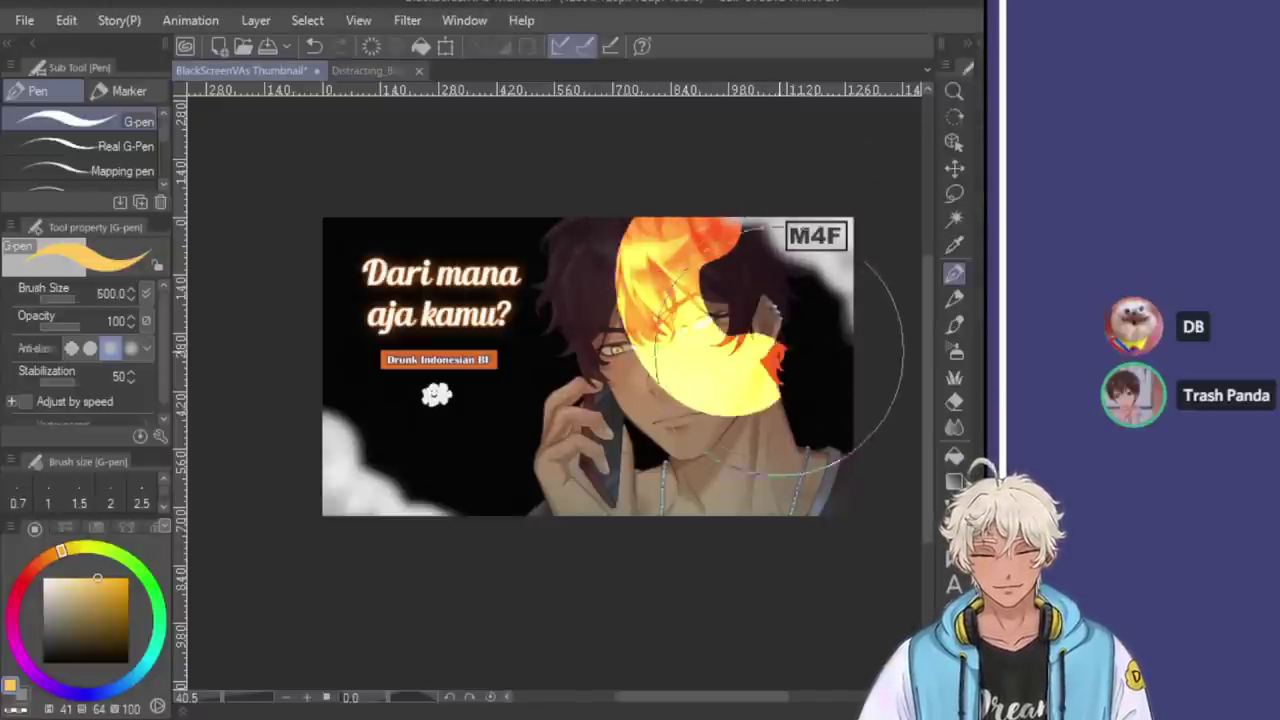
{"action": "key", "text": "ctrl+z"}
{"action": "left_click_drag", "start_coordinate": [737, 240], "coordinate": [829, 271]}
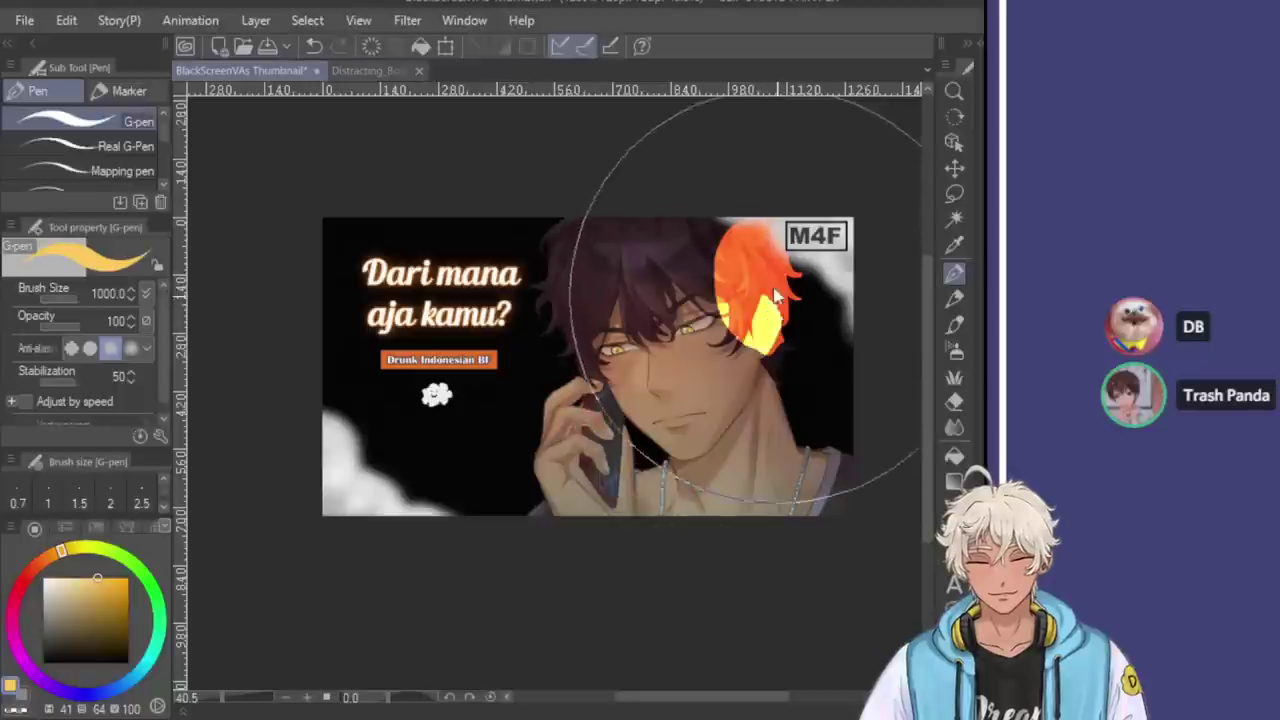
{"action": "key", "text": "ctrl+z"}
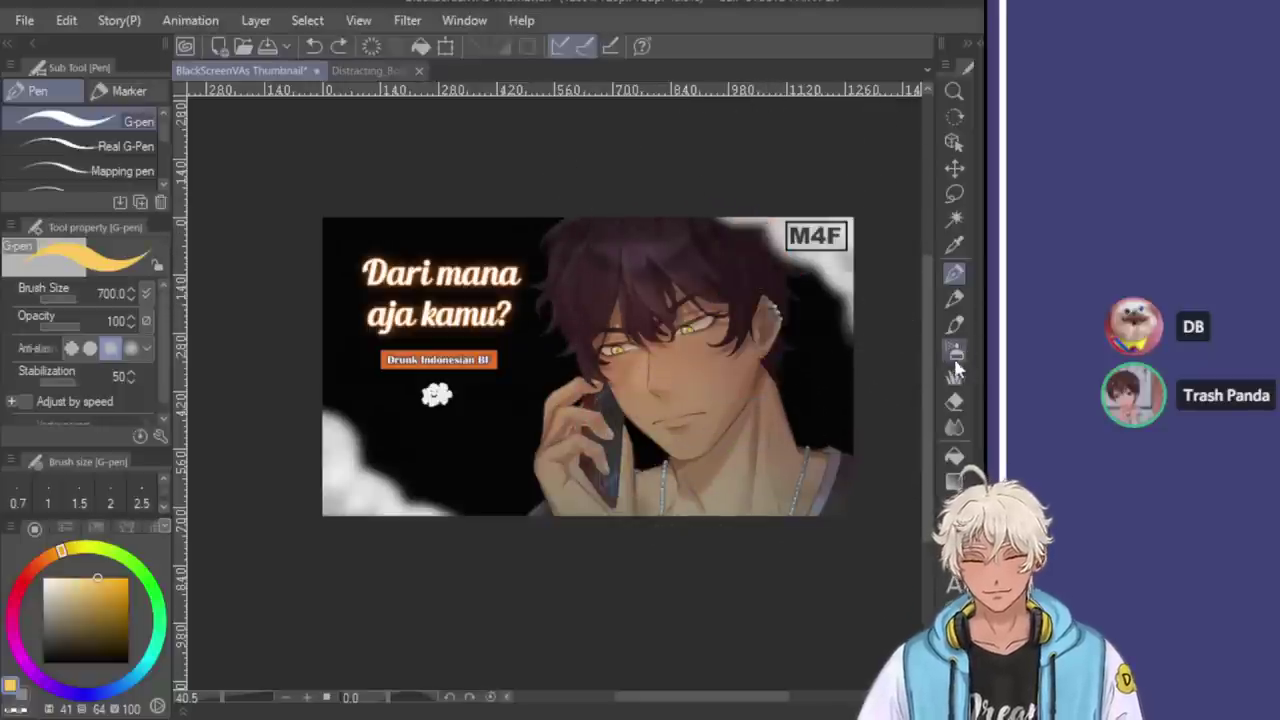
Spread soft orange light over the character's hair, face and neck with the Soft airbrush, enlarged to size 1200
{"action": "left_click", "coordinate": [954, 349]}
{"action": "key", "text": "bracketleft"}
{"action": "key", "text": "bracketleft"}
{"action": "key", "text": "bracketleft"}
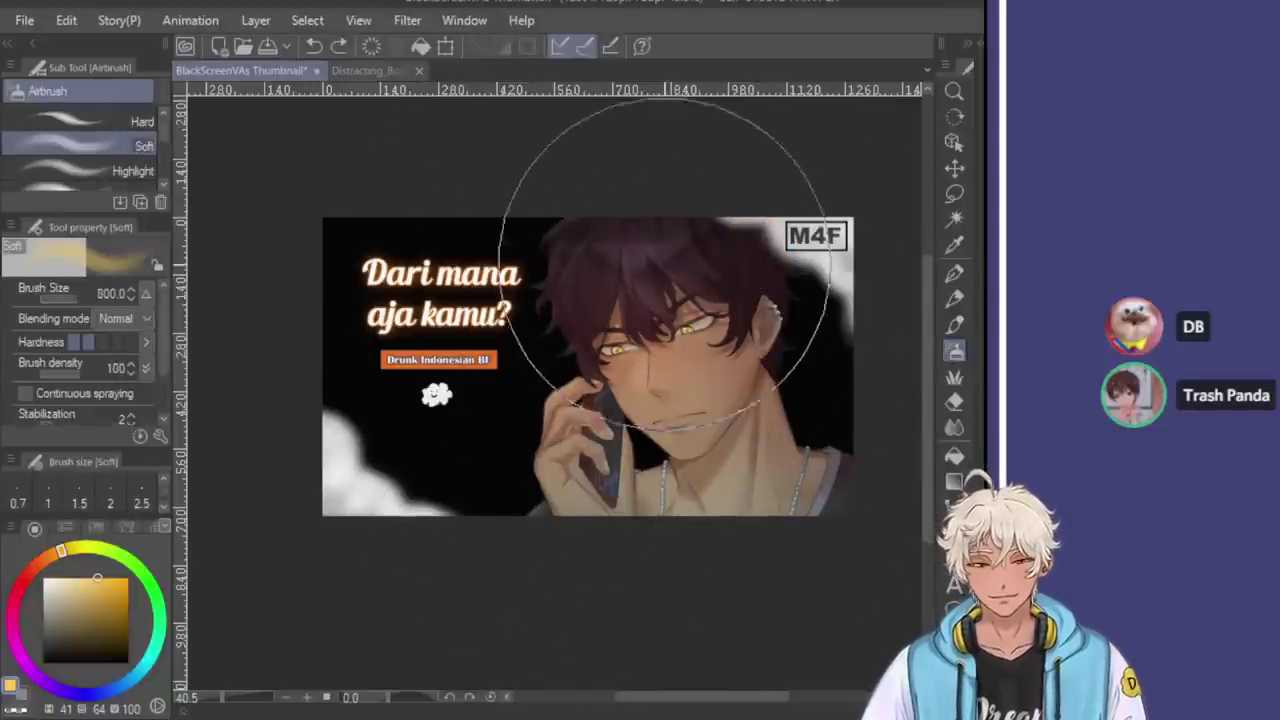
{"action": "left_click_drag", "start_coordinate": [700, 286], "coordinate": [849, 457]}
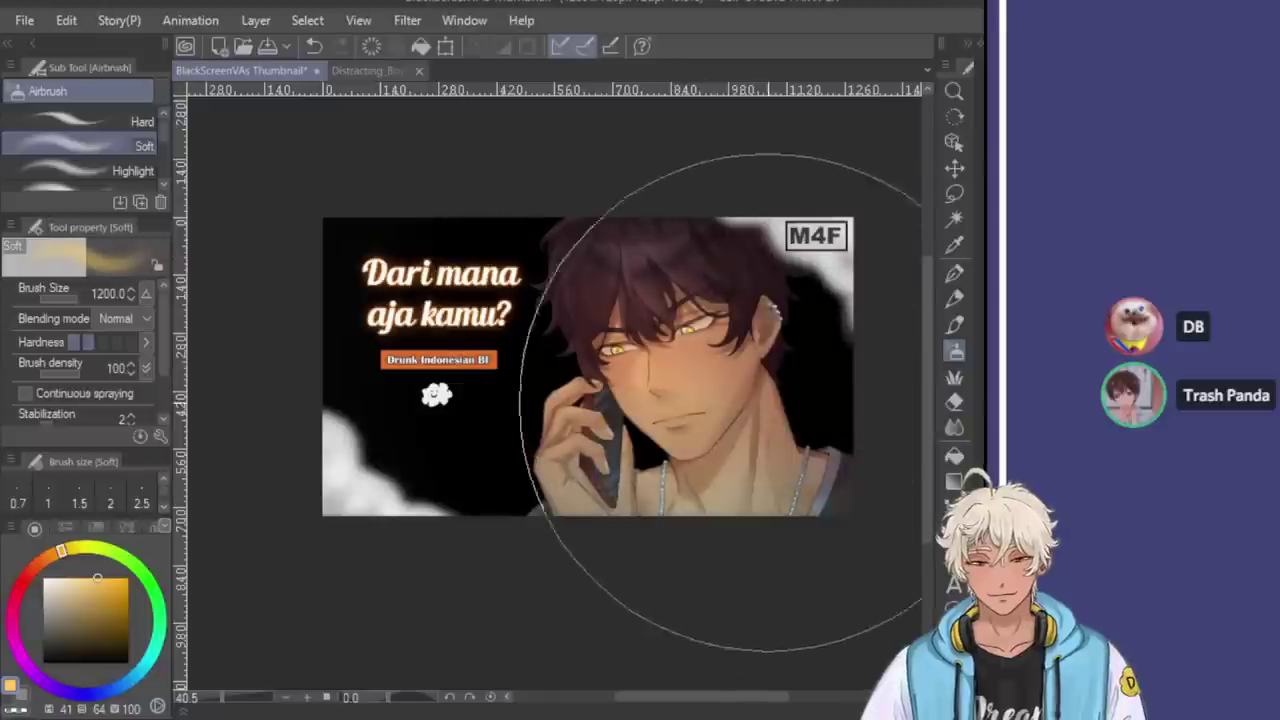
{"action": "mouse_move", "coordinate": [688, 314]}
{"action": "left_mouse_down"}
{"action": "mouse_move", "coordinate": [670, 220]}
{"action": "mouse_move", "coordinate": [700, 320]}
{"action": "mouse_move", "coordinate": [780, 342]}
{"action": "mouse_move", "coordinate": [685, 220]}
{"action": "mouse_move", "coordinate": [785, 348]}
{"action": "mouse_move", "coordinate": [710, 232]}
{"action": "mouse_move", "coordinate": [820, 300]}
{"action": "mouse_move", "coordinate": [633, 320]}
{"action": "mouse_move", "coordinate": [700, 470]}
{"action": "mouse_move", "coordinate": [608, 318]}
{"action": "mouse_move", "coordinate": [657, 271]}
{"action": "left_mouse_up"}
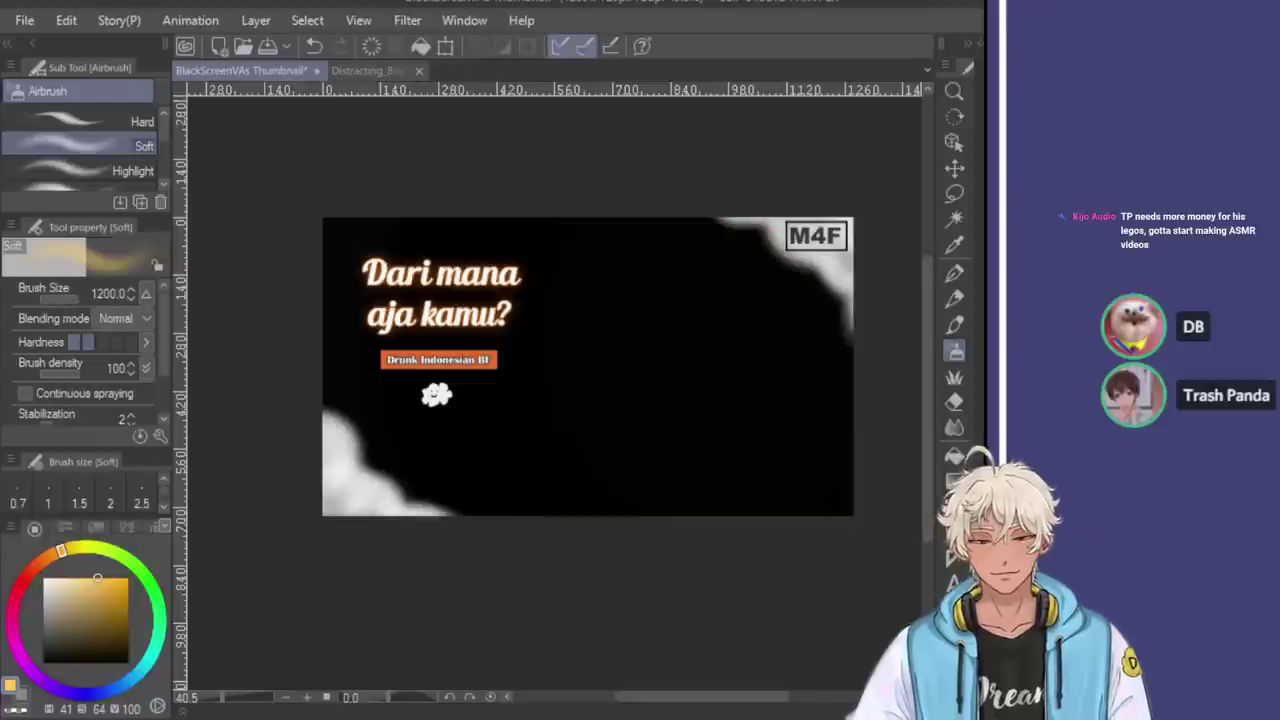
Scale the character artwork to about 110% and reposition it beside the title text
{"action": "left_click", "coordinate": [954, 168]}
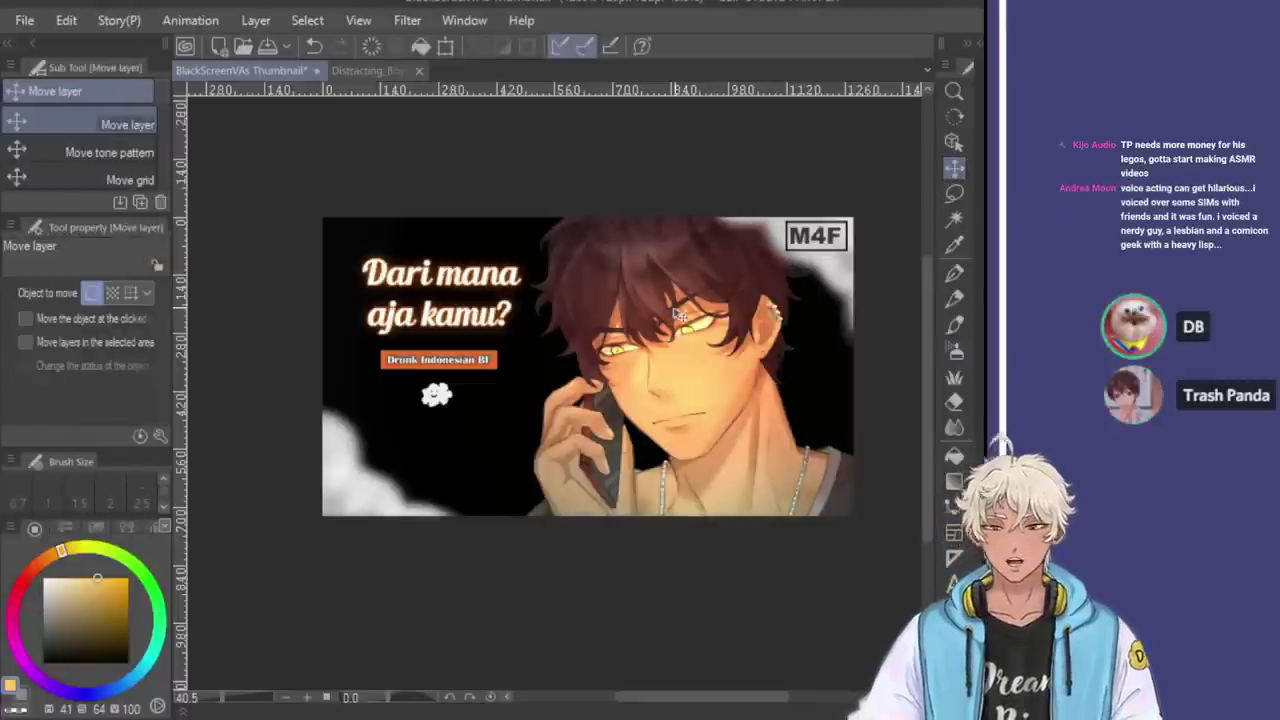
{"action": "key", "text": "ctrl+t"}
{"action": "scroll", "coordinate": [660, 345], "scroll_direction": "down", "scroll_amount": 3}
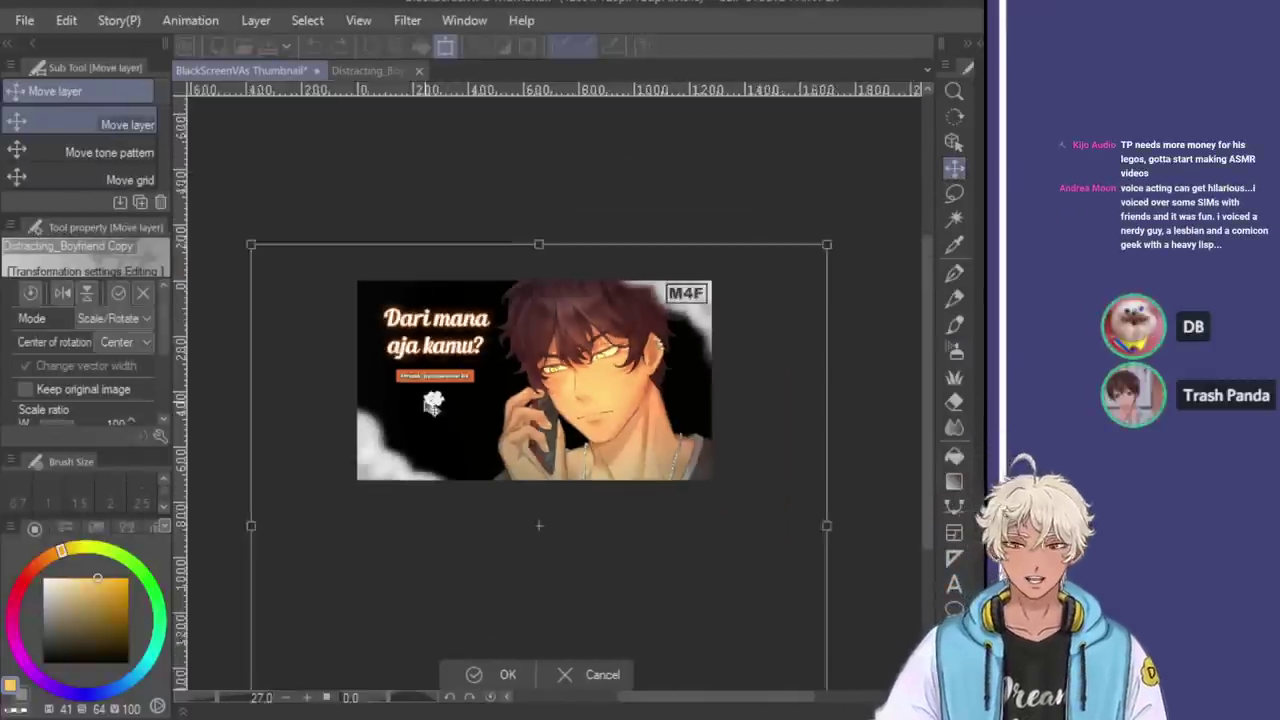
{"action": "left_click_drag", "start_coordinate": [722, 662], "coordinate": [780, 588]}
{"action": "left_click_drag", "start_coordinate": [770, 496], "coordinate": [712, 522]}
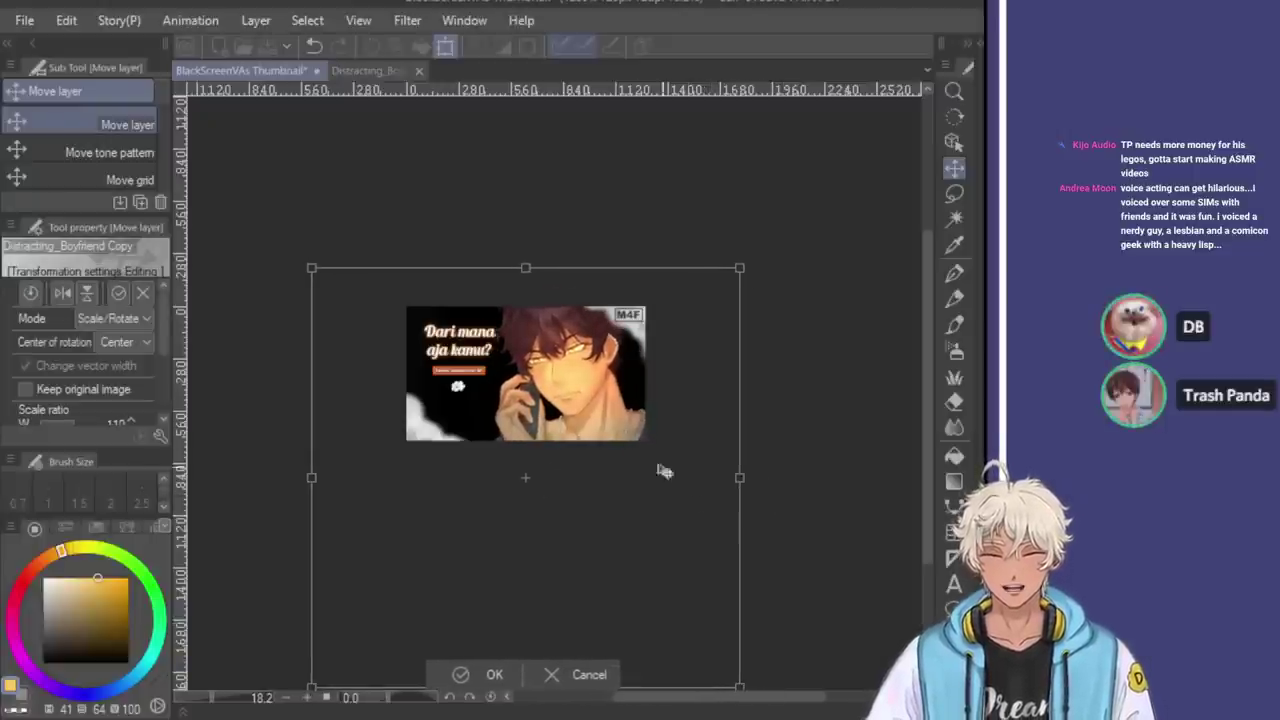
{"action": "scroll", "coordinate": [688, 493], "scroll_direction": "up", "scroll_amount": 1}
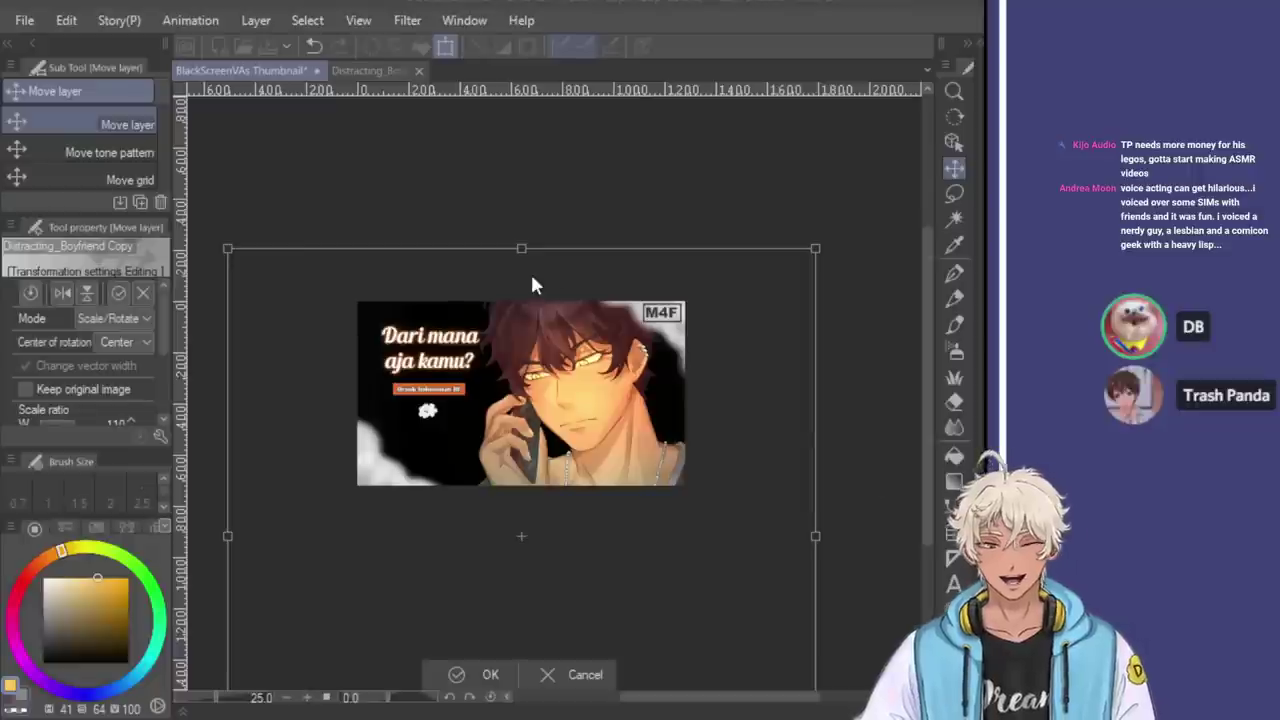
{"action": "key", "text": "Return"}
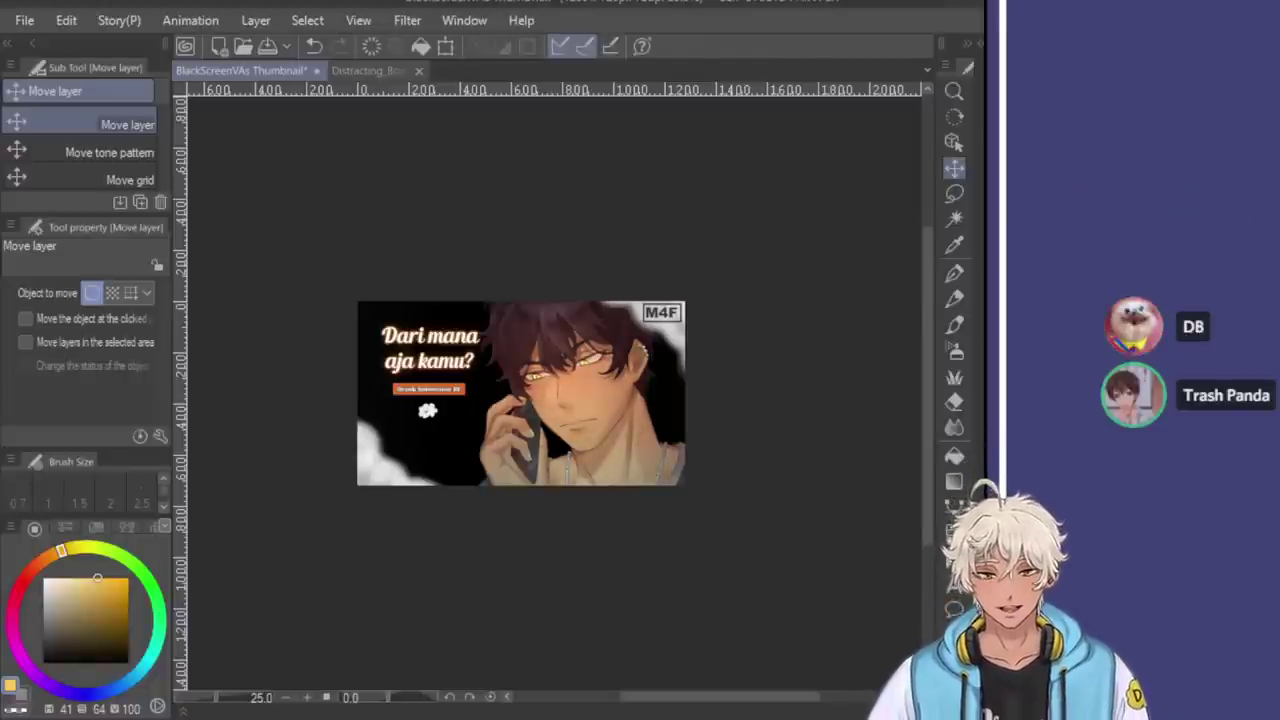
Return to the Soft airbrush and reduce its brush size to 150 for light on the neck and jaw
{"action": "left_click", "coordinate": [954, 350]}
{"action": "scroll", "coordinate": [660, 225], "scroll_direction": "up", "scroll_amount": 1}
{"action": "key", "text": "bracketleft"}
{"action": "key", "text": "bracketleft"}
{"action": "key", "text": "bracketleft"}
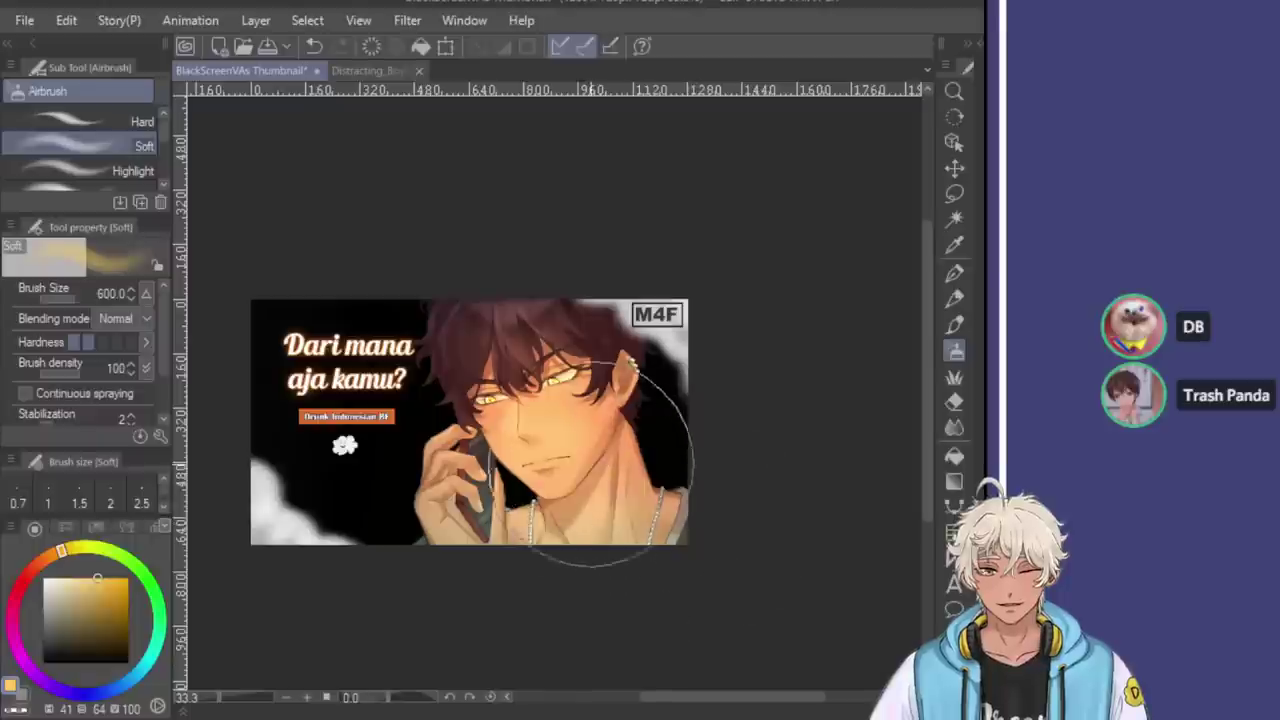
{"action": "key", "text": "bracketleft"}
{"action": "key", "text": "bracketleft"}
{"action": "key", "text": "bracketleft"}
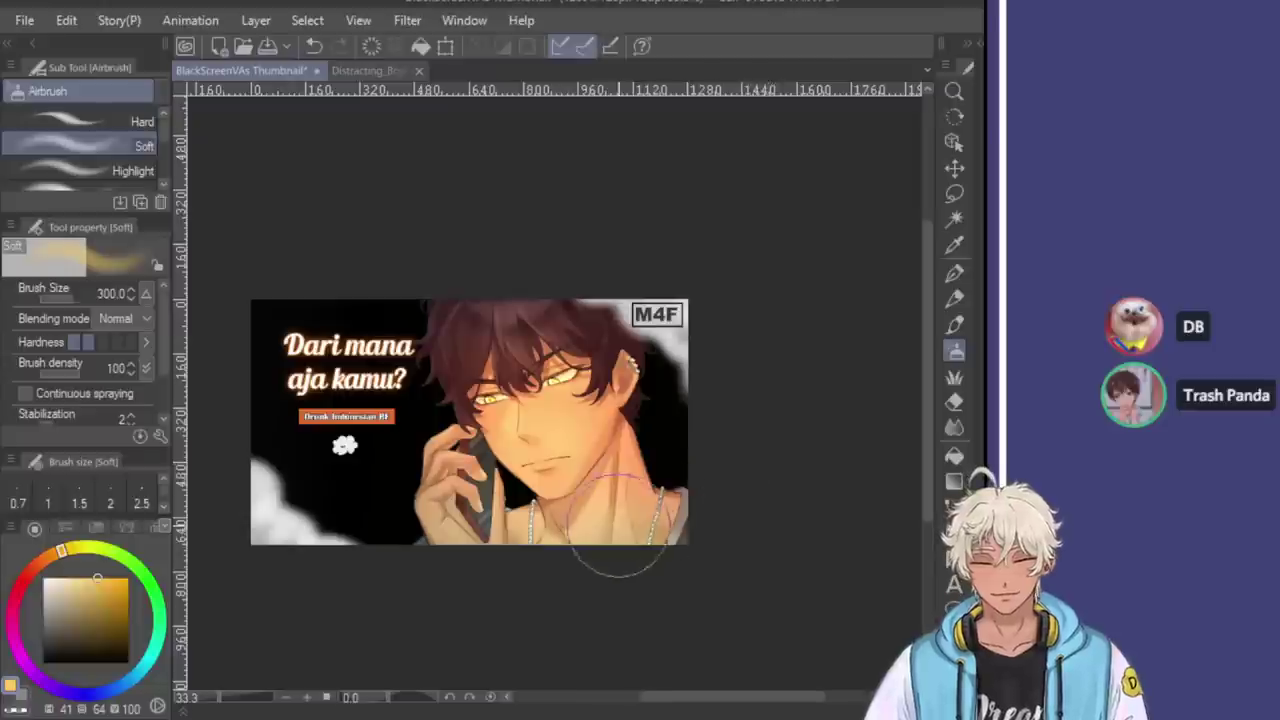
{"action": "key", "text": "bracketleft"}
{"action": "key", "text": "bracketleft"}
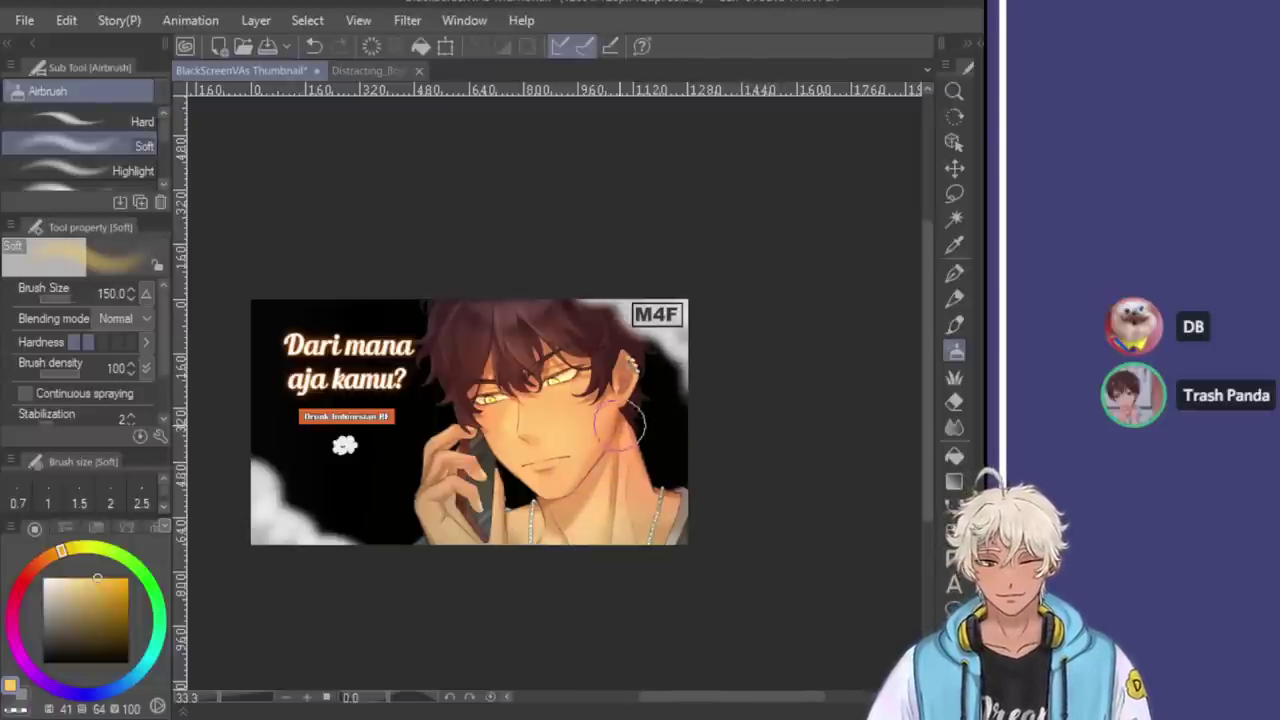
Set the Soft airbrush to size 170 and brush orange light over the character's phone hand
{"action": "scroll", "coordinate": [620, 425], "scroll_direction": "down", "scroll_amount": 2}
{"action": "scroll", "coordinate": [561, 333], "scroll_direction": "up", "scroll_amount": 2}
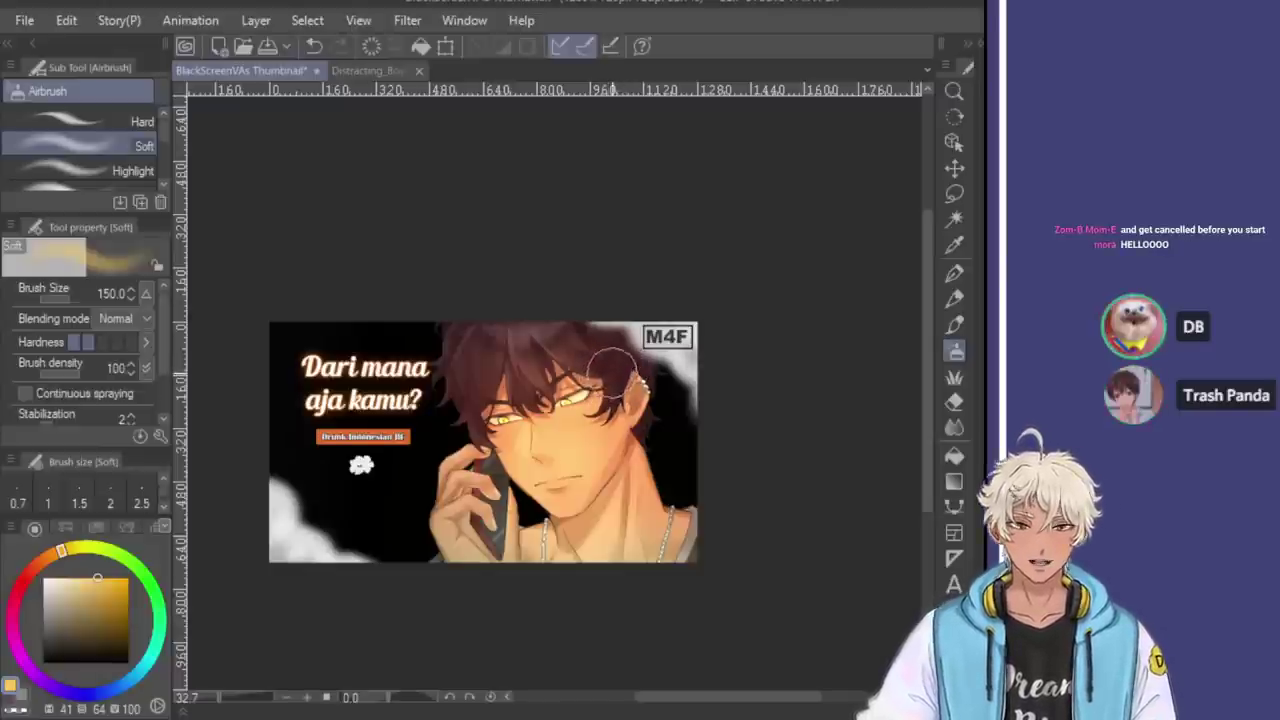
{"action": "key", "text": "bracketright"}
{"action": "key", "text": "bracketright"}
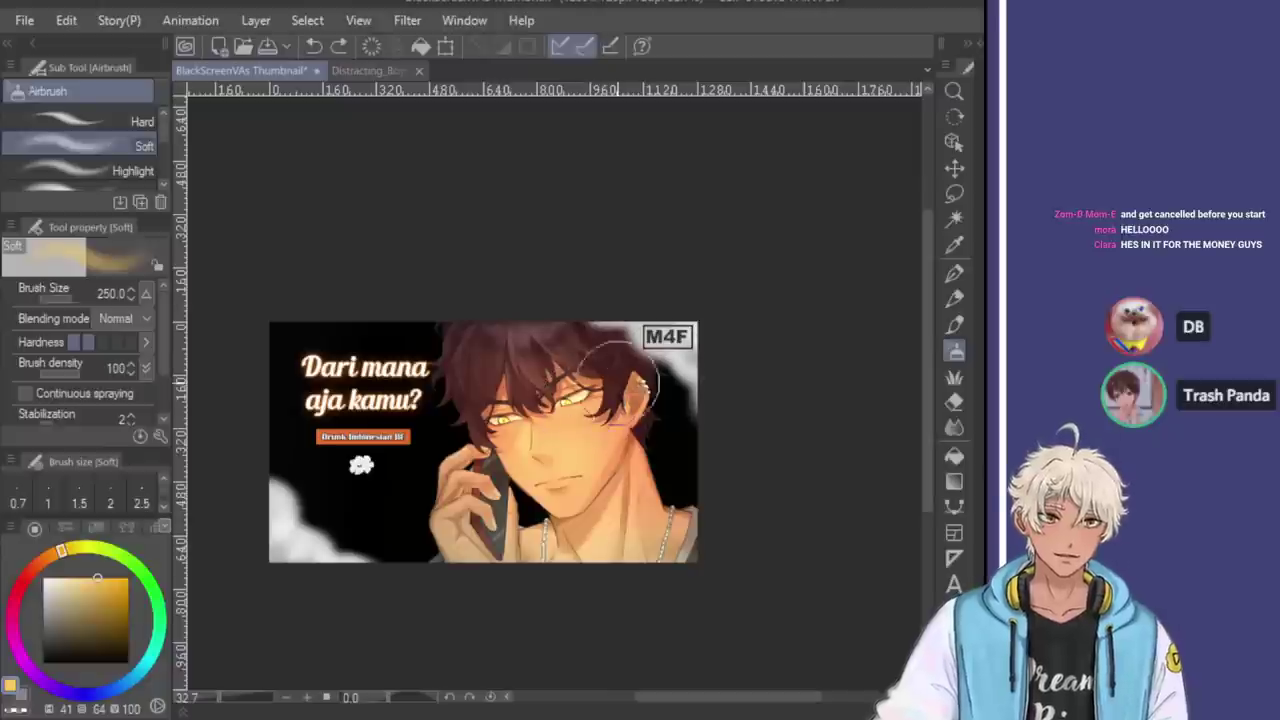
{"action": "key", "text": "bracketleft"}
{"action": "left_click_drag", "start_coordinate": [472, 489], "coordinate": [478, 540]}
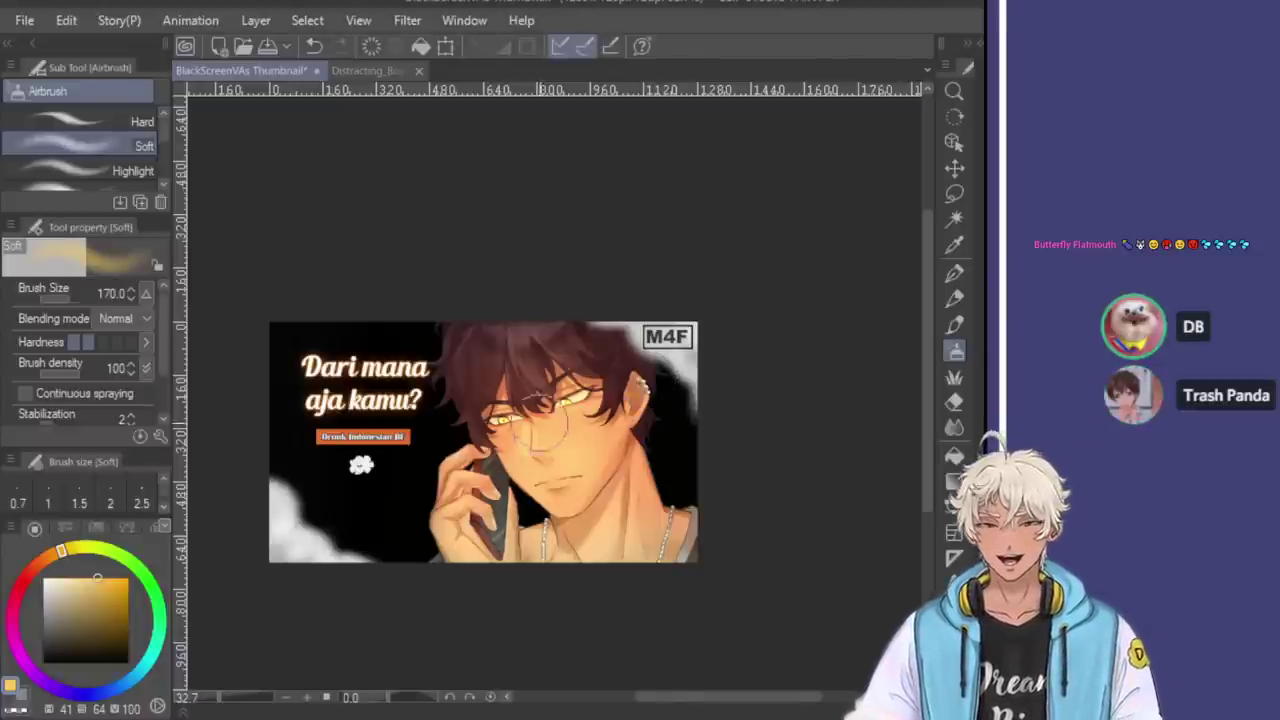
Try a size 170 airbrush stroke along the character's jaw and neck, and undo the recent strokes
{"action": "scroll", "coordinate": [570, 380], "scroll_direction": "up", "scroll_amount": 1}
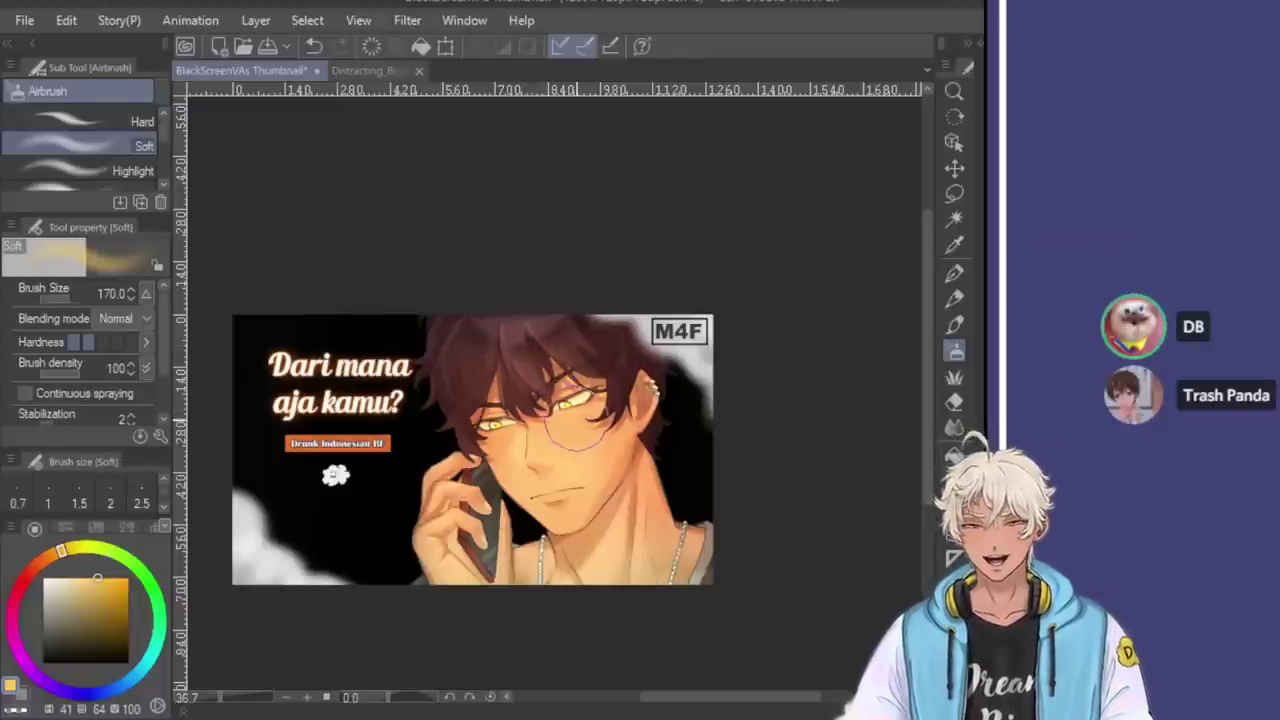
{"action": "key", "text": "bracketleft"}
{"action": "key", "text": "bracketright"}
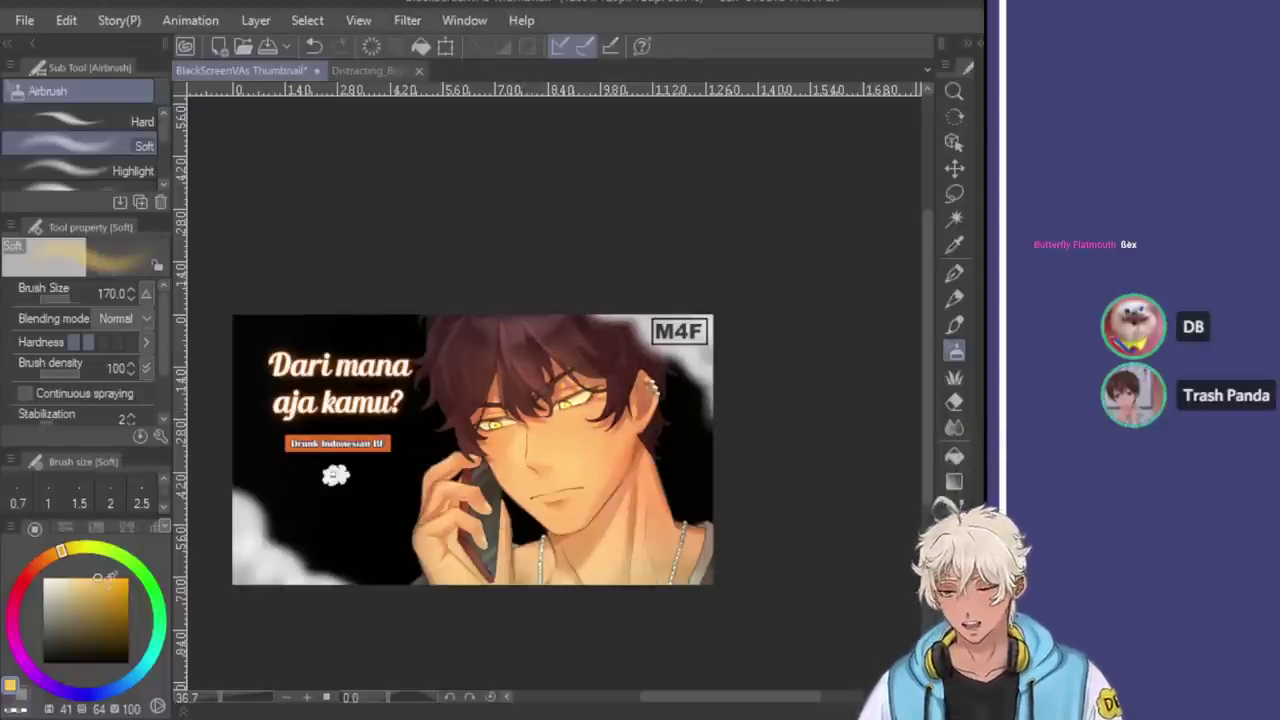
{"action": "mouse_move", "coordinate": [620, 470]}
{"action": "left_mouse_down"}
{"action": "mouse_move", "coordinate": [560, 500]}
{"action": "mouse_move", "coordinate": [600, 540]}
{"action": "left_mouse_up"}
{"action": "key", "text": "ctrl+z"}
{"action": "key", "text": "ctrl+z"}
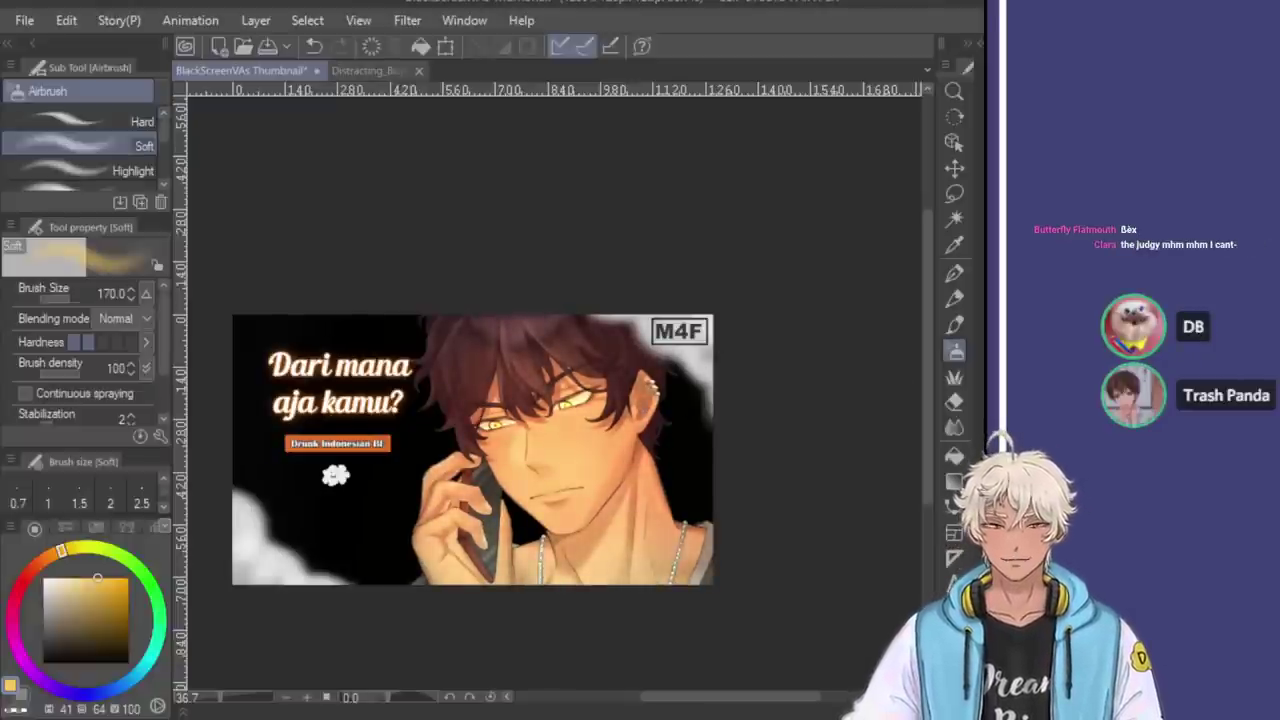
{"action": "key", "text": "ctrl+z"}
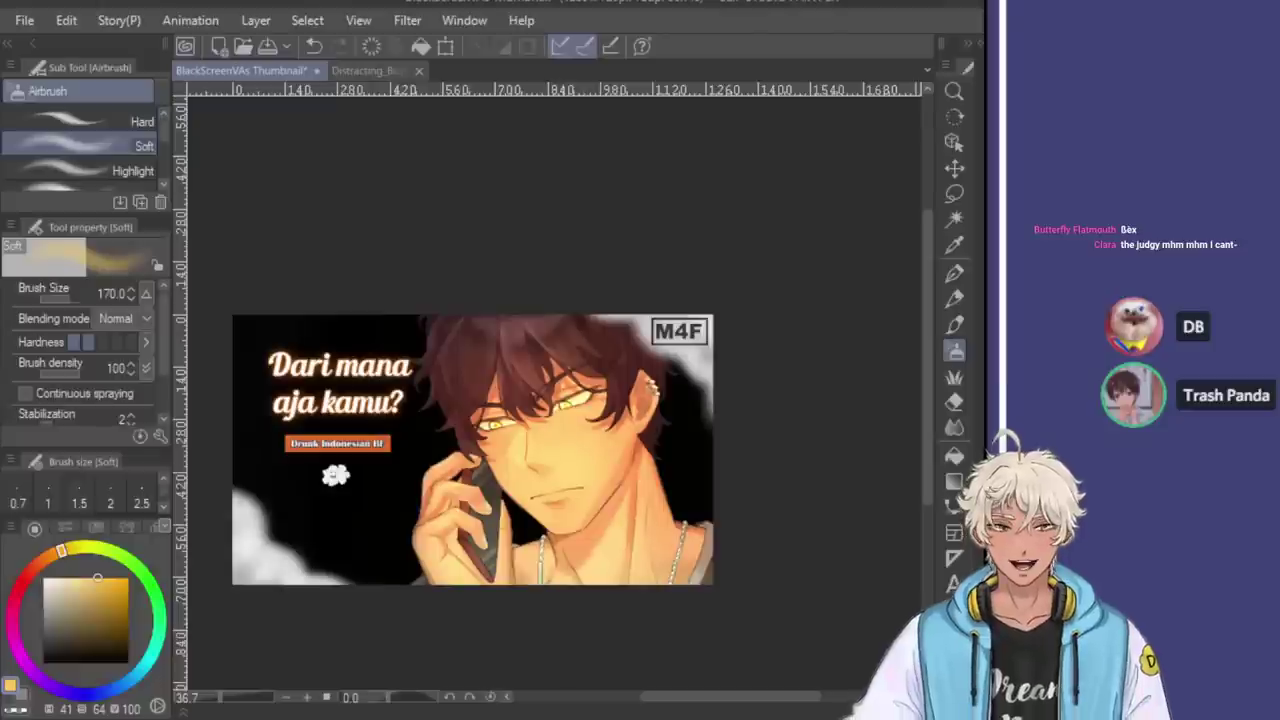
Try airbrush strokes at sizes 200 and 250 over the character's ear, face and neck, and undo them
{"action": "key", "text": "bracketright"}
{"action": "key", "text": "bracketright"}
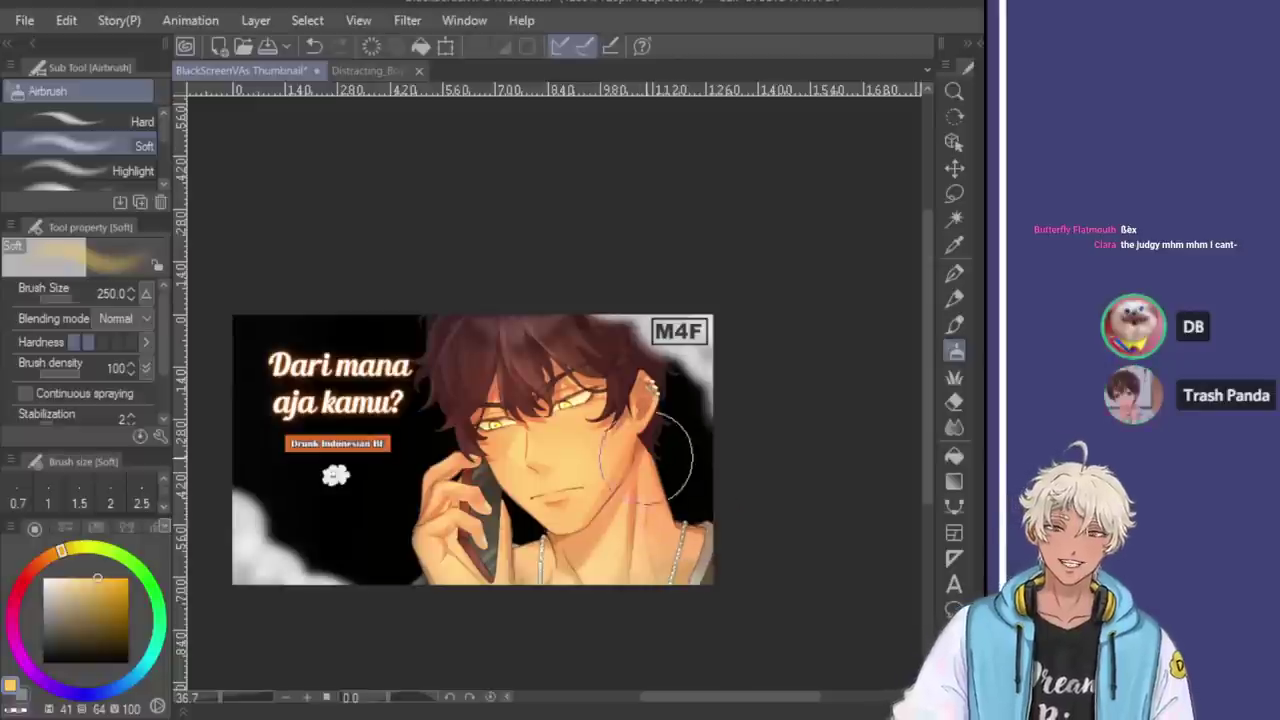
{"action": "key", "text": "bracketleft"}
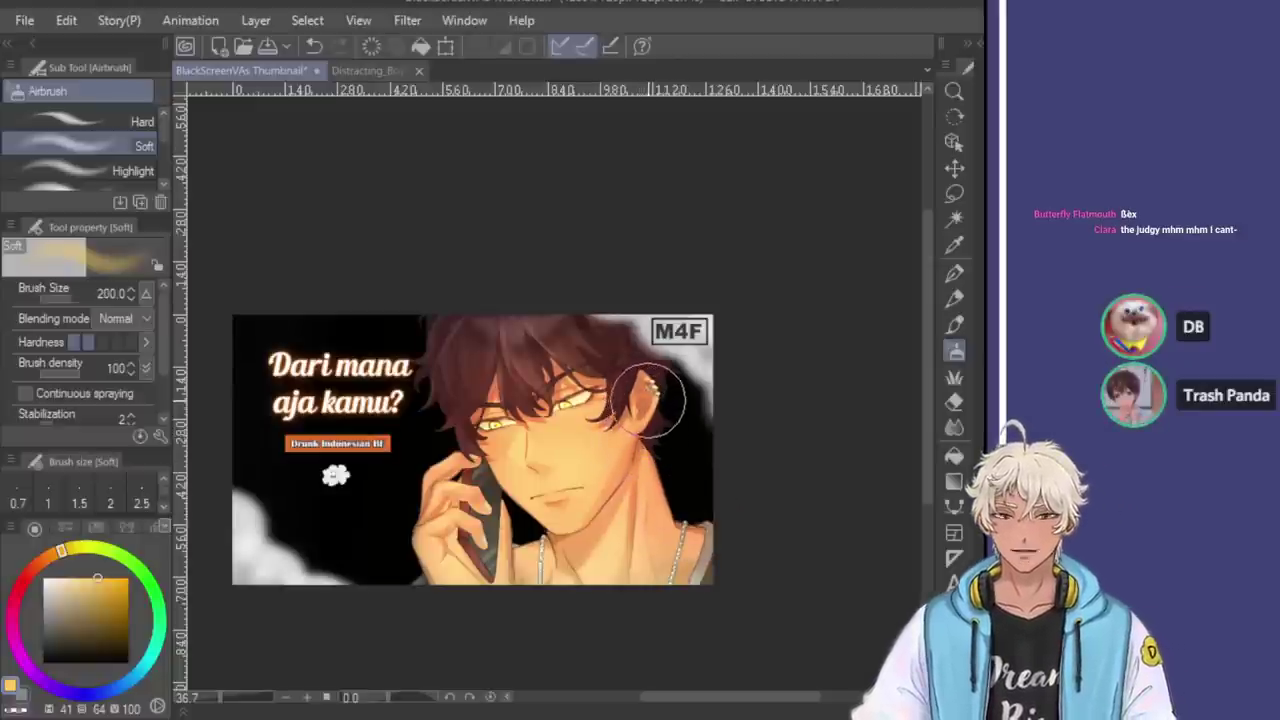
{"action": "mouse_move", "coordinate": [657, 402]}
{"action": "left_mouse_down"}
{"action": "mouse_move", "coordinate": [625, 375]}
{"action": "mouse_move", "coordinate": [665, 480]}
{"action": "left_mouse_up"}
{"action": "key", "text": "bracketright"}
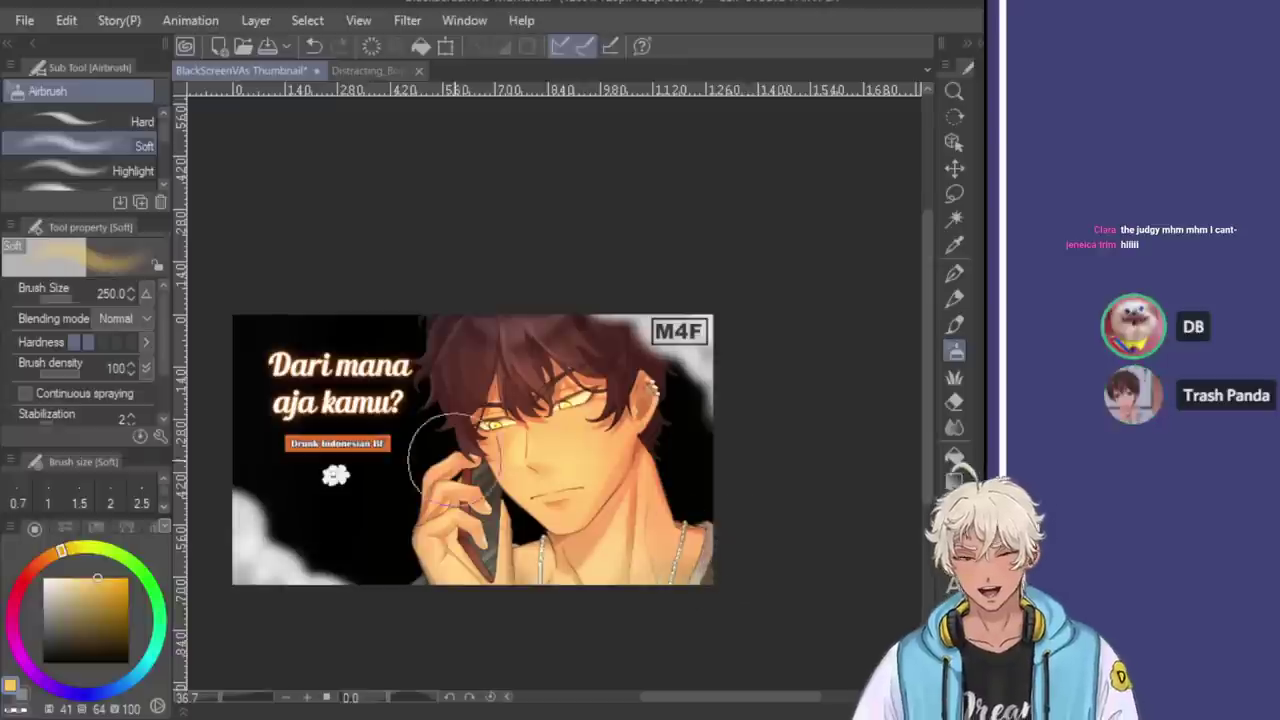
{"action": "mouse_move", "coordinate": [620, 400]}
{"action": "left_mouse_down"}
{"action": "mouse_move", "coordinate": [480, 520]}
{"action": "mouse_move", "coordinate": [640, 430]}
{"action": "mouse_move", "coordinate": [560, 540]}
{"action": "left_mouse_up"}
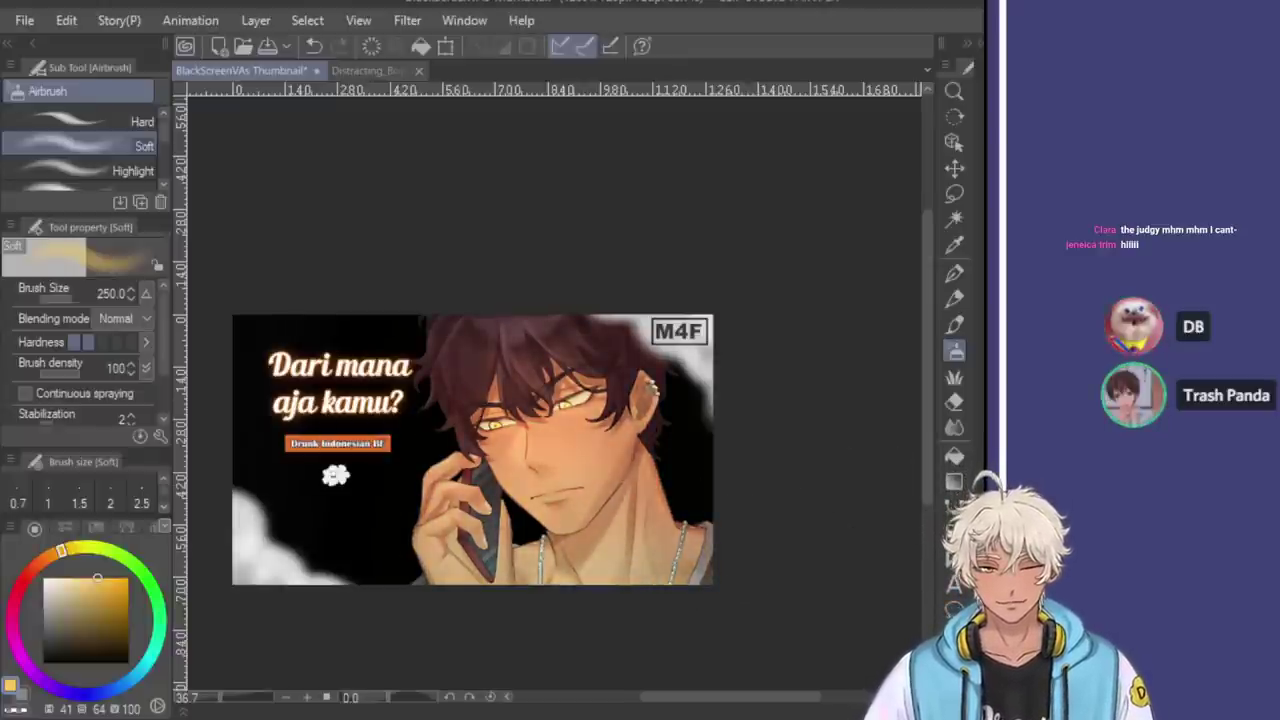
{"action": "key", "text": "ctrl+z"}
{"action": "key", "text": "ctrl+z"}
{"action": "key", "text": "ctrl+z"}
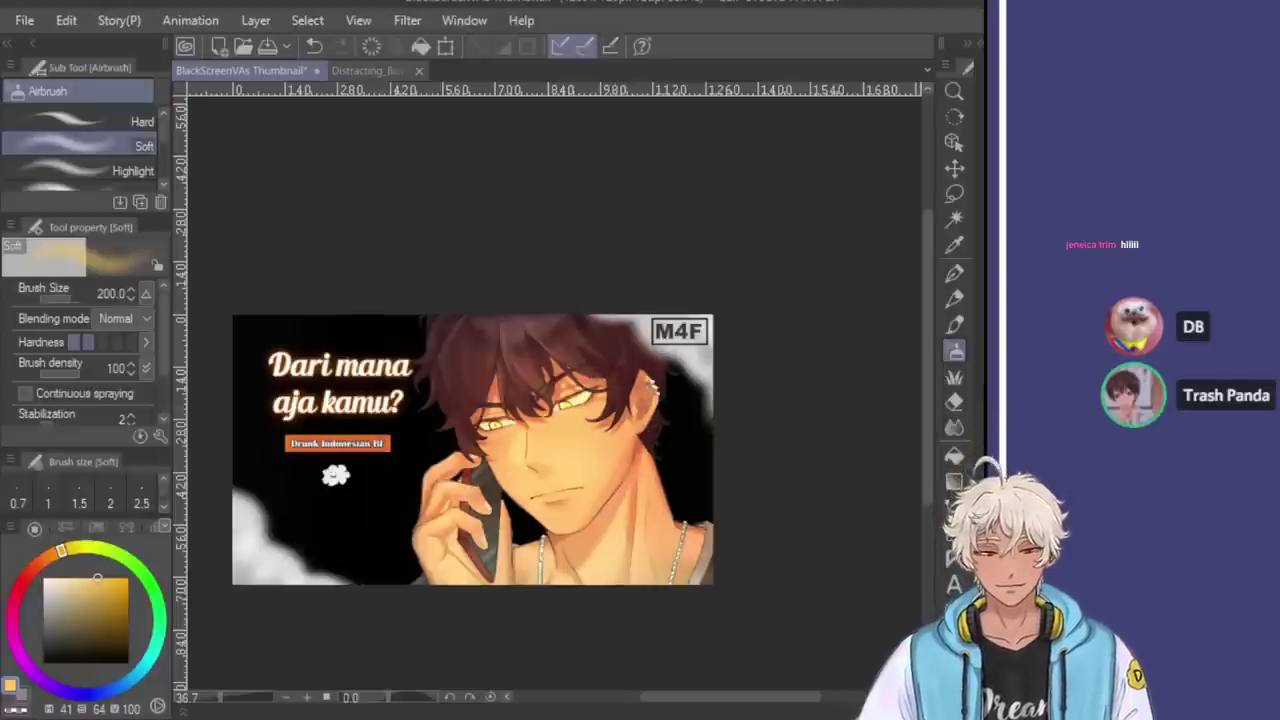
Try a size 200 airbrush stroke at the side of the neck, undo it and reduce the brush to 170
{"action": "left_click_drag", "start_coordinate": [632, 455], "coordinate": [672, 480]}
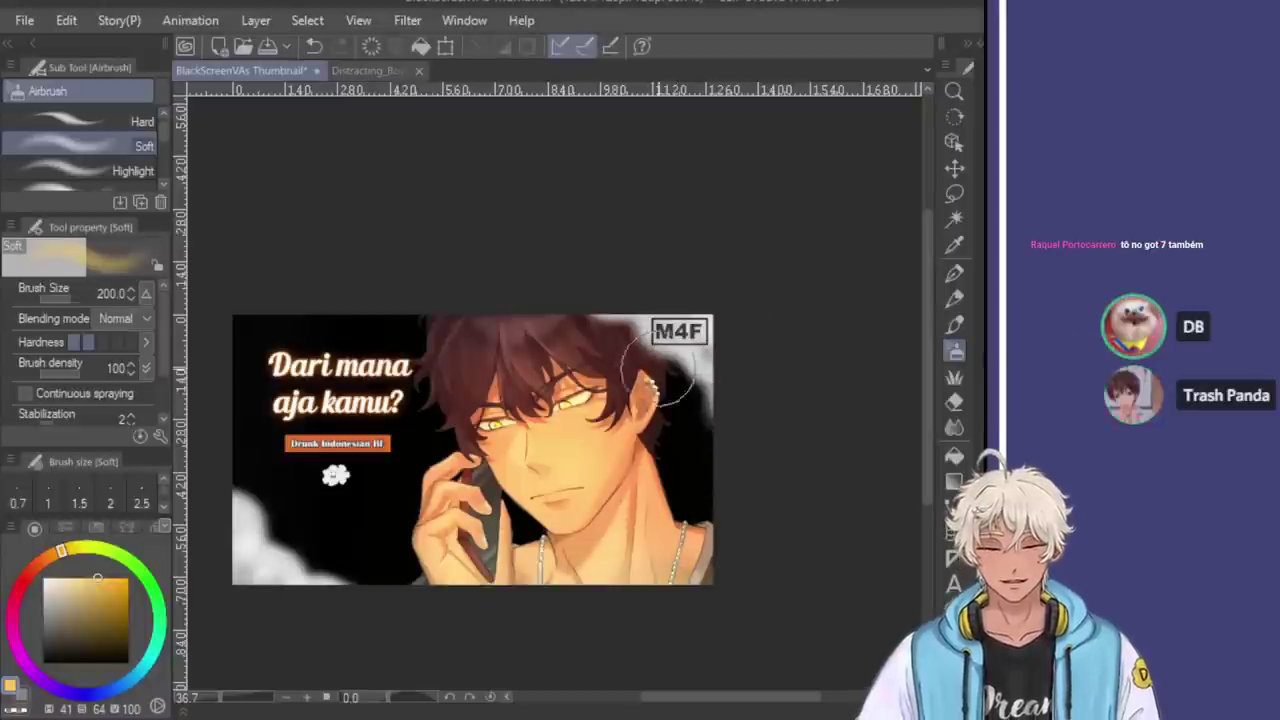
{"action": "key", "text": "ctrl+z"}
{"action": "key", "text": "bracketleft"}
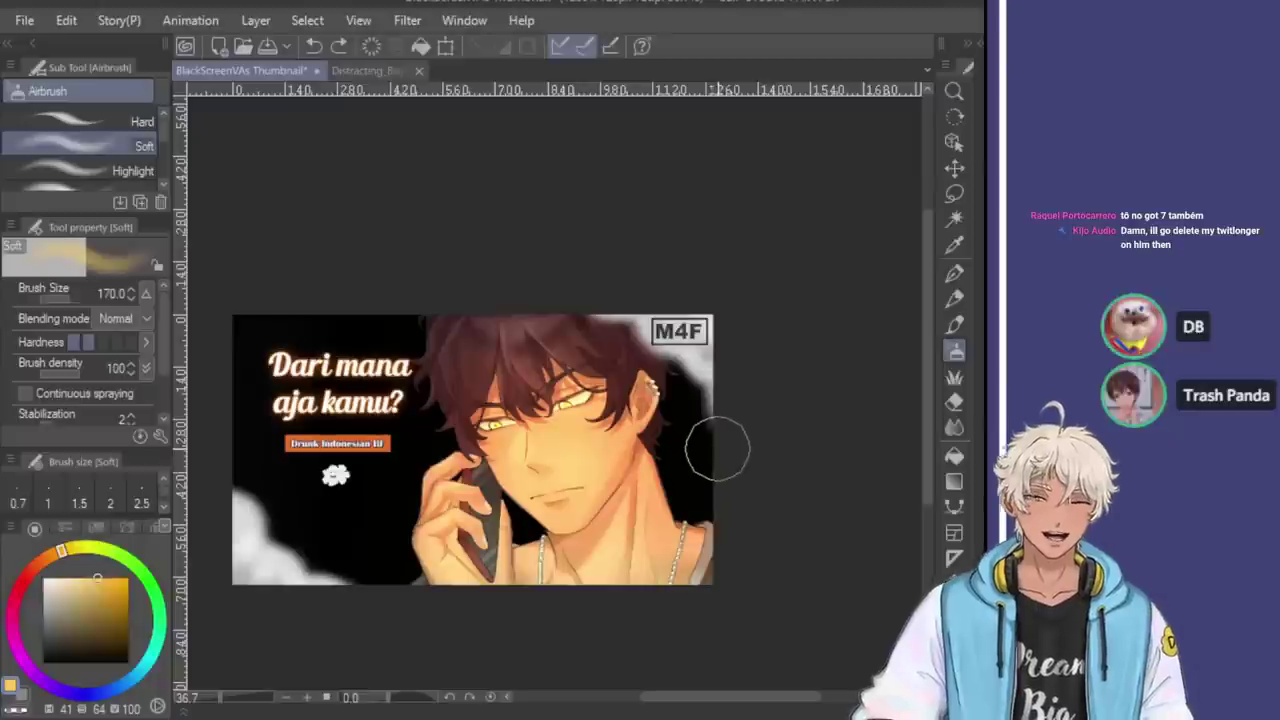
Enlarge the Soft airbrush to size 400 for the jaw and neck, and reduce it to 120 for the ear
{"action": "key", "text": "bracketright"}
{"action": "key", "text": "bracketright"}
{"action": "key", "text": "bracketright"}
{"action": "key", "text": "bracketright"}
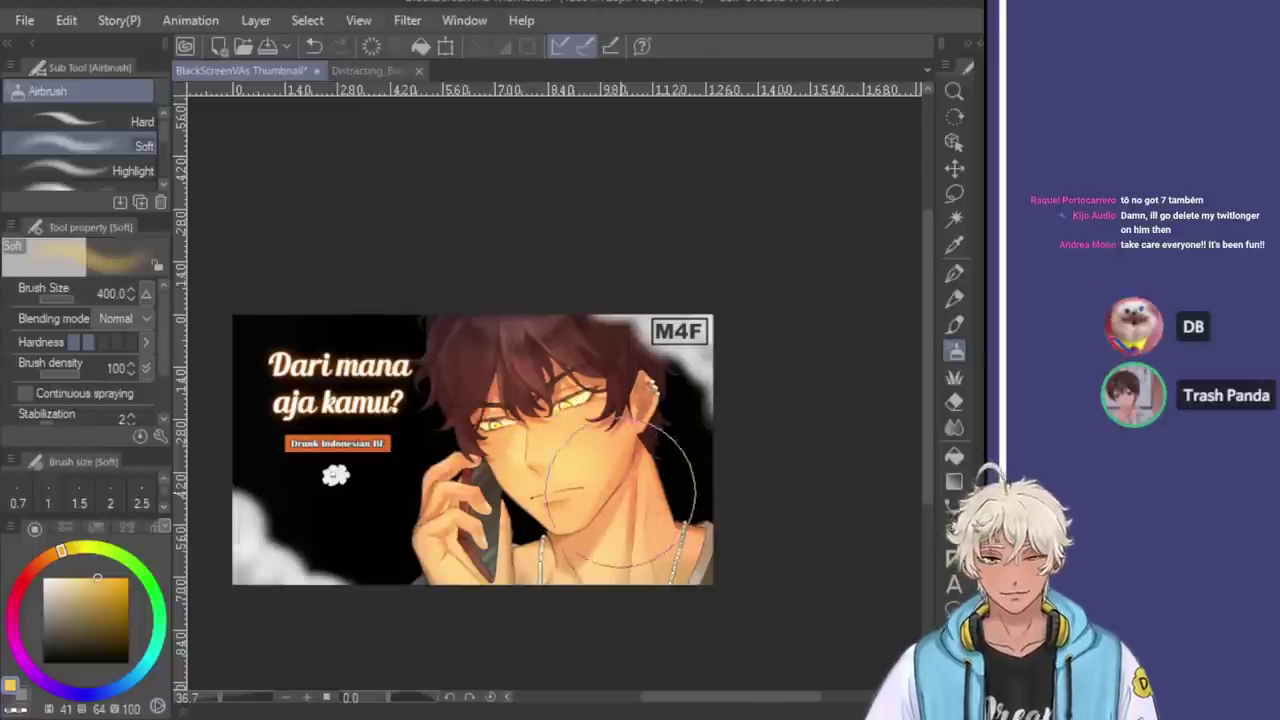
{"action": "key", "text": "bracketleft"}
{"action": "key", "text": "bracketleft"}
{"action": "key", "text": "bracketleft"}
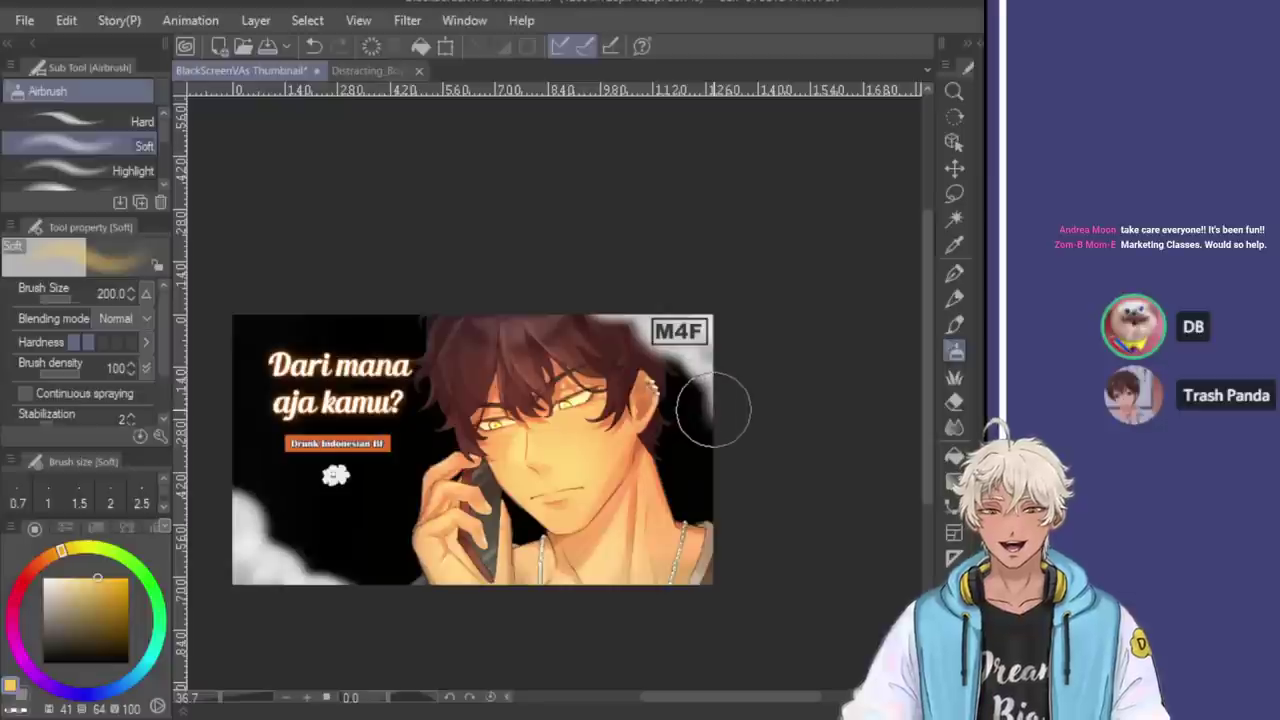
{"action": "key", "text": "bracketleft"}
{"action": "key", "text": "bracketleft"}
{"action": "key", "text": "bracketleft"}
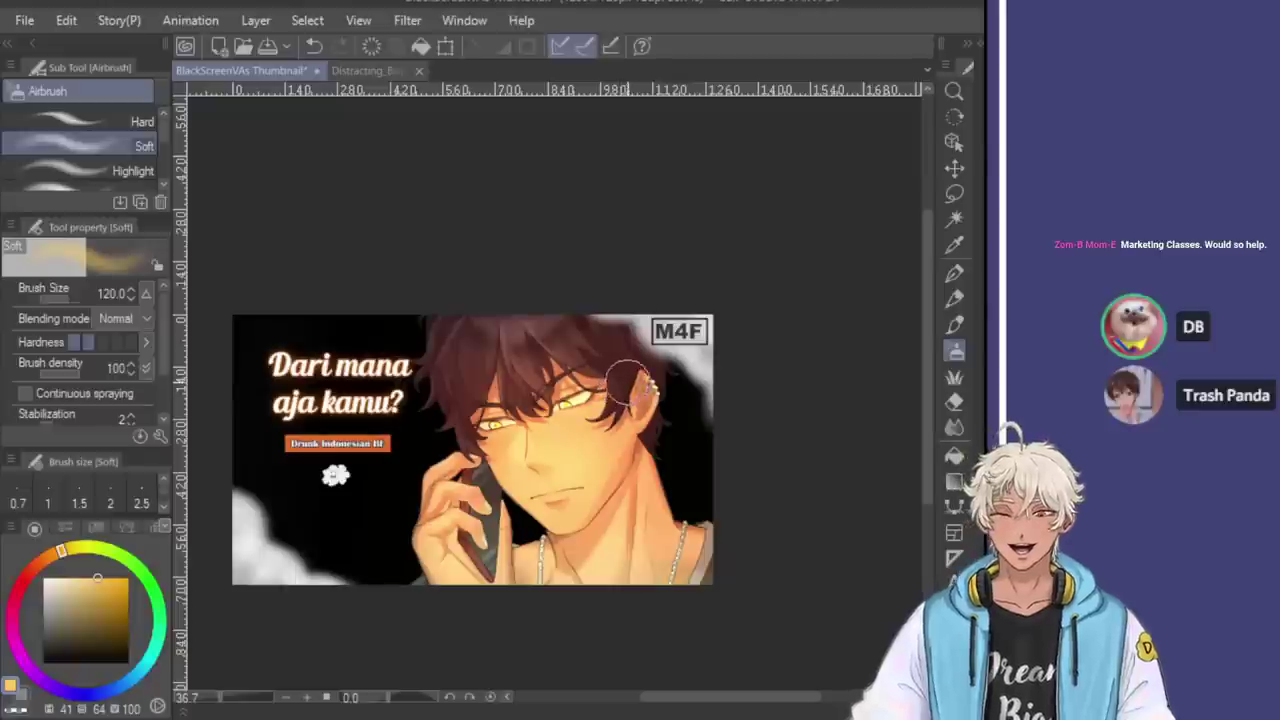
Reduce the Soft airbrush to size 40 and then 15 for fine light around the character's pierced ear
{"action": "scroll", "coordinate": [676, 380], "scroll_direction": "up", "scroll_amount": 1}
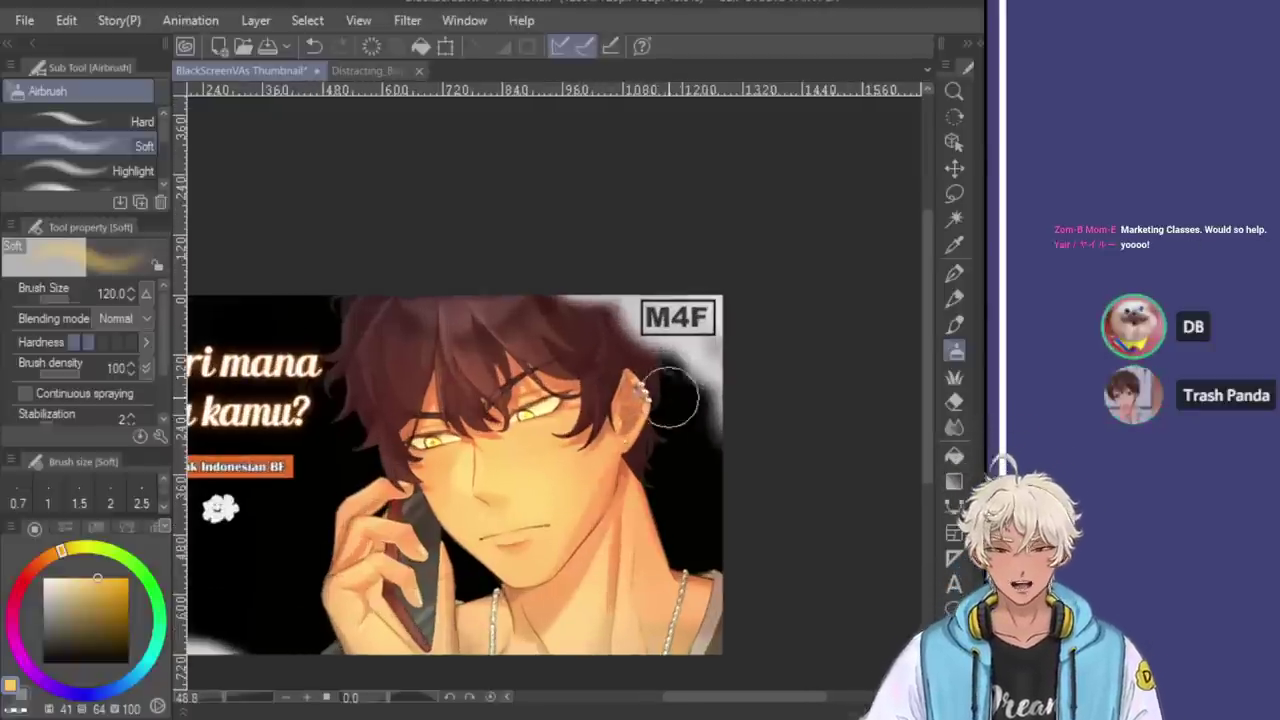
{"action": "scroll", "coordinate": [677, 405], "scroll_direction": "down", "scroll_amount": 1}
{"action": "scroll", "coordinate": [690, 440], "scroll_direction": "up", "scroll_amount": 1}
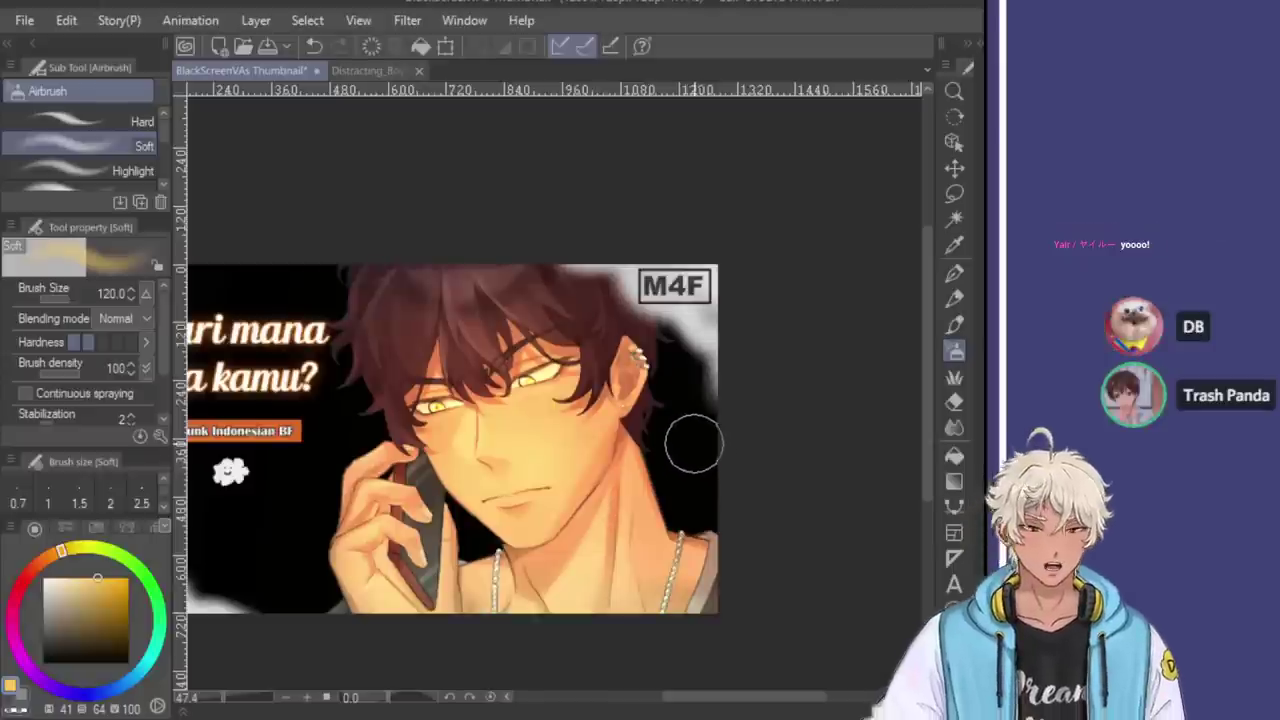
{"action": "key", "text": "bracketleft"}
{"action": "key", "text": "bracketleft"}
{"action": "key", "text": "bracketleft"}
{"action": "key", "text": "bracketleft"}
{"action": "key", "text": "bracketleft"}
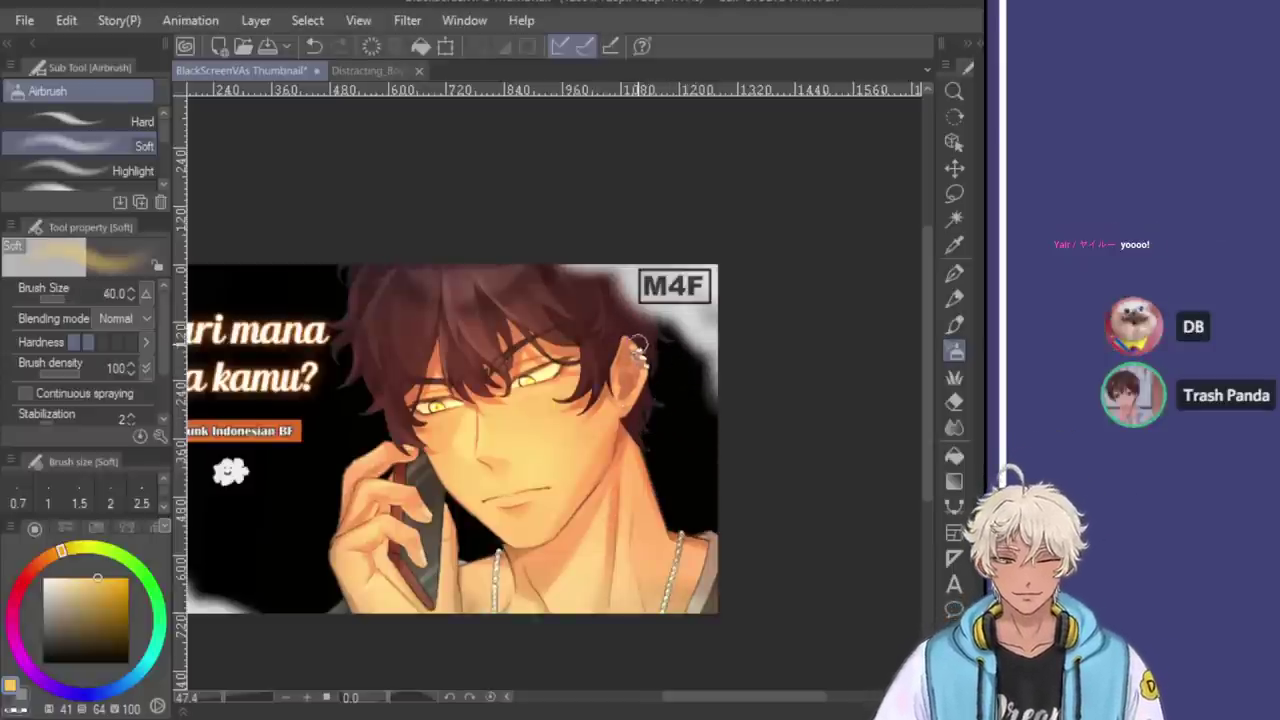
{"action": "key", "text": "bracketleft"}
{"action": "key", "text": "bracketleft"}
{"action": "key", "text": "bracketleft"}
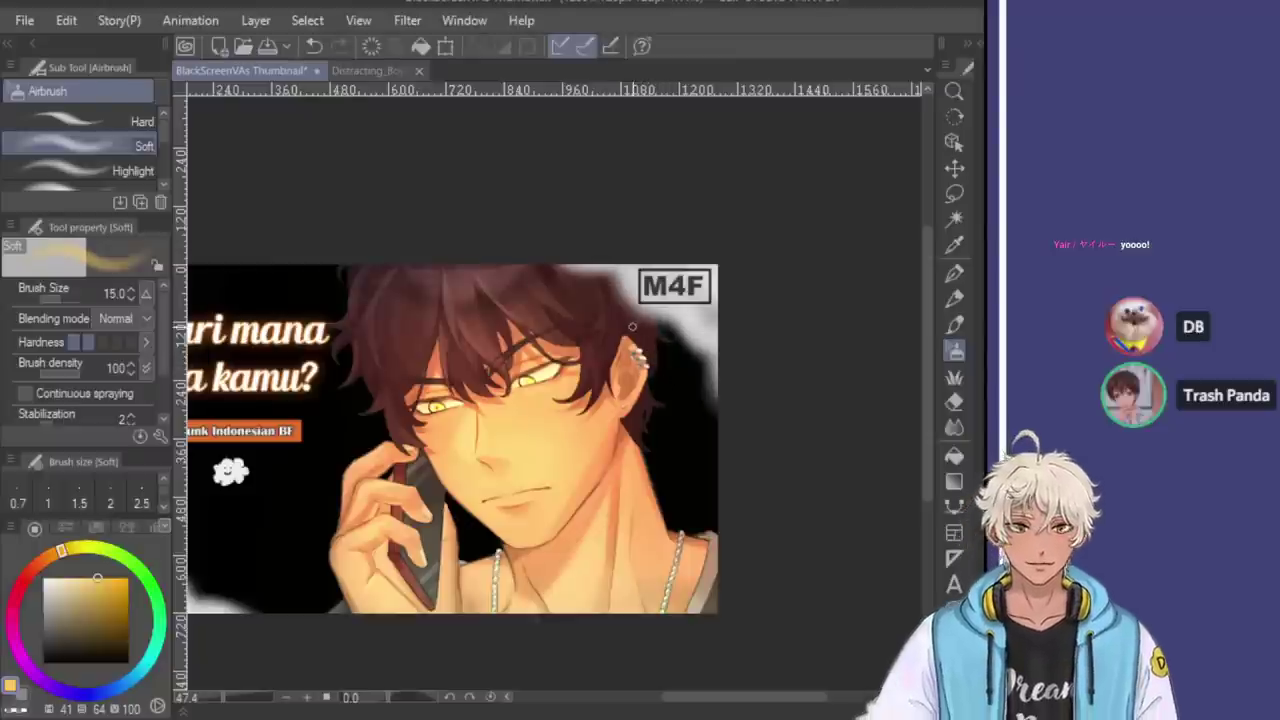
Enlarge the Soft airbrush to size 300 for broad orange light over the character's hair
{"action": "key", "text": "bracketright"}
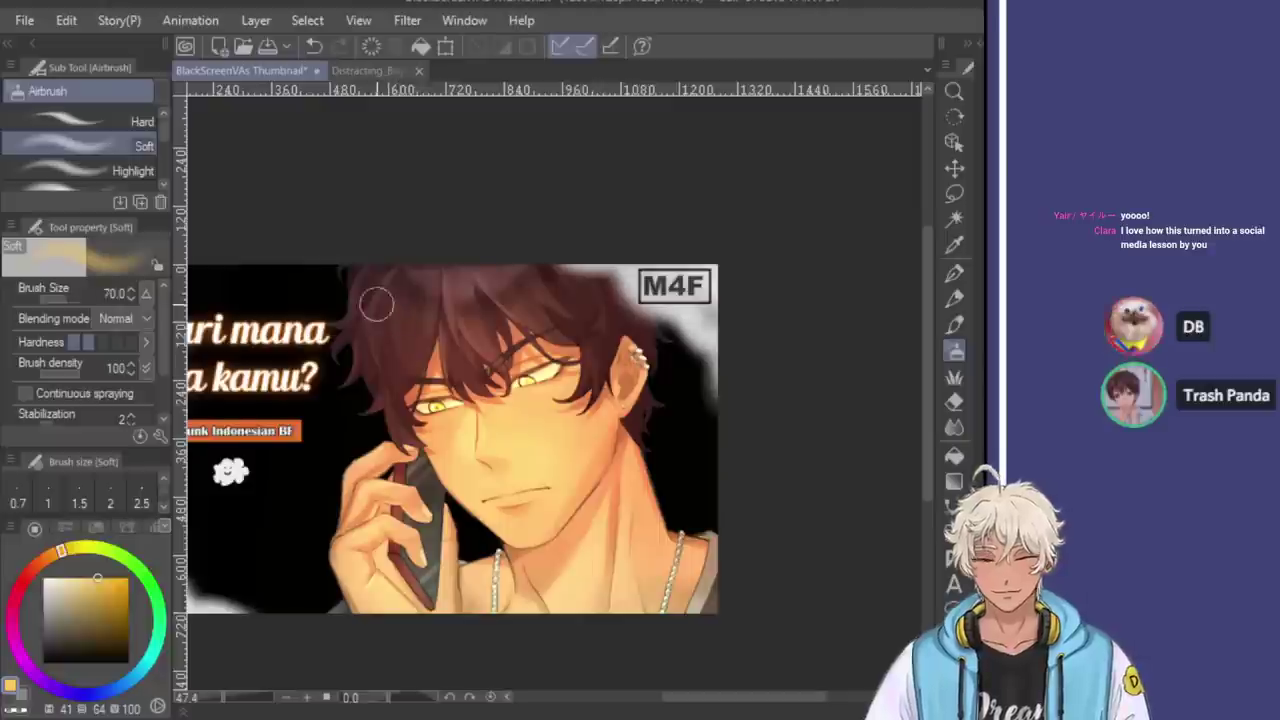
{"action": "key", "text": "bracketright"}
{"action": "key", "text": "bracketright"}
{"action": "key", "text": "bracketright"}
{"action": "key", "text": "bracketright"}
{"action": "key", "text": "bracketright"}
{"action": "key", "text": "bracketright"}
{"action": "key", "text": "bracketright"}
{"action": "key", "text": "bracketright"}
{"action": "key", "text": "bracketright"}
{"action": "key", "text": "bracketright"}
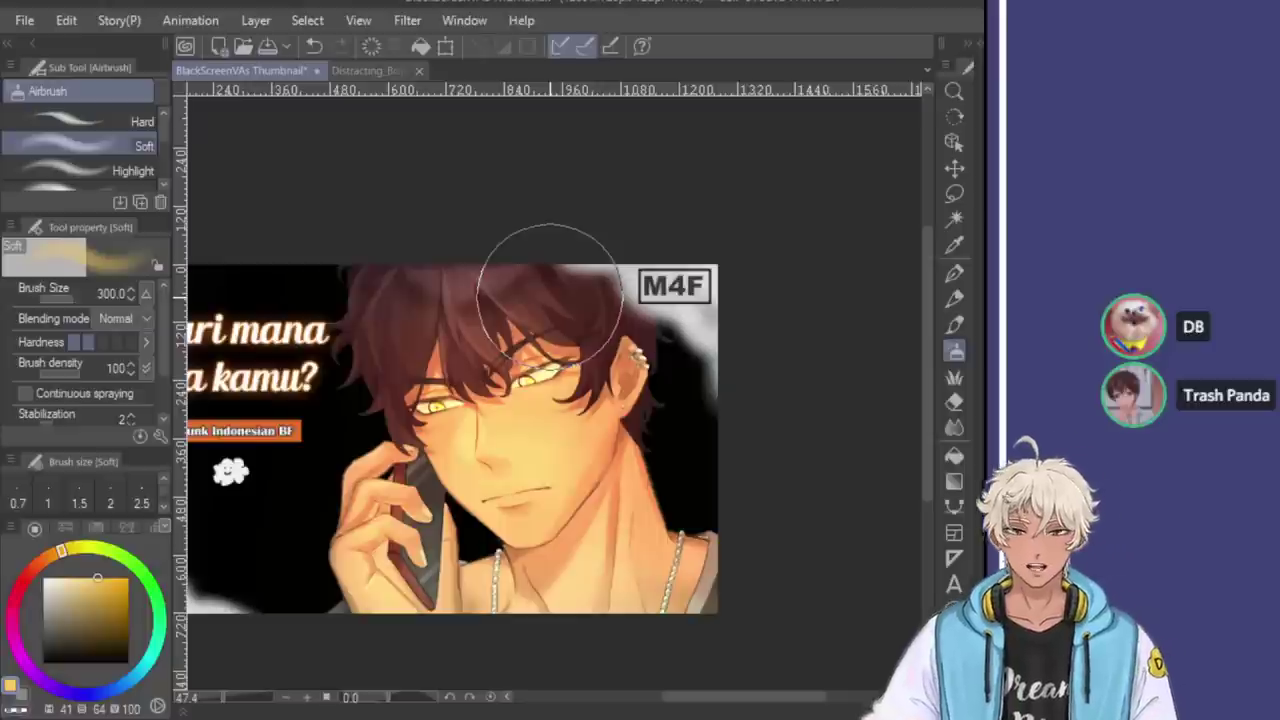
Reduce the Soft airbrush to size 70 for the hair strands and raise it to 80 for the locks near the ear
{"action": "key", "text": "bracketleft"}
{"action": "key", "text": "bracketleft"}
{"action": "key", "text": "bracketleft"}
{"action": "key", "text": "bracketleft"}
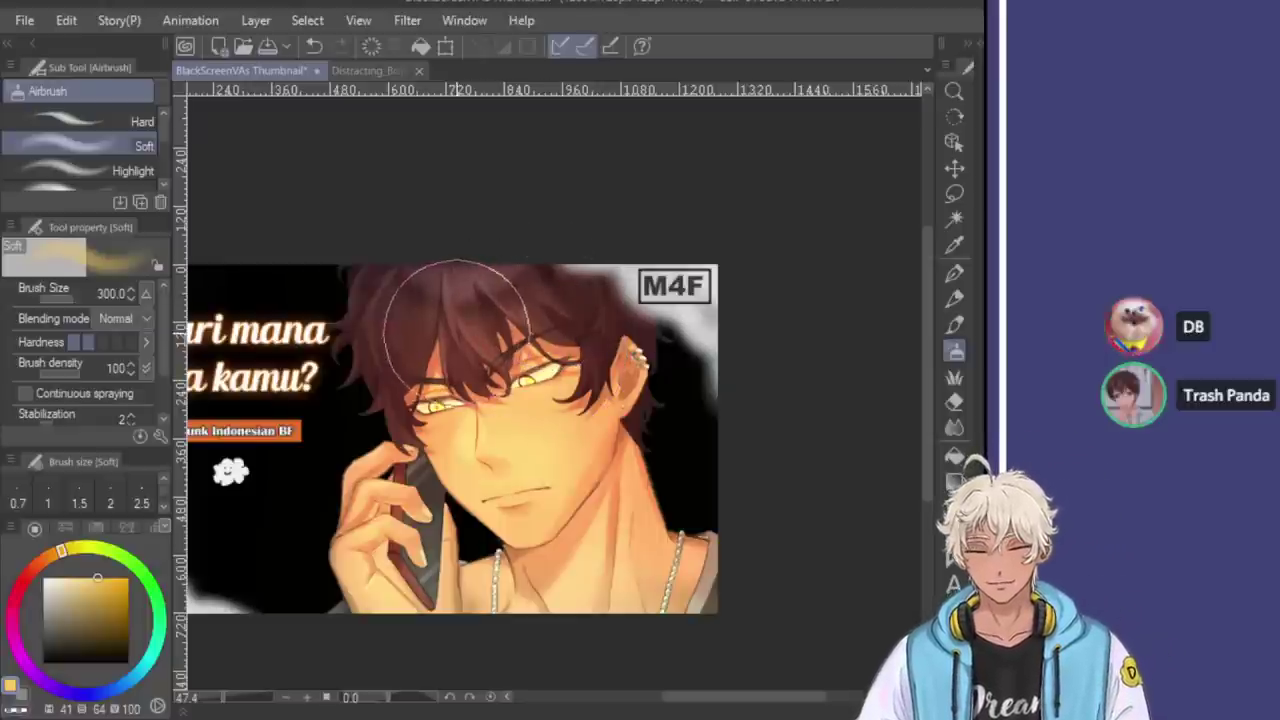
{"action": "key", "text": "bracketleft"}
{"action": "key", "text": "bracketleft"}
{"action": "key", "text": "bracketleft"}
{"action": "key", "text": "bracketleft"}
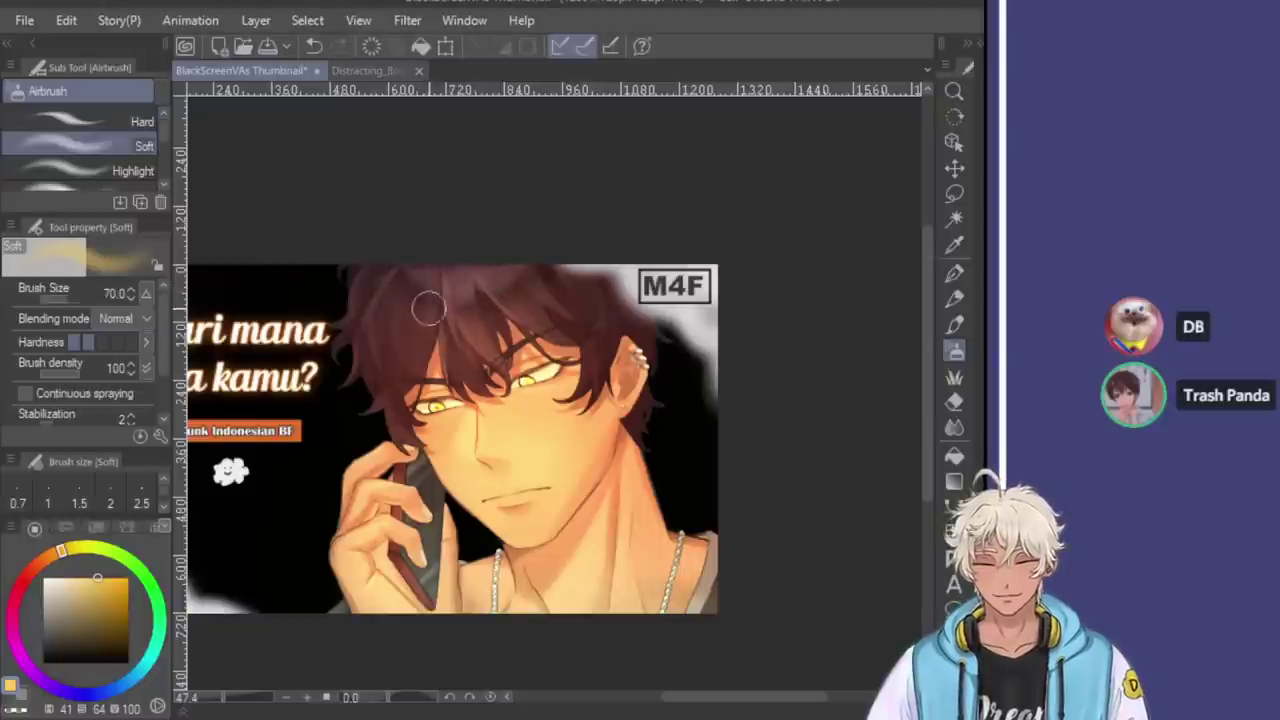
{"action": "key", "text": "bracketright"}
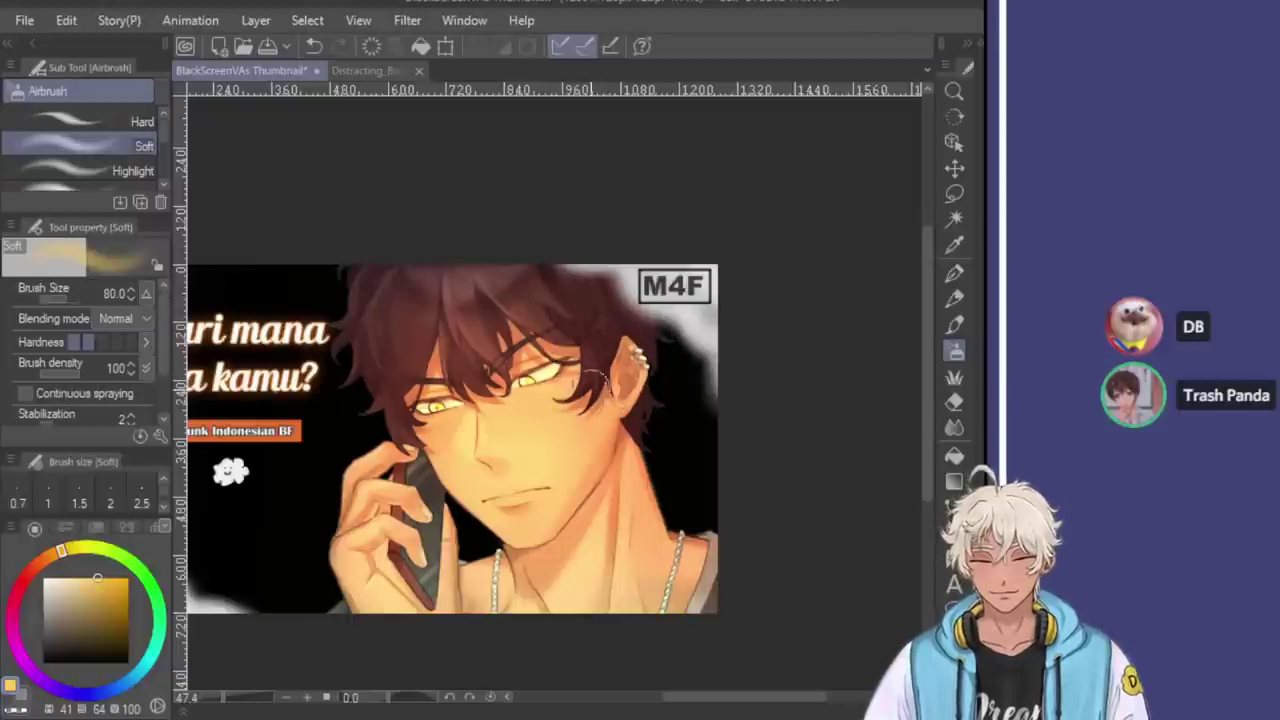
Switch the airbrush to transparent colour at size 250, try it over the fringe and face, and undo the stroke
{"action": "left_click", "coordinate": [14, 710]}
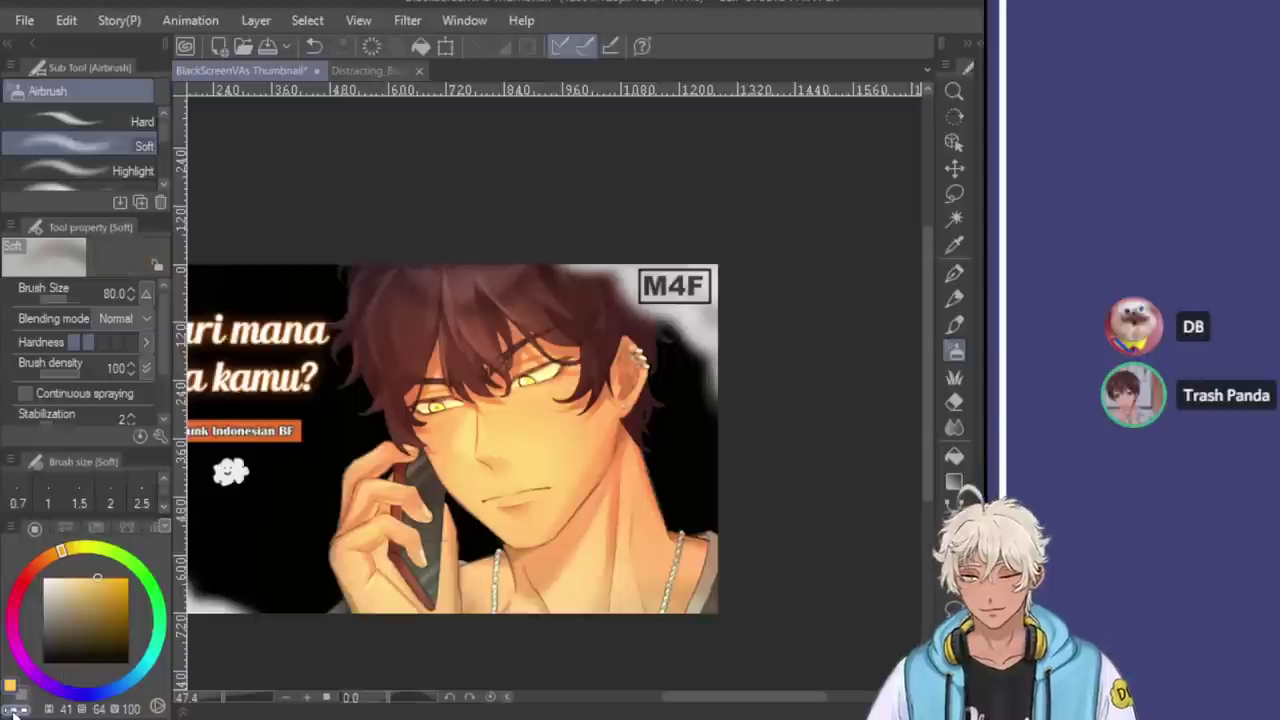
{"action": "key", "text": "bracketright"}
{"action": "key", "text": "bracketright"}
{"action": "key", "text": "bracketright"}
{"action": "key", "text": "bracketright"}
{"action": "key", "text": "bracketright"}
{"action": "key", "text": "bracketright"}
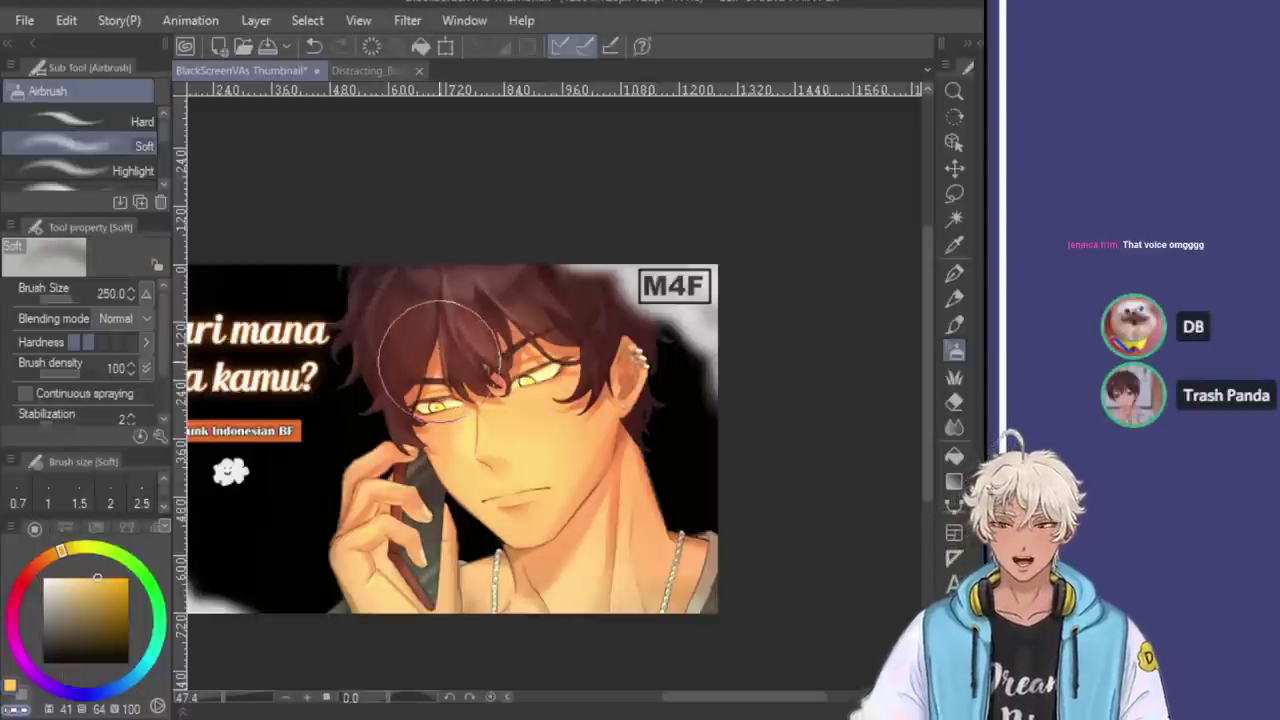
{"action": "key", "text": "ctrl+z"}
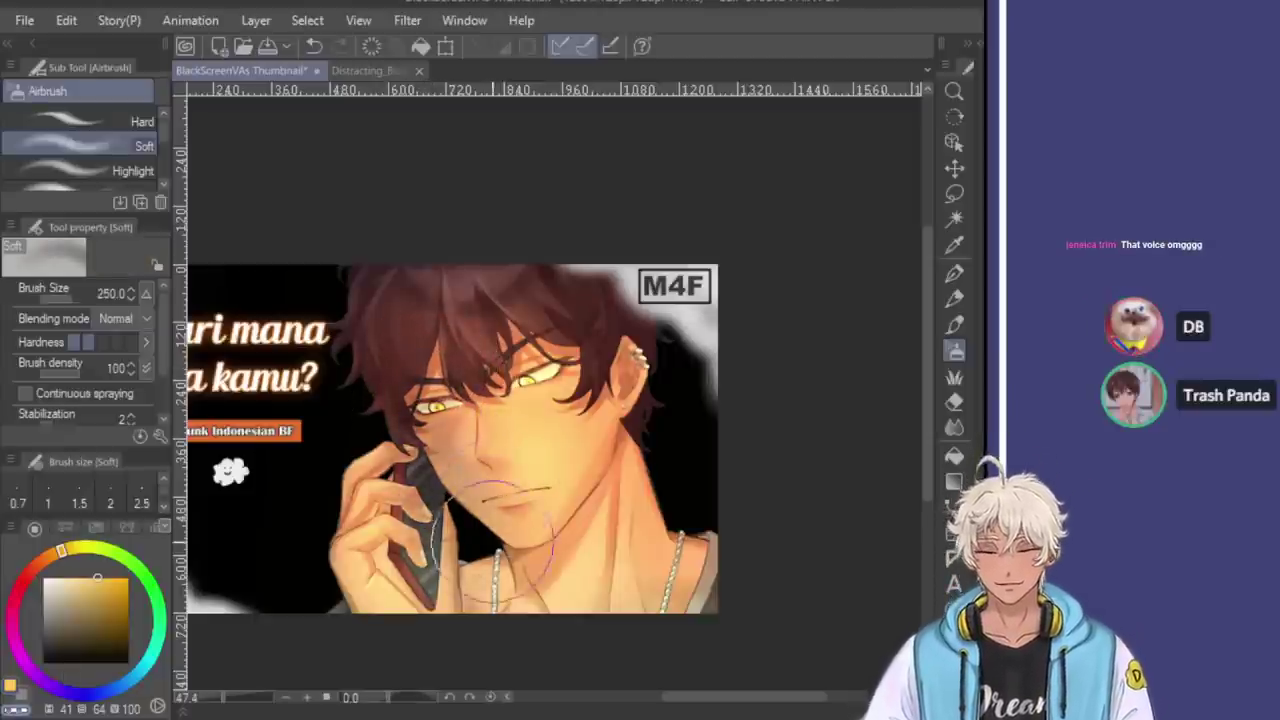
Erase the glow from the phone side of the face at size 250 and reduce the transparent airbrush to 100
{"action": "left_click_drag", "start_coordinate": [430, 400], "coordinate": [420, 480]}
{"action": "key", "text": "bracketleft"}
{"action": "key", "text": "bracketleft"}
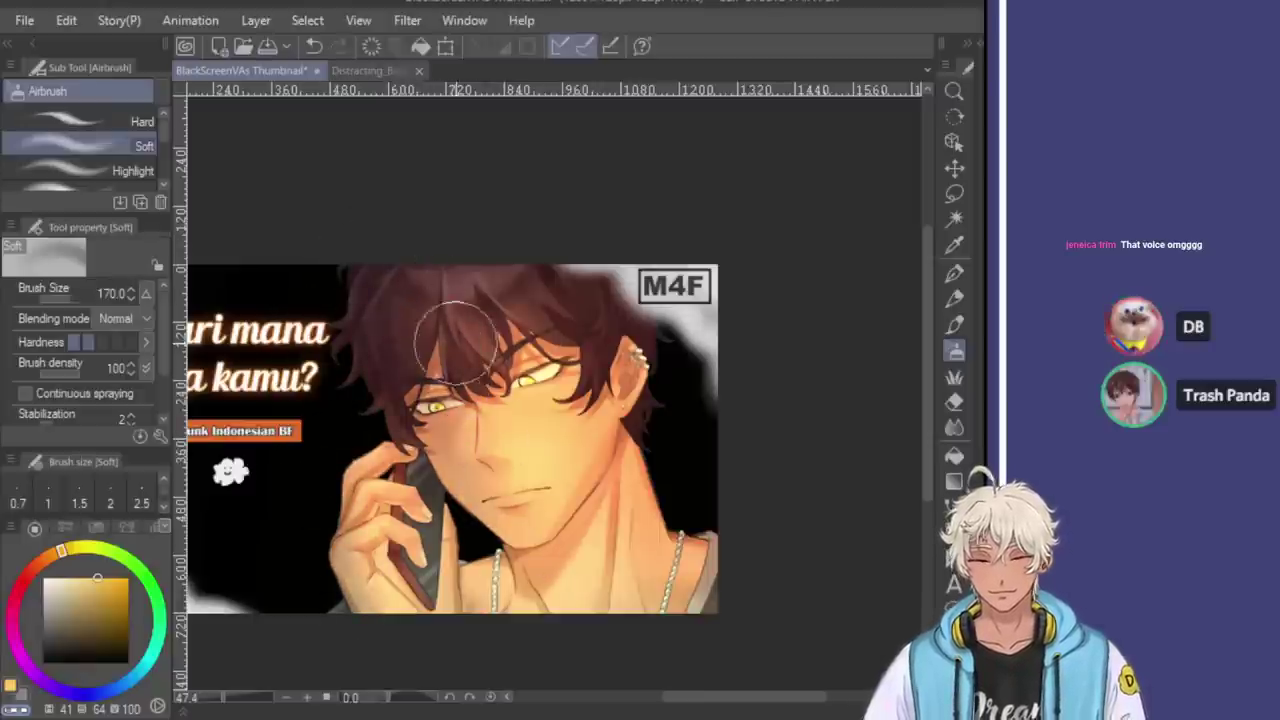
{"action": "key", "text": "bracketleft"}
{"action": "key", "text": "bracketleft"}
{"action": "key", "text": "bracketleft"}
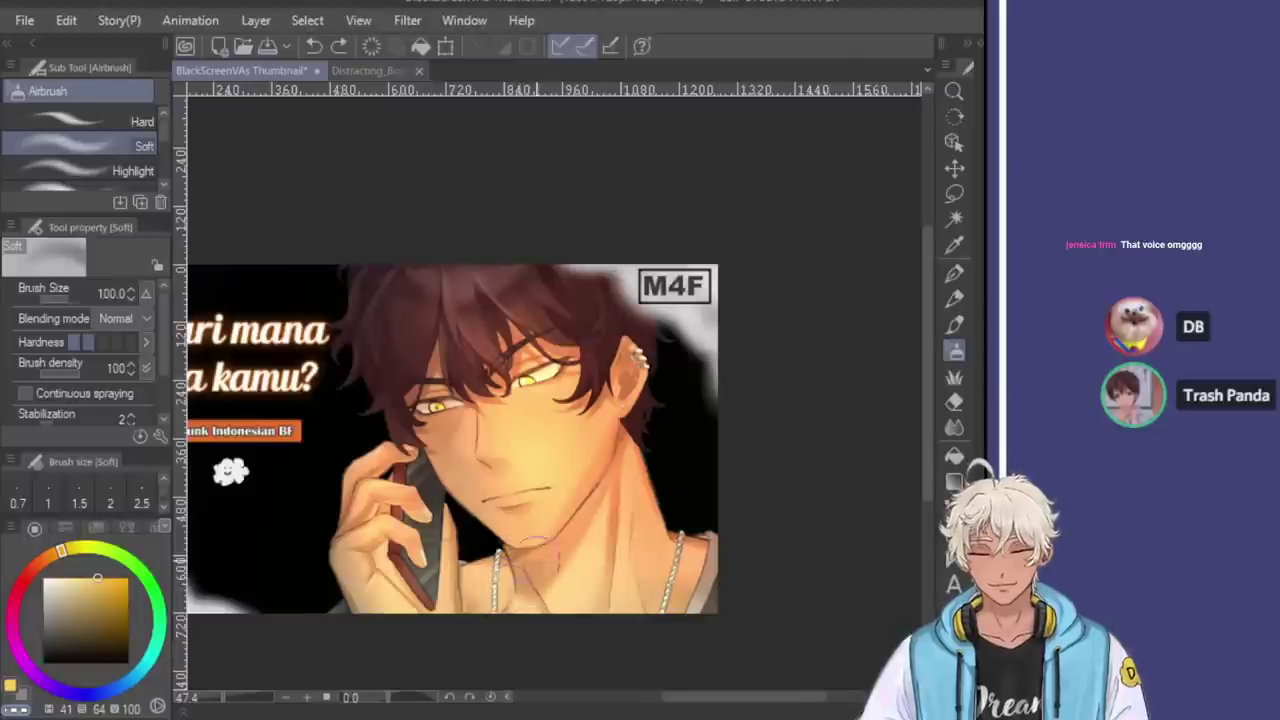
Try transparent airbrush strokes at sizes 100 and 70 along the neck beneath the jaw, and undo them
{"action": "left_click_drag", "start_coordinate": [550, 570], "coordinate": [600, 490]}
{"action": "key", "text": "ctrl+z"}
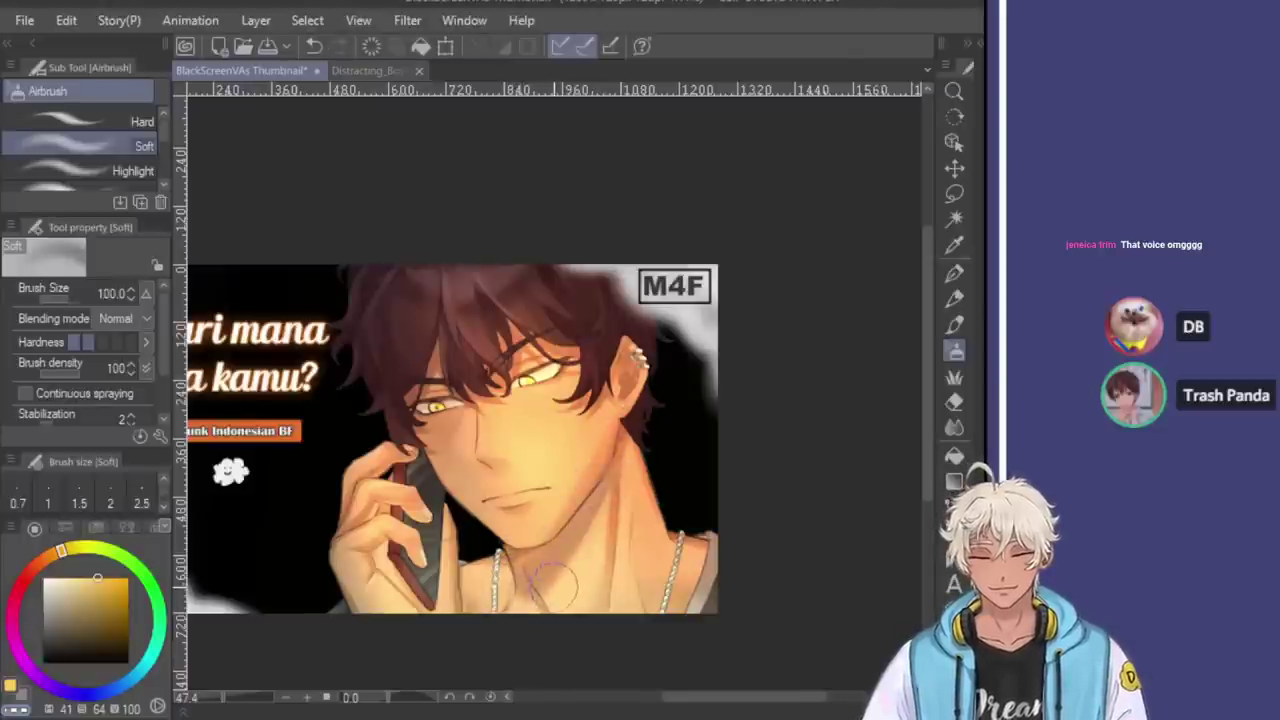
{"action": "key", "text": "bracketleft"}
{"action": "key", "text": "bracketleft"}
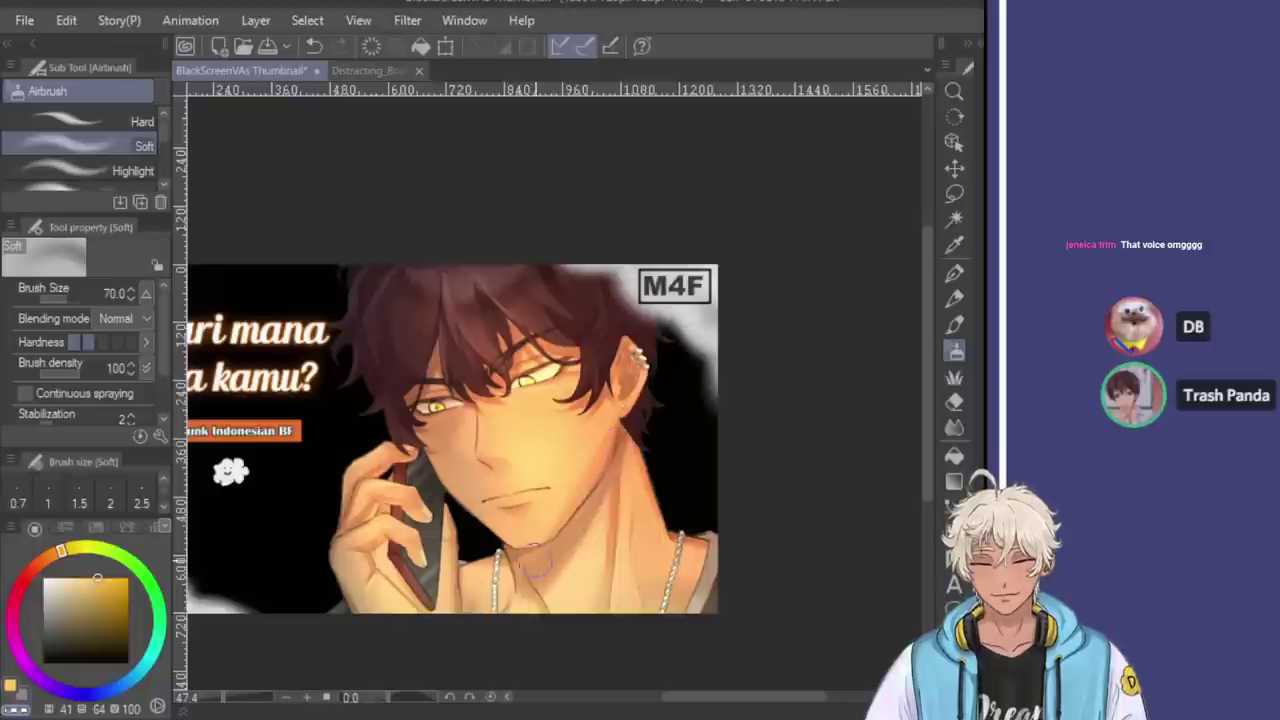
{"action": "mouse_move", "coordinate": [510, 575]}
{"action": "left_mouse_down"}
{"action": "mouse_move", "coordinate": [582, 510]}
{"action": "mouse_move", "coordinate": [524, 580]}
{"action": "mouse_move", "coordinate": [635, 410]}
{"action": "left_mouse_up"}
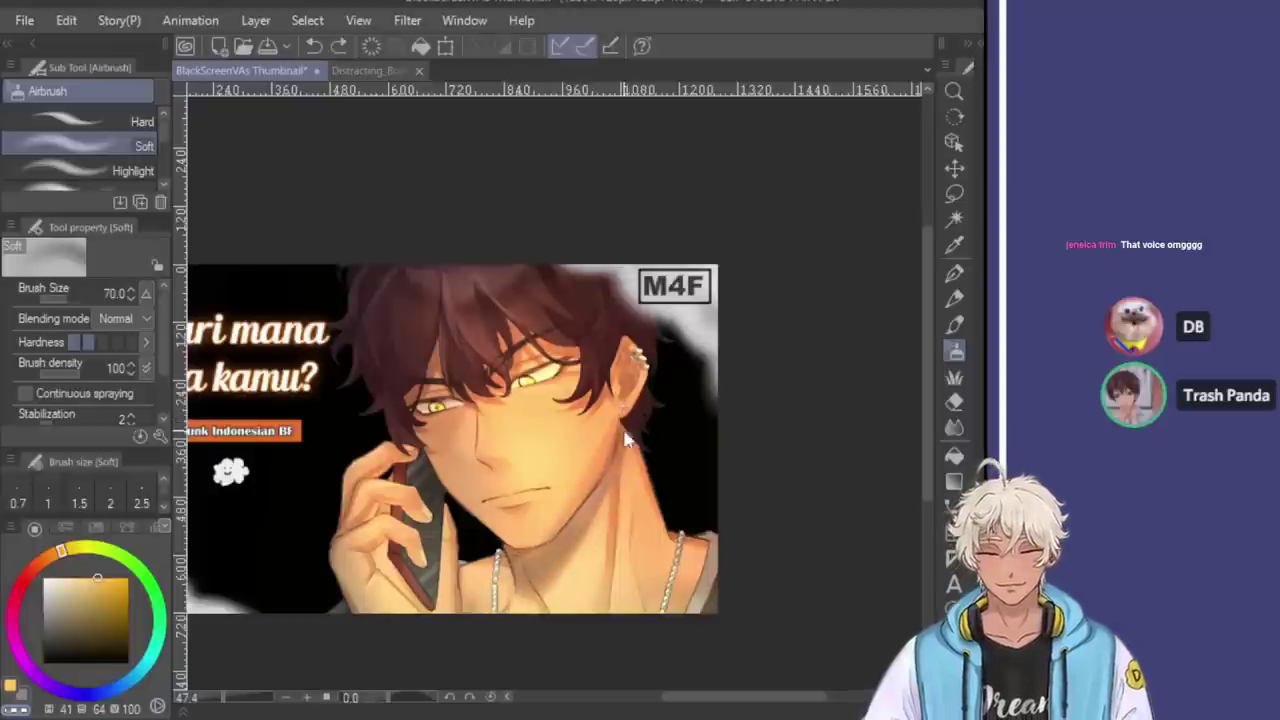
{"action": "key", "text": "ctrl+z"}
Try a narrower size 40 transparent stroke in the jaw's shadow, return the brush to 70 and undo the recent strokes
{"action": "key", "text": "bracketleft"}
{"action": "key", "text": "bracketleft"}
{"action": "left_click_drag", "start_coordinate": [545, 580], "coordinate": [610, 468]}
{"action": "key", "text": "ctrl+z"}
{"action": "key", "text": "bracketright"}
{"action": "key", "text": "bracketright"}
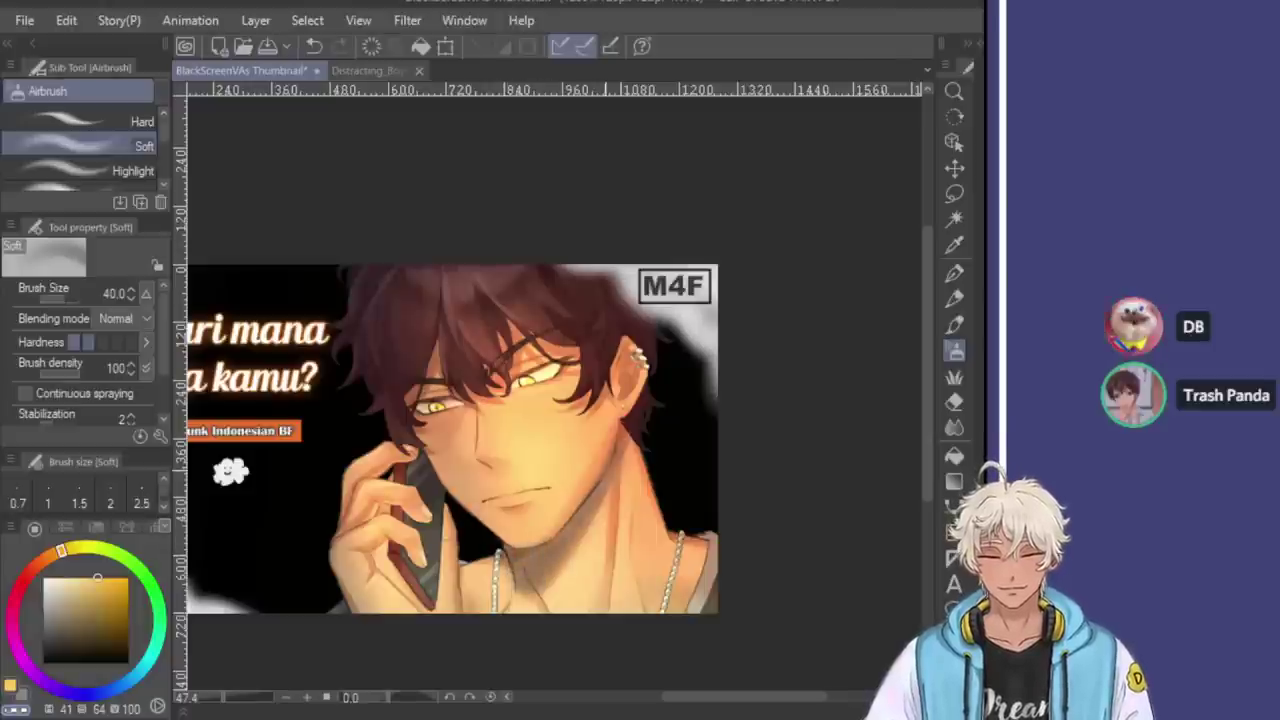
{"action": "key", "text": "ctrl+z"}
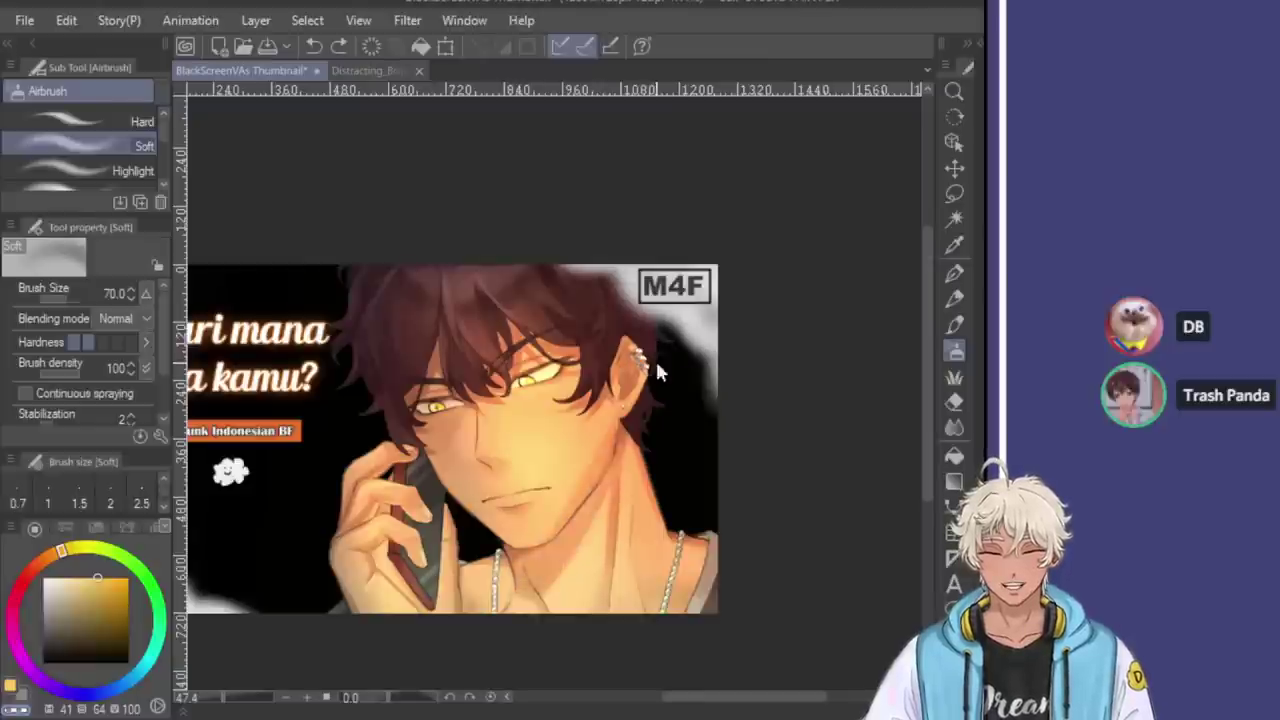
Try a size 40 transparent stroke from below the ear along the jawline, and undo it
{"action": "key", "text": "bracketleft"}
{"action": "key", "text": "bracketleft"}
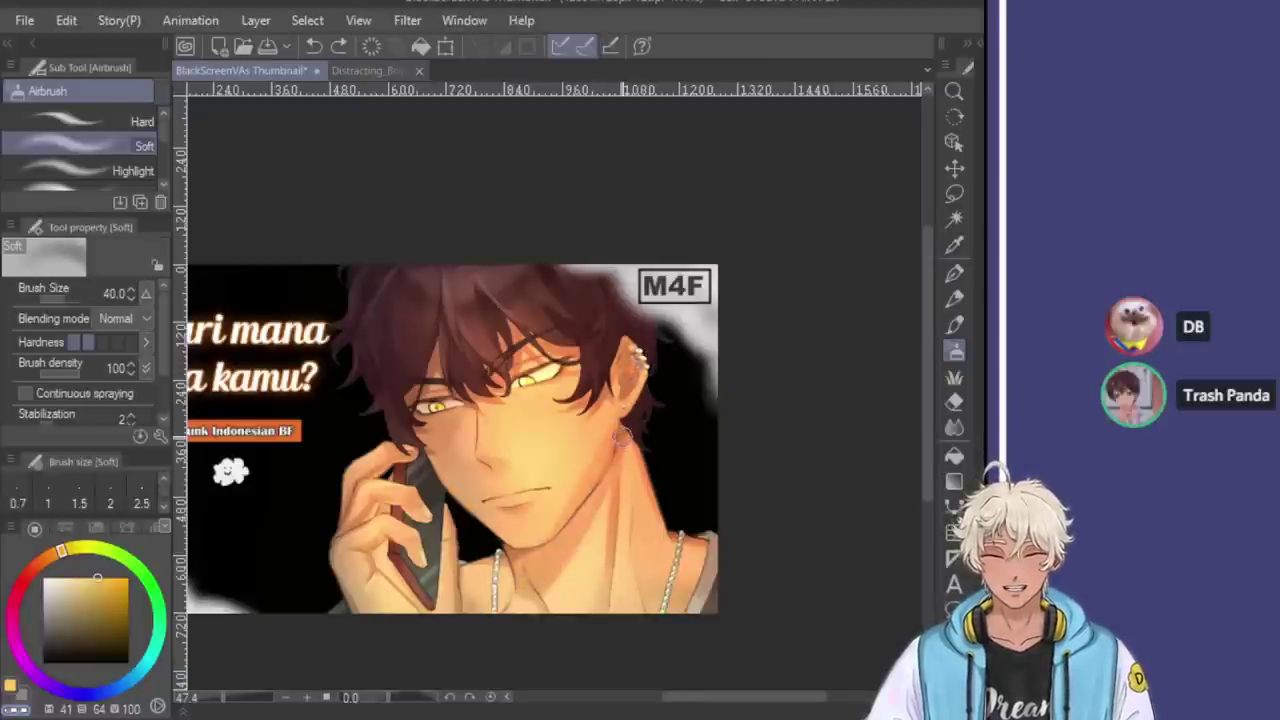
{"action": "mouse_move", "coordinate": [621, 428]}
{"action": "left_mouse_down"}
{"action": "mouse_move", "coordinate": [605, 475]}
{"action": "mouse_move", "coordinate": [532, 553]}
{"action": "mouse_move", "coordinate": [560, 530]}
{"action": "left_mouse_up"}
{"action": "key", "text": "ctrl+z"}
{"action": "key", "text": "bracketright"}
{"action": "key", "text": "ctrl+z"}
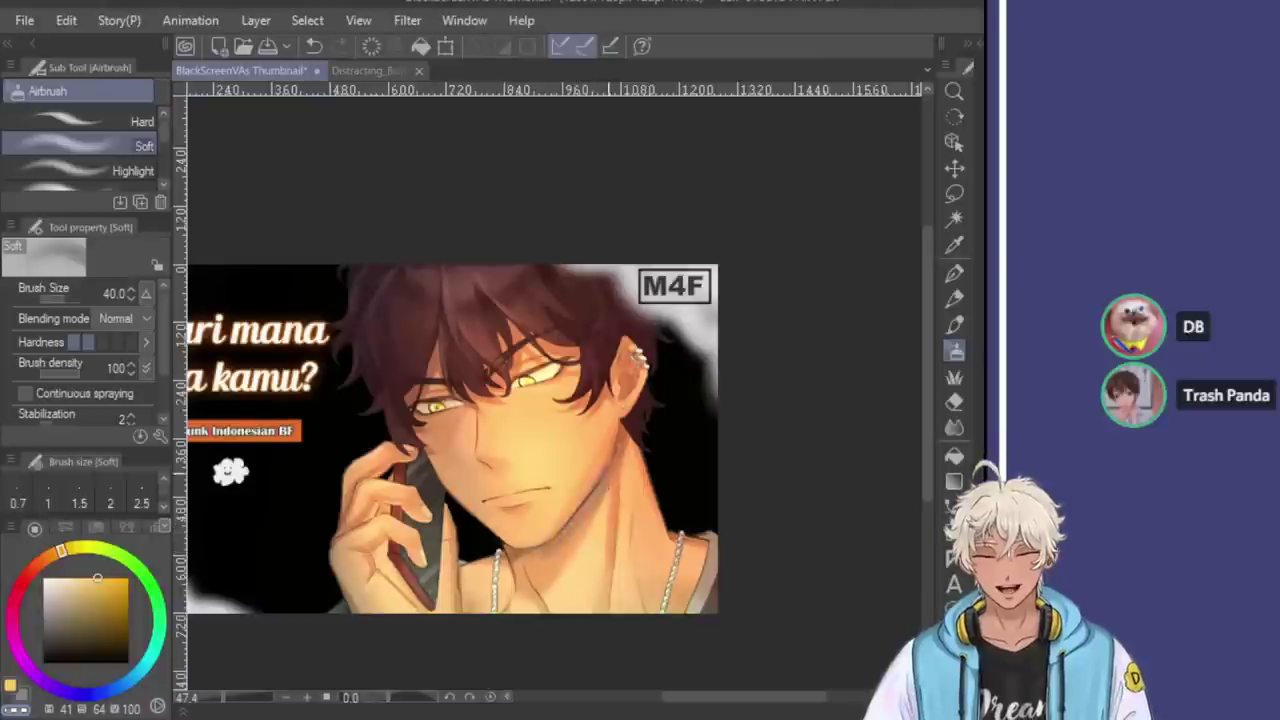
Erase the glow on the neck along the underside of the jaw with the size 40 transparent airbrush
{"action": "left_click_drag", "start_coordinate": [538, 572], "coordinate": [576, 528]}
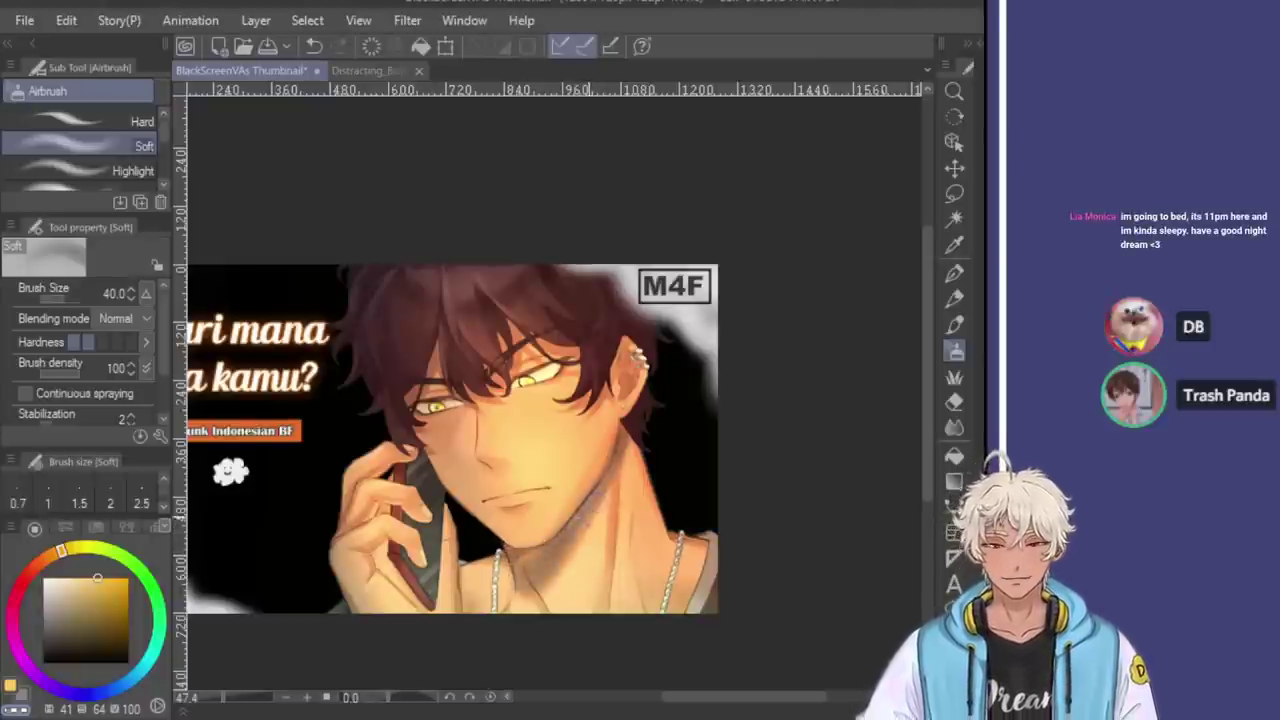
{"action": "left_click_drag", "start_coordinate": [548, 556], "coordinate": [622, 452]}
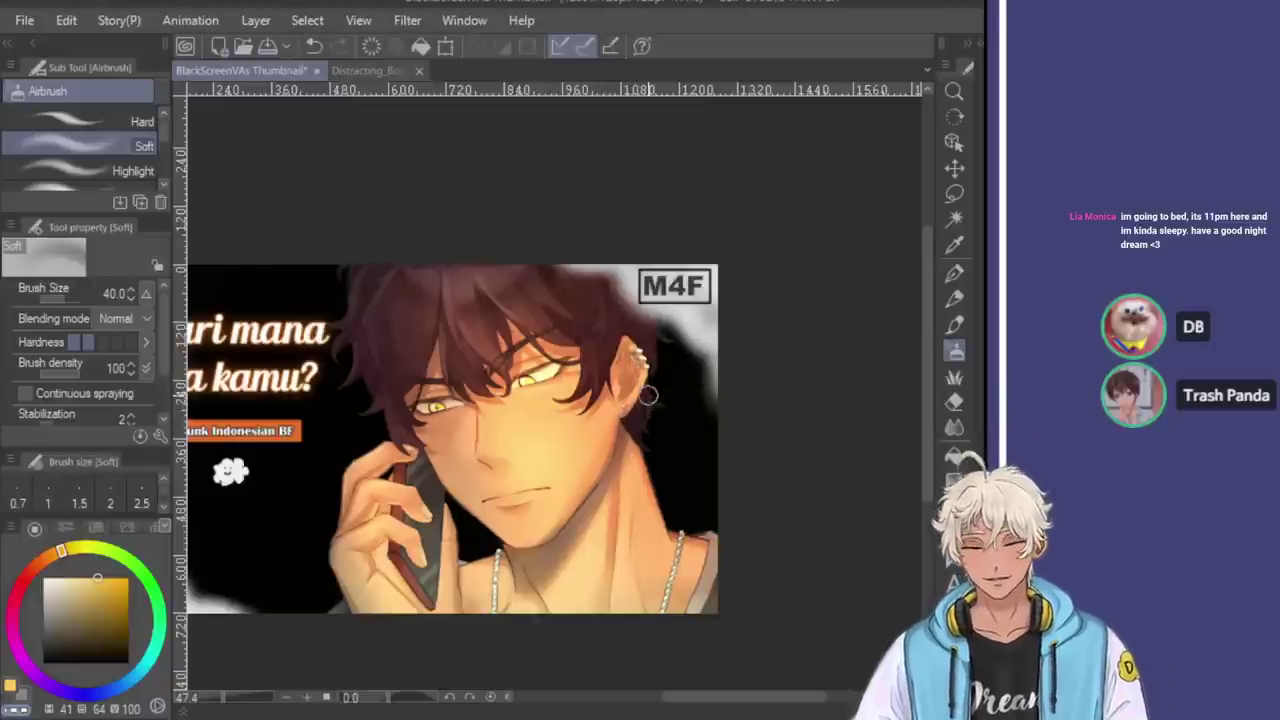
Try size 50 transparent strokes from the ear down the neck and jaw, and undo the last three strokes
{"action": "key", "text": "bracketright"}
{"action": "left_click_drag", "start_coordinate": [628, 428], "coordinate": [548, 578]}
{"action": "mouse_move", "coordinate": [563, 503]}
{"action": "left_mouse_down"}
{"action": "mouse_move", "coordinate": [580, 550]}
{"action": "mouse_move", "coordinate": [620, 440]}
{"action": "mouse_move", "coordinate": [536, 556]}
{"action": "left_mouse_up"}
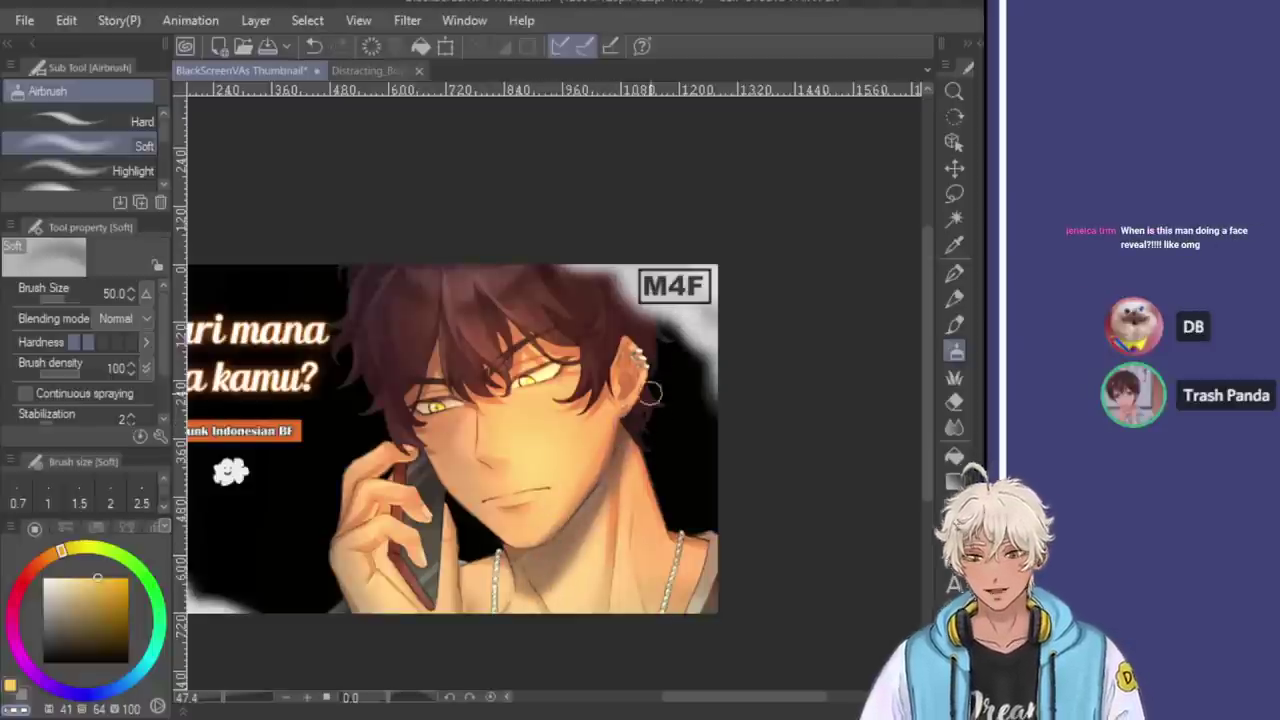
{"action": "key", "text": "ctrl+z"}
{"action": "key", "text": "ctrl+z"}
{"action": "key", "text": "ctrl+z"}
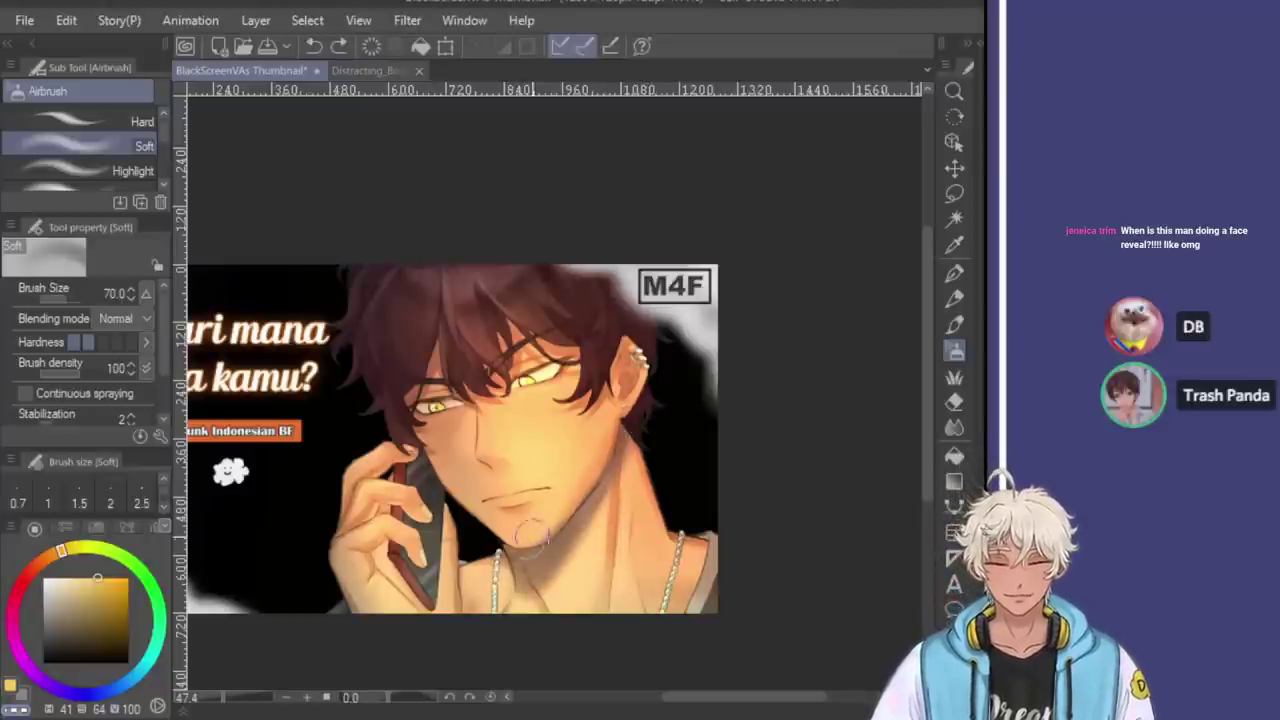
Erase the glow on the neck below the chin, and reduce the transparent airbrush to size 60 for the cheek
{"action": "key", "text": "bracketright"}
{"action": "left_click_drag", "start_coordinate": [530, 552], "coordinate": [503, 562]}
{"action": "key", "text": "bracketleft"}
{"action": "key", "text": "bracketleft"}
{"action": "key", "text": "bracketleft"}
{"action": "key", "text": "bracketleft"}
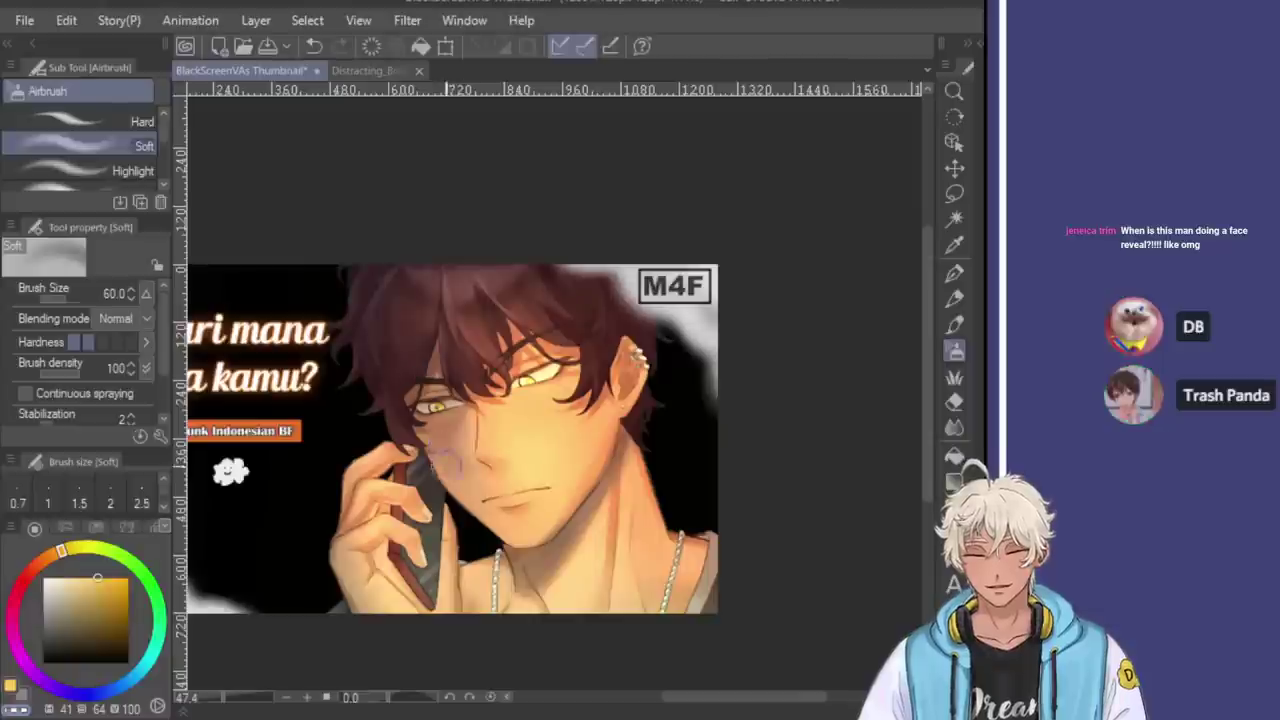
Undo the last stroke, erase glow at the brow beside the fringe, and undo a trial with an enlarged brush
{"action": "key", "text": "ctrl+z"}
{"action": "left_click_drag", "start_coordinate": [445, 385], "coordinate": [460, 396]}
{"action": "key", "text": "bracketright"}
{"action": "key", "text": "bracketright"}
{"action": "key", "text": "bracketright"}
{"action": "key", "text": "bracketright"}
{"action": "key", "text": "bracketright"}
{"action": "key", "text": "ctrl+z"}
Erase the glow from the hair on the title side of the head and reduce the transparent airbrush to size 30
{"action": "key", "text": "bracketleft"}
{"action": "key", "text": "bracketleft"}
{"action": "mouse_move", "coordinate": [357, 294]}
{"action": "left_mouse_down"}
{"action": "mouse_move", "coordinate": [412, 315]}
{"action": "mouse_move", "coordinate": [380, 300]}
{"action": "mouse_move", "coordinate": [395, 279]}
{"action": "mouse_move", "coordinate": [387, 335]}
{"action": "left_mouse_up"}
{"action": "key", "text": "bracketleft"}
{"action": "key", "text": "bracketleft"}
{"action": "key", "text": "bracketleft"}
{"action": "key", "text": "bracketleft"}
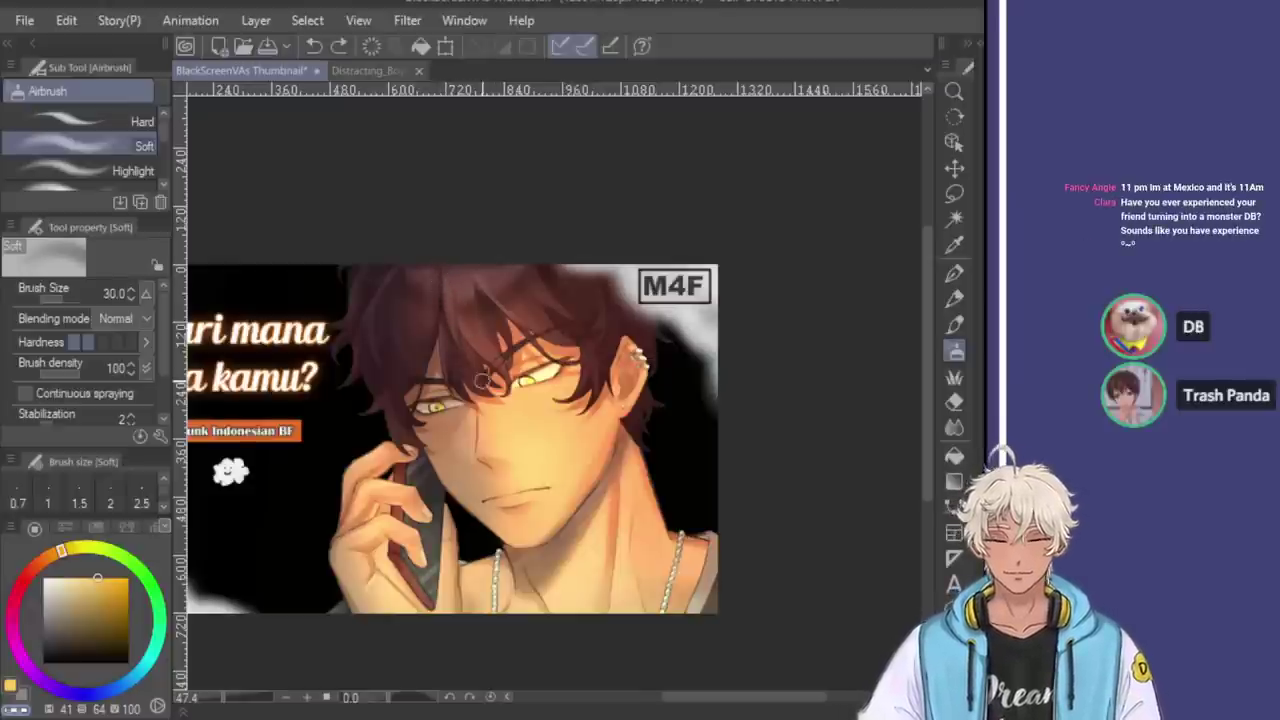
Undo the last fringe stroke, try transparent strokes at sizes 30 and 40 above the ear-side eye, and undo the latest
{"action": "key", "text": "ctrl+z"}
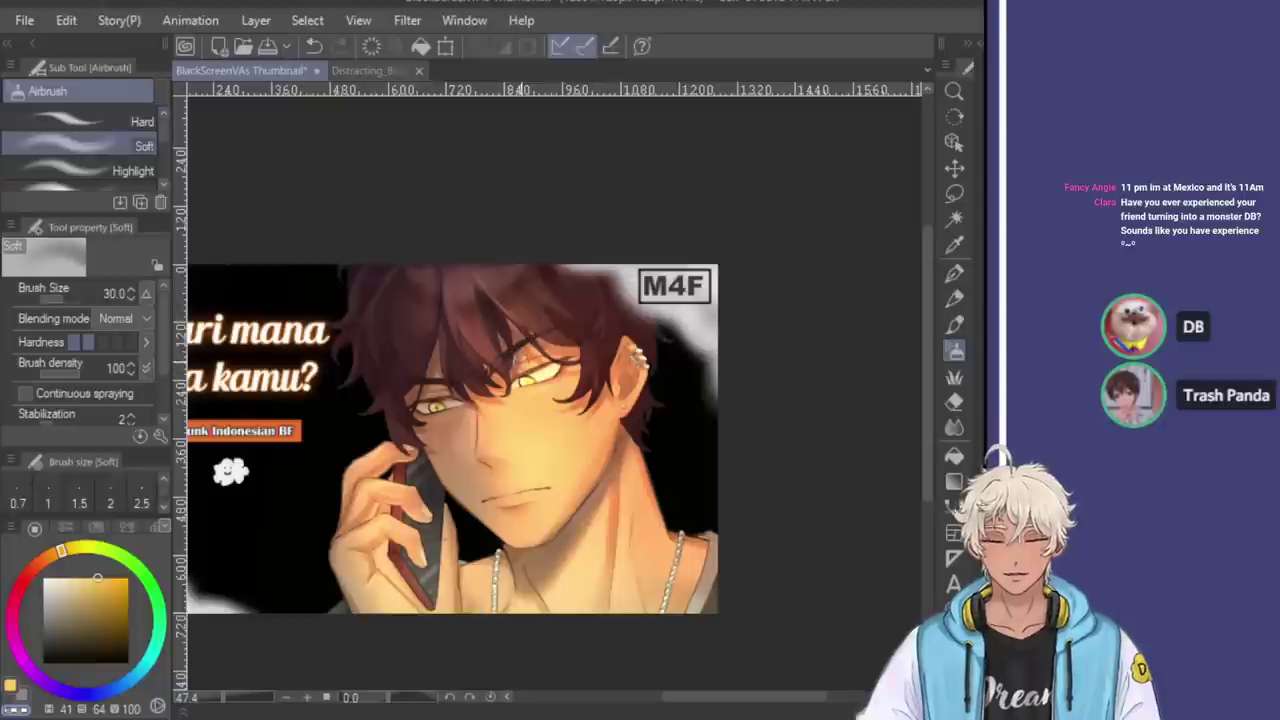
{"action": "mouse_move", "coordinate": [520, 332]}
{"action": "left_mouse_down"}
{"action": "mouse_move", "coordinate": [578, 352]}
{"action": "mouse_move", "coordinate": [545, 342]}
{"action": "mouse_move", "coordinate": [570, 345]}
{"action": "left_mouse_up"}
{"action": "key", "text": "bracketright"}
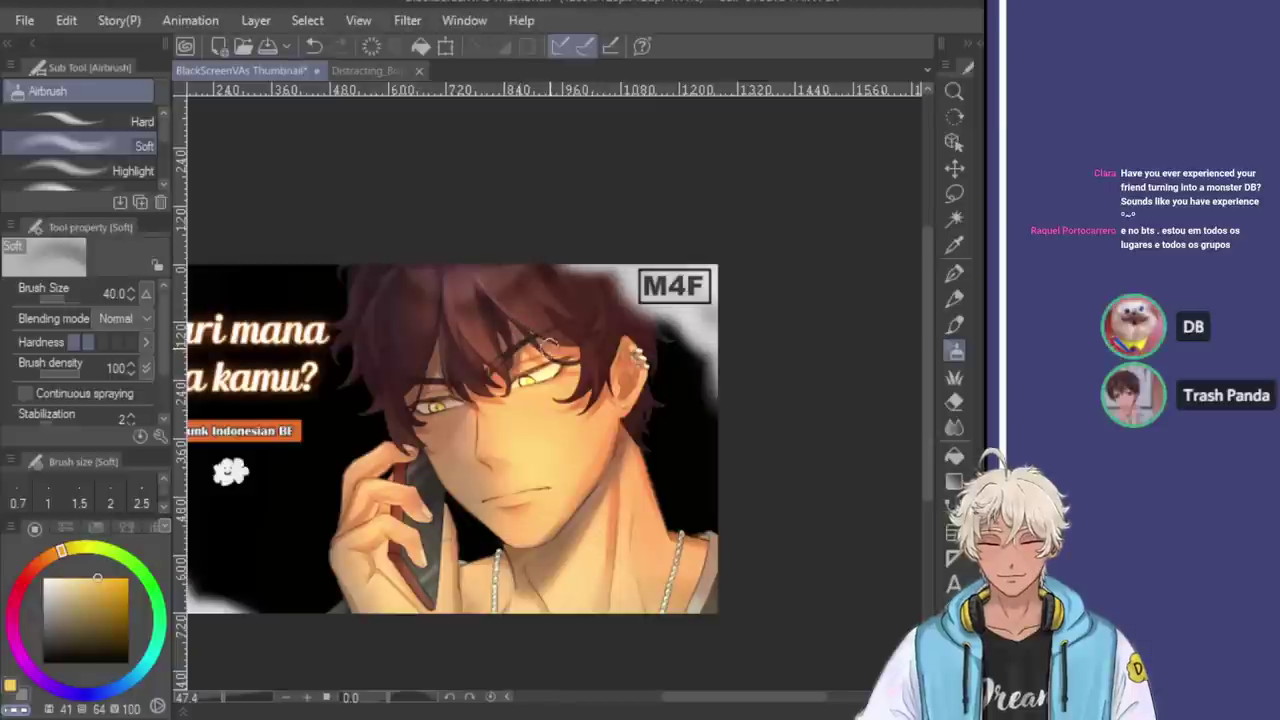
{"action": "key", "text": "ctrl+z"}
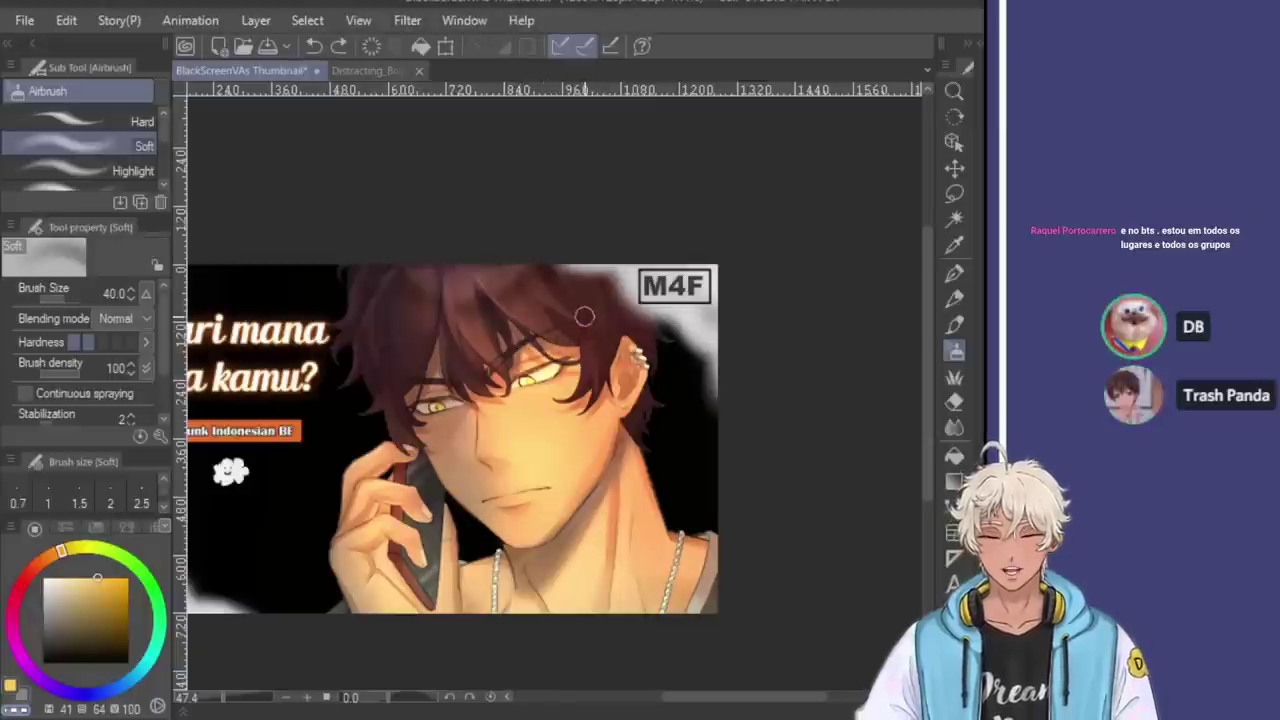
Try transparent strokes at sizes 50 and 80 over the hair, including its title-side edge, and undo them
{"action": "key", "text": "bracketright"}
{"action": "key", "text": "bracketright"}
{"action": "key", "text": "bracketright"}
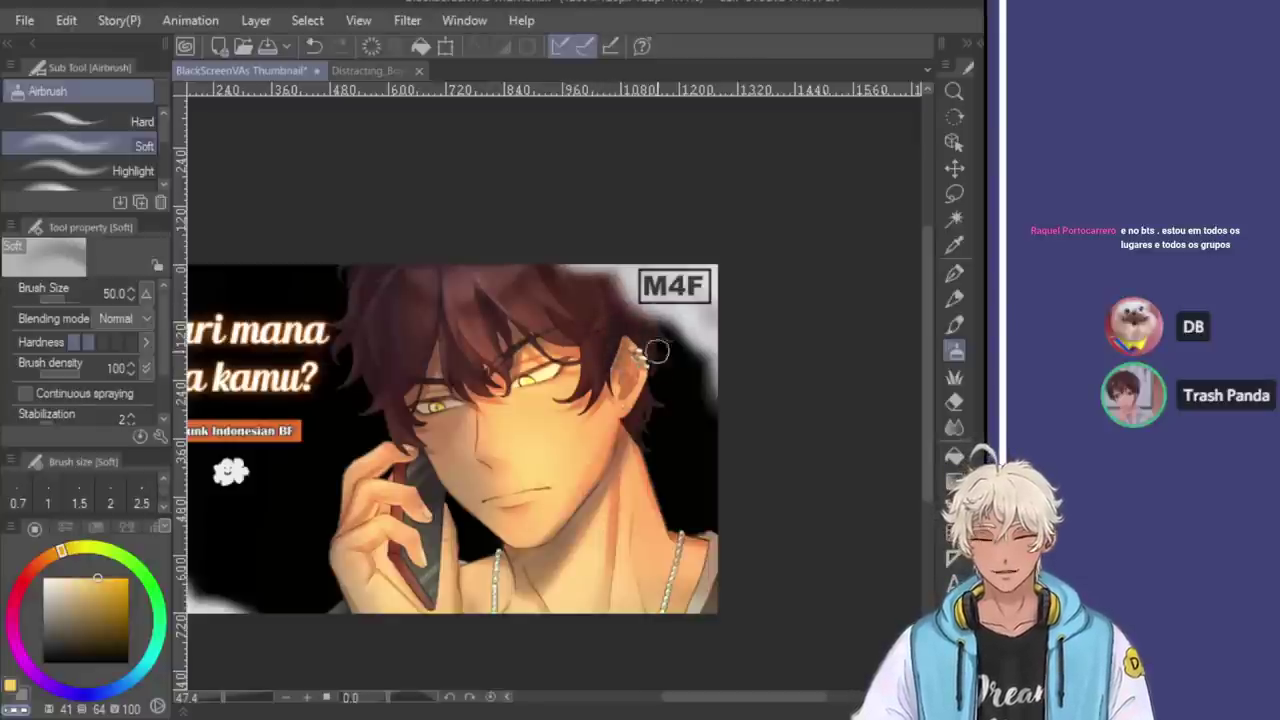
{"action": "key", "text": "ctrl+z"}
{"action": "key", "text": "bracketright"}
{"action": "key", "text": "bracketright"}
{"action": "key", "text": "bracketright"}
{"action": "mouse_move", "coordinate": [351, 268]}
{"action": "left_mouse_down"}
{"action": "mouse_move", "coordinate": [329, 300]}
{"action": "mouse_move", "coordinate": [355, 356]}
{"action": "left_mouse_up"}
{"action": "key", "text": "ctrl+z"}
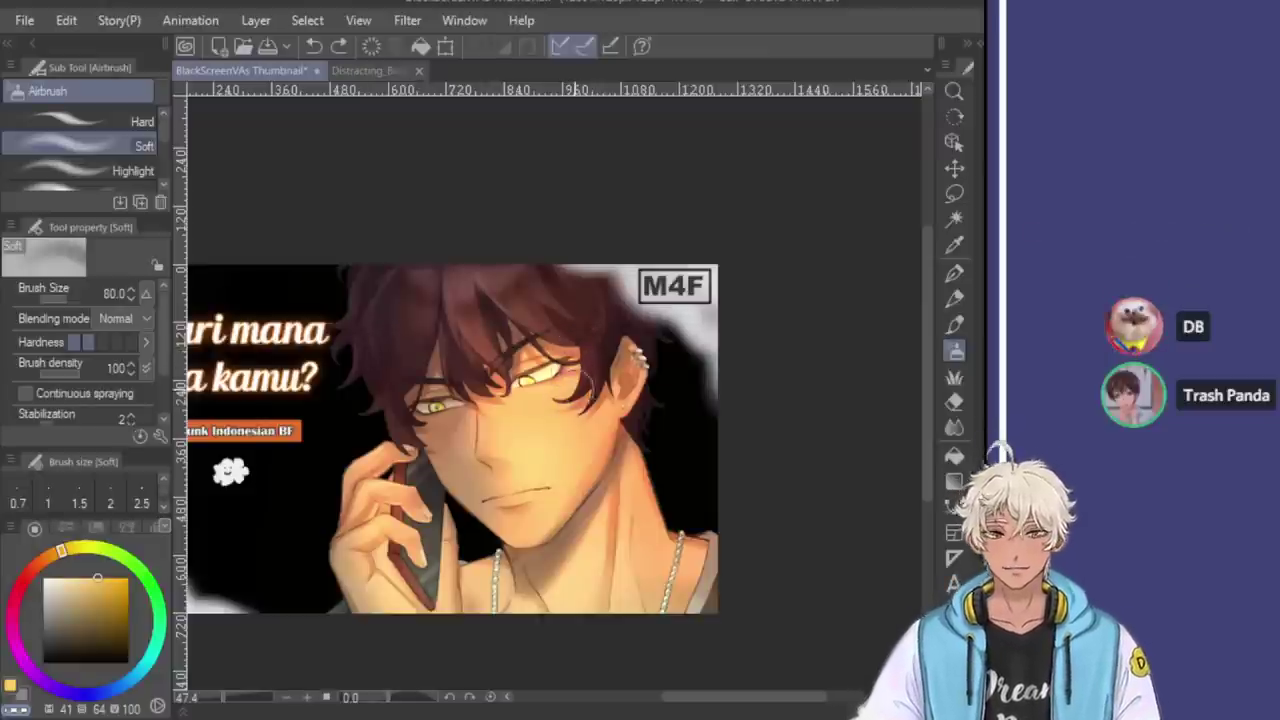
Reduce the transparent airbrush to size 25 for the shadow beside the character's nose
{"action": "key", "text": "bracketleft"}
{"action": "key", "text": "bracketleft"}
{"action": "key", "text": "bracketleft"}
{"action": "key", "text": "bracketleft"}
{"action": "key", "text": "bracketleft"}
{"action": "key", "text": "bracketleft"}
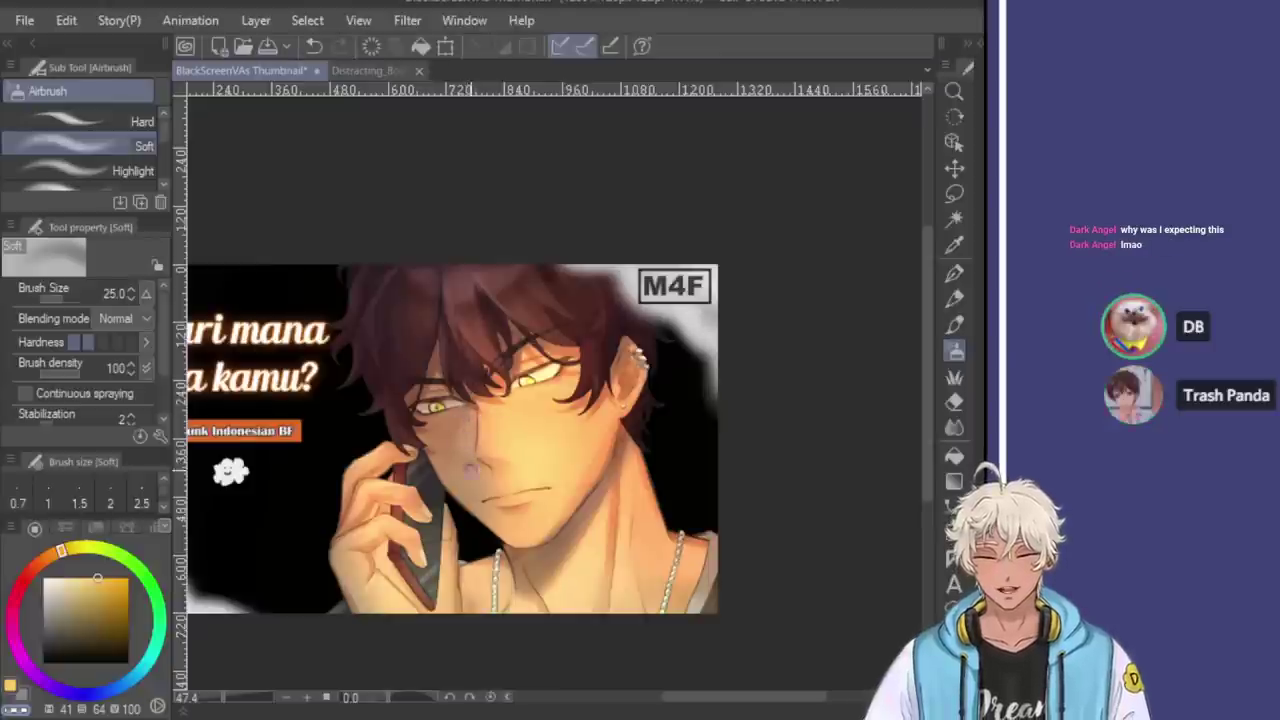
Enlarge the transparent airbrush to size 60 for the phone-side eye and set it to 50 for the hair
{"action": "key", "text": "bracketright"}
{"action": "key", "text": "bracketright"}
{"action": "key", "text": "bracketright"}
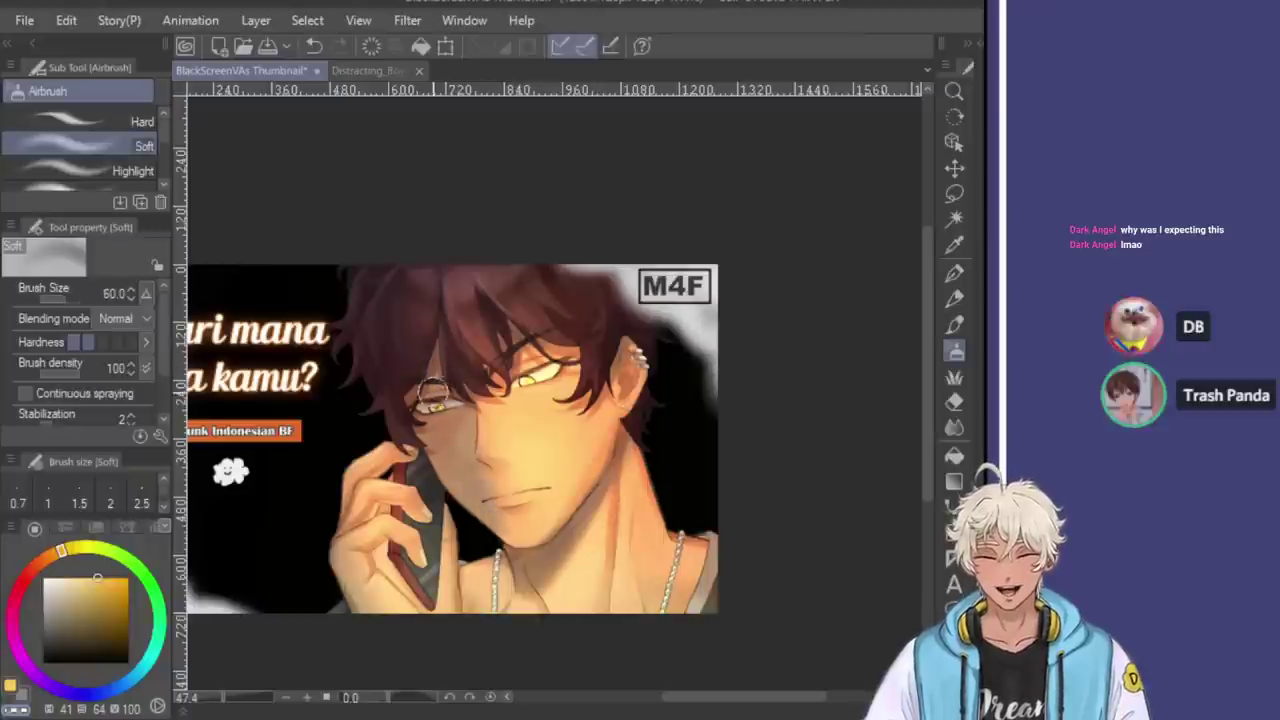
{"action": "key", "text": "bracketright"}
{"action": "key", "text": "bracketright"}
{"action": "key", "text": "bracketright"}
{"action": "key", "text": "bracketleft"}
{"action": "key", "text": "bracketleft"}
{"action": "key", "text": "bracketleft"}
{"action": "key", "text": "bracketleft"}
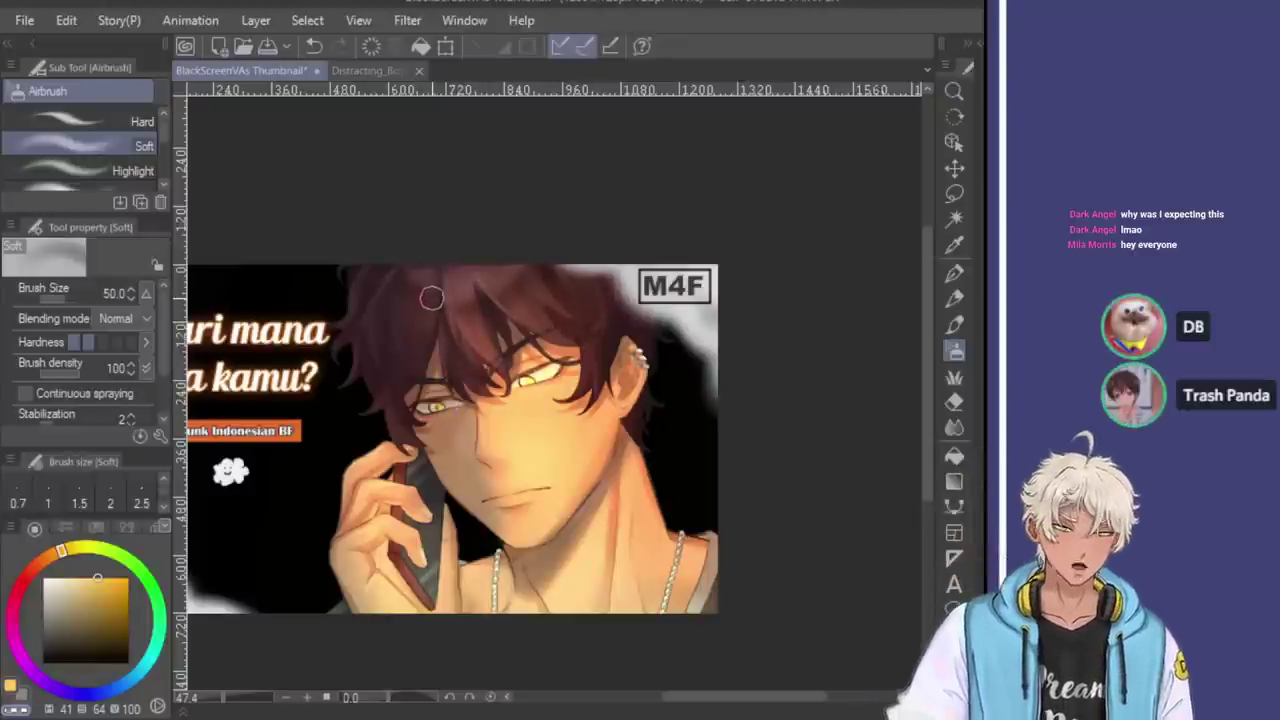
Switch the transparent airbrush between sizes 40 and 50 around the phone-side eye, and reduce it to 20 for the hair
{"action": "key", "text": "bracketleft"}
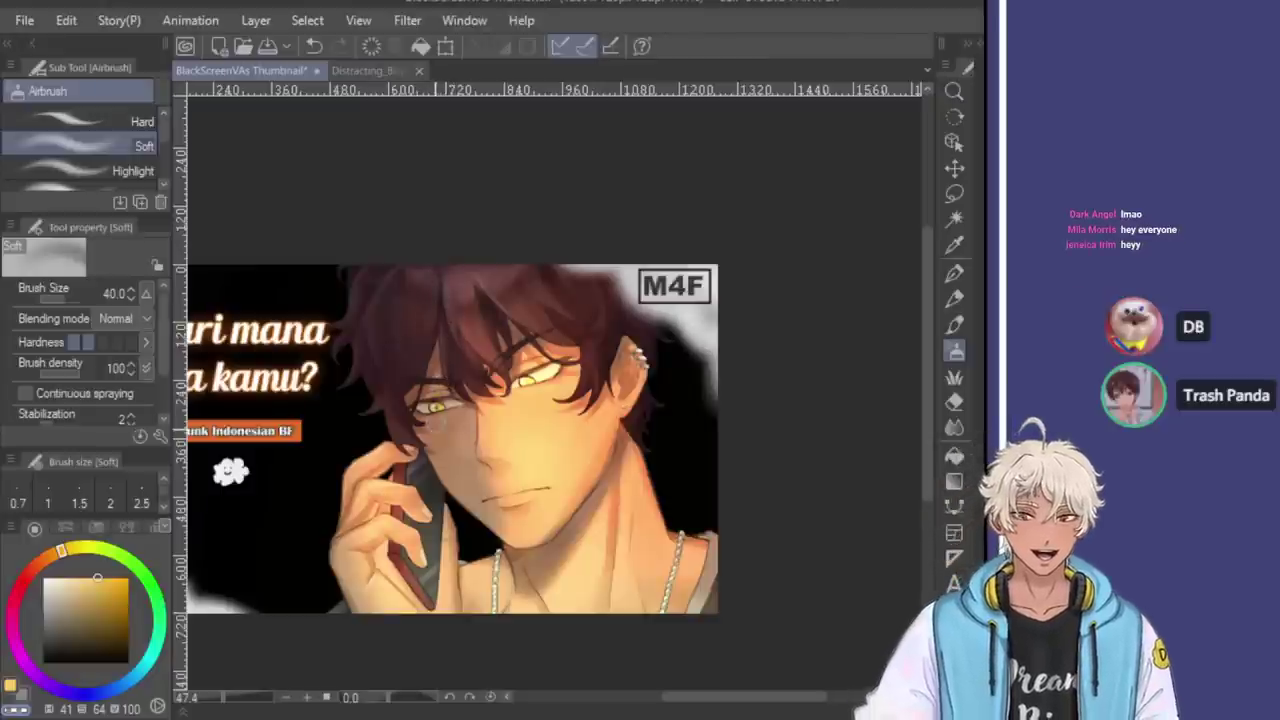
{"action": "key", "text": "bracketright"}
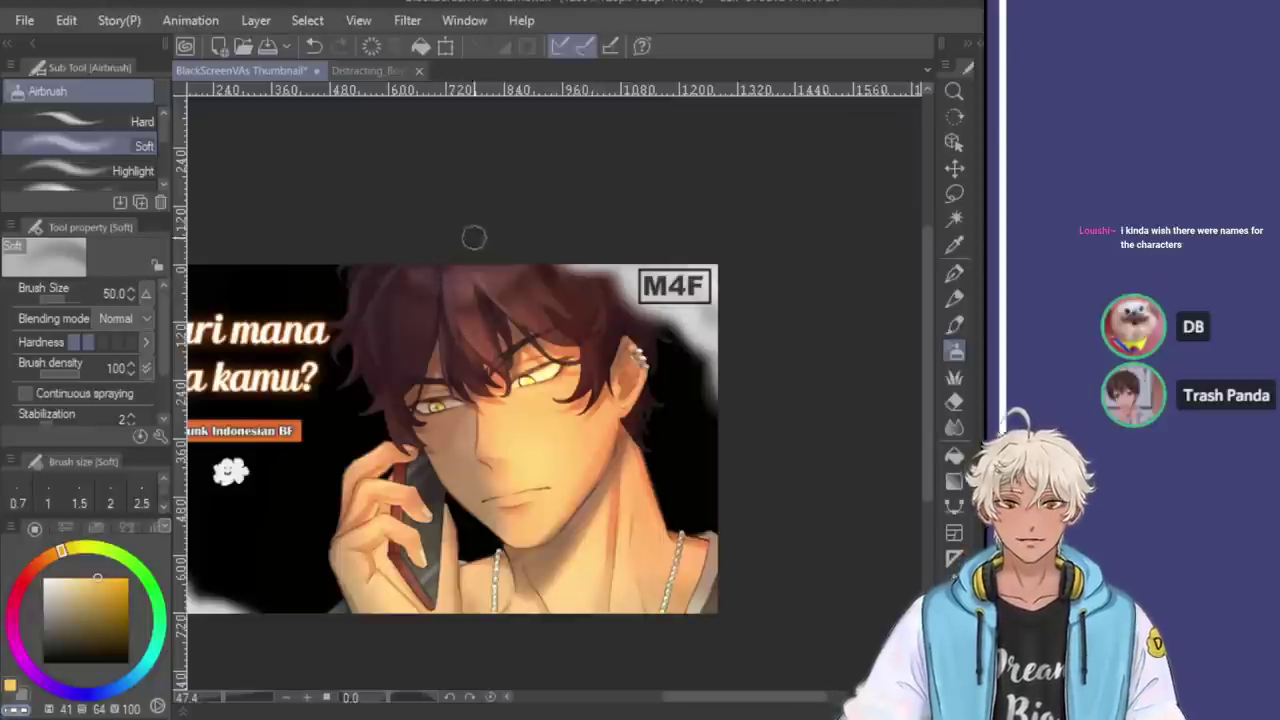
{"action": "key", "text": "bracketleft"}
{"action": "key", "text": "bracketleft"}
{"action": "key", "text": "bracketleft"}
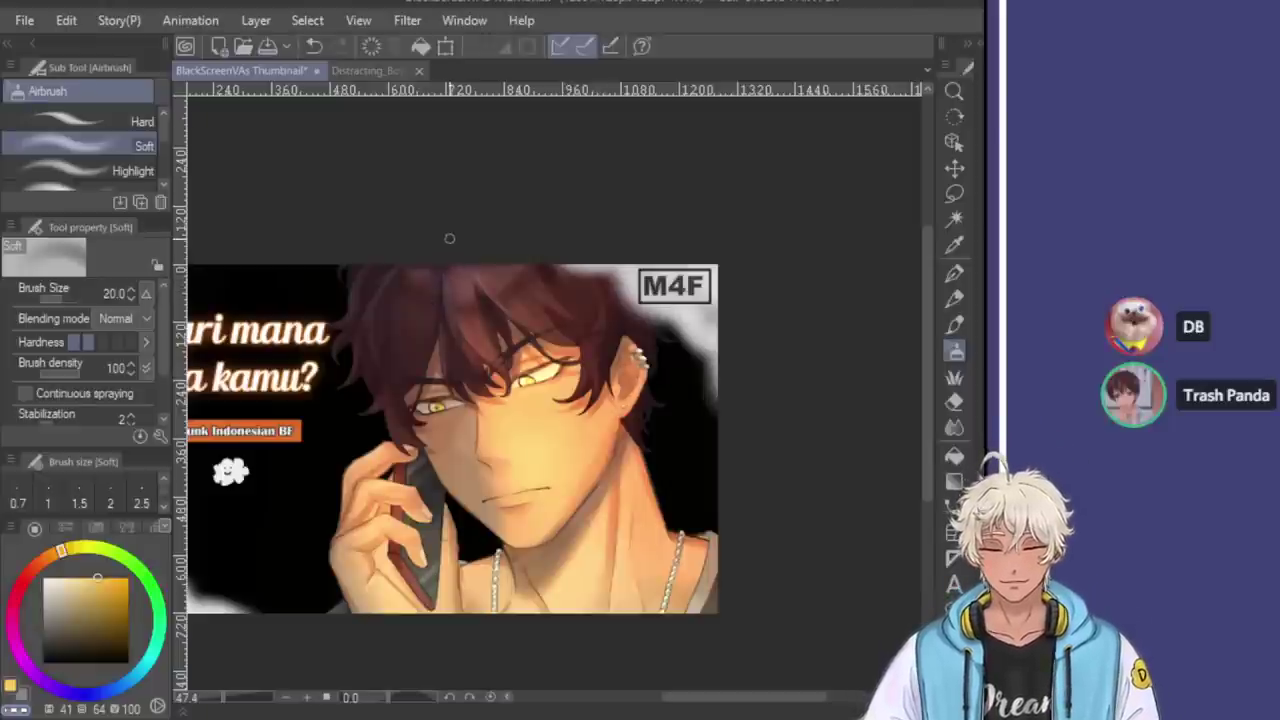
Enlarge the transparent airbrush to size 50 for the title-side hair, and reduce it to 30 for the crown
{"action": "key", "text": "bracketright"}
{"action": "key", "text": "bracketright"}
{"action": "key", "text": "bracketright"}
{"action": "key", "text": "bracketright"}
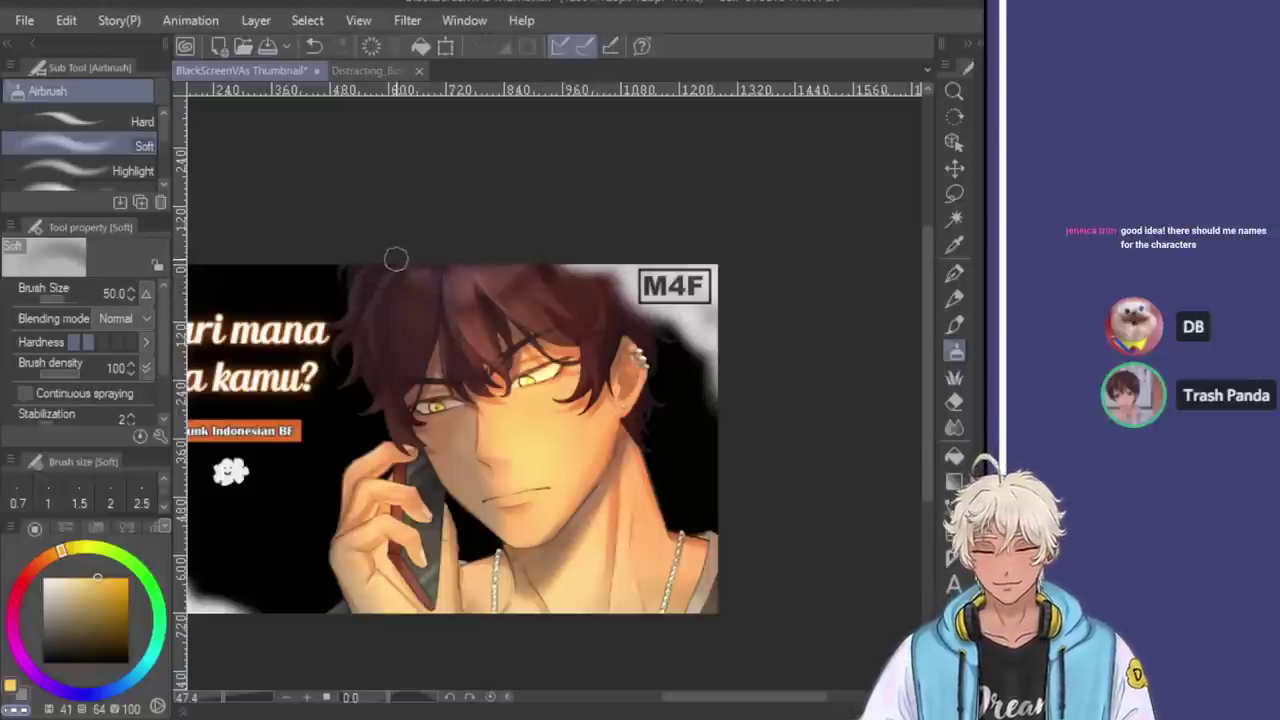
{"action": "key", "text": "bracketleft"}
{"action": "key", "text": "bracketleft"}
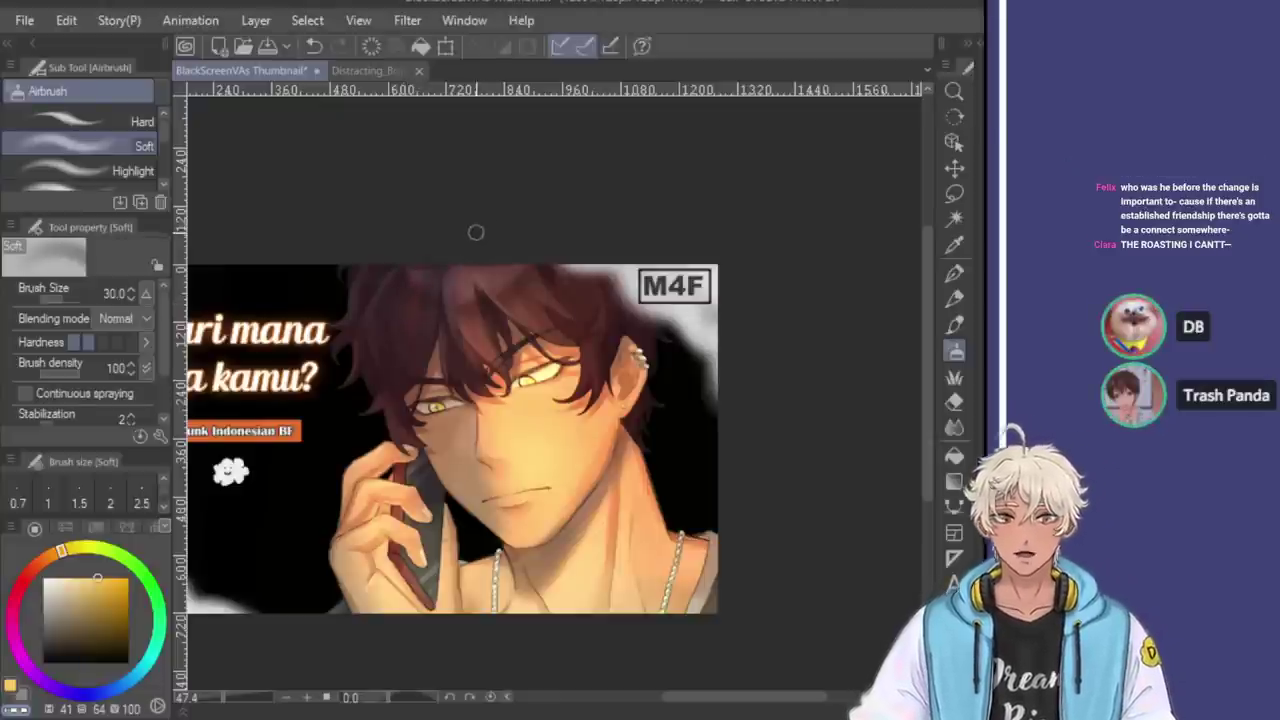
Set the transparent airbrush to 40 and 25 for the hair, and enlarge it to 70 for the phone-side cheek
{"action": "key", "text": "bracketright"}
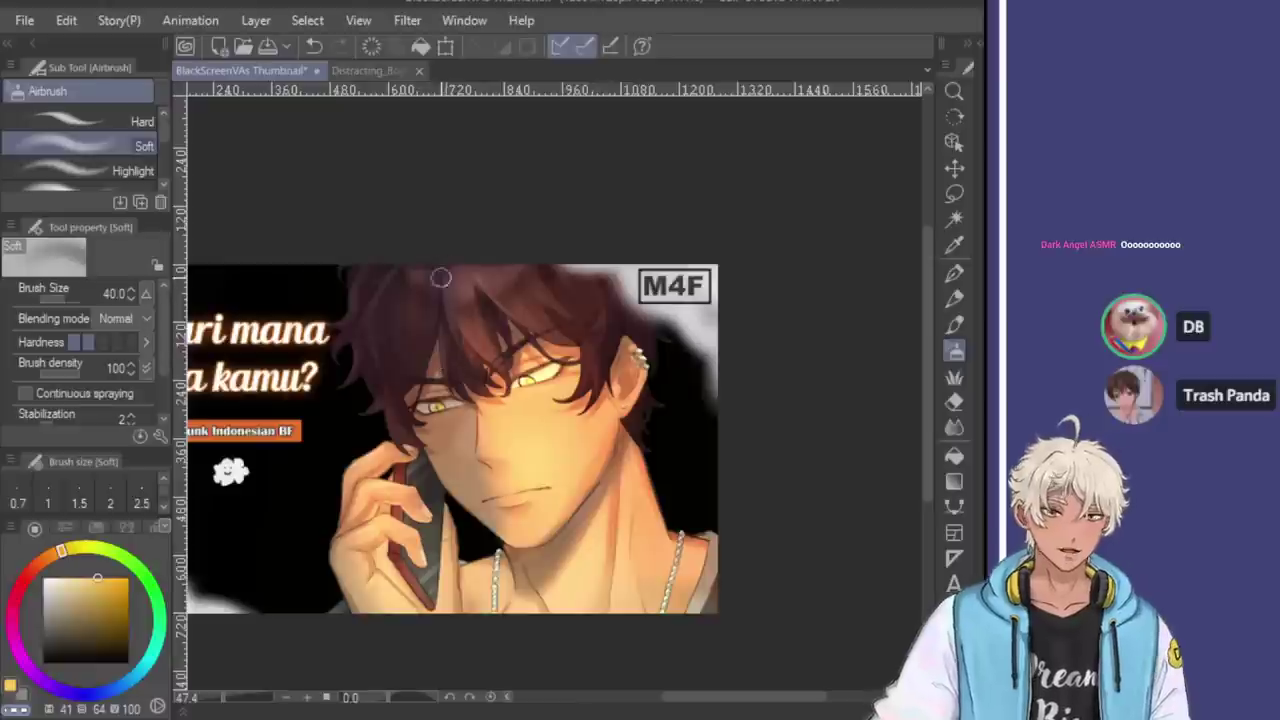
{"action": "key", "text": "bracketleft"}
{"action": "key", "text": "bracketleft"}
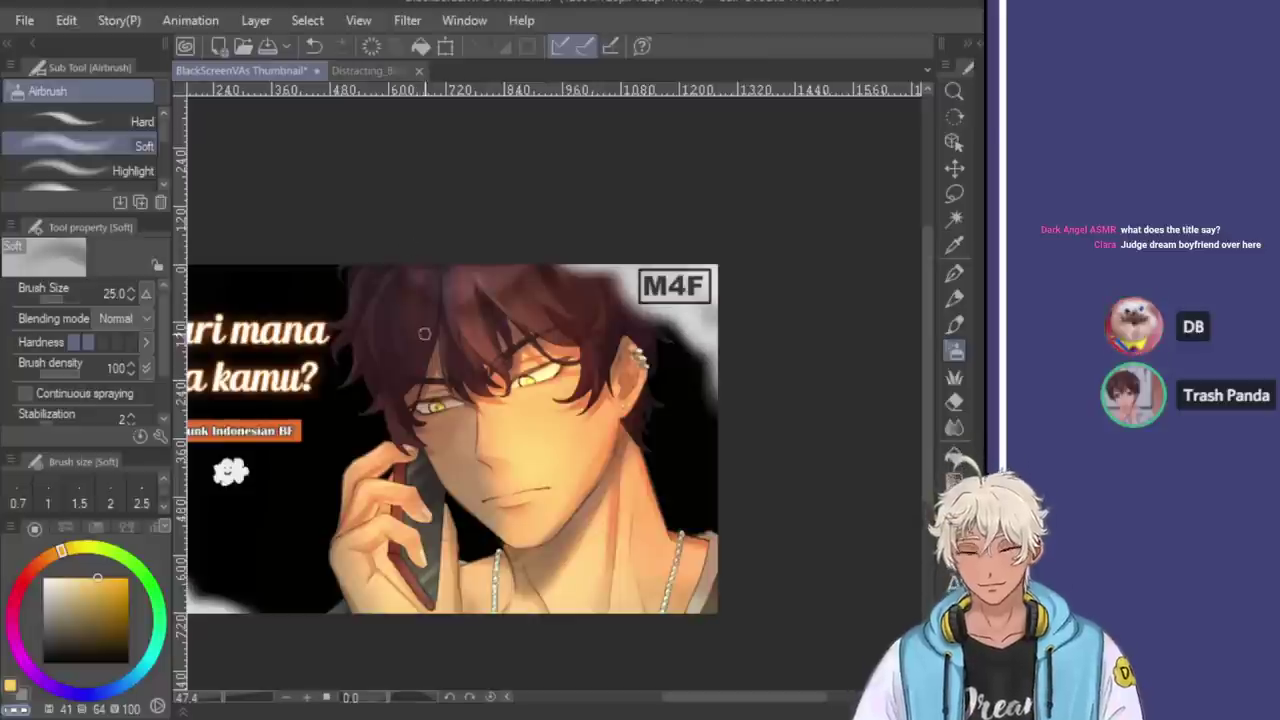
{"action": "mouse_move", "coordinate": [420, 289]}
{"action": "left_mouse_down", "text": "ctrl+alt"}
{"action": "mouse_move", "coordinate": [431, 254]}
{"action": "mouse_move", "coordinate": [406, 253]}
{"action": "left_mouse_up", "text": "ctrl+alt"}
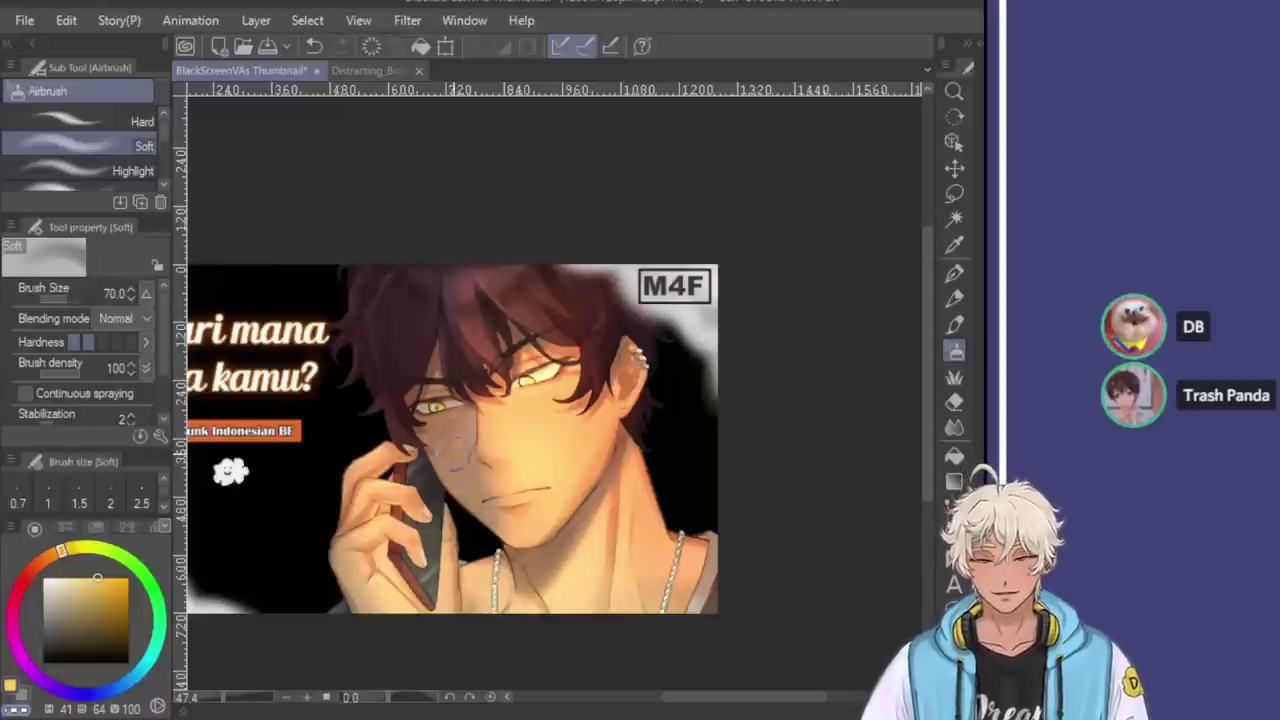
Reduce the transparent airbrush to size 50 and further to 25 for the jaw edge below the ear
{"action": "key", "text": "bracketleft"}
{"action": "key", "text": "bracketleft"}
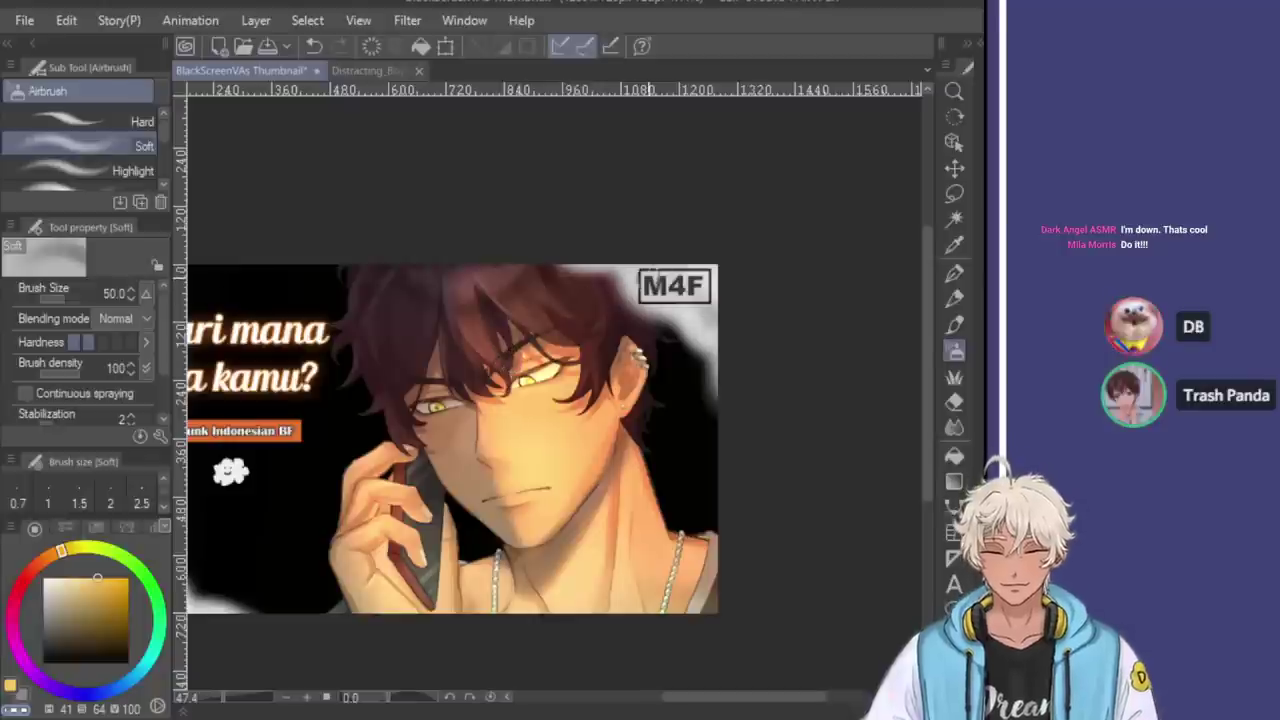
{"action": "key", "text": "bracketleft"}
{"action": "key", "text": "bracketleft"}
{"action": "key", "text": "bracketleft"}
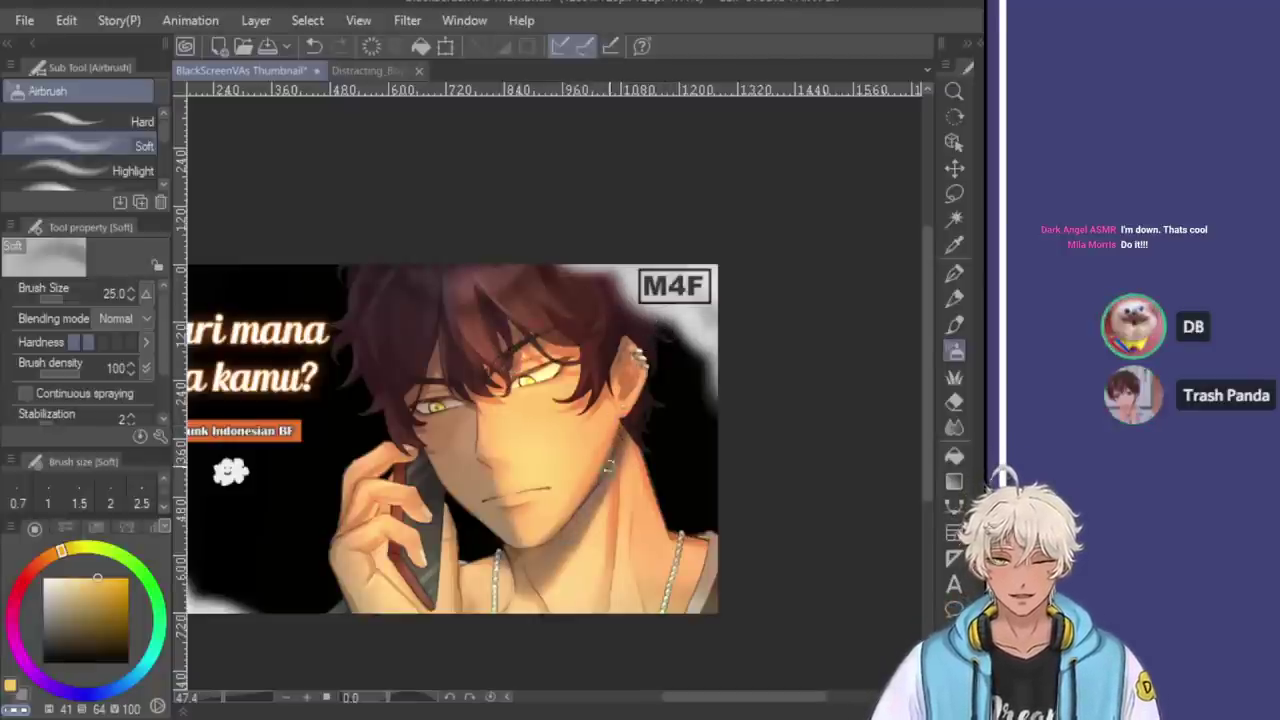
Undo the last jaw stroke, try a transparent stroke at size 30 along the jaw edge below the ear, and undo it
{"action": "key", "text": "ctrl+z"}
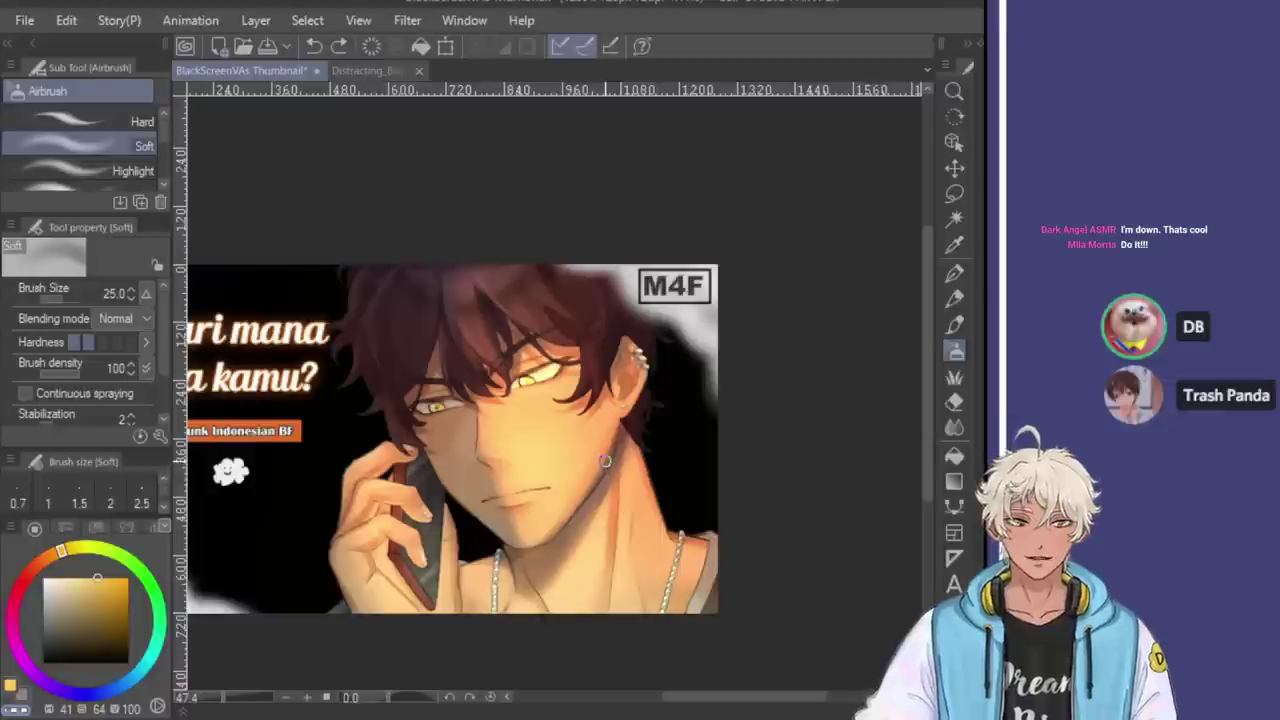
{"action": "key", "text": "bracketright"}
{"action": "left_click", "coordinate": [606, 474]}
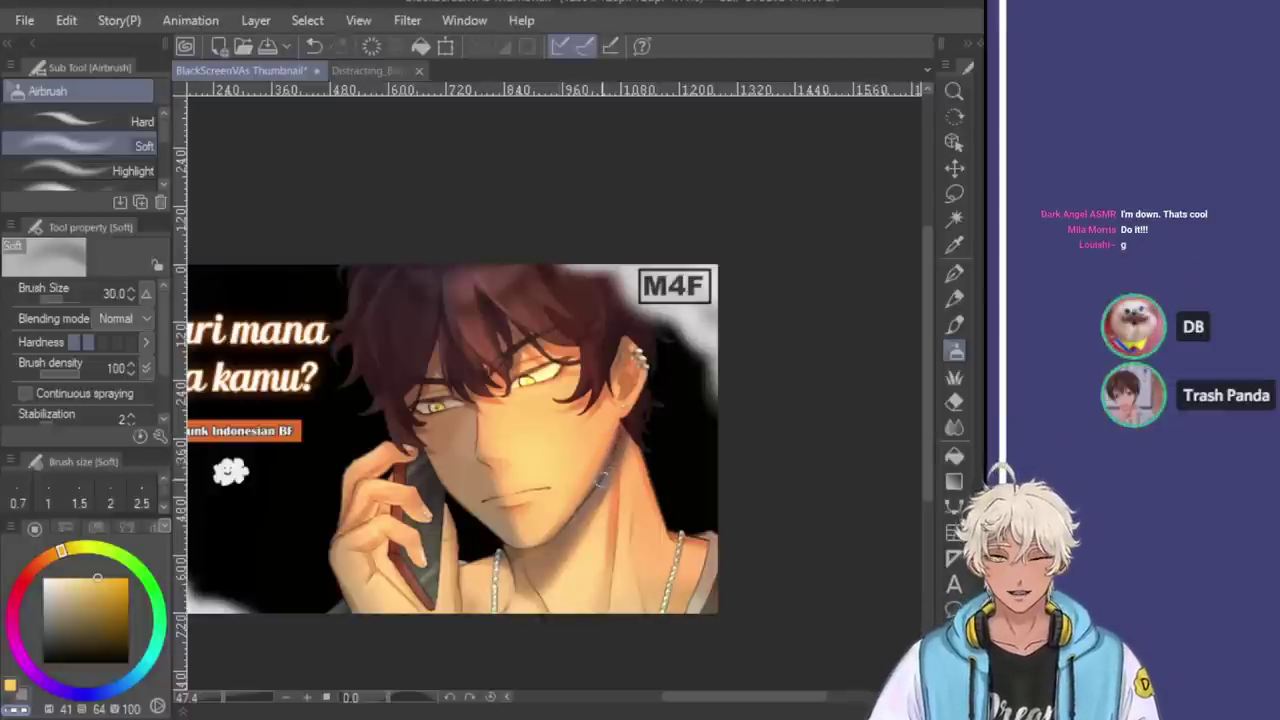
{"action": "key", "text": "ctrl+z"}
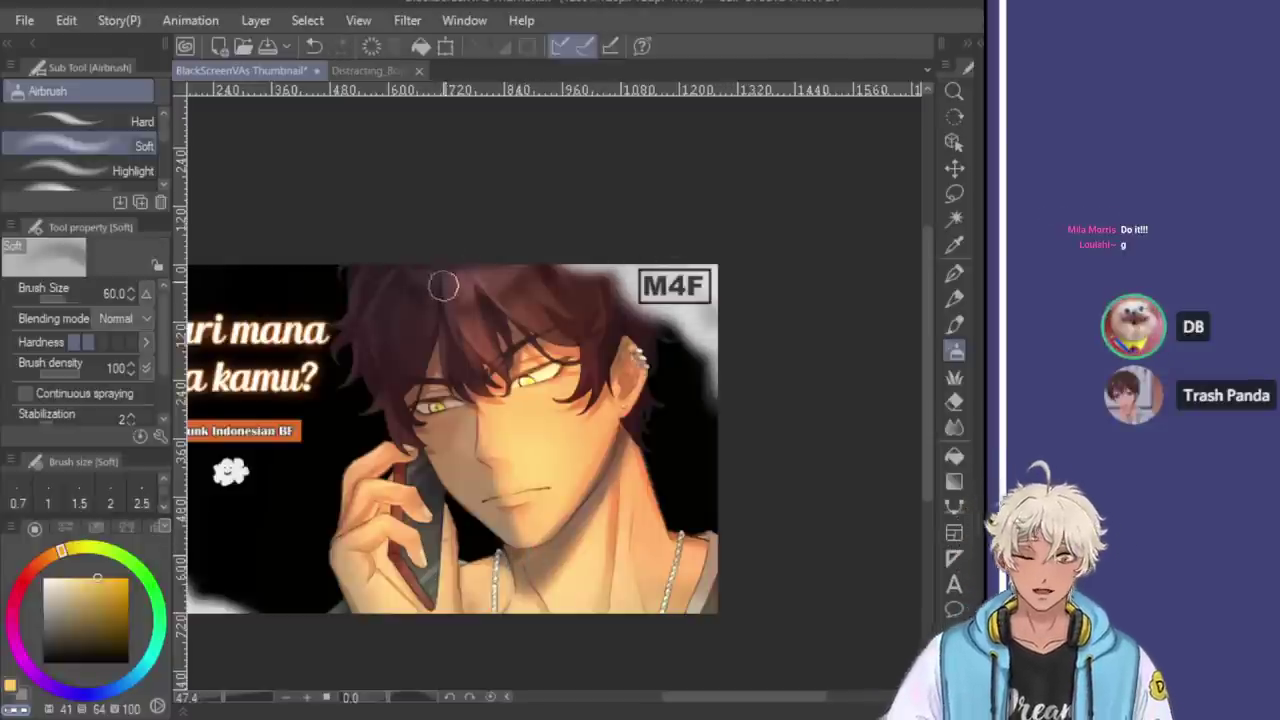
Enlarge the transparent airbrush to size 60 for the crown of the hair
{"action": "key", "text": "bracketright"}
{"action": "key", "text": "bracketright"}
{"action": "key", "text": "bracketright"}
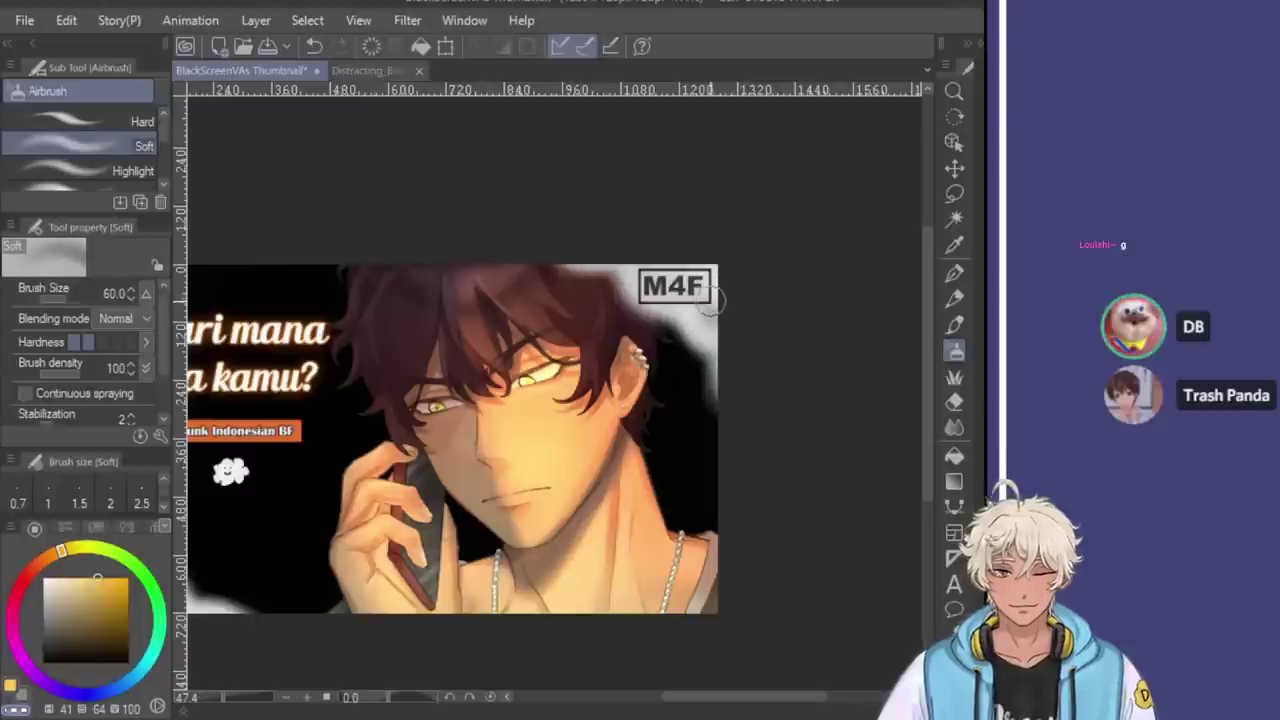
Choose a light orange with hue 26, saturation 54 and brightness 100, and reduce the airbrush to size 20 for the neck
{"action": "left_click", "coordinate": [47, 573]}
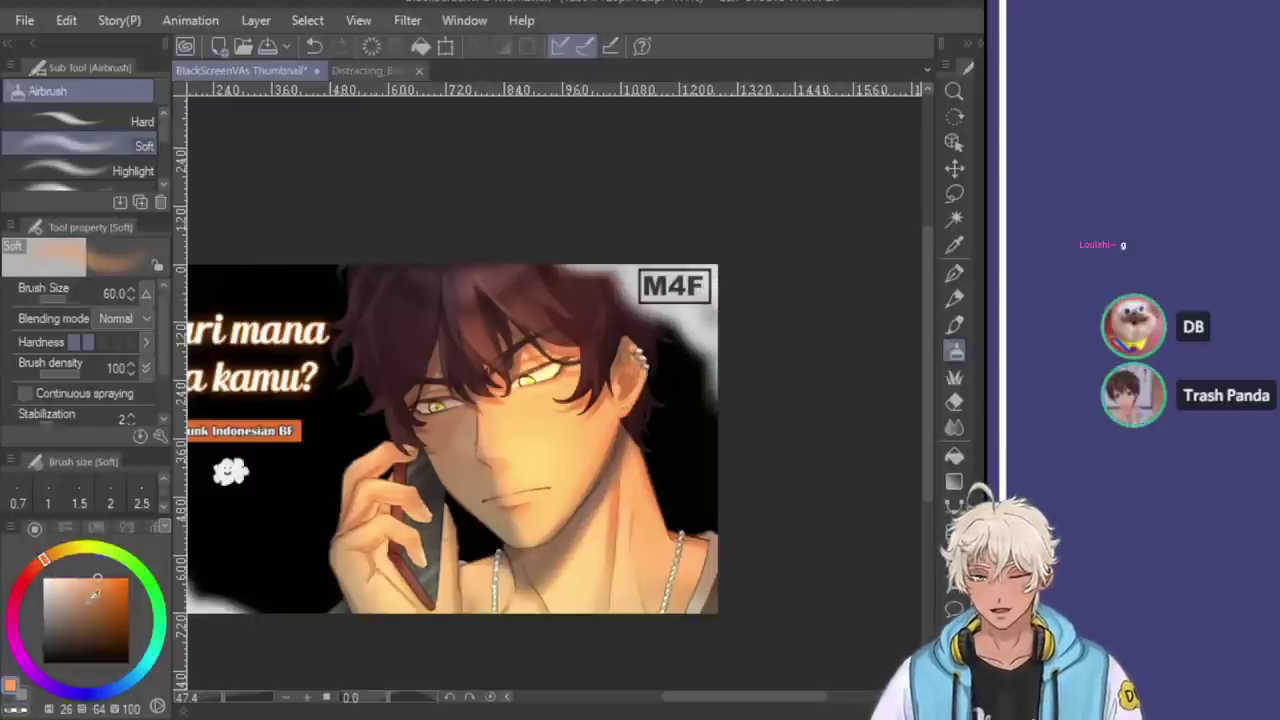
{"action": "key", "text": "bracketleft"}
{"action": "key", "text": "bracketleft"}
{"action": "key", "text": "bracketleft"}
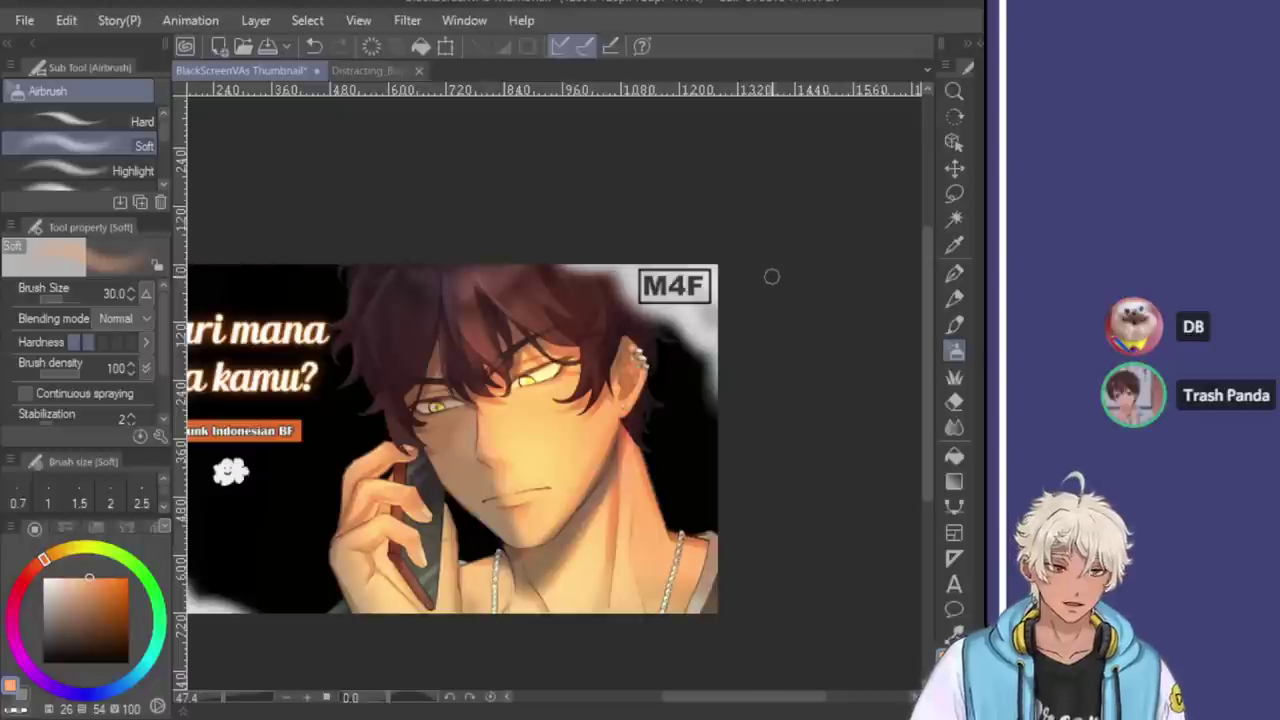
{"action": "key", "text": "bracketleft"}
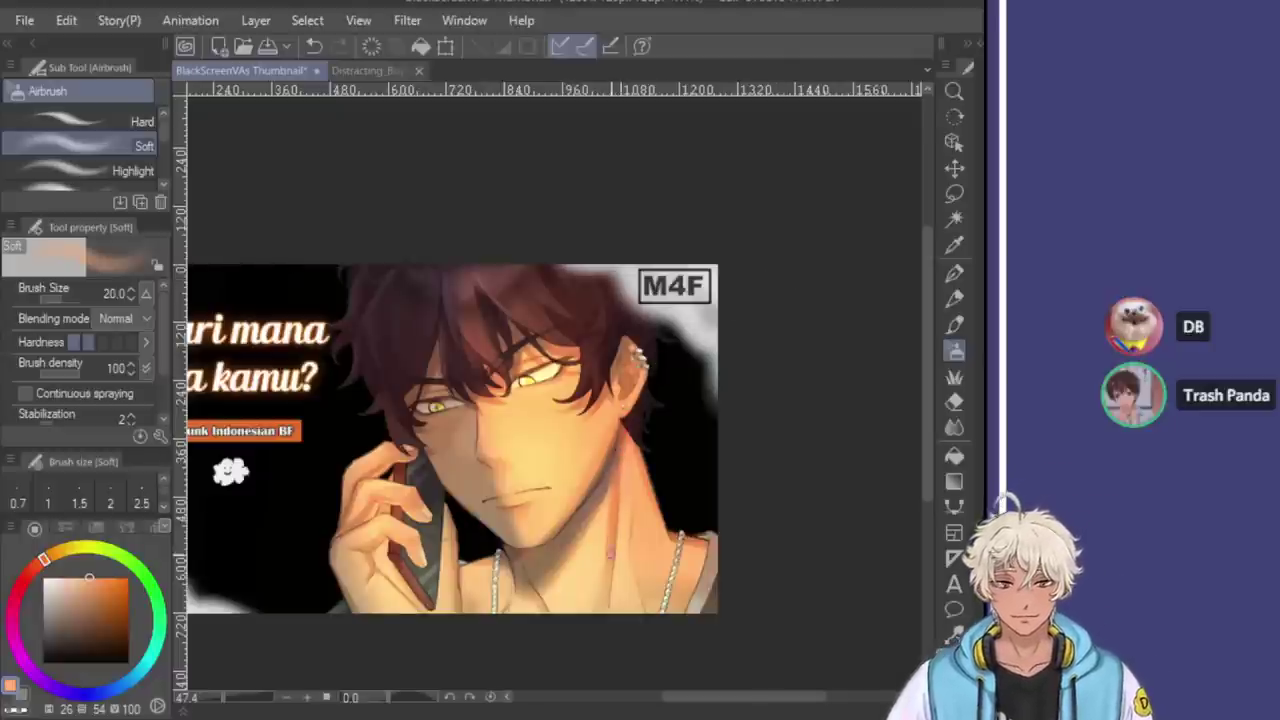
Airbrush orange at size 20 along the neck shadow under the jaw and near the necklace, undoing unwanted strokes
{"action": "left_click_drag", "start_coordinate": [618, 437], "coordinate": [622, 488]}
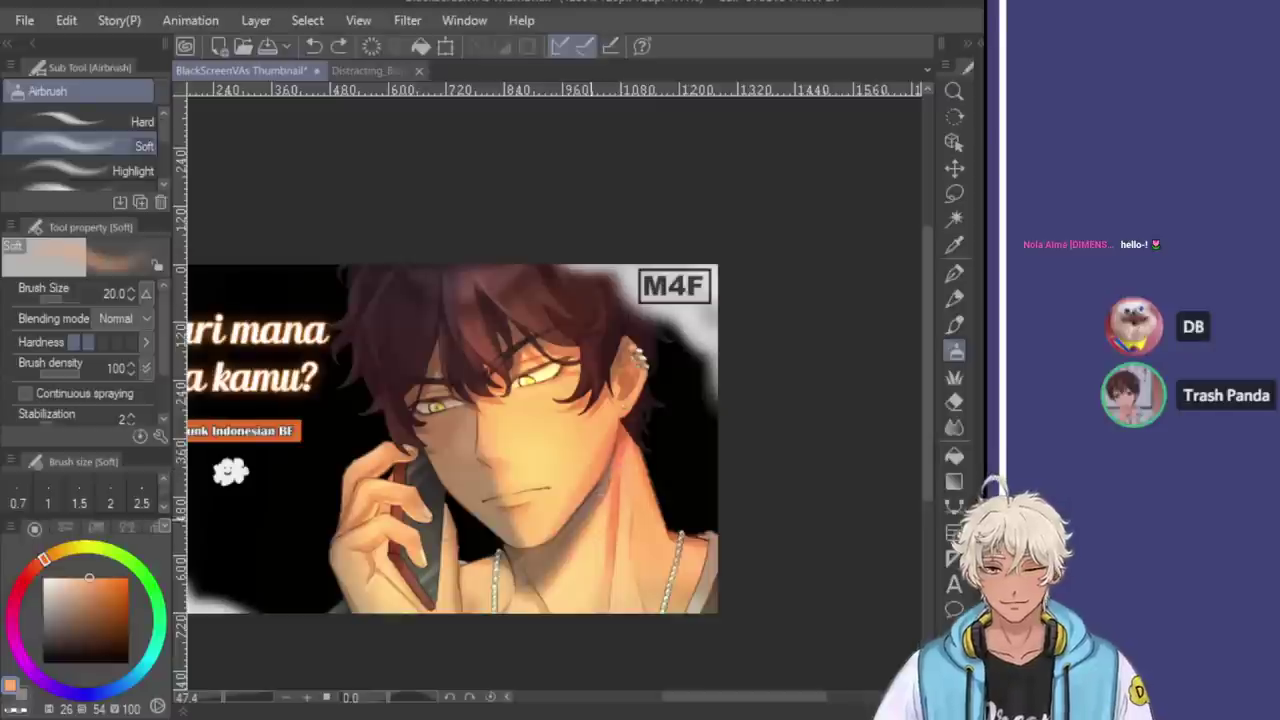
{"action": "key", "text": "ctrl+z"}
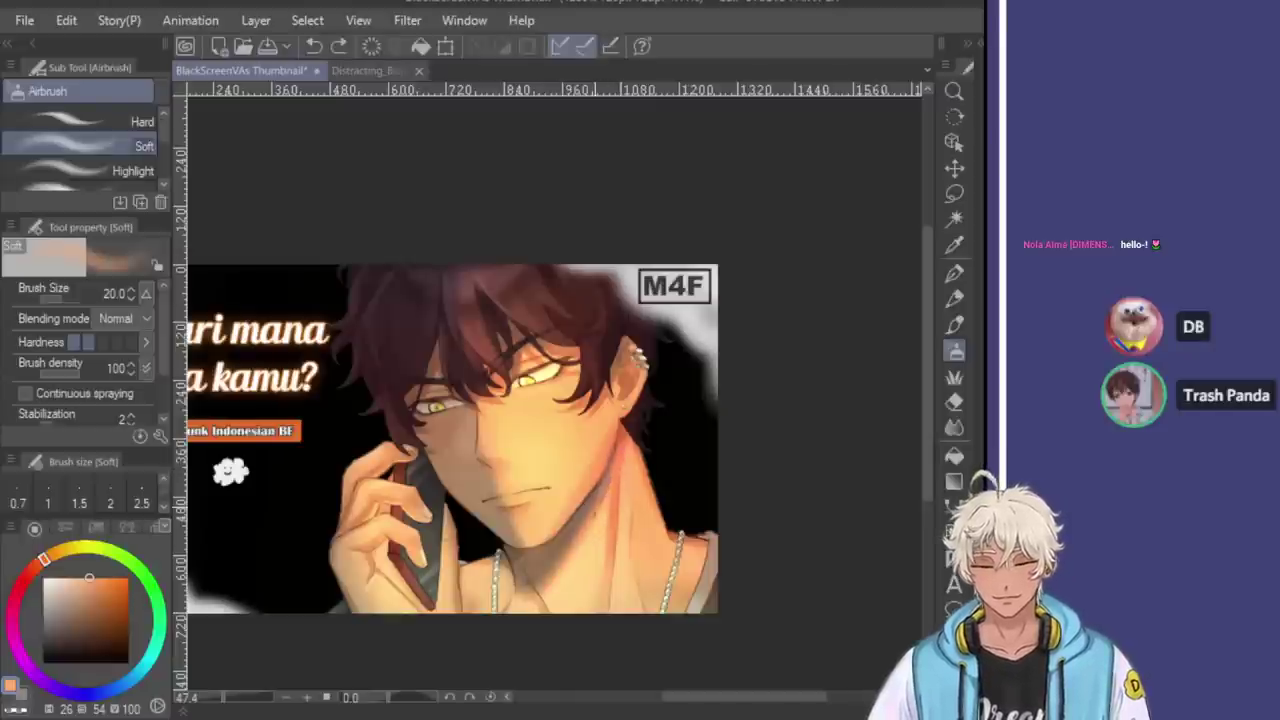
{"action": "left_click_drag", "start_coordinate": [576, 541], "coordinate": [606, 488]}
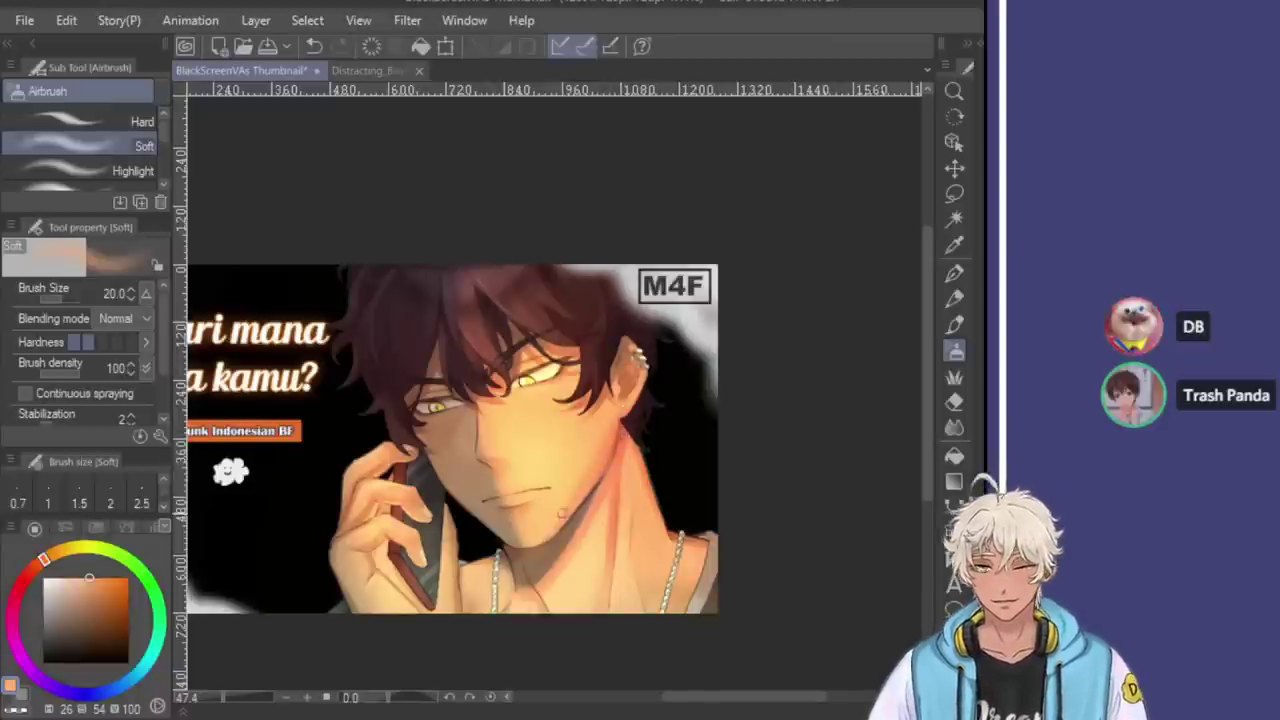
{"action": "left_click_drag", "start_coordinate": [503, 562], "coordinate": [511, 590]}
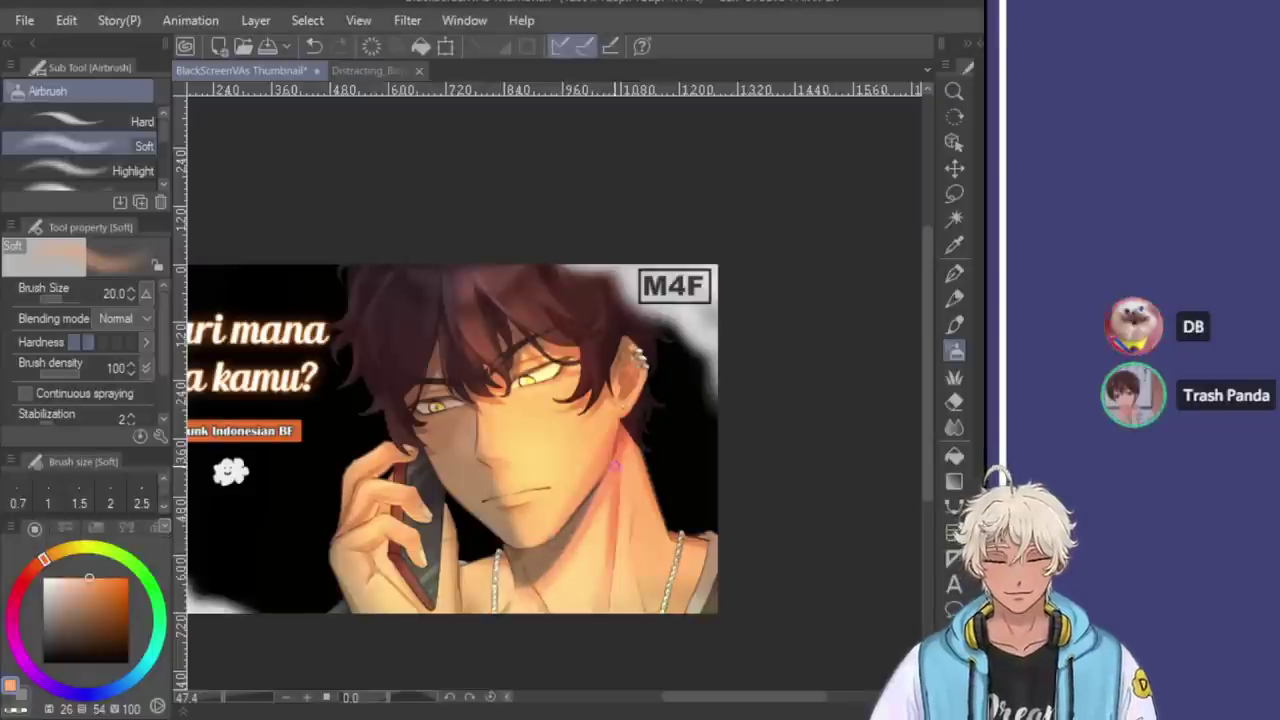
{"action": "key", "text": "ctrl+z"}
Airbrush orange along the jaw's underside with a smaller brush, using sizes 15, 17 and 25 around the neck
{"action": "key", "text": "bracketleft"}
{"action": "key", "text": "bracketleft"}
{"action": "key", "text": "bracketleft"}
{"action": "left_click_drag", "start_coordinate": [570, 507], "coordinate": [543, 541]}
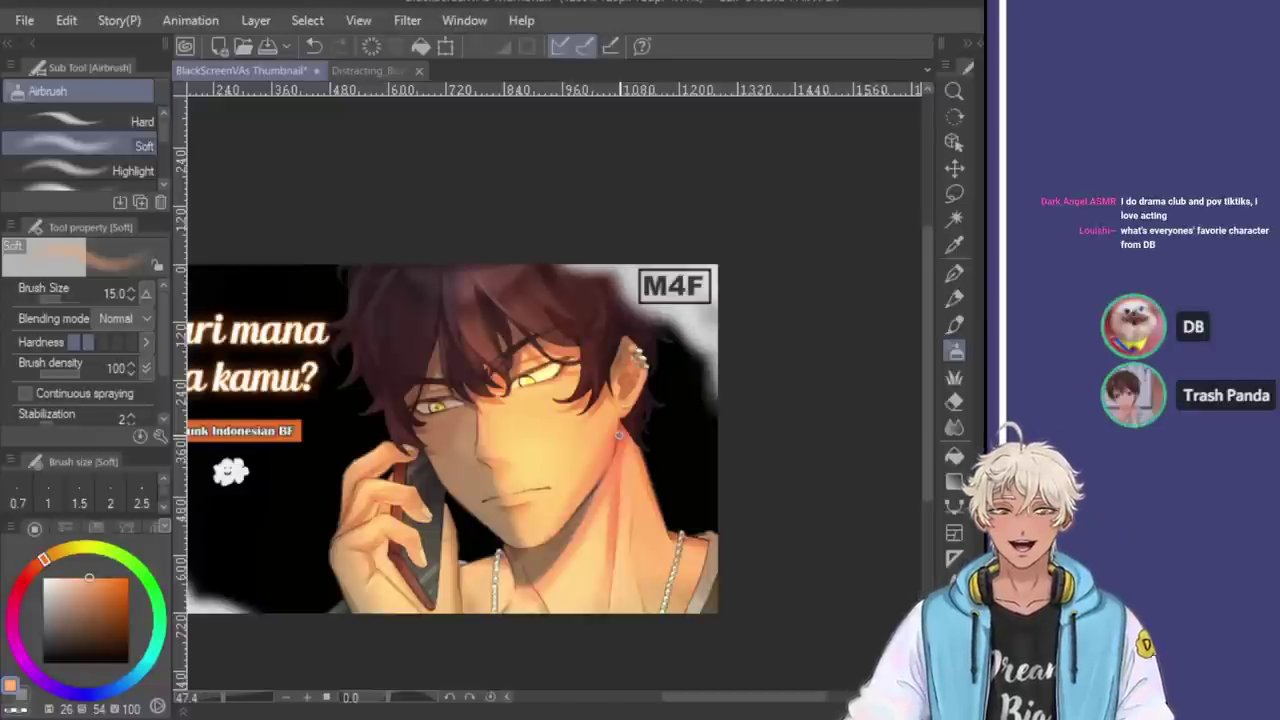
{"action": "key", "text": "bracketright"}
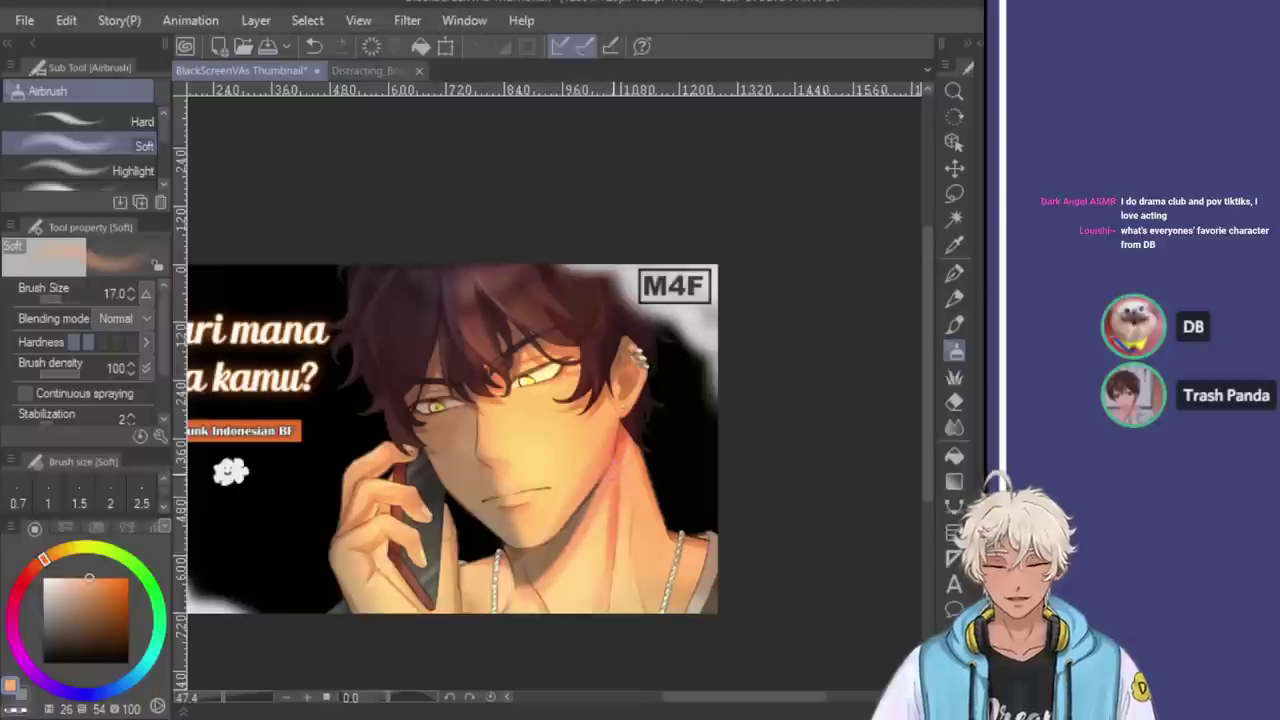
{"action": "key", "text": "bracketright"}
{"action": "key", "text": "bracketright"}
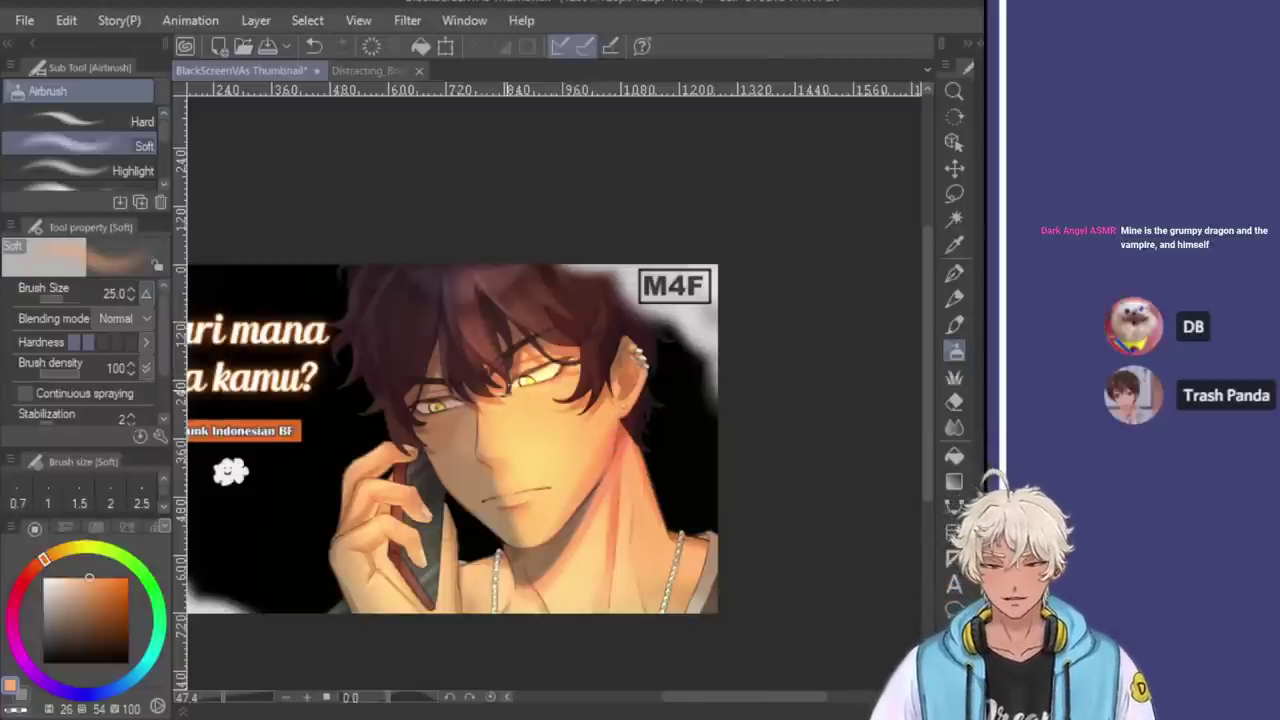
Try orange airbrushing over the hair at sizes 70 and 80, and undo the latest stroke
{"action": "left_click_drag", "start_coordinate": [384, 305], "coordinate": [541, 295]}
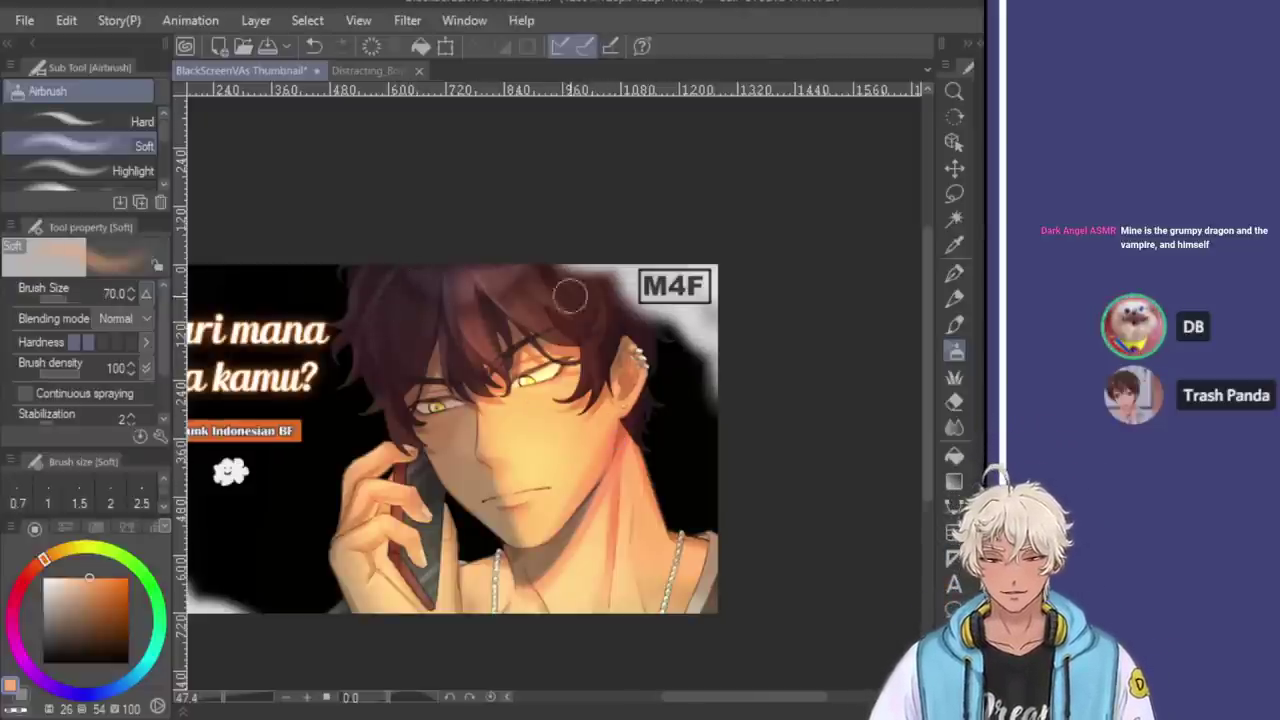
{"action": "scroll", "coordinate": [429, 283], "scroll_direction": "down", "scroll_amount": 1}
{"action": "scroll", "coordinate": [434, 306], "scroll_direction": "up", "scroll_amount": 2}
{"action": "key", "text": "bracketright"}
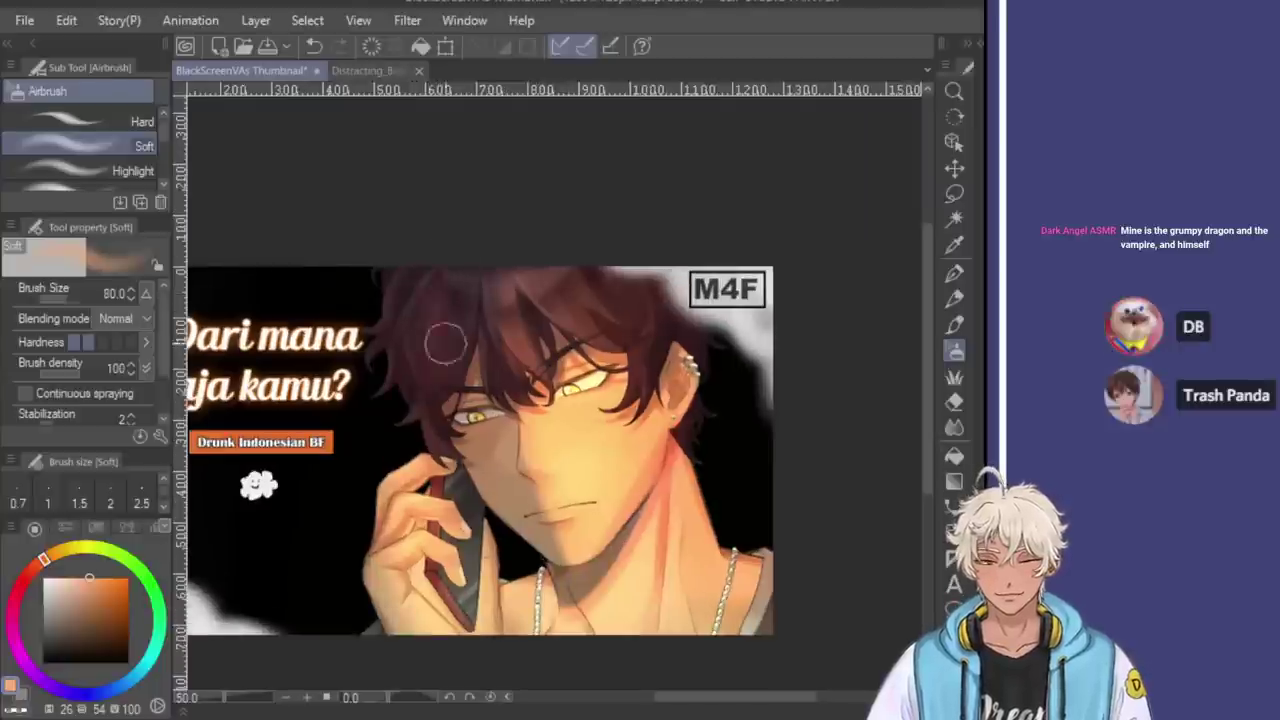
{"action": "key", "text": "ctrl+z"}
Airbrush orange light into the title-side hair strands at size 40
{"action": "key", "text": "bracketleft"}
{"action": "key", "text": "bracketleft"}
{"action": "key", "text": "bracketleft"}
{"action": "key", "text": "bracketleft"}
{"action": "key", "text": "bracketleft"}
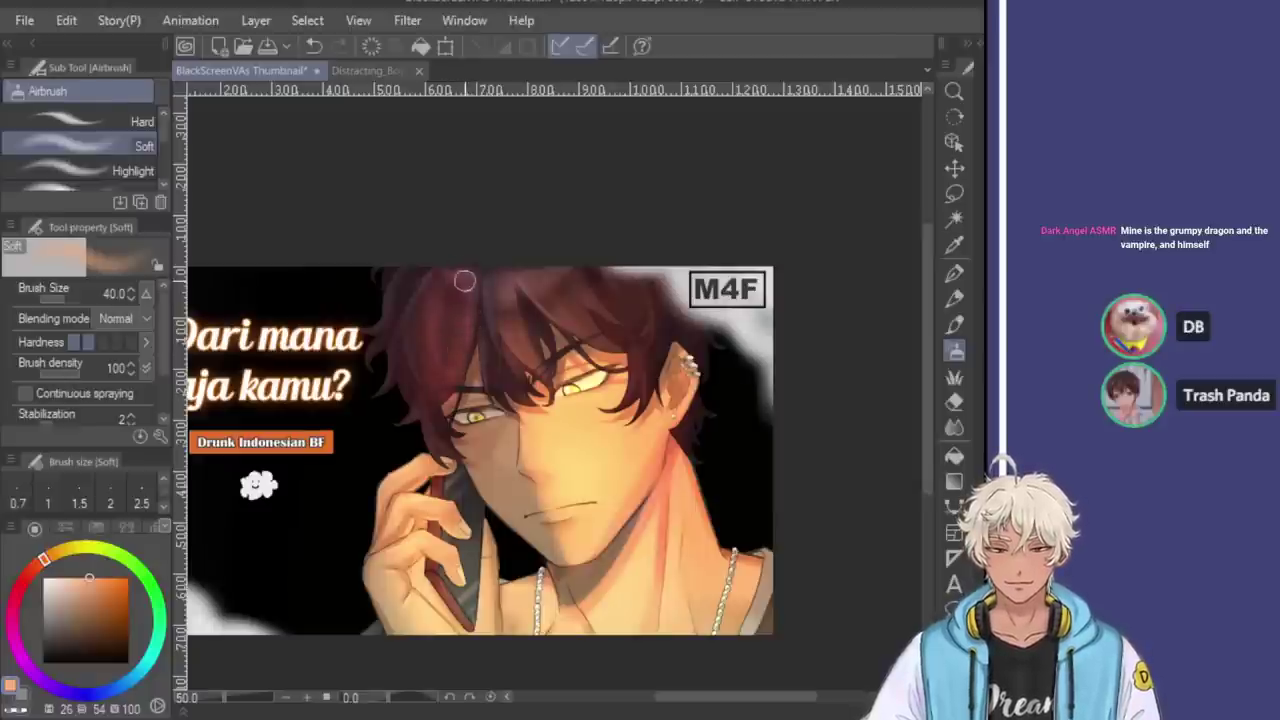
Switch the airbrush to transparent colour and erase shadows between the lit title-side hair strands at size 17
{"action": "left_click", "coordinate": [19, 709]}
{"action": "key", "text": "bracketleft"}
{"action": "key", "text": "bracketleft"}
{"action": "key", "text": "bracketleft"}
{"action": "key", "text": "bracketleft"}
{"action": "key", "text": "bracketleft"}
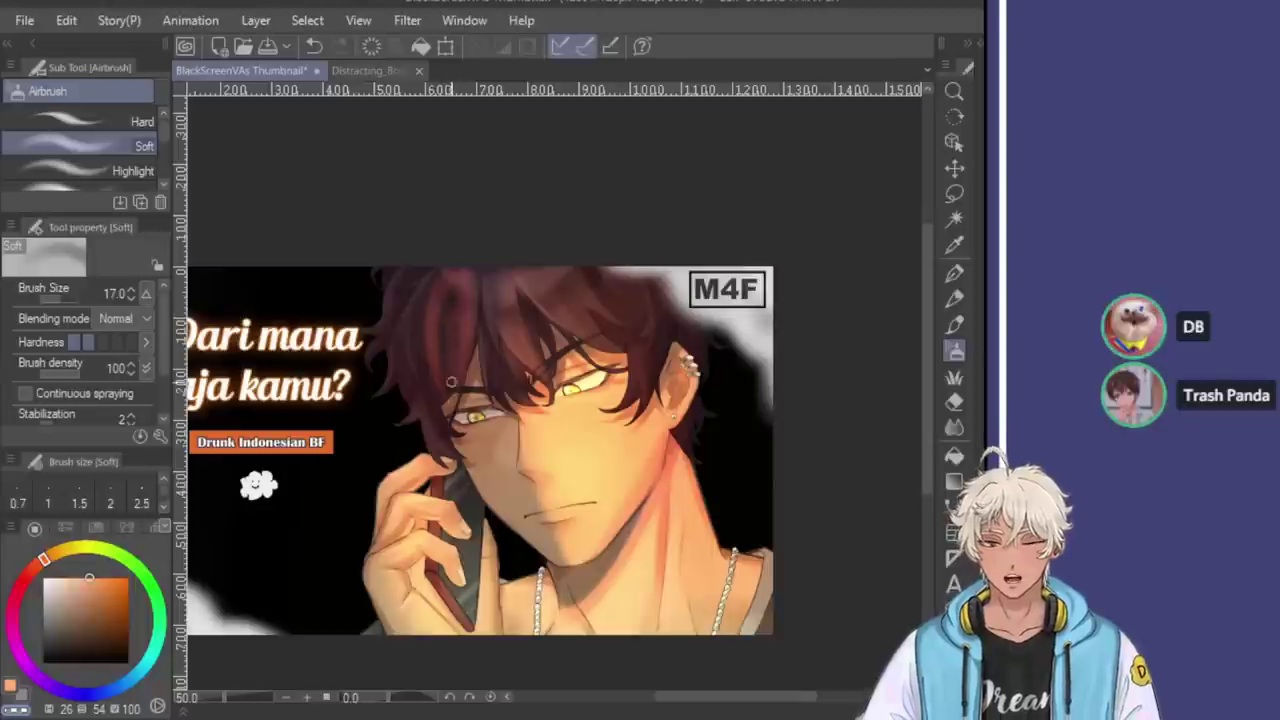
Refine the erased shadows in the title-side hair with the transparent airbrush at sizes 20, 25 and 30
{"action": "key", "text": "bracketright"}
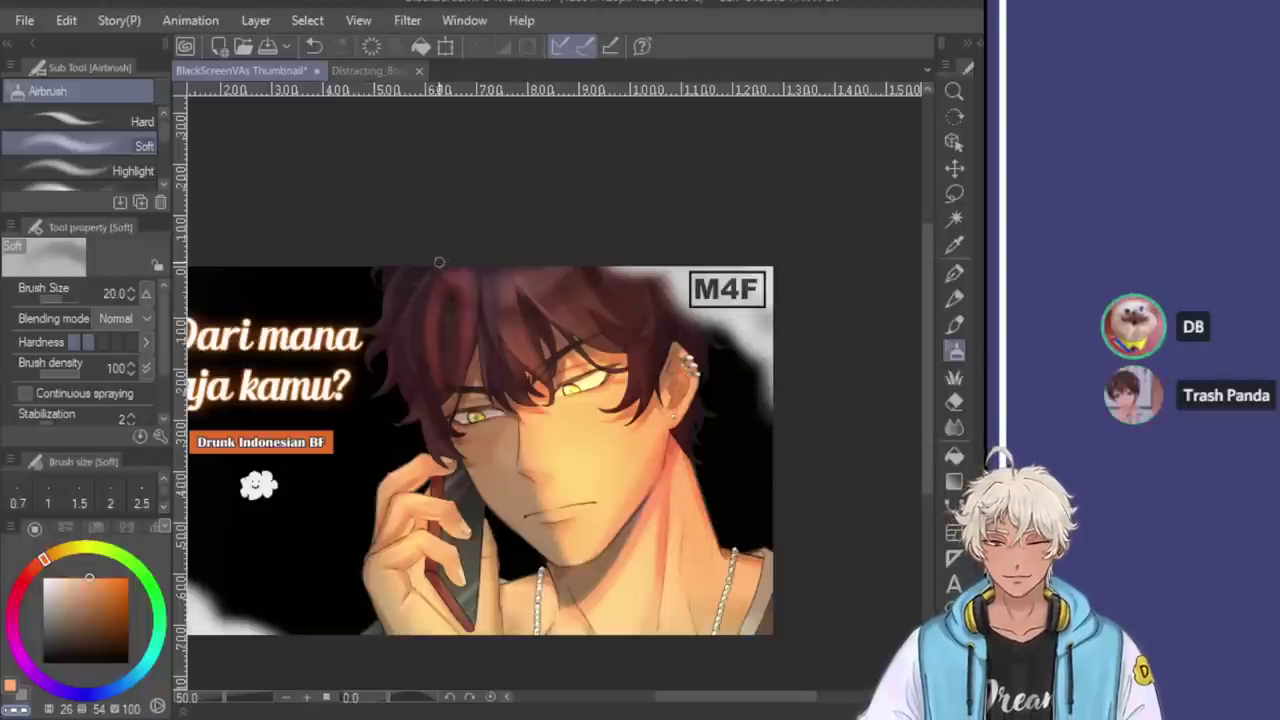
{"action": "key", "text": "bracketright"}
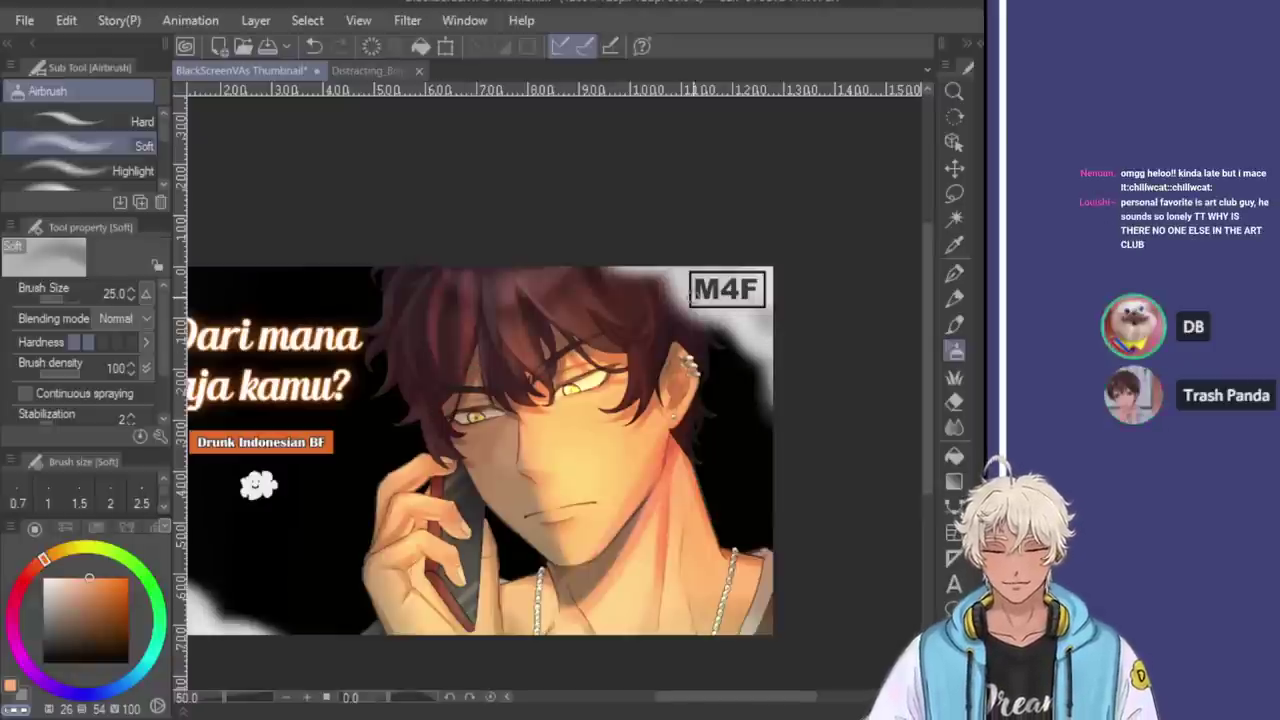
{"action": "key", "text": "bracketright"}
{"action": "key", "text": "bracketright"}
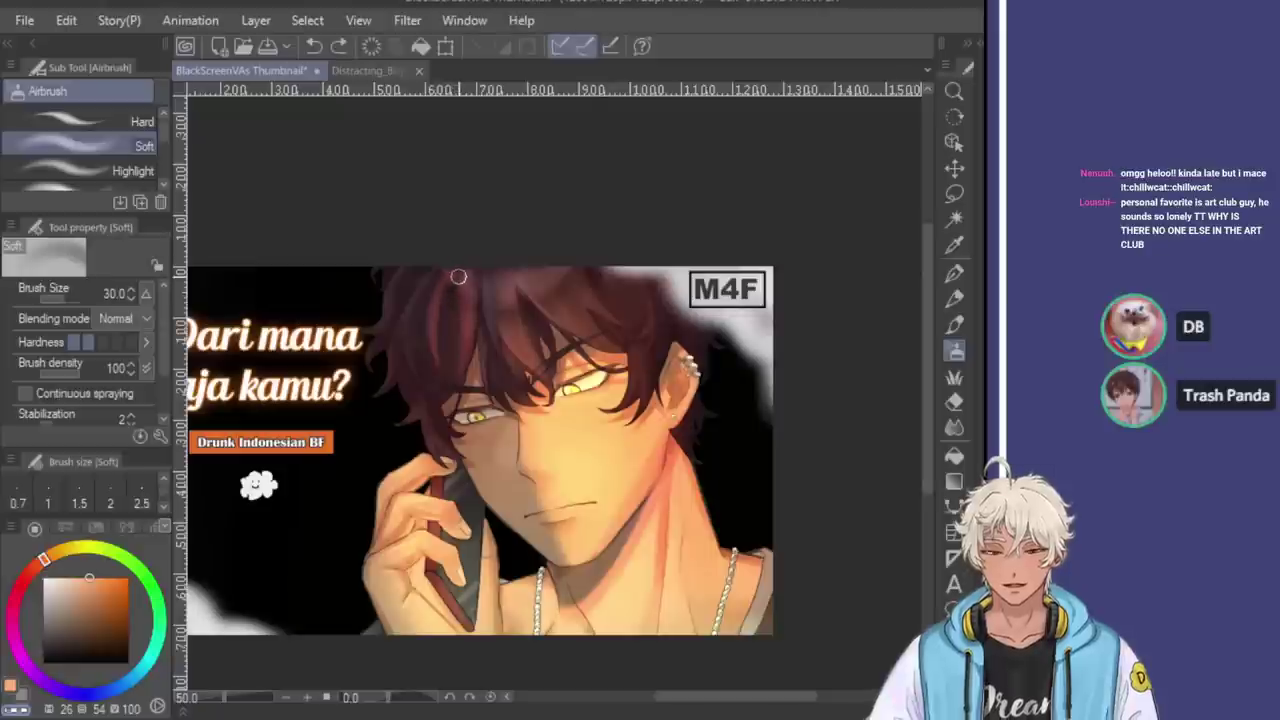
{"action": "key", "text": "bracketleft"}
{"action": "key", "text": "bracketleft"}
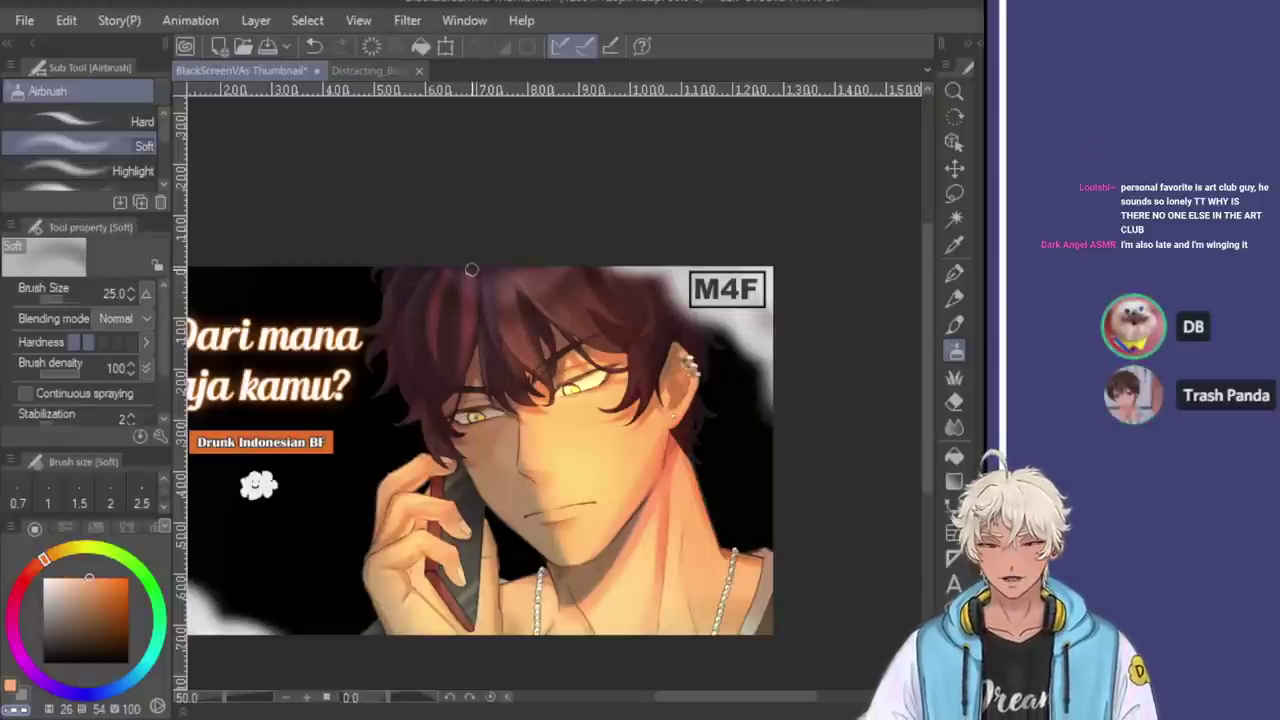
Undo the last stroke and airbrush the title-side hair at size 20 with a dark red sampled from its strands
{"action": "scroll", "coordinate": [455, 282], "scroll_direction": "down", "scroll_amount": 1}
{"action": "scroll", "coordinate": [450, 279], "scroll_direction": "up", "scroll_amount": 2}
{"action": "scroll", "coordinate": [450, 279], "scroll_direction": "down", "scroll_amount": 1}
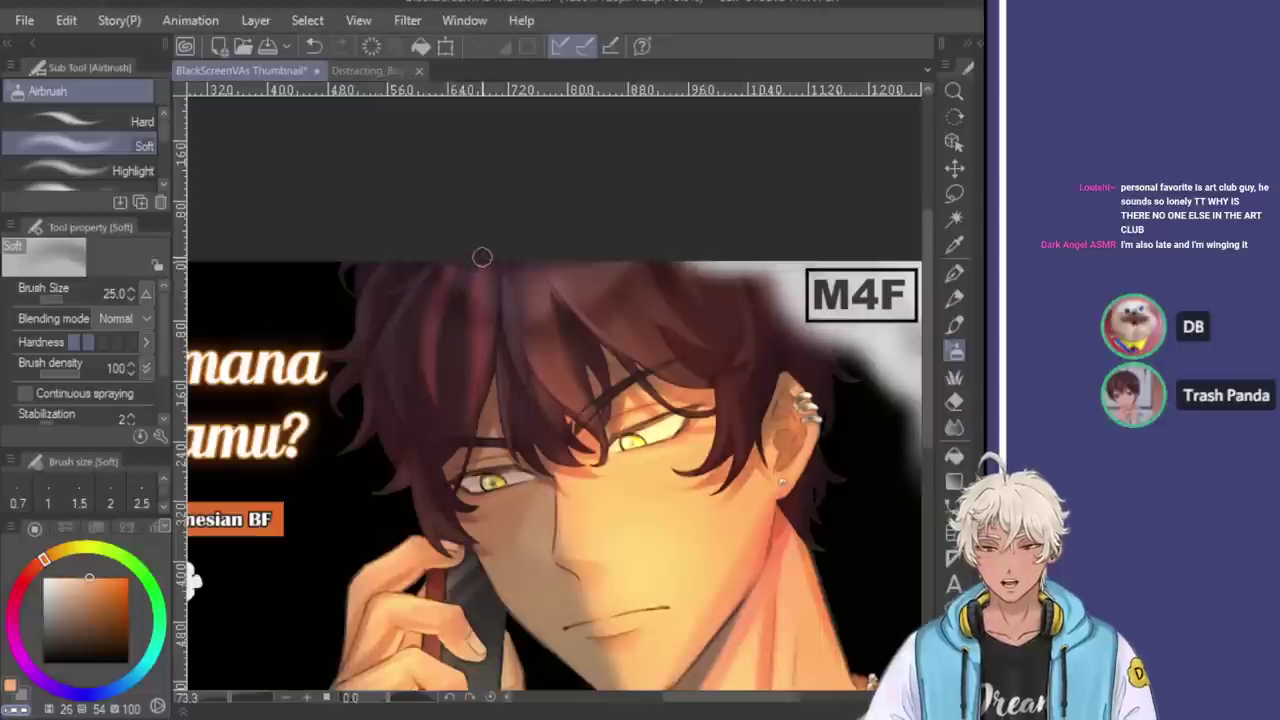
{"action": "scroll", "coordinate": [480, 251], "scroll_direction": "up", "scroll_amount": 1}
{"action": "scroll", "coordinate": [471, 251], "scroll_direction": "down", "scroll_amount": 2}
{"action": "scroll", "coordinate": [478, 257], "scroll_direction": "up", "scroll_amount": 1}
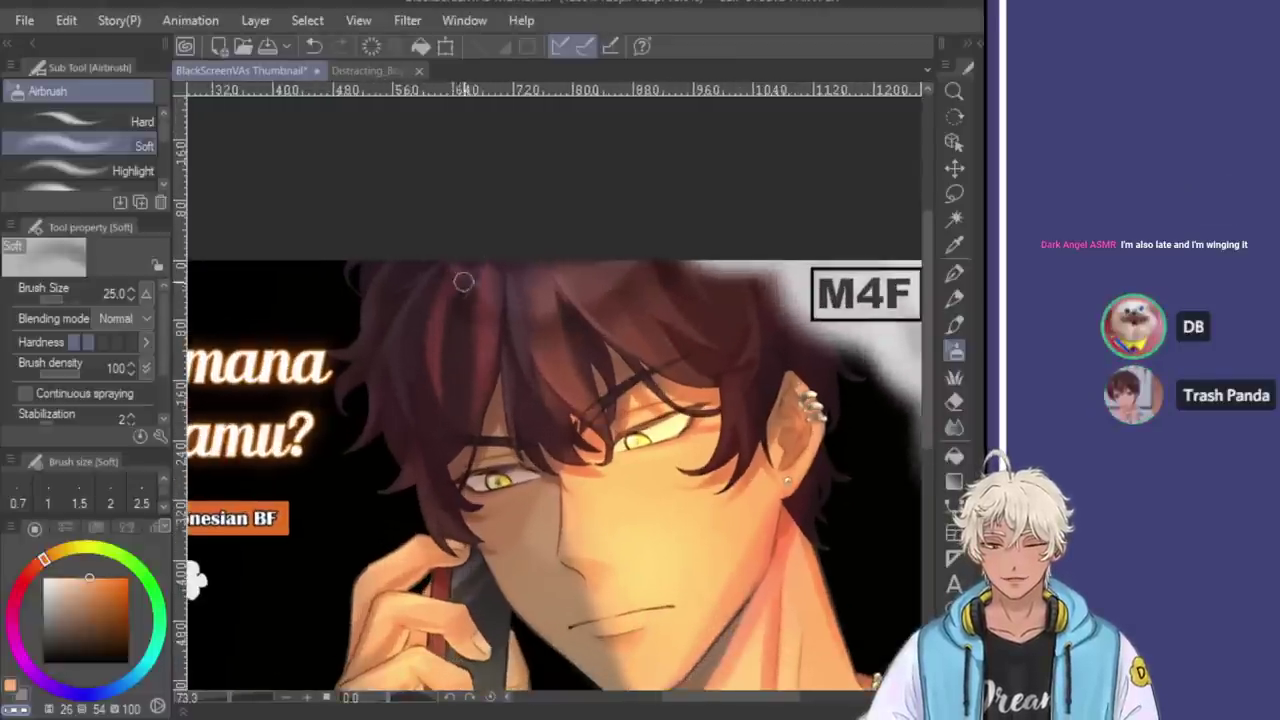
{"action": "left_click", "coordinate": [485, 292], "text": "alt"}
{"action": "key", "text": "ctrl+z"}
{"action": "key", "text": "bracketright"}
{"action": "key", "text": "bracketright"}
{"action": "left_click_drag", "start_coordinate": [437, 266], "coordinate": [414, 408]}
{"action": "mouse_move", "coordinate": [409, 328]}
{"action": "left_mouse_down"}
{"action": "mouse_move", "coordinate": [425, 277]}
{"action": "mouse_move", "coordinate": [395, 342]}
{"action": "mouse_move", "coordinate": [424, 261]}
{"action": "mouse_move", "coordinate": [366, 381]}
{"action": "mouse_move", "coordinate": [426, 261]}
{"action": "mouse_move", "coordinate": [373, 369]}
{"action": "mouse_move", "coordinate": [476, 239]}
{"action": "left_mouse_up"}
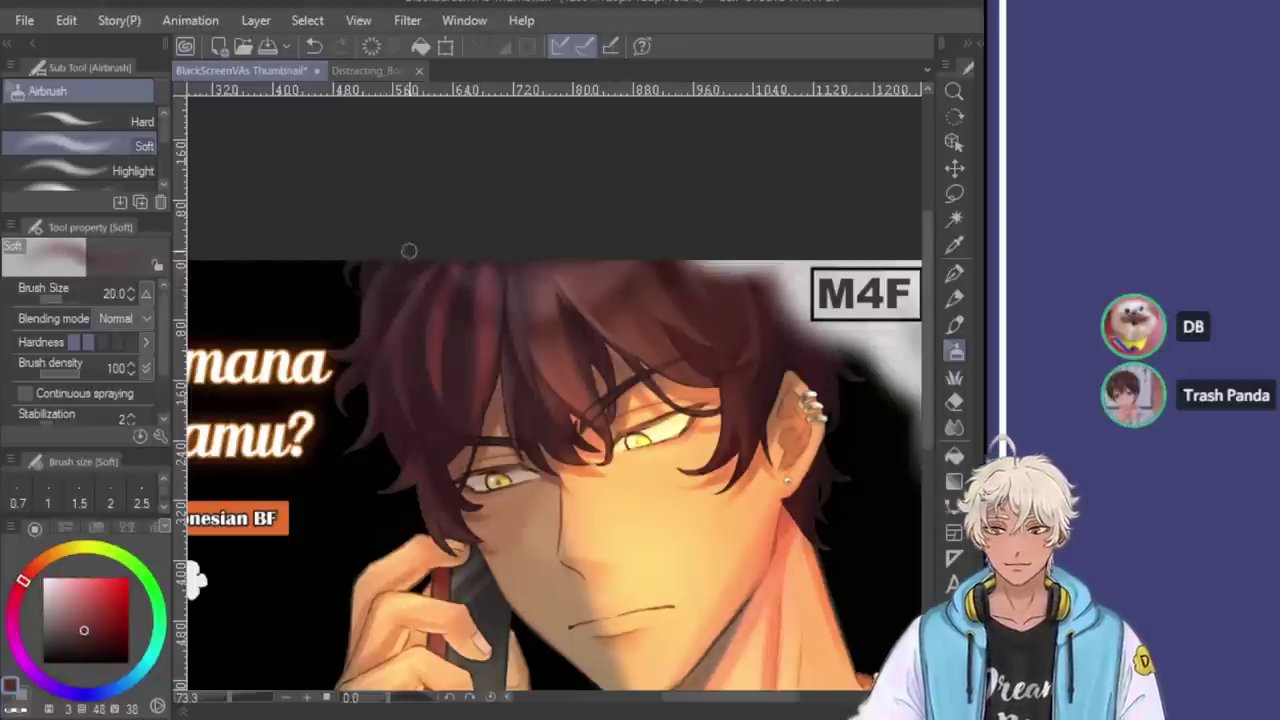
Sample a light orange from the lit face and airbrush it across the crown hair at size 50
{"action": "key", "text": "ctrl+minus"}
{"action": "key", "text": "ctrl+plus"}
{"action": "key", "text": "bracketright"}
{"action": "key", "text": "bracketright"}
{"action": "key", "text": "bracketright"}
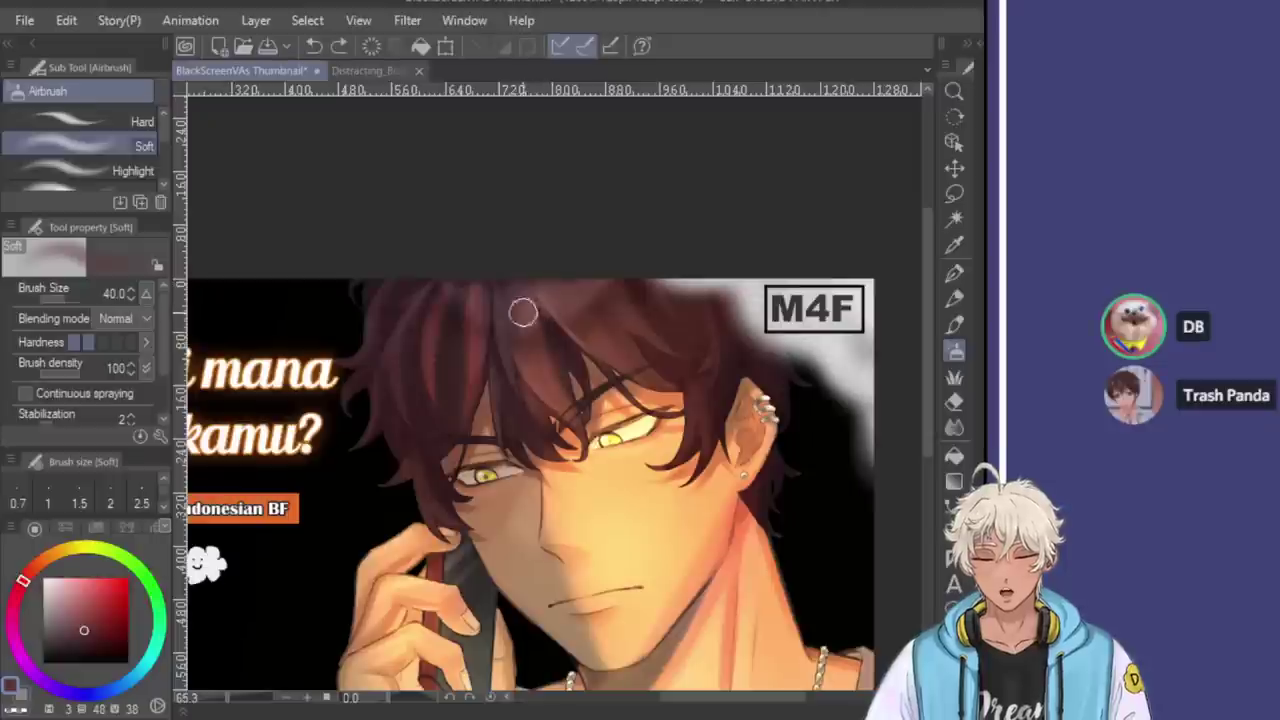
{"action": "left_click", "coordinate": [603, 475], "text": "alt"}
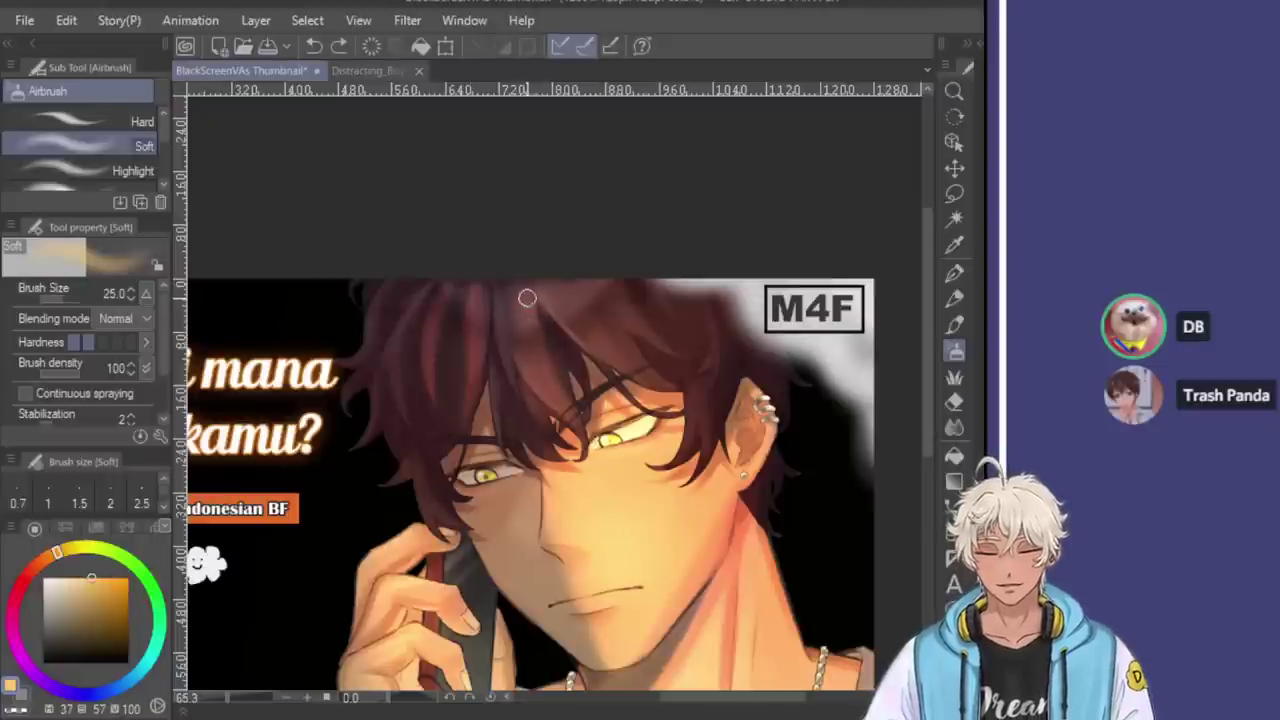
{"action": "key", "text": "bracketright"}
{"action": "mouse_move", "coordinate": [525, 298]}
{"action": "left_mouse_down"}
{"action": "mouse_move", "coordinate": [551, 392]}
{"action": "mouse_move", "coordinate": [568, 301]}
{"action": "mouse_move", "coordinate": [601, 343]}
{"action": "mouse_move", "coordinate": [567, 295]}
{"action": "mouse_move", "coordinate": [664, 338]}
{"action": "mouse_move", "coordinate": [588, 274]}
{"action": "mouse_move", "coordinate": [626, 296]}
{"action": "left_mouse_up"}
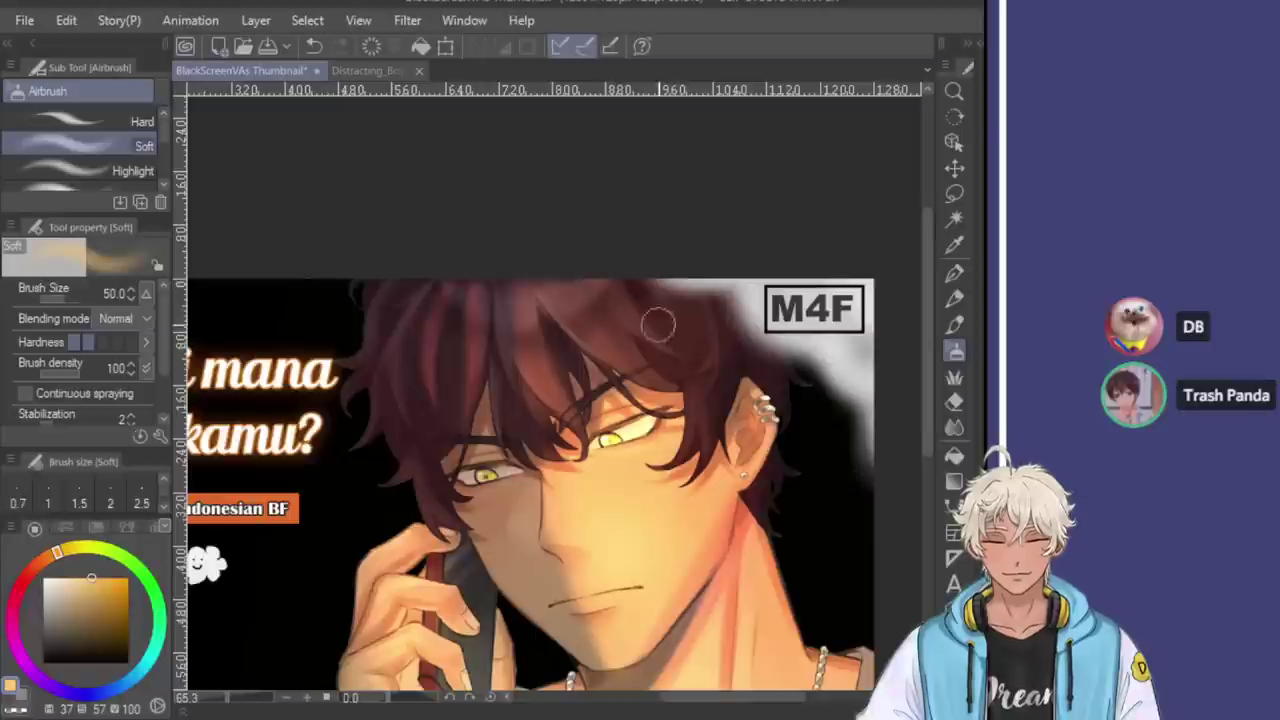
Airbrush light orange into the hair strands above the ear at sizes 15 to 25
{"action": "key", "text": "bracketleft"}
{"action": "key", "text": "bracketleft"}
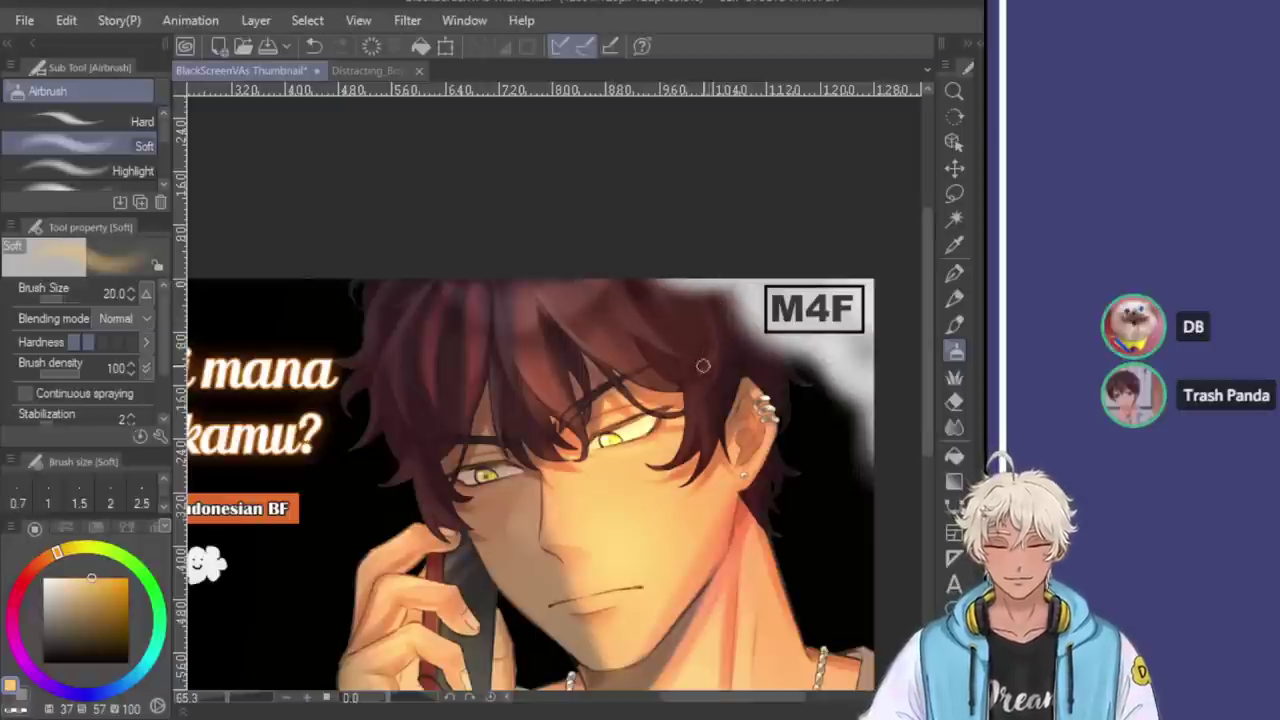
{"action": "key", "text": "bracketleft"}
{"action": "key", "text": "bracketleft"}
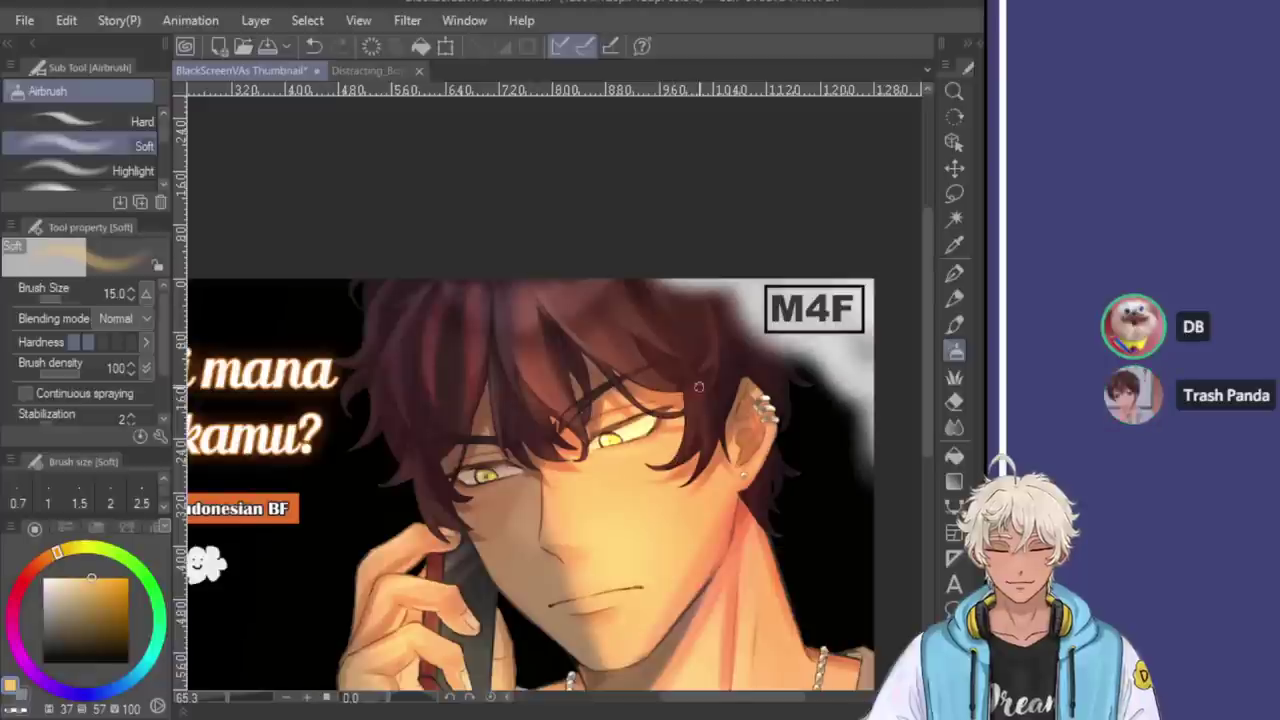
{"action": "key", "text": "bracketright"}
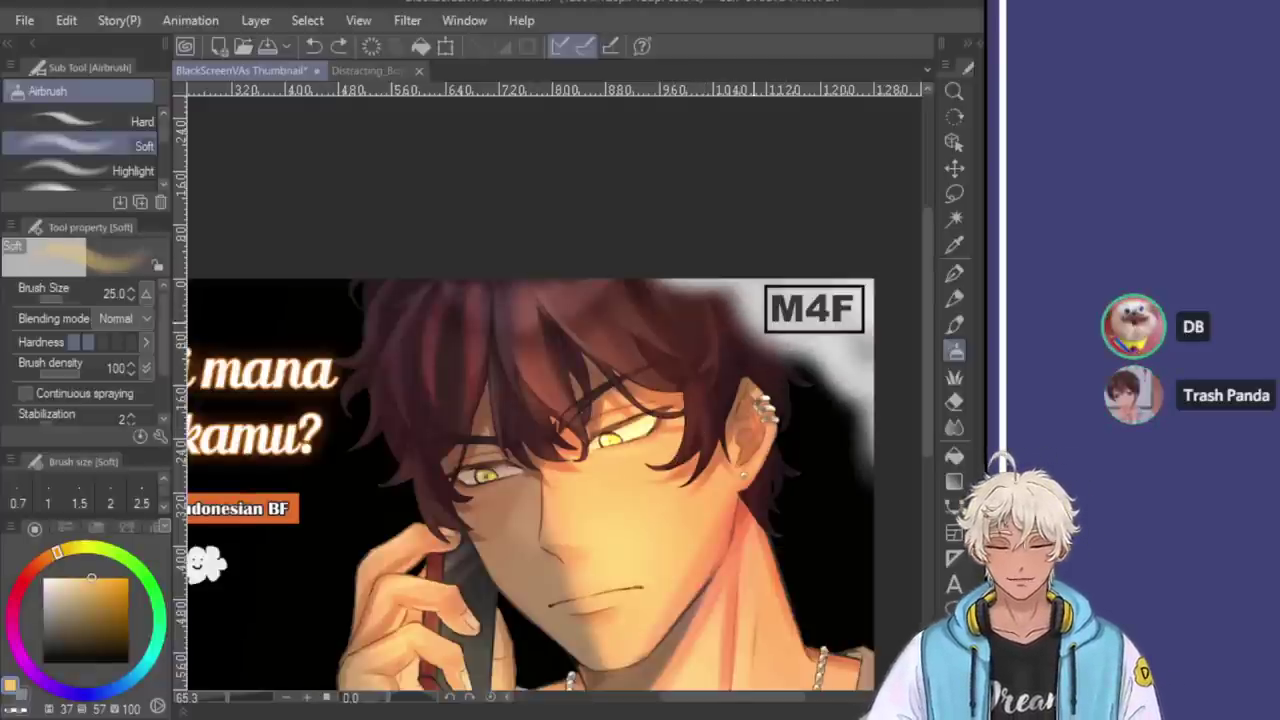
{"action": "key", "text": "bracketleft"}
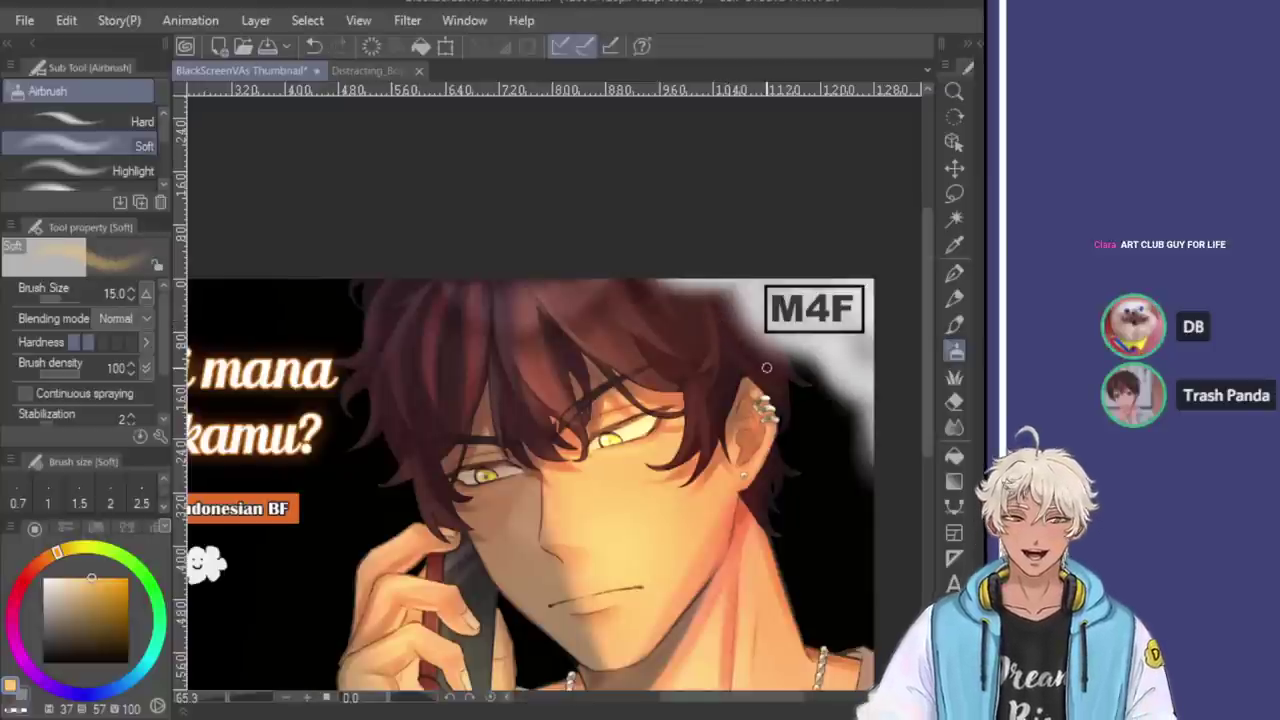
Airbrush light orange along the jaw and neck shadow at size 15, undoing and repainting the stroke until it fits
{"action": "scroll", "coordinate": [714, 352], "scroll_direction": "down", "scroll_amount": 3}
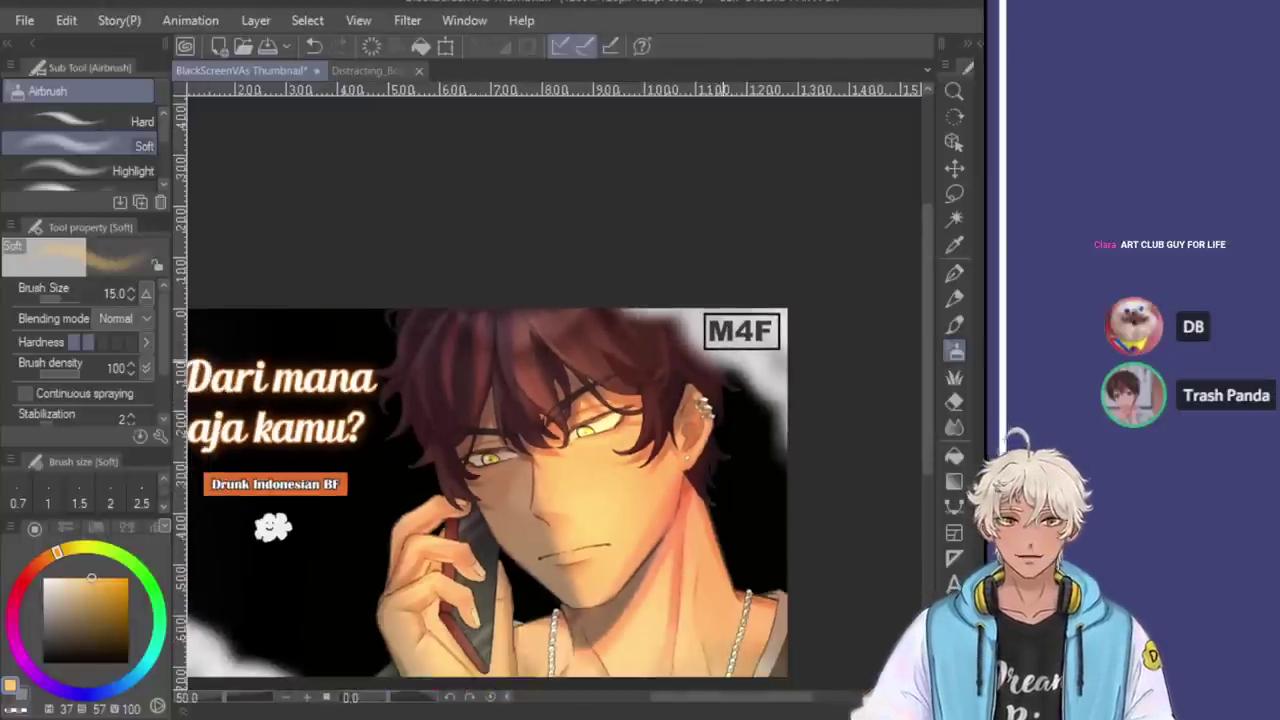
{"action": "scroll", "coordinate": [681, 529], "scroll_direction": "up", "scroll_amount": 1}
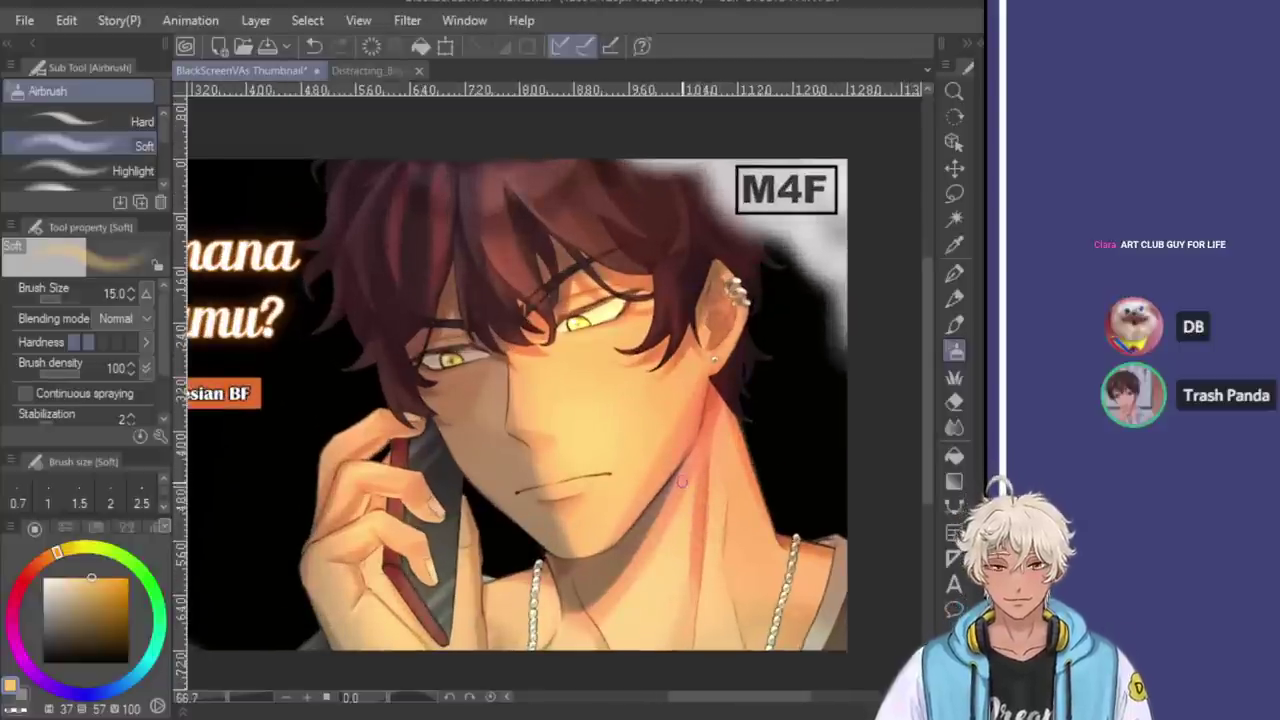
{"action": "scroll", "coordinate": [692, 441], "scroll_direction": "up", "scroll_amount": 1}
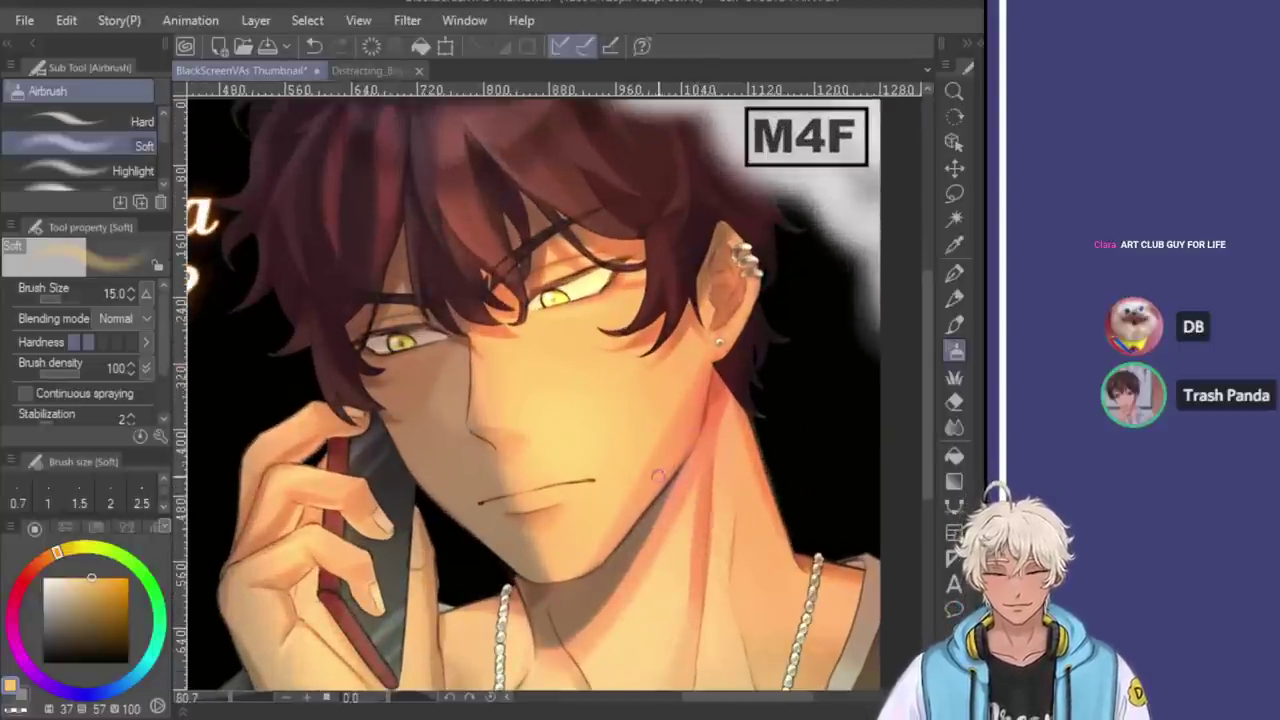
{"action": "left_click_drag", "start_coordinate": [684, 472], "coordinate": [568, 642]}
{"action": "key", "text": "ctrl+z"}
{"action": "mouse_move", "coordinate": [688, 460]}
{"action": "left_mouse_down"}
{"action": "mouse_move", "coordinate": [606, 598]}
{"action": "mouse_move", "coordinate": [572, 646]}
{"action": "left_mouse_up"}
{"action": "key", "text": "ctrl+z"}
{"action": "left_click_drag", "start_coordinate": [692, 482], "coordinate": [560, 648]}
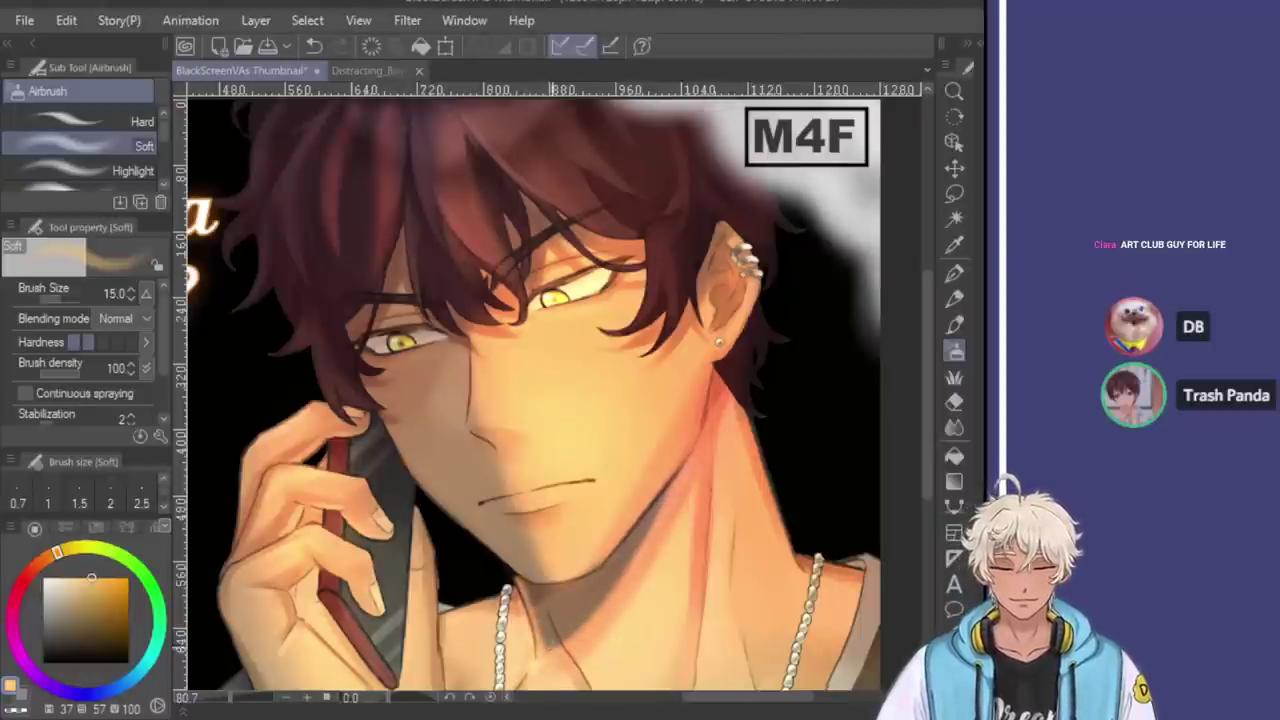
Sample a muted brown from the shading under the chin and airbrush the neck beside the necklace at size 25
{"action": "scroll", "coordinate": [600, 600], "scroll_direction": "down", "scroll_amount": 8}
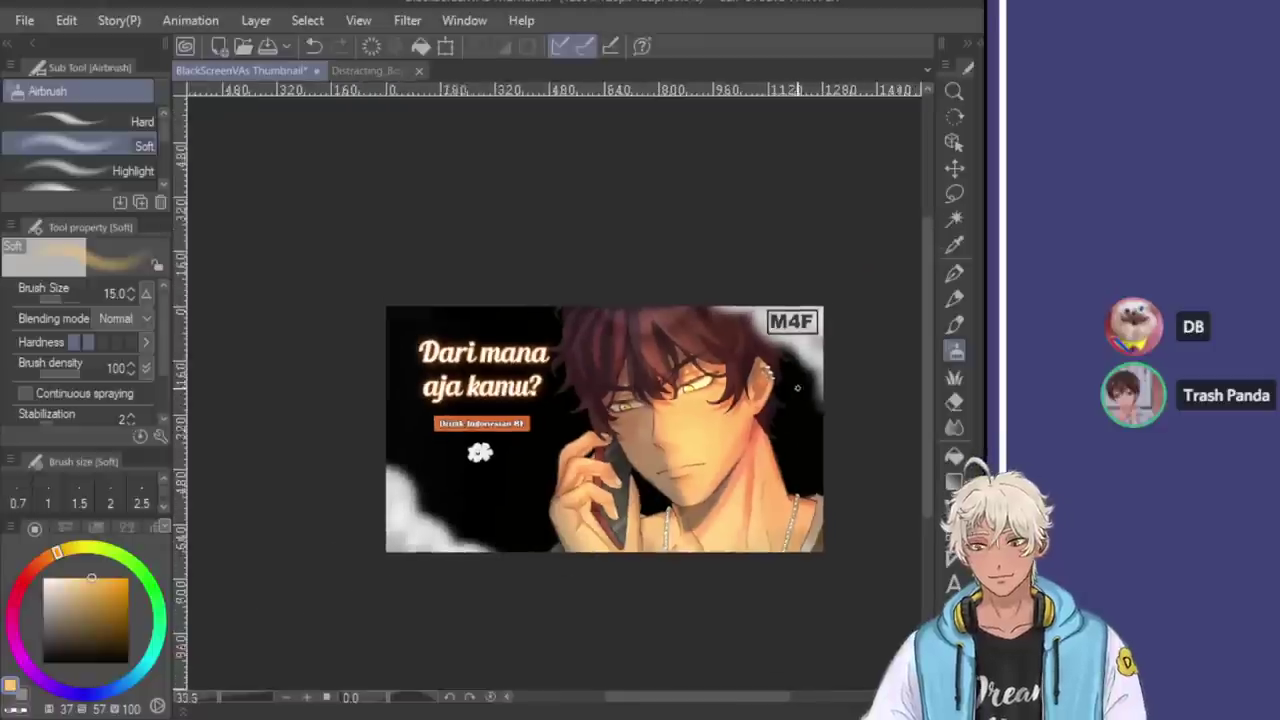
{"action": "scroll", "coordinate": [803, 379], "scroll_direction": "up", "scroll_amount": 10}
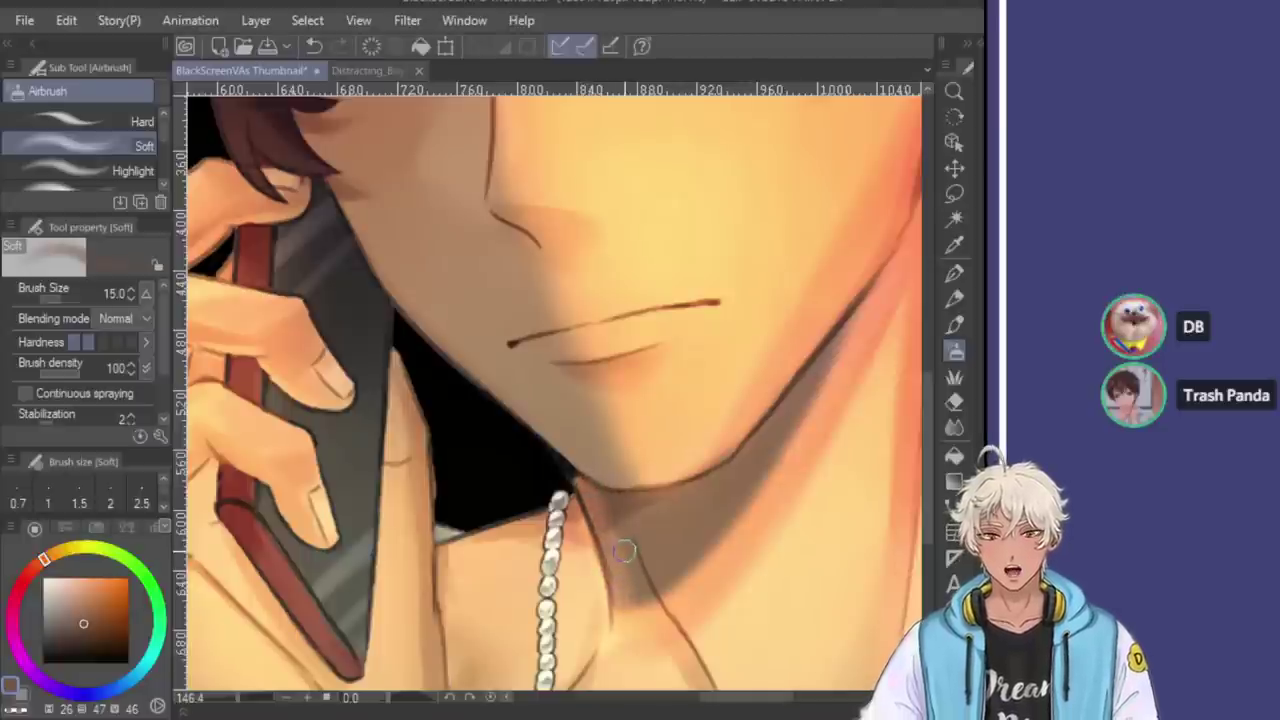
{"action": "scroll", "coordinate": [640, 508], "scroll_direction": "down", "scroll_amount": 2}
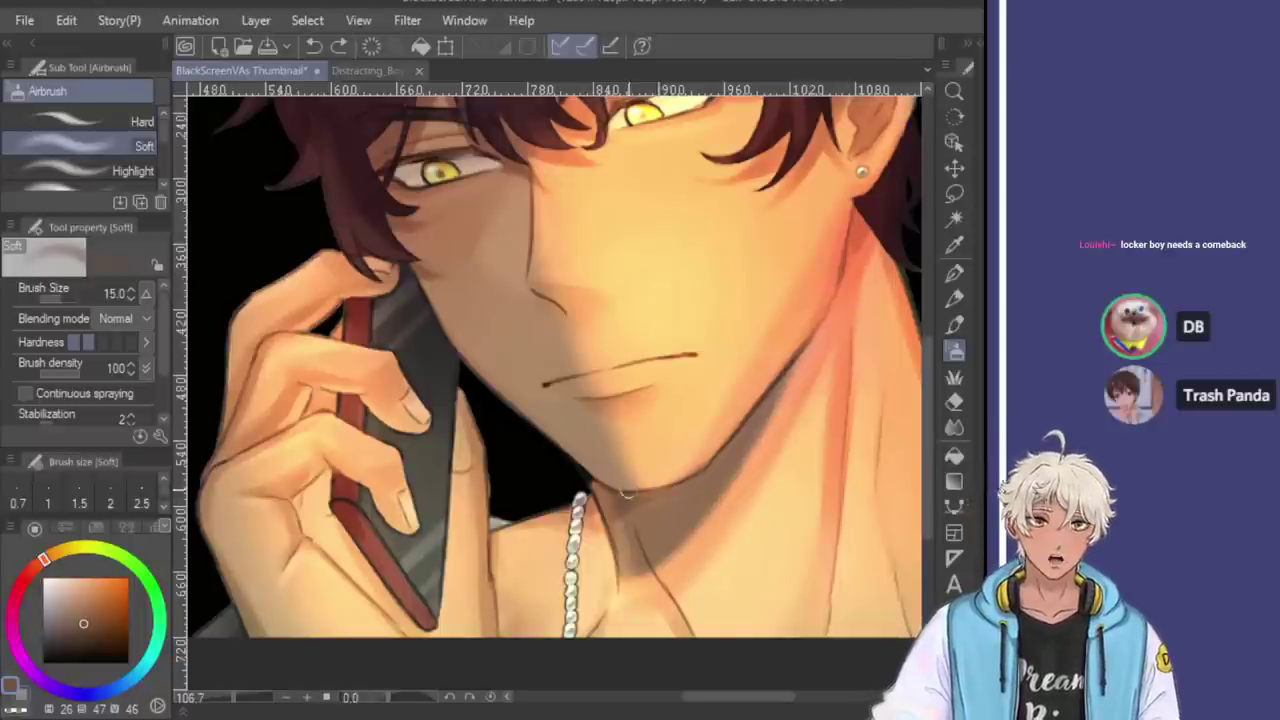
{"action": "scroll", "coordinate": [669, 488], "scroll_direction": "up", "scroll_amount": 2}
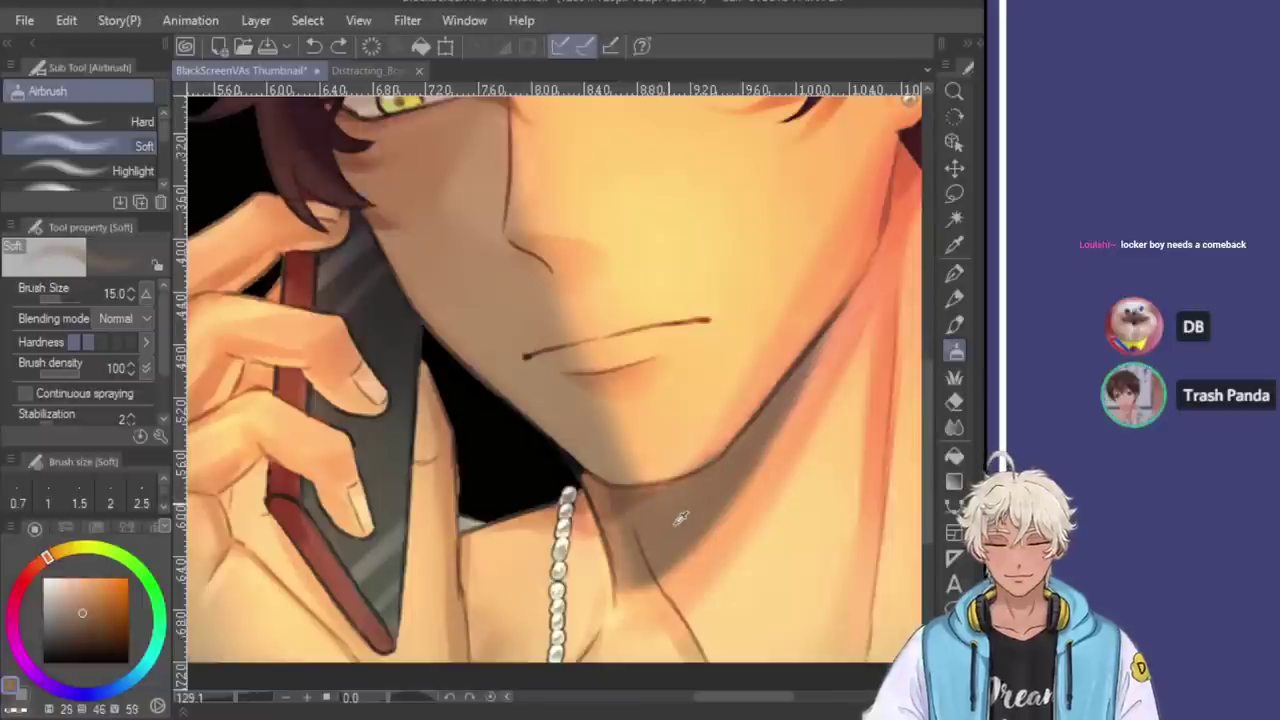
{"action": "left_click", "coordinate": [645, 489], "text": "alt"}
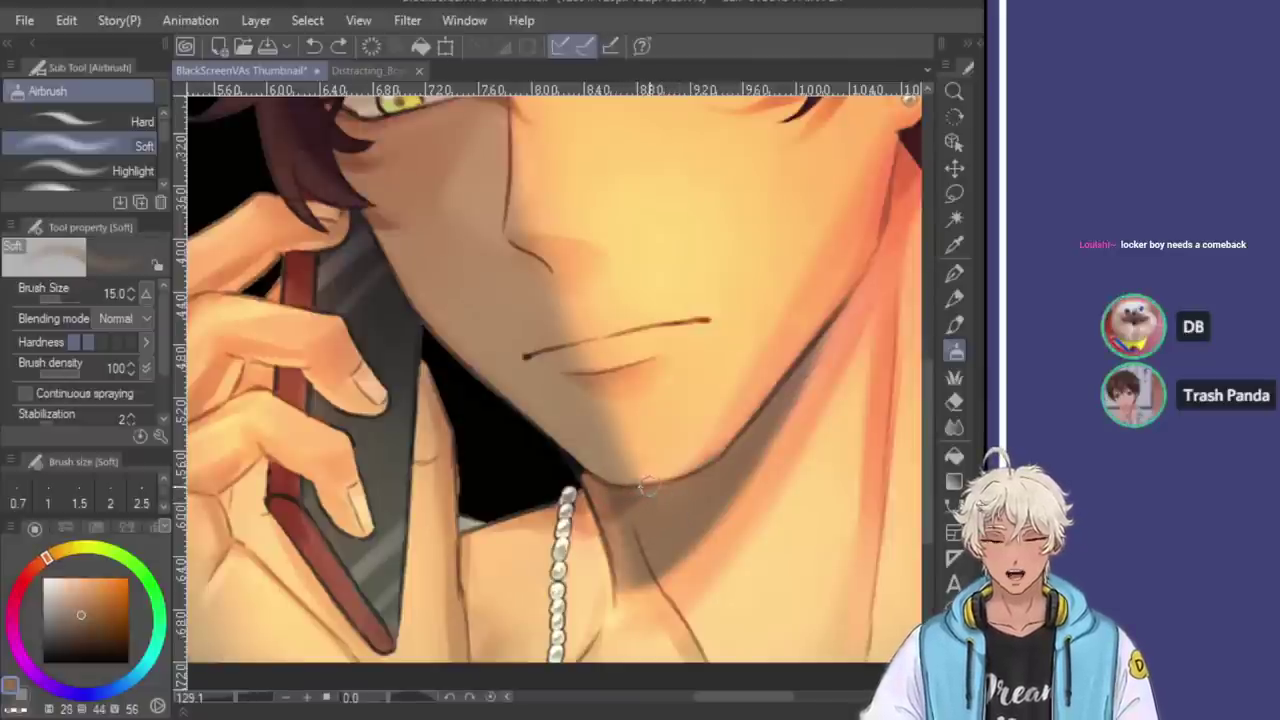
{"action": "key", "text": "bracketright"}
{"action": "key", "text": "bracketright"}
{"action": "key", "text": "bracketright"}
{"action": "left_click_drag", "start_coordinate": [598, 503], "coordinate": [618, 550]}
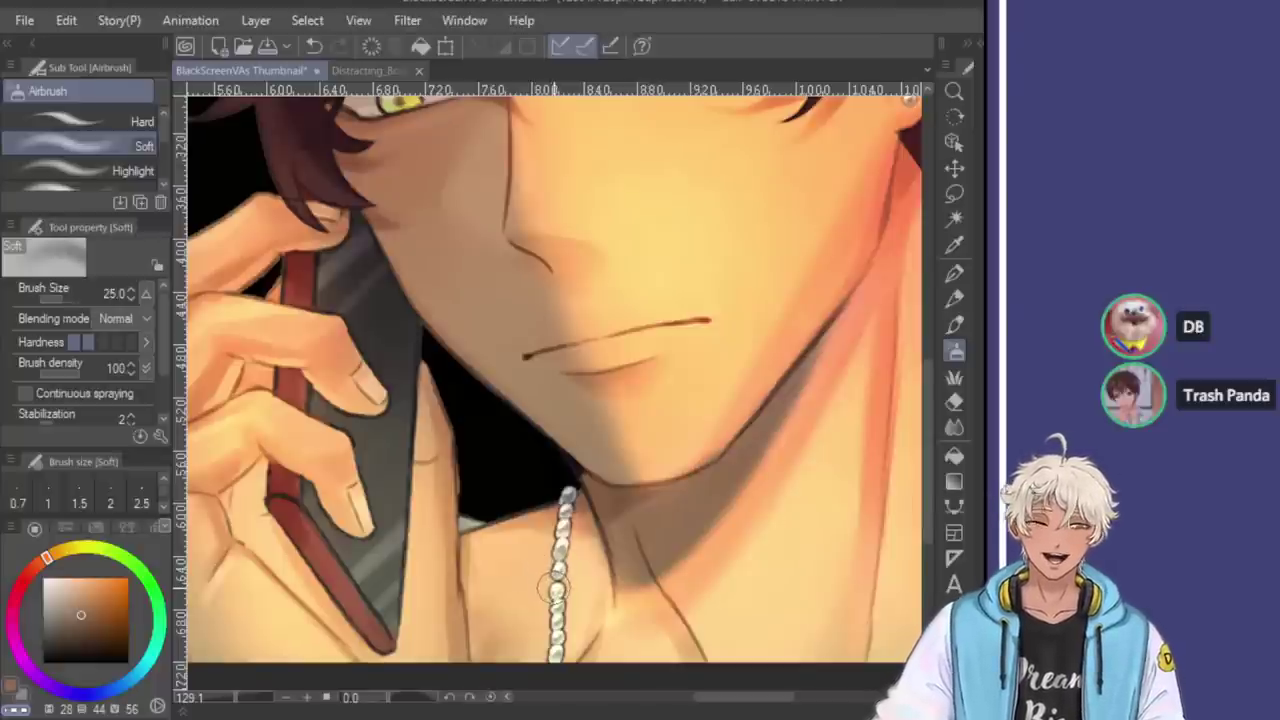
Switch the airbrush to transparent colour and erase light under the chin and jaw at size 15
{"action": "key", "text": "bracketleft"}
{"action": "scroll", "coordinate": [557, 585], "scroll_direction": "down", "scroll_amount": 1}
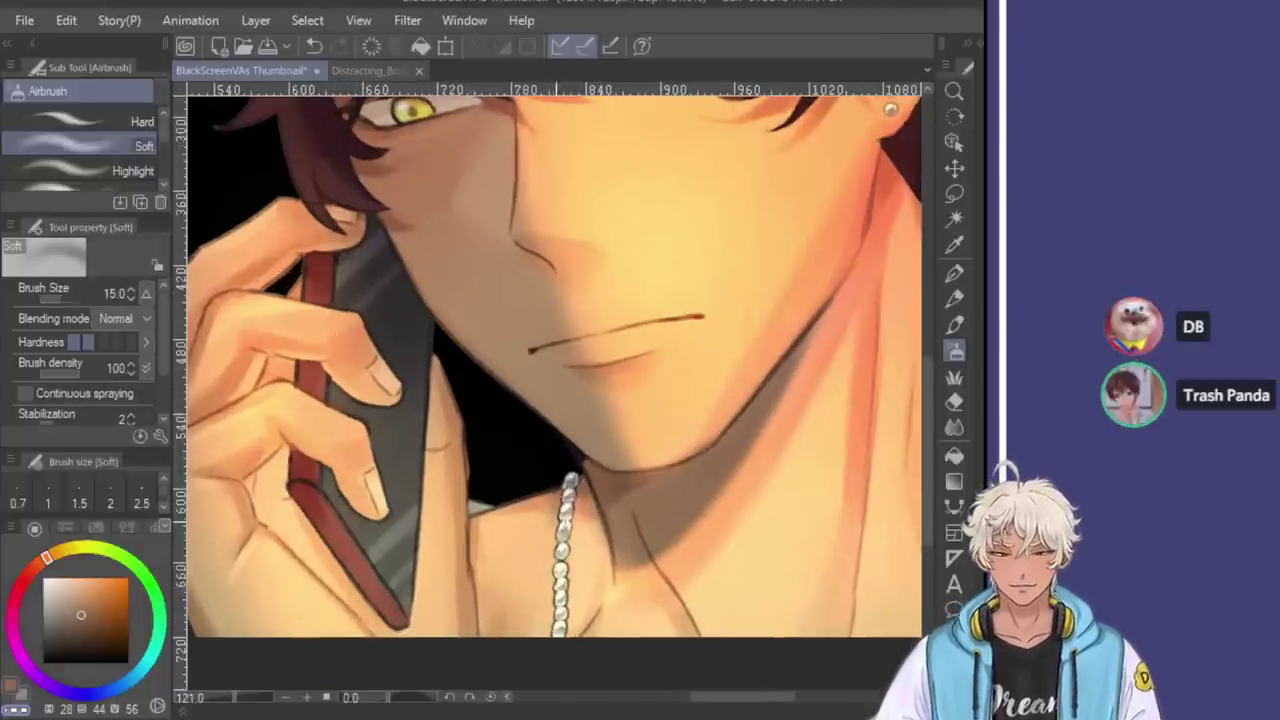
{"action": "key", "text": "bracketleft"}
{"action": "scroll", "coordinate": [645, 560], "scroll_direction": "down", "scroll_amount": 2}
{"action": "scroll", "coordinate": [637, 568], "scroll_direction": "down", "scroll_amount": 2}
{"action": "scroll", "coordinate": [674, 446], "scroll_direction": "up", "scroll_amount": 2}
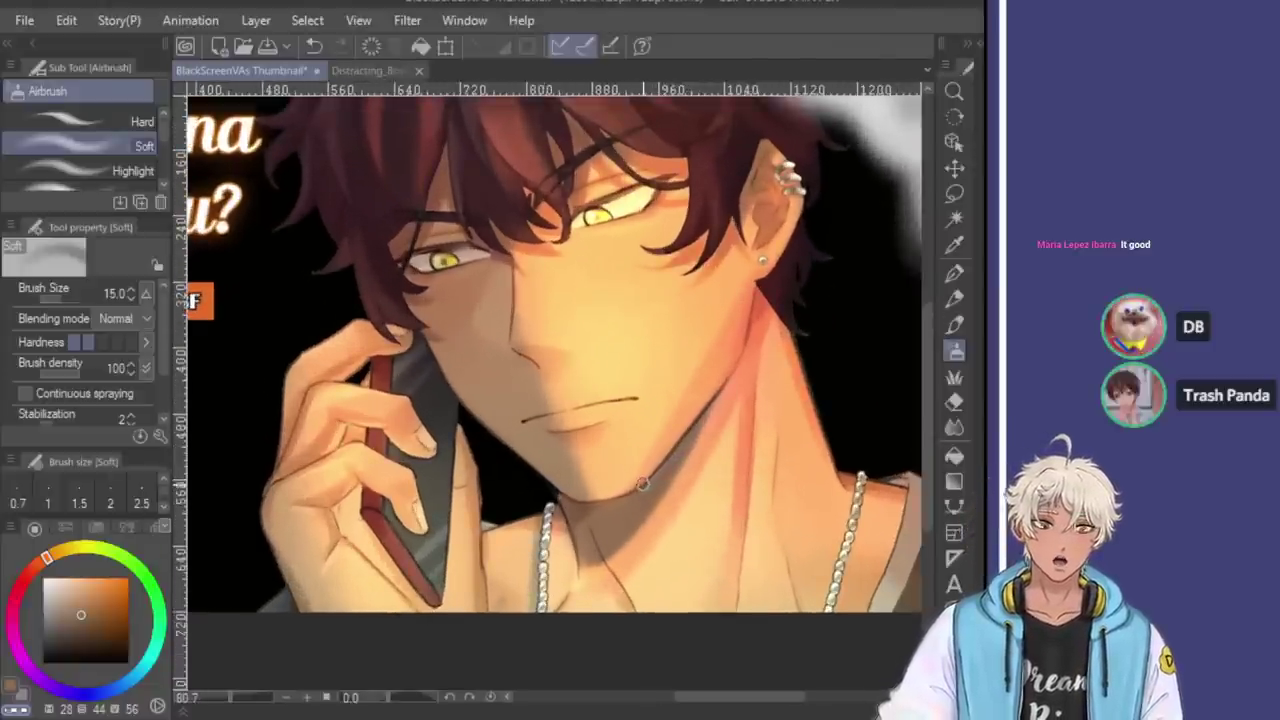
Erase light from the neck beside the necklace and the shaded side of the face with the transparent airbrush at sizes 25 and 50
{"action": "key", "text": "bracketright"}
{"action": "key", "text": "bracketright"}
{"action": "key", "text": "bracketright"}
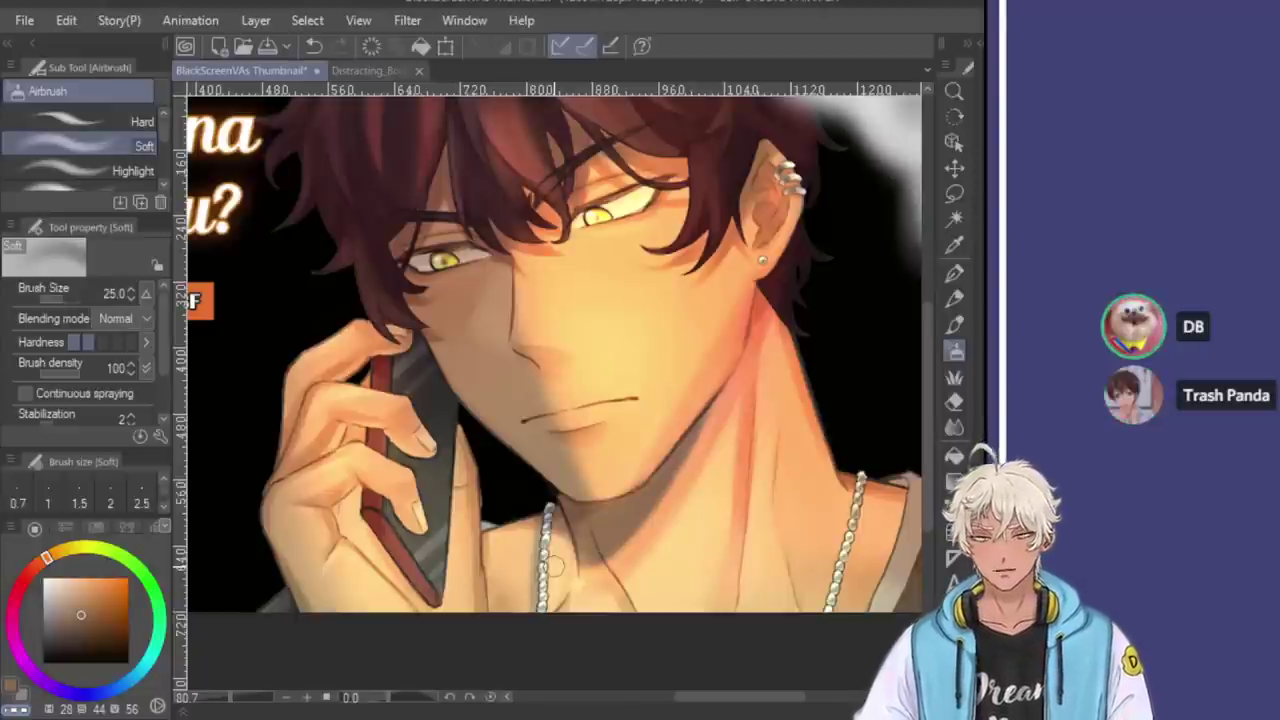
{"action": "key", "text": "bracketright"}
{"action": "key", "text": "bracketright"}
{"action": "key", "text": "bracketright"}
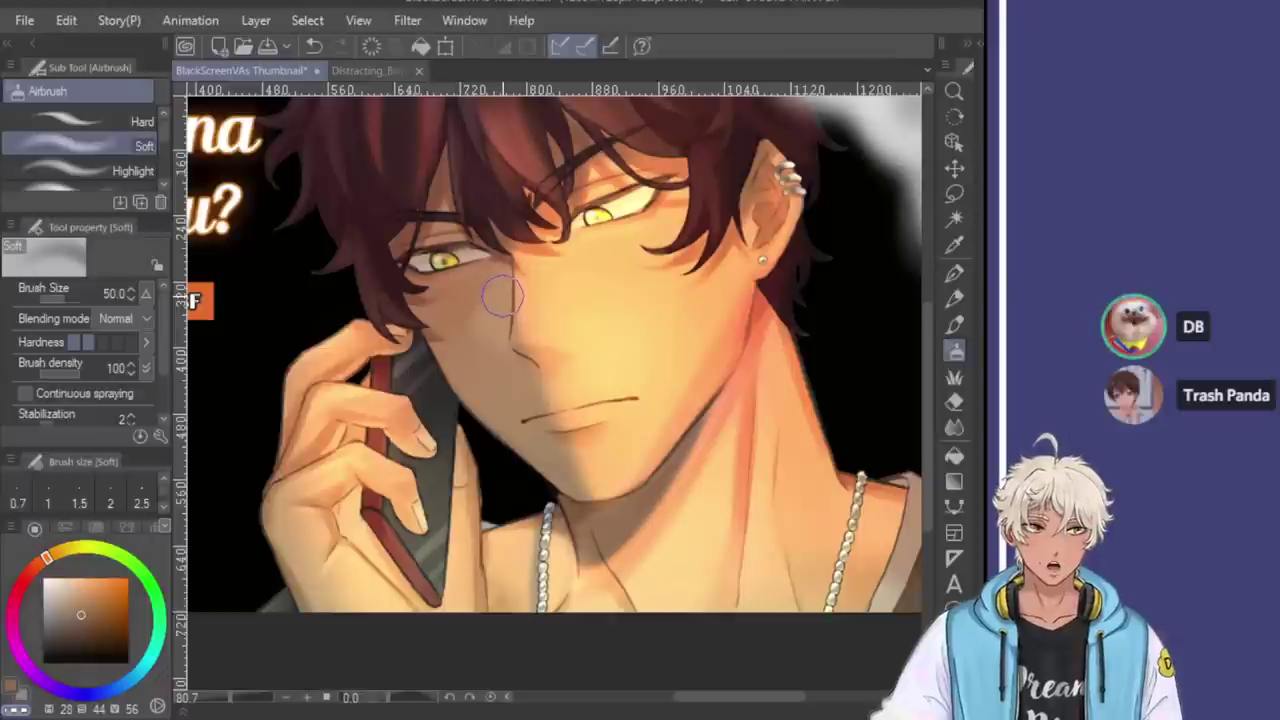
{"action": "key", "text": "bracketleft"}
{"action": "key", "text": "bracketleft"}
{"action": "key", "text": "bracketleft"}
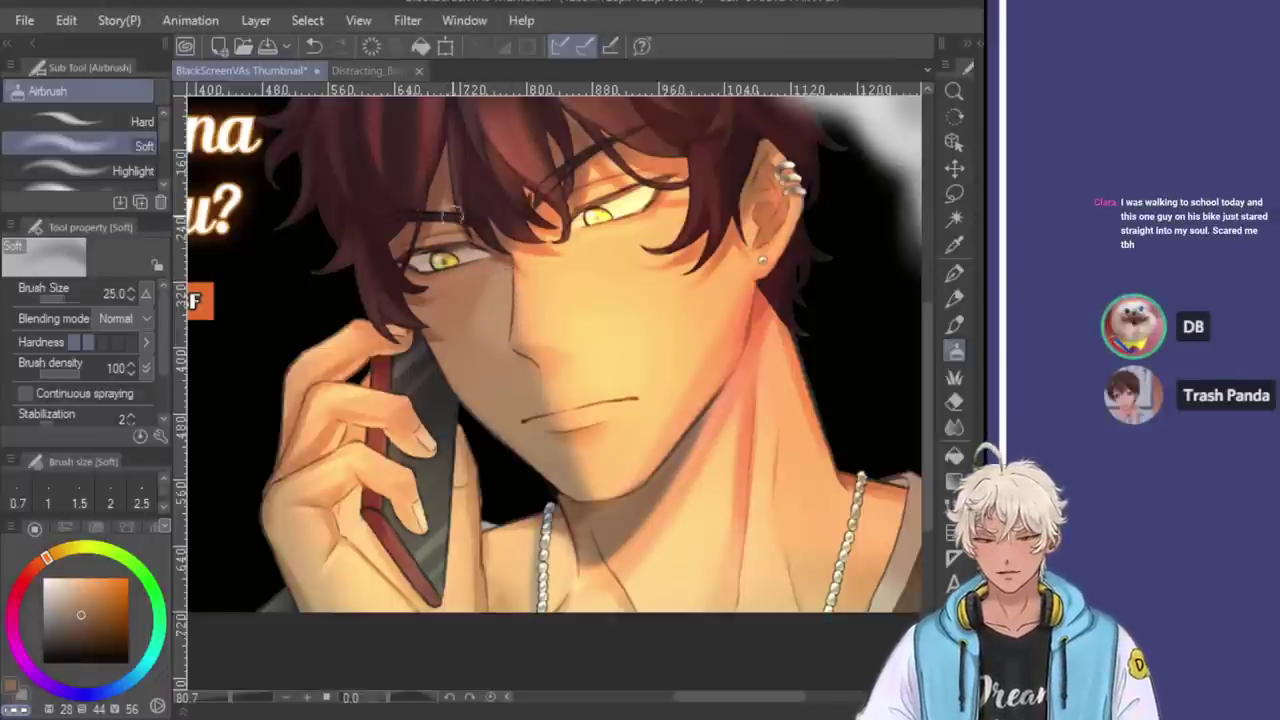
Erase light along the outer edge of the phone-holding hand and wrist with the transparent airbrush at size 20
{"action": "key", "text": "ctrl+minus"}
{"action": "key", "text": "bracketright"}
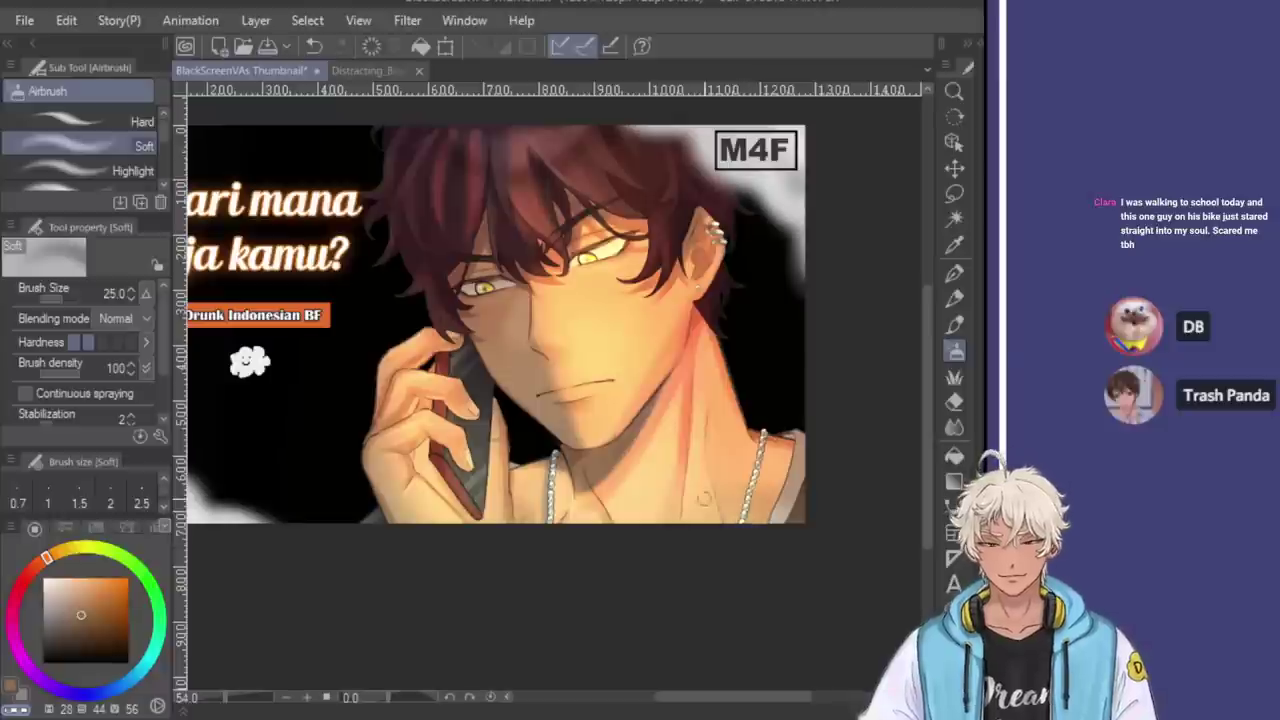
{"action": "key", "text": "bracketleft"}
{"action": "key", "text": "bracketleft"}
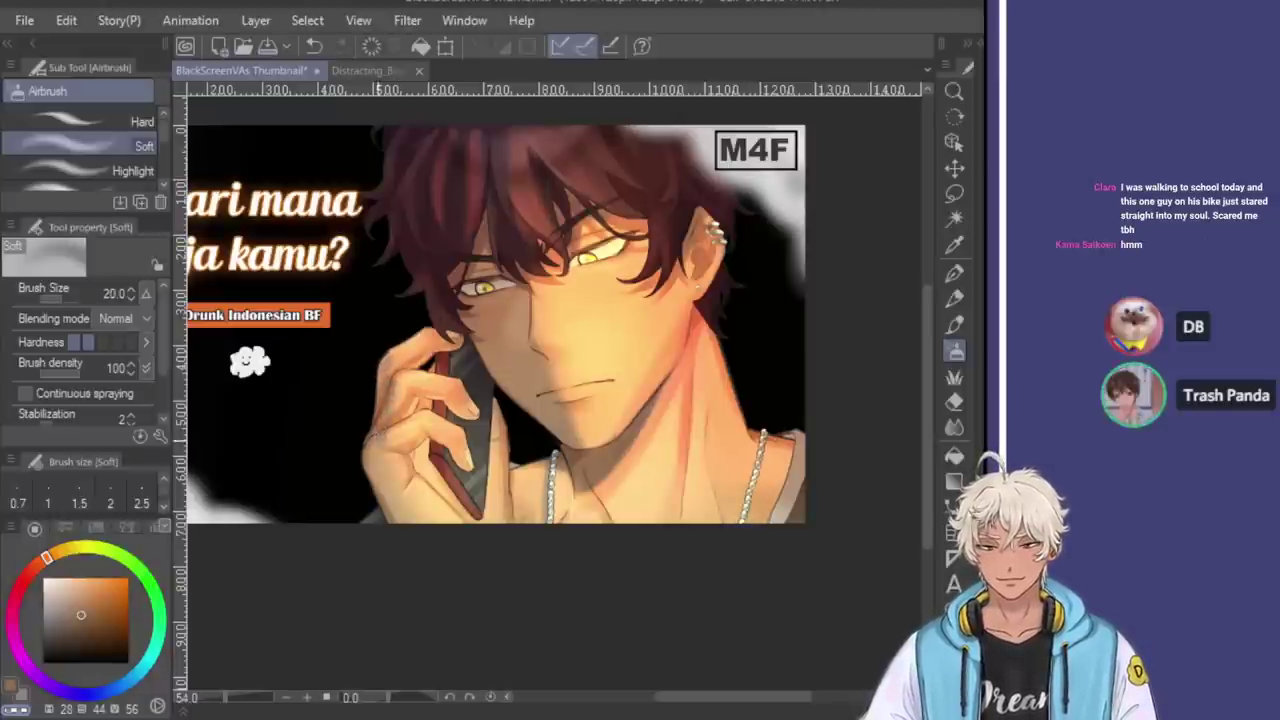
{"action": "left_click_drag", "start_coordinate": [372, 430], "coordinate": [402, 526]}
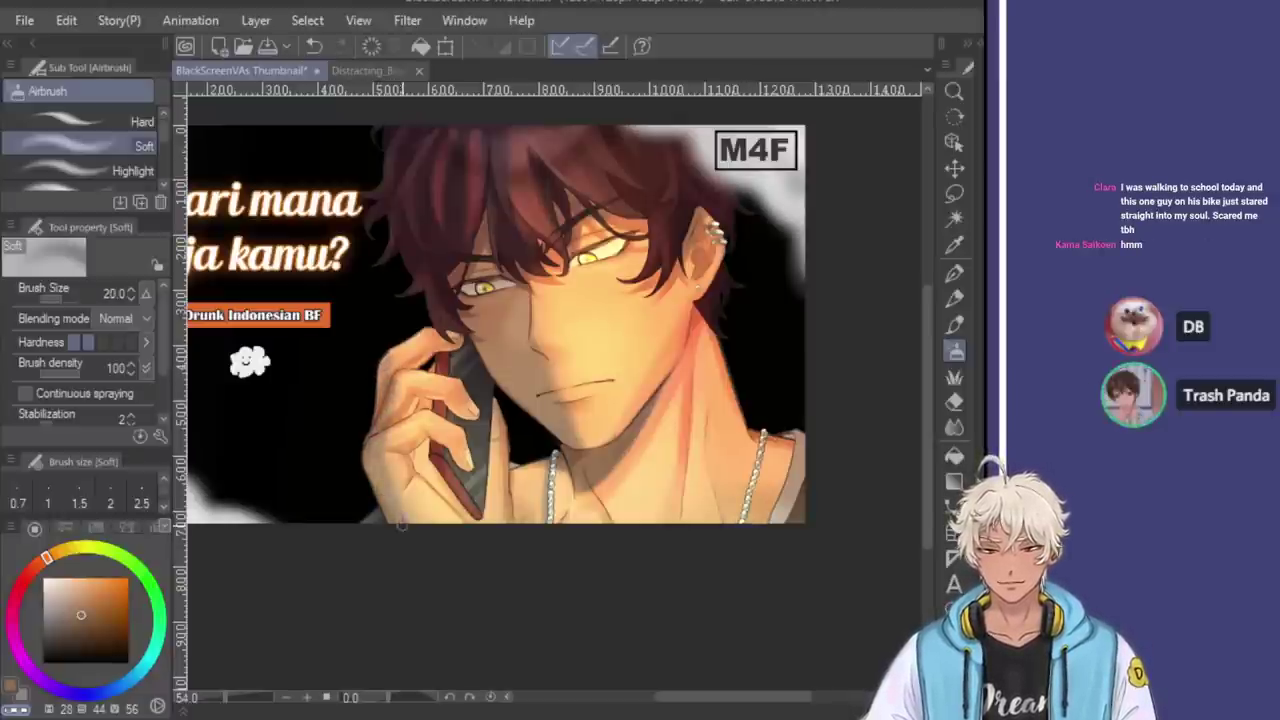
{"action": "left_click_drag", "start_coordinate": [372, 450], "coordinate": [412, 532]}
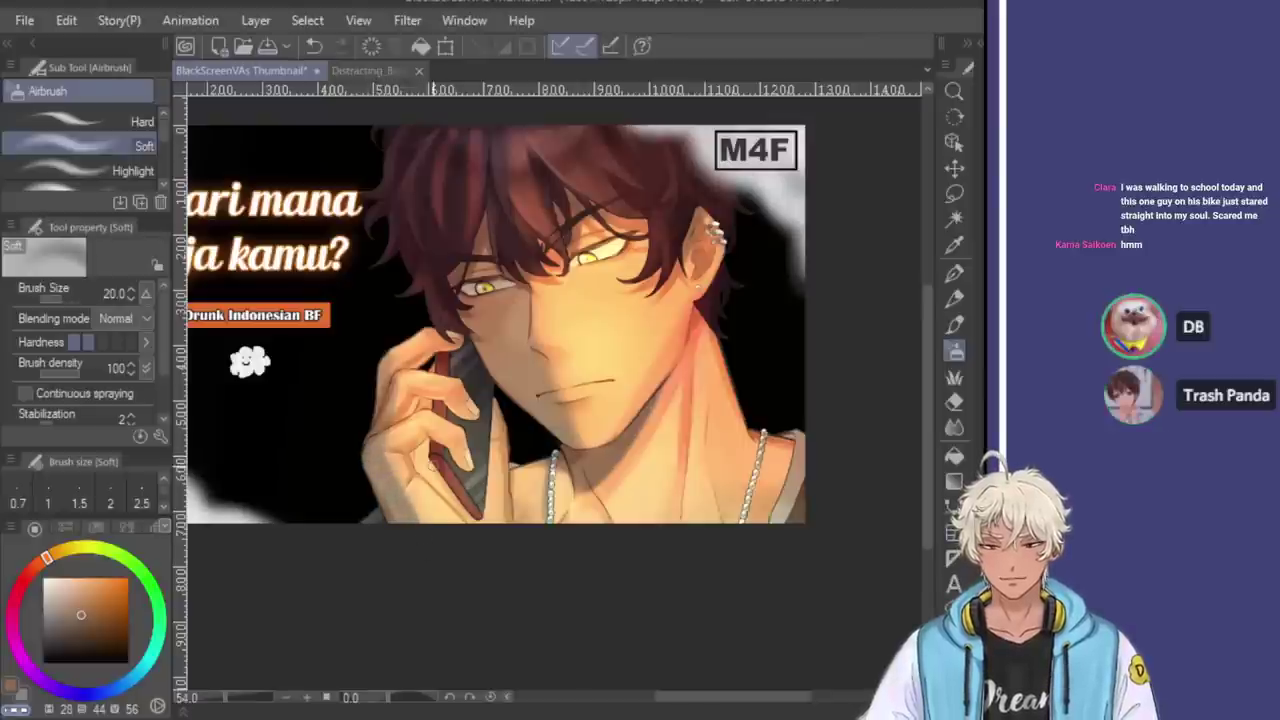
Erase shadows along the fingers holding the phone with the transparent airbrush at size 17
{"action": "scroll", "coordinate": [396, 446], "scroll_direction": "up", "scroll_amount": 2}
{"action": "key", "text": "bracketleft"}
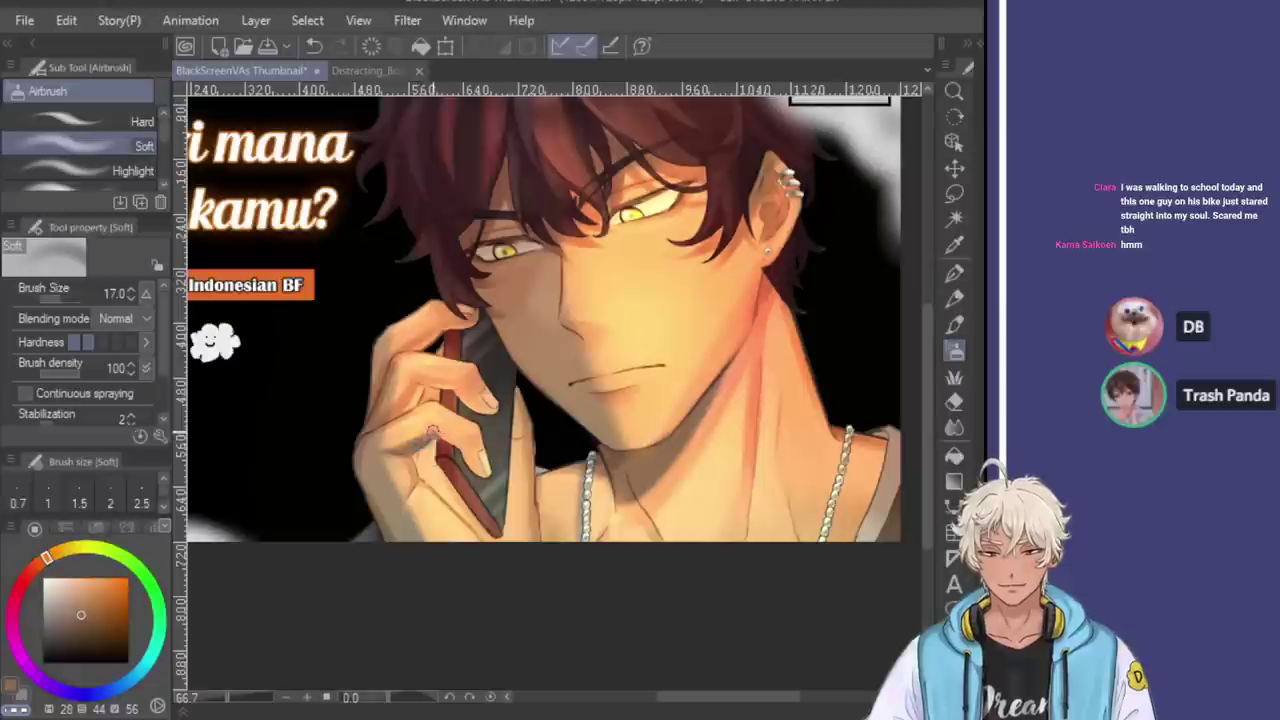
{"action": "left_click_drag", "start_coordinate": [472, 470], "coordinate": [477, 446]}
{"action": "mouse_move", "coordinate": [400, 408]}
{"action": "left_mouse_down"}
{"action": "mouse_move", "coordinate": [438, 383]}
{"action": "mouse_move", "coordinate": [490, 402]}
{"action": "left_mouse_up"}
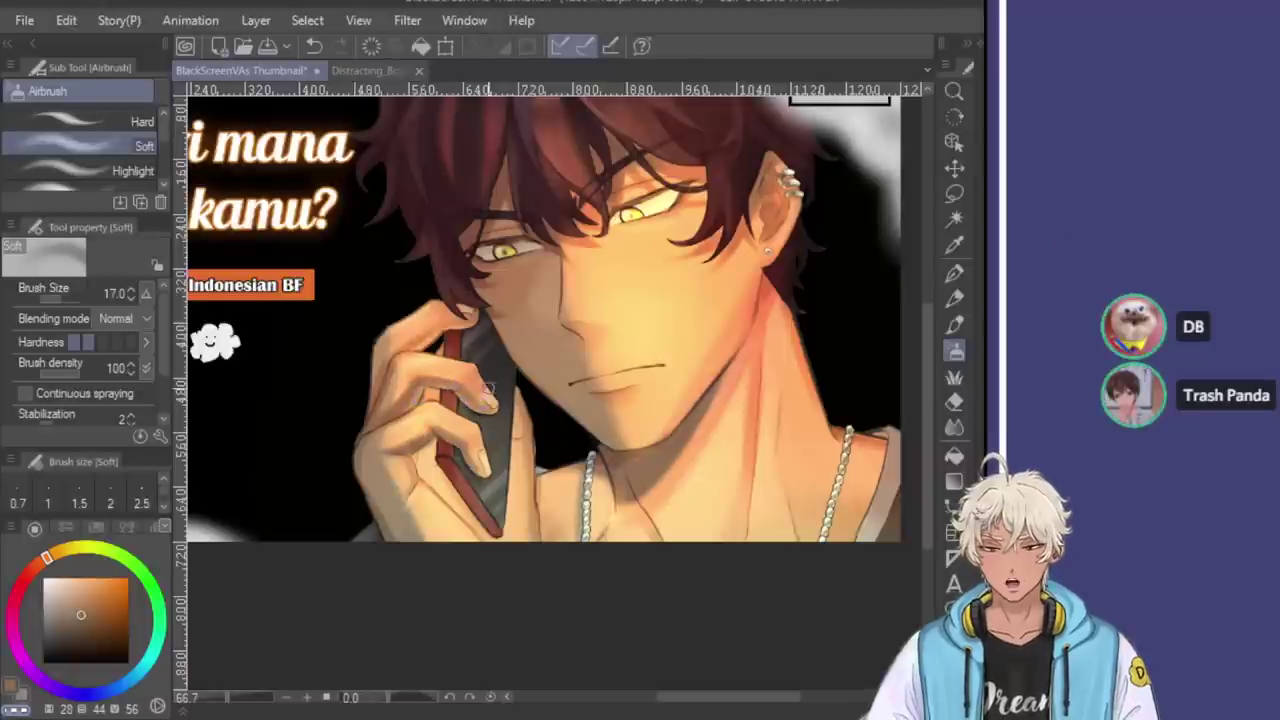
{"action": "left_click_drag", "start_coordinate": [406, 347], "coordinate": [452, 330]}
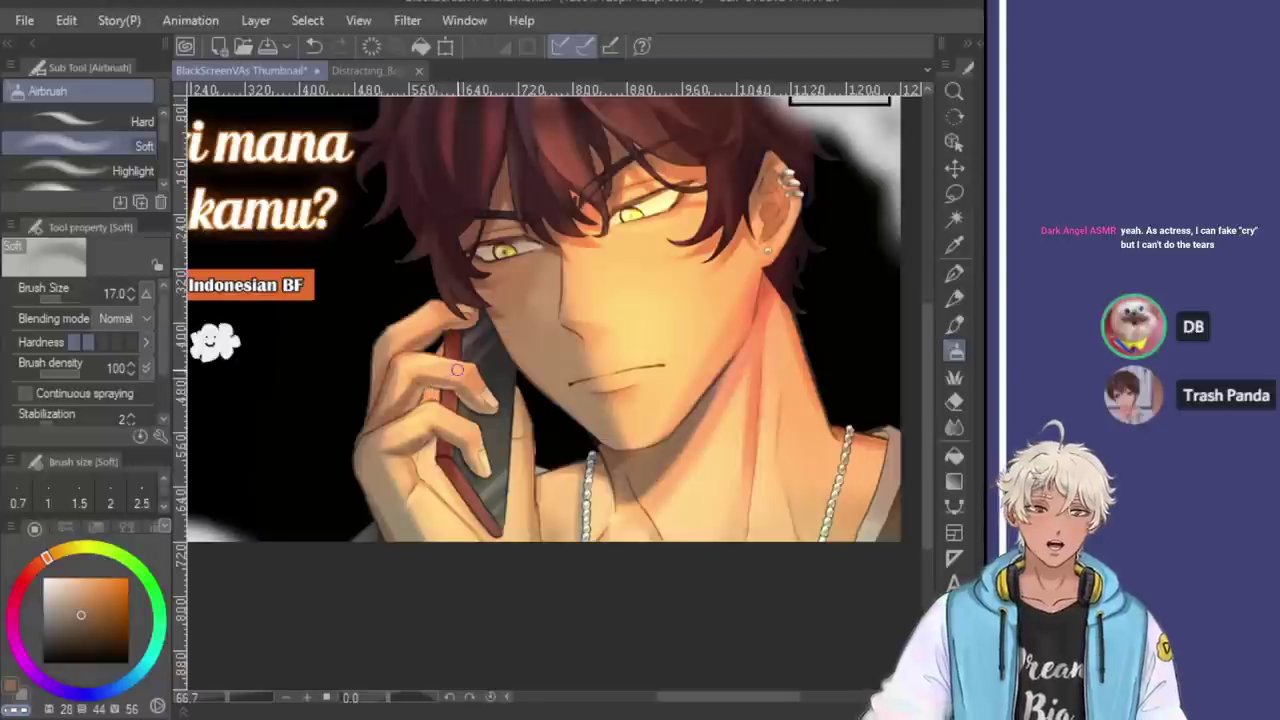
Sample an orange from the finger and airbrush it onto the fingers around the phone at size 15
{"action": "left_click", "coordinate": [405, 359], "text": "alt"}
{"action": "key", "text": "bracketright"}
{"action": "key", "text": "bracketleft"}
{"action": "key", "text": "bracketleft"}
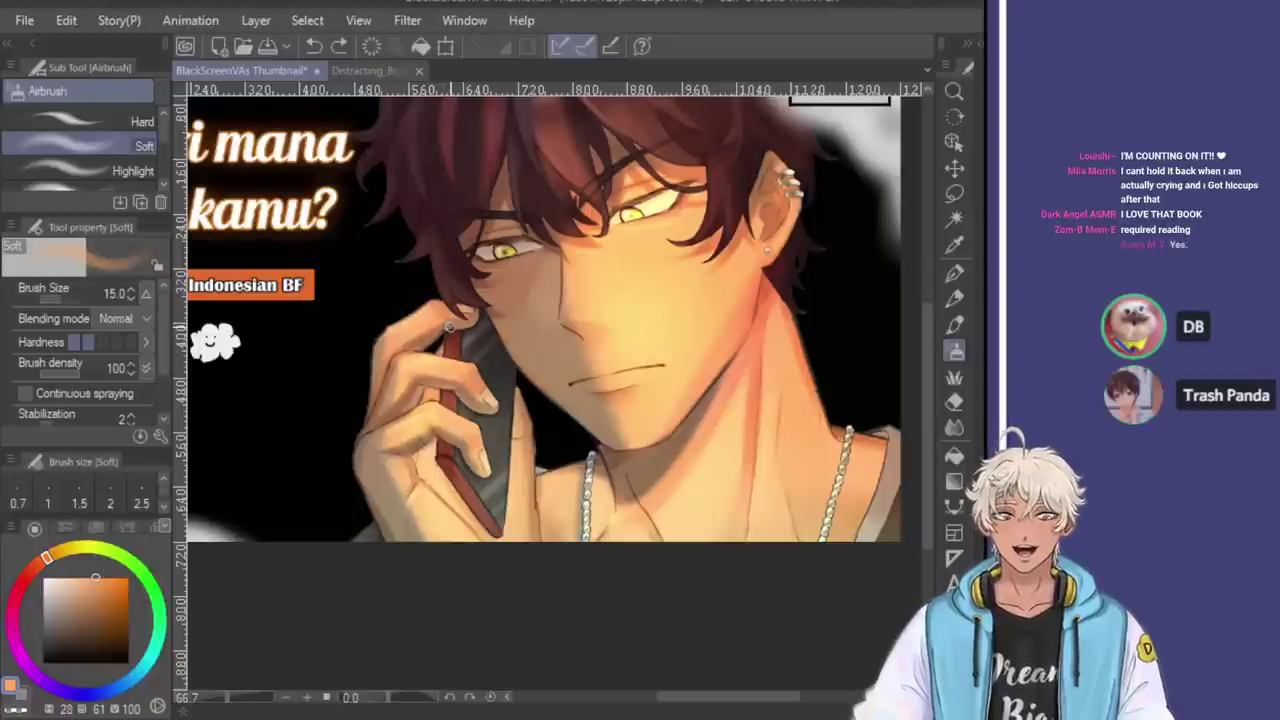
Airbrush orange along the outer edge of the palm and wrist at size 25, redoing the stroke once
{"action": "scroll", "coordinate": [509, 290], "scroll_direction": "down", "scroll_amount": 3}
{"action": "scroll", "coordinate": [366, 461], "scroll_direction": "up", "scroll_amount": 3}
{"action": "key", "text": "bracketright"}
{"action": "key", "text": "bracketright"}
{"action": "left_click_drag", "start_coordinate": [366, 461], "coordinate": [385, 520]}
{"action": "key", "text": "ctrl+z"}
{"action": "left_click_drag", "start_coordinate": [367, 461], "coordinate": [390, 520]}
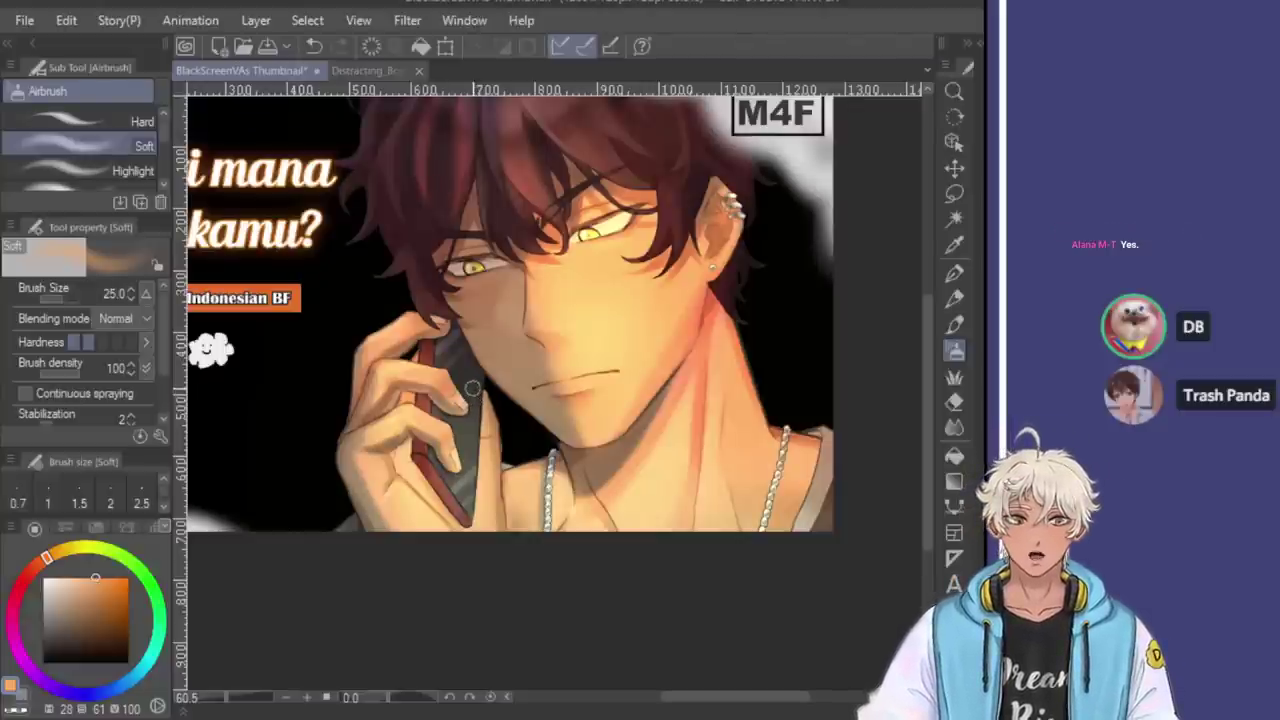
Undo the last stroke and refine the orange light on the fingers at sizes 12 and 17
{"action": "scroll", "coordinate": [345, 393], "scroll_direction": "up", "scroll_amount": 2}
{"action": "key", "text": "bracketleft"}
{"action": "key", "text": "bracketleft"}
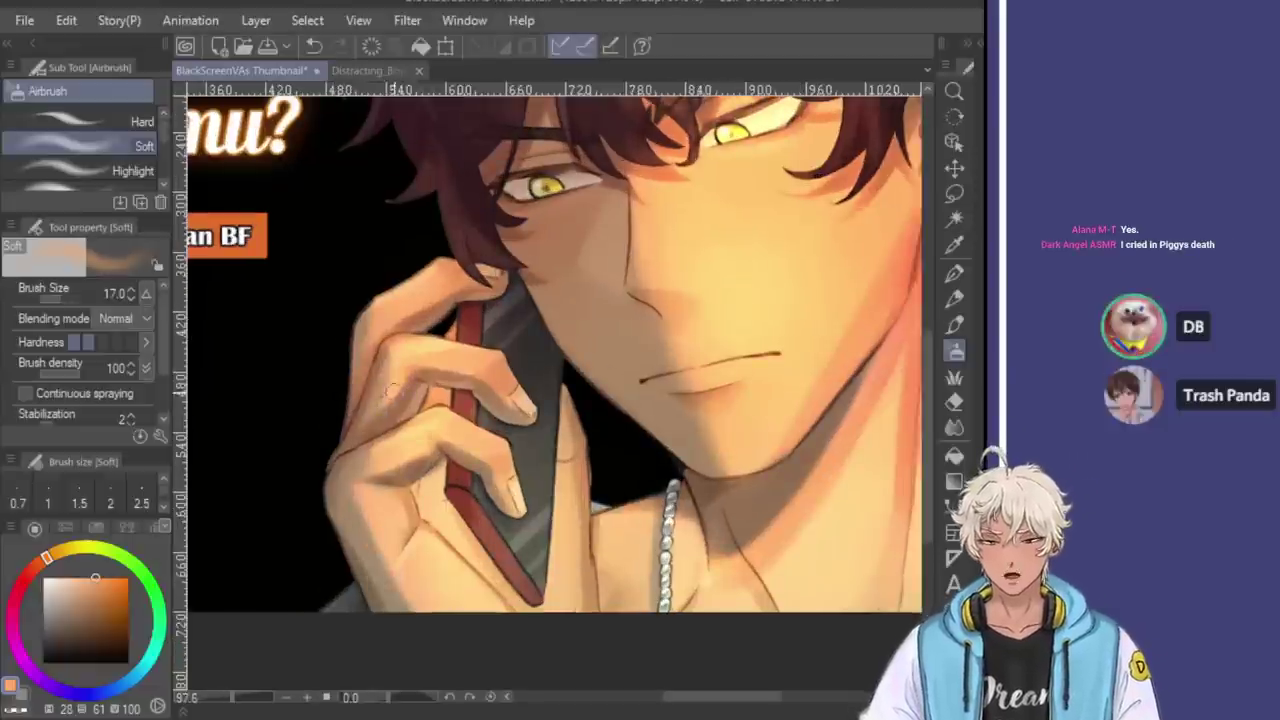
{"action": "key", "text": "ctrl+z"}
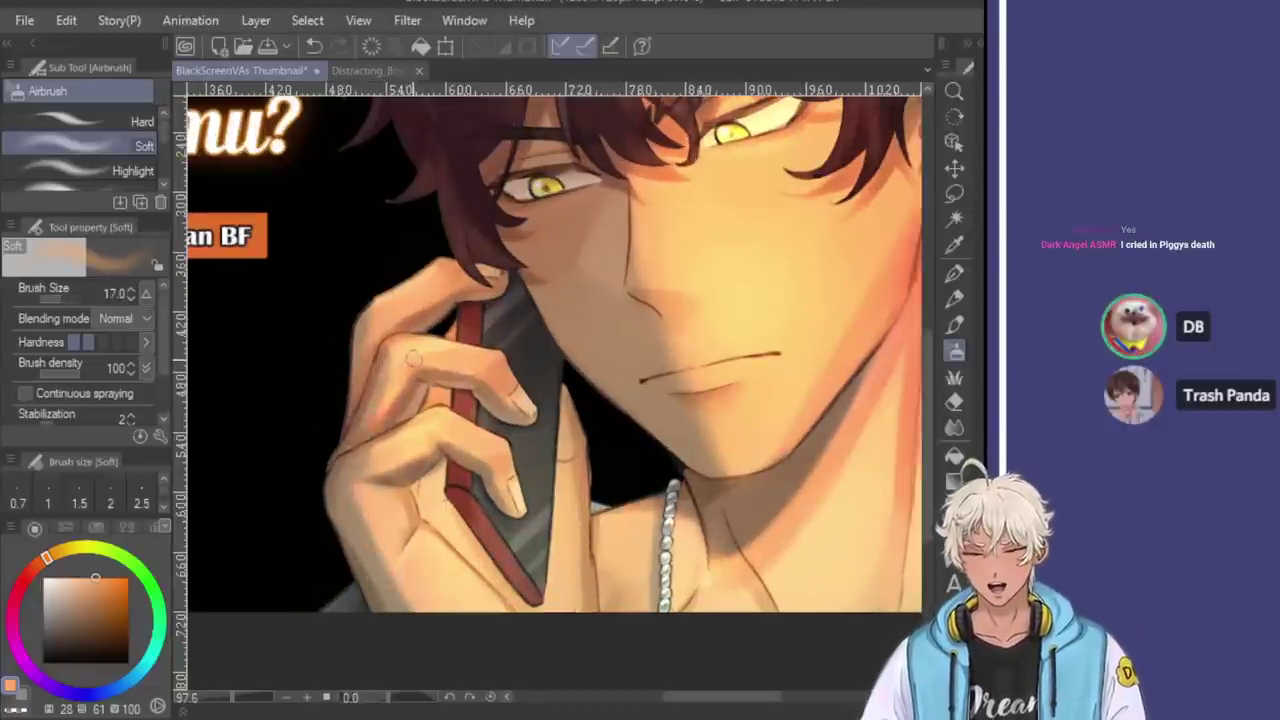
{"action": "key", "text": "bracketleft"}
{"action": "key", "text": "bracketleft"}
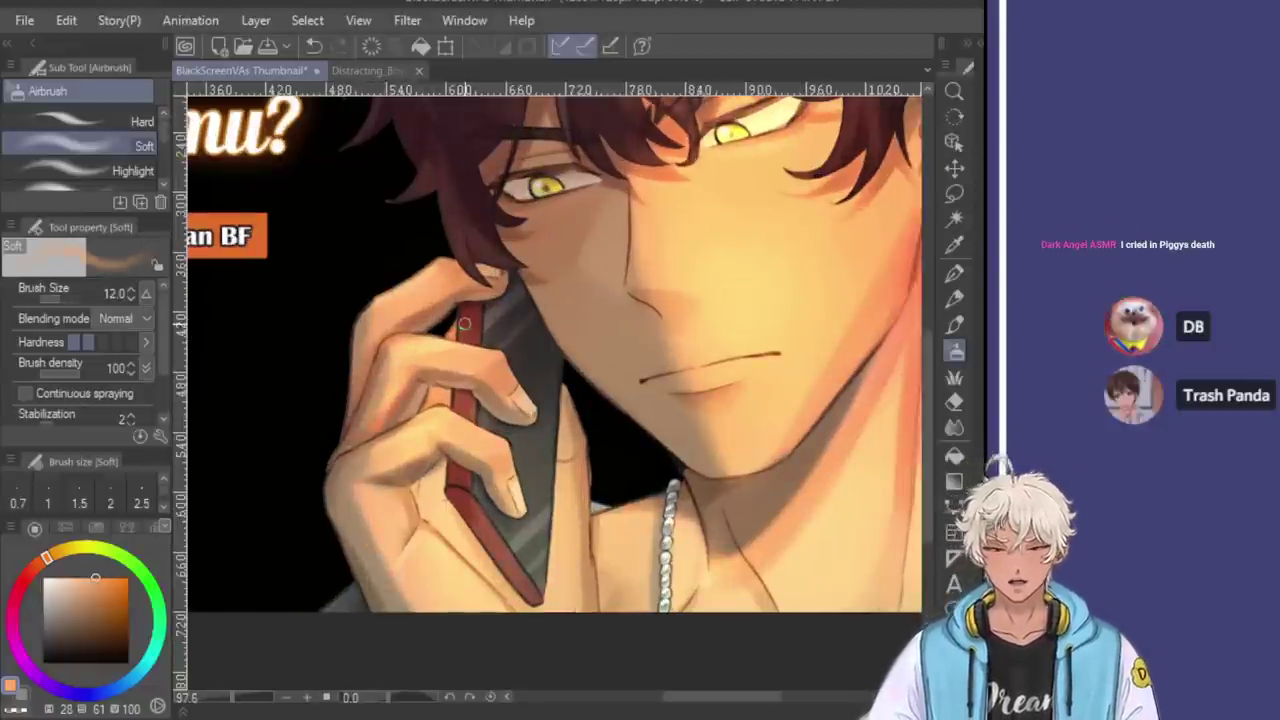
{"action": "key", "text": "bracketright"}
{"action": "key", "text": "bracketright"}
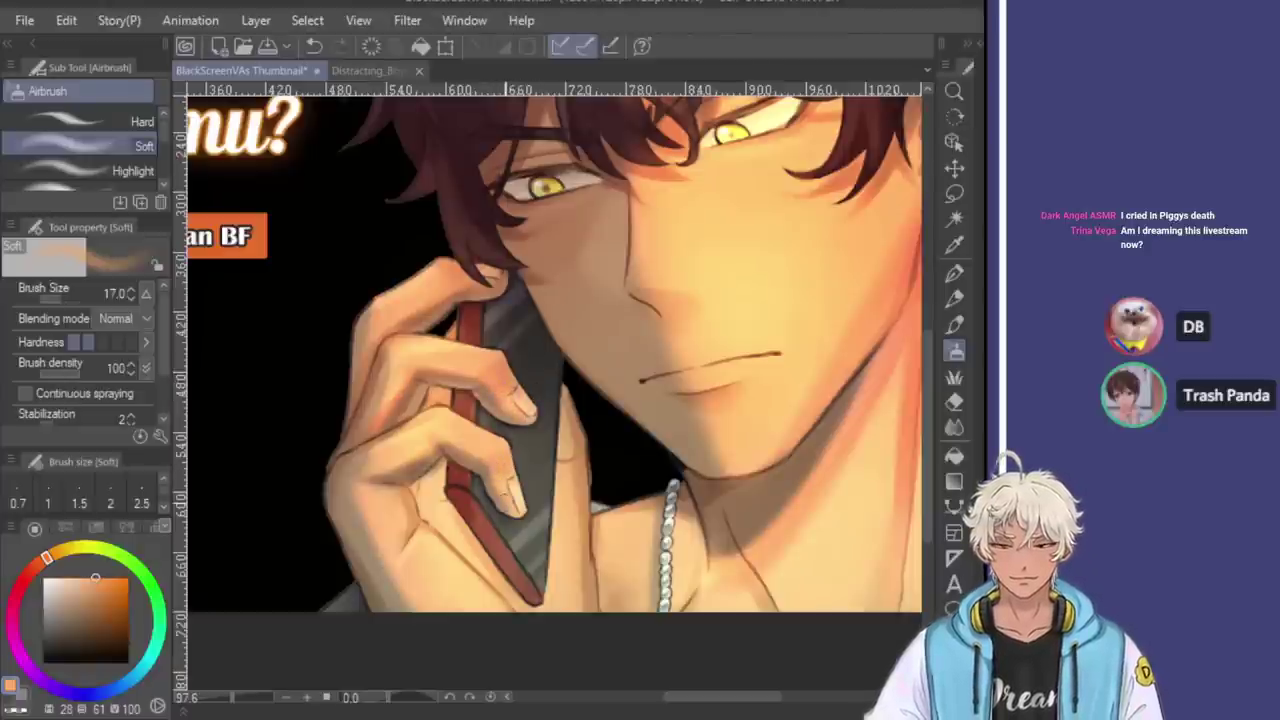
Undo the last airbrush stroke and touch up the orange light on the index finger at brush size 10
{"action": "scroll", "coordinate": [593, 363], "scroll_direction": "down", "scroll_amount": 5}
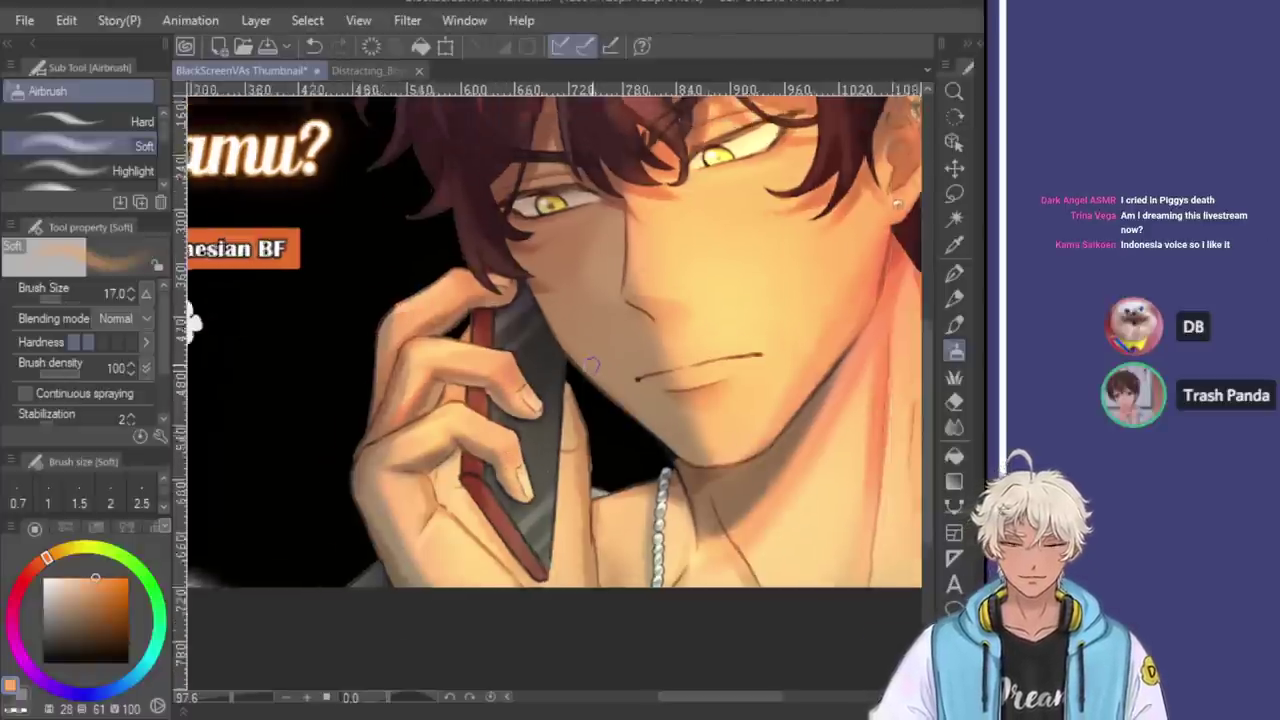
{"action": "scroll", "coordinate": [580, 360], "scroll_direction": "up", "scroll_amount": 5}
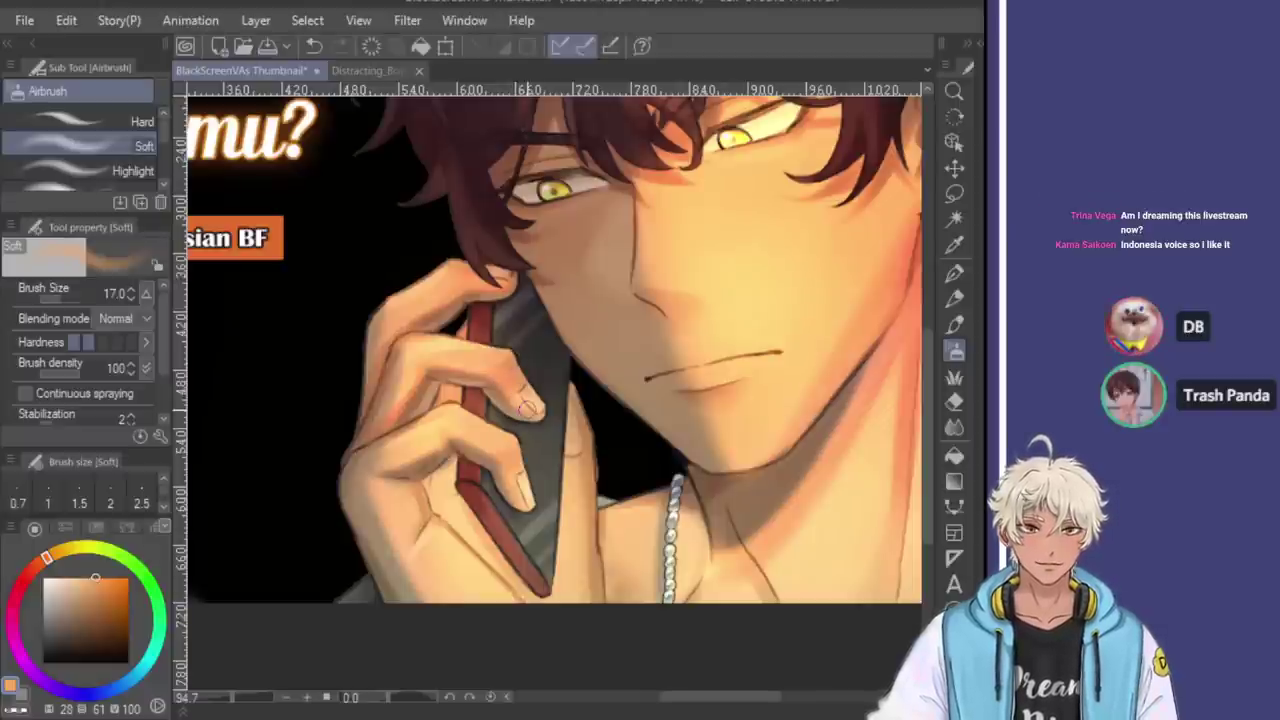
{"action": "scroll", "coordinate": [520, 280], "scroll_direction": "down", "scroll_amount": 2}
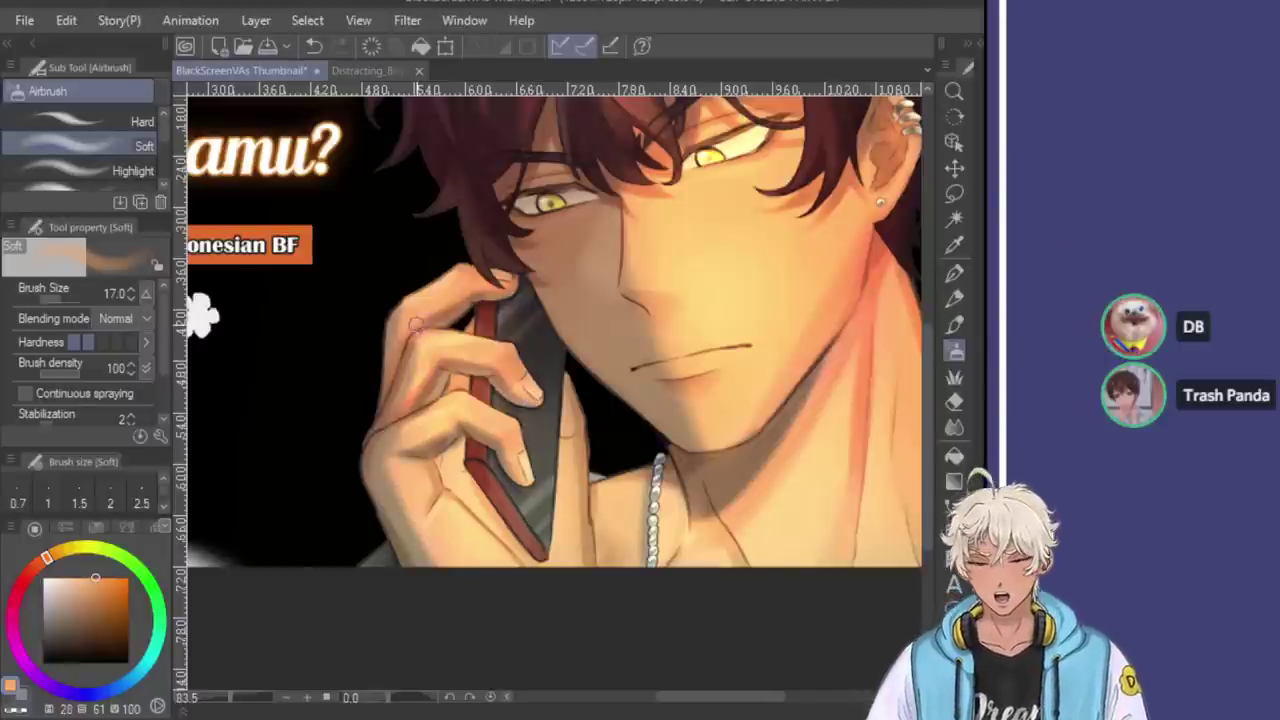
{"action": "key", "text": "ctrl+z"}
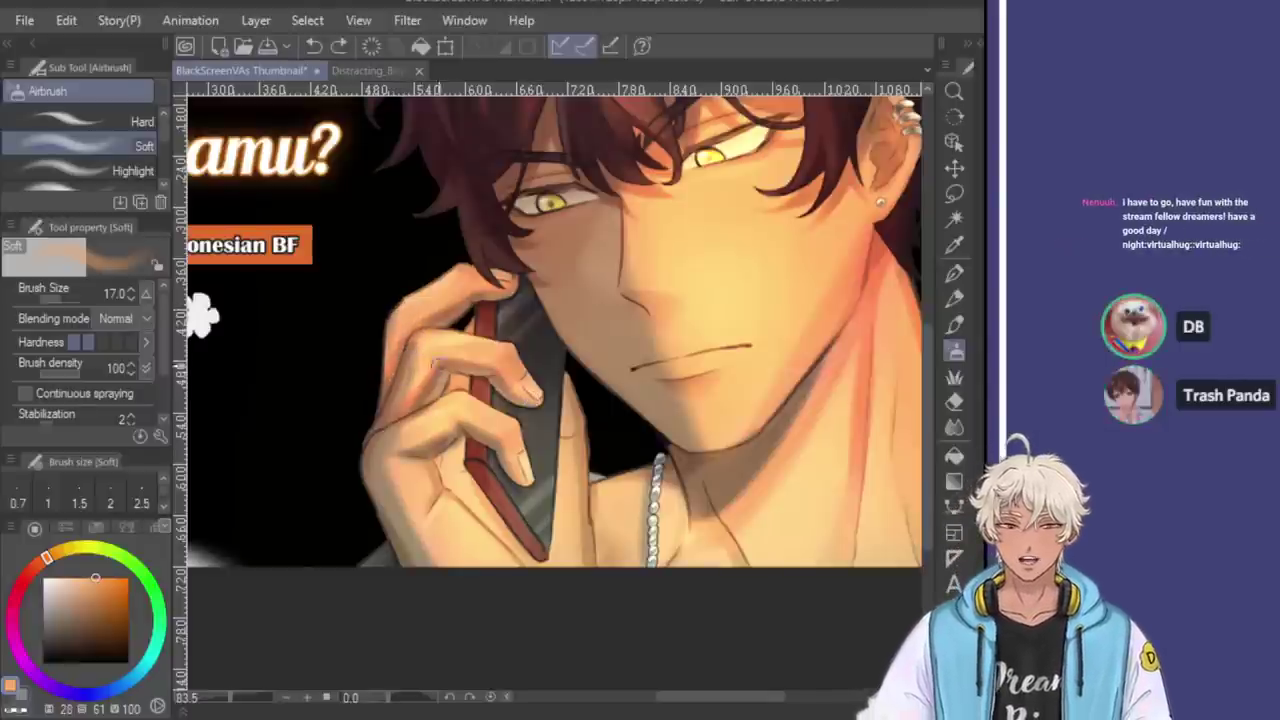
{"action": "key", "text": "bracketleft"}
{"action": "key", "text": "bracketleft"}
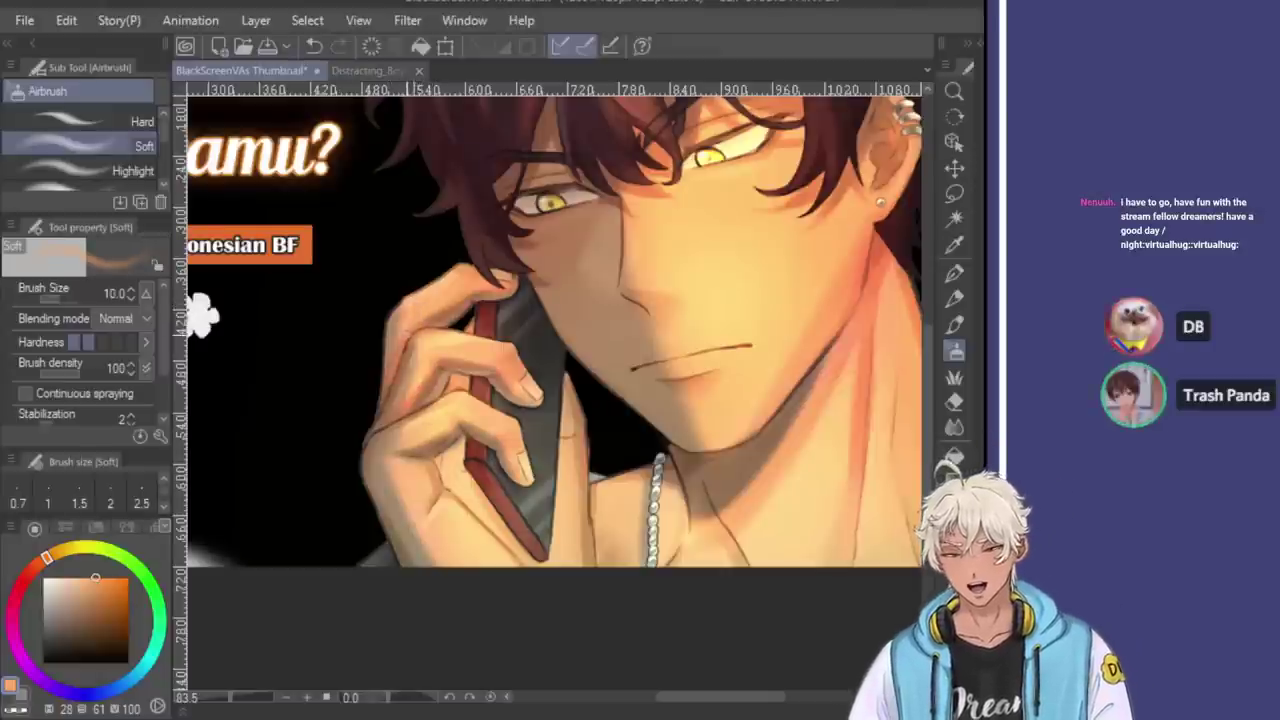
{"action": "left_click", "coordinate": [408, 324]}
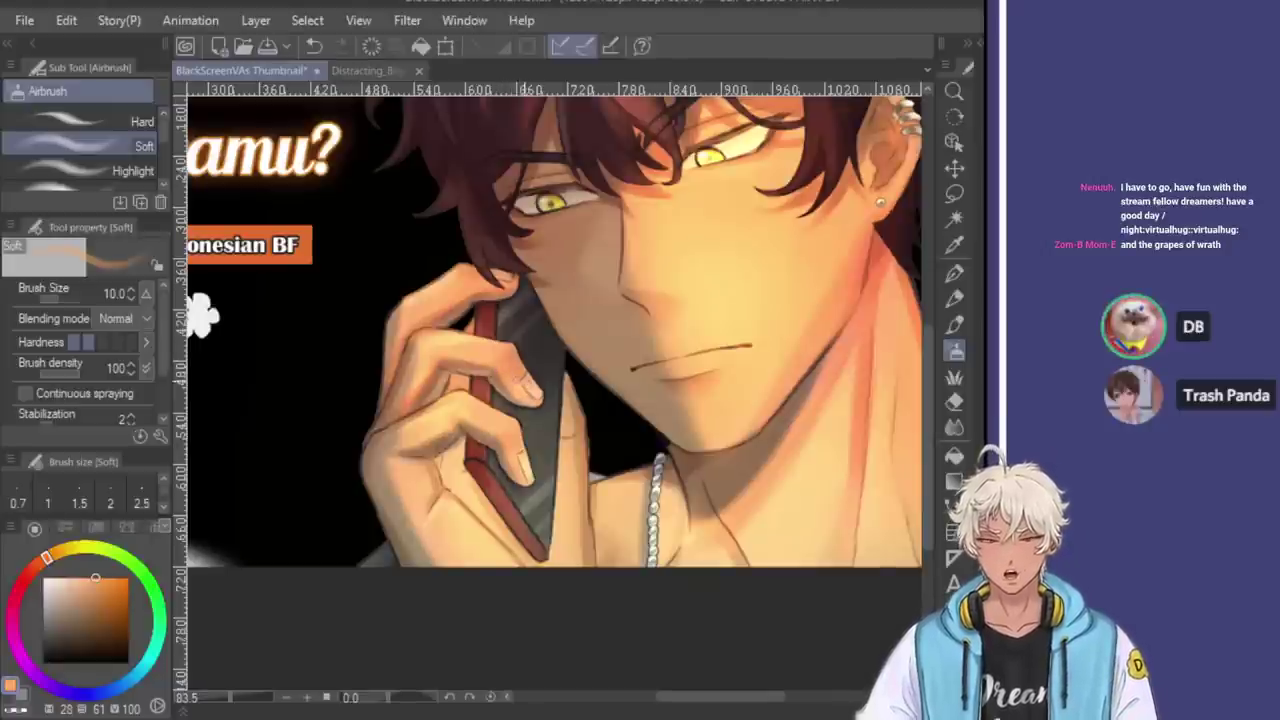
Erase the orange light from the palm gap between the lowest curled finger and the phone with the Hard eraser at size 17
{"action": "key", "text": "bracketright"}
{"action": "key", "text": "bracketright"}
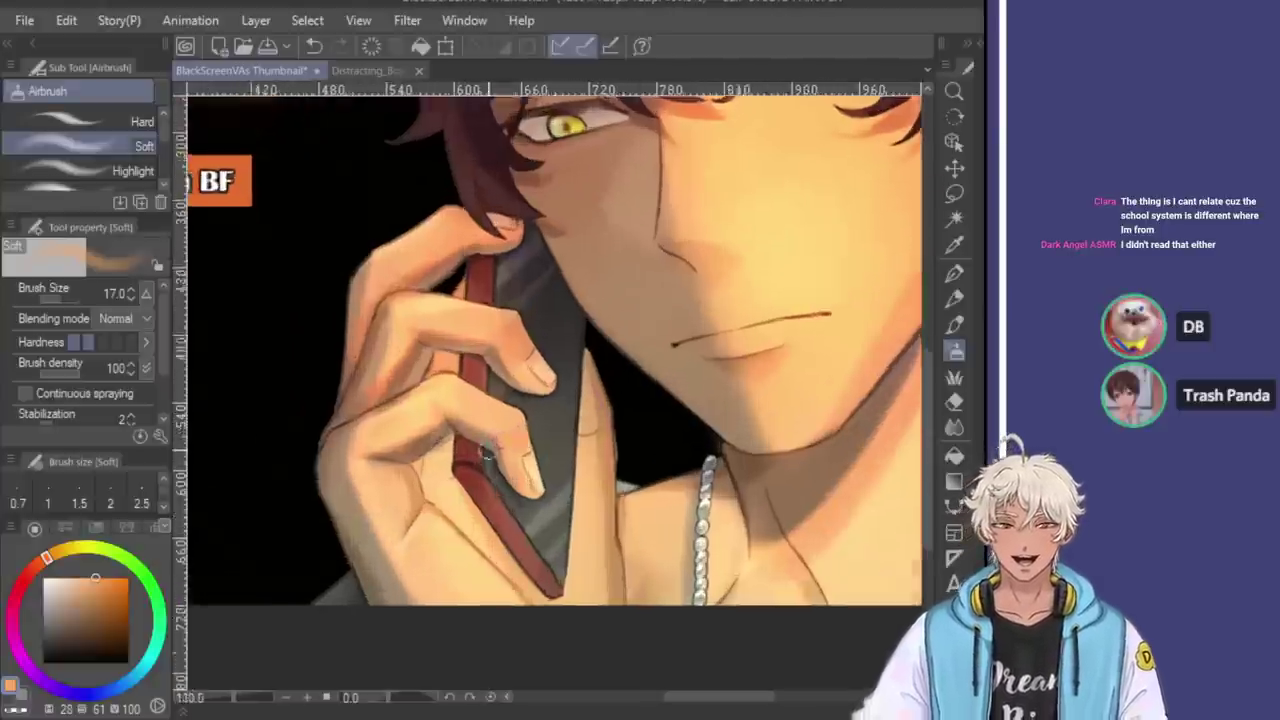
{"action": "scroll", "coordinate": [506, 440], "scroll_direction": "up", "scroll_amount": 1}
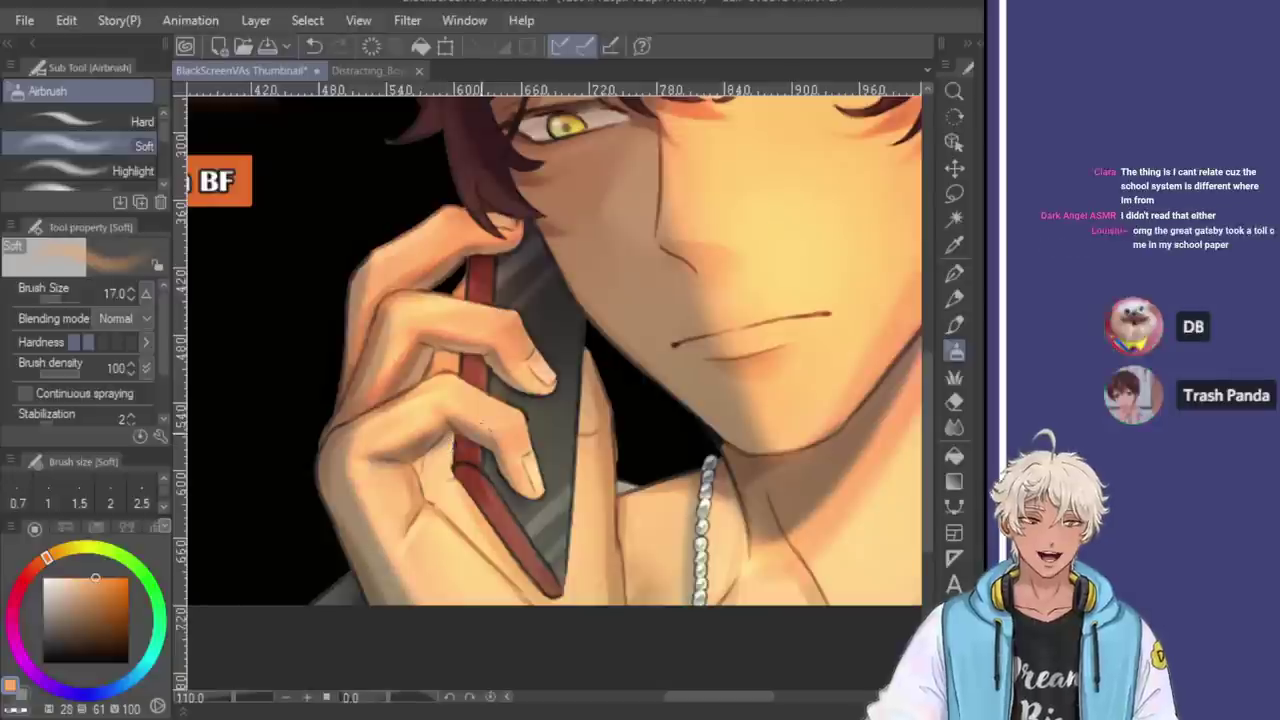
{"action": "scroll", "coordinate": [438, 462], "scroll_direction": "up", "scroll_amount": 1}
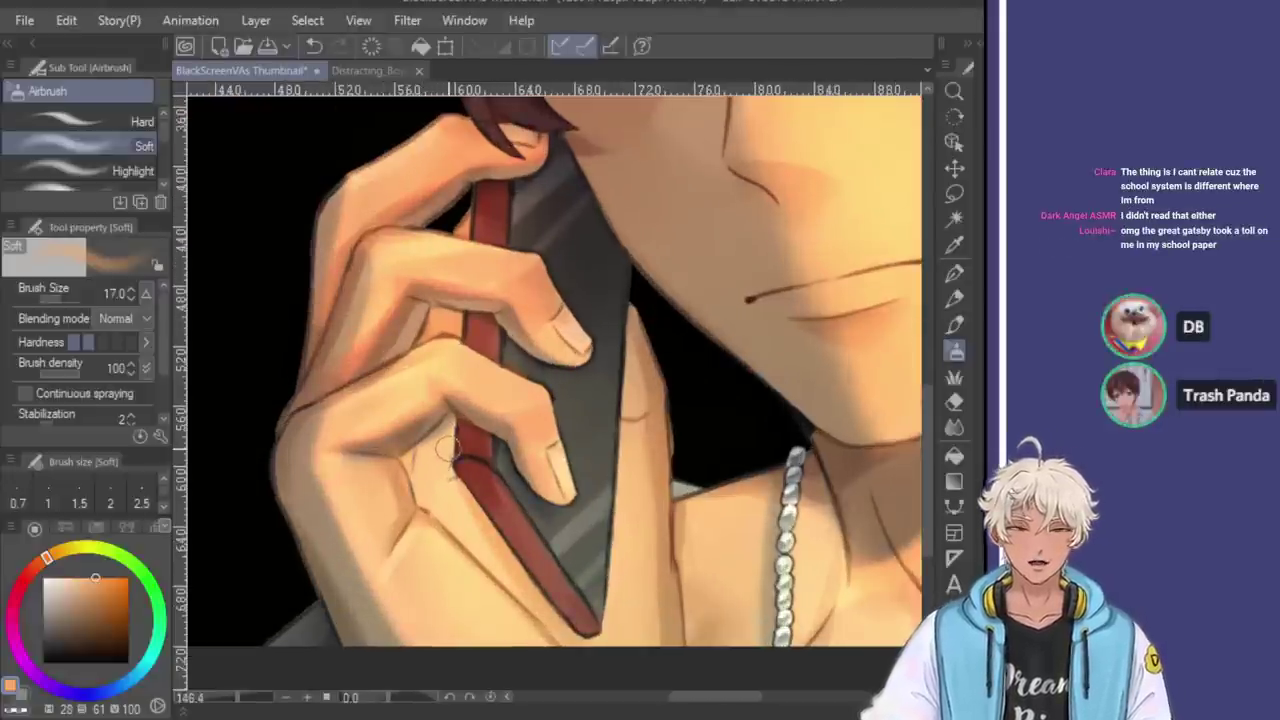
{"action": "key", "text": "e"}
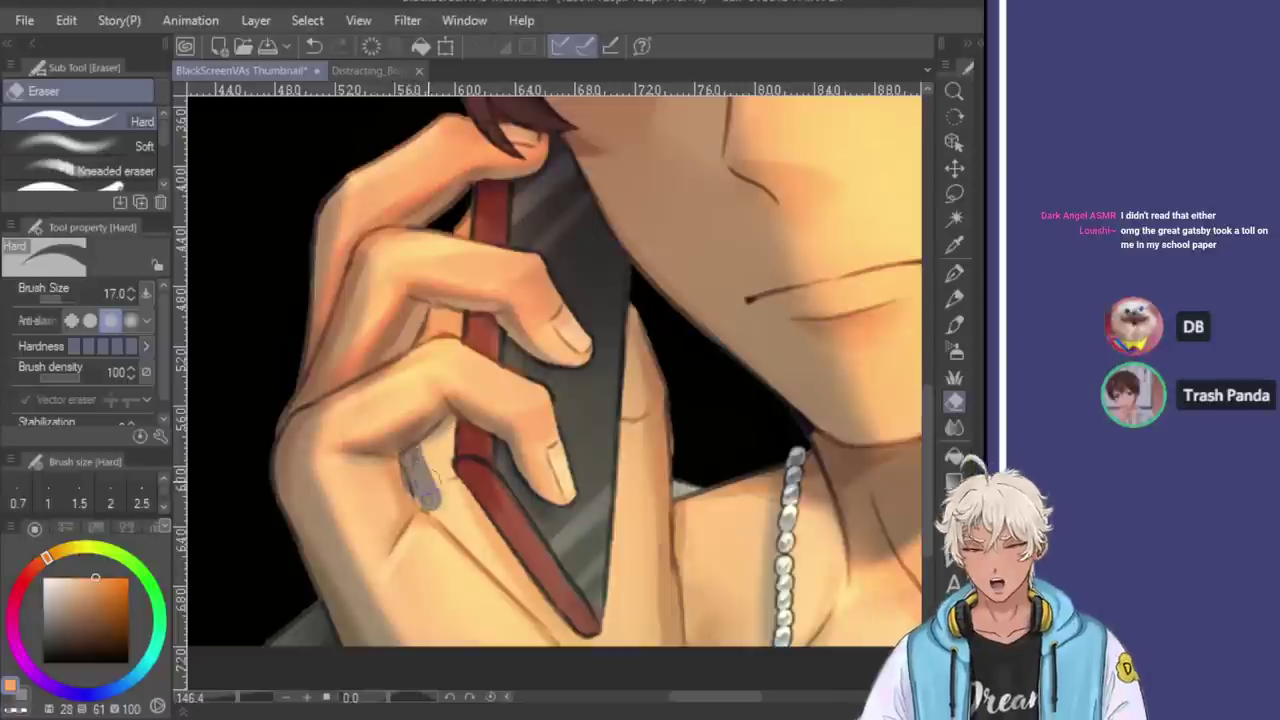
{"action": "mouse_move", "coordinate": [425, 505]}
{"action": "left_mouse_down"}
{"action": "mouse_move", "coordinate": [410, 455]}
{"action": "mouse_move", "coordinate": [440, 424]}
{"action": "mouse_move", "coordinate": [443, 440]}
{"action": "left_mouse_up"}
{"action": "key", "text": "b"}
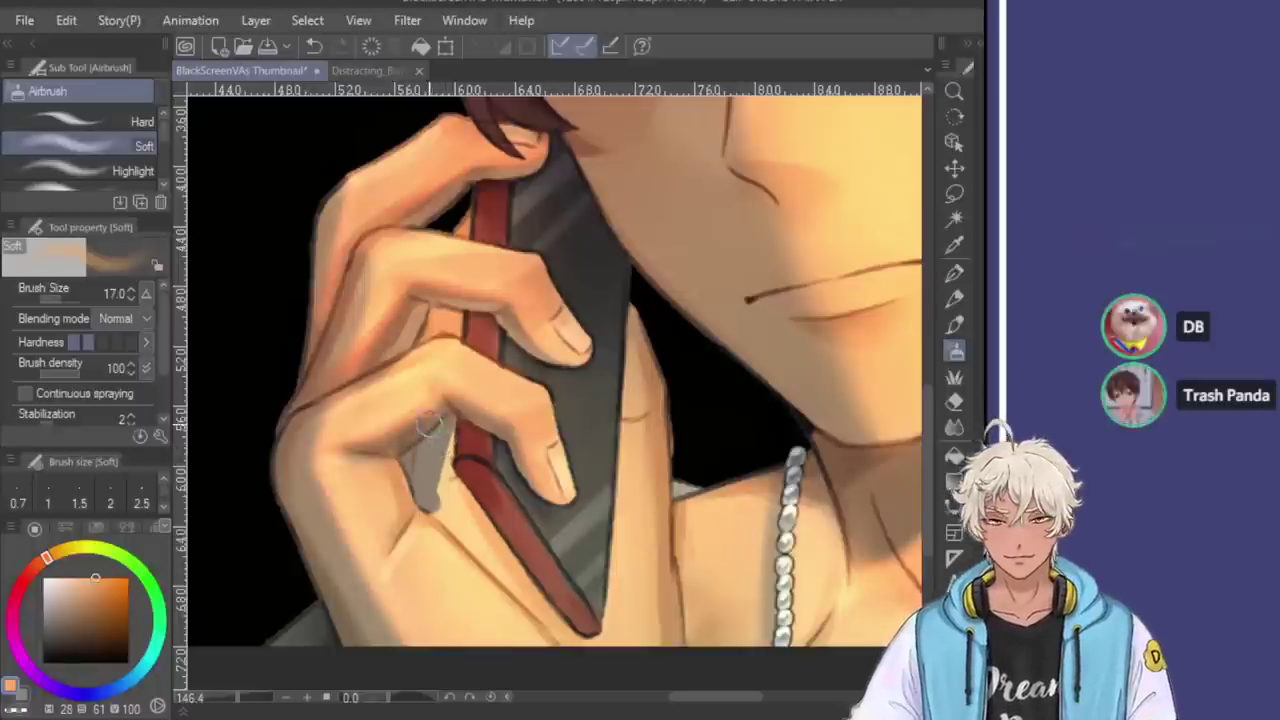
Extend the erased shadow down the palm along the phone's lower edge, undoing rough strokes and reducing the Hard eraser to size 10
{"action": "key", "text": "e"}
{"action": "mouse_move", "coordinate": [442, 430]}
{"action": "left_mouse_down"}
{"action": "mouse_move", "coordinate": [448, 490]}
{"action": "mouse_move", "coordinate": [440, 430]}
{"action": "mouse_move", "coordinate": [465, 530]}
{"action": "mouse_move", "coordinate": [495, 560]}
{"action": "left_mouse_up"}
{"action": "key", "text": "ctrl+z"}
{"action": "key", "text": "ctrl+z"}
{"action": "key", "text": "ctrl+z"}
{"action": "key", "text": "bracketleft"}
{"action": "key", "text": "bracketleft"}
{"action": "key", "text": "ctrl+z"}
{"action": "mouse_move", "coordinate": [466, 494]}
{"action": "left_mouse_down"}
{"action": "mouse_move", "coordinate": [528, 598]}
{"action": "mouse_move", "coordinate": [507, 569]}
{"action": "left_mouse_up"}
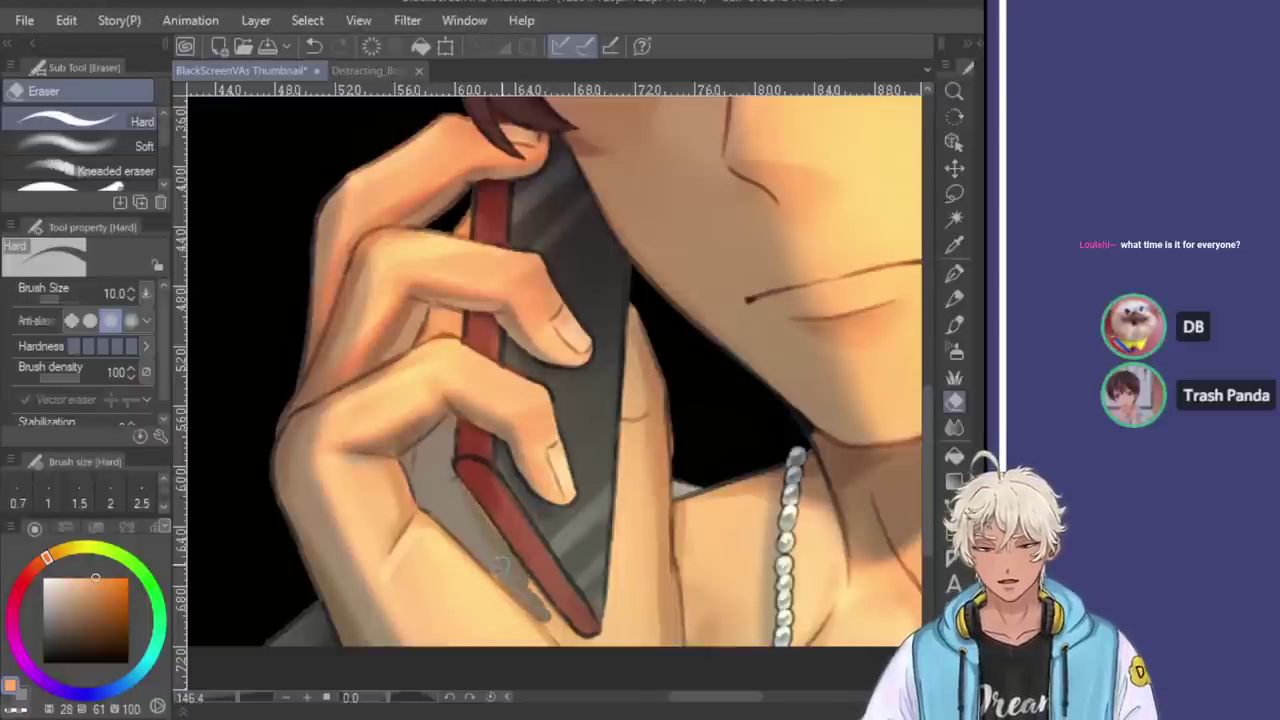
Undo the latest eraser strokes and clean up the shadow strip beside the phone, alternating eraser and Soft airbrush at size 15
{"action": "key", "text": "ctrl+z"}
{"action": "key", "text": "ctrl+z"}
{"action": "key", "text": "ctrl+z"}
{"action": "key", "text": "b"}
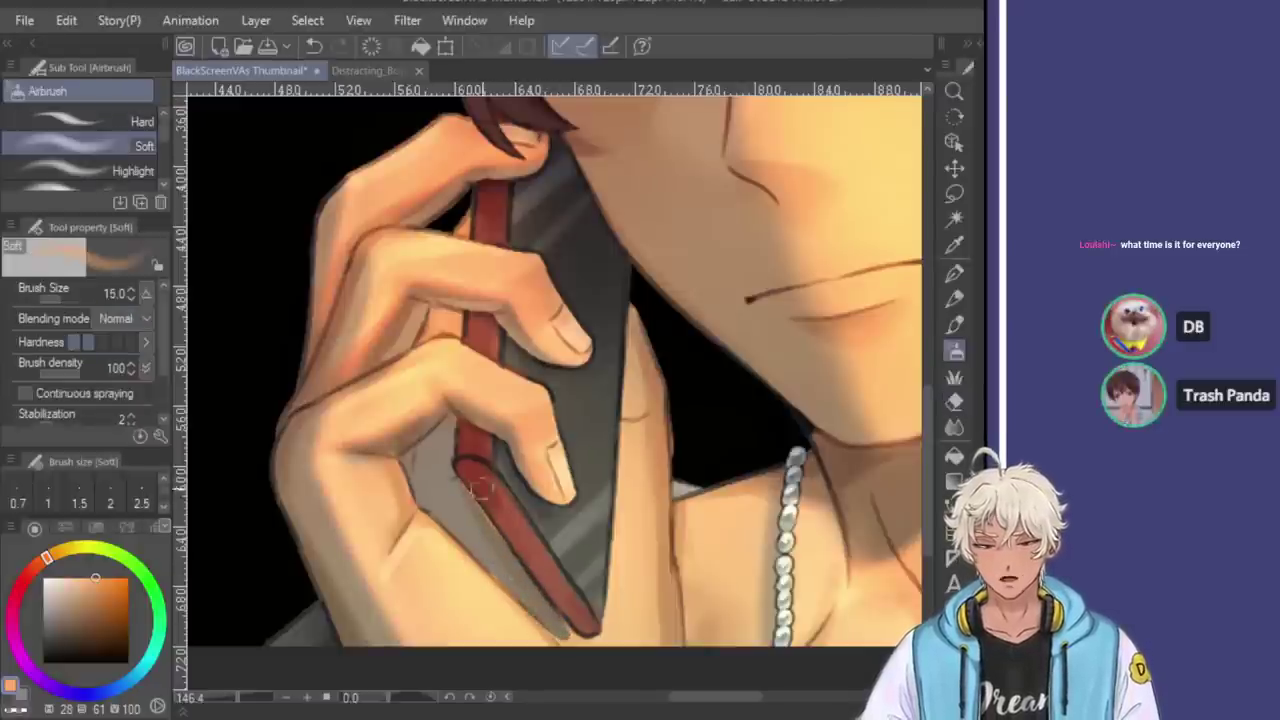
{"action": "key", "text": "e"}
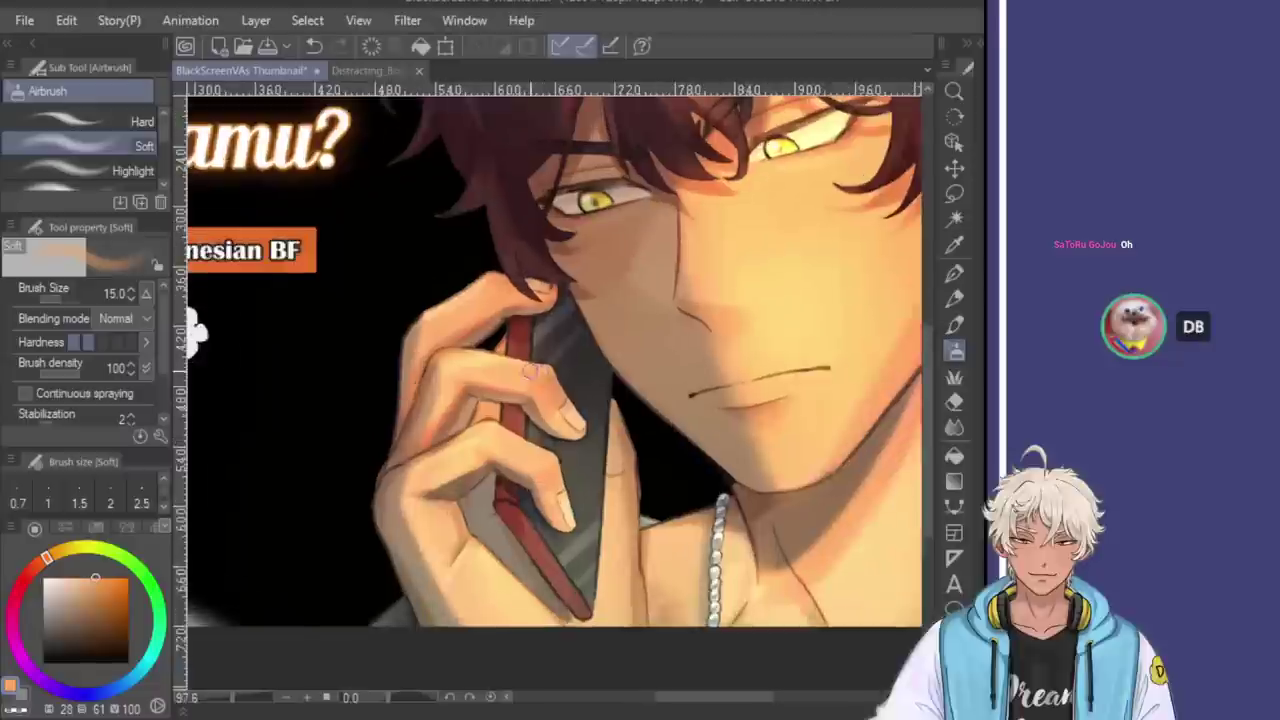
{"action": "key", "text": "e"}
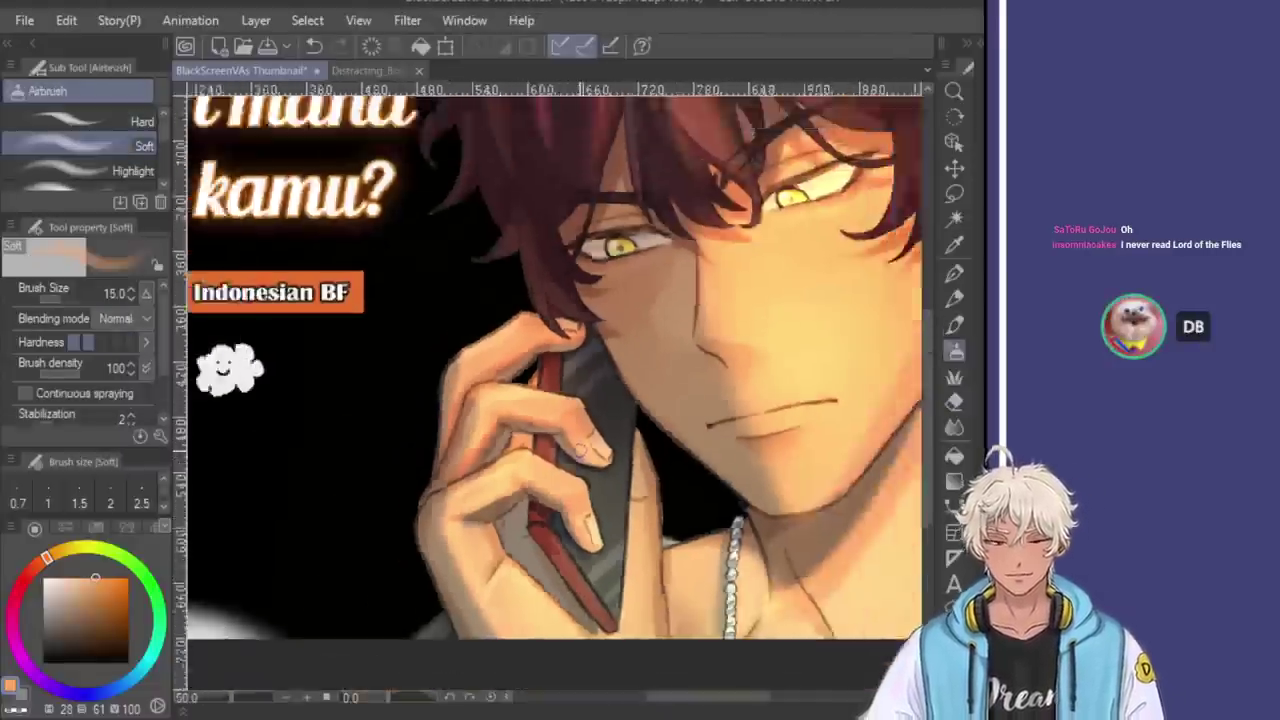
Shade the index finger's outer knuckle with the Hard eraser at size 17 and the Soft airbrush at size 15
{"action": "scroll", "coordinate": [580, 451], "scroll_direction": "down", "scroll_amount": 1}
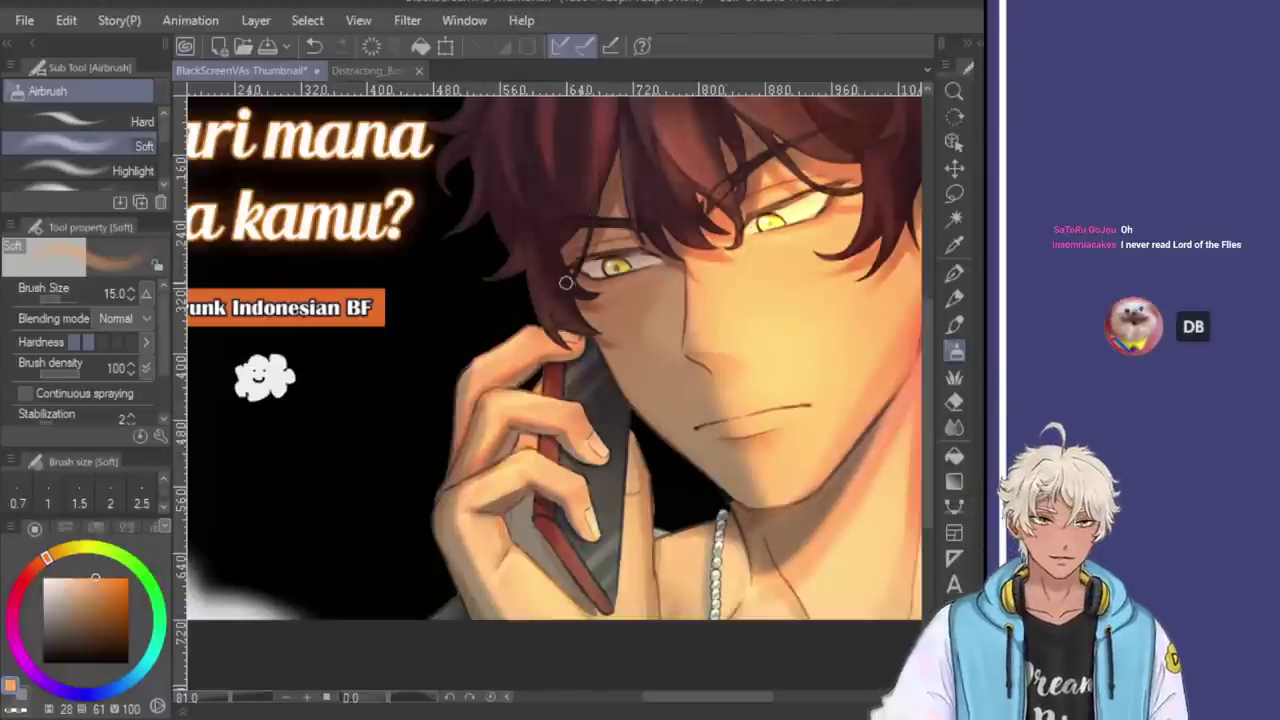
{"action": "scroll", "coordinate": [567, 279], "scroll_direction": "up", "scroll_amount": 1}
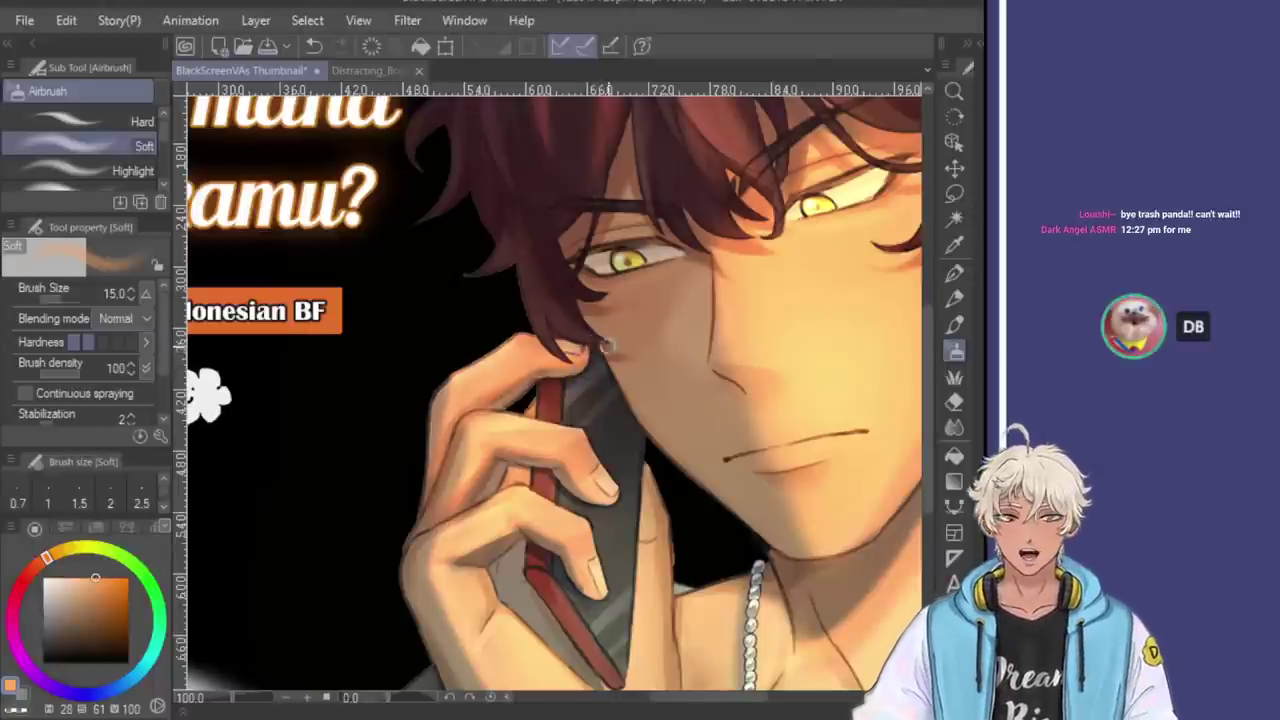
{"action": "scroll", "coordinate": [524, 350], "scroll_direction": "up", "scroll_amount": 2}
{"action": "key", "text": "e"}
{"action": "key", "text": "bracketright"}
{"action": "key", "text": "bracketright"}
{"action": "key", "text": "bracketright"}
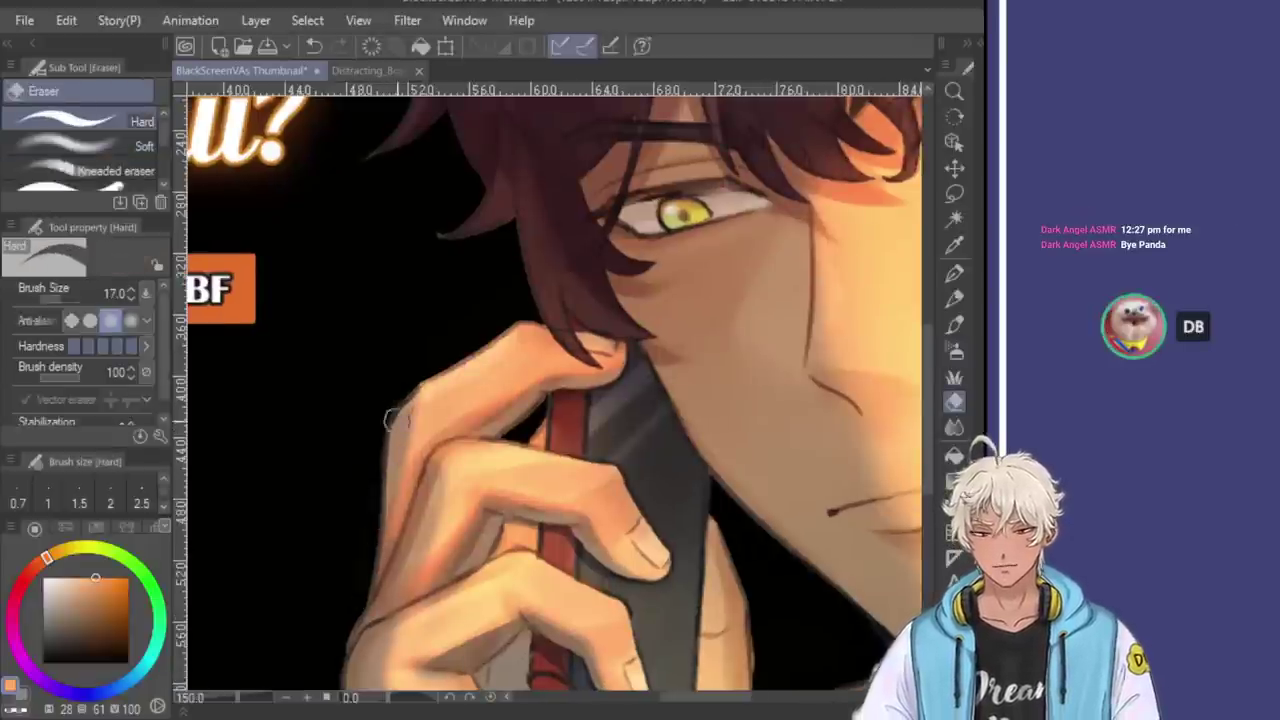
{"action": "key", "text": "b"}
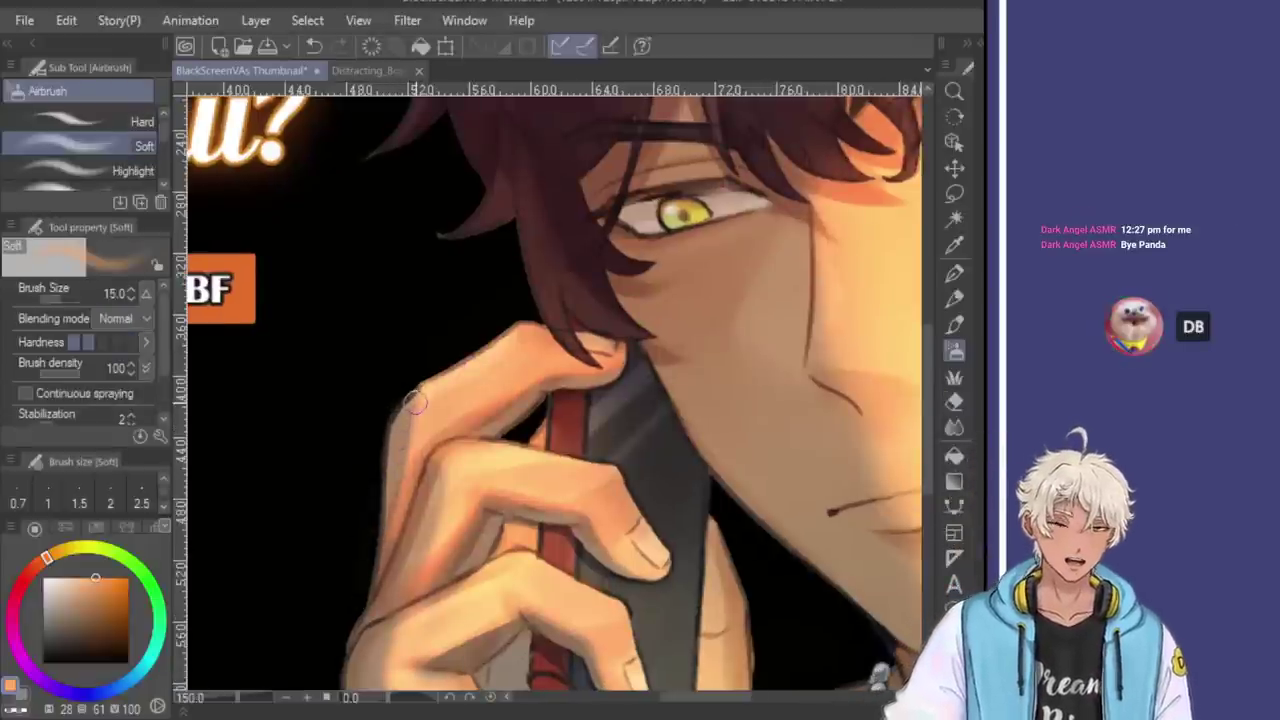
{"action": "key", "text": "e"}
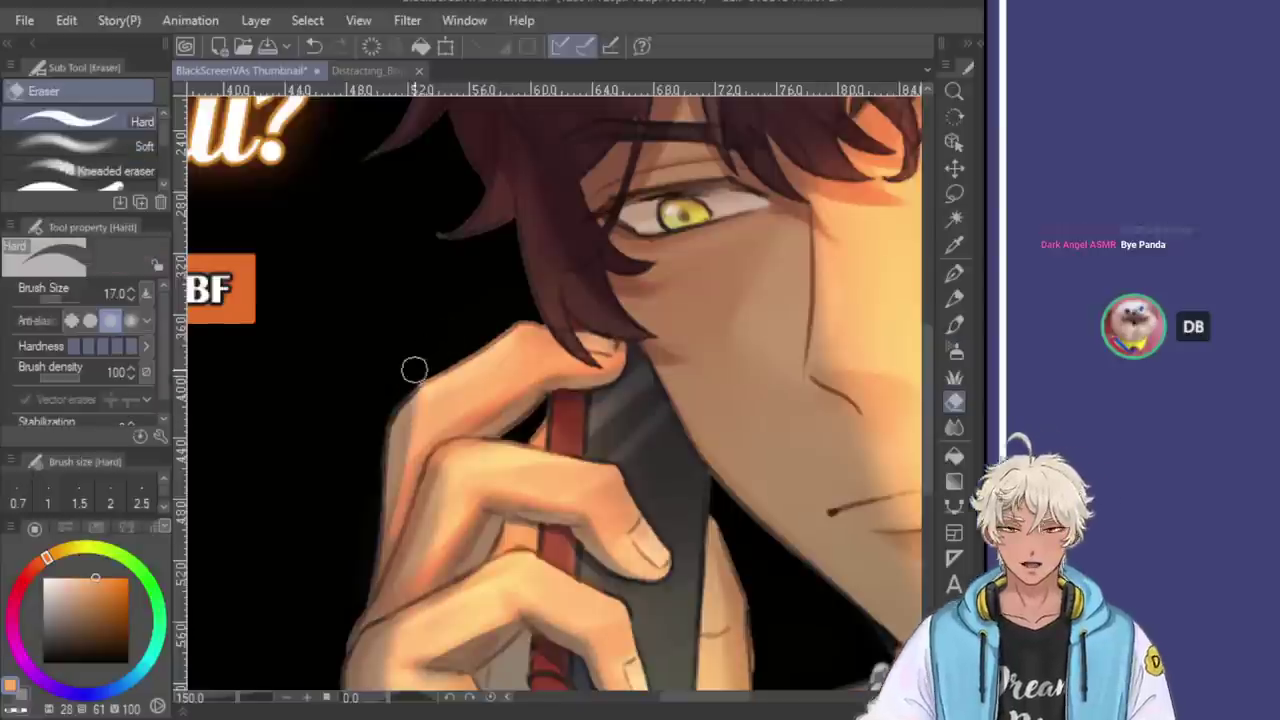
{"action": "key", "text": "b"}
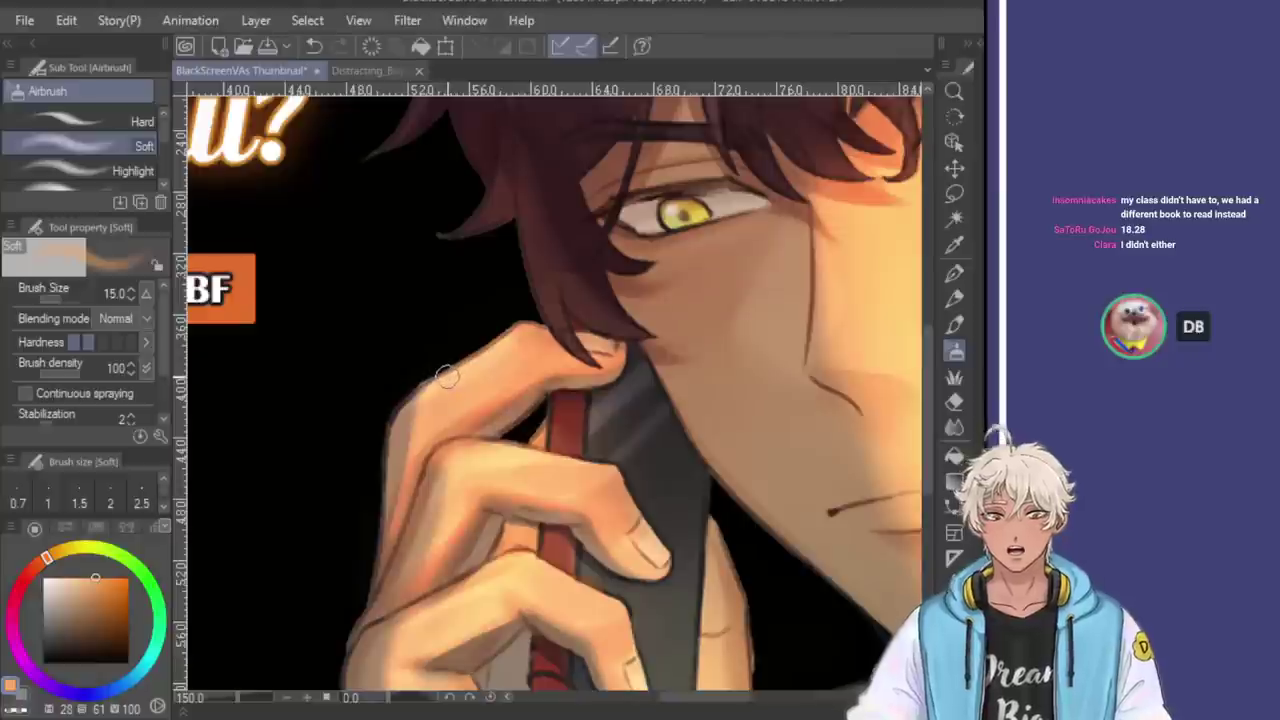
Refine the shadow along the index finger's outer edge with the Hard eraser at sizes 7 and 12 and the Soft airbrush at 15
{"action": "key", "text": "e"}
{"action": "key", "text": "bracketleft"}
{"action": "key", "text": "bracketleft"}
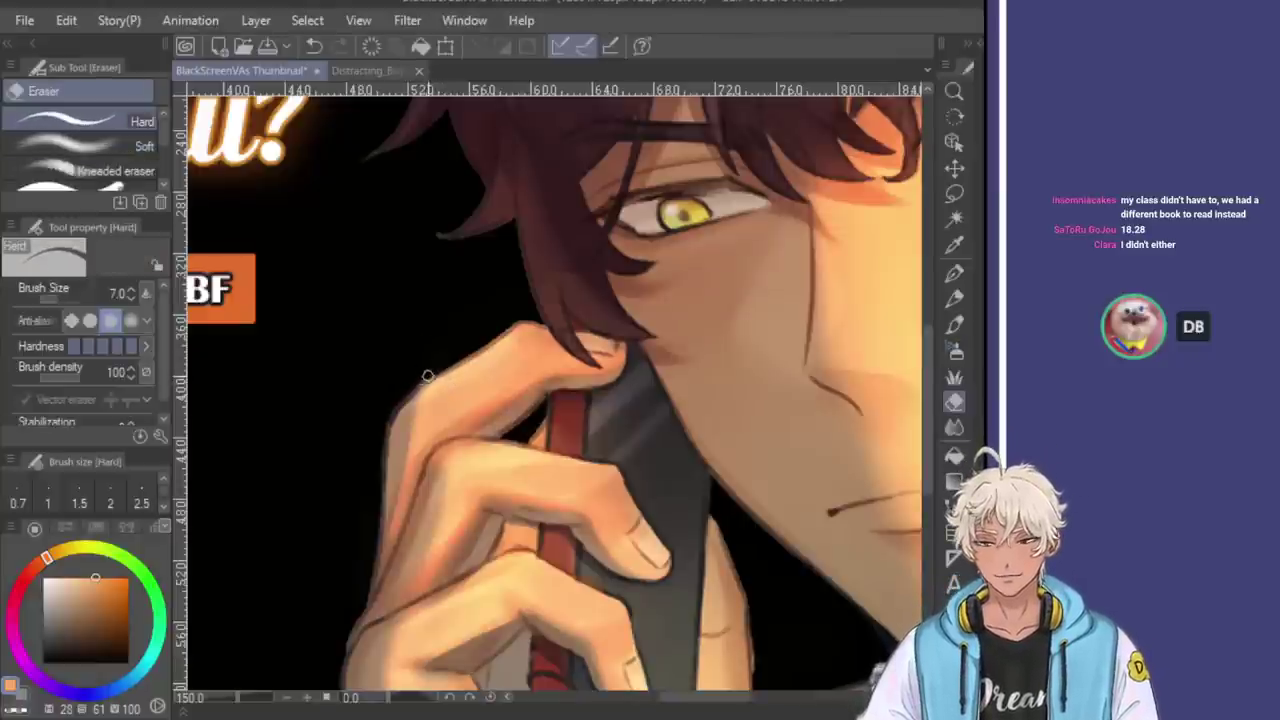
{"action": "key", "text": "b"}
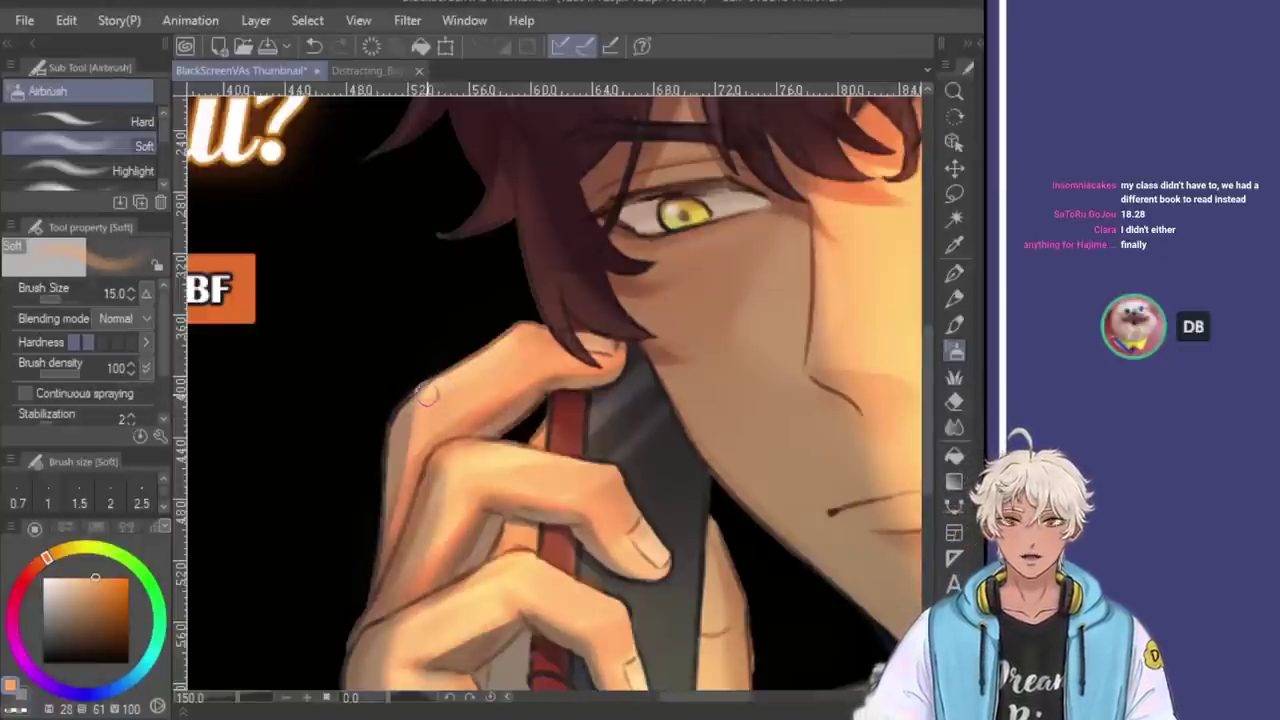
{"action": "key", "text": "e"}
{"action": "key", "text": "bracketright"}
{"action": "key", "text": "bracketright"}
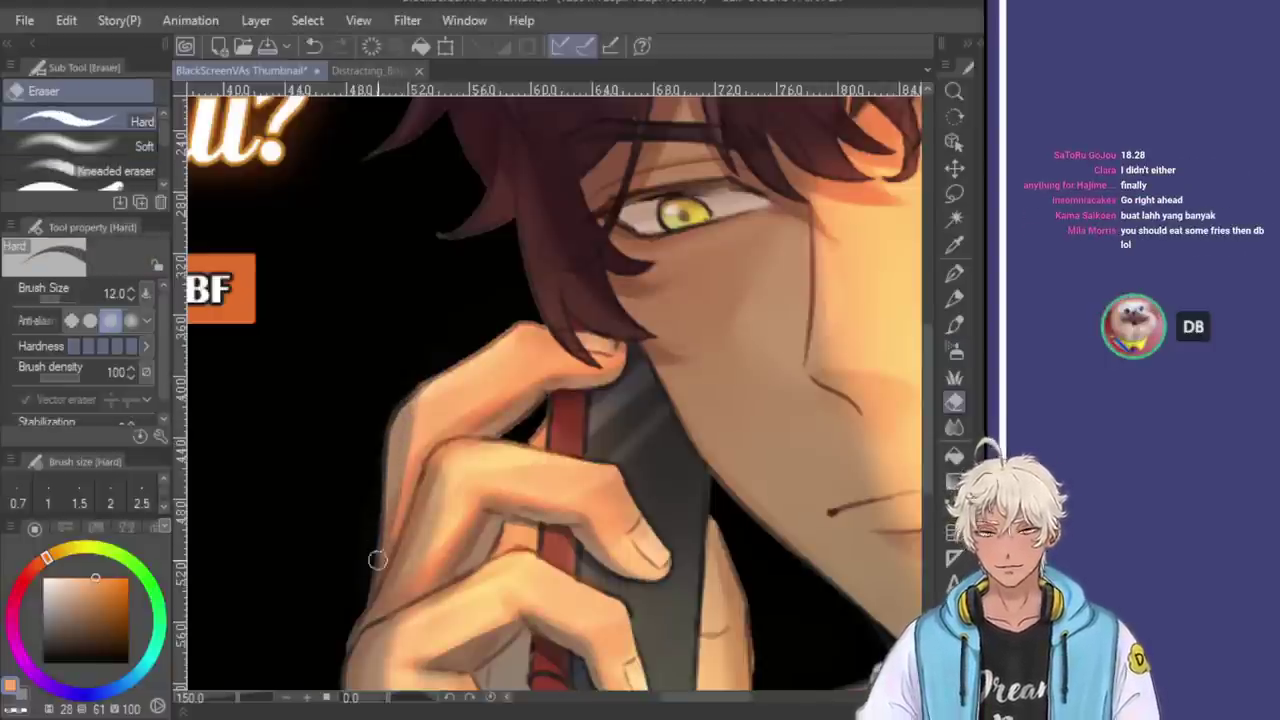
{"action": "key", "text": "b"}
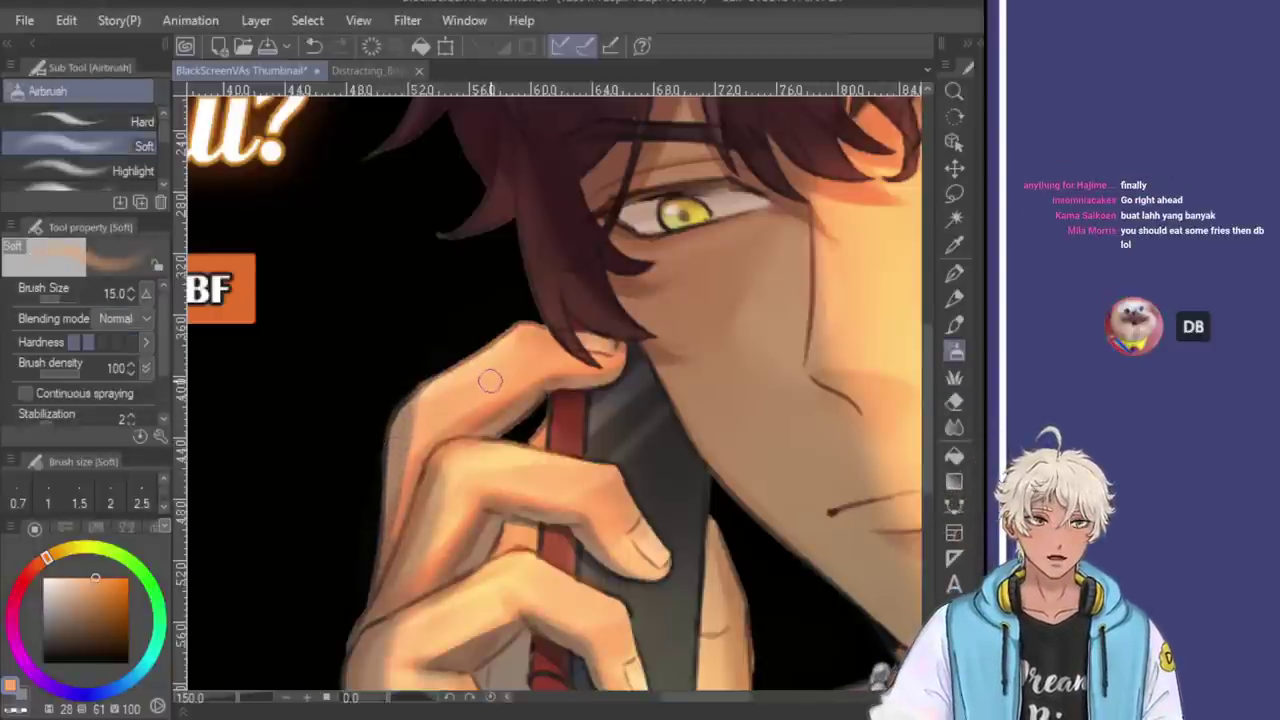
Erase a shadow on the skin beside the pearl necklace near the hand with the Hard eraser, using sizes 15 and 8
{"action": "scroll", "coordinate": [466, 390], "scroll_direction": "down", "scroll_amount": 1}
{"action": "scroll", "coordinate": [468, 392], "scroll_direction": "down", "scroll_amount": 1}
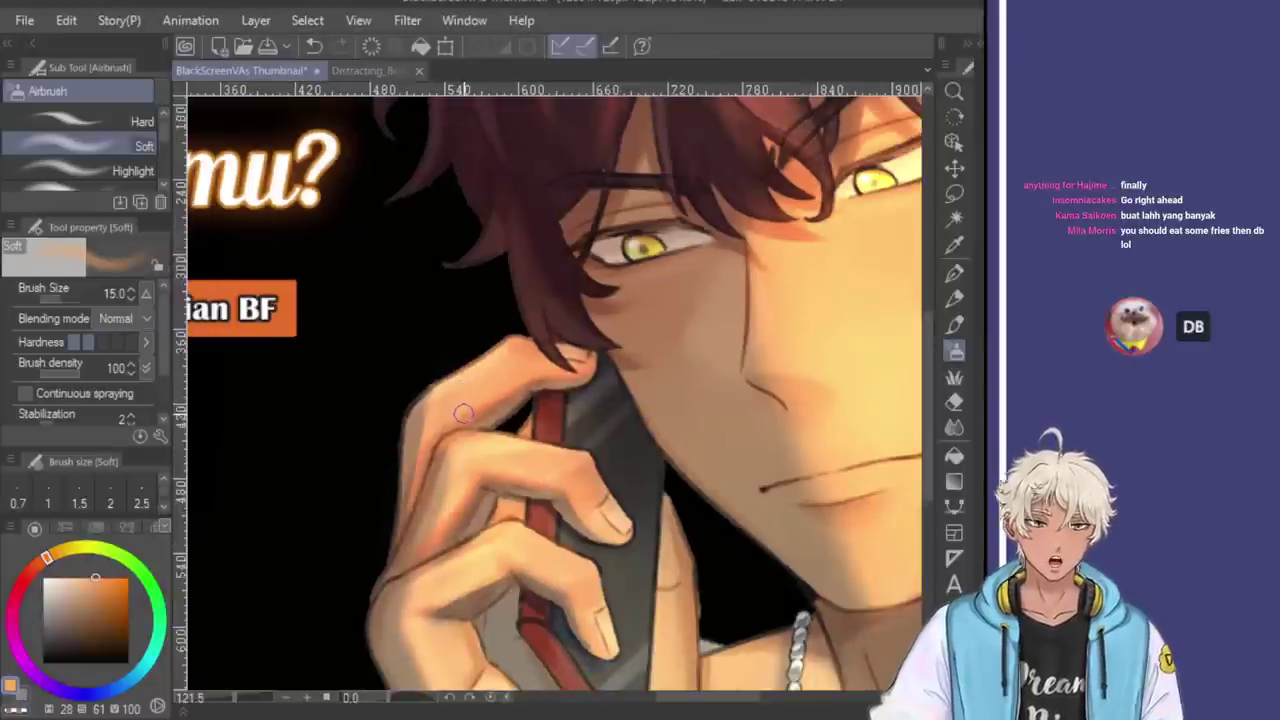
{"action": "scroll", "coordinate": [466, 415], "scroll_direction": "down", "scroll_amount": 1}
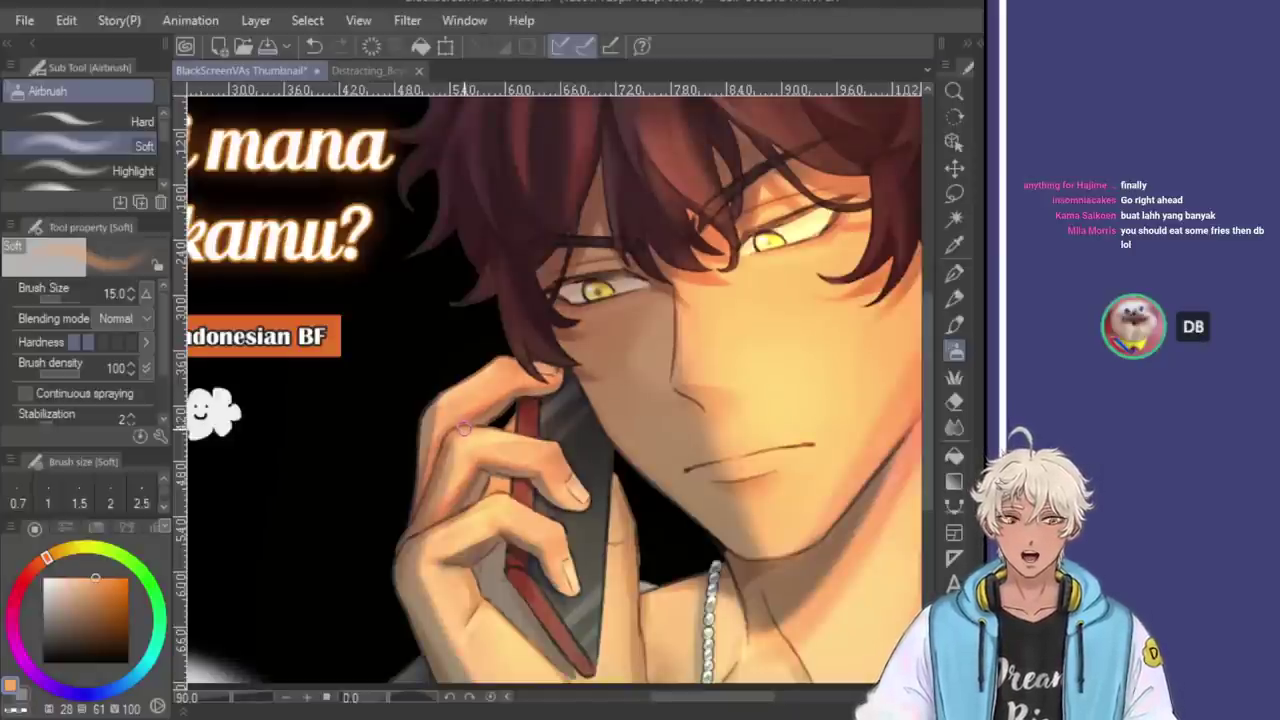
{"action": "scroll", "coordinate": [463, 430], "scroll_direction": "down", "scroll_amount": 2}
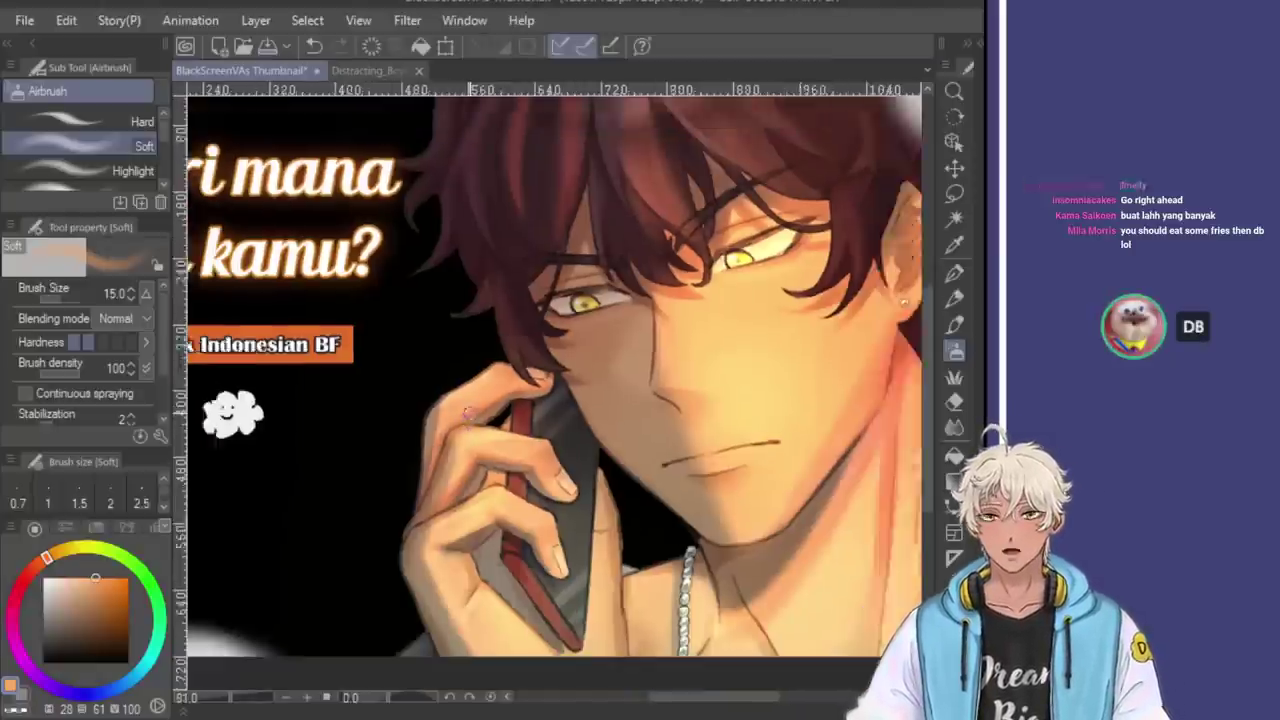
{"action": "scroll", "coordinate": [628, 367], "scroll_direction": "up", "scroll_amount": 3}
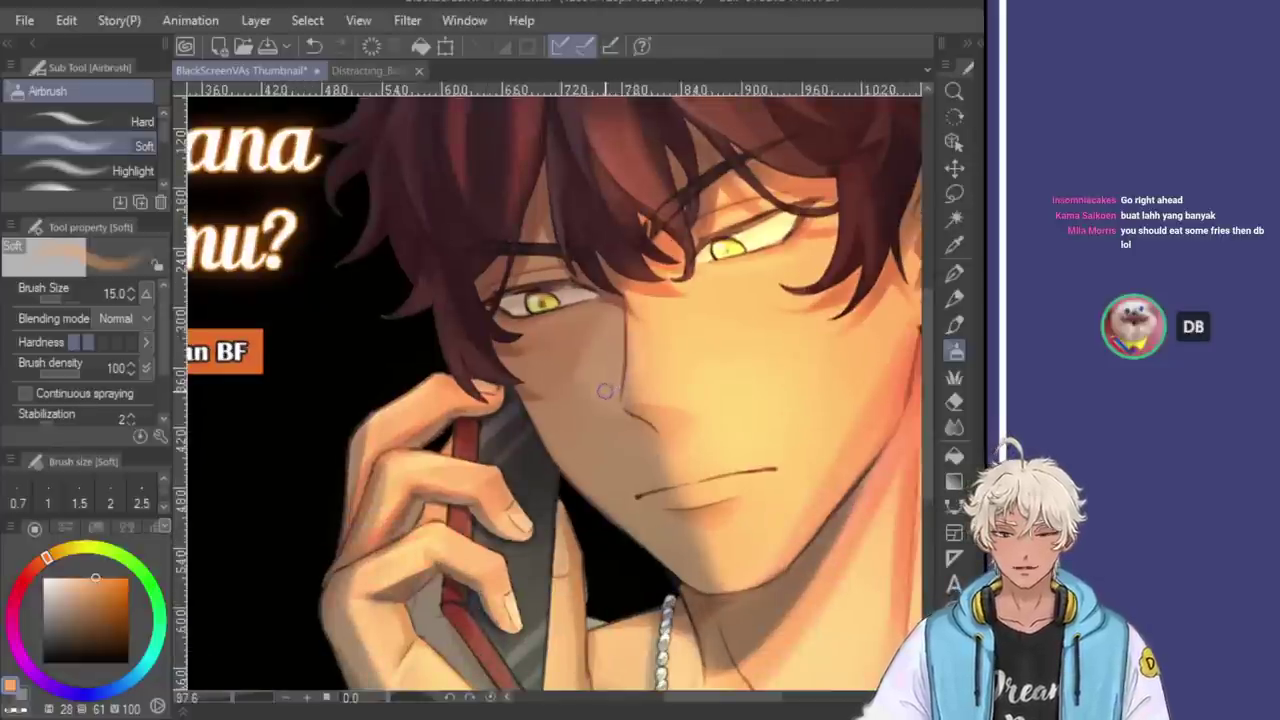
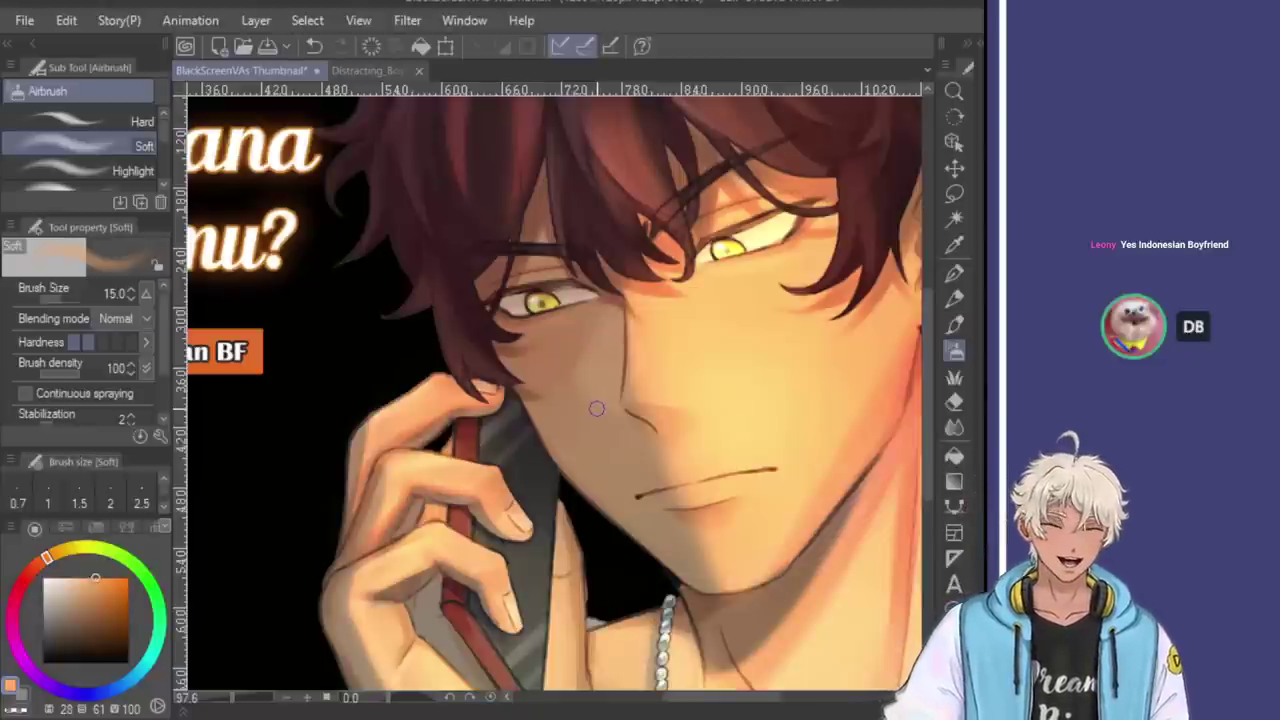
{"action": "scroll", "coordinate": [592, 408], "scroll_direction": "down", "scroll_amount": 4}
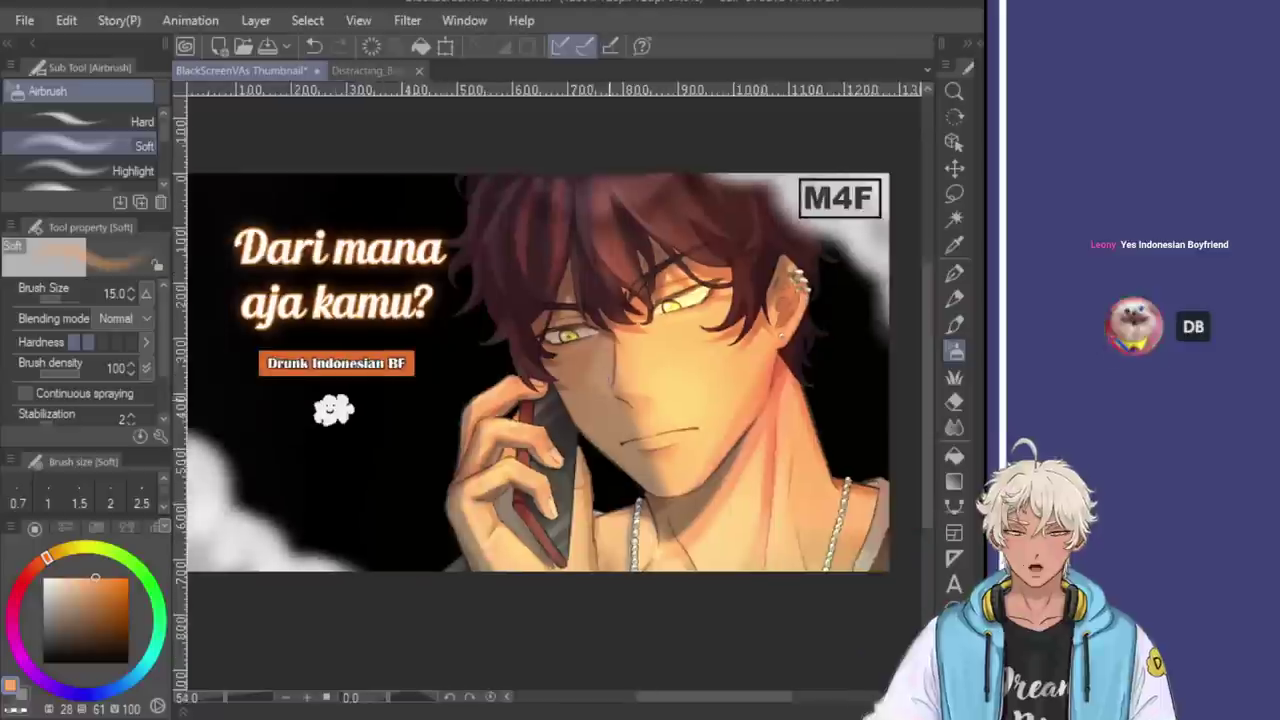
{"action": "scroll", "coordinate": [600, 430], "scroll_direction": "up", "scroll_amount": 5}
{"action": "key", "text": "e"}
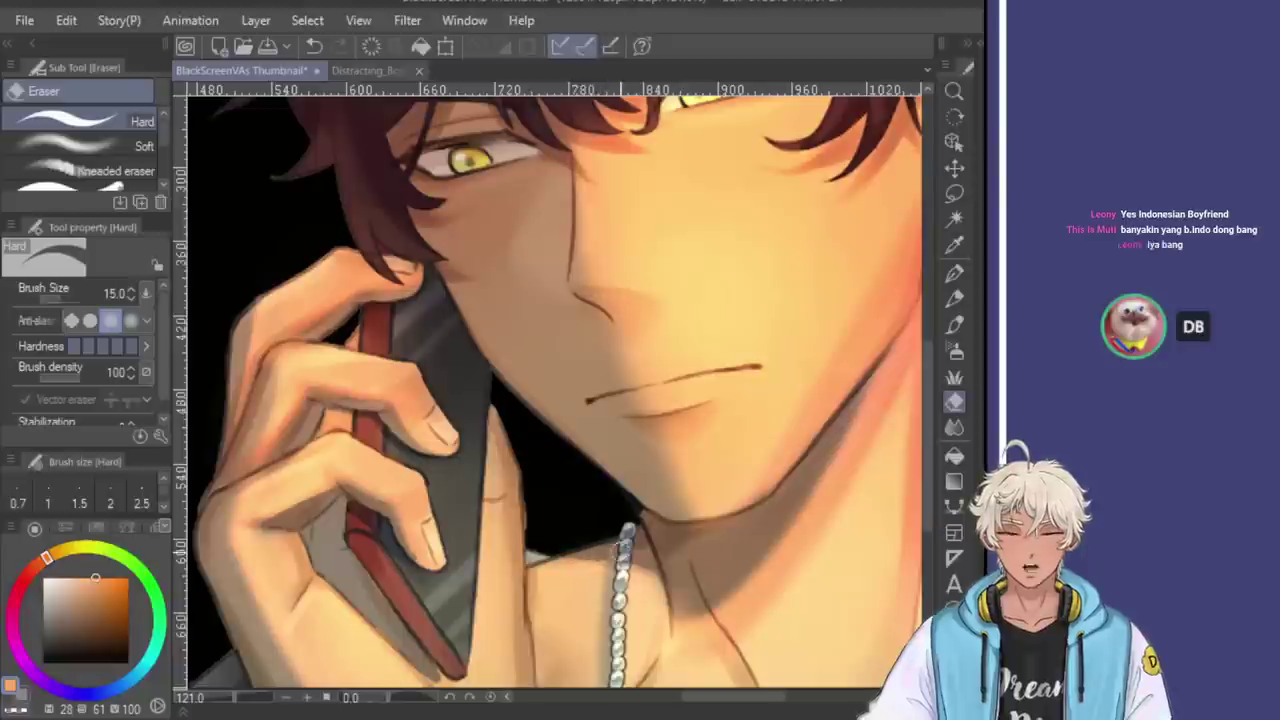
{"action": "key", "text": "b"}
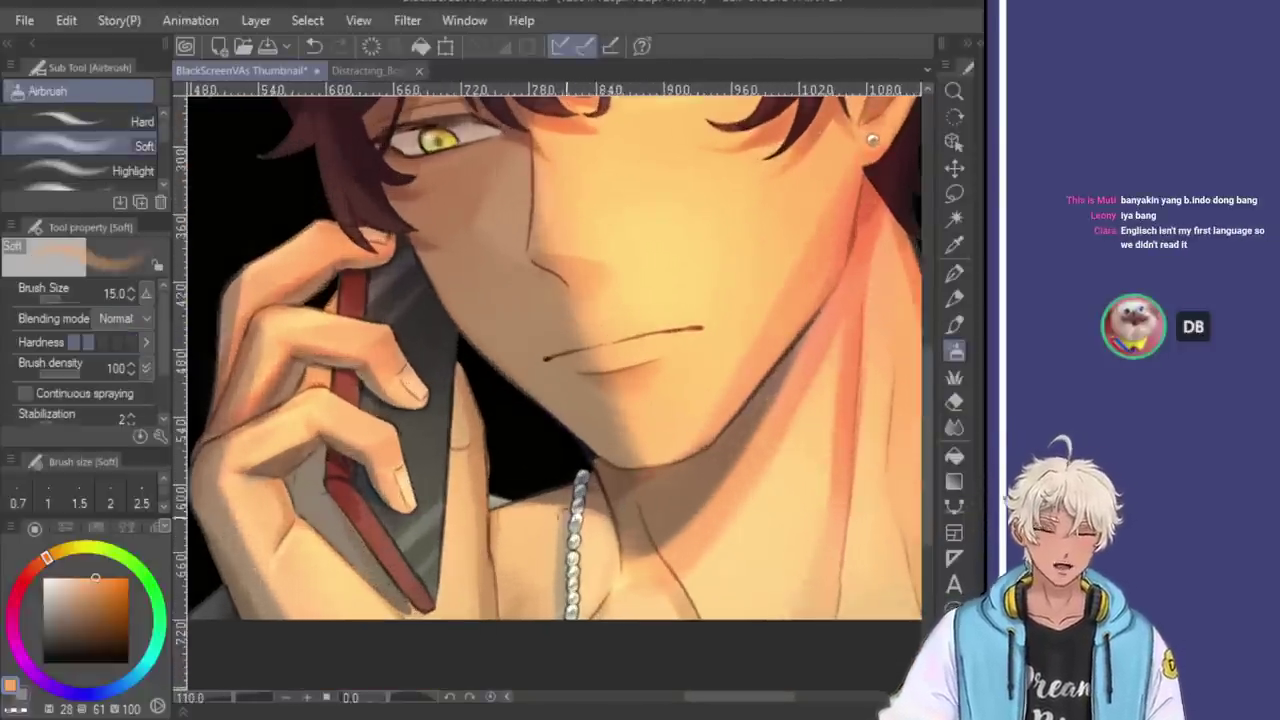
{"action": "key", "text": "e"}
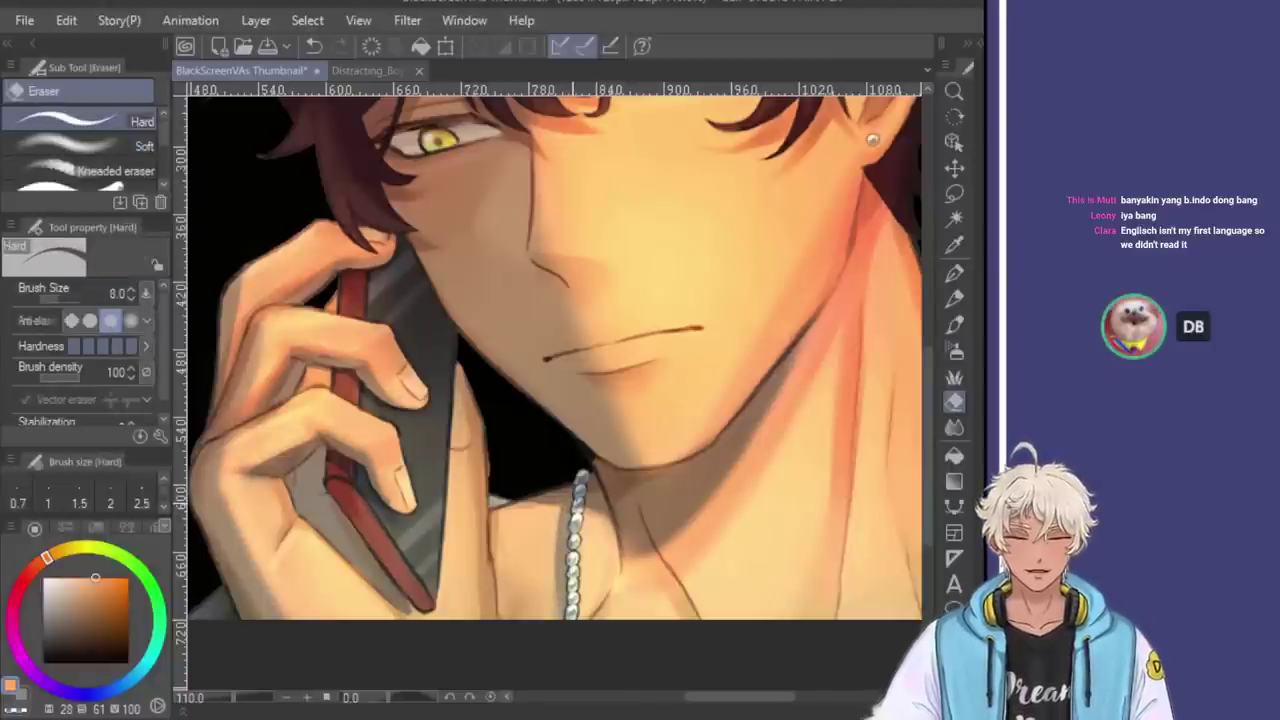
{"action": "key", "text": "b"}
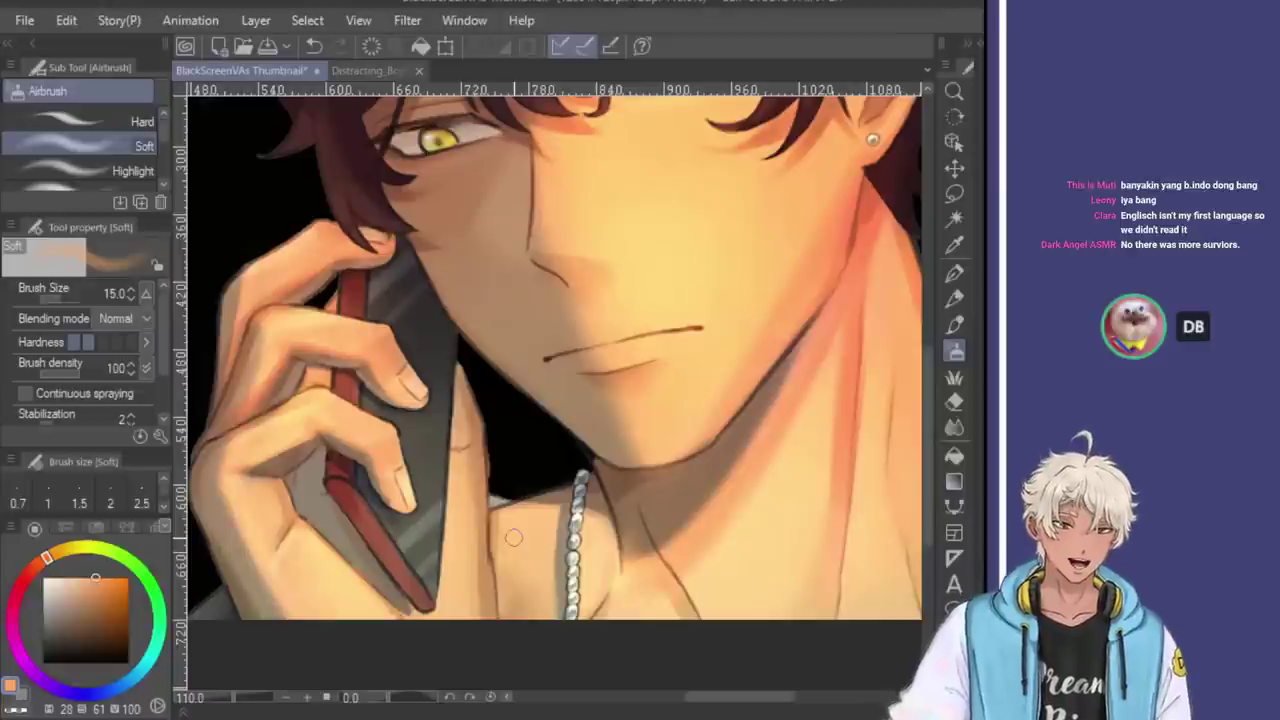
Refine the shadow where the shoulder meets the finger behind the phone with the Hard eraser at sizes 8 and 7, undoing a stray stroke
{"action": "scroll", "coordinate": [522, 478], "scroll_direction": "up", "scroll_amount": 2}
{"action": "key", "text": "e"}
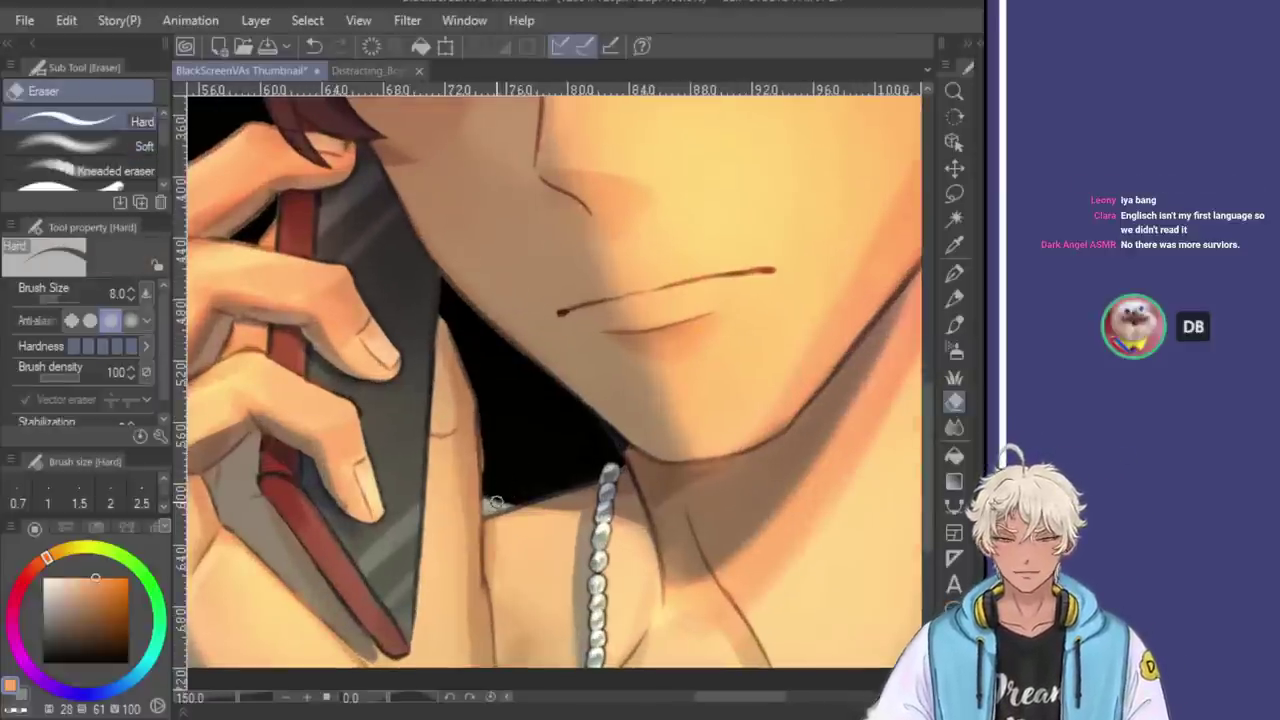
{"action": "key", "text": "ctrl+z"}
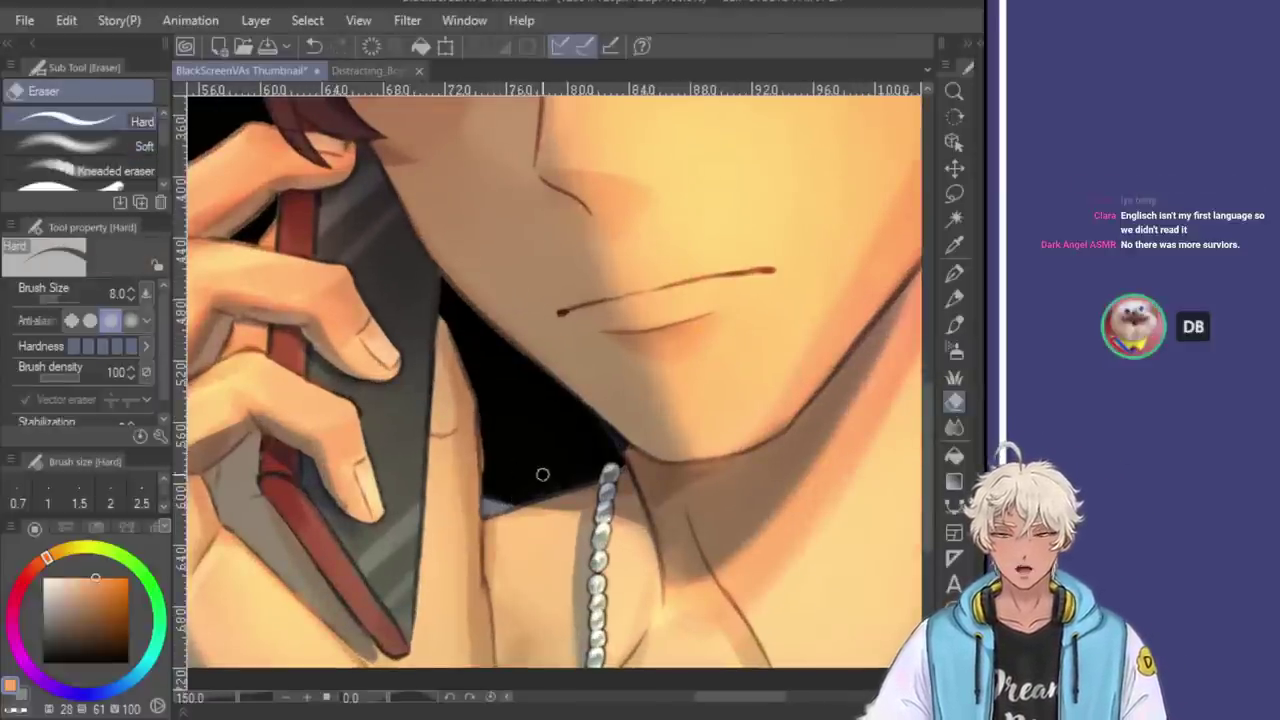
{"action": "key", "text": "b"}
{"action": "scroll", "coordinate": [531, 480], "scroll_direction": "down", "scroll_amount": 2}
{"action": "scroll", "coordinate": [632, 432], "scroll_direction": "up", "scroll_amount": 3}
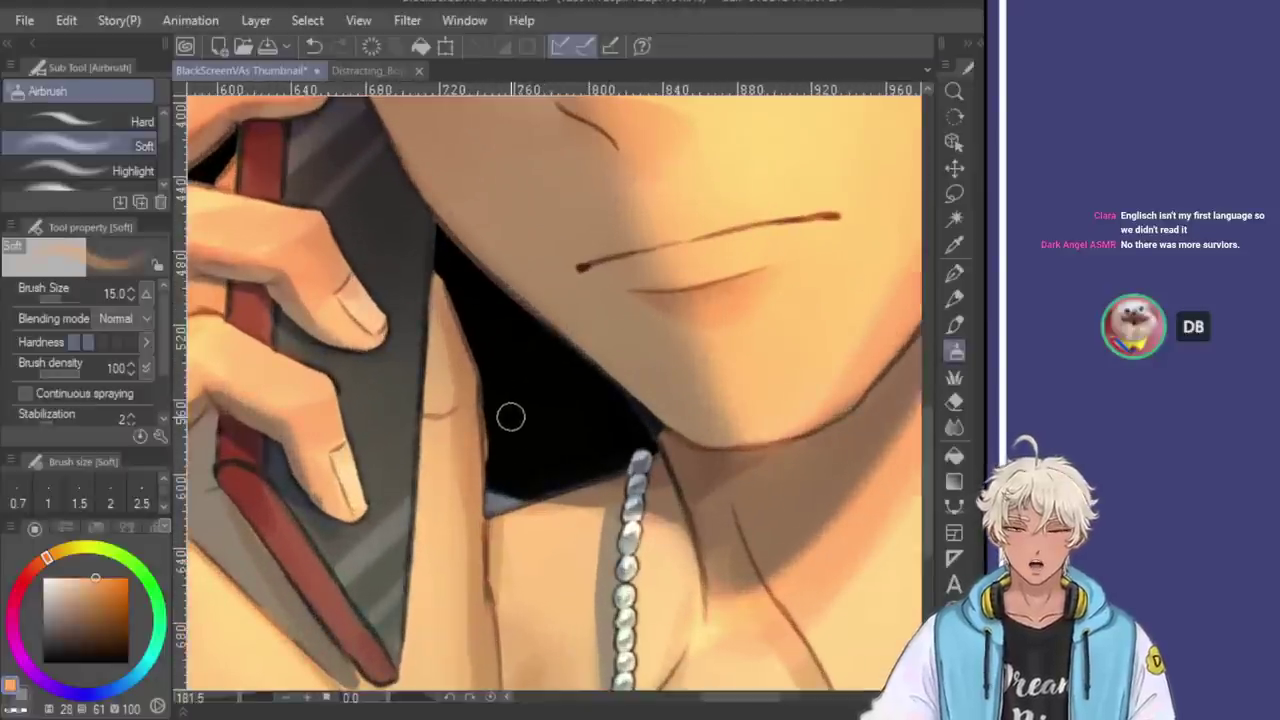
{"action": "key", "text": "e"}
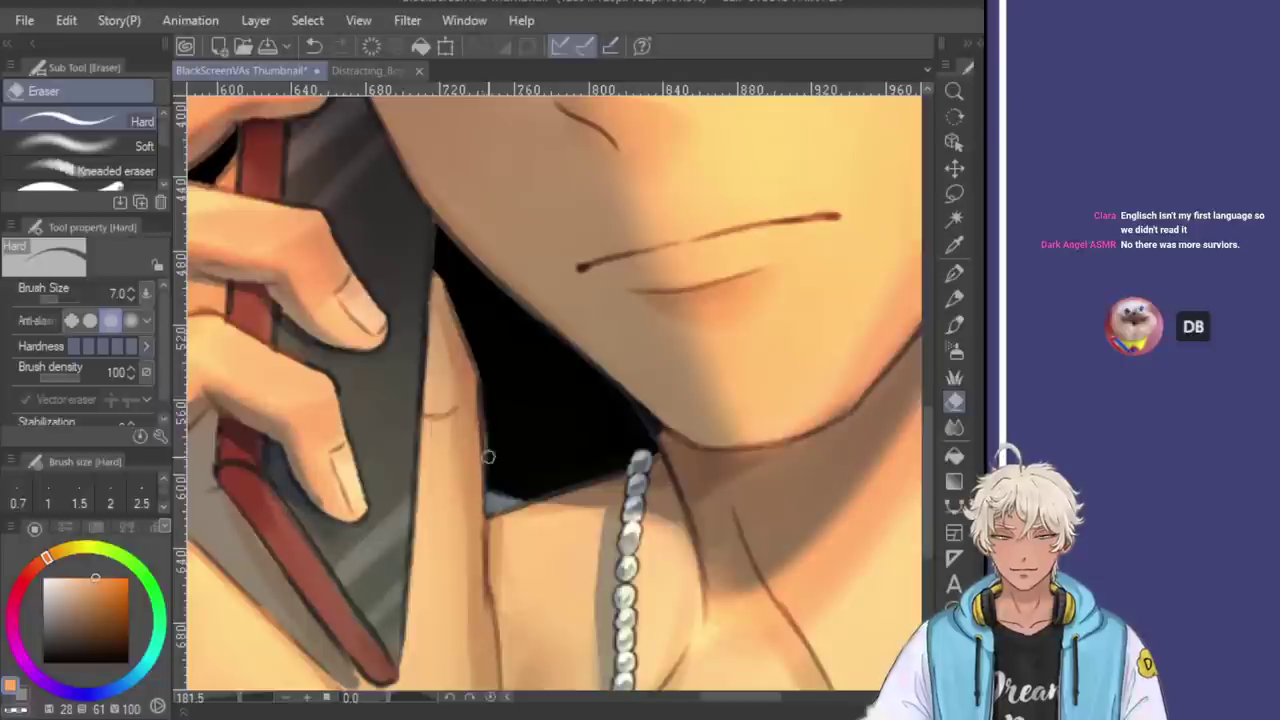
{"action": "key", "text": "b"}
{"action": "scroll", "coordinate": [533, 433], "scroll_direction": "down", "scroll_amount": 1}
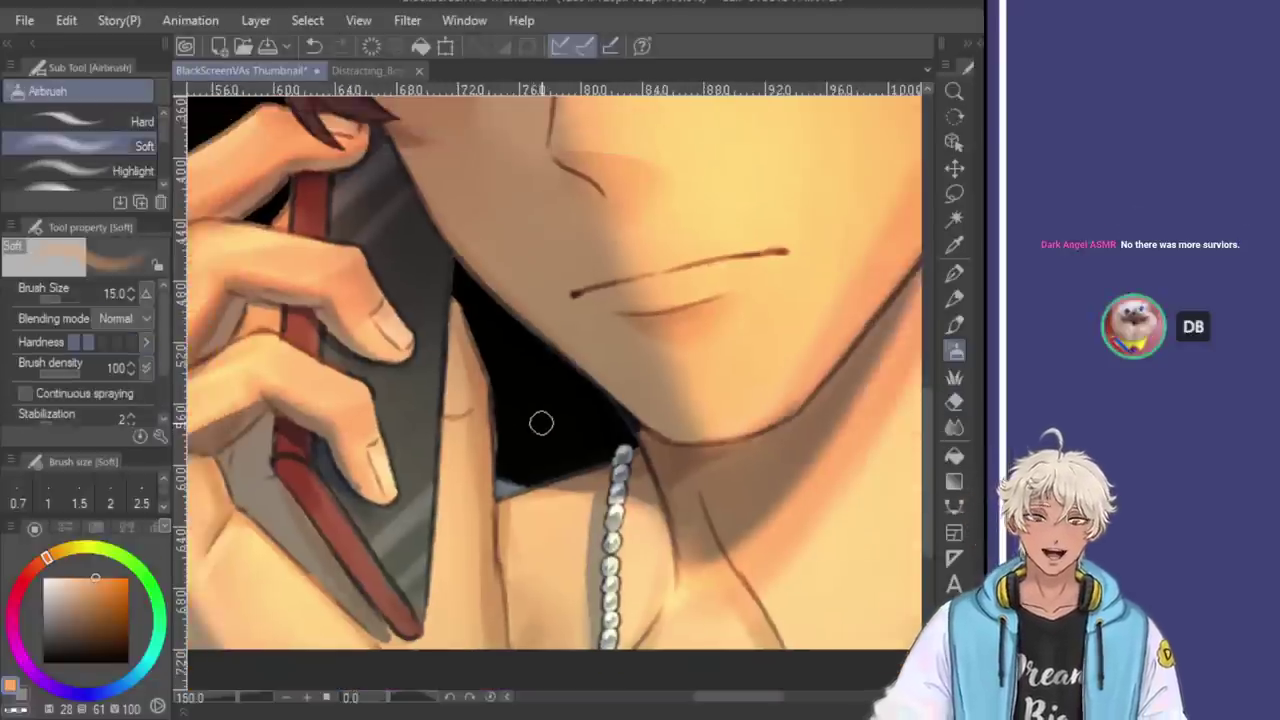
Erase the light along the phone's upper edge beside the cheek with the Hard eraser at size 17
{"action": "scroll", "coordinate": [539, 416], "scroll_direction": "down", "scroll_amount": 3}
{"action": "scroll", "coordinate": [484, 308], "scroll_direction": "up", "scroll_amount": 4}
{"action": "key", "text": "e"}
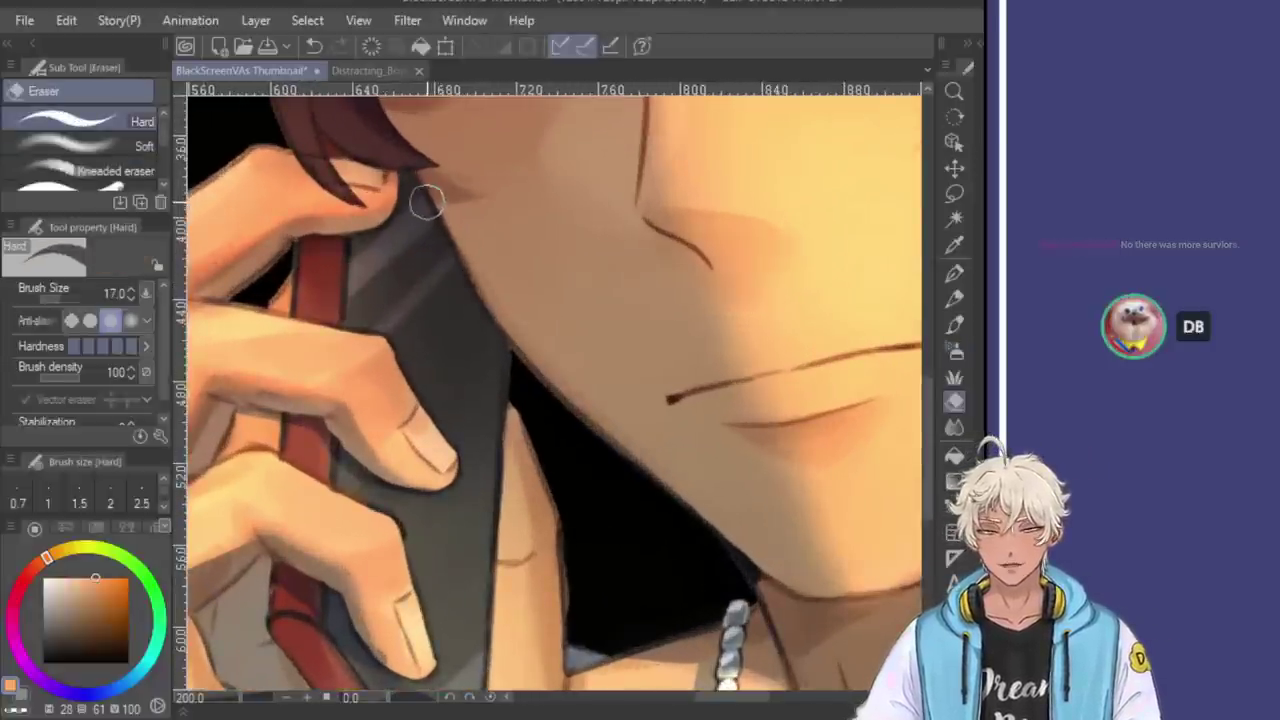
{"action": "key", "text": "b"}
{"action": "scroll", "coordinate": [590, 402], "scroll_direction": "down", "scroll_amount": 3}
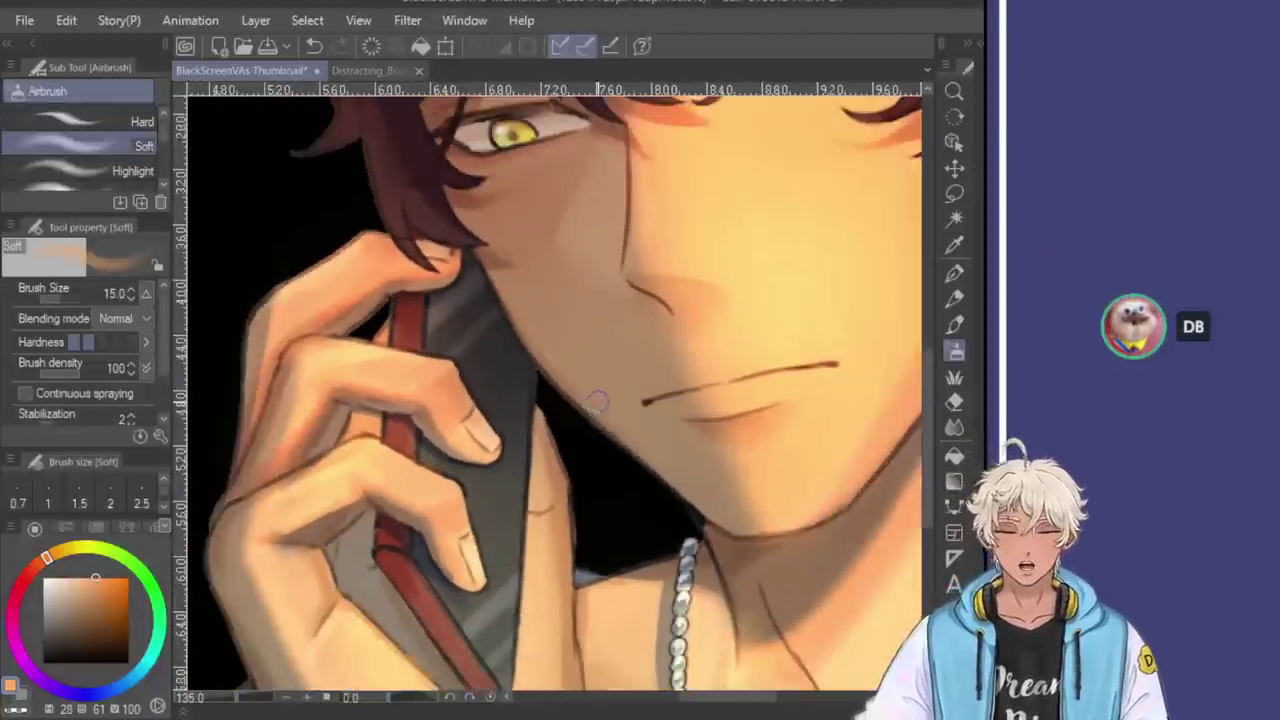
{"action": "scroll", "coordinate": [607, 378], "scroll_direction": "down", "scroll_amount": 1}
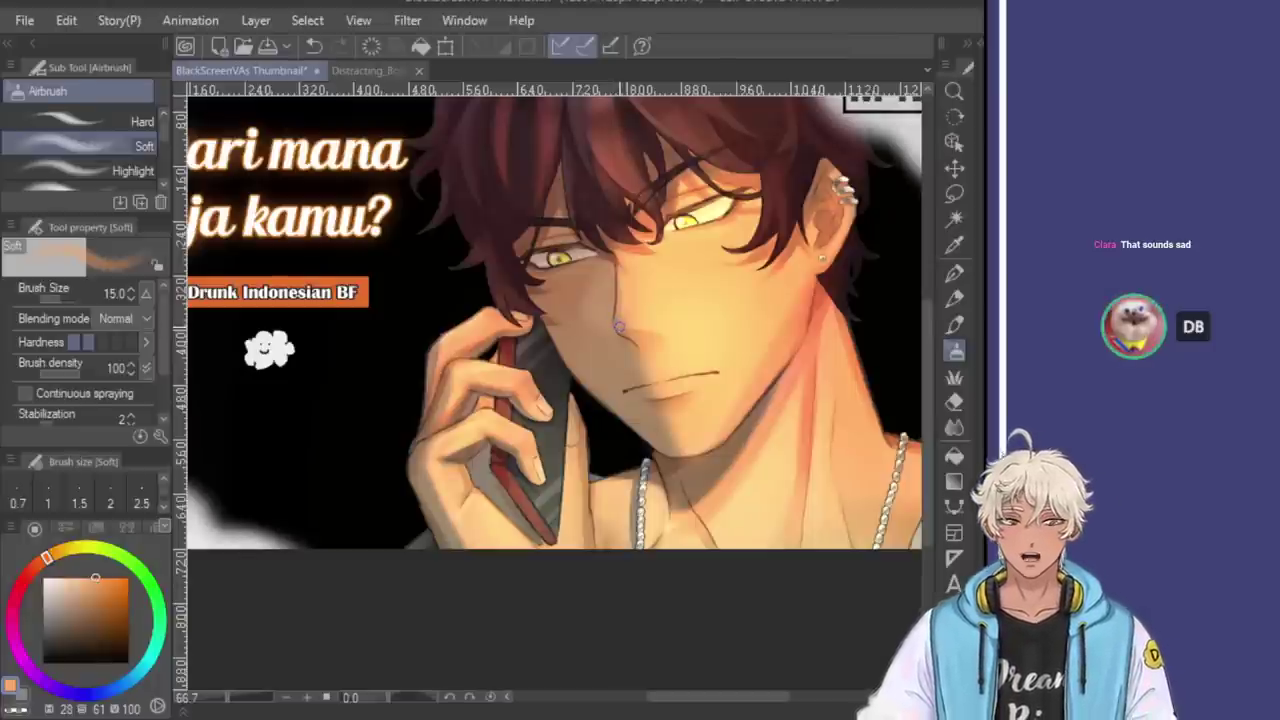
Clean up the light along the index finger's outer edge with the Hard eraser at size 12
{"action": "scroll", "coordinate": [602, 289], "scroll_direction": "up", "scroll_amount": 3}
{"action": "scroll", "coordinate": [523, 260], "scroll_direction": "down", "scroll_amount": 2}
{"action": "scroll", "coordinate": [506, 314], "scroll_direction": "up", "scroll_amount": 3}
{"action": "key", "text": "e"}
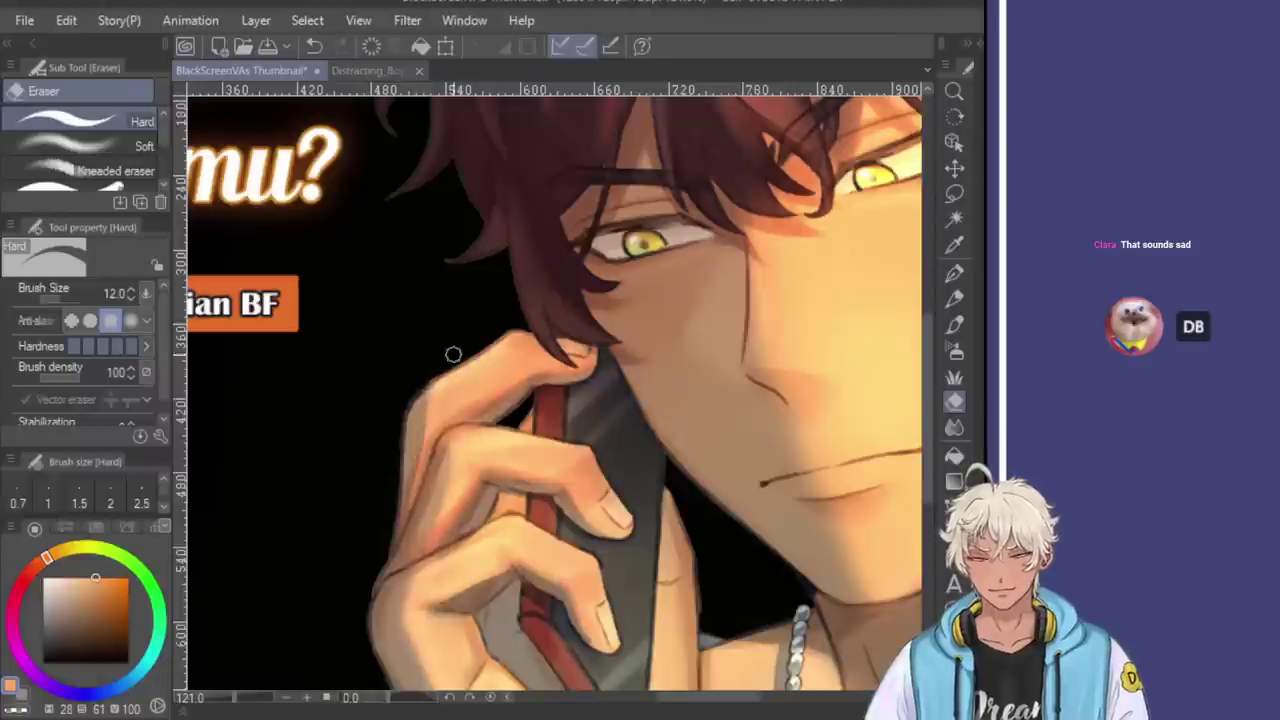
{"action": "key", "text": "b"}
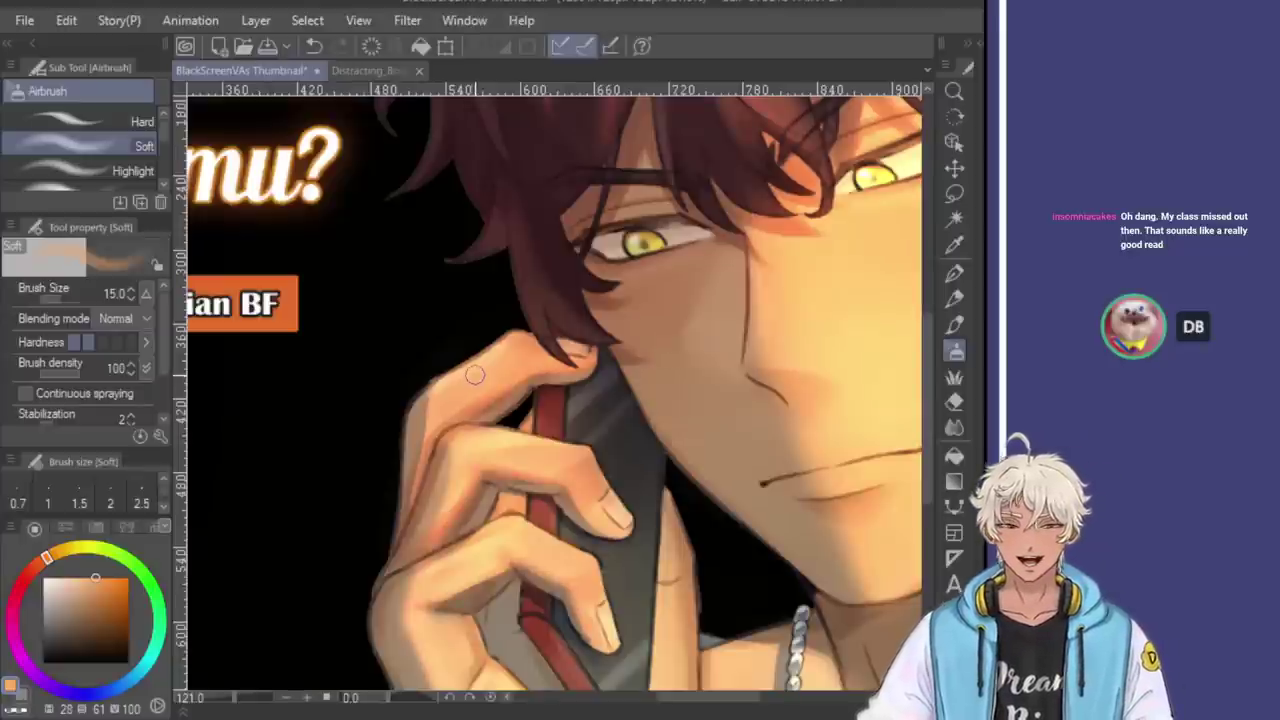
{"action": "scroll", "coordinate": [474, 376], "scroll_direction": "down", "scroll_amount": 5}
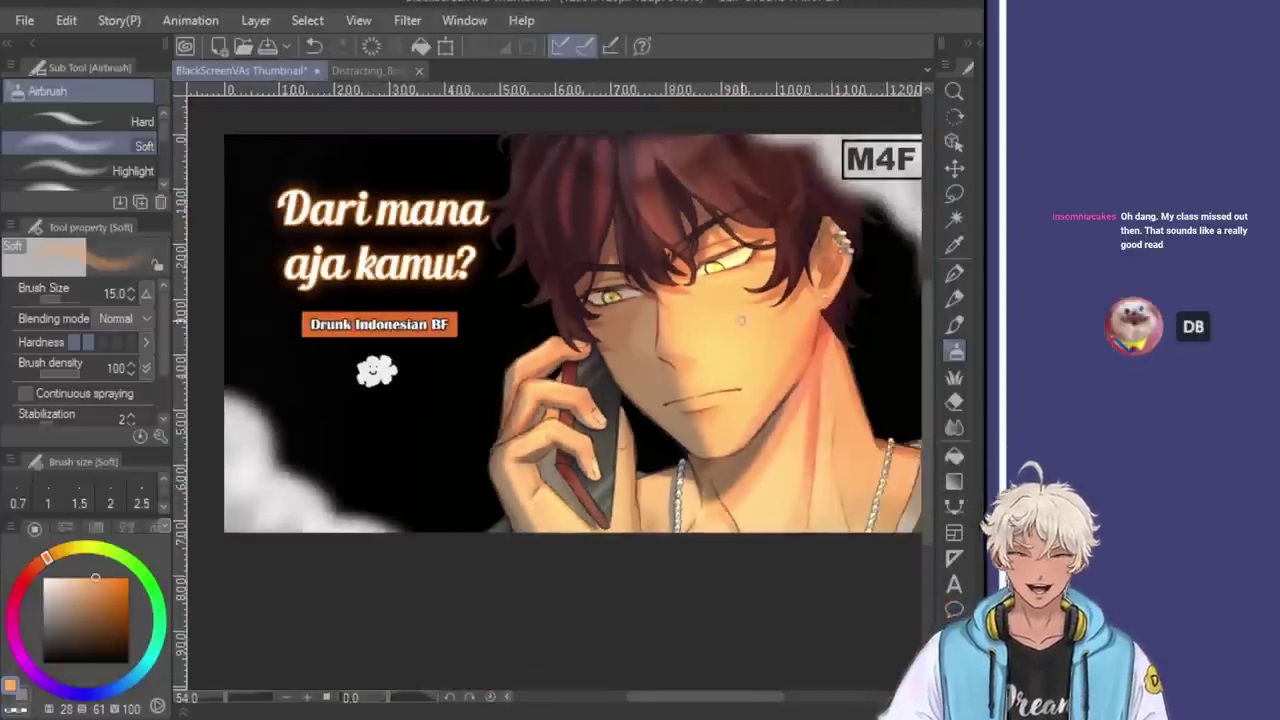
Erase light along the jawline above the neck shadow with the Hard eraser at sizes 10 and 6, comparing by undoing and redoing
{"action": "scroll", "coordinate": [816, 384], "scroll_direction": "up", "scroll_amount": 4}
{"action": "key", "text": "e"}
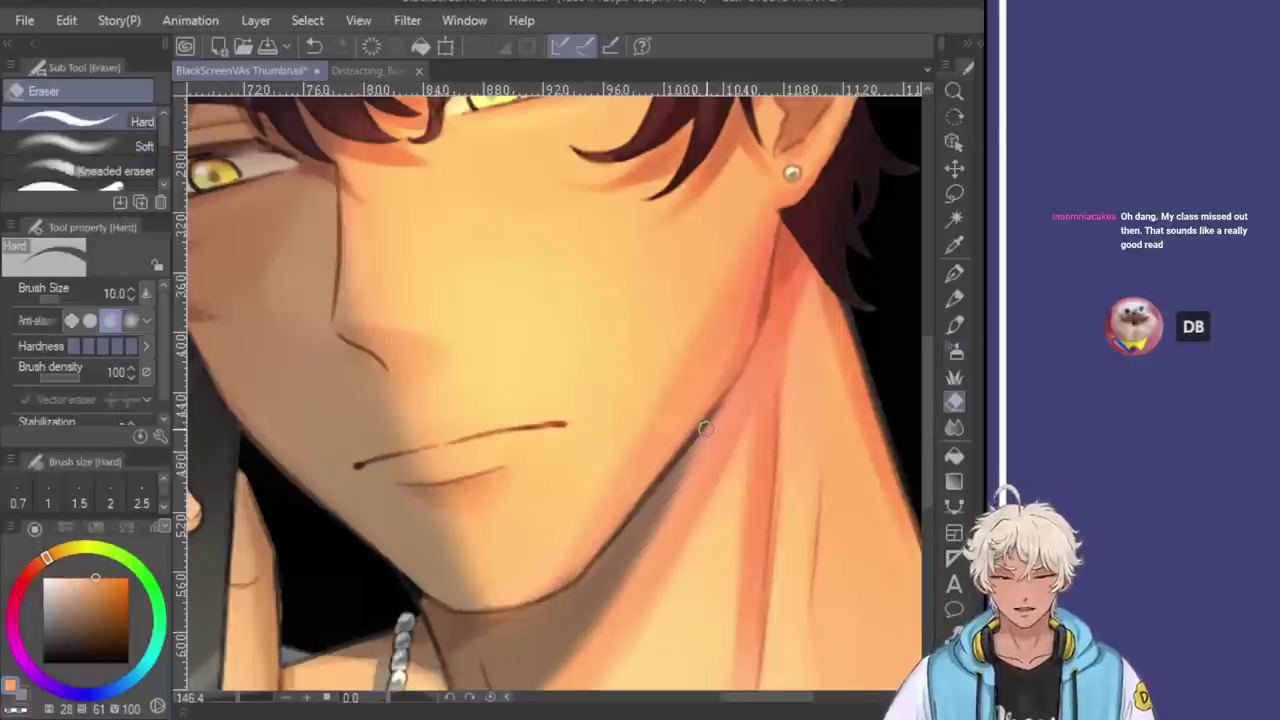
{"action": "key", "text": "ctrl+z"}
{"action": "key", "text": "ctrl+y"}
{"action": "key", "text": "ctrl+z"}
{"action": "key", "text": "ctrl+y"}
{"action": "key", "text": "ctrl+z"}
{"action": "key", "text": "ctrl+y"}
{"action": "key", "text": "ctrl+z"}
{"action": "key", "text": "ctrl+y"}
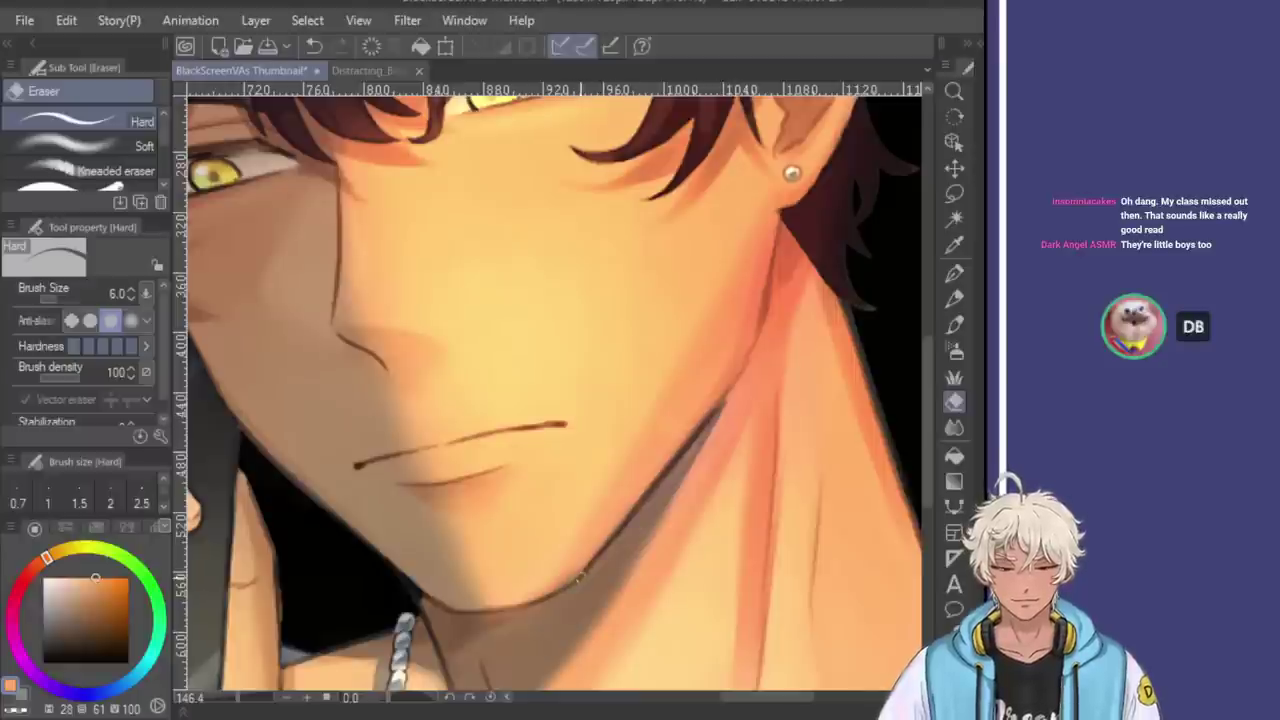
{"action": "key", "text": "b"}
{"action": "key", "text": "ctrl+0"}
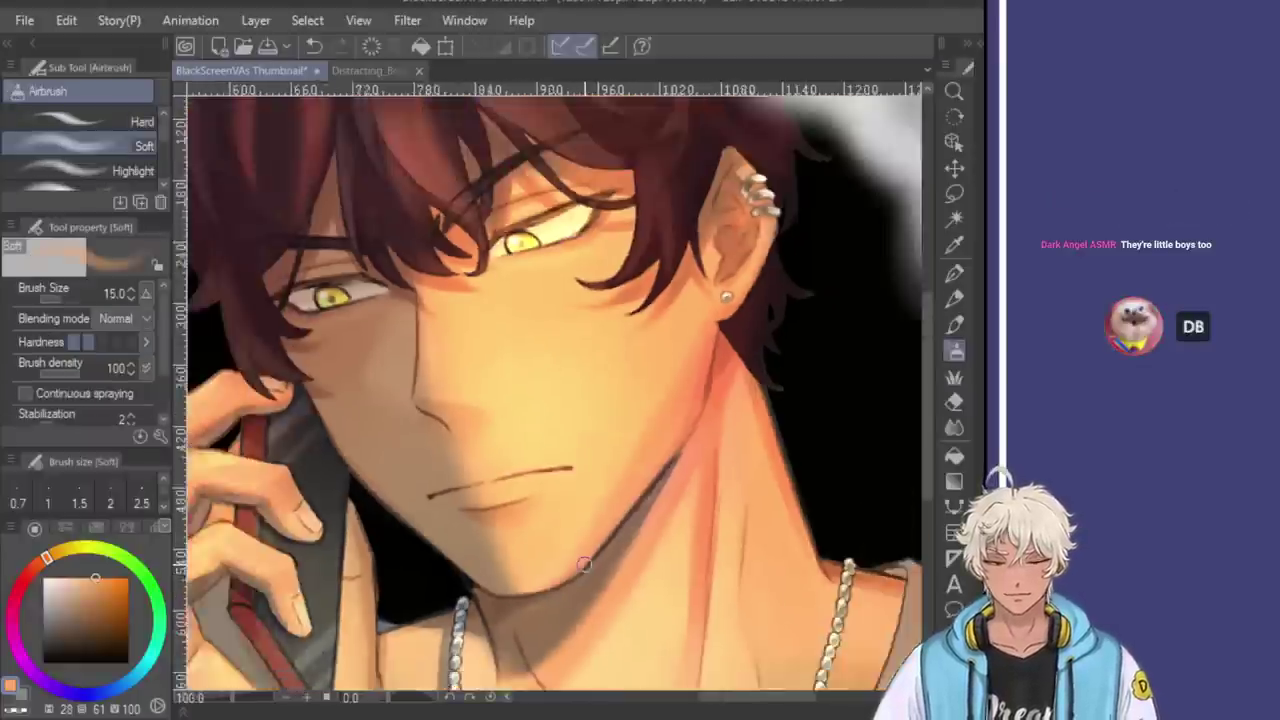
Erase the light around the top of the pearl necklace under the chin with the Hard eraser at sizes 17 and 12
{"action": "scroll", "coordinate": [688, 340], "scroll_direction": "down", "scroll_amount": 2}
{"action": "scroll", "coordinate": [620, 451], "scroll_direction": "up", "scroll_amount": 2}
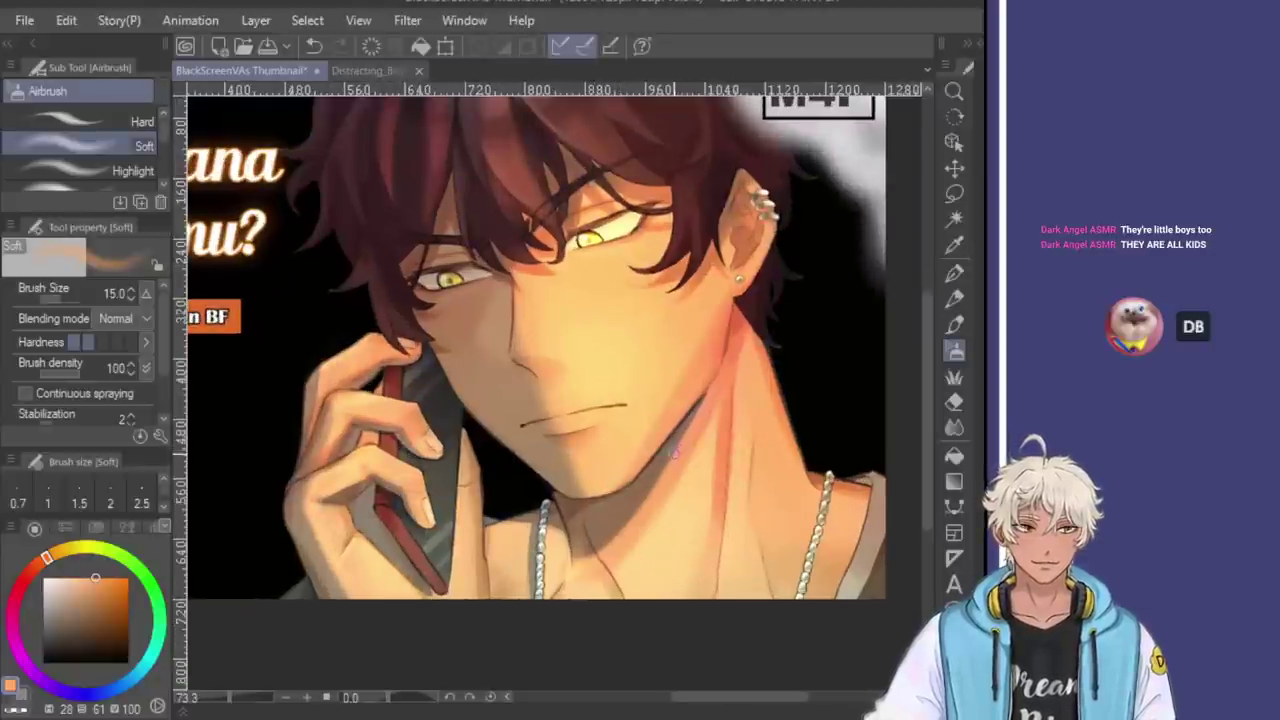
{"action": "scroll", "coordinate": [495, 491], "scroll_direction": "up", "scroll_amount": 1}
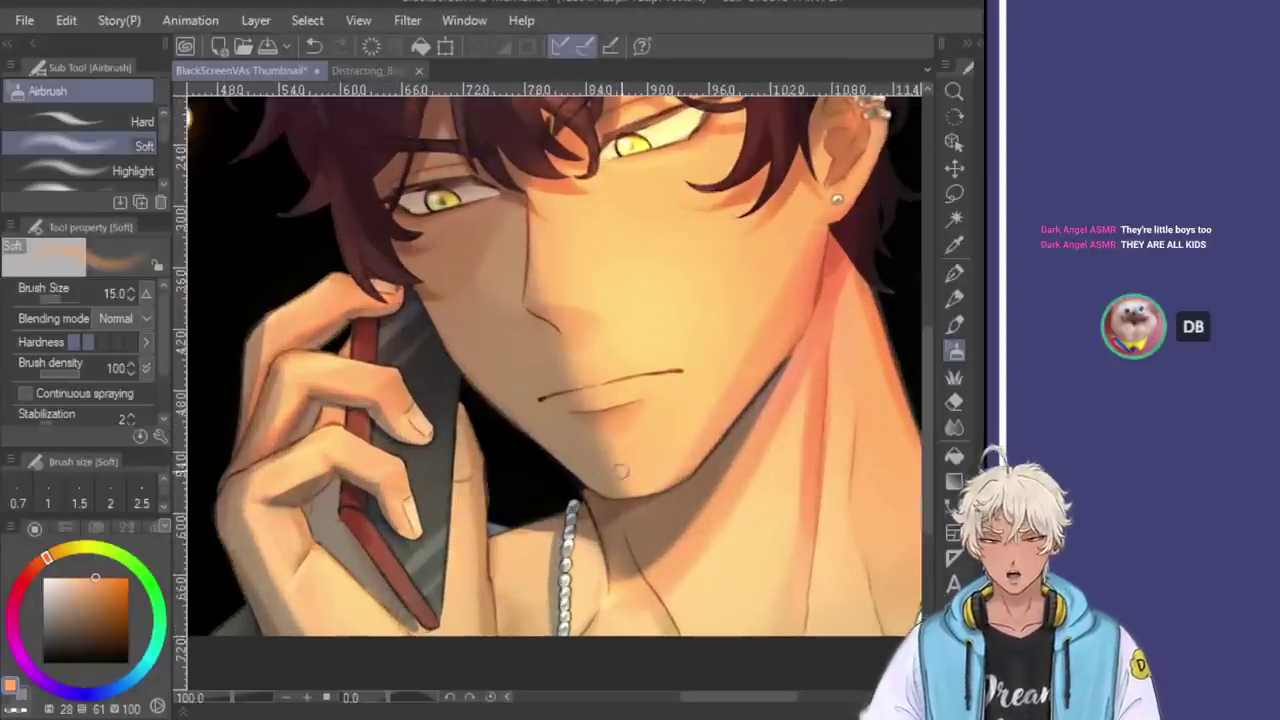
{"action": "scroll", "coordinate": [500, 480], "scroll_direction": "up", "scroll_amount": 1}
{"action": "key", "text": "e"}
{"action": "key", "text": "bracketright"}
{"action": "key", "text": "bracketright"}
{"action": "key", "text": "bracketright"}
{"action": "key", "text": "bracketright"}
{"action": "key", "text": "bracketright"}
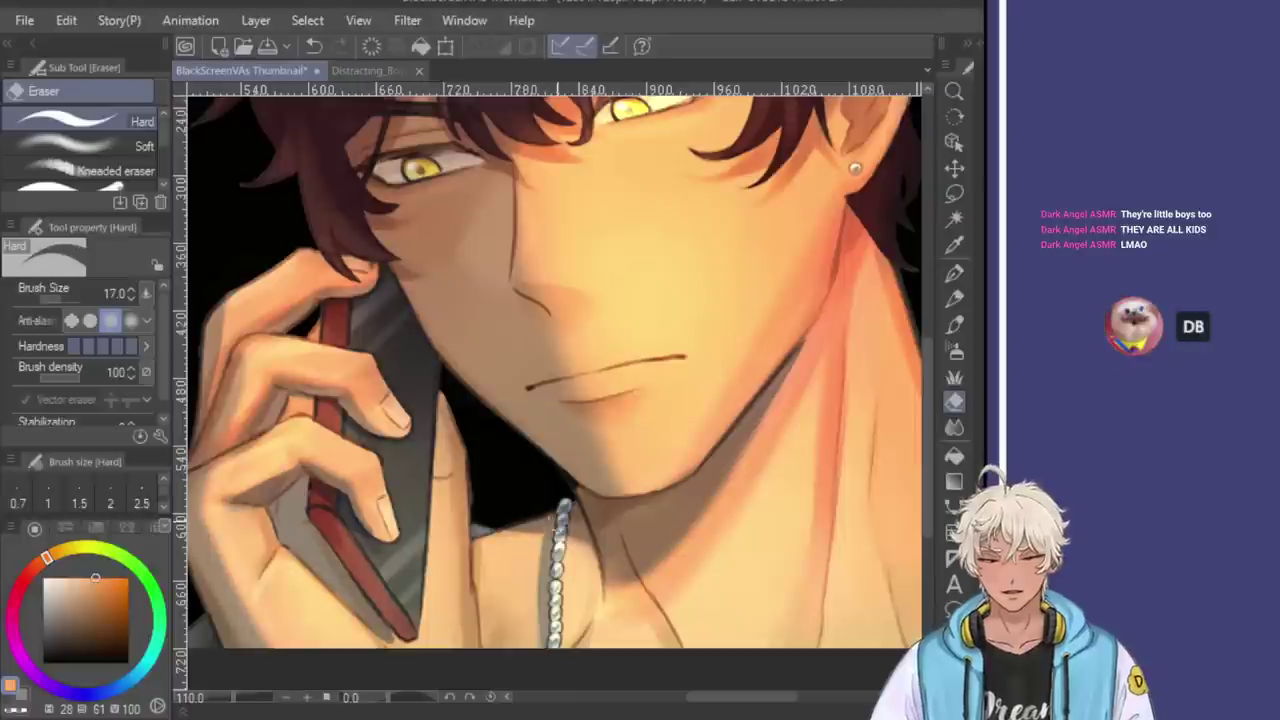
{"action": "key", "text": "bracketleft"}
{"action": "key", "text": "bracketleft"}
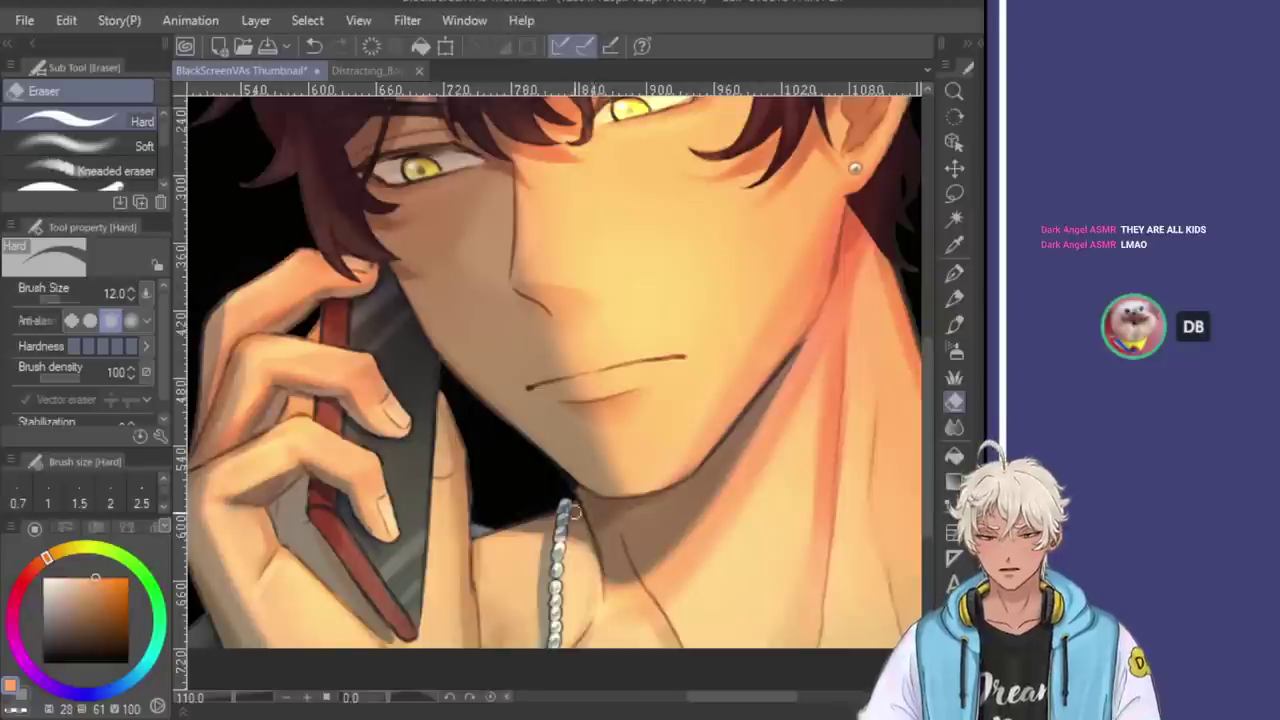
Darken the upper jawline toward the ear with the Hard eraser at sizes 12 and 5, undoing the last stroke in the neck shadow
{"action": "scroll", "coordinate": [797, 353], "scroll_direction": "up", "scroll_amount": 3}
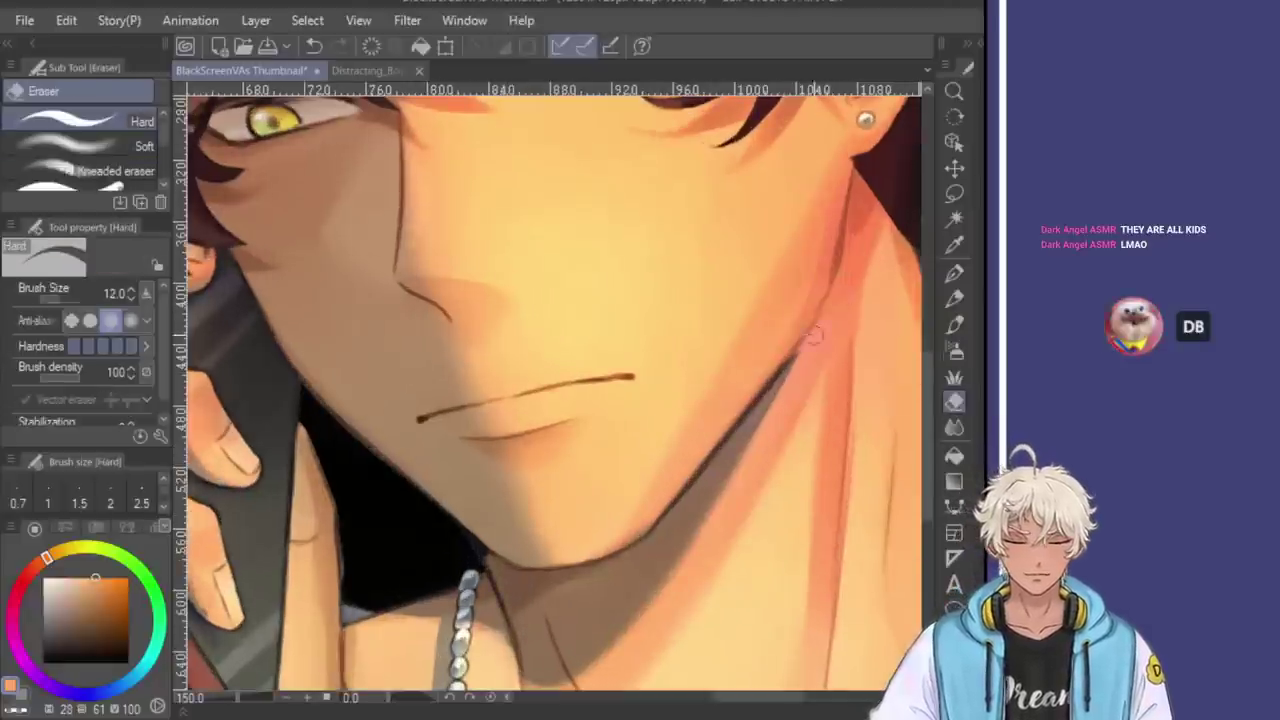
{"action": "key", "text": "bracketleft"}
{"action": "key", "text": "bracketleft"}
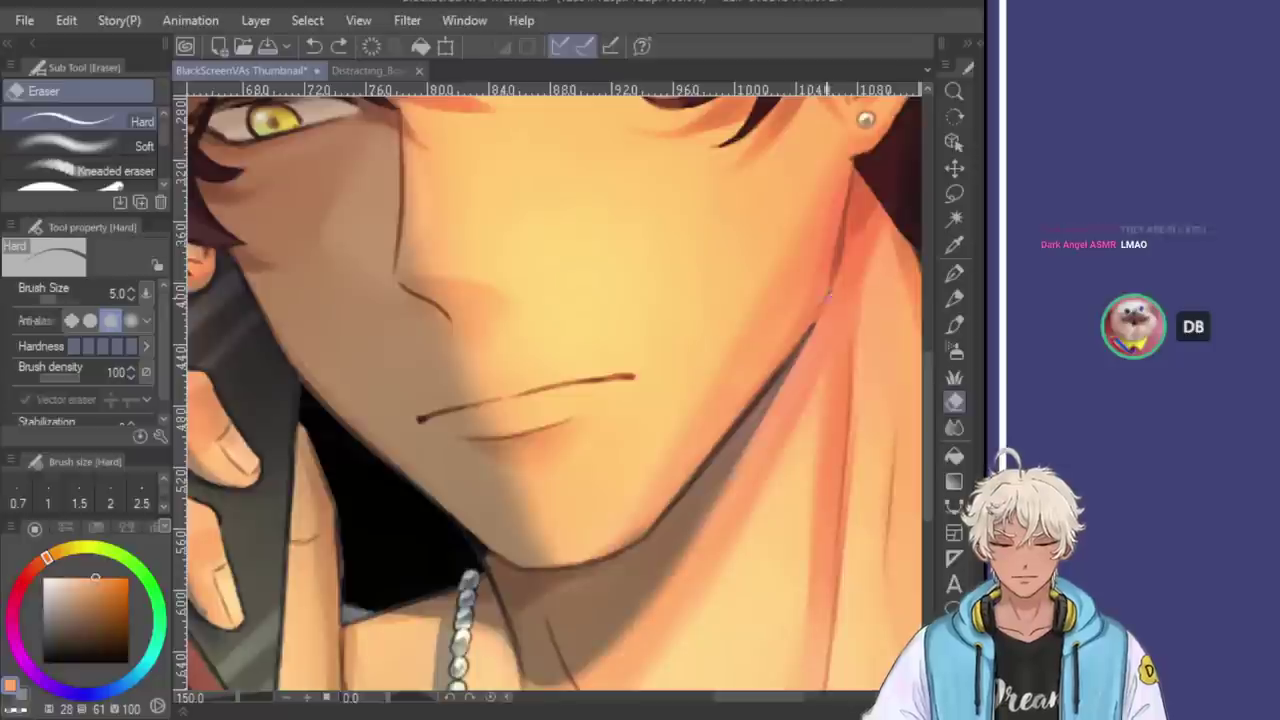
{"action": "key", "text": "b"}
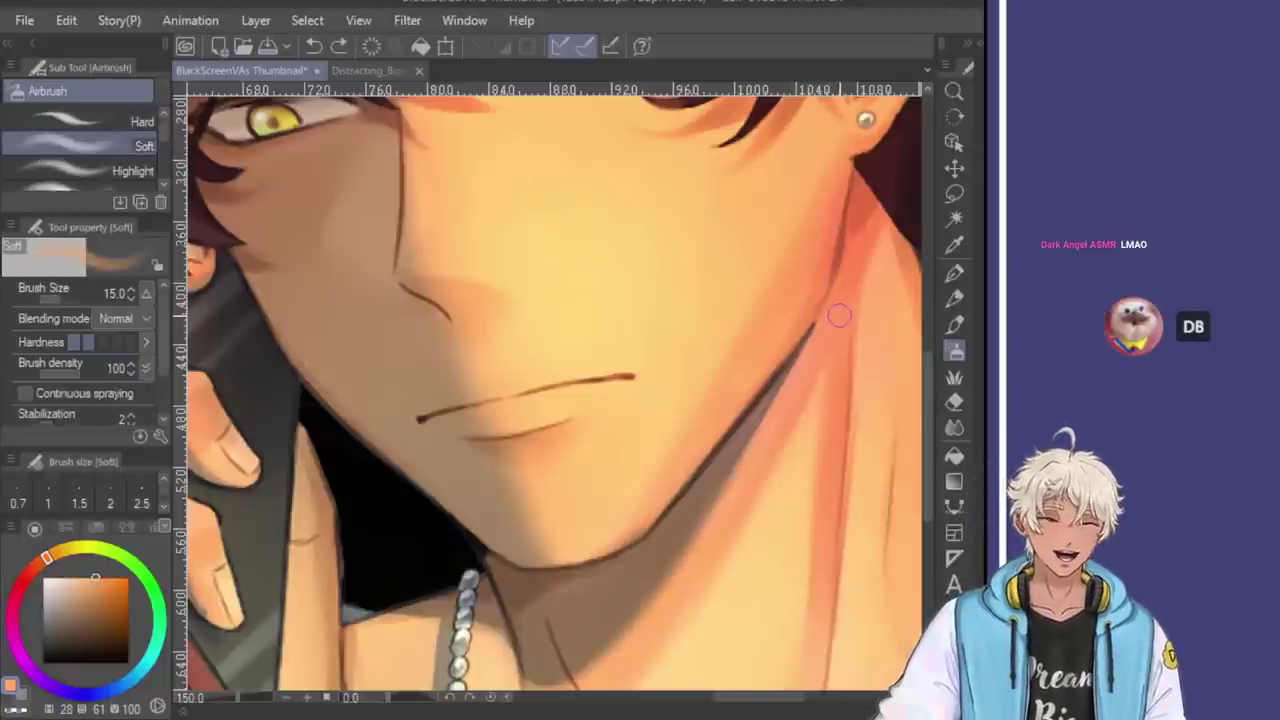
{"action": "key", "text": "e"}
{"action": "scroll", "coordinate": [830, 312], "scroll_direction": "up", "scroll_amount": 2}
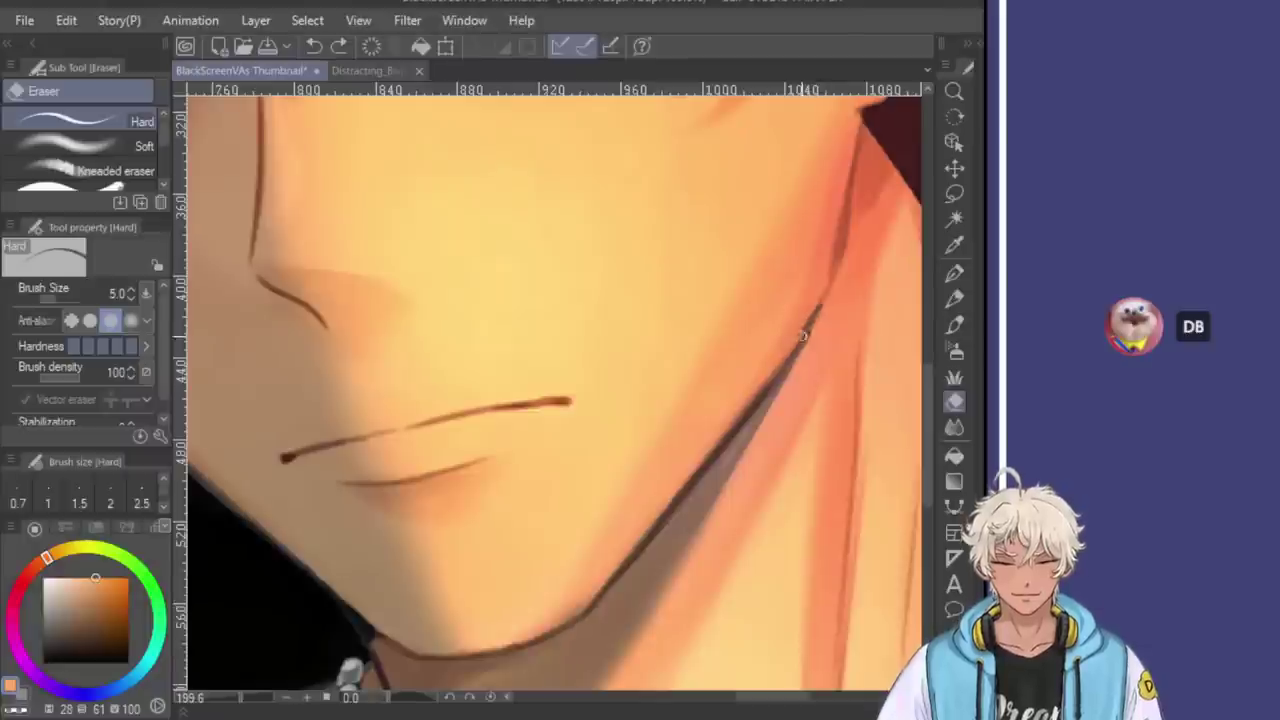
{"action": "mouse_move", "coordinate": [740, 425]}
{"action": "left_mouse_down"}
{"action": "mouse_move", "coordinate": [815, 318]}
{"action": "mouse_move", "coordinate": [763, 387]}
{"action": "left_mouse_up"}
{"action": "key", "text": "ctrl+z"}
{"action": "key", "text": "b"}
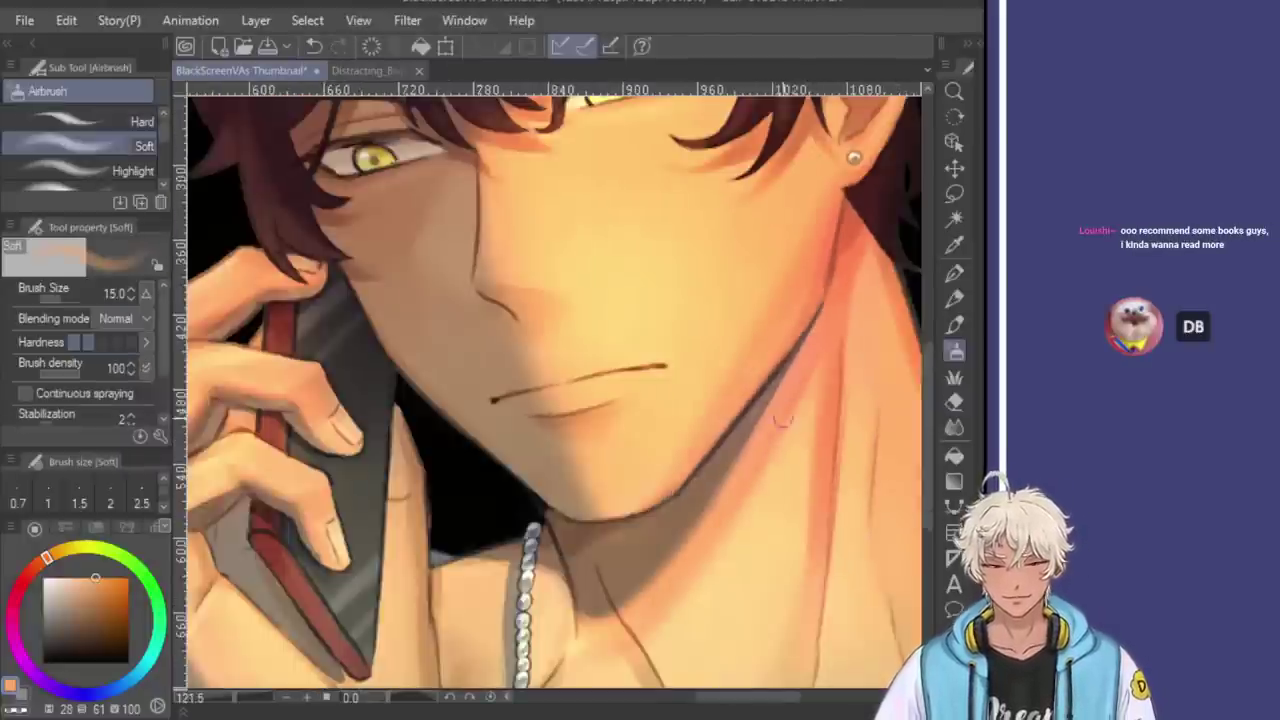
Erase the light along the edge of the nose bridge with the Hard eraser at size 5
{"action": "scroll", "coordinate": [820, 314], "scroll_direction": "down", "scroll_amount": 4}
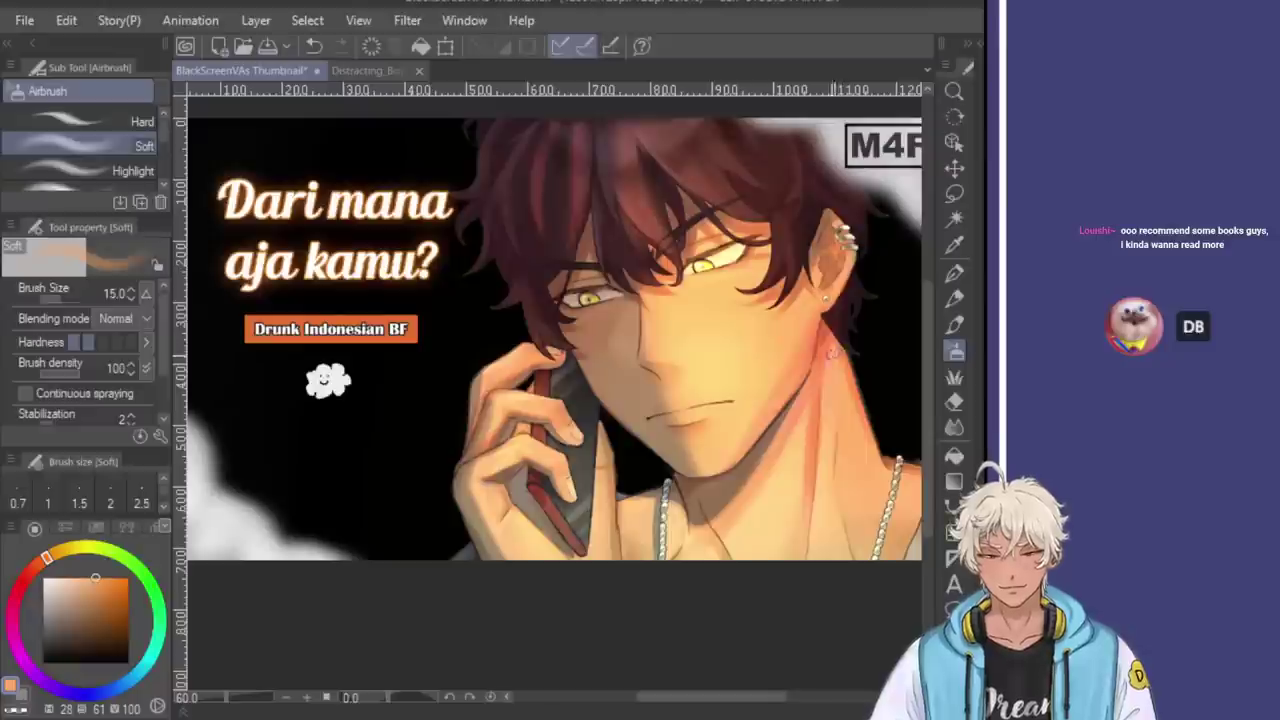
{"action": "scroll", "coordinate": [685, 333], "scroll_direction": "up", "scroll_amount": 4}
{"action": "key", "text": "e"}
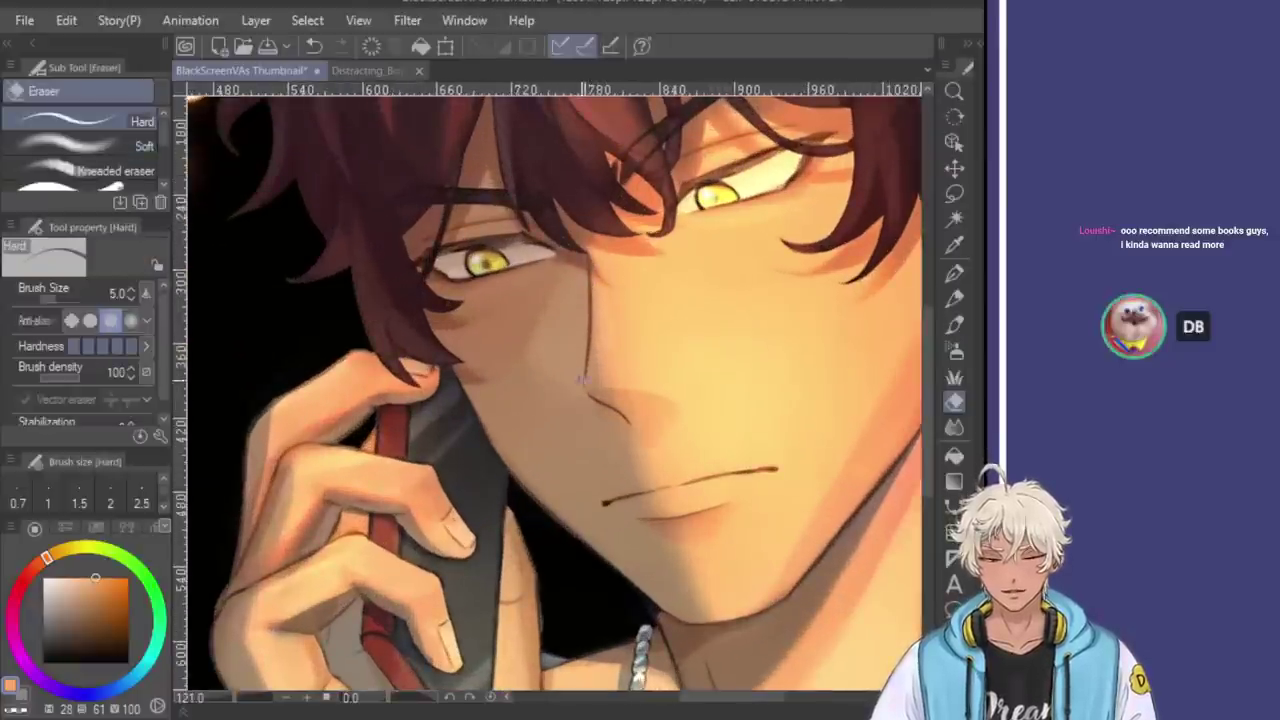
{"action": "key", "text": "b"}
{"action": "scroll", "coordinate": [582, 379], "scroll_direction": "down", "scroll_amount": 4}
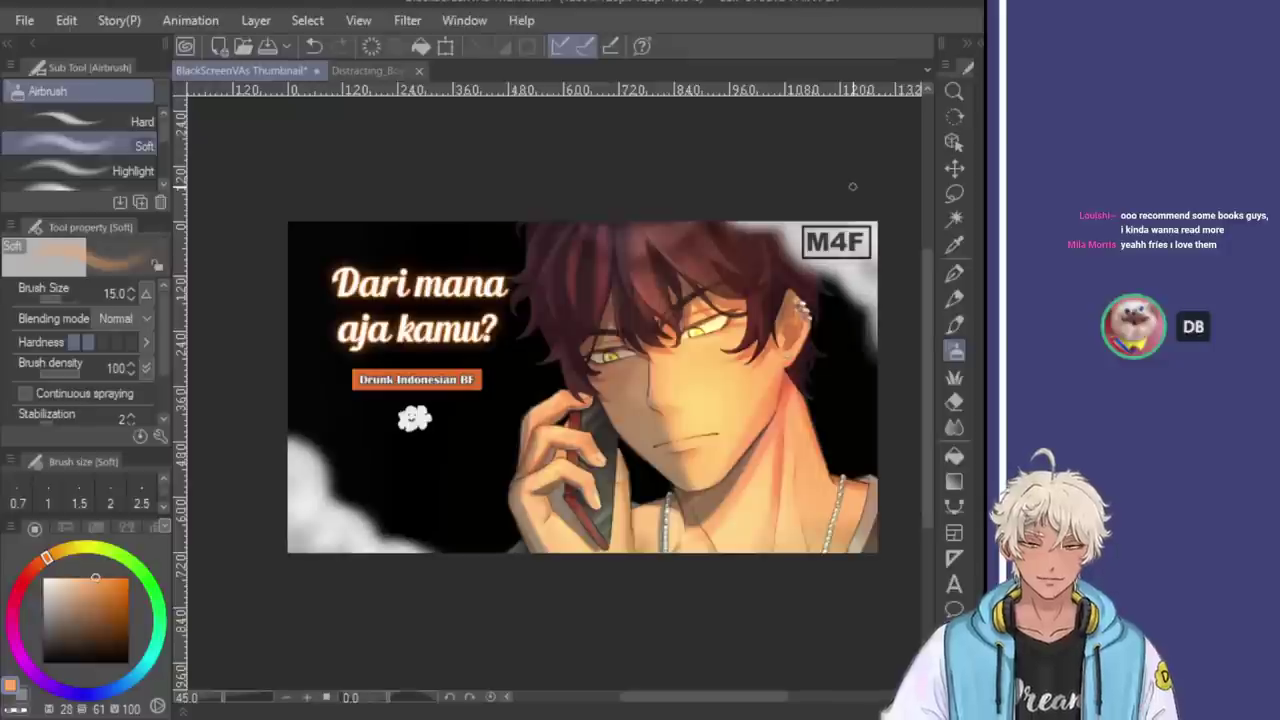
Erase light along the shadowed half of the mouth line with the Hard eraser at size 8
{"action": "scroll", "coordinate": [750, 369], "scroll_direction": "up", "scroll_amount": 2}
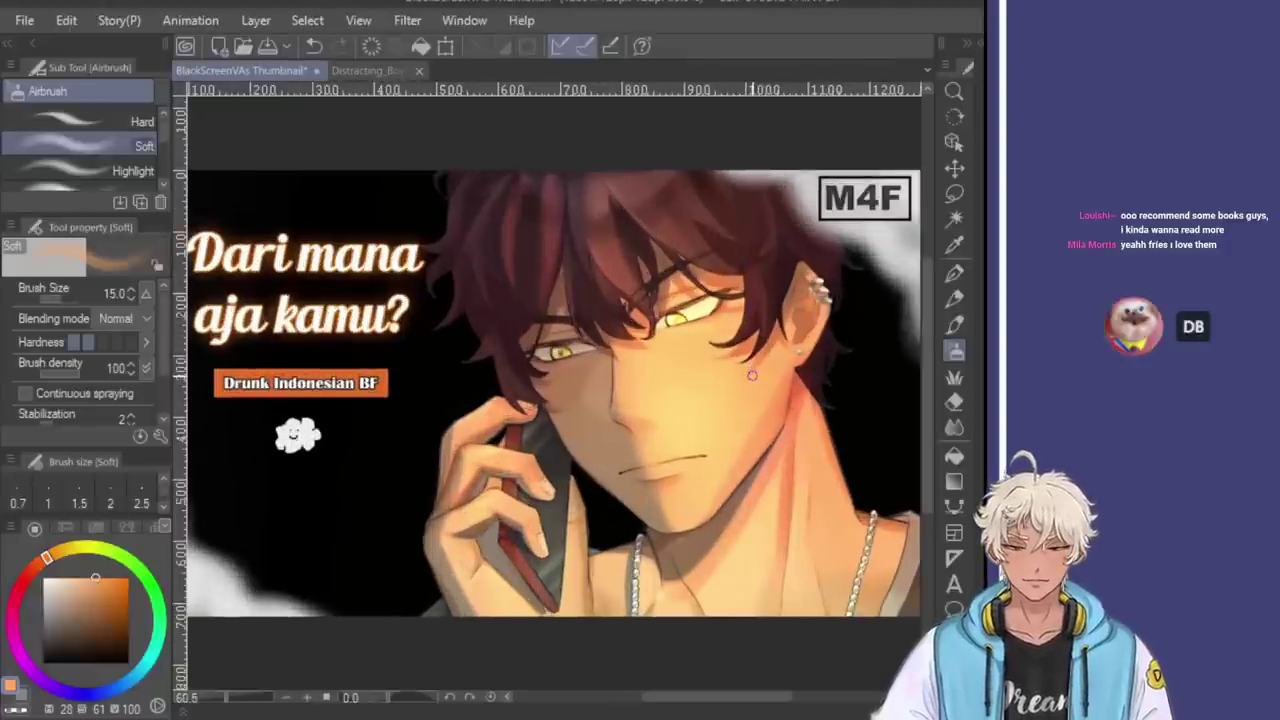
{"action": "scroll", "coordinate": [668, 418], "scroll_direction": "up", "scroll_amount": 2}
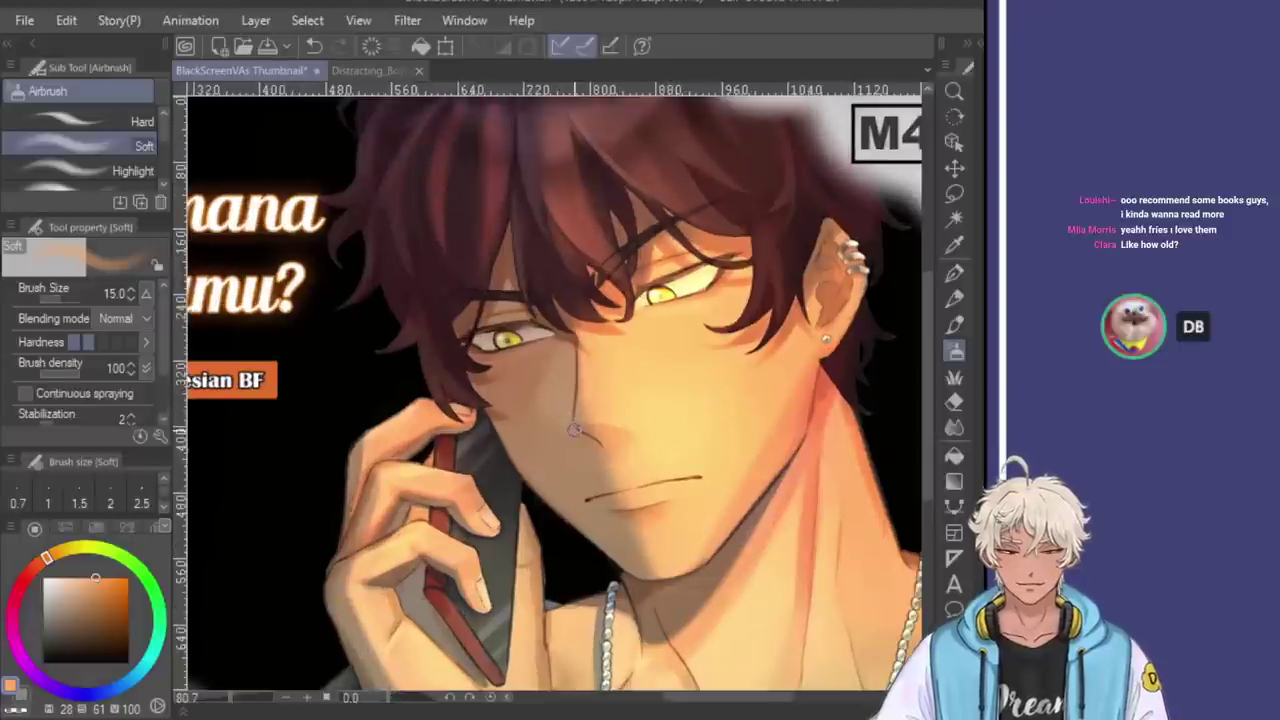
{"action": "key", "text": "e"}
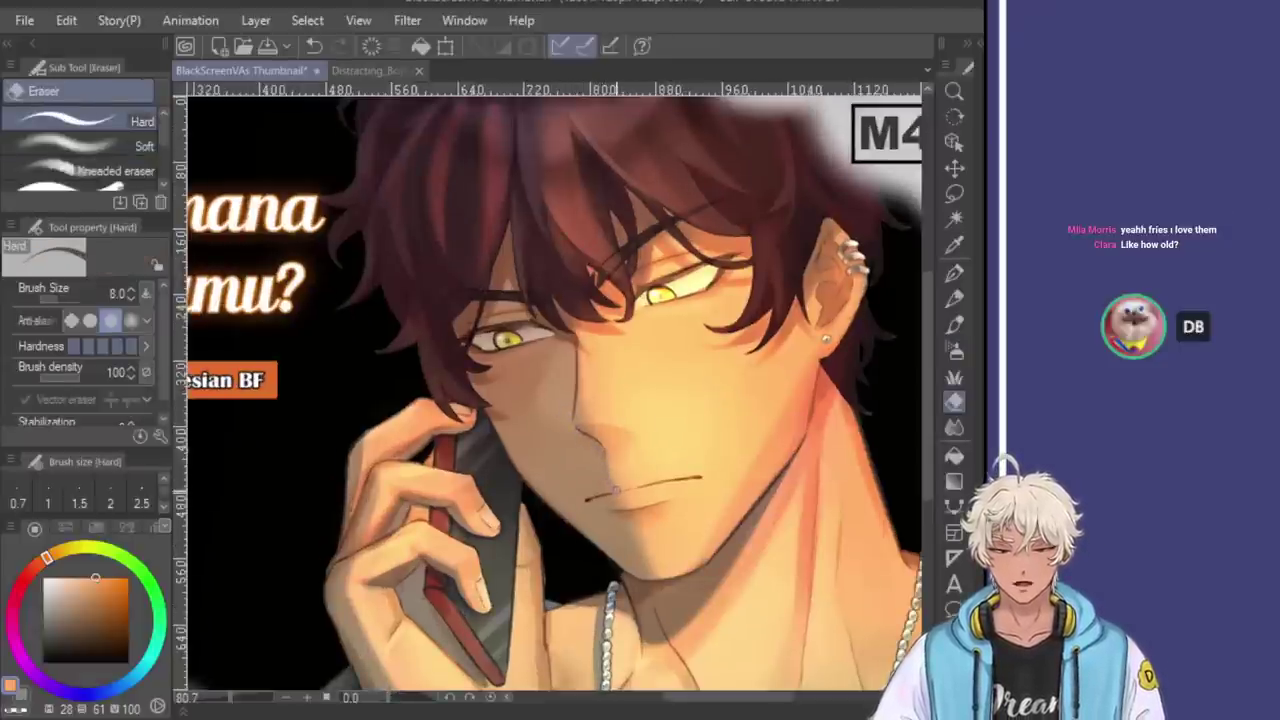
{"action": "key", "text": "b"}
{"action": "scroll", "coordinate": [825, 390], "scroll_direction": "down", "scroll_amount": 3}
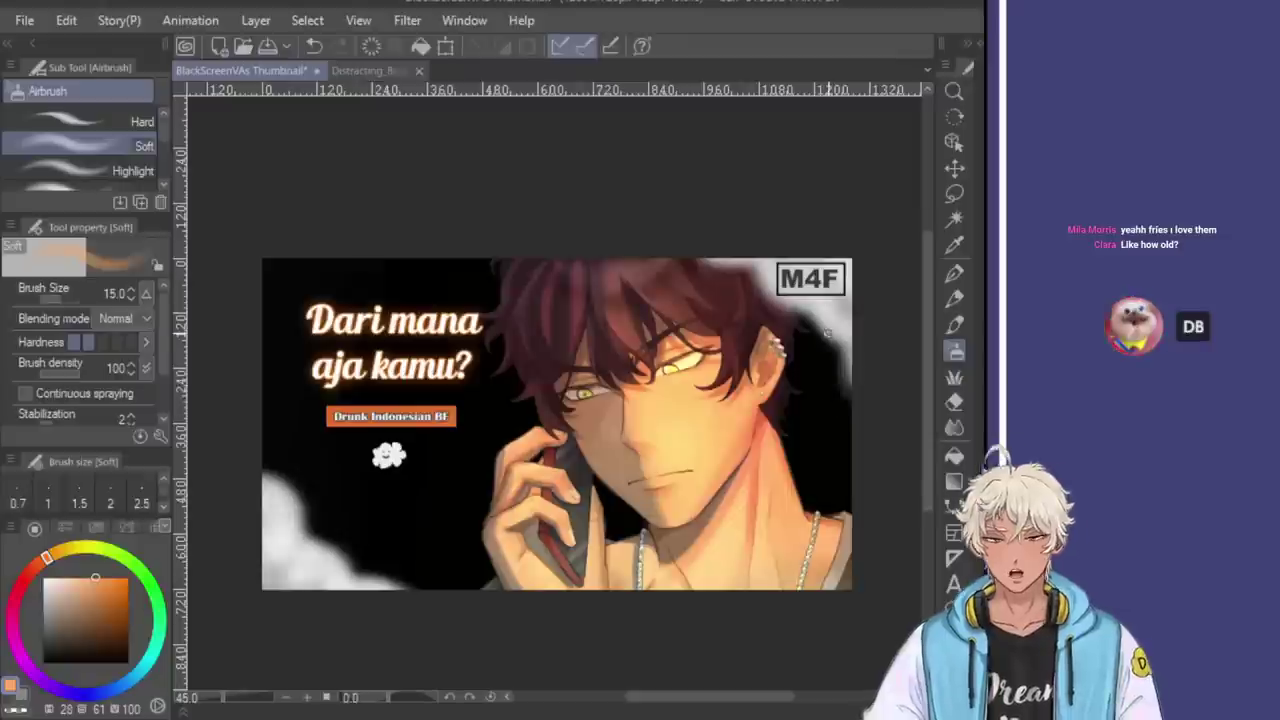
Erase the light over the brightly lit eye with the Hard eraser at size 8 and repaint its center with the Soft airbrush at 15
{"action": "scroll", "coordinate": [780, 355], "scroll_direction": "up", "scroll_amount": 3}
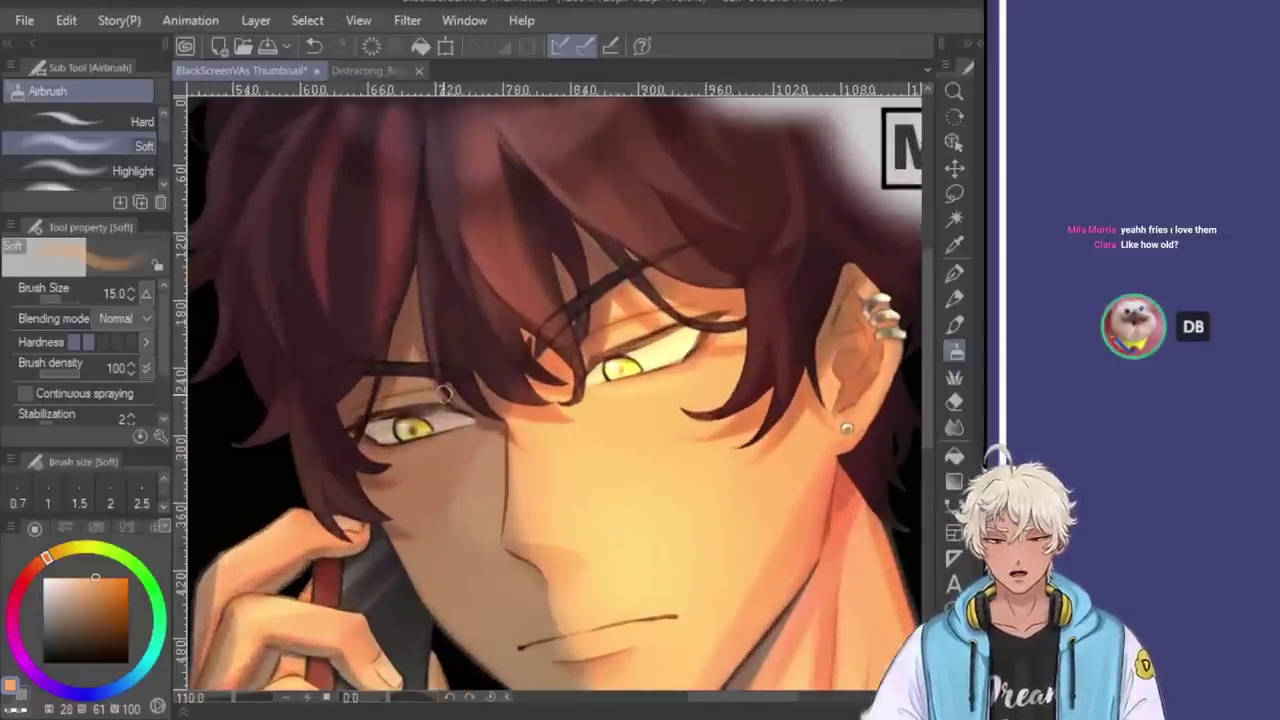
{"action": "scroll", "coordinate": [445, 394], "scroll_direction": "down", "scroll_amount": 2}
{"action": "scroll", "coordinate": [445, 394], "scroll_direction": "down", "scroll_amount": 2}
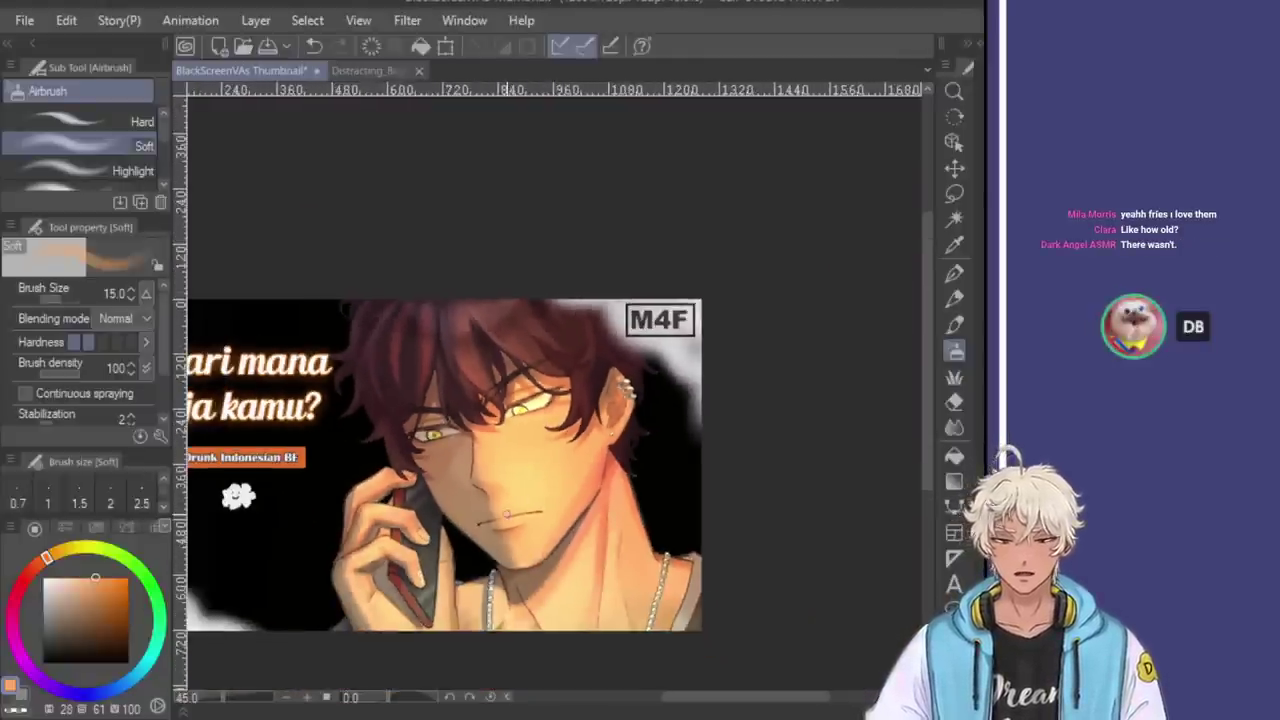
{"action": "scroll", "coordinate": [445, 394], "scroll_direction": "up", "scroll_amount": 3}
{"action": "scroll", "coordinate": [554, 418], "scroll_direction": "up", "scroll_amount": 2}
{"action": "key", "text": "e"}
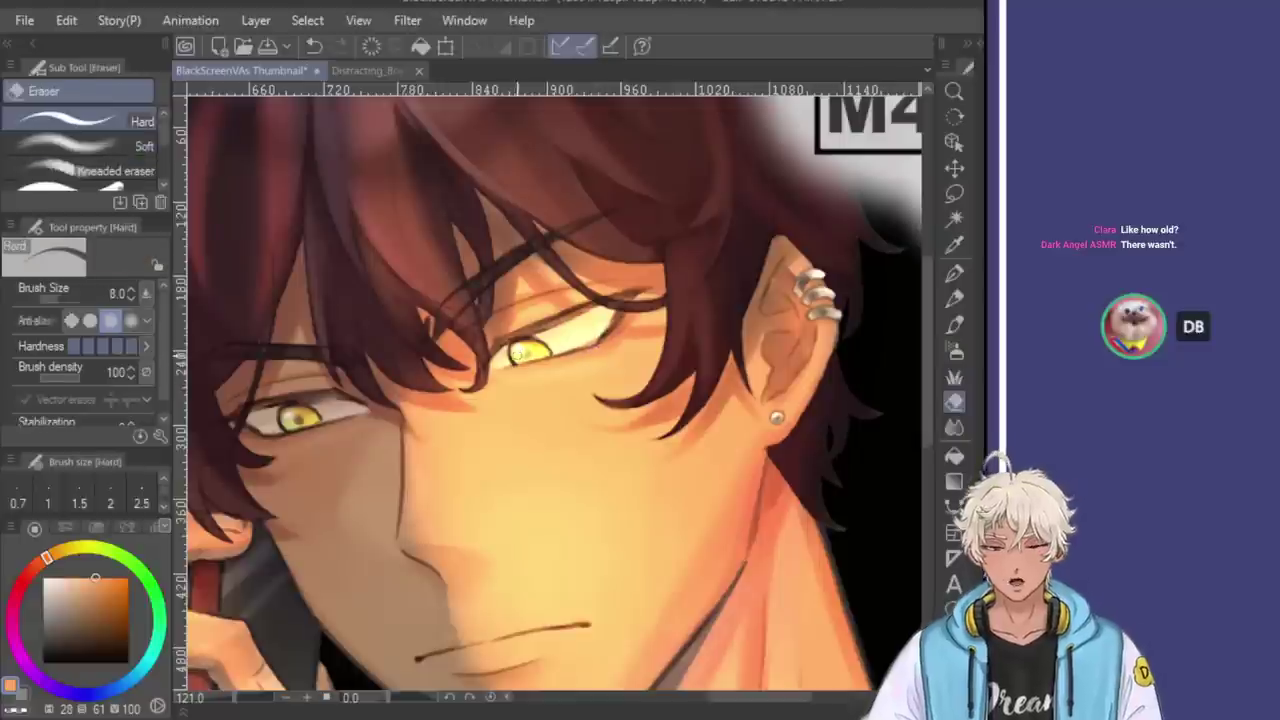
{"action": "left_click_drag", "start_coordinate": [518, 352], "coordinate": [590, 337]}
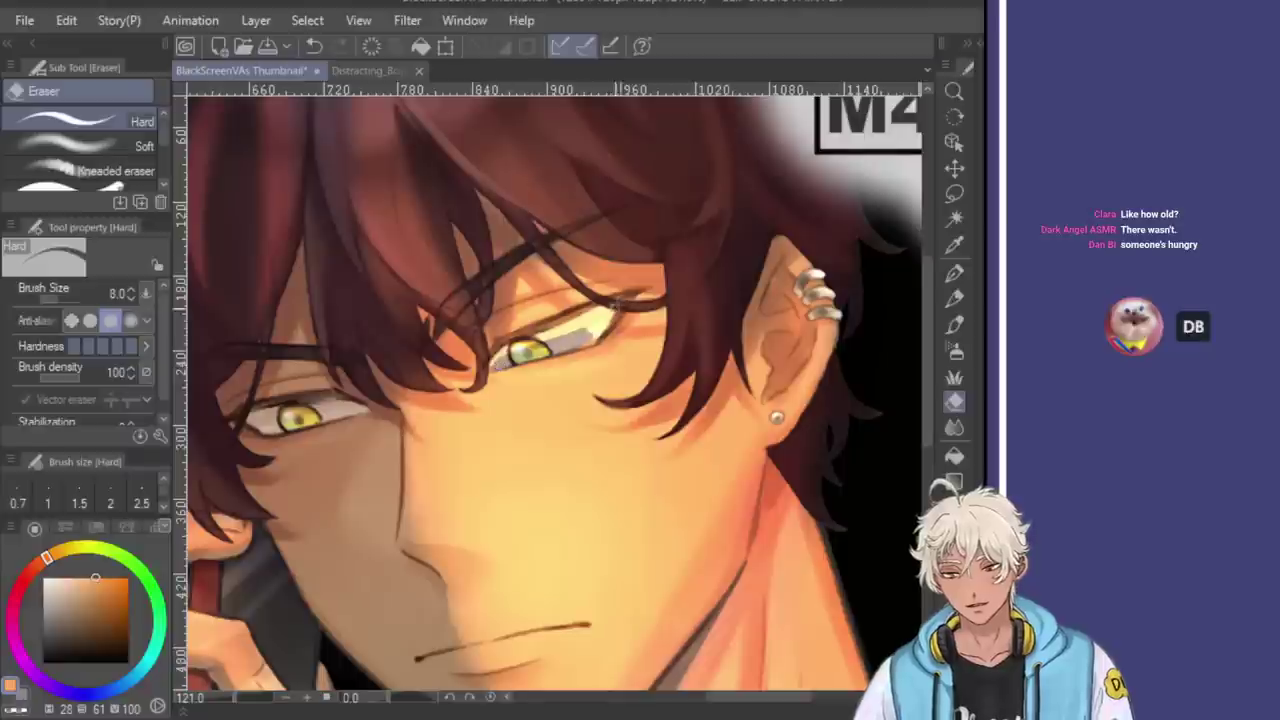
{"action": "key", "text": "b"}
{"action": "left_click_drag", "start_coordinate": [500, 358], "coordinate": [592, 334]}
{"action": "key", "text": "e"}
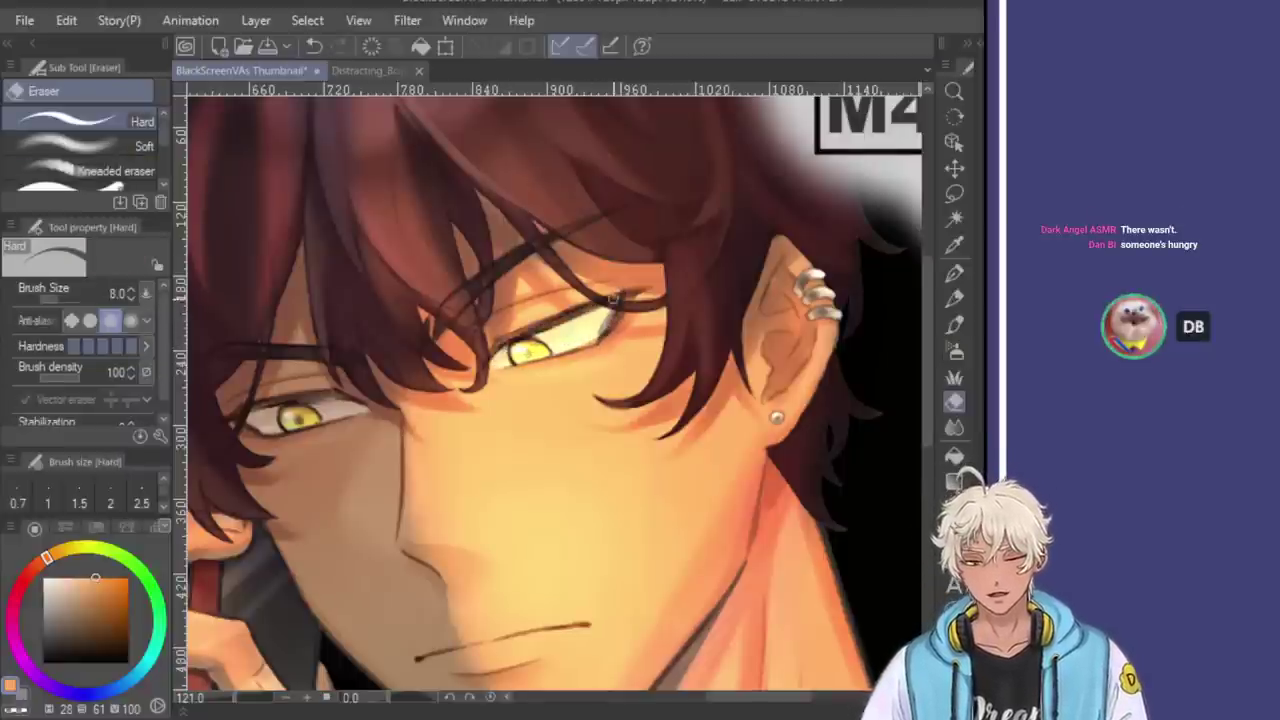
Erase the light at the lit eye's outer corner and in the skin gap between the bangs beside its inner corner with the Hard eraser at size 8
{"action": "key", "text": "b"}
{"action": "scroll", "coordinate": [617, 298], "scroll_direction": "down", "scroll_amount": 5}
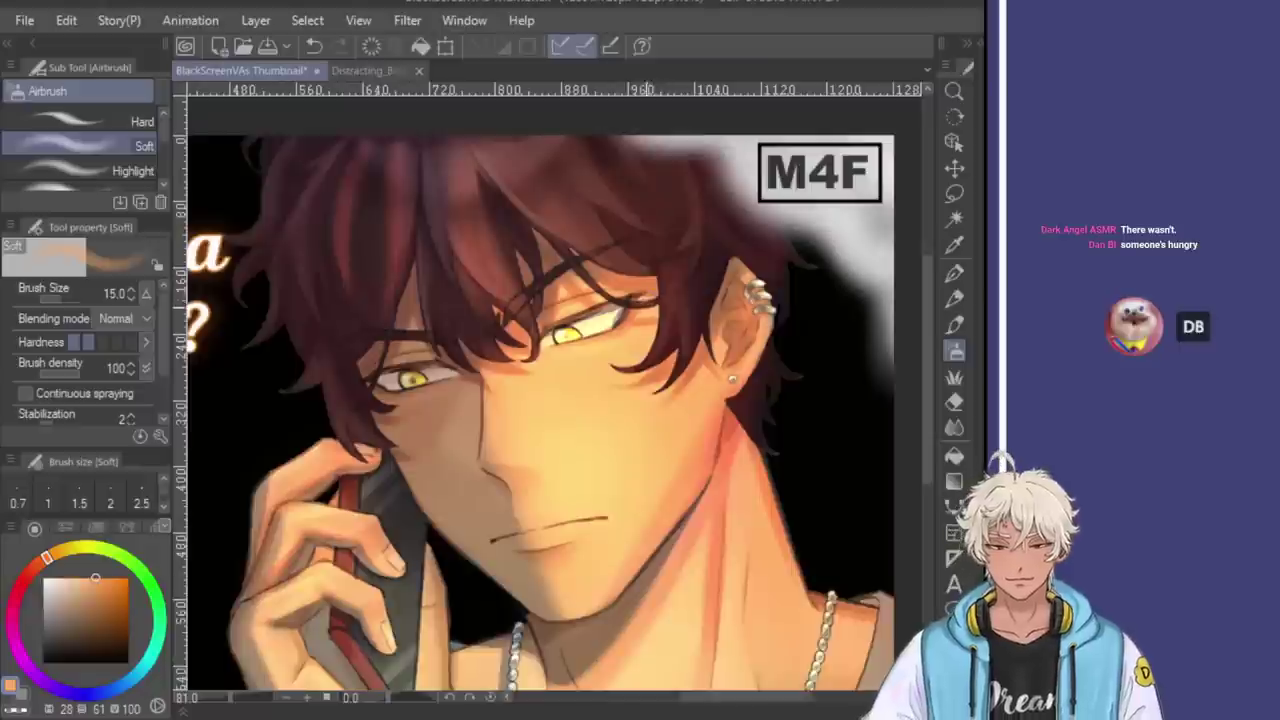
{"action": "scroll", "coordinate": [617, 298], "scroll_direction": "up", "scroll_amount": 2}
{"action": "key", "text": "e"}
{"action": "key", "text": "b"}
{"action": "scroll", "coordinate": [617, 298], "scroll_direction": "down", "scroll_amount": 3}
{"action": "scroll", "coordinate": [740, 310], "scroll_direction": "up", "scroll_amount": 5}
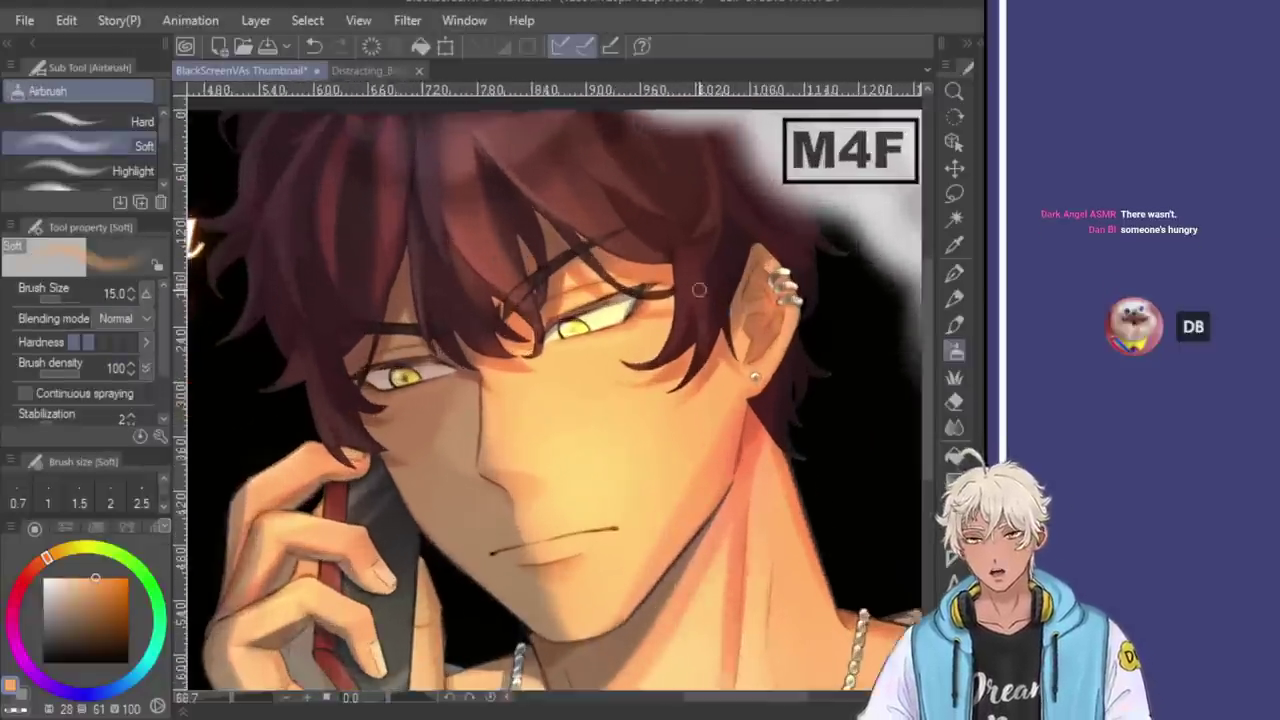
{"action": "key", "text": "e"}
{"action": "left_click_drag", "start_coordinate": [576, 330], "coordinate": [660, 305]}
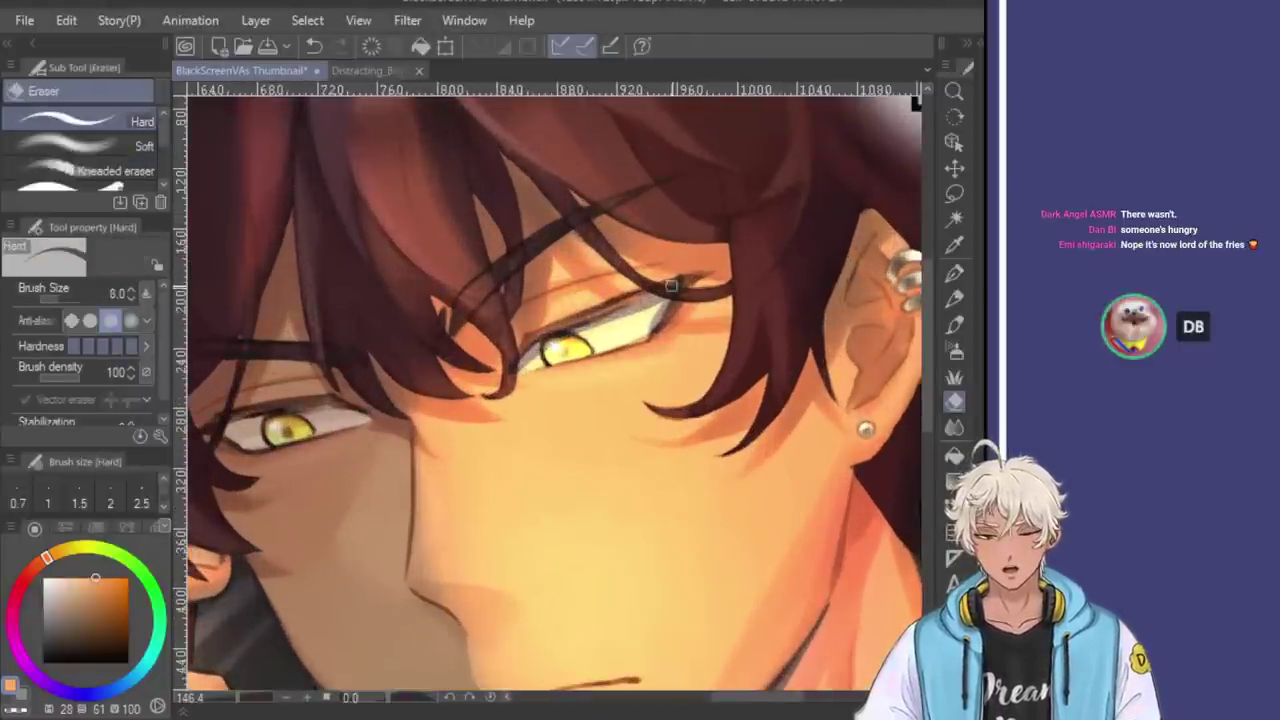
{"action": "key", "text": "b"}
{"action": "key", "text": "e"}
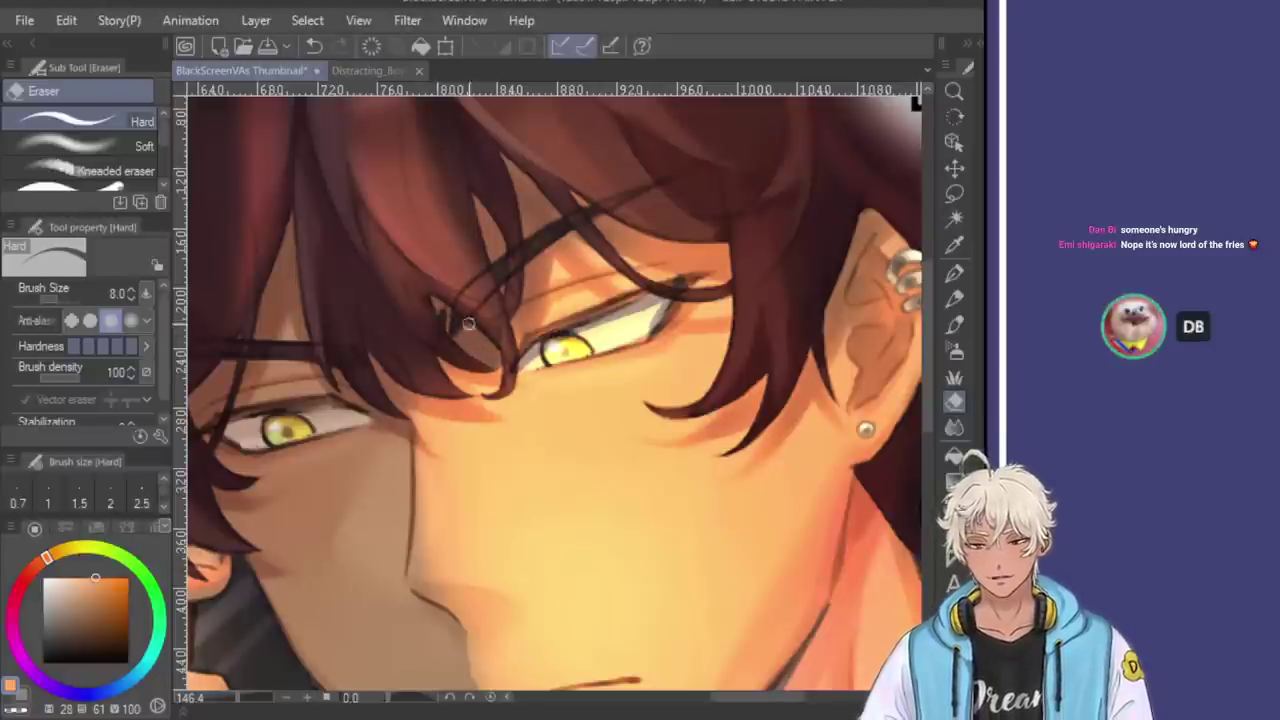
Undo the last erasing stroke, and erase light from the skin around the lit eye's brow with the Hard eraser at size 17
{"action": "key", "text": "b"}
{"action": "key", "text": "ctrl+minus"}
{"action": "key", "text": "ctrl+plus"}
{"action": "key", "text": "ctrl+plus"}
{"action": "key", "text": "e"}
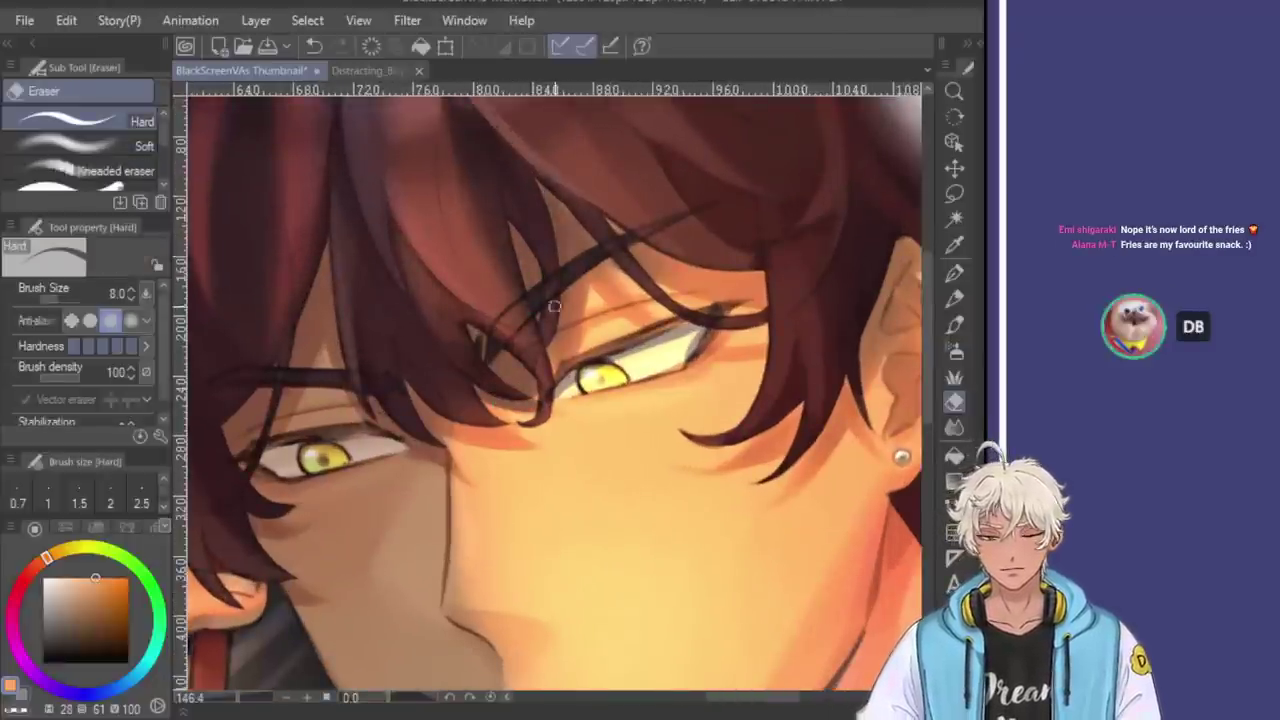
{"action": "key", "text": "ctrl+z"}
{"action": "key", "text": "bracketright"}
{"action": "key", "text": "bracketright"}
{"action": "key", "text": "bracketright"}
{"action": "key", "text": "bracketright"}
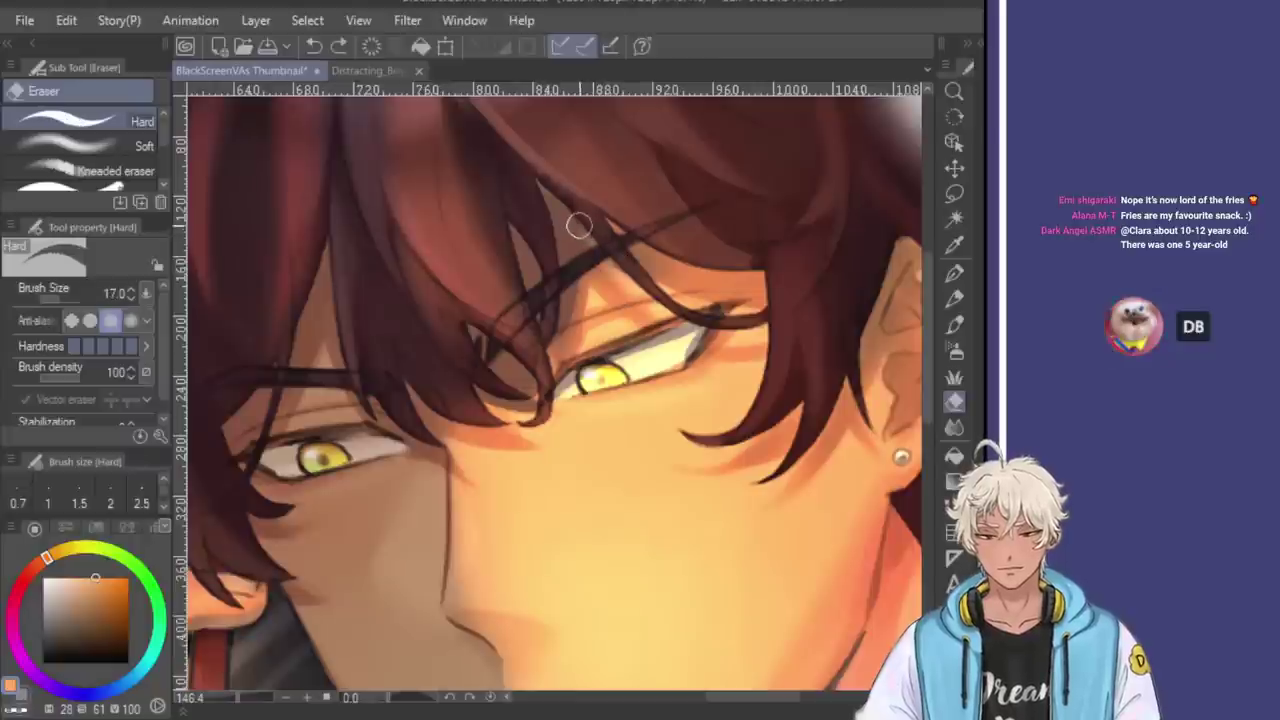
{"action": "key", "text": "b"}
{"action": "scroll", "coordinate": [734, 381], "scroll_direction": "down", "scroll_amount": 3}
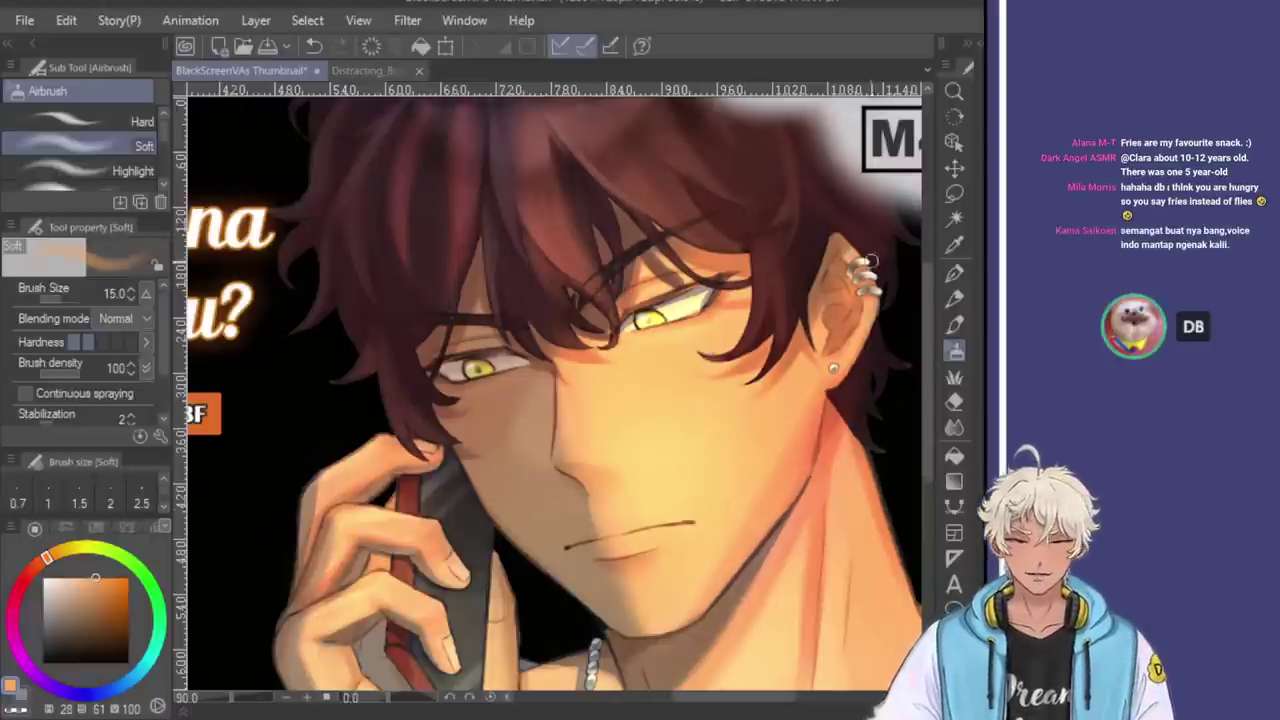
Erase a narrow shadow from the lit eye's outer corner to the side hair with the Hard eraser at sizes 12 and 10
{"action": "scroll", "coordinate": [771, 250], "scroll_direction": "up", "scroll_amount": 5}
{"action": "key", "text": "bracketleft"}
{"action": "key", "text": "bracketleft"}
{"action": "key", "text": "bracketleft"}
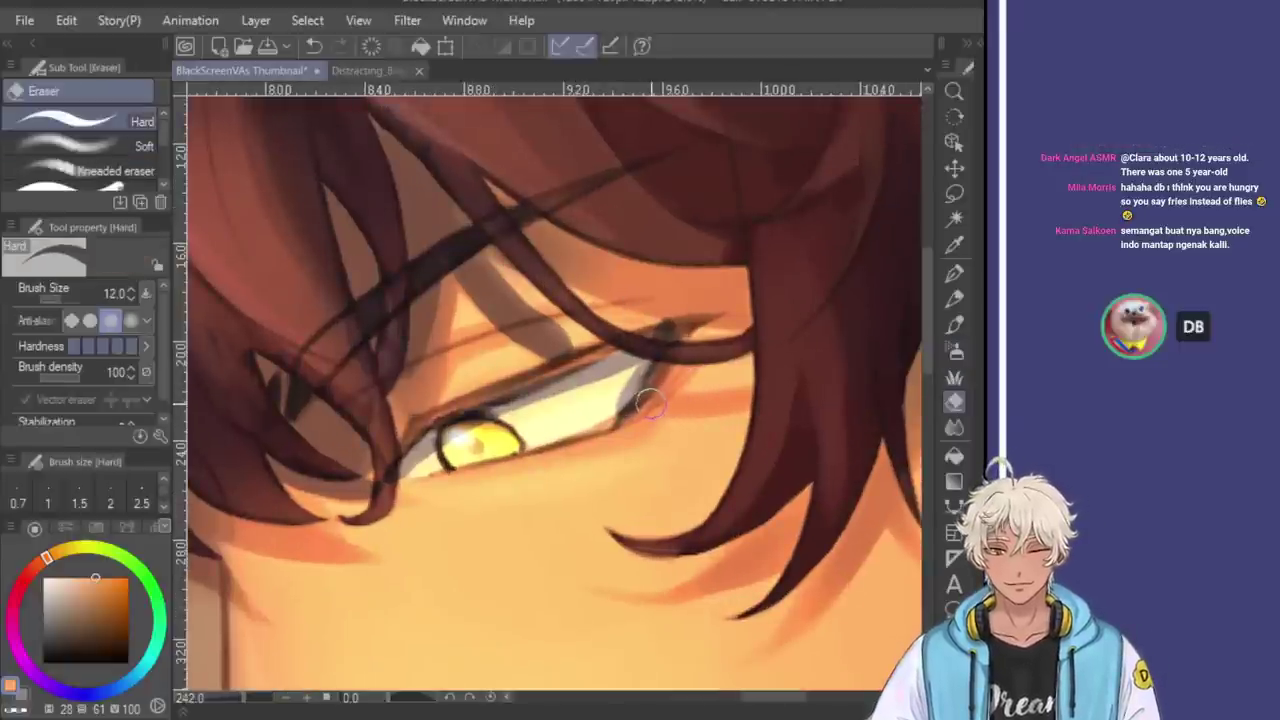
{"action": "left_click_drag", "start_coordinate": [632, 410], "coordinate": [755, 378]}
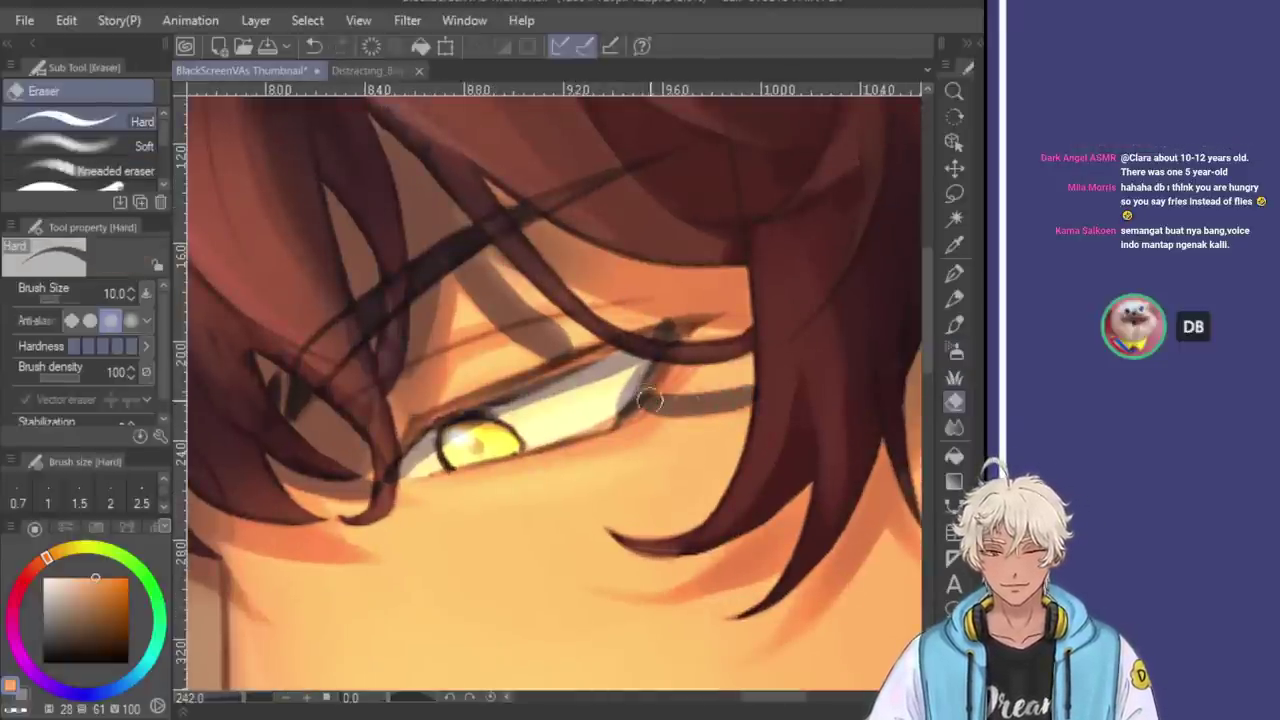
{"action": "key", "text": "b"}
{"action": "key", "text": "e"}
Try to darken the skin beneath the bangs above the lit eye with the Hard eraser at size 15, and undo the strokes
{"action": "key", "text": "bracketright"}
{"action": "key", "text": "bracketright"}
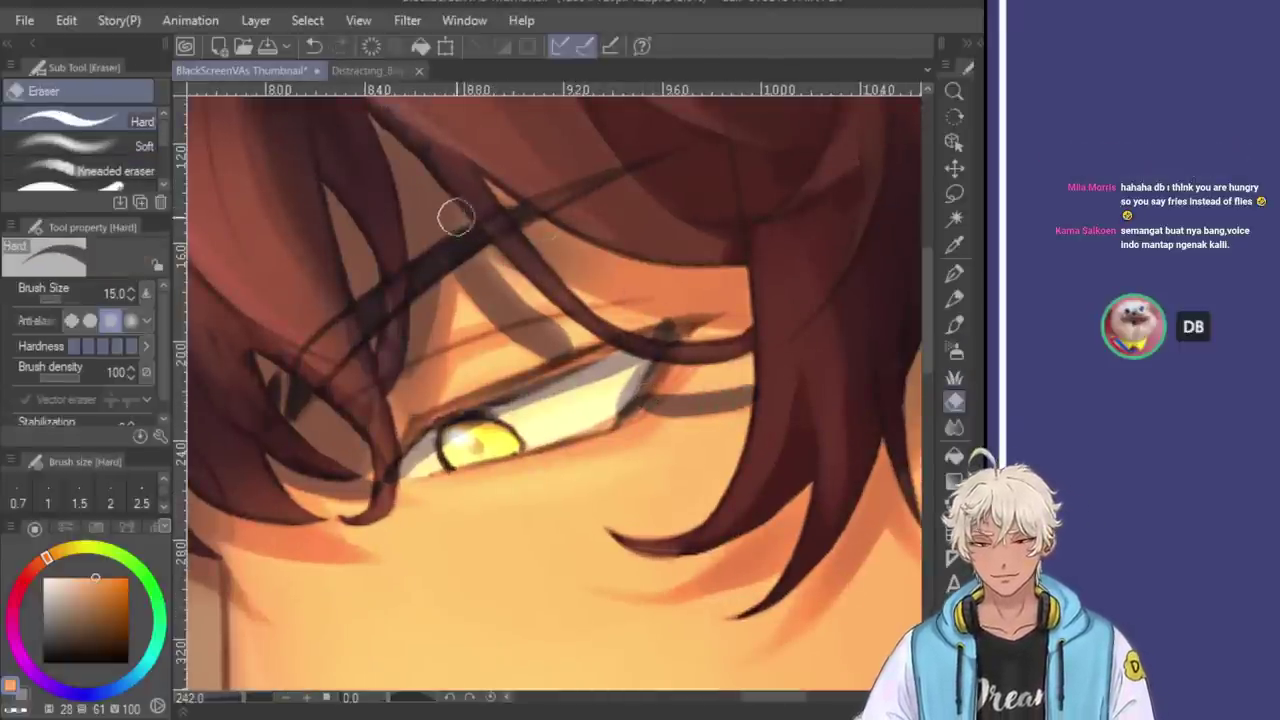
{"action": "mouse_move", "coordinate": [478, 198]}
{"action": "left_mouse_down"}
{"action": "mouse_move", "coordinate": [604, 266]}
{"action": "mouse_move", "coordinate": [749, 291]}
{"action": "left_mouse_up"}
{"action": "key", "text": "ctrl+z"}
{"action": "mouse_move", "coordinate": [497, 201]}
{"action": "left_mouse_down"}
{"action": "mouse_move", "coordinate": [674, 286]}
{"action": "mouse_move", "coordinate": [750, 300]}
{"action": "left_mouse_up"}
{"action": "key", "text": "ctrl+z"}
{"action": "key", "text": "ctrl+z"}
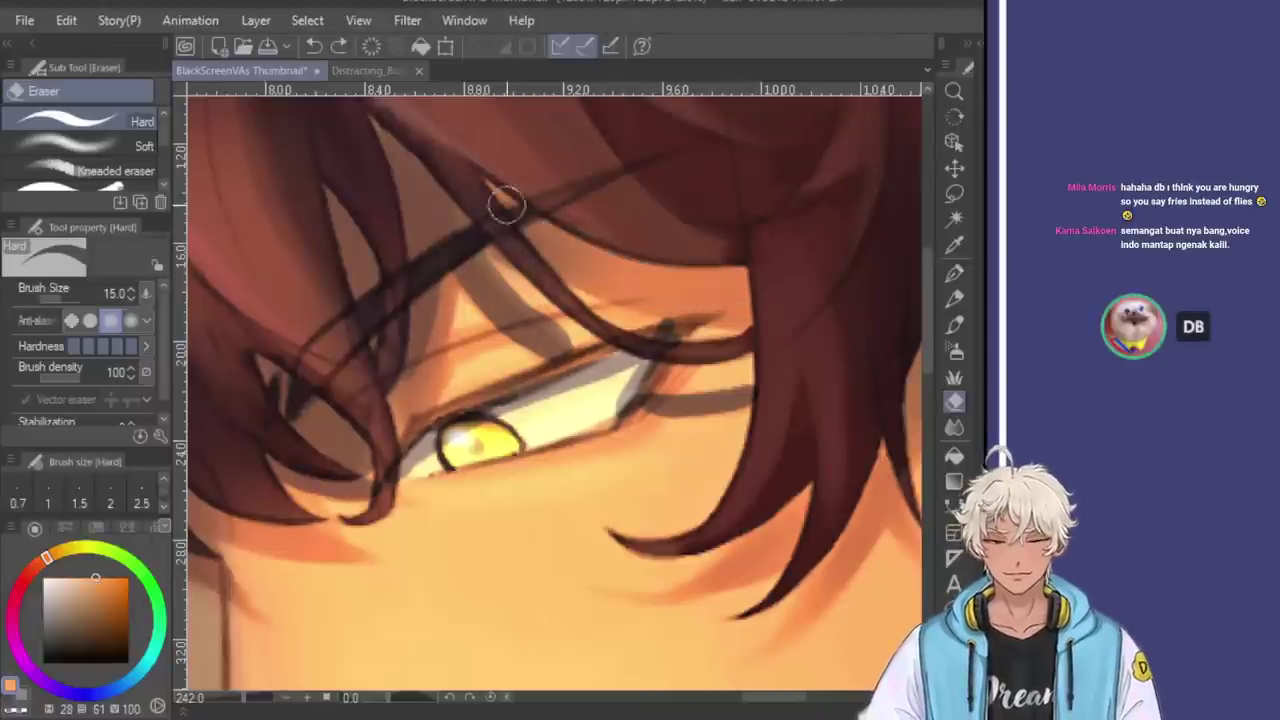
{"action": "mouse_move", "coordinate": [503, 200]}
{"action": "left_mouse_down"}
{"action": "mouse_move", "coordinate": [632, 268]}
{"action": "mouse_move", "coordinate": [740, 271]}
{"action": "left_mouse_up"}
{"action": "left_click_drag", "start_coordinate": [537, 229], "coordinate": [685, 295]}
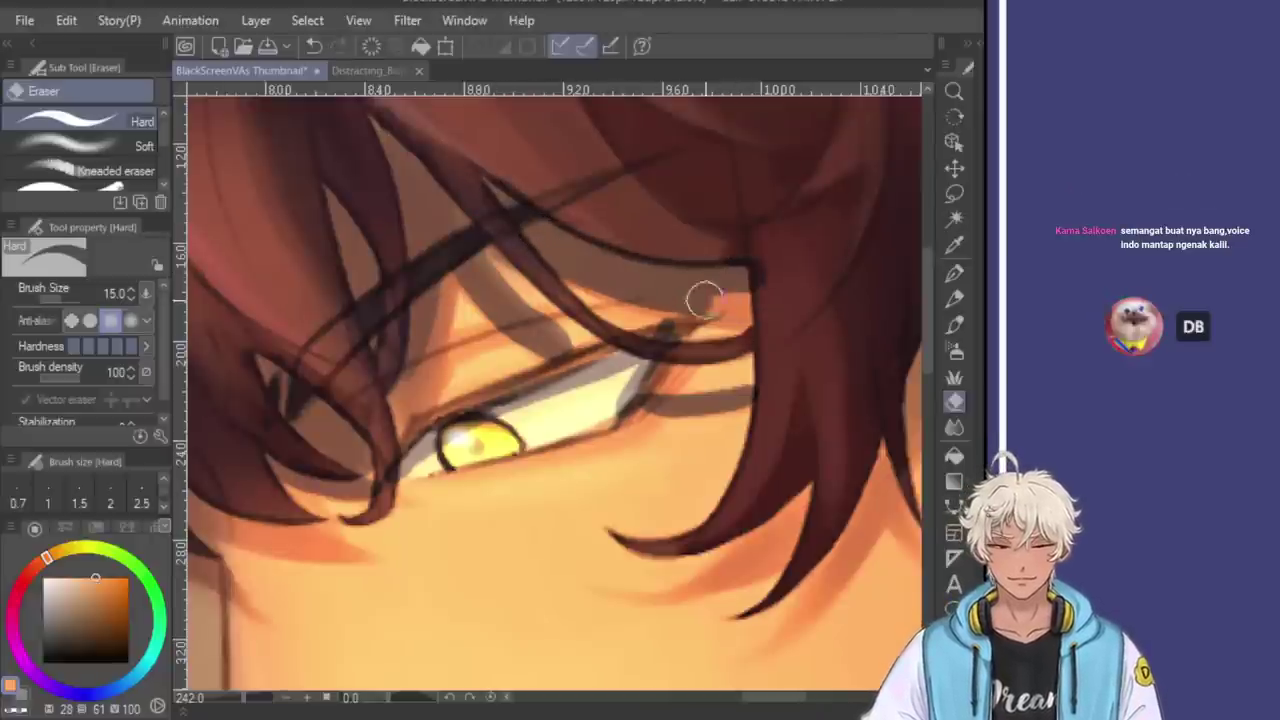
{"action": "key", "text": "b"}
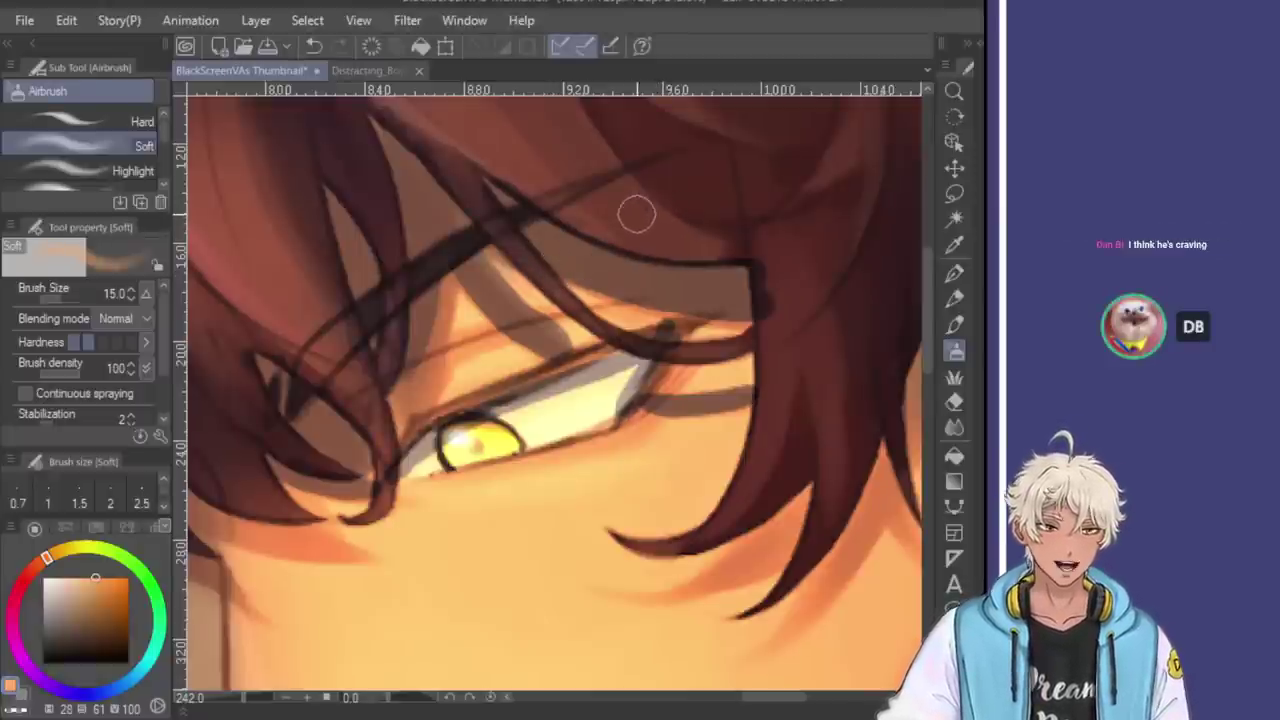
{"action": "scroll", "coordinate": [768, 330], "scroll_direction": "up", "scroll_amount": 2}
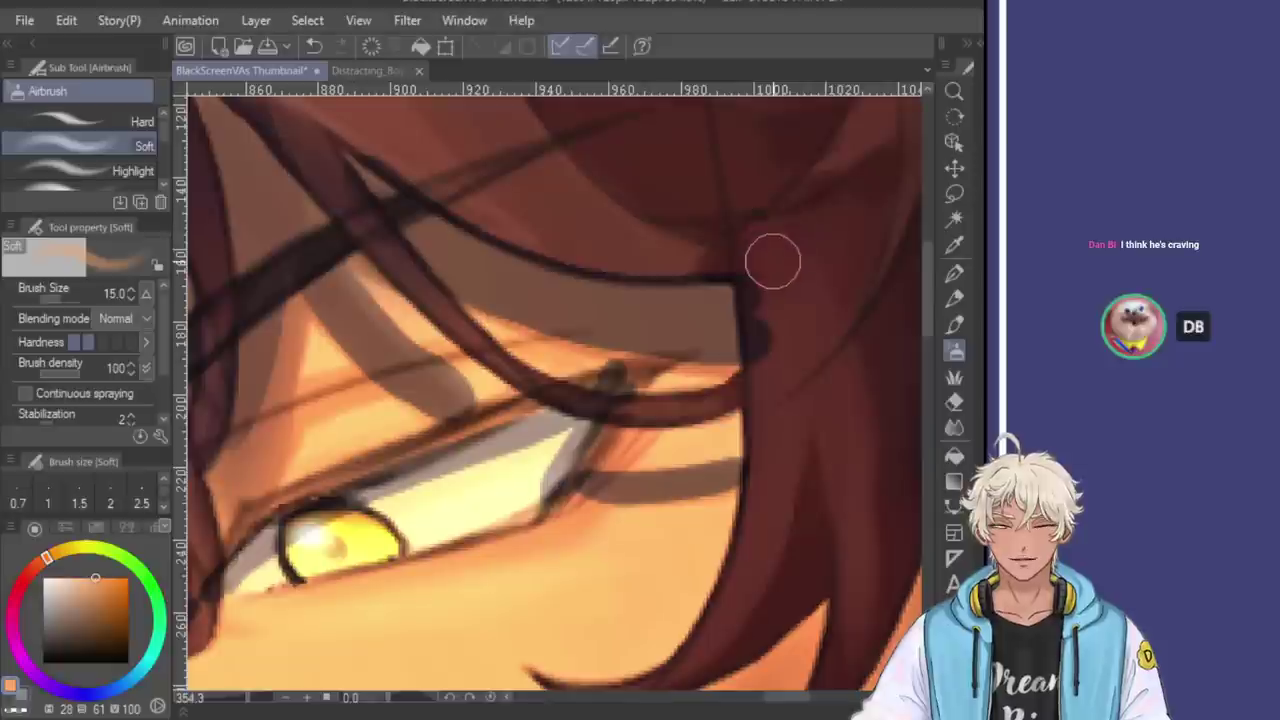
{"action": "key", "text": "ctrl+z"}
{"action": "key", "text": "ctrl+z"}
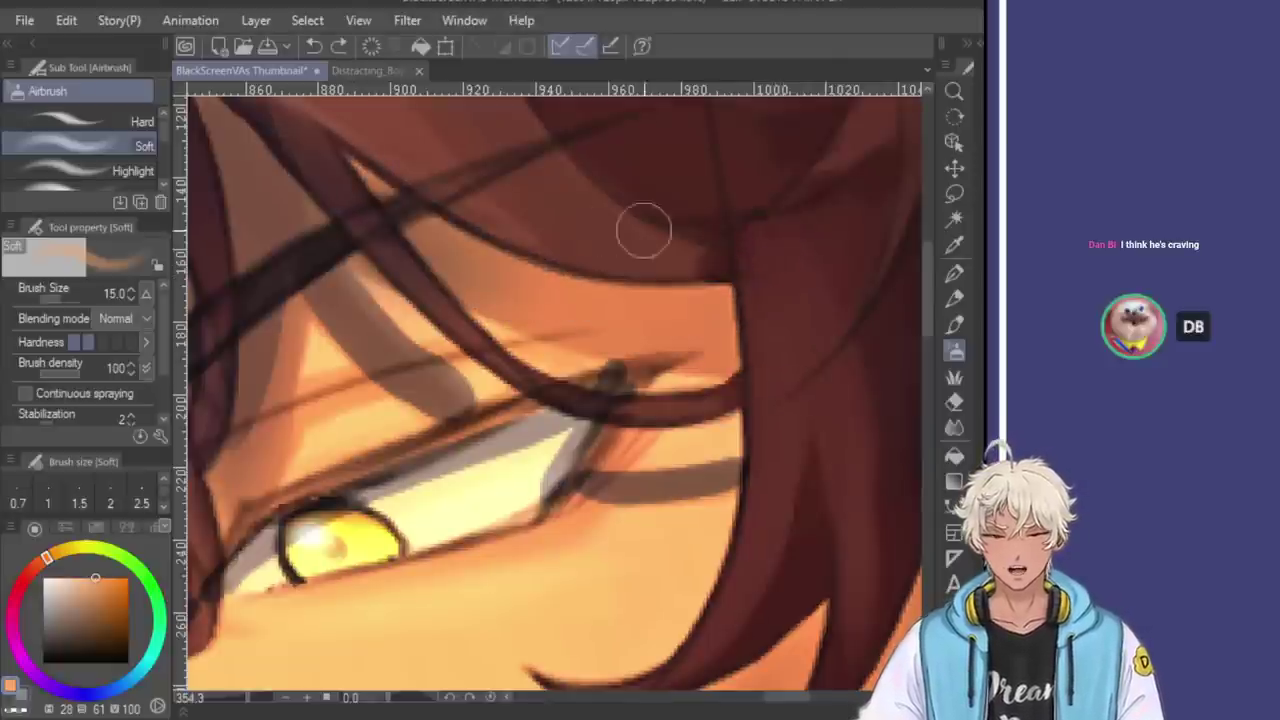
Erase the light from the skin between the bangs and the lit eye's outer lid with the Hard eraser, refining at size 7
{"action": "key", "text": "e"}
{"action": "mouse_move", "coordinate": [405, 204]}
{"action": "left_mouse_down"}
{"action": "mouse_move", "coordinate": [486, 255]}
{"action": "mouse_move", "coordinate": [634, 304]}
{"action": "mouse_move", "coordinate": [675, 311]}
{"action": "mouse_move", "coordinate": [577, 283]}
{"action": "mouse_move", "coordinate": [666, 292]}
{"action": "mouse_move", "coordinate": [721, 275]}
{"action": "mouse_move", "coordinate": [644, 293]}
{"action": "mouse_move", "coordinate": [717, 293]}
{"action": "mouse_move", "coordinate": [721, 331]}
{"action": "mouse_move", "coordinate": [723, 292]}
{"action": "mouse_move", "coordinate": [727, 356]}
{"action": "mouse_move", "coordinate": [723, 291]}
{"action": "mouse_move", "coordinate": [731, 370]}
{"action": "mouse_move", "coordinate": [708, 301]}
{"action": "mouse_move", "coordinate": [700, 332]}
{"action": "left_mouse_up"}
{"action": "mouse_move", "coordinate": [425, 236]}
{"action": "left_mouse_down"}
{"action": "mouse_move", "coordinate": [606, 302]}
{"action": "mouse_move", "coordinate": [657, 301]}
{"action": "mouse_move", "coordinate": [426, 245]}
{"action": "mouse_move", "coordinate": [456, 268]}
{"action": "mouse_move", "coordinate": [660, 321]}
{"action": "mouse_move", "coordinate": [662, 302]}
{"action": "mouse_move", "coordinate": [450, 257]}
{"action": "mouse_move", "coordinate": [464, 280]}
{"action": "mouse_move", "coordinate": [695, 348]}
{"action": "mouse_move", "coordinate": [451, 282]}
{"action": "mouse_move", "coordinate": [473, 295]}
{"action": "mouse_move", "coordinate": [706, 360]}
{"action": "left_mouse_up"}
{"action": "key", "text": "b"}
{"action": "key", "text": "e"}
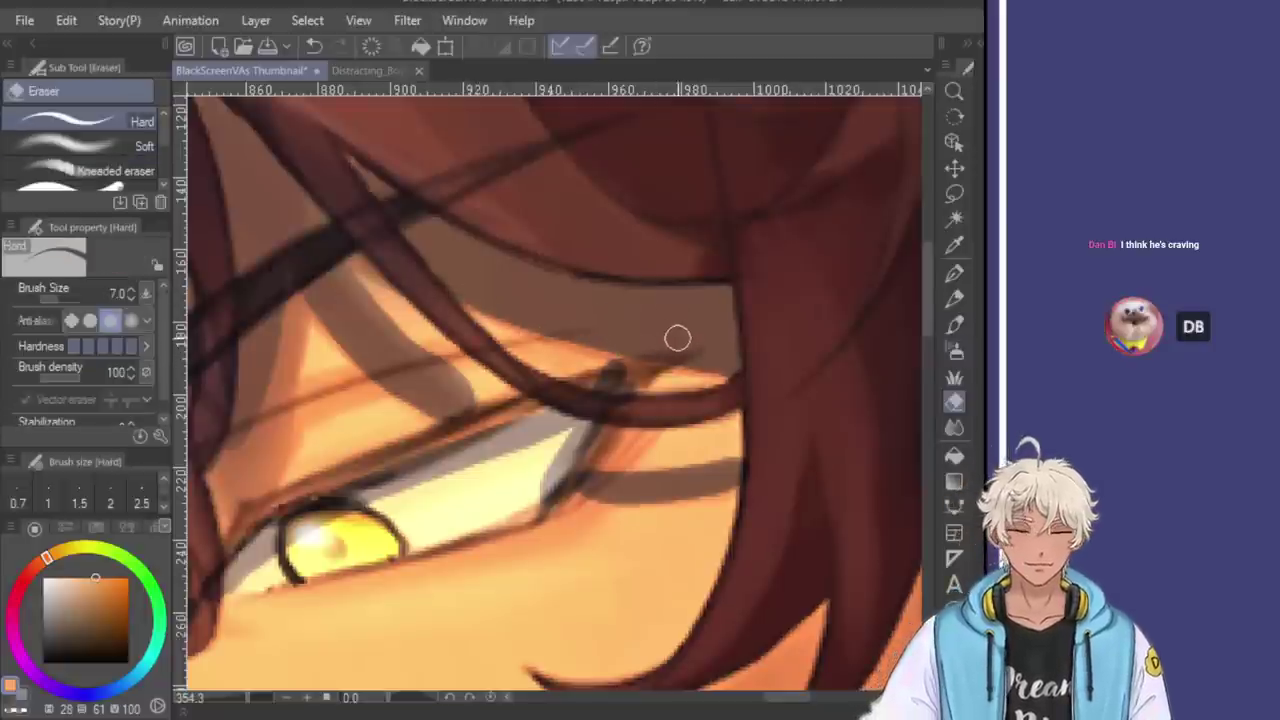
{"action": "key", "text": "b"}
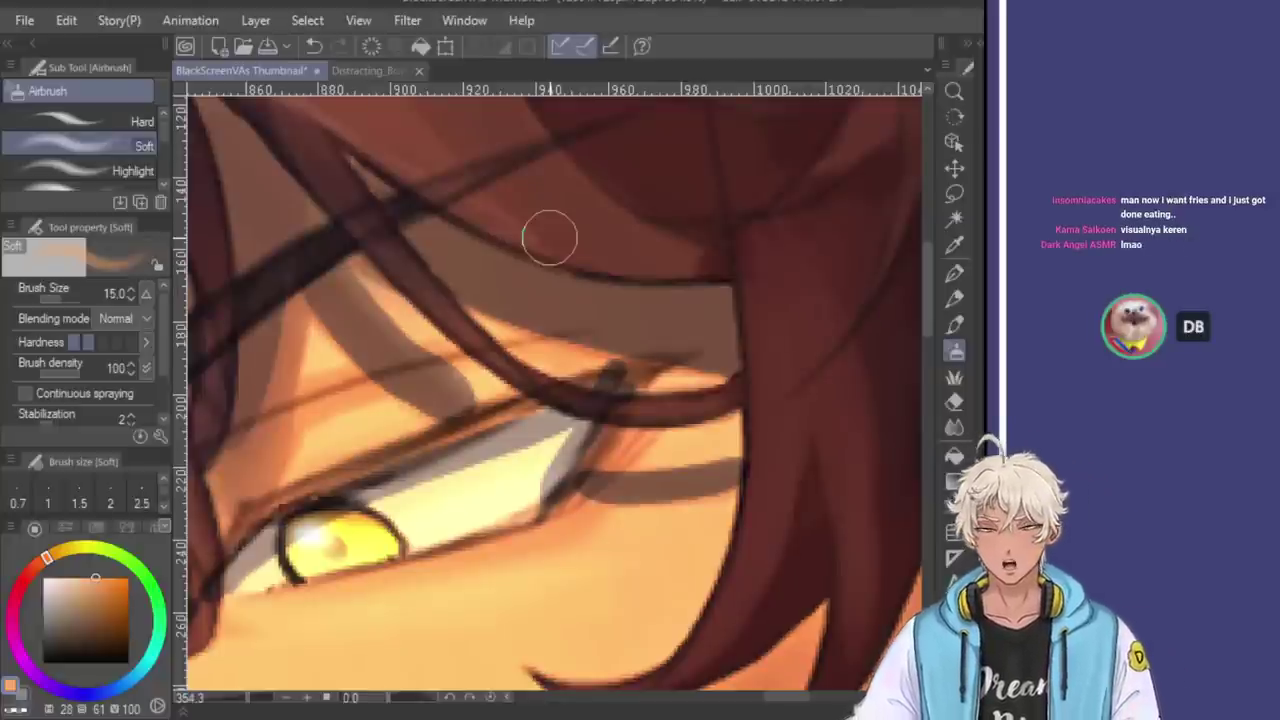
{"action": "scroll", "coordinate": [530, 285], "scroll_direction": "down", "scroll_amount": 3}
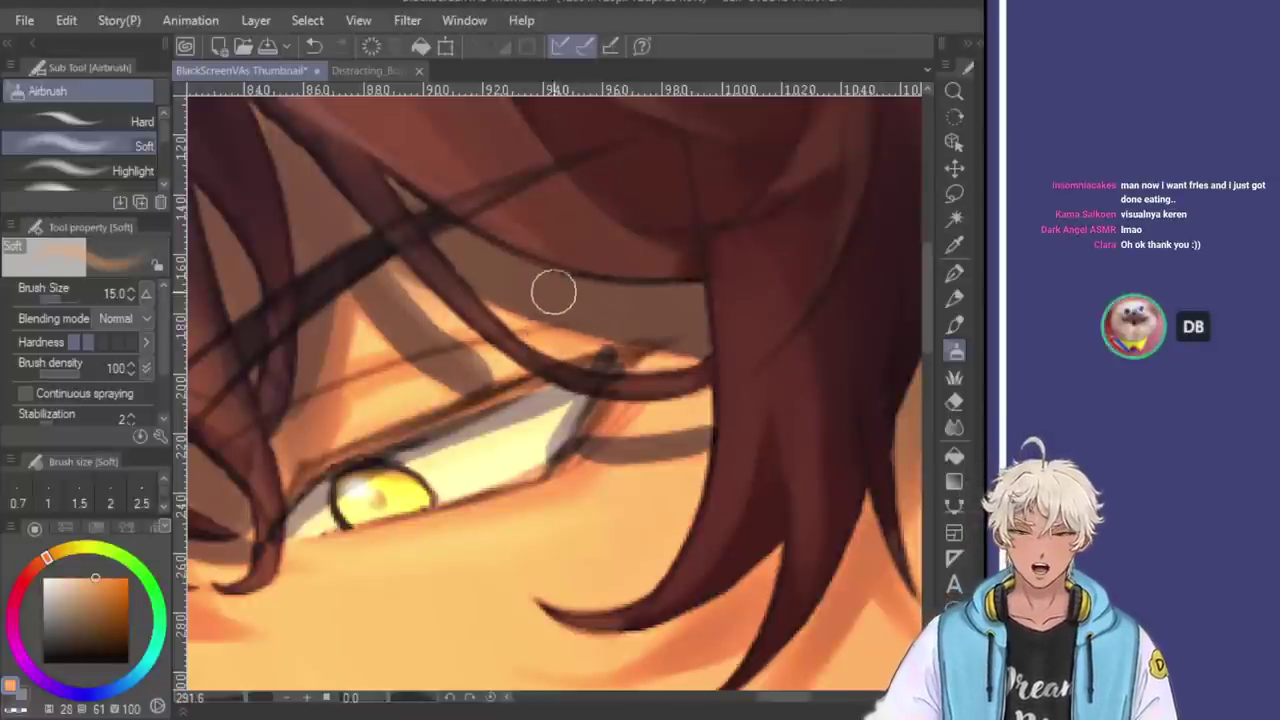
Clean up the shadow beside the lit eye's inner corner and under the brow strands with the Hard eraser at size 12
{"action": "scroll", "coordinate": [323, 325], "scroll_direction": "up", "scroll_amount": 2}
{"action": "key", "text": "e"}
{"action": "key", "text": "bracketright"}
{"action": "key", "text": "bracketright"}
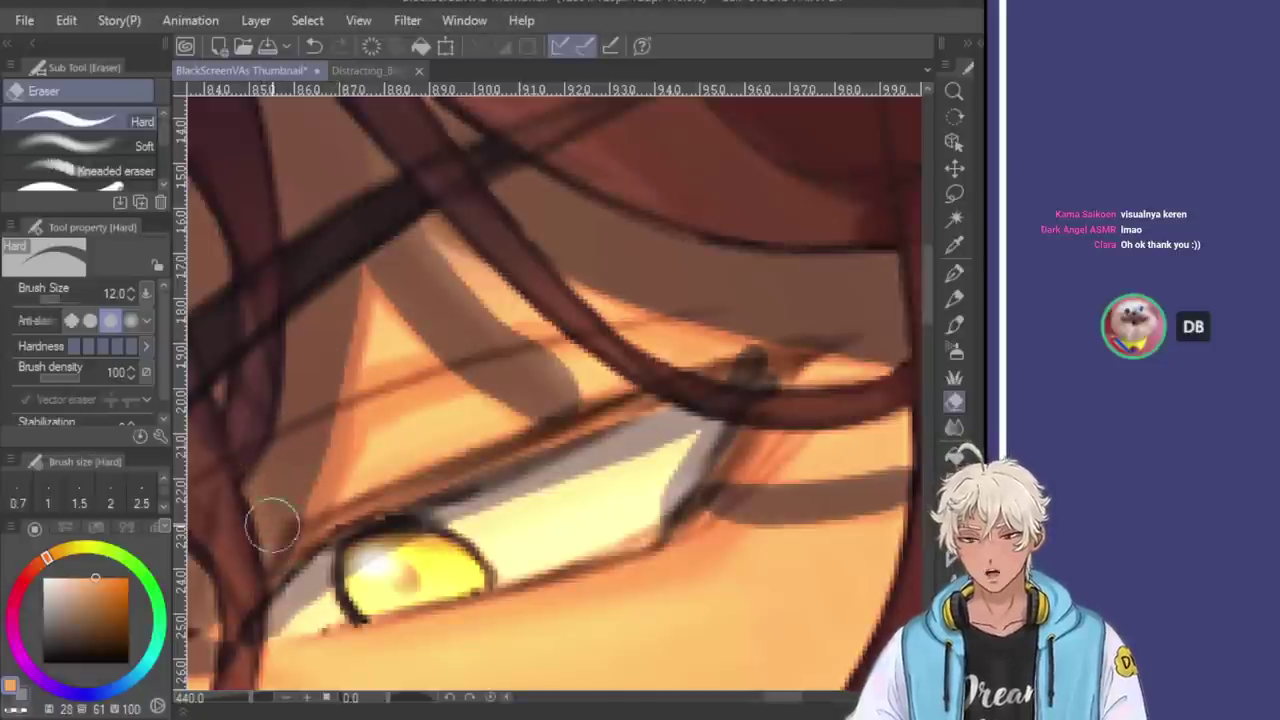
{"action": "key", "text": "b"}
{"action": "scroll", "coordinate": [286, 502], "scroll_direction": "down", "scroll_amount": 2}
{"action": "key", "text": "e"}
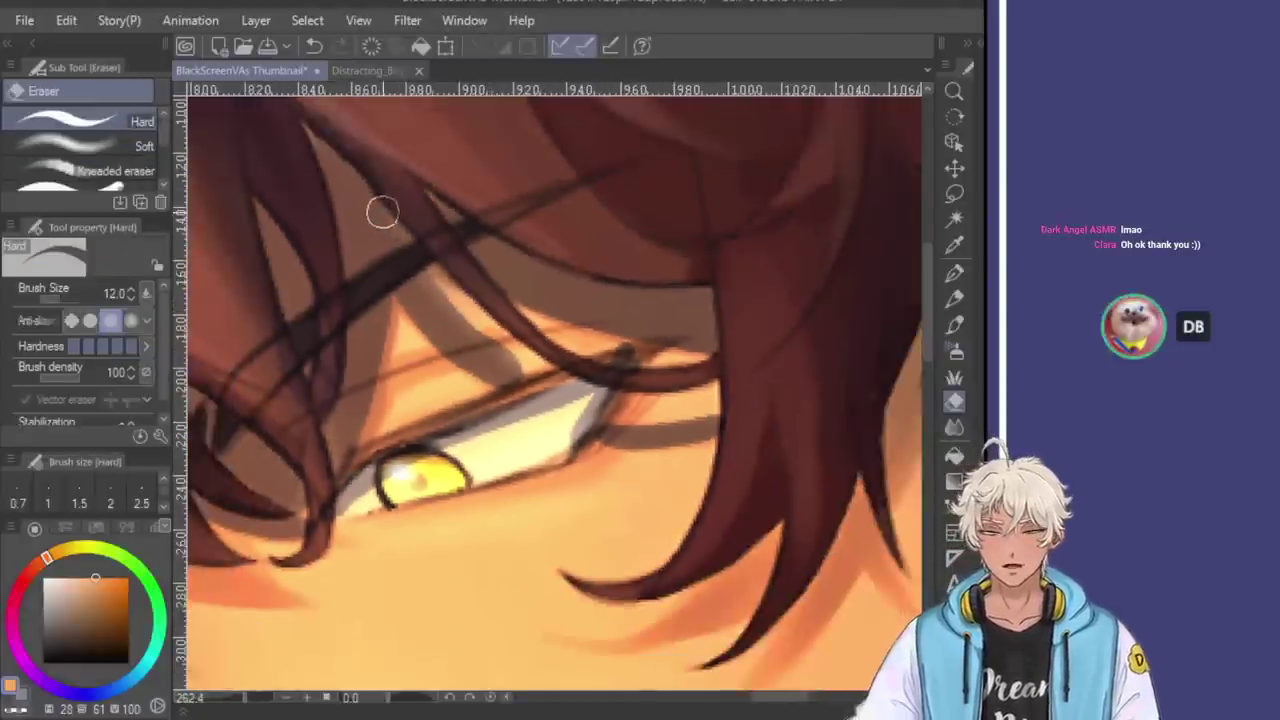
{"action": "key", "text": "b"}
{"action": "scroll", "coordinate": [527, 268], "scroll_direction": "down", "scroll_amount": 2}
{"action": "scroll", "coordinate": [423, 180], "scroll_direction": "up", "scroll_amount": 3}
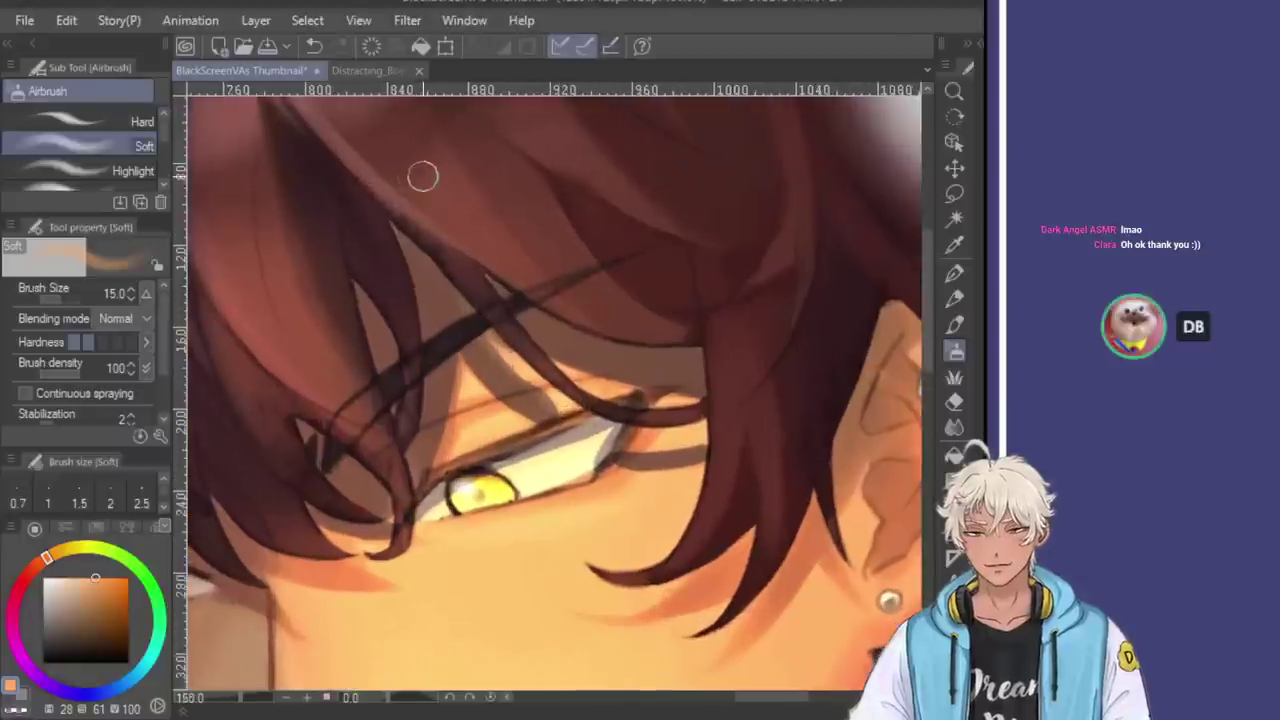
Darken the thin hair strands crossing the lit eye's brow with the Hard eraser at size 8, undoing one stroke
{"action": "key", "text": "e"}
{"action": "key", "text": "bracketleft"}
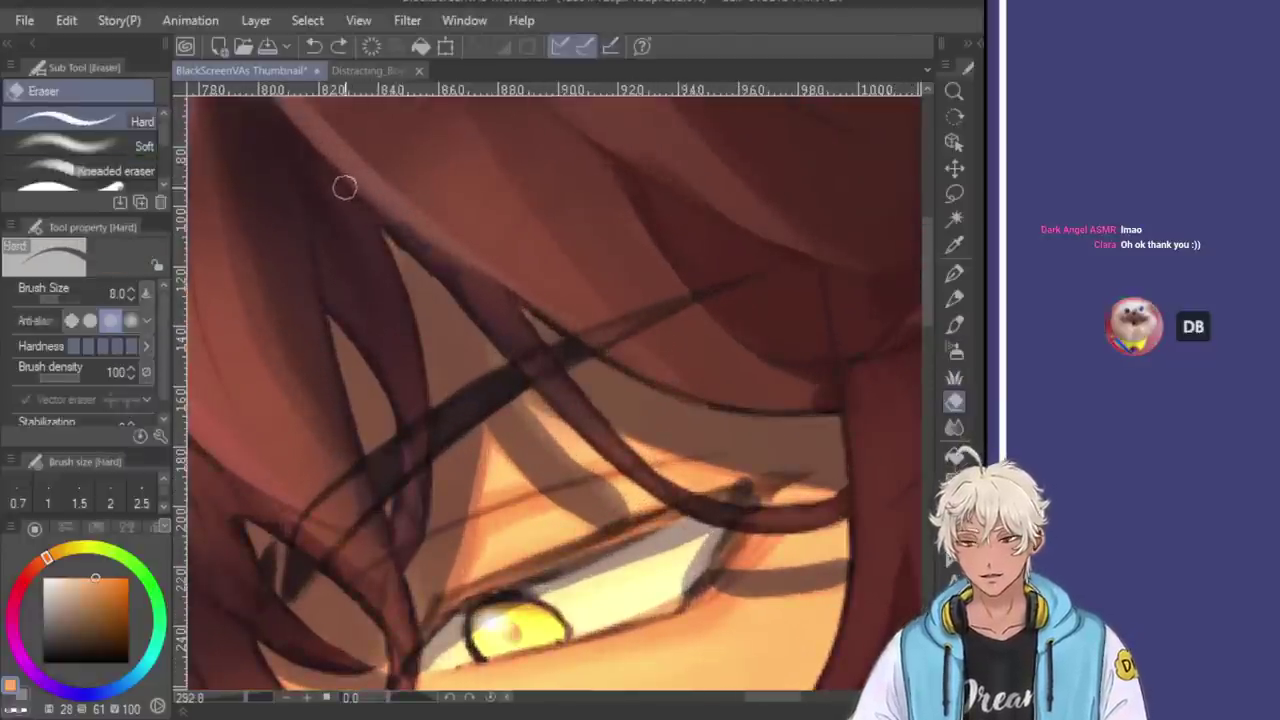
{"action": "key", "text": "ctrl+z"}
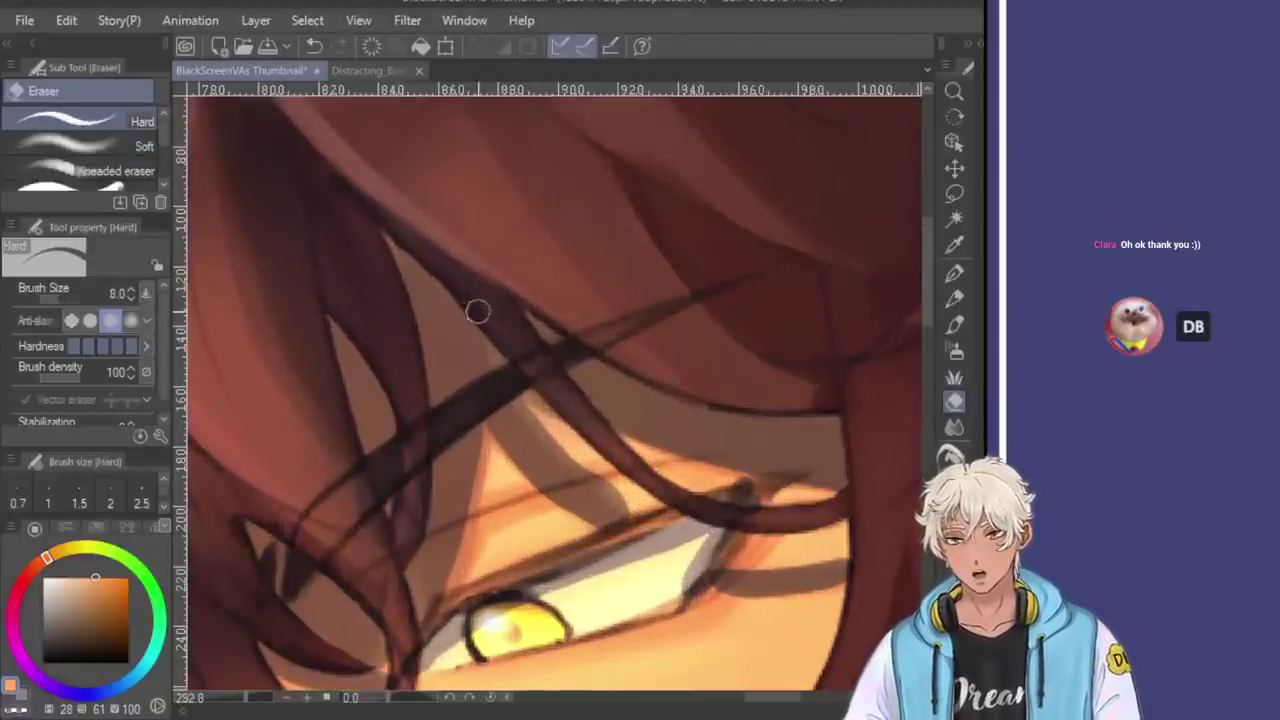
{"action": "left_click_drag", "start_coordinate": [491, 323], "coordinate": [512, 347]}
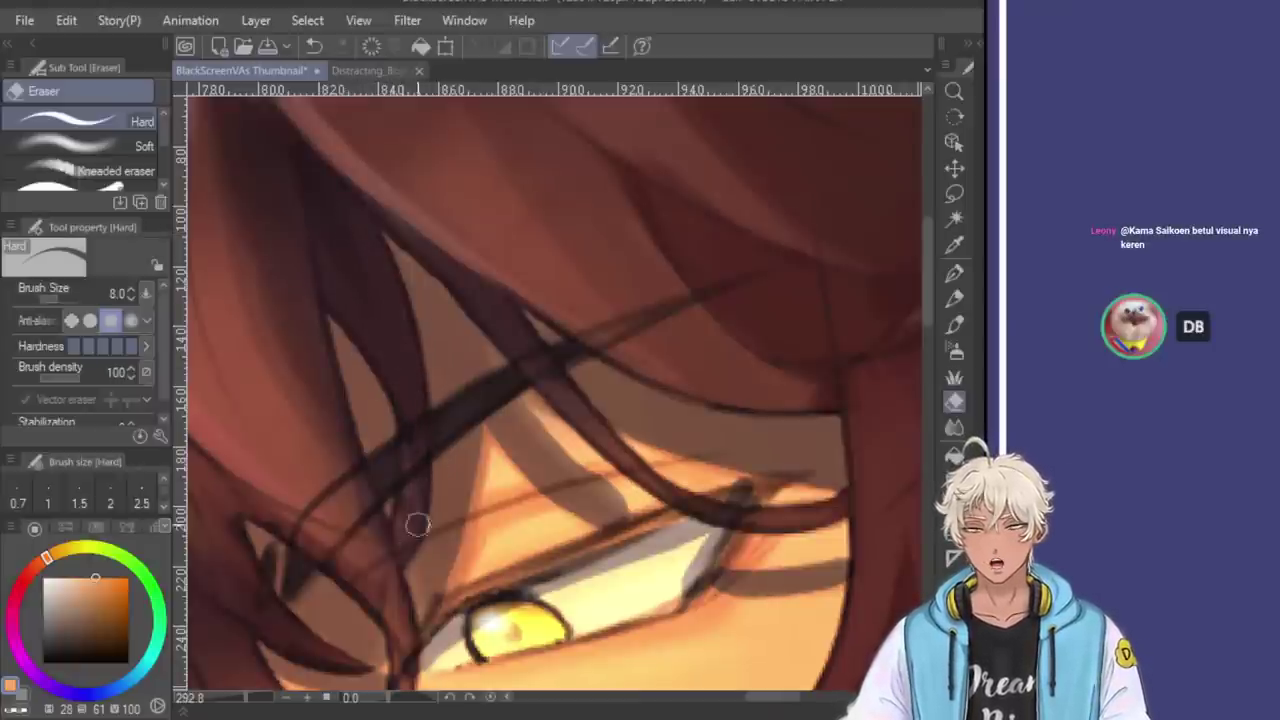
{"action": "key", "text": "b"}
{"action": "scroll", "coordinate": [551, 334], "scroll_direction": "down", "scroll_amount": 3}
{"action": "scroll", "coordinate": [733, 290], "scroll_direction": "down", "scroll_amount": 3}
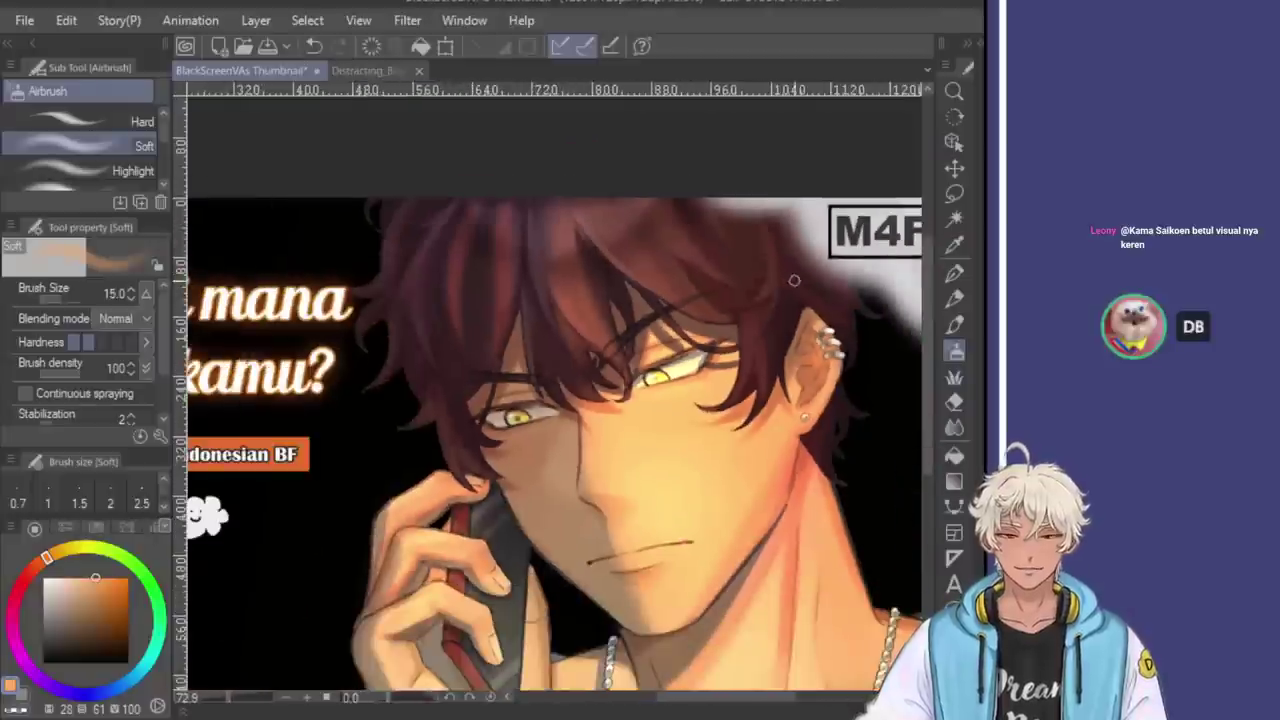
Airbrush orange (H 28, S 73, V 100) light onto the dark strands above the lit eye with the Soft airbrush at sizes 20 and 12
{"action": "scroll", "coordinate": [757, 277], "scroll_direction": "up", "scroll_amount": 3}
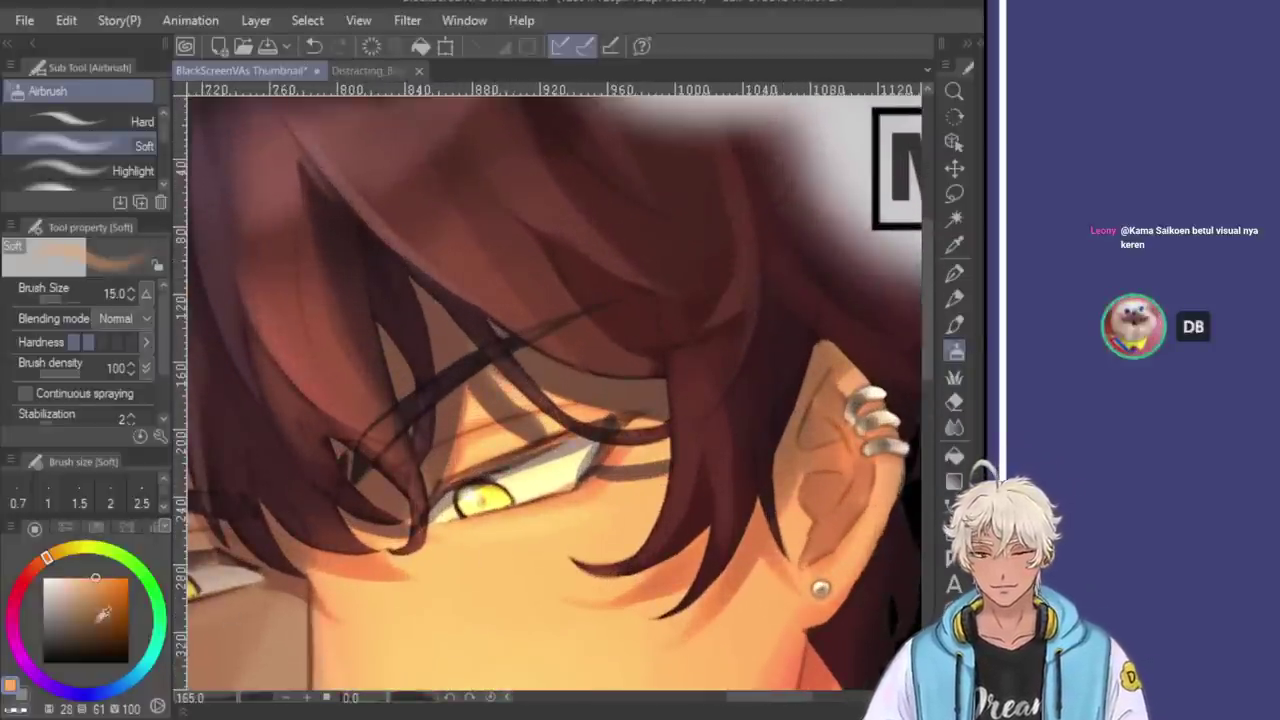
{"action": "key", "text": "bracketright"}
{"action": "key", "text": "bracketright"}
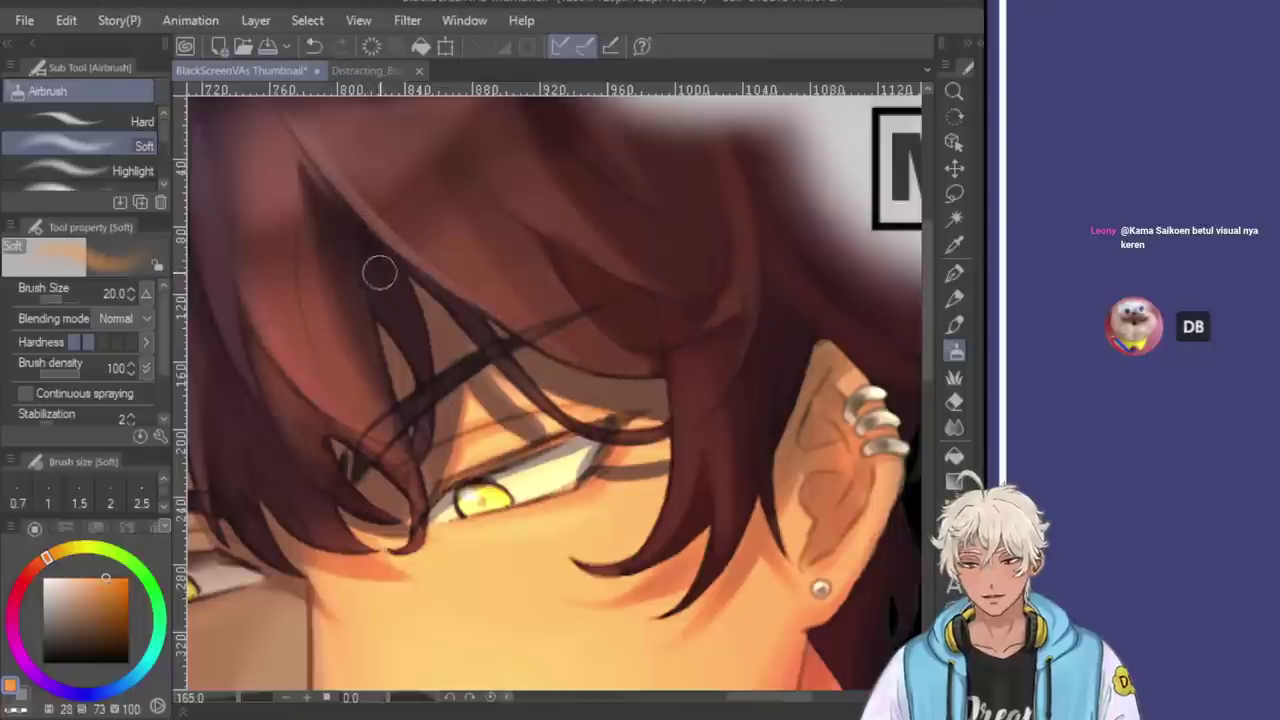
{"action": "mouse_move", "coordinate": [404, 326]}
{"action": "left_mouse_down"}
{"action": "mouse_move", "coordinate": [417, 427]}
{"action": "mouse_move", "coordinate": [376, 264]}
{"action": "mouse_move", "coordinate": [353, 240]}
{"action": "mouse_move", "coordinate": [423, 395]}
{"action": "mouse_move", "coordinate": [359, 242]}
{"action": "mouse_move", "coordinate": [431, 367]}
{"action": "left_mouse_up"}
{"action": "key", "text": "bracketleft"}
{"action": "key", "text": "bracketleft"}
{"action": "key", "text": "ctrl+z"}
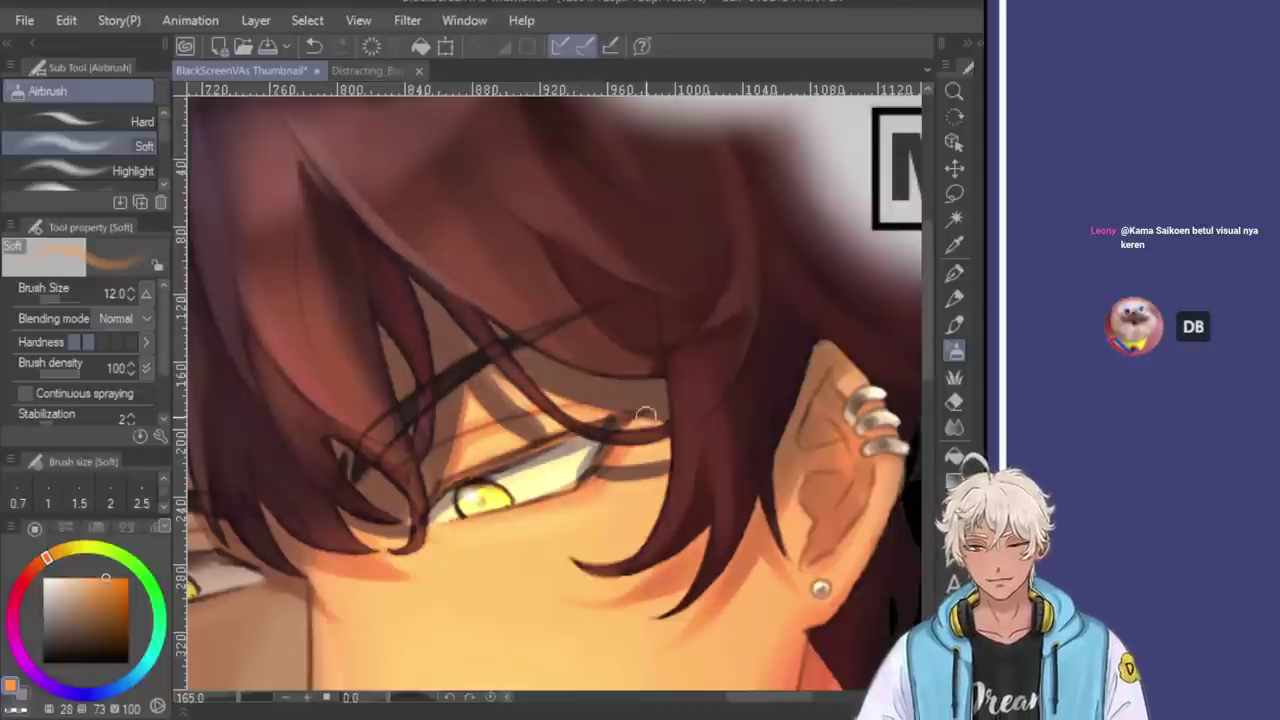
{"action": "scroll", "coordinate": [680, 406], "scroll_direction": "down", "scroll_amount": 3}
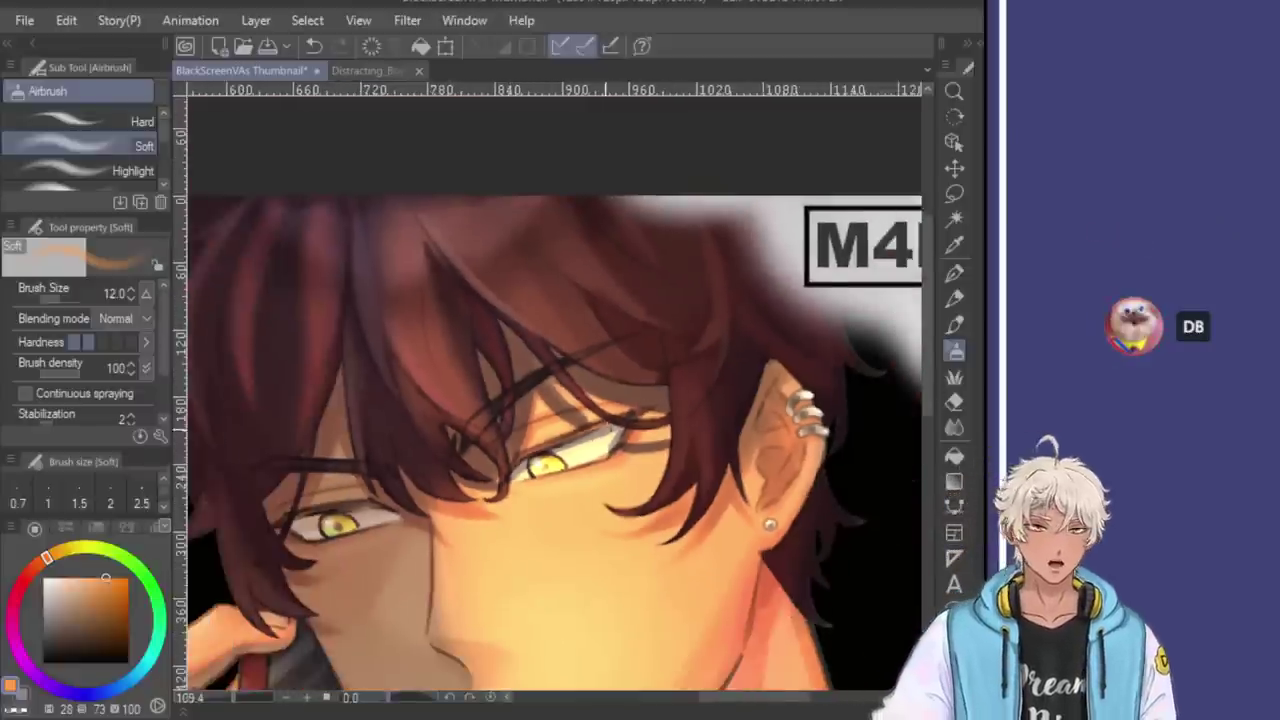
{"action": "scroll", "coordinate": [556, 497], "scroll_direction": "up", "scroll_amount": 2}
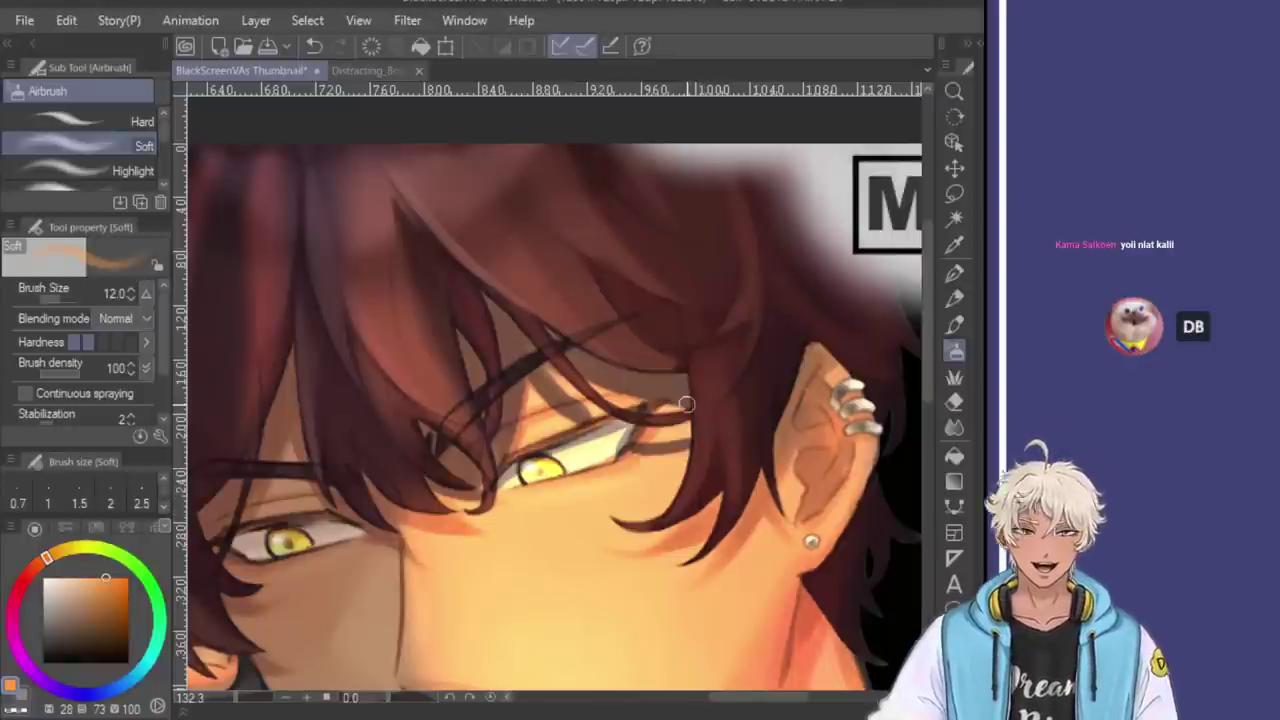
{"action": "scroll", "coordinate": [785, 341], "scroll_direction": "down", "scroll_amount": 3}
Airbrush orange light (H 28, S 73, V 100) along the ear's outer rim beside the rings with the Soft airbrush at size 12, undoing one fold stroke
{"action": "scroll", "coordinate": [834, 371], "scroll_direction": "up", "scroll_amount": 4}
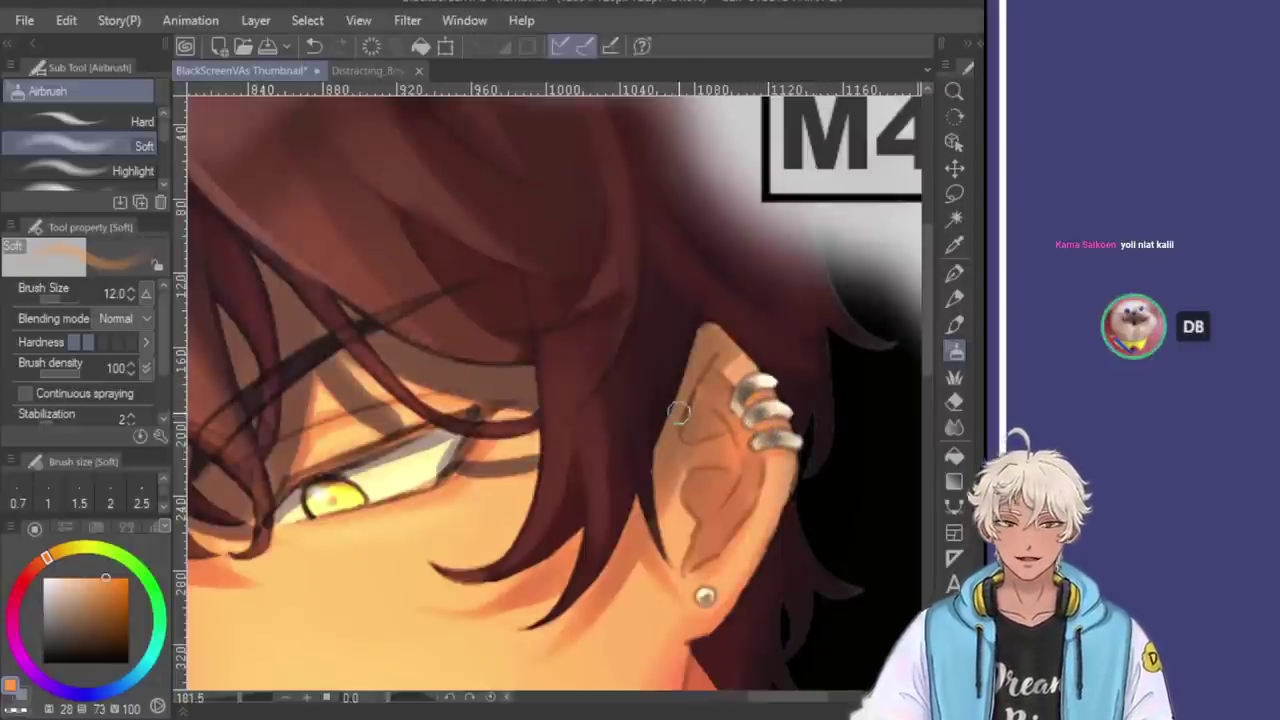
{"action": "scroll", "coordinate": [765, 325], "scroll_direction": "up", "scroll_amount": 3}
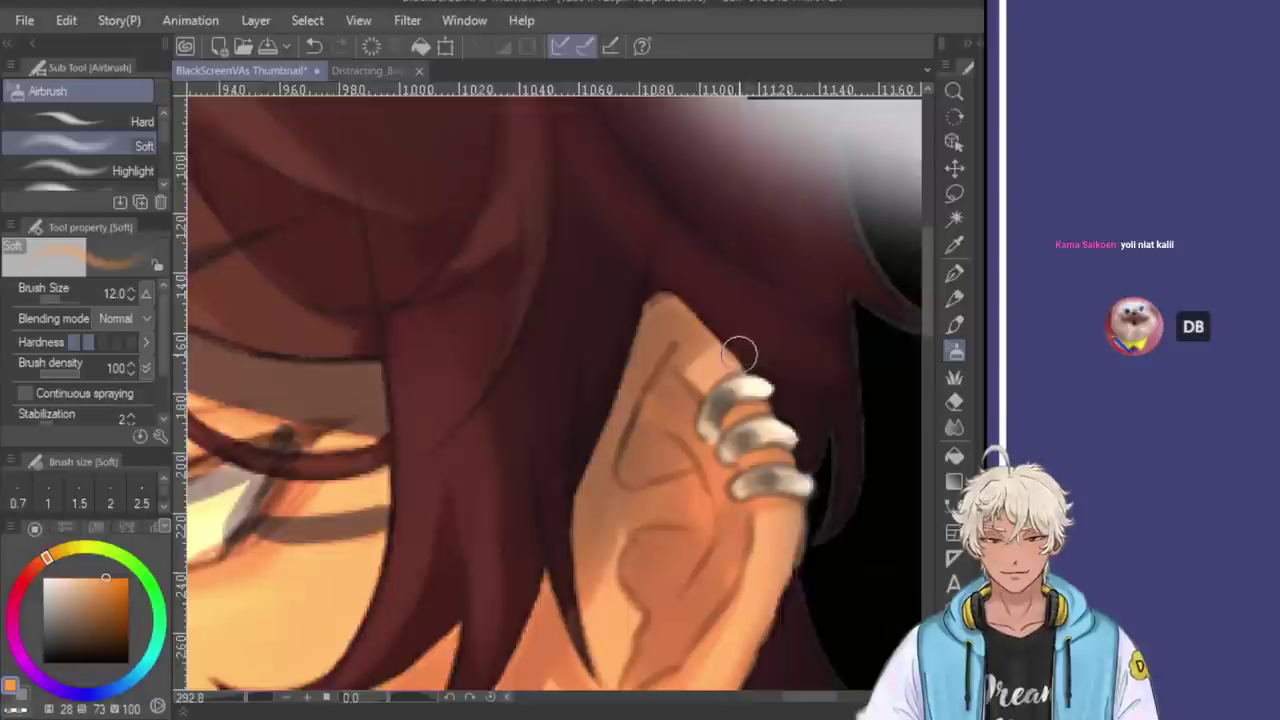
{"action": "key", "text": "bracketleft"}
{"action": "key", "text": "bracketleft"}
{"action": "key", "text": "bracketleft"}
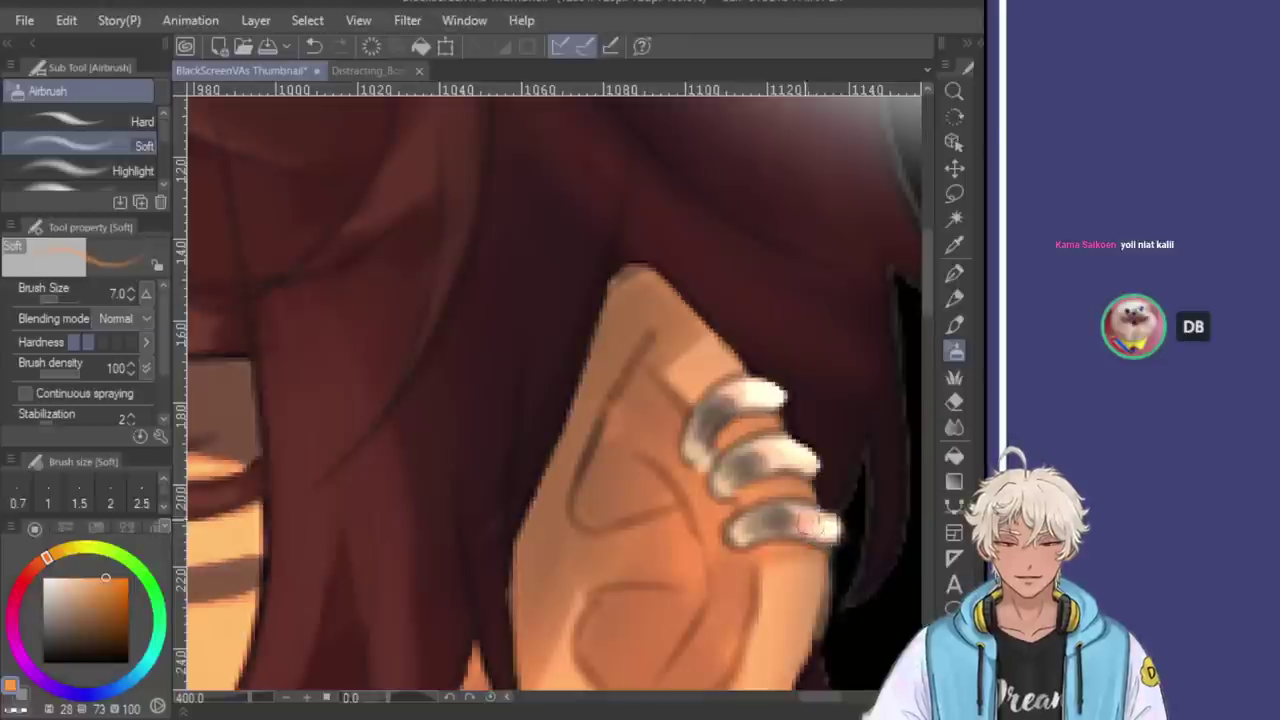
{"action": "scroll", "coordinate": [814, 500], "scroll_direction": "down", "scroll_amount": 6}
{"action": "scroll", "coordinate": [805, 455], "scroll_direction": "up", "scroll_amount": 3}
{"action": "key", "text": "bracketleft"}
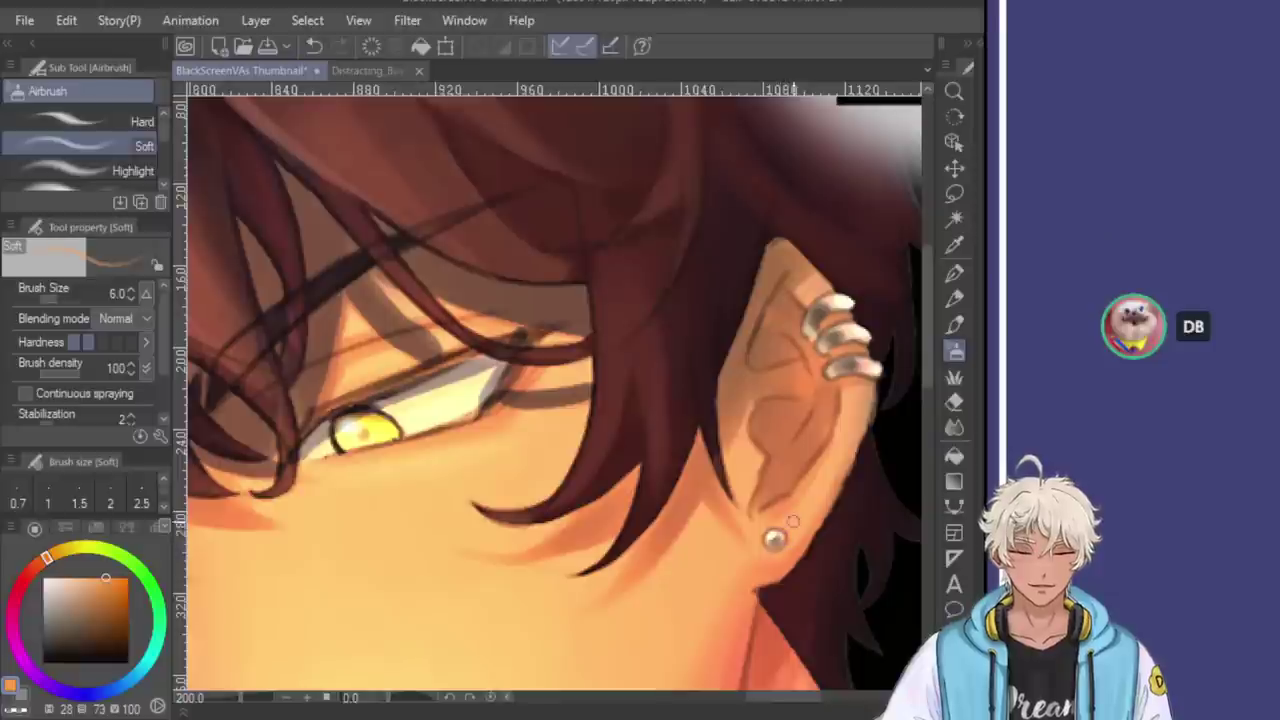
{"action": "scroll", "coordinate": [828, 341], "scroll_direction": "down", "scroll_amount": 2}
{"action": "scroll", "coordinate": [789, 318], "scroll_direction": "up", "scroll_amount": 2}
{"action": "key", "text": "bracketright"}
{"action": "key", "text": "bracketright"}
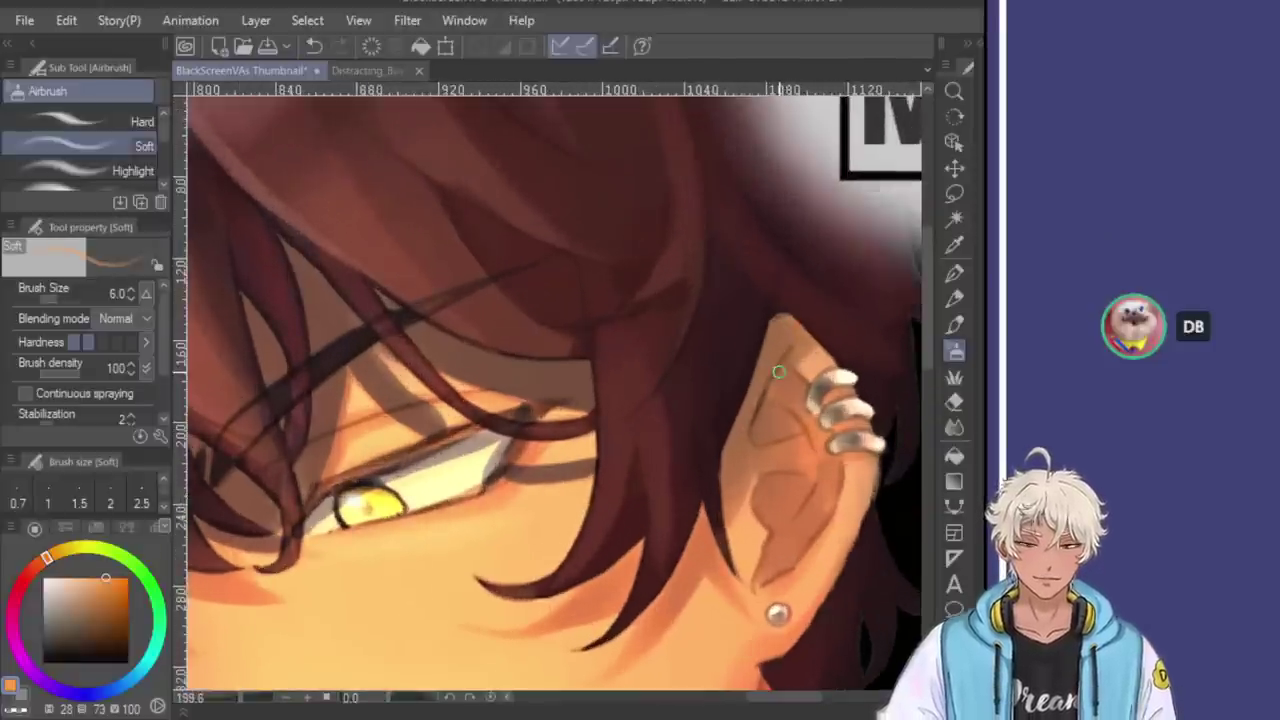
{"action": "left_click_drag", "start_coordinate": [785, 368], "coordinate": [756, 433]}
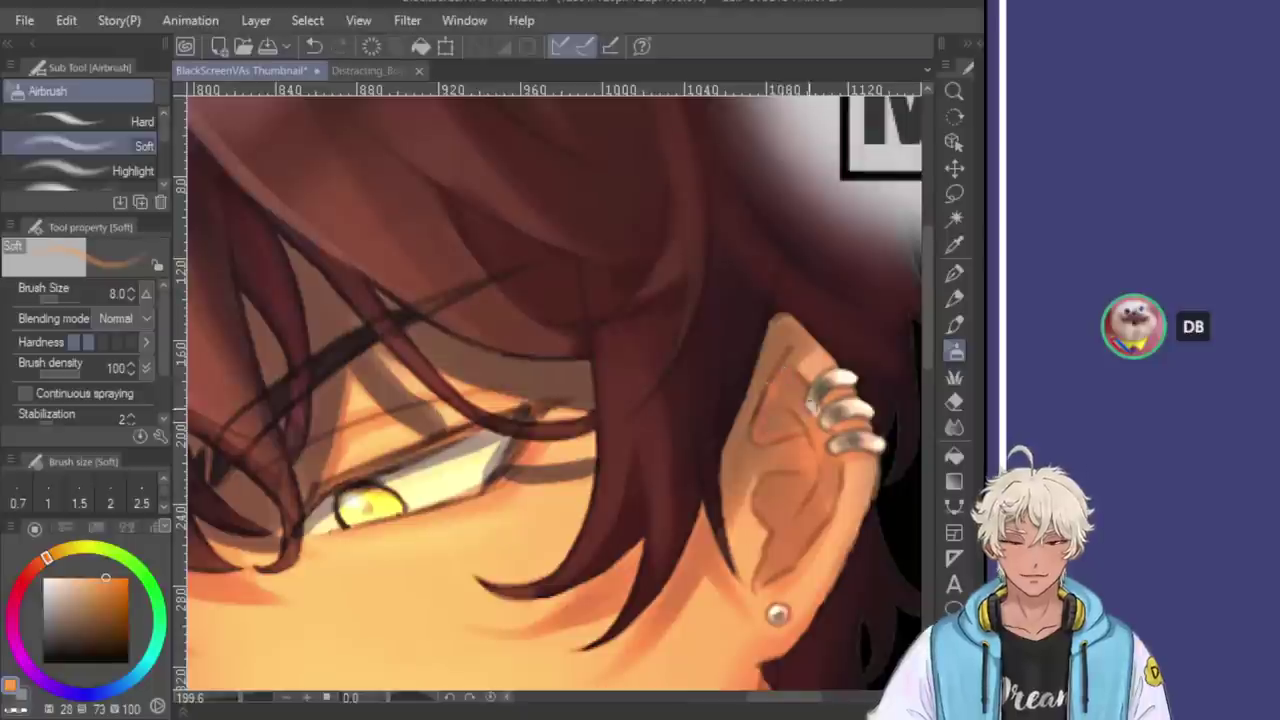
{"action": "key", "text": "ctrl+z"}
{"action": "key", "text": "bracketright"}
{"action": "key", "text": "bracketright"}
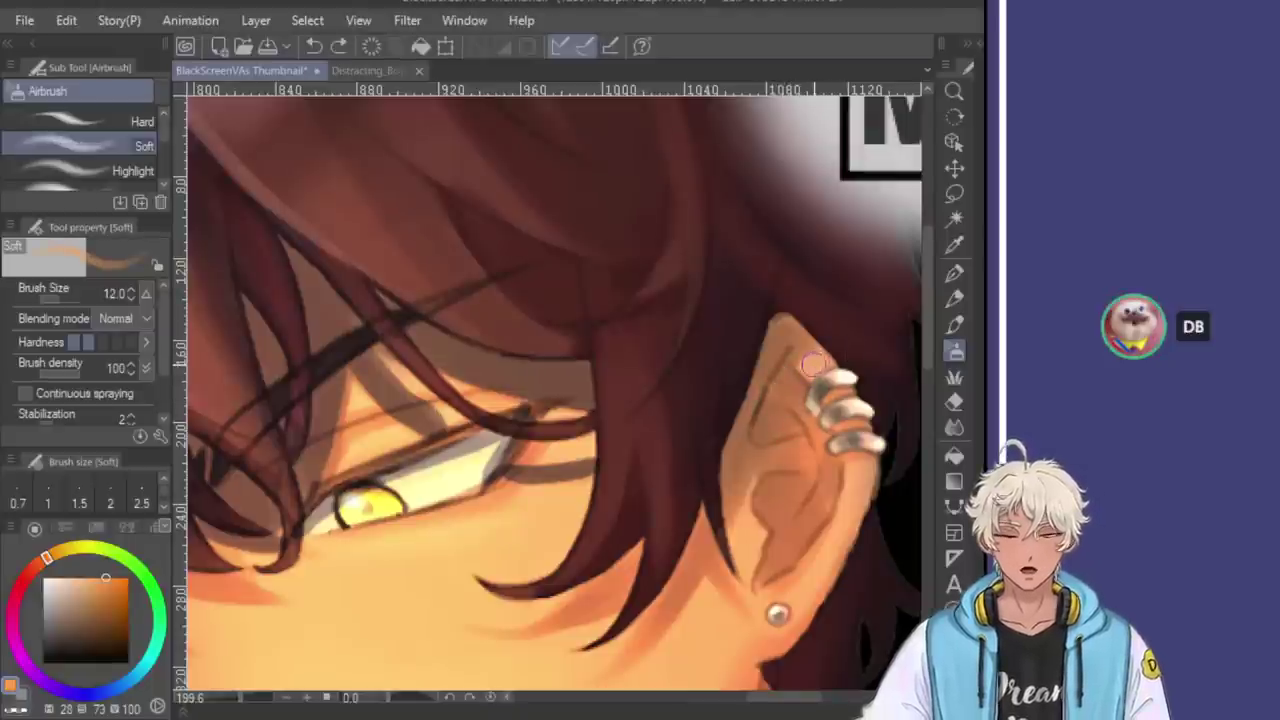
{"action": "left_click_drag", "start_coordinate": [815, 362], "coordinate": [855, 480]}
{"action": "key", "text": "bracketright"}
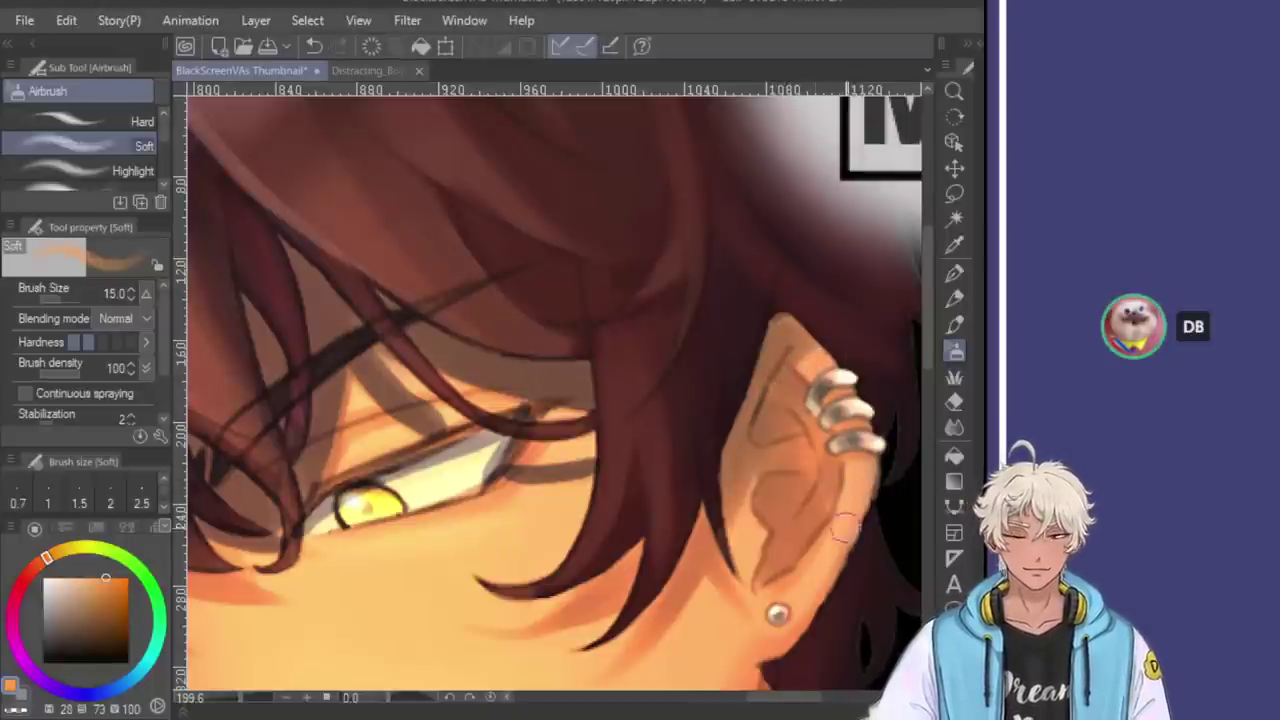
{"action": "scroll", "coordinate": [850, 518], "scroll_direction": "down", "scroll_amount": 5}
{"action": "scroll", "coordinate": [810, 415], "scroll_direction": "up", "scroll_amount": 5}
{"action": "key", "text": "e"}
{"action": "key", "text": "bracketright"}
{"action": "key", "text": "bracketright"}
{"action": "key", "text": "bracketright"}
{"action": "key", "text": "bracketright"}
{"action": "key", "text": "bracketright"}
{"action": "left_click_drag", "start_coordinate": [808, 412], "coordinate": [822, 495]}
{"action": "key", "text": "ctrl+z"}
Erase the light from the ear's upper fold and lower hollow using the Soft airbrush with transparent color at size 10
{"action": "left_click", "coordinate": [955, 350]}
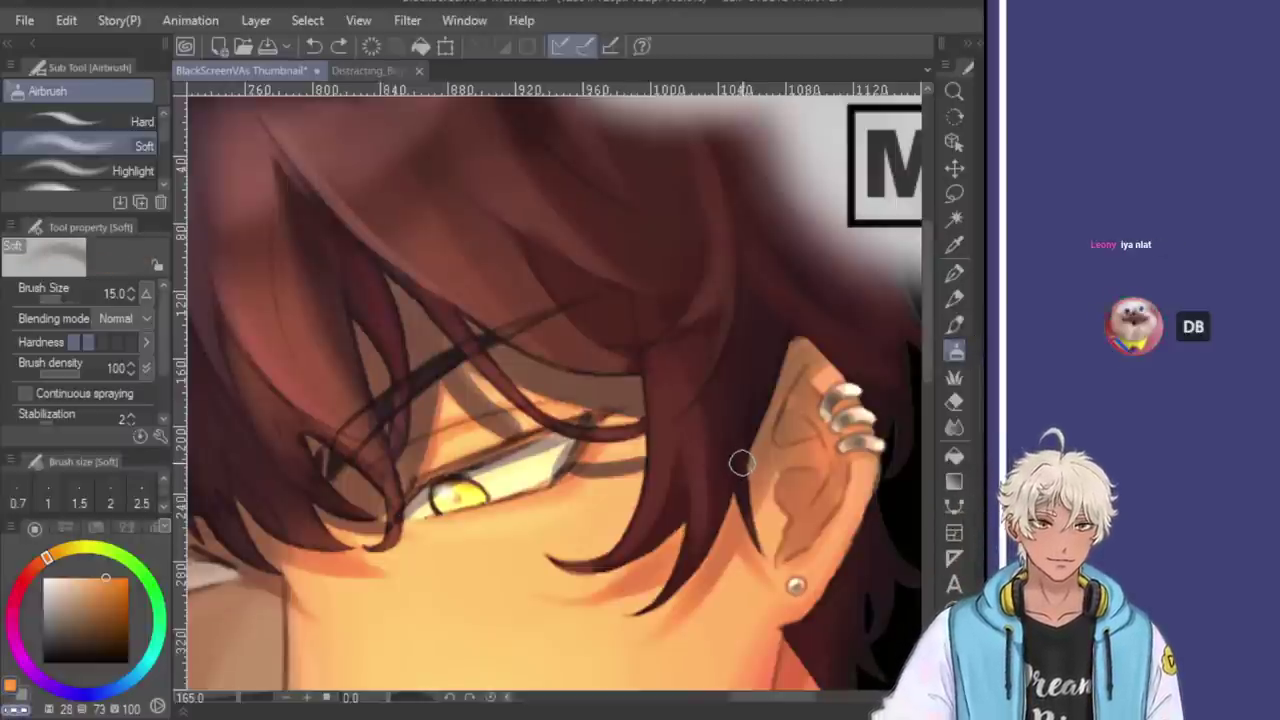
{"action": "key", "text": "bracketleft"}
{"action": "key", "text": "bracketleft"}
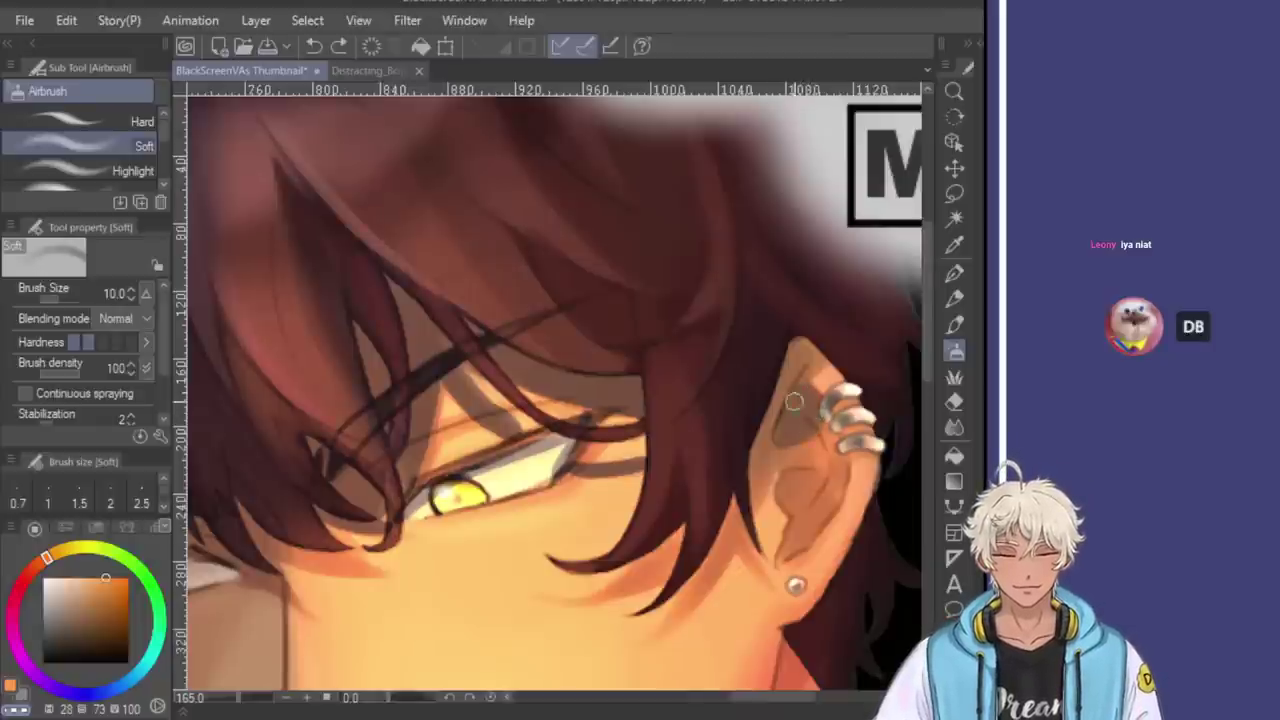
{"action": "left_click_drag", "start_coordinate": [806, 472], "coordinate": [810, 485]}
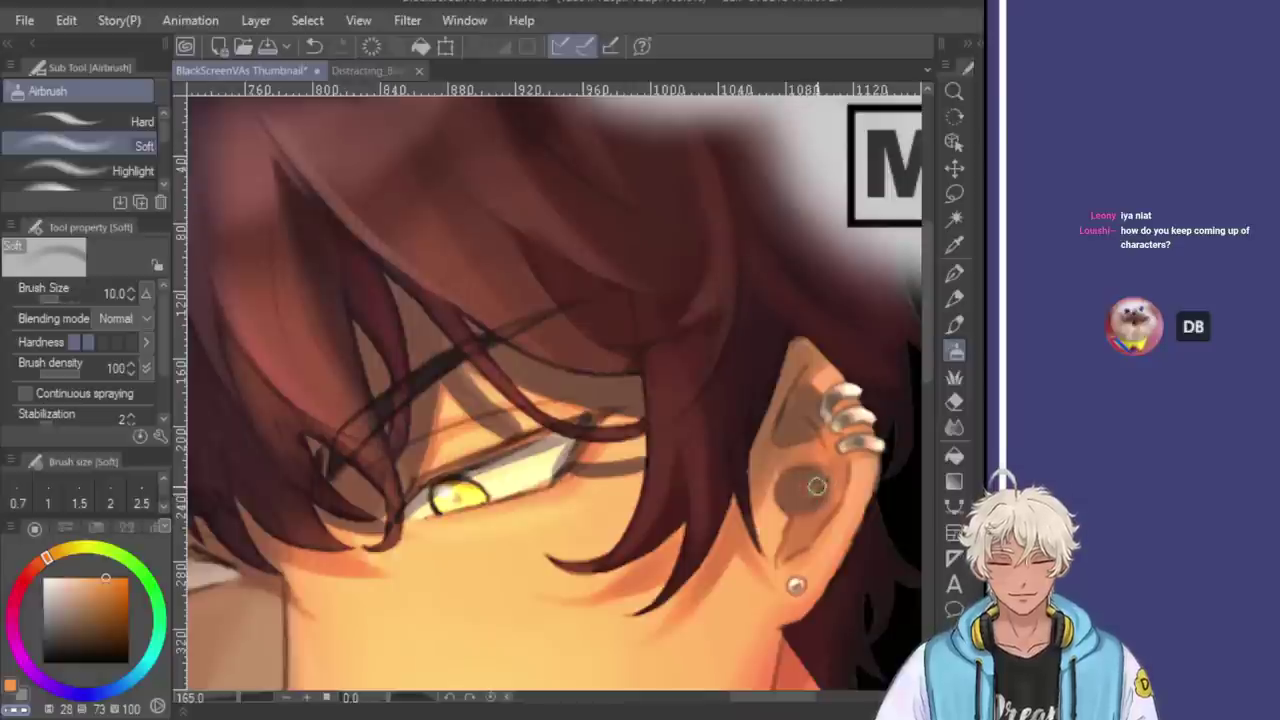
{"action": "left_click_drag", "start_coordinate": [786, 543], "coordinate": [831, 484]}
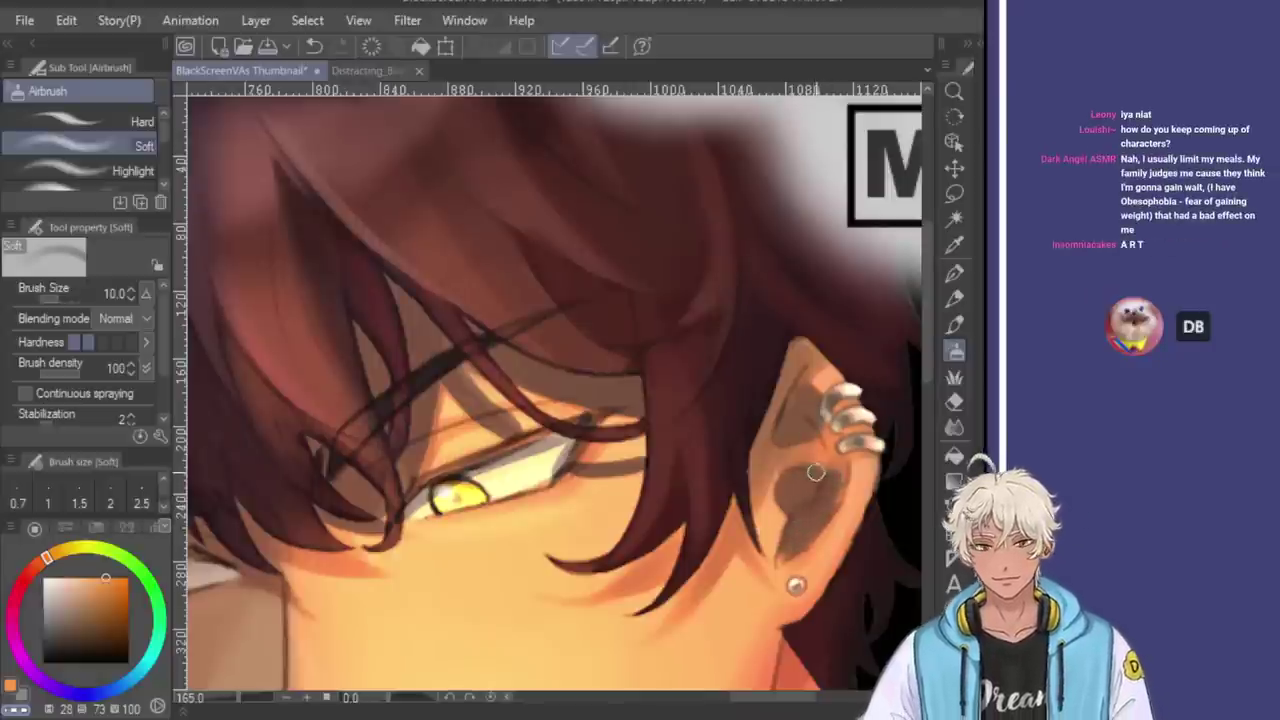
Sample the ear rim's orange (H 25, S 59, V 100) and airbrush it softly over the ear's lower hollow, starting at size 15
{"action": "scroll", "coordinate": [818, 513], "scroll_direction": "down", "scroll_amount": 5}
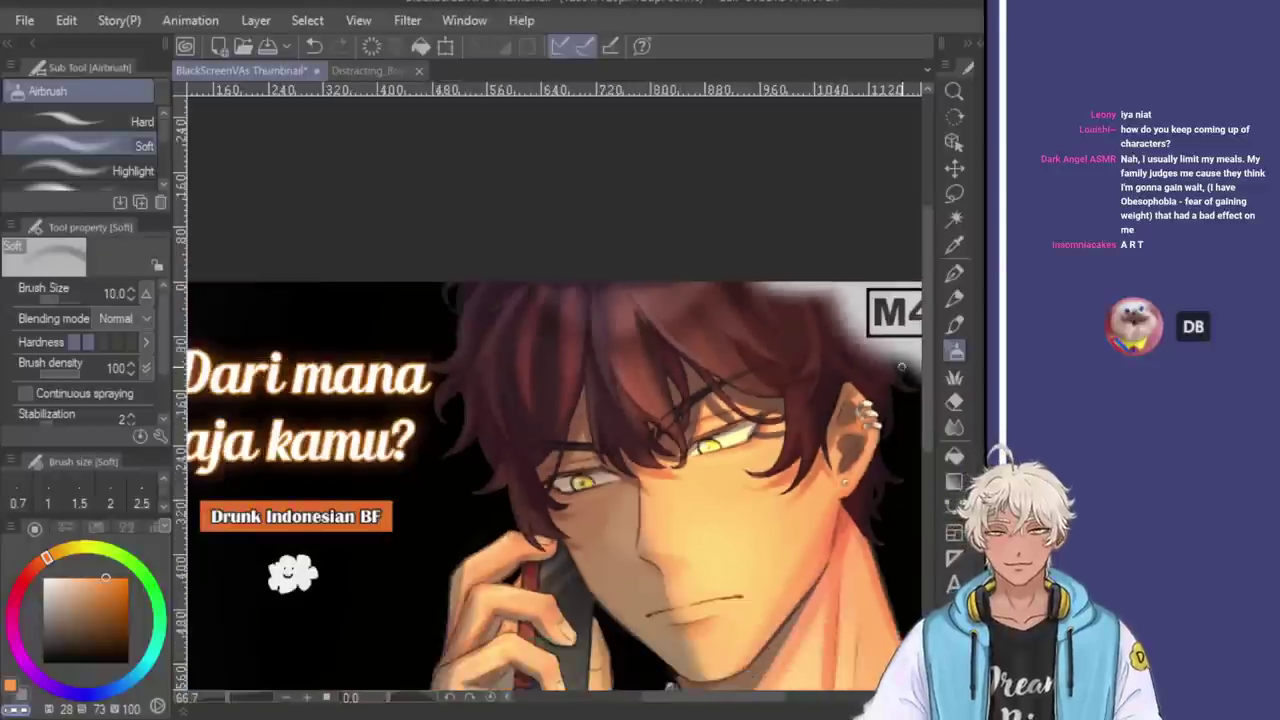
{"action": "scroll", "coordinate": [560, 420], "scroll_direction": "down", "scroll_amount": 1}
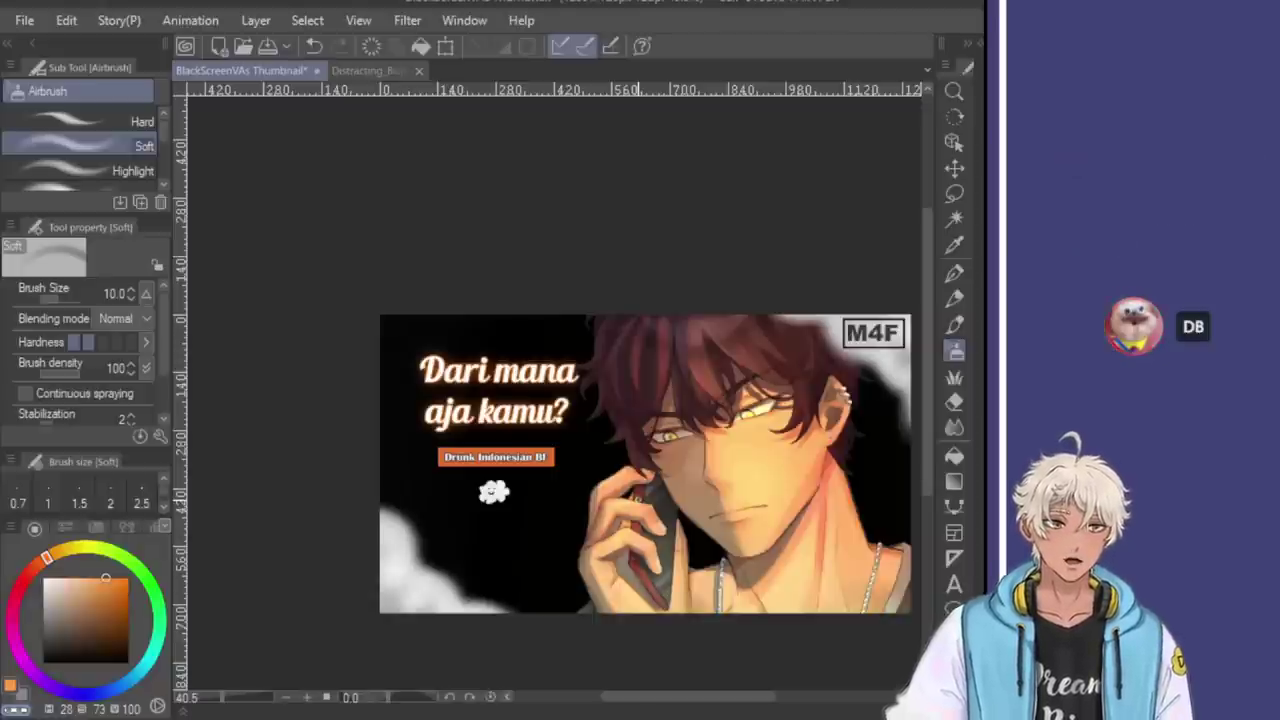
{"action": "scroll", "coordinate": [650, 460], "scroll_direction": "up", "scroll_amount": 3}
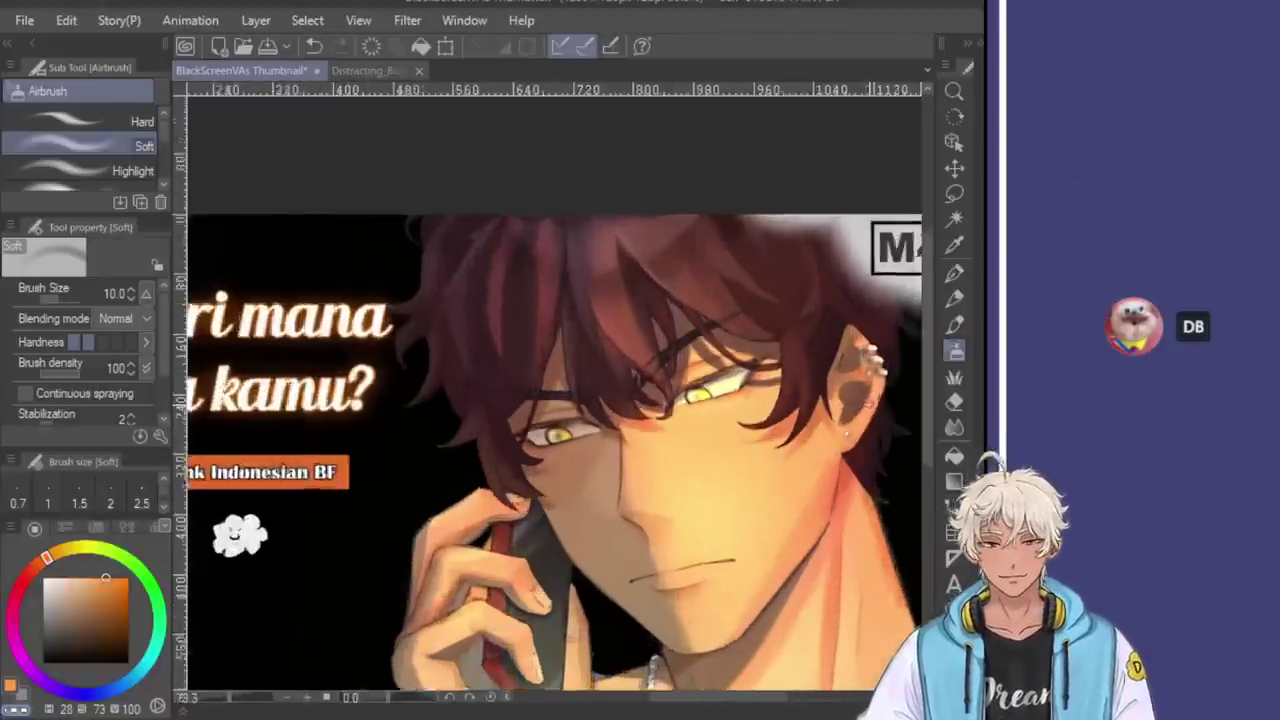
{"action": "scroll", "coordinate": [843, 355], "scroll_direction": "up", "scroll_amount": 4}
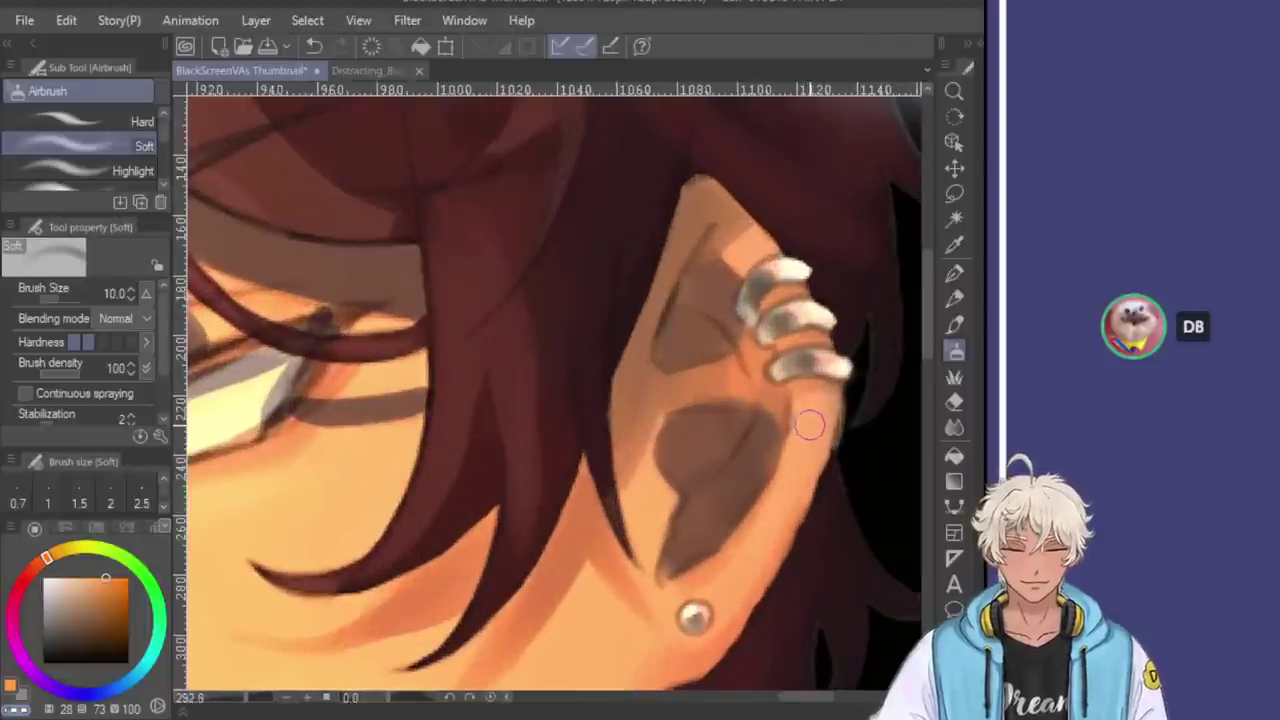
{"action": "left_click", "coordinate": [810, 425], "text": "alt"}
{"action": "key", "text": "]"}
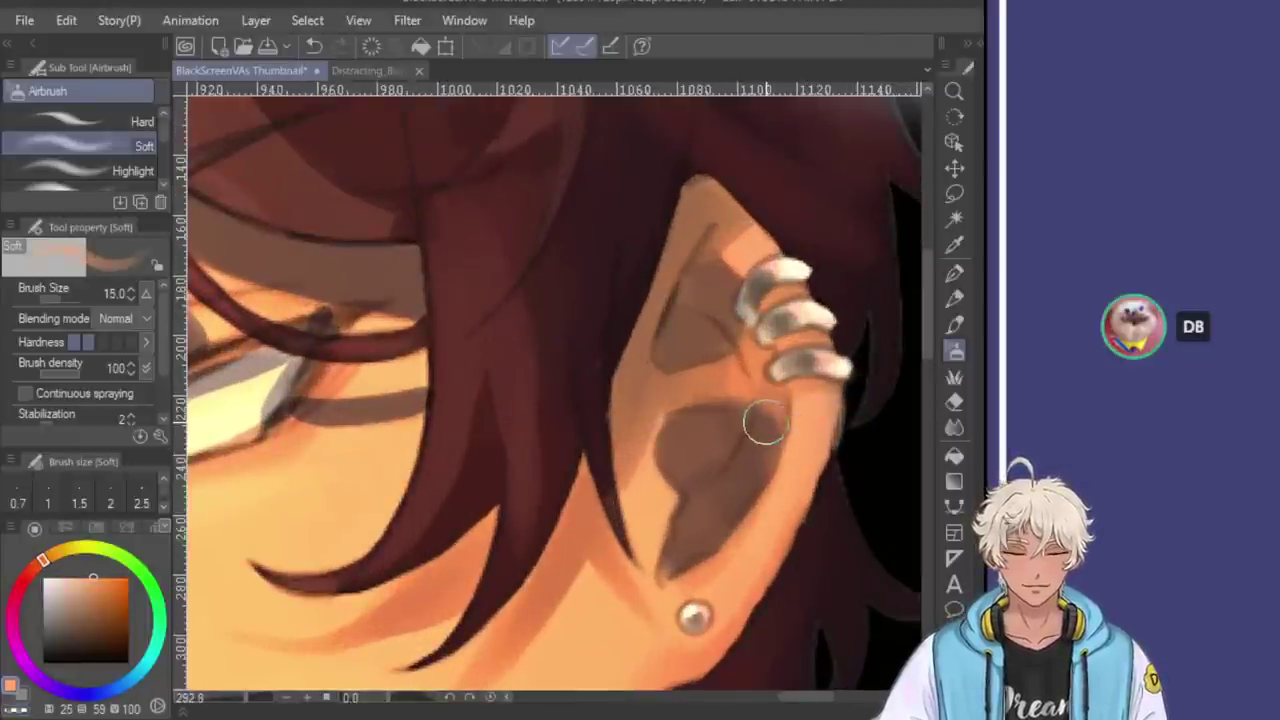
{"action": "mouse_move", "coordinate": [767, 415]}
{"action": "left_mouse_down"}
{"action": "mouse_move", "coordinate": [712, 536]}
{"action": "mouse_move", "coordinate": [727, 513]}
{"action": "mouse_move", "coordinate": [726, 525]}
{"action": "mouse_move", "coordinate": [765, 437]}
{"action": "mouse_move", "coordinate": [698, 549]}
{"action": "mouse_move", "coordinate": [745, 450]}
{"action": "mouse_move", "coordinate": [712, 513]}
{"action": "mouse_move", "coordinate": [737, 449]}
{"action": "mouse_move", "coordinate": [706, 497]}
{"action": "mouse_move", "coordinate": [732, 442]}
{"action": "mouse_move", "coordinate": [718, 477]}
{"action": "mouse_move", "coordinate": [695, 473]}
{"action": "mouse_move", "coordinate": [688, 440]}
{"action": "mouse_move", "coordinate": [768, 427]}
{"action": "mouse_move", "coordinate": [725, 425]}
{"action": "mouse_move", "coordinate": [756, 451]}
{"action": "mouse_move", "coordinate": [665, 563]}
{"action": "mouse_move", "coordinate": [723, 469]}
{"action": "mouse_move", "coordinate": [710, 466]}
{"action": "mouse_move", "coordinate": [716, 443]}
{"action": "mouse_move", "coordinate": [746, 437]}
{"action": "mouse_move", "coordinate": [733, 429]}
{"action": "mouse_move", "coordinate": [762, 407]}
{"action": "mouse_move", "coordinate": [743, 375]}
{"action": "left_mouse_up"}
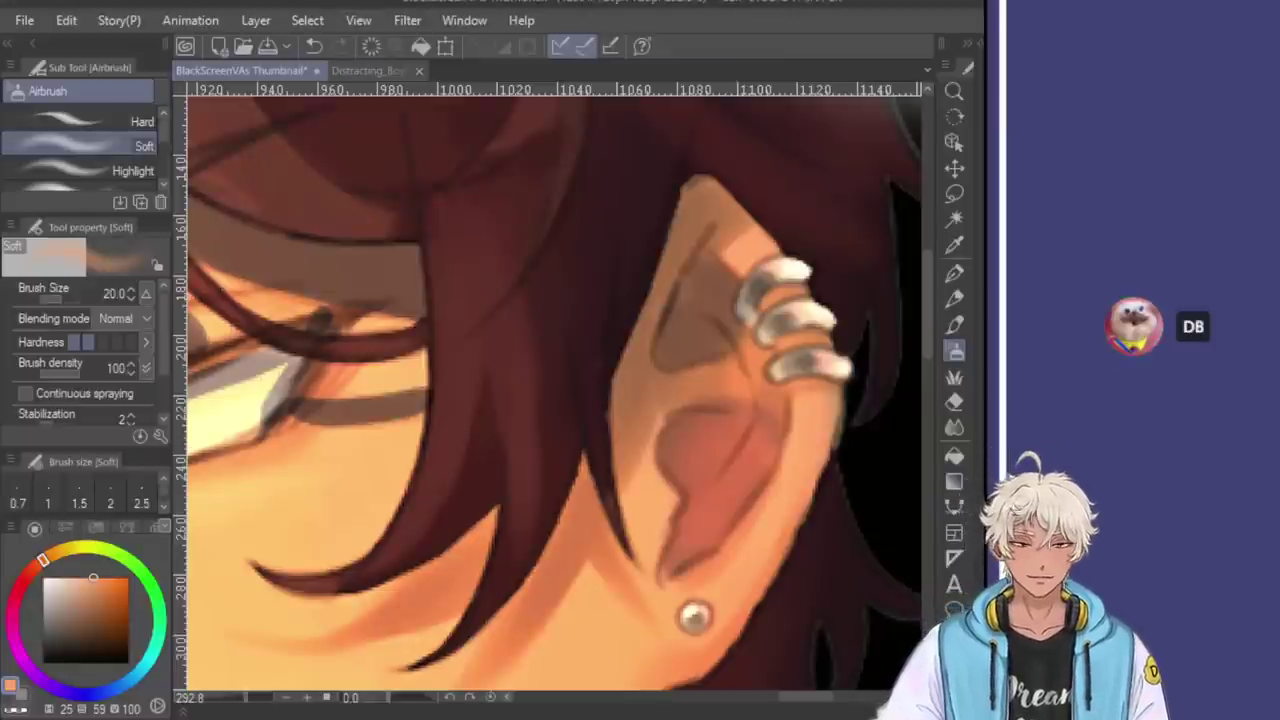
Erase the light from the hair edge along the front of the ear with the Hard eraser, reducing it to size 4
{"action": "scroll", "coordinate": [688, 218], "scroll_direction": "down", "scroll_amount": 2}
{"action": "key", "text": "e"}
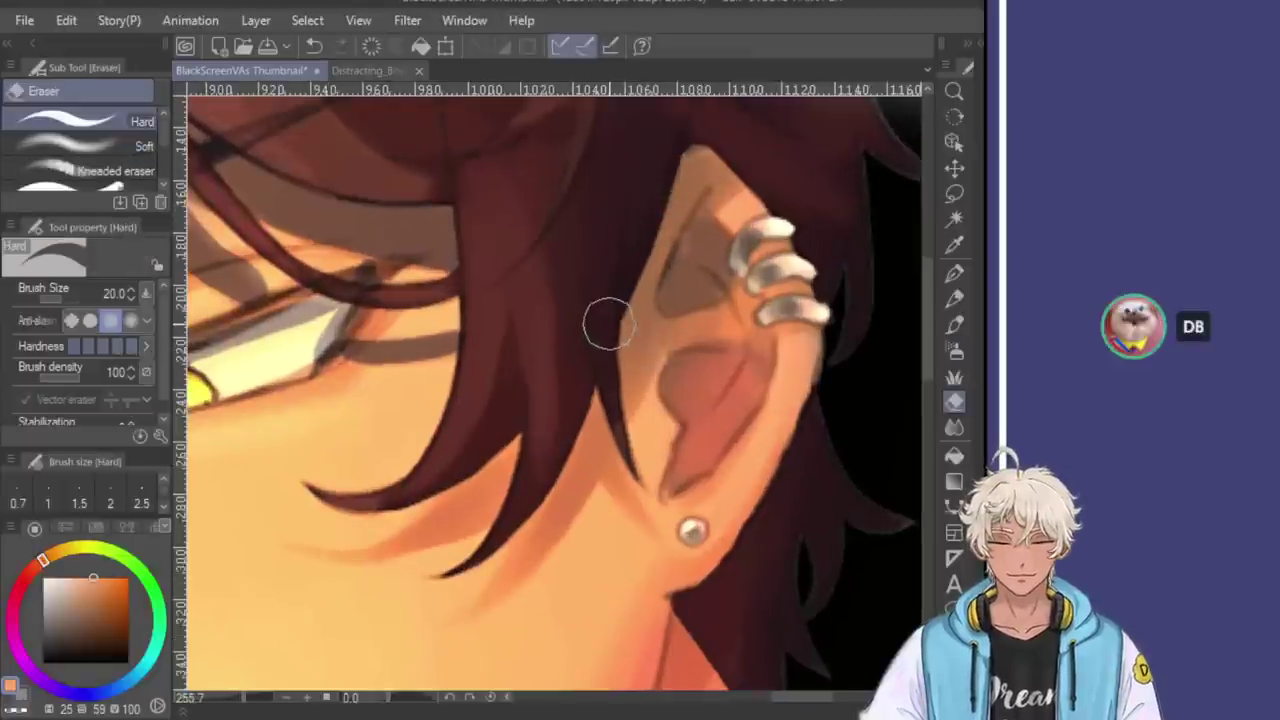
{"action": "key", "text": "bracketleft"}
{"action": "key", "text": "bracketleft"}
{"action": "key", "text": "bracketleft"}
{"action": "scroll", "coordinate": [604, 313], "scroll_direction": "up", "scroll_amount": 2}
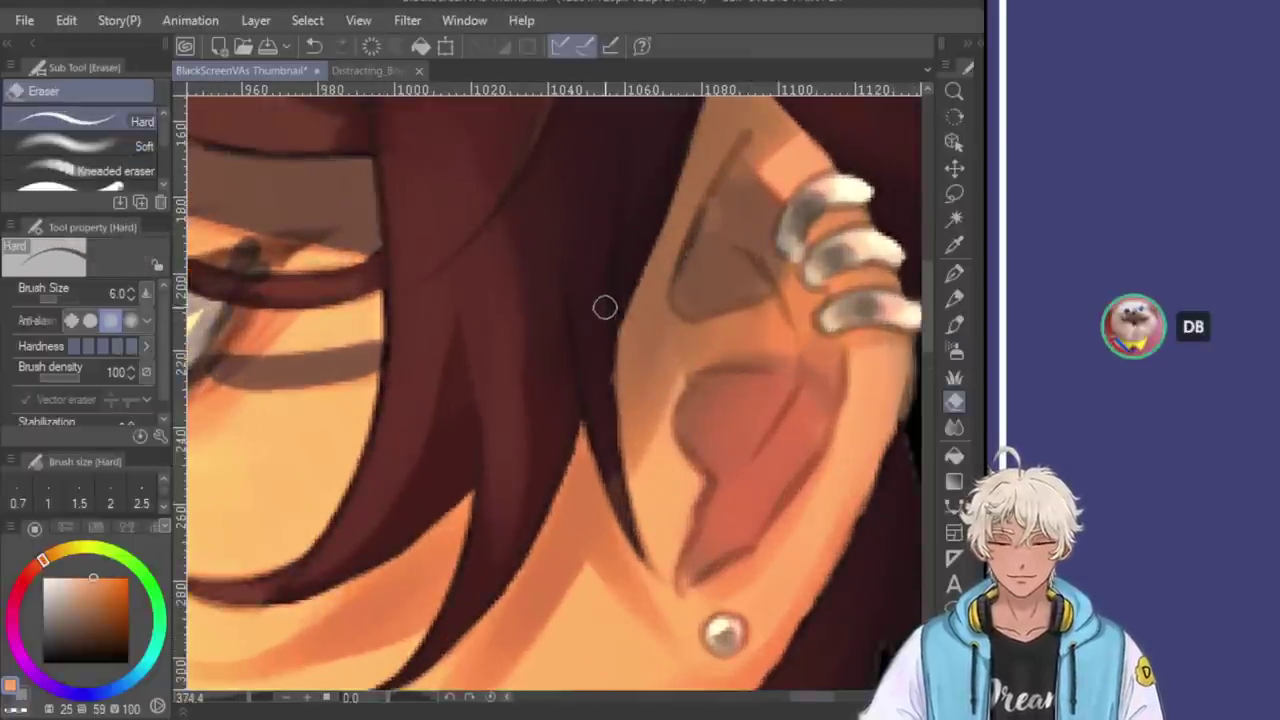
{"action": "key", "text": "b"}
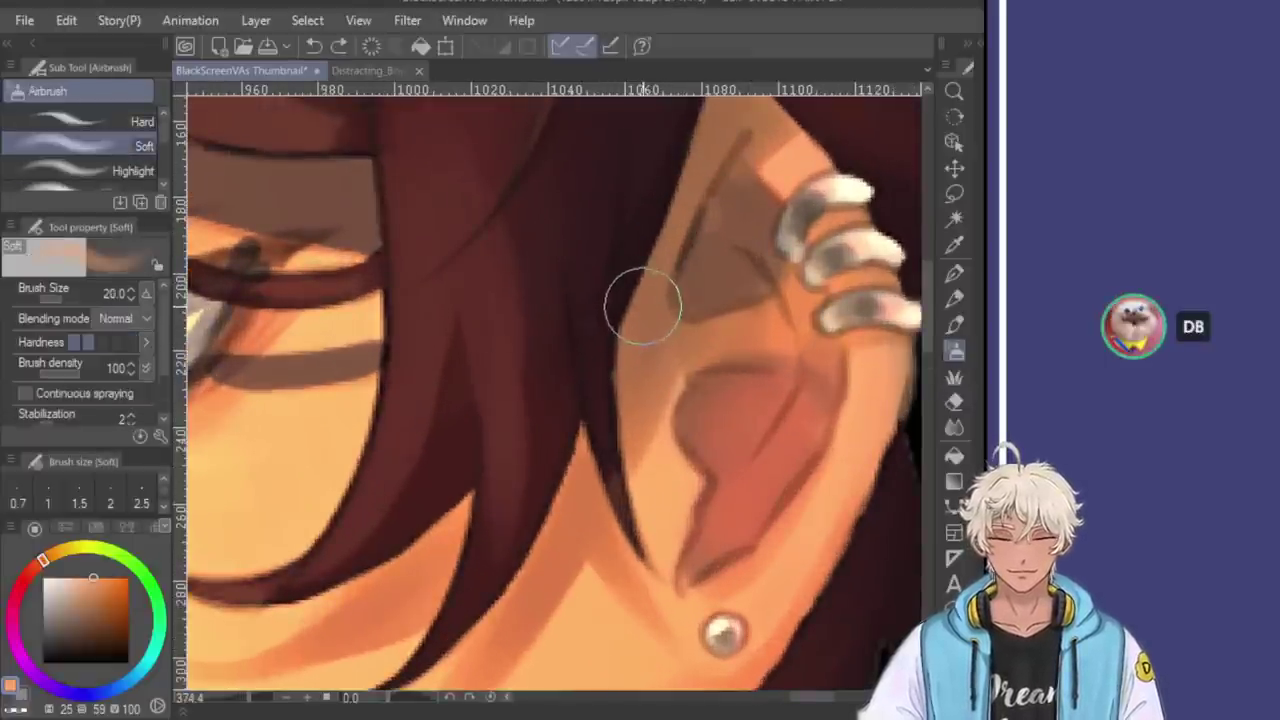
{"action": "key", "text": "e"}
{"action": "key", "text": "bracketleft"}
{"action": "key", "text": "bracketleft"}
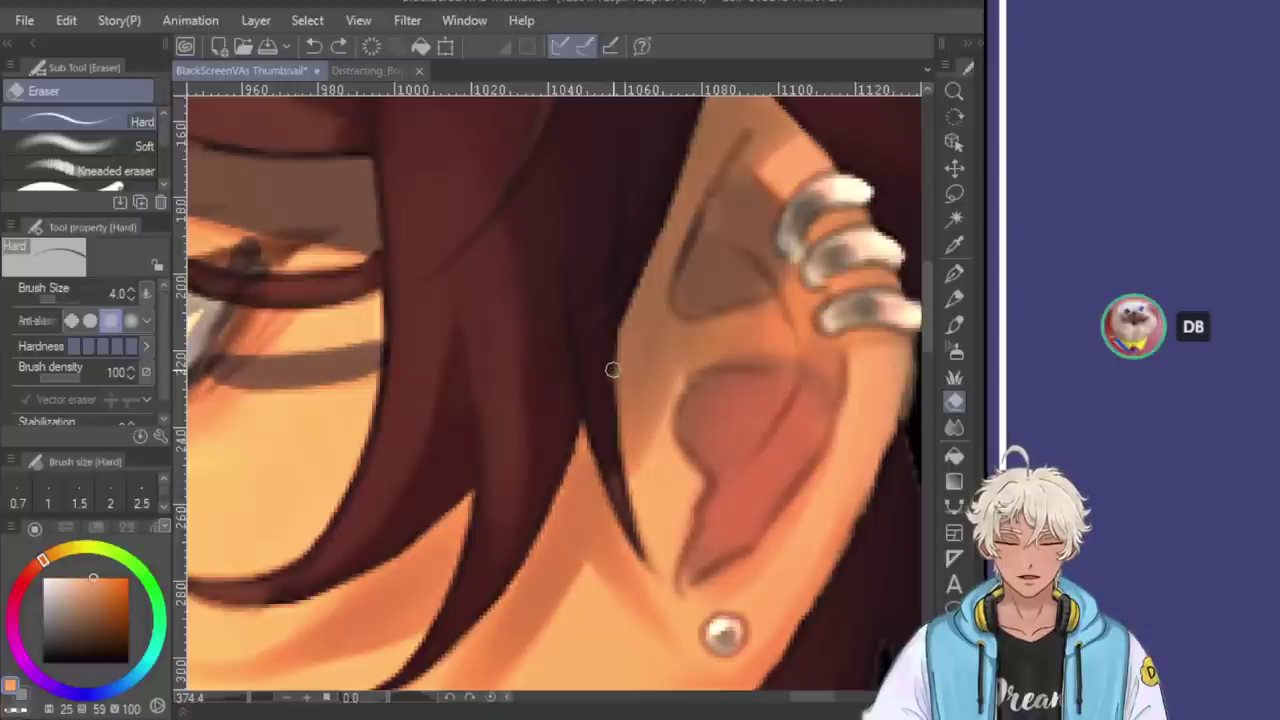
{"action": "mouse_move", "coordinate": [613, 345]}
{"action": "left_mouse_down"}
{"action": "mouse_move", "coordinate": [626, 505]}
{"action": "mouse_move", "coordinate": [606, 371]}
{"action": "mouse_move", "coordinate": [606, 423]}
{"action": "mouse_move", "coordinate": [616, 323]}
{"action": "left_mouse_up"}
{"action": "key", "text": "b"}
{"action": "scroll", "coordinate": [651, 329], "scroll_direction": "down", "scroll_amount": 3}
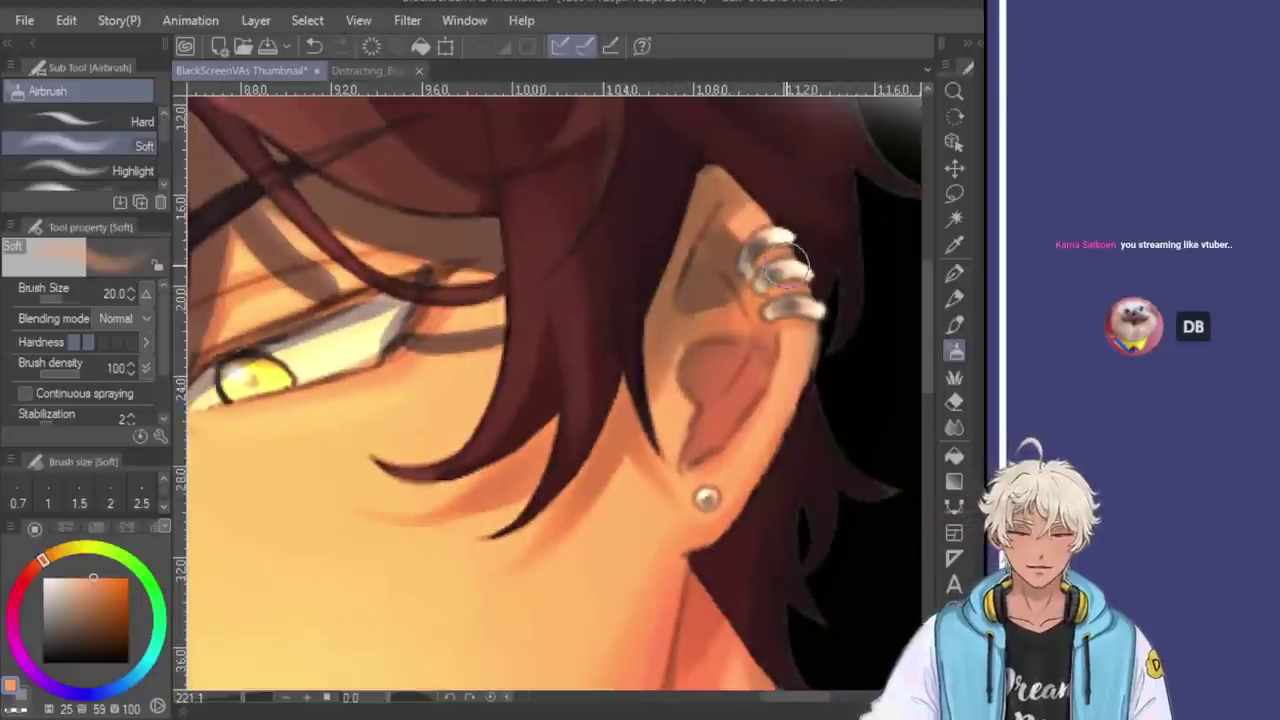
Erase the light spilling past the ear's outer rim onto the hair behind with the Hard eraser at size 6, after undoing one stroke
{"action": "scroll", "coordinate": [787, 233], "scroll_direction": "down", "scroll_amount": 1}
{"action": "scroll", "coordinate": [771, 180], "scroll_direction": "up", "scroll_amount": 2}
{"action": "scroll", "coordinate": [820, 226], "scroll_direction": "down", "scroll_amount": 2}
{"action": "scroll", "coordinate": [831, 246], "scroll_direction": "up", "scroll_amount": 2}
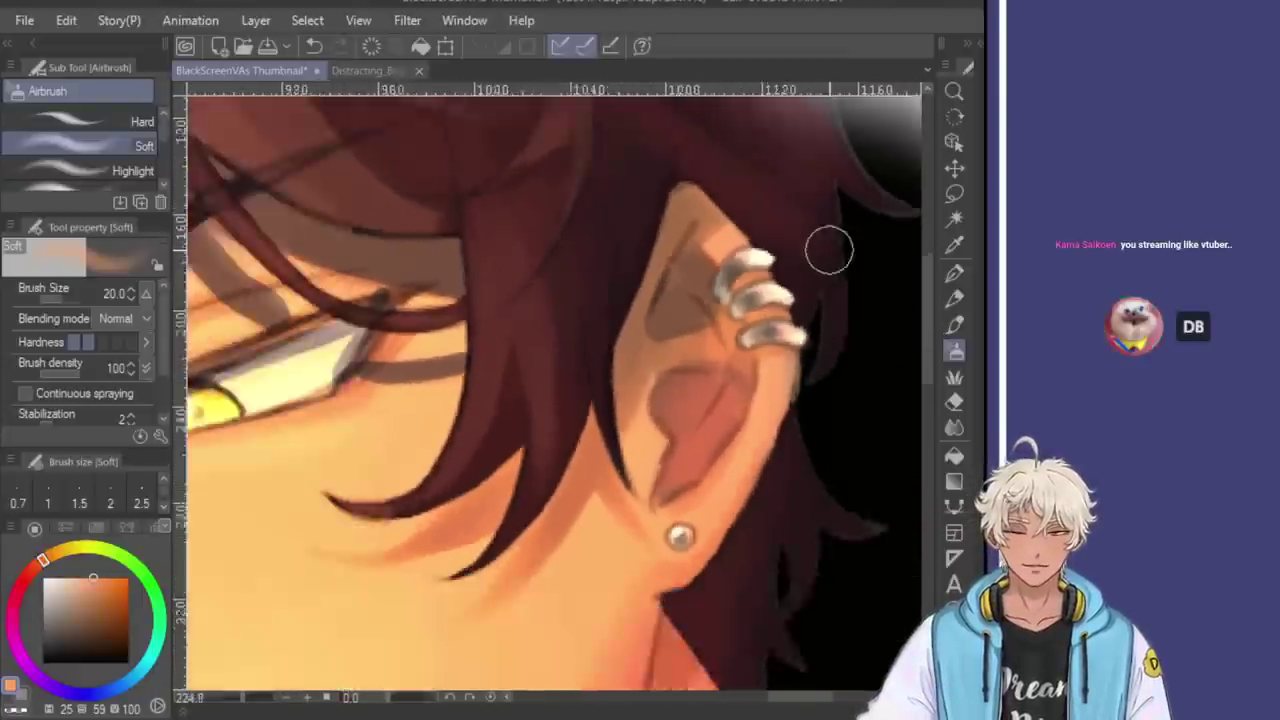
{"action": "key", "text": "e"}
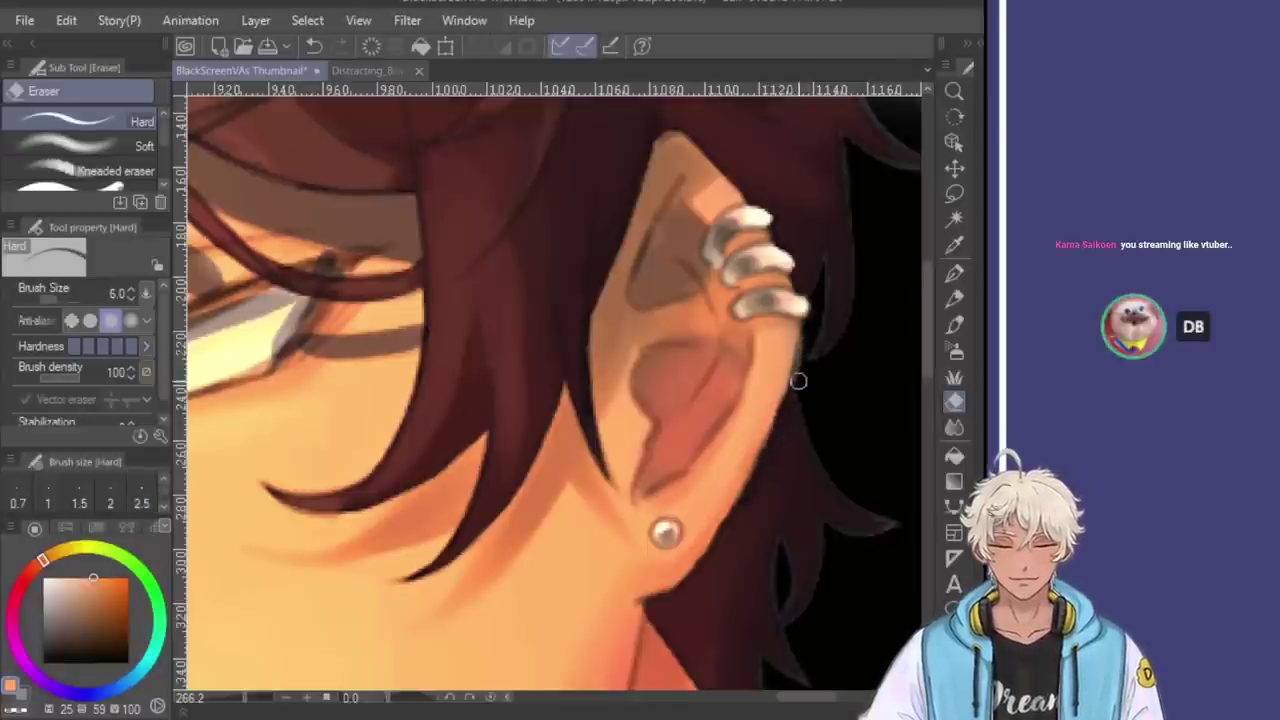
{"action": "key", "text": "ctrl+z"}
{"action": "left_click_drag", "start_coordinate": [808, 337], "coordinate": [786, 397]}
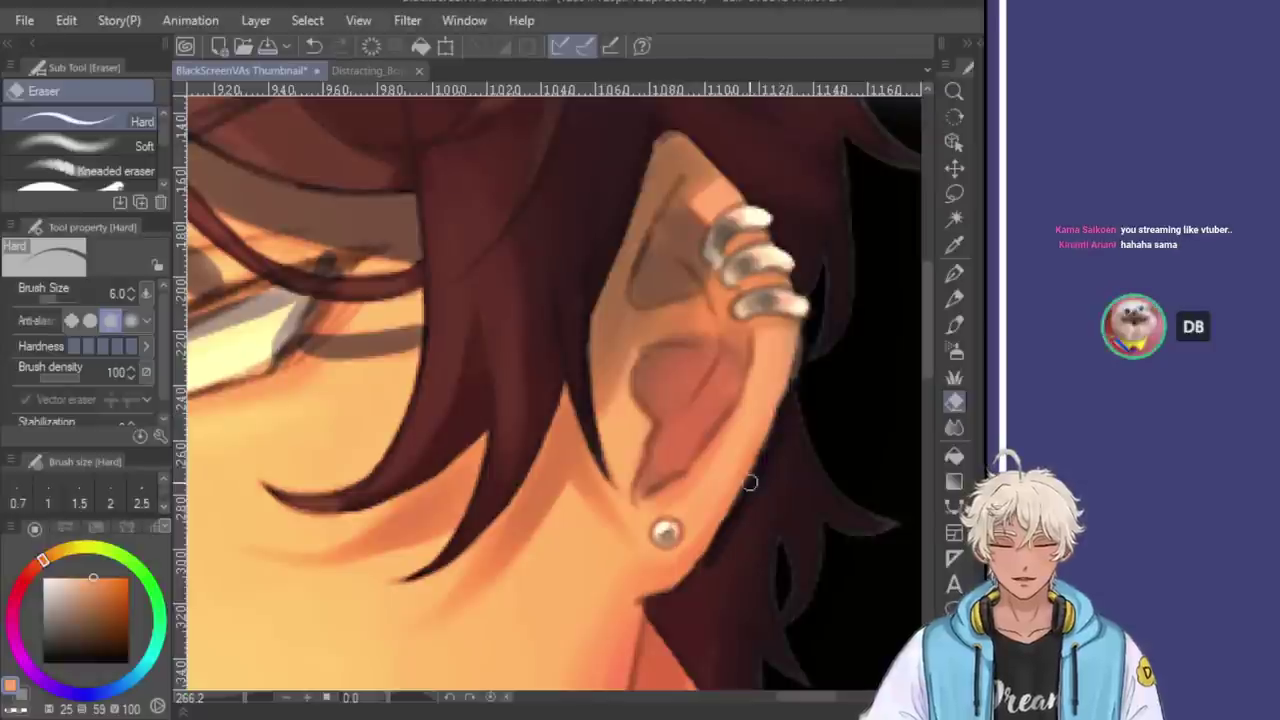
{"action": "key", "text": "b"}
{"action": "key", "text": "e"}
{"action": "key", "text": "b"}
{"action": "scroll", "coordinate": [835, 320], "scroll_direction": "down", "scroll_amount": 4}
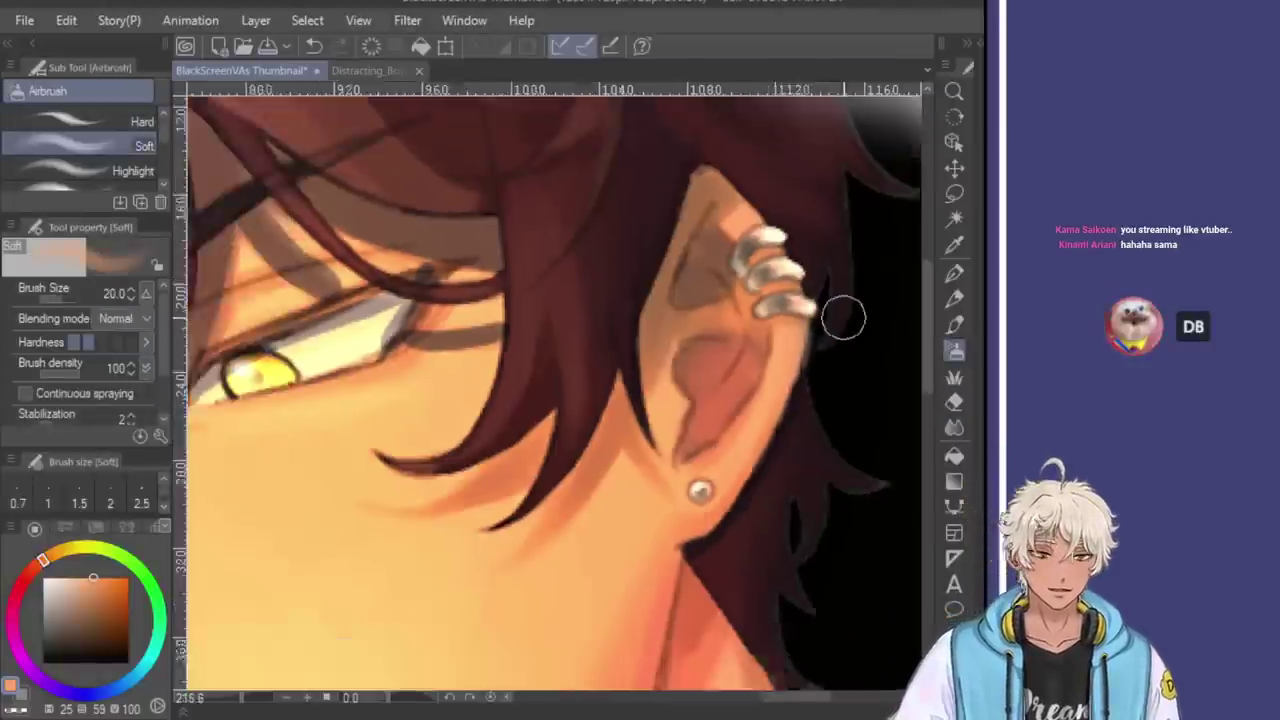
Darken the hair edge running from below the earlobe down along the neck with the Hard eraser at size 6, undoing one stroke
{"action": "scroll", "coordinate": [845, 482], "scroll_direction": "up", "scroll_amount": 4}
{"action": "key", "text": "e"}
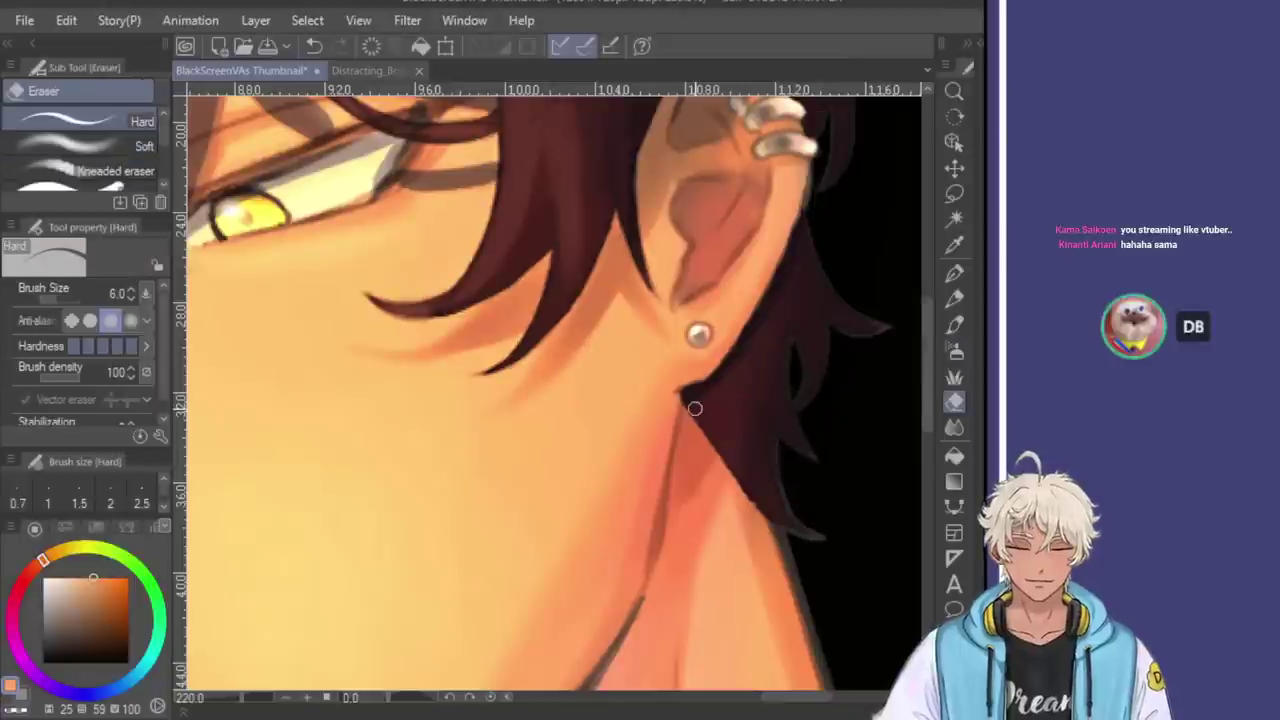
{"action": "mouse_move", "coordinate": [688, 402]}
{"action": "left_mouse_down"}
{"action": "mouse_move", "coordinate": [752, 494]}
{"action": "mouse_move", "coordinate": [794, 523]}
{"action": "left_mouse_up"}
{"action": "mouse_move", "coordinate": [694, 400]}
{"action": "left_mouse_down"}
{"action": "mouse_move", "coordinate": [726, 468]}
{"action": "mouse_move", "coordinate": [811, 540]}
{"action": "left_mouse_up"}
{"action": "key", "text": "ctrl+z"}
{"action": "key", "text": "b"}
{"action": "scroll", "coordinate": [800, 390], "scroll_direction": "down", "scroll_amount": 4}
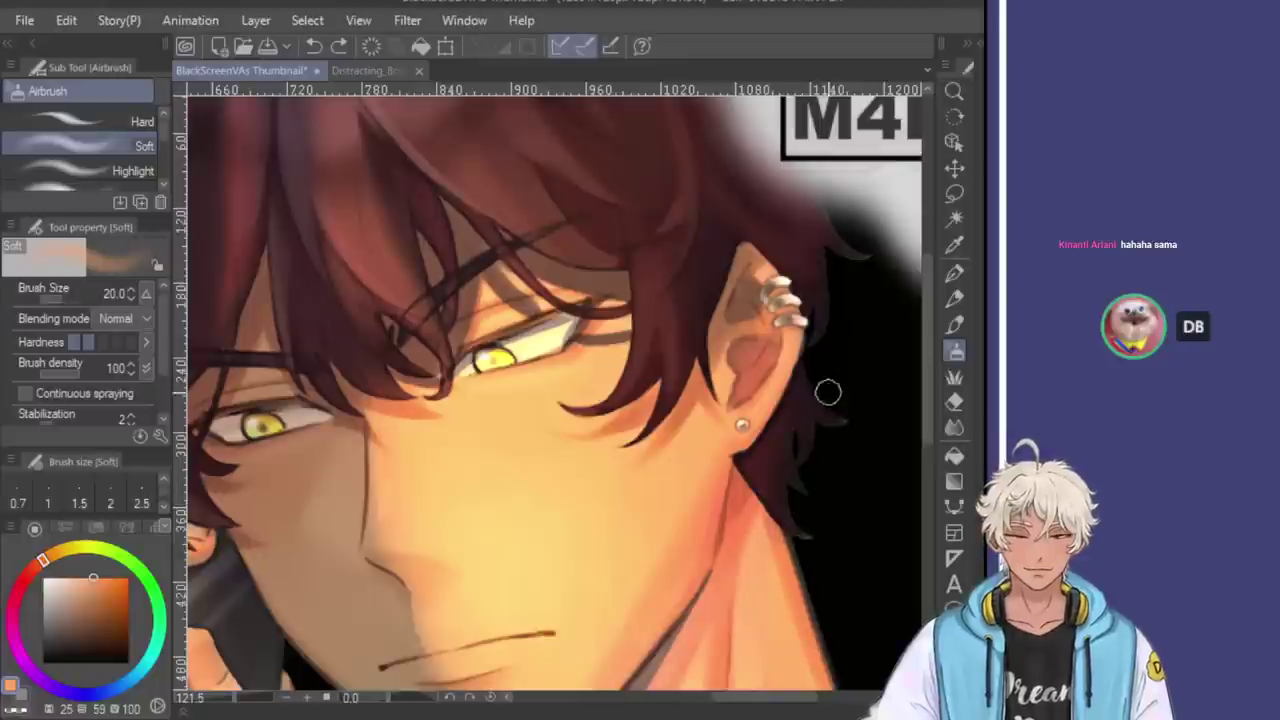
Erase the light from the hair bordering the ear's upper tip and rings with the Hard eraser
{"action": "scroll", "coordinate": [846, 327], "scroll_direction": "up", "scroll_amount": 4}
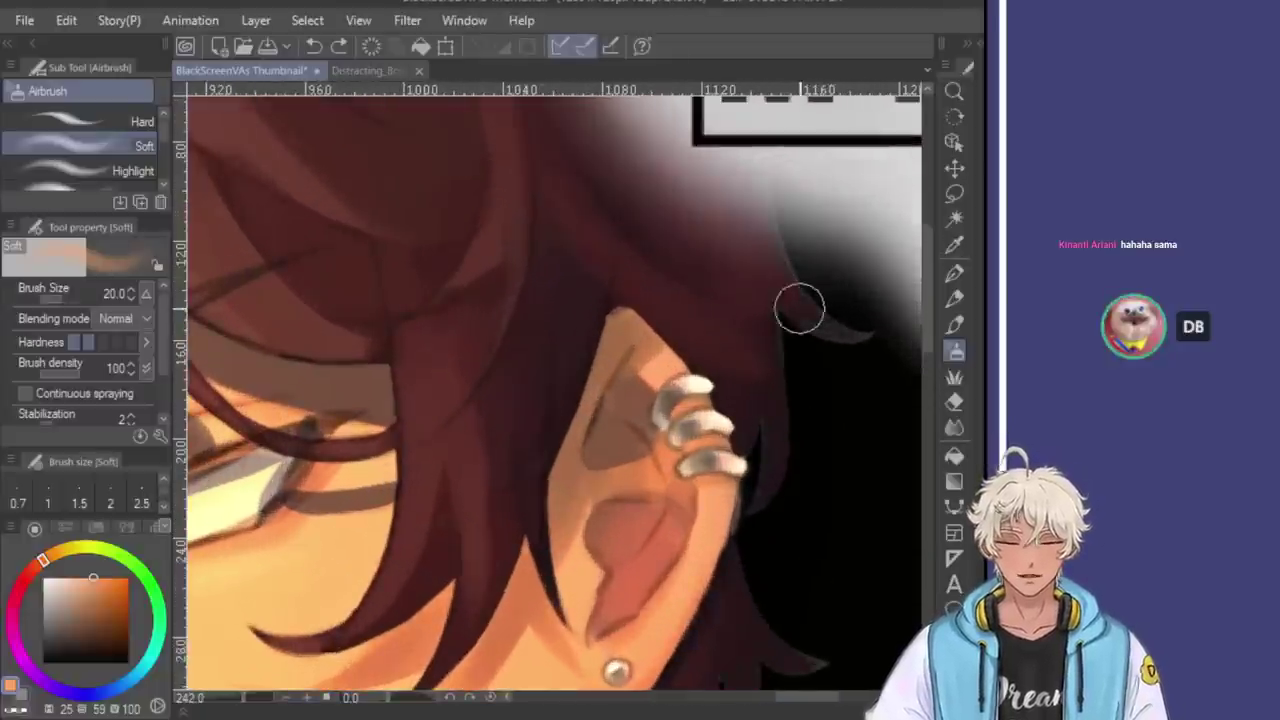
{"action": "key", "text": "e"}
{"action": "mouse_move", "coordinate": [526, 317]}
{"action": "left_mouse_down"}
{"action": "mouse_move", "coordinate": [557, 303]}
{"action": "mouse_move", "coordinate": [603, 311]}
{"action": "mouse_move", "coordinate": [563, 291]}
{"action": "mouse_move", "coordinate": [676, 396]}
{"action": "mouse_move", "coordinate": [707, 392]}
{"action": "mouse_move", "coordinate": [689, 400]}
{"action": "mouse_move", "coordinate": [691, 429]}
{"action": "mouse_move", "coordinate": [721, 482]}
{"action": "left_mouse_up"}
{"action": "key", "text": "b"}
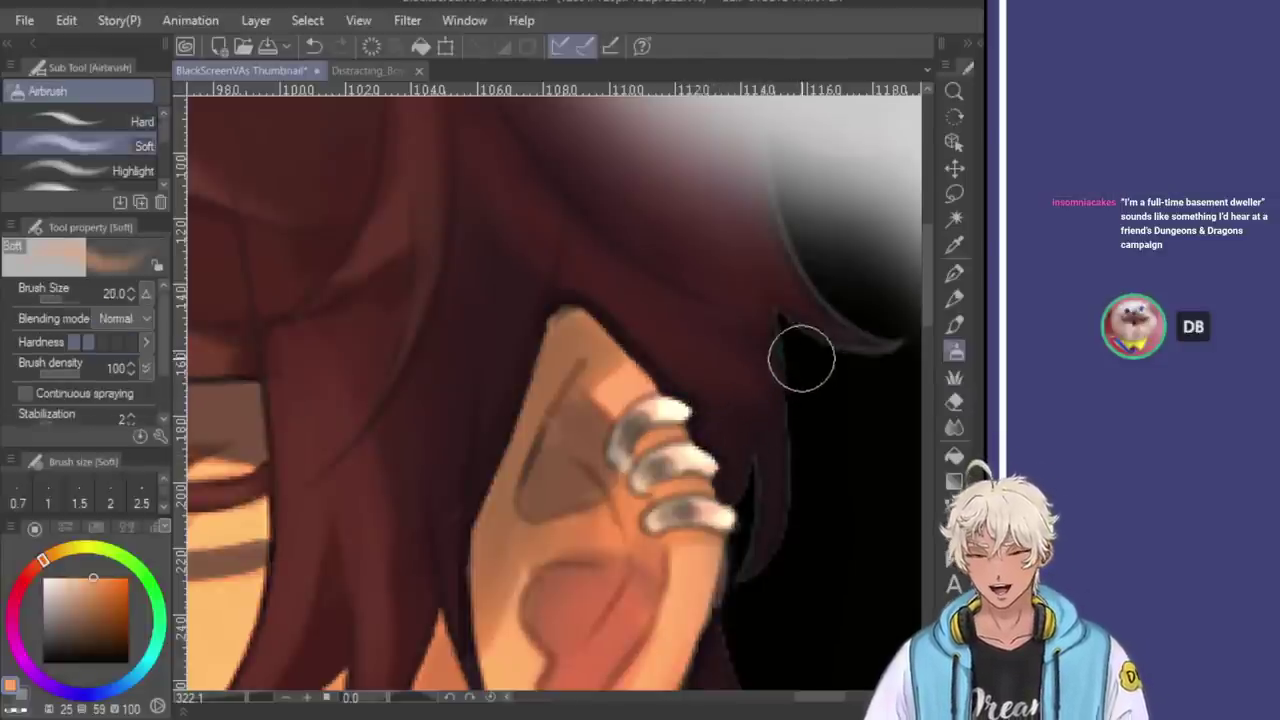
{"action": "scroll", "coordinate": [797, 363], "scroll_direction": "down", "scroll_amount": 1}
{"action": "scroll", "coordinate": [805, 348], "scroll_direction": "down", "scroll_amount": 4}
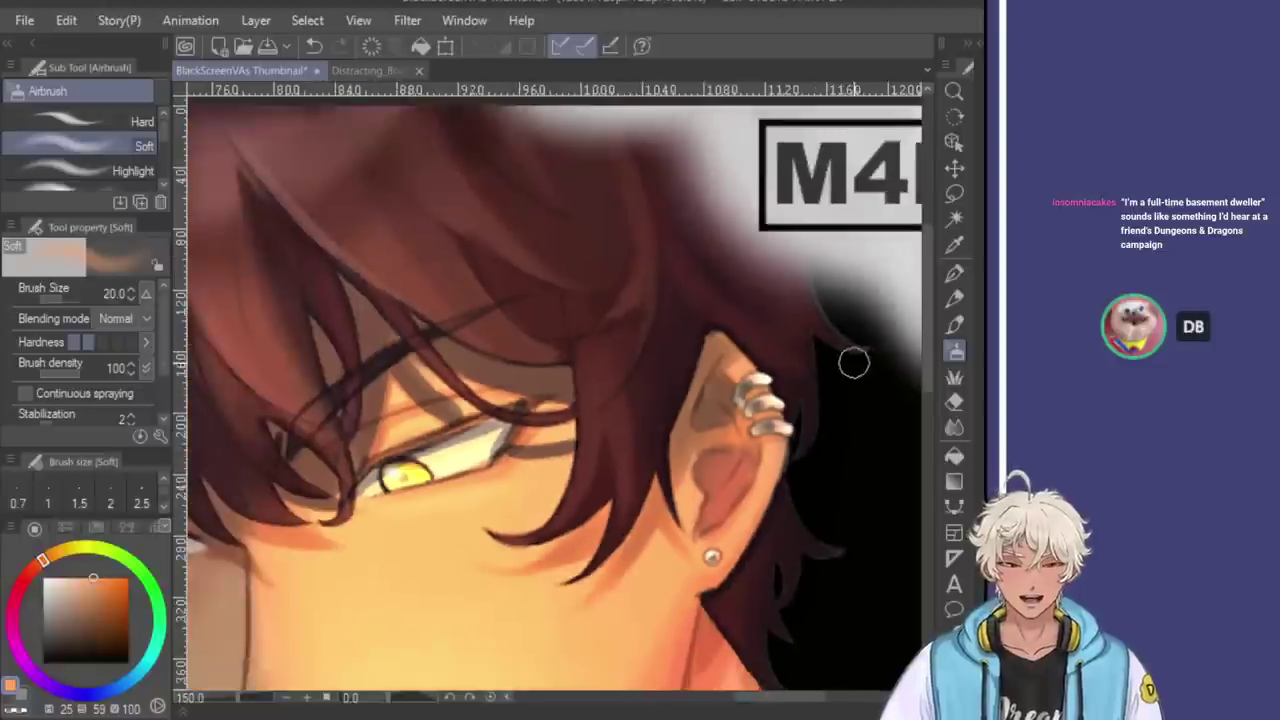
{"action": "scroll", "coordinate": [859, 363], "scroll_direction": "down", "scroll_amount": 4}
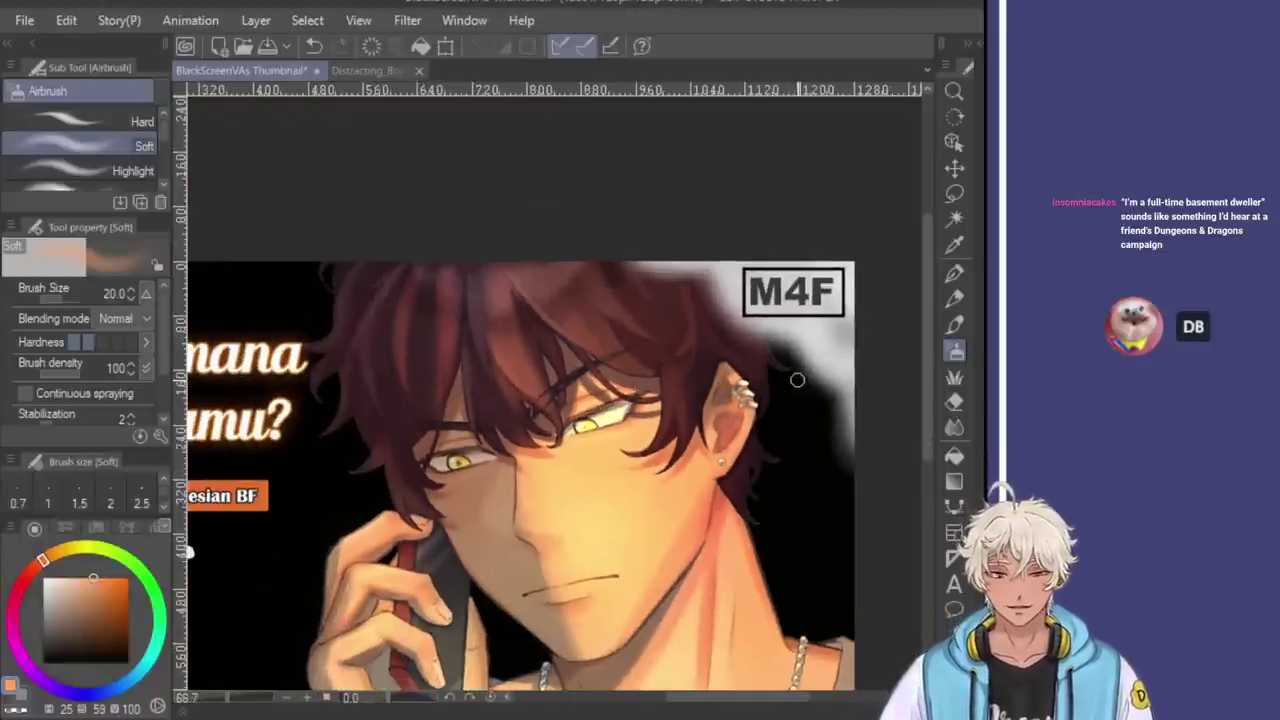
Auto-select the background area behind the ear and neck, referring to the editing layer only, after undoing a first selection
{"action": "scroll", "coordinate": [799, 379], "scroll_direction": "up", "scroll_amount": 1}
{"action": "left_click_drag", "start_coordinate": [923, 255], "coordinate": [919, 391]}
{"action": "left_click", "coordinate": [955, 219]}
{"action": "scroll", "coordinate": [812, 458], "scroll_direction": "up", "scroll_amount": 2}
{"action": "scroll", "coordinate": [812, 458], "scroll_direction": "up", "scroll_amount": 1}
{"action": "left_click", "coordinate": [808, 452]}
{"action": "key", "text": "ctrl+z"}
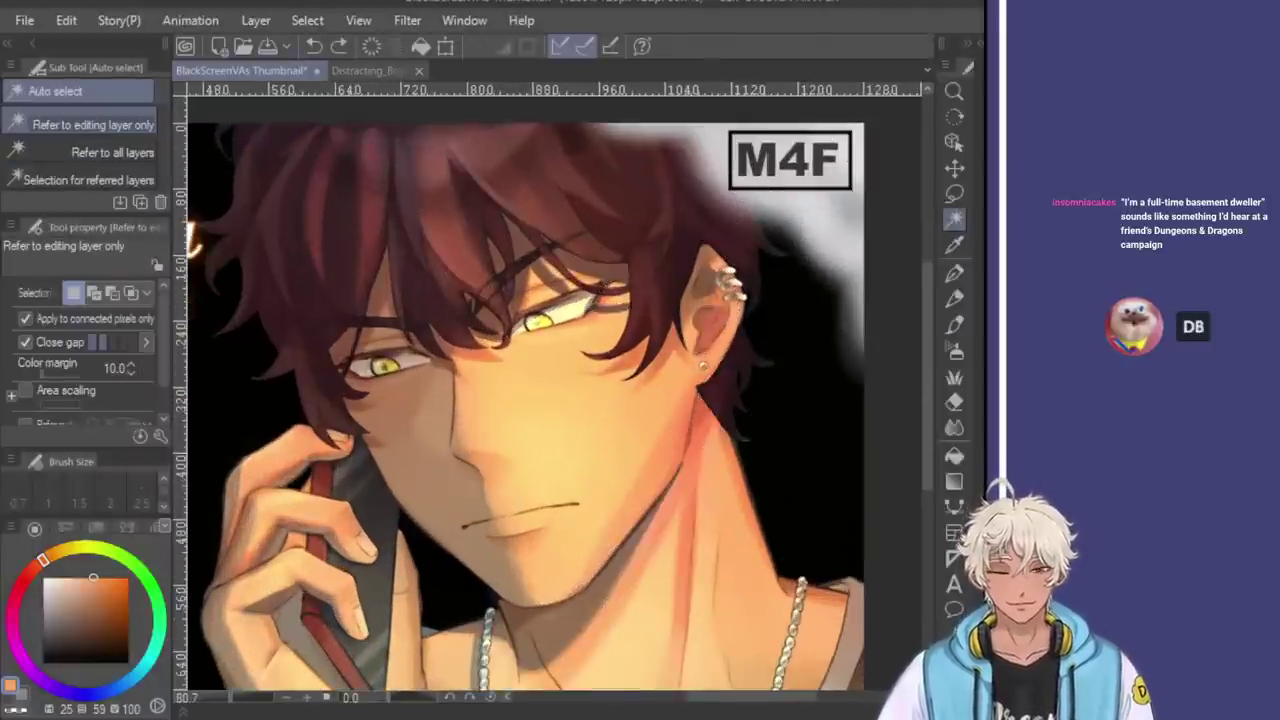
{"action": "left_click", "coordinate": [829, 430]}
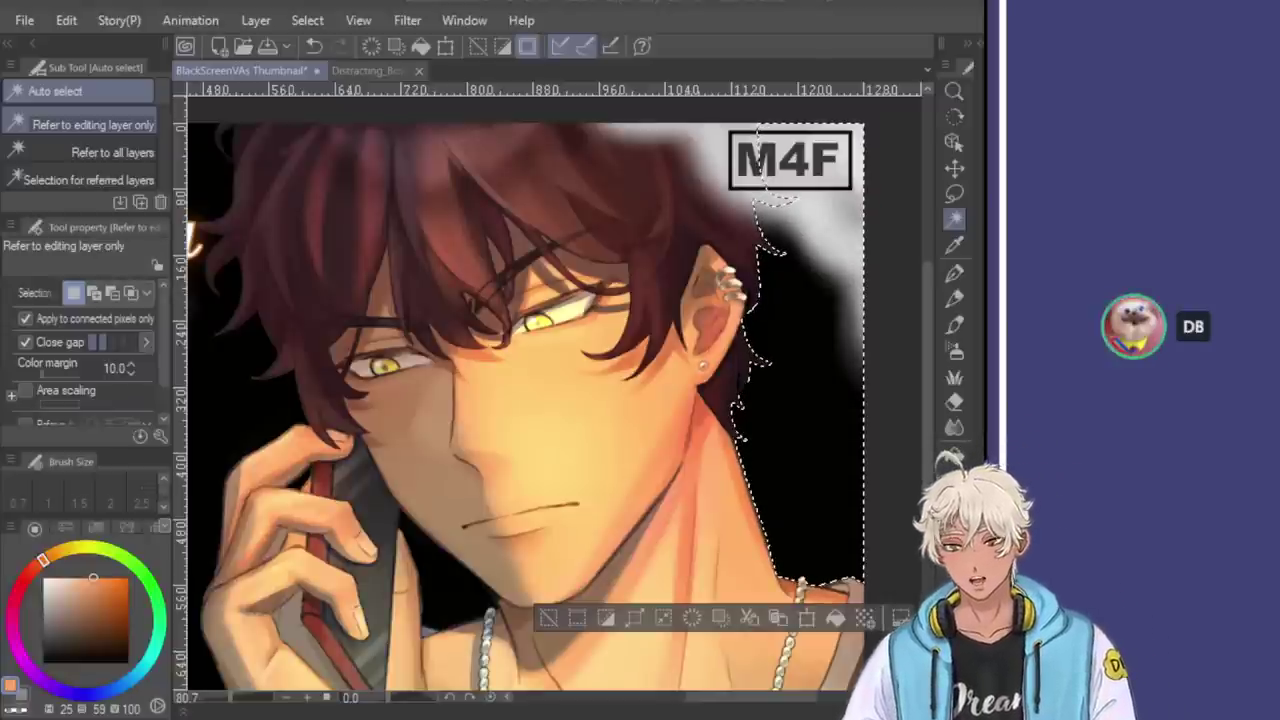
Auto-select the background gap between the jaw and the phone hand, adding the background area beside the hand and hair to the selection
{"action": "scroll", "coordinate": [550, 400], "scroll_direction": "down", "scroll_amount": 3}
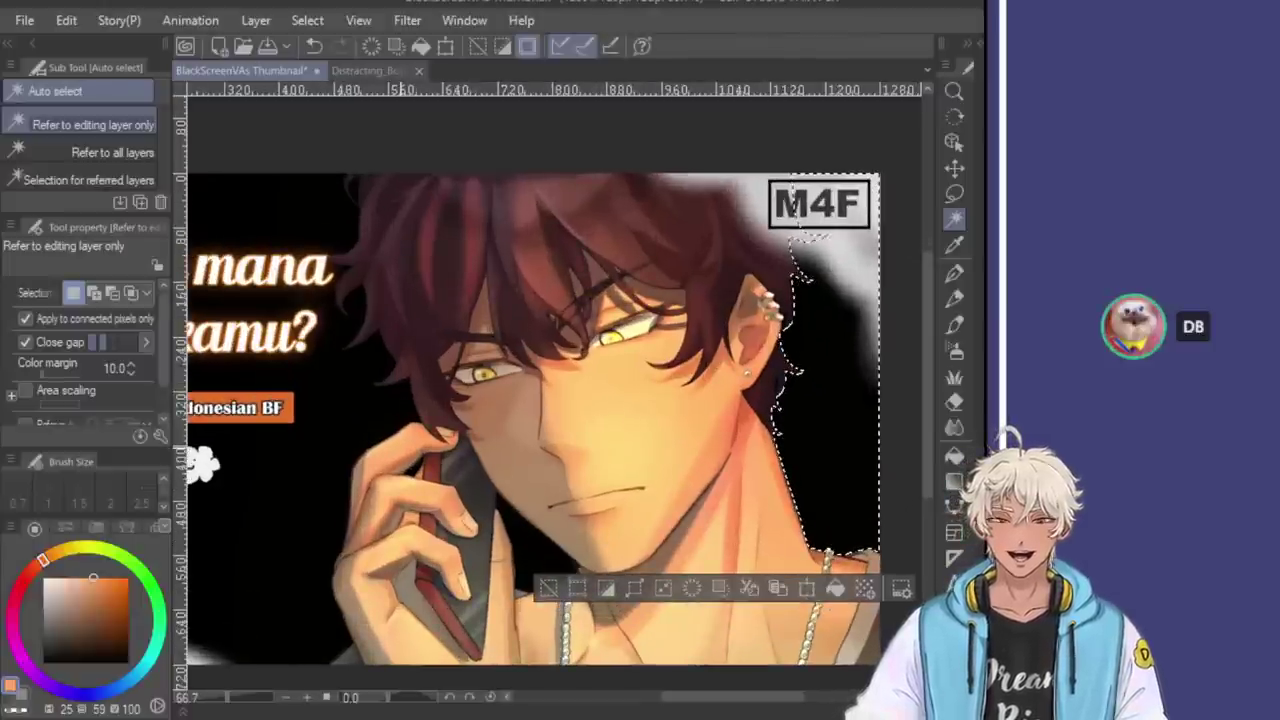
{"action": "scroll", "coordinate": [402, 432], "scroll_direction": "up", "scroll_amount": 1}
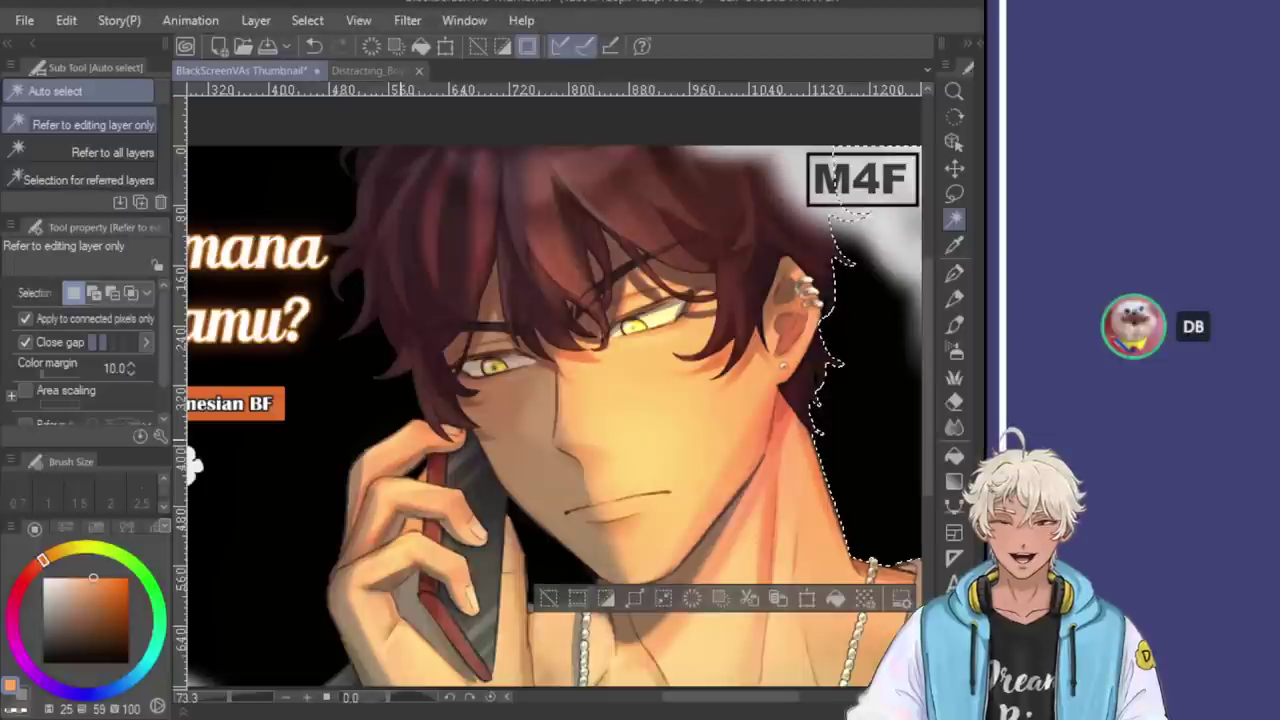
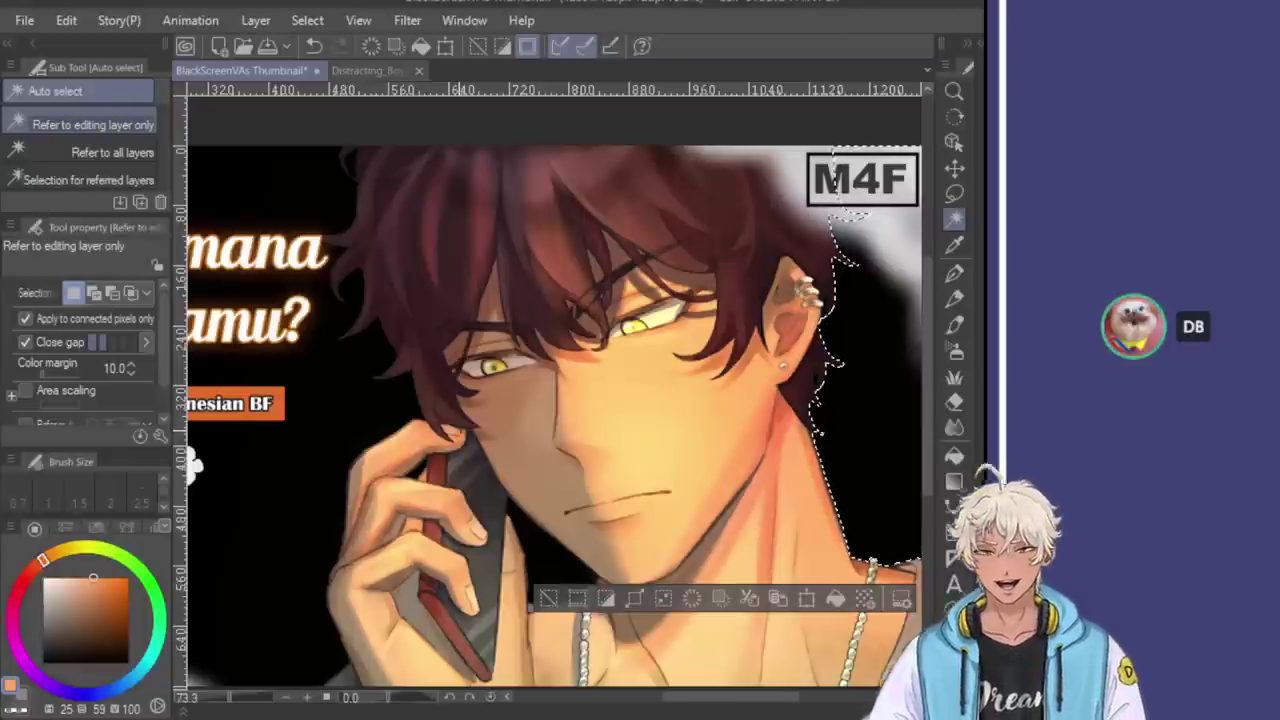
{"action": "scroll", "coordinate": [555, 385], "scroll_direction": "down", "scroll_amount": 4}
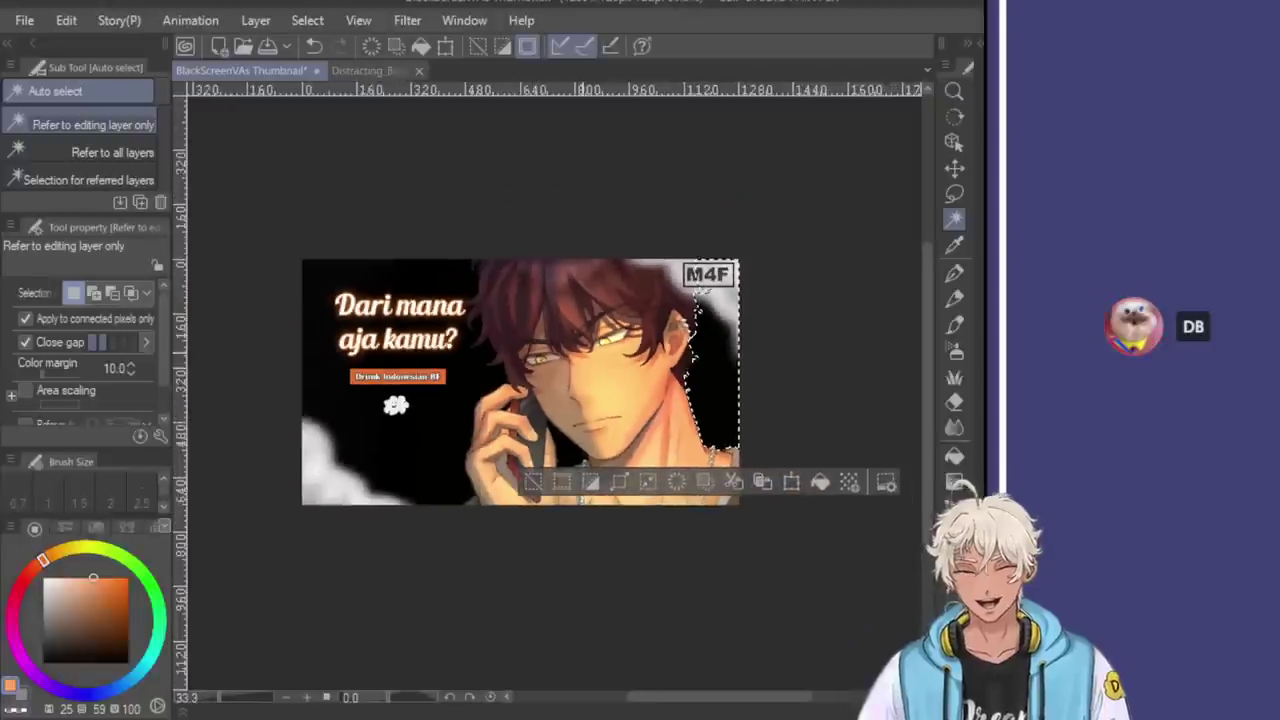
{"action": "scroll", "coordinate": [555, 385], "scroll_direction": "up", "scroll_amount": 2}
{"action": "scroll", "coordinate": [690, 390], "scroll_direction": "up", "scroll_amount": 1}
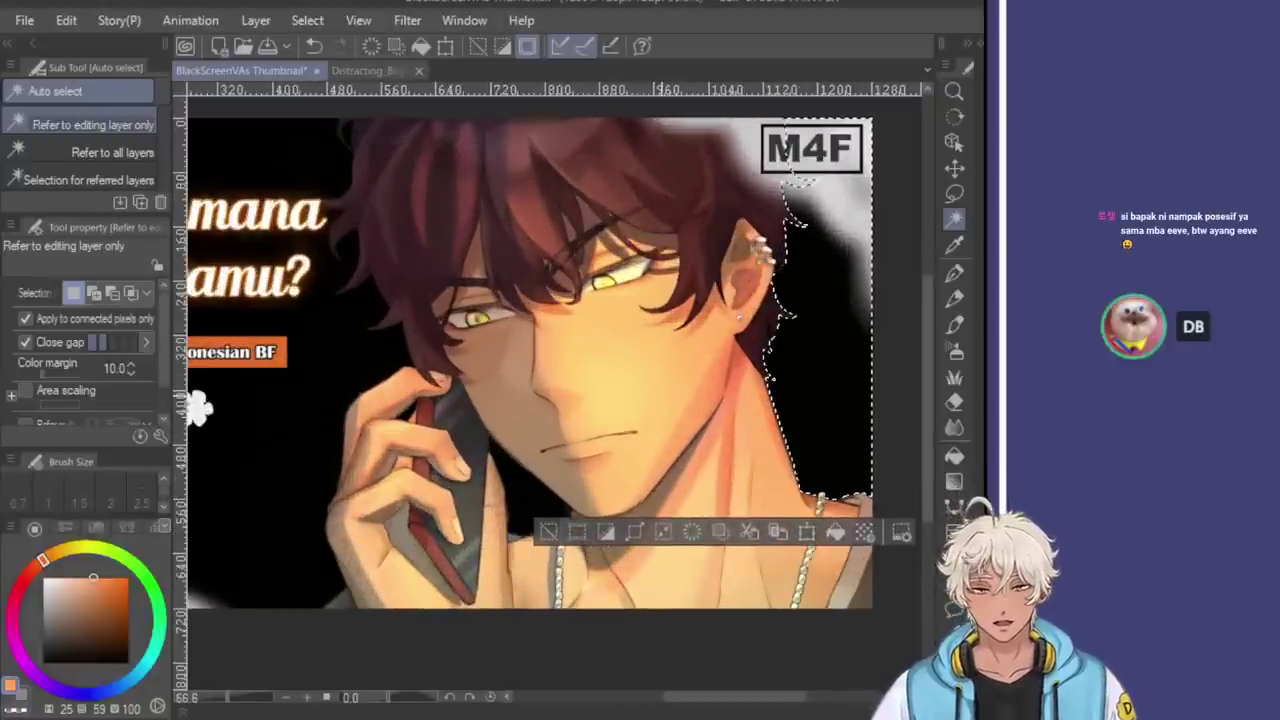
{"action": "scroll", "coordinate": [330, 400], "scroll_direction": "up", "scroll_amount": 1}
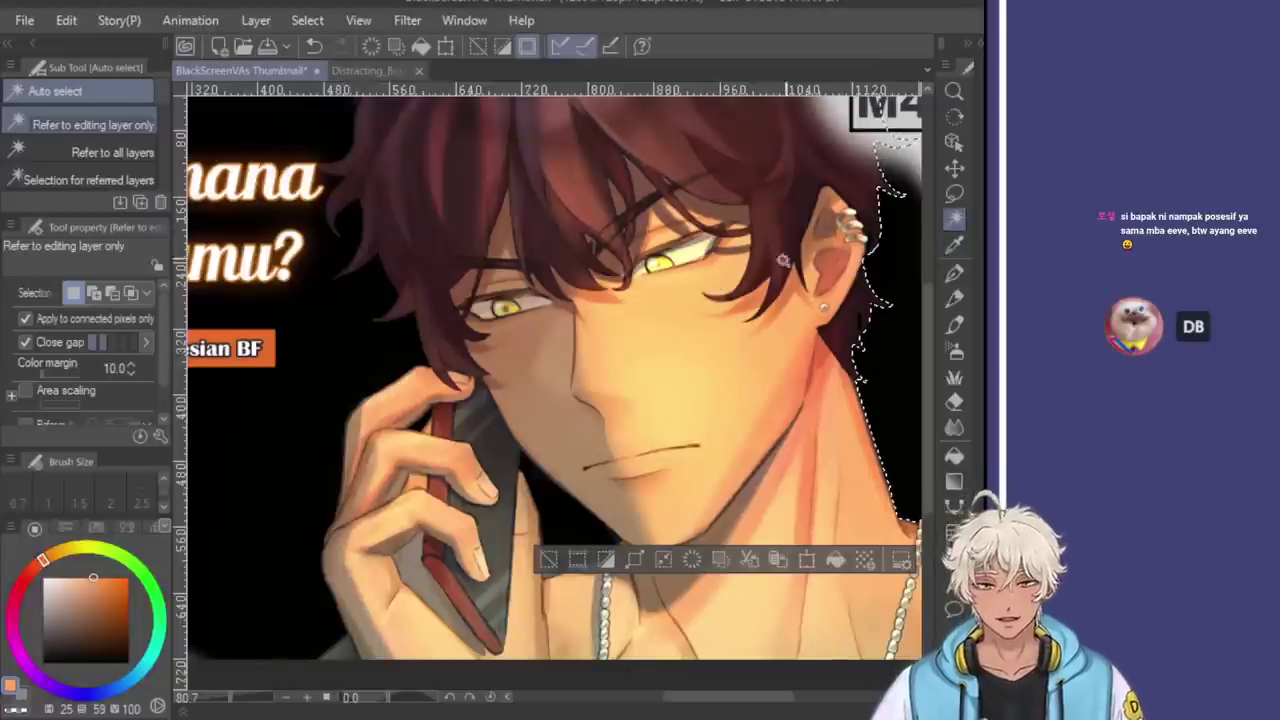
{"action": "scroll", "coordinate": [544, 333], "scroll_direction": "down", "scroll_amount": 2}
{"action": "scroll", "coordinate": [550, 477], "scroll_direction": "up", "scroll_amount": 1}
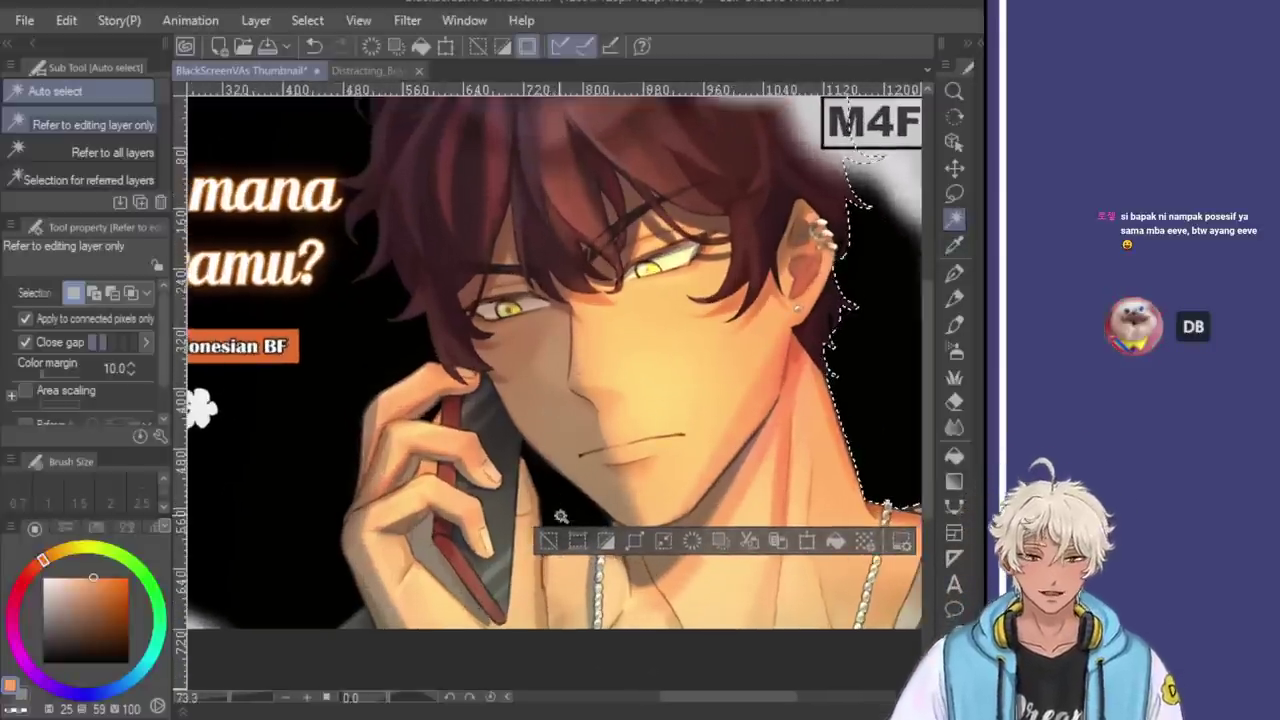
{"action": "left_click", "coordinate": [550, 477]}
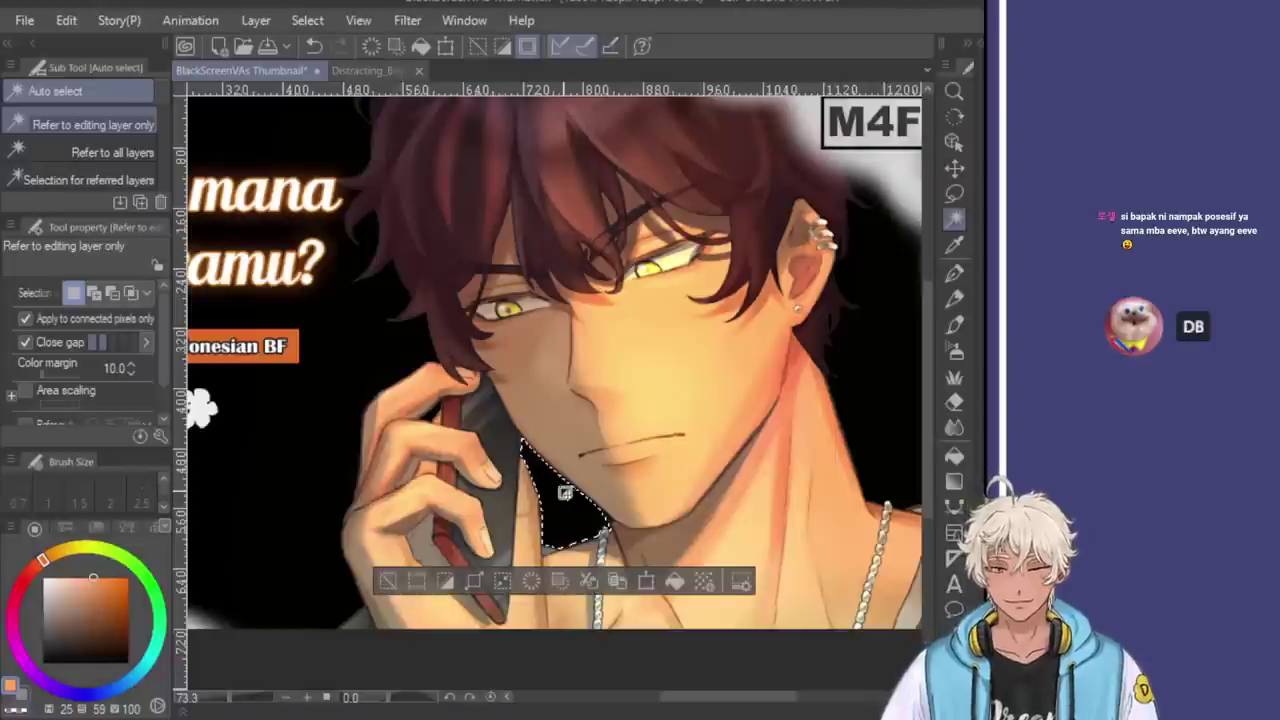
{"action": "left_click", "coordinate": [302, 580], "text": "shift"}
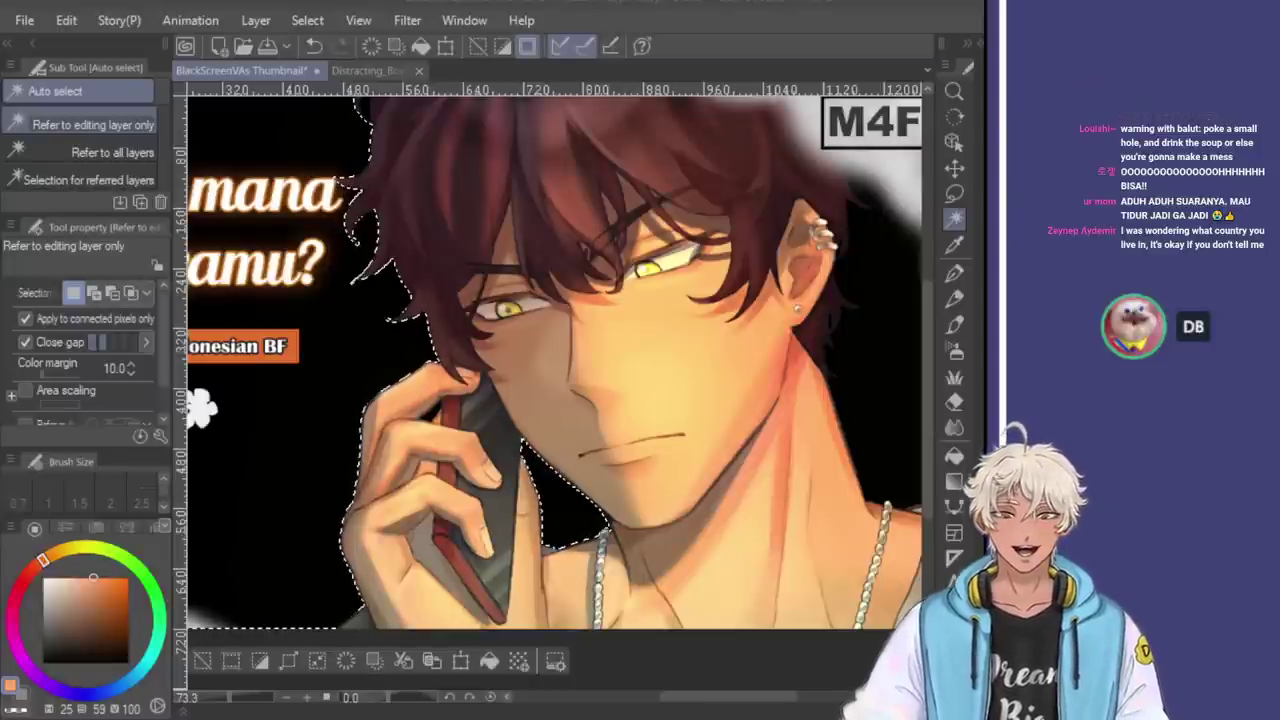
Move the title text together with its orange subtitle tag and cloud slightly down and to the left
{"action": "scroll", "coordinate": [550, 360], "scroll_direction": "down", "scroll_amount": 3}
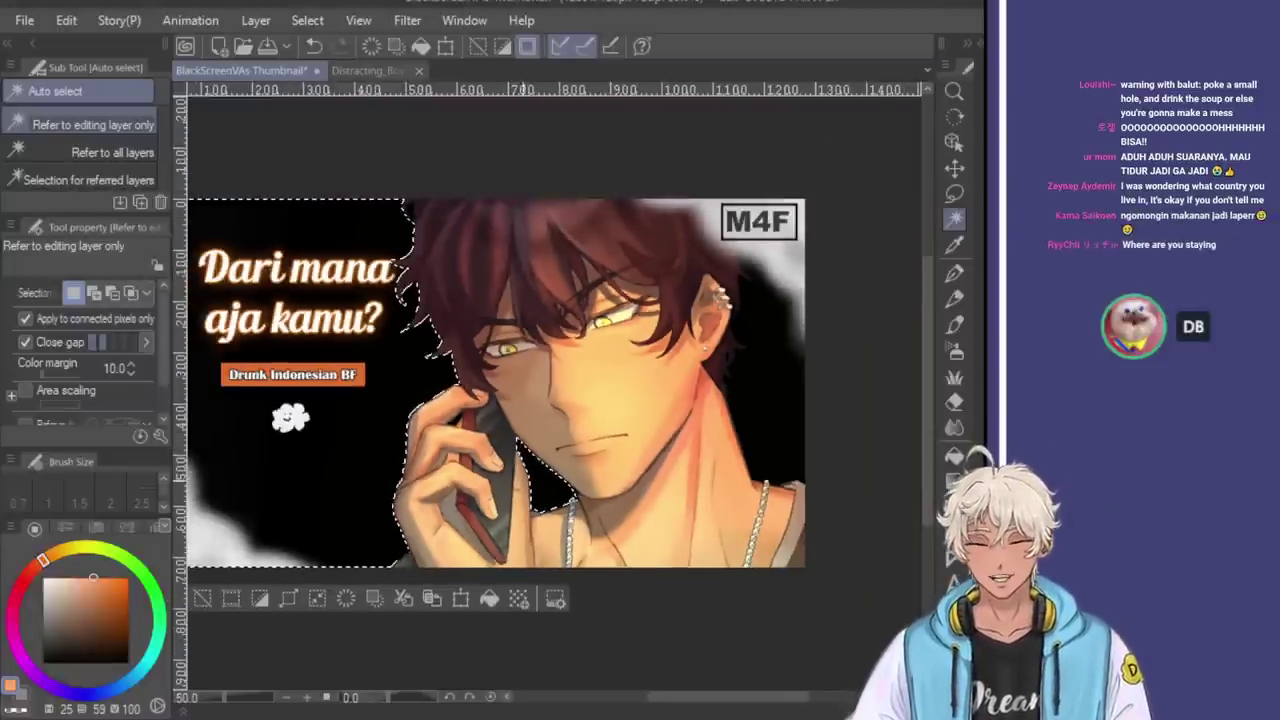
{"action": "scroll", "coordinate": [550, 360], "scroll_direction": "up", "scroll_amount": 3}
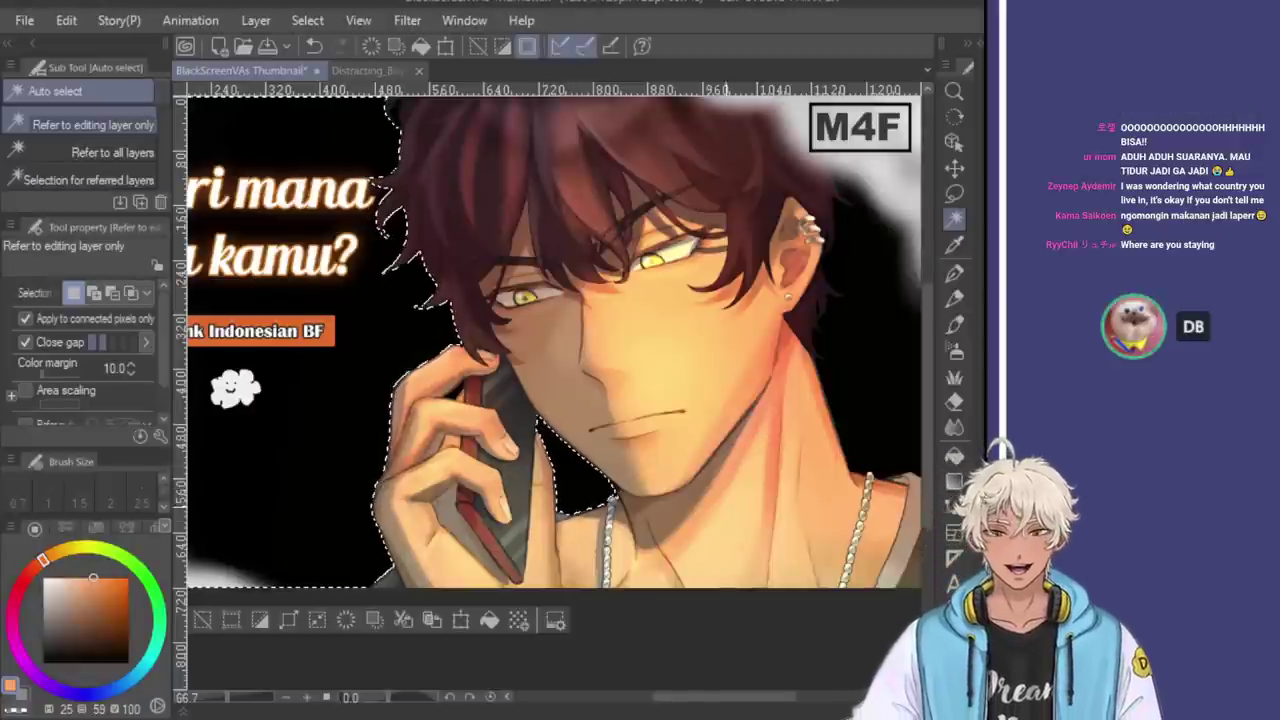
{"action": "scroll", "coordinate": [605, 470], "scroll_direction": "up", "scroll_amount": 3}
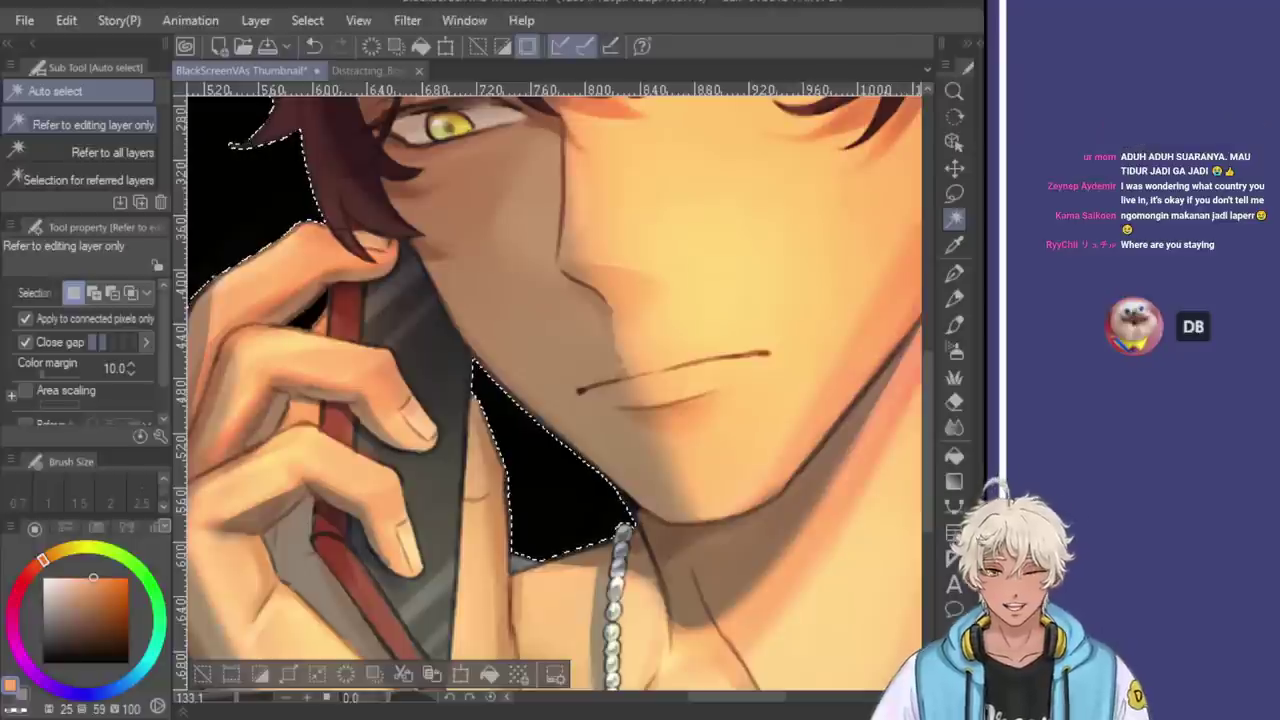
{"action": "scroll", "coordinate": [572, 407], "scroll_direction": "down", "scroll_amount": 3}
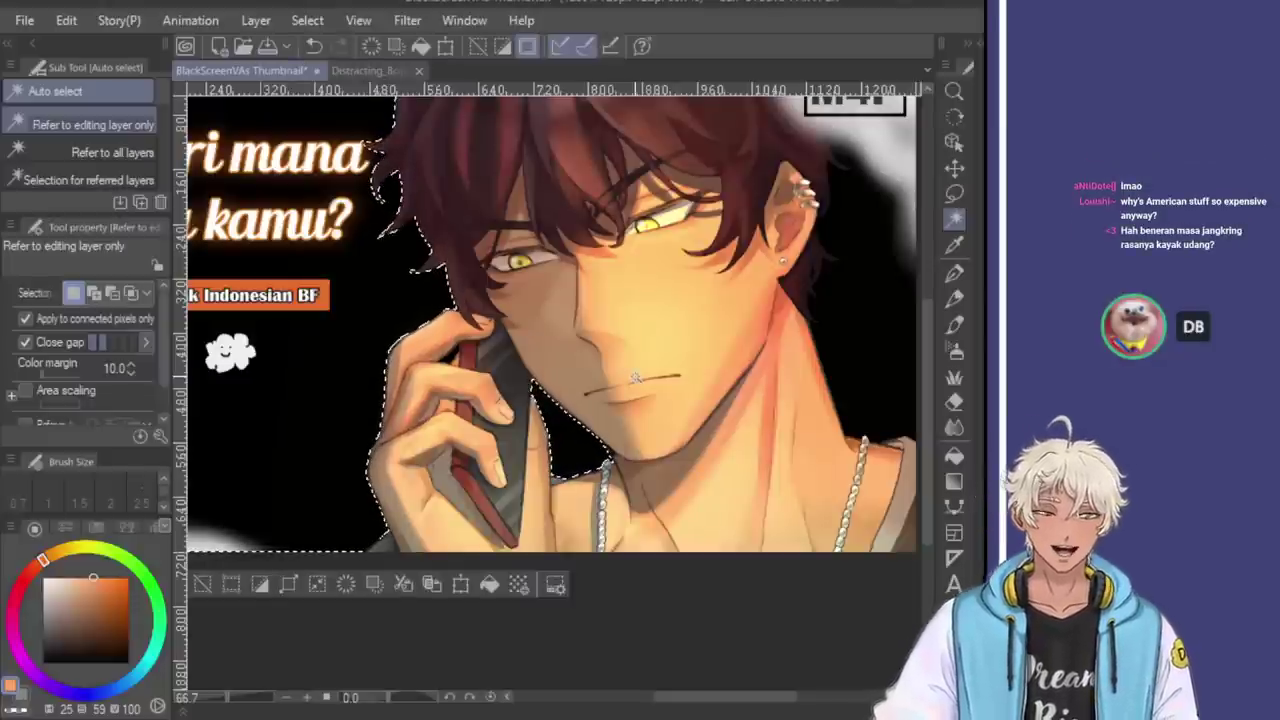
{"action": "scroll", "coordinate": [634, 378], "scroll_direction": "down", "scroll_amount": 2}
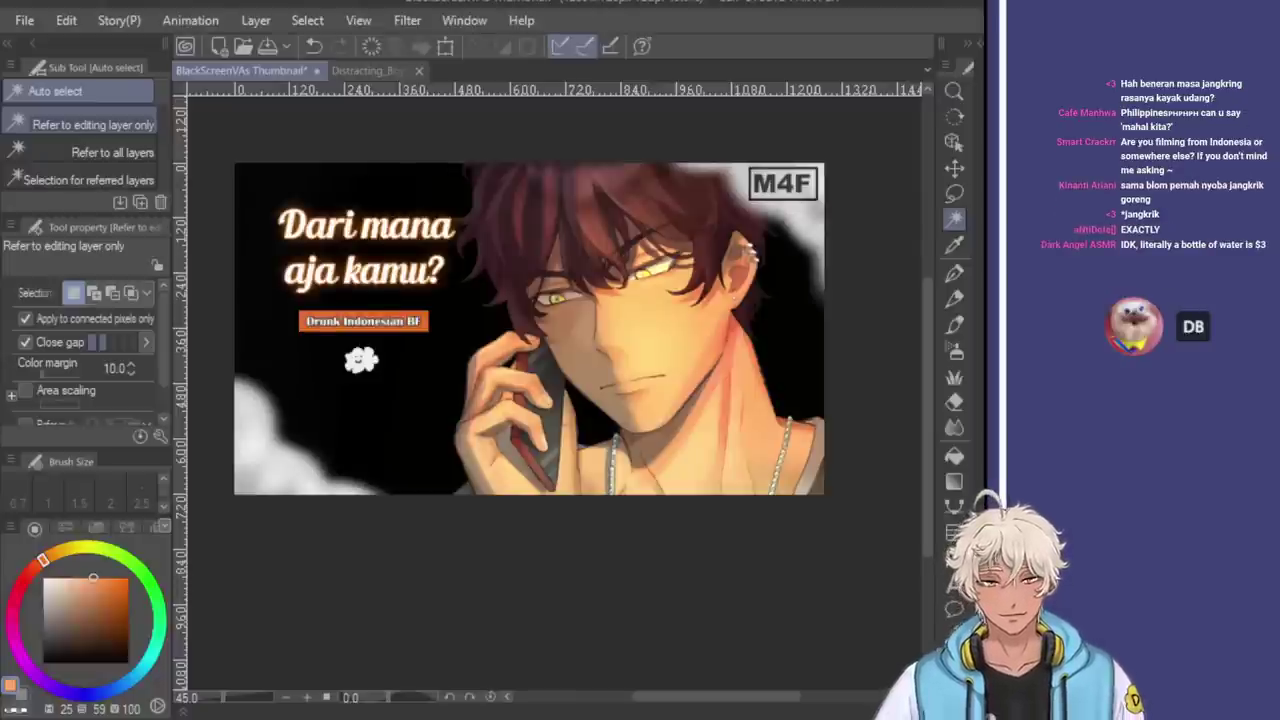
{"action": "left_click", "coordinate": [953, 167]}
{"action": "left_click_drag", "start_coordinate": [425, 299], "coordinate": [410, 310]}
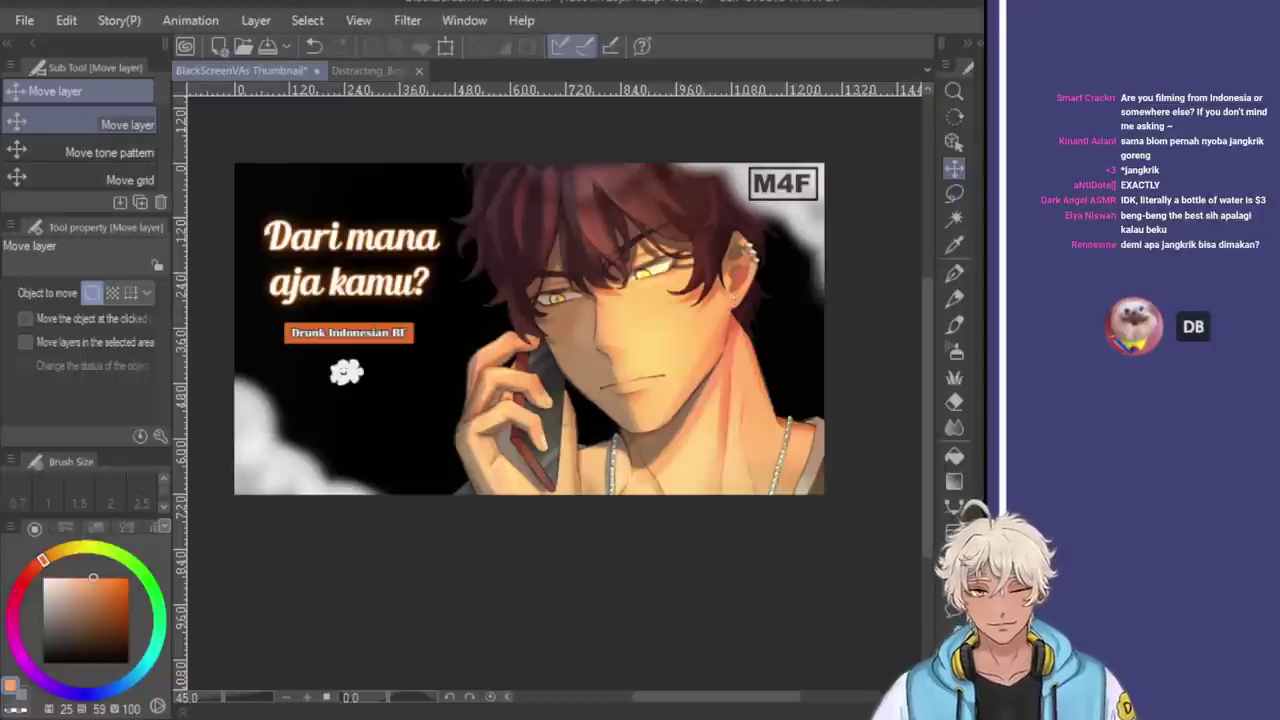
{"action": "key", "text": "t"}
{"action": "left_click", "coordinate": [362, 270]}
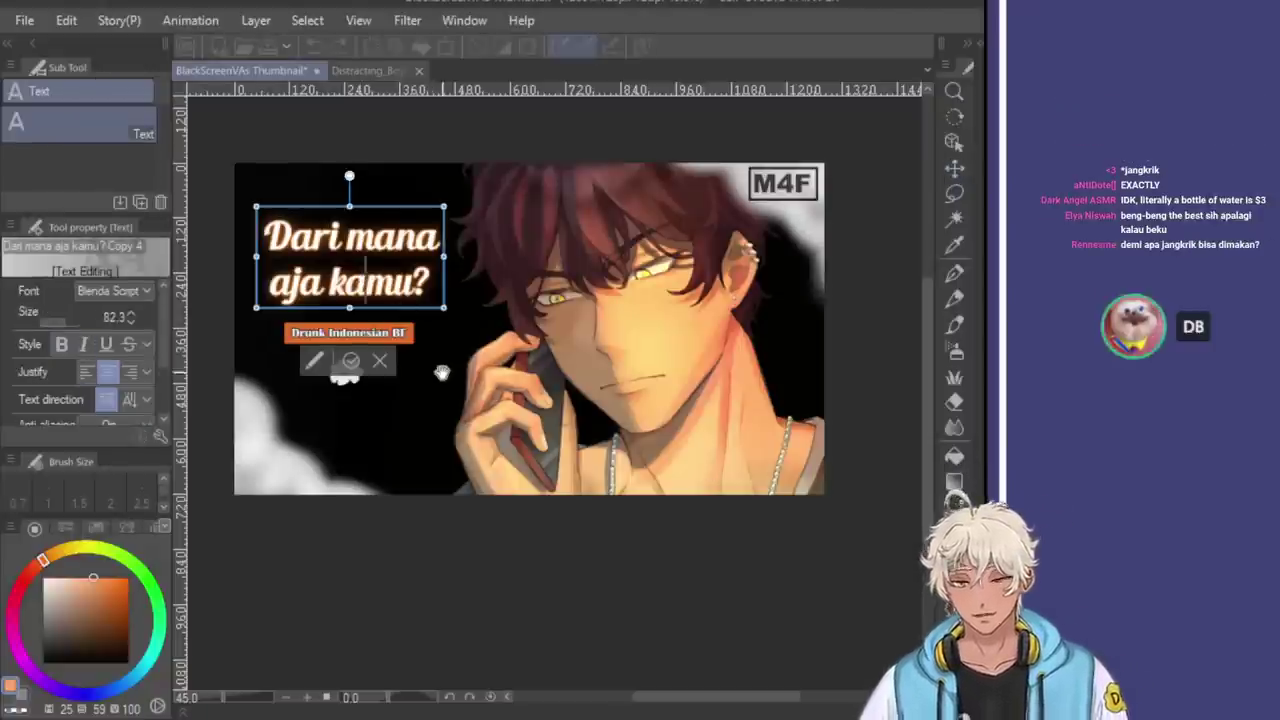
{"action": "key", "text": "ctrl+a"}
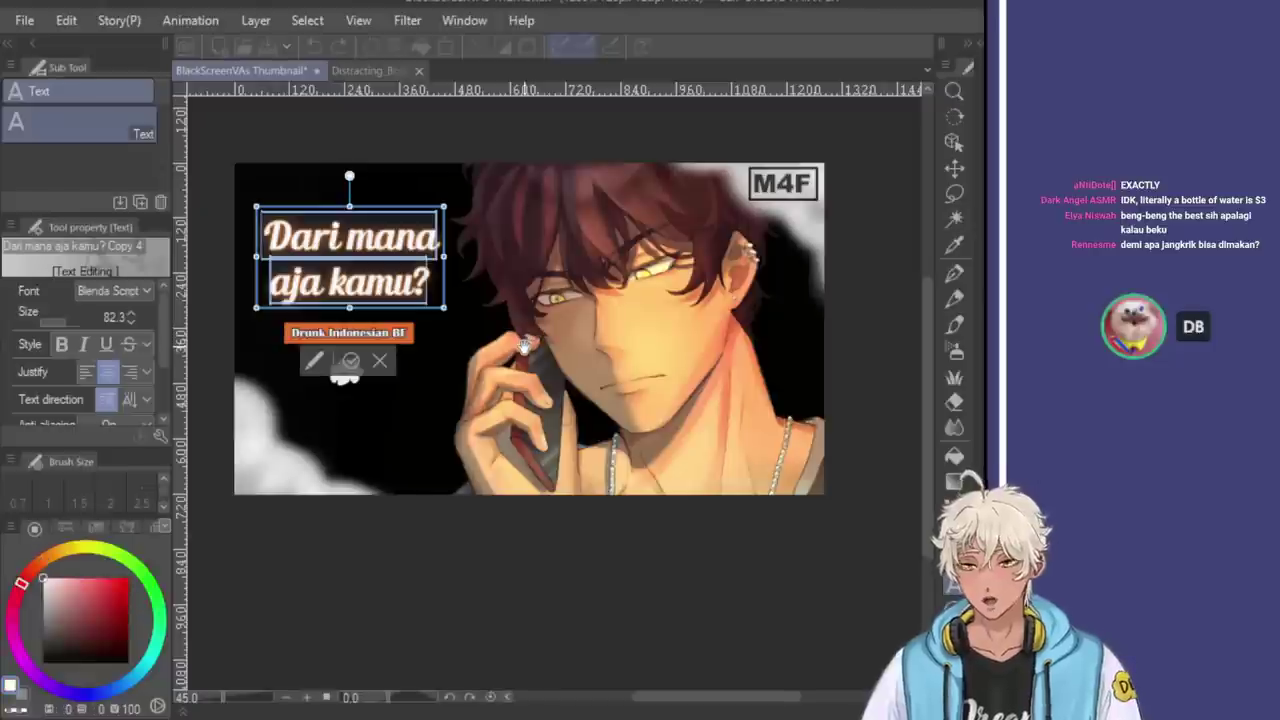
{"action": "key", "text": "BackSpace"}
{"action": "key", "text": "ctrl+z"}
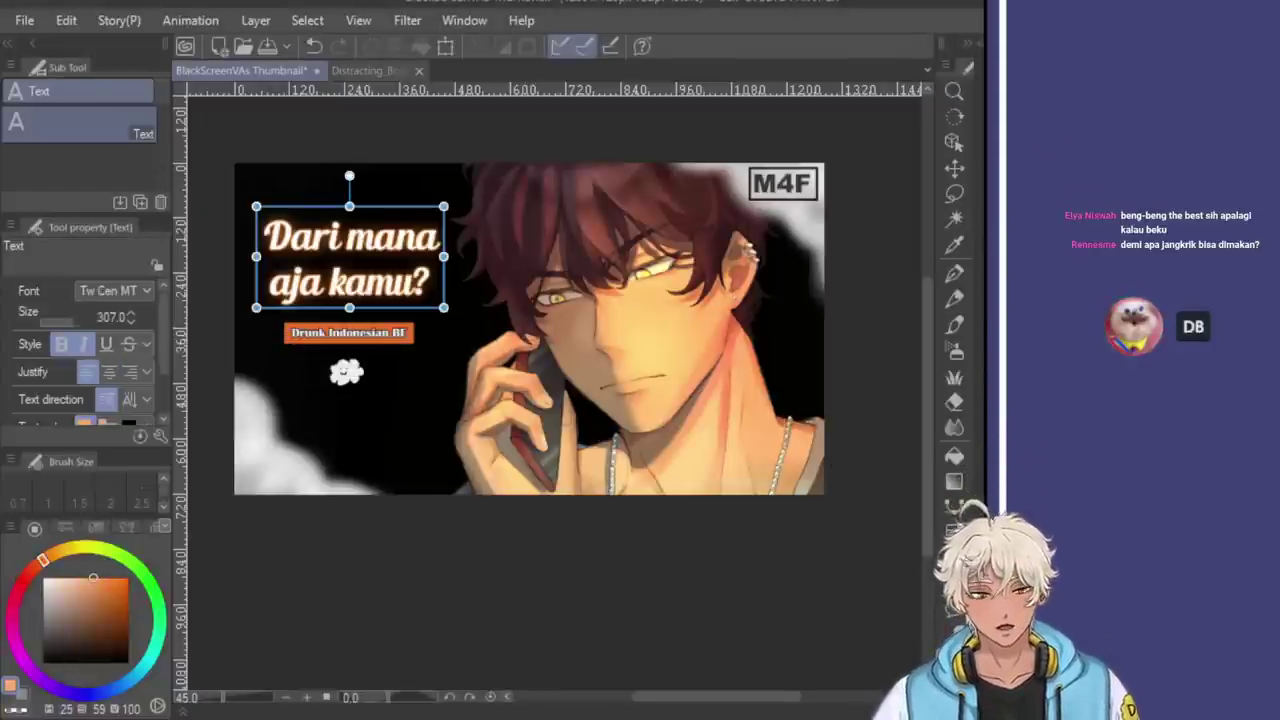
{"action": "key", "text": "ctrl+d"}
Replace the whole title text with "Stop Moving" as its first line
{"action": "left_click", "coordinate": [378, 283]}
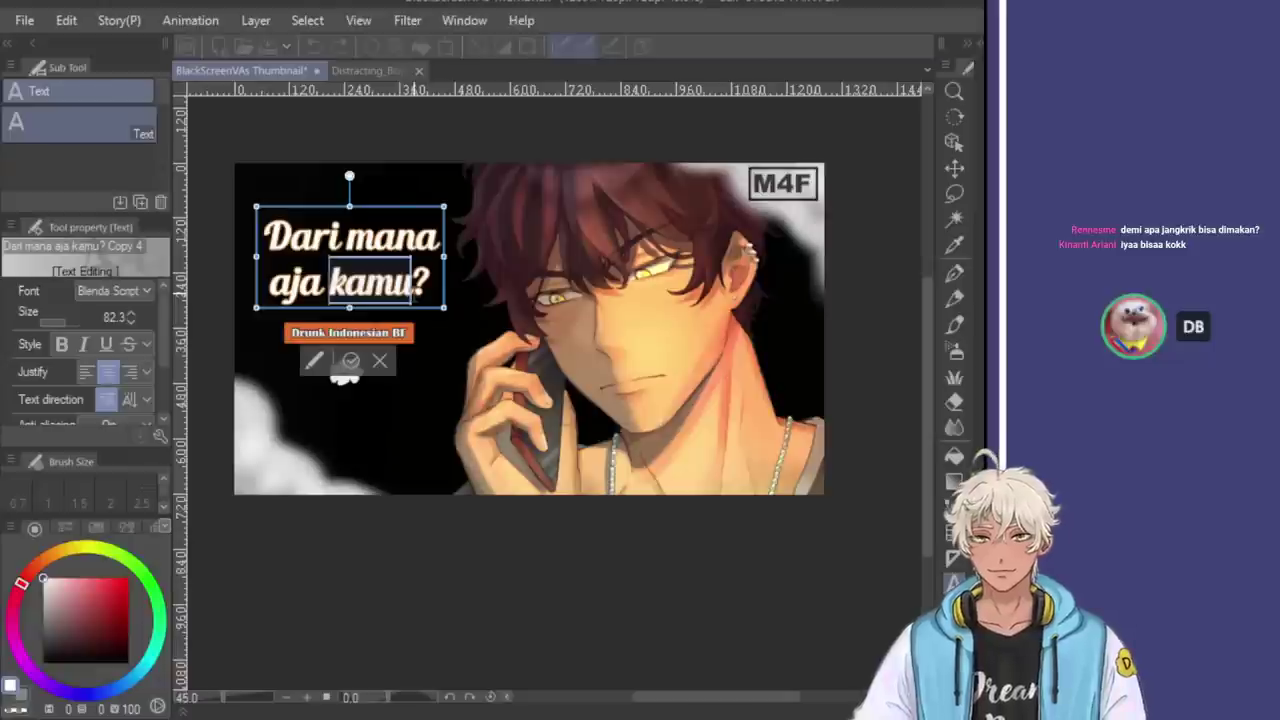
{"action": "key", "text": "BackSpace"}
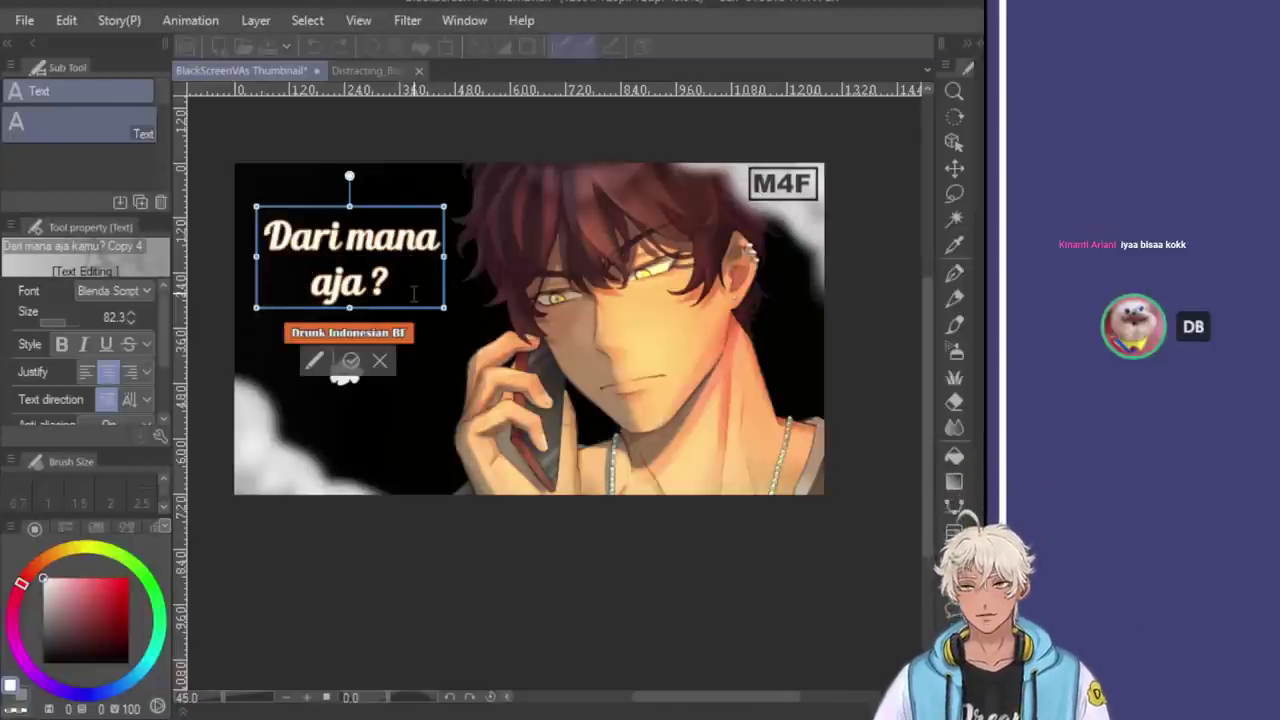
{"action": "key", "text": "ctrl+a"}
{"action": "key", "text": "BackSpace"}
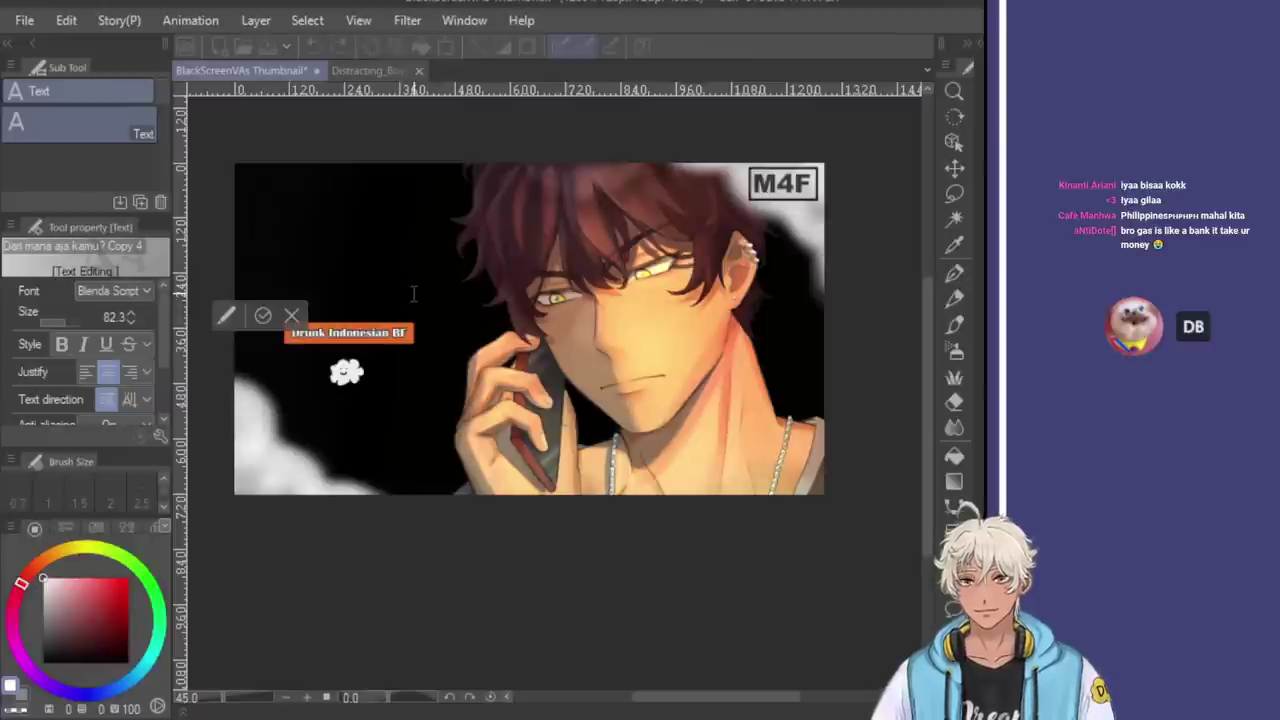
{"action": "type", "text": "S"}
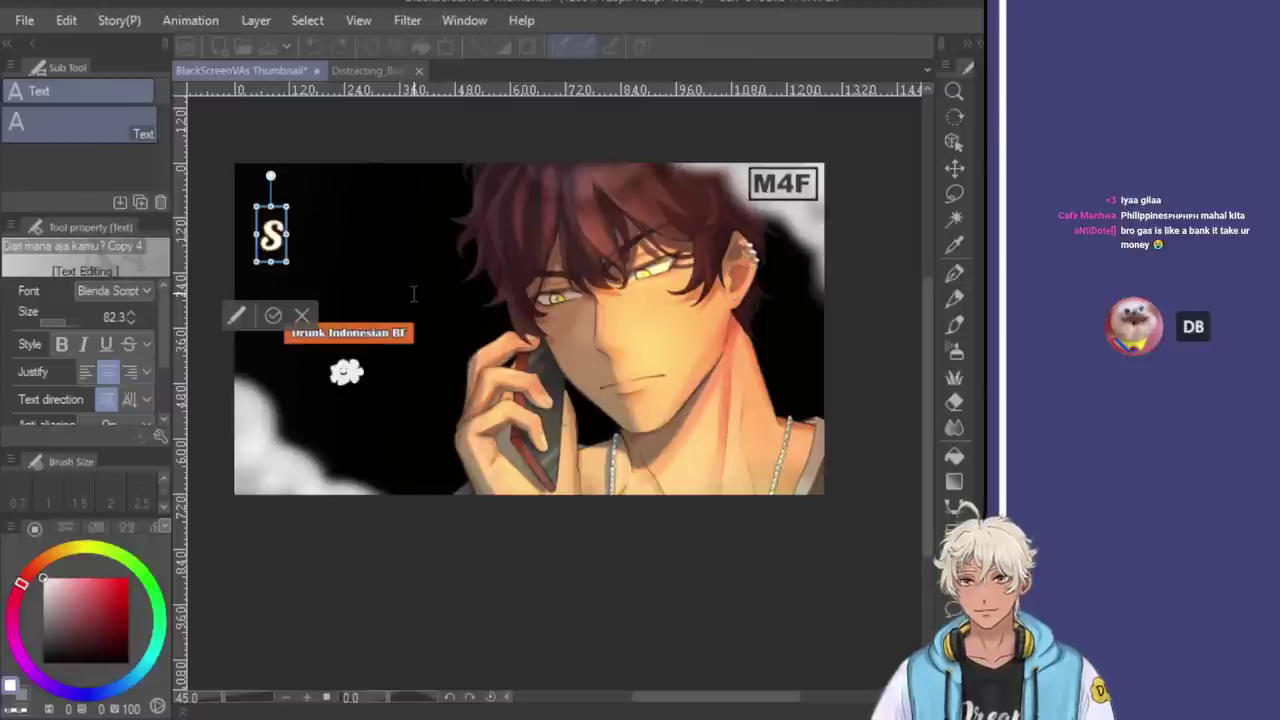
{"action": "type", "text": "top G"}
{"action": "key", "text": "BackSpace"}
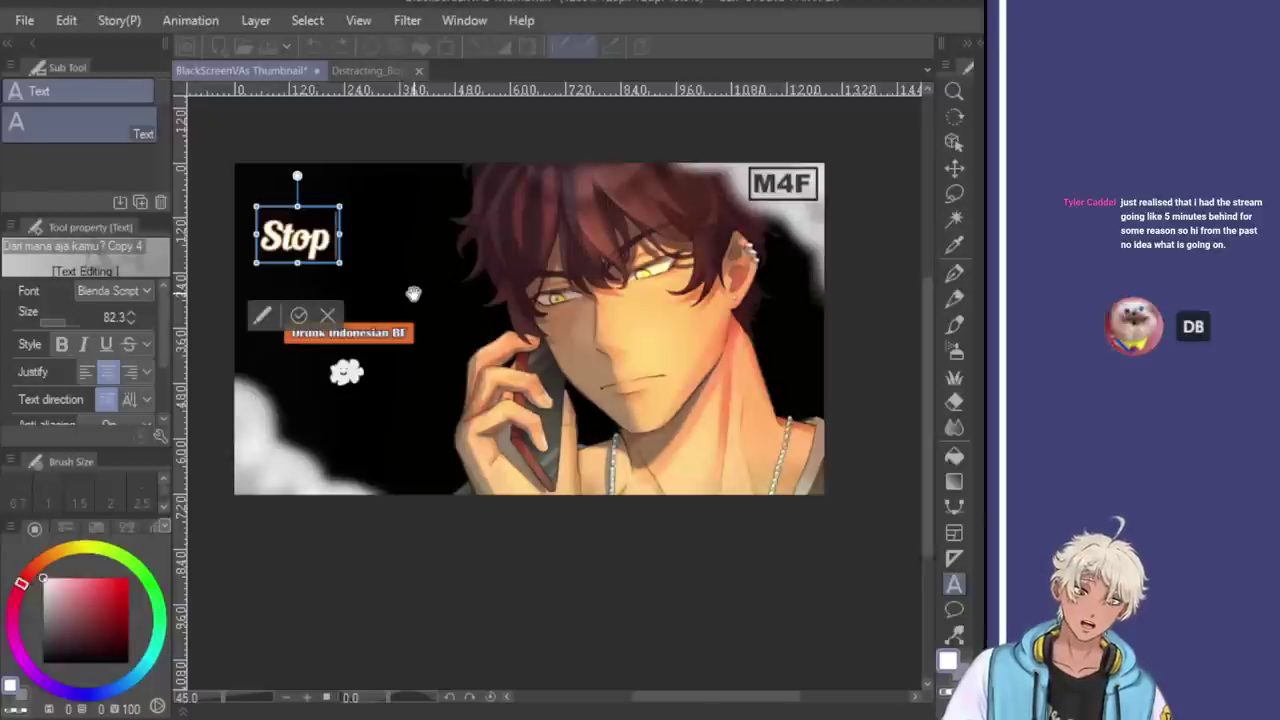
{"action": "type", "text": "Mo"}
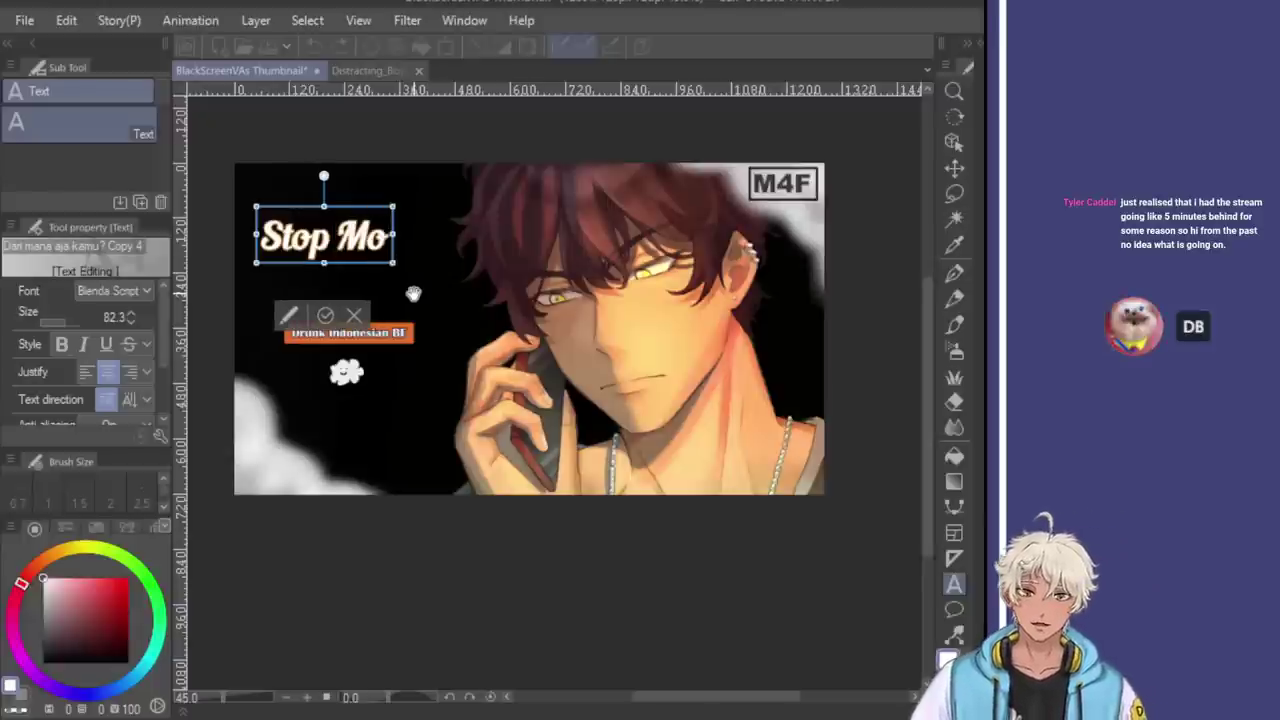
{"action": "type", "text": "ving"}
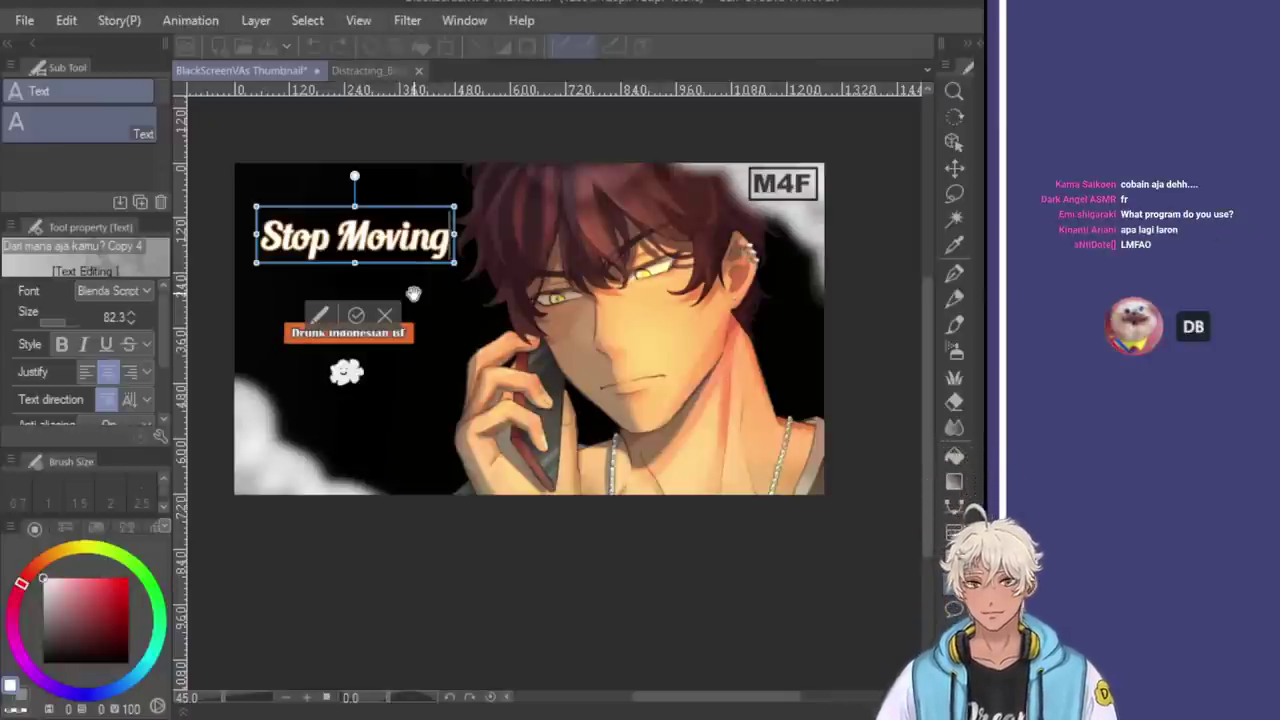
Add the second title line "your Hips" and finish editing the text
{"action": "key", "text": "Return"}
{"action": "type", "text": "you"}
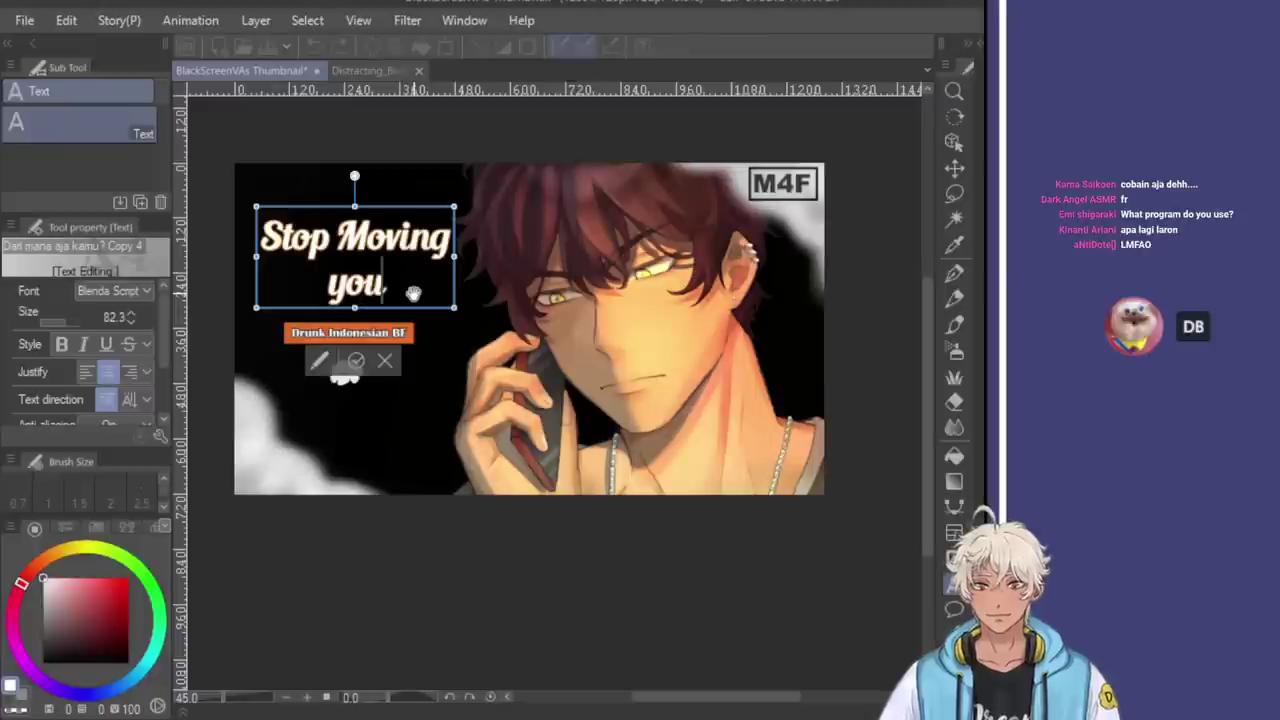
{"action": "type", "text": "r Hop"}
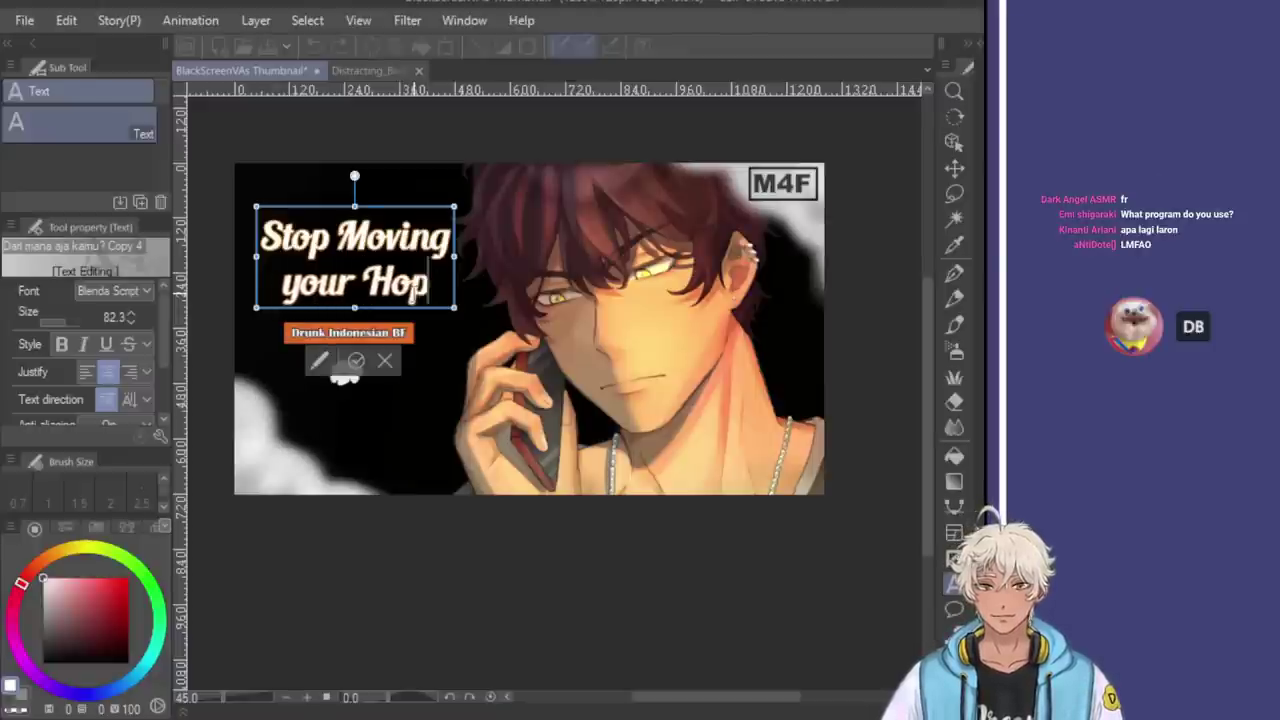
{"action": "key", "text": "BackSpace"}
{"action": "key", "text": "BackSpace"}
{"action": "key", "text": "BackSpace"}
{"action": "type", "text": "HIP"}
{"action": "key", "text": "BackSpace"}
{"action": "key", "text": "BackSpace"}
{"action": "type", "text": "ips"}
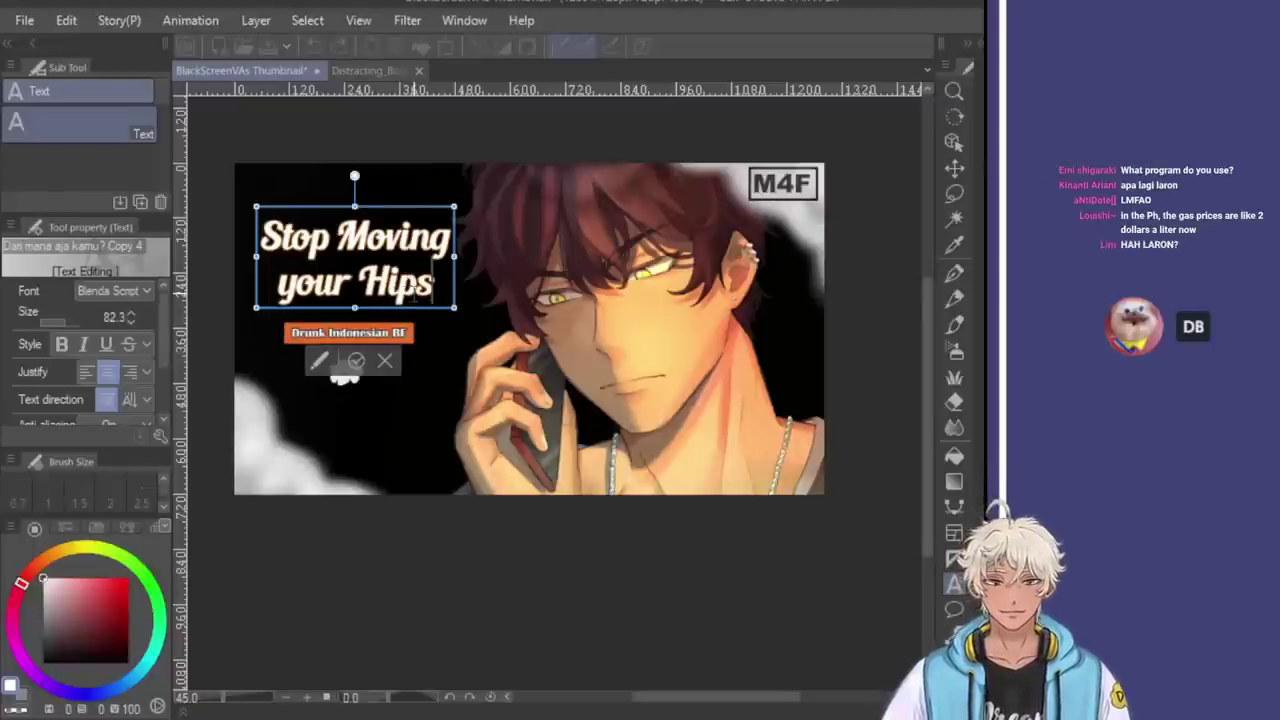
{"action": "key", "text": "Escape"}
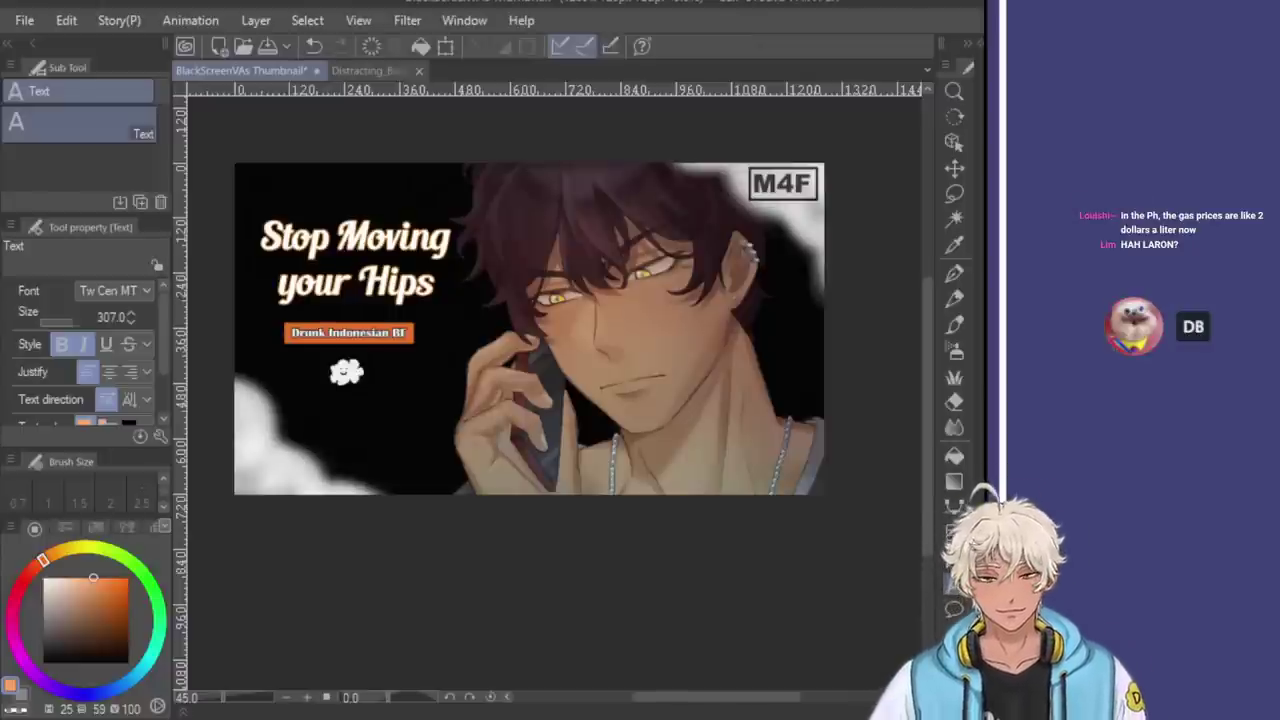
Outline the iris of the eye nearest the ear with the Lasso and clear the selection
{"action": "left_click", "coordinate": [954, 194]}
{"action": "scroll", "coordinate": [650, 265], "scroll_direction": "up", "scroll_amount": 10}
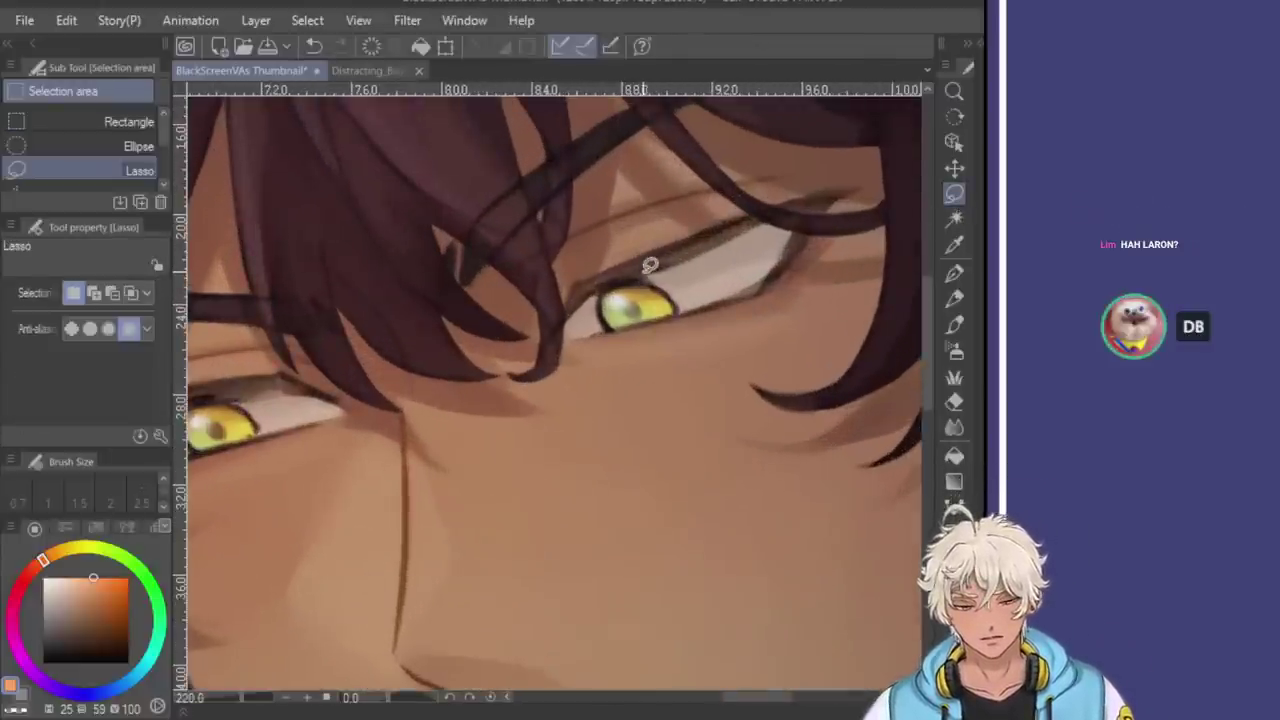
{"action": "mouse_move", "coordinate": [650, 265]}
{"action": "left_mouse_down"}
{"action": "mouse_move", "coordinate": [604, 279]}
{"action": "mouse_move", "coordinate": [587, 320]}
{"action": "mouse_move", "coordinate": [620, 327]}
{"action": "mouse_move", "coordinate": [684, 304]}
{"action": "mouse_move", "coordinate": [689, 283]}
{"action": "mouse_move", "coordinate": [658, 265]}
{"action": "mouse_move", "coordinate": [613, 279]}
{"action": "mouse_move", "coordinate": [594, 305]}
{"action": "mouse_move", "coordinate": [601, 320]}
{"action": "mouse_move", "coordinate": [690, 287]}
{"action": "left_mouse_up"}
{"action": "key", "text": "ctrl+z"}
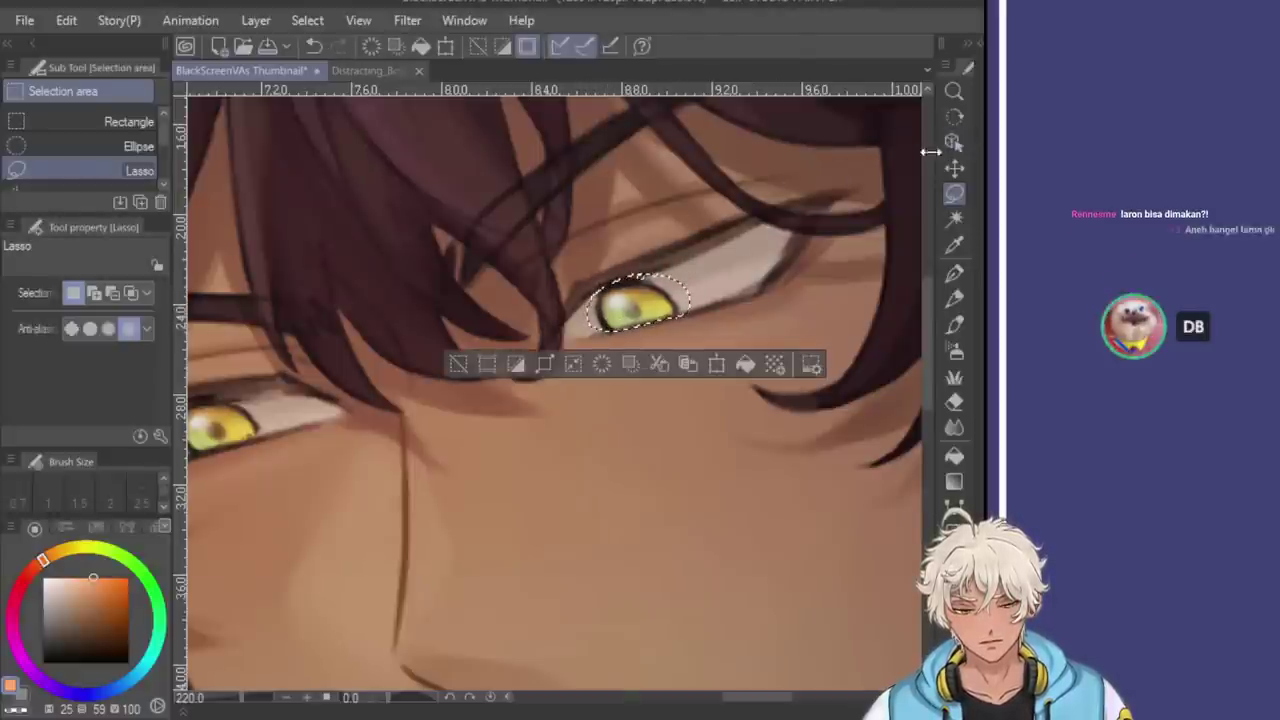
{"action": "key", "text": "Delete"}
{"action": "key", "text": "ctrl+z"}
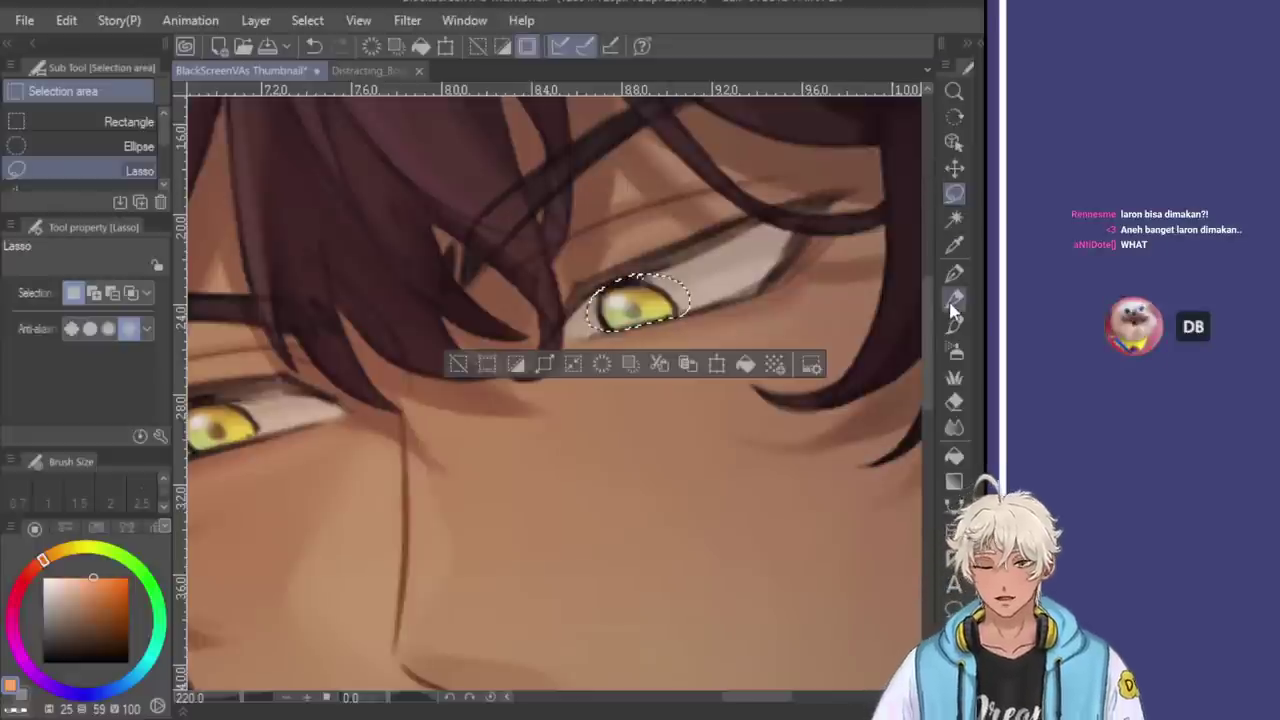
{"action": "key", "text": "ctrl+d"}
Outline the iris of the eye on the phone side with the Lasso, undoing a first outline
{"action": "scroll", "coordinate": [617, 463], "scroll_direction": "down", "scroll_amount": 4}
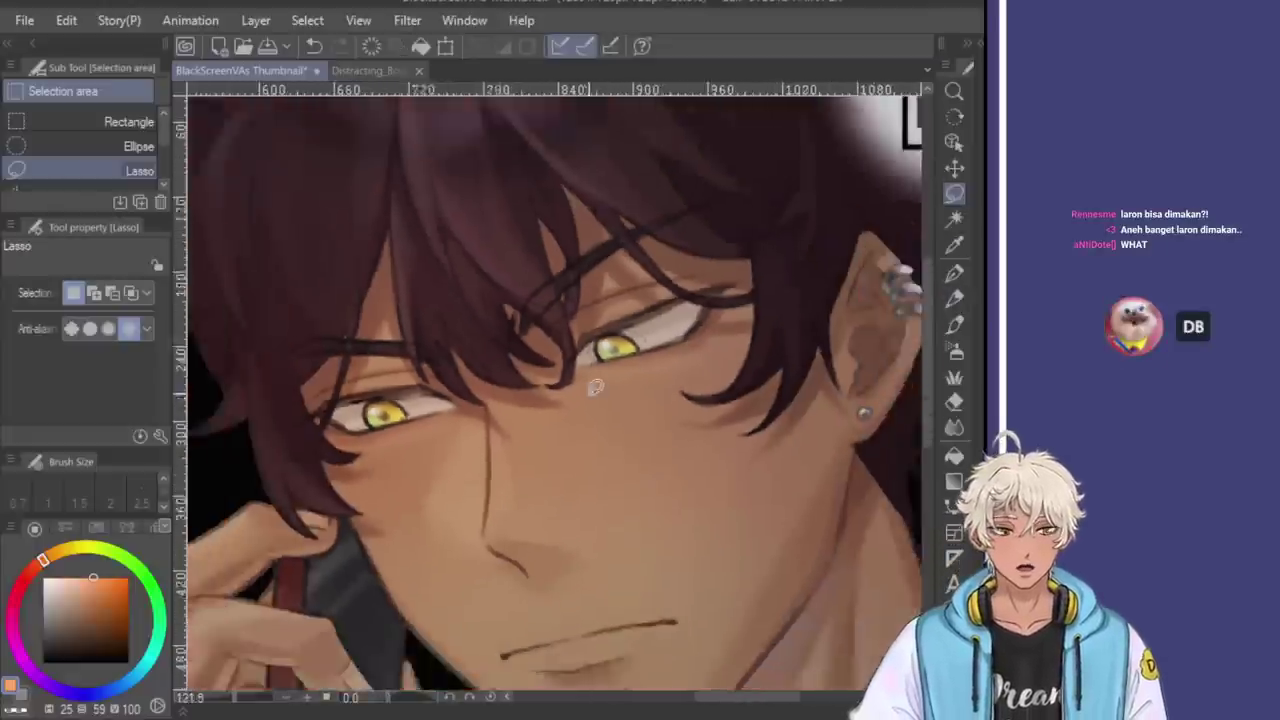
{"action": "scroll", "coordinate": [420, 410], "scroll_direction": "up", "scroll_amount": 3}
{"action": "scroll", "coordinate": [403, 420], "scroll_direction": "up", "scroll_amount": 1}
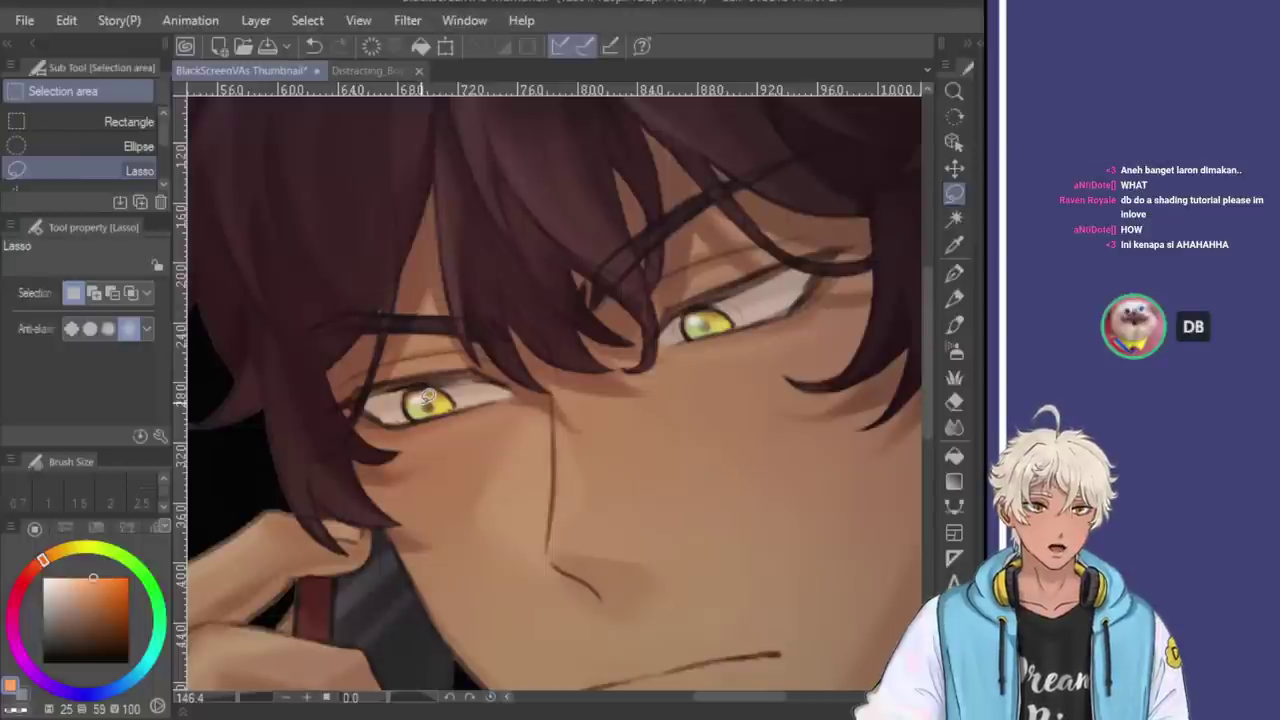
{"action": "scroll", "coordinate": [436, 390], "scroll_direction": "up", "scroll_amount": 5}
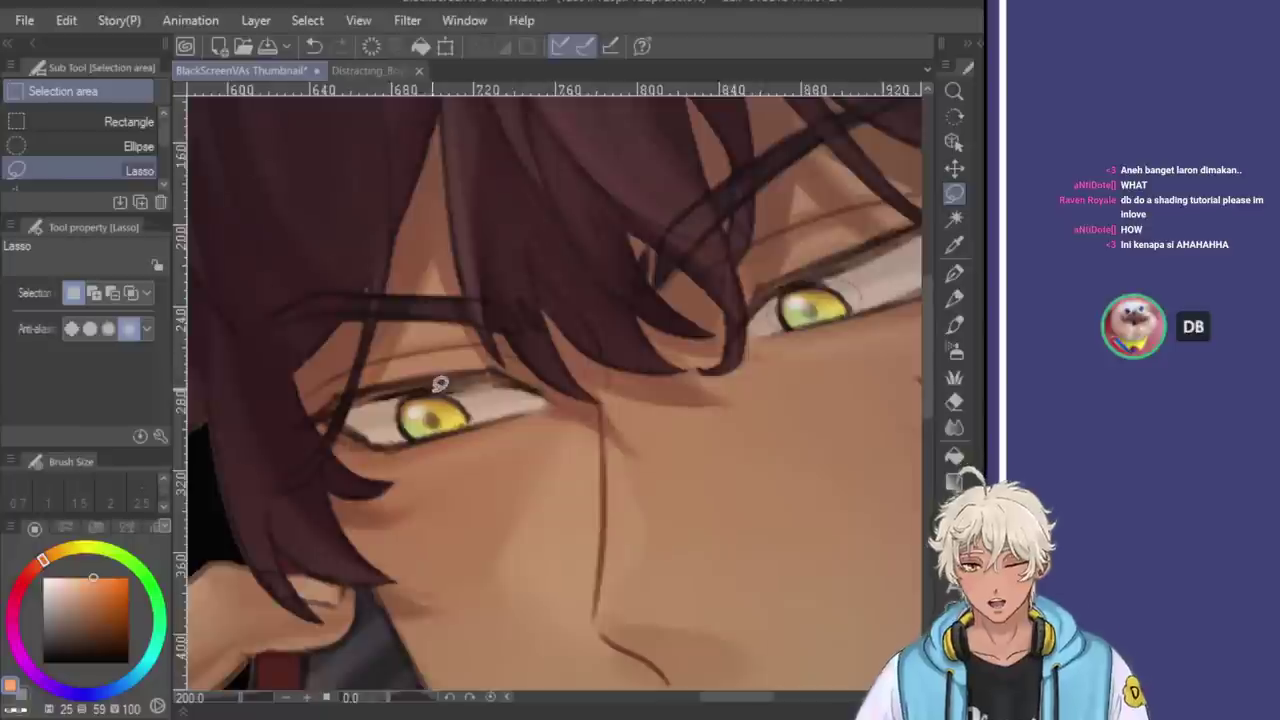
{"action": "mouse_move", "coordinate": [437, 393]}
{"action": "left_mouse_down"}
{"action": "mouse_move", "coordinate": [372, 401]}
{"action": "mouse_move", "coordinate": [306, 438]}
{"action": "mouse_move", "coordinate": [348, 512]}
{"action": "left_mouse_up"}
{"action": "key", "text": "ctrl+z"}
{"action": "mouse_move", "coordinate": [451, 392]}
{"action": "left_mouse_down"}
{"action": "mouse_move", "coordinate": [342, 402]}
{"action": "mouse_move", "coordinate": [316, 451]}
{"action": "mouse_move", "coordinate": [334, 498]}
{"action": "mouse_move", "coordinate": [382, 503]}
{"action": "mouse_move", "coordinate": [521, 458]}
{"action": "mouse_move", "coordinate": [514, 416]}
{"action": "mouse_move", "coordinate": [466, 389]}
{"action": "left_mouse_up"}
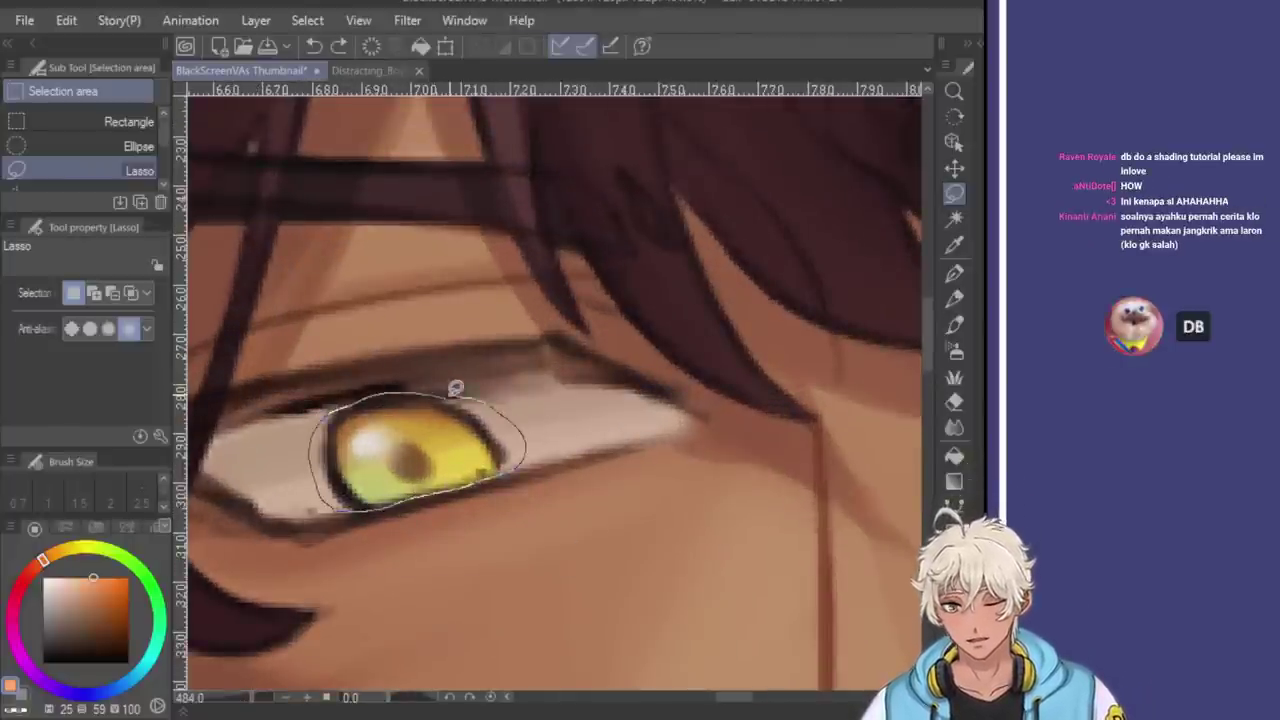
Restore the iris of the eye nearest the phone and clear the lasso selection around it
{"action": "scroll", "coordinate": [451, 354], "scroll_direction": "down", "scroll_amount": 4}
{"action": "scroll", "coordinate": [533, 350], "scroll_direction": "down", "scroll_amount": 5}
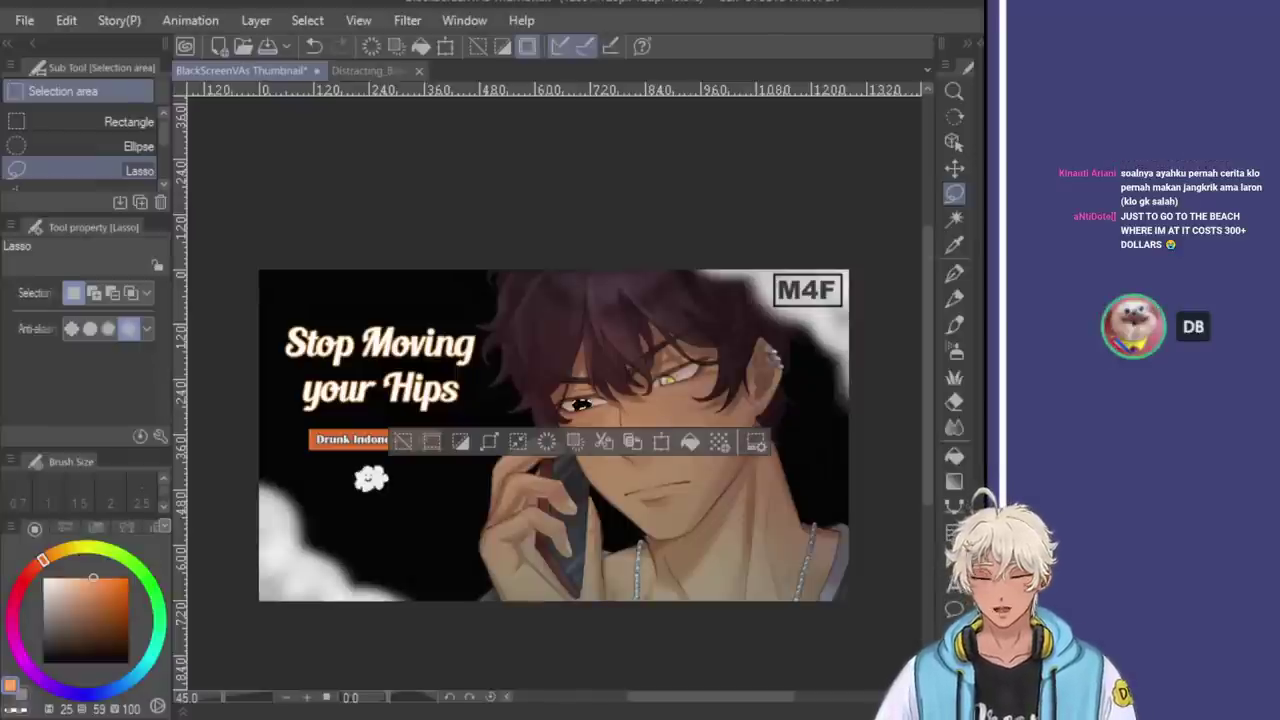
{"action": "key", "text": "ctrl+d"}
{"action": "left_click", "coordinate": [954, 168]}
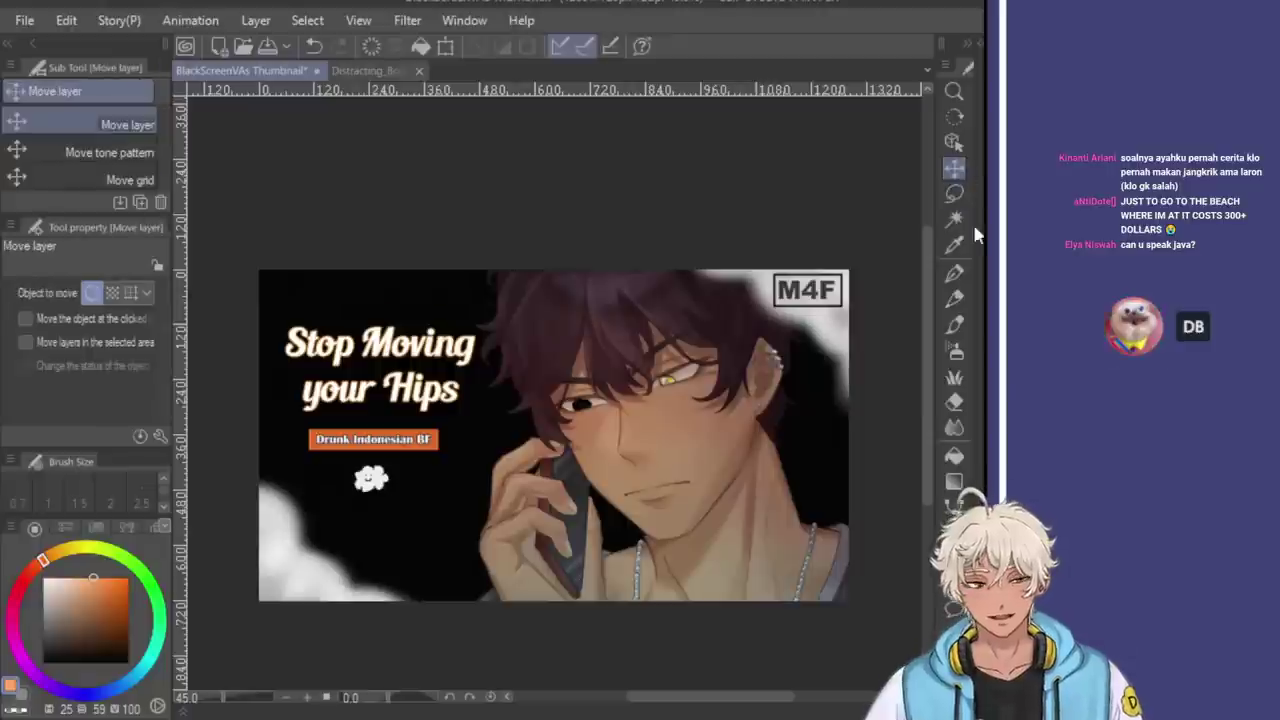
{"action": "key", "text": "ctrl+z"}
{"action": "key", "text": "ctrl+y"}
{"action": "key", "text": "ctrl+z"}
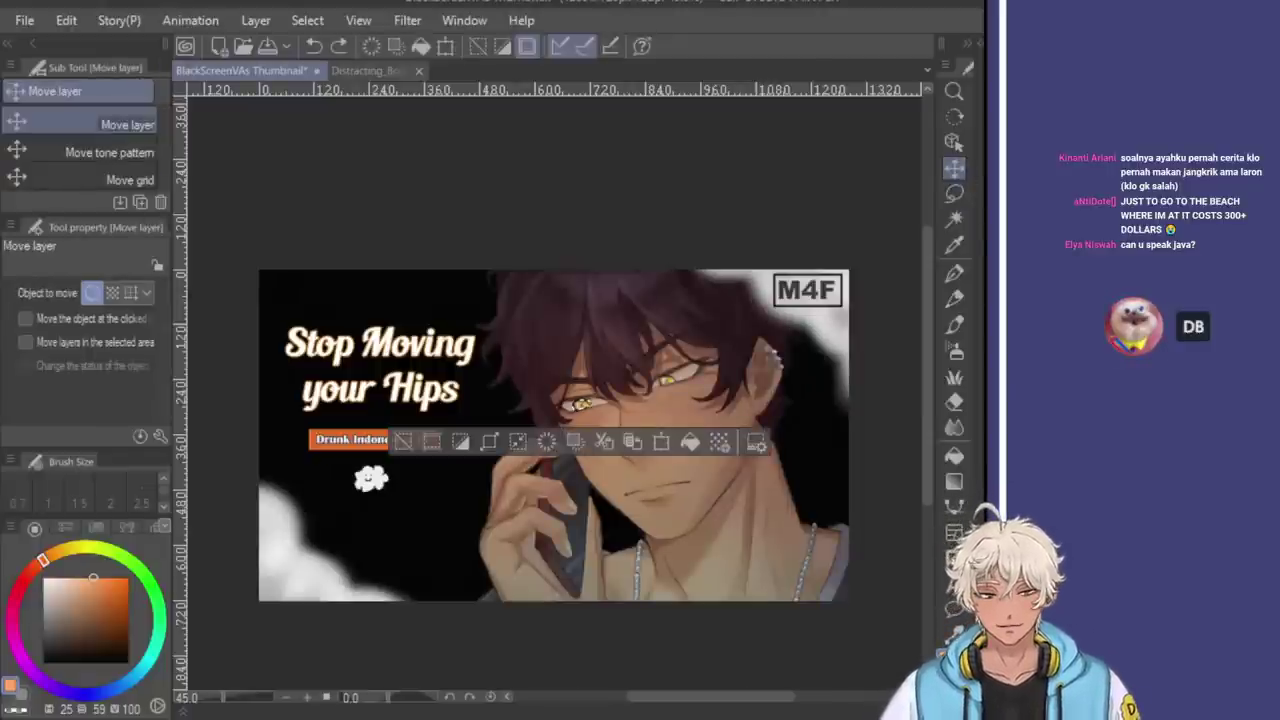
{"action": "key", "text": "ctrl+z"}
{"action": "key", "text": "ctrl+y"}
{"action": "key", "text": "ctrl+d"}
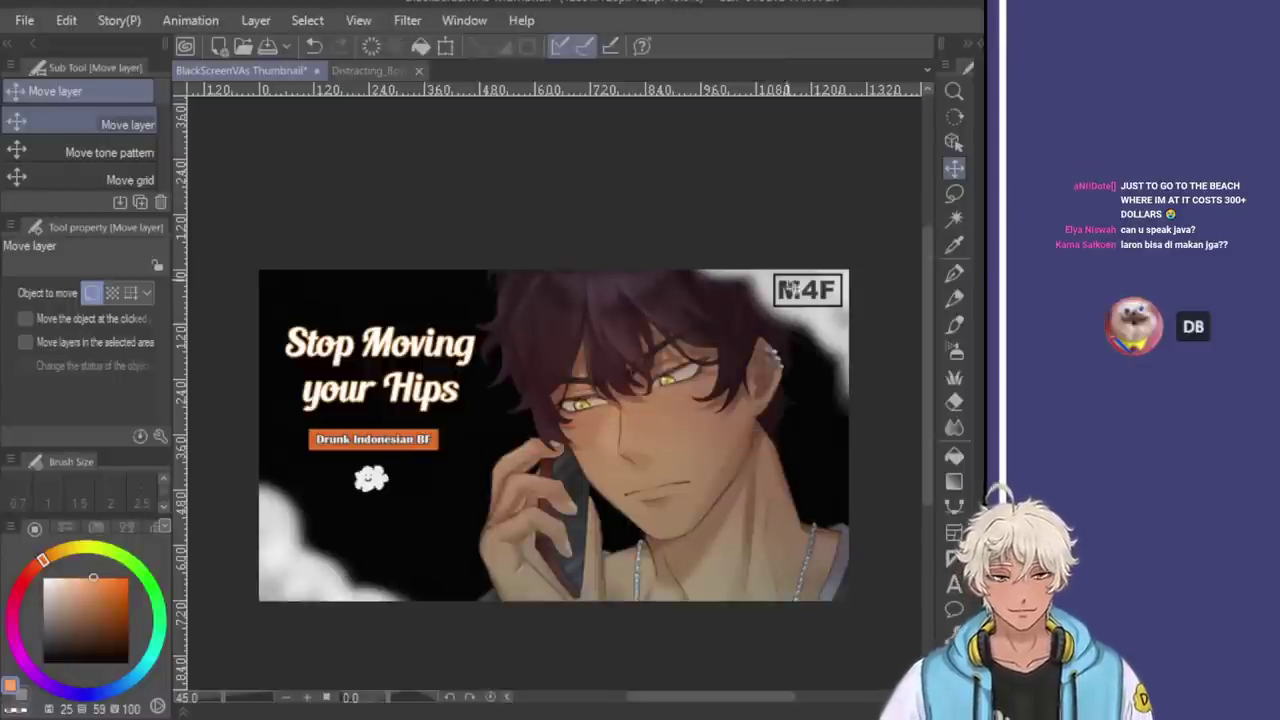
Move the iris layer so that both yellow irises sit slightly further to the right within the eyes
{"action": "scroll", "coordinate": [707, 386], "scroll_direction": "up", "scroll_amount": 1}
{"action": "scroll", "coordinate": [707, 386], "scroll_direction": "up", "scroll_amount": 4}
{"action": "left_click_drag", "start_coordinate": [707, 386], "coordinate": [697, 383]}
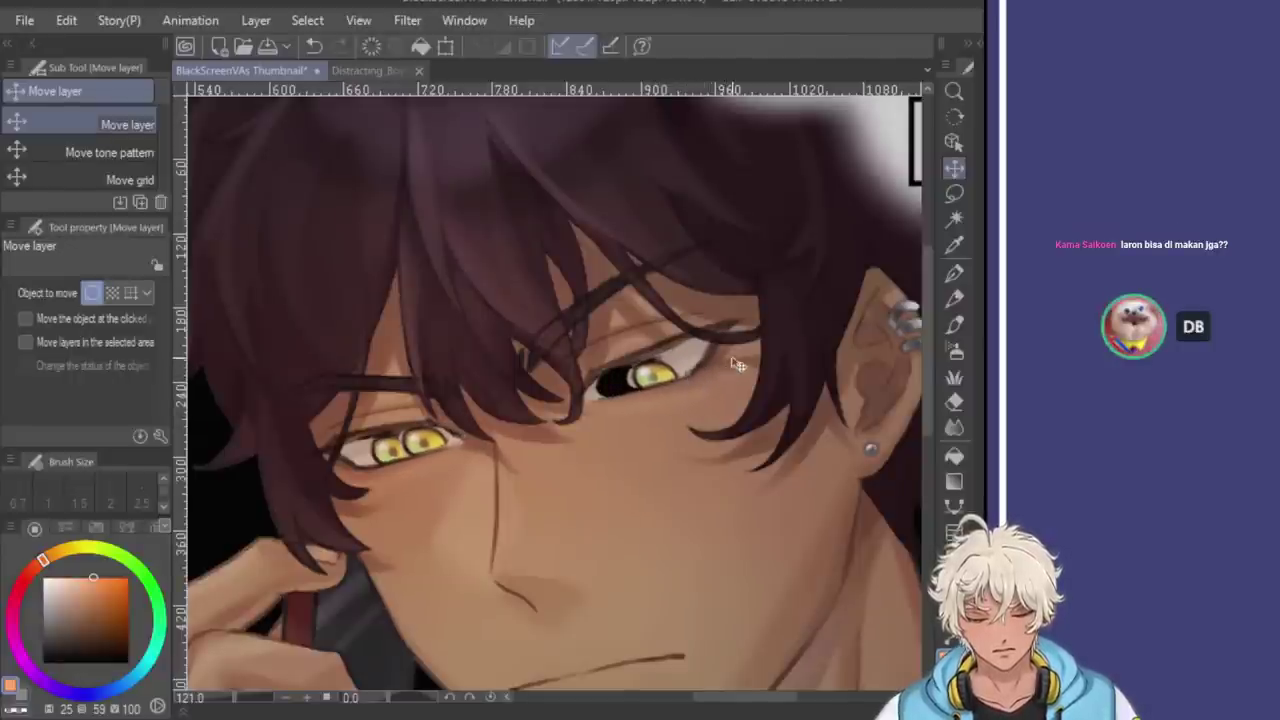
{"action": "scroll", "coordinate": [737, 366], "scroll_direction": "down", "scroll_amount": 3}
{"action": "scroll", "coordinate": [702, 372], "scroll_direction": "up", "scroll_amount": 2}
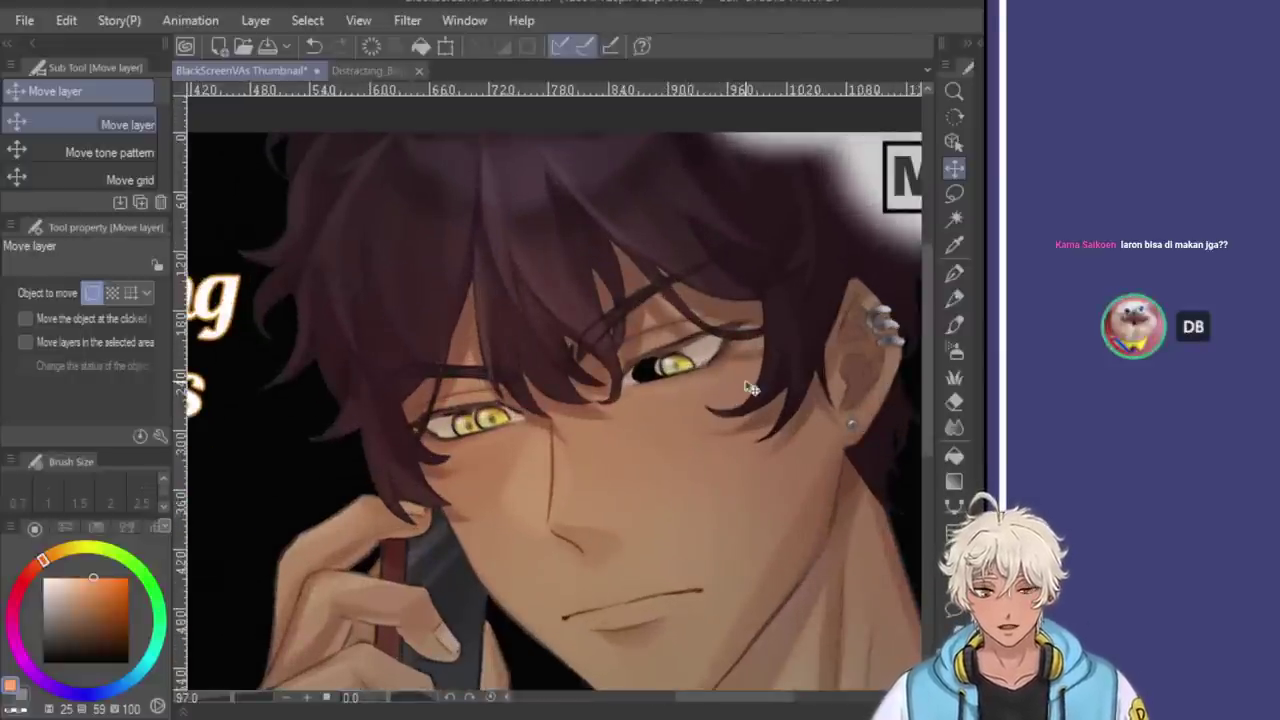
{"action": "scroll", "coordinate": [711, 358], "scroll_direction": "up", "scroll_amount": 3}
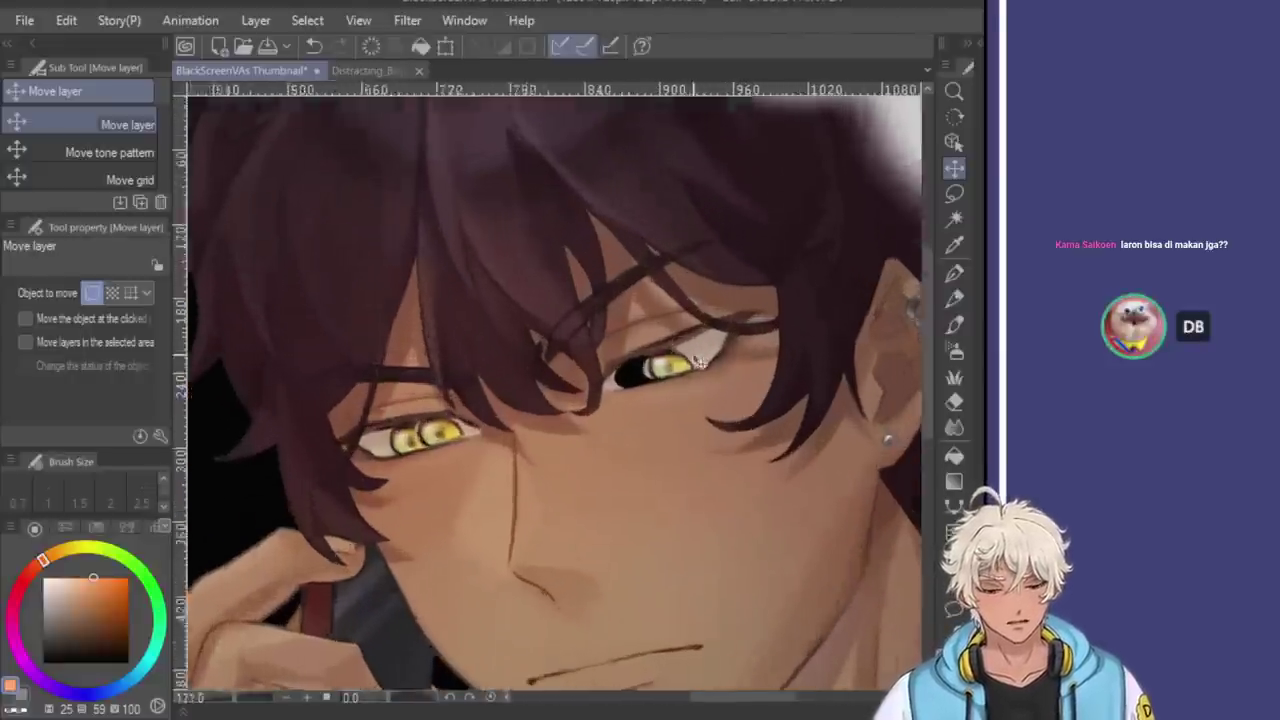
{"action": "left_click_drag", "start_coordinate": [711, 358], "coordinate": [706, 363]}
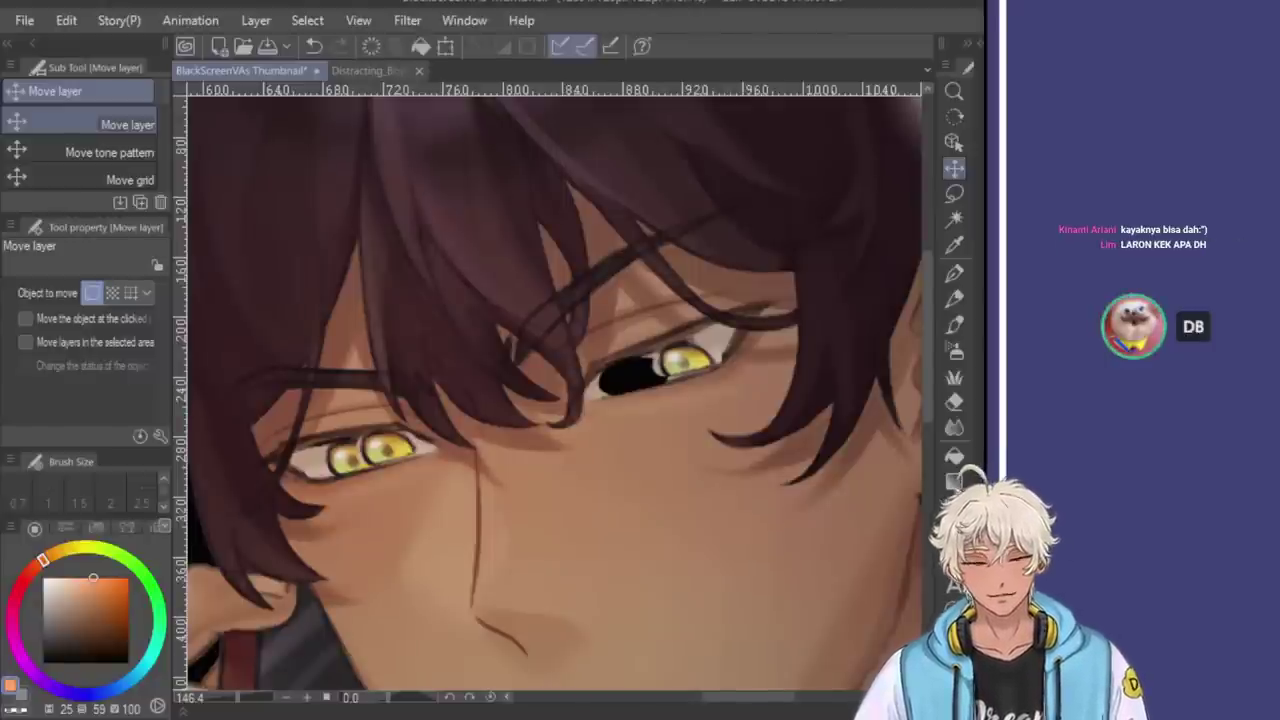
Paint over the leftover duplicate iris in the eye nearest the phone with the eye-white colour, using the G-pen at size 8
{"action": "left_click", "coordinate": [954, 272]}
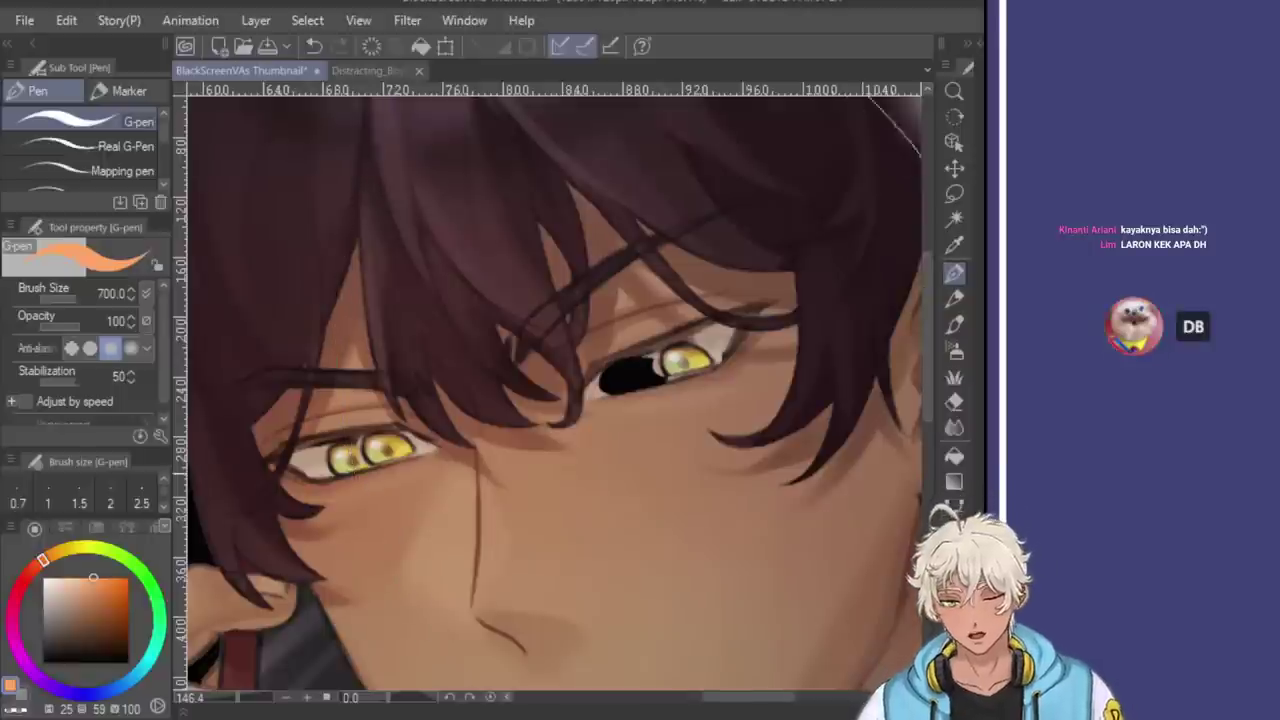
{"action": "key", "text": "bracketleft"}
{"action": "key", "text": "bracketleft"}
{"action": "key", "text": "bracketleft"}
{"action": "key", "text": "bracketleft"}
{"action": "key", "text": "bracketleft"}
{"action": "key", "text": "bracketleft"}
{"action": "key", "text": "bracketleft"}
{"action": "key", "text": "bracketleft"}
{"action": "key", "text": "bracketleft"}
{"action": "key", "text": "bracketleft"}
{"action": "key", "text": "bracketleft"}
{"action": "key", "text": "bracketleft"}
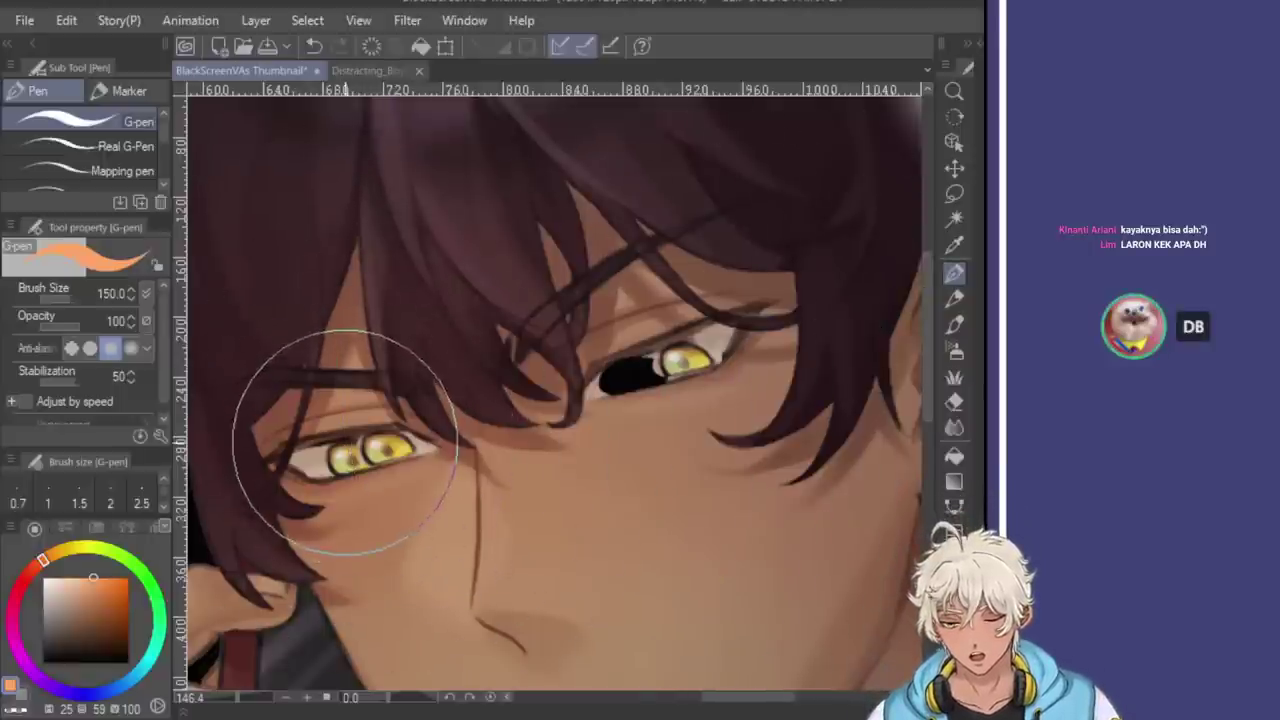
{"action": "key", "text": "bracketleft"}
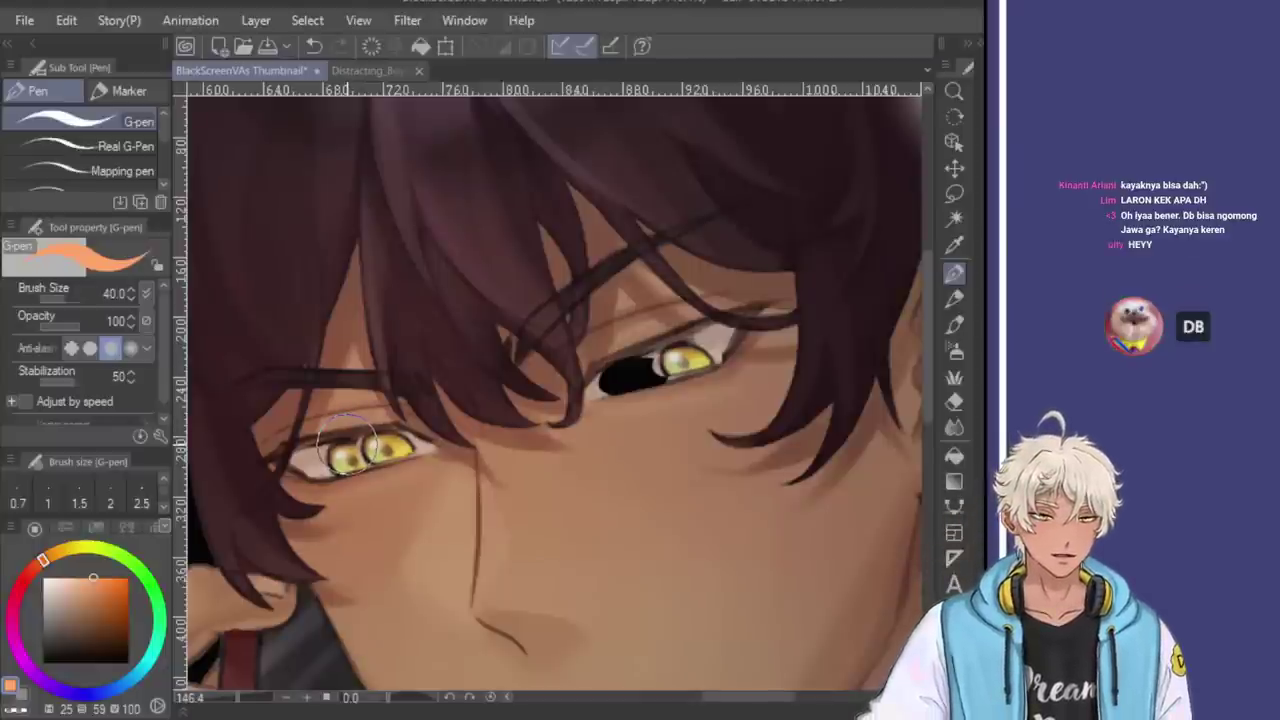
{"action": "key", "text": "bracketleft"}
{"action": "key", "text": "bracketleft"}
{"action": "key", "text": "bracketleft"}
{"action": "key", "text": "bracketleft"}
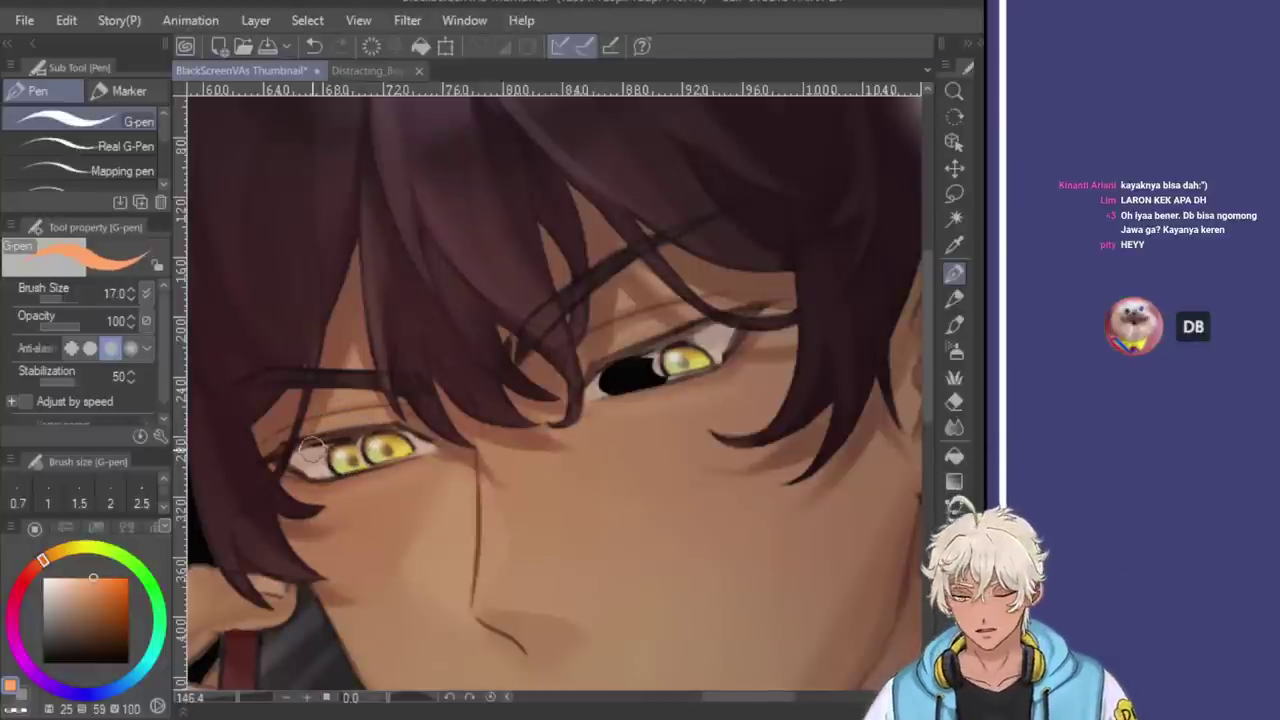
{"action": "scroll", "coordinate": [330, 460], "scroll_direction": "up", "scroll_amount": 4}
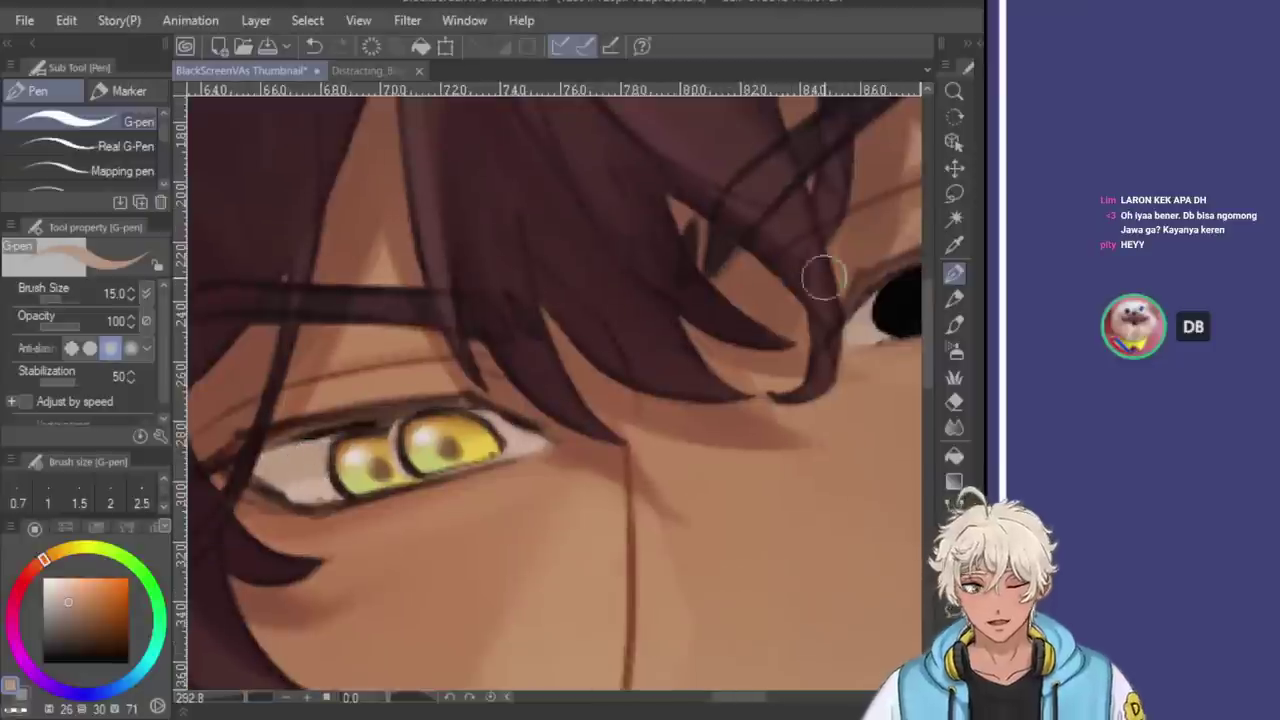
{"action": "key", "text": "bracketleft"}
{"action": "key", "text": "bracketleft"}
{"action": "key", "text": "bracketleft"}
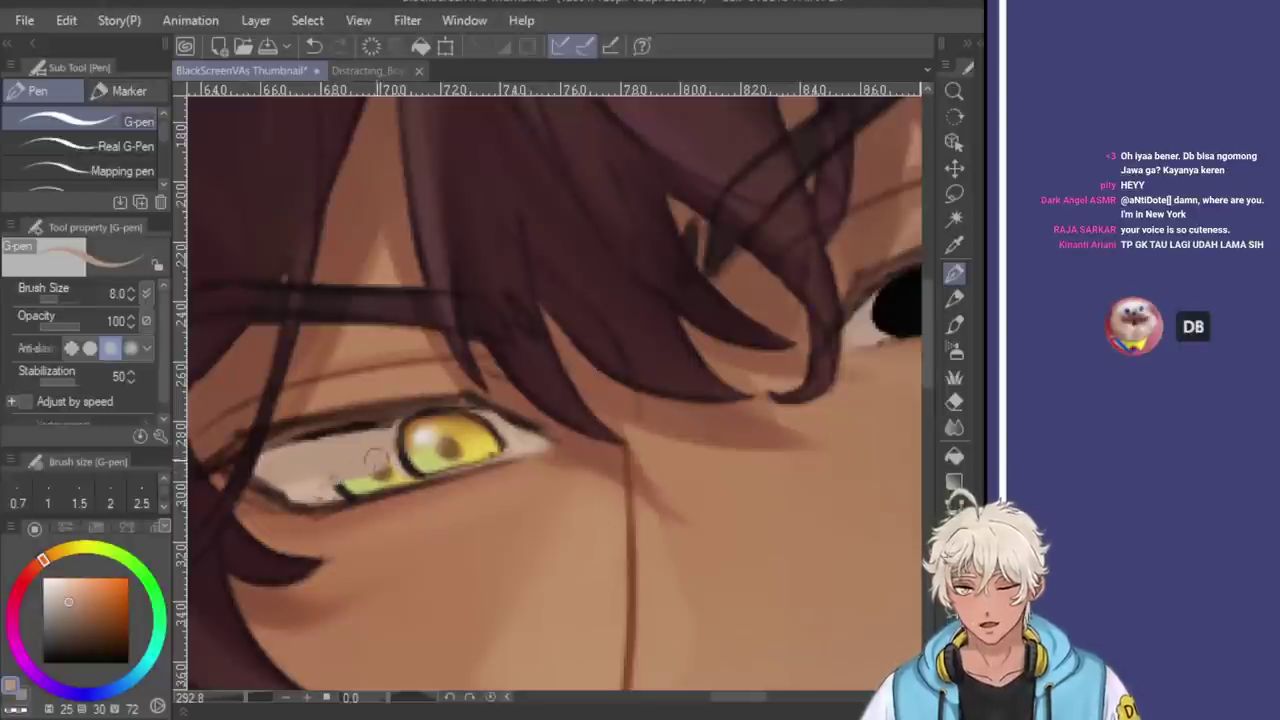
{"action": "mouse_move", "coordinate": [332, 487]}
{"action": "left_mouse_down"}
{"action": "mouse_move", "coordinate": [410, 470]}
{"action": "mouse_move", "coordinate": [341, 485]}
{"action": "left_mouse_up"}
{"action": "left_click_drag", "start_coordinate": [404, 456], "coordinate": [410, 474]}
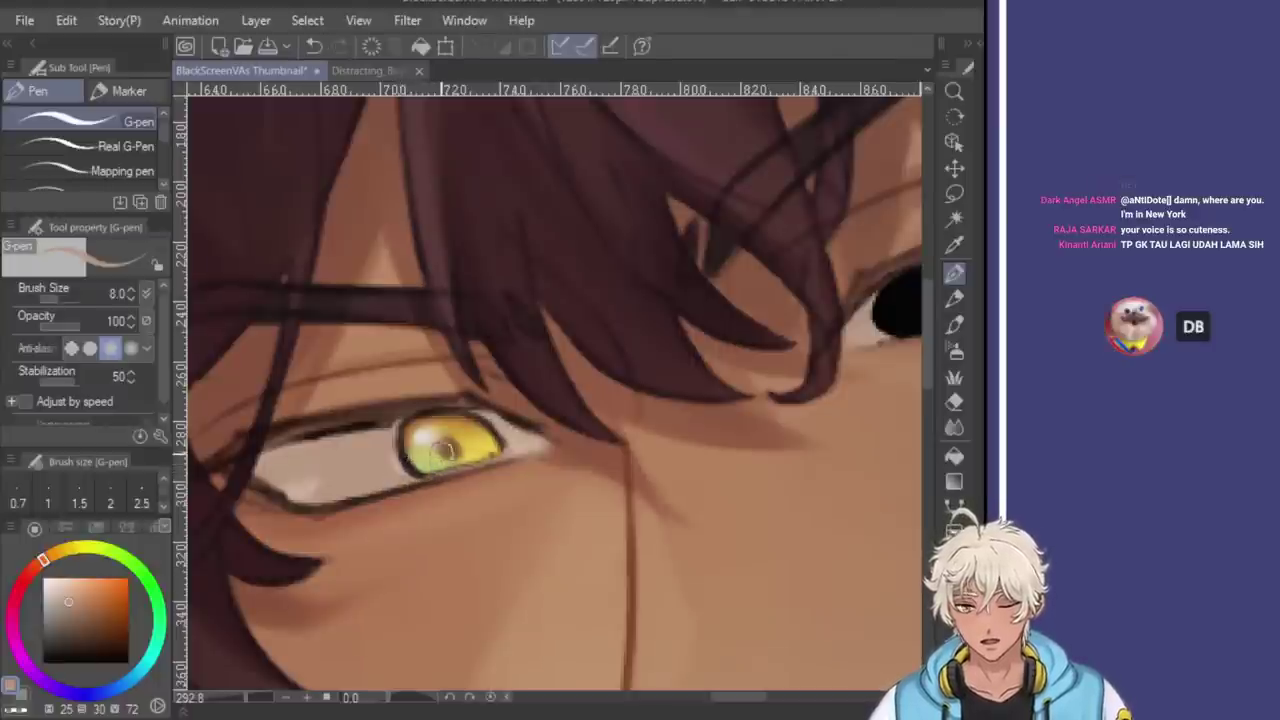
{"action": "scroll", "coordinate": [531, 366], "scroll_direction": "up", "scroll_amount": 3}
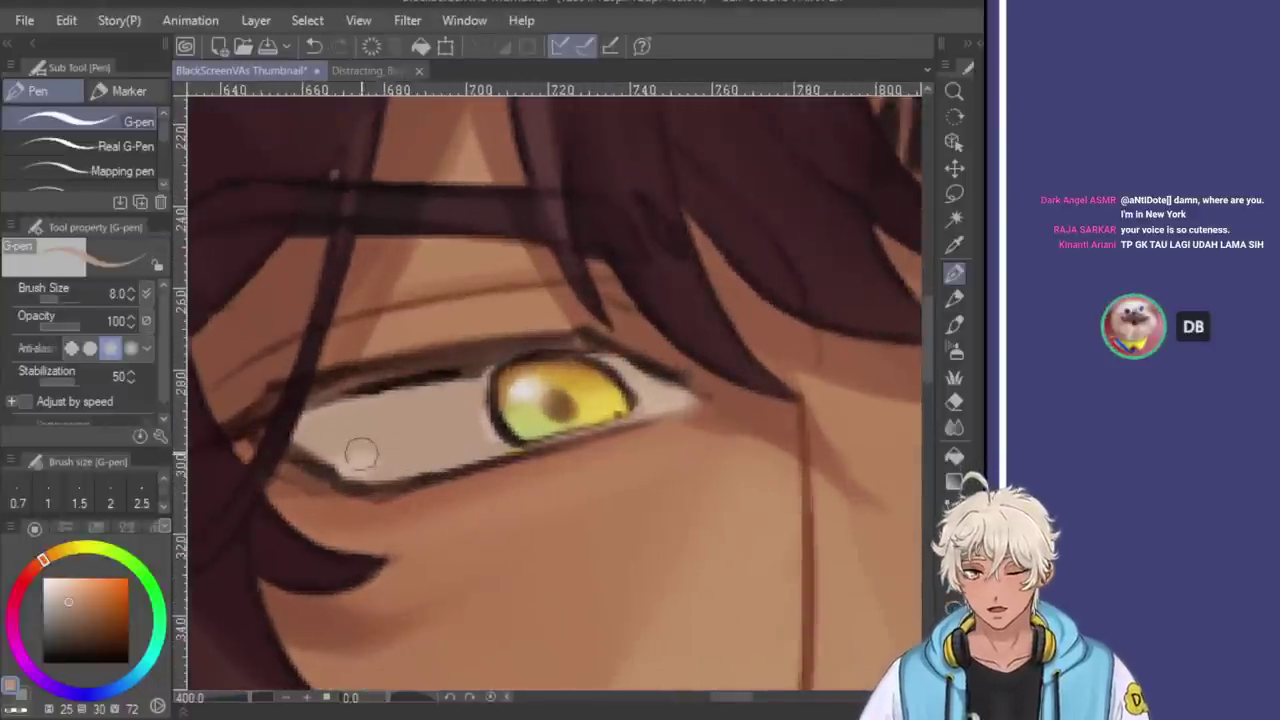
Fill the black gap beside the iris in the eye nearest the ear with the eye-white colour, up to the lid lines
{"action": "scroll", "coordinate": [357, 450], "scroll_direction": "down", "scroll_amount": 5}
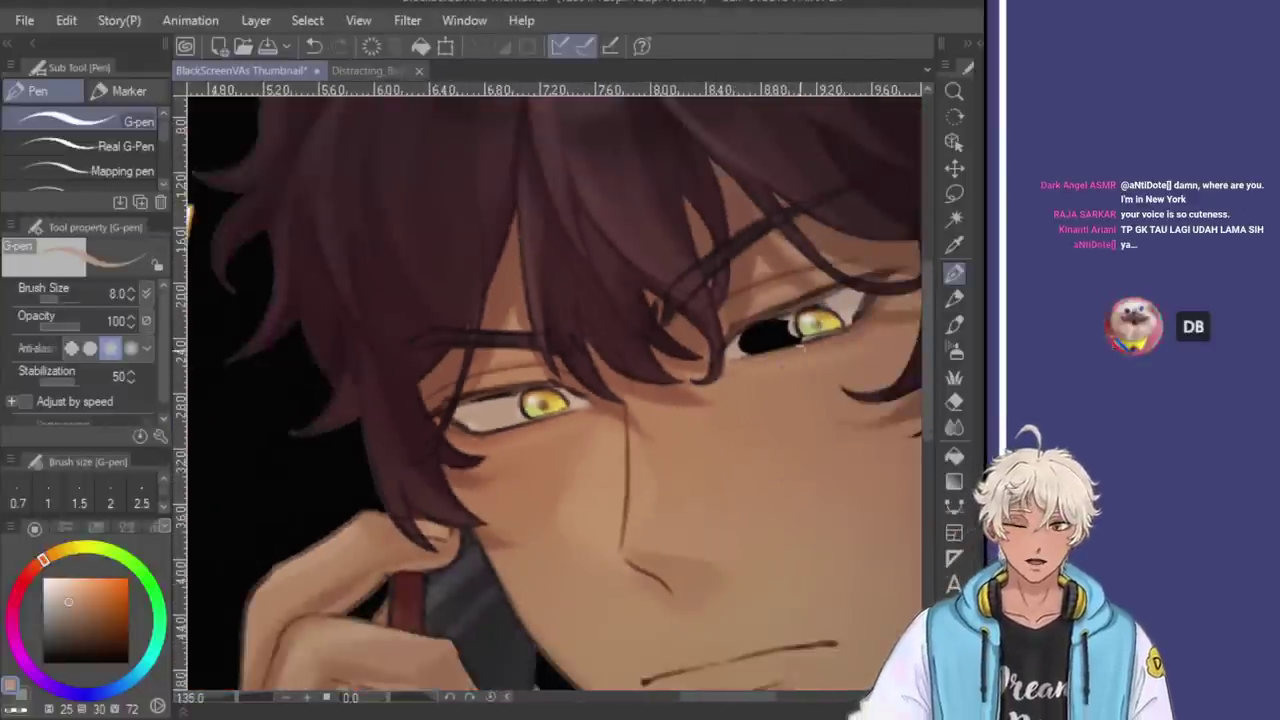
{"action": "scroll", "coordinate": [757, 334], "scroll_direction": "up", "scroll_amount": 4}
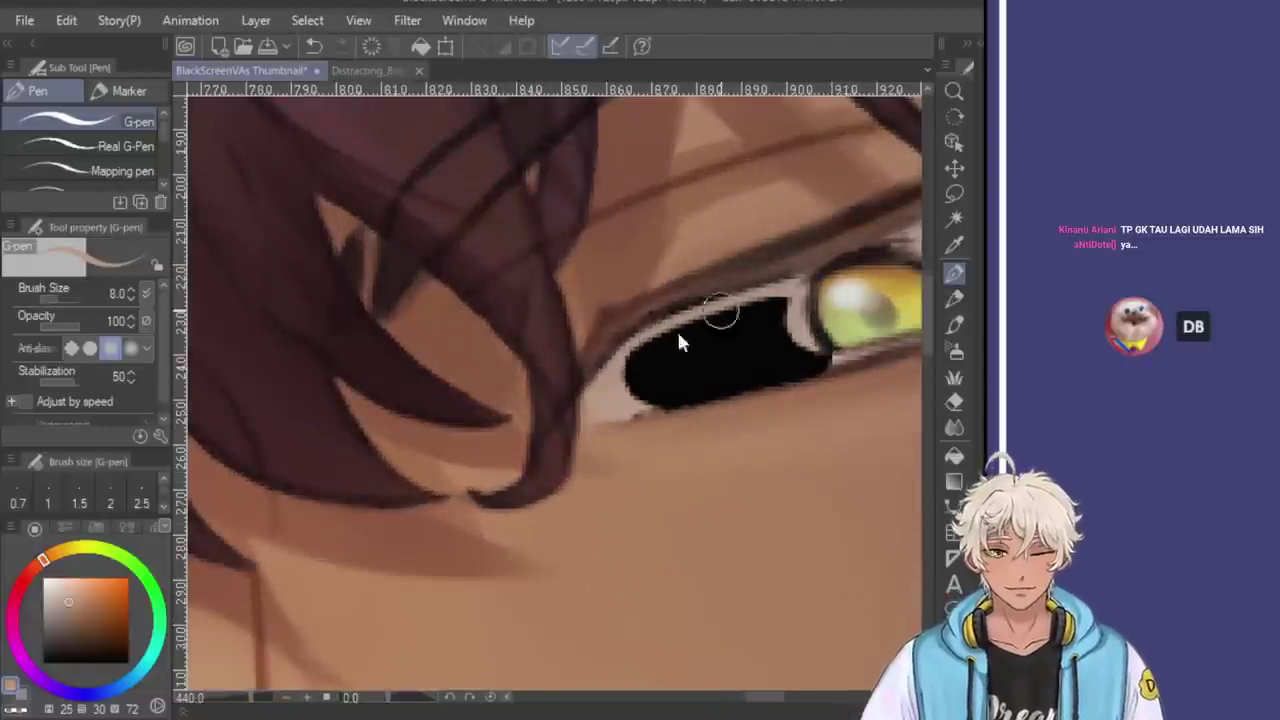
{"action": "key", "text": "ctrl+z"}
{"action": "left_click_drag", "start_coordinate": [636, 340], "coordinate": [800, 286]}
{"action": "key", "text": "ctrl+z"}
{"action": "left_click_drag", "start_coordinate": [645, 360], "coordinate": [737, 300]}
{"action": "left_click_drag", "start_coordinate": [634, 329], "coordinate": [786, 277]}
{"action": "left_click_drag", "start_coordinate": [628, 385], "coordinate": [742, 326]}
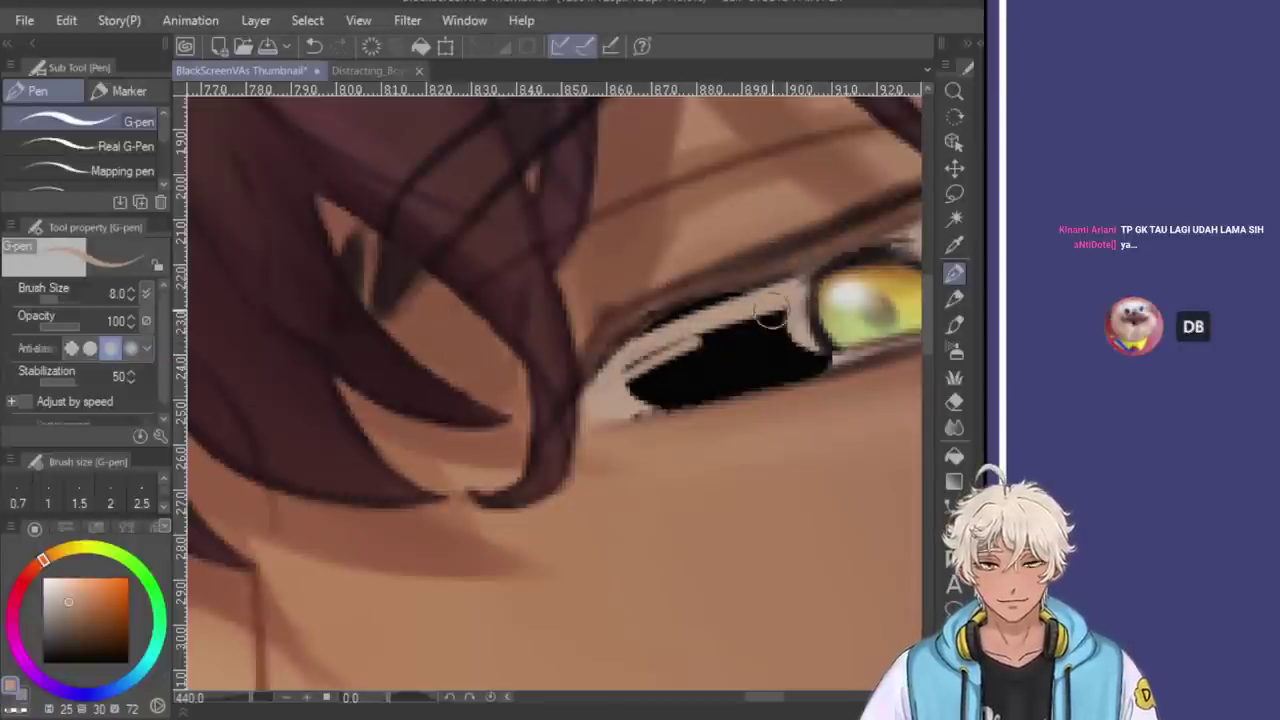
{"action": "left_click_drag", "start_coordinate": [664, 357], "coordinate": [786, 303]}
{"action": "mouse_move", "coordinate": [616, 402]}
{"action": "left_mouse_down"}
{"action": "mouse_move", "coordinate": [700, 334]}
{"action": "mouse_move", "coordinate": [788, 300]}
{"action": "left_mouse_up"}
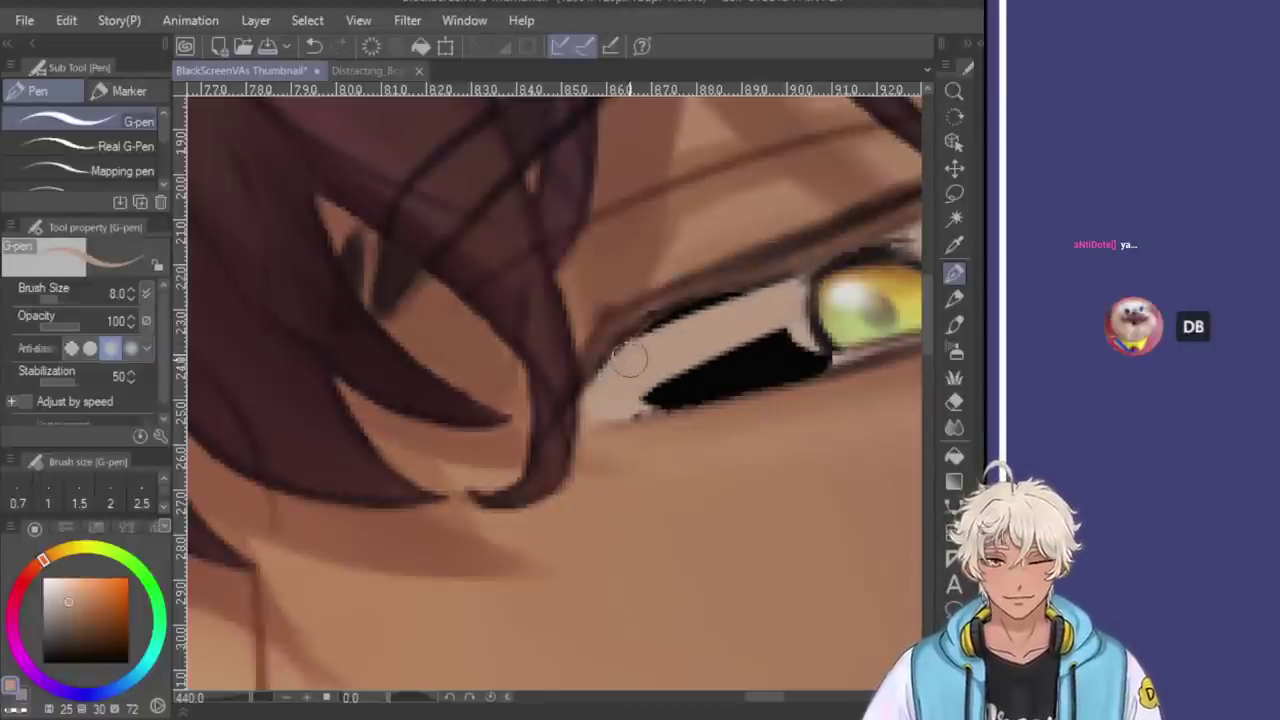
{"action": "mouse_move", "coordinate": [645, 395]}
{"action": "left_mouse_down"}
{"action": "mouse_move", "coordinate": [817, 327]}
{"action": "mouse_move", "coordinate": [685, 373]}
{"action": "mouse_move", "coordinate": [820, 310]}
{"action": "left_mouse_up"}
{"action": "mouse_move", "coordinate": [690, 375]}
{"action": "left_mouse_down"}
{"action": "mouse_move", "coordinate": [636, 403]}
{"action": "mouse_move", "coordinate": [780, 345]}
{"action": "mouse_move", "coordinate": [830, 340]}
{"action": "left_mouse_up"}
{"action": "mouse_move", "coordinate": [634, 400]}
{"action": "left_mouse_down"}
{"action": "mouse_move", "coordinate": [793, 331]}
{"action": "mouse_move", "coordinate": [621, 407]}
{"action": "mouse_move", "coordinate": [711, 391]}
{"action": "mouse_move", "coordinate": [789, 346]}
{"action": "mouse_move", "coordinate": [628, 411]}
{"action": "mouse_move", "coordinate": [835, 350]}
{"action": "mouse_move", "coordinate": [740, 395]}
{"action": "left_mouse_up"}
{"action": "left_click_drag", "start_coordinate": [740, 395], "coordinate": [858, 348]}
{"action": "mouse_move", "coordinate": [632, 344]}
{"action": "left_mouse_down"}
{"action": "mouse_move", "coordinate": [737, 291]}
{"action": "mouse_move", "coordinate": [651, 334]}
{"action": "mouse_move", "coordinate": [703, 323]}
{"action": "mouse_move", "coordinate": [742, 272]}
{"action": "mouse_move", "coordinate": [563, 346]}
{"action": "mouse_move", "coordinate": [792, 262]}
{"action": "mouse_move", "coordinate": [574, 360]}
{"action": "mouse_move", "coordinate": [840, 246]}
{"action": "mouse_move", "coordinate": [620, 349]}
{"action": "mouse_move", "coordinate": [740, 285]}
{"action": "left_mouse_up"}
{"action": "scroll", "coordinate": [742, 272], "scroll_direction": "up", "scroll_amount": 2}
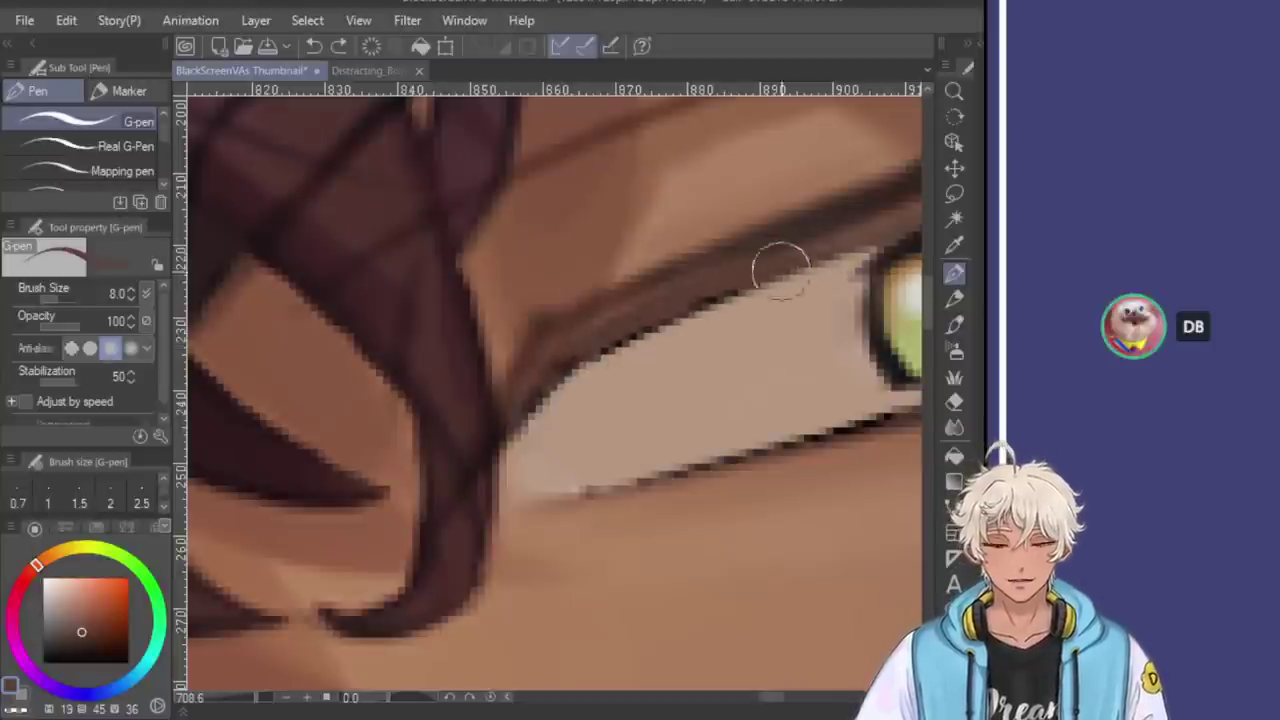
Check the shifted irises and repainted eye whites up close and against the whole thumbnail
{"action": "scroll", "coordinate": [640, 420], "scroll_direction": "down", "scroll_amount": 6}
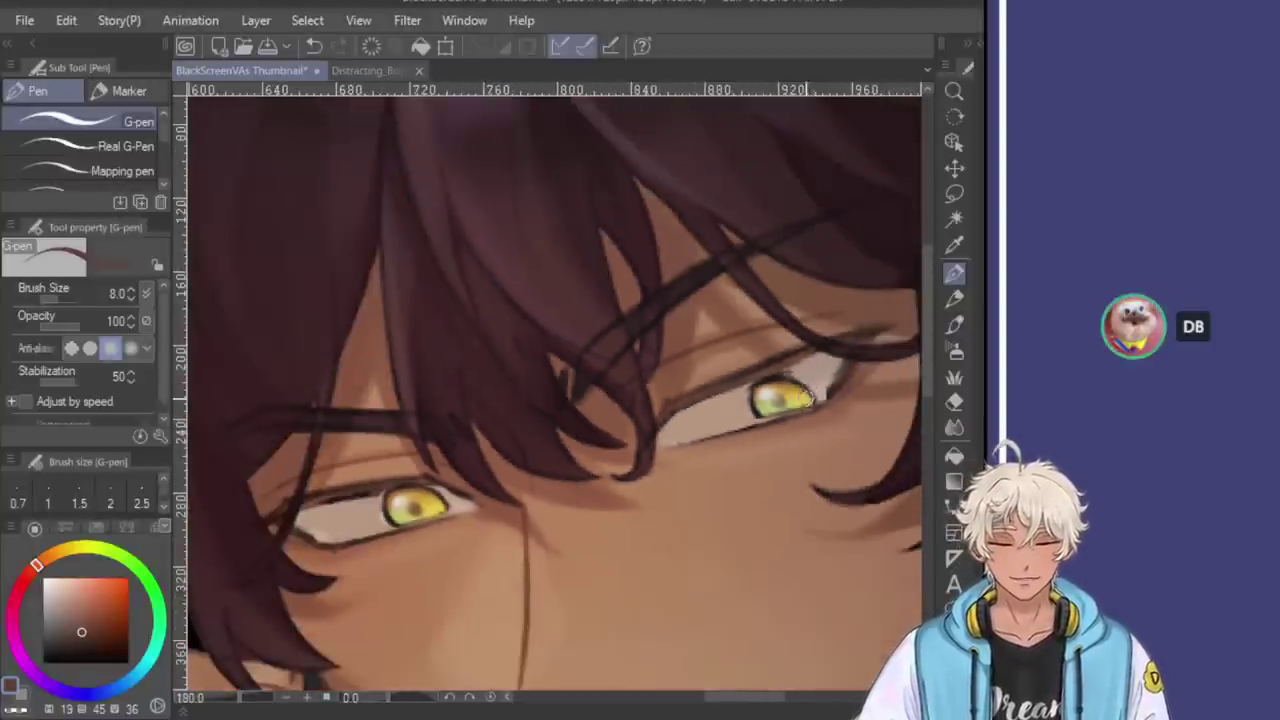
{"action": "scroll", "coordinate": [830, 362], "scroll_direction": "up", "scroll_amount": 4}
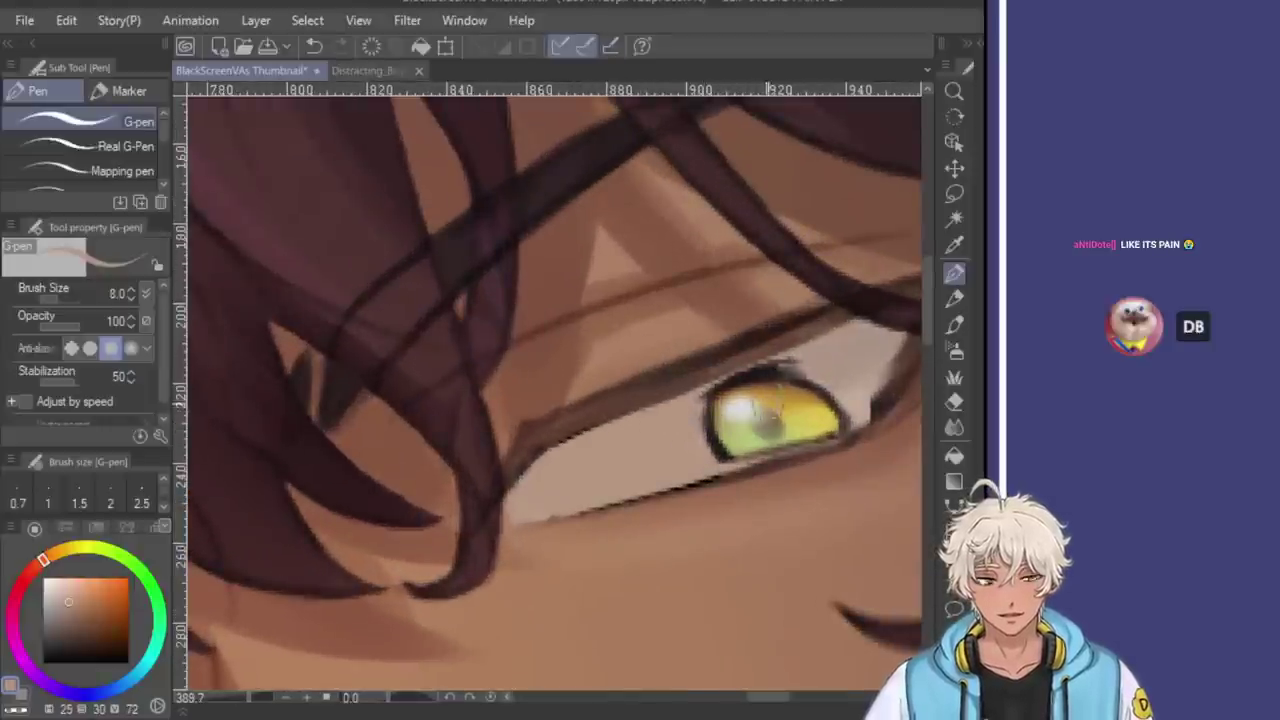
{"action": "scroll", "coordinate": [765, 395], "scroll_direction": "down", "scroll_amount": 7}
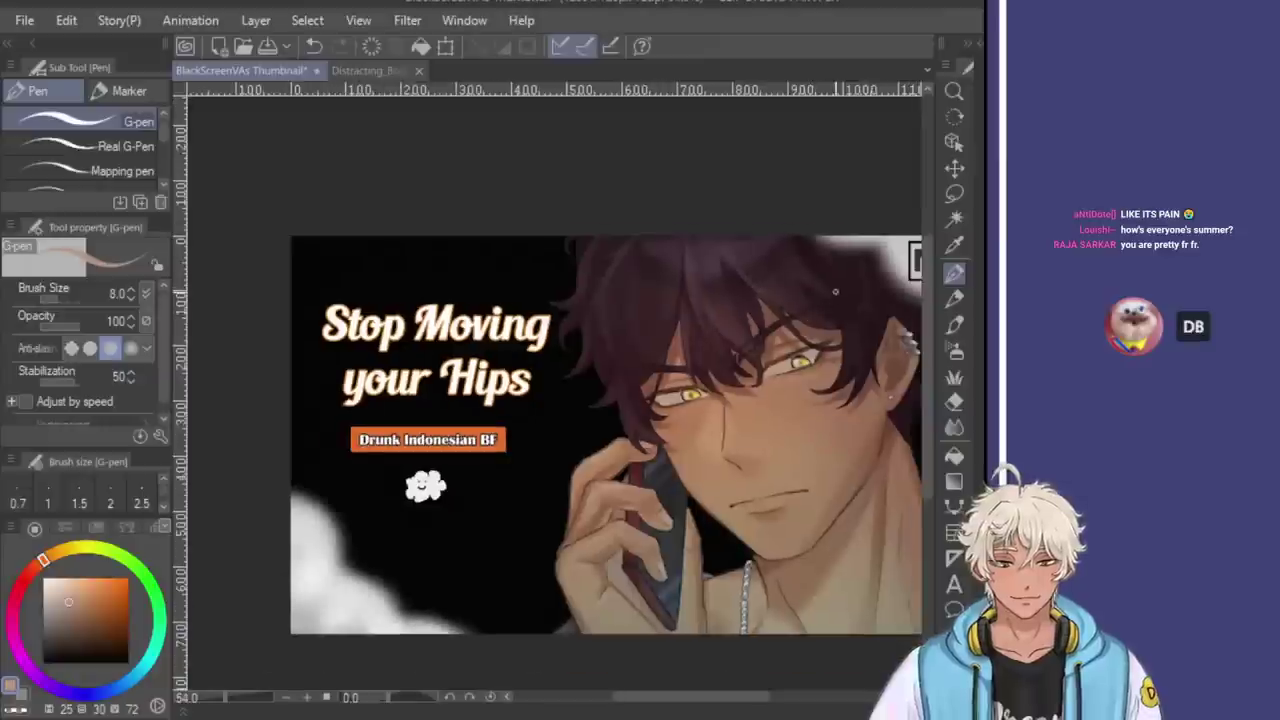
{"action": "scroll", "coordinate": [835, 293], "scroll_direction": "up", "scroll_amount": 4}
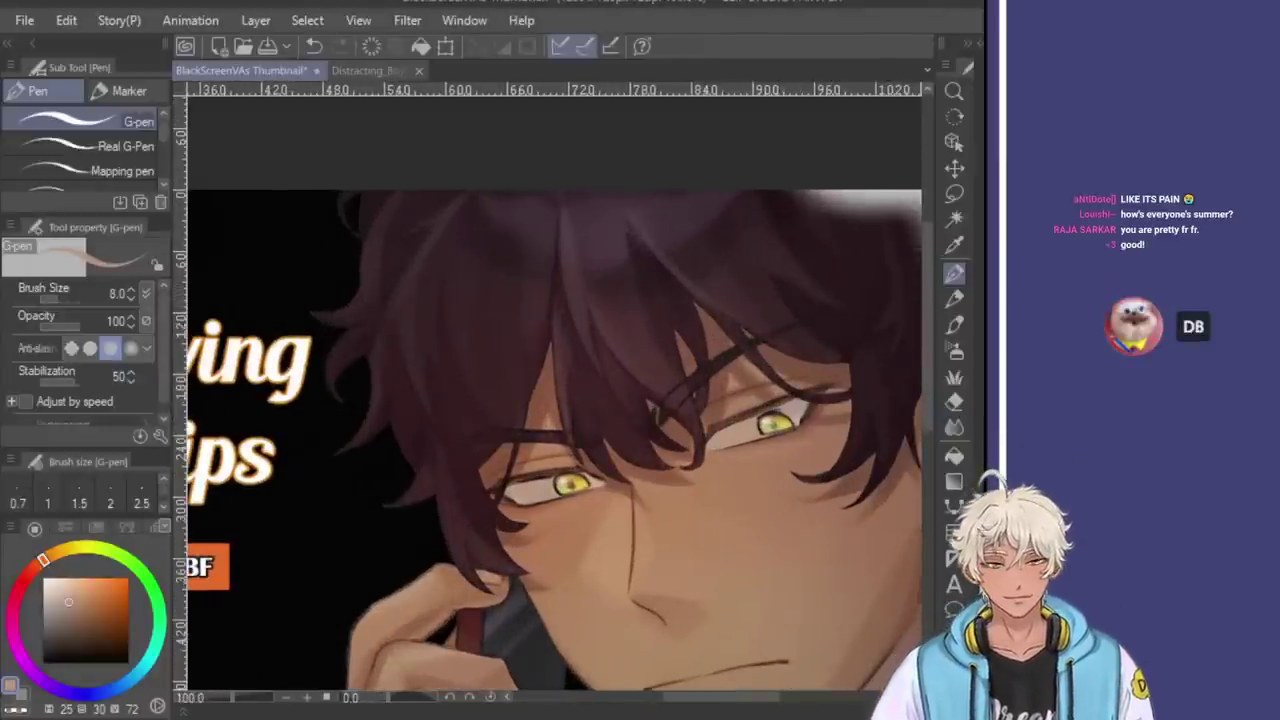
{"action": "left_click", "coordinate": [954, 168]}
{"action": "scroll", "coordinate": [760, 445], "scroll_direction": "up", "scroll_amount": 3}
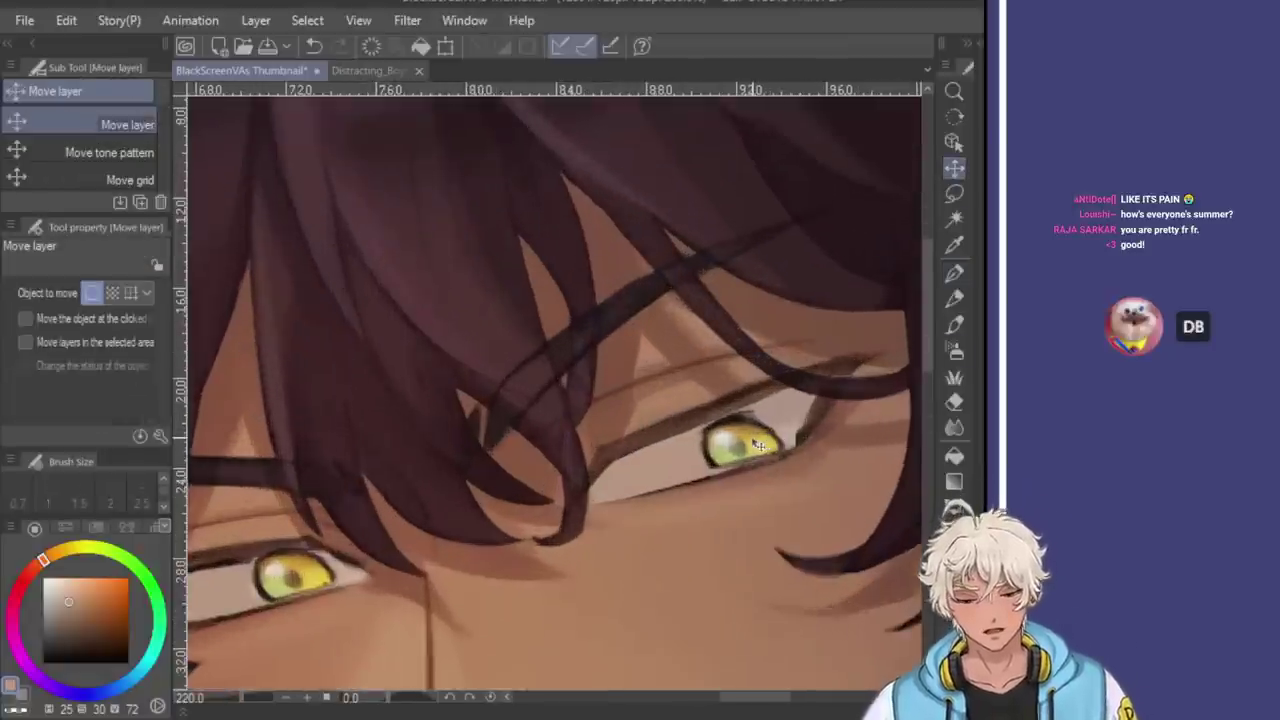
{"action": "scroll", "coordinate": [760, 445], "scroll_direction": "down", "scroll_amount": 5}
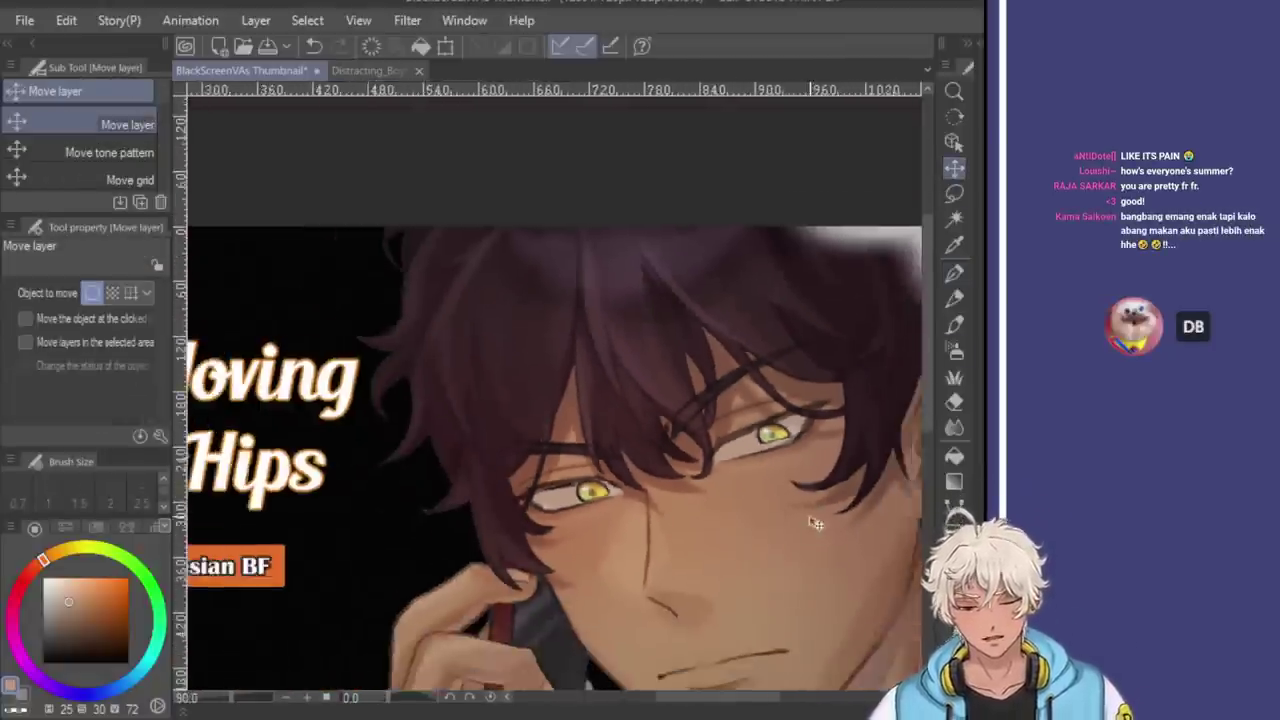
{"action": "scroll", "coordinate": [770, 427], "scroll_direction": "up", "scroll_amount": 5}
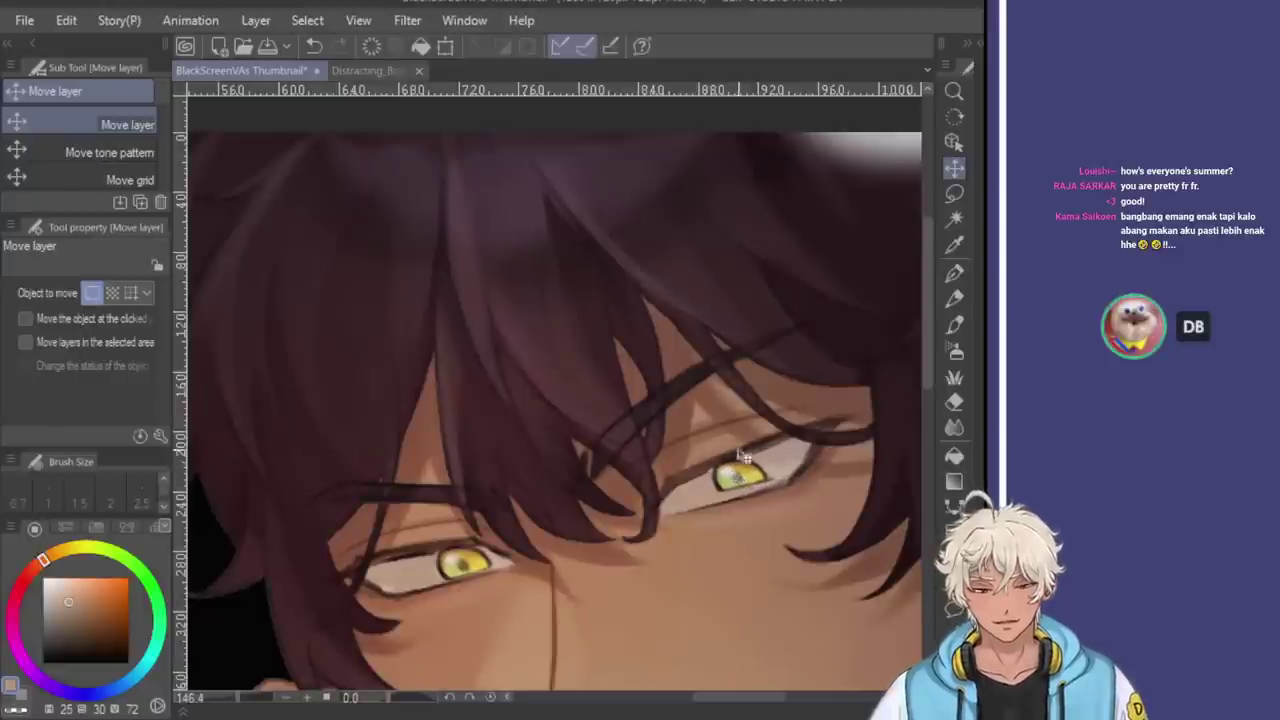
{"action": "scroll", "coordinate": [780, 390], "scroll_direction": "down", "scroll_amount": 2}
{"action": "scroll", "coordinate": [800, 400], "scroll_direction": "down", "scroll_amount": 2}
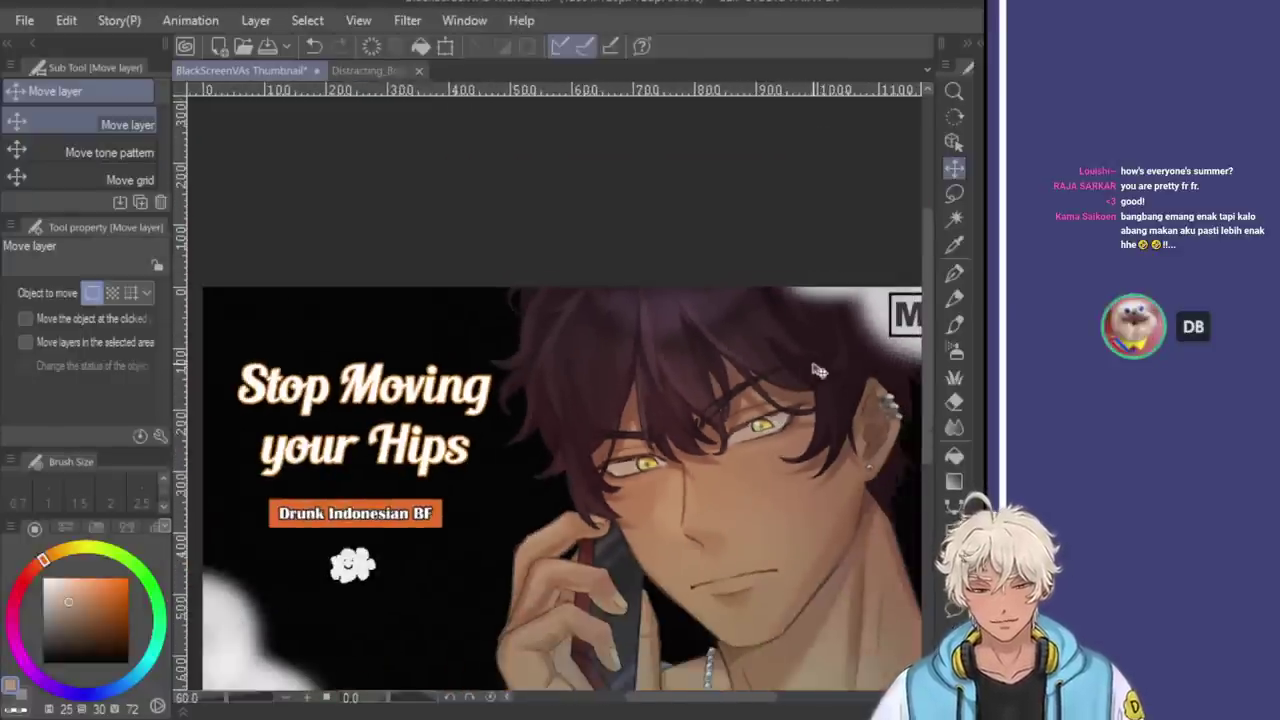
{"action": "scroll", "coordinate": [822, 384], "scroll_direction": "up", "scroll_amount": 4}
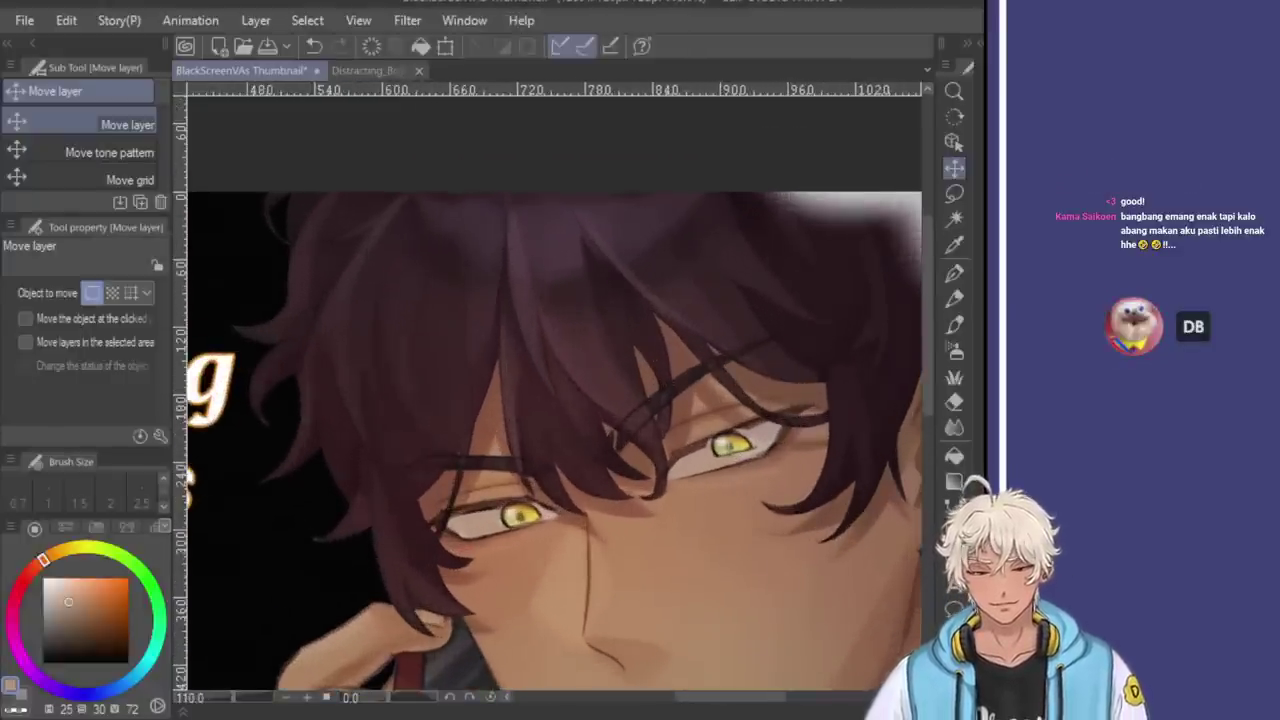
{"action": "scroll", "coordinate": [530, 515], "scroll_direction": "up", "scroll_amount": 1}
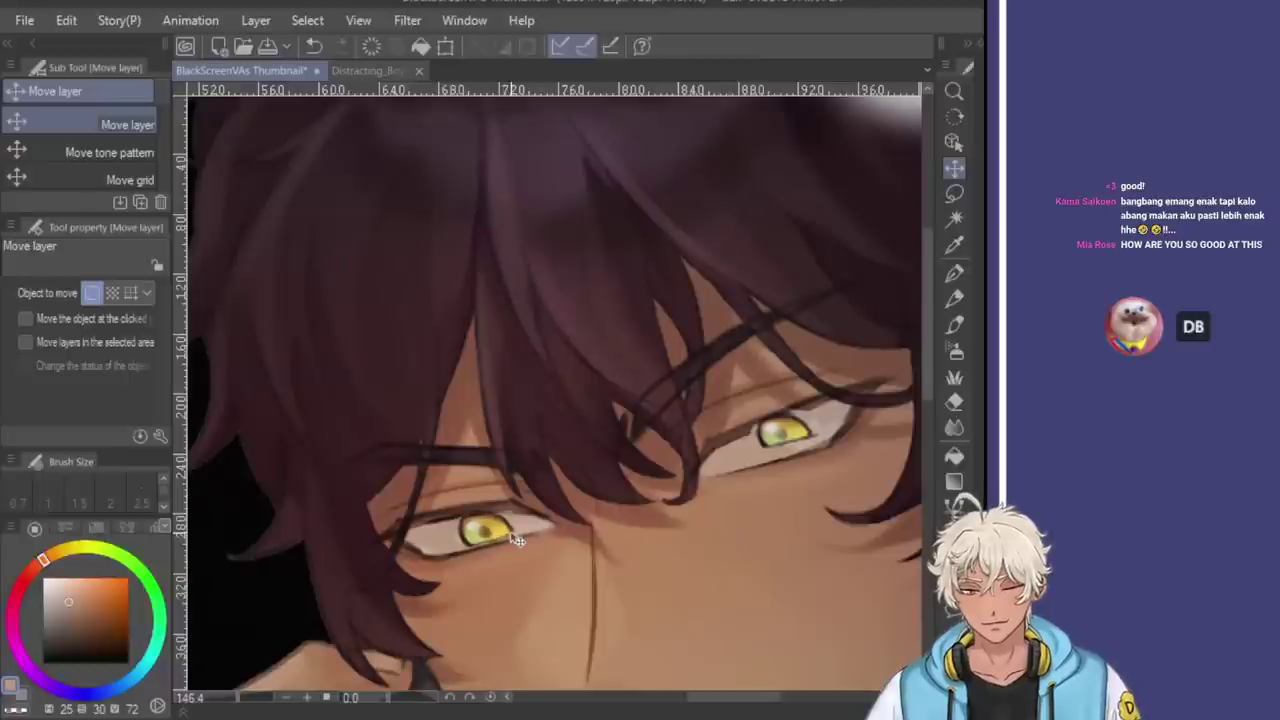
{"action": "scroll", "coordinate": [850, 490], "scroll_direction": "down", "scroll_amount": 3}
{"action": "scroll", "coordinate": [850, 580], "scroll_direction": "down", "scroll_amount": 2}
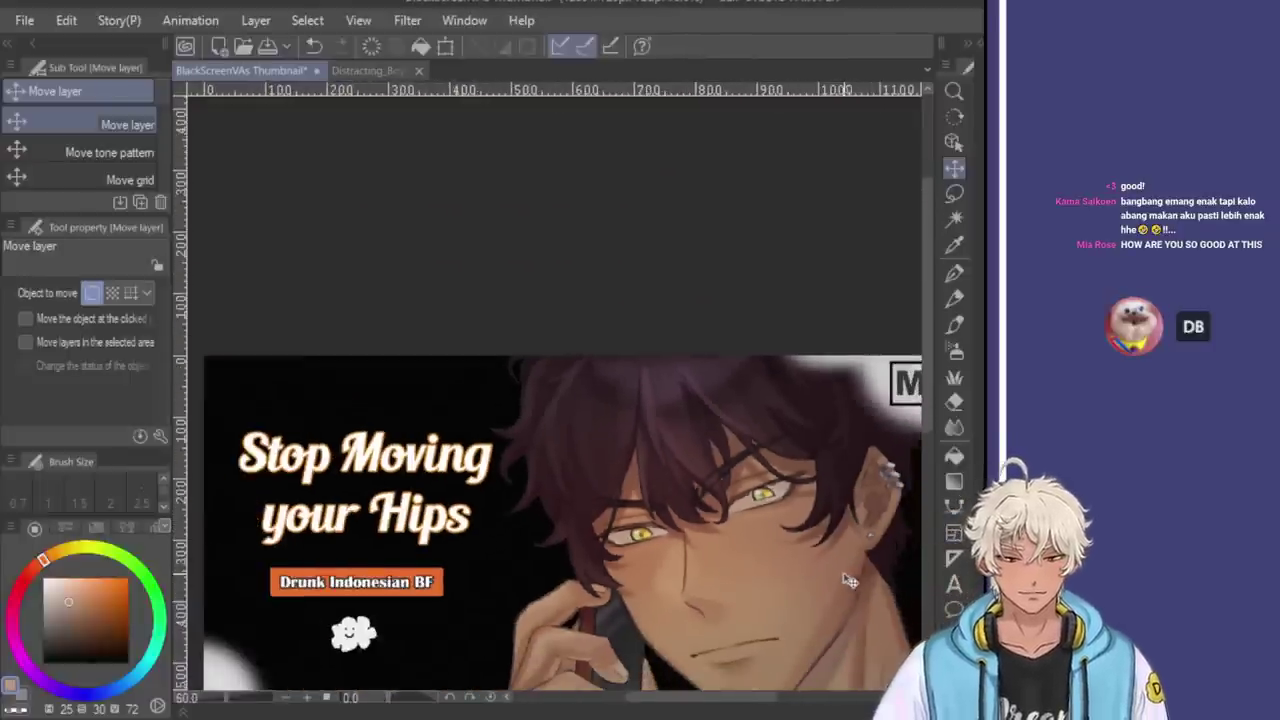
{"action": "scroll", "coordinate": [770, 588], "scroll_direction": "up", "scroll_amount": 1}
{"action": "scroll", "coordinate": [655, 498], "scroll_direction": "down", "scroll_amount": 2}
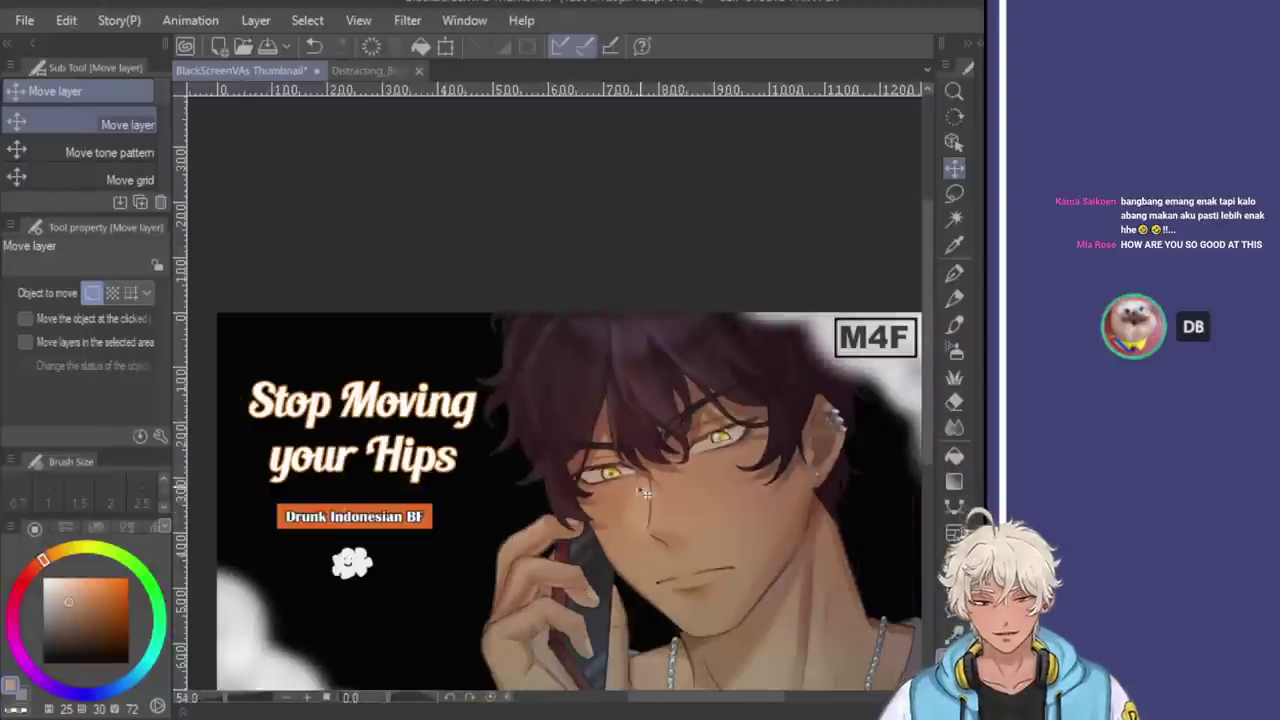
{"action": "scroll", "coordinate": [690, 440], "scroll_direction": "up", "scroll_amount": 2}
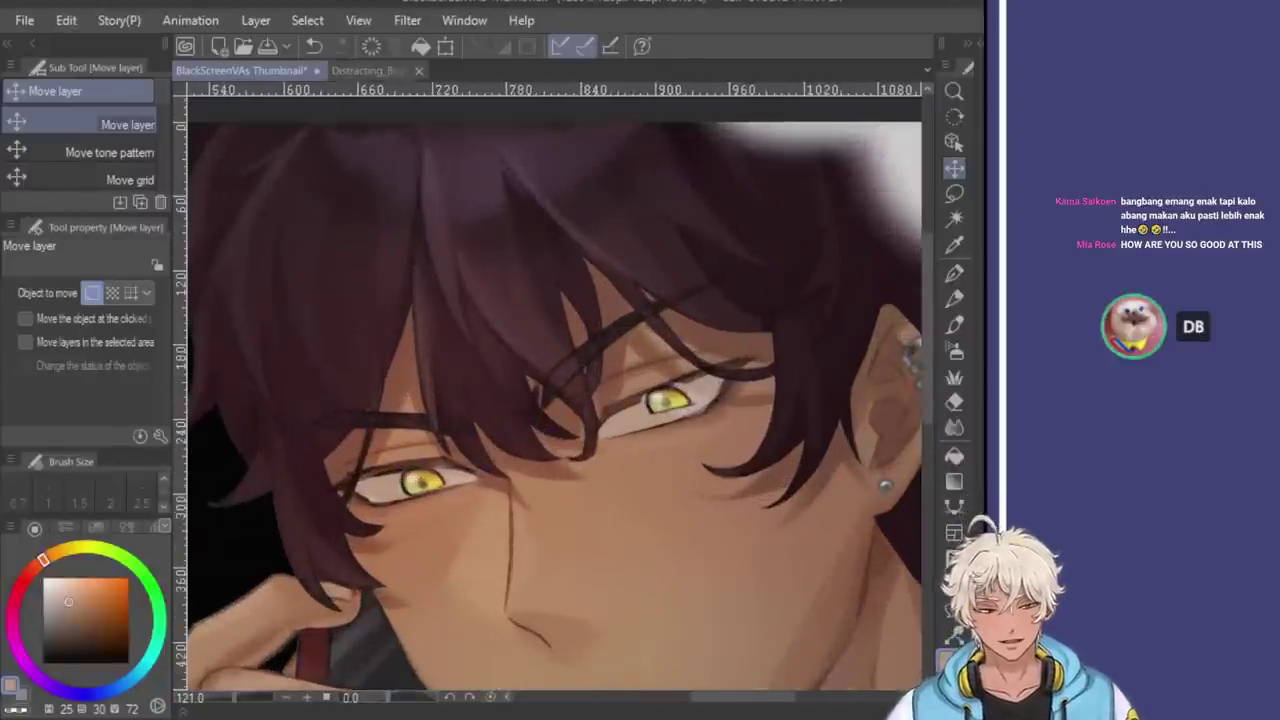
{"action": "scroll", "coordinate": [666, 410], "scroll_direction": "up", "scroll_amount": 1}
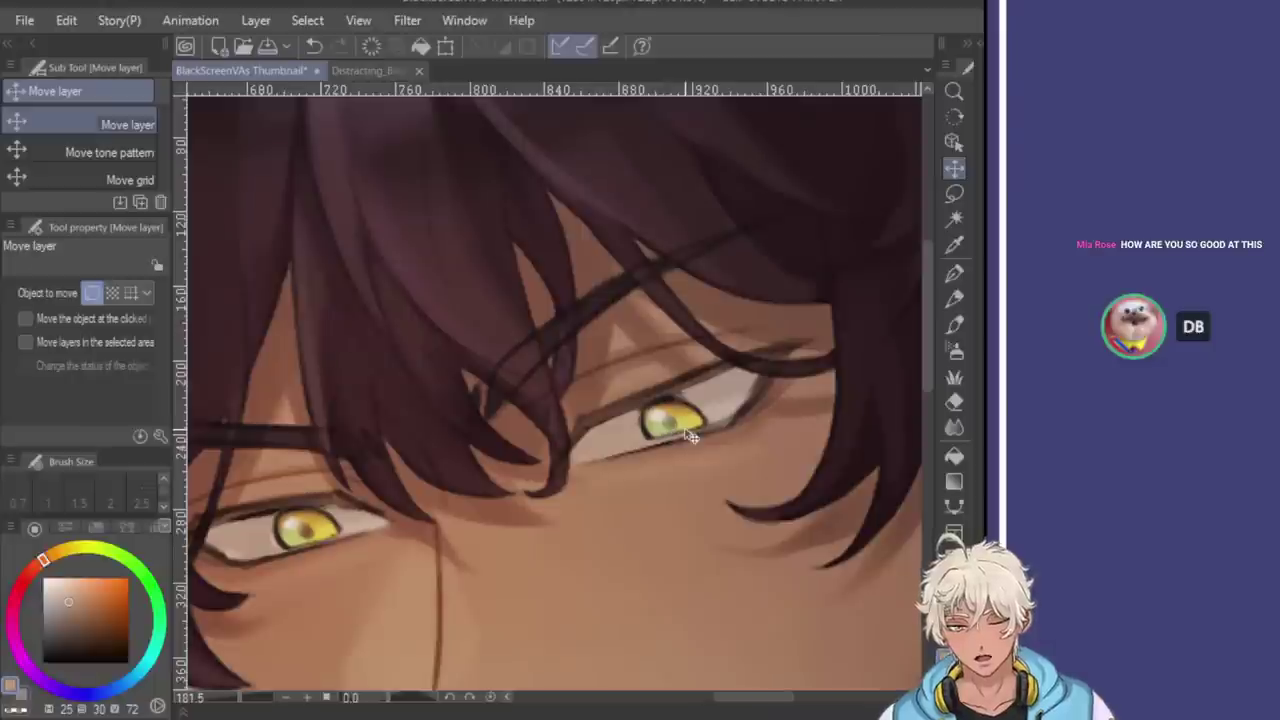
Reshape the iris of the eye nearest the ear with Free Transform, adjusting its corners so it is narrower and slanted
{"action": "scroll", "coordinate": [688, 432], "scroll_direction": "down", "scroll_amount": 1}
{"action": "scroll", "coordinate": [690, 435], "scroll_direction": "down", "scroll_amount": 1}
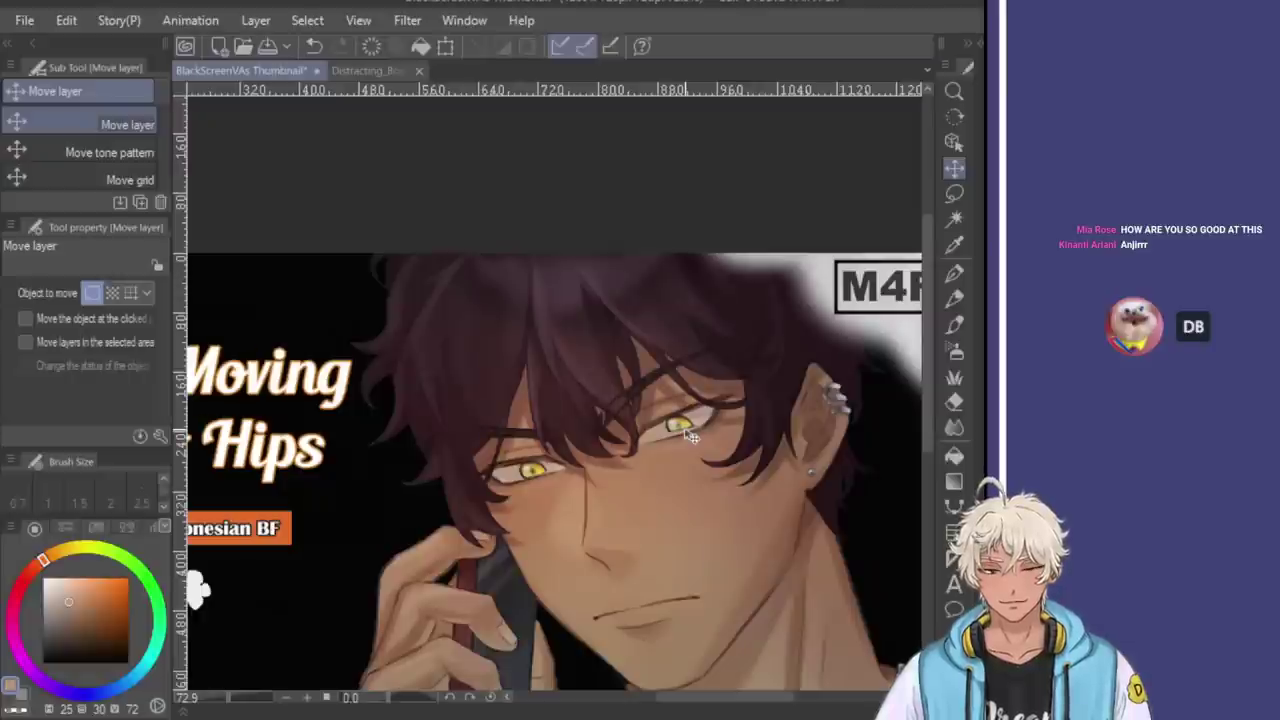
{"action": "scroll", "coordinate": [733, 443], "scroll_direction": "up", "scroll_amount": 2}
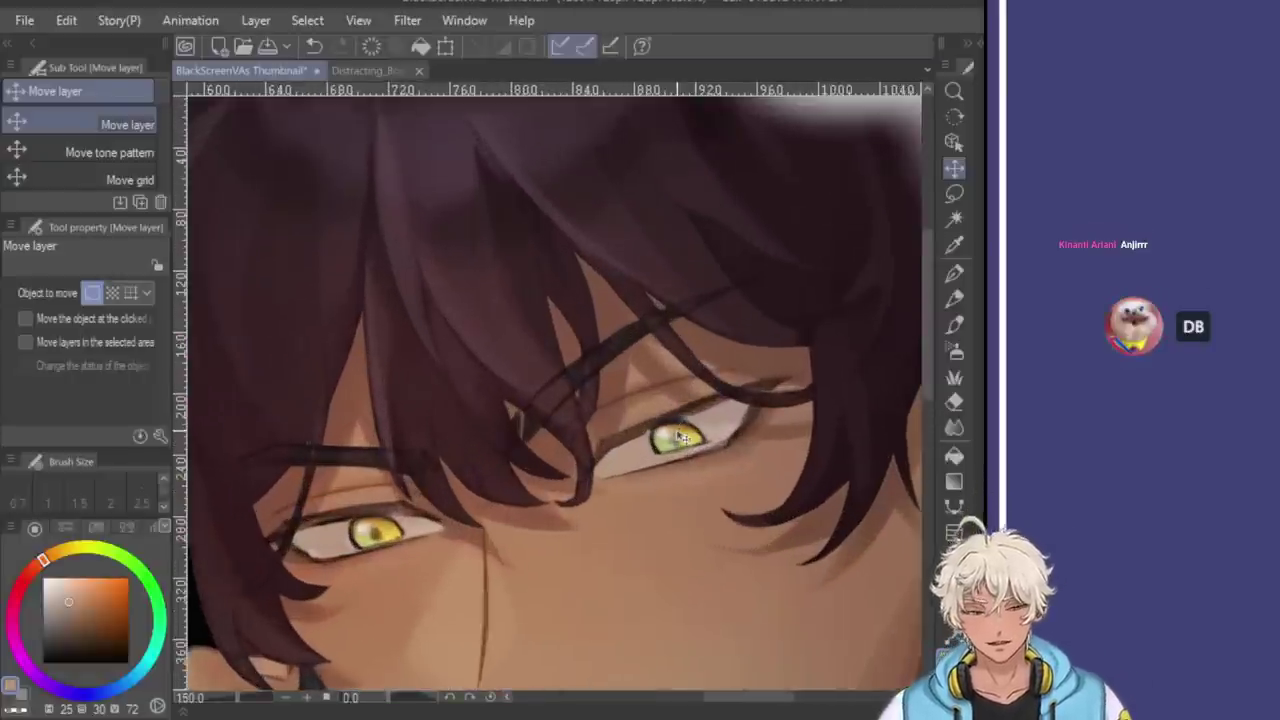
{"action": "scroll", "coordinate": [694, 418], "scroll_direction": "down", "scroll_amount": 2}
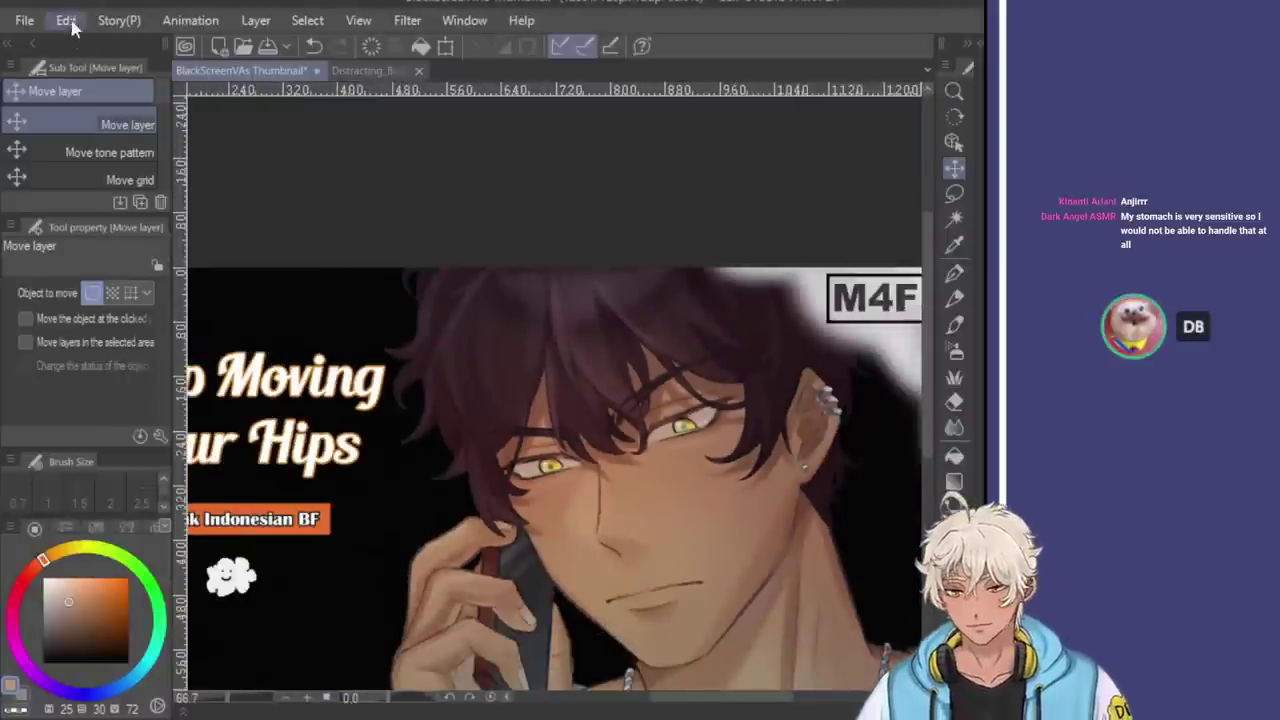
{"action": "key", "text": "ctrl+shift+t"}
{"action": "scroll", "coordinate": [660, 440], "scroll_direction": "up", "scroll_amount": 3}
{"action": "left_click_drag", "start_coordinate": [676, 452], "coordinate": [683, 440]}
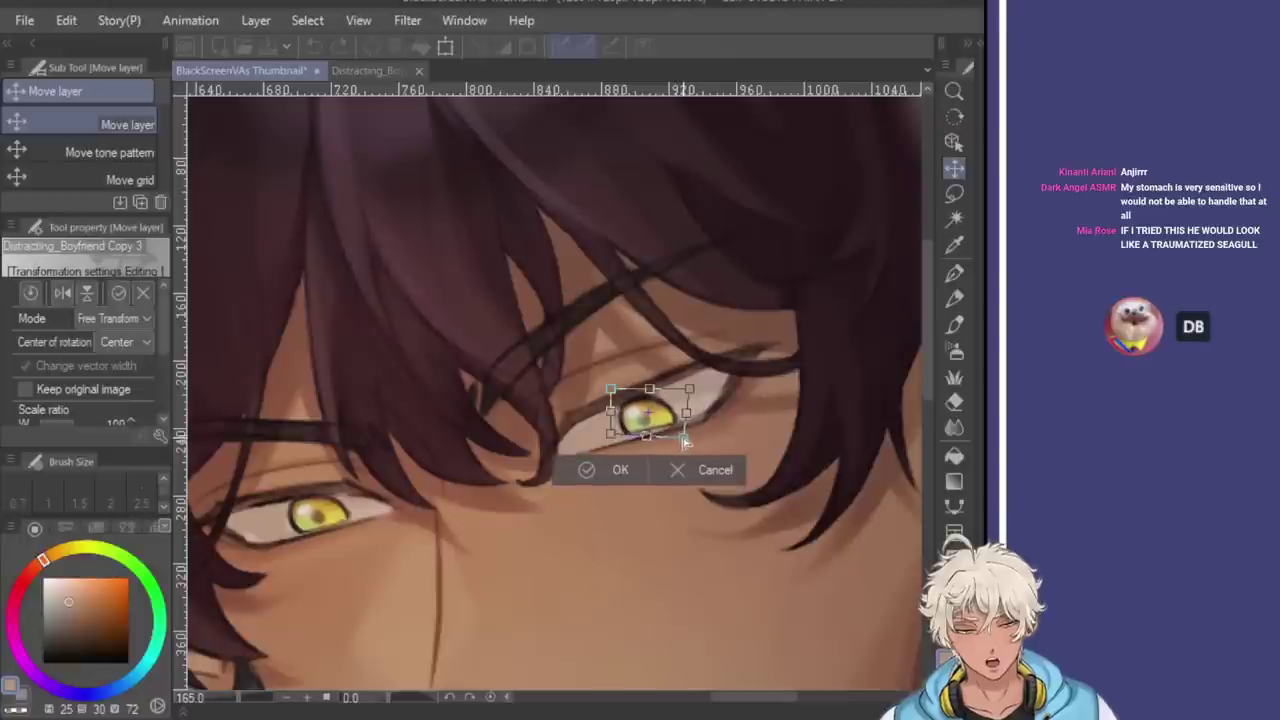
{"action": "left_click_drag", "start_coordinate": [612, 390], "coordinate": [698, 392]}
{"action": "scroll", "coordinate": [698, 390], "scroll_direction": "down", "scroll_amount": 3}
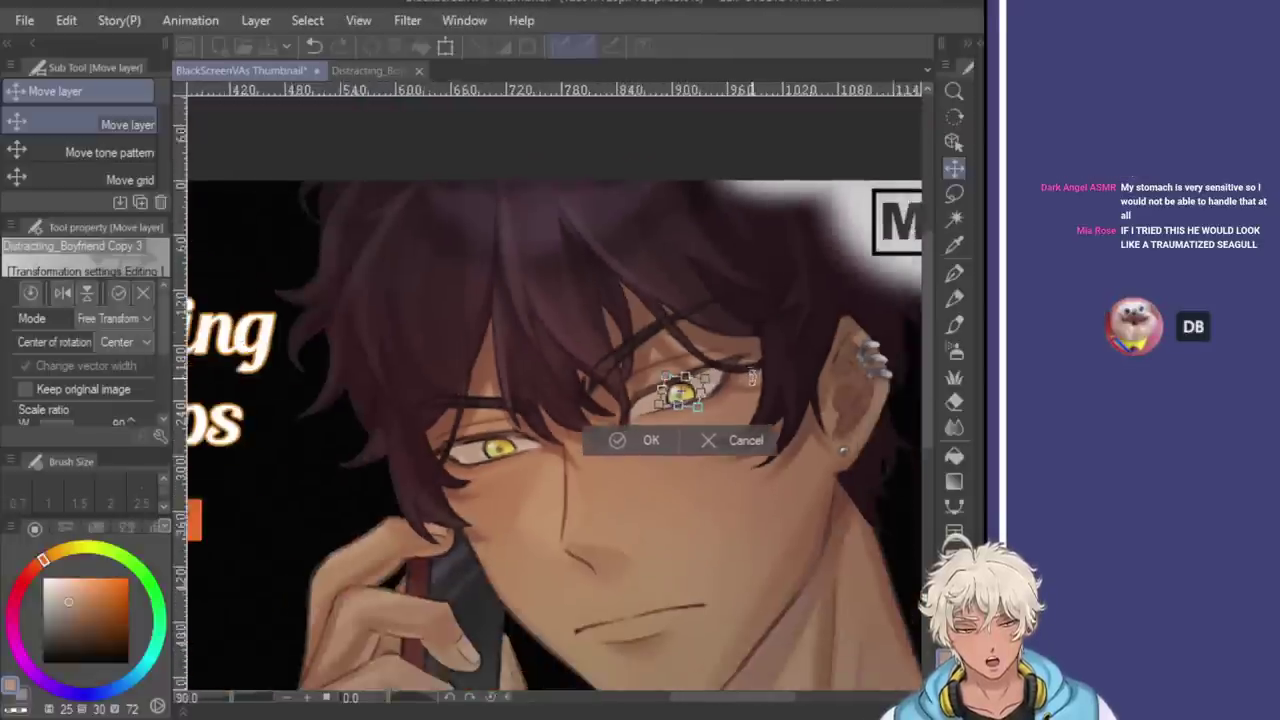
{"action": "scroll", "coordinate": [748, 390], "scroll_direction": "up", "scroll_amount": 1}
{"action": "scroll", "coordinate": [732, 396], "scroll_direction": "up", "scroll_amount": 2}
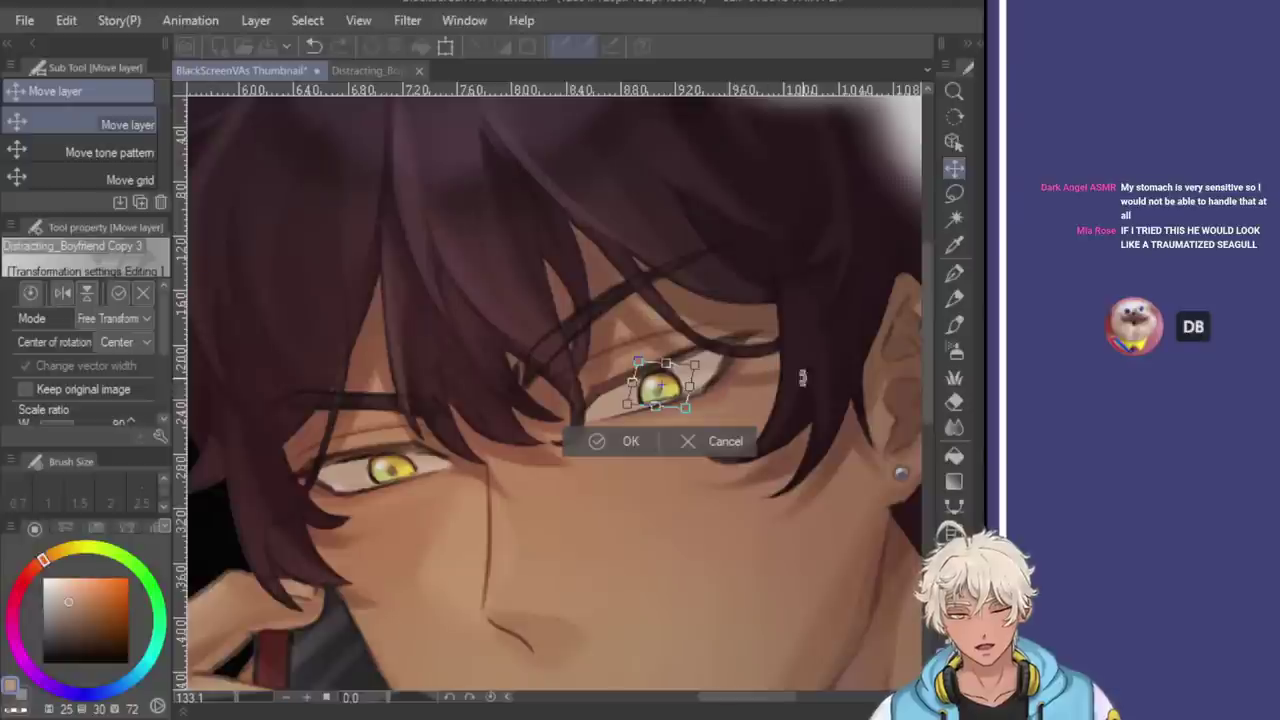
{"action": "key", "text": "Return"}
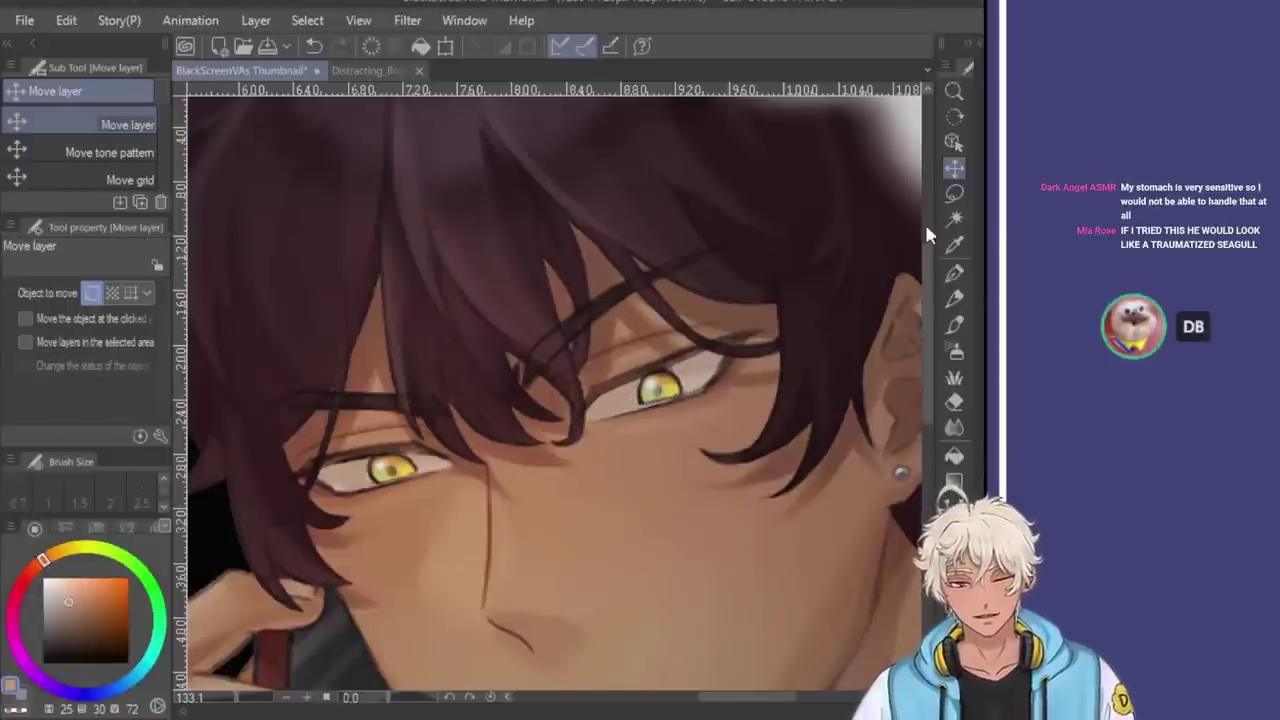
Mirror the canvas view horizontally to compare both eyes, and nudge the iris nearest the ear slightly toward the nose
{"action": "scroll", "coordinate": [507, 401], "scroll_direction": "up", "scroll_amount": 1}
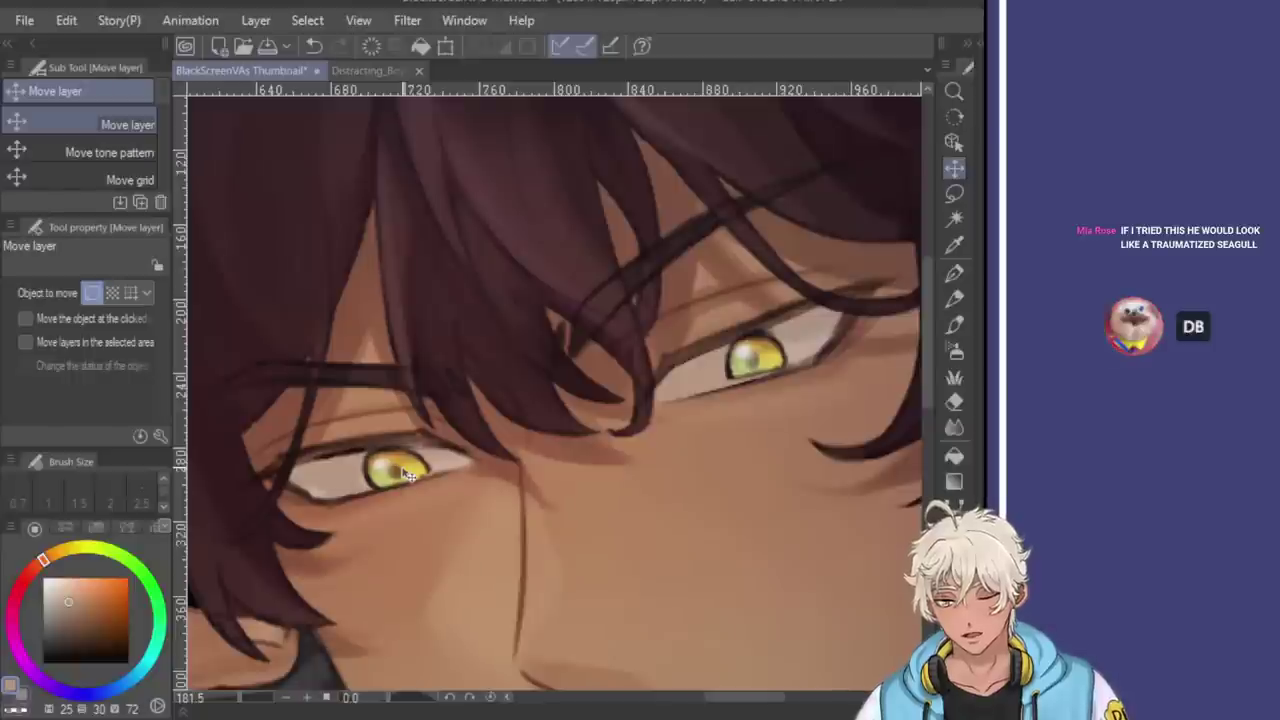
{"action": "scroll", "coordinate": [405, 474], "scroll_direction": "down", "scroll_amount": 2}
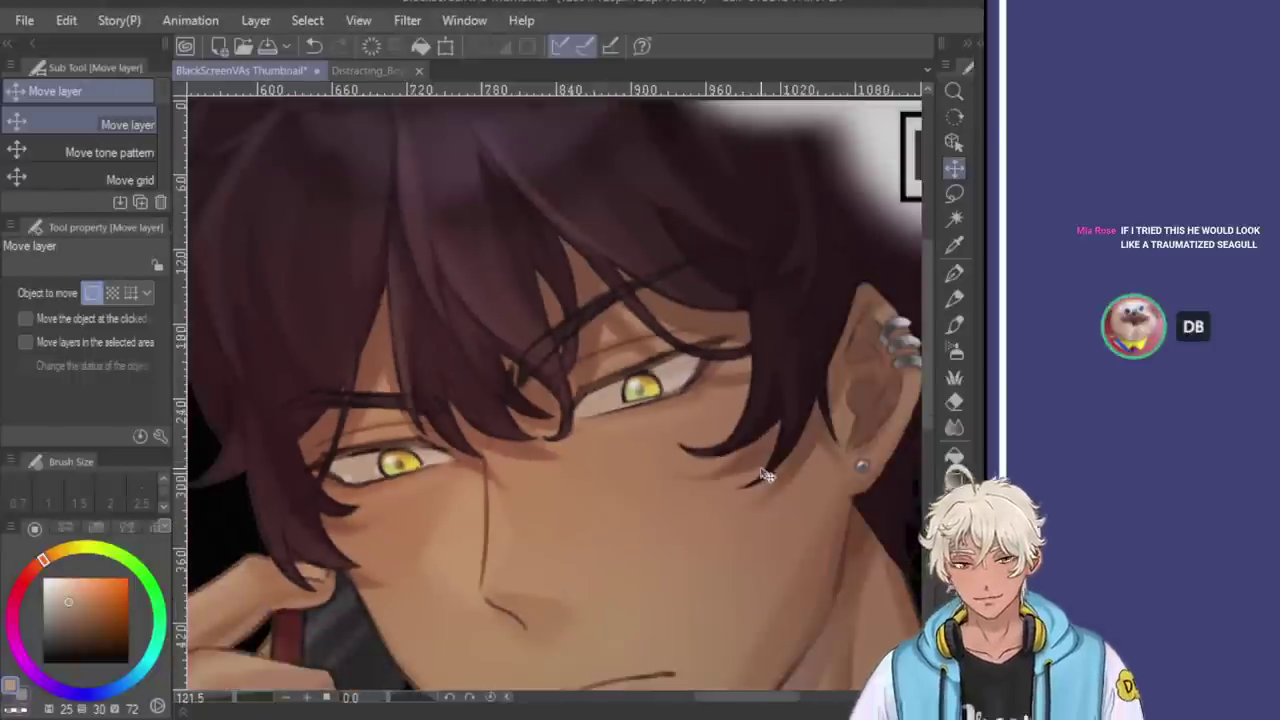
{"action": "scroll", "coordinate": [812, 582], "scroll_direction": "down", "scroll_amount": 2}
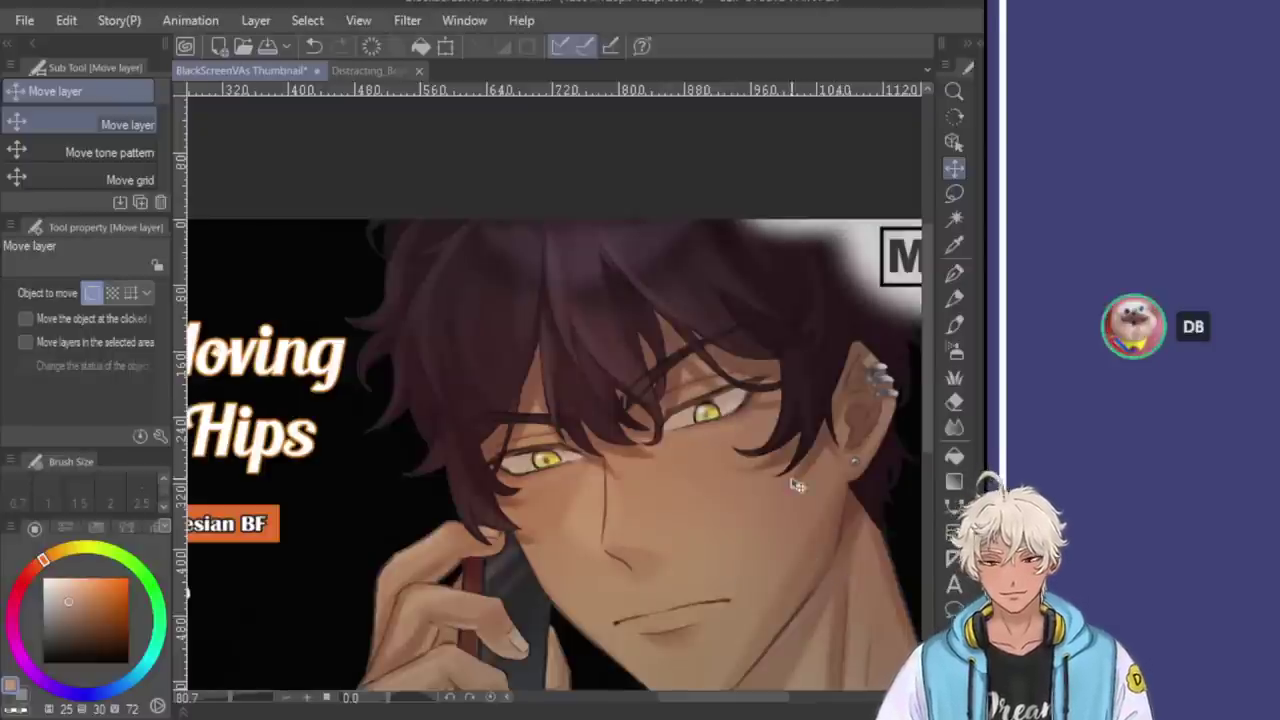
{"action": "scroll", "coordinate": [836, 565], "scroll_direction": "down", "scroll_amount": 2}
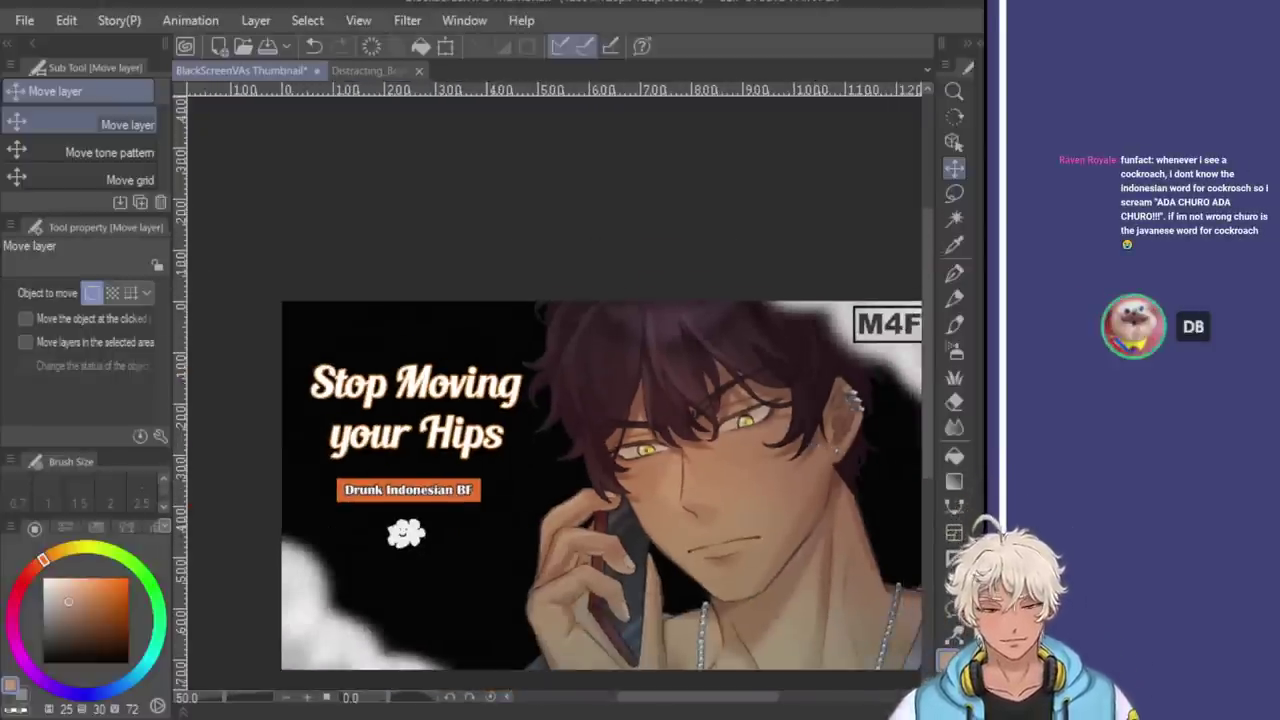
{"action": "key", "text": "h"}
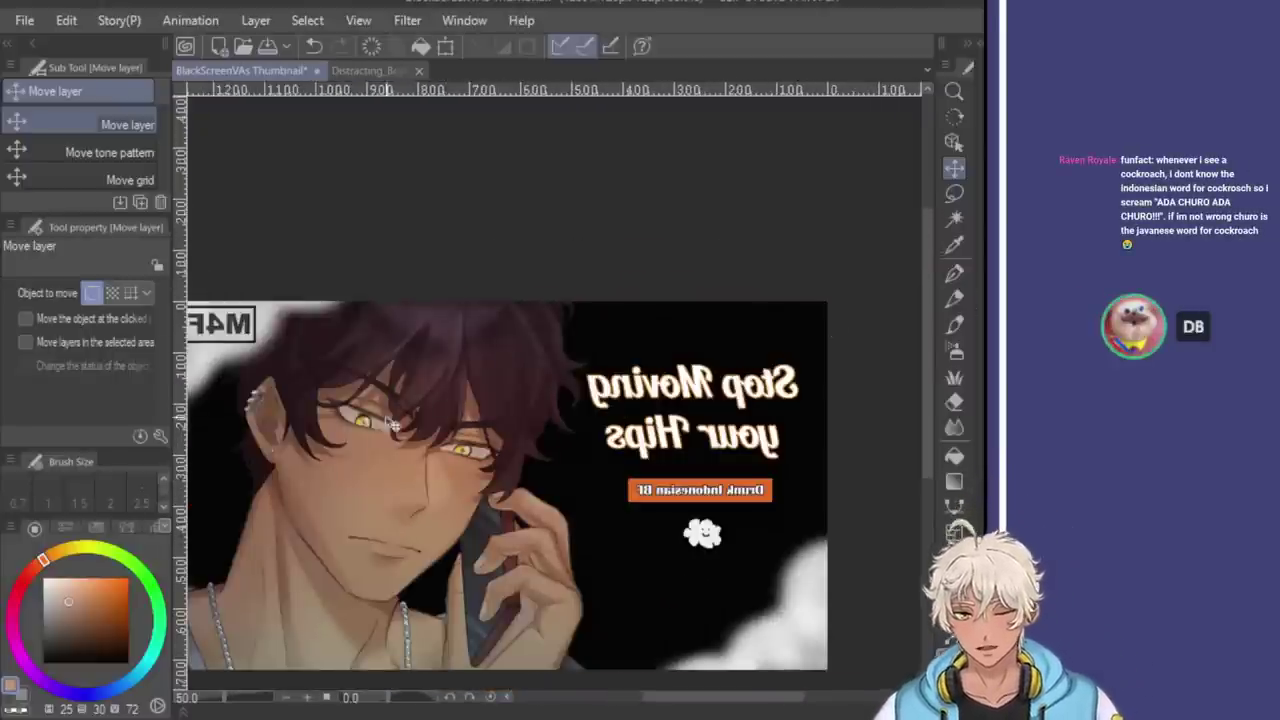
{"action": "scroll", "coordinate": [403, 418], "scroll_direction": "up", "scroll_amount": 4}
{"action": "left_click_drag", "start_coordinate": [345, 474], "coordinate": [349, 472]}
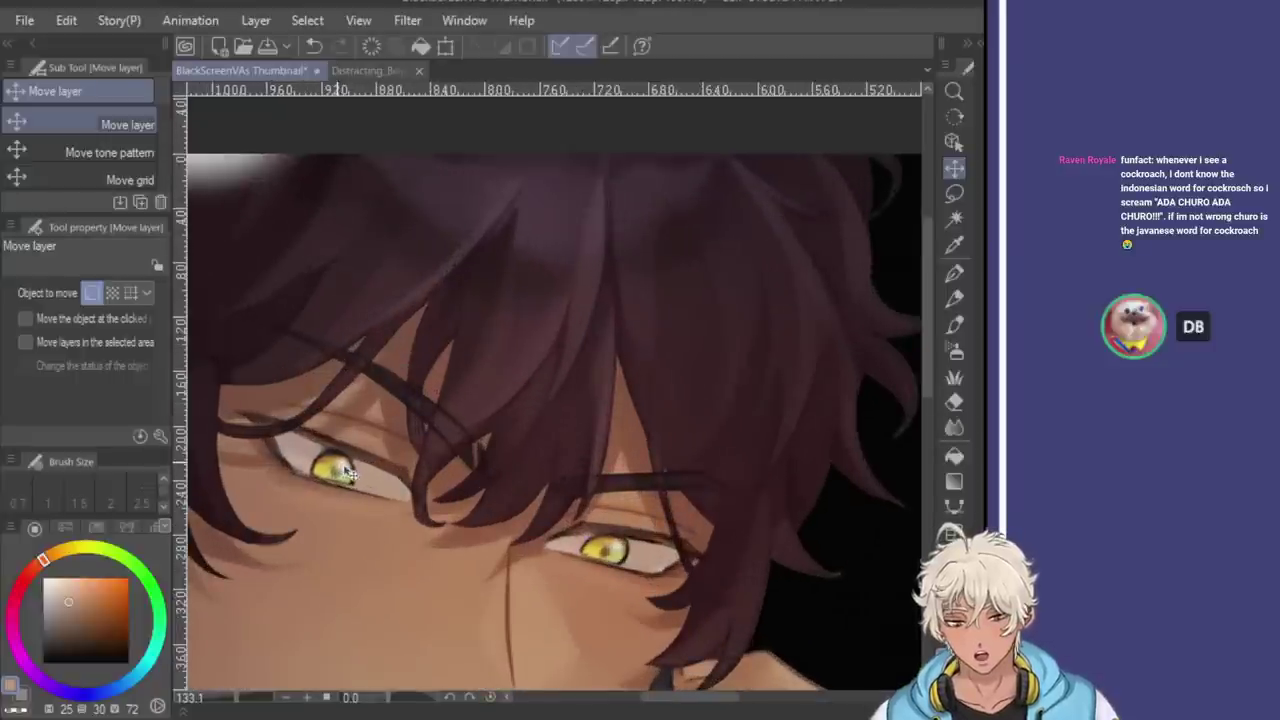
{"action": "scroll", "coordinate": [349, 457], "scroll_direction": "down", "scroll_amount": 4}
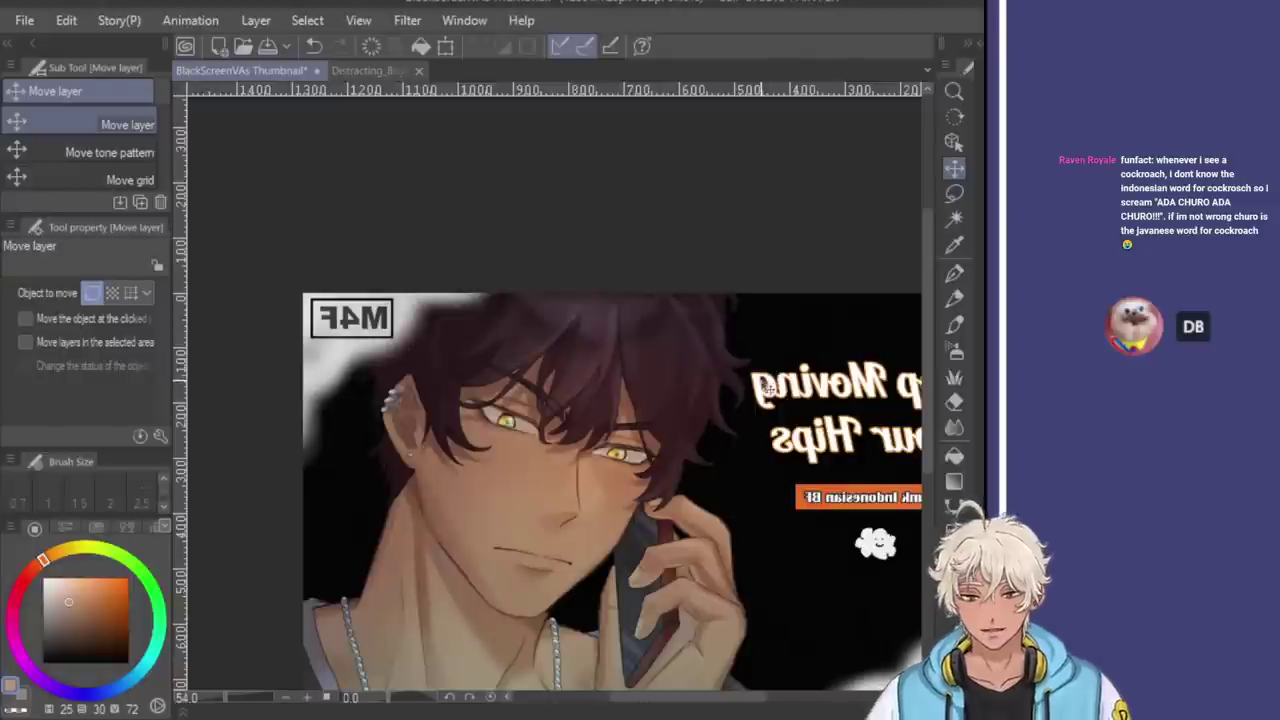
{"action": "scroll", "coordinate": [500, 452], "scroll_direction": "up", "scroll_amount": 3}
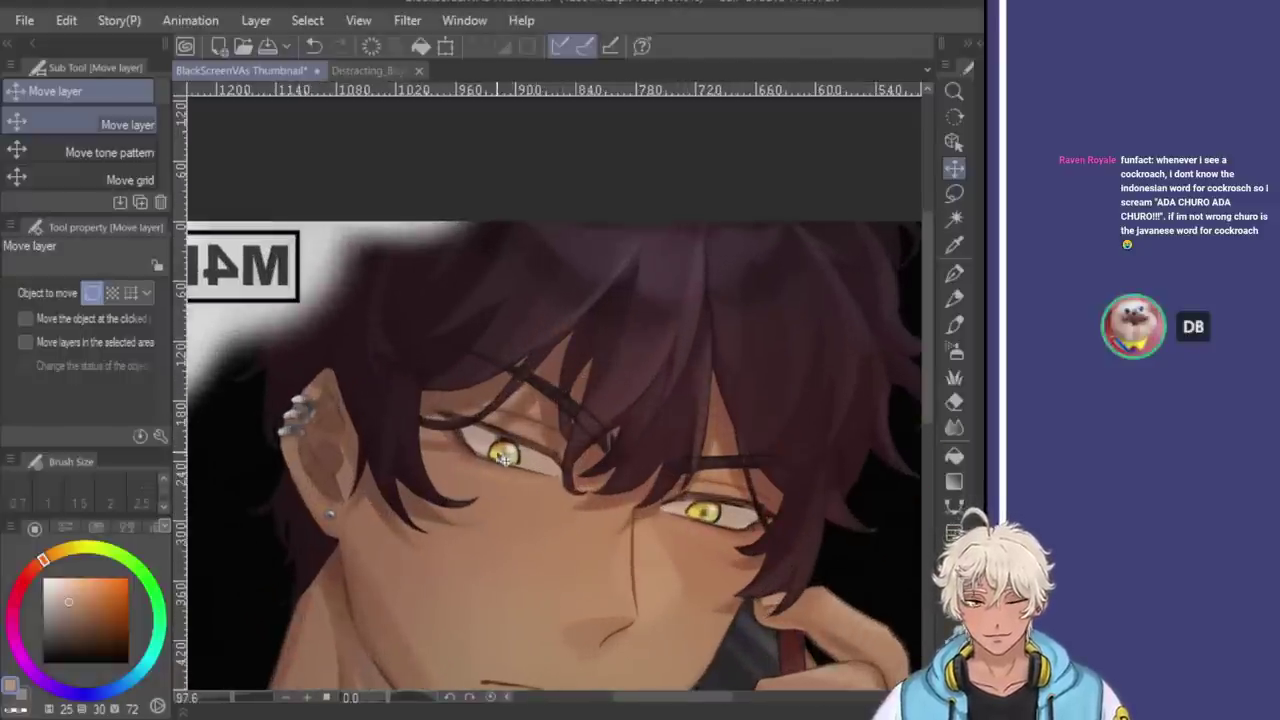
{"action": "scroll", "coordinate": [610, 400], "scroll_direction": "down", "scroll_amount": 2}
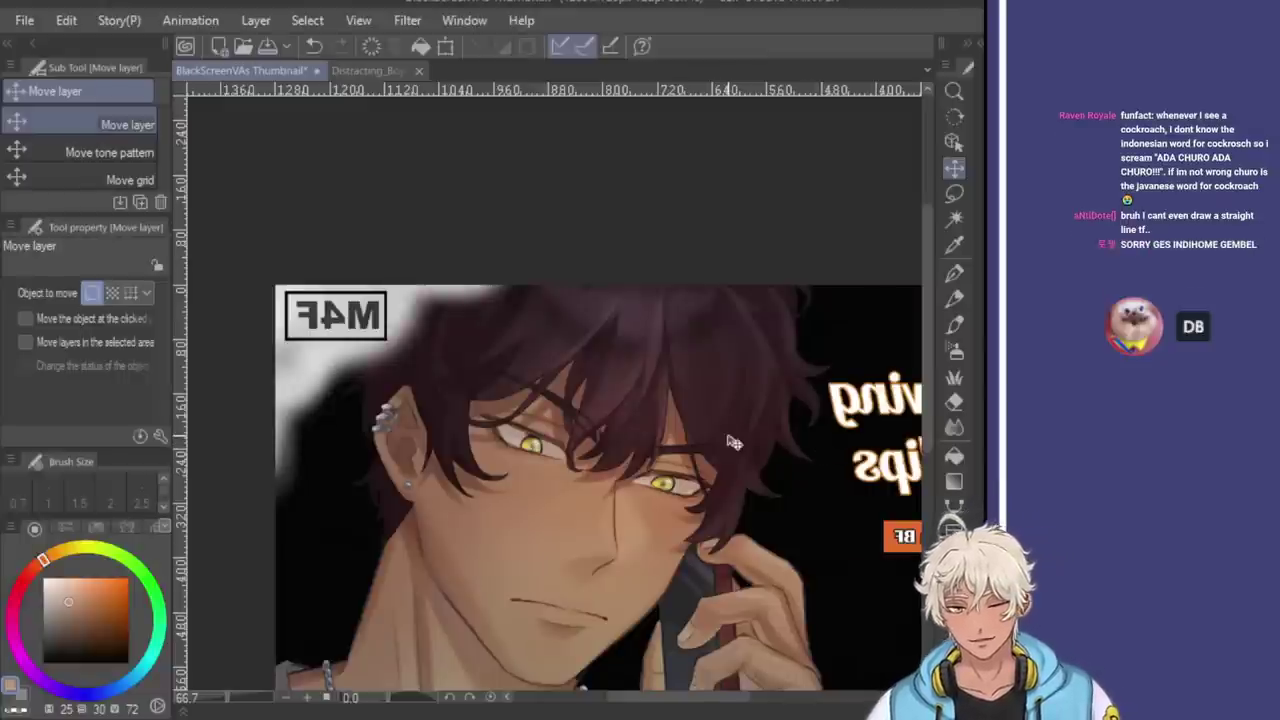
{"action": "scroll", "coordinate": [480, 455], "scroll_direction": "up", "scroll_amount": 3}
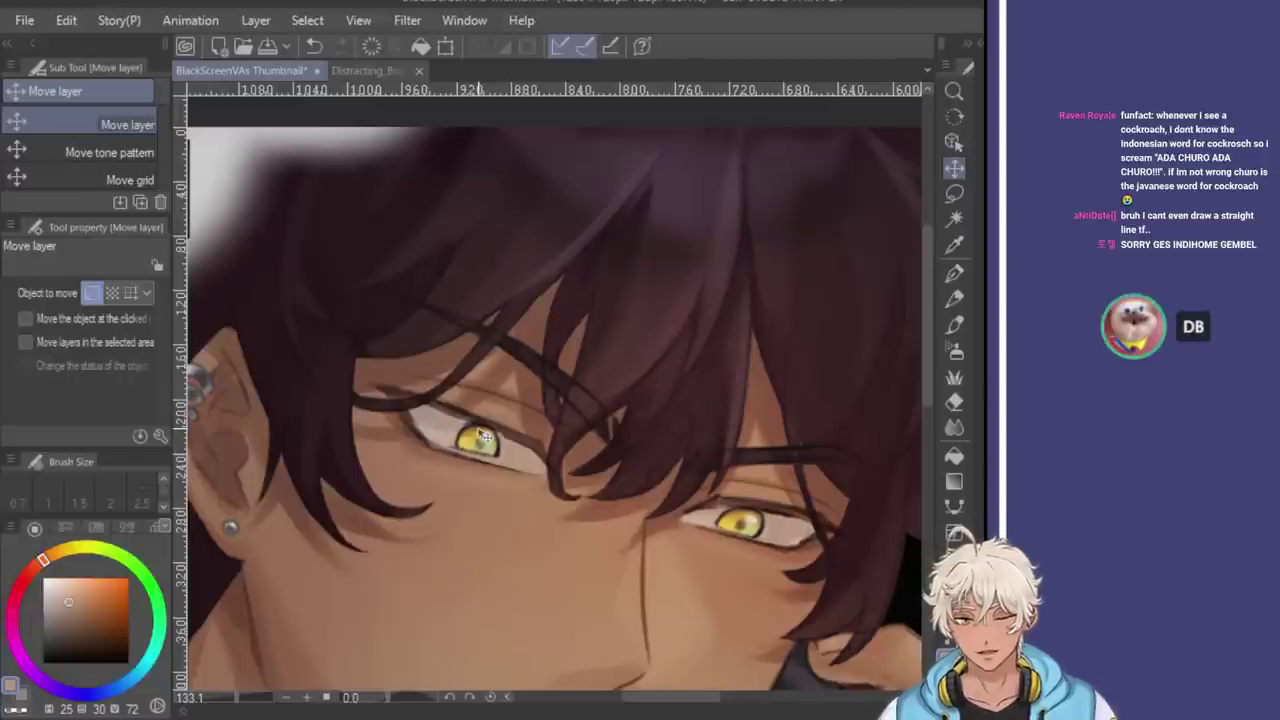
Extend the yellow at the lower edge of the ear-side iris with the G-pen at size 5, and touch up its dark outline
{"action": "left_click", "coordinate": [954, 276]}
{"action": "scroll", "coordinate": [500, 425], "scroll_direction": "up", "scroll_amount": 4}
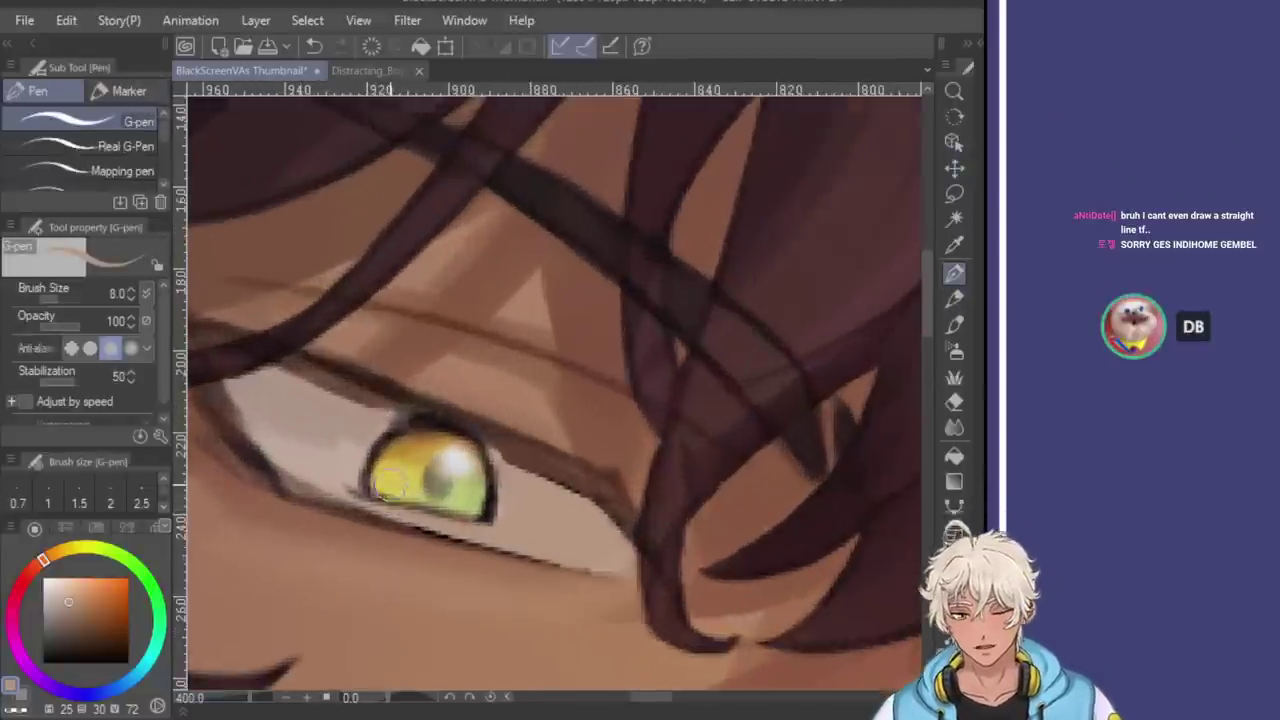
{"action": "left_click", "coordinate": [380, 487], "text": "alt"}
{"action": "left_click_drag", "start_coordinate": [386, 487], "coordinate": [377, 499]}
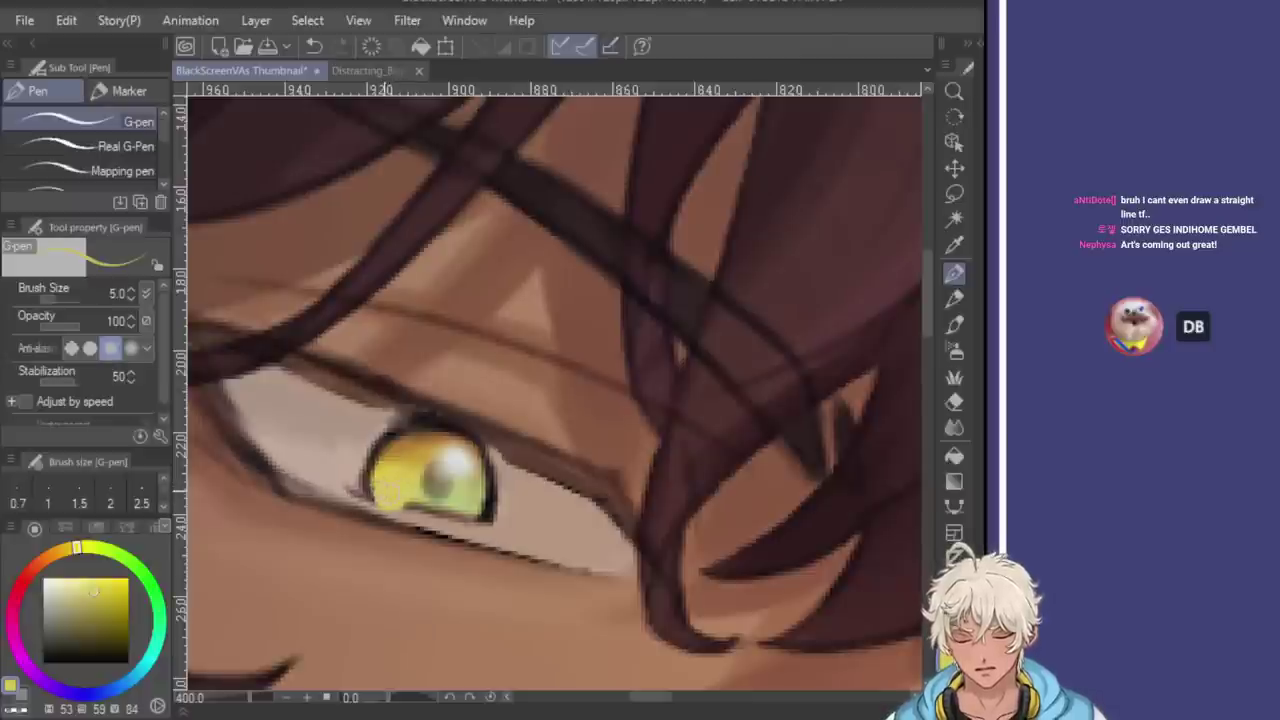
{"action": "left_click", "coordinate": [368, 472], "text": "alt"}
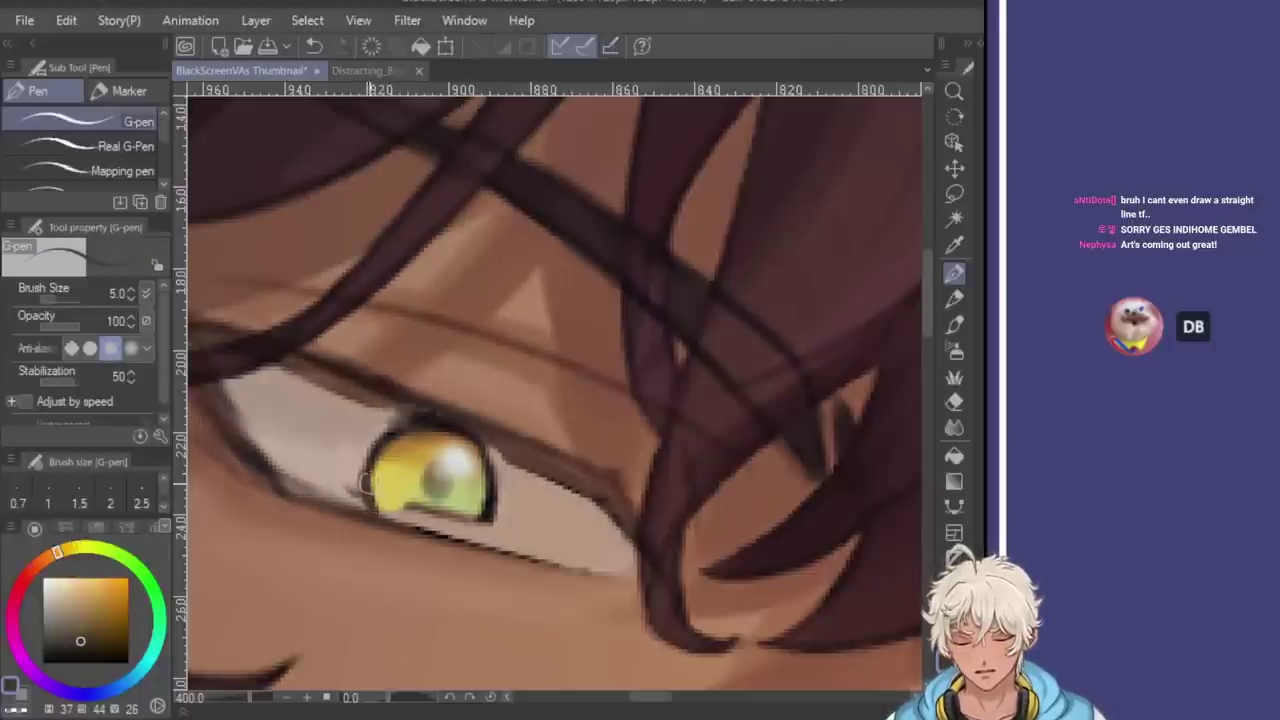
{"action": "key", "text": "e"}
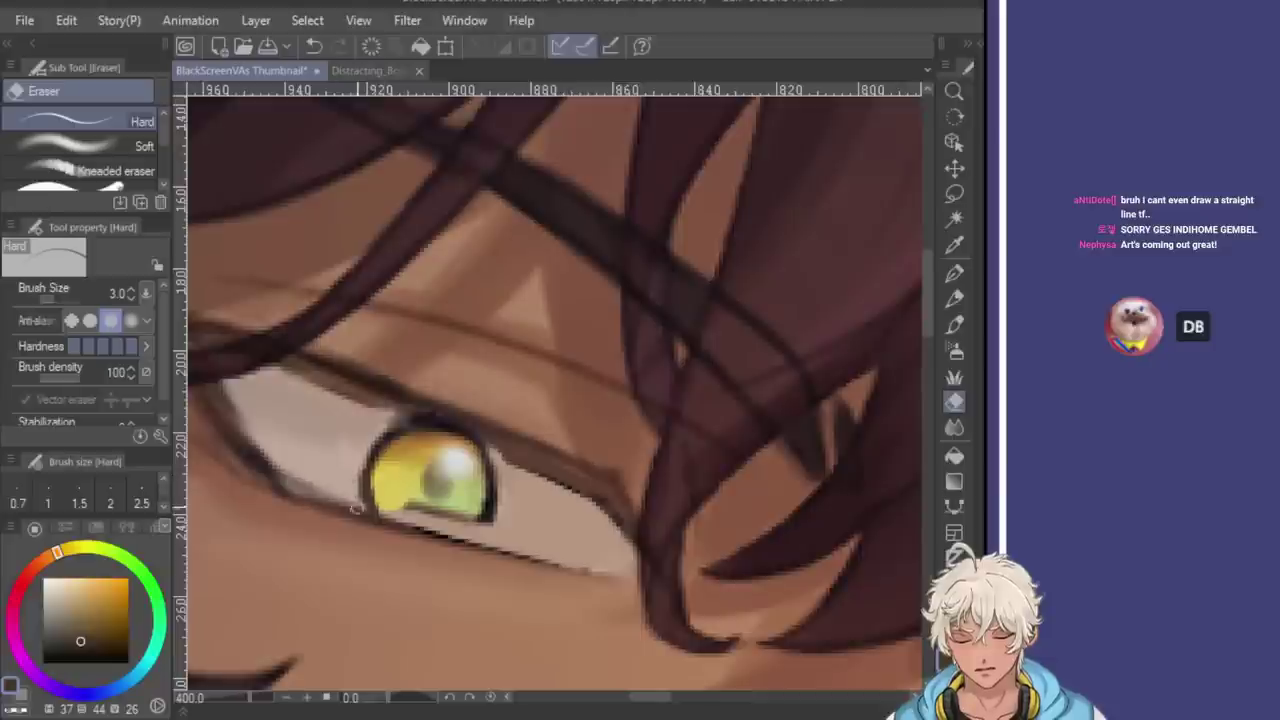
Fill the bottom of the ear-side iris with sampled light green using the G-pen at size 8, and round off its dark outline
{"action": "key", "text": "p"}
{"action": "left_click", "coordinate": [416, 502], "text": "alt"}
{"action": "key", "text": "bracketright"}
{"action": "key", "text": "bracketright"}
{"action": "key", "text": "bracketright"}
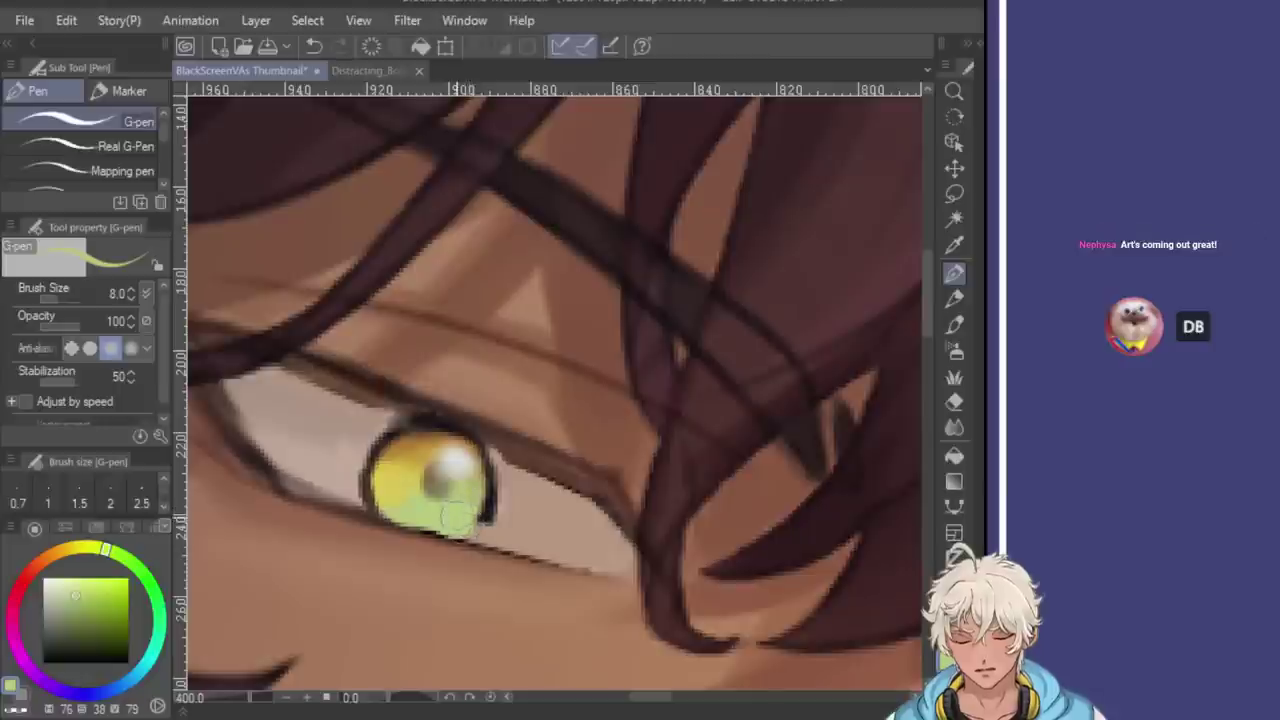
{"action": "left_click", "coordinate": [490, 508], "text": "alt"}
{"action": "mouse_move", "coordinate": [490, 508]}
{"action": "left_mouse_down"}
{"action": "mouse_move", "coordinate": [460, 545]}
{"action": "mouse_move", "coordinate": [494, 512]}
{"action": "left_mouse_up"}
{"action": "scroll", "coordinate": [527, 430], "scroll_direction": "down", "scroll_amount": 5}
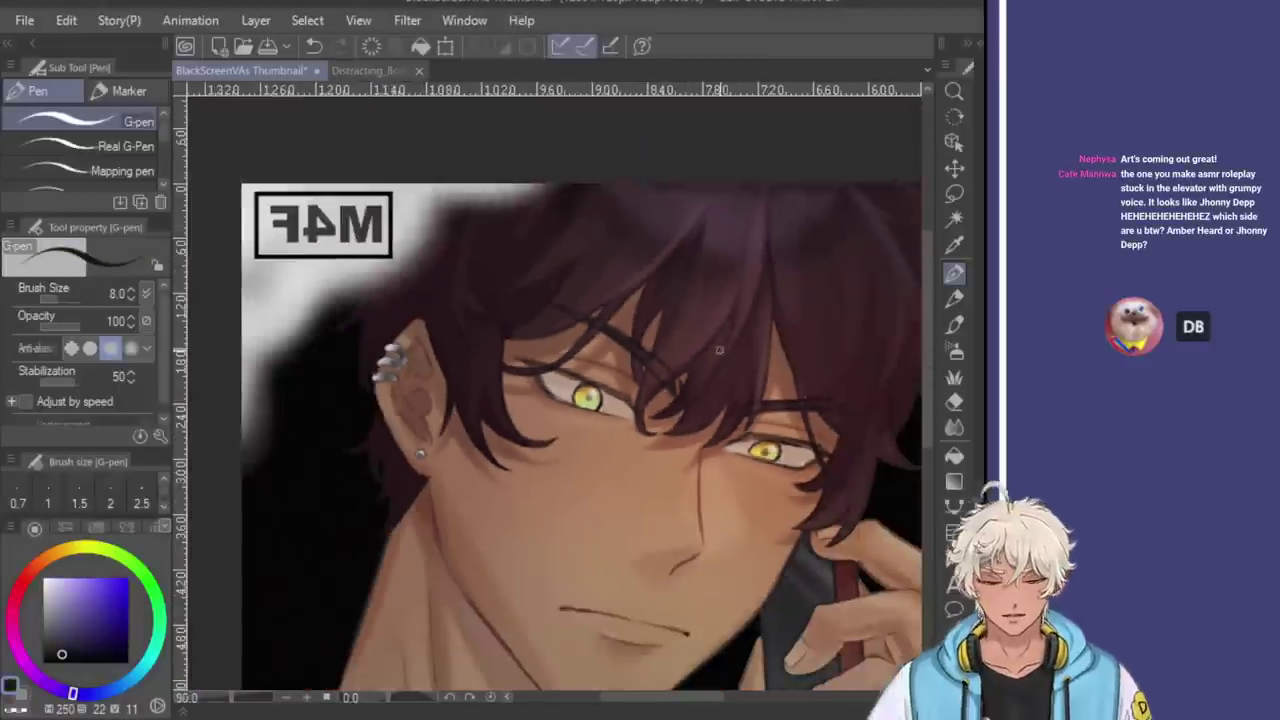
Repaint the upper lid line above the ear-side iris with the sampled brown, using the G-pen at size 8
{"action": "scroll", "coordinate": [692, 381], "scroll_direction": "up", "scroll_amount": 5}
{"action": "left_click", "coordinate": [511, 365], "text": "alt"}
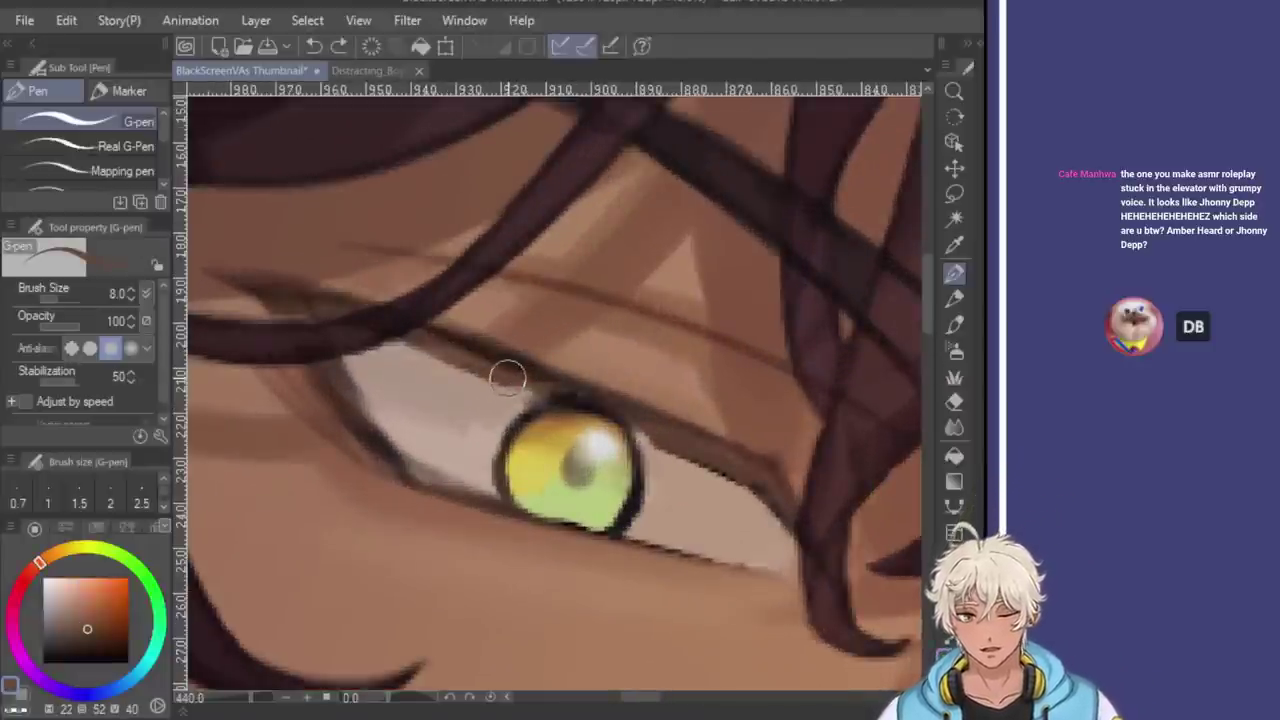
{"action": "key", "text": "ctrl+z"}
{"action": "left_click_drag", "start_coordinate": [535, 385], "coordinate": [677, 443]}
{"action": "scroll", "coordinate": [677, 443], "scroll_direction": "down", "scroll_amount": 8}
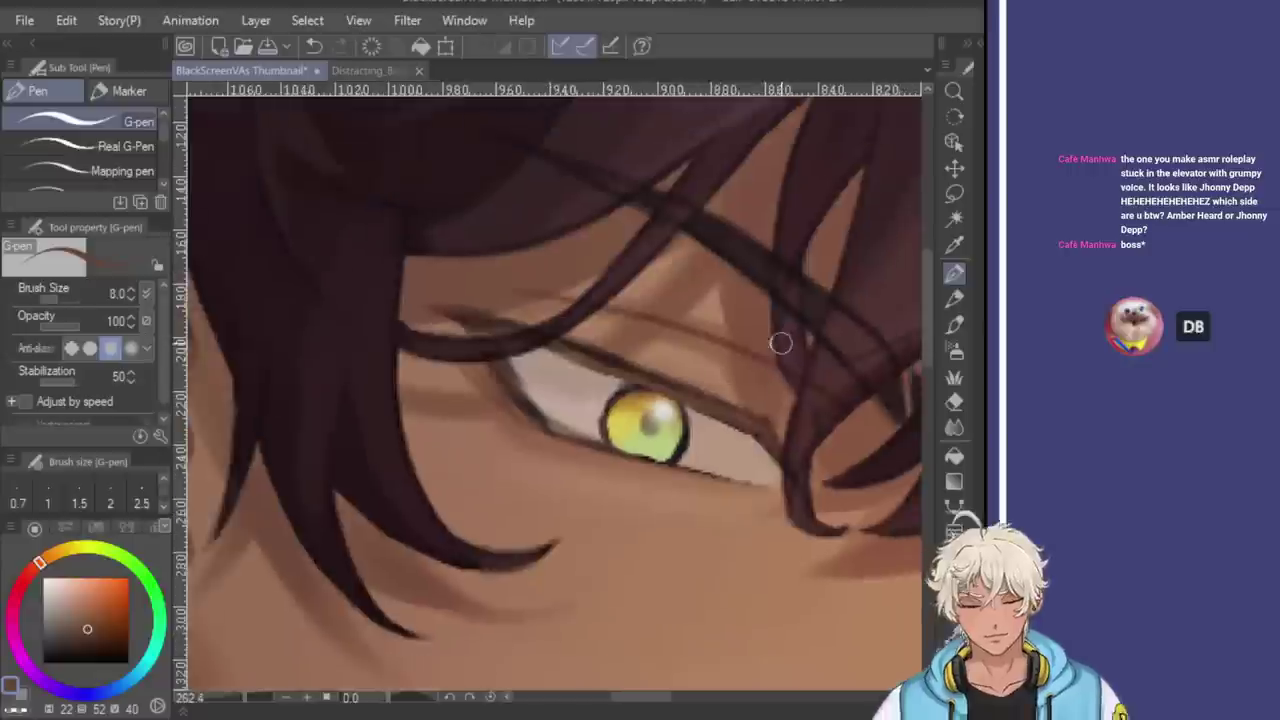
{"action": "scroll", "coordinate": [830, 385], "scroll_direction": "up", "scroll_amount": 3}
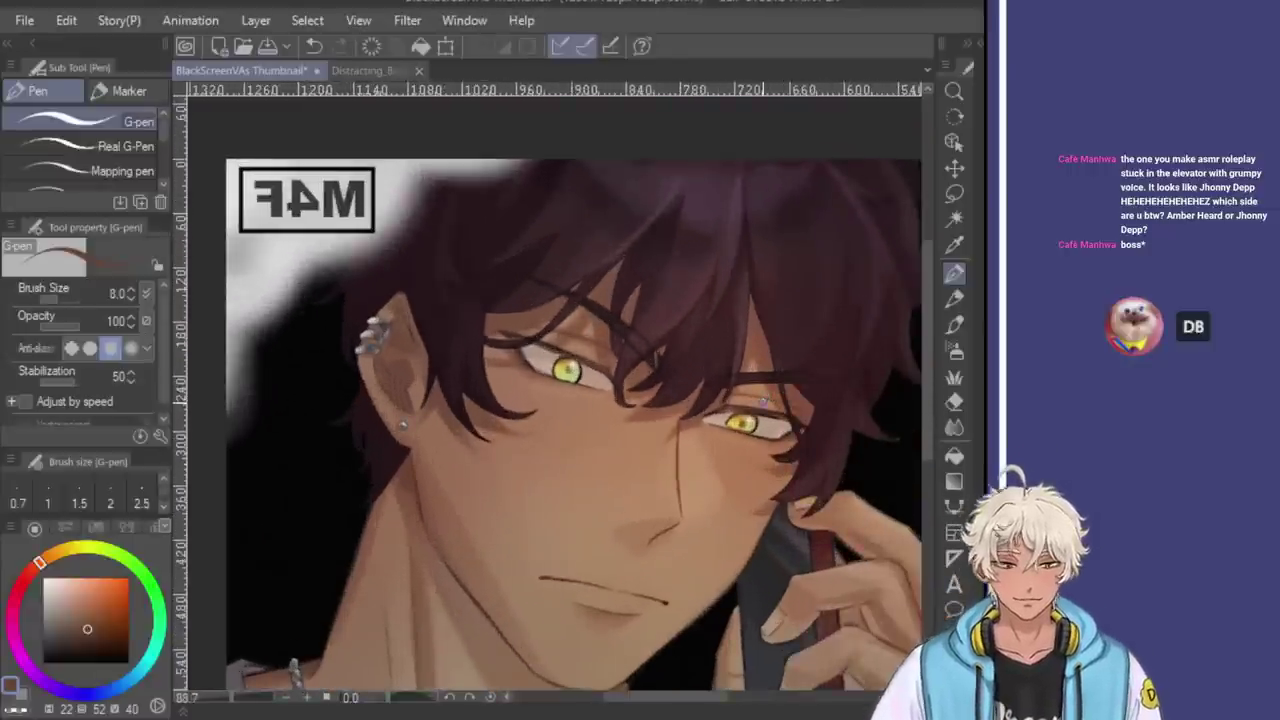
{"action": "scroll", "coordinate": [766, 396], "scroll_direction": "up", "scroll_amount": 3}
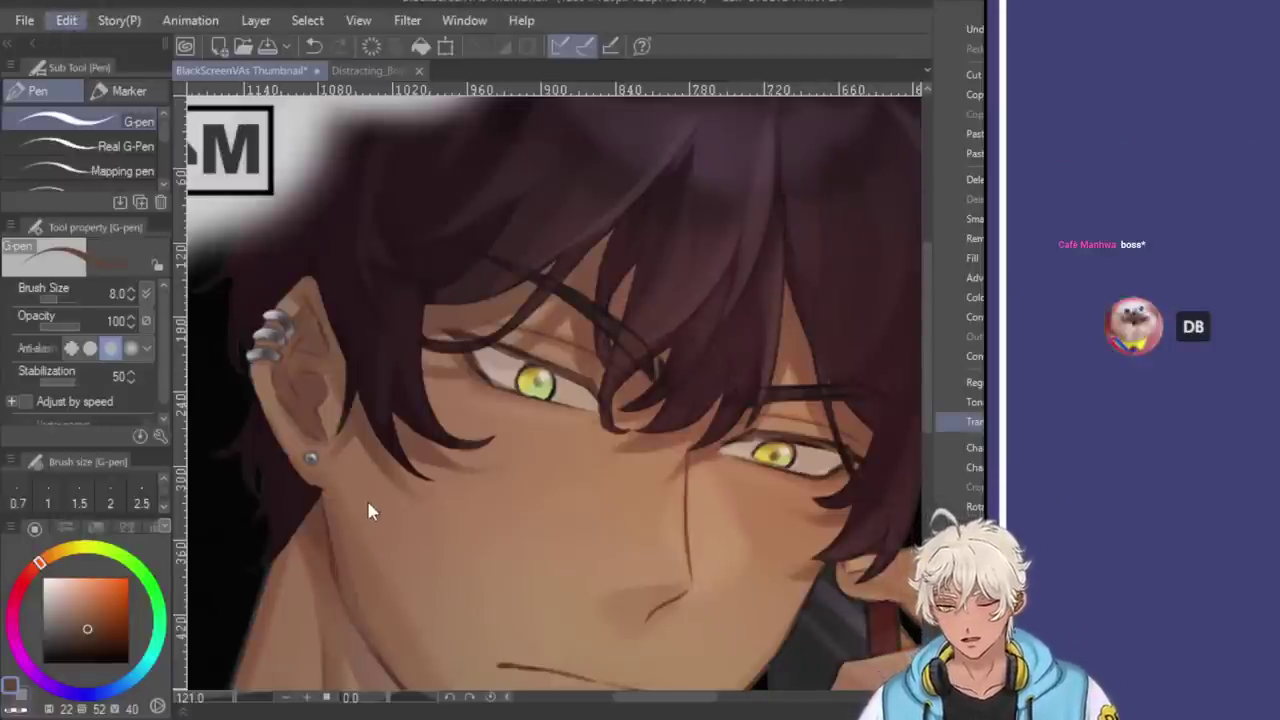
Reshape the iris of the eye nearest the phone with Free Transform so it matches the roundness and tilt of the other iris
{"action": "key", "text": "ctrl+t"}
{"action": "scroll", "coordinate": [783, 430], "scroll_direction": "up", "scroll_amount": 2}
{"action": "left_click_drag", "start_coordinate": [783, 430], "coordinate": [765, 427]}
{"action": "left_click_drag", "start_coordinate": [691, 482], "coordinate": [692, 491]}
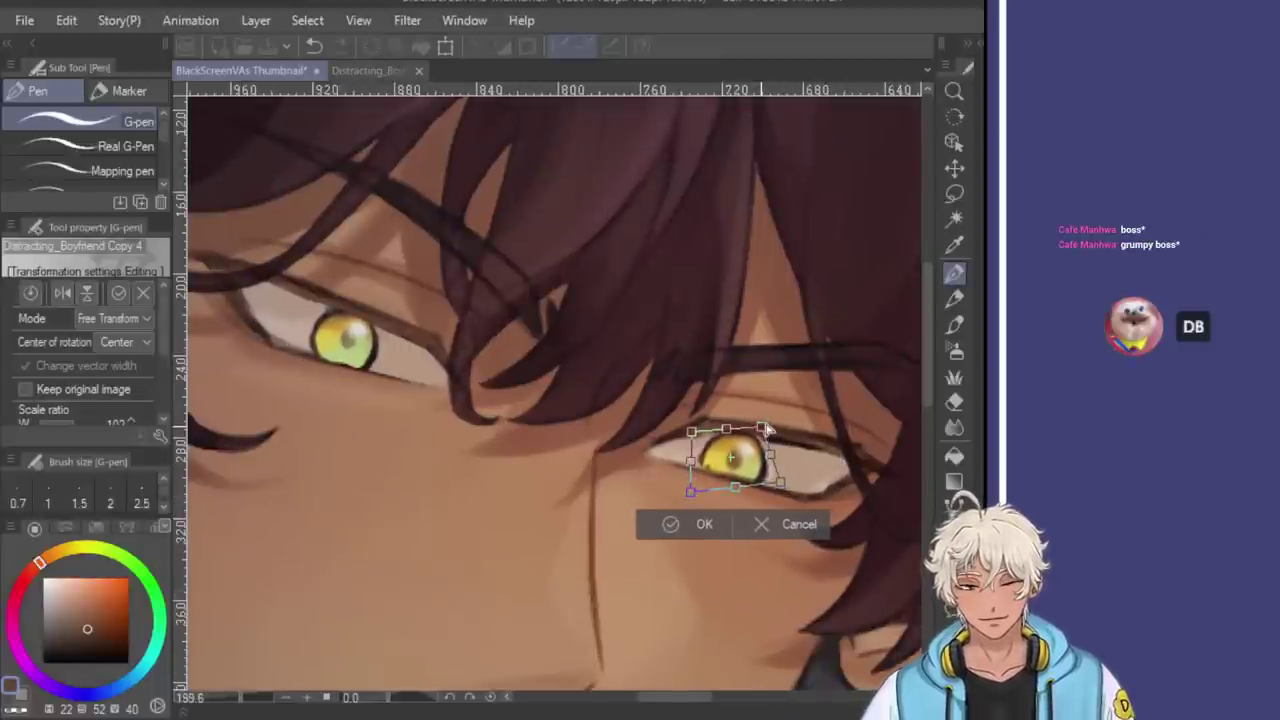
{"action": "scroll", "coordinate": [843, 367], "scroll_direction": "down", "scroll_amount": 1}
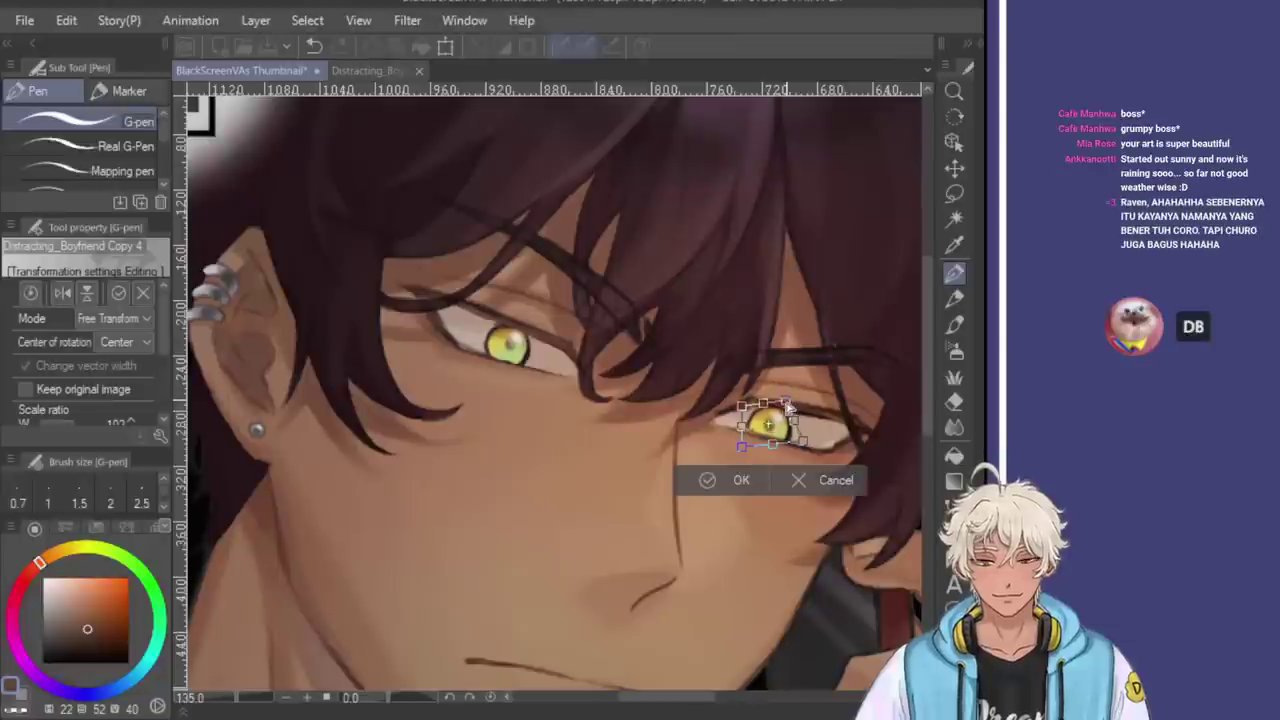
{"action": "scroll", "coordinate": [843, 358], "scroll_direction": "down", "scroll_amount": 1}
{"action": "scroll", "coordinate": [790, 372], "scroll_direction": "up", "scroll_amount": 1}
{"action": "left_click_drag", "start_coordinate": [736, 465], "coordinate": [792, 448]}
{"action": "left_click", "coordinate": [738, 505]}
{"action": "left_click", "coordinate": [954, 168]}
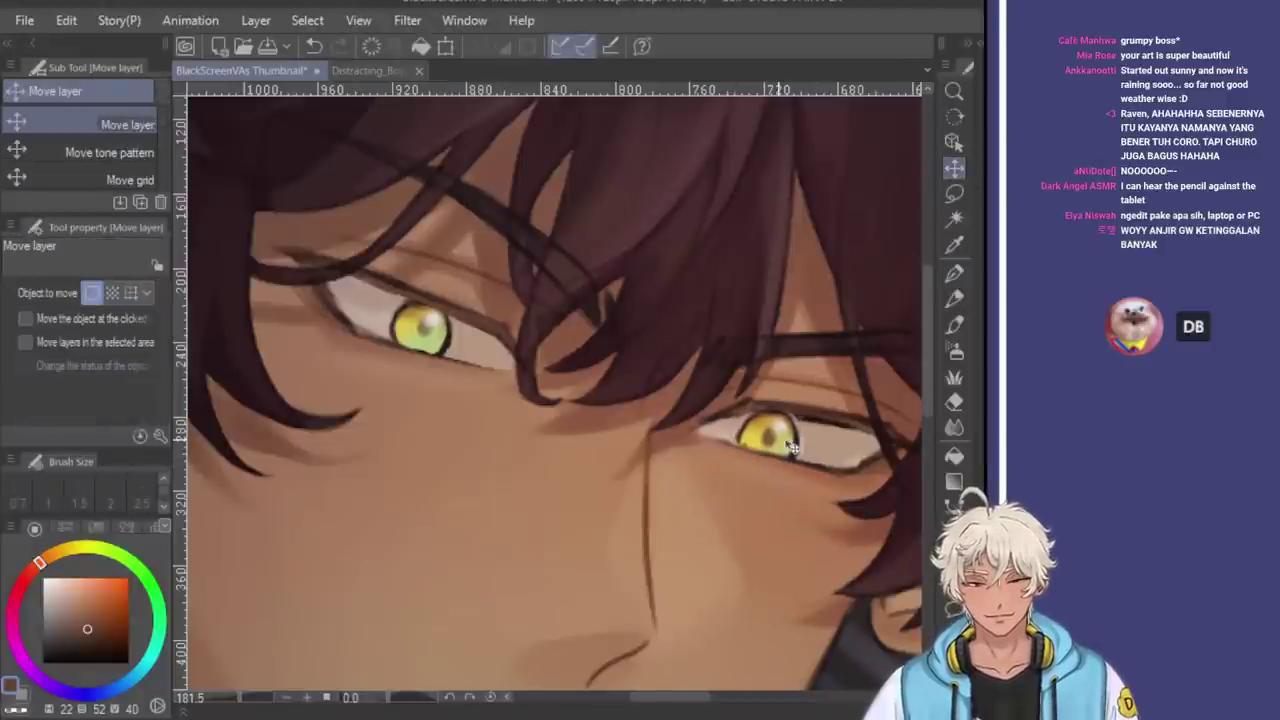
{"action": "scroll", "coordinate": [792, 448], "scroll_direction": "down", "scroll_amount": 5}
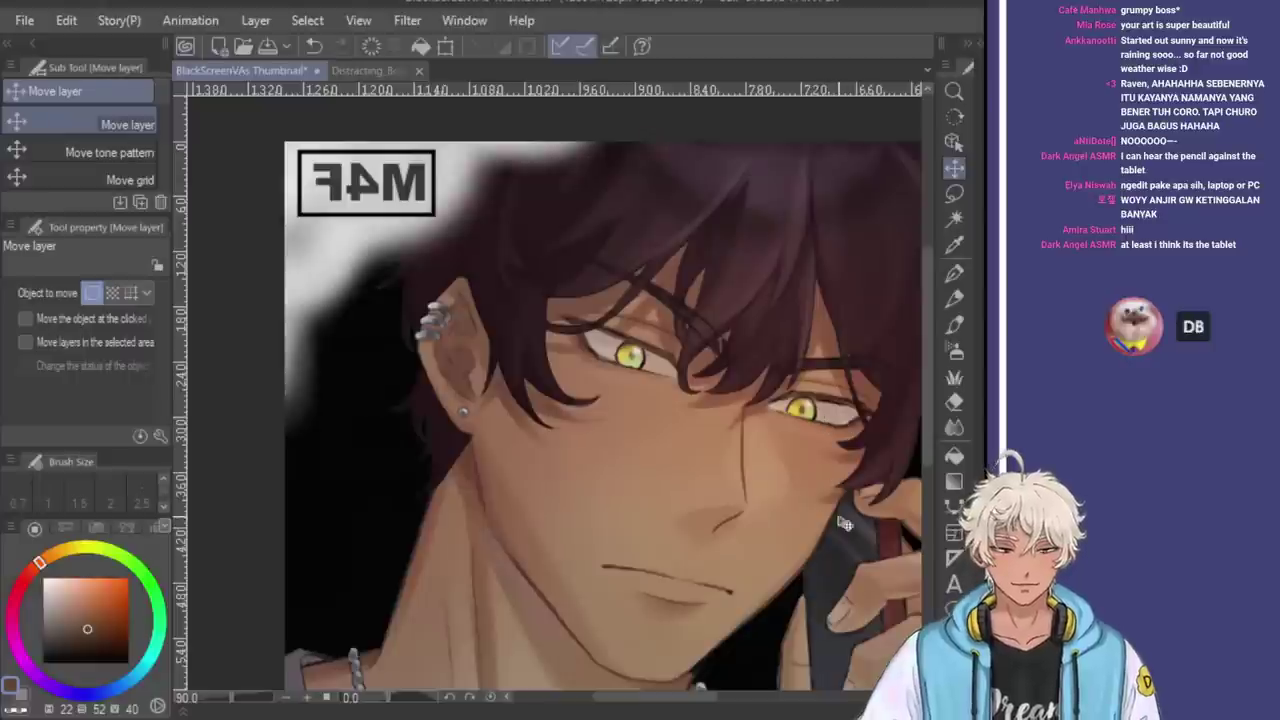
{"action": "scroll", "coordinate": [831, 528], "scroll_direction": "up", "scroll_amount": 4}
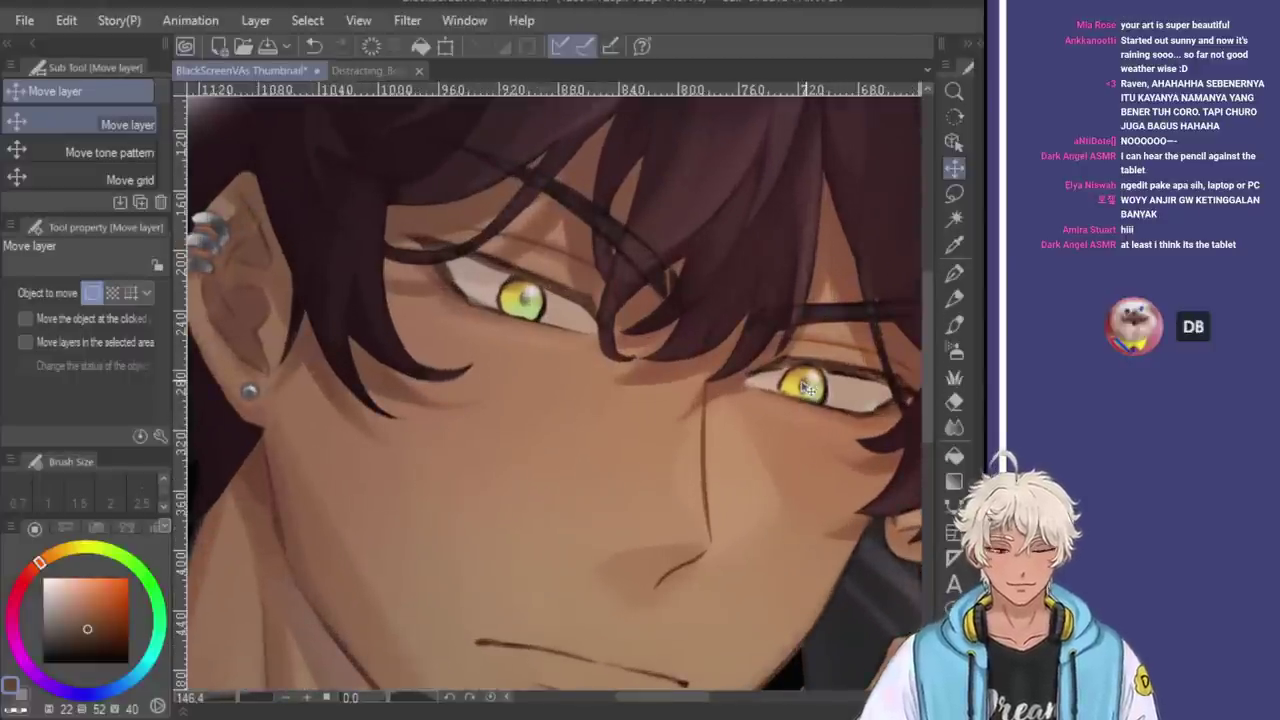
{"action": "scroll", "coordinate": [808, 388], "scroll_direction": "down", "scroll_amount": 5}
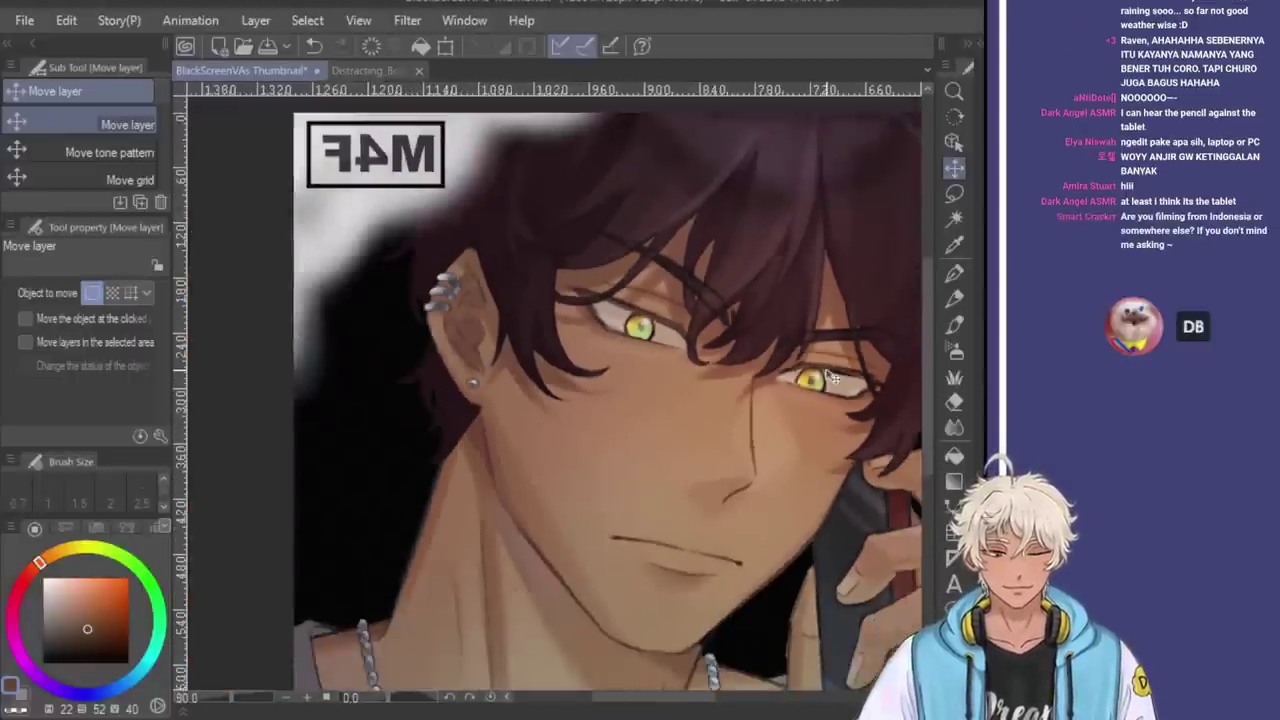
Compare both eyes up close and against the whole face to check the shape and direction of the irises
{"action": "left_click", "coordinate": [954, 272]}
{"action": "scroll", "coordinate": [871, 380], "scroll_direction": "up", "scroll_amount": 3}
{"action": "left_click_drag", "start_coordinate": [925, 250], "coordinate": [925, 352]}
{"action": "scroll", "coordinate": [922, 338], "scroll_direction": "up", "scroll_amount": 6}
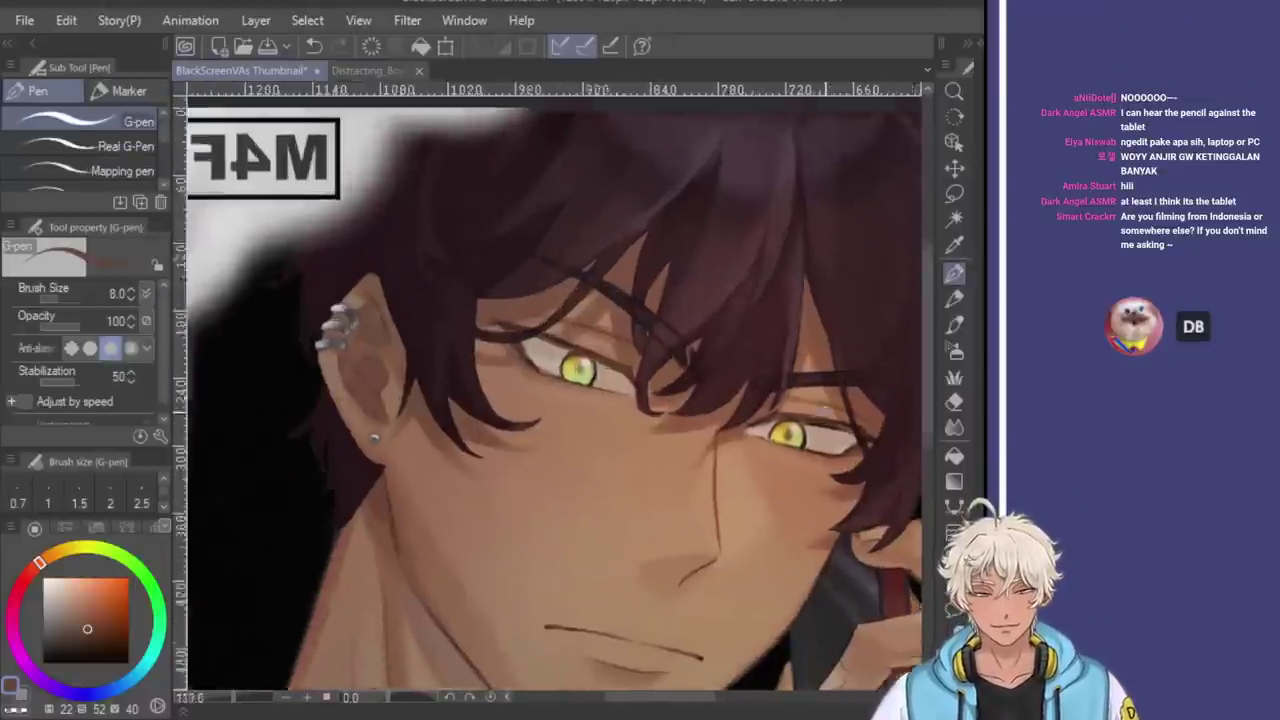
{"action": "key", "text": "e"}
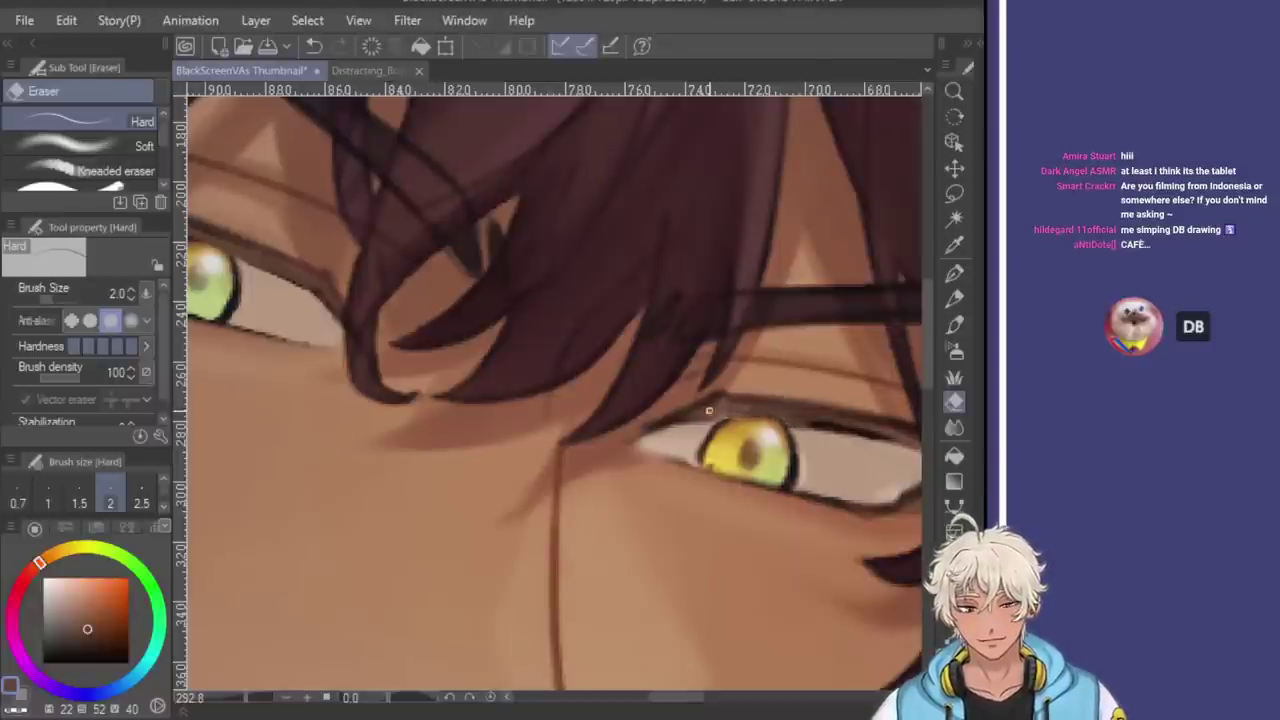
{"action": "key", "text": "p"}
{"action": "scroll", "coordinate": [780, 460], "scroll_direction": "down", "scroll_amount": 4}
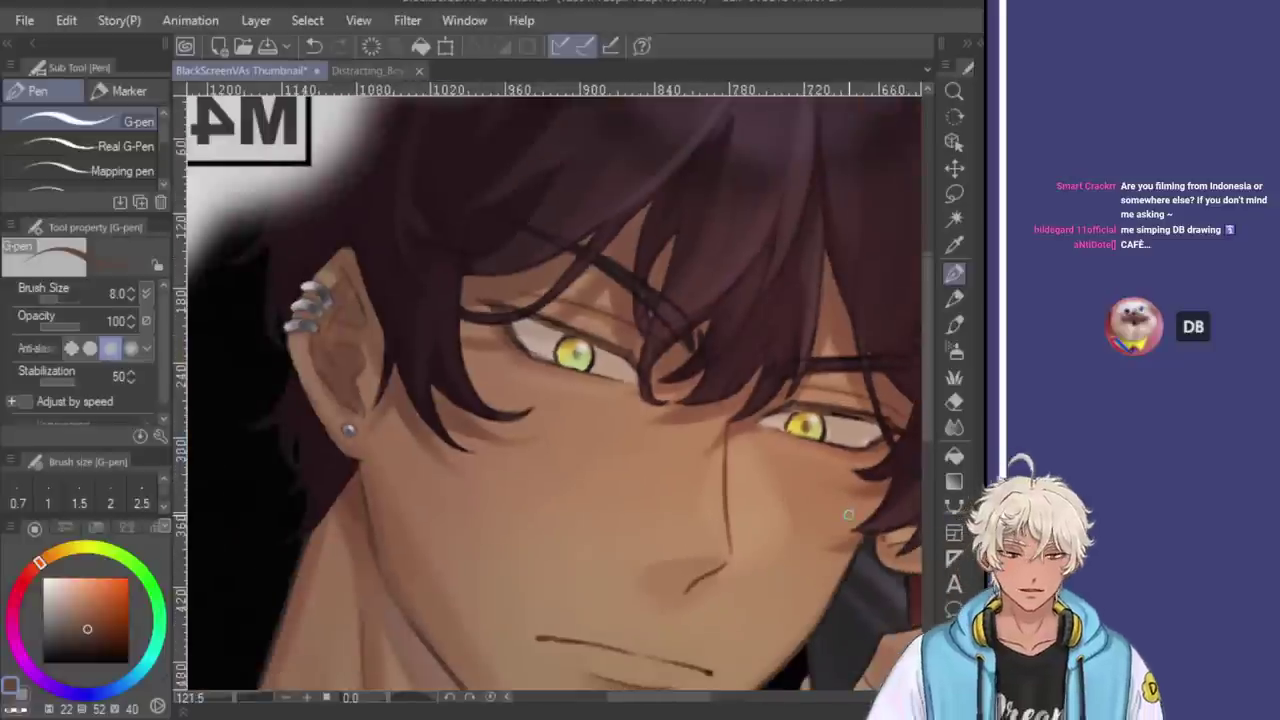
{"action": "scroll", "coordinate": [848, 513], "scroll_direction": "down", "scroll_amount": 3}
{"action": "left_click_drag", "start_coordinate": [737, 338], "coordinate": [887, 408]}
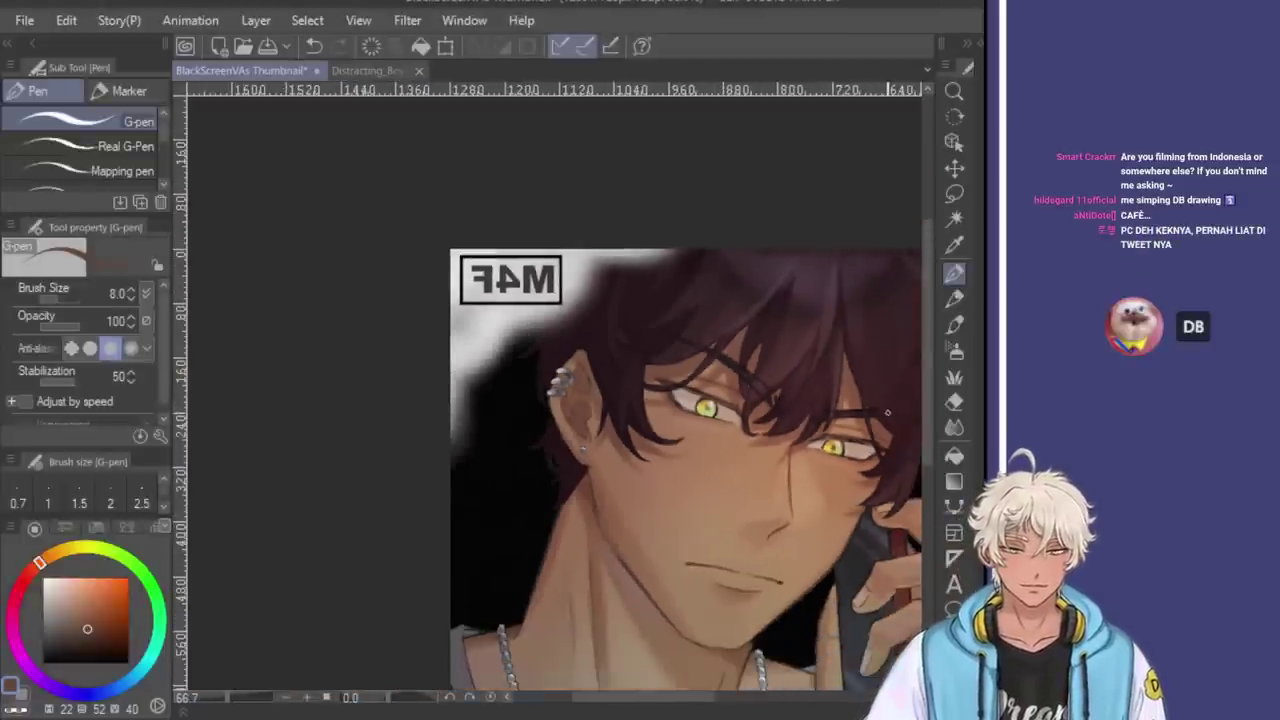
{"action": "scroll", "coordinate": [887, 408], "scroll_direction": "up", "scroll_amount": 4}
{"action": "scroll", "coordinate": [891, 417], "scroll_direction": "up", "scroll_amount": 4}
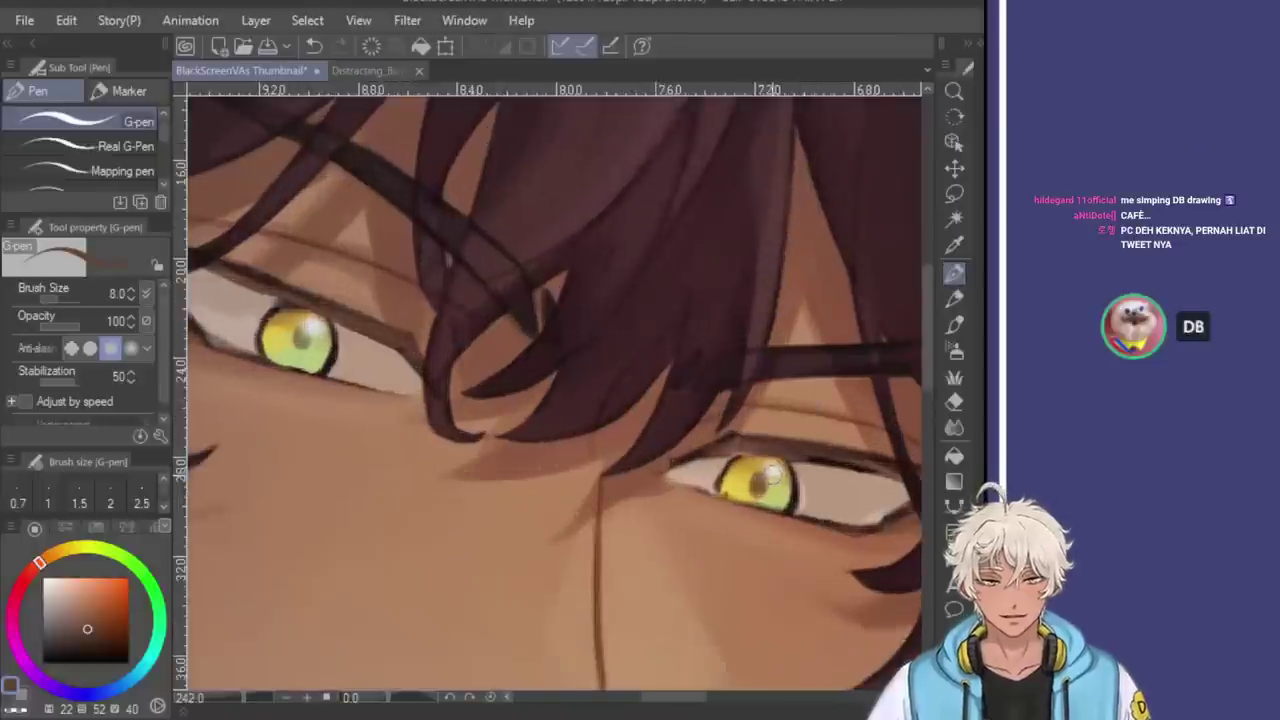
{"action": "key", "text": "bracketleft"}
{"action": "key", "text": "bracketleft"}
{"action": "key", "text": "bracketleft"}
{"action": "left_click", "coordinate": [703, 448], "text": "alt"}
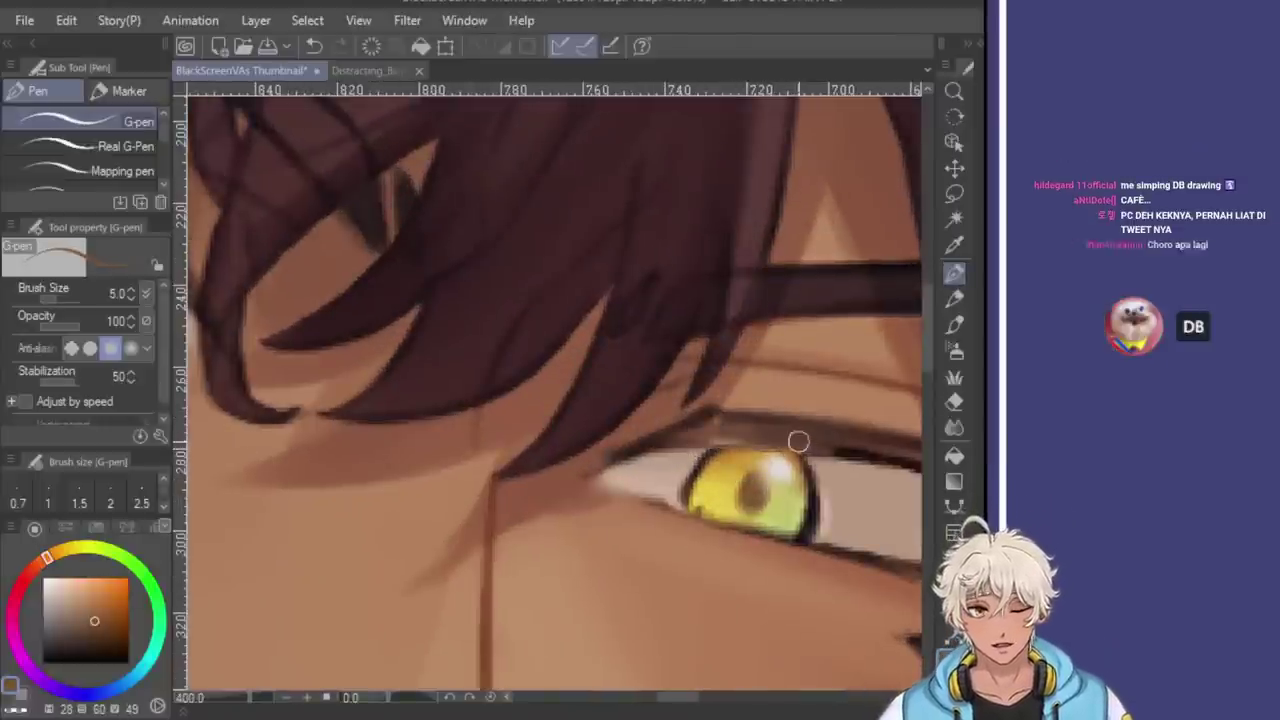
{"action": "left_click_drag", "start_coordinate": [689, 443], "coordinate": [826, 454]}
{"action": "key", "text": "ctrl+z"}
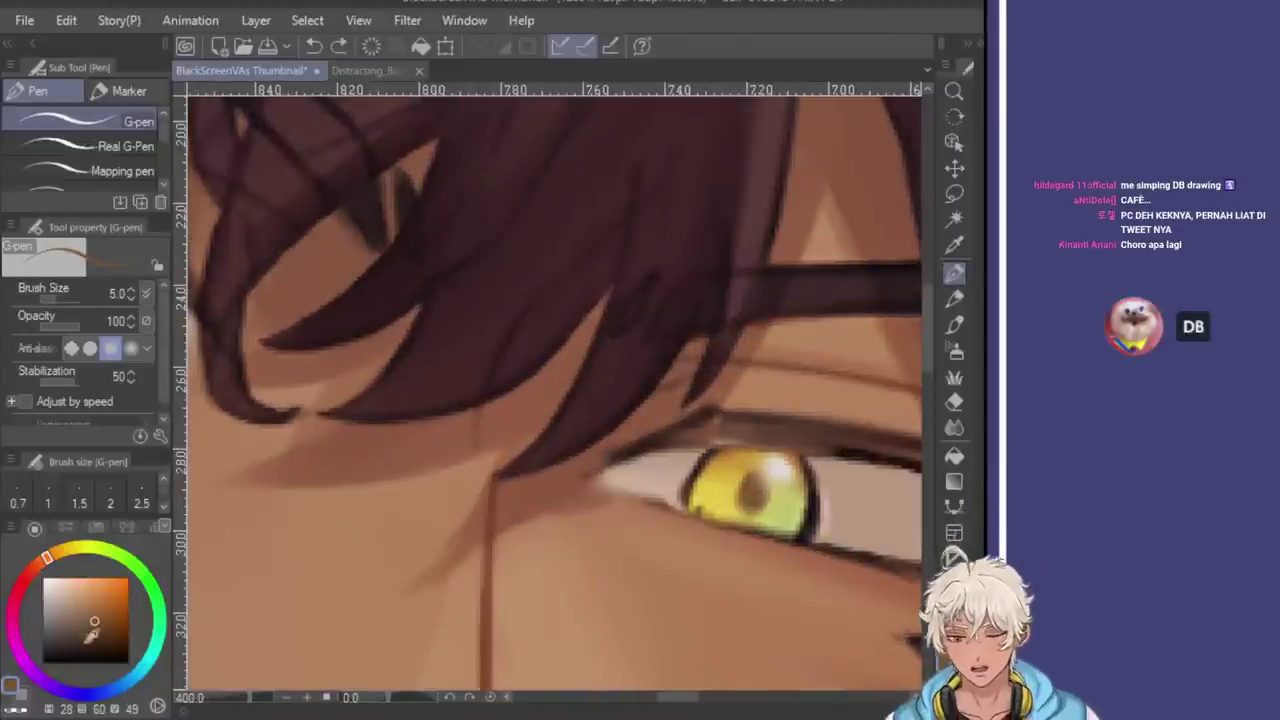
Draw a thin line in sampled near-black along the upper lid edge above the phone-side iris, using the G-pen at size 3
{"action": "left_click", "coordinate": [799, 450], "text": "alt"}
{"action": "key", "text": "bracketleft"}
{"action": "key", "text": "bracketleft"}
{"action": "mouse_move", "coordinate": [799, 450]}
{"action": "left_mouse_down"}
{"action": "mouse_move", "coordinate": [850, 449]}
{"action": "mouse_move", "coordinate": [662, 448]}
{"action": "mouse_move", "coordinate": [830, 452]}
{"action": "left_mouse_up"}
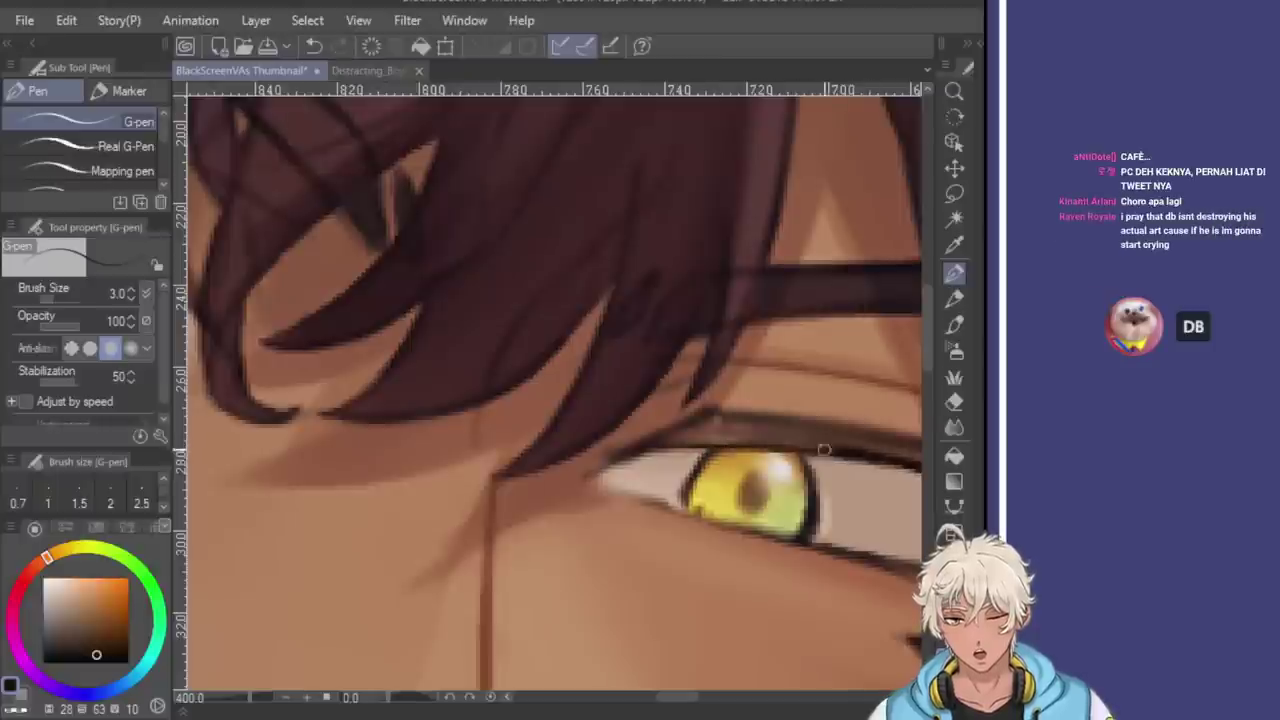
Clean up the lower edge of the phone-side iris with the hard eraser and size 3 G-pen, using sampled brown and yellow
{"action": "key", "text": "e"}
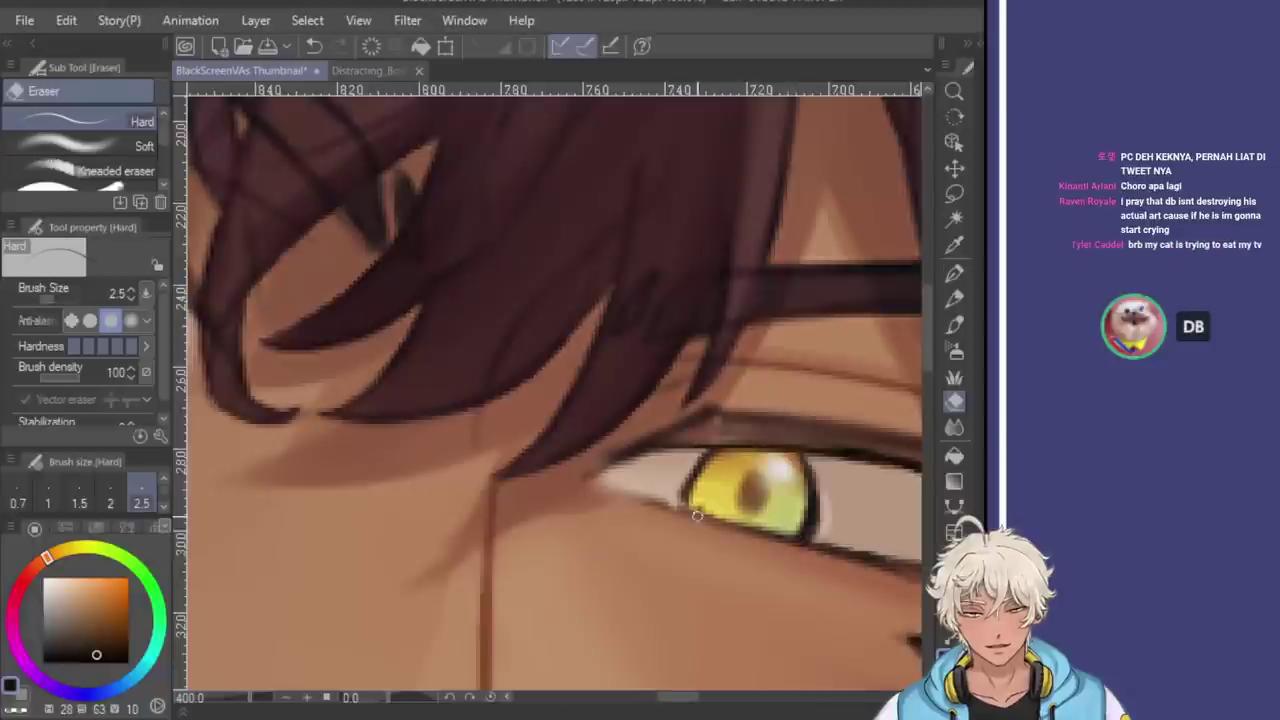
{"action": "key", "text": "p"}
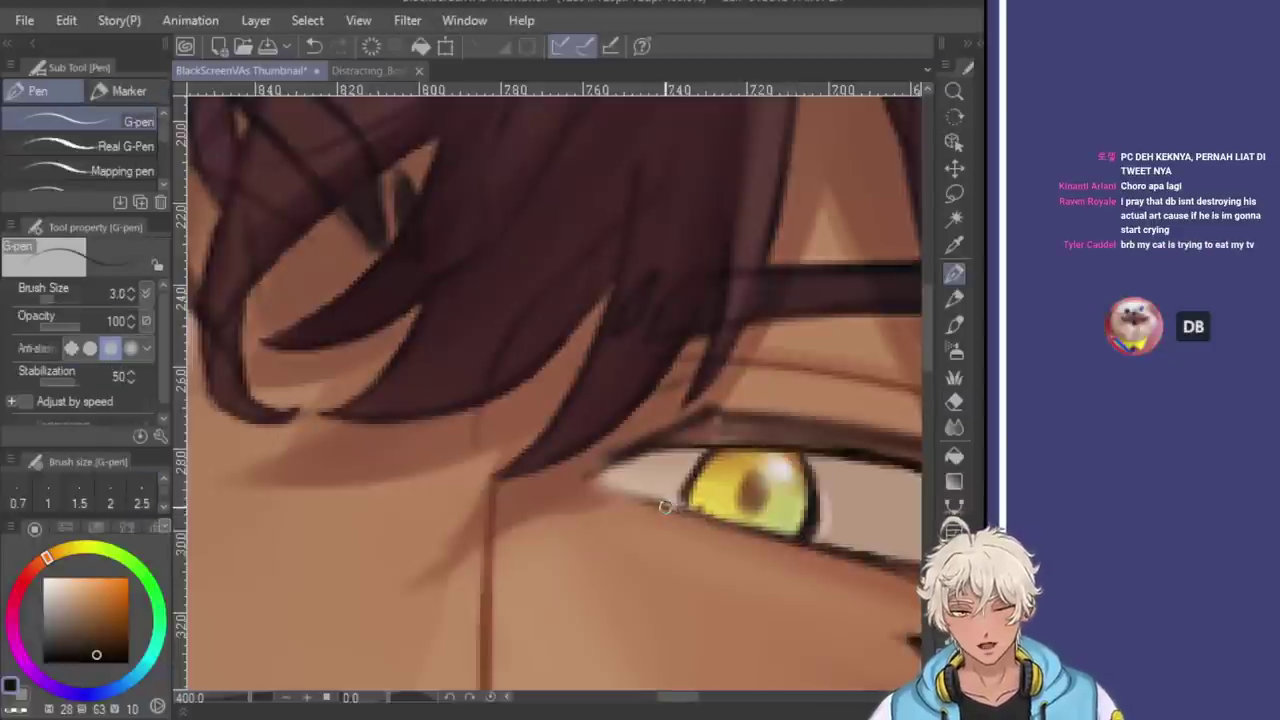
{"action": "left_click", "coordinate": [666, 502], "text": "alt"}
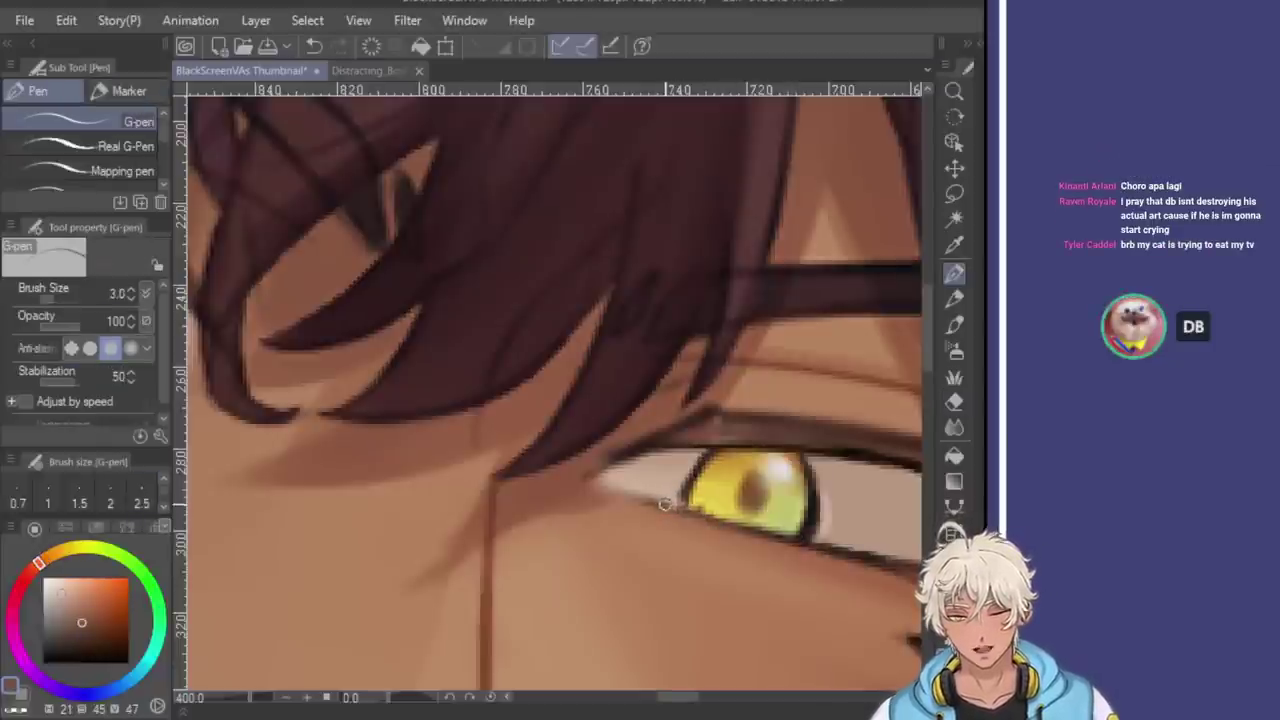
{"action": "scroll", "coordinate": [684, 490], "scroll_direction": "up", "scroll_amount": 2}
{"action": "left_click", "coordinate": [679, 483], "text": "alt"}
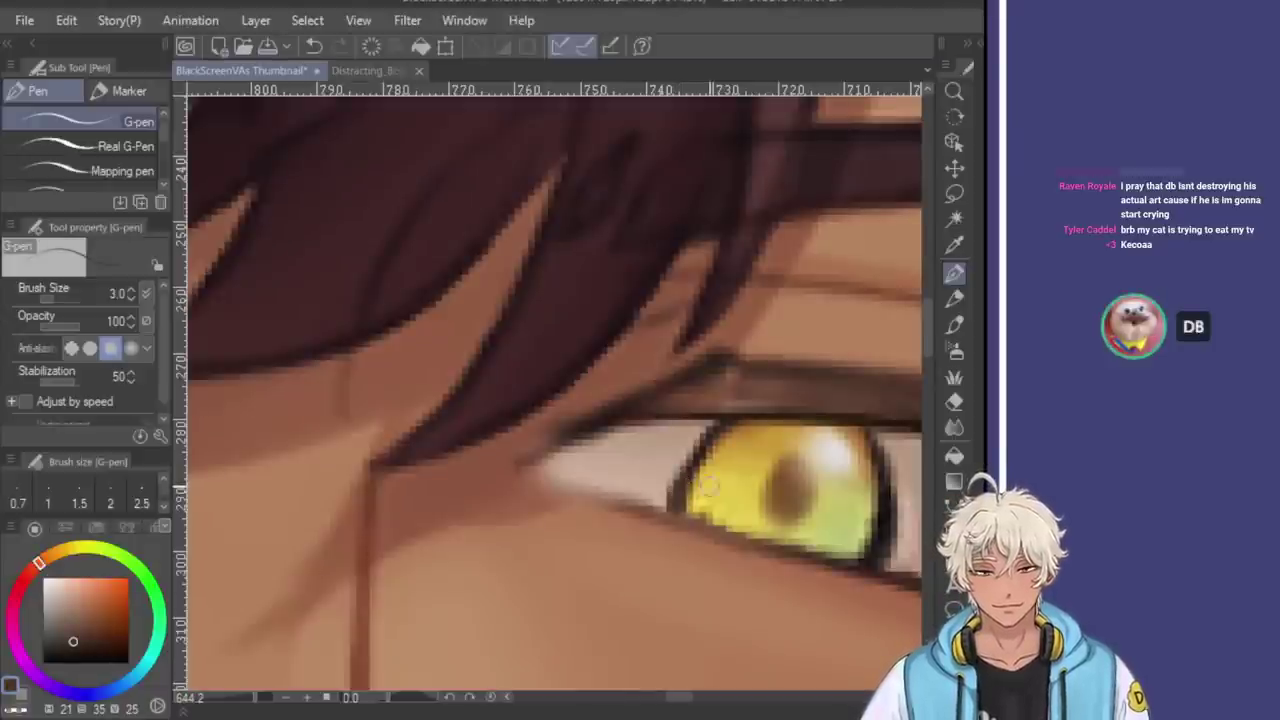
{"action": "left_click", "coordinate": [715, 472], "text": "alt"}
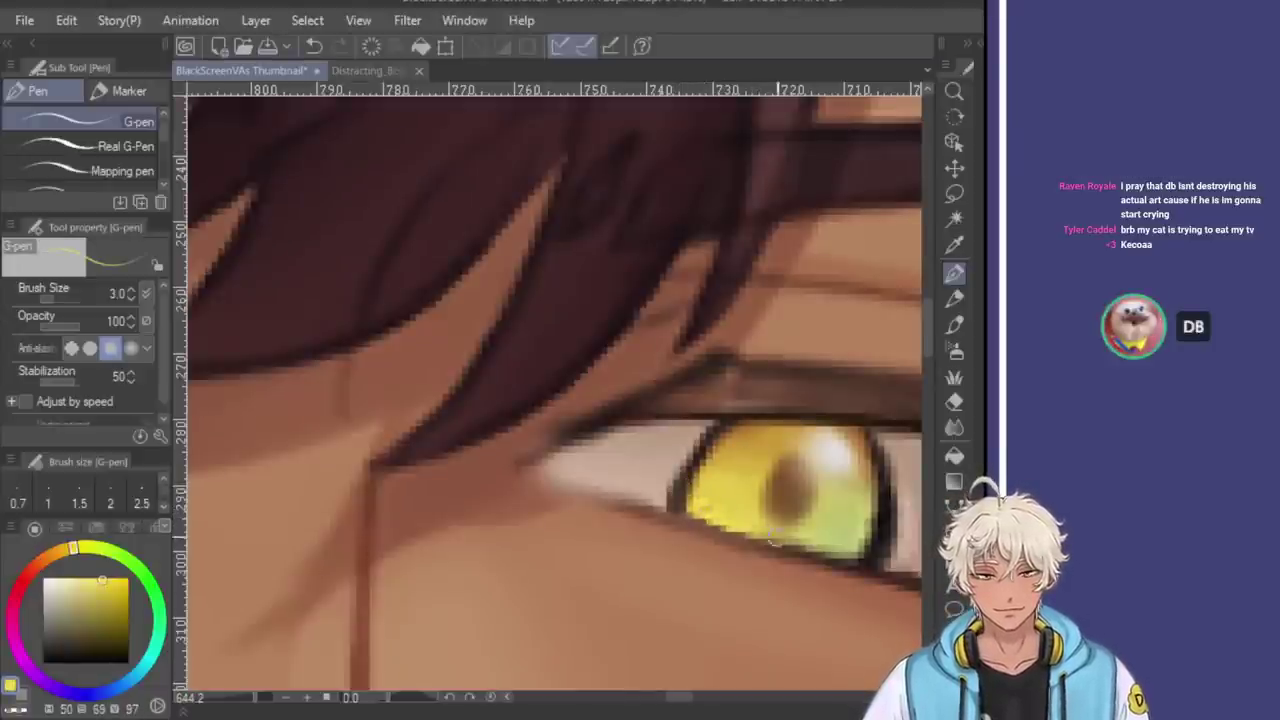
{"action": "scroll", "coordinate": [835, 487], "scroll_direction": "down", "scroll_amount": 5}
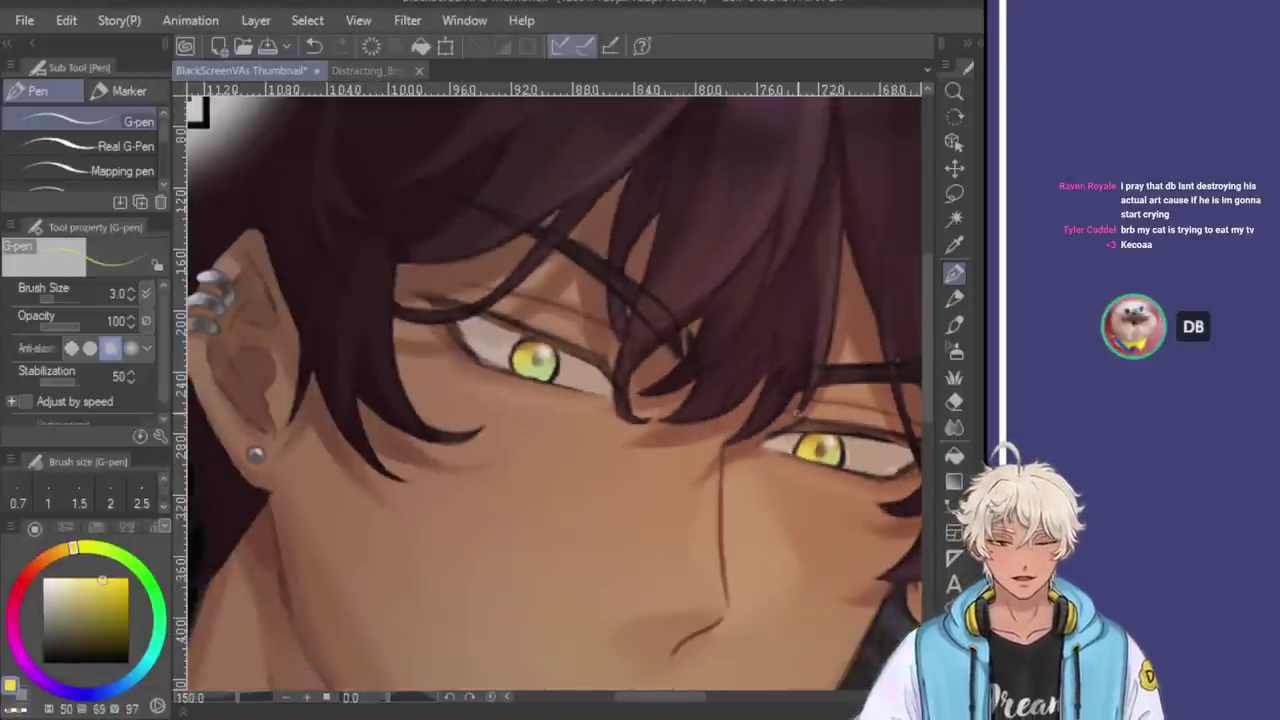
Refine the bottom edge of the ear-side iris with sampled light green and near-black, using the size 3 G-pen and size 2.5 hard eraser
{"action": "scroll", "coordinate": [835, 487], "scroll_direction": "up", "scroll_amount": 2}
{"action": "scroll", "coordinate": [504, 350], "scroll_direction": "up", "scroll_amount": 4}
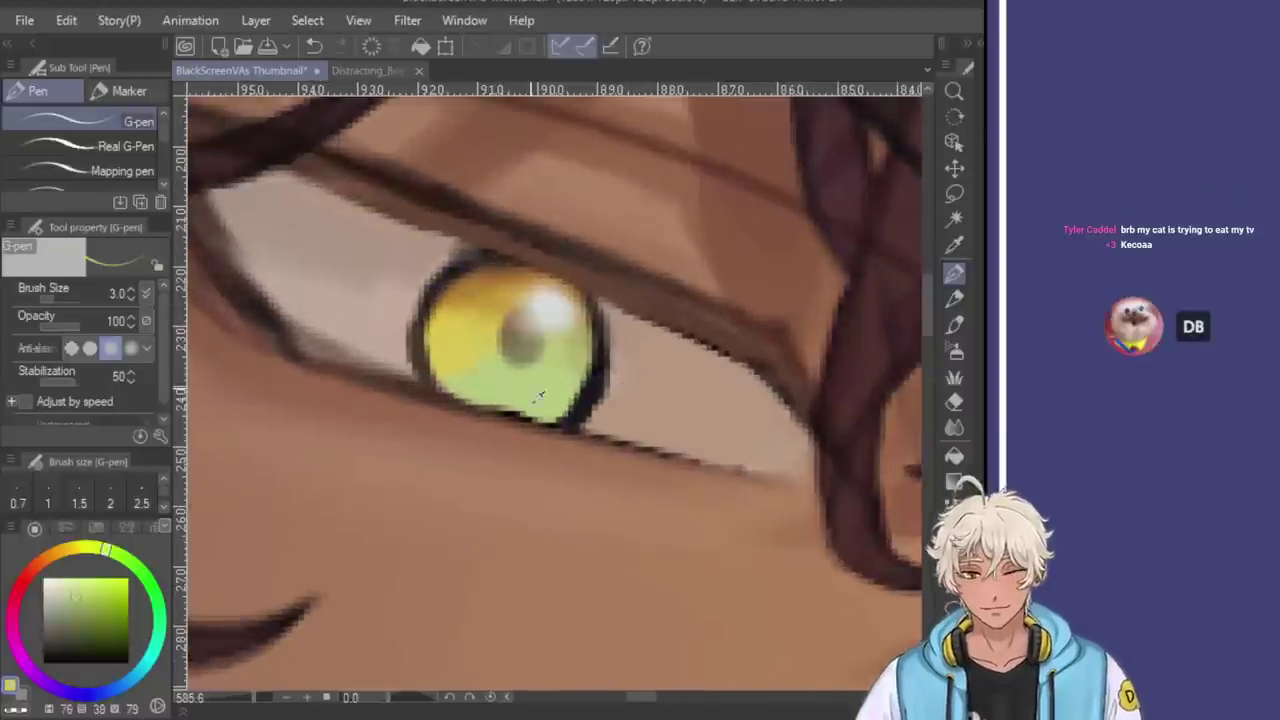
{"action": "key", "text": "e"}
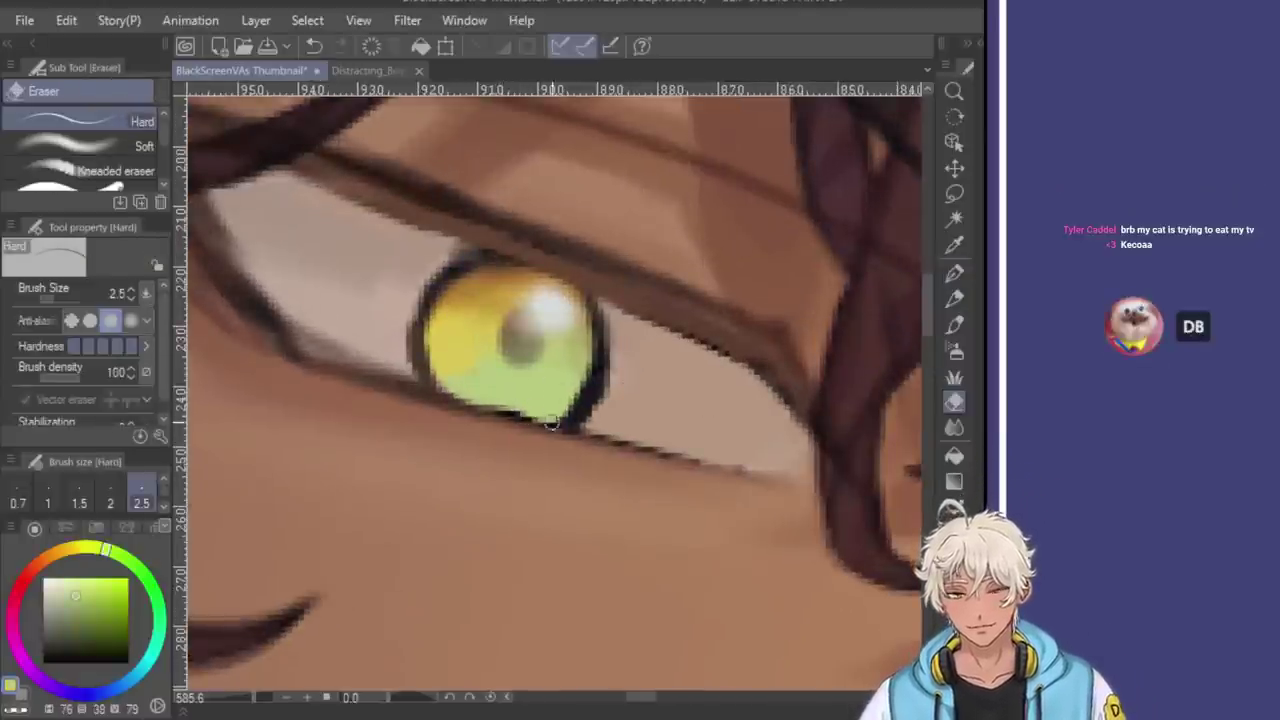
{"action": "key", "text": "p"}
{"action": "key", "text": "e"}
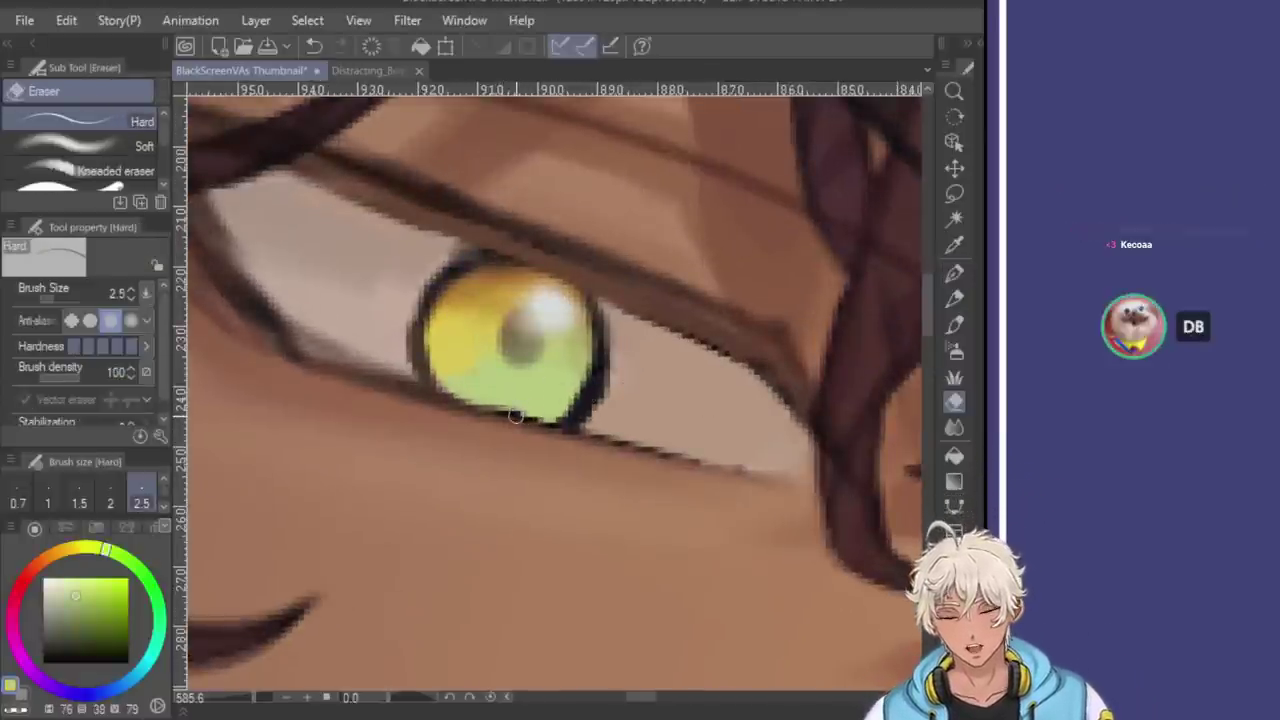
{"action": "key", "text": "p"}
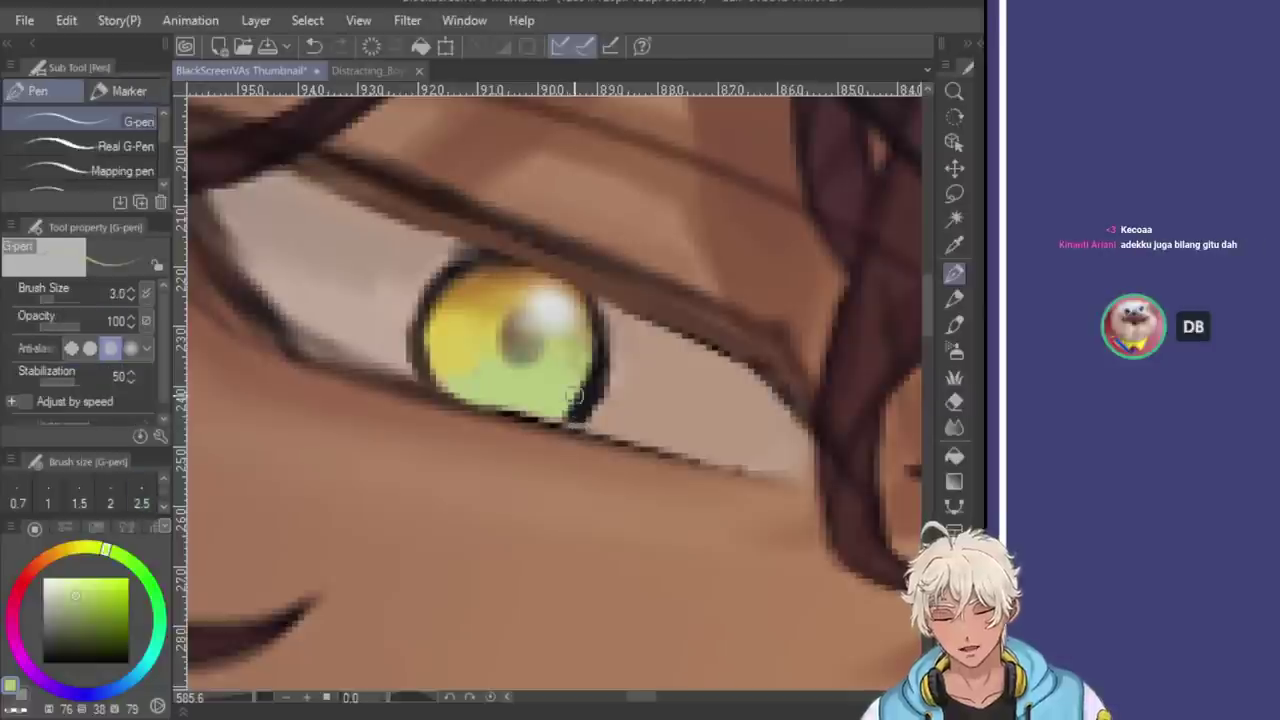
{"action": "left_click", "coordinate": [578, 405], "text": "alt"}
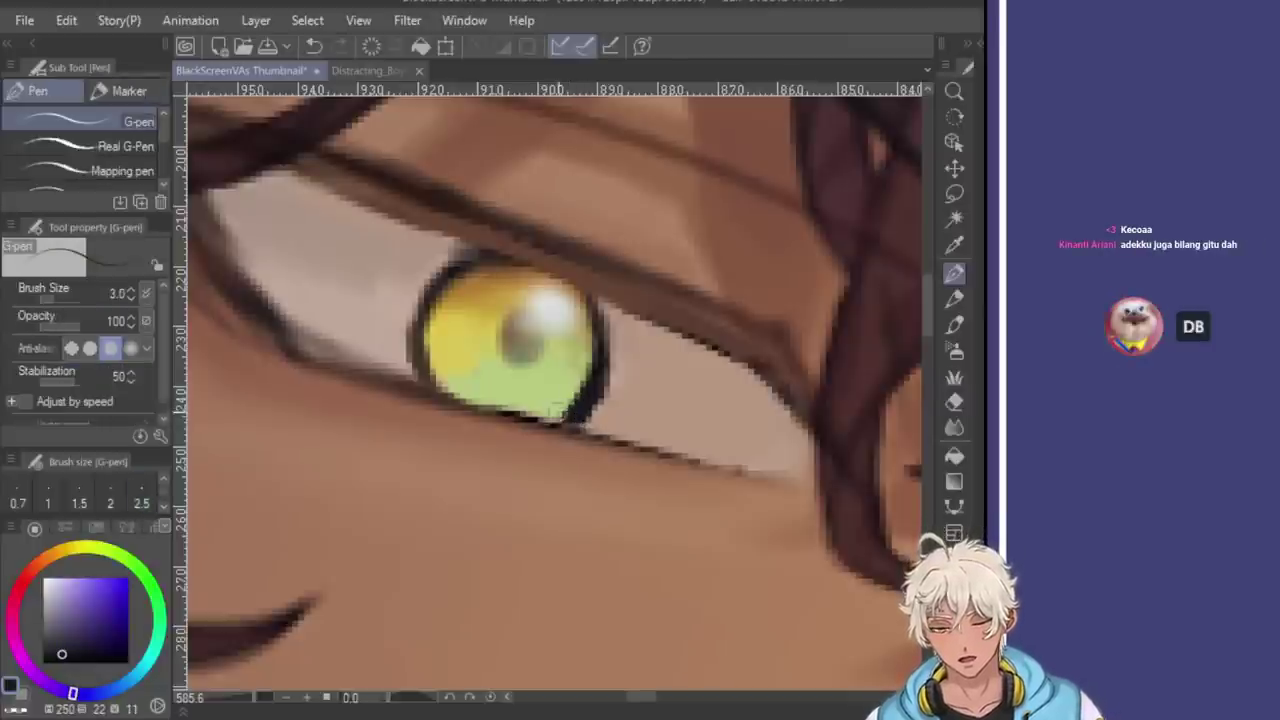
{"action": "left_click", "coordinate": [562, 395], "text": "alt"}
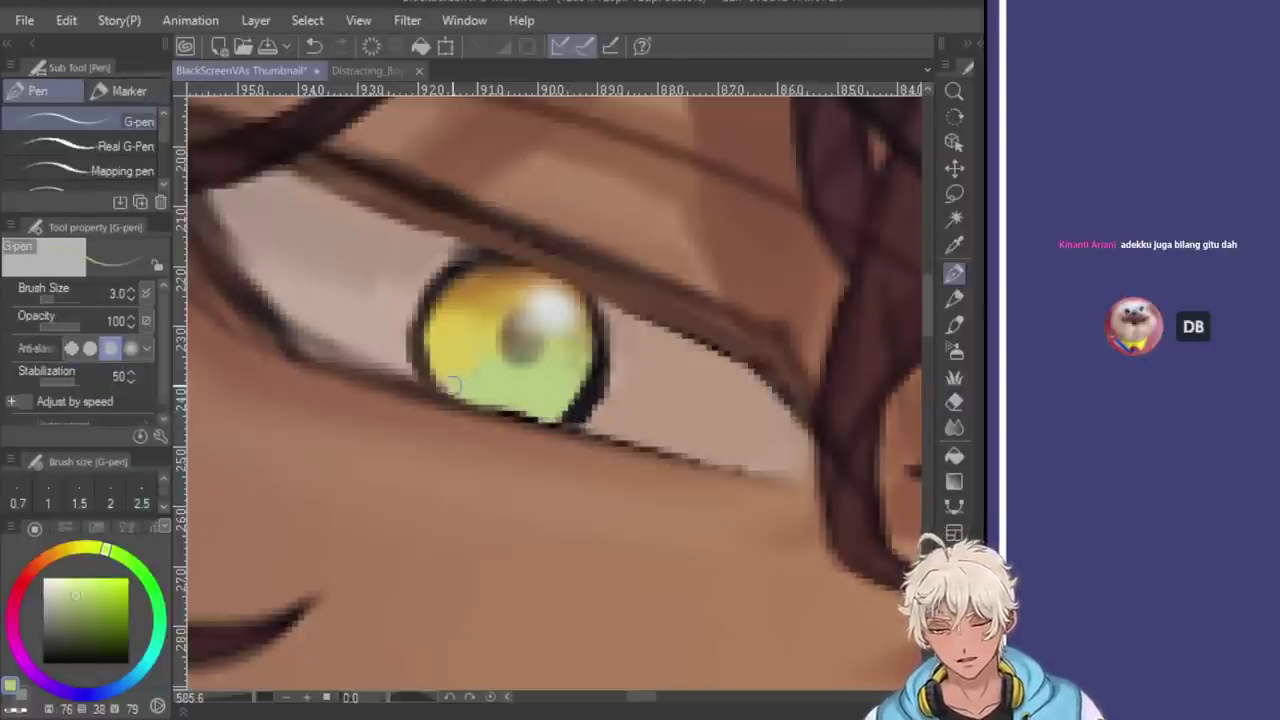
Sharpen the ear-side iris's outline along its edge nearest the ear with sampled near-black, using the G-pen at size 3
{"action": "scroll", "coordinate": [626, 371], "scroll_direction": "up", "scroll_amount": 2}
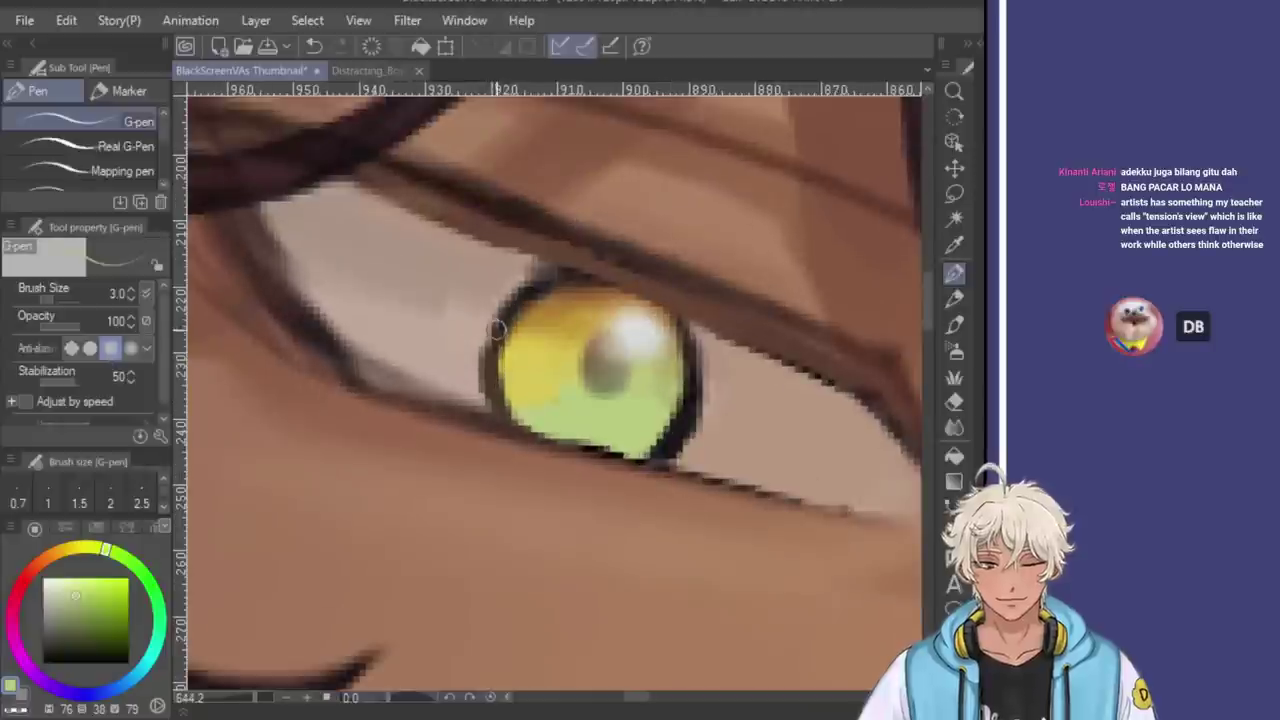
{"action": "key", "text": "e"}
{"action": "key", "text": "p"}
{"action": "key", "text": "e"}
{"action": "key", "text": "p"}
{"action": "key", "text": "ctrl+z"}
{"action": "left_click", "coordinate": [508, 304], "text": "alt"}
{"action": "left_click_drag", "start_coordinate": [508, 302], "coordinate": [508, 318]}
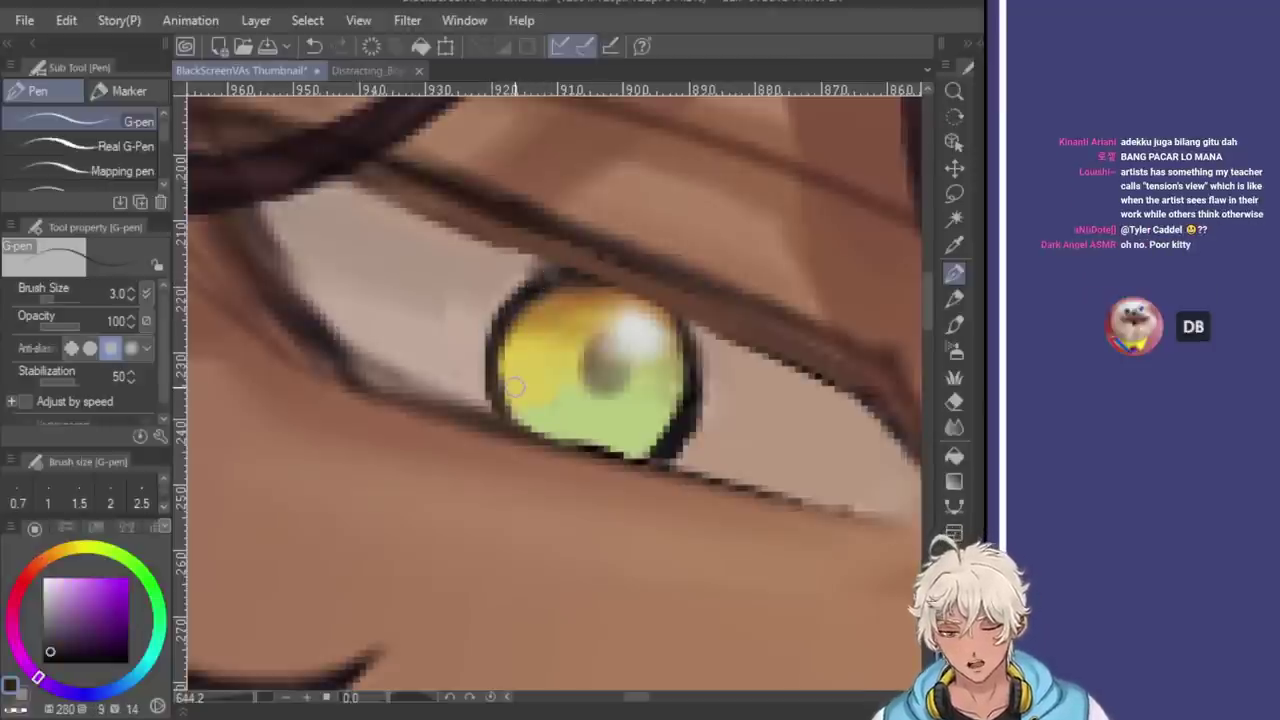
Darken the nose-side outline of the ear-side iris and redraw the dark lower lid line beneath it with the G-pen at size 3
{"action": "scroll", "coordinate": [512, 388], "scroll_direction": "down", "scroll_amount": 4}
{"action": "scroll", "coordinate": [731, 352], "scroll_direction": "up", "scroll_amount": 4}
{"action": "mouse_move", "coordinate": [731, 352]}
{"action": "left_mouse_down"}
{"action": "mouse_move", "coordinate": [739, 430]}
{"action": "mouse_move", "coordinate": [696, 490]}
{"action": "left_mouse_up"}
{"action": "scroll", "coordinate": [752, 390], "scroll_direction": "down", "scroll_amount": 3}
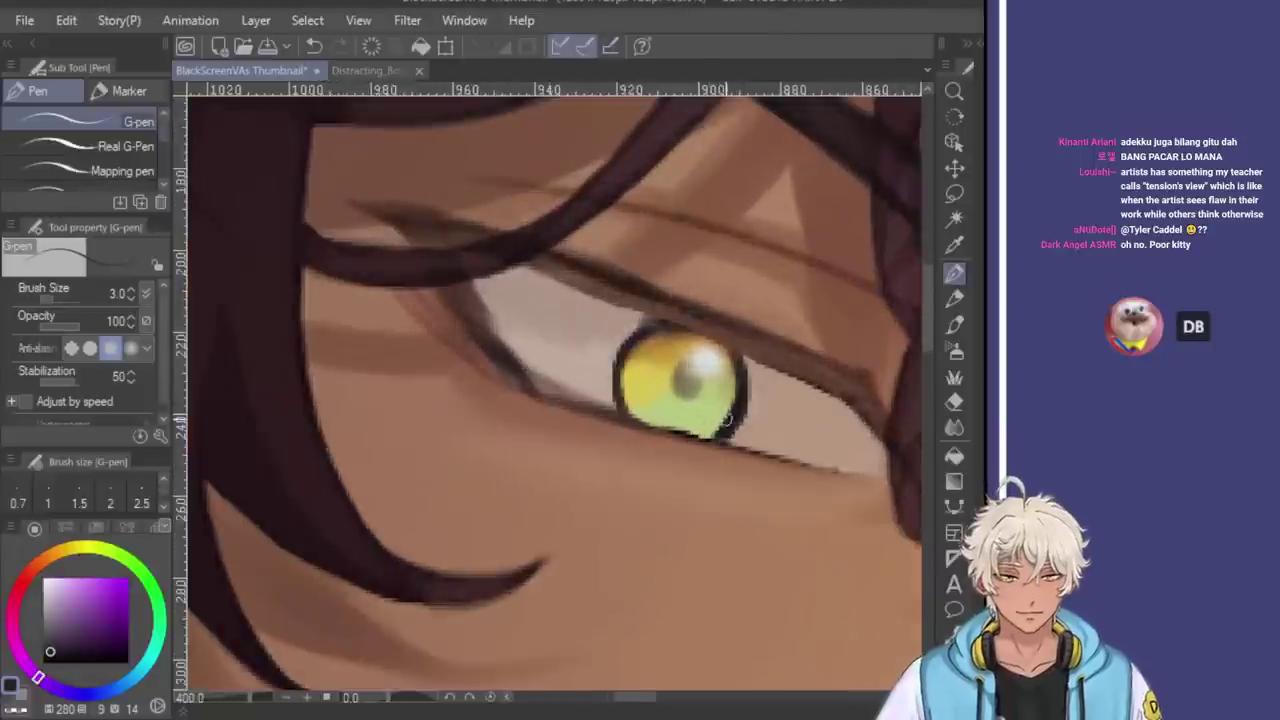
{"action": "scroll", "coordinate": [608, 414], "scroll_direction": "up", "scroll_amount": 3}
{"action": "left_click_drag", "start_coordinate": [608, 414], "coordinate": [748, 452]}
{"action": "key", "text": "ctrl+z"}
{"action": "left_click_drag", "start_coordinate": [586, 409], "coordinate": [748, 457]}
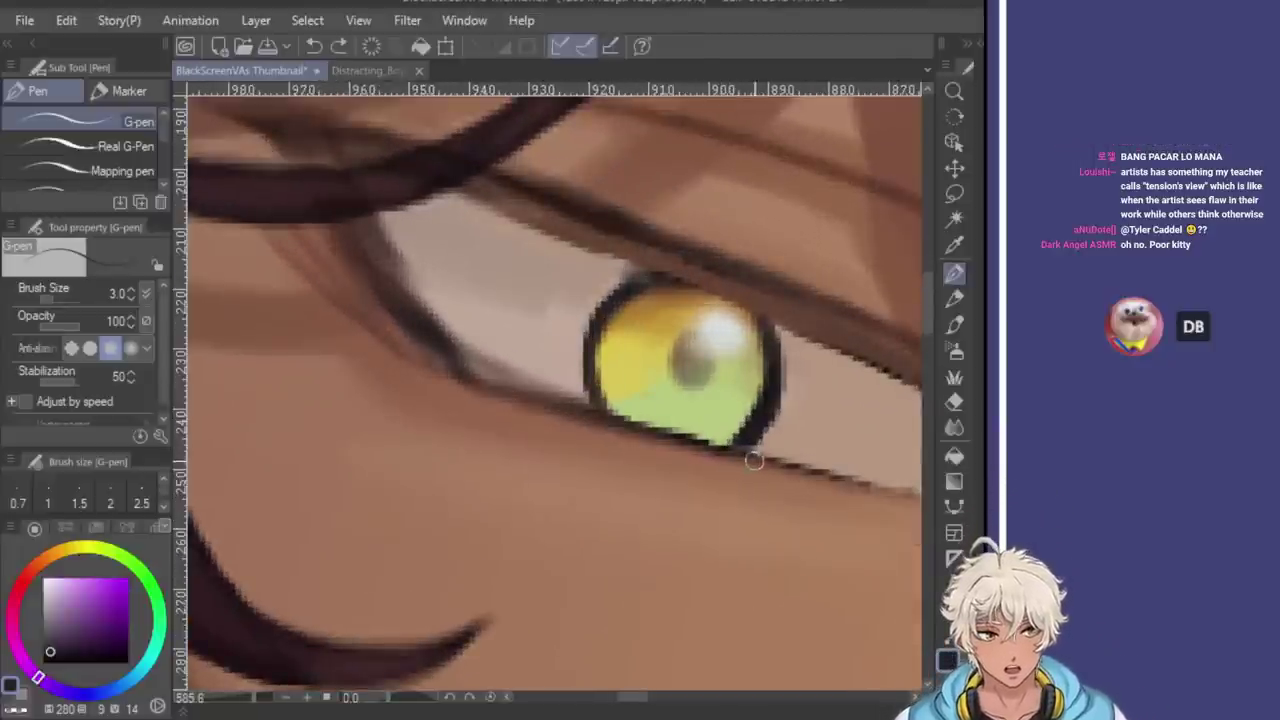
{"action": "key", "text": "ctrl+z"}
{"action": "left_click_drag", "start_coordinate": [632, 416], "coordinate": [782, 462]}
{"action": "scroll", "coordinate": [837, 357], "scroll_direction": "down", "scroll_amount": 5}
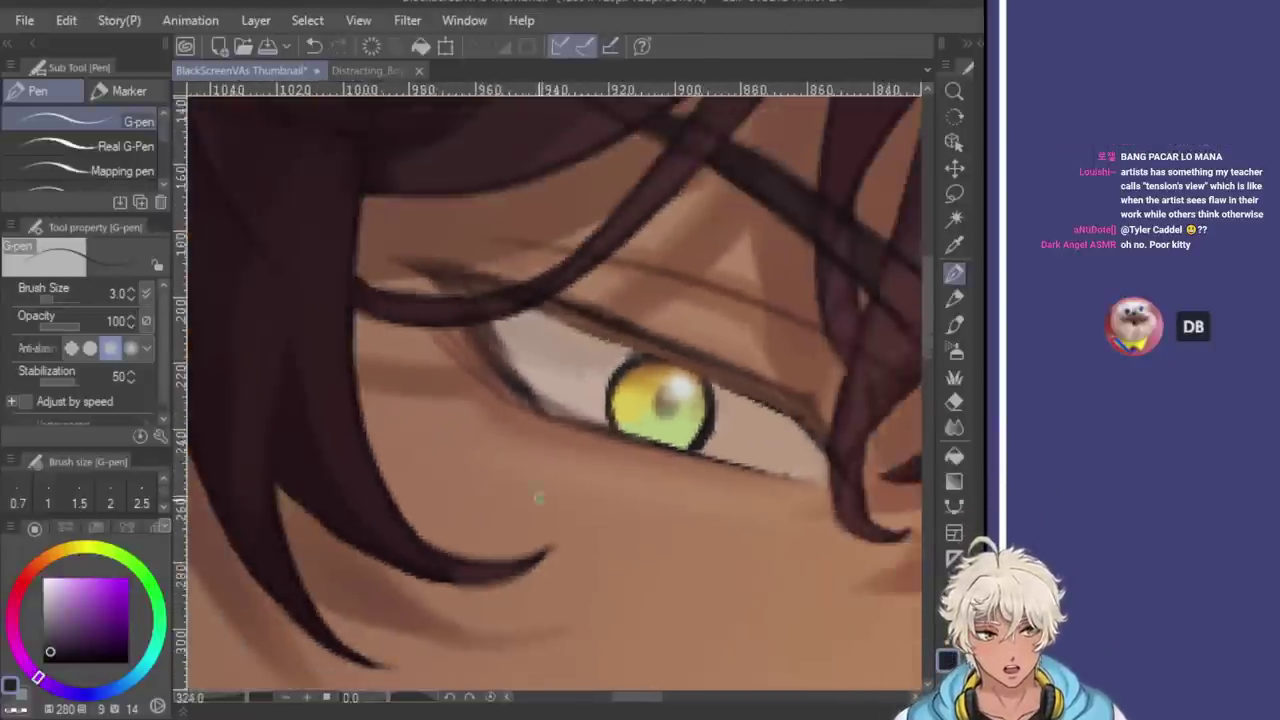
{"action": "scroll", "coordinate": [838, 366], "scroll_direction": "down", "scroll_amount": 3}
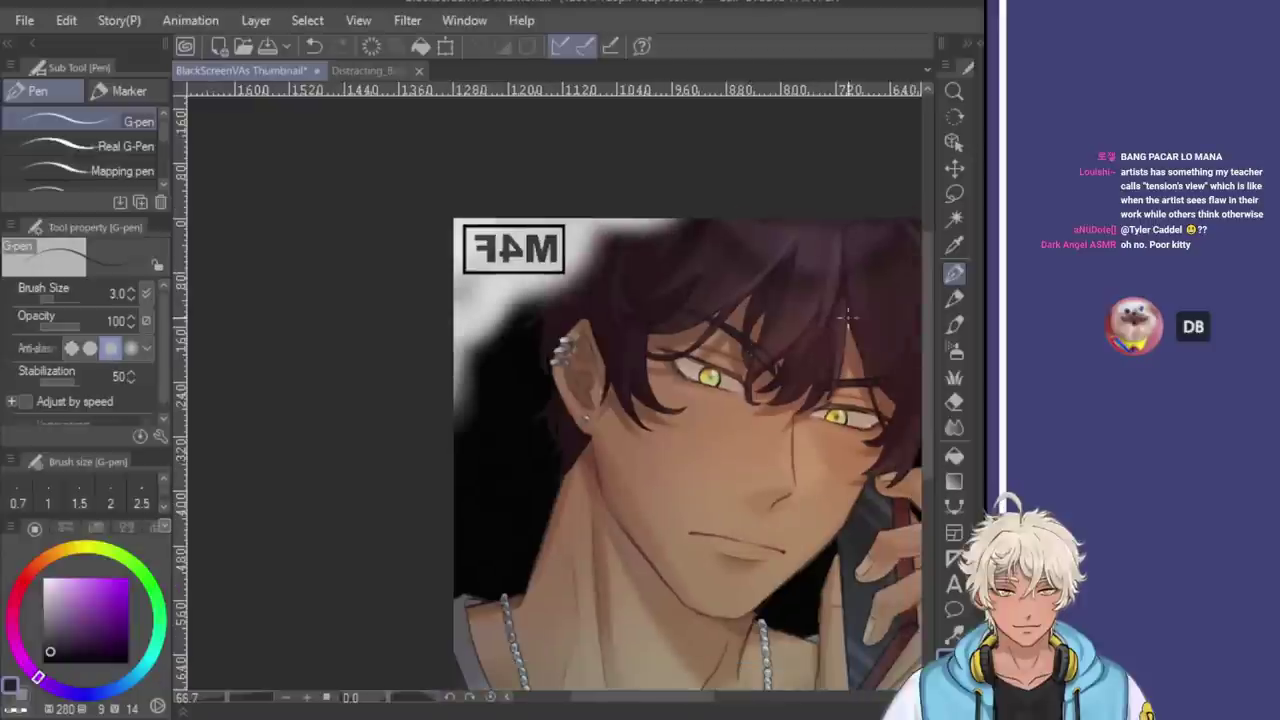
Touch up the dark upper lid line above the ear-side iris with the G-pen at size 3
{"action": "scroll", "coordinate": [846, 323], "scroll_direction": "up", "scroll_amount": 6}
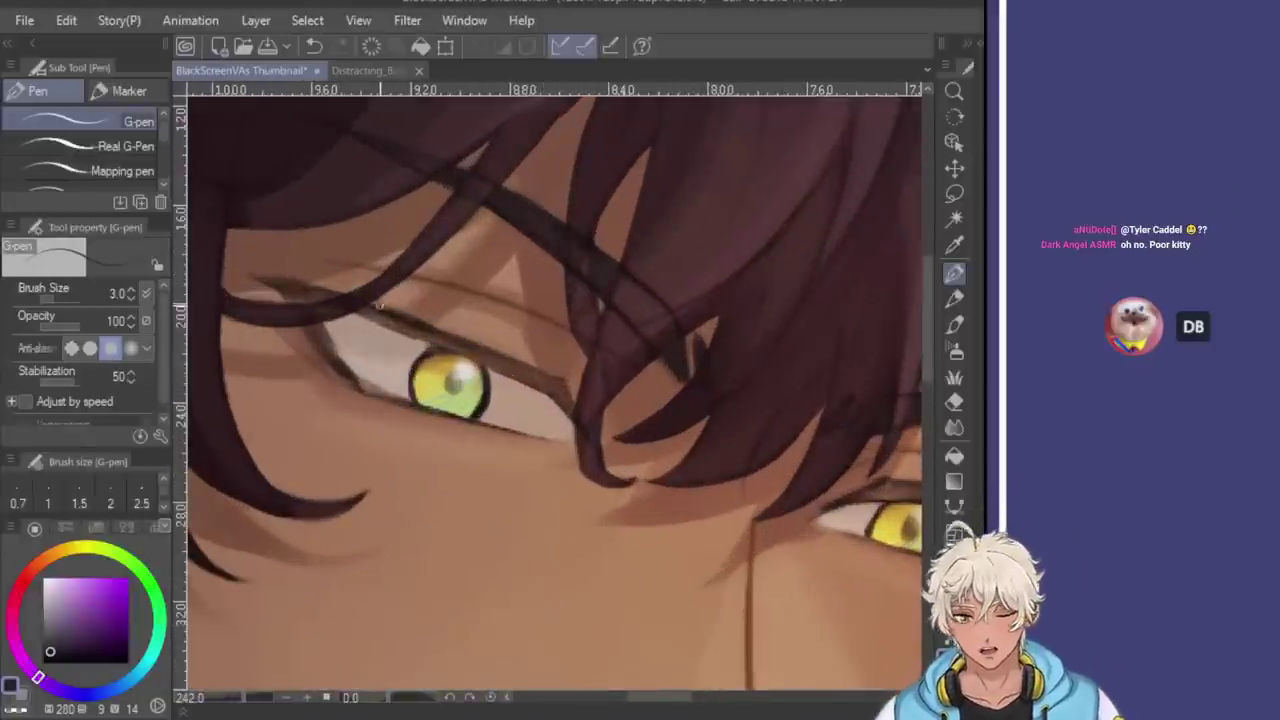
{"action": "key", "text": "ctrl+z"}
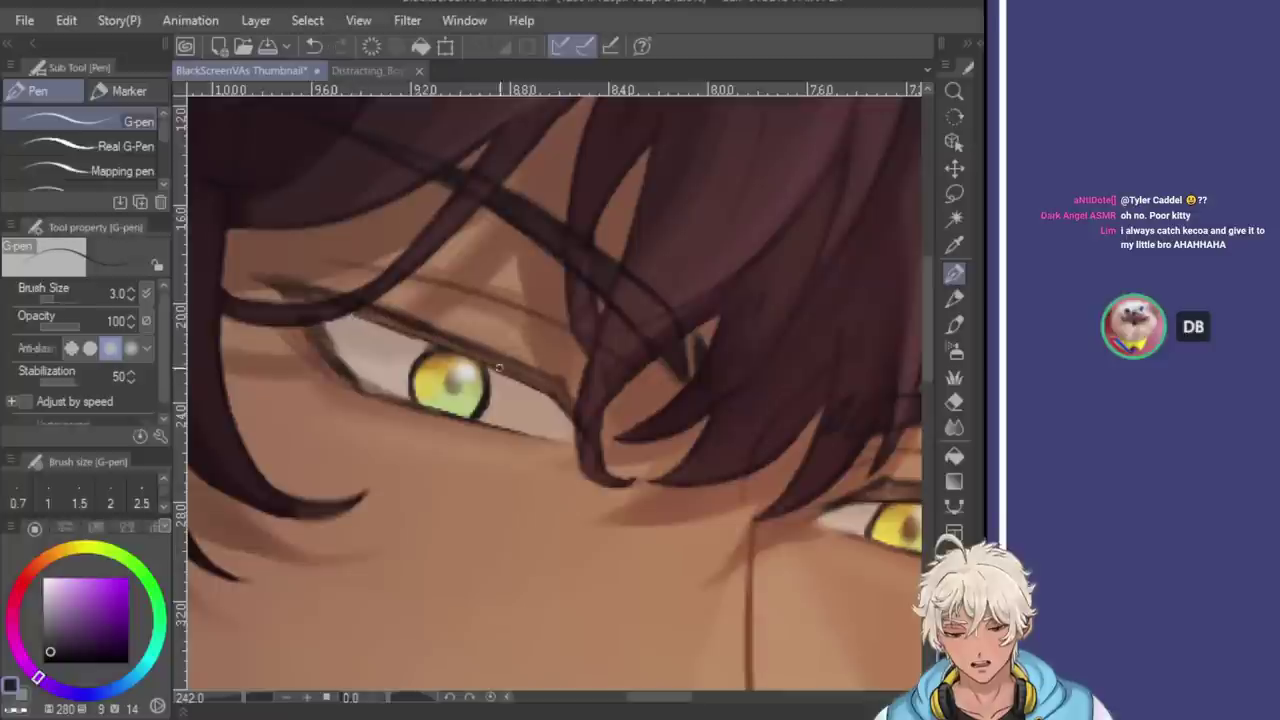
{"action": "key", "text": "ctrl+z"}
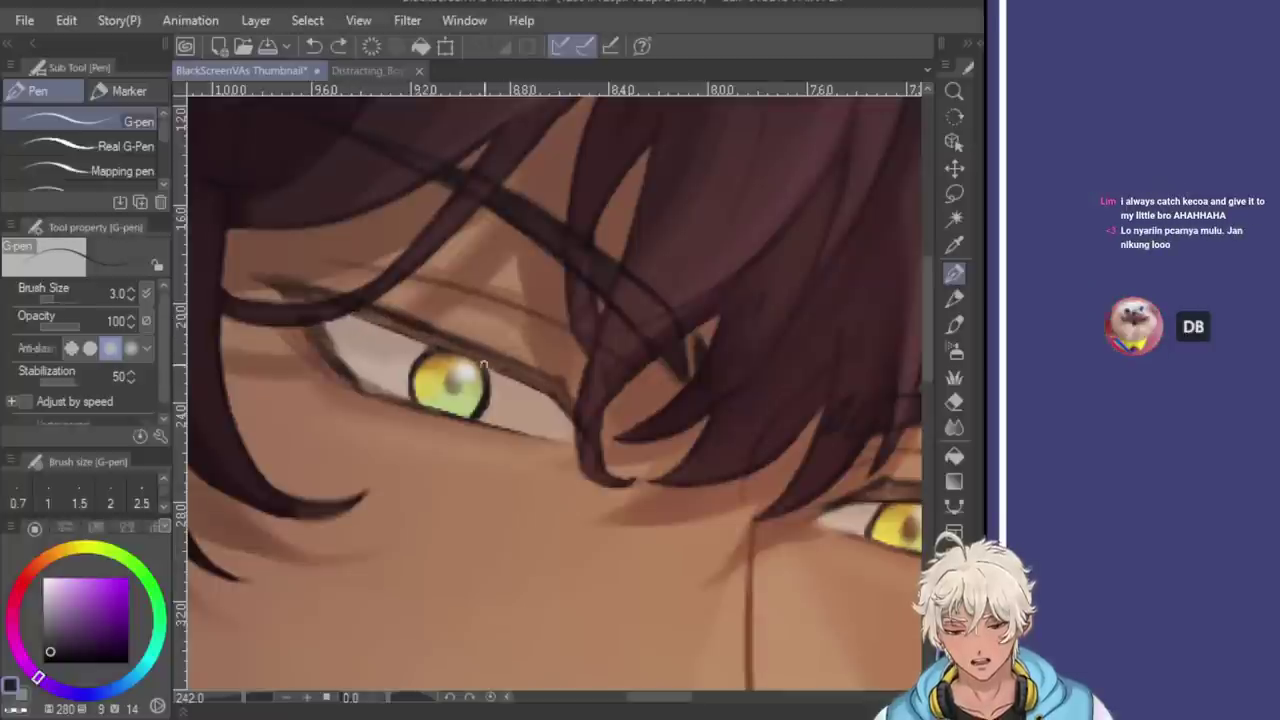
Show the lighting and shading over the character again and flip the canvas view back horizontally
{"action": "scroll", "coordinate": [496, 366], "scroll_direction": "down", "scroll_amount": 2}
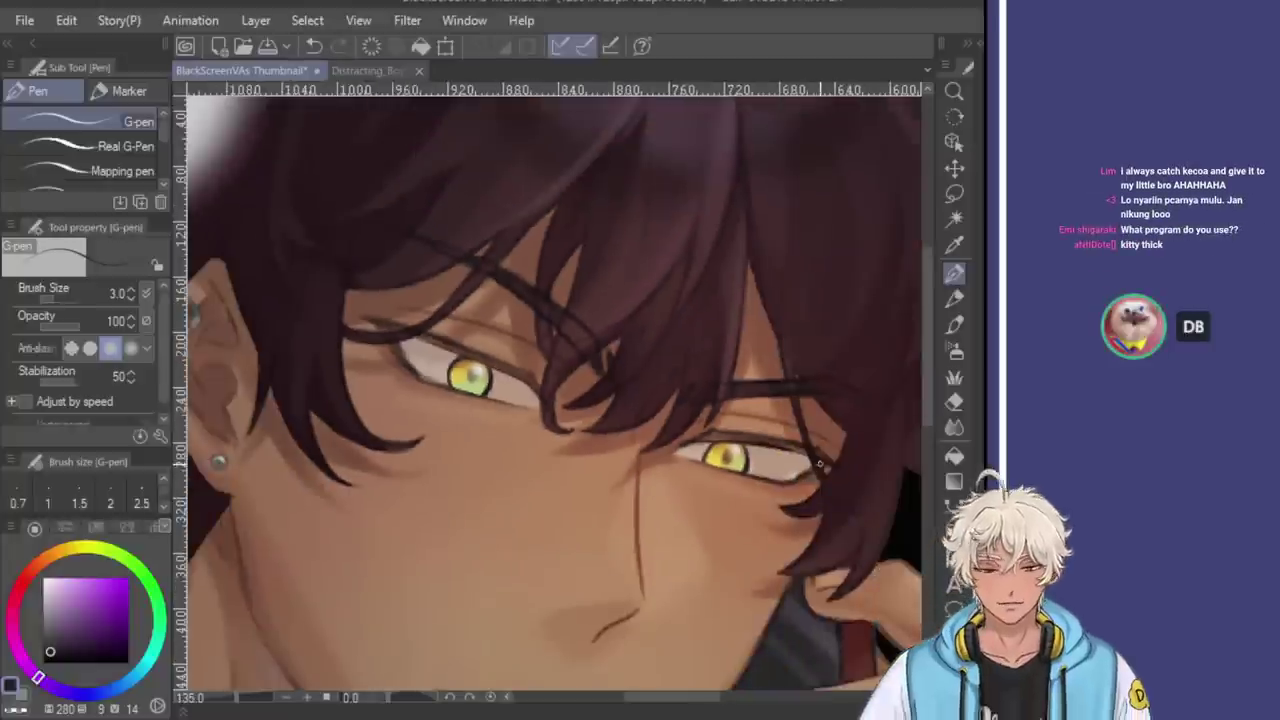
{"action": "scroll", "coordinate": [825, 463], "scroll_direction": "down", "scroll_amount": 2}
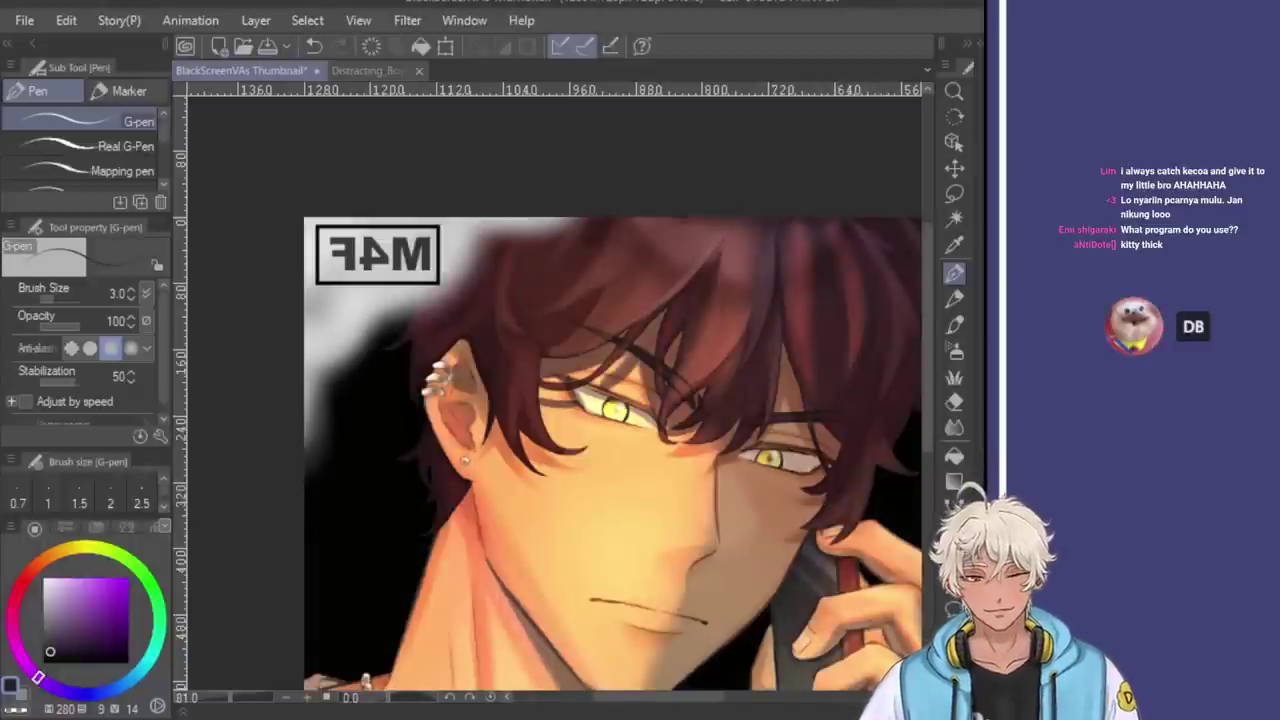
{"action": "key", "text": "h"}
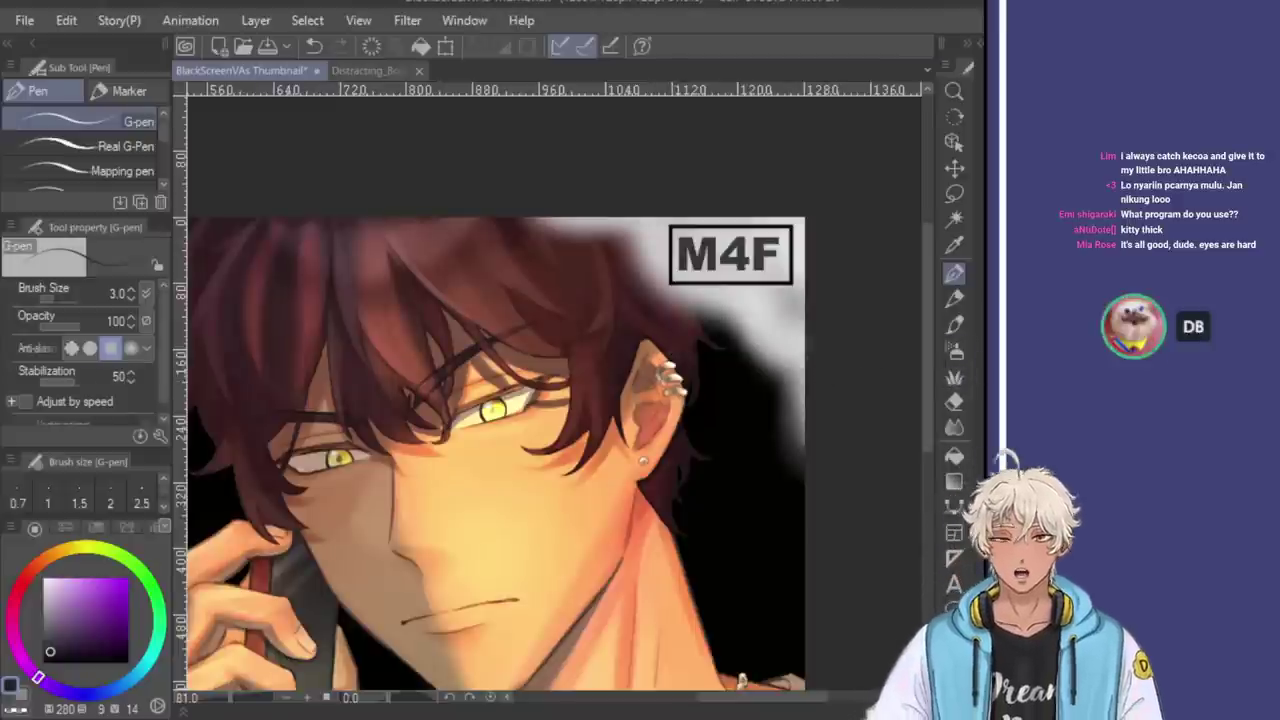
Try shading over the ear-side iris with the Soft airbrush at size 40 and undo the stroke
{"action": "left_click", "coordinate": [955, 351]}
{"action": "scroll", "coordinate": [485, 410], "scroll_direction": "up", "scroll_amount": 3}
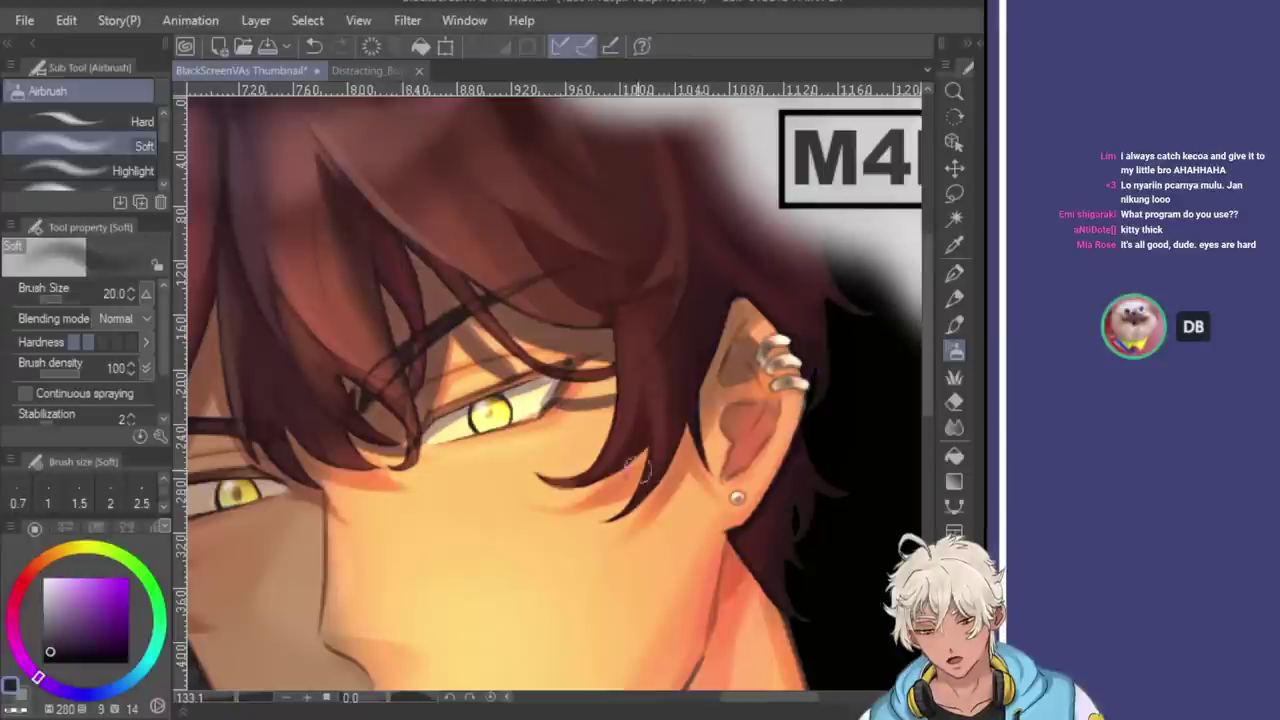
{"action": "key", "text": "e"}
{"action": "key", "text": "b"}
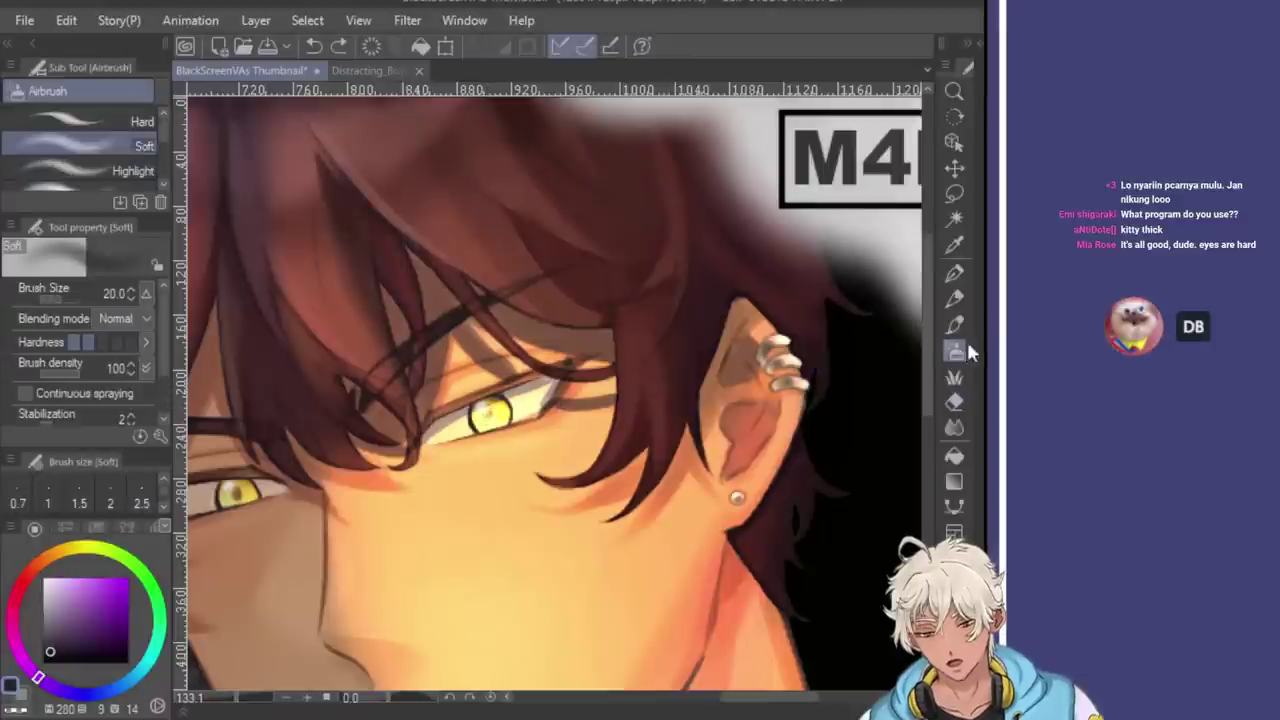
{"action": "key", "text": "e"}
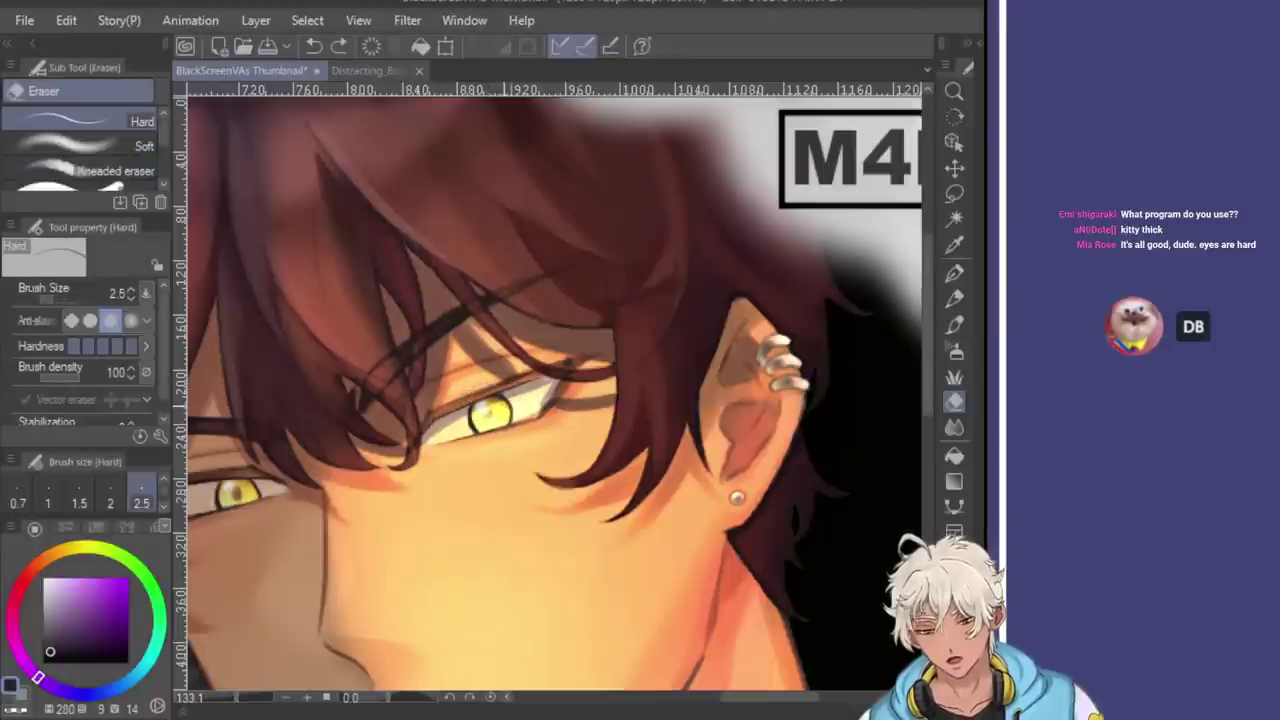
{"action": "left_click_drag", "start_coordinate": [483, 411], "coordinate": [490, 410]}
{"action": "key", "text": "b"}
{"action": "scroll", "coordinate": [571, 309], "scroll_direction": "down", "scroll_amount": 2}
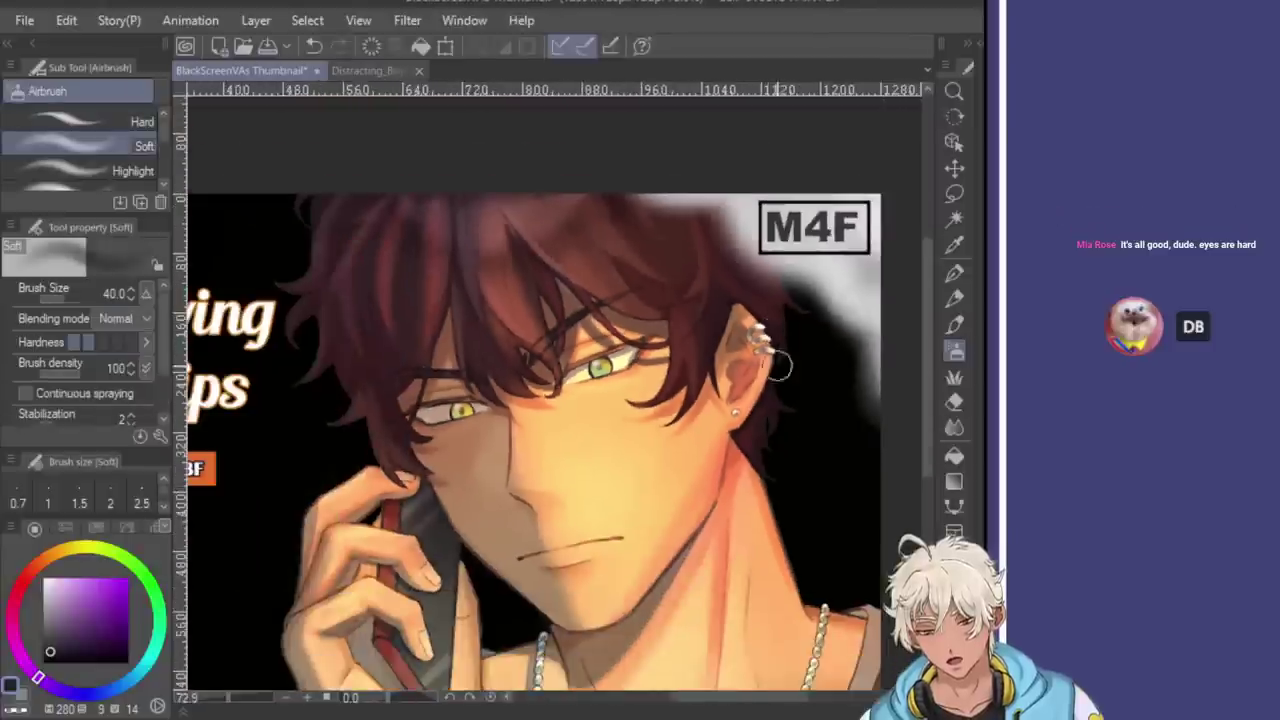
{"action": "key", "text": "ctrl+z"}
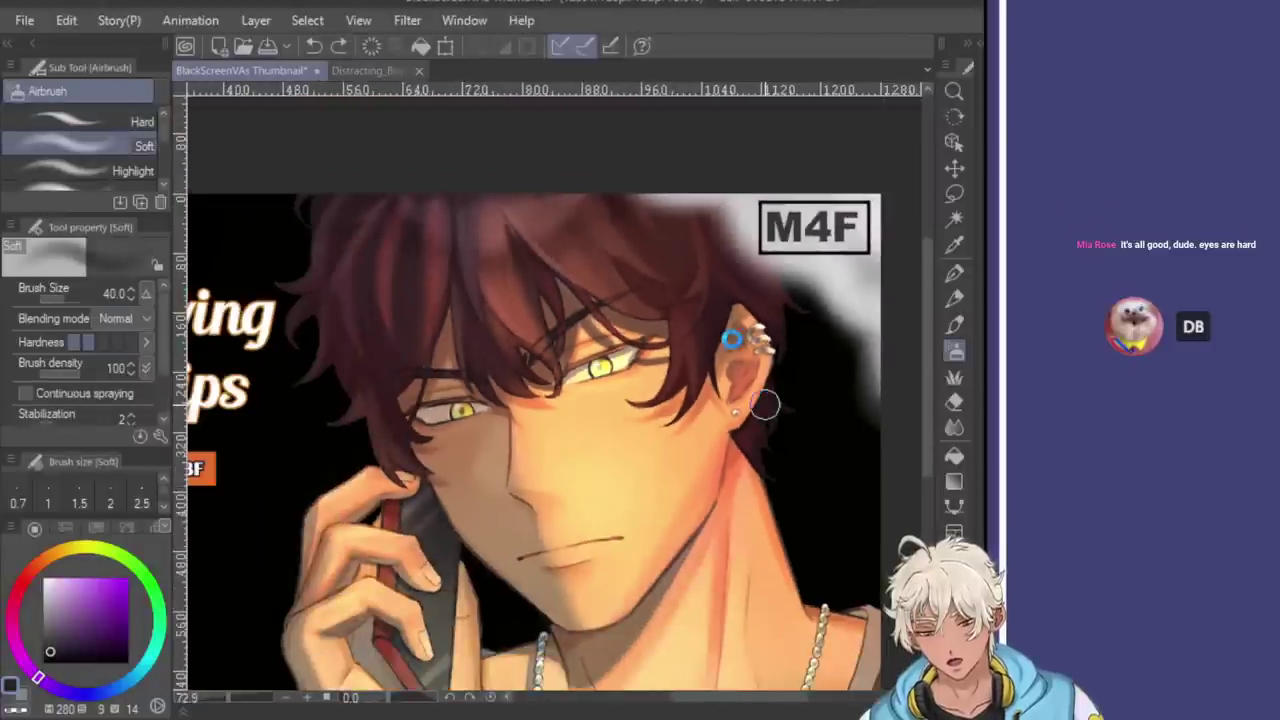
Softly shade the white of the ear-side eye with near-black, using the Soft airbrush at size 15
{"action": "scroll", "coordinate": [765, 404], "scroll_direction": "up", "scroll_amount": 2}
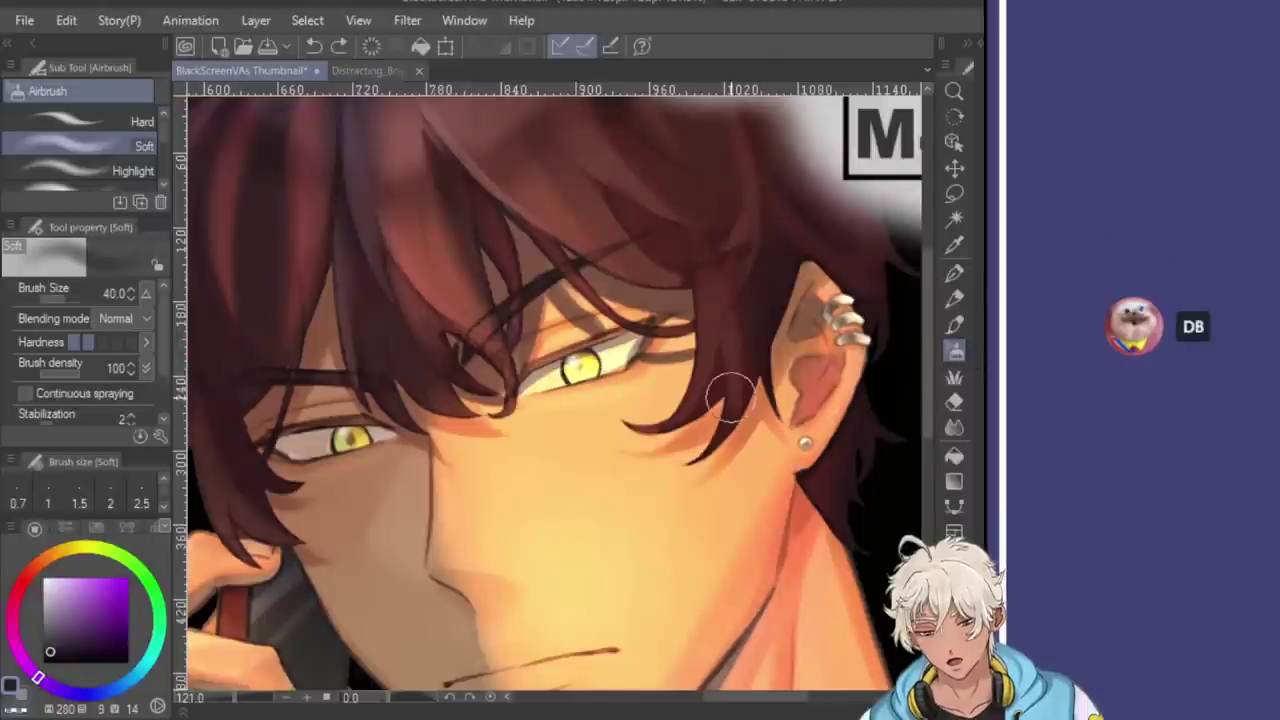
{"action": "key", "text": "bracketleft"}
{"action": "key", "text": "bracketleft"}
{"action": "mouse_move", "coordinate": [530, 380]}
{"action": "left_mouse_down"}
{"action": "mouse_move", "coordinate": [548, 388]}
{"action": "mouse_move", "coordinate": [537, 372]}
{"action": "left_mouse_up"}
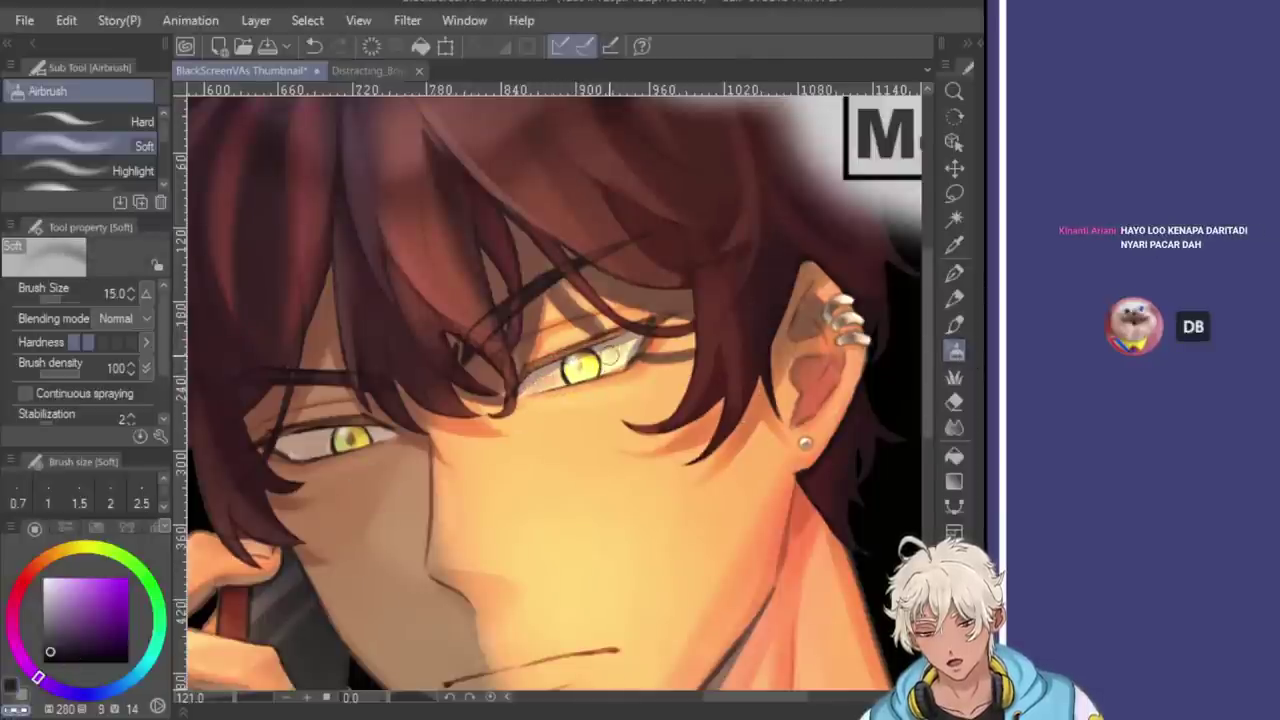
Check both eyes against the whole thumbnail at several zoom levels, including with the canvas flipped horizontally
{"action": "scroll", "coordinate": [632, 345], "scroll_direction": "down", "scroll_amount": 2}
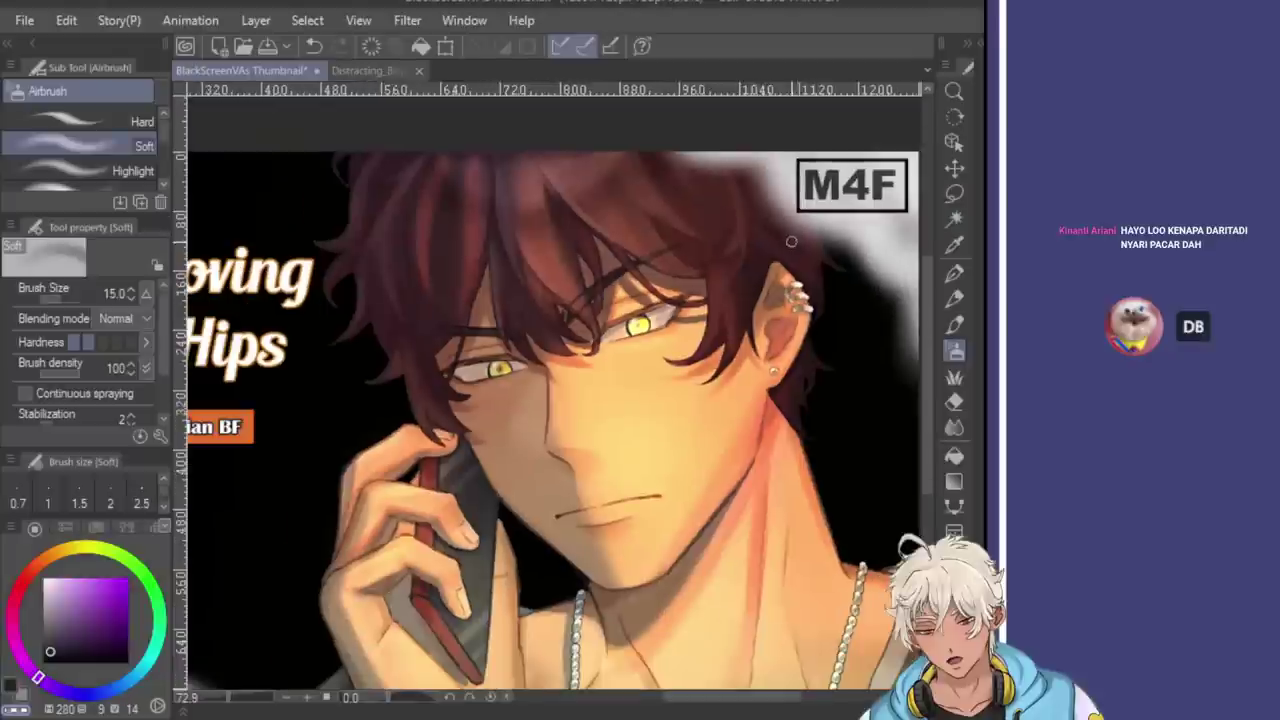
{"action": "scroll", "coordinate": [706, 341], "scroll_direction": "down", "scroll_amount": 2}
{"action": "scroll", "coordinate": [793, 356], "scroll_direction": "up", "scroll_amount": 1}
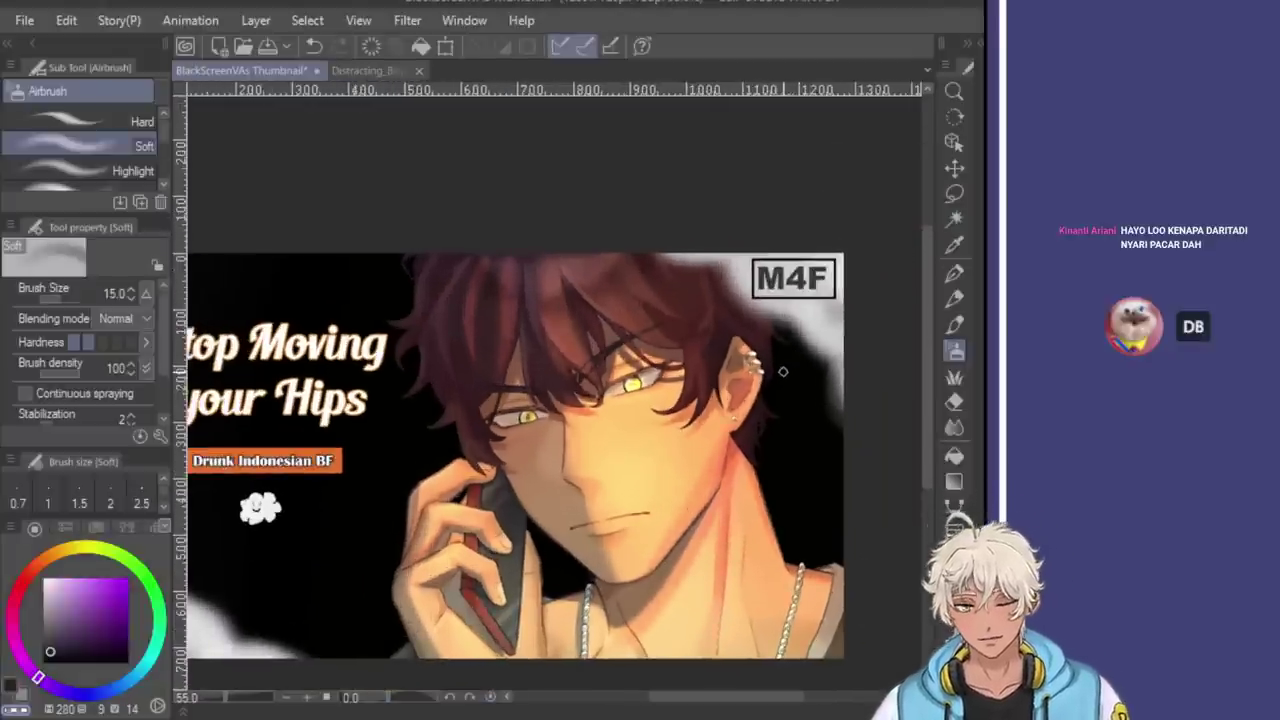
{"action": "scroll", "coordinate": [778, 373], "scroll_direction": "up", "scroll_amount": 1}
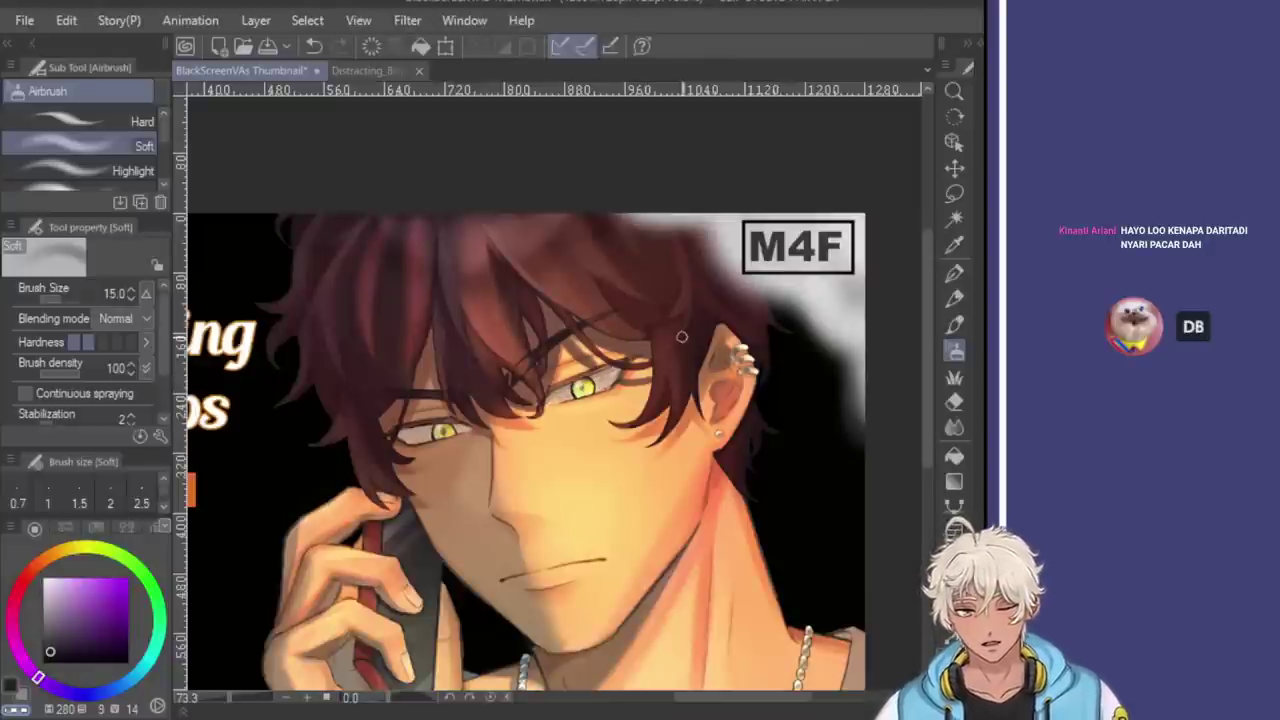
{"action": "scroll", "coordinate": [678, 339], "scroll_direction": "down", "scroll_amount": 2}
{"action": "scroll", "coordinate": [714, 336], "scroll_direction": "up", "scroll_amount": 2}
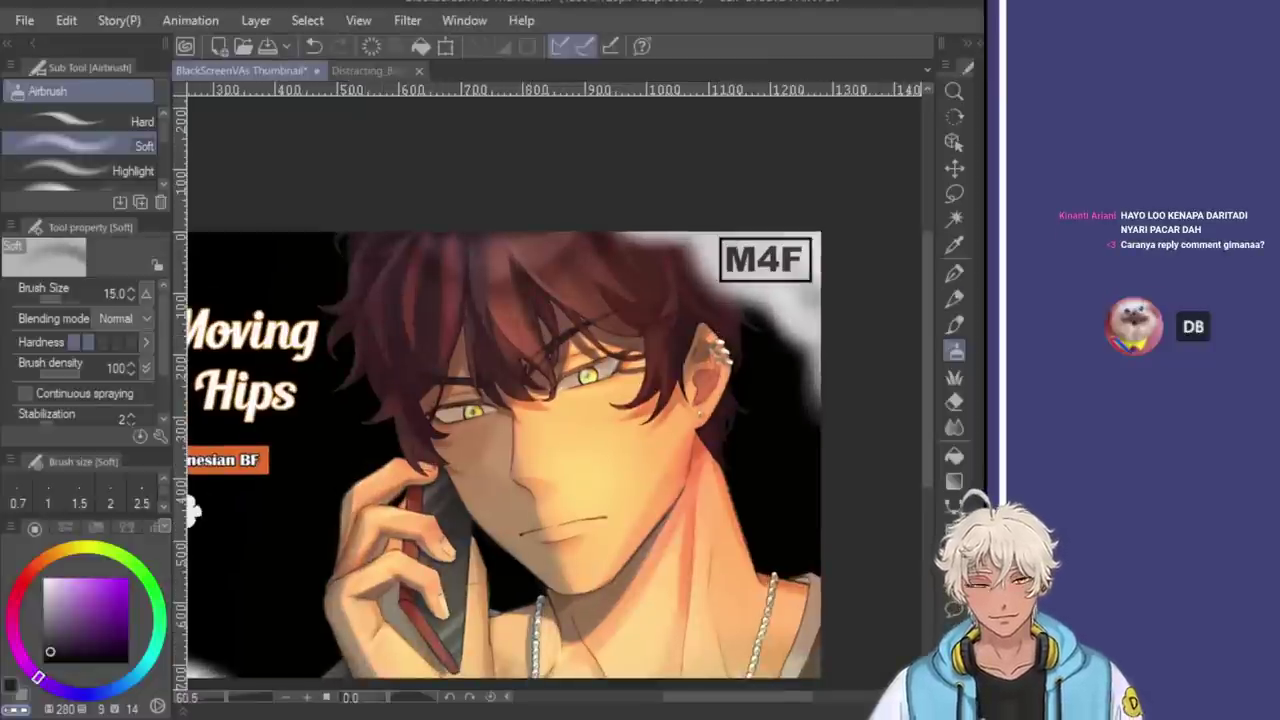
{"action": "scroll", "coordinate": [725, 447], "scroll_direction": "down", "scroll_amount": 1}
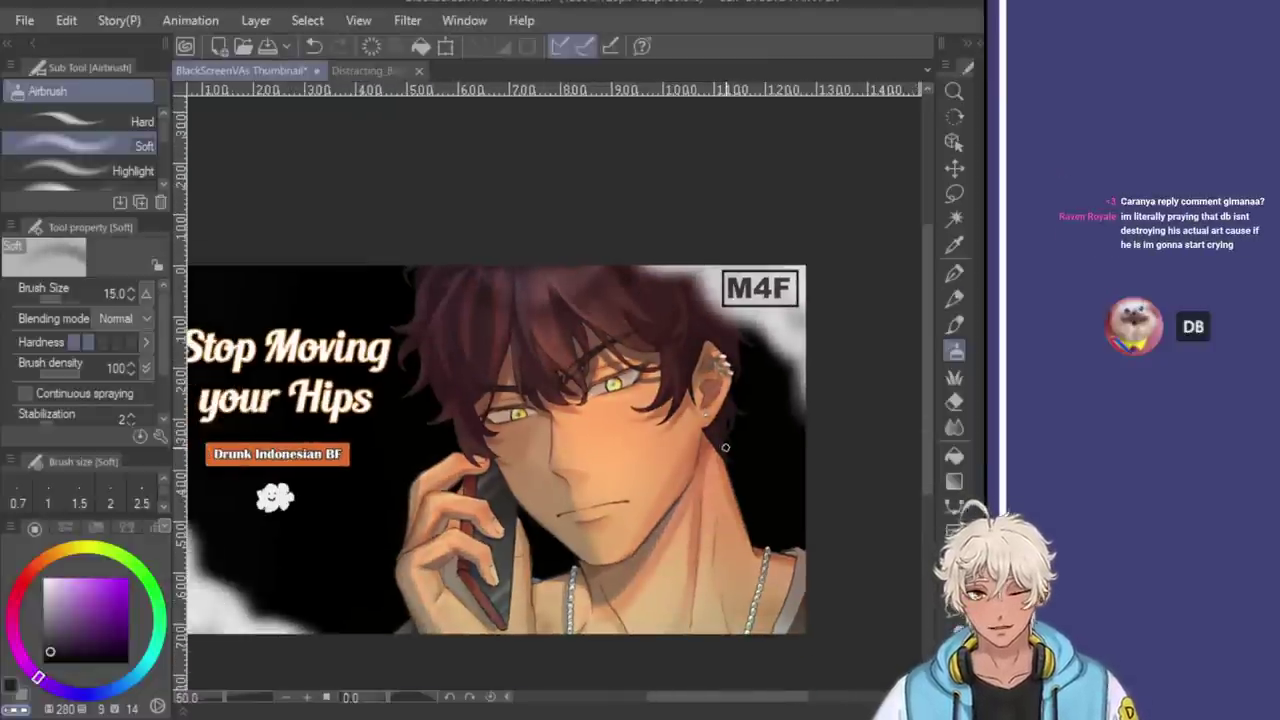
{"action": "scroll", "coordinate": [725, 453], "scroll_direction": "up", "scroll_amount": 1}
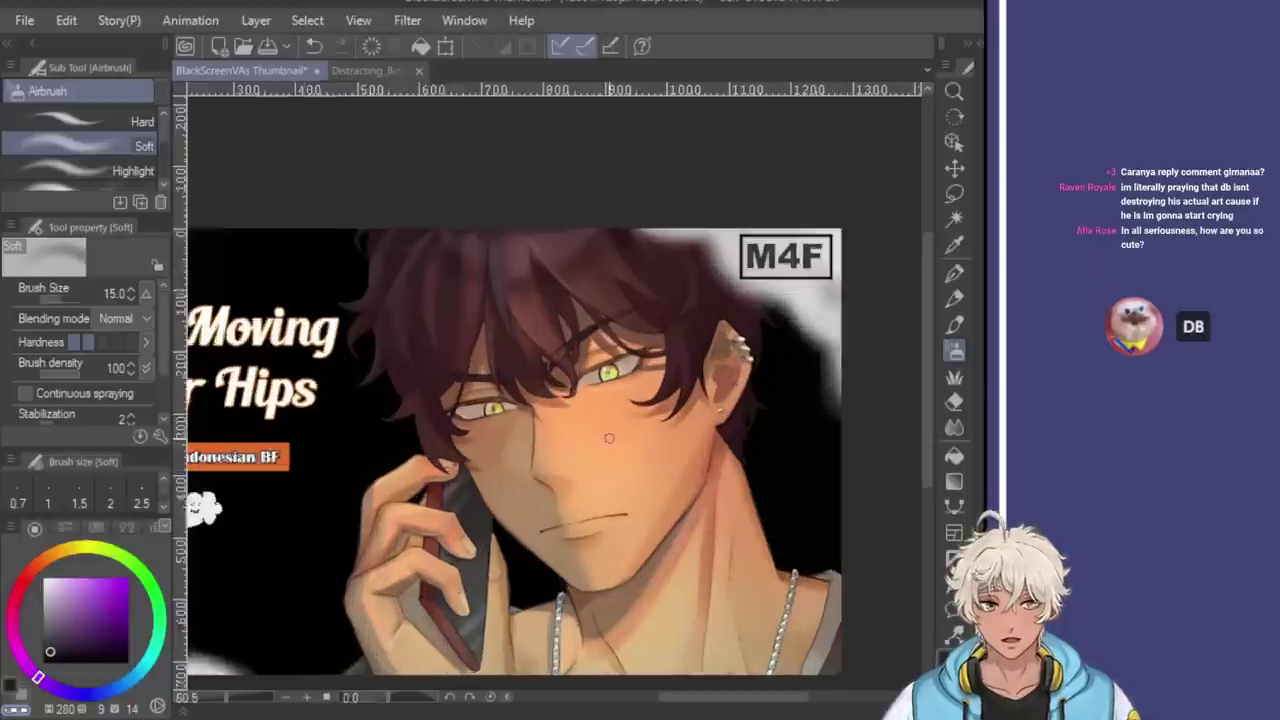
{"action": "key", "text": "h"}
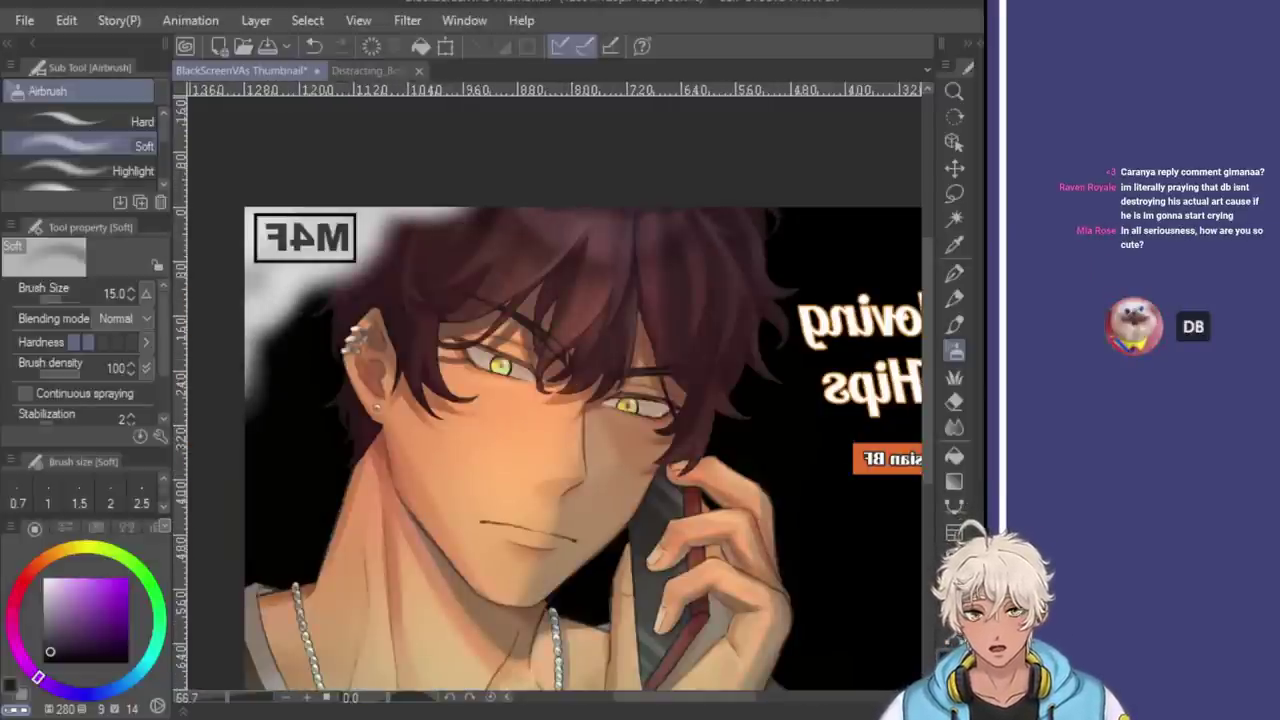
{"action": "key", "text": "h"}
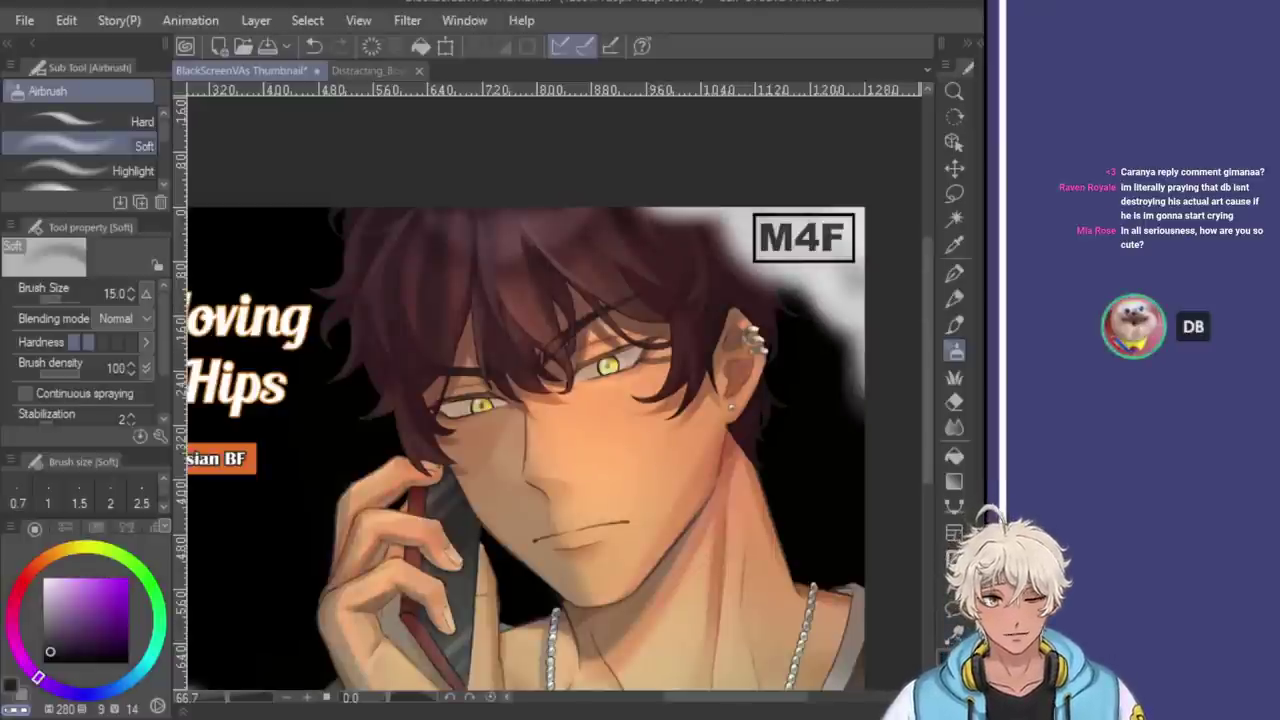
Lasso the ear-side iris with its outline, shift it slightly inside the eye with Move layer, and clear the selection
{"action": "left_click", "coordinate": [954, 193]}
{"action": "scroll", "coordinate": [628, 332], "scroll_direction": "up", "scroll_amount": 2}
{"action": "scroll", "coordinate": [628, 332], "scroll_direction": "up", "scroll_amount": 4}
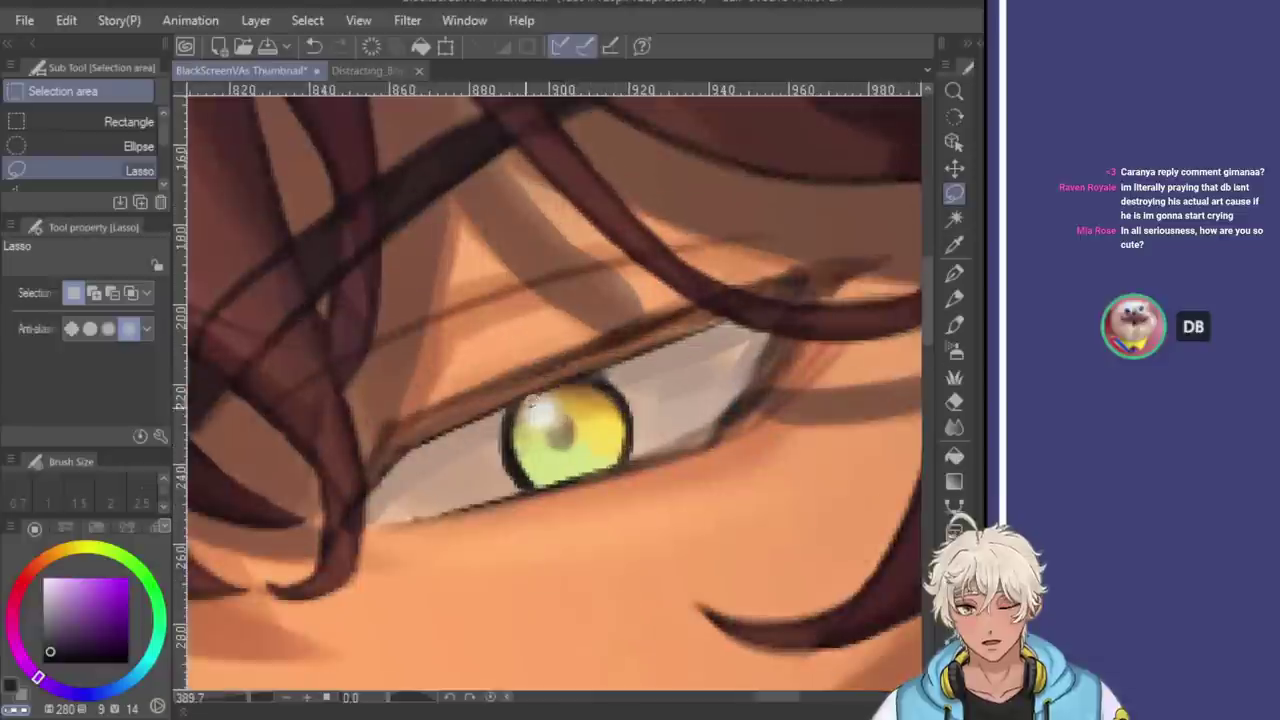
{"action": "mouse_move", "coordinate": [496, 410]}
{"action": "left_mouse_down"}
{"action": "mouse_move", "coordinate": [571, 366]}
{"action": "mouse_move", "coordinate": [600, 371]}
{"action": "mouse_move", "coordinate": [552, 380]}
{"action": "left_mouse_up"}
{"action": "key", "text": "ctrl+z"}
{"action": "left_click_drag", "start_coordinate": [476, 478], "coordinate": [500, 485]}
{"action": "key", "text": "ctrl+z"}
{"action": "left_click_drag", "start_coordinate": [608, 372], "coordinate": [565, 375]}
{"action": "mouse_move", "coordinate": [478, 462]}
{"action": "left_mouse_down"}
{"action": "mouse_move", "coordinate": [568, 487]}
{"action": "mouse_move", "coordinate": [667, 456]}
{"action": "left_mouse_up"}
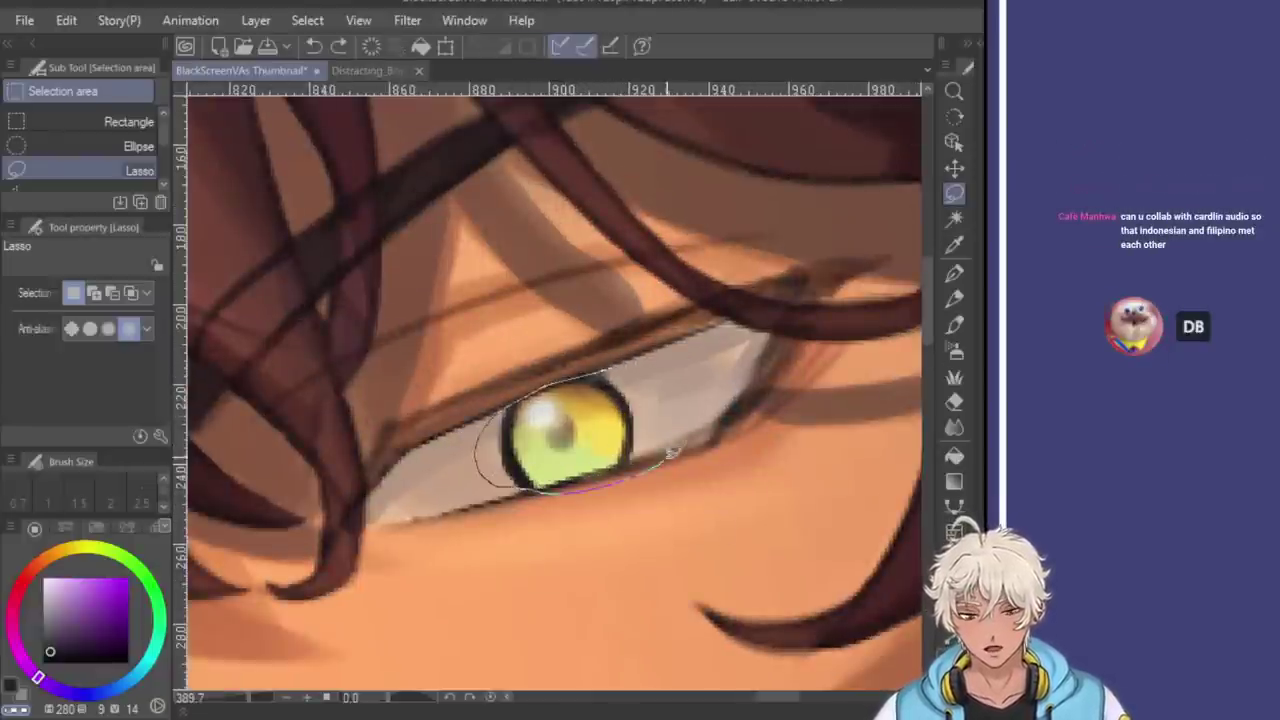
{"action": "scroll", "coordinate": [705, 394], "scroll_direction": "down", "scroll_amount": 3}
{"action": "mouse_move", "coordinate": [618, 360]}
{"action": "left_mouse_down"}
{"action": "mouse_move", "coordinate": [652, 396]}
{"action": "mouse_move", "coordinate": [668, 374]}
{"action": "left_mouse_up"}
{"action": "left_click", "coordinate": [954, 165]}
{"action": "scroll", "coordinate": [668, 374], "scroll_direction": "down", "scroll_amount": 5}
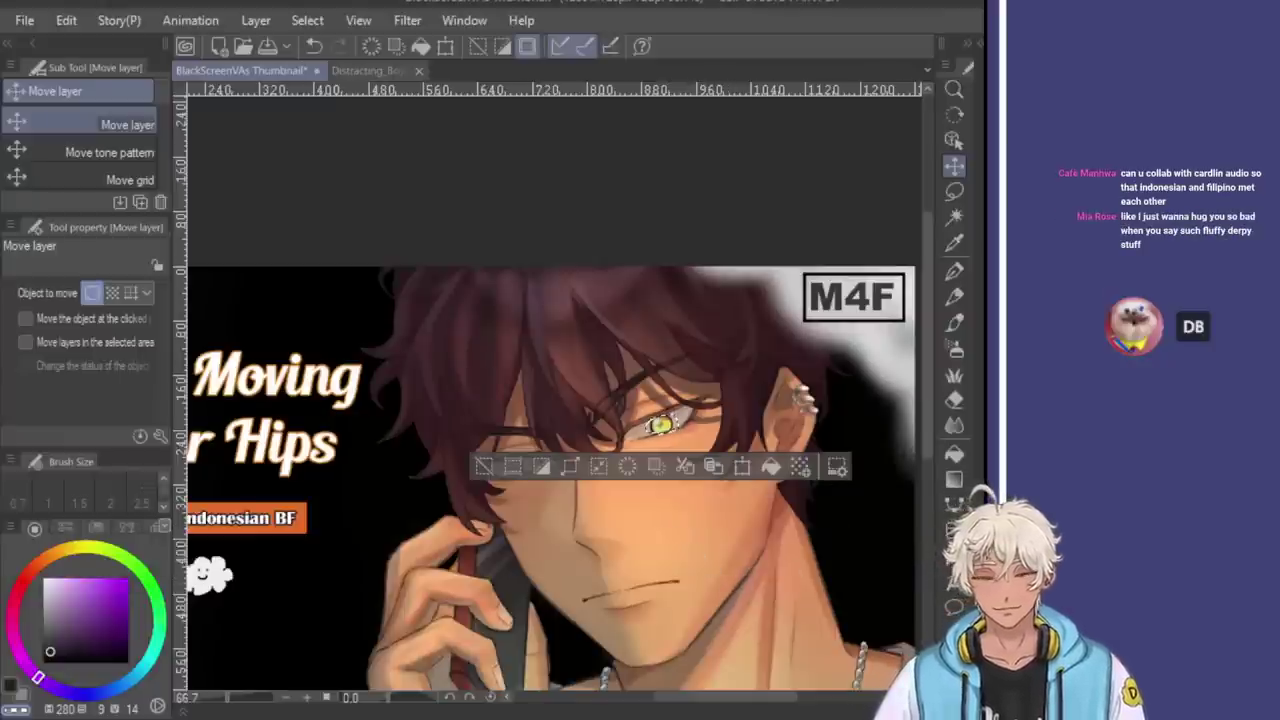
{"action": "key", "text": "ctrl+d"}
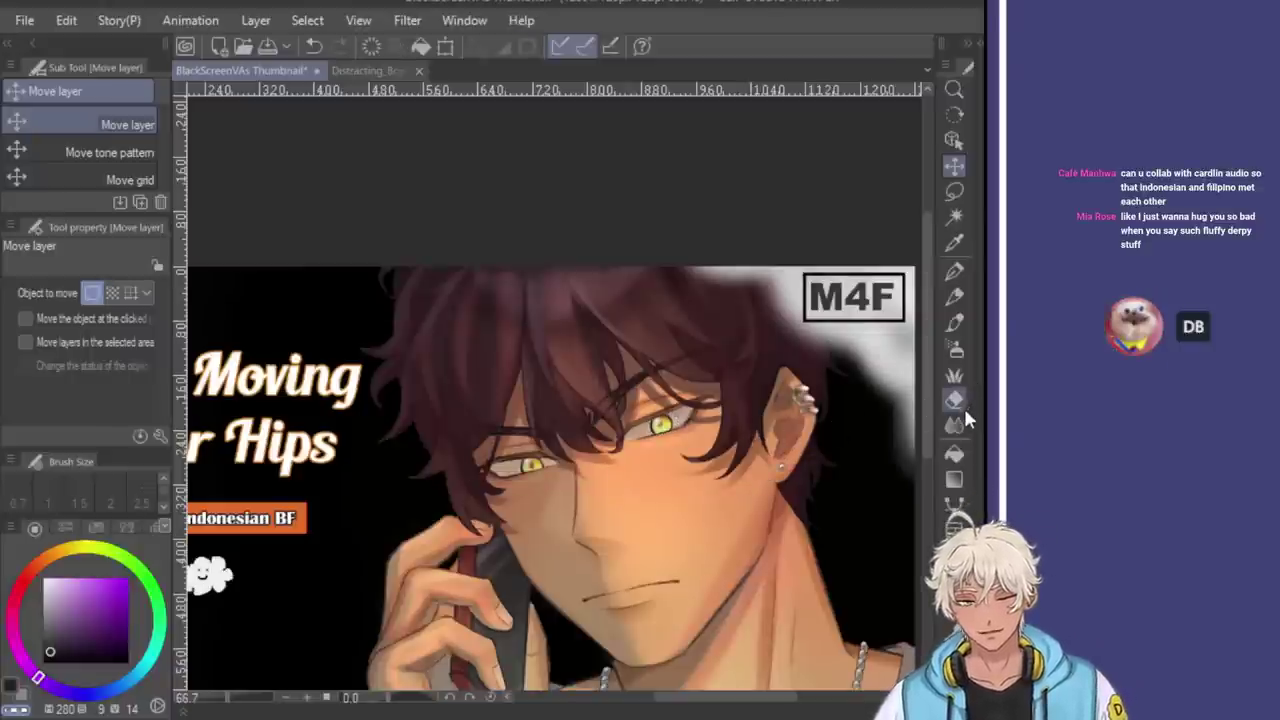
Reselect the ear-side iris, nudge it slightly toward the nose, and clear the selection
{"action": "scroll", "coordinate": [701, 541], "scroll_direction": "down", "scroll_amount": 3}
{"action": "scroll", "coordinate": [655, 494], "scroll_direction": "up", "scroll_amount": 2}
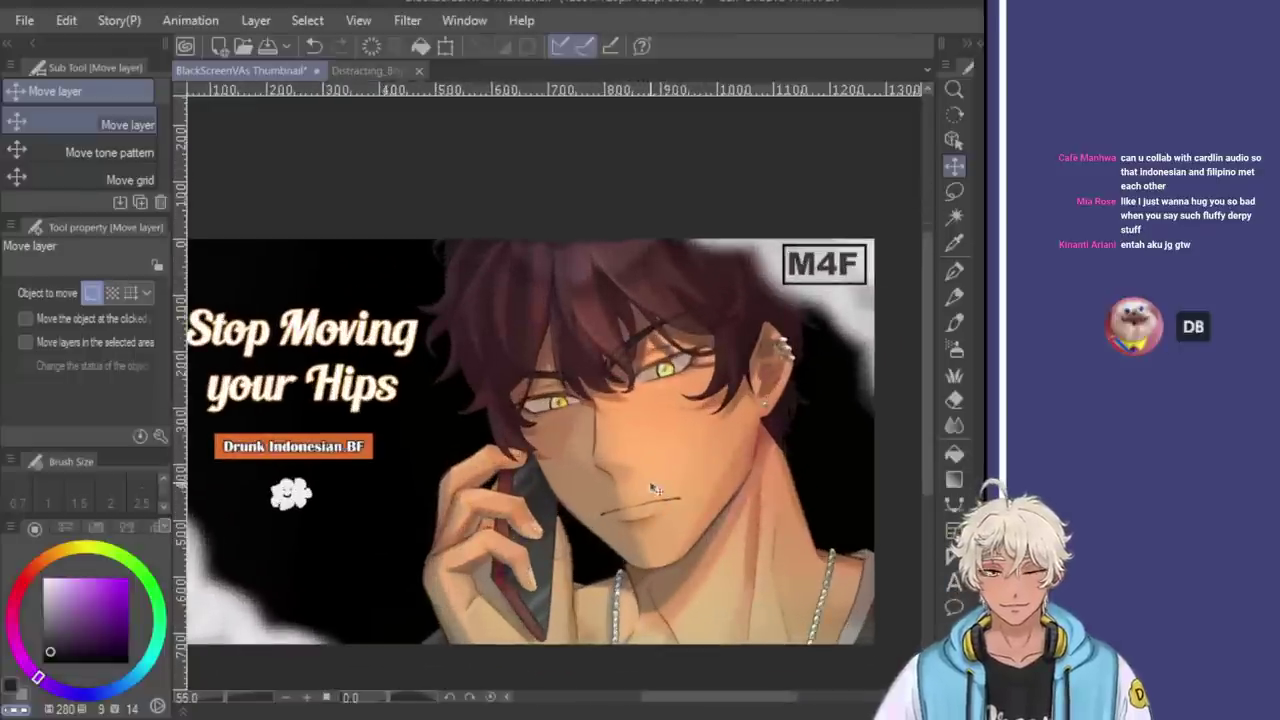
{"action": "key", "text": "ctrl+a"}
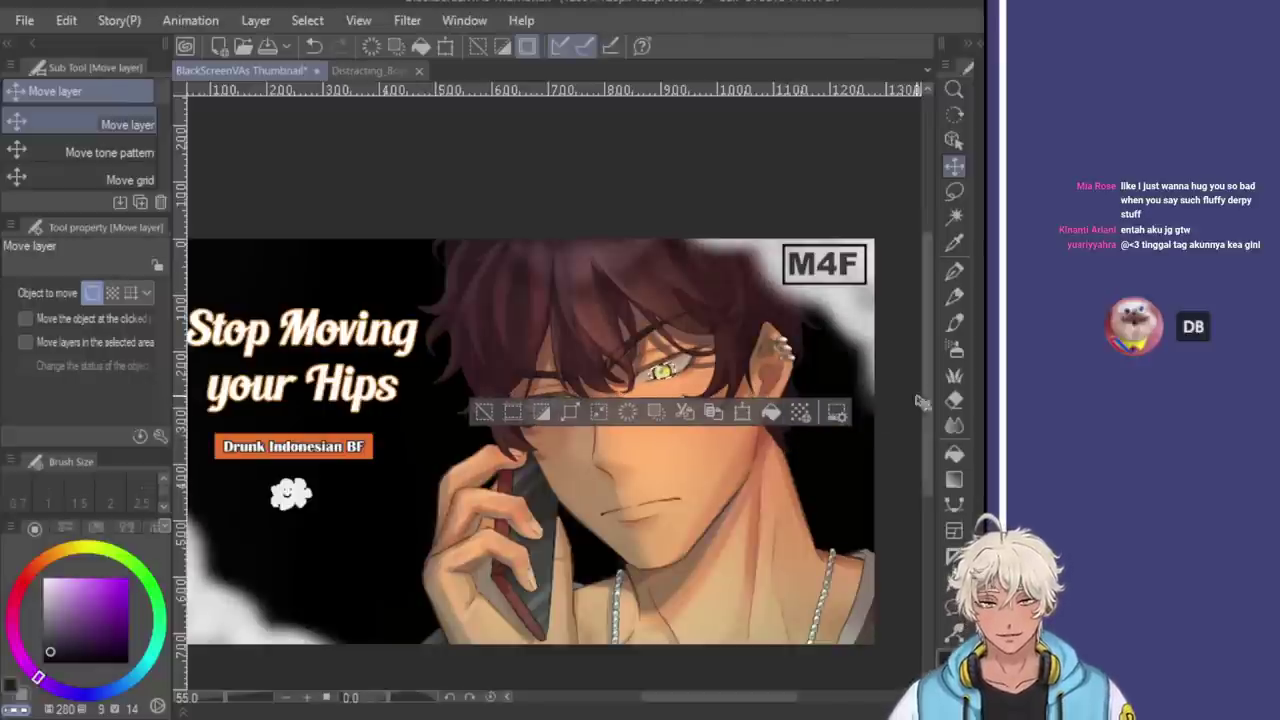
{"action": "key", "text": "ctrl+d"}
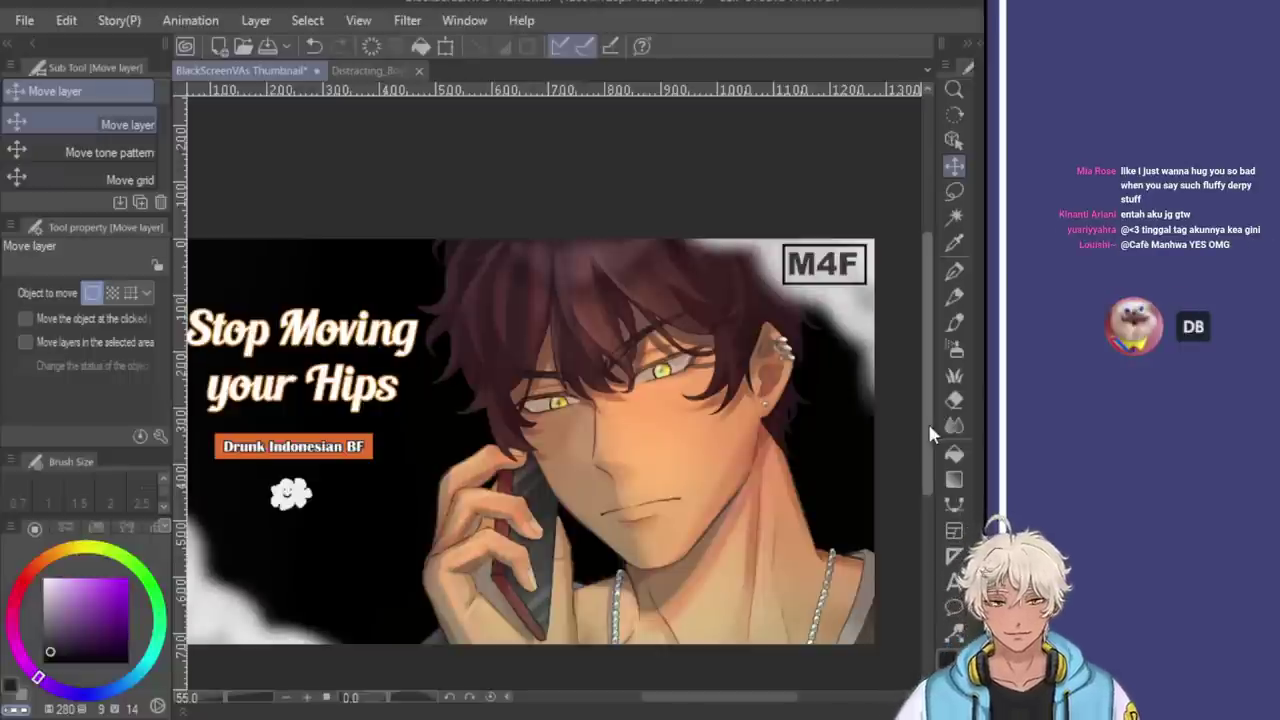
Compare the ear-side iris's position before and after the nudge by undoing and redoing it, keeping the nudged version
{"action": "key", "text": "ctrl+z"}
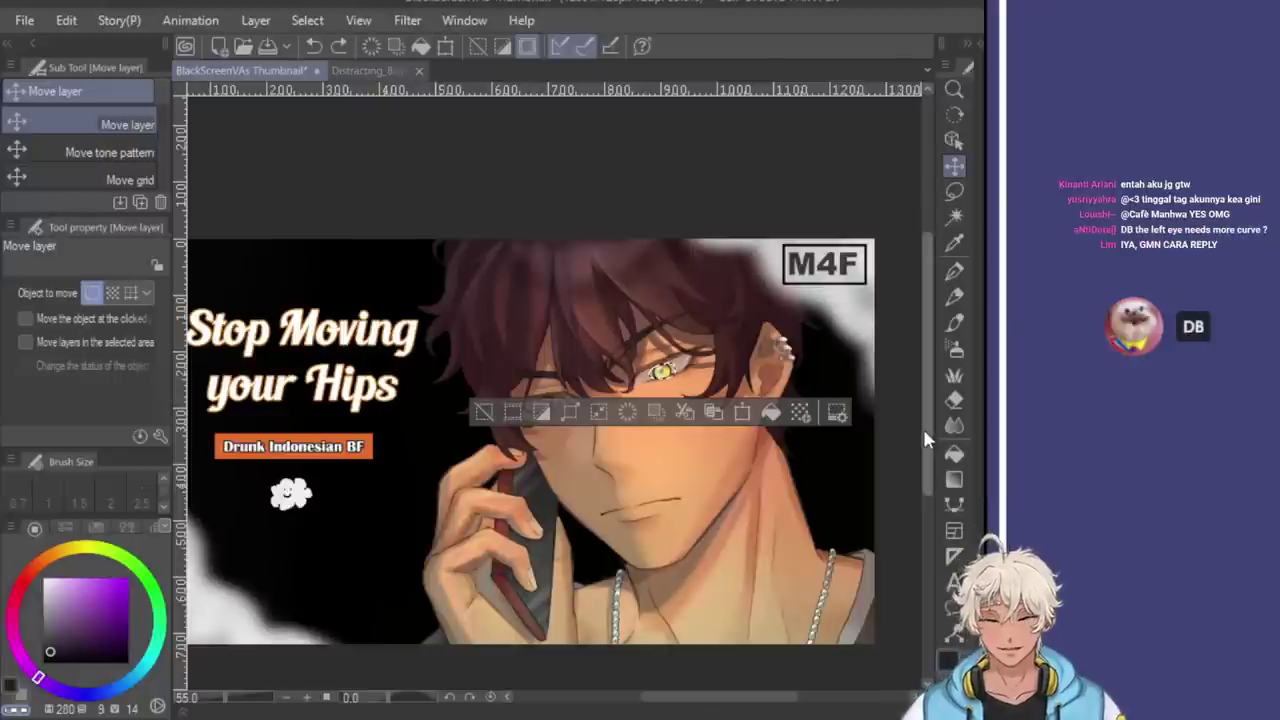
{"action": "key", "text": "ctrl+y"}
{"action": "key", "text": "ctrl+z"}
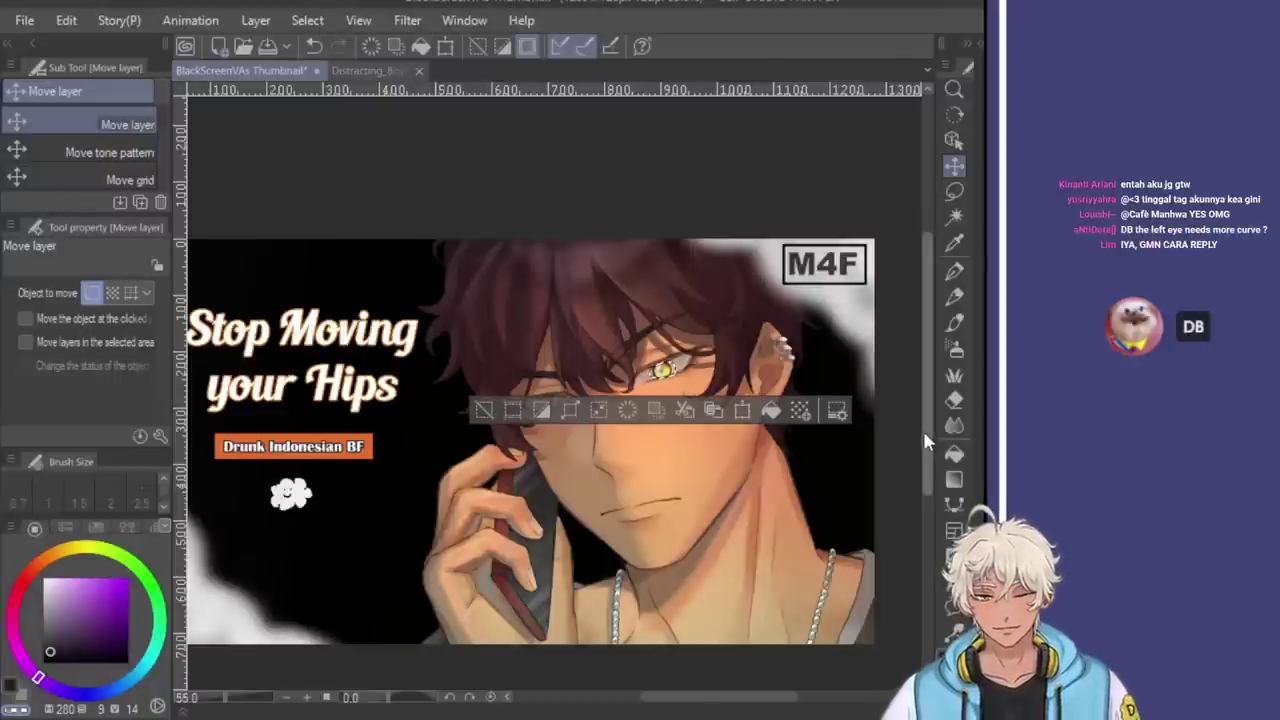
{"action": "key", "text": "ctrl+y"}
{"action": "key", "text": "ctrl+z"}
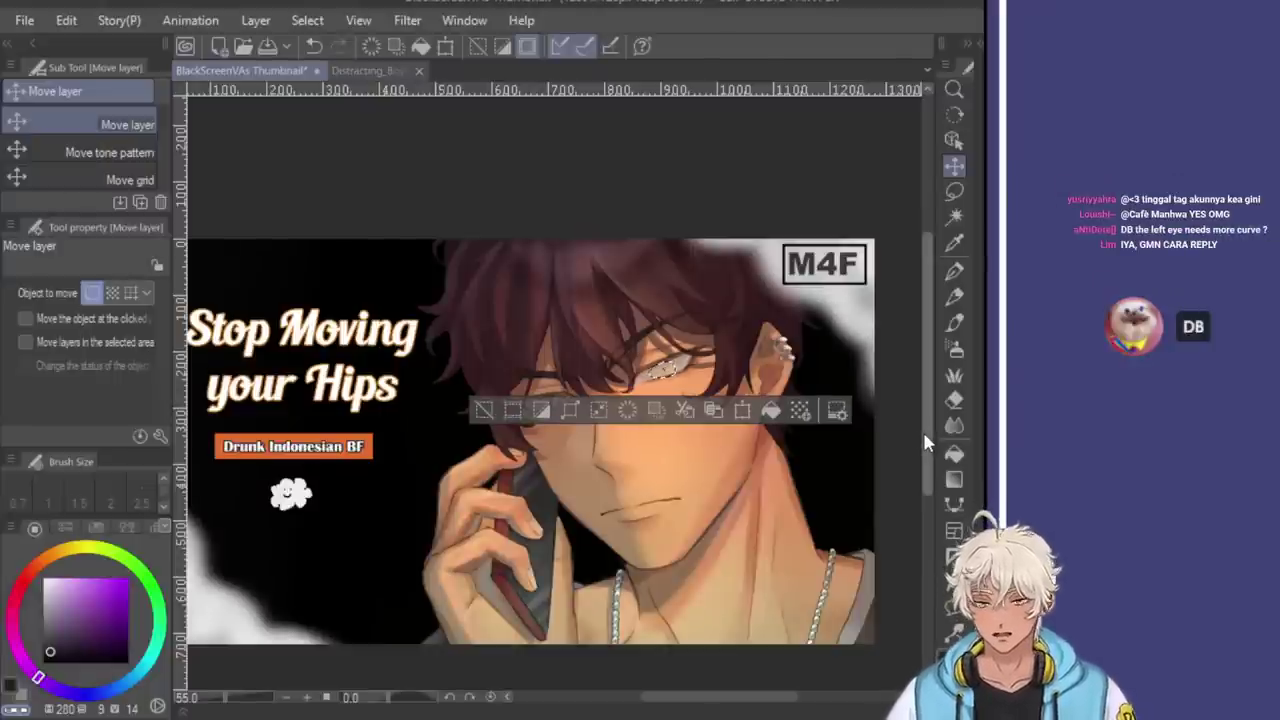
{"action": "key", "text": "ctrl+y"}
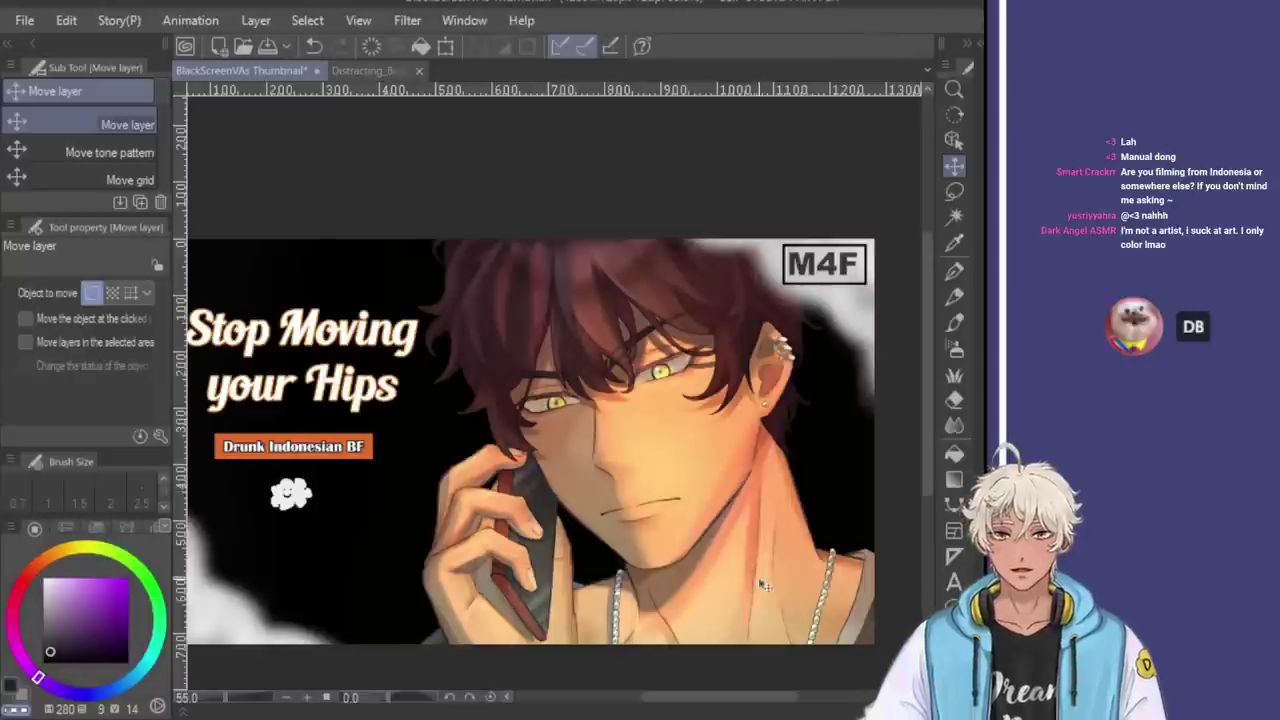
{"action": "scroll", "coordinate": [672, 512], "scroll_direction": "down", "scroll_amount": 2}
{"action": "scroll", "coordinate": [672, 512], "scroll_direction": "up", "scroll_amount": 1}
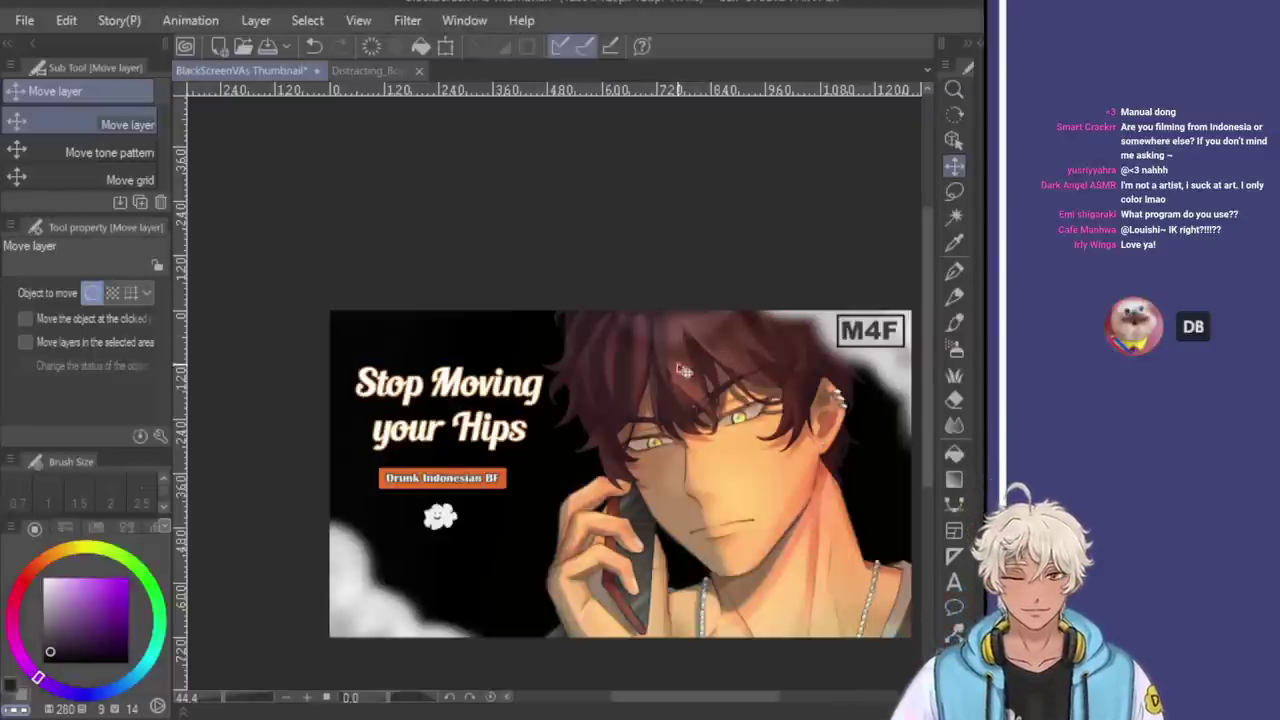
Apply two Hue/Saturation/Luminosity corrections to the character artwork to give the hair a richer red
{"action": "left_click_drag", "start_coordinate": [323, 11], "coordinate": [565, 2]}
{"action": "scroll", "coordinate": [580, 400], "scroll_direction": "up", "scroll_amount": 5}
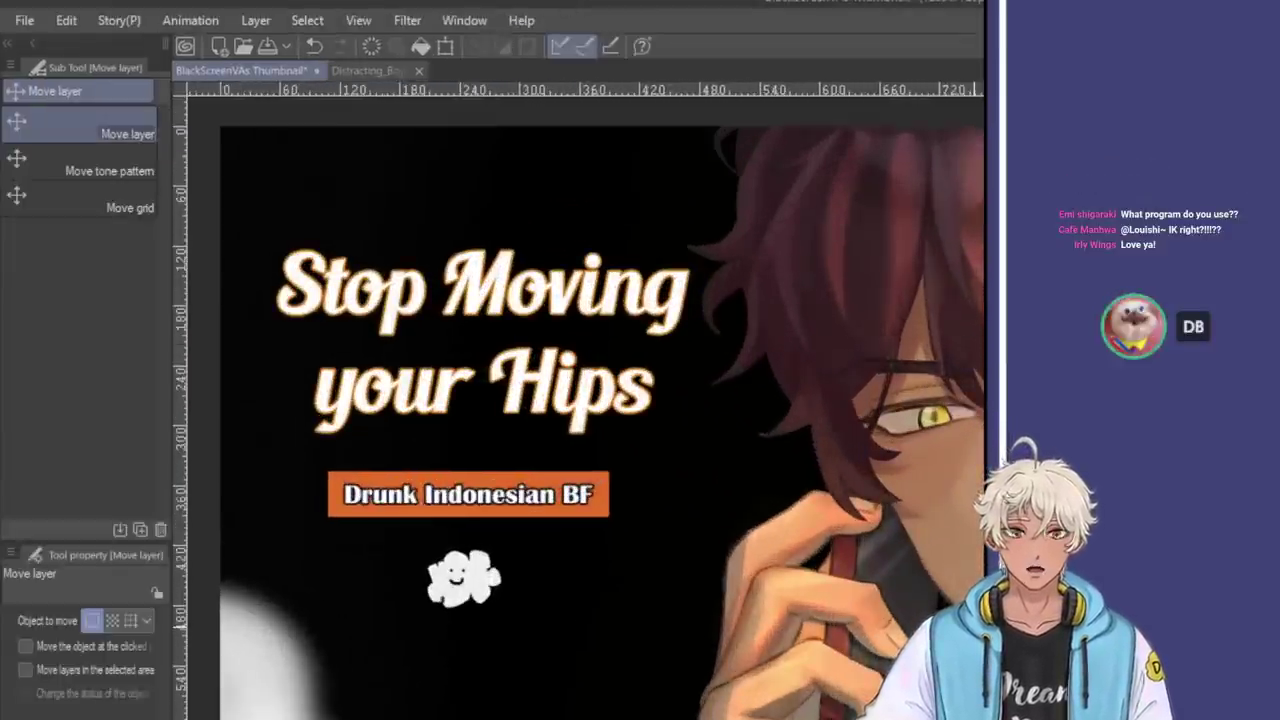
{"action": "scroll", "coordinate": [888, 573], "scroll_direction": "down", "scroll_amount": 2}
{"action": "scroll", "coordinate": [888, 573], "scroll_direction": "up", "scroll_amount": 1}
{"action": "scroll", "coordinate": [888, 573], "scroll_direction": "down", "scroll_amount": 1}
{"action": "scroll", "coordinate": [888, 573], "scroll_direction": "up", "scroll_amount": 1}
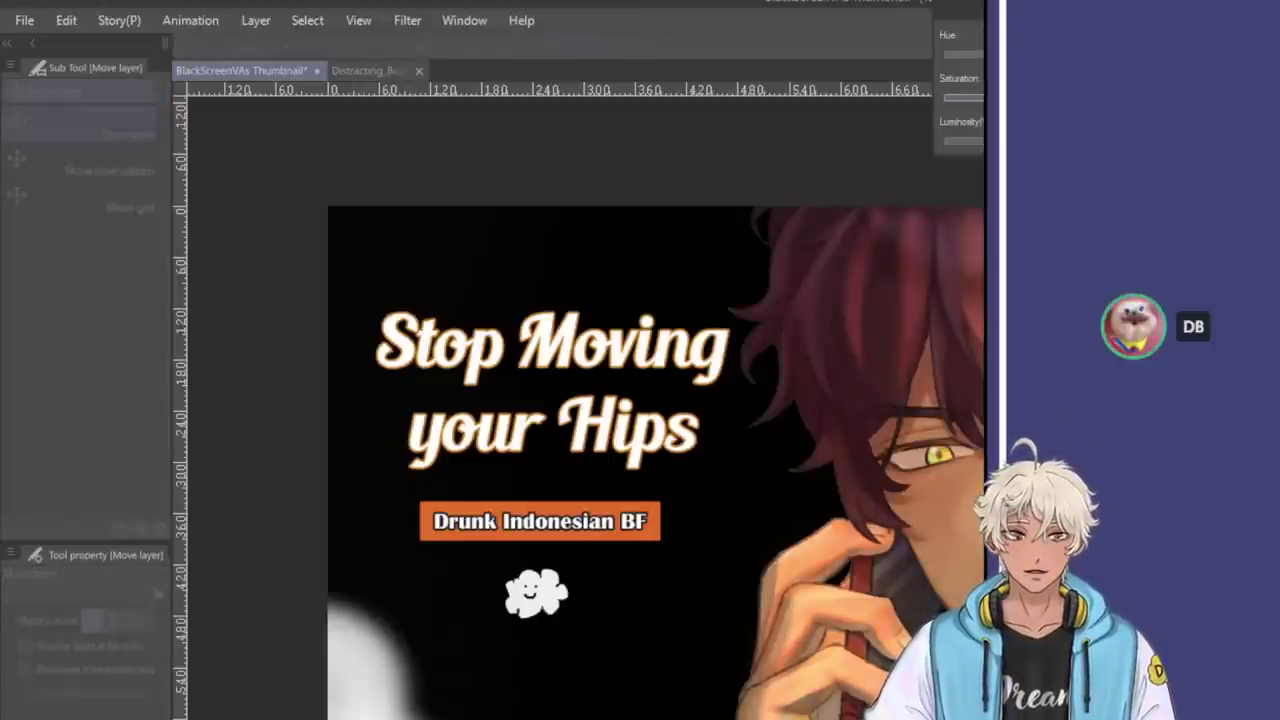
{"action": "key", "text": "Return"}
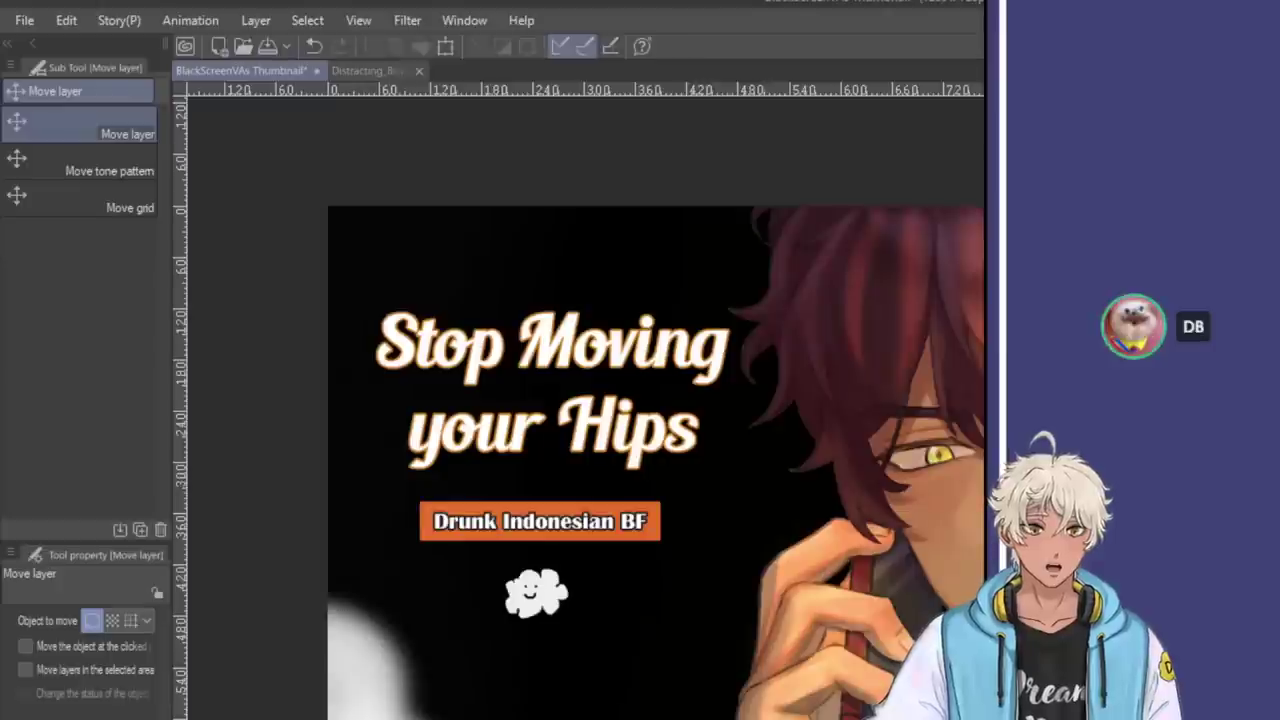
{"action": "key", "text": "ctrl+u"}
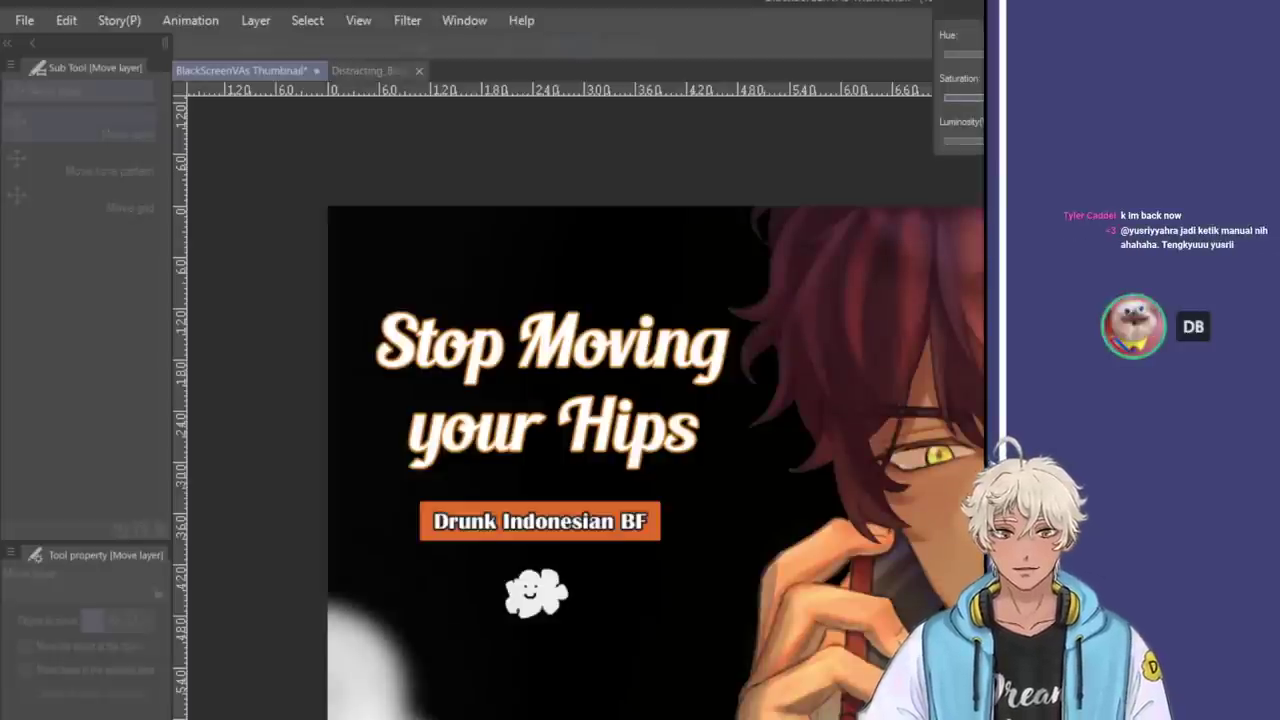
{"action": "key", "text": "Return"}
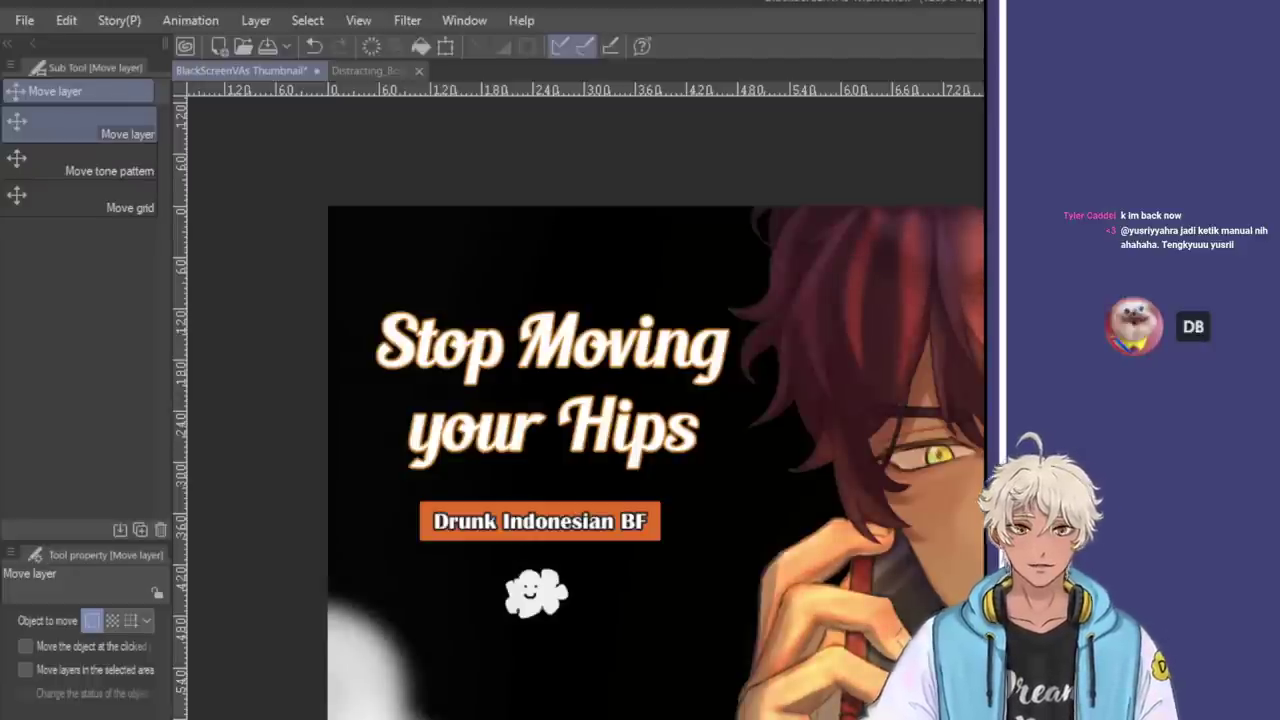
{"action": "left_click_drag", "start_coordinate": [797, 5], "coordinate": [470, 5]}
{"action": "scroll", "coordinate": [470, 368], "scroll_direction": "up", "scroll_amount": 2}
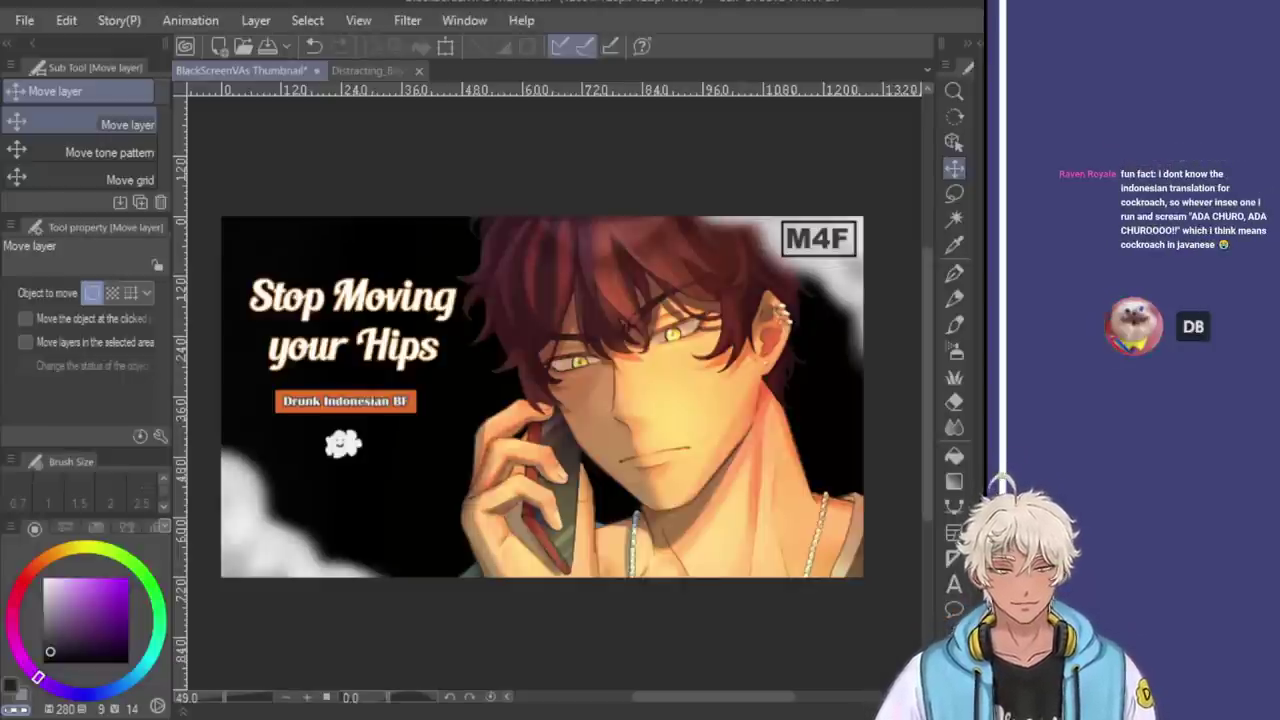
Add an exclamation mark to the title text so that it reads "Stop Moving your Hips!" and deselect the text
{"action": "left_click_drag", "start_coordinate": [440, 352], "coordinate": [438, 354]}
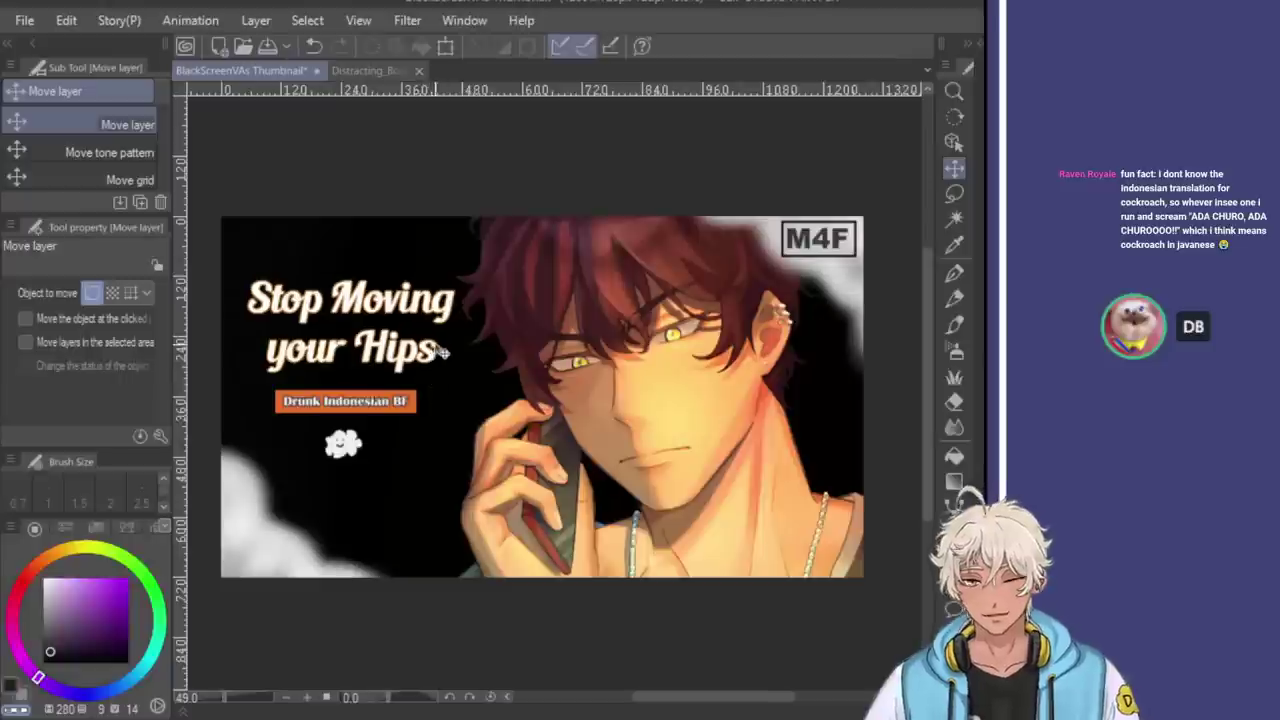
{"action": "key", "text": "t"}
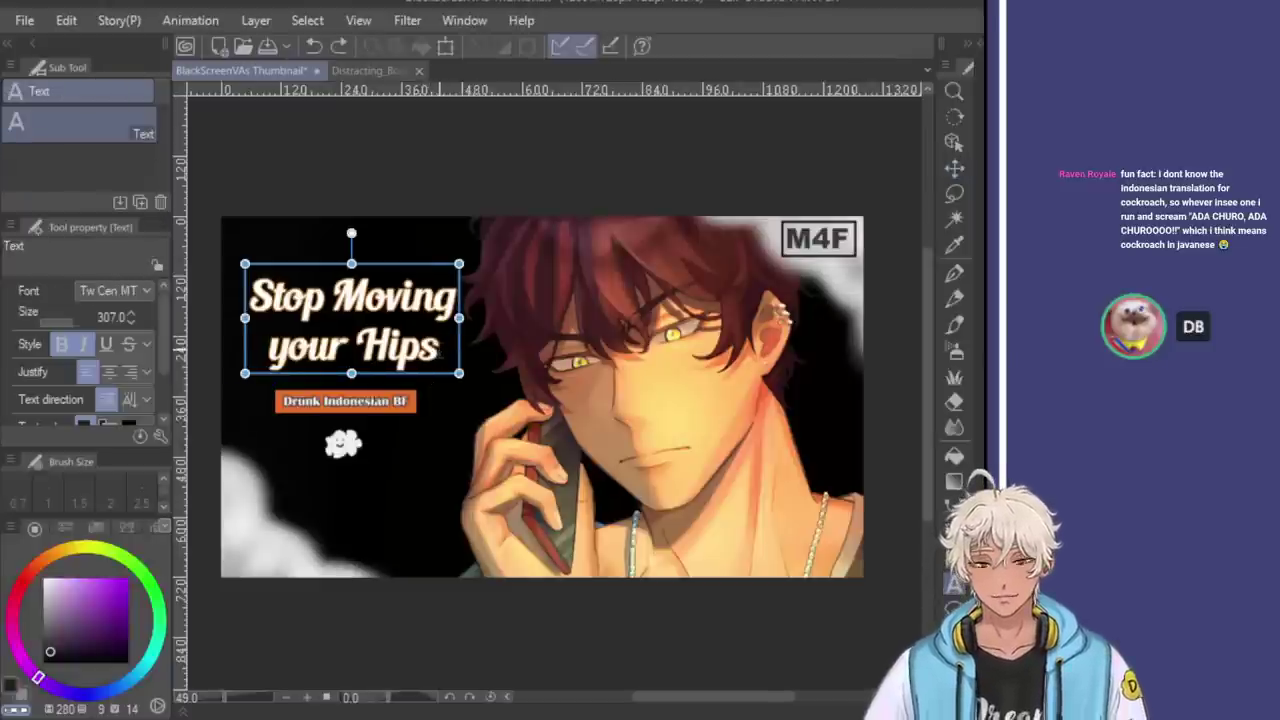
{"action": "left_click", "coordinate": [440, 345]}
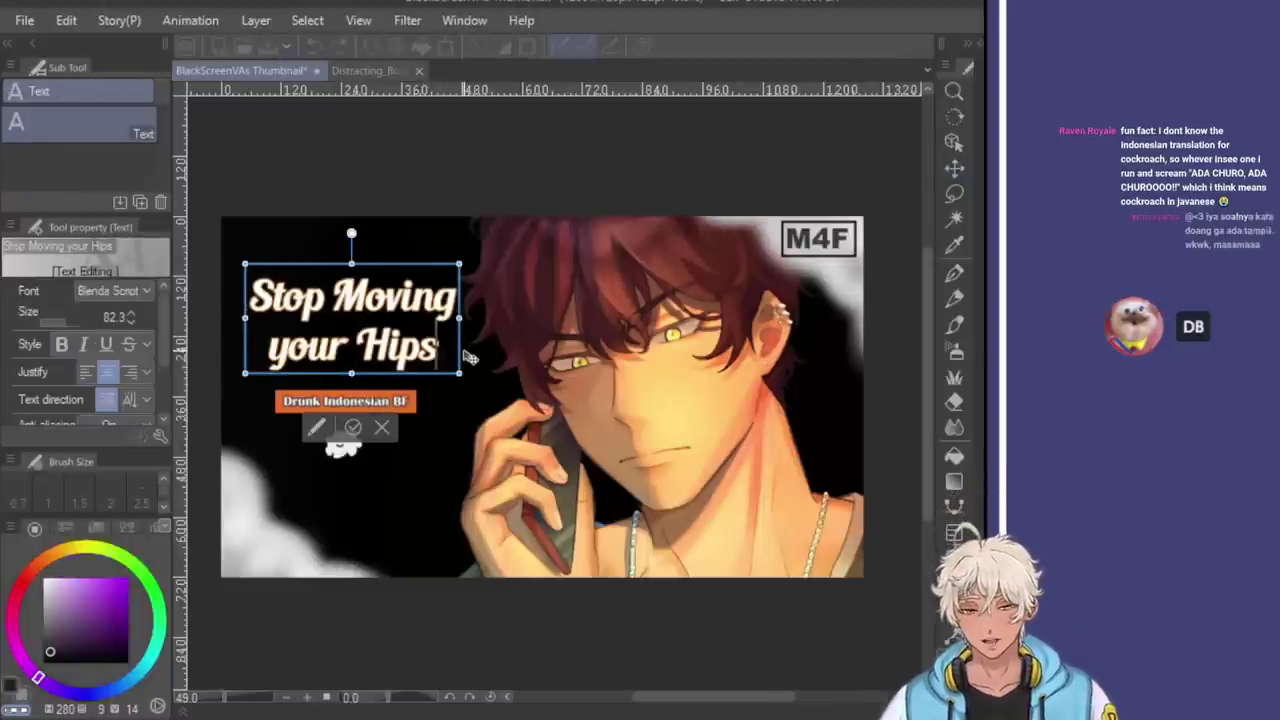
{"action": "type", "text": "!"}
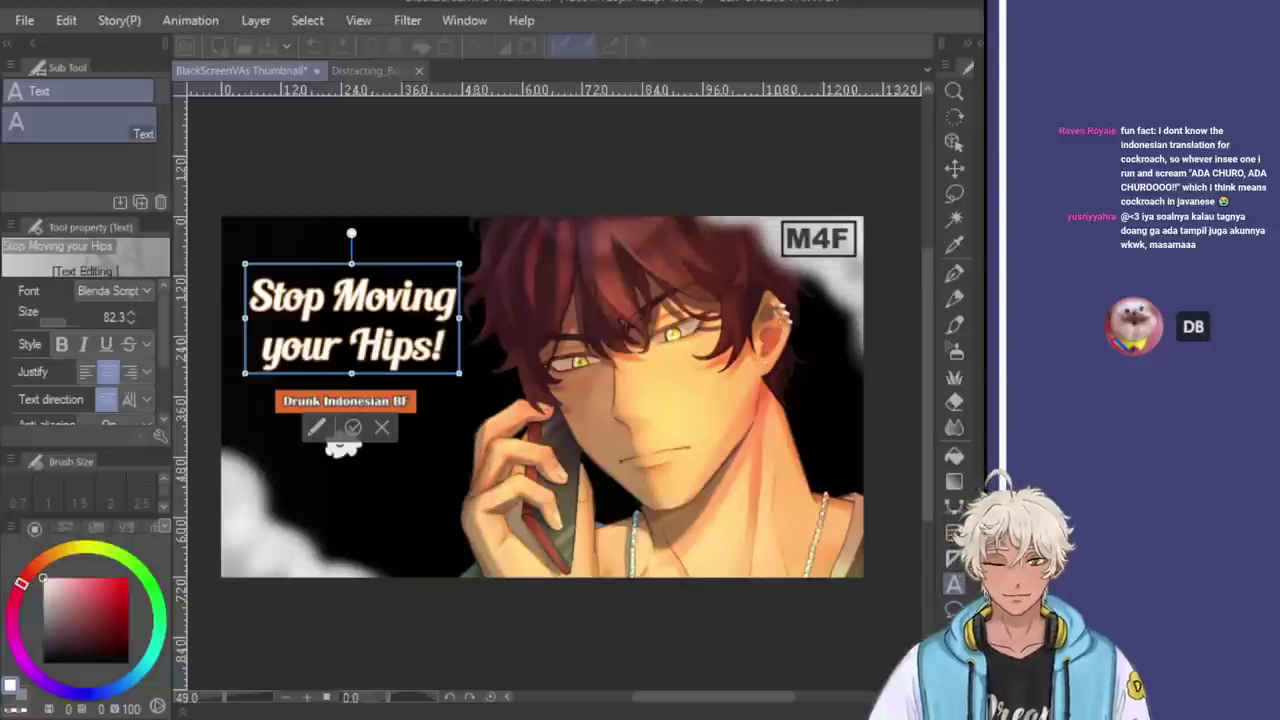
{"action": "key", "text": "Escape"}
{"action": "key", "text": "ctrl+d"}
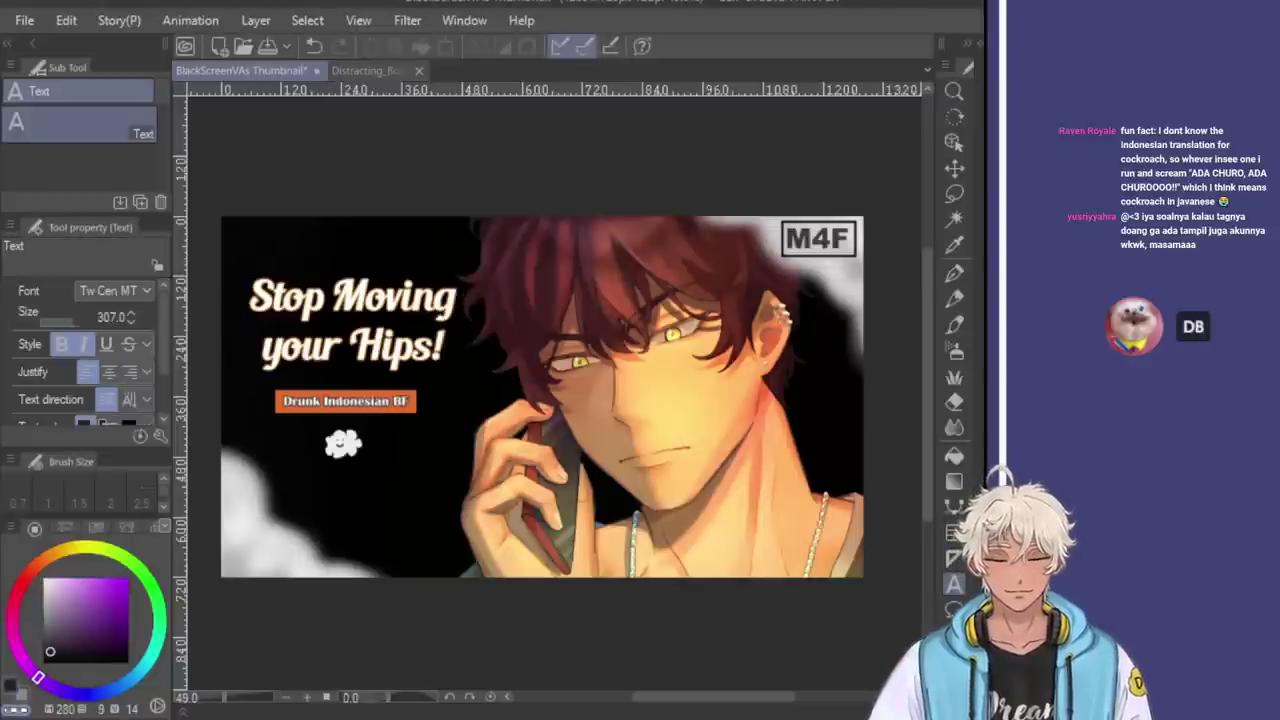
{"action": "key", "text": "ctrl+z"}
{"action": "scroll", "coordinate": [723, 318], "scroll_direction": "up", "scroll_amount": 1}
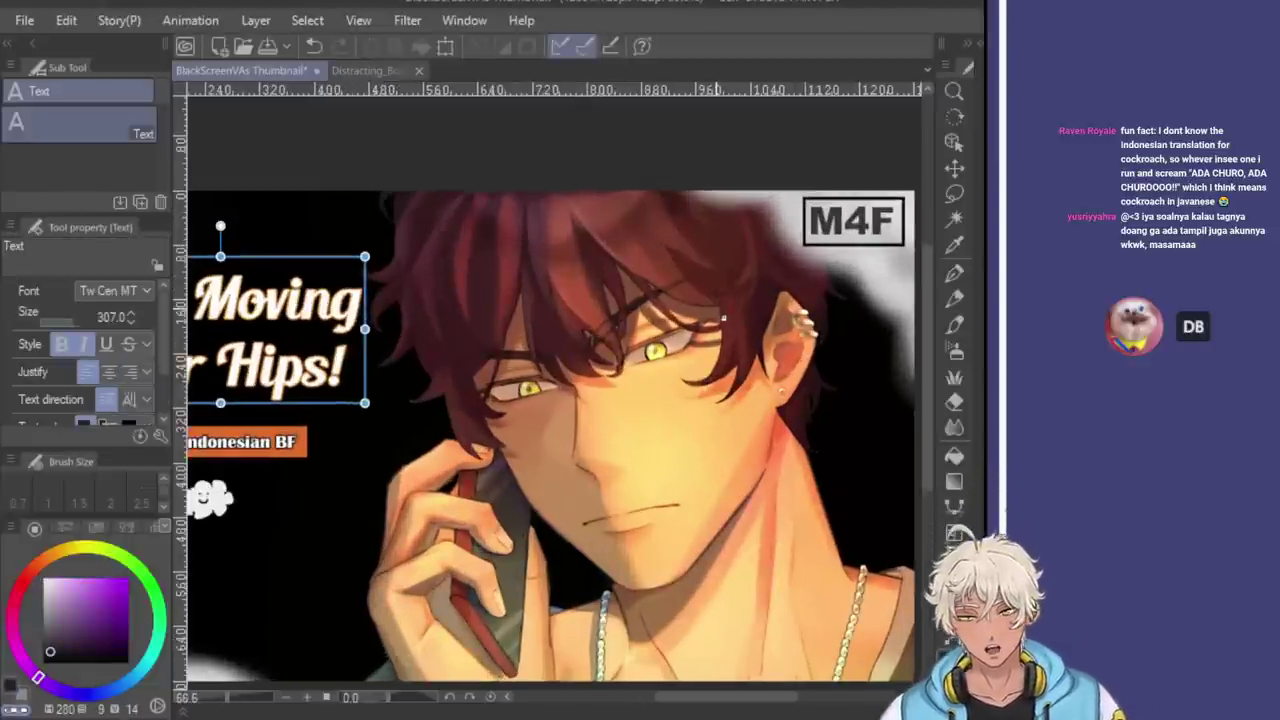
{"action": "scroll", "coordinate": [723, 323], "scroll_direction": "down", "scroll_amount": 2}
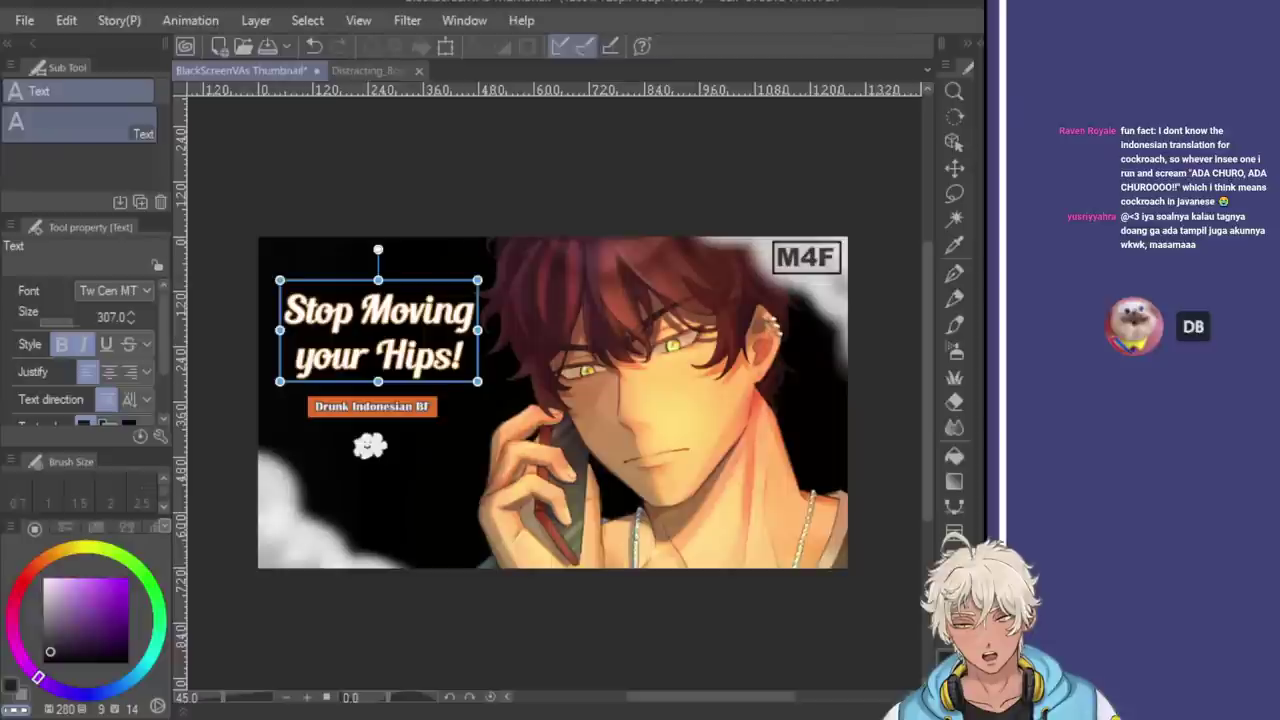
{"action": "key", "text": "Escape"}
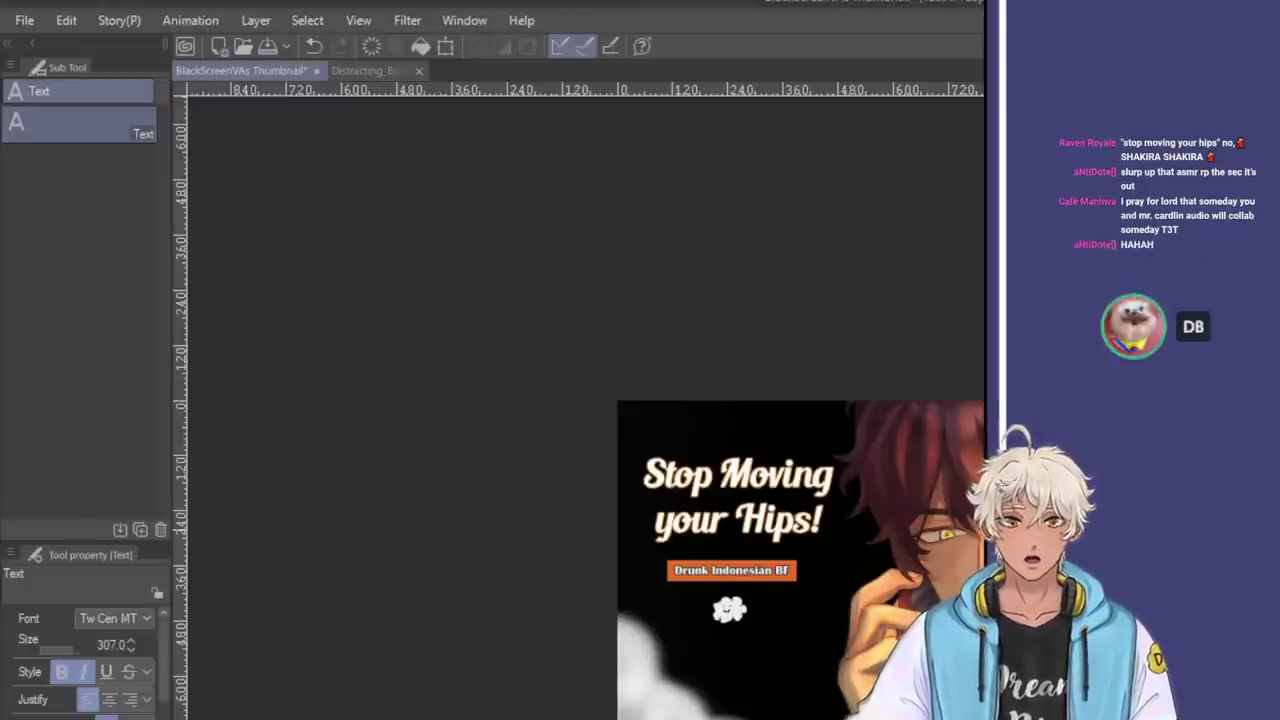
Examine the whole thumbnail and the character's eyes at several magnifications to judge the gaze and outlines
{"action": "scroll", "coordinate": [980, 511], "scroll_direction": "up", "scroll_amount": 2}
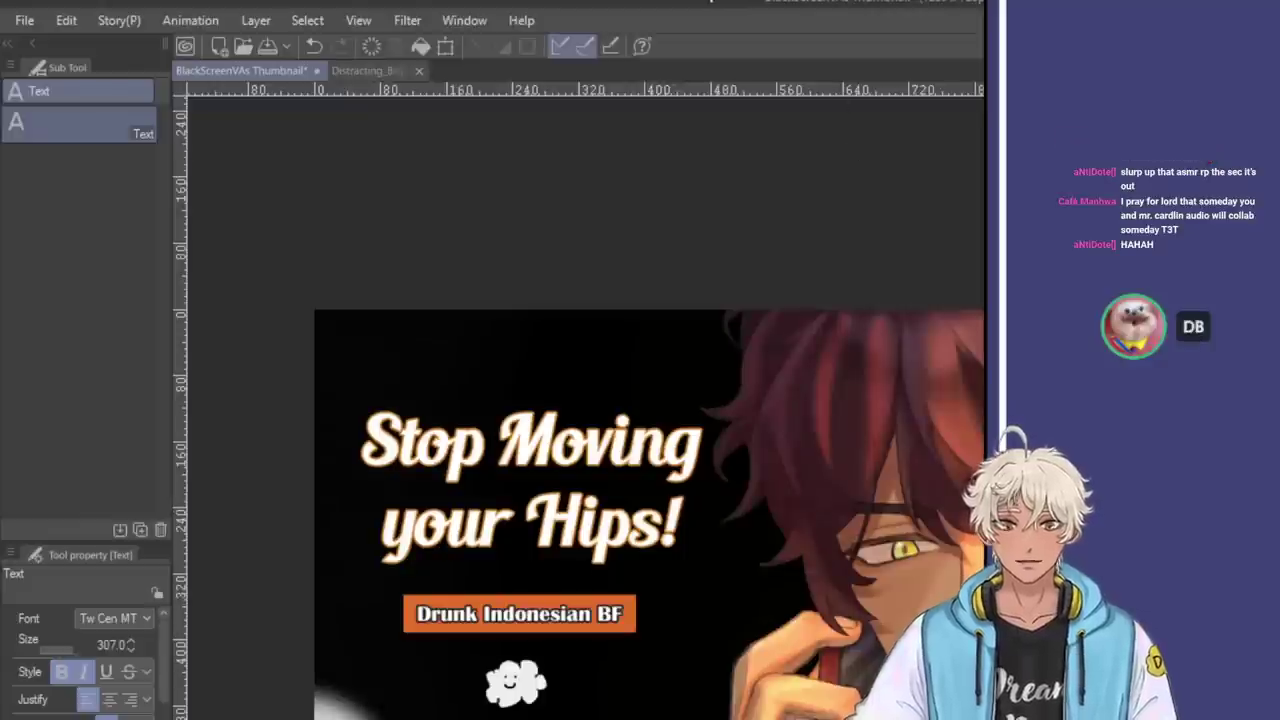
{"action": "double_click", "coordinate": [690, 3]}
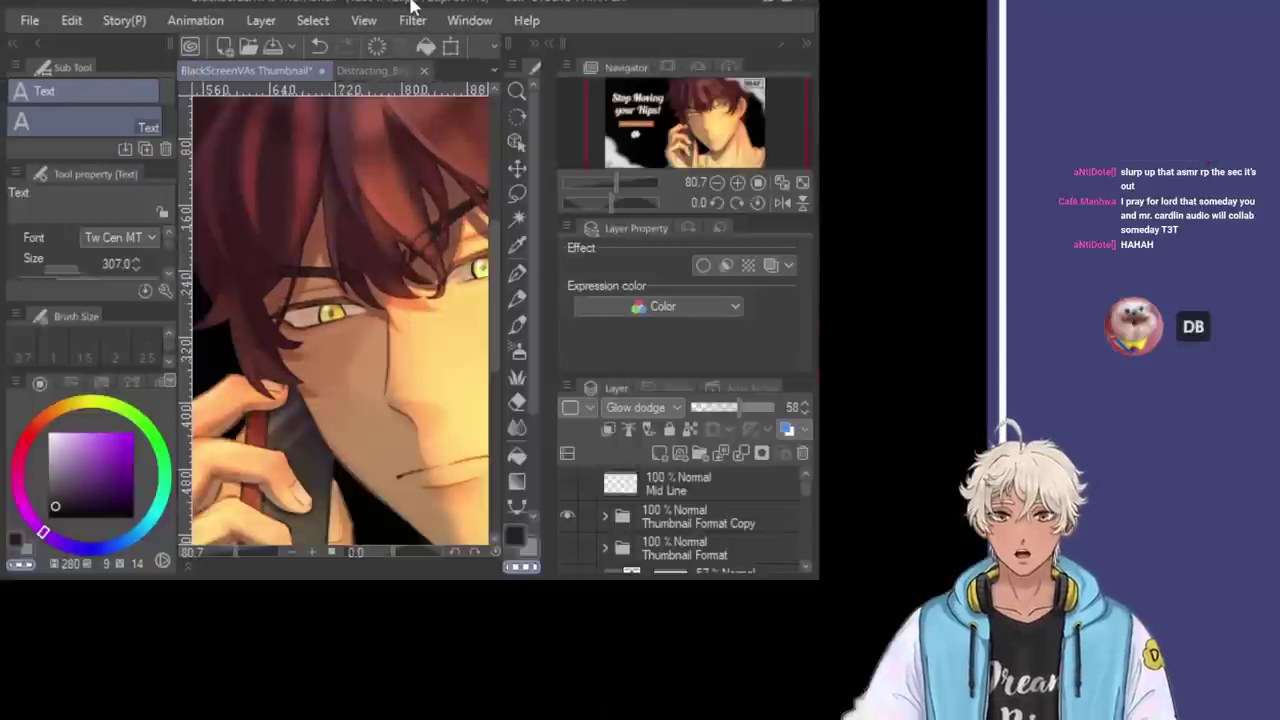
{"action": "left_click", "coordinate": [780, 5]}
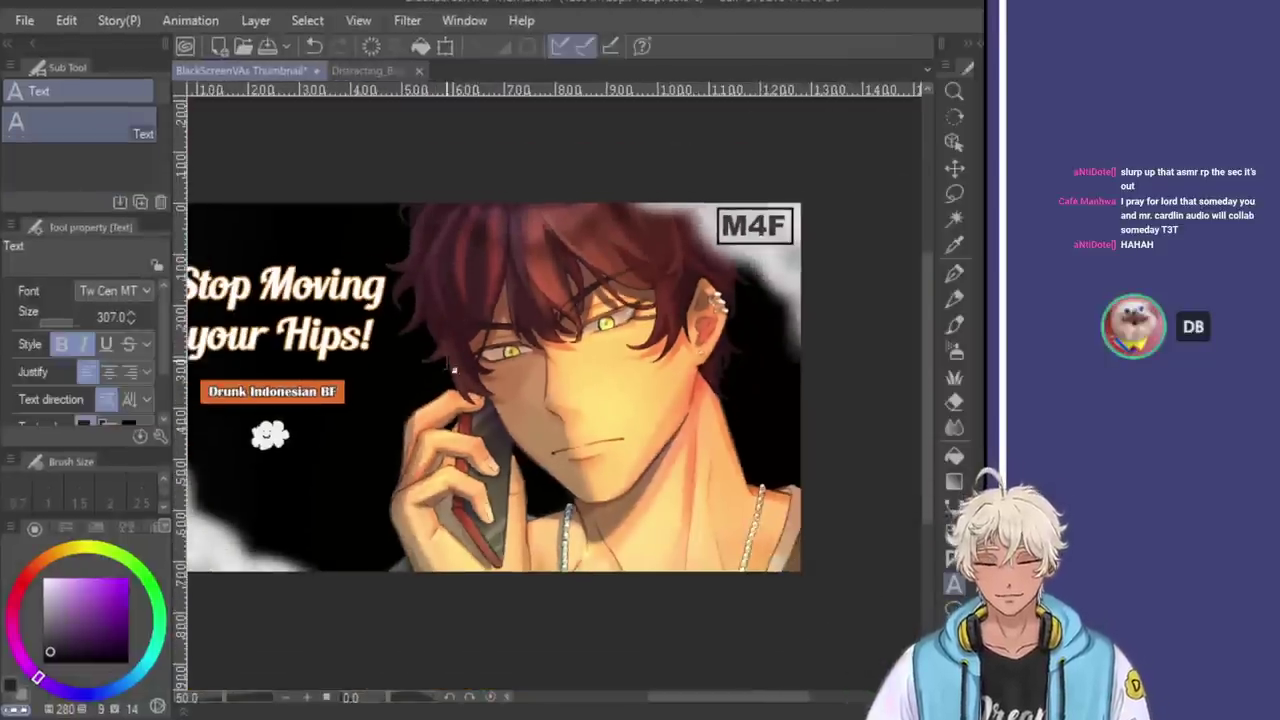
{"action": "scroll", "coordinate": [453, 370], "scroll_direction": "down", "scroll_amount": 1}
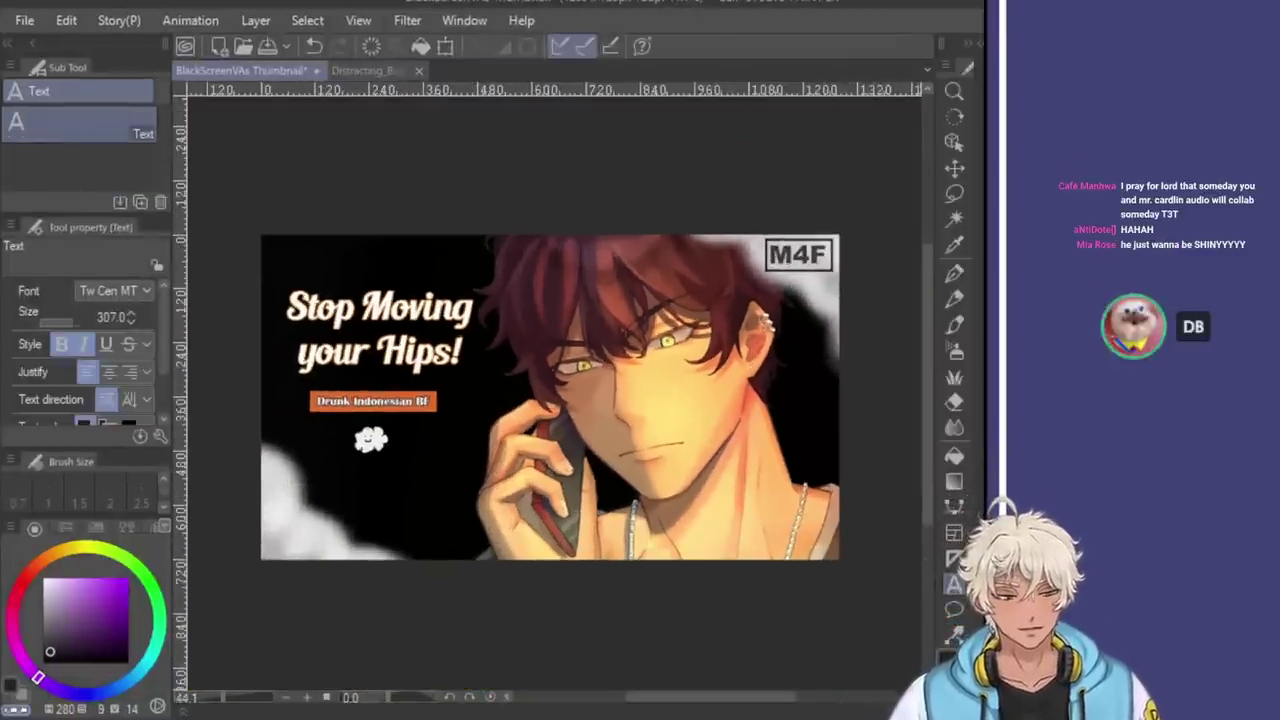
{"action": "scroll", "coordinate": [620, 237], "scroll_direction": "up", "scroll_amount": 2}
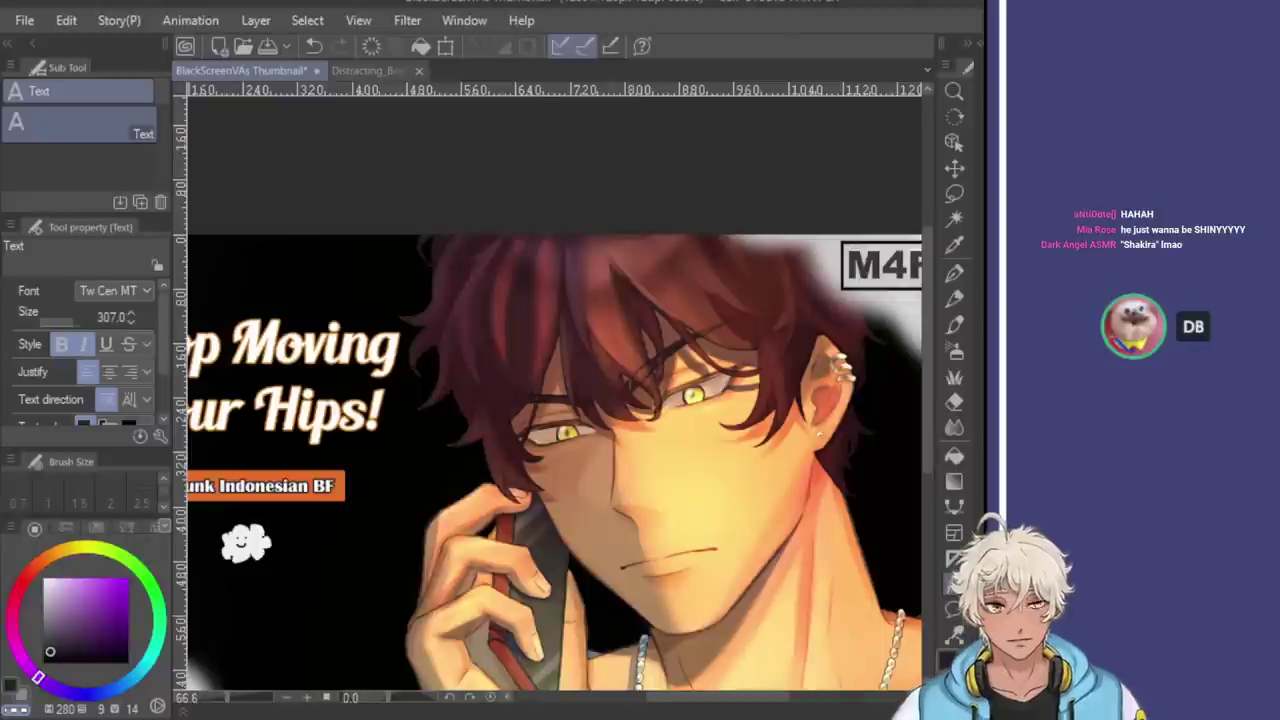
{"action": "scroll", "coordinate": [634, 375], "scroll_direction": "down", "scroll_amount": 2}
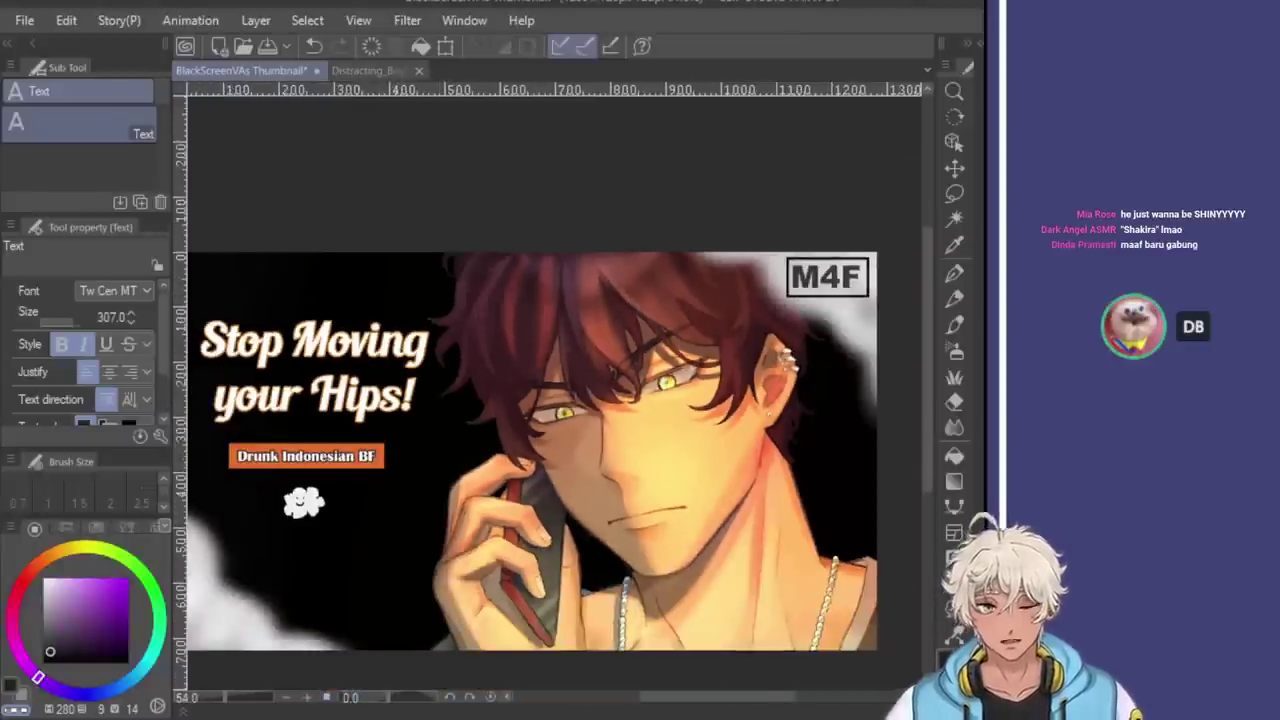
{"action": "left_click", "coordinate": [955, 167]}
{"action": "scroll", "coordinate": [667, 390], "scroll_direction": "up", "scroll_amount": 2}
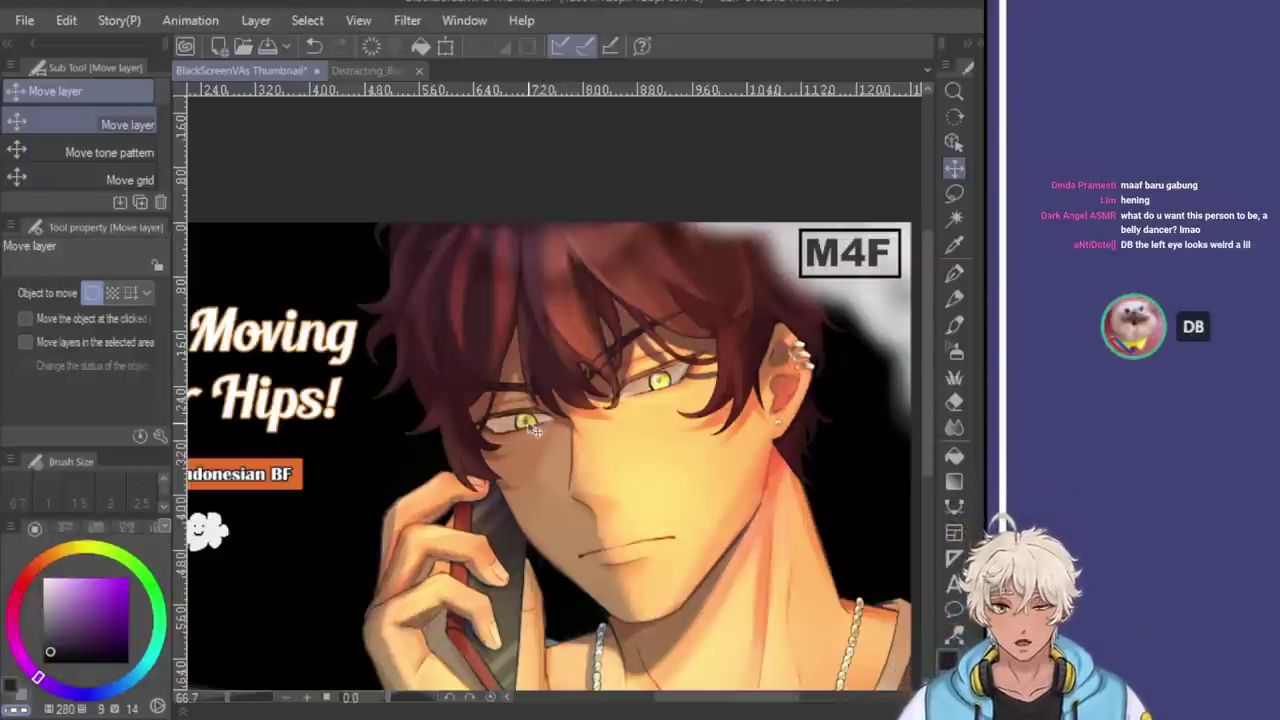
{"action": "scroll", "coordinate": [591, 403], "scroll_direction": "down", "scroll_amount": 2}
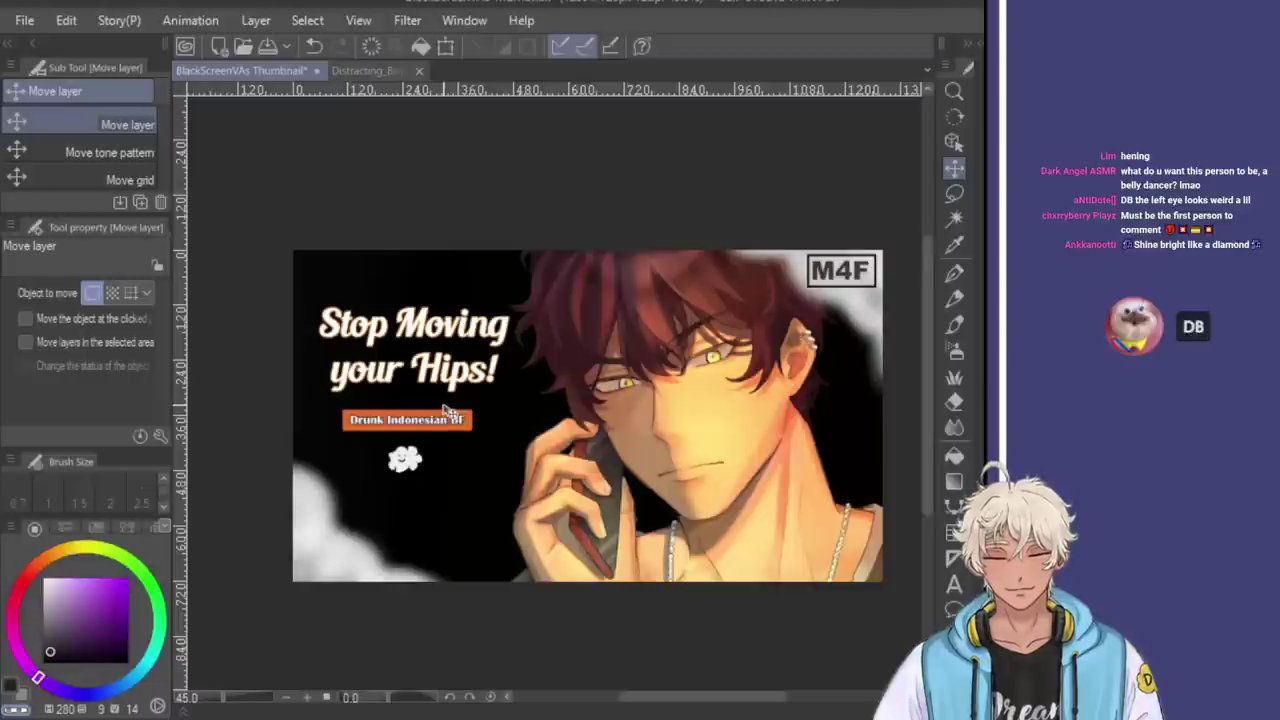
{"action": "scroll", "coordinate": [525, 355], "scroll_direction": "up", "scroll_amount": 2}
{"action": "scroll", "coordinate": [716, 363], "scroll_direction": "up", "scroll_amount": 2}
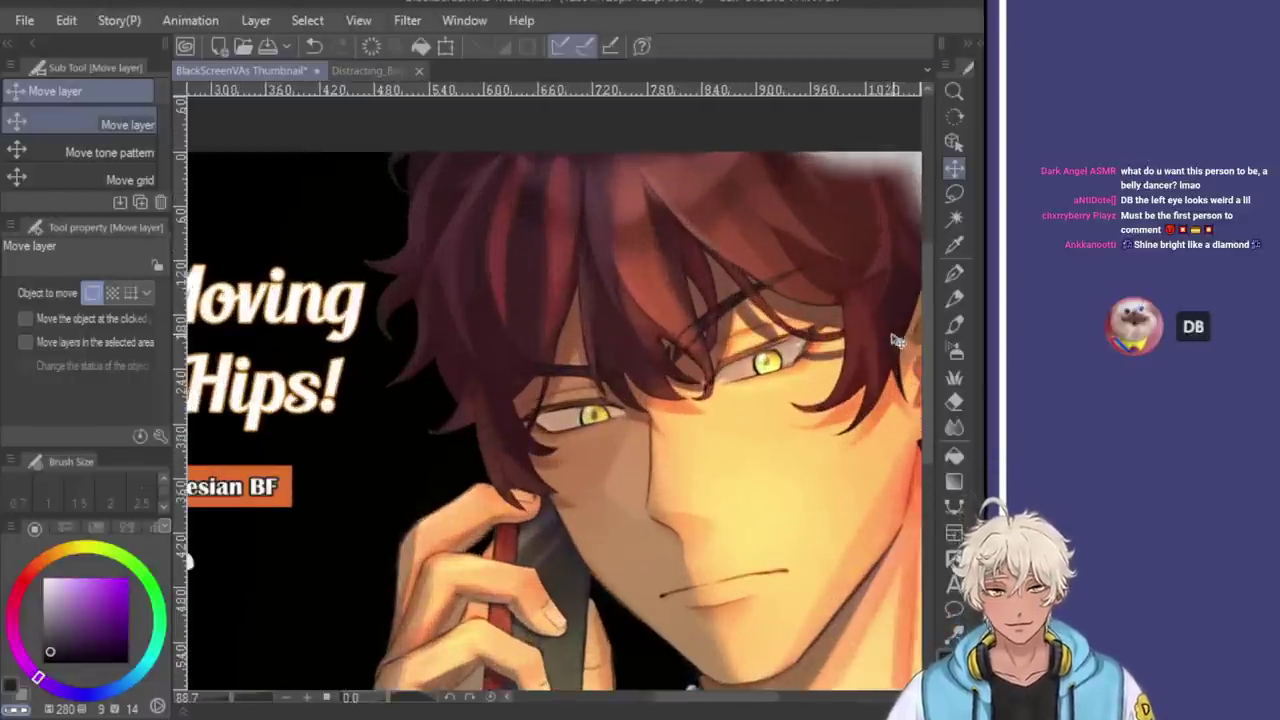
{"action": "scroll", "coordinate": [795, 356], "scroll_direction": "up", "scroll_amount": 1}
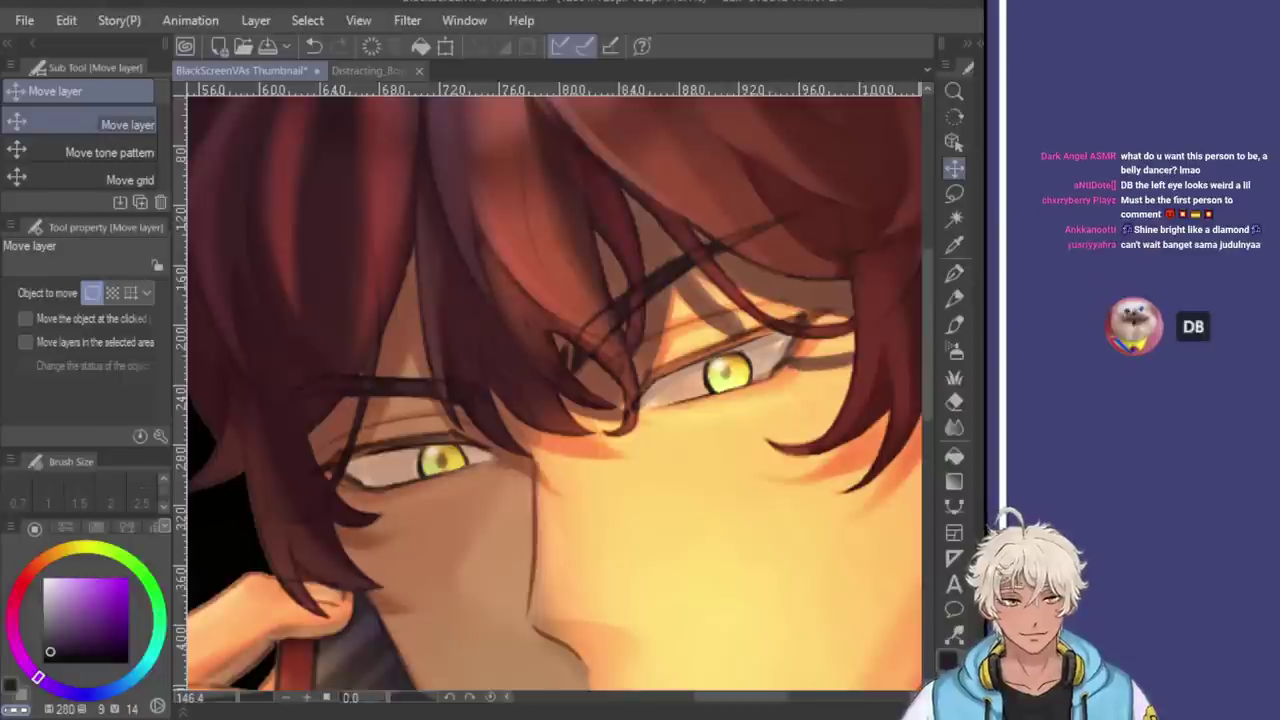
Draw a black Continuous curve with brush size 2.0 along the upper outline of the ear-side iris
{"action": "left_click", "coordinate": [953, 277]}
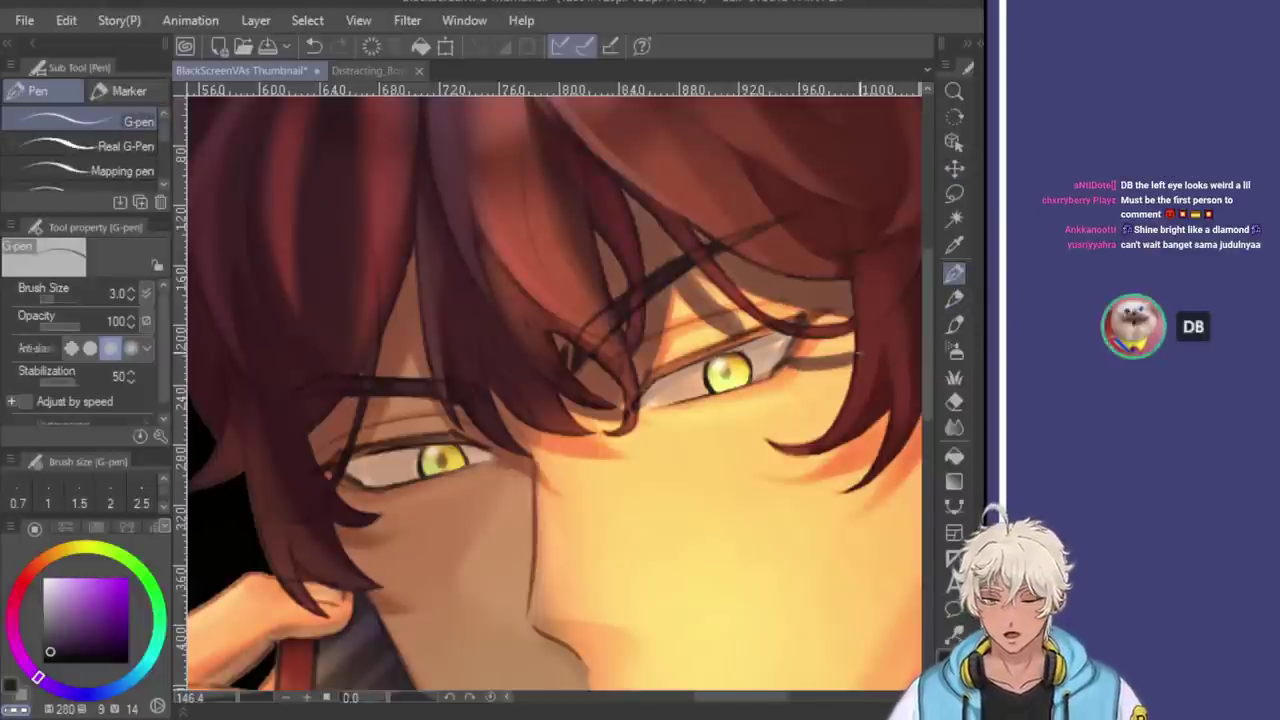
{"action": "left_click", "coordinate": [953, 507]}
{"action": "key", "text": "ctrl+minus"}
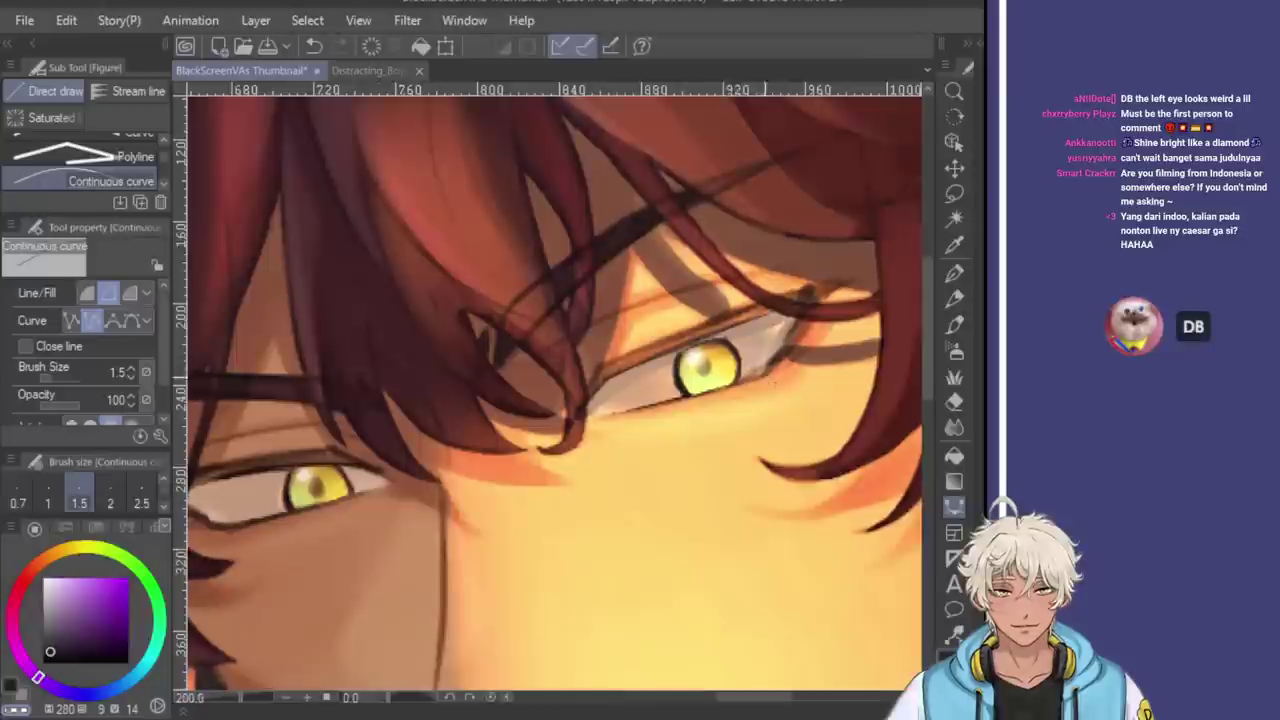
{"action": "key", "text": "ctrl+minus"}
{"action": "key", "text": "ctrl+minus"}
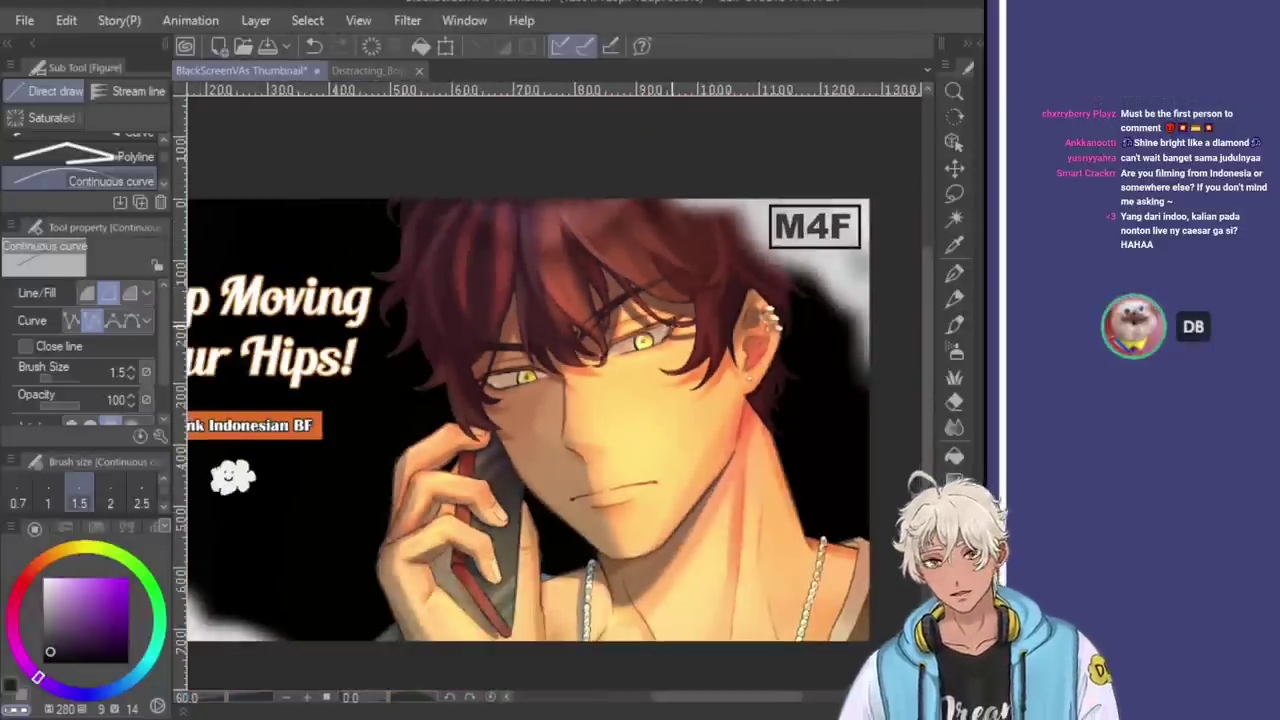
{"action": "key", "text": "ctrl+minus"}
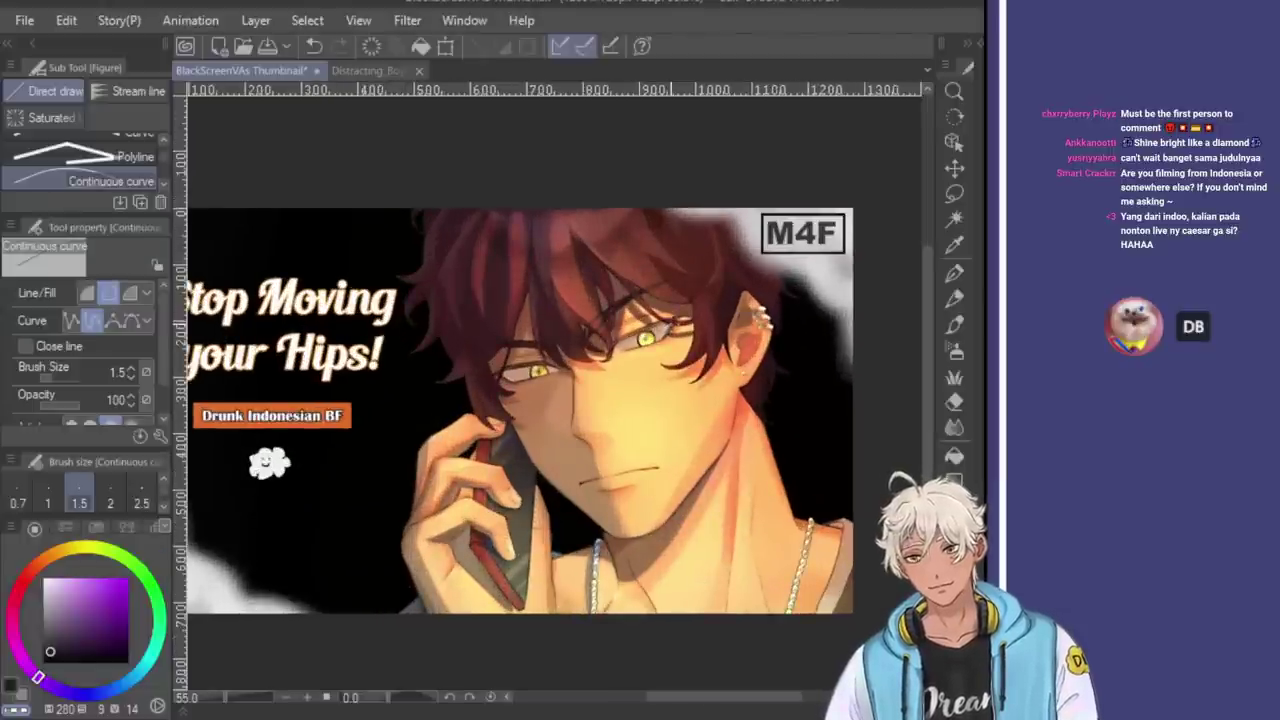
{"action": "scroll", "coordinate": [657, 328], "scroll_direction": "up", "scroll_amount": 8}
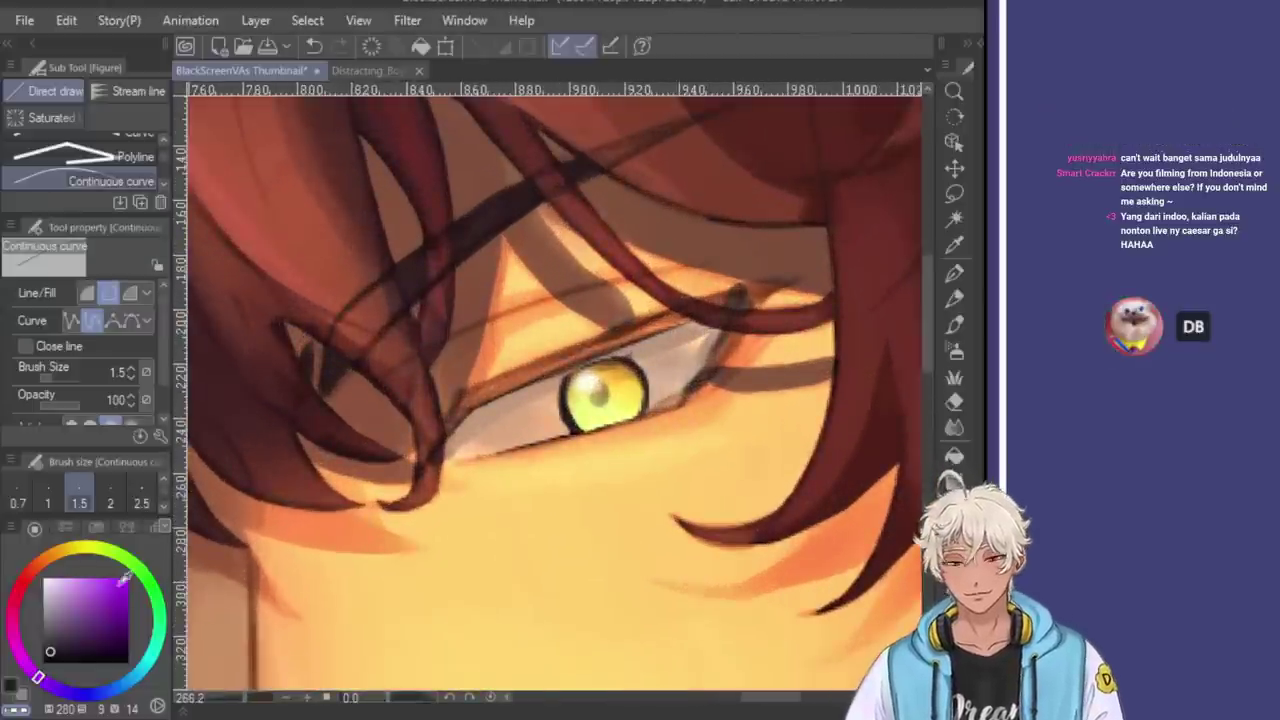
{"action": "scroll", "coordinate": [641, 380], "scroll_direction": "up", "scroll_amount": 5}
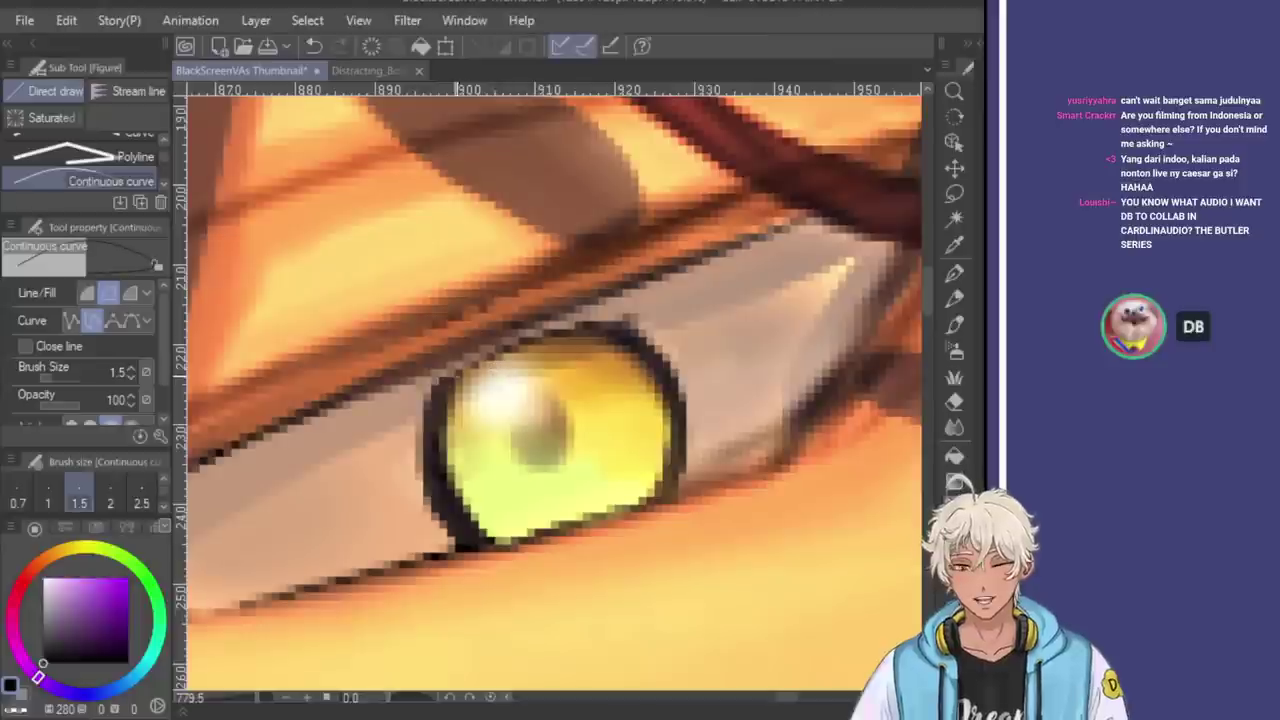
{"action": "key", "text": "bracketright"}
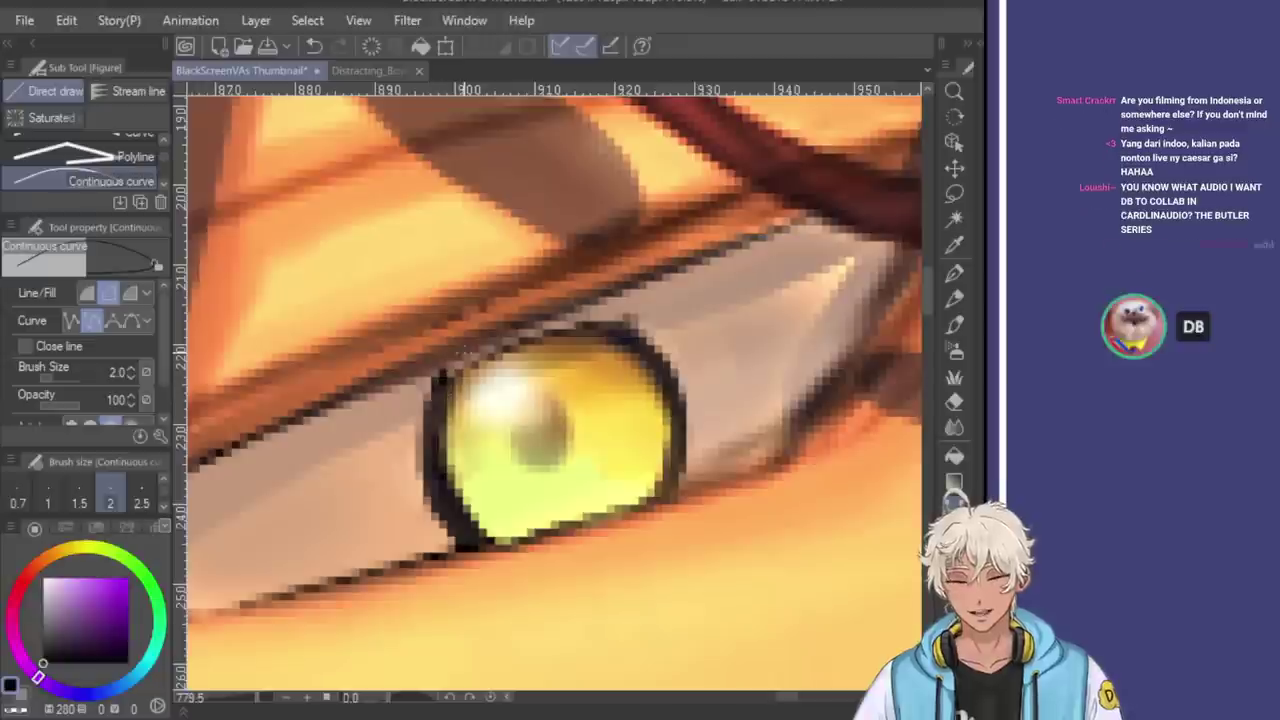
{"action": "left_click", "coordinate": [442, 390]}
{"action": "left_click", "coordinate": [455, 361]}
{"action": "left_click", "coordinate": [523, 326]}
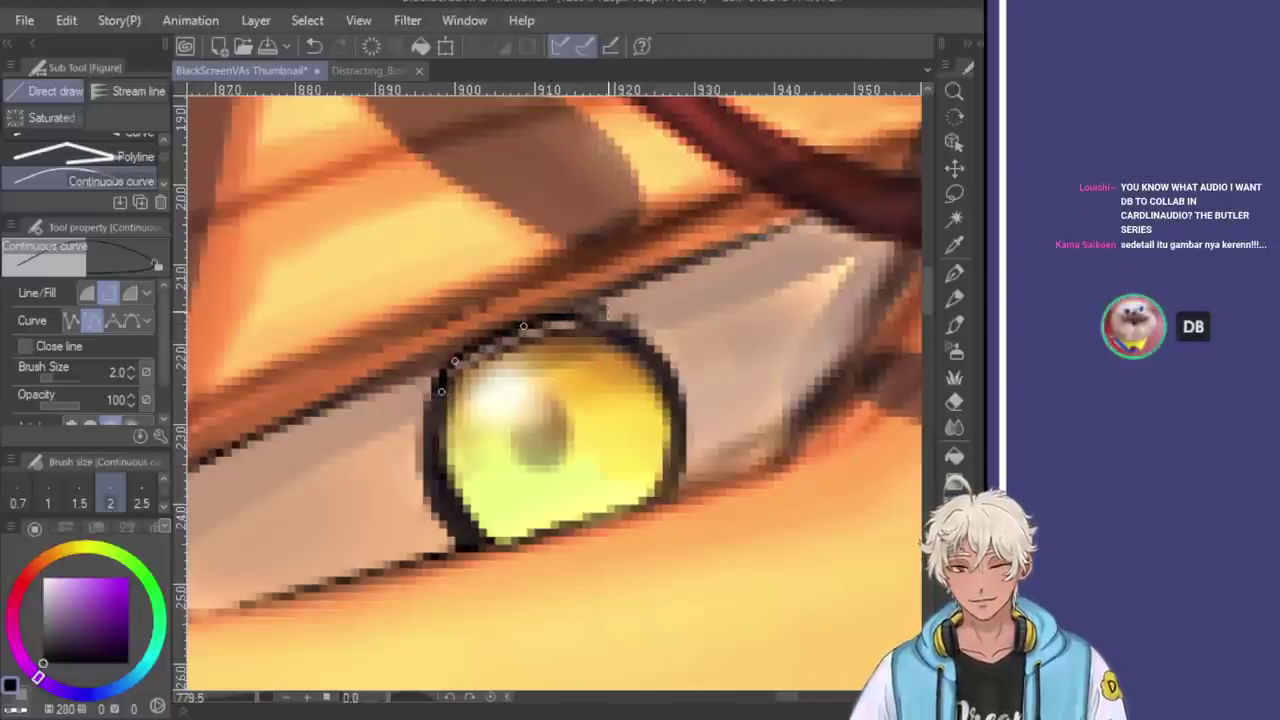
{"action": "double_click", "coordinate": [620, 330]}
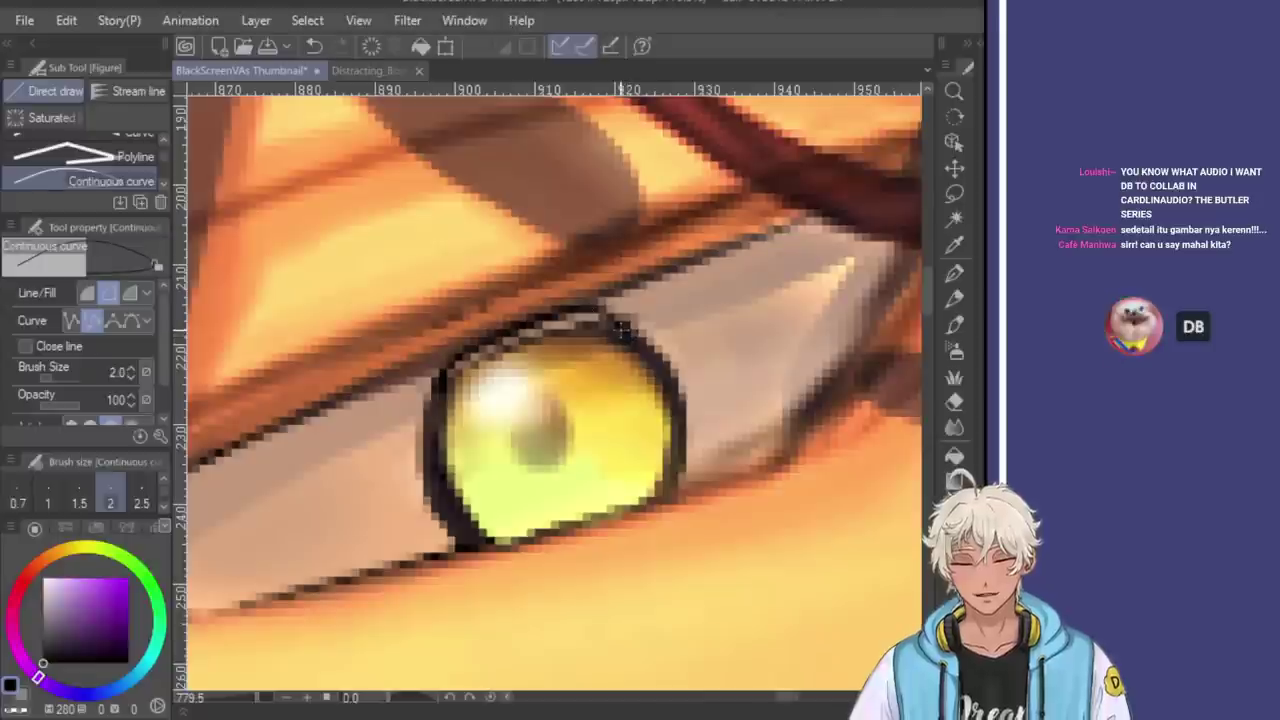
Trace a second black curve just inside the ear-side iris's upper edge to fill the gaps in its outline
{"action": "left_click", "coordinate": [588, 320]}
{"action": "left_click", "coordinate": [540, 328]}
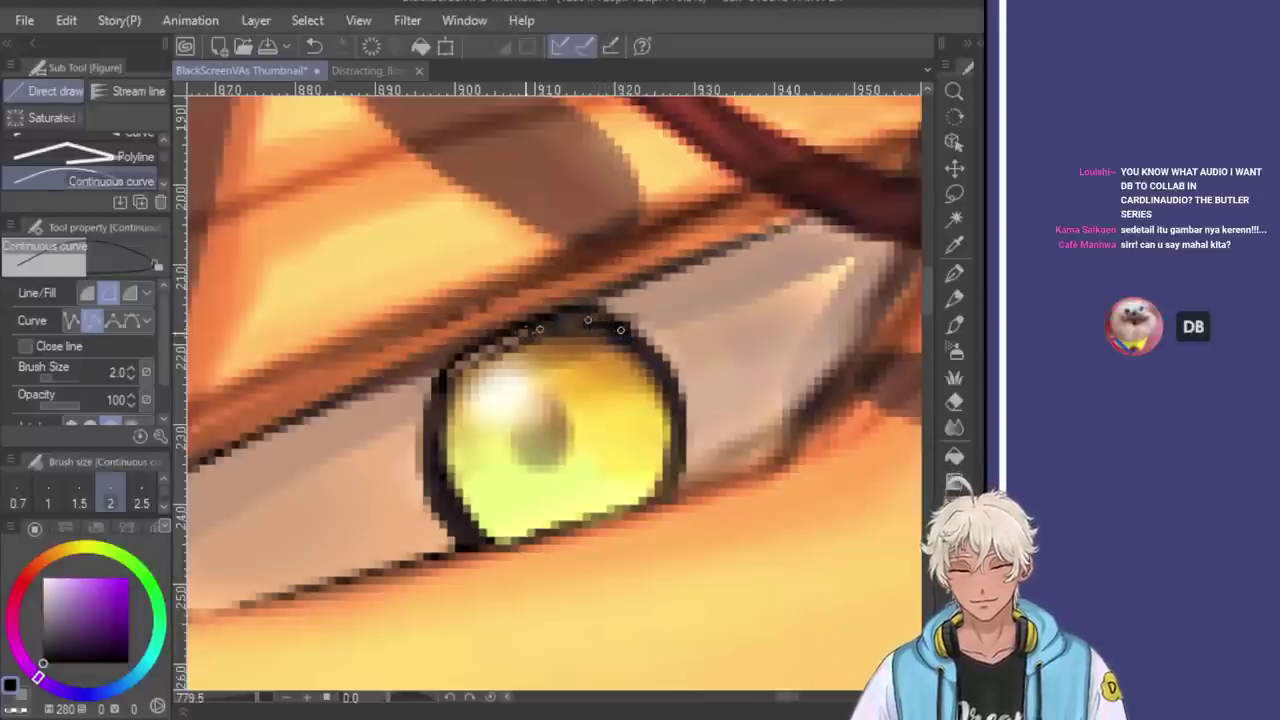
{"action": "left_click", "coordinate": [484, 355]}
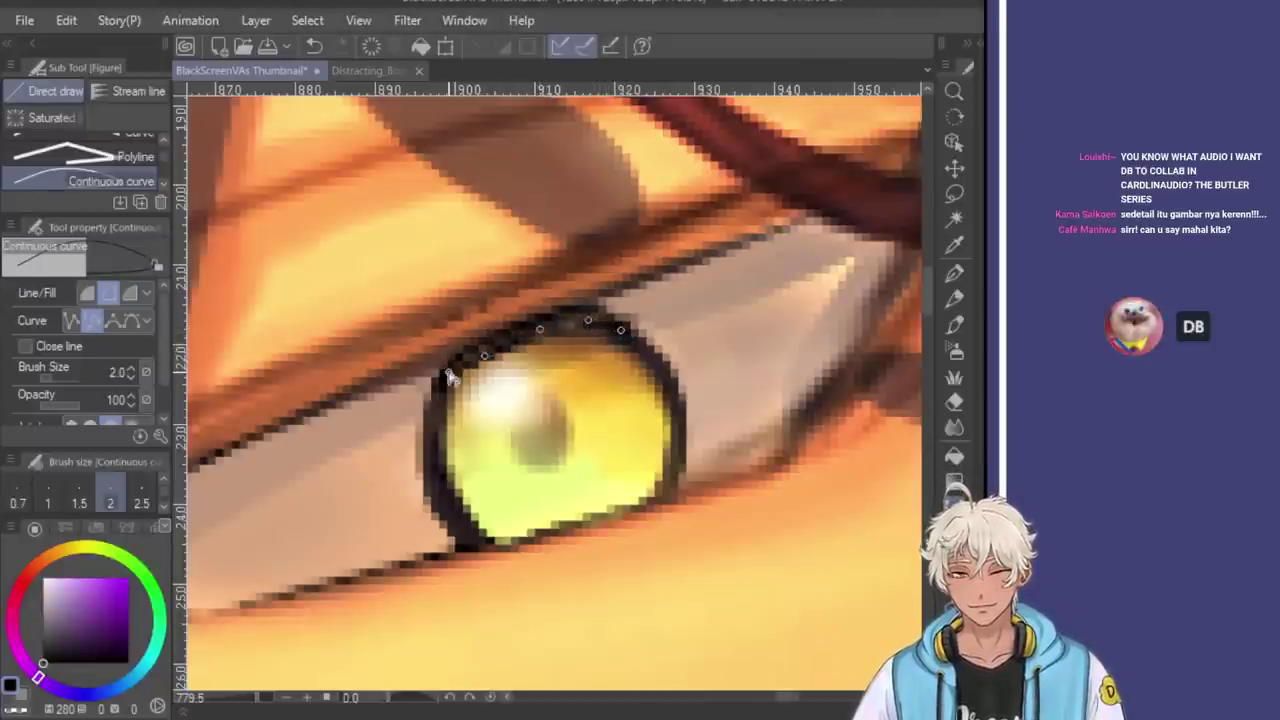
{"action": "scroll", "coordinate": [450, 372], "scroll_direction": "down", "scroll_amount": 5}
{"action": "scroll", "coordinate": [708, 284], "scroll_direction": "down", "scroll_amount": 1}
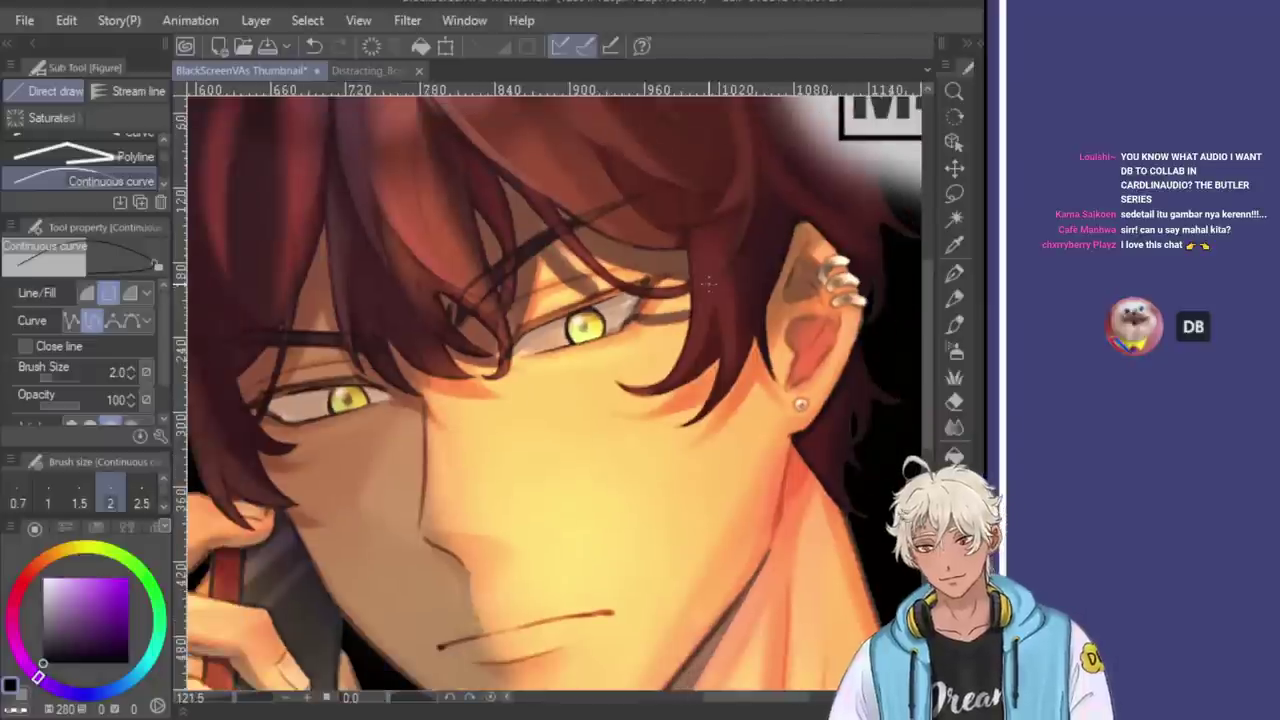
{"action": "scroll", "coordinate": [512, 255], "scroll_direction": "down", "scroll_amount": 2}
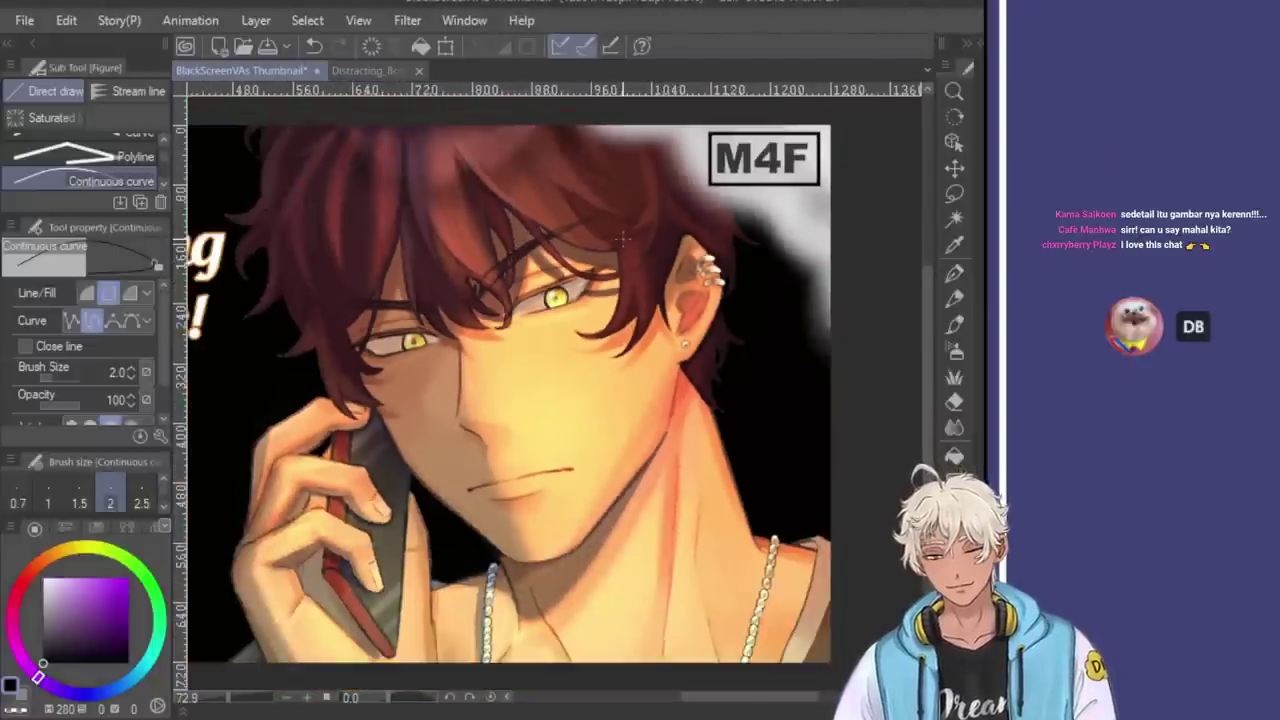
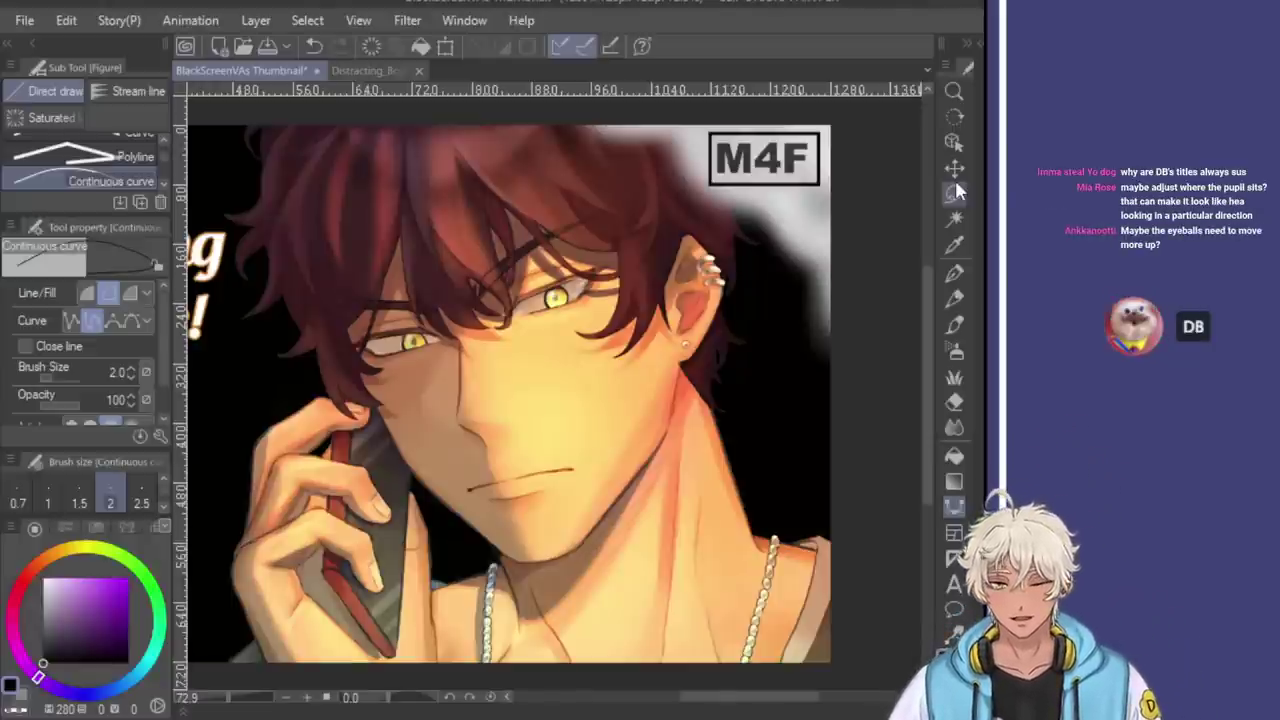
{"action": "scroll", "coordinate": [512, 377], "scroll_direction": "down", "scroll_amount": 3}
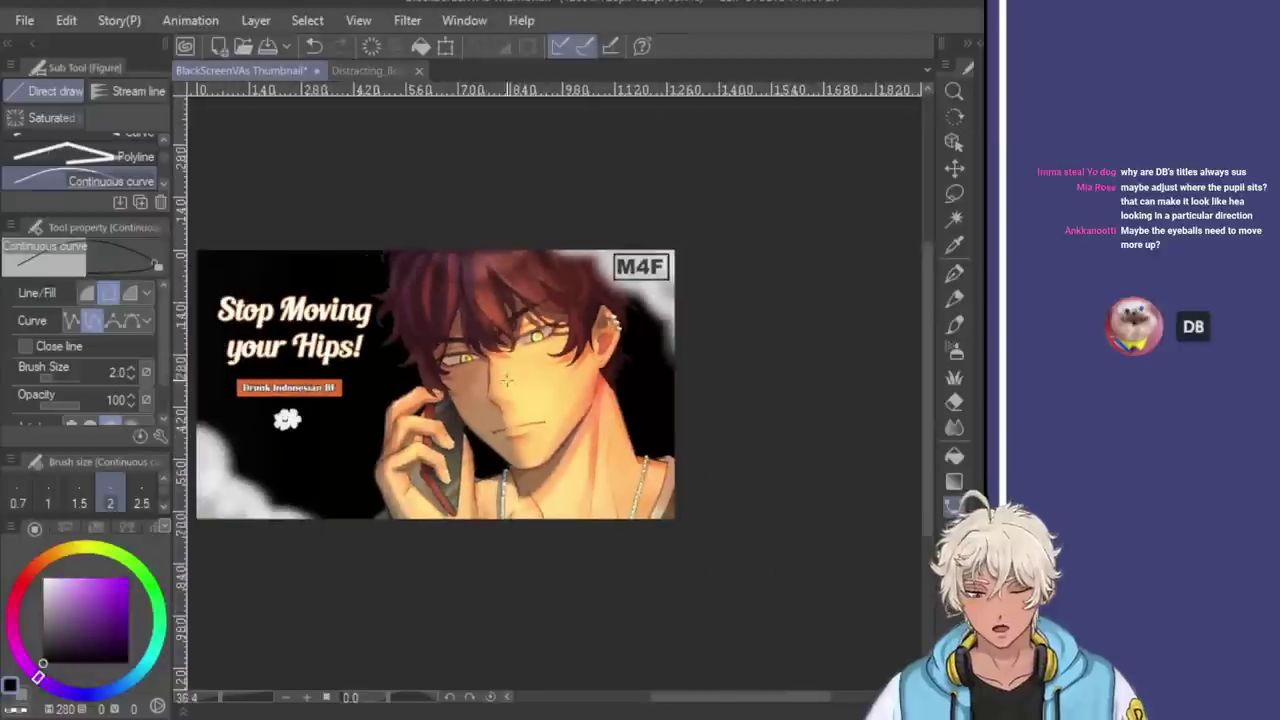
{"action": "scroll", "coordinate": [372, 347], "scroll_direction": "up", "scroll_amount": 2}
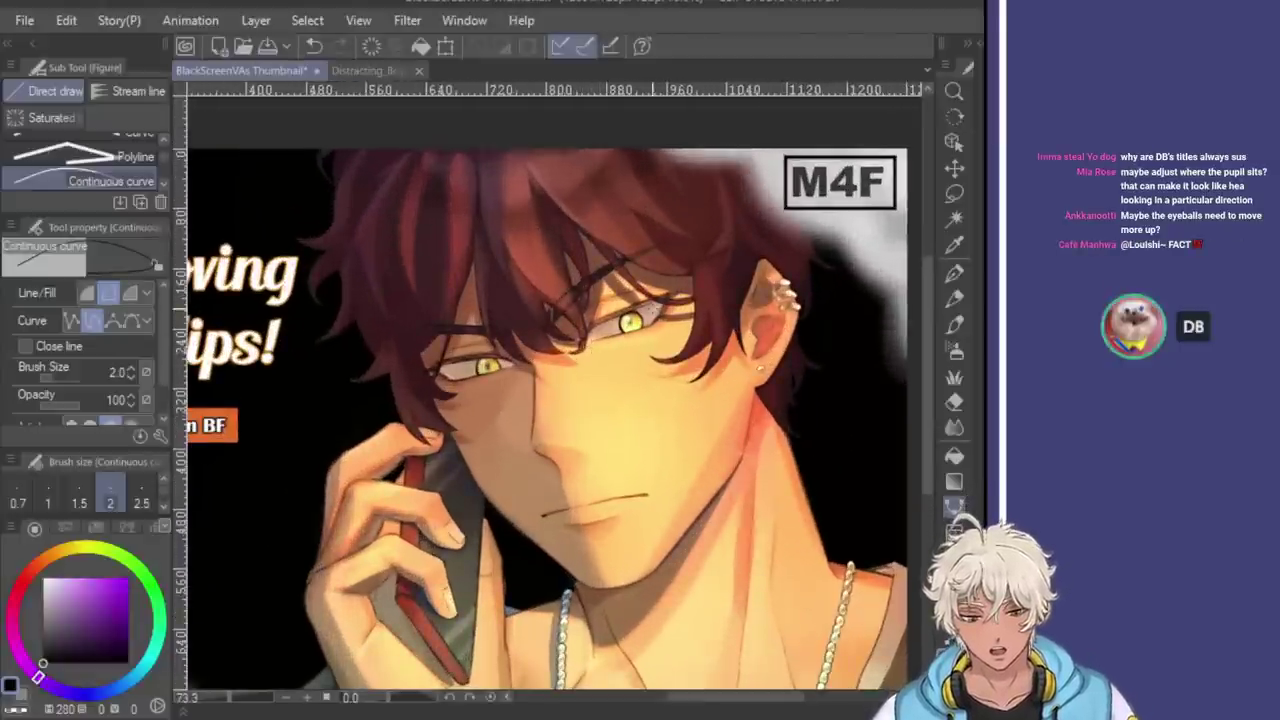
{"action": "scroll", "coordinate": [550, 390], "scroll_direction": "up", "scroll_amount": 1}
{"action": "scroll", "coordinate": [550, 390], "scroll_direction": "down", "scroll_amount": 1}
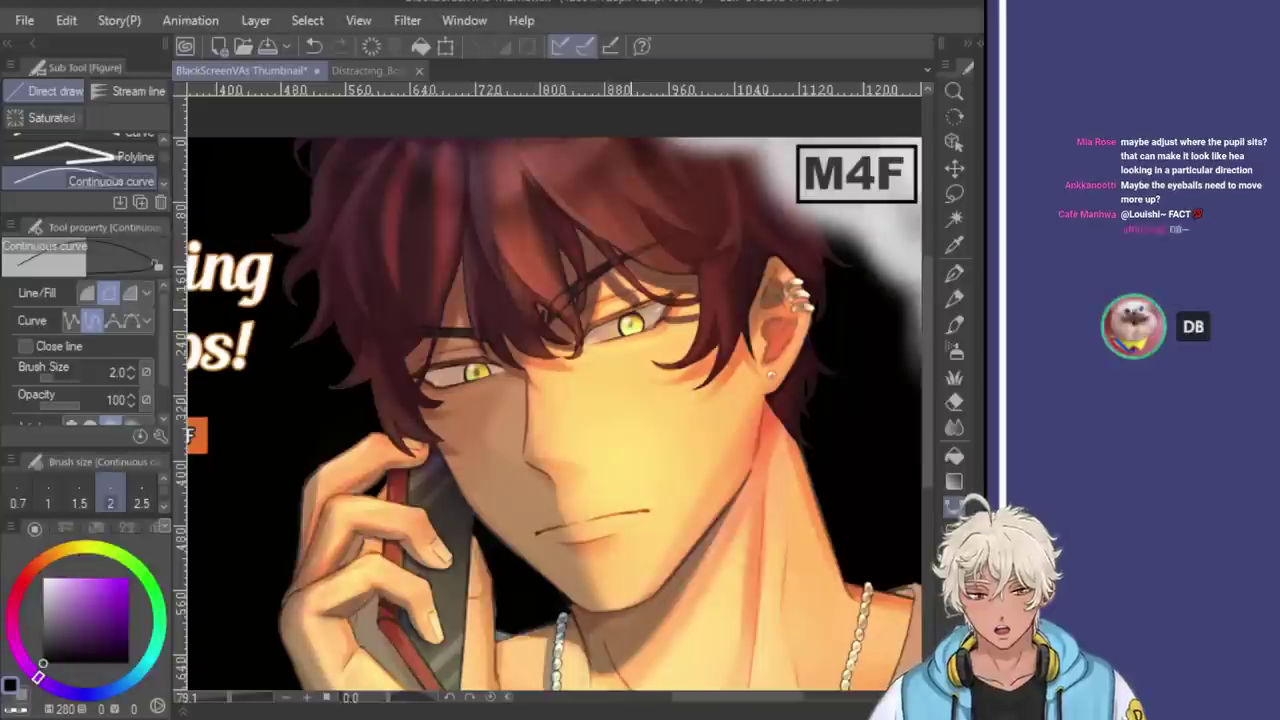
Examine the whole thumbnail and the character's eyes at several magnifications to judge the gaze and iris placement
{"action": "scroll", "coordinate": [550, 390], "scroll_direction": "down", "scroll_amount": 1}
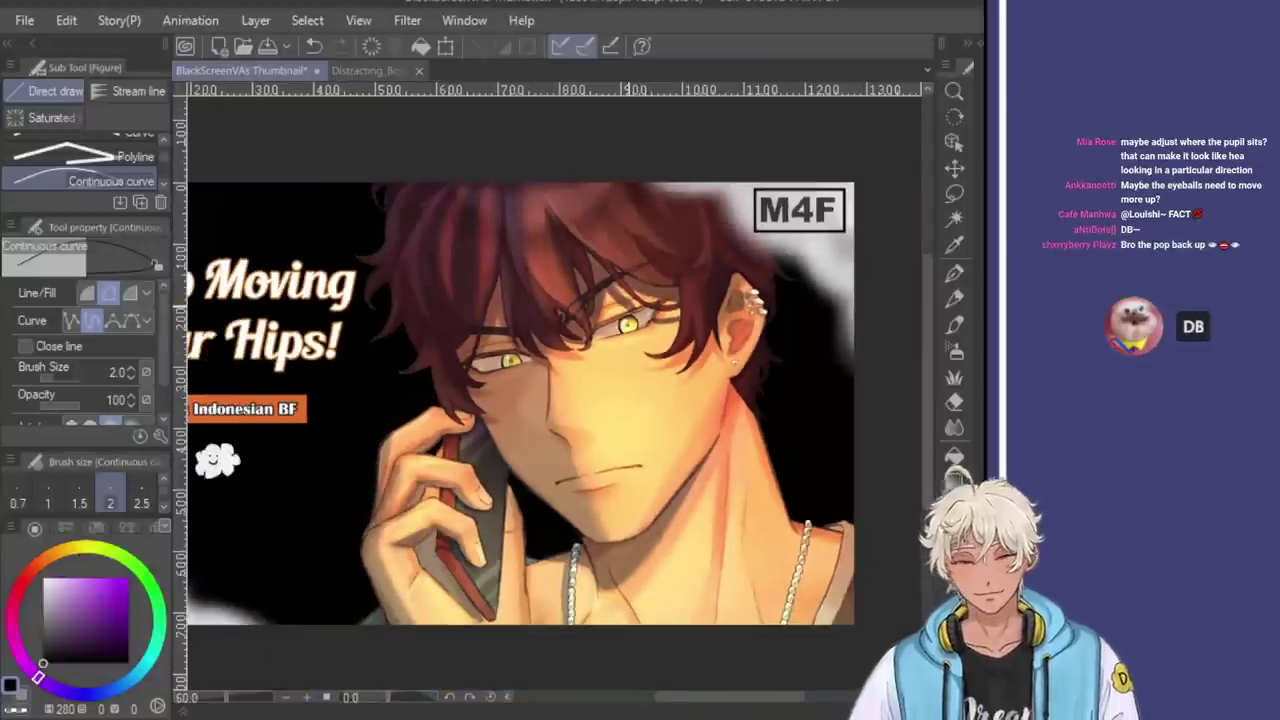
{"action": "scroll", "coordinate": [550, 390], "scroll_direction": "down", "scroll_amount": 1}
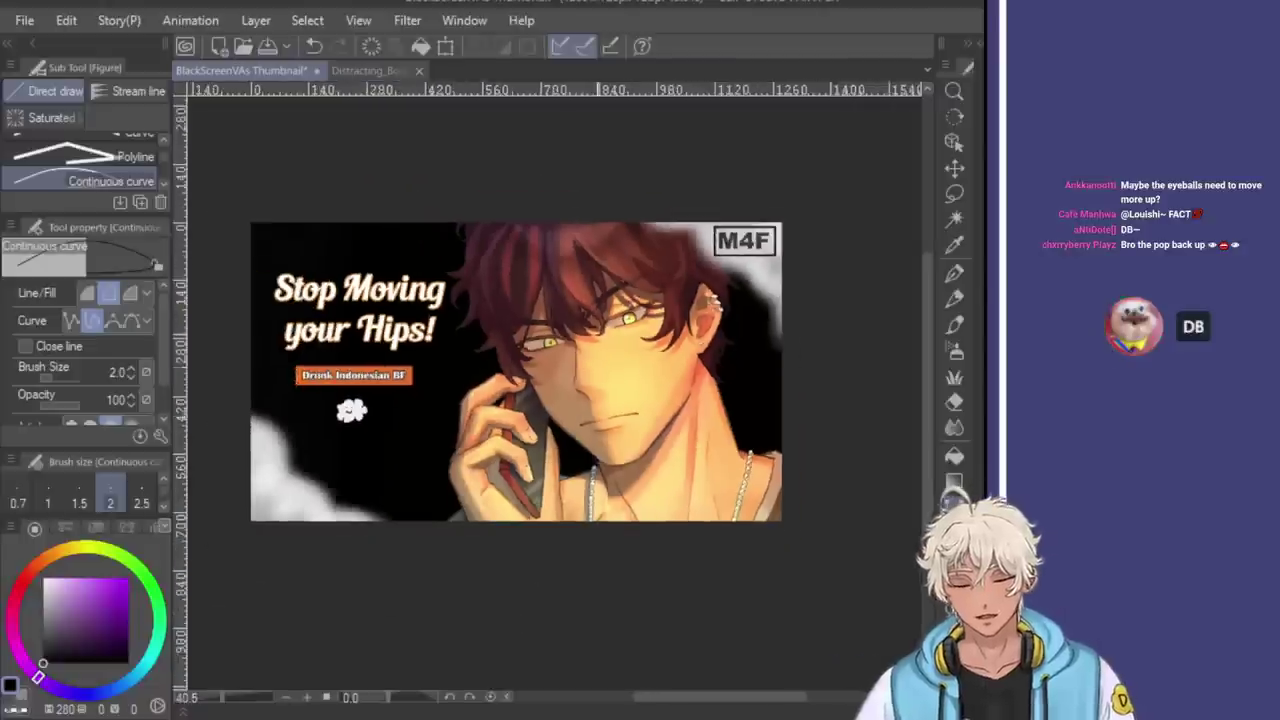
{"action": "scroll", "coordinate": [550, 390], "scroll_direction": "up", "scroll_amount": 2}
{"action": "left_click", "coordinate": [954, 168]}
{"action": "scroll", "coordinate": [648, 340], "scroll_direction": "up", "scroll_amount": 1}
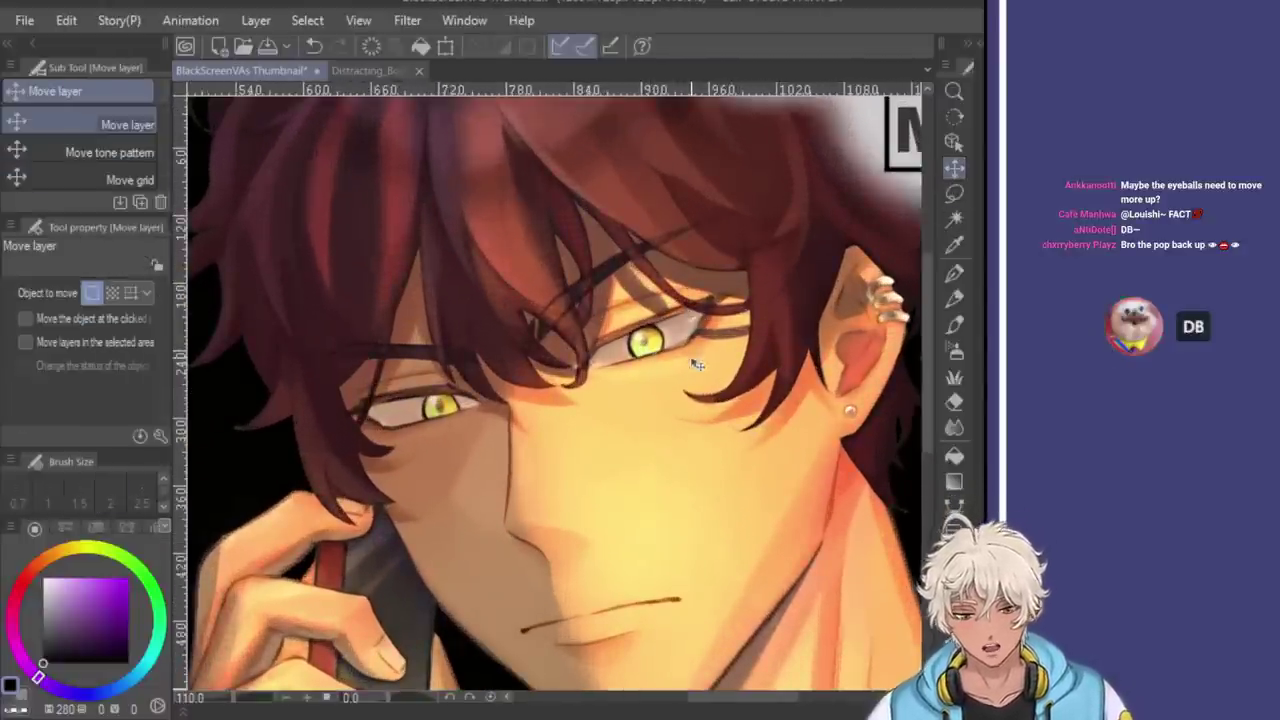
{"action": "scroll", "coordinate": [697, 362], "scroll_direction": "down", "scroll_amount": 1}
{"action": "scroll", "coordinate": [762, 470], "scroll_direction": "down", "scroll_amount": 1}
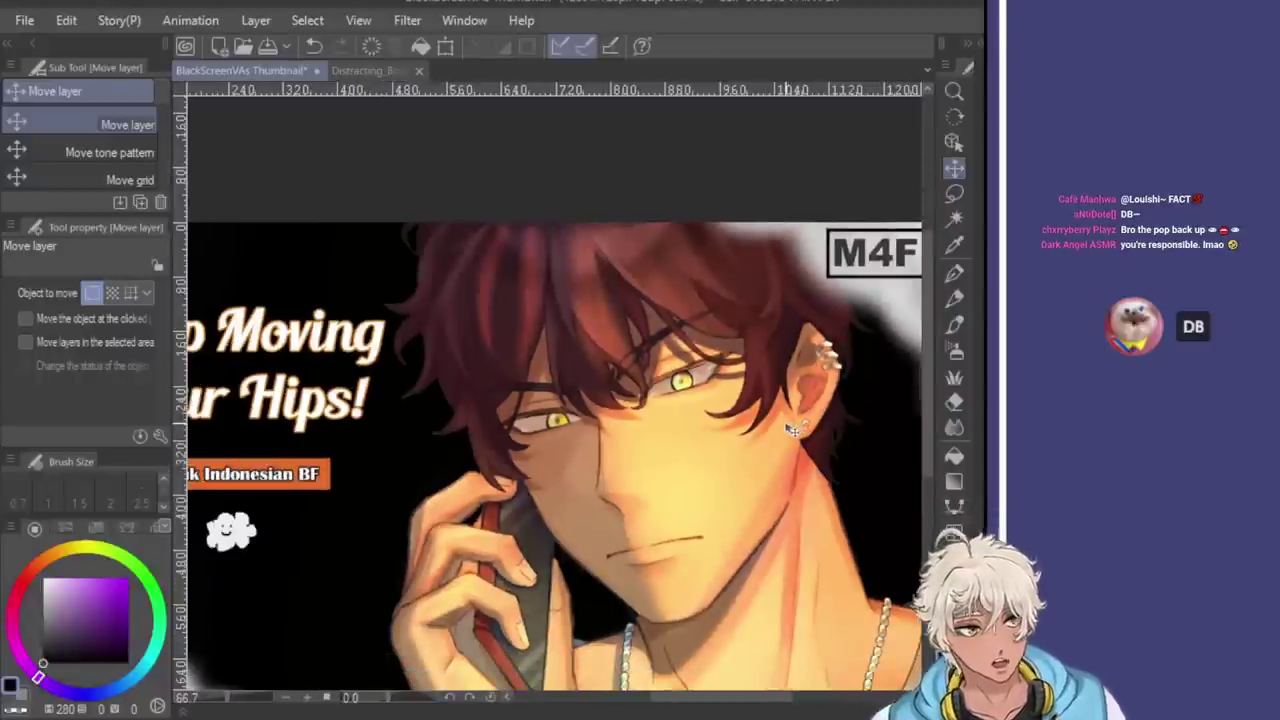
{"action": "scroll", "coordinate": [513, 434], "scroll_direction": "up", "scroll_amount": 4}
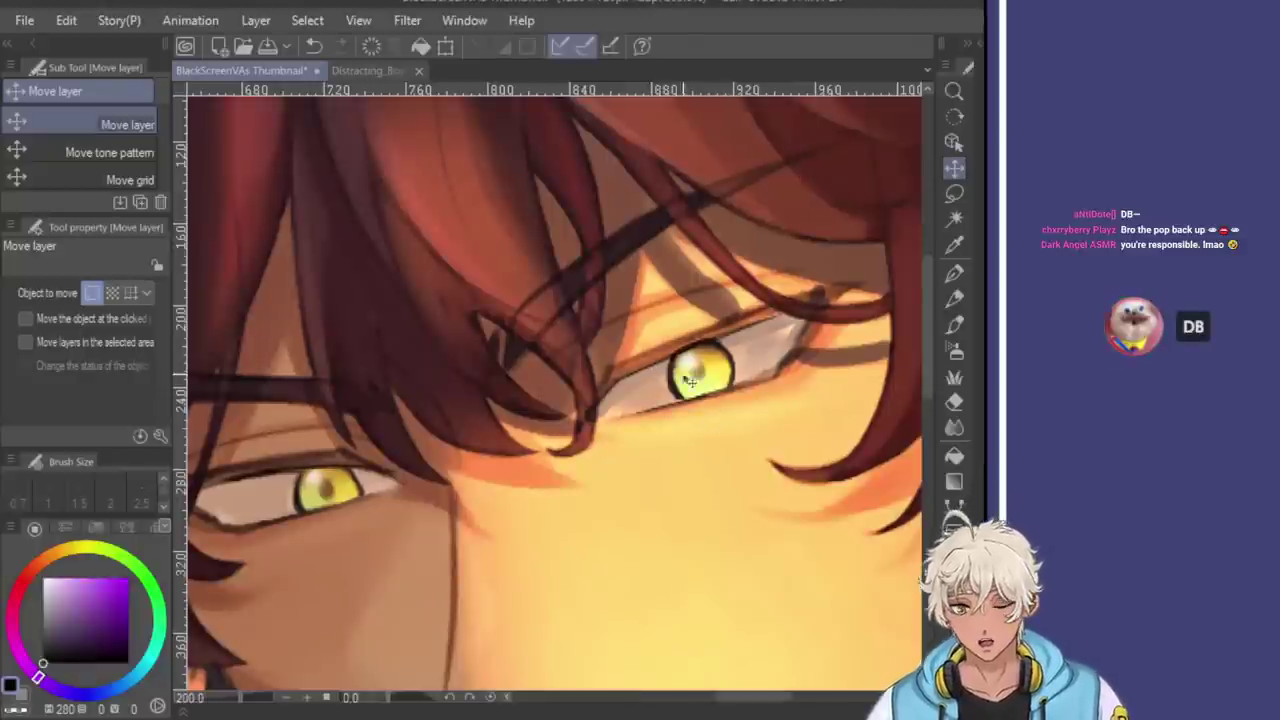
{"action": "left_click", "coordinate": [645, 362], "text": "alt"}
{"action": "left_click", "coordinate": [956, 276]}
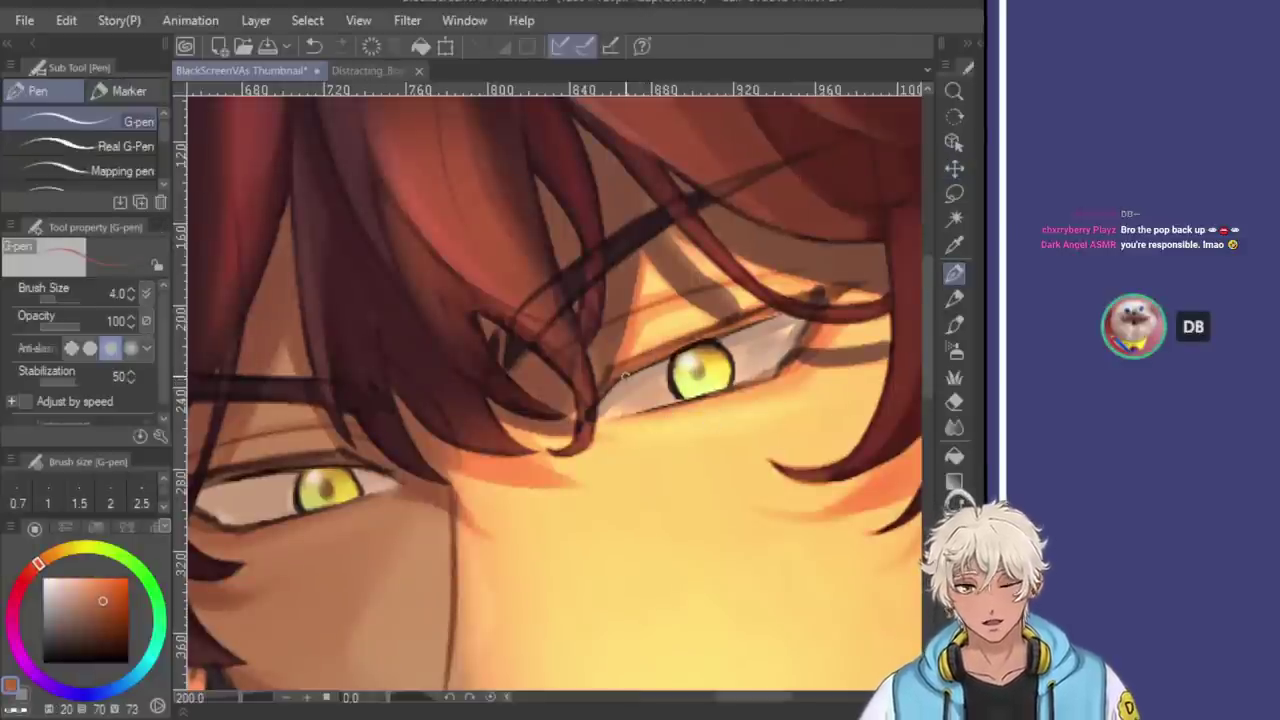
{"action": "left_click_drag", "start_coordinate": [625, 373], "coordinate": [790, 308]}
{"action": "key", "text": "ctrl+z"}
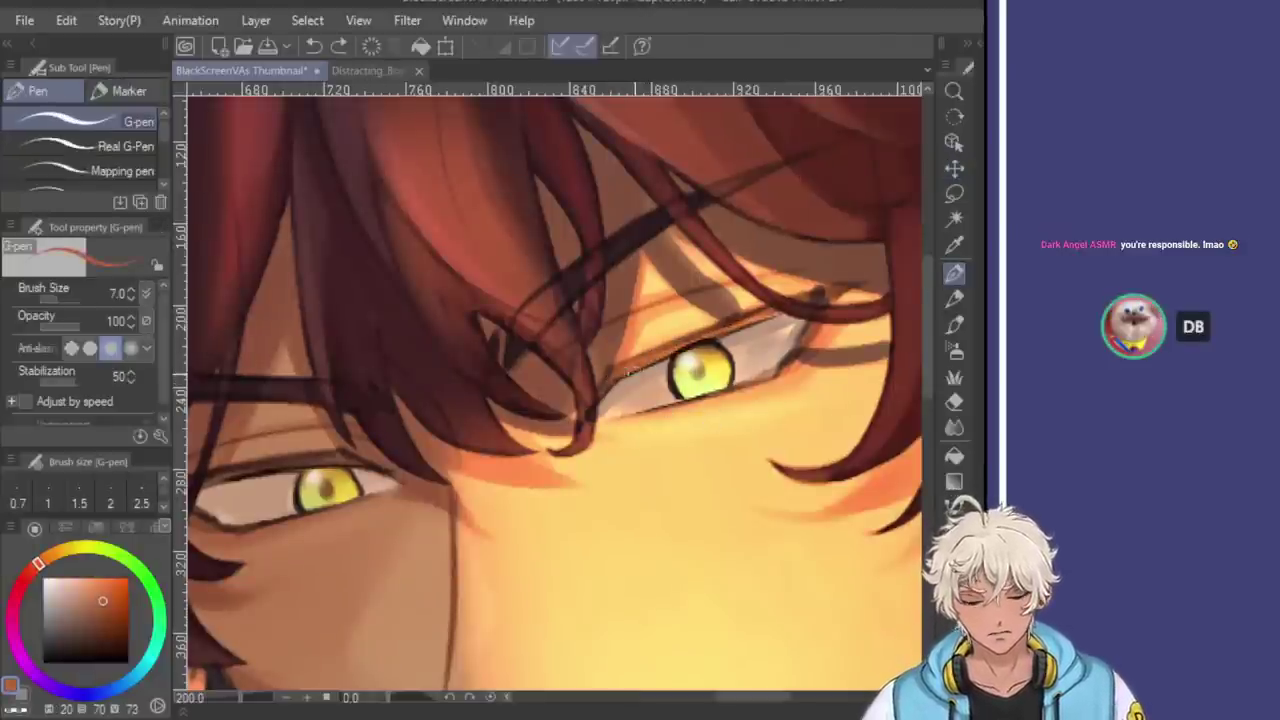
Touch up the ear-side eye's upper lid line with the G-pen at size 10, using brown sampled beside the eye
{"action": "left_click", "coordinate": [646, 369], "text": "alt"}
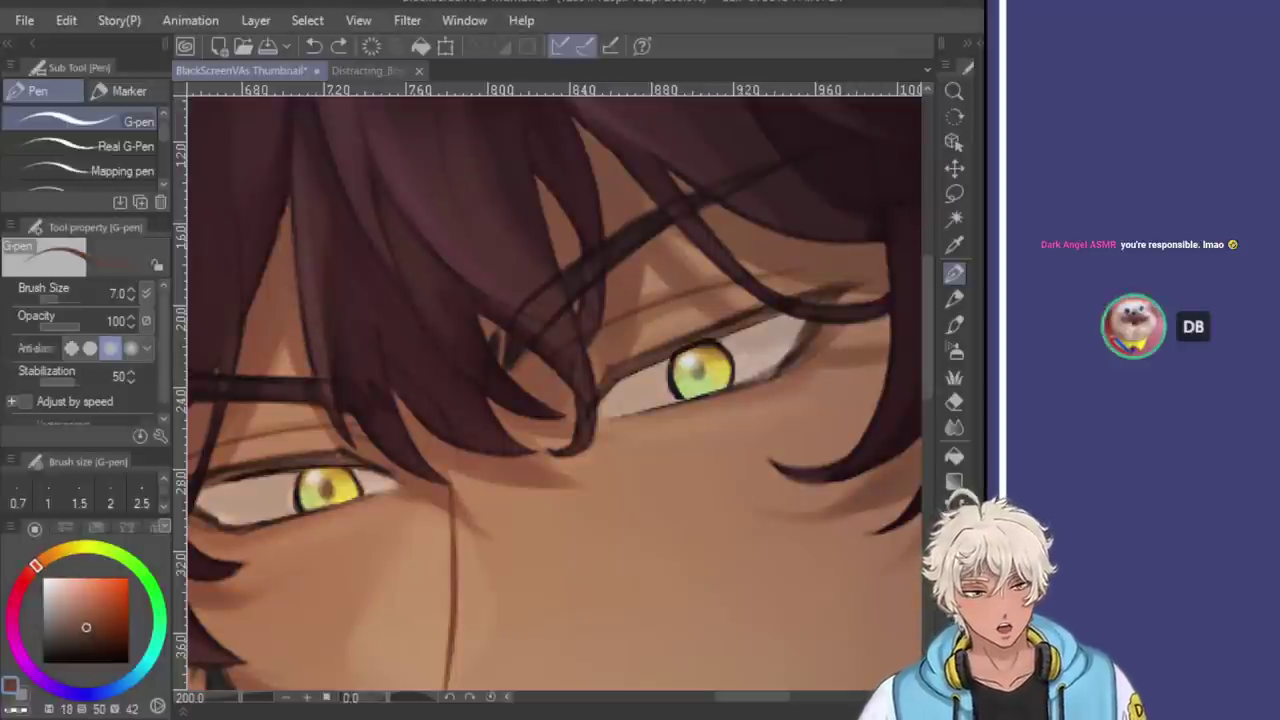
{"action": "left_click", "coordinate": [665, 346], "text": "alt"}
{"action": "key", "text": "bracketright"}
{"action": "key", "text": "bracketright"}
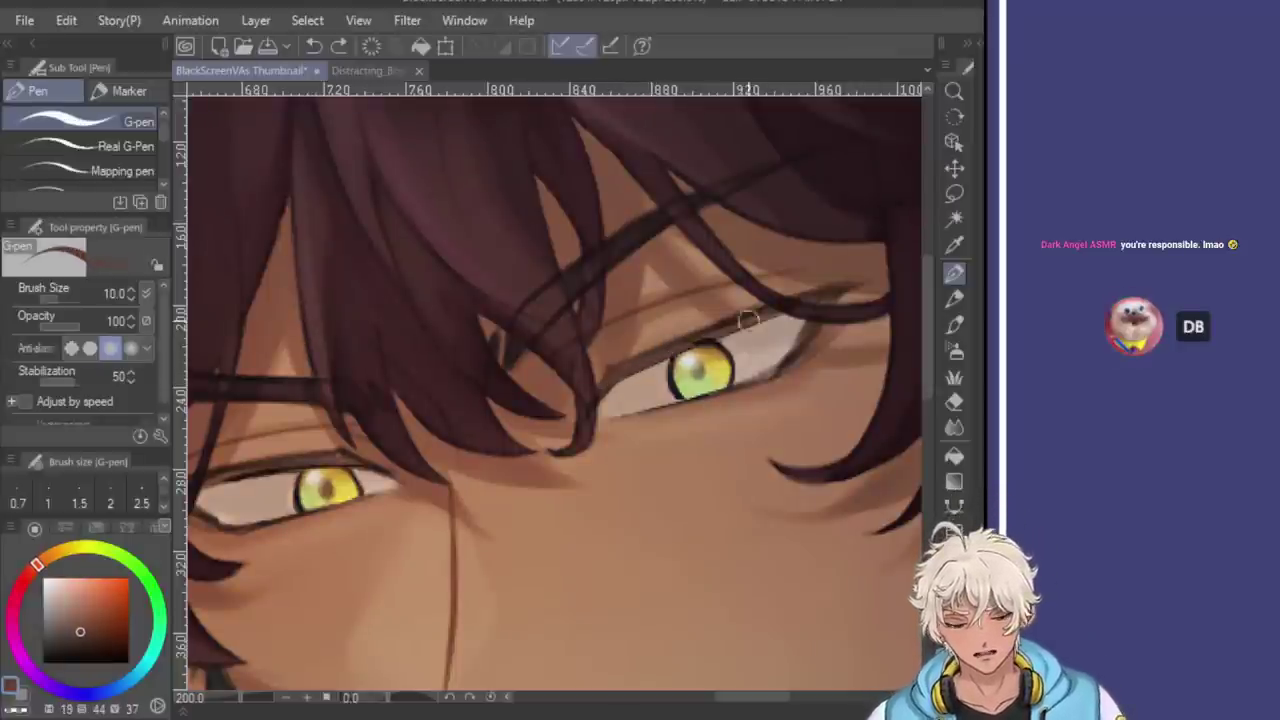
{"action": "left_click_drag", "start_coordinate": [613, 385], "coordinate": [800, 300]}
{"action": "scroll", "coordinate": [707, 412], "scroll_direction": "down", "scroll_amount": 3}
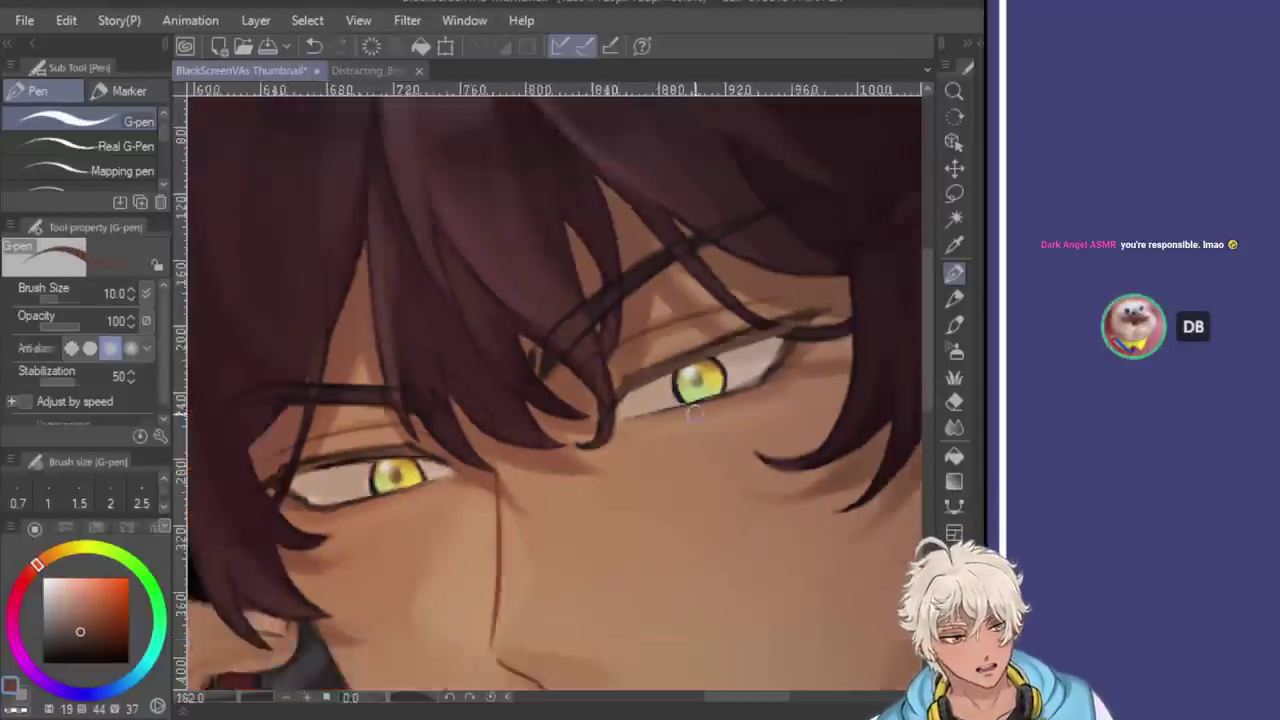
{"action": "scroll", "coordinate": [783, 404], "scroll_direction": "down", "scroll_amount": 2}
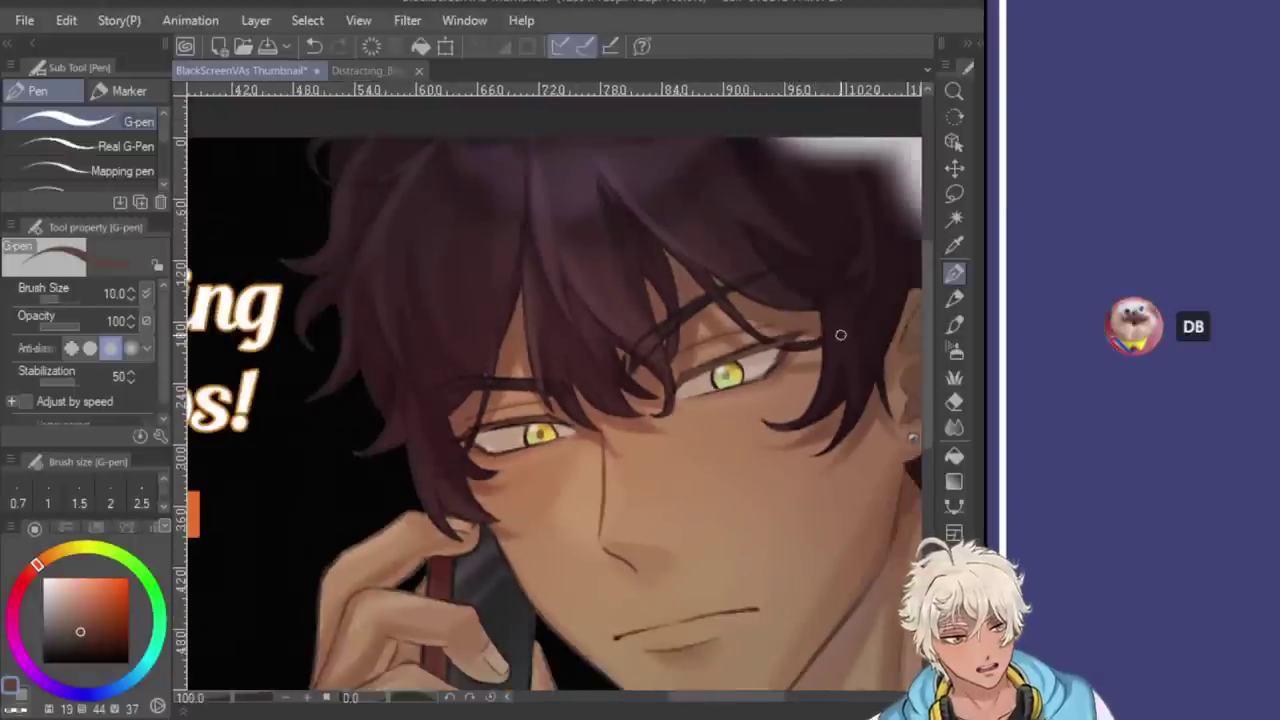
{"action": "scroll", "coordinate": [774, 338], "scroll_direction": "up", "scroll_amount": 2}
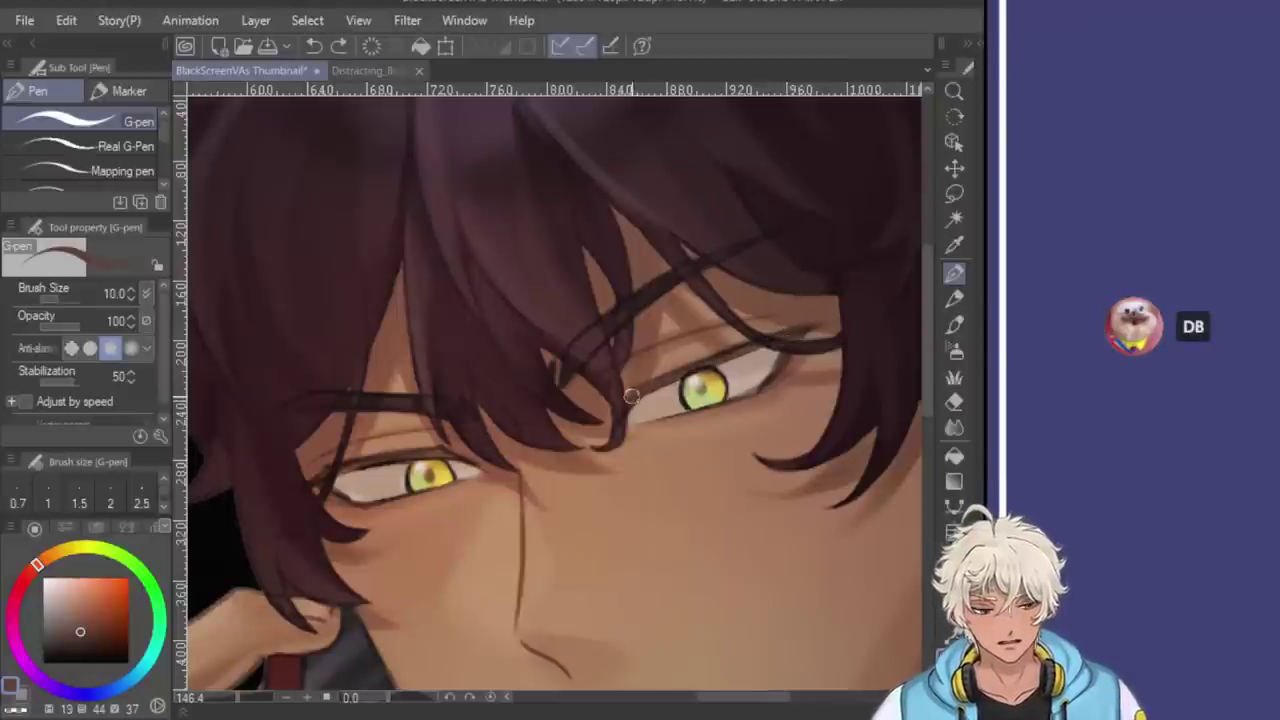
{"action": "left_click_drag", "start_coordinate": [660, 385], "coordinate": [758, 348]}
Mirror the canvas view horizontally to check the balance of the face and eyes
{"action": "scroll", "coordinate": [808, 331], "scroll_direction": "down", "scroll_amount": 2}
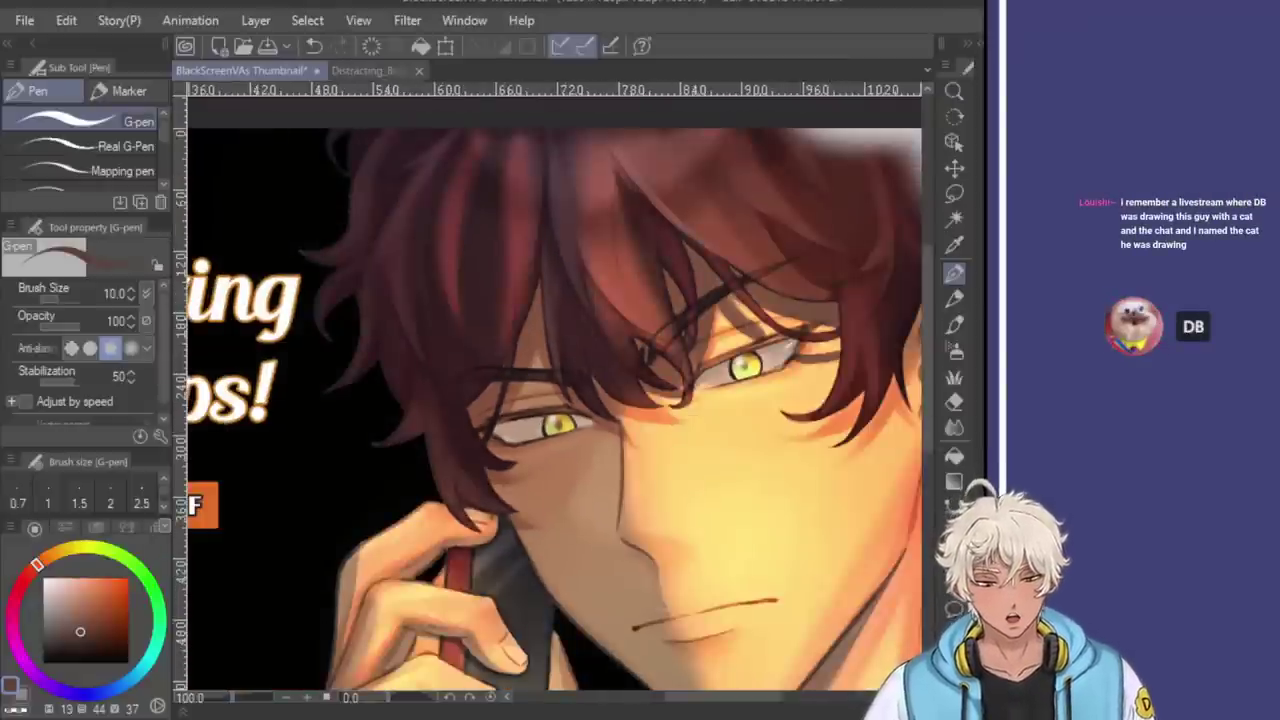
{"action": "scroll", "coordinate": [800, 437], "scroll_direction": "down", "scroll_amount": 3}
{"action": "scroll", "coordinate": [827, 412], "scroll_direction": "up", "scroll_amount": 2}
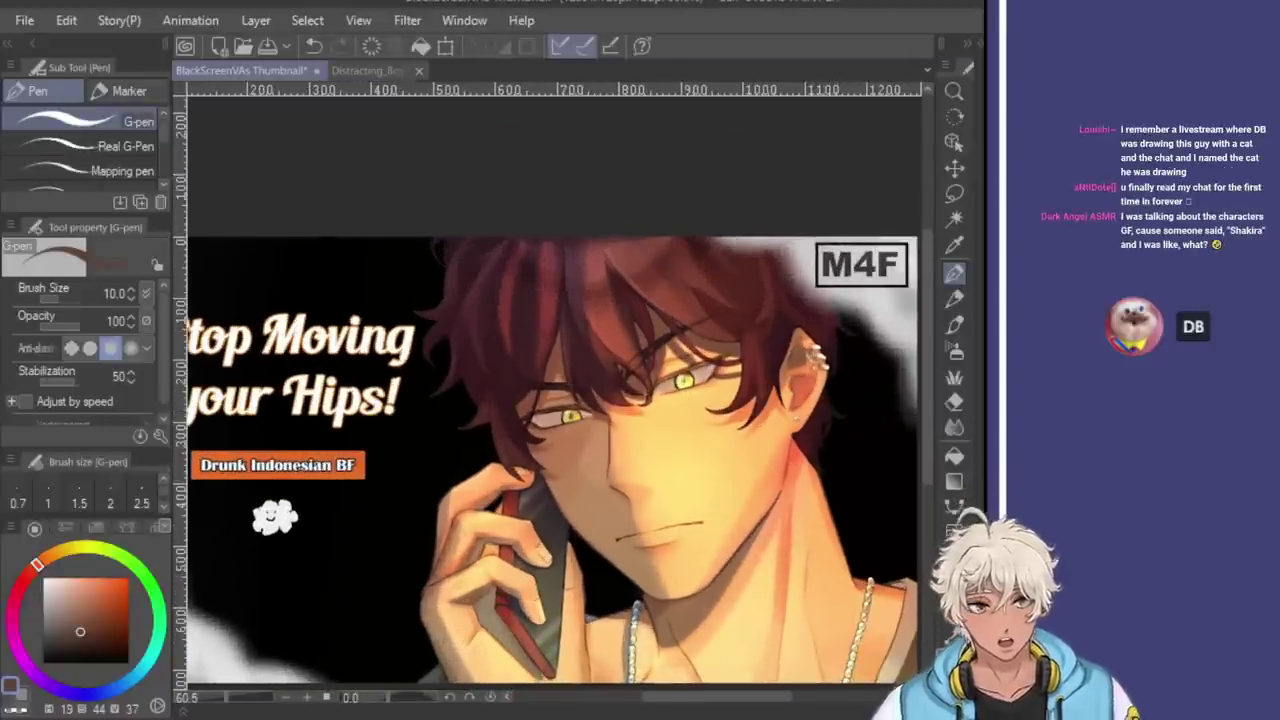
{"action": "key", "text": "k"}
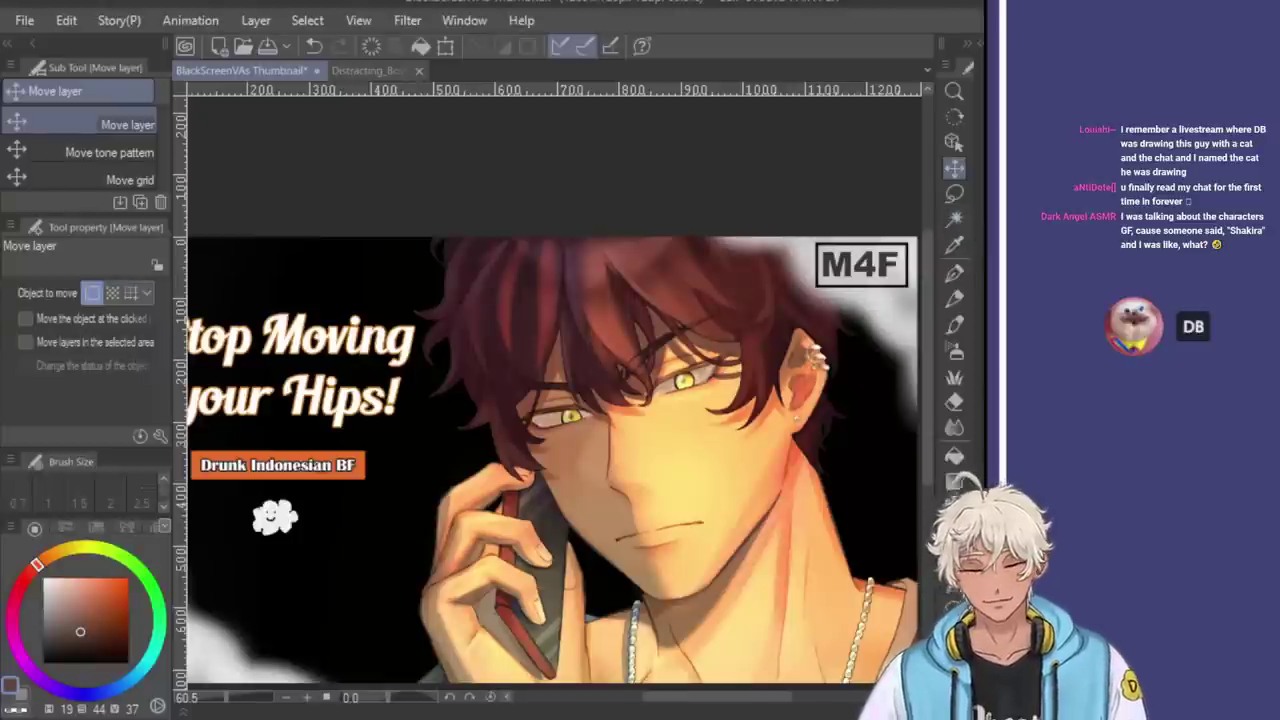
{"action": "key", "text": "h"}
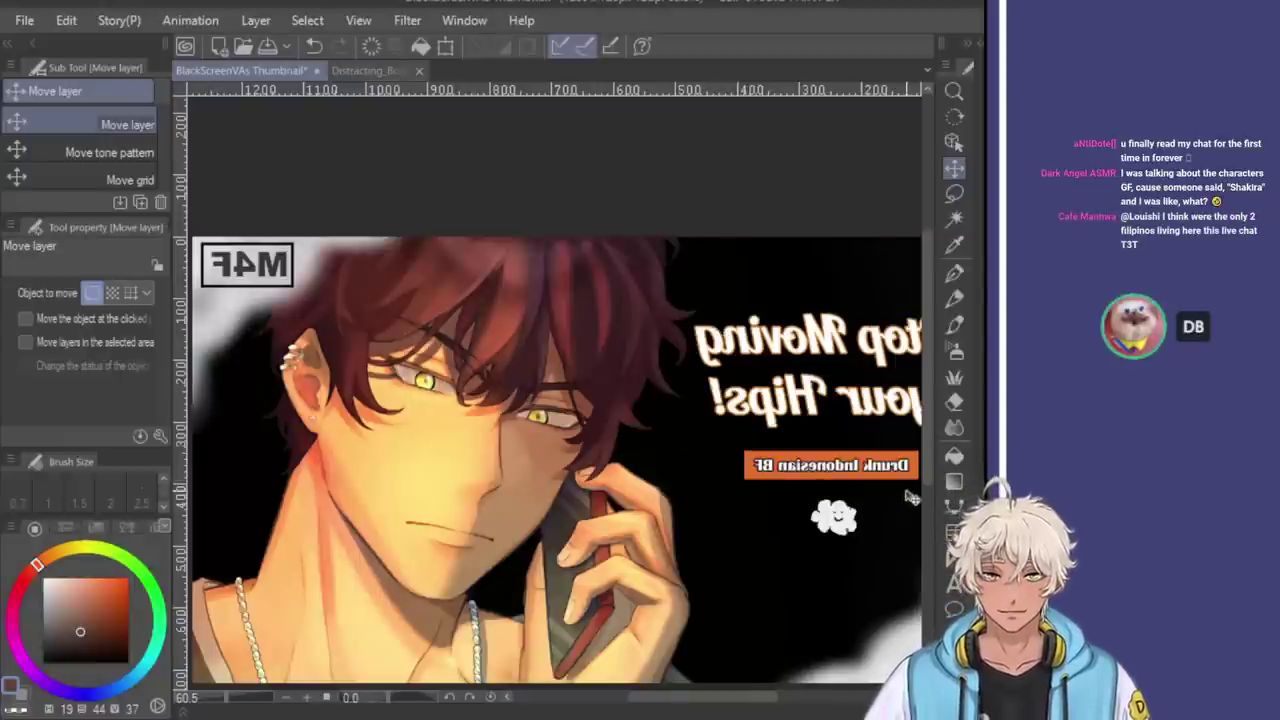
{"action": "scroll", "coordinate": [593, 468], "scroll_direction": "up", "scroll_amount": 2}
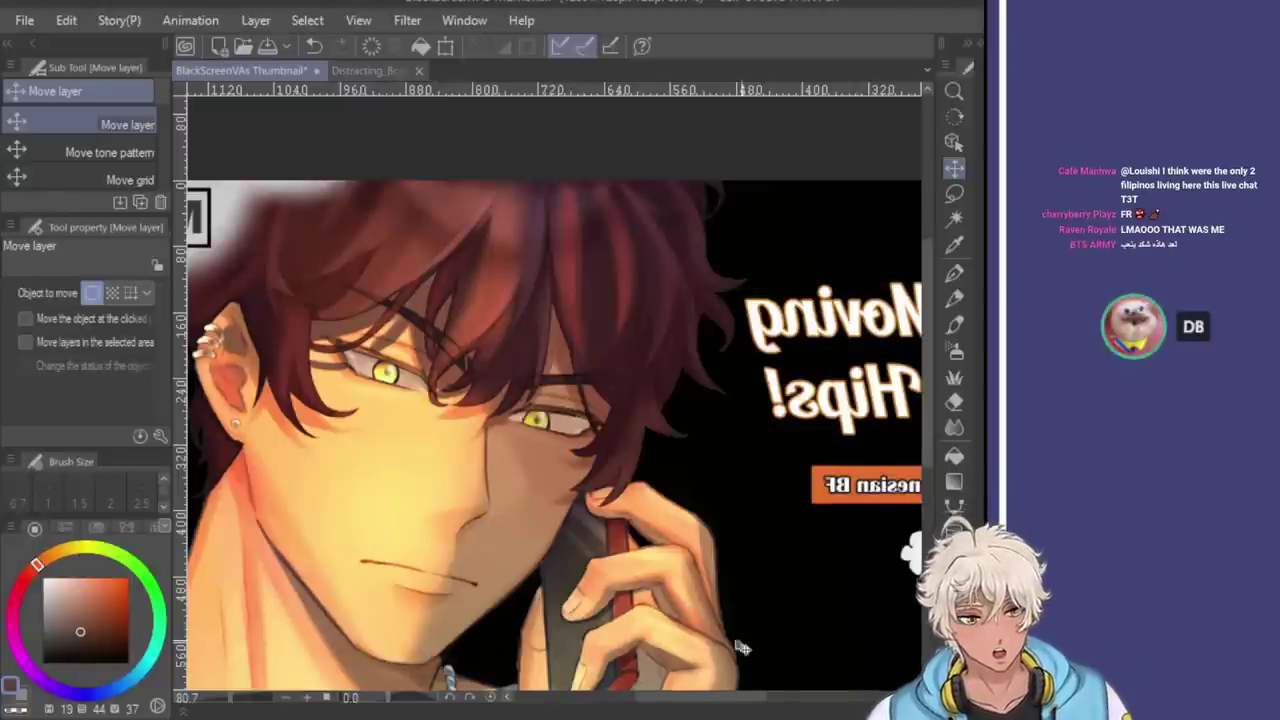
Paint along the phone-side eye's upper lid above the iris with the G-pen at size 8 in sampled brown
{"action": "scroll", "coordinate": [540, 400], "scroll_direction": "up", "scroll_amount": 4}
{"action": "scroll", "coordinate": [537, 391], "scroll_direction": "up", "scroll_amount": 1}
{"action": "left_click", "coordinate": [522, 390], "text": "alt"}
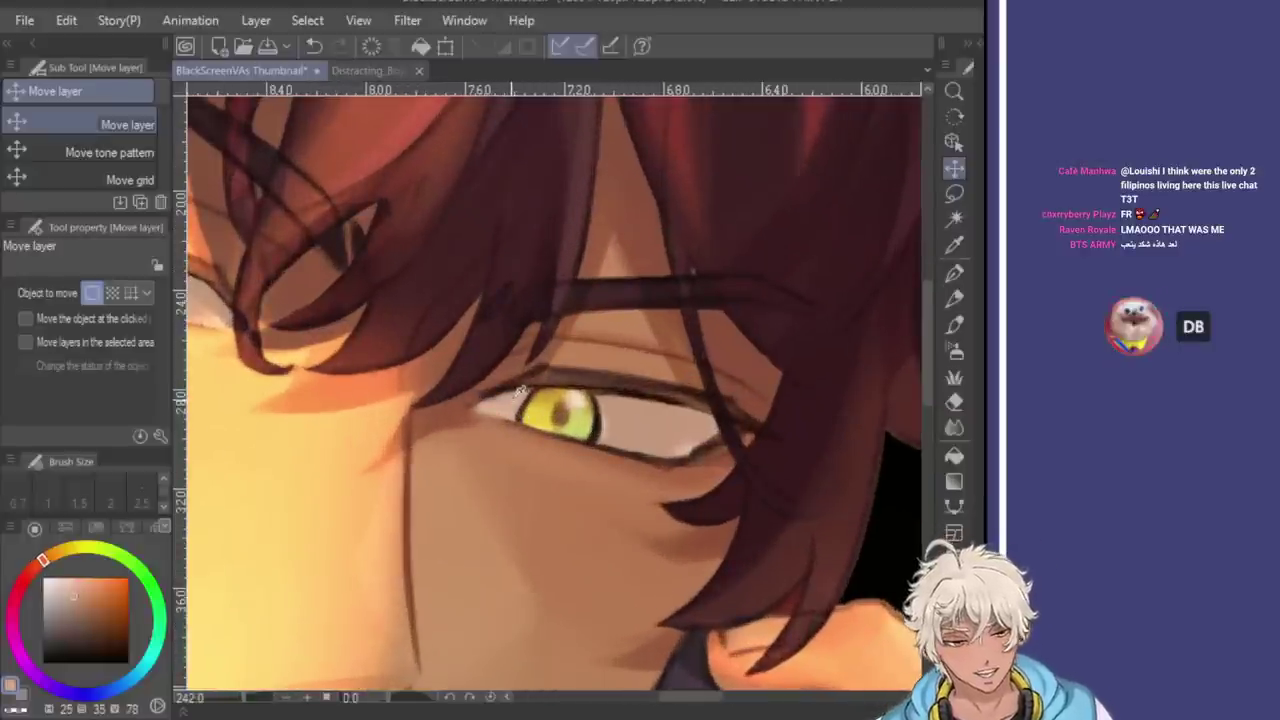
{"action": "key", "text": "p"}
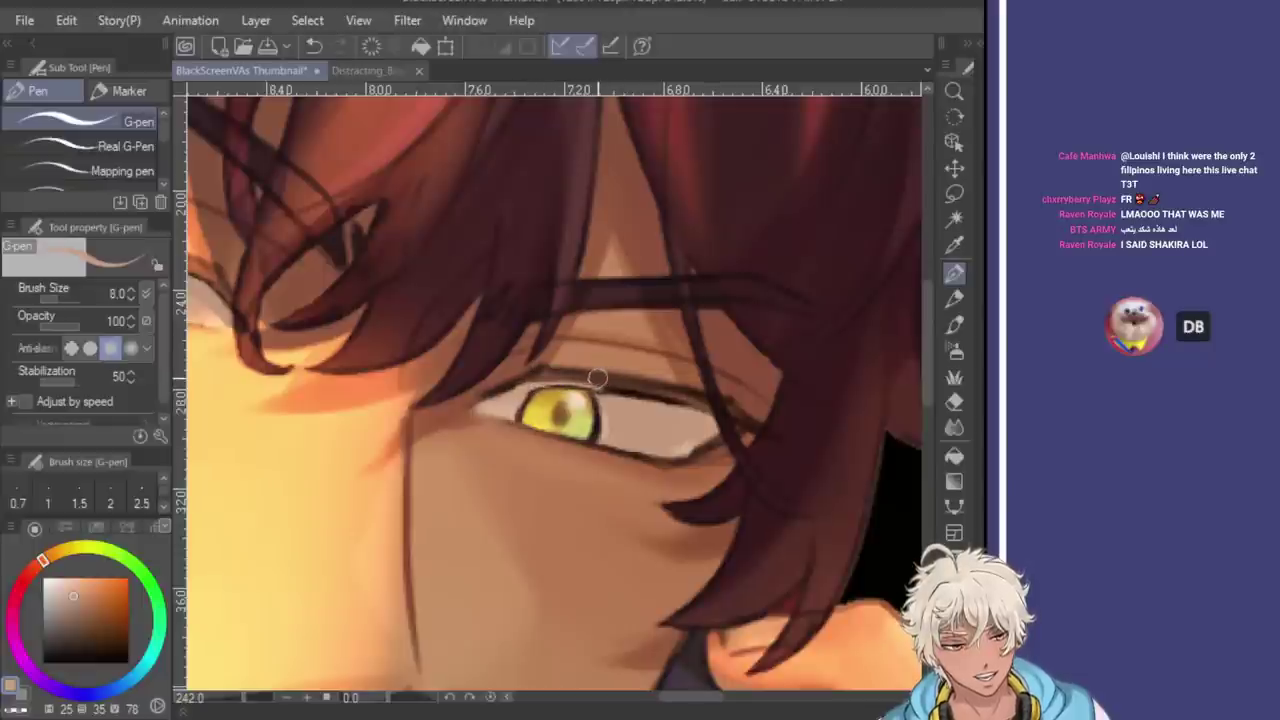
{"action": "scroll", "coordinate": [608, 395], "scroll_direction": "down", "scroll_amount": 4}
{"action": "scroll", "coordinate": [697, 306], "scroll_direction": "up", "scroll_amount": 4}
{"action": "left_click", "coordinate": [623, 349], "text": "alt"}
{"action": "left_click", "coordinate": [625, 350], "text": "alt"}
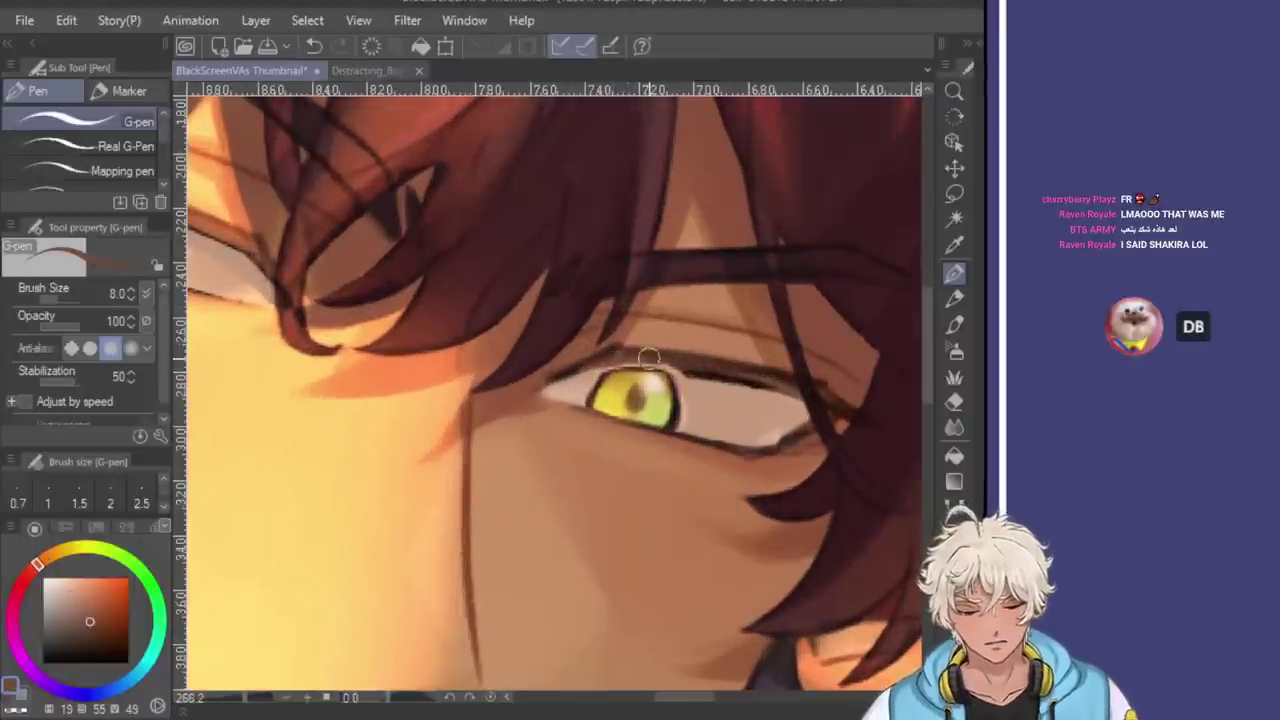
{"action": "left_click_drag", "start_coordinate": [586, 368], "coordinate": [694, 366]}
Redraw the phone-side eye's upper lash line above the iris in a sampled dark brown
{"action": "scroll", "coordinate": [694, 366], "scroll_direction": "down", "scroll_amount": 3}
{"action": "left_click", "coordinate": [694, 366], "text": "alt"}
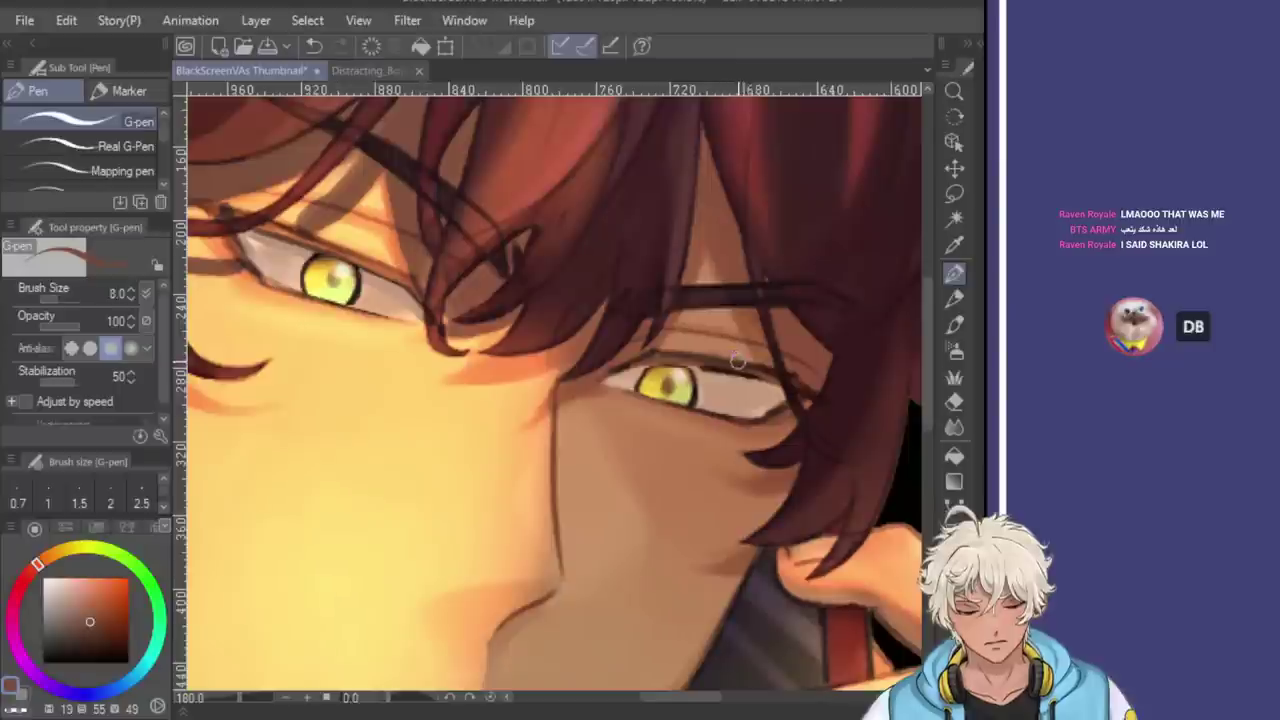
{"action": "scroll", "coordinate": [716, 364], "scroll_direction": "up", "scroll_amount": 3}
{"action": "left_click", "coordinate": [712, 364], "text": "alt"}
{"action": "left_click_drag", "start_coordinate": [602, 364], "coordinate": [697, 362]}
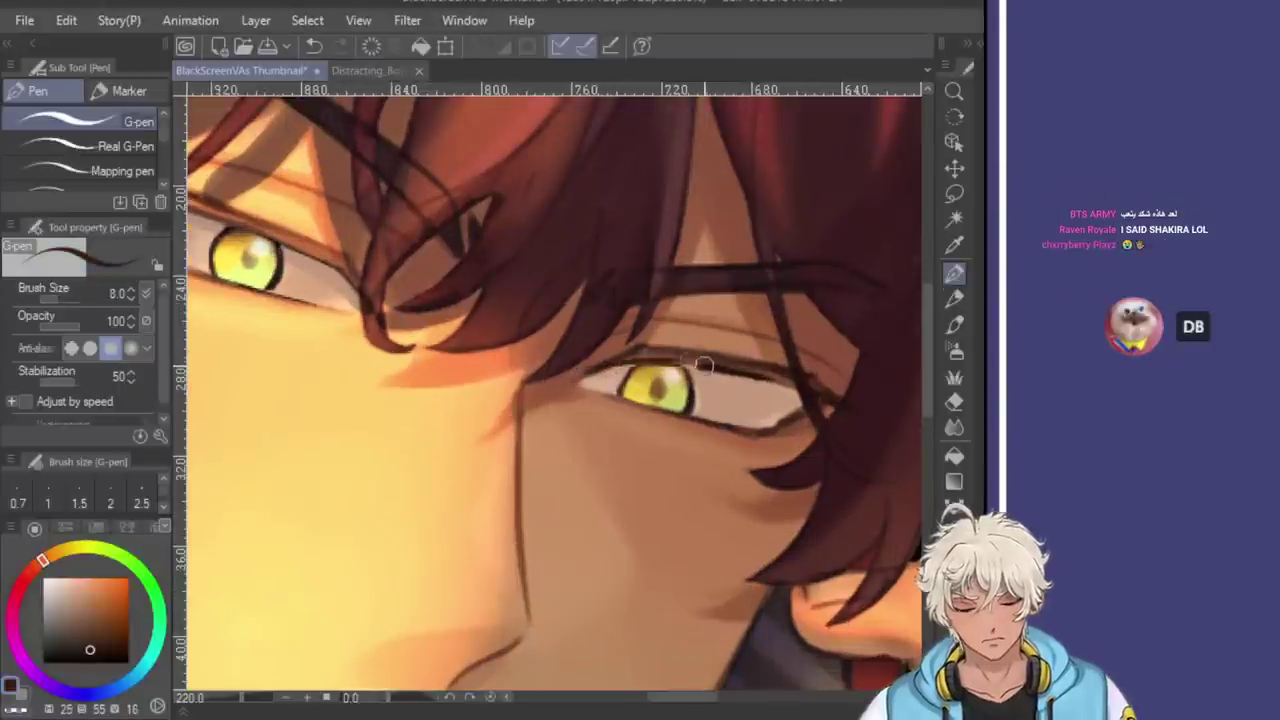
Clean up the underside of the phone-side upper lash line with the sampled eye-white colour
{"action": "scroll", "coordinate": [718, 351], "scroll_direction": "down", "scroll_amount": 4}
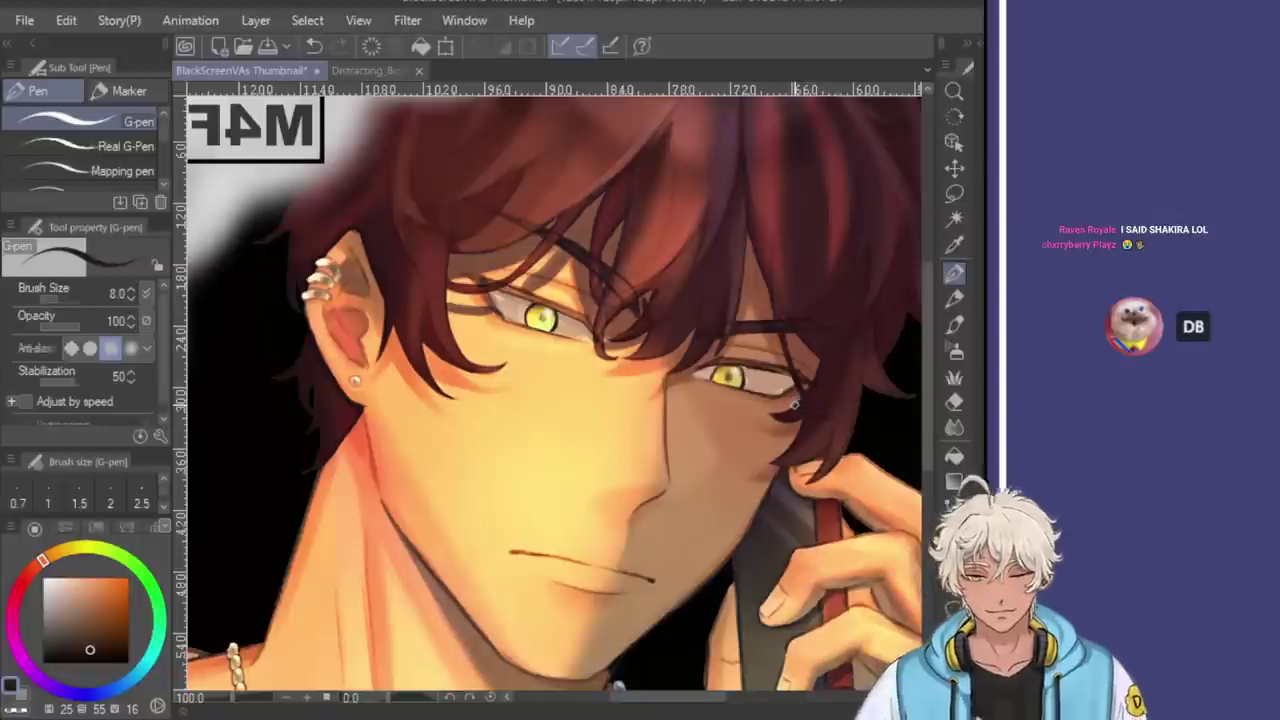
{"action": "scroll", "coordinate": [794, 404], "scroll_direction": "down", "scroll_amount": 2}
{"action": "scroll", "coordinate": [797, 390], "scroll_direction": "up", "scroll_amount": 6}
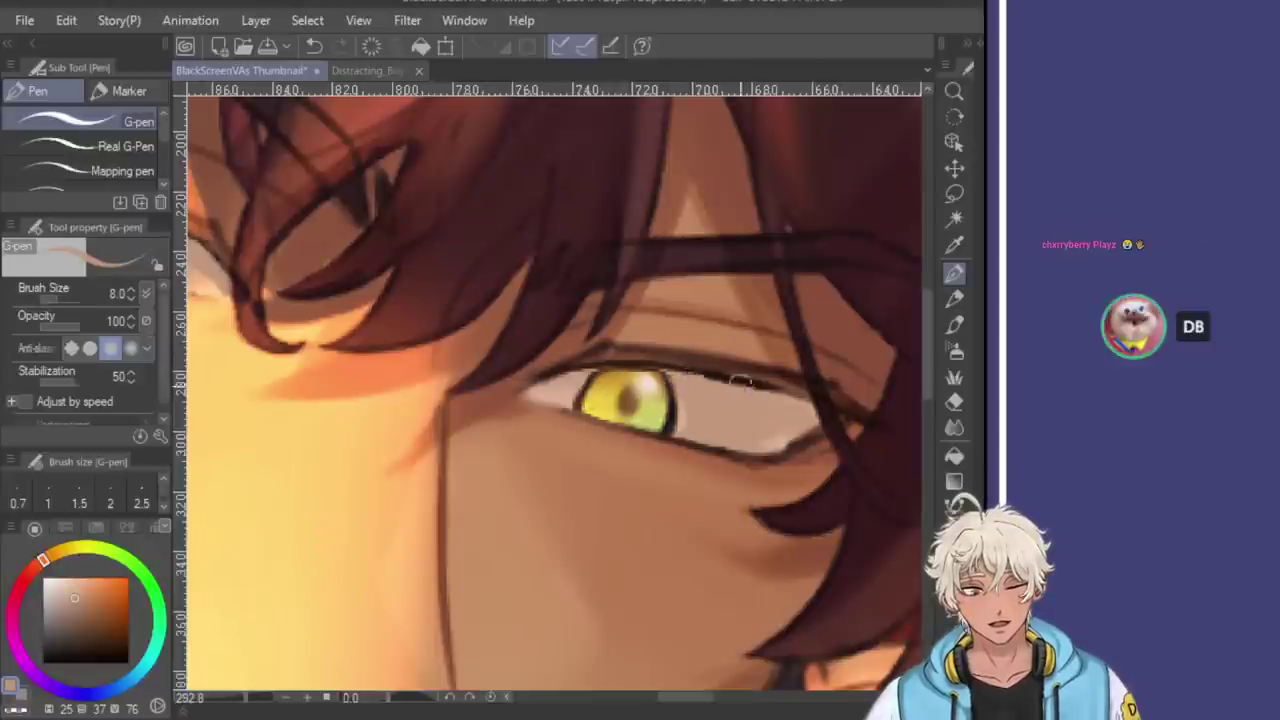
{"action": "left_click", "coordinate": [766, 376]}
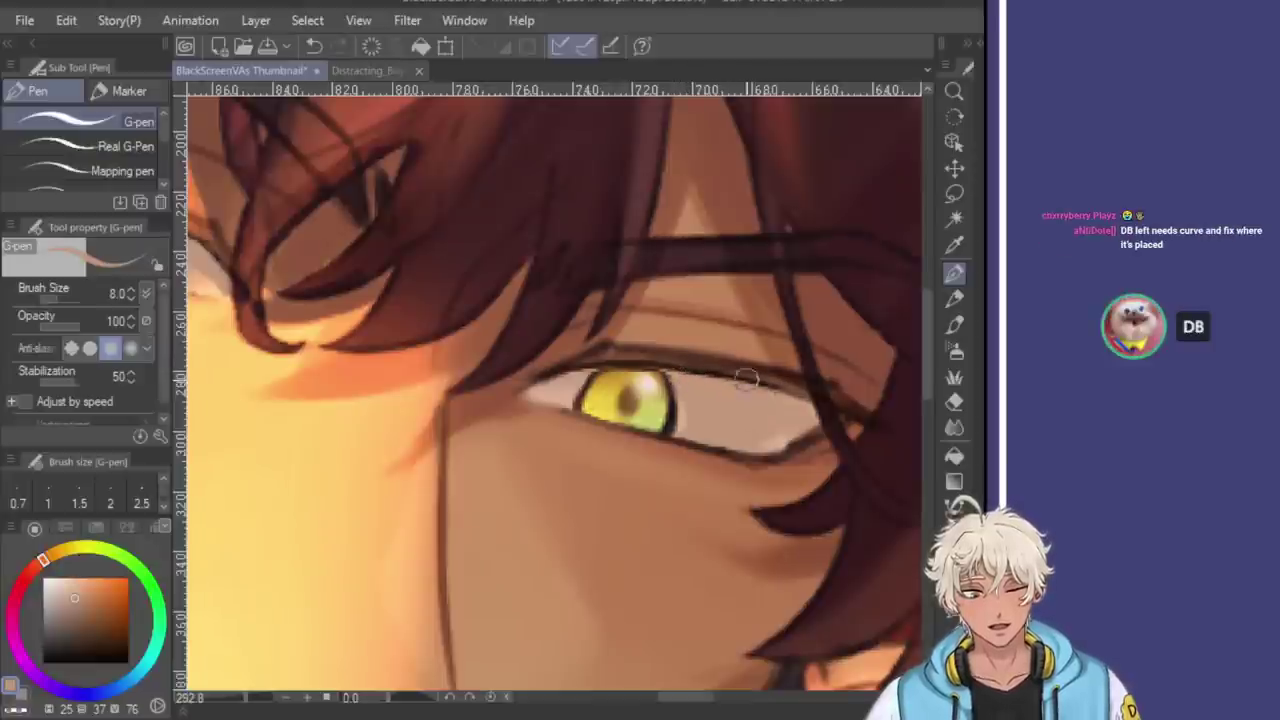
{"action": "scroll", "coordinate": [835, 373], "scroll_direction": "down", "scroll_amount": 5}
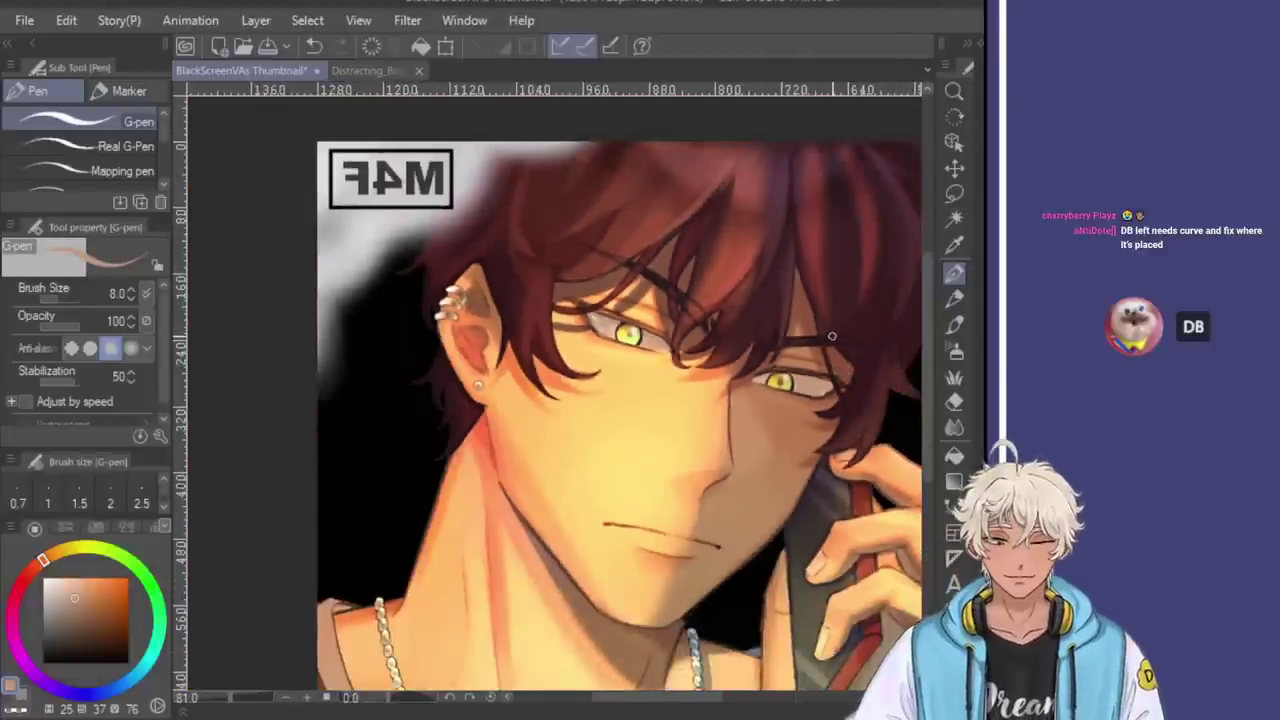
Lasso the phone-side iris and try clearing the selected area
{"action": "scroll", "coordinate": [826, 342], "scroll_direction": "up", "scroll_amount": 4}
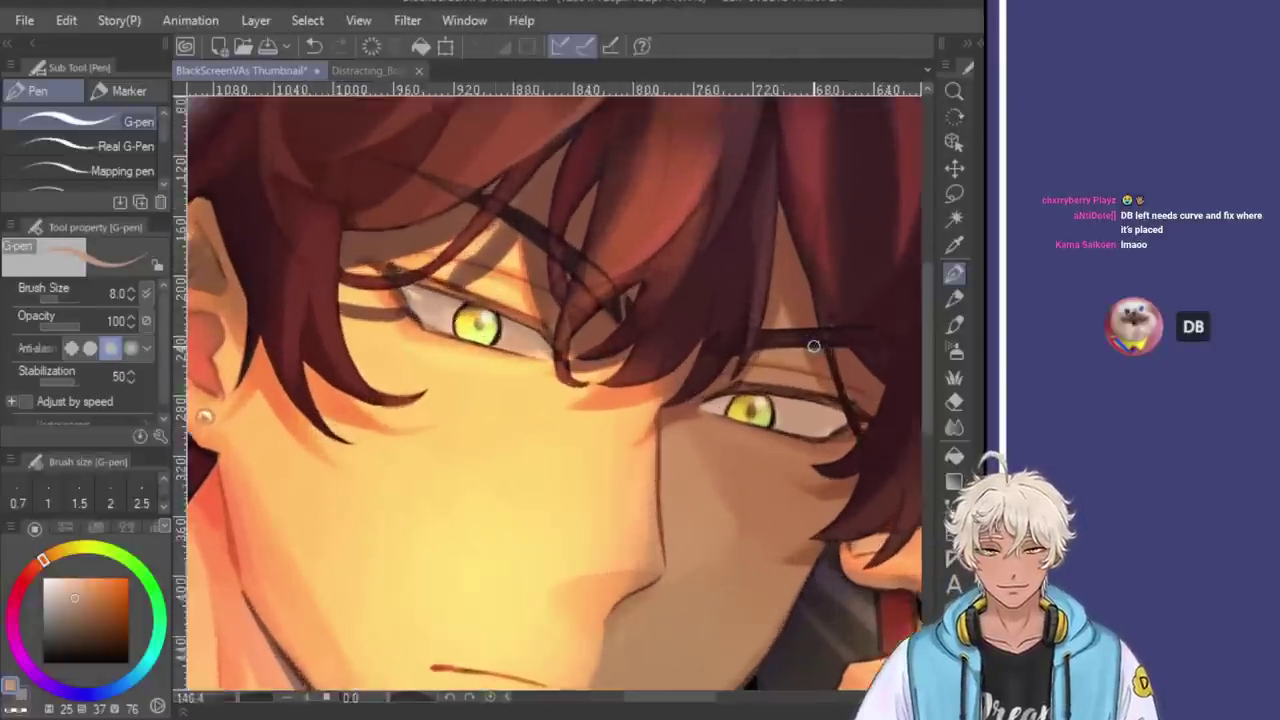
{"action": "scroll", "coordinate": [781, 368], "scroll_direction": "up", "scroll_amount": 2}
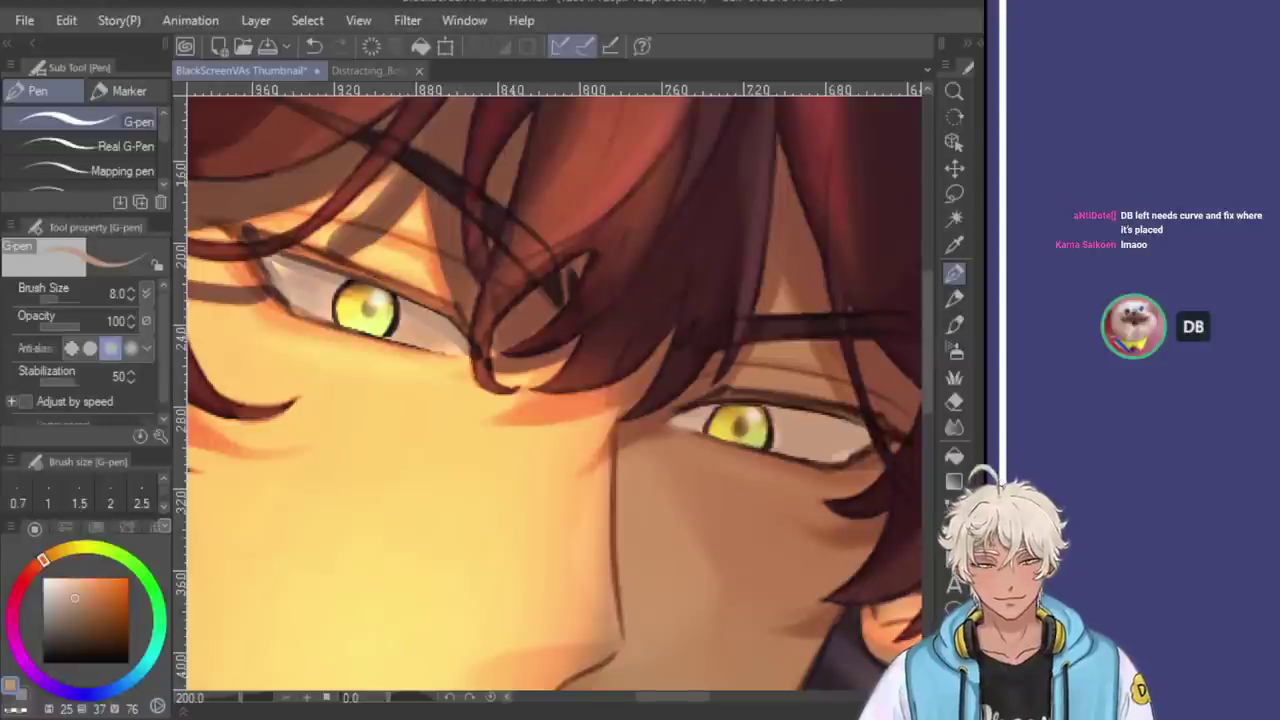
{"action": "key", "text": "m"}
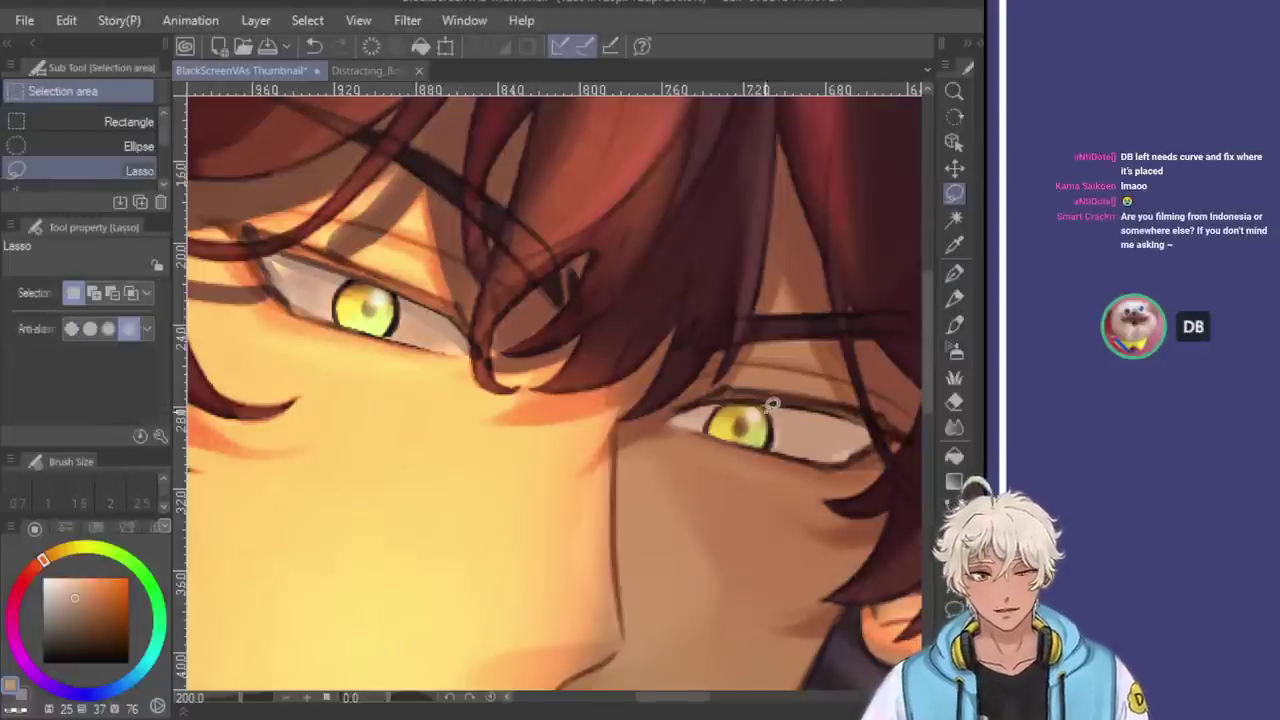
{"action": "mouse_move", "coordinate": [772, 398]}
{"action": "left_mouse_down"}
{"action": "mouse_move", "coordinate": [724, 393]}
{"action": "mouse_move", "coordinate": [700, 403]}
{"action": "mouse_move", "coordinate": [697, 429]}
{"action": "mouse_move", "coordinate": [734, 447]}
{"action": "mouse_move", "coordinate": [782, 442]}
{"action": "mouse_move", "coordinate": [776, 402]}
{"action": "left_mouse_up"}
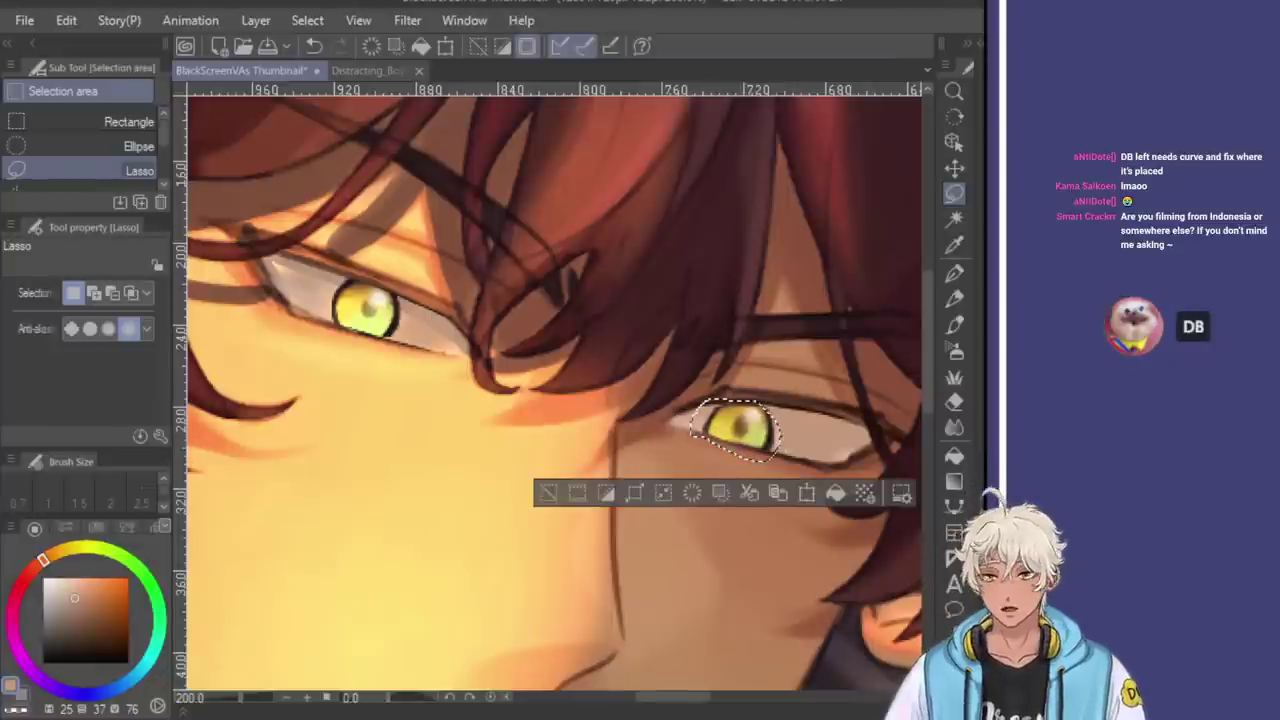
{"action": "key", "text": "Delete"}
{"action": "key", "text": "ctrl+z"}
{"action": "key", "text": "ctrl+d"}
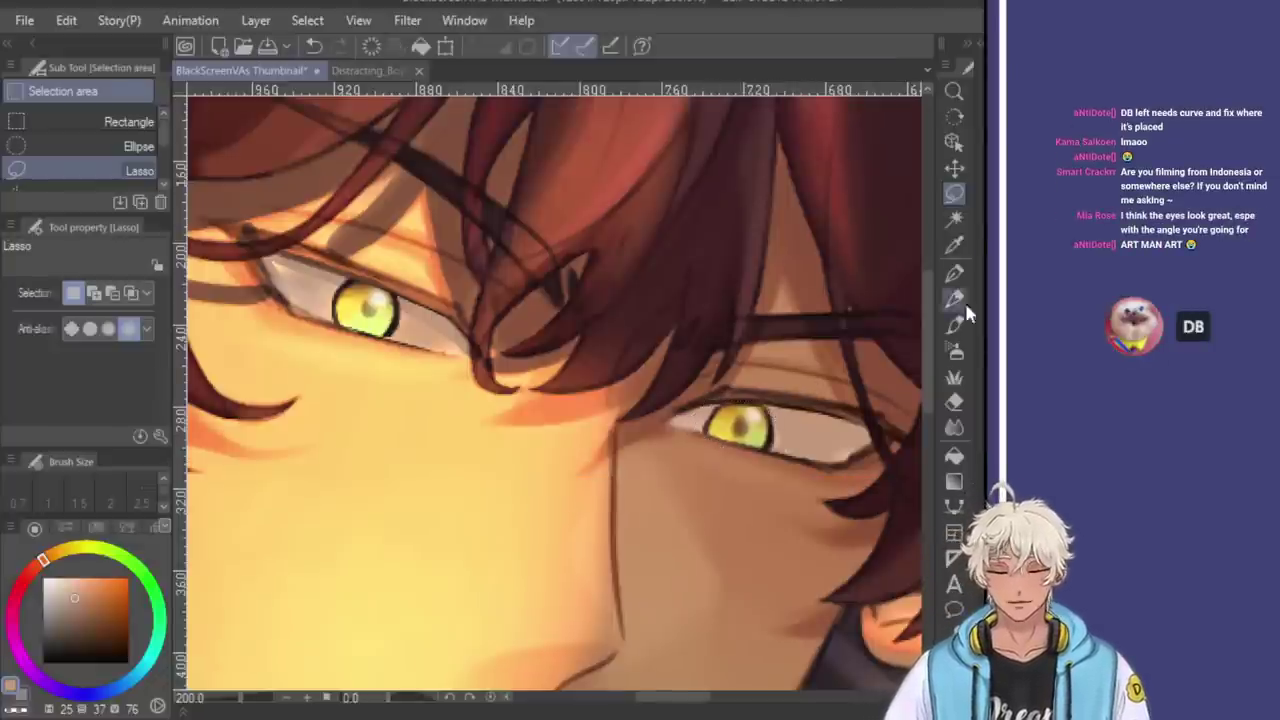
Try moving the selected phone-side iris away from the nose bridge
{"action": "left_click", "coordinate": [955, 168]}
{"action": "left_click_drag", "start_coordinate": [762, 435], "coordinate": [780, 430]}
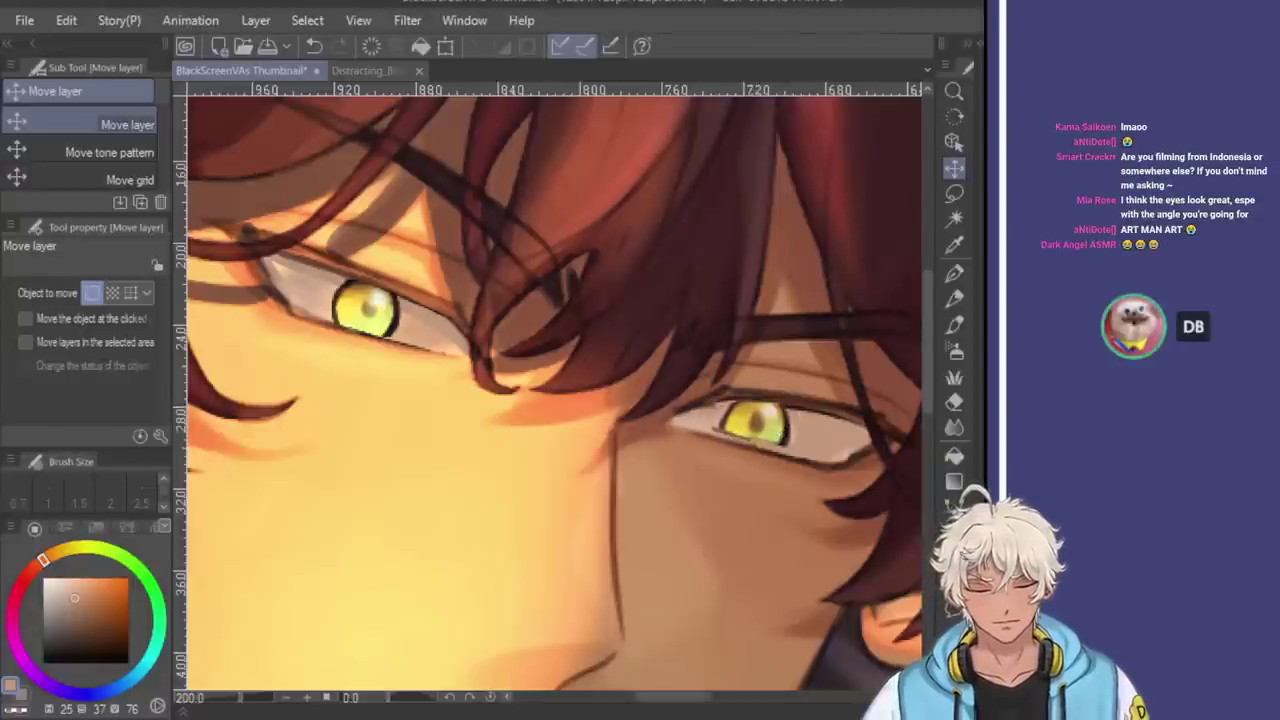
{"action": "key", "text": "ctrl+z"}
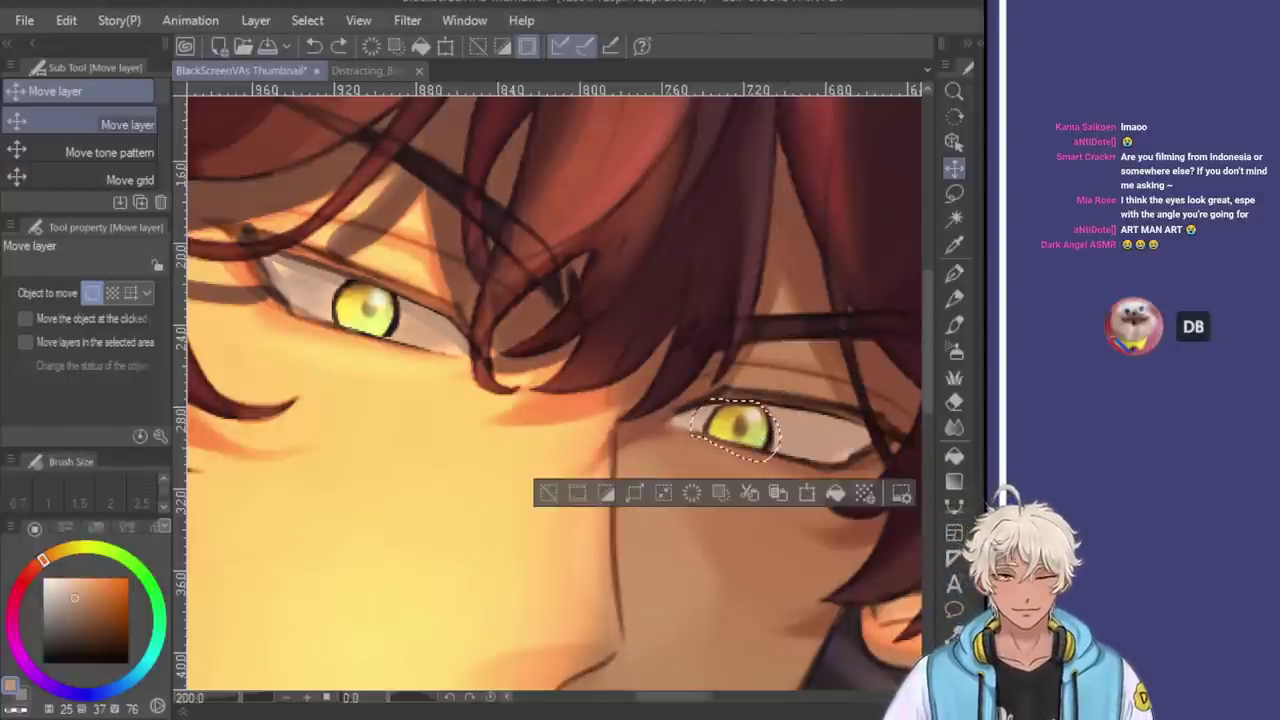
{"action": "key", "text": "ctrl+d"}
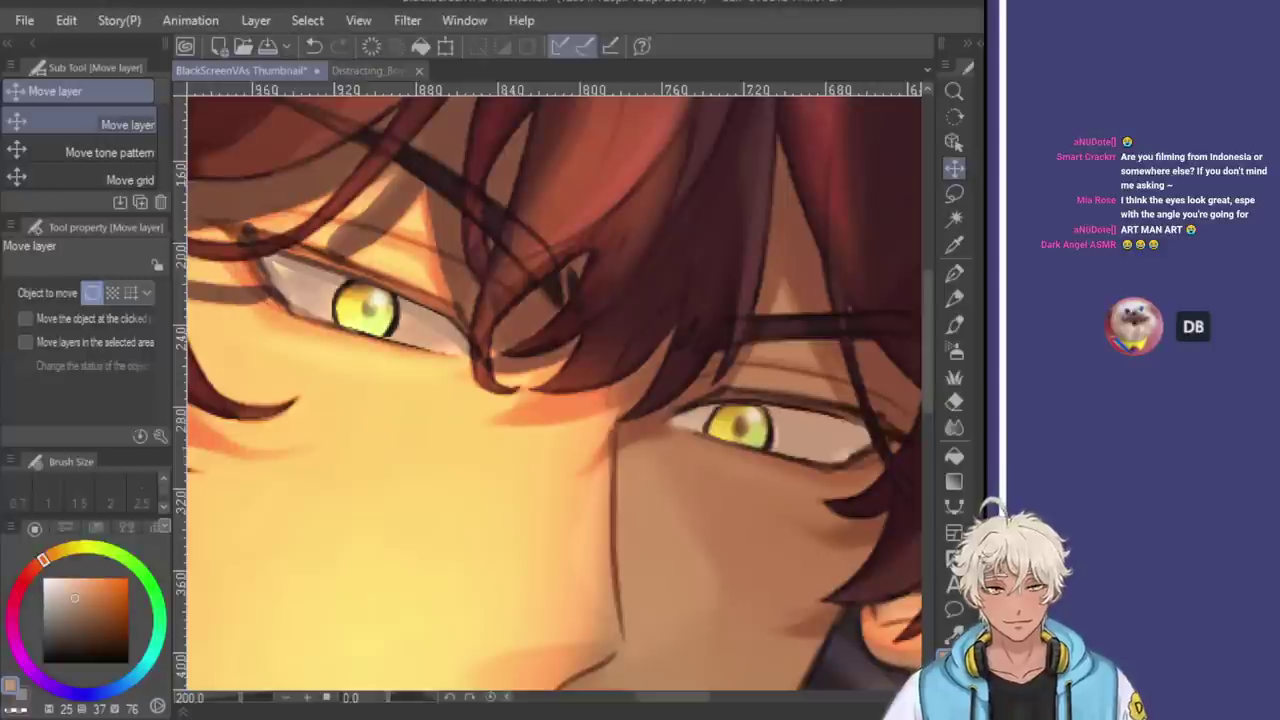
{"action": "key", "text": "ctrl+z"}
{"action": "key", "text": "ctrl+z"}
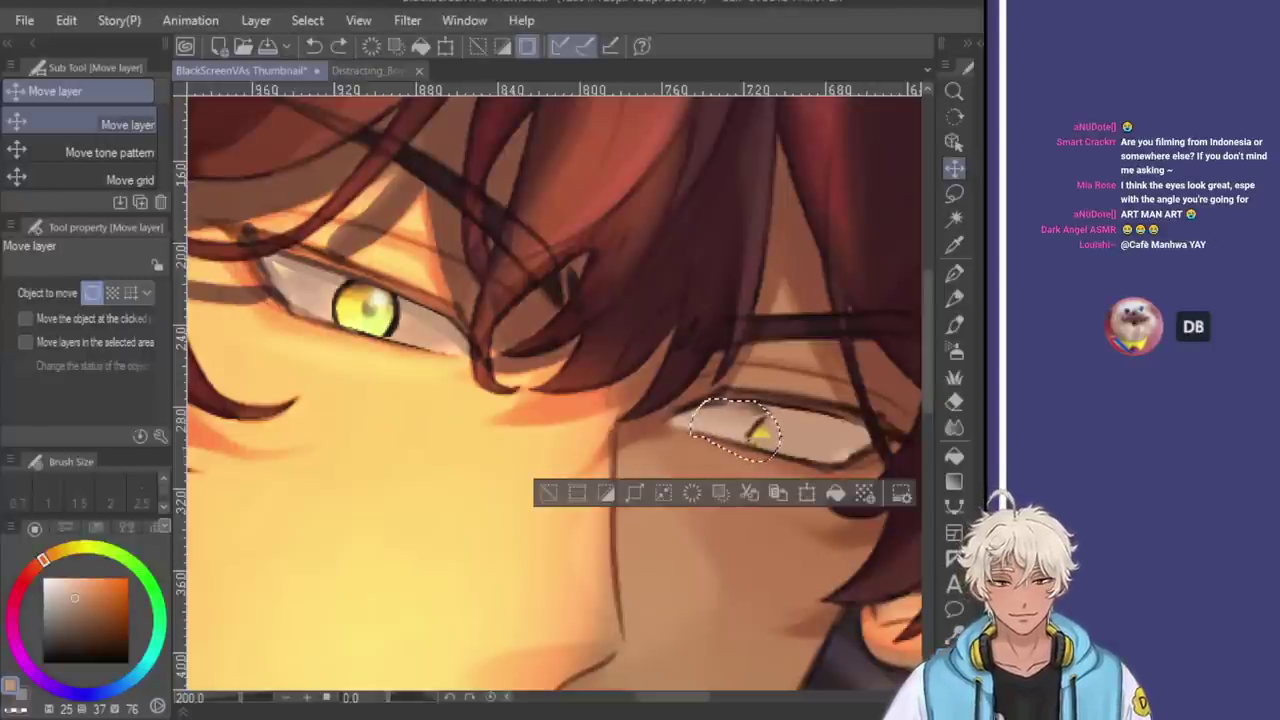
{"action": "key", "text": "ctrl+y"}
{"action": "key", "text": "ctrl+y"}
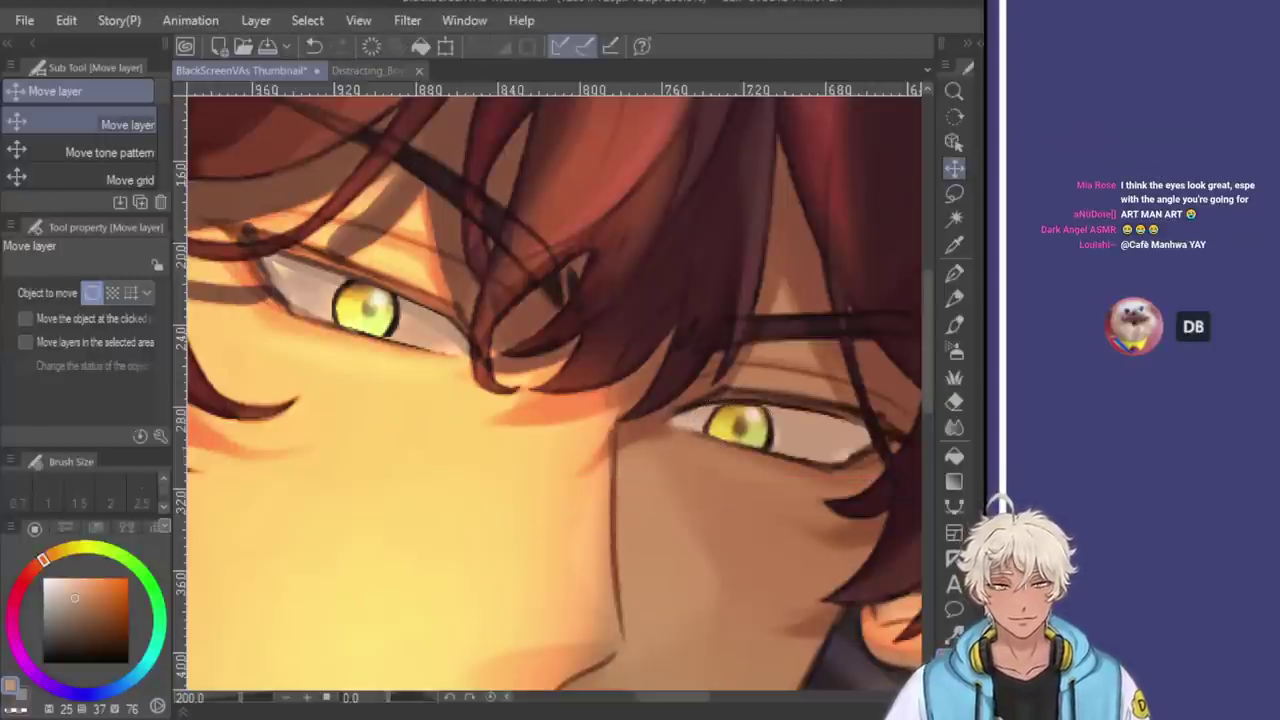
Lasso the phone-side iris and move it slightly upward within the eye
{"action": "left_click", "coordinate": [954, 193]}
{"action": "scroll", "coordinate": [789, 380], "scroll_direction": "up", "scroll_amount": 2}
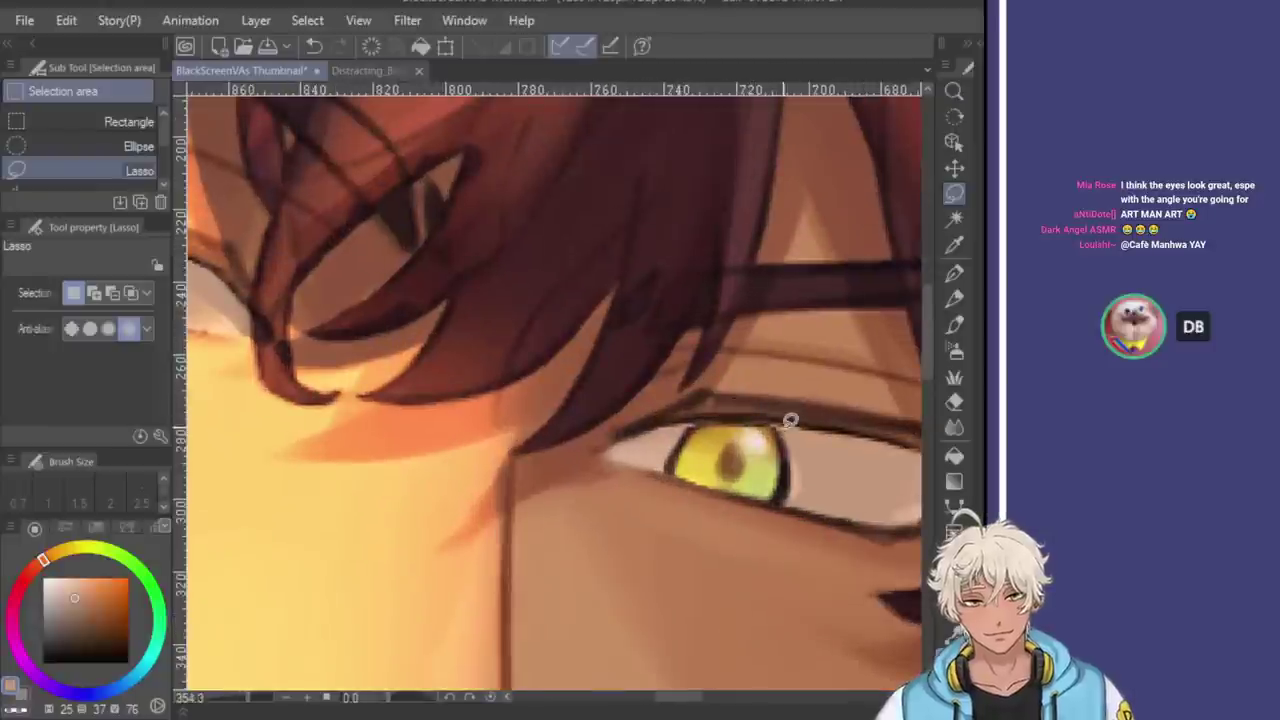
{"action": "left_click_drag", "start_coordinate": [781, 418], "coordinate": [712, 412]}
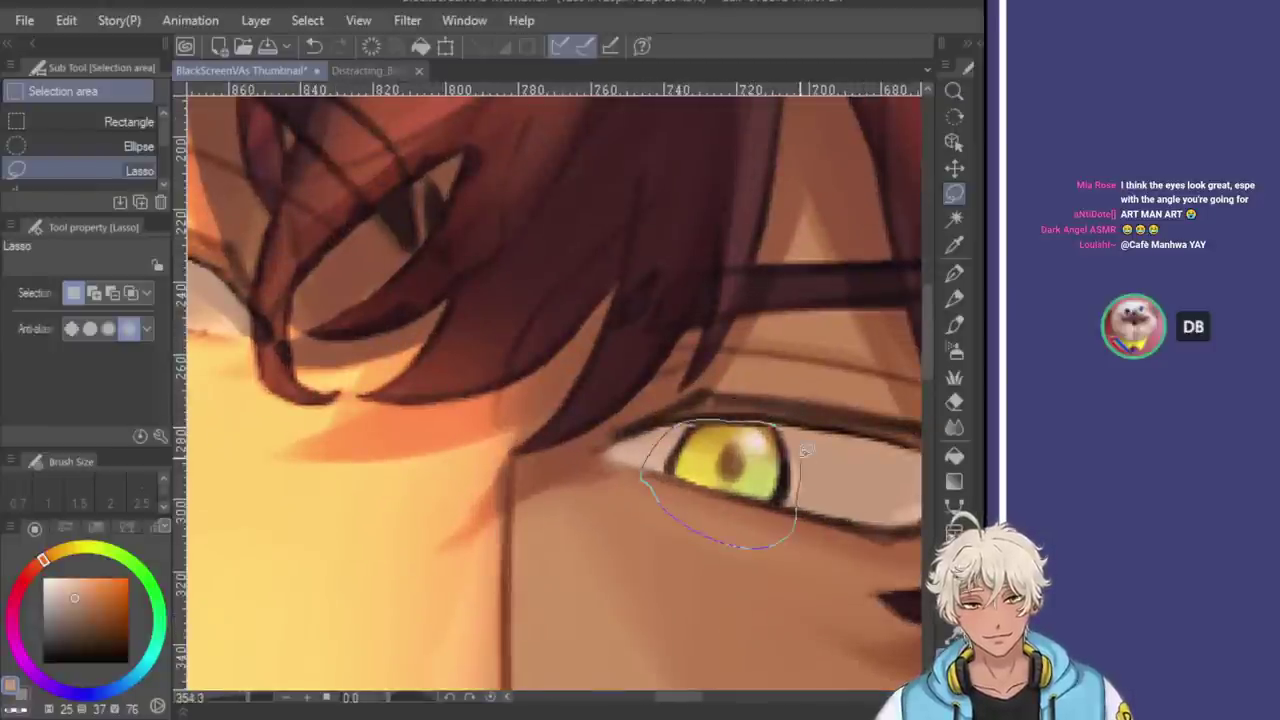
{"action": "left_click_drag", "start_coordinate": [805, 457], "coordinate": [803, 450]}
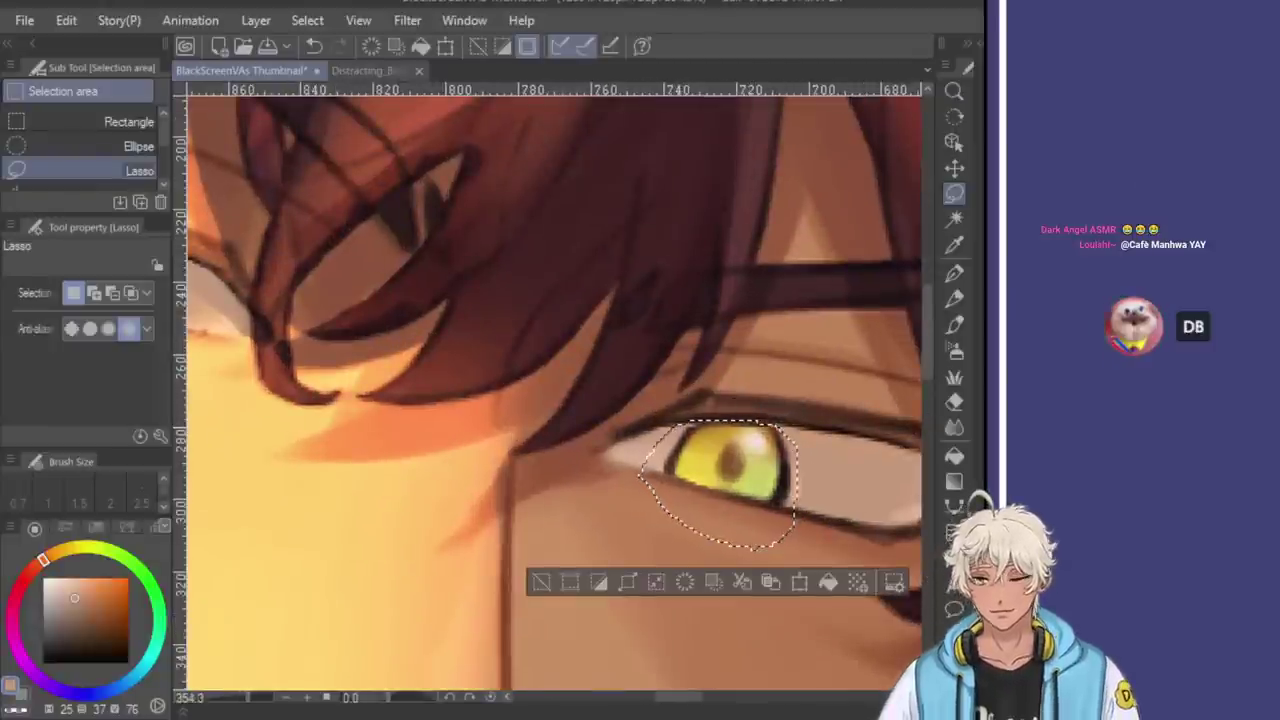
{"action": "key", "text": "ctrl+d"}
{"action": "left_click", "coordinate": [954, 170]}
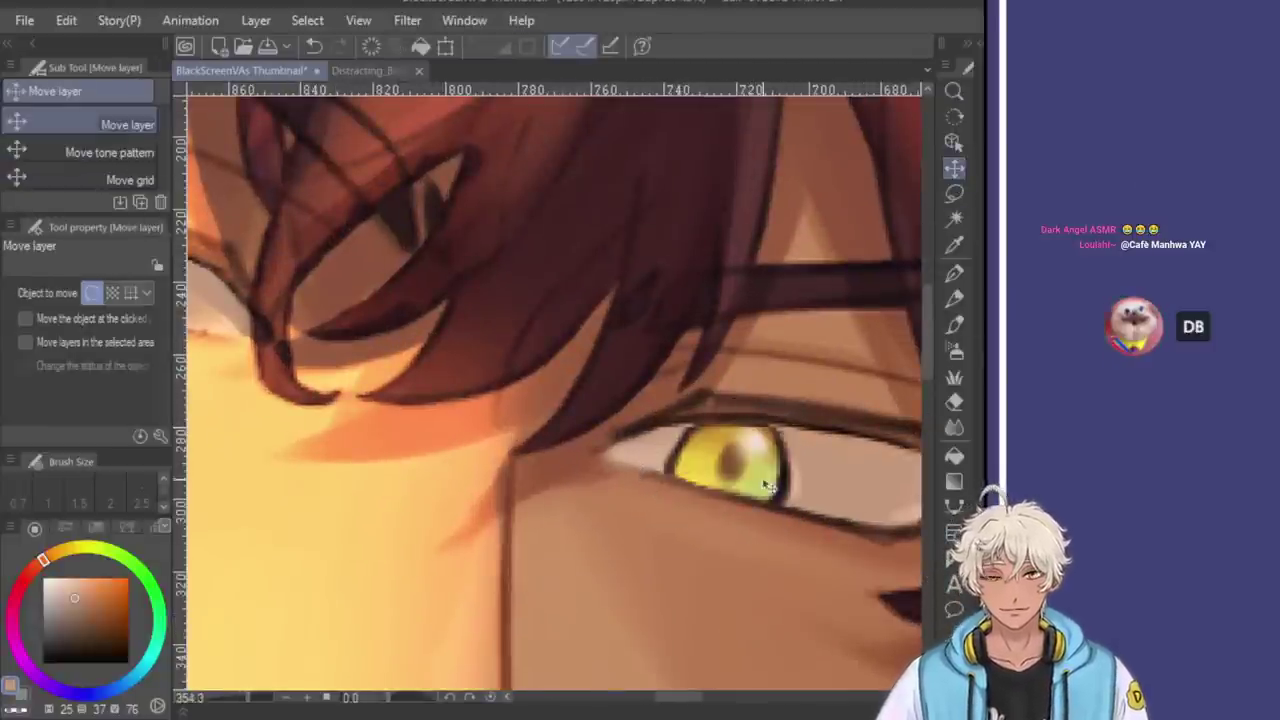
{"action": "left_click_drag", "start_coordinate": [770, 487], "coordinate": [775, 470]}
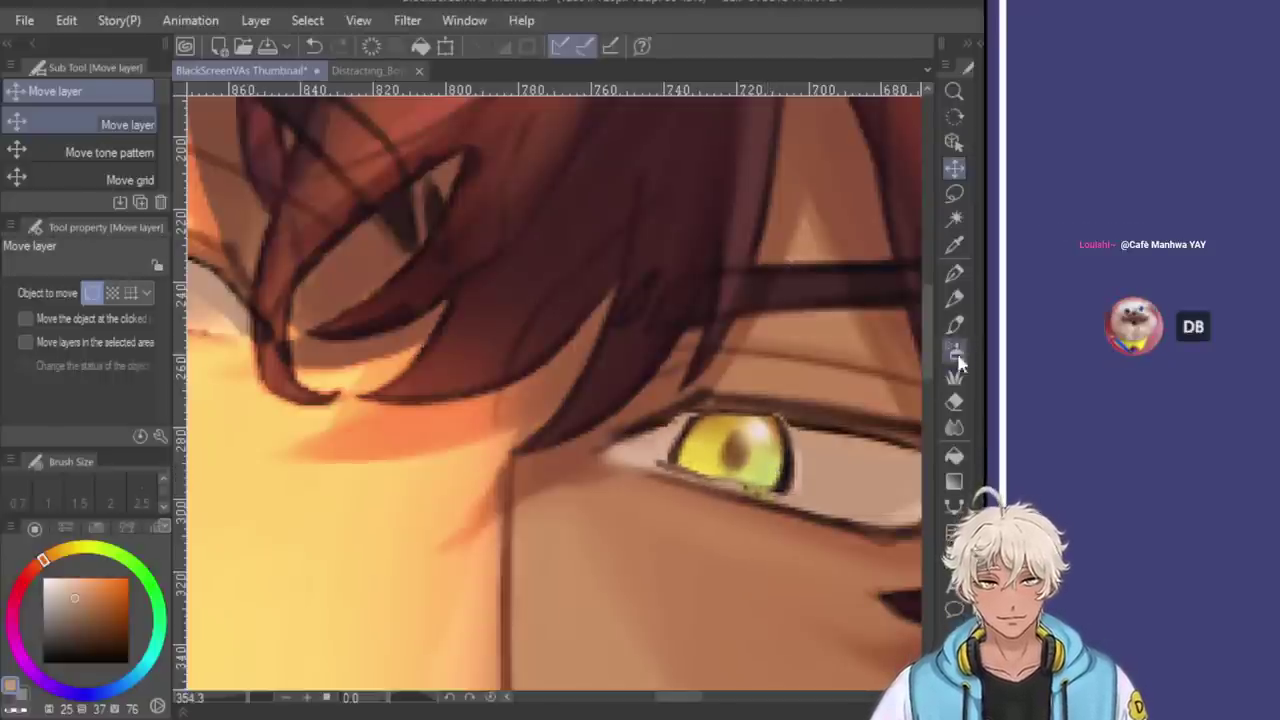
Erase the stray pixels around the moved iris and lower lid with the hard eraser at size 6
{"action": "left_click", "coordinate": [954, 401]}
{"action": "scroll", "coordinate": [800, 400], "scroll_direction": "up", "scroll_amount": 1}
{"action": "key", "text": "bracketleft"}
{"action": "key", "text": "bracketleft"}
{"action": "key", "text": "bracketleft"}
{"action": "key", "text": "bracketleft"}
{"action": "key", "text": "bracketleft"}
{"action": "key", "text": "bracketleft"}
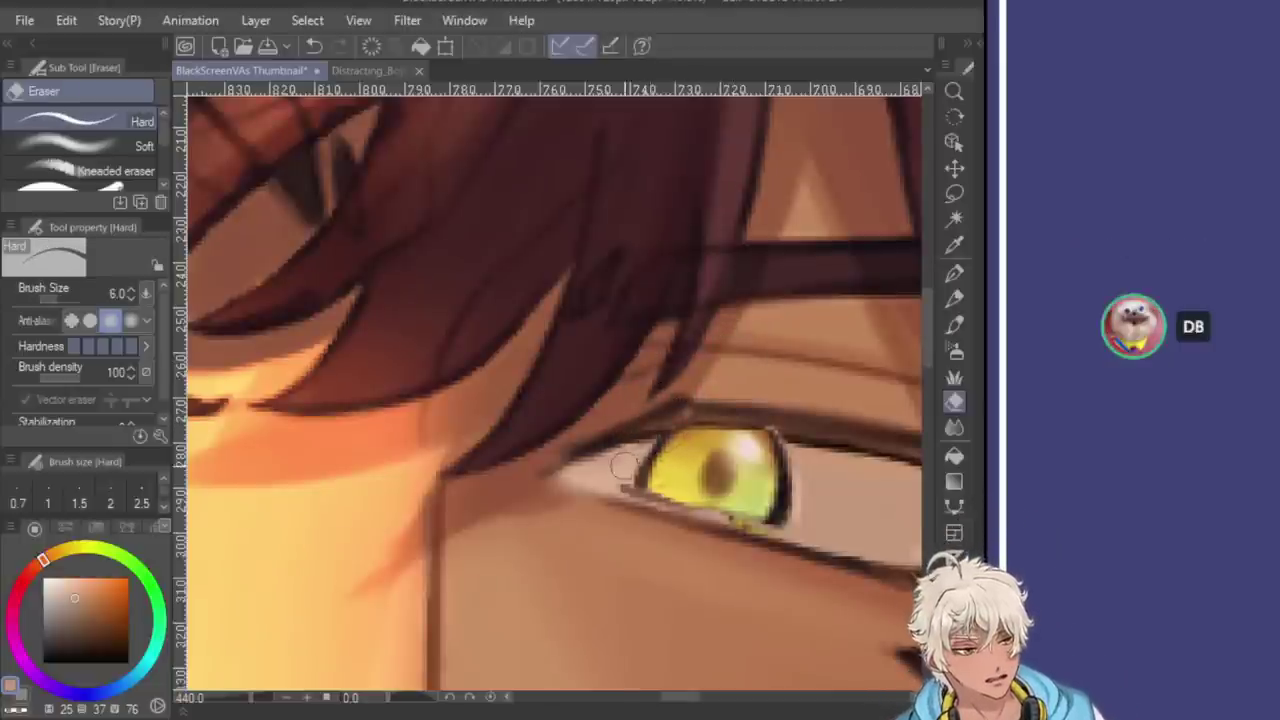
{"action": "scroll", "coordinate": [850, 452], "scroll_direction": "down", "scroll_amount": 1}
{"action": "scroll", "coordinate": [853, 455], "scroll_direction": "down", "scroll_amount": 3}
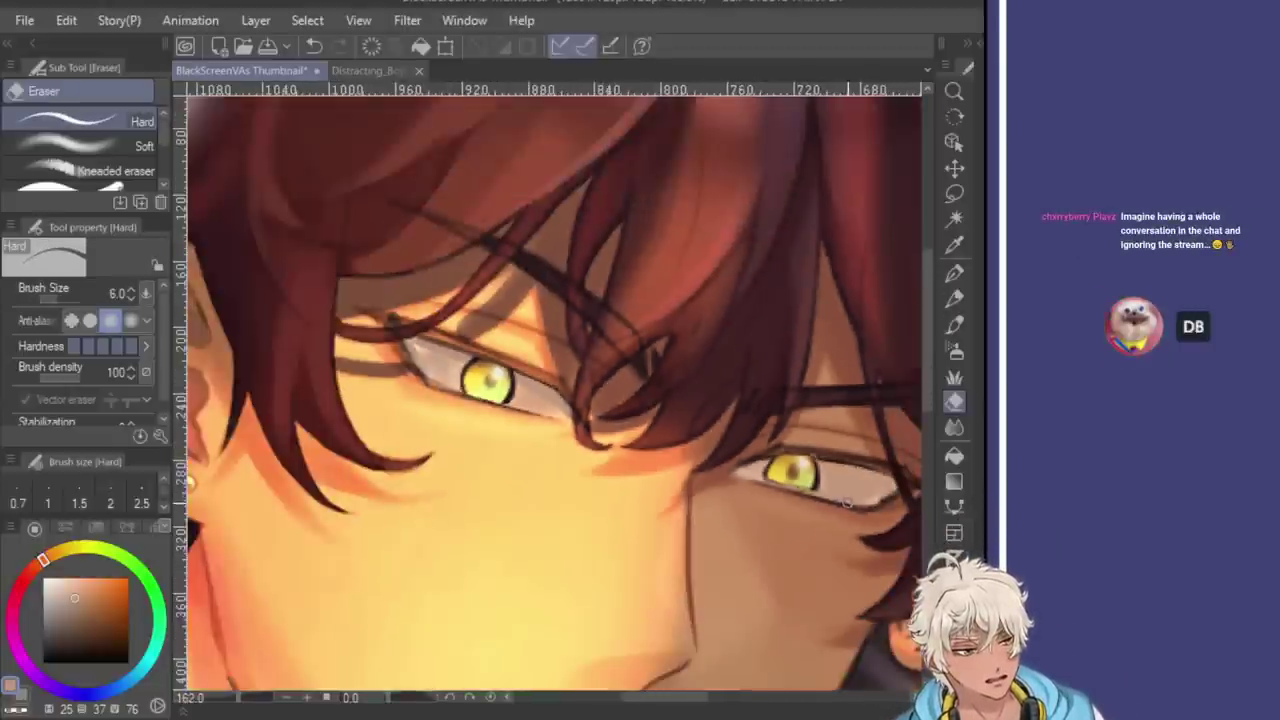
{"action": "scroll", "coordinate": [860, 466], "scroll_direction": "up", "scroll_amount": 4}
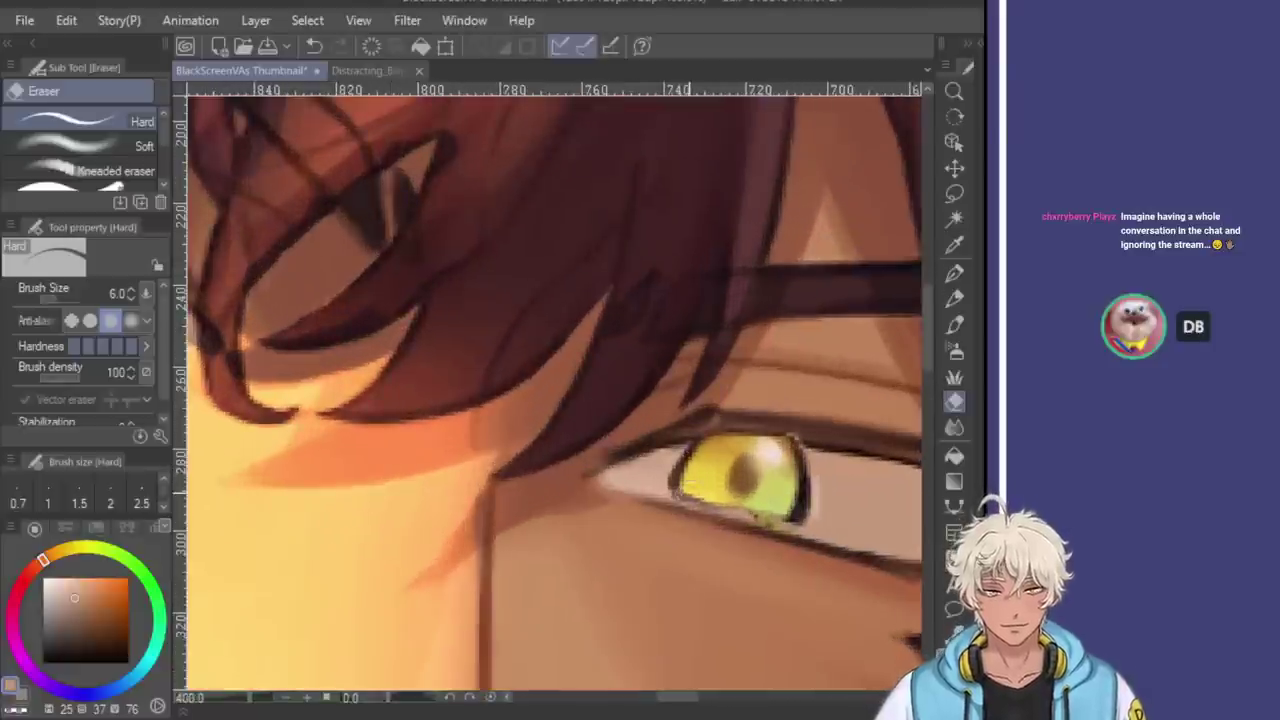
Fill in the phone-side iris's lower edge with the G-pen at size 6 in sampled yellow and yellow-green
{"action": "left_click", "coordinate": [703, 488], "text": "alt"}
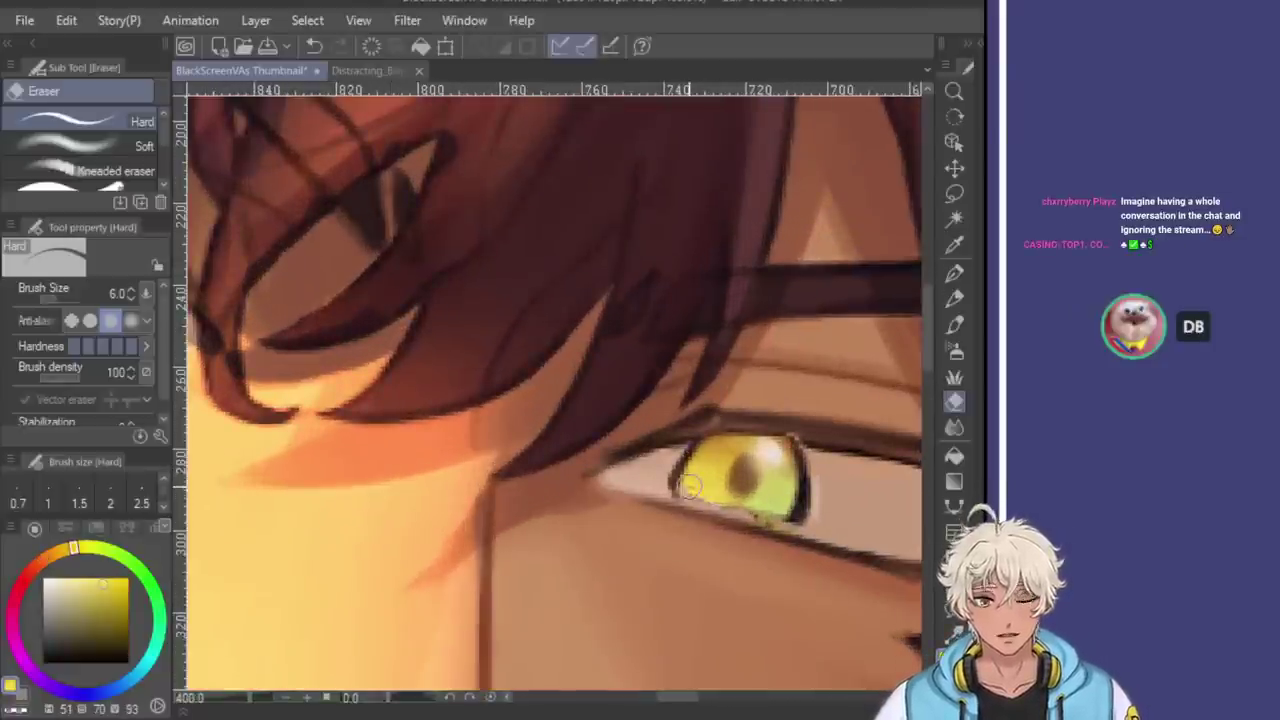
{"action": "key", "text": "p"}
{"action": "key", "text": "bracketleft"}
{"action": "key", "text": "bracketleft"}
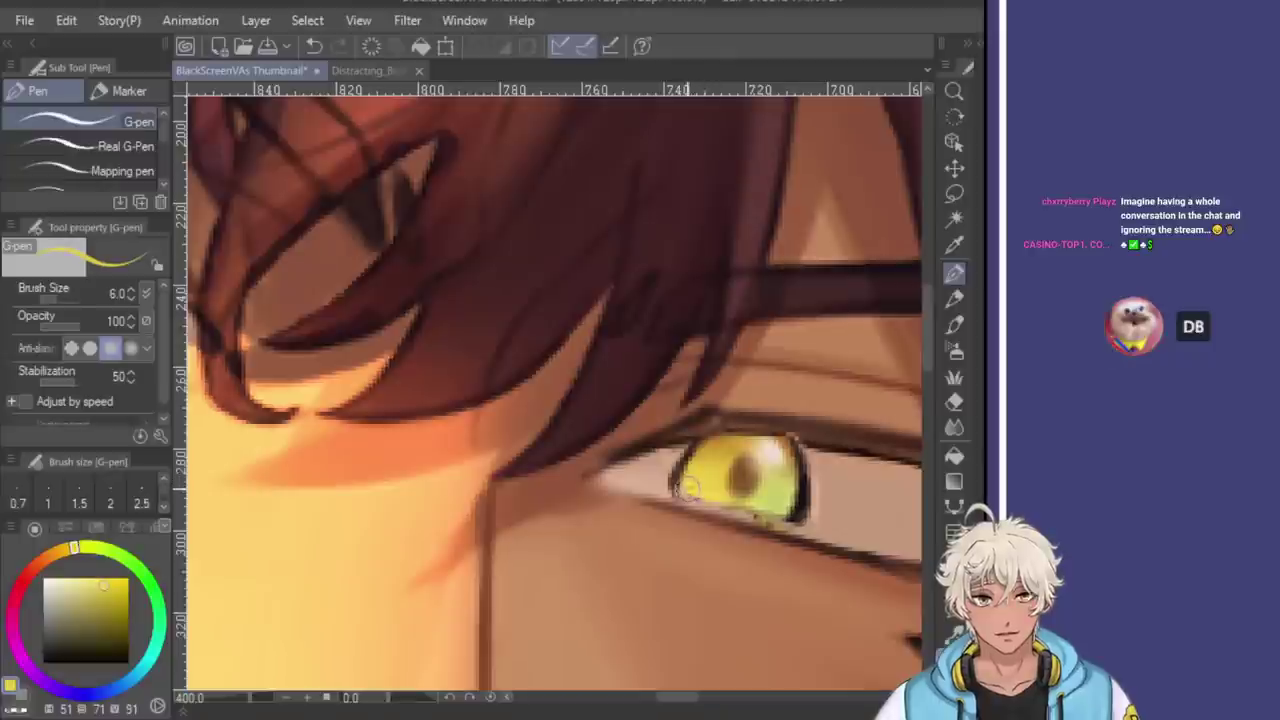
{"action": "mouse_move", "coordinate": [708, 516]}
{"action": "left_mouse_down"}
{"action": "mouse_move", "coordinate": [714, 486]}
{"action": "mouse_move", "coordinate": [757, 510]}
{"action": "left_mouse_up"}
{"action": "left_click", "coordinate": [768, 497], "text": "alt"}
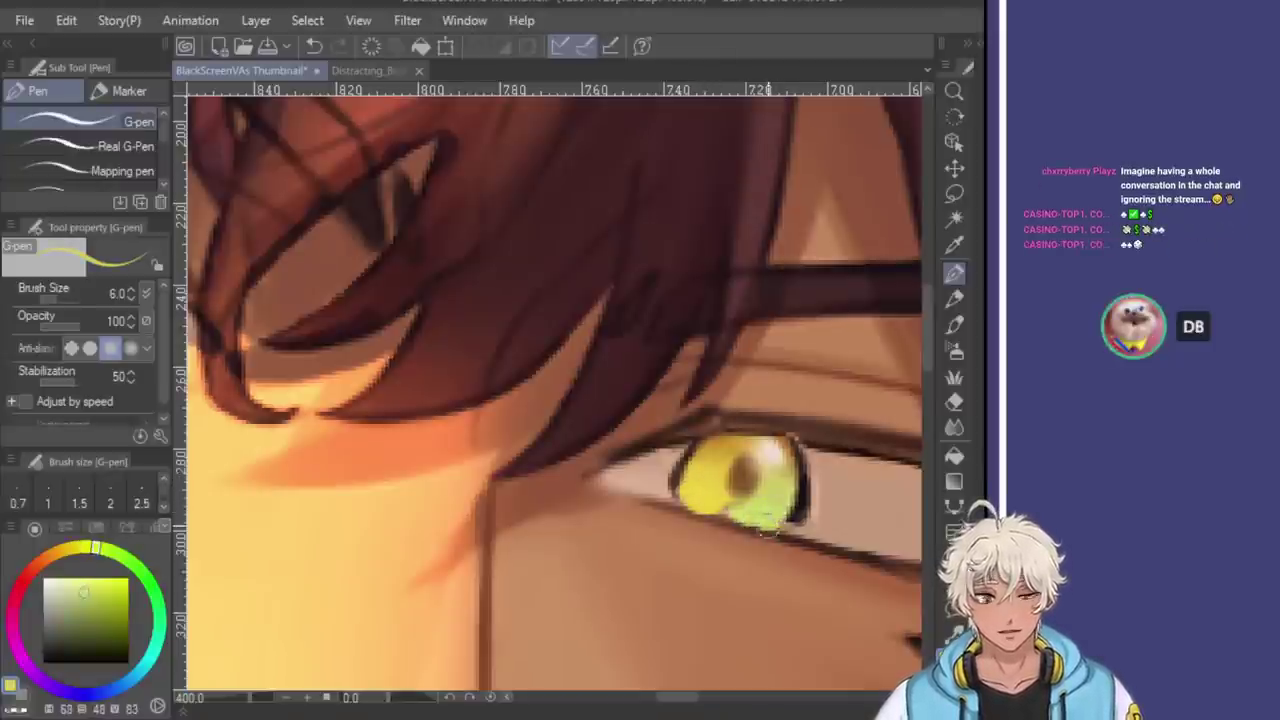
Redraw the phone-side iris outline in a sampled near-black and trim it with the hard eraser at size 3
{"action": "left_click", "coordinate": [780, 522], "text": "alt"}
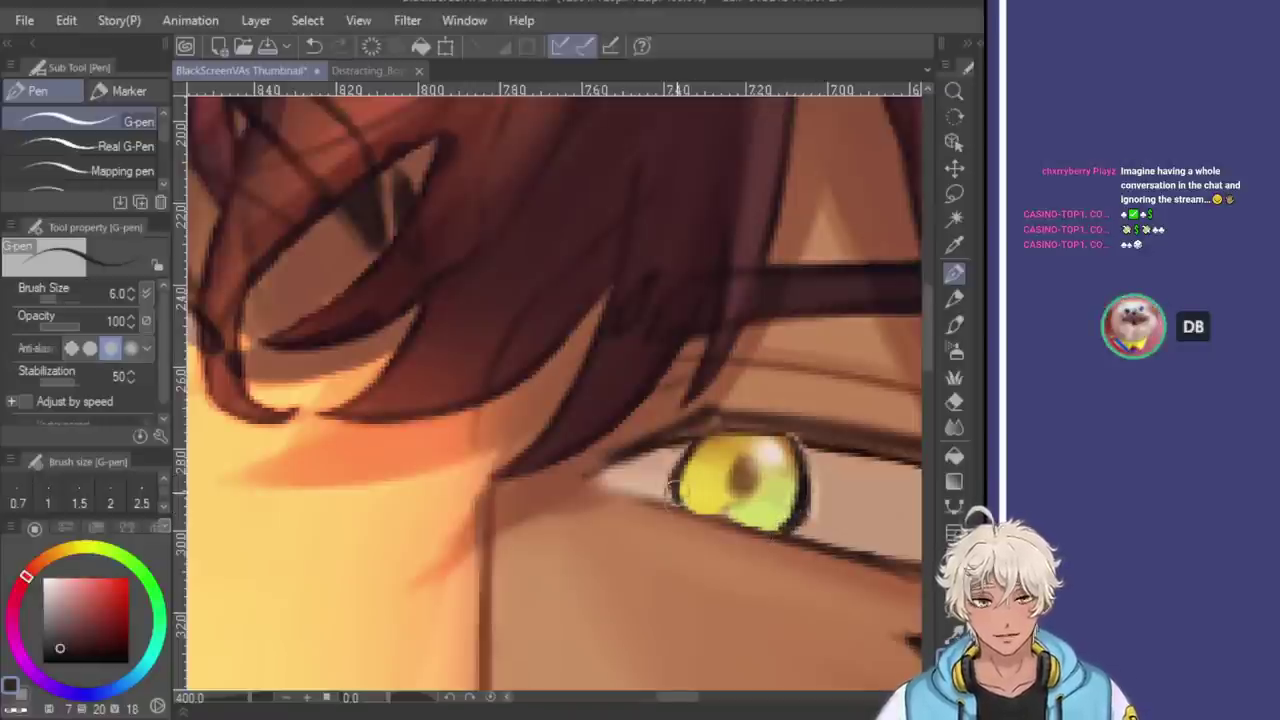
{"action": "key", "text": "e"}
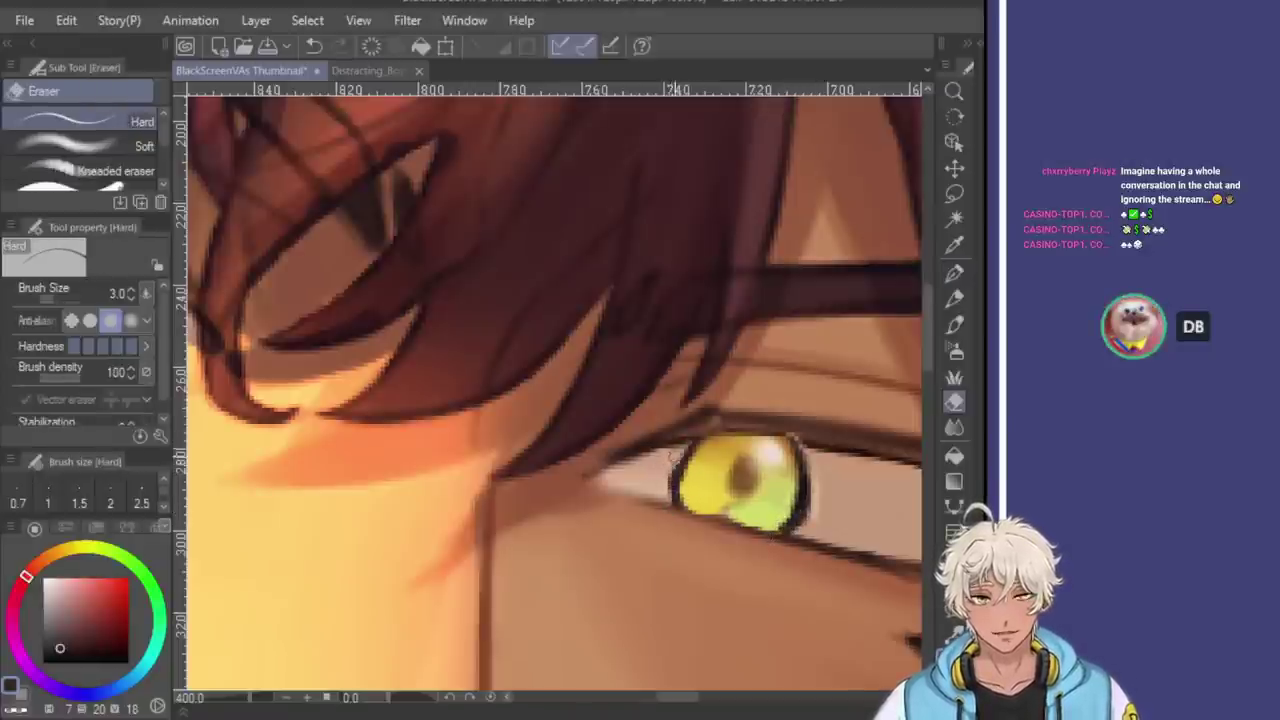
{"action": "key", "text": "p"}
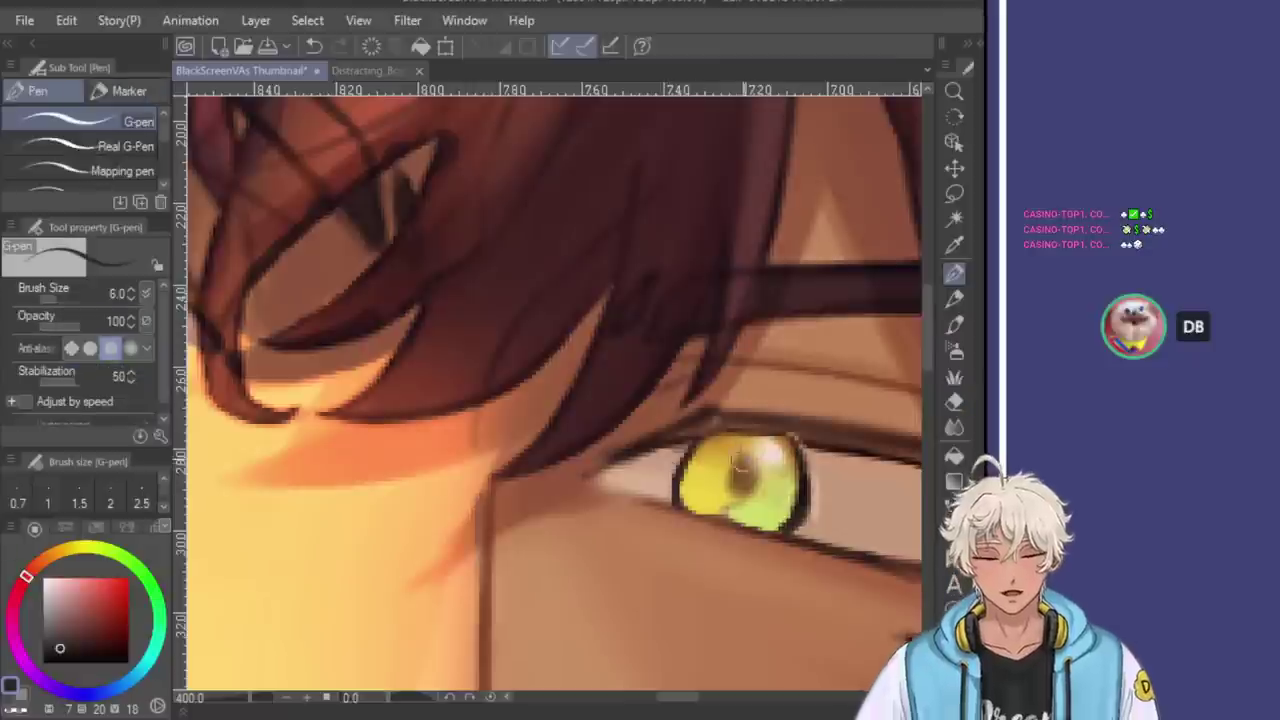
Touch up the lower part of the phone-side iris with sampled yellow and green
{"action": "left_click", "coordinate": [690, 478], "text": "alt"}
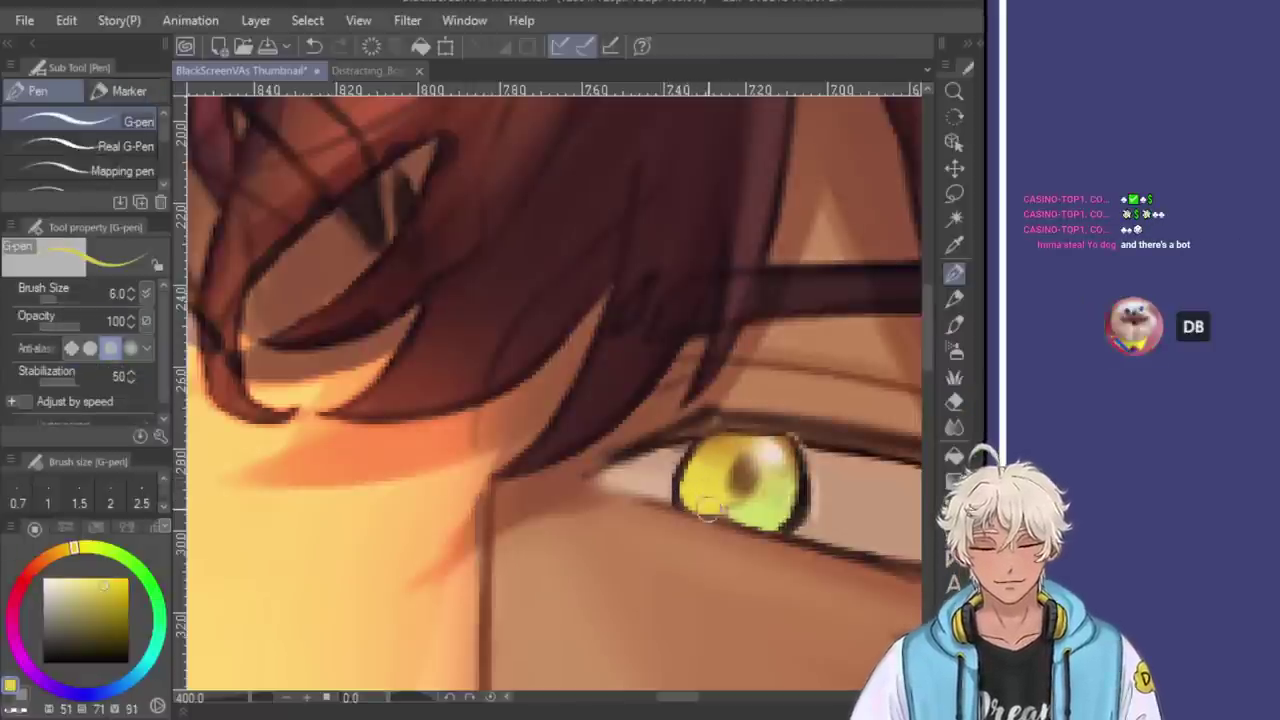
{"action": "left_click", "coordinate": [760, 512], "text": "alt"}
{"action": "mouse_move", "coordinate": [755, 510]}
{"action": "left_mouse_down"}
{"action": "mouse_move", "coordinate": [675, 514]}
{"action": "mouse_move", "coordinate": [750, 523]}
{"action": "mouse_move", "coordinate": [698, 503]}
{"action": "mouse_move", "coordinate": [676, 509]}
{"action": "mouse_move", "coordinate": [775, 530]}
{"action": "left_mouse_up"}
{"action": "key", "text": "e"}
{"action": "key", "text": "p"}
{"action": "scroll", "coordinate": [866, 460], "scroll_direction": "down", "scroll_amount": 2}
{"action": "key", "text": "e"}
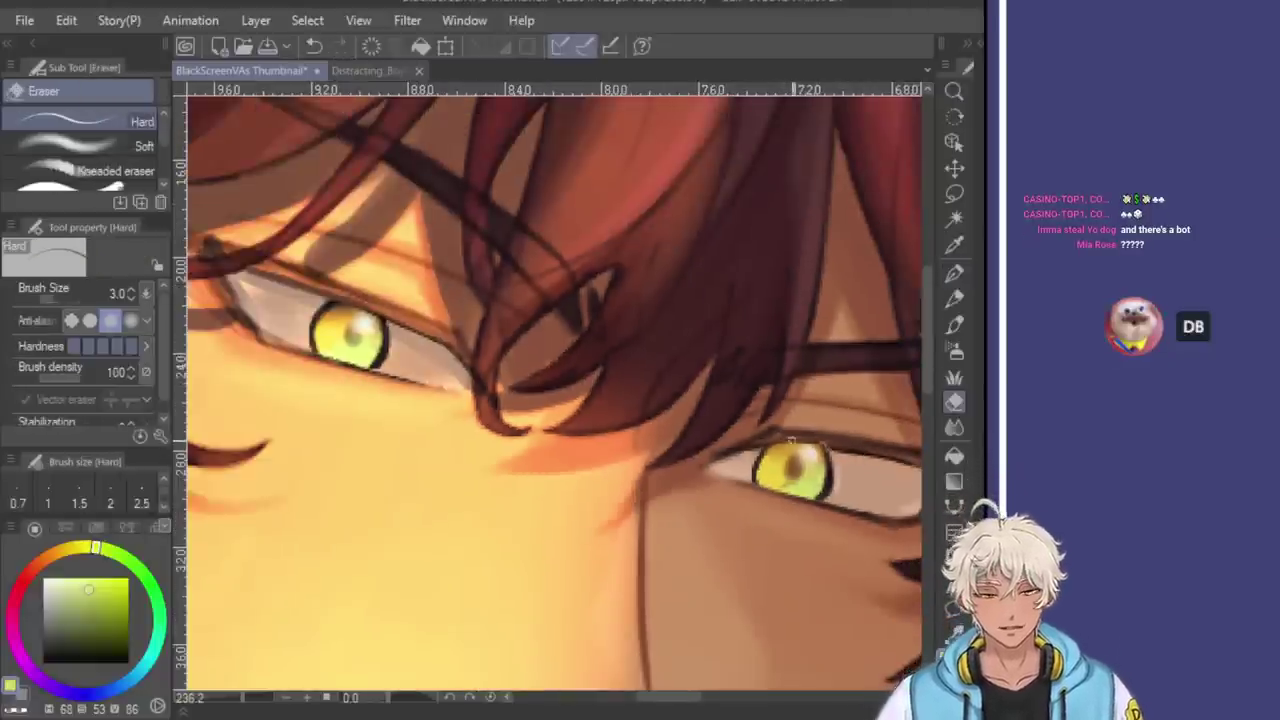
{"action": "key", "text": "p"}
{"action": "scroll", "coordinate": [884, 404], "scroll_direction": "down", "scroll_amount": 3}
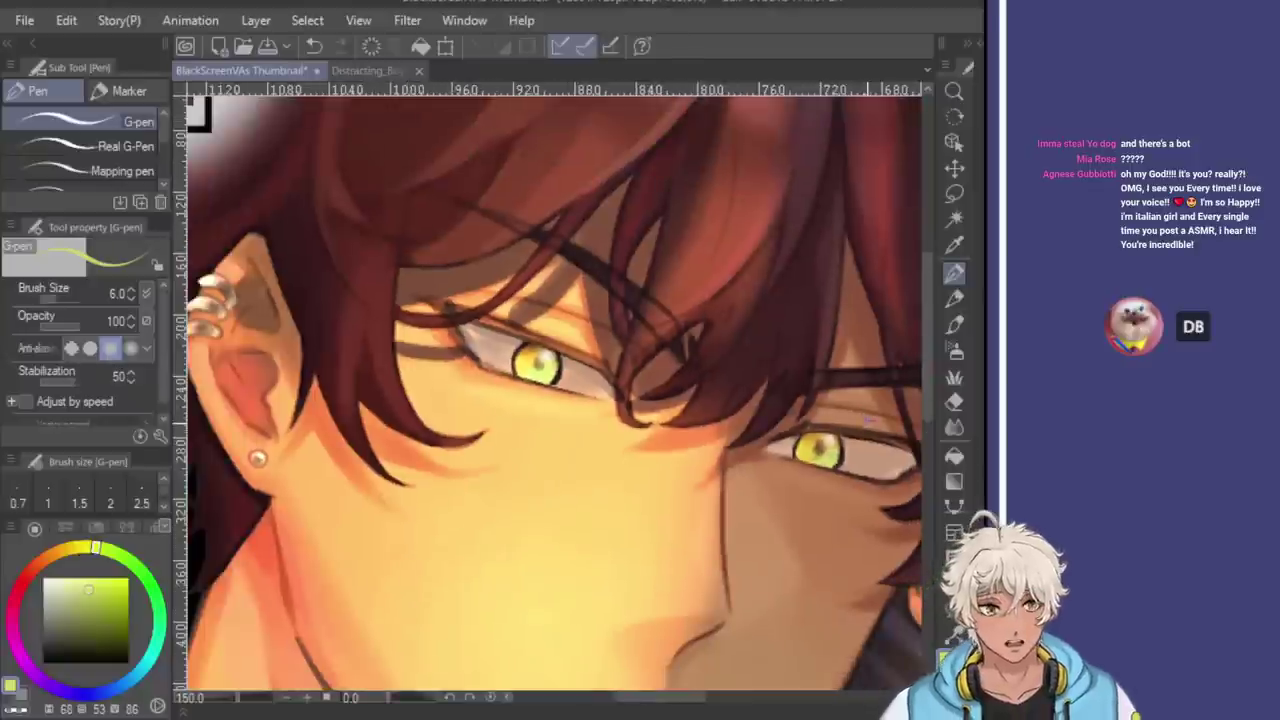
{"action": "scroll", "coordinate": [885, 408], "scroll_direction": "down", "scroll_amount": 2}
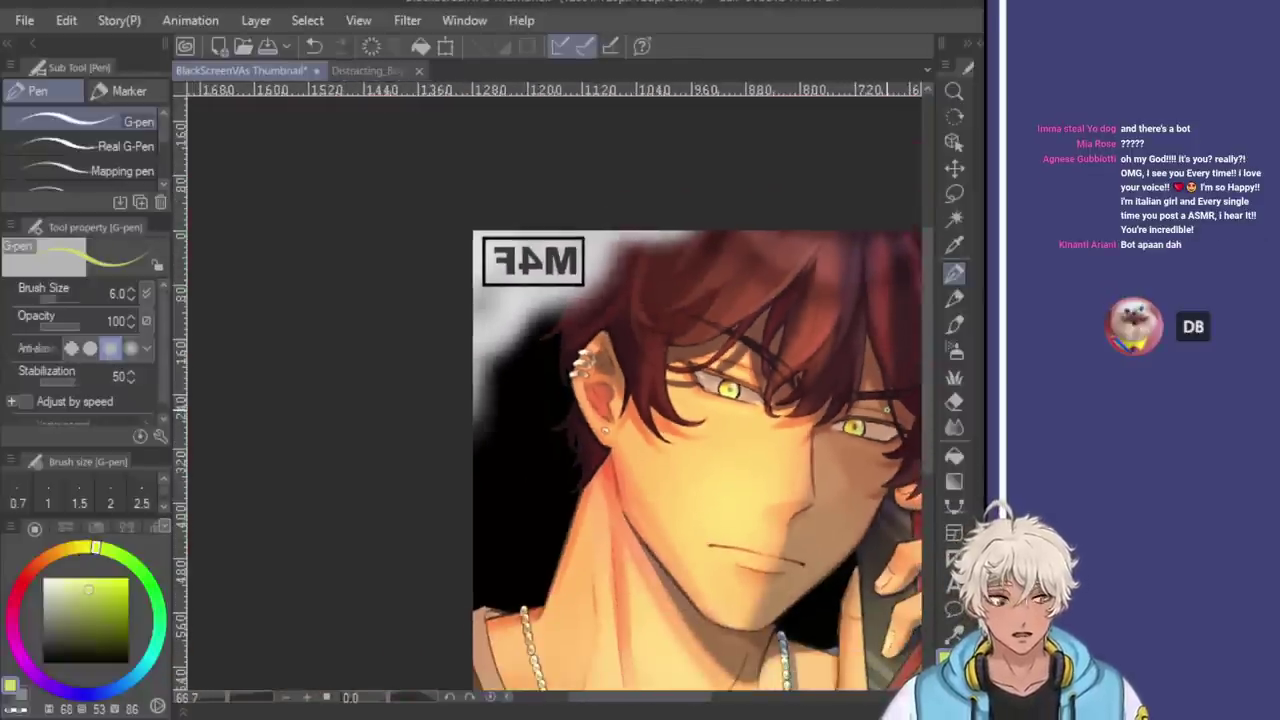
Thicken the nose-side edge of the phone-side iris outline with a sampled near-black blue
{"action": "scroll", "coordinate": [866, 426], "scroll_direction": "up", "scroll_amount": 8}
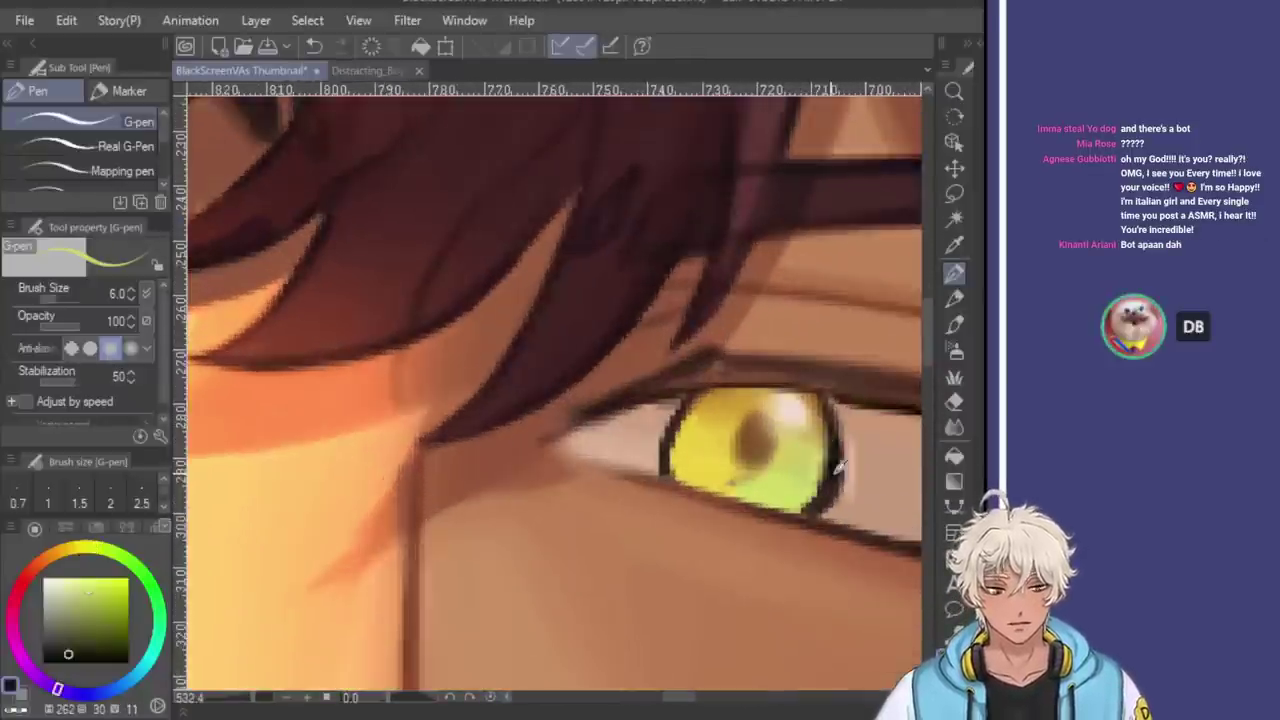
{"action": "left_click", "coordinate": [677, 393], "text": "alt"}
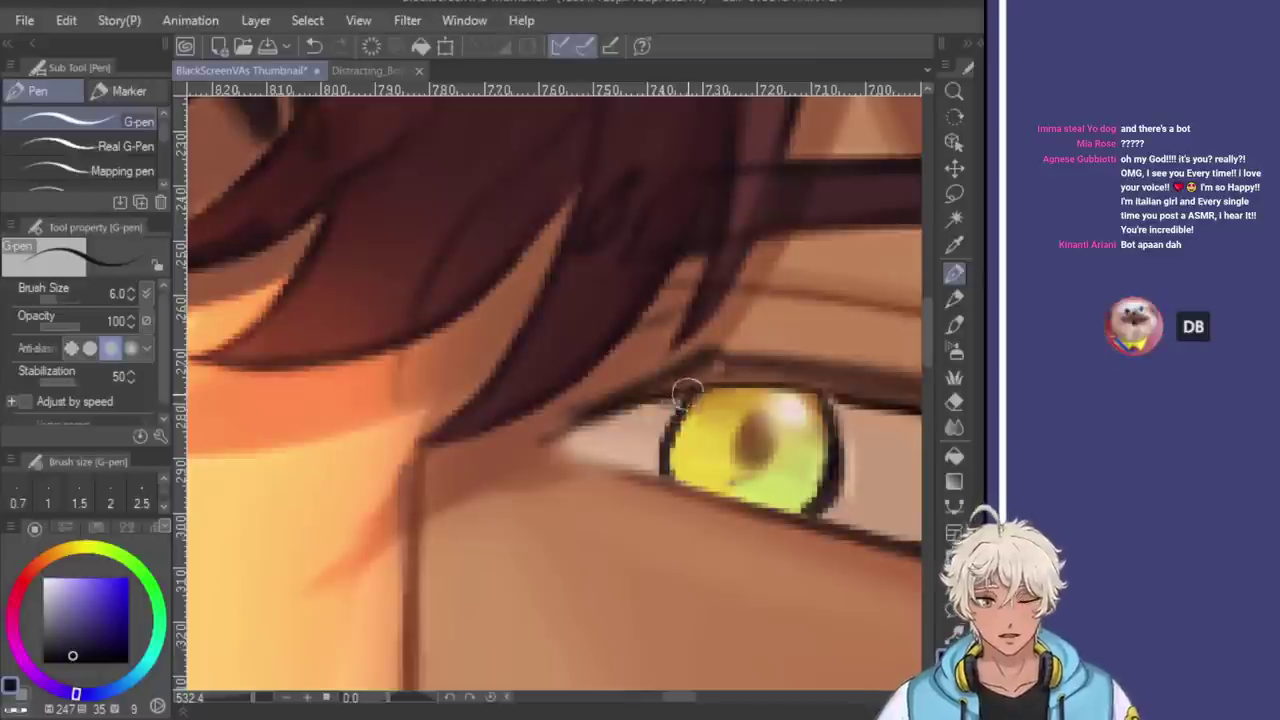
{"action": "left_click_drag", "start_coordinate": [694, 386], "coordinate": [667, 461]}
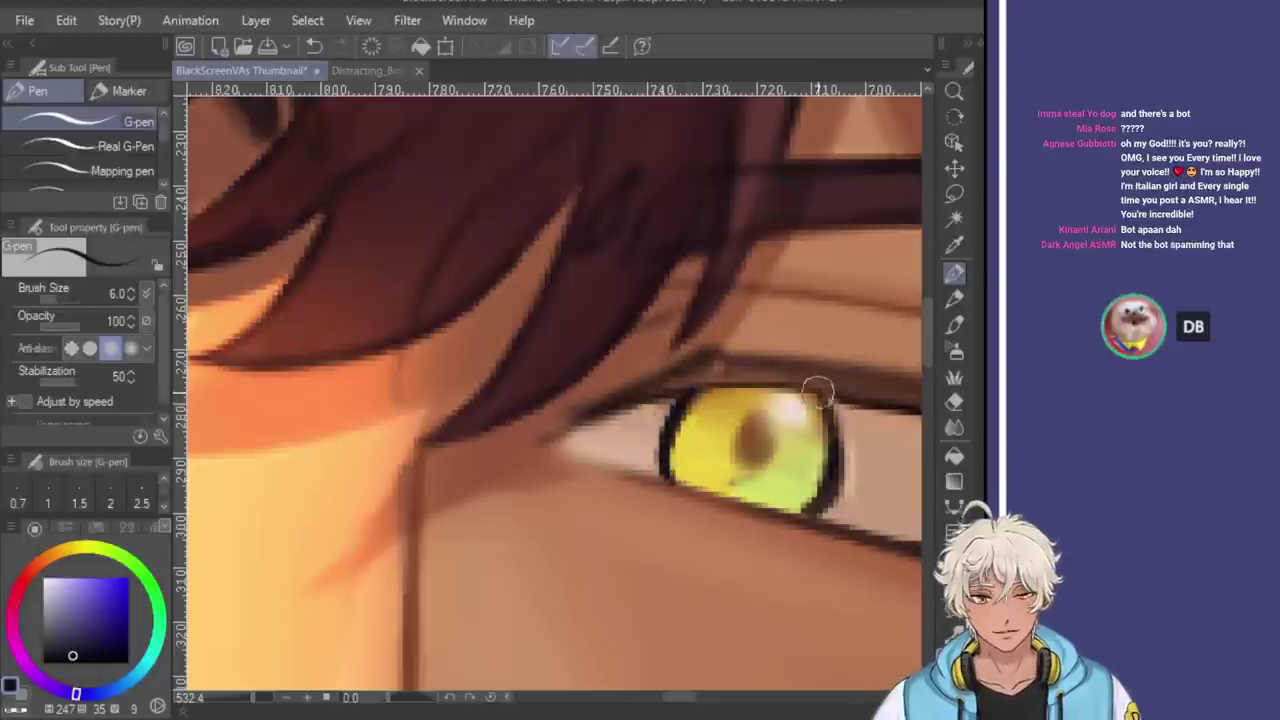
Redraw the dark line along the top of the phone-side iris, retrying the stroke until it follows the upper lid
{"action": "left_click_drag", "start_coordinate": [674, 386], "coordinate": [857, 386]}
{"action": "key", "text": "ctrl+z"}
{"action": "left_click_drag", "start_coordinate": [686, 393], "coordinate": [871, 403]}
{"action": "key", "text": "ctrl+z"}
{"action": "left_click_drag", "start_coordinate": [666, 386], "coordinate": [877, 403]}
{"action": "scroll", "coordinate": [877, 403], "scroll_direction": "down", "scroll_amount": 3}
{"action": "scroll", "coordinate": [792, 528], "scroll_direction": "down", "scroll_amount": 5}
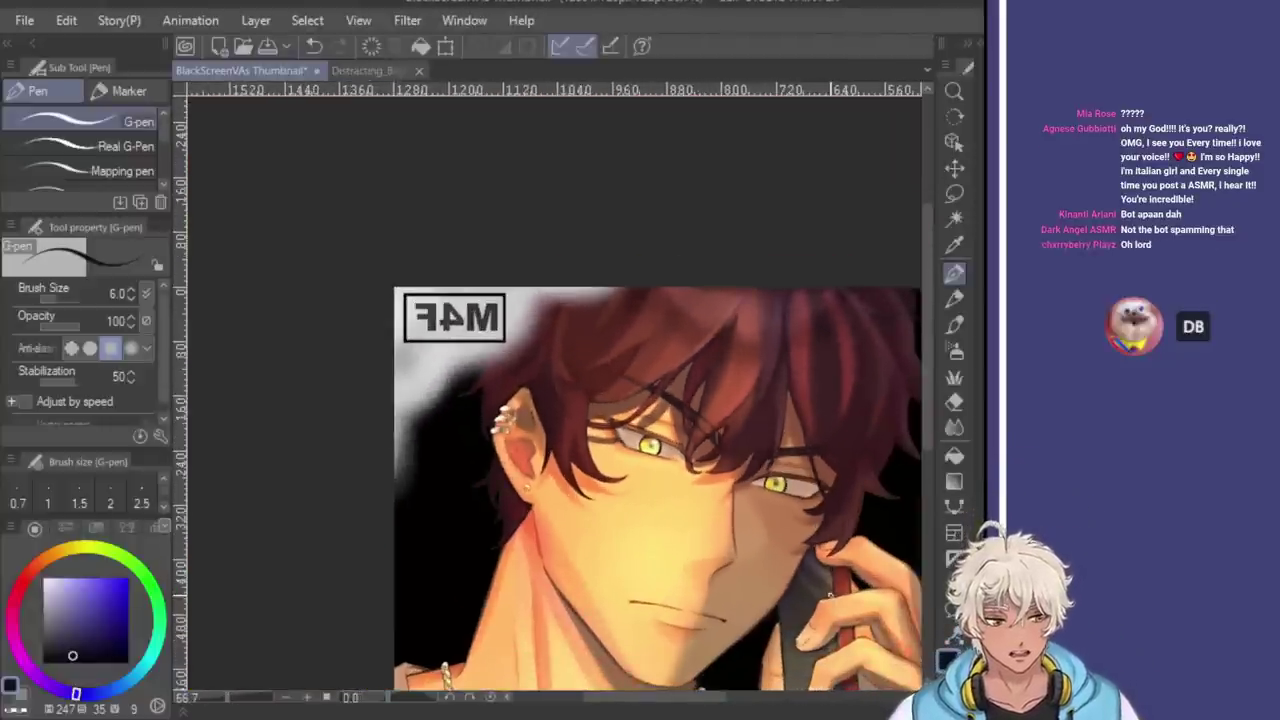
Flip the canvas view back to normal and examine both eyes at full-thumbnail and close-up scale
{"action": "key", "text": "h"}
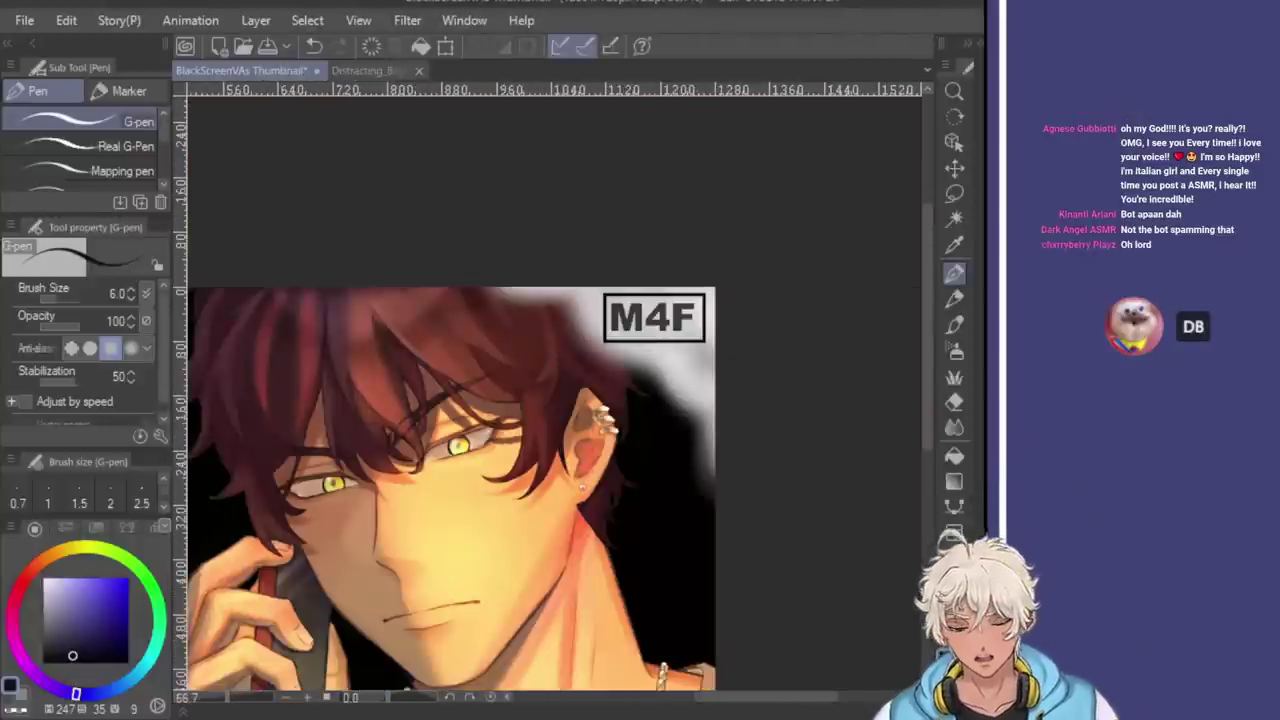
{"action": "scroll", "coordinate": [563, 513], "scroll_direction": "down", "scroll_amount": 4}
{"action": "scroll", "coordinate": [563, 513], "scroll_direction": "up", "scroll_amount": 1}
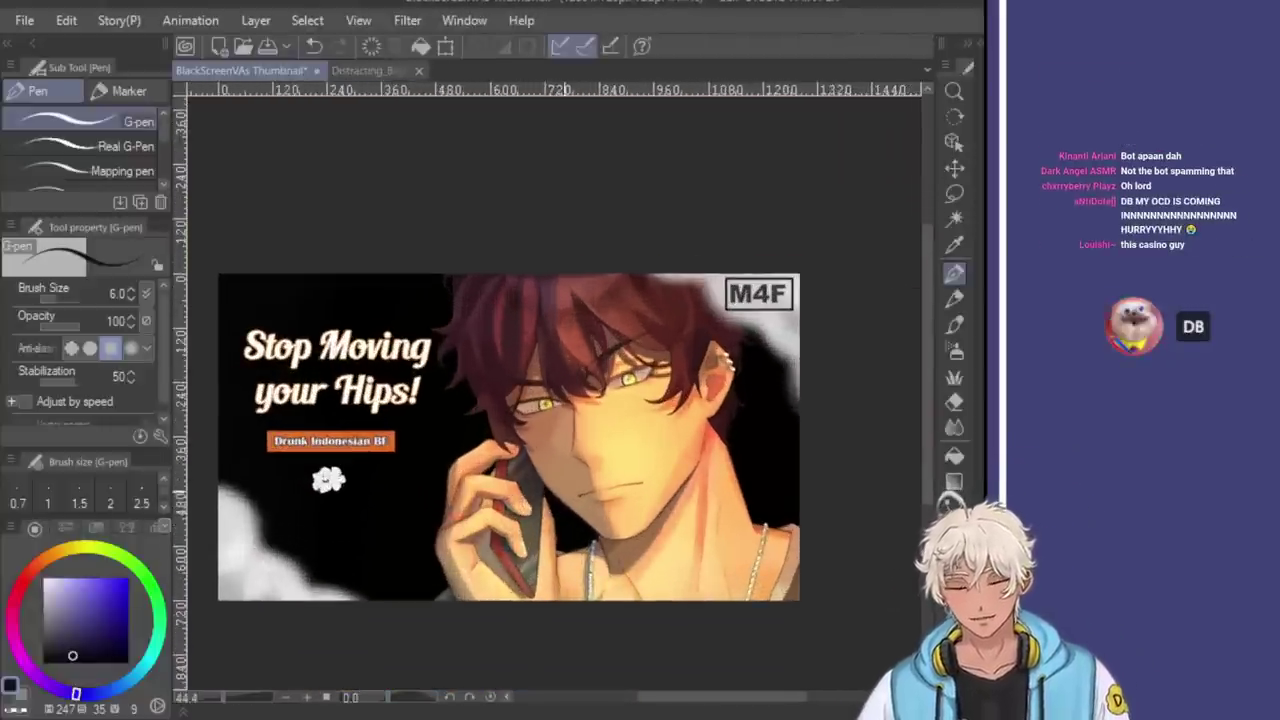
{"action": "scroll", "coordinate": [563, 513], "scroll_direction": "up", "scroll_amount": 1}
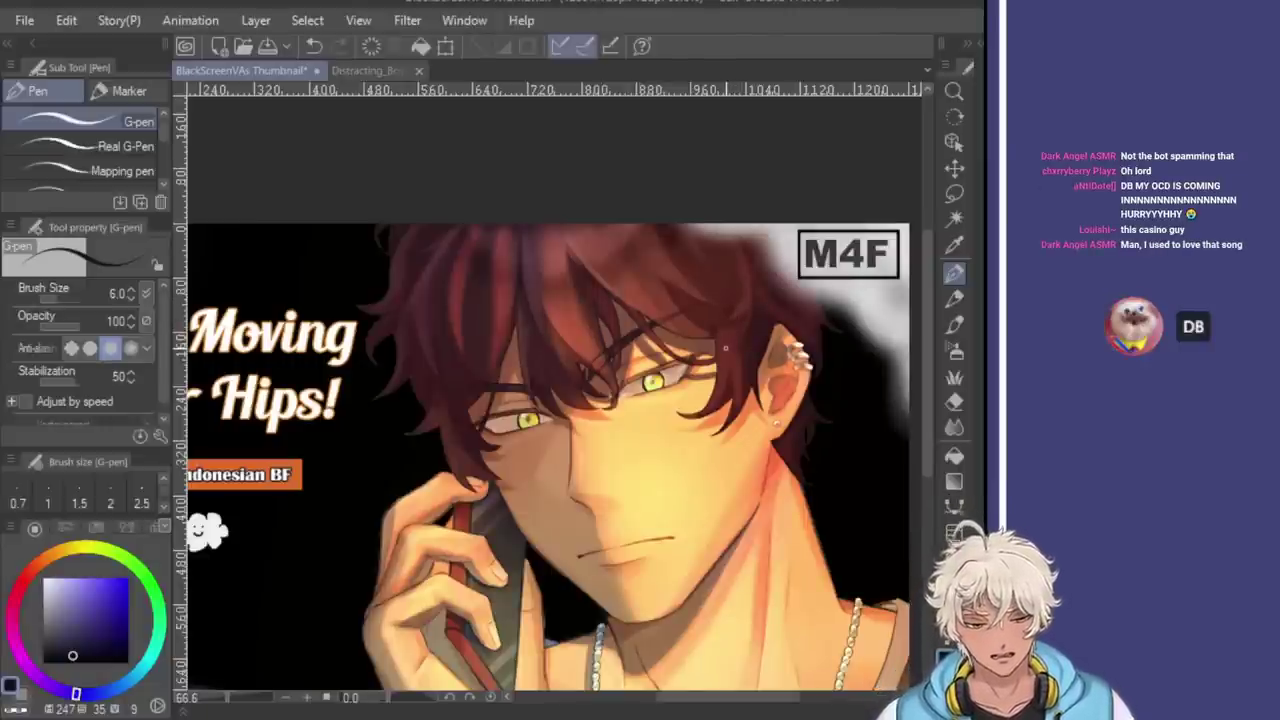
{"action": "scroll", "coordinate": [726, 348], "scroll_direction": "down", "scroll_amount": 2}
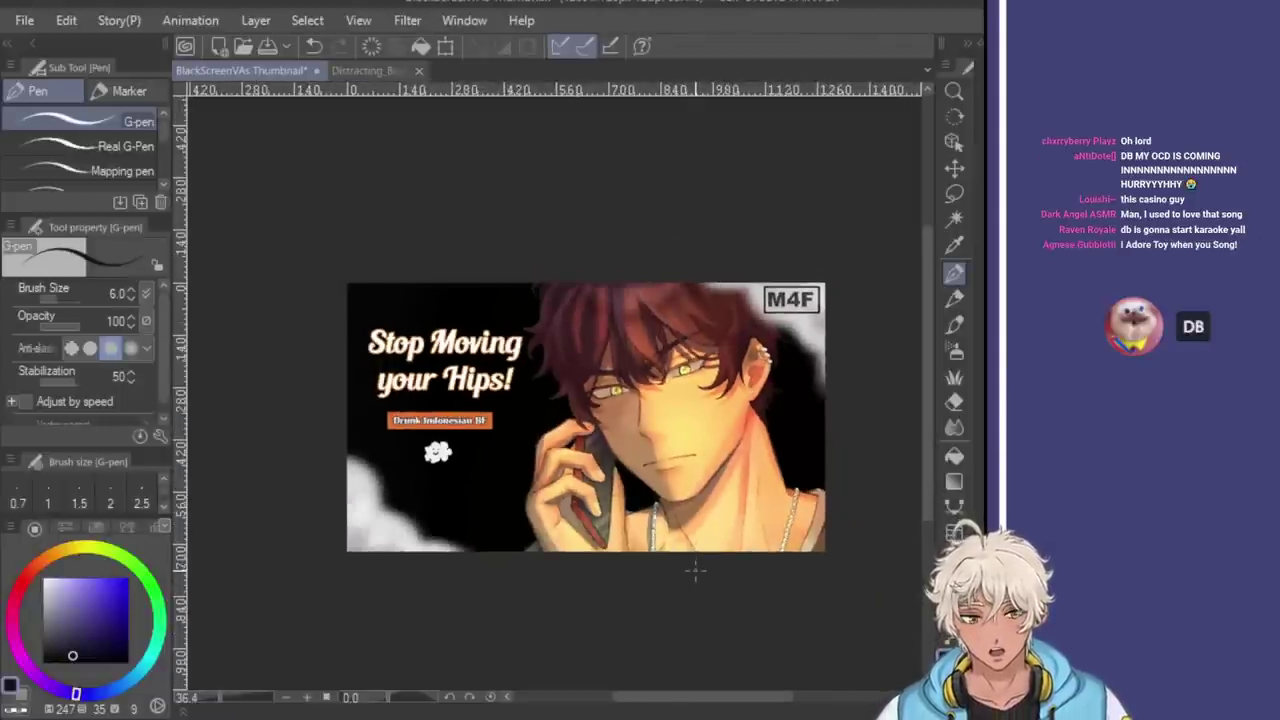
{"action": "scroll", "coordinate": [720, 328], "scroll_direction": "up", "scroll_amount": 3}
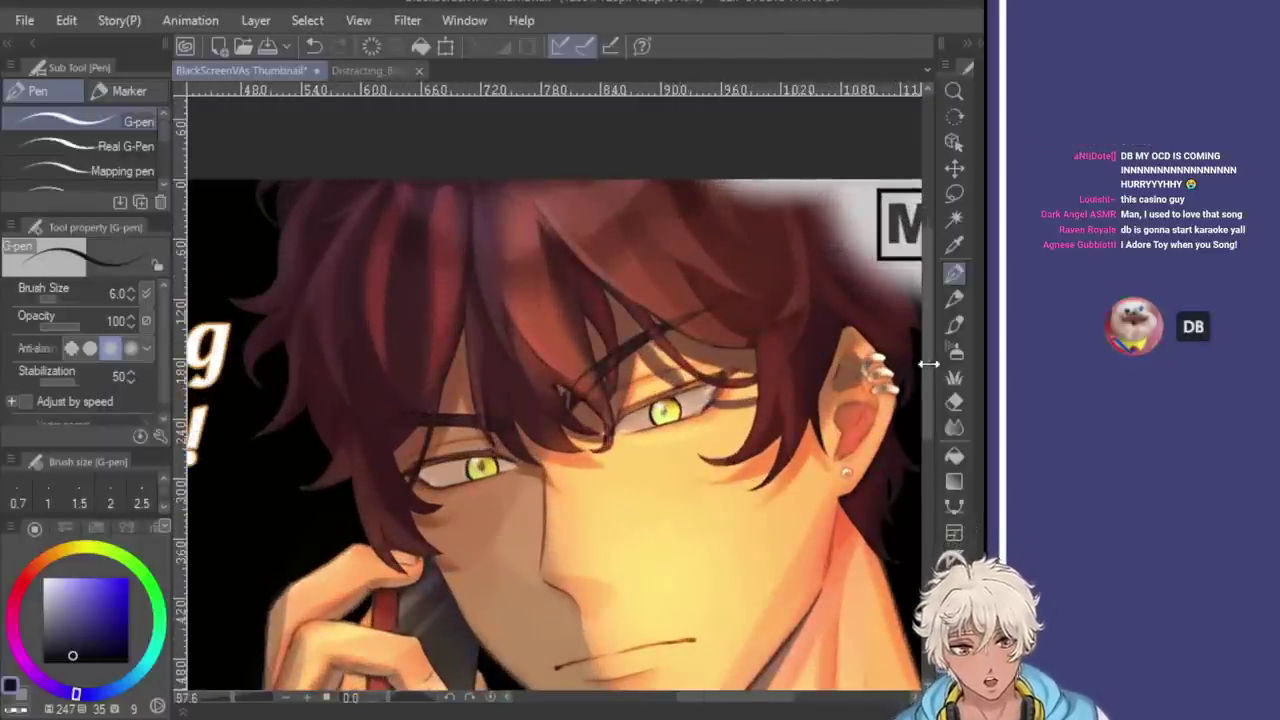
{"action": "scroll", "coordinate": [711, 474], "scroll_direction": "down", "scroll_amount": 2}
{"action": "scroll", "coordinate": [728, 501], "scroll_direction": "down", "scroll_amount": 2}
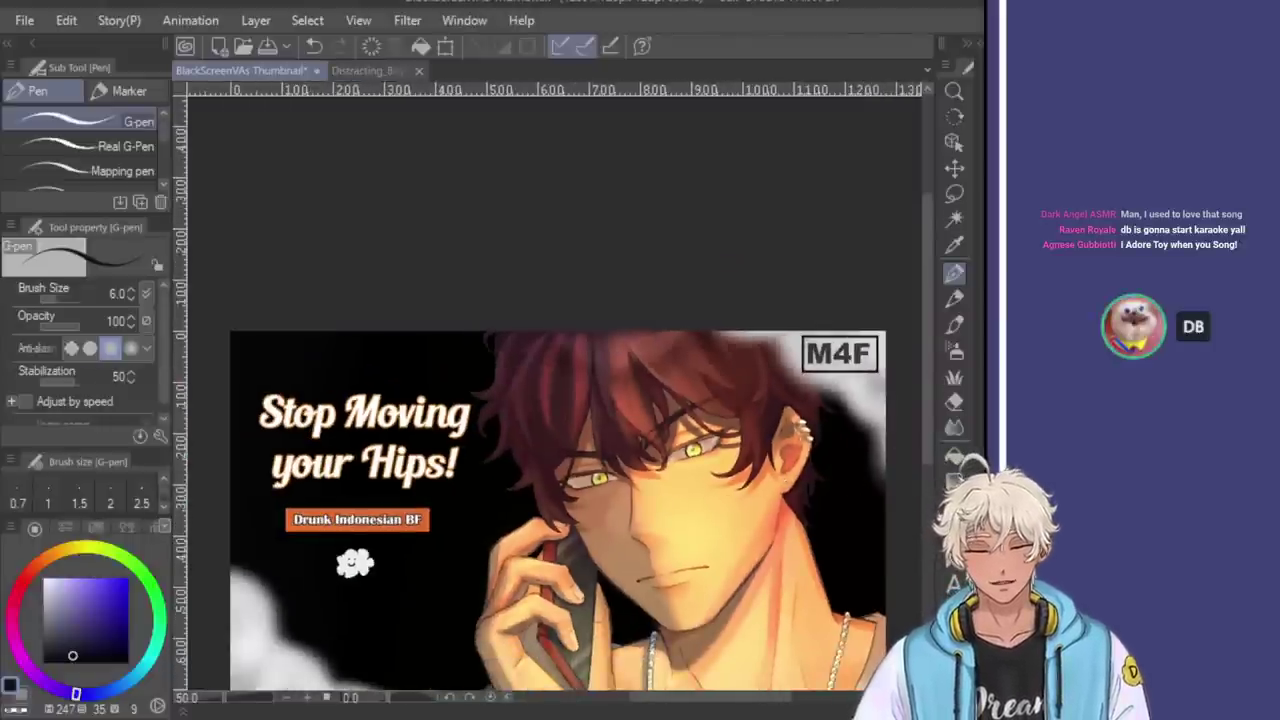
{"action": "left_click", "coordinate": [954, 168]}
{"action": "scroll", "coordinate": [665, 472], "scroll_direction": "up", "scroll_amount": 3}
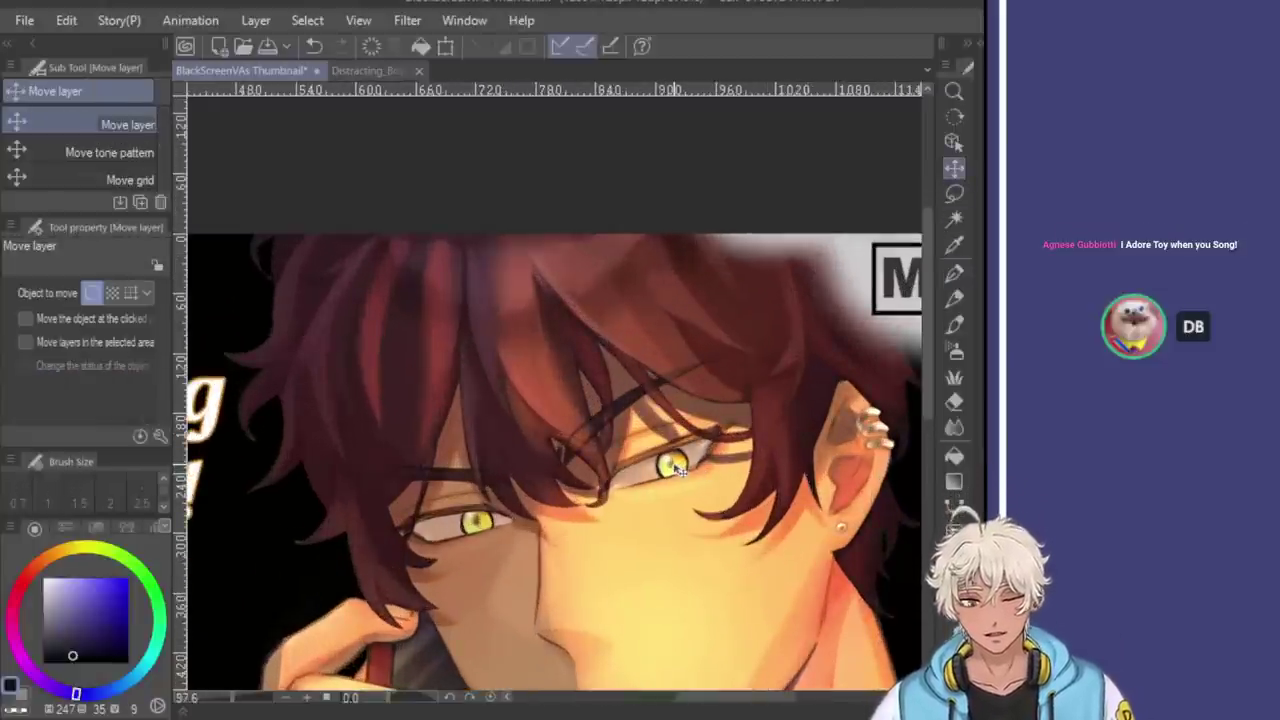
{"action": "scroll", "coordinate": [668, 472], "scroll_direction": "down", "scroll_amount": 2}
{"action": "scroll", "coordinate": [845, 577], "scroll_direction": "down", "scroll_amount": 1}
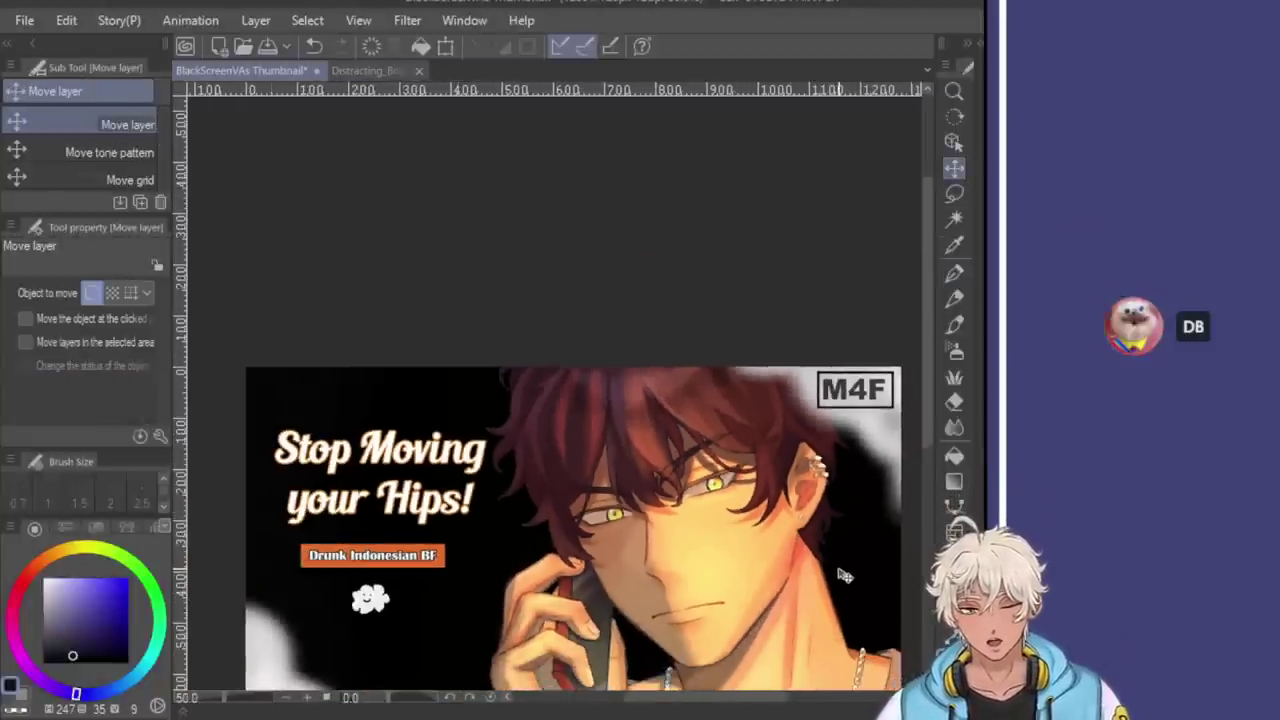
Examine the gaze and iris placement of both eyes, alternating between close-up and full-thumbnail scale
{"action": "scroll", "coordinate": [870, 553], "scroll_direction": "down", "scroll_amount": 1}
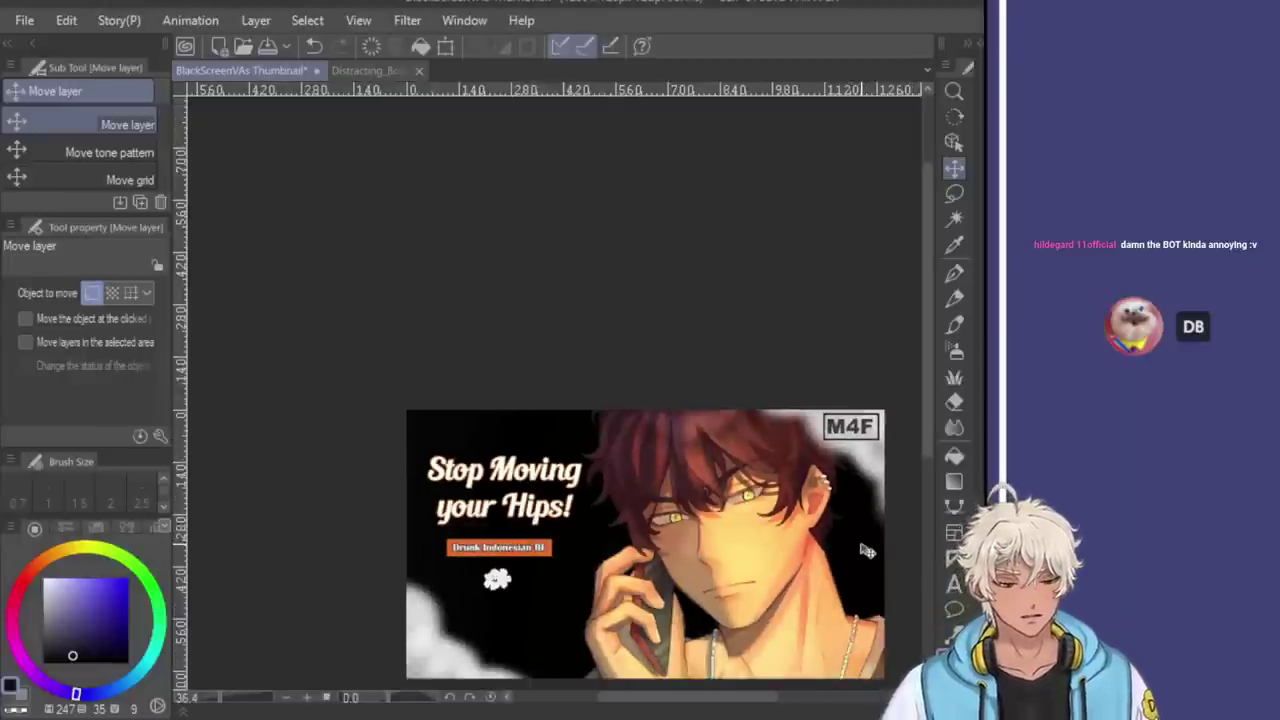
{"action": "scroll", "coordinate": [757, 520], "scroll_direction": "up", "scroll_amount": 3}
{"action": "scroll", "coordinate": [800, 450], "scroll_direction": "down", "scroll_amount": 2}
{"action": "scroll", "coordinate": [851, 398], "scroll_direction": "up", "scroll_amount": 1}
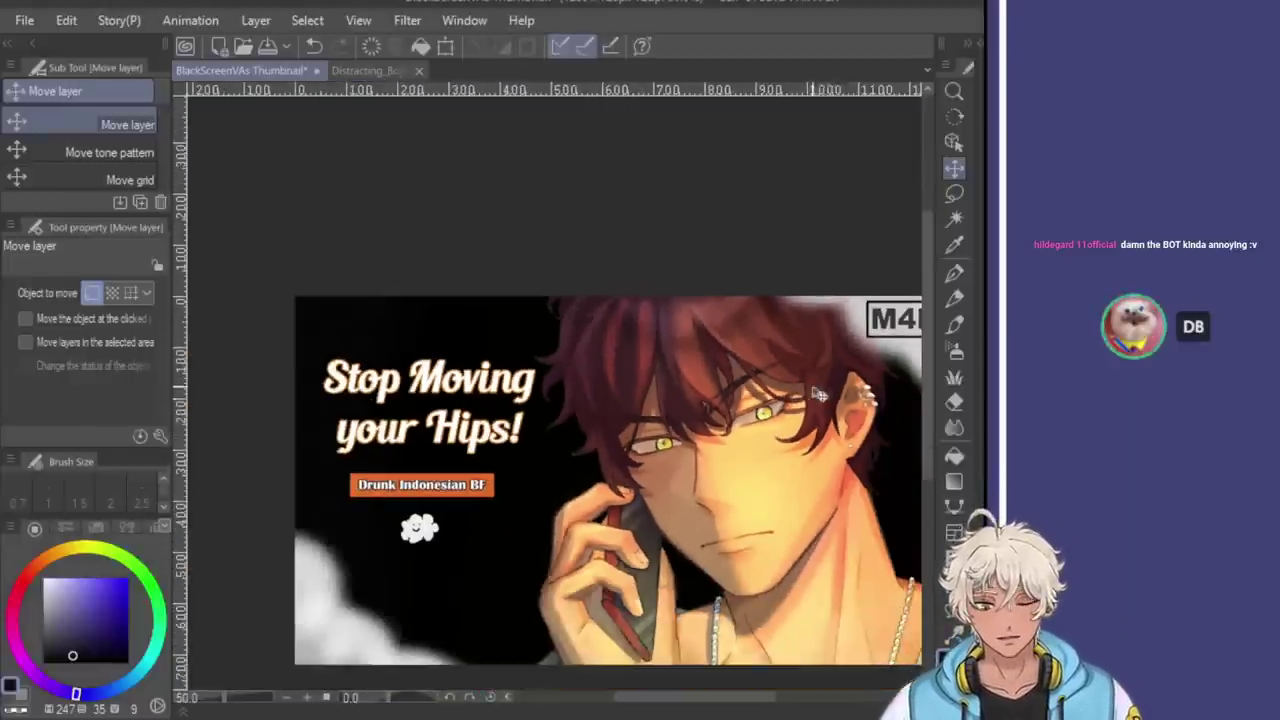
{"action": "scroll", "coordinate": [850, 400], "scroll_direction": "up", "scroll_amount": 3}
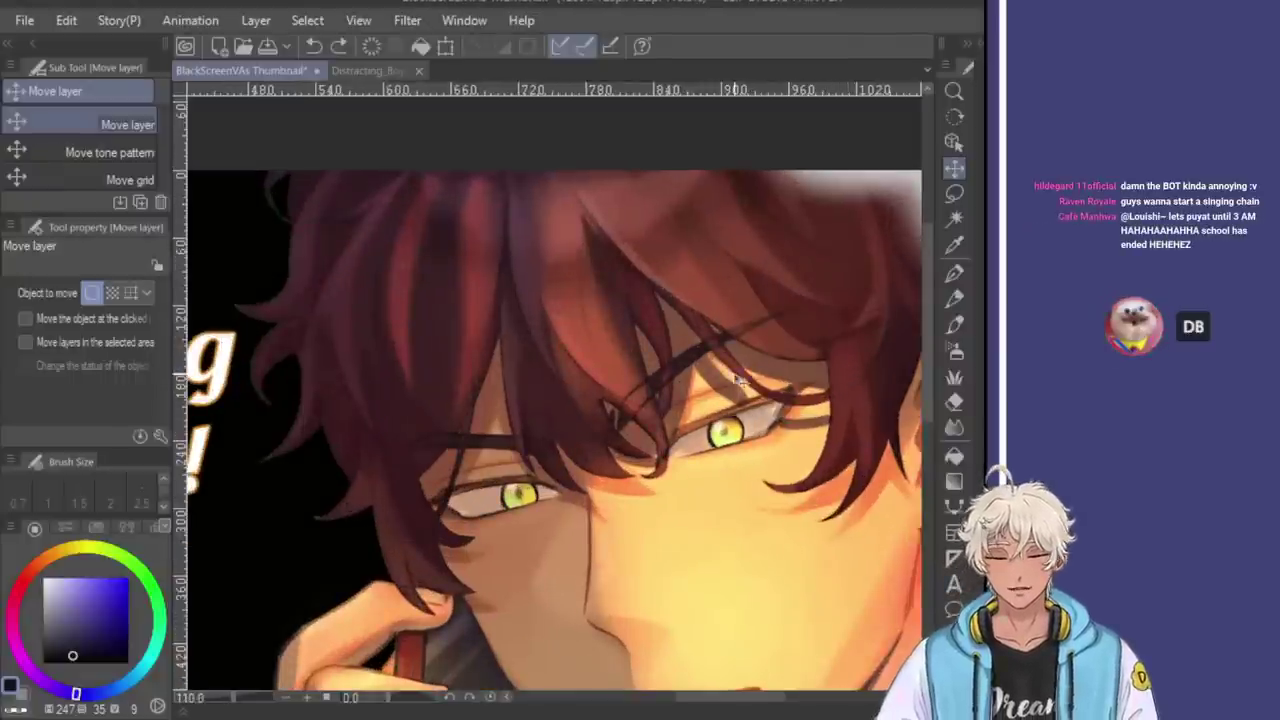
{"action": "scroll", "coordinate": [770, 372], "scroll_direction": "down", "scroll_amount": 3}
{"action": "scroll", "coordinate": [780, 400], "scroll_direction": "down", "scroll_amount": 1}
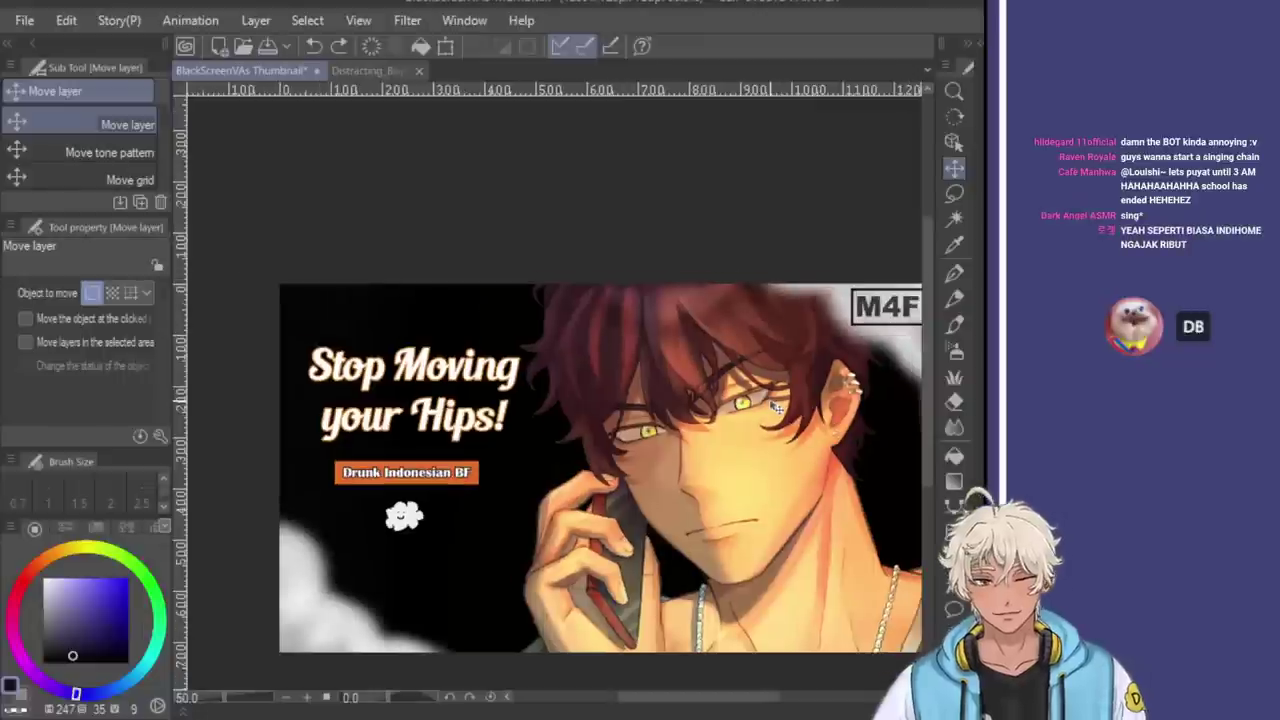
{"action": "scroll", "coordinate": [776, 404], "scroll_direction": "up", "scroll_amount": 2}
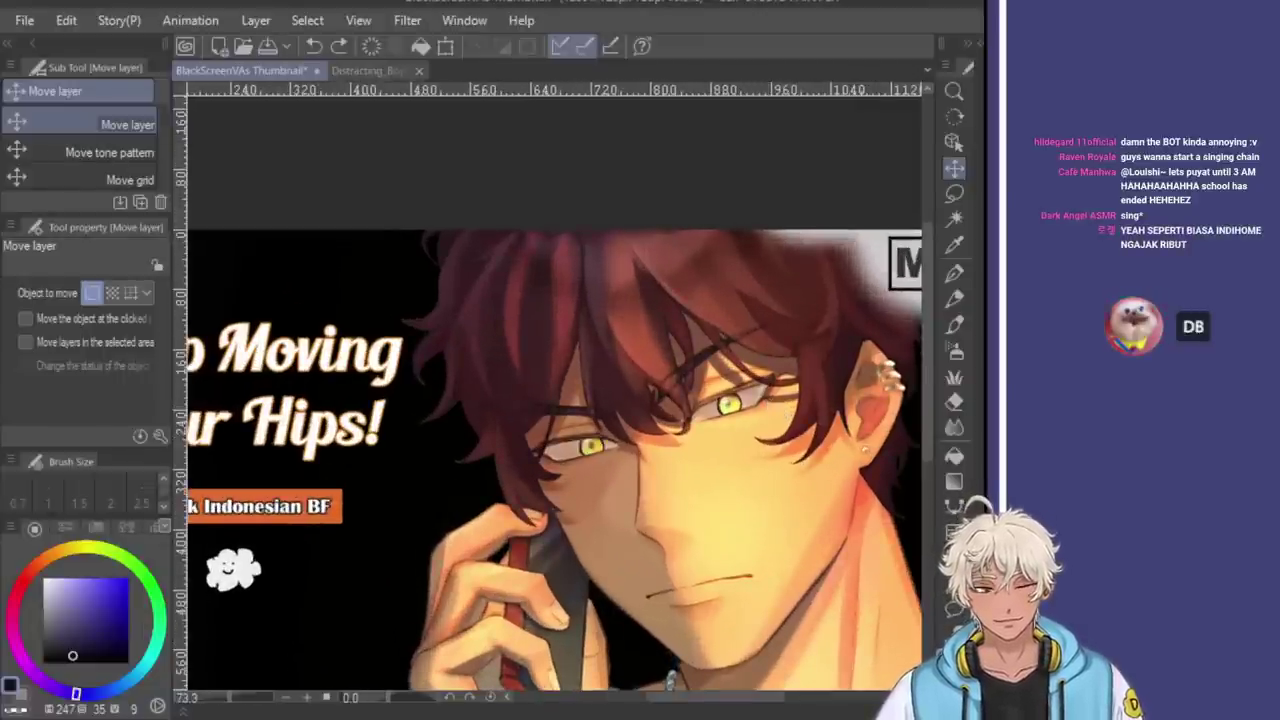
{"action": "scroll", "coordinate": [745, 402], "scroll_direction": "up", "scroll_amount": 1}
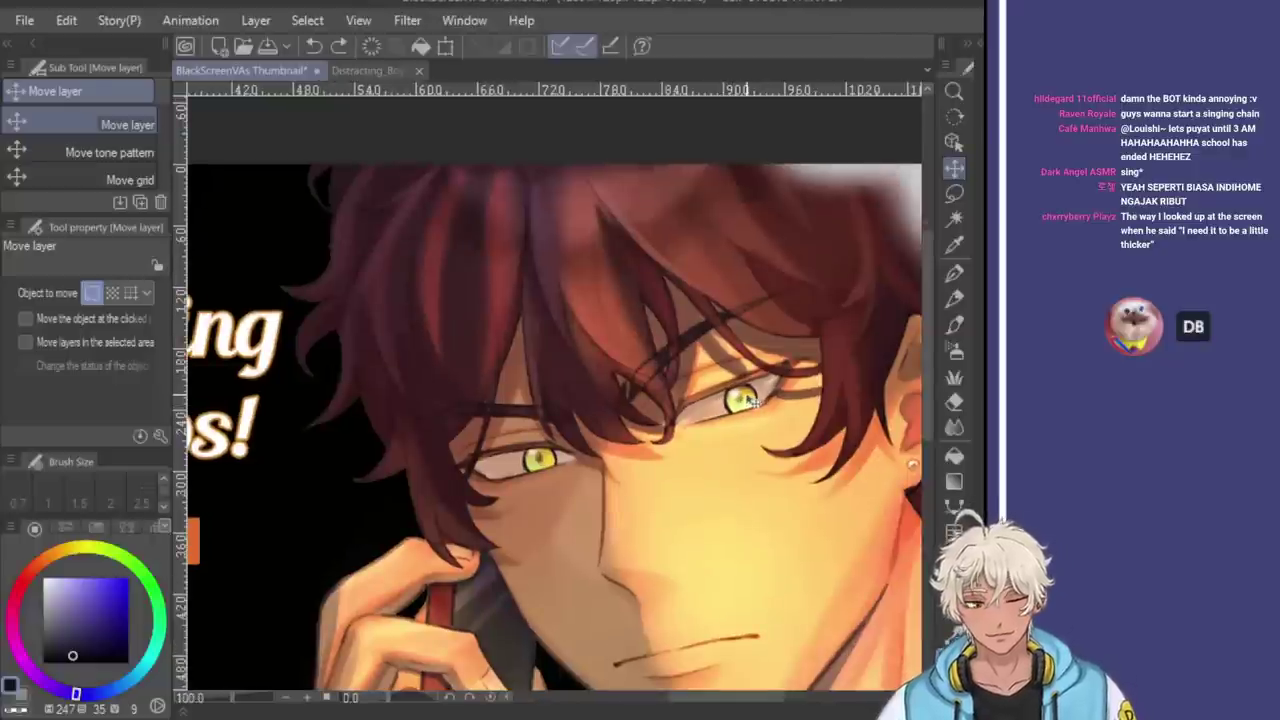
{"action": "scroll", "coordinate": [745, 402], "scroll_direction": "down", "scroll_amount": 1}
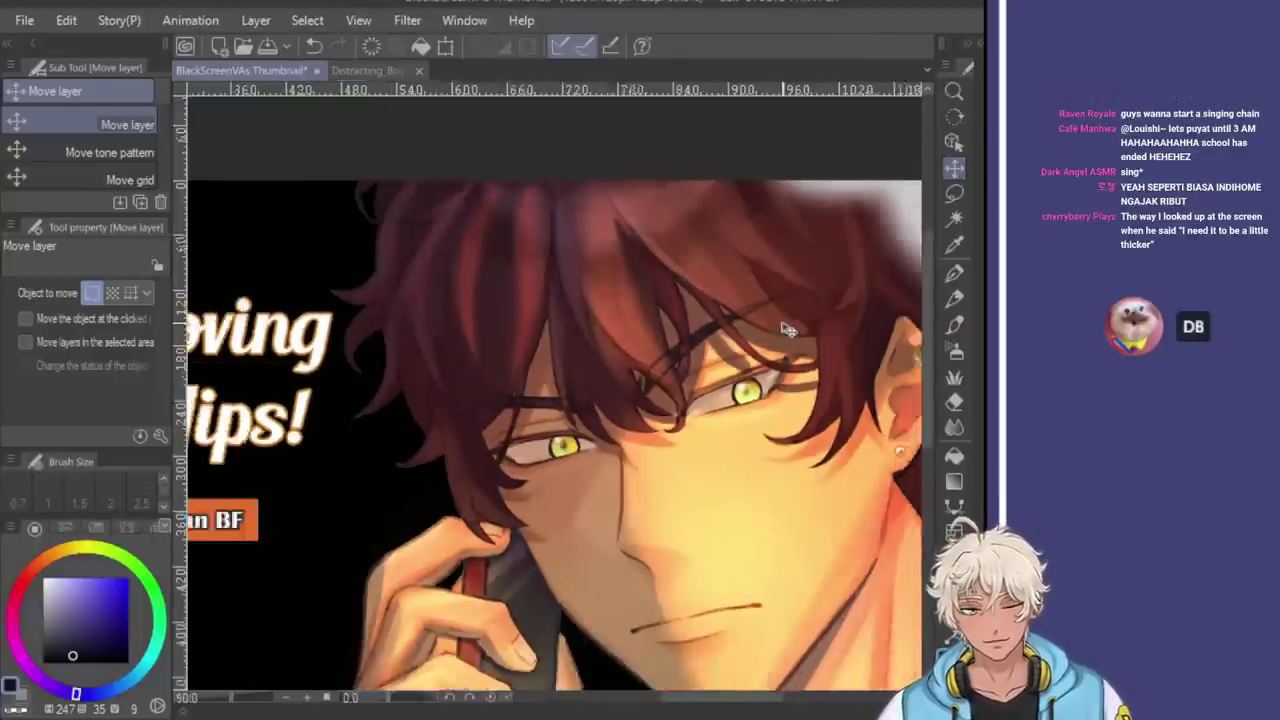
{"action": "scroll", "coordinate": [800, 375], "scroll_direction": "down", "scroll_amount": 2}
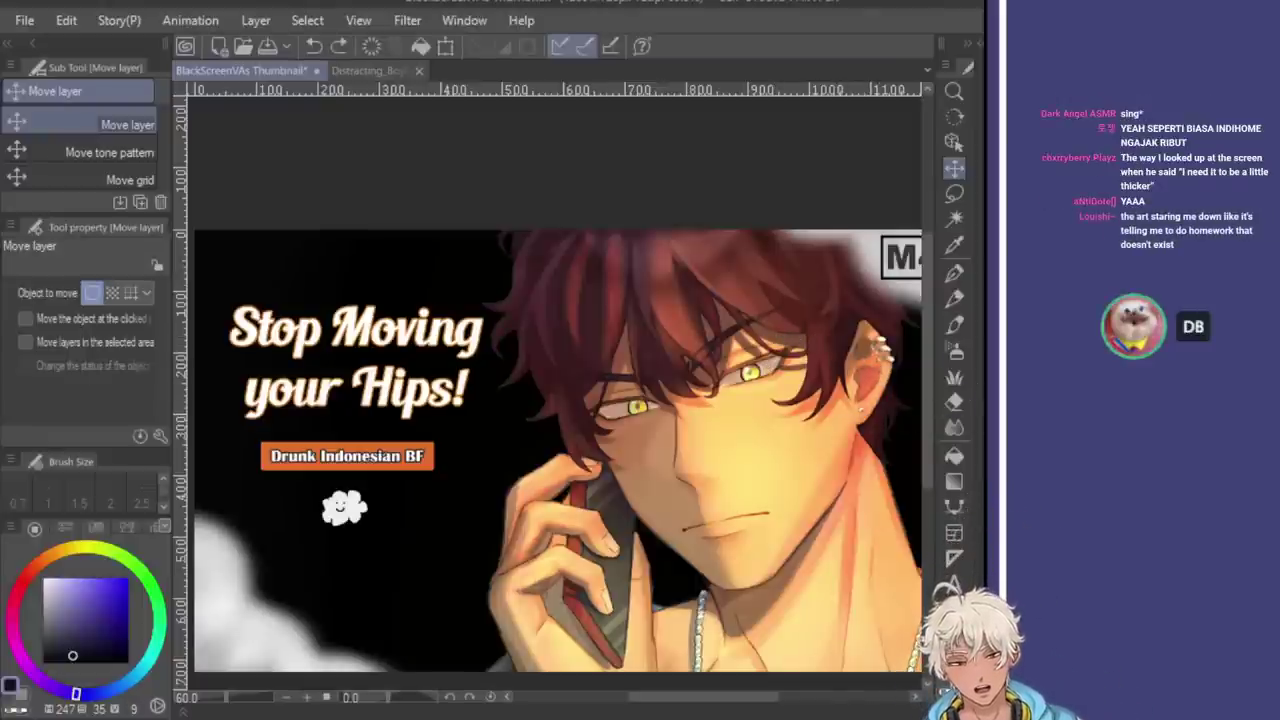
{"action": "scroll", "coordinate": [731, 323], "scroll_direction": "up", "scroll_amount": 4}
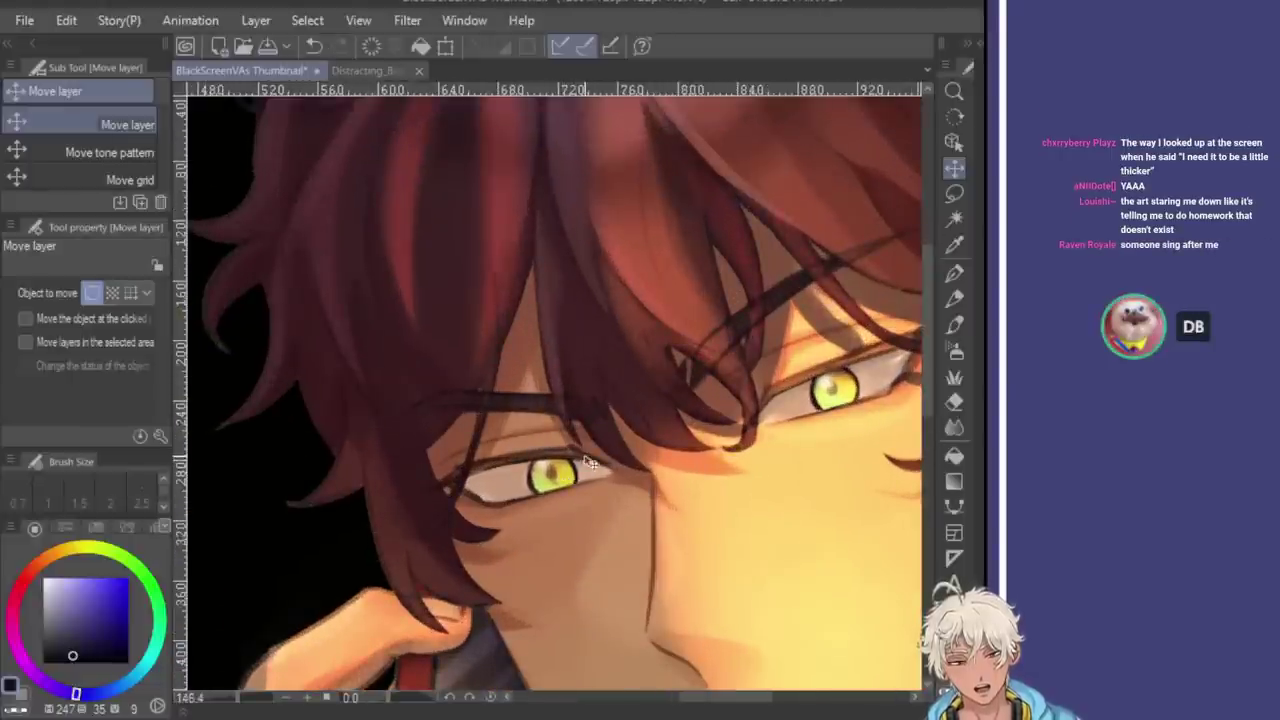
{"action": "scroll", "coordinate": [789, 457], "scroll_direction": "down", "scroll_amount": 3}
{"action": "scroll", "coordinate": [755, 359], "scroll_direction": "down", "scroll_amount": 2}
{"action": "scroll", "coordinate": [811, 497], "scroll_direction": "down", "scroll_amount": 2}
{"action": "scroll", "coordinate": [811, 497], "scroll_direction": "up", "scroll_amount": 3}
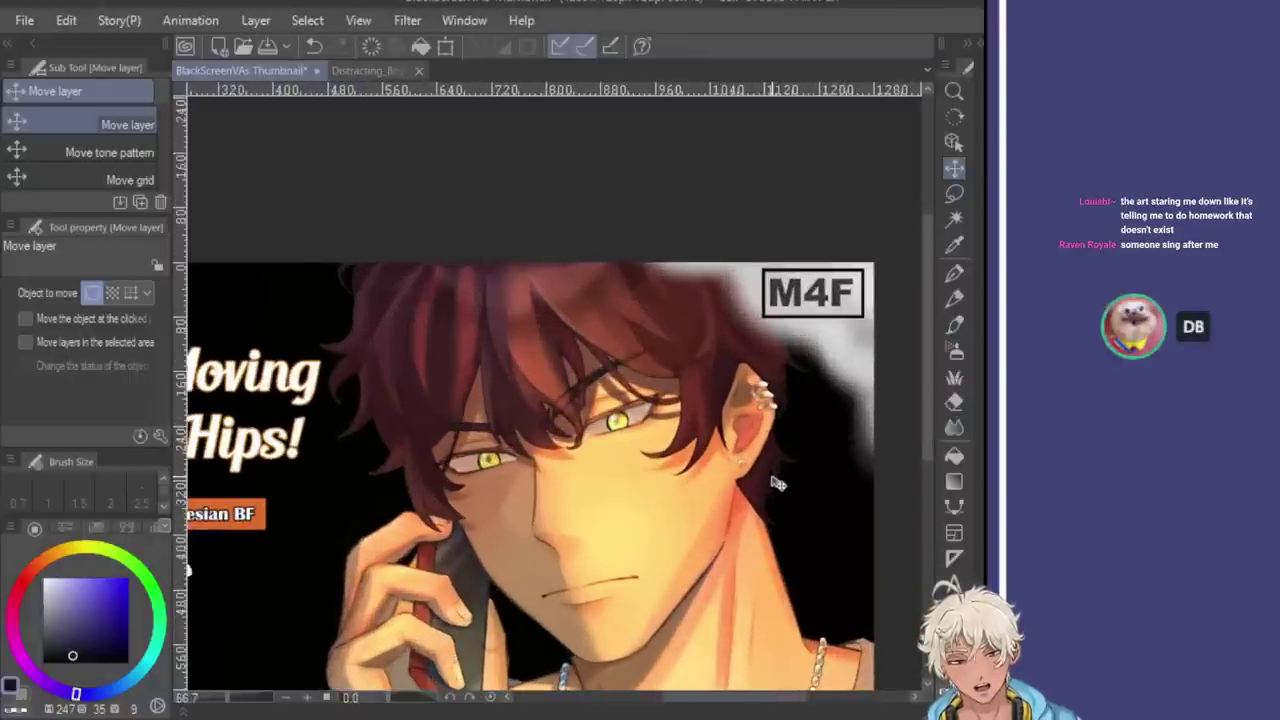
{"action": "scroll", "coordinate": [491, 425], "scroll_direction": "up", "scroll_amount": 4}
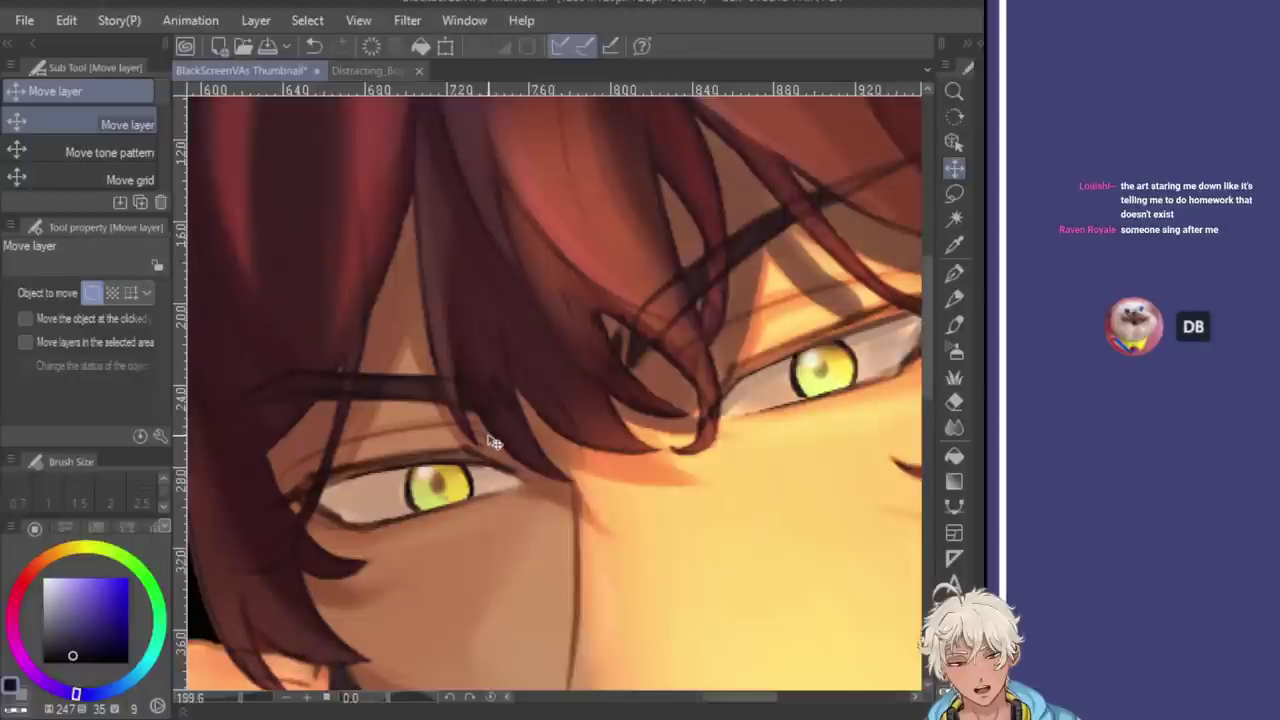
{"action": "scroll", "coordinate": [500, 443], "scroll_direction": "down", "scroll_amount": 4}
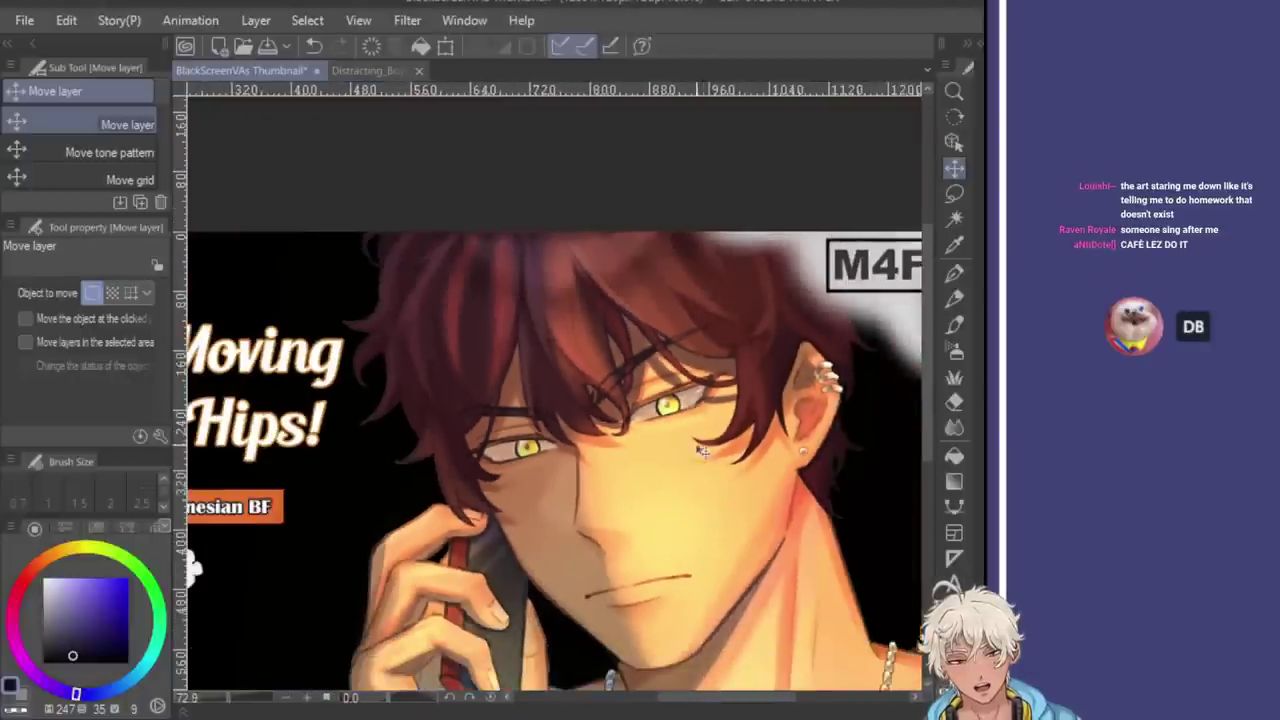
{"action": "scroll", "coordinate": [684, 534], "scroll_direction": "down", "scroll_amount": 2}
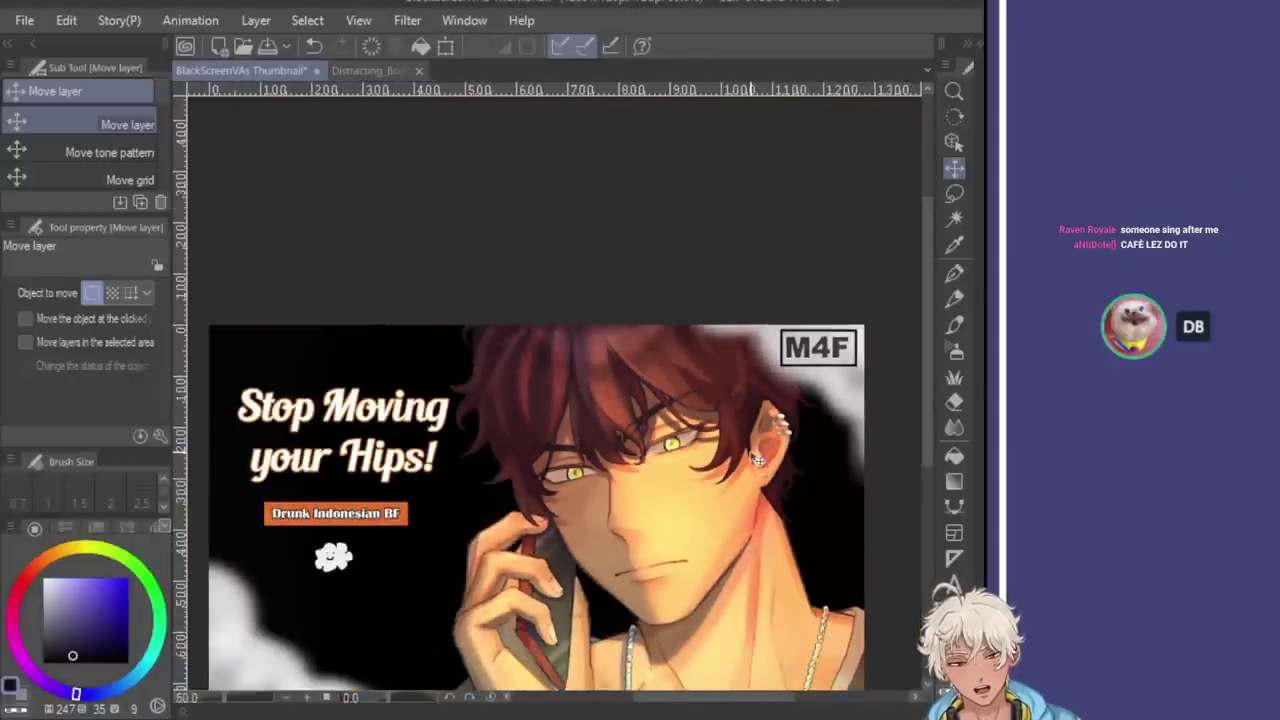
Compare the character's gaze in mirrored and normal canvas view at full-thumbnail scale
{"action": "key", "text": "h"}
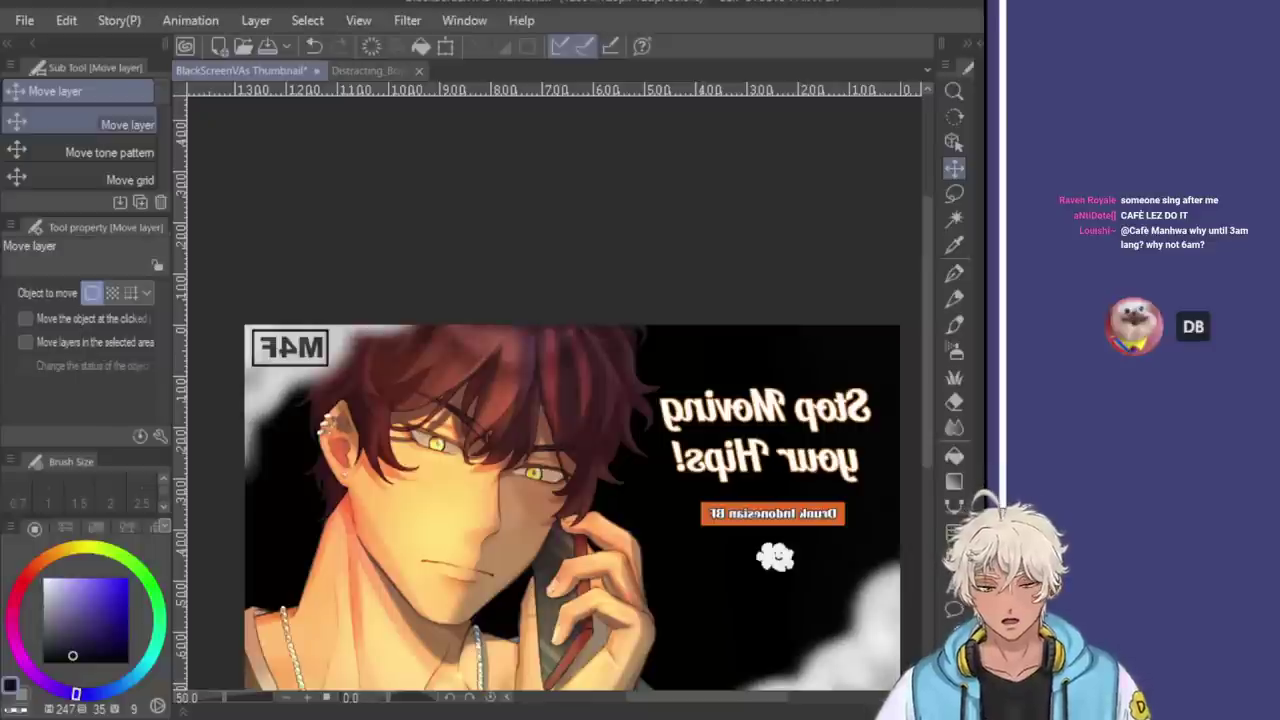
{"action": "key", "text": "h"}
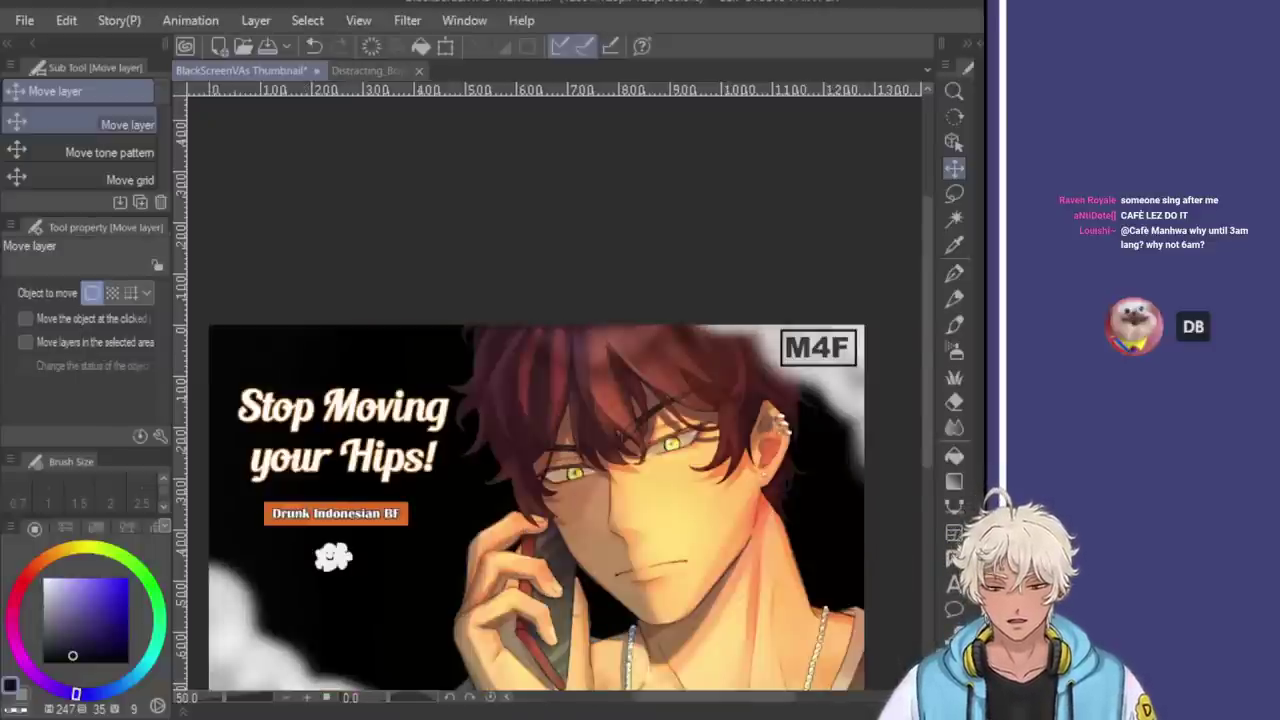
{"action": "key", "text": "h"}
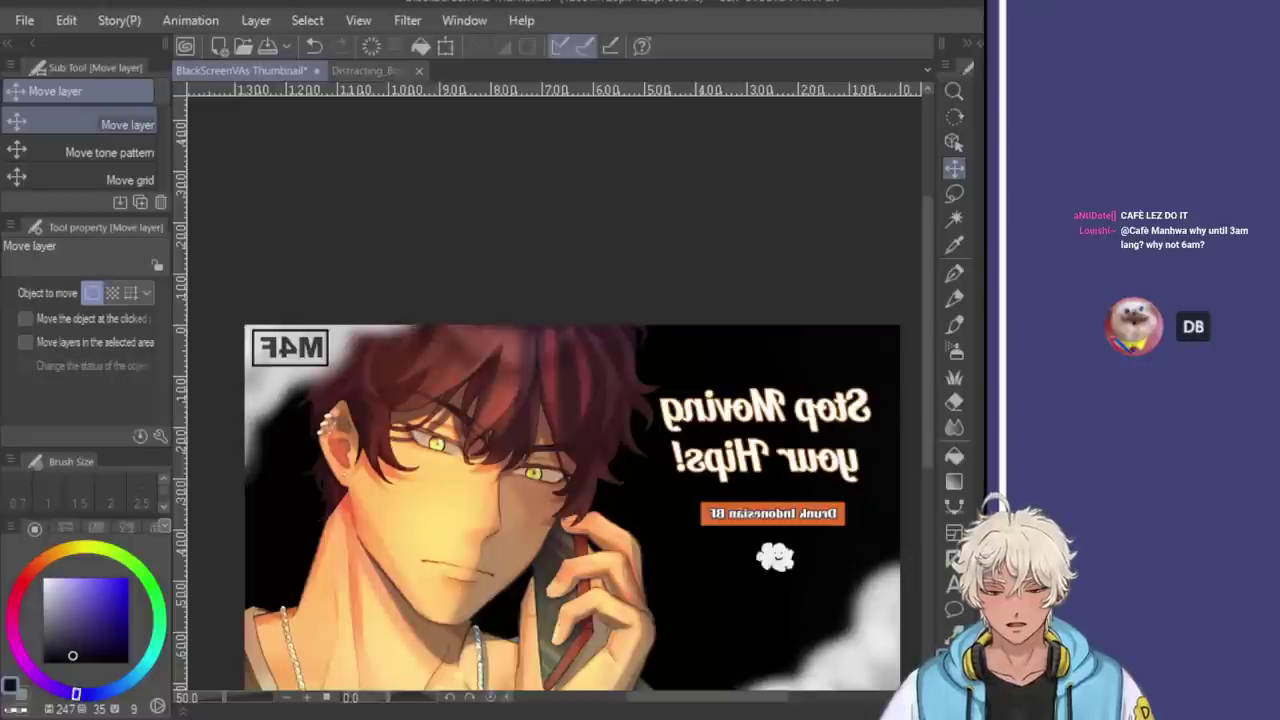
{"action": "key", "text": "h"}
Try nudging the phone-side iris slightly away from the nose, and undo the move
{"action": "scroll", "coordinate": [575, 488], "scroll_direction": "up", "scroll_amount": 5}
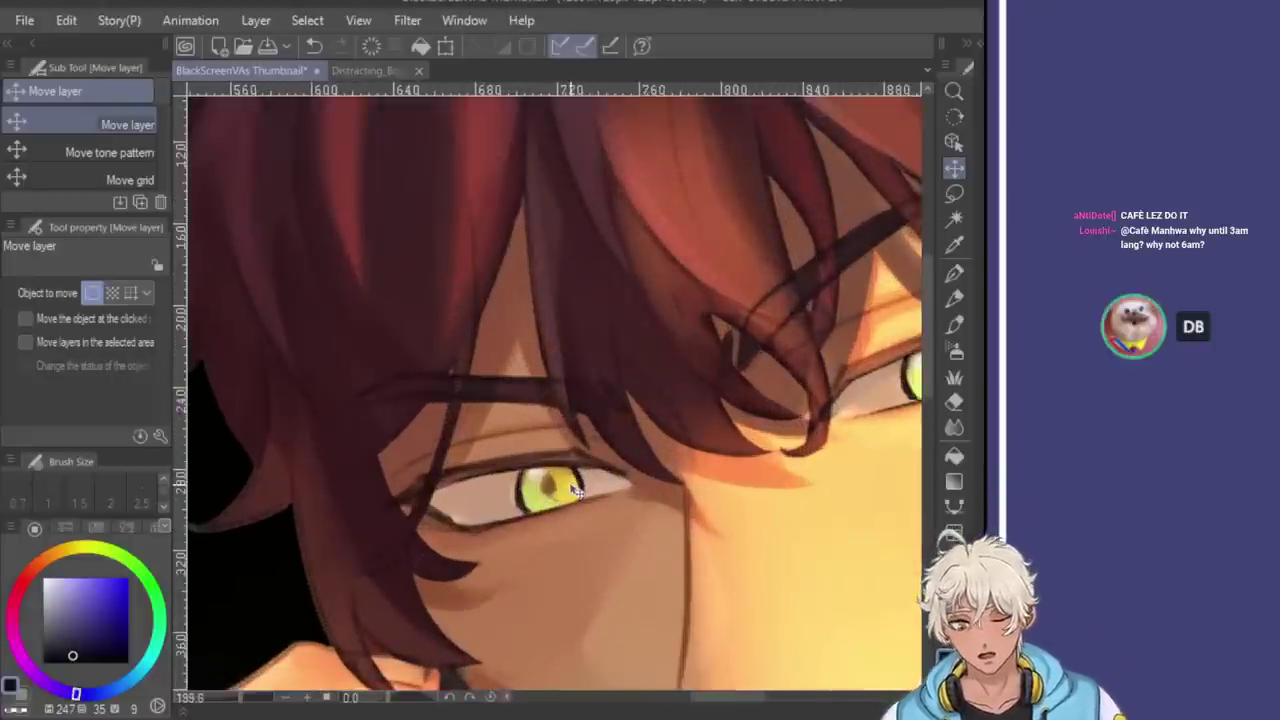
{"action": "left_click_drag", "start_coordinate": [575, 488], "coordinate": [572, 490]}
{"action": "scroll", "coordinate": [590, 462], "scroll_direction": "down", "scroll_amount": 5}
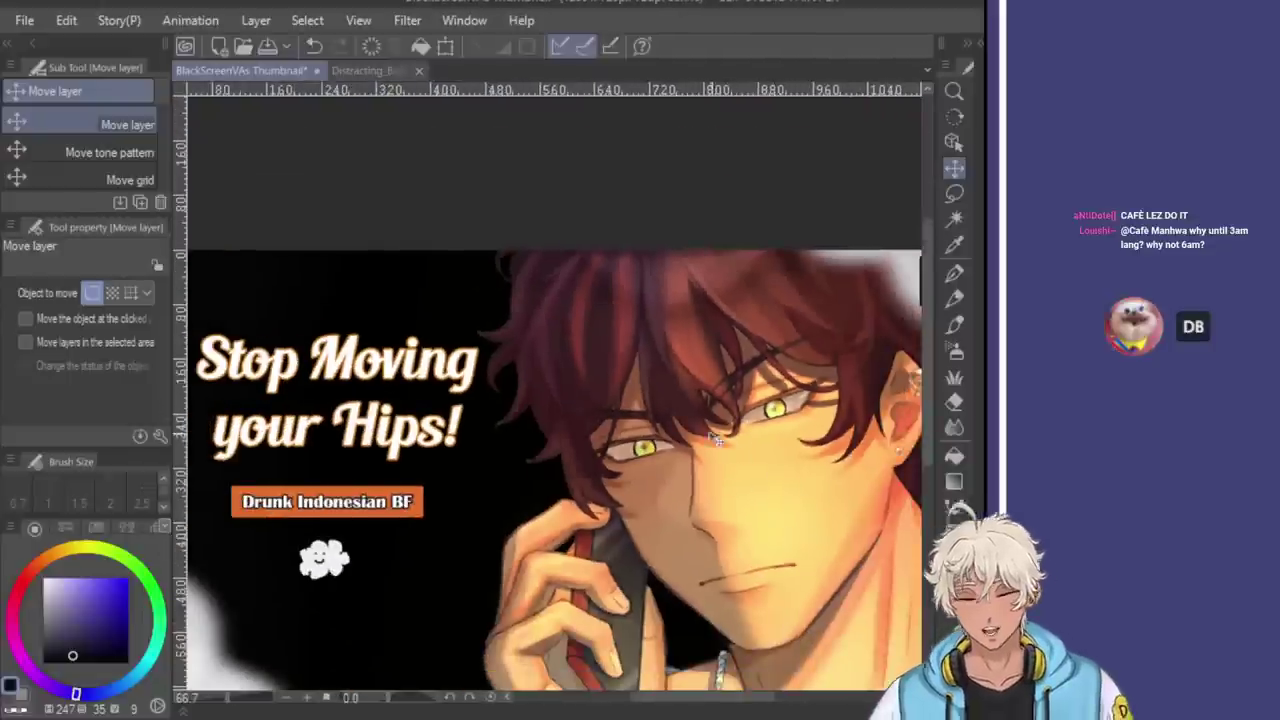
{"action": "key", "text": "ctrl+z"}
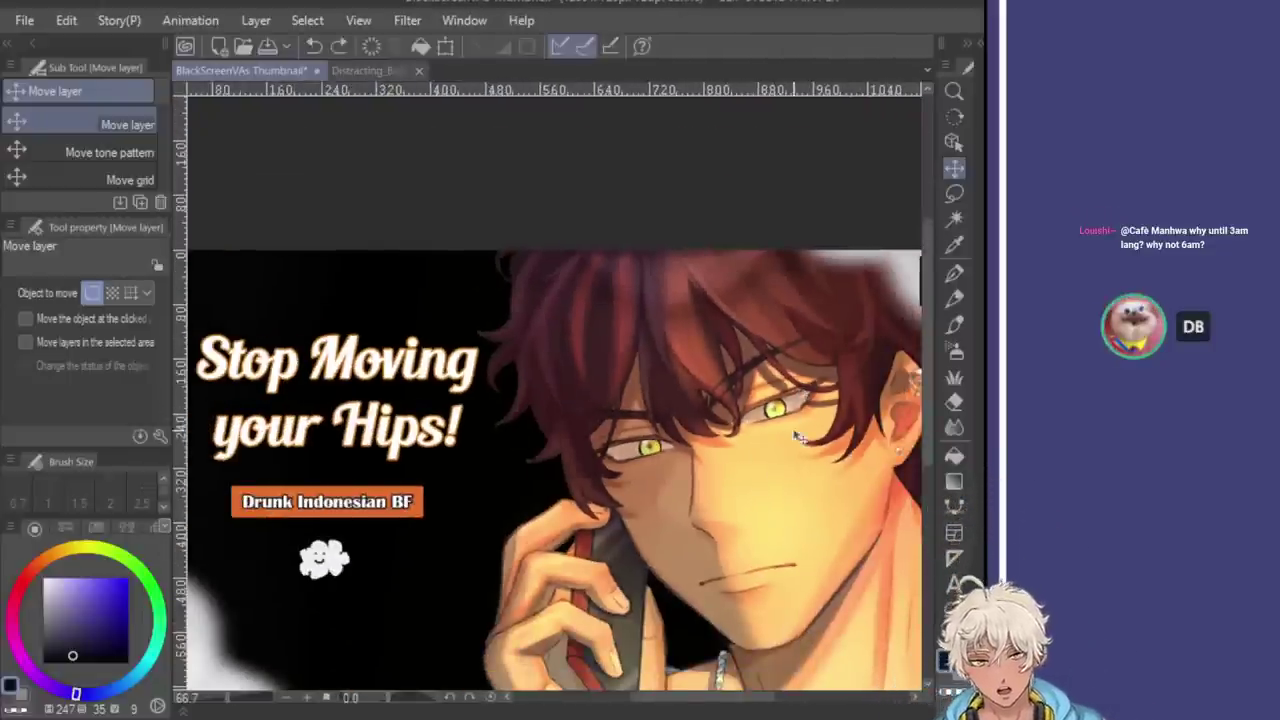
{"action": "scroll", "coordinate": [798, 434], "scroll_direction": "up", "scroll_amount": 4}
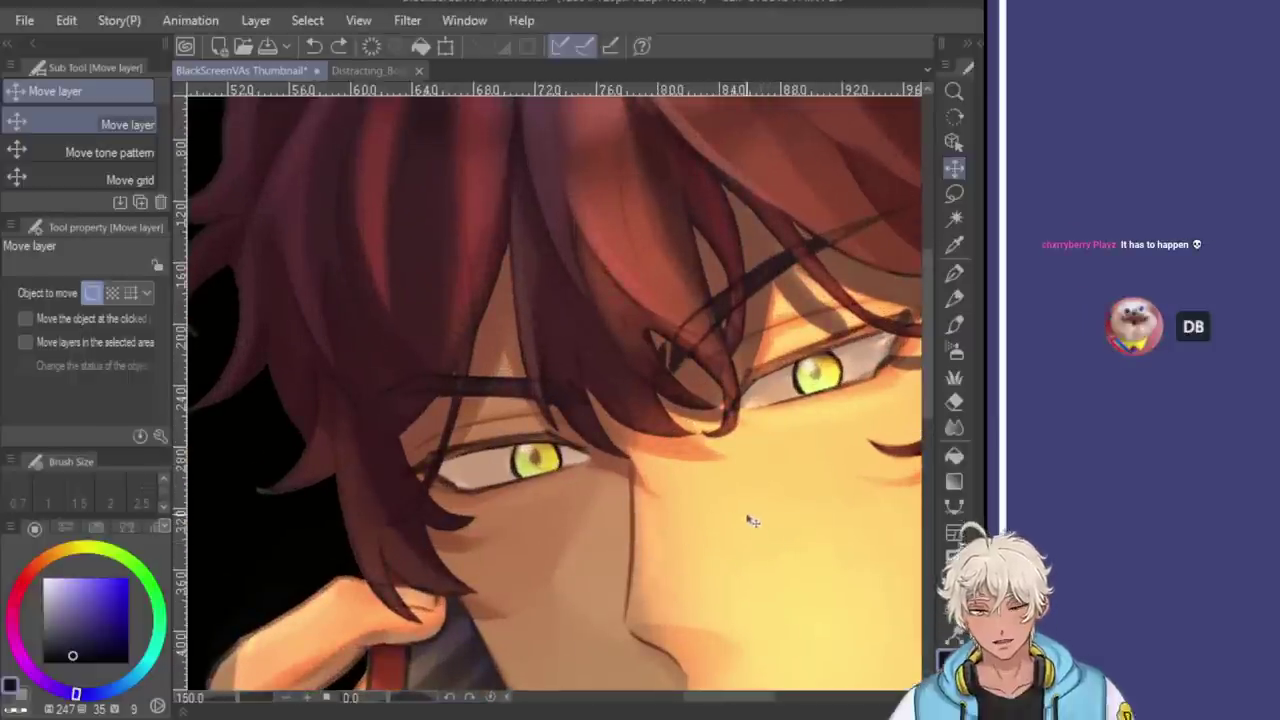
{"action": "left_click_drag", "start_coordinate": [555, 475], "coordinate": [840, 385]}
{"action": "key", "text": "ctrl+z"}
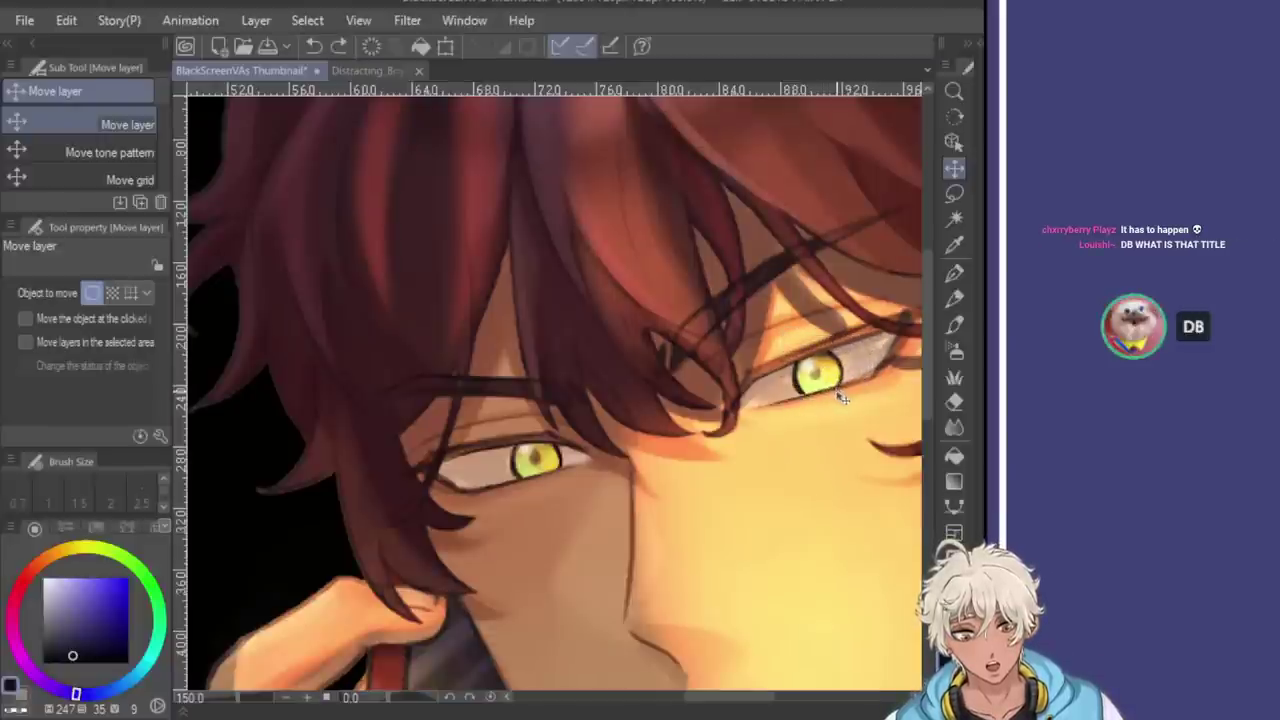
Scale the phone-side iris down slightly, to about 92%, and apply the transformation
{"action": "key", "text": "ctrl+t"}
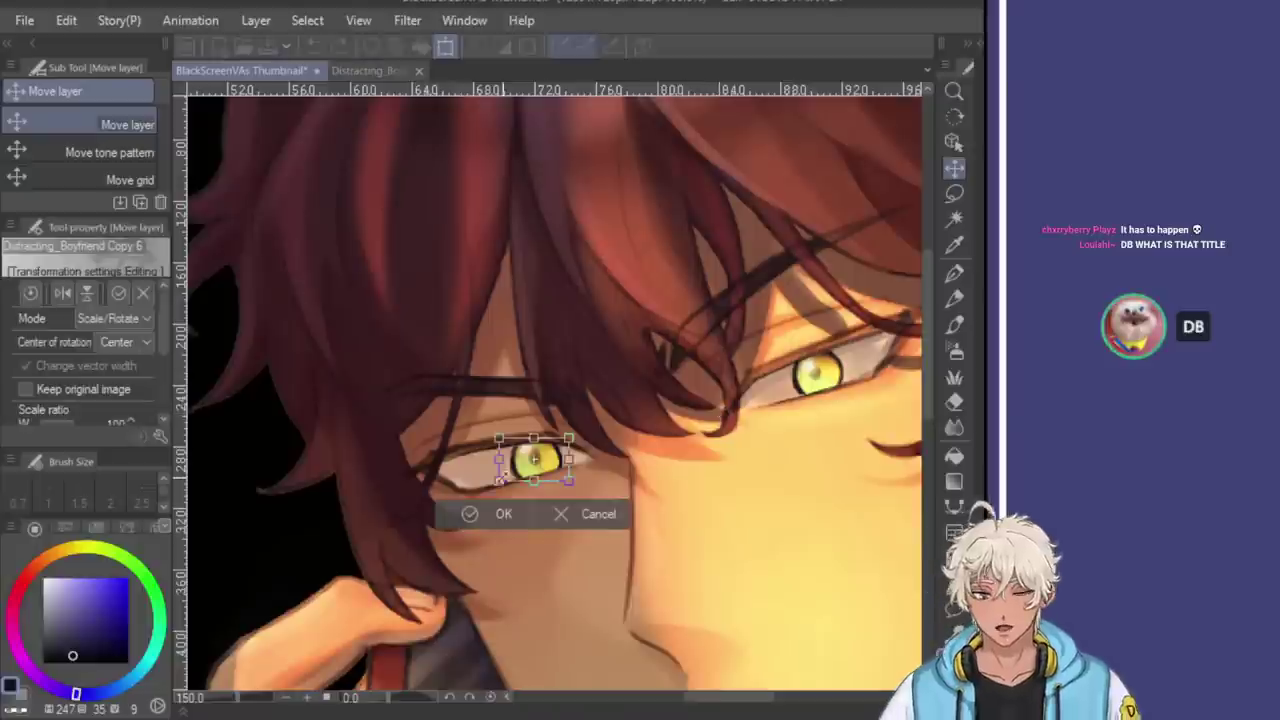
{"action": "left_click_drag", "start_coordinate": [497, 481], "coordinate": [504, 477]}
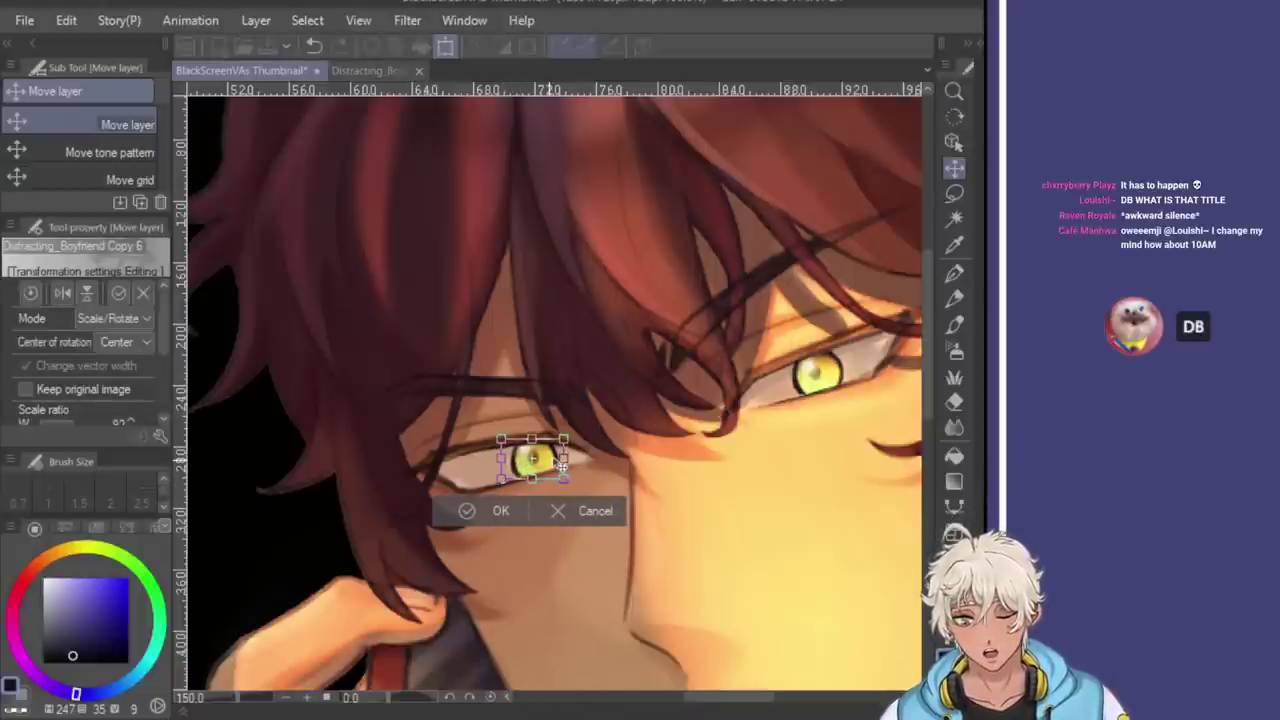
{"action": "left_click", "coordinate": [493, 510]}
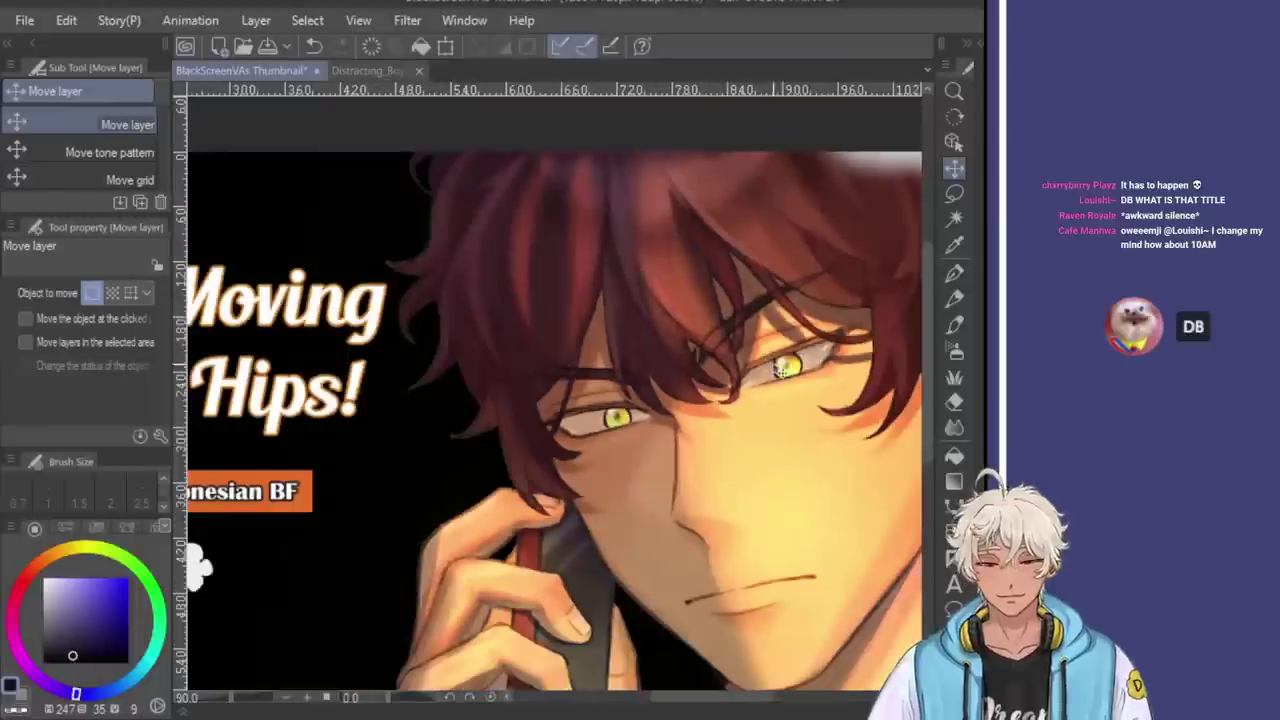
Apply another Scale/Rotate transformation to the phone-side iris after checking its size against the other eye
{"action": "scroll", "coordinate": [745, 477], "scroll_direction": "down", "scroll_amount": 3}
{"action": "scroll", "coordinate": [825, 525], "scroll_direction": "down", "scroll_amount": 1}
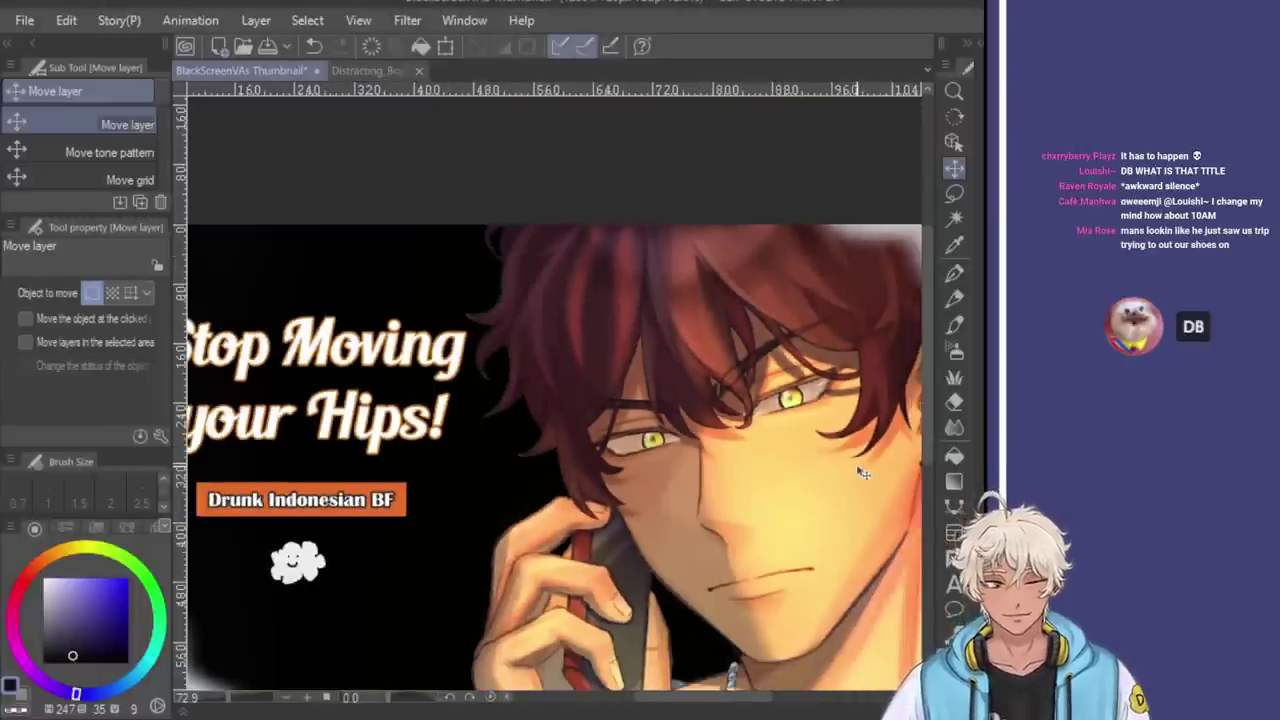
{"action": "scroll", "coordinate": [735, 468], "scroll_direction": "down", "scroll_amount": 1}
{"action": "scroll", "coordinate": [836, 446], "scroll_direction": "up", "scroll_amount": 2}
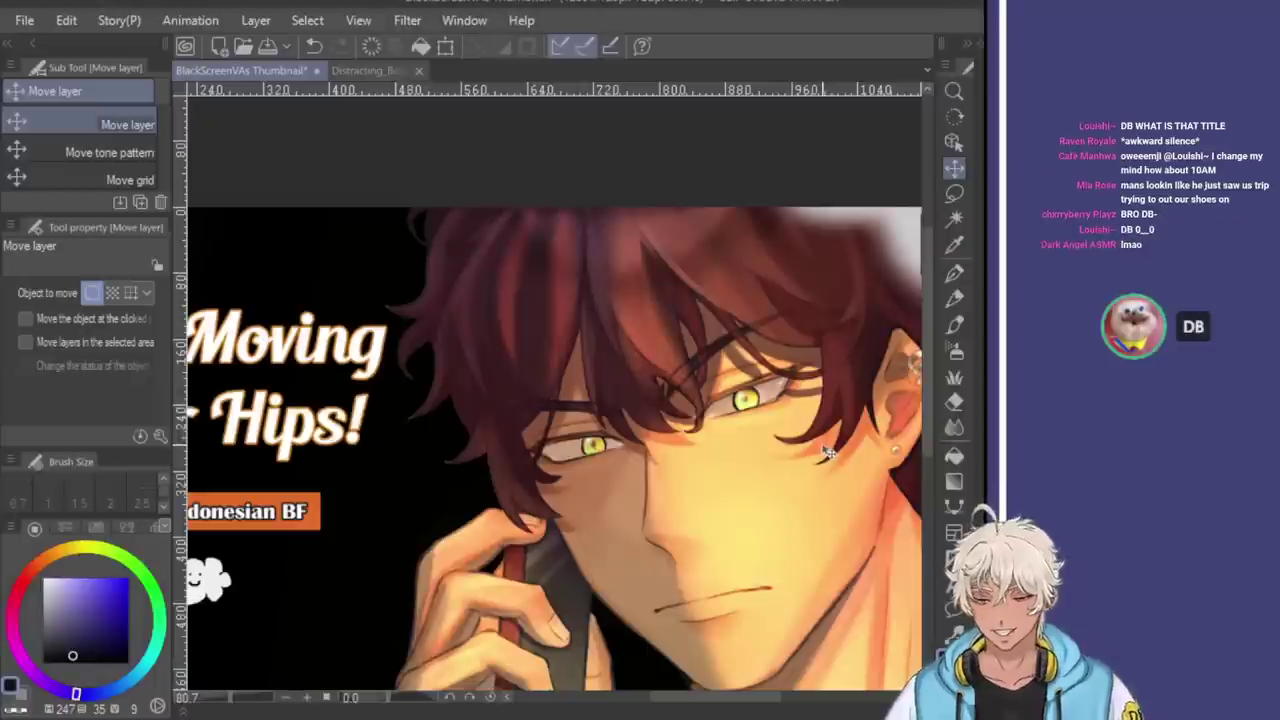
{"action": "key", "text": "ctrl+t"}
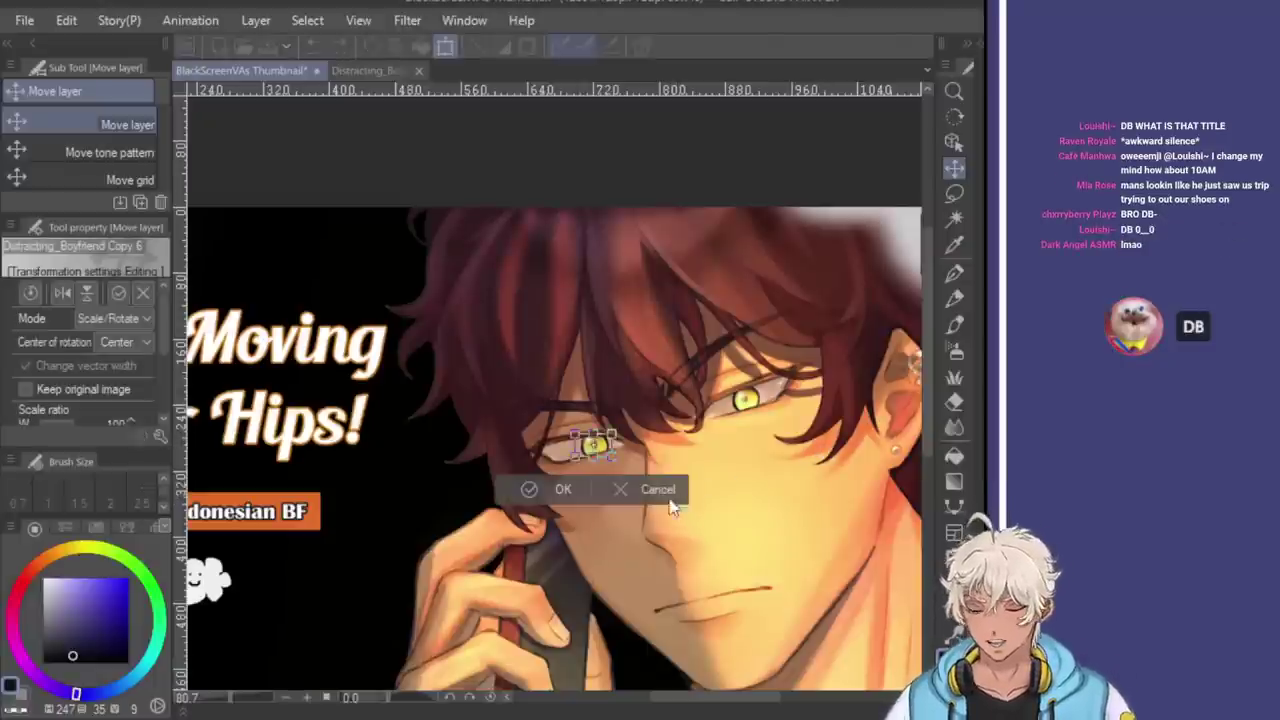
{"action": "scroll", "coordinate": [640, 411], "scroll_direction": "up", "scroll_amount": 1}
{"action": "scroll", "coordinate": [611, 437], "scroll_direction": "up", "scroll_amount": 1}
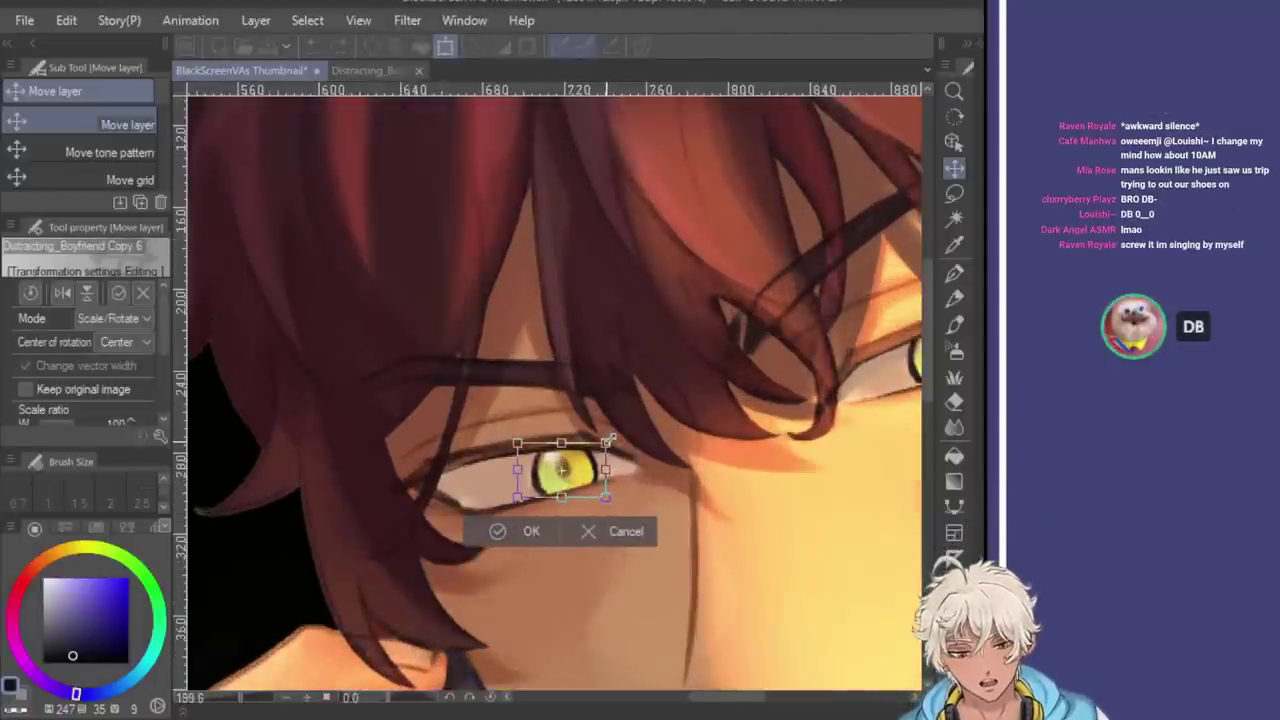
{"action": "left_click", "coordinate": [523, 531]}
Check the gaze in mirrored, tilted and normal view, ending with the whole thumbnail upright at 0 degrees rotation
{"action": "scroll", "coordinate": [800, 467], "scroll_direction": "down", "scroll_amount": 3}
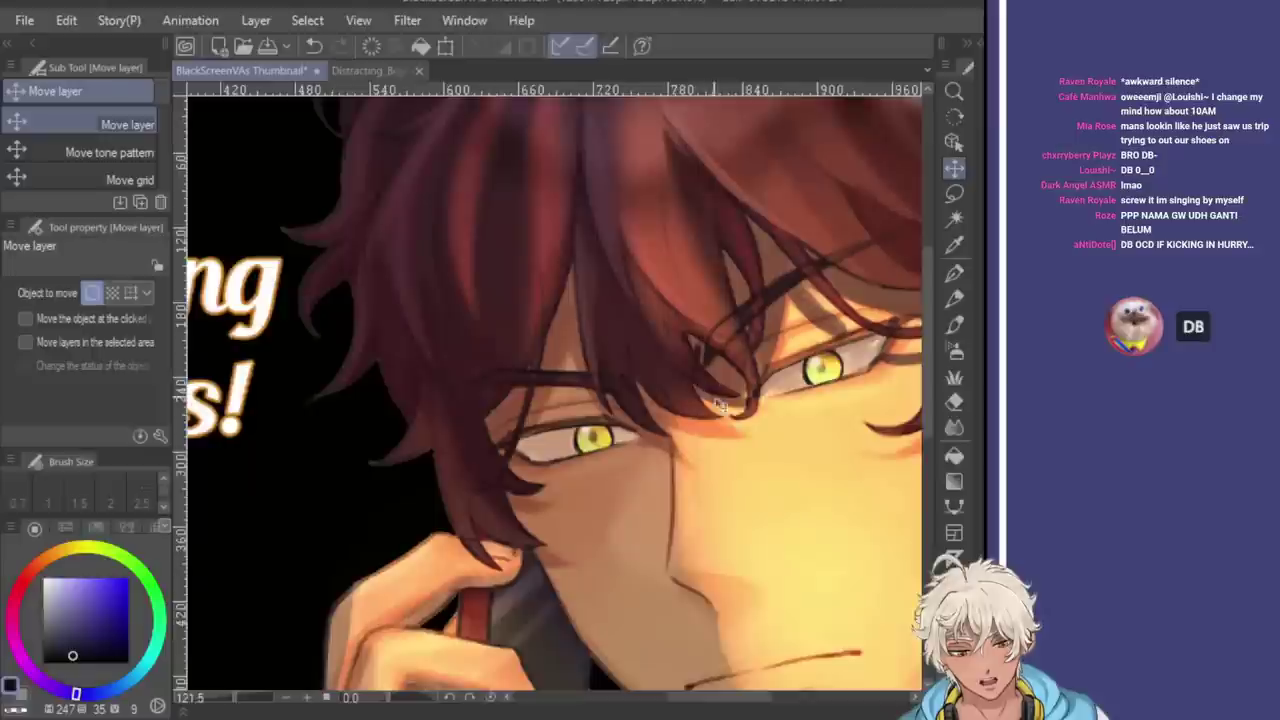
{"action": "scroll", "coordinate": [805, 450], "scroll_direction": "down", "scroll_amount": 1}
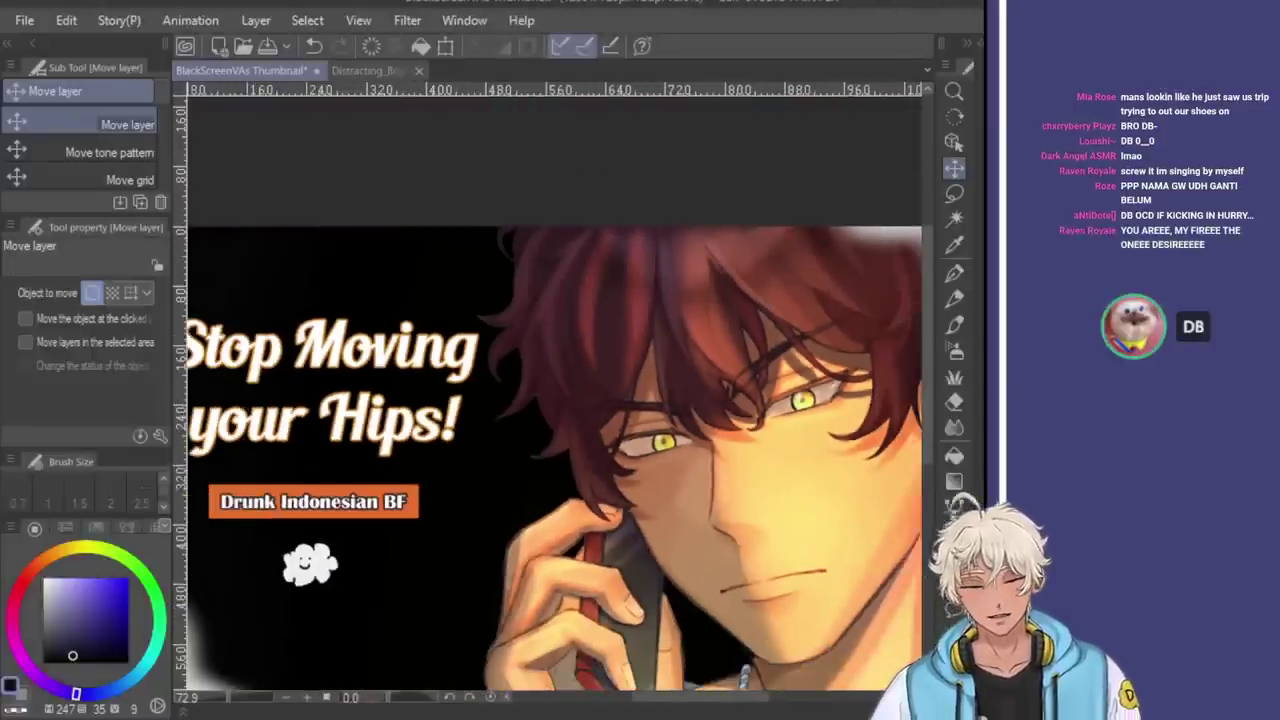
{"action": "key", "text": "h"}
{"action": "scroll", "coordinate": [620, 460], "scroll_direction": "down", "scroll_amount": 1}
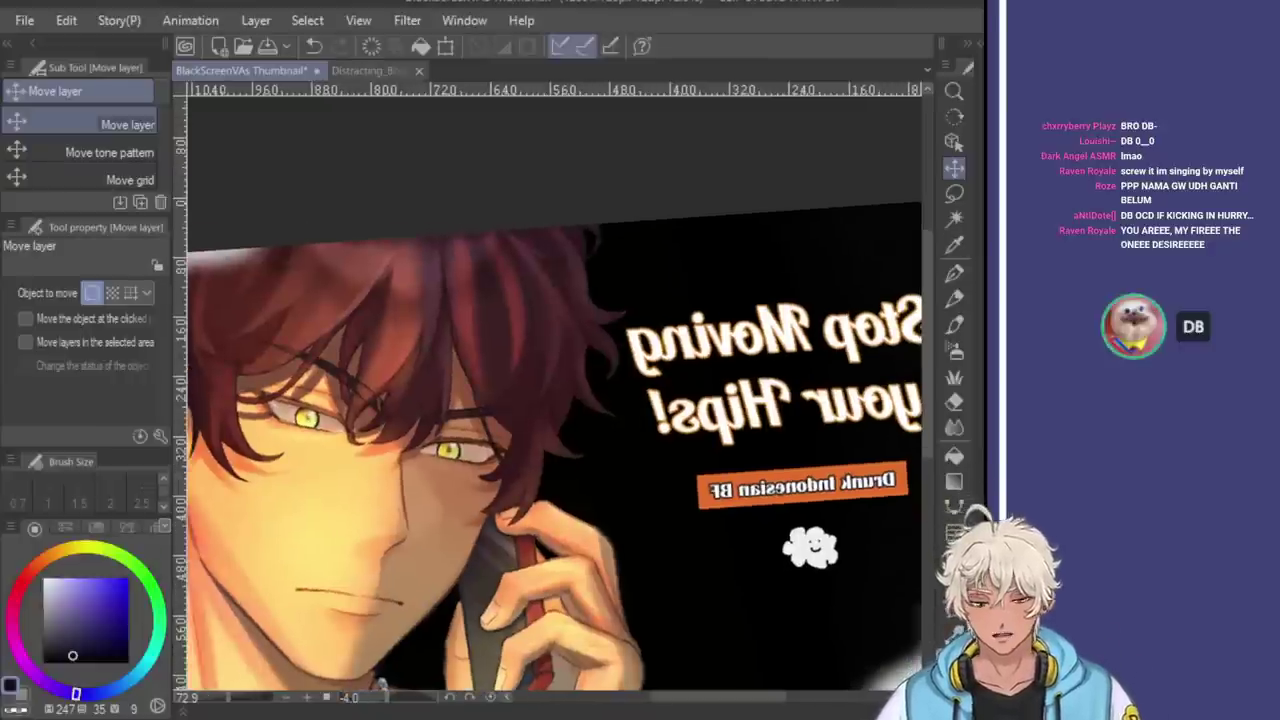
{"action": "scroll", "coordinate": [603, 425], "scroll_direction": "down", "scroll_amount": 2}
{"action": "scroll", "coordinate": [509, 474], "scroll_direction": "up", "scroll_amount": 1}
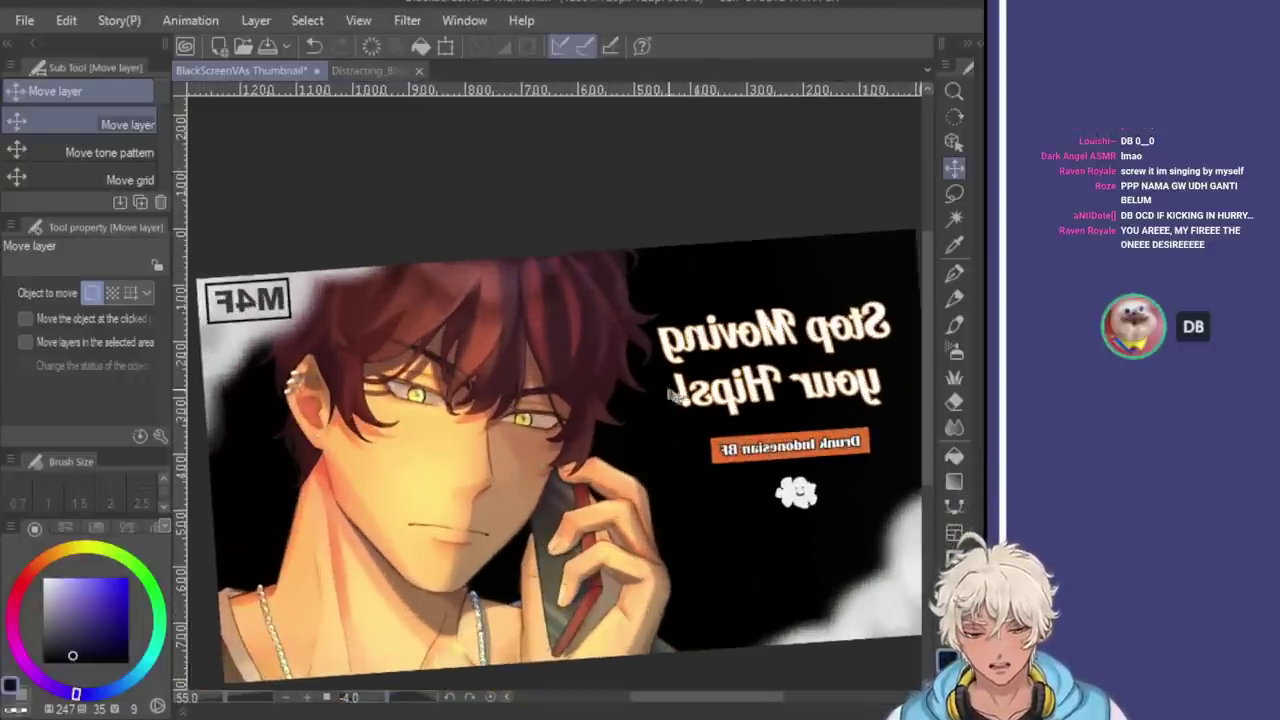
{"action": "key", "text": "h"}
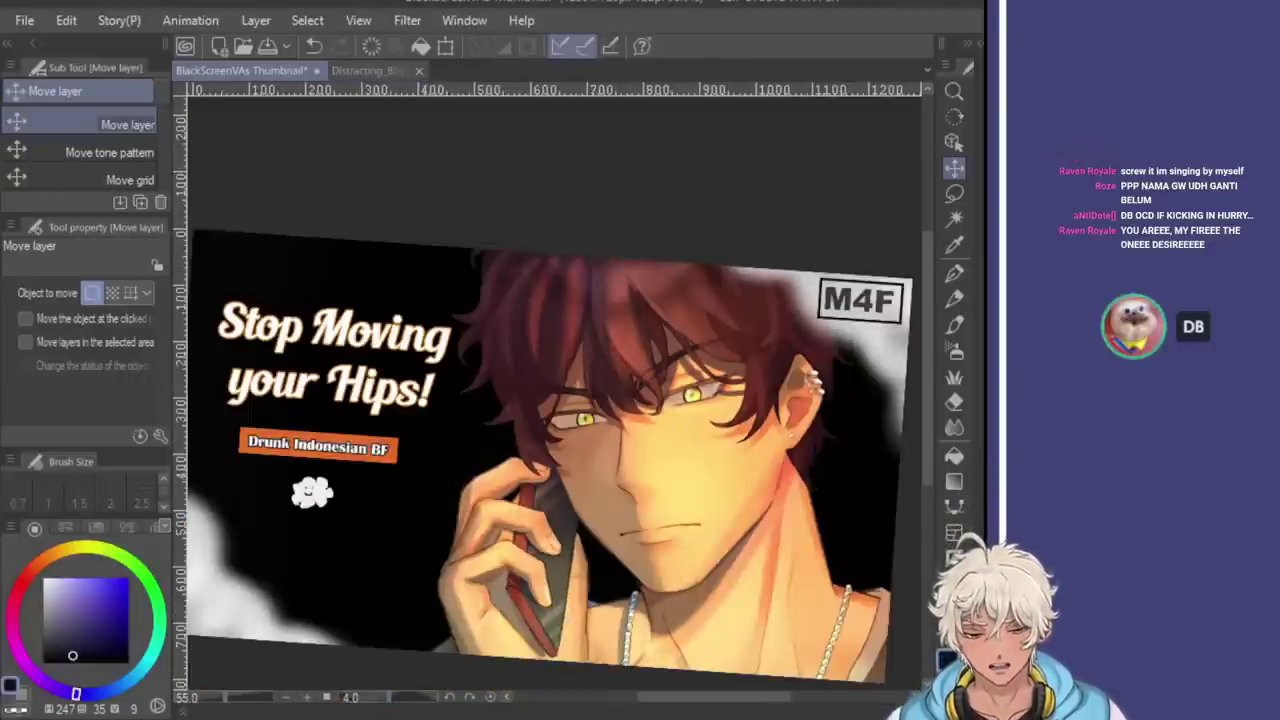
{"action": "scroll", "coordinate": [660, 420], "scroll_direction": "down", "scroll_amount": 1}
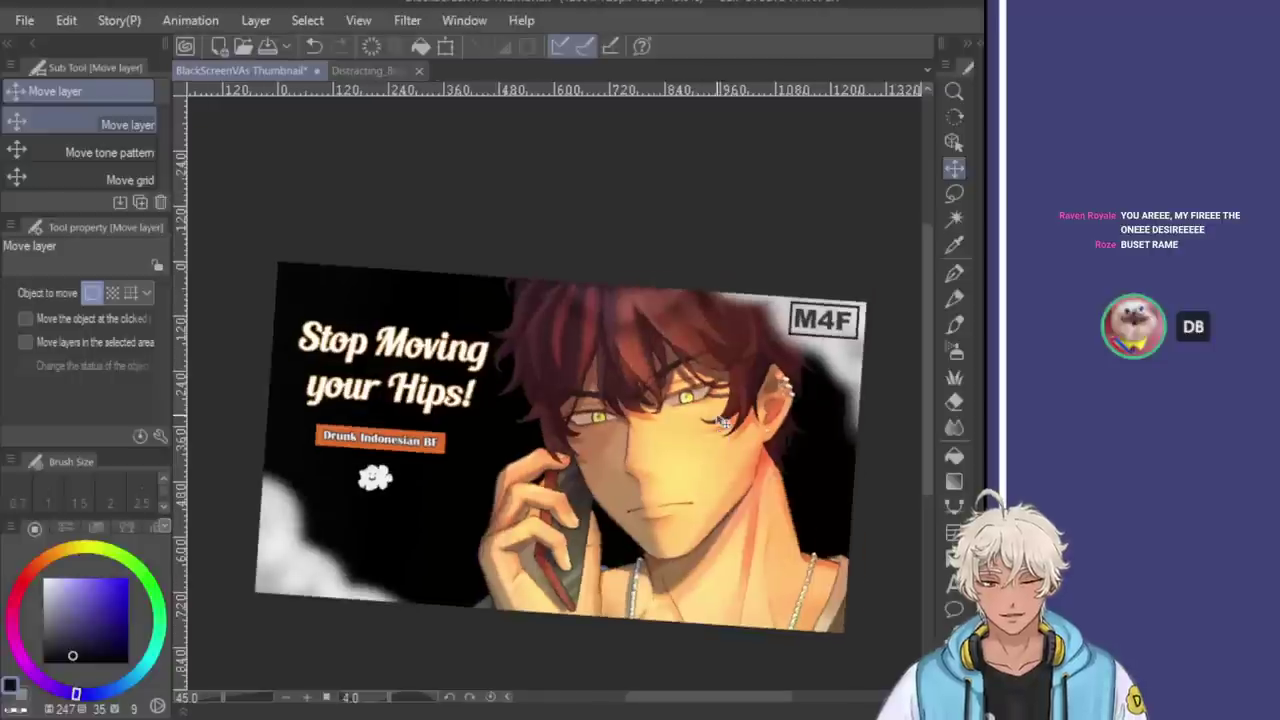
{"action": "left_click_drag", "start_coordinate": [723, 426], "coordinate": [721, 412]}
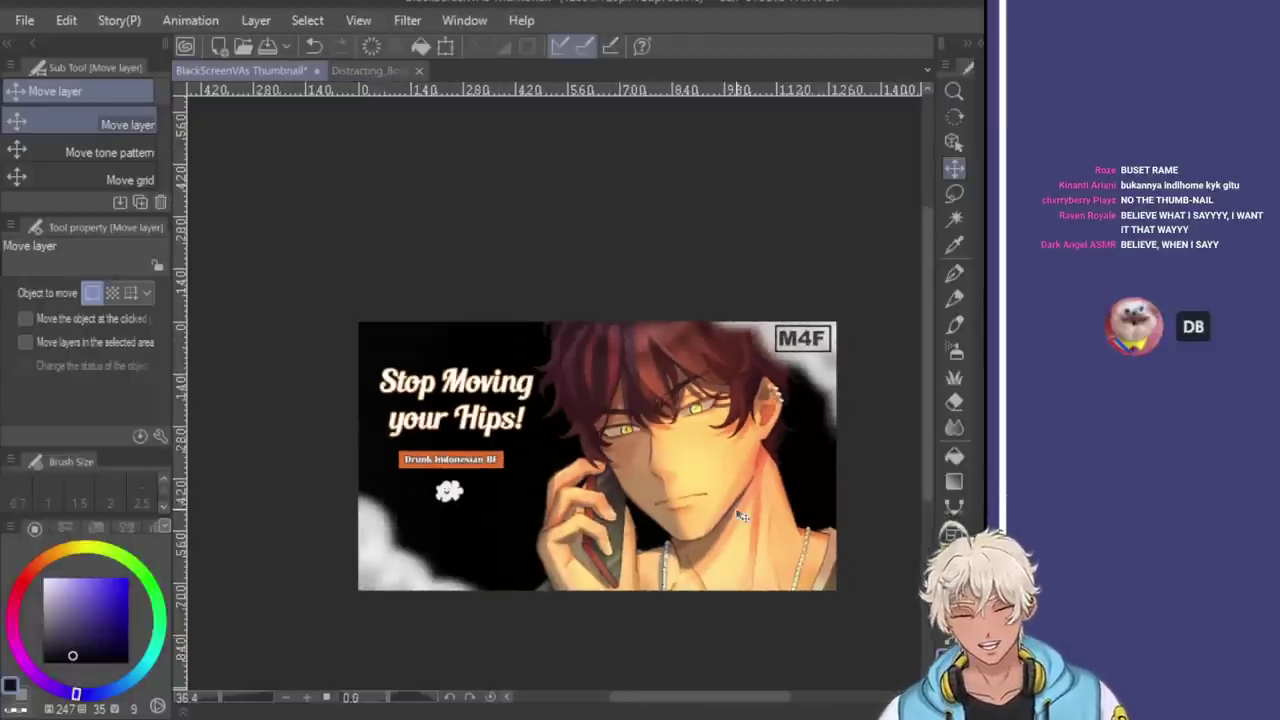
Check the placement of both irises up close, and compare the mirrored and normal views of the thumbnail
{"action": "scroll", "coordinate": [700, 457], "scroll_direction": "up", "scroll_amount": 3}
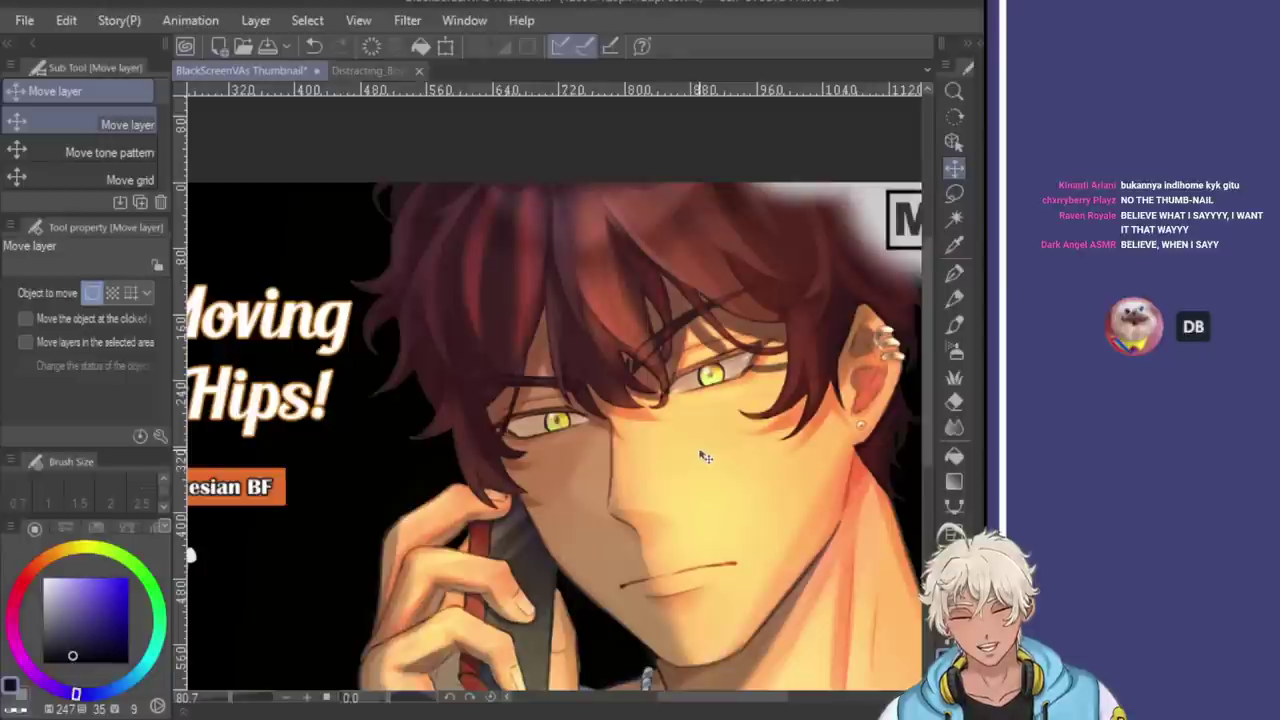
{"action": "scroll", "coordinate": [720, 462], "scroll_direction": "down", "scroll_amount": 3}
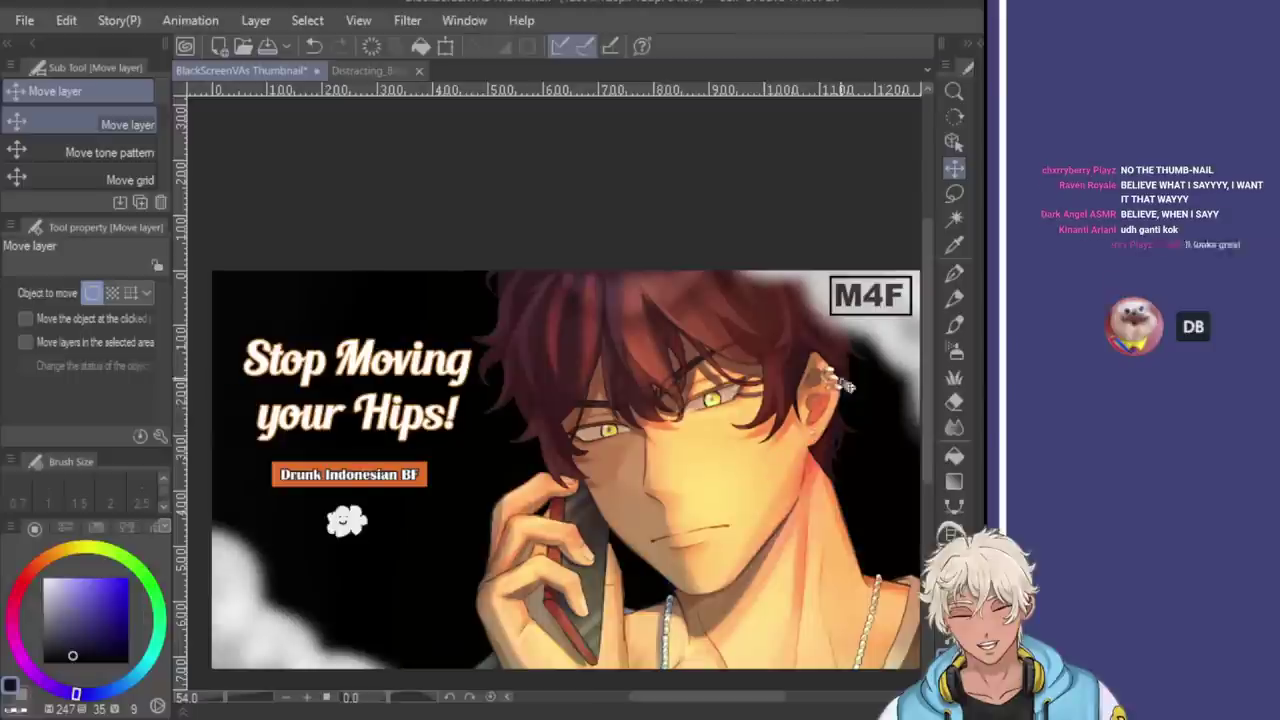
{"action": "key", "text": "h"}
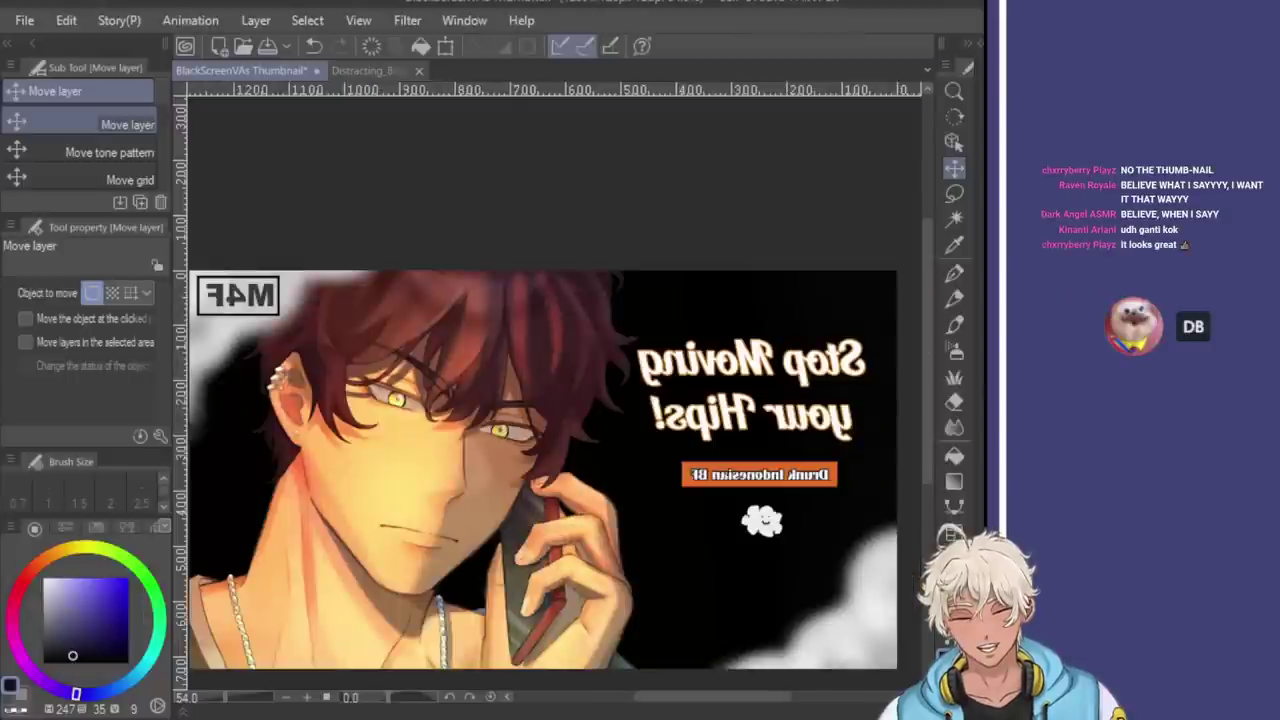
{"action": "key", "text": "h"}
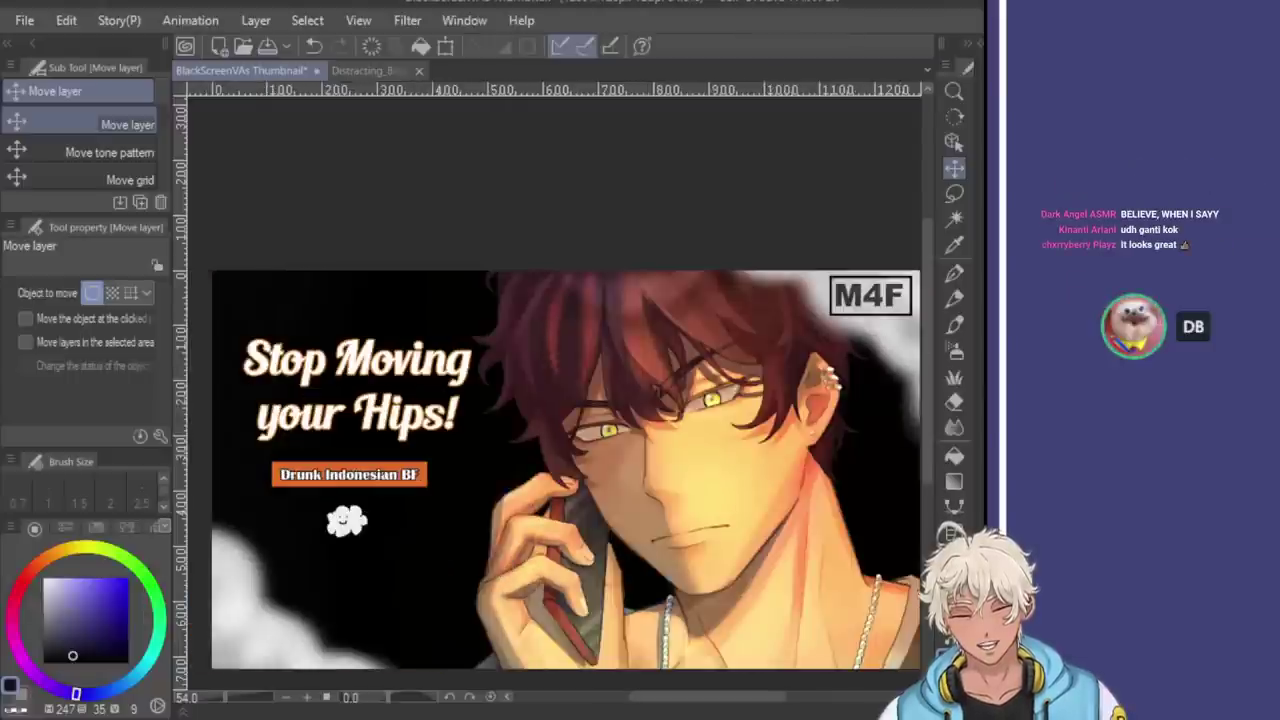
Try tinting the phone-side iris highlight pale pink with the Soft airbrush at size 6, and undo the attempt
{"action": "scroll", "coordinate": [538, 430], "scroll_direction": "up", "scroll_amount": 6}
{"action": "scroll", "coordinate": [538, 430], "scroll_direction": "up", "scroll_amount": 3}
{"action": "left_click", "coordinate": [514, 375], "text": "alt"}
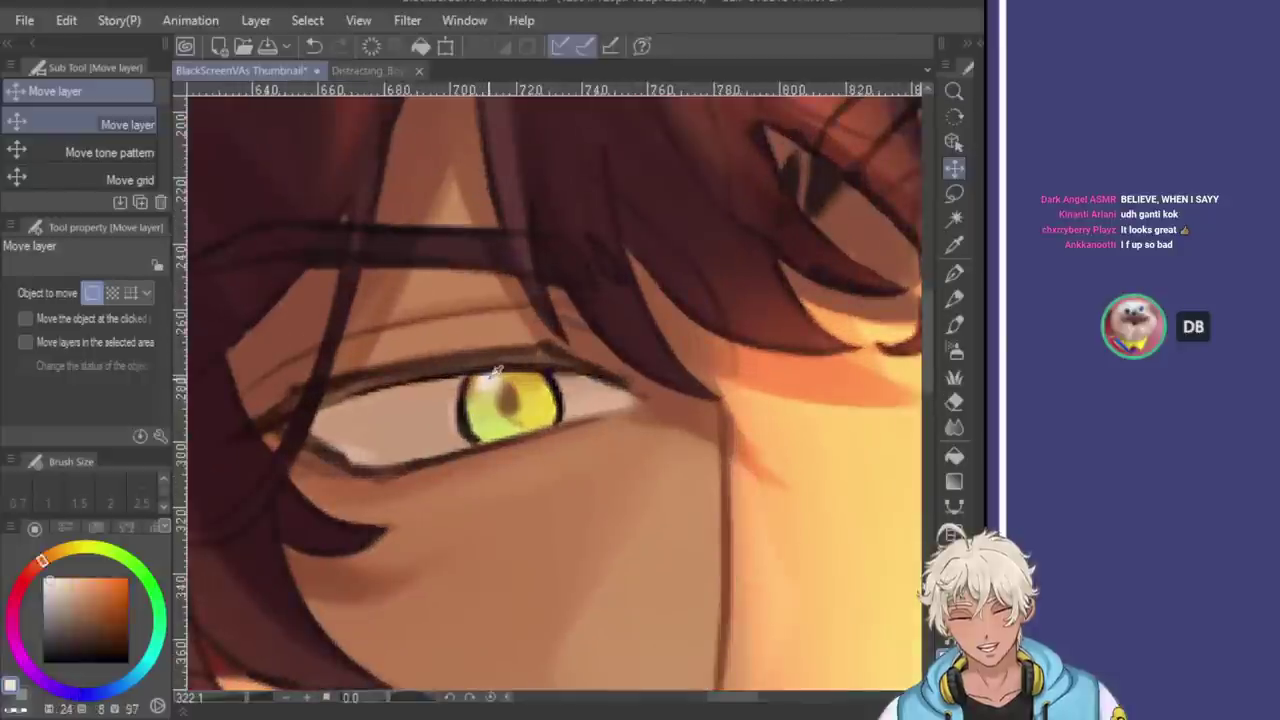
{"action": "left_click", "coordinate": [954, 350]}
{"action": "key", "text": "bracketleft"}
{"action": "key", "text": "bracketleft"}
{"action": "key", "text": "bracketleft"}
{"action": "key", "text": "bracketleft"}
{"action": "key", "text": "bracketleft"}
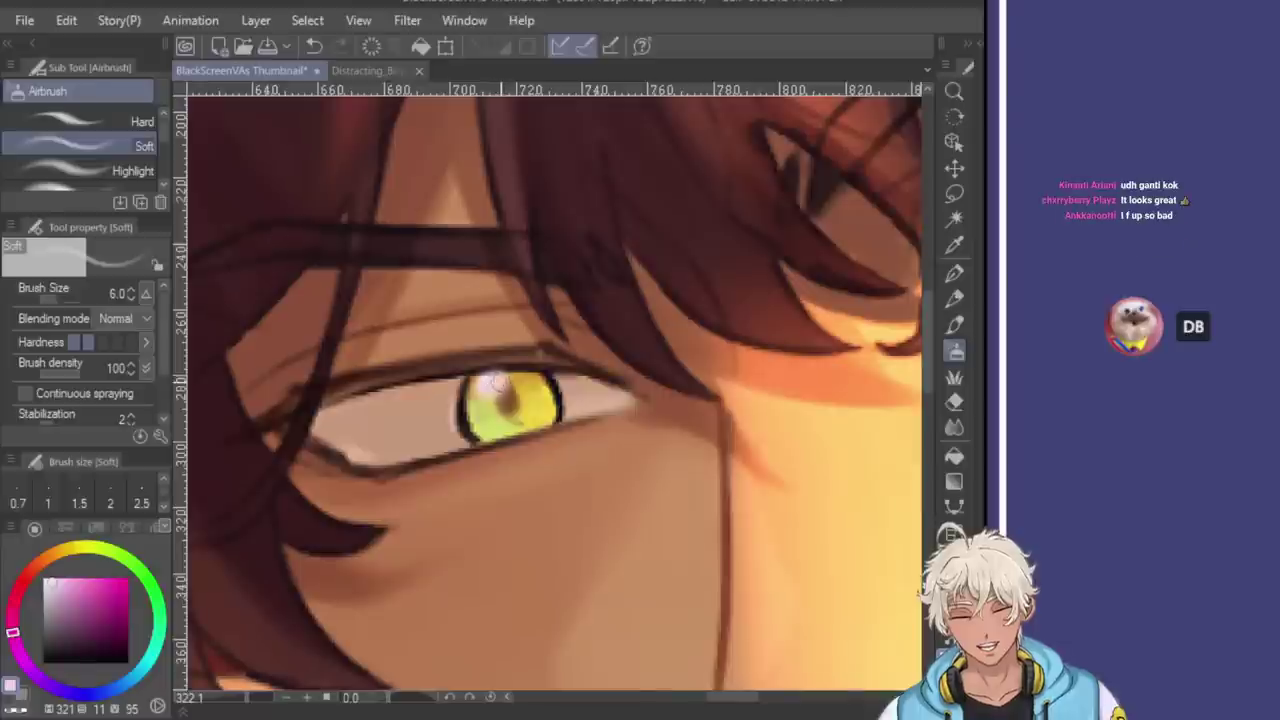
{"action": "key", "text": "ctrl+z"}
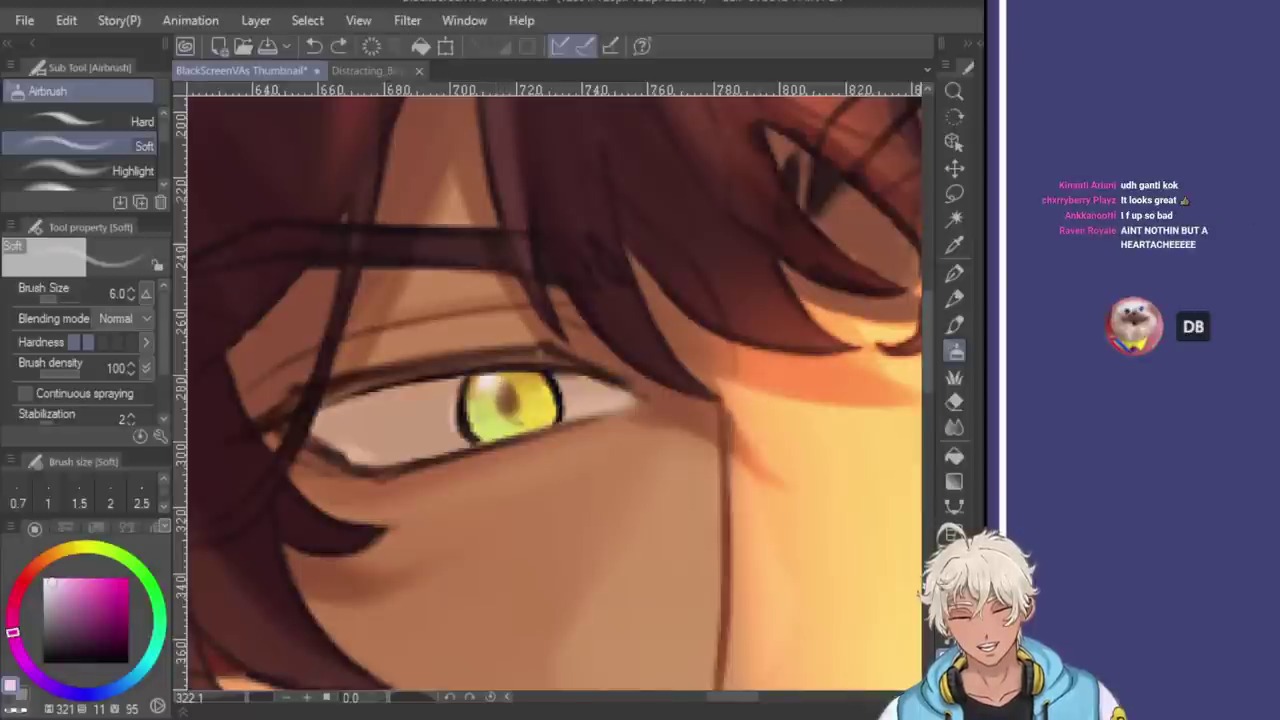
{"action": "key", "text": "ctrl+z"}
Airbrush the highlight on the upper part of the phone-side iris with a pale colour sampled from it
{"action": "left_click", "coordinate": [493, 376], "text": "alt"}
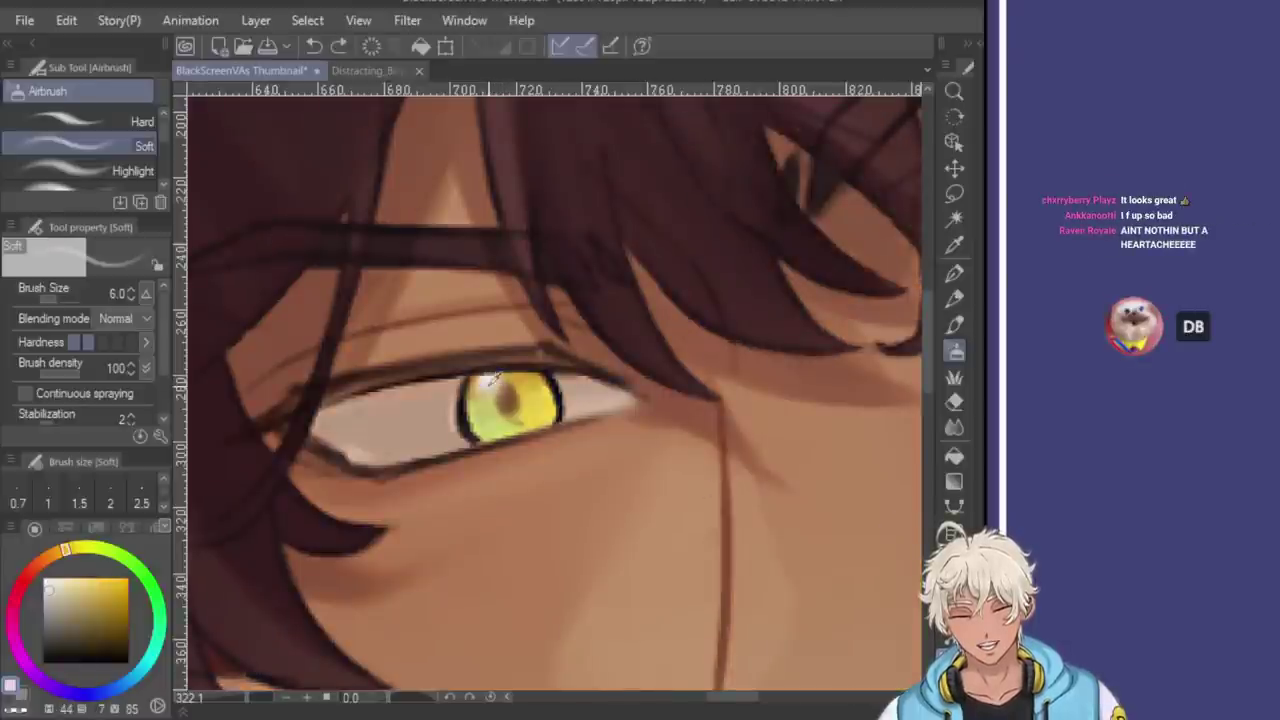
{"action": "left_click_drag", "start_coordinate": [486, 382], "coordinate": [496, 390]}
{"action": "scroll", "coordinate": [640, 496], "scroll_direction": "down", "scroll_amount": 4}
{"action": "scroll", "coordinate": [770, 345], "scroll_direction": "down", "scroll_amount": 2}
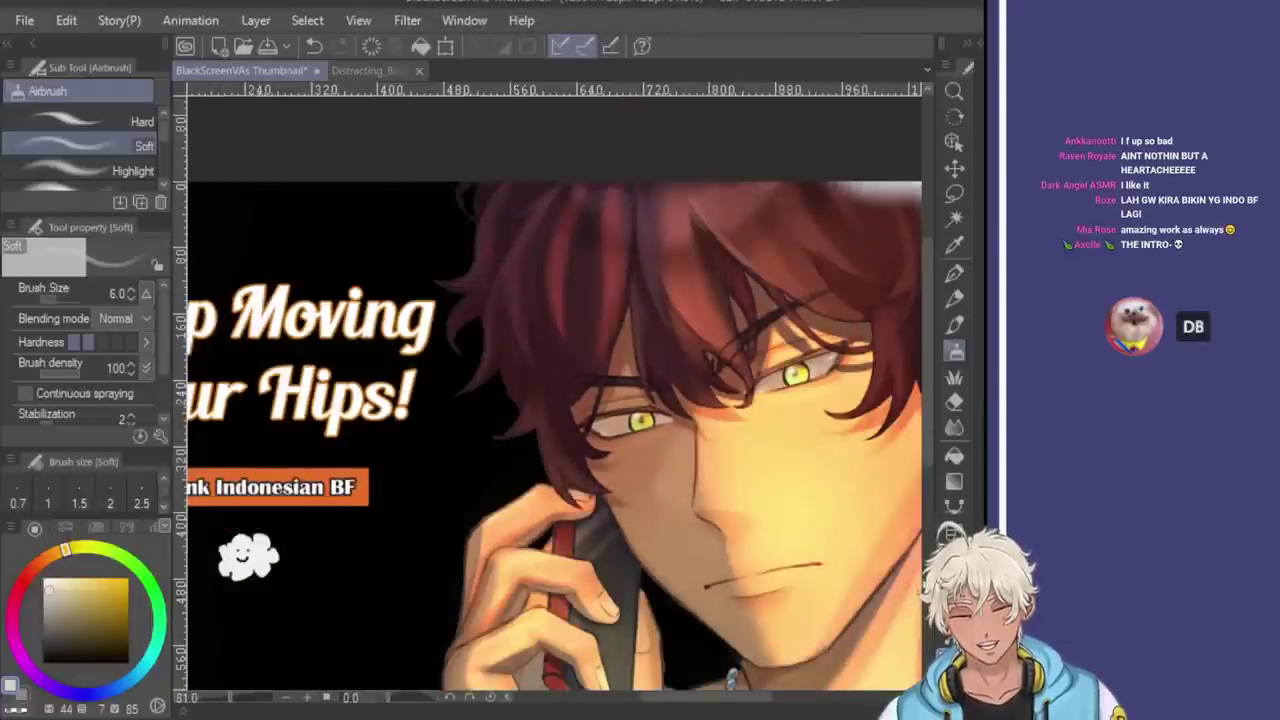
Examine the gaze and the repainted iris highlight with the whole thumbnail in view and closer in, with the Move layer tool selected
{"action": "scroll", "coordinate": [555, 430], "scroll_direction": "down", "scroll_amount": 4}
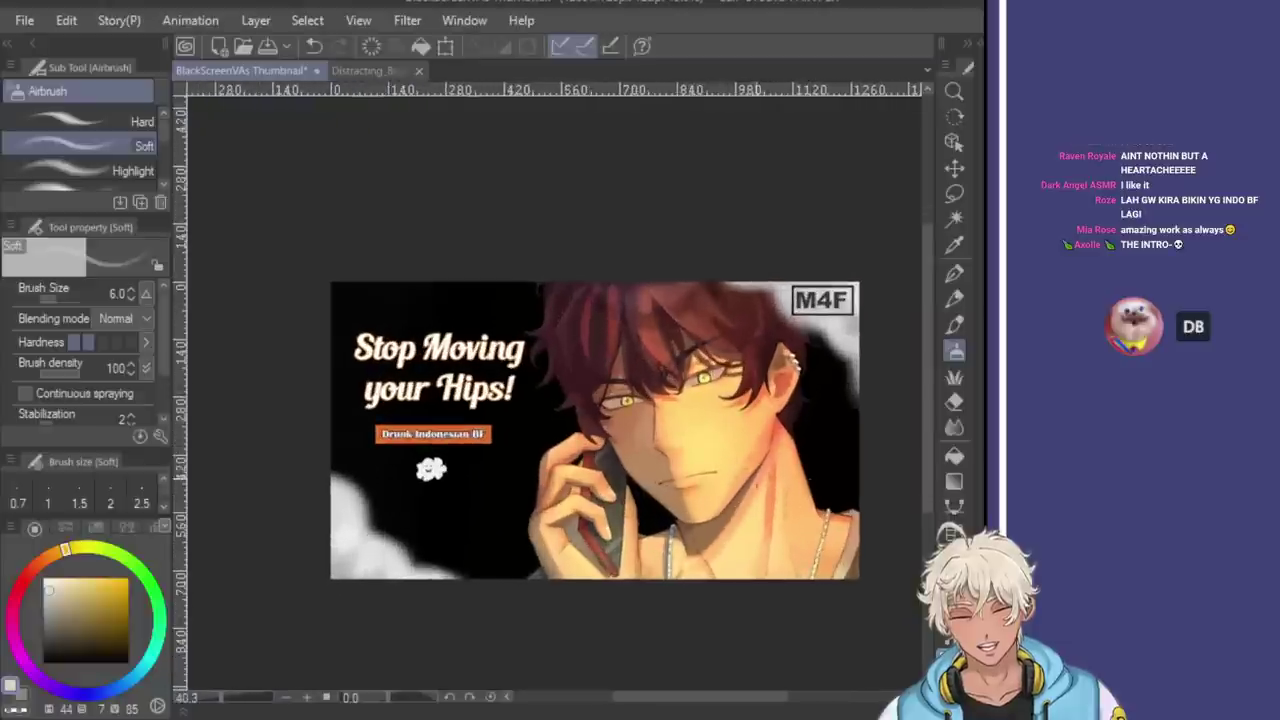
{"action": "scroll", "coordinate": [648, 457], "scroll_direction": "up", "scroll_amount": 2}
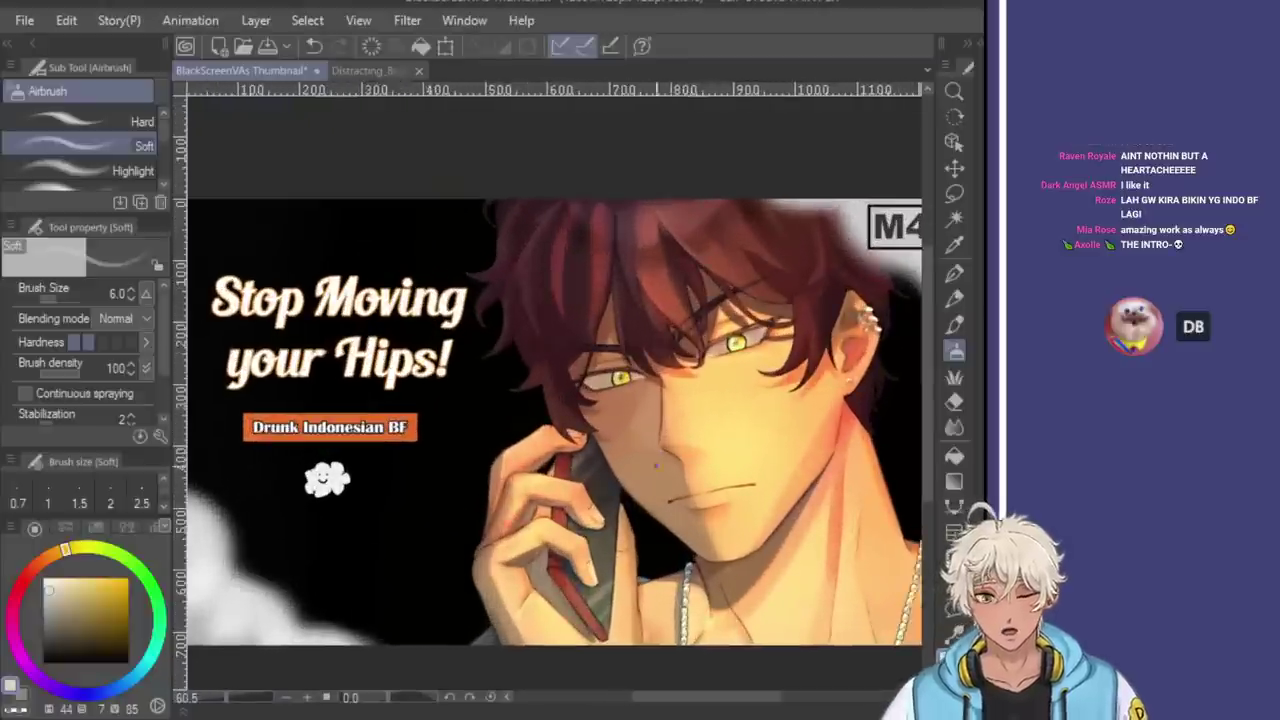
{"action": "scroll", "coordinate": [720, 612], "scroll_direction": "down", "scroll_amount": 1}
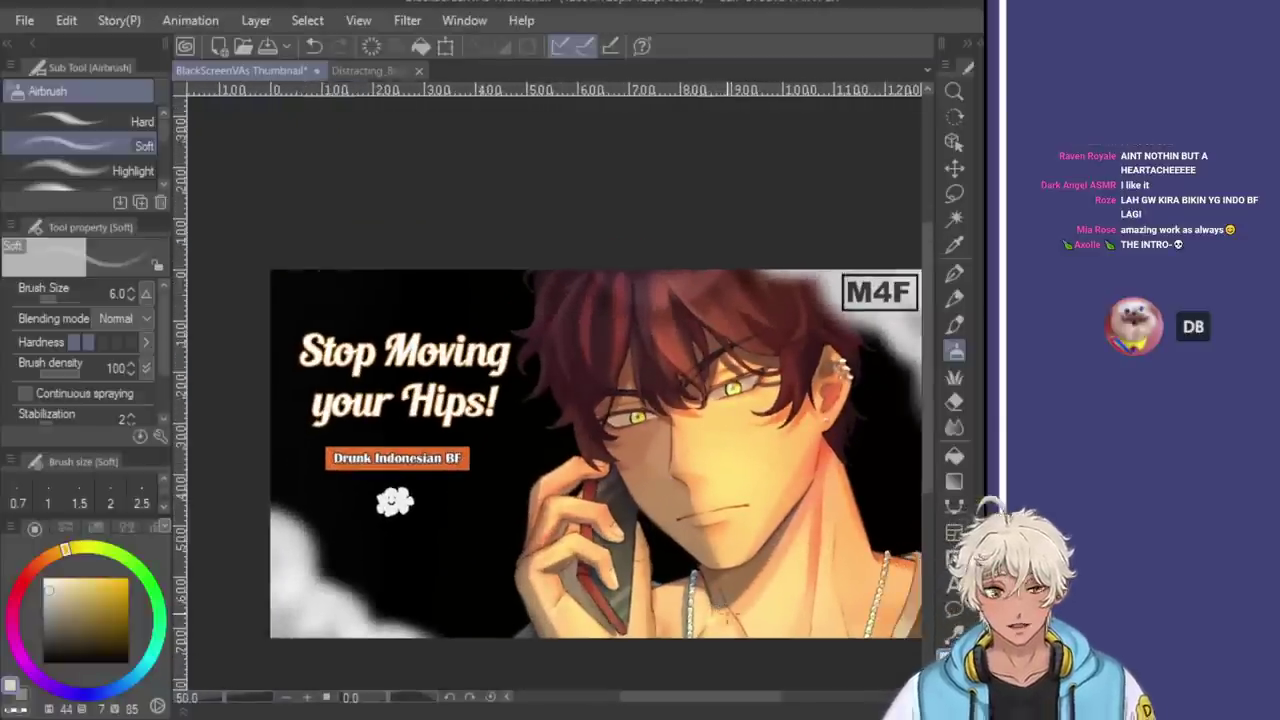
{"action": "scroll", "coordinate": [730, 615], "scroll_direction": "down", "scroll_amount": 1}
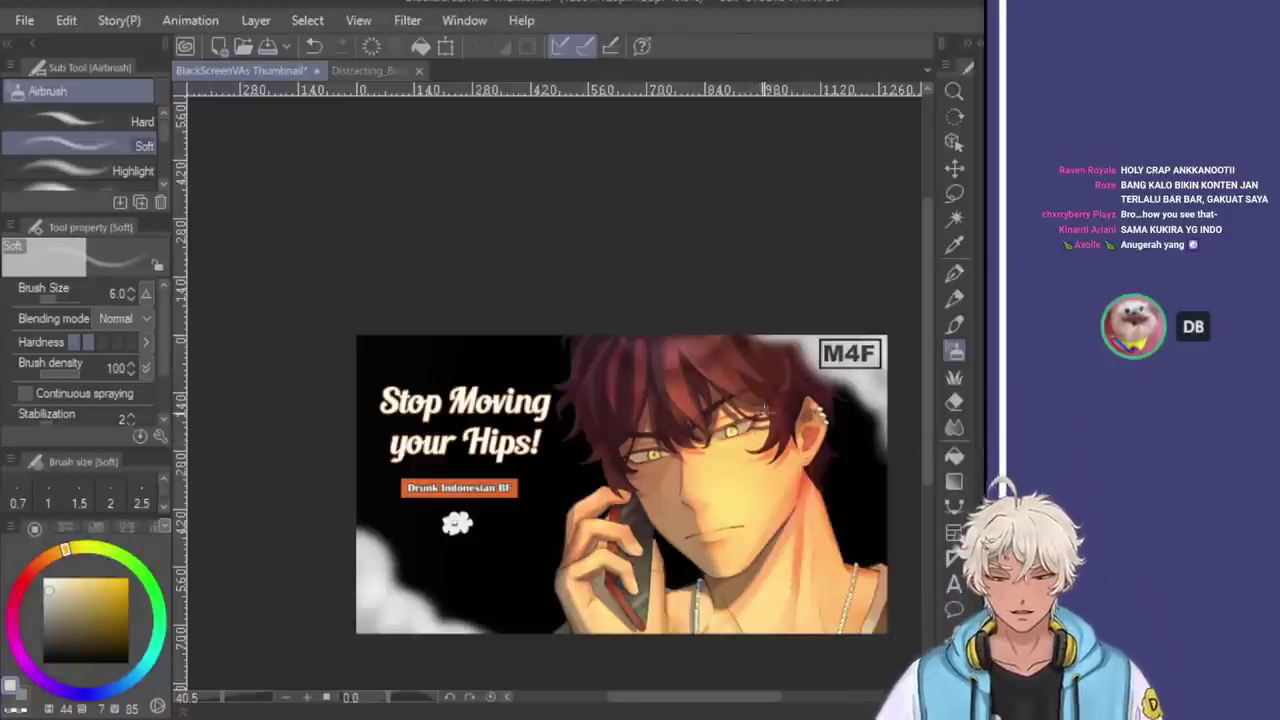
{"action": "left_click", "coordinate": [953, 168]}
{"action": "scroll", "coordinate": [790, 506], "scroll_direction": "up", "scroll_amount": 4}
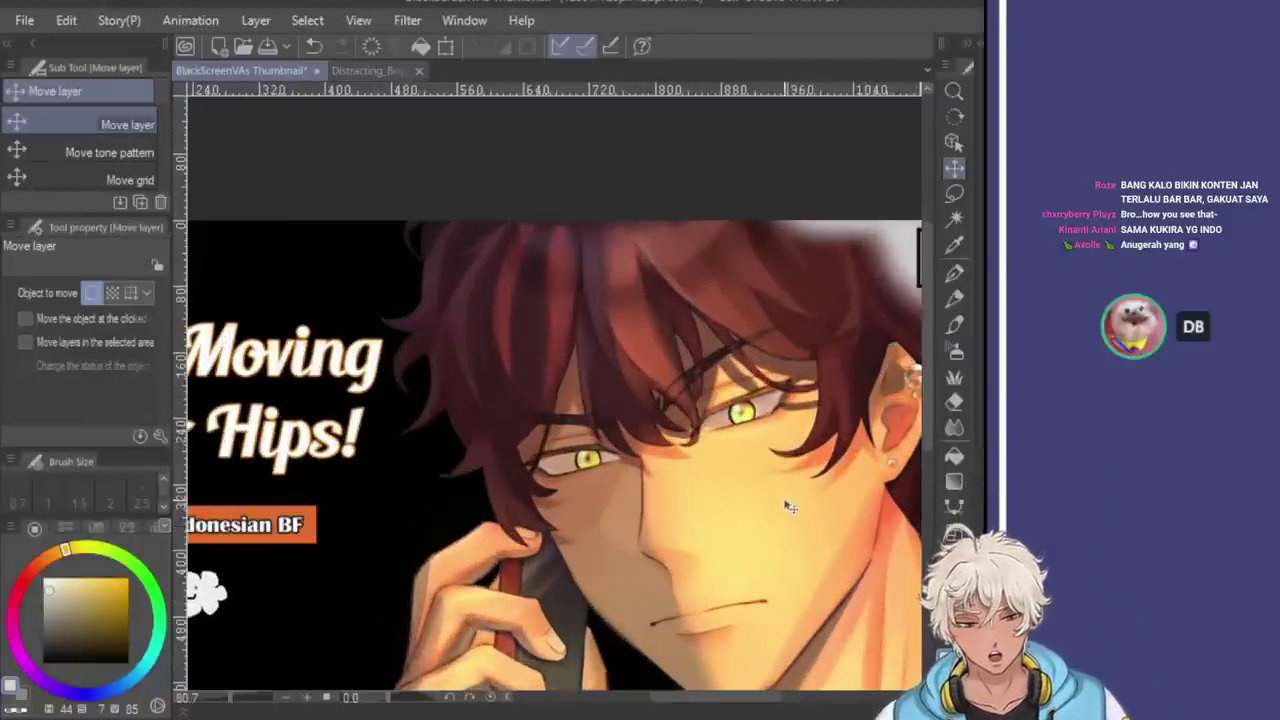
{"action": "scroll", "coordinate": [800, 490], "scroll_direction": "down", "scroll_amount": 3}
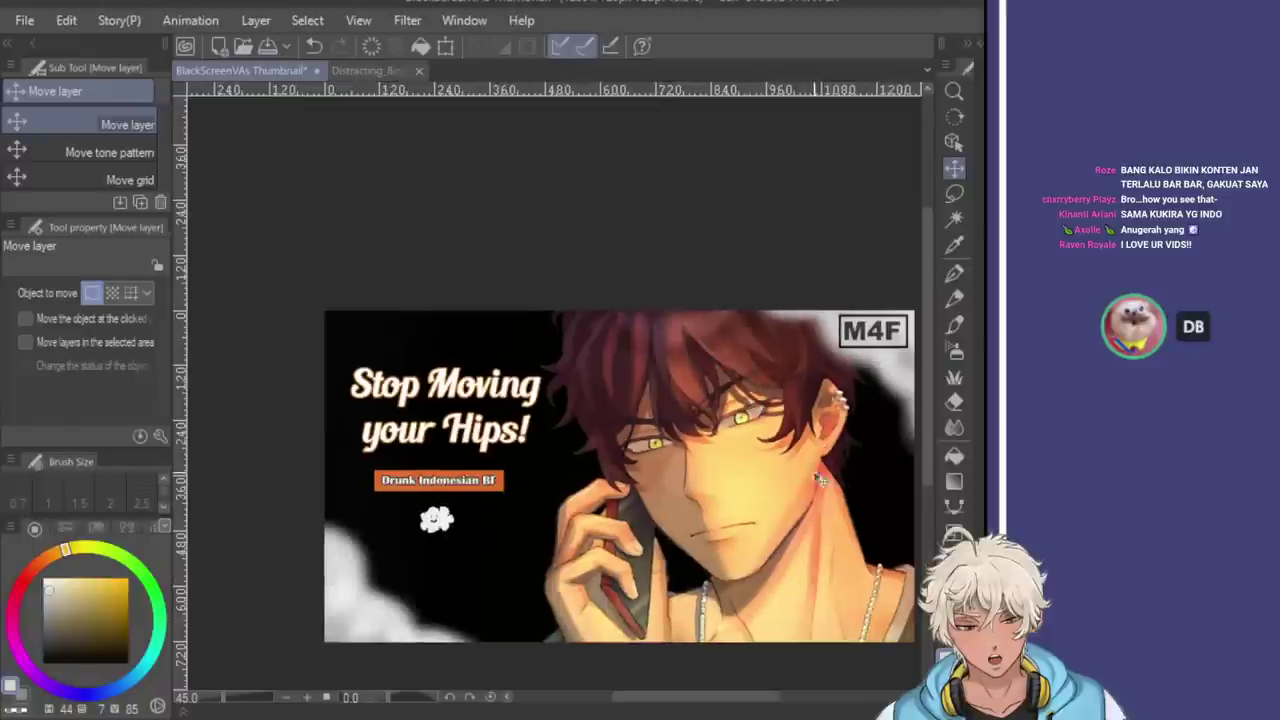
{"action": "scroll", "coordinate": [826, 470], "scroll_direction": "down", "scroll_amount": 2}
{"action": "scroll", "coordinate": [849, 543], "scroll_direction": "up", "scroll_amount": 2}
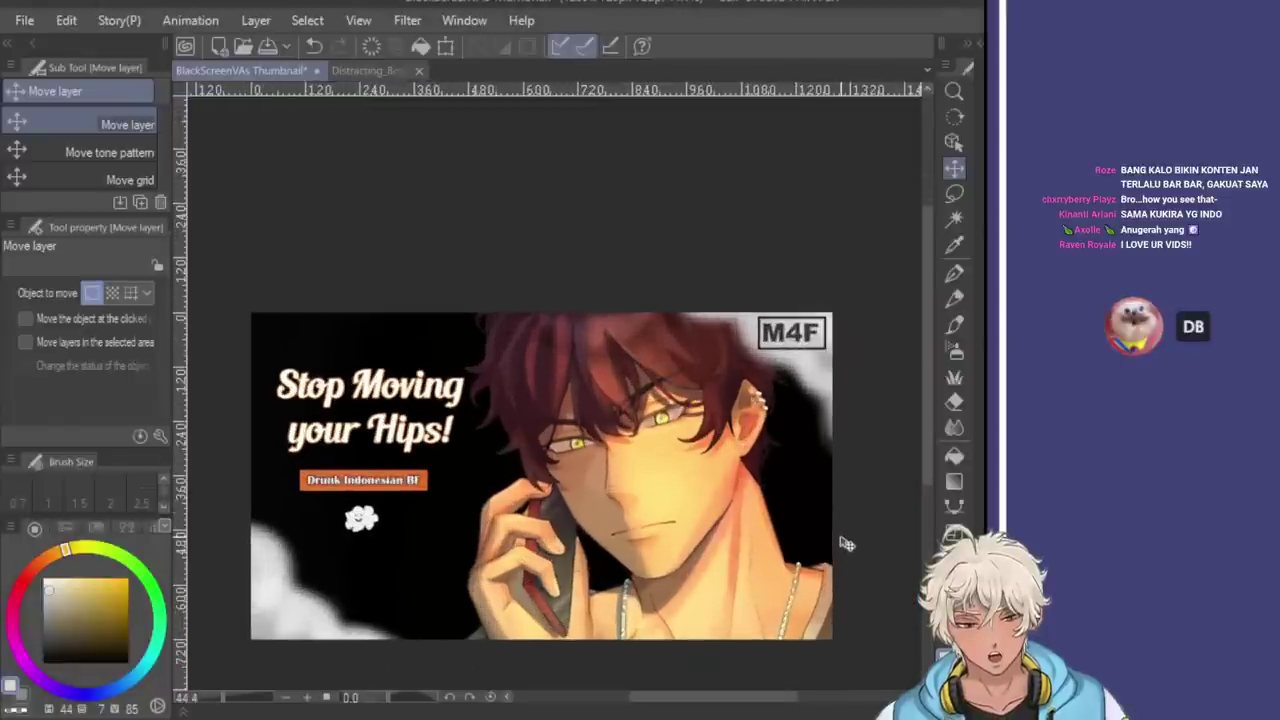
{"action": "scroll", "coordinate": [836, 536], "scroll_direction": "down", "scroll_amount": 1}
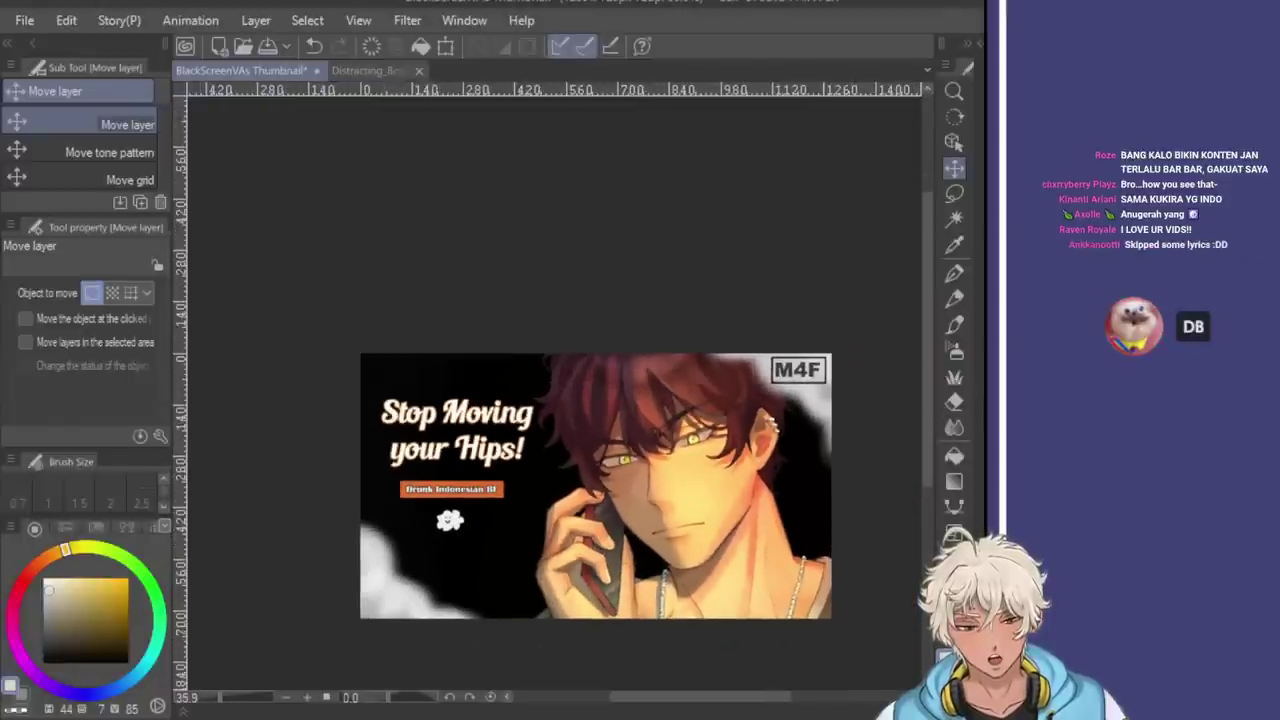
Mirror the thumbnail and compare the gaze with the last edit undone and redone
{"action": "key", "text": "h"}
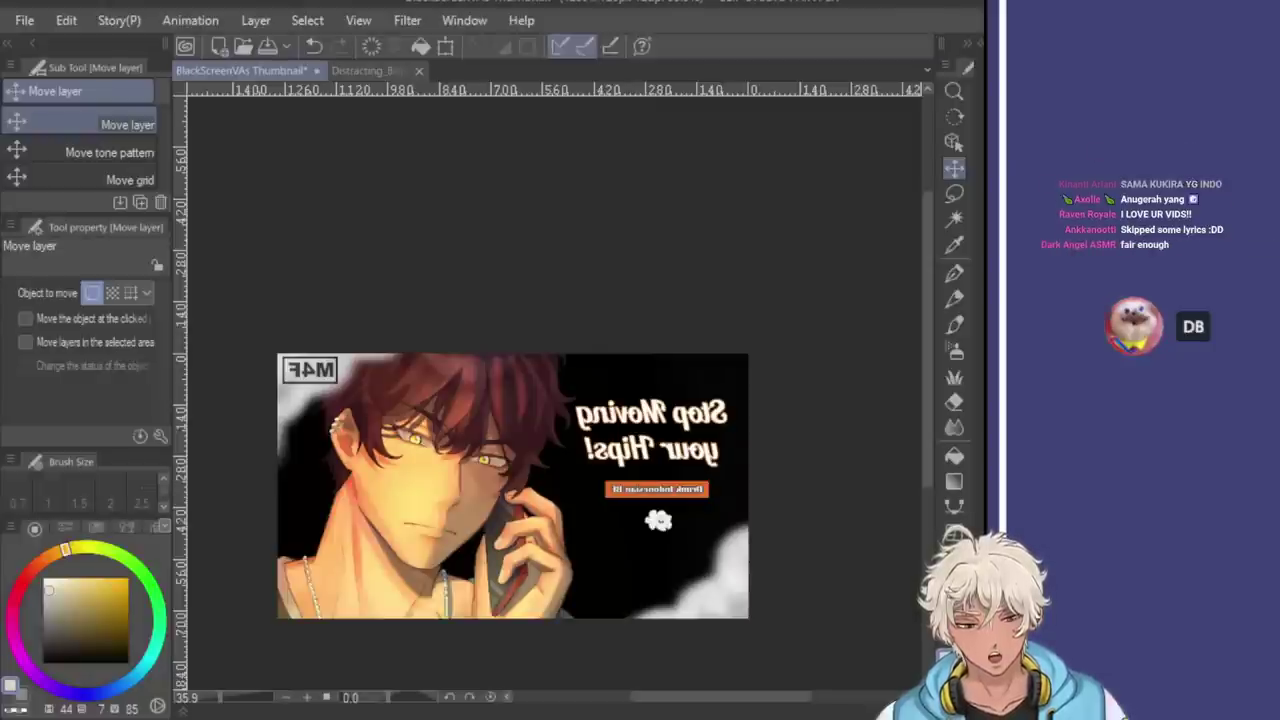
{"action": "key", "text": "h"}
{"action": "key", "text": "h"}
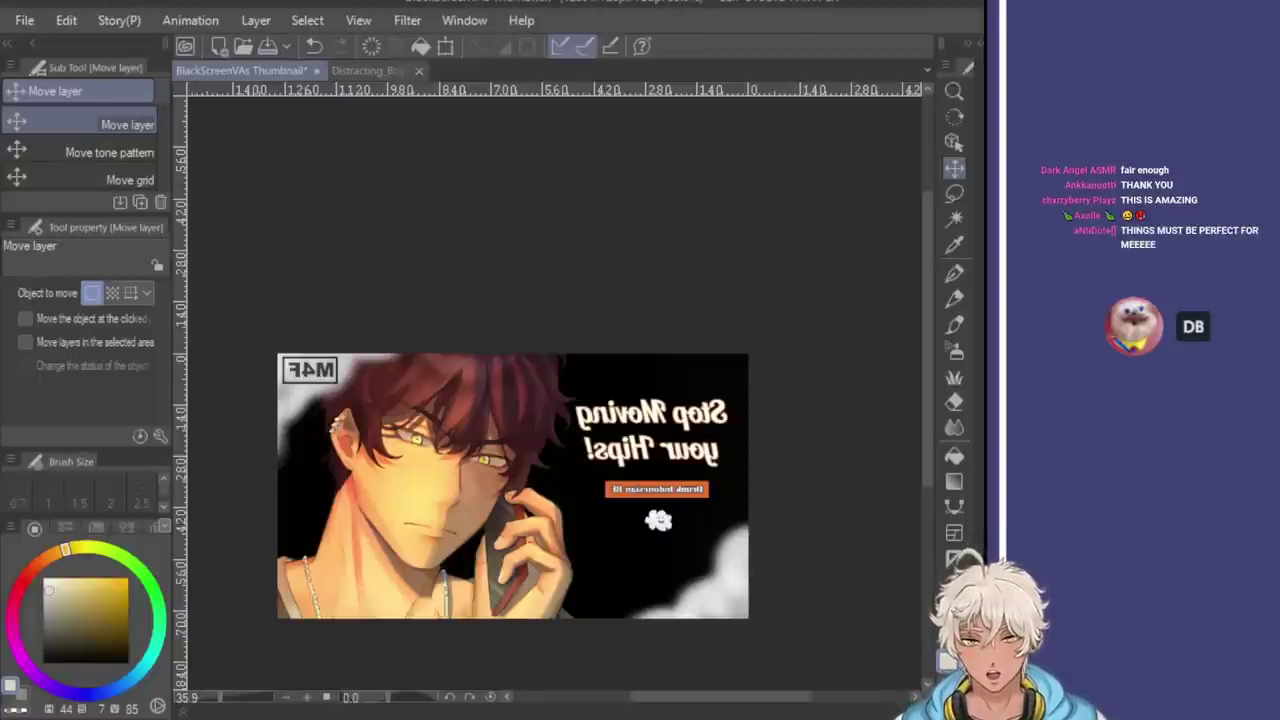
{"action": "key", "text": "ctrl+z"}
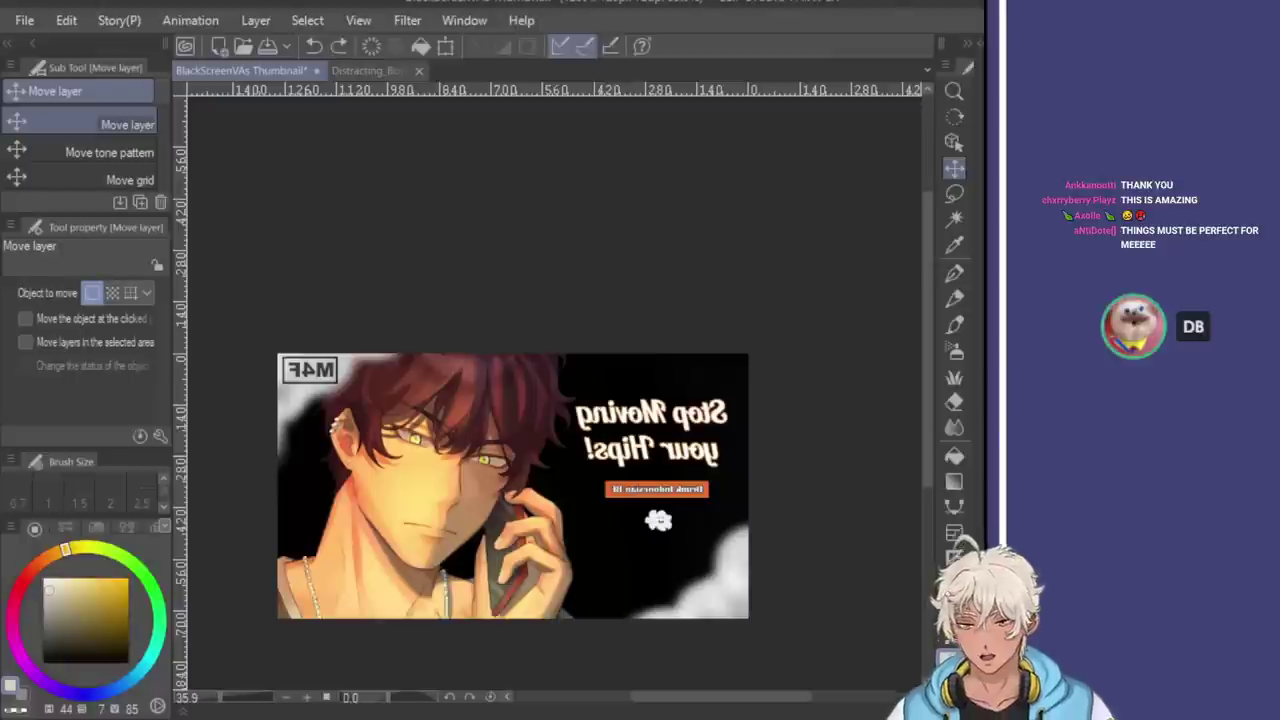
{"action": "key", "text": "ctrl+y"}
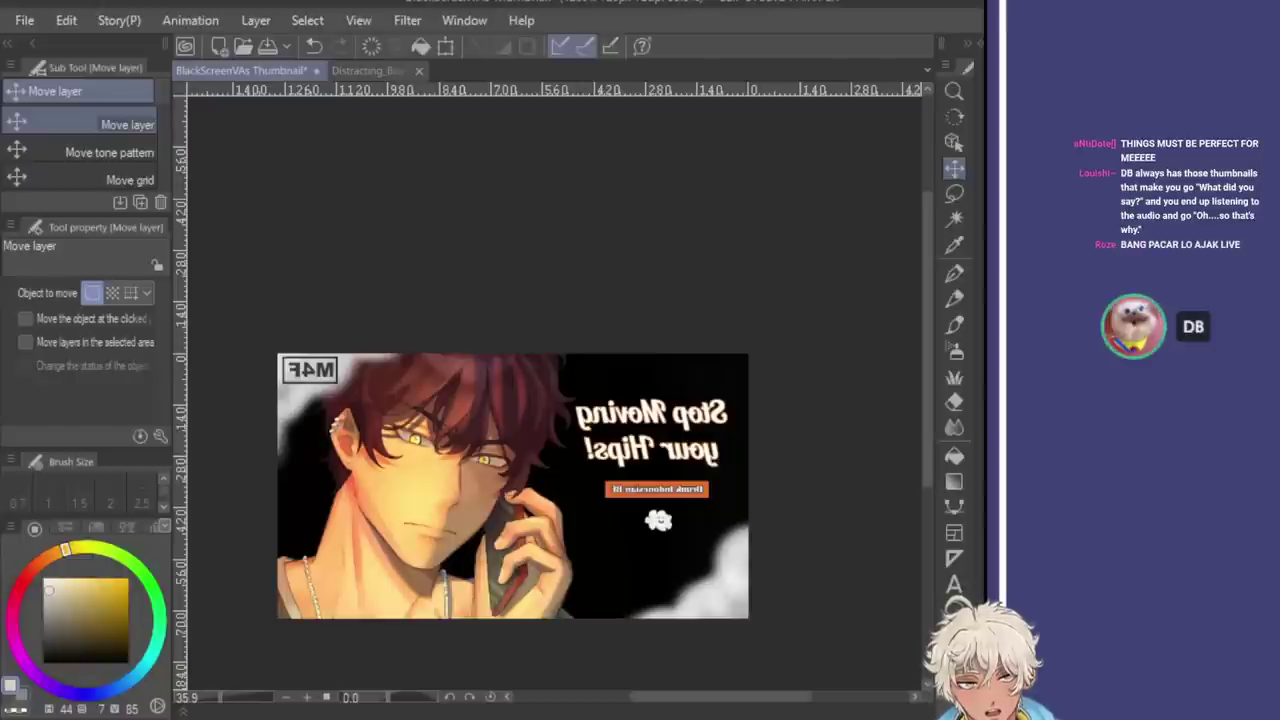
Examine both irises up close in the mirrored view, and compare the gaze between mirrored and normal orientation
{"action": "scroll", "coordinate": [455, 418], "scroll_direction": "up", "scroll_amount": 4}
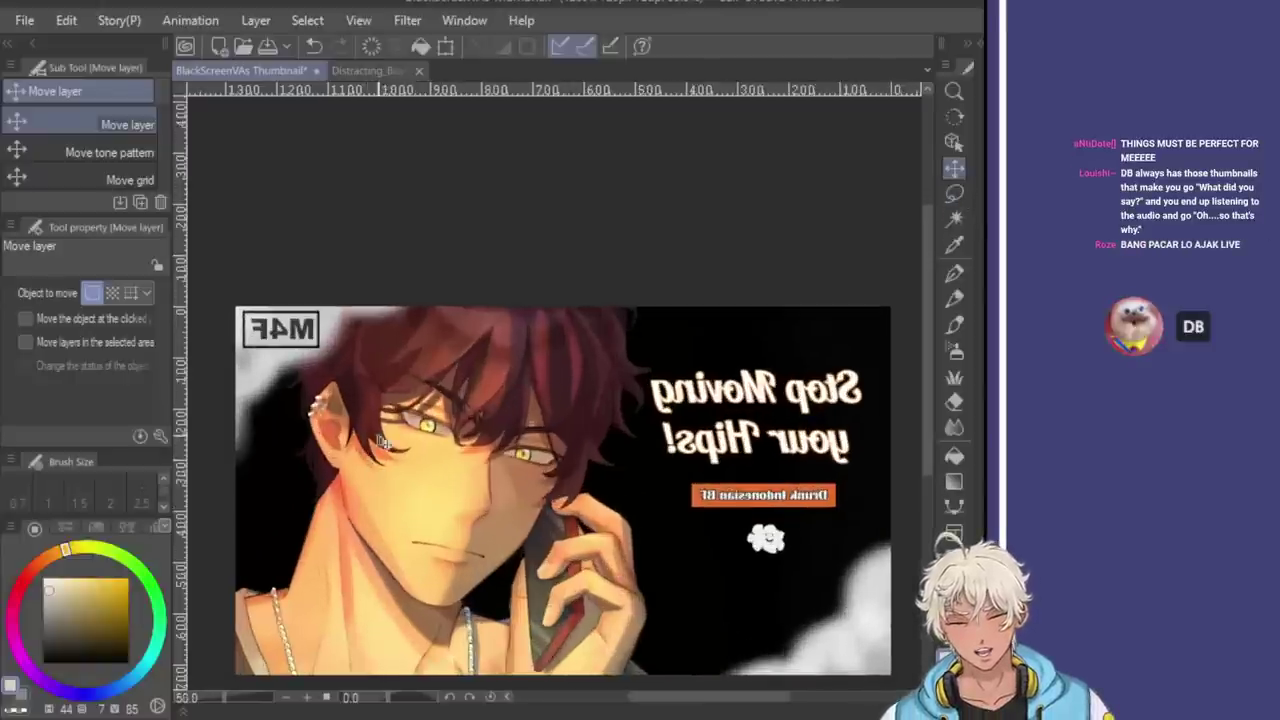
{"action": "scroll", "coordinate": [455, 418], "scroll_direction": "up", "scroll_amount": 3}
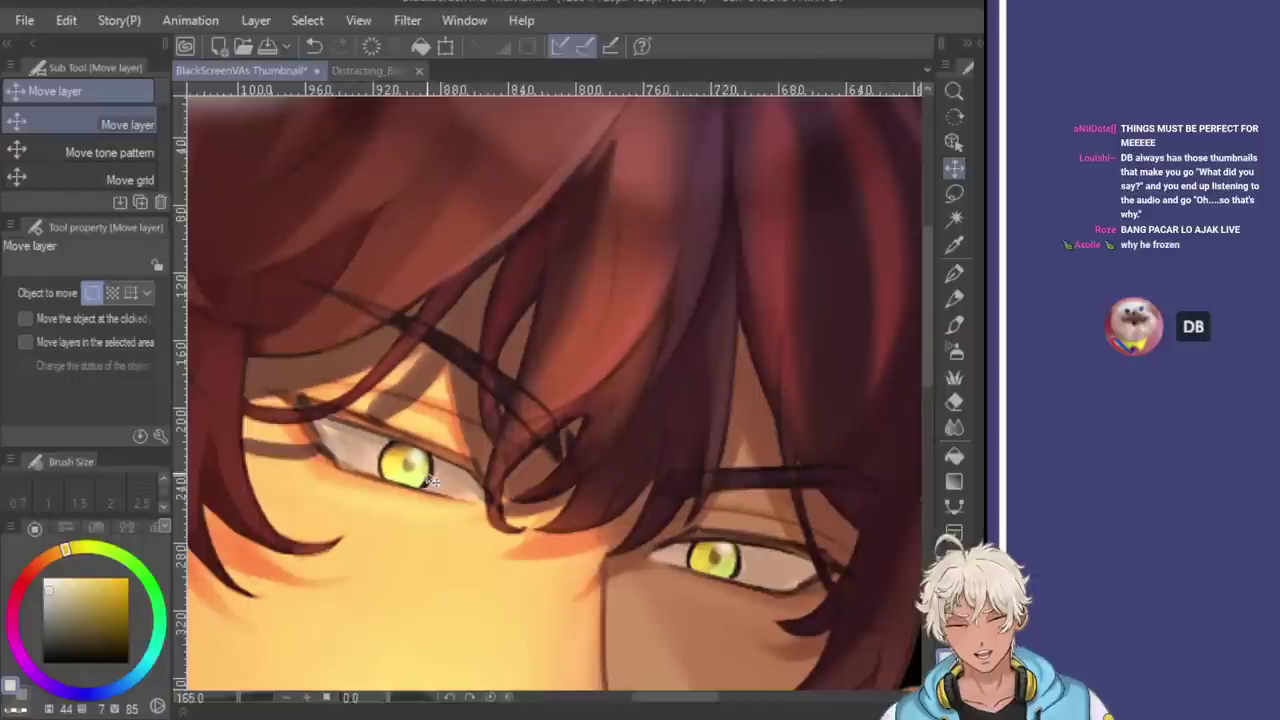
{"action": "scroll", "coordinate": [448, 470], "scroll_direction": "down", "scroll_amount": 2}
{"action": "scroll", "coordinate": [645, 410], "scroll_direction": "down", "scroll_amount": 2}
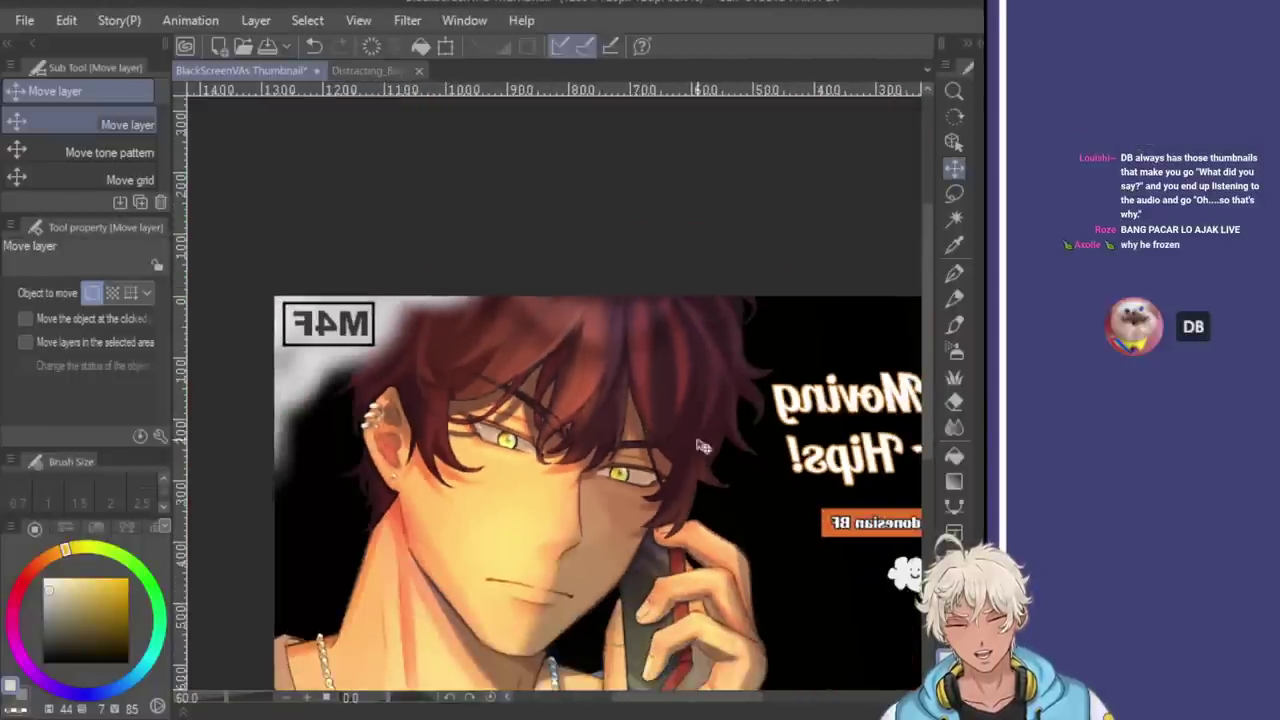
{"action": "key", "text": "h"}
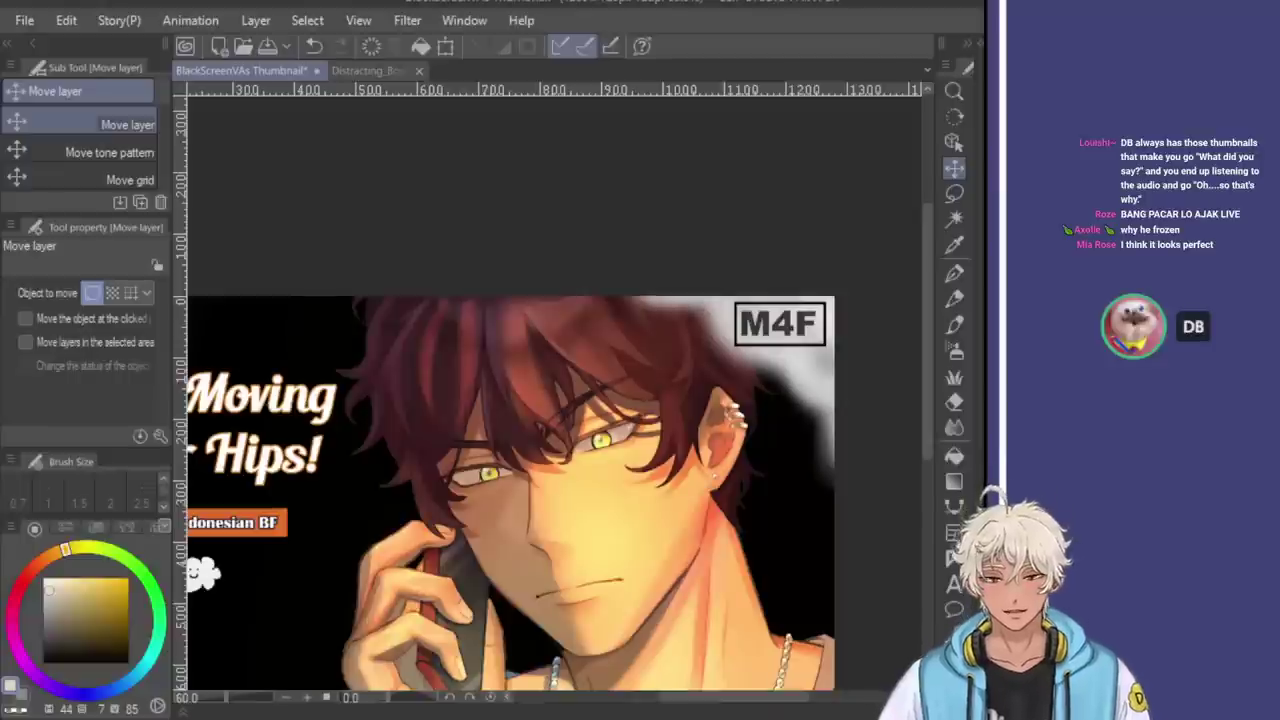
{"action": "key", "text": "h"}
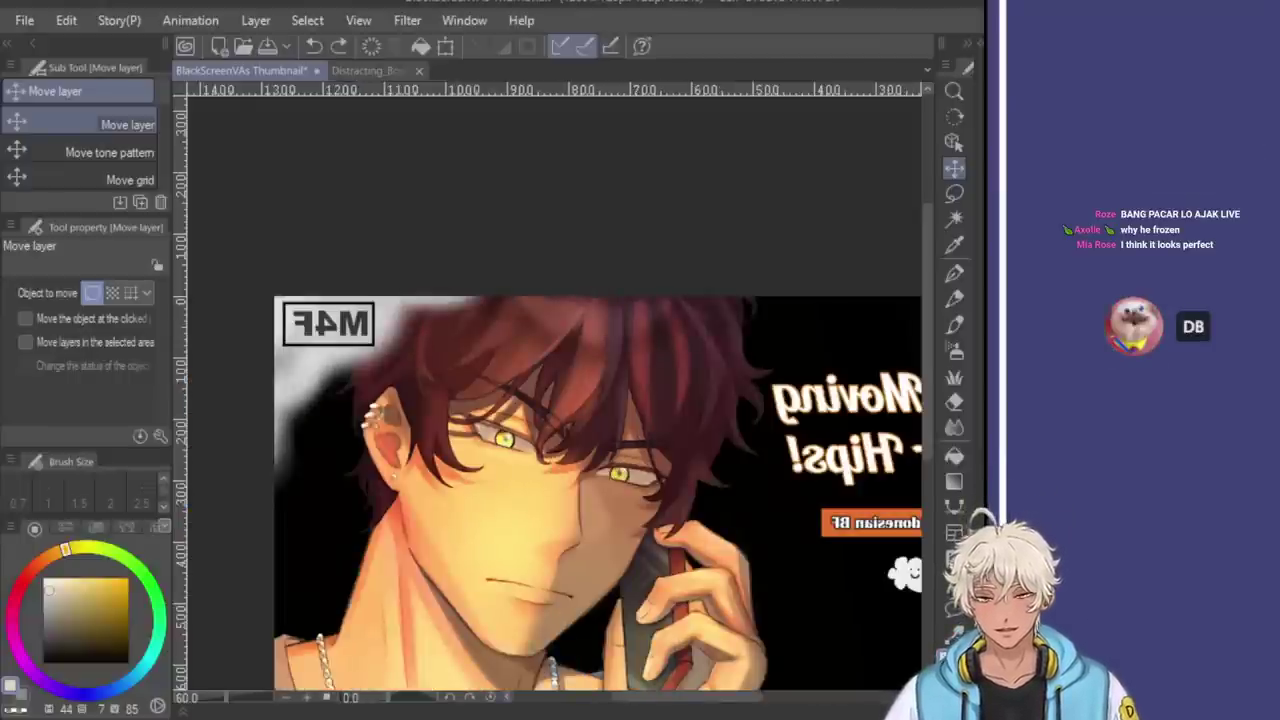
{"action": "key", "text": "h"}
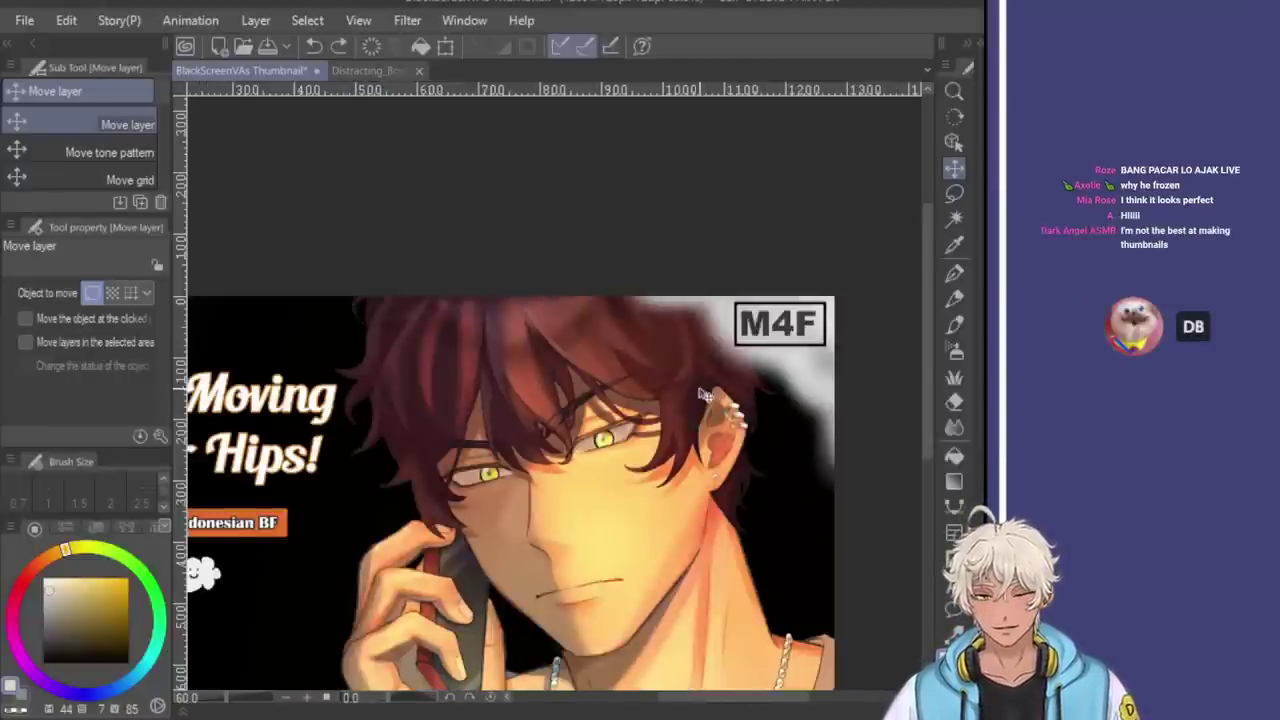
Examine the eye direction in normal orientation from far and near, and mirror the whole thumbnail for another check
{"action": "scroll", "coordinate": [633, 407], "scroll_direction": "down", "scroll_amount": 2}
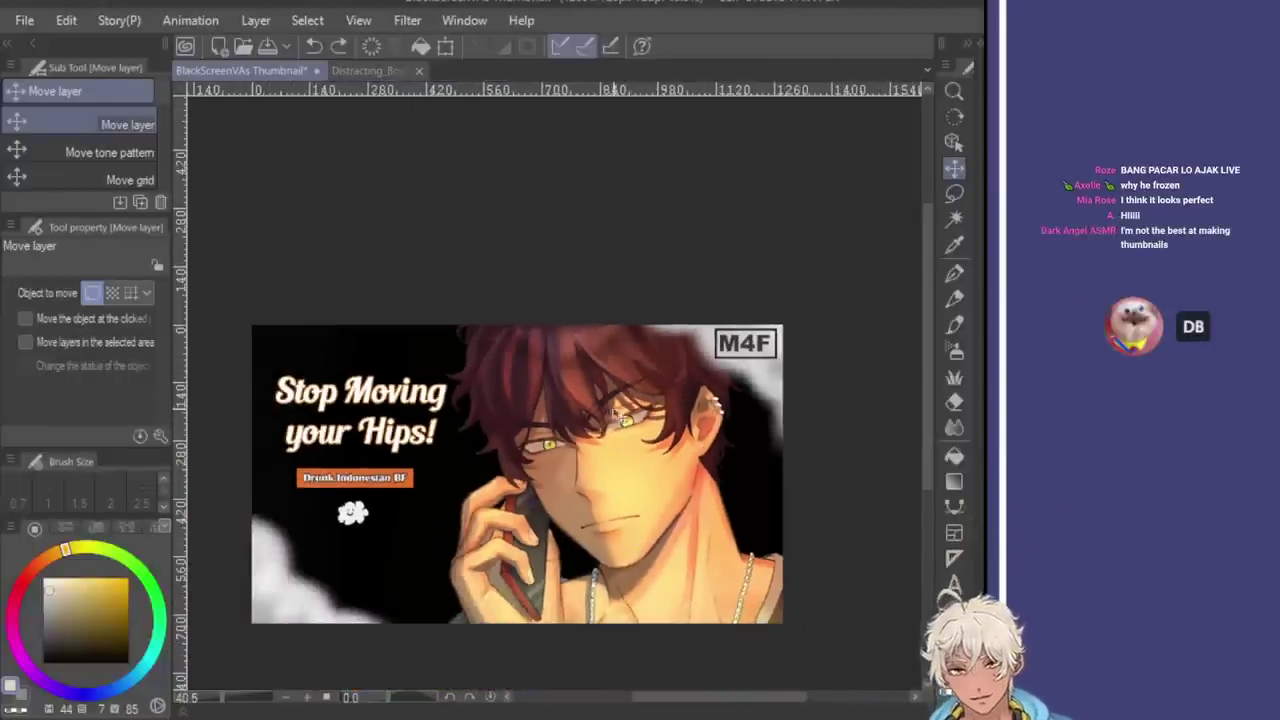
{"action": "scroll", "coordinate": [616, 416], "scroll_direction": "up", "scroll_amount": 1}
{"action": "scroll", "coordinate": [682, 468], "scroll_direction": "up", "scroll_amount": 1}
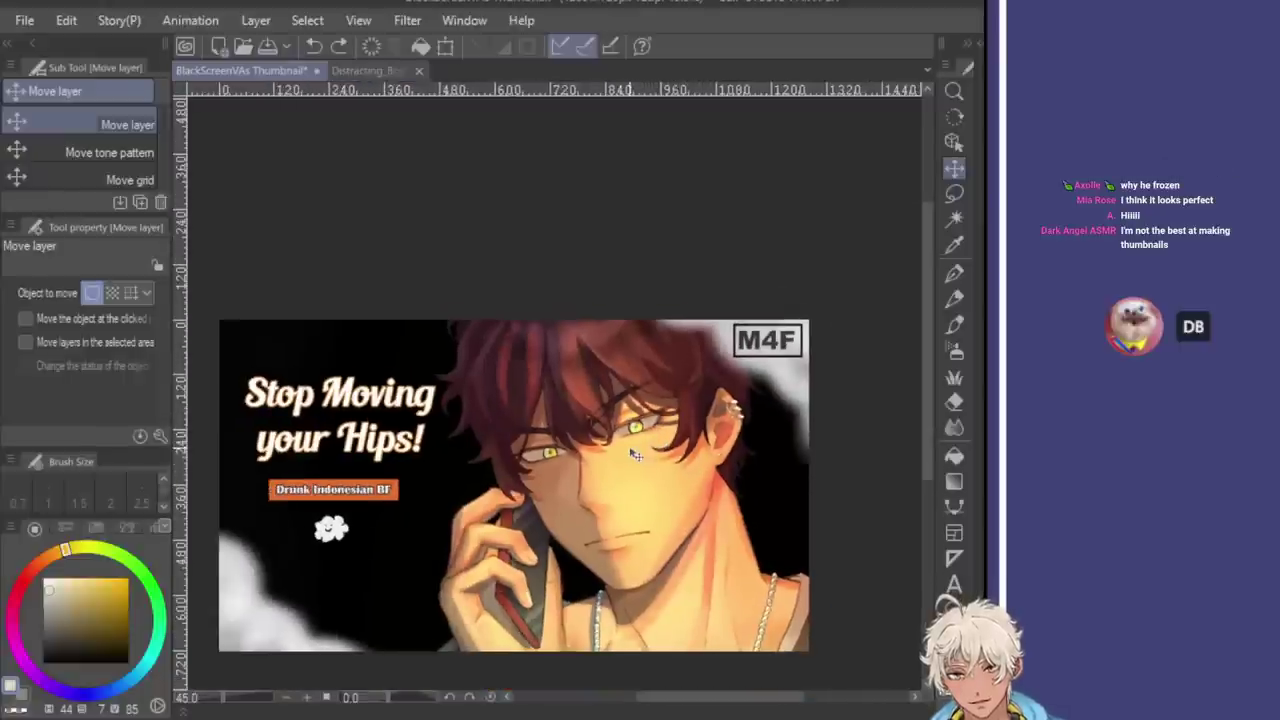
{"action": "scroll", "coordinate": [655, 446], "scroll_direction": "up", "scroll_amount": 1}
{"action": "scroll", "coordinate": [636, 450], "scroll_direction": "up", "scroll_amount": 1}
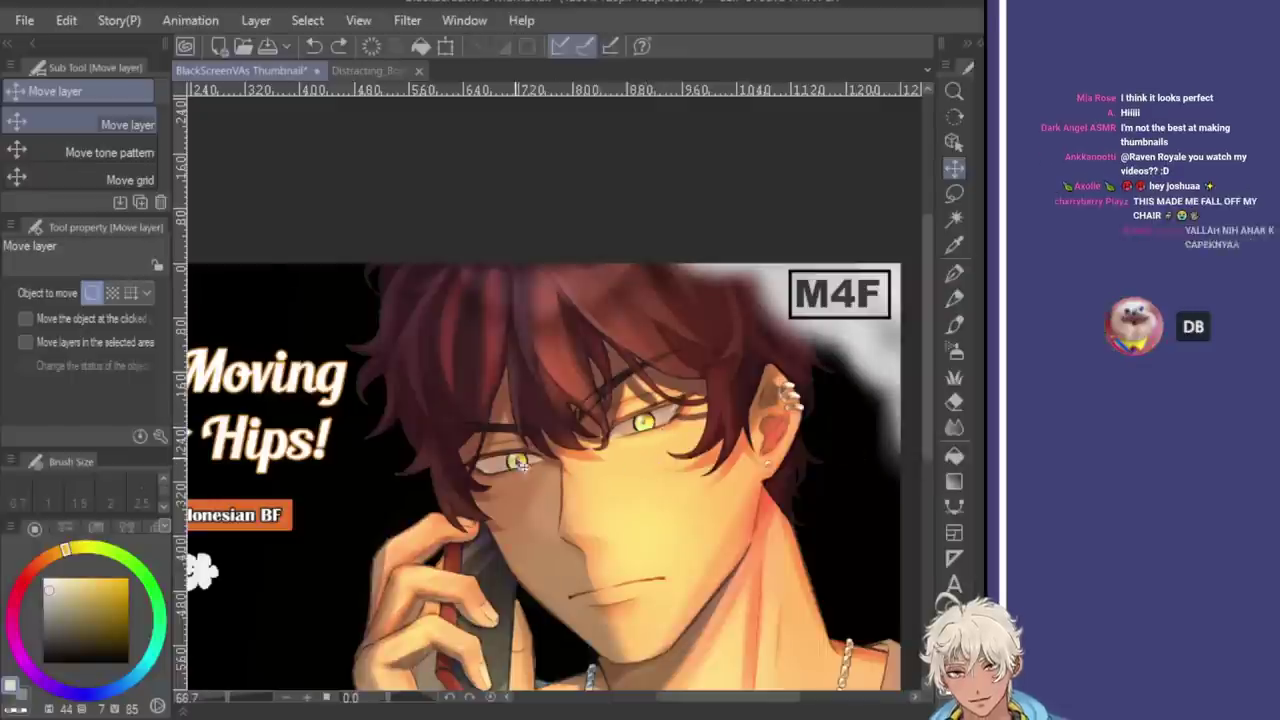
{"action": "scroll", "coordinate": [681, 535], "scroll_direction": "down", "scroll_amount": 3}
{"action": "scroll", "coordinate": [681, 535], "scroll_direction": "up", "scroll_amount": 3}
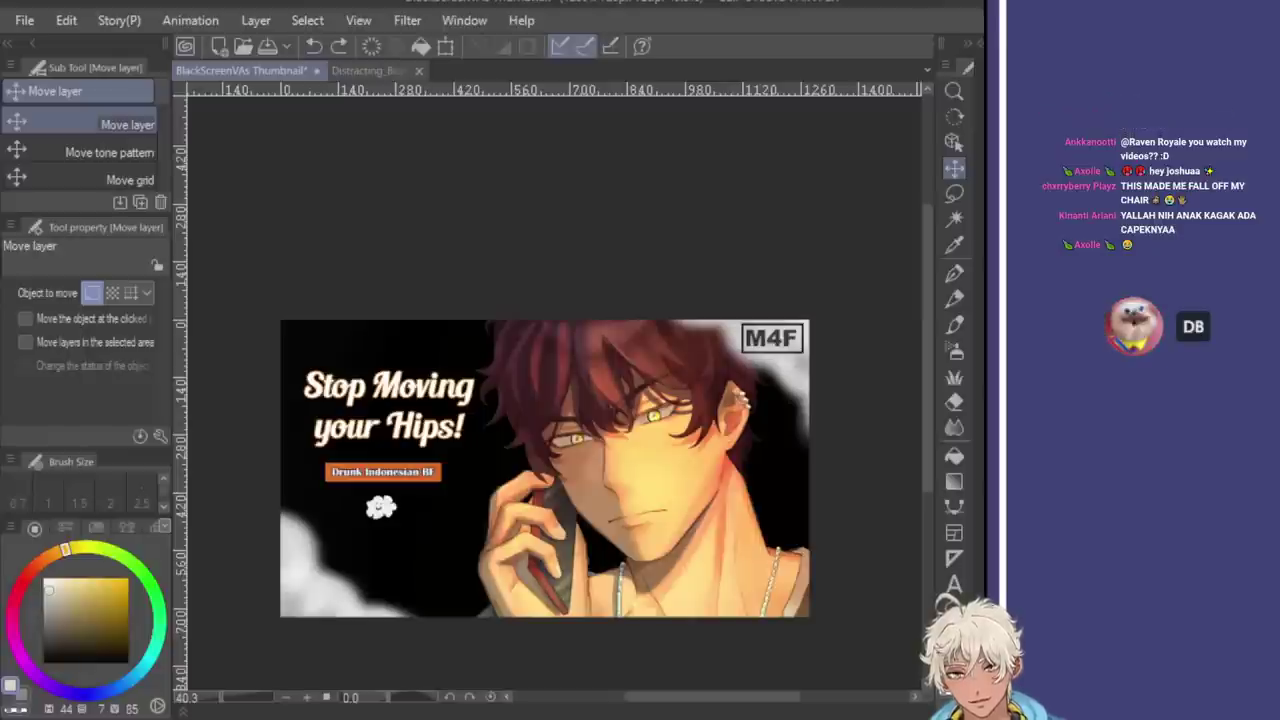
{"action": "scroll", "coordinate": [636, 430], "scroll_direction": "up", "scroll_amount": 2}
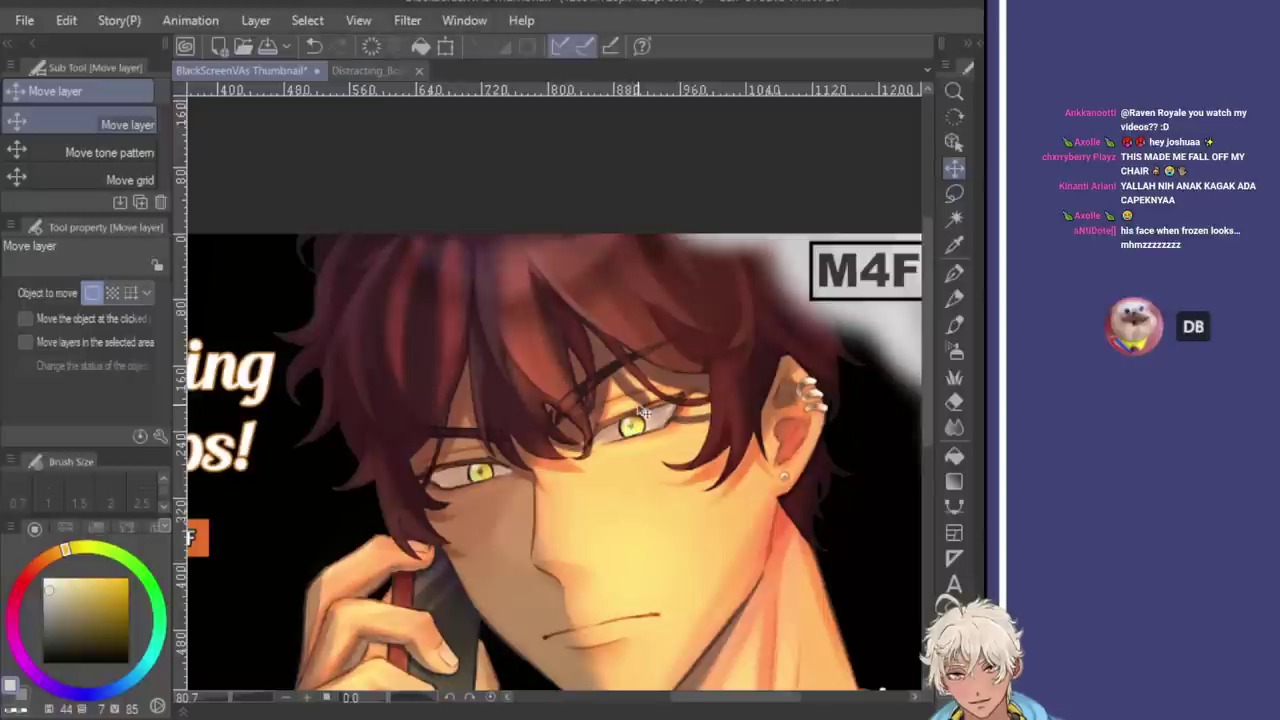
{"action": "scroll", "coordinate": [636, 430], "scroll_direction": "down", "scroll_amount": 1}
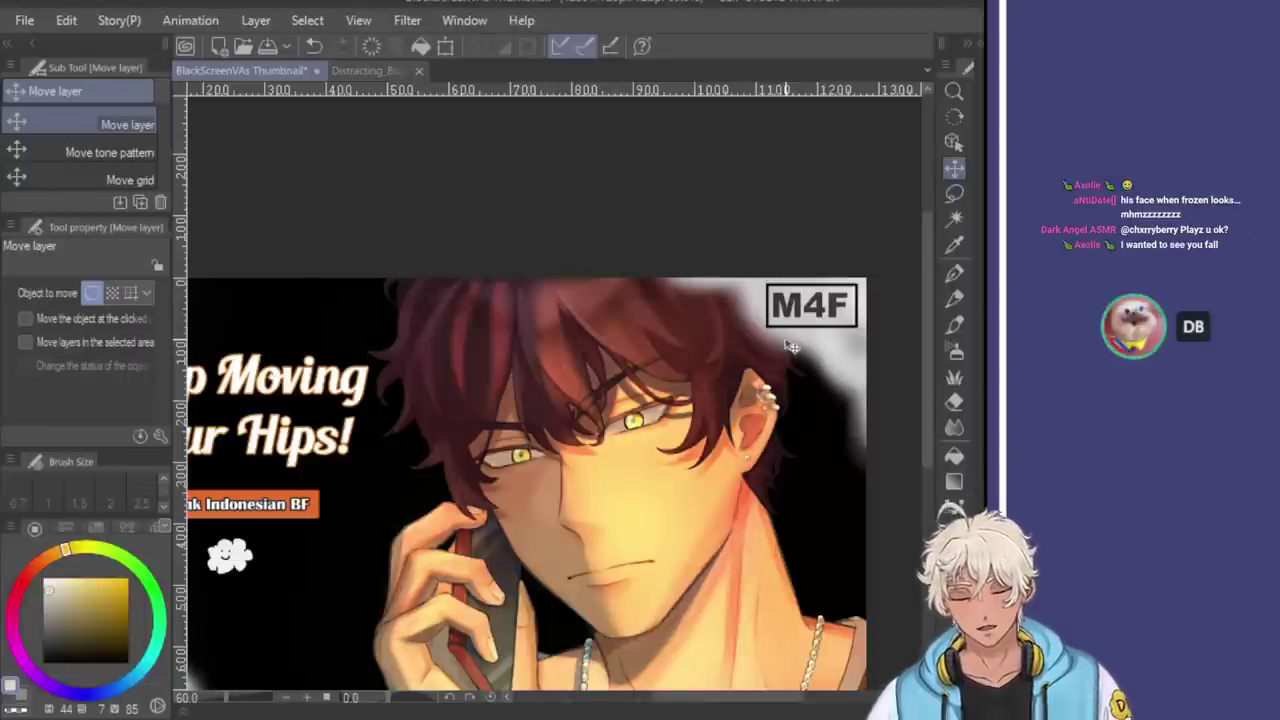
{"action": "scroll", "coordinate": [790, 345], "scroll_direction": "down", "scroll_amount": 2}
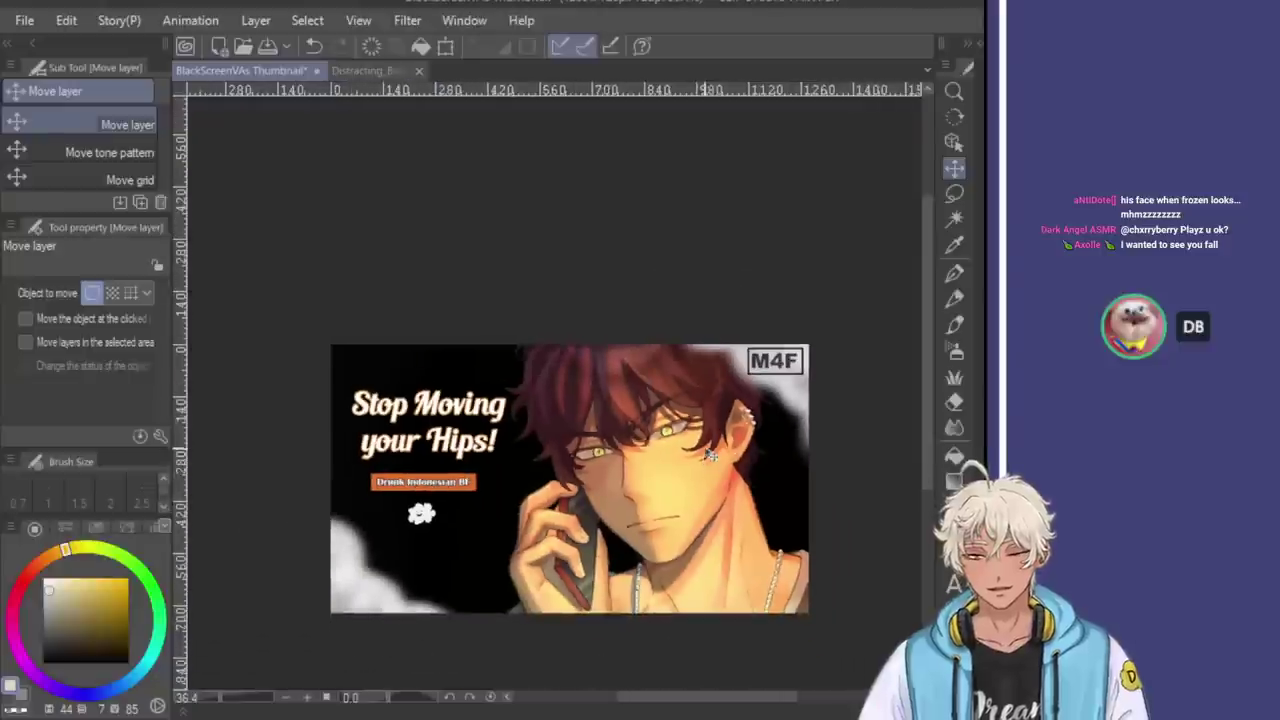
{"action": "key", "text": "h"}
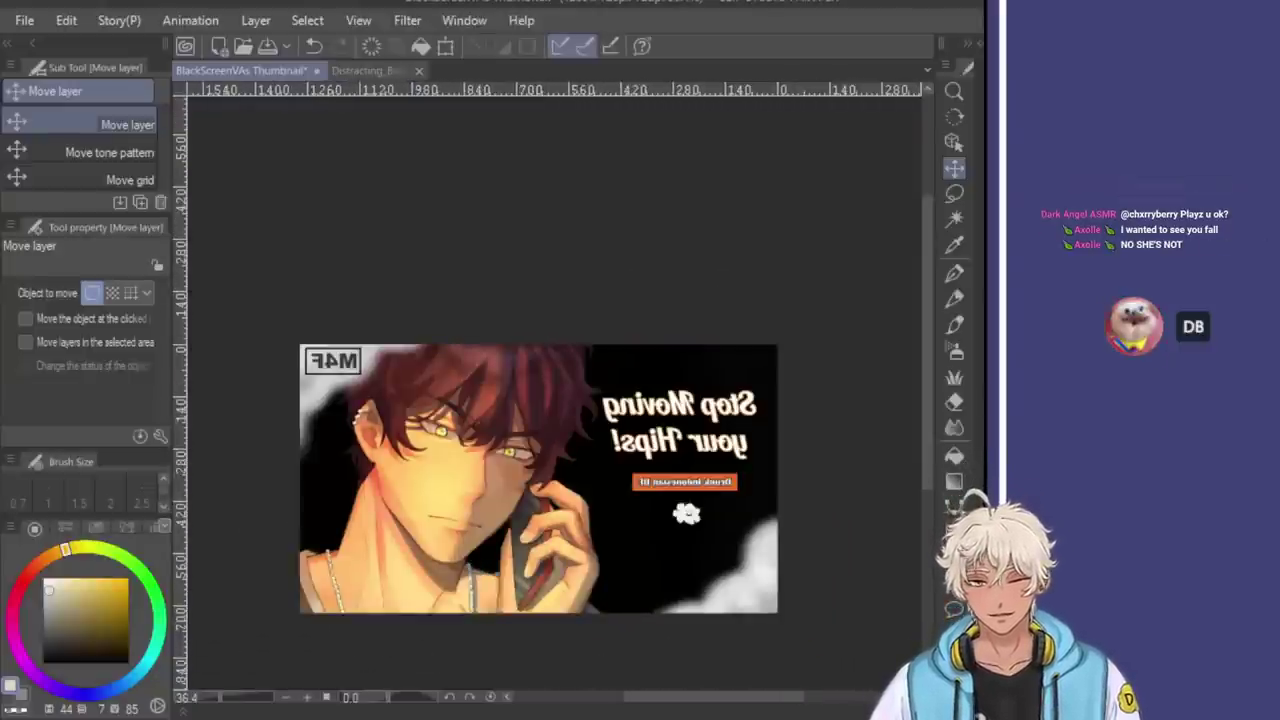
Examine the gaze in the mirrored thumbnail up close and with the whole picture in view
{"action": "scroll", "coordinate": [708, 378], "scroll_direction": "up", "scroll_amount": 4}
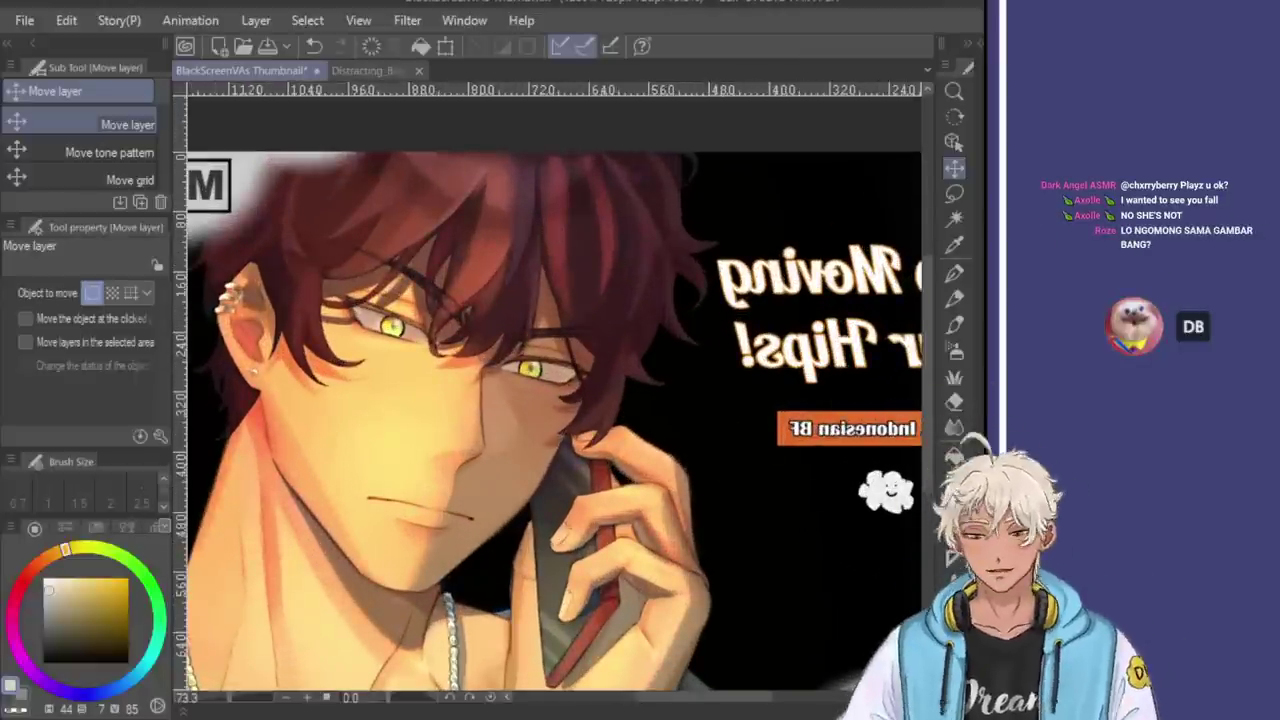
{"action": "scroll", "coordinate": [645, 387], "scroll_direction": "down", "scroll_amount": 2}
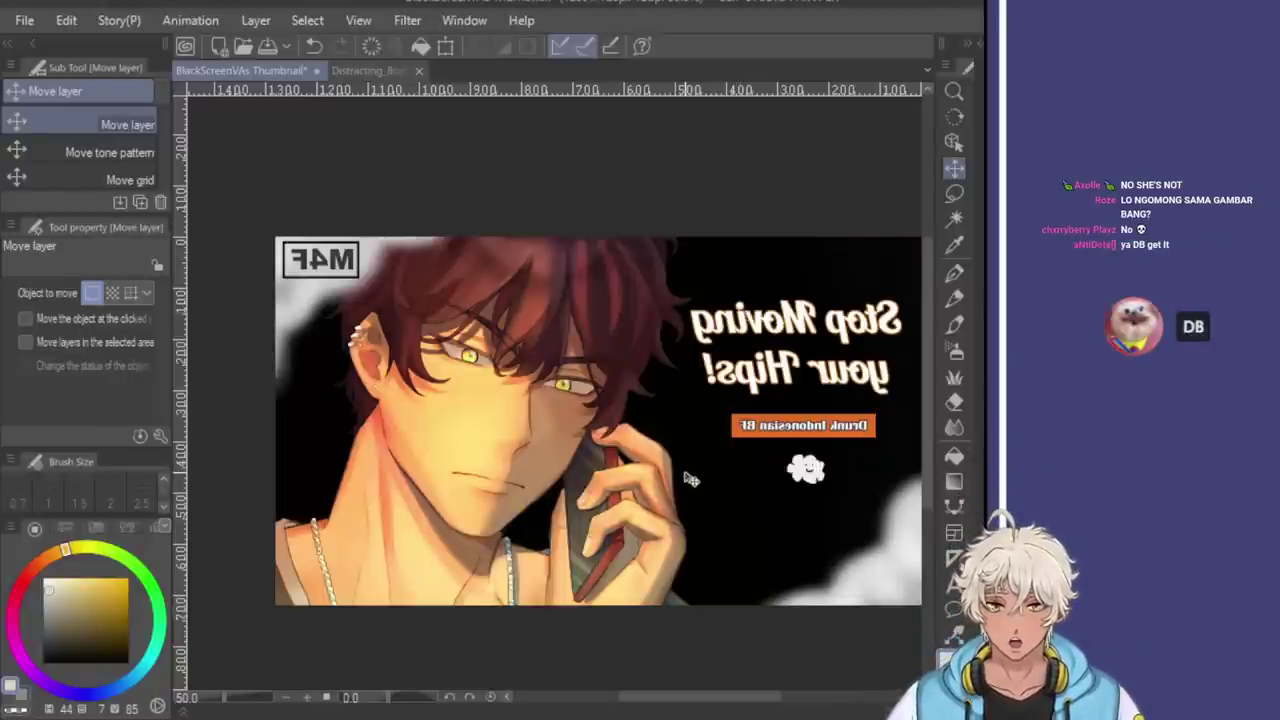
{"action": "scroll", "coordinate": [690, 485], "scroll_direction": "down", "scroll_amount": 1}
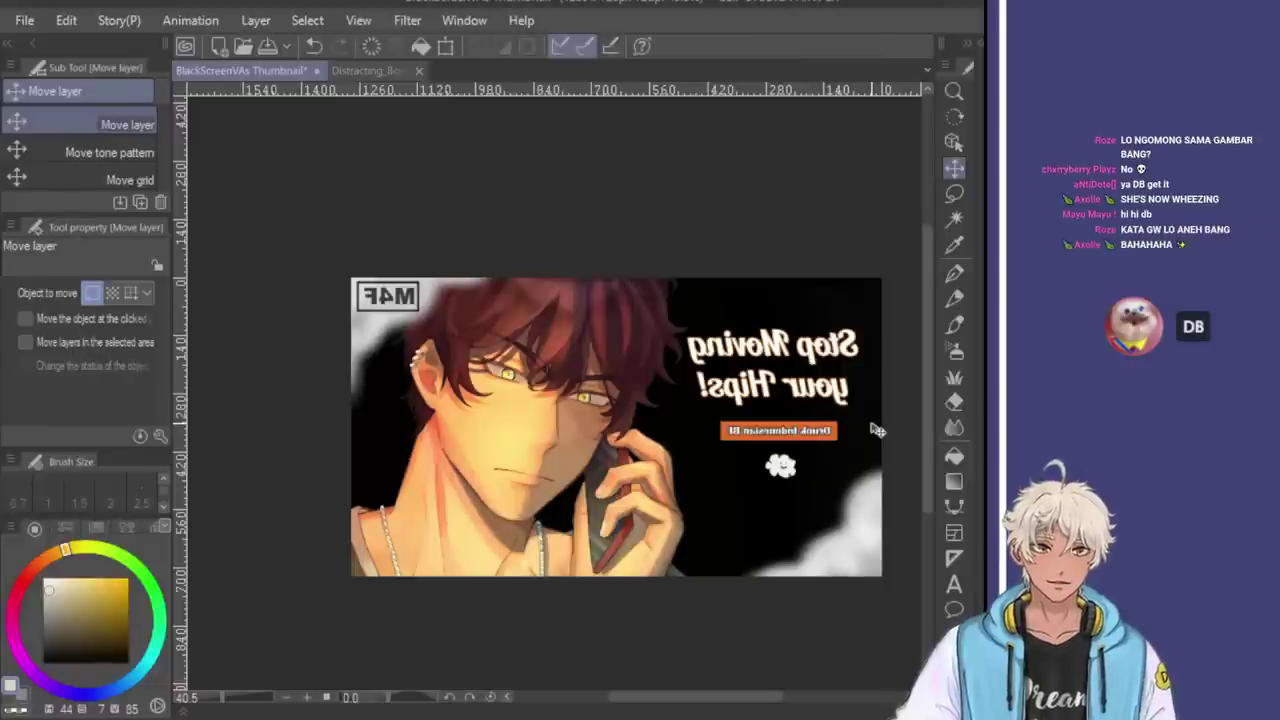
Compare the character's gaze by repeatedly flipping the whole thumbnail between normal and mirrored orientation, ending in normal orientation
{"action": "key", "text": "h"}
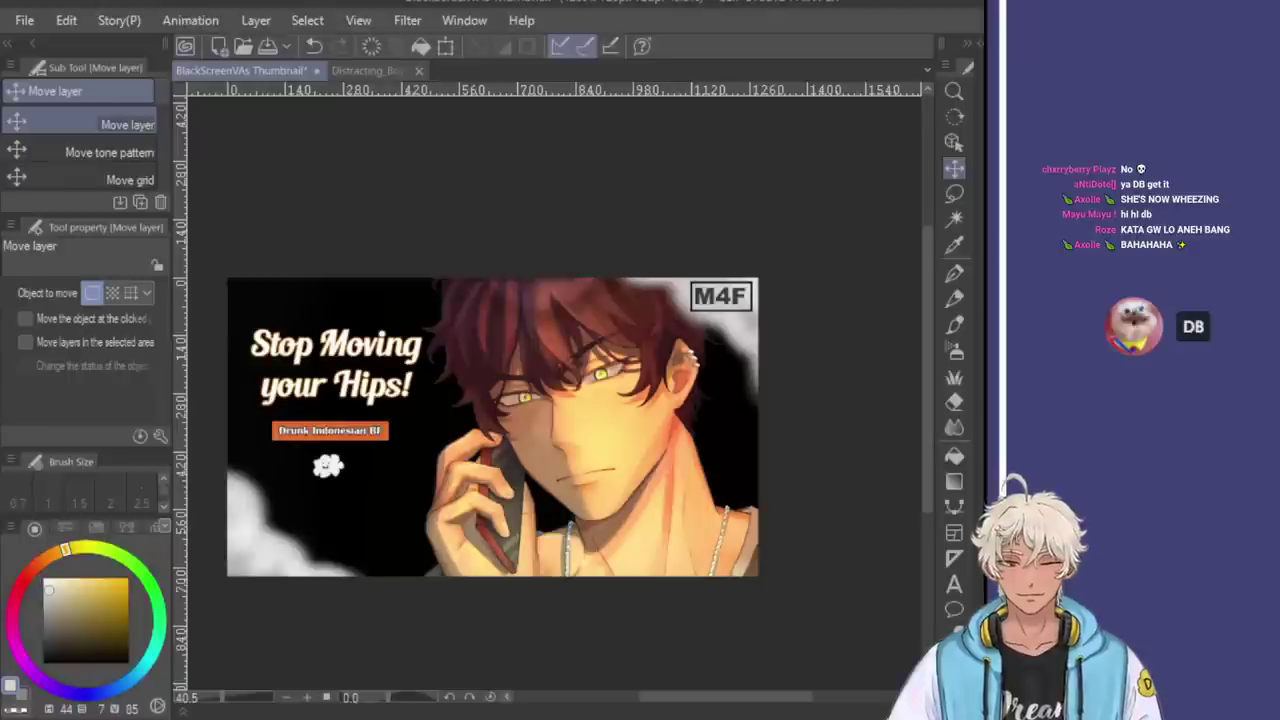
{"action": "key", "text": "h"}
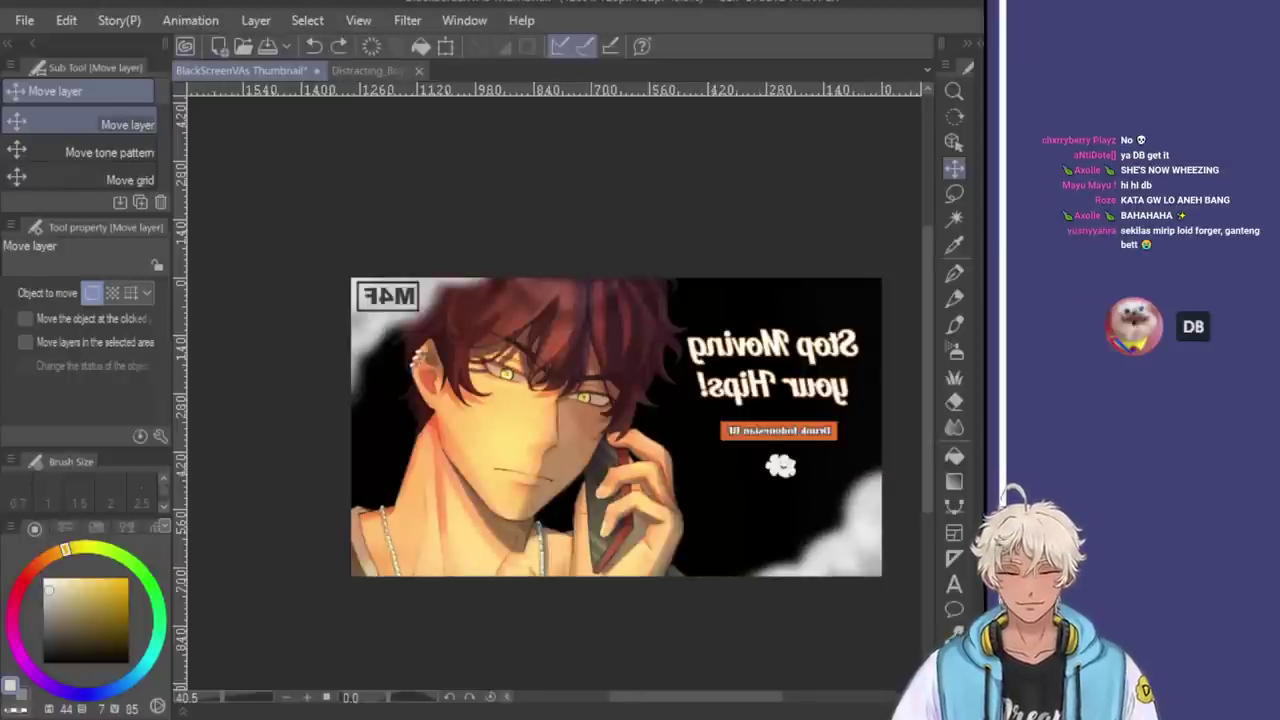
{"action": "key", "text": "h"}
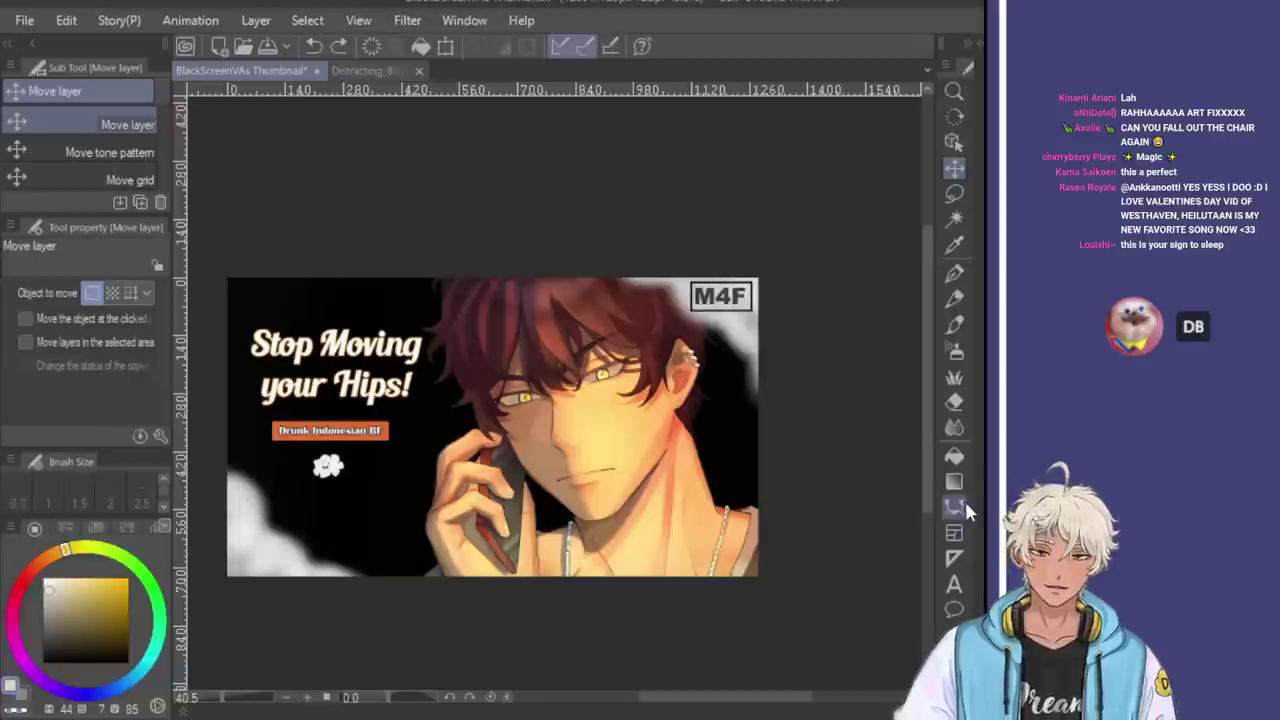
{"action": "key", "text": "h"}
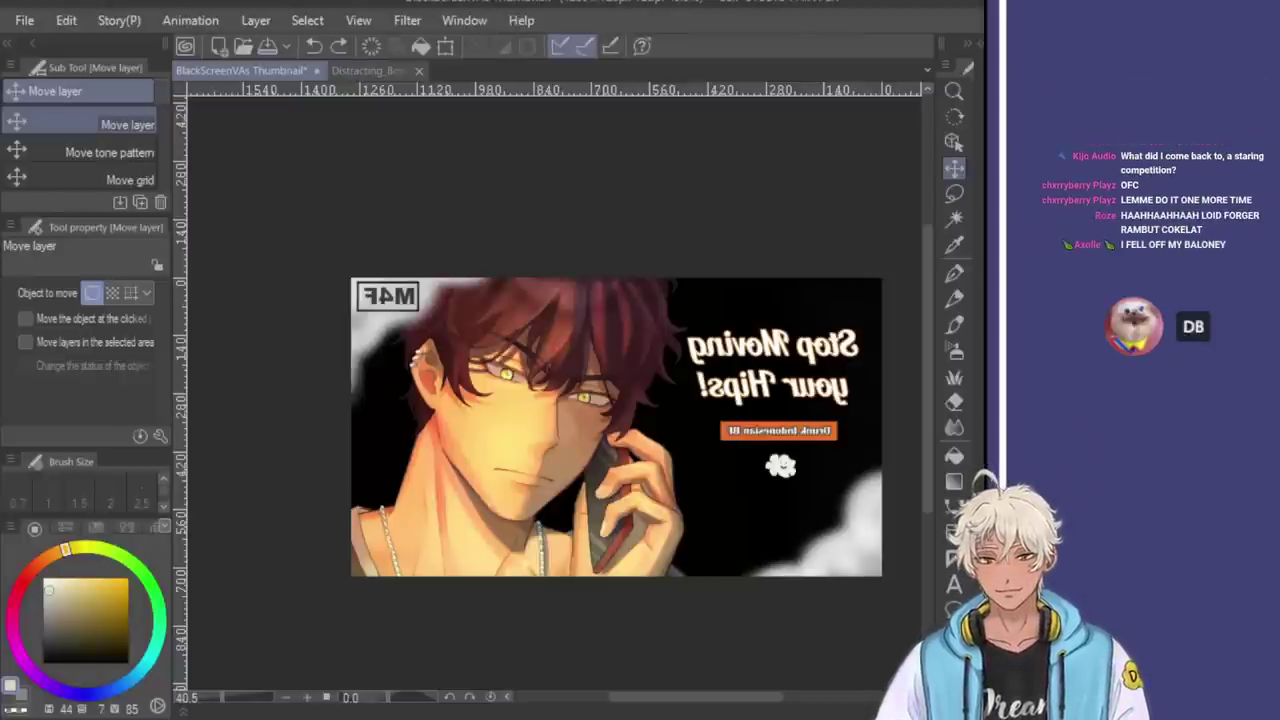
{"action": "key", "text": "h"}
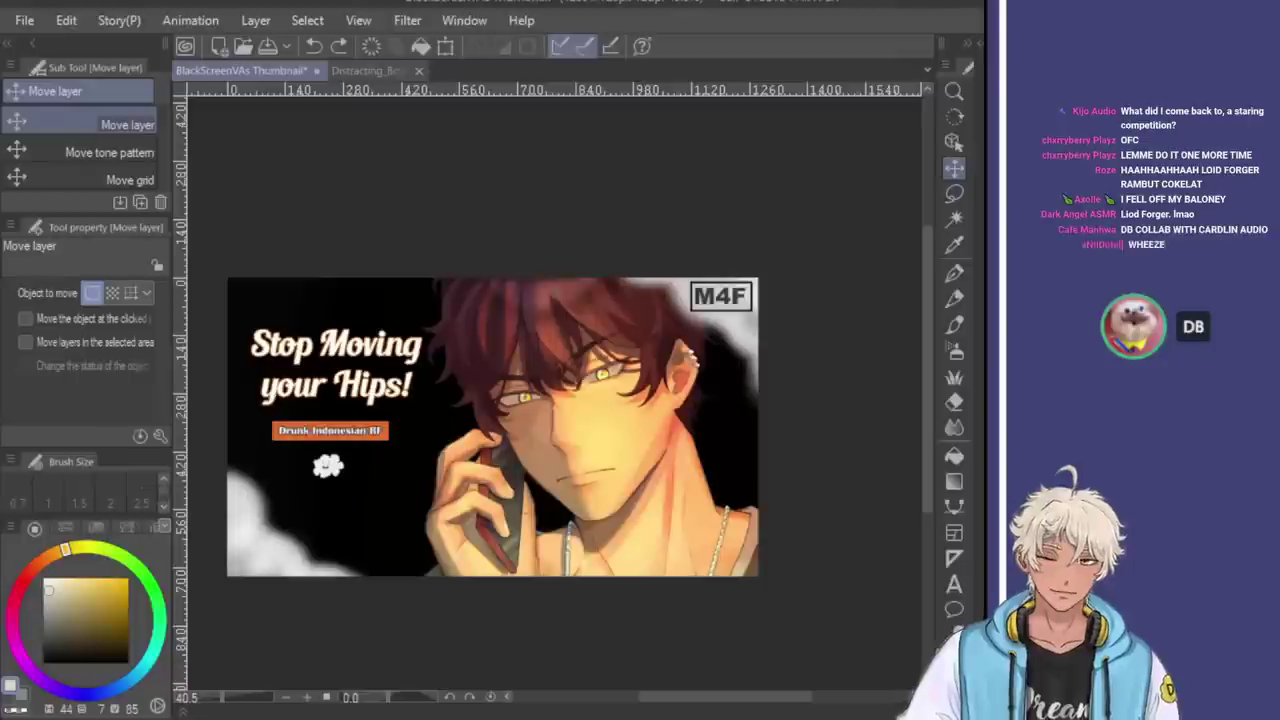
{"action": "key", "text": "h"}
{"action": "key", "text": "h"}
{"action": "key", "text": "h"}
{"action": "key", "text": "h"}
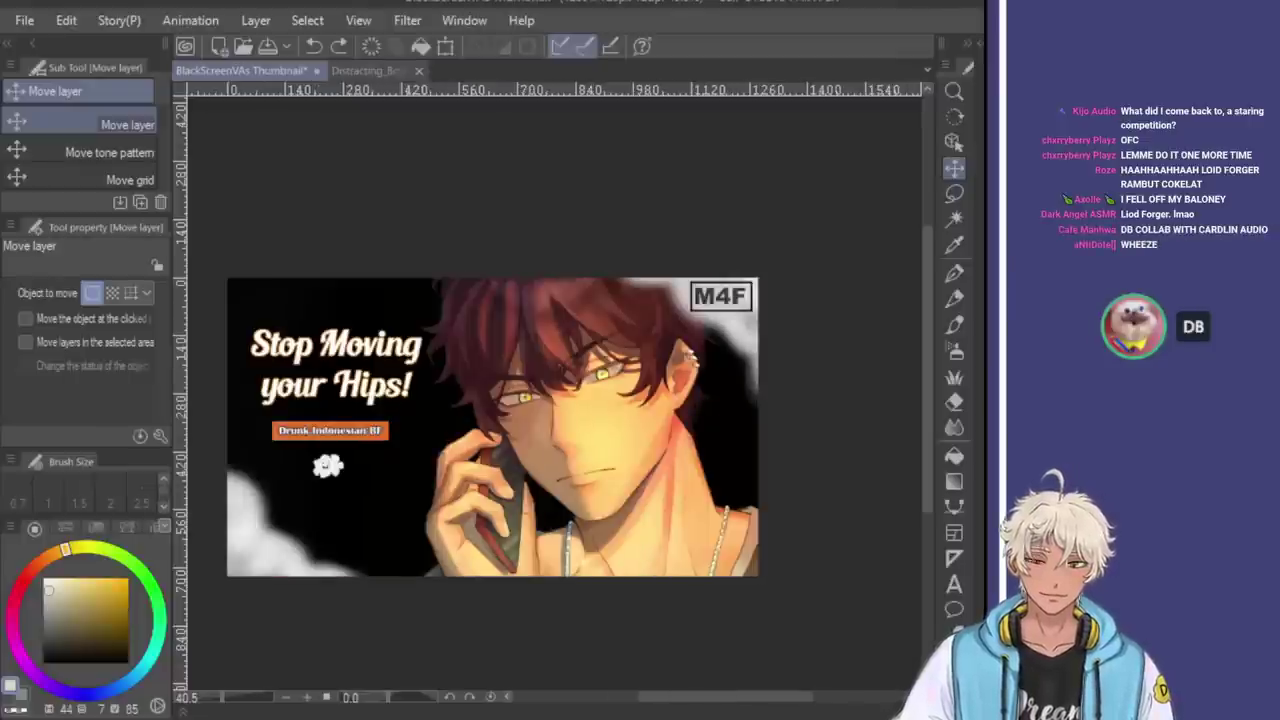
{"action": "key", "text": "h"}
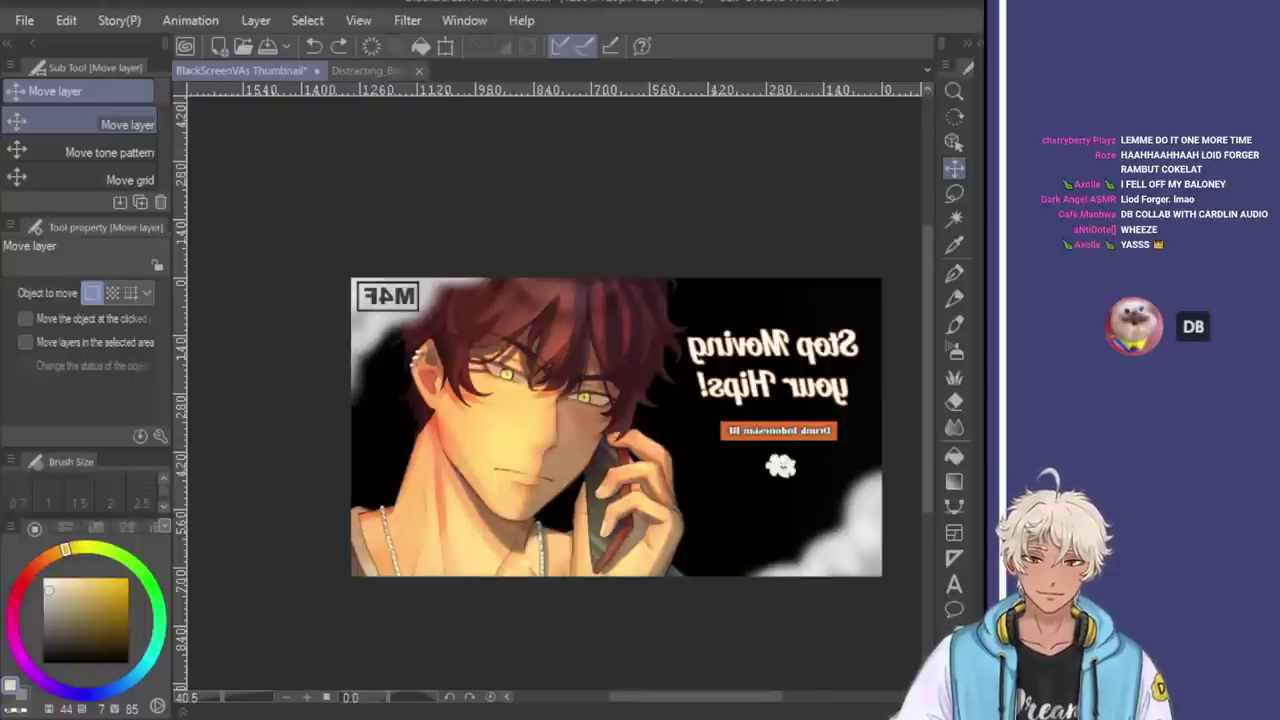
{"action": "key", "text": "h"}
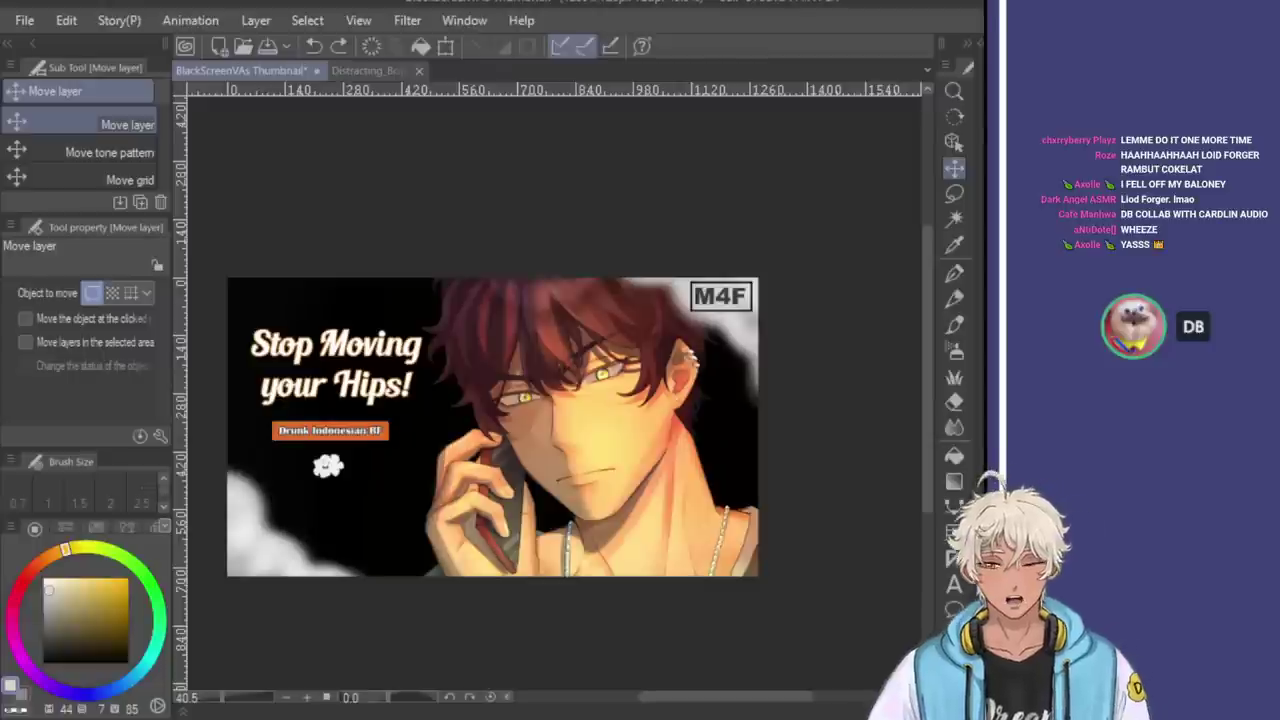
Restore the last undone edit and save the thumbnail
{"action": "key", "text": "ctrl+z"}
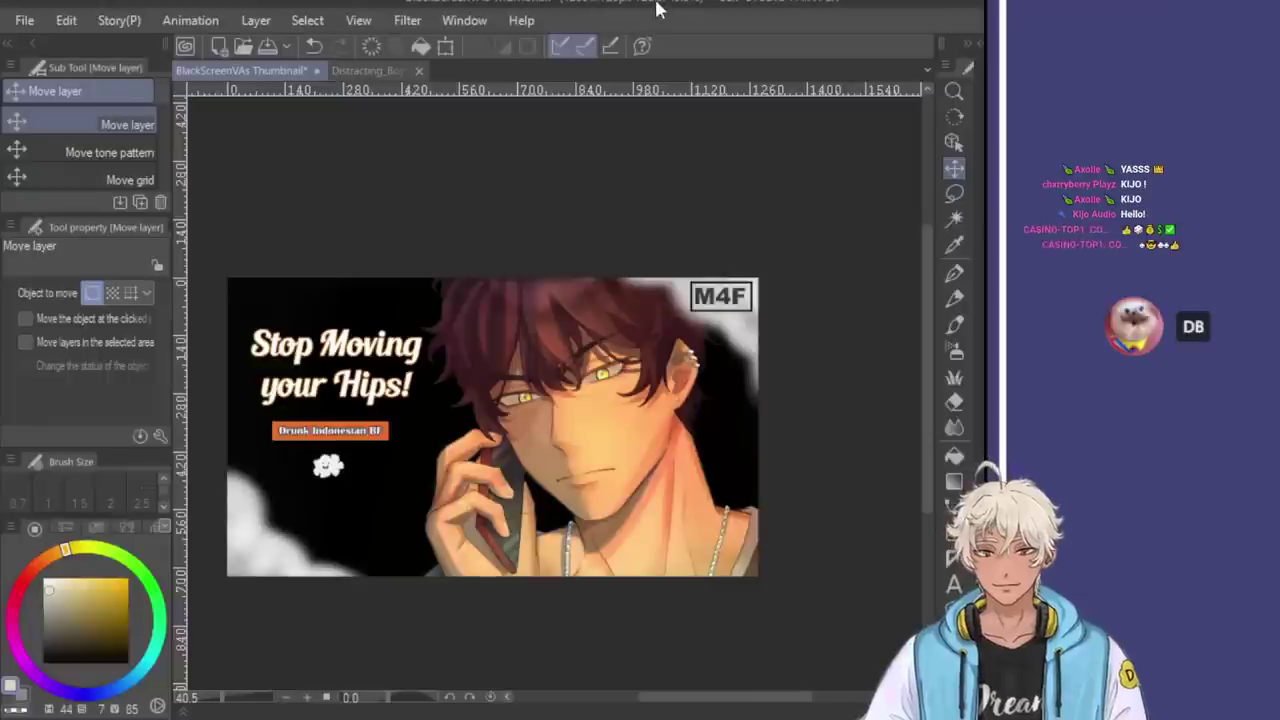
{"action": "key", "text": "ctrl+s"}
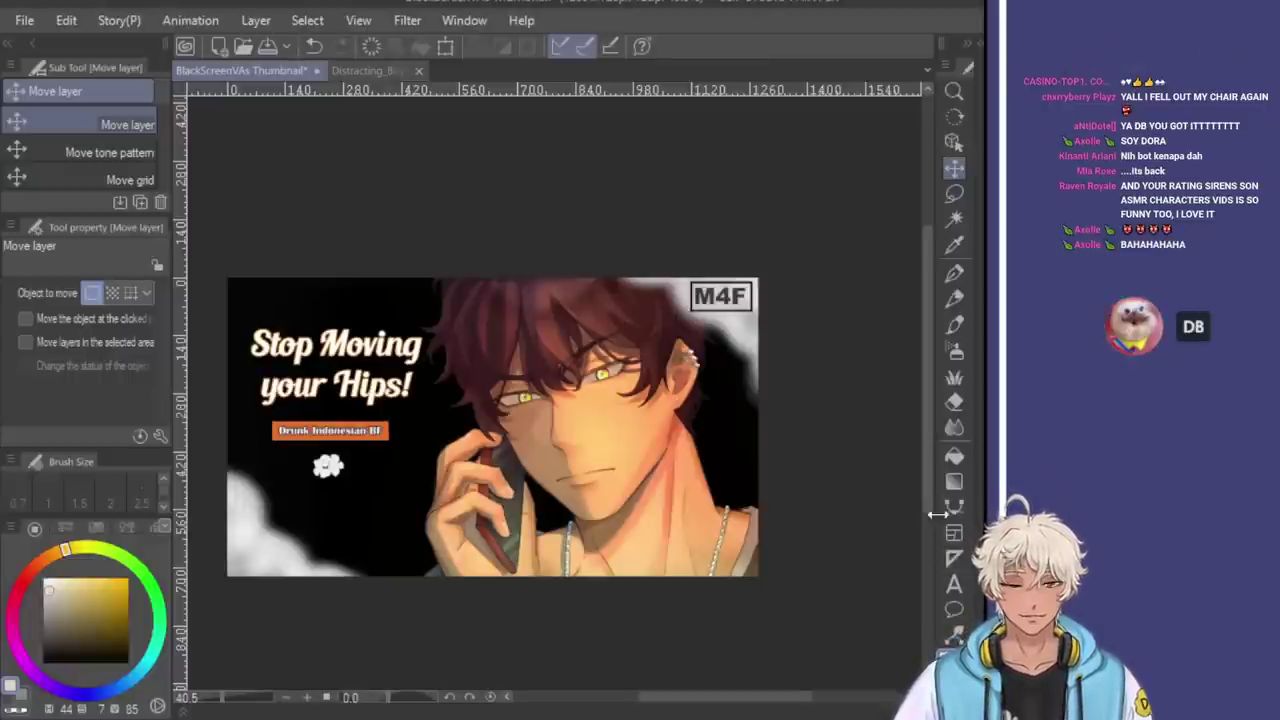
Replace the "Drunk Indonesian BF" text on the orange label with "Dominant Boyfriend" using the Text tool
{"action": "left_click", "coordinate": [953, 610]}
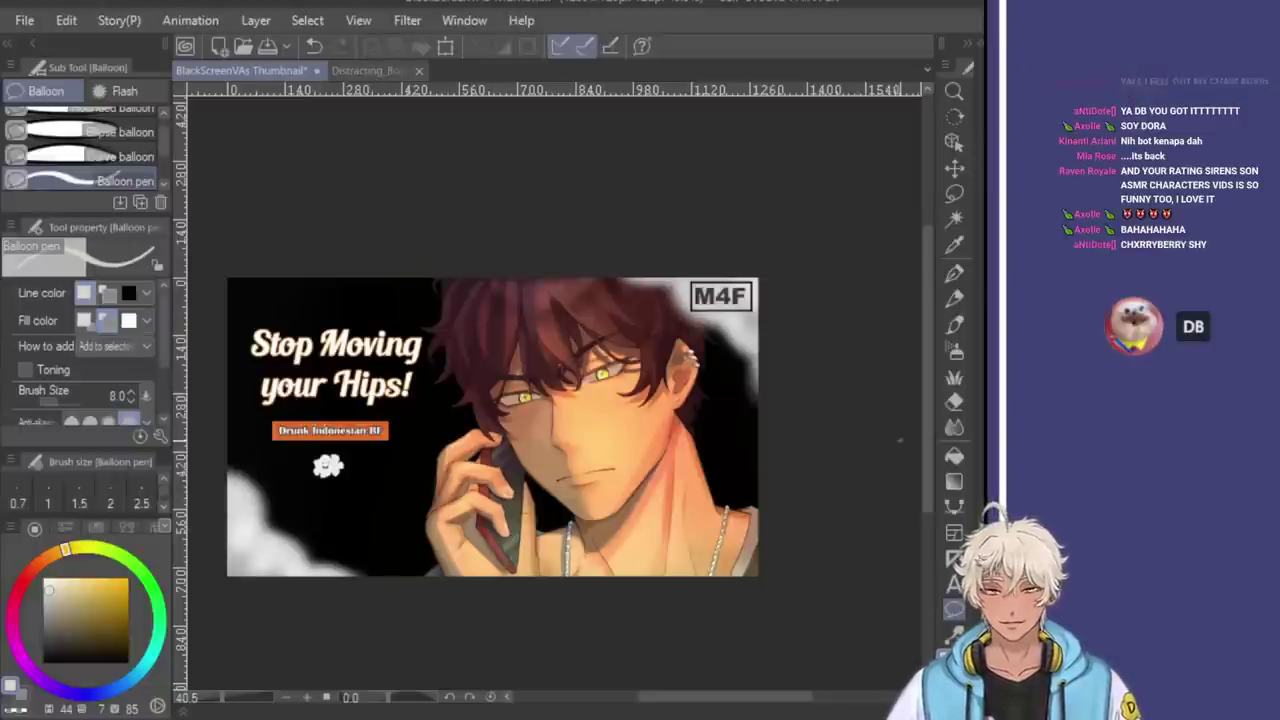
{"action": "left_click", "coordinate": [953, 585]}
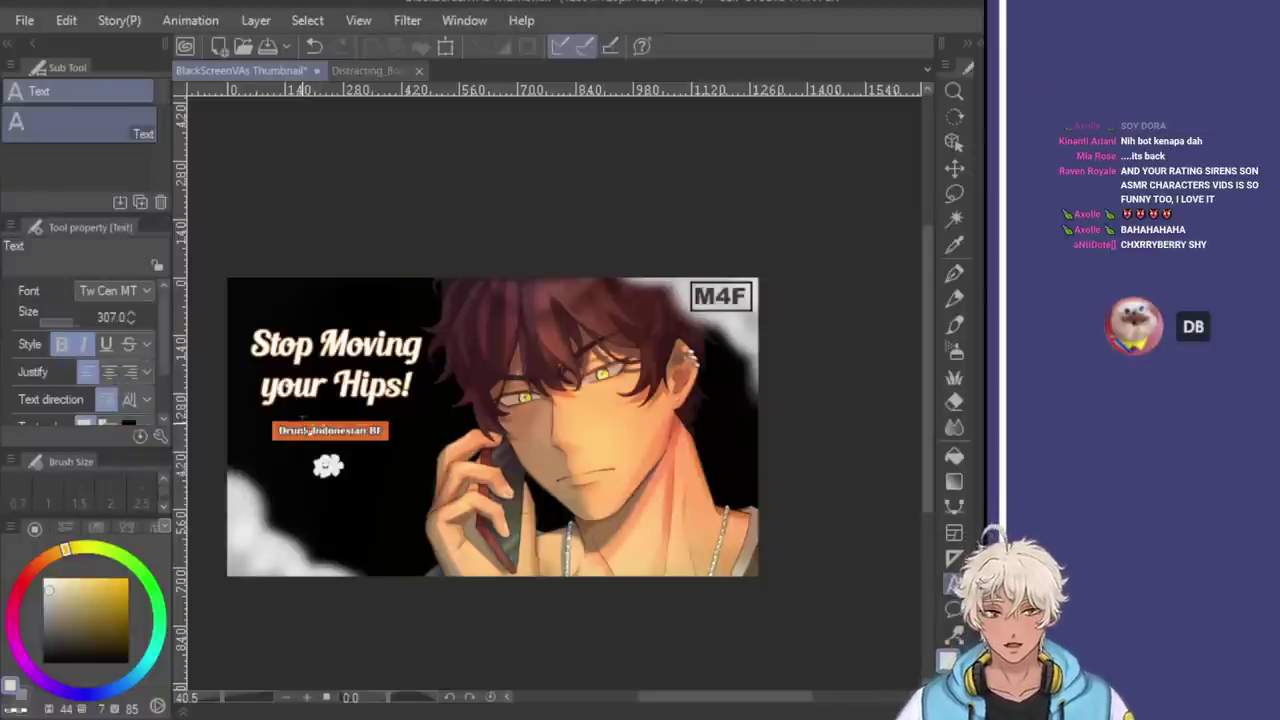
{"action": "left_click", "coordinate": [303, 430]}
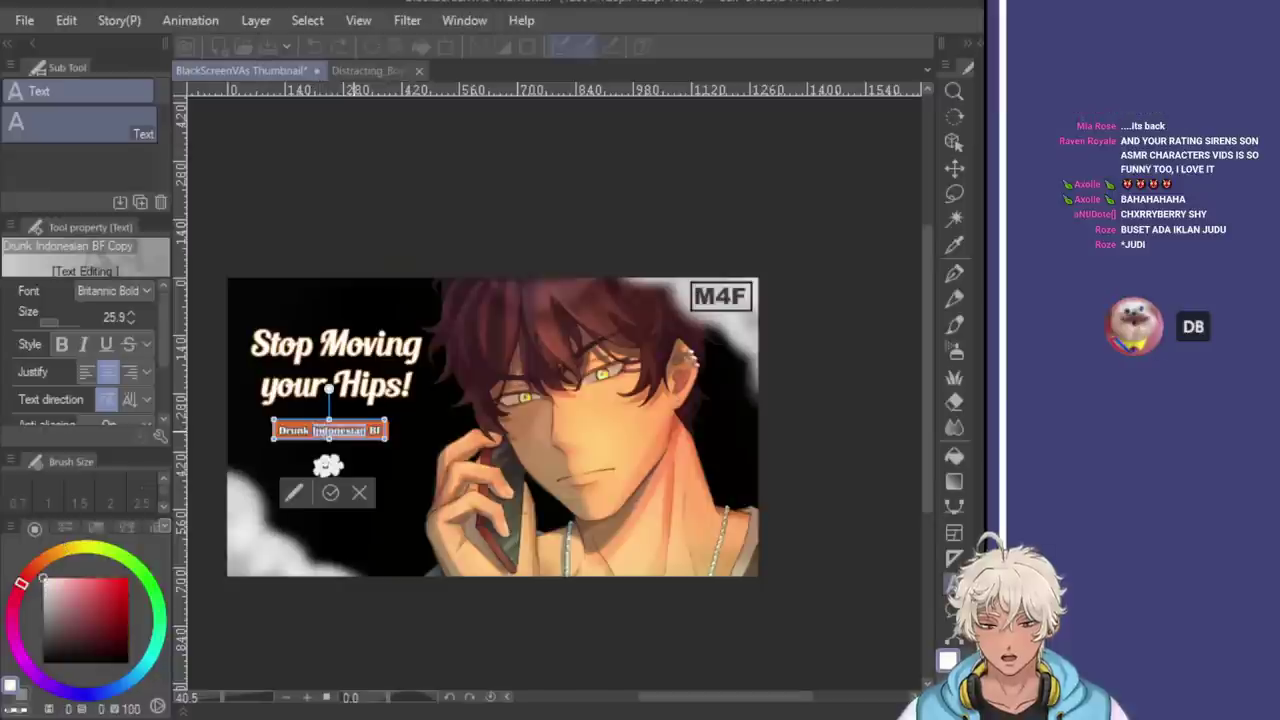
{"action": "key", "text": "ctrl+a"}
{"action": "type", "text": "Dominant Boy!"}
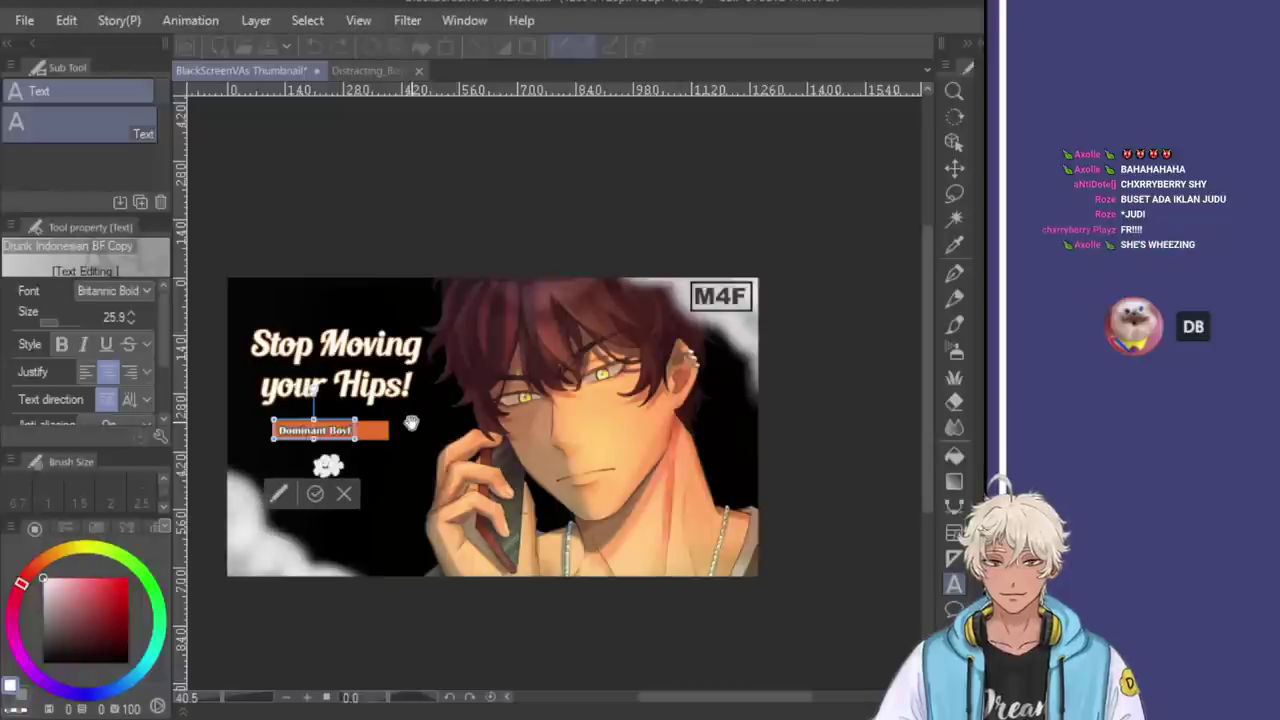
{"action": "key", "text": "BackSpace"}
{"action": "type", "text": "friend"}
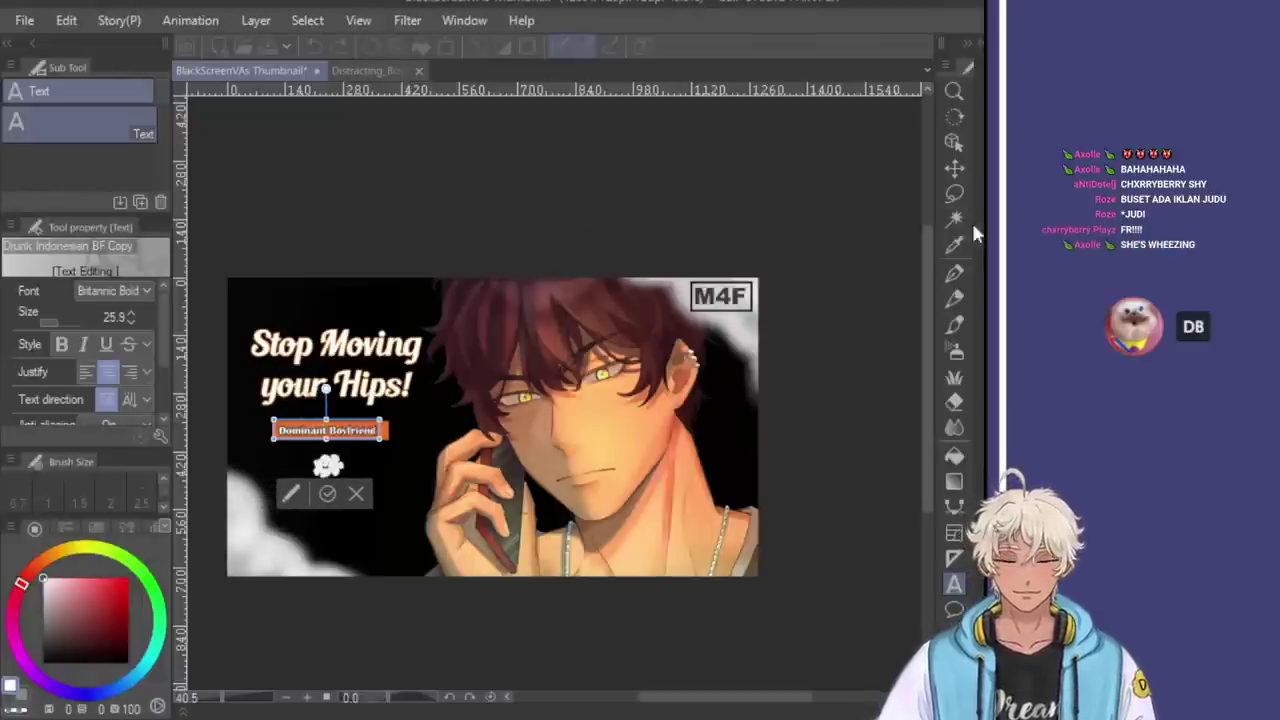
{"action": "left_click", "coordinate": [952, 170]}
Enlarge the orange "Dominant Boyfriend" label and the smiling cloud together to about 108% below the title
{"action": "scroll", "coordinate": [300, 445], "scroll_direction": "up", "scroll_amount": 3}
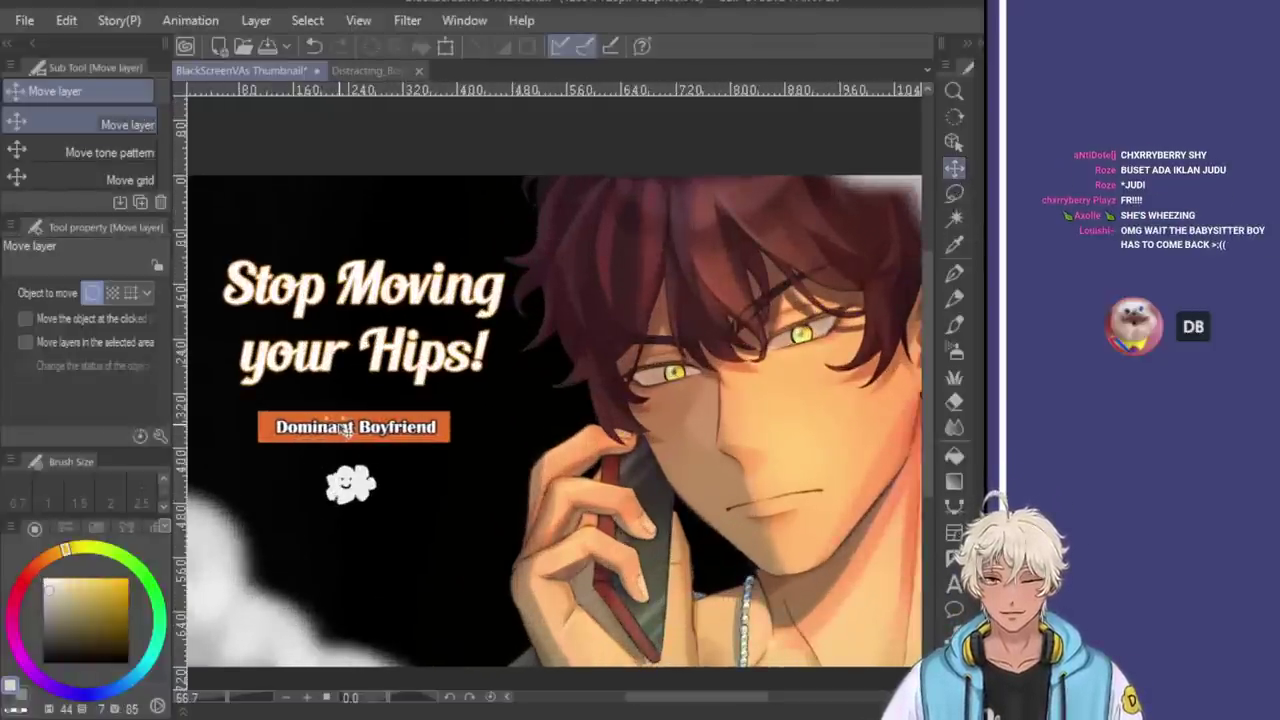
{"action": "scroll", "coordinate": [318, 428], "scroll_direction": "up", "scroll_amount": 3}
{"action": "scroll", "coordinate": [310, 425], "scroll_direction": "down", "scroll_amount": 1}
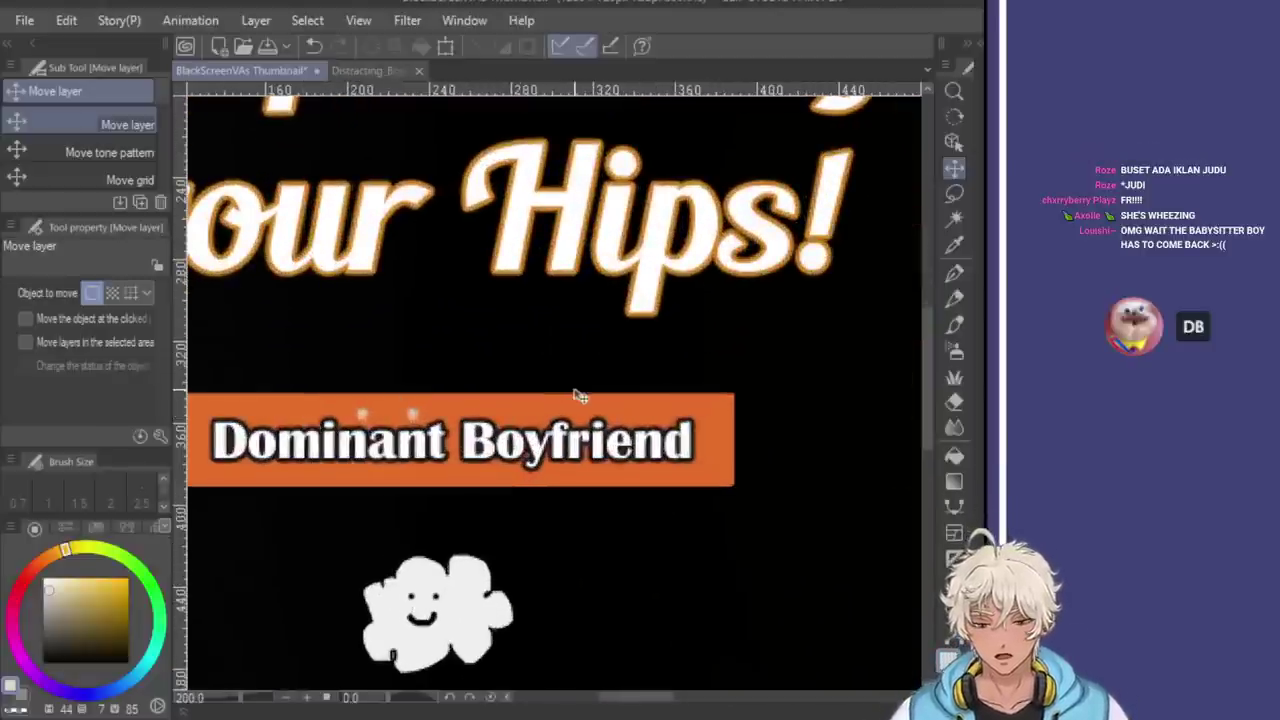
{"action": "scroll", "coordinate": [580, 397], "scroll_direction": "down", "scroll_amount": 2}
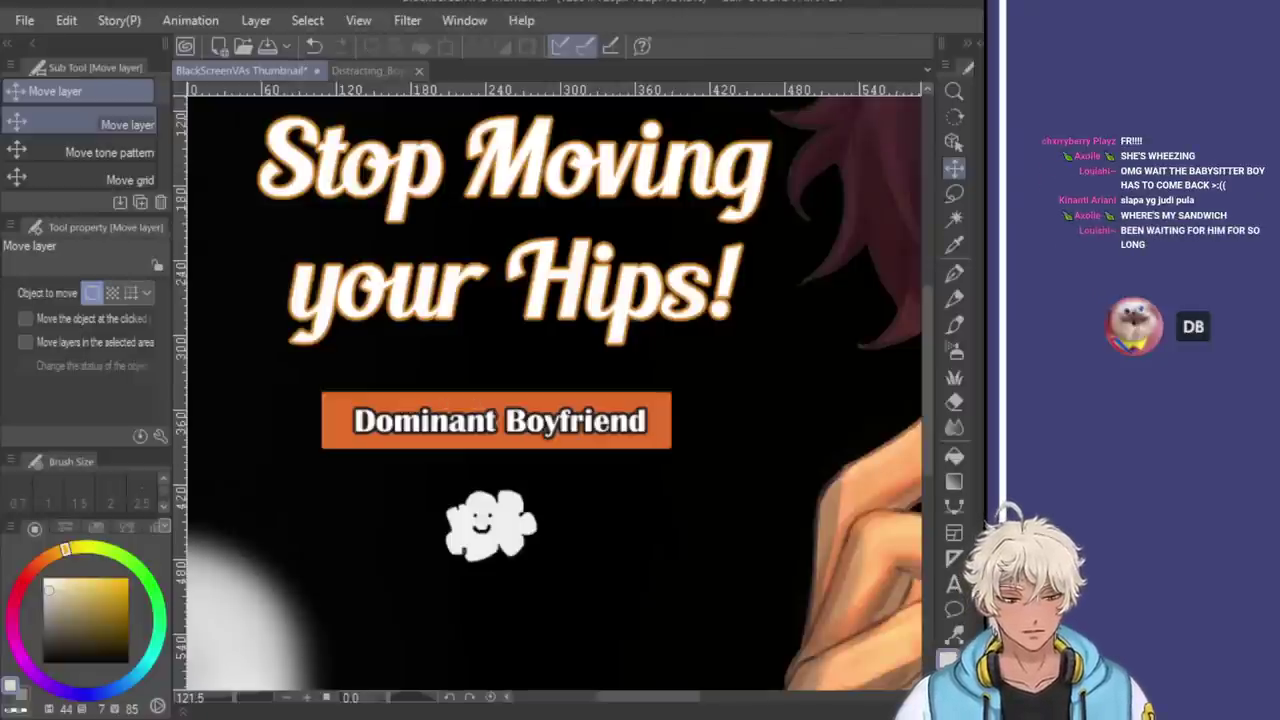
{"action": "scroll", "coordinate": [486, 380], "scroll_direction": "down", "scroll_amount": 5}
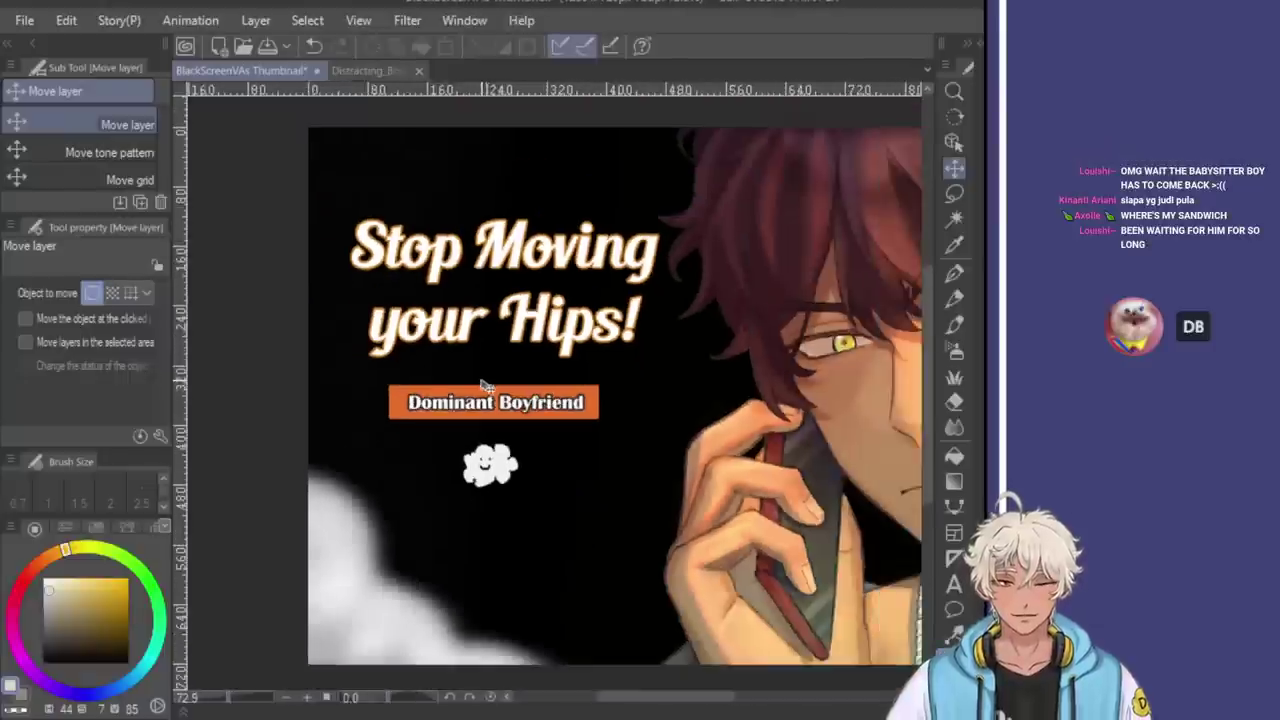
{"action": "scroll", "coordinate": [456, 340], "scroll_direction": "up", "scroll_amount": 2}
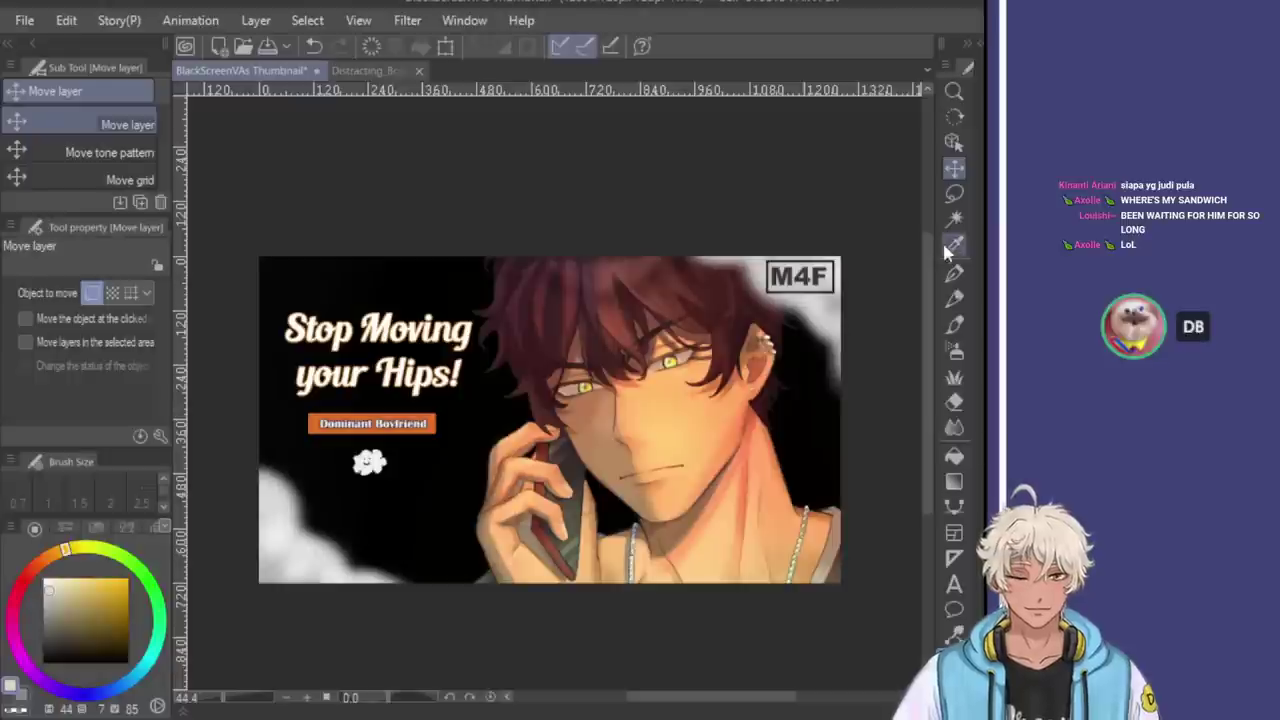
{"action": "key", "text": "ctrl+t"}
{"action": "left_click_drag", "start_coordinate": [307, 411], "coordinate": [298, 408]}
{"action": "left_click_drag", "start_coordinate": [417, 427], "coordinate": [425, 431]}
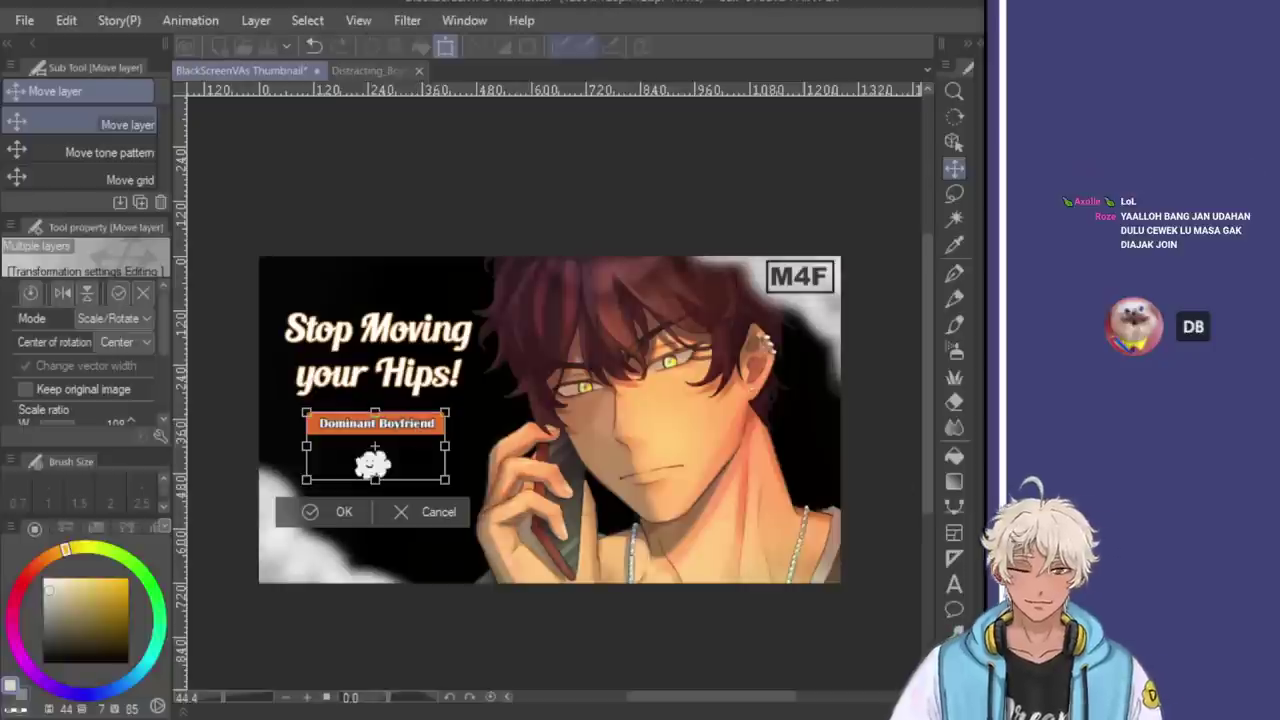
{"action": "key", "text": "Return"}
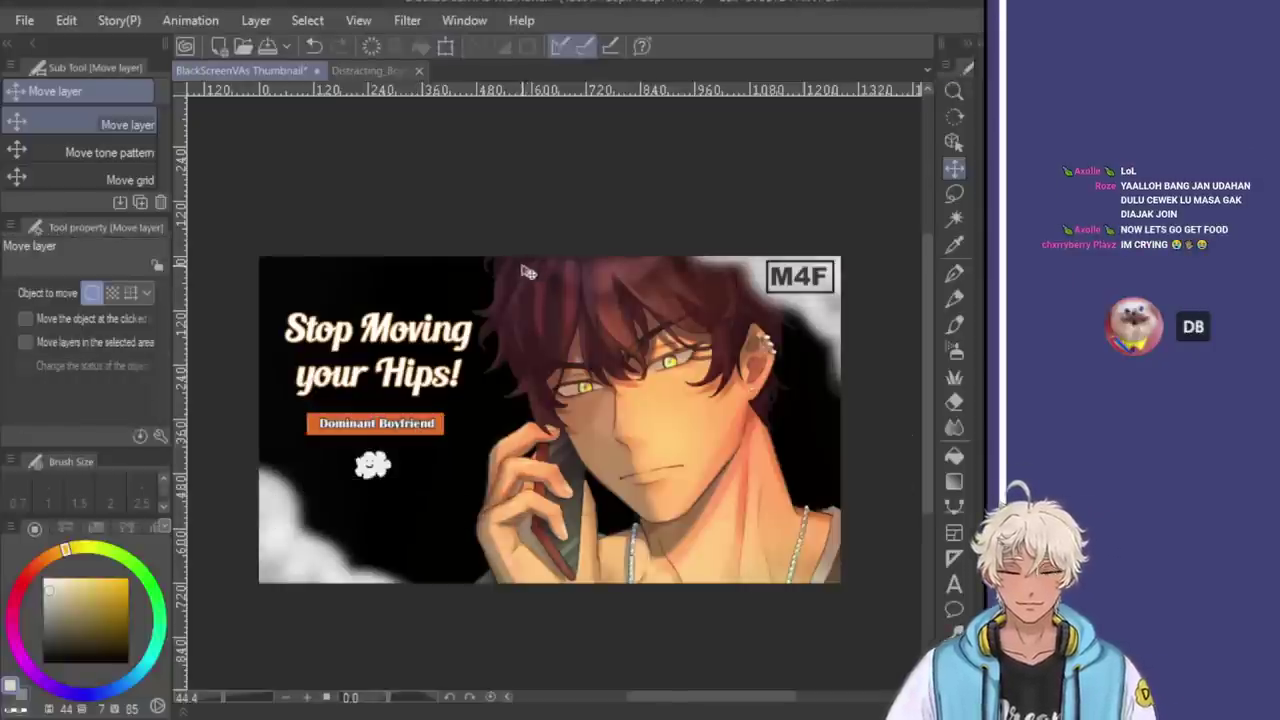
Examine the overall thumbnail with the enlarged label at small and larger view sizes
{"action": "scroll", "coordinate": [386, 311], "scroll_direction": "down", "scroll_amount": 2}
{"action": "scroll", "coordinate": [600, 255], "scroll_direction": "down", "scroll_amount": 1}
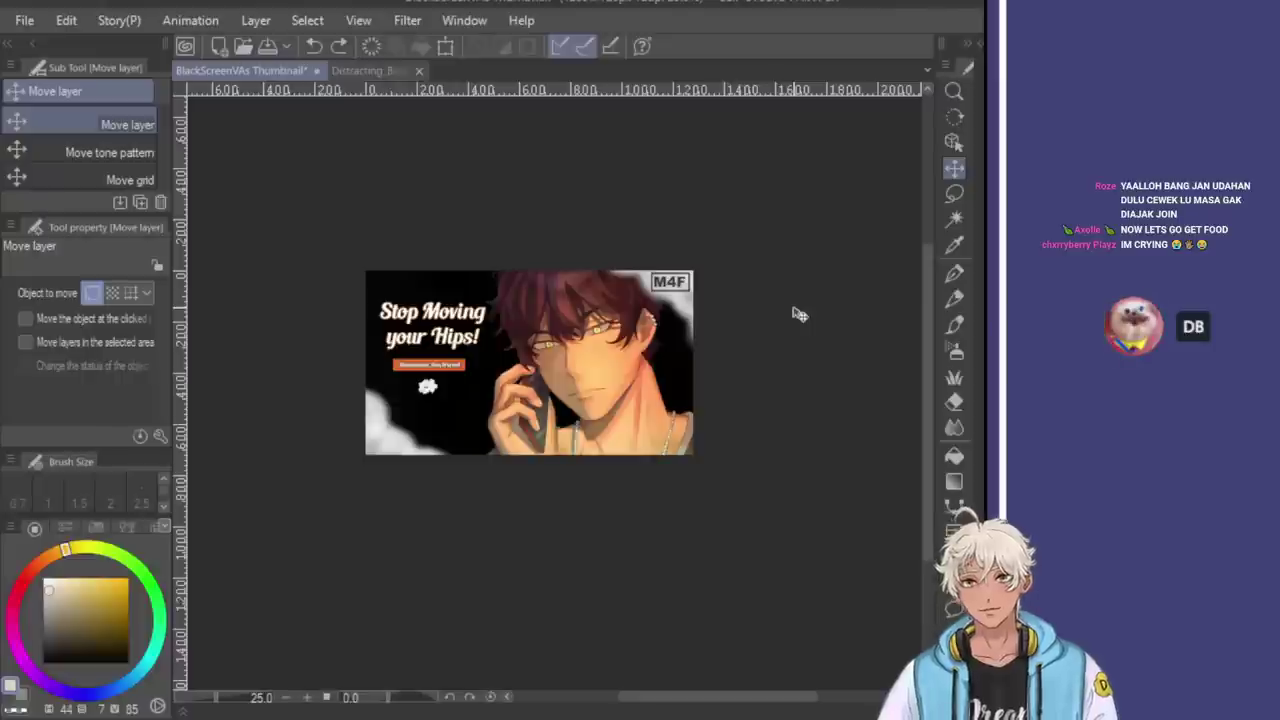
{"action": "scroll", "coordinate": [526, 321], "scroll_direction": "up", "scroll_amount": 2}
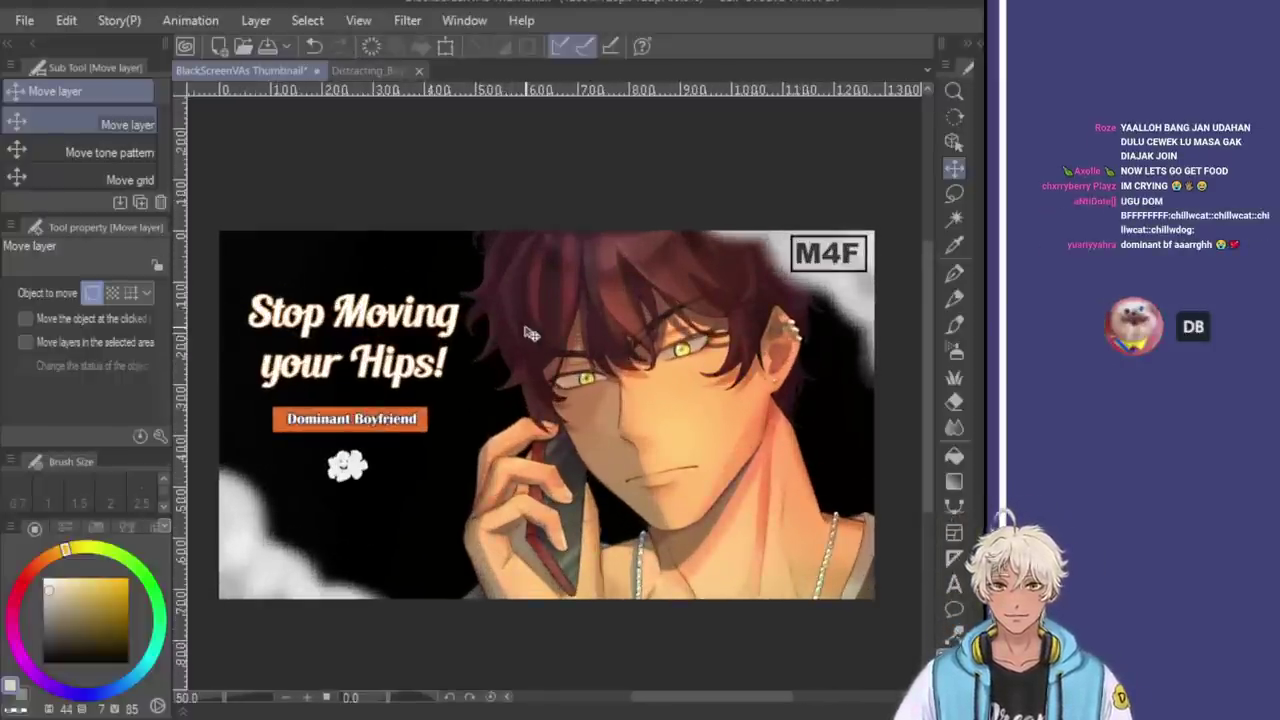
{"action": "scroll", "coordinate": [531, 333], "scroll_direction": "down", "scroll_amount": 1}
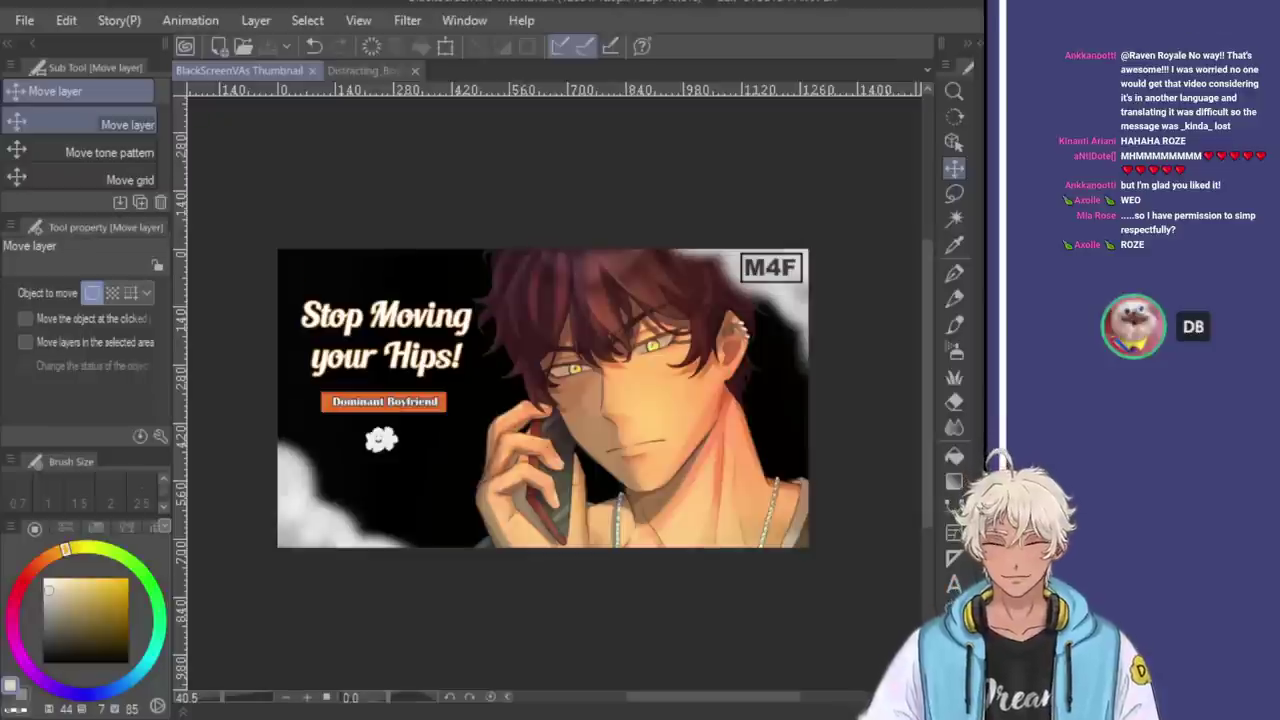
Examine both irises up close and judge how the eyes read in the whole thumbnail
{"action": "scroll", "coordinate": [633, 347], "scroll_direction": "up", "scroll_amount": 8}
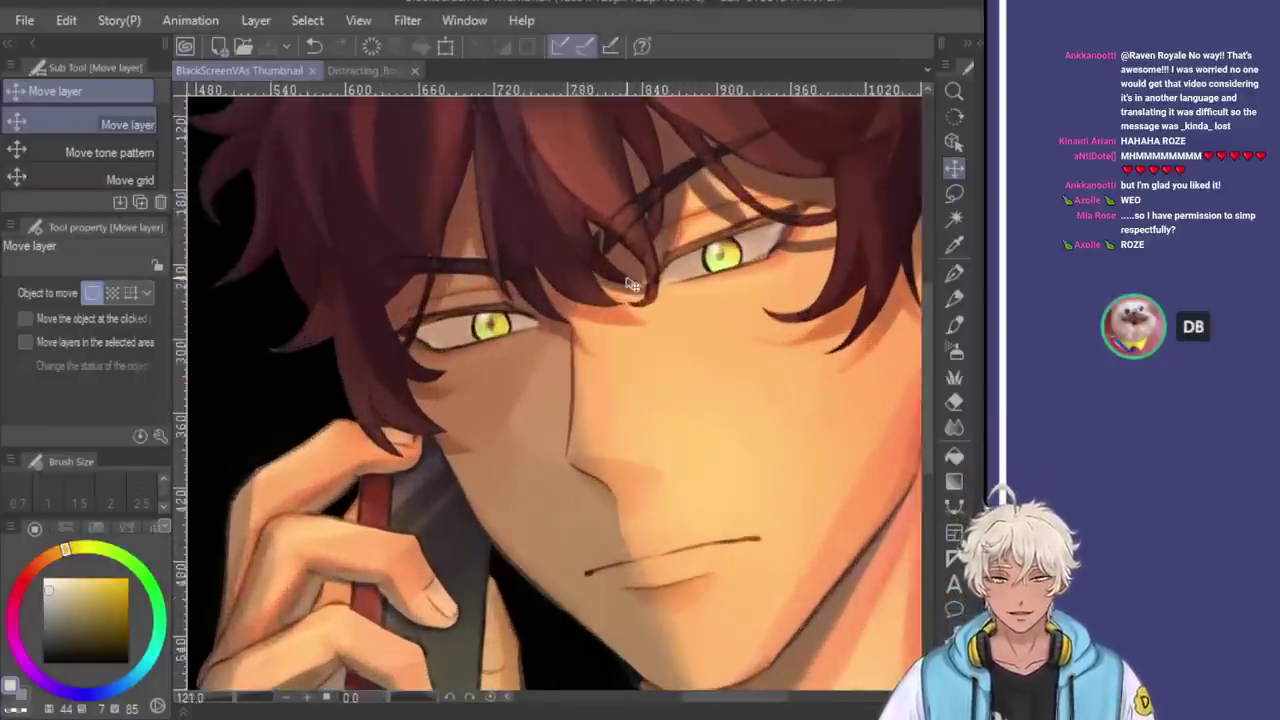
{"action": "scroll", "coordinate": [703, 294], "scroll_direction": "down", "scroll_amount": 2}
{"action": "scroll", "coordinate": [708, 278], "scroll_direction": "up", "scroll_amount": 2}
{"action": "scroll", "coordinate": [714, 262], "scroll_direction": "down", "scroll_amount": 2}
{"action": "scroll", "coordinate": [720, 245], "scroll_direction": "up", "scroll_amount": 2}
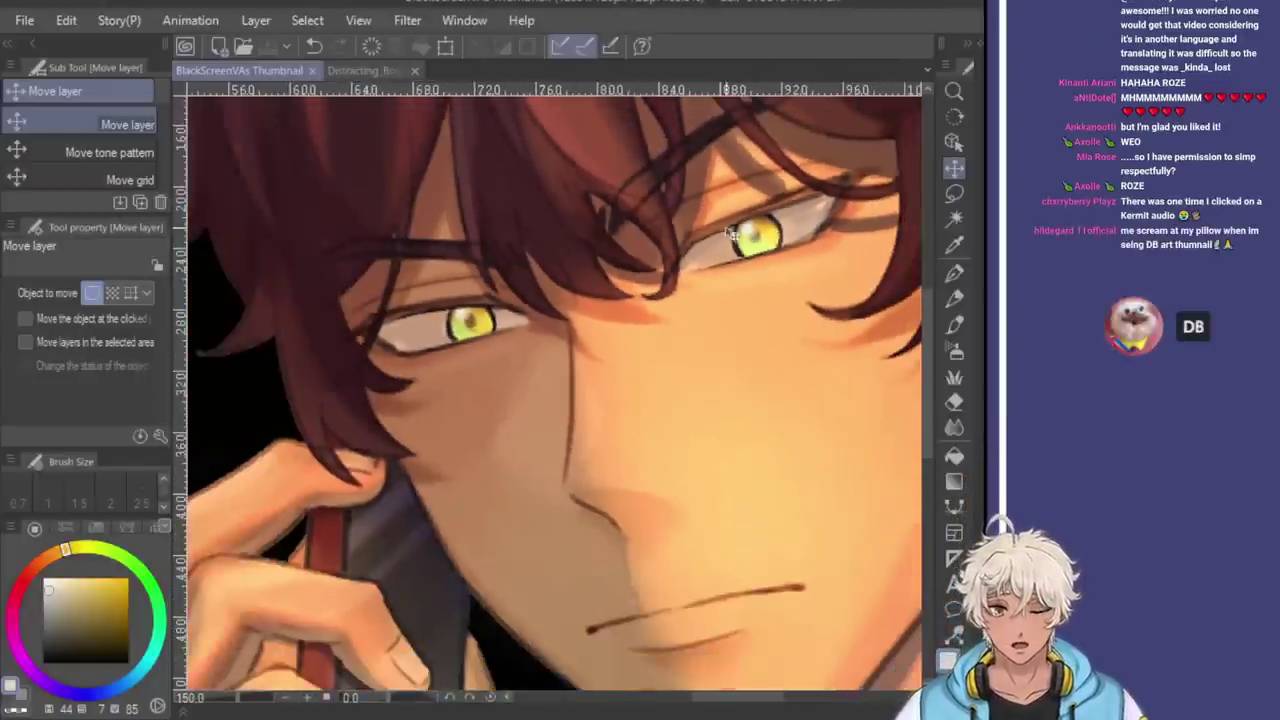
{"action": "scroll", "coordinate": [722, 228], "scroll_direction": "down", "scroll_amount": 6}
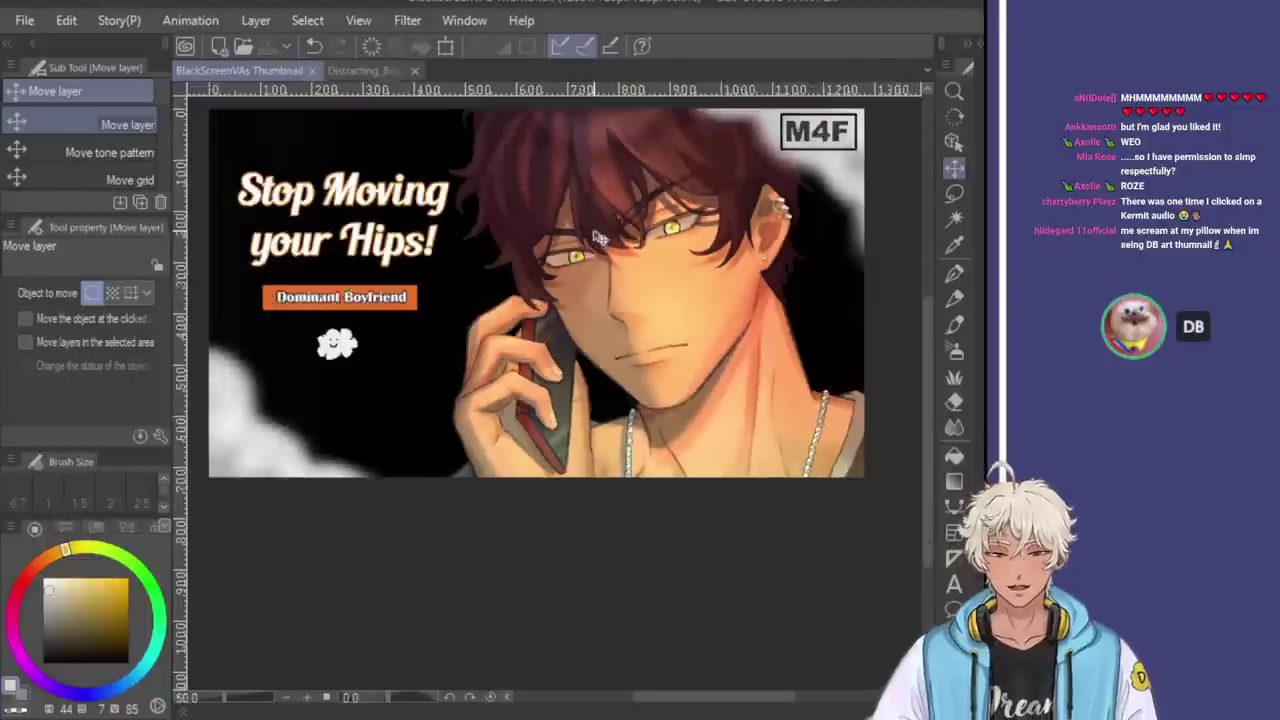
{"action": "scroll", "coordinate": [490, 220], "scroll_direction": "down", "scroll_amount": 2}
{"action": "scroll", "coordinate": [400, 180], "scroll_direction": "up", "scroll_amount": 1}
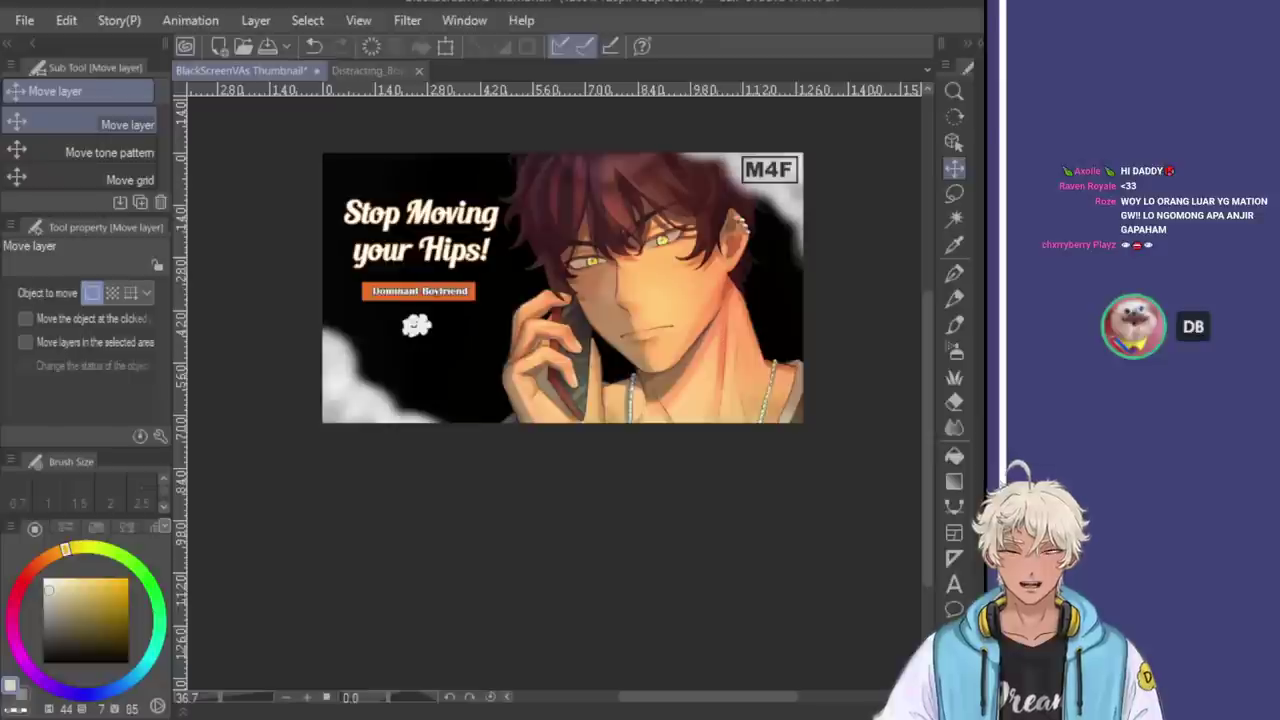
Compare the thumbnail with the last edit undone and redone, from nearer and farther
{"action": "key", "text": "ctrl+z"}
{"action": "key", "text": "ctrl+y"}
{"action": "key", "text": "ctrl+z"}
{"action": "key", "text": "ctrl+y"}
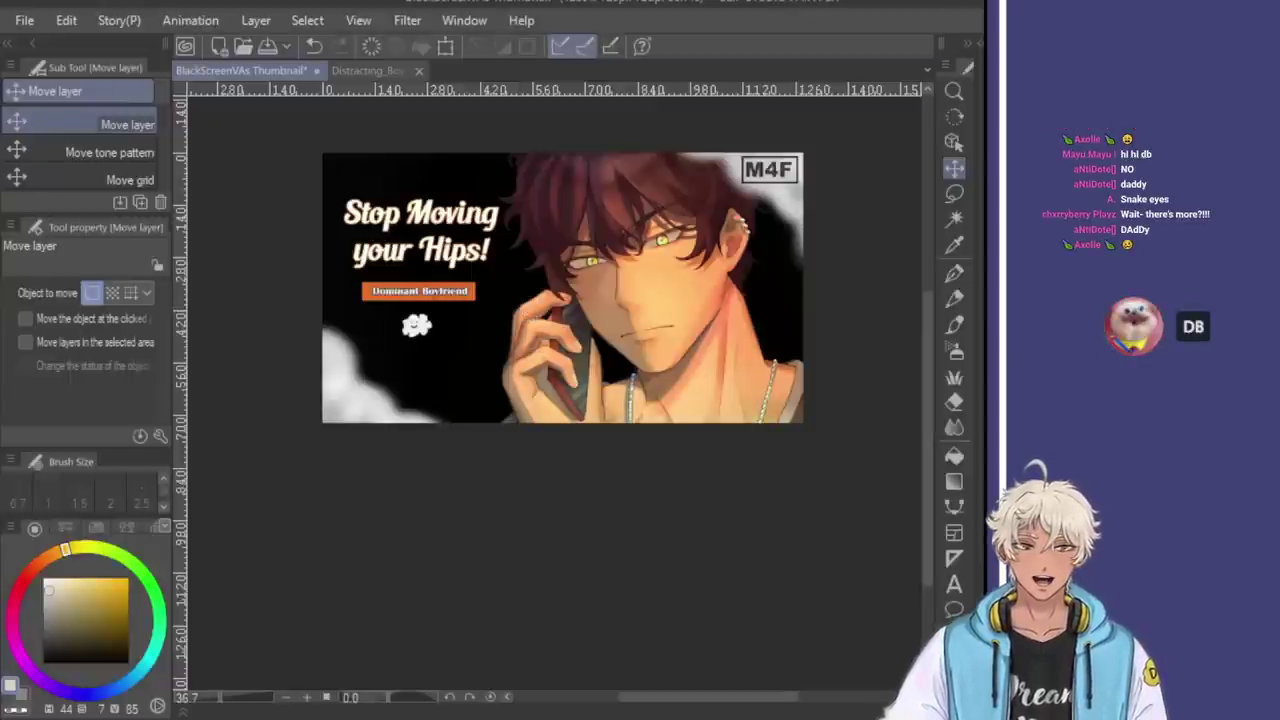
{"action": "scroll", "coordinate": [877, 194], "scroll_direction": "up", "scroll_amount": 2}
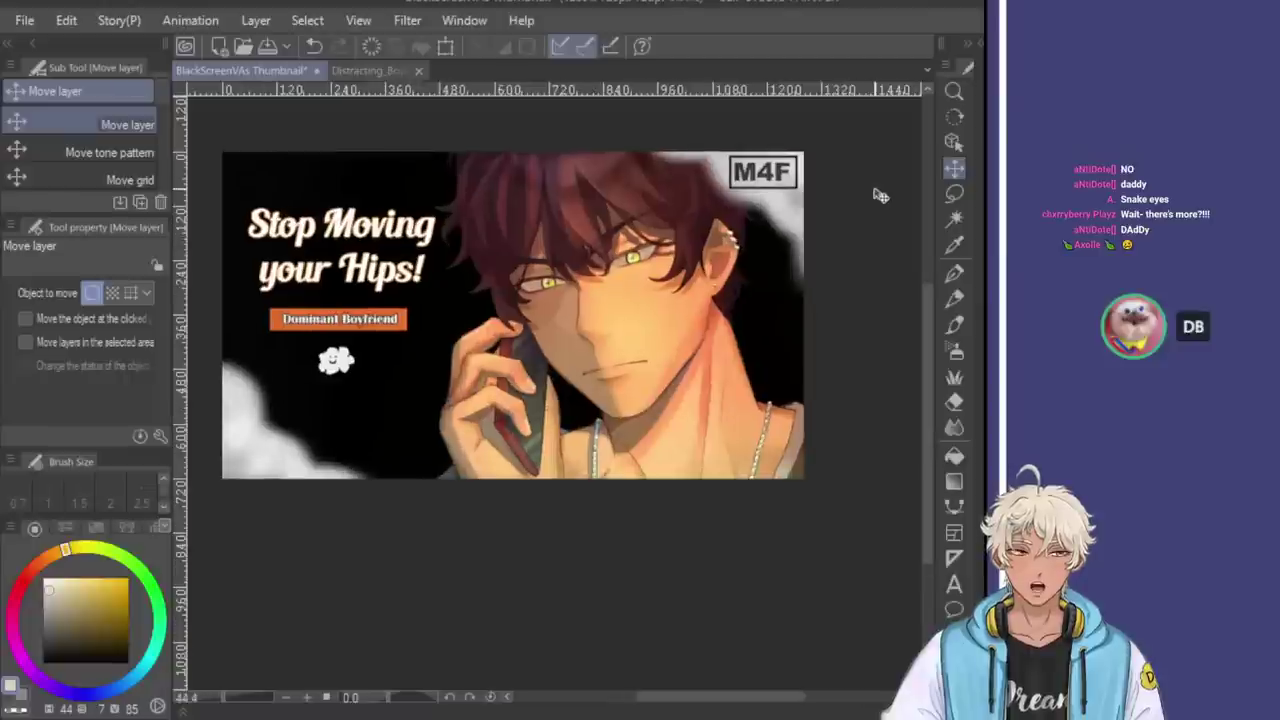
{"action": "scroll", "coordinate": [863, 194], "scroll_direction": "down", "scroll_amount": 2}
{"action": "scroll", "coordinate": [862, 182], "scroll_direction": "up", "scroll_amount": 1}
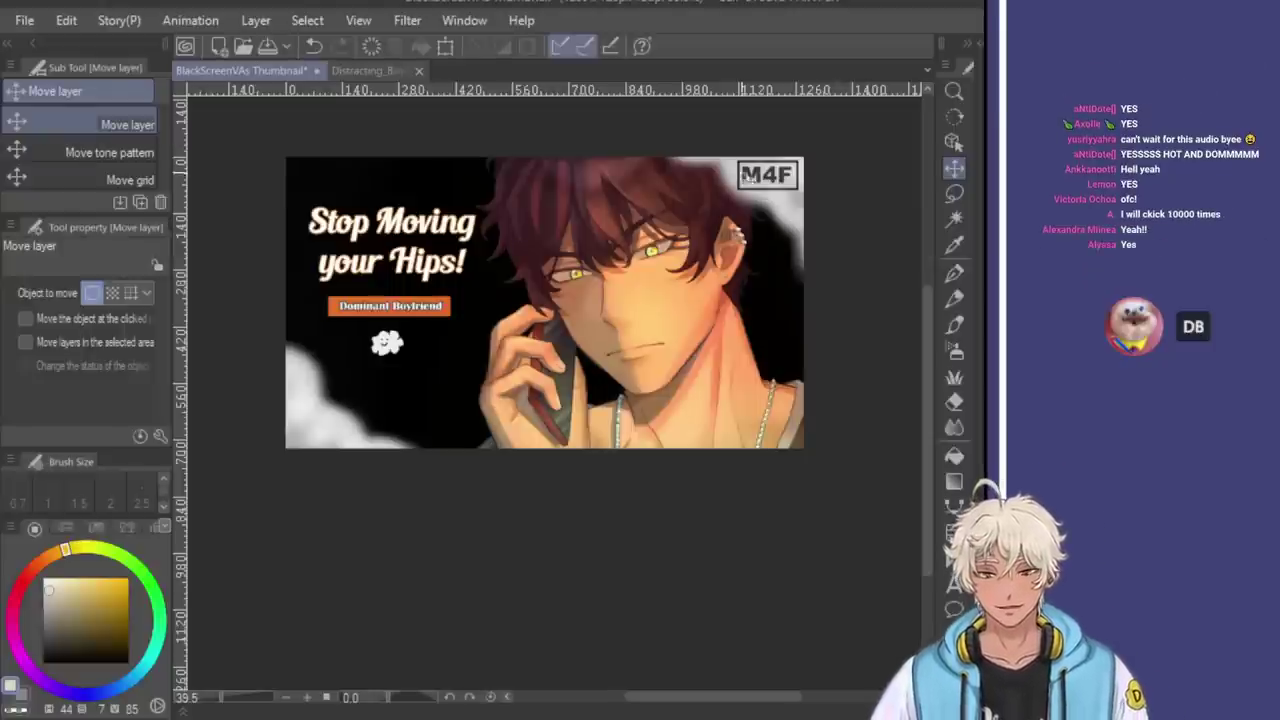
Select the G-pen at brush size 6 with black for linework around the inner corner of the brightly lit eye
{"action": "scroll", "coordinate": [651, 290], "scroll_direction": "up", "scroll_amount": 6}
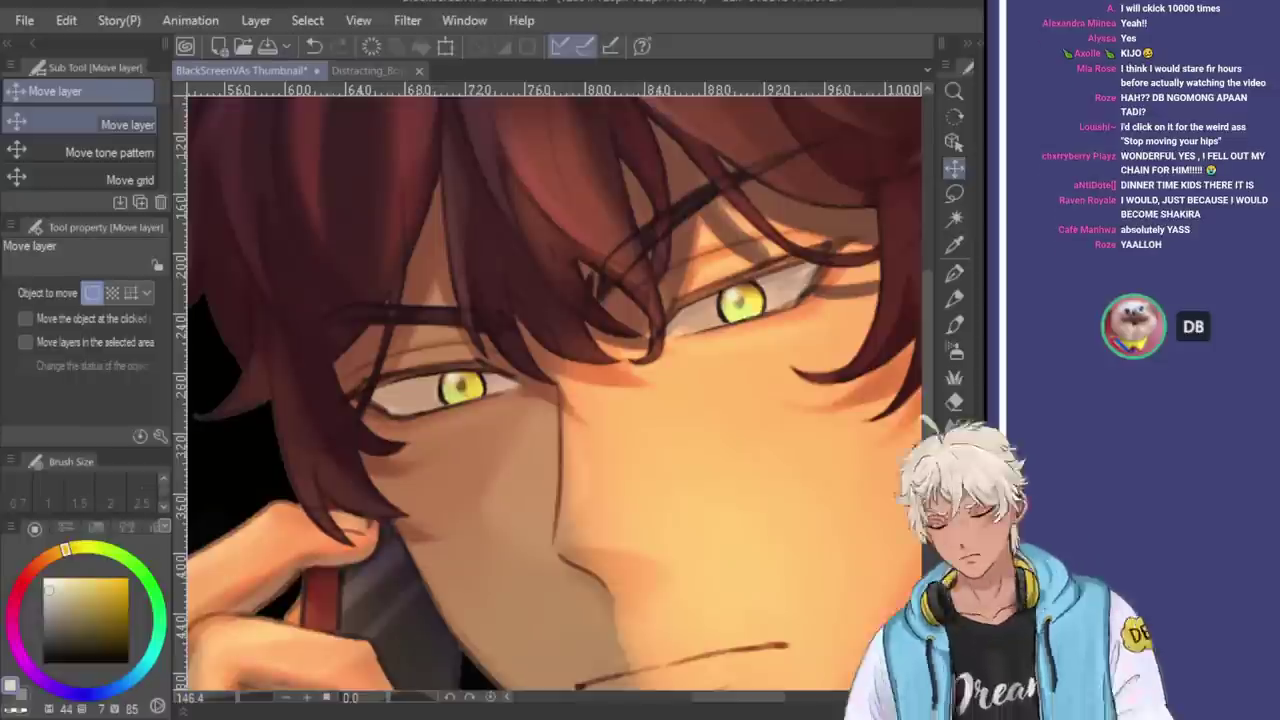
{"action": "left_click", "coordinate": [954, 272]}
{"action": "scroll", "coordinate": [660, 330], "scroll_direction": "up", "scroll_amount": 1}
{"action": "scroll", "coordinate": [660, 330], "scroll_direction": "up", "scroll_amount": 2}
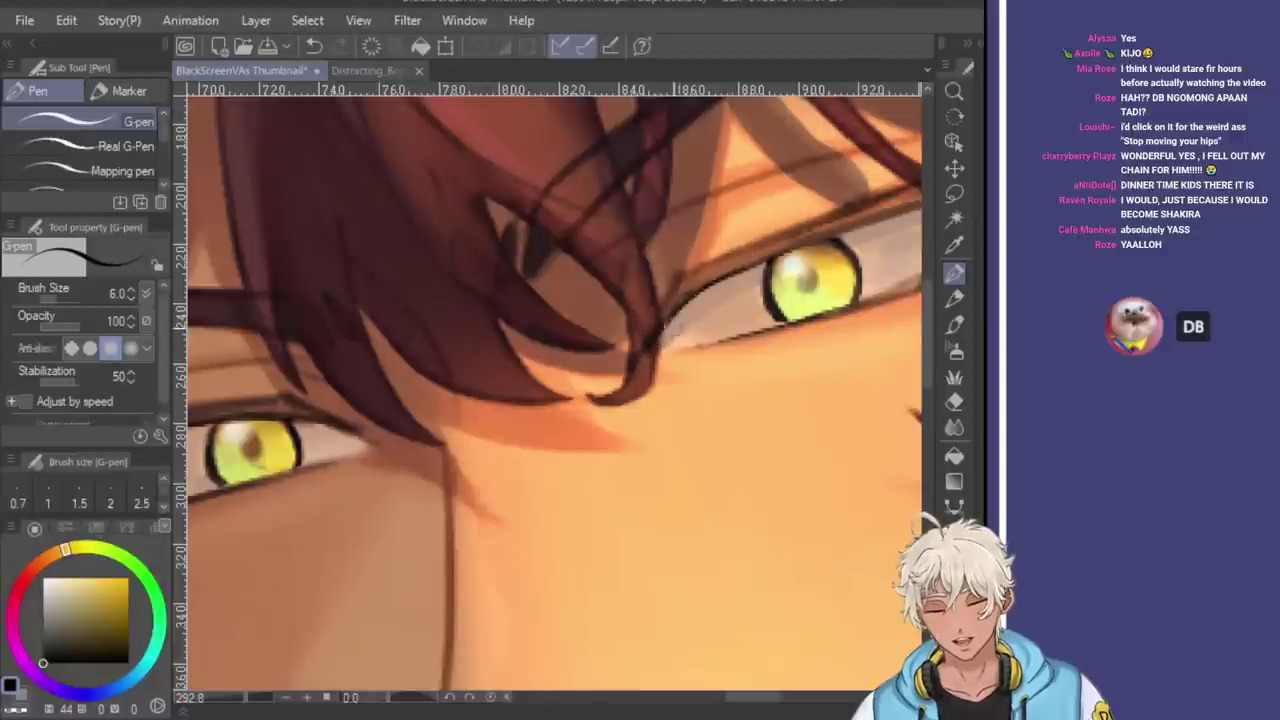
Redraw the dark upper eyelid line from the inner corner to the iris of the eye beside the central hair strand, using the G-pen
{"action": "key", "text": "ctrl+z"}
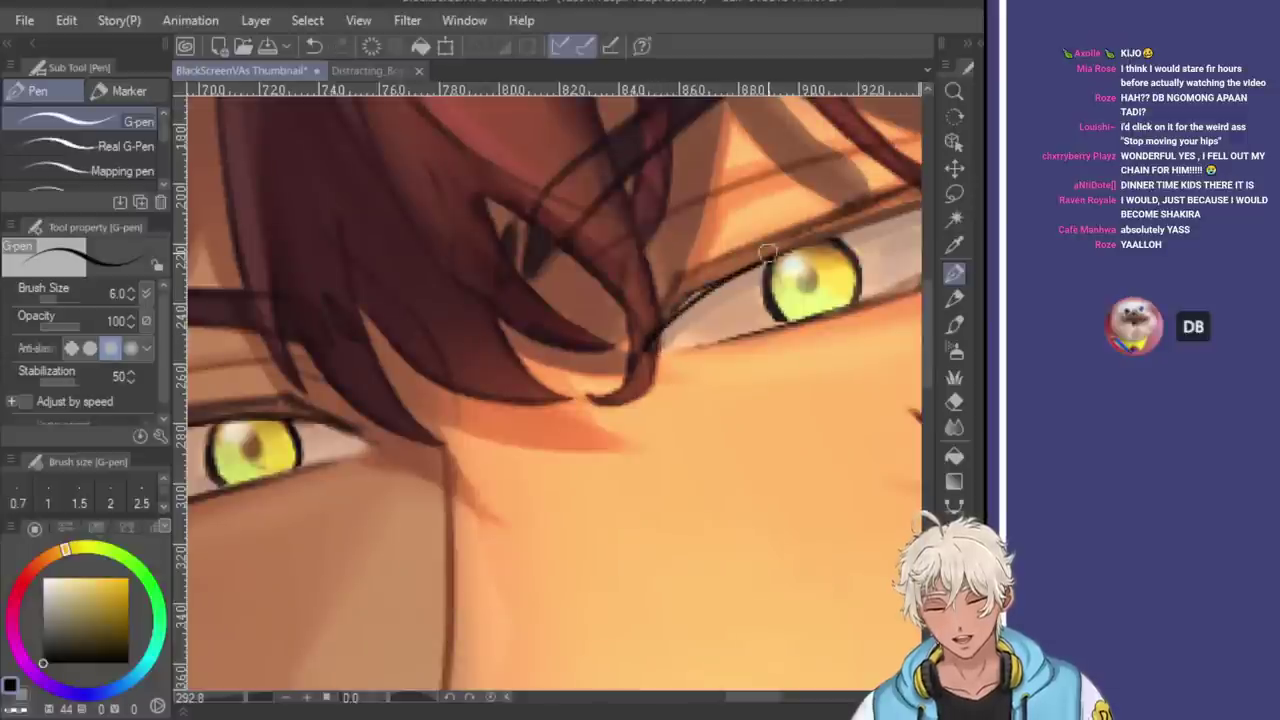
{"action": "left_click_drag", "start_coordinate": [648, 348], "coordinate": [780, 245]}
{"action": "key", "text": "ctrl+z"}
{"action": "left_click_drag", "start_coordinate": [650, 345], "coordinate": [777, 247]}
Examine the whole thumbnail and the character's face at several zoom levels, including in a horizontally mirrored view
{"action": "scroll", "coordinate": [777, 247], "scroll_direction": "down", "scroll_amount": 4}
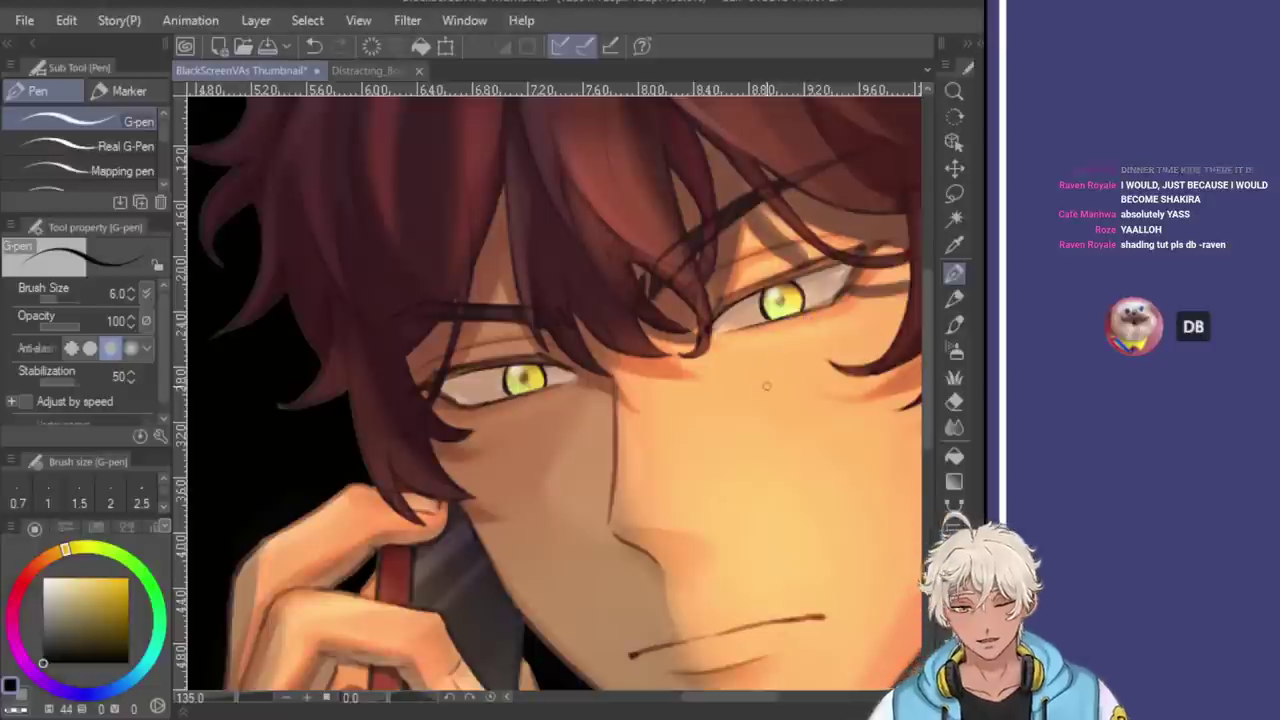
{"action": "scroll", "coordinate": [741, 419], "scroll_direction": "down", "scroll_amount": 1}
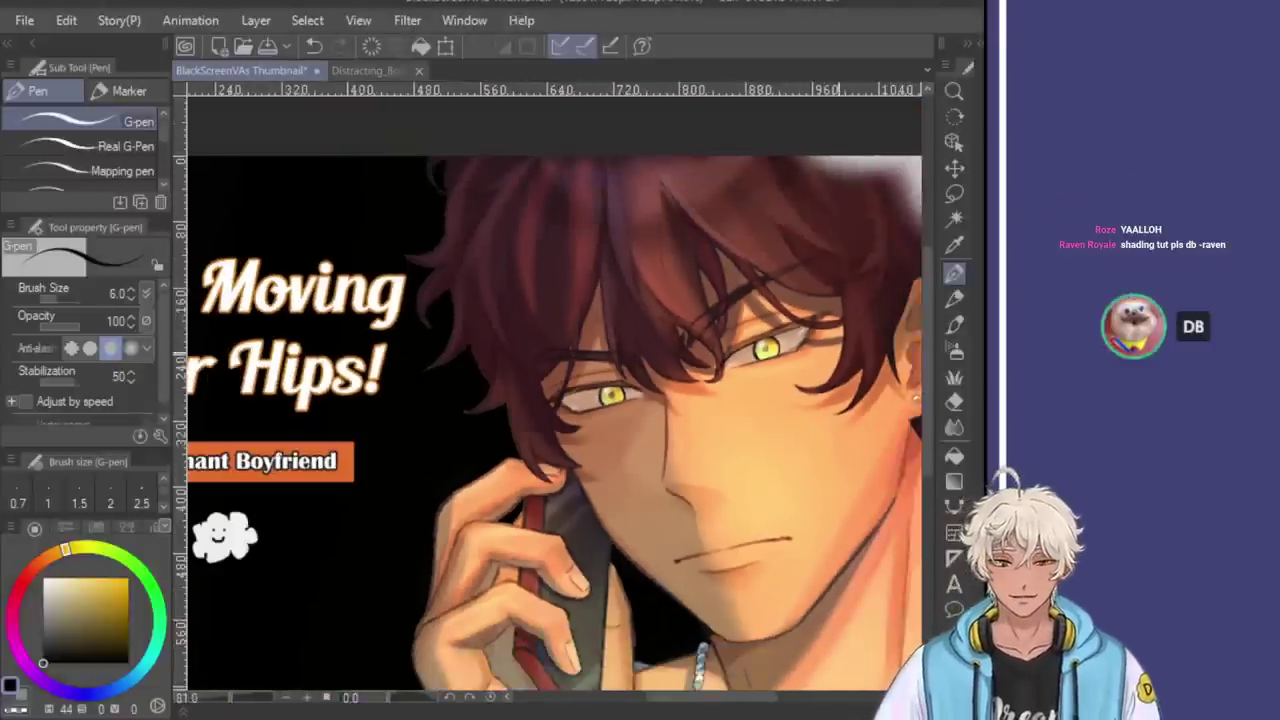
{"action": "scroll", "coordinate": [712, 486], "scroll_direction": "down", "scroll_amount": 1}
{"action": "scroll", "coordinate": [712, 486], "scroll_direction": "down", "scroll_amount": 1}
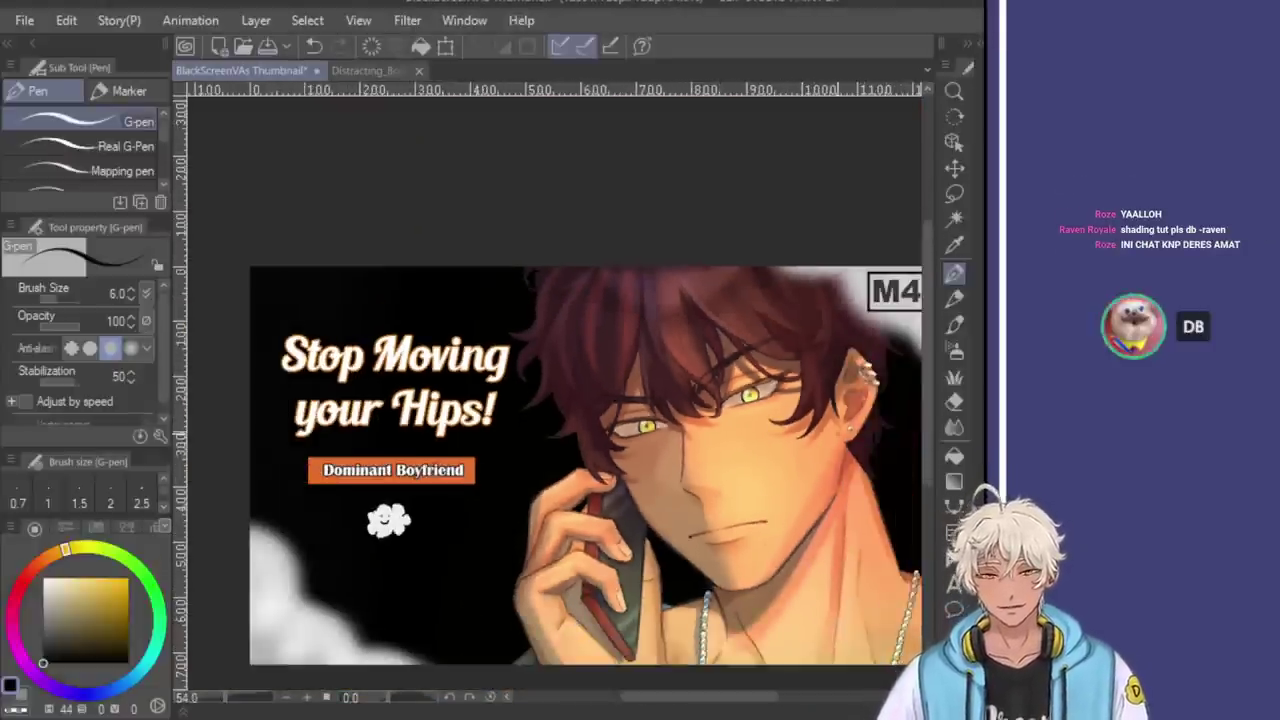
{"action": "scroll", "coordinate": [851, 568], "scroll_direction": "down", "scroll_amount": 2}
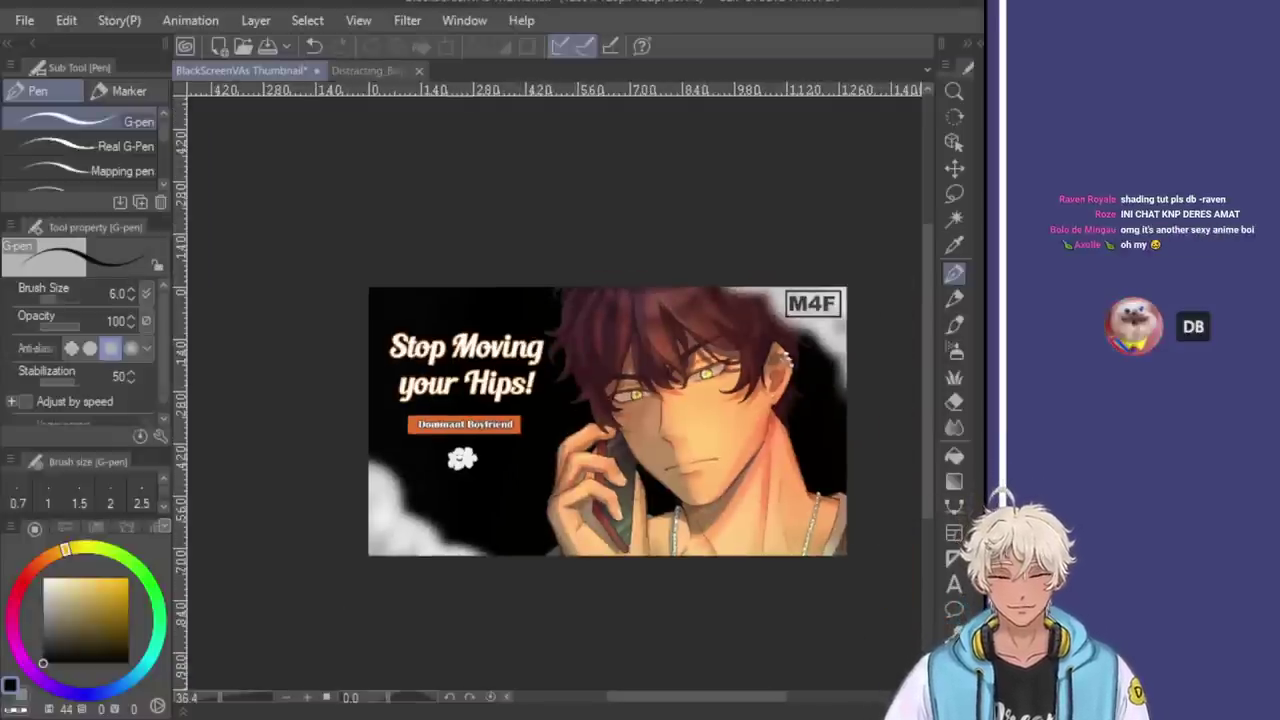
{"action": "scroll", "coordinate": [709, 402], "scroll_direction": "up", "scroll_amount": 2}
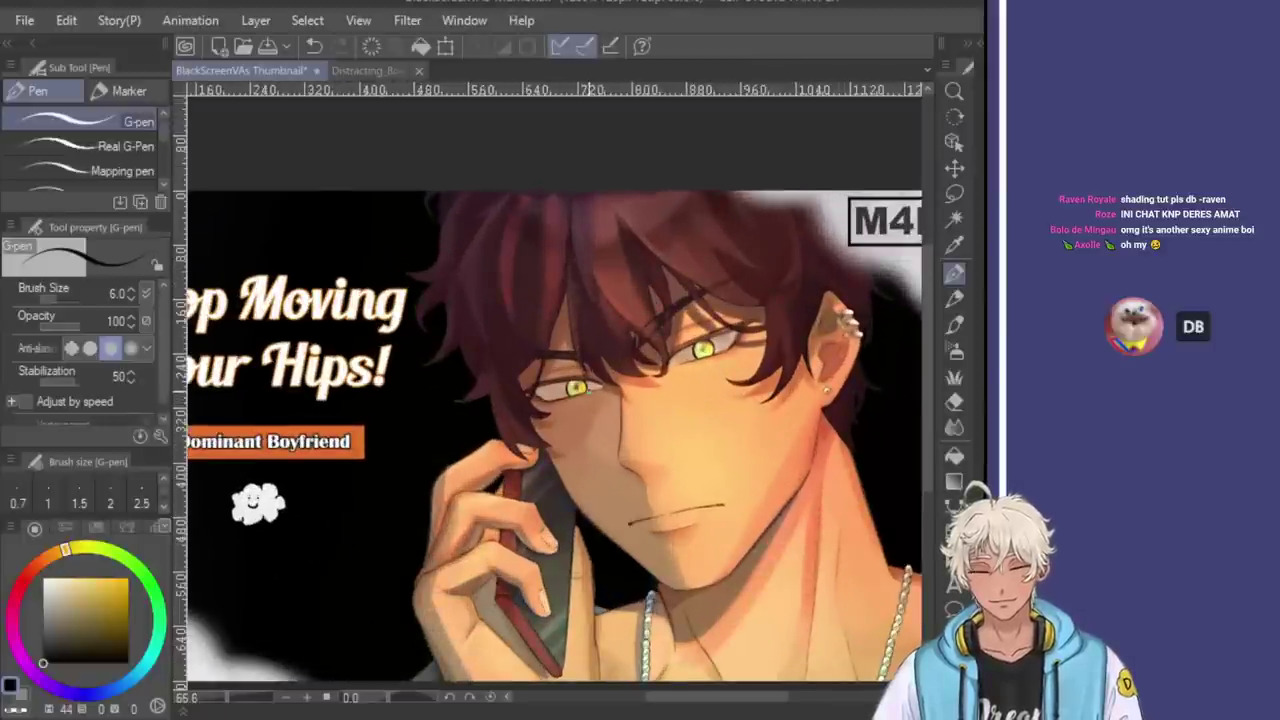
{"action": "scroll", "coordinate": [507, 422], "scroll_direction": "down", "scroll_amount": 1}
{"action": "scroll", "coordinate": [507, 422], "scroll_direction": "down", "scroll_amount": 1}
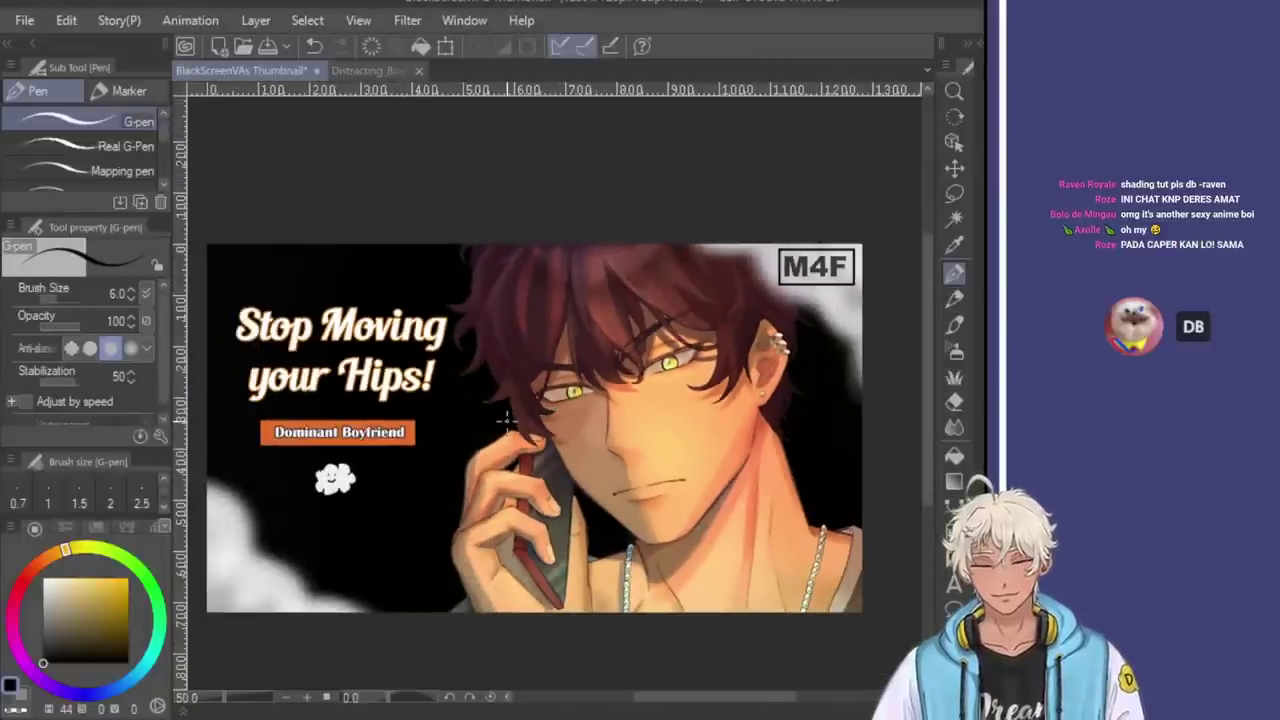
{"action": "scroll", "coordinate": [507, 422], "scroll_direction": "down", "scroll_amount": 1}
{"action": "key", "text": "h"}
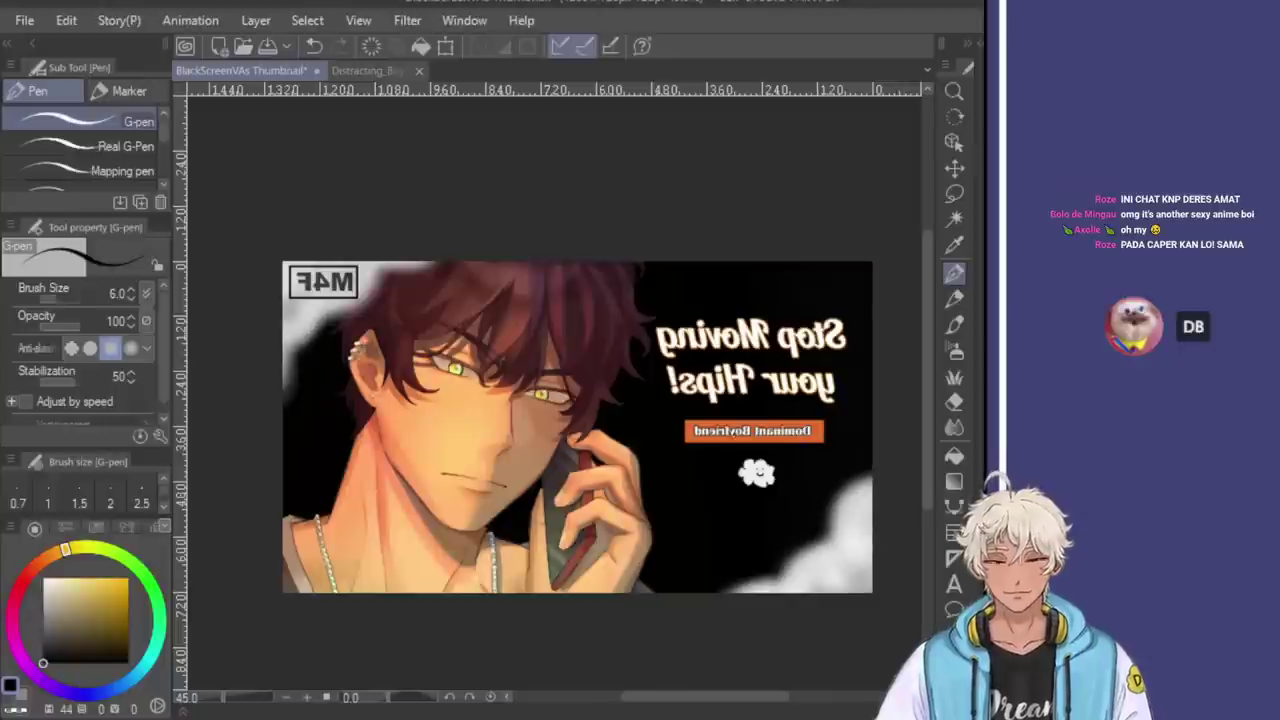
{"action": "key", "text": "h"}
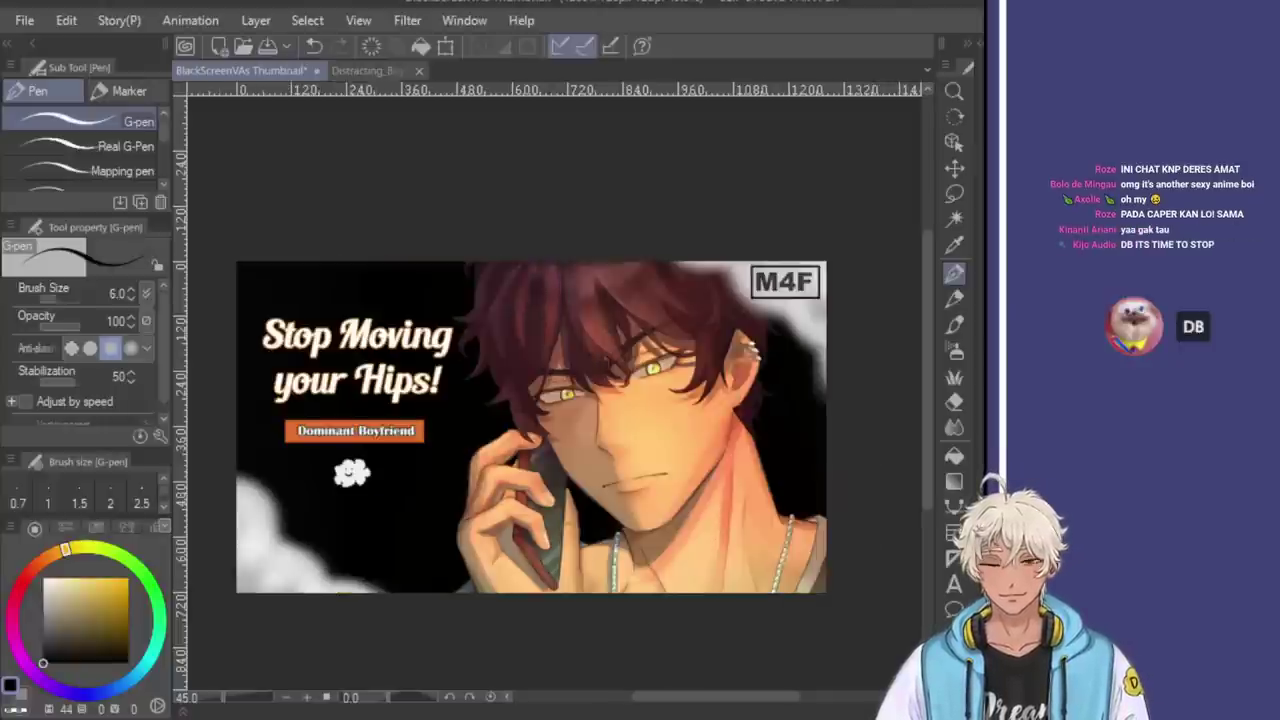
{"action": "scroll", "coordinate": [640, 322], "scroll_direction": "up", "scroll_amount": 1}
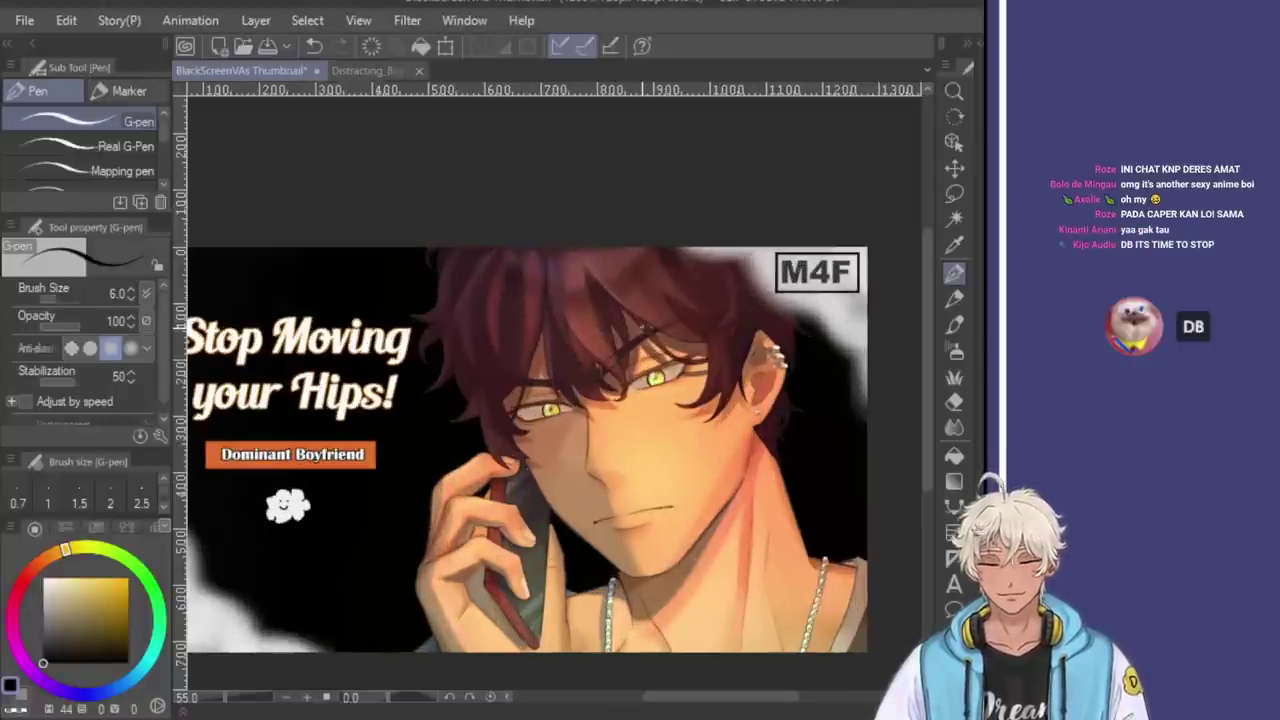
{"action": "scroll", "coordinate": [612, 400], "scroll_direction": "down", "scroll_amount": 1}
{"action": "scroll", "coordinate": [612, 400], "scroll_direction": "up", "scroll_amount": 2}
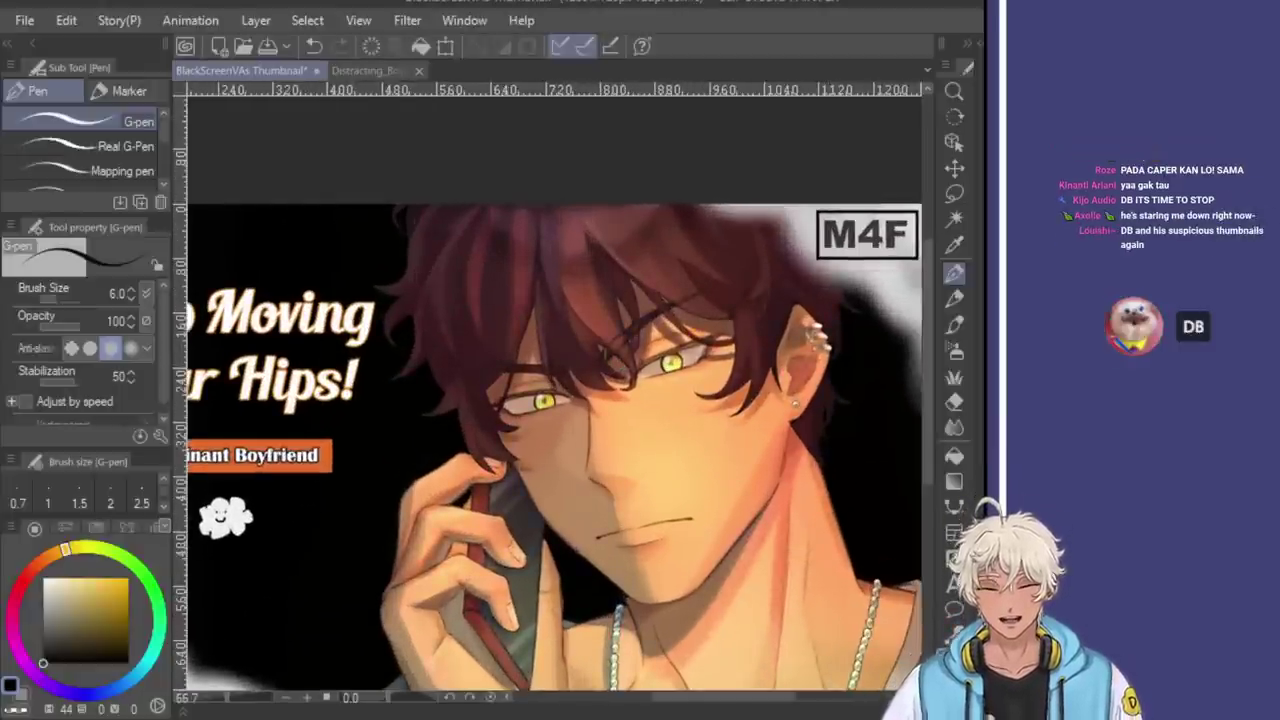
Save the thumbnail file
{"action": "scroll", "coordinate": [519, 388], "scroll_direction": "down", "scroll_amount": 2}
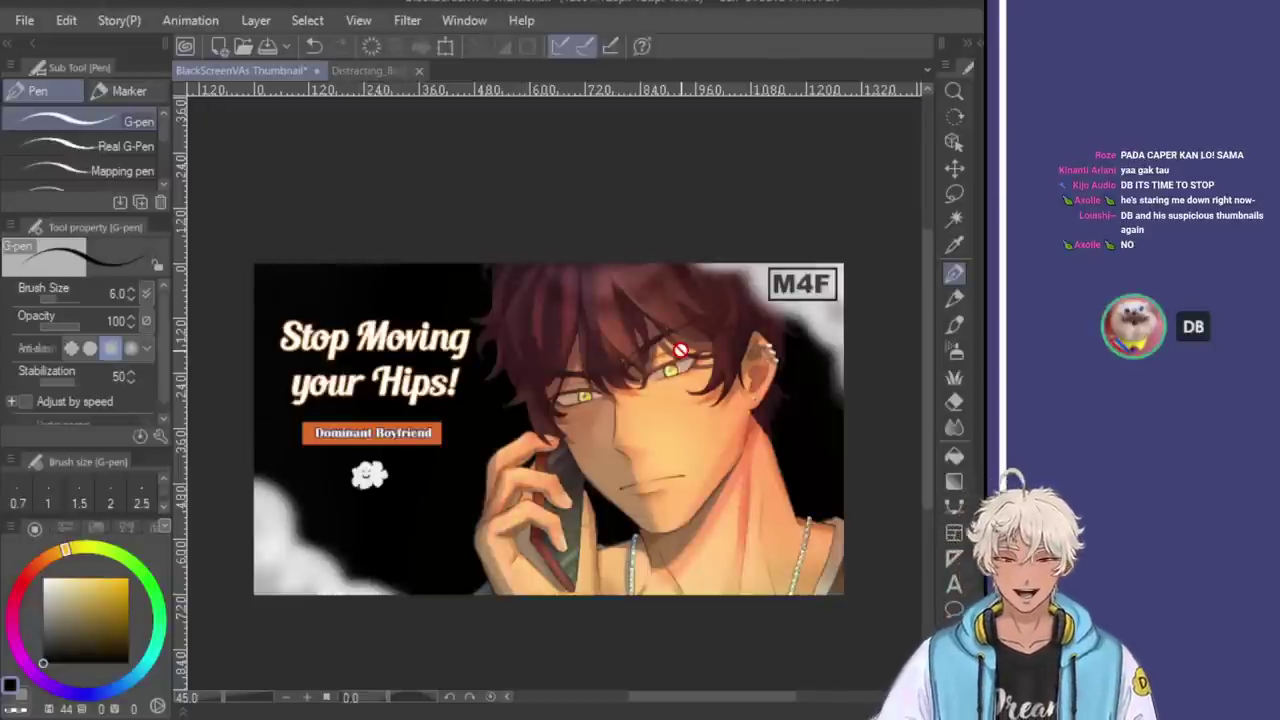
{"action": "key", "text": "ctrl+s"}
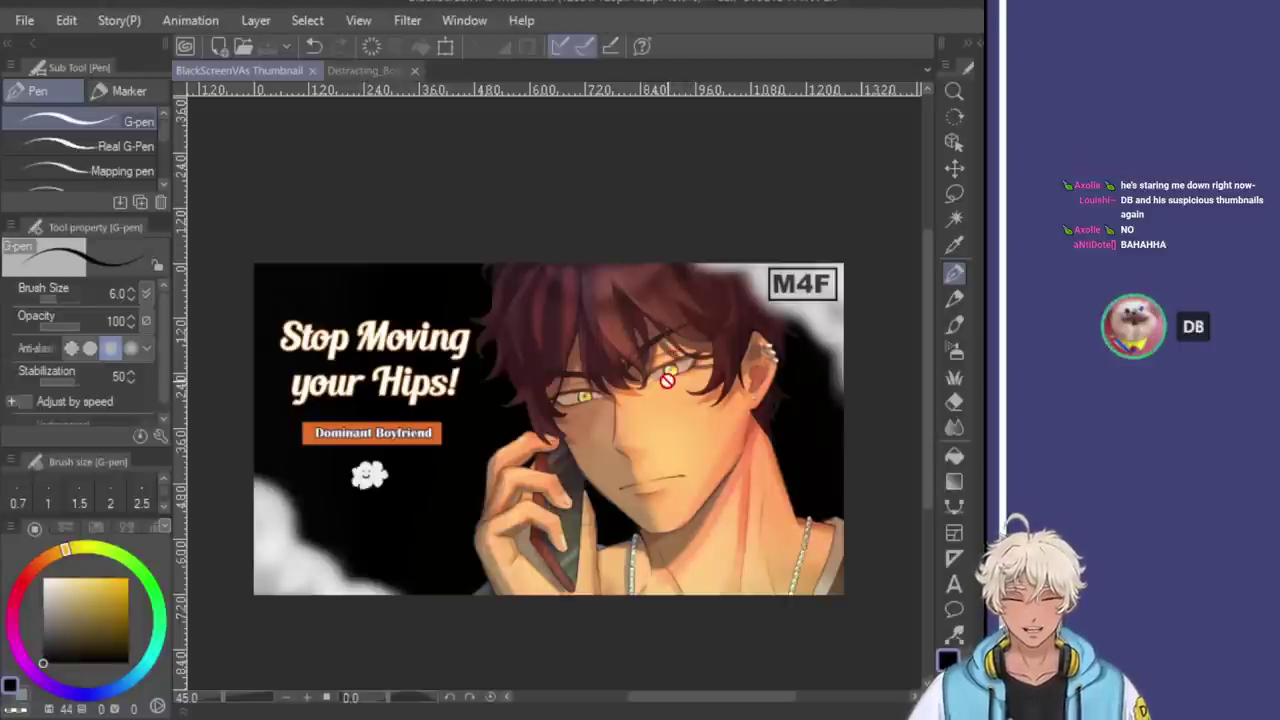
Inspect the character's eyes and face up close and compare them with the overall thumbnail composition
{"action": "scroll", "coordinate": [670, 380], "scroll_direction": "up", "scroll_amount": 1}
{"action": "scroll", "coordinate": [705, 418], "scroll_direction": "up", "scroll_amount": 1}
{"action": "scroll", "coordinate": [877, 551], "scroll_direction": "up", "scroll_amount": 1}
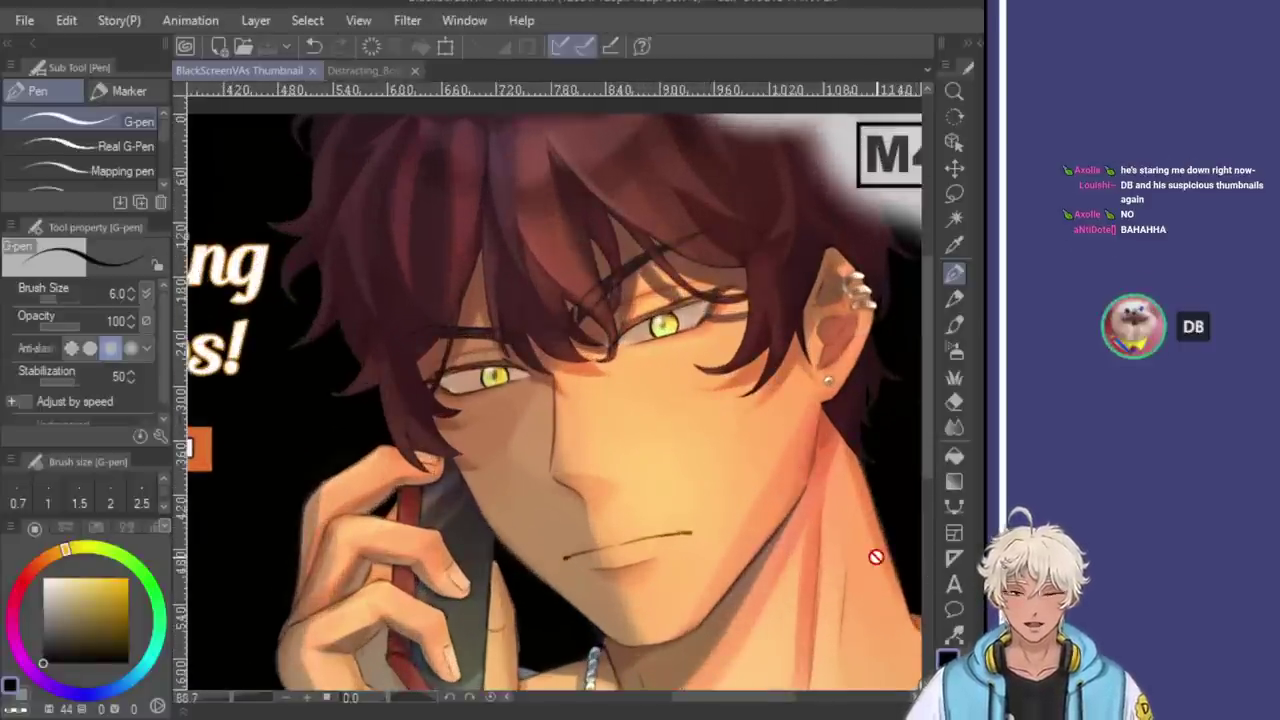
{"action": "scroll", "coordinate": [651, 258], "scroll_direction": "up", "scroll_amount": 1}
{"action": "scroll", "coordinate": [645, 280], "scroll_direction": "up", "scroll_amount": 1}
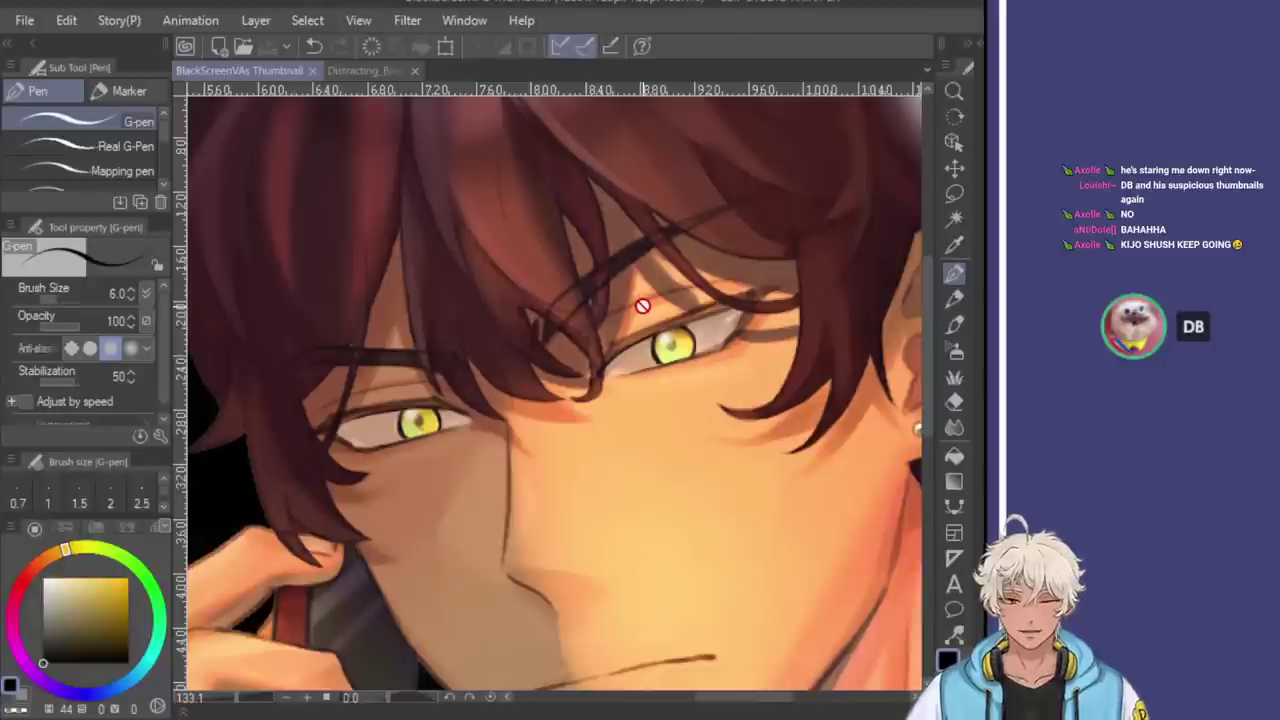
{"action": "scroll", "coordinate": [643, 303], "scroll_direction": "down", "scroll_amount": 2}
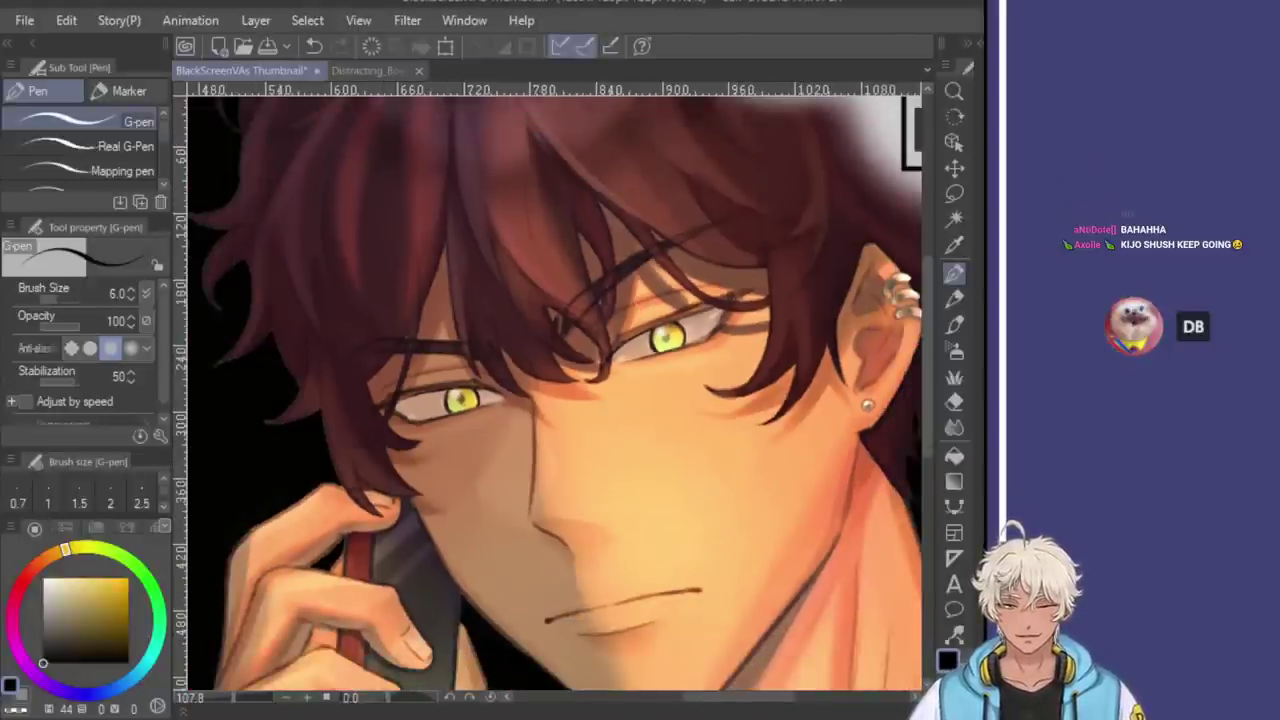
{"action": "scroll", "coordinate": [595, 375], "scroll_direction": "down", "scroll_amount": 1}
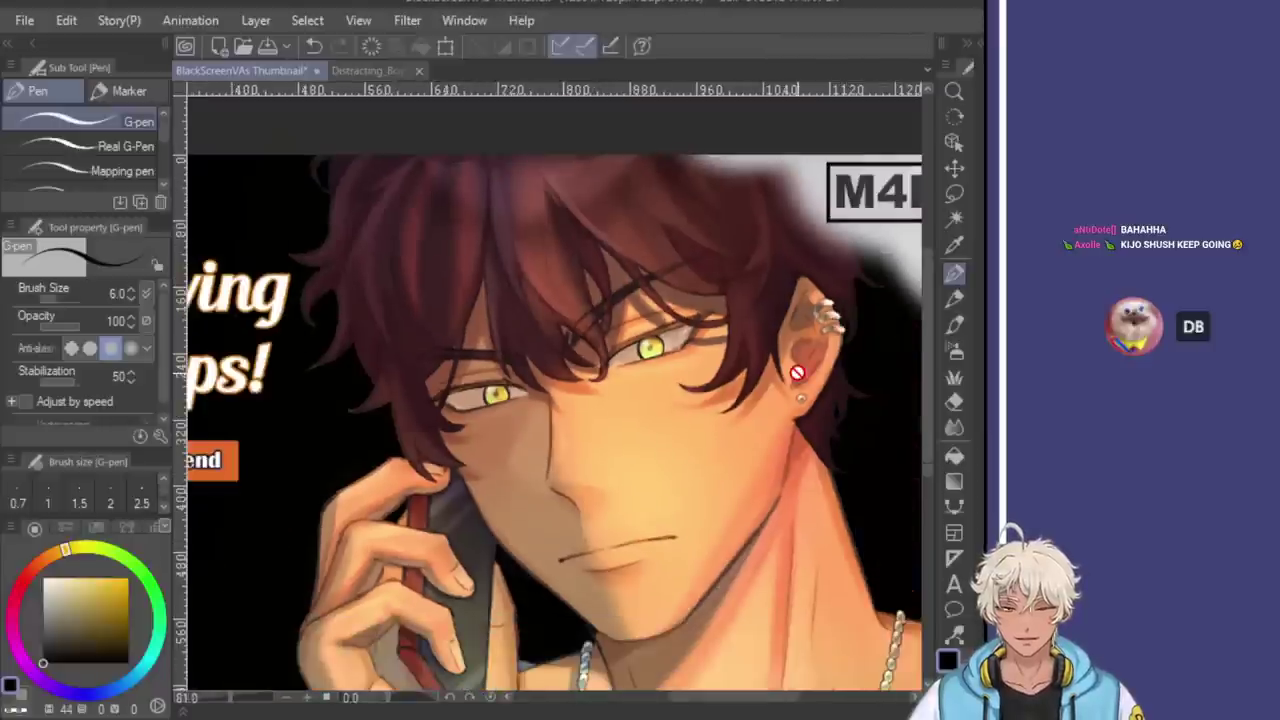
{"action": "scroll", "coordinate": [796, 373], "scroll_direction": "down", "scroll_amount": 1}
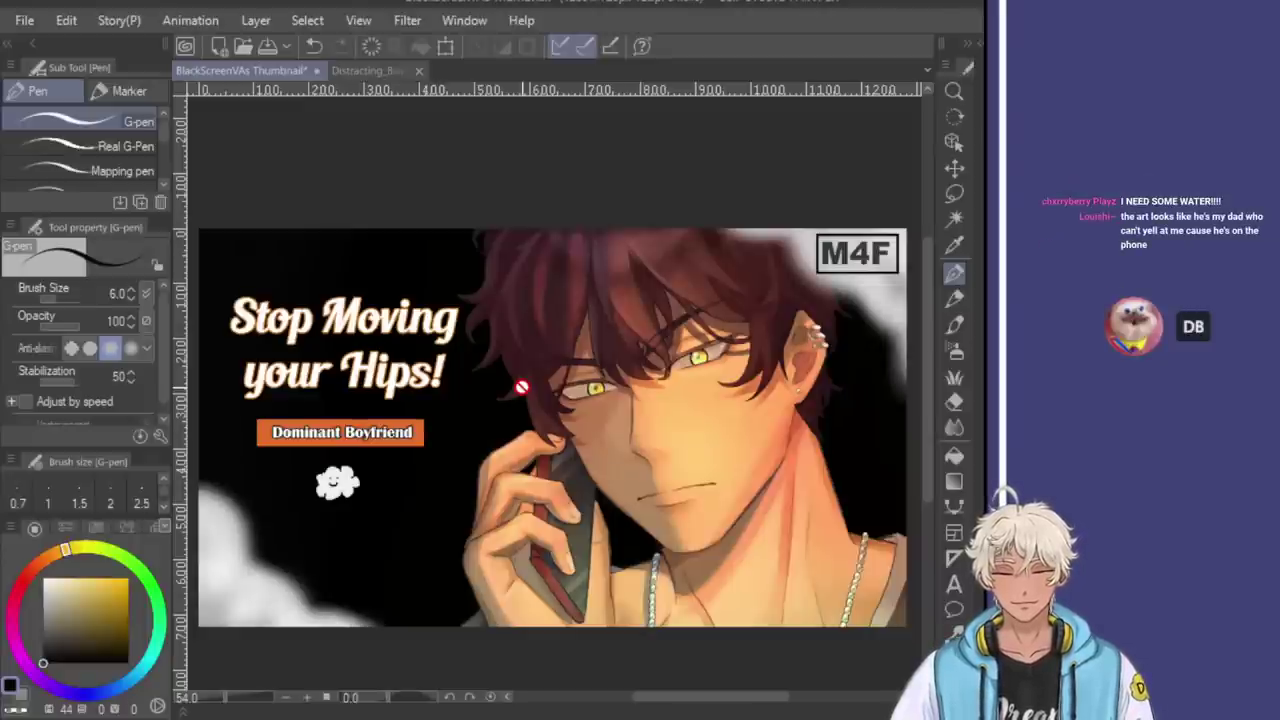
{"action": "scroll", "coordinate": [521, 387], "scroll_direction": "down", "scroll_amount": 1}
{"action": "scroll", "coordinate": [540, 390], "scroll_direction": "up", "scroll_amount": 2}
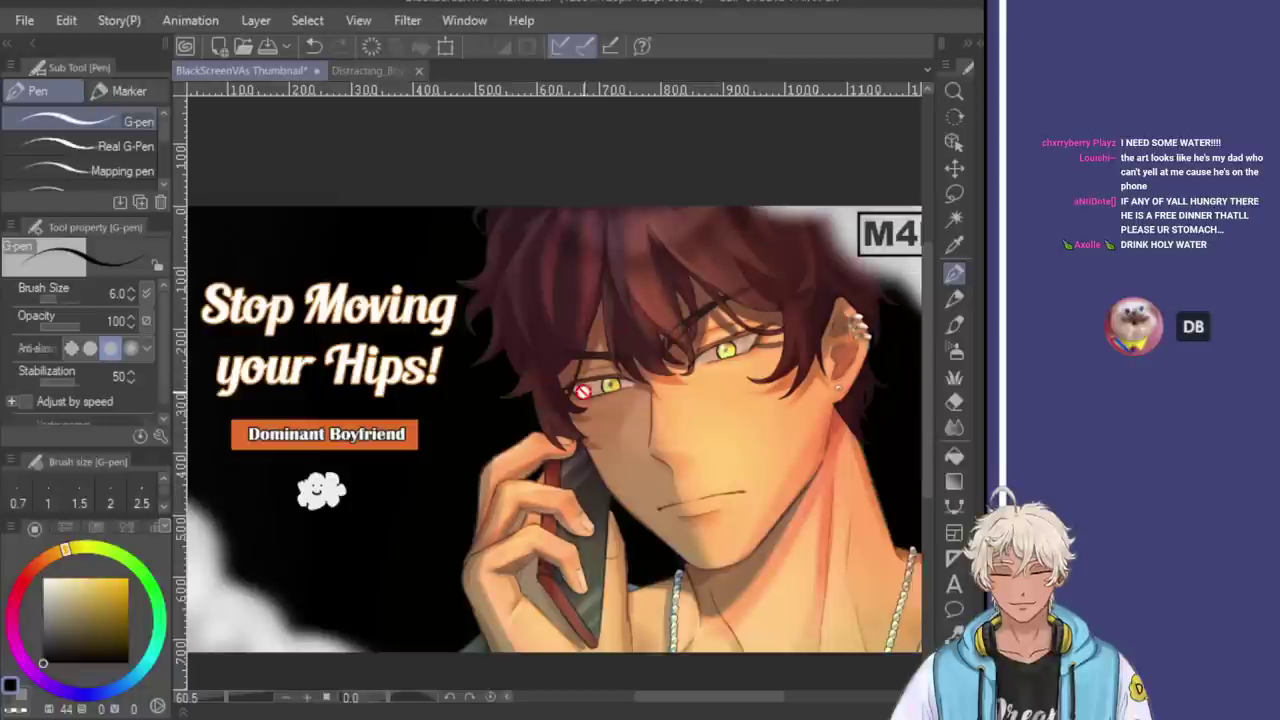
{"action": "scroll", "coordinate": [740, 364], "scroll_direction": "up", "scroll_amount": 3}
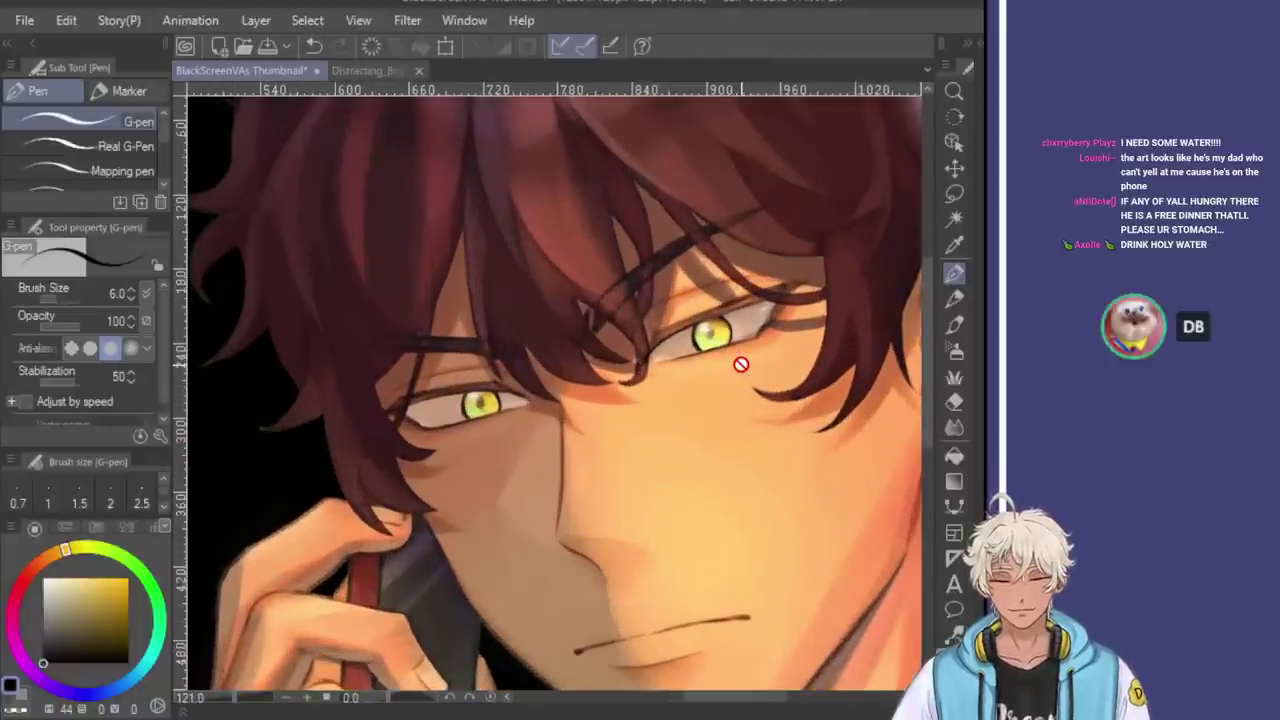
{"action": "scroll", "coordinate": [740, 364], "scroll_direction": "up", "scroll_amount": 1}
{"action": "scroll", "coordinate": [740, 364], "scroll_direction": "down", "scroll_amount": 3}
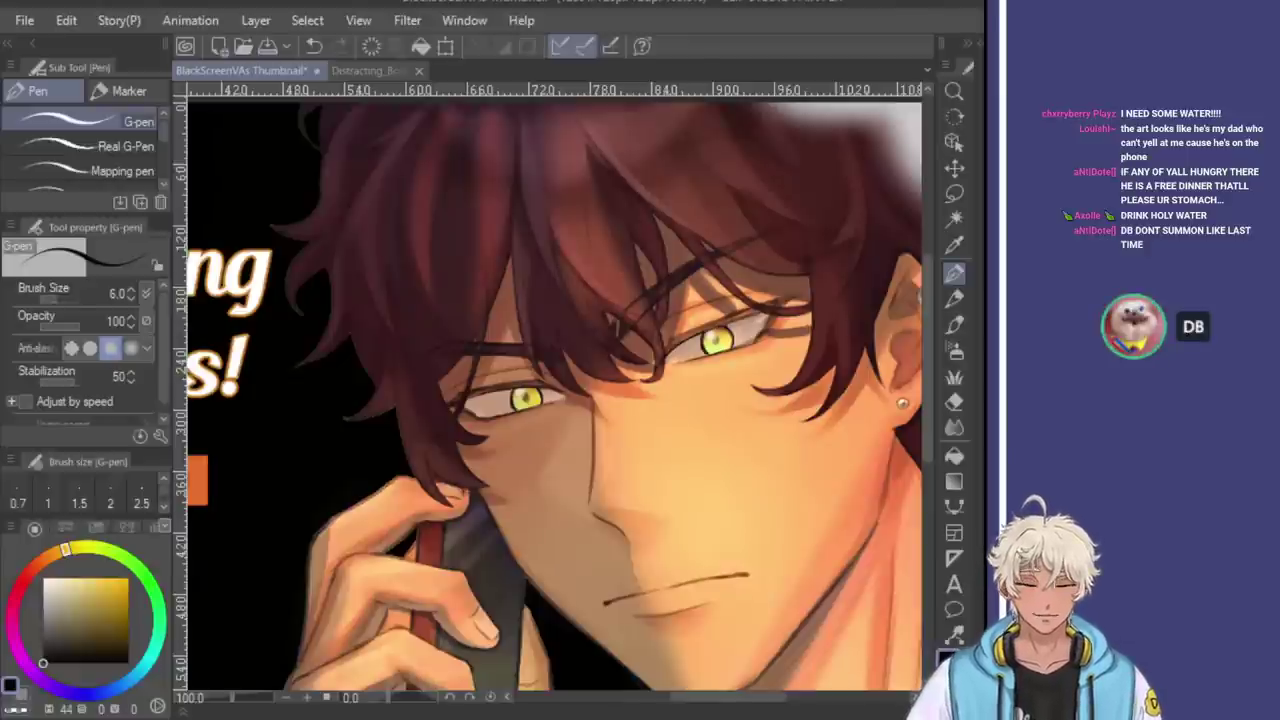
Switch to the Move layer tool and check the portrait's proportions in normal and horizontally flipped views
{"action": "left_click", "coordinate": [954, 167]}
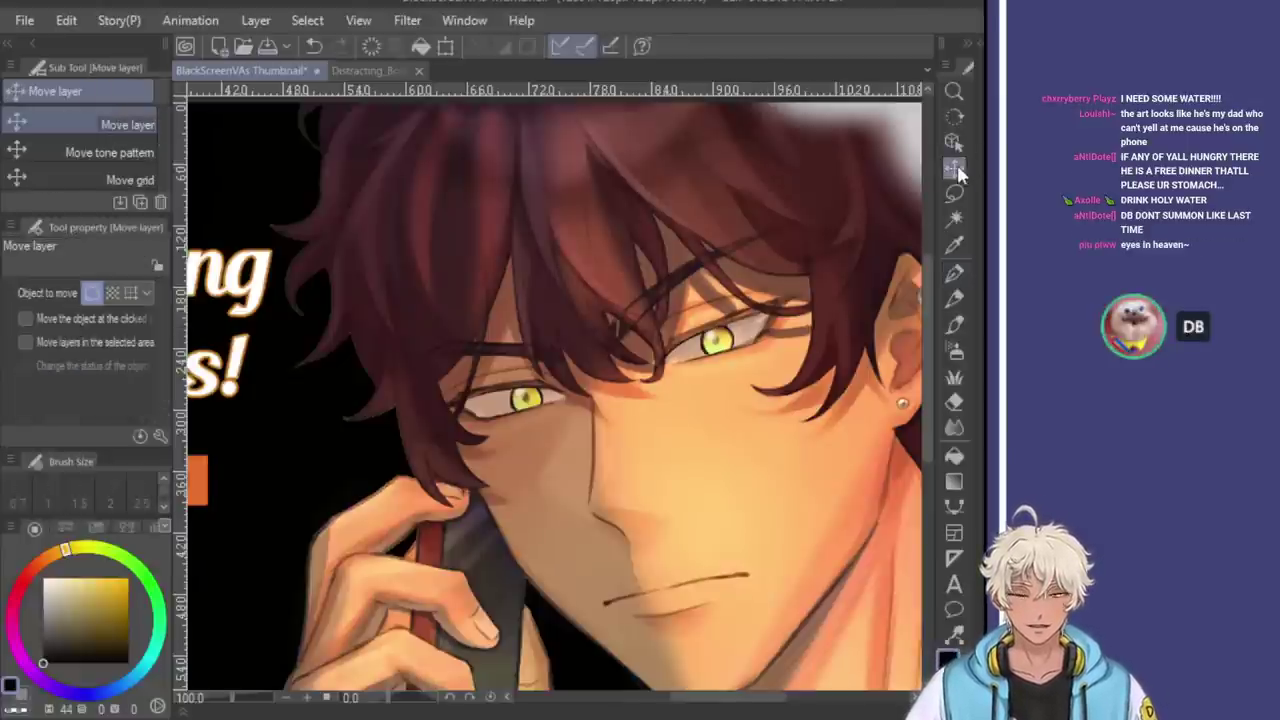
{"action": "scroll", "coordinate": [772, 301], "scroll_direction": "up", "scroll_amount": 2}
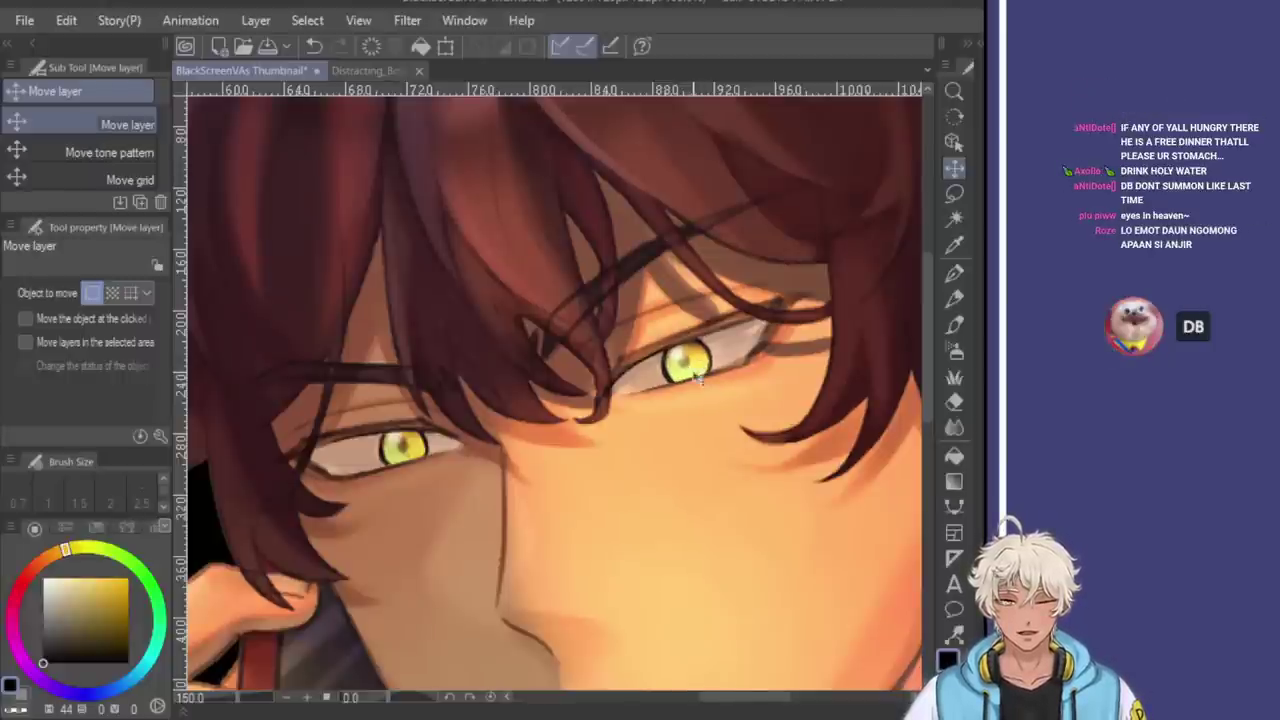
{"action": "scroll", "coordinate": [520, 567], "scroll_direction": "down", "scroll_amount": 2}
{"action": "scroll", "coordinate": [460, 595], "scroll_direction": "down", "scroll_amount": 1}
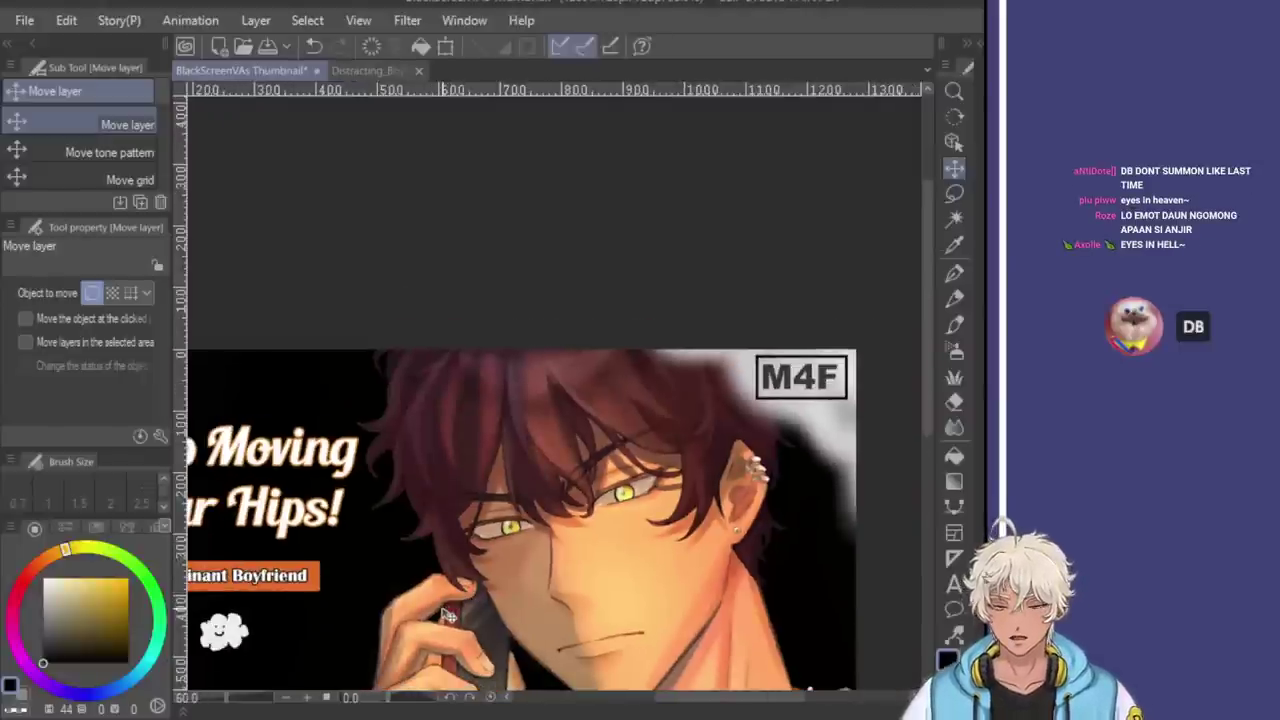
{"action": "scroll", "coordinate": [448, 615], "scroll_direction": "down", "scroll_amount": 1}
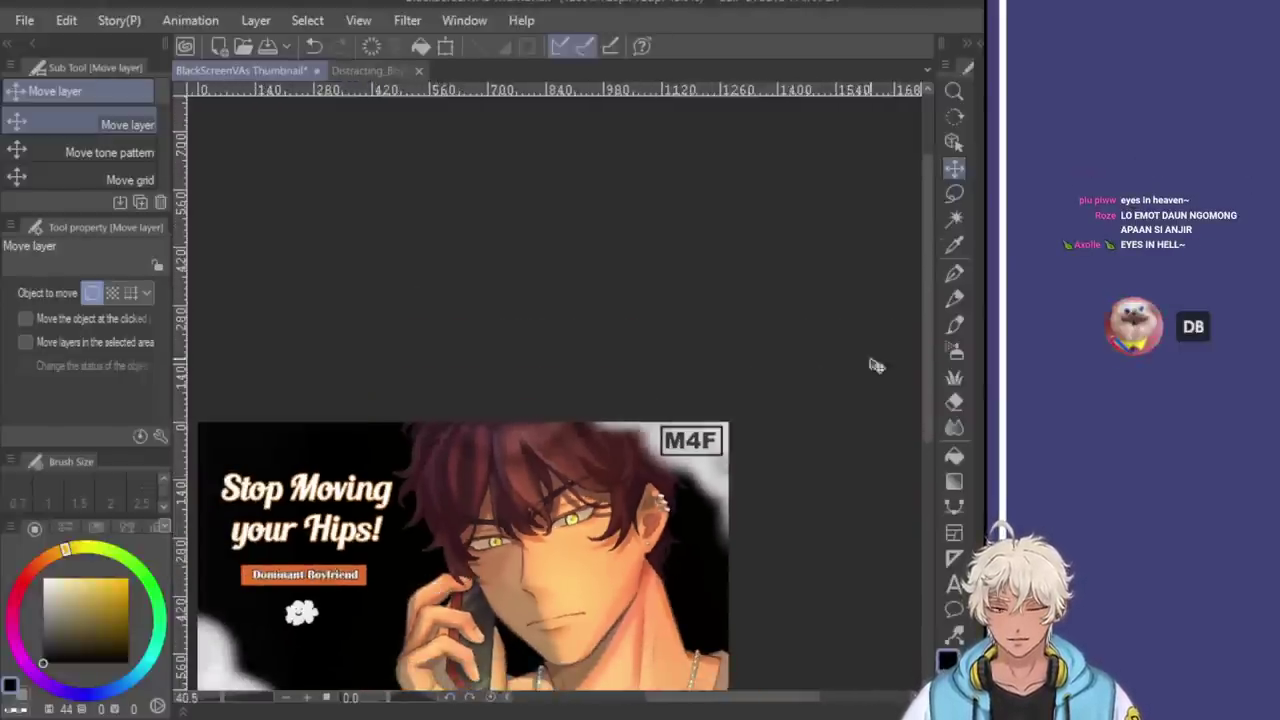
{"action": "key", "text": "h"}
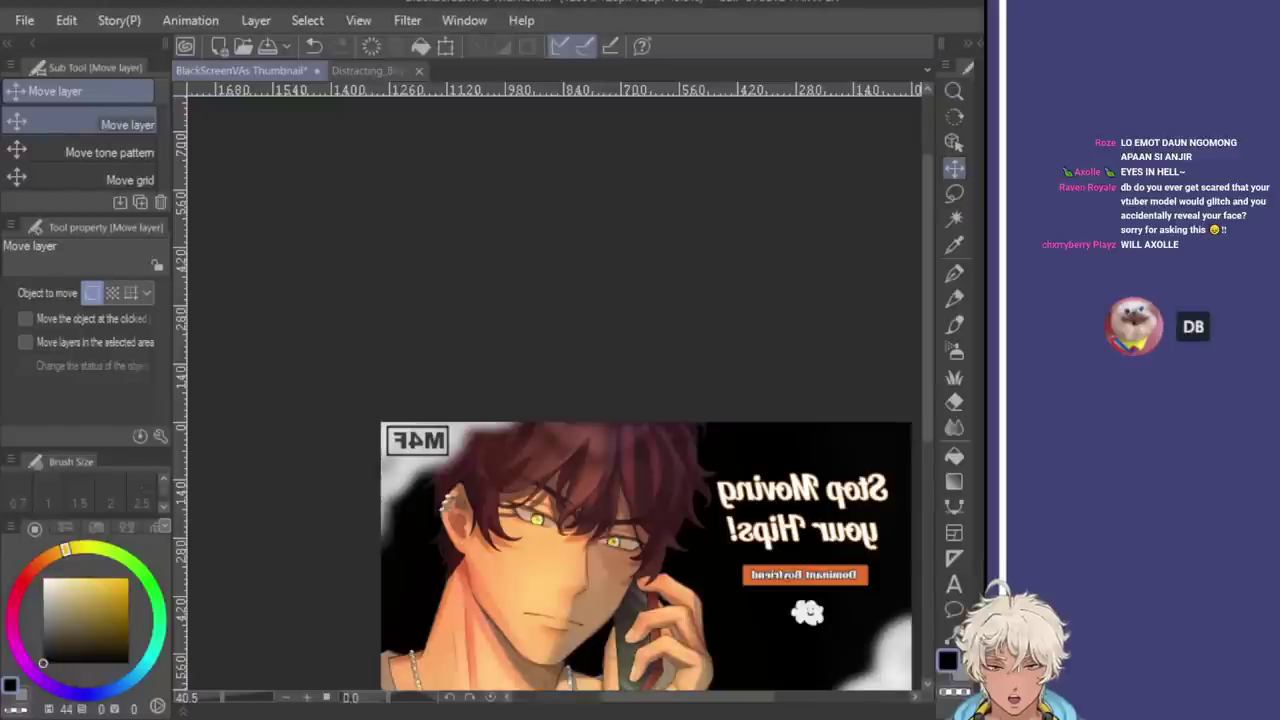
{"action": "key", "text": "h"}
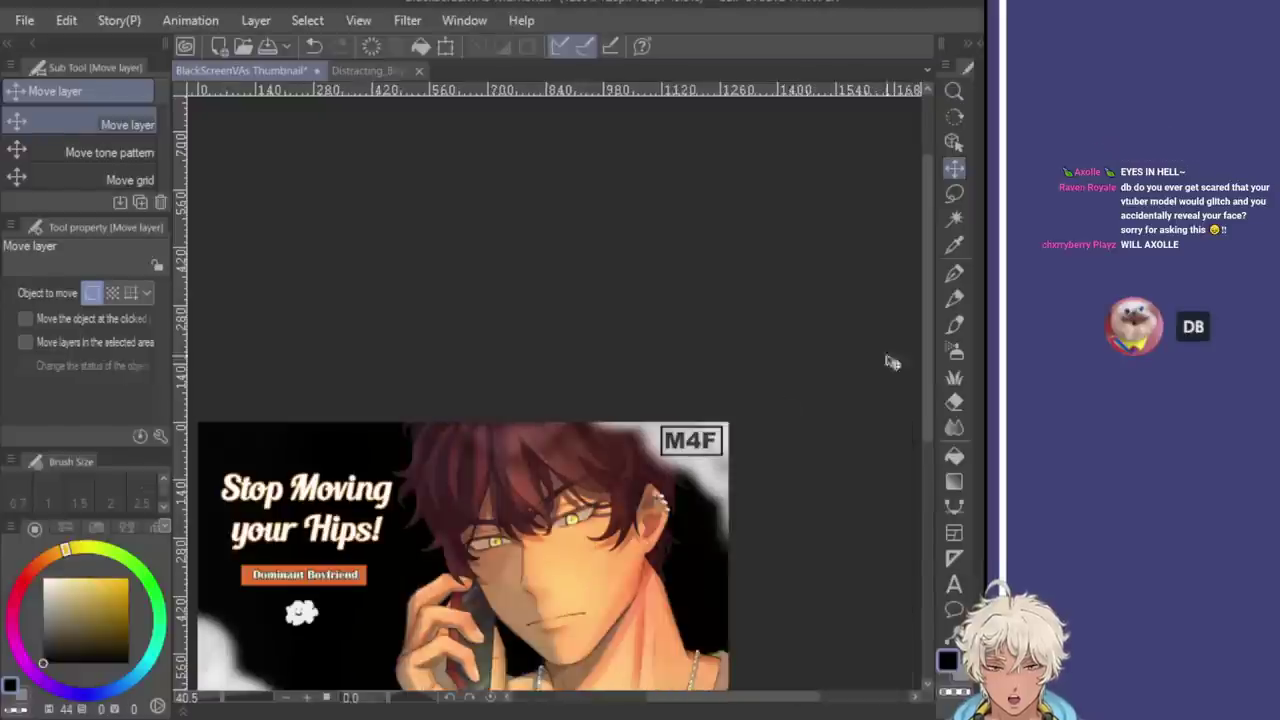
{"action": "scroll", "coordinate": [605, 625], "scroll_direction": "up", "scroll_amount": 3}
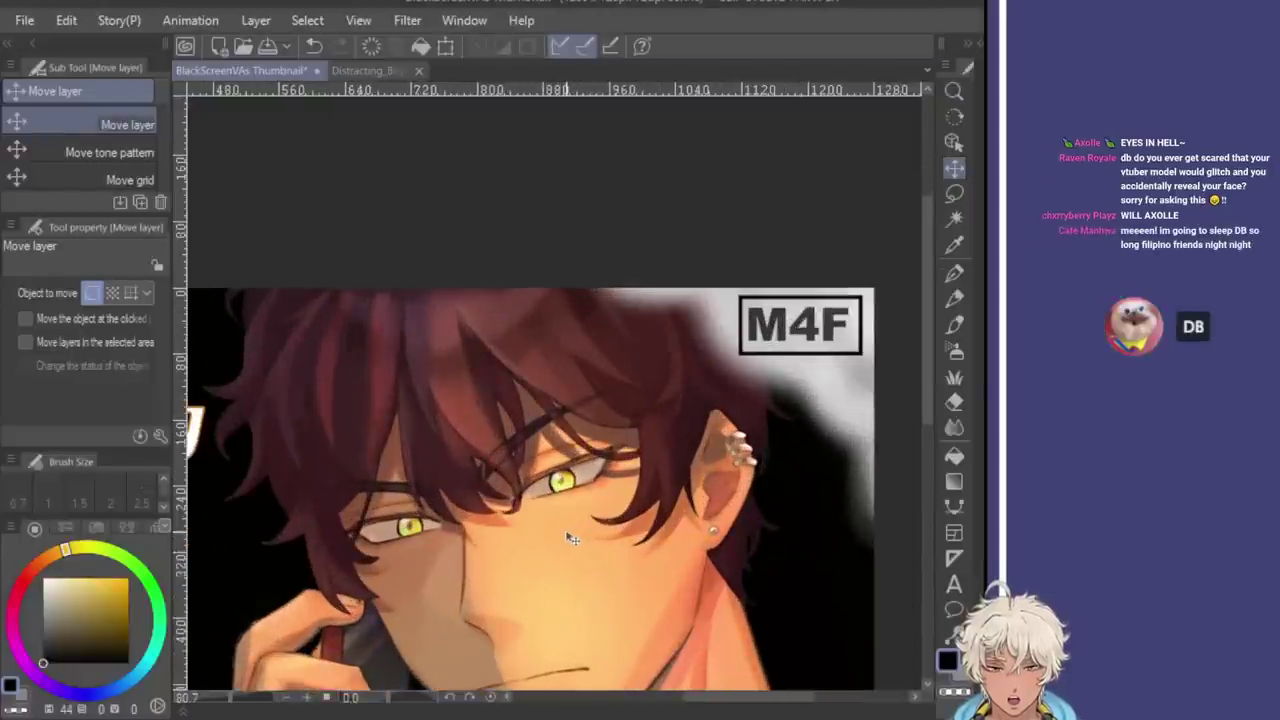
{"action": "scroll", "coordinate": [566, 538], "scroll_direction": "down", "scroll_amount": 2}
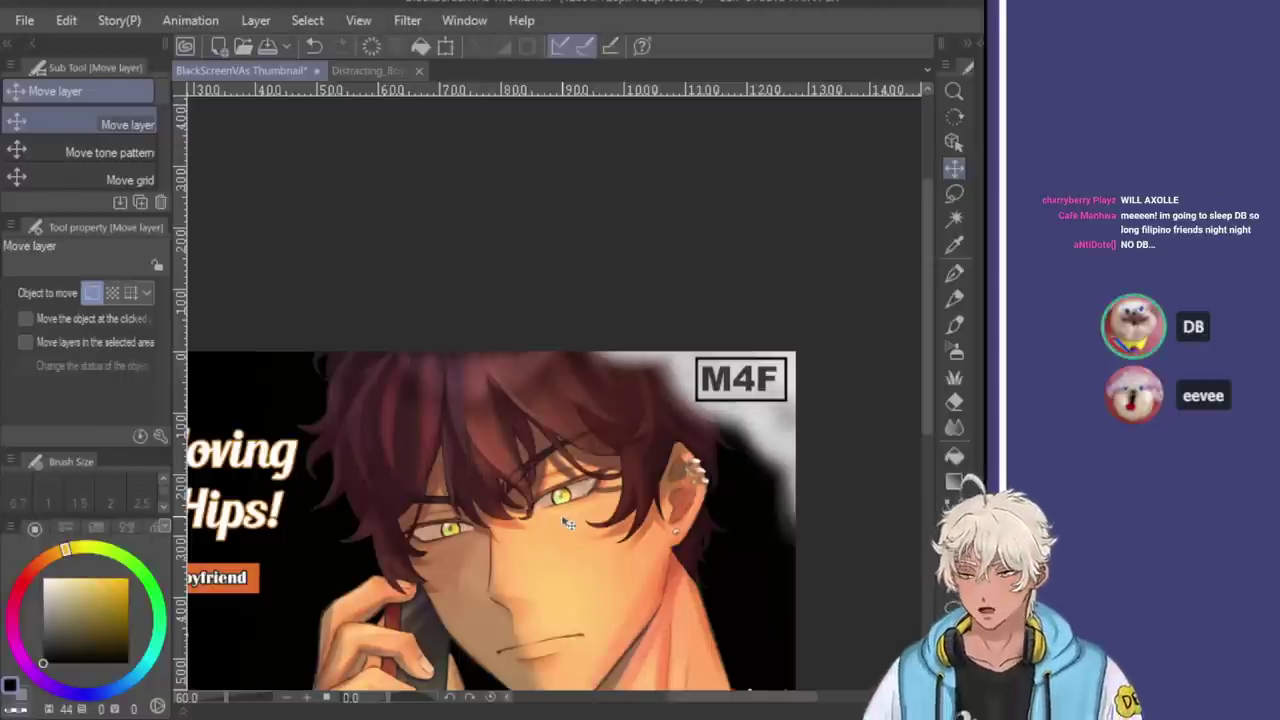
{"action": "key", "text": "h"}
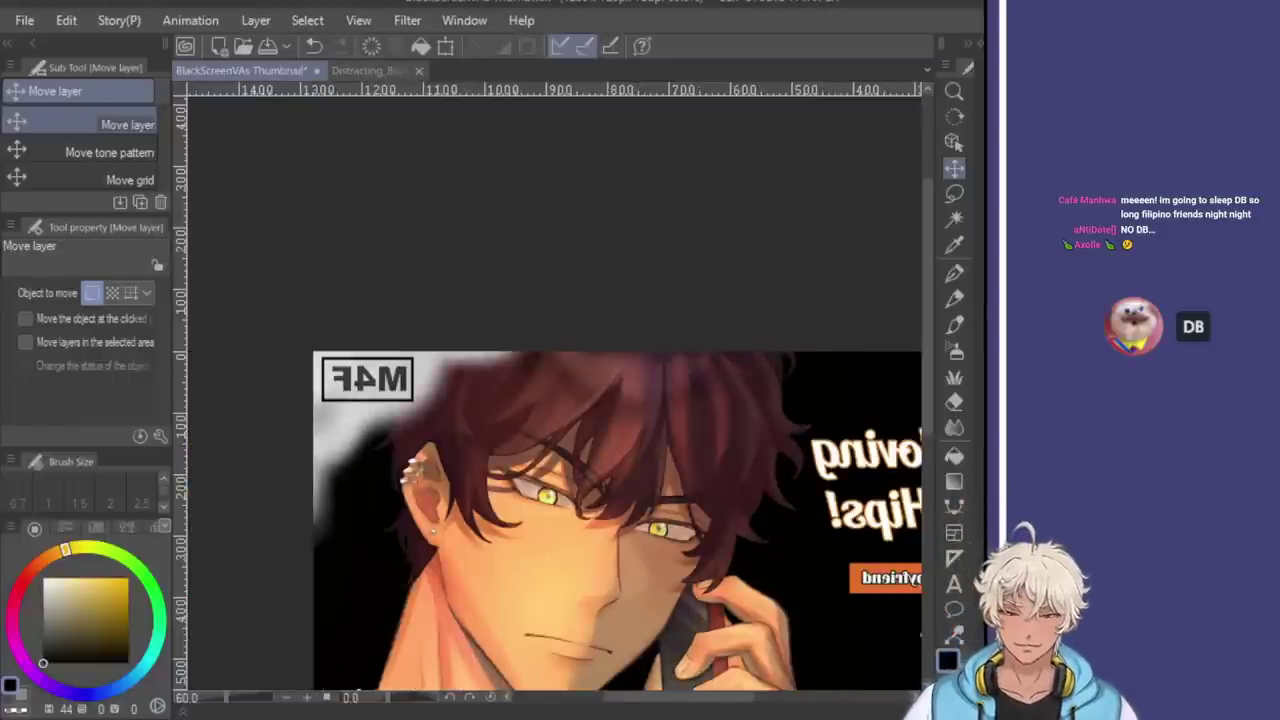
{"action": "key", "text": "h"}
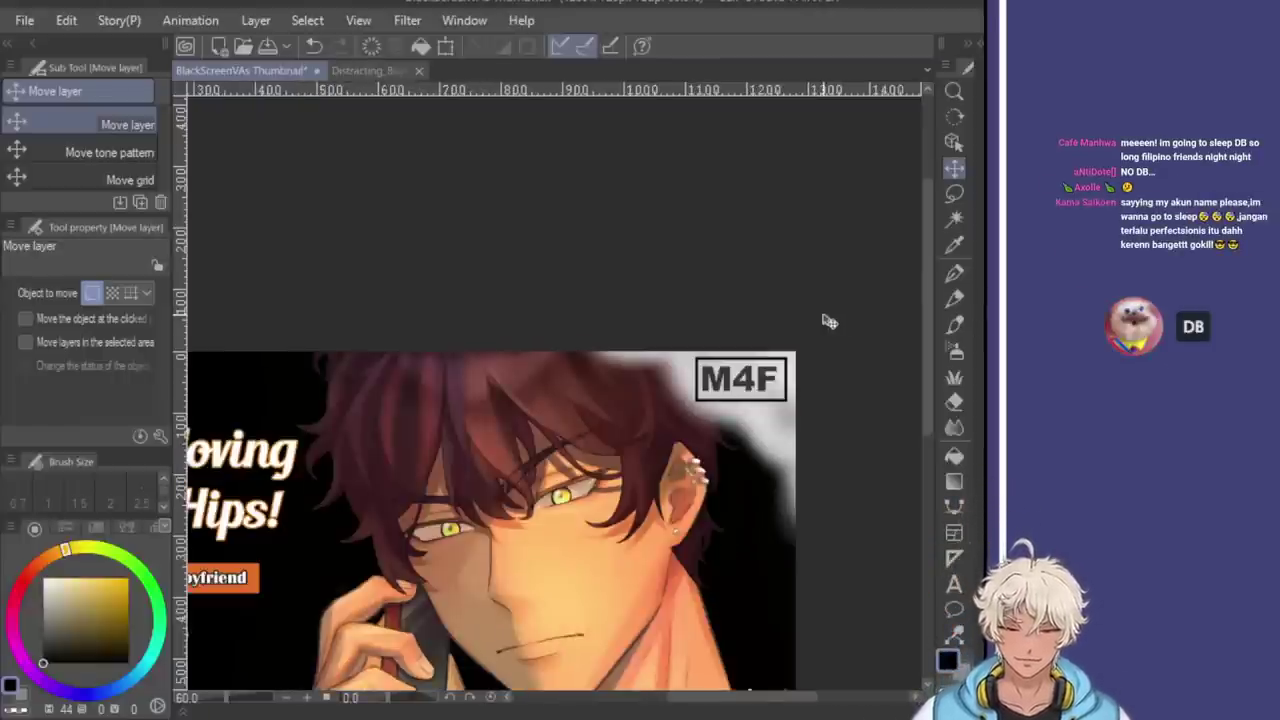
{"action": "scroll", "coordinate": [672, 356], "scroll_direction": "down", "scroll_amount": 2}
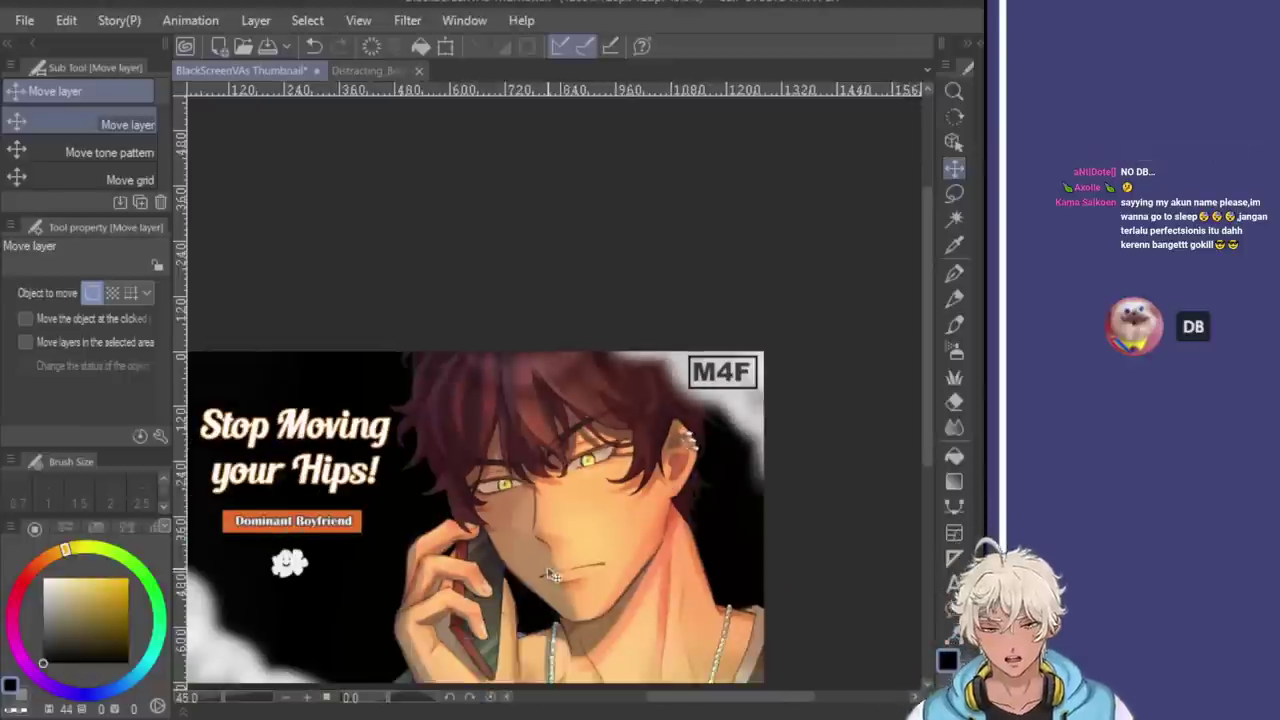
{"action": "scroll", "coordinate": [554, 550], "scroll_direction": "up", "scroll_amount": 5}
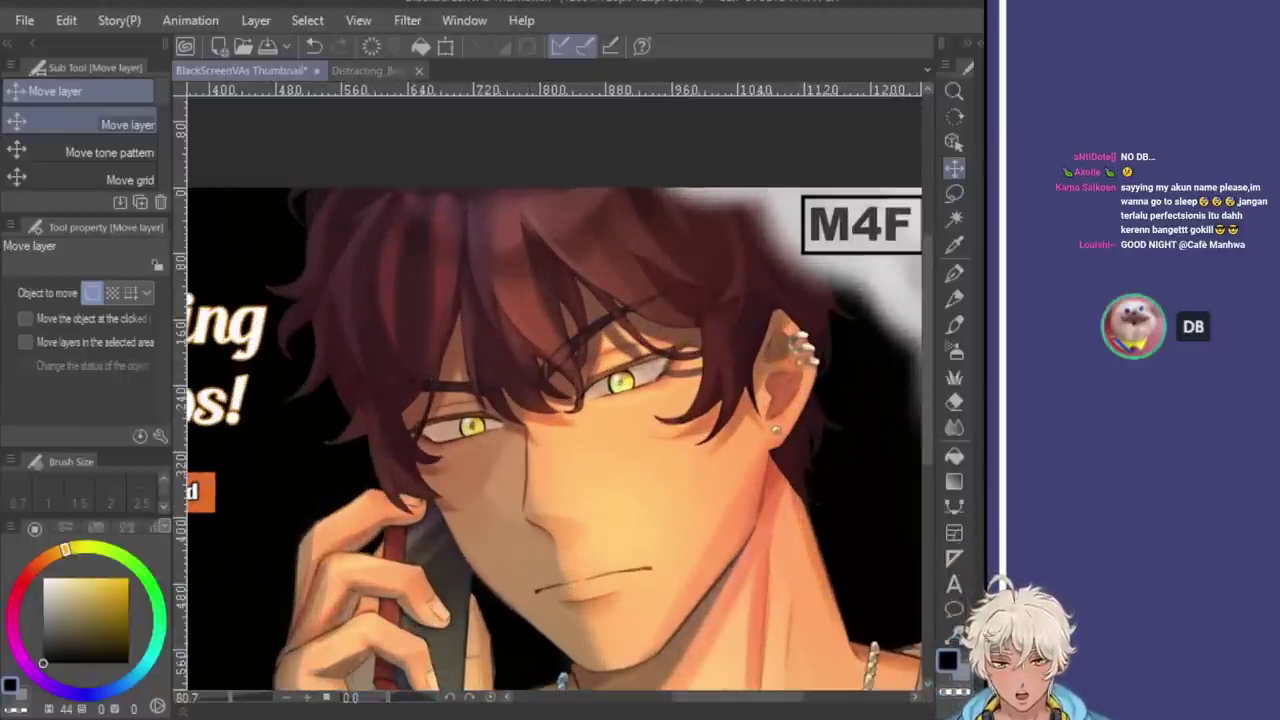
{"action": "key", "text": "h"}
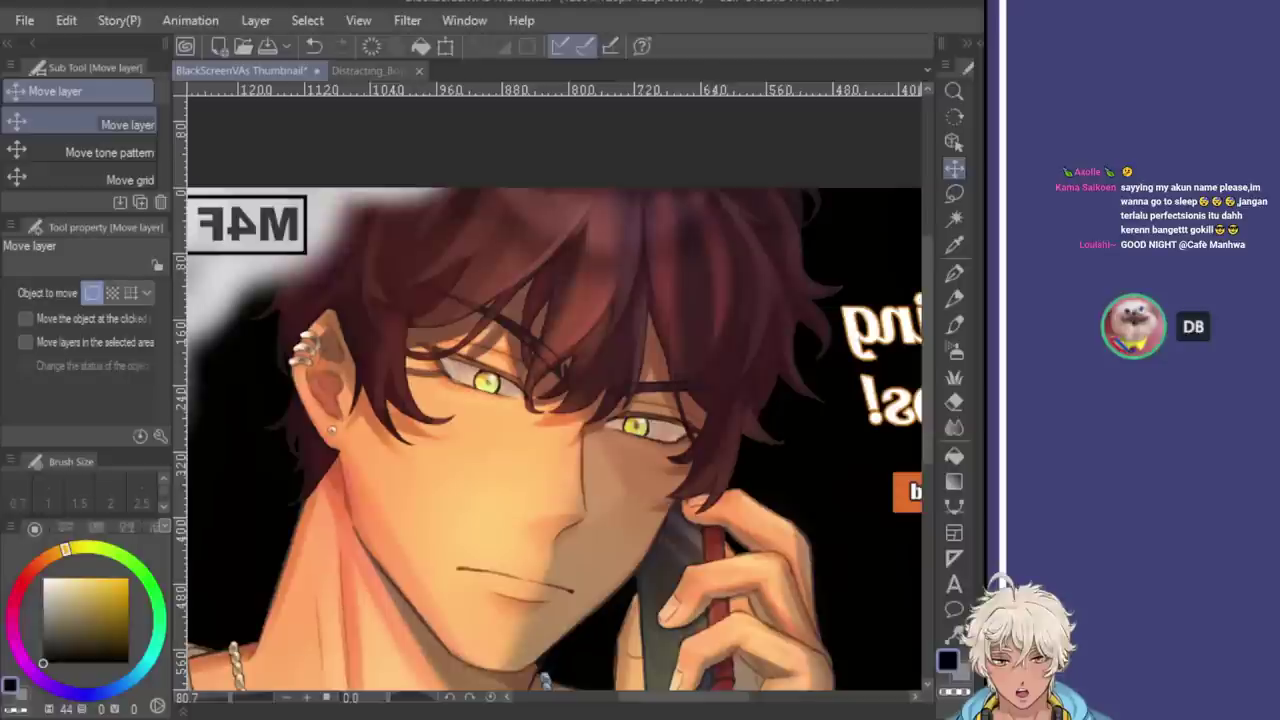
{"action": "key", "text": "h"}
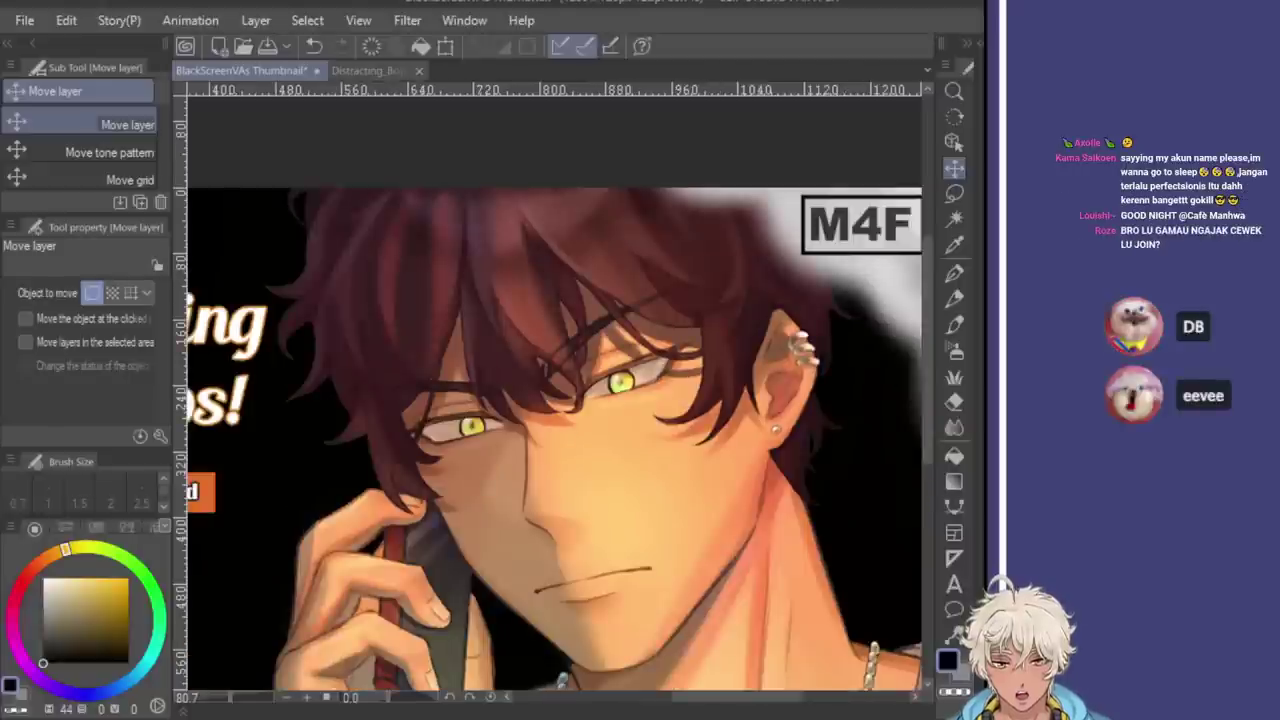
Compare the character's eyes with the overall thumbnail composition in mirrored and normal views at several zoom levels
{"action": "key", "text": "h"}
{"action": "key", "text": "ctrl+minus"}
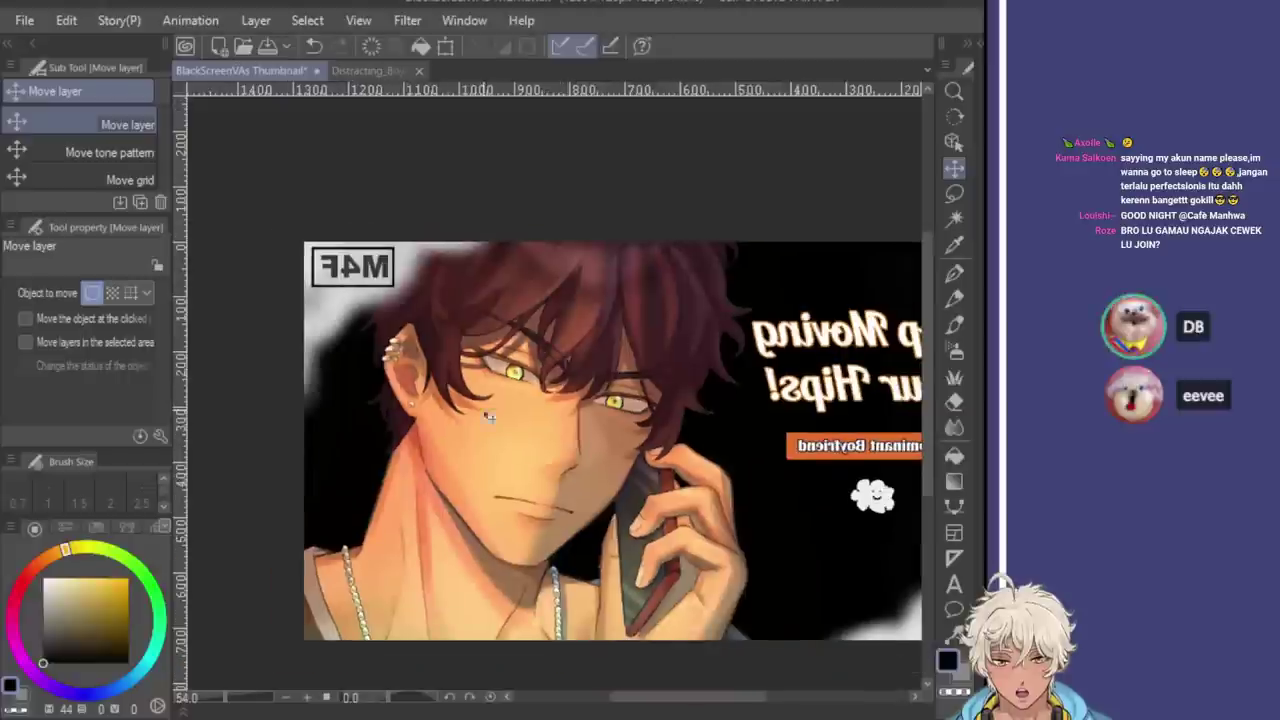
{"action": "key", "text": "ctrl+plus"}
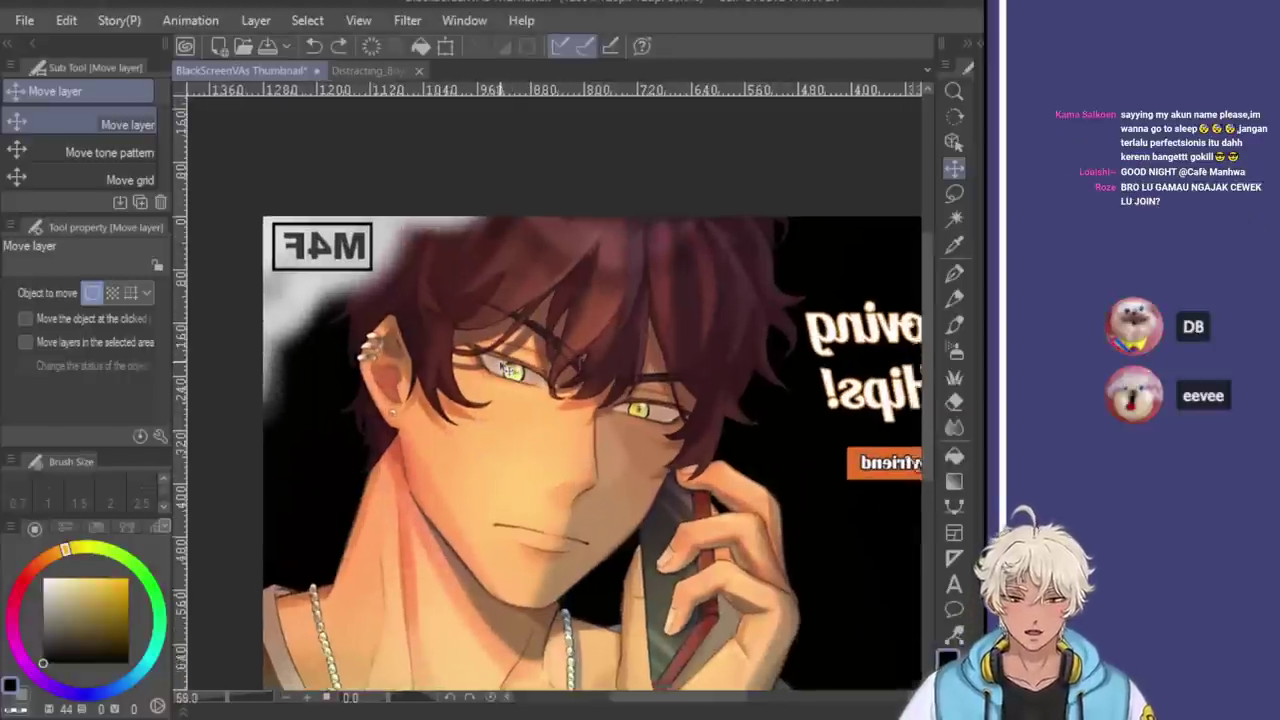
{"action": "scroll", "coordinate": [667, 300], "scroll_direction": "up", "scroll_amount": 1}
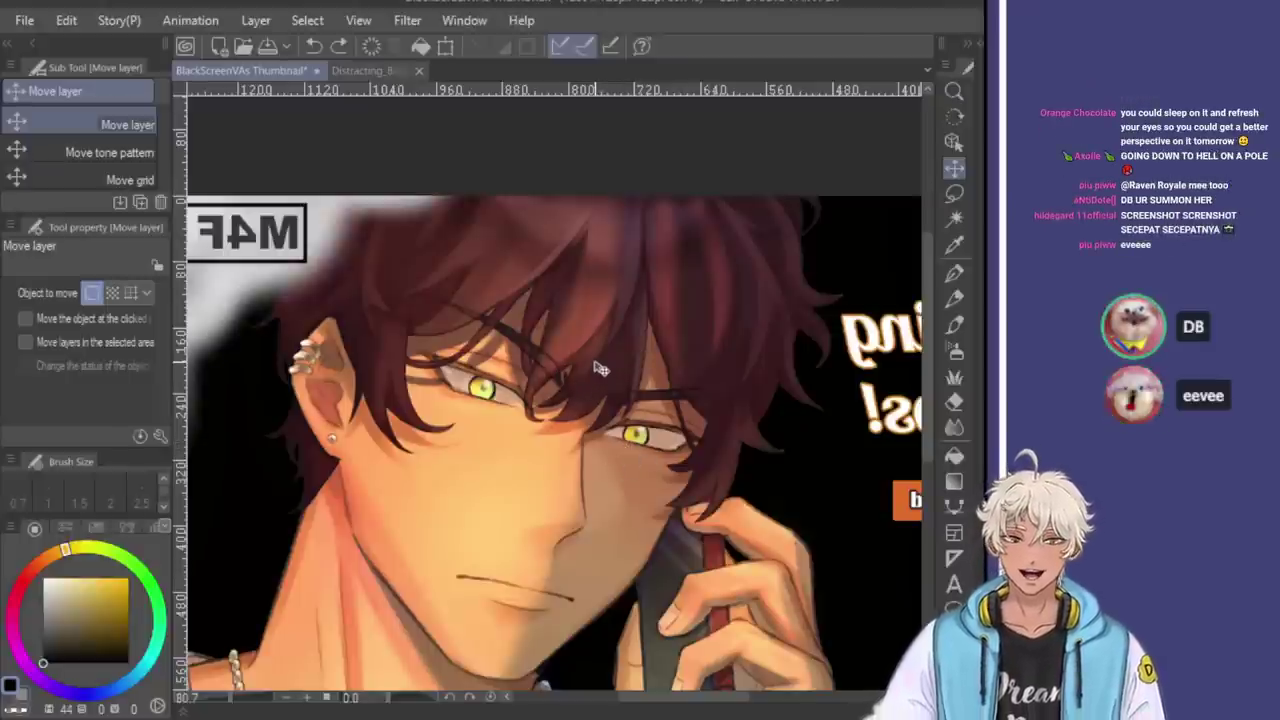
{"action": "scroll", "coordinate": [535, 372], "scroll_direction": "down", "scroll_amount": 3}
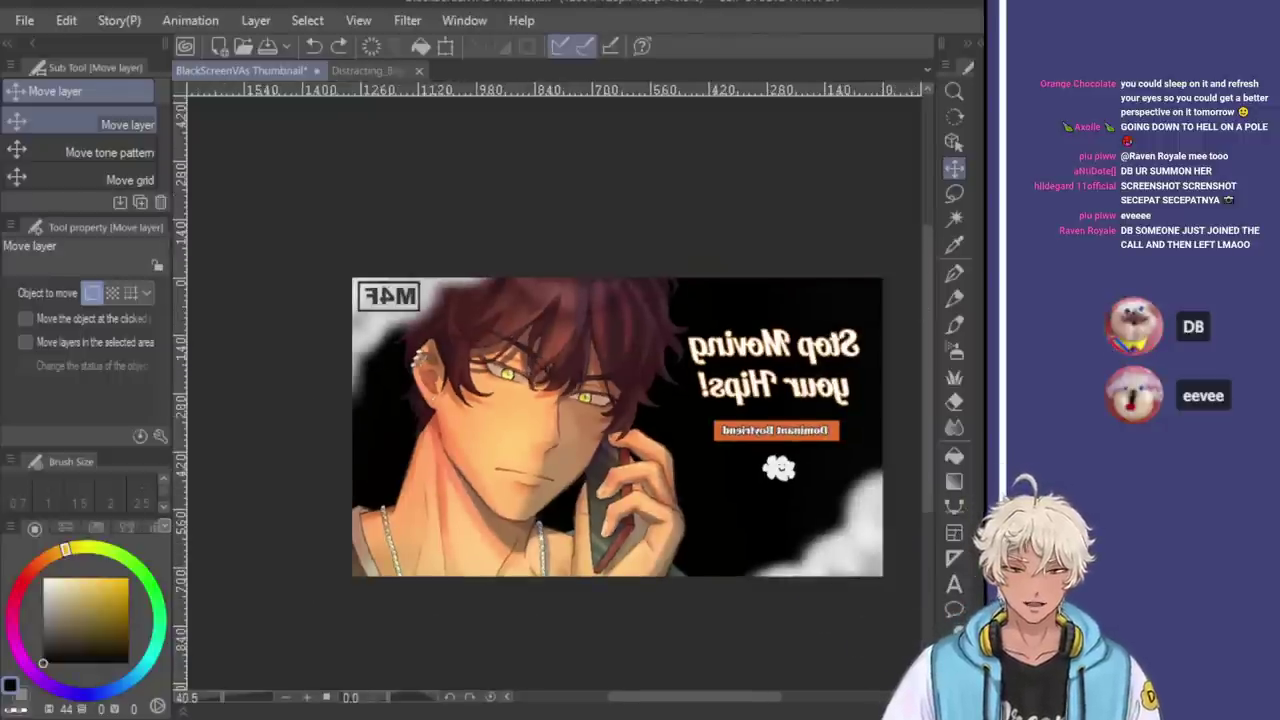
{"action": "key", "text": "h"}
{"action": "scroll", "coordinate": [655, 395], "scroll_direction": "up", "scroll_amount": 2}
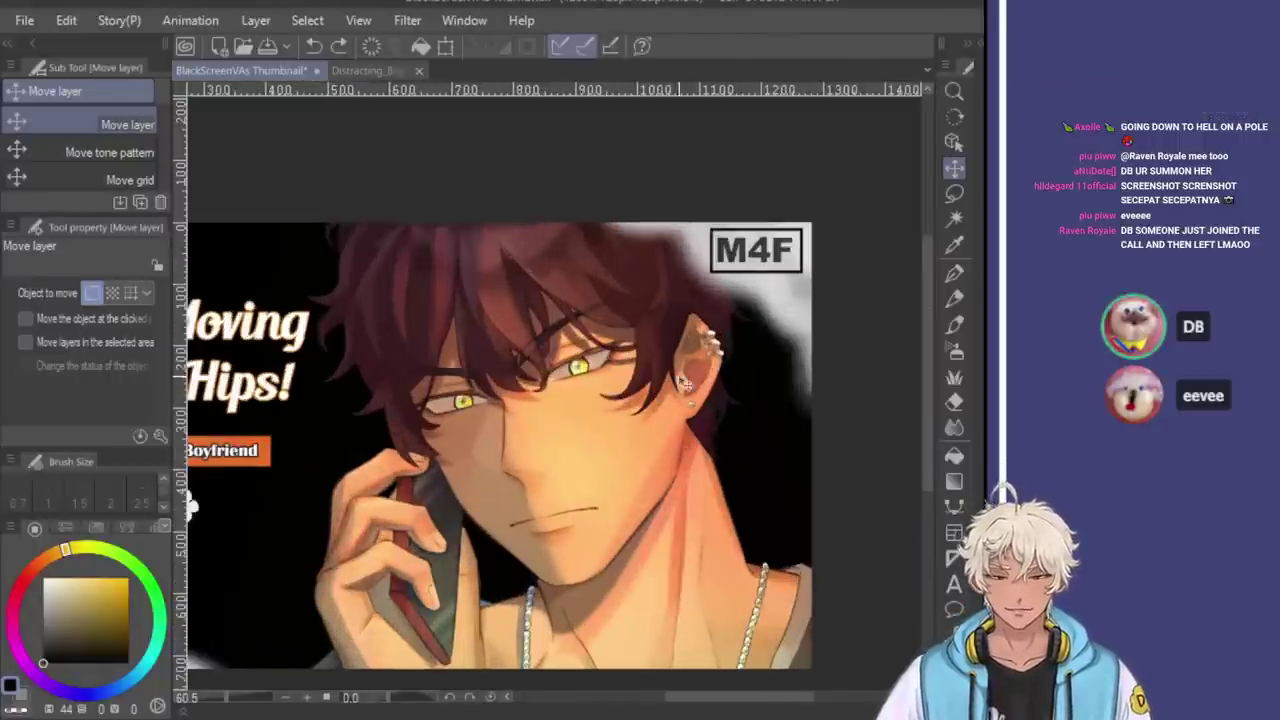
{"action": "scroll", "coordinate": [660, 387], "scroll_direction": "down", "scroll_amount": 2}
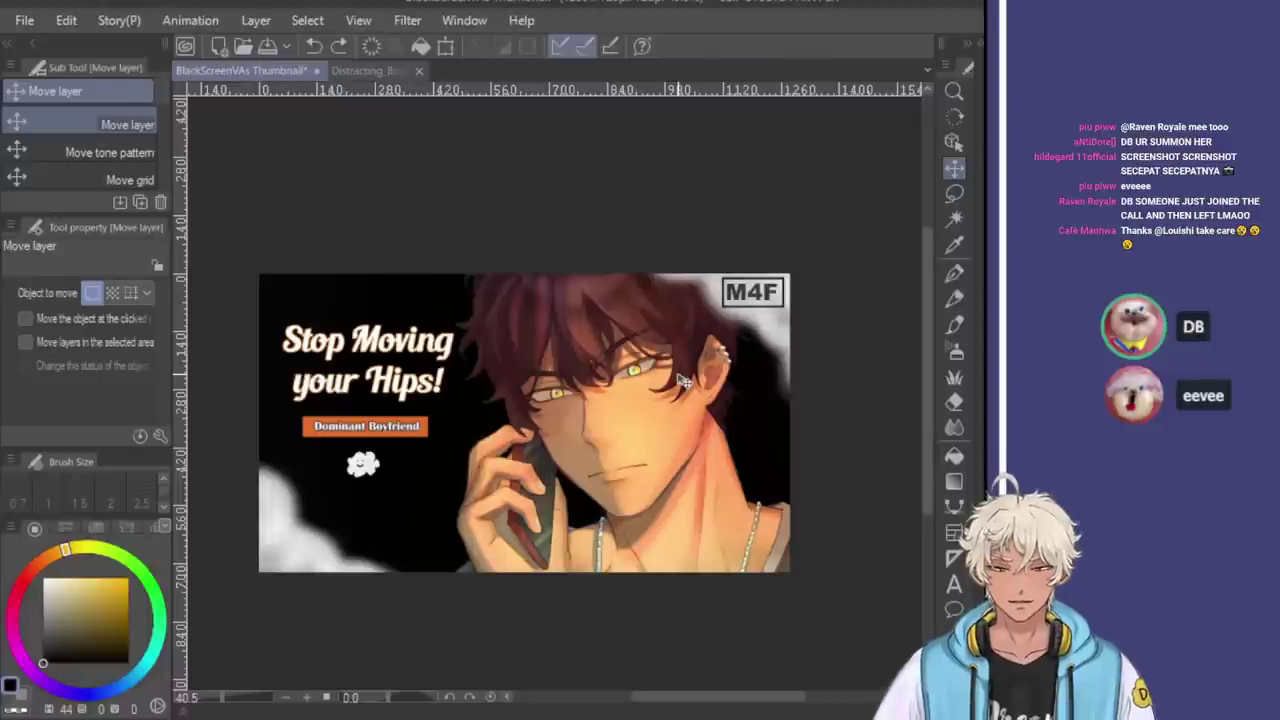
{"action": "key", "text": "h"}
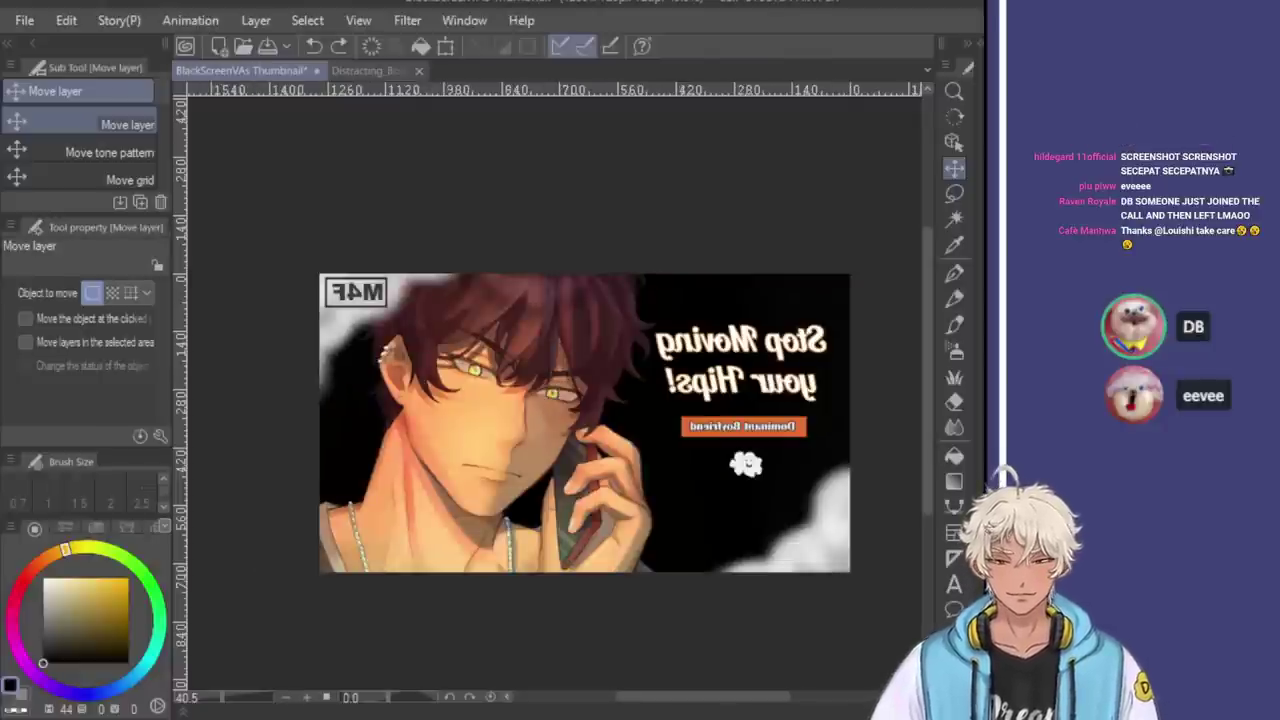
{"action": "scroll", "coordinate": [782, 305], "scroll_direction": "up", "scroll_amount": 1}
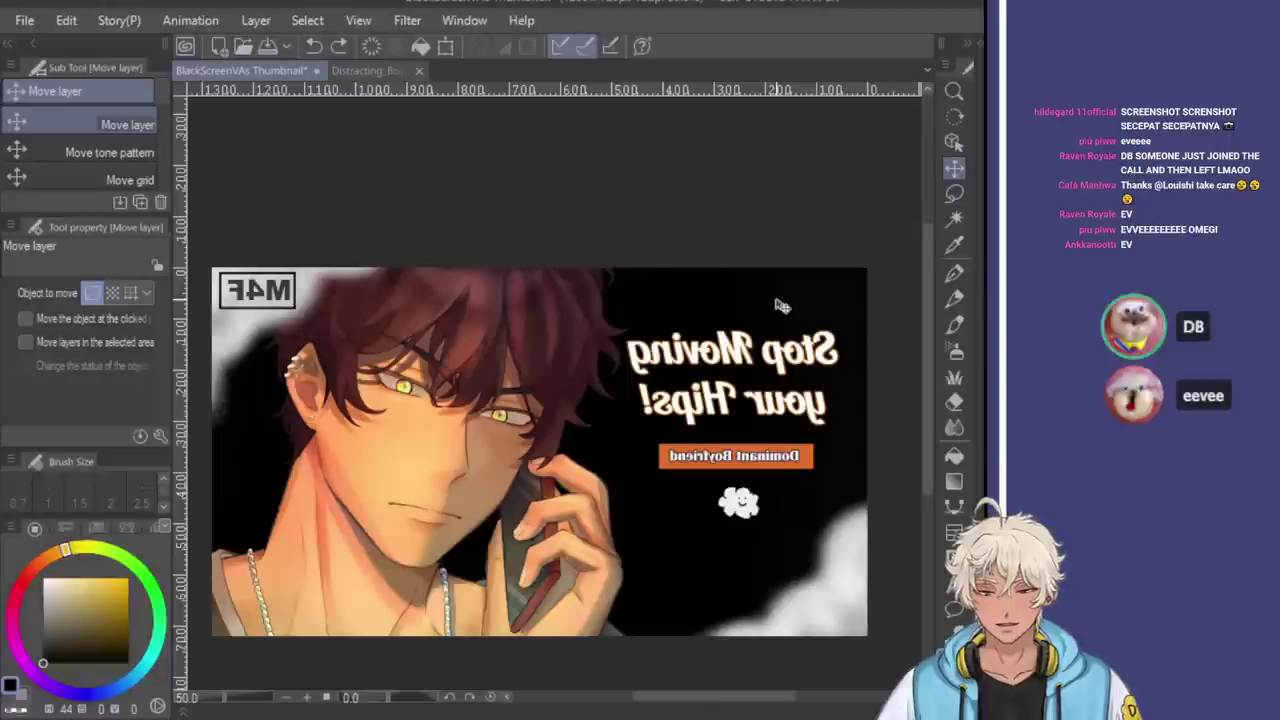
{"action": "key", "text": "h"}
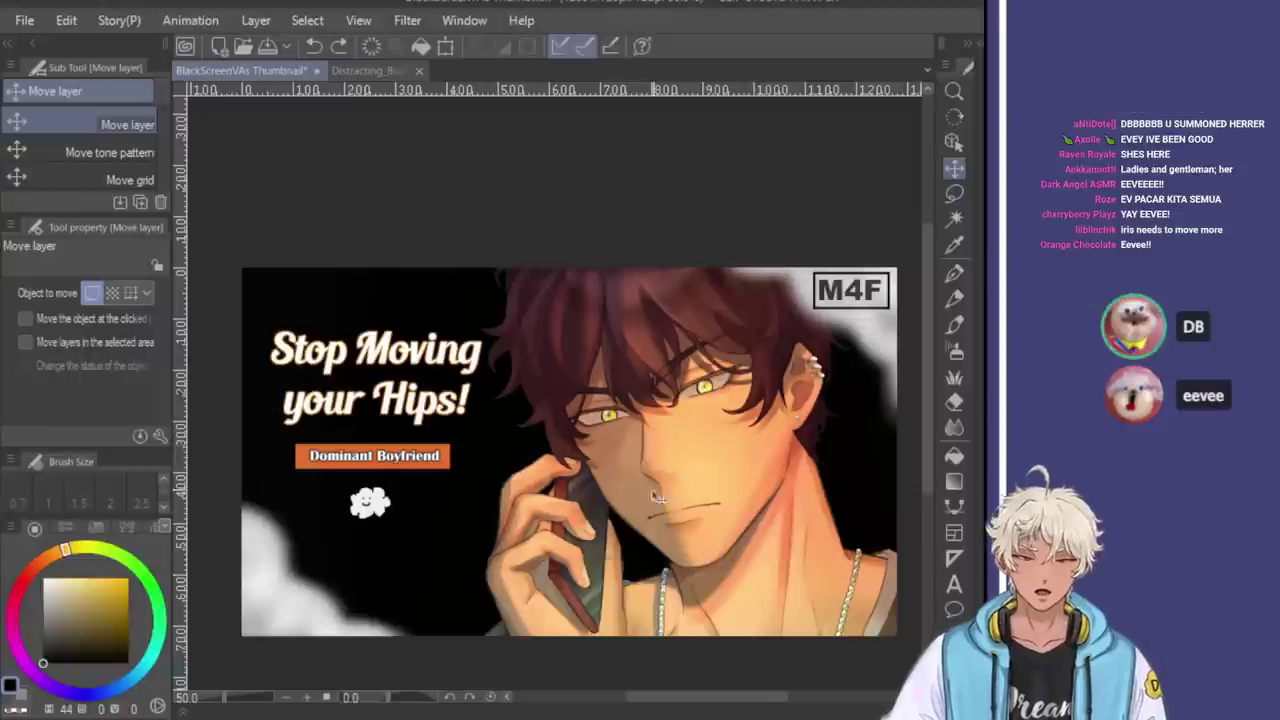
{"action": "scroll", "coordinate": [558, 495], "scroll_direction": "down", "scroll_amount": 2}
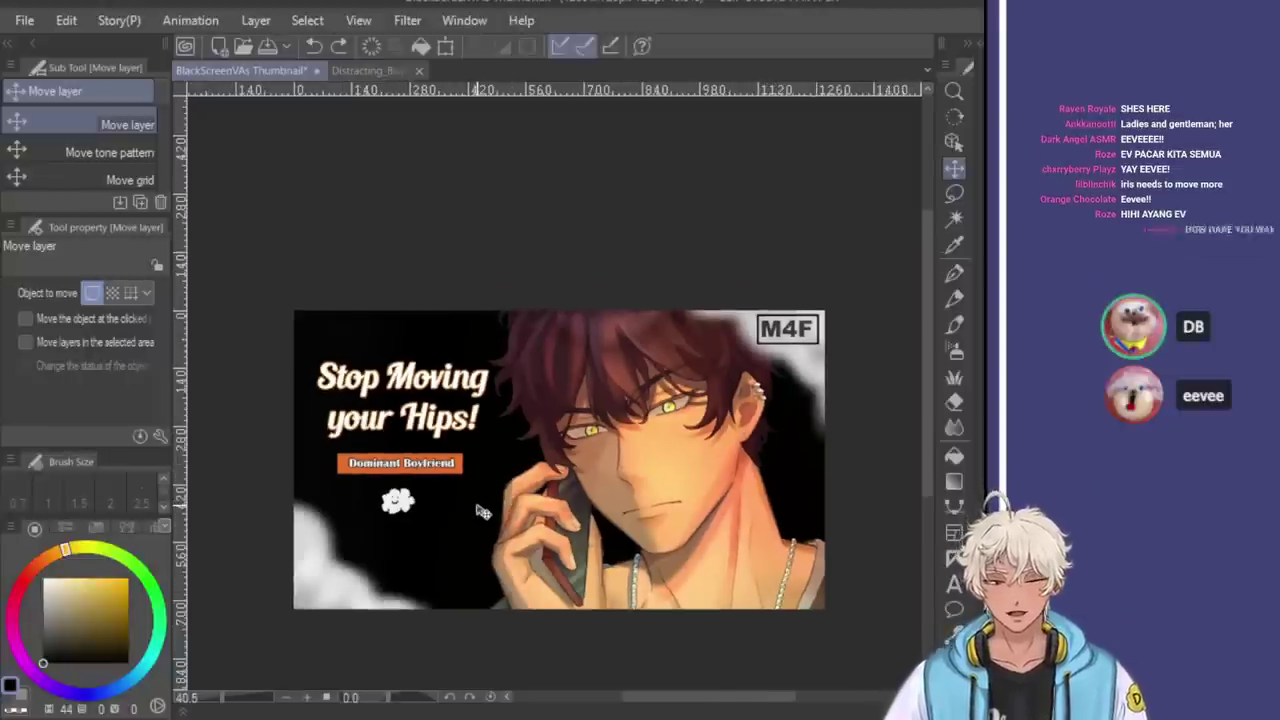
{"action": "scroll", "coordinate": [613, 482], "scroll_direction": "up", "scroll_amount": 3}
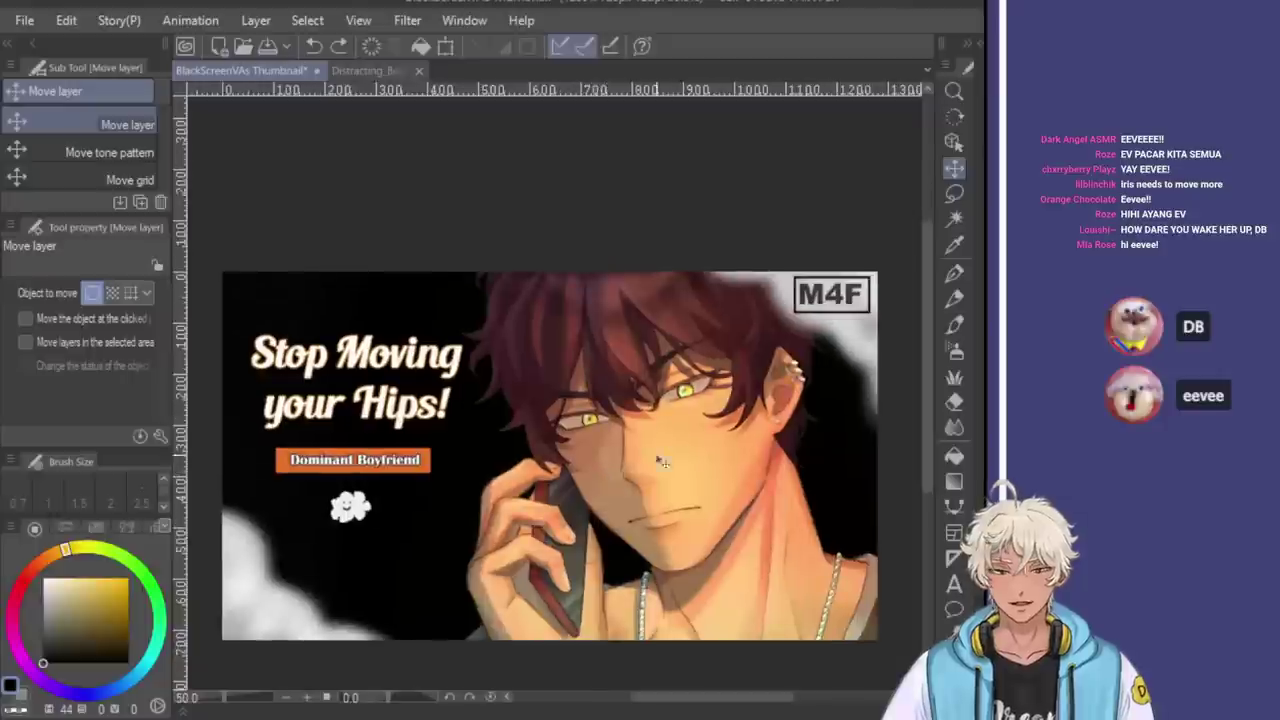
Nudge the iris of the shadowed eye on the phone side slightly outward, away from the nose
{"action": "scroll", "coordinate": [675, 449], "scroll_direction": "up", "scroll_amount": 1}
{"action": "scroll", "coordinate": [677, 443], "scroll_direction": "up", "scroll_amount": 1}
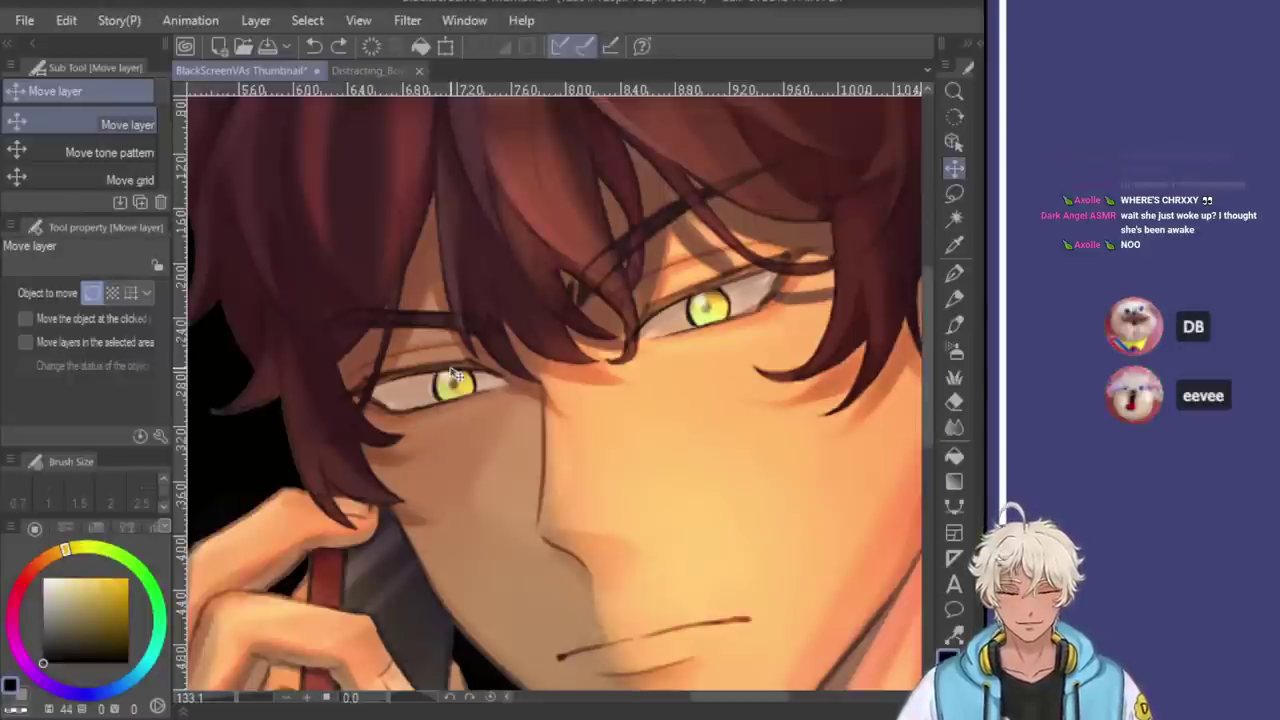
{"action": "scroll", "coordinate": [463, 393], "scroll_direction": "up", "scroll_amount": 1}
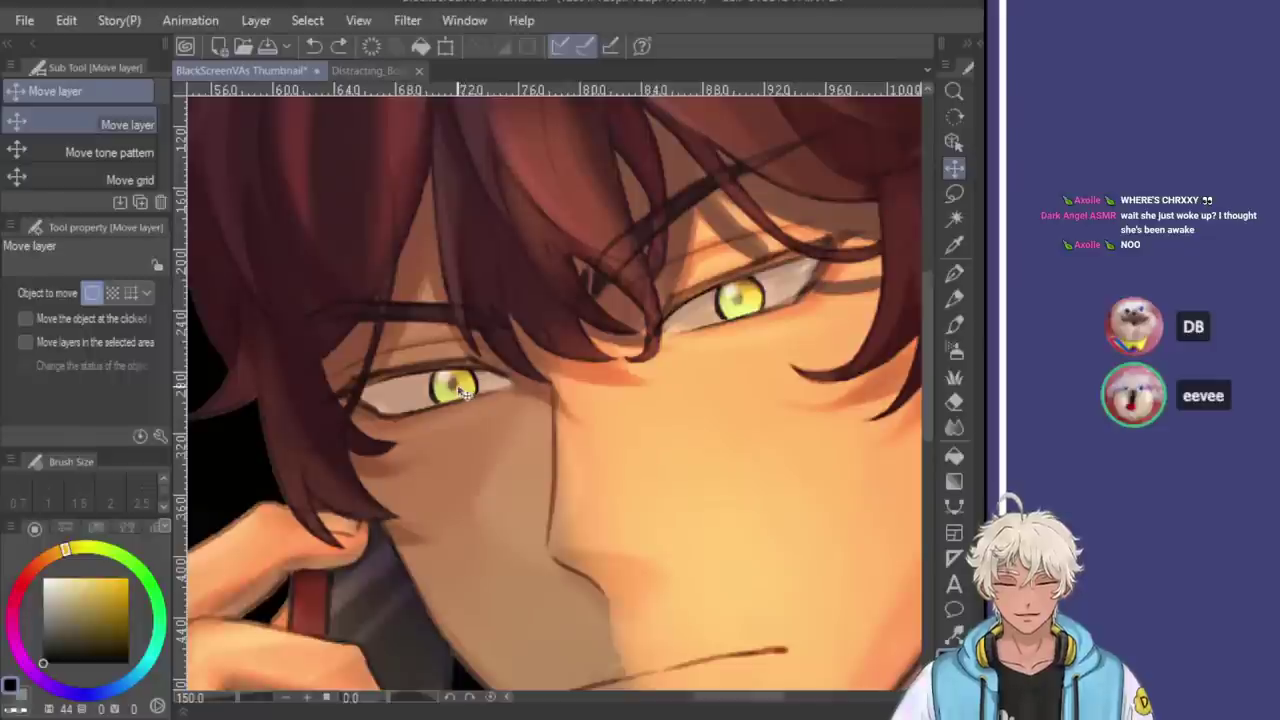
{"action": "left_click_drag", "start_coordinate": [458, 393], "coordinate": [455, 394]}
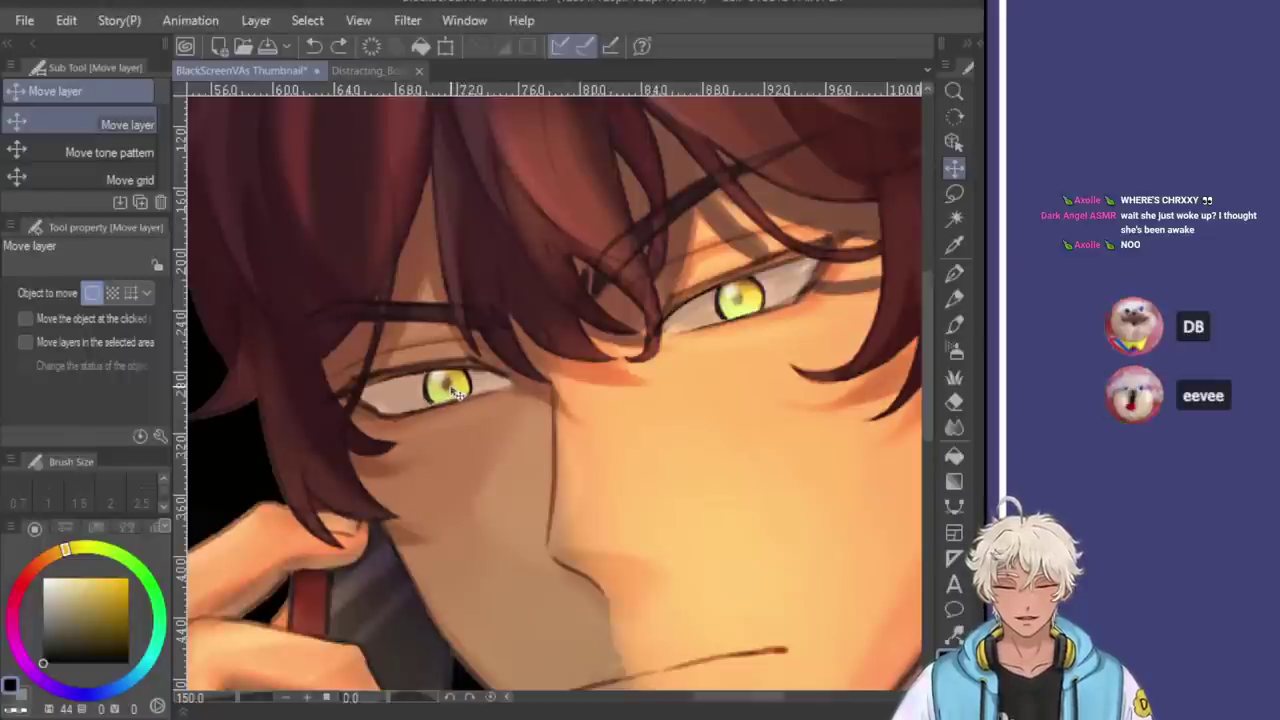
{"action": "scroll", "coordinate": [715, 460], "scroll_direction": "down", "scroll_amount": 2}
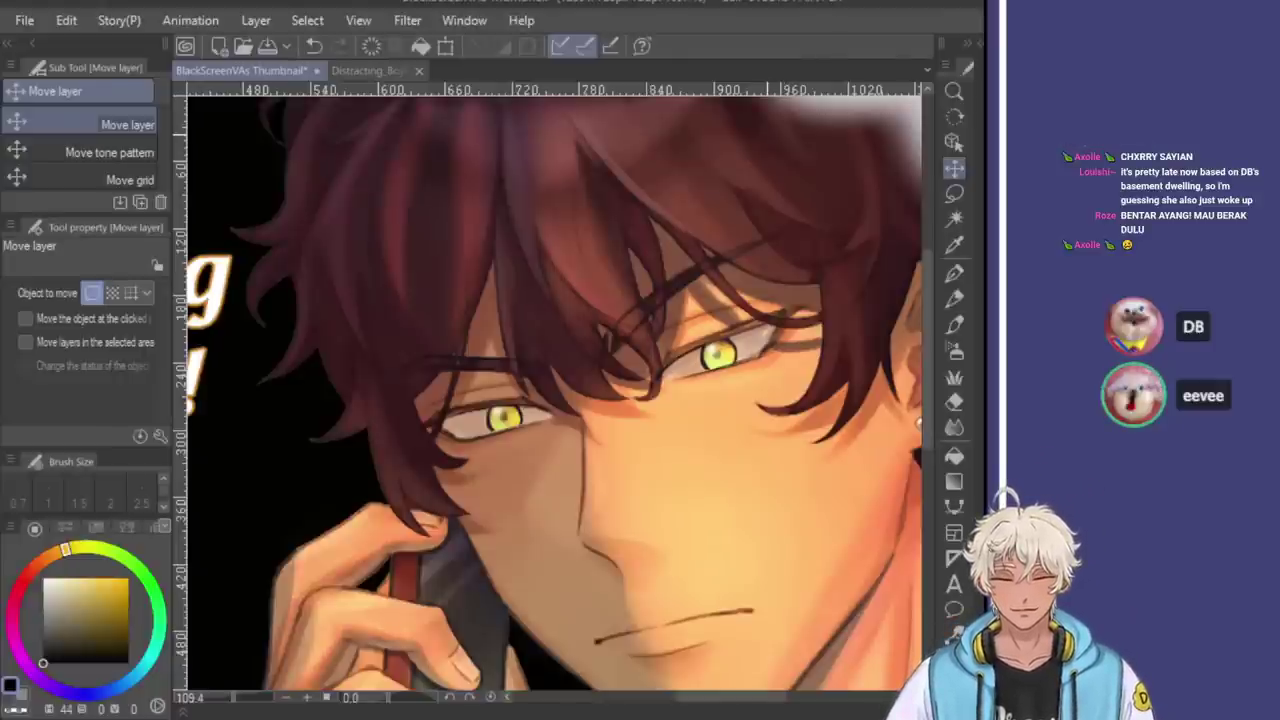
Try a small dark pupil in the eye on the lit side of the face with a 6.0 G-pen
{"action": "scroll", "coordinate": [720, 352], "scroll_direction": "up", "scroll_amount": 3}
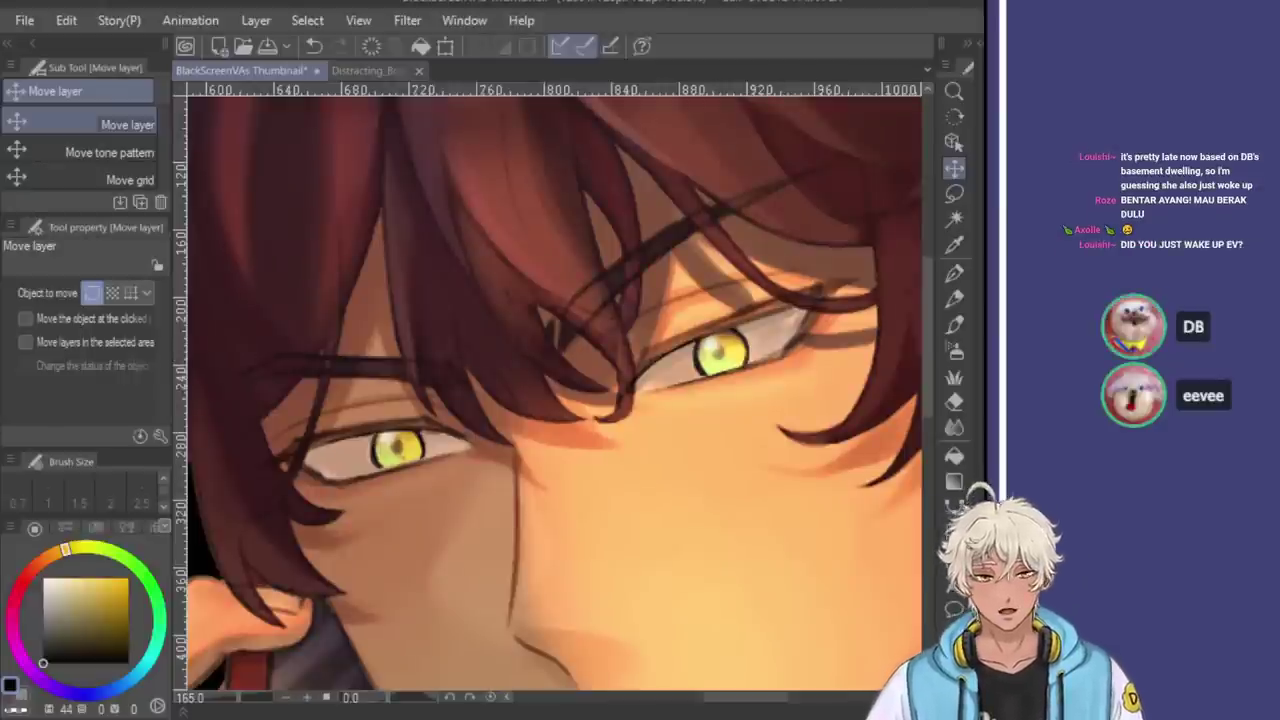
{"action": "left_click", "coordinate": [955, 271]}
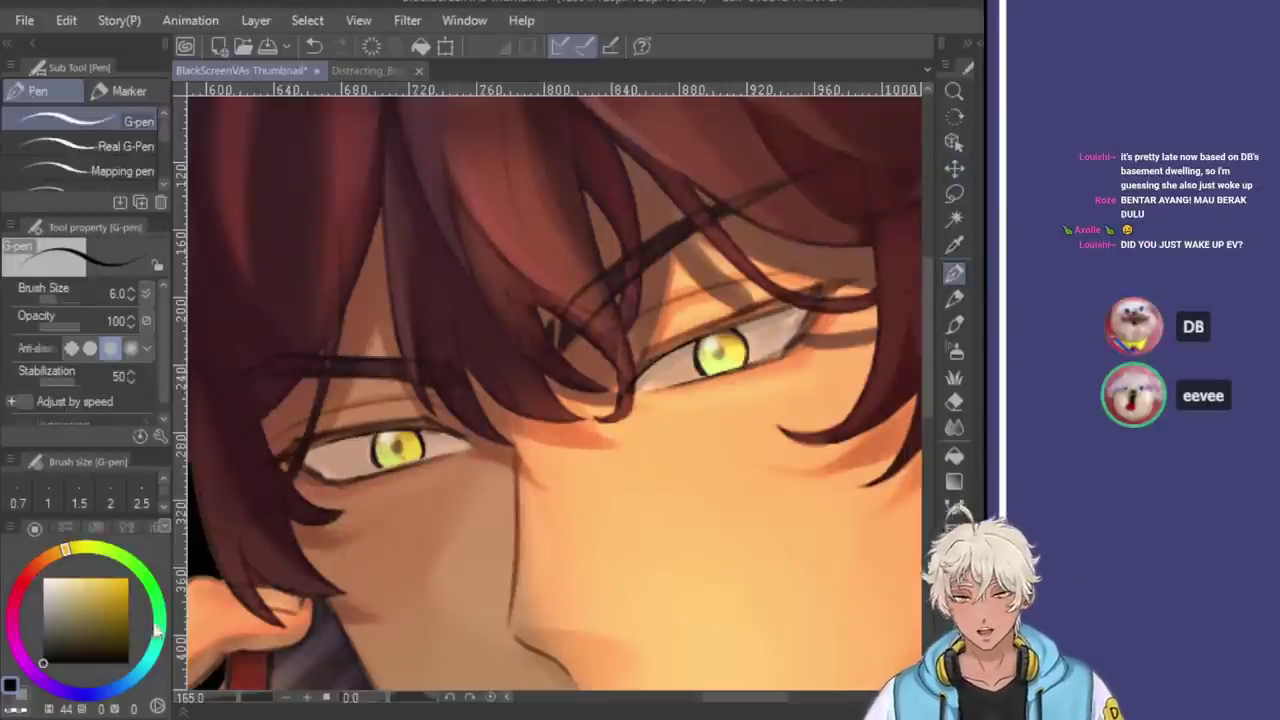
{"action": "scroll", "coordinate": [720, 350], "scroll_direction": "up", "scroll_amount": 3}
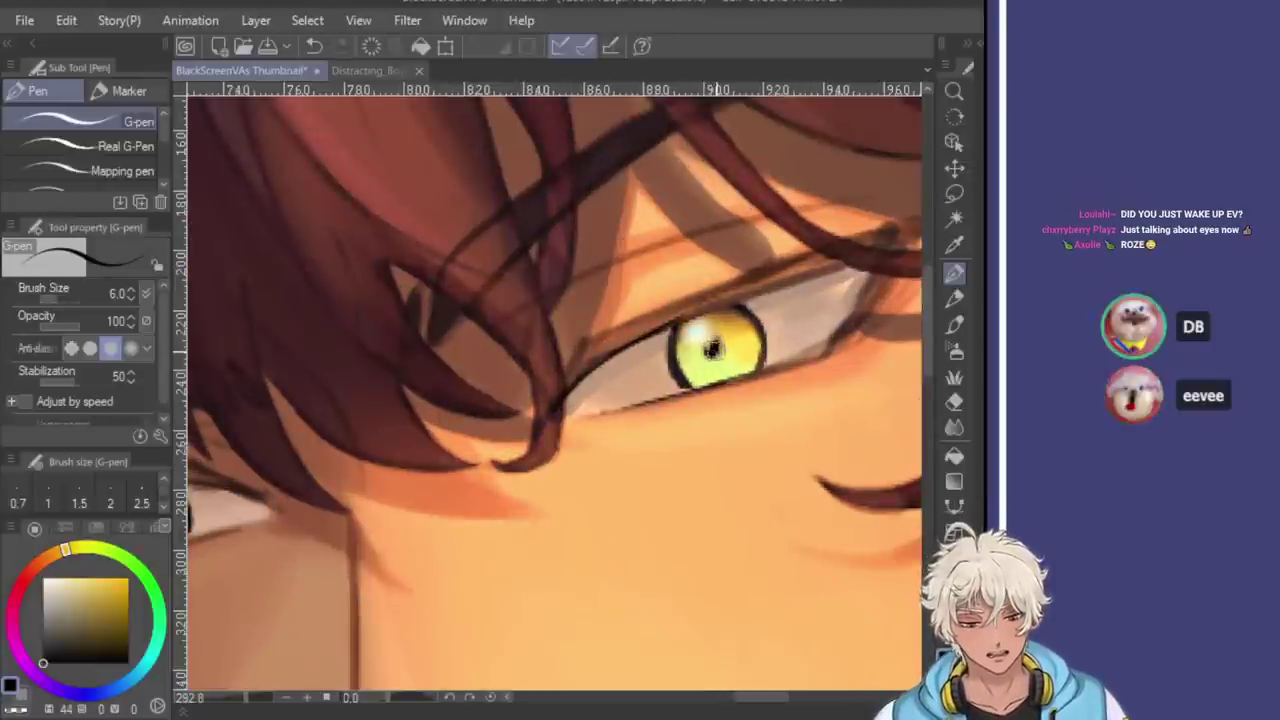
{"action": "scroll", "coordinate": [760, 428], "scroll_direction": "down", "scroll_amount": 2}
{"action": "scroll", "coordinate": [801, 427], "scroll_direction": "down", "scroll_amount": 1}
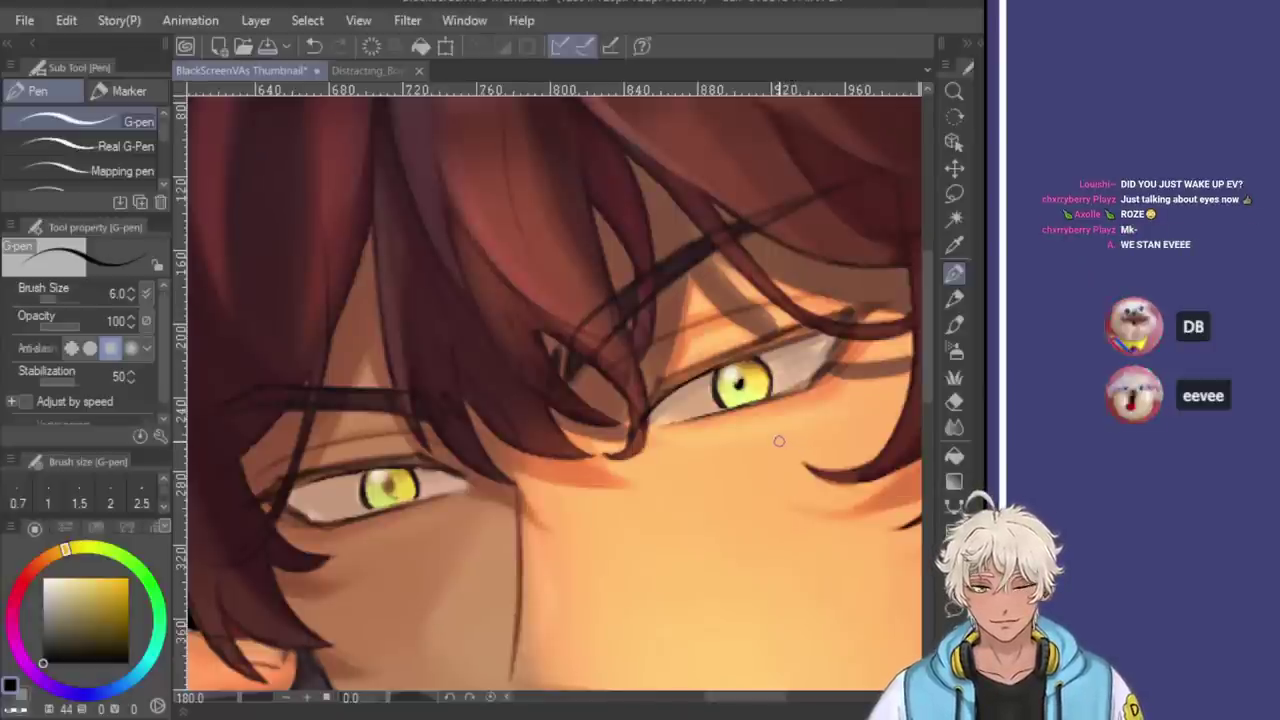
{"action": "scroll", "coordinate": [772, 430], "scroll_direction": "down", "scroll_amount": 3}
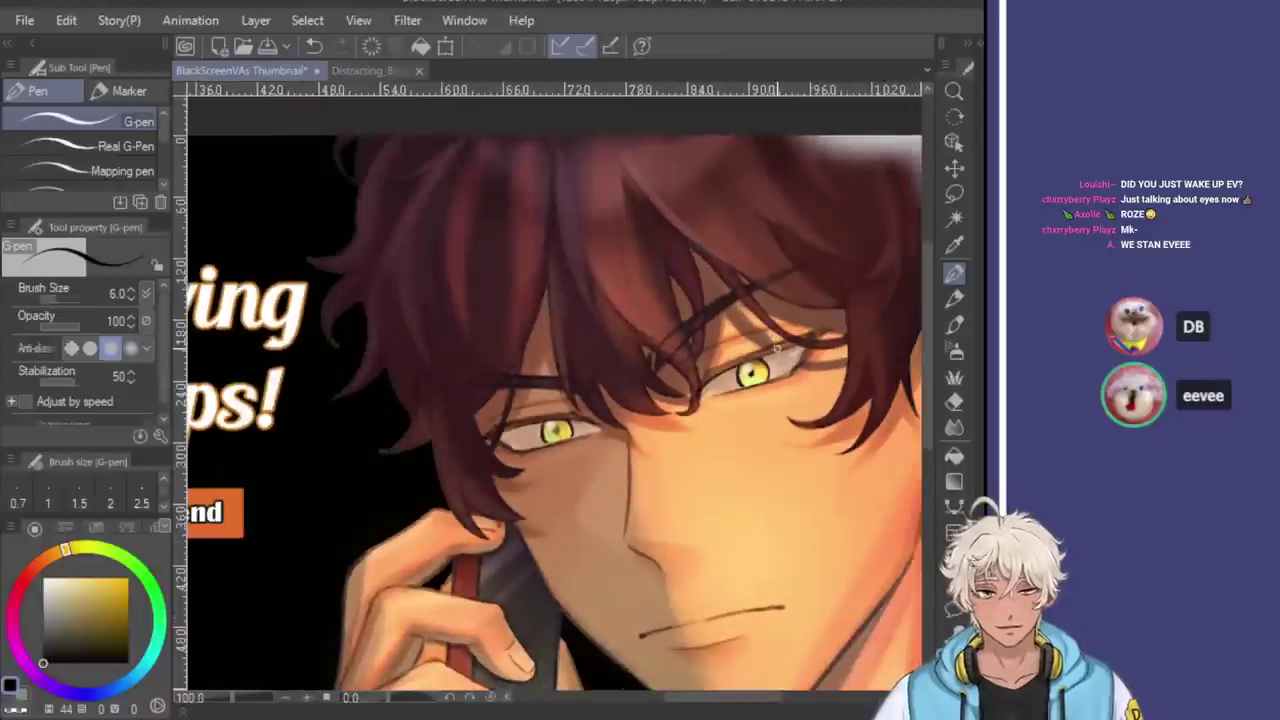
{"action": "scroll", "coordinate": [778, 350], "scroll_direction": "up", "scroll_amount": 5}
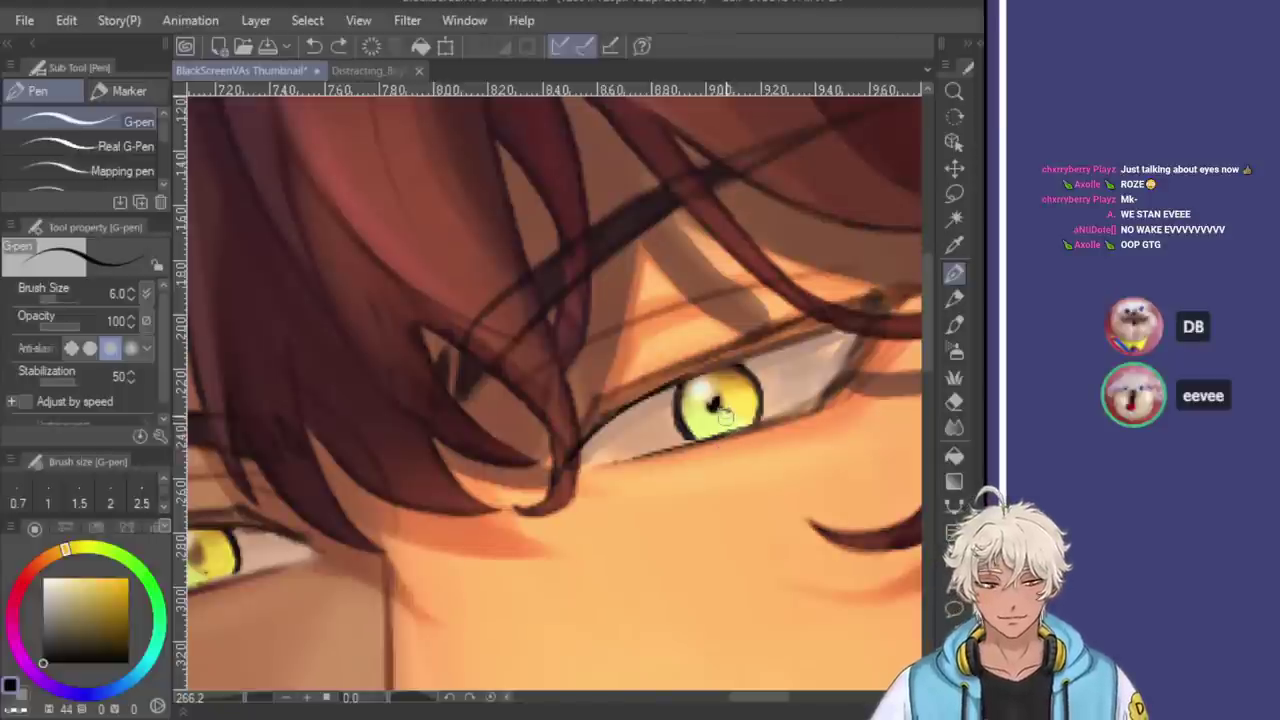
{"action": "key", "text": "ctrl+z"}
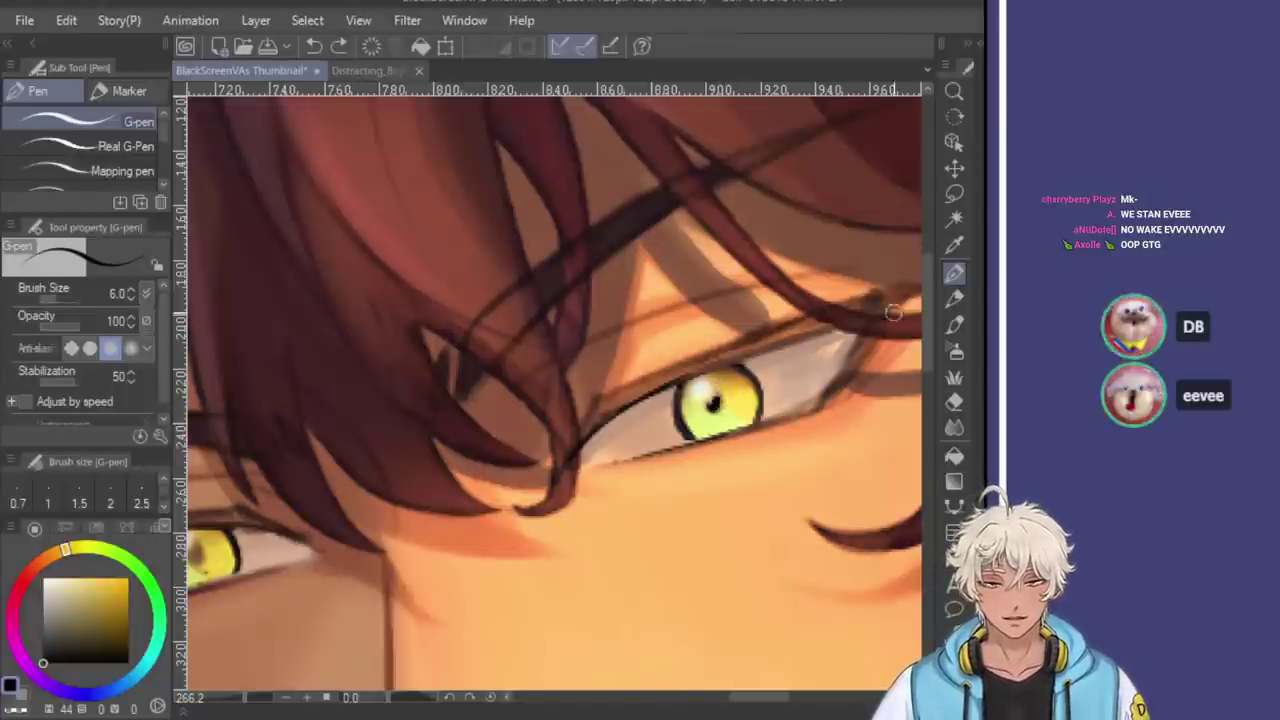
Draw a solid, round black pupil in the center of the lit eye's iris with the G-pen
{"action": "left_click", "coordinate": [954, 194]}
{"action": "scroll", "coordinate": [720, 395], "scroll_direction": "up", "scroll_amount": 4}
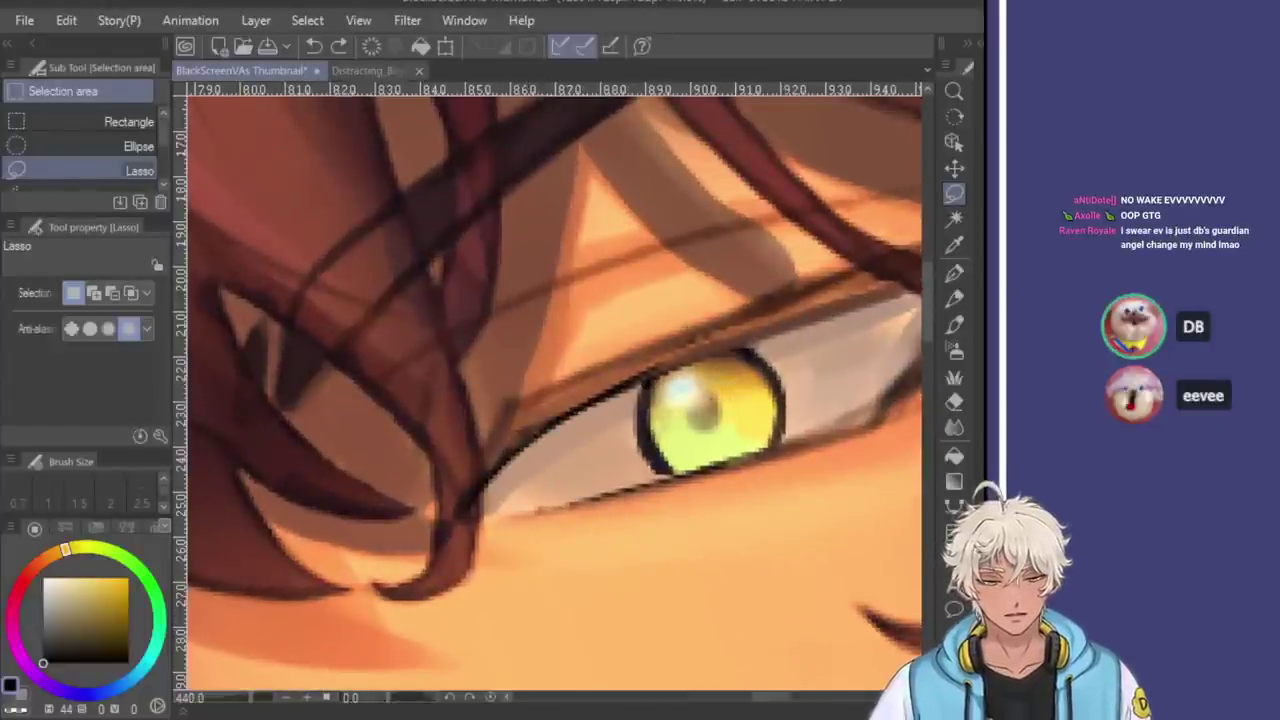
{"action": "key", "text": "p"}
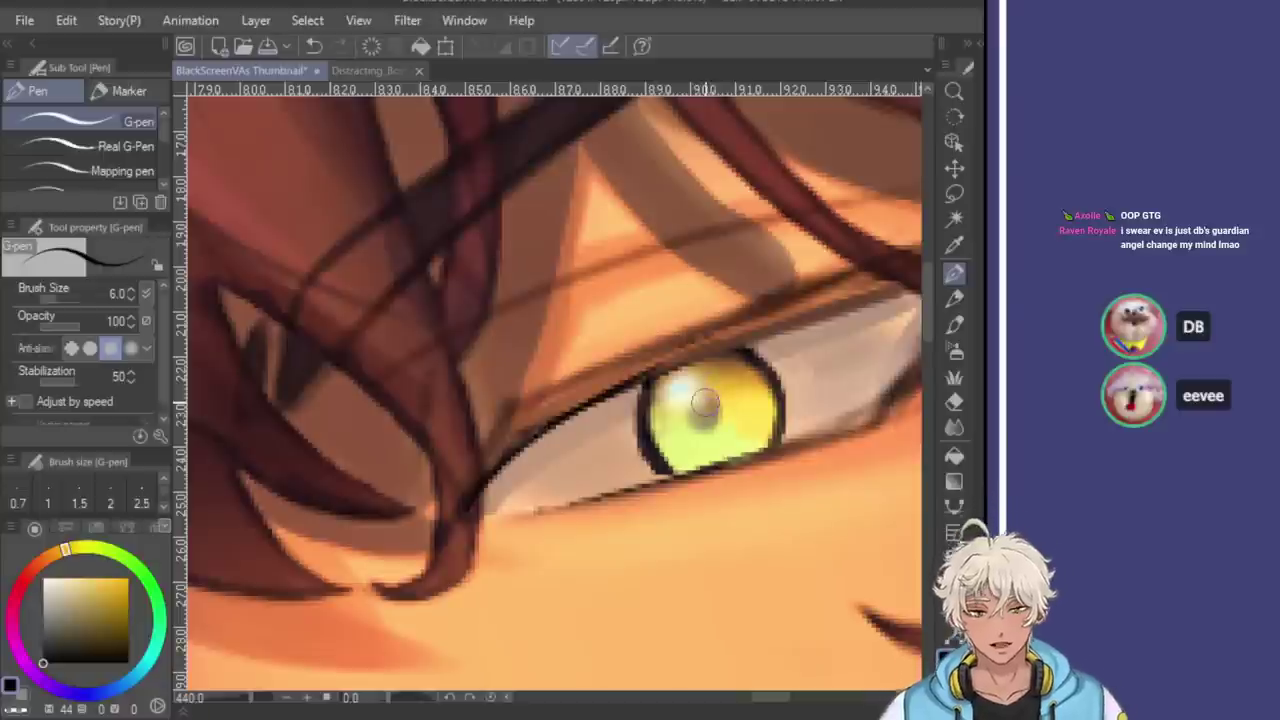
{"action": "mouse_move", "coordinate": [704, 401]}
{"action": "left_mouse_down"}
{"action": "mouse_move", "coordinate": [704, 422]}
{"action": "mouse_move", "coordinate": [718, 412]}
{"action": "left_mouse_up"}
{"action": "key", "text": "k"}
{"action": "scroll", "coordinate": [788, 410], "scroll_direction": "down", "scroll_amount": 3}
{"action": "scroll", "coordinate": [786, 366], "scroll_direction": "down", "scroll_amount": 2}
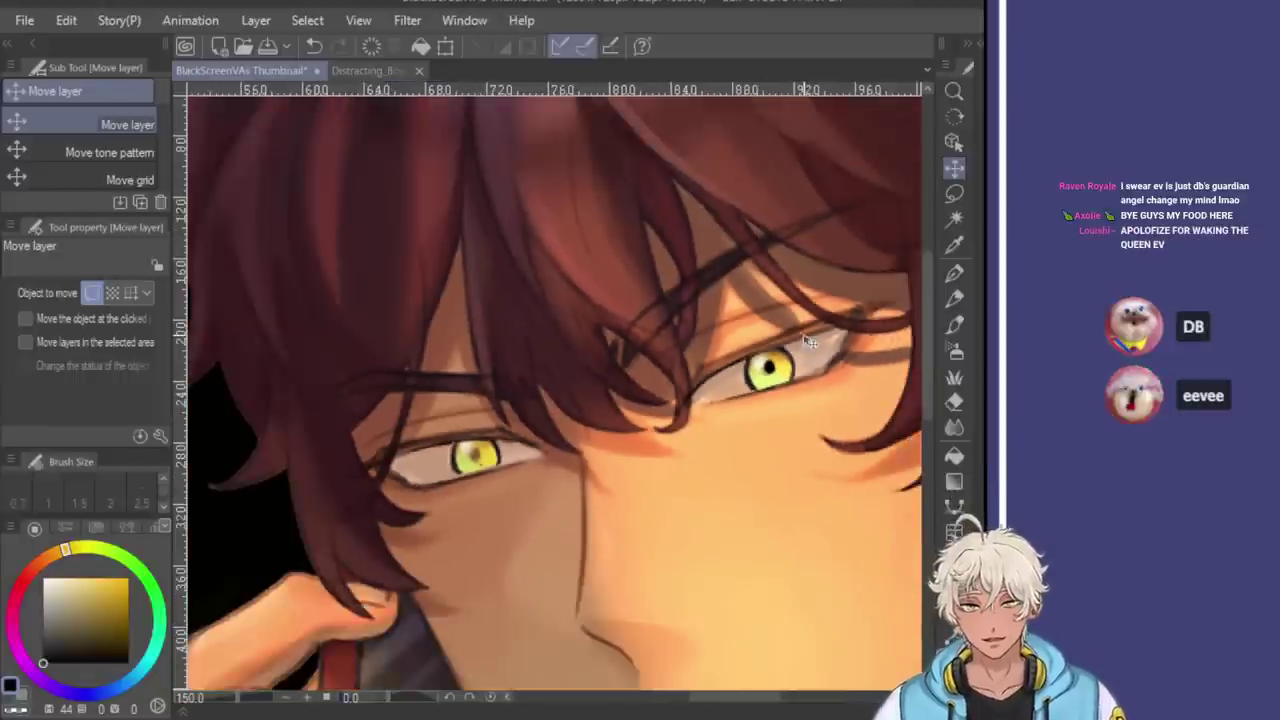
{"action": "scroll", "coordinate": [806, 519], "scroll_direction": "up", "scroll_amount": 4}
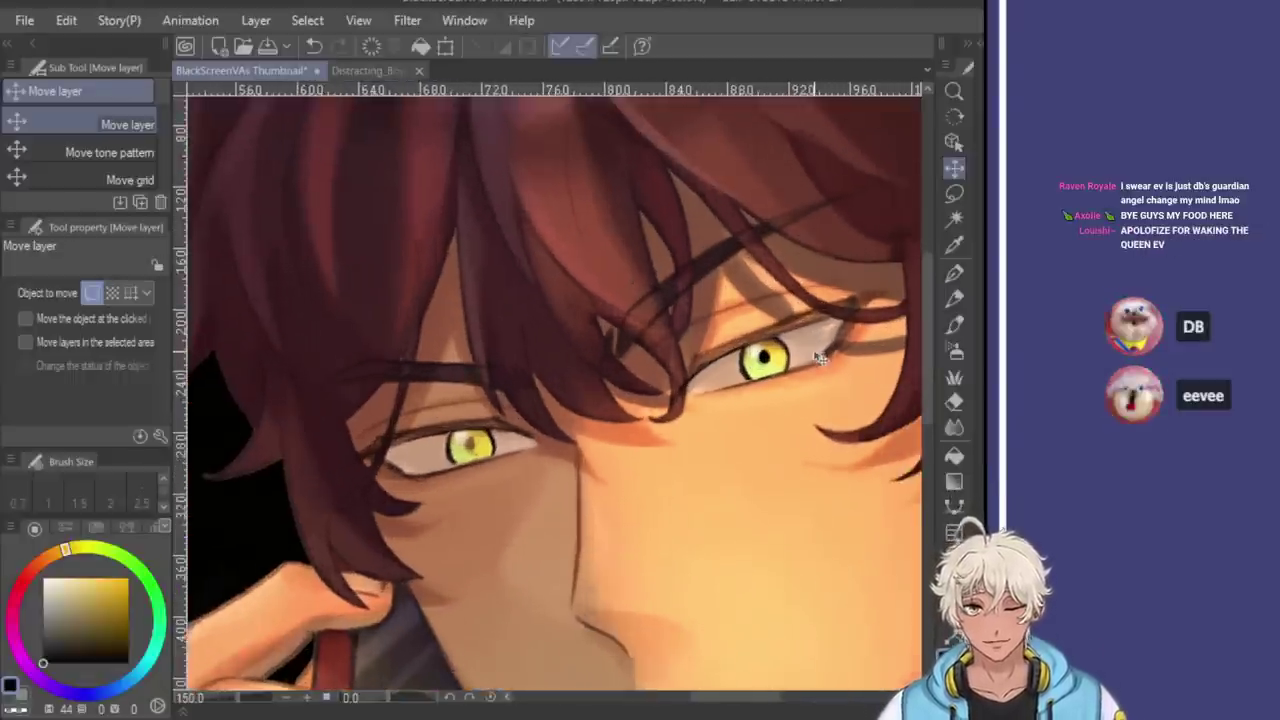
Hide the warm lighting and touch up the lit eye's iris around the pupil in light green with a 6.0 G-pen
{"action": "scroll", "coordinate": [730, 370], "scroll_direction": "up", "scroll_amount": 2}
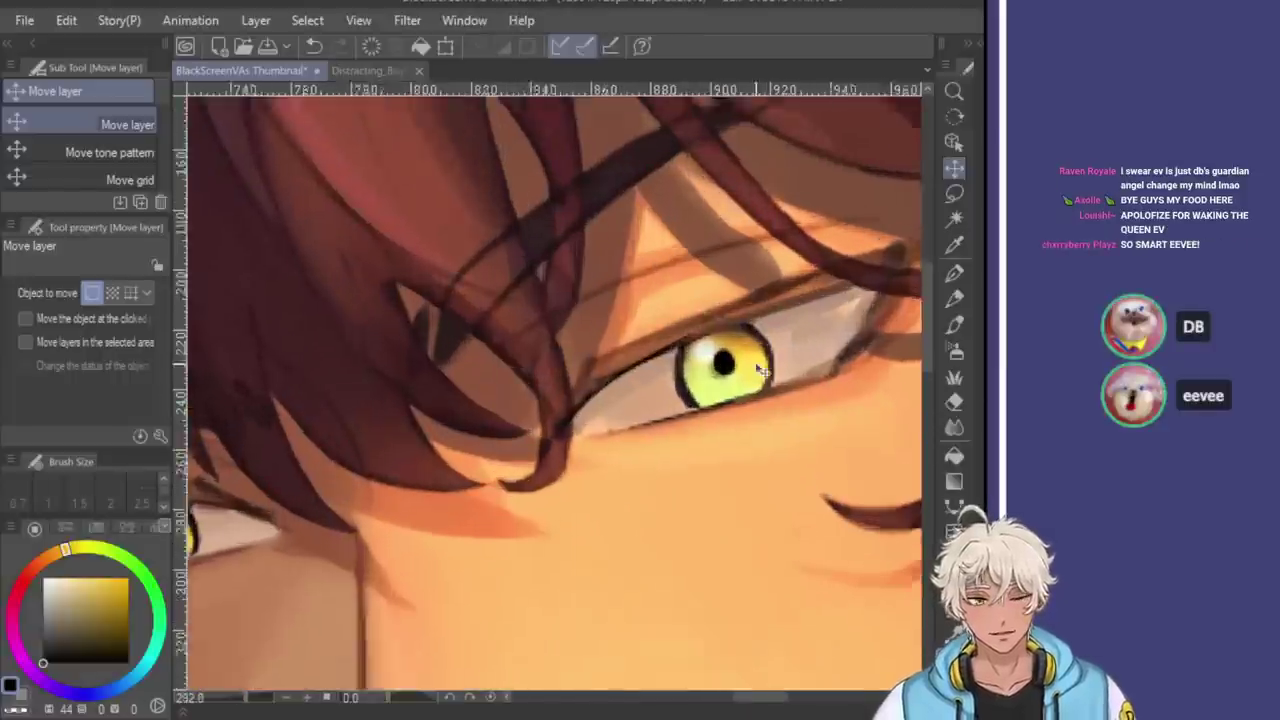
{"action": "left_click", "coordinate": [953, 274]}
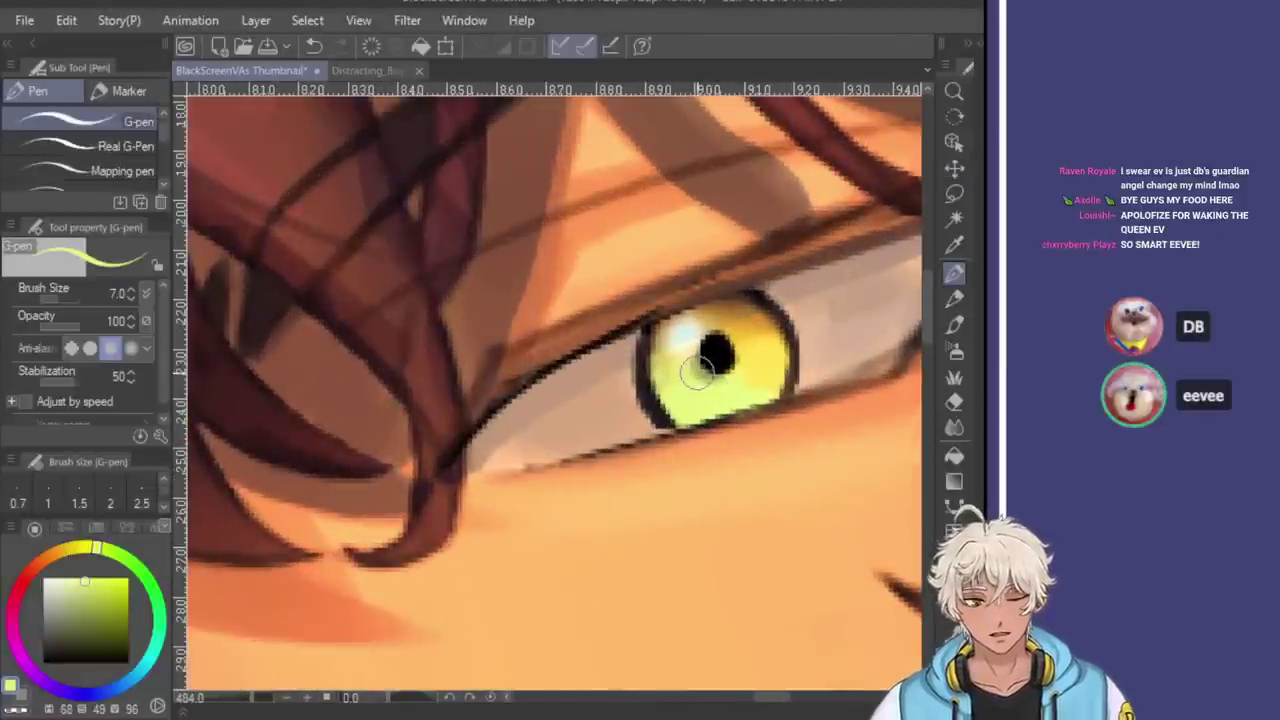
{"action": "key", "text": "bracketleft"}
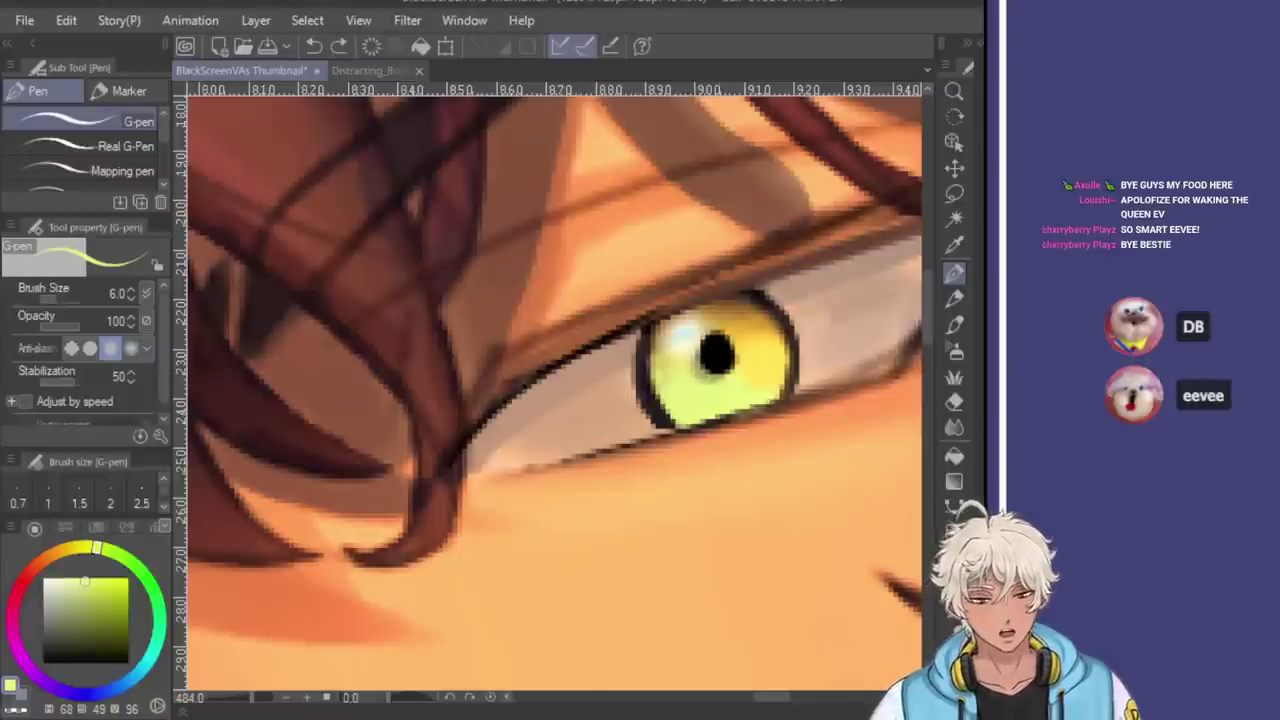
{"action": "key", "text": "ctrl+z"}
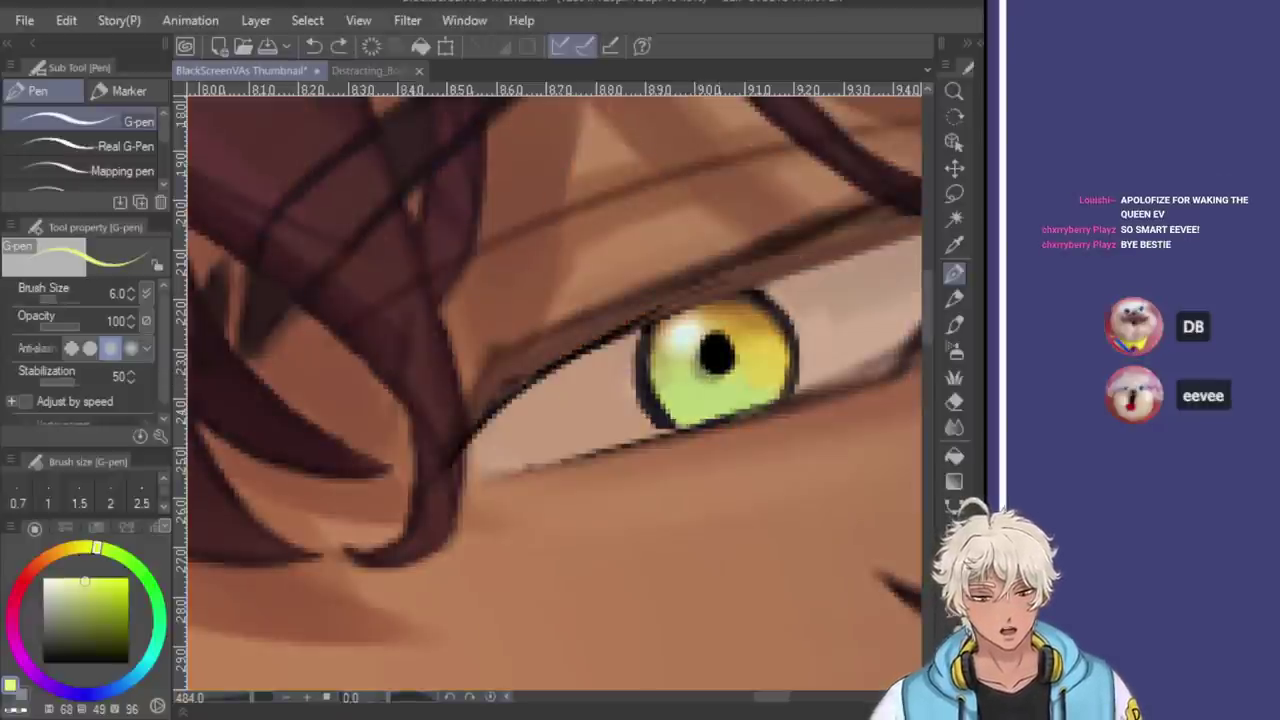
{"action": "scroll", "coordinate": [724, 390], "scroll_direction": "up", "scroll_amount": 2}
{"action": "left_click_drag", "start_coordinate": [724, 383], "coordinate": [697, 360]}
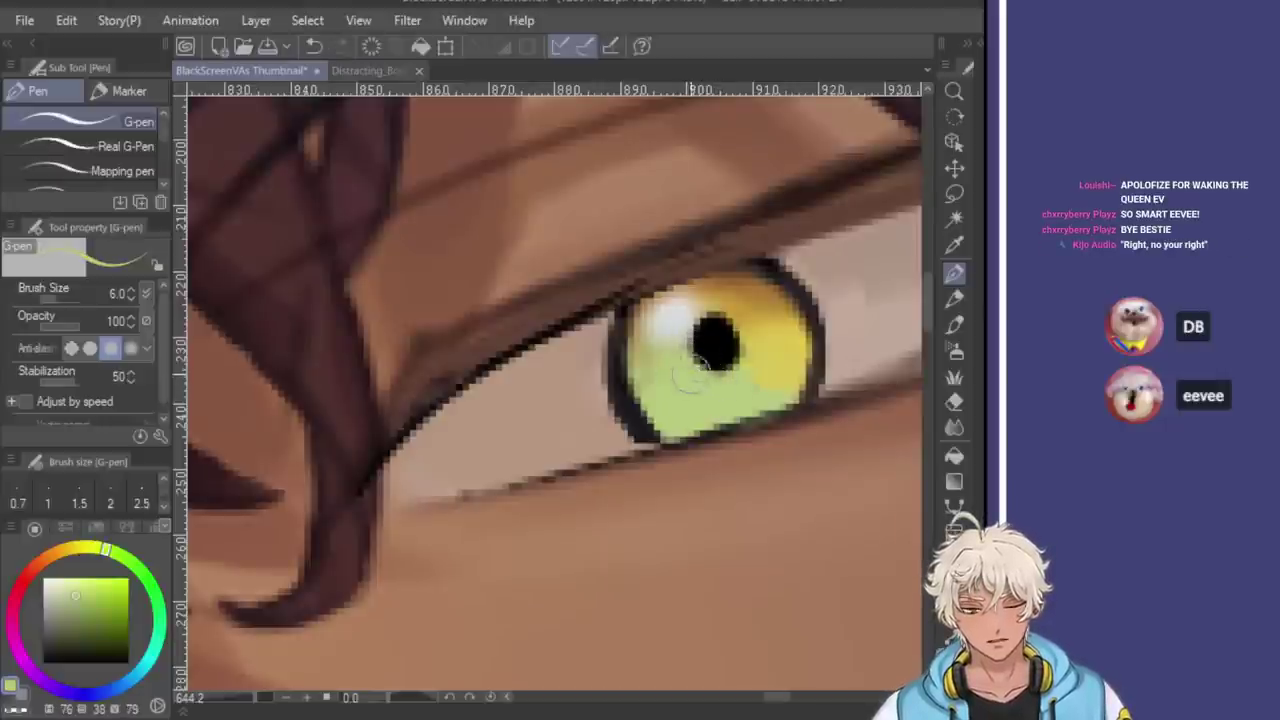
{"action": "scroll", "coordinate": [700, 365], "scroll_direction": "down", "scroll_amount": 6}
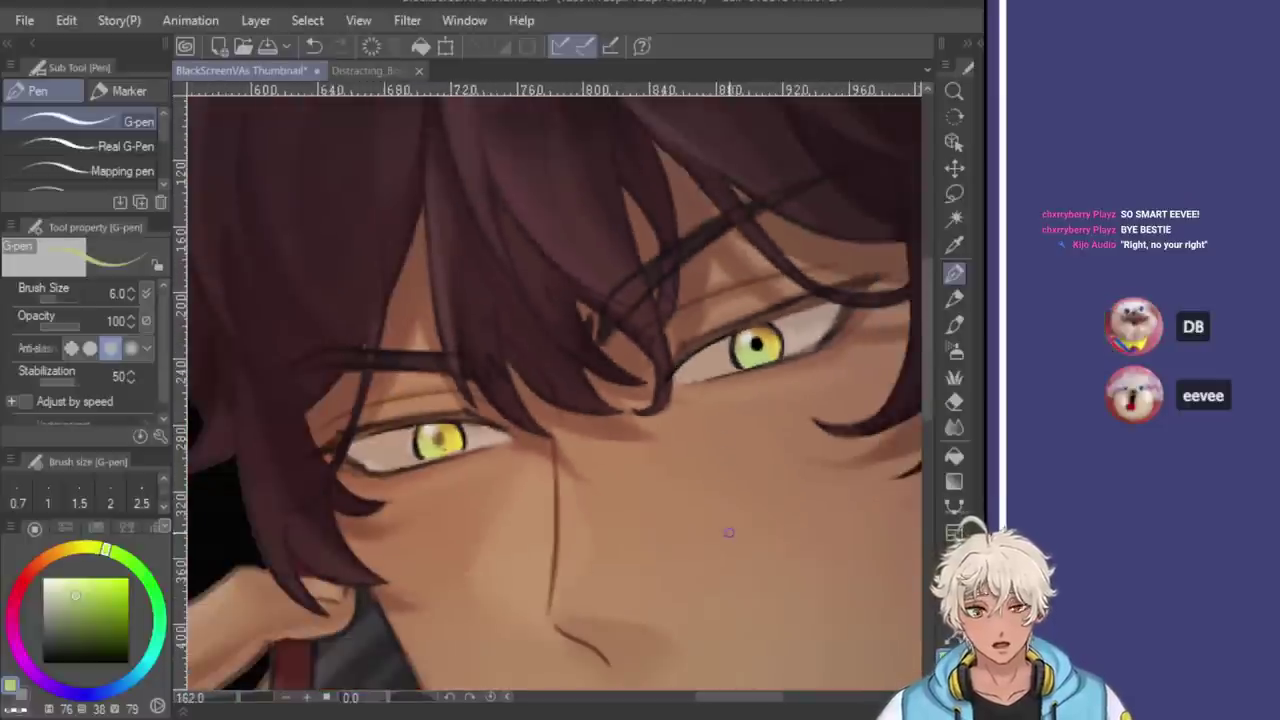
{"action": "scroll", "coordinate": [747, 521], "scroll_direction": "down", "scroll_amount": 3}
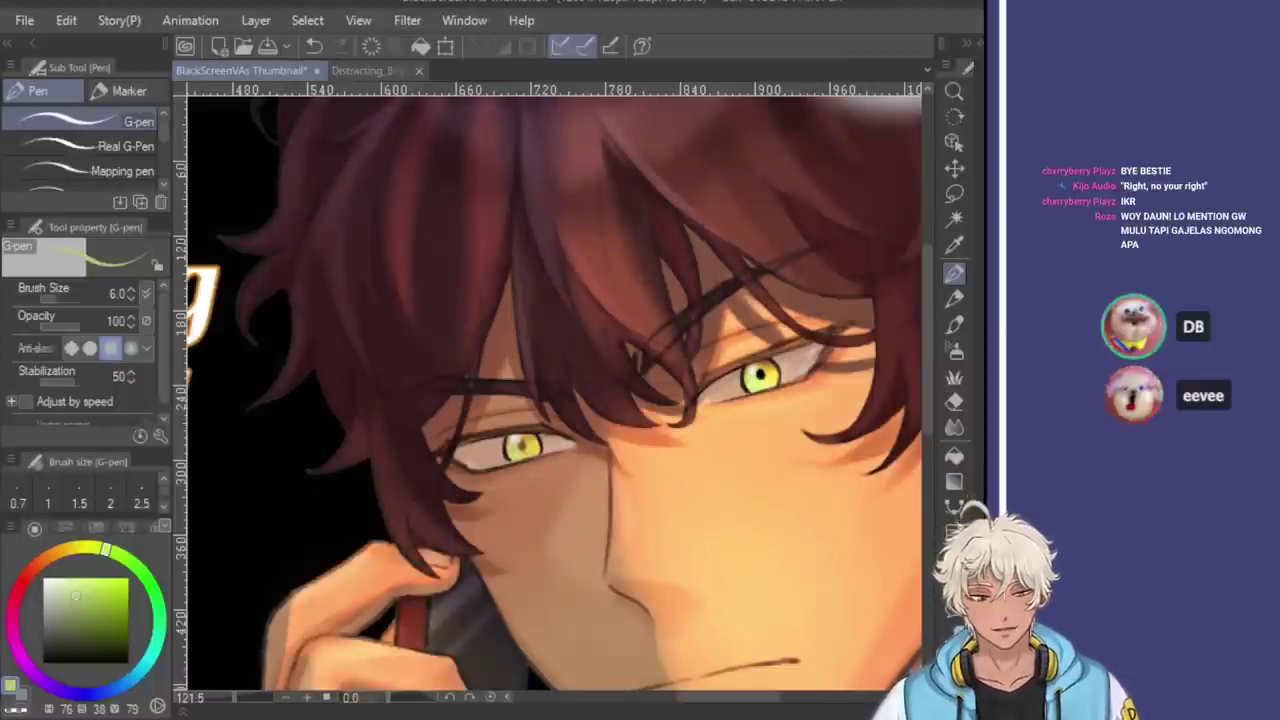
Nudge the lit eye's iris and pupil slightly outward, away from the nose
{"action": "key", "text": "ctrl+z"}
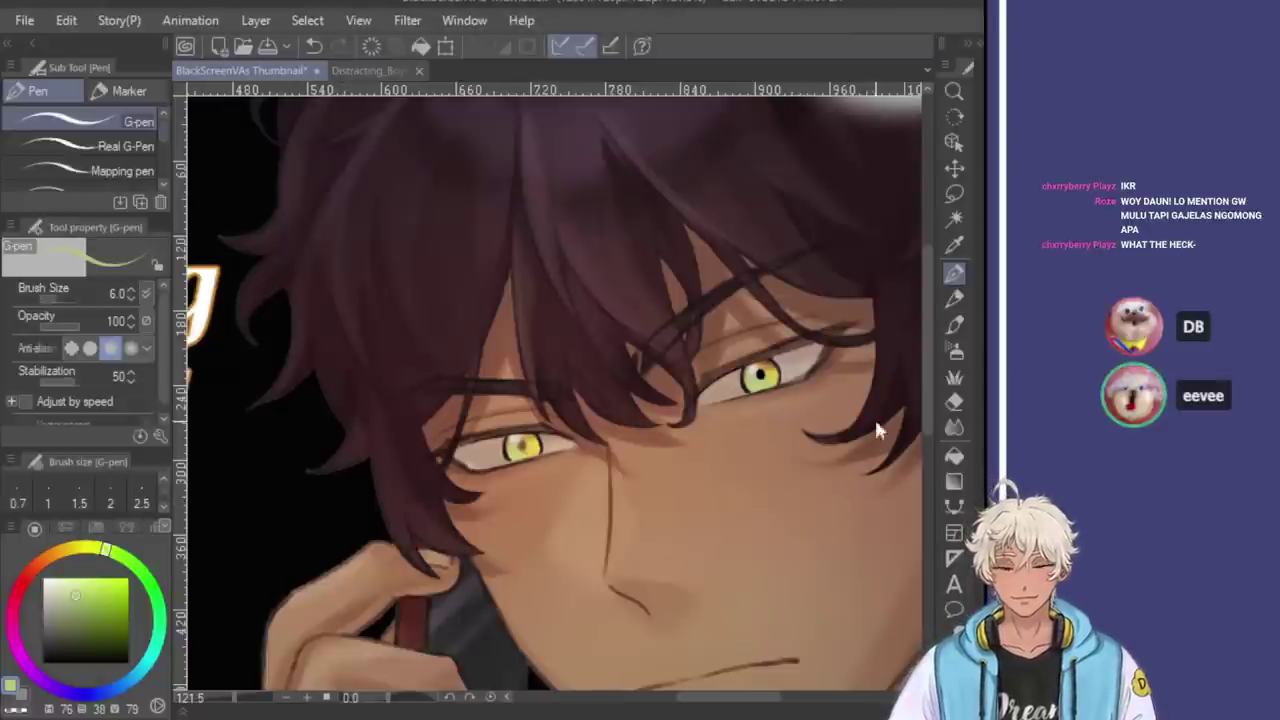
{"action": "left_click", "coordinate": [954, 168]}
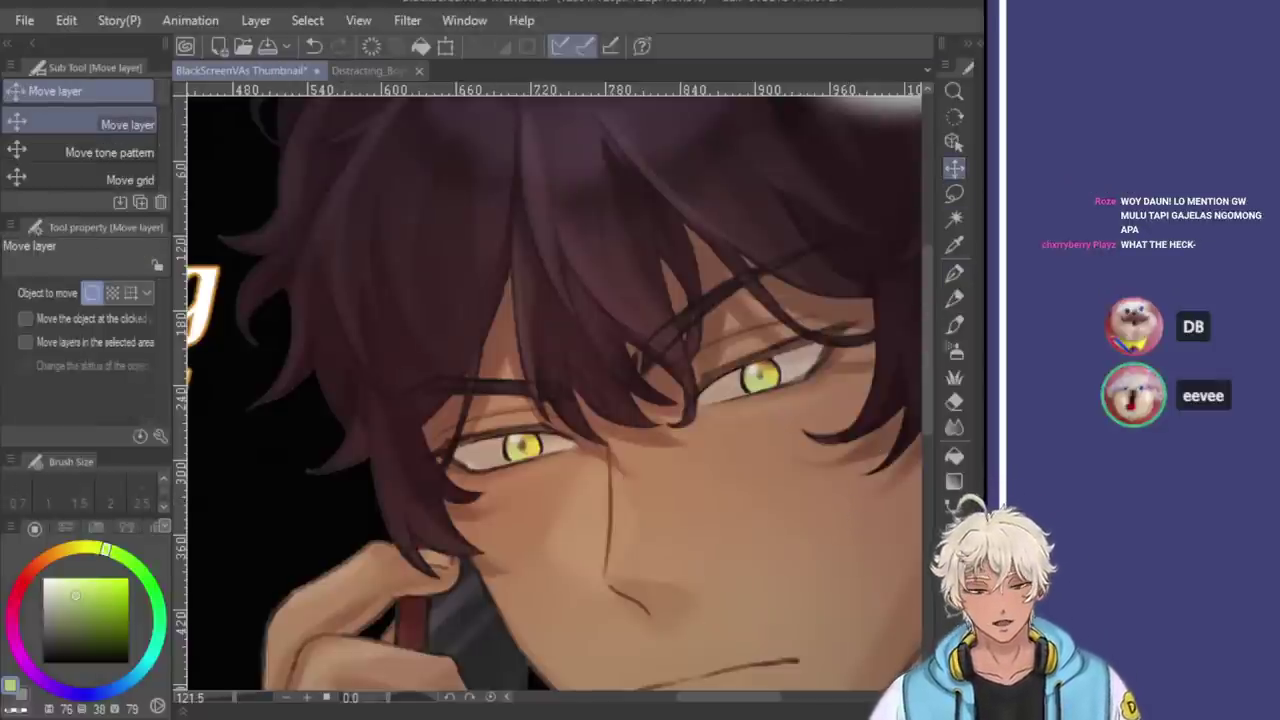
{"action": "scroll", "coordinate": [762, 381], "scroll_direction": "up", "scroll_amount": 3}
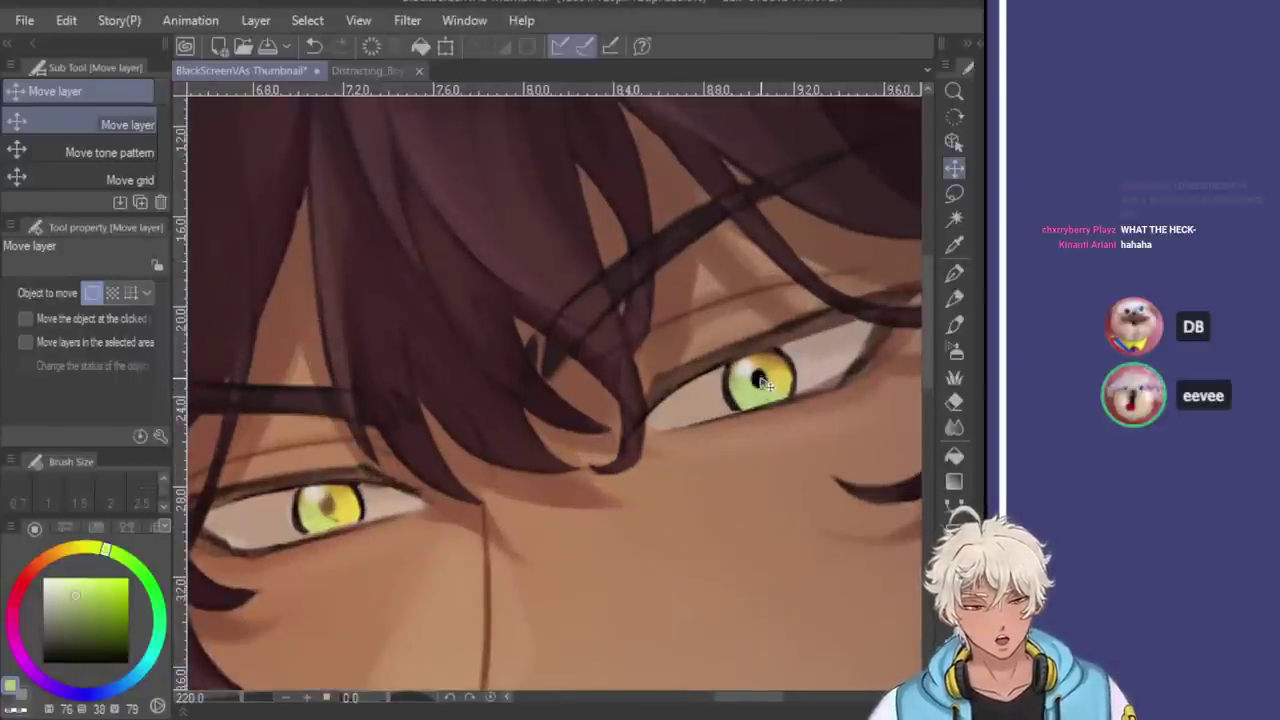
{"action": "scroll", "coordinate": [790, 365], "scroll_direction": "down", "scroll_amount": 1}
{"action": "scroll", "coordinate": [785, 370], "scroll_direction": "down", "scroll_amount": 1}
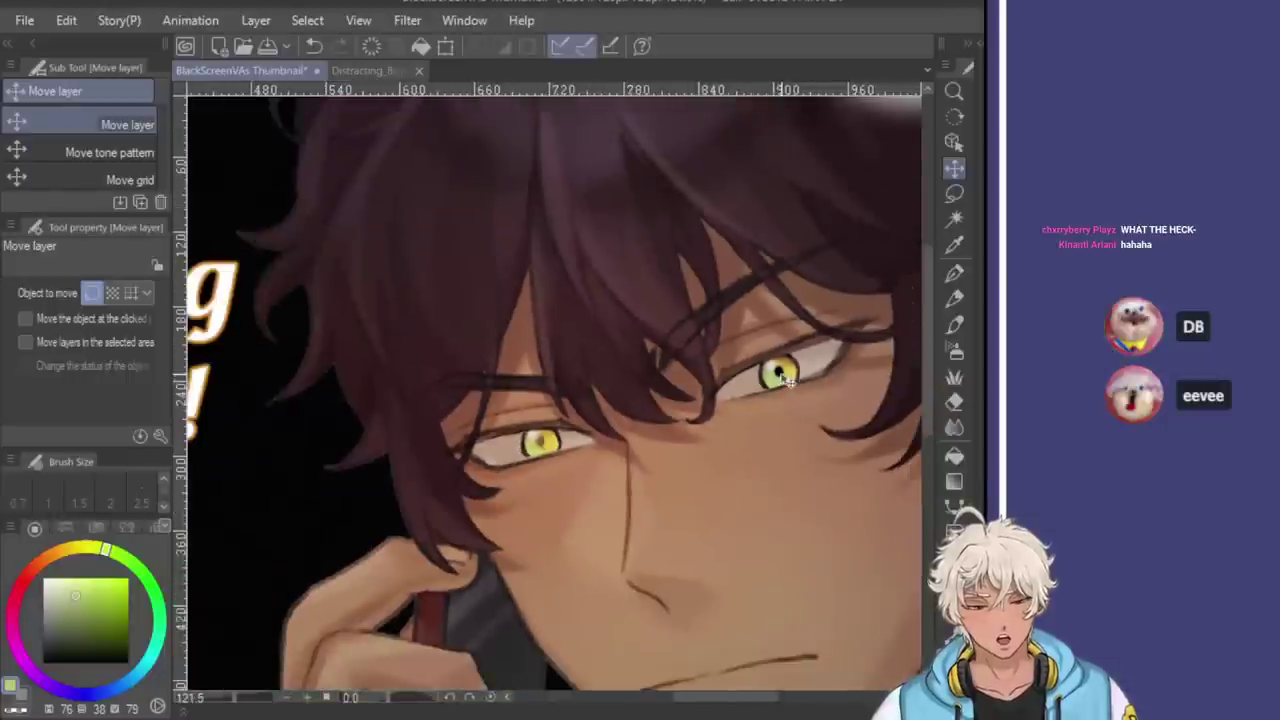
{"action": "scroll", "coordinate": [785, 372], "scroll_direction": "up", "scroll_amount": 2}
{"action": "scroll", "coordinate": [786, 375], "scroll_direction": "down", "scroll_amount": 1}
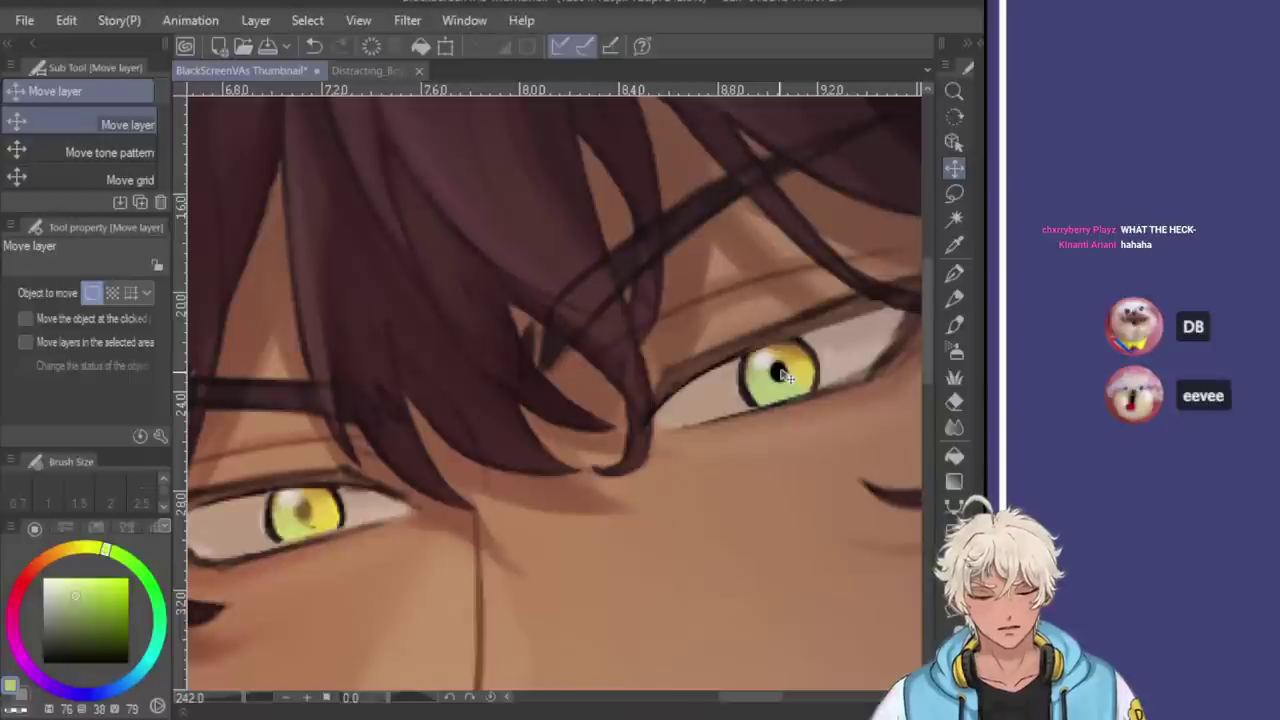
{"action": "key", "text": "ctrl+z"}
{"action": "key", "text": "ctrl+y"}
{"action": "key", "text": "ctrl+z"}
{"action": "key", "text": "ctrl+y"}
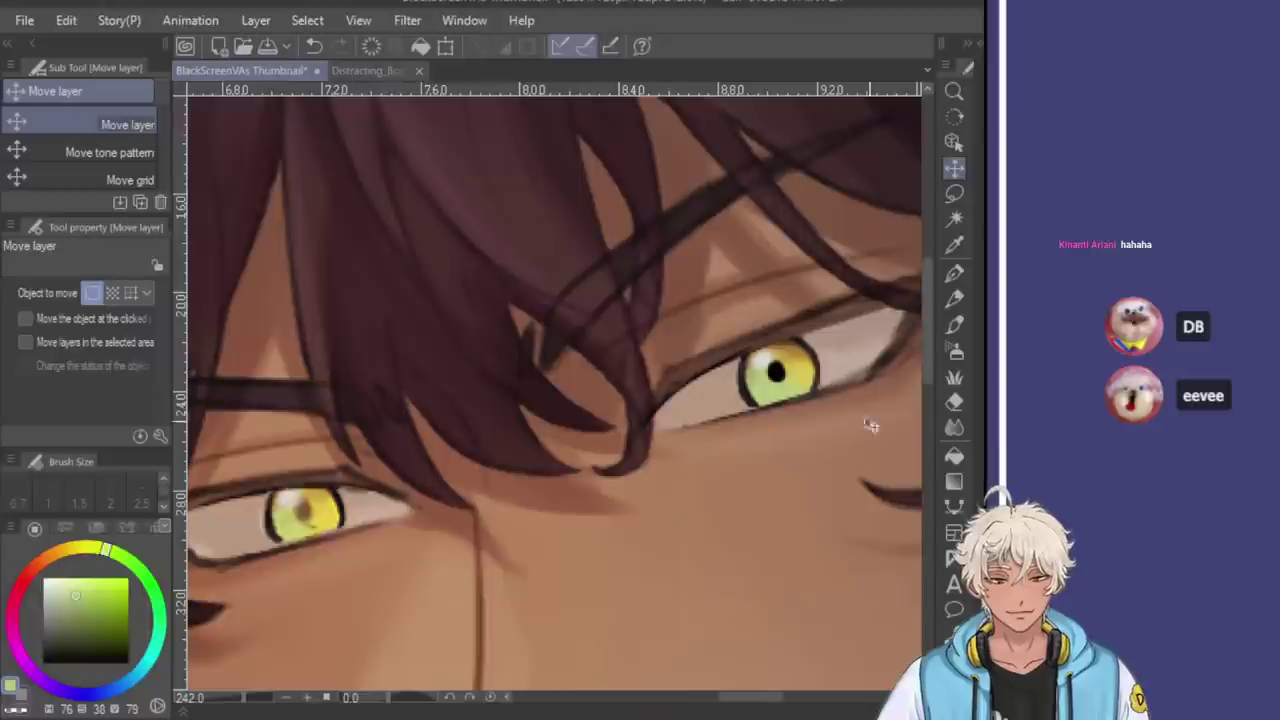
{"action": "left_click_drag", "start_coordinate": [800, 388], "coordinate": [816, 387]}
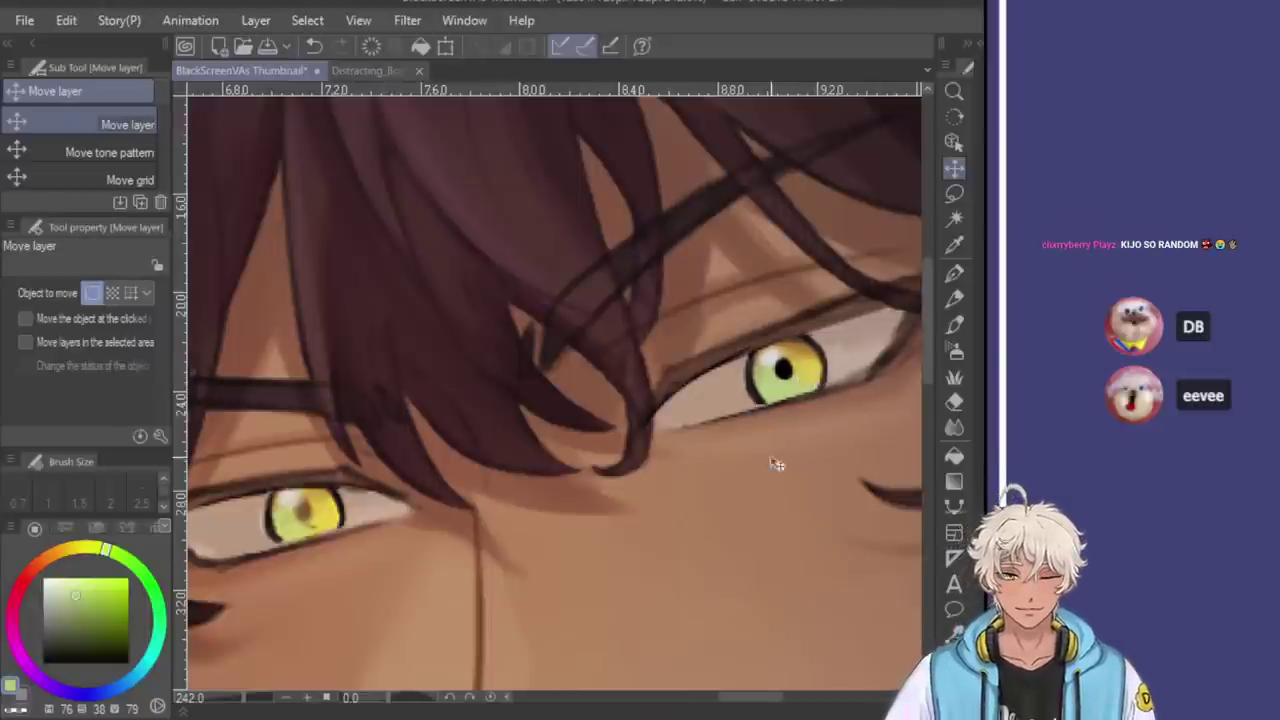
Check the lit eye's gaze against the whole face and compare the iris position before and after the nudge
{"action": "scroll", "coordinate": [766, 560], "scroll_direction": "down", "scroll_amount": 5}
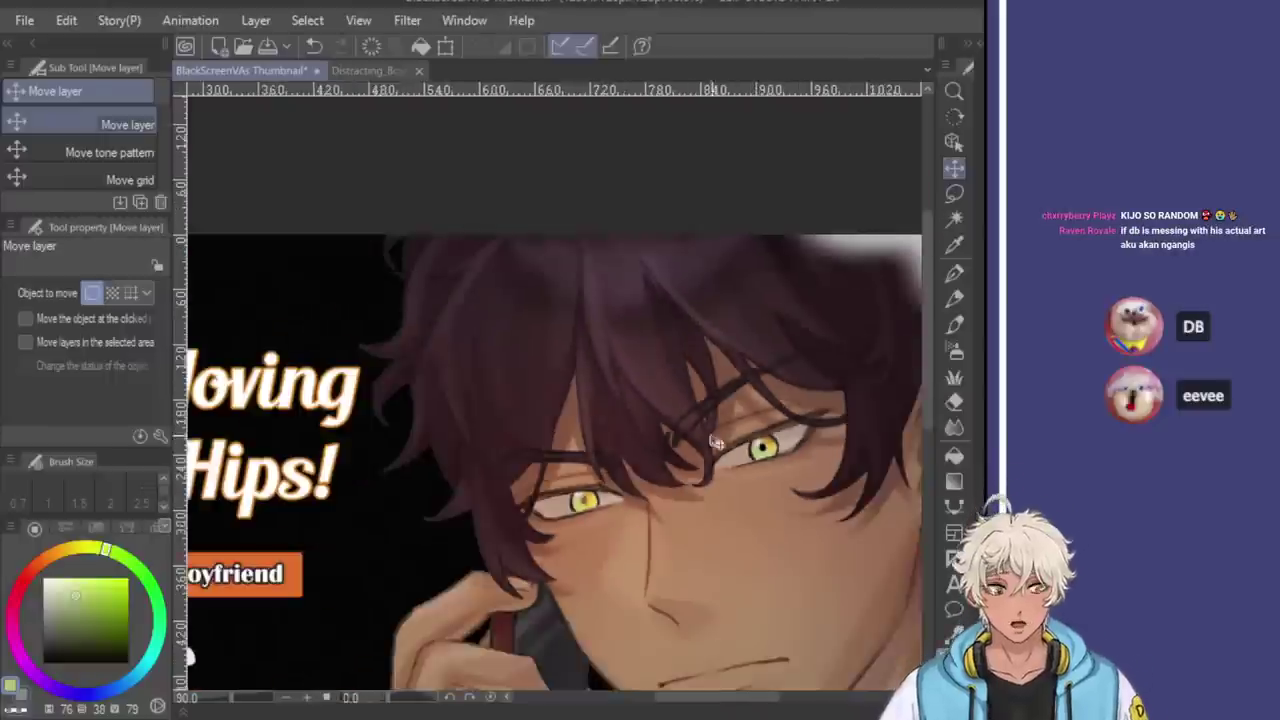
{"action": "scroll", "coordinate": [760, 580], "scroll_direction": "down", "scroll_amount": 3}
{"action": "scroll", "coordinate": [789, 609], "scroll_direction": "up", "scroll_amount": 2}
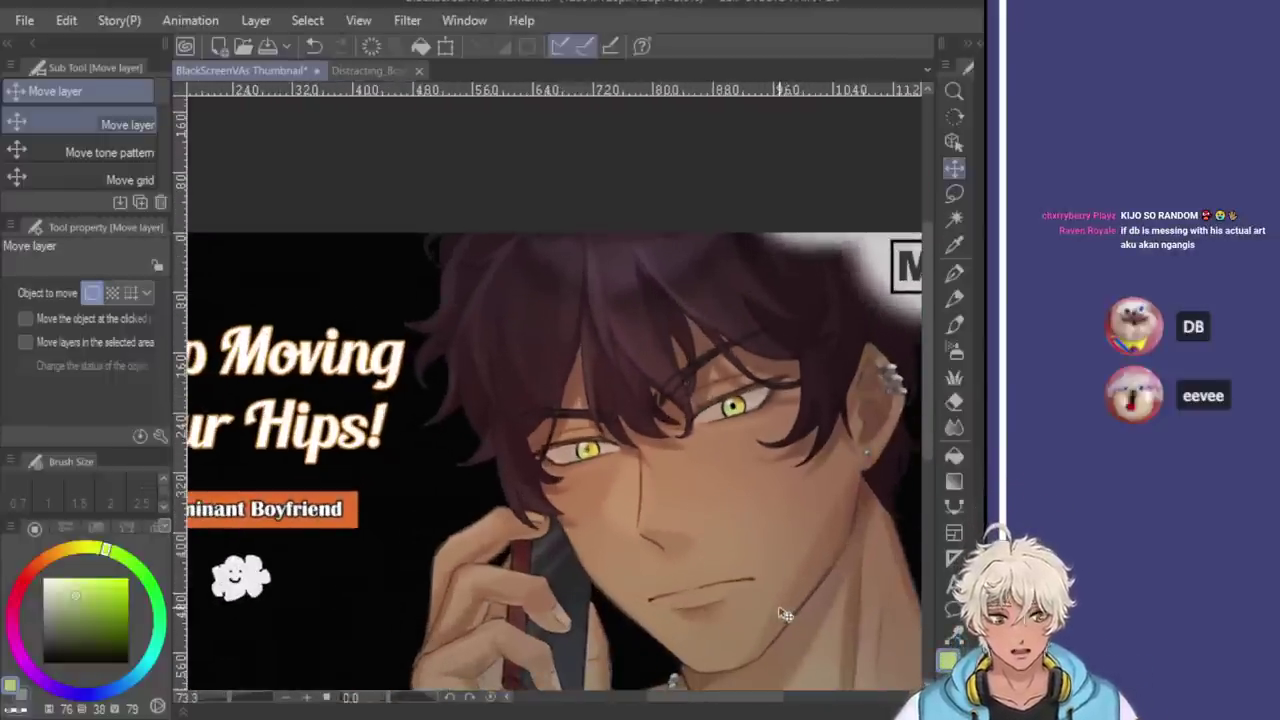
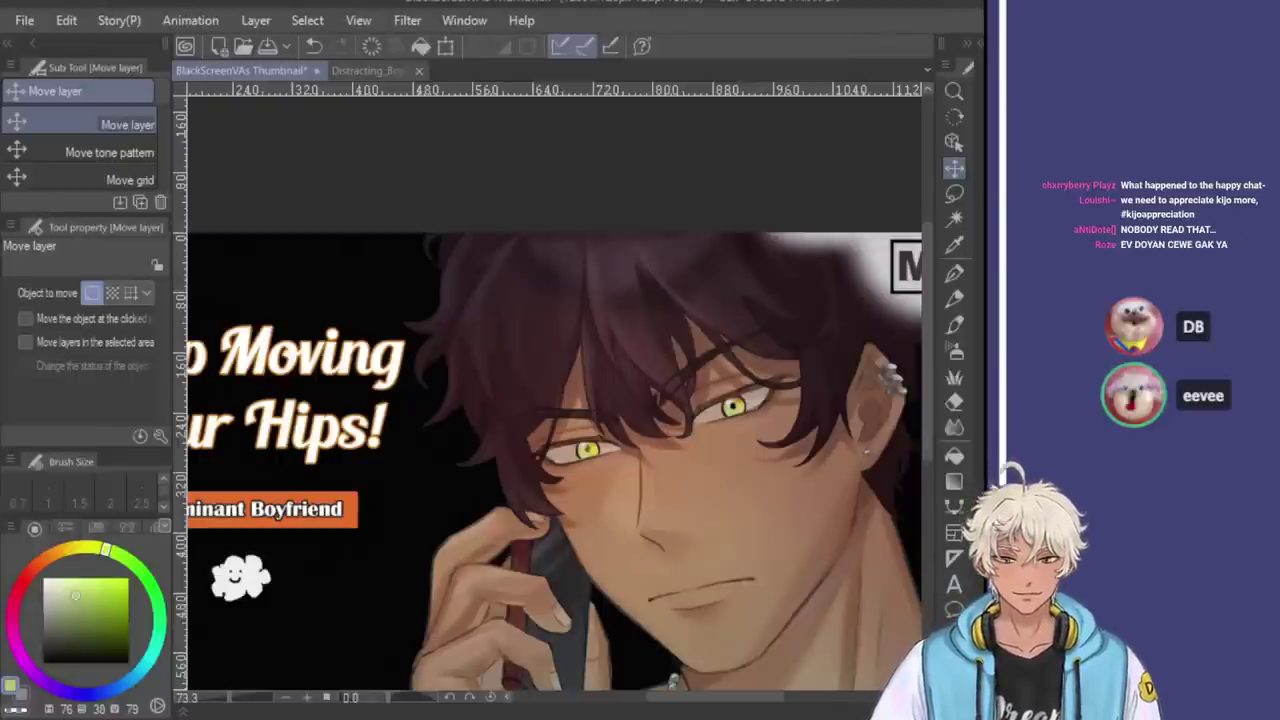
{"action": "scroll", "coordinate": [755, 410], "scroll_direction": "up", "scroll_amount": 2}
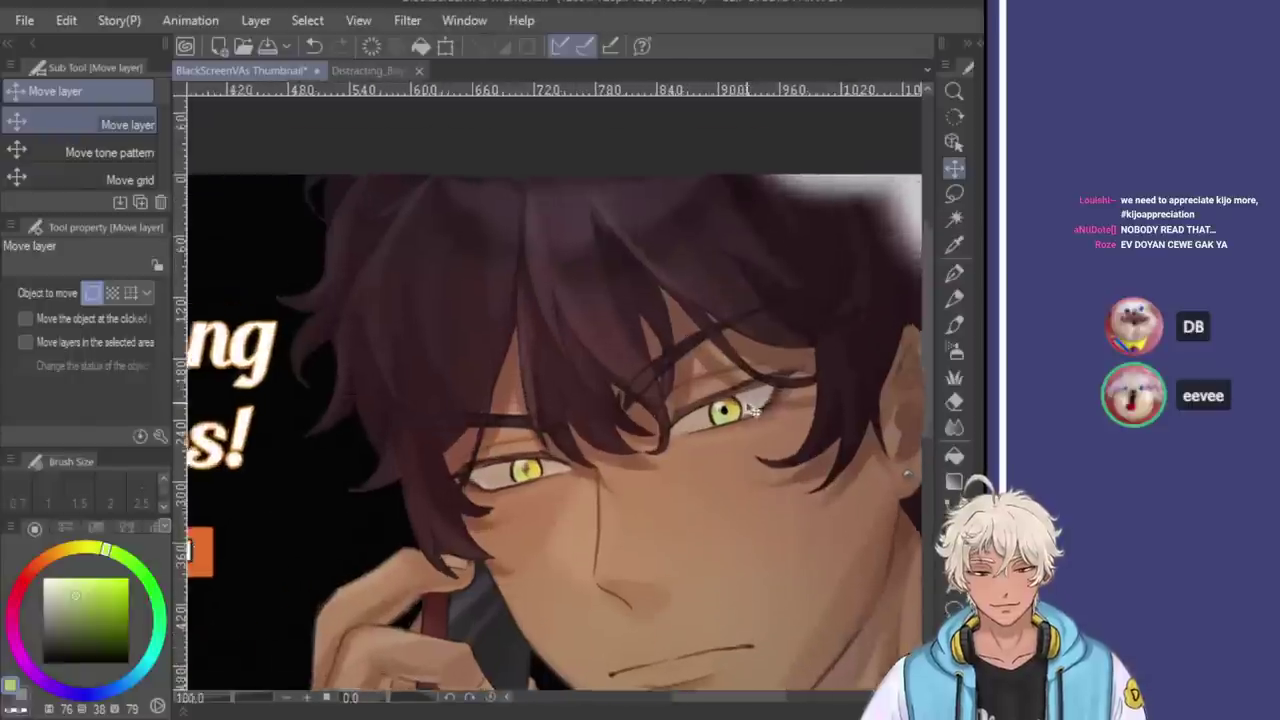
{"action": "scroll", "coordinate": [755, 410], "scroll_direction": "up", "scroll_amount": 4}
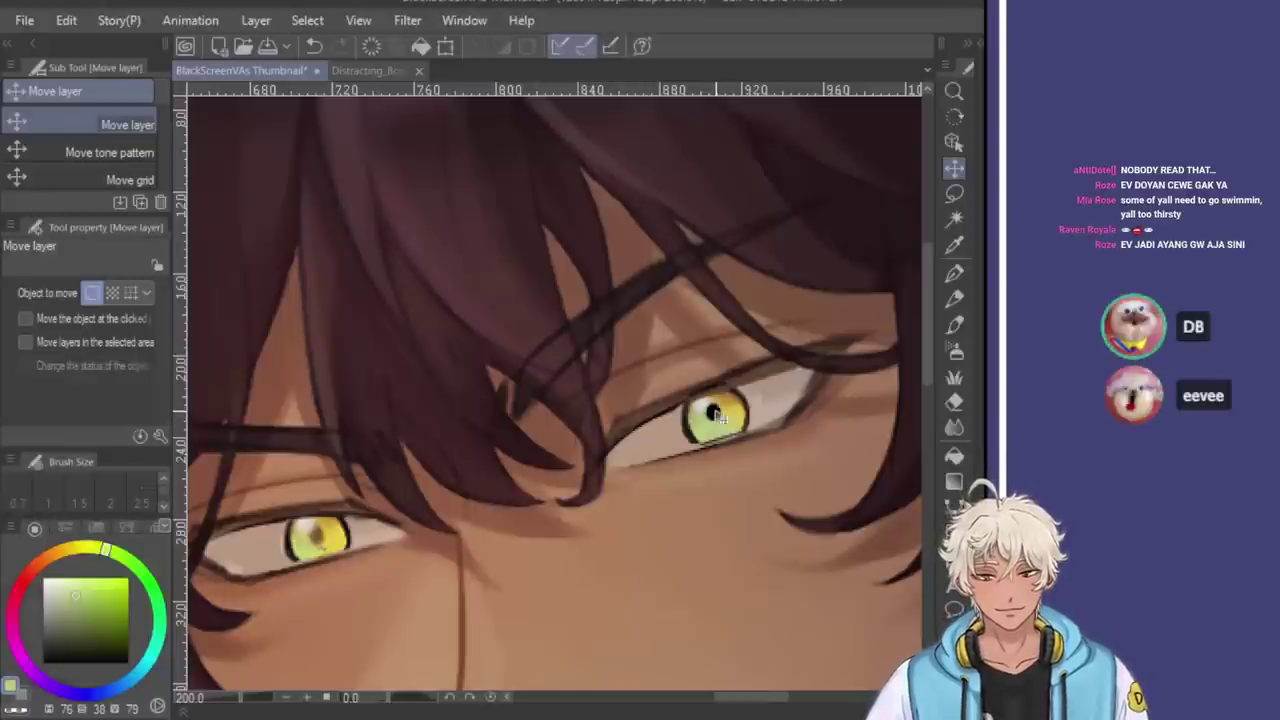
{"action": "scroll", "coordinate": [795, 380], "scroll_direction": "down", "scroll_amount": 1}
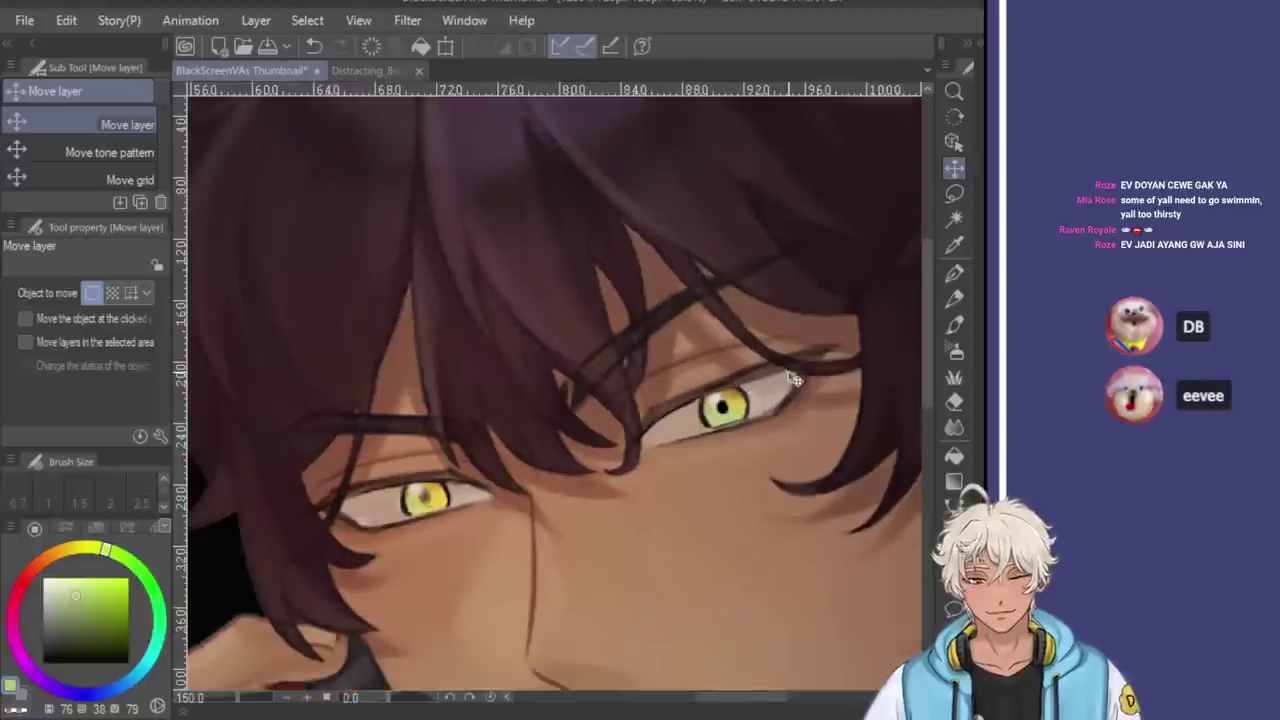
{"action": "scroll", "coordinate": [791, 406], "scroll_direction": "down", "scroll_amount": 2}
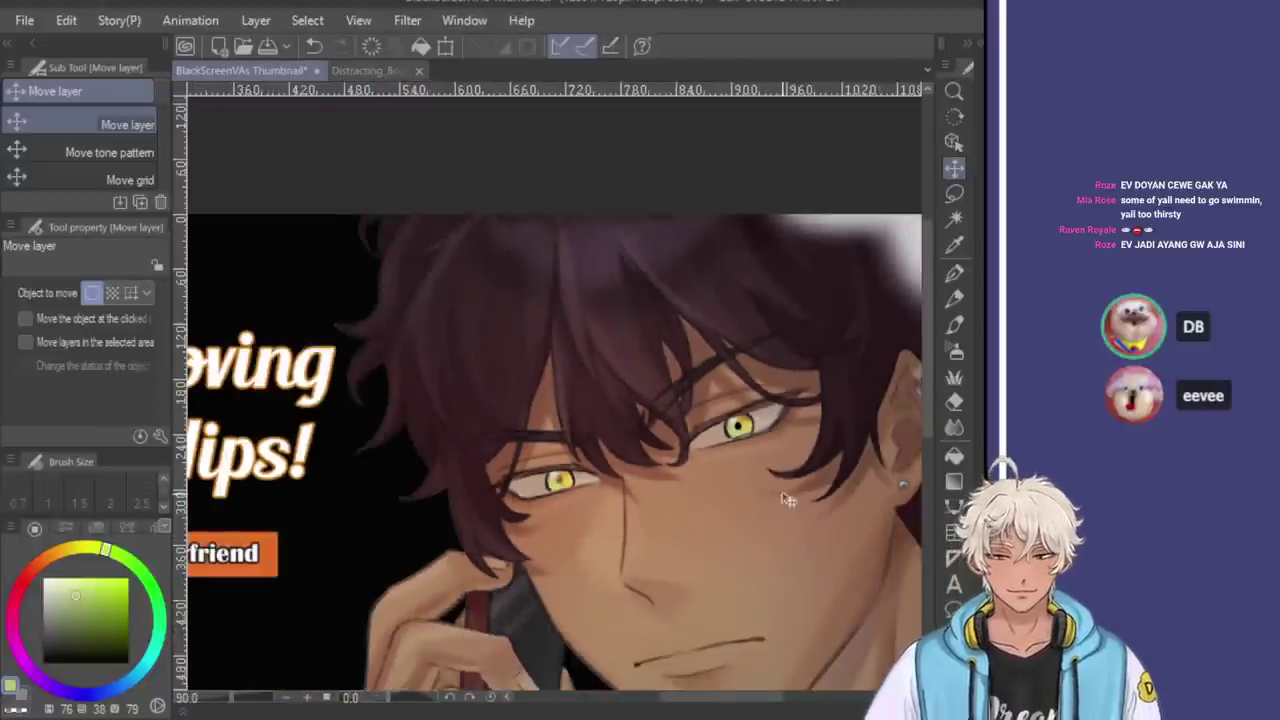
{"action": "scroll", "coordinate": [790, 420], "scroll_direction": "up", "scroll_amount": 3}
{"action": "scroll", "coordinate": [829, 415], "scroll_direction": "up", "scroll_amount": 1}
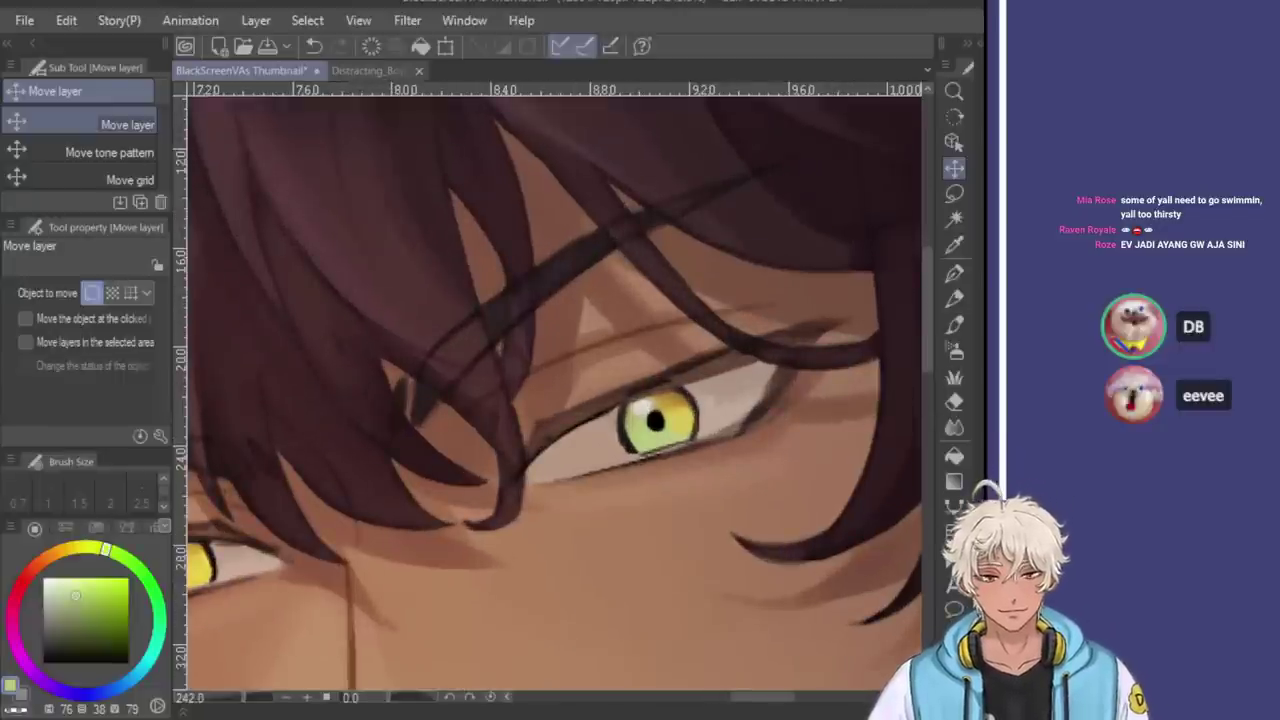
{"action": "key", "text": "ctrl+z"}
{"action": "key", "text": "ctrl+y"}
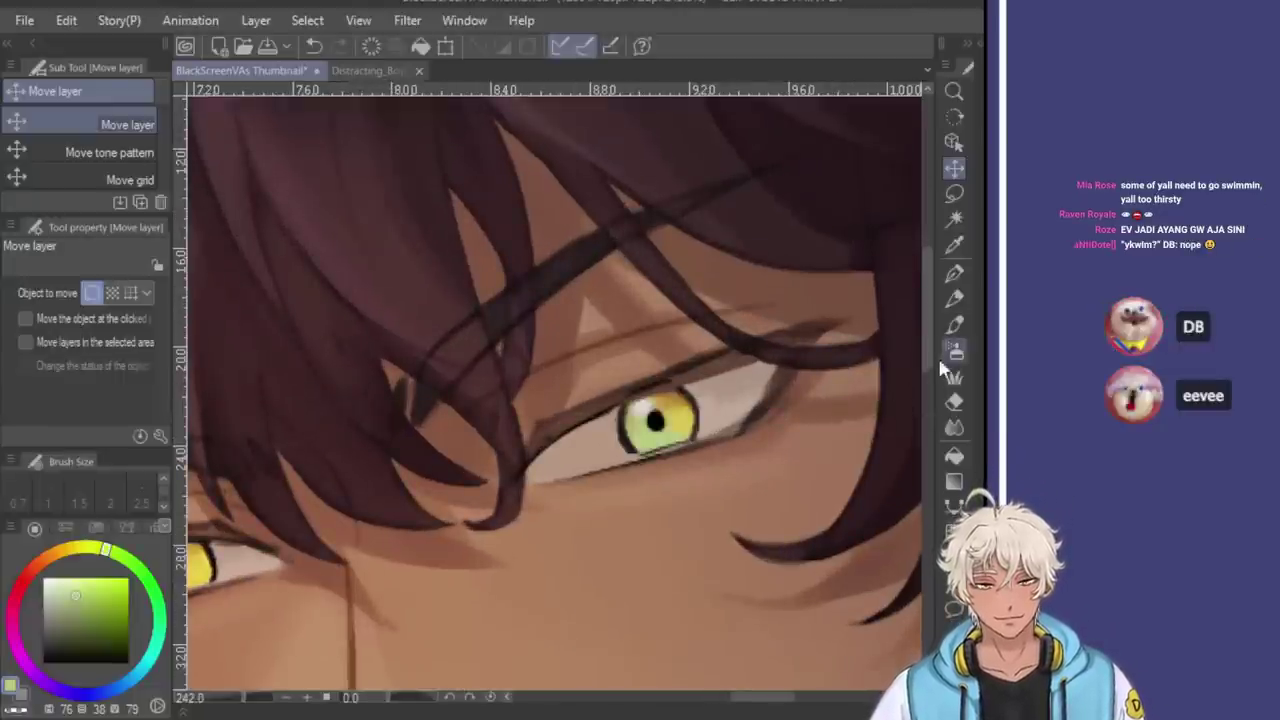
Erase along the lit iris's lower edge with a 3.0 hard eraser, then repair its black outline and light-green fill with a 6.0 G-pen
{"action": "left_click", "coordinate": [954, 401]}
{"action": "scroll", "coordinate": [622, 456], "scroll_direction": "up", "scroll_amount": 2}
{"action": "left_click_drag", "start_coordinate": [645, 455], "coordinate": [701, 434]}
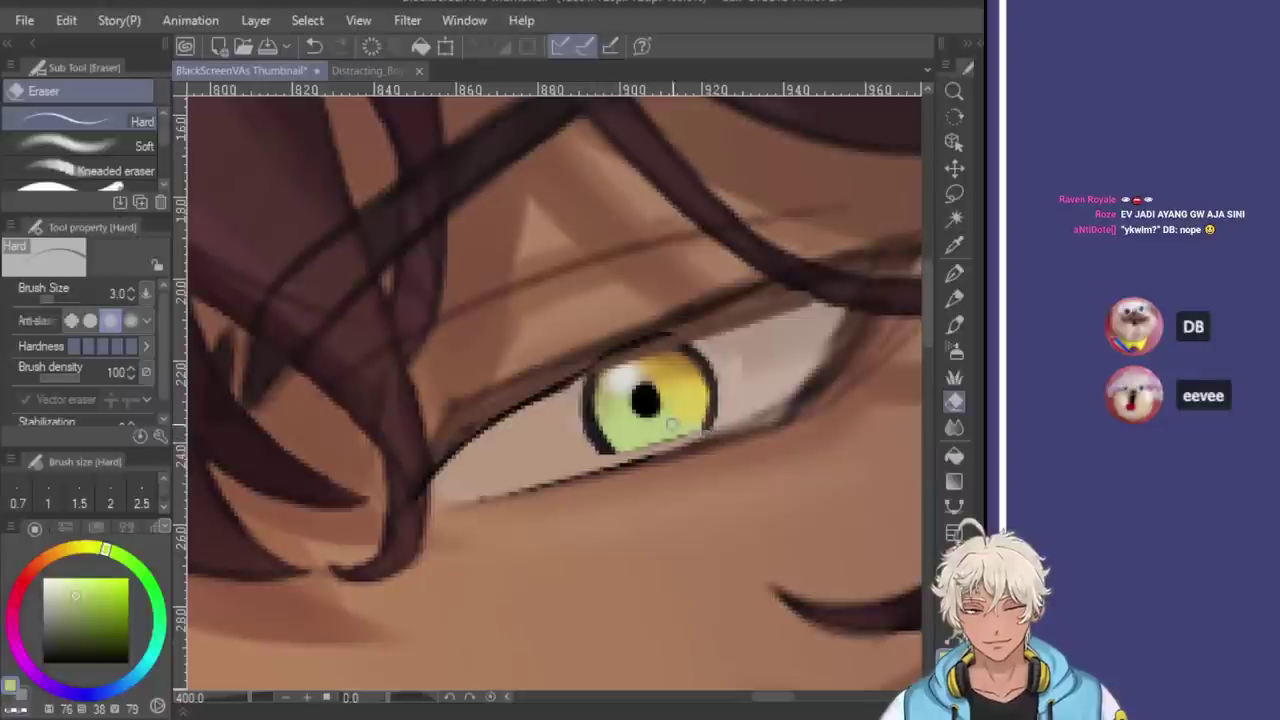
{"action": "left_click", "coordinate": [954, 272]}
{"action": "mouse_move", "coordinate": [605, 462]}
{"action": "left_mouse_down"}
{"action": "mouse_move", "coordinate": [600, 440]}
{"action": "mouse_move", "coordinate": [620, 455]}
{"action": "left_mouse_up"}
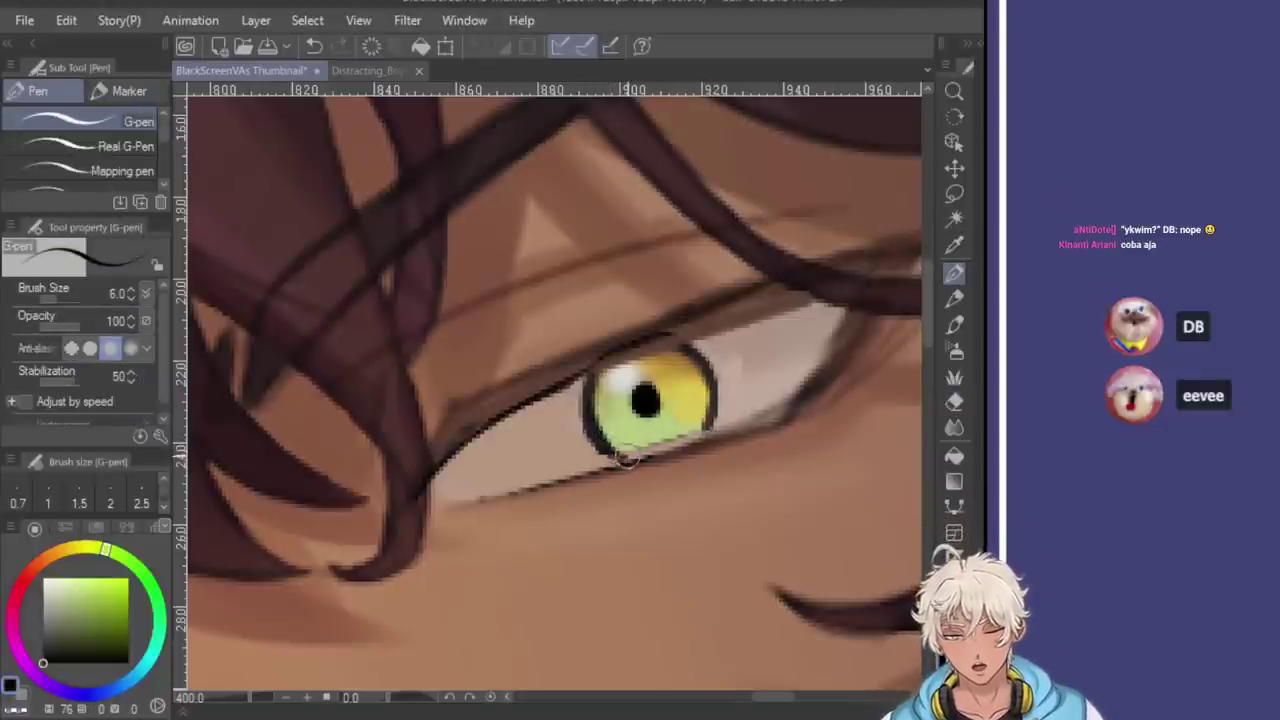
{"action": "left_click_drag", "start_coordinate": [712, 446], "coordinate": [708, 410]}
{"action": "left_click", "coordinate": [652, 414], "text": "alt"}
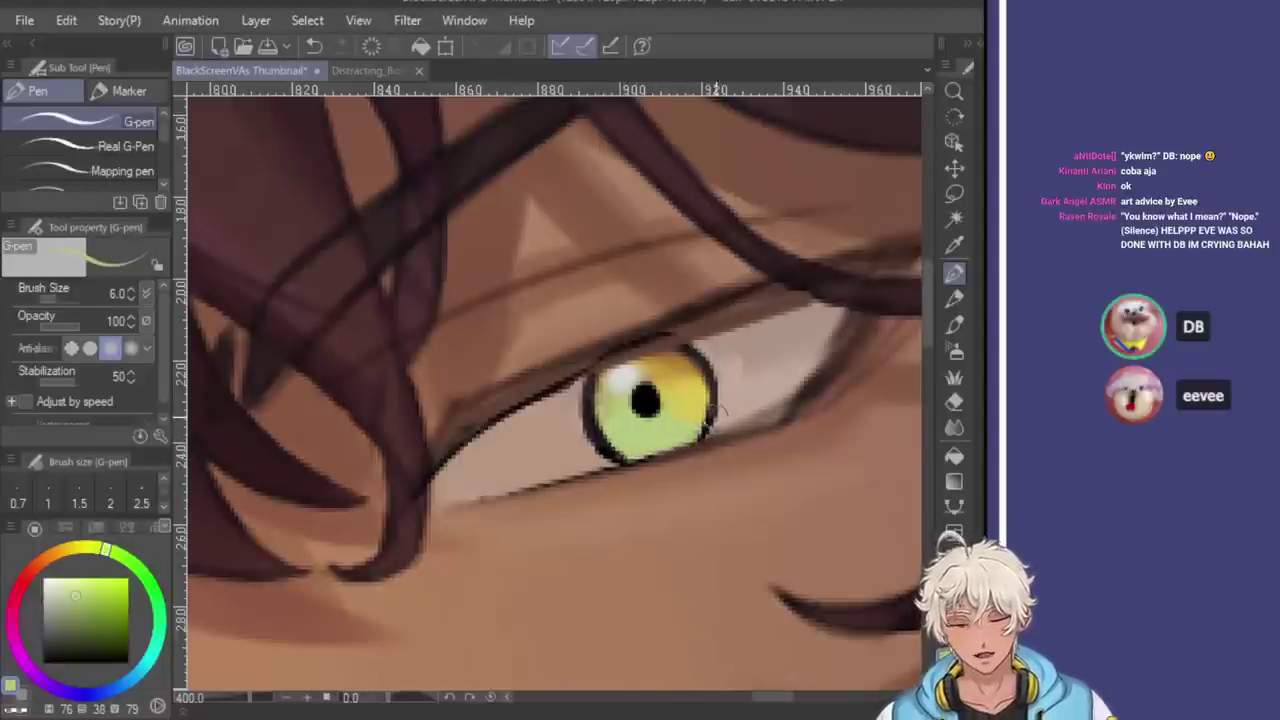
Examine the repaired iris up close and against the rest of the face
{"action": "scroll", "coordinate": [720, 410], "scroll_direction": "down", "scroll_amount": 10}
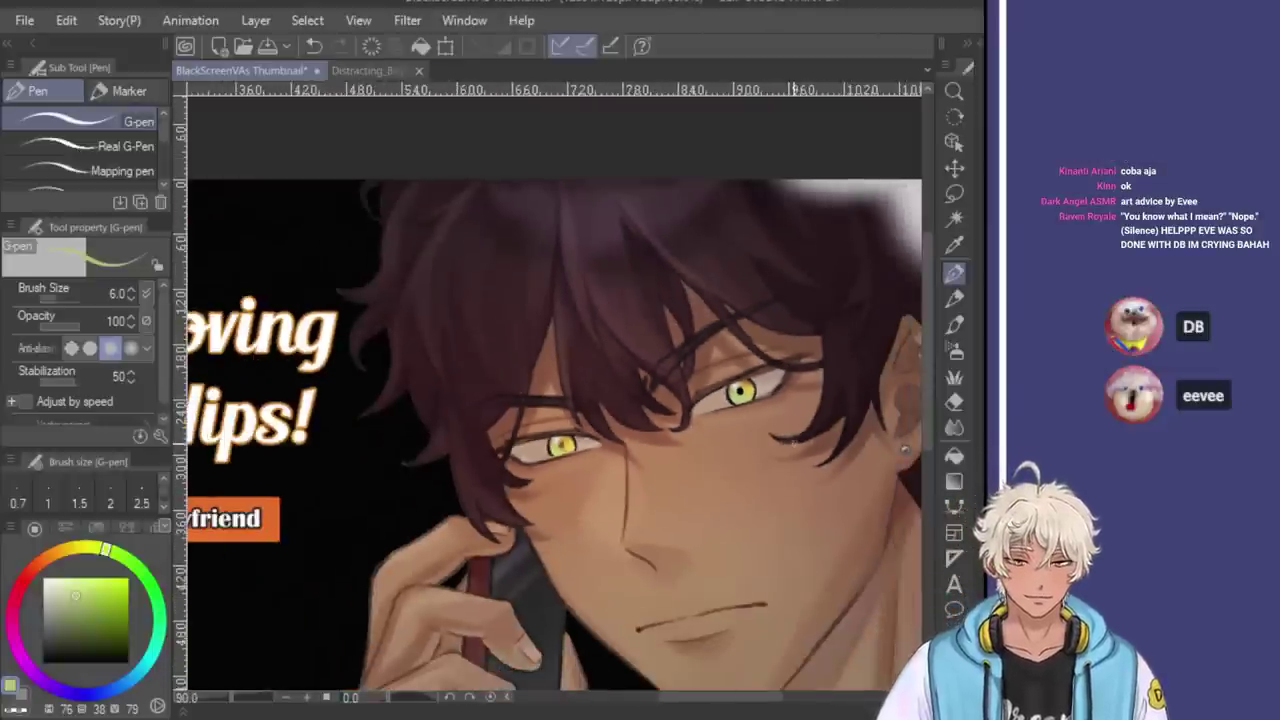
{"action": "scroll", "coordinate": [720, 410], "scroll_direction": "down", "scroll_amount": 3}
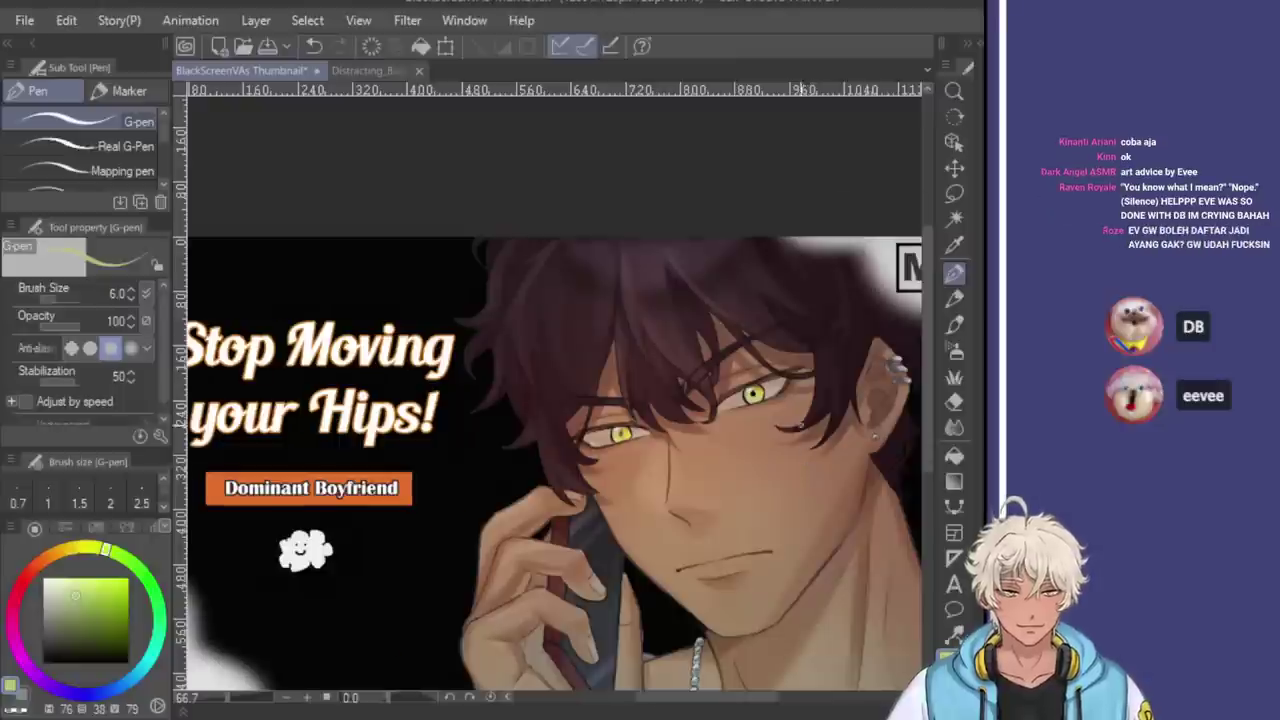
{"action": "scroll", "coordinate": [713, 344], "scroll_direction": "up", "scroll_amount": 10}
{"action": "scroll", "coordinate": [713, 344], "scroll_direction": "up", "scroll_amount": 2}
{"action": "key", "text": "e"}
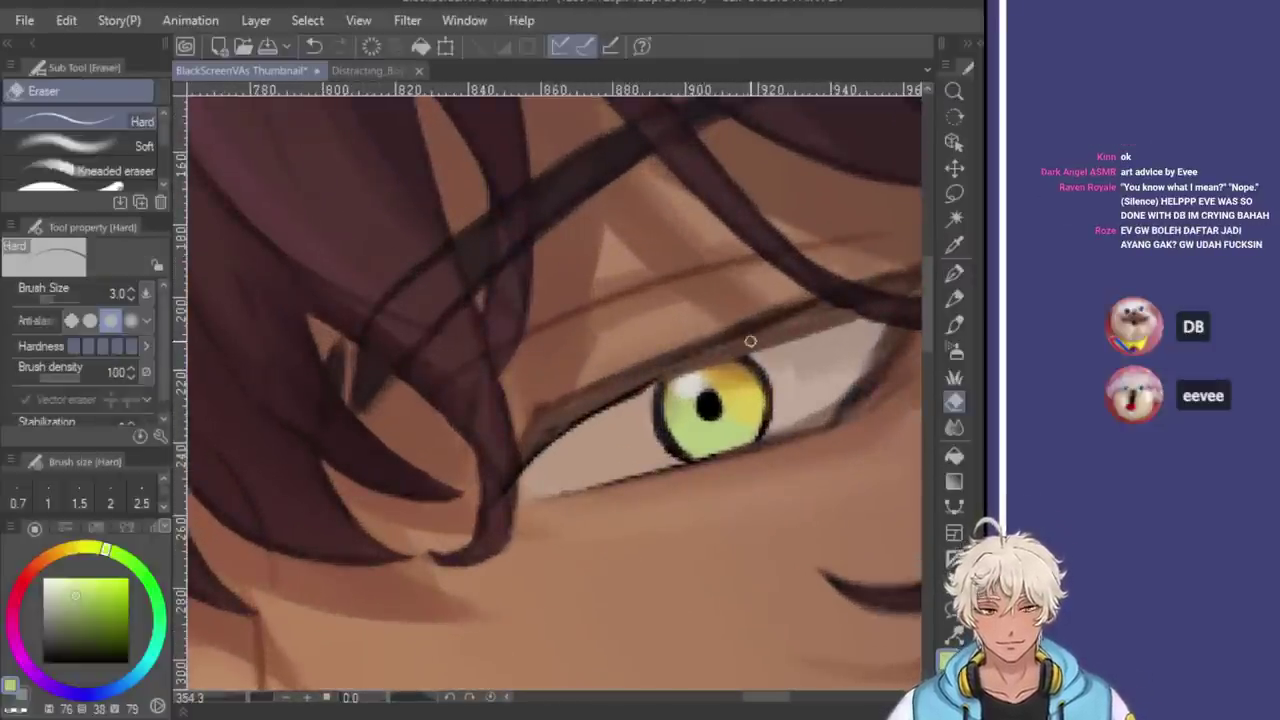
{"action": "key", "text": "p"}
{"action": "scroll", "coordinate": [750, 350], "scroll_direction": "down", "scroll_amount": 4}
{"action": "scroll", "coordinate": [788, 372], "scroll_direction": "down", "scroll_amount": 5}
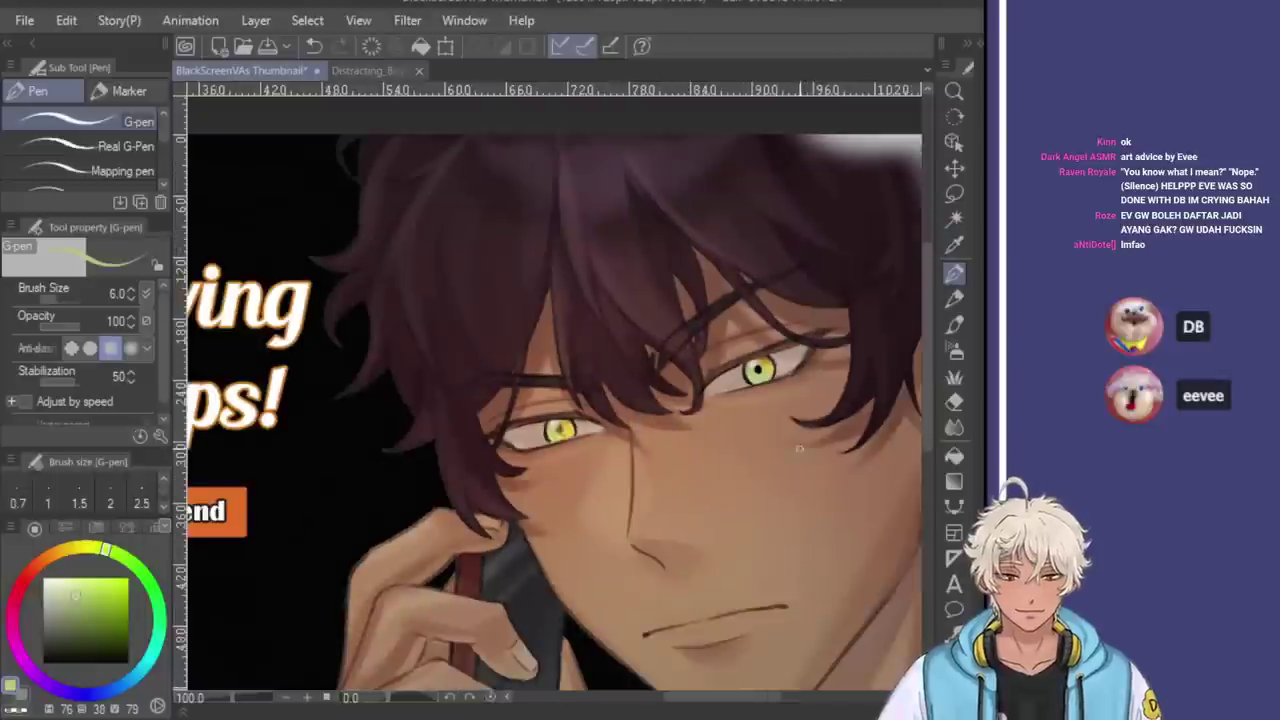
{"action": "scroll", "coordinate": [820, 494], "scroll_direction": "up", "scroll_amount": 2}
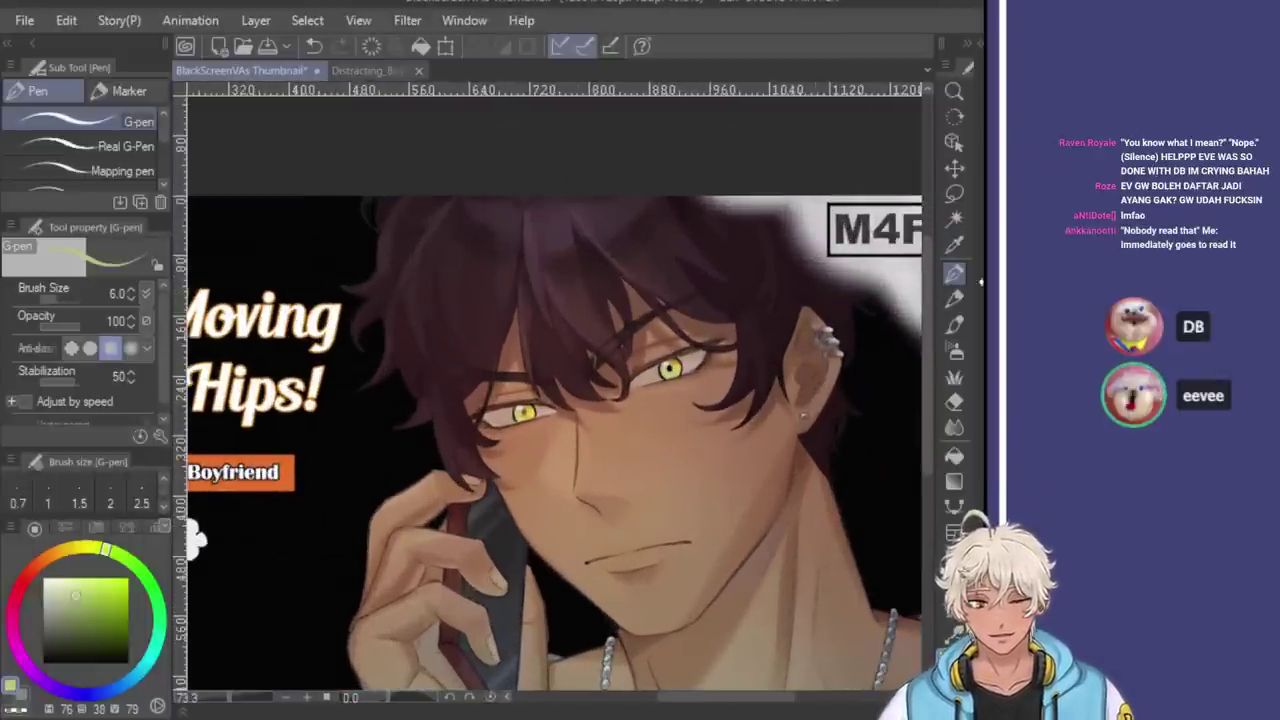
Check the face in a horizontally mirrored view, restore the normal orientation, and review both eyes in the full thumbnail
{"action": "key", "text": "h"}
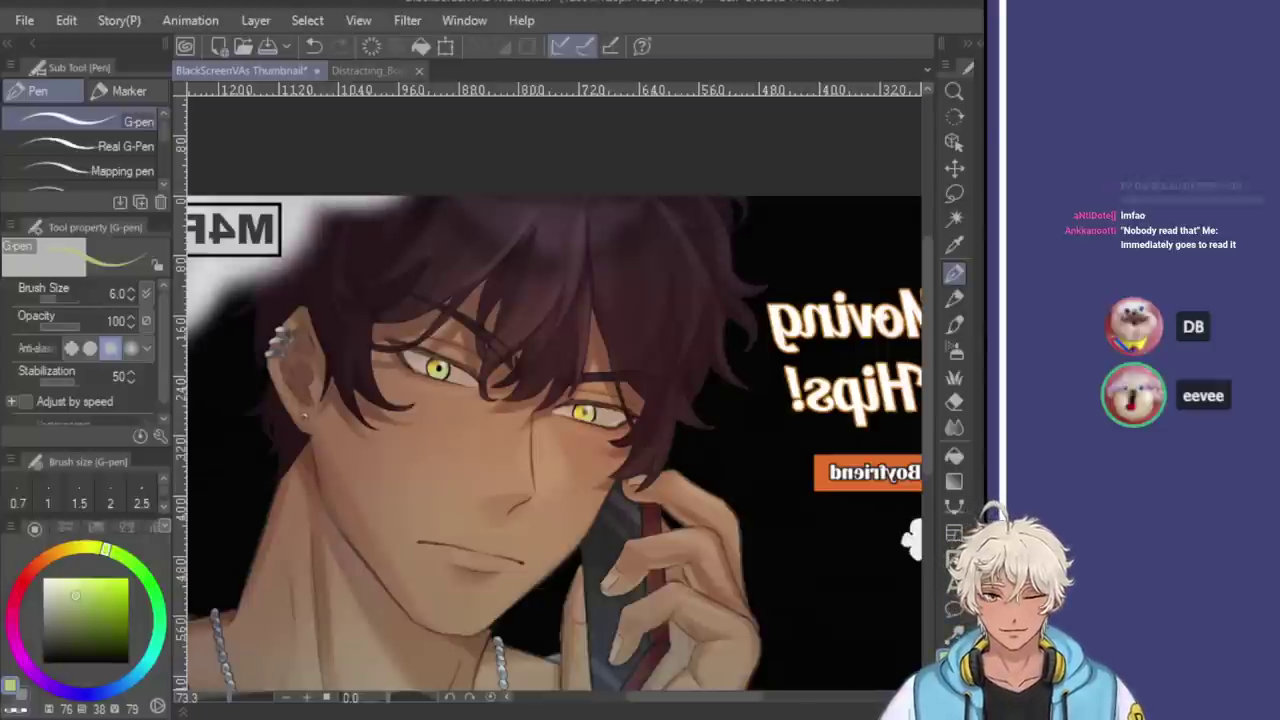
{"action": "key", "text": "h"}
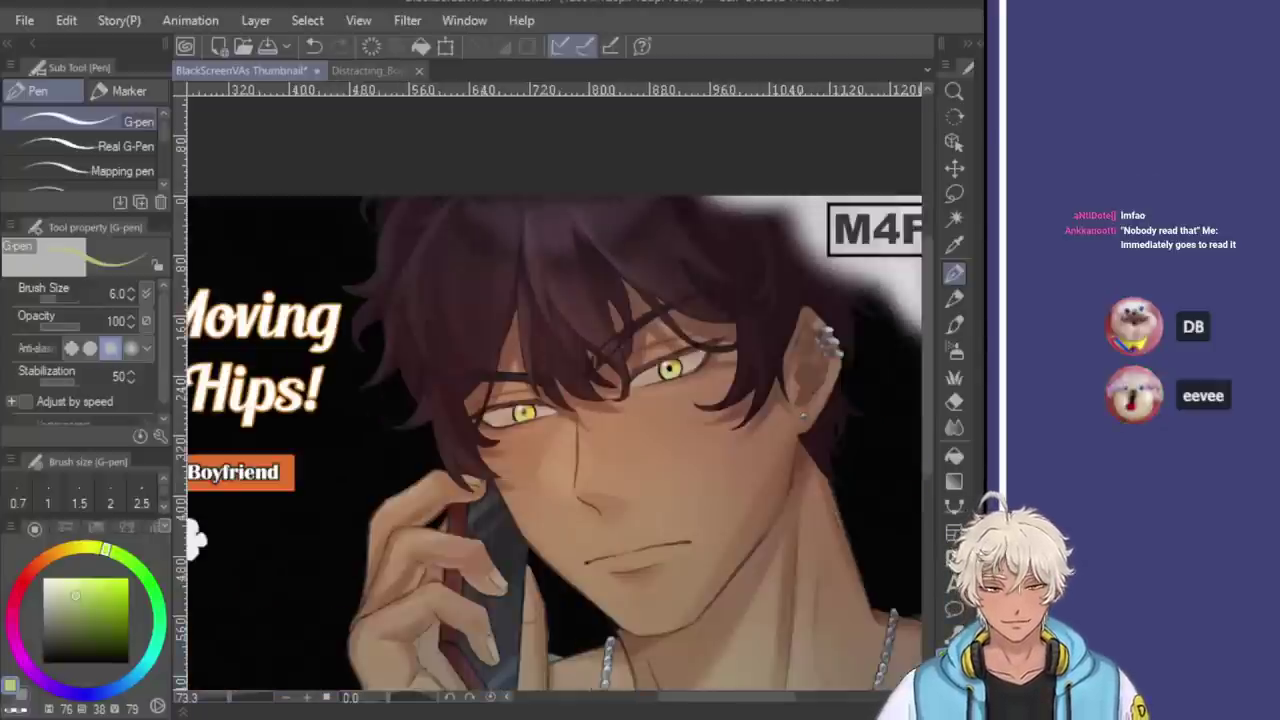
{"action": "scroll", "coordinate": [670, 407], "scroll_direction": "down", "scroll_amount": 3}
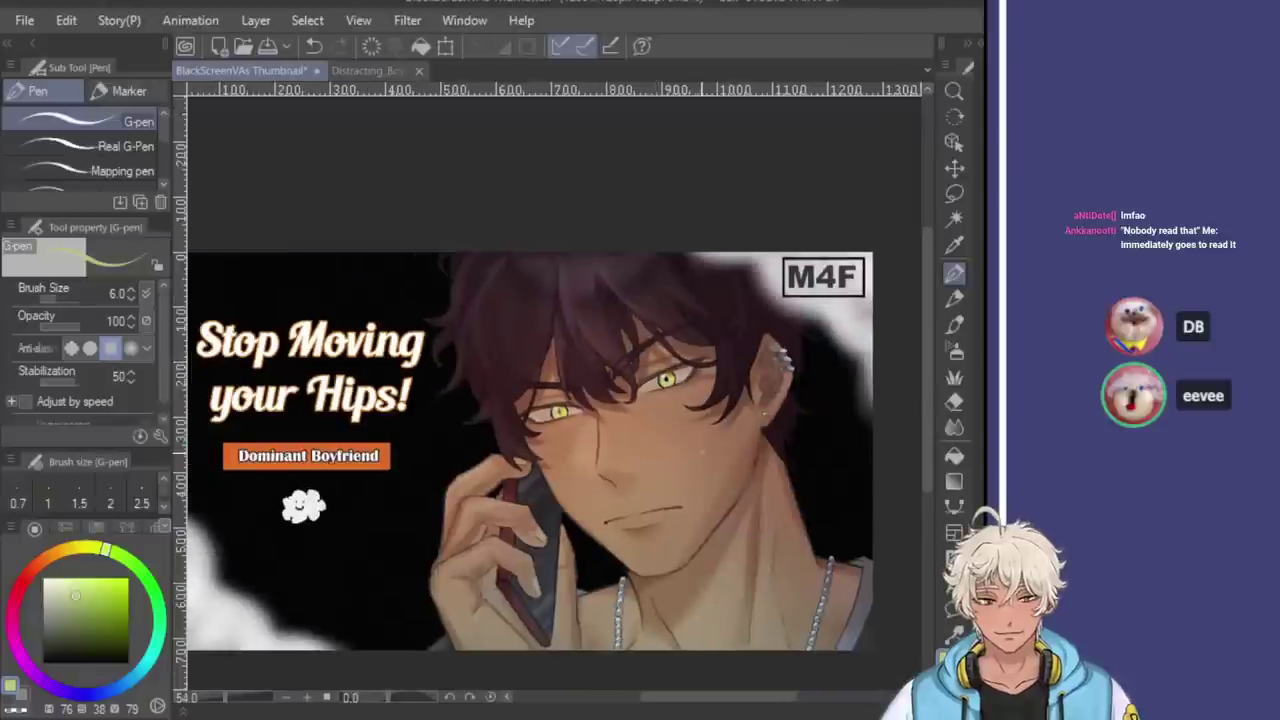
{"action": "scroll", "coordinate": [516, 419], "scroll_direction": "up", "scroll_amount": 4}
{"action": "scroll", "coordinate": [741, 484], "scroll_direction": "up", "scroll_amount": 4}
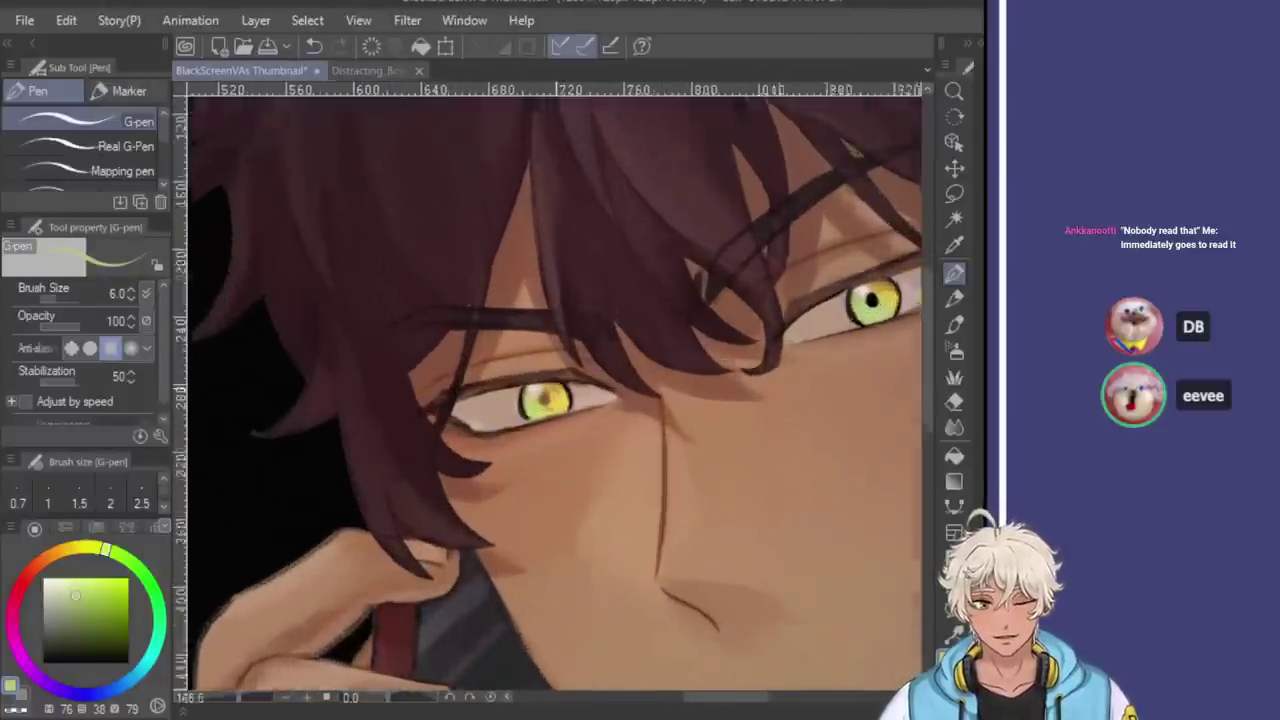
{"action": "scroll", "coordinate": [741, 484], "scroll_direction": "down", "scroll_amount": 1}
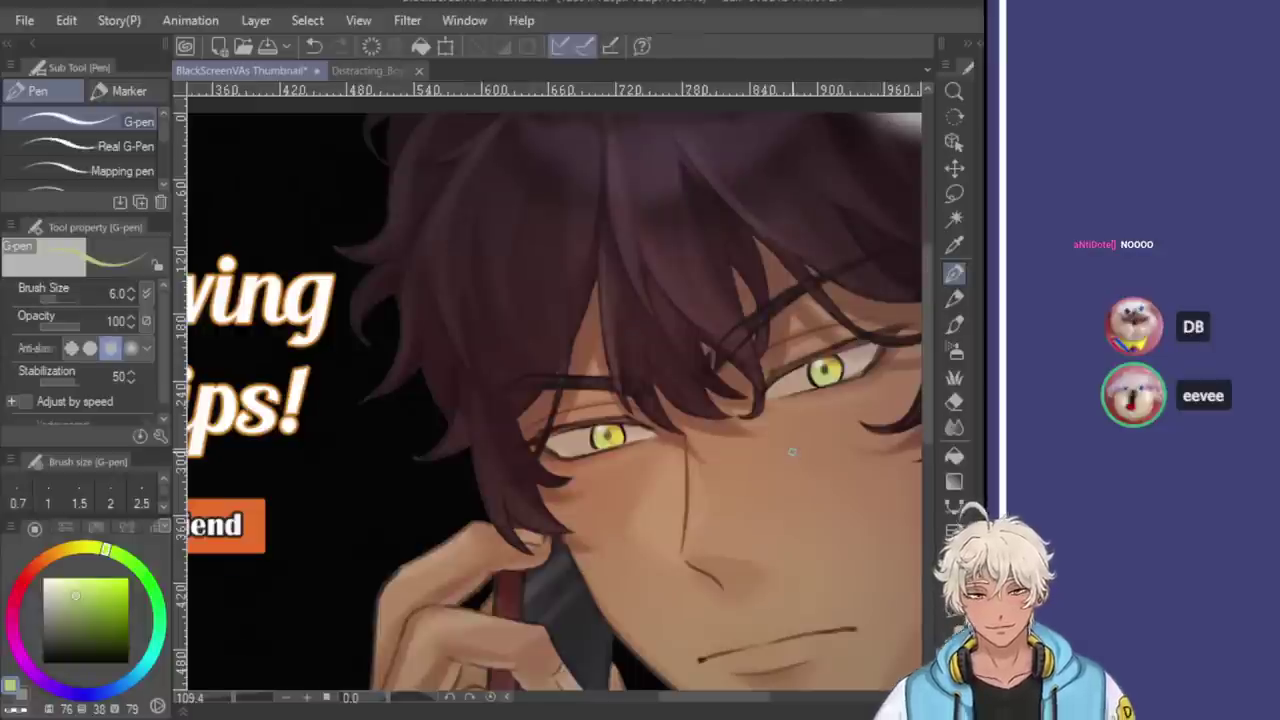
Try painting the lit iris's pupil with a 7.0 G-pen in brown sampled from the other eye's pupil, then undo it
{"action": "scroll", "coordinate": [791, 453], "scroll_direction": "up", "scroll_amount": 2}
{"action": "left_click", "coordinate": [606, 425], "text": "alt"}
{"action": "scroll", "coordinate": [736, 503], "scroll_direction": "down", "scroll_amount": 3}
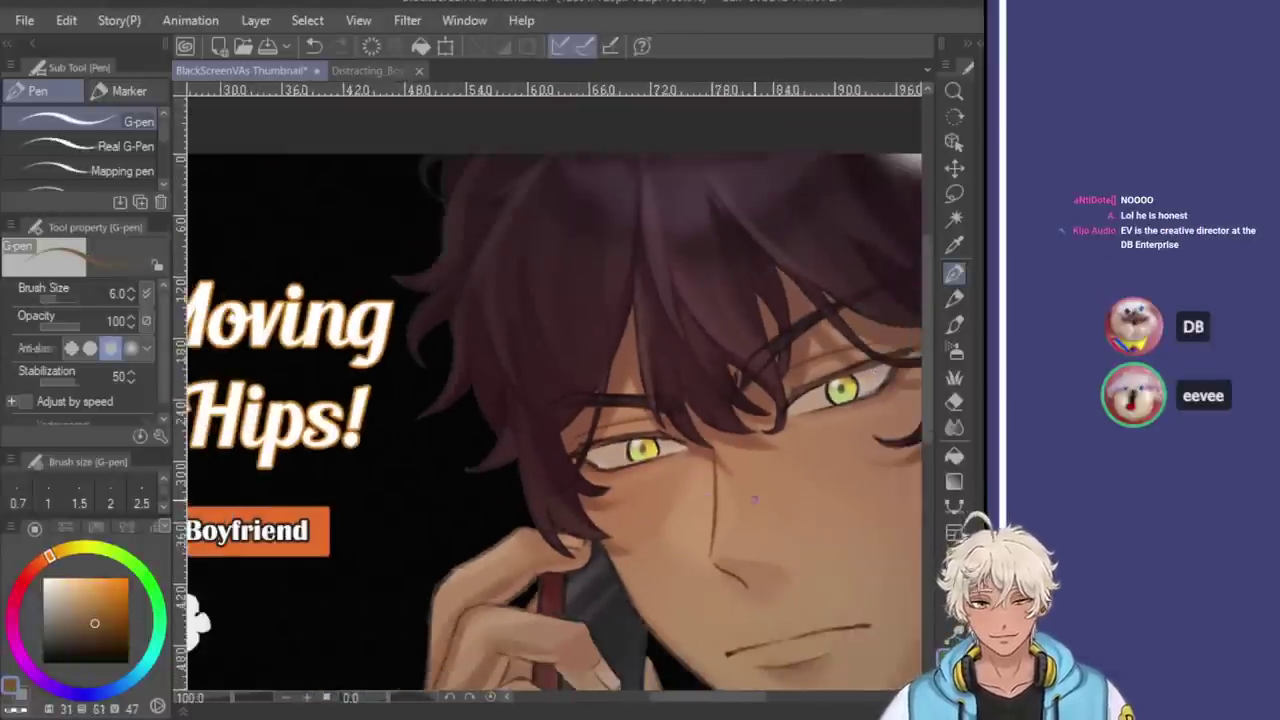
{"action": "scroll", "coordinate": [818, 385], "scroll_direction": "up", "scroll_amount": 6}
{"action": "key", "text": "]"}
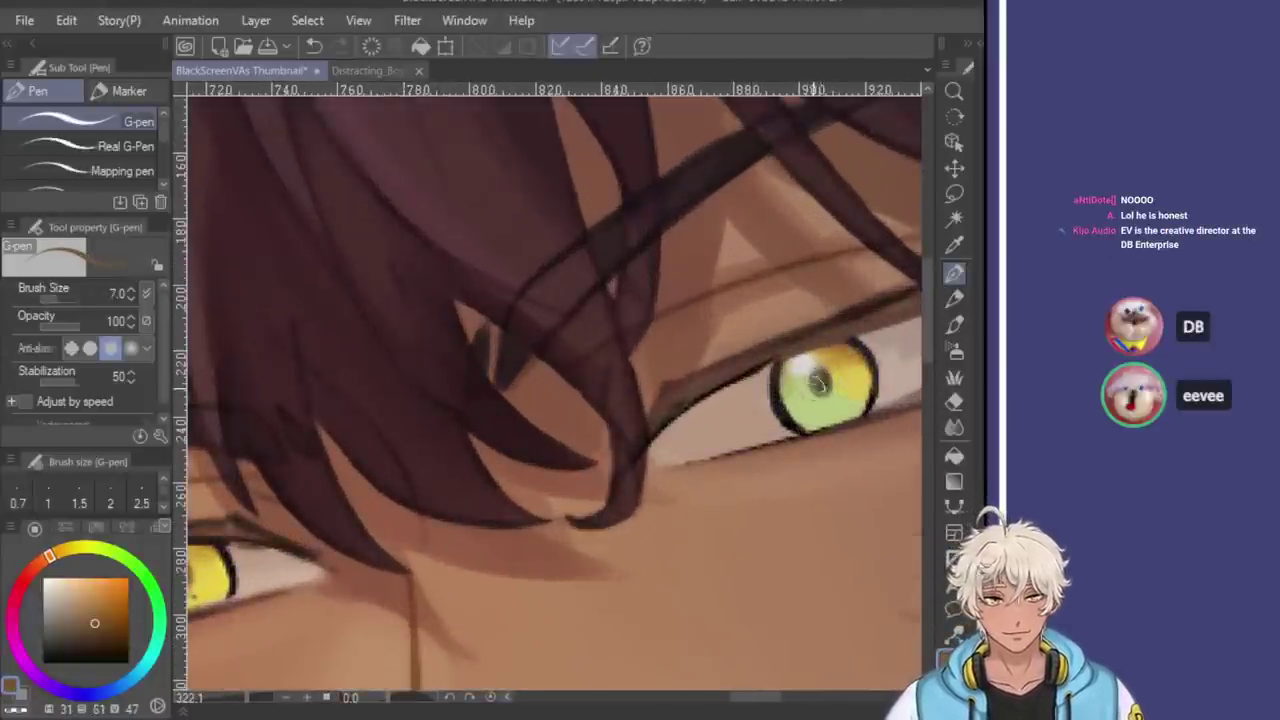
{"action": "key", "text": "ctrl+z"}
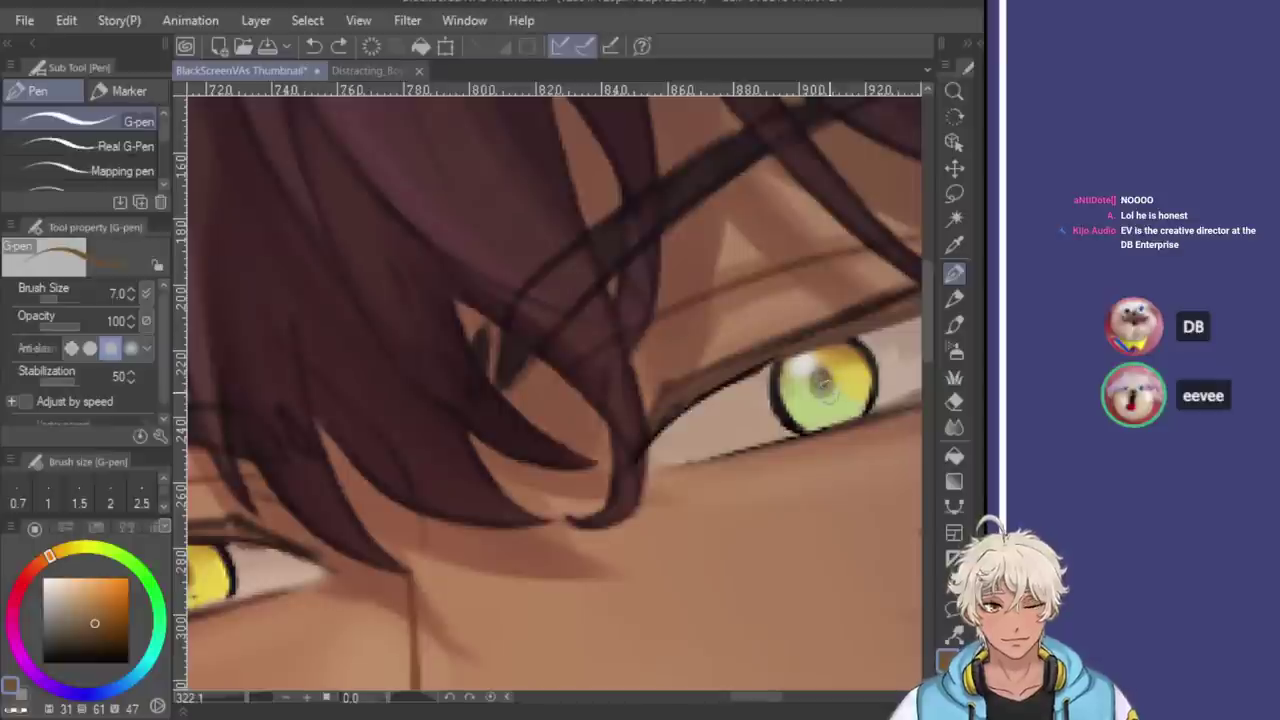
{"action": "key", "text": "ctrl+z"}
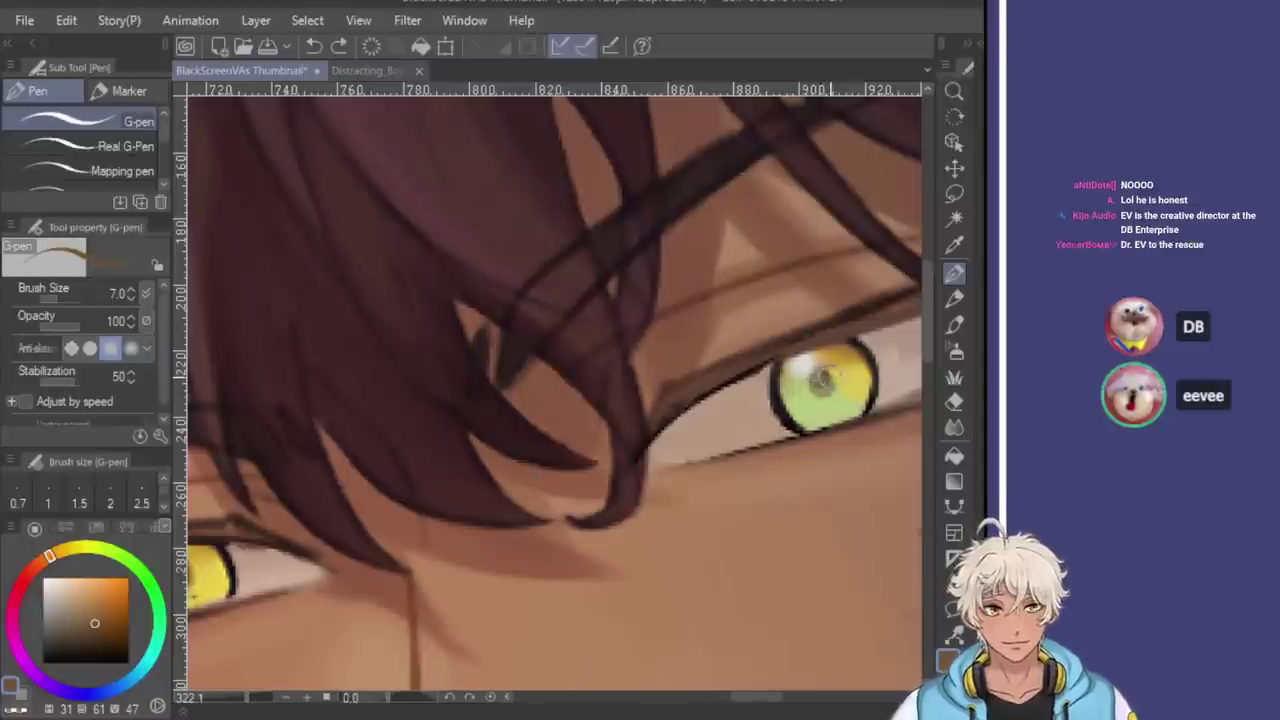
{"action": "left_click", "coordinate": [820, 390]}
{"action": "scroll", "coordinate": [820, 390], "scroll_direction": "down", "scroll_amount": 6}
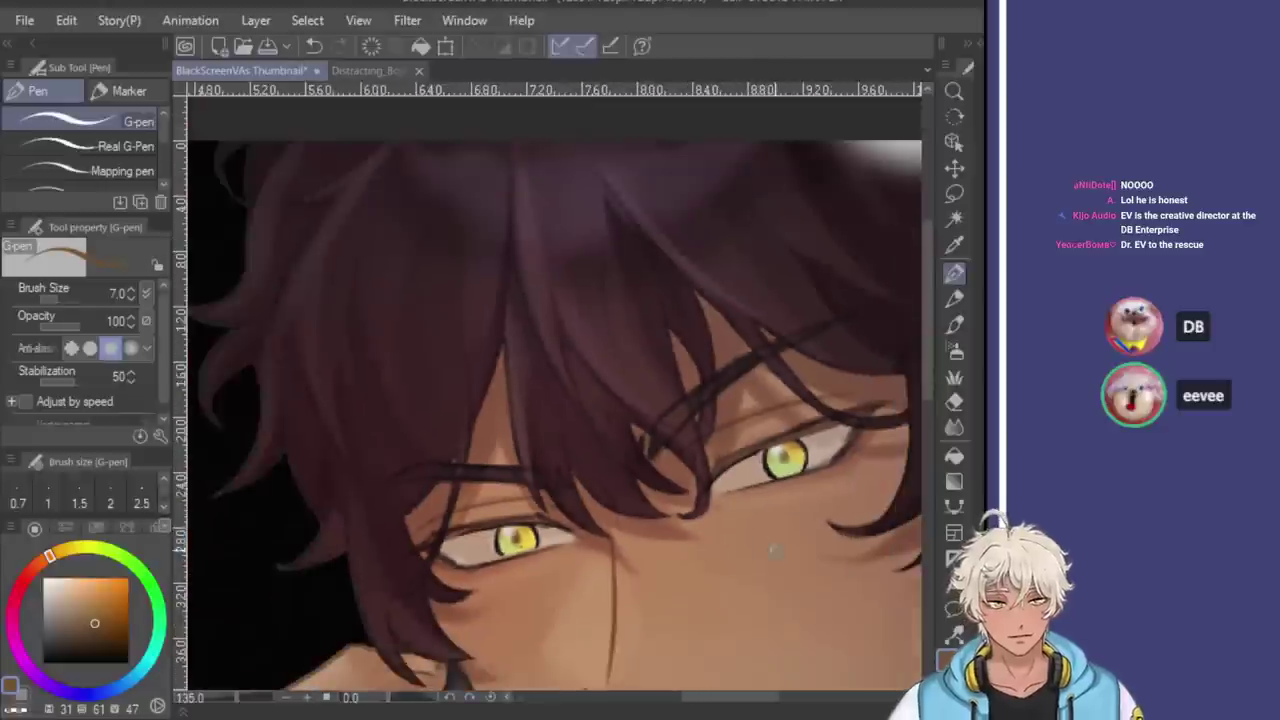
{"action": "scroll", "coordinate": [823, 585], "scroll_direction": "up", "scroll_amount": 1}
{"action": "key", "text": "ctrl+z"}
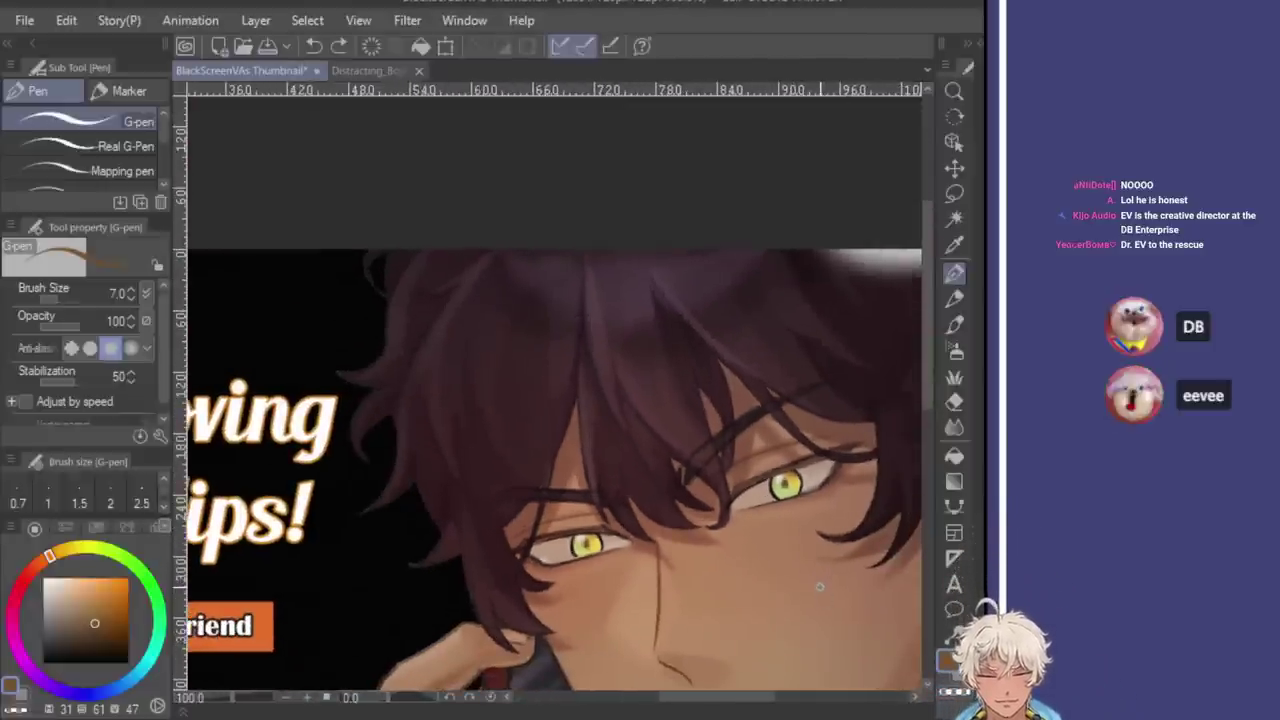
Sample a near-black colour from the lit iris's pupil and review both eyes against the whole face
{"action": "scroll", "coordinate": [810, 553], "scroll_direction": "up", "scroll_amount": 3}
{"action": "left_click", "coordinate": [780, 440], "text": "alt"}
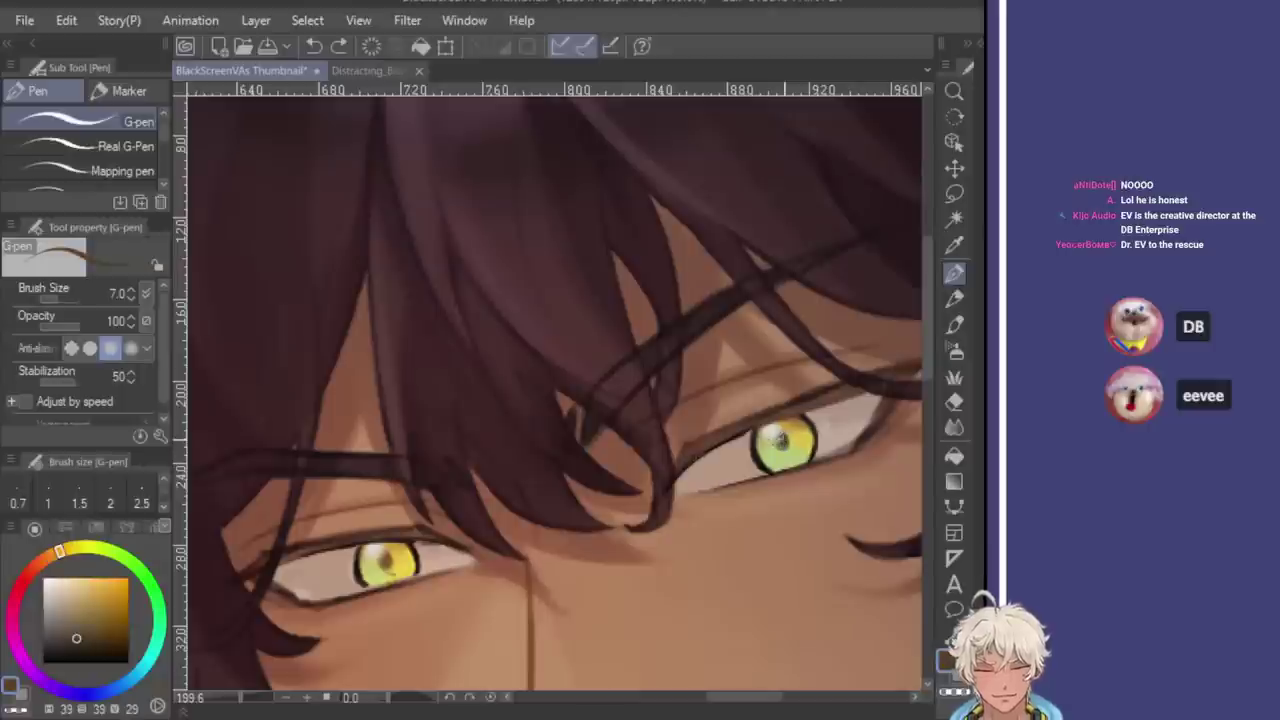
{"action": "left_click", "coordinate": [775, 441], "text": "alt"}
{"action": "scroll", "coordinate": [775, 441], "scroll_direction": "down", "scroll_amount": 4}
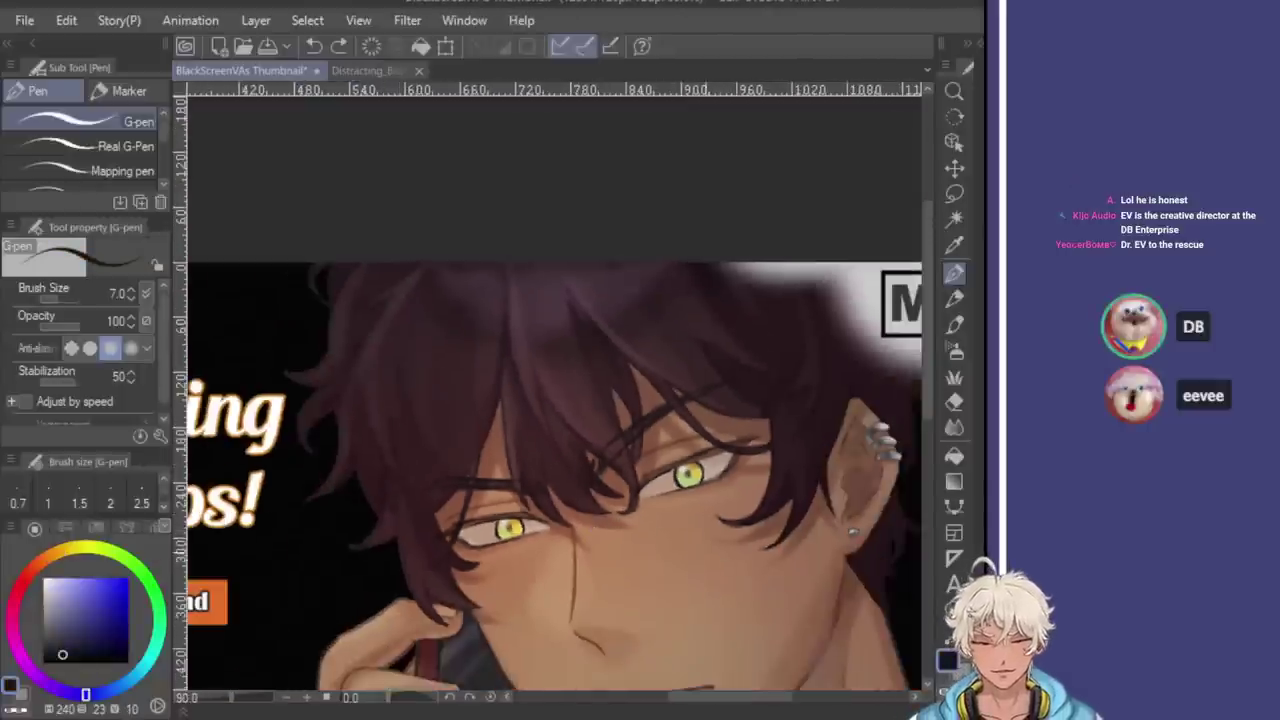
{"action": "scroll", "coordinate": [735, 580], "scroll_direction": "down", "scroll_amount": 3}
{"action": "scroll", "coordinate": [707, 553], "scroll_direction": "up", "scroll_amount": 3}
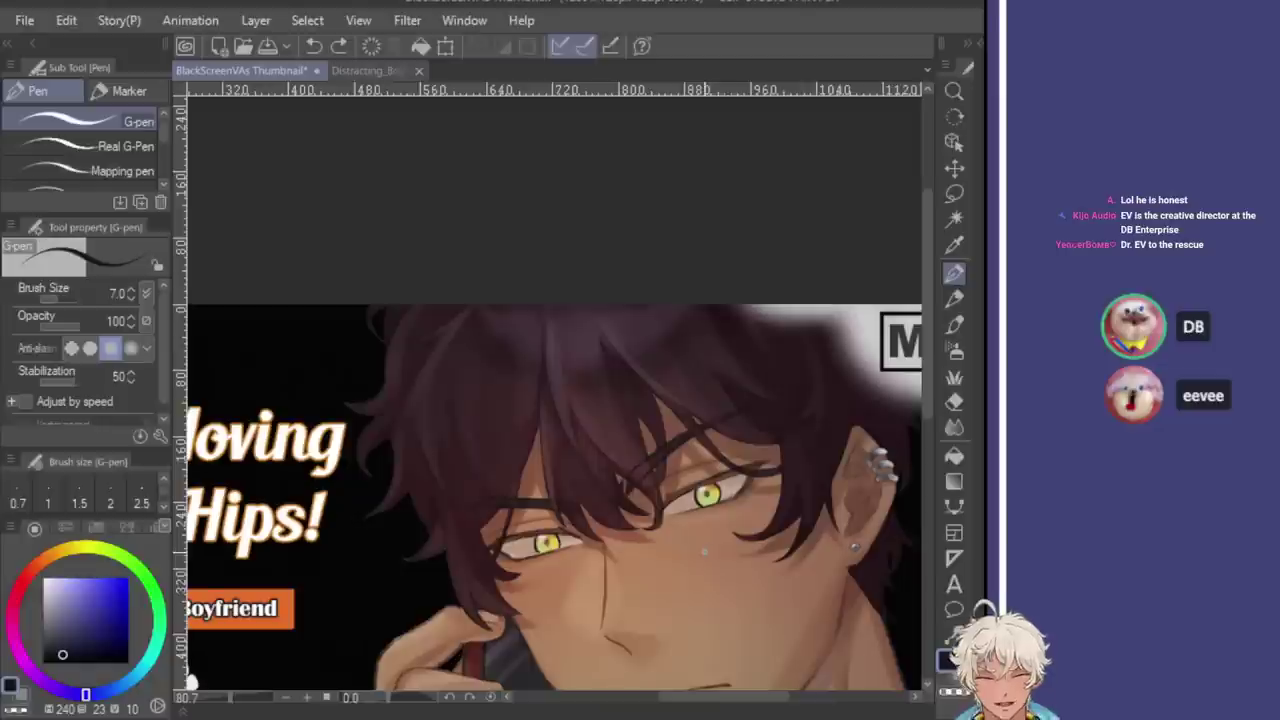
{"action": "scroll", "coordinate": [706, 493], "scroll_direction": "up", "scroll_amount": 2}
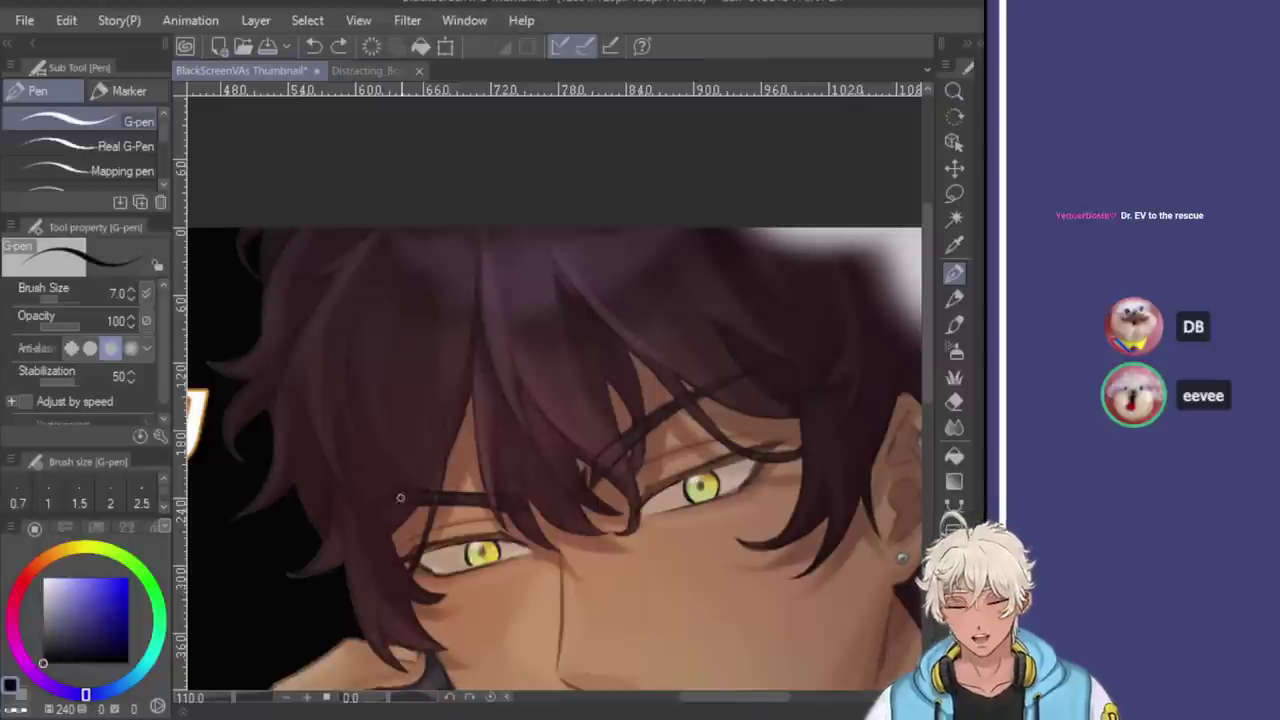
Set the G-pen to 6.0 and compare the lit eye with and without the last stroke
{"action": "scroll", "coordinate": [634, 470], "scroll_direction": "up", "scroll_amount": 5}
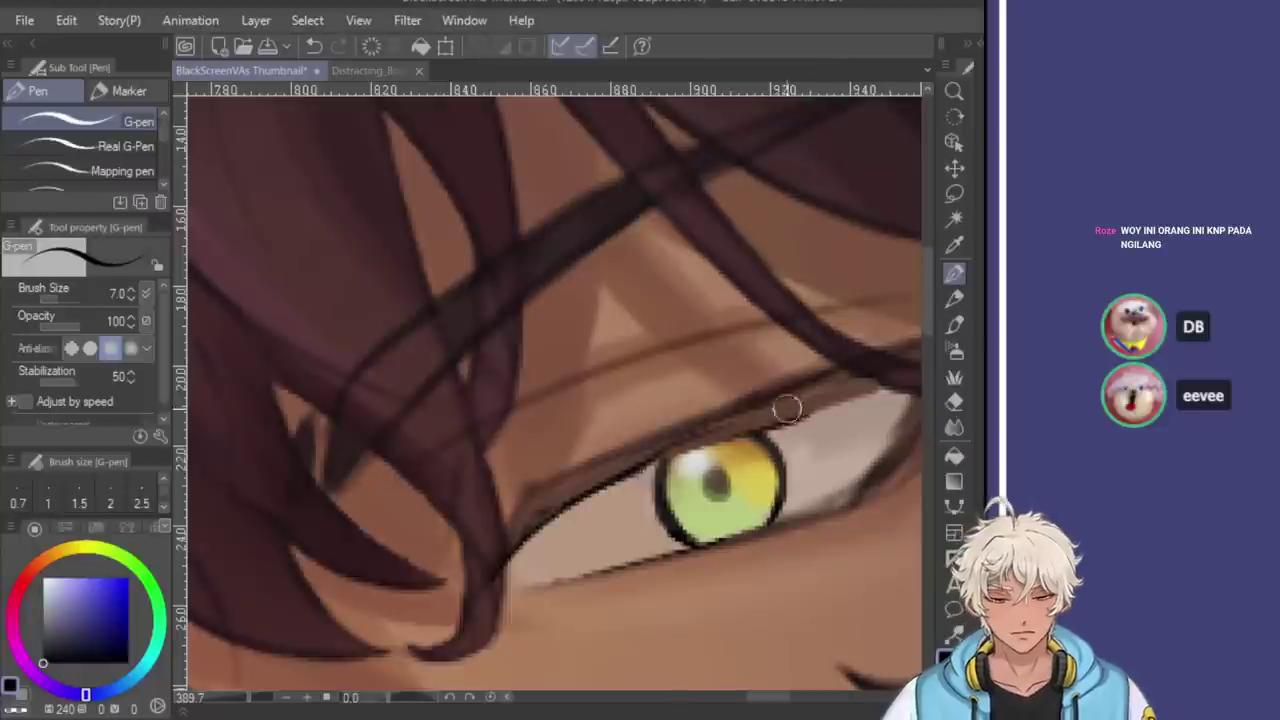
{"action": "key", "text": "["}
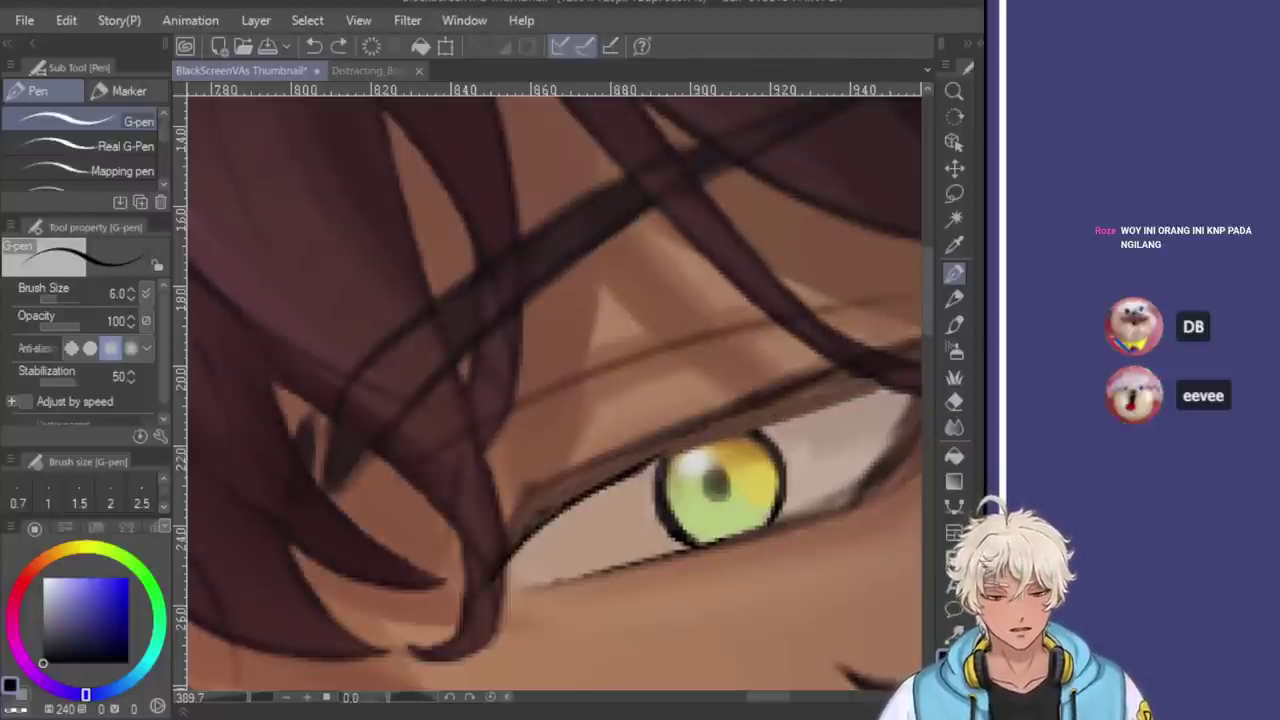
{"action": "key", "text": "ctrl+z"}
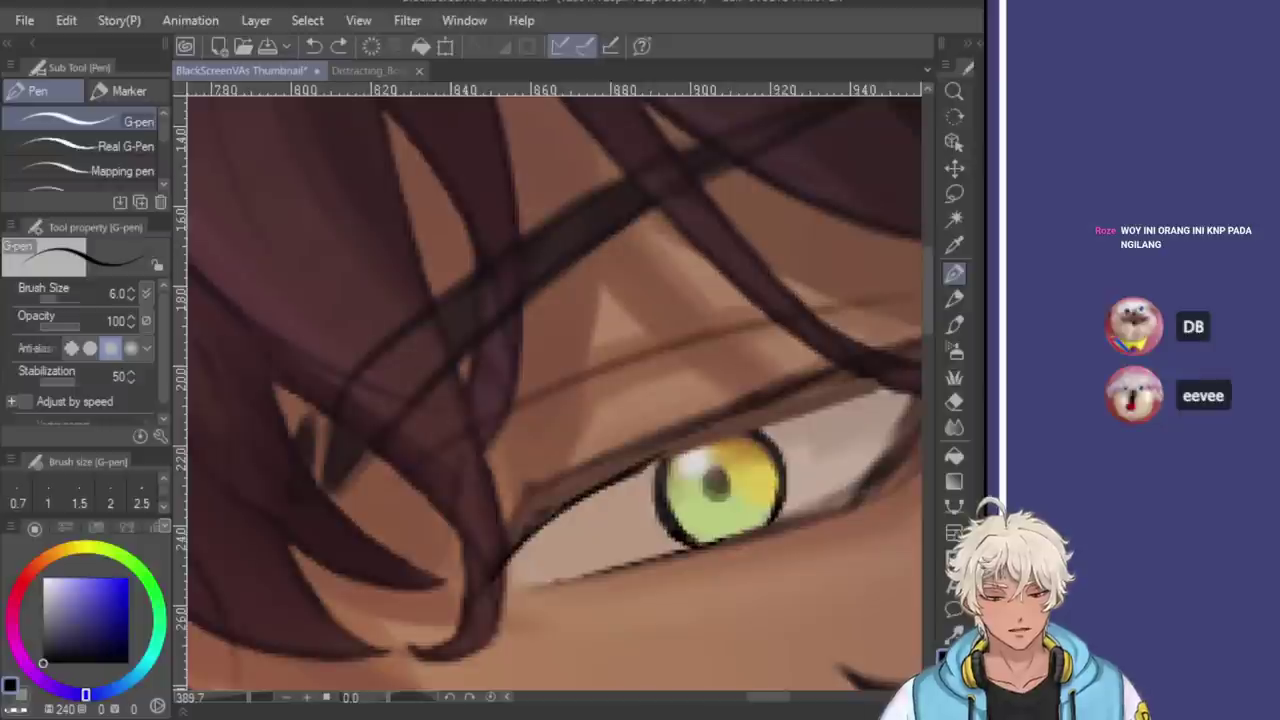
{"action": "key", "text": "ctrl+y"}
{"action": "key", "text": "ctrl+z"}
{"action": "key", "text": "ctrl+y"}
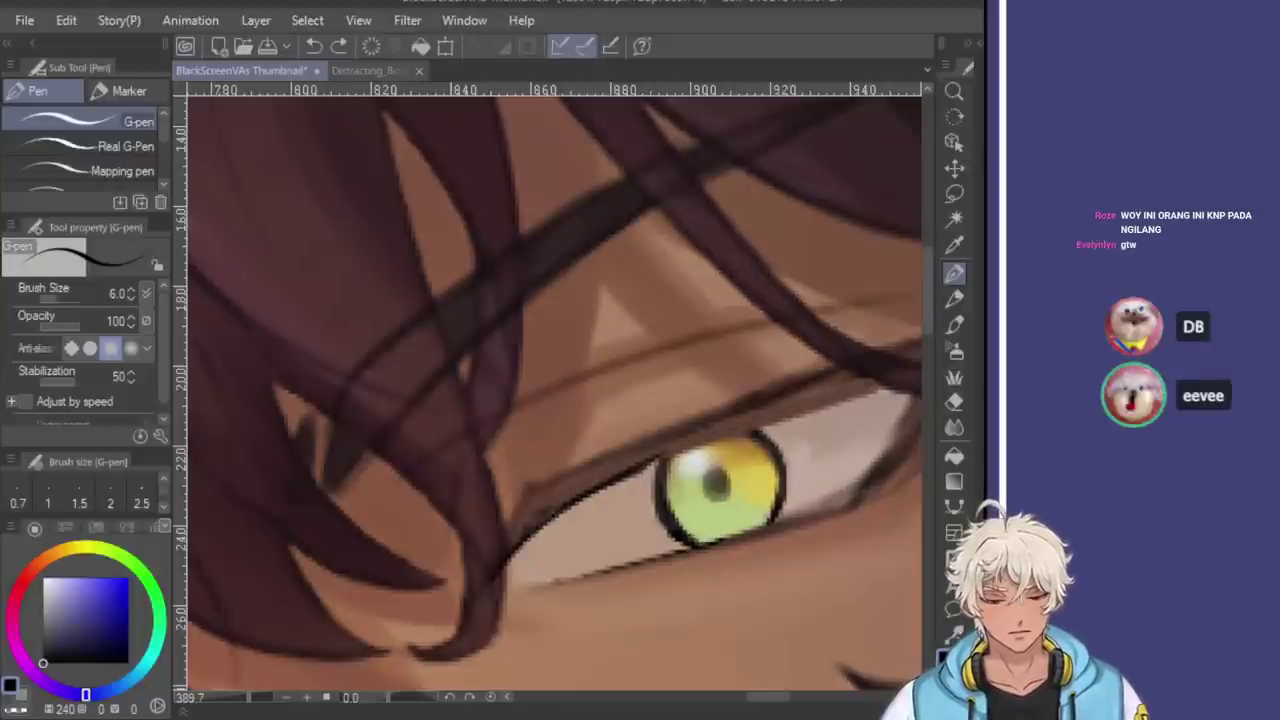
Redraw the black upper-lid line above the lit iris toward the eye's outer corner
{"action": "key", "text": "e"}
{"action": "left_click_drag", "start_coordinate": [655, 463], "coordinate": [868, 397]}
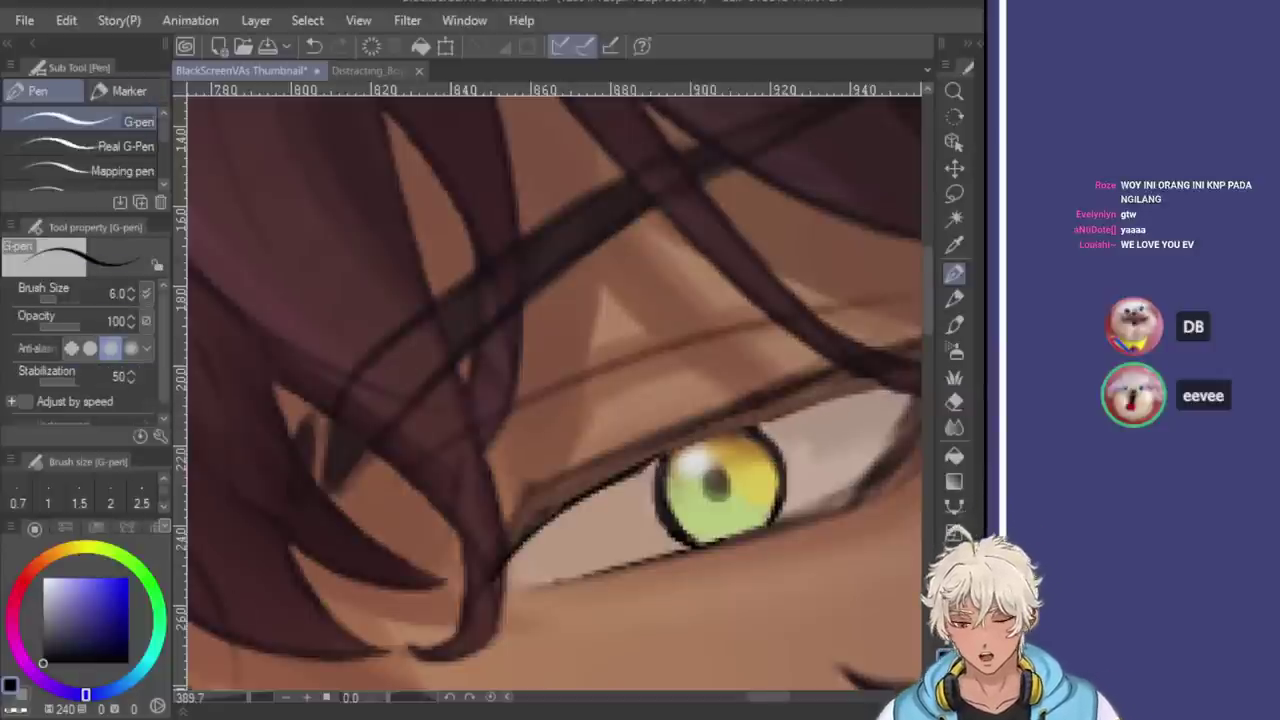
{"action": "key", "text": "ctrl+z"}
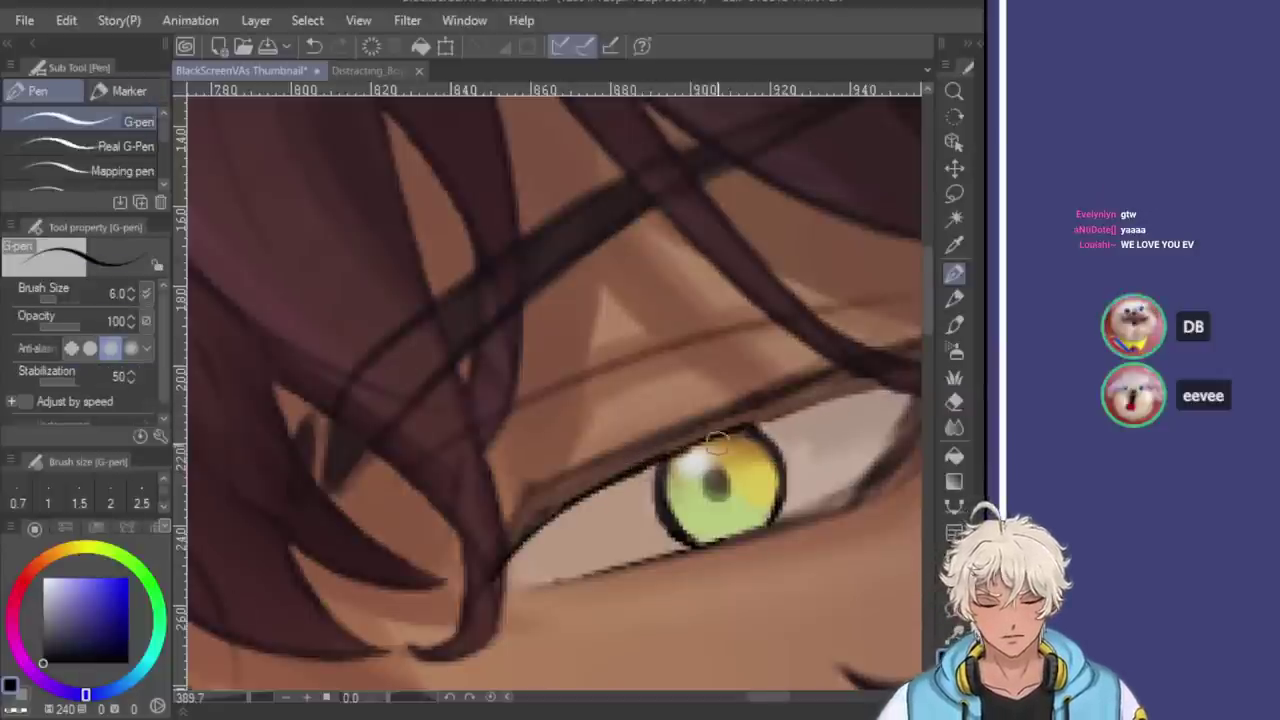
{"action": "left_click_drag", "start_coordinate": [792, 410], "coordinate": [850, 392]}
Check the face in a horizontally mirrored view and examine both eyes, ending close up on the eye nearer the phone
{"action": "scroll", "coordinate": [800, 430], "scroll_direction": "down", "scroll_amount": 5}
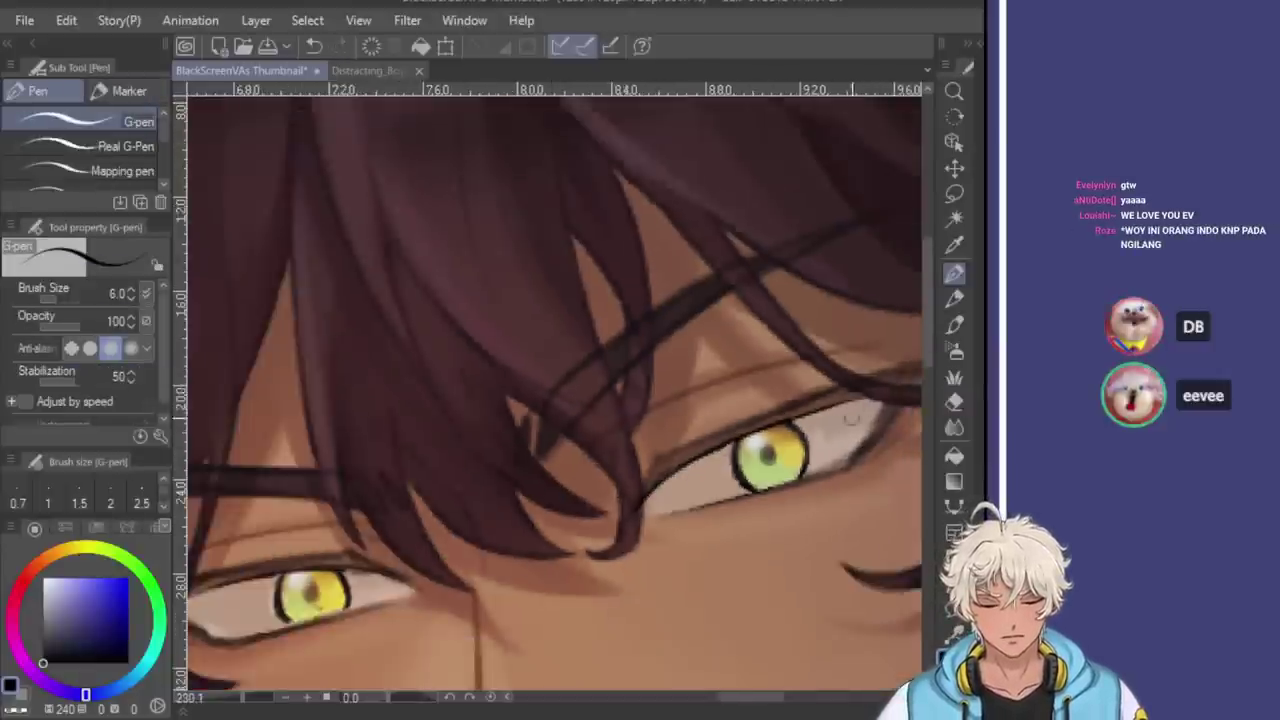
{"action": "scroll", "coordinate": [752, 536], "scroll_direction": "down", "scroll_amount": 2}
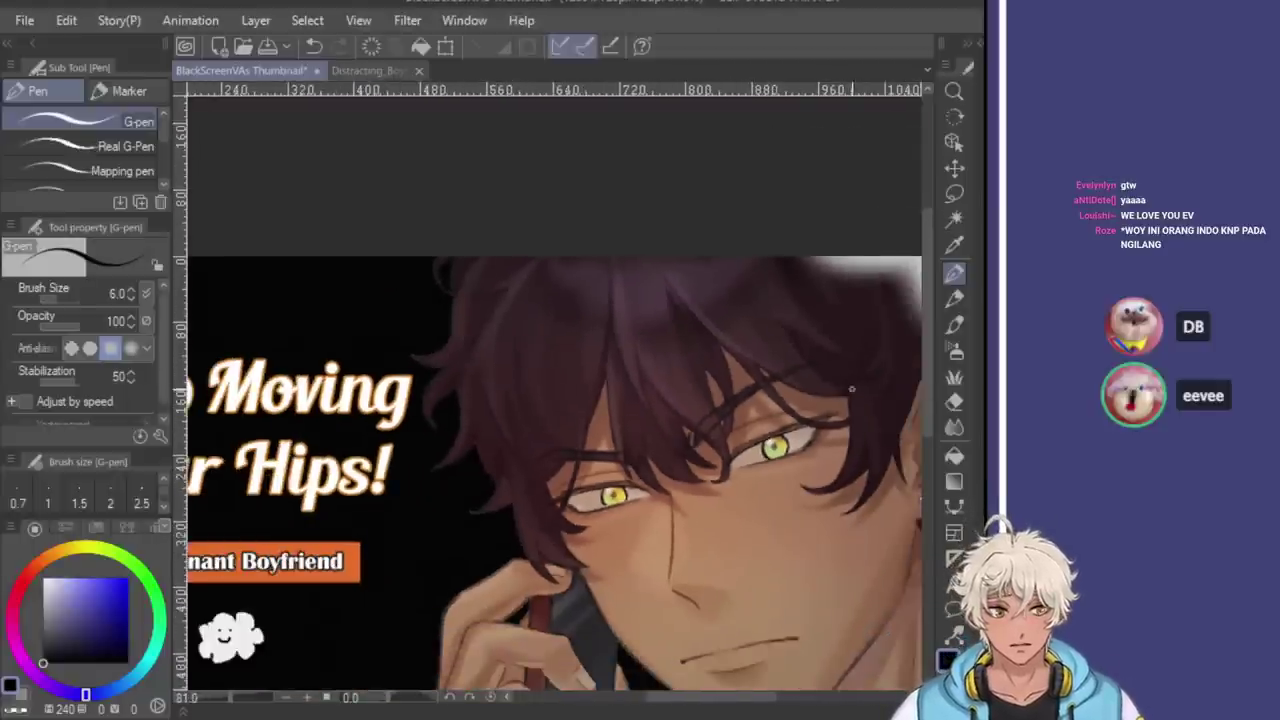
{"action": "key", "text": "h"}
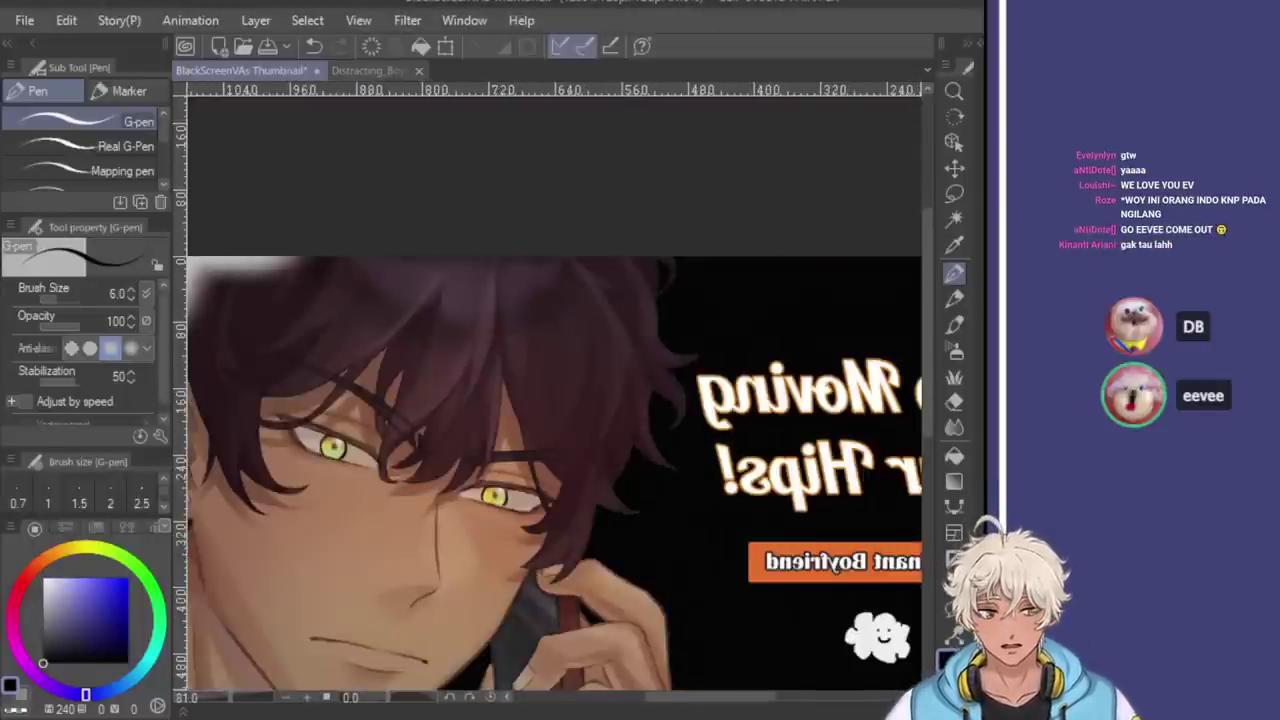
{"action": "scroll", "coordinate": [632, 500], "scroll_direction": "down", "scroll_amount": 2}
{"action": "scroll", "coordinate": [632, 500], "scroll_direction": "up", "scroll_amount": 6}
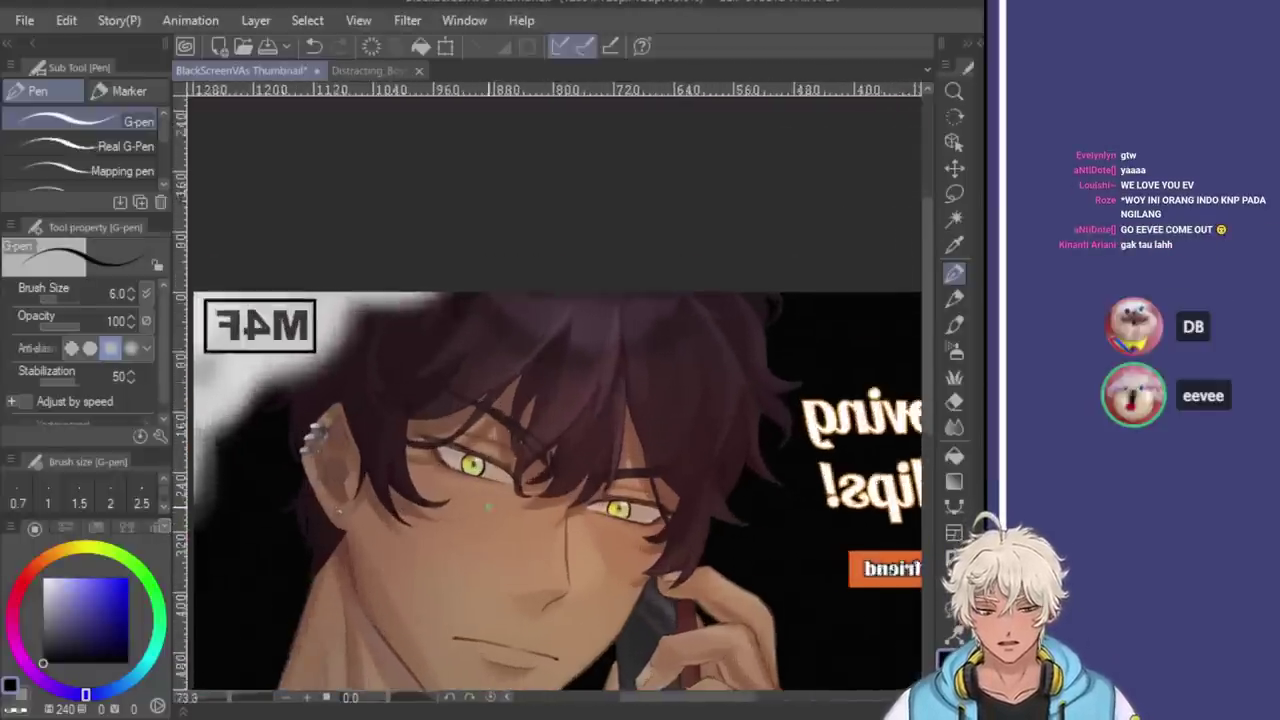
{"action": "scroll", "coordinate": [634, 499], "scroll_direction": "up", "scroll_amount": 2}
{"action": "scroll", "coordinate": [662, 525], "scroll_direction": "down", "scroll_amount": 3}
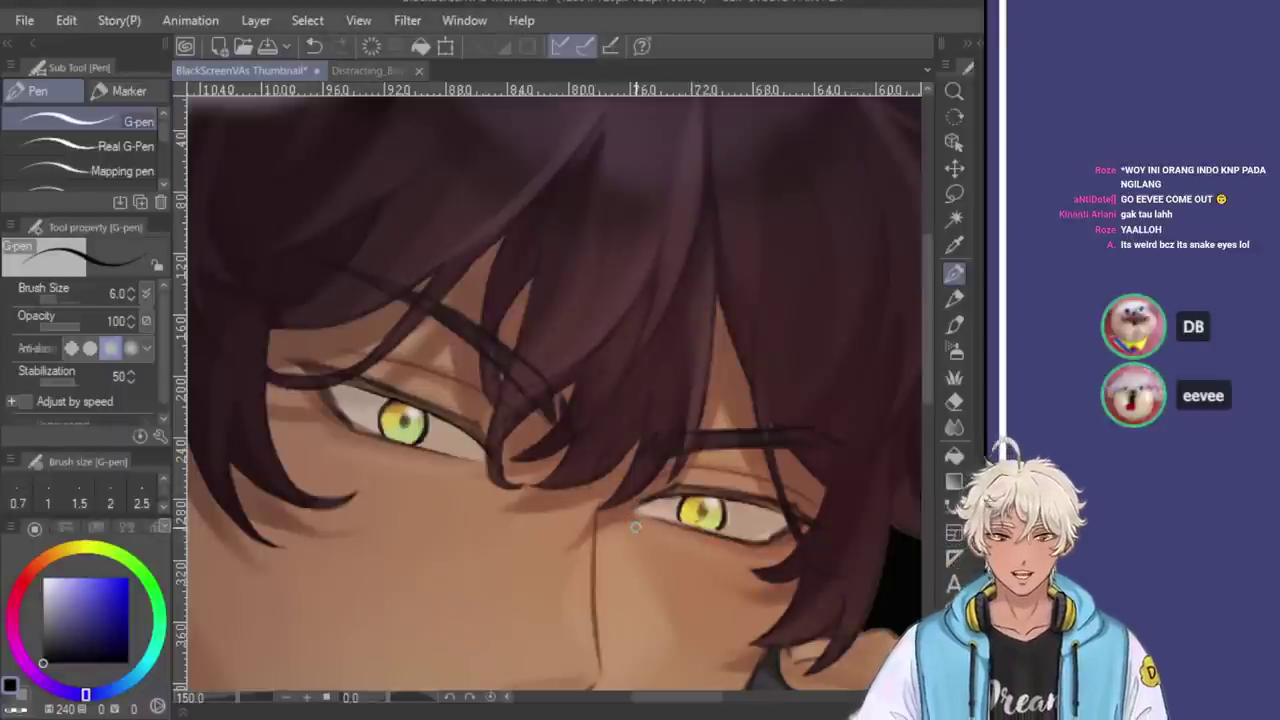
{"action": "scroll", "coordinate": [662, 484], "scroll_direction": "up", "scroll_amount": 3}
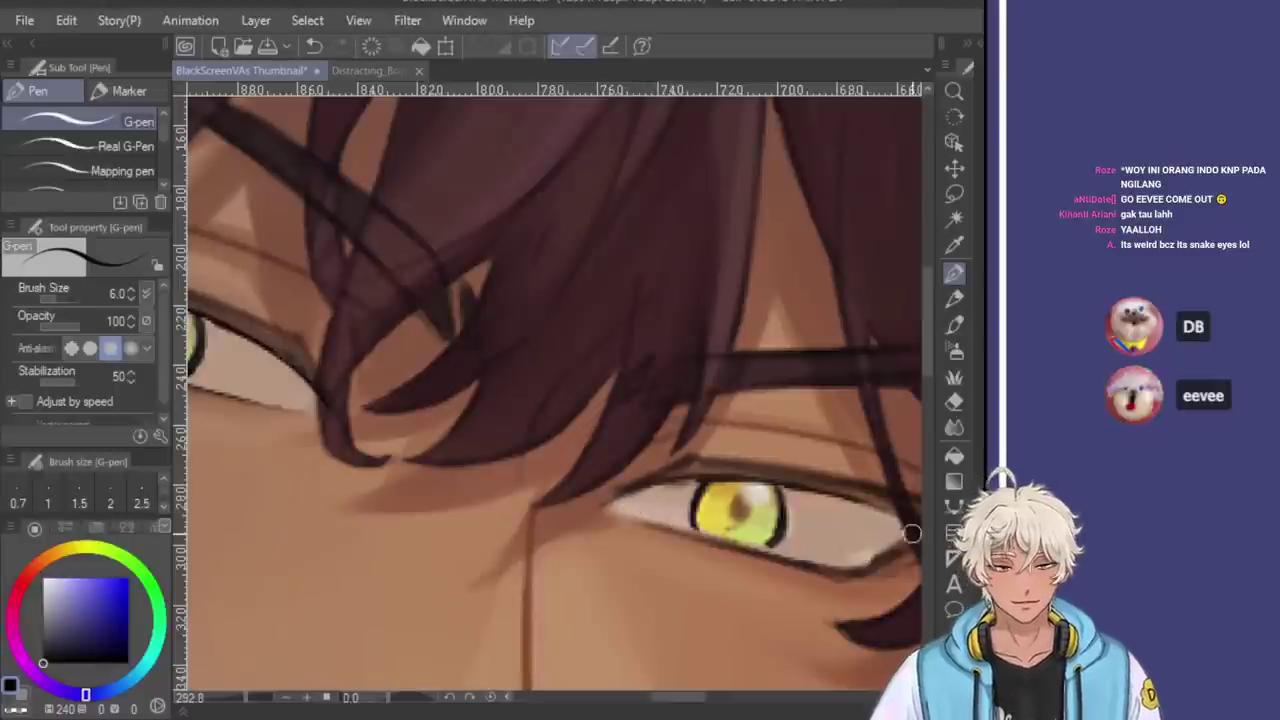
{"action": "scroll", "coordinate": [577, 517], "scroll_direction": "down", "scroll_amount": 3}
{"action": "scroll", "coordinate": [600, 505], "scroll_direction": "up", "scroll_amount": 5}
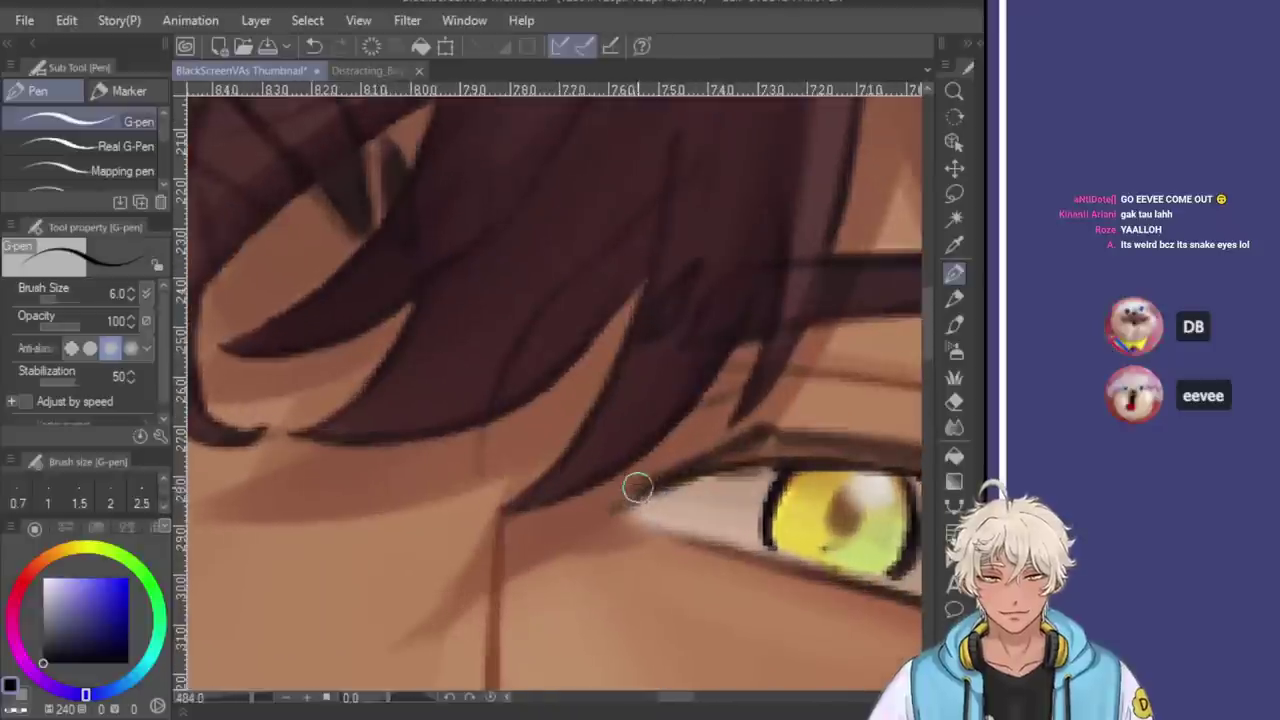
Redraw the inner upper-lid line of the eye nearer the phone with a sampled dark colour and the 6.0 G-pen
{"action": "key", "text": "e"}
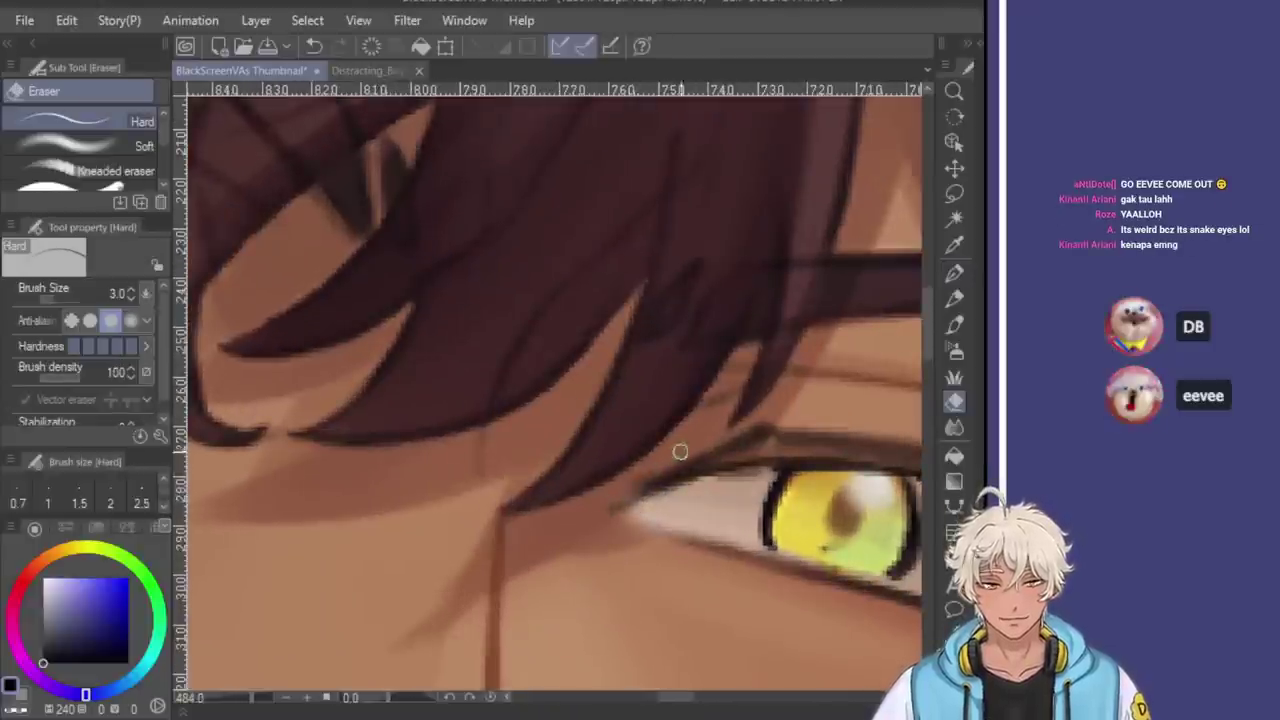
{"action": "key", "text": "p"}
{"action": "scroll", "coordinate": [677, 451], "scroll_direction": "down", "scroll_amount": 3}
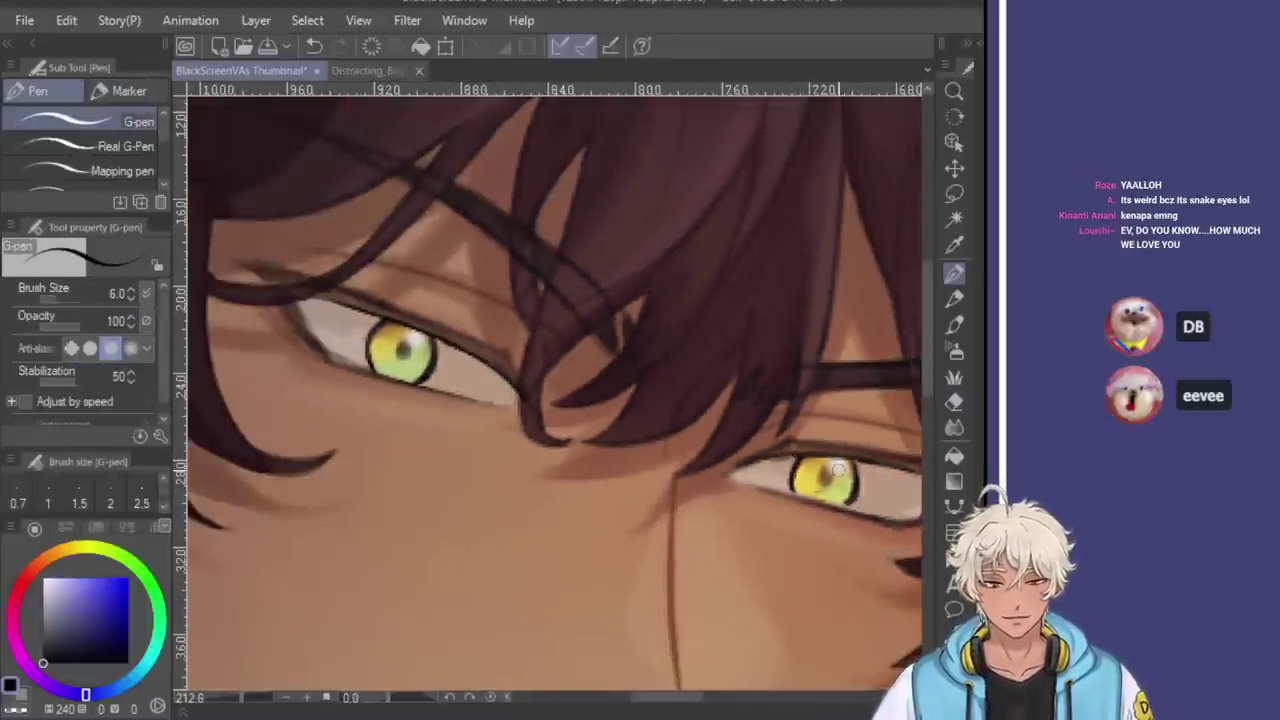
{"action": "scroll", "coordinate": [800, 443], "scroll_direction": "up", "scroll_amount": 4}
{"action": "left_click", "coordinate": [797, 444], "text": "alt"}
{"action": "left_click_drag", "start_coordinate": [666, 457], "coordinate": [790, 450]}
{"action": "key", "text": "ctrl+z"}
{"action": "left_click_drag", "start_coordinate": [686, 463], "coordinate": [786, 443]}
{"action": "scroll", "coordinate": [766, 451], "scroll_direction": "down", "scroll_amount": 2}
{"action": "scroll", "coordinate": [790, 460], "scroll_direction": "down", "scroll_amount": 1}
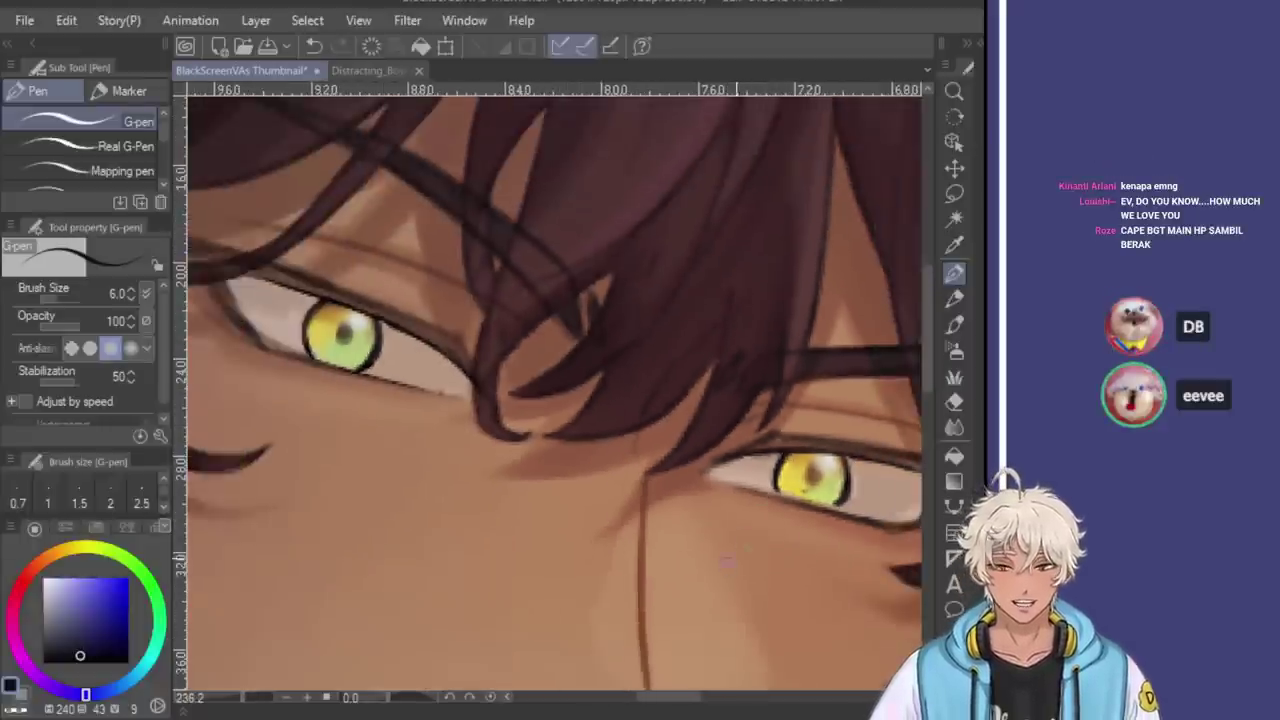
Extend the dark outline along the lower edge of the iris nearer the phone and check it beside the other eye
{"action": "scroll", "coordinate": [770, 520], "scroll_direction": "up", "scroll_amount": 3}
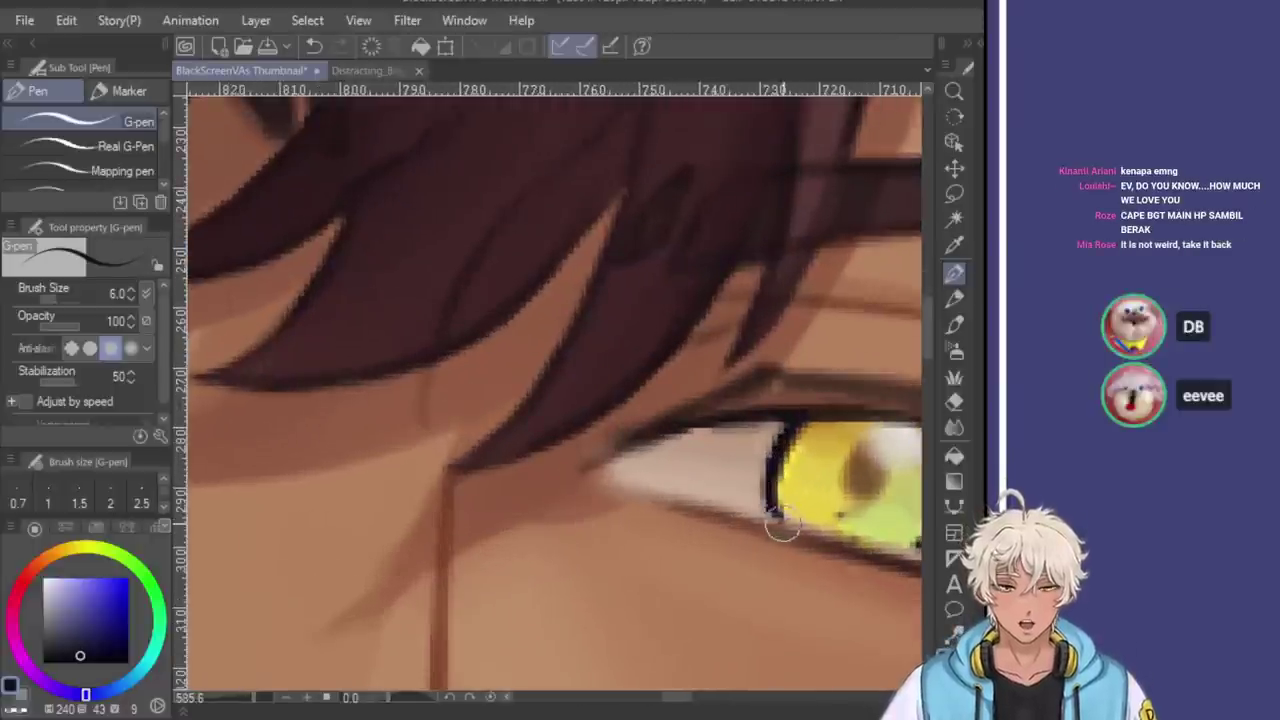
{"action": "scroll", "coordinate": [777, 523], "scroll_direction": "up", "scroll_amount": 1}
{"action": "scroll", "coordinate": [829, 586], "scroll_direction": "down", "scroll_amount": 1}
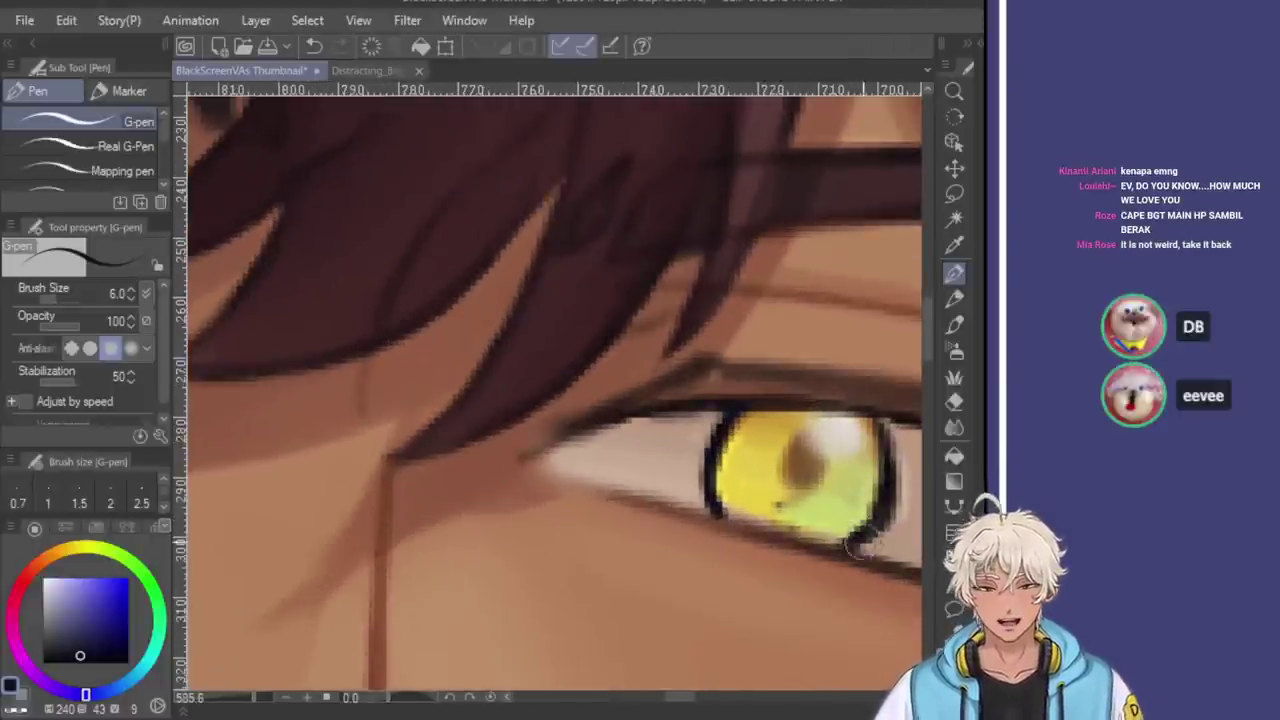
{"action": "left_click_drag", "start_coordinate": [866, 540], "coordinate": [848, 545]}
{"action": "scroll", "coordinate": [752, 490], "scroll_direction": "down", "scroll_amount": 3}
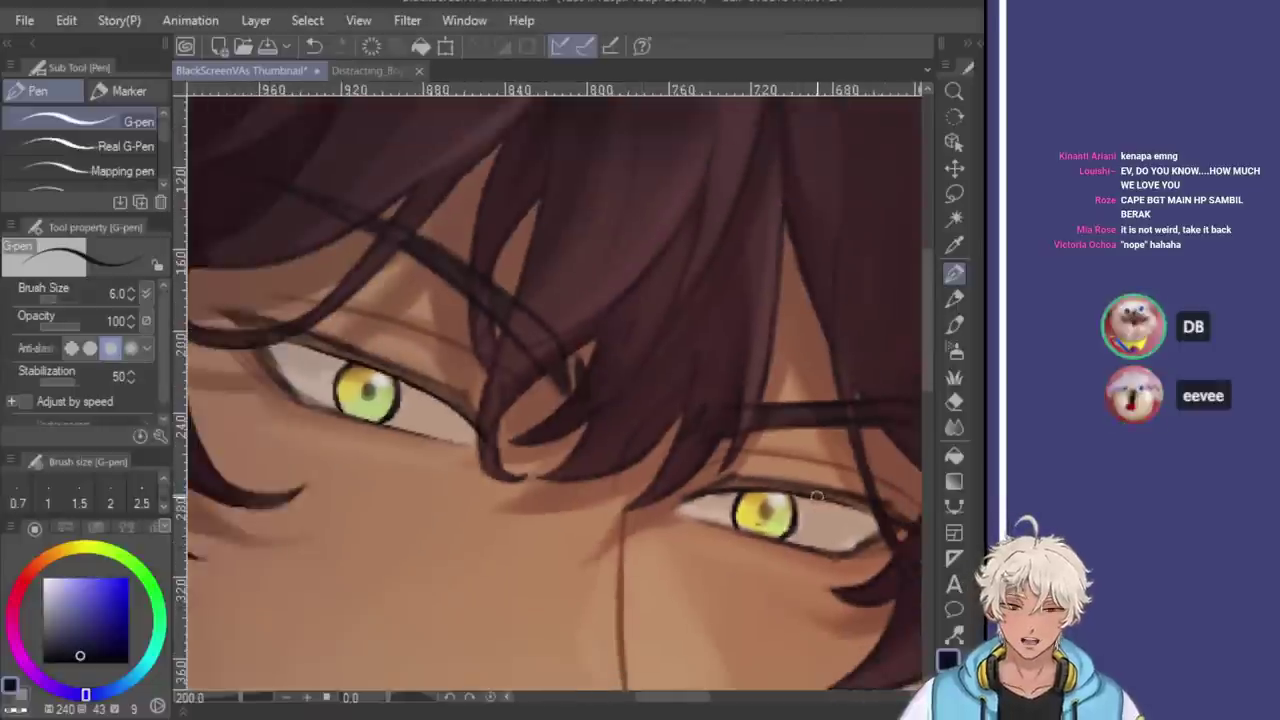
Paint sampled light green along the lower part of the iris nearer the phone with the 6.0 G-pen
{"action": "scroll", "coordinate": [795, 487], "scroll_direction": "up", "scroll_amount": 2}
{"action": "scroll", "coordinate": [795, 487], "scroll_direction": "up", "scroll_amount": 2}
{"action": "key", "text": "e"}
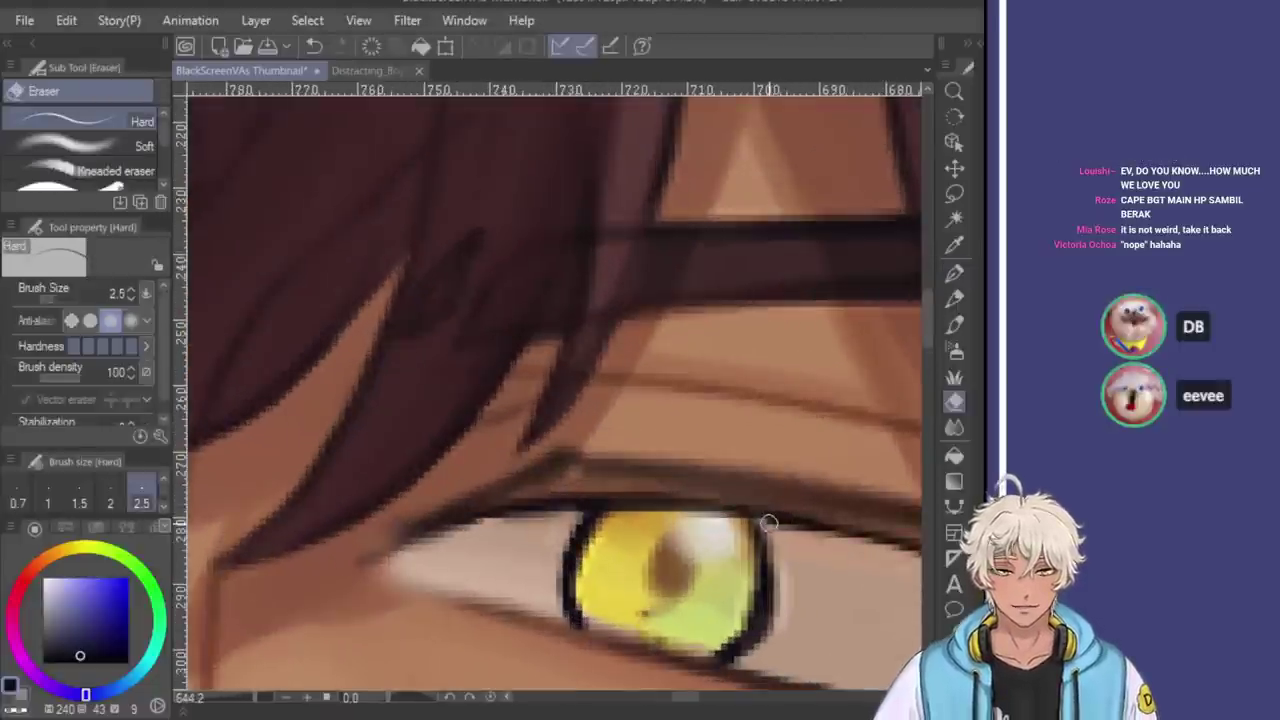
{"action": "key", "text": "p"}
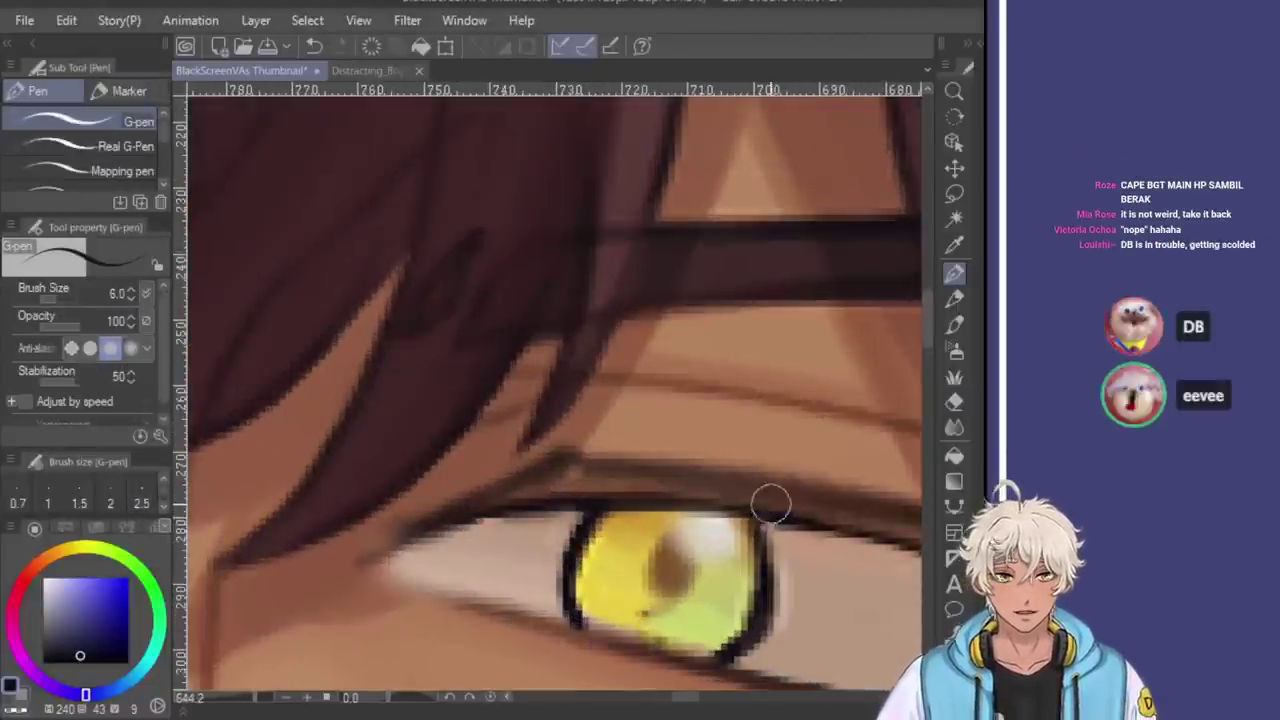
{"action": "scroll", "coordinate": [766, 506], "scroll_direction": "down", "scroll_amount": 2}
{"action": "scroll", "coordinate": [789, 537], "scroll_direction": "down", "scroll_amount": 1}
{"action": "scroll", "coordinate": [740, 540], "scroll_direction": "up", "scroll_amount": 3}
{"action": "left_click", "coordinate": [718, 569], "text": "alt"}
{"action": "mouse_move", "coordinate": [706, 537]}
{"action": "left_mouse_down"}
{"action": "mouse_move", "coordinate": [738, 547]}
{"action": "mouse_move", "coordinate": [705, 563]}
{"action": "mouse_move", "coordinate": [744, 556]}
{"action": "mouse_move", "coordinate": [772, 585]}
{"action": "left_mouse_up"}
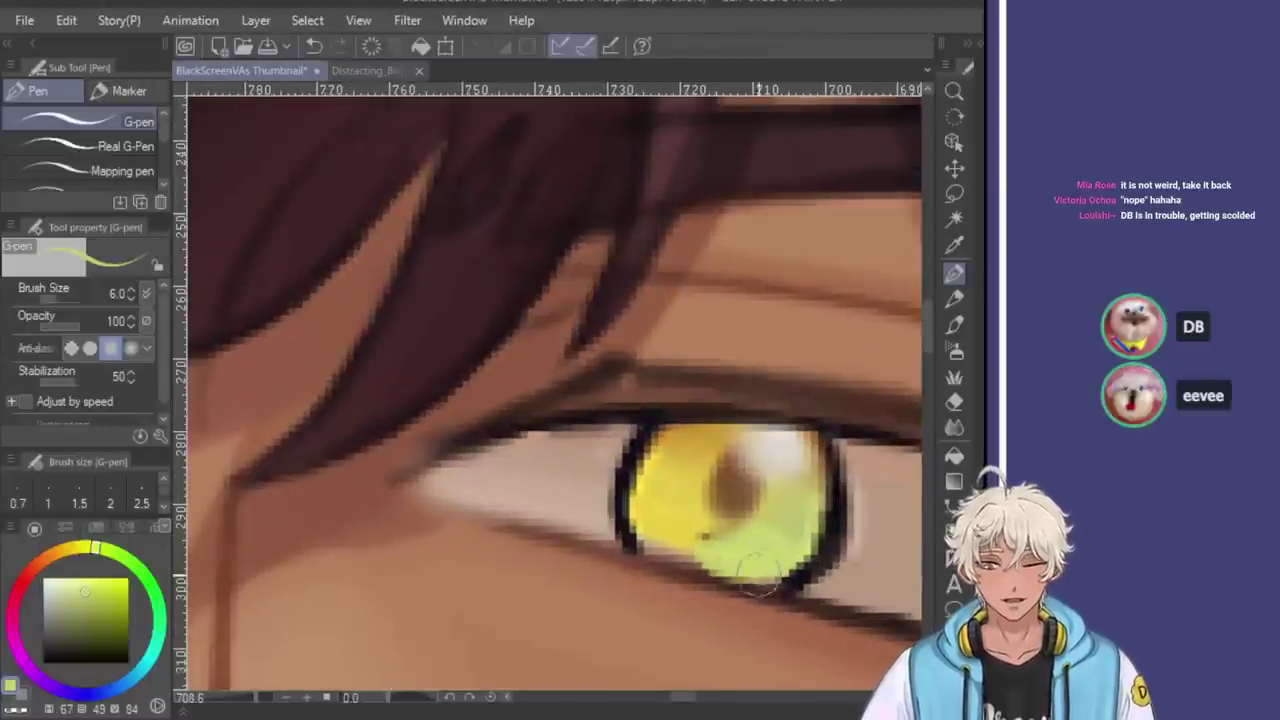
Paint sampled yellow into the same iris's lower inner edge and cover the dark speck below the pupil with sampled yellow-green
{"action": "left_click", "coordinate": [688, 516], "text": "alt"}
{"action": "mouse_move", "coordinate": [686, 516]}
{"action": "left_mouse_down"}
{"action": "mouse_move", "coordinate": [640, 534]}
{"action": "mouse_move", "coordinate": [662, 528]}
{"action": "mouse_move", "coordinate": [690, 555]}
{"action": "left_mouse_up"}
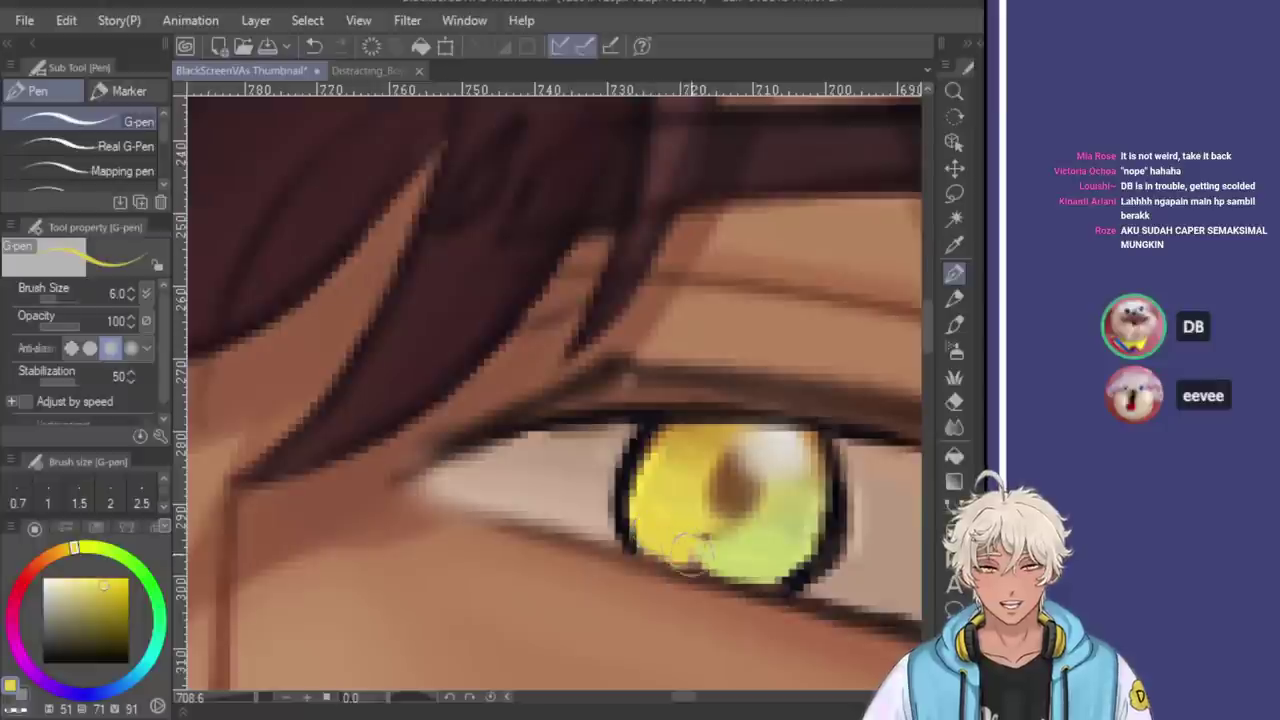
{"action": "left_click", "coordinate": [712, 538], "text": "alt"}
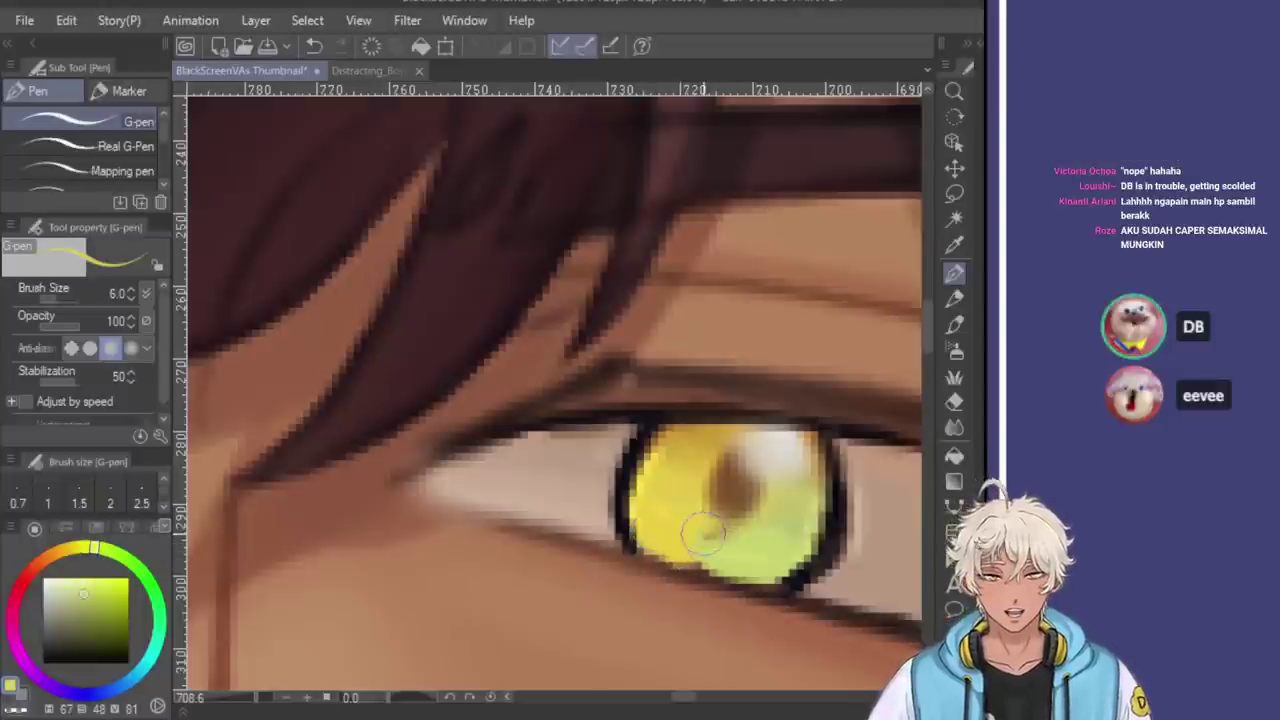
{"action": "scroll", "coordinate": [785, 488], "scroll_direction": "down", "scroll_amount": 6}
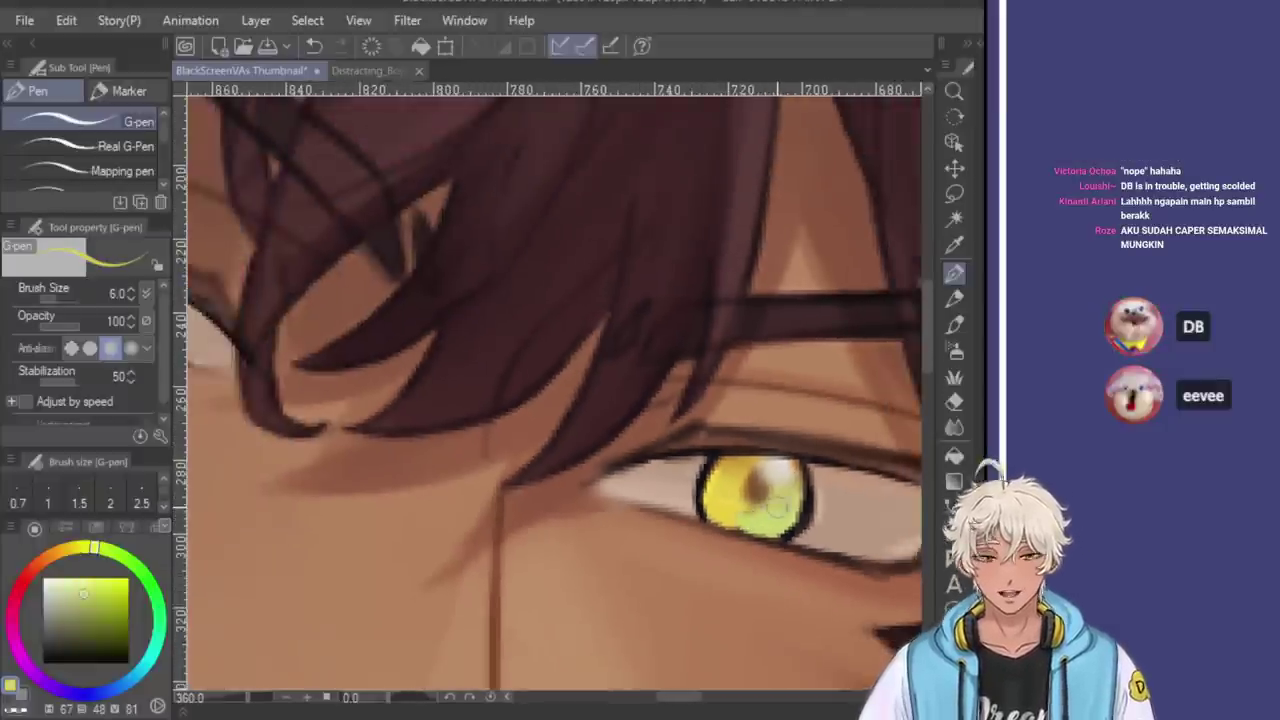
Compare the two eyes and their iris colours at several magnifications
{"action": "scroll", "coordinate": [798, 463], "scroll_direction": "up", "scroll_amount": 3}
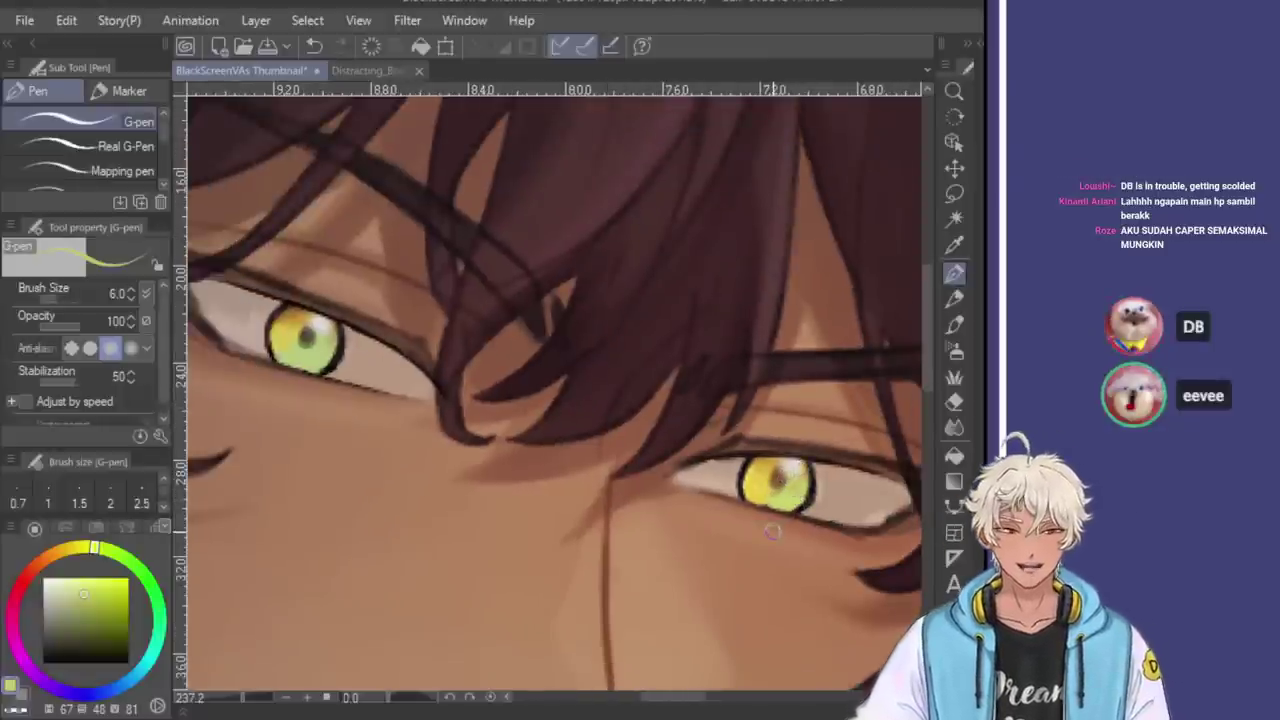
{"action": "scroll", "coordinate": [795, 492], "scroll_direction": "down", "scroll_amount": 1}
{"action": "scroll", "coordinate": [806, 518], "scroll_direction": "down", "scroll_amount": 4}
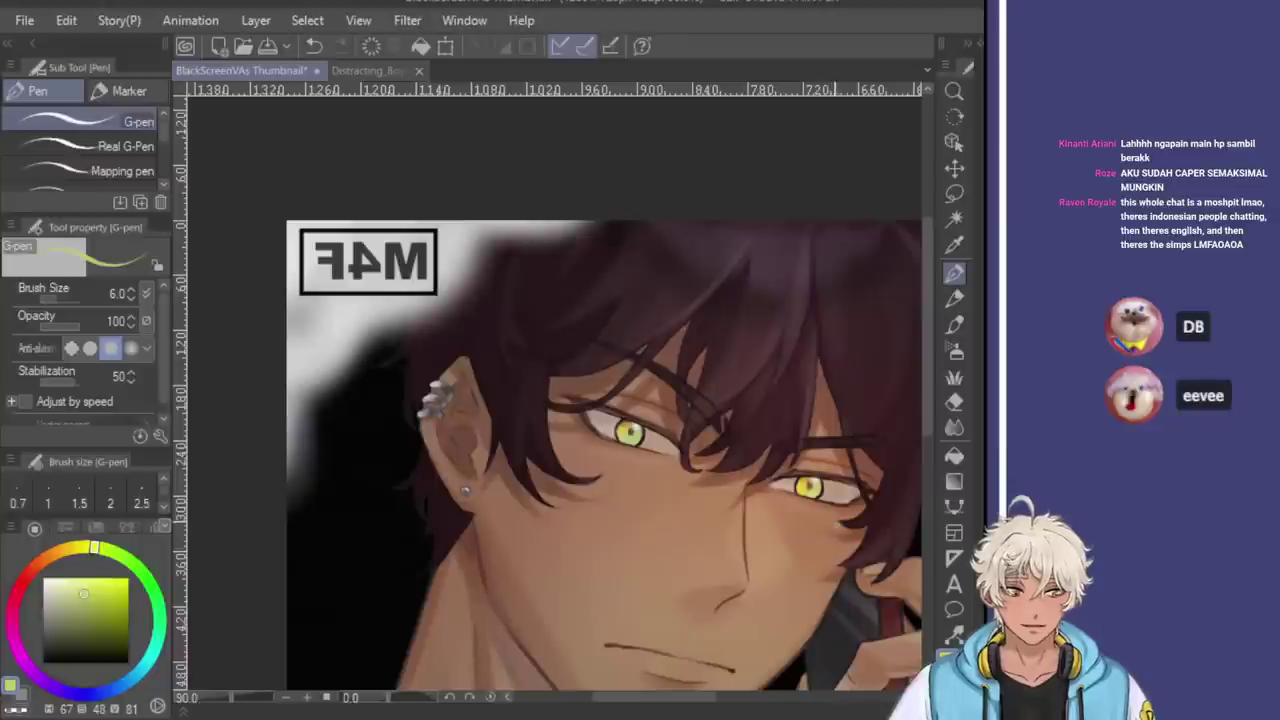
{"action": "scroll", "coordinate": [860, 545], "scroll_direction": "down", "scroll_amount": 1}
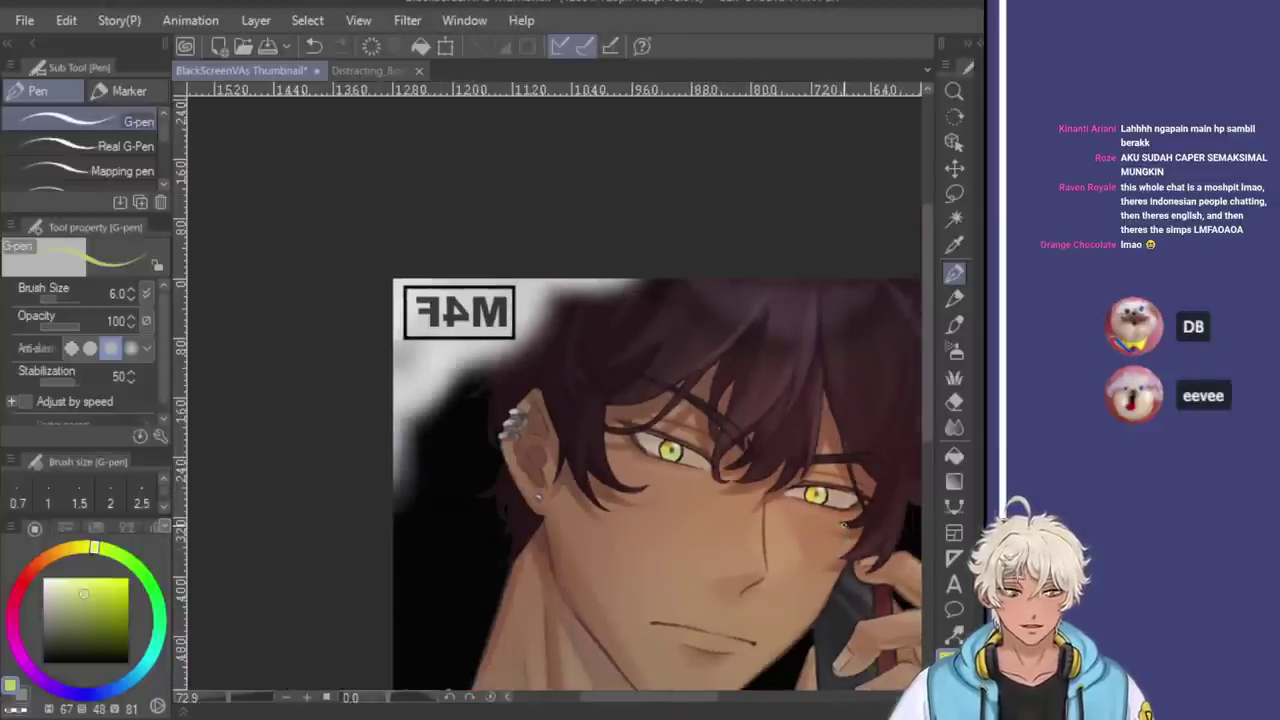
{"action": "scroll", "coordinate": [845, 537], "scroll_direction": "up", "scroll_amount": 2}
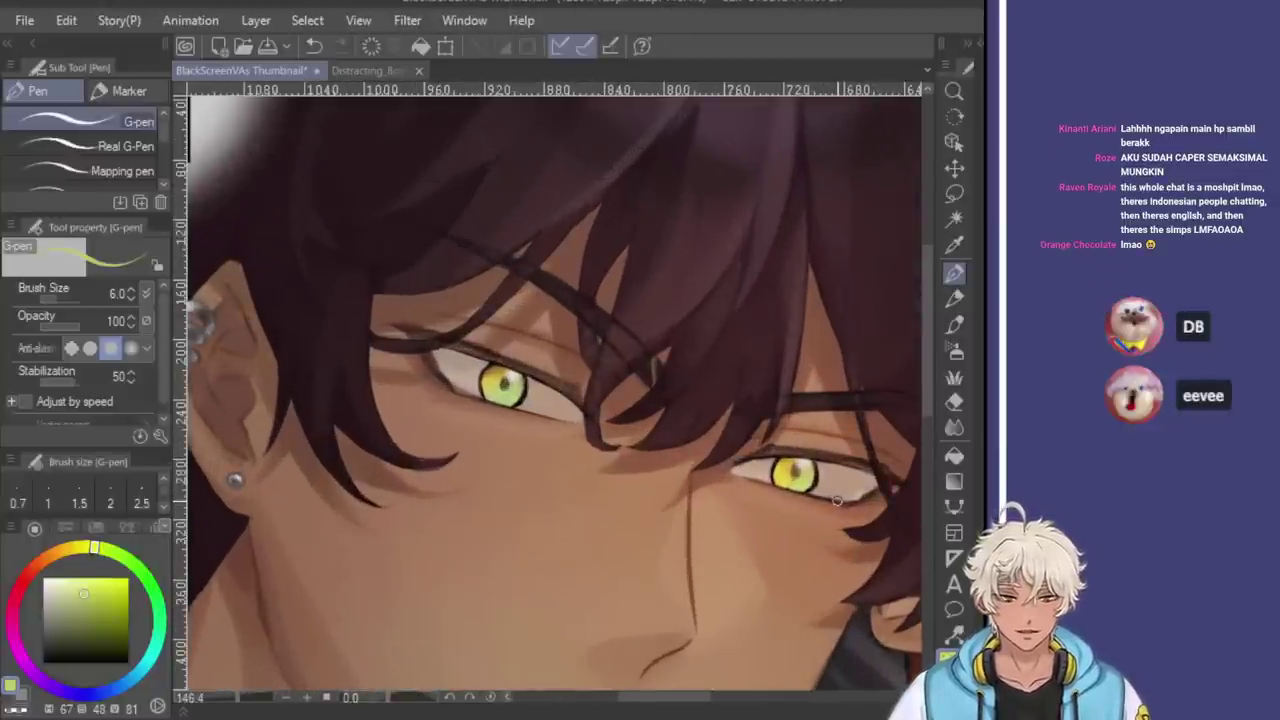
{"action": "scroll", "coordinate": [838, 498], "scroll_direction": "down", "scroll_amount": 3}
{"action": "scroll", "coordinate": [890, 493], "scroll_direction": "up", "scroll_amount": 1}
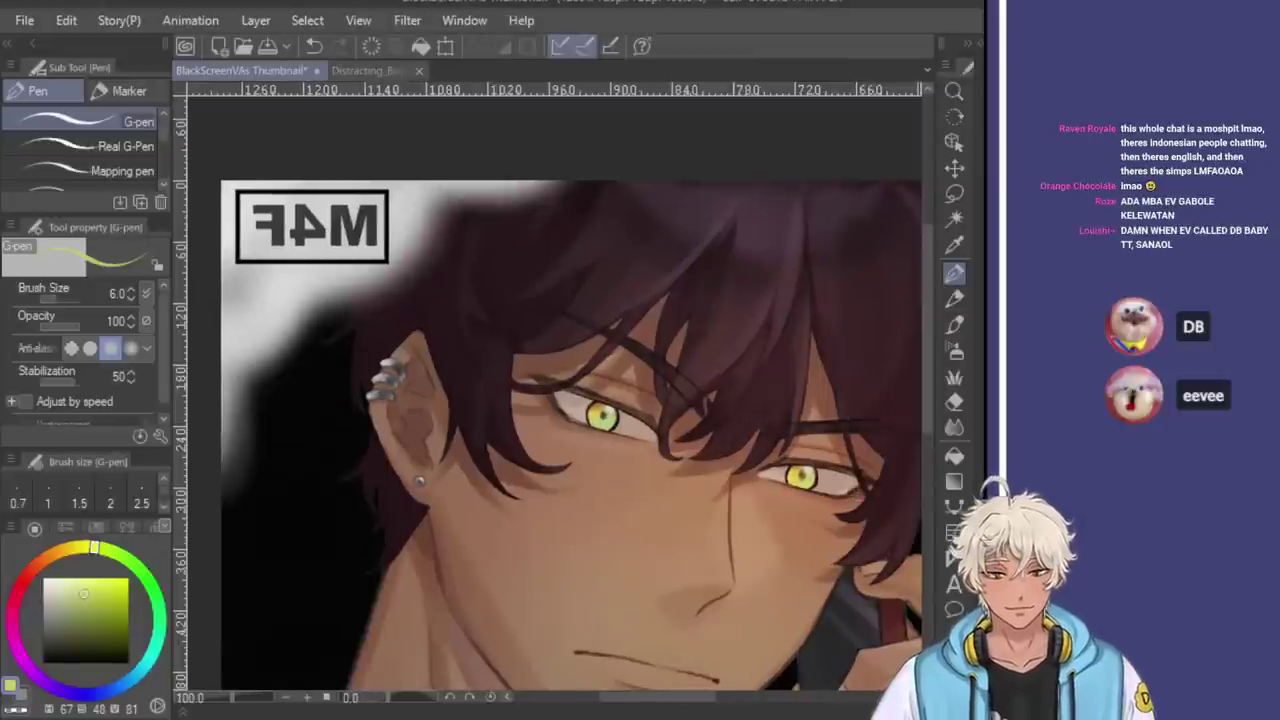
{"action": "scroll", "coordinate": [905, 501], "scroll_direction": "up", "scroll_amount": 2}
{"action": "key", "text": "e"}
{"action": "key", "text": "bracketright"}
{"action": "key", "text": "bracketright"}
{"action": "key", "text": "bracketright"}
{"action": "key", "text": "p"}
{"action": "scroll", "coordinate": [780, 487], "scroll_direction": "down", "scroll_amount": 2}
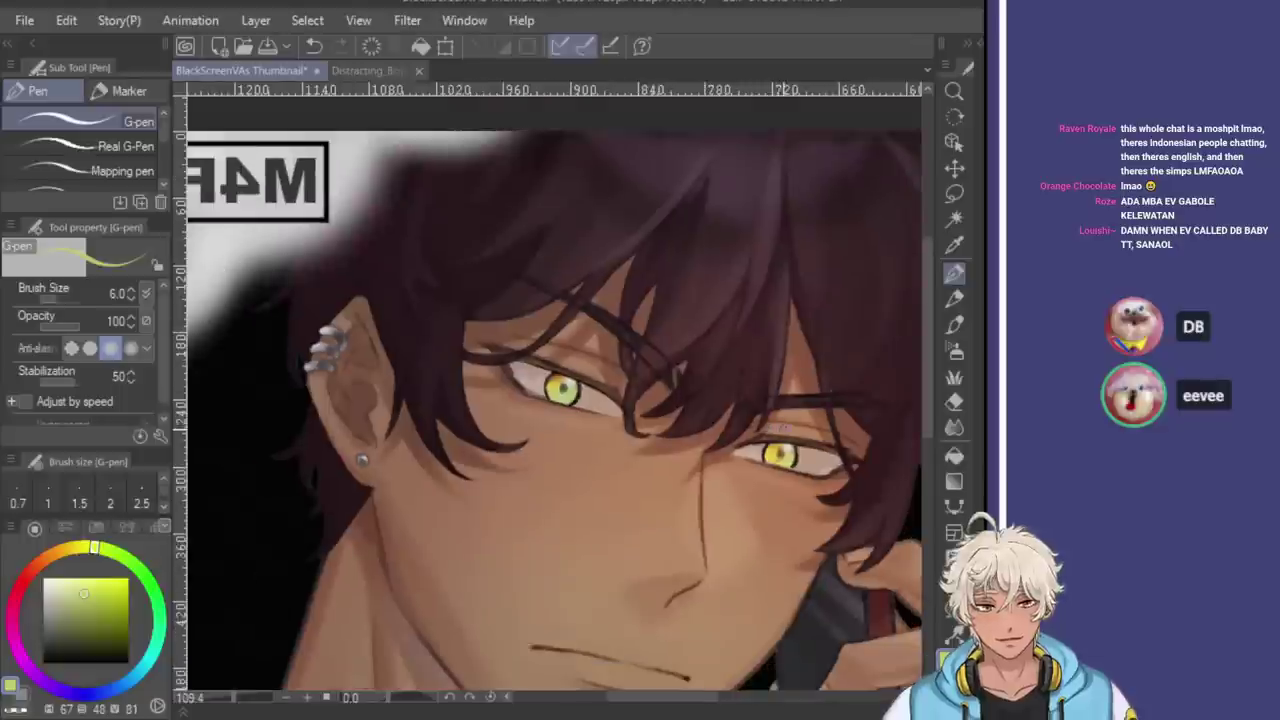
{"action": "key", "text": "ctrl+z"}
Shift the iris of the eye nearer the phone slightly upward with Move layer and compare it with the other eye
{"action": "left_click", "coordinate": [954, 168]}
{"action": "scroll", "coordinate": [813, 478], "scroll_direction": "up", "scroll_amount": 3}
{"action": "left_click_drag", "start_coordinate": [787, 453], "coordinate": [800, 416]}
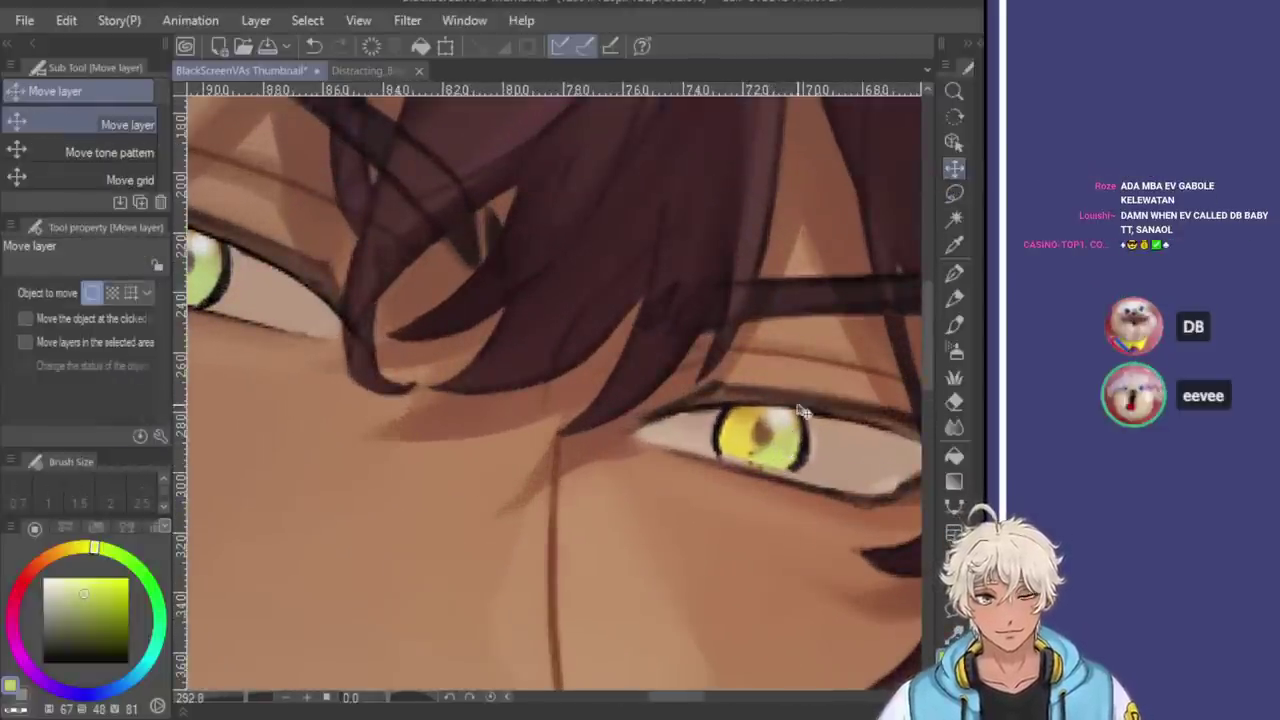
{"action": "scroll", "coordinate": [800, 416], "scroll_direction": "down", "scroll_amount": 5}
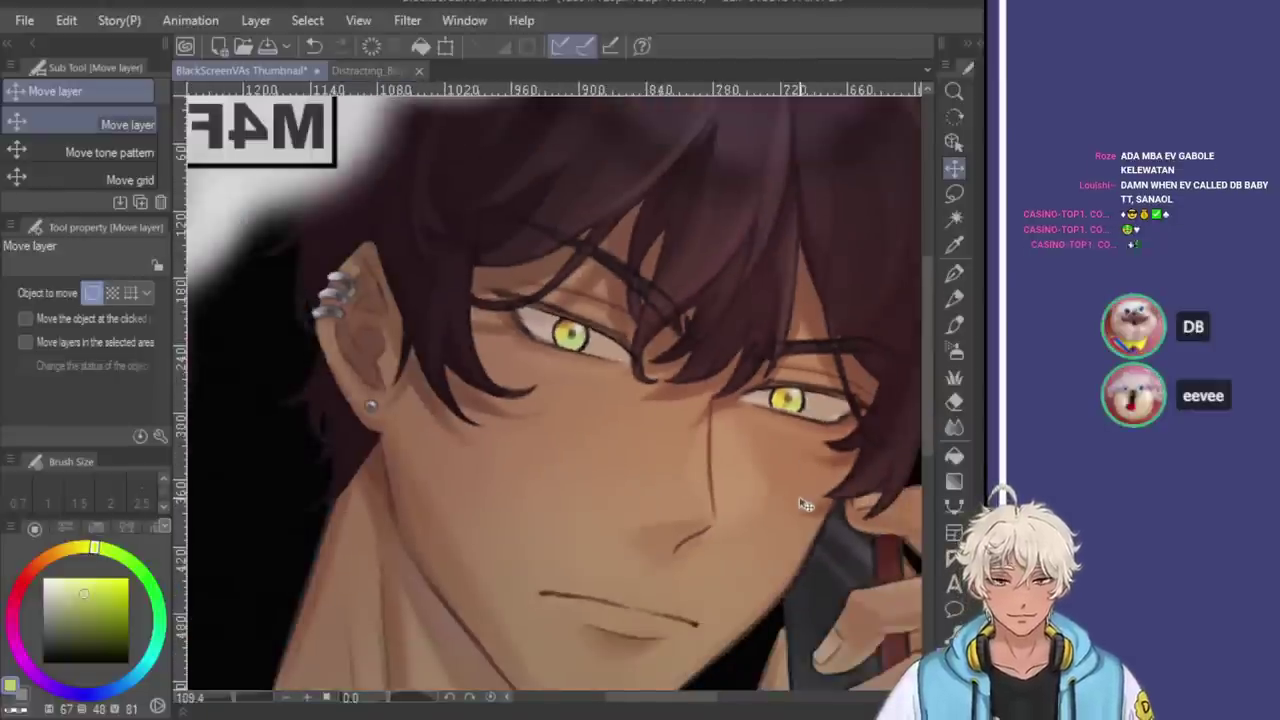
{"action": "scroll", "coordinate": [808, 490], "scroll_direction": "up", "scroll_amount": 5}
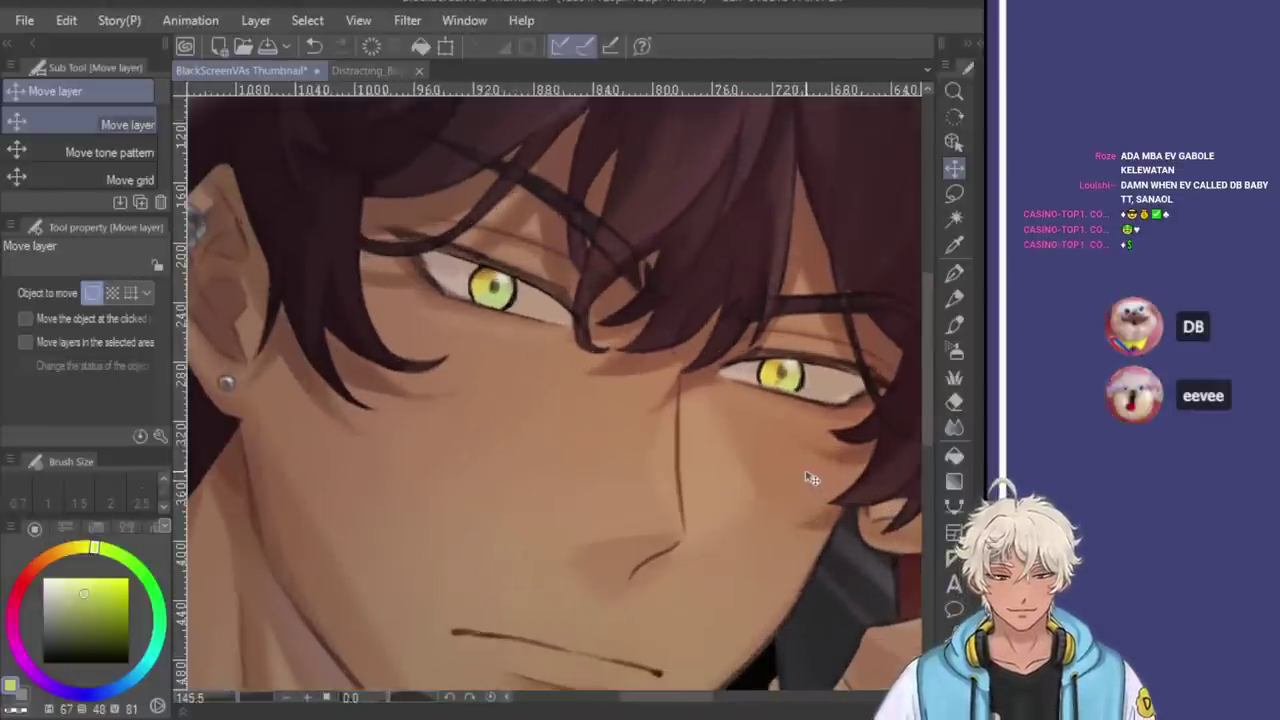
{"action": "left_click", "coordinate": [954, 272]}
{"action": "scroll", "coordinate": [768, 323], "scroll_direction": "up", "scroll_amount": 2}
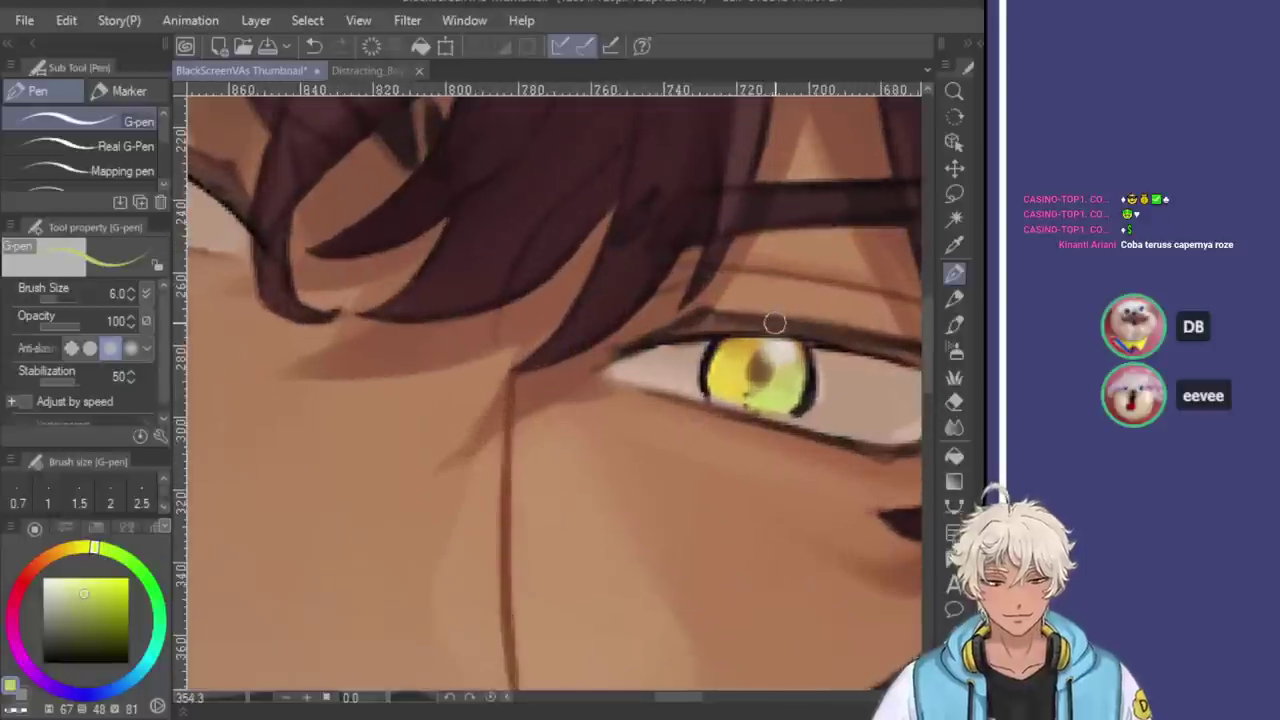
{"action": "key", "text": "e"}
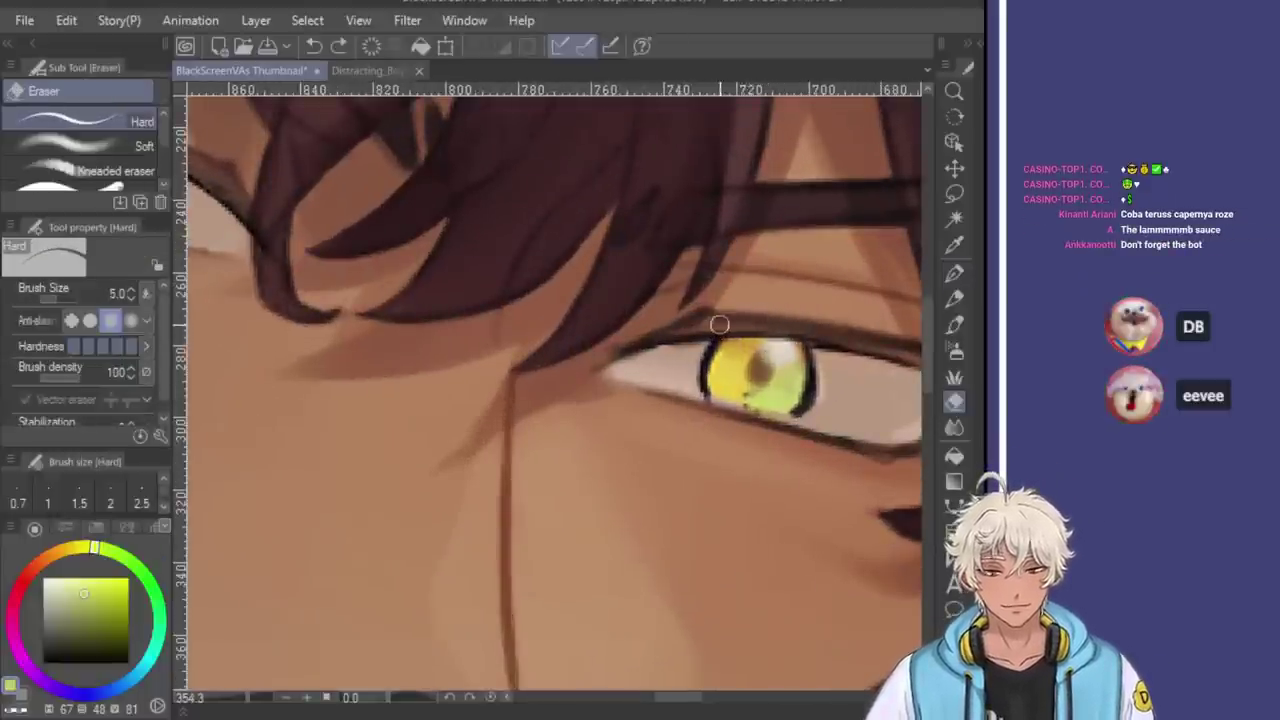
{"action": "key", "text": "p"}
{"action": "scroll", "coordinate": [806, 315], "scroll_direction": "down", "scroll_amount": 1}
{"action": "scroll", "coordinate": [806, 315], "scroll_direction": "up", "scroll_amount": 2}
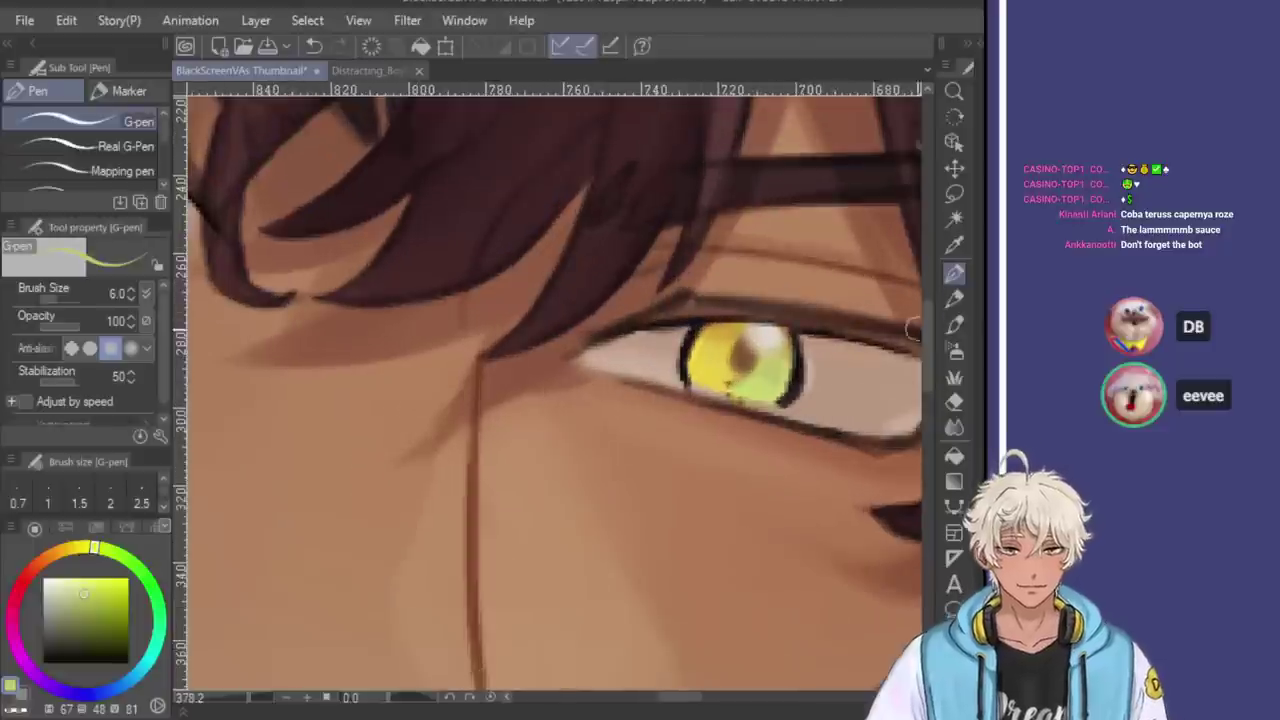
{"action": "key", "text": "ctrl+z"}
{"action": "key", "text": "ctrl+y"}
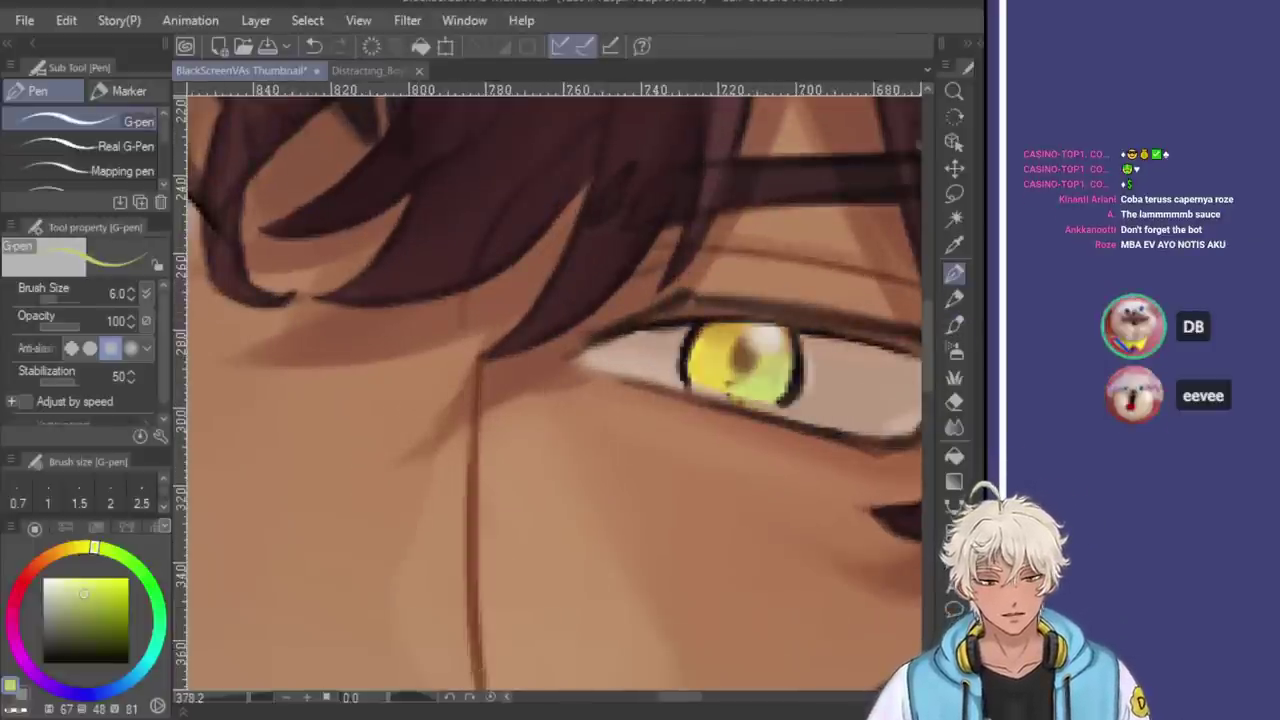
{"action": "key", "text": "ctrl+z"}
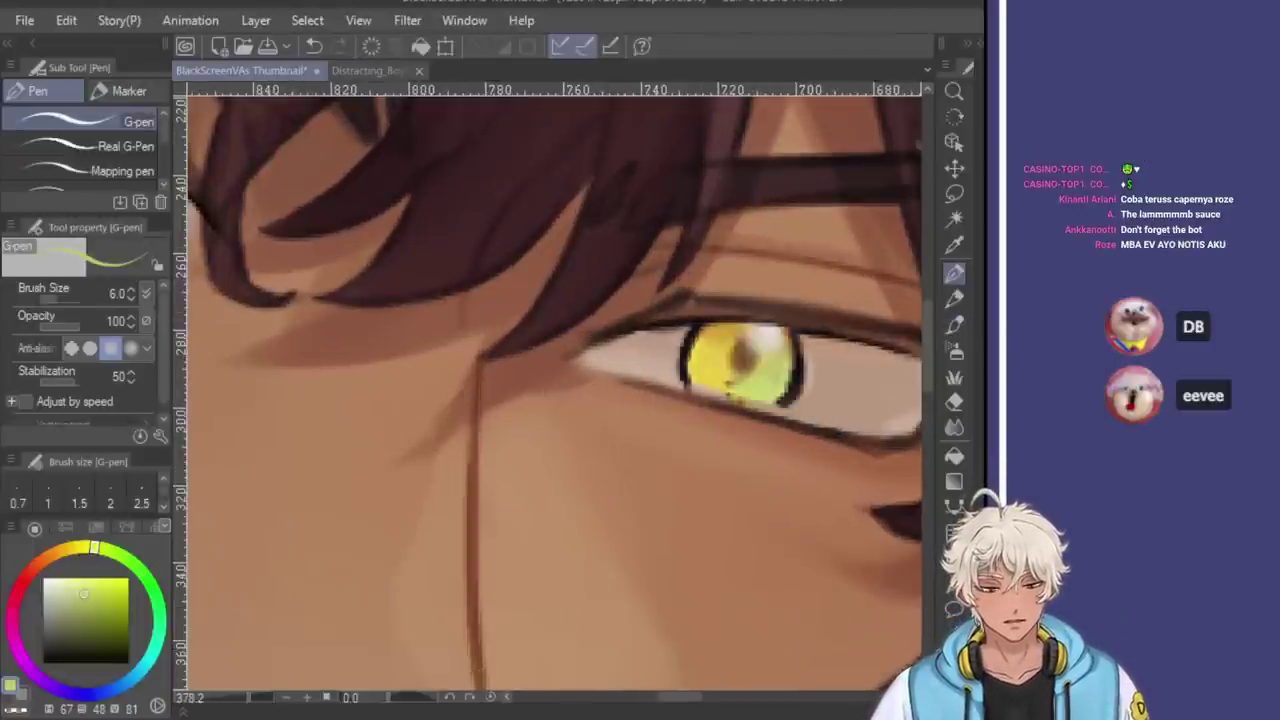
Fill the gap along the bottom of the iris nearer the phone with sampled yellow and yellow-green, using the 6.0 G-pen
{"action": "scroll", "coordinate": [699, 366], "scroll_direction": "up", "scroll_amount": 2}
{"action": "left_click", "coordinate": [699, 366], "text": "alt"}
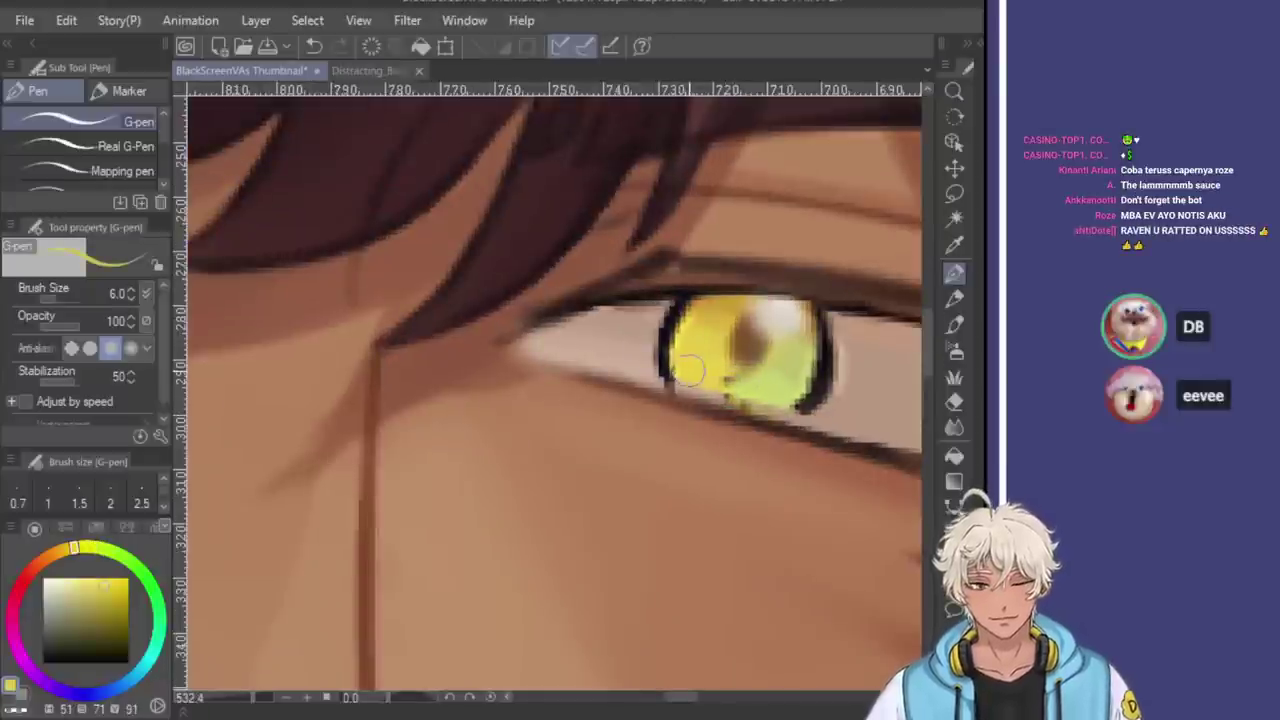
{"action": "left_click", "coordinate": [763, 386], "text": "alt"}
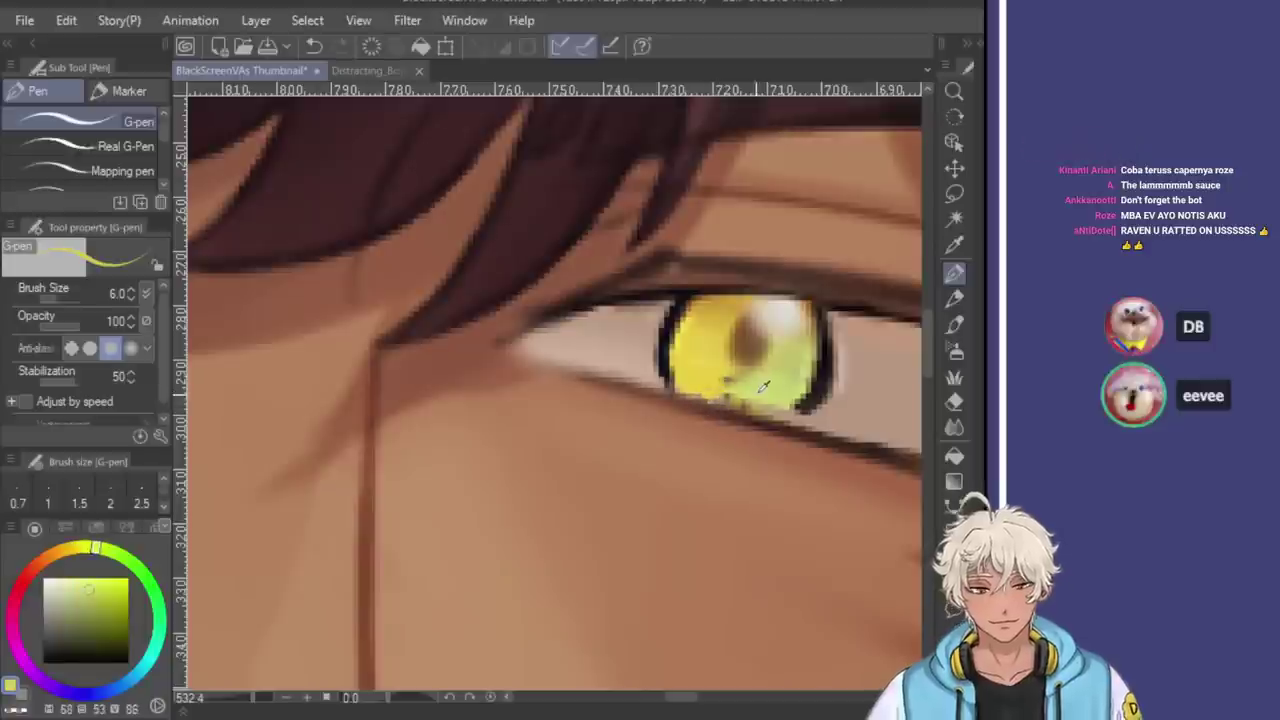
{"action": "key", "text": "ctrl+z"}
{"action": "mouse_move", "coordinate": [765, 414]}
{"action": "left_mouse_down"}
{"action": "mouse_move", "coordinate": [720, 397]}
{"action": "mouse_move", "coordinate": [773, 409]}
{"action": "mouse_move", "coordinate": [800, 387]}
{"action": "mouse_move", "coordinate": [788, 401]}
{"action": "mouse_move", "coordinate": [742, 398]}
{"action": "mouse_move", "coordinate": [687, 383]}
{"action": "mouse_move", "coordinate": [701, 372]}
{"action": "mouse_move", "coordinate": [681, 390]}
{"action": "mouse_move", "coordinate": [768, 416]}
{"action": "mouse_move", "coordinate": [781, 404]}
{"action": "mouse_move", "coordinate": [740, 386]}
{"action": "mouse_move", "coordinate": [690, 396]}
{"action": "mouse_move", "coordinate": [782, 403]}
{"action": "mouse_move", "coordinate": [725, 403]}
{"action": "left_mouse_up"}
{"action": "left_click", "coordinate": [690, 380], "text": "alt"}
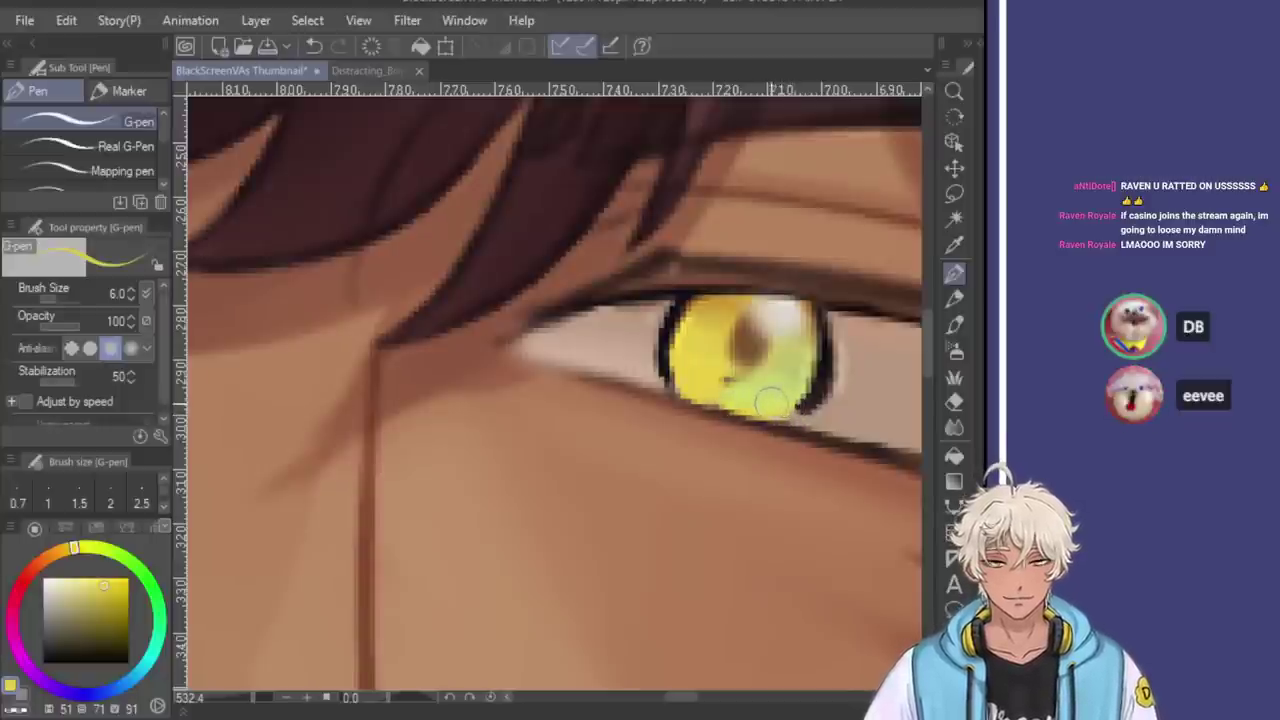
{"action": "key", "text": "ctrl+z"}
{"action": "left_click", "coordinate": [765, 405], "text": "alt"}
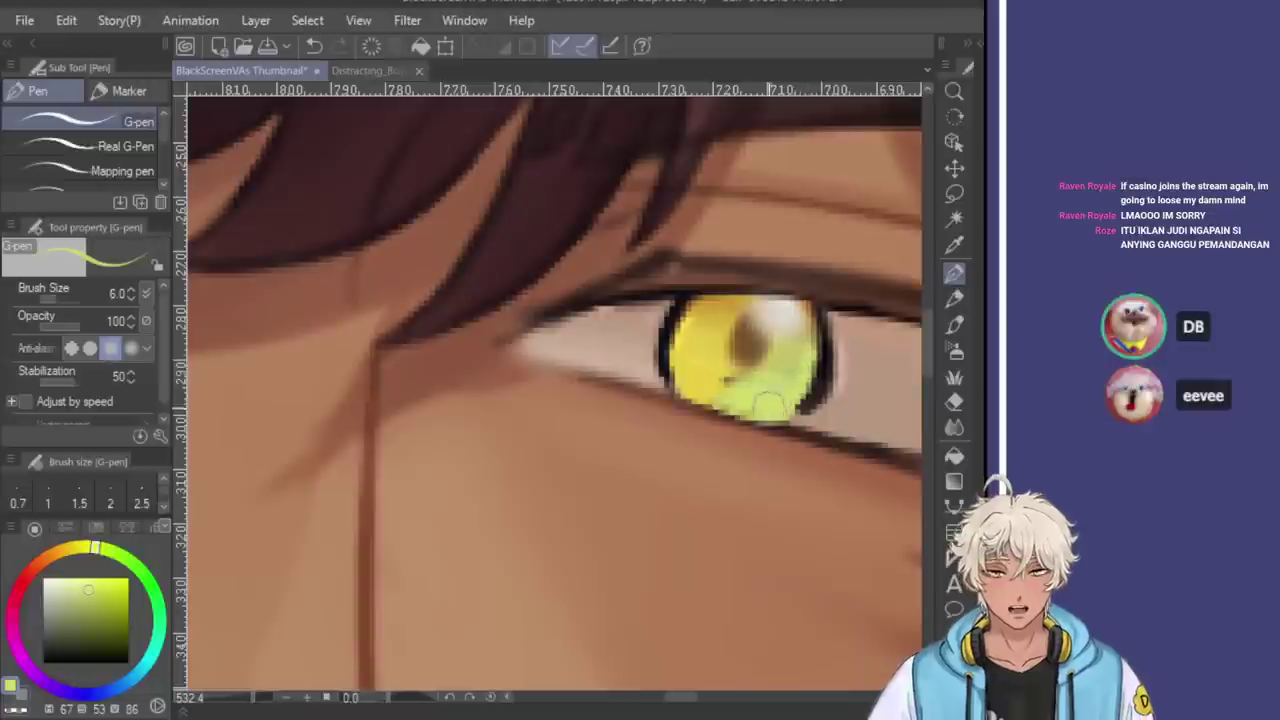
{"action": "key", "text": "ctrl+z"}
Close the iris outline at its lower corners with a sampled dark purple and check it against the other eye
{"action": "left_click", "coordinate": [795, 420], "text": "alt"}
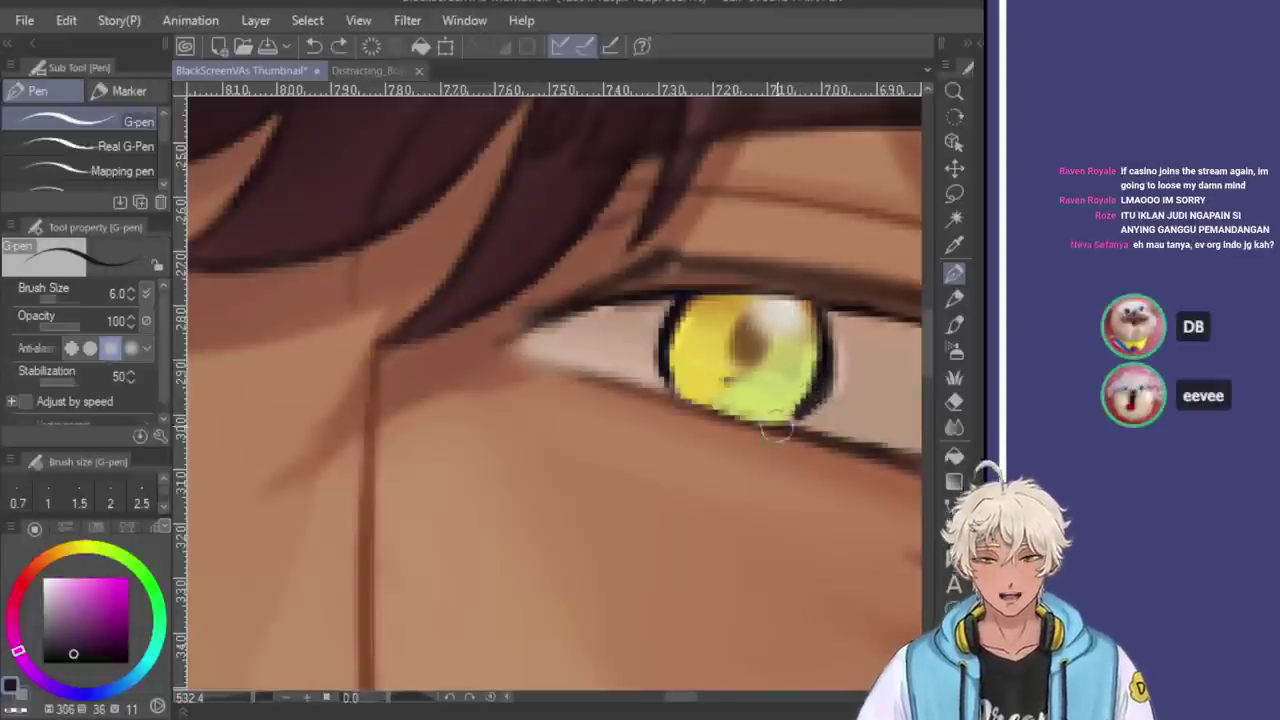
{"action": "mouse_move", "coordinate": [795, 420]}
{"action": "left_mouse_down"}
{"action": "mouse_move", "coordinate": [802, 408]}
{"action": "mouse_move", "coordinate": [800, 424]}
{"action": "left_mouse_up"}
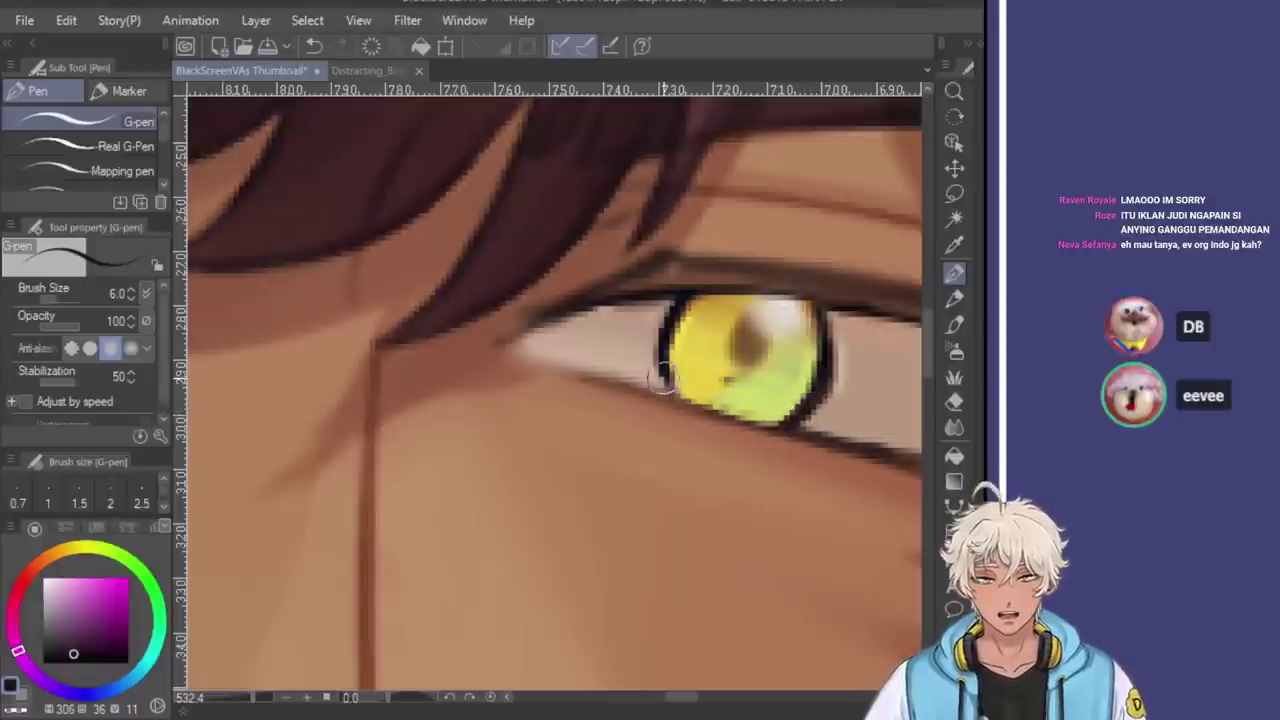
{"action": "mouse_move", "coordinate": [658, 380]}
{"action": "left_mouse_down"}
{"action": "mouse_move", "coordinate": [683, 402]}
{"action": "mouse_move", "coordinate": [695, 360]}
{"action": "left_mouse_up"}
{"action": "scroll", "coordinate": [790, 430], "scroll_direction": "down", "scroll_amount": 5}
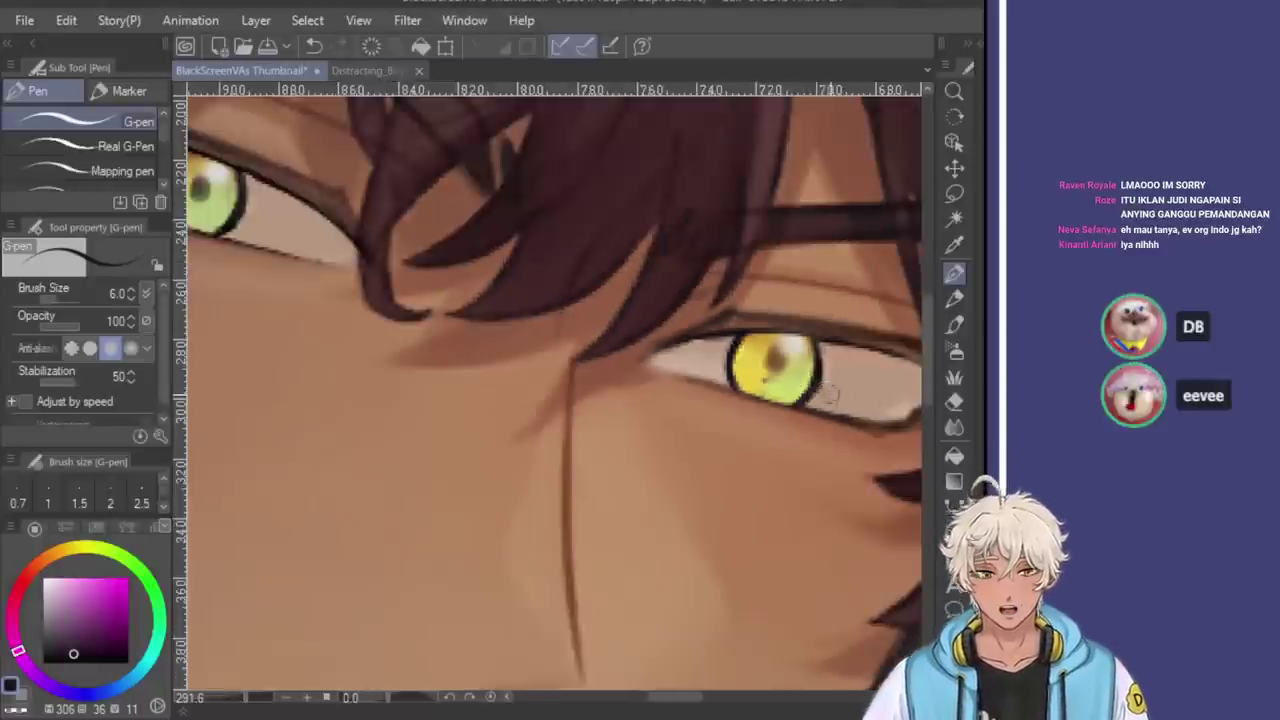
{"action": "scroll", "coordinate": [787, 447], "scroll_direction": "down", "scroll_amount": 3}
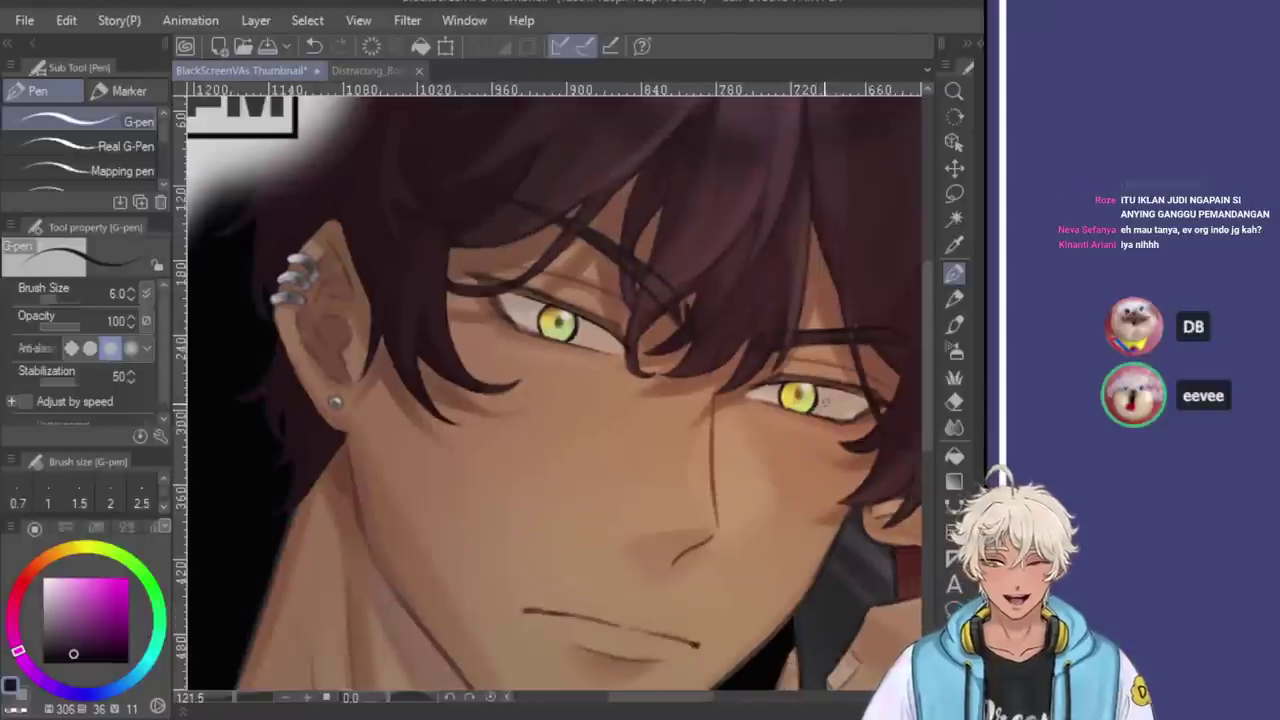
Darken the pupil of the eye nearer the phone with the same dark purple and compare both eyes
{"action": "scroll", "coordinate": [800, 397], "scroll_direction": "up", "scroll_amount": 5}
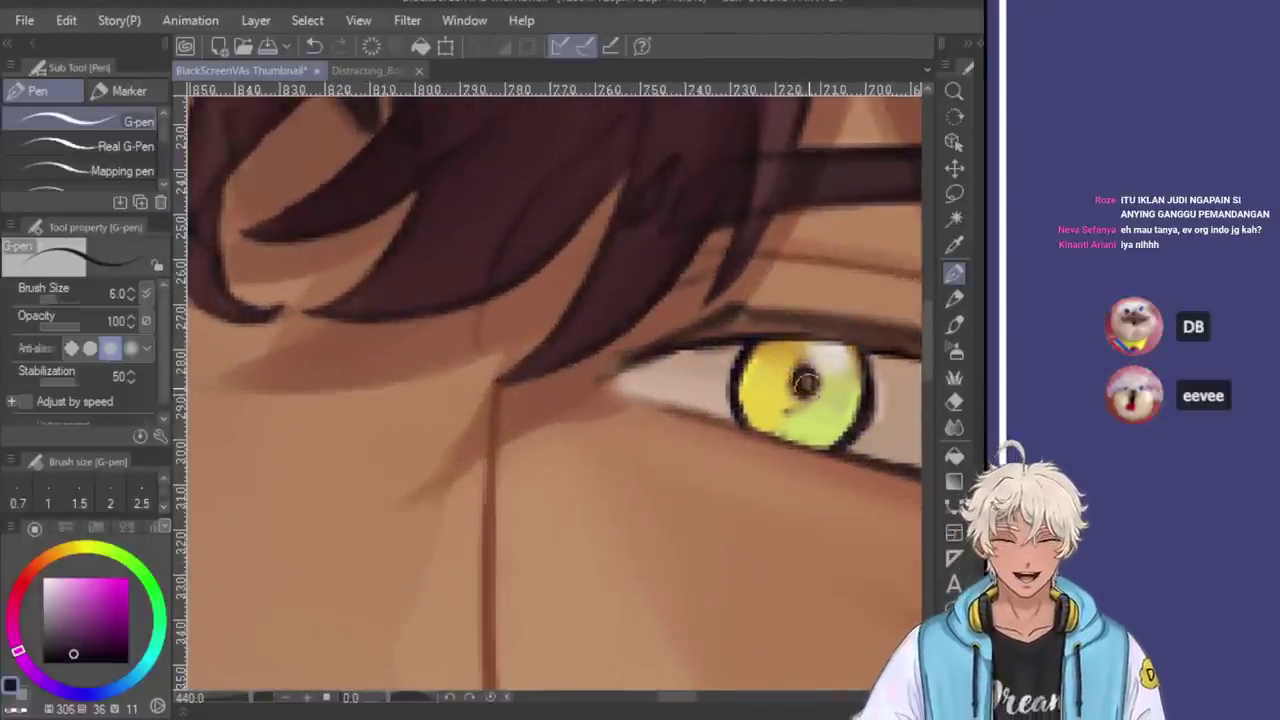
{"action": "scroll", "coordinate": [806, 382], "scroll_direction": "down", "scroll_amount": 4}
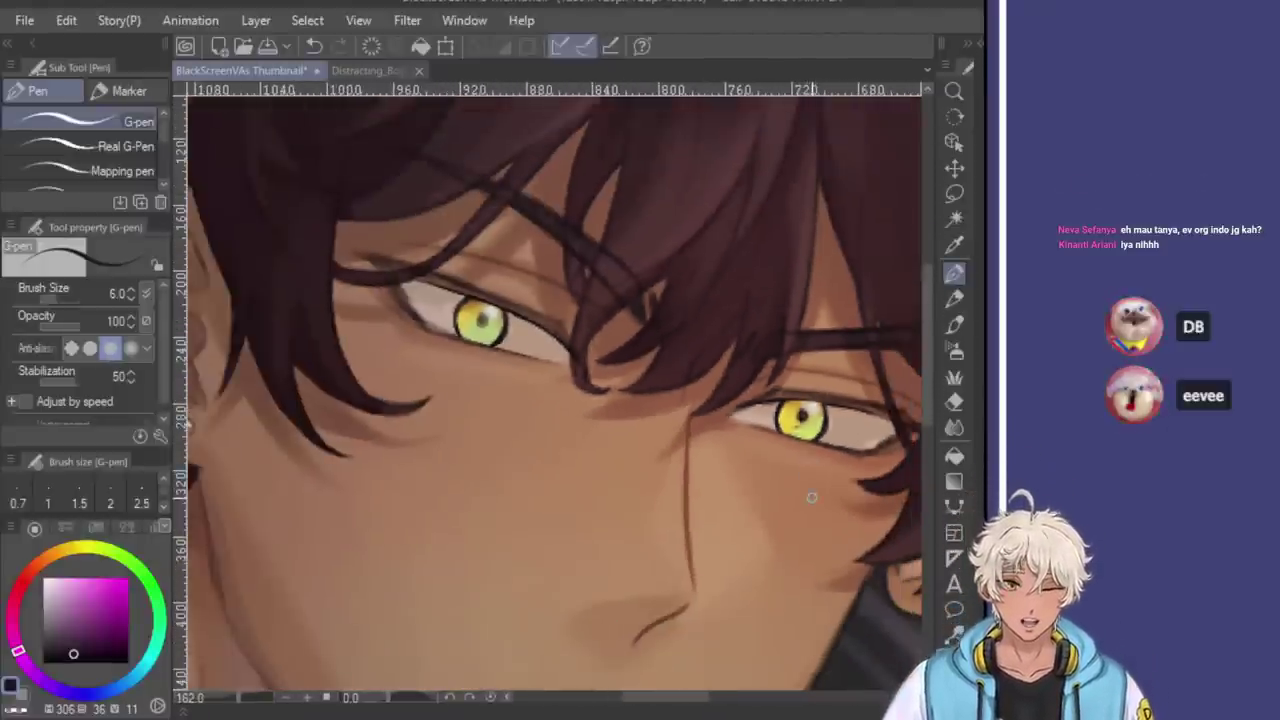
{"action": "scroll", "coordinate": [811, 496], "scroll_direction": "down", "scroll_amount": 1}
{"action": "scroll", "coordinate": [826, 519], "scroll_direction": "up", "scroll_amount": 3}
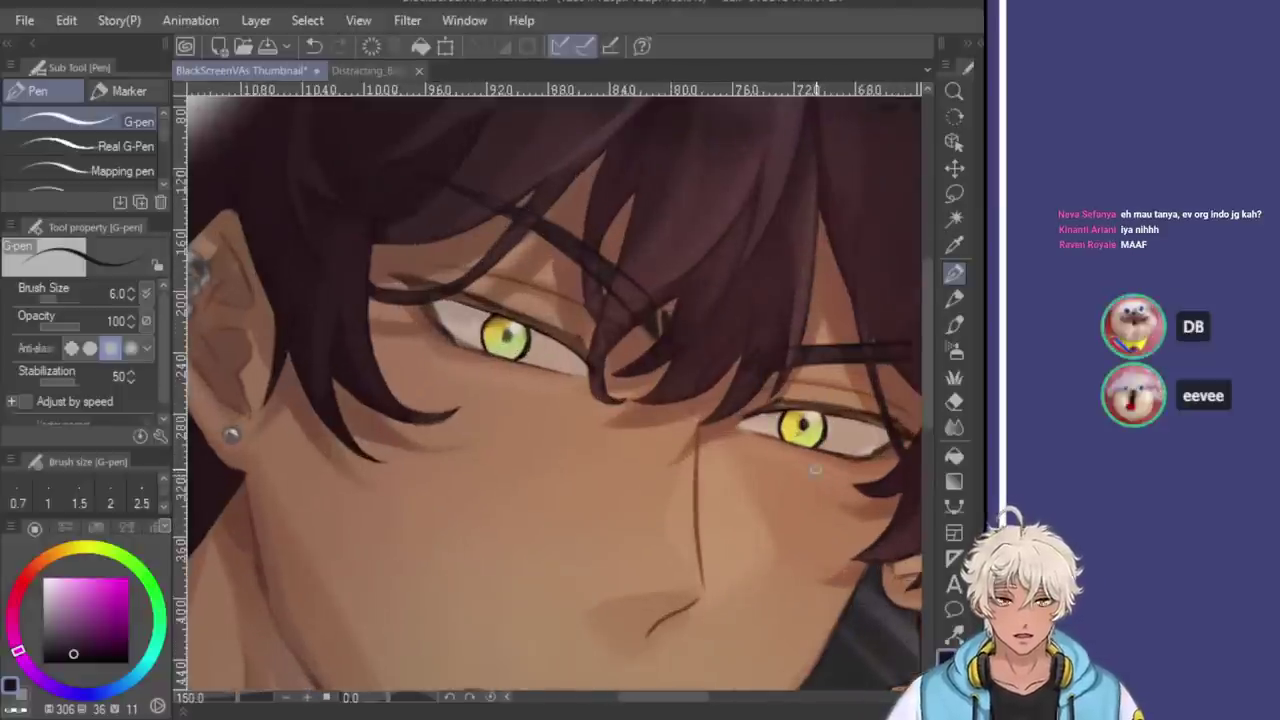
{"action": "scroll", "coordinate": [800, 407], "scroll_direction": "up", "scroll_amount": 3}
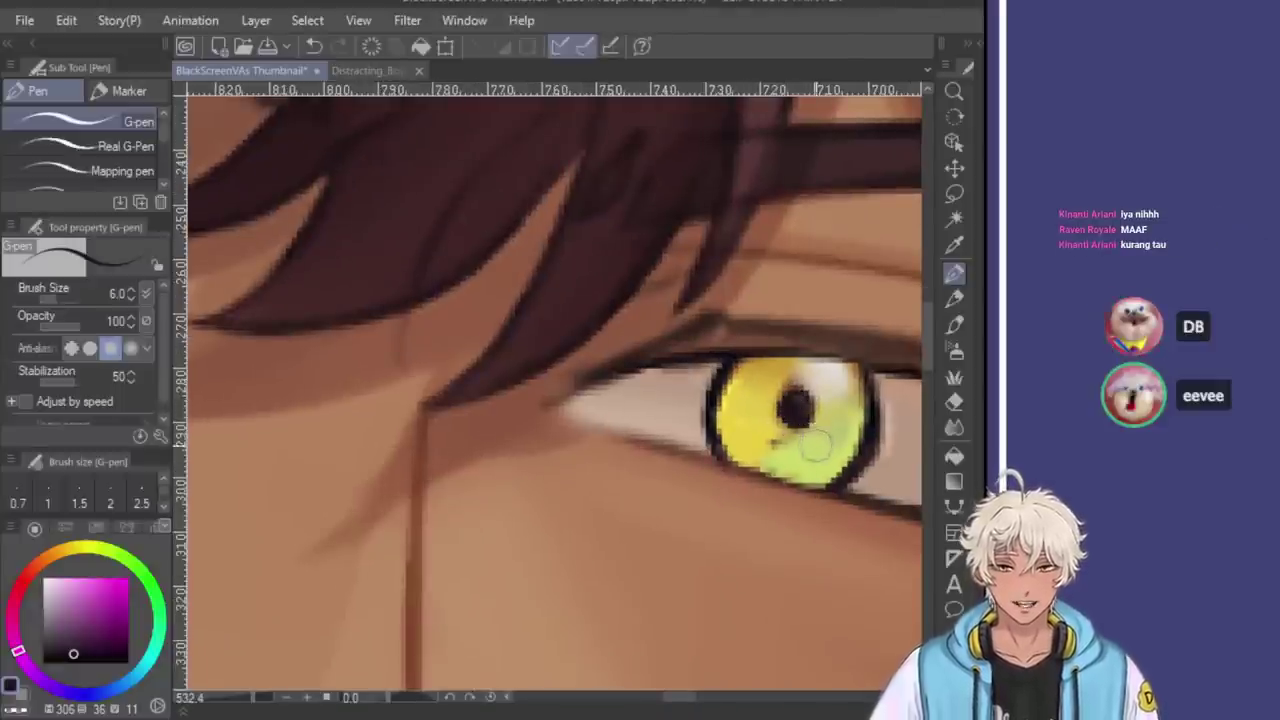
{"action": "scroll", "coordinate": [792, 451], "scroll_direction": "down", "scroll_amount": 5}
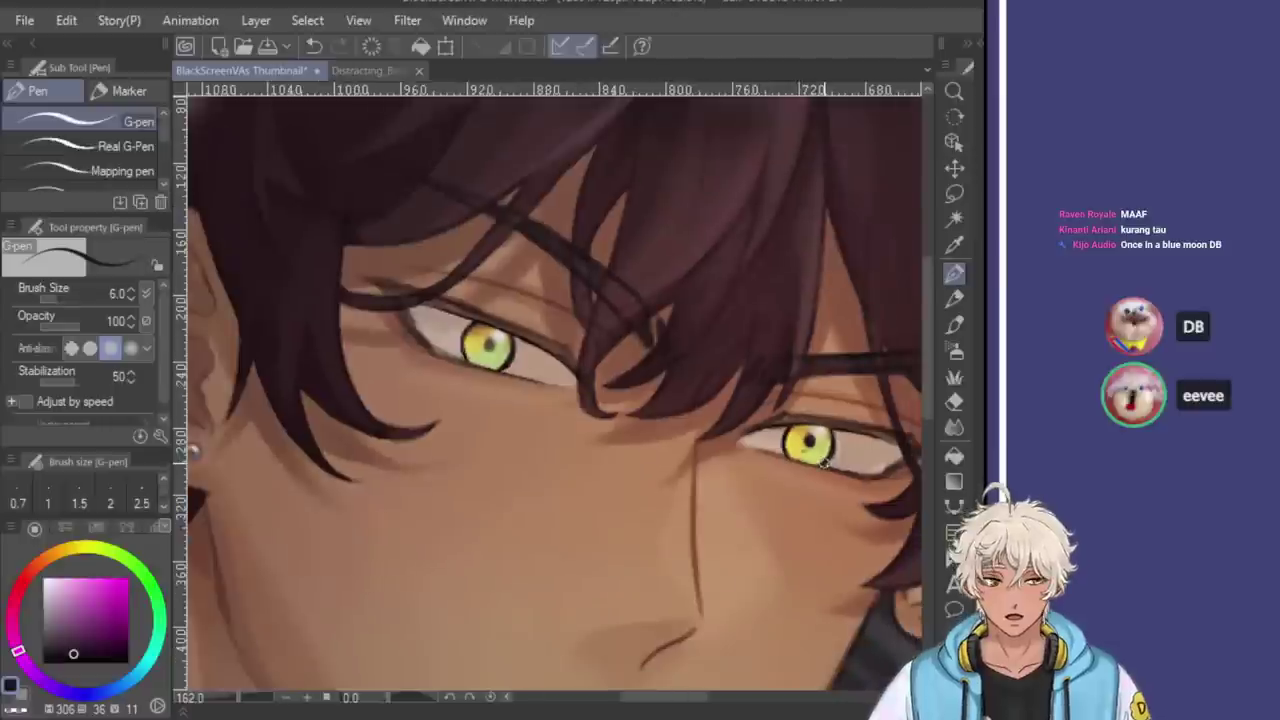
Cover the dark speck below the pupil and blend the iris's yellow and green areas with a sampled yellow-green
{"action": "scroll", "coordinate": [824, 459], "scroll_direction": "up", "scroll_amount": 5}
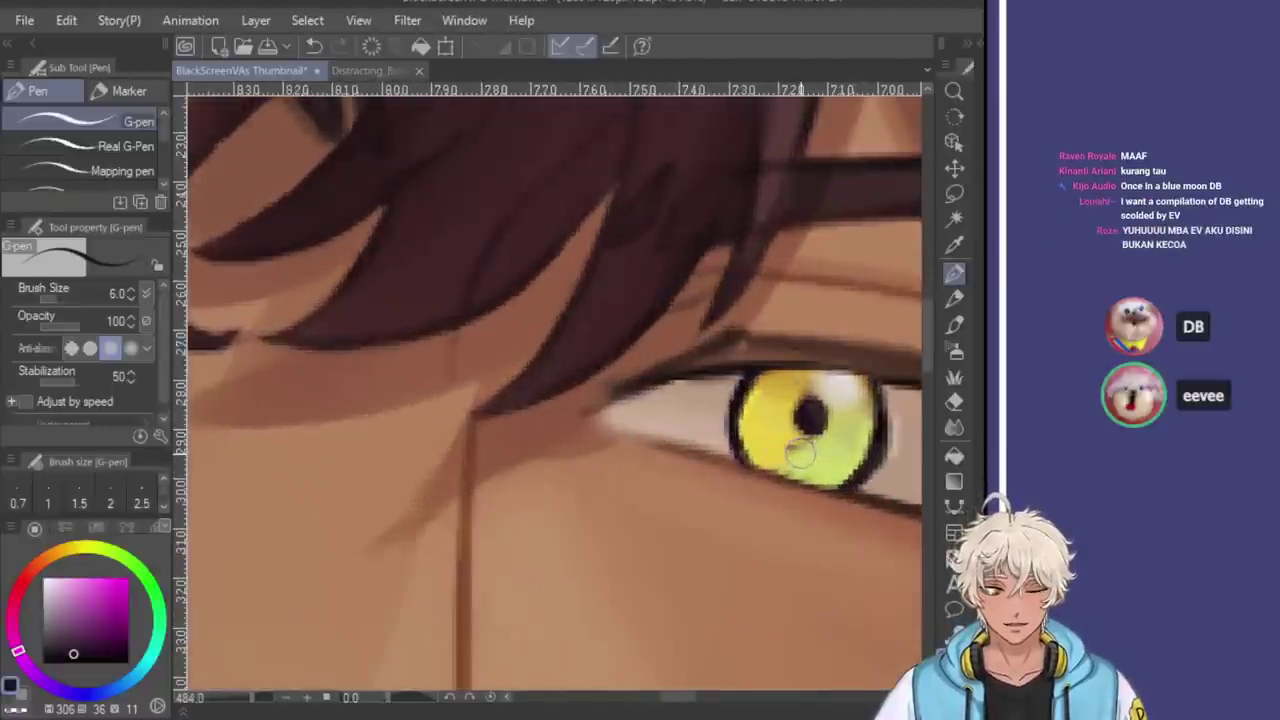
{"action": "left_click", "coordinate": [813, 450], "text": "alt"}
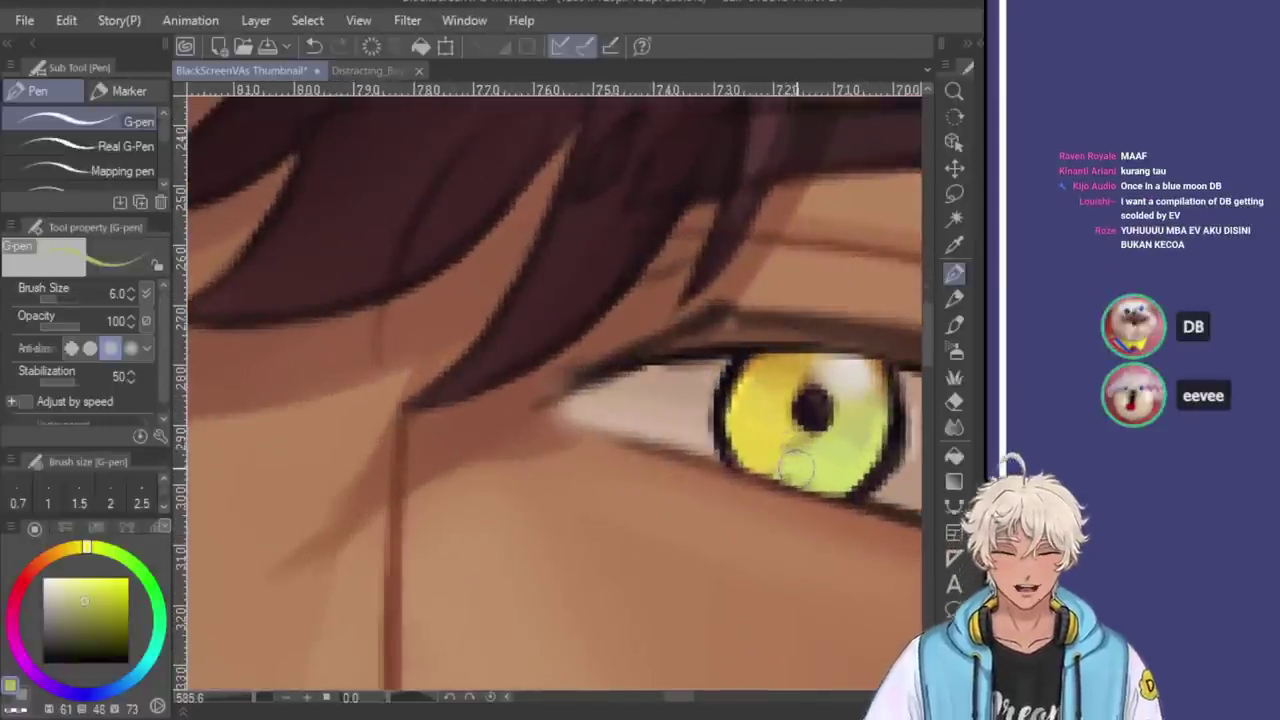
{"action": "left_click_drag", "start_coordinate": [790, 455], "coordinate": [796, 476]}
{"action": "key", "text": "e"}
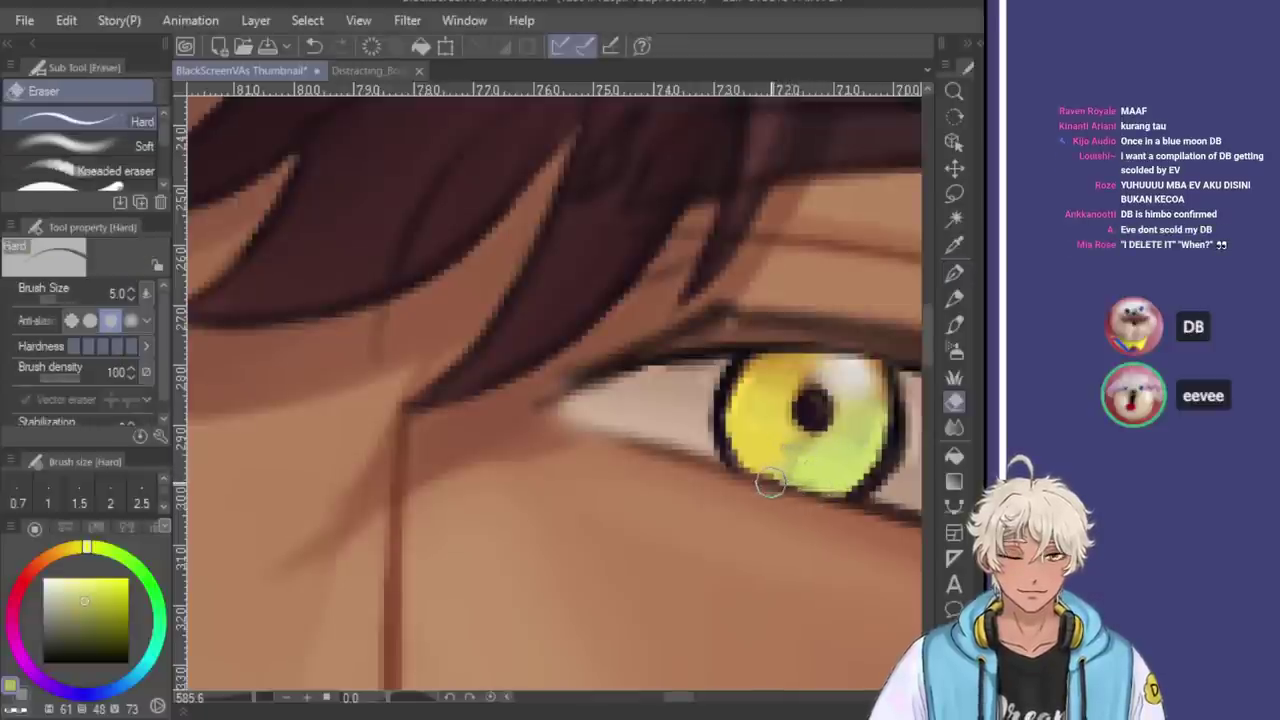
{"action": "key", "text": "p"}
{"action": "scroll", "coordinate": [812, 486], "scroll_direction": "down", "scroll_amount": 2}
{"action": "scroll", "coordinate": [849, 425], "scroll_direction": "up", "scroll_amount": 1}
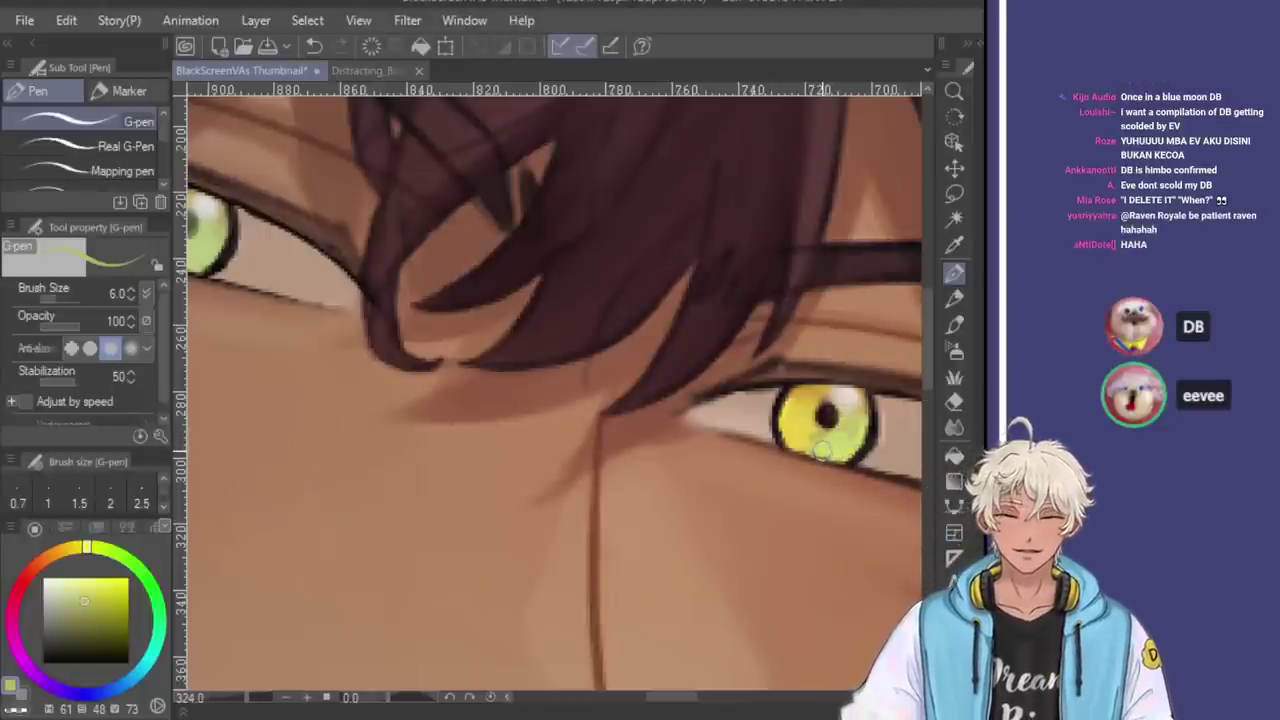
{"action": "scroll", "coordinate": [820, 452], "scroll_direction": "down", "scroll_amount": 3}
{"action": "scroll", "coordinate": [858, 415], "scroll_direction": "up", "scroll_amount": 4}
Try to redraw the inner upper lid line of the eye nearer the phone with a sampled dark purple, using the 6.0 G-pen
{"action": "key", "text": "e"}
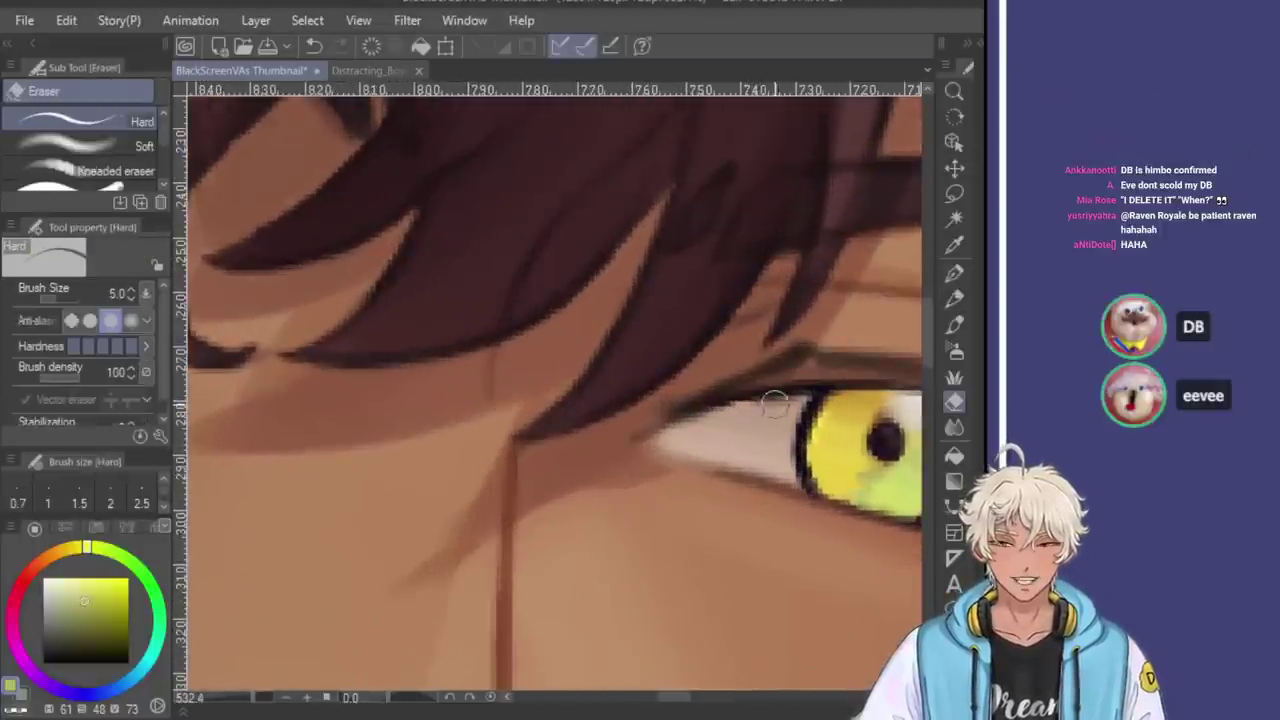
{"action": "key", "text": "p"}
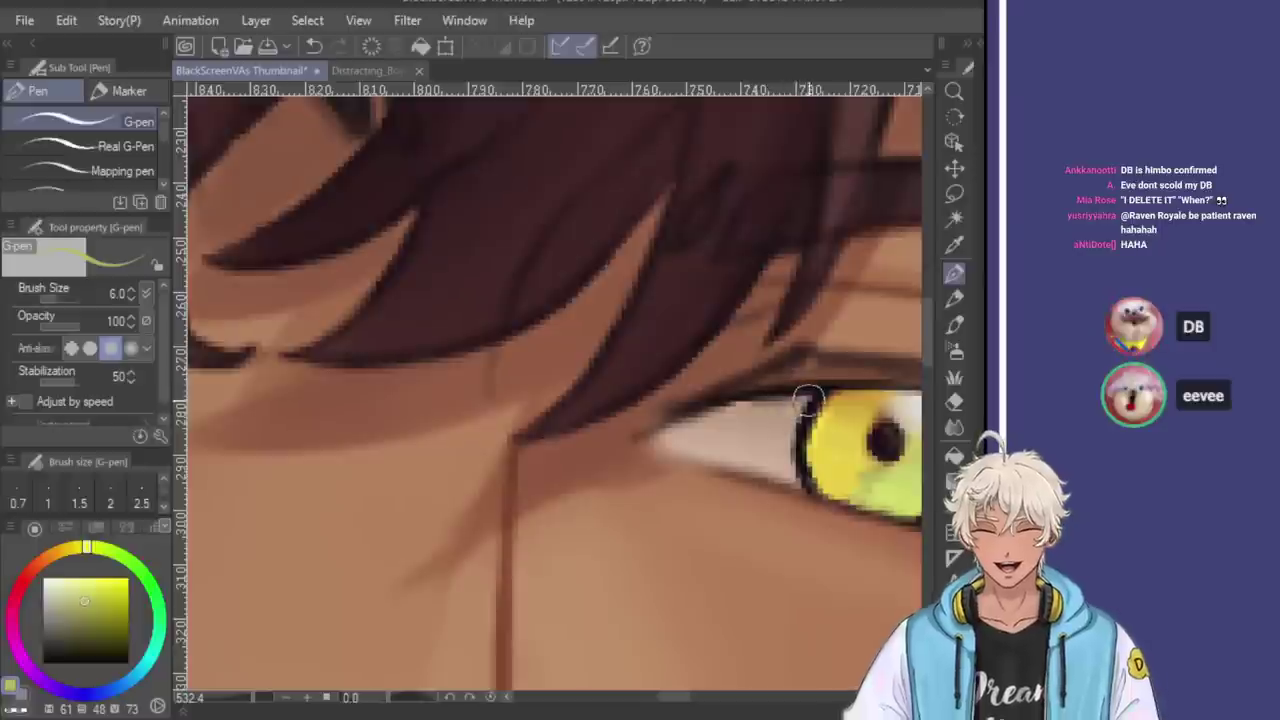
{"action": "left_click", "coordinate": [785, 389], "text": "alt"}
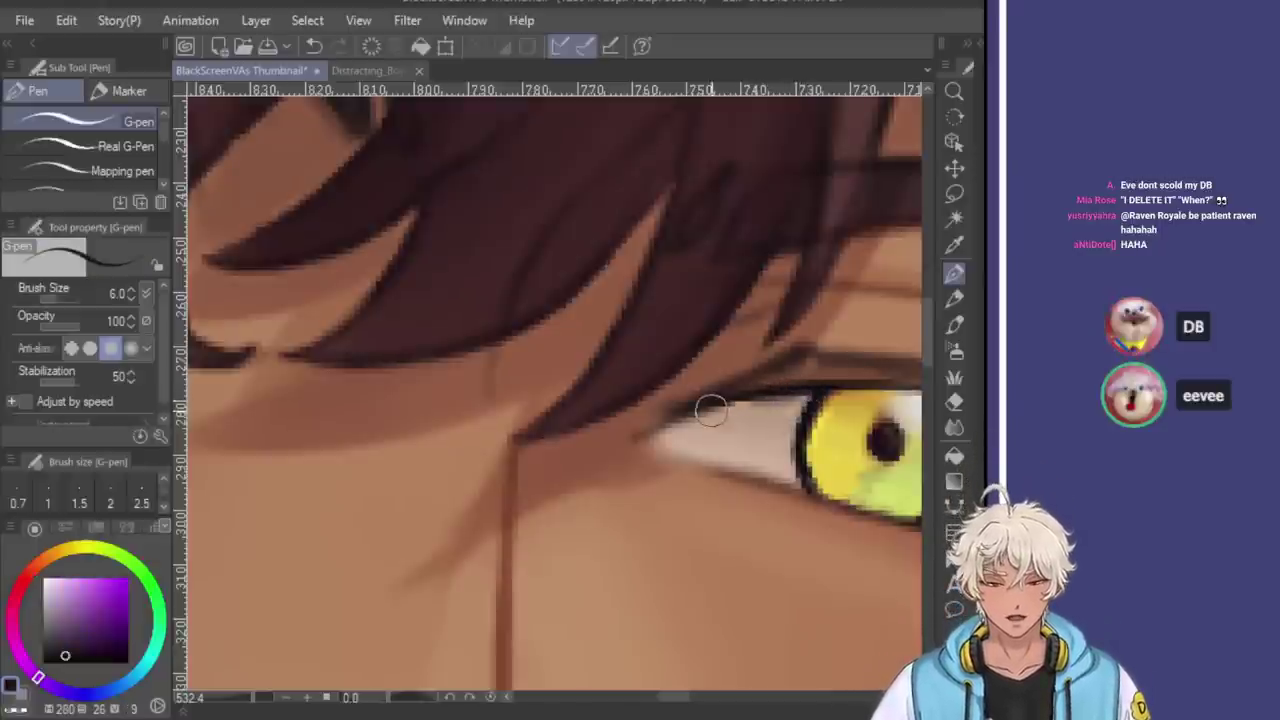
{"action": "key", "text": "ctrl+z"}
{"action": "left_click_drag", "start_coordinate": [700, 415], "coordinate": [786, 392]}
{"action": "key", "text": "ctrl+z"}
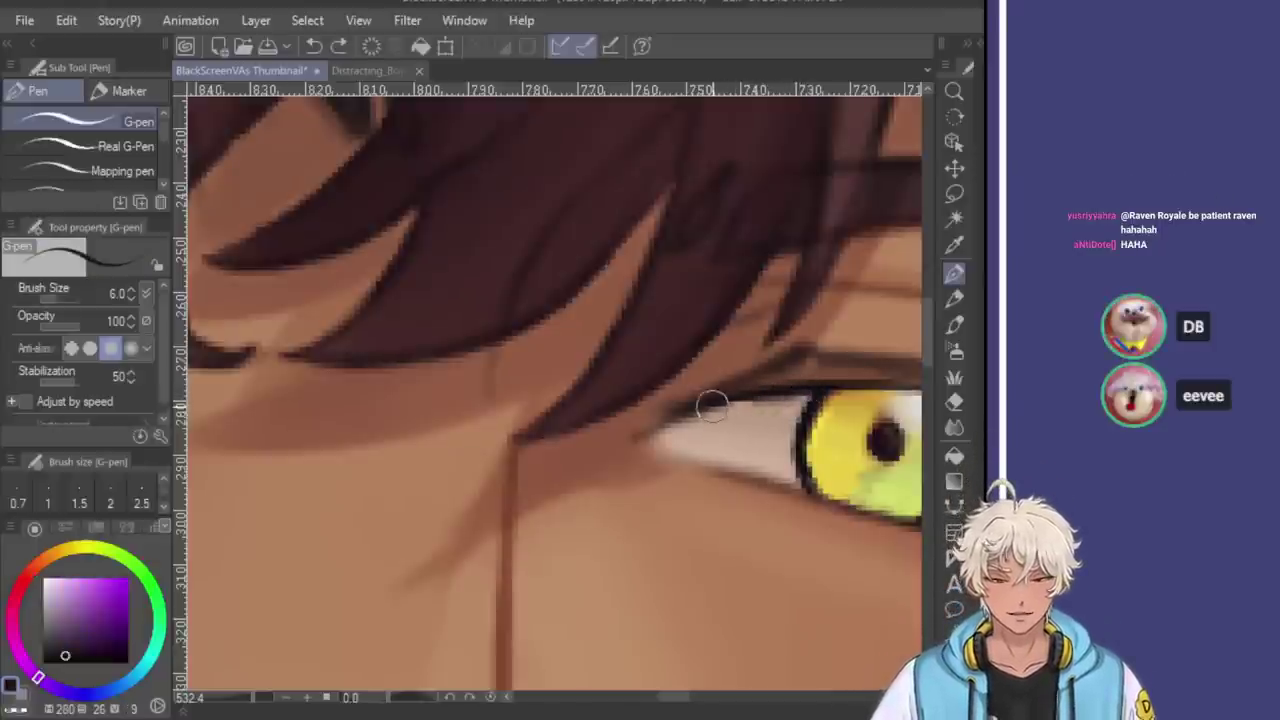
Flip the mirrored canvas view back to normal and check both eyes against the whole face
{"action": "scroll", "coordinate": [743, 523], "scroll_direction": "down", "scroll_amount": 3}
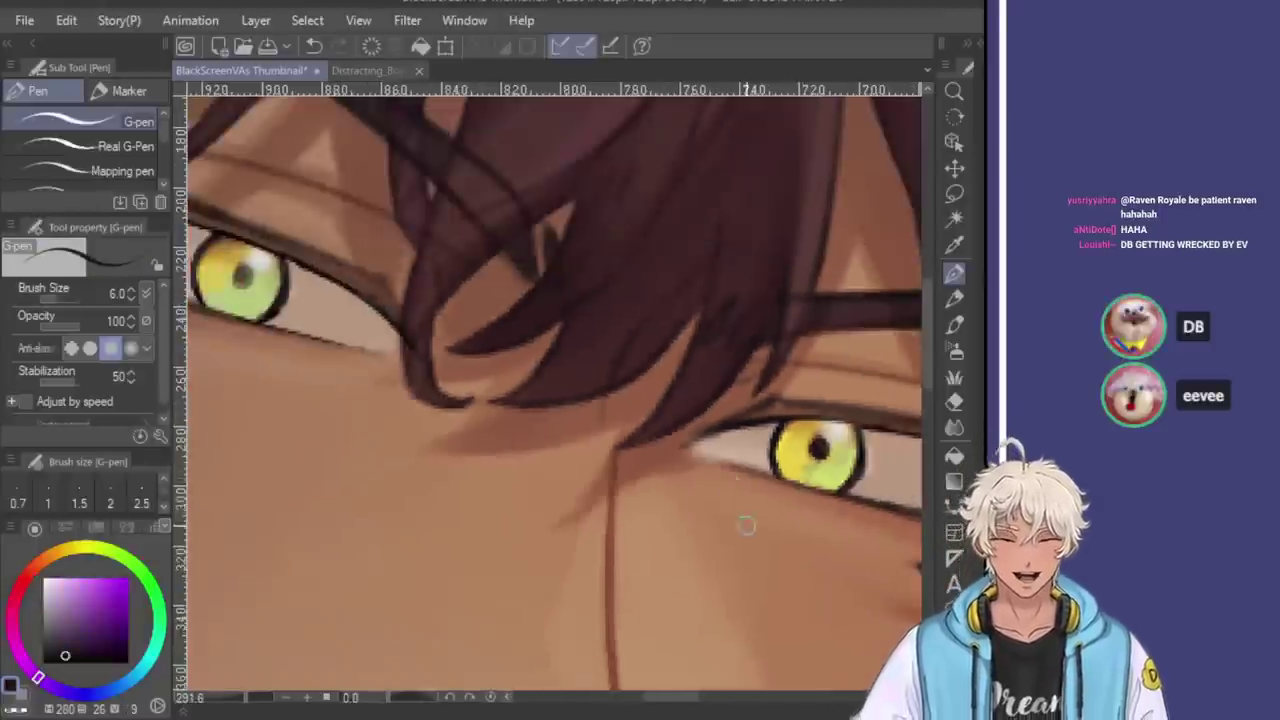
{"action": "scroll", "coordinate": [775, 557], "scroll_direction": "down", "scroll_amount": 2}
{"action": "scroll", "coordinate": [775, 557], "scroll_direction": "down", "scroll_amount": 2}
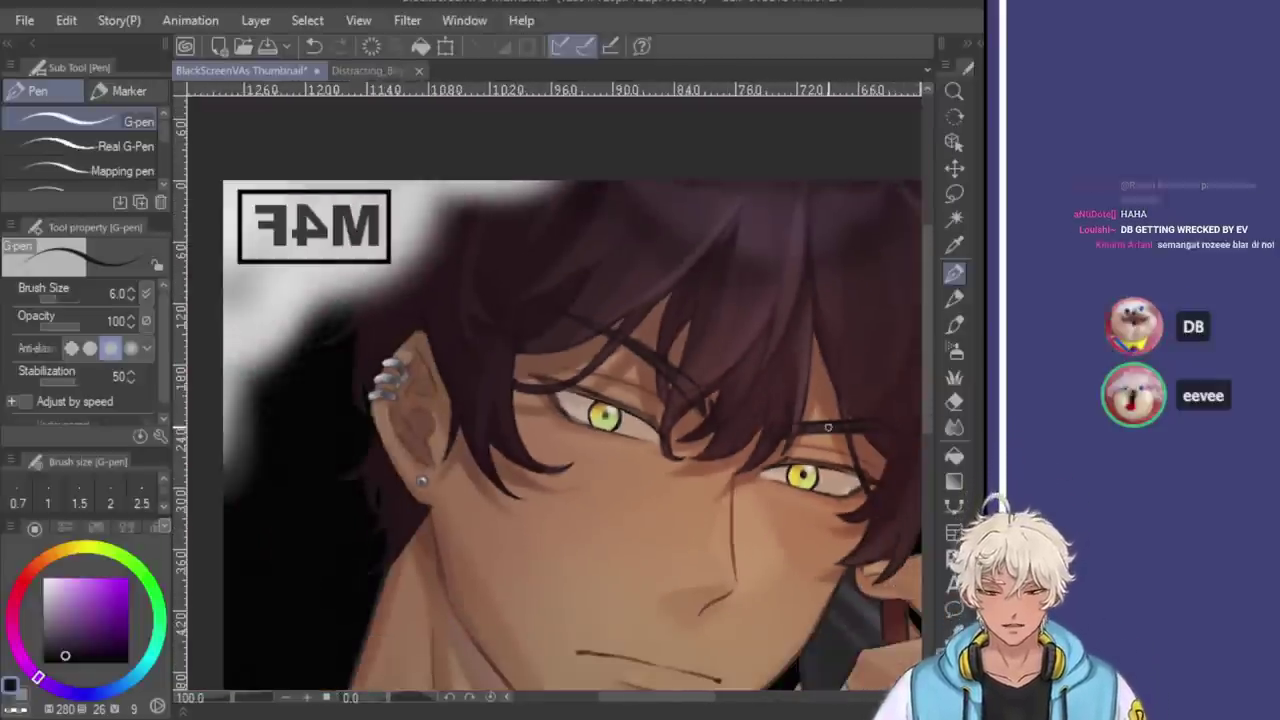
{"action": "key", "text": "h"}
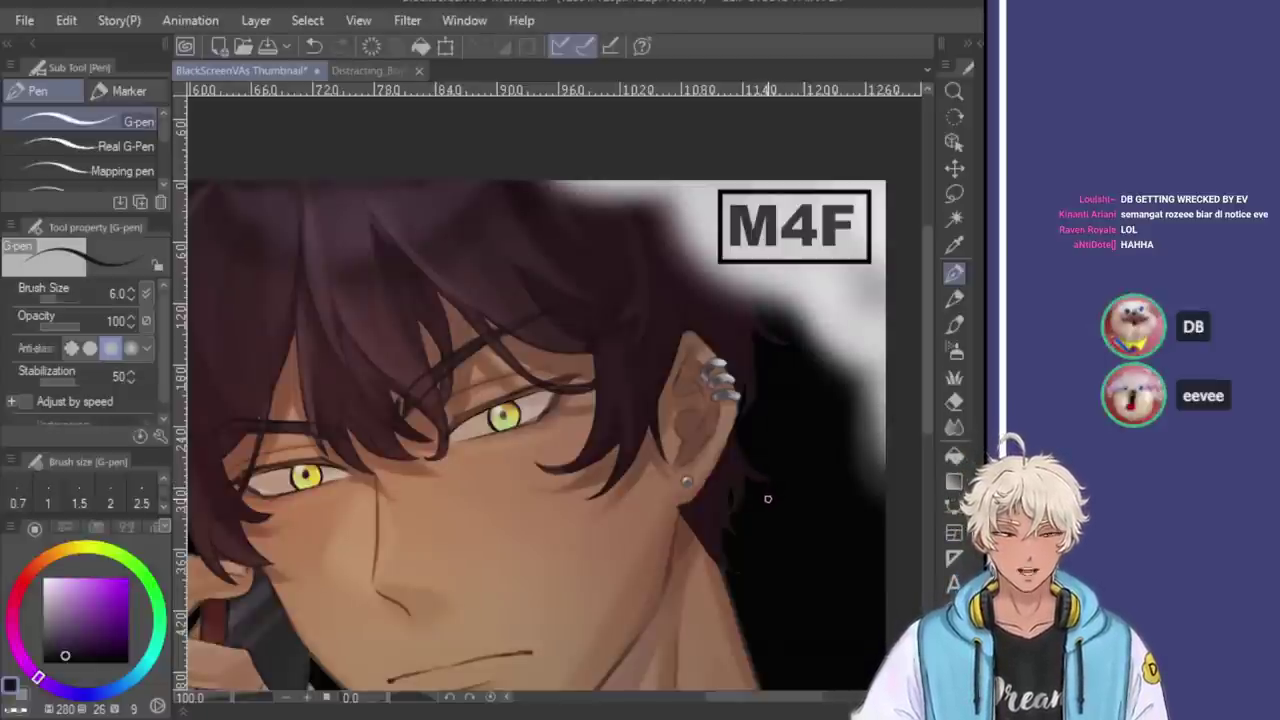
{"action": "scroll", "coordinate": [761, 500], "scroll_direction": "down", "scroll_amount": 2}
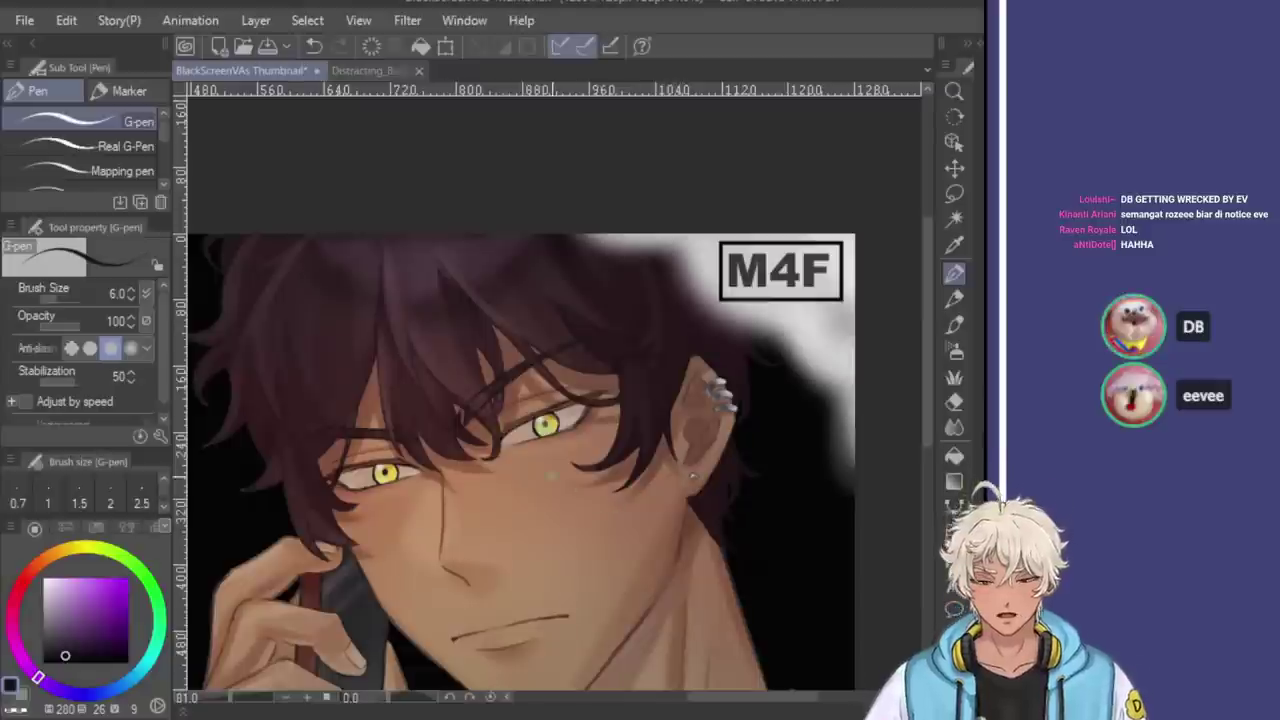
Darken the upper lid line across the top of the iris nearer the phone with a sampled dark tone and check the whole thumbnail
{"action": "scroll", "coordinate": [348, 466], "scroll_direction": "up", "scroll_amount": 3}
{"action": "scroll", "coordinate": [348, 466], "scroll_direction": "up", "scroll_amount": 6}
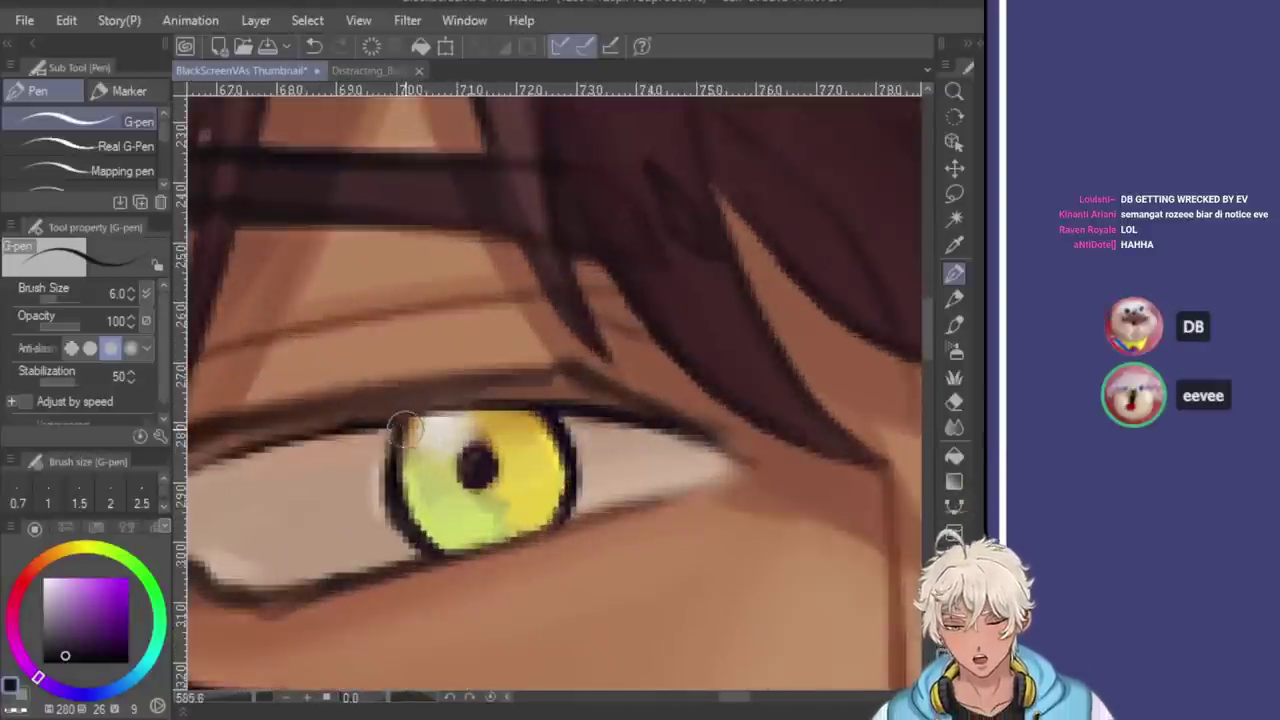
{"action": "left_click", "coordinate": [397, 414], "text": "alt"}
{"action": "left_click", "coordinate": [389, 419], "text": "alt"}
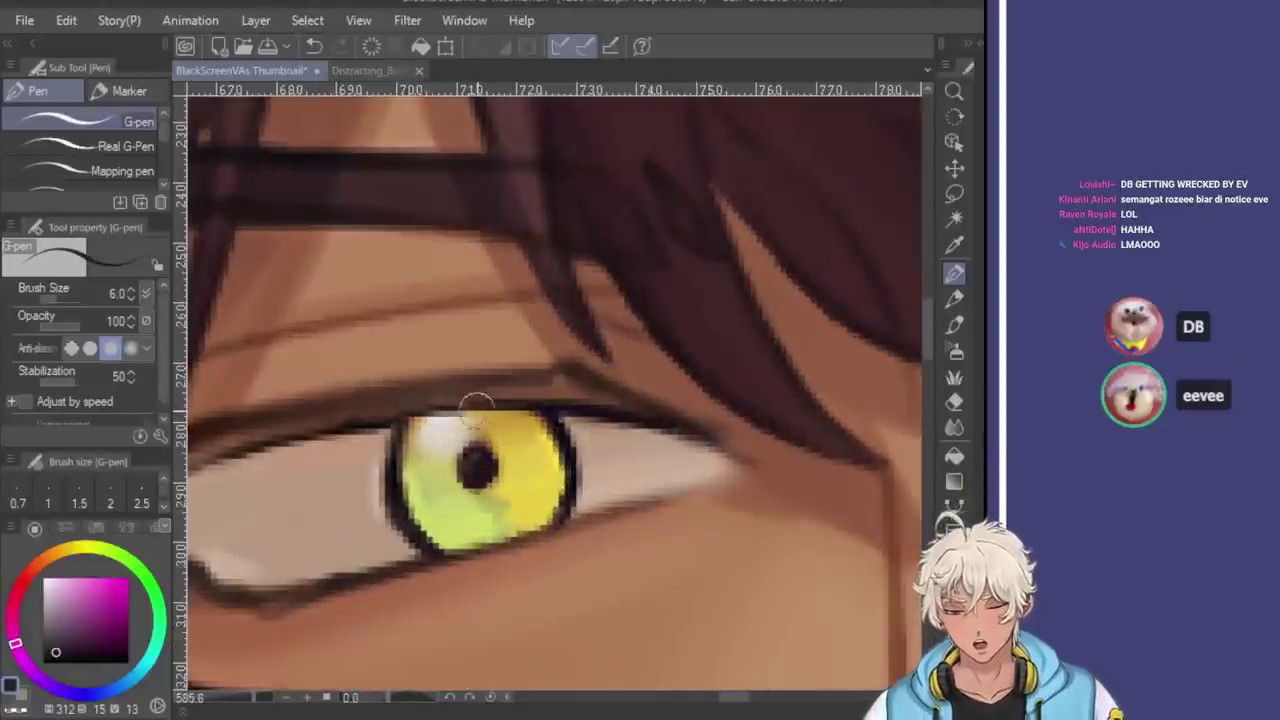
{"action": "mouse_move", "coordinate": [414, 411]}
{"action": "left_mouse_down"}
{"action": "mouse_move", "coordinate": [414, 423]}
{"action": "mouse_move", "coordinate": [571, 409]}
{"action": "left_mouse_up"}
{"action": "scroll", "coordinate": [641, 325], "scroll_direction": "down", "scroll_amount": 2}
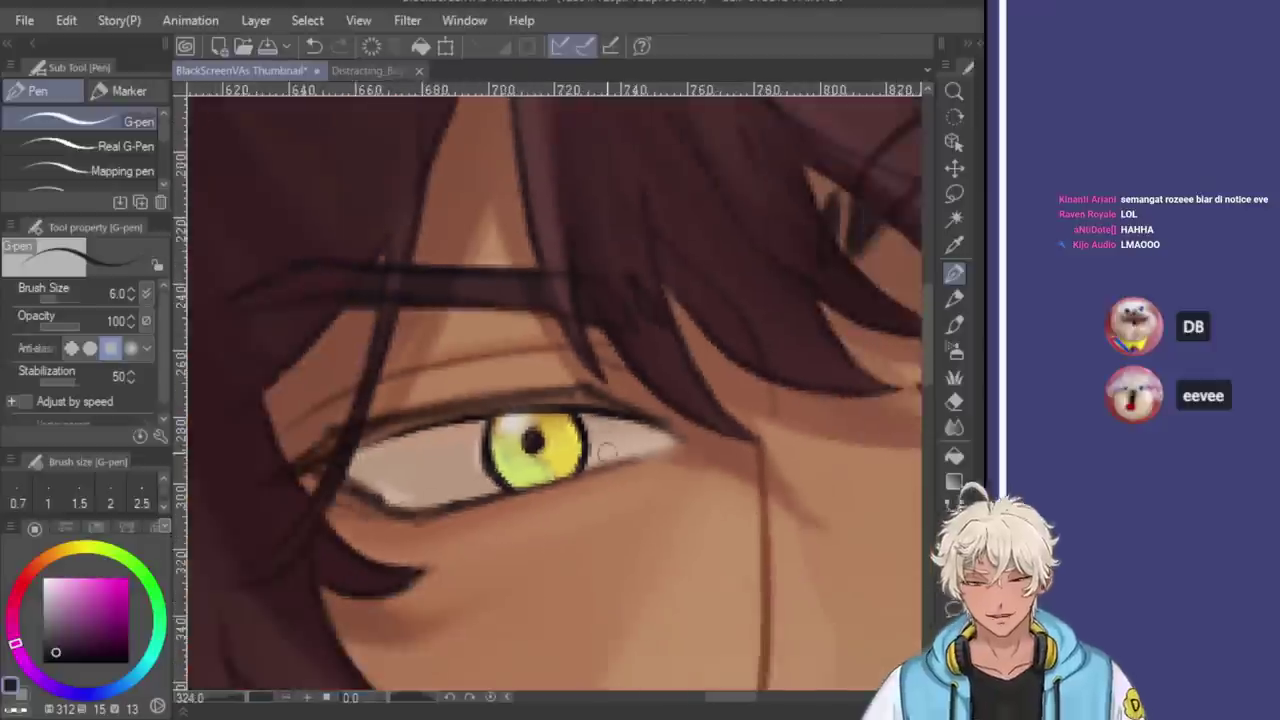
{"action": "scroll", "coordinate": [641, 325], "scroll_direction": "down", "scroll_amount": 3}
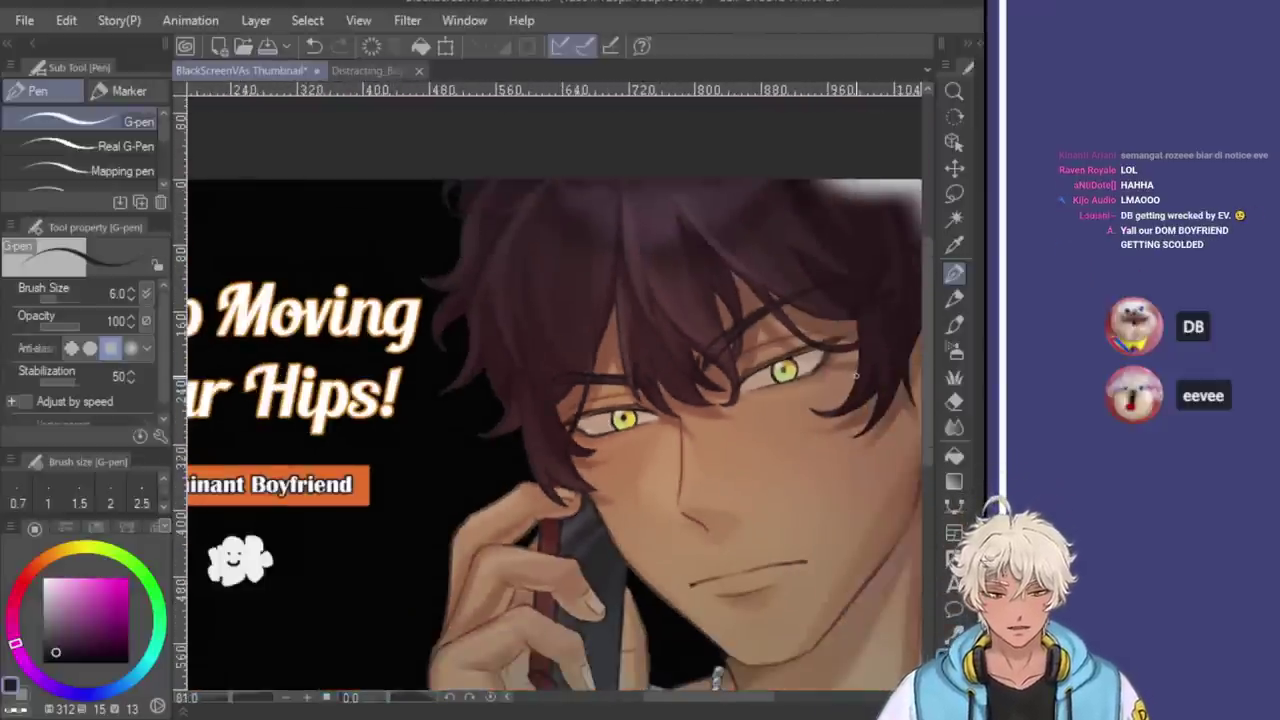
{"action": "scroll", "coordinate": [856, 372], "scroll_direction": "down", "scroll_amount": 2}
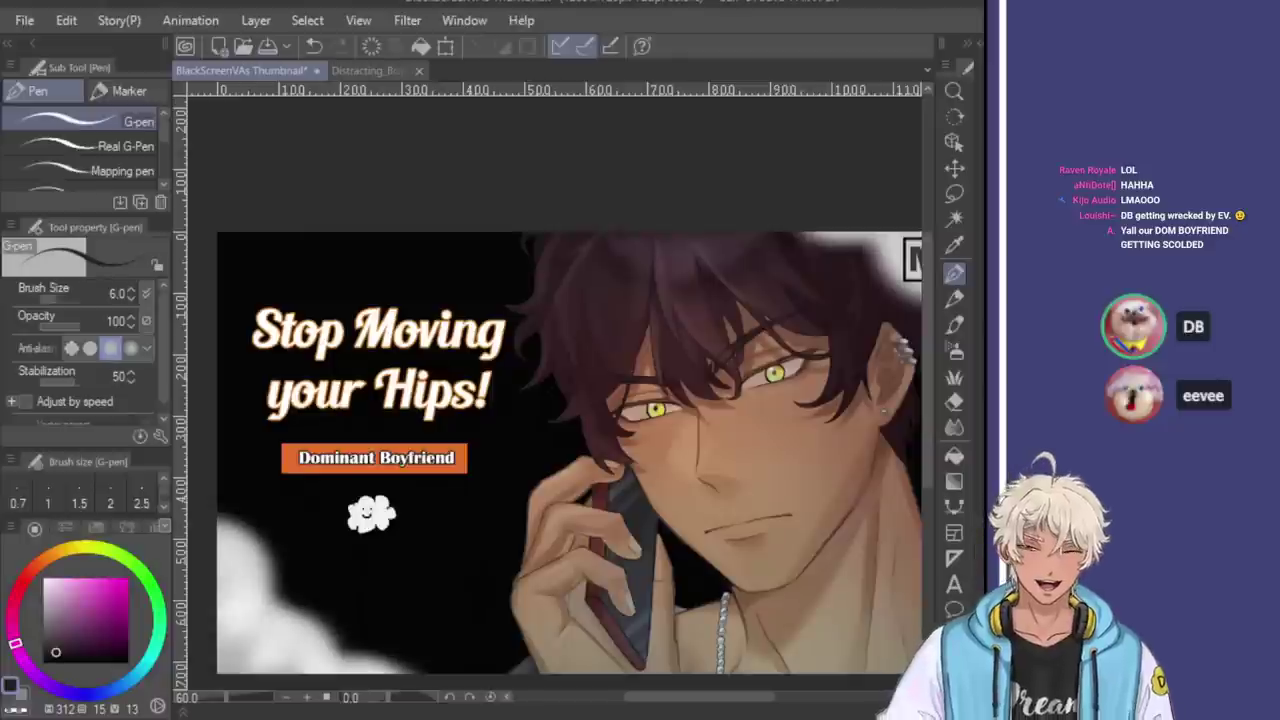
Show the warm lighting and shading over the character and inspect both eyes with it on
{"action": "key", "text": "ctrl+z"}
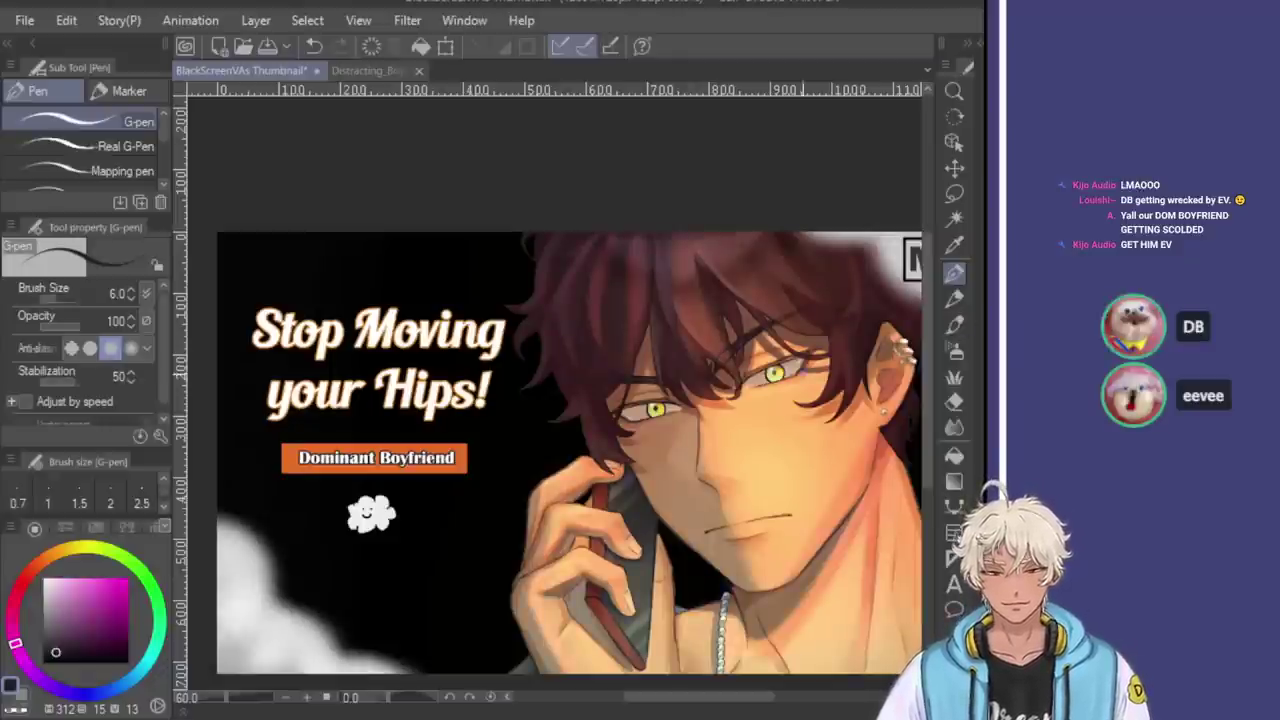
{"action": "scroll", "coordinate": [768, 422], "scroll_direction": "up", "scroll_amount": 4}
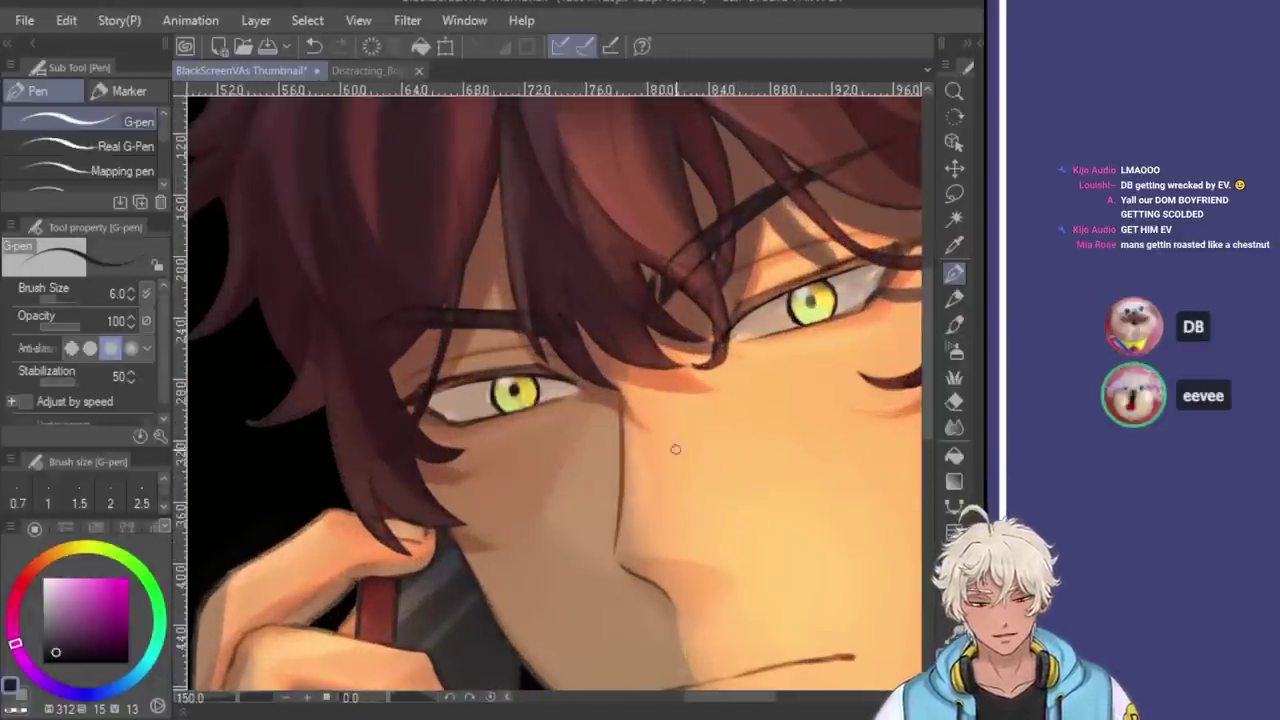
{"action": "scroll", "coordinate": [651, 423], "scroll_direction": "down", "scroll_amount": 3}
{"action": "scroll", "coordinate": [651, 423], "scroll_direction": "down", "scroll_amount": 2}
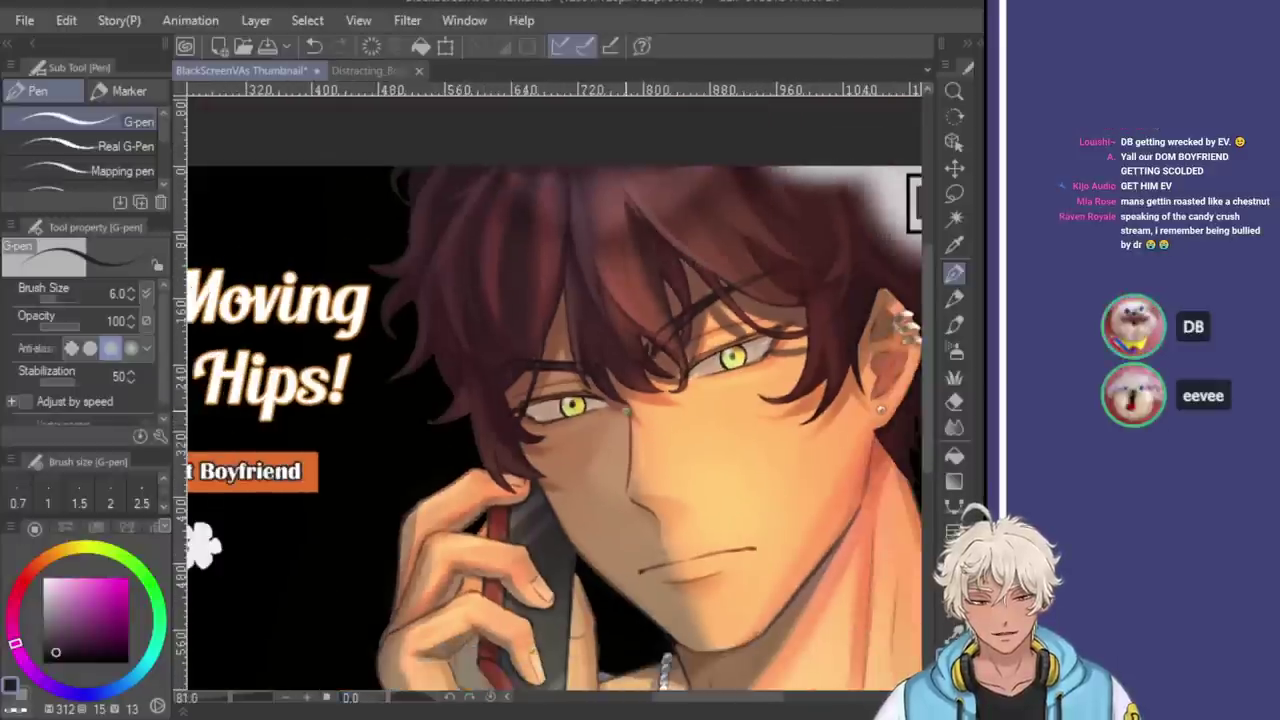
{"action": "scroll", "coordinate": [600, 435], "scroll_direction": "up", "scroll_amount": 4}
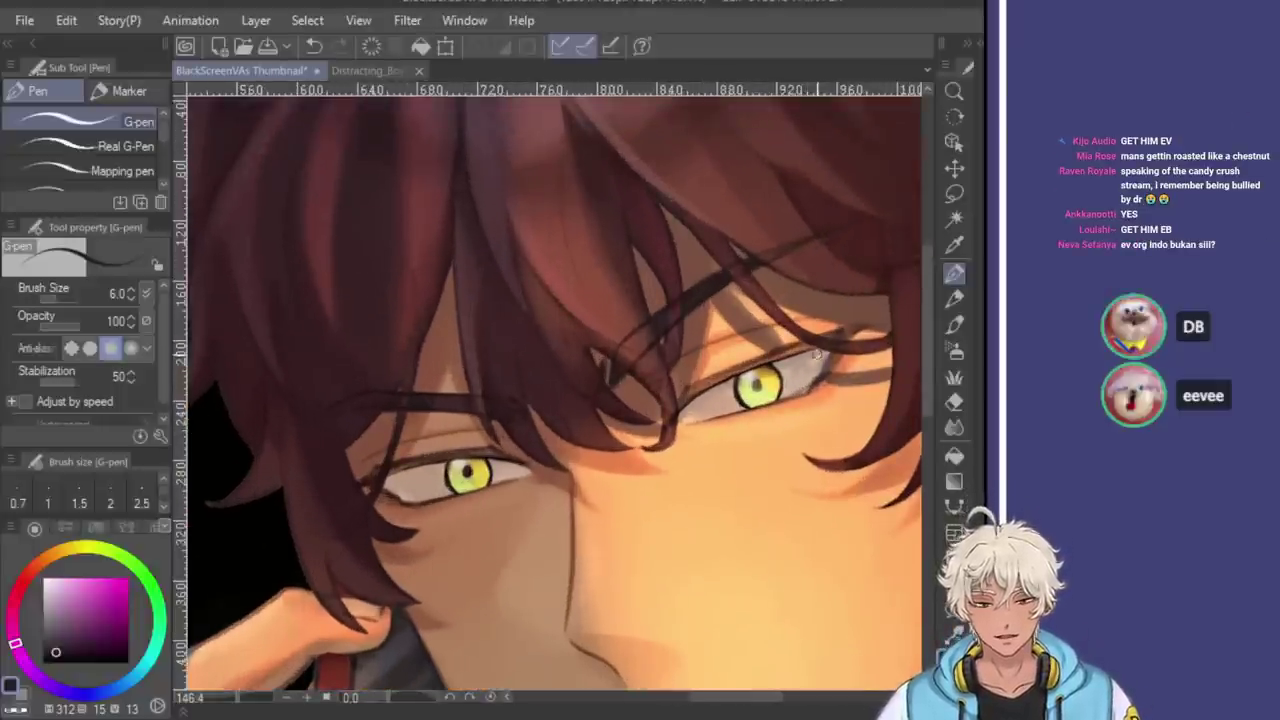
{"action": "key", "text": "ctrl+minus"}
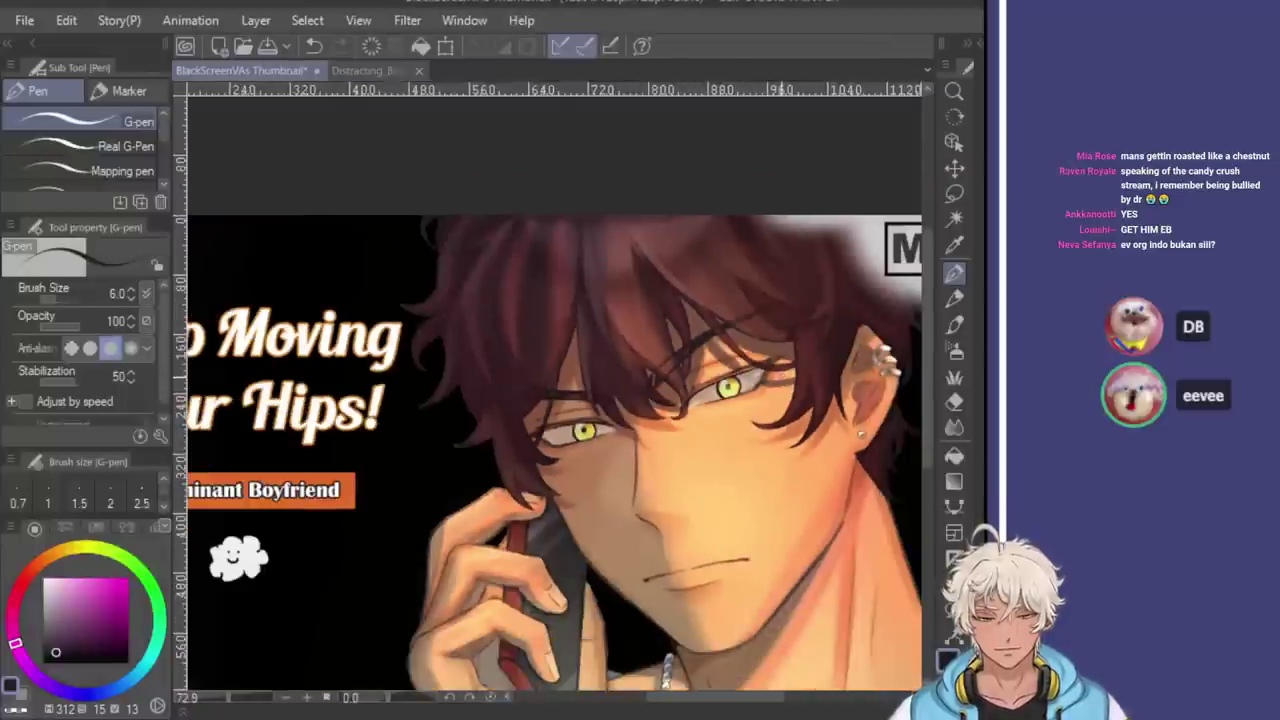
{"action": "scroll", "coordinate": [898, 398], "scroll_direction": "up", "scroll_amount": 5}
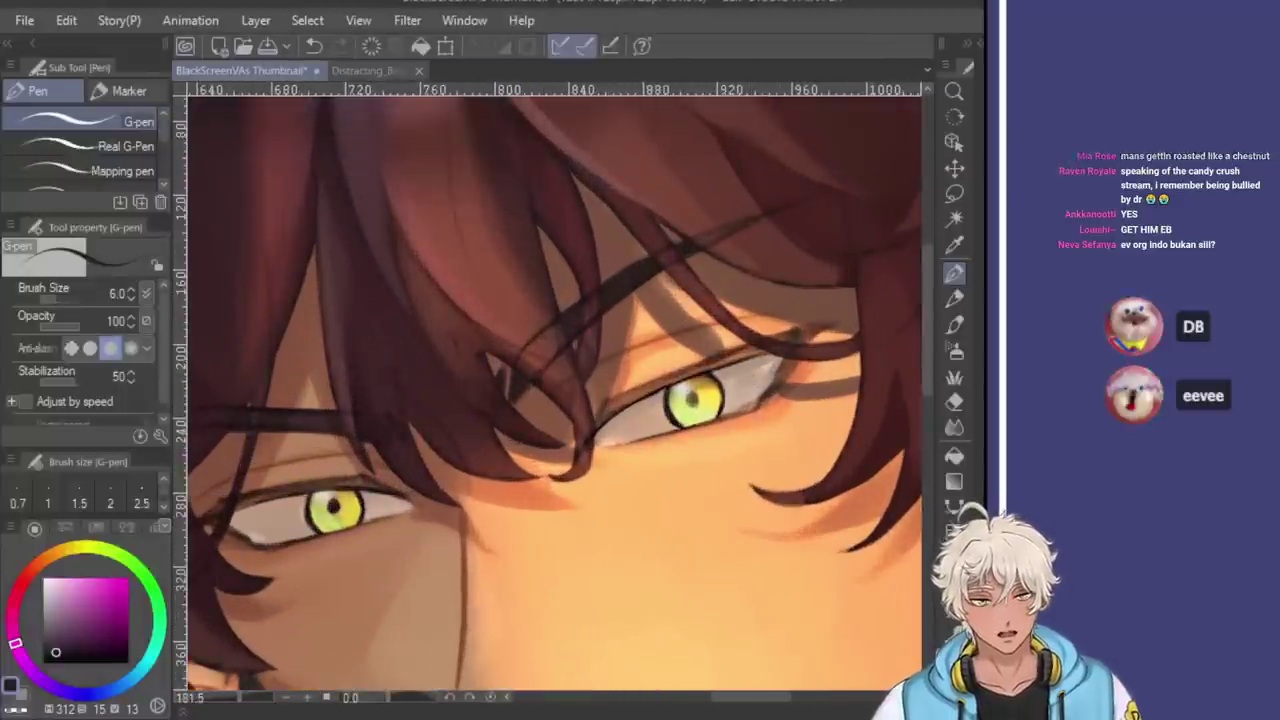
Compare the two lit eyes close up and within the whole thumbnail for pupil placement, iris colour and brightness
{"action": "key", "text": "k"}
{"action": "scroll", "coordinate": [680, 420], "scroll_direction": "up", "scroll_amount": 2}
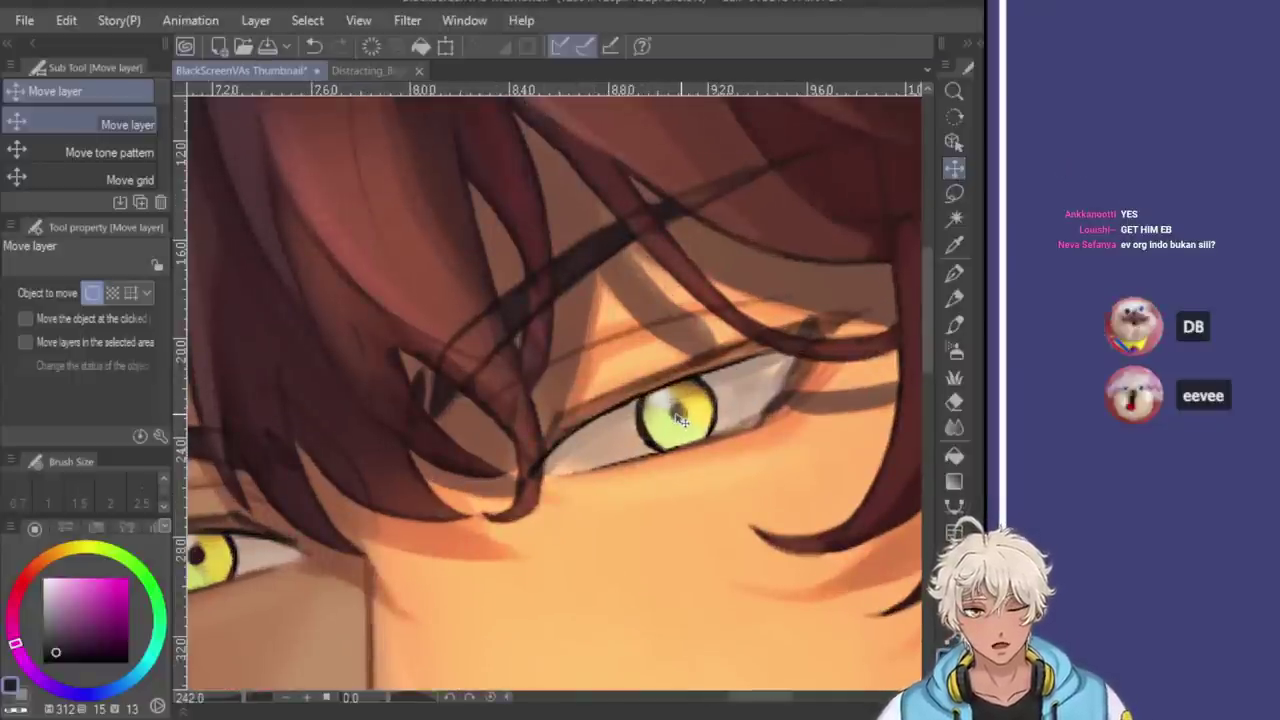
{"action": "scroll", "coordinate": [700, 400], "scroll_direction": "down", "scroll_amount": 3}
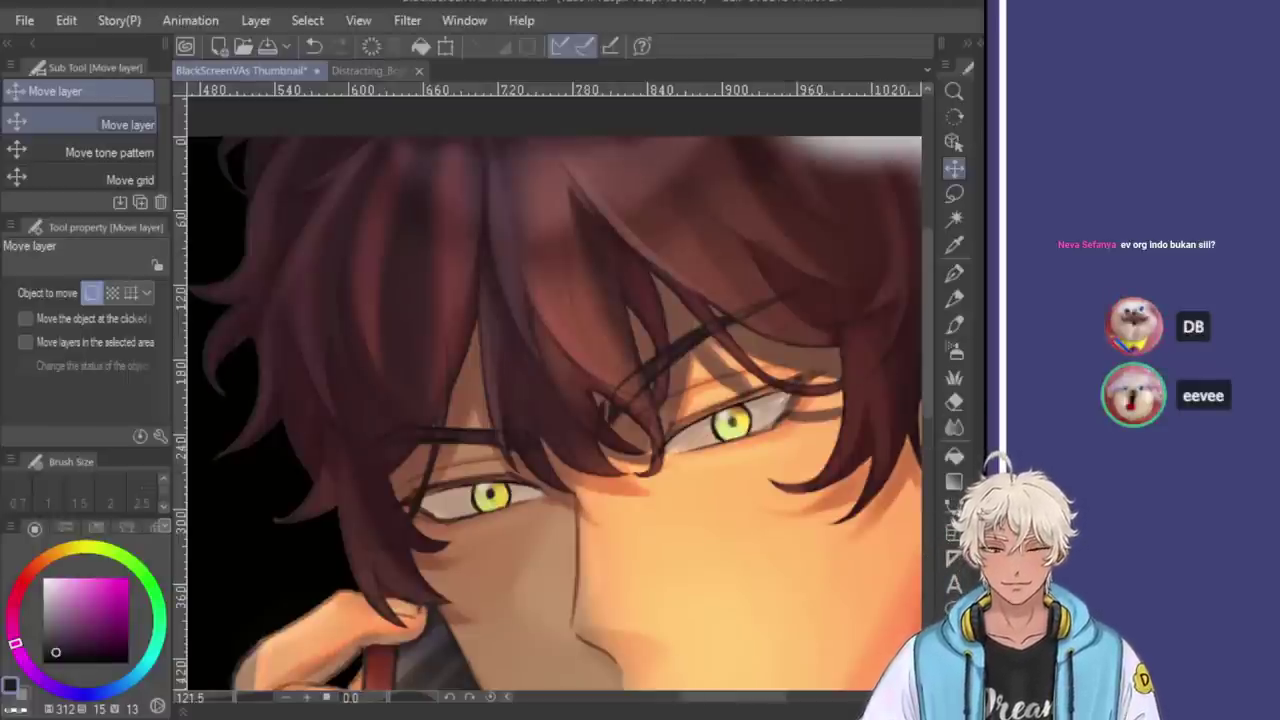
{"action": "scroll", "coordinate": [765, 402], "scroll_direction": "down", "scroll_amount": 3}
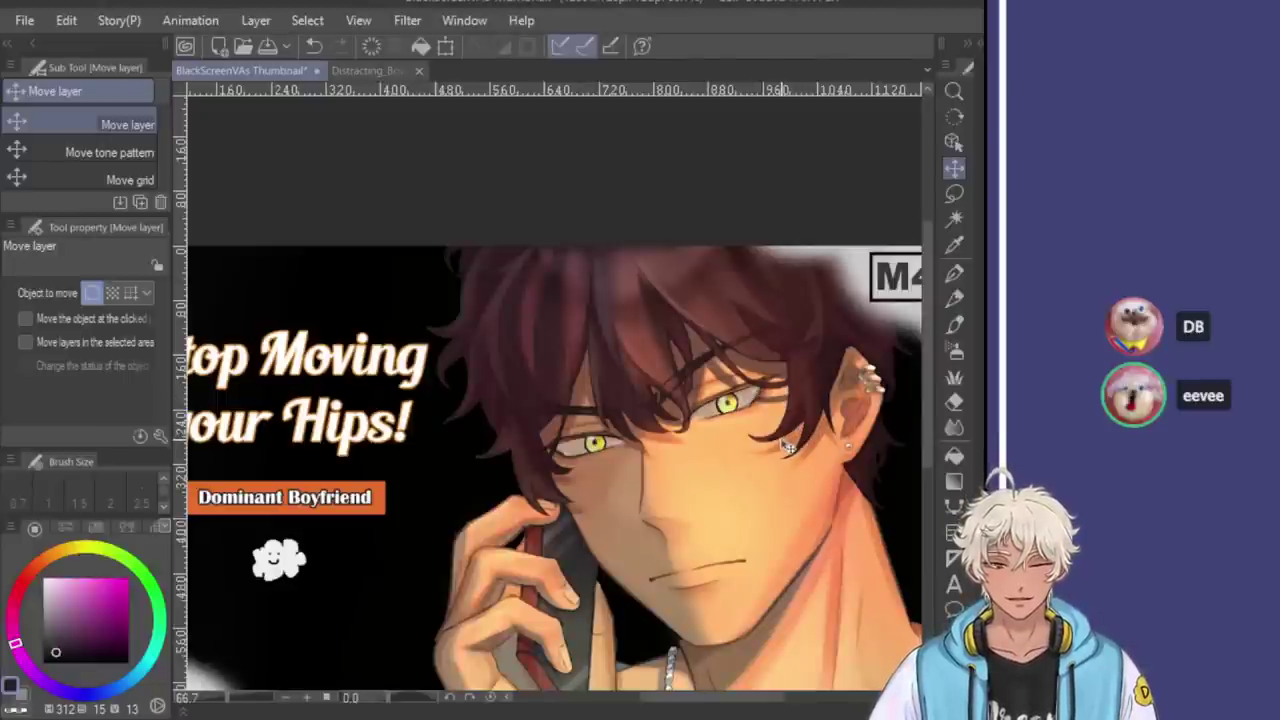
{"action": "scroll", "coordinate": [785, 441], "scroll_direction": "down", "scroll_amount": 1}
{"action": "scroll", "coordinate": [790, 435], "scroll_direction": "up", "scroll_amount": 4}
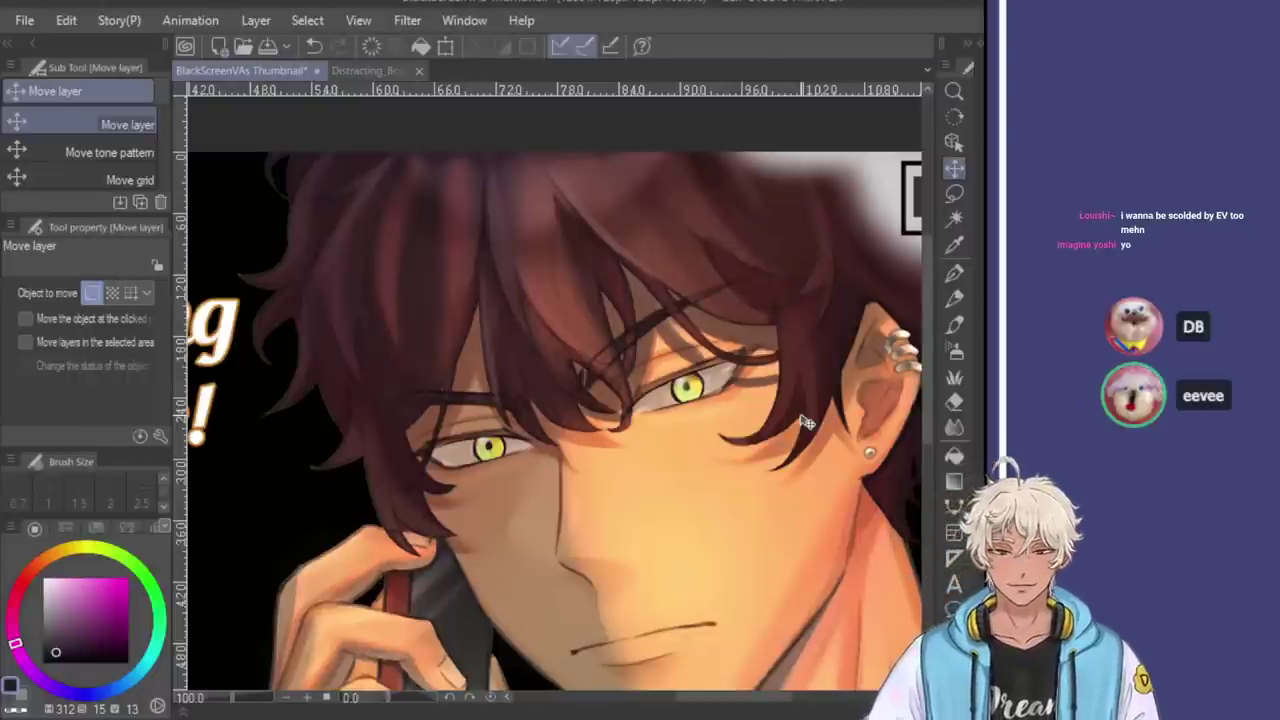
{"action": "scroll", "coordinate": [770, 416], "scroll_direction": "down", "scroll_amount": 5}
{"action": "scroll", "coordinate": [762, 503], "scroll_direction": "up", "scroll_amount": 4}
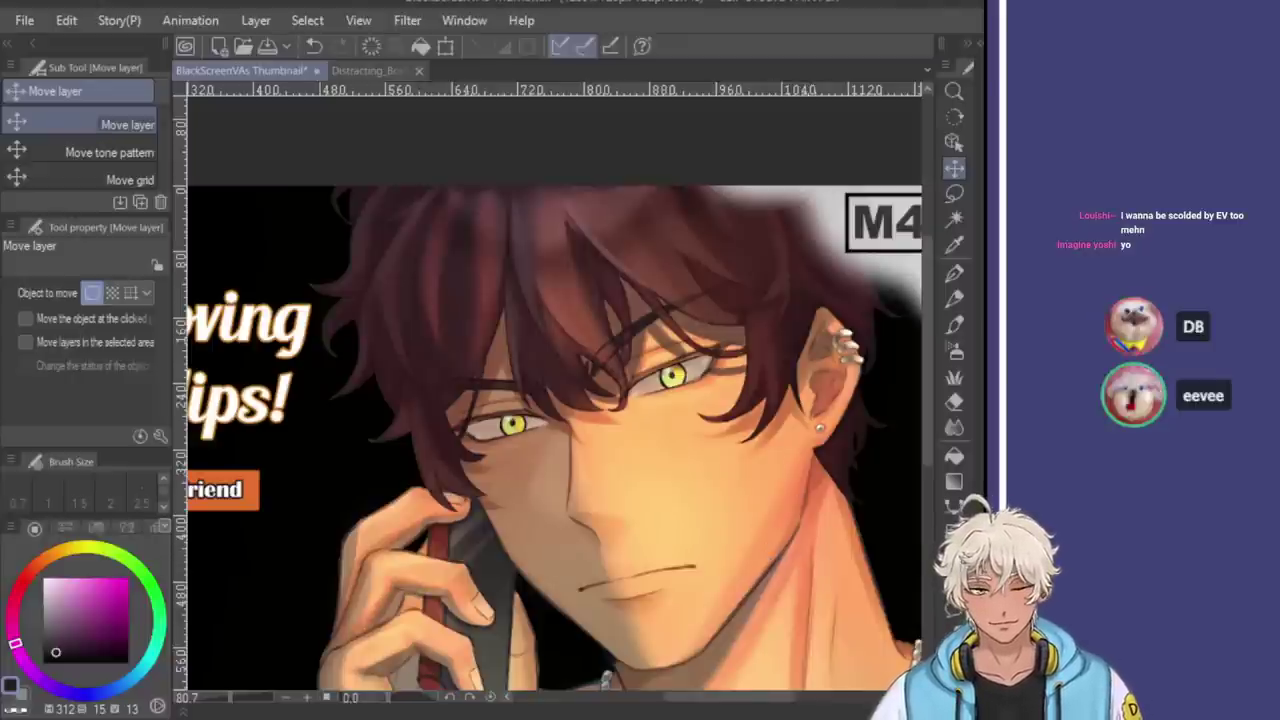
{"action": "scroll", "coordinate": [757, 503], "scroll_direction": "down", "scroll_amount": 2}
{"action": "scroll", "coordinate": [750, 580], "scroll_direction": "down", "scroll_amount": 1}
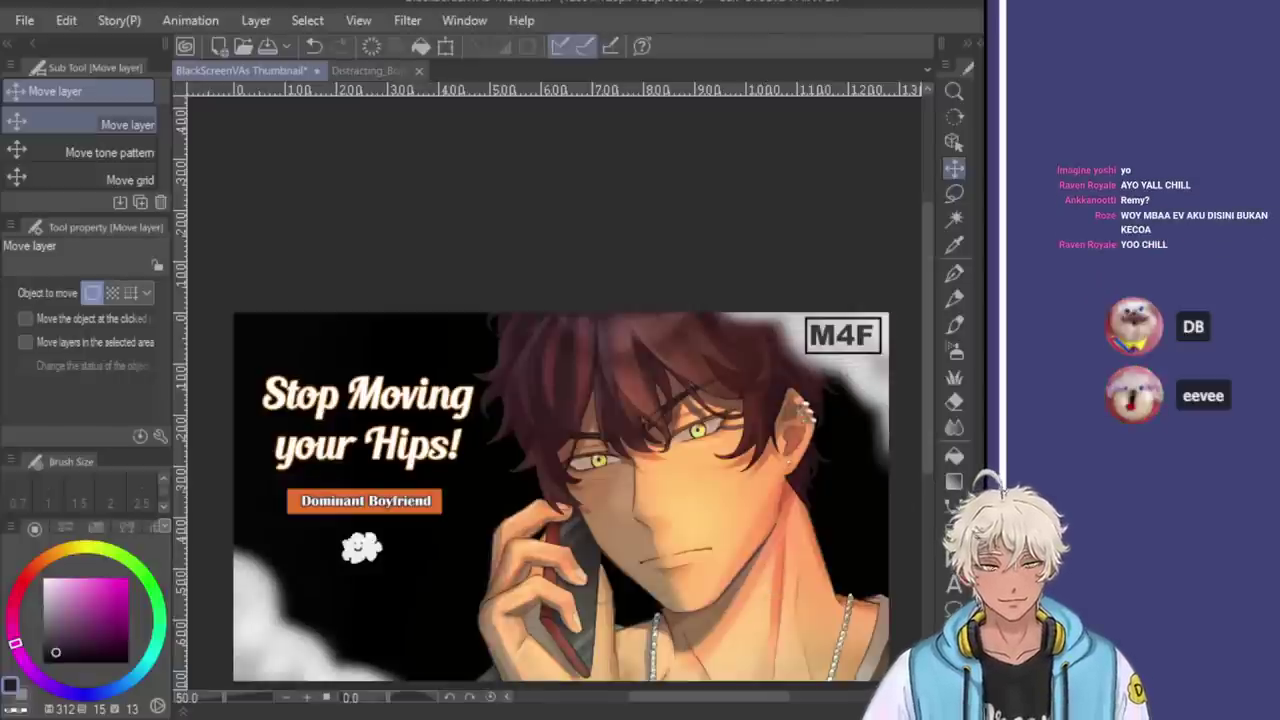
Try to lighten the white of the eye farther from the phone with a sampled light grey, using the Soft airbrush at size 8.0
{"action": "left_click", "coordinate": [954, 350]}
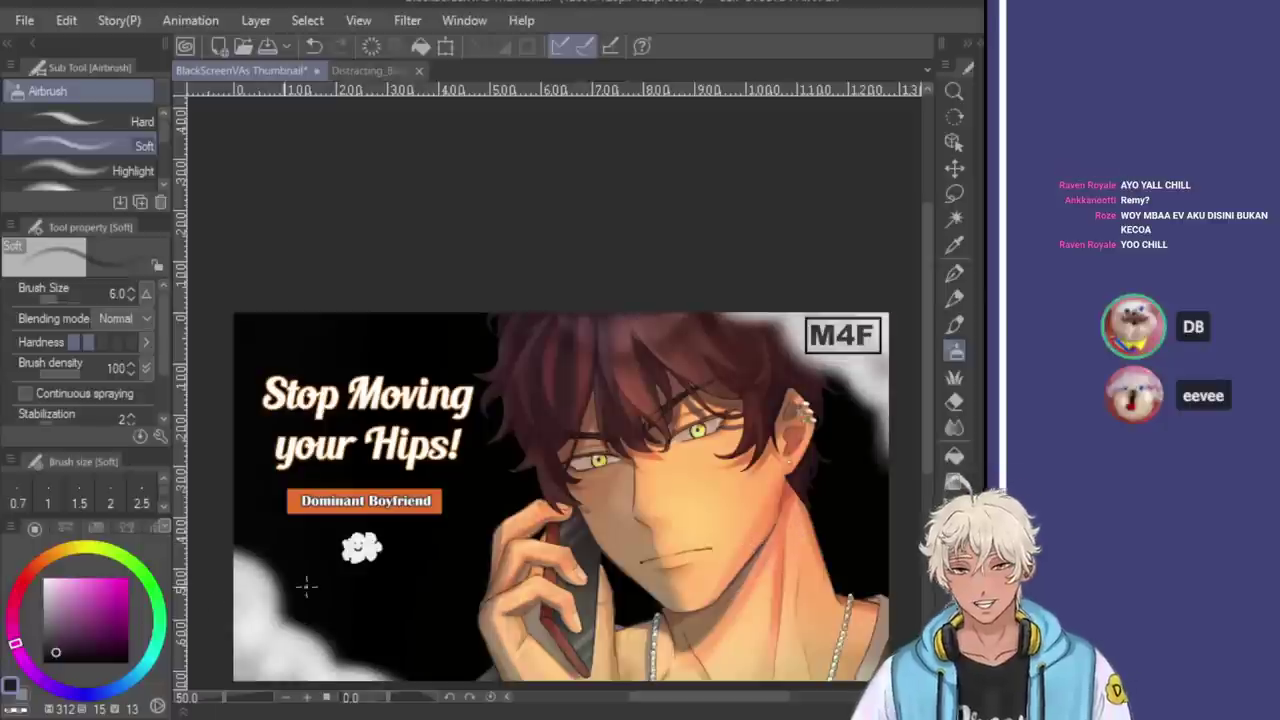
{"action": "scroll", "coordinate": [680, 433], "scroll_direction": "up", "scroll_amount": 6}
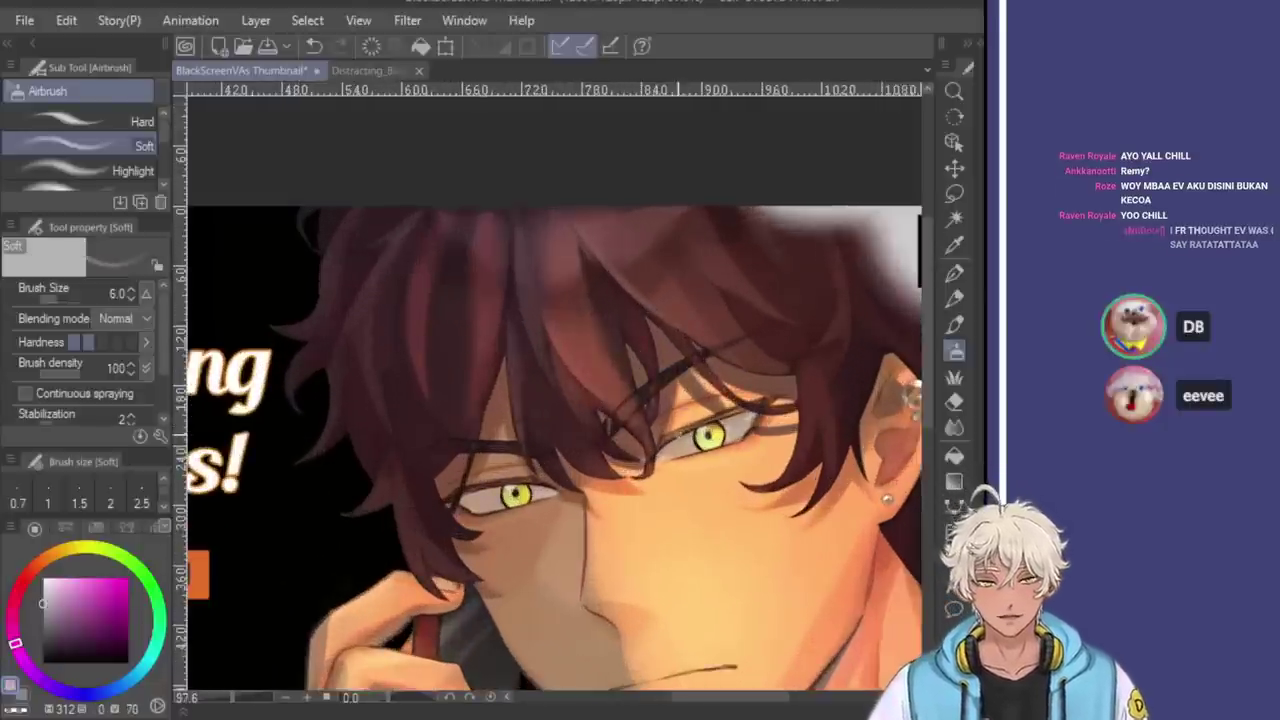
{"action": "scroll", "coordinate": [700, 430], "scroll_direction": "up", "scroll_amount": 4}
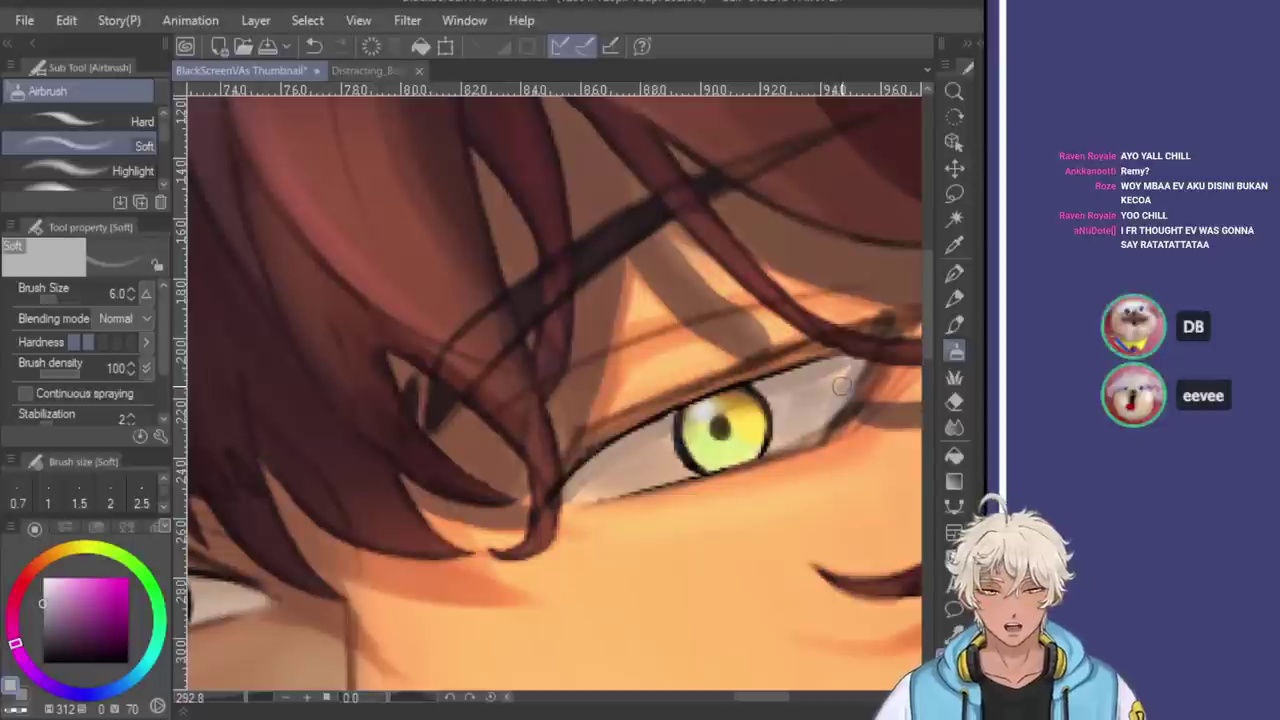
{"action": "left_click", "coordinate": [790, 402], "text": "alt"}
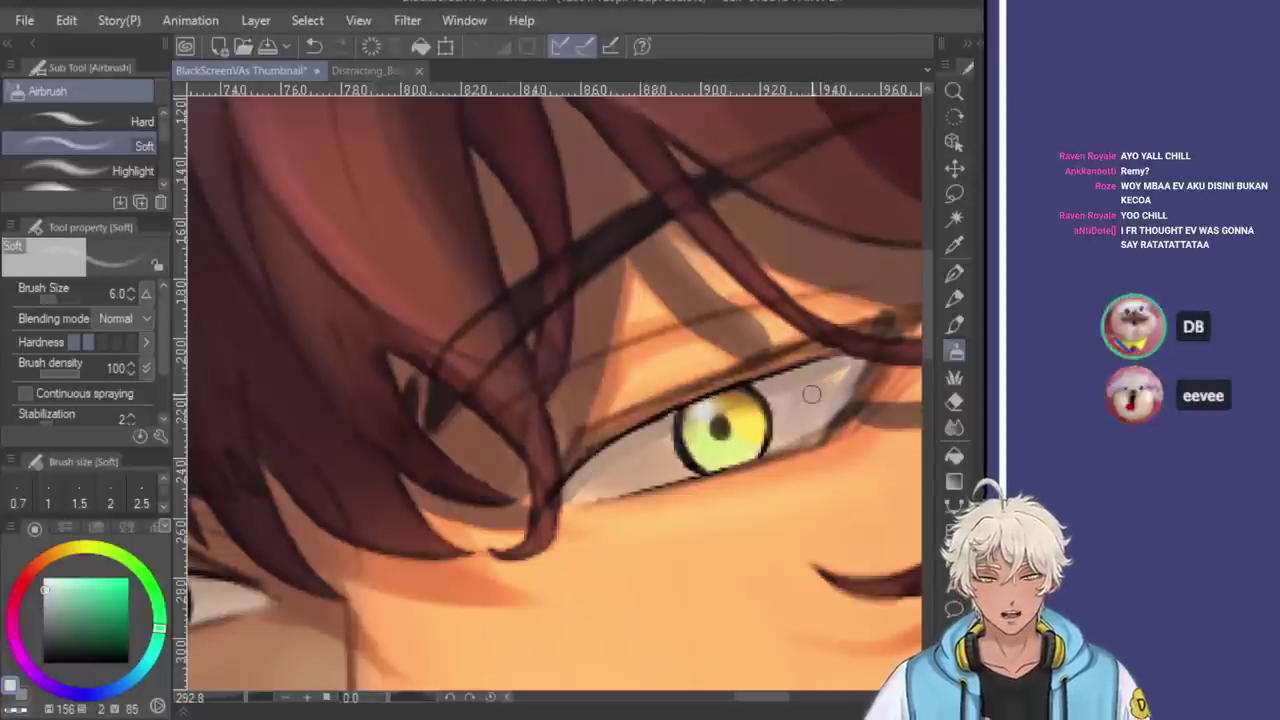
{"action": "key", "text": "bracketright"}
{"action": "key", "text": "bracketright"}
{"action": "left_click_drag", "start_coordinate": [785, 405], "coordinate": [845, 366]}
{"action": "key", "text": "ctrl+z"}
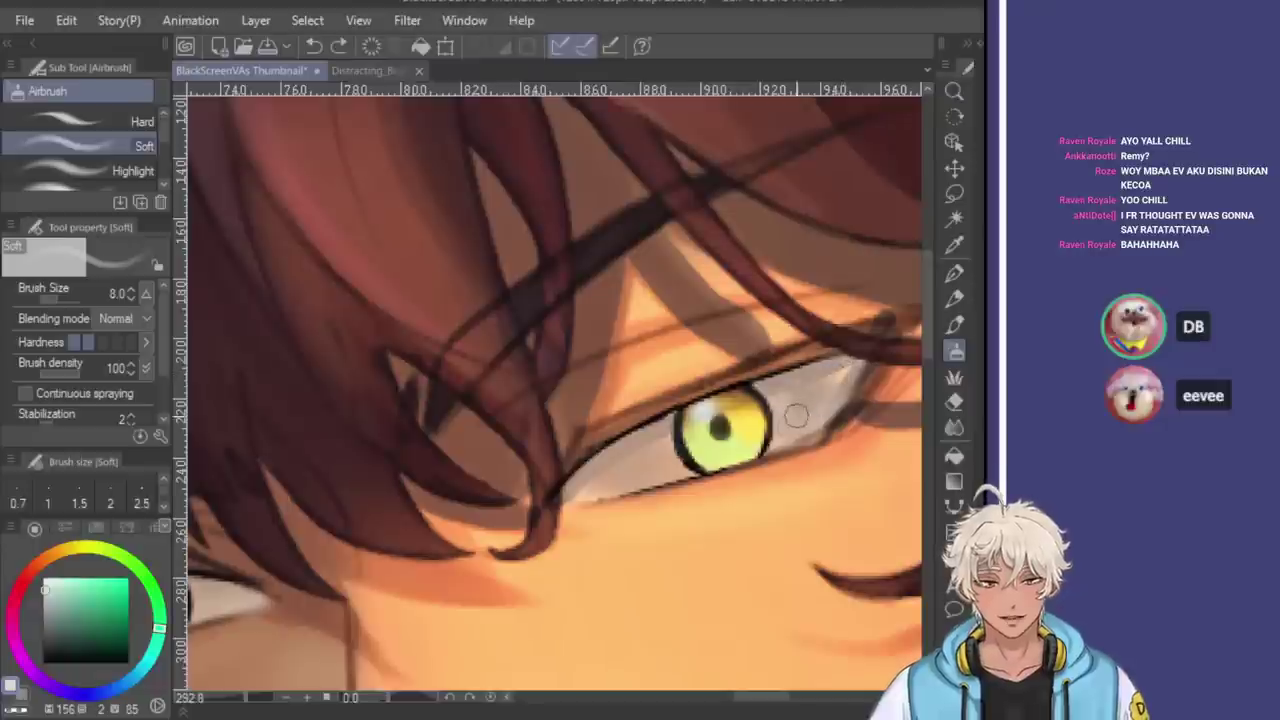
Try painting the white of the eye farther from the phone pure white on both sides of the iris, with the Soft airbrush at 7.0
{"action": "left_click", "coordinate": [46, 574]}
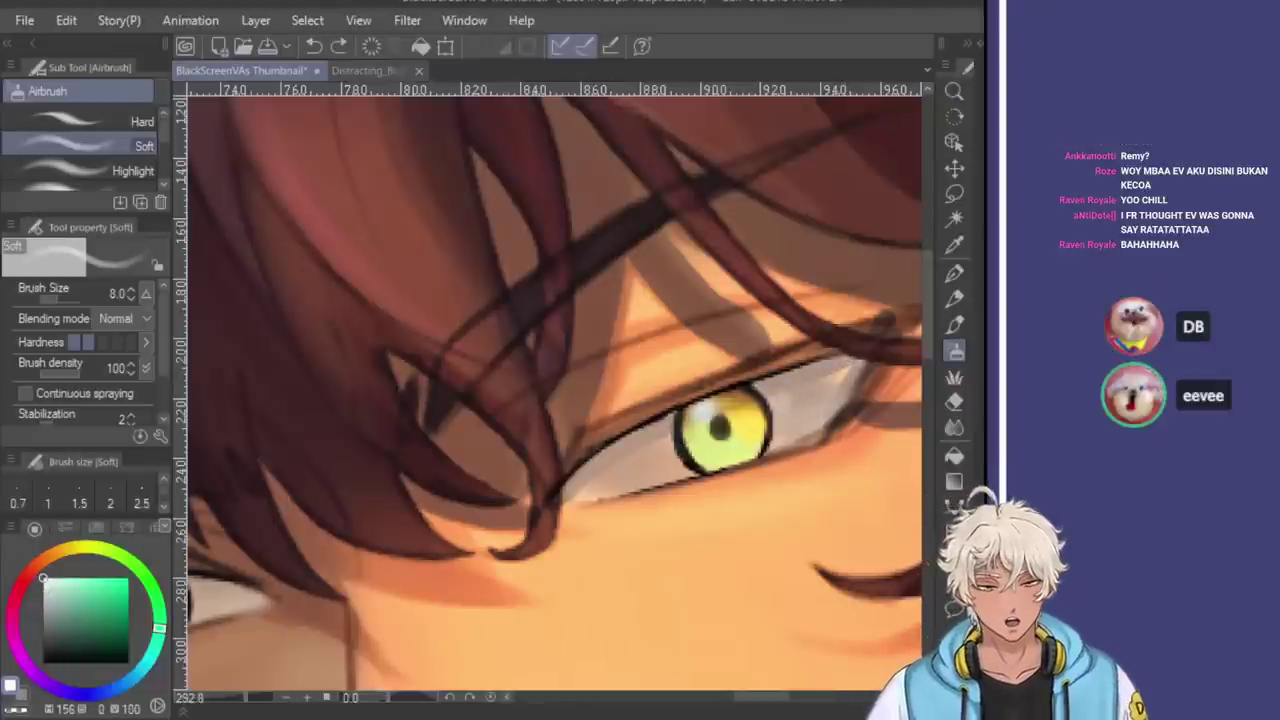
{"action": "mouse_move", "coordinate": [828, 434]}
{"action": "left_mouse_down"}
{"action": "mouse_move", "coordinate": [837, 374]}
{"action": "mouse_move", "coordinate": [794, 414]}
{"action": "mouse_move", "coordinate": [775, 403]}
{"action": "mouse_move", "coordinate": [779, 428]}
{"action": "mouse_move", "coordinate": [797, 395]}
{"action": "mouse_move", "coordinate": [773, 443]}
{"action": "mouse_move", "coordinate": [825, 386]}
{"action": "mouse_move", "coordinate": [799, 413]}
{"action": "mouse_move", "coordinate": [779, 395]}
{"action": "mouse_move", "coordinate": [844, 370]}
{"action": "mouse_move", "coordinate": [788, 424]}
{"action": "mouse_move", "coordinate": [800, 385]}
{"action": "left_mouse_up"}
{"action": "key", "text": "bracketleft"}
{"action": "key", "text": "ctrl+z"}
{"action": "mouse_move", "coordinate": [632, 442]}
{"action": "left_mouse_down"}
{"action": "mouse_move", "coordinate": [584, 491]}
{"action": "mouse_move", "coordinate": [667, 440]}
{"action": "mouse_move", "coordinate": [677, 467]}
{"action": "mouse_move", "coordinate": [601, 488]}
{"action": "mouse_move", "coordinate": [648, 463]}
{"action": "left_mouse_up"}
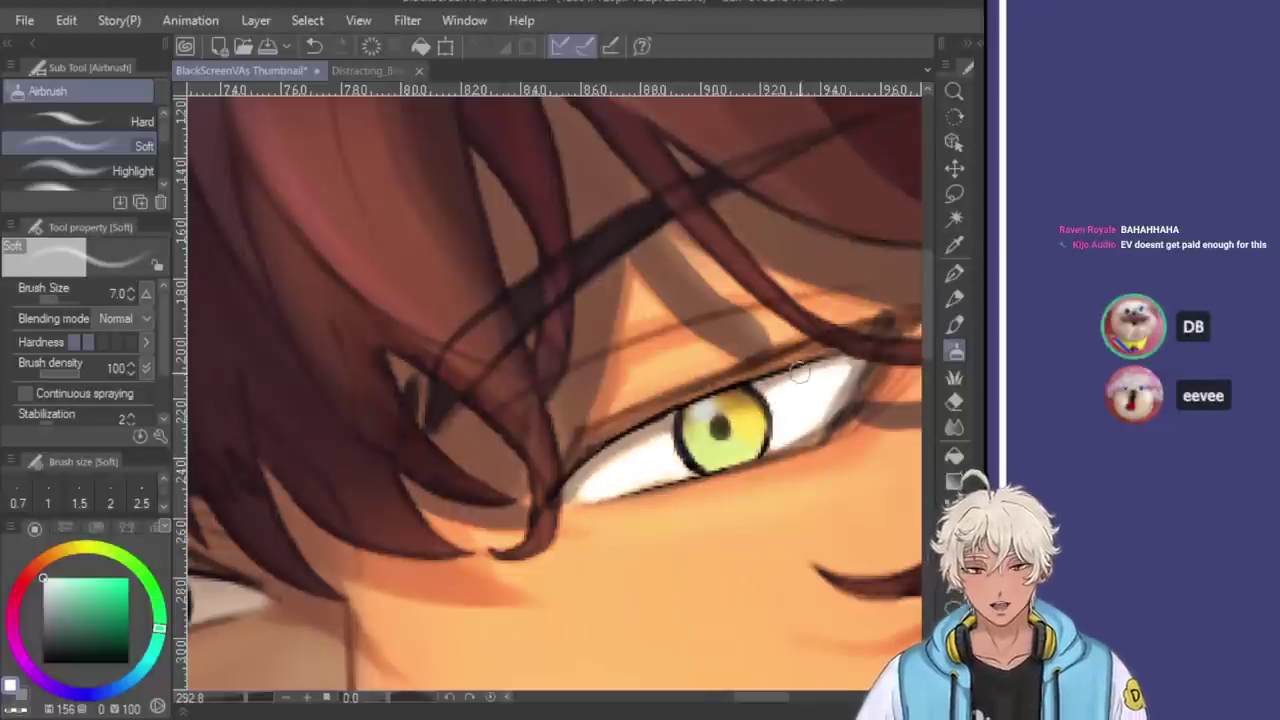
Try painting the white of the eye nearer the phone pure white with the same 7.0 airbrush and compare both eyes
{"action": "scroll", "coordinate": [607, 481], "scroll_direction": "down", "scroll_amount": 3}
{"action": "scroll", "coordinate": [547, 503], "scroll_direction": "up", "scroll_amount": 1}
{"action": "scroll", "coordinate": [547, 503], "scroll_direction": "up", "scroll_amount": 3}
{"action": "mouse_move", "coordinate": [490, 468]}
{"action": "left_mouse_down"}
{"action": "mouse_move", "coordinate": [524, 478]}
{"action": "mouse_move", "coordinate": [528, 454]}
{"action": "mouse_move", "coordinate": [486, 463]}
{"action": "mouse_move", "coordinate": [596, 437]}
{"action": "mouse_move", "coordinate": [600, 460]}
{"action": "mouse_move", "coordinate": [486, 462]}
{"action": "mouse_move", "coordinate": [586, 437]}
{"action": "mouse_move", "coordinate": [601, 439]}
{"action": "mouse_move", "coordinate": [600, 466]}
{"action": "mouse_move", "coordinate": [515, 479]}
{"action": "mouse_move", "coordinate": [548, 450]}
{"action": "mouse_move", "coordinate": [595, 452]}
{"action": "left_mouse_up"}
{"action": "key", "text": "ctrl+z"}
{"action": "key", "text": "ctrl+z"}
{"action": "key", "text": "ctrl+y"}
{"action": "scroll", "coordinate": [581, 504], "scroll_direction": "down", "scroll_amount": 3}
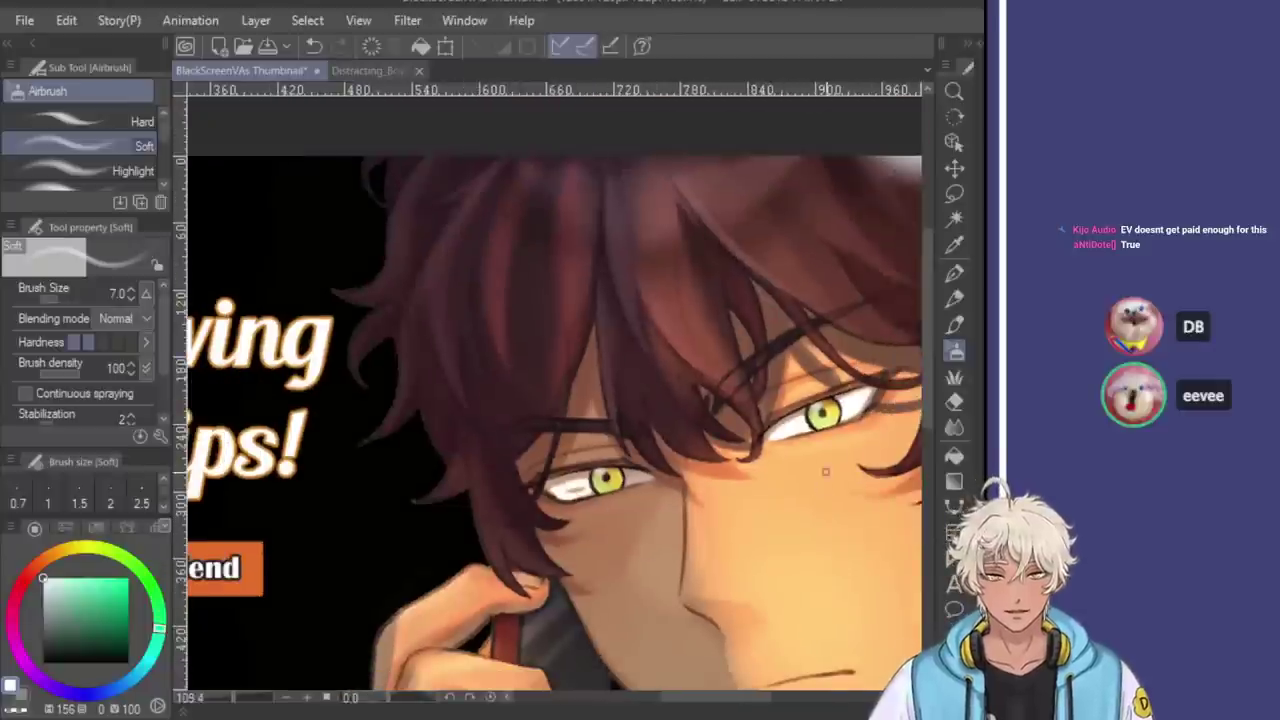
Undo the pure white painting on both eyes and look closely at them again
{"action": "key", "text": "ctrl+z"}
{"action": "key", "text": "ctrl+z"}
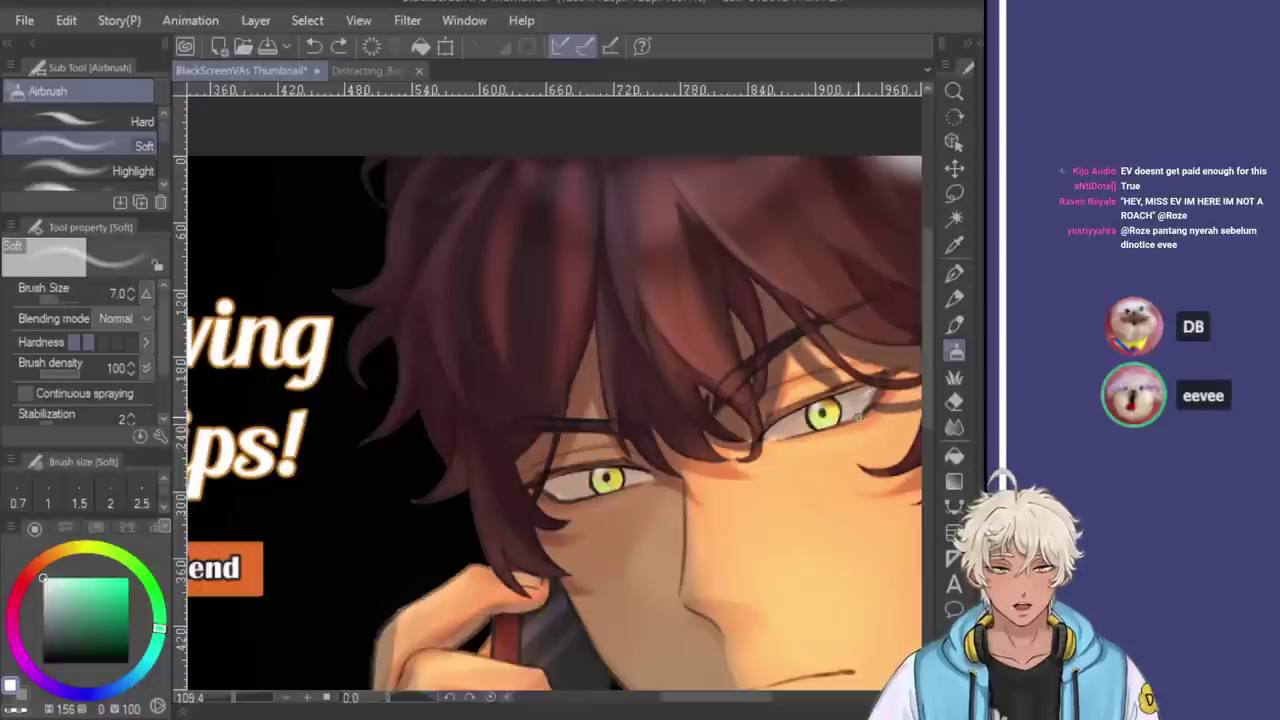
{"action": "scroll", "coordinate": [848, 412], "scroll_direction": "up", "scroll_amount": 3}
{"action": "scroll", "coordinate": [827, 372], "scroll_direction": "up", "scroll_amount": 2}
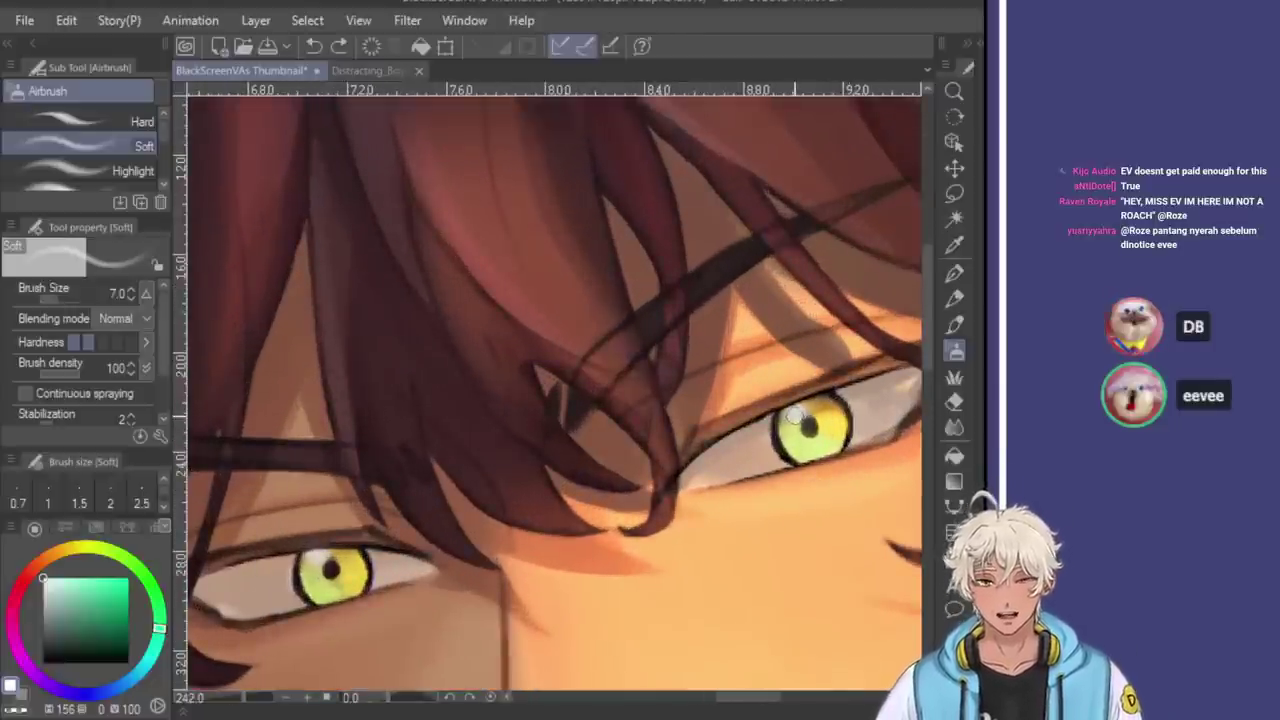
Dab a small pure white highlight on the iris of the eye nearer the phone, using the Soft airbrush at 7.0
{"action": "scroll", "coordinate": [795, 418], "scroll_direction": "up", "scroll_amount": 2}
{"action": "scroll", "coordinate": [790, 440], "scroll_direction": "down", "scroll_amount": 4}
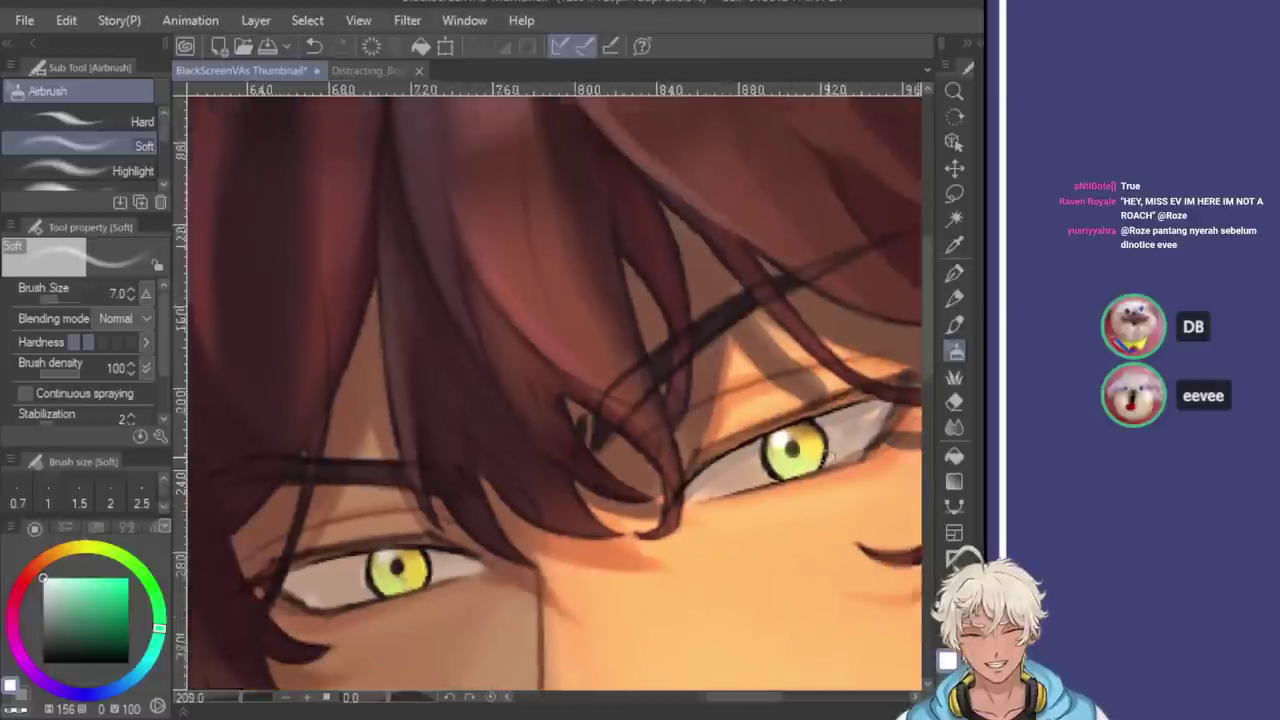
{"action": "scroll", "coordinate": [413, 543], "scroll_direction": "up", "scroll_amount": 4}
{"action": "left_click_drag", "start_coordinate": [413, 543], "coordinate": [417, 545]}
{"action": "scroll", "coordinate": [614, 523], "scroll_direction": "down", "scroll_amount": 2}
{"action": "scroll", "coordinate": [594, 569], "scroll_direction": "down", "scroll_amount": 1}
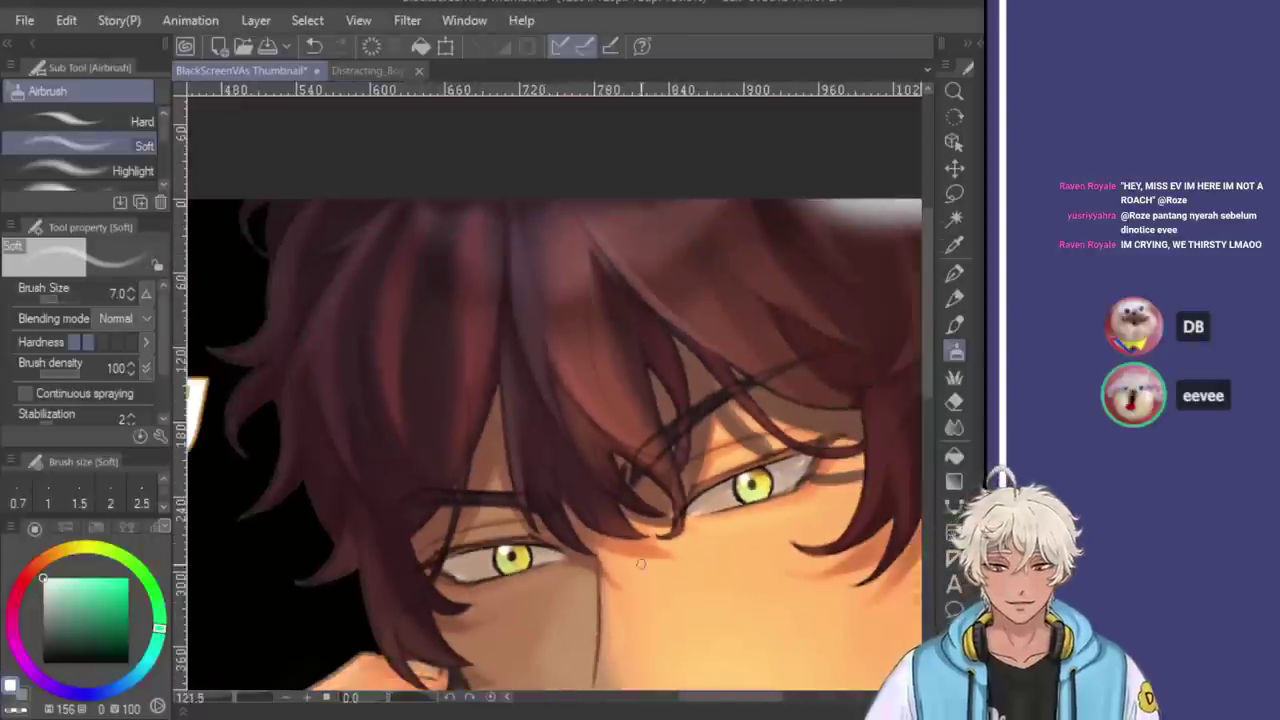
Try a pure white stroke on the outer white of the eye farther from the phone, and undo it
{"action": "scroll", "coordinate": [838, 476], "scroll_direction": "up", "scroll_amount": 5}
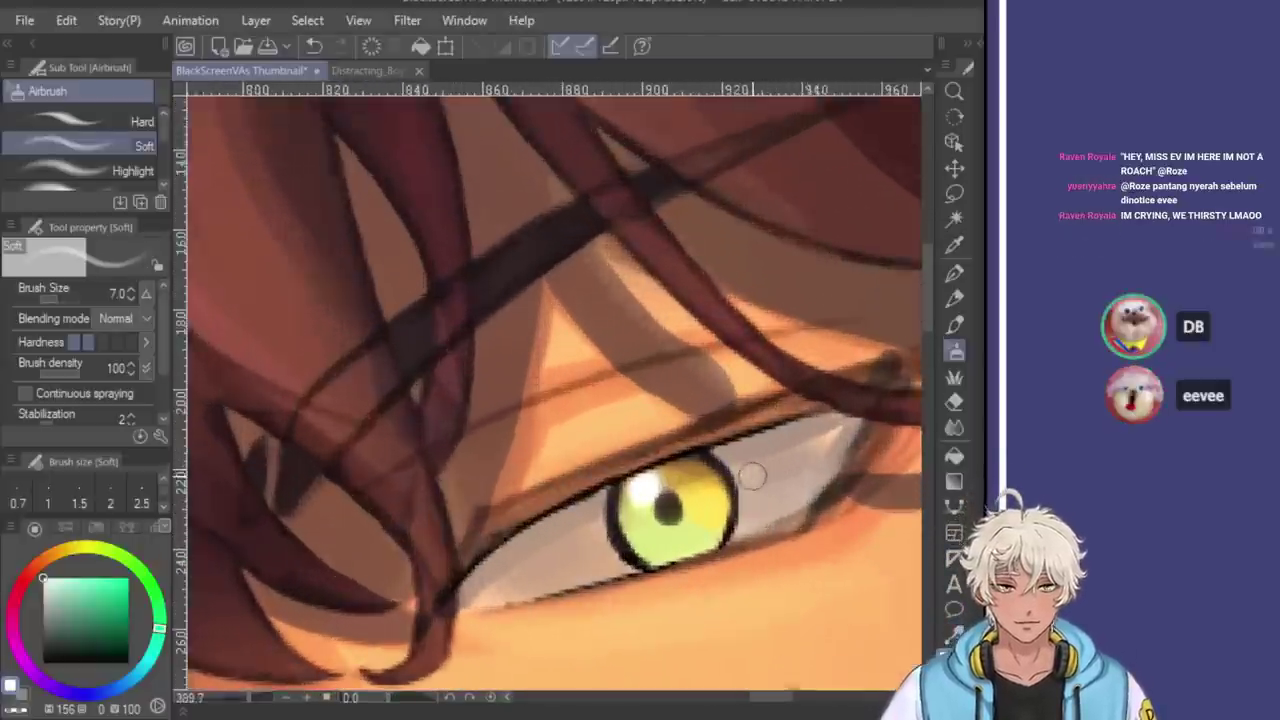
{"action": "scroll", "coordinate": [752, 478], "scroll_direction": "down", "scroll_amount": 1}
{"action": "mouse_move", "coordinate": [770, 470]}
{"action": "left_mouse_down"}
{"action": "mouse_move", "coordinate": [800, 455]}
{"action": "mouse_move", "coordinate": [805, 470]}
{"action": "left_mouse_up"}
{"action": "scroll", "coordinate": [825, 450], "scroll_direction": "down", "scroll_amount": 1}
{"action": "key", "text": "ctrl+z"}
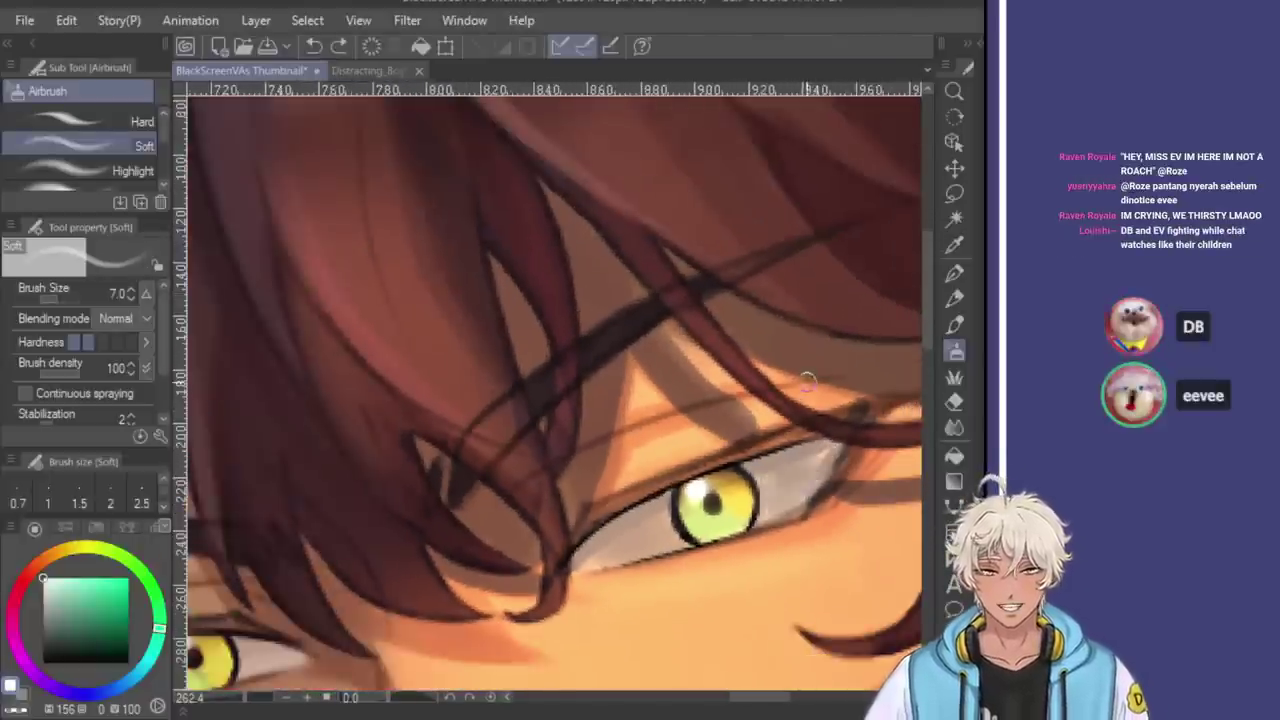
Dab a pure white highlight on the stud earring in the earlobe, using the Soft airbrush at 5.0
{"action": "scroll", "coordinate": [808, 468], "scroll_direction": "down", "scroll_amount": 6}
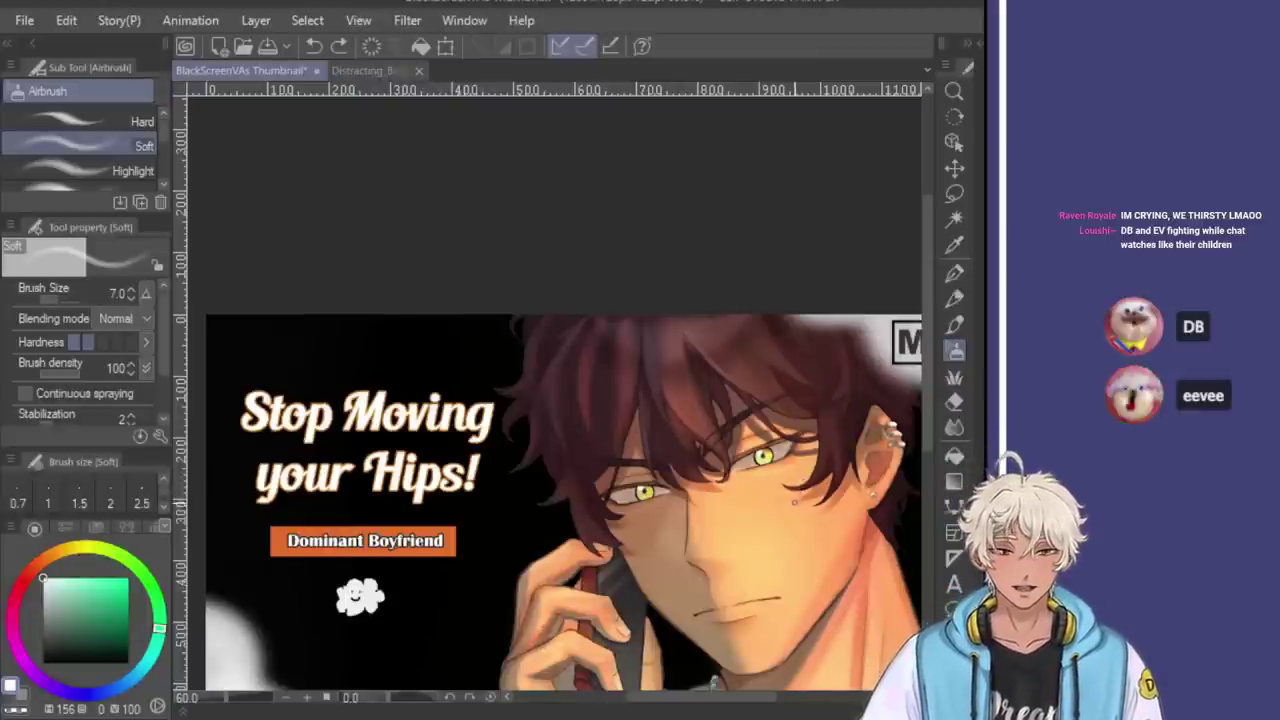
{"action": "scroll", "coordinate": [793, 510], "scroll_direction": "up", "scroll_amount": 3}
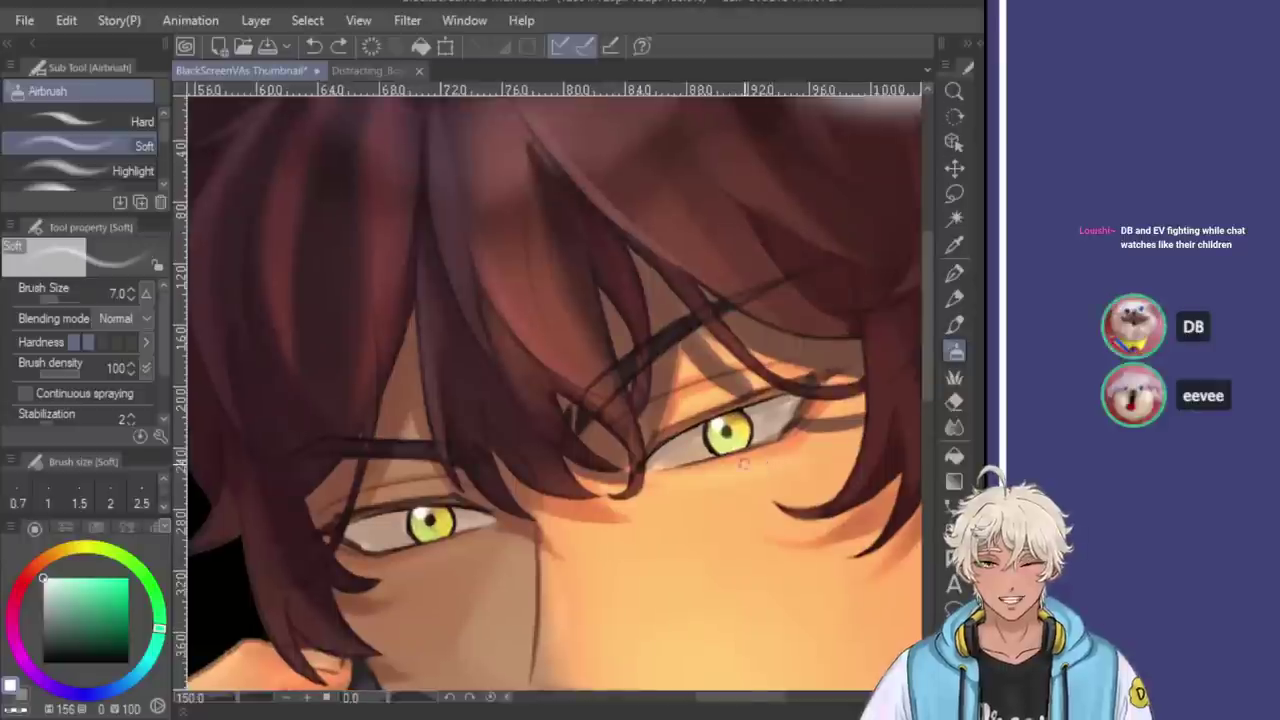
{"action": "scroll", "coordinate": [745, 462], "scroll_direction": "down", "scroll_amount": 1}
{"action": "scroll", "coordinate": [745, 462], "scroll_direction": "down", "scroll_amount": 2}
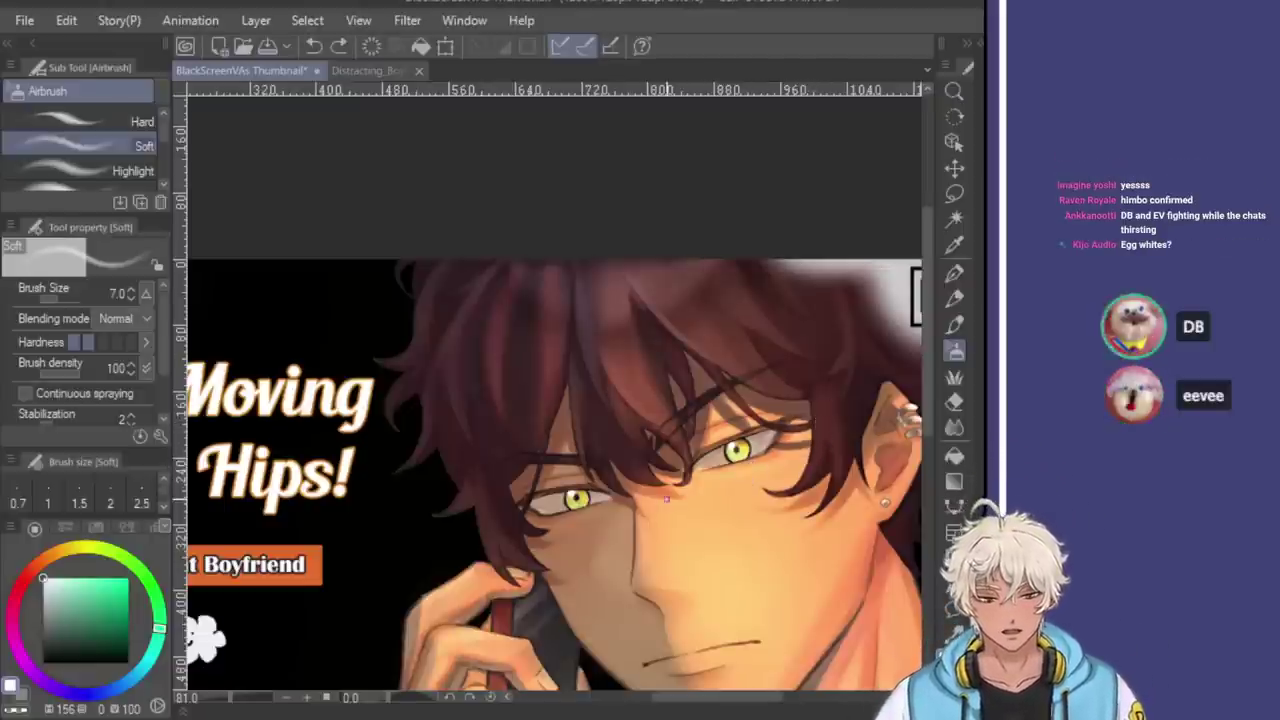
{"action": "scroll", "coordinate": [808, 460], "scroll_direction": "down", "scroll_amount": 3}
{"action": "scroll", "coordinate": [808, 460], "scroll_direction": "up", "scroll_amount": 5}
{"action": "scroll", "coordinate": [806, 497], "scroll_direction": "up", "scroll_amount": 2}
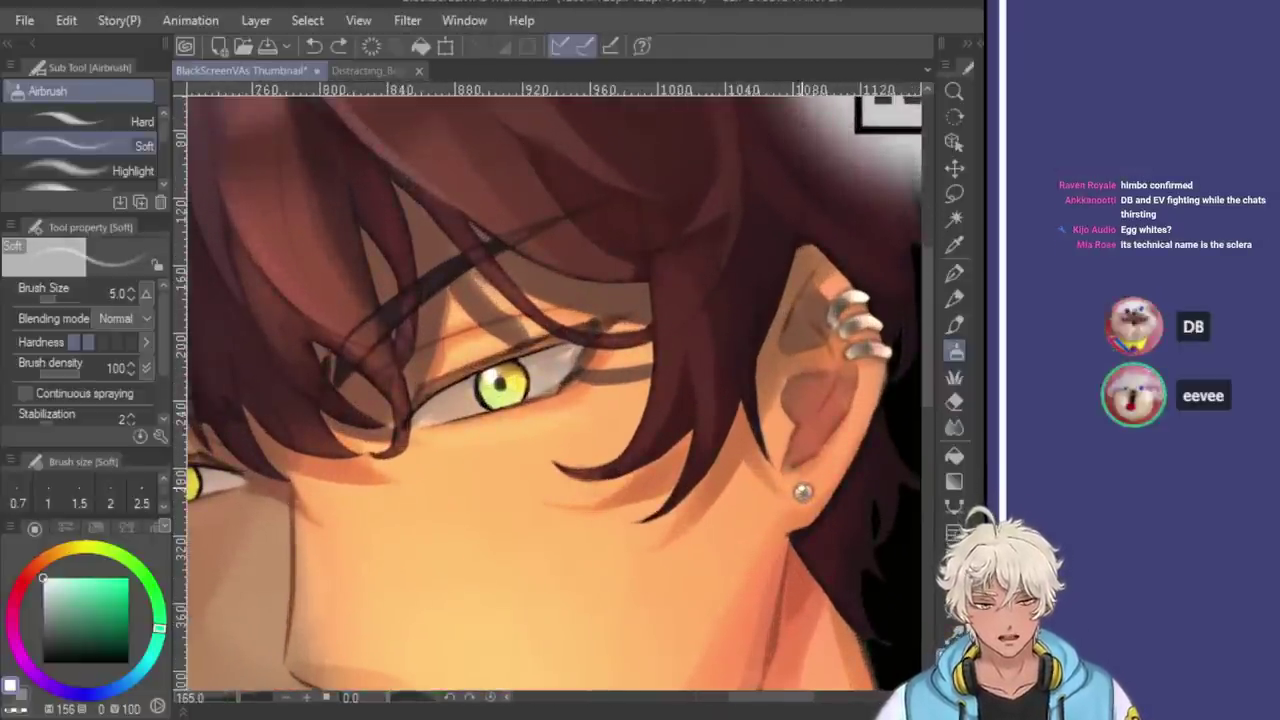
{"action": "left_click", "coordinate": [802, 491]}
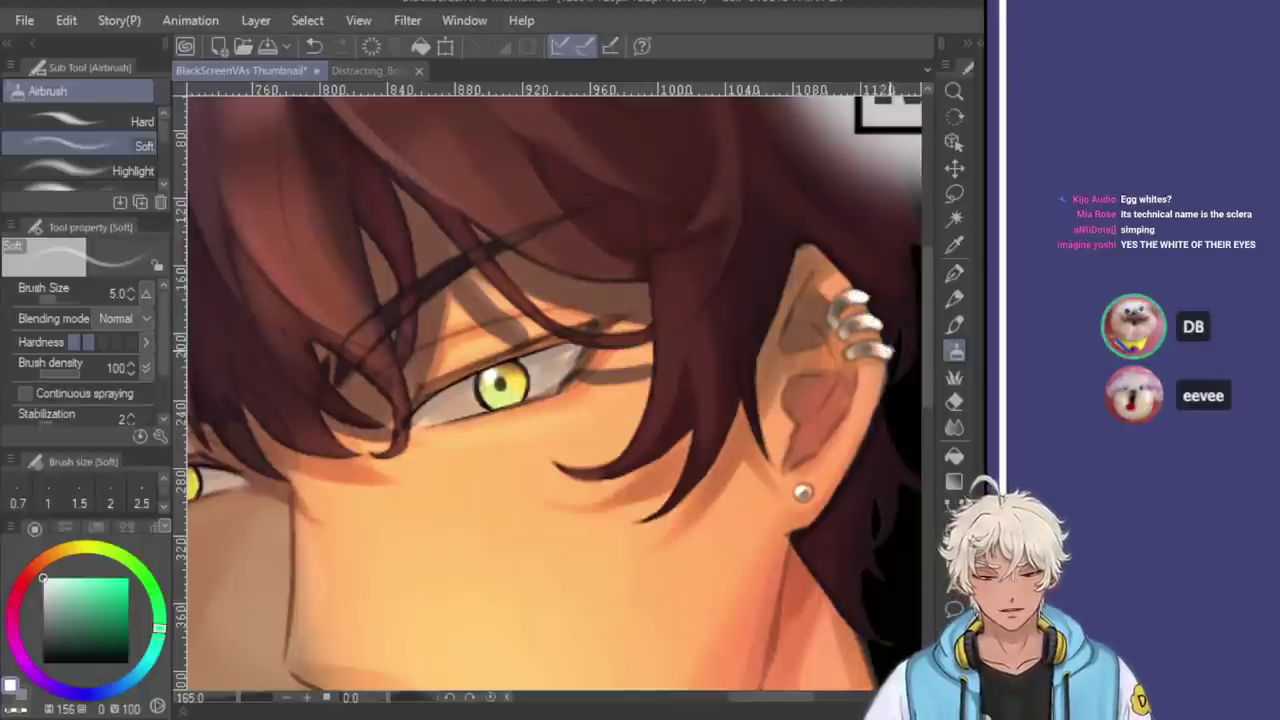
Examine the highlights on the stud and hoop earrings up close and within the face, comparing with and without the last stroke
{"action": "scroll", "coordinate": [888, 350], "scroll_direction": "down", "scroll_amount": 5}
{"action": "scroll", "coordinate": [822, 372], "scroll_direction": "up", "scroll_amount": 6}
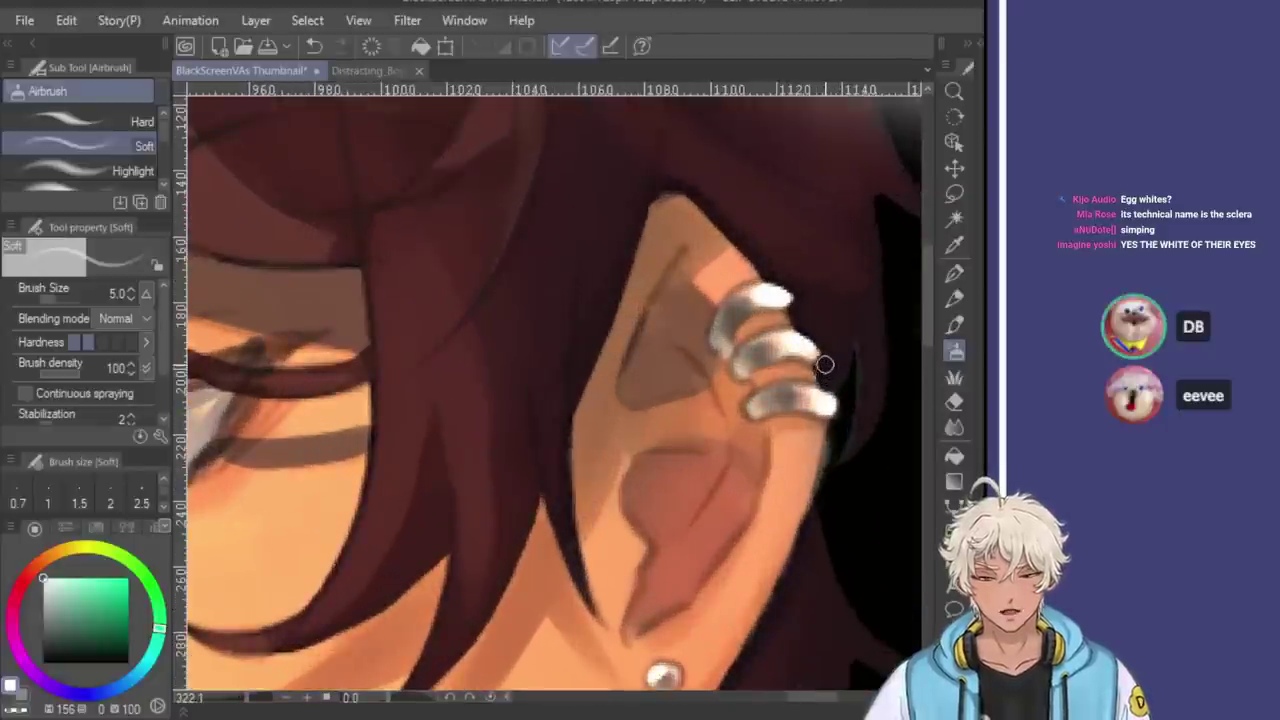
{"action": "scroll", "coordinate": [825, 366], "scroll_direction": "down", "scroll_amount": 3}
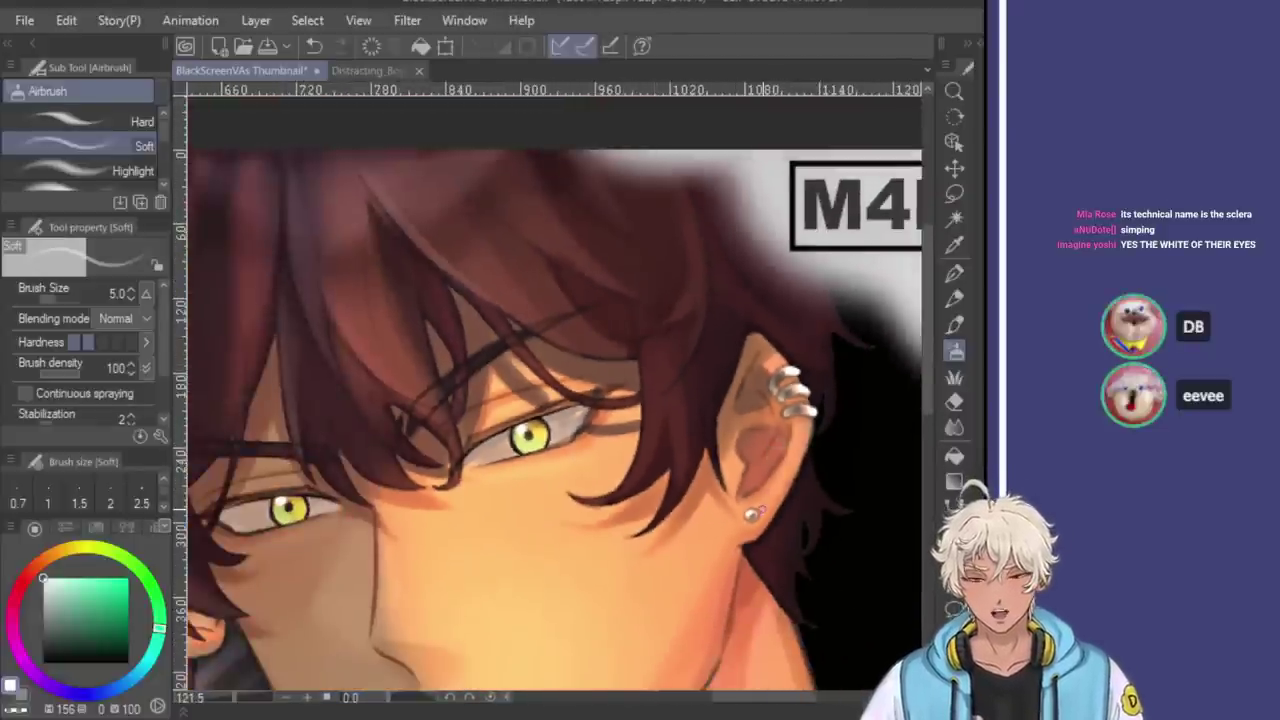
{"action": "scroll", "coordinate": [760, 514], "scroll_direction": "up", "scroll_amount": 4}
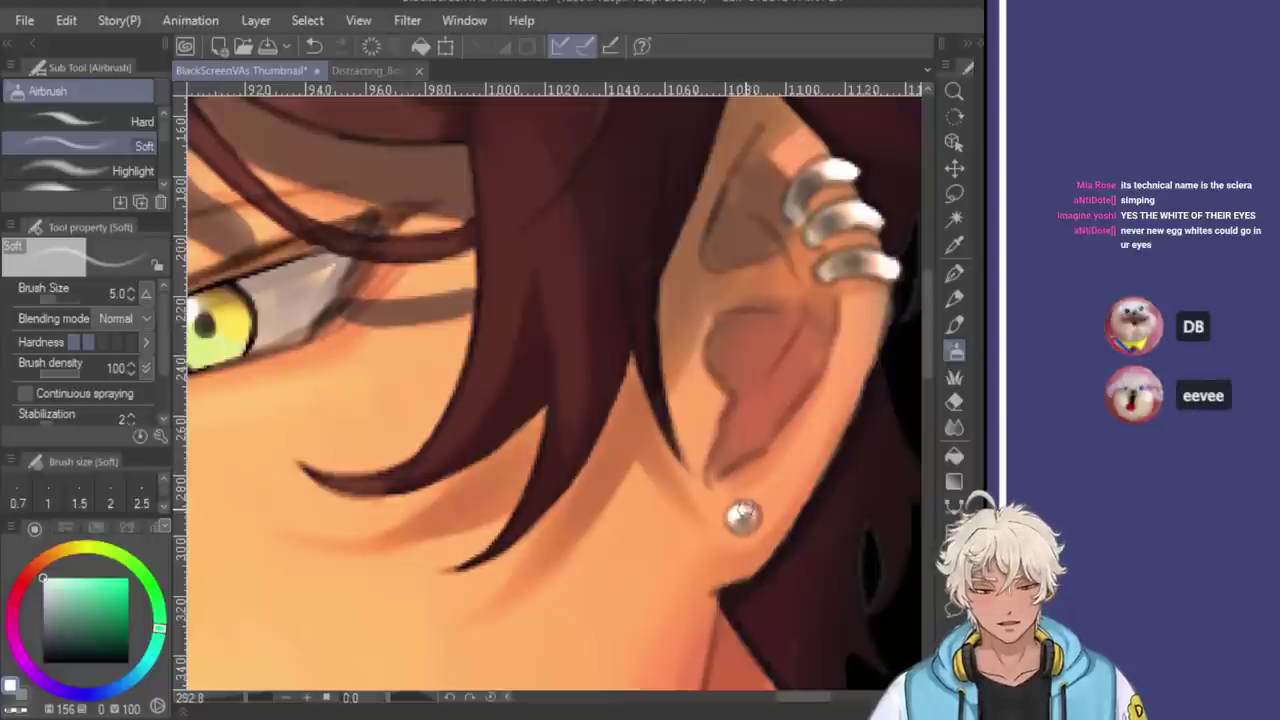
{"action": "scroll", "coordinate": [745, 518], "scroll_direction": "down", "scroll_amount": 1}
{"action": "scroll", "coordinate": [751, 525], "scroll_direction": "down", "scroll_amount": 2}
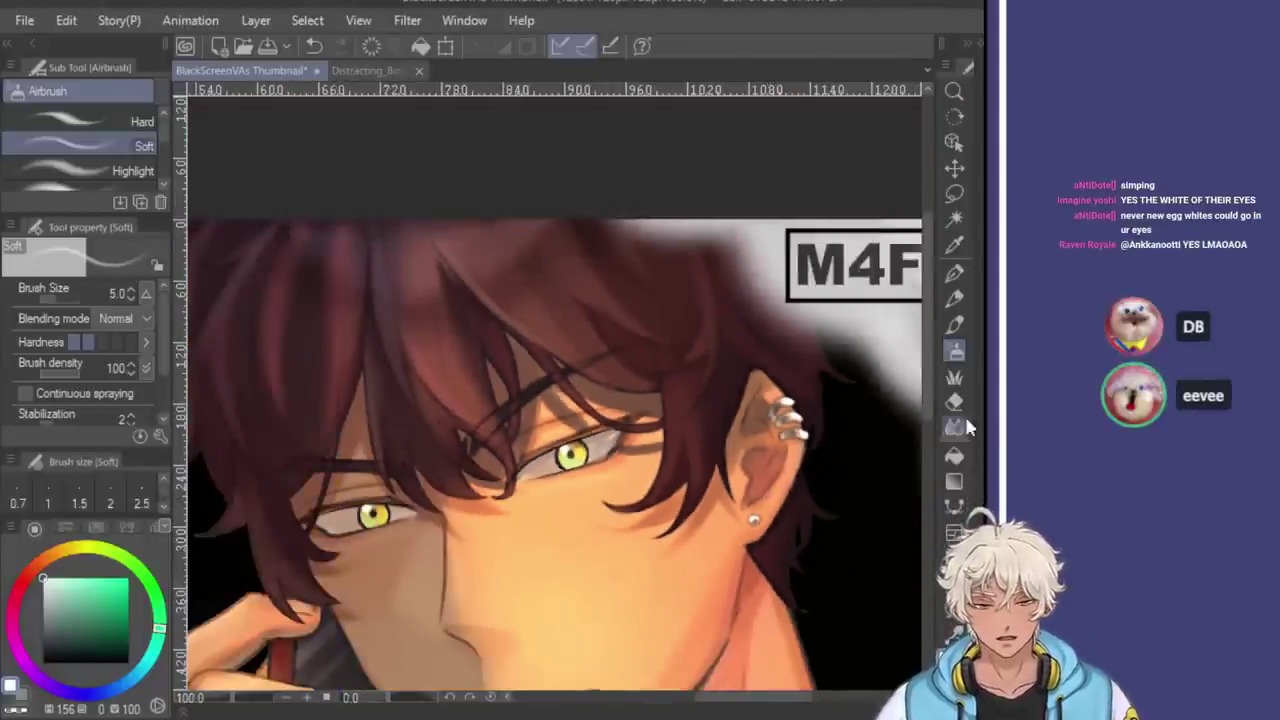
{"action": "key", "text": "ctrl+z"}
{"action": "key", "text": "ctrl+y"}
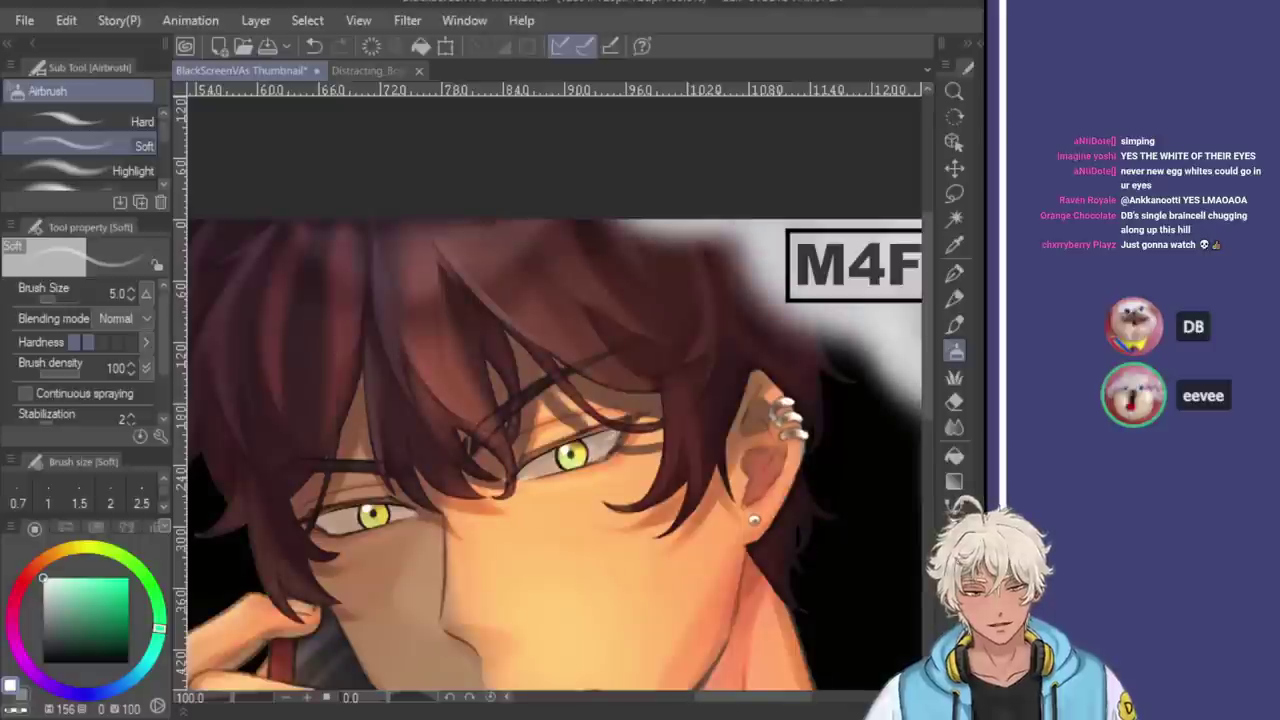
Thin the hair shadow beside the outer corner of the eye farther from the phone, using sampled light orange skin tone and the Soft airbrush at 7.0
{"action": "scroll", "coordinate": [648, 360], "scroll_direction": "up", "scroll_amount": 4}
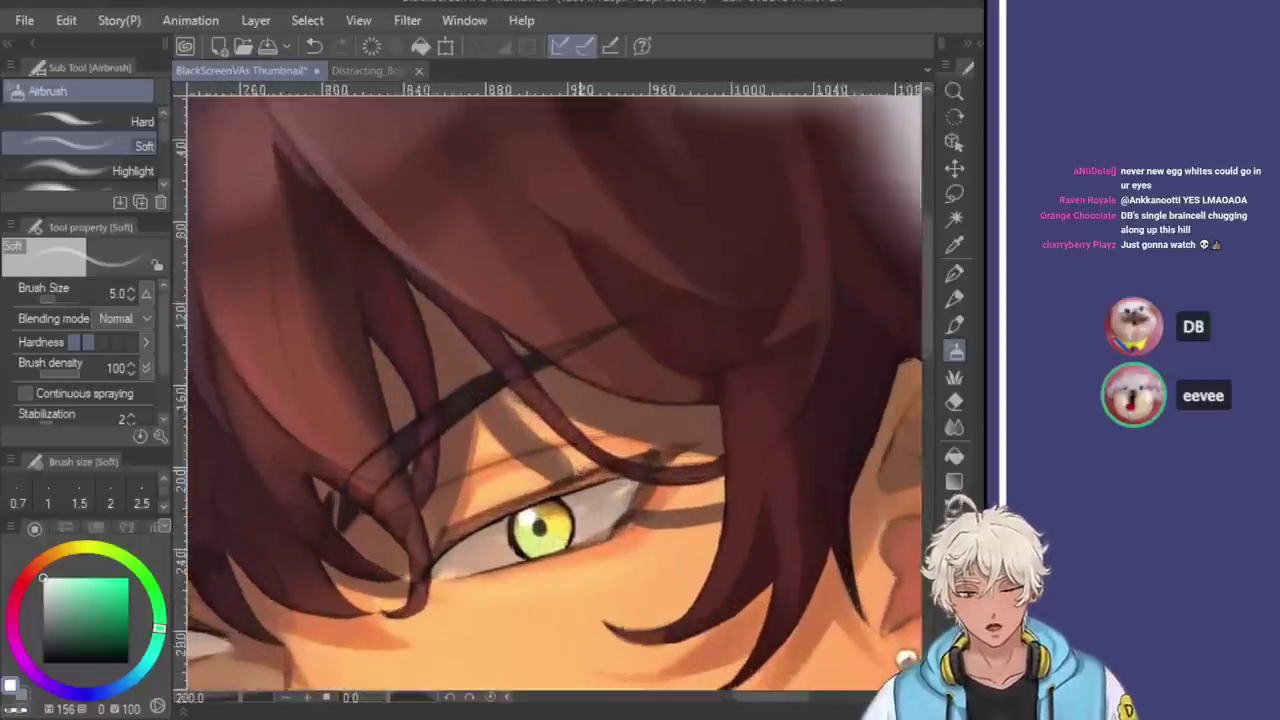
{"action": "left_click", "coordinate": [588, 450], "text": "alt"}
{"action": "key", "text": "bracketright"}
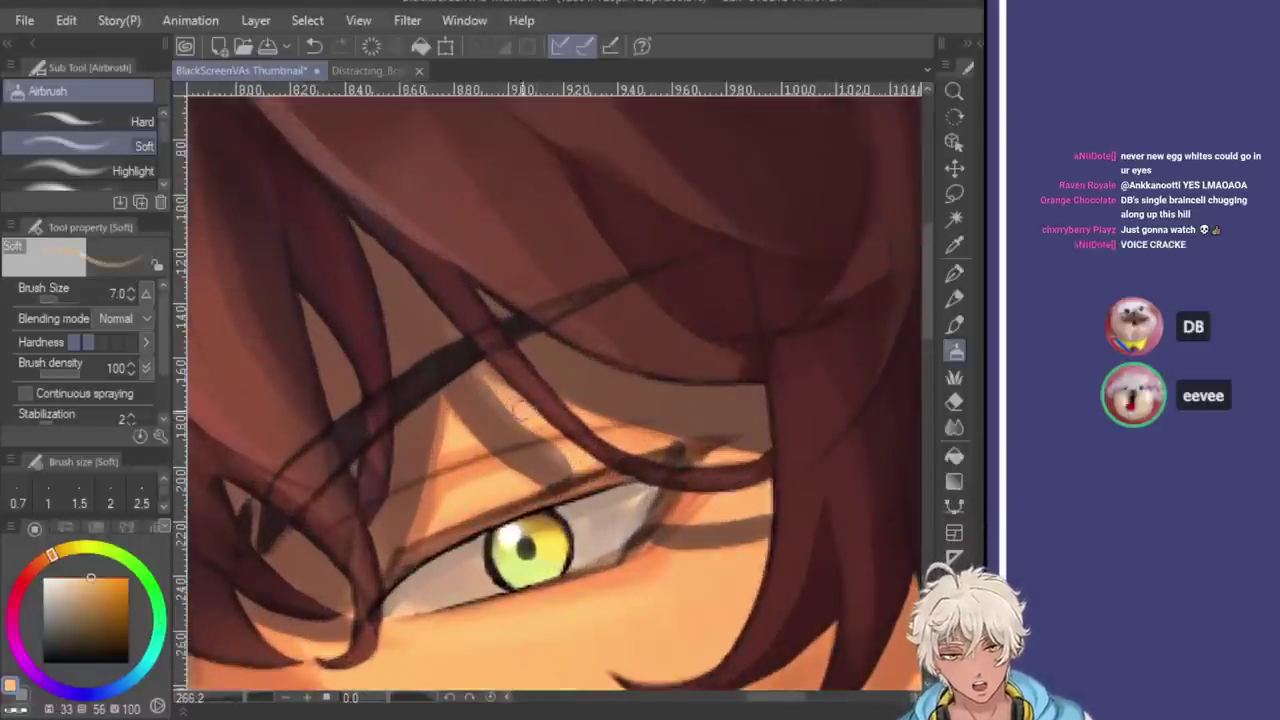
{"action": "mouse_move", "coordinate": [656, 540]}
{"action": "left_mouse_down"}
{"action": "mouse_move", "coordinate": [739, 545]}
{"action": "mouse_move", "coordinate": [664, 540]}
{"action": "mouse_move", "coordinate": [711, 557]}
{"action": "mouse_move", "coordinate": [662, 537]}
{"action": "mouse_move", "coordinate": [733, 540]}
{"action": "mouse_move", "coordinate": [639, 548]}
{"action": "mouse_move", "coordinate": [696, 541]}
{"action": "left_mouse_up"}
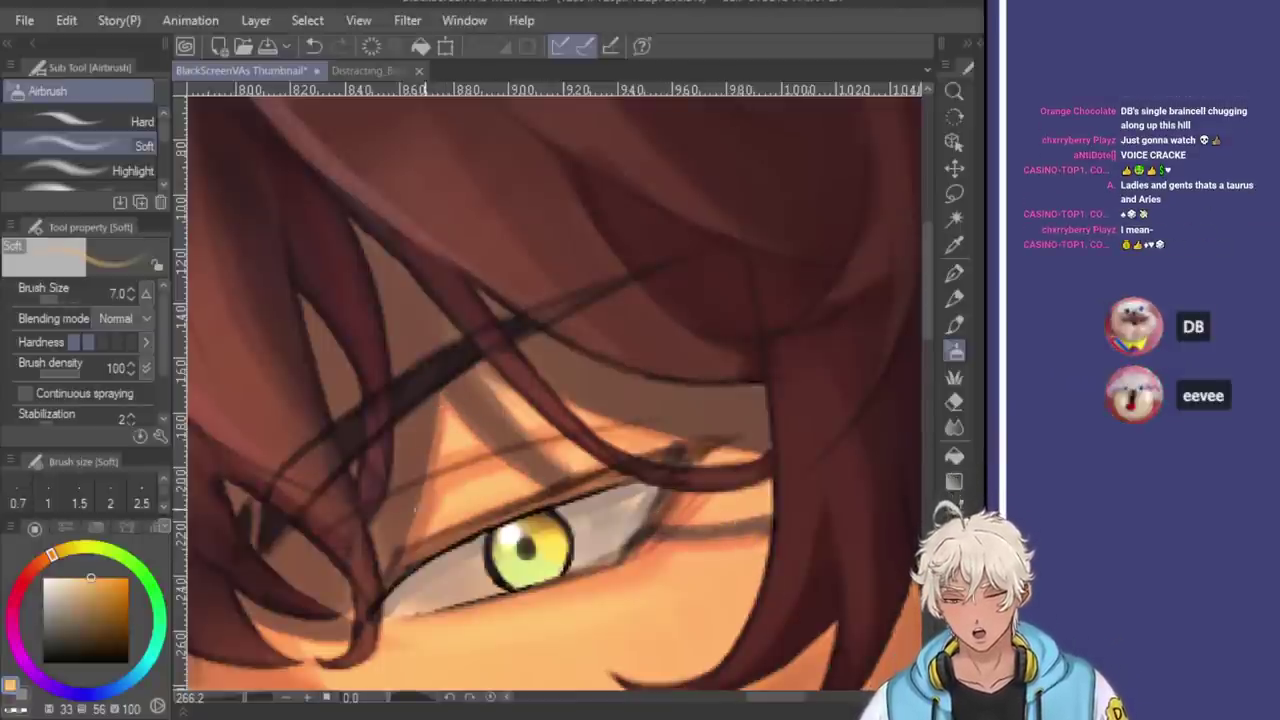
{"action": "scroll", "coordinate": [478, 410], "scroll_direction": "down", "scroll_amount": 5}
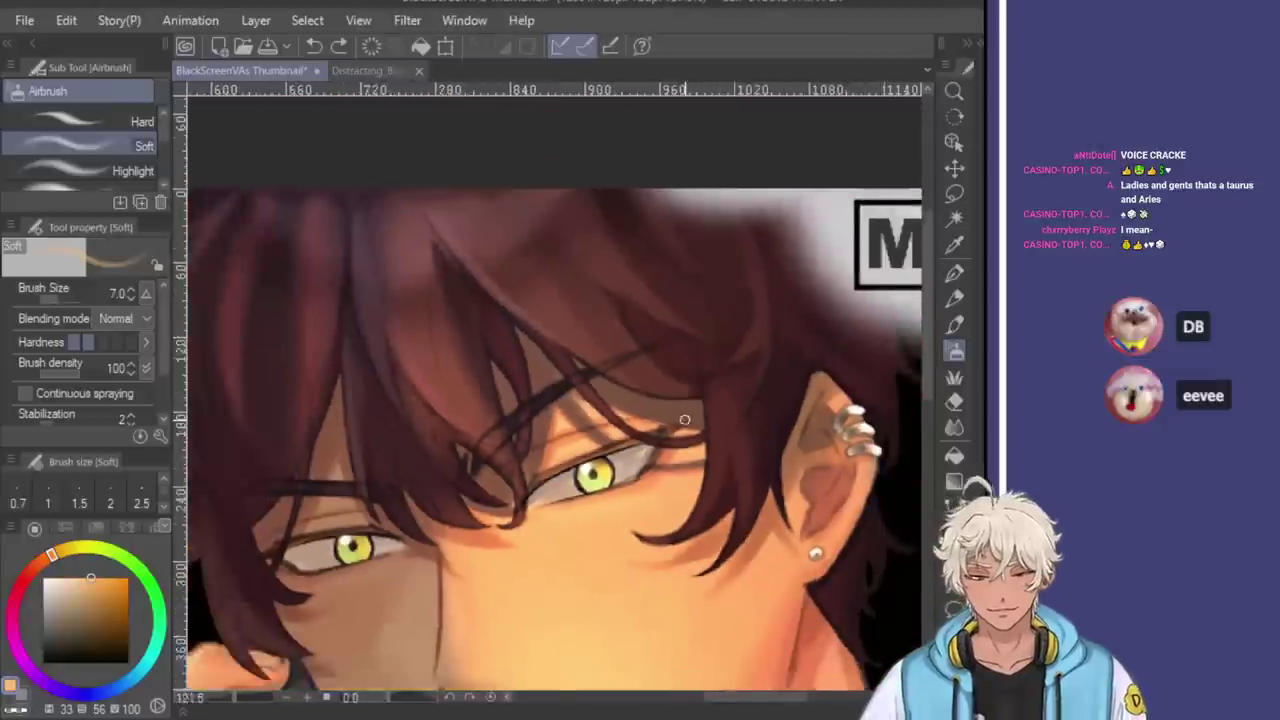
{"action": "scroll", "coordinate": [752, 350], "scroll_direction": "down", "scroll_amount": 2}
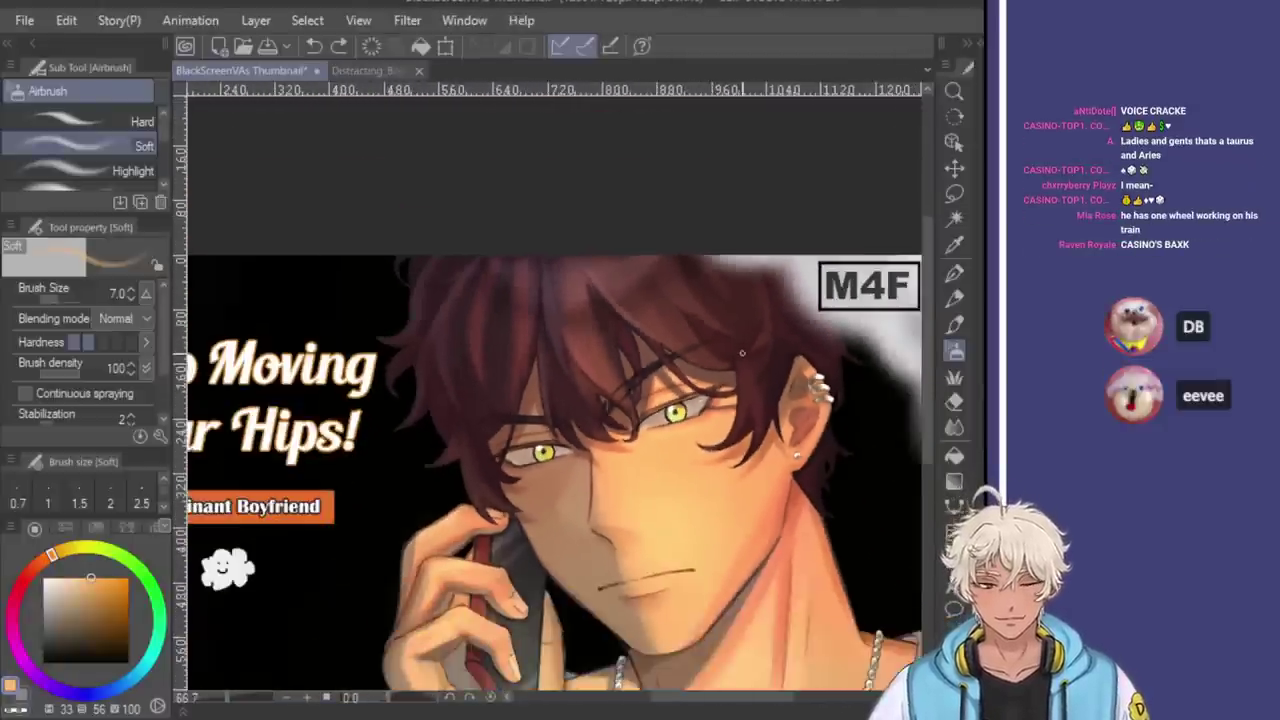
{"action": "scroll", "coordinate": [746, 353], "scroll_direction": "down", "scroll_amount": 2}
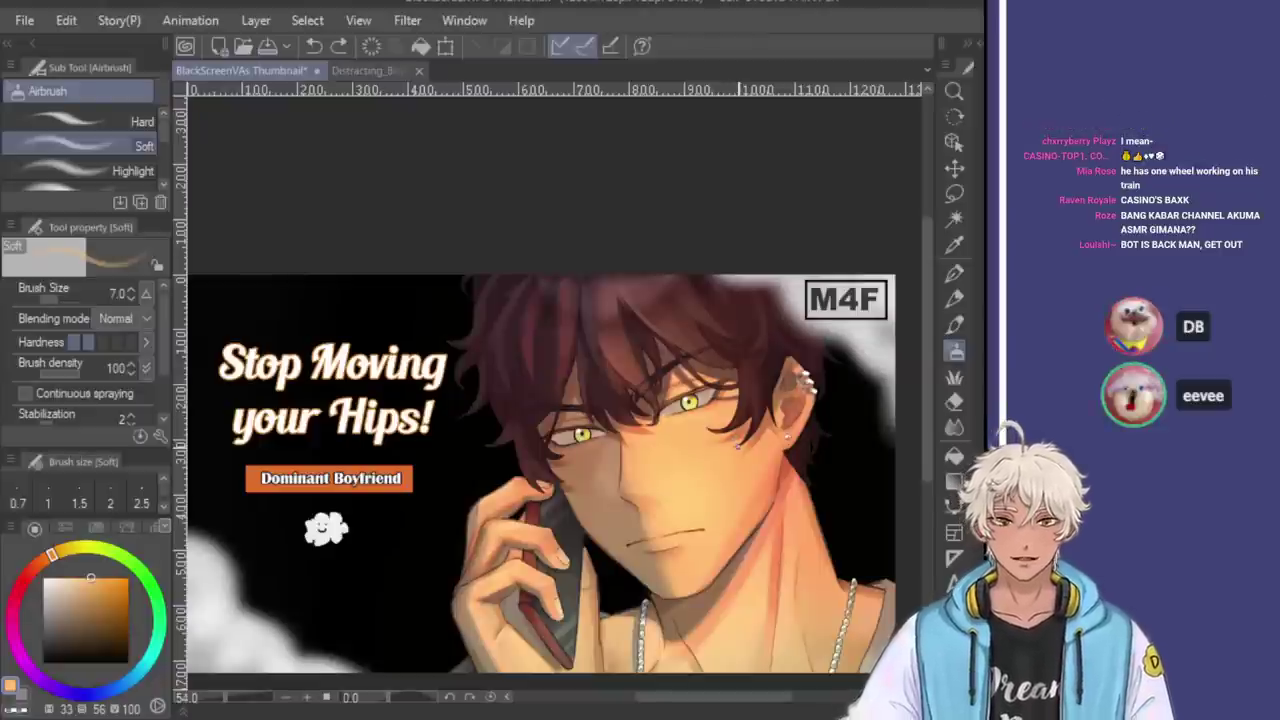
Erase the patchy paint on the white of the eye farther from the phone with the Hard eraser at 5.0
{"action": "scroll", "coordinate": [733, 451], "scroll_direction": "up", "scroll_amount": 4}
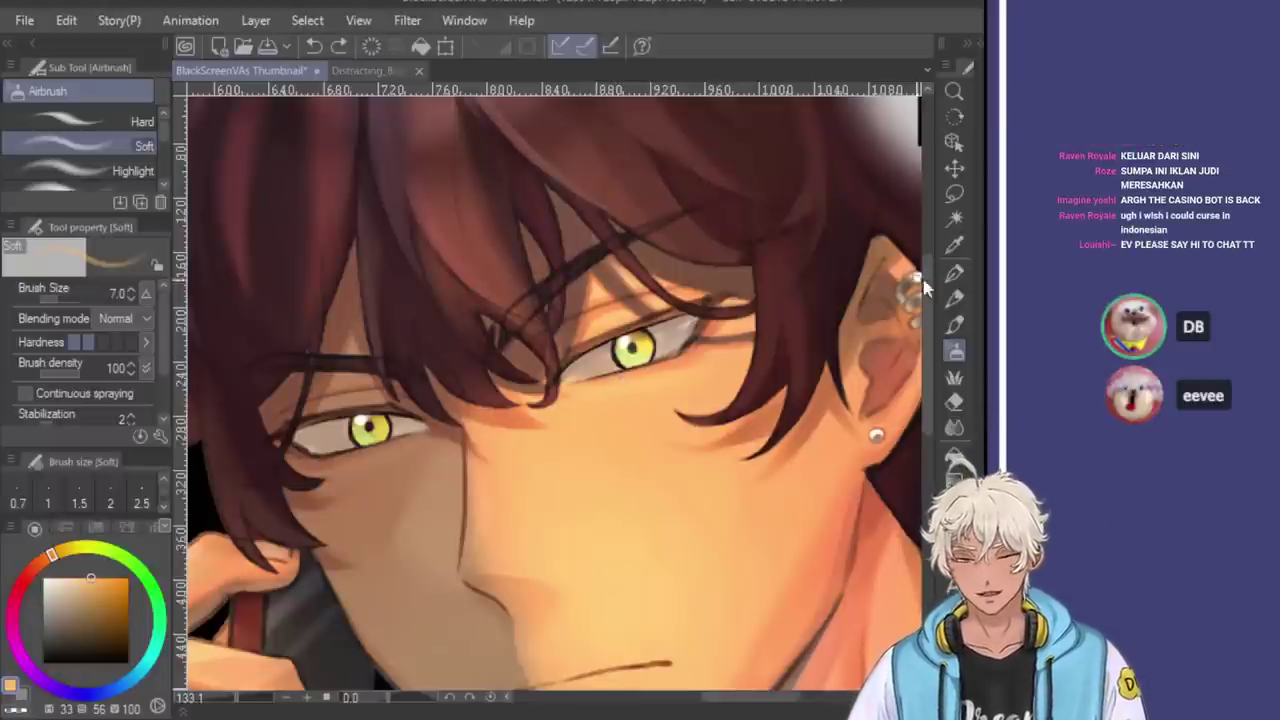
{"action": "scroll", "coordinate": [655, 330], "scroll_direction": "up", "scroll_amount": 2}
{"action": "key", "text": "e"}
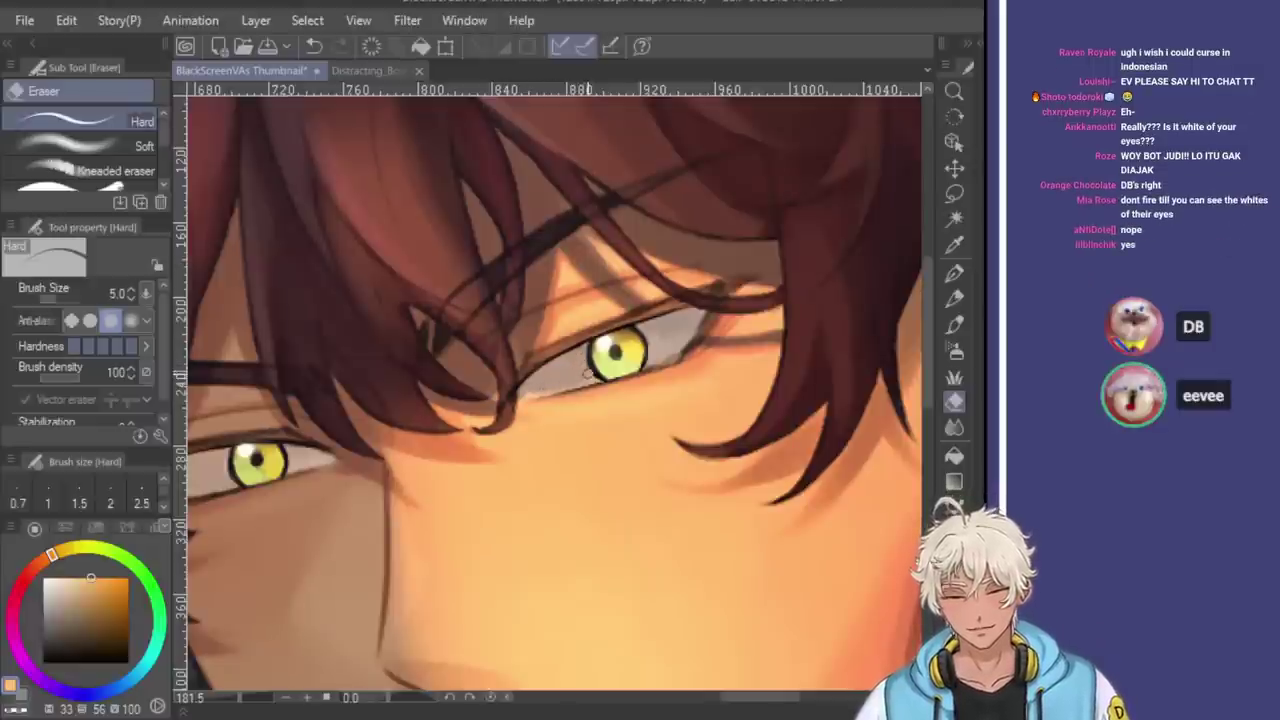
{"action": "key", "text": "b"}
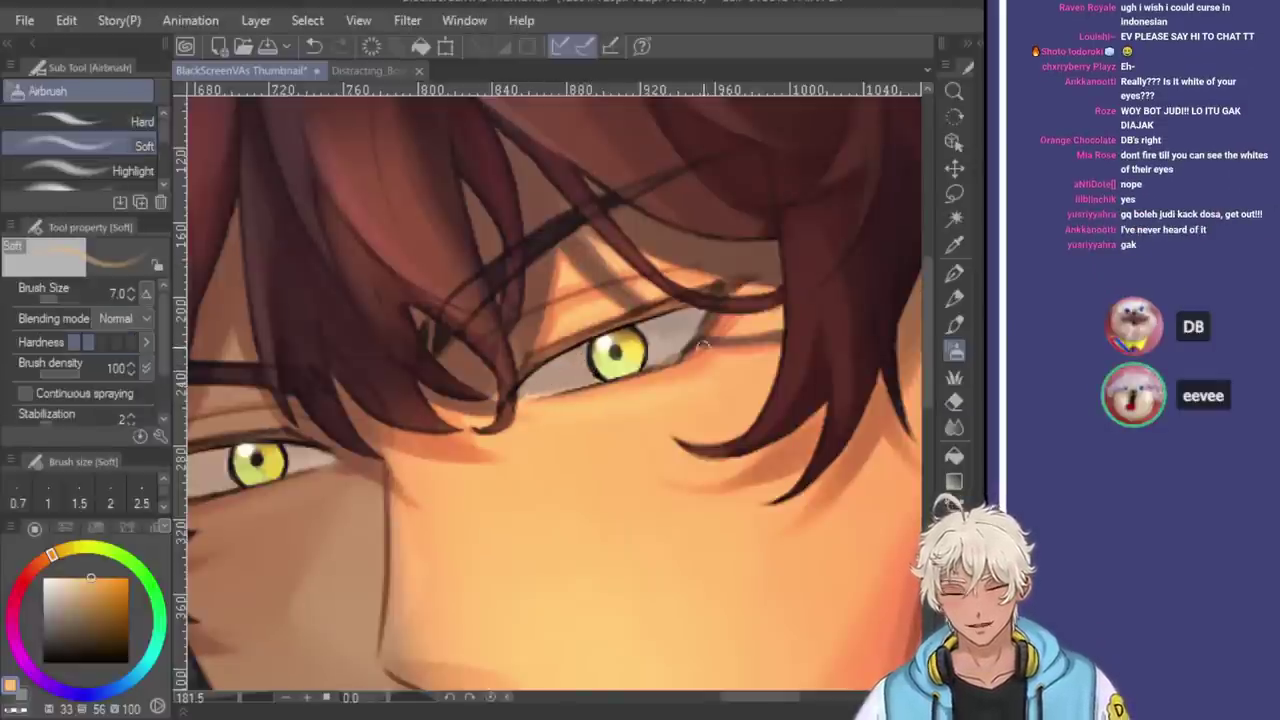
{"action": "scroll", "coordinate": [787, 360], "scroll_direction": "down", "scroll_amount": 3}
{"action": "scroll", "coordinate": [776, 370], "scroll_direction": "down", "scroll_amount": 3}
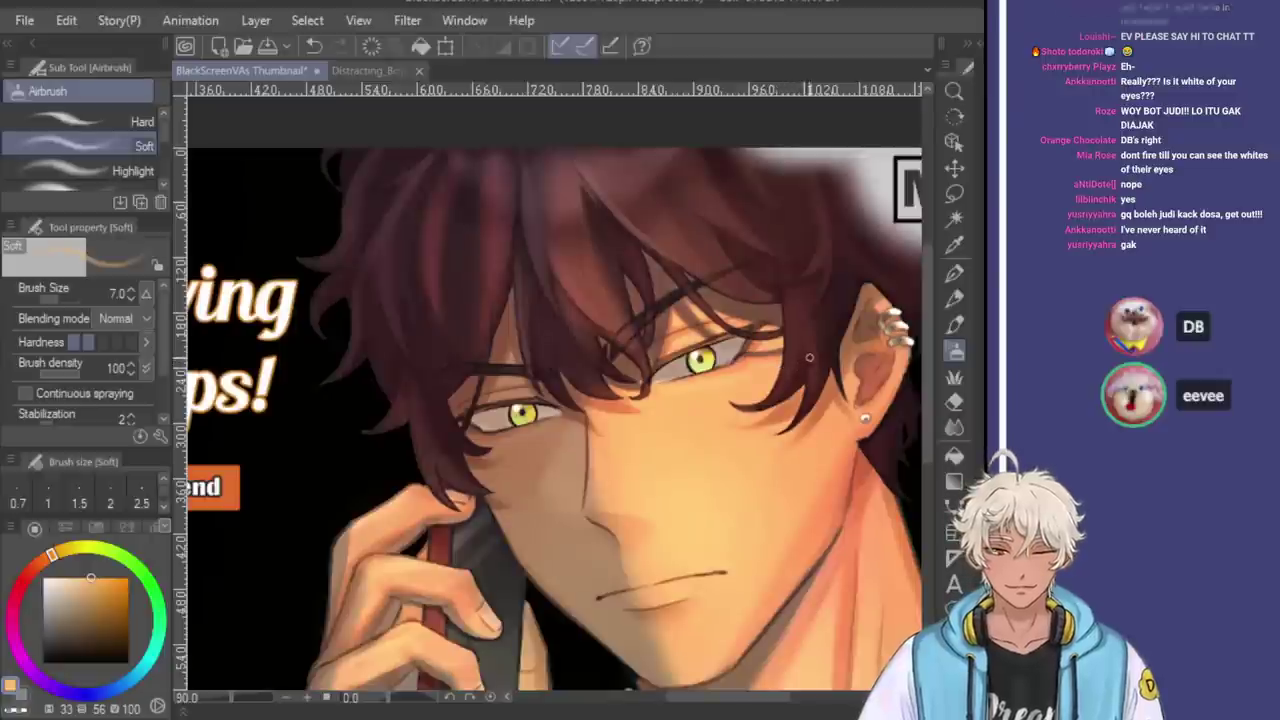
{"action": "scroll", "coordinate": [800, 362], "scroll_direction": "up", "scroll_amount": 1}
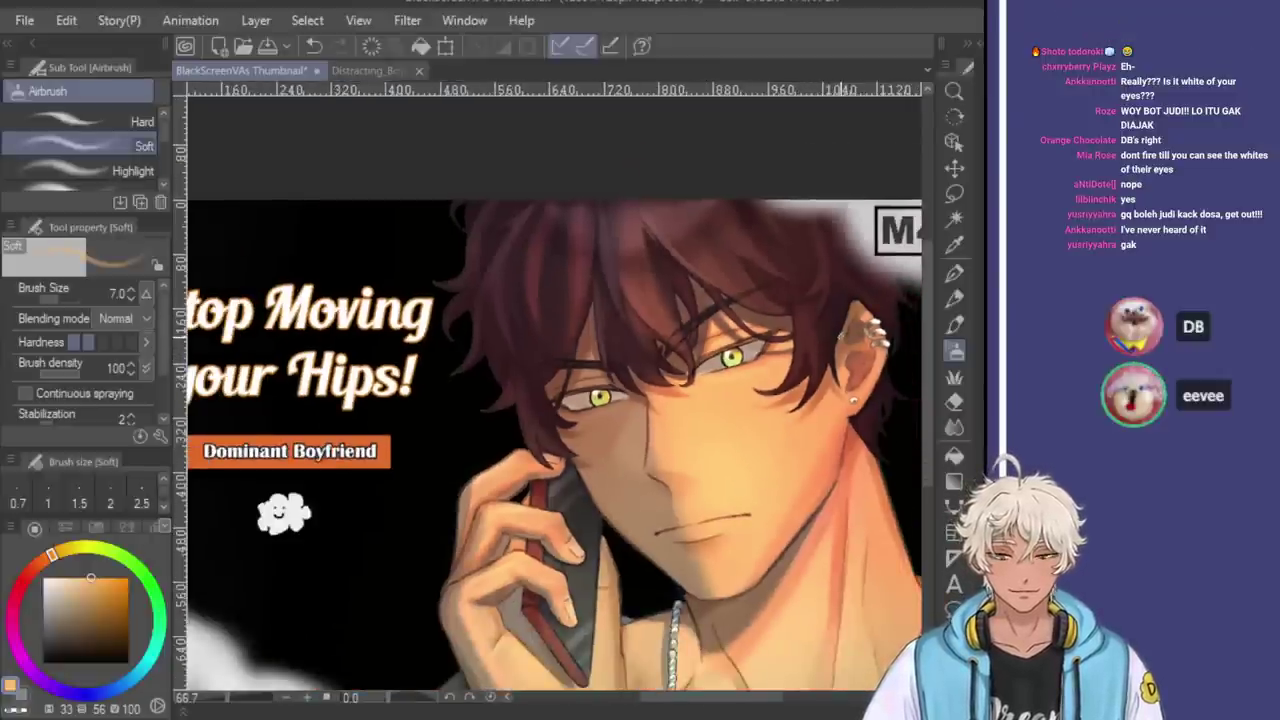
{"action": "scroll", "coordinate": [687, 363], "scroll_direction": "up", "scroll_amount": 5}
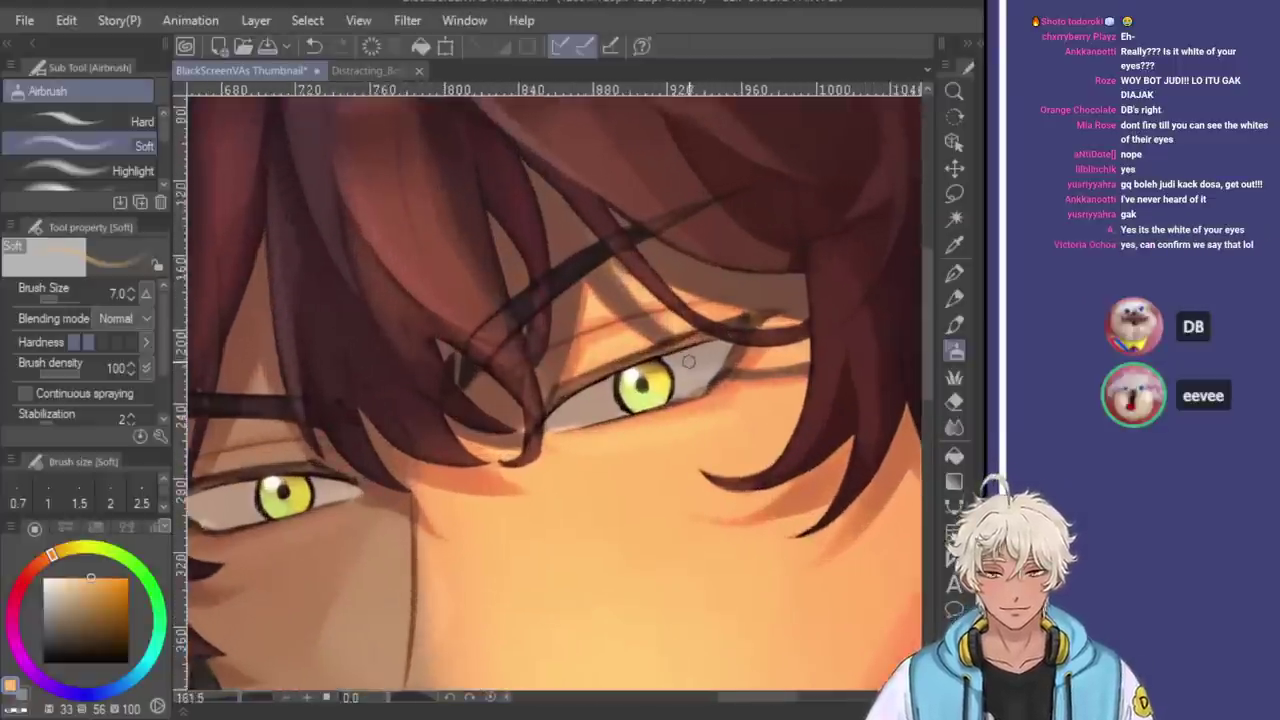
{"action": "scroll", "coordinate": [687, 363], "scroll_direction": "up", "scroll_amount": 2}
{"action": "key", "text": "e"}
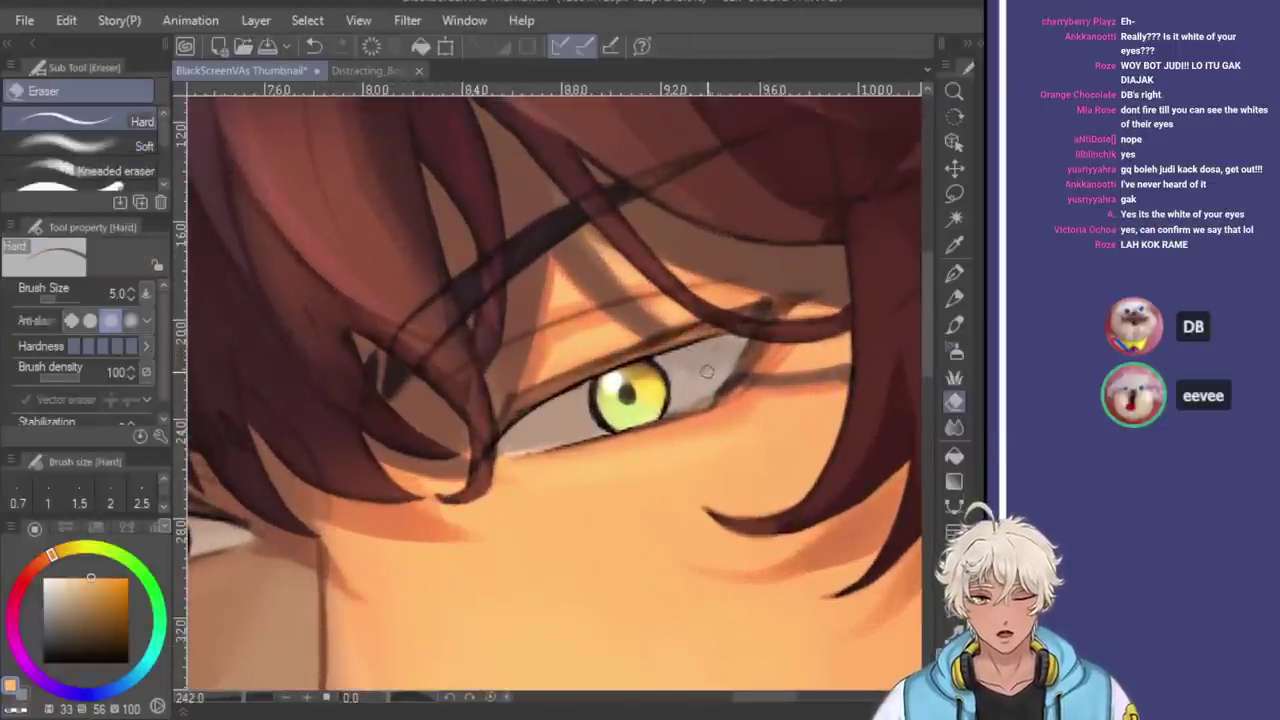
{"action": "key", "text": "b"}
{"action": "scroll", "coordinate": [589, 452], "scroll_direction": "down", "scroll_amount": 5}
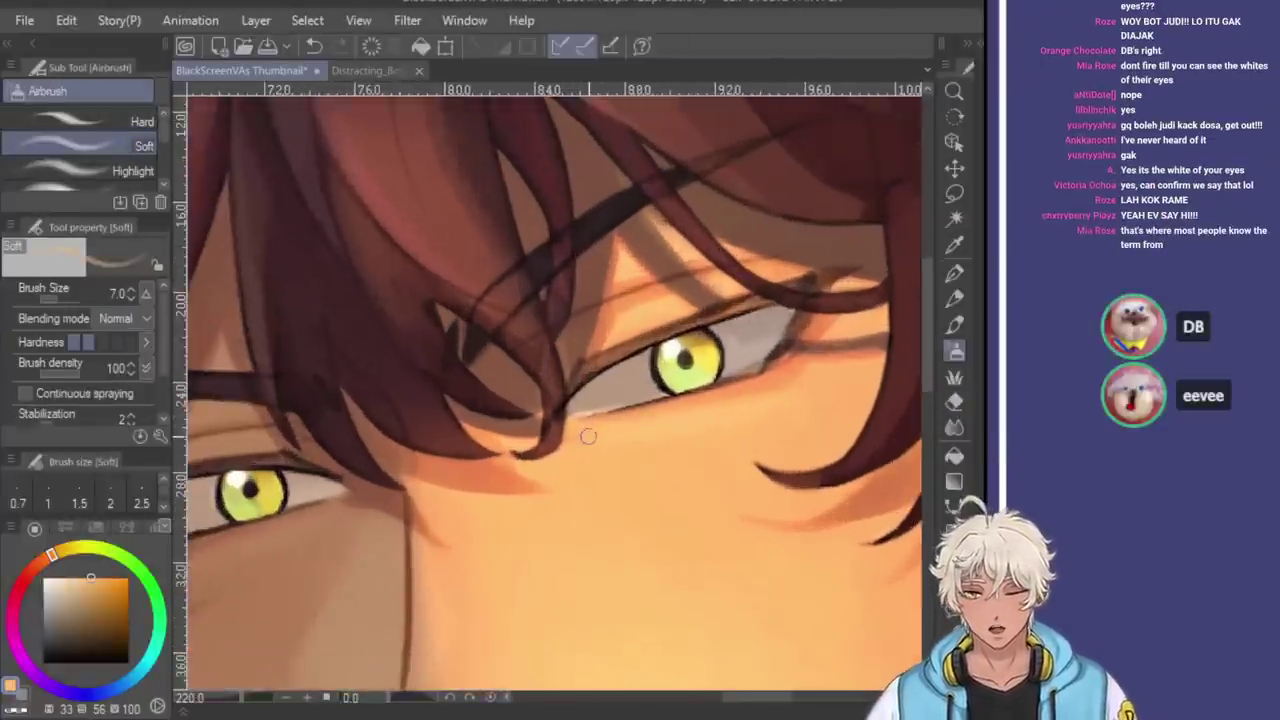
Clean up the white of the eye nearer the phone with the same Hard eraser and compare both eyes
{"action": "scroll", "coordinate": [410, 462], "scroll_direction": "up", "scroll_amount": 5}
{"action": "key", "text": "e"}
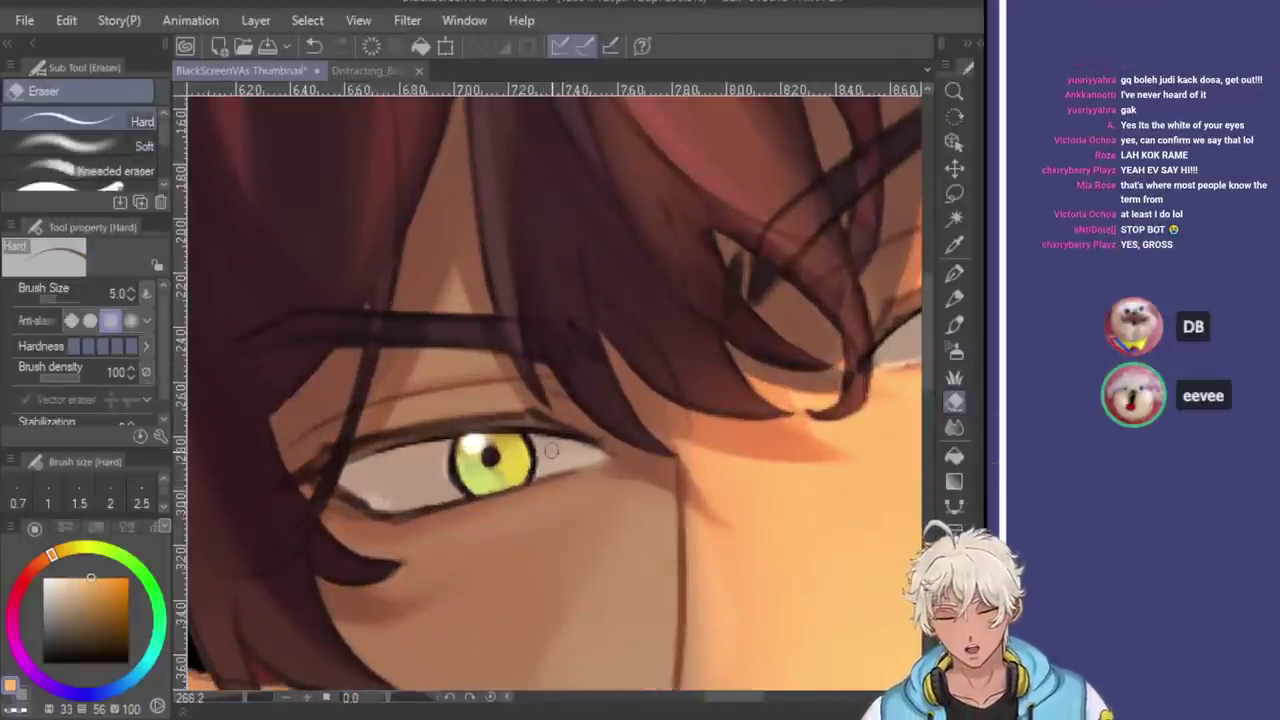
{"action": "key", "text": "b"}
{"action": "scroll", "coordinate": [608, 391], "scroll_direction": "down", "scroll_amount": 4}
{"action": "scroll", "coordinate": [825, 432], "scroll_direction": "up", "scroll_amount": 4}
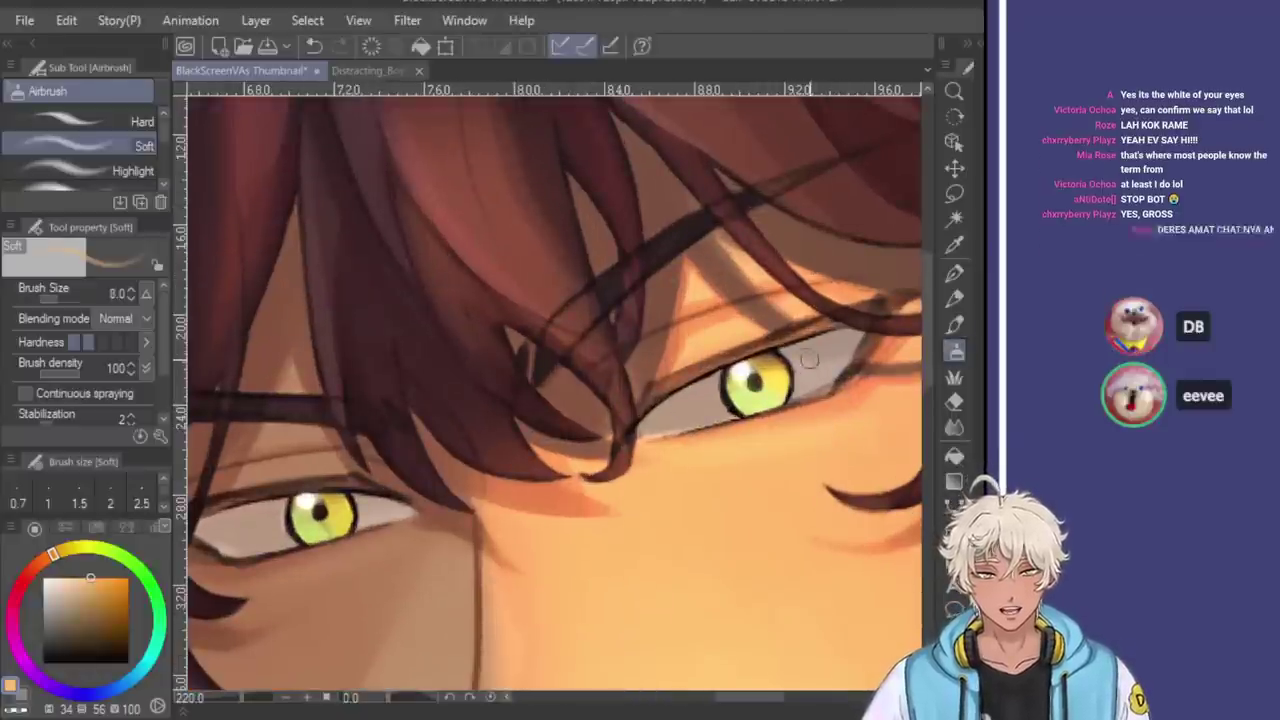
Fill the outer white of the eye farther from the phone with the light orange, using the G-pen at size 8.0
{"action": "key", "text": "bracketright"}
{"action": "key", "text": "bracketright"}
{"action": "key", "text": "bracketright"}
{"action": "key", "text": "bracketright"}
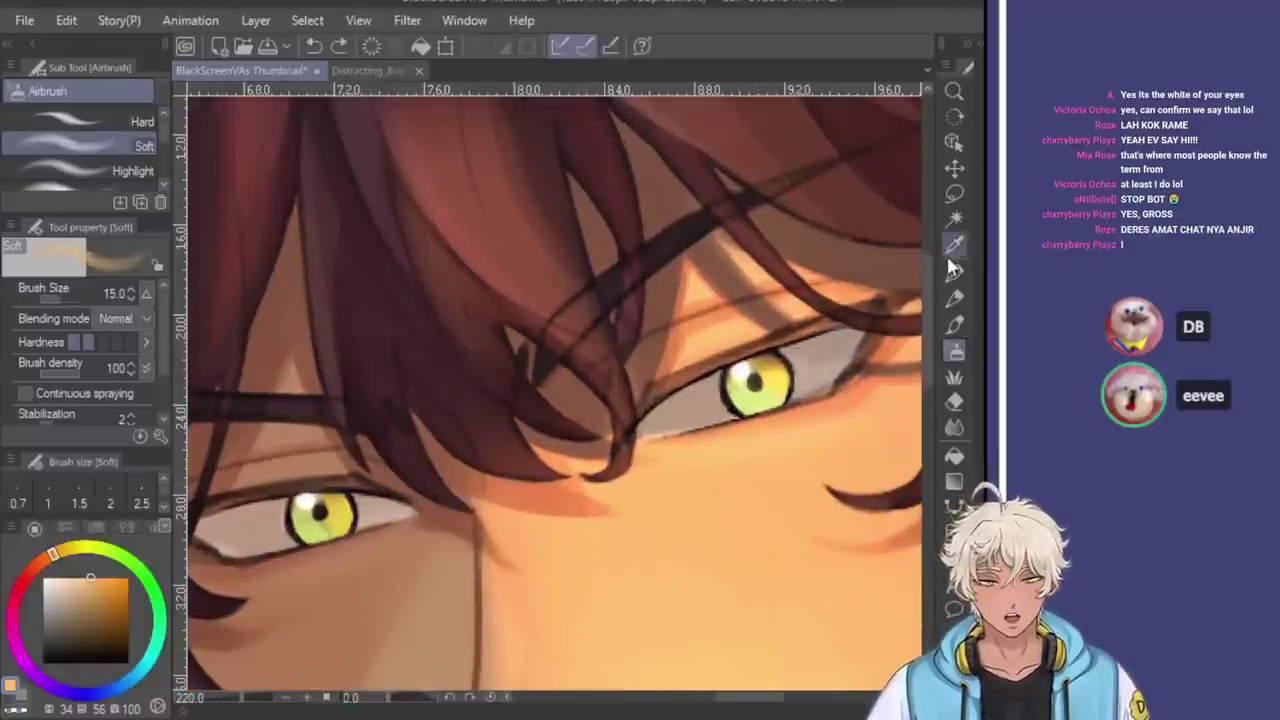
{"action": "left_click", "coordinate": [954, 272]}
{"action": "mouse_move", "coordinate": [843, 345]}
{"action": "left_mouse_down"}
{"action": "mouse_move", "coordinate": [838, 370]}
{"action": "mouse_move", "coordinate": [795, 398]}
{"action": "mouse_move", "coordinate": [797, 374]}
{"action": "mouse_move", "coordinate": [818, 362]}
{"action": "mouse_move", "coordinate": [800, 394]}
{"action": "mouse_move", "coordinate": [803, 370]}
{"action": "mouse_move", "coordinate": [800, 398]}
{"action": "mouse_move", "coordinate": [818, 366]}
{"action": "mouse_move", "coordinate": [835, 370]}
{"action": "mouse_move", "coordinate": [792, 396]}
{"action": "left_mouse_up"}
{"action": "key", "text": "bracketright"}
{"action": "key", "text": "bracketright"}
{"action": "key", "text": "bracketright"}
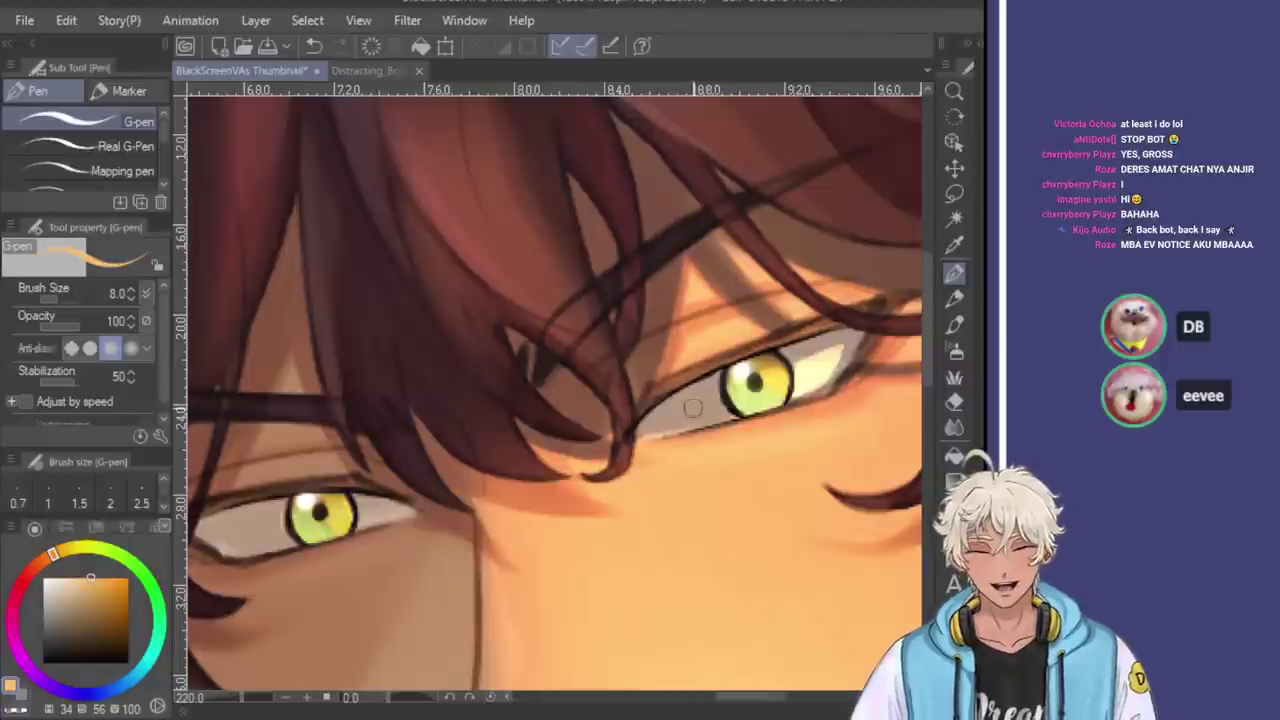
Fill the inner white of the same eye with the same G-pen and colour, comparing with and without the latest strokes
{"action": "left_click_drag", "start_coordinate": [700, 414], "coordinate": [636, 436]}
{"action": "left_click_drag", "start_coordinate": [718, 418], "coordinate": [682, 428]}
{"action": "key", "text": "ctrl+z"}
{"action": "key", "text": "ctrl+z"}
{"action": "key", "text": "ctrl+y"}
{"action": "key", "text": "ctrl+y"}
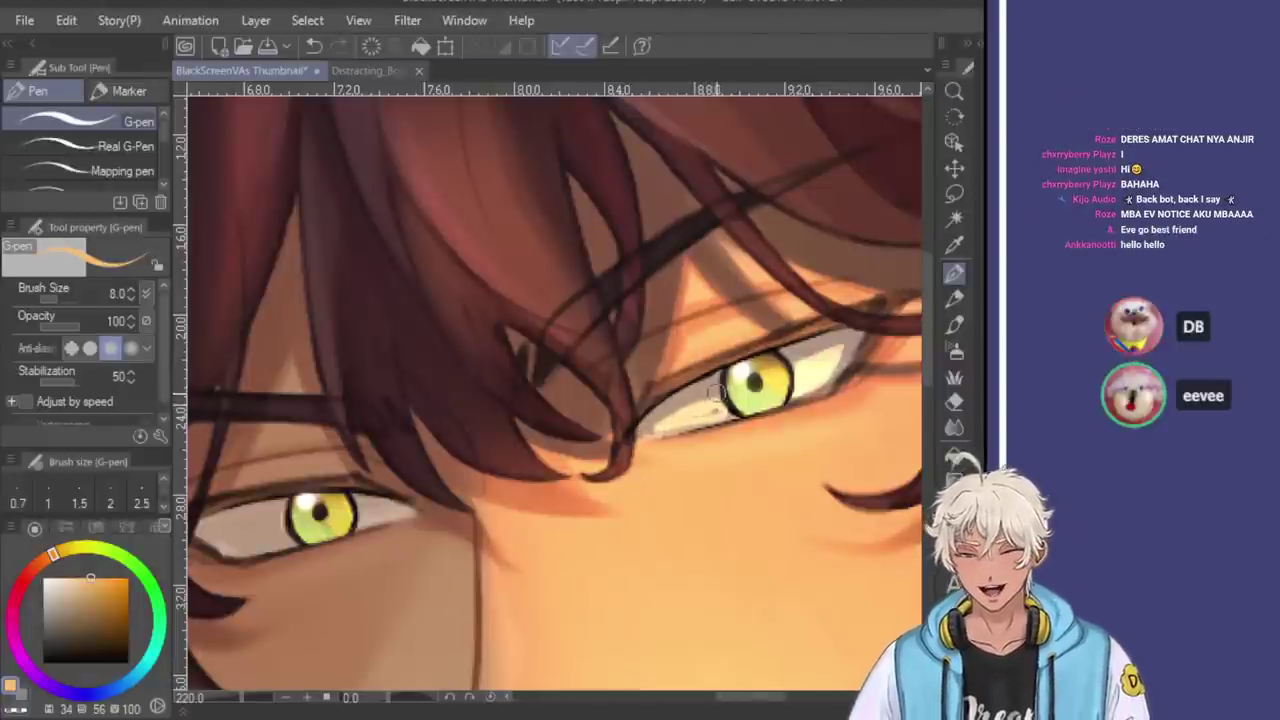
{"action": "key", "text": "ctrl+z"}
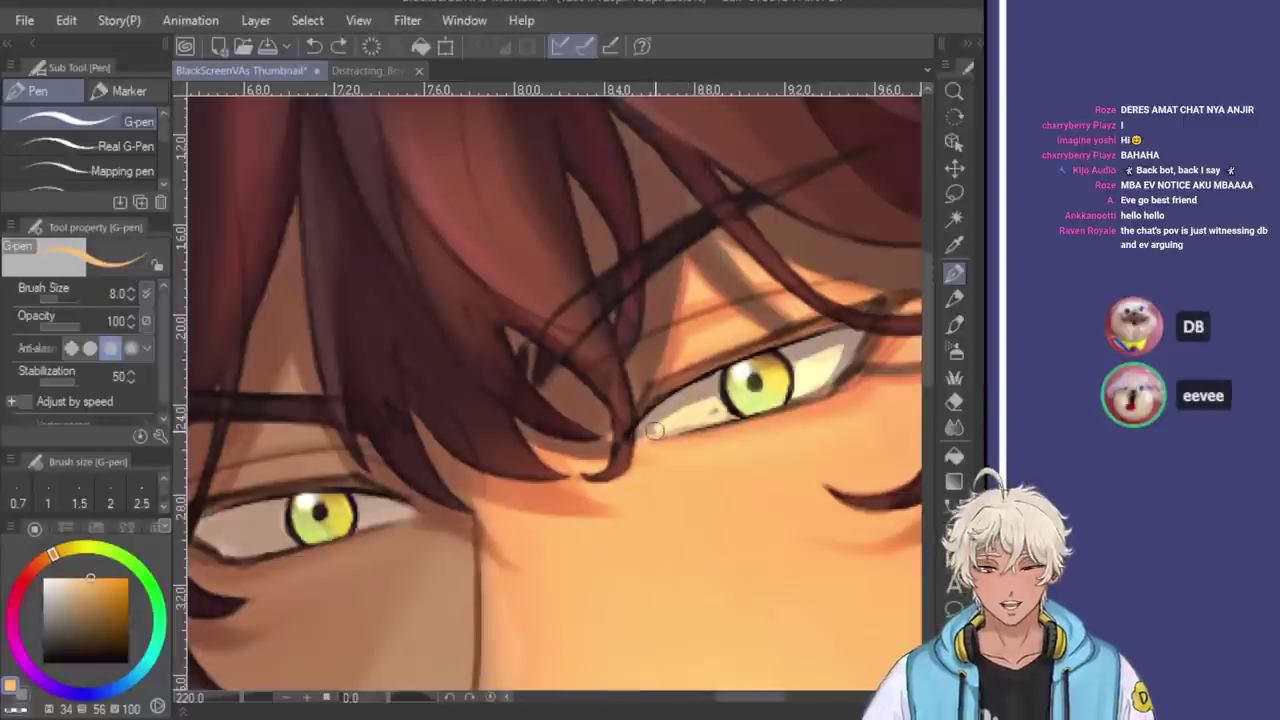
{"action": "key", "text": "ctrl+y"}
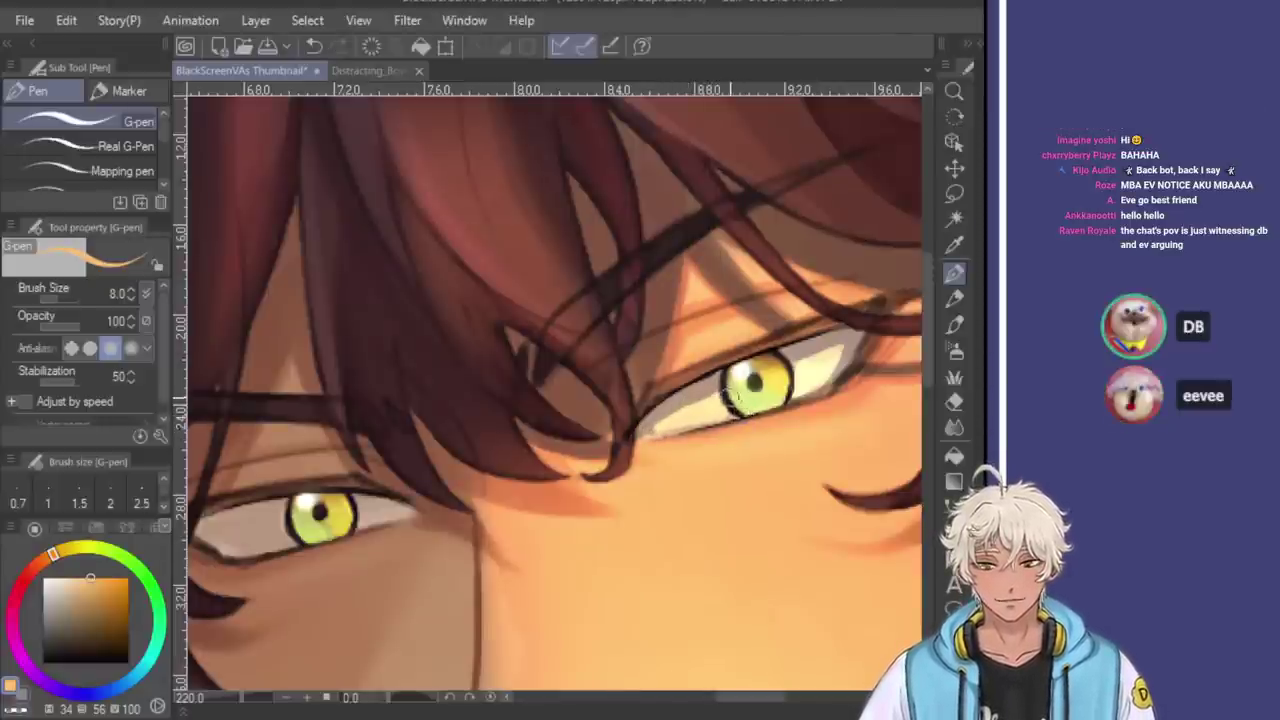
Touch up the white of the eye farther from the phone with the Hard eraser at 4.0 and G-pen at 8.0, checking the whole face
{"action": "scroll", "coordinate": [737, 398], "scroll_direction": "up", "scroll_amount": 2}
{"action": "key", "text": "e"}
{"action": "key", "text": "p"}
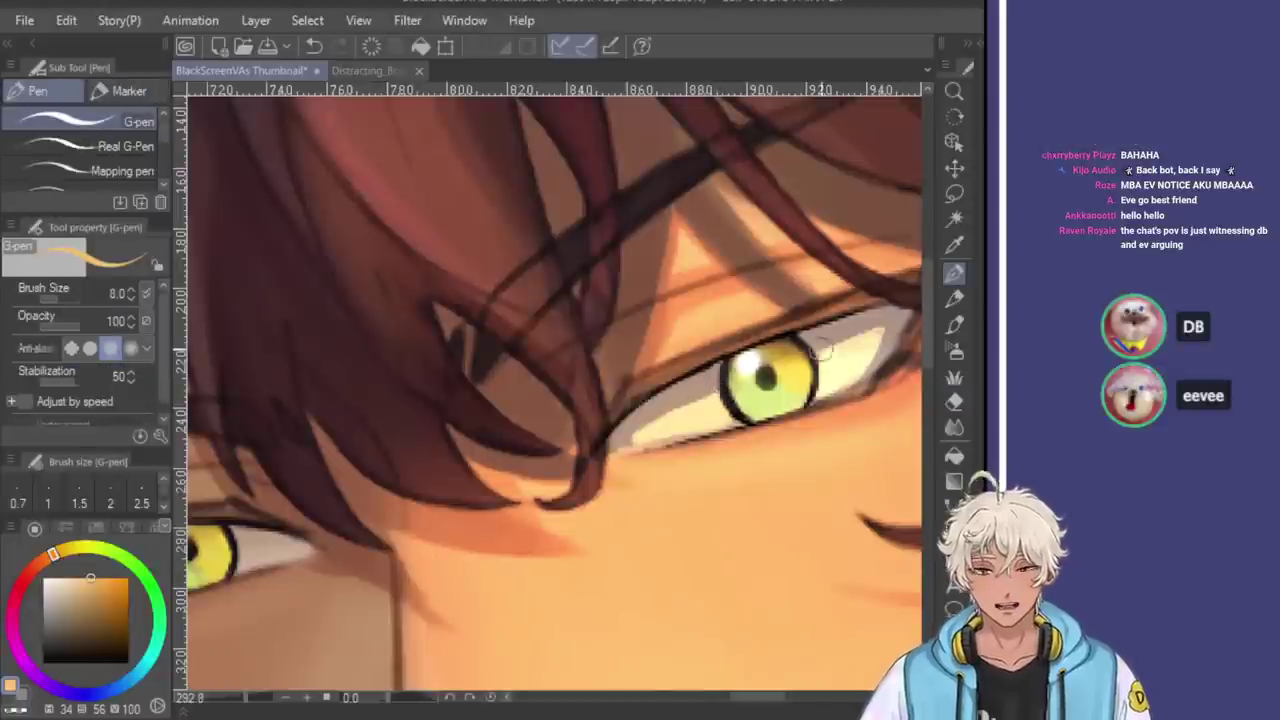
{"action": "scroll", "coordinate": [810, 514], "scroll_direction": "down", "scroll_amount": 5}
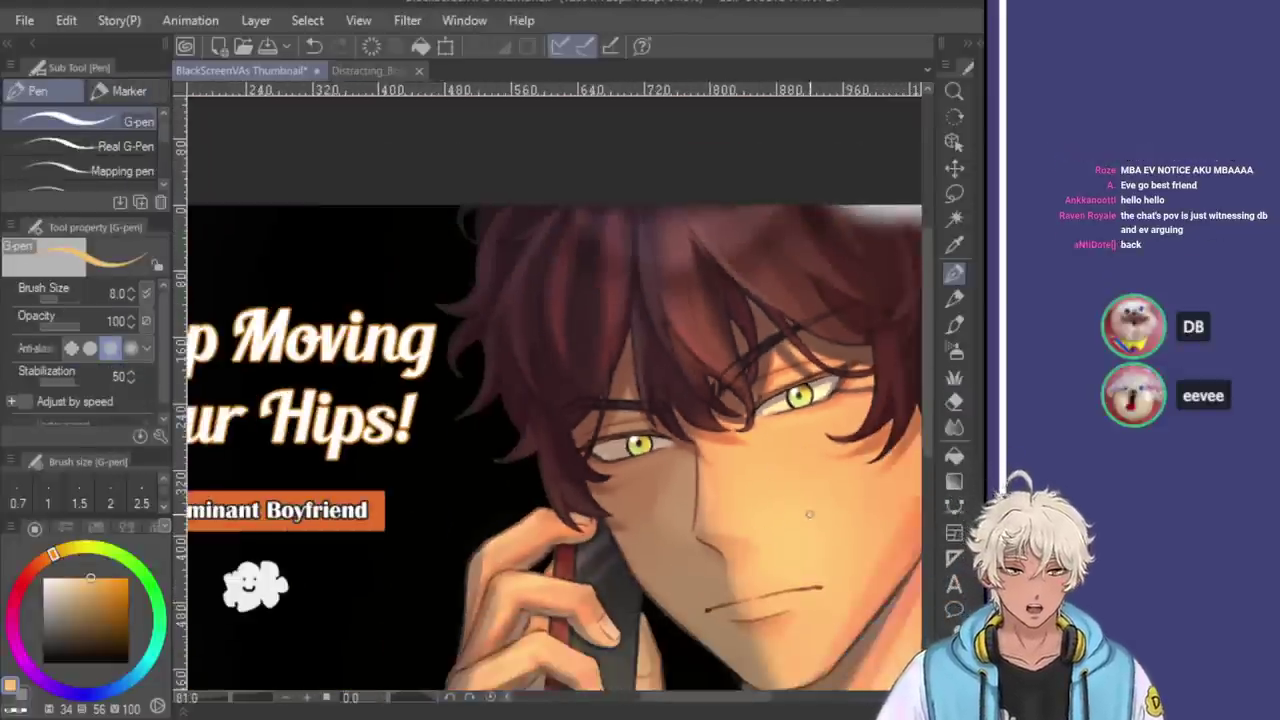
{"action": "scroll", "coordinate": [810, 514], "scroll_direction": "down", "scroll_amount": 2}
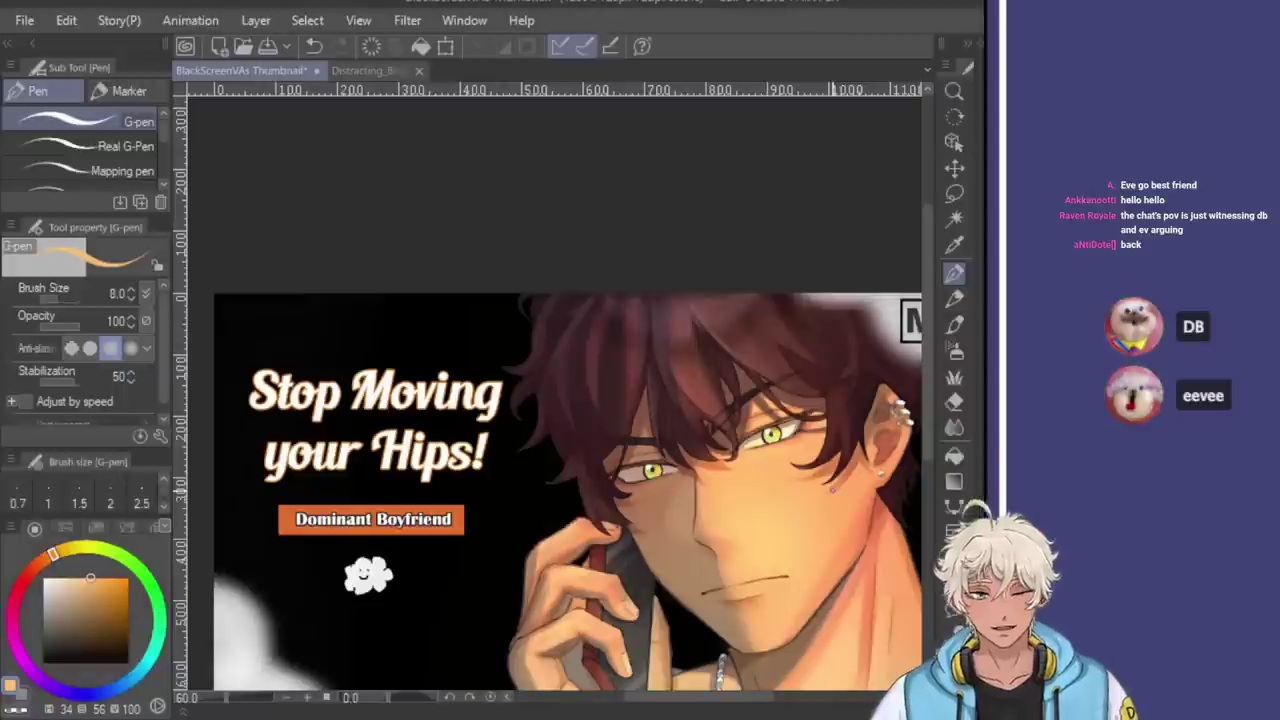
{"action": "scroll", "coordinate": [829, 497], "scroll_direction": "up", "scroll_amount": 5}
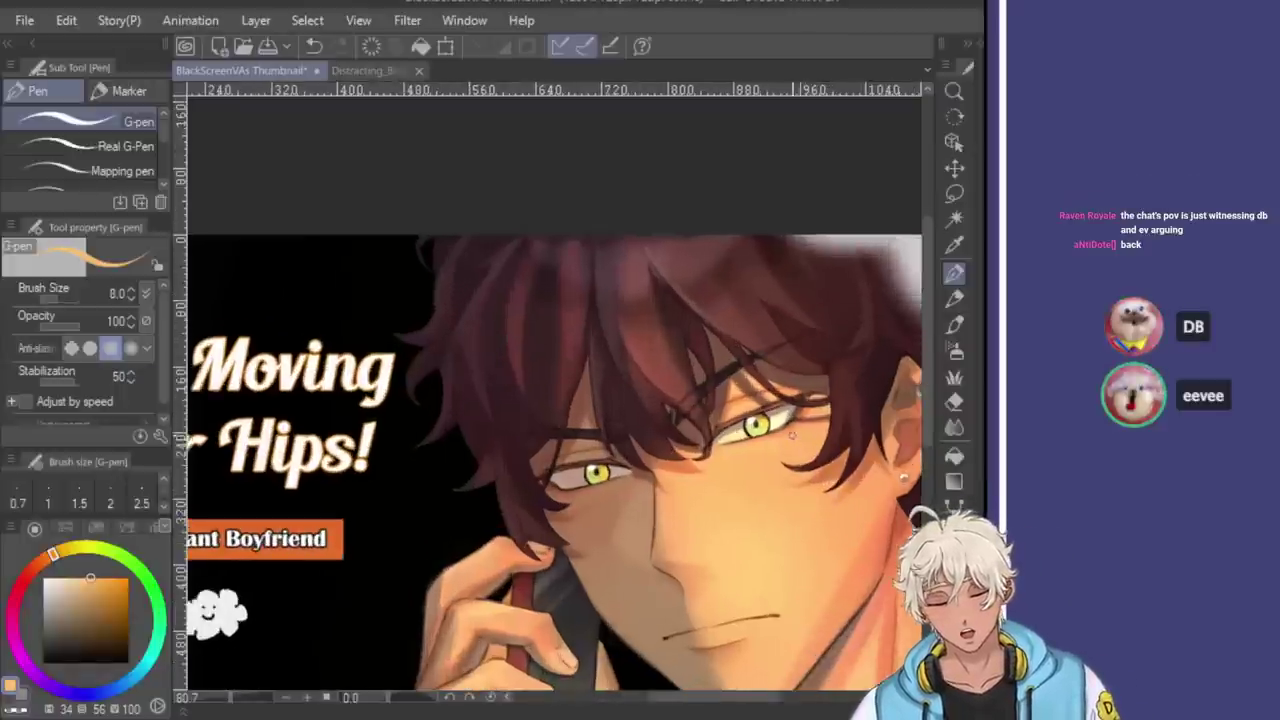
{"action": "key", "text": "e"}
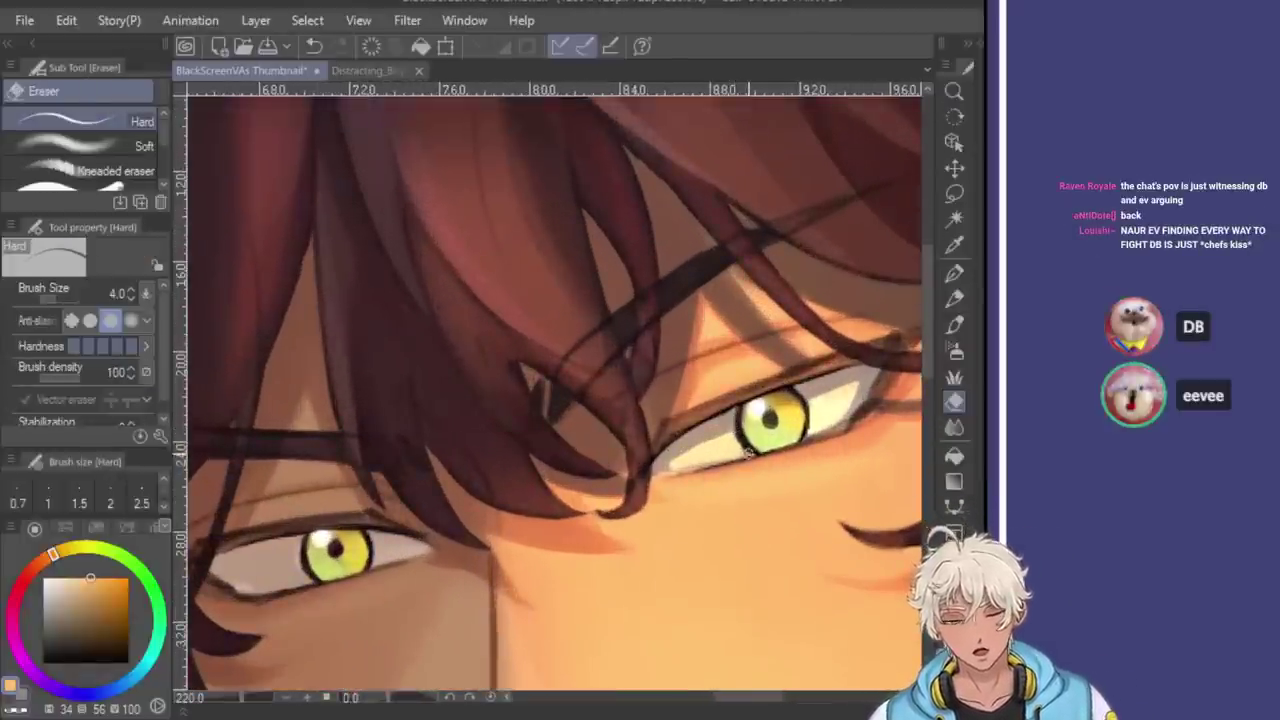
{"action": "key", "text": "p"}
{"action": "scroll", "coordinate": [737, 441], "scroll_direction": "down", "scroll_amount": 5}
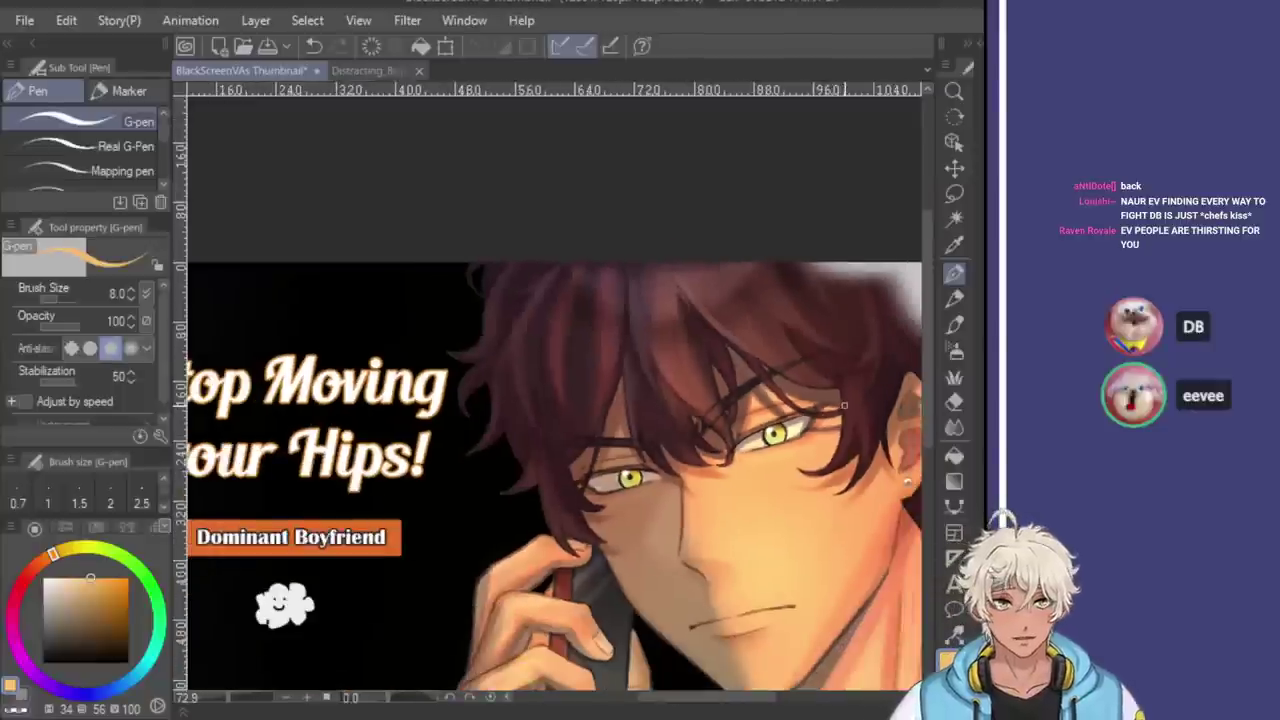
{"action": "scroll", "coordinate": [786, 491], "scroll_direction": "up", "scroll_amount": 3}
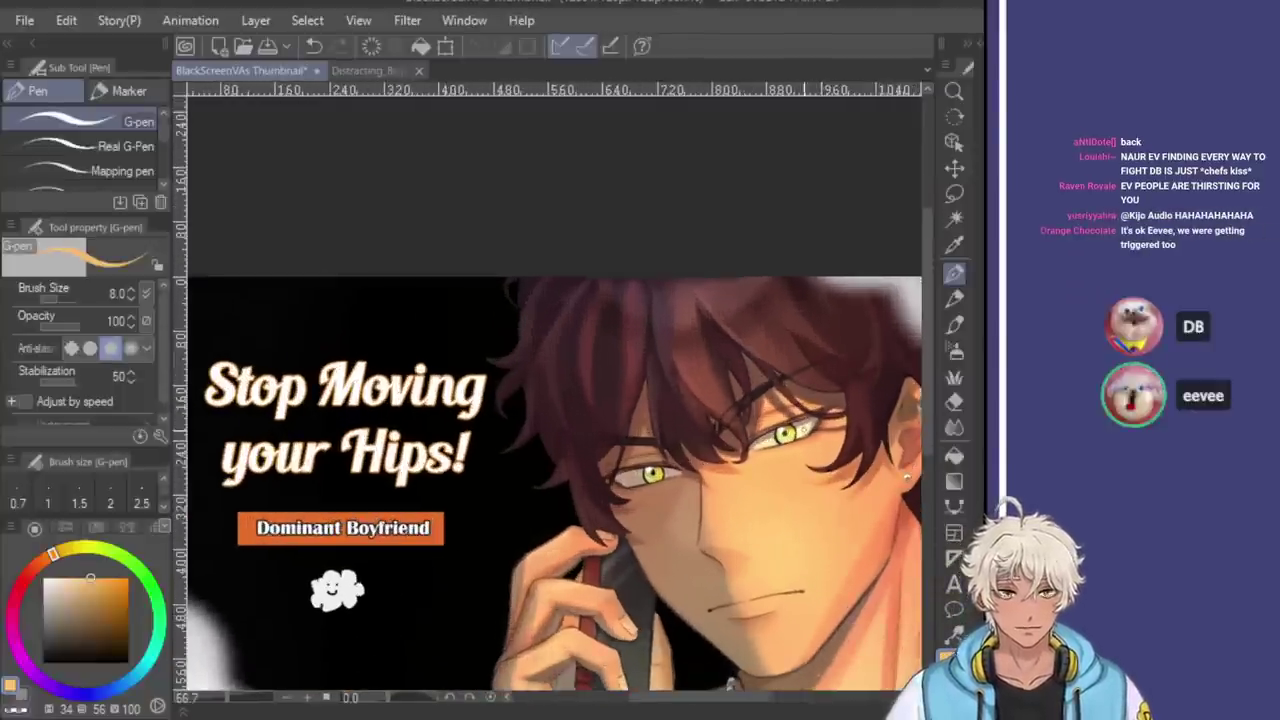
{"action": "scroll", "coordinate": [786, 491], "scroll_direction": "up", "scroll_amount": 6}
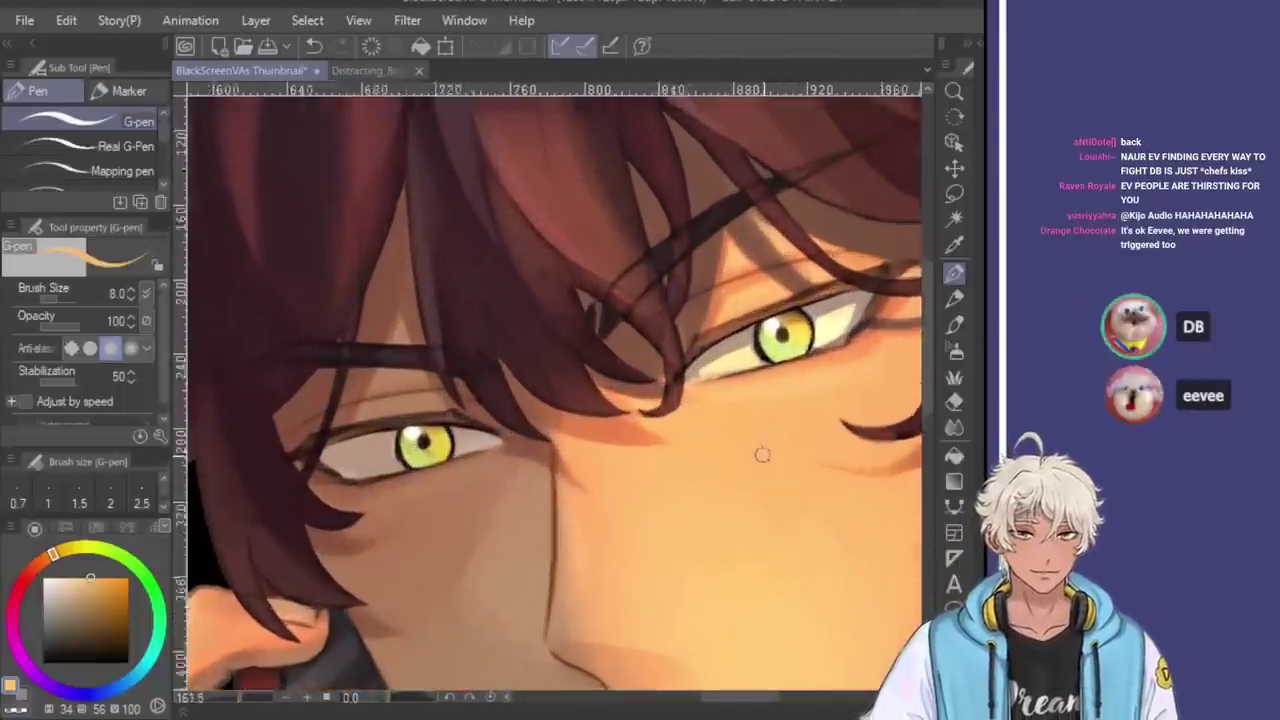
Refine the shaded edge beneath the same eye's upper lid with the Hard eraser at 4.0 and compare it with the face
{"action": "scroll", "coordinate": [700, 389], "scroll_direction": "up", "scroll_amount": 1}
{"action": "key", "text": "e"}
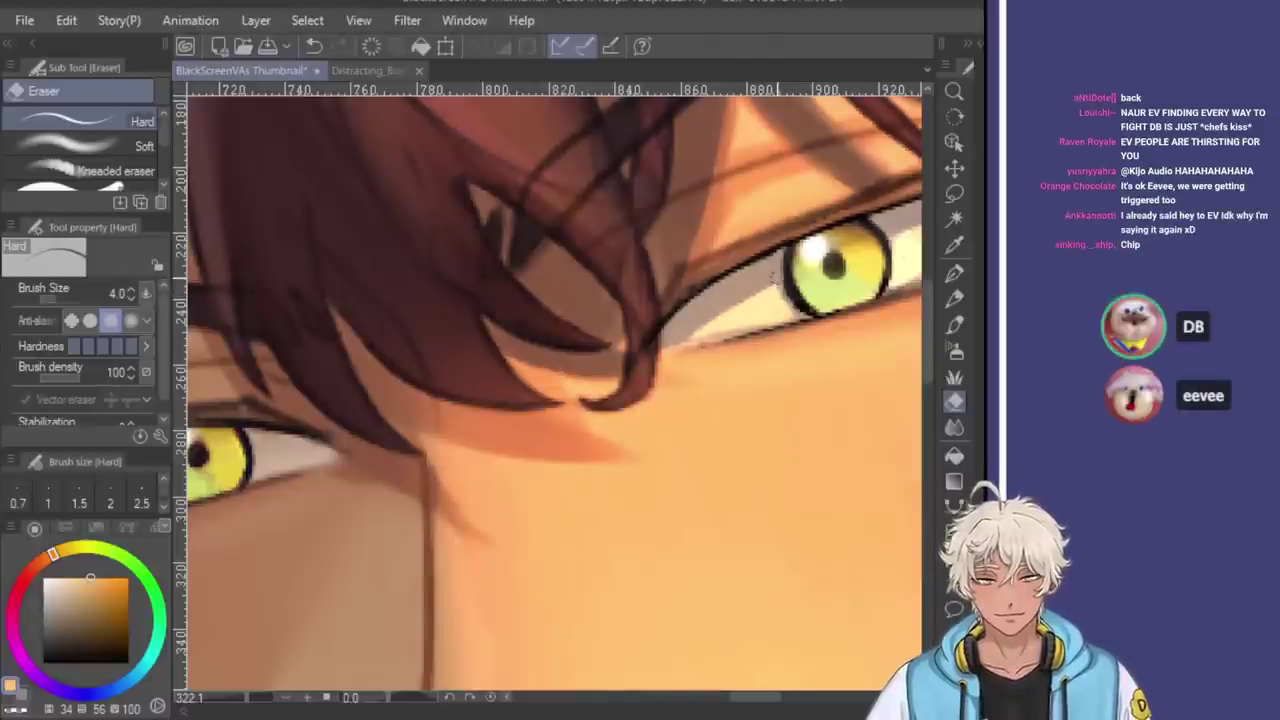
{"action": "key", "text": "p"}
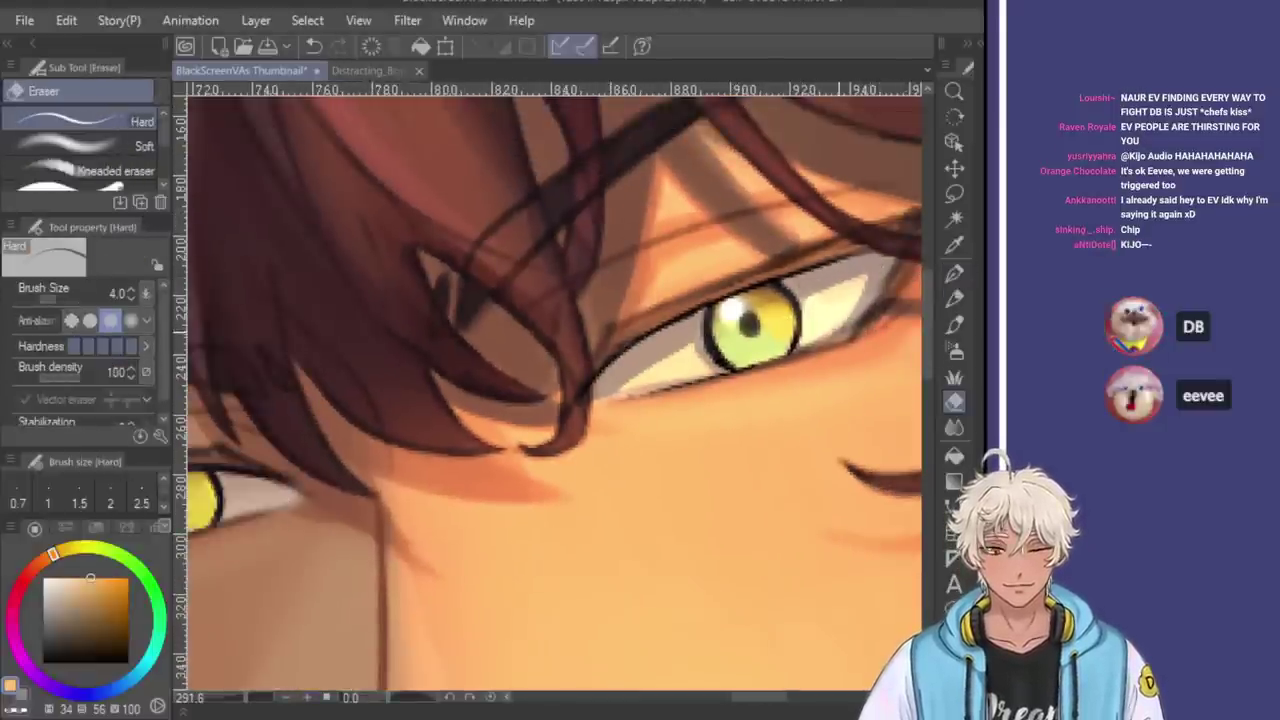
{"action": "scroll", "coordinate": [843, 322], "scroll_direction": "down", "scroll_amount": 5}
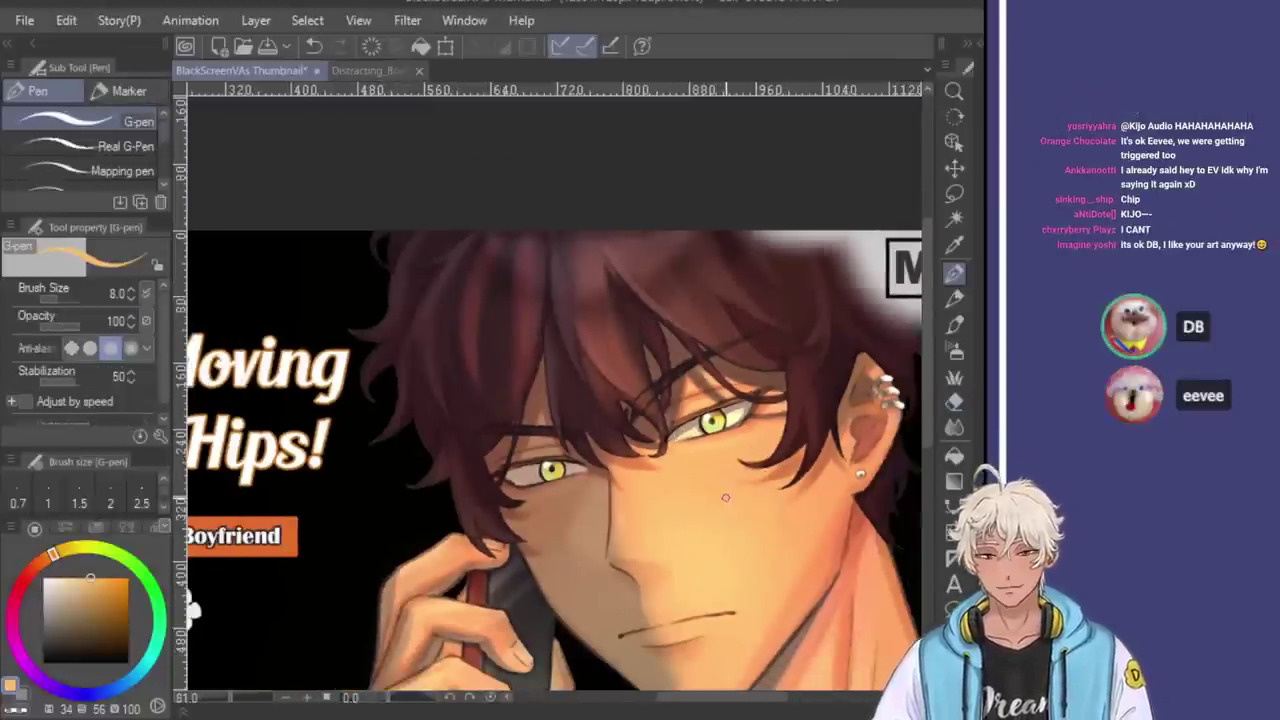
Save the BlackScreenVAs Thumbnail file
{"action": "key", "text": "ctrl+s"}
{"action": "left_click", "coordinate": [239, 535]}
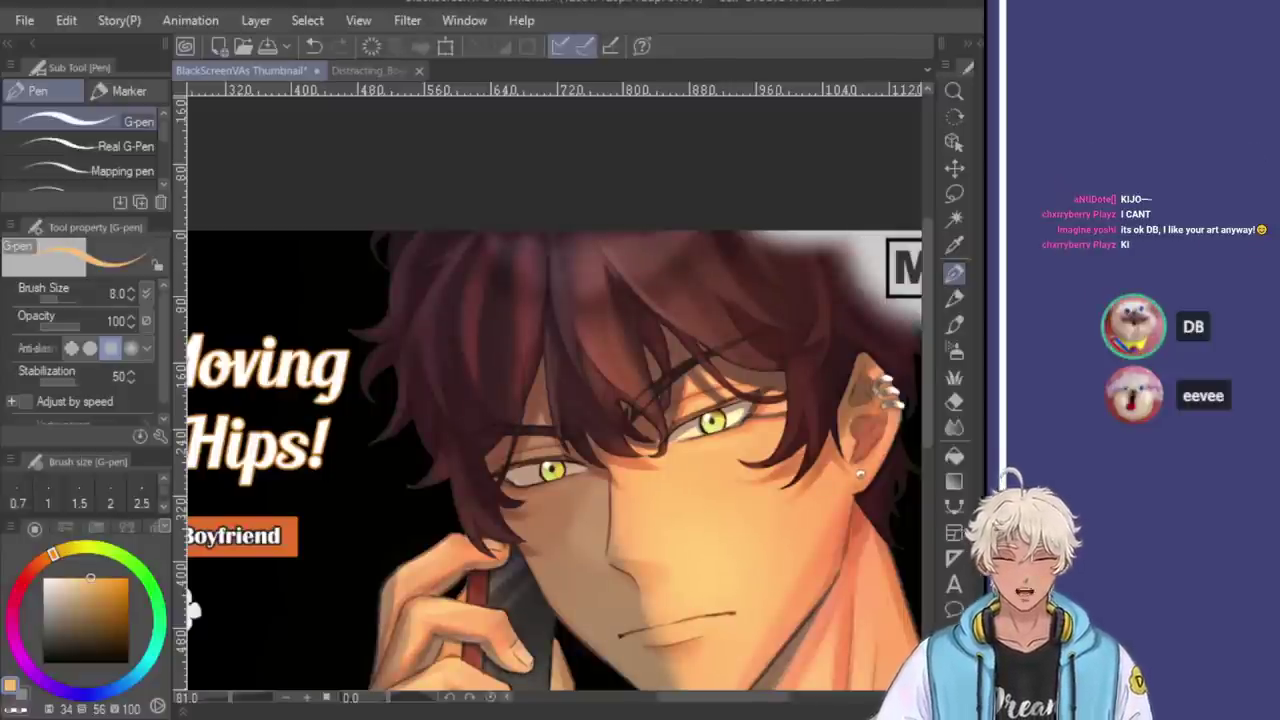
{"action": "key", "text": "ctrl+s"}
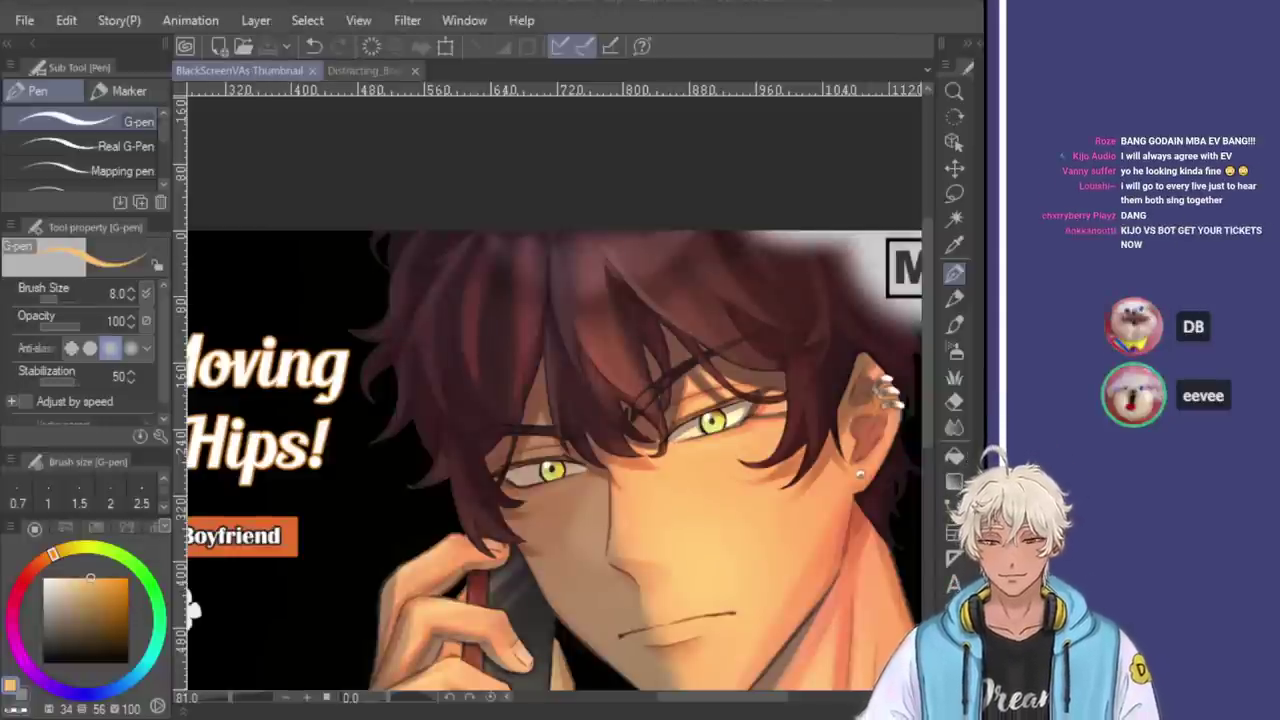
Examine the M4M Gaming Daddy Final 4.jpg artwork and compare it with M4M Gaming Daddy Final 3.jpg
{"action": "scroll", "coordinate": [545, 360], "scroll_direction": "down", "scroll_amount": 2}
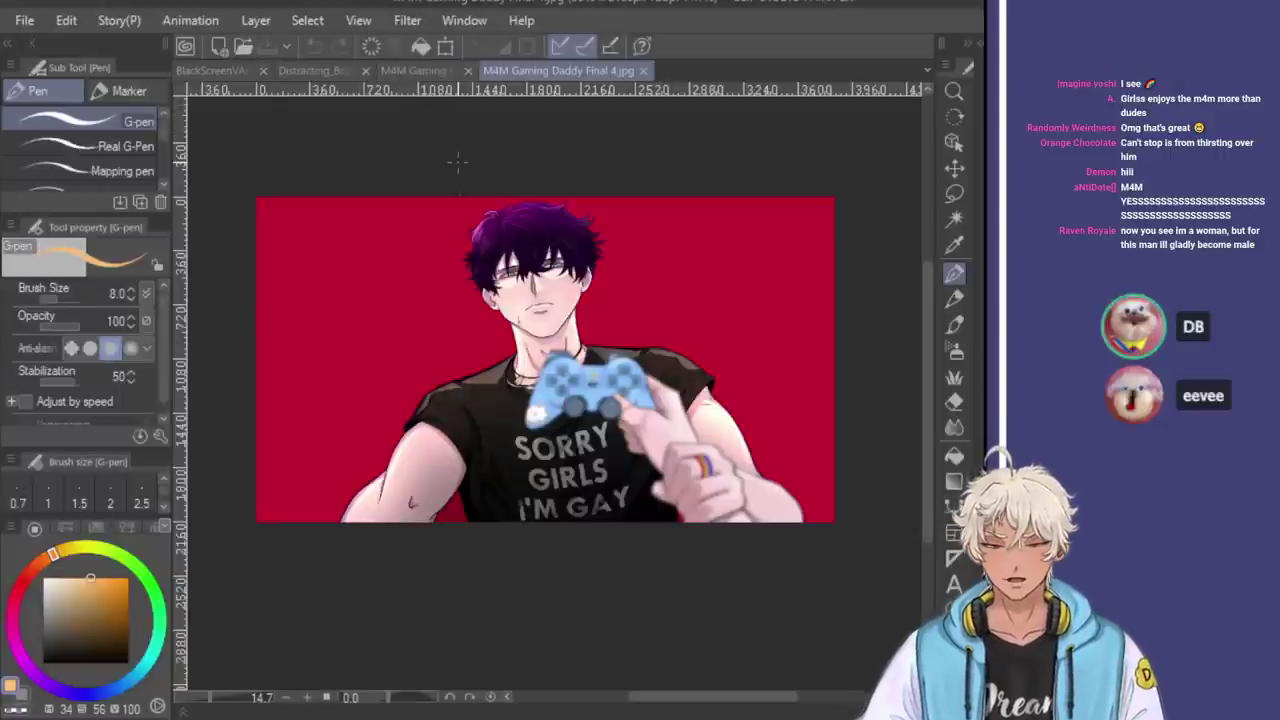
{"action": "scroll", "coordinate": [470, 250], "scroll_direction": "up", "scroll_amount": 2}
{"action": "scroll", "coordinate": [470, 250], "scroll_direction": "down", "scroll_amount": 1}
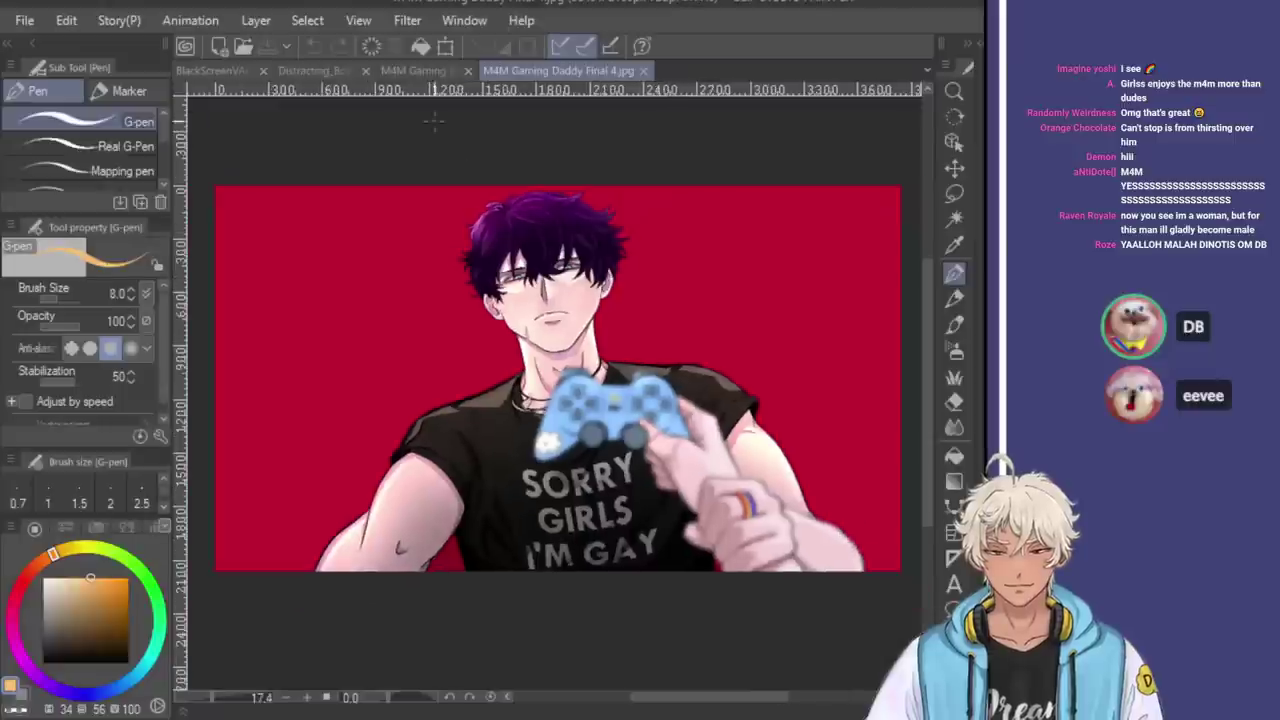
{"action": "left_click", "coordinate": [410, 69]}
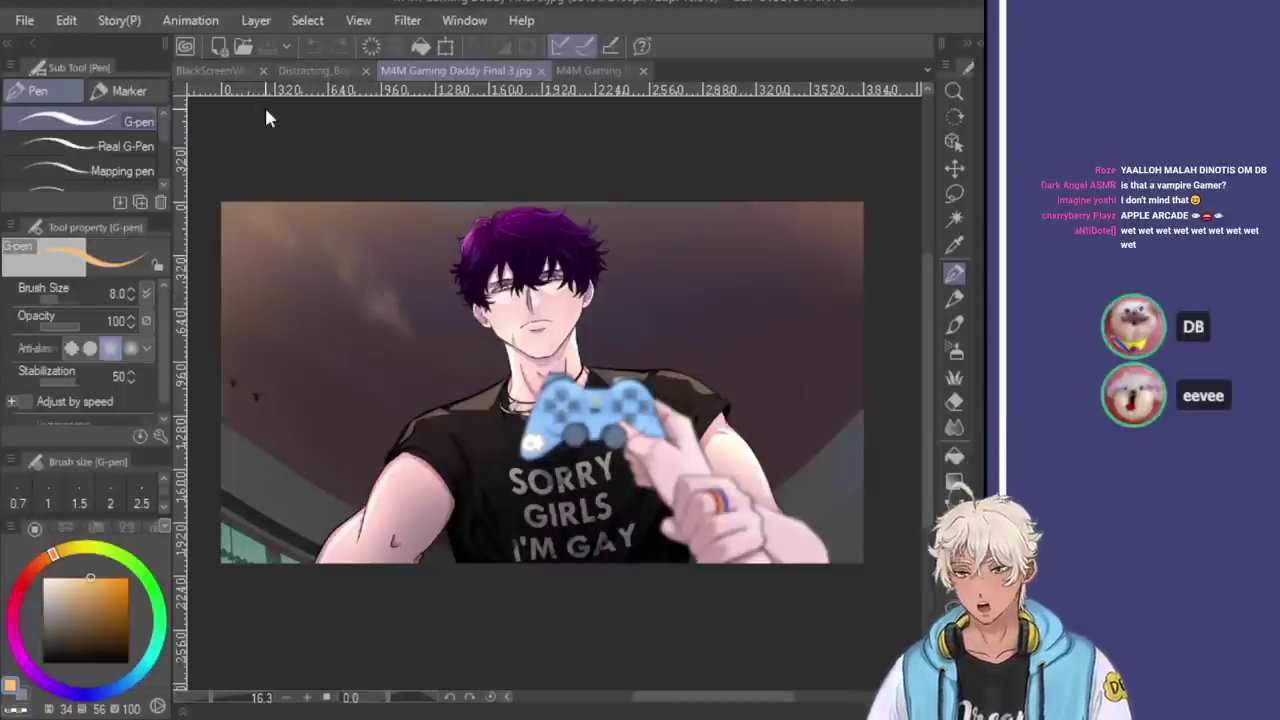
Clear the BlackScreenVAs Thumbnail canvas and paste in the M4M Gaming Daddy Final 3 artwork
{"action": "left_click", "coordinate": [216, 70]}
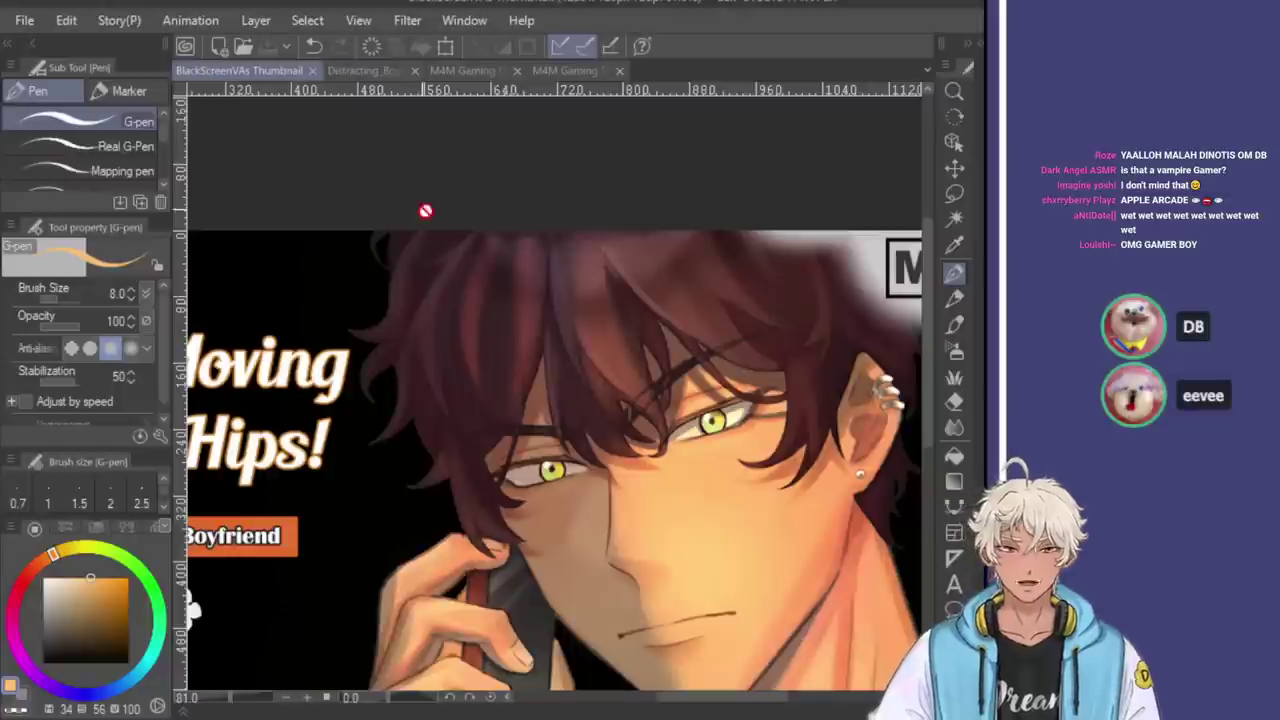
{"action": "key", "text": "ctrl+0"}
{"action": "key", "text": "Delete"}
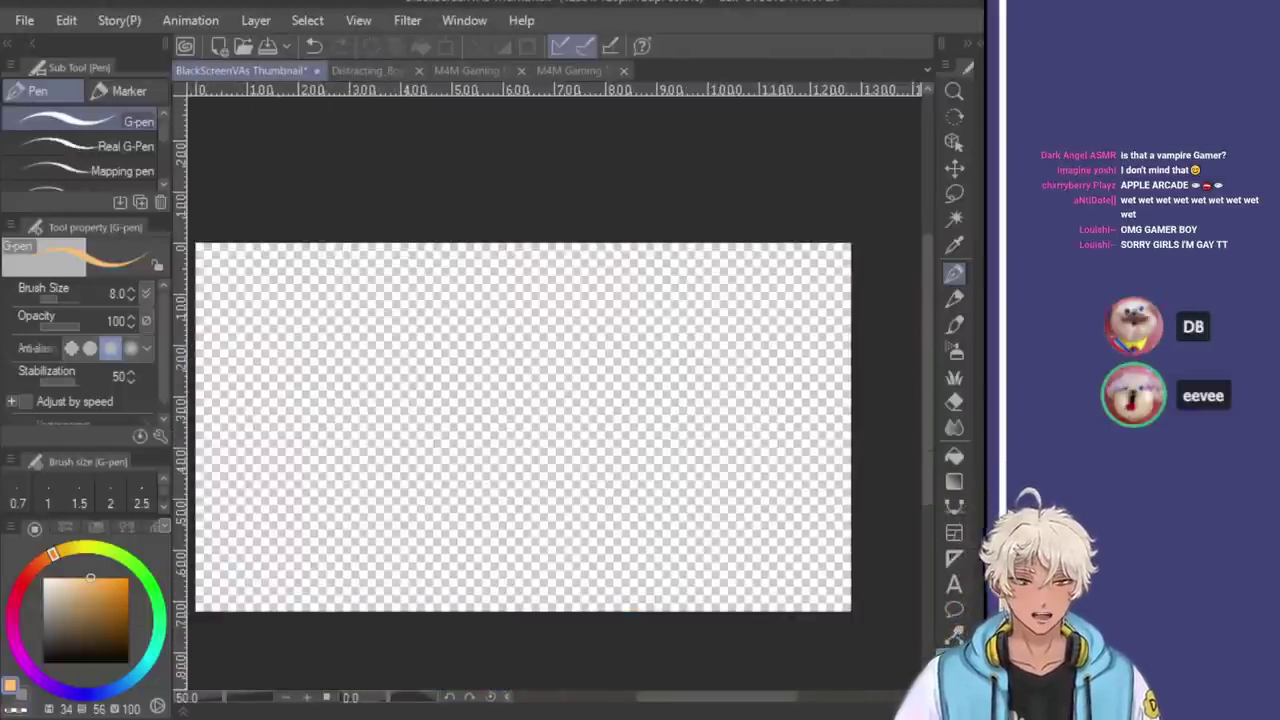
{"action": "key", "text": "ctrl+v"}
{"action": "scroll", "coordinate": [466, 351], "scroll_direction": "down", "scroll_amount": 2}
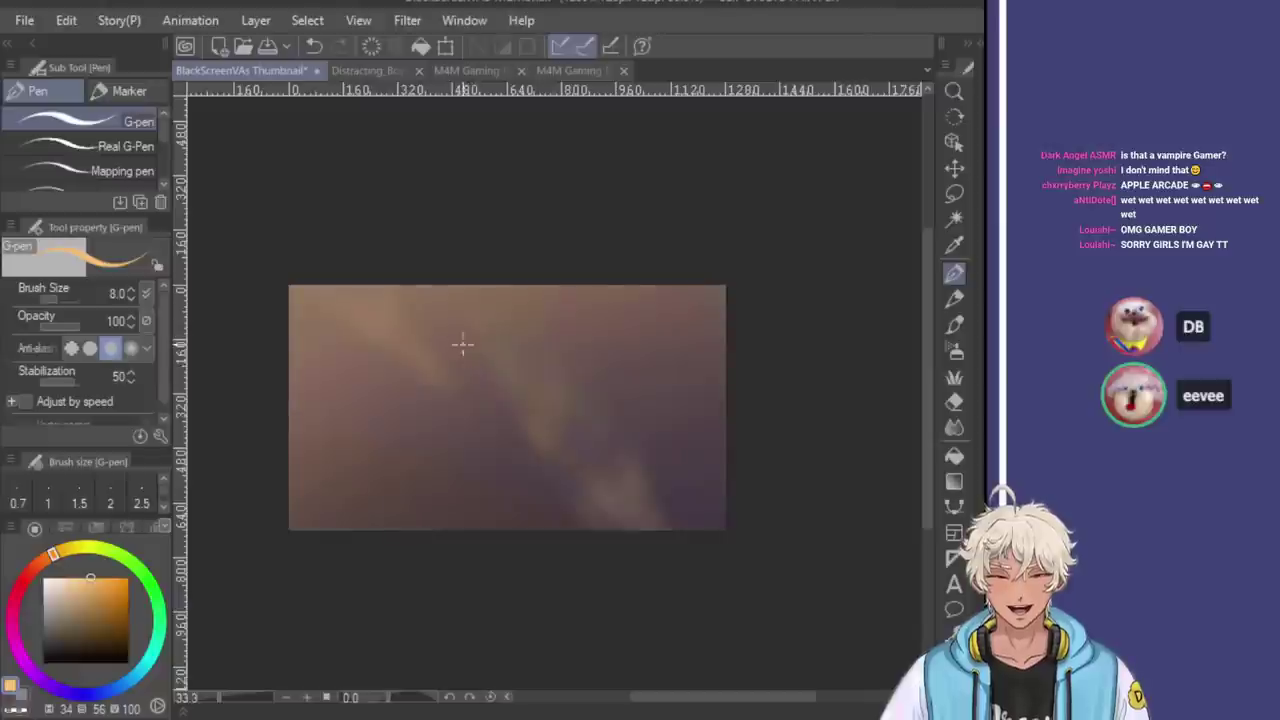
{"action": "key", "text": "ctrl+t"}
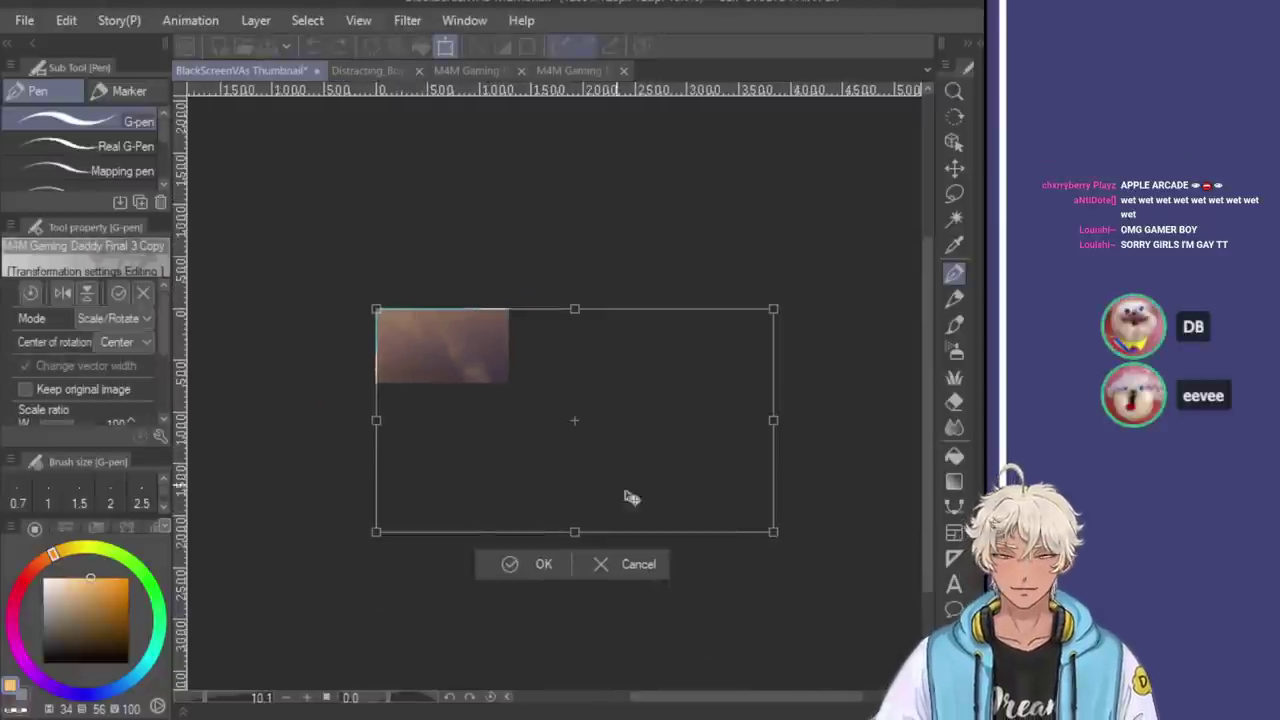
{"action": "left_click_drag", "start_coordinate": [766, 530], "coordinate": [519, 420]}
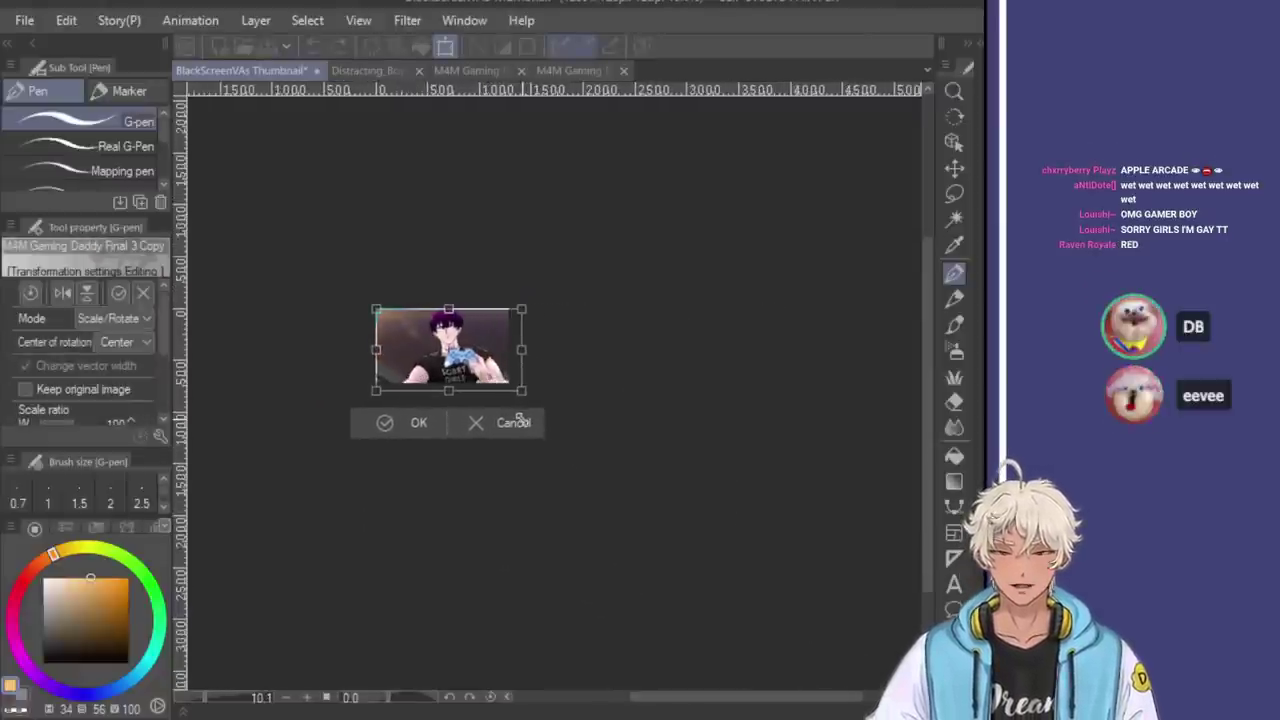
{"action": "scroll", "coordinate": [519, 420], "scroll_direction": "up", "scroll_amount": 3}
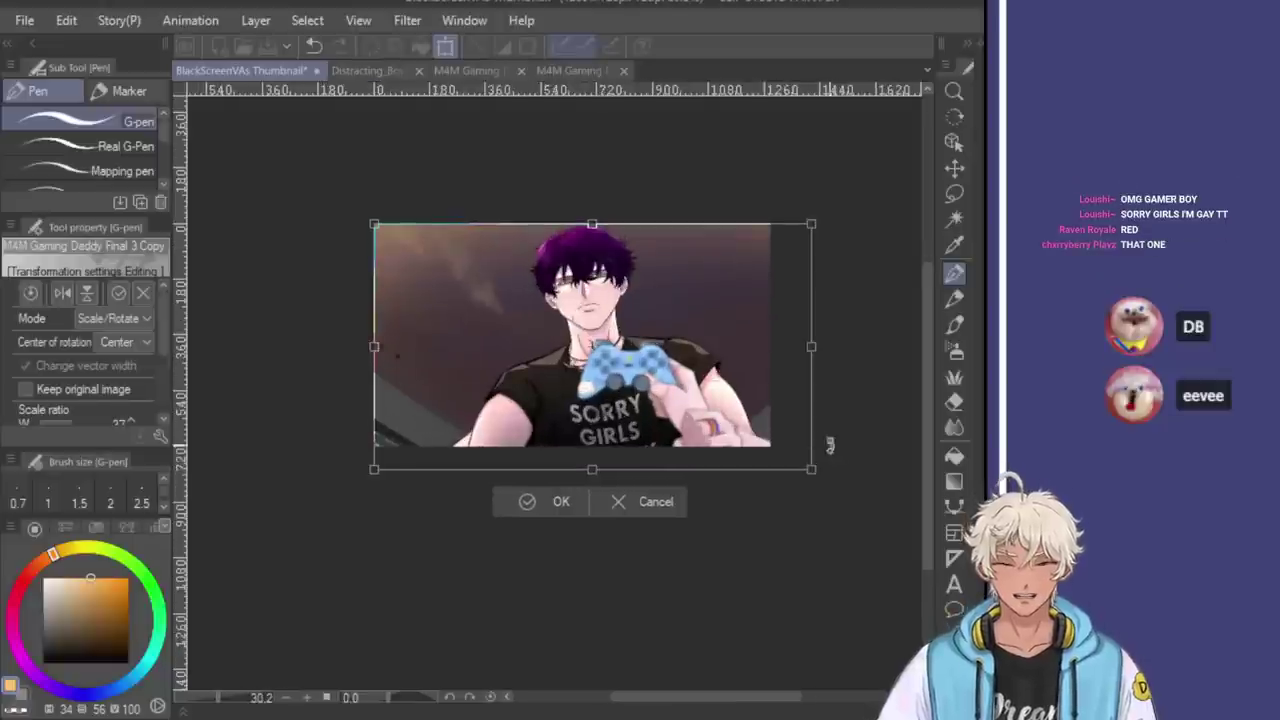
{"action": "left_click_drag", "start_coordinate": [816, 466], "coordinate": [771, 452]}
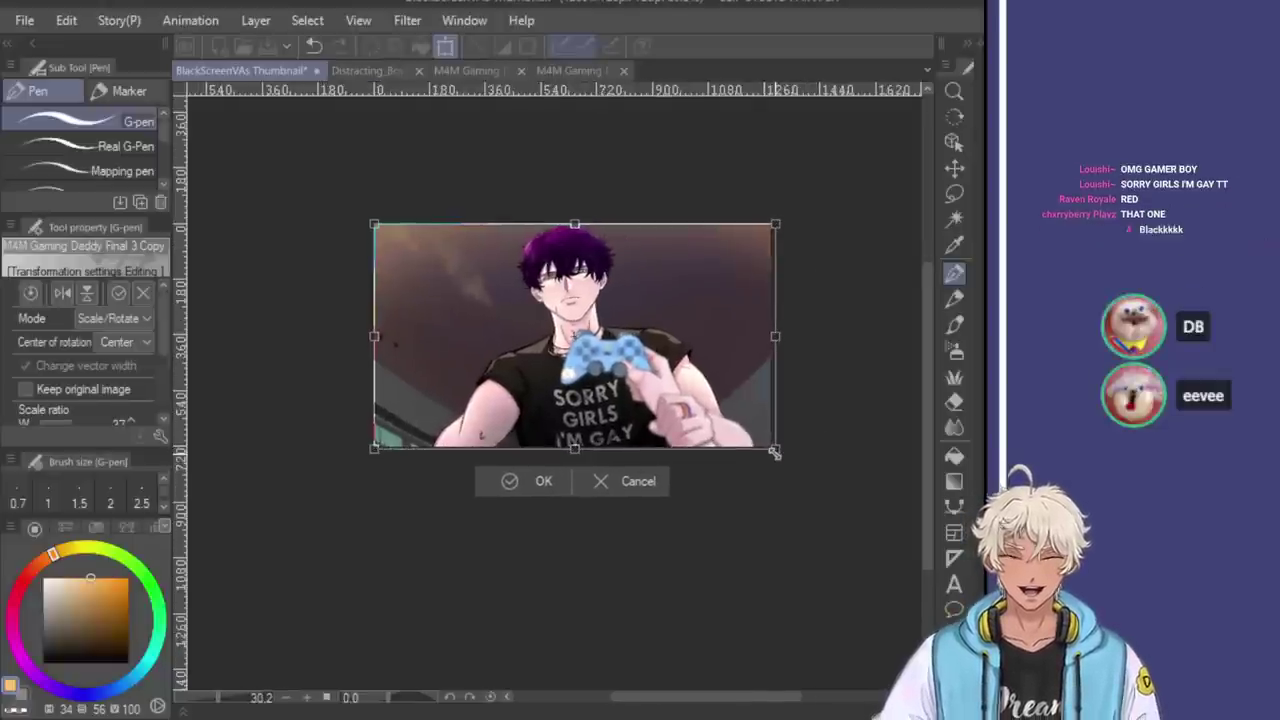
{"action": "scroll", "coordinate": [771, 452], "scroll_direction": "up", "scroll_amount": 1}
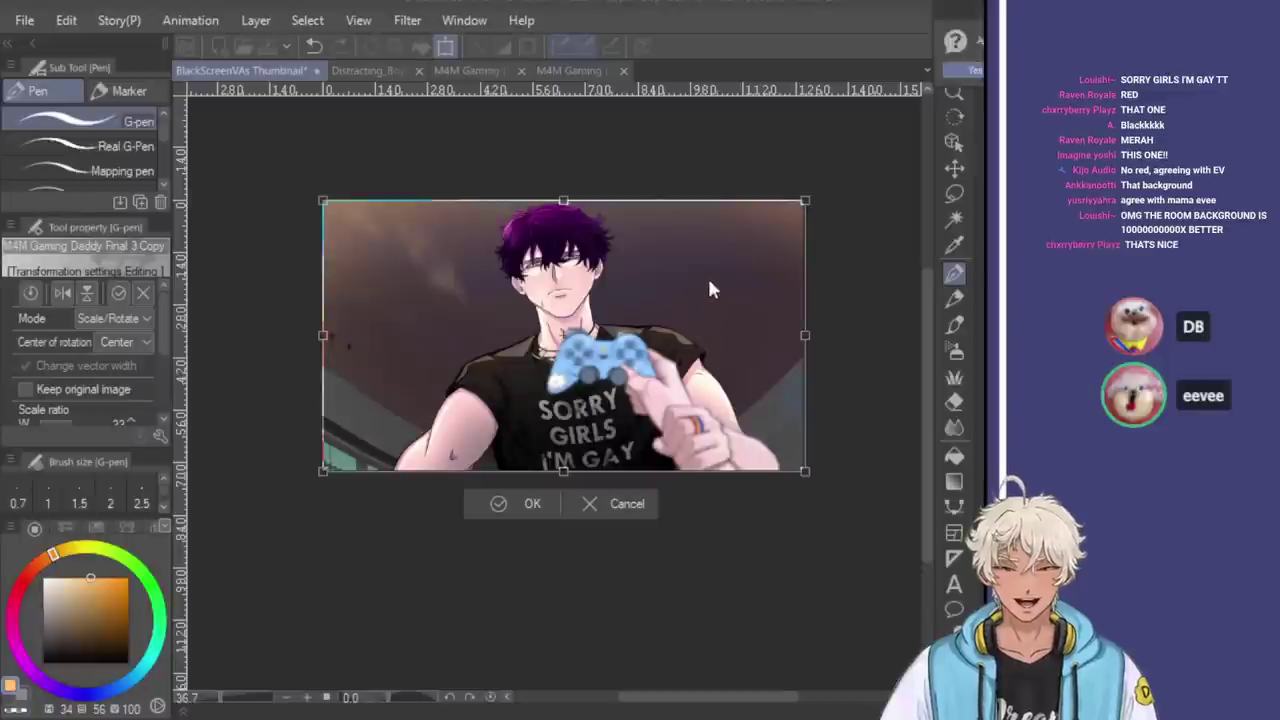
{"action": "left_click", "coordinate": [616, 505]}
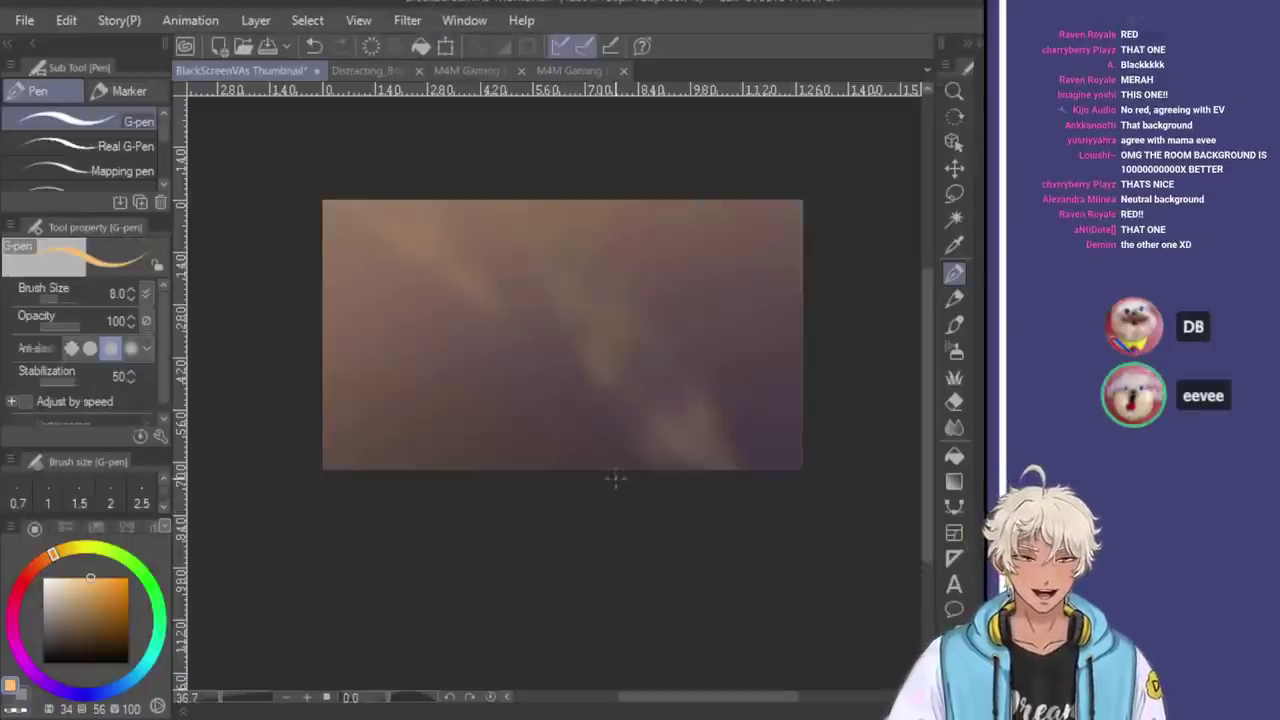
Scale the pasted M4M Gaming Daddy Final 3 artwork down proportionally to match the thumbnail canvas's width
{"action": "scroll", "coordinate": [529, 297], "scroll_direction": "down", "scroll_amount": 3}
{"action": "scroll", "coordinate": [525, 291], "scroll_direction": "down", "scroll_amount": 1}
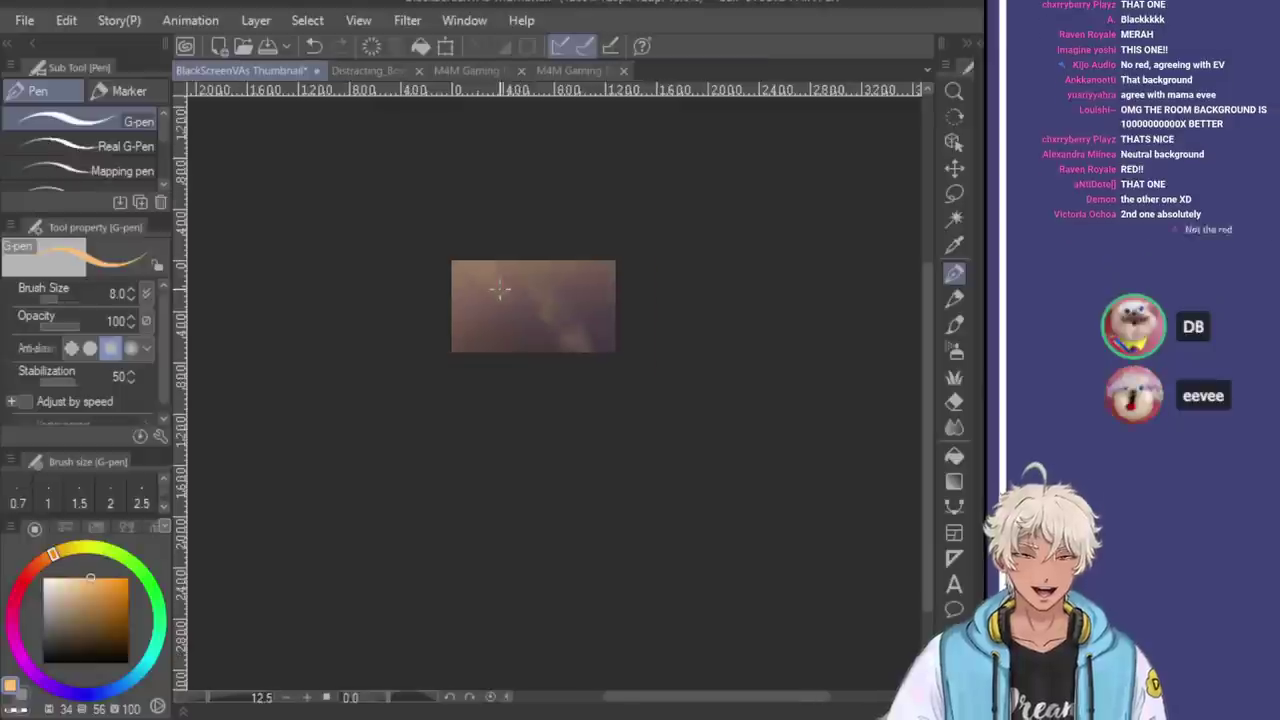
{"action": "scroll", "coordinate": [495, 279], "scroll_direction": "down", "scroll_amount": 2}
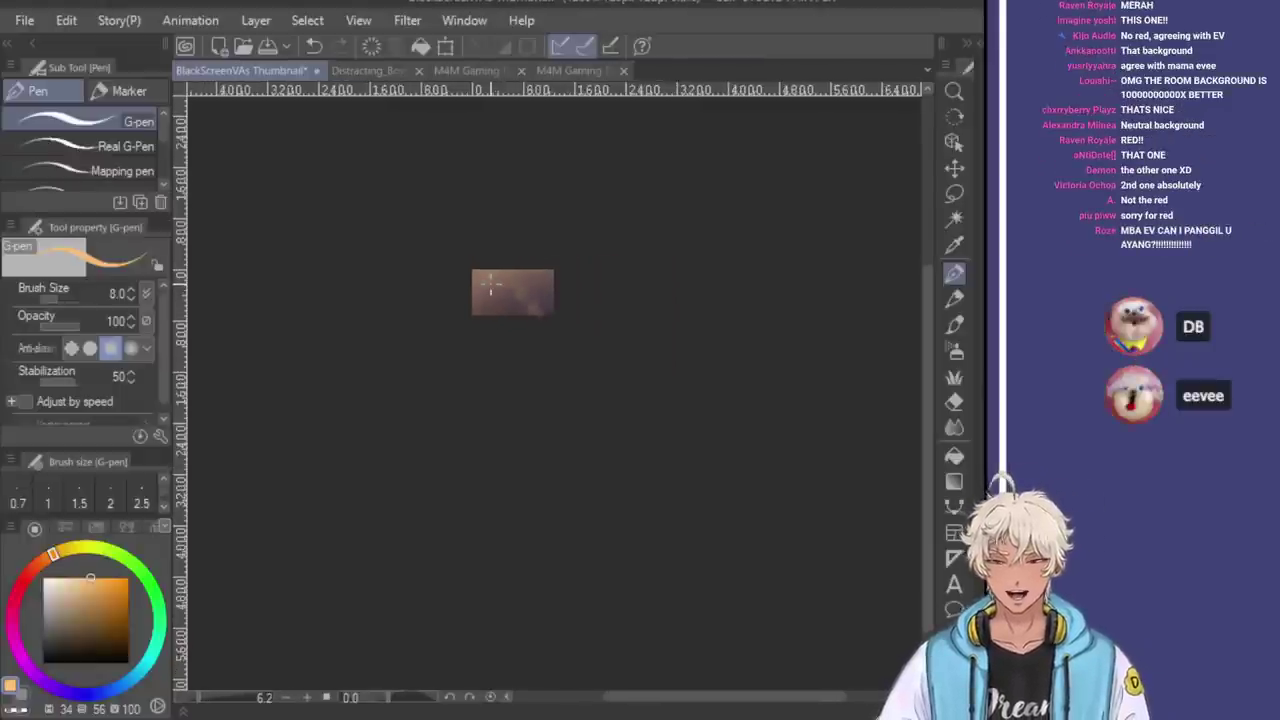
{"action": "key", "text": "ctrl+v"}
{"action": "key", "text": "ctrl+t"}
{"action": "scroll", "coordinate": [571, 351], "scroll_direction": "up", "scroll_amount": 2}
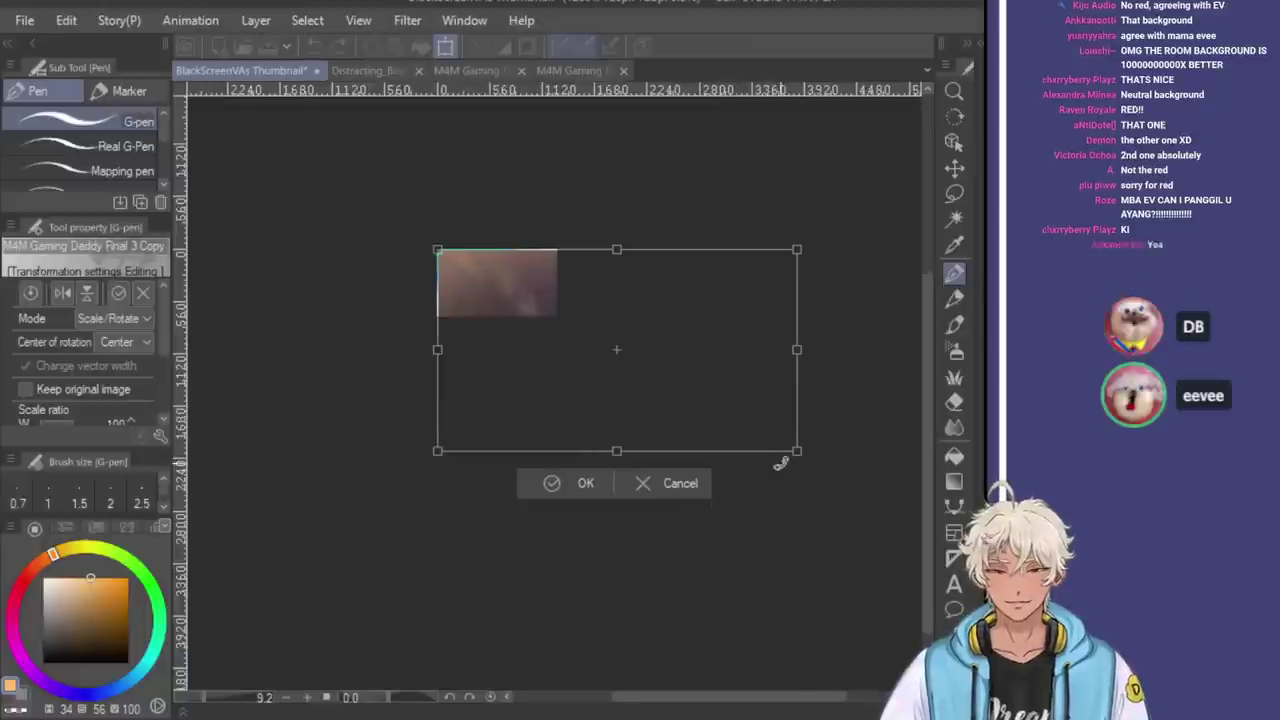
{"action": "left_click_drag", "start_coordinate": [791, 451], "coordinate": [590, 336]}
{"action": "scroll", "coordinate": [478, 281], "scroll_direction": "up", "scroll_amount": 2}
{"action": "scroll", "coordinate": [480, 281], "scroll_direction": "up", "scroll_amount": 3}
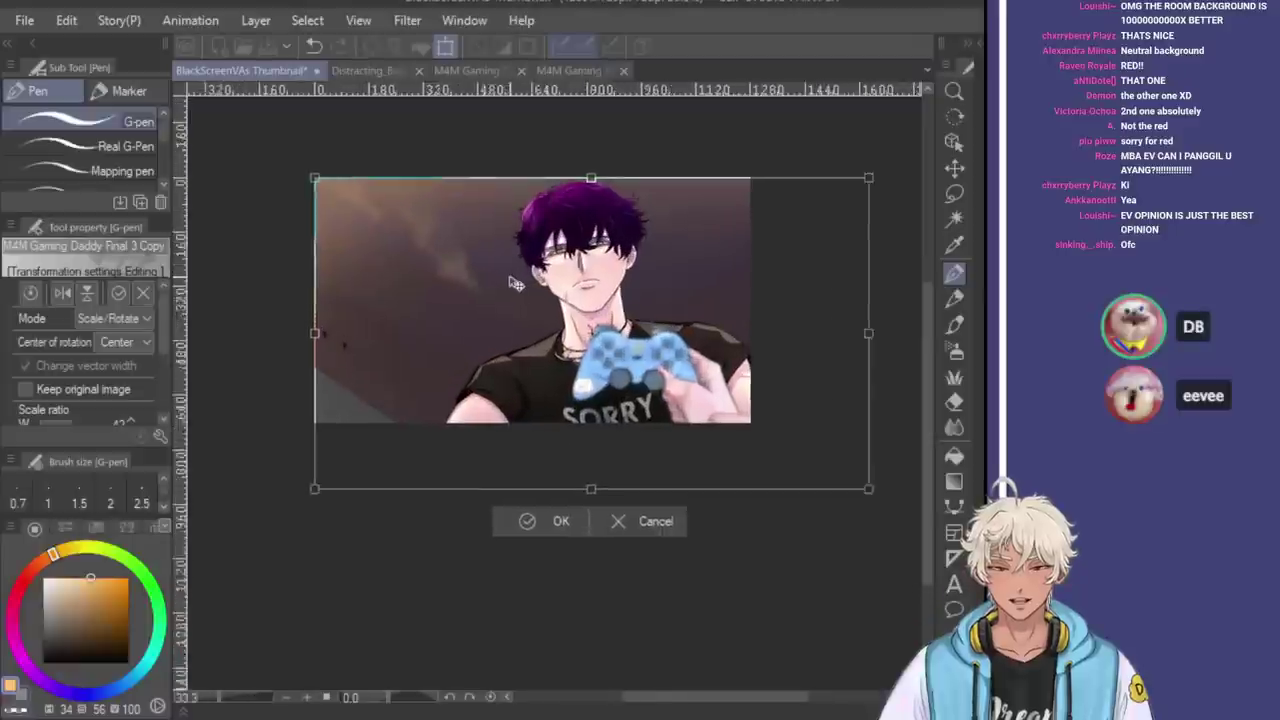
{"action": "left_click_drag", "start_coordinate": [895, 508], "coordinate": [770, 433]}
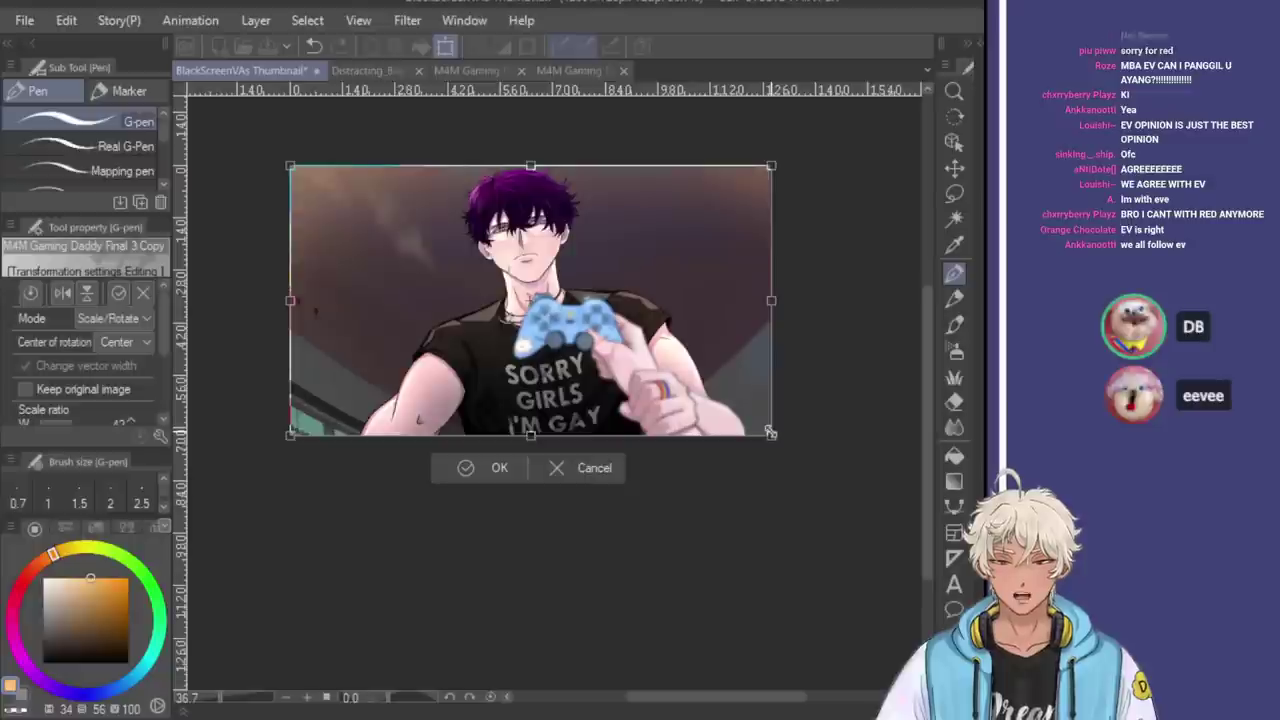
Readjust the artwork's scale to about 34% and shift it right, leaving a narrow empty strip at the canvas's left edge, and apply the transformation
{"action": "left_click_drag", "start_coordinate": [770, 433], "coordinate": [958, 540]}
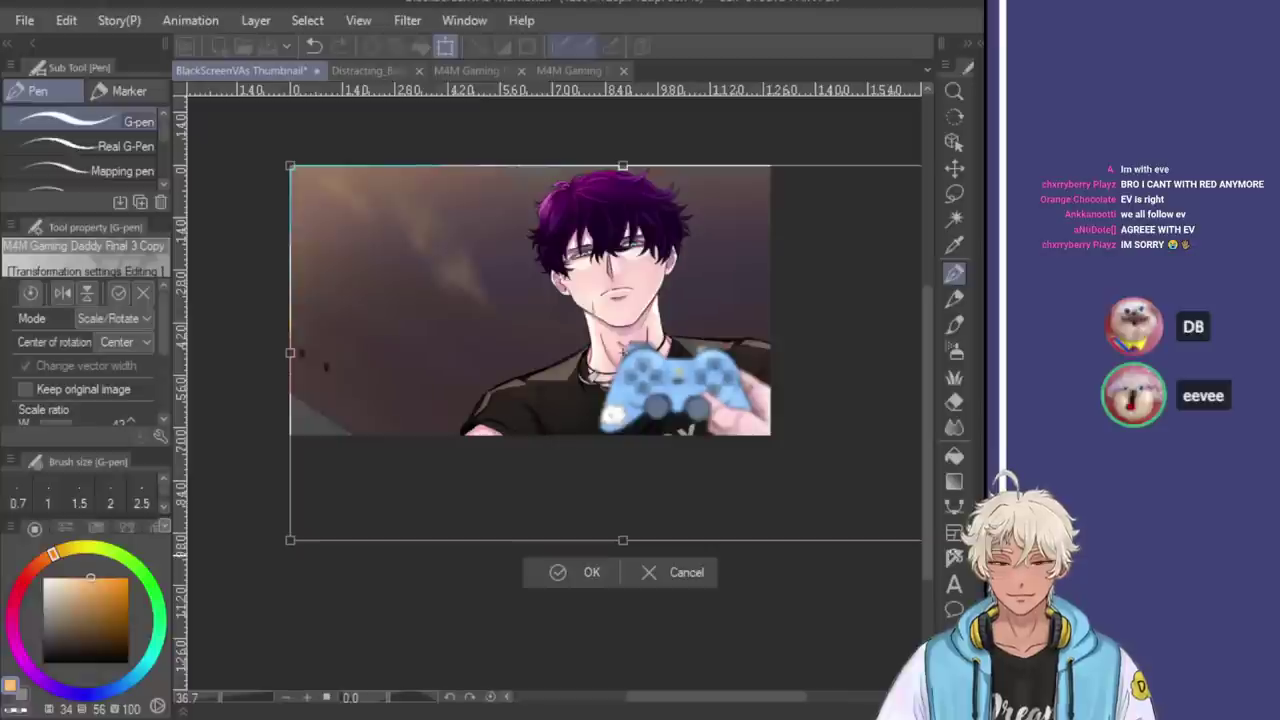
{"action": "left_click_drag", "start_coordinate": [921, 540], "coordinate": [776, 471]}
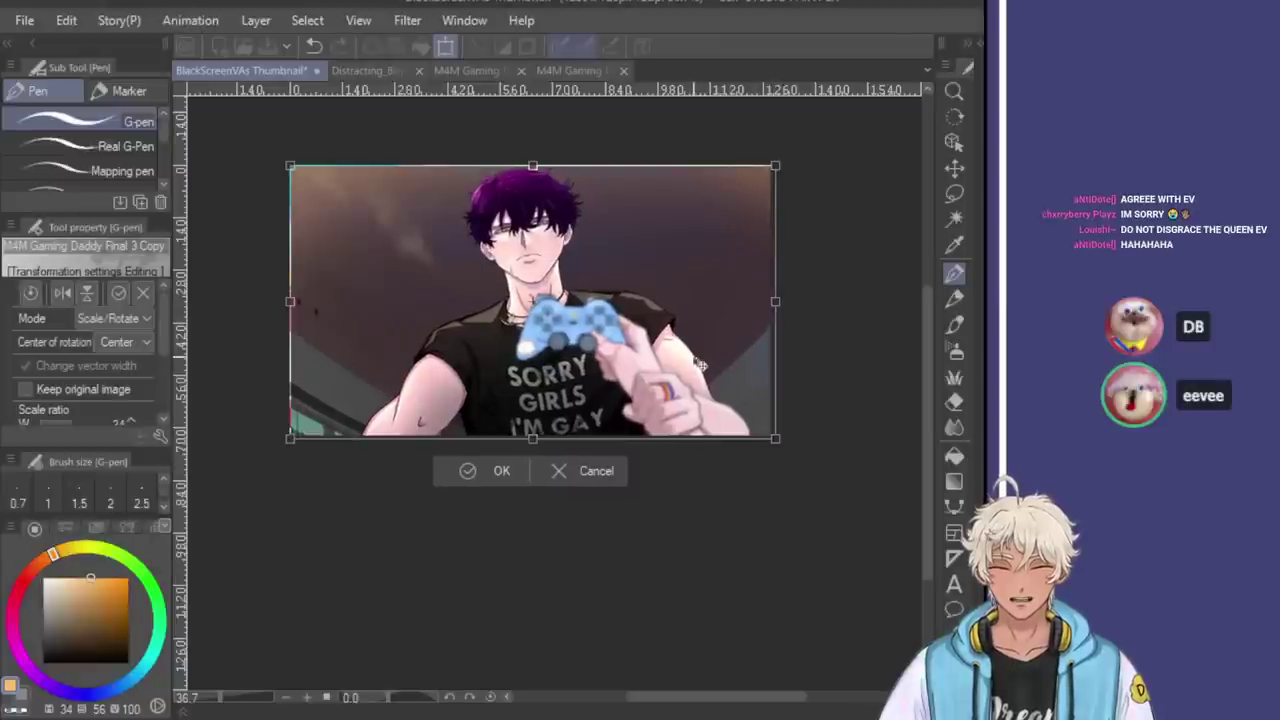
{"action": "left_click_drag", "start_coordinate": [670, 343], "coordinate": [702, 344]}
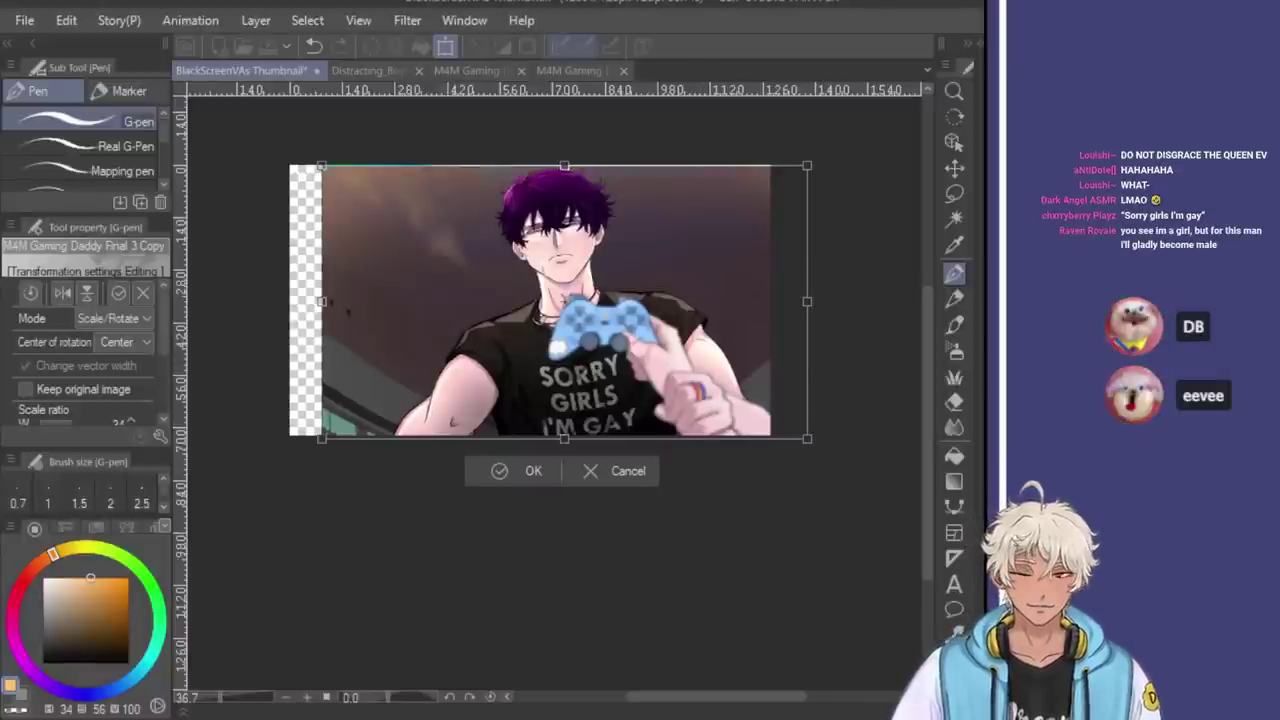
{"action": "key", "text": "Return"}
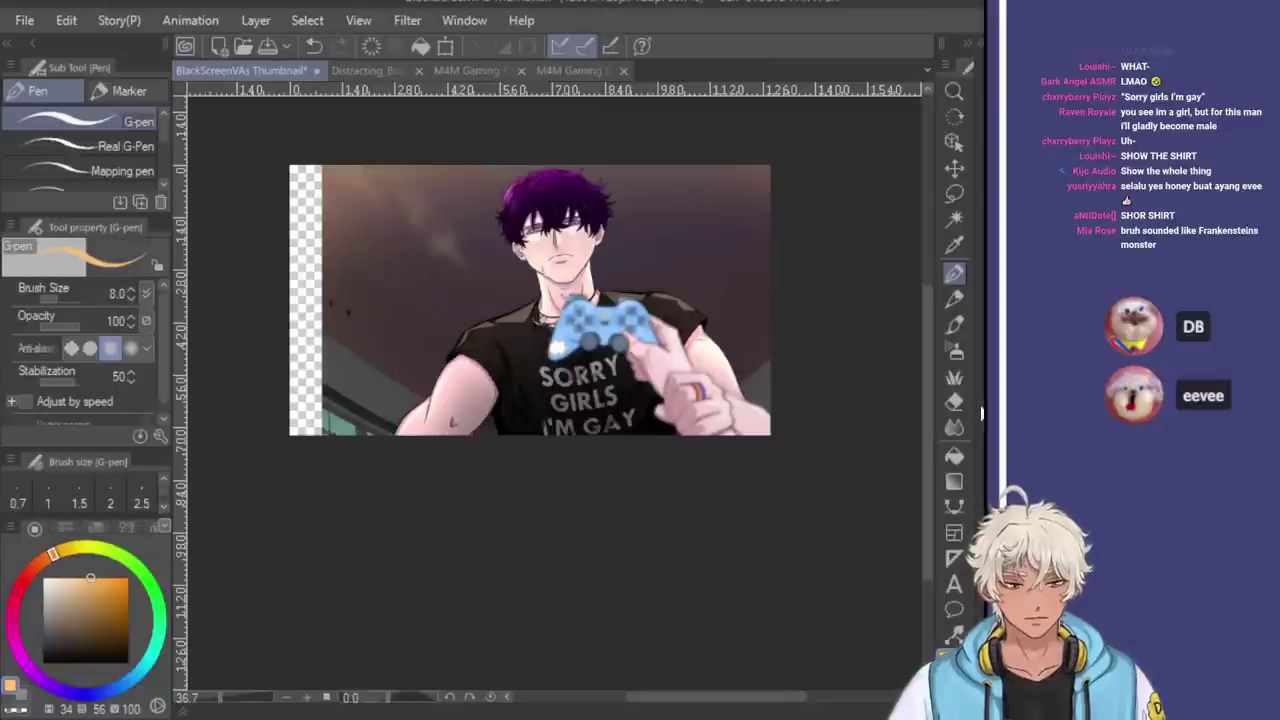
Try to paint over the empty strip at the canvas's left edge with a brown sampled from the background, using a size 170 G-pen
{"action": "left_click", "coordinate": [350, 260], "text": "alt"}
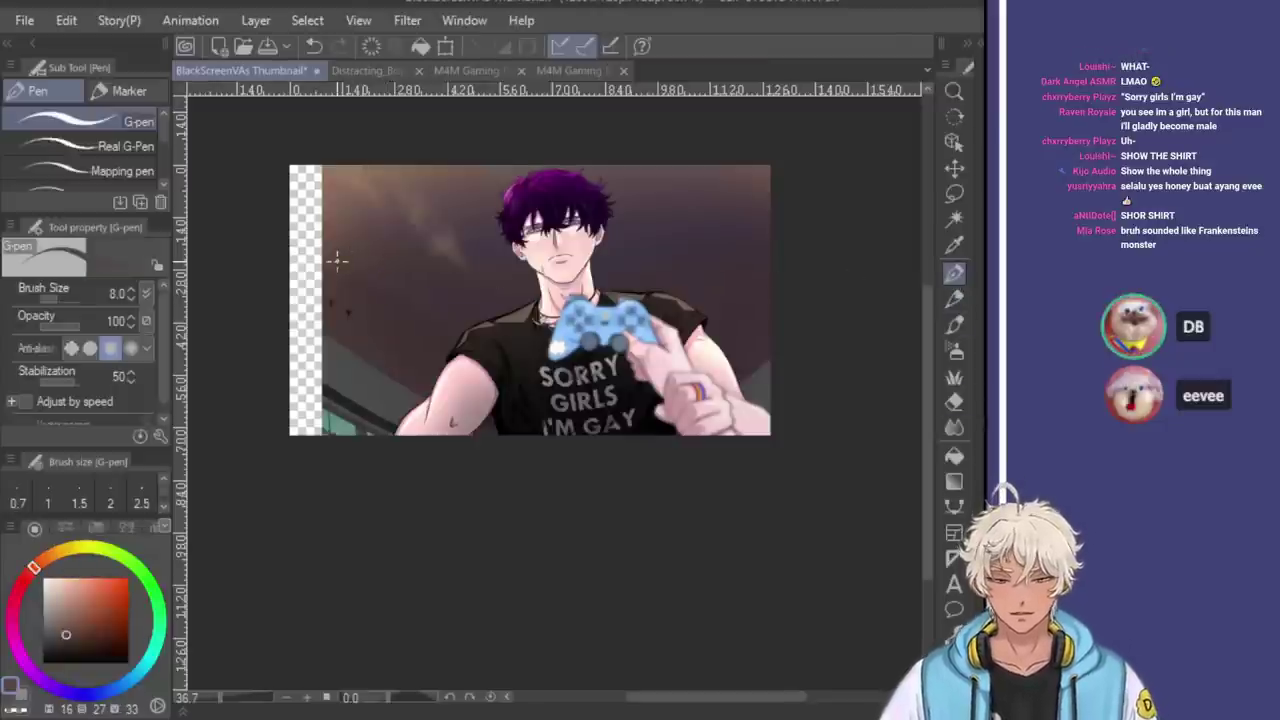
{"action": "key", "text": "bracketright"}
{"action": "key", "text": "bracketright"}
{"action": "key", "text": "bracketright"}
{"action": "key", "text": "bracketright"}
{"action": "key", "text": "bracketright"}
{"action": "key", "text": "bracketright"}
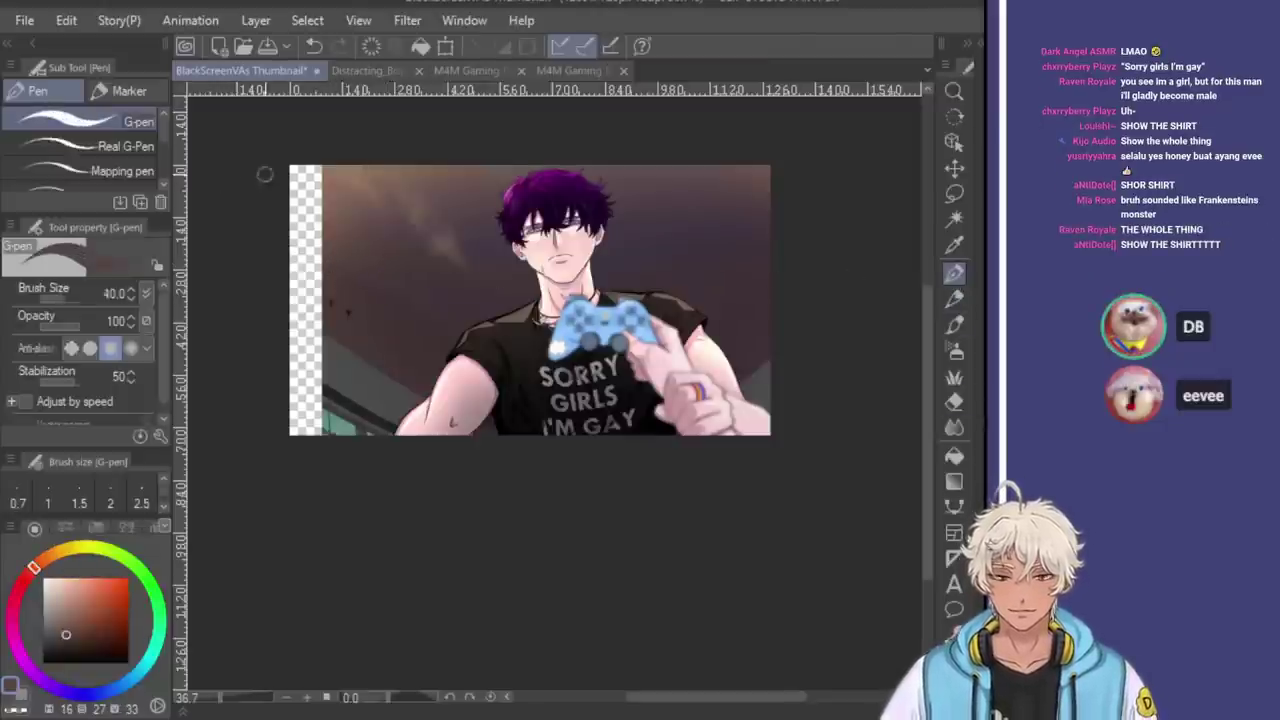
{"action": "key", "text": "bracketright"}
{"action": "key", "text": "bracketright"}
{"action": "mouse_move", "coordinate": [288, 162]}
{"action": "left_mouse_down"}
{"action": "mouse_move", "coordinate": [306, 270]}
{"action": "mouse_move", "coordinate": [286, 300]}
{"action": "left_mouse_up"}
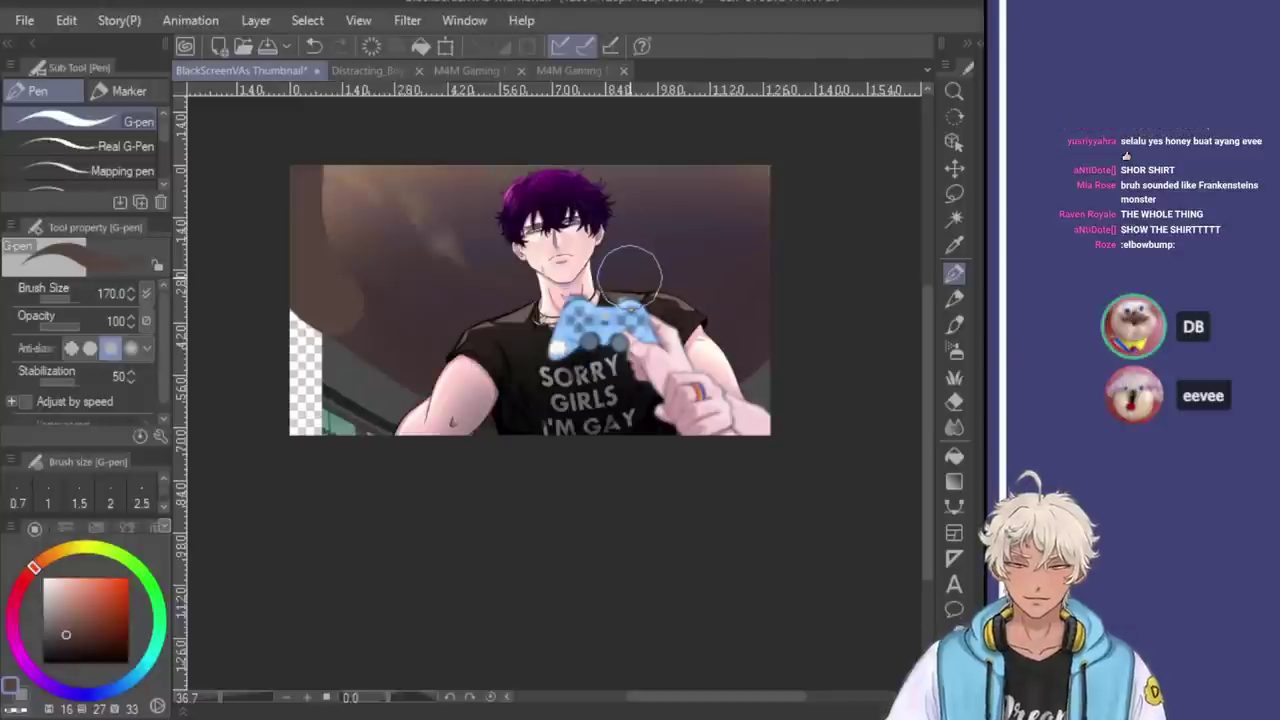
Undo the painted strip and the pasted artwork on the thumbnail canvas
{"action": "key", "text": "ctrl+z"}
{"action": "key", "text": "ctrl+z"}
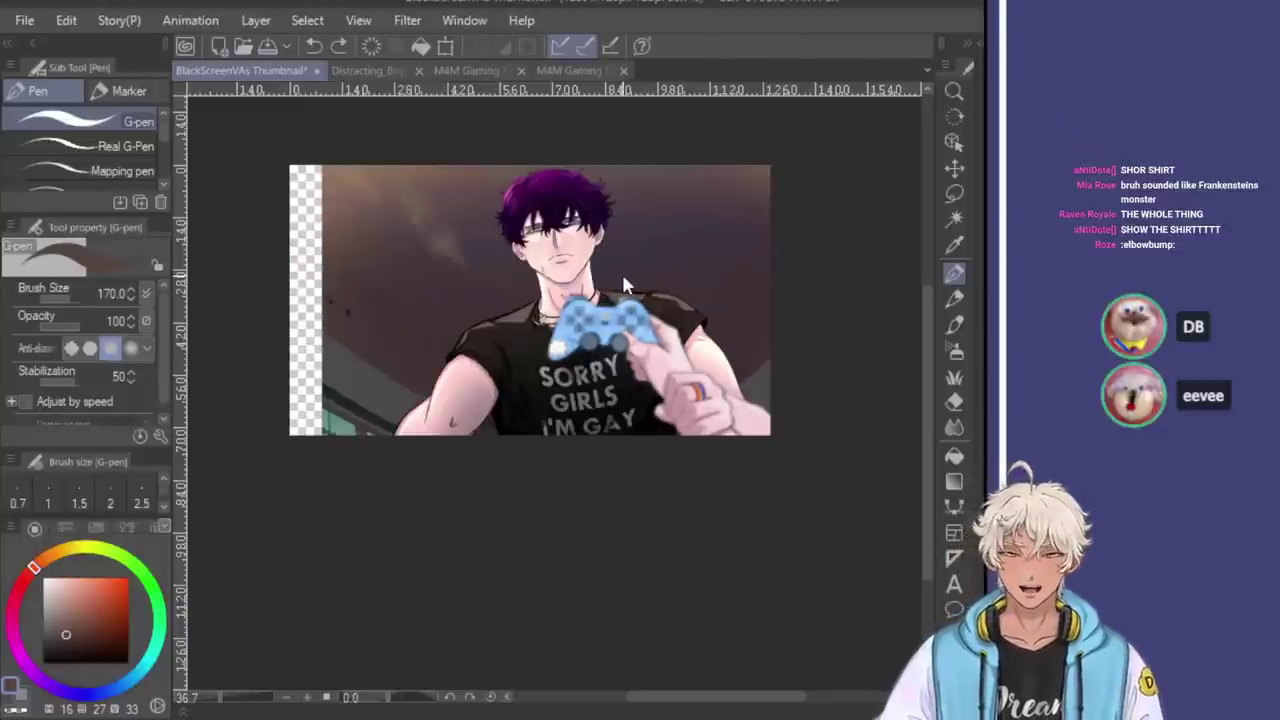
{"action": "key", "text": "ctrl+z"}
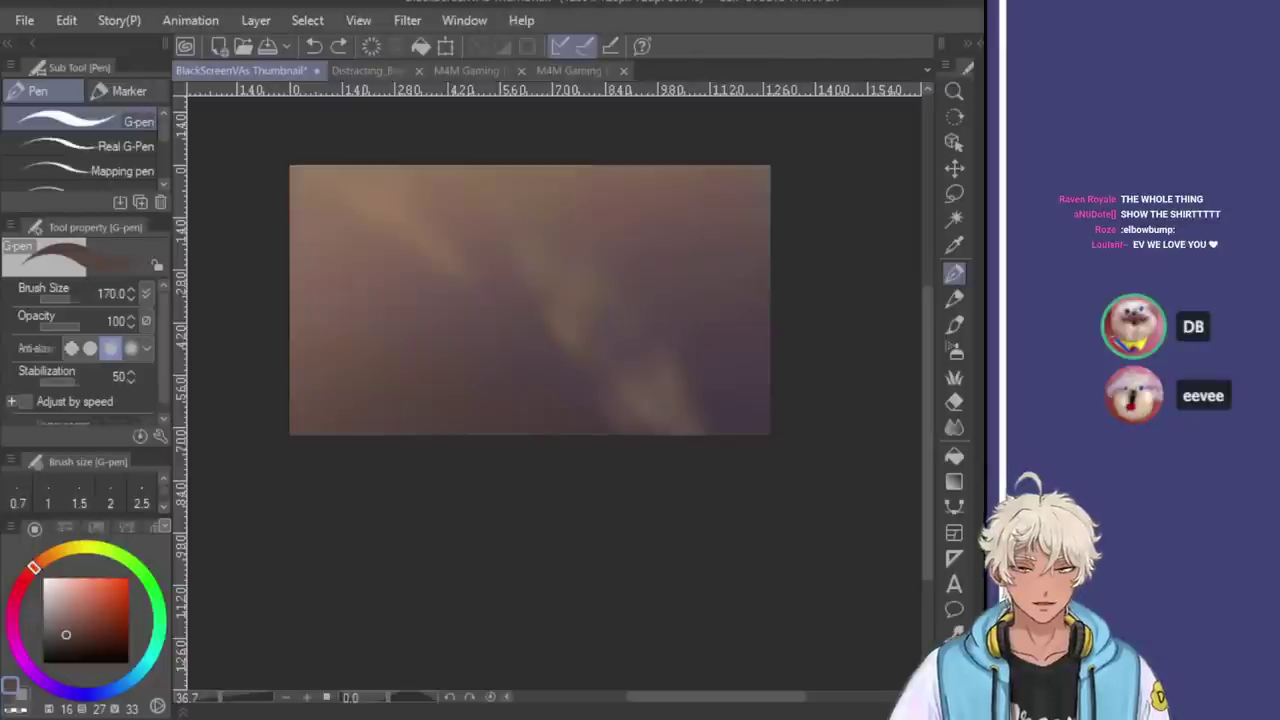
{"action": "key", "text": "ctrl+z"}
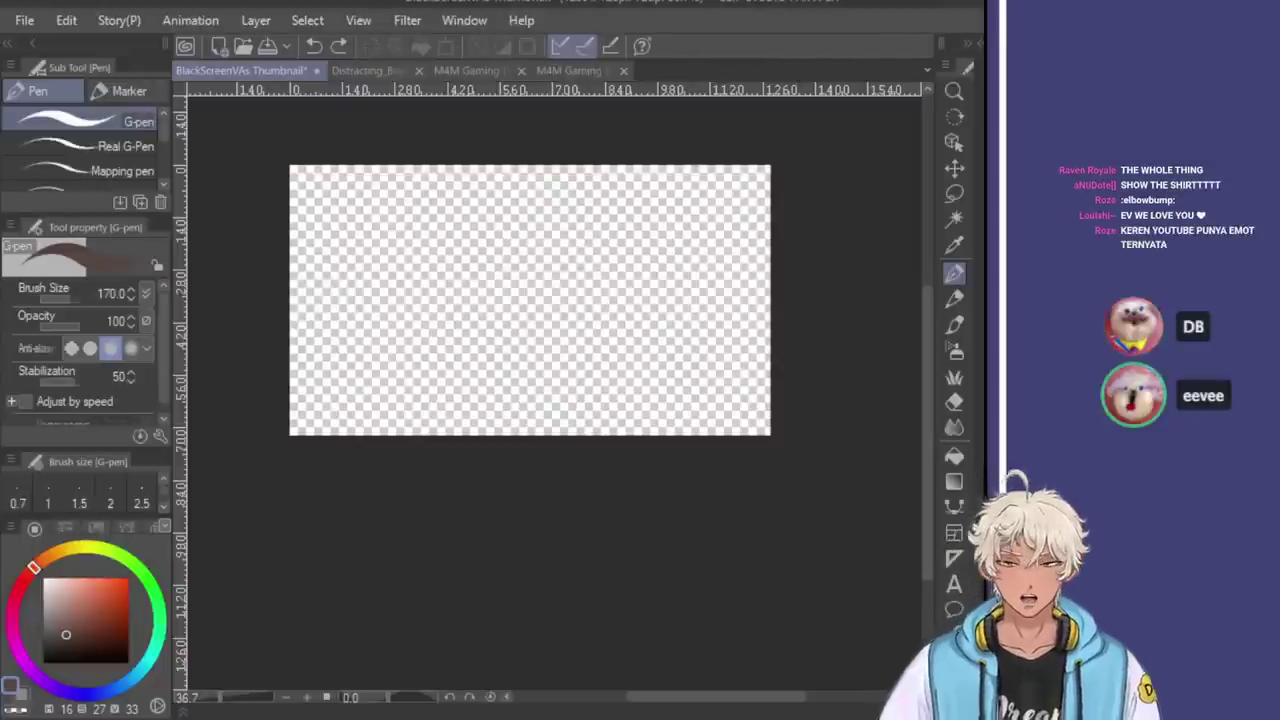
{"action": "key", "text": "ctrl+y"}
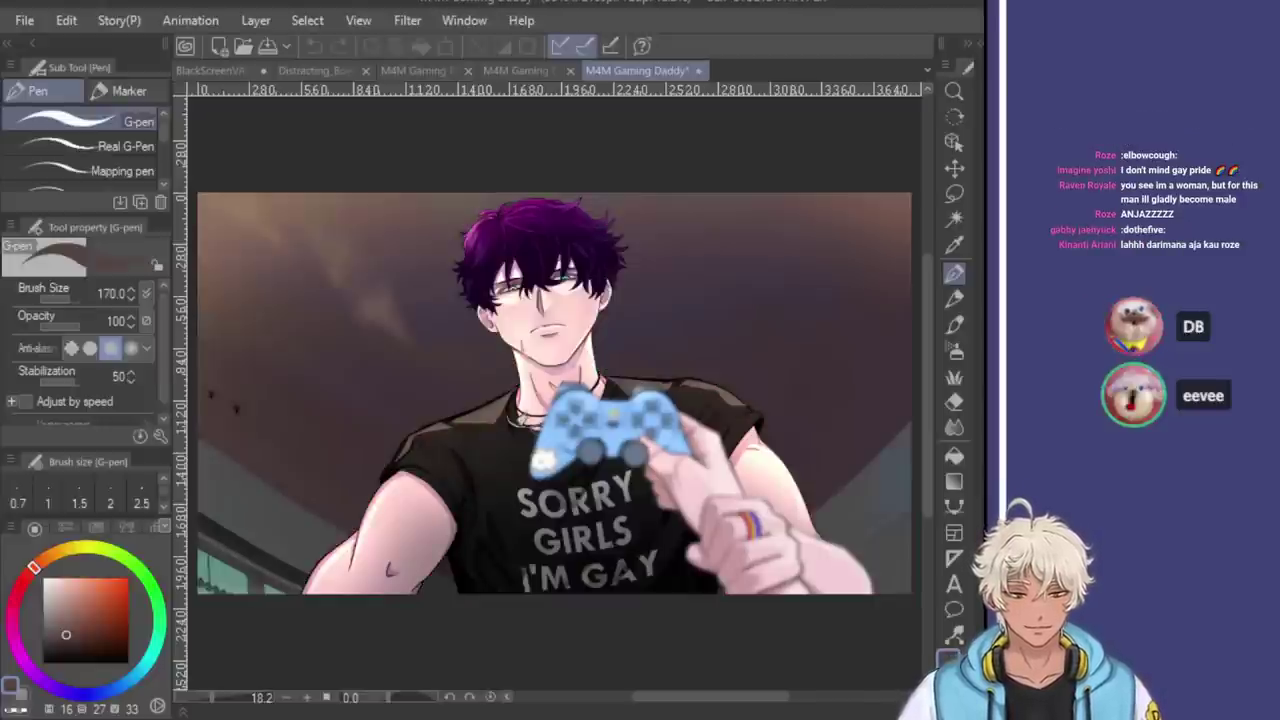
Clear the BlackScreenVAs Thumbnail canvas and paste in the layers of the layered M4M Gaming Daddy document
{"action": "left_click", "coordinate": [192, 72]}
{"action": "key", "text": "Delete"}
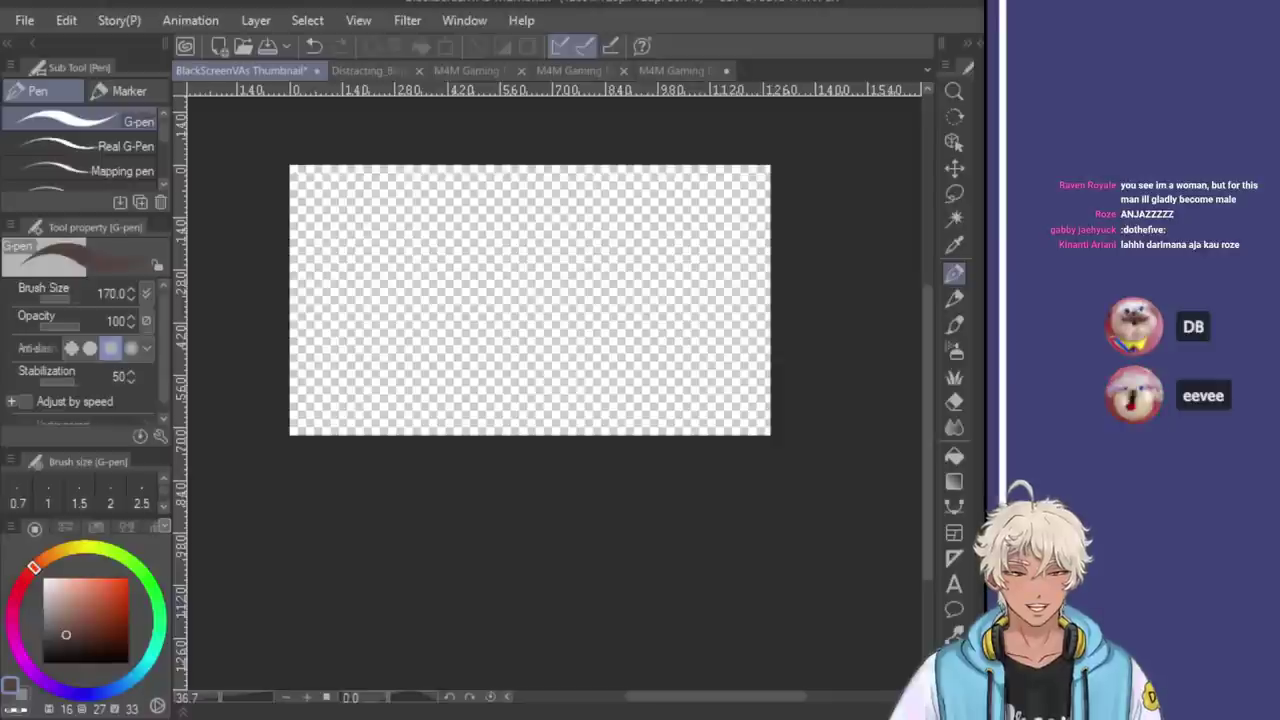
{"action": "key", "text": "ctrl+v"}
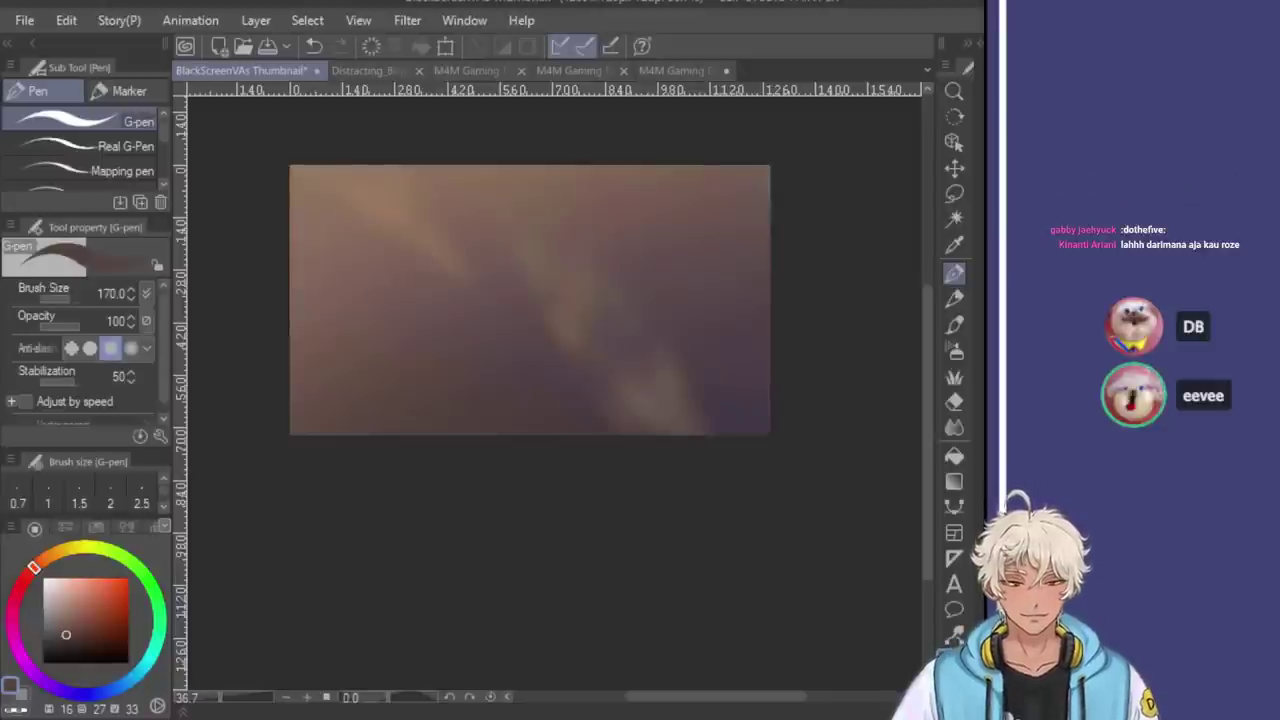
{"action": "left_click", "coordinate": [665, 70]}
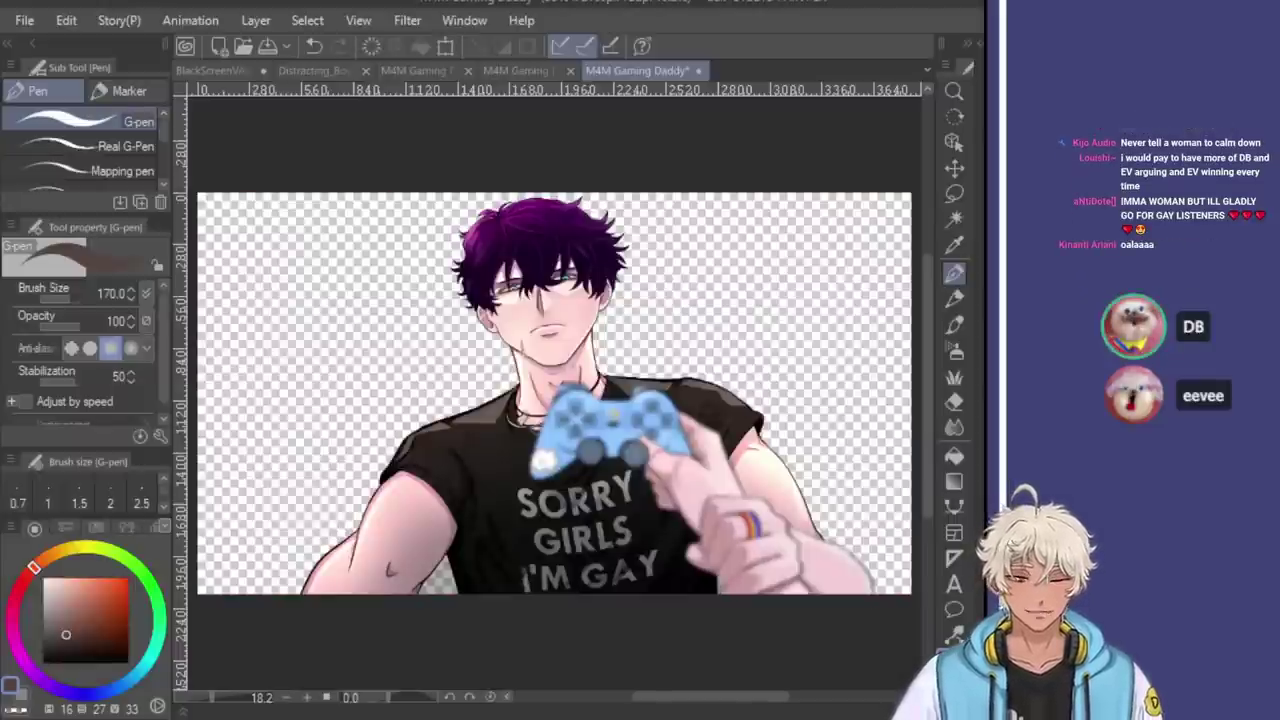
{"action": "left_click", "coordinate": [206, 72]}
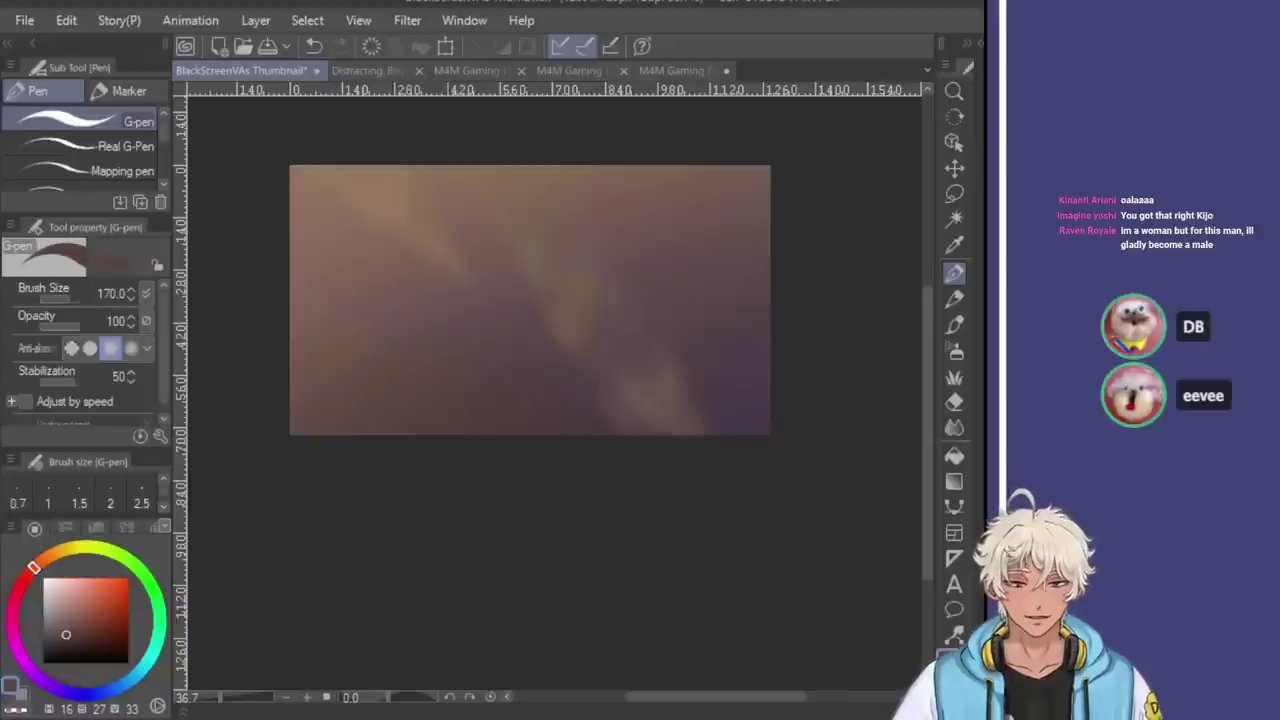
Try to scale the oversized pasted layers down proportionally and reposition them over the thumbnail canvas
{"action": "scroll", "coordinate": [450, 405], "scroll_direction": "down", "scroll_amount": 4}
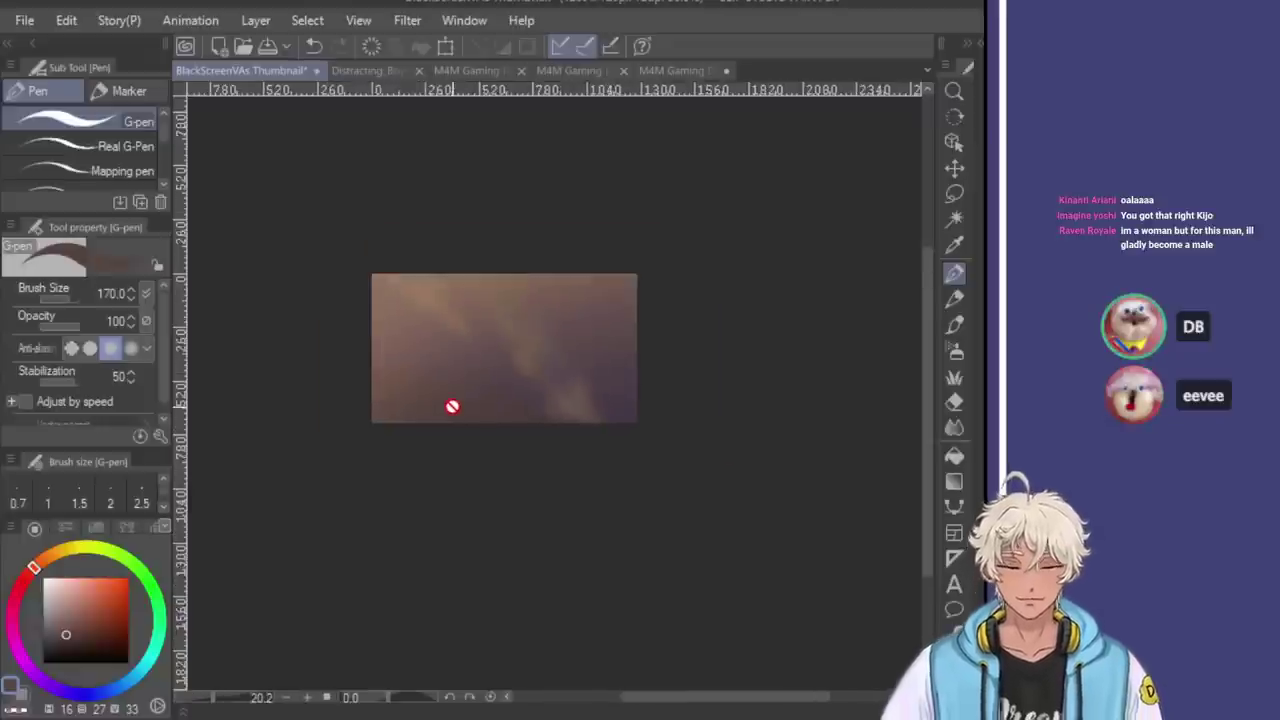
{"action": "key", "text": "ctrl+t"}
{"action": "scroll", "coordinate": [349, 331], "scroll_direction": "down", "scroll_amount": 5}
{"action": "left_click_drag", "start_coordinate": [645, 605], "coordinate": [517, 480]}
{"action": "scroll", "coordinate": [440, 397], "scroll_direction": "up", "scroll_amount": 2}
{"action": "scroll", "coordinate": [440, 397], "scroll_direction": "up", "scroll_amount": 2}
{"action": "left_click_drag", "start_coordinate": [486, 366], "coordinate": [554, 372]}
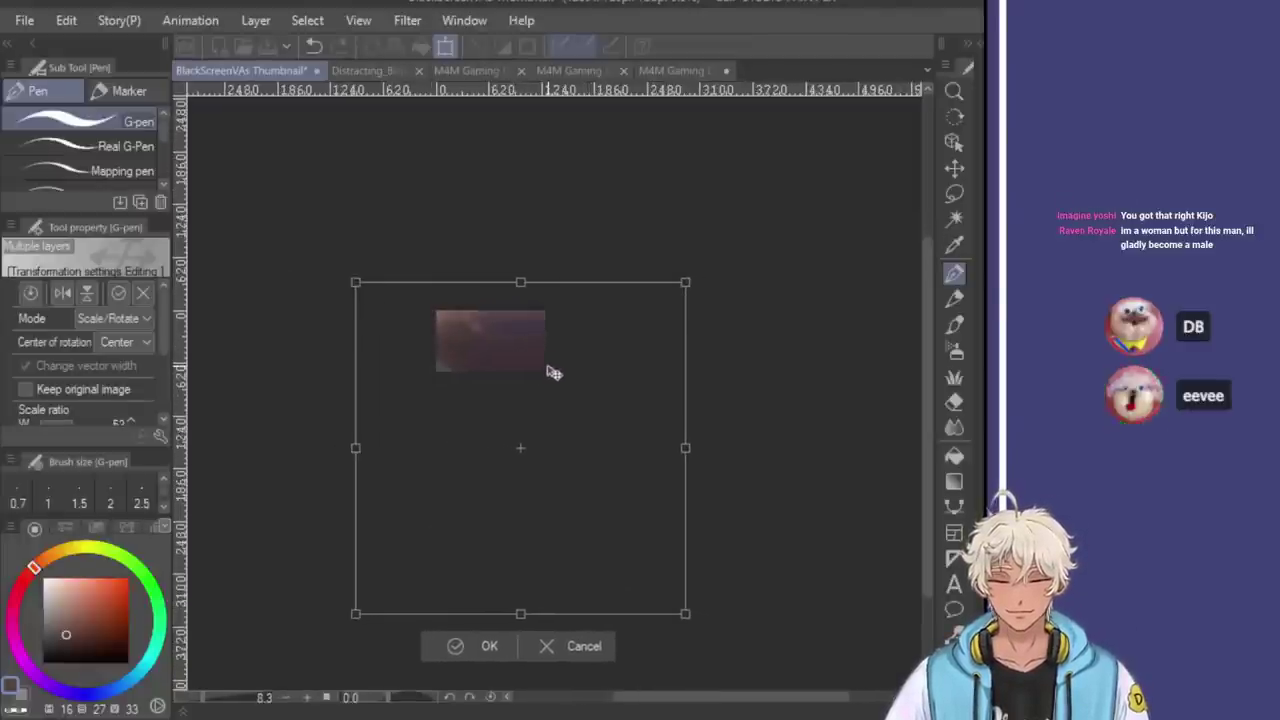
{"action": "left_click_drag", "start_coordinate": [682, 615], "coordinate": [543, 466]}
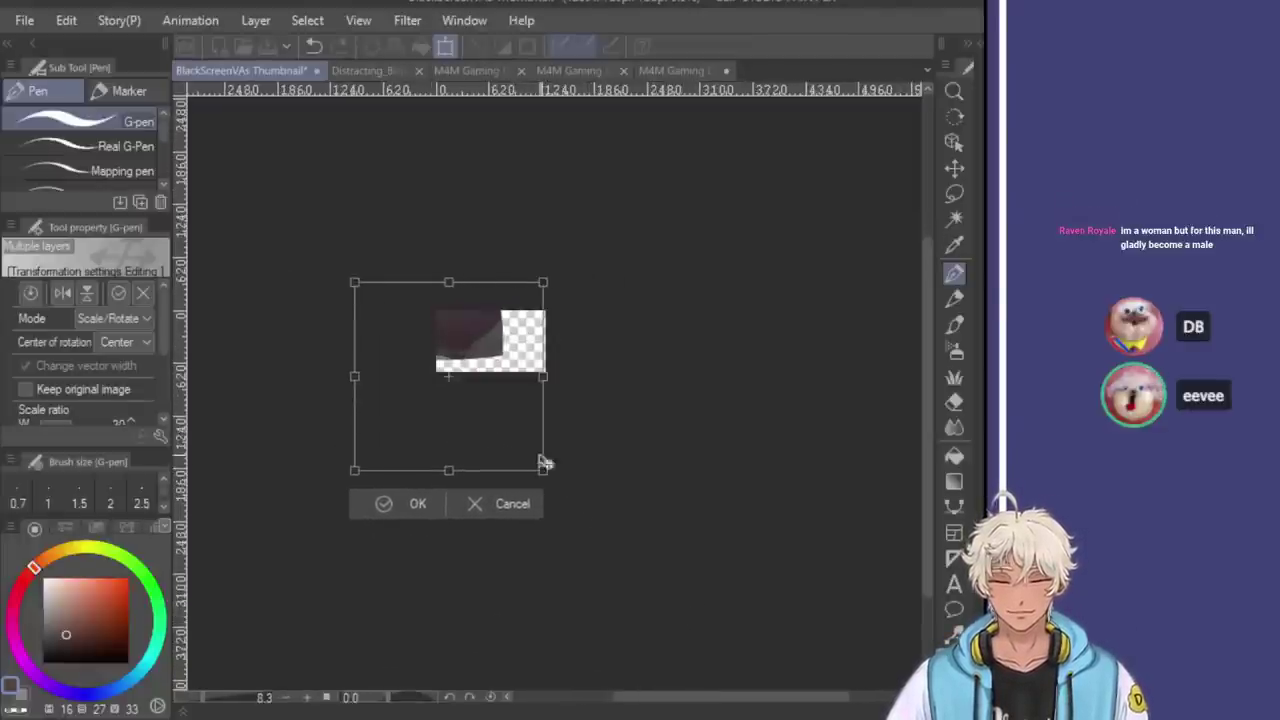
{"action": "scroll", "coordinate": [510, 372], "scroll_direction": "up", "scroll_amount": 1}
{"action": "left_click_drag", "start_coordinate": [508, 368], "coordinate": [786, 386]}
{"action": "left_click_drag", "start_coordinate": [702, 407], "coordinate": [618, 423]}
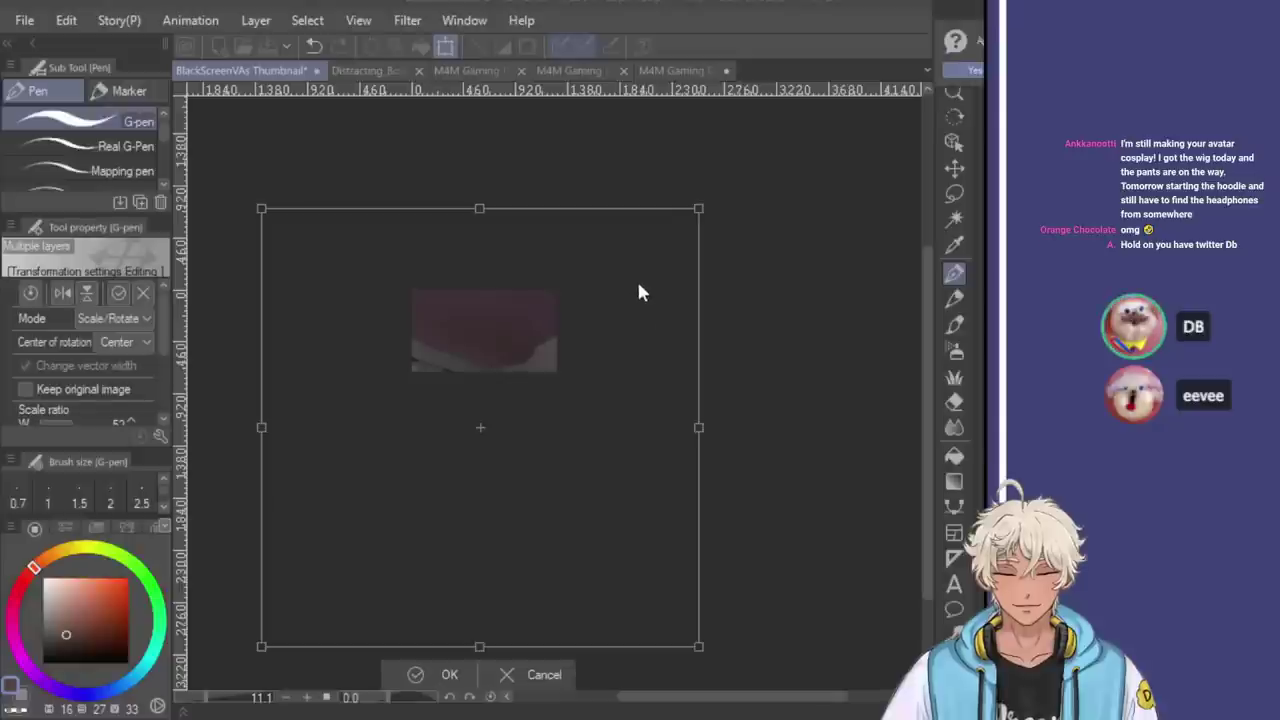
{"action": "key", "text": "Return"}
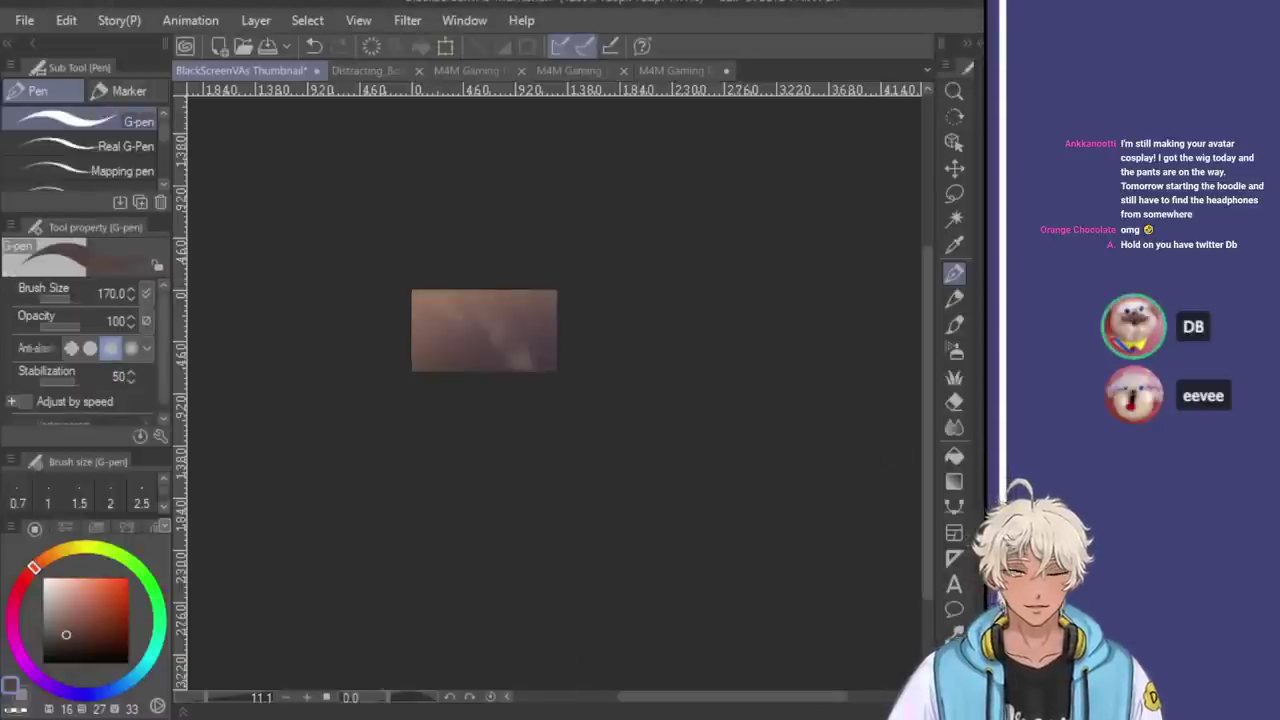
{"action": "scroll", "coordinate": [540, 455], "scroll_direction": "down", "scroll_amount": 2}
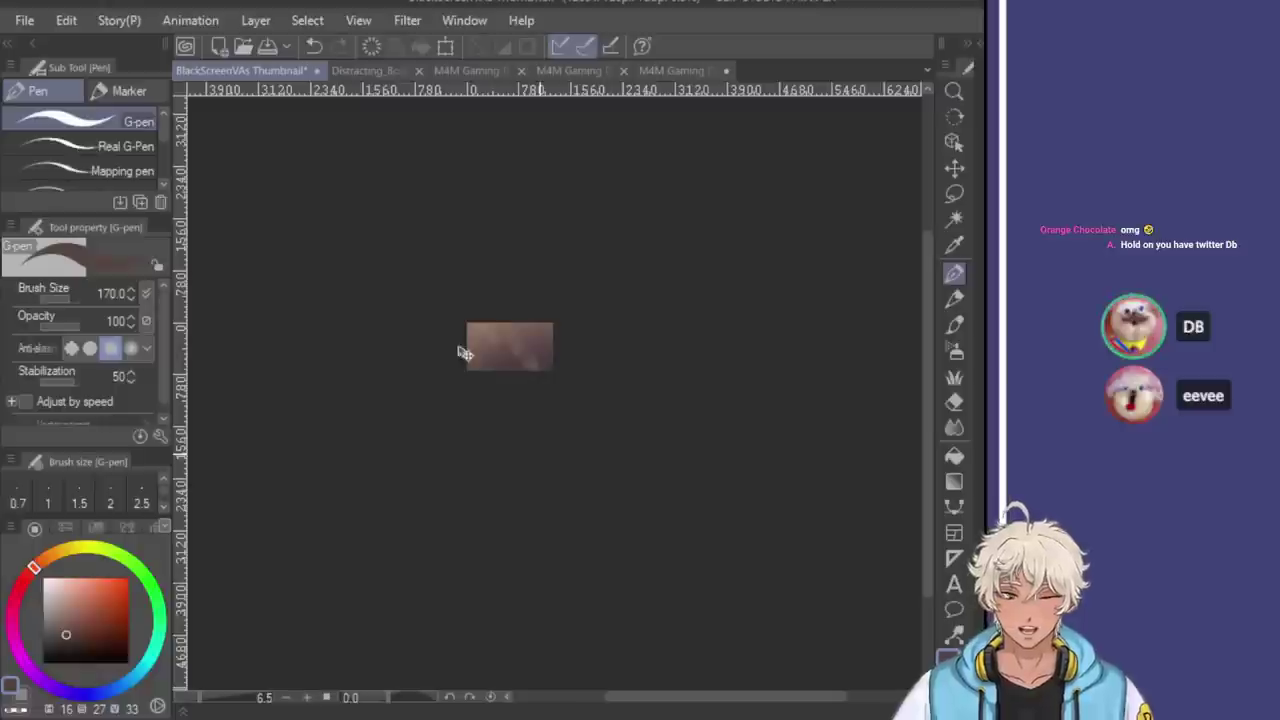
Scale all the pasted artwork layers down proportionally to about 51% and bring the character over the canvas
{"action": "key", "text": "ctrl+t"}
{"action": "scroll", "coordinate": [637, 460], "scroll_direction": "down", "scroll_amount": 2}
{"action": "left_click_drag", "start_coordinate": [730, 634], "coordinate": [580, 482]}
{"action": "scroll", "coordinate": [511, 350], "scroll_direction": "up", "scroll_amount": 5}
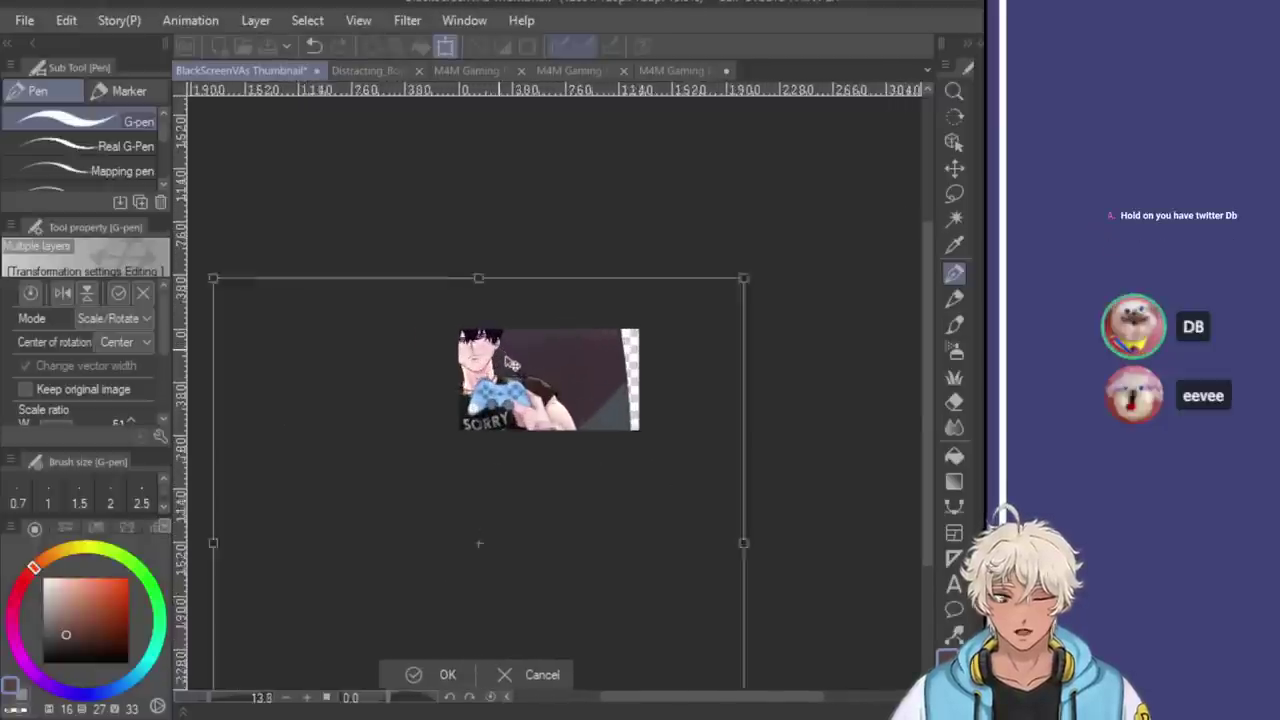
{"action": "scroll", "coordinate": [511, 363], "scroll_direction": "up", "scroll_amount": 2}
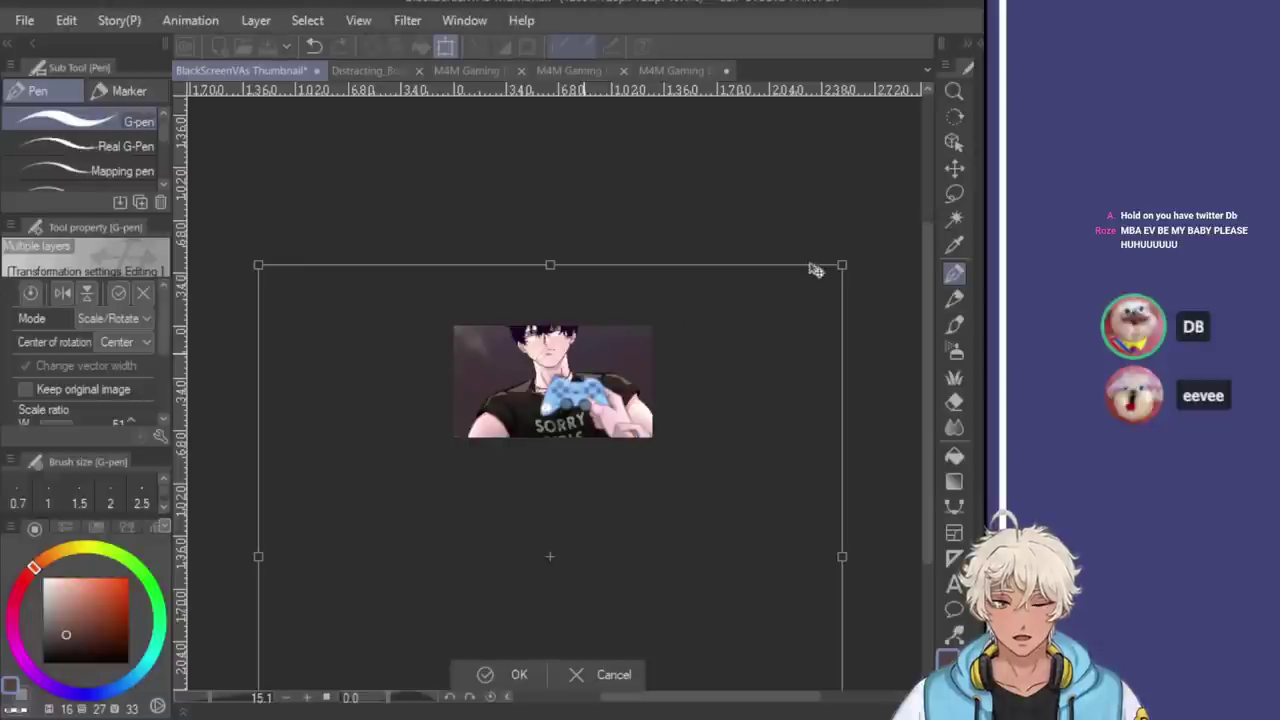
Shrink the artwork layers further to about 37%, repositioning them so the character's head, shirt text and controller are framed in the canvas
{"action": "left_click_drag", "start_coordinate": [843, 264], "coordinate": [729, 337]}
{"action": "left_click_drag", "start_coordinate": [651, 443], "coordinate": [683, 381]}
{"action": "left_click_drag", "start_coordinate": [811, 289], "coordinate": [765, 310]}
{"action": "left_click_drag", "start_coordinate": [683, 420], "coordinate": [716, 392]}
{"action": "left_click_drag", "start_coordinate": [784, 294], "coordinate": [743, 335]}
{"action": "left_click_drag", "start_coordinate": [684, 427], "coordinate": [692, 397]}
{"action": "scroll", "coordinate": [555, 363], "scroll_direction": "up", "scroll_amount": 2}
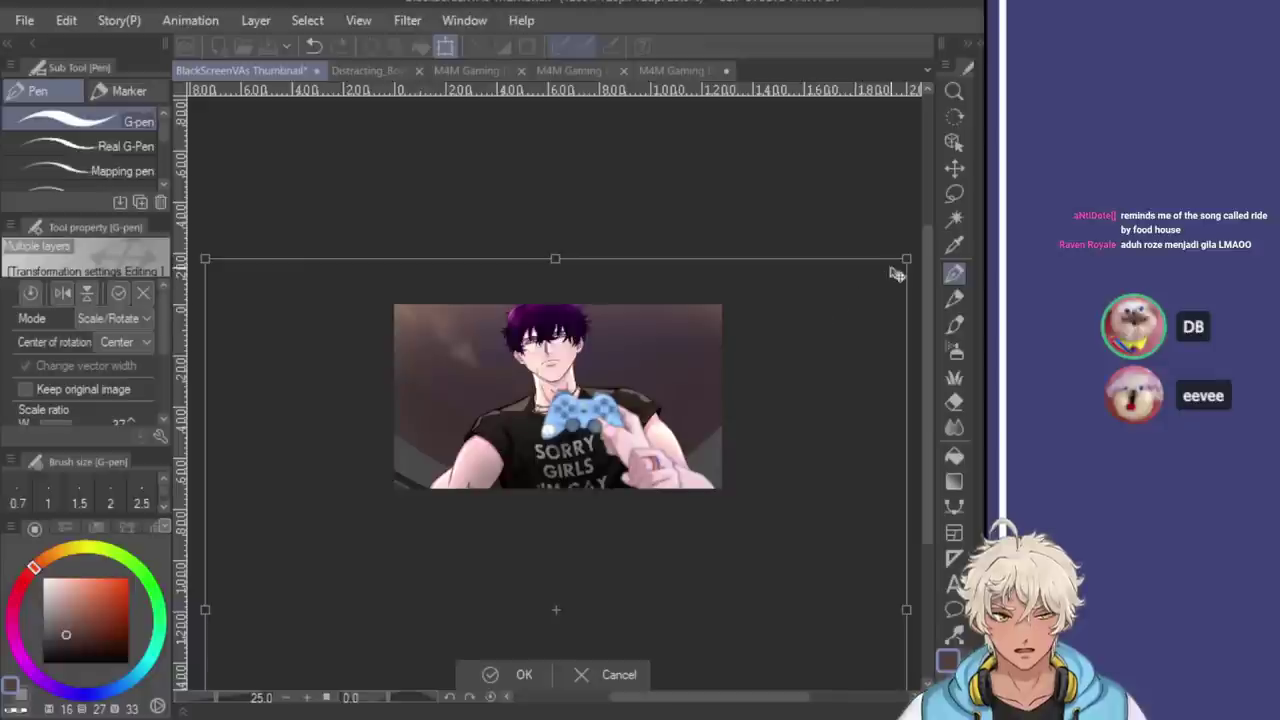
Reduce the artwork layers to about 35%, shift them so the whole shirt slogan fits in the canvas, and apply the transformation
{"action": "left_click_drag", "start_coordinate": [905, 261], "coordinate": [852, 282]}
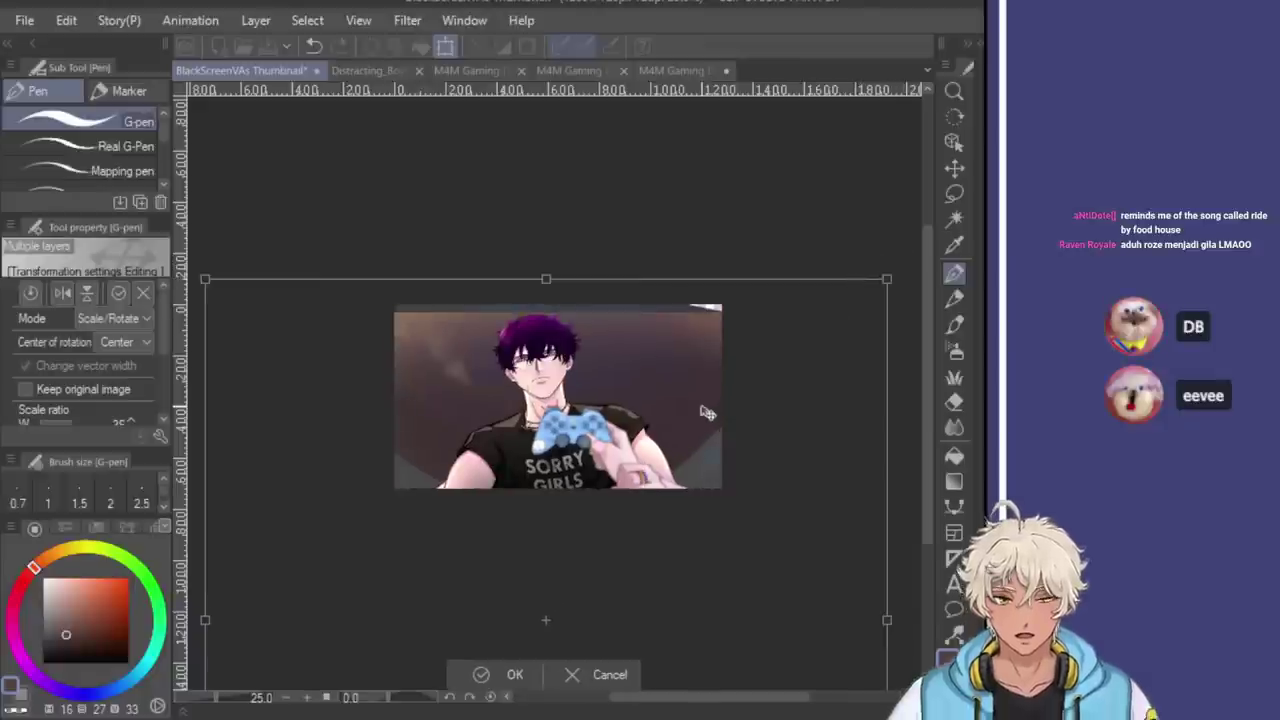
{"action": "left_click_drag", "start_coordinate": [712, 401], "coordinate": [714, 398]}
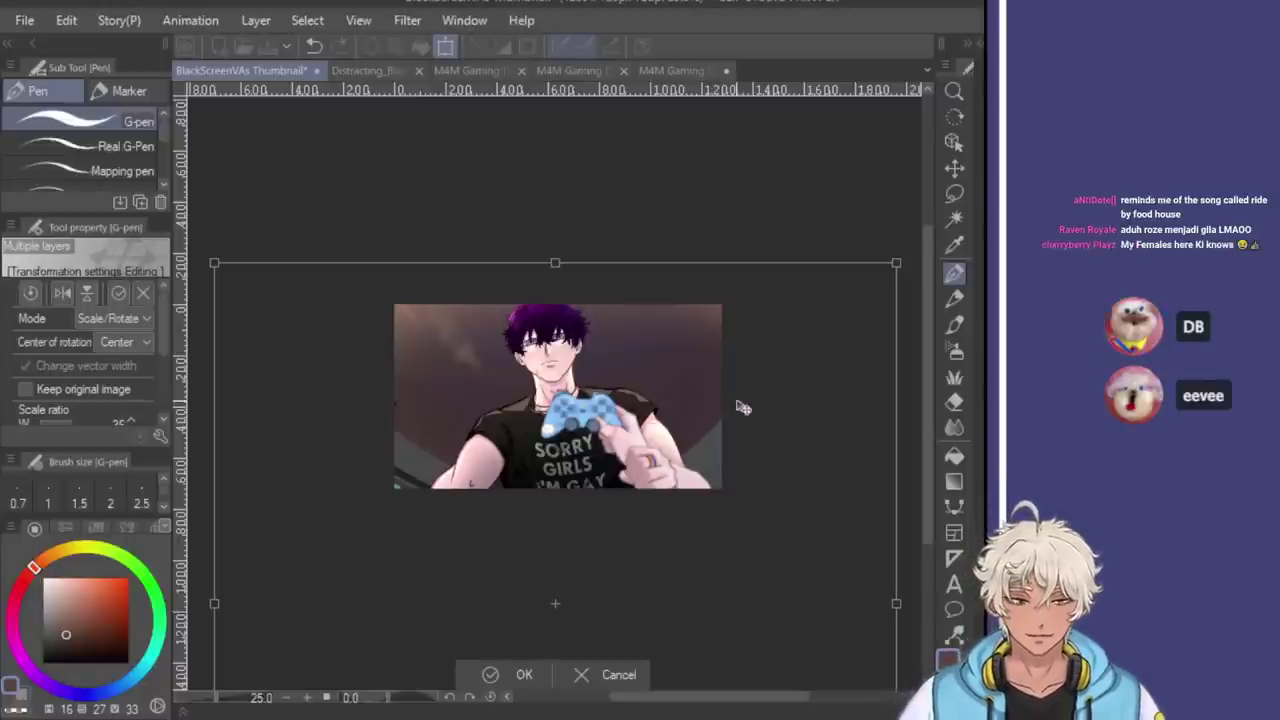
{"action": "scroll", "coordinate": [740, 405], "scroll_direction": "down", "scroll_amount": 2}
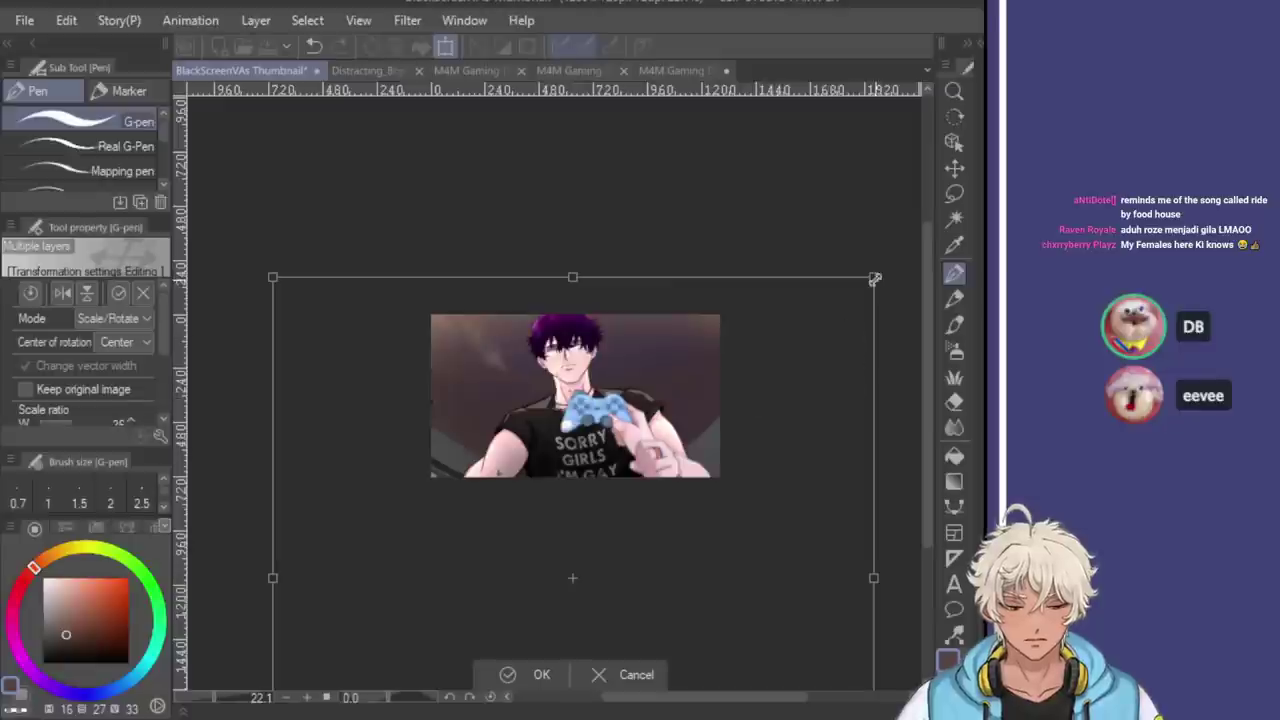
{"action": "left_click_drag", "start_coordinate": [874, 278], "coordinate": [862, 288]}
{"action": "left_click_drag", "start_coordinate": [798, 400], "coordinate": [808, 386]}
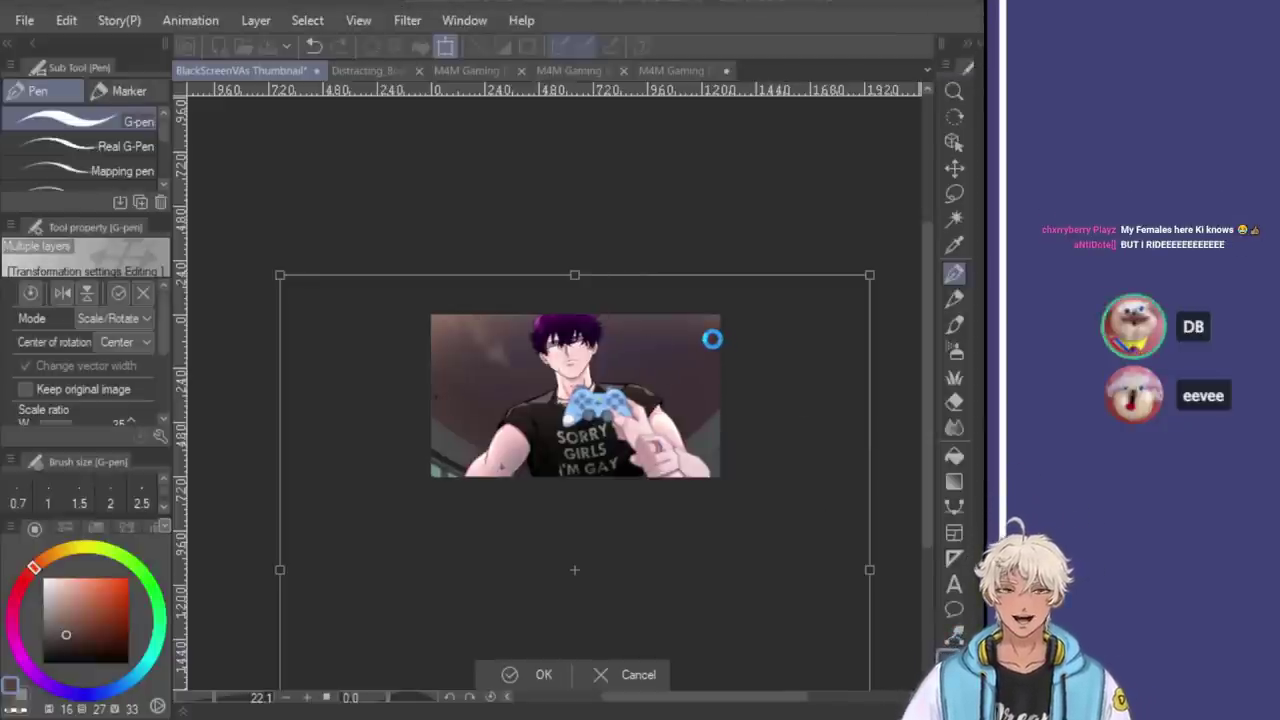
{"action": "left_click", "coordinate": [954, 168]}
{"action": "scroll", "coordinate": [620, 418], "scroll_direction": "up", "scroll_amount": 3}
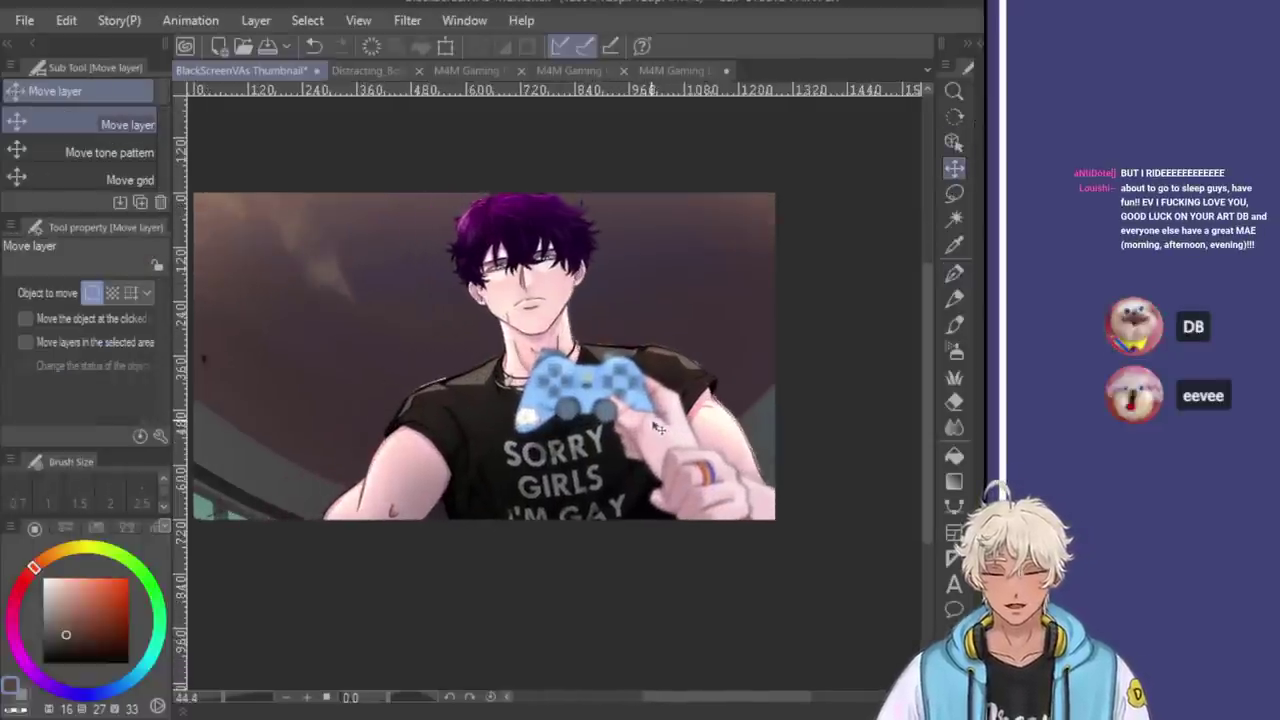
{"action": "scroll", "coordinate": [577, 320], "scroll_direction": "down", "scroll_amount": 2}
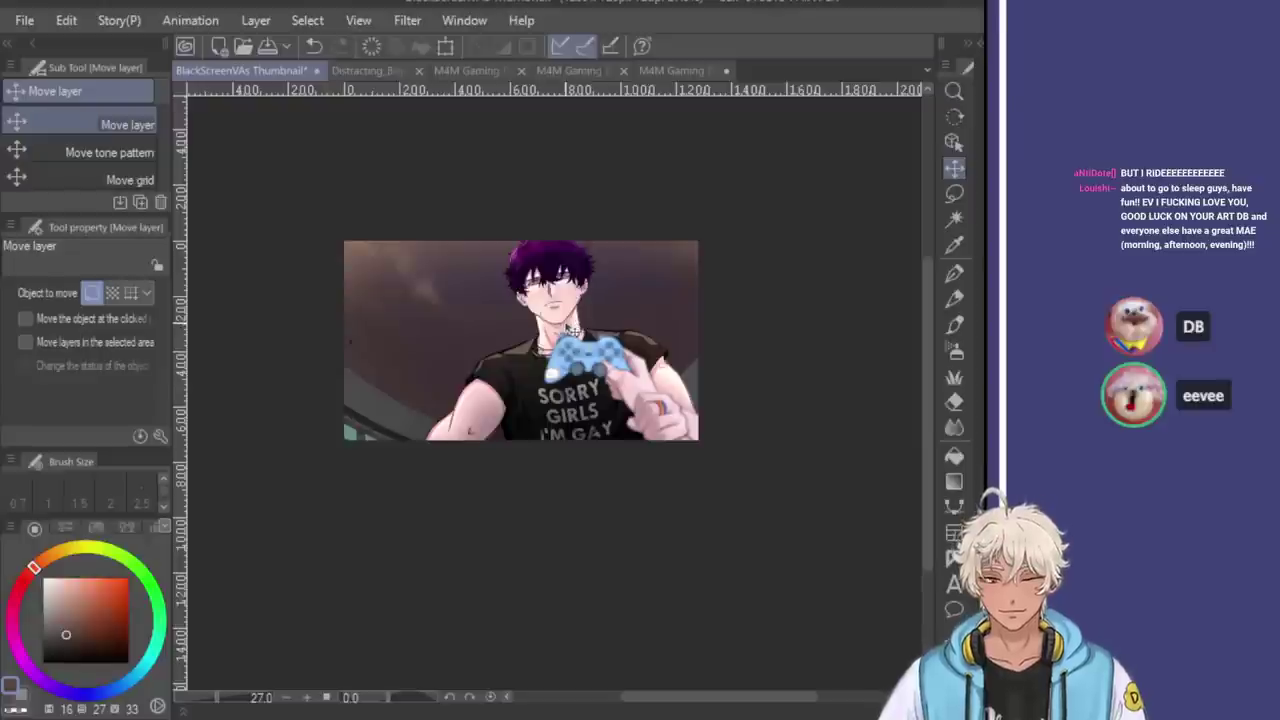
Scale only the character and controller layers to about 95%, align the hair just below the canvas's upper edge, and apply the transformation
{"action": "key", "text": "ctrl+t"}
{"action": "scroll", "coordinate": [630, 375], "scroll_direction": "down", "scroll_amount": 1}
{"action": "scroll", "coordinate": [630, 375], "scroll_direction": "up", "scroll_amount": 2}
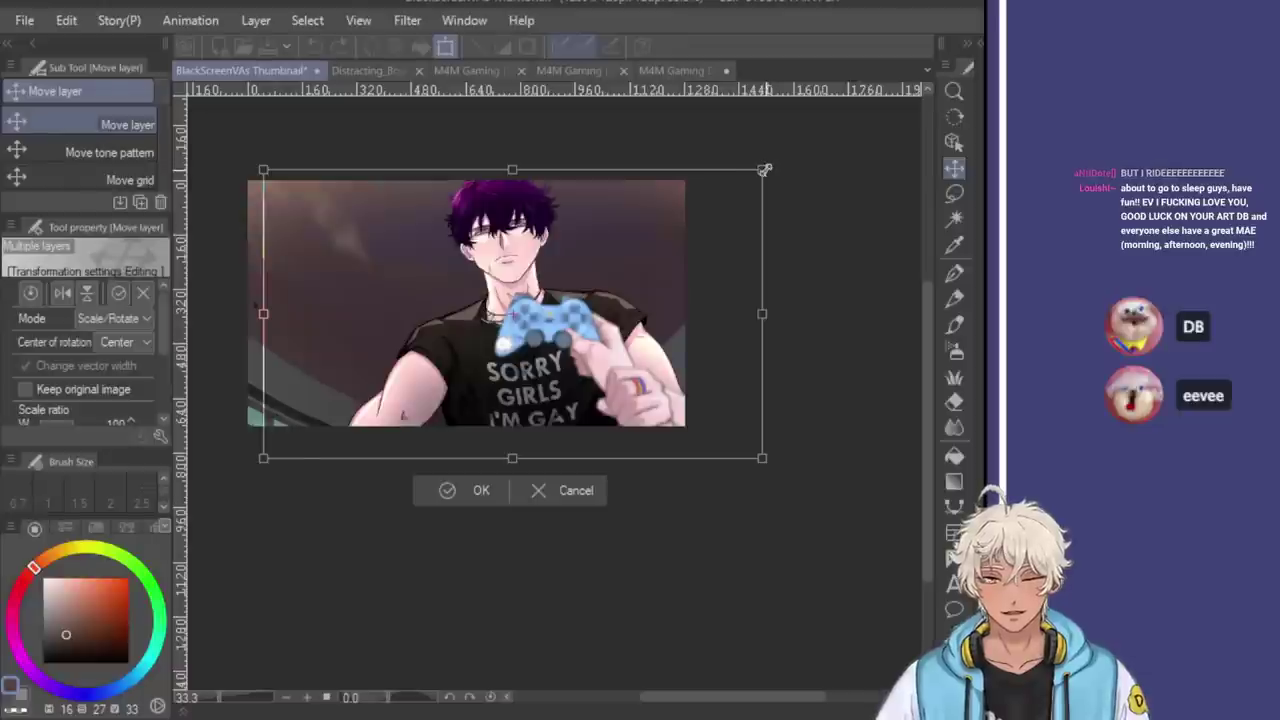
{"action": "left_click_drag", "start_coordinate": [741, 188], "coordinate": [740, 187]}
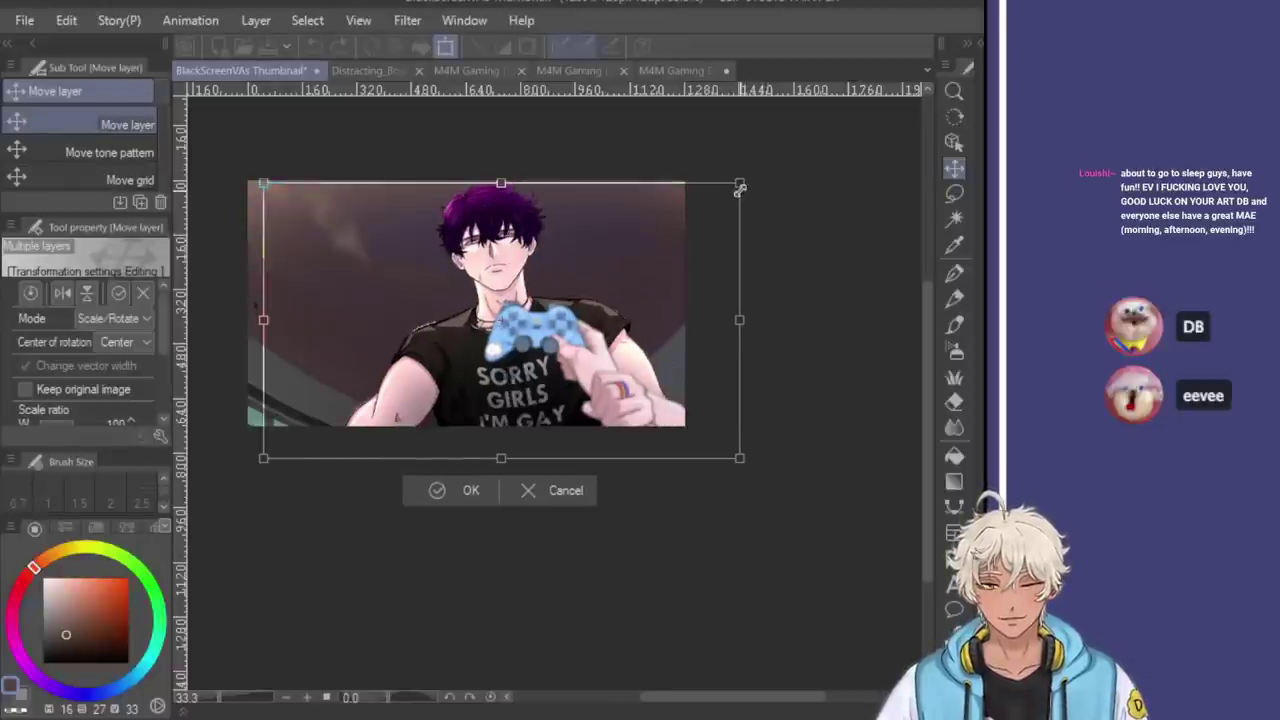
{"action": "left_click_drag", "start_coordinate": [686, 240], "coordinate": [698, 227]}
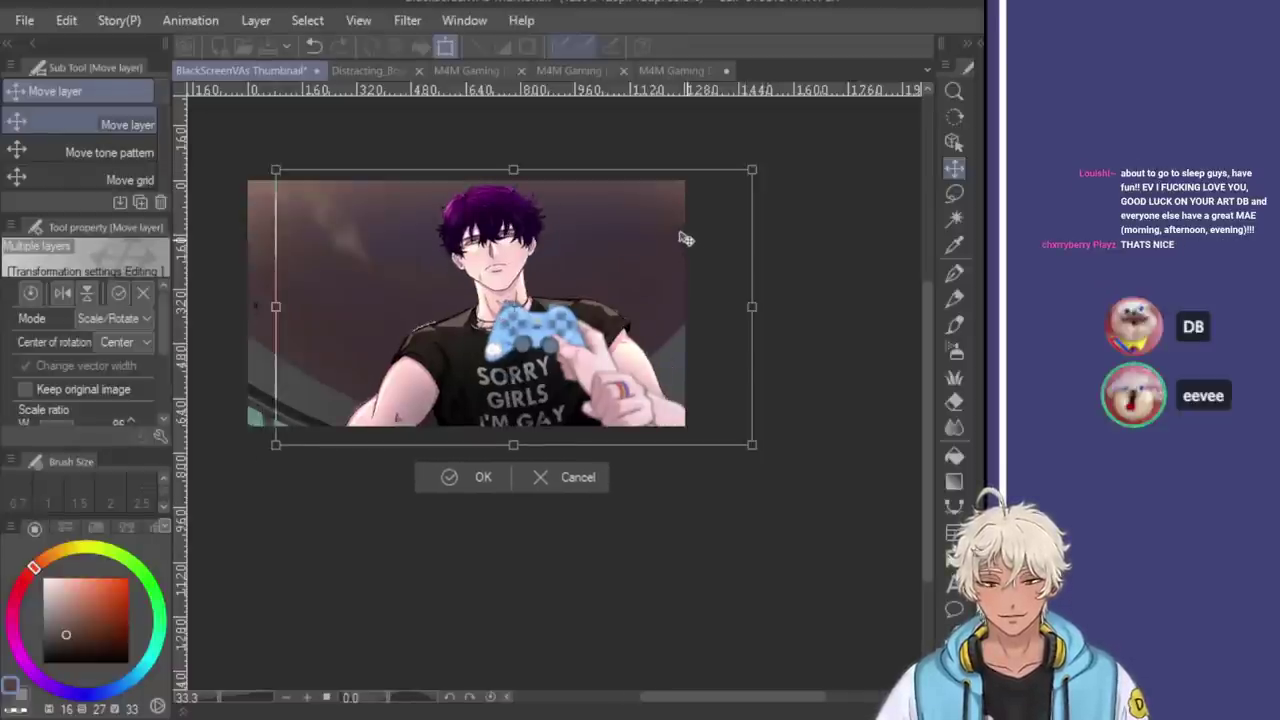
{"action": "left_click_drag", "start_coordinate": [671, 304], "coordinate": [678, 321]}
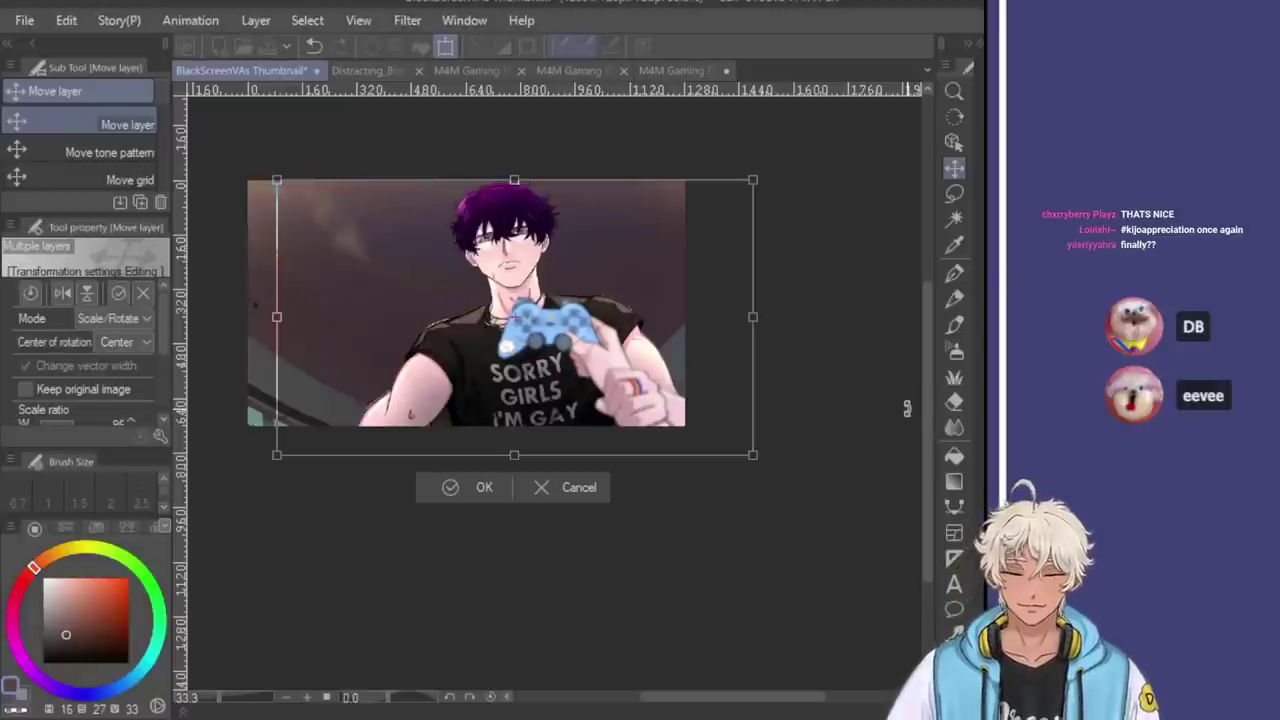
{"action": "key", "text": "Left"}
{"action": "key", "text": "Left"}
{"action": "key", "text": "Left"}
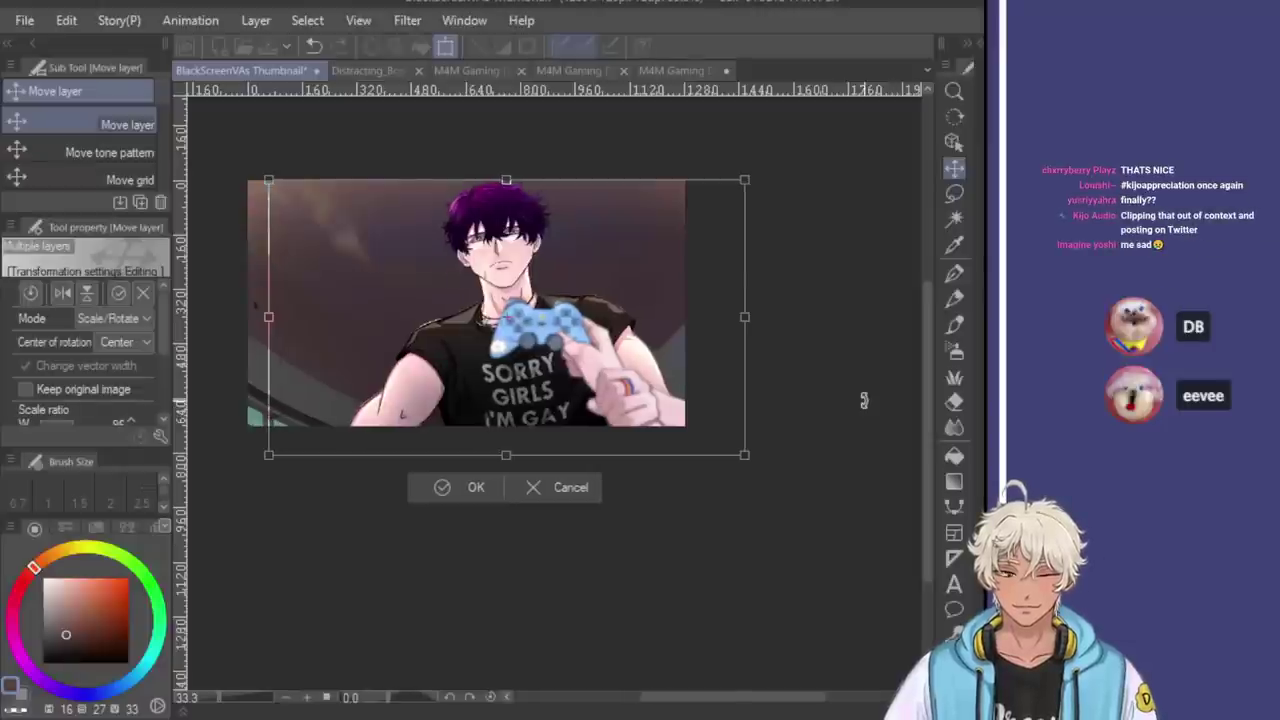
{"action": "left_click", "coordinate": [450, 491]}
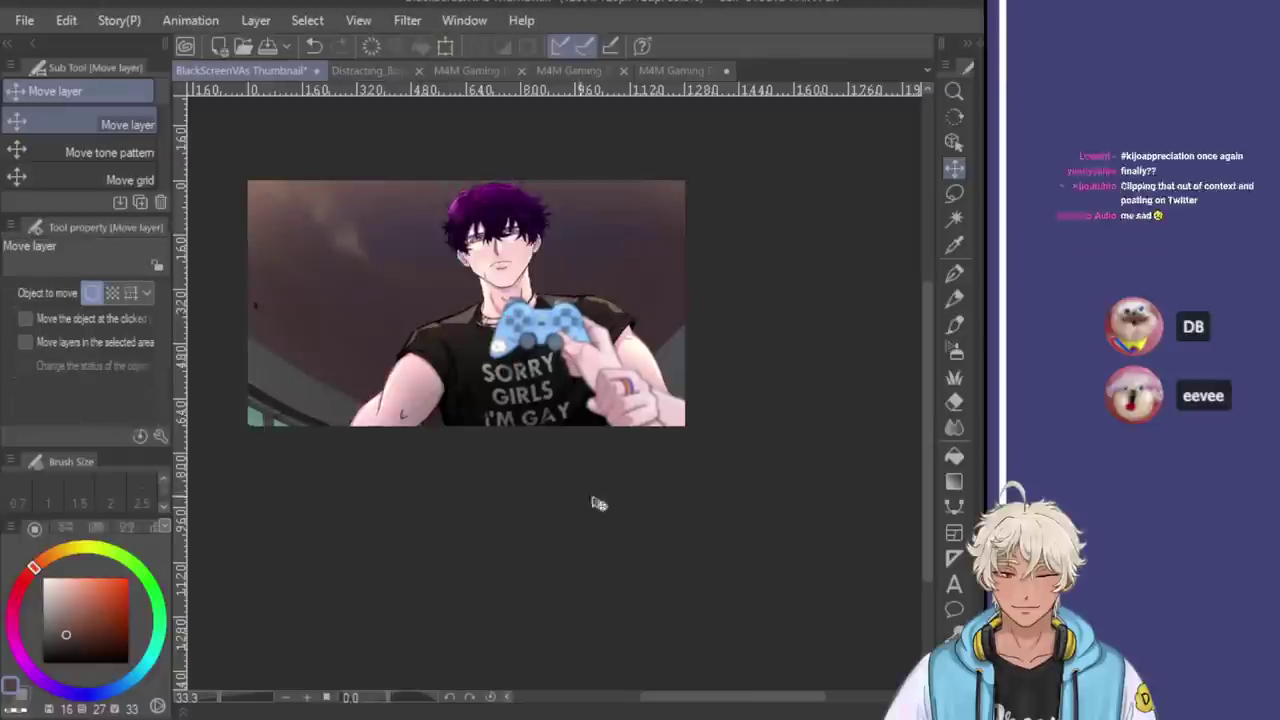
Move the character and controller layers slightly left to centre the character on the canvas
{"action": "left_click_drag", "start_coordinate": [527, 323], "coordinate": [506, 328]}
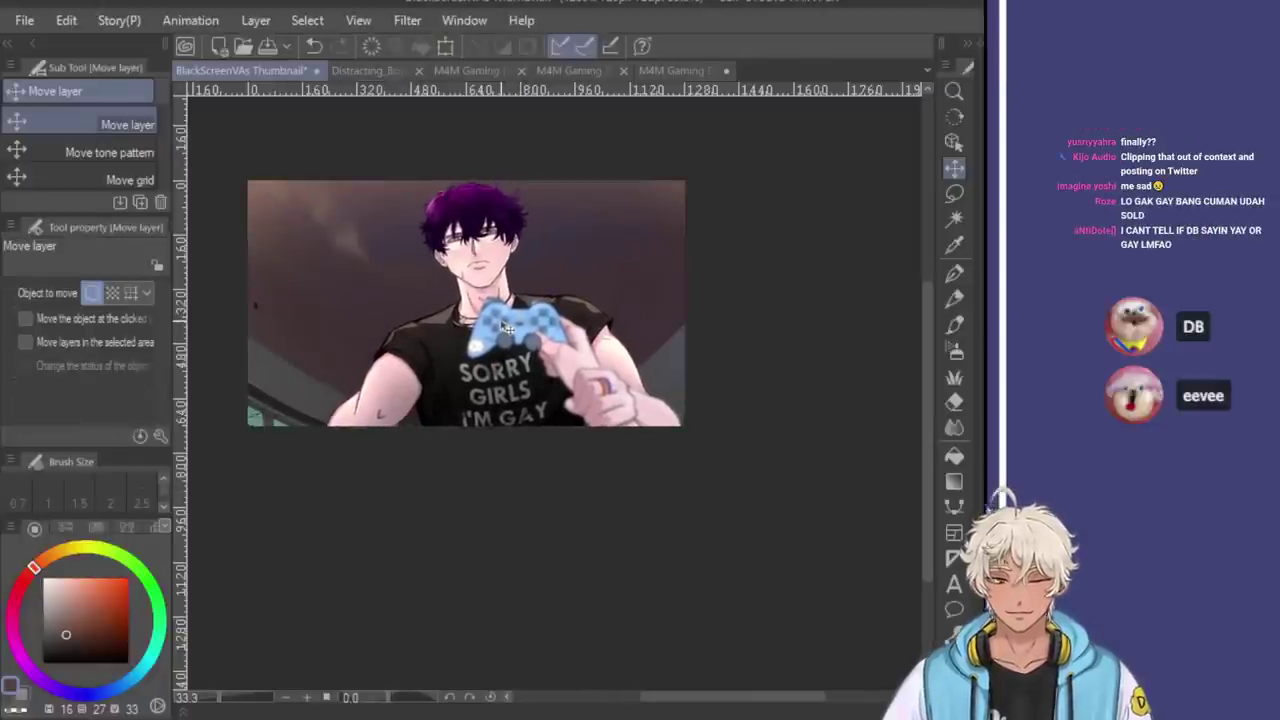
{"action": "scroll", "coordinate": [662, 307], "scroll_direction": "down", "scroll_amount": 1}
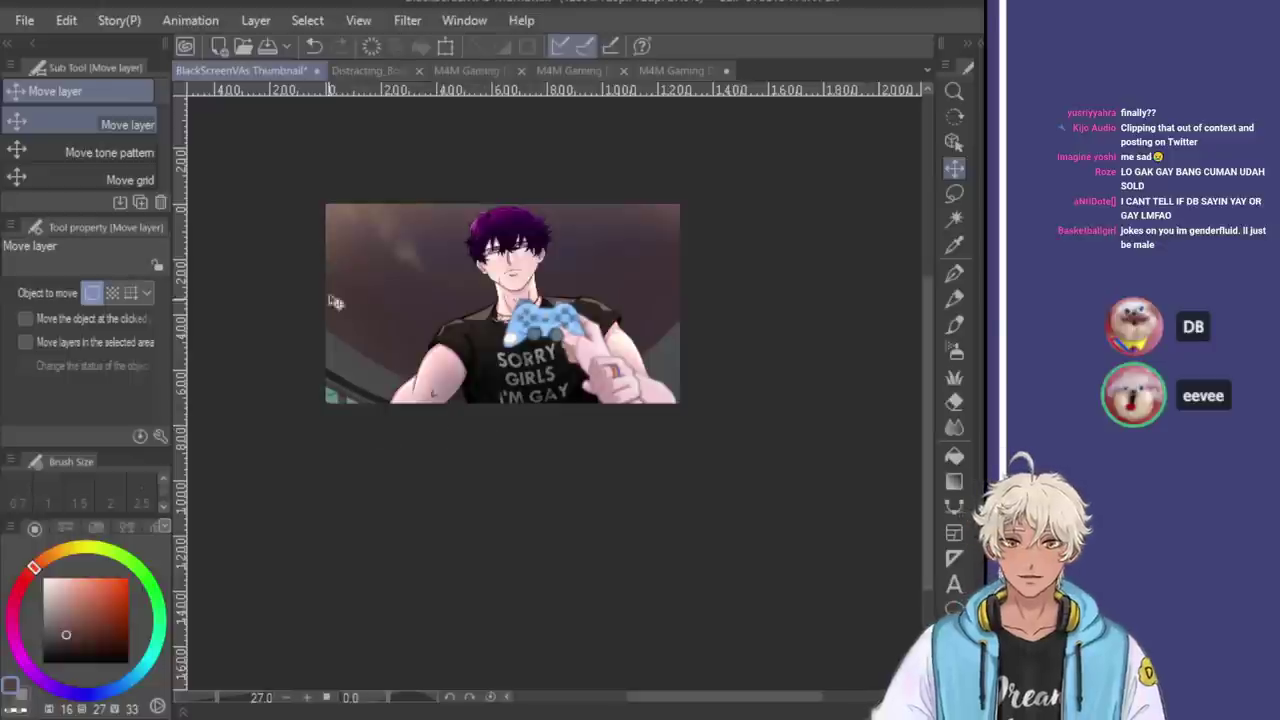
{"action": "scroll", "coordinate": [318, 338], "scroll_direction": "up", "scroll_amount": 2}
{"action": "scroll", "coordinate": [732, 233], "scroll_direction": "up", "scroll_amount": 1}
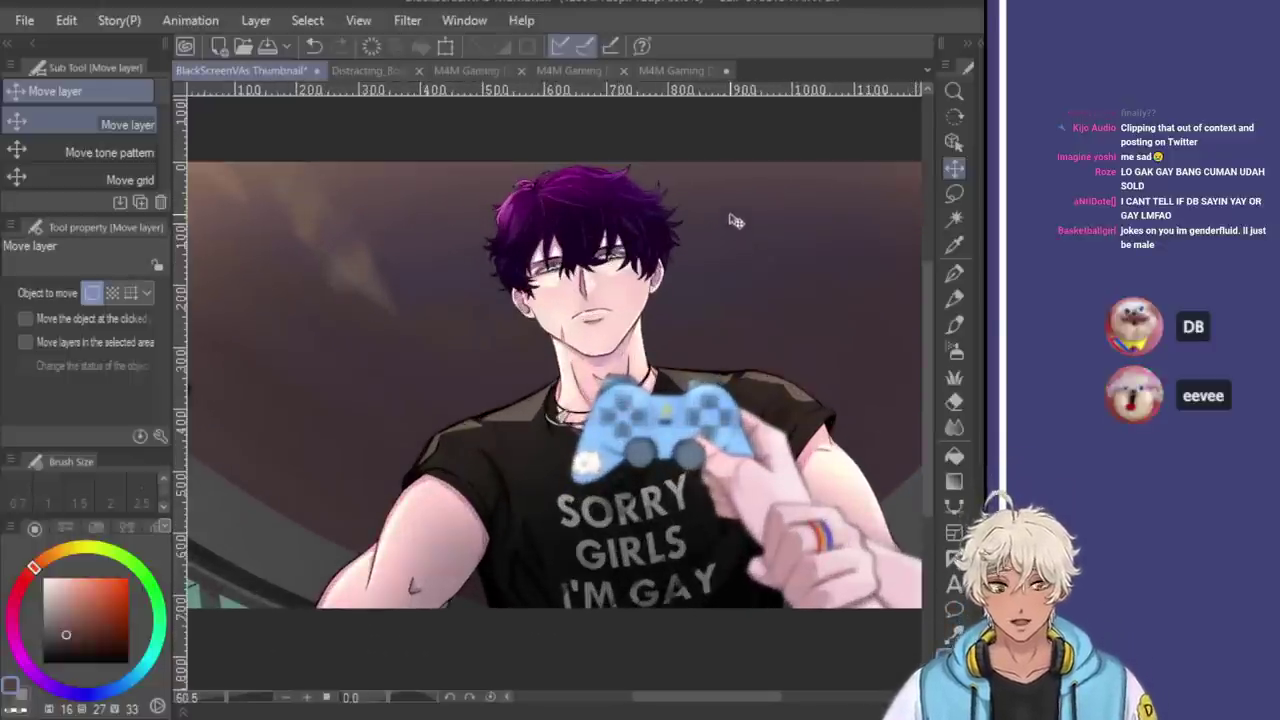
{"action": "scroll", "coordinate": [728, 226], "scroll_direction": "up", "scroll_amount": 3}
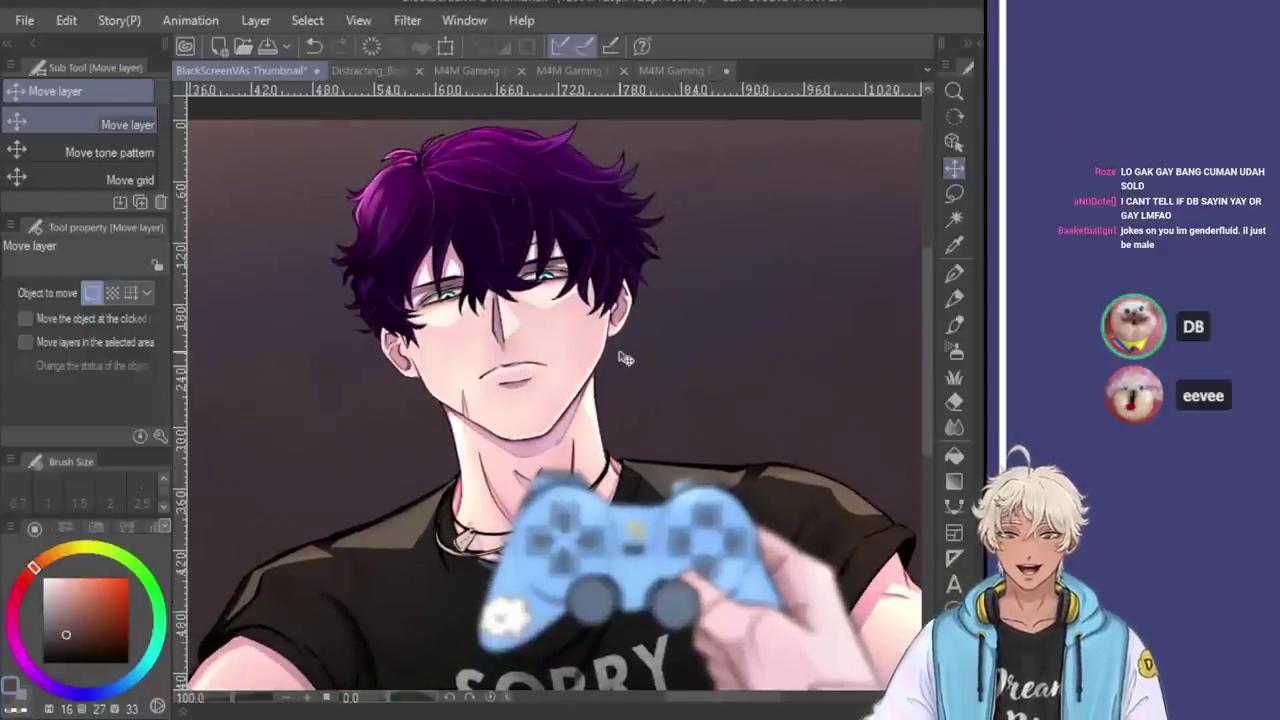
{"action": "scroll", "coordinate": [632, 333], "scroll_direction": "down", "scroll_amount": 5}
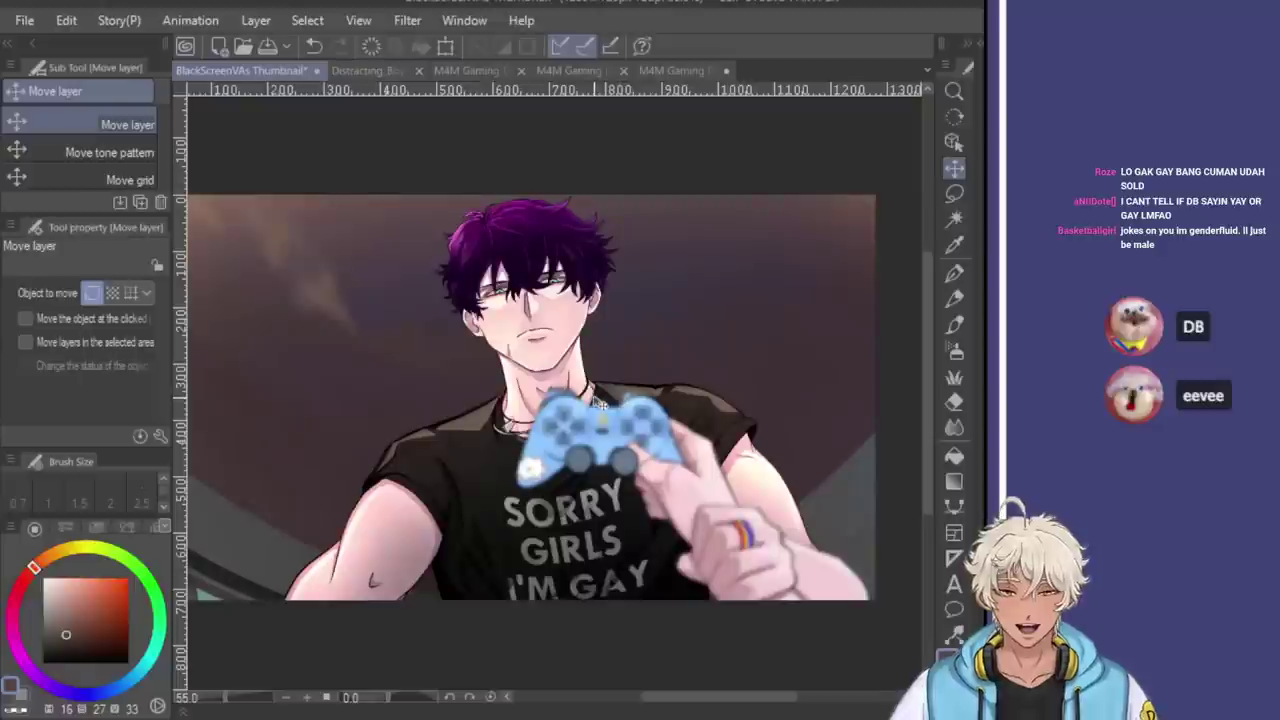
{"action": "scroll", "coordinate": [601, 386], "scroll_direction": "up", "scroll_amount": 1}
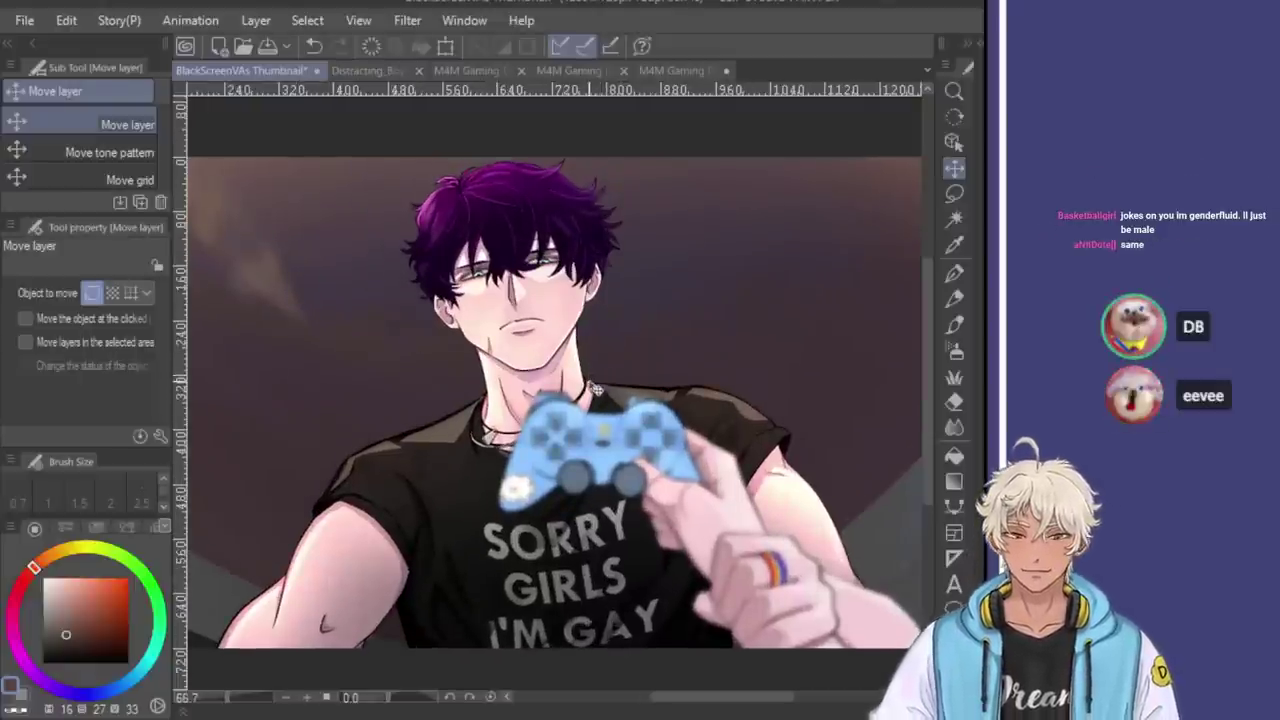
{"action": "scroll", "coordinate": [592, 393], "scroll_direction": "down", "scroll_amount": 1}
{"action": "scroll", "coordinate": [508, 403], "scroll_direction": "up", "scroll_amount": 1}
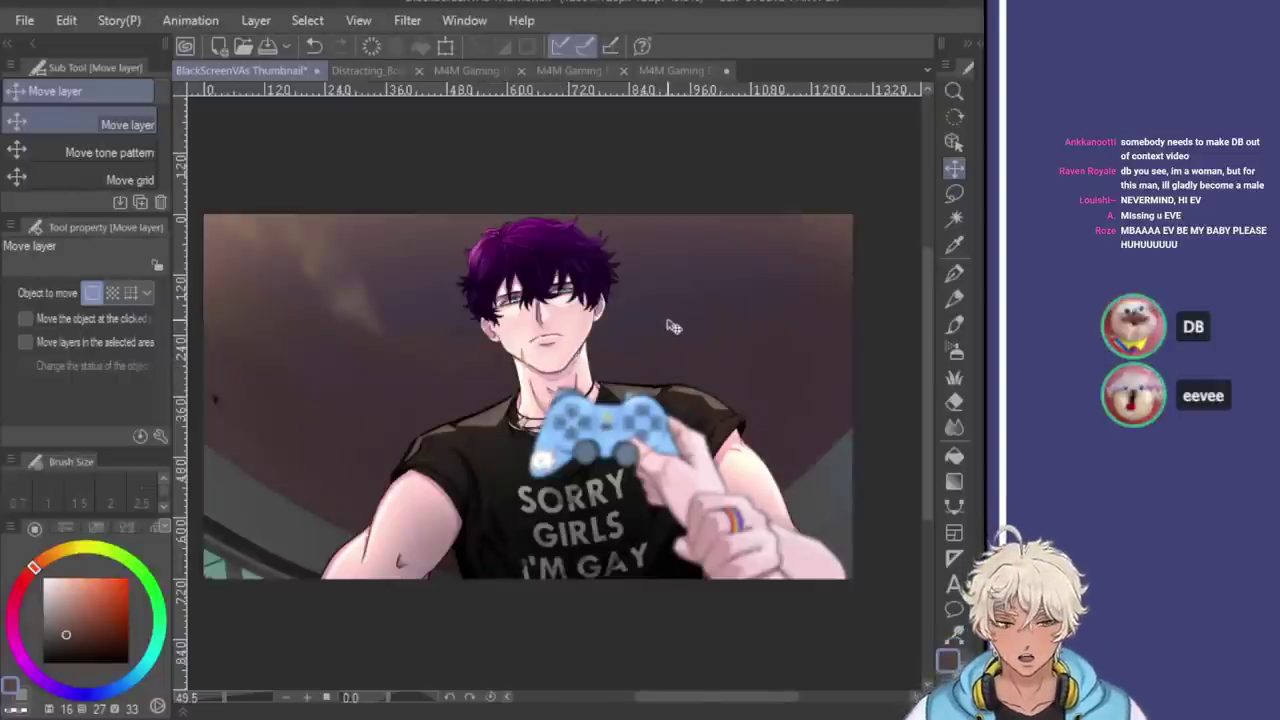
{"action": "scroll", "coordinate": [666, 322], "scroll_direction": "down", "scroll_amount": 1}
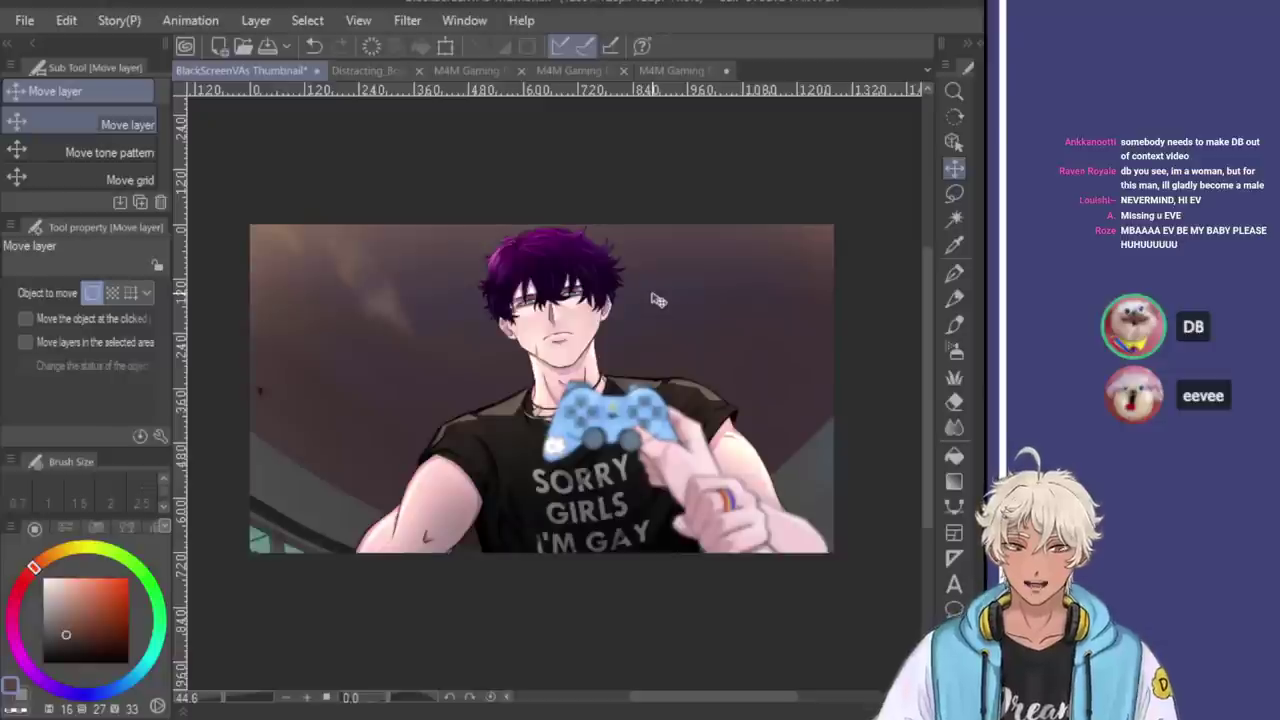
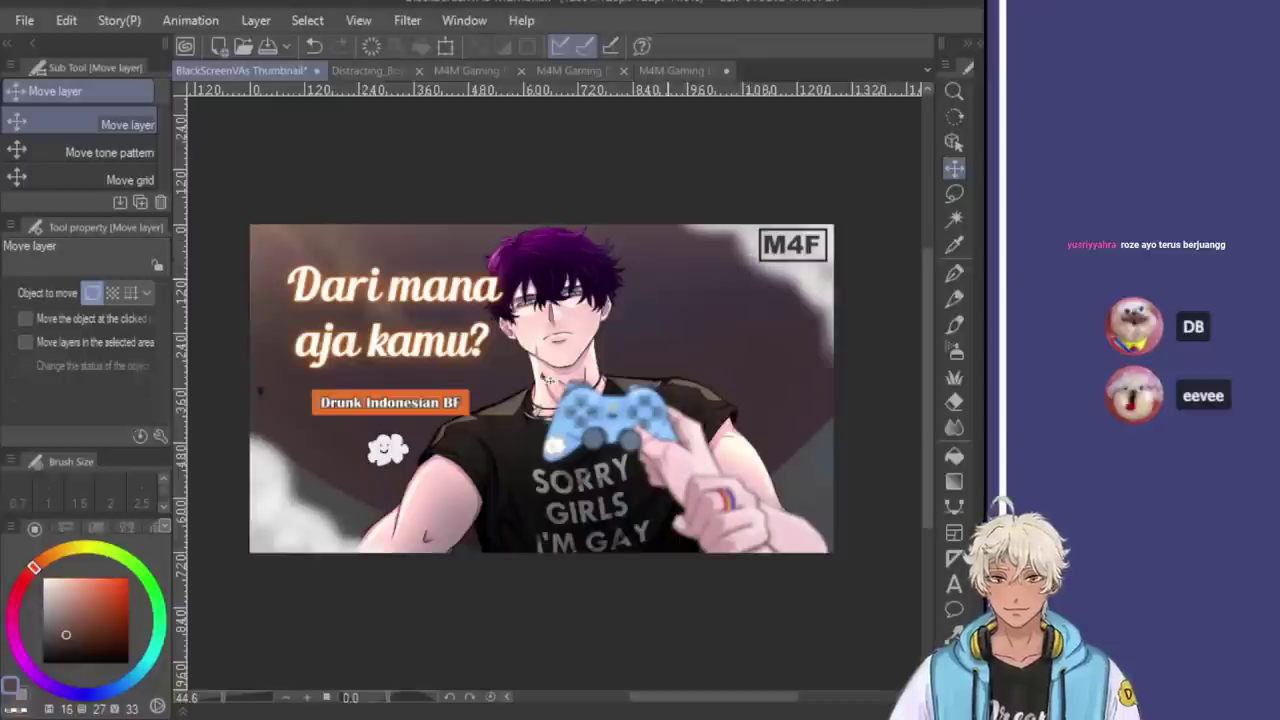
Shrink the title, its orange label and the flower together, place them clear of the character's hair, and apply the transformation
{"action": "key", "text": "ctrl+t"}
{"action": "left_click_drag", "start_coordinate": [594, 466], "coordinate": [530, 438]}
{"action": "left_click_drag", "start_coordinate": [498, 362], "coordinate": [506, 361]}
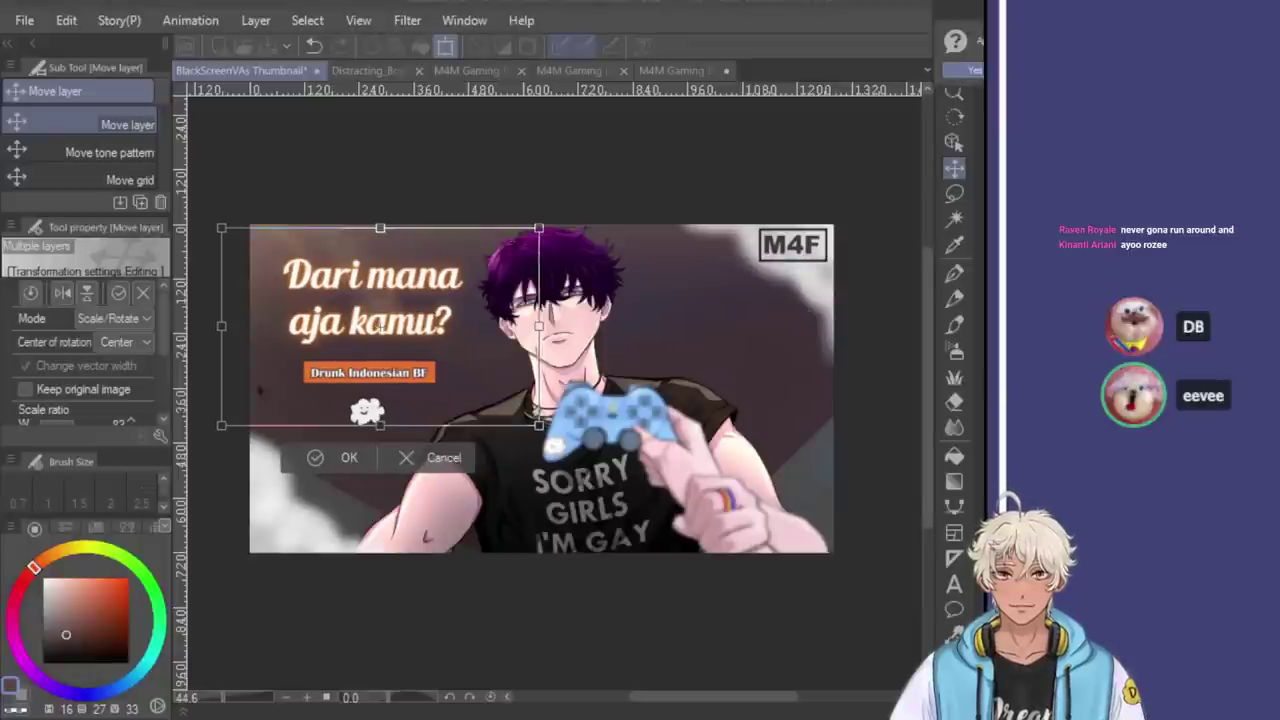
{"action": "key", "text": "Return"}
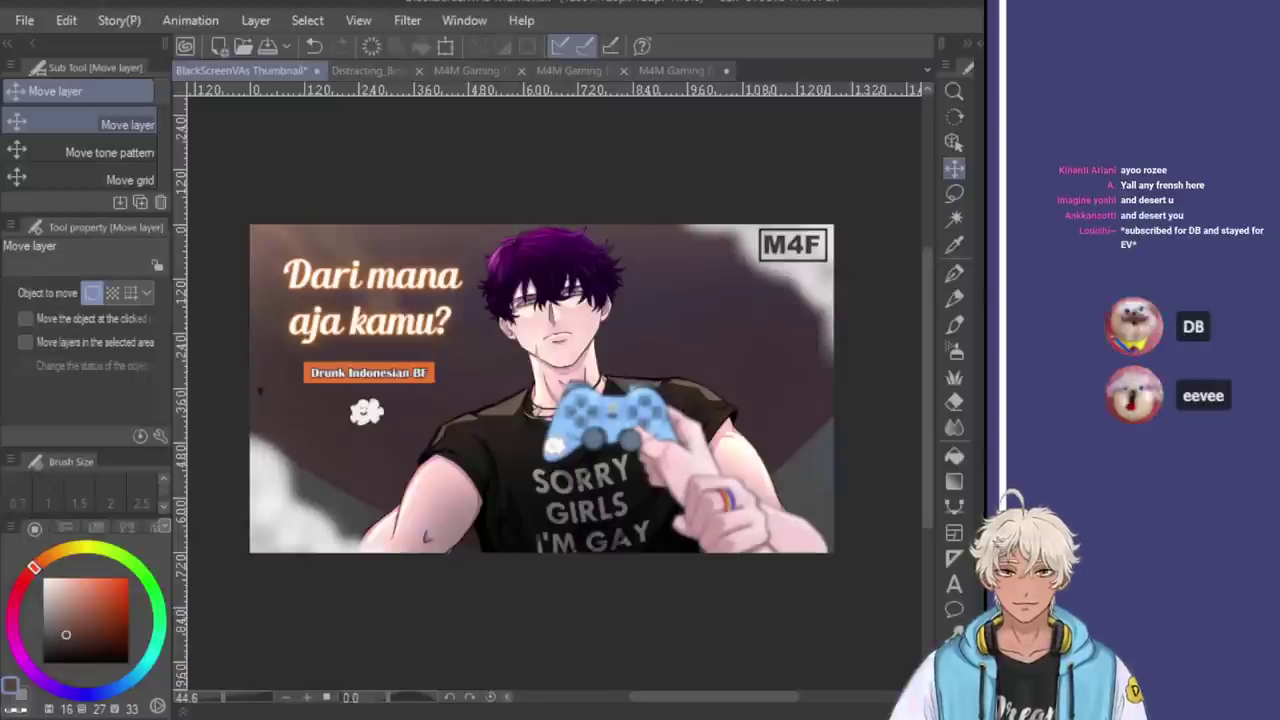
Open the title text "Dari mana aja kamu?" for editing and clear its wording
{"action": "left_click", "coordinate": [955, 583]}
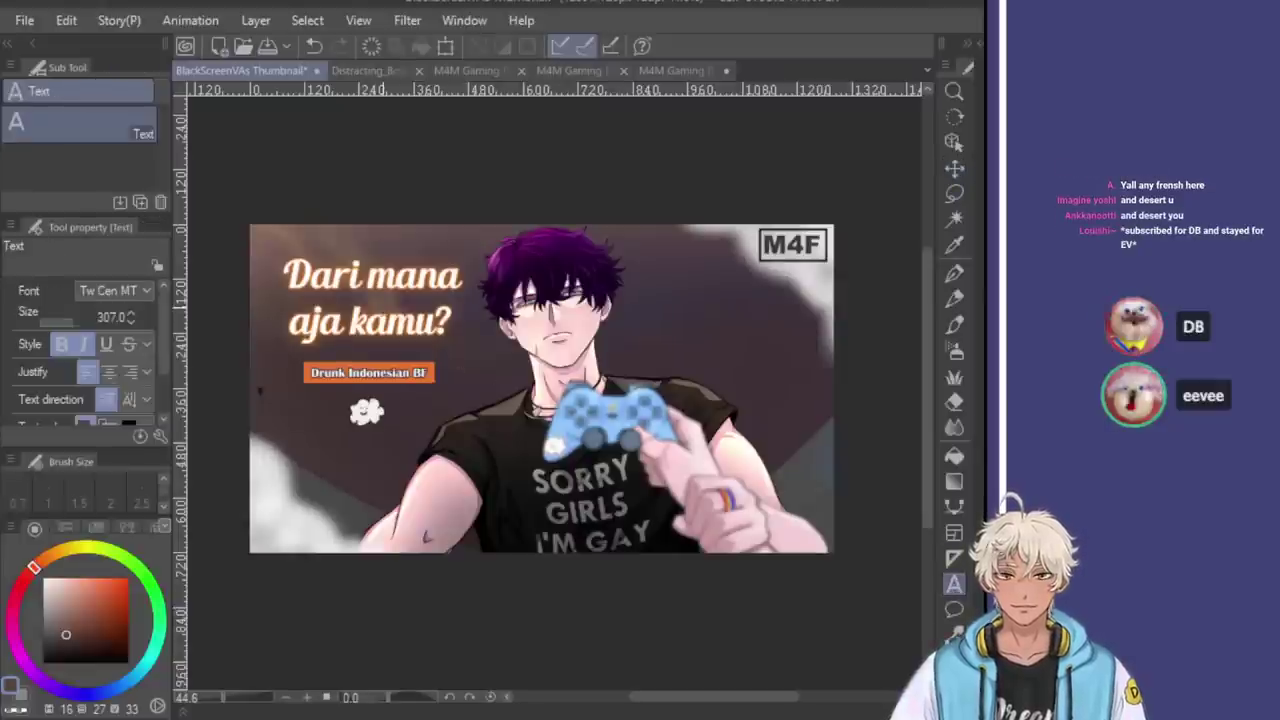
{"action": "left_click", "coordinate": [384, 324]}
{"action": "key", "text": "ctrl+a"}
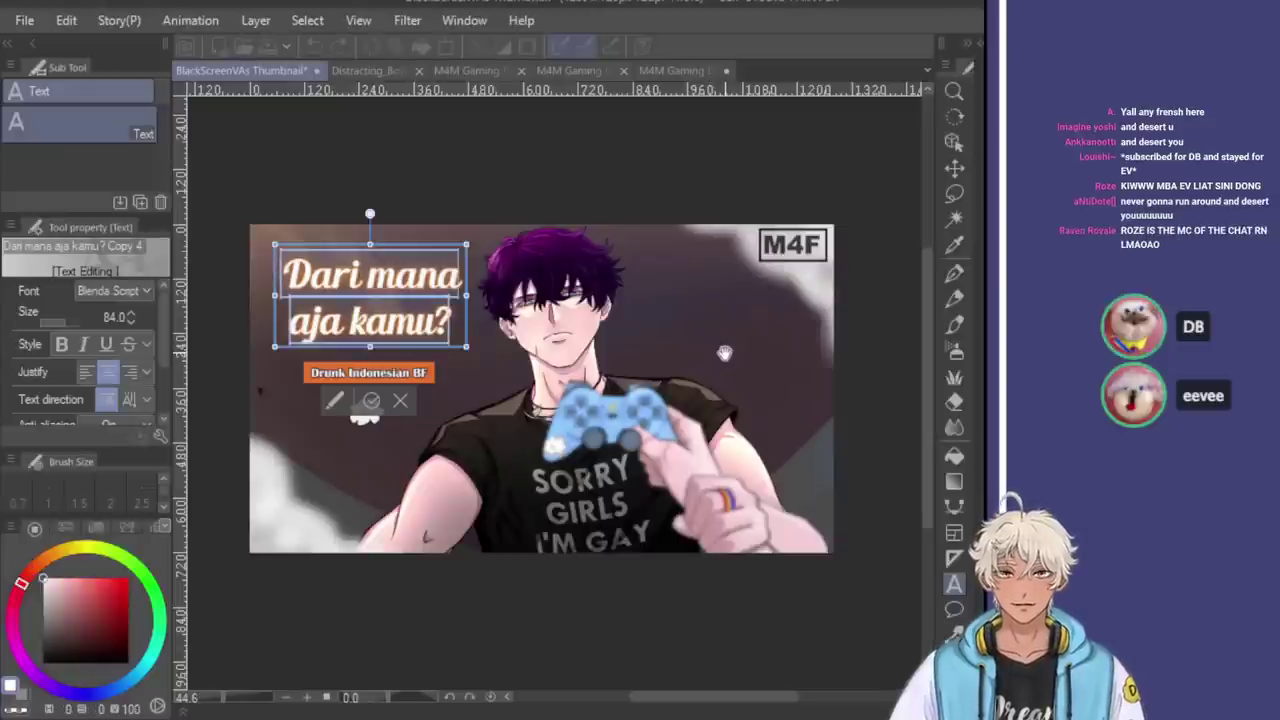
{"action": "key", "text": "BackSpace"}
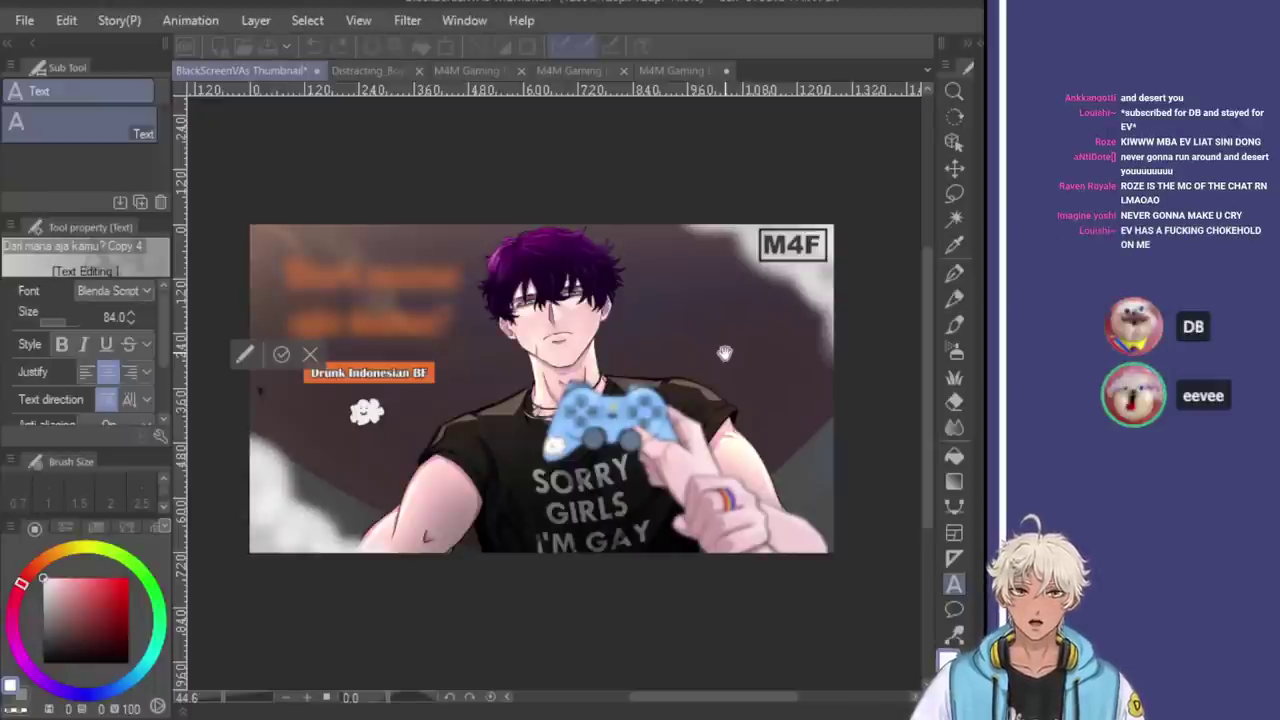
Try the title wording "Stop Struggling!" split over two lines
{"action": "type", "text": "A"}
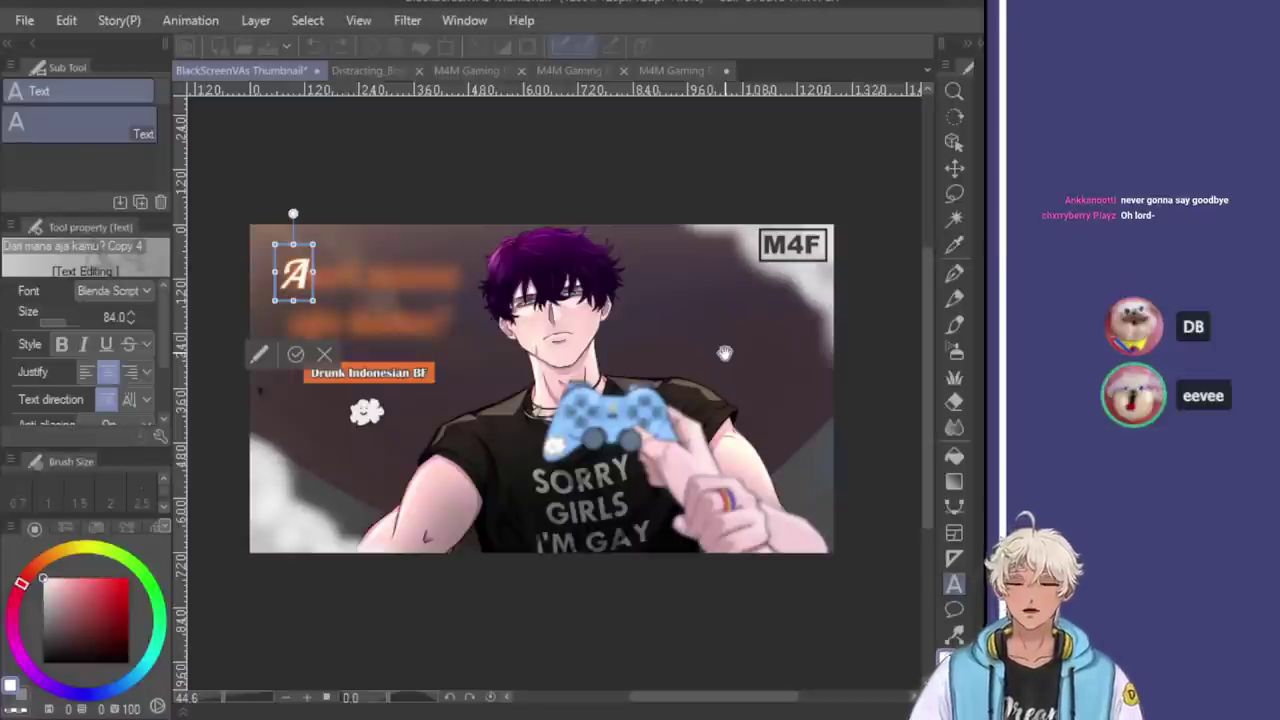
{"action": "key", "text": "BackSpace"}
{"action": "type", "text": "sT"}
{"action": "key", "text": "BackSpace"}
{"action": "key", "text": "BackSpace"}
{"action": "type", "text": "Sl"}
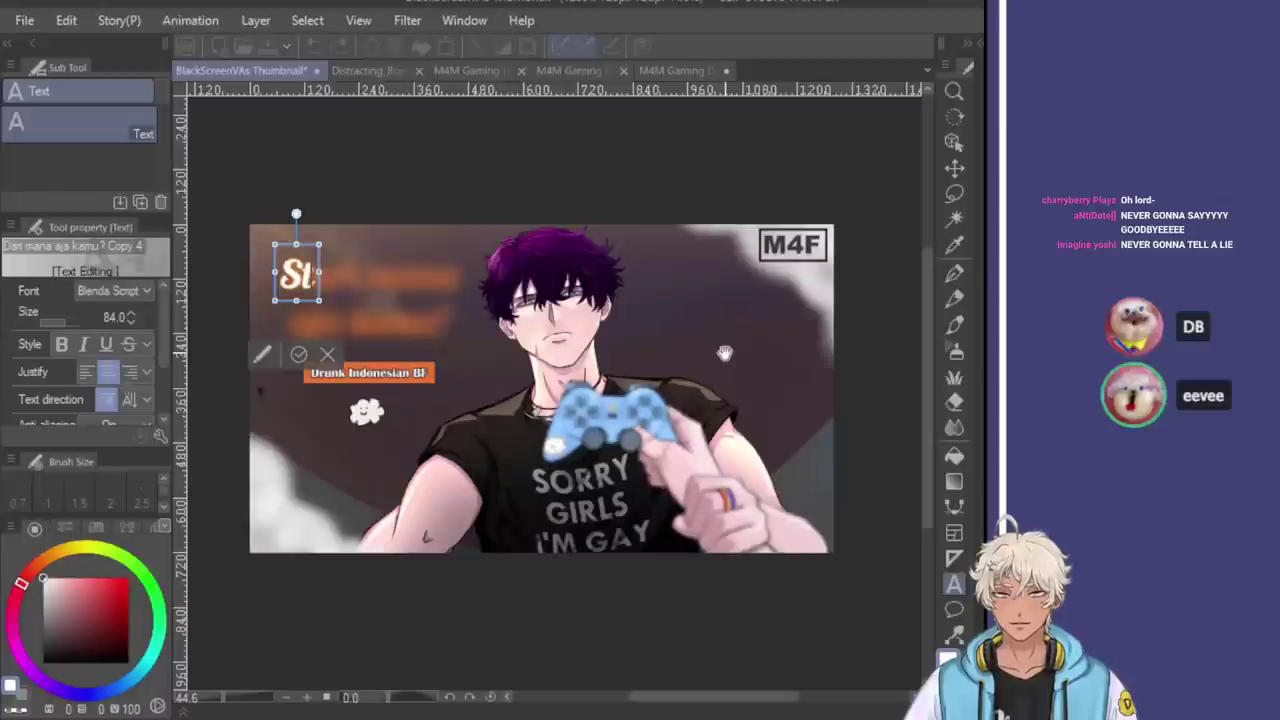
{"action": "type", "text": "o"}
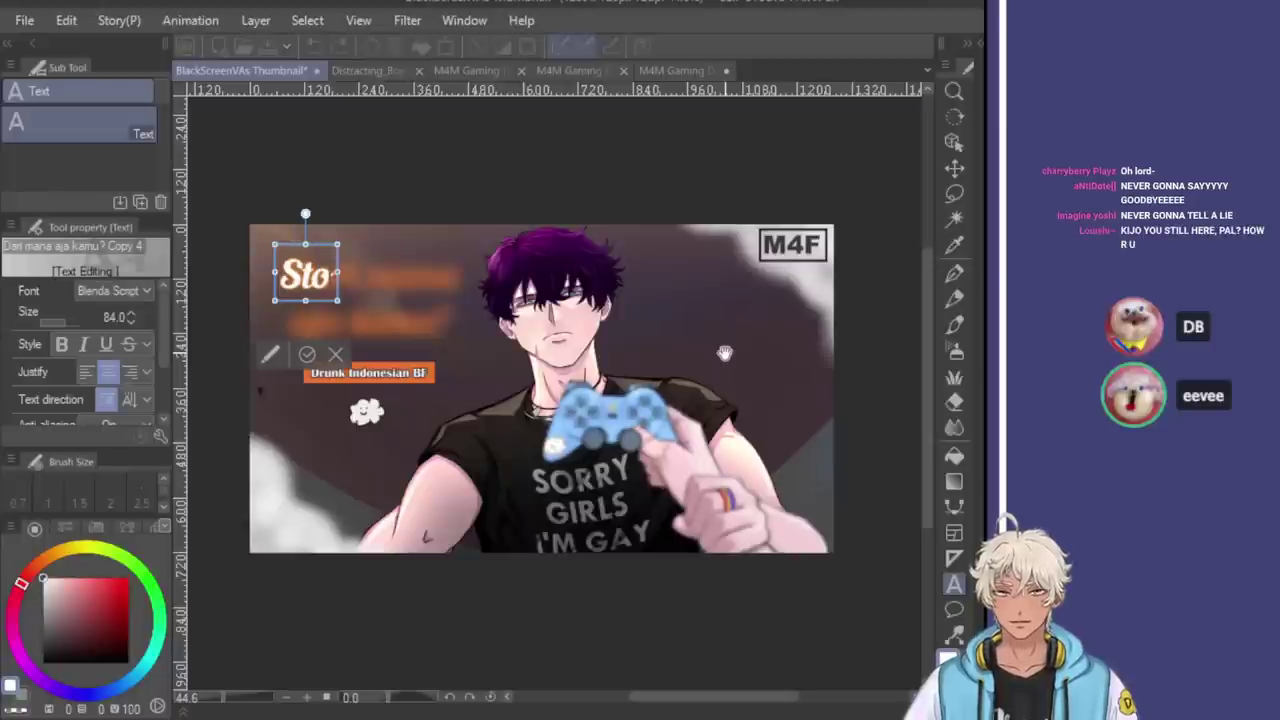
{"action": "type", "text": "p"}
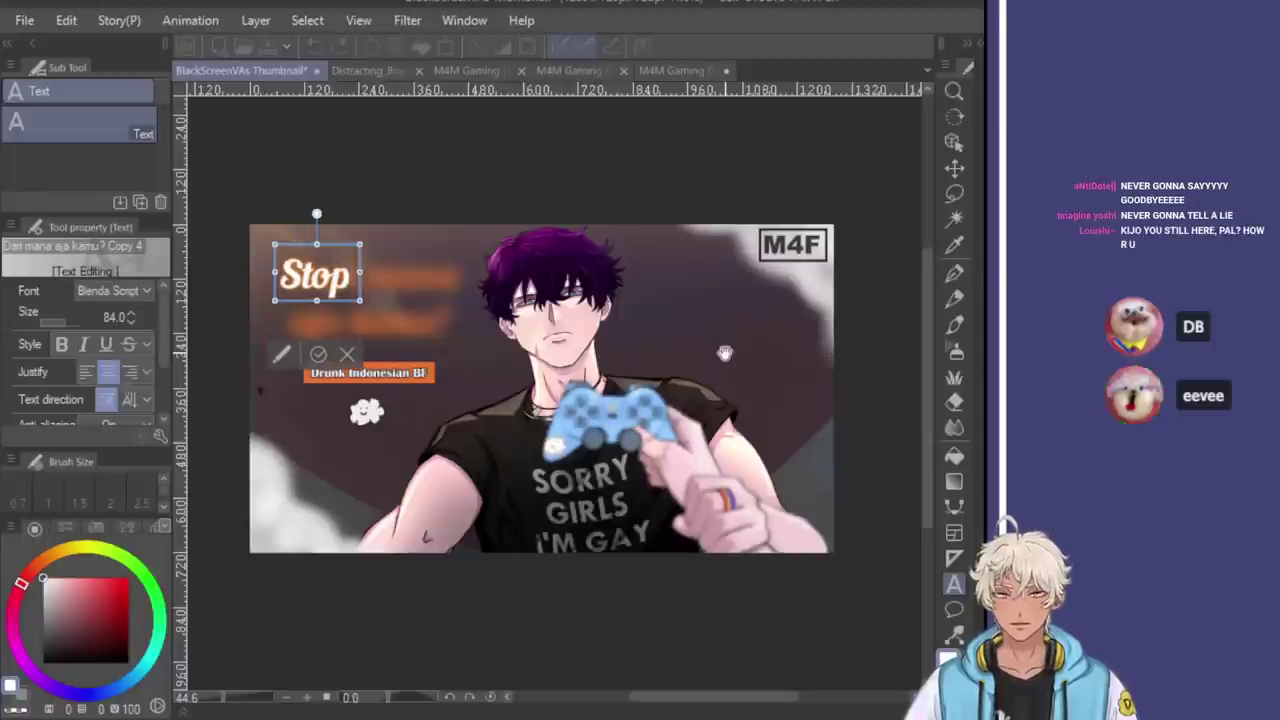
{"action": "key", "text": "Return"}
{"action": "type", "text": "Strugg"}
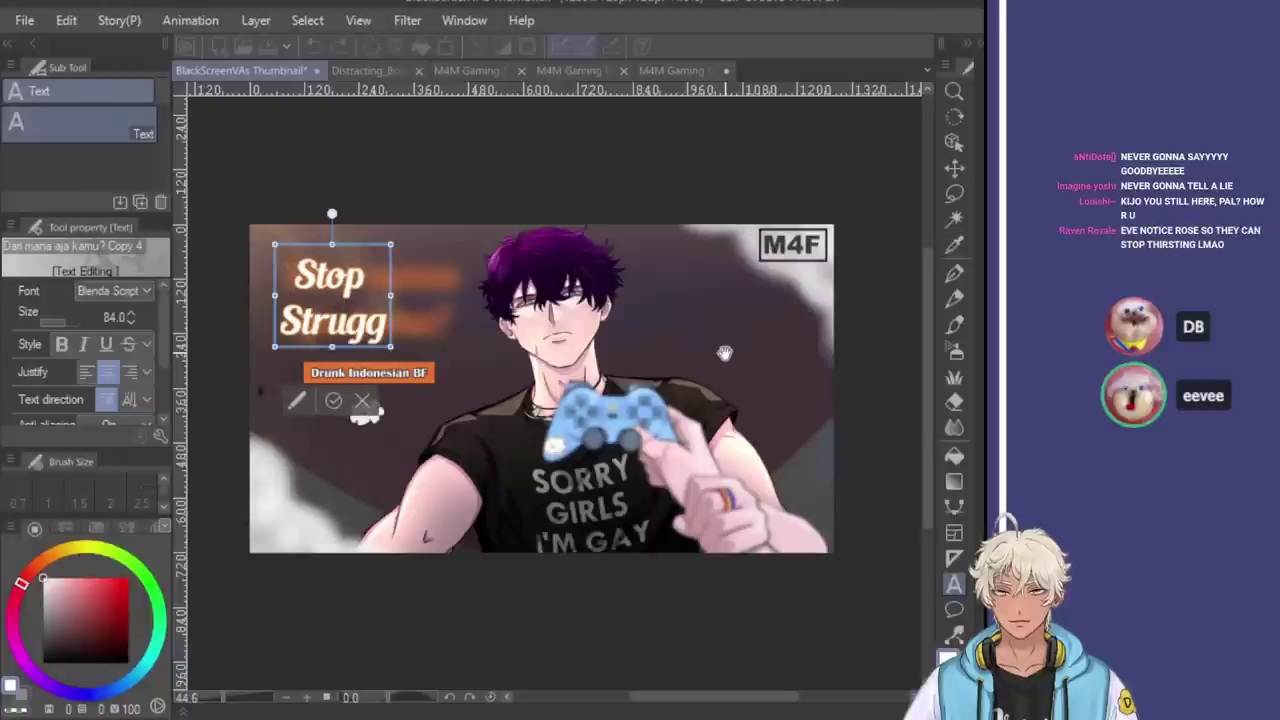
{"action": "type", "text": "ling!"}
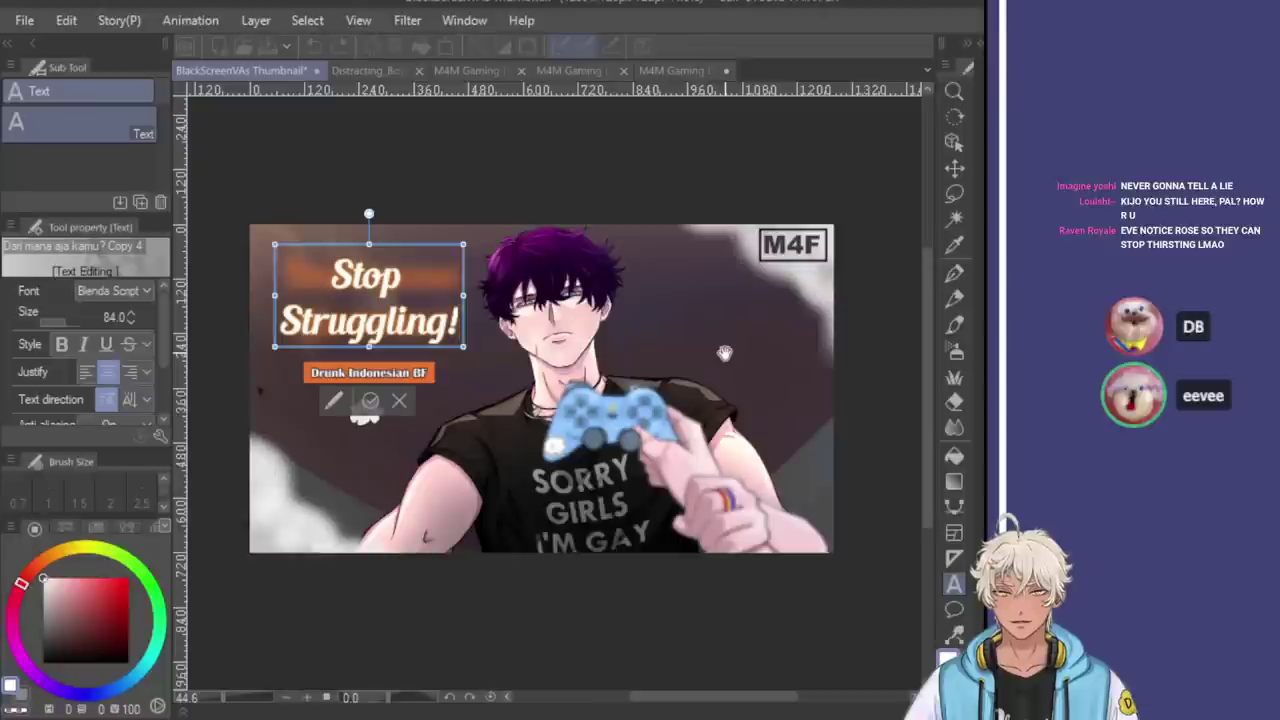
Replace the title wording with "Still playing games?", breaking the line before "games?", and finish the text editing
{"action": "key", "text": "ctrl+a"}
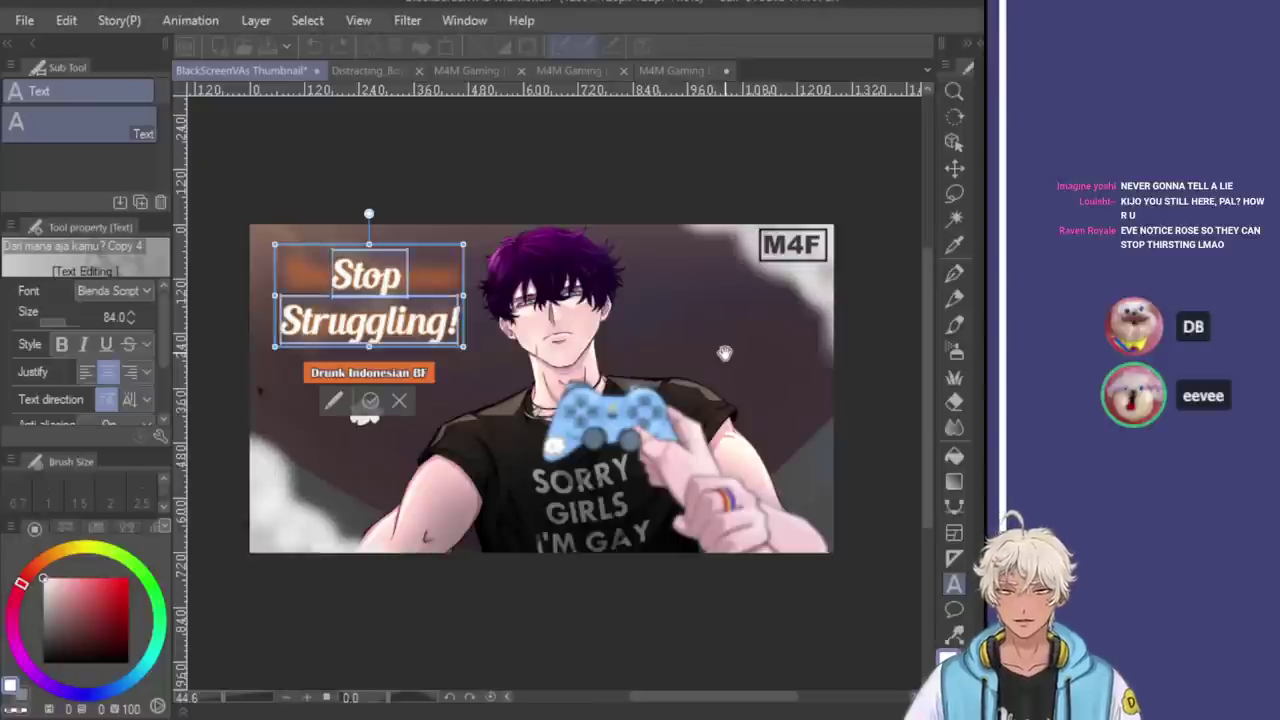
{"action": "type", "text": "Still"}
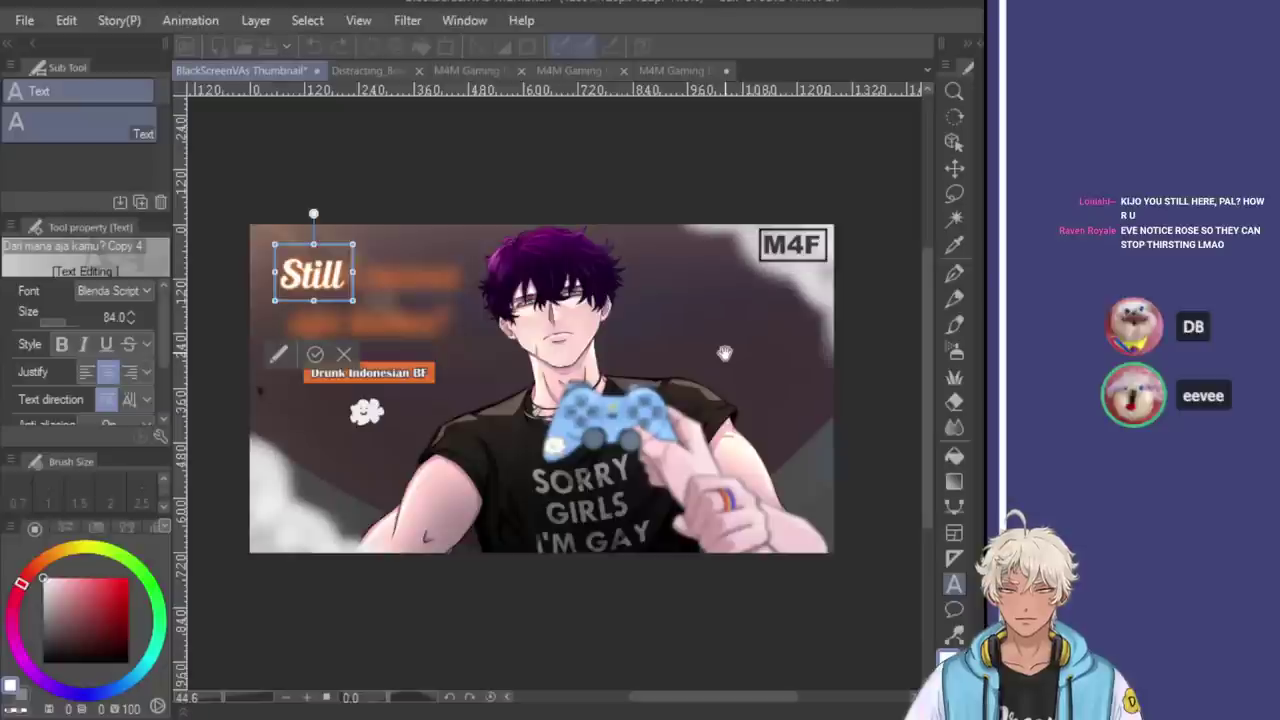
{"action": "type", "text": " playing"}
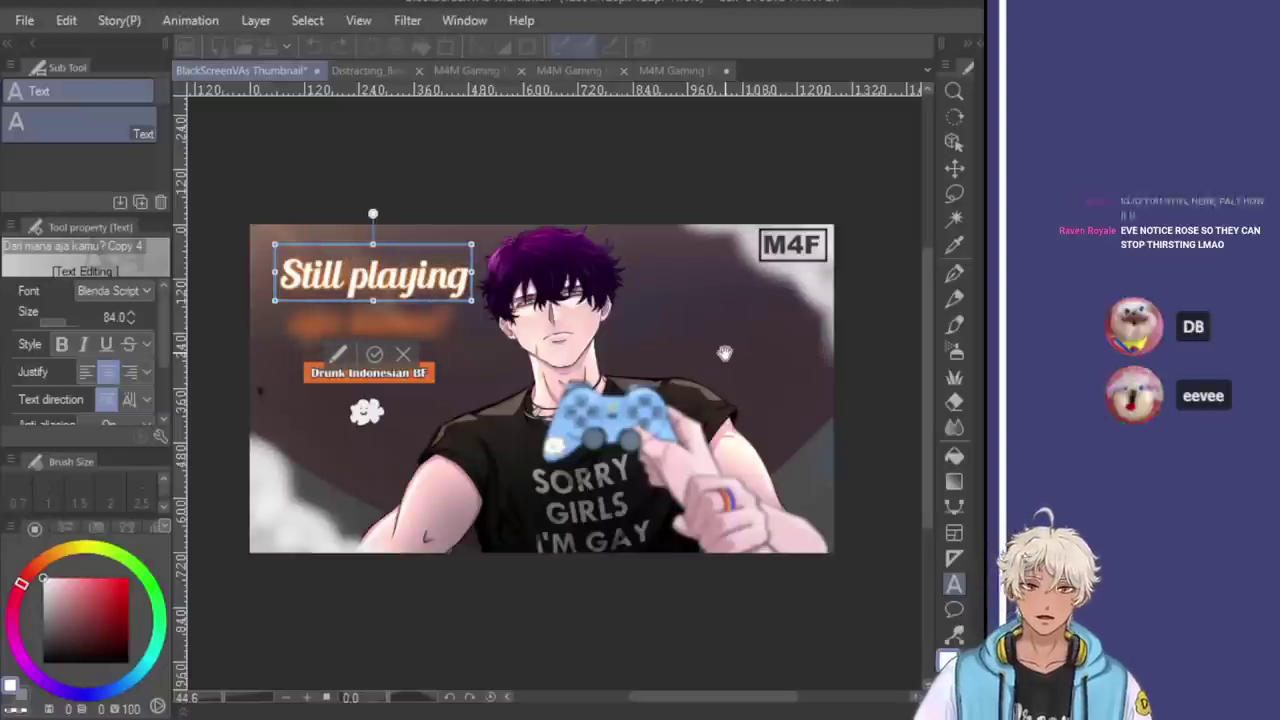
{"action": "key", "text": "Return"}
{"action": "type", "text": "games?"}
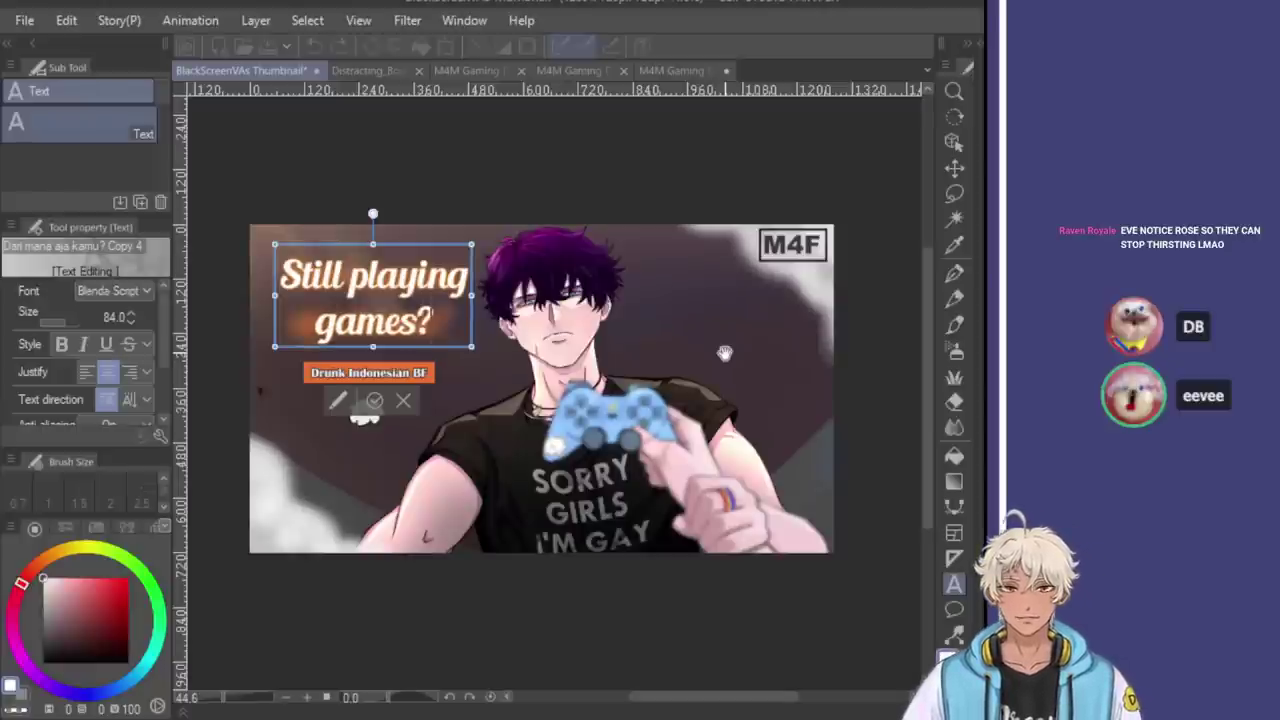
{"action": "key", "text": "Escape"}
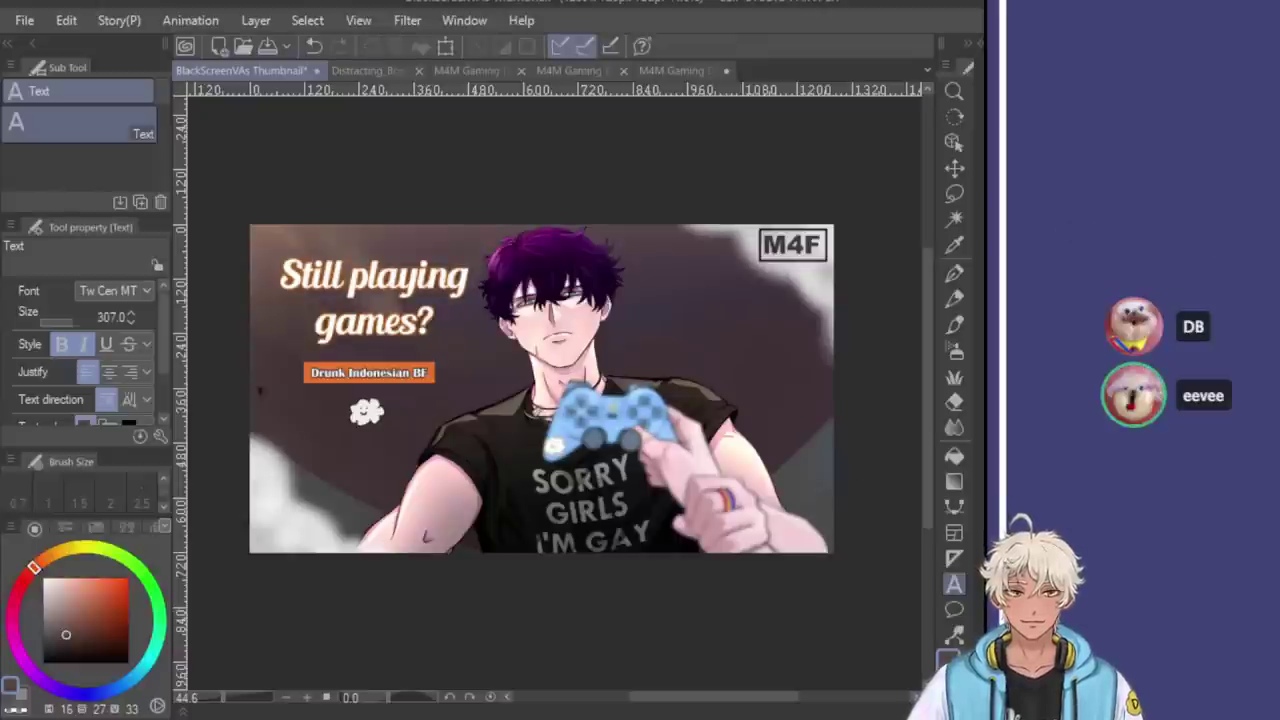
Remove the old title's blurred orange glow from behind the new title while keeping the orange label
{"action": "key", "text": "Delete"}
{"action": "key", "text": "ctrl+z"}
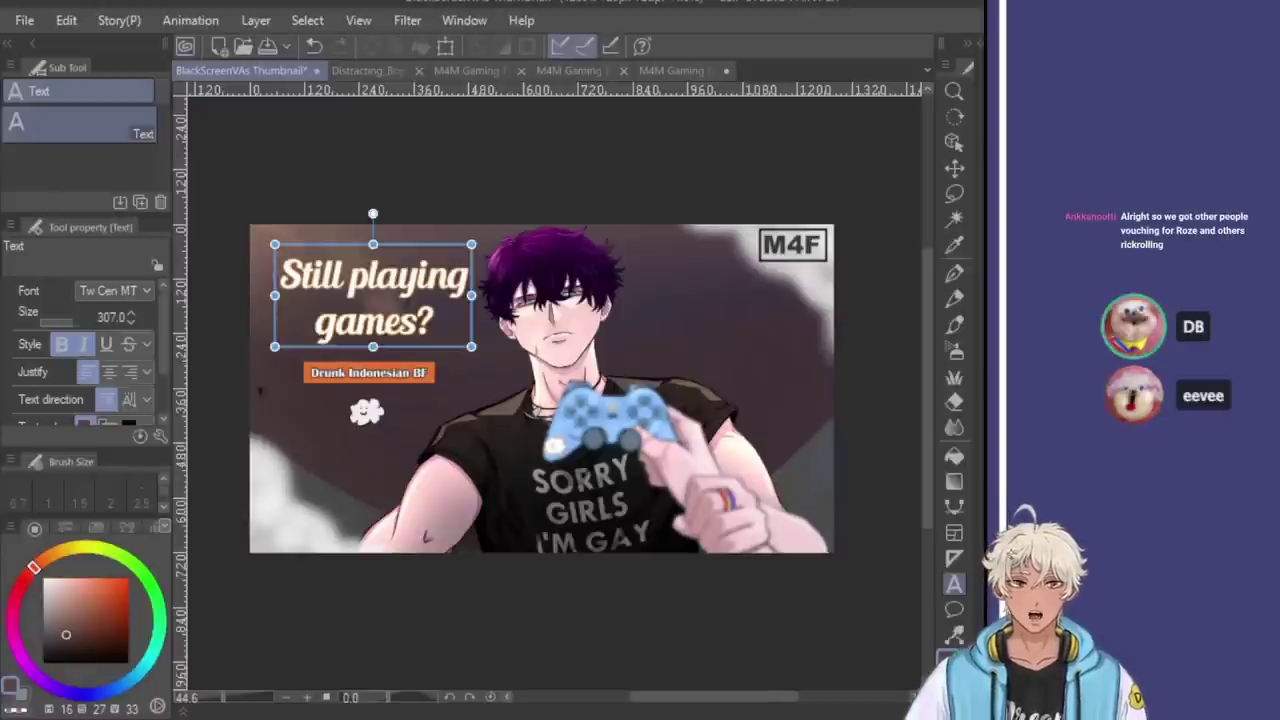
{"action": "key", "text": "Escape"}
{"action": "key", "text": "ctrl+y"}
{"action": "key", "text": "ctrl+z"}
{"action": "key", "text": "ctrl+y"}
{"action": "key", "text": "ctrl+z"}
{"action": "key", "text": "ctrl+z"}
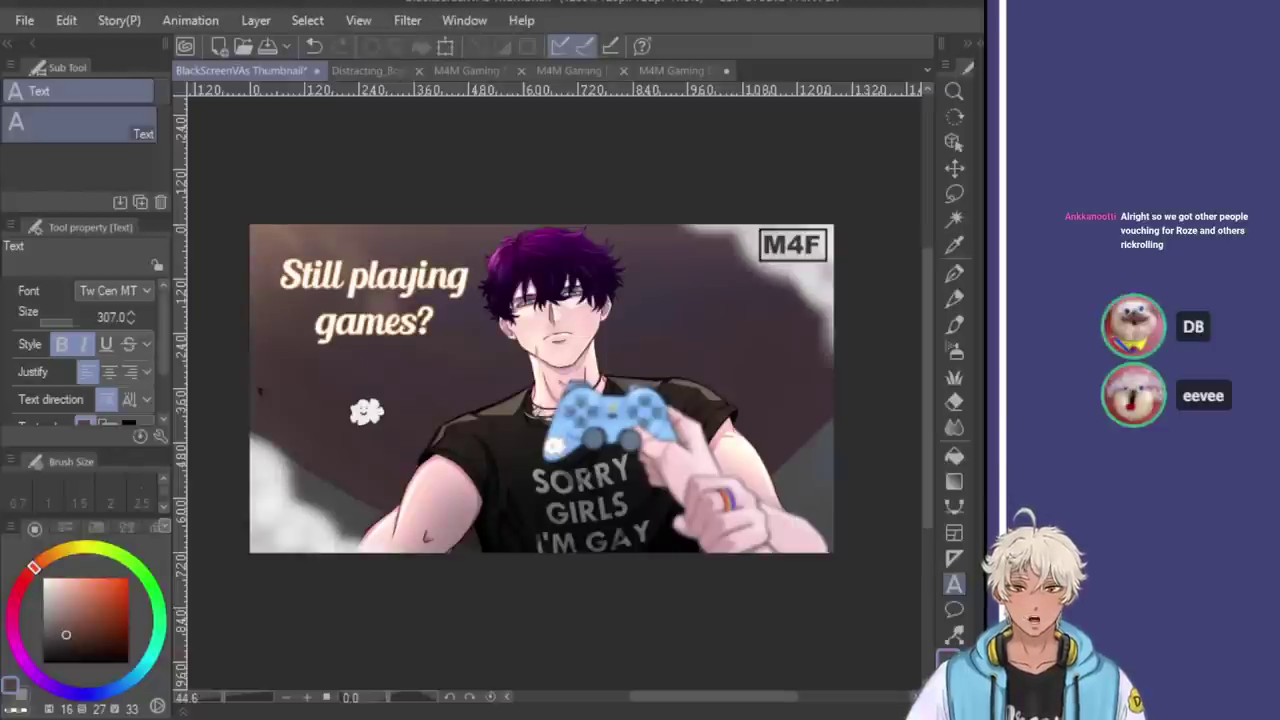
{"action": "key", "text": "ctrl+y"}
{"action": "key", "text": "ctrl+z"}
{"action": "key", "text": "ctrl+y"}
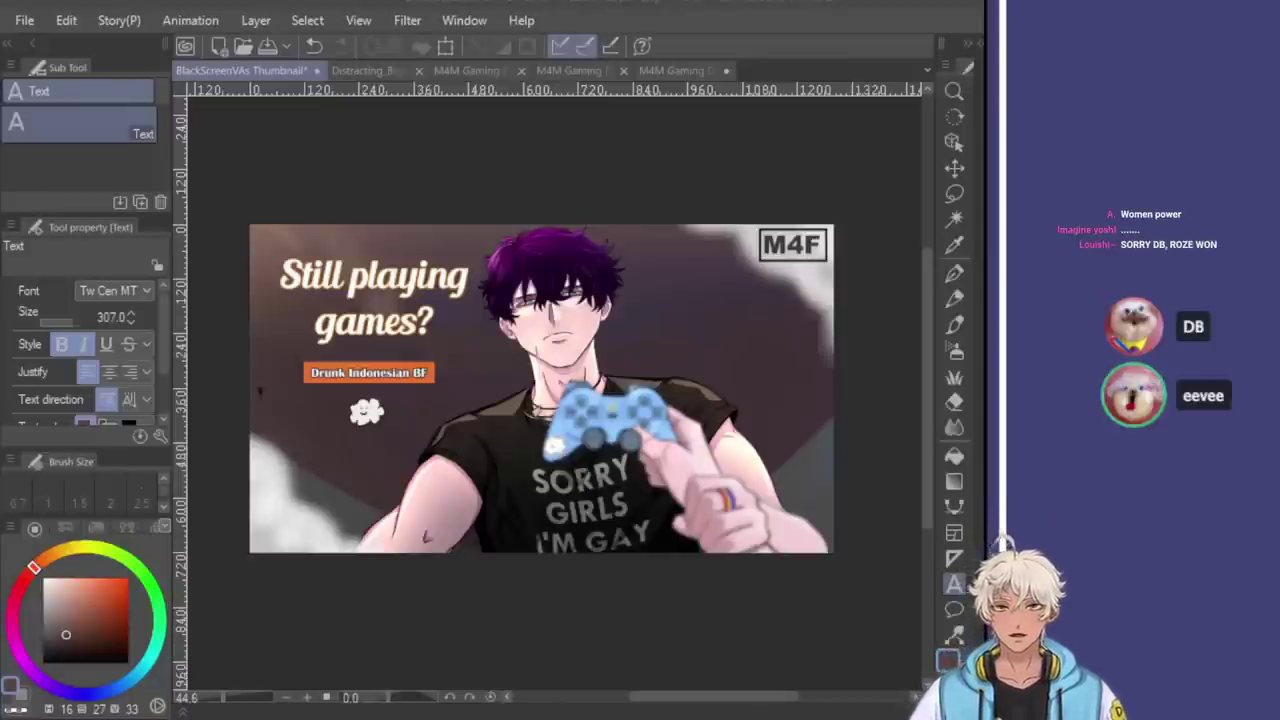
Open the "Drunk Indonesian BF" text on the orange label for editing
{"action": "scroll", "coordinate": [403, 370], "scroll_direction": "up", "scroll_amount": 1}
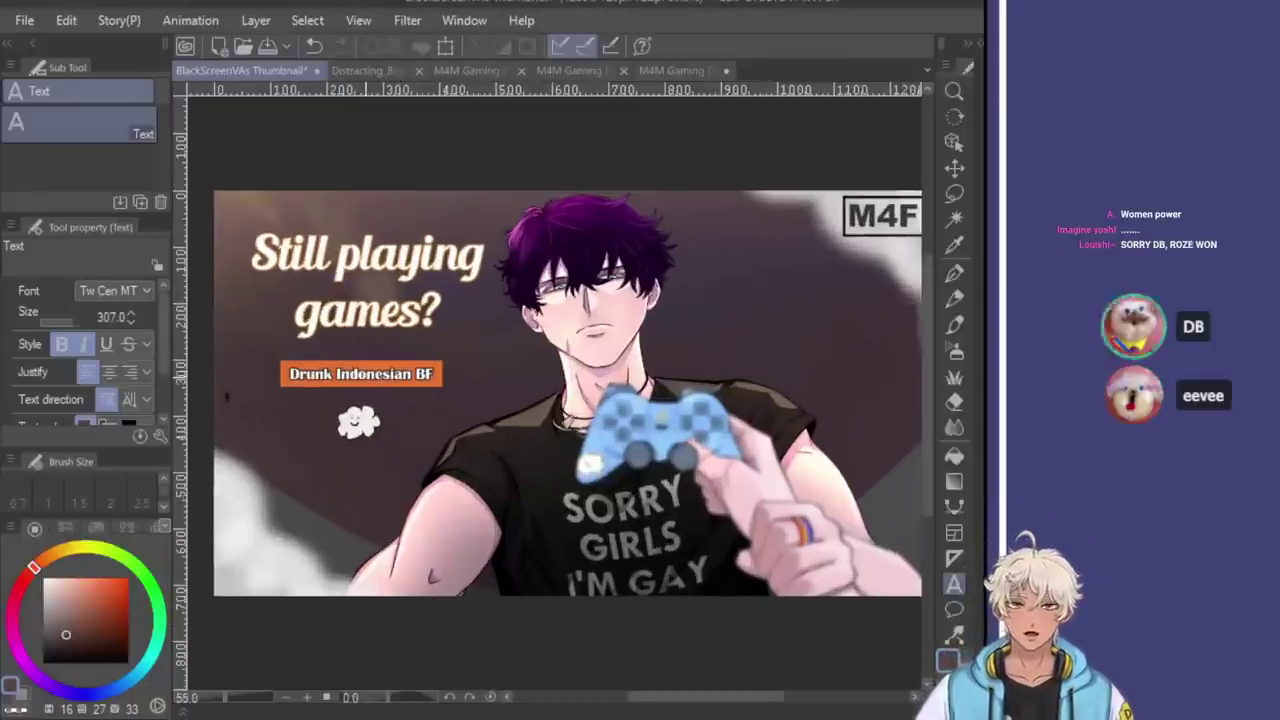
{"action": "scroll", "coordinate": [360, 373], "scroll_direction": "up", "scroll_amount": 1}
{"action": "left_click", "coordinate": [340, 372]}
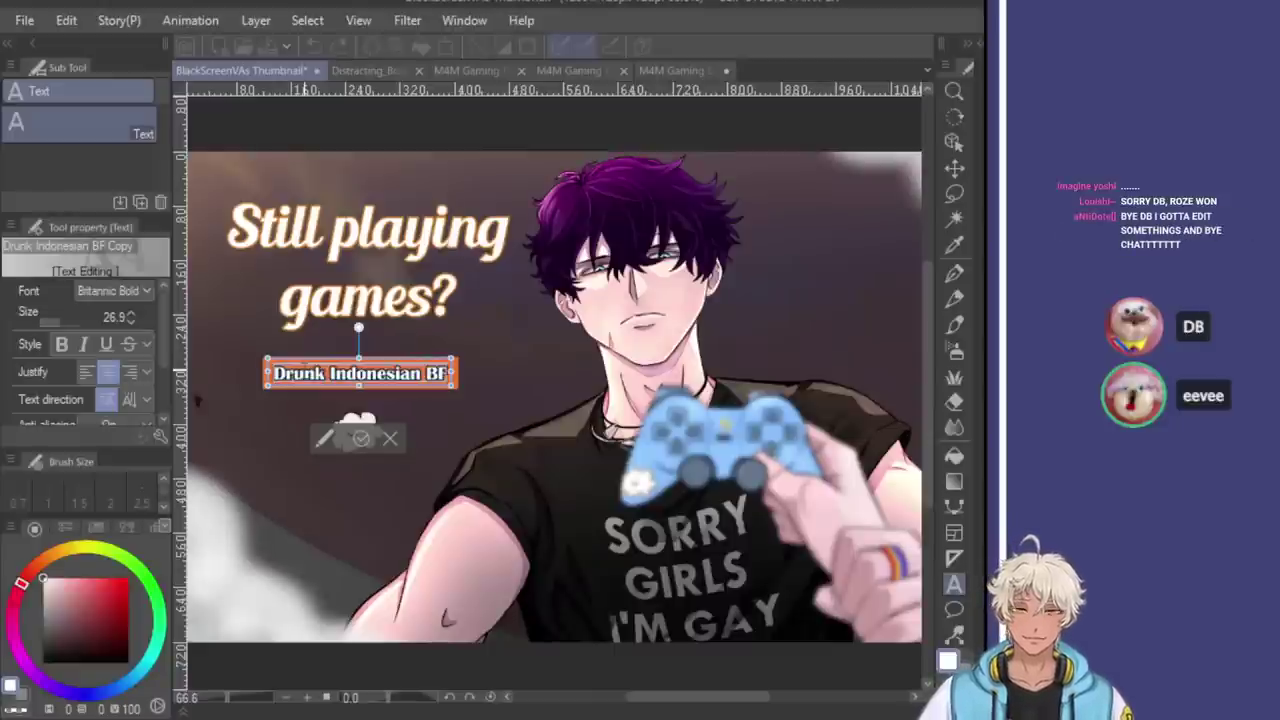
Try the wording "Dominant Gamer" on the orange label and erase it again
{"action": "type", "text": "D"}
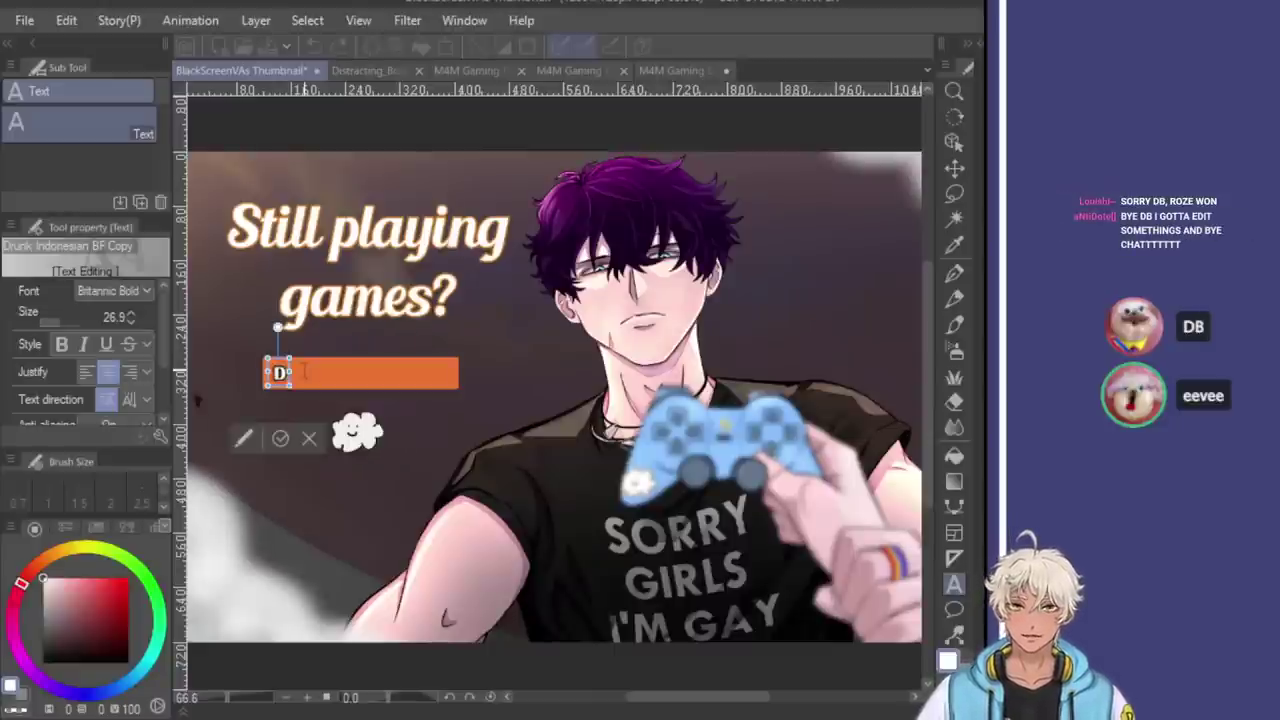
{"action": "type", "text": "ominan"}
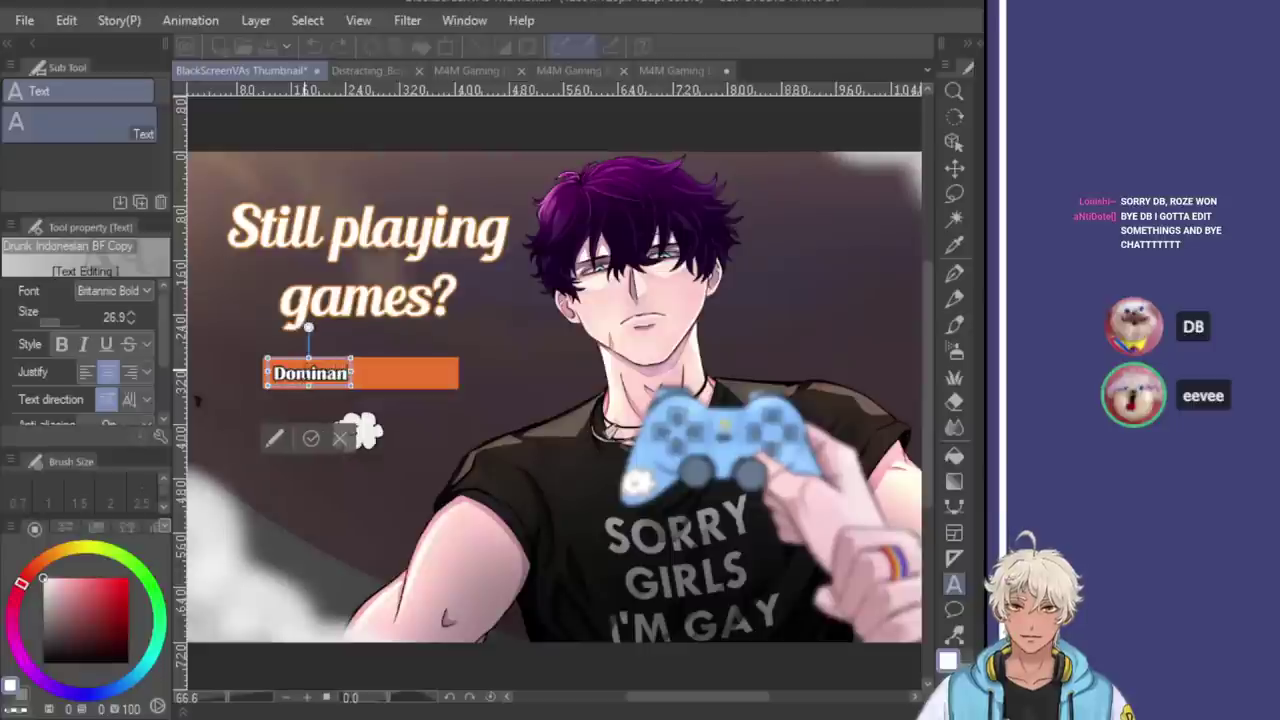
{"action": "type", "text": "t Gamer"}
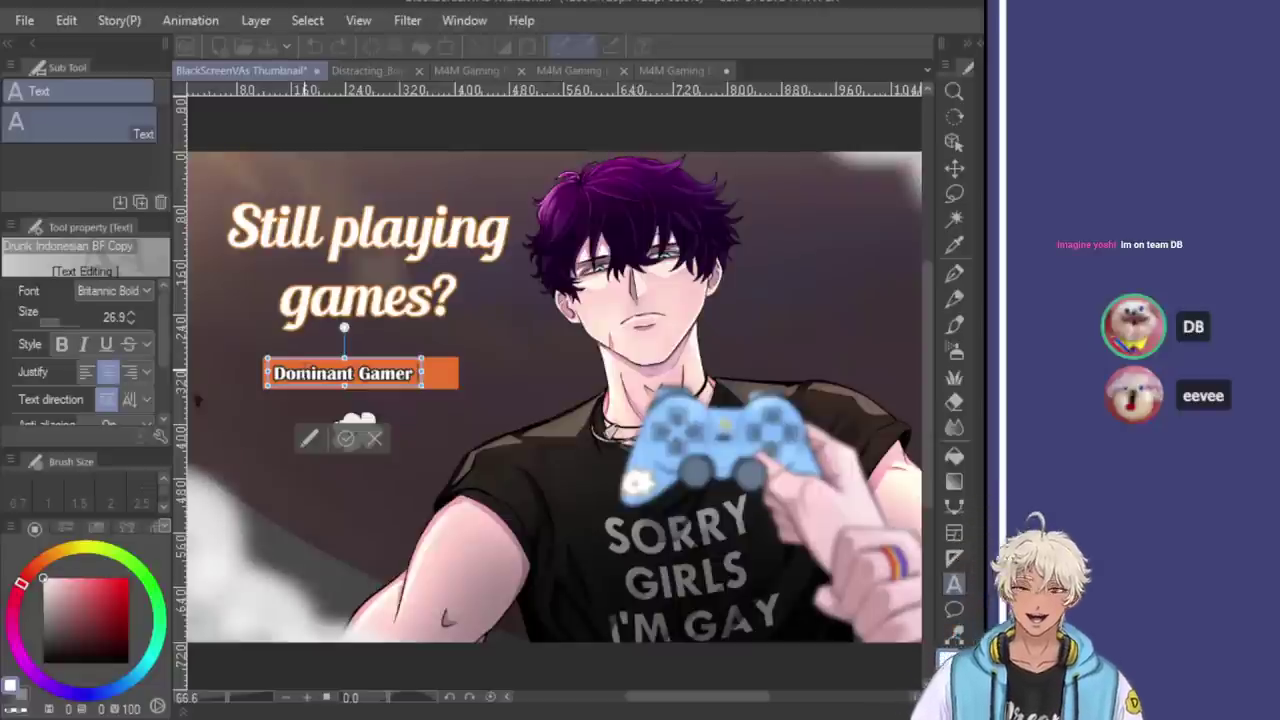
{"action": "key", "text": "BackSpace"}
{"action": "key", "text": "BackSpace"}
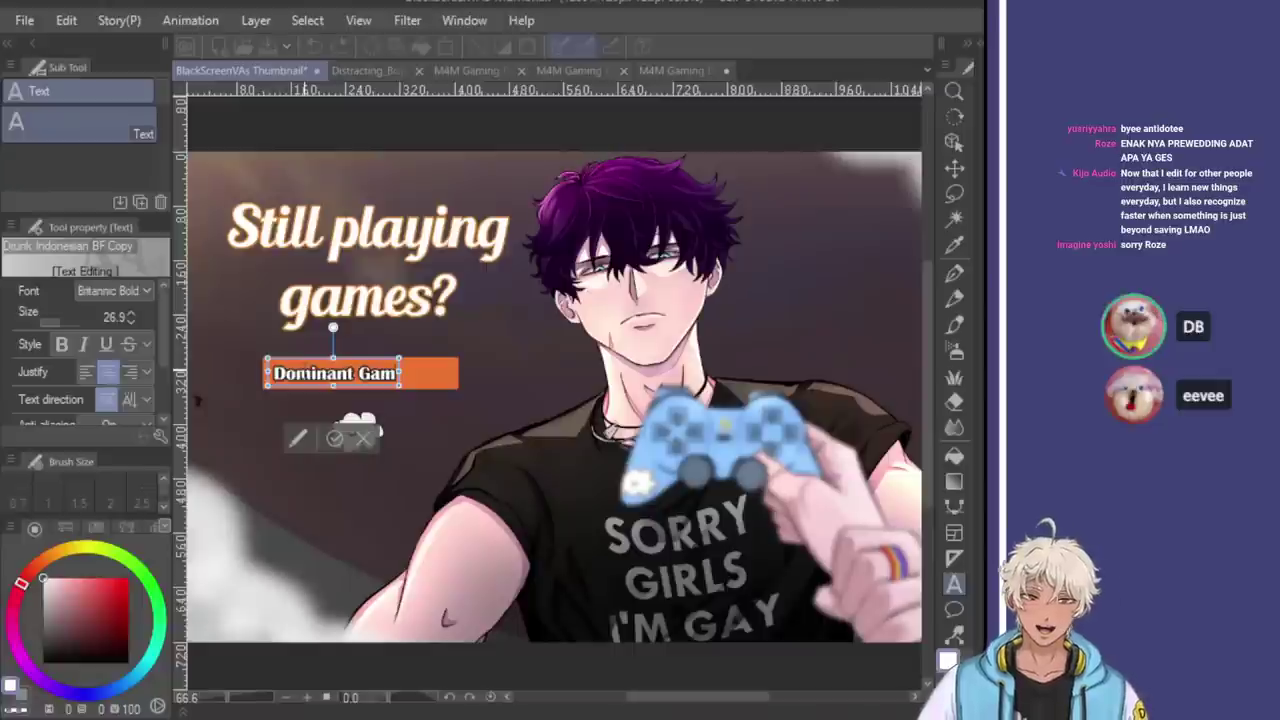
{"action": "key", "text": "BackSpace"}
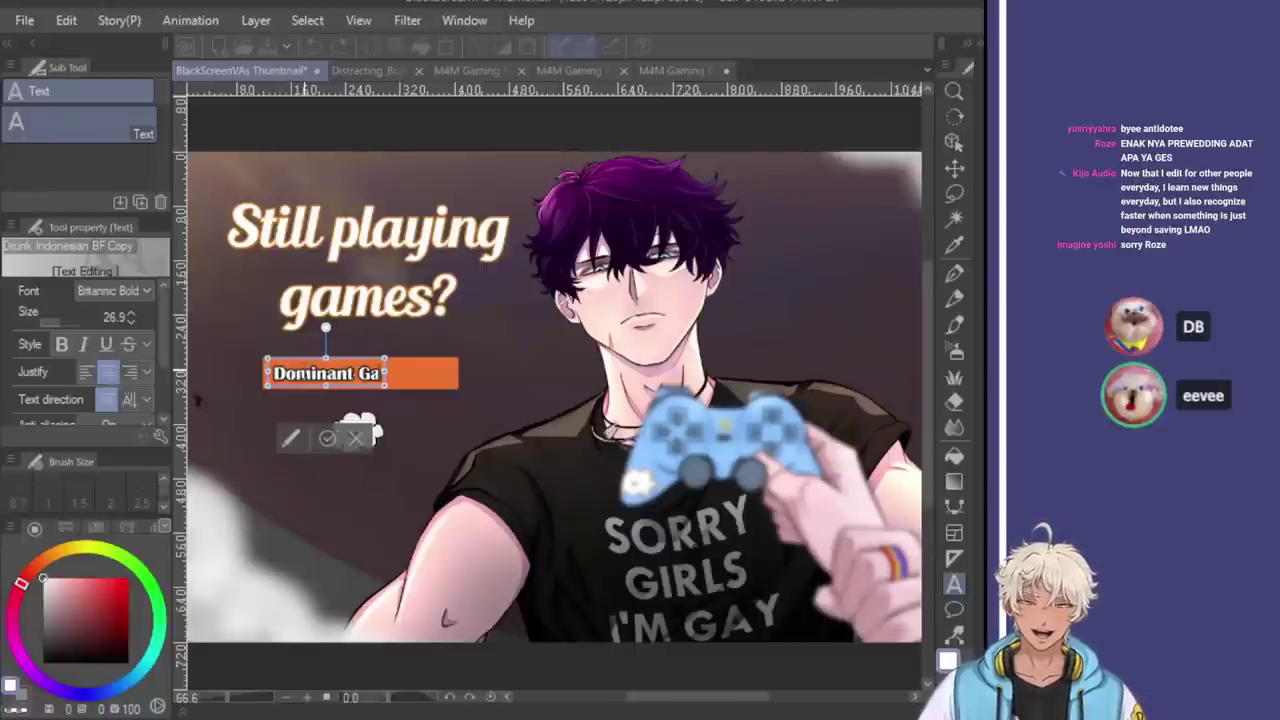
{"action": "key", "text": "BackSpace"}
{"action": "key", "text": "BackSpace"}
{"action": "key", "text": "BackSpace"}
{"action": "key", "text": "BackSpace"}
{"action": "key", "text": "BackSpace"}
{"action": "key", "text": "BackSpace"}
{"action": "key", "text": "BackSpace"}
{"action": "key", "text": "BackSpace"}
{"action": "key", "text": "BackSpace"}
{"action": "key", "text": "BackSpace"}
{"action": "key", "text": "BackSpace"}
Enter "Gay Boyfriend" as the label text and centre it within the orange box
{"action": "type", "text": "Gay B"}
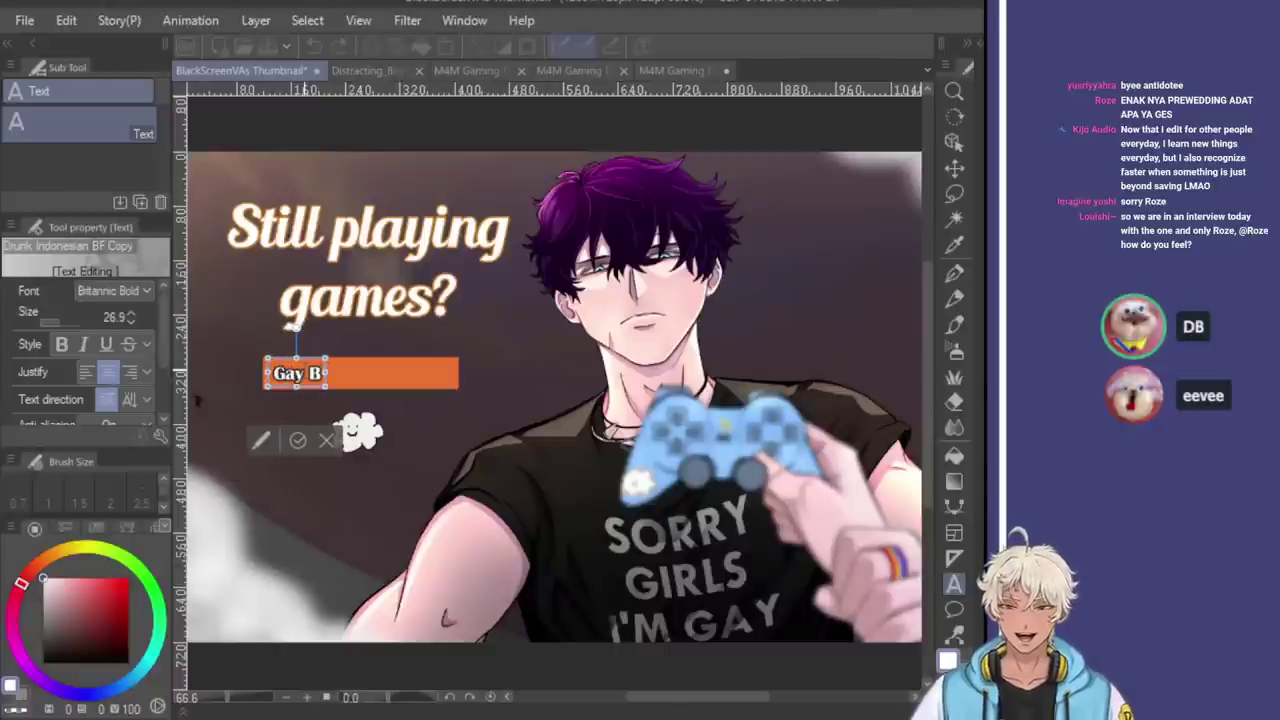
{"action": "type", "text": "oyfriend"}
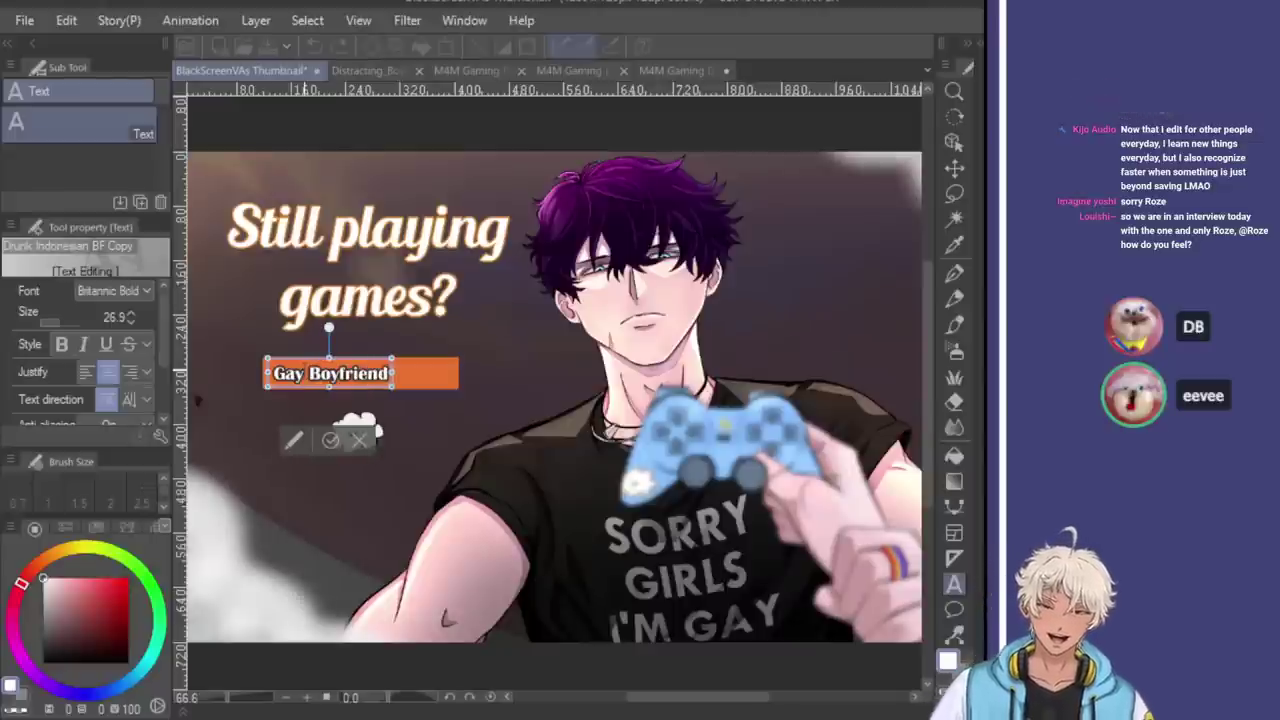
{"action": "left_click", "coordinate": [959, 171]}
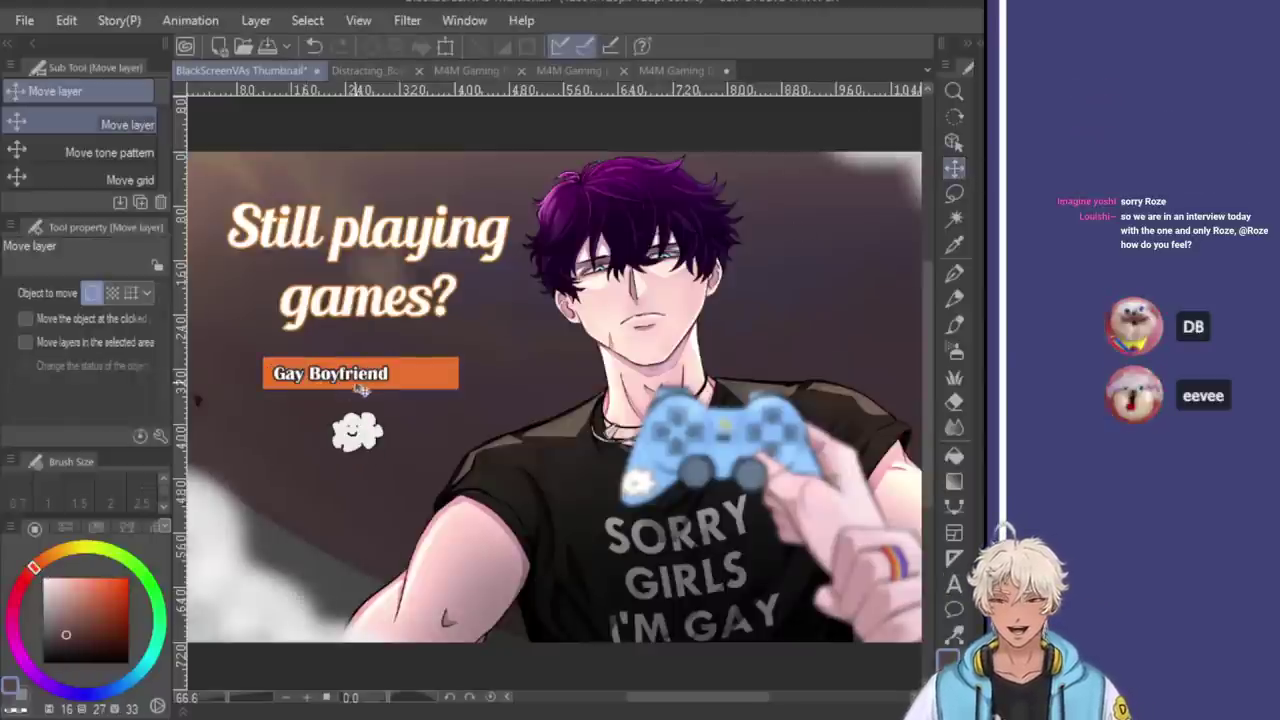
{"action": "left_click_drag", "start_coordinate": [327, 374], "coordinate": [359, 371]}
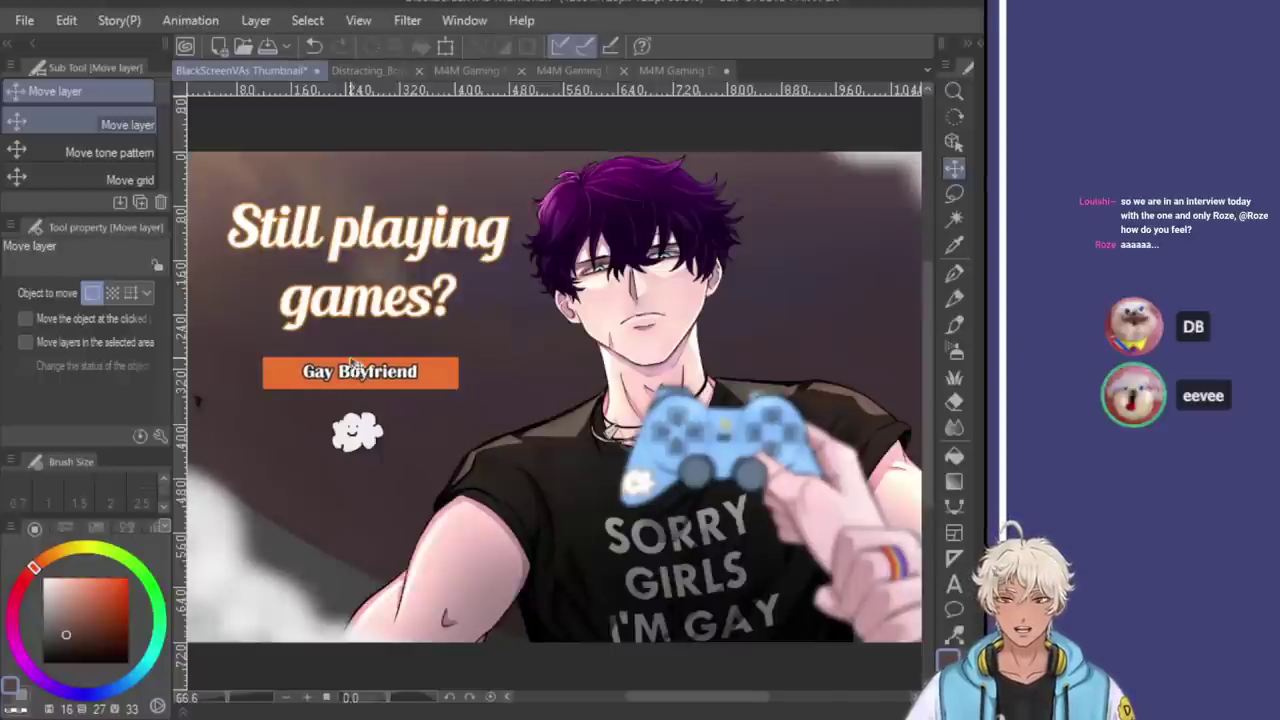
Change the boxed M4F tag in the canvas's upper right corner to read M4M
{"action": "scroll", "coordinate": [357, 372], "scroll_direction": "down", "scroll_amount": 1}
{"action": "left_click", "coordinate": [954, 583]}
{"action": "scroll", "coordinate": [862, 220], "scroll_direction": "up", "scroll_amount": 2}
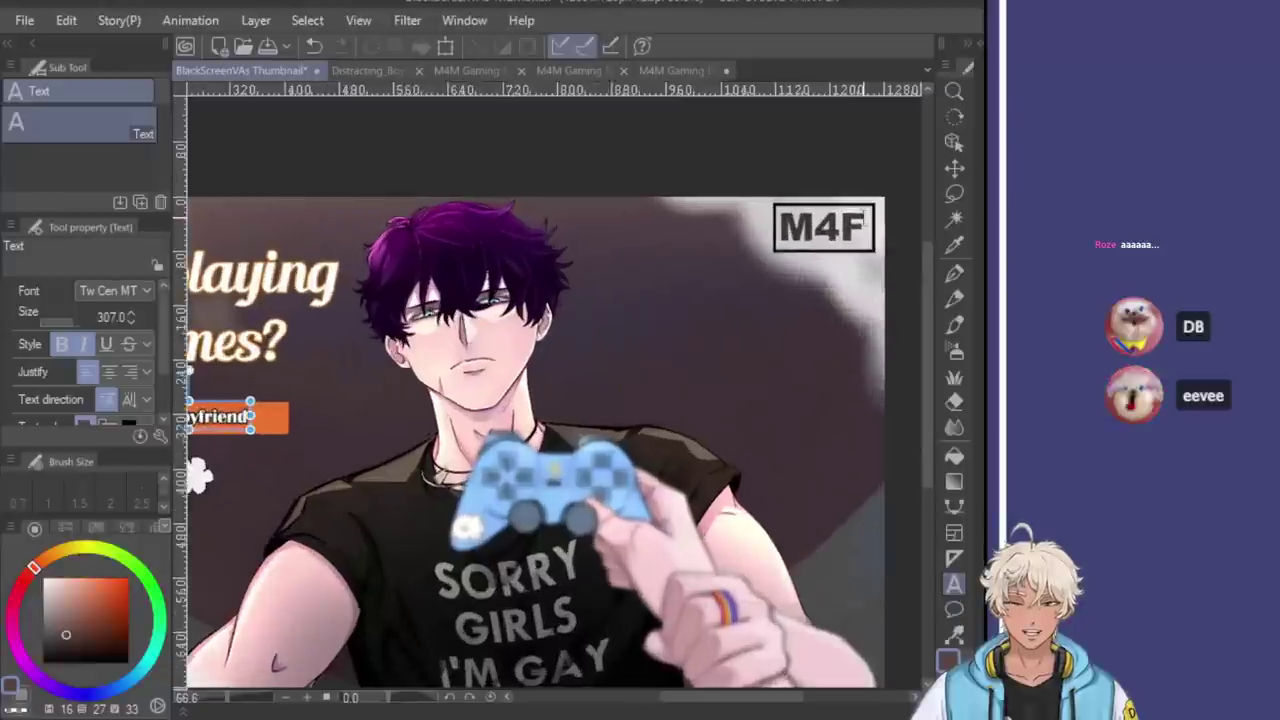
{"action": "left_click", "coordinate": [836, 228]}
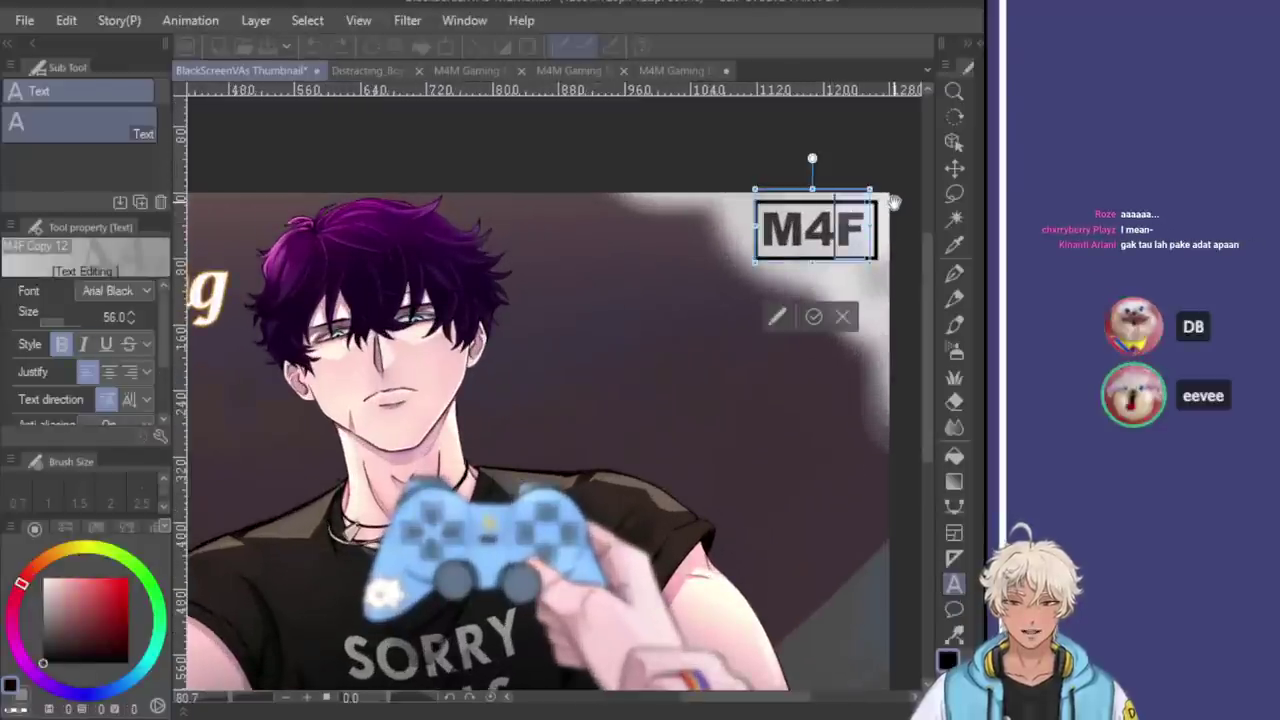
{"action": "type", "text": "M"}
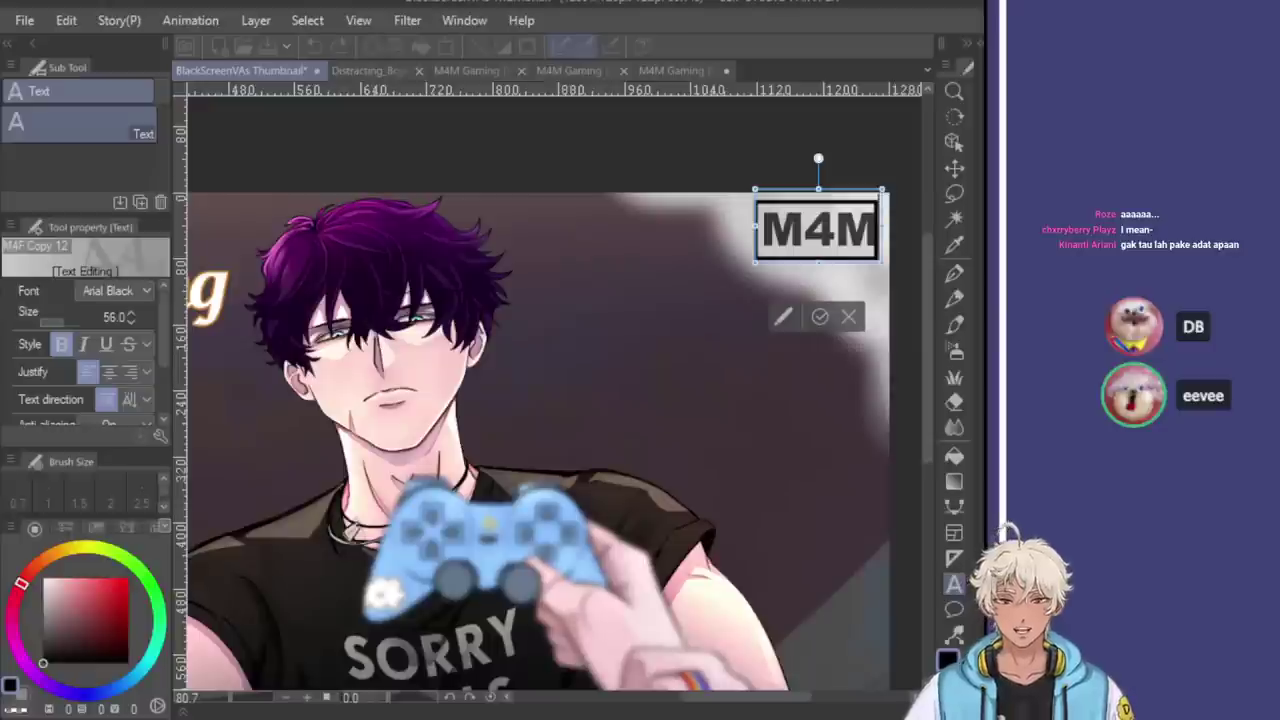
Finish editing the M4M text, then slightly enlarge the black frame around it and centre it on the letters
{"action": "left_click", "coordinate": [952, 172]}
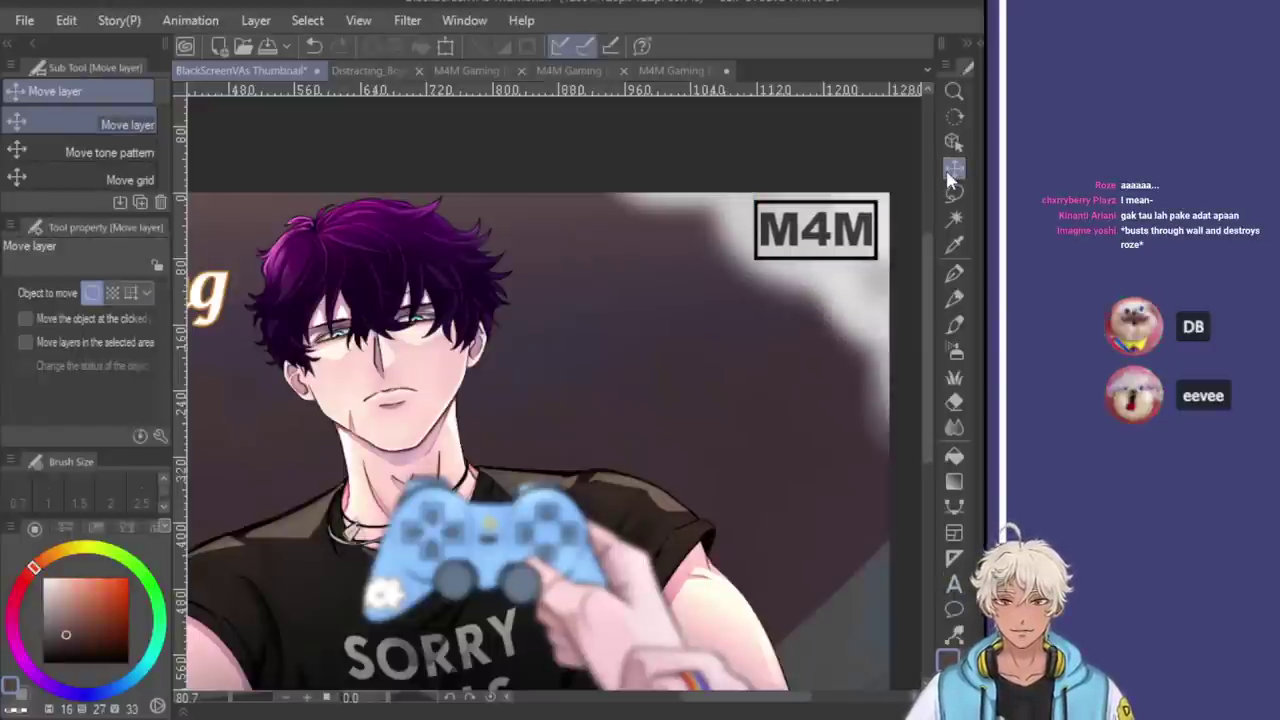
{"action": "scroll", "coordinate": [737, 314], "scroll_direction": "down", "scroll_amount": 3}
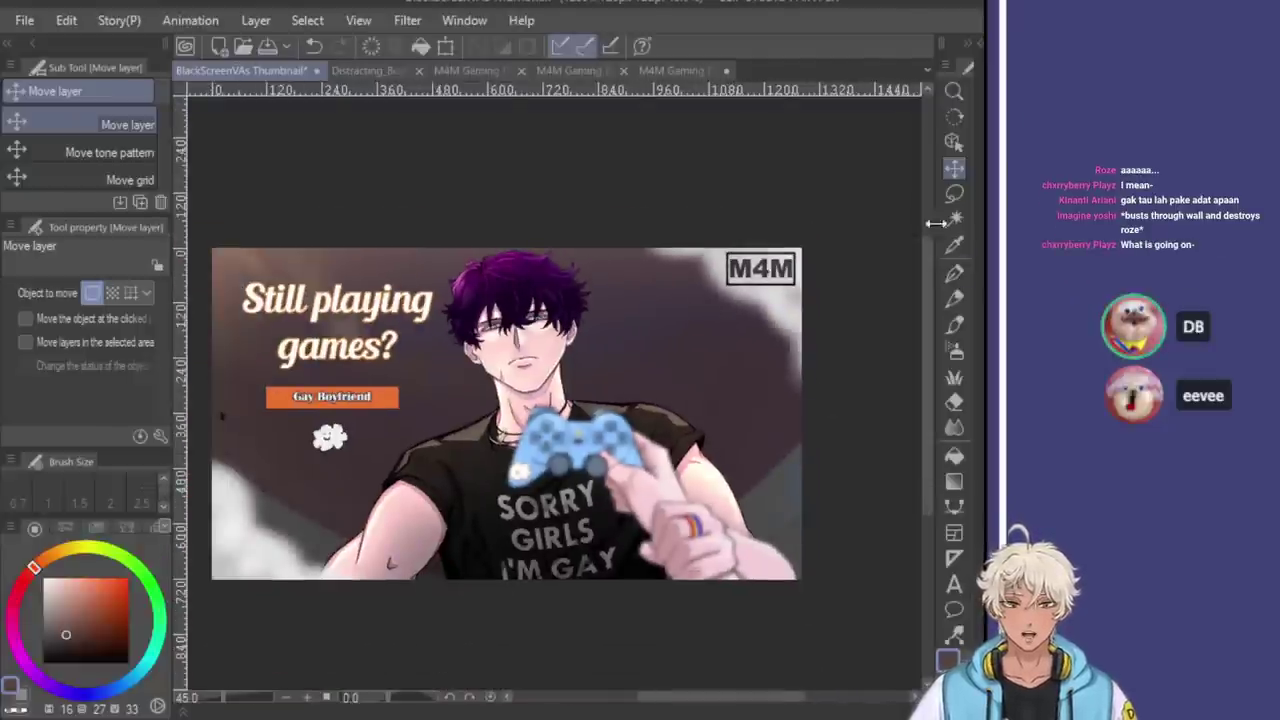
{"action": "key", "text": "ctrl+t"}
{"action": "scroll", "coordinate": [740, 304], "scroll_direction": "up", "scroll_amount": 3}
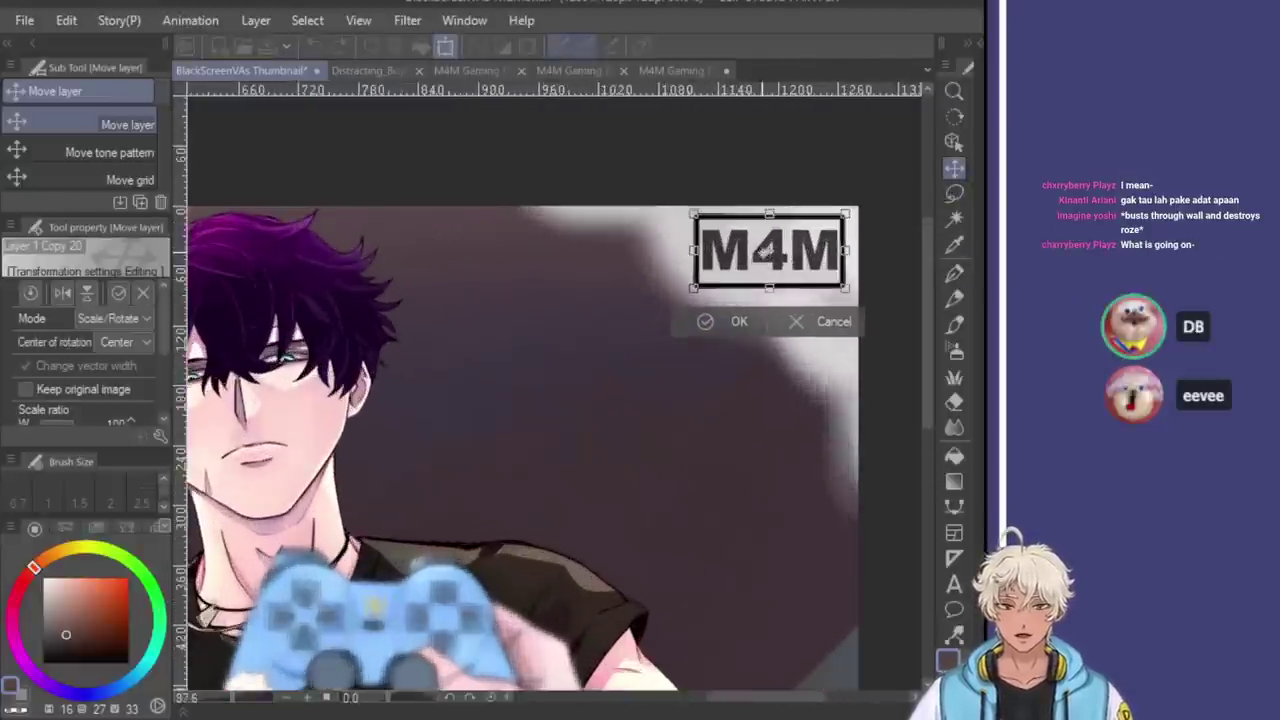
{"action": "left_click_drag", "start_coordinate": [684, 300], "coordinate": [660, 308]}
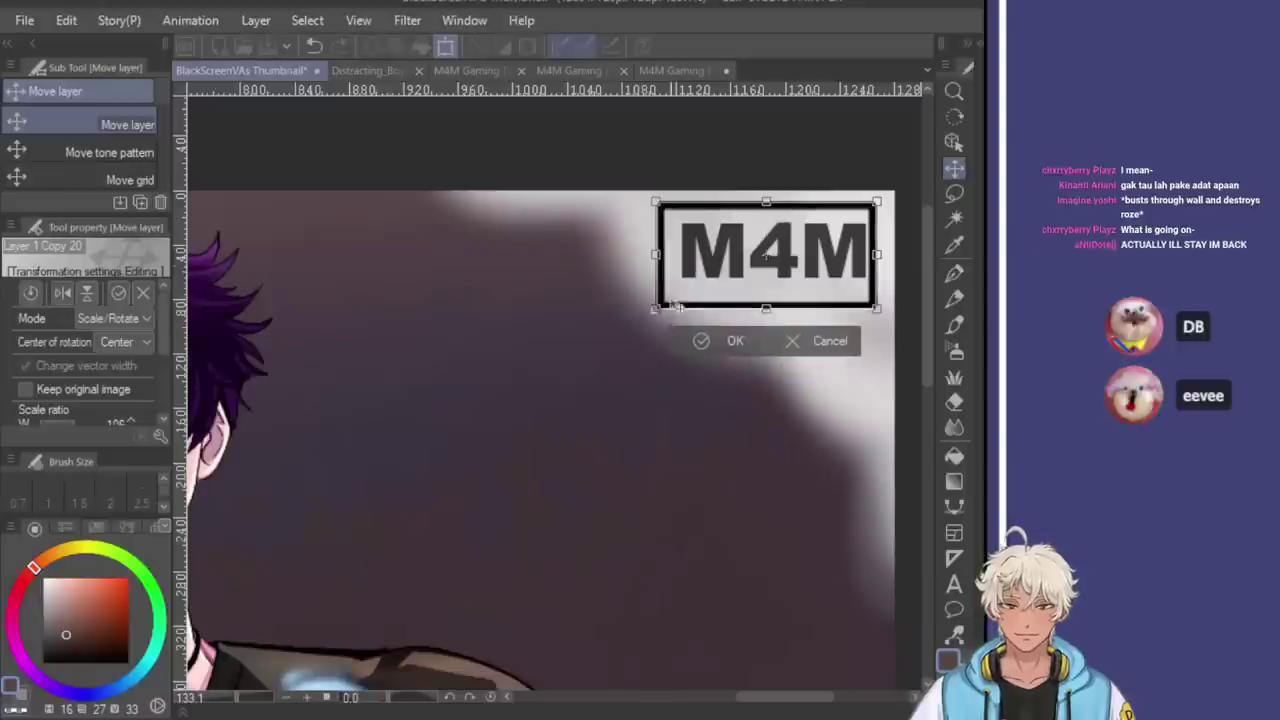
{"action": "left_click_drag", "start_coordinate": [826, 247], "coordinate": [833, 247]}
{"action": "left_click_drag", "start_coordinate": [835, 243], "coordinate": [838, 245]}
{"action": "left_click", "coordinate": [719, 341]}
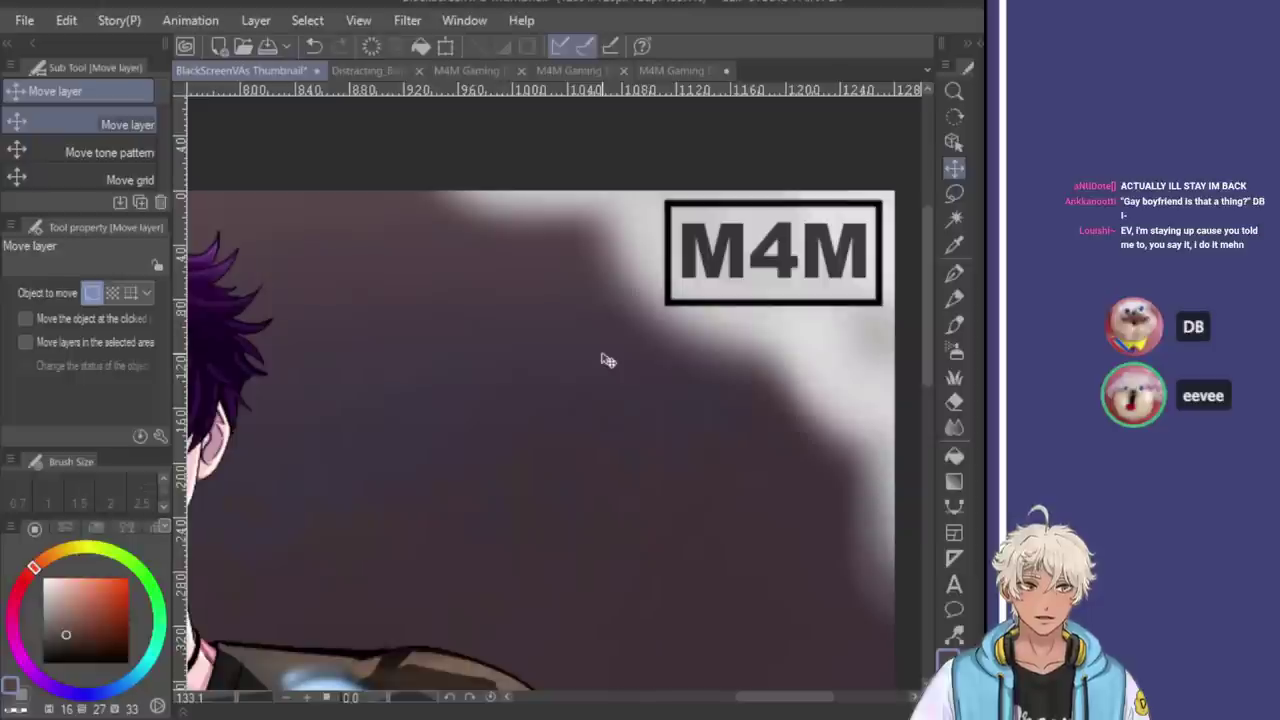
Try nudging the black frame around M4M slightly sideways and move it back
{"action": "scroll", "coordinate": [607, 360], "scroll_direction": "down", "scroll_amount": 2}
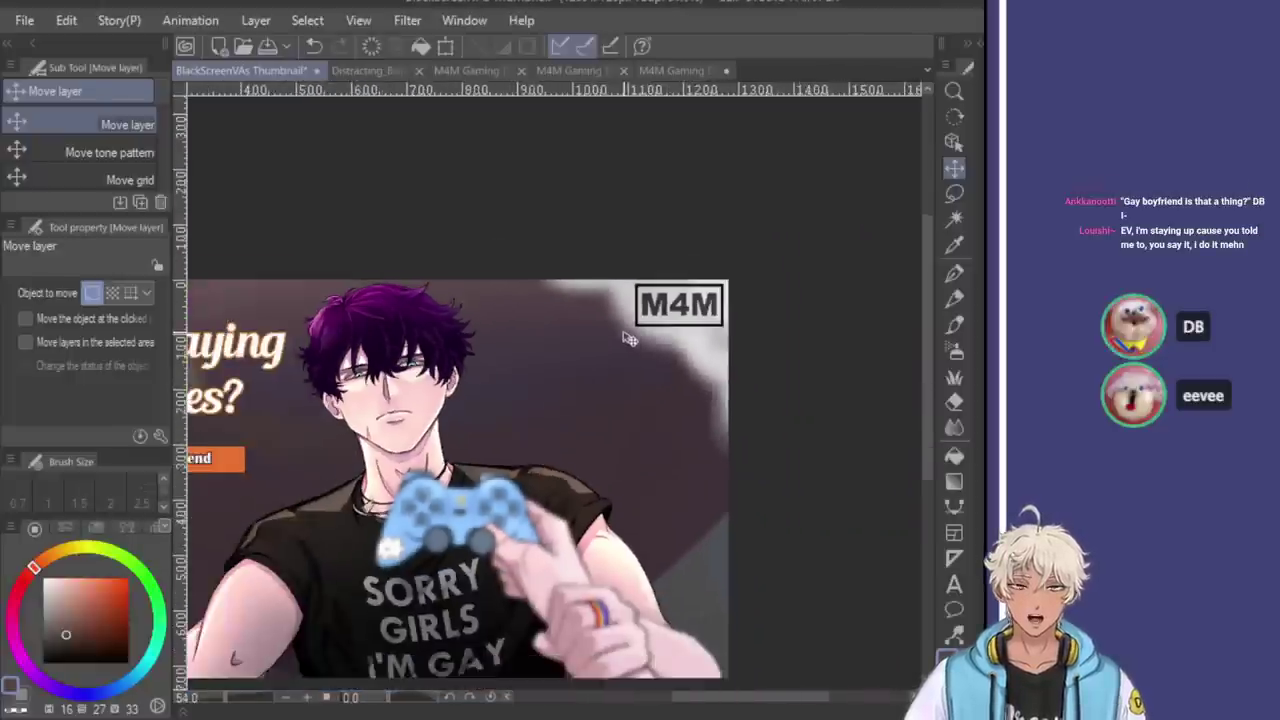
{"action": "scroll", "coordinate": [707, 275], "scroll_direction": "up", "scroll_amount": 2}
{"action": "scroll", "coordinate": [707, 275], "scroll_direction": "up", "scroll_amount": 2}
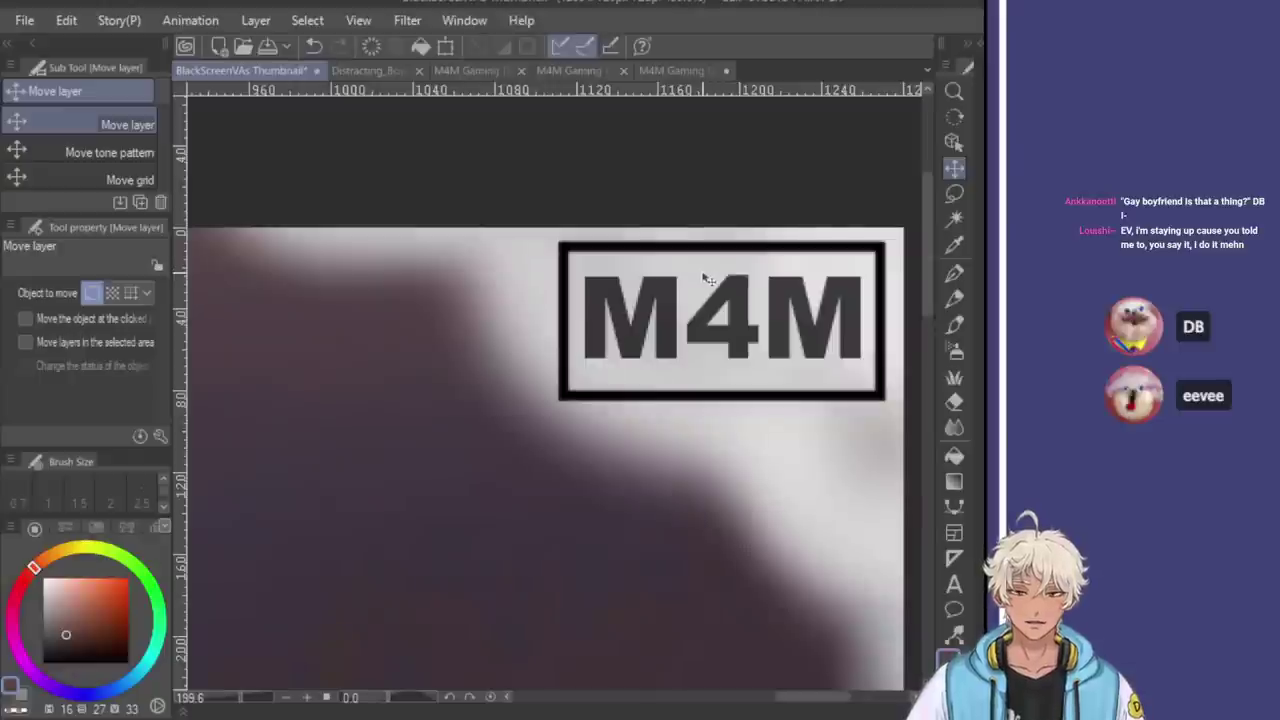
{"action": "left_click_drag", "start_coordinate": [704, 275], "coordinate": [706, 277]}
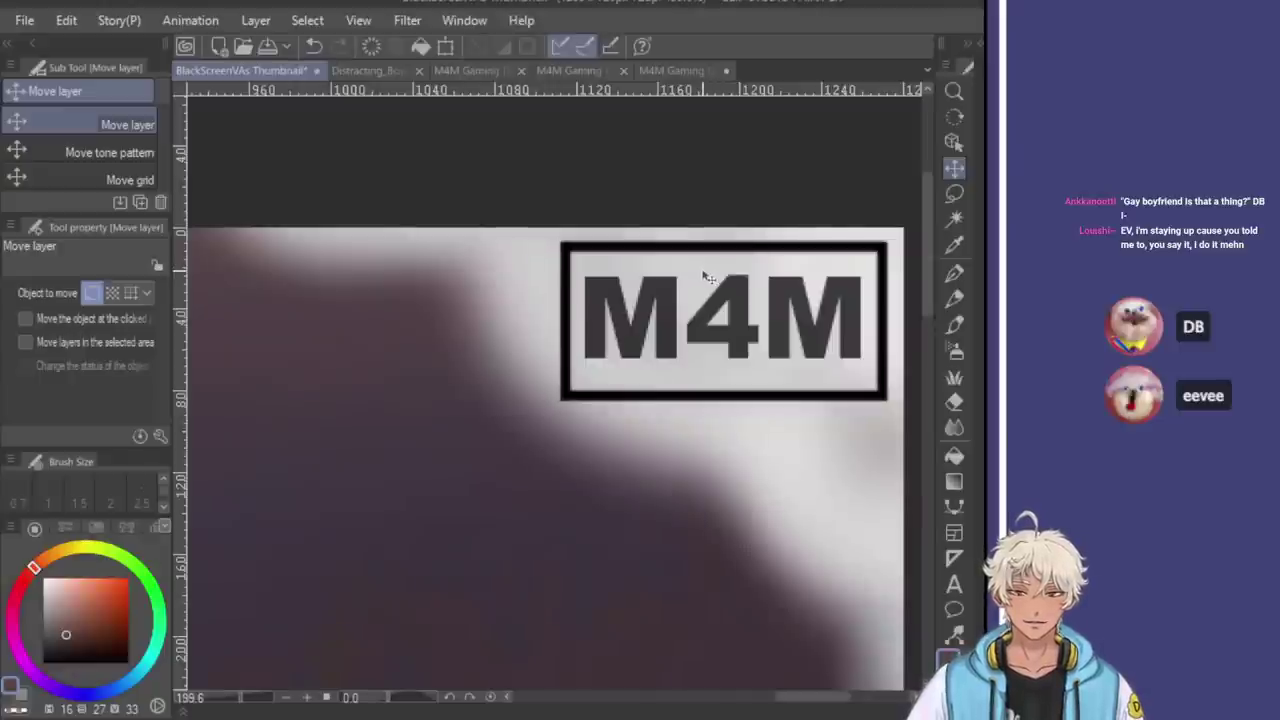
{"action": "left_click_drag", "start_coordinate": [705, 277], "coordinate": [703, 277]}
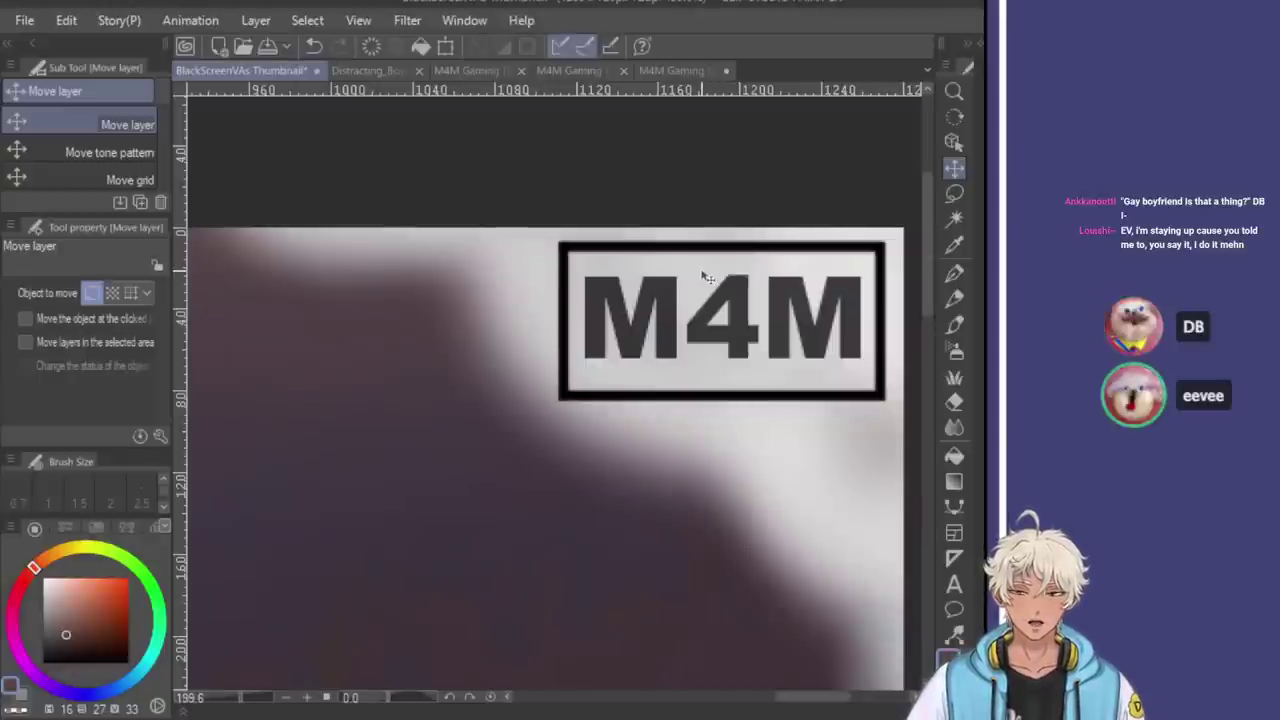
Try enlarging the character artwork and shifting it upward on the thumbnail
{"action": "scroll", "coordinate": [680, 343], "scroll_direction": "down", "scroll_amount": 6}
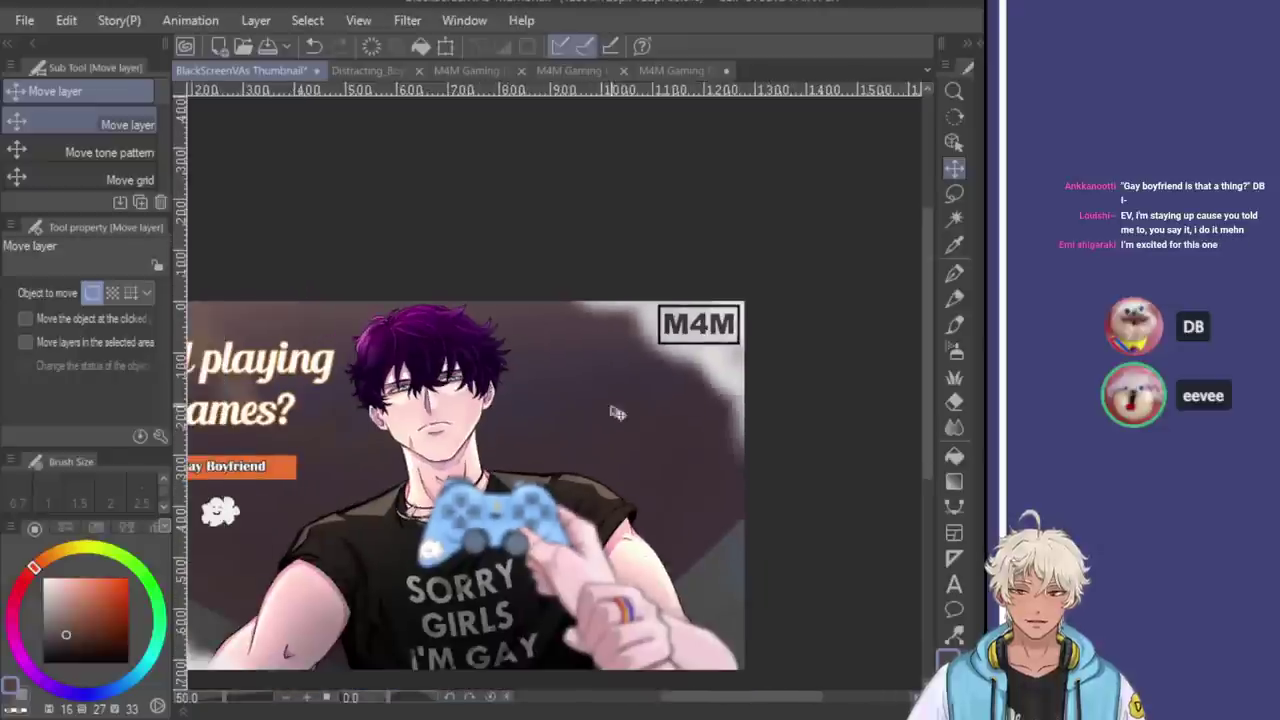
{"action": "scroll", "coordinate": [318, 390], "scroll_direction": "up", "scroll_amount": 2}
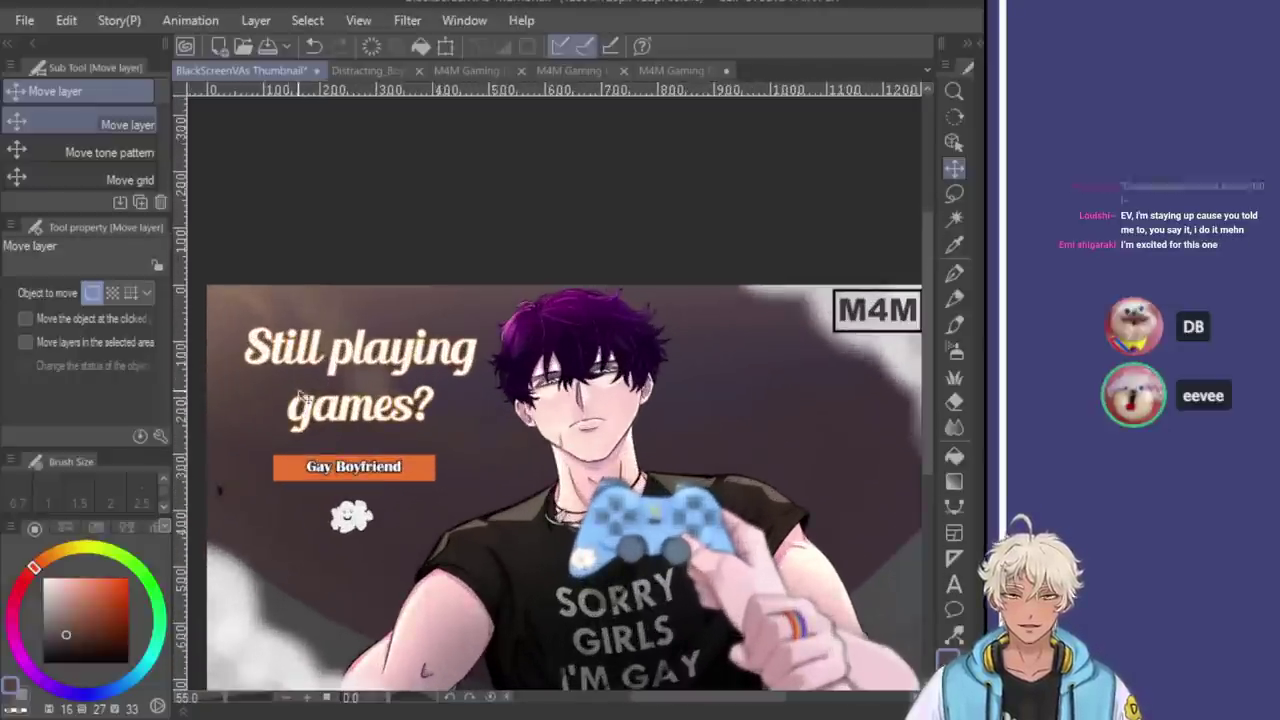
{"action": "scroll", "coordinate": [323, 378], "scroll_direction": "down", "scroll_amount": 2}
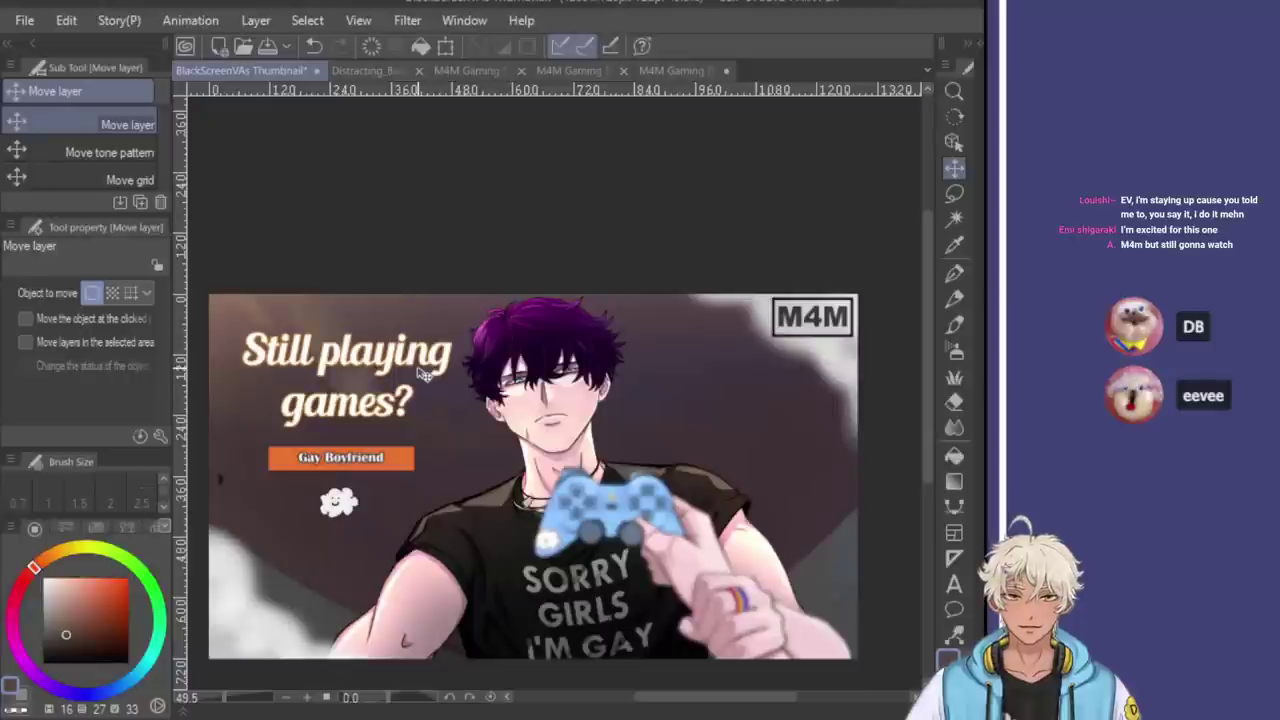
{"action": "scroll", "coordinate": [543, 355], "scroll_direction": "down", "scroll_amount": 1}
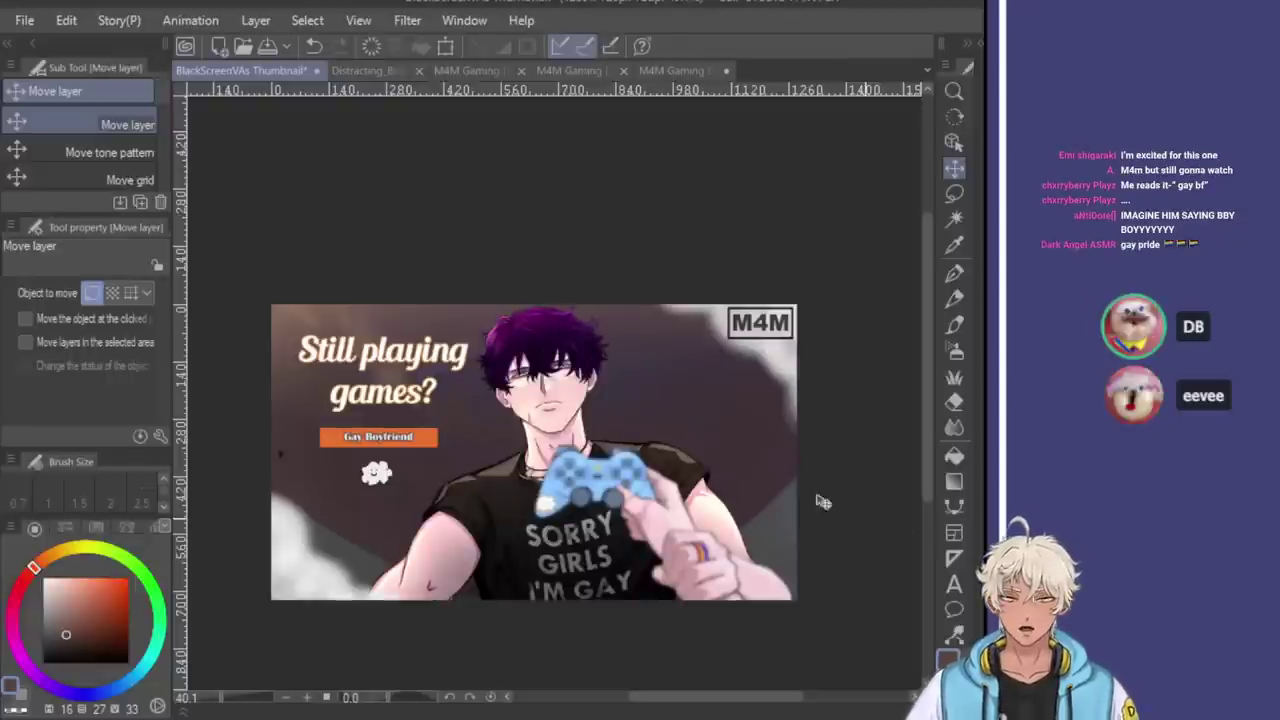
{"action": "key", "text": "ctrl+t"}
{"action": "scroll", "coordinate": [688, 397], "scroll_direction": "down", "scroll_amount": 2}
{"action": "left_click_drag", "start_coordinate": [789, 440], "coordinate": [824, 440]}
{"action": "left_click_drag", "start_coordinate": [748, 500], "coordinate": [731, 478]}
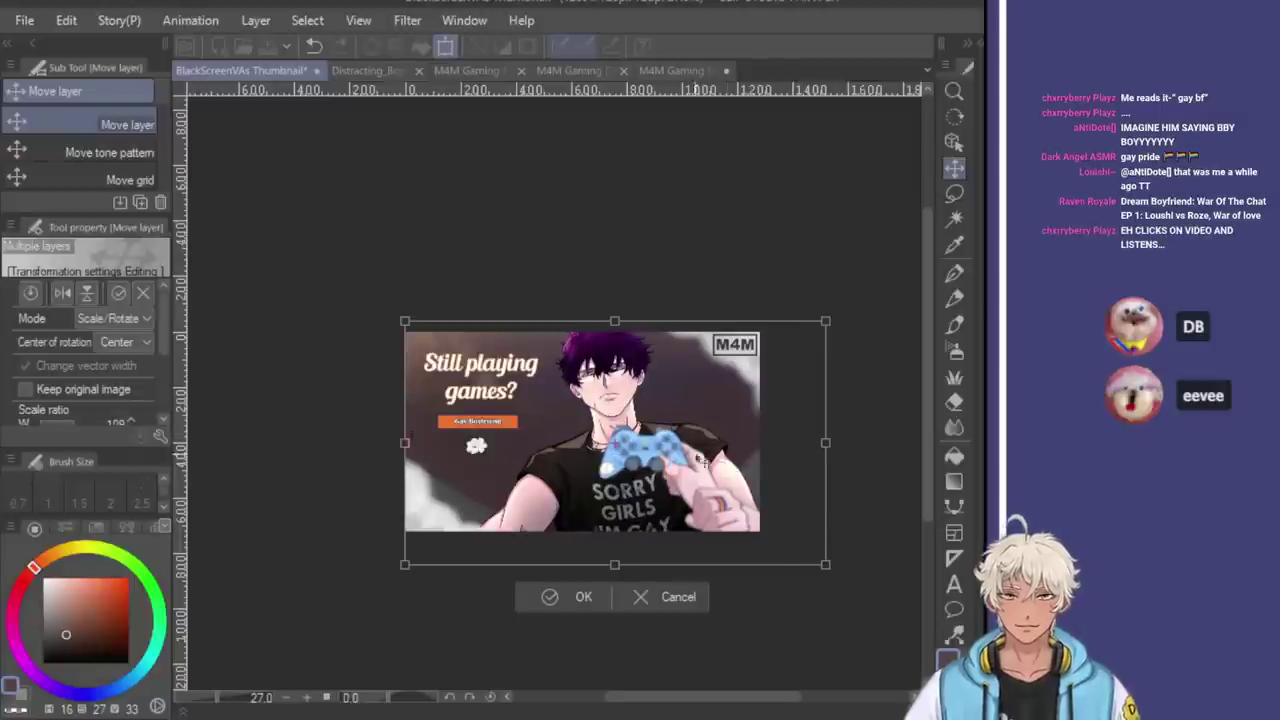
{"action": "scroll", "coordinate": [380, 400], "scroll_direction": "up", "scroll_amount": 1}
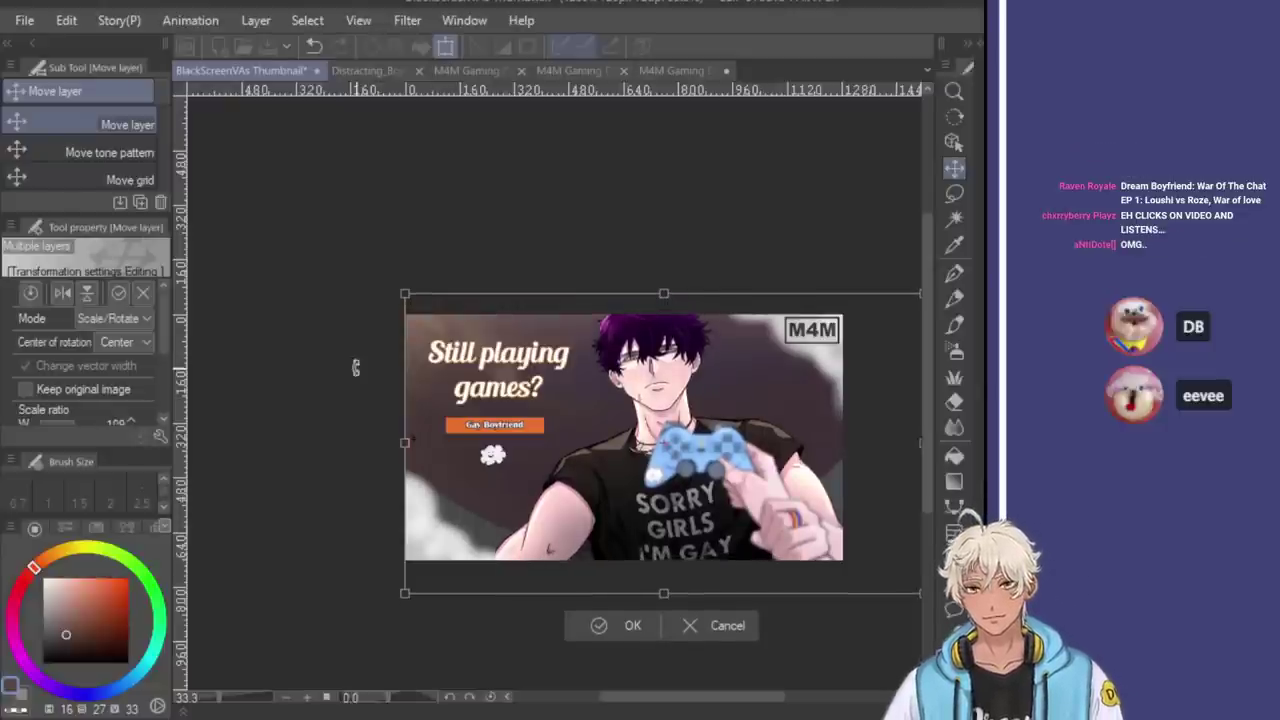
{"action": "scroll", "coordinate": [700, 354], "scroll_direction": "up", "scroll_amount": 3}
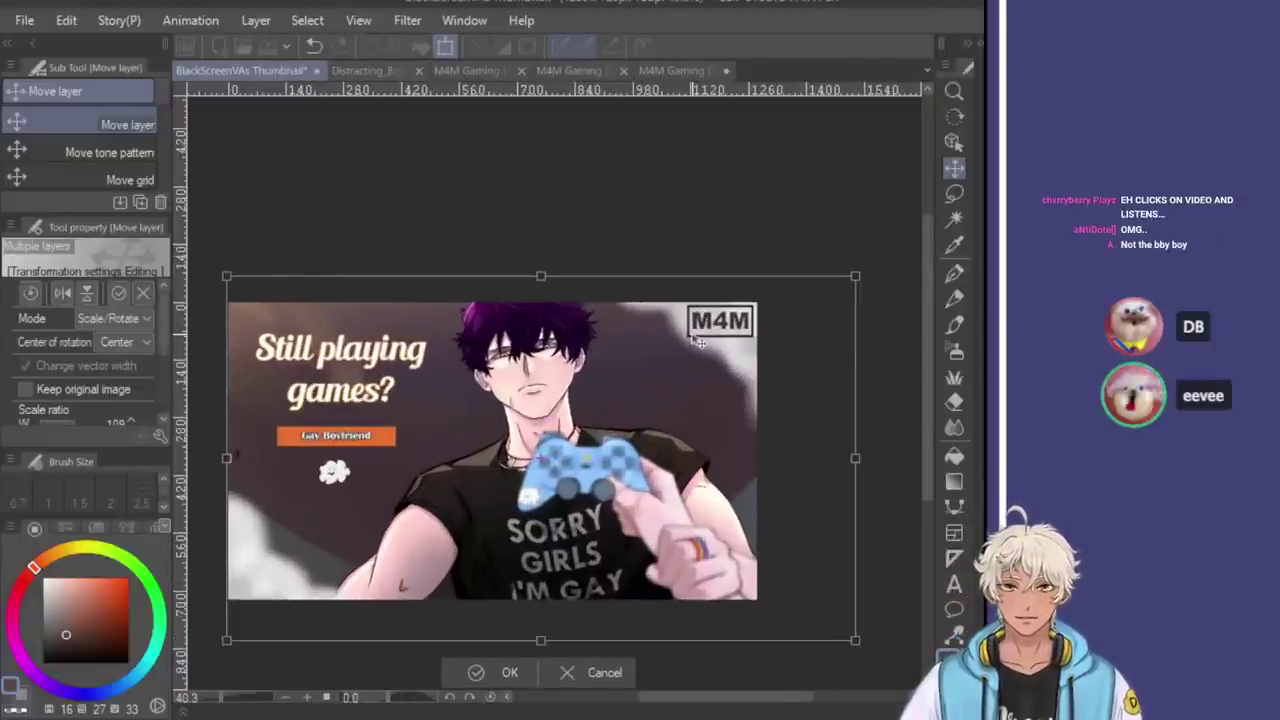
{"action": "scroll", "coordinate": [457, 326], "scroll_direction": "down", "scroll_amount": 2}
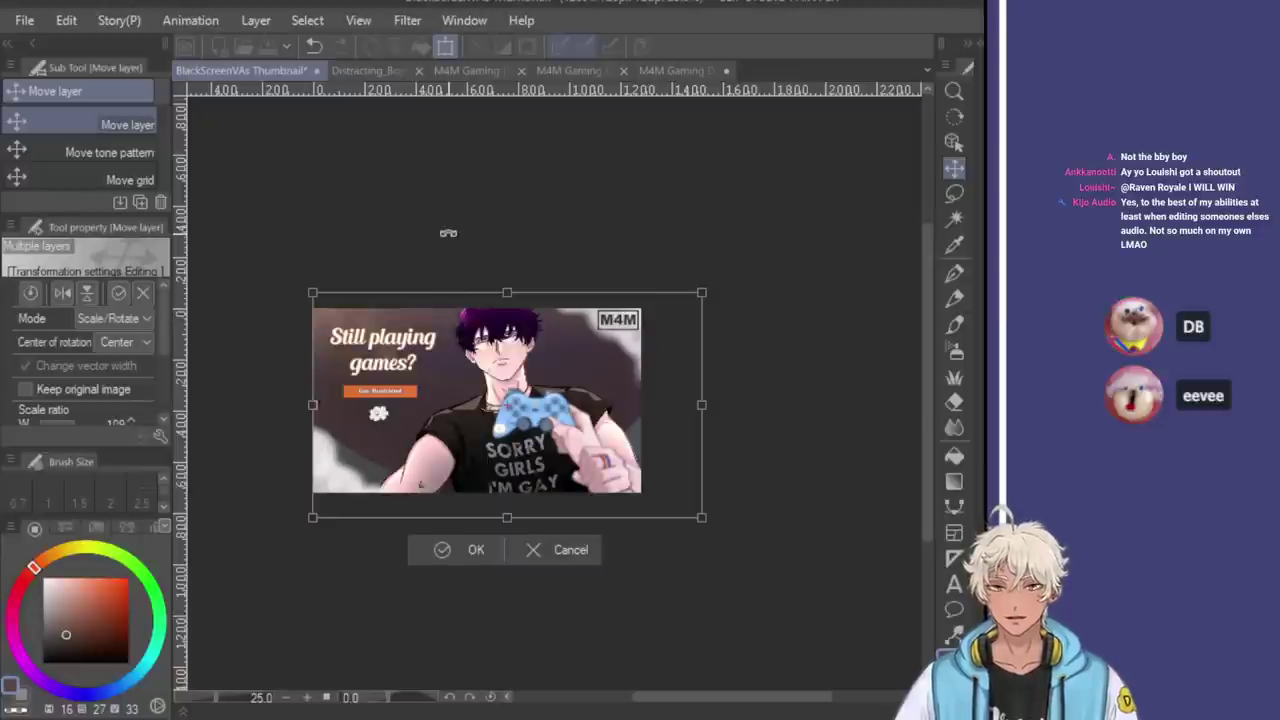
Undo the character artwork's enlargement and shift, then try scaling it down and revert that too
{"action": "key", "text": "ctrl+z"}
{"action": "key", "text": "ctrl+z"}
{"action": "key", "text": "ctrl+z"}
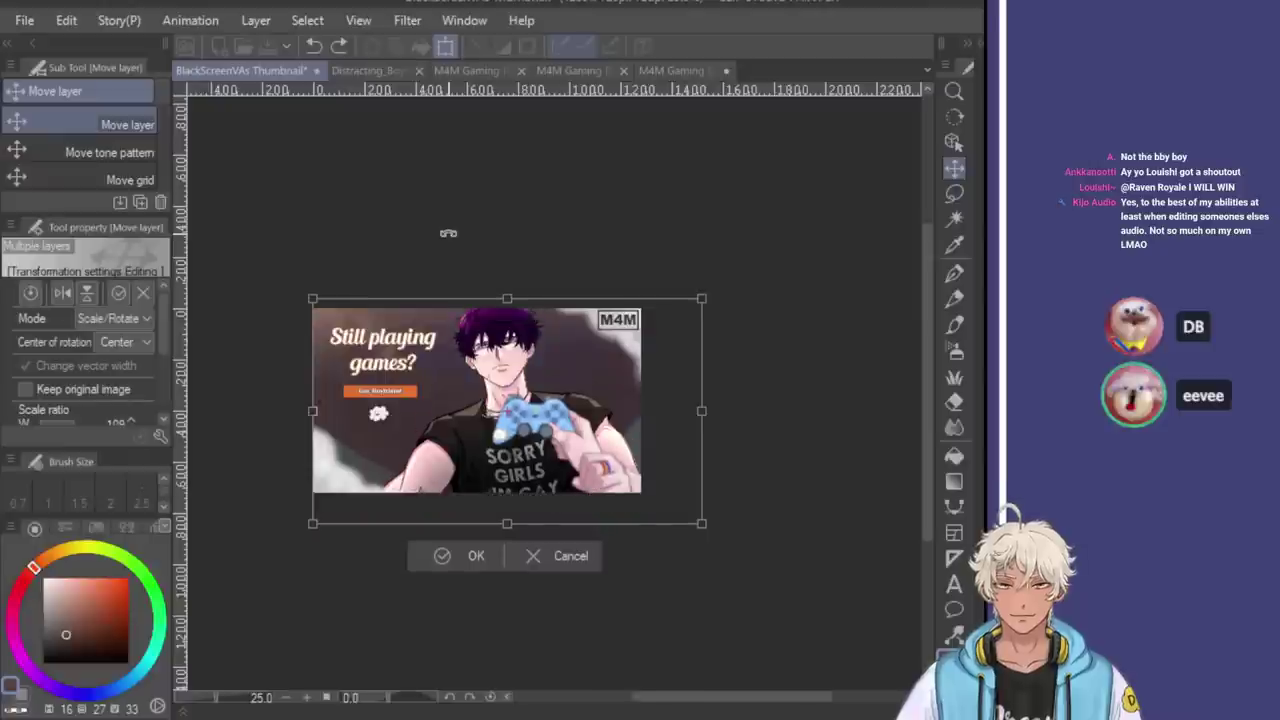
{"action": "key", "text": "ctrl+z"}
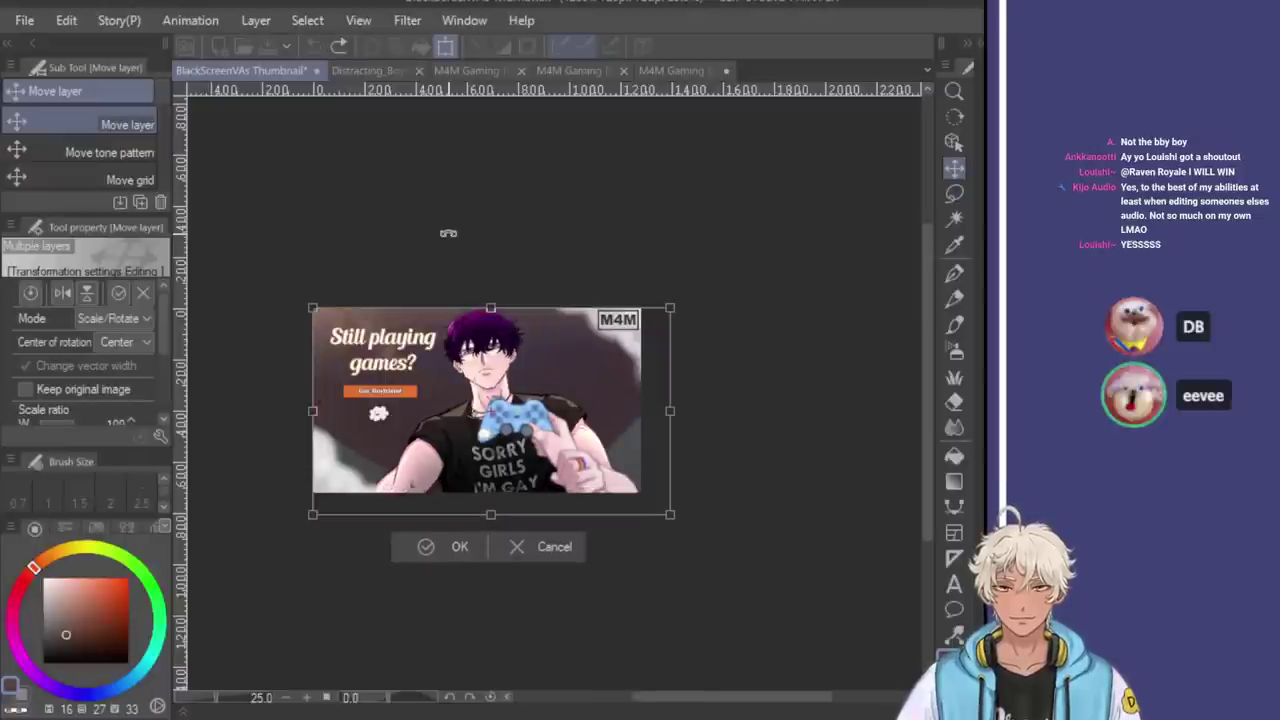
{"action": "left_click_drag", "start_coordinate": [668, 513], "coordinate": [648, 497]}
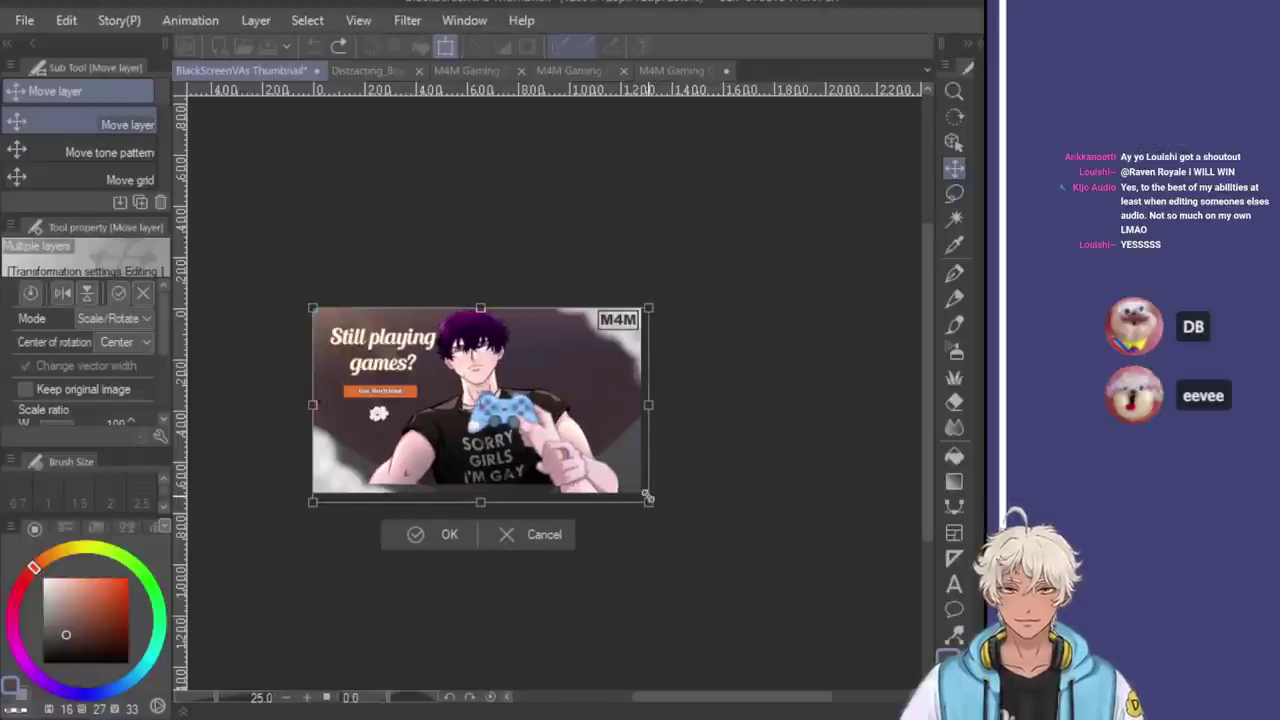
{"action": "key", "text": "ctrl+z"}
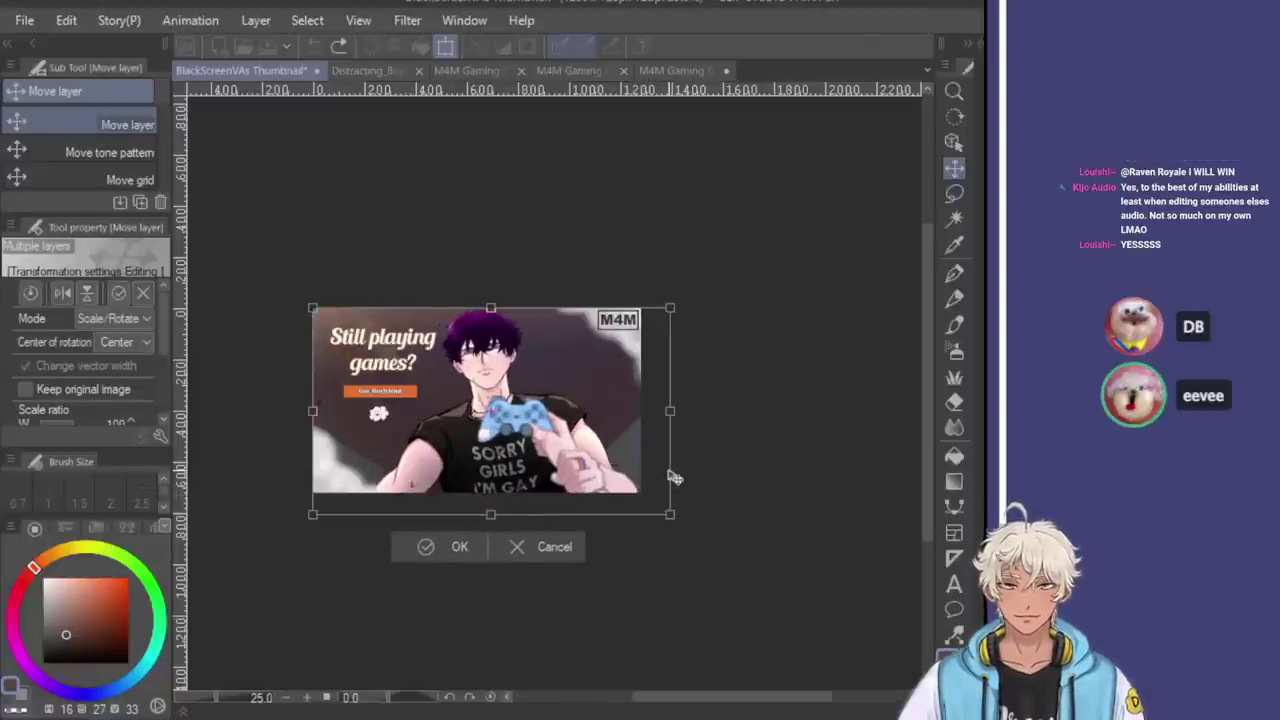
Move the character artwork slightly to the right at its original size and apply the transformation
{"action": "scroll", "coordinate": [508, 386], "scroll_direction": "up", "scroll_amount": 2}
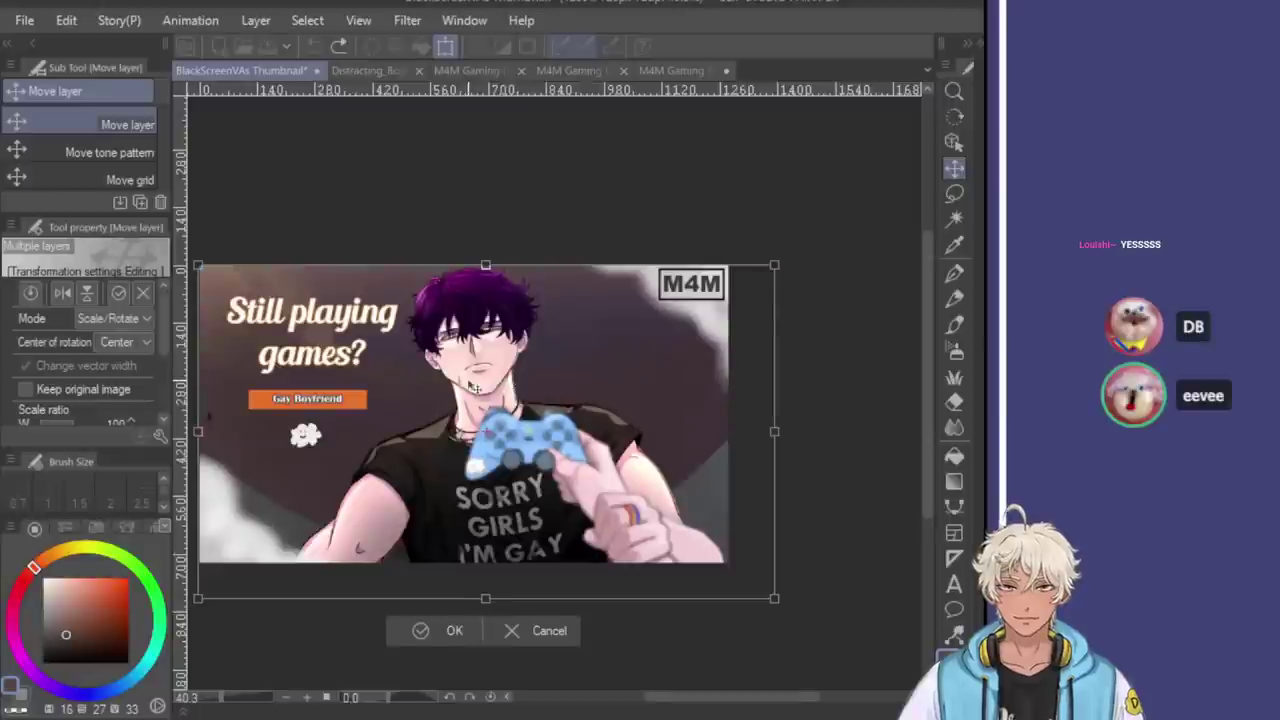
{"action": "scroll", "coordinate": [475, 388], "scroll_direction": "down", "scroll_amount": 1}
{"action": "left_click_drag", "start_coordinate": [464, 377], "coordinate": [467, 376]}
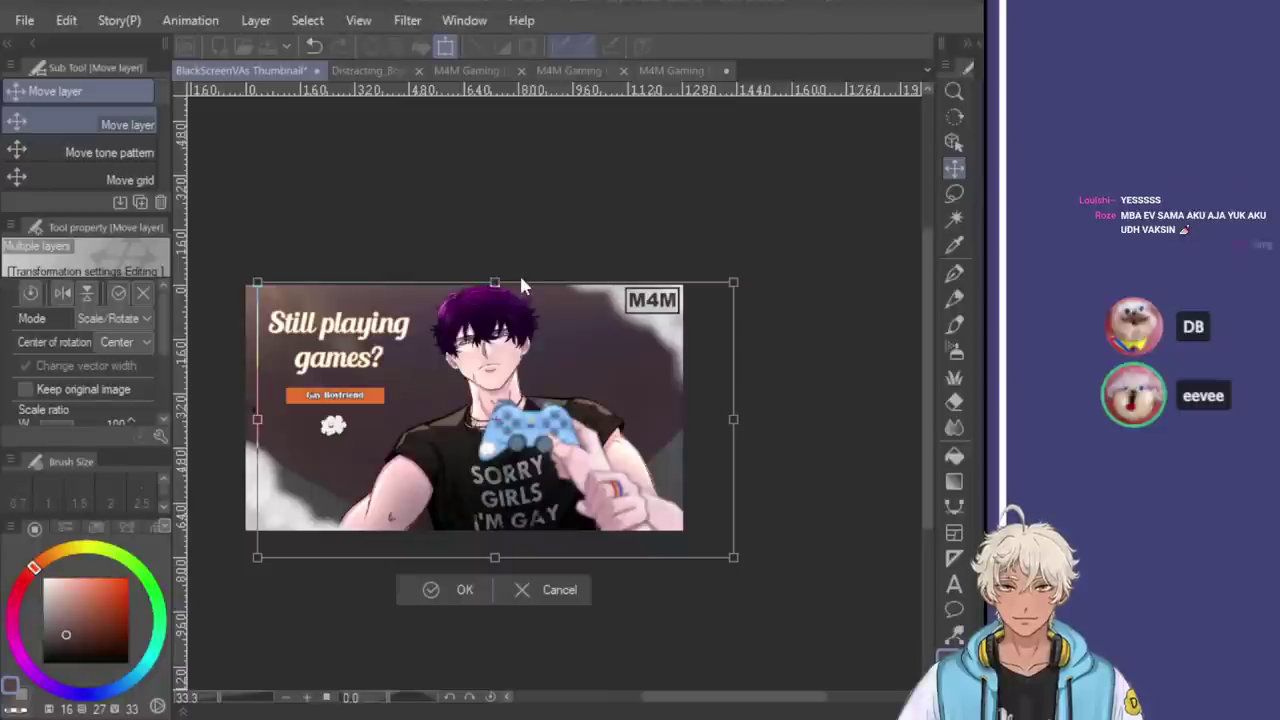
{"action": "key", "text": "Return"}
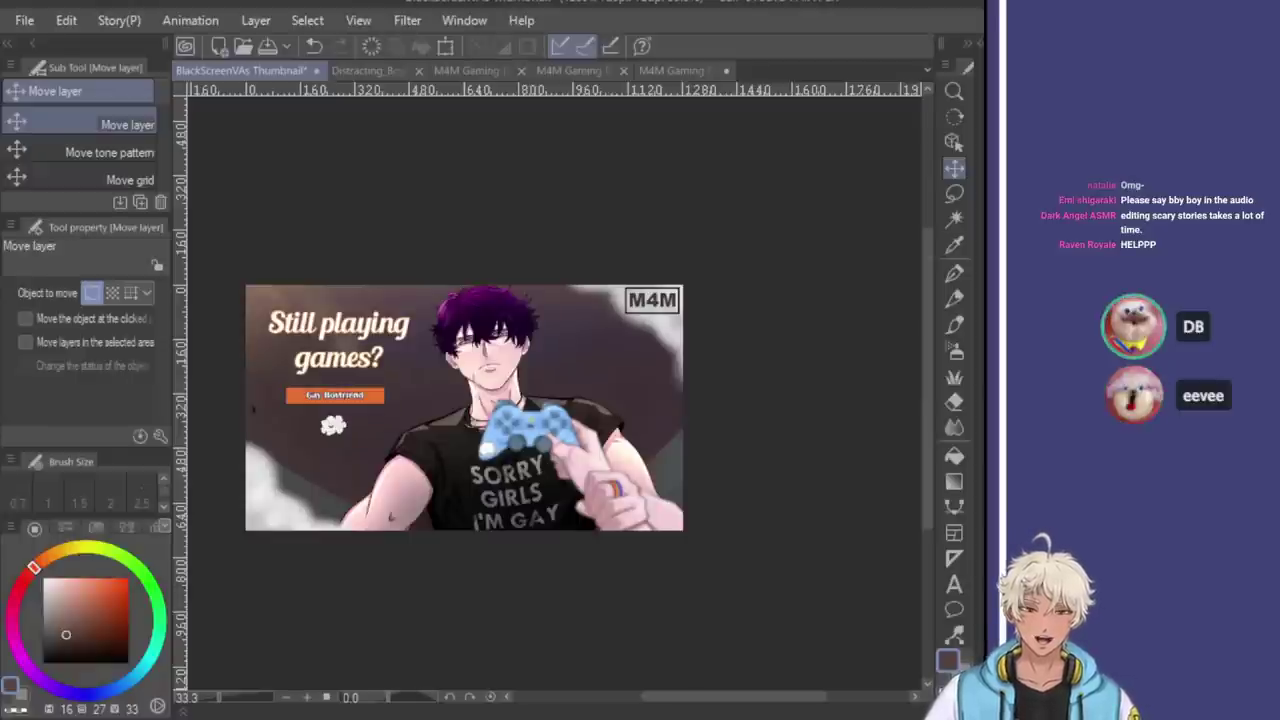
Compare the thumbnail before and after the character move by repeatedly undoing and redoing it
{"action": "key", "text": "ctrl+z"}
{"action": "key", "text": "ctrl+y"}
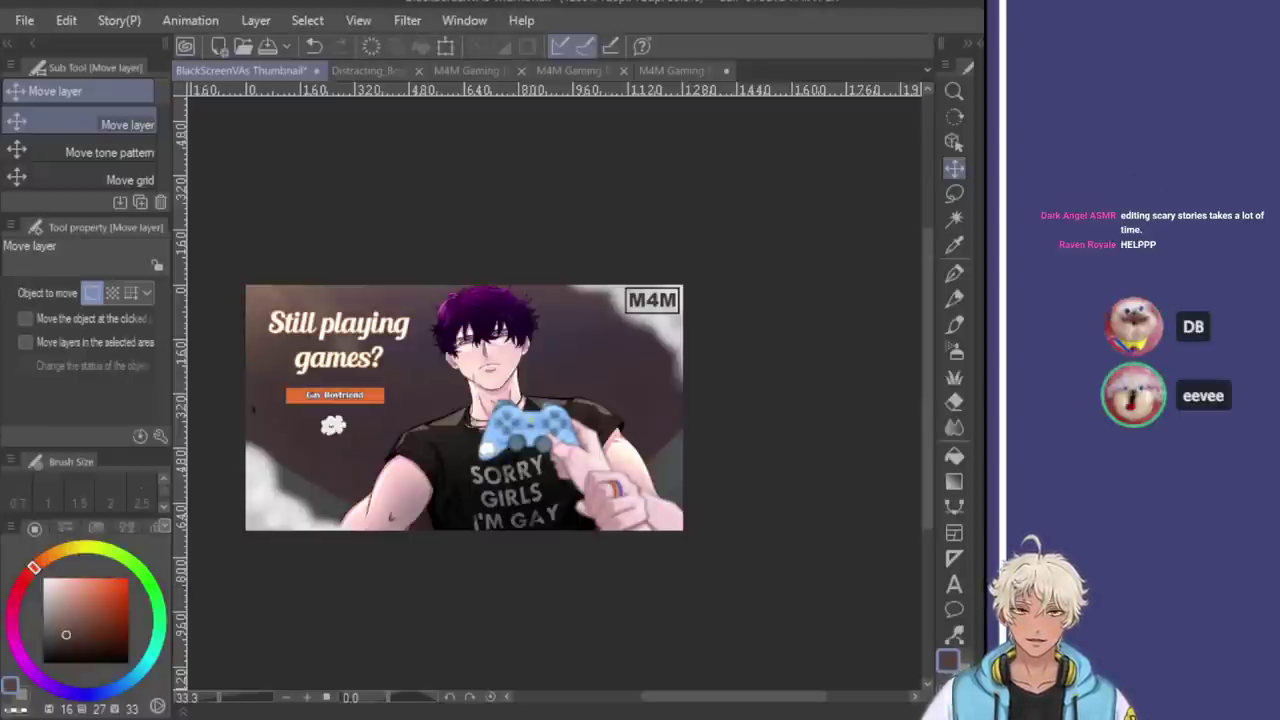
{"action": "key", "text": "ctrl+z"}
{"action": "key", "text": "ctrl+y"}
{"action": "key", "text": "ctrl+z"}
{"action": "key", "text": "ctrl+y"}
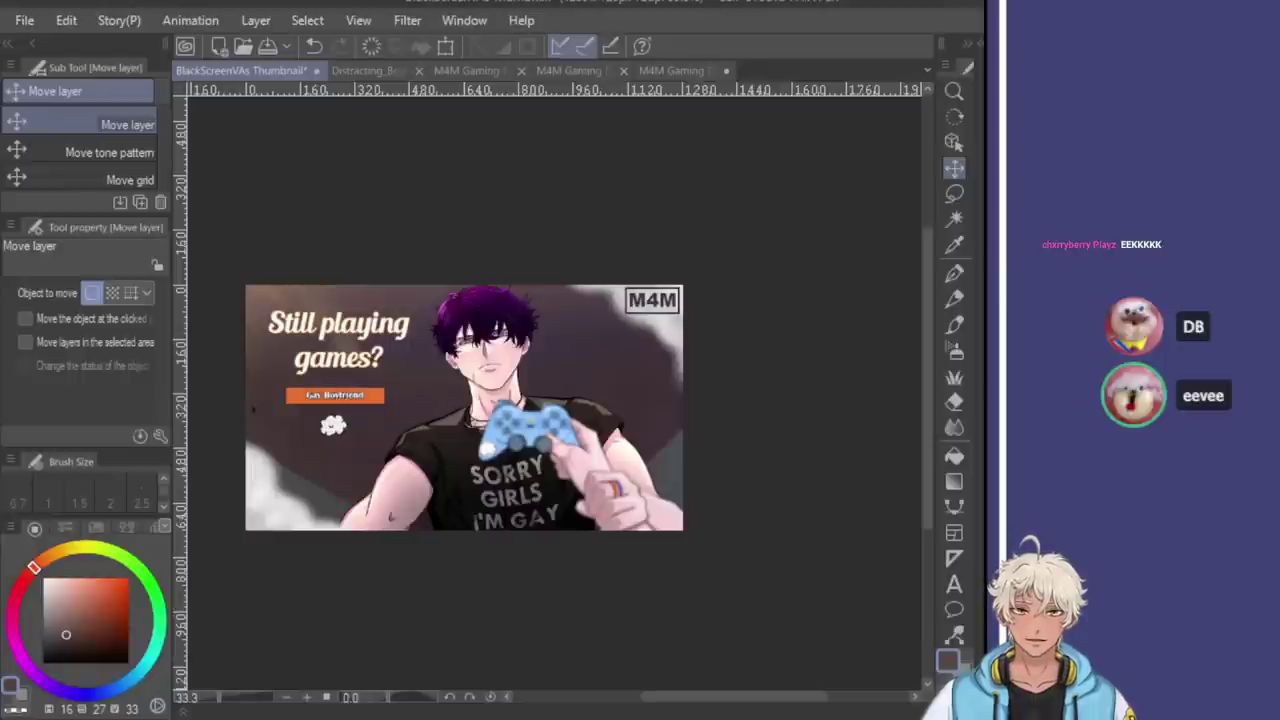
Scale down the "Still playing games?" title together with the Gay Boyfriend banner and the cloud icon
{"action": "key", "text": "ctrl+t"}
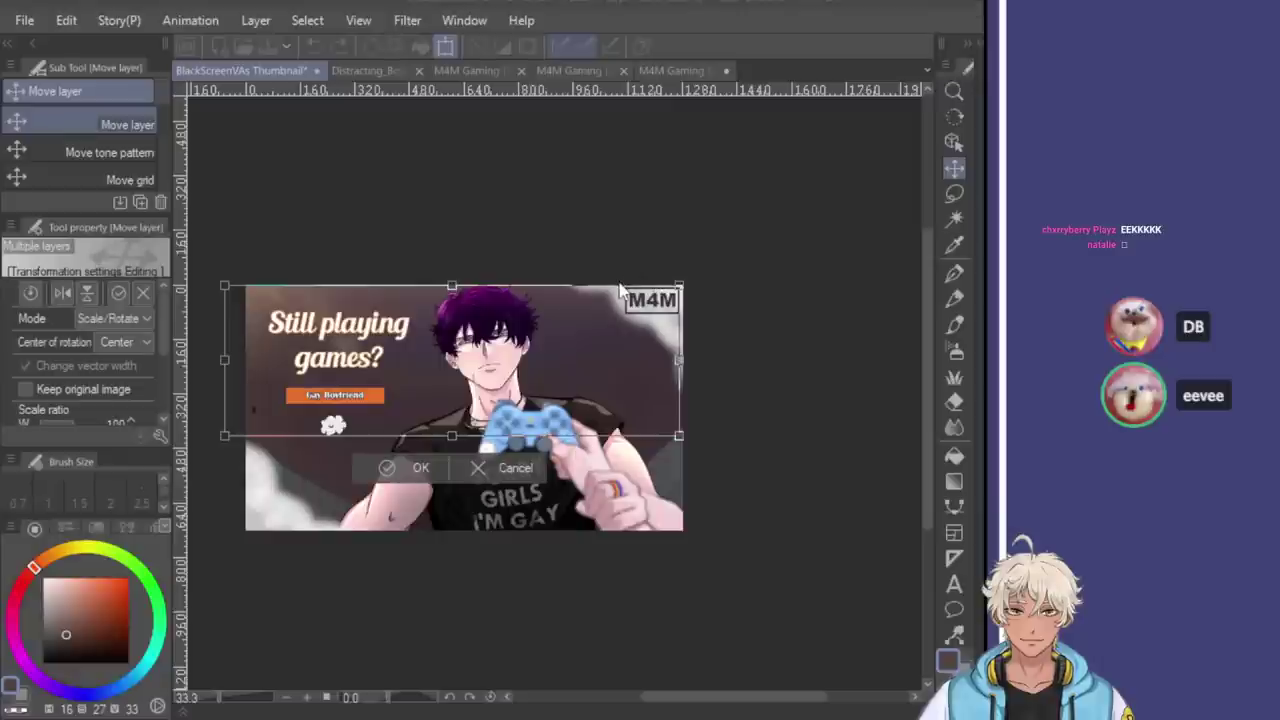
{"action": "key", "text": "Return"}
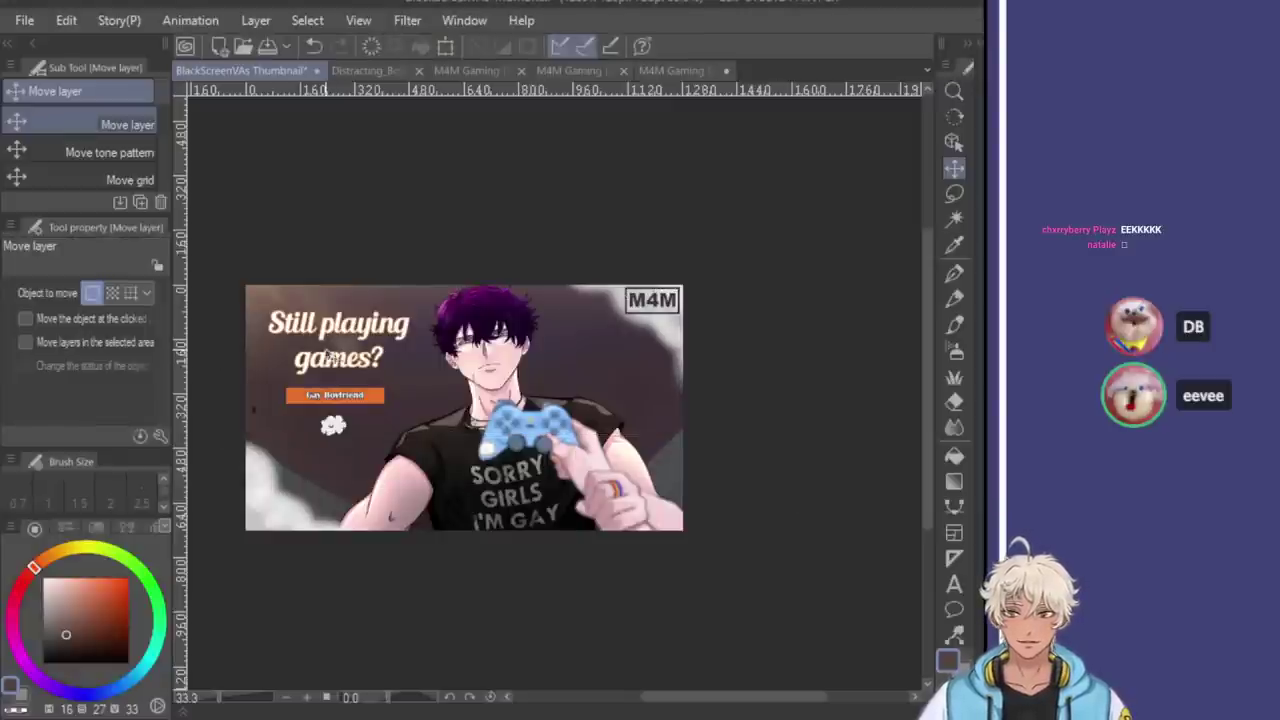
{"action": "key", "text": "ctrl+t"}
{"action": "scroll", "coordinate": [318, 345], "scroll_direction": "up", "scroll_amount": 3}
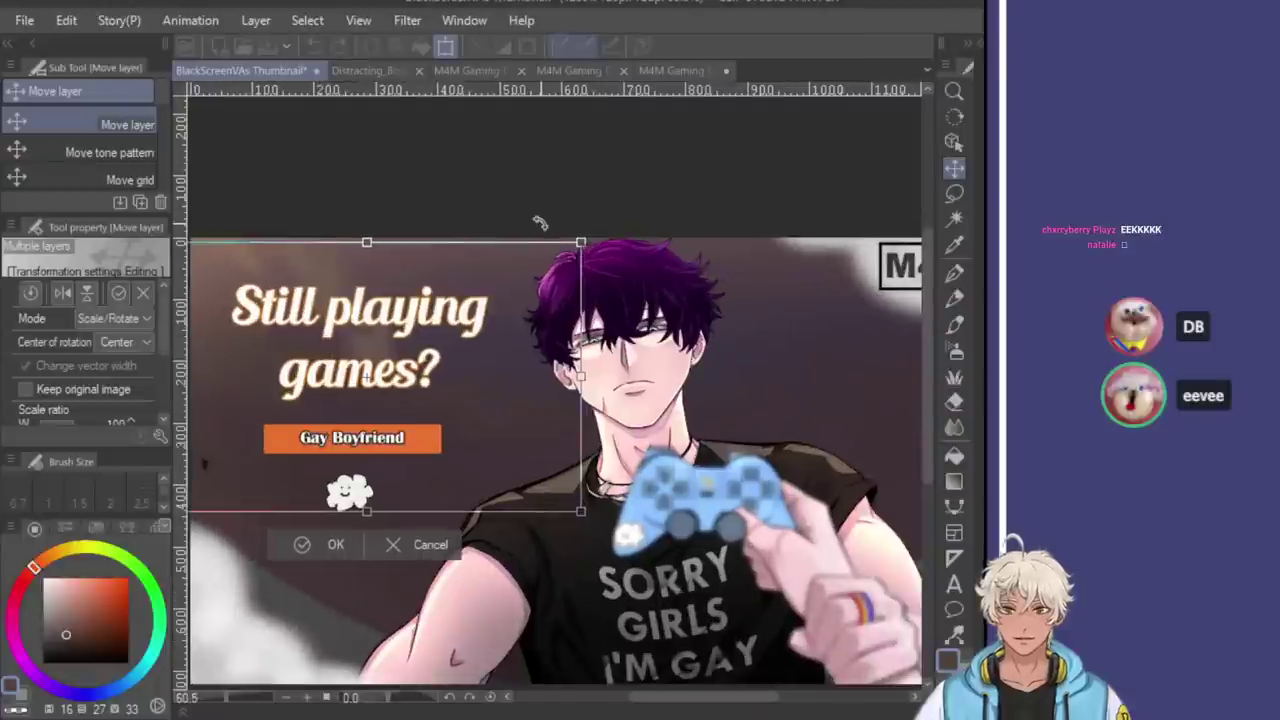
{"action": "left_click_drag", "start_coordinate": [580, 243], "coordinate": [490, 274]}
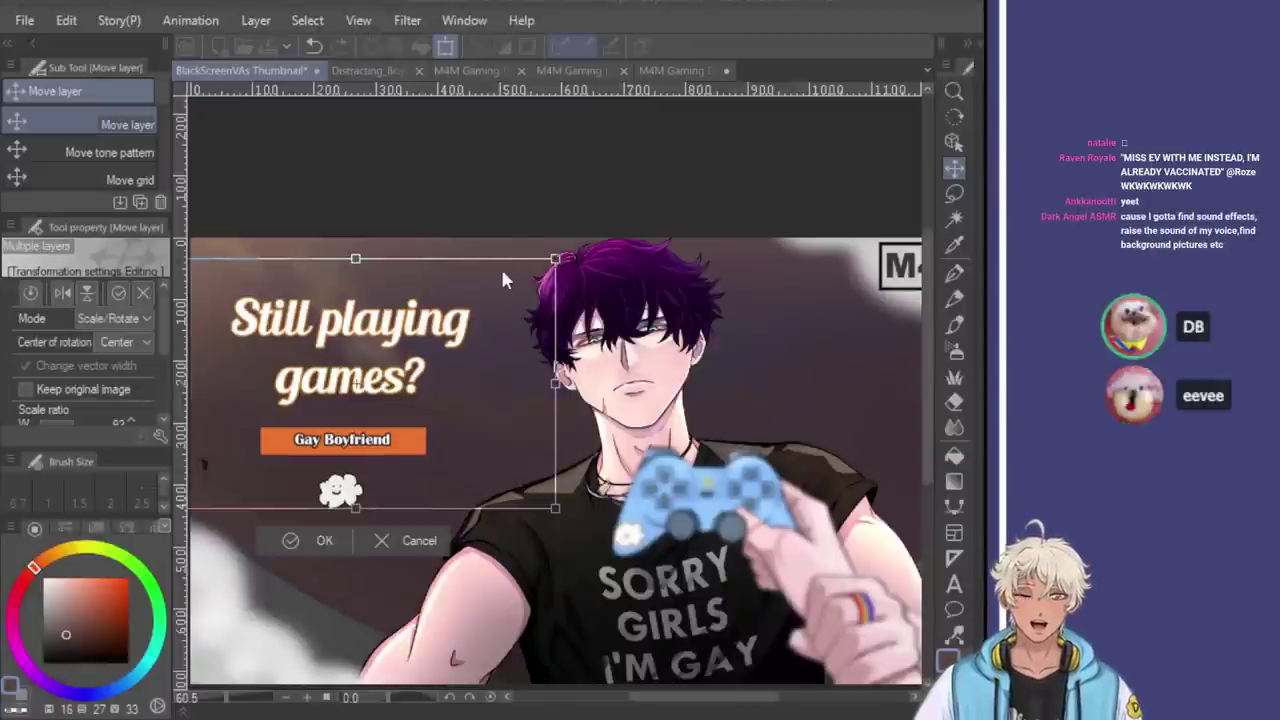
{"action": "key", "text": "Return"}
{"action": "scroll", "coordinate": [345, 412], "scroll_direction": "down", "scroll_amount": 2}
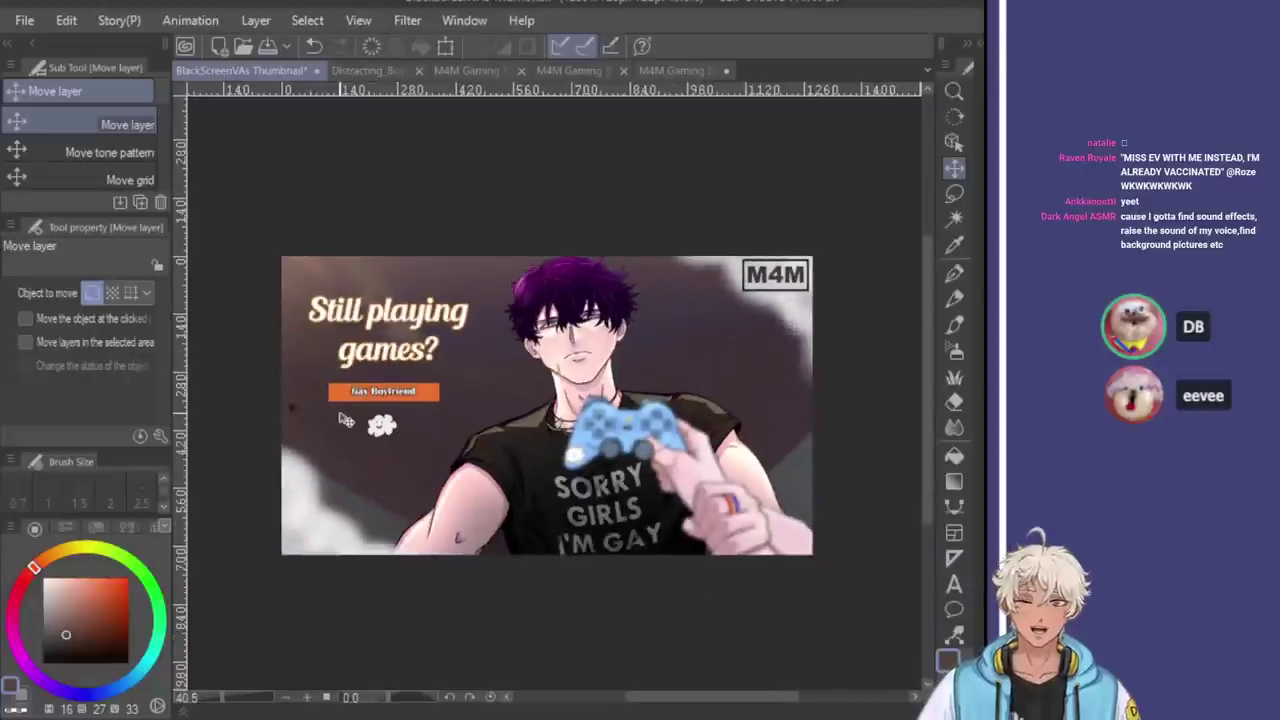
Compare the title group before and after its resize by undoing and redoing the change
{"action": "scroll", "coordinate": [345, 410], "scroll_direction": "up", "scroll_amount": 1}
{"action": "scroll", "coordinate": [620, 318], "scroll_direction": "up", "scroll_amount": 1}
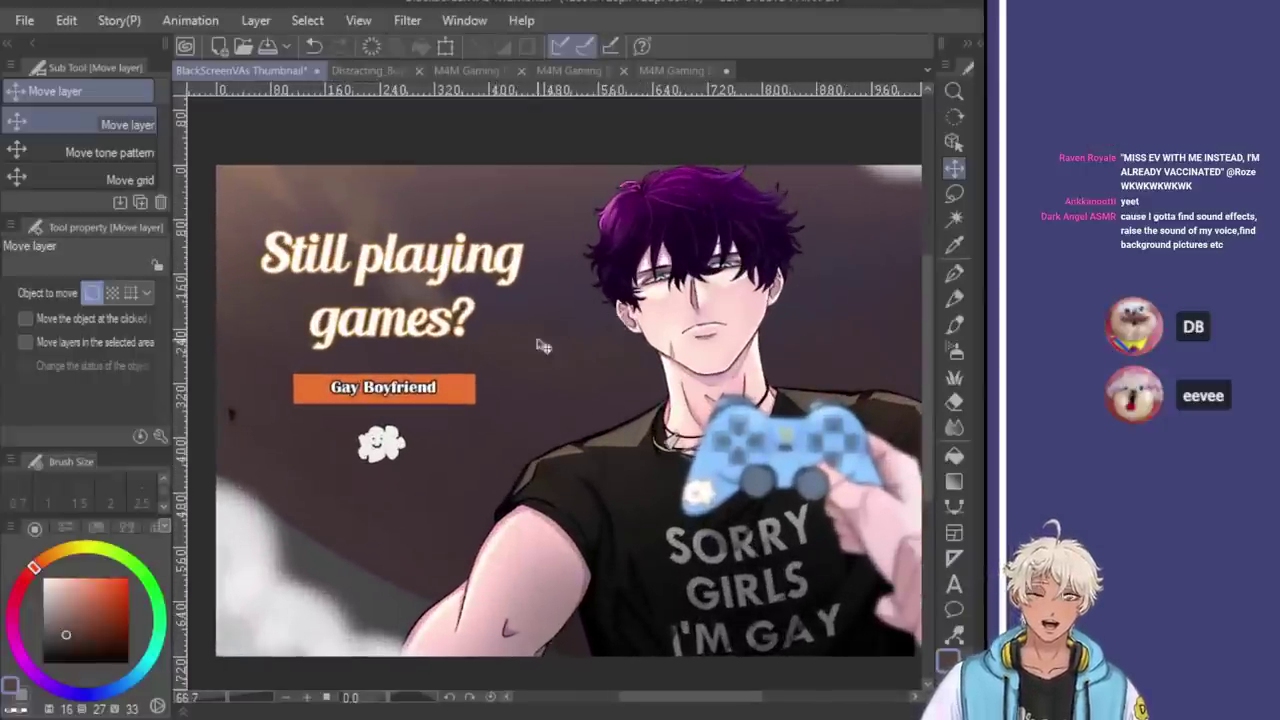
{"action": "key", "text": "ctrl+z"}
{"action": "key", "text": "ctrl+y"}
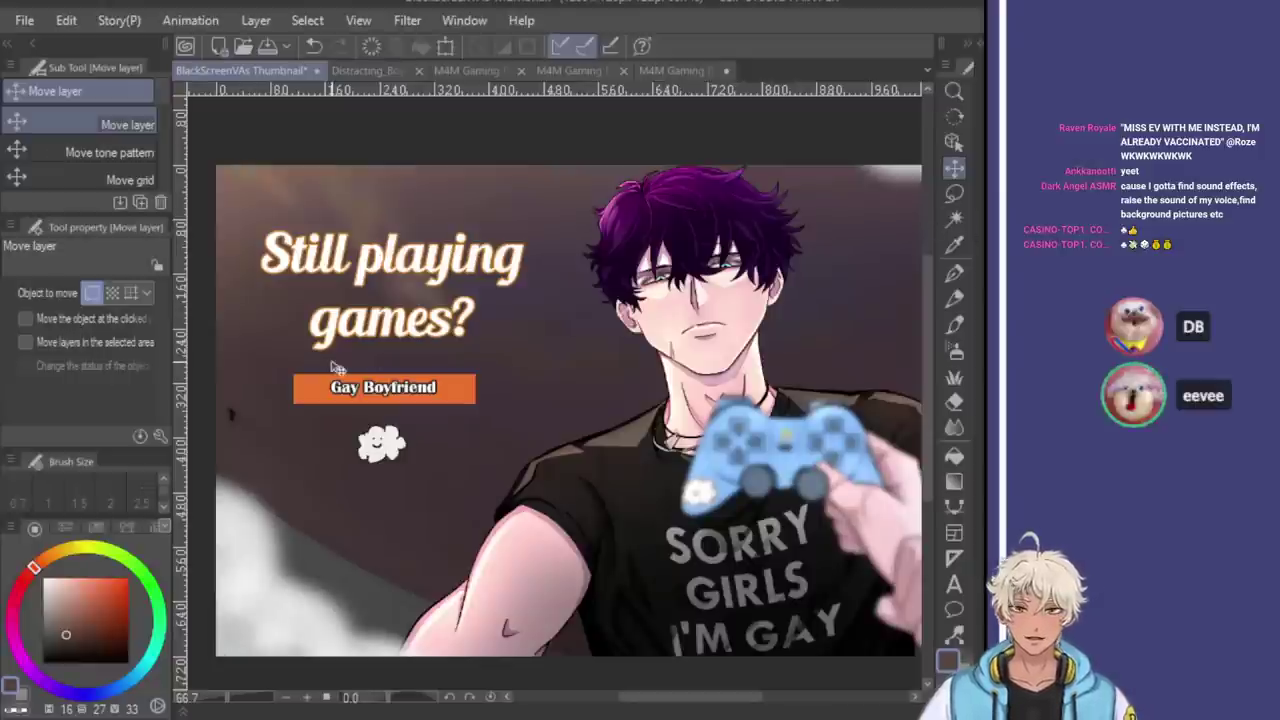
Enlarge the orange Gay Boyfriend banner to about 128% and centre it beneath the title
{"action": "key", "text": "ctrl+t"}
{"action": "left_click_drag", "start_coordinate": [290, 405], "coordinate": [241, 412]}
{"action": "left_click_drag", "start_coordinate": [421, 395], "coordinate": [443, 393]}
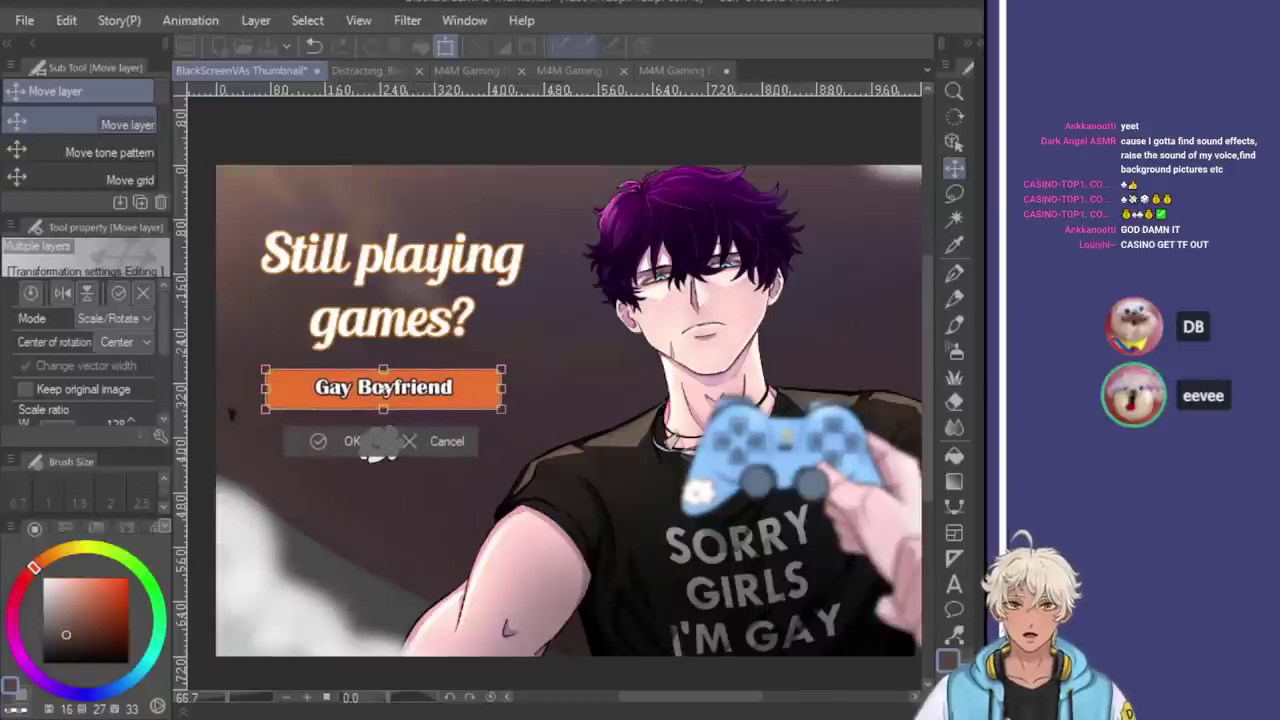
{"action": "key", "text": "Return"}
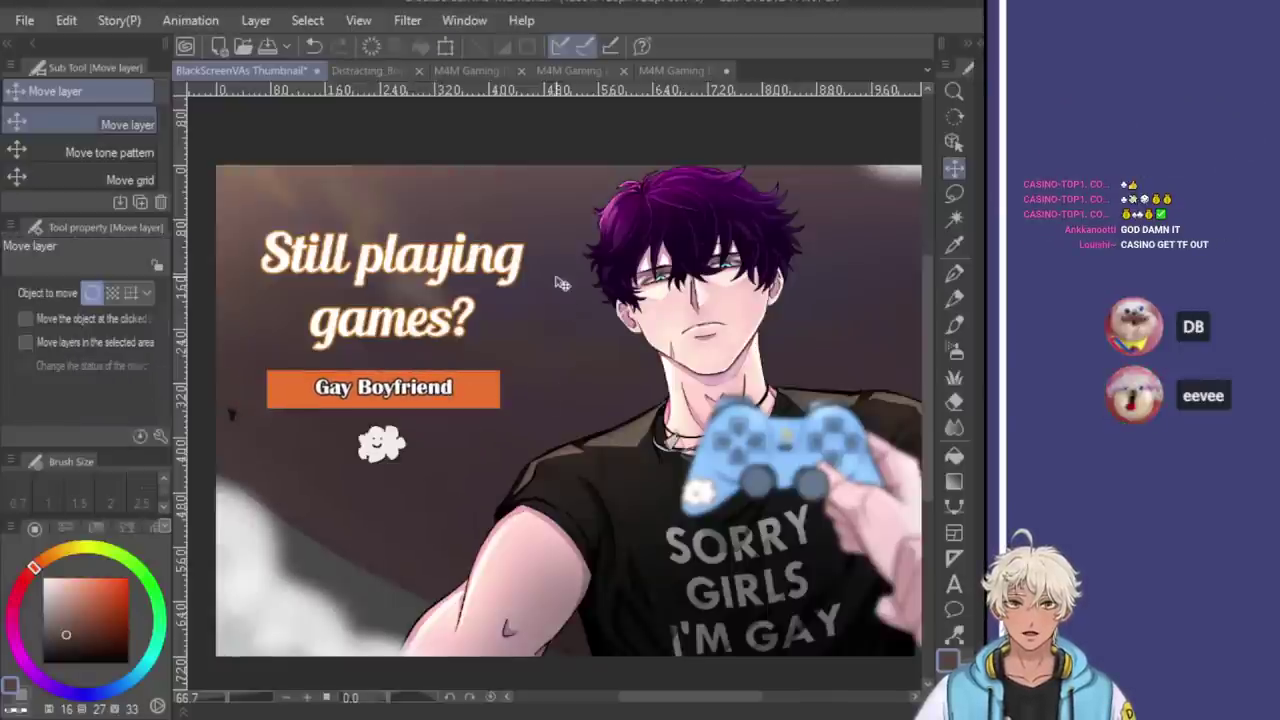
Undo the banner enlargement and scale only its "Gay Boyfriend" text to about 132%, centred on the orange banner
{"action": "scroll", "coordinate": [362, 298], "scroll_direction": "down", "scroll_amount": 2}
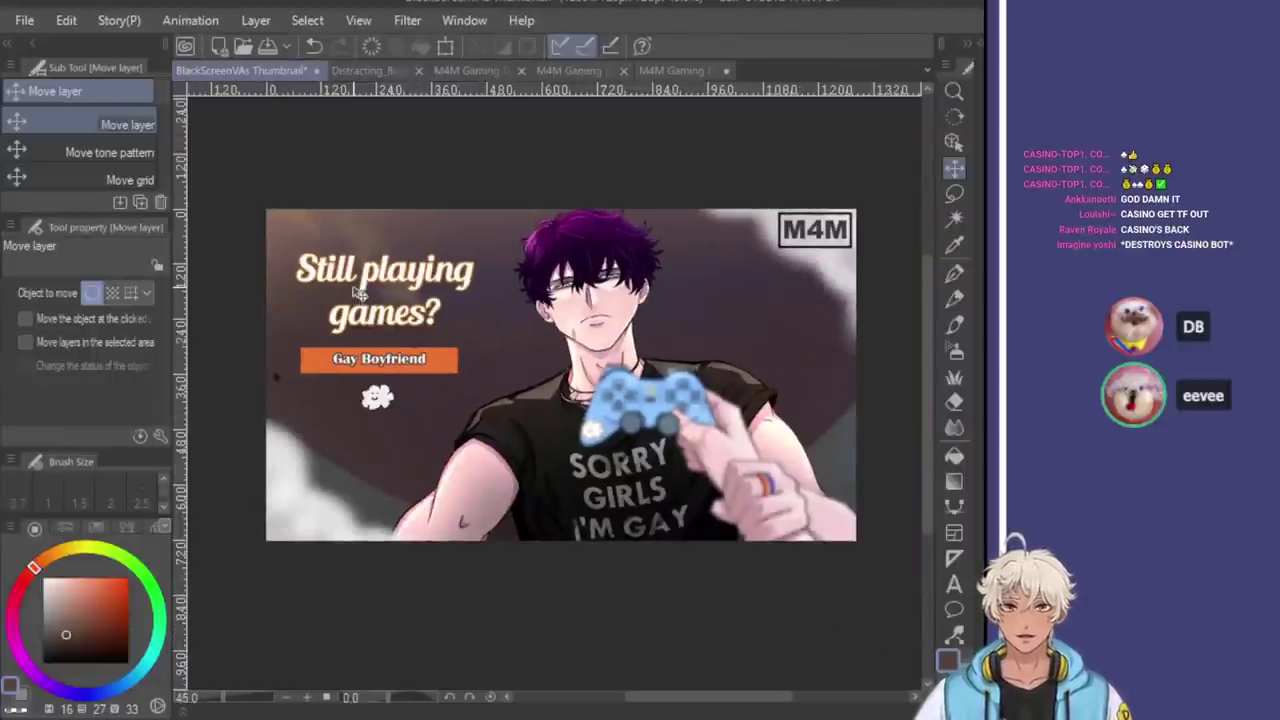
{"action": "scroll", "coordinate": [380, 333], "scroll_direction": "up", "scroll_amount": 2}
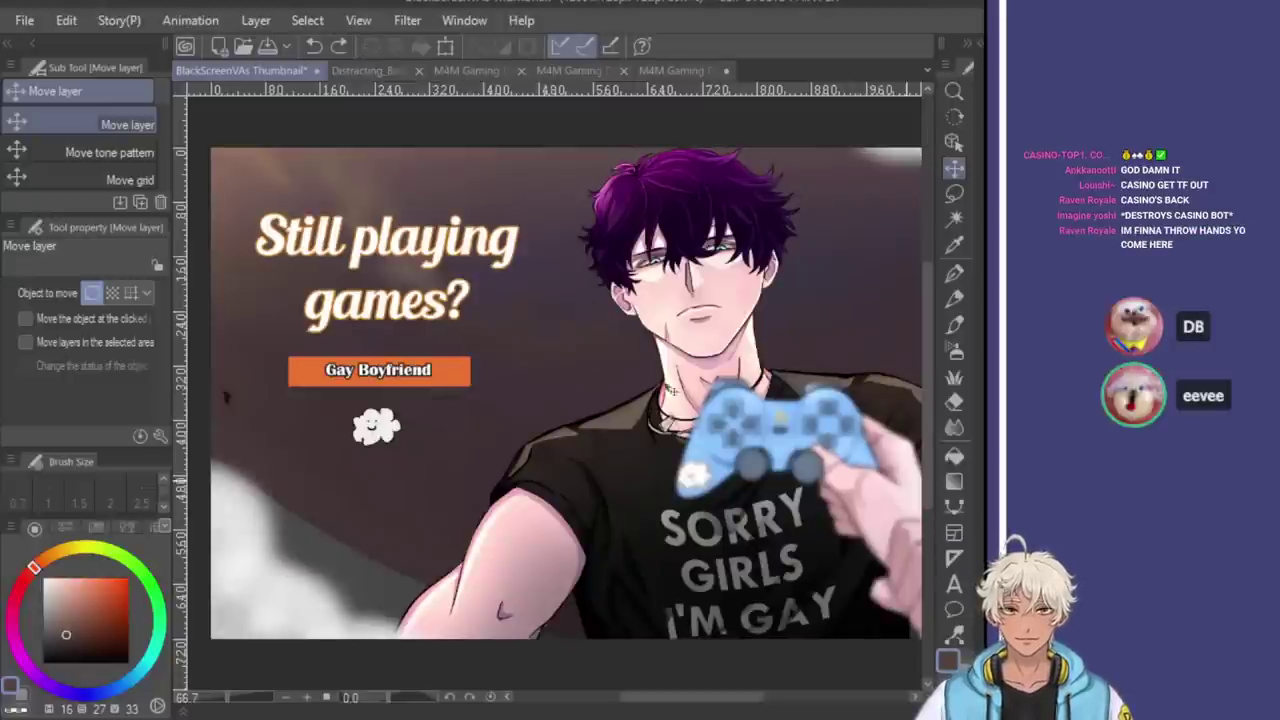
{"action": "key", "text": "ctrl+t"}
{"action": "left_click_drag", "start_coordinate": [320, 388], "coordinate": [289, 389]}
{"action": "left_click_drag", "start_coordinate": [393, 372], "coordinate": [411, 371]}
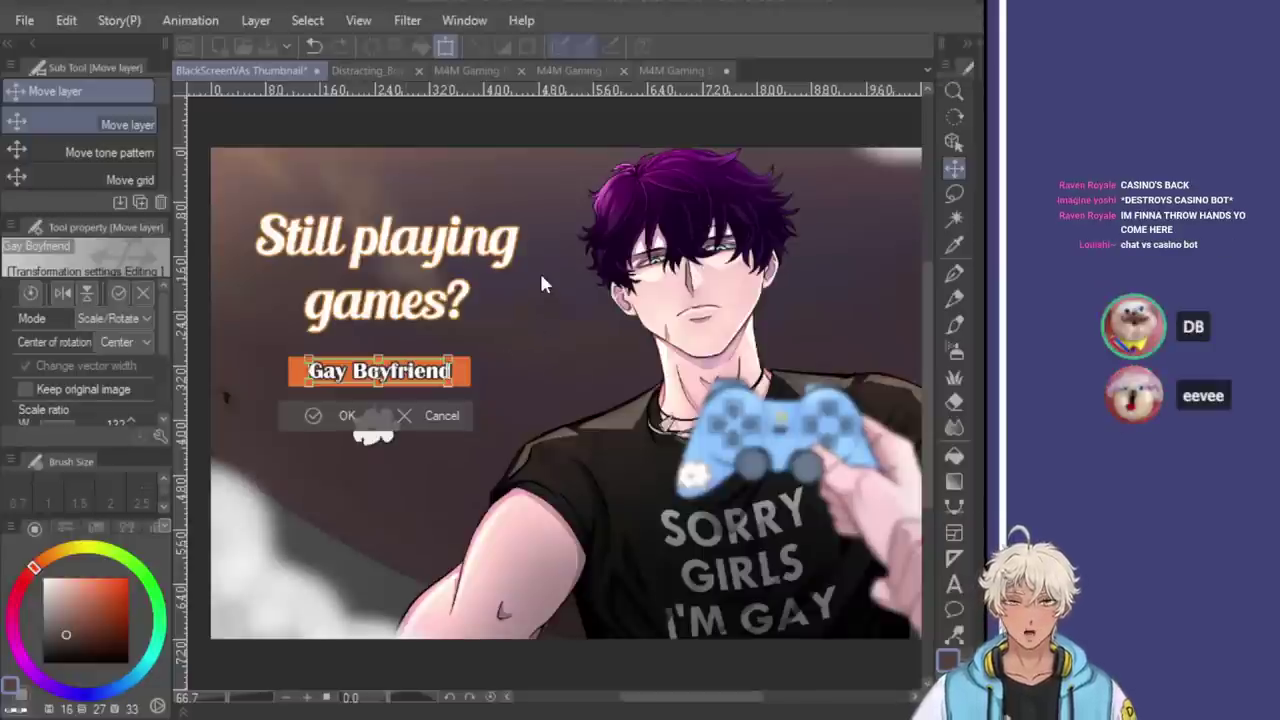
{"action": "key", "text": "Return"}
Fill the Gay Boyfriend banner with a bright red of about hue 3, saturation 76, value 100
{"action": "scroll", "coordinate": [438, 271], "scroll_direction": "up", "scroll_amount": 2}
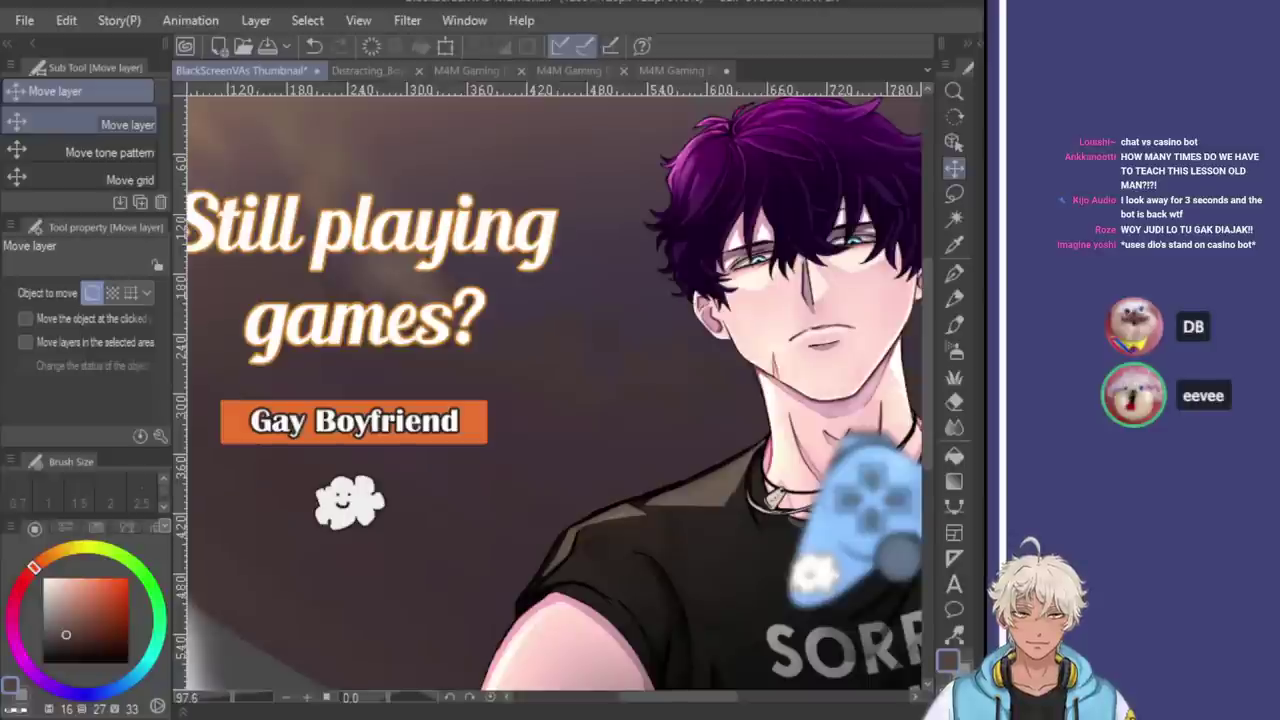
{"action": "left_click", "coordinate": [954, 455]}
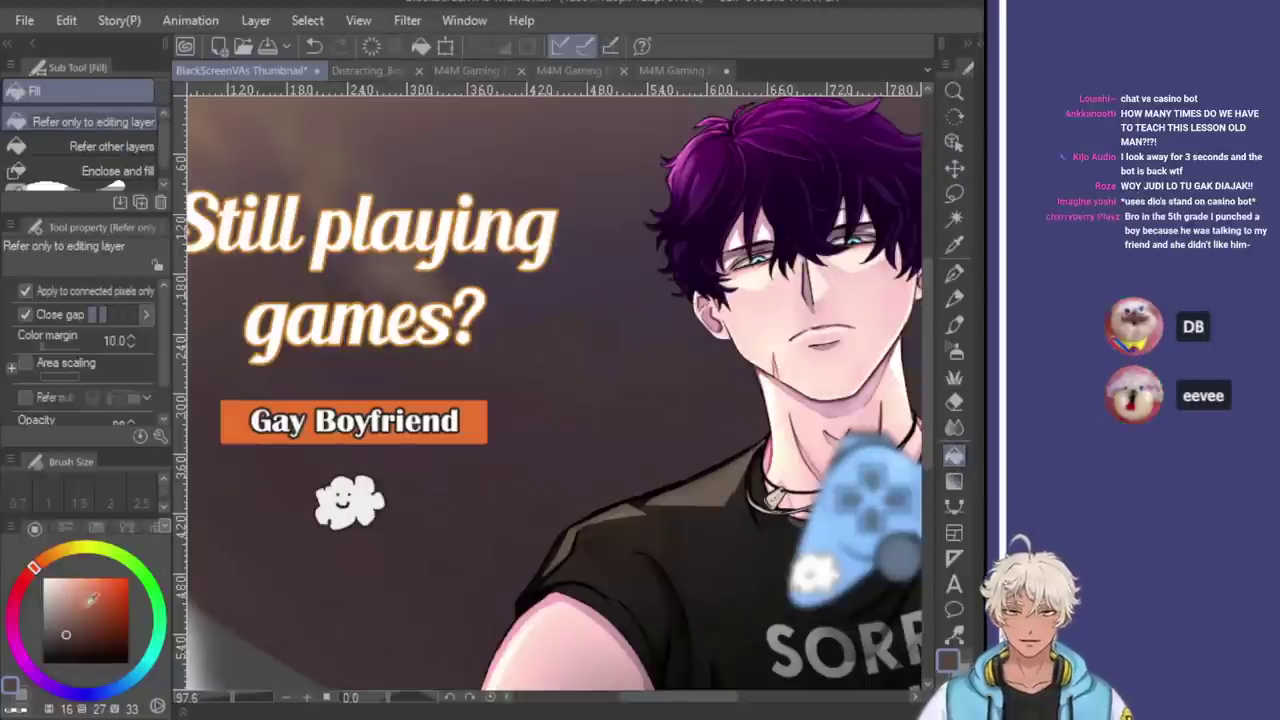
{"action": "left_click_drag", "start_coordinate": [36, 585], "coordinate": [113, 570]}
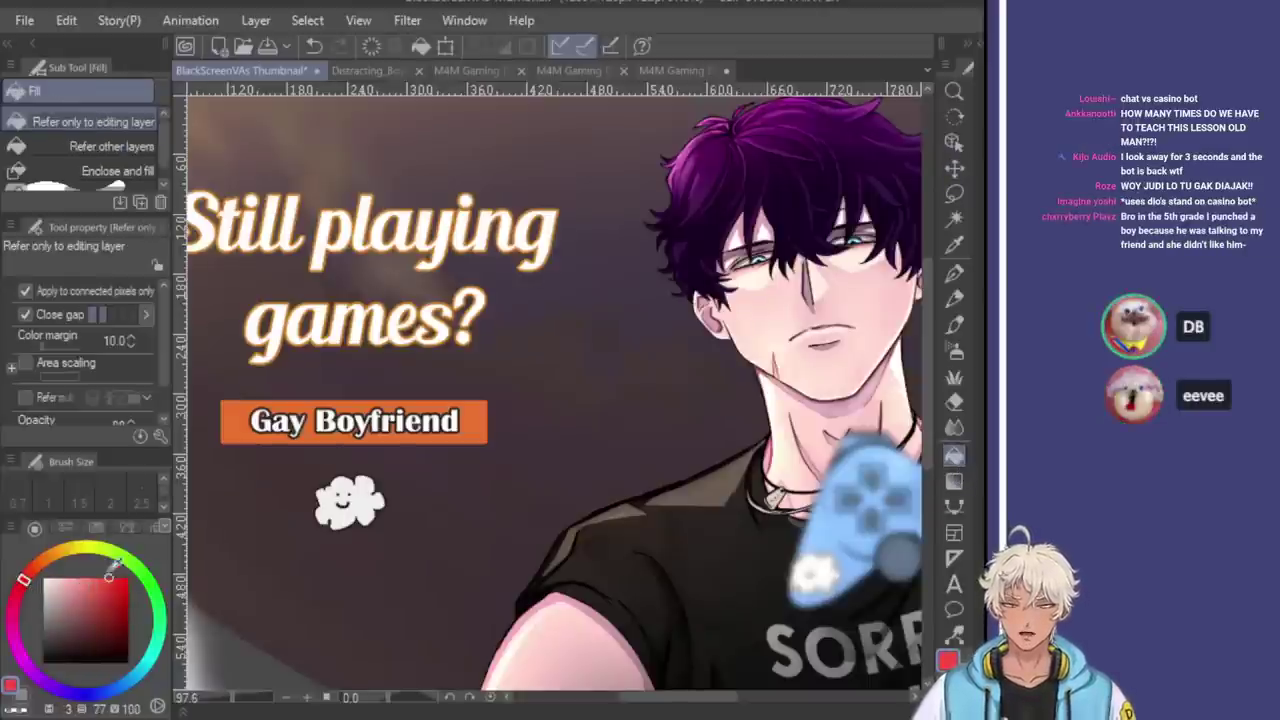
{"action": "scroll", "coordinate": [386, 380], "scroll_direction": "up", "scroll_amount": 3}
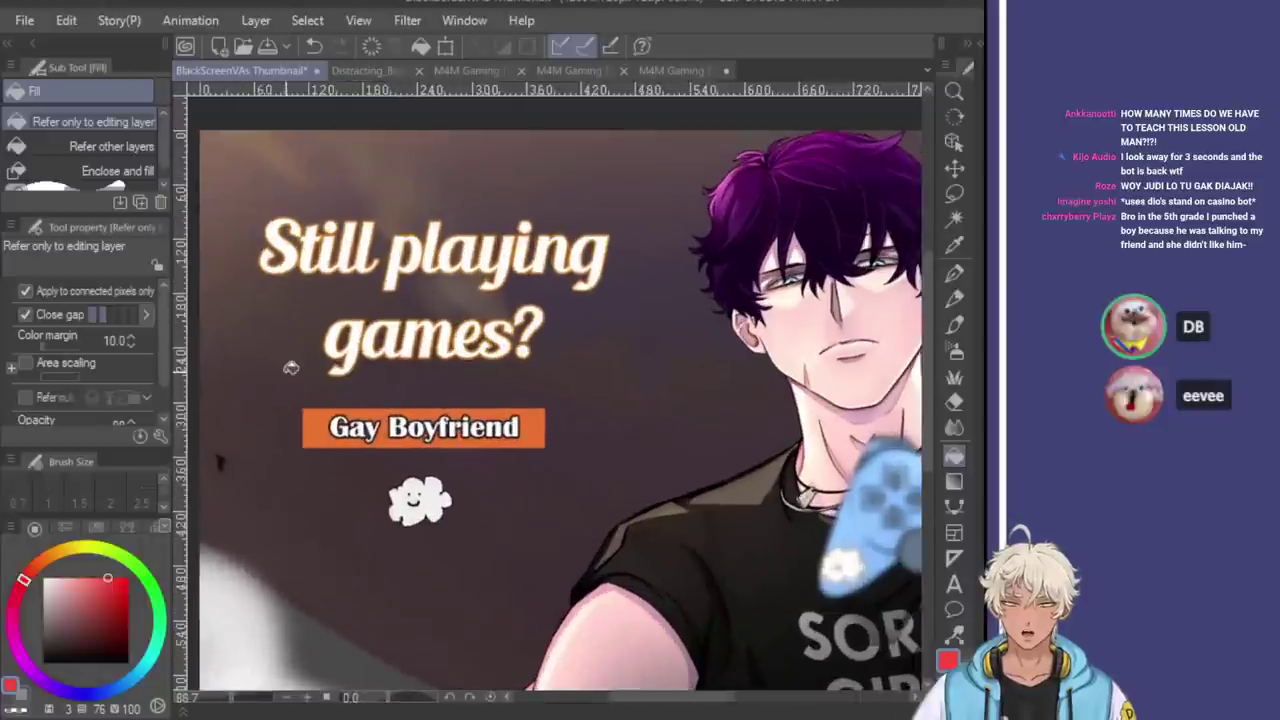
{"action": "scroll", "coordinate": [730, 307], "scroll_direction": "down", "scroll_amount": 2}
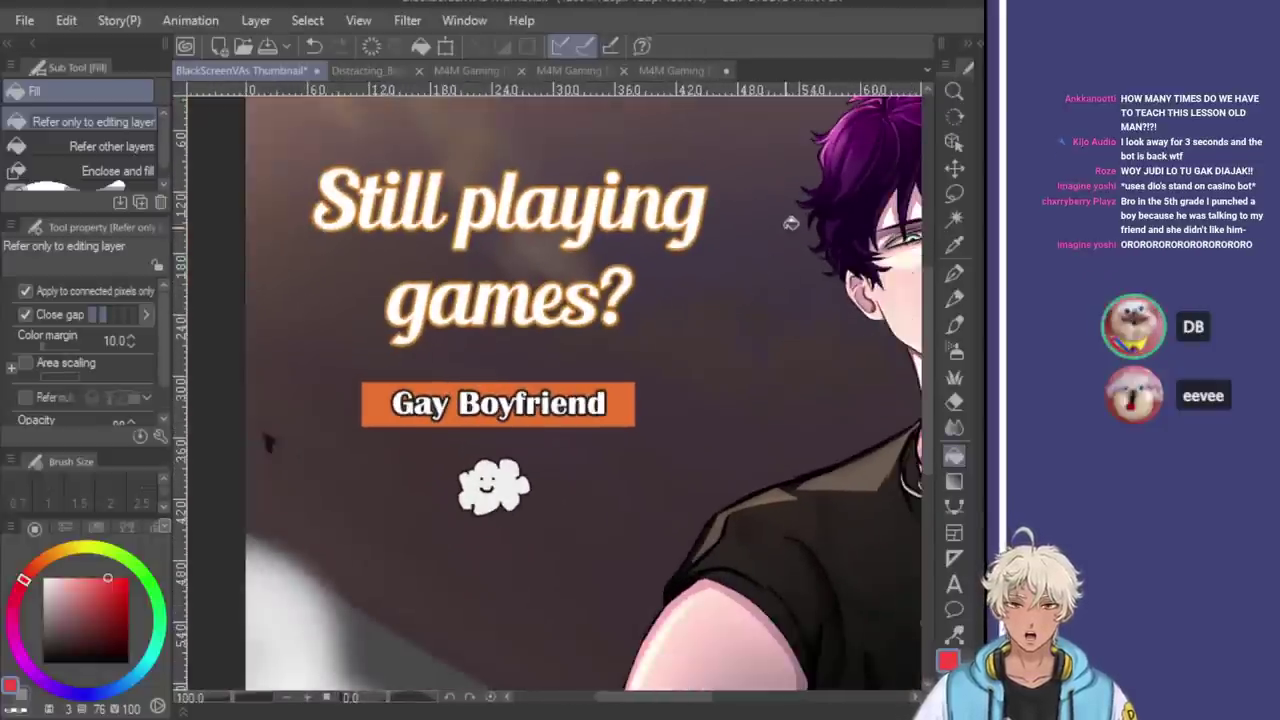
{"action": "left_click", "coordinate": [566, 428]}
{"action": "scroll", "coordinate": [530, 350], "scroll_direction": "down", "scroll_amount": 3}
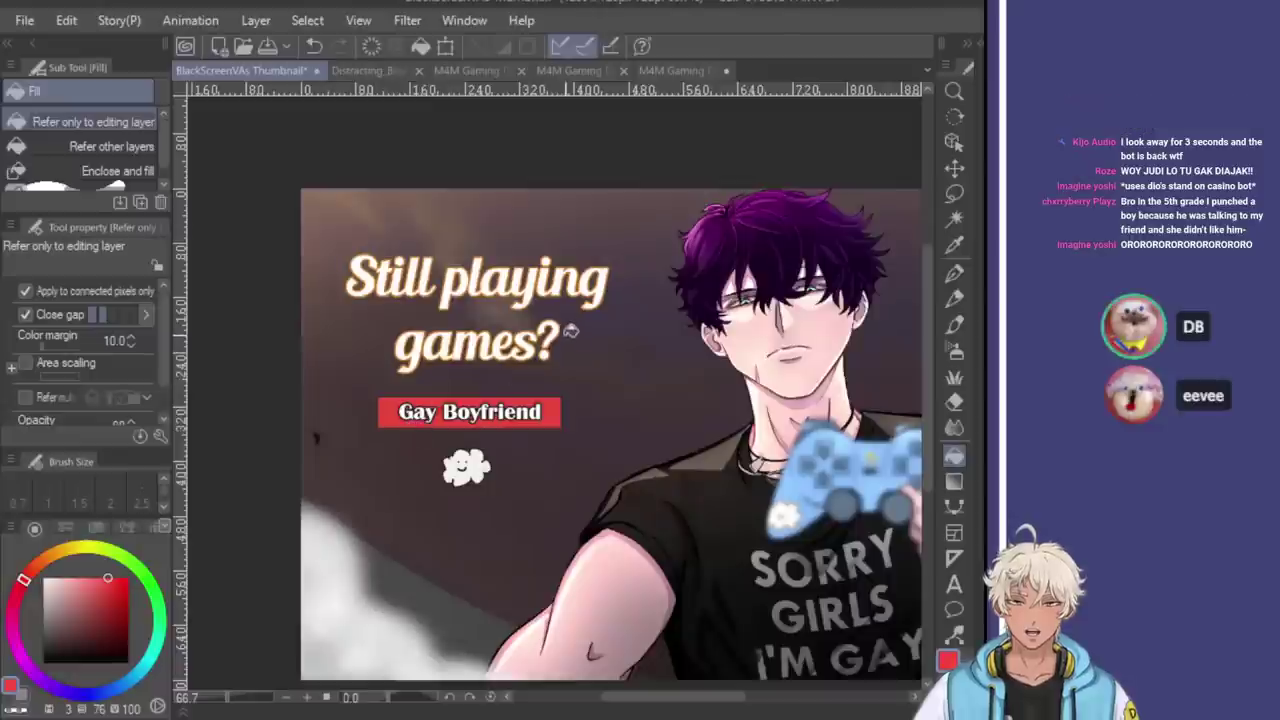
{"action": "scroll", "coordinate": [507, 283], "scroll_direction": "up", "scroll_amount": 2}
{"action": "scroll", "coordinate": [505, 281], "scroll_direction": "up", "scroll_amount": 1}
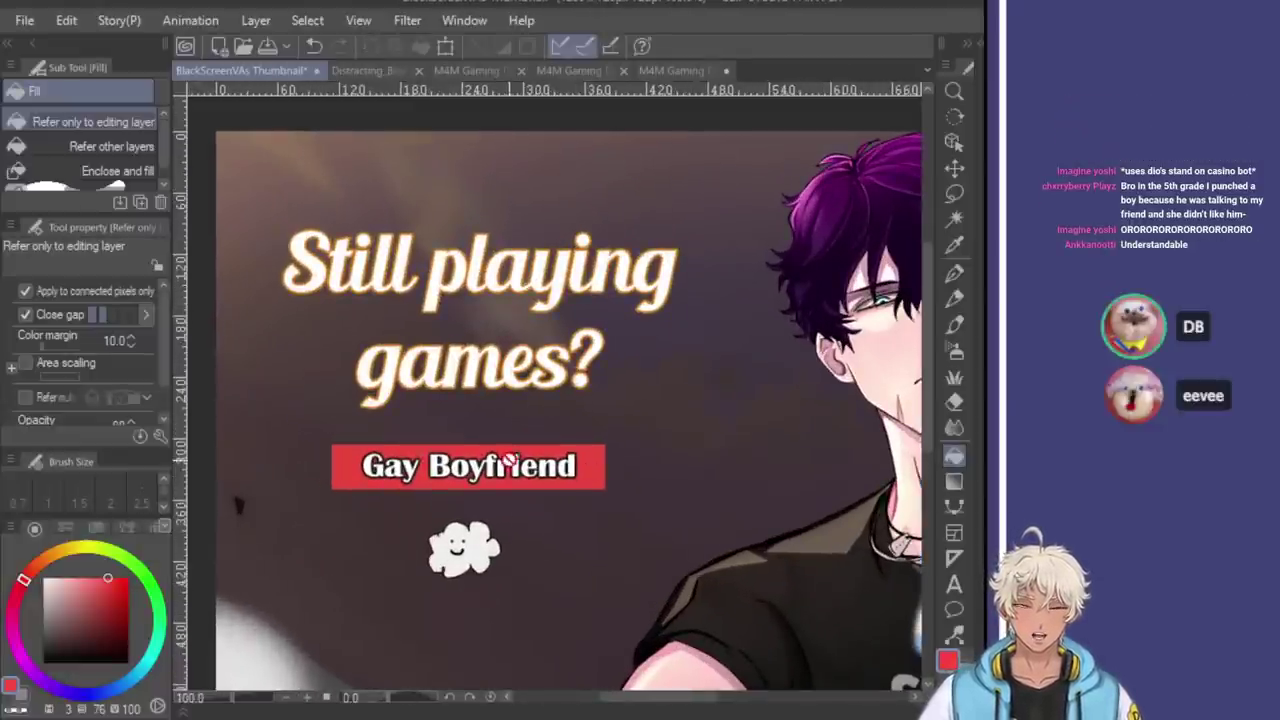
{"action": "scroll", "coordinate": [339, 457], "scroll_direction": "down", "scroll_amount": 2}
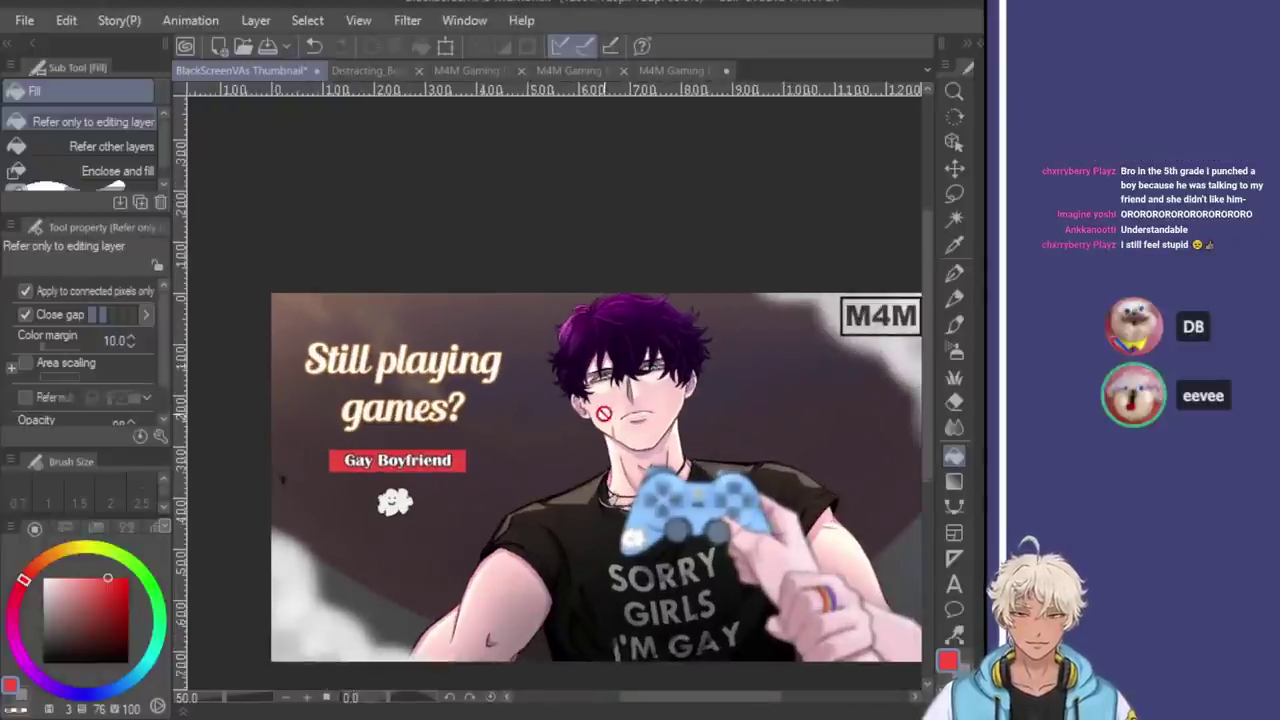
Recolour the outline of the "Still playing games?" title red to match the banner
{"action": "key", "text": "ctrl+z"}
{"action": "key", "text": "ctrl+y"}
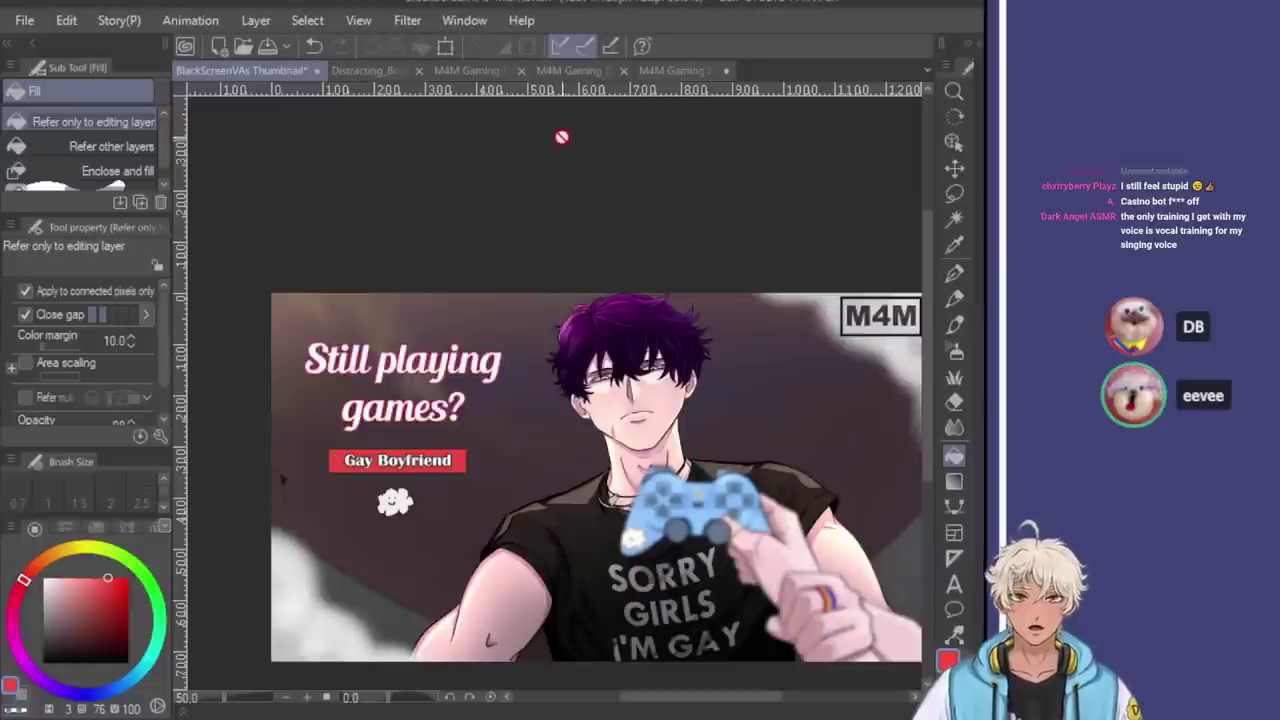
{"action": "scroll", "coordinate": [540, 485], "scroll_direction": "up", "scroll_amount": 1}
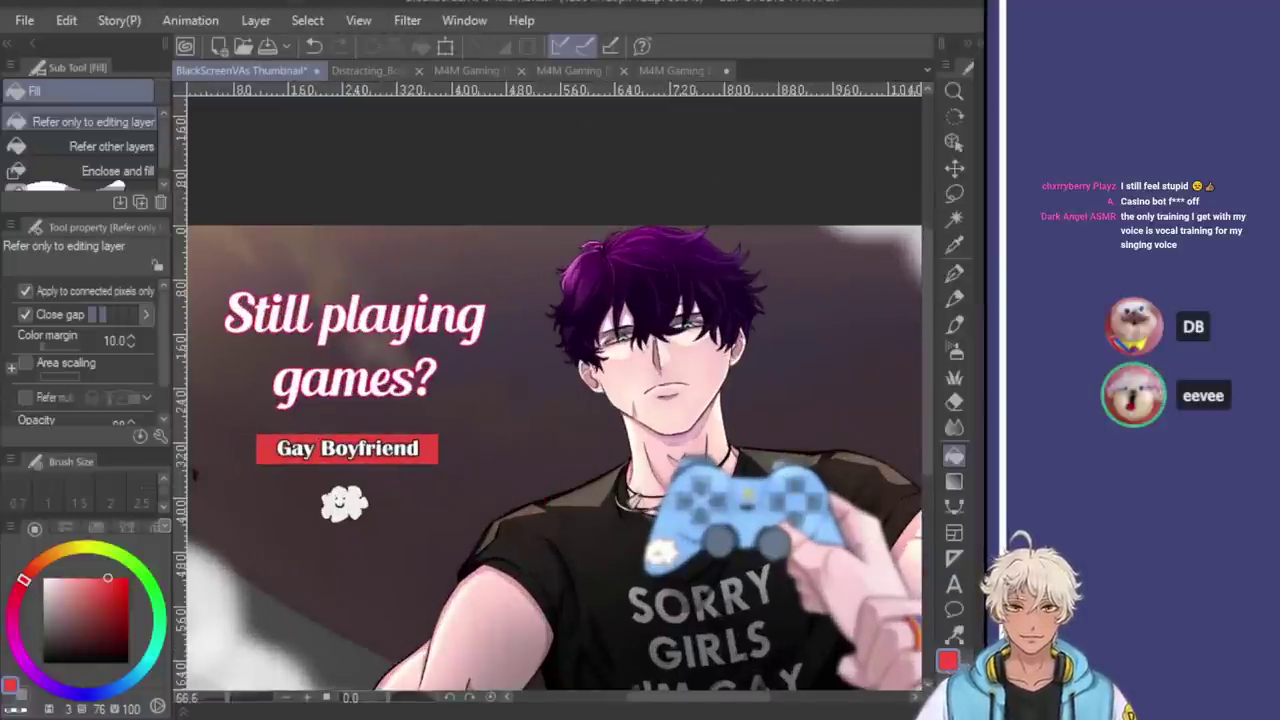
{"action": "key", "text": "ctrl+t"}
{"action": "key", "text": "Return"}
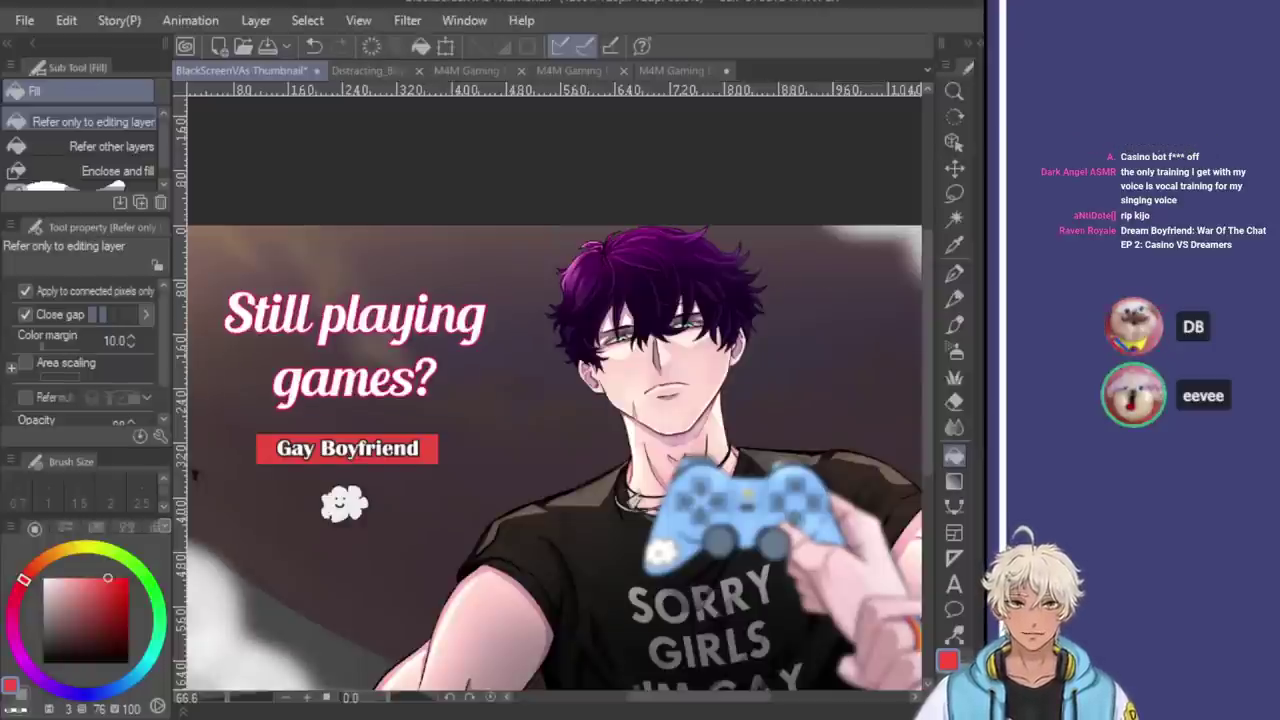
Recolour the glow layer behind the title red using the G-pen at brush size 400
{"action": "left_click", "coordinate": [955, 276]}
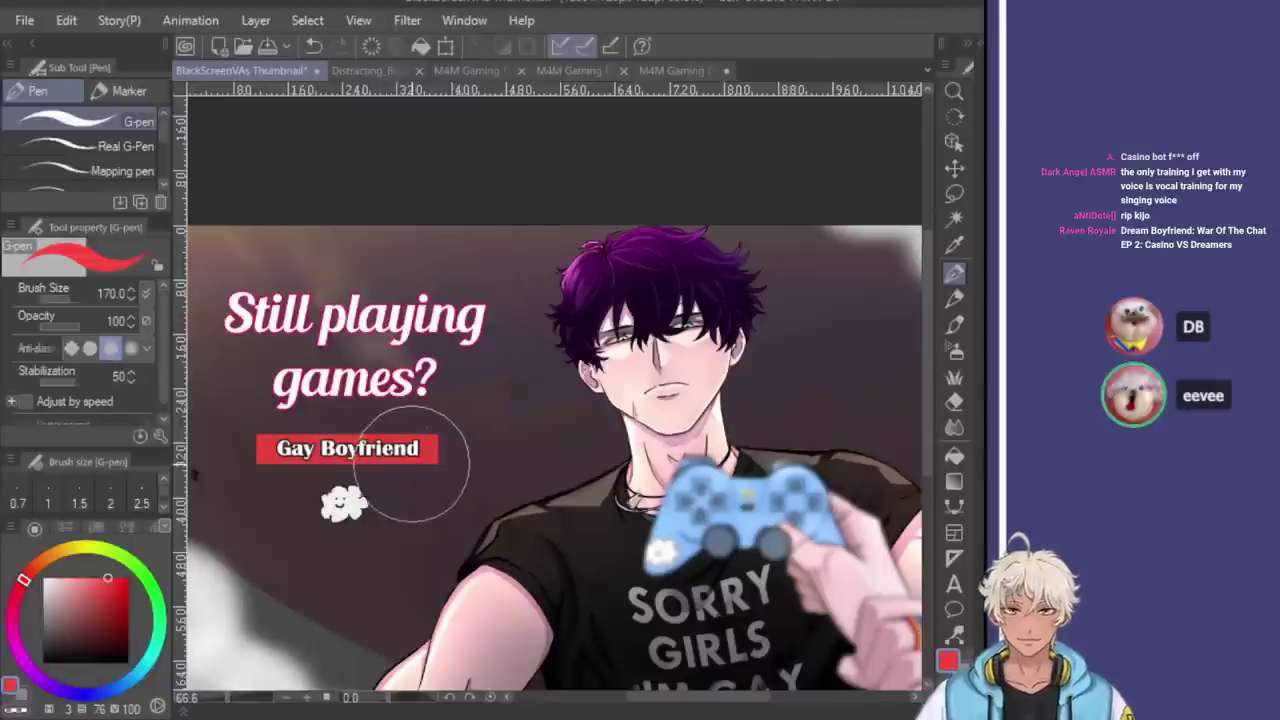
{"action": "key", "text": "]"}
{"action": "key", "text": "]"}
{"action": "key", "text": "]"}
{"action": "key", "text": "]"}
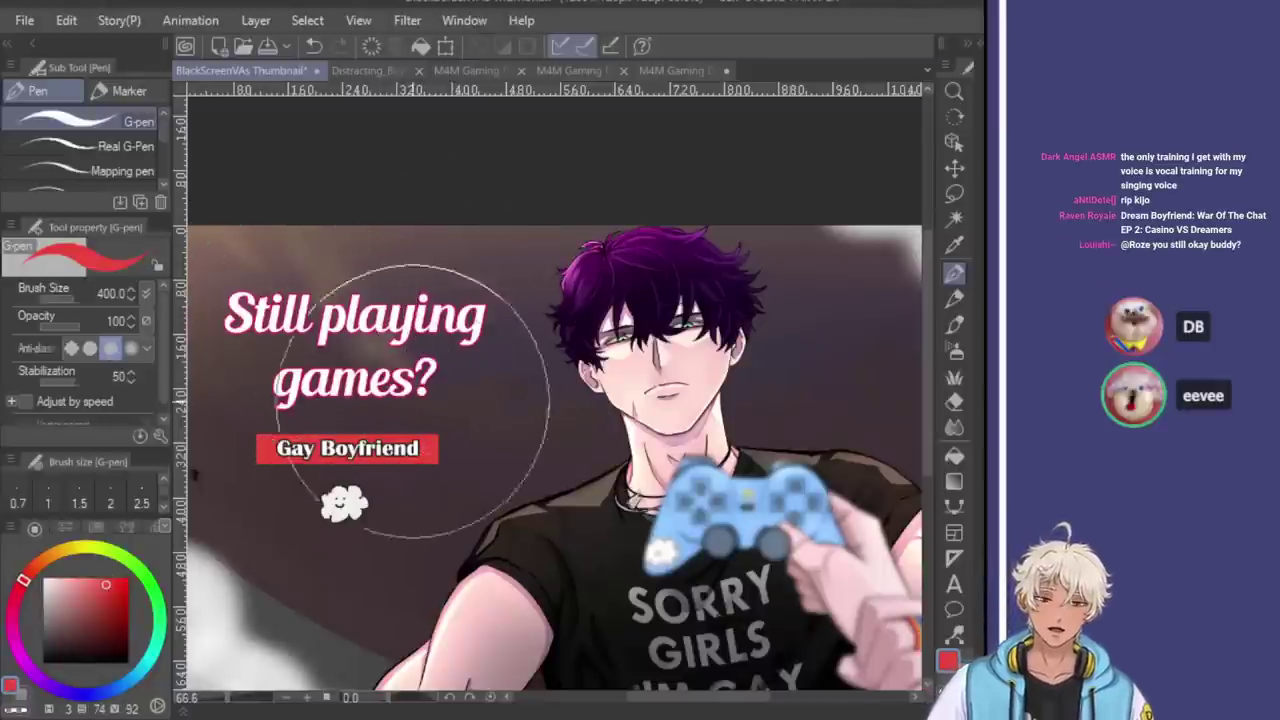
Apply a blur filter to the red glow behind the title and check it on the whole thumbnail
{"action": "left_click", "coordinate": [407, 20]}
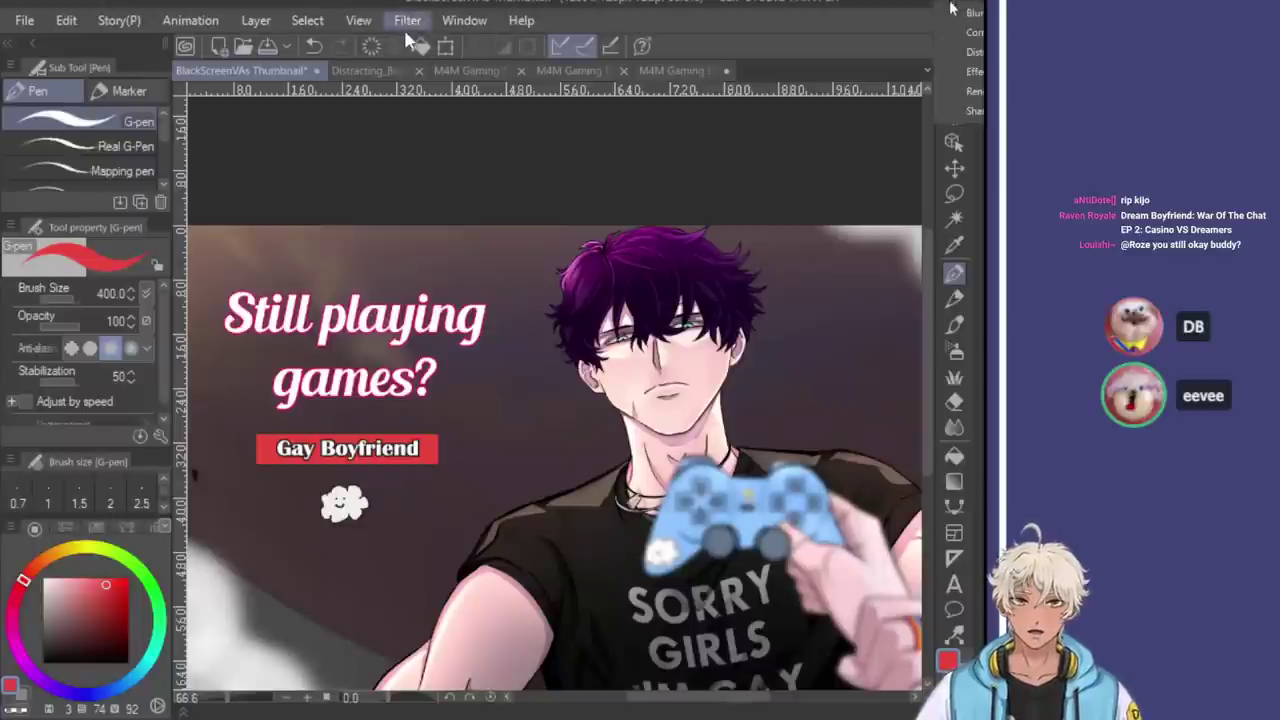
{"action": "left_click", "coordinate": [588, 114]}
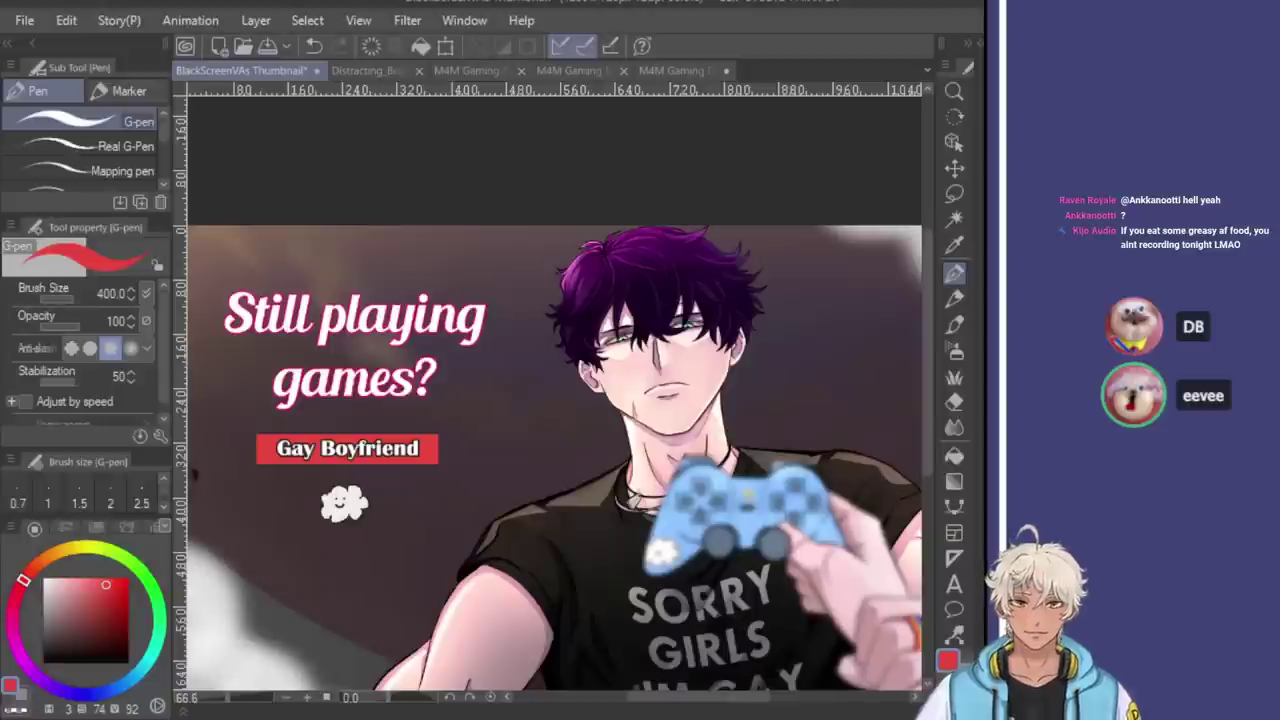
{"action": "left_click", "coordinate": [409, 22]}
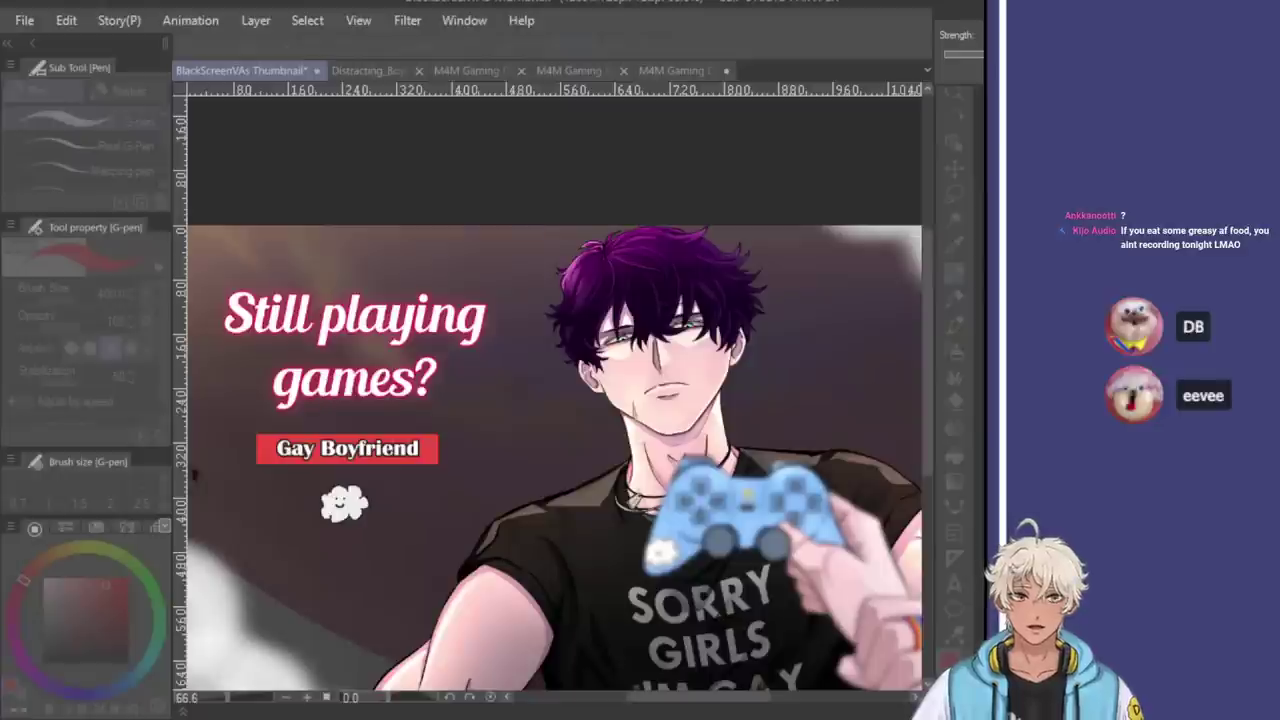
{"action": "key", "text": "Return"}
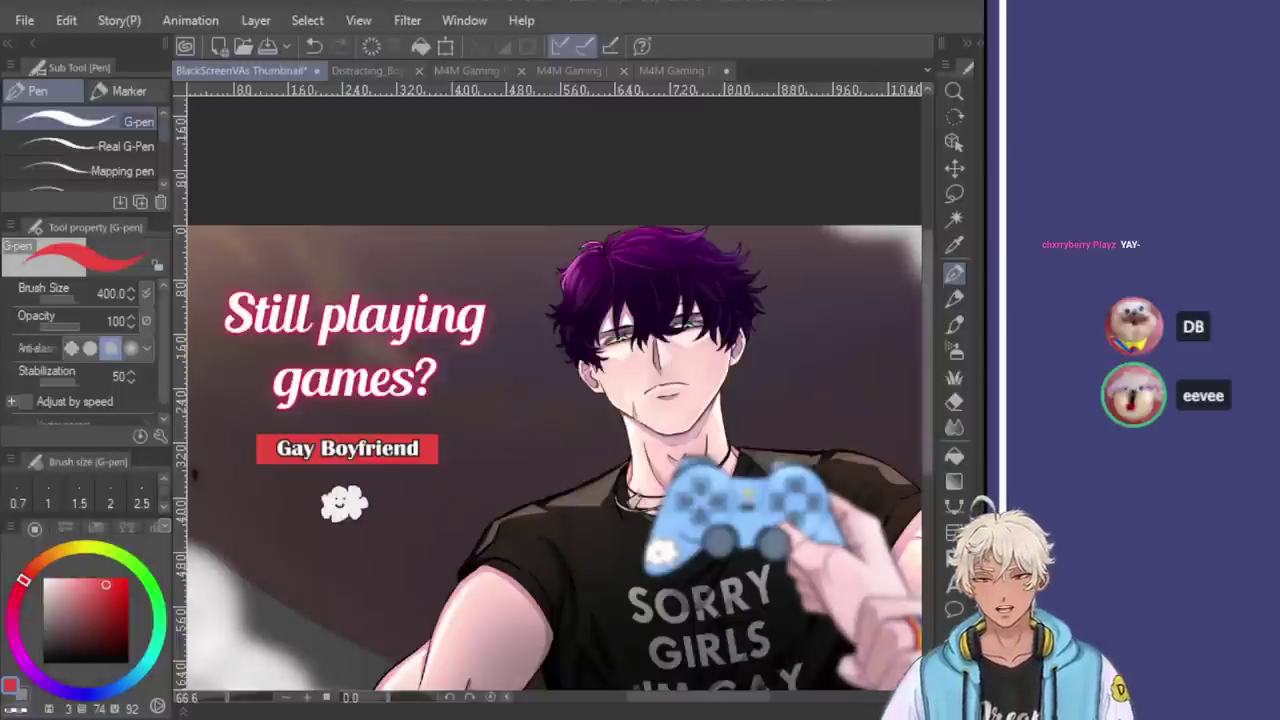
{"action": "scroll", "coordinate": [470, 260], "scroll_direction": "down", "scroll_amount": 3}
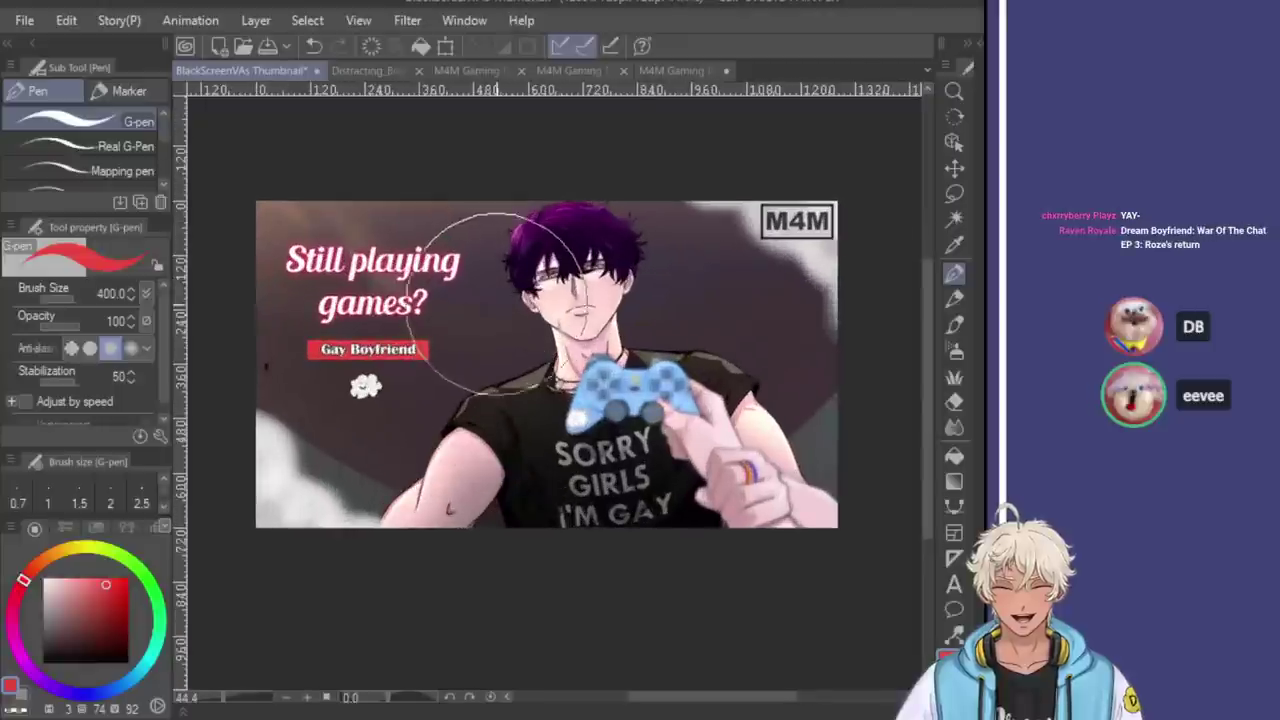
{"action": "scroll", "coordinate": [500, 310], "scroll_direction": "up", "scroll_amount": 1}
{"action": "scroll", "coordinate": [497, 303], "scroll_direction": "down", "scroll_amount": 1}
{"action": "scroll", "coordinate": [495, 300], "scroll_direction": "up", "scroll_amount": 1}
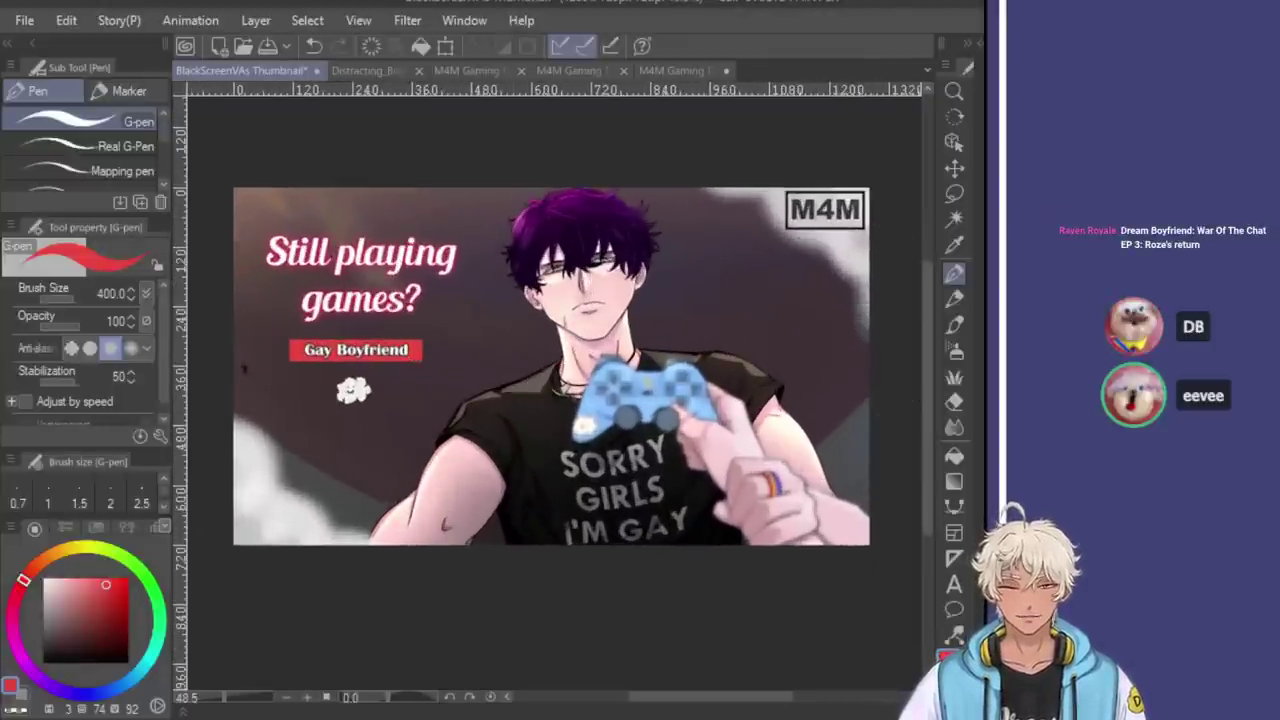
Replace the title text with "I'll Kiss you into Submission", breaking the line before "into"
{"action": "key", "text": "alt+]"}
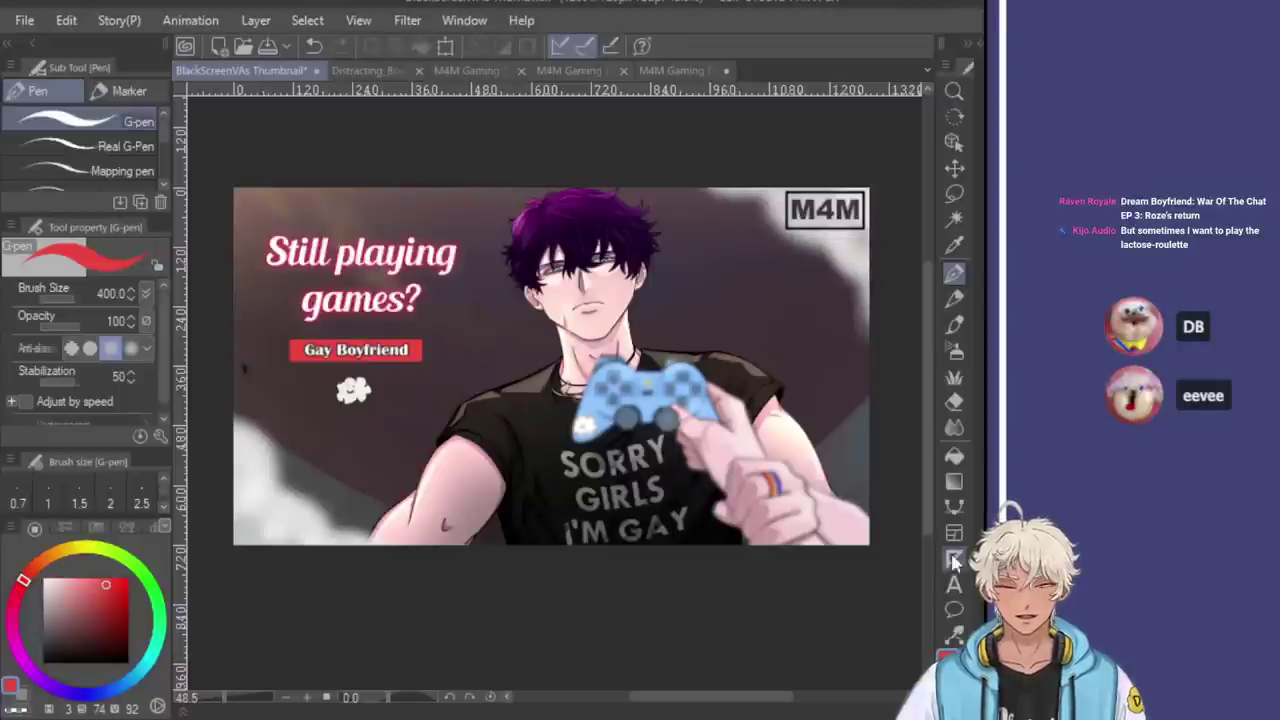
{"action": "left_click", "coordinate": [954, 586]}
{"action": "left_click", "coordinate": [443, 286]}
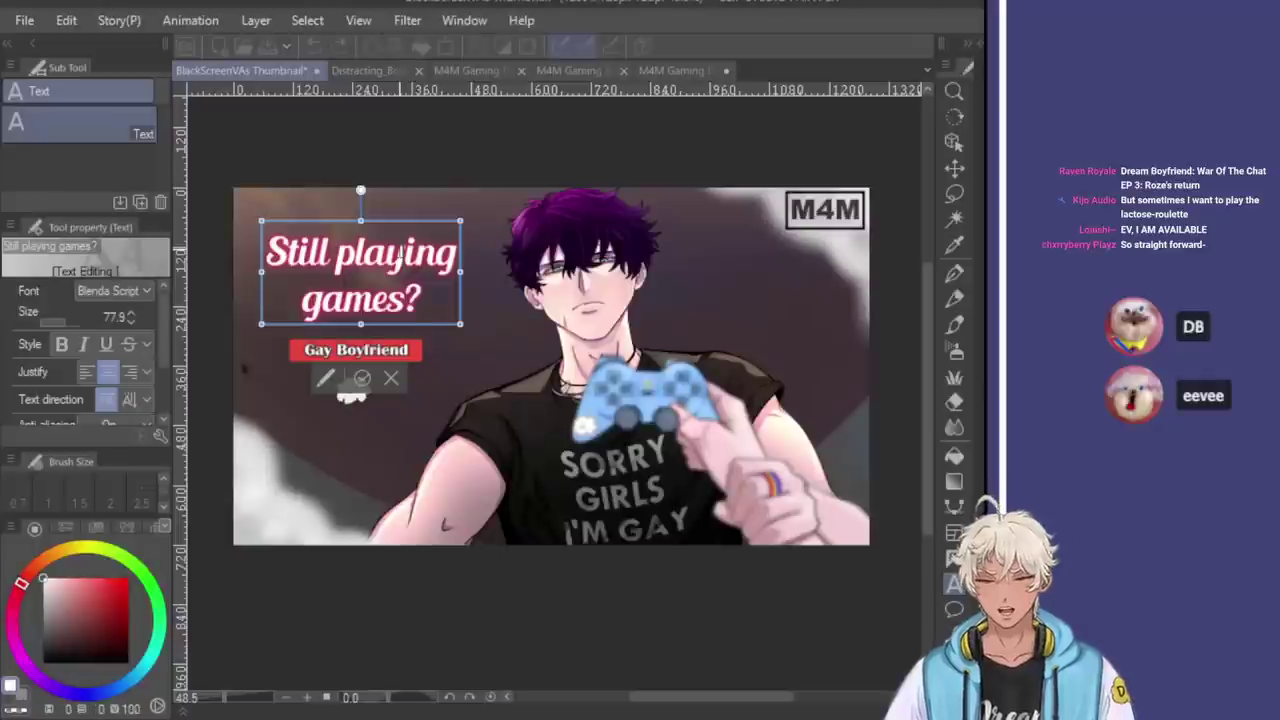
{"action": "key", "text": "ctrl+a"}
{"action": "type", "text": "It"}
{"action": "key", "text": "BackSpace"}
{"action": "key", "text": "BackSpace"}
{"action": "type", "text": "I'll kiss"}
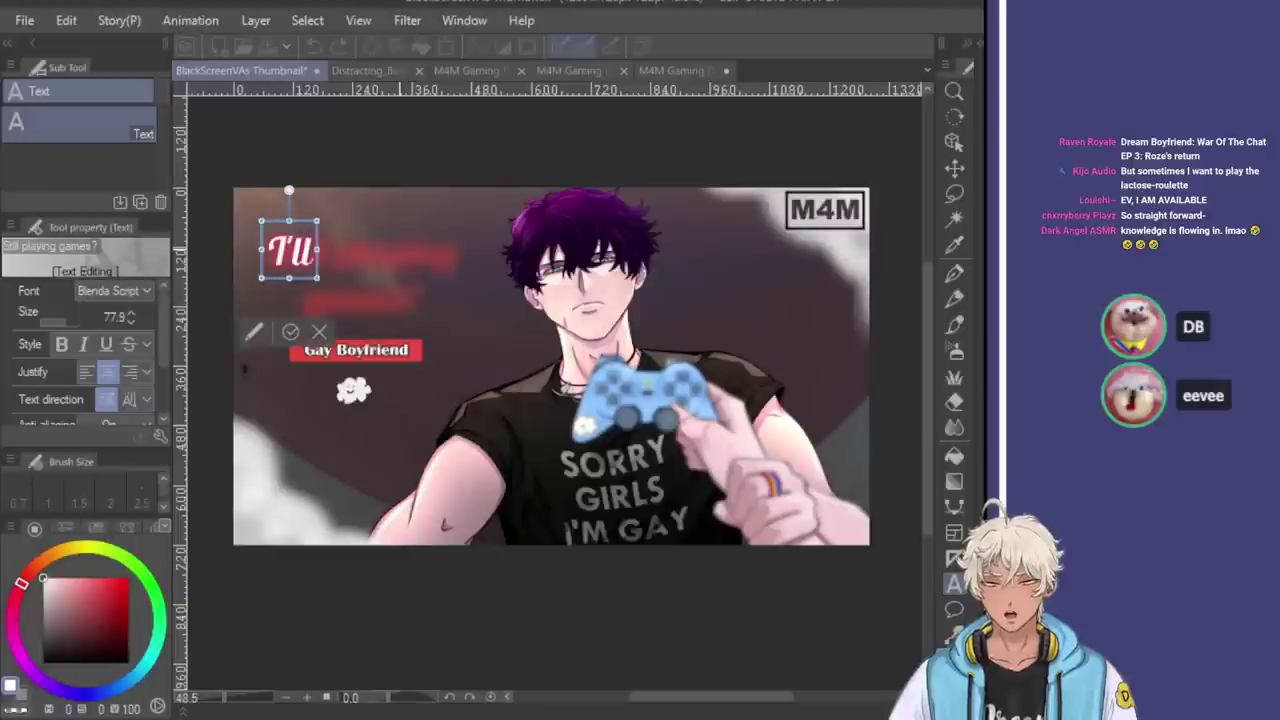
{"action": "key", "text": "BackSpace"}
{"action": "key", "text": "BackSpace"}
{"action": "key", "text": "BackSpace"}
{"action": "key", "text": "BackSpace"}
{"action": "type", "text": "Kiss you"}
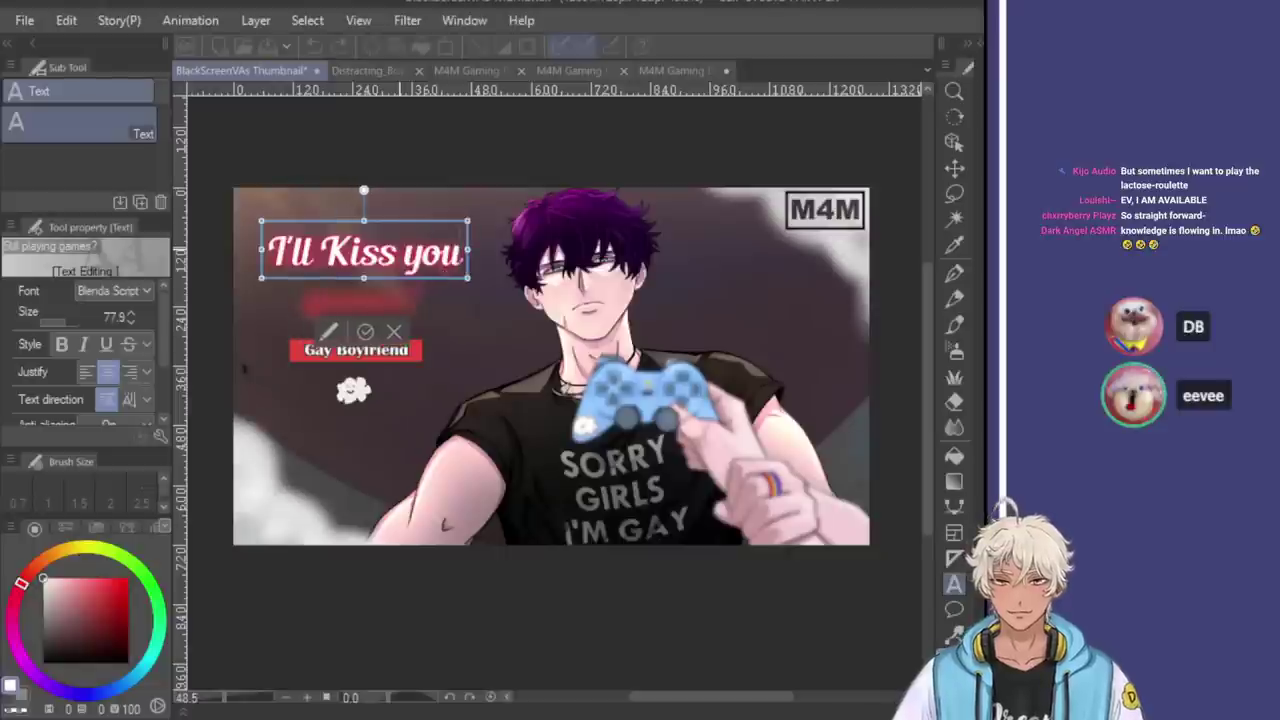
{"action": "key", "text": "Return"}
{"action": "type", "text": "into"}
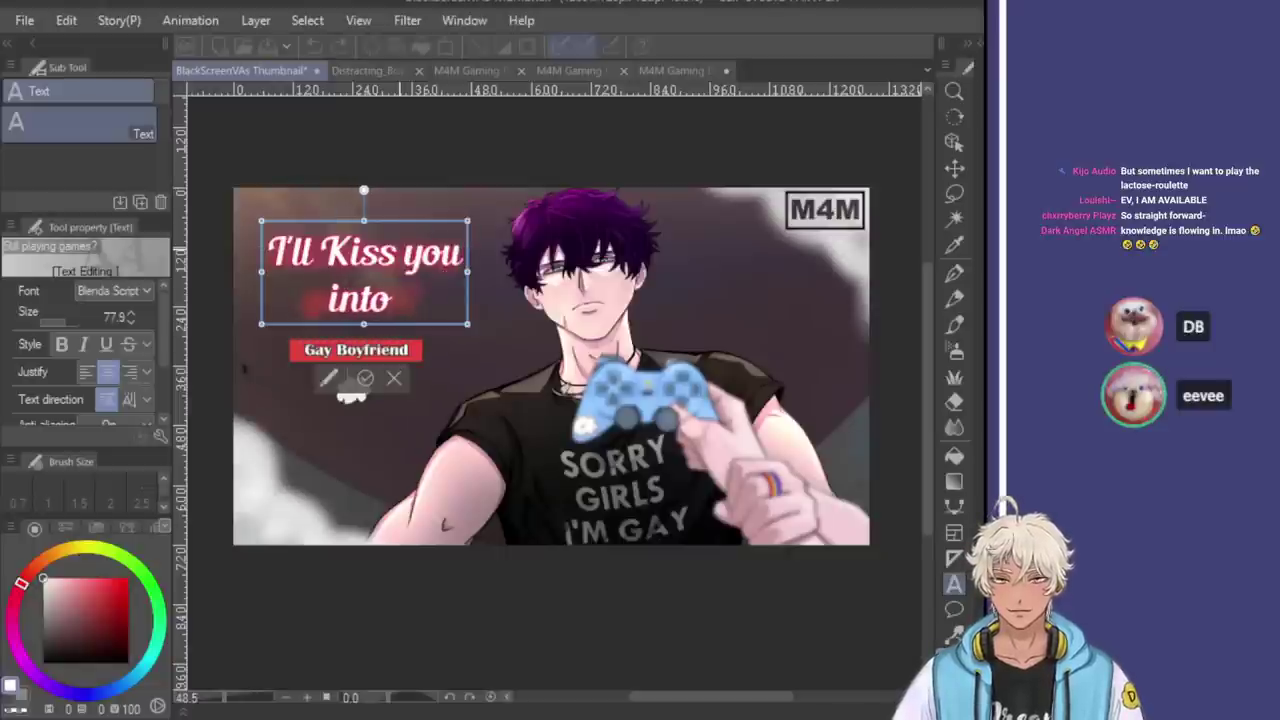
{"action": "type", "text": " Submission"}
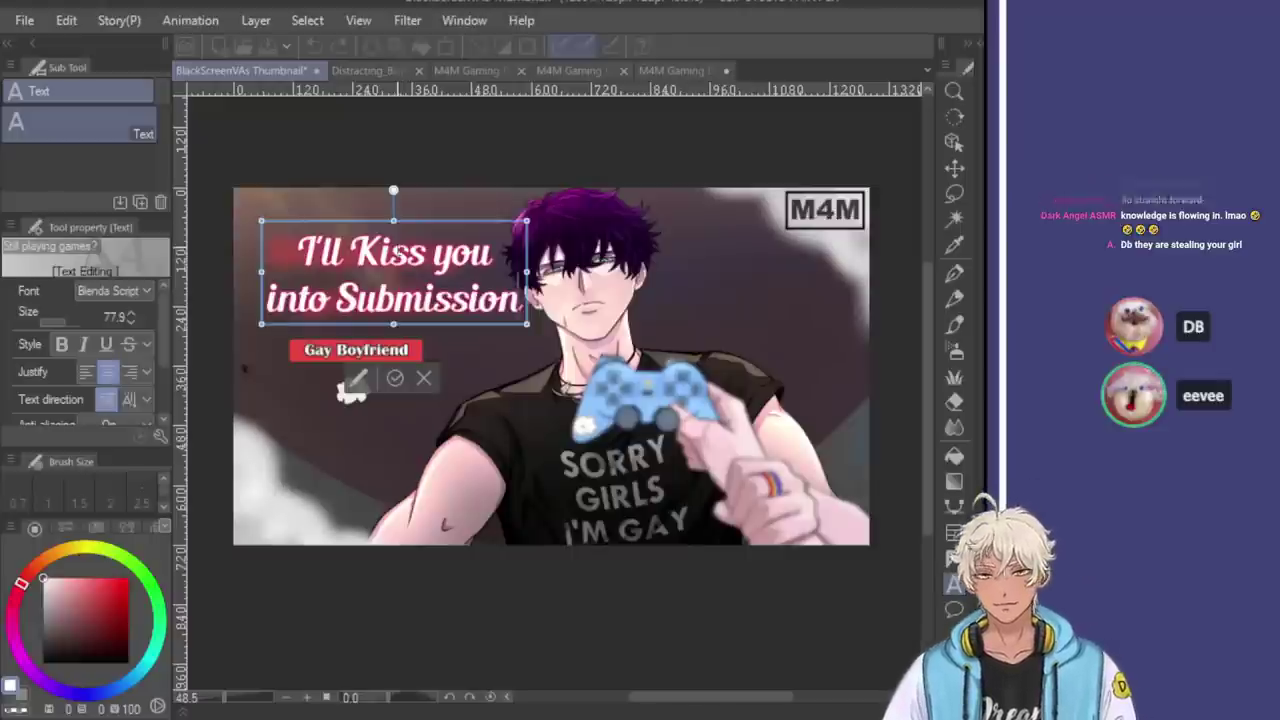
Narrow the title's text box, wrap the wording onto three lines as "I'll Kiss / you into / Submission", and move the title up
{"action": "left_click_drag", "start_coordinate": [528, 271], "coordinate": [458, 297]}
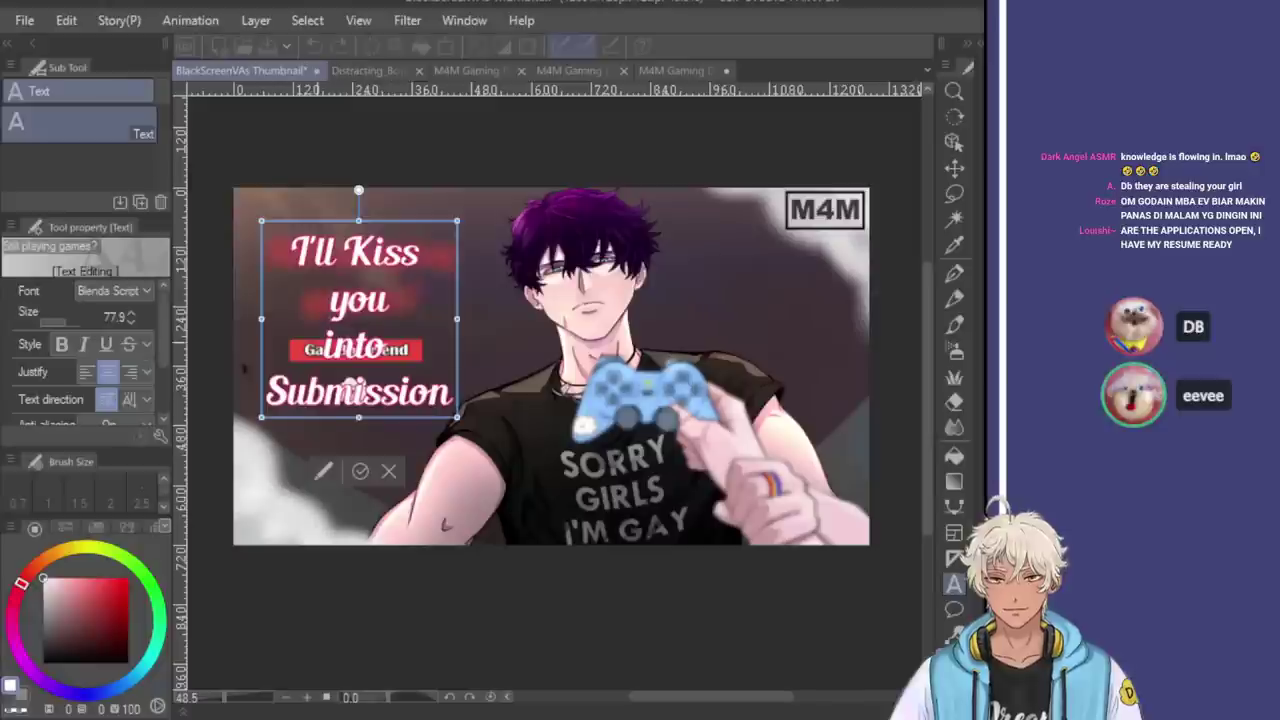
{"action": "key", "text": "BackSpace"}
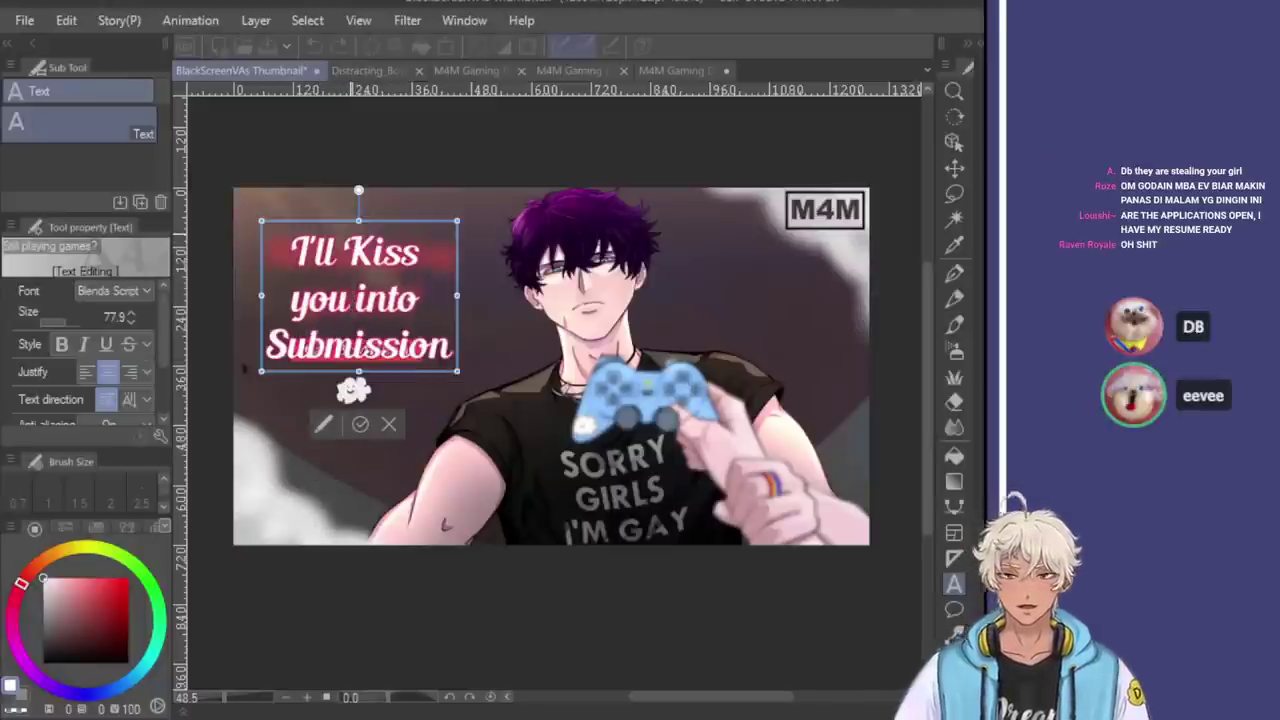
{"action": "left_click", "coordinate": [954, 168]}
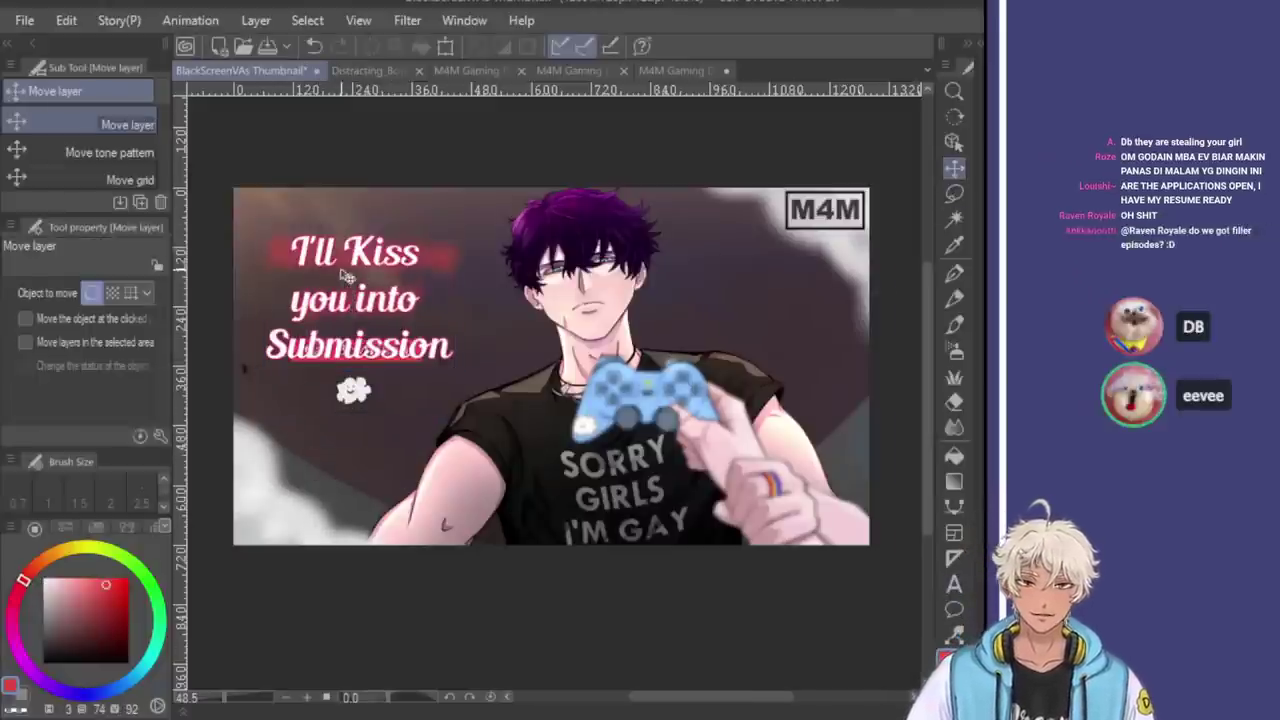
{"action": "scroll", "coordinate": [345, 275], "scroll_direction": "up", "scroll_amount": 2}
{"action": "left_click_drag", "start_coordinate": [382, 260], "coordinate": [381, 255]}
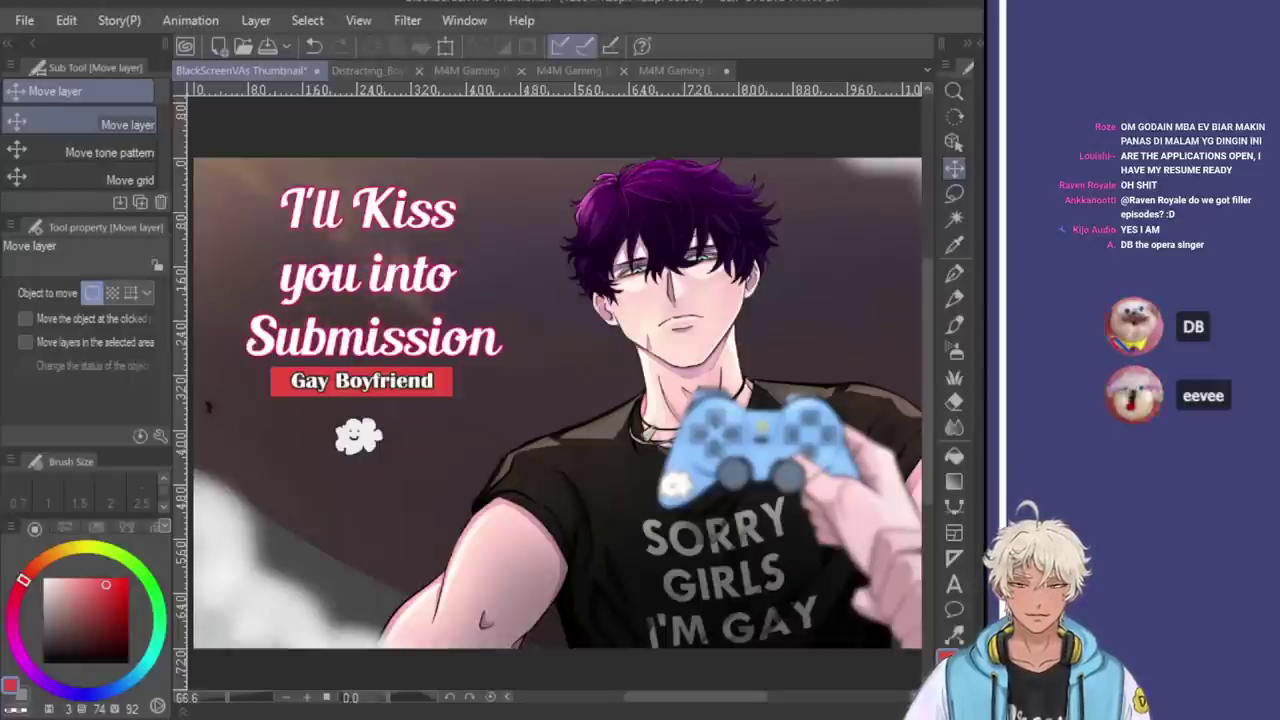
Move the Gay Boyfriend banner and the cloud icon down to leave a gap below the title
{"action": "left_click_drag", "start_coordinate": [394, 403], "coordinate": [396, 426]}
{"action": "key", "text": "ctrl+minus"}
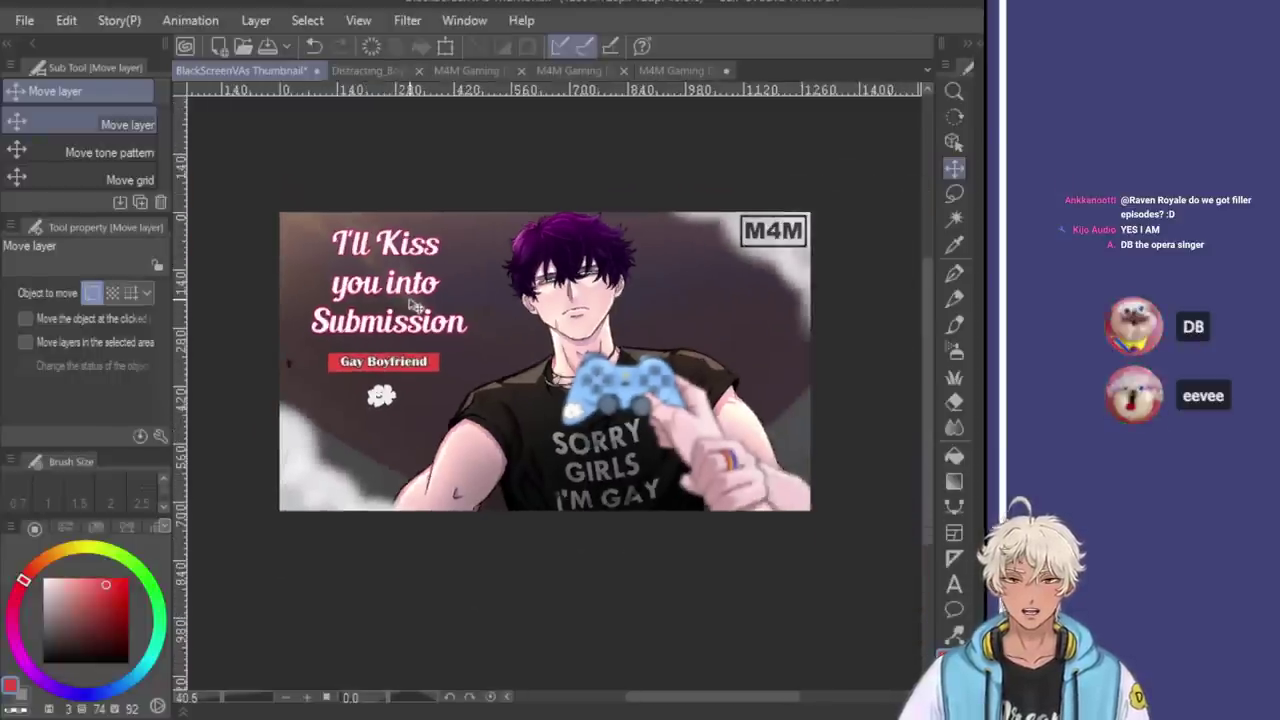
{"action": "scroll", "coordinate": [330, 430], "scroll_direction": "up", "scroll_amount": 1}
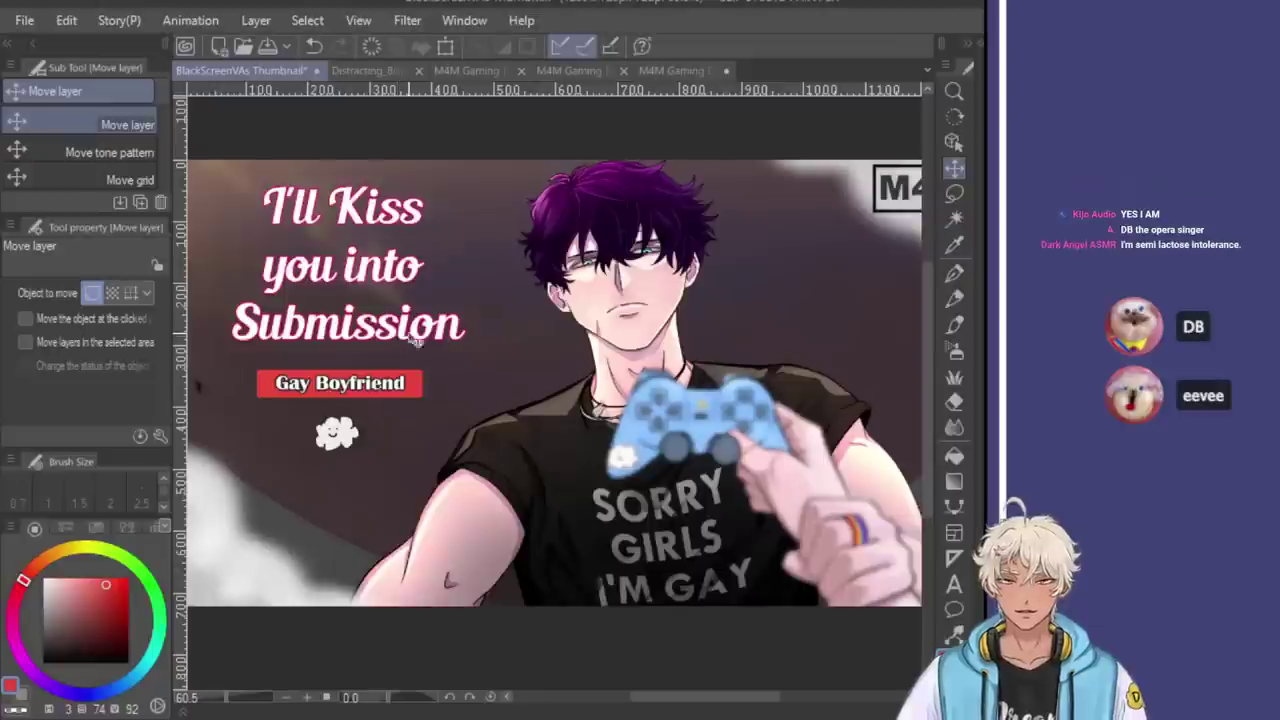
{"action": "scroll", "coordinate": [443, 338], "scroll_direction": "down", "scroll_amount": 2}
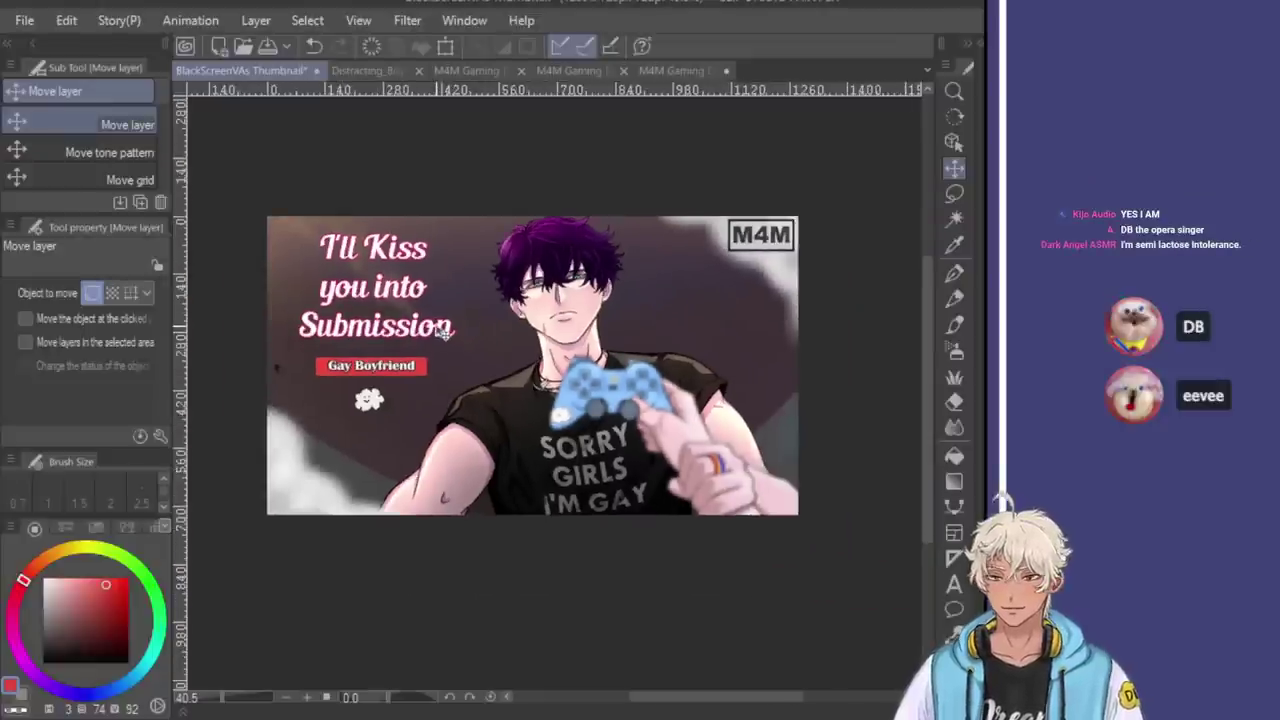
Undo the banner and cloud moves together with the three-line title edit
{"action": "scroll", "coordinate": [441, 345], "scroll_direction": "down", "scroll_amount": 1}
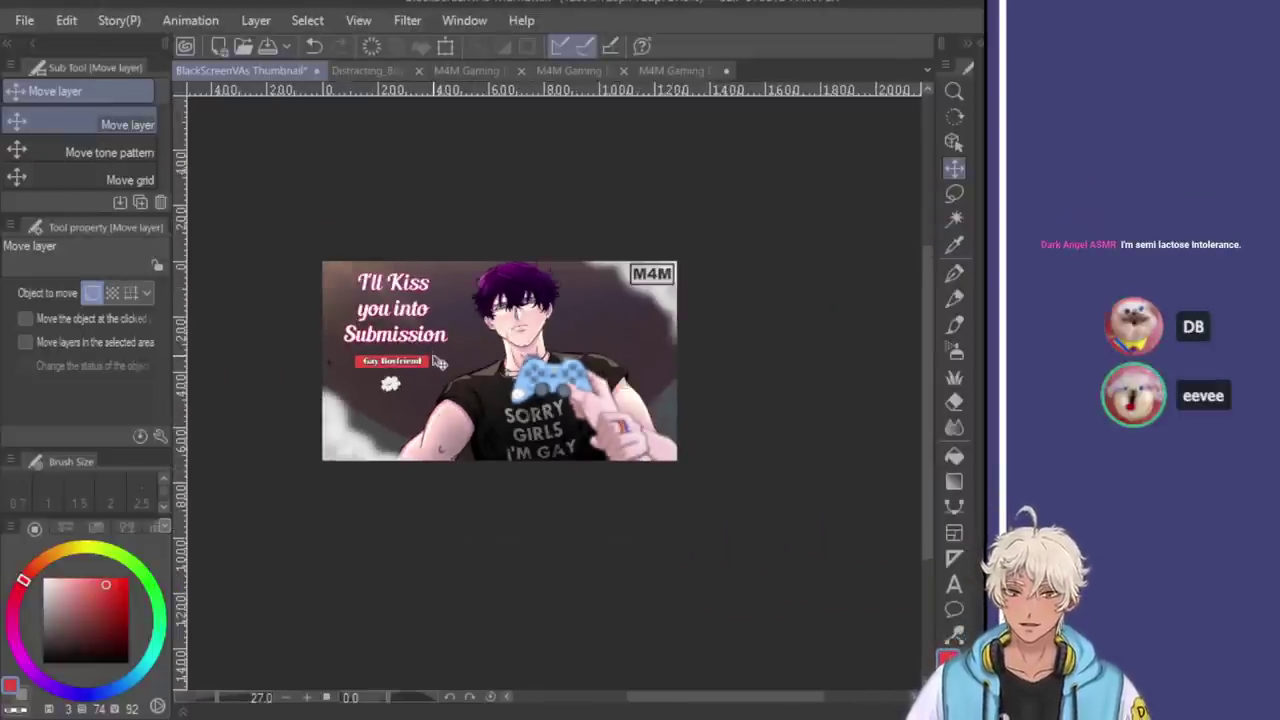
{"action": "scroll", "coordinate": [420, 352], "scroll_direction": "up", "scroll_amount": 1}
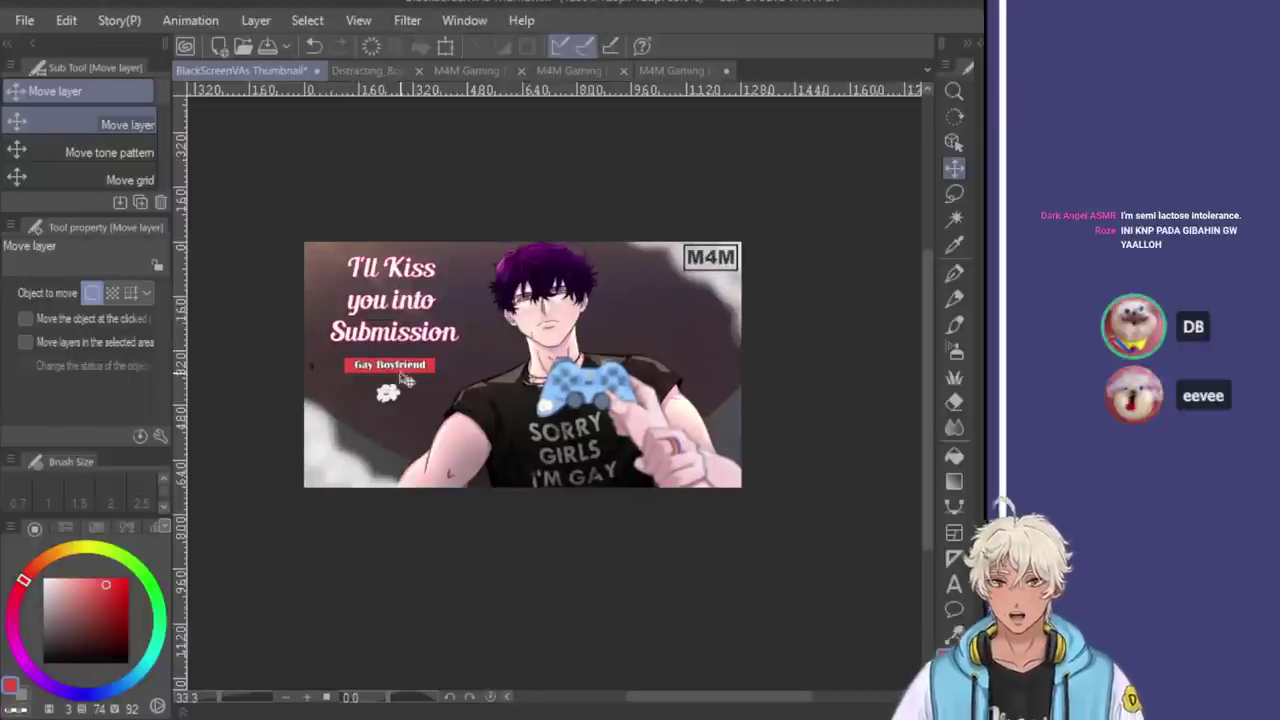
{"action": "key", "text": "ctrl+z"}
{"action": "key", "text": "ctrl+z"}
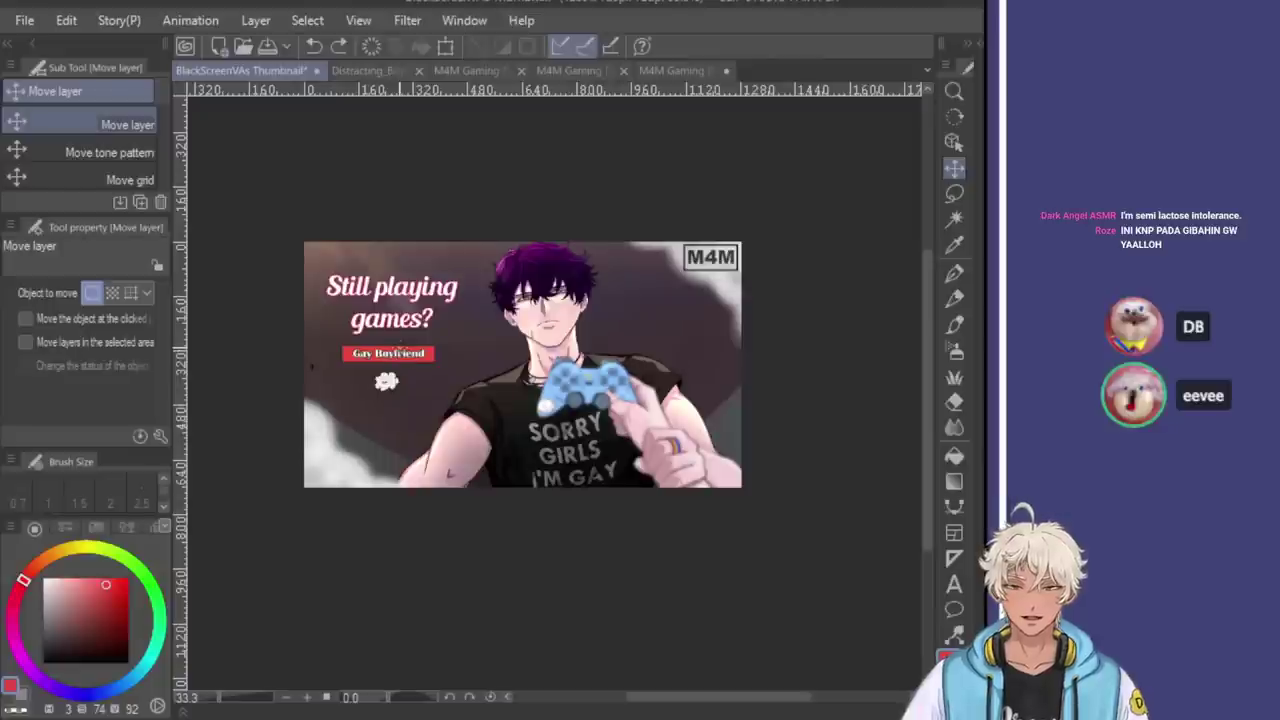
Replace the title text with "I'll Kiss you into Submission" on two lines, breaking after "you"
{"action": "left_click", "coordinate": [953, 585]}
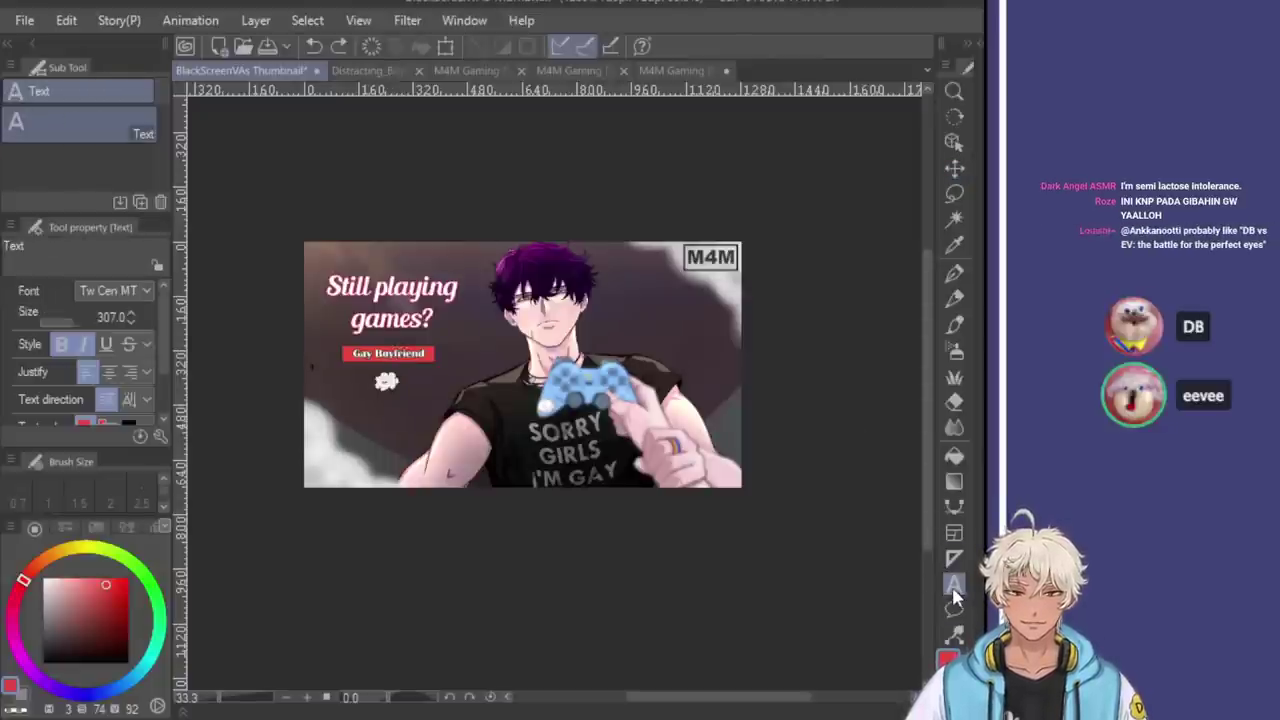
{"action": "left_click", "coordinate": [333, 285]}
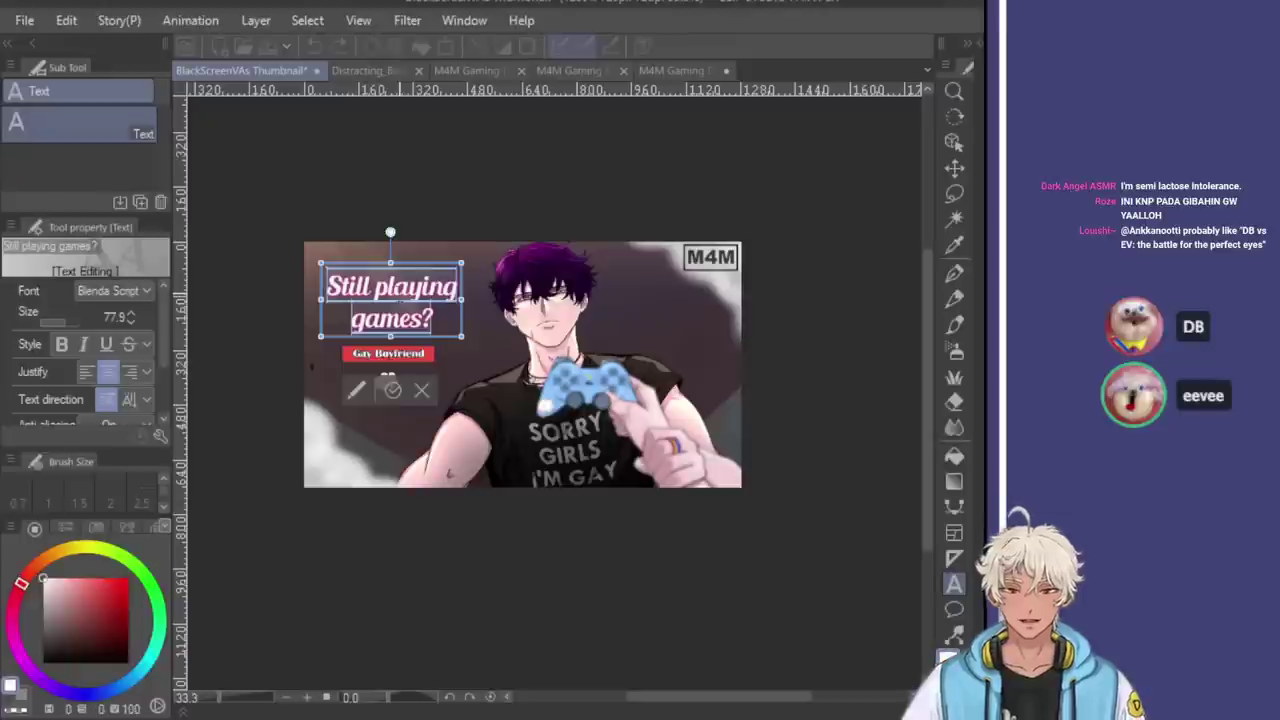
{"action": "type", "text": "Tik"}
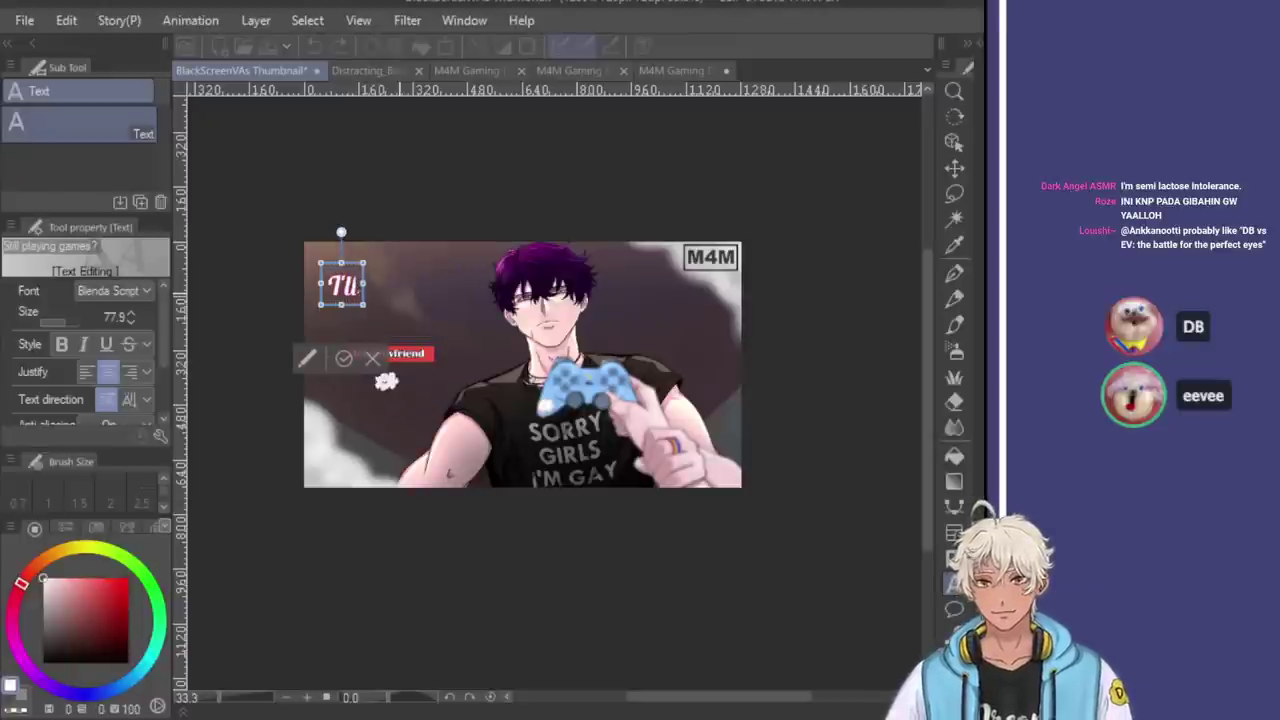
{"action": "type", "text": "iss ty"}
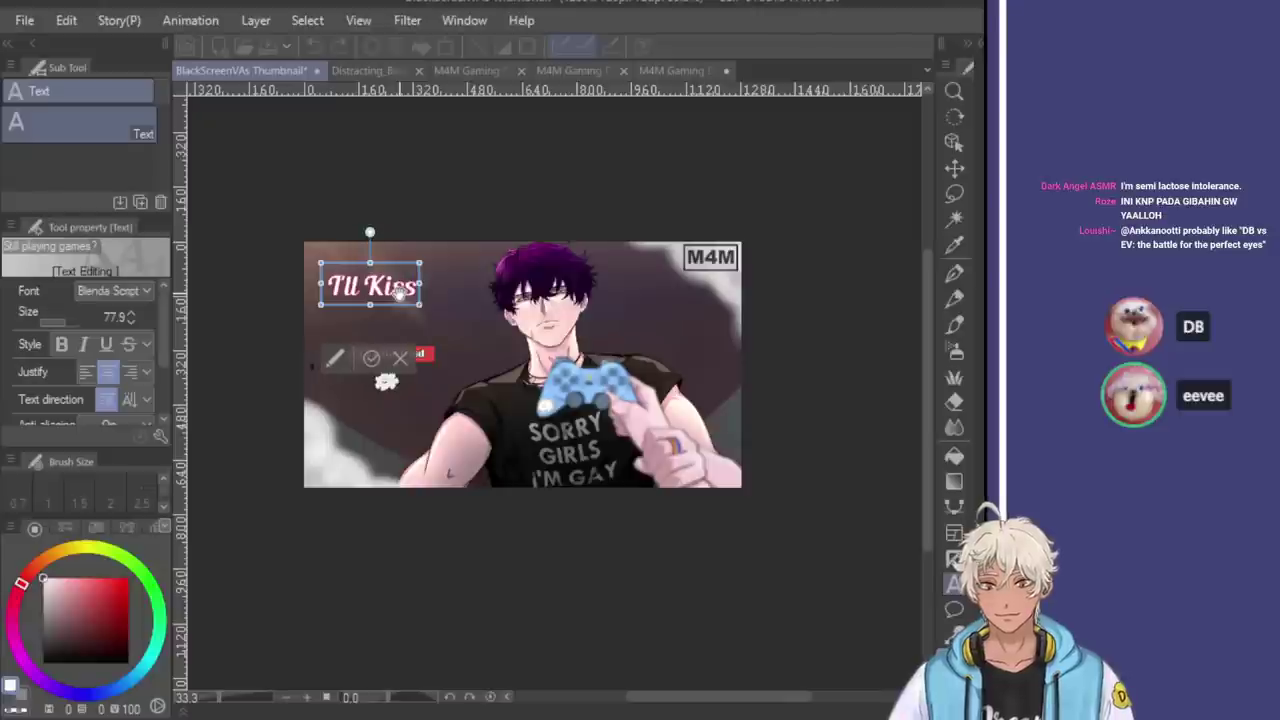
{"action": "key", "text": "BackSpace"}
{"action": "key", "text": "BackSpace"}
{"action": "type", "text": "you"}
{"action": "key", "text": "Return"}
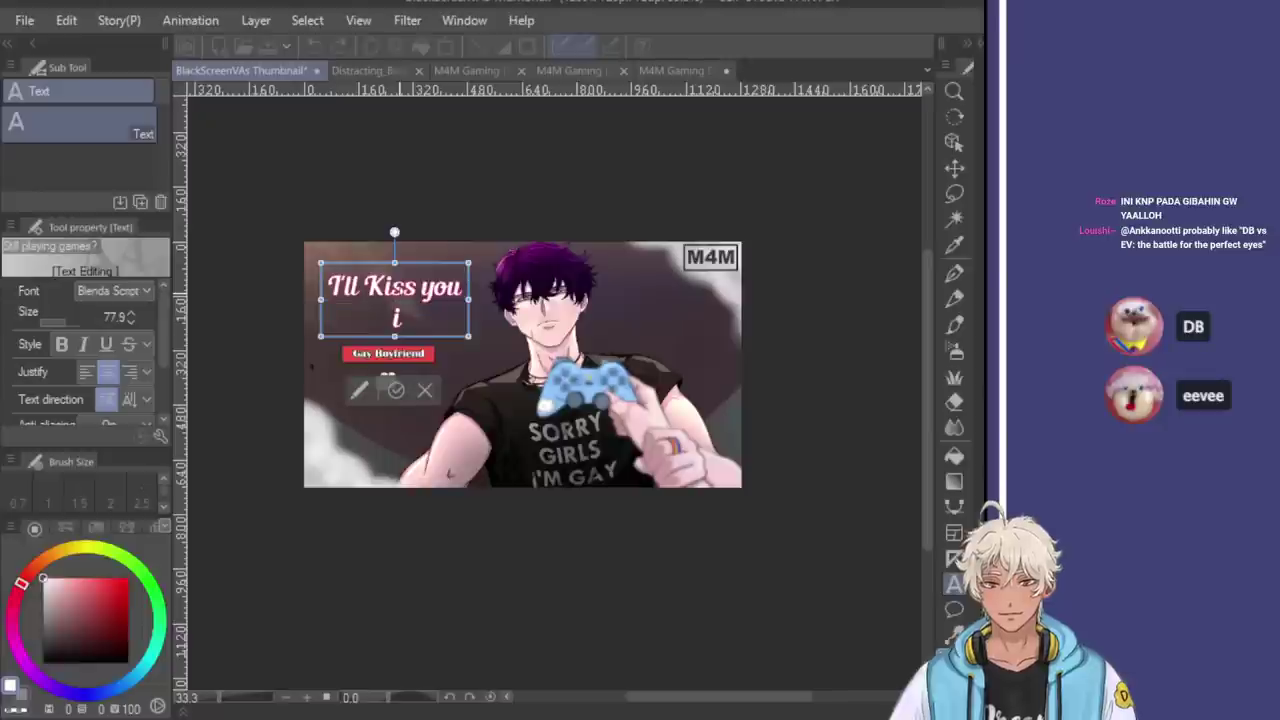
{"action": "type", "text": "into Submission"}
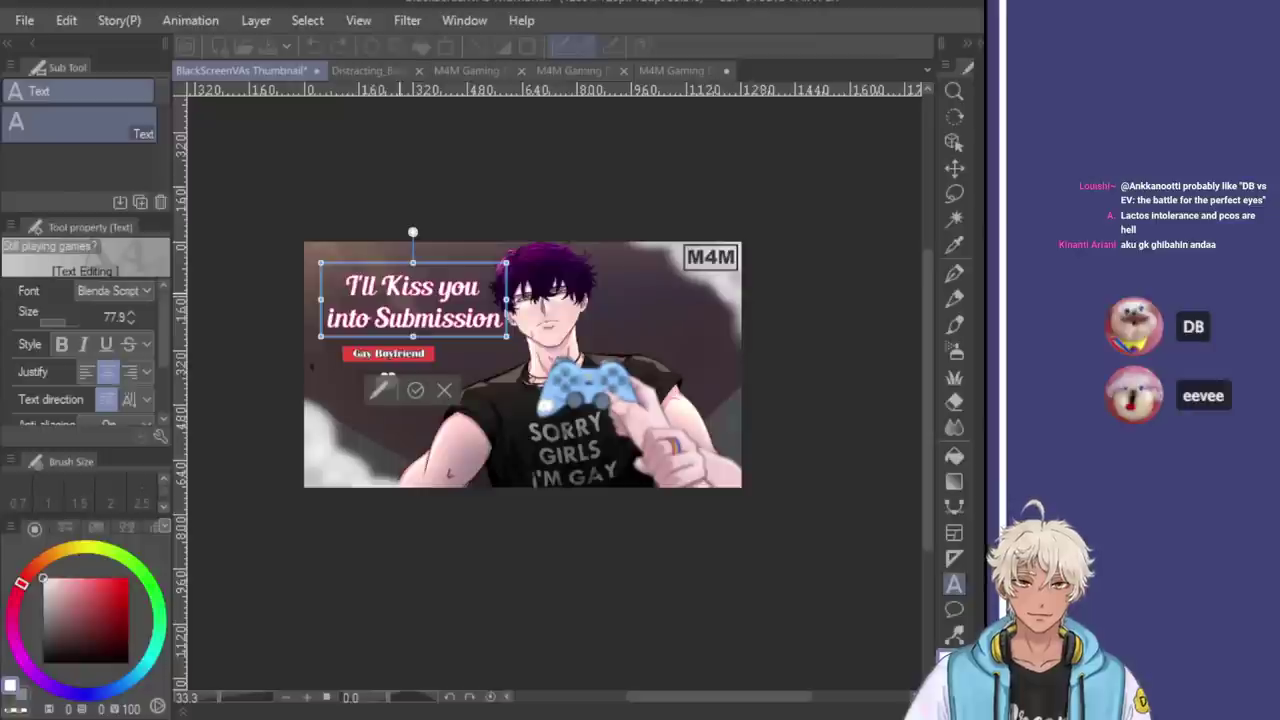
{"action": "type", "text": "!"}
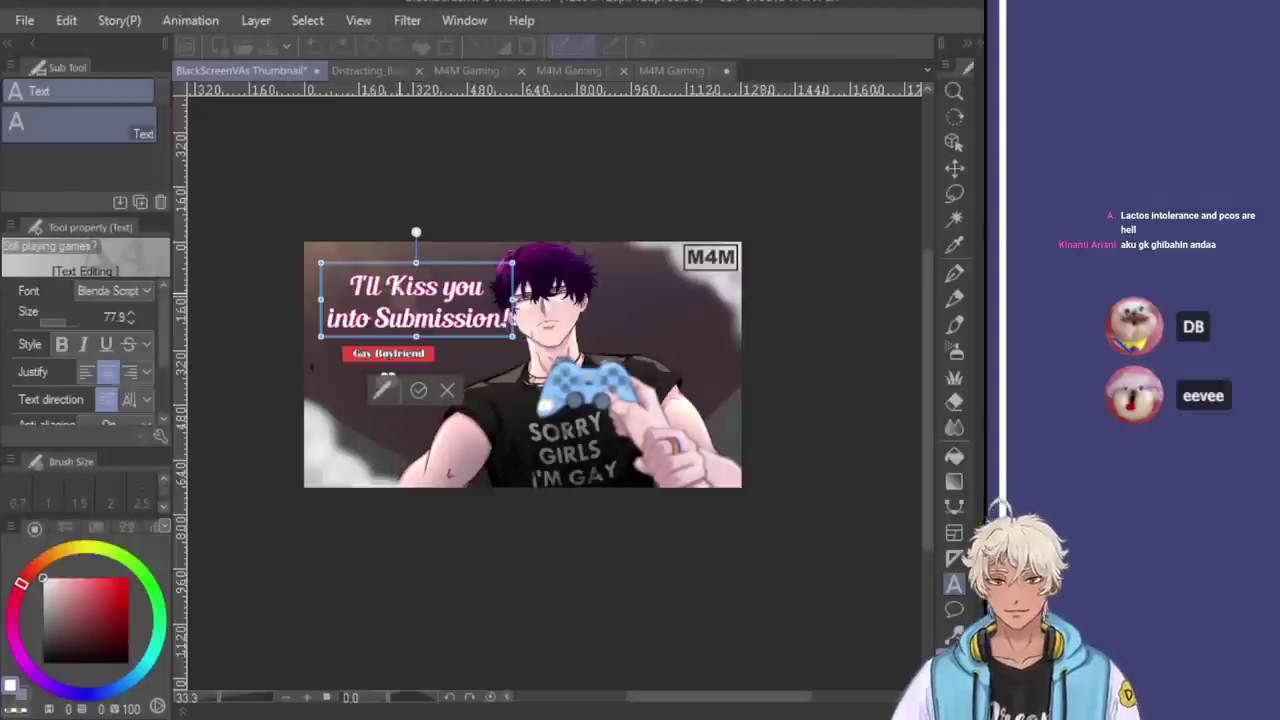
{"action": "key", "text": "BackSpace"}
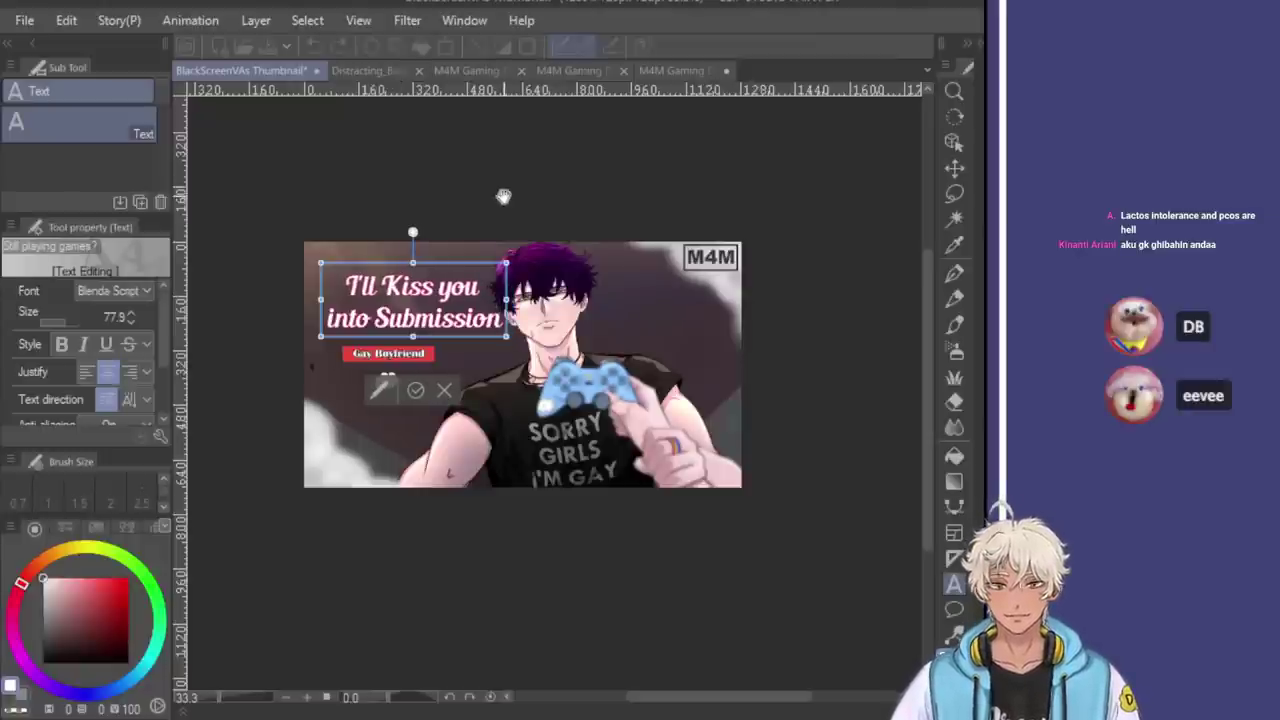
Nudge the two-line title slightly up and check its placement in the thumbnail
{"action": "left_click", "coordinate": [953, 170]}
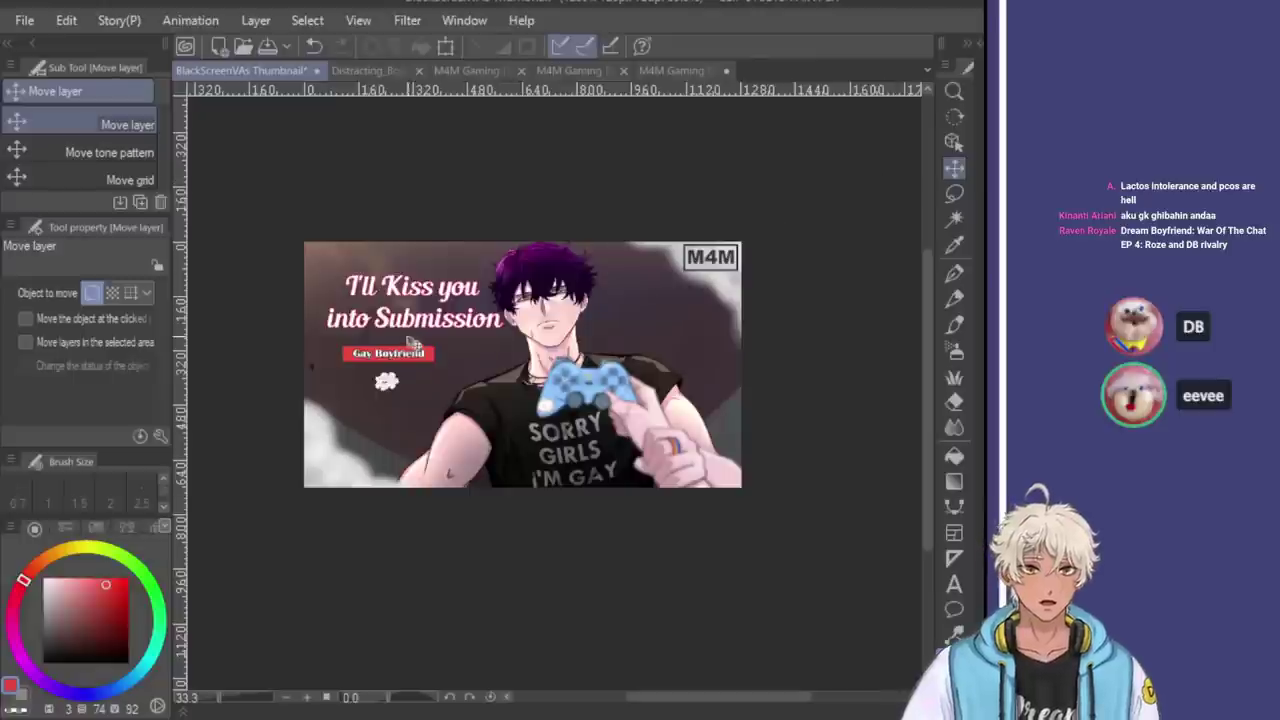
{"action": "scroll", "coordinate": [420, 300], "scroll_direction": "up", "scroll_amount": 4}
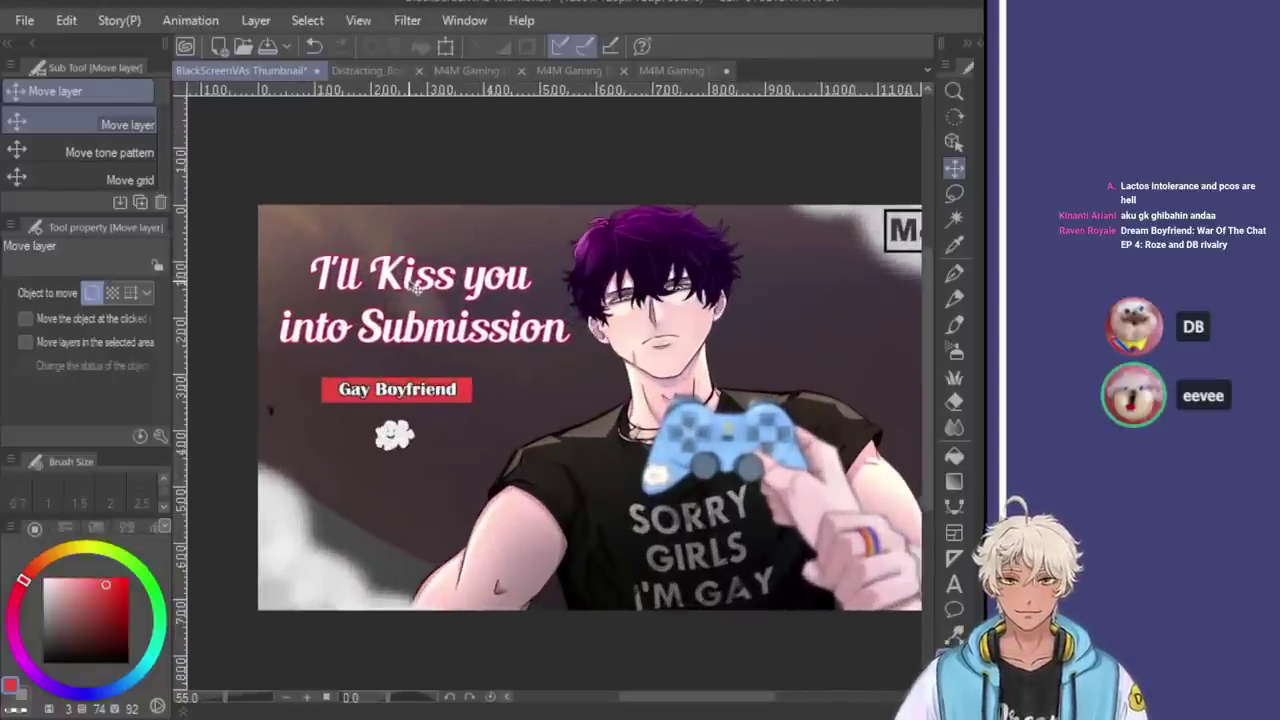
{"action": "left_click_drag", "start_coordinate": [417, 288], "coordinate": [417, 285]}
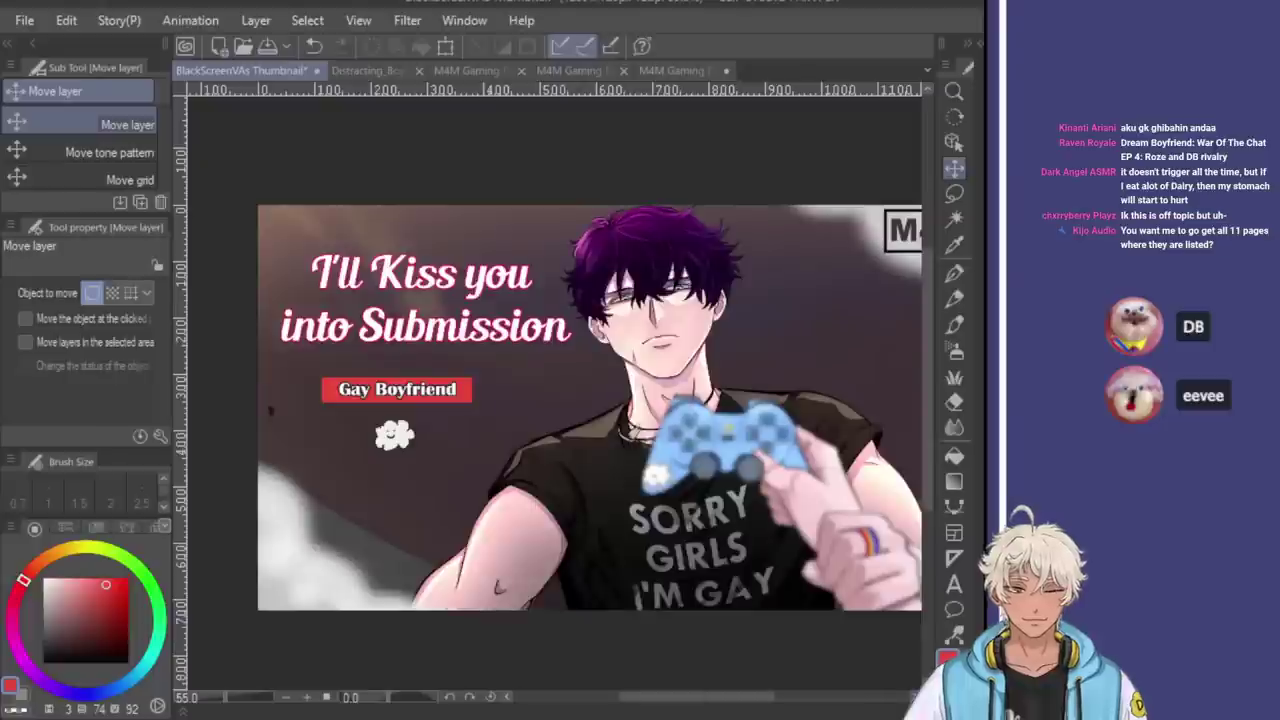
{"action": "scroll", "coordinate": [685, 469], "scroll_direction": "down", "scroll_amount": 1}
{"action": "scroll", "coordinate": [685, 467], "scroll_direction": "up", "scroll_amount": 1}
{"action": "mouse_move", "coordinate": [795, 417]}
{"action": "left_mouse_down"}
{"action": "mouse_move", "coordinate": [828, 422]}
{"action": "mouse_move", "coordinate": [815, 418]}
{"action": "left_mouse_up"}
{"action": "scroll", "coordinate": [766, 402], "scroll_direction": "down", "scroll_amount": 1}
{"action": "scroll", "coordinate": [740, 375], "scroll_direction": "up", "scroll_amount": 2}
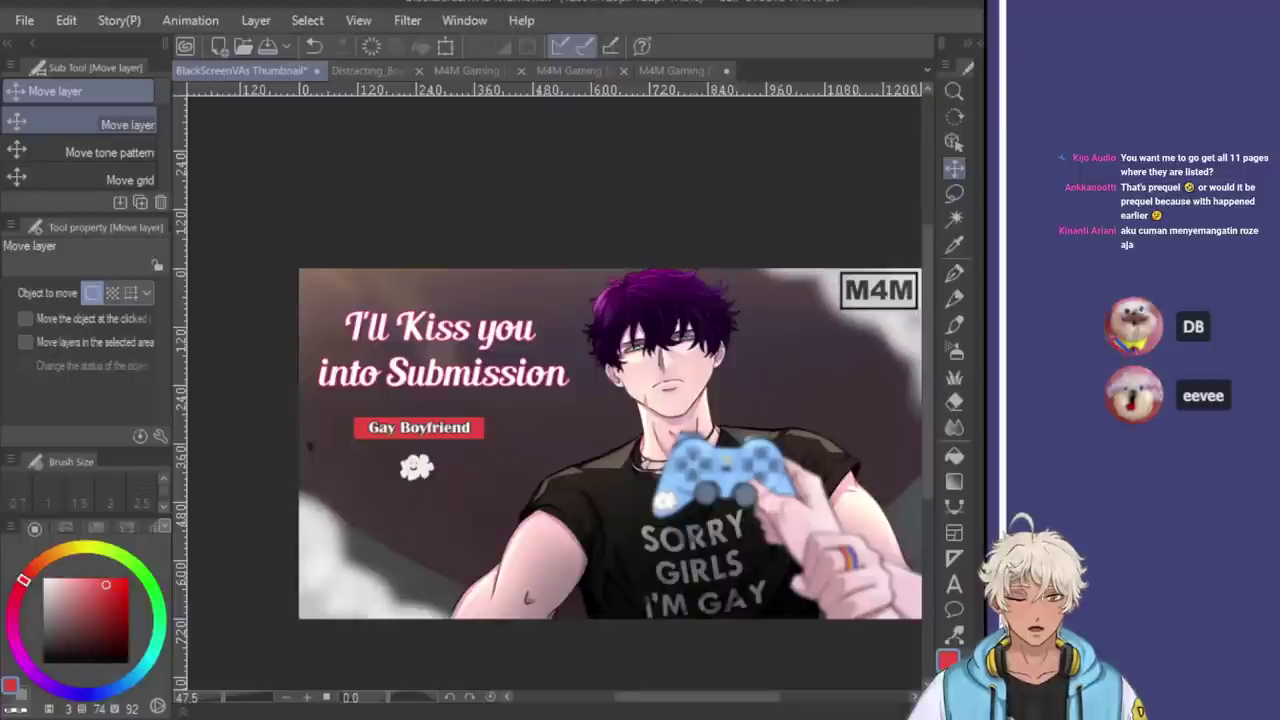
Move the Gay Boyfriend banner and cloud icon right and slightly up so they sit more centred under the title
{"action": "key", "text": "Delete"}
{"action": "key", "text": "ctrl+z"}
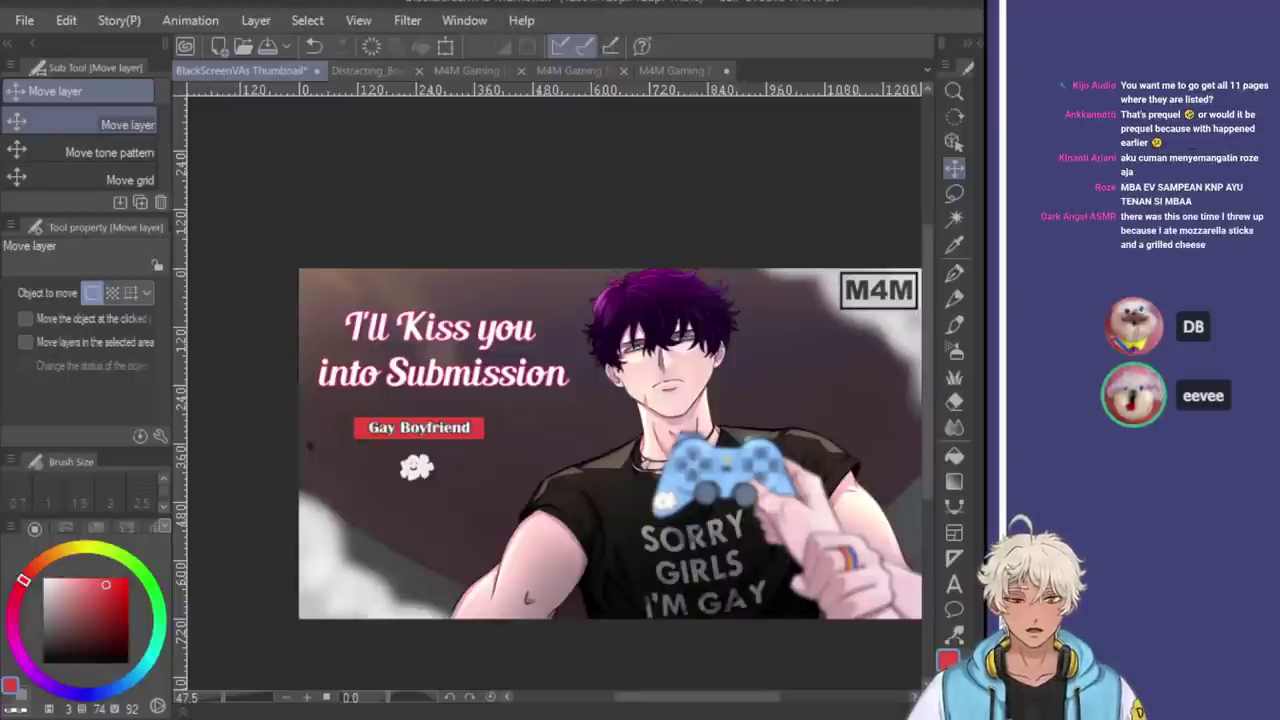
{"action": "left_click_drag", "start_coordinate": [430, 437], "coordinate": [447, 432]}
{"action": "scroll", "coordinate": [447, 432], "scroll_direction": "down", "scroll_amount": 1}
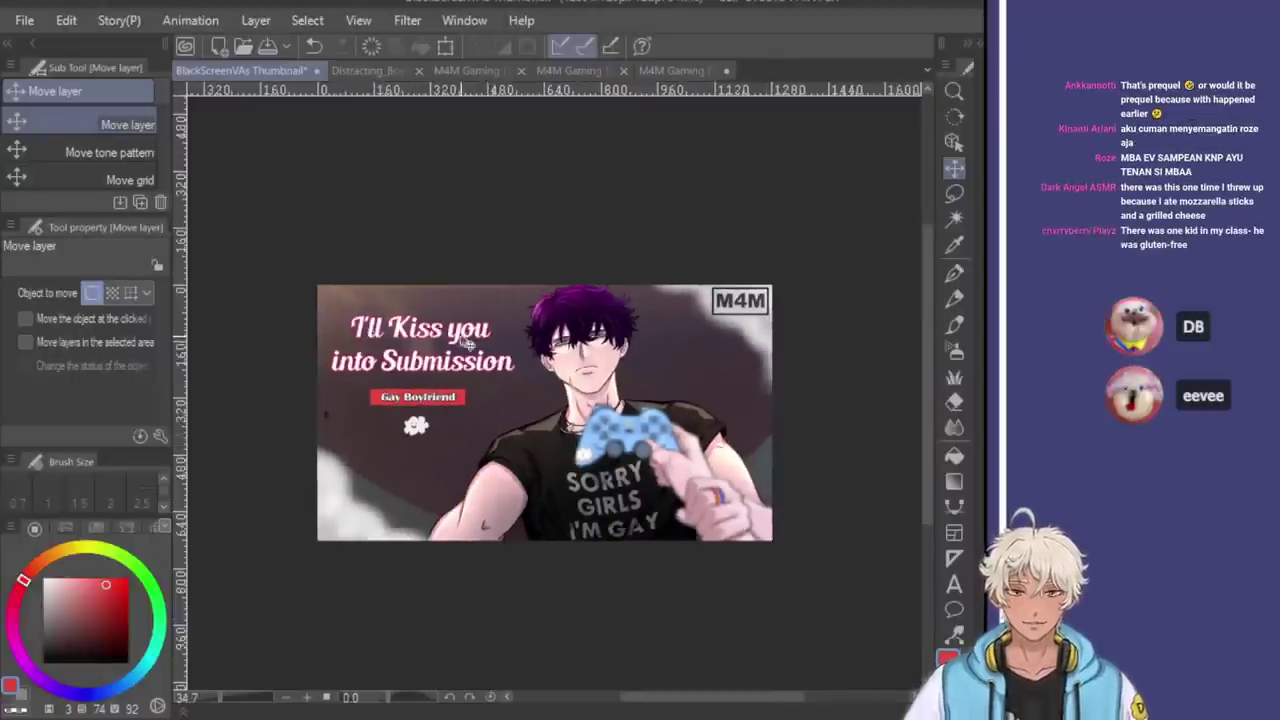
{"action": "left_click_drag", "start_coordinate": [745, 399], "coordinate": [715, 397]}
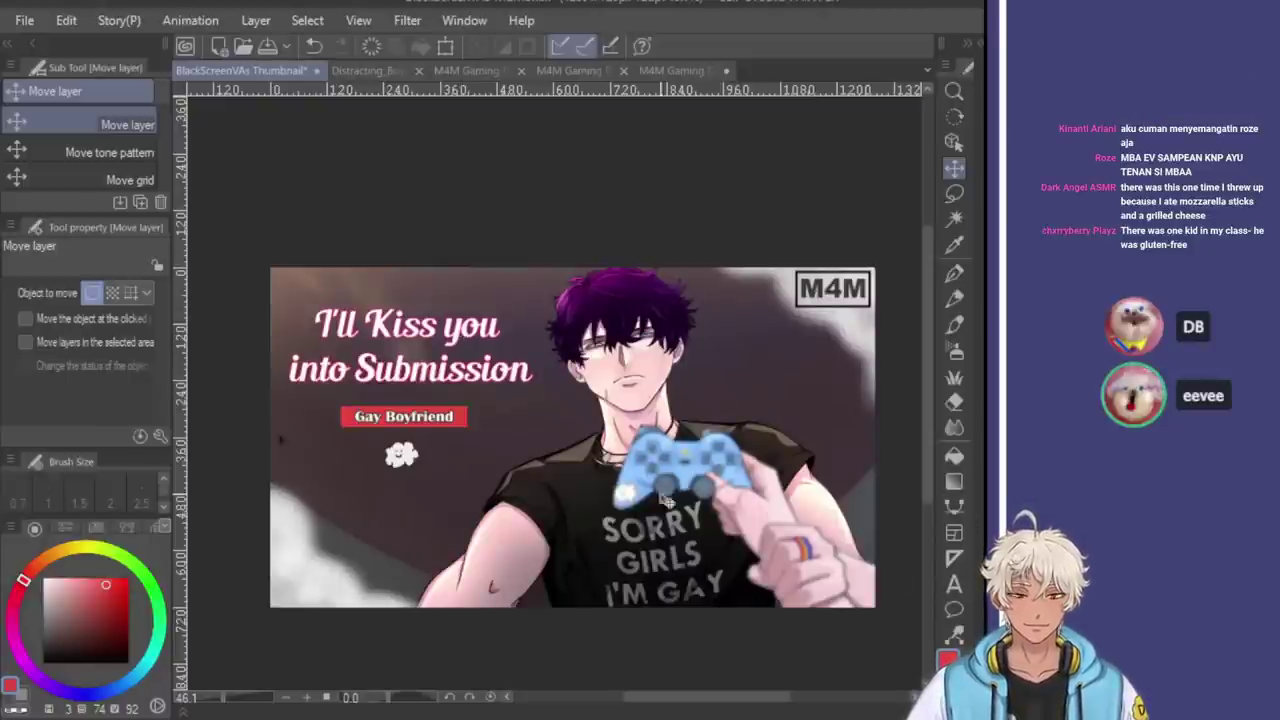
Examine the title, banner and character both up close and as a whole to judge the layout
{"action": "scroll", "coordinate": [463, 428], "scroll_direction": "down", "scroll_amount": 1}
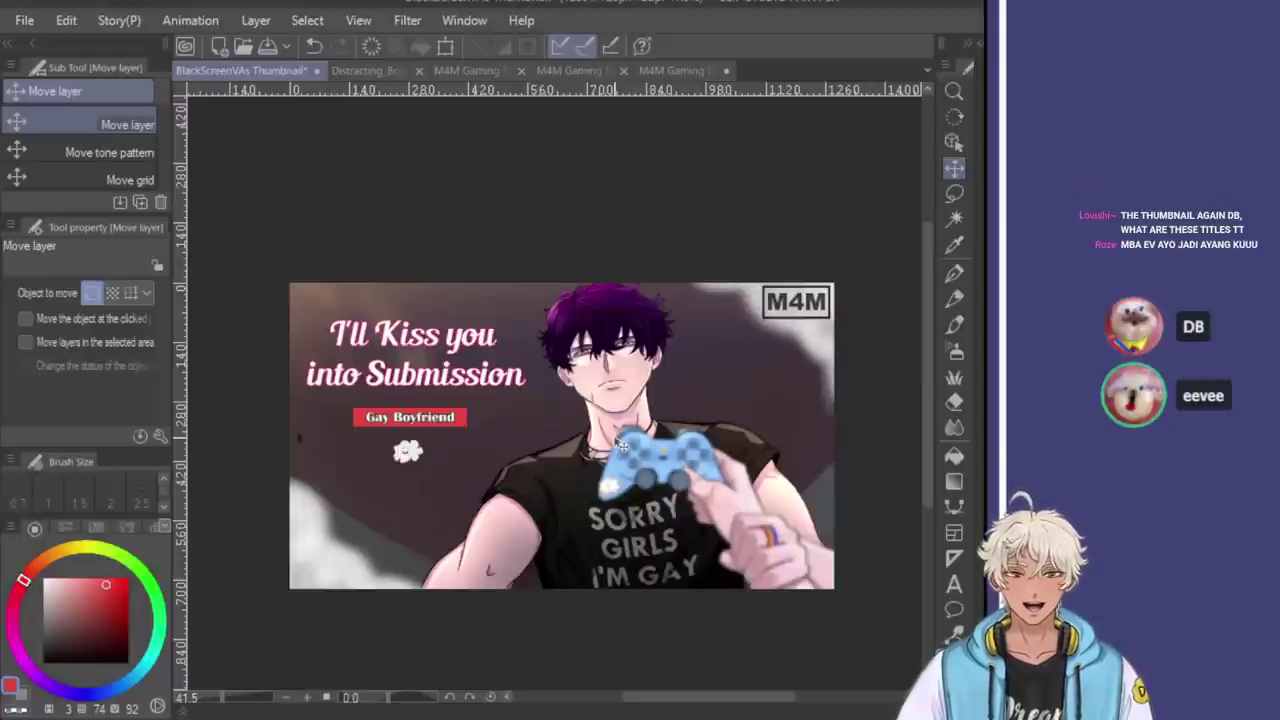
{"action": "scroll", "coordinate": [420, 380], "scroll_direction": "up", "scroll_amount": 5}
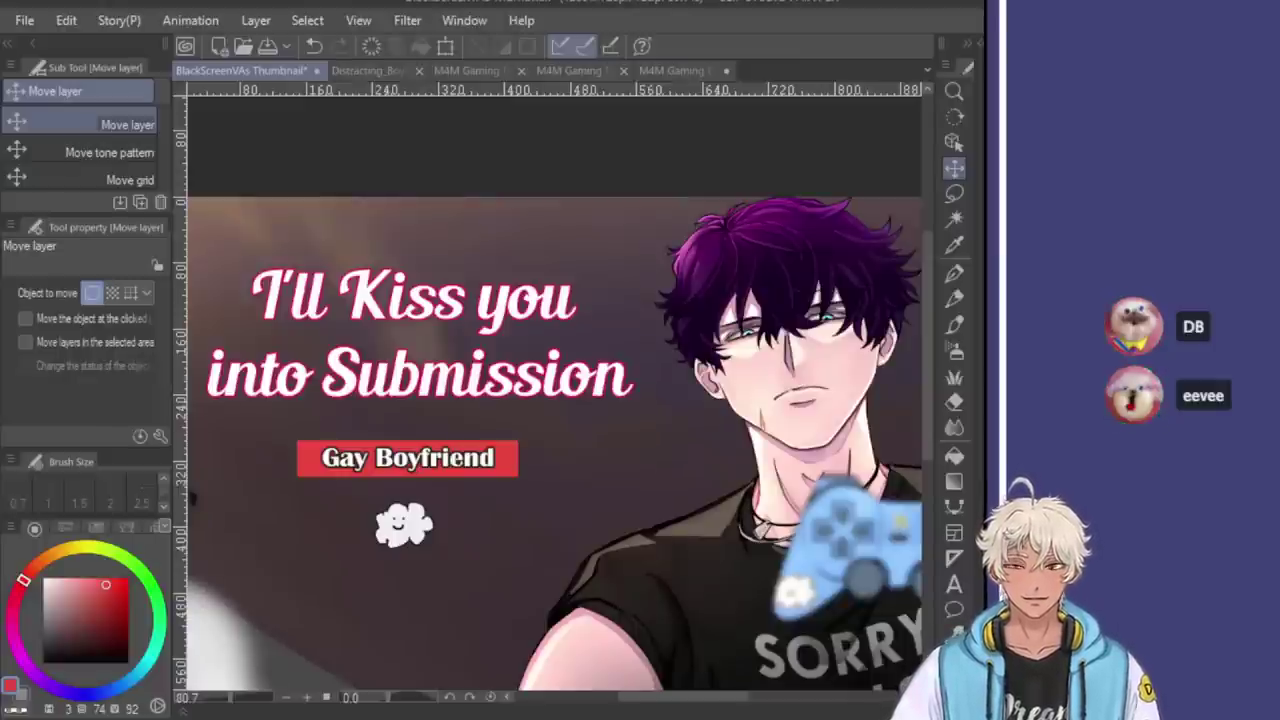
{"action": "scroll", "coordinate": [472, 332], "scroll_direction": "down", "scroll_amount": 3}
{"action": "scroll", "coordinate": [630, 340], "scroll_direction": "up", "scroll_amount": 1}
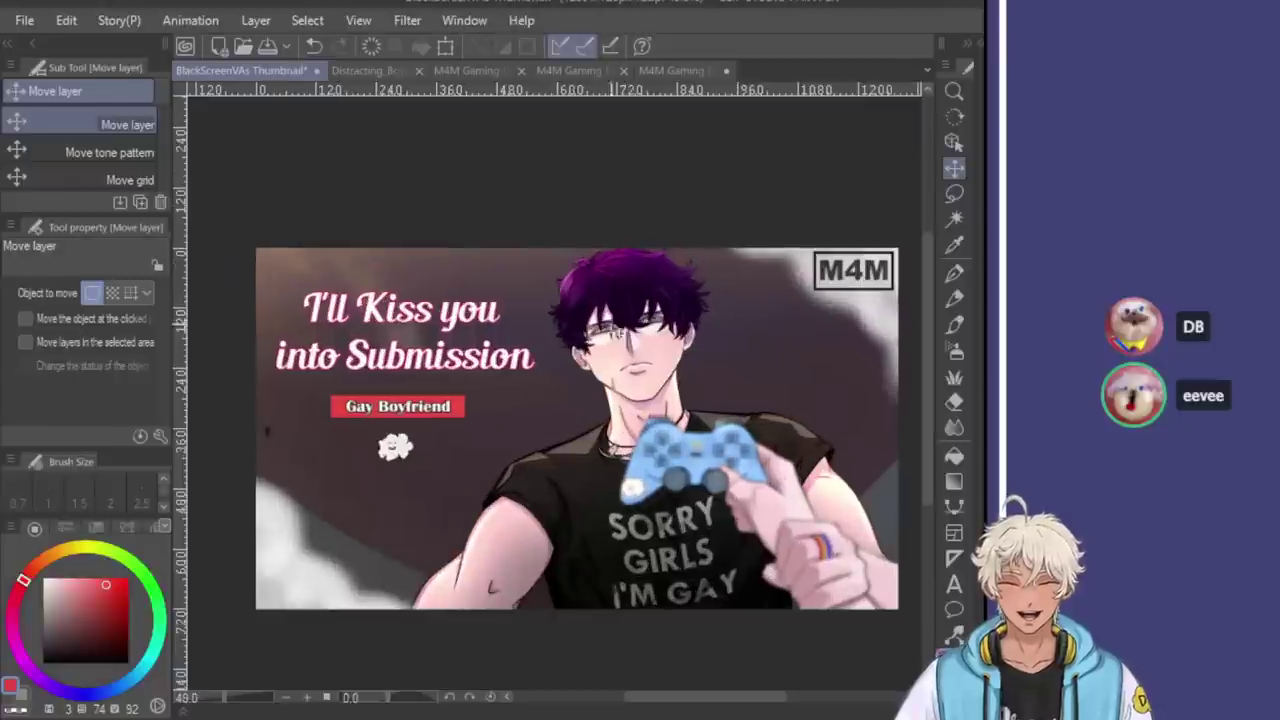
{"action": "scroll", "coordinate": [587, 300], "scroll_direction": "up", "scroll_amount": 1}
{"action": "scroll", "coordinate": [583, 298], "scroll_direction": "down", "scroll_amount": 1}
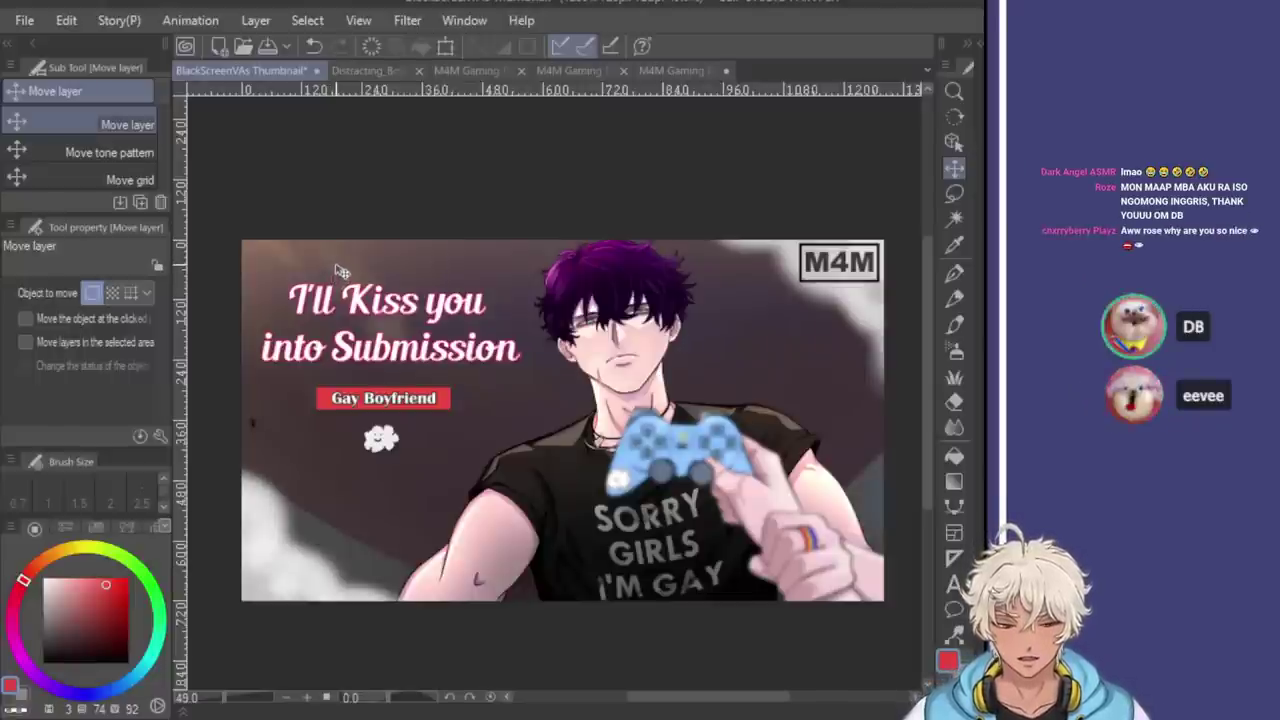
{"action": "scroll", "coordinate": [376, 346], "scroll_direction": "up", "scroll_amount": 1}
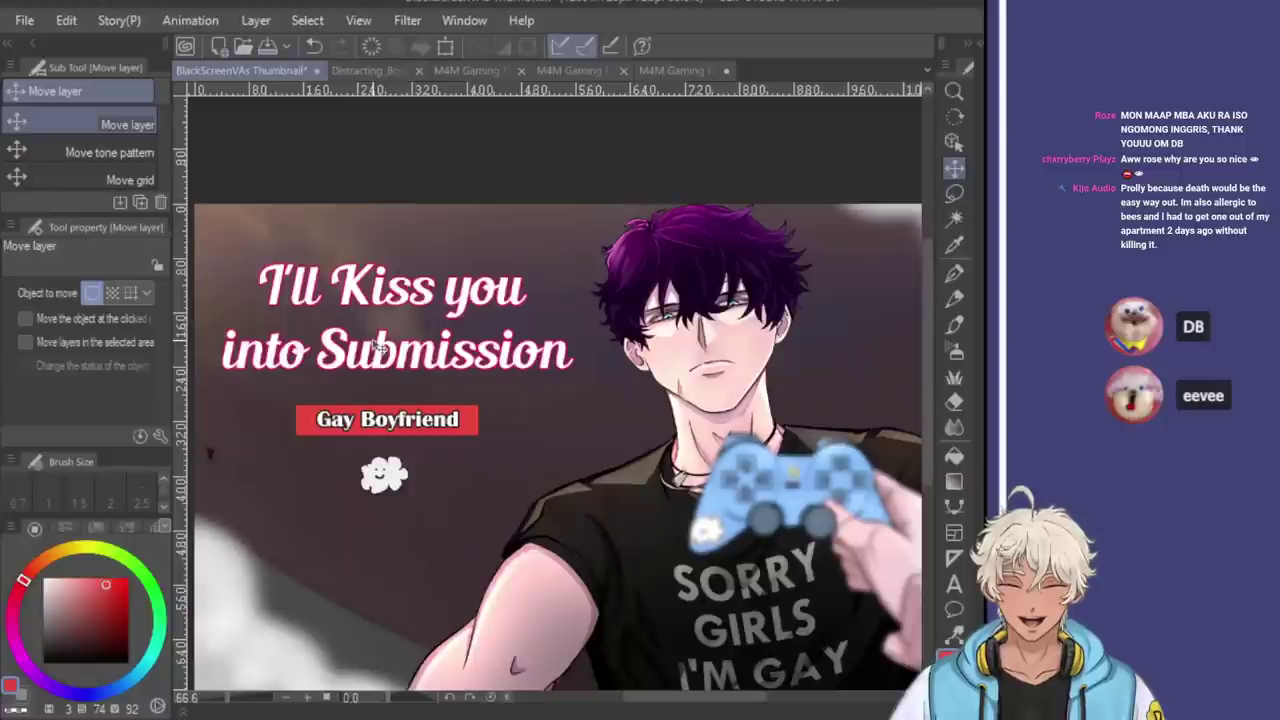
{"action": "scroll", "coordinate": [376, 346], "scroll_direction": "down", "scroll_amount": 1}
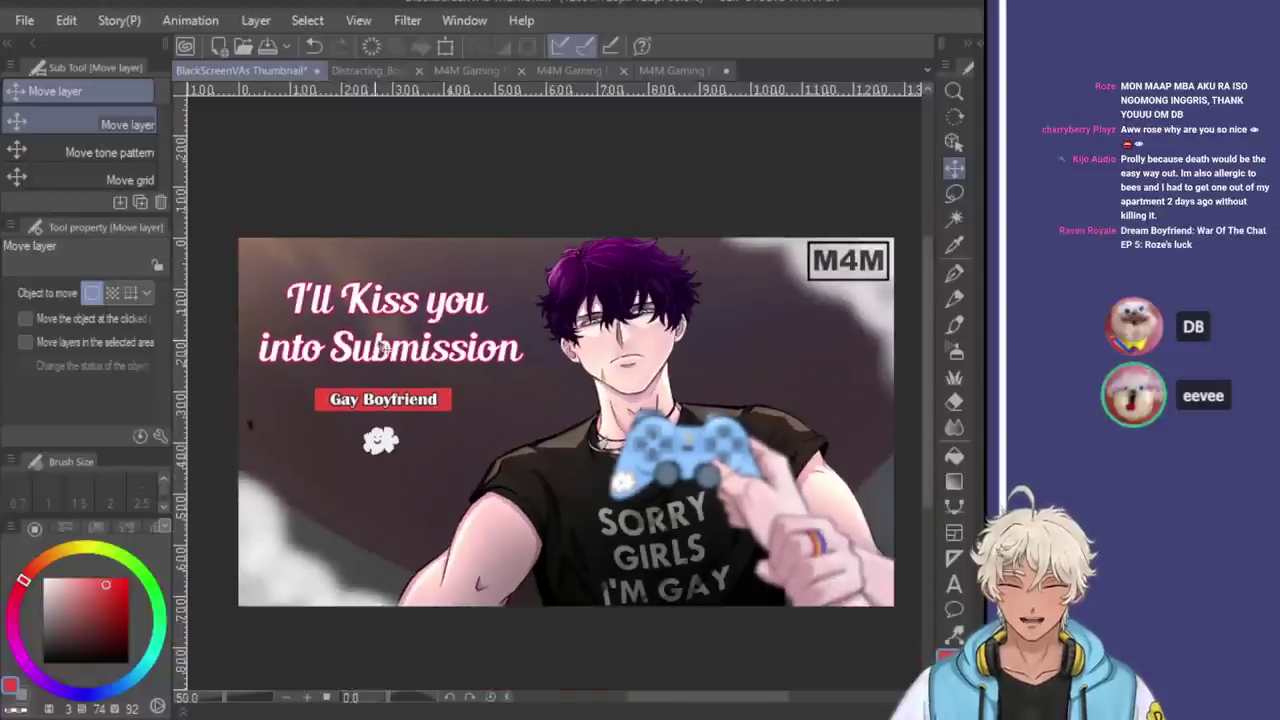
Sample the purple from the character's hair and fill the Gay Boyfriend banner with a brighter shade of it
{"action": "left_click", "coordinate": [613, 247], "text": "alt"}
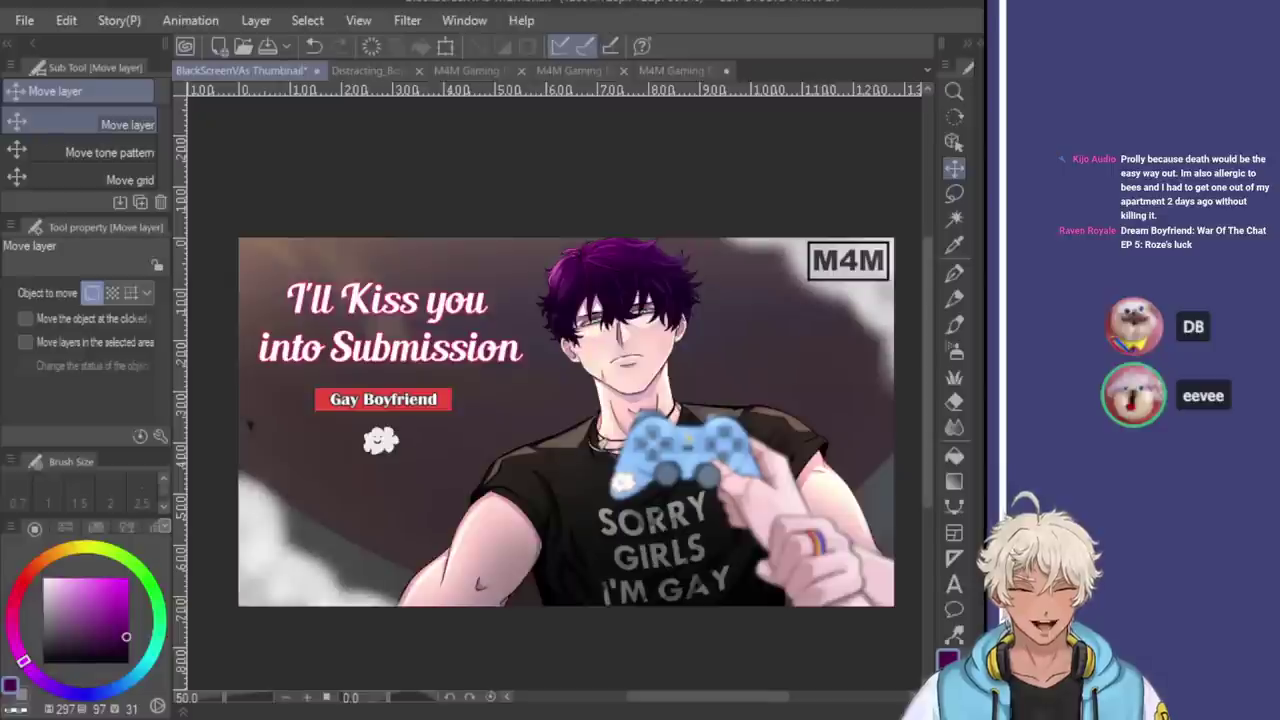
{"action": "left_click", "coordinate": [954, 455]}
{"action": "left_click", "coordinate": [383, 399]}
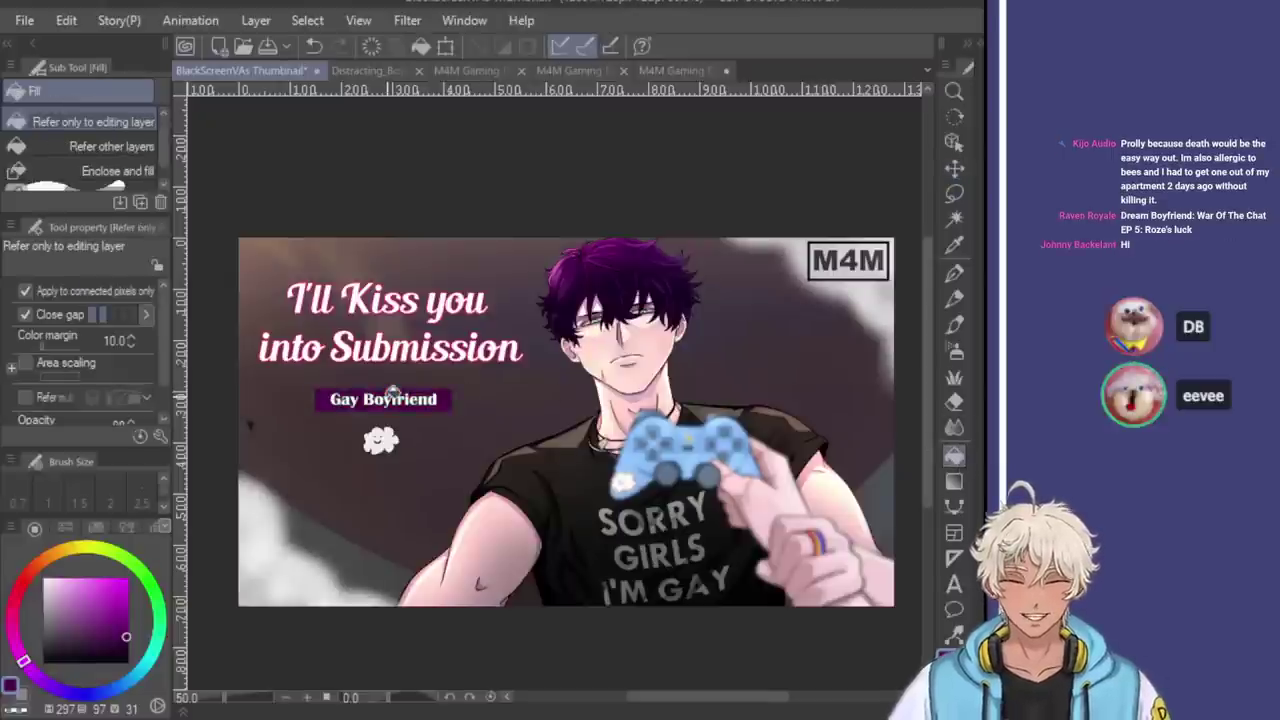
{"action": "left_click", "coordinate": [111, 600]}
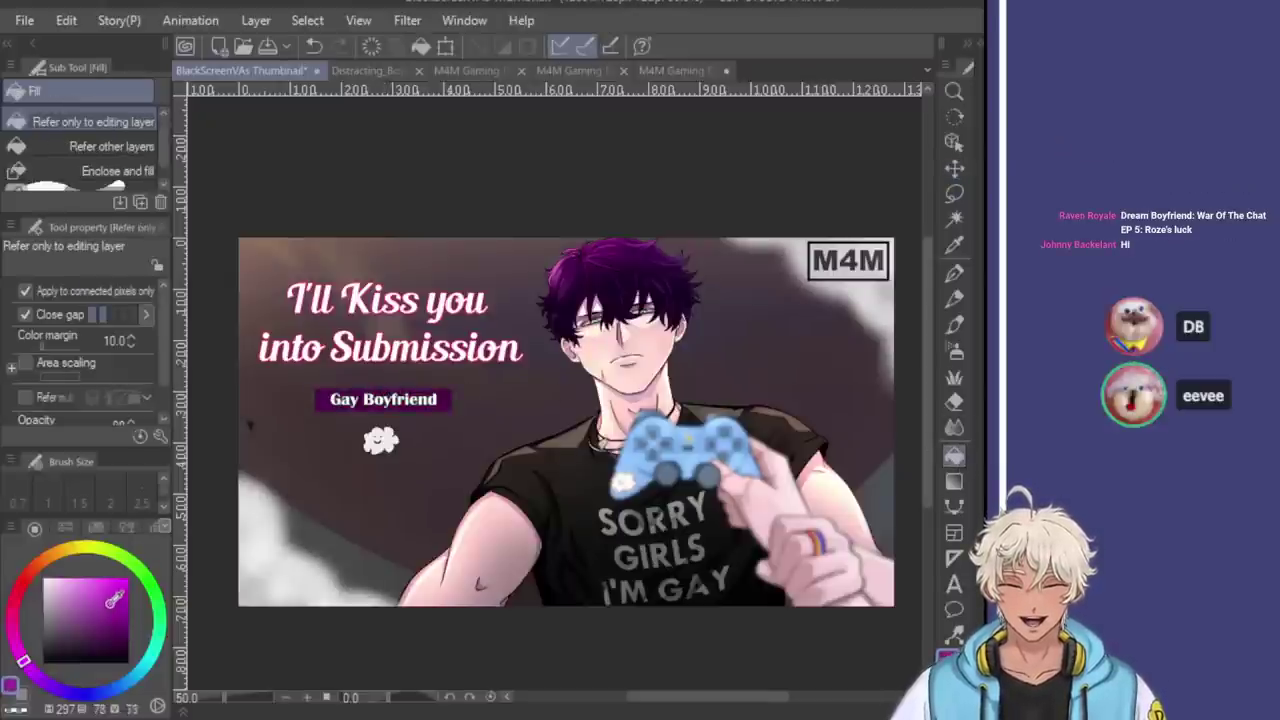
{"action": "left_click", "coordinate": [393, 396]}
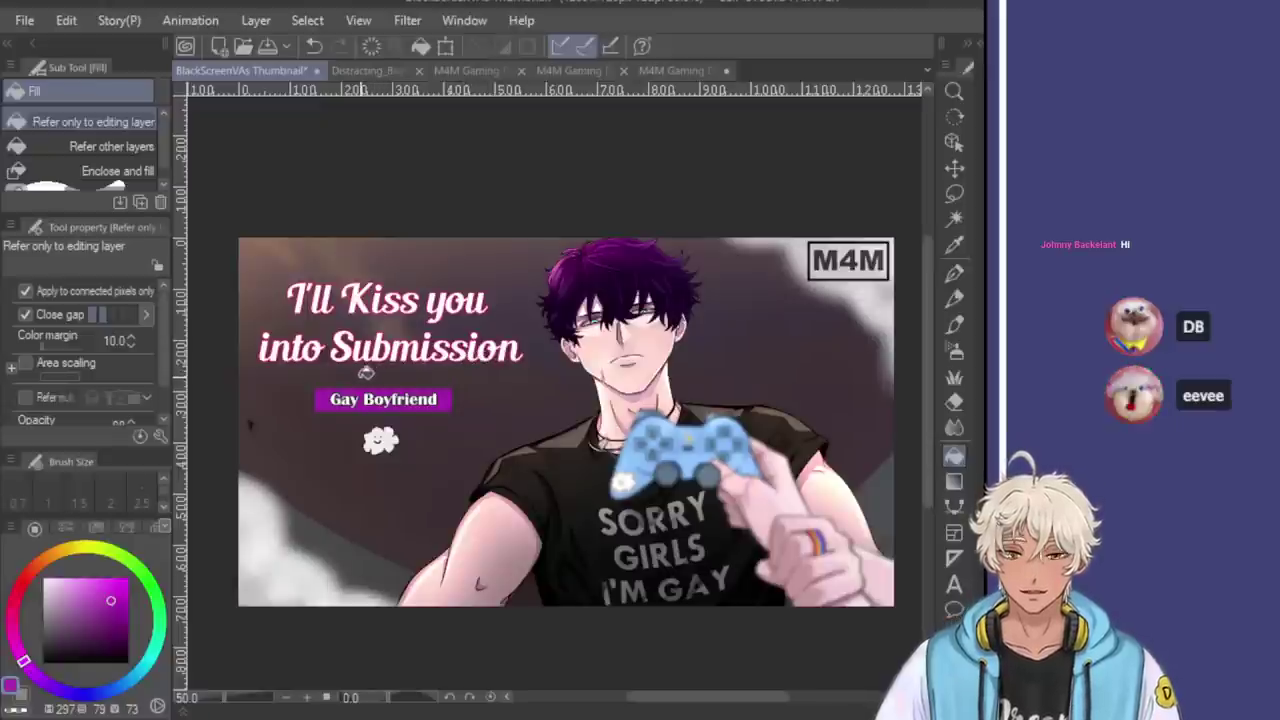
{"action": "scroll", "coordinate": [363, 370], "scroll_direction": "down", "scroll_amount": 1}
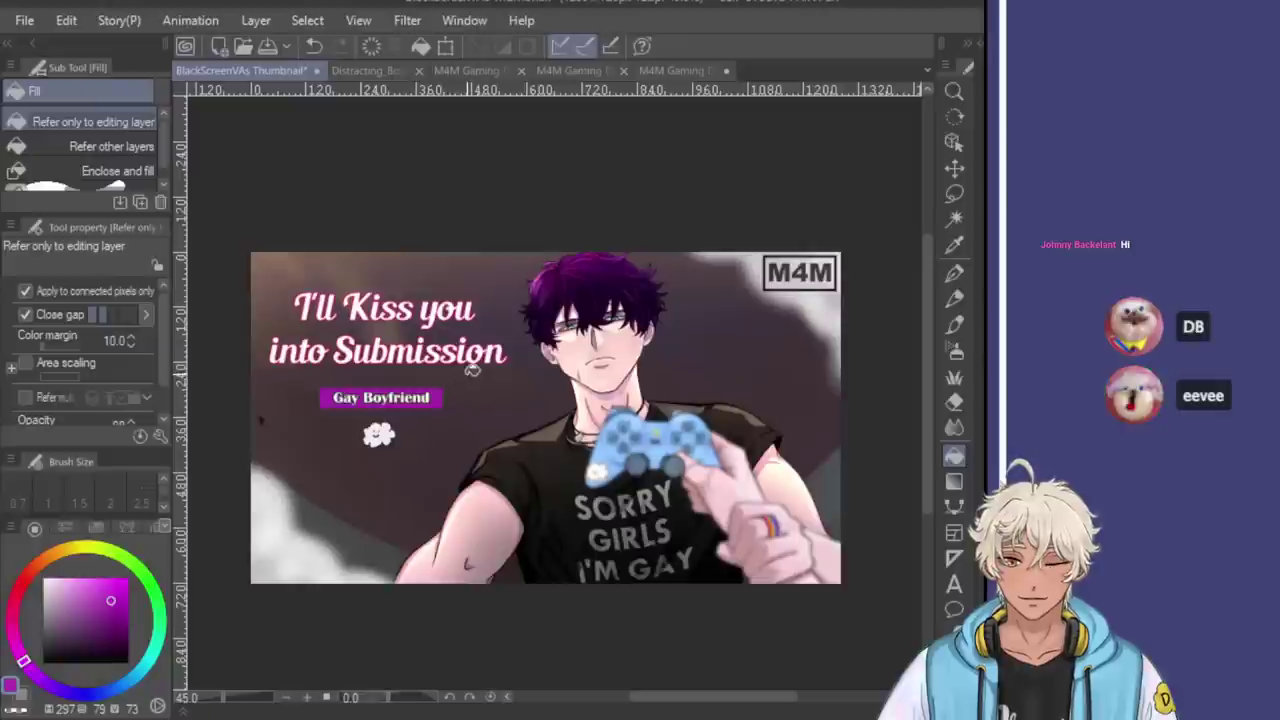
{"action": "scroll", "coordinate": [507, 370], "scroll_direction": "up", "scroll_amount": 2}
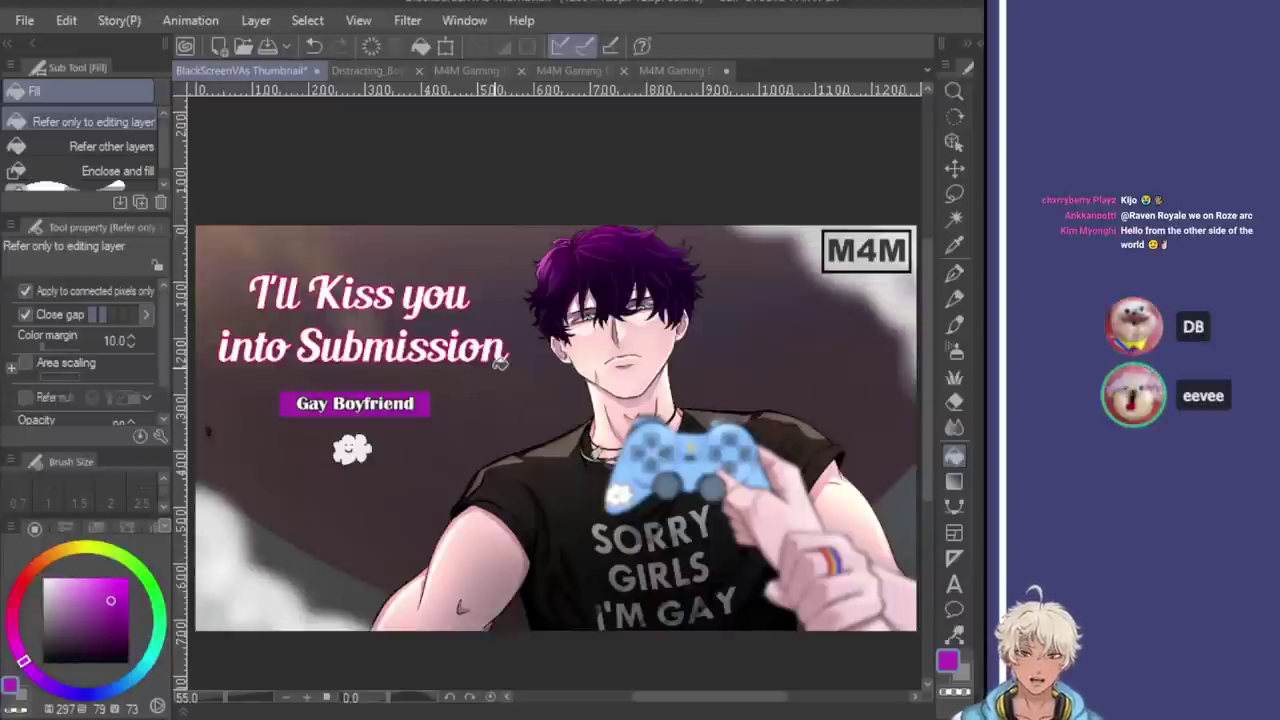
Try removing the Gay Boyfriend banner and enlarging the cloud icon in its place, and undo both changes
{"action": "key", "text": "Delete"}
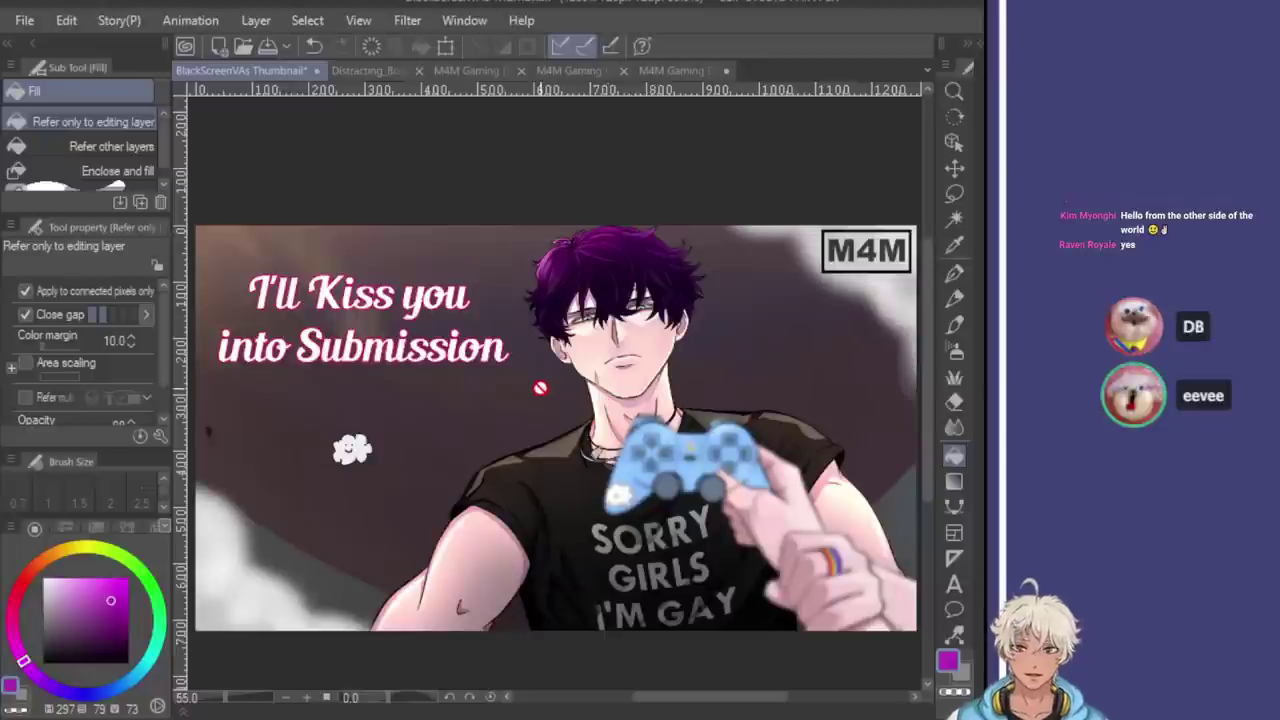
{"action": "key", "text": "ctrl+t"}
{"action": "mouse_move", "coordinate": [372, 433]}
{"action": "left_mouse_down"}
{"action": "mouse_move", "coordinate": [408, 401]}
{"action": "mouse_move", "coordinate": [384, 425]}
{"action": "left_mouse_up"}
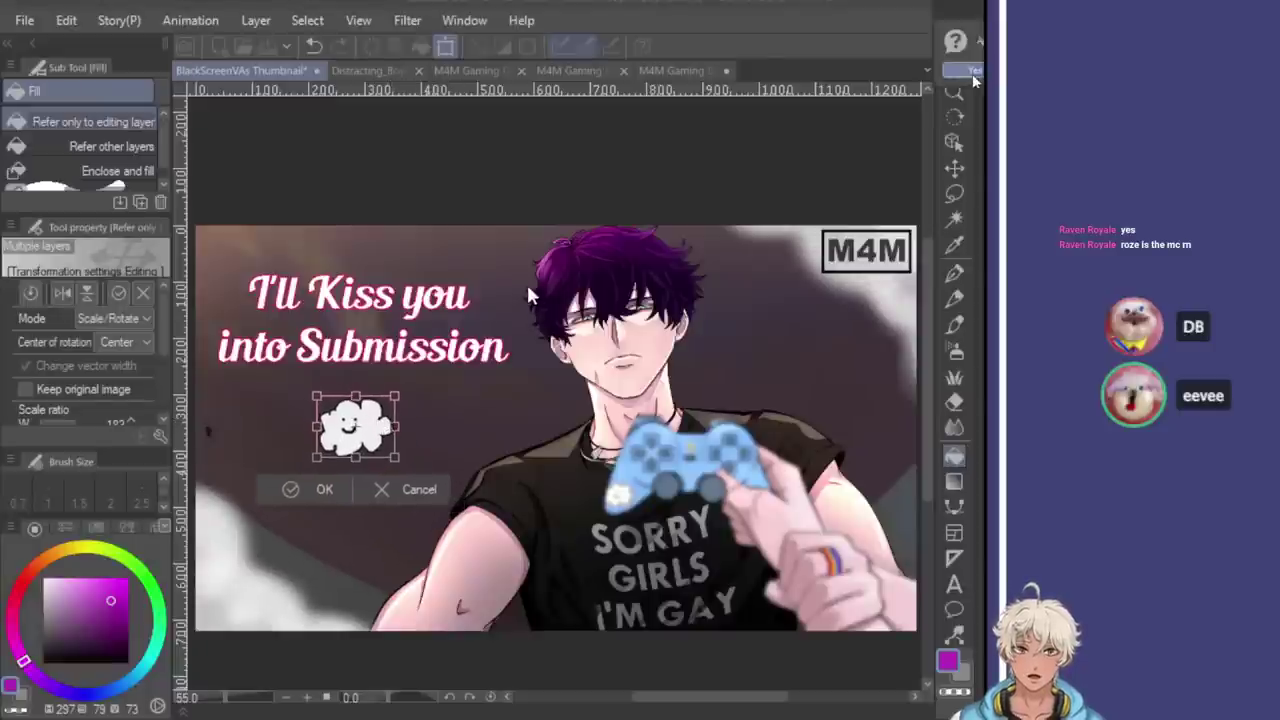
{"action": "key", "text": "Return"}
{"action": "scroll", "coordinate": [361, 496], "scroll_direction": "down", "scroll_amount": 1}
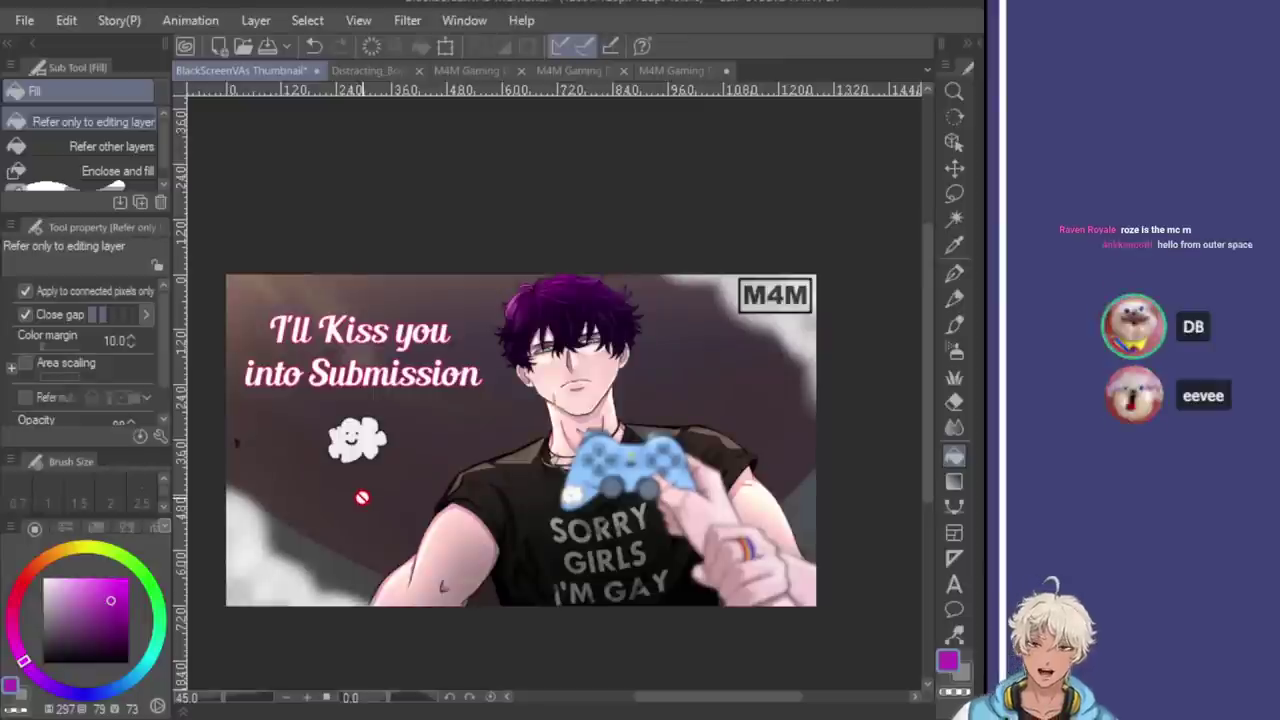
{"action": "key", "text": "ctrl+z"}
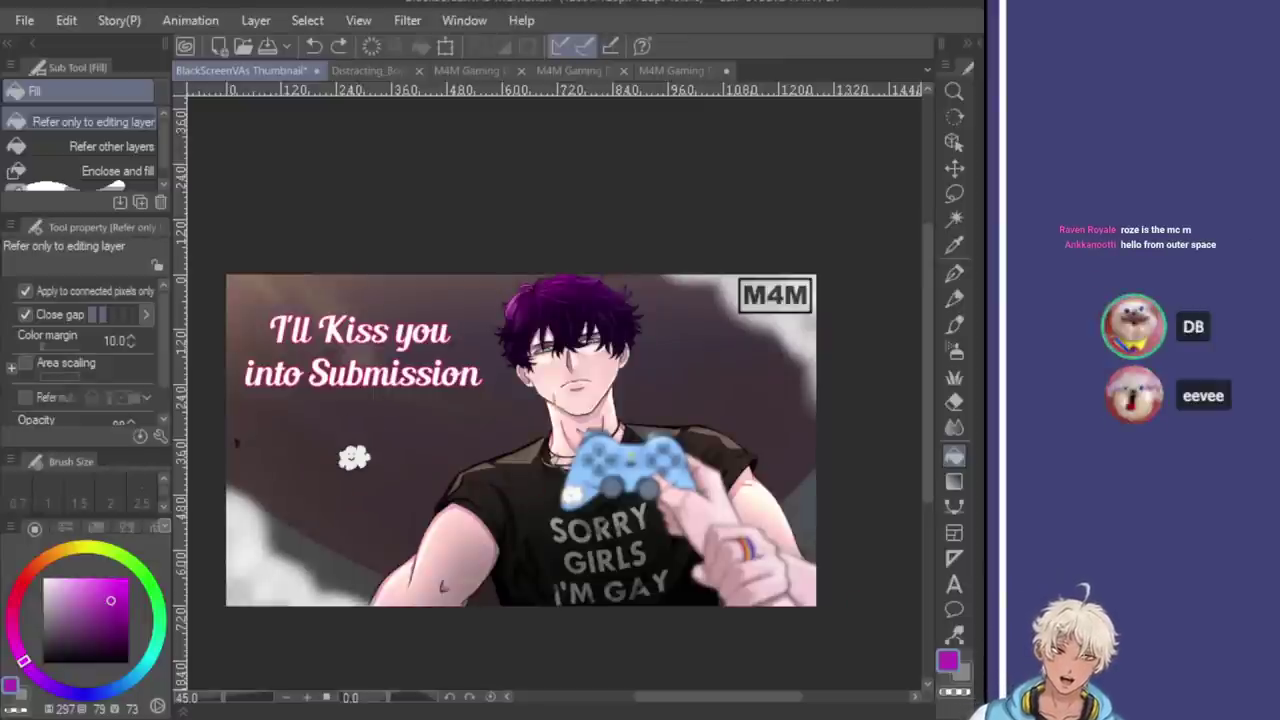
{"action": "key", "text": "ctrl+z"}
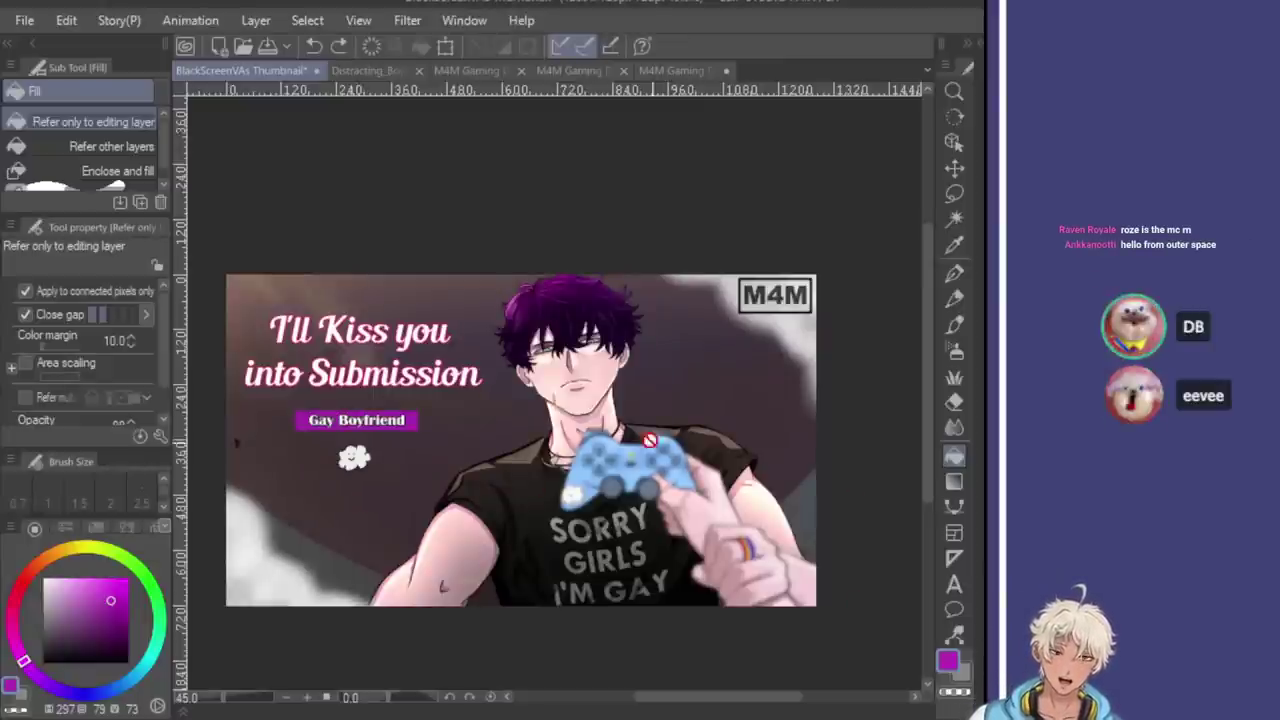
Enlarge the Gay Boyfriend banner slightly and centre it between the title and the cloud icon
{"action": "scroll", "coordinate": [538, 318], "scroll_direction": "up", "scroll_amount": 1}
{"action": "scroll", "coordinate": [531, 366], "scroll_direction": "down", "scroll_amount": 2}
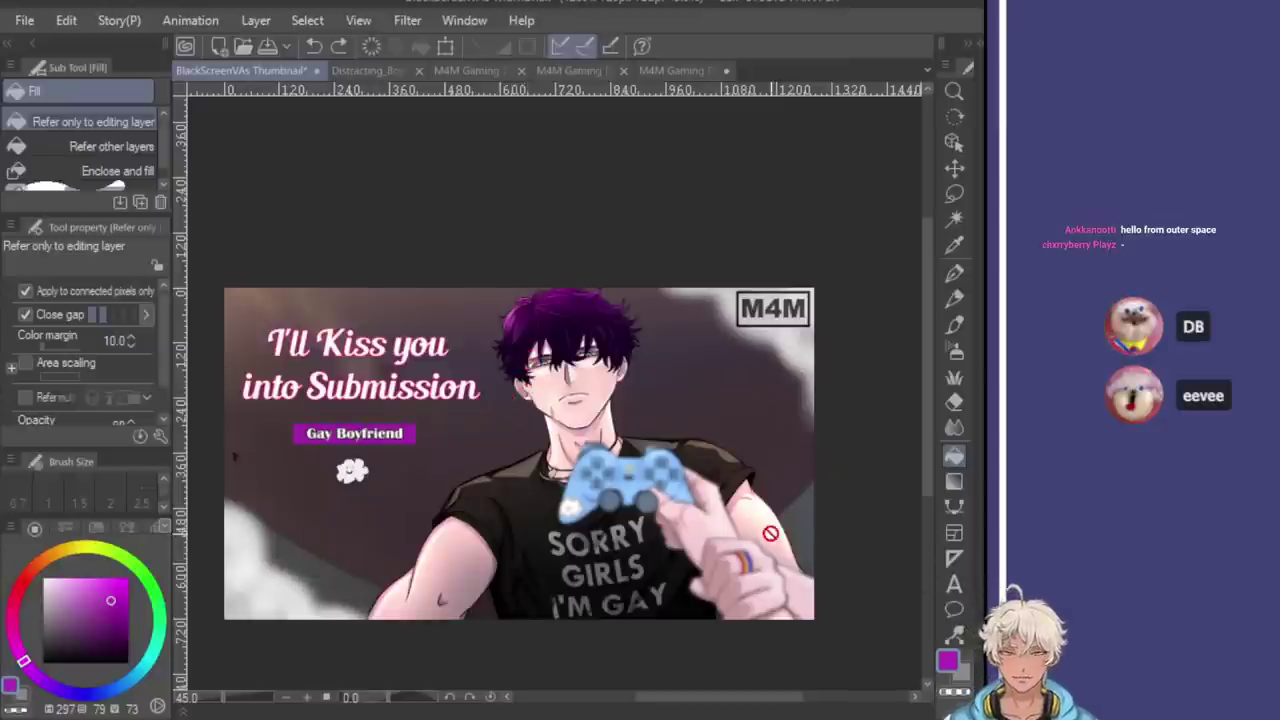
{"action": "key", "text": "ctrl+t"}
{"action": "scroll", "coordinate": [310, 398], "scroll_direction": "up", "scroll_amount": 1}
{"action": "scroll", "coordinate": [306, 401], "scroll_direction": "up", "scroll_amount": 1}
{"action": "left_click_drag", "start_coordinate": [274, 468], "coordinate": [241, 483]}
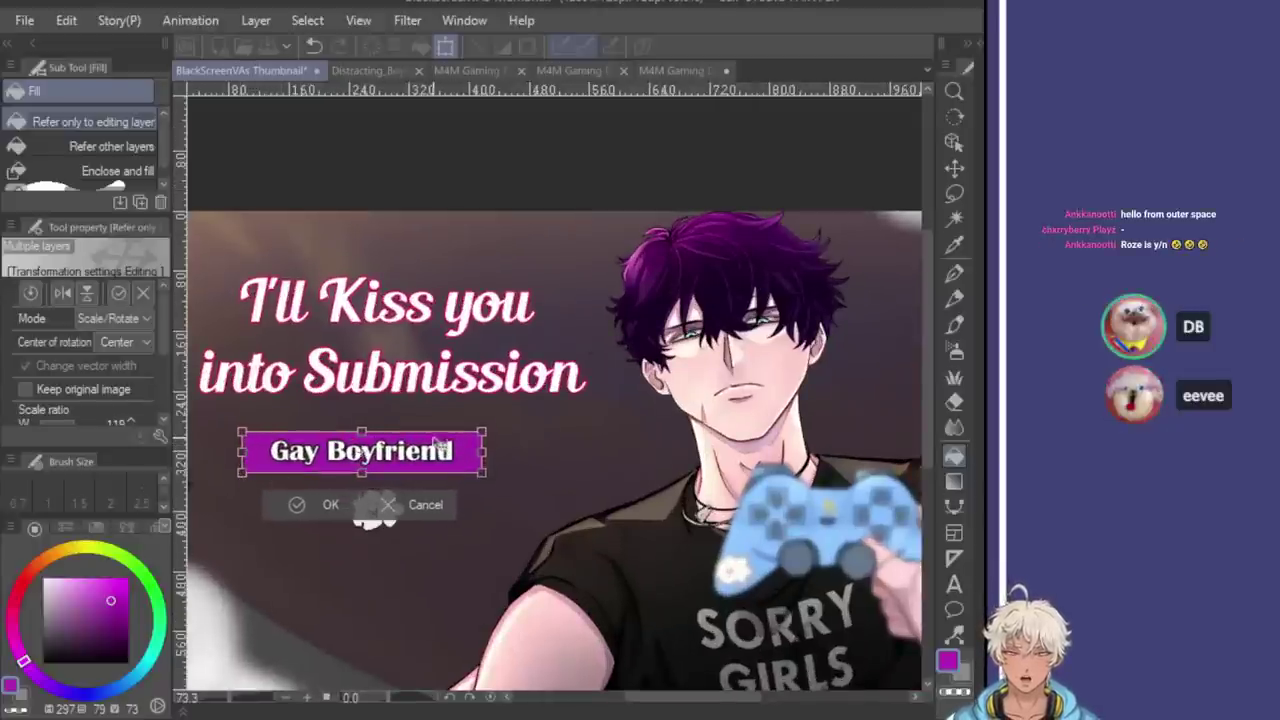
{"action": "left_click_drag", "start_coordinate": [429, 443], "coordinate": [447, 438]}
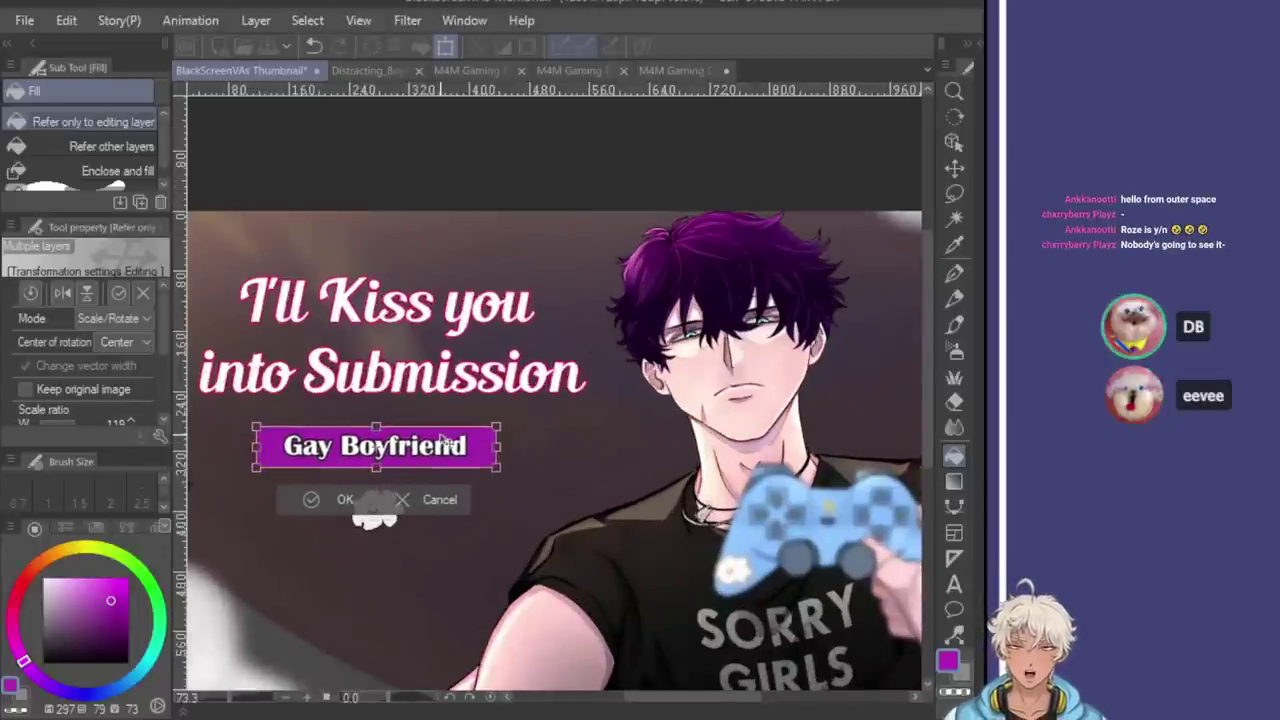
{"action": "scroll", "coordinate": [409, 398], "scroll_direction": "down", "scroll_amount": 2}
{"action": "scroll", "coordinate": [412, 394], "scroll_direction": "up", "scroll_amount": 1}
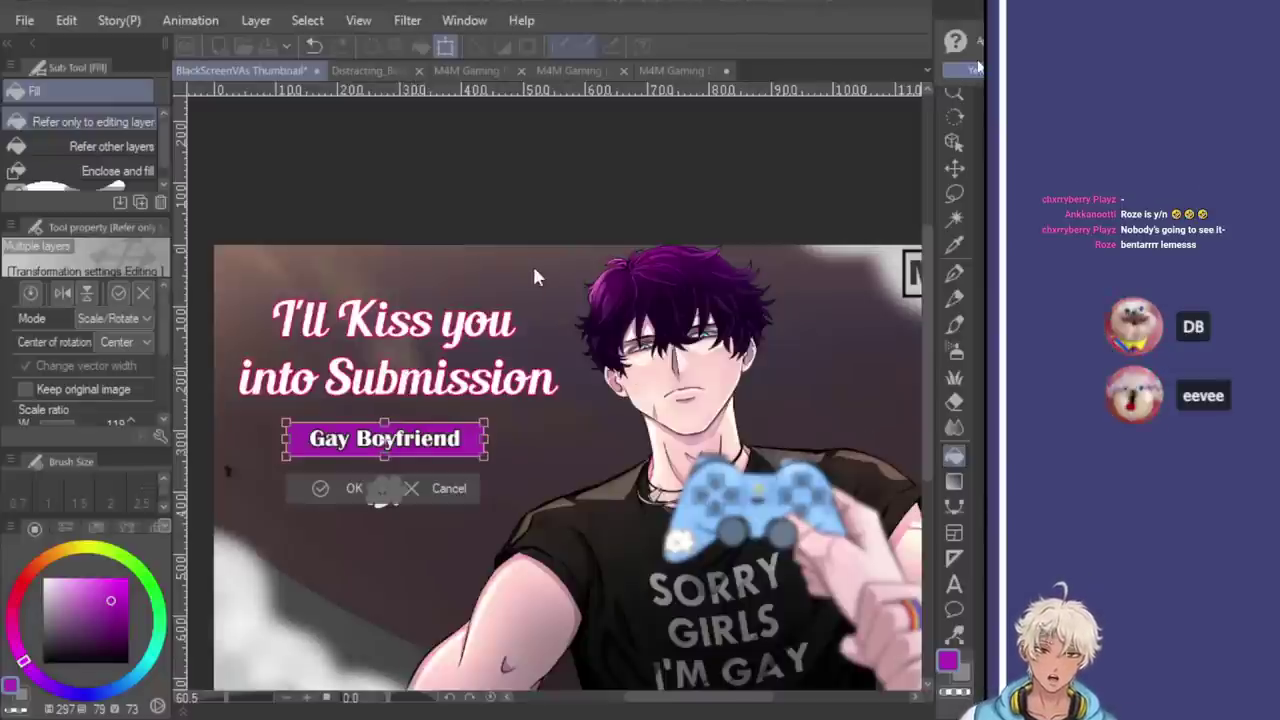
{"action": "key", "text": "Return"}
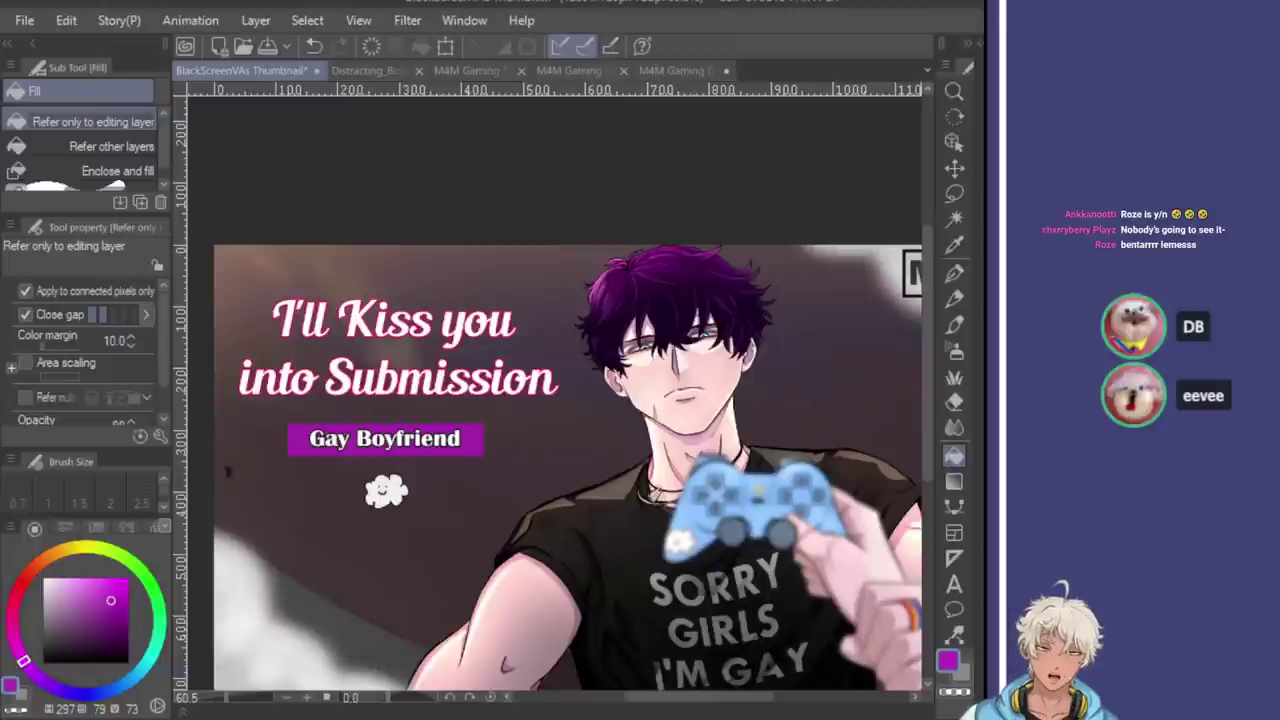
Try the thumbnail without the Gay Boyfriend banner and title, and bring both back
{"action": "key", "text": "Delete"}
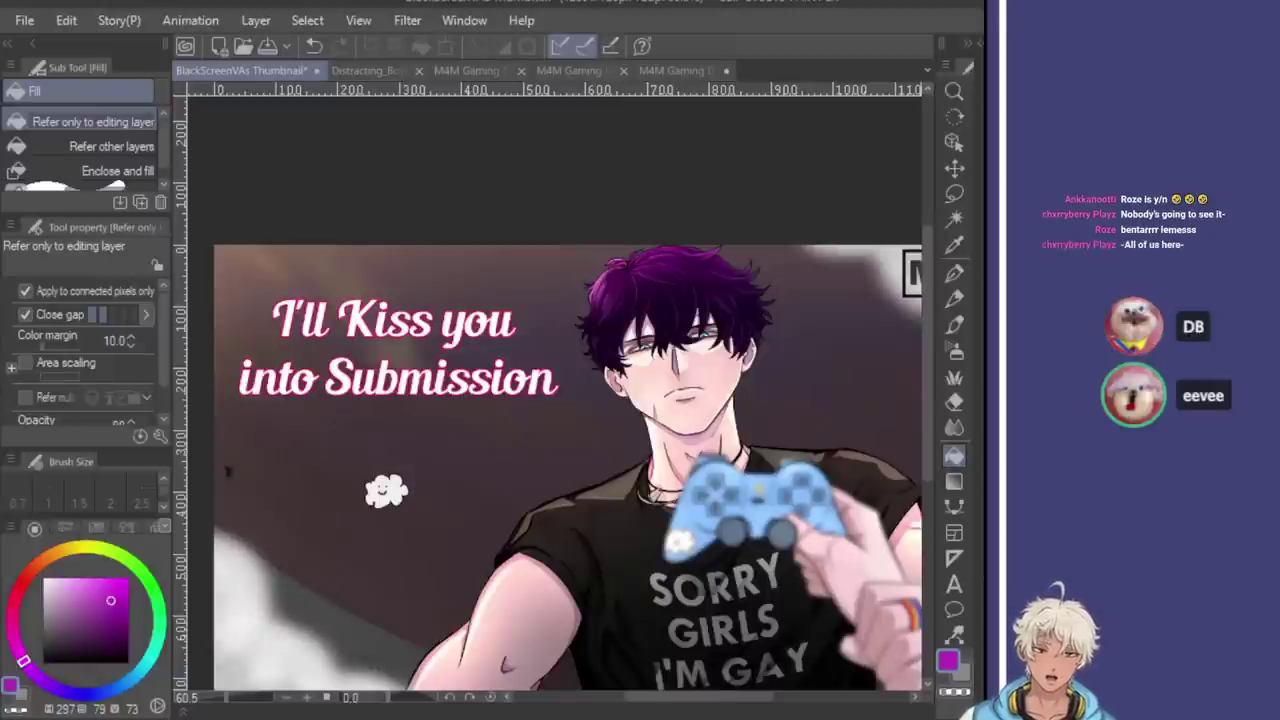
{"action": "key", "text": "Delete"}
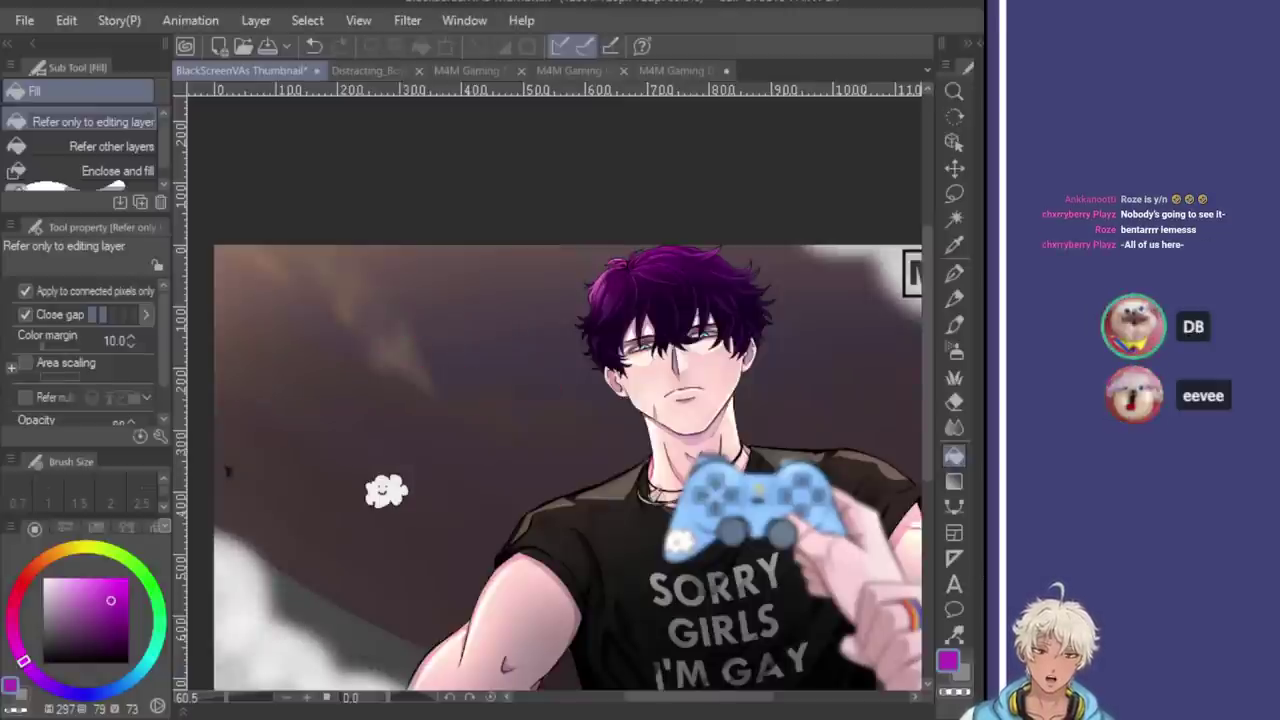
{"action": "scroll", "coordinate": [340, 450], "scroll_direction": "down", "scroll_amount": 3}
{"action": "scroll", "coordinate": [560, 355], "scroll_direction": "up", "scroll_amount": 5}
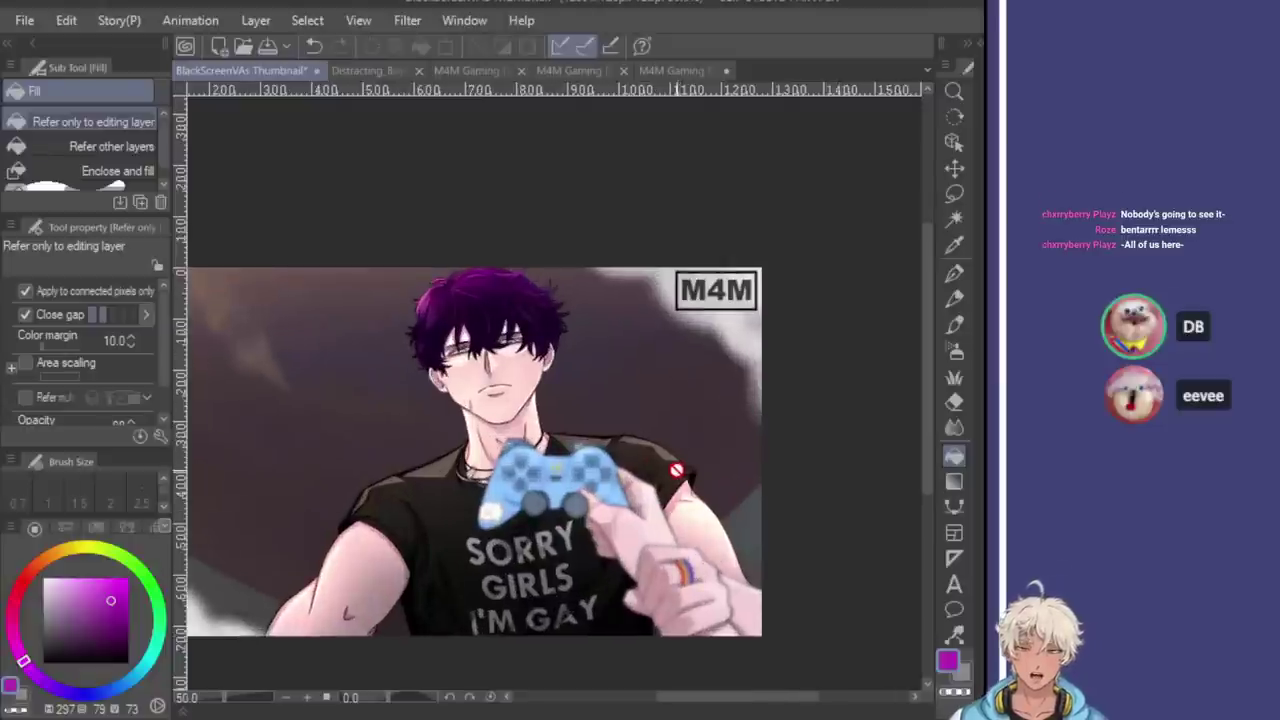
{"action": "scroll", "coordinate": [560, 355], "scroll_direction": "down", "scroll_amount": 4}
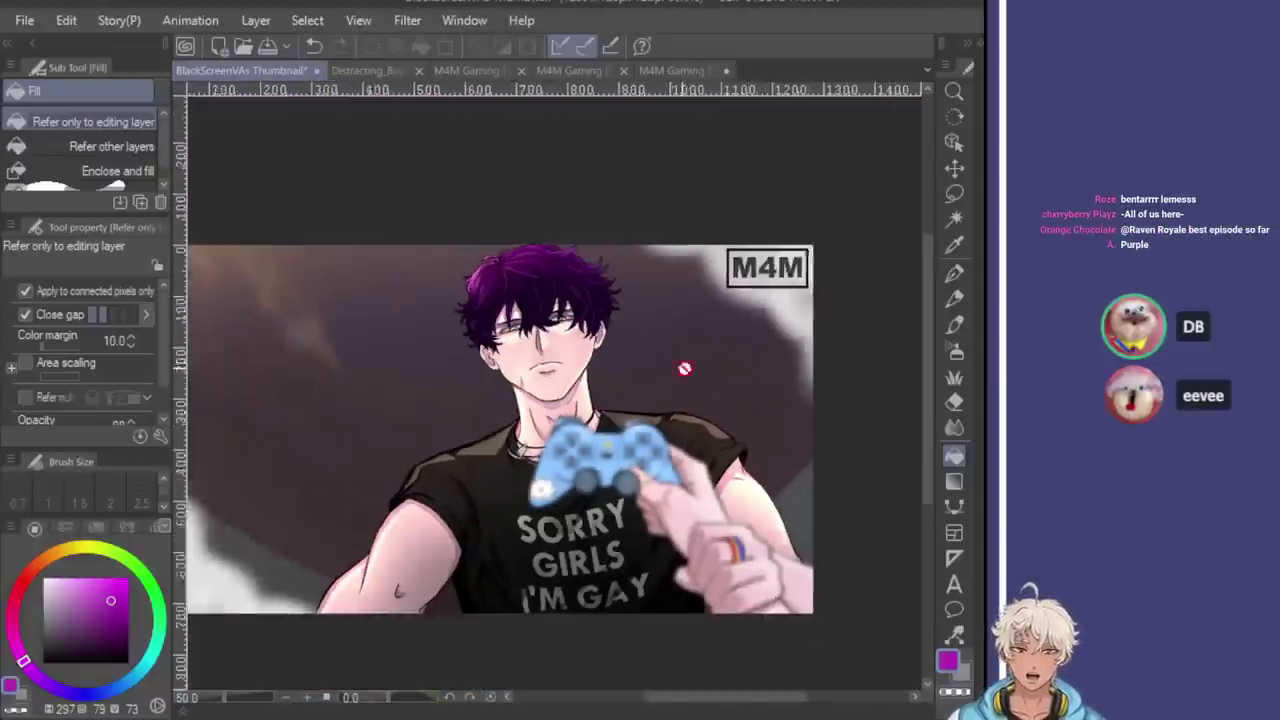
{"action": "scroll", "coordinate": [568, 351], "scroll_direction": "up", "scroll_amount": 1}
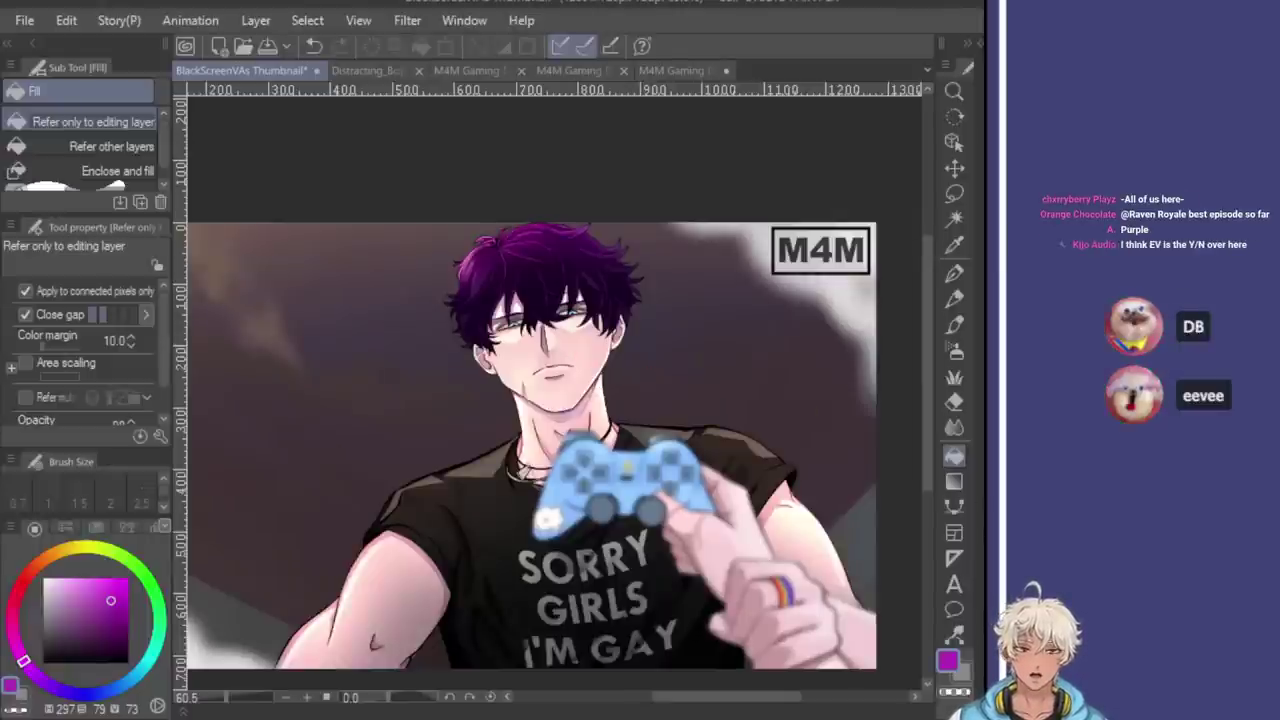
{"action": "key", "text": "ctrl+v"}
{"action": "key", "text": "ctrl+v"}
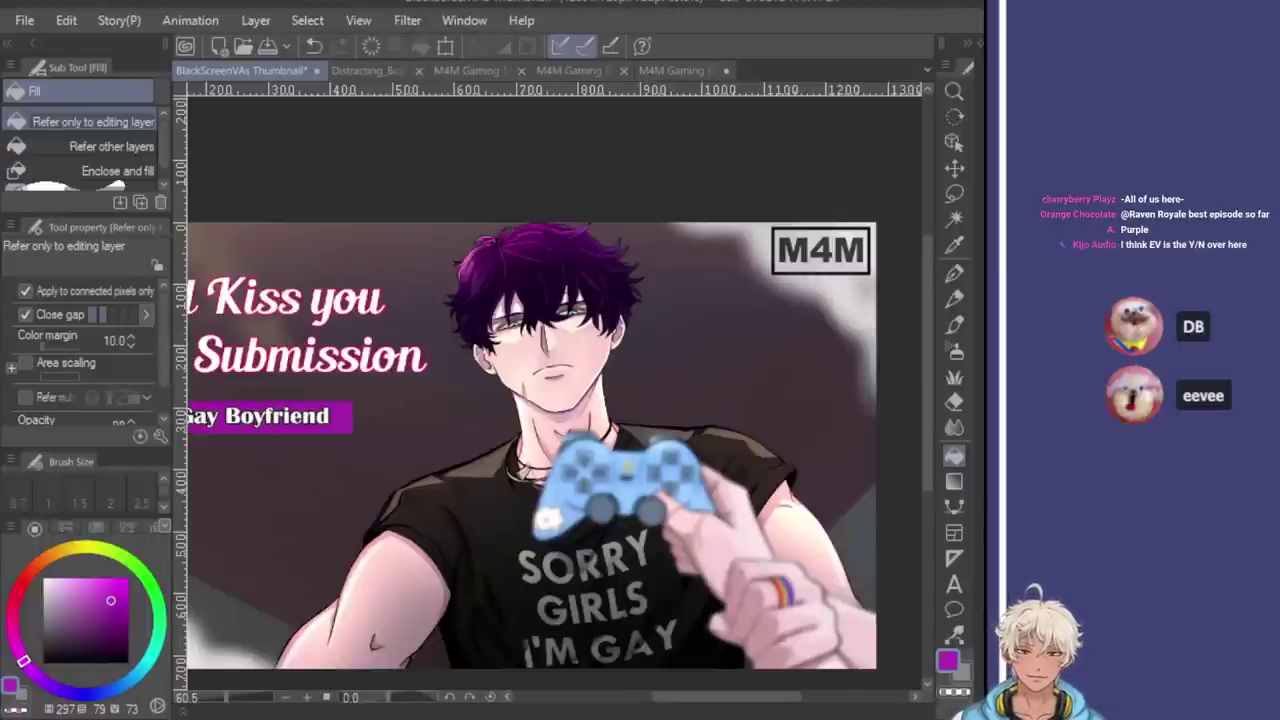
Compare the whole composition with and without the title, banner and cloud icon, ending with all three restored
{"action": "scroll", "coordinate": [376, 463], "scroll_direction": "down", "scroll_amount": 2}
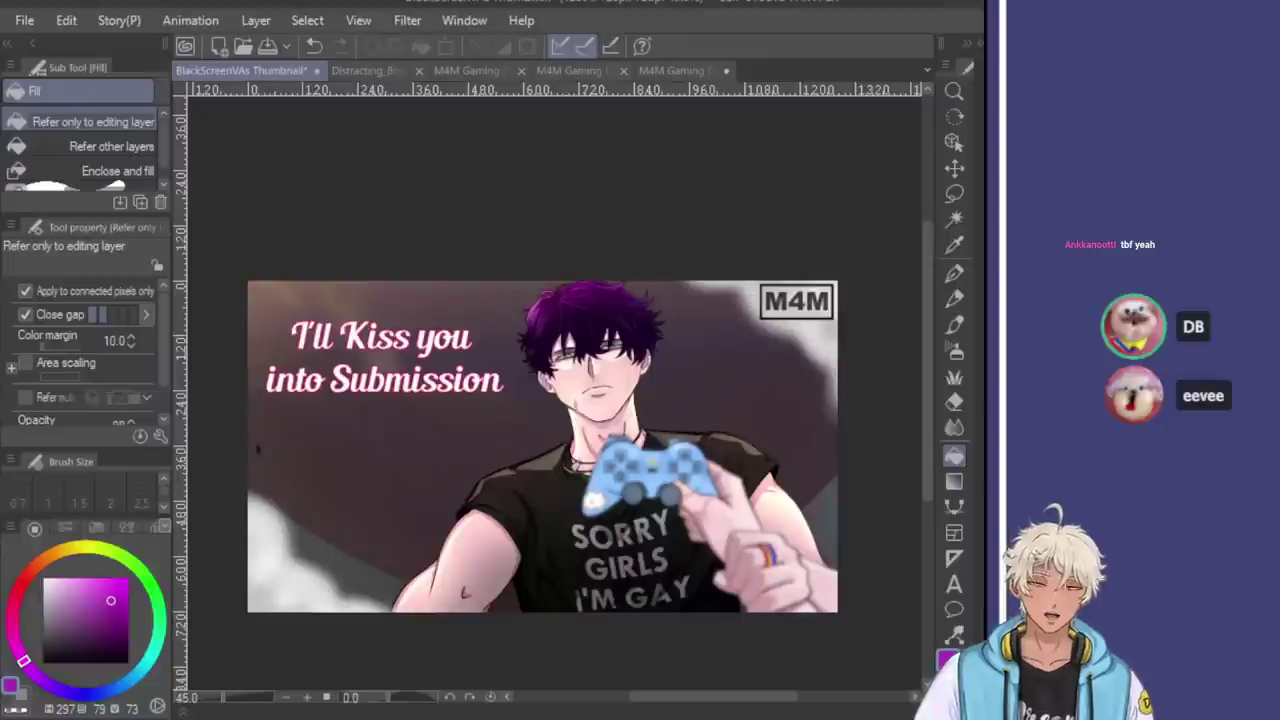
{"action": "key", "text": "ctrl+y"}
{"action": "key", "text": "ctrl+y"}
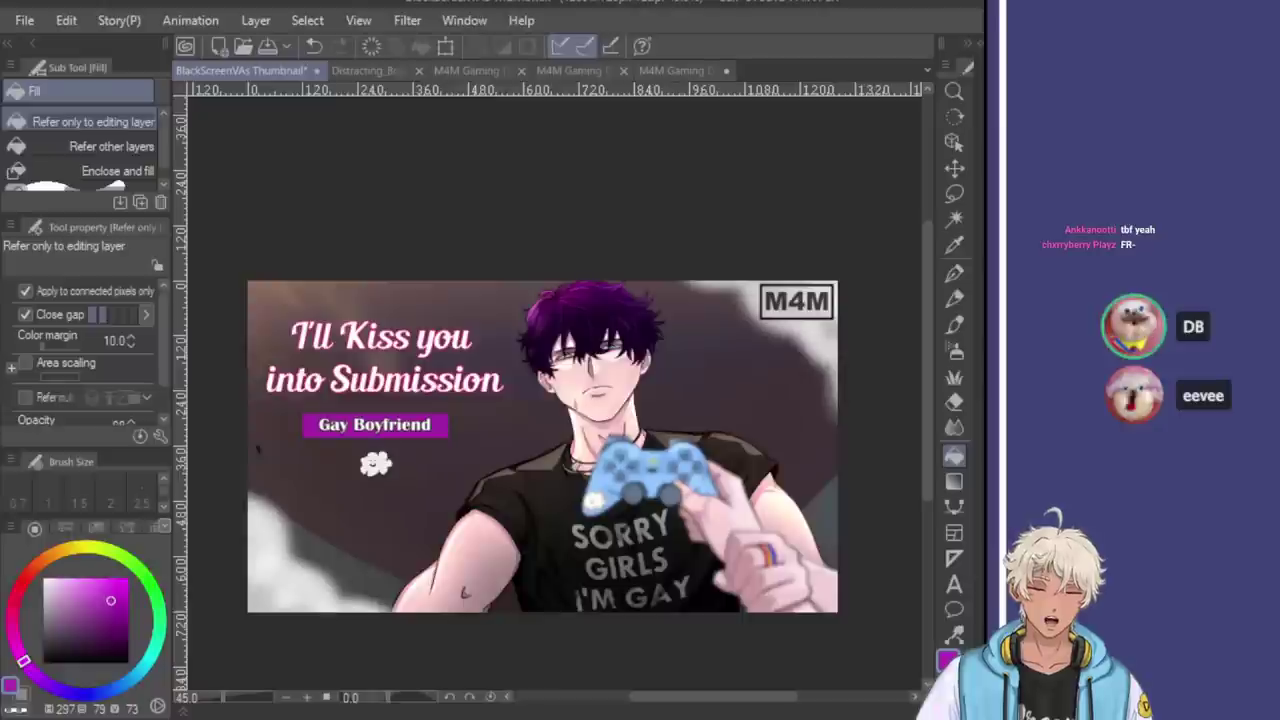
{"action": "key", "text": "ctrl+z"}
{"action": "key", "text": "ctrl+z"}
{"action": "key", "text": "ctrl+z"}
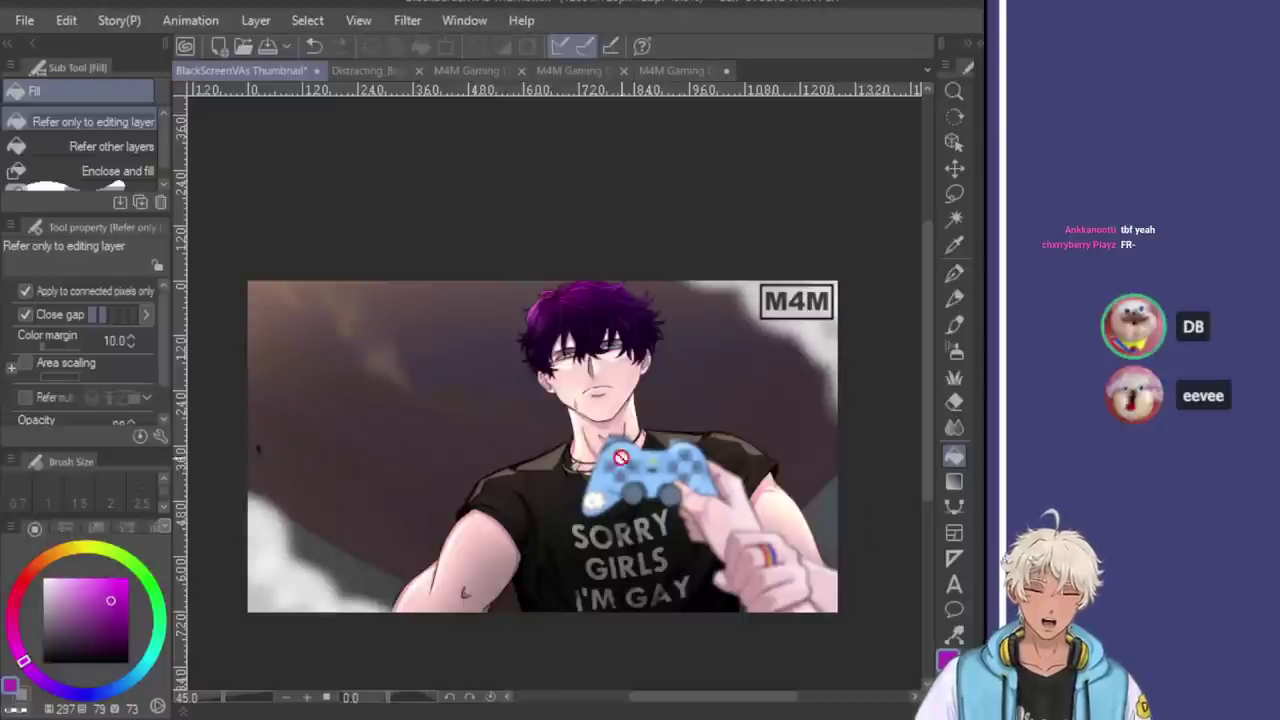
{"action": "scroll", "coordinate": [549, 352], "scroll_direction": "up", "scroll_amount": 1}
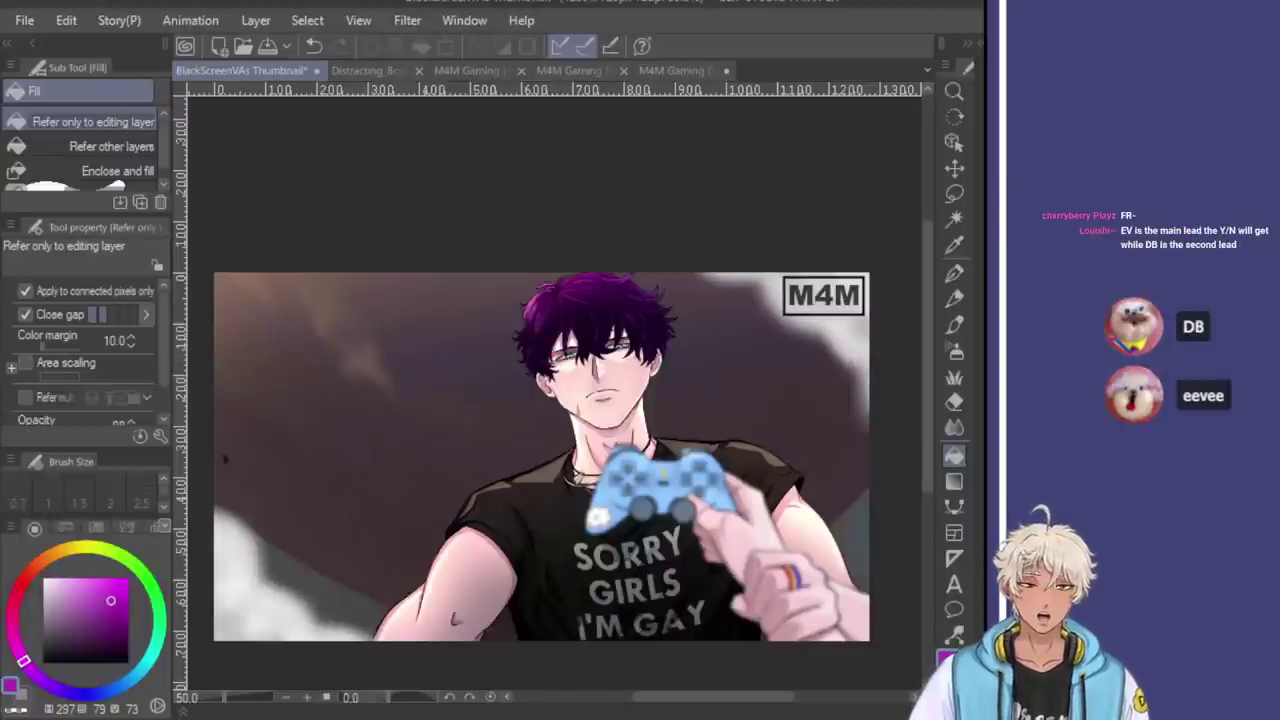
{"action": "key", "text": "ctrl+y"}
{"action": "key", "text": "ctrl+y"}
{"action": "key", "text": "ctrl+y"}
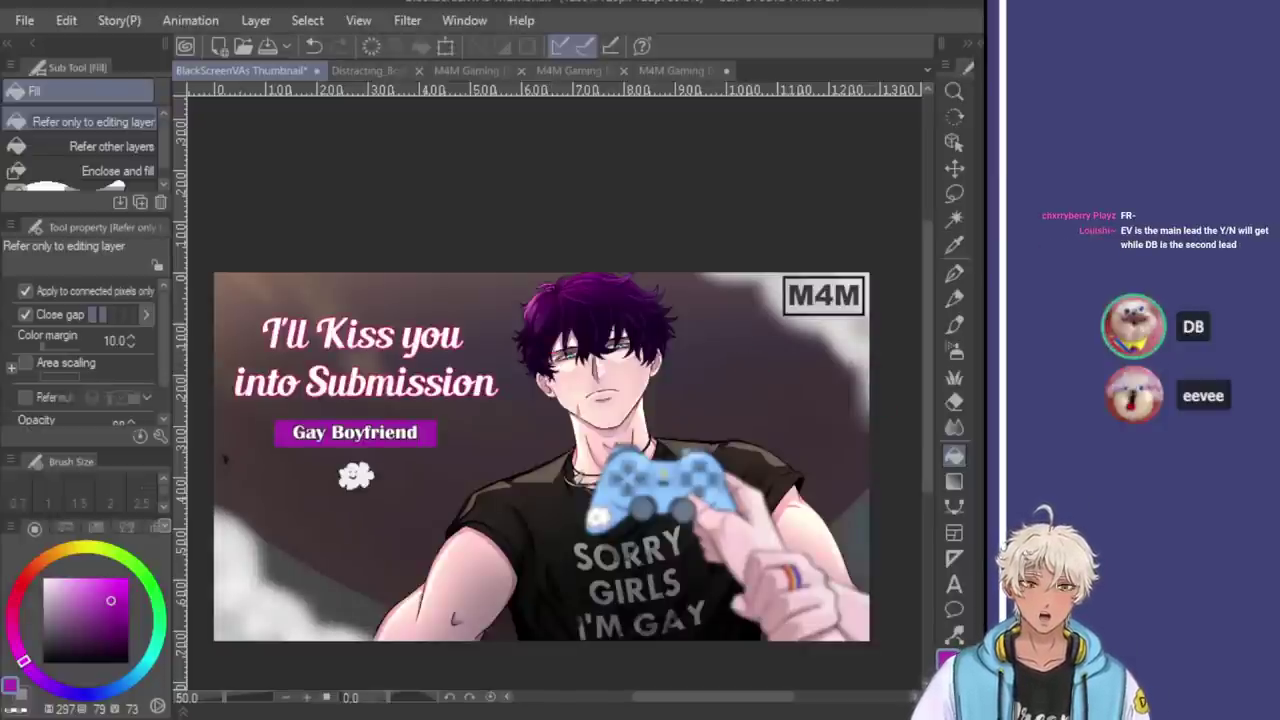
Take the title and banner away again while leaving the cloud icon for comparison, and restore the full text layout
{"action": "key", "text": "ctrl+z"}
{"action": "key", "text": "ctrl+z"}
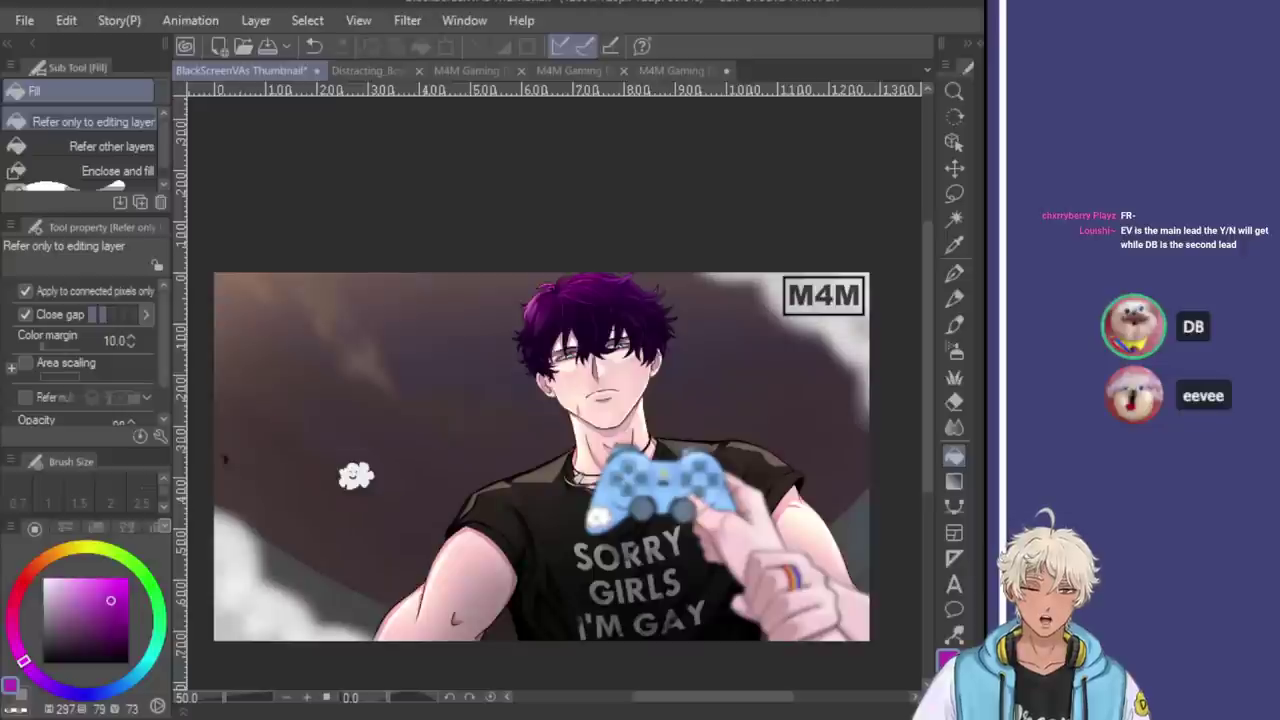
{"action": "key", "text": "ctrl+z"}
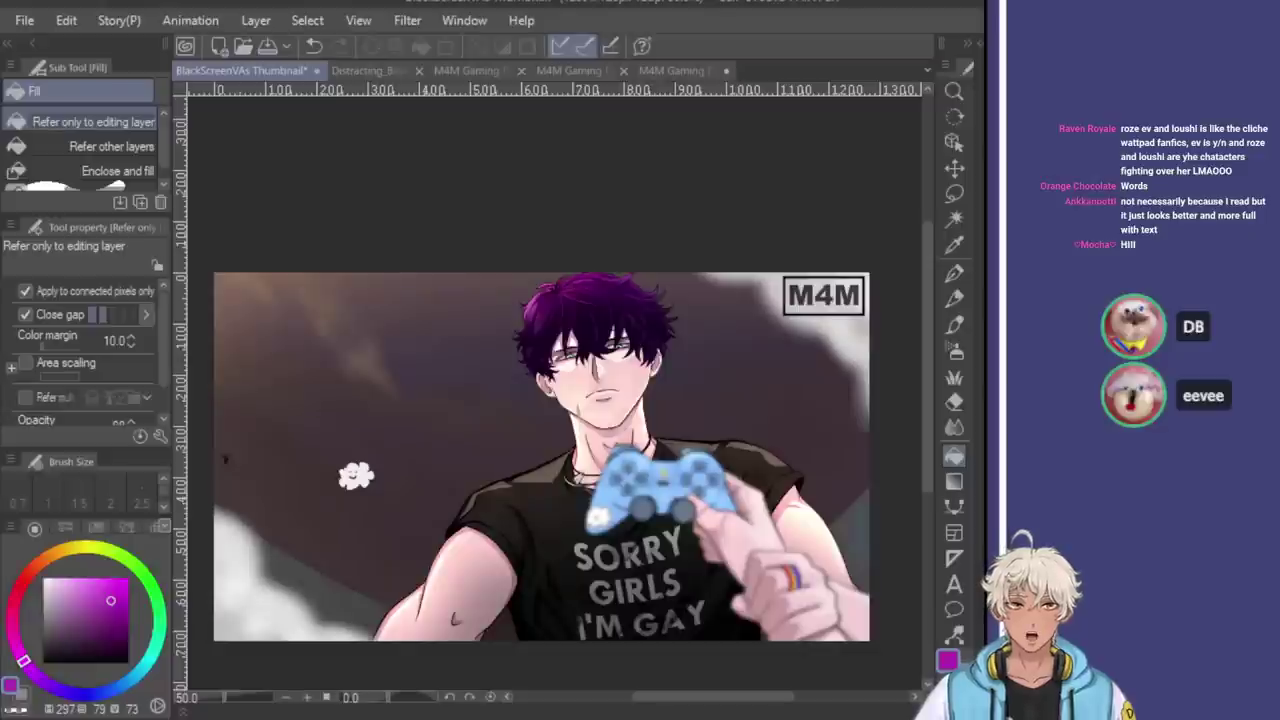
{"action": "key", "text": "ctrl+v"}
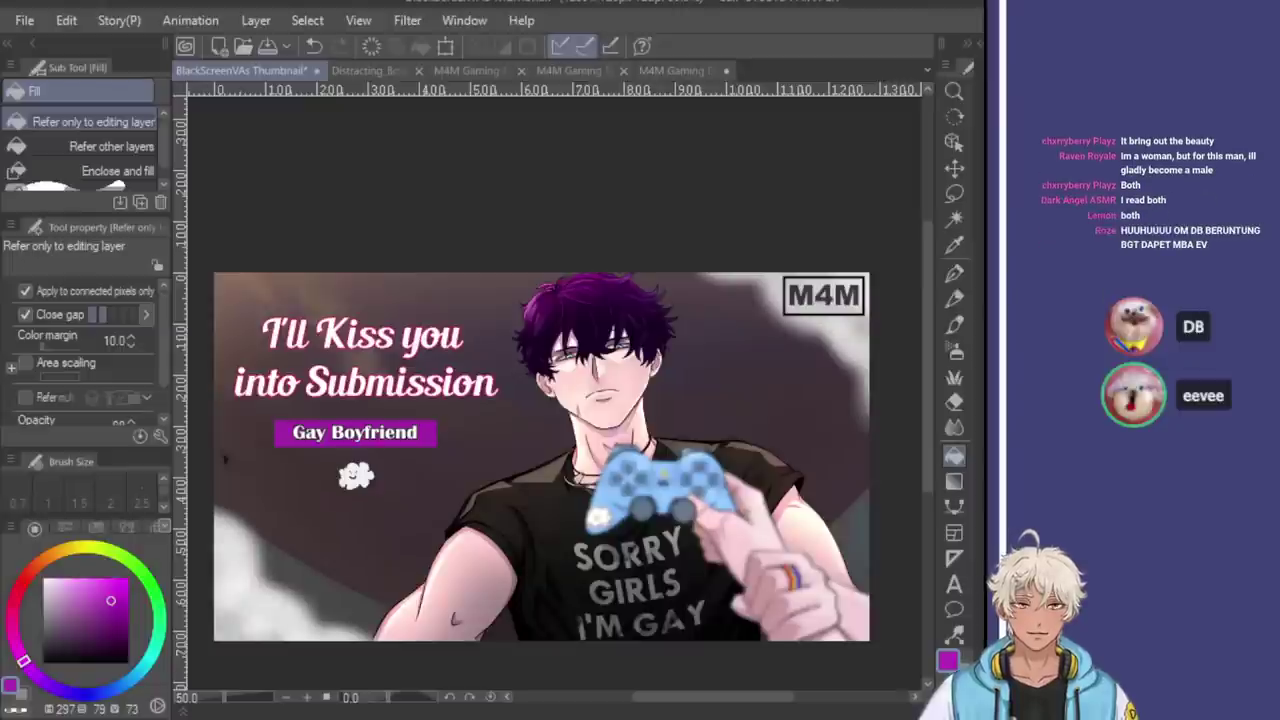
{"action": "key", "text": "ctrl+z"}
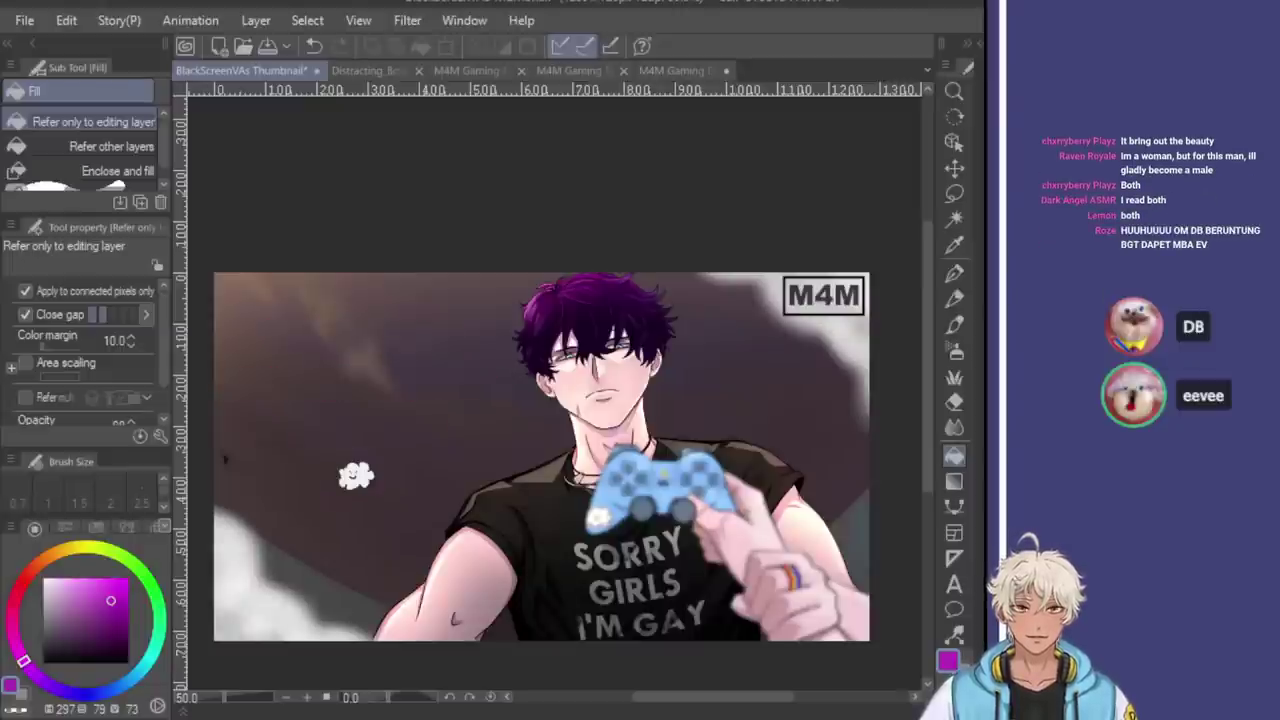
{"action": "key", "text": "ctrl+y"}
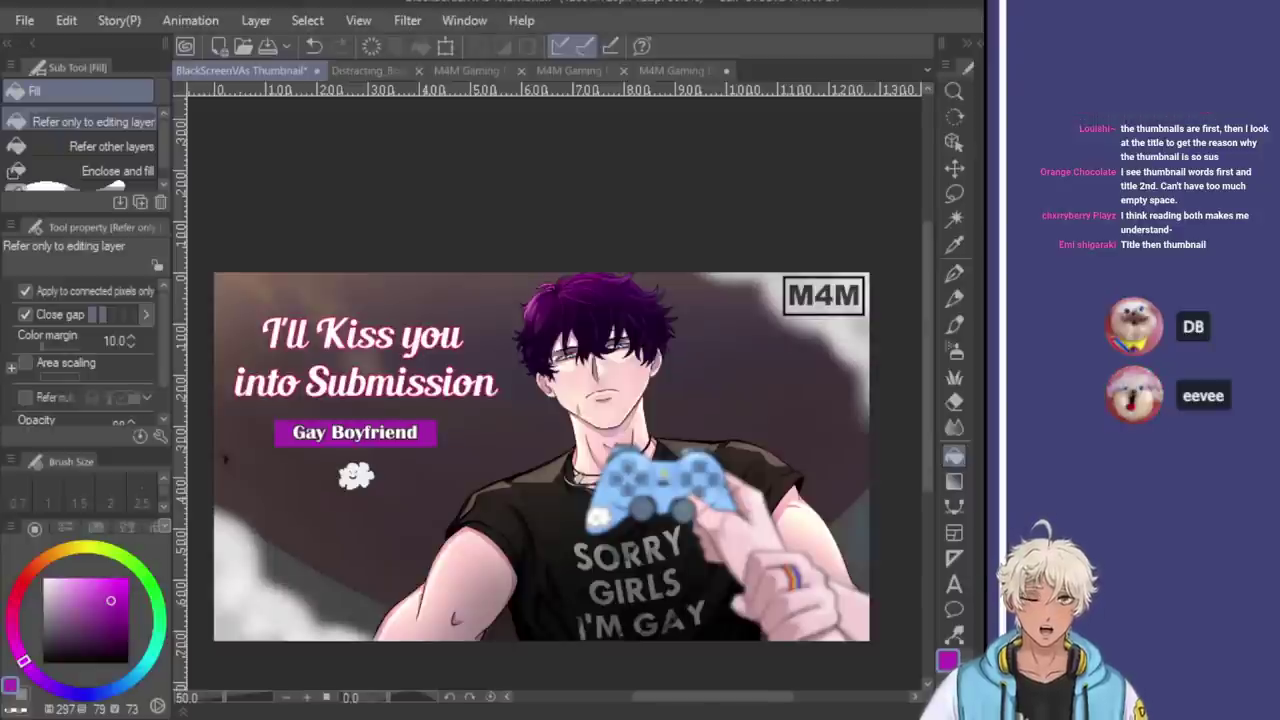
{"action": "scroll", "coordinate": [733, 300], "scroll_direction": "down", "scroll_amount": 5}
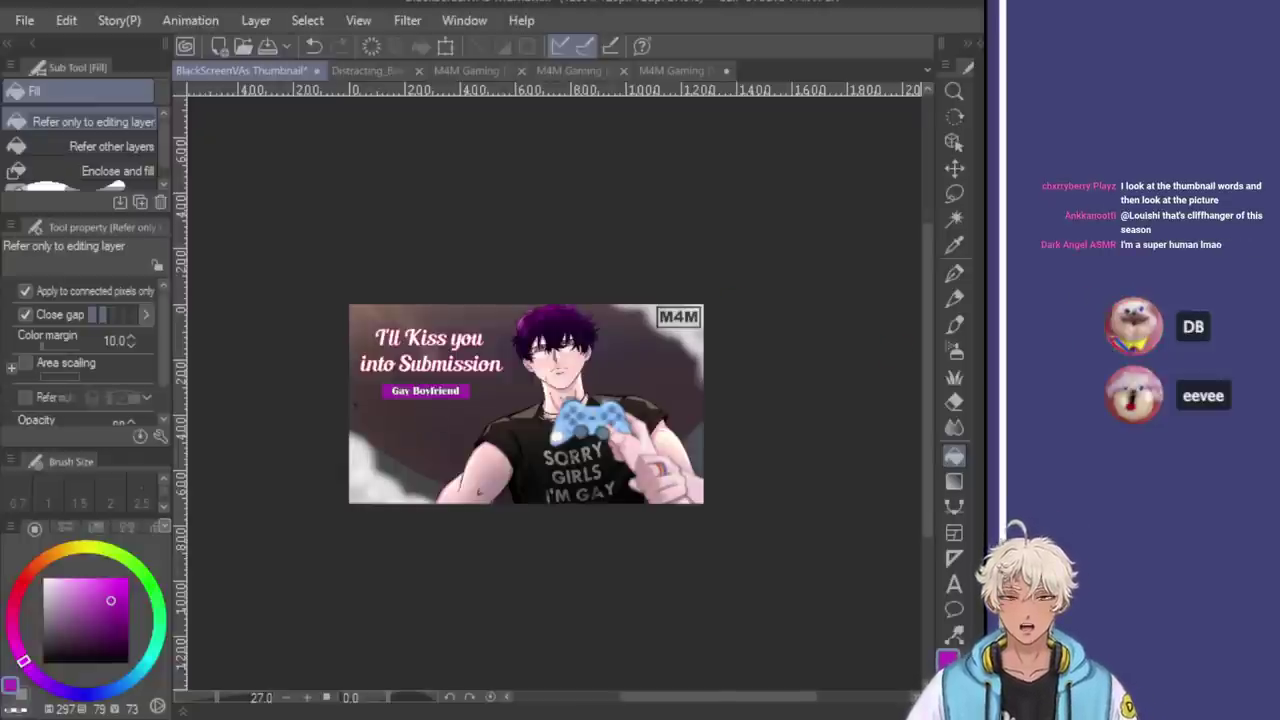
Judge the bare artwork against the version with text at small and large view sizes, and restore all text elements
{"action": "key", "text": "ctrl+z"}
{"action": "key", "text": "ctrl+z"}
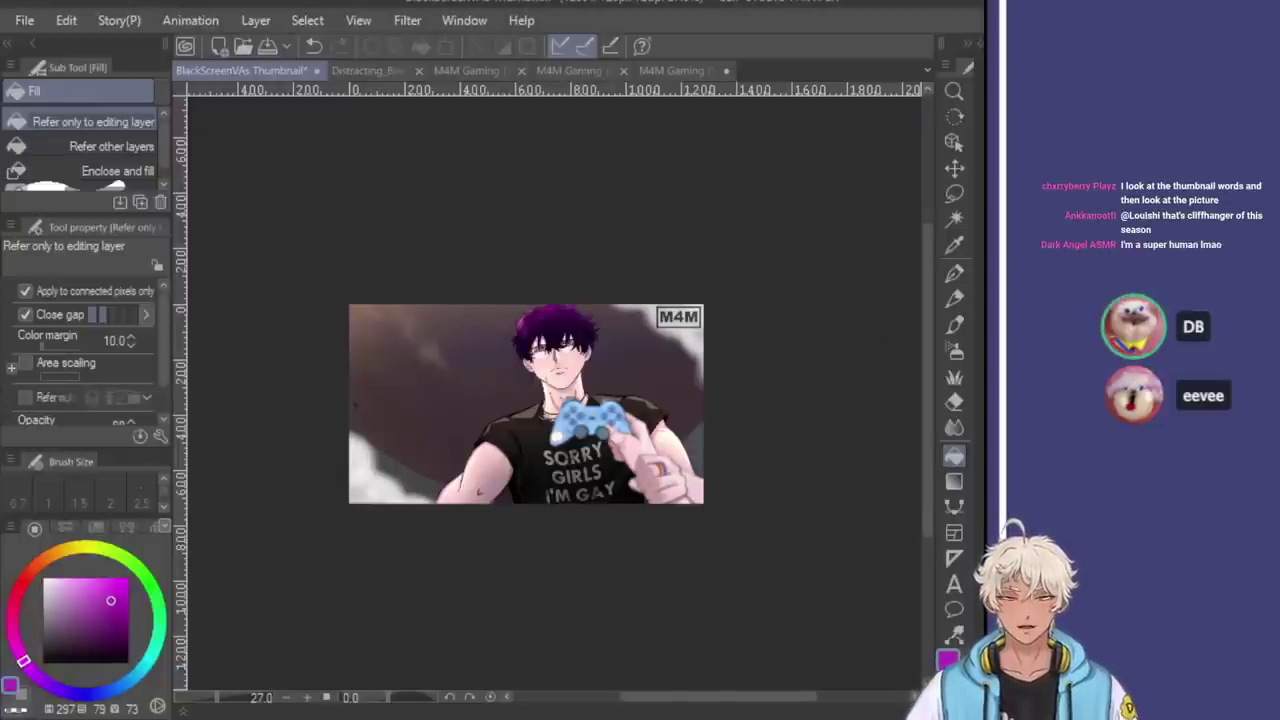
{"action": "scroll", "coordinate": [634, 412], "scroll_direction": "up", "scroll_amount": 4}
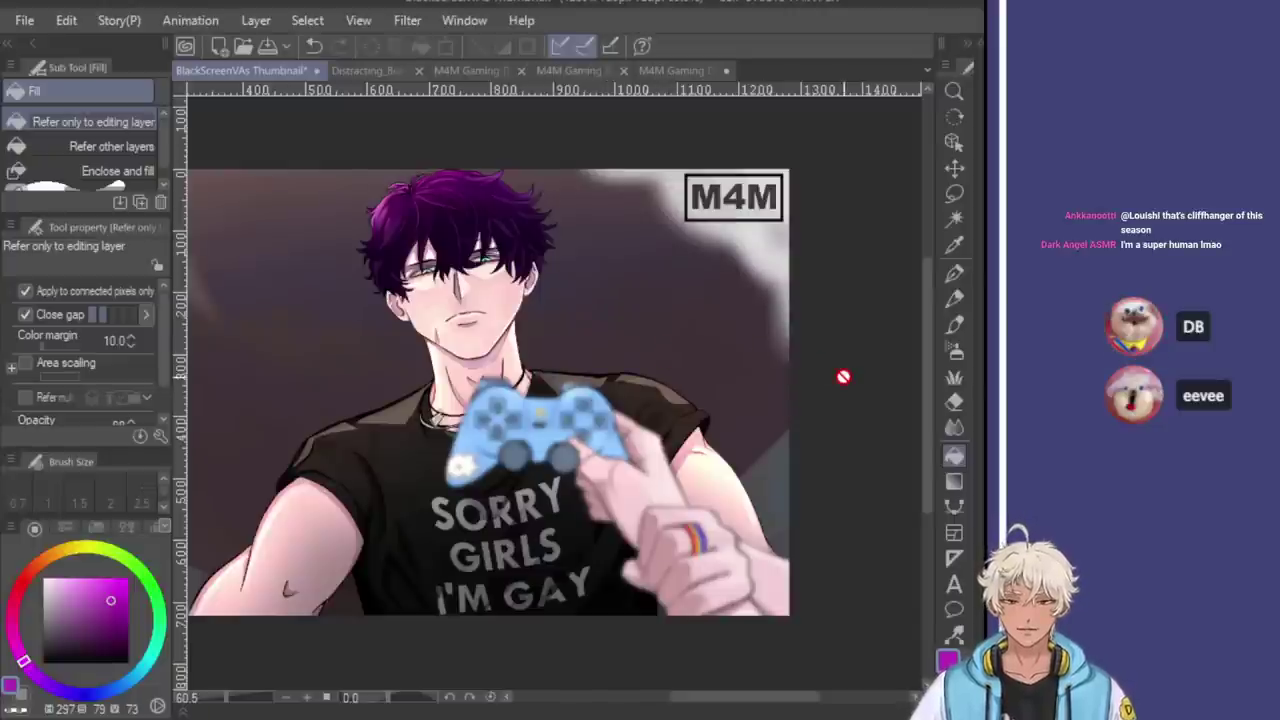
{"action": "scroll", "coordinate": [843, 376], "scroll_direction": "down", "scroll_amount": 2}
{"action": "key", "text": "ctrl+y"}
{"action": "key", "text": "ctrl+y"}
{"action": "key", "text": "ctrl+y"}
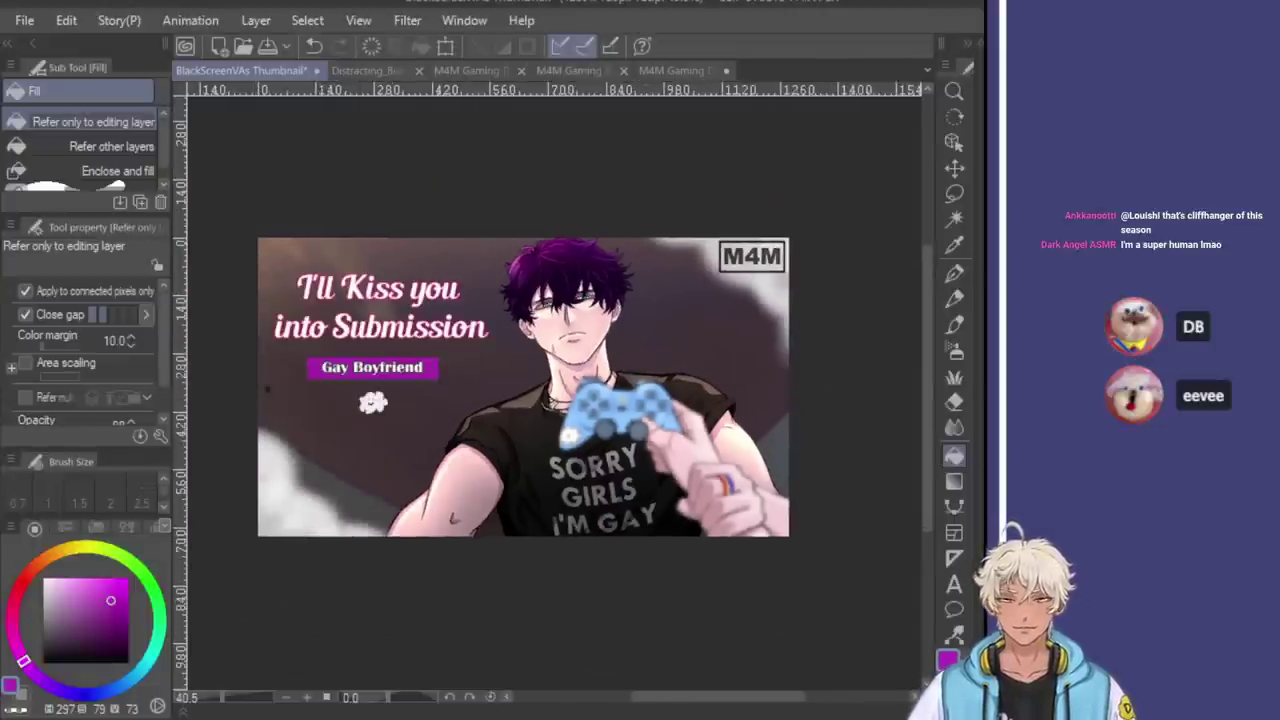
{"action": "key", "text": "ctrl+y"}
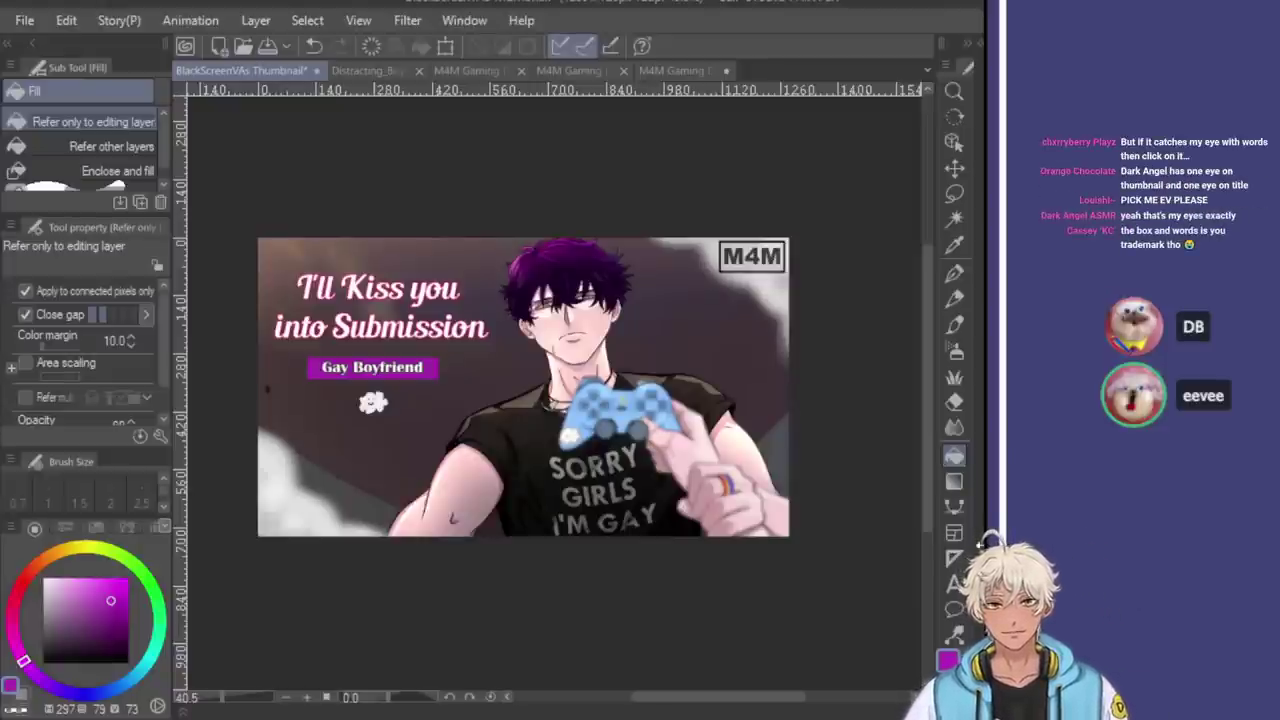
{"action": "key", "text": "ctrl+z"}
{"action": "key", "text": "ctrl+y"}
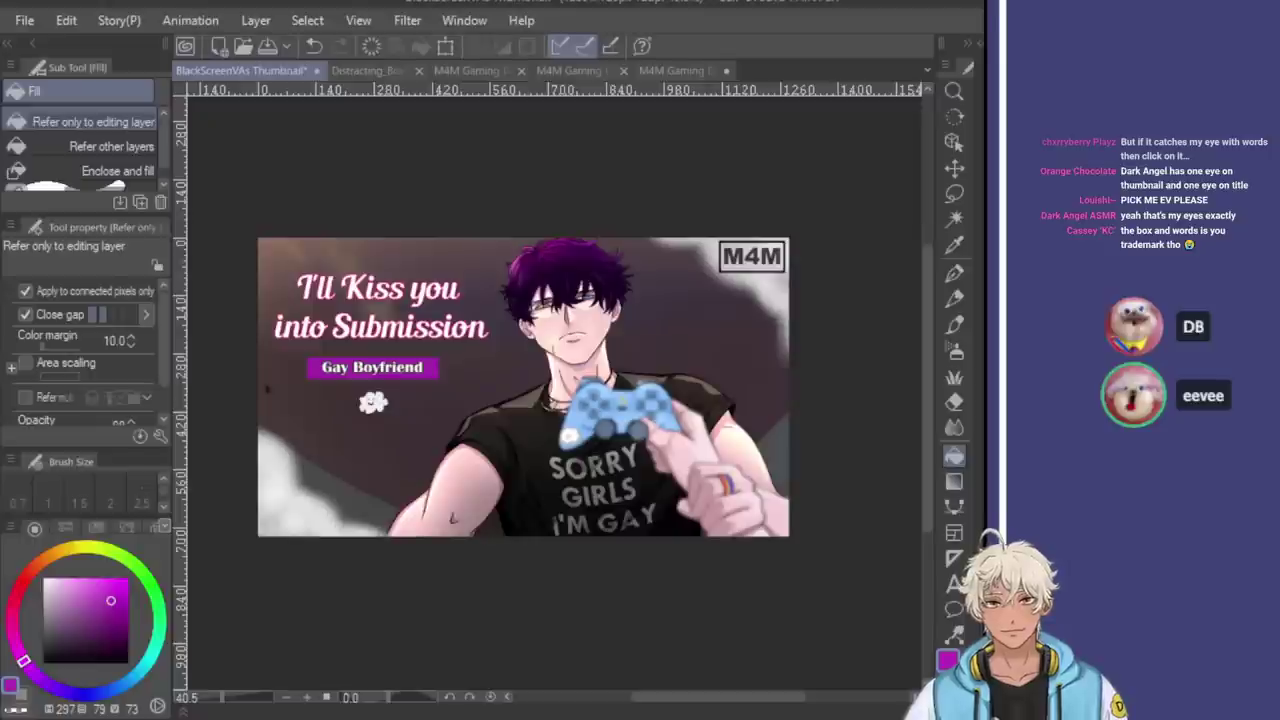
{"action": "key", "text": "Delete"}
{"action": "key", "text": "ctrl+z"}
{"action": "key", "text": "ctrl+z"}
{"action": "key", "text": "ctrl+y"}
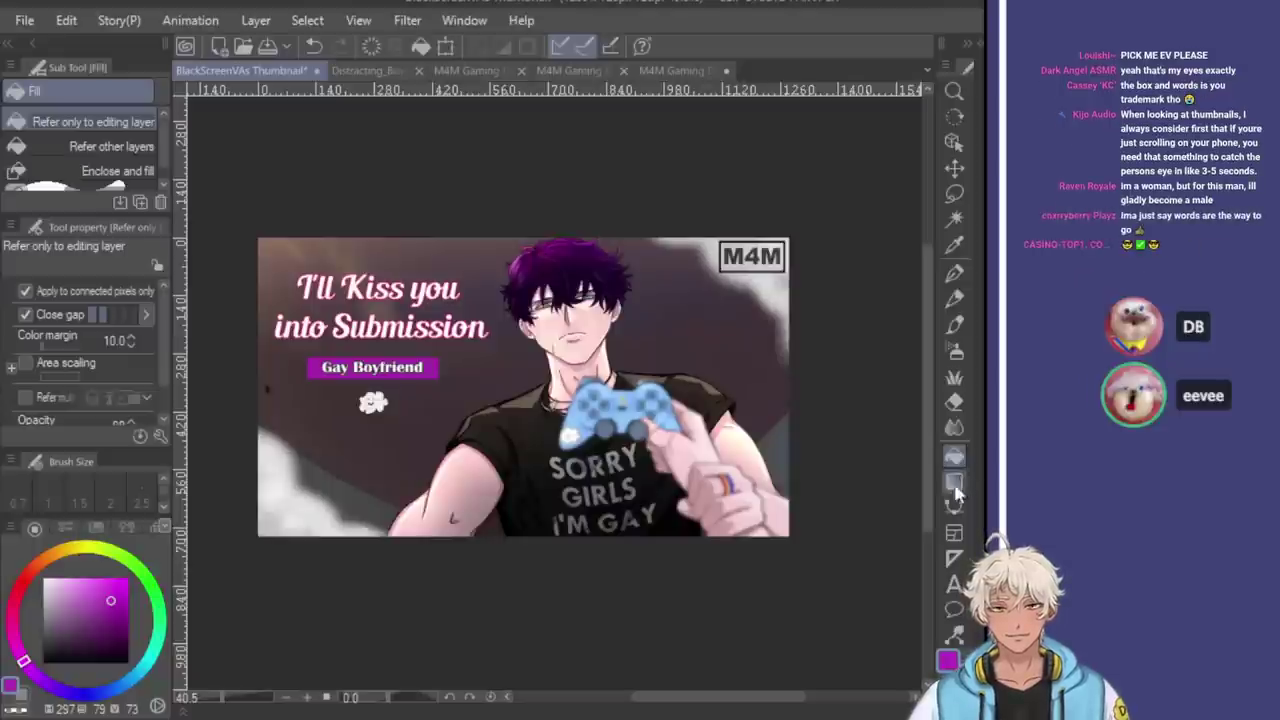
Try darkening the background behind the title and banner with the Soft airbrush in black at brush size 700
{"action": "left_click", "coordinate": [955, 350]}
{"action": "key", "text": "bracketright"}
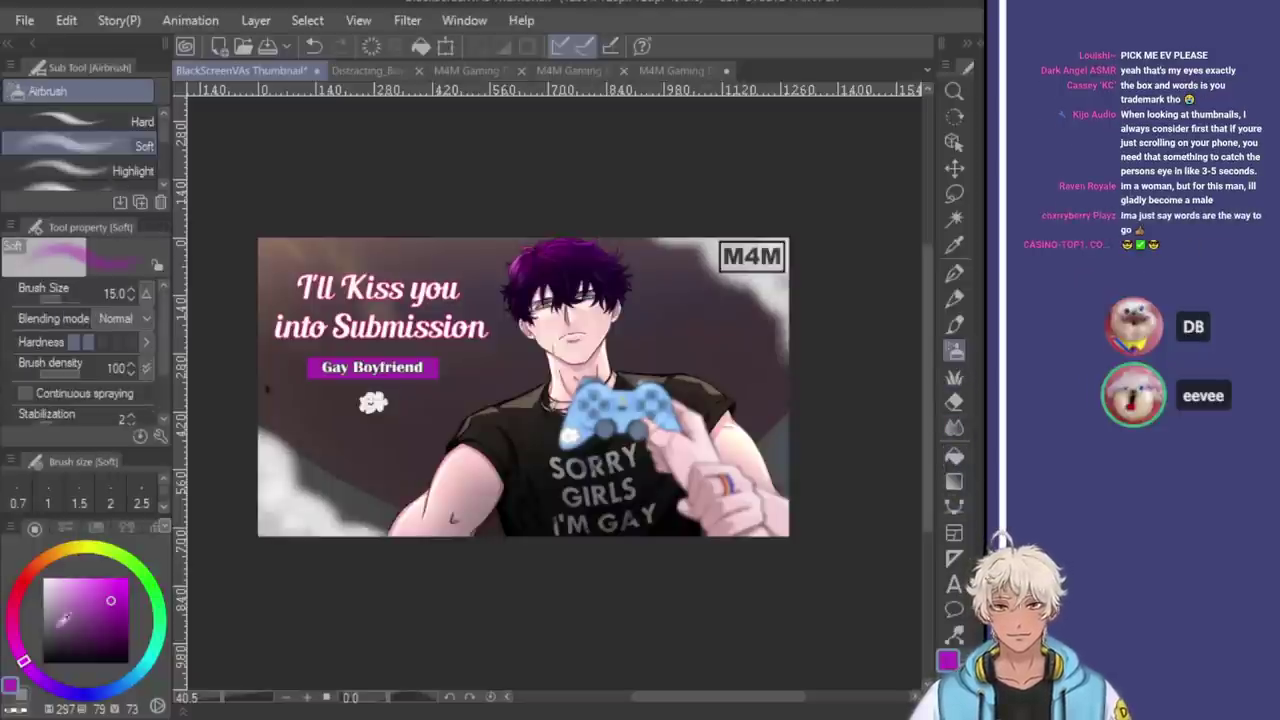
{"action": "left_click_drag", "start_coordinate": [58, 606], "coordinate": [43, 662]}
{"action": "key", "text": "bracketright"}
{"action": "key", "text": "bracketright"}
{"action": "key", "text": "bracketright"}
{"action": "key", "text": "bracketright"}
{"action": "key", "text": "bracketright"}
{"action": "key", "text": "bracketright"}
{"action": "key", "text": "bracketright"}
{"action": "key", "text": "bracketright"}
{"action": "key", "text": "bracketright"}
{"action": "key", "text": "bracketright"}
{"action": "key", "text": "bracketright"}
{"action": "key", "text": "bracketright"}
{"action": "key", "text": "bracketright"}
{"action": "key", "text": "bracketright"}
{"action": "key", "text": "bracketright"}
{"action": "key", "text": "bracketright"}
{"action": "key", "text": "bracketright"}
{"action": "key", "text": "bracketright"}
{"action": "key", "text": "bracketright"}
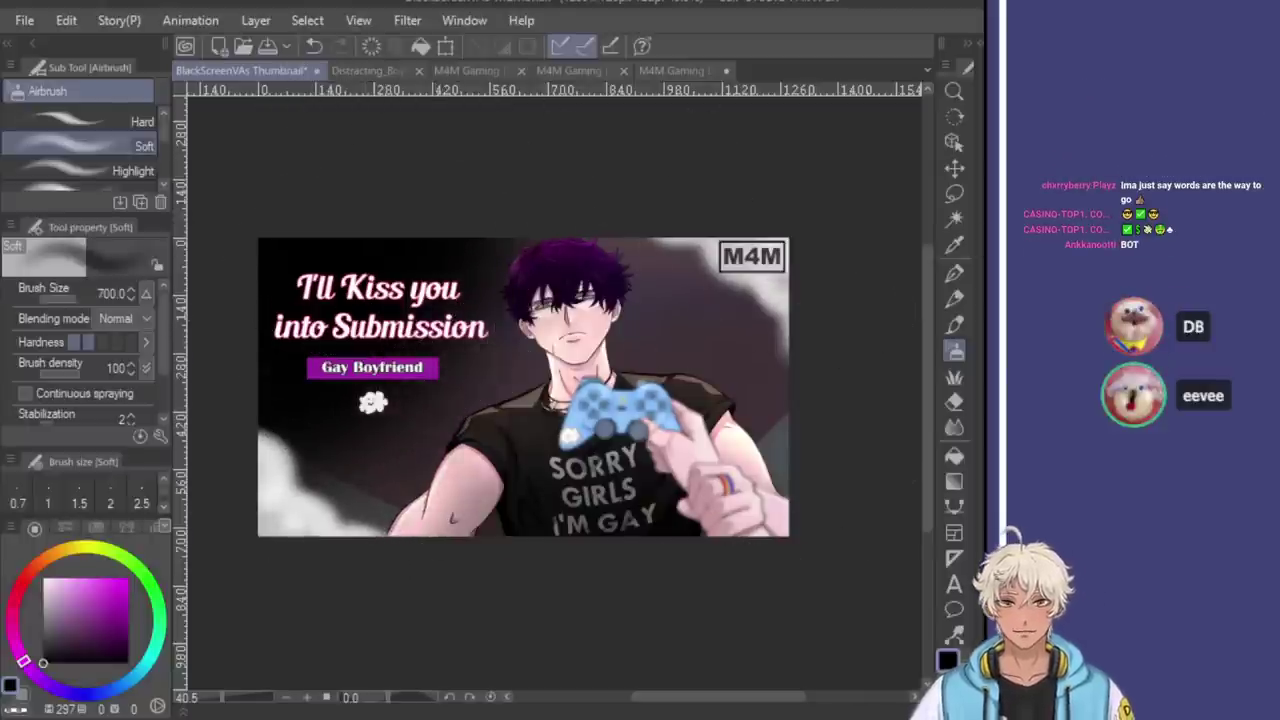
Compare the artwork with and without the black airbrush shading, and undo the shading
{"action": "key", "text": "ctrl+z"}
{"action": "key", "text": "ctrl+z"}
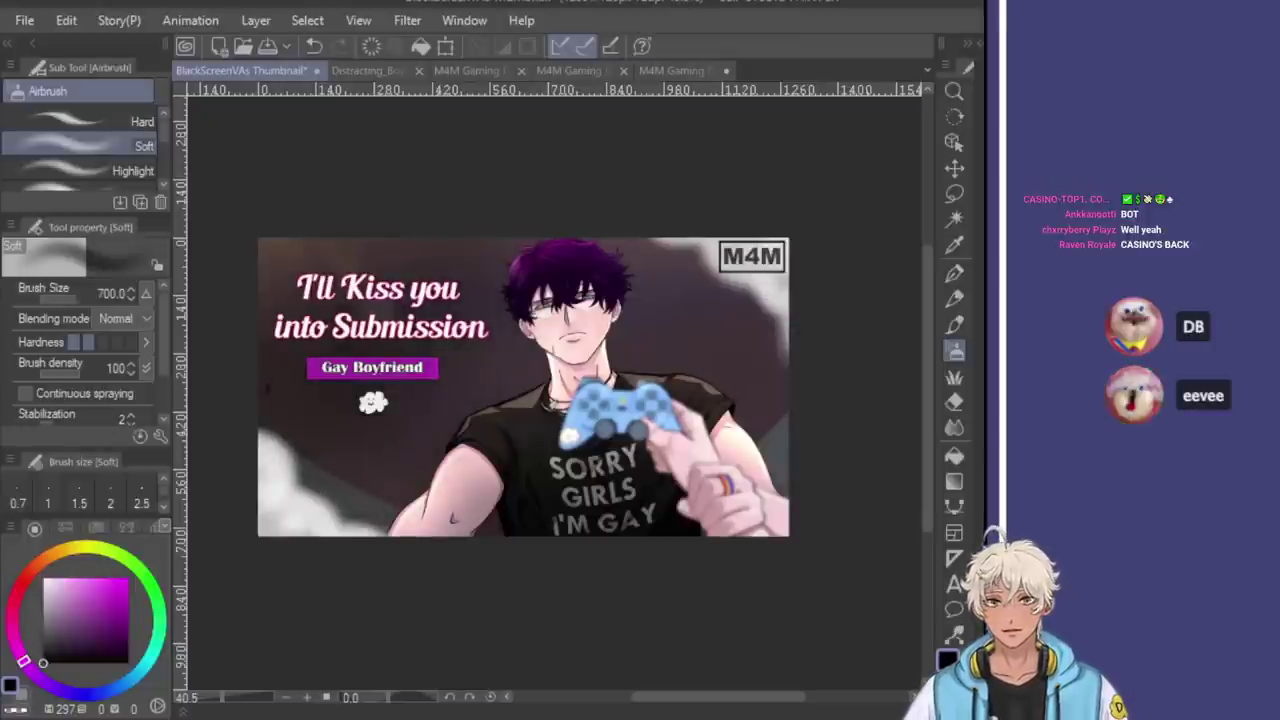
{"action": "key", "text": "ctrl+y"}
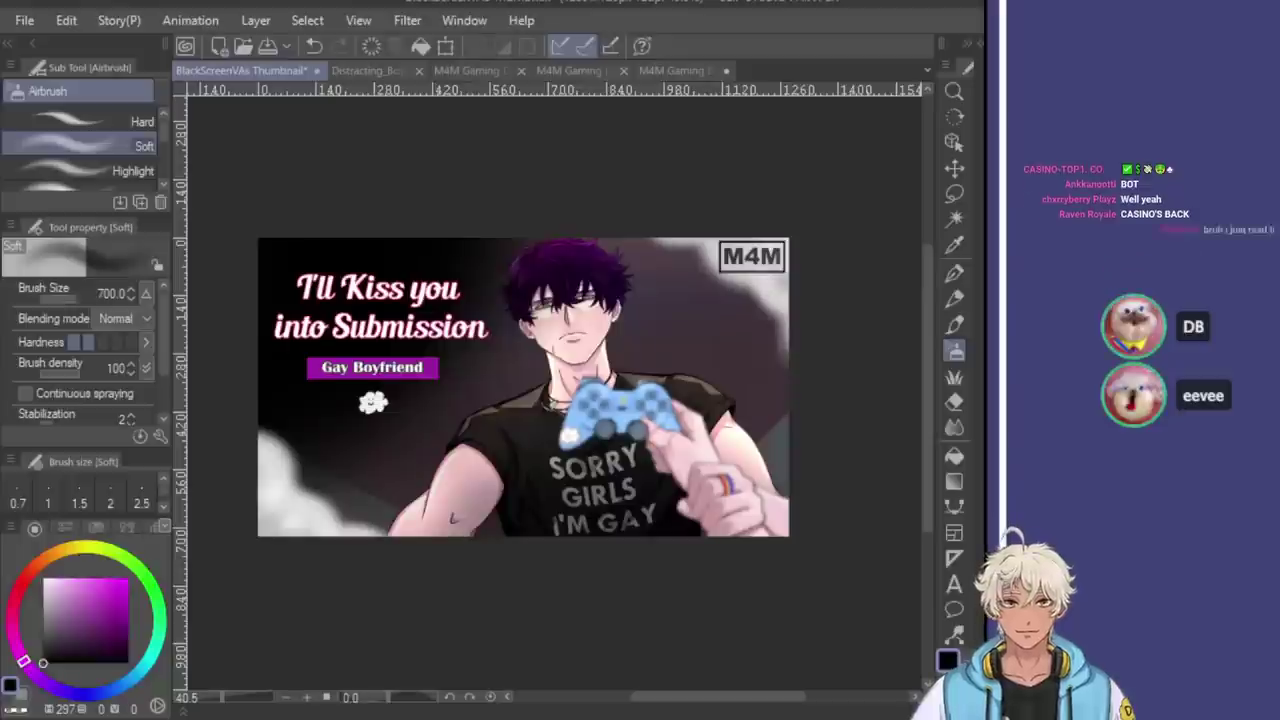
{"action": "key", "text": "ctrl+z"}
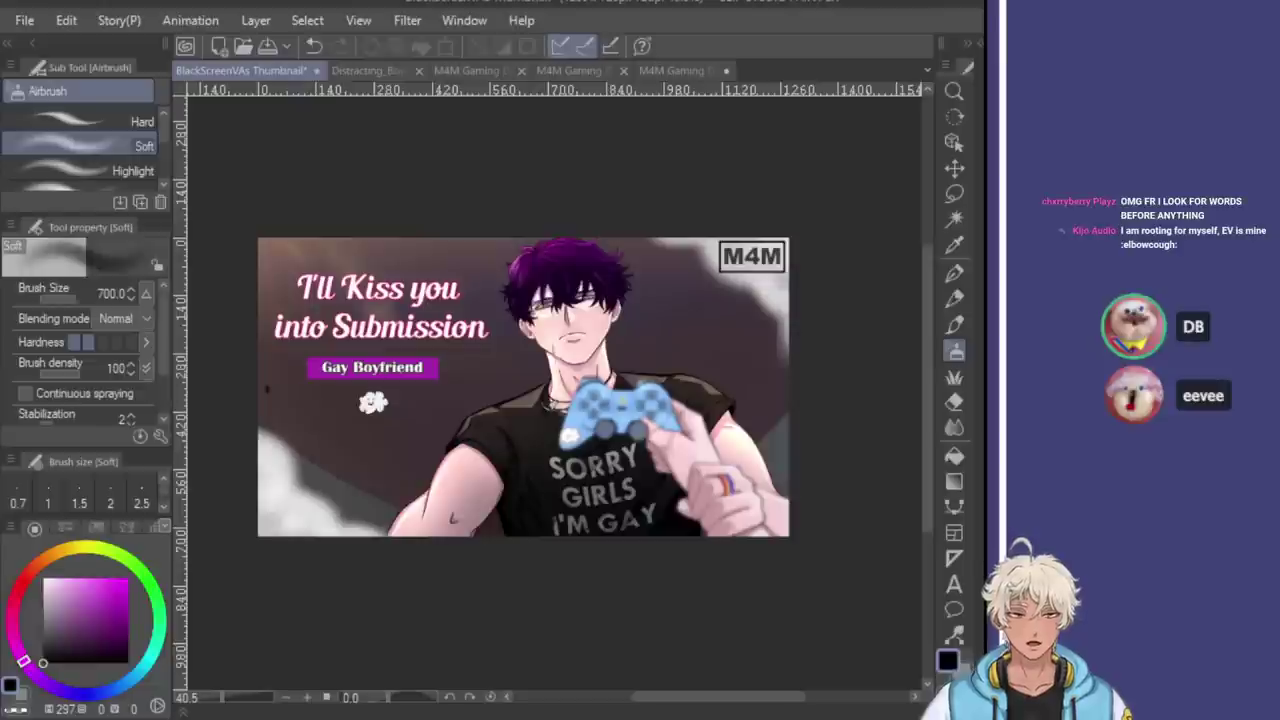
{"action": "key", "text": "ctrl+z"}
{"action": "key", "text": "ctrl+y"}
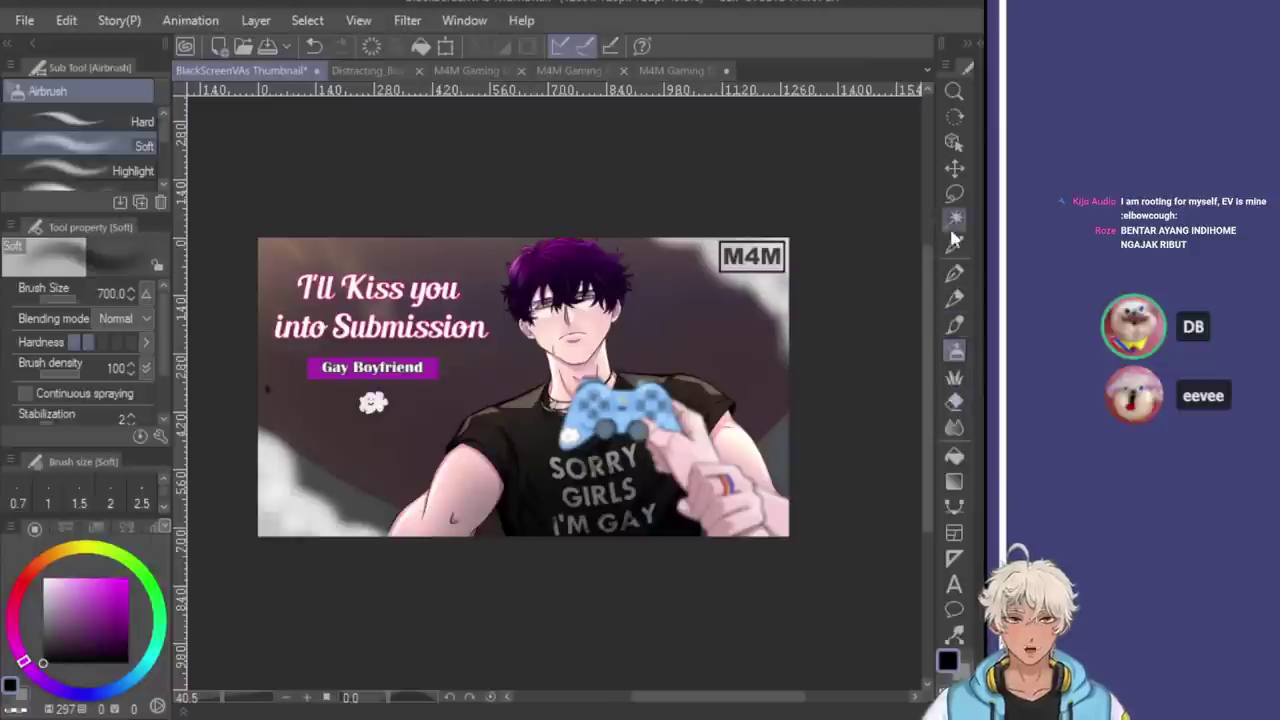
Try removing the white cloud patch from the artwork's lower-left corner by lassoing and deleting it, and clear the selection
{"action": "left_click", "coordinate": [955, 195]}
{"action": "mouse_move", "coordinate": [250, 395]}
{"action": "left_mouse_down"}
{"action": "mouse_move", "coordinate": [277, 627]}
{"action": "mouse_move", "coordinate": [208, 540]}
{"action": "mouse_move", "coordinate": [236, 400]}
{"action": "left_mouse_up"}
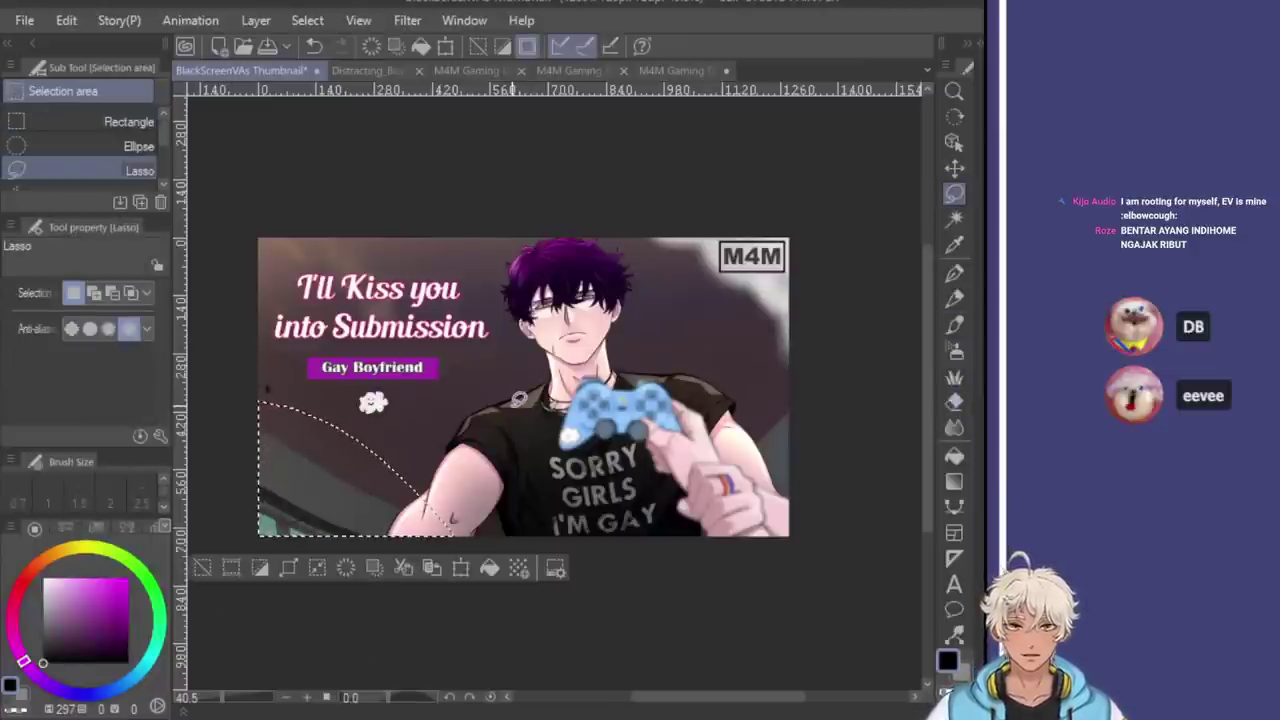
{"action": "key", "text": "ctrl+d"}
{"action": "key", "text": "Delete"}
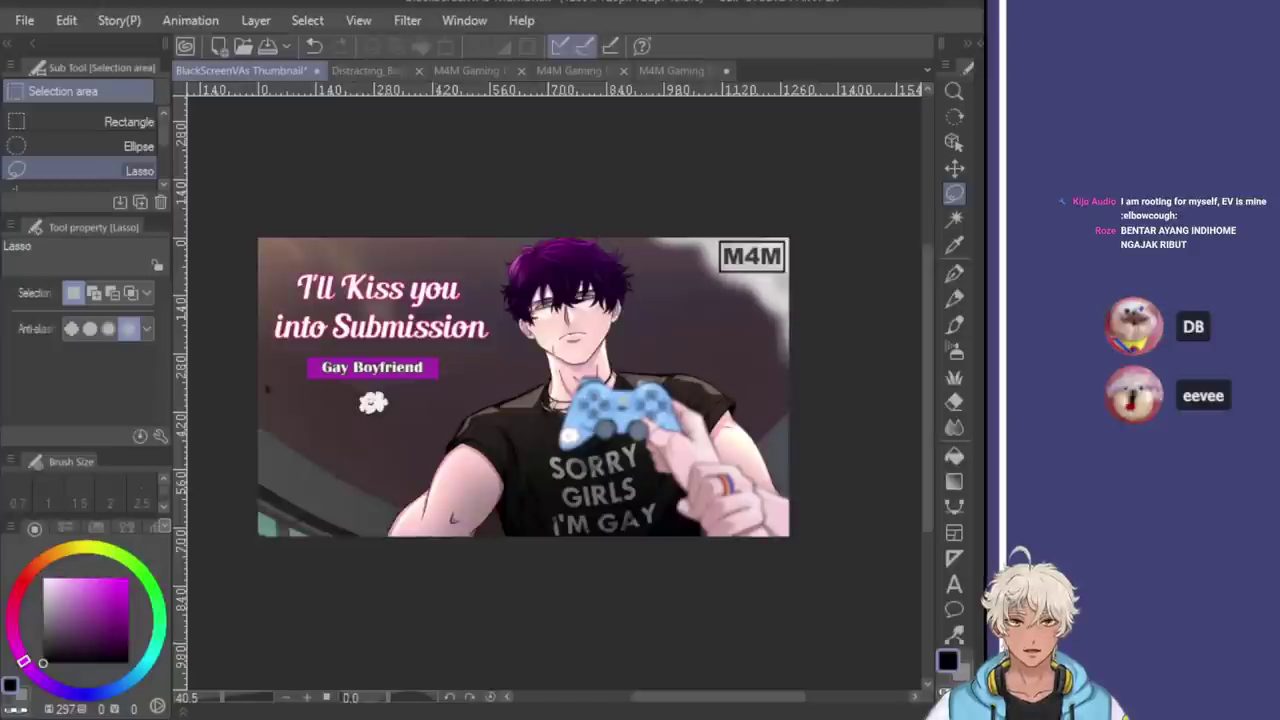
Enlarge the cloud icon to about 245%, place it in the artwork's lower-left corner, and take away the "Gay Boyfriend" banner
{"action": "key", "text": "k"}
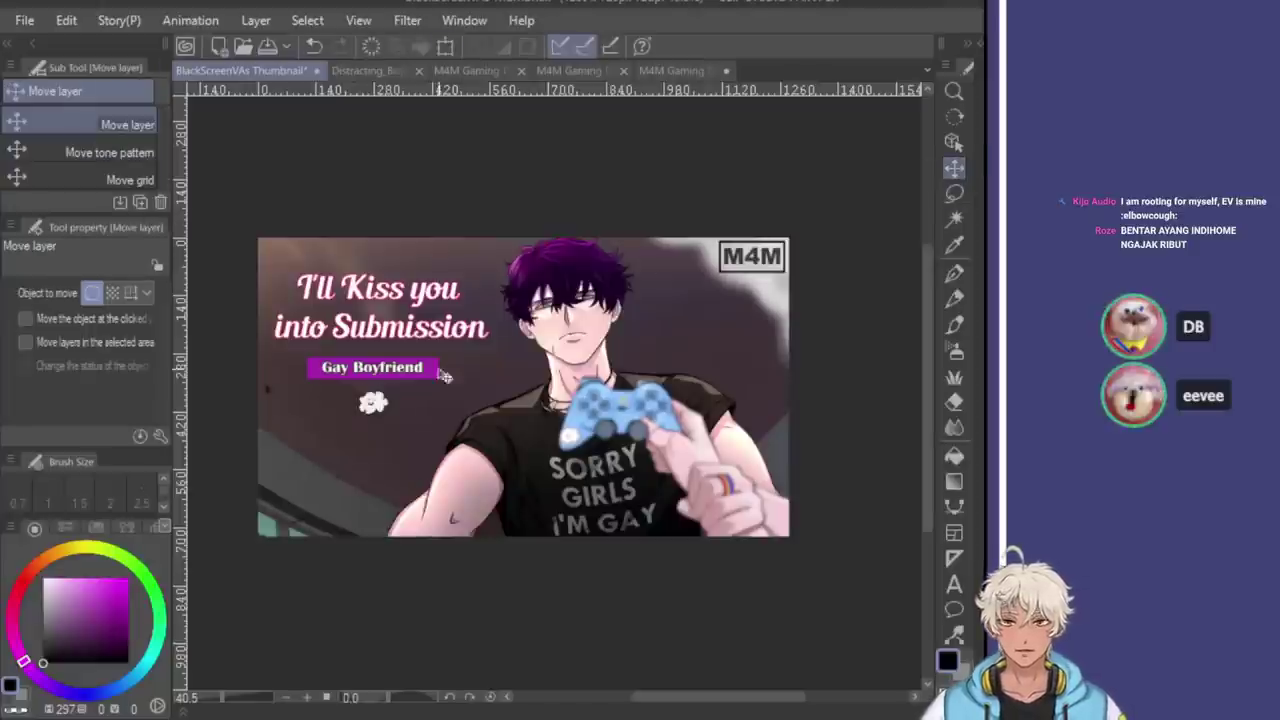
{"action": "key", "text": "ctrl+t"}
{"action": "left_click_drag", "start_coordinate": [393, 414], "coordinate": [329, 498]}
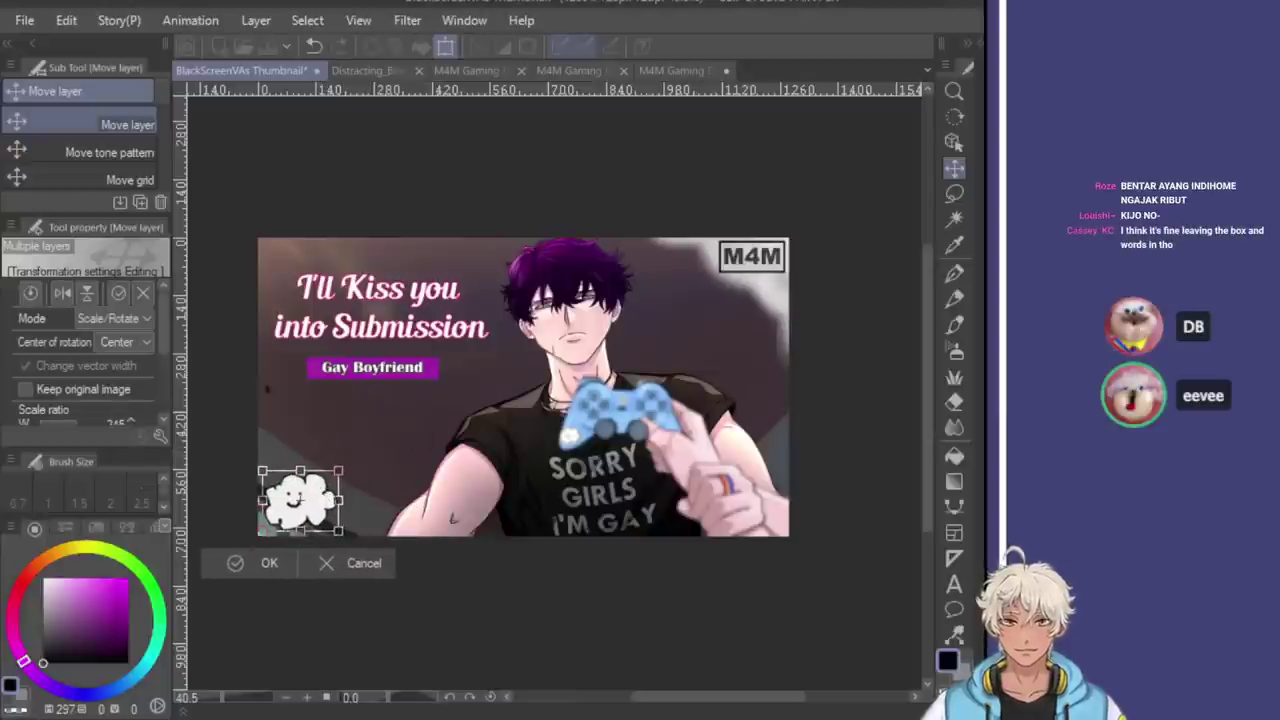
{"action": "key", "text": "Return"}
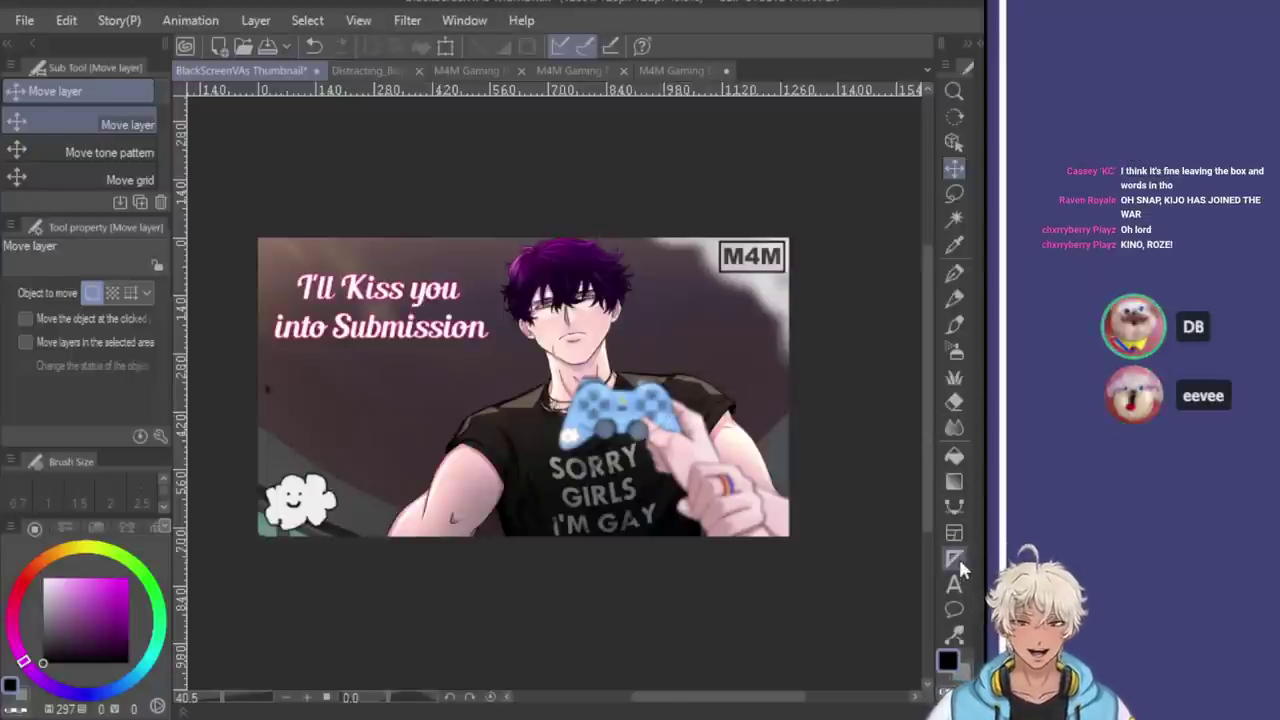
Edit the title text to try "You" with a capital Y, and return it to lowercase "you"
{"action": "key", "text": "t"}
{"action": "left_click", "coordinate": [380, 305]}
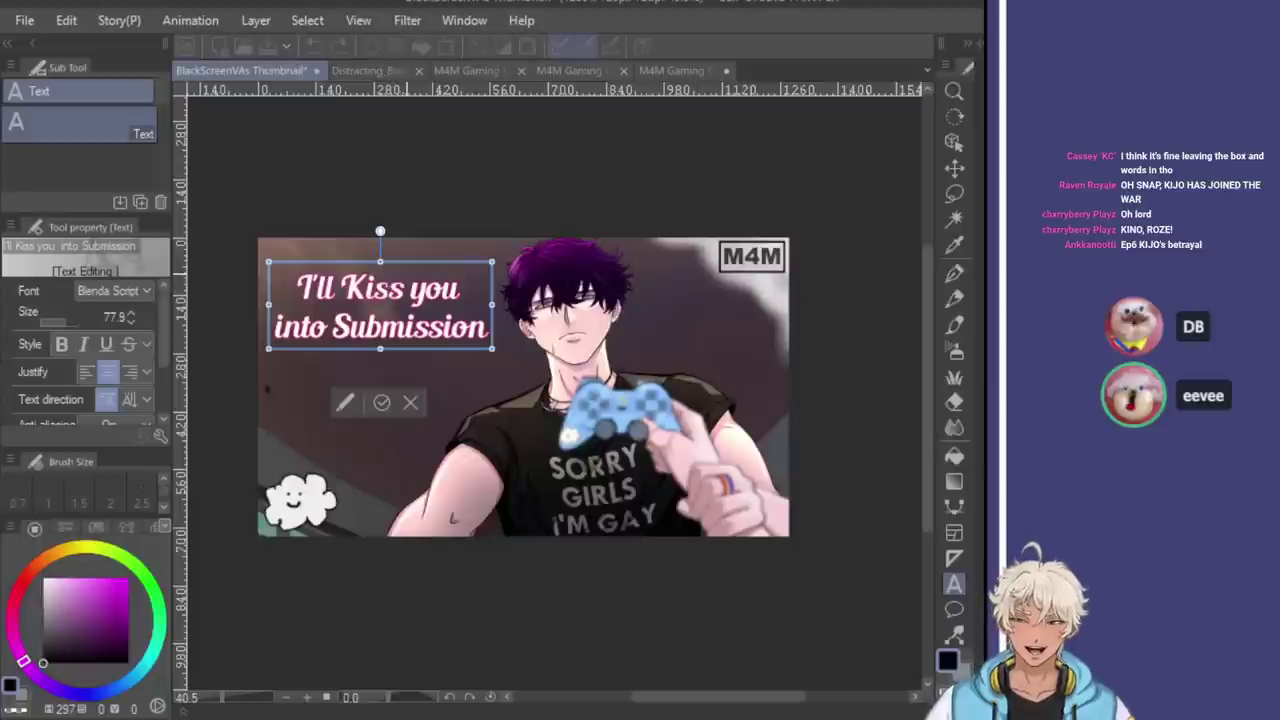
{"action": "left_click", "coordinate": [425, 290]}
{"action": "key", "text": "BackSpace"}
{"action": "type", "text": "Y"}
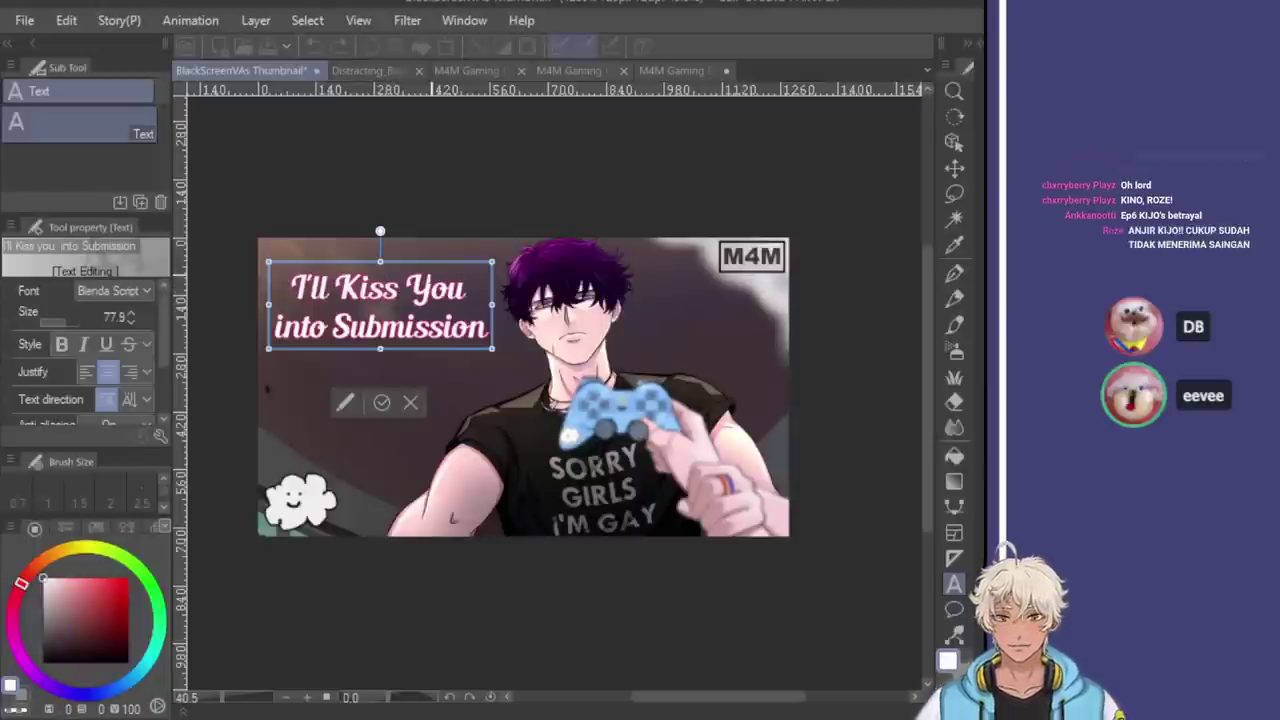
{"action": "key", "text": "BackSpace"}
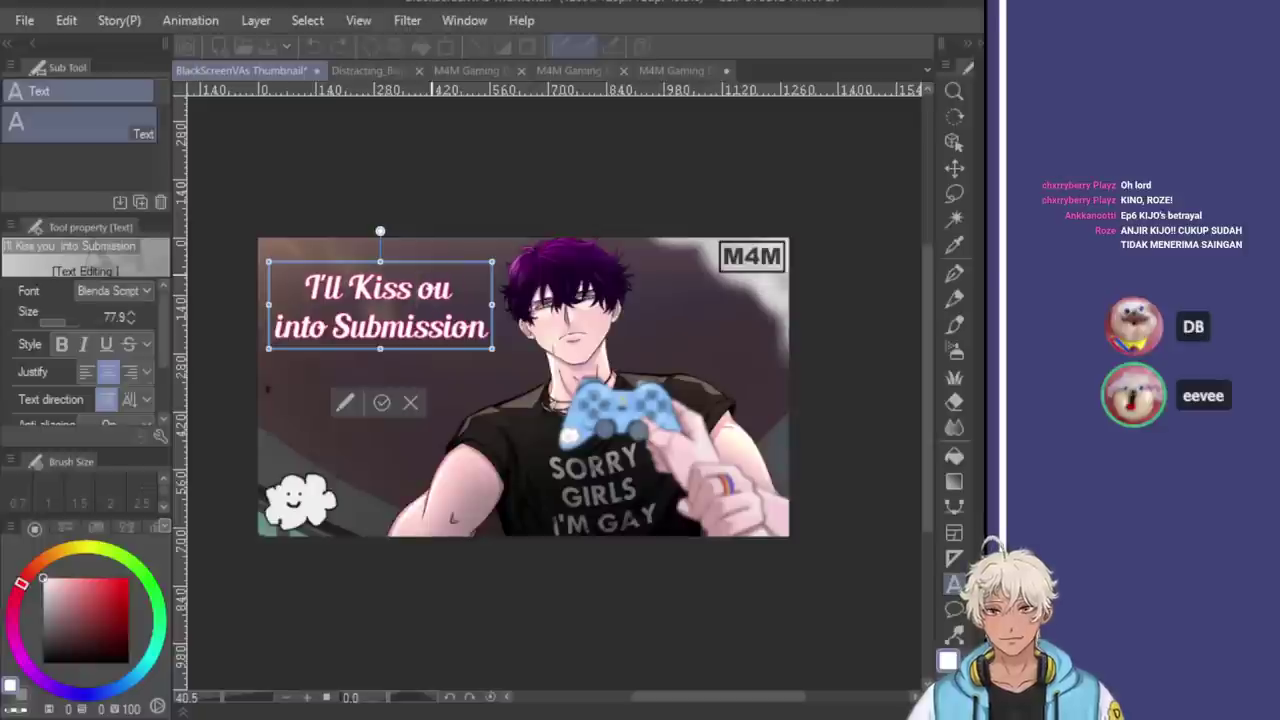
{"action": "type", "text": "y"}
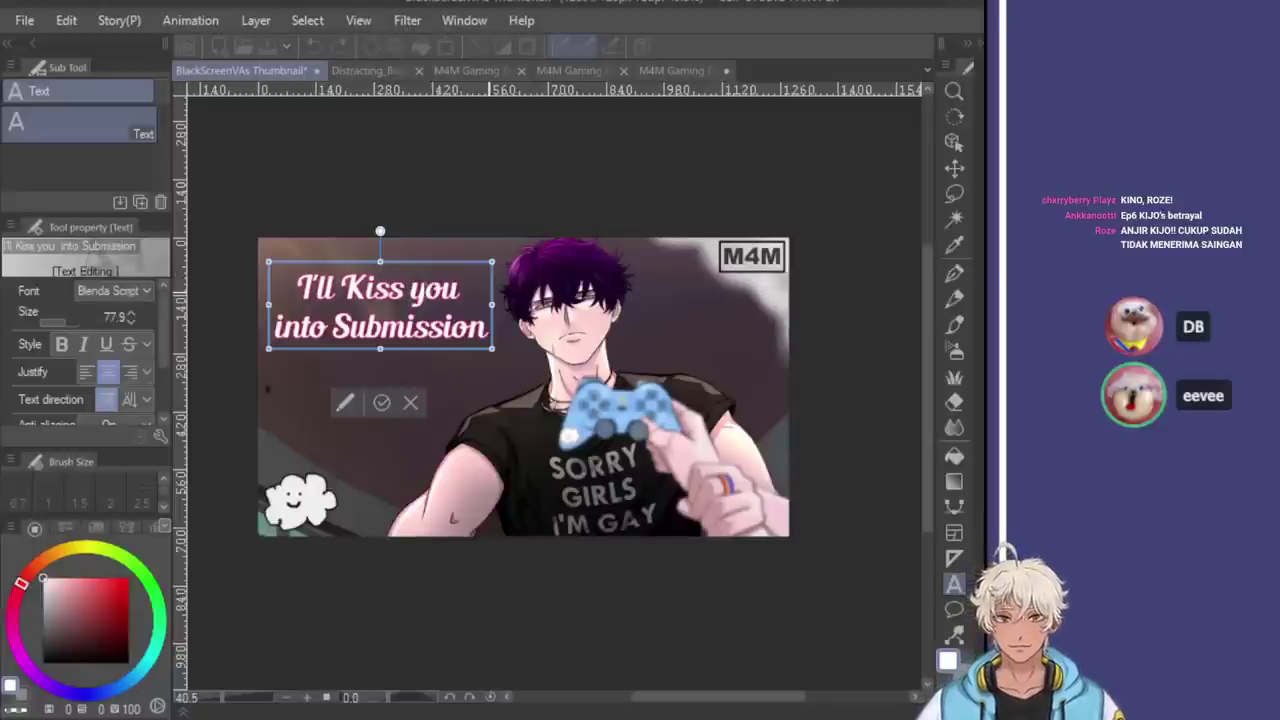
Break the title into three lines reading "I'll Kiss", "you into" and "Submission"
{"action": "key", "text": "Return"}
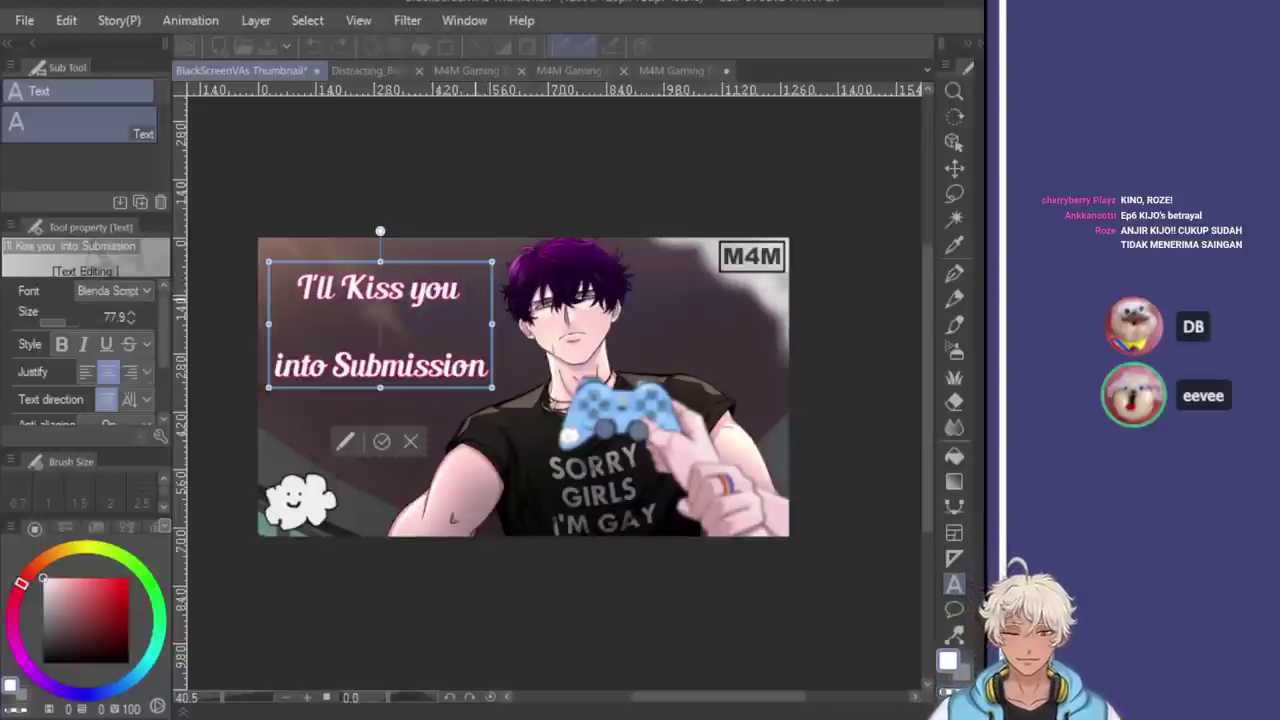
{"action": "key", "text": "BackSpace"}
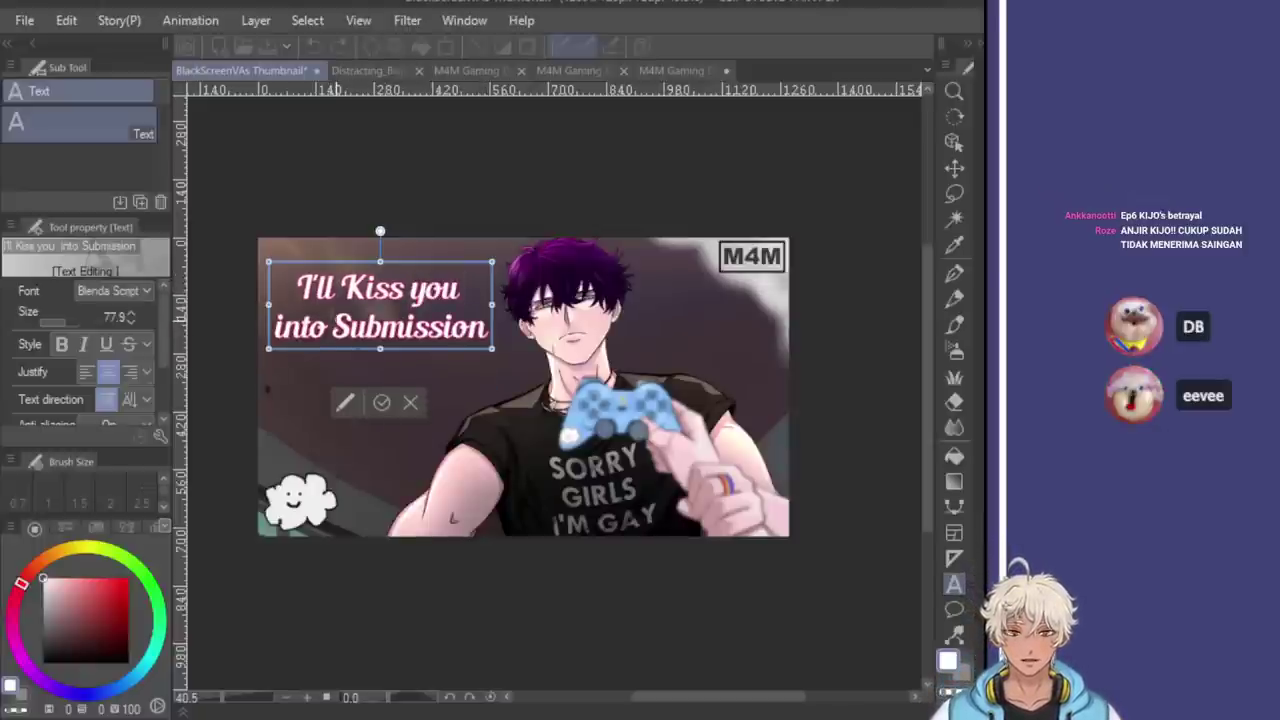
{"action": "key", "text": "Return"}
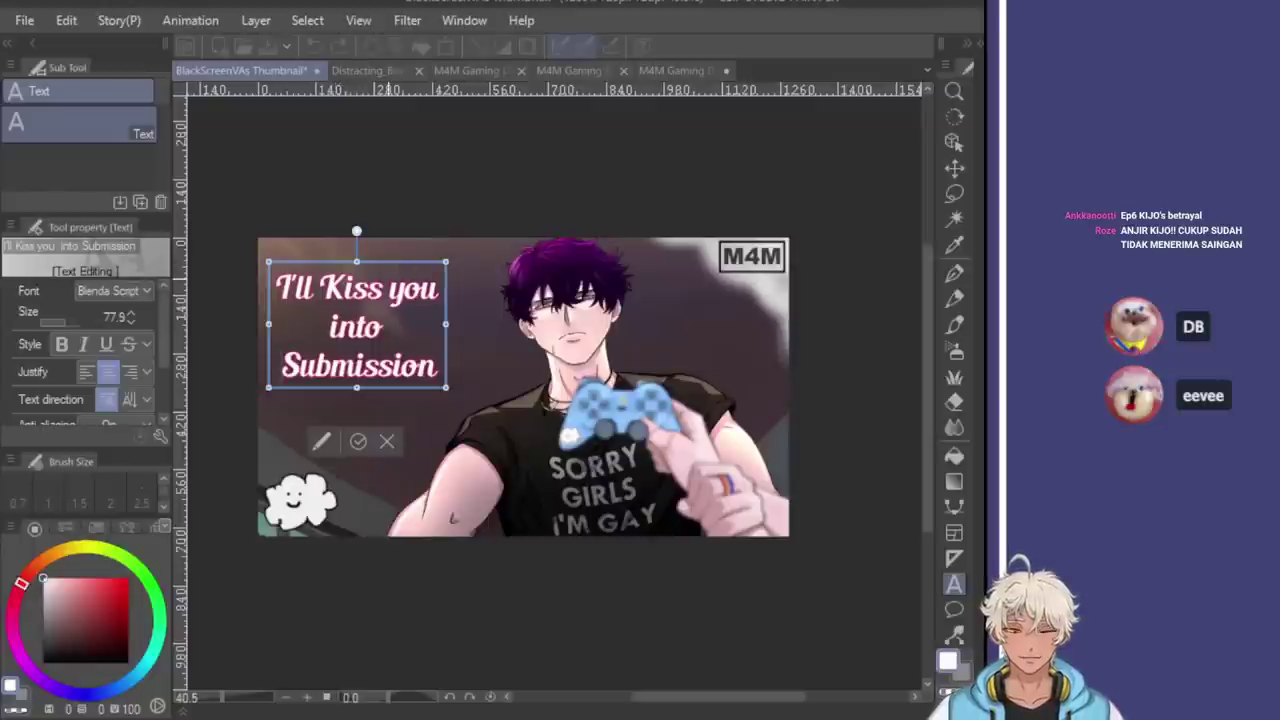
{"action": "key", "text": "Return"}
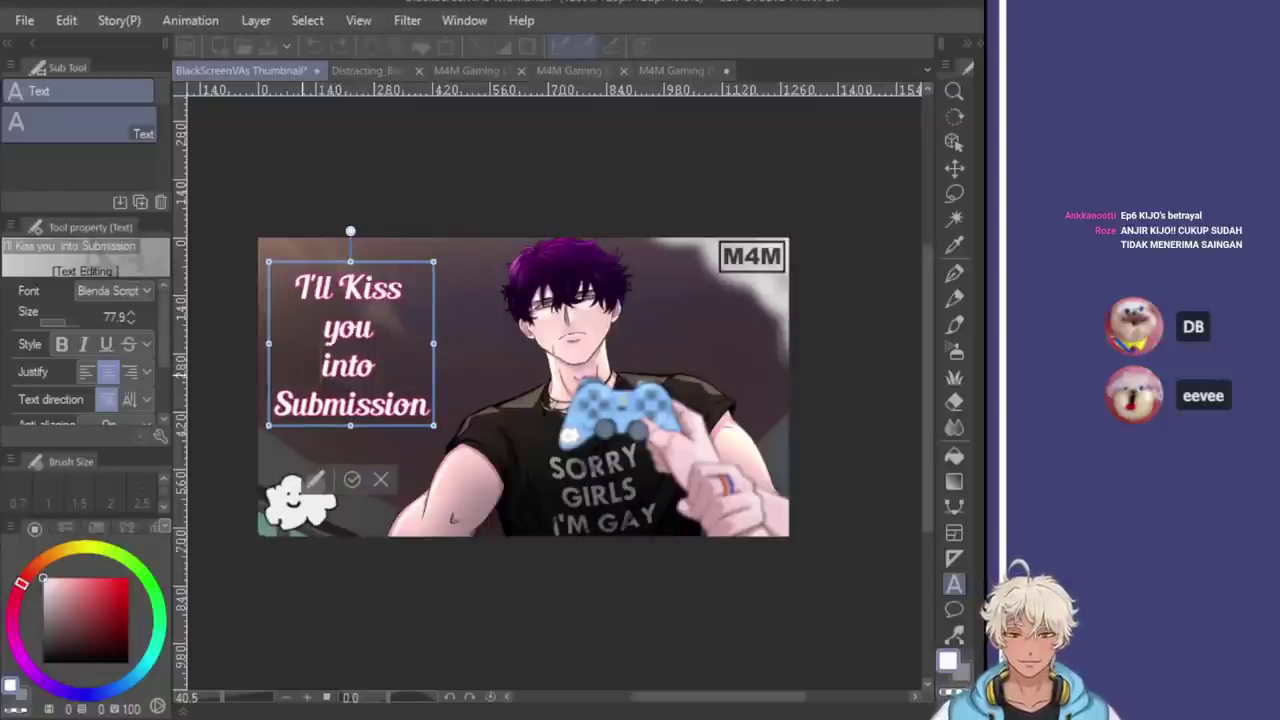
{"action": "key", "text": "BackSpace"}
Enlarge the three-line title to size 86.5 and move it slightly up and right towards the character
{"action": "left_click_drag", "start_coordinate": [434, 388], "coordinate": [458, 400]}
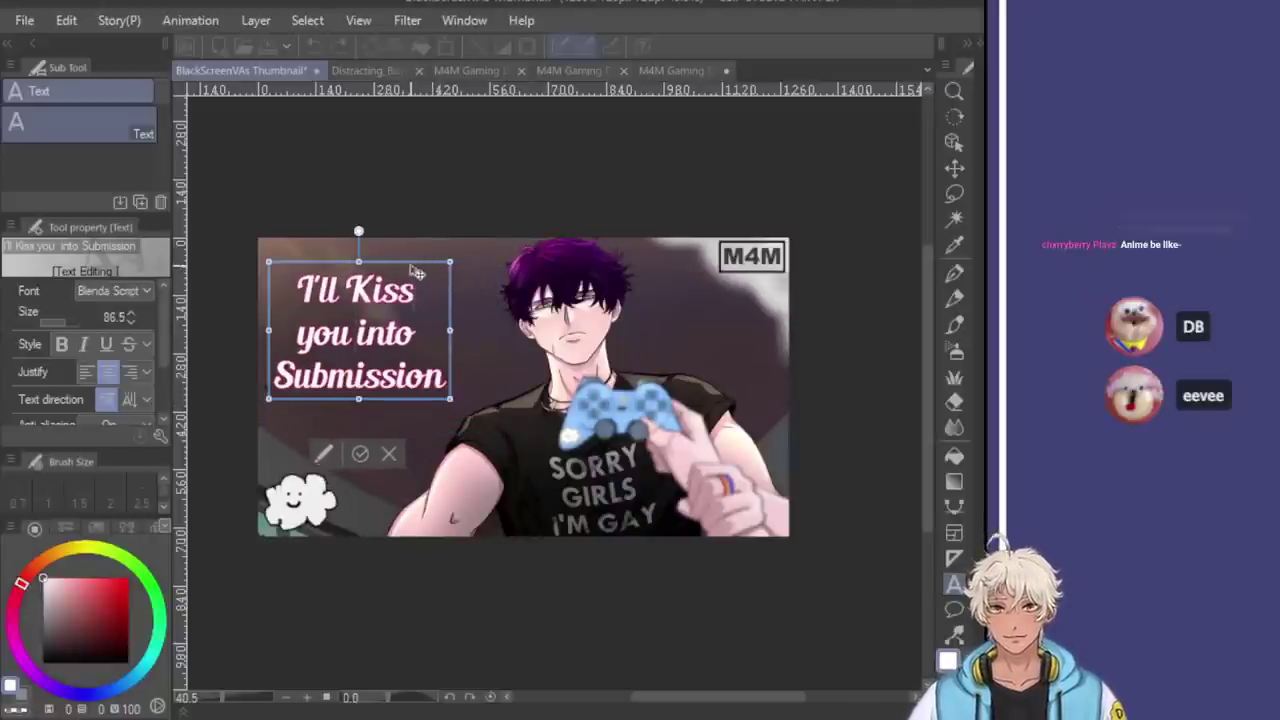
{"action": "left_click_drag", "start_coordinate": [418, 268], "coordinate": [447, 250]}
{"action": "key", "text": "Escape"}
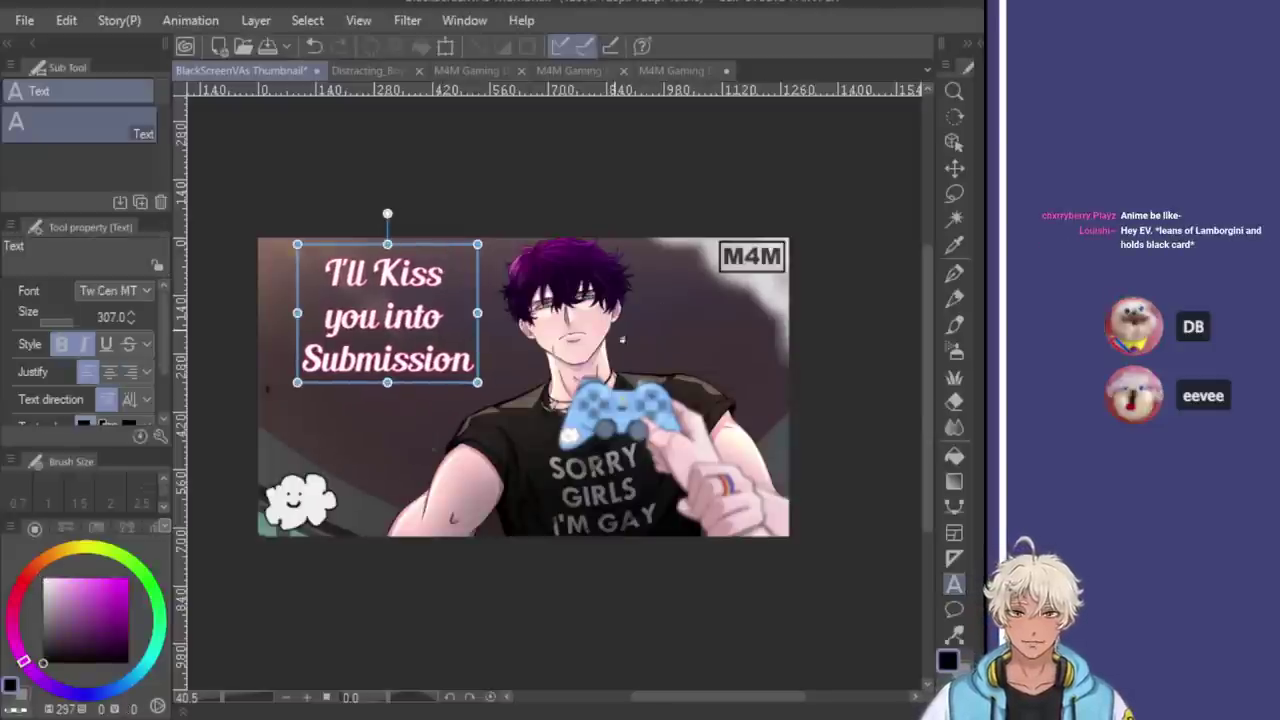
{"action": "key", "text": "Escape"}
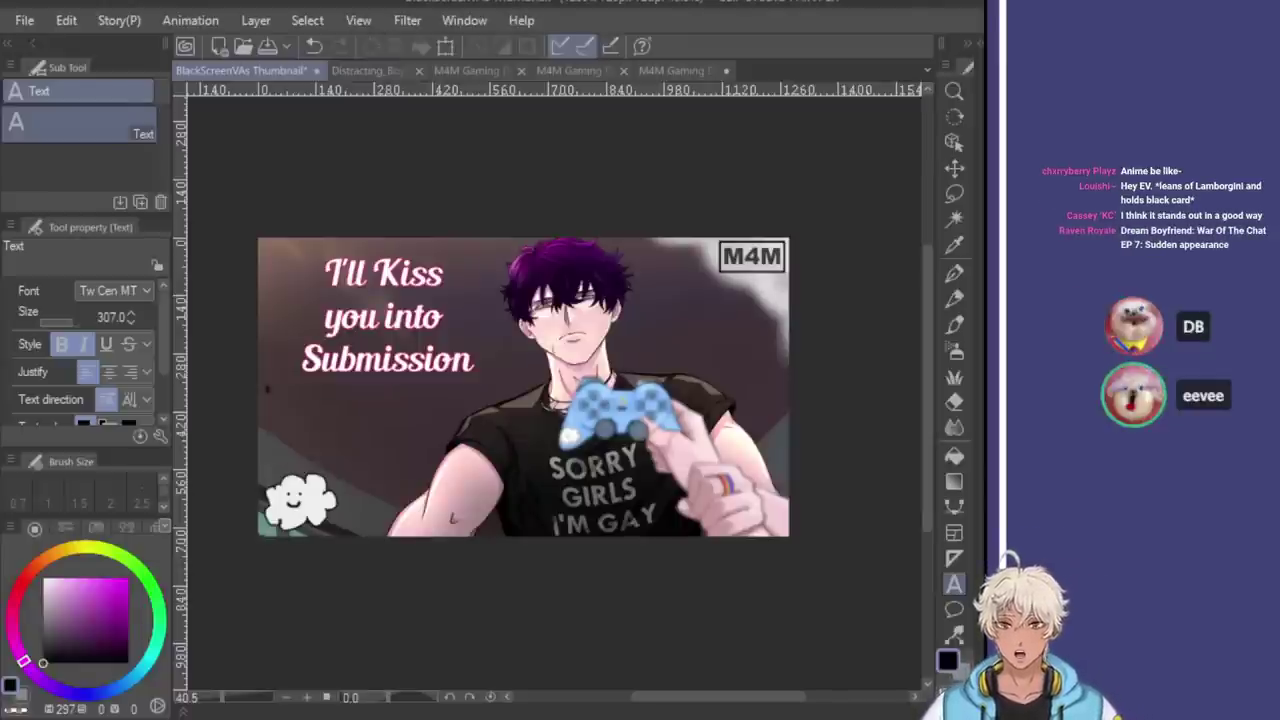
Try the cloud icon centred below the title, judge it at a smaller view size, and undo the move
{"action": "left_click", "coordinate": [954, 167]}
{"action": "left_click_drag", "start_coordinate": [299, 502], "coordinate": [380, 421]}
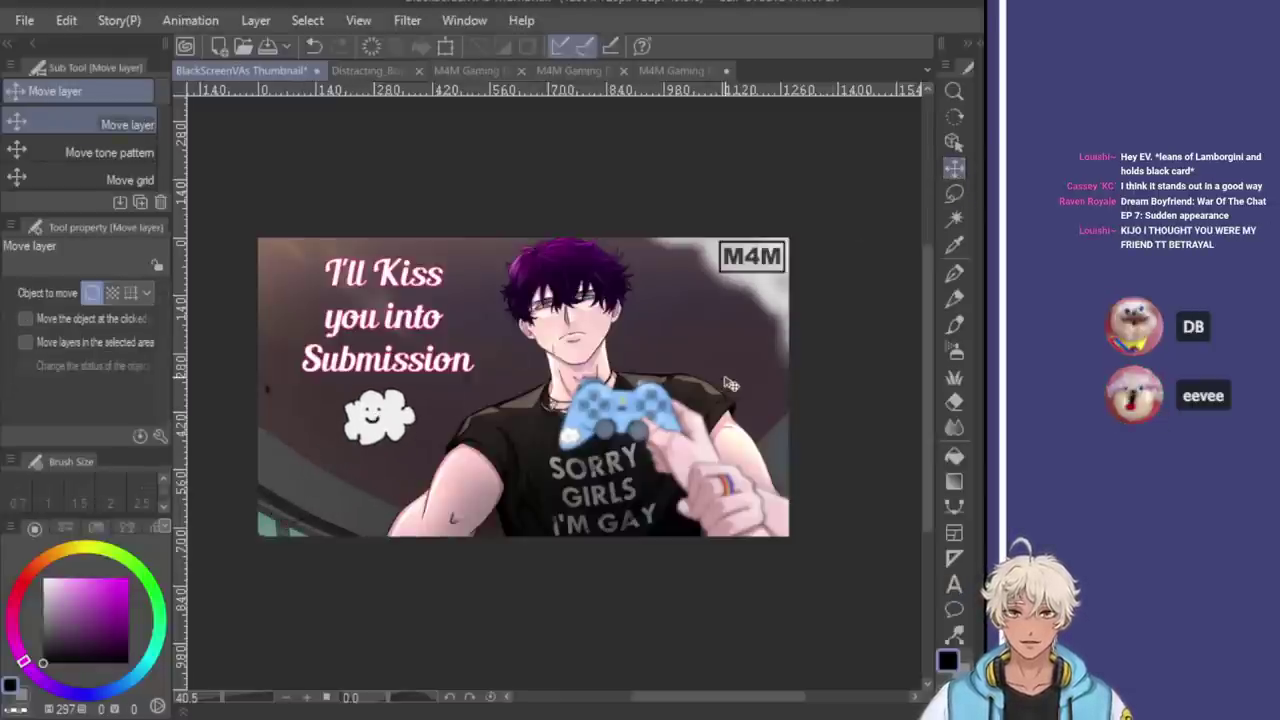
{"action": "key", "text": "ctrl+minus"}
{"action": "key", "text": "ctrl+z"}
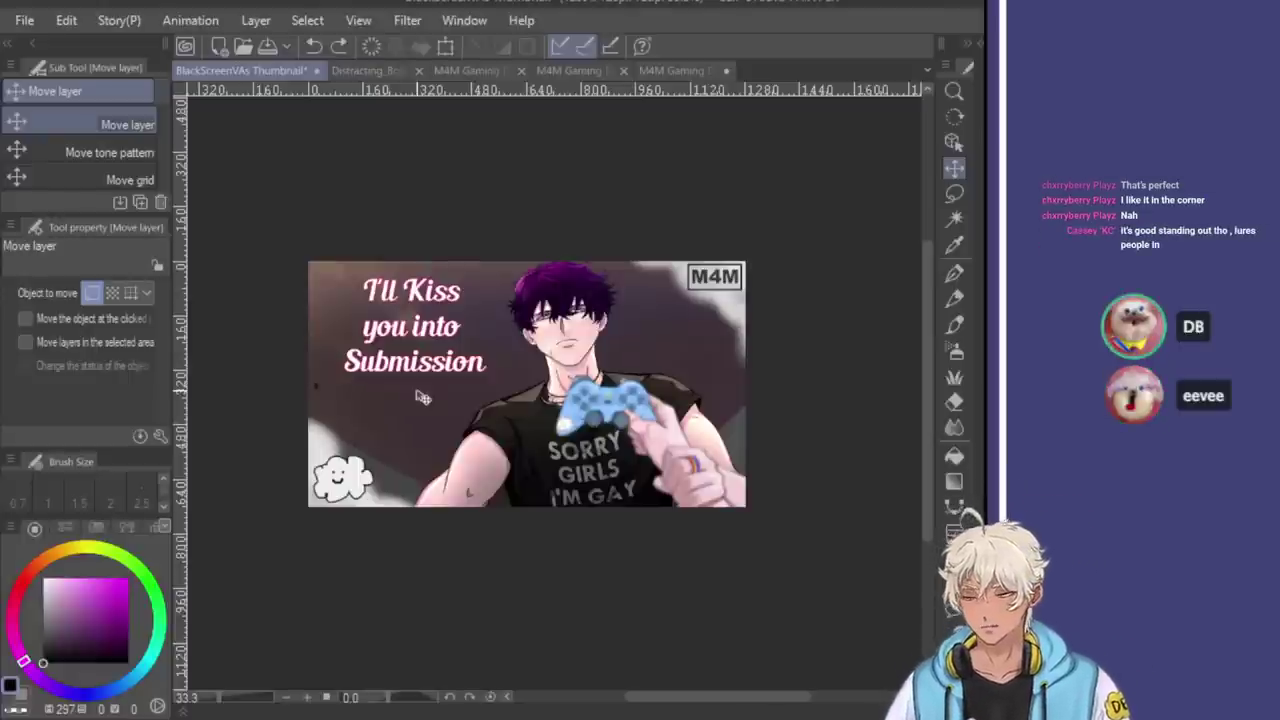
Shrink the cloud icon and tuck it tightly into the artwork's lower-left corner
{"action": "key", "text": "ctrl+t"}
{"action": "left_click_drag", "start_coordinate": [376, 456], "coordinate": [356, 460]}
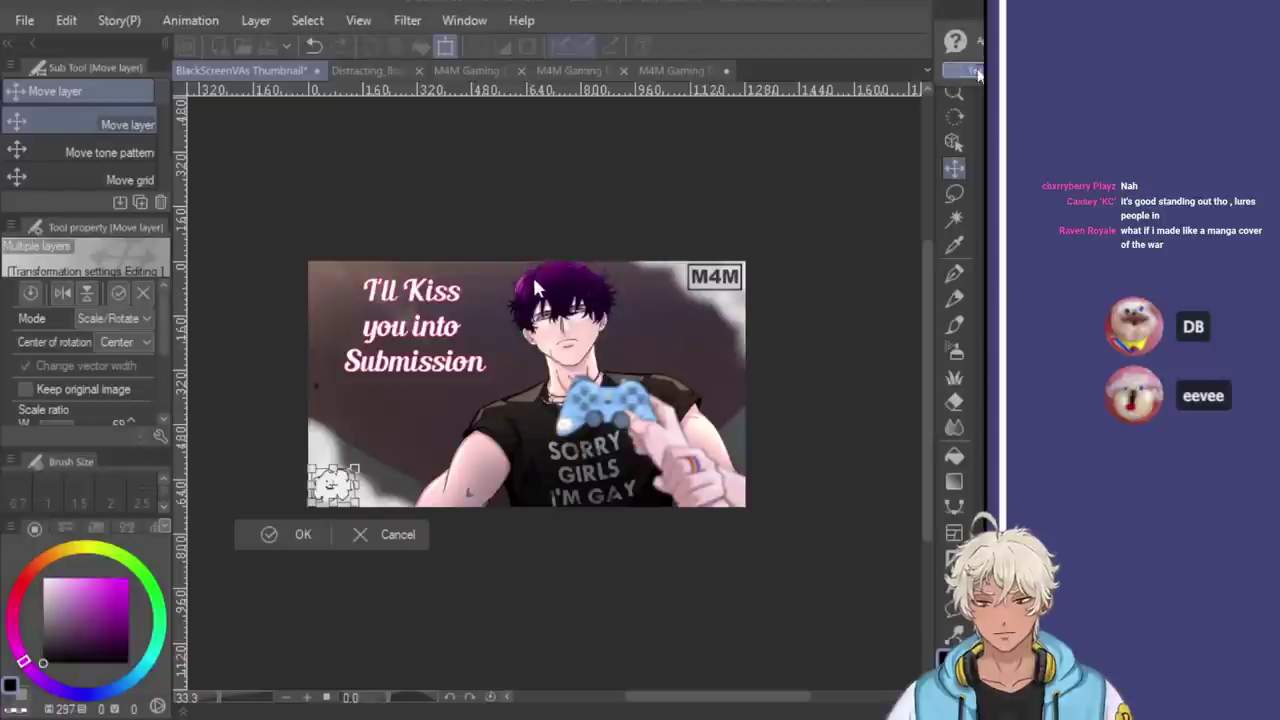
{"action": "key", "text": "Return"}
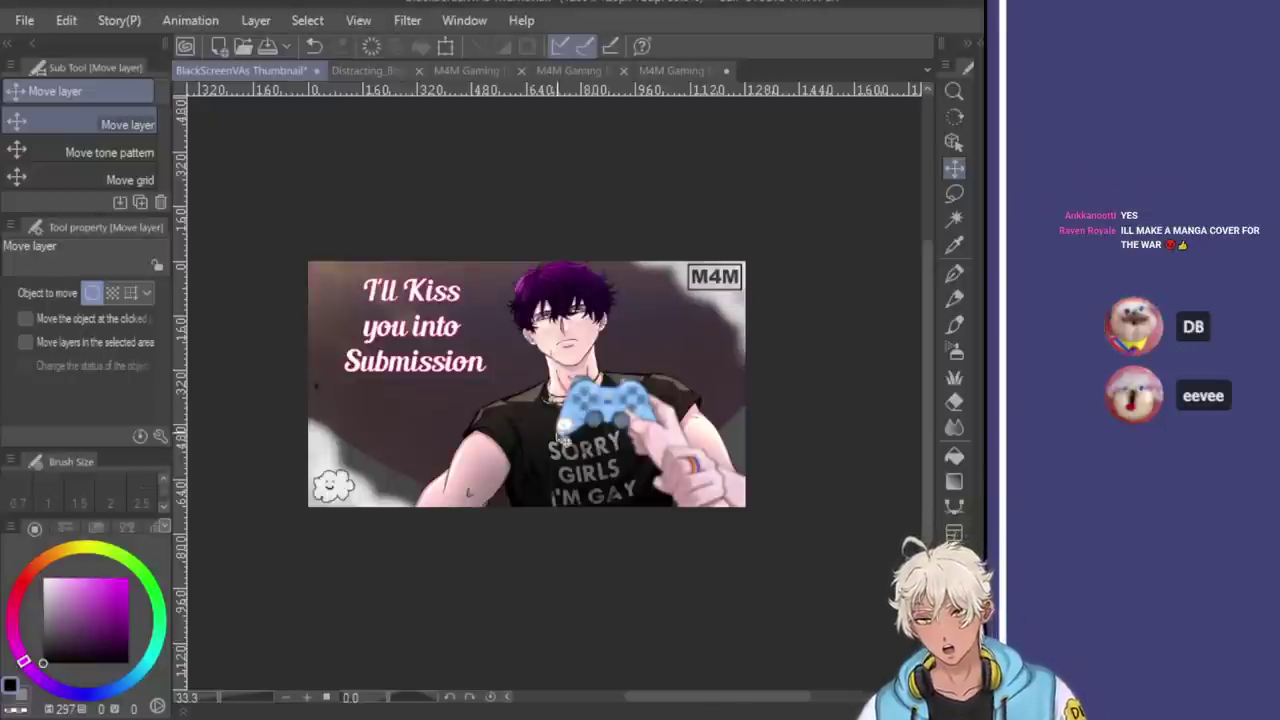
Try filling the cloud icon with the light blue sampled from the game controller, and undo the fill
{"action": "scroll", "coordinate": [578, 421], "scroll_direction": "up", "scroll_amount": 1}
{"action": "left_click", "coordinate": [580, 412], "text": "alt"}
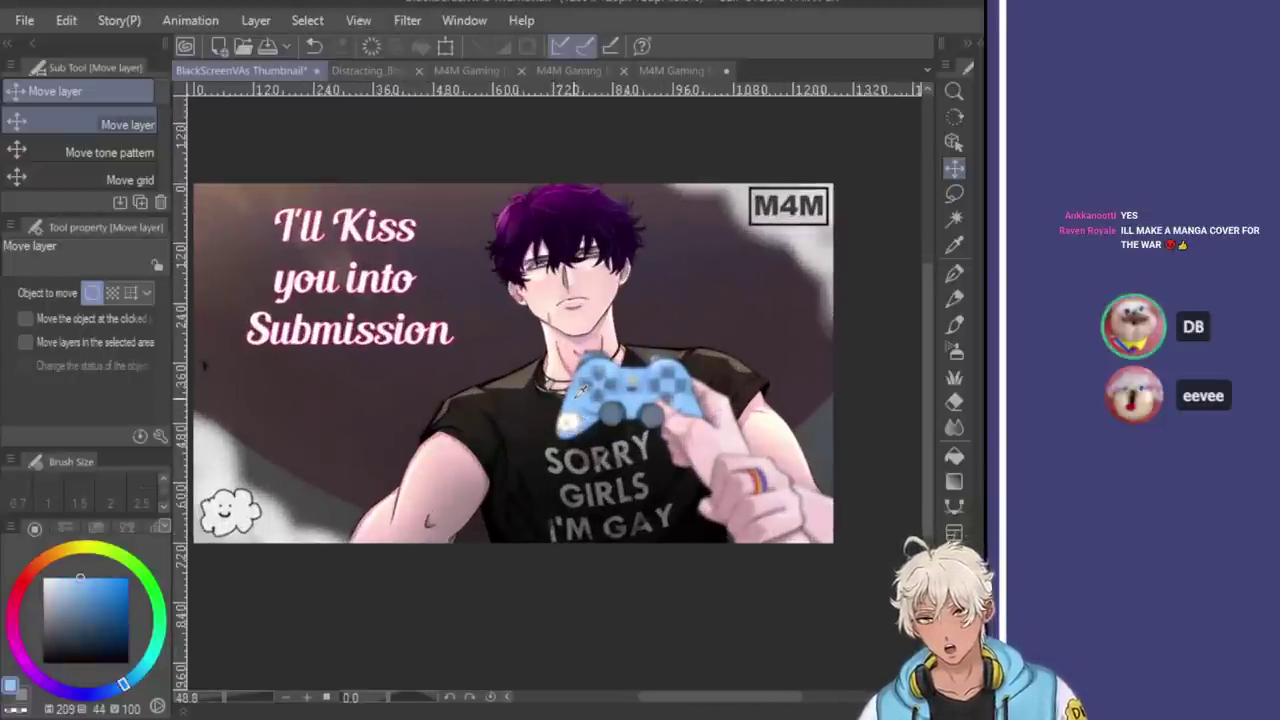
{"action": "left_click", "coordinate": [954, 456]}
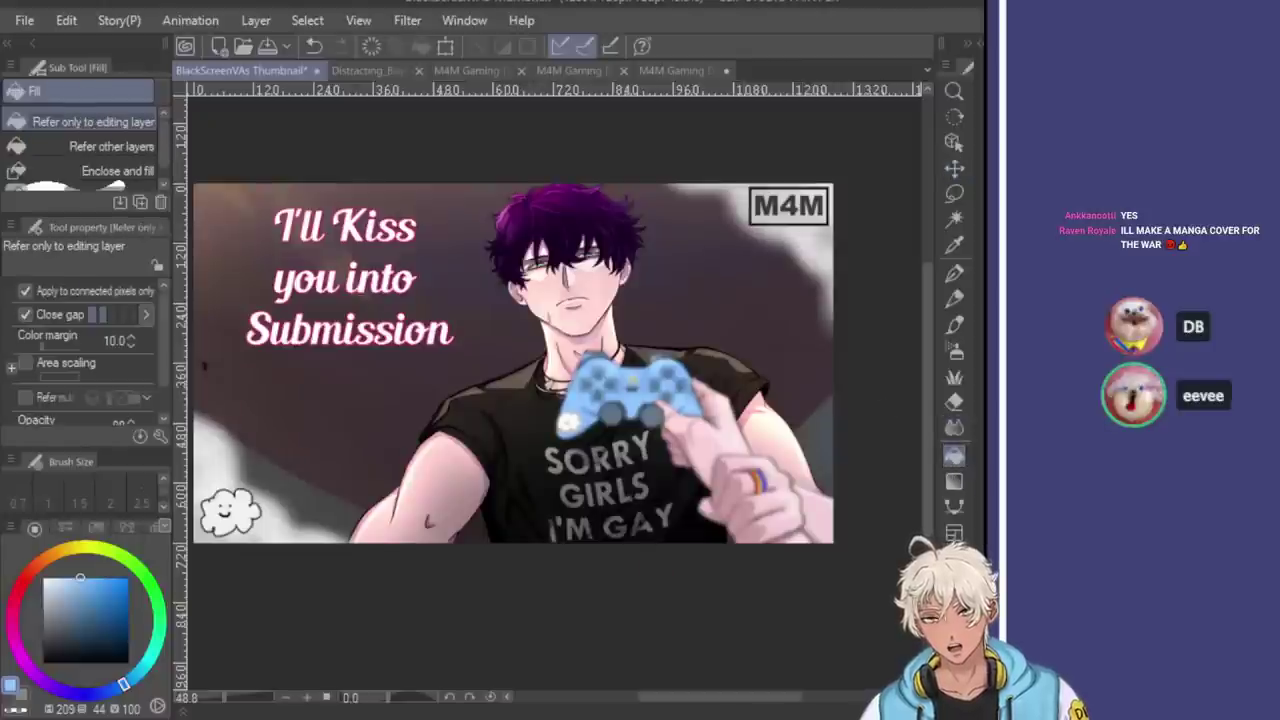
{"action": "left_click", "coordinate": [245, 500]}
{"action": "scroll", "coordinate": [575, 405], "scroll_direction": "down", "scroll_amount": 1}
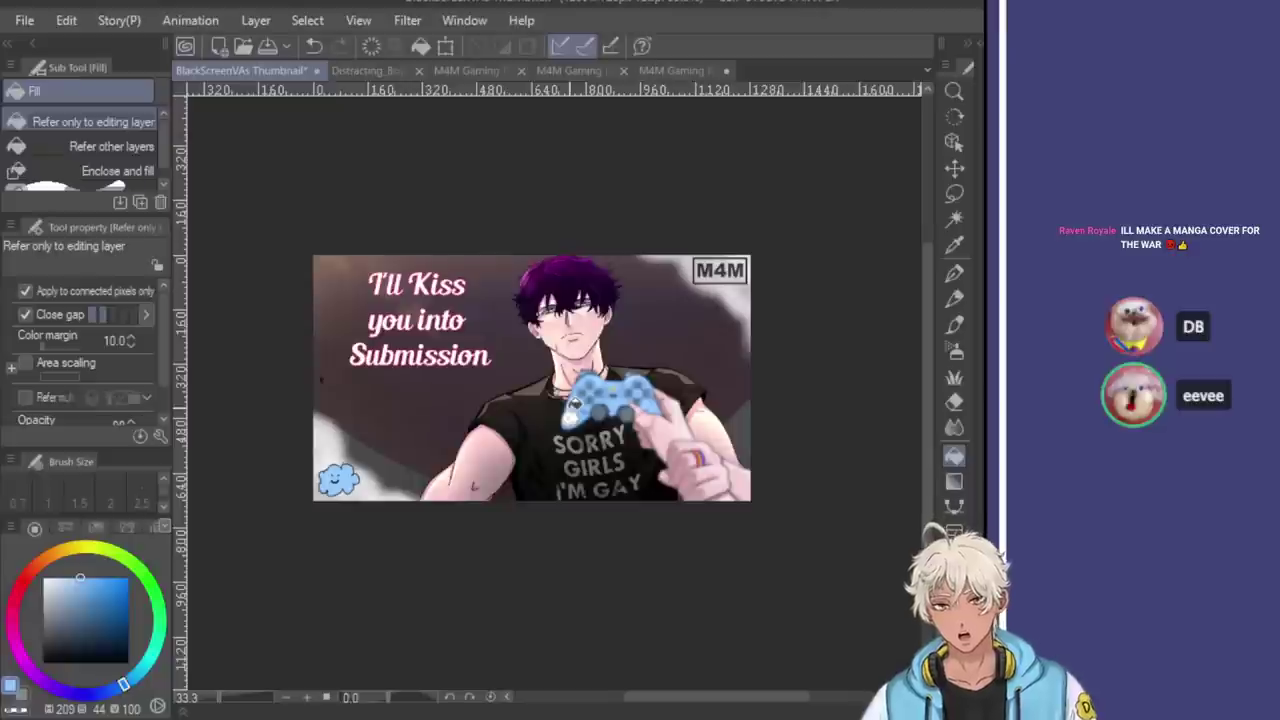
{"action": "key", "text": "ctrl+z"}
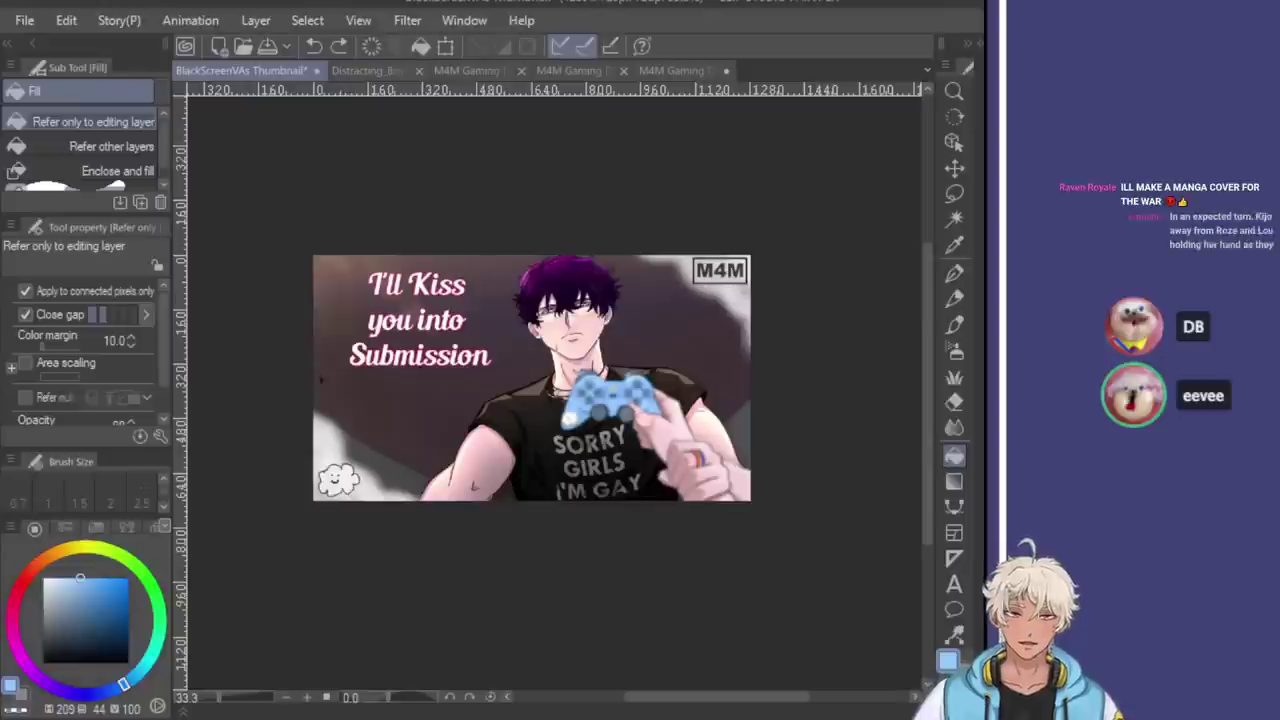
{"action": "key", "text": "ctrl+d"}
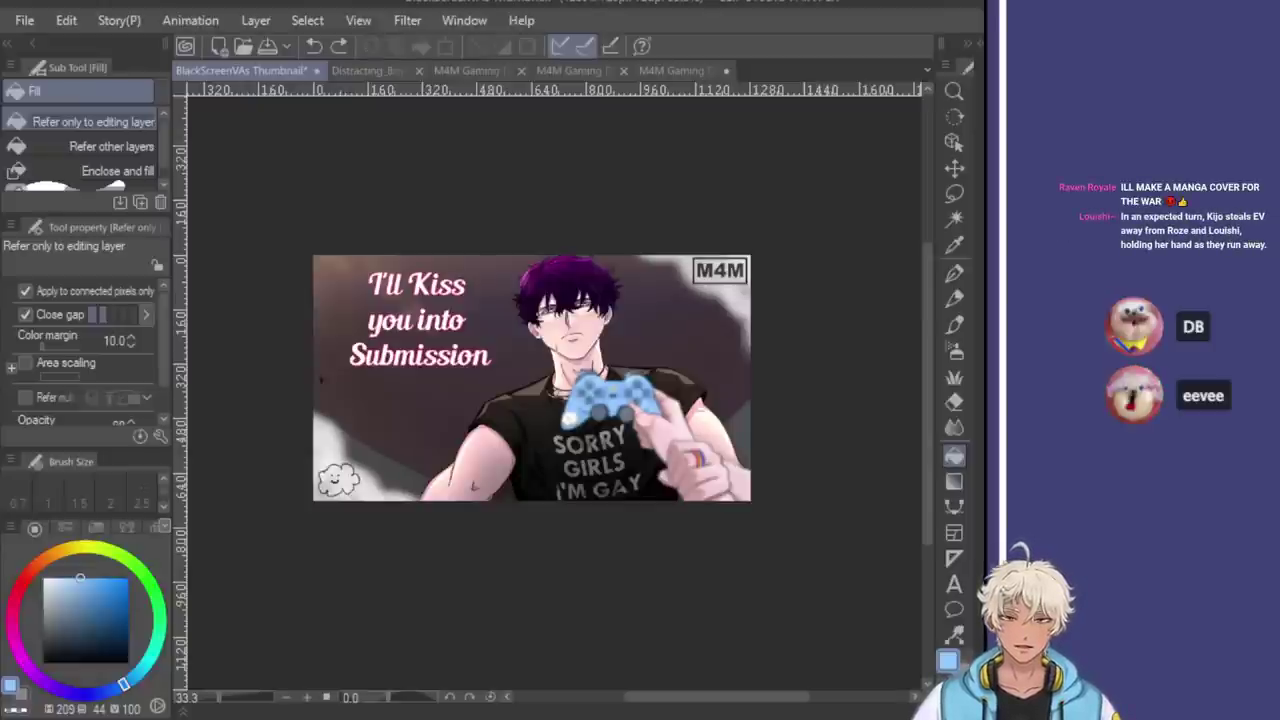
{"action": "key", "text": "ctrl+z"}
Examine the cloud icon against the background at close-up and full-artwork view sizes
{"action": "scroll", "coordinate": [497, 277], "scroll_direction": "down", "scroll_amount": 1}
{"action": "scroll", "coordinate": [497, 277], "scroll_direction": "up", "scroll_amount": 2}
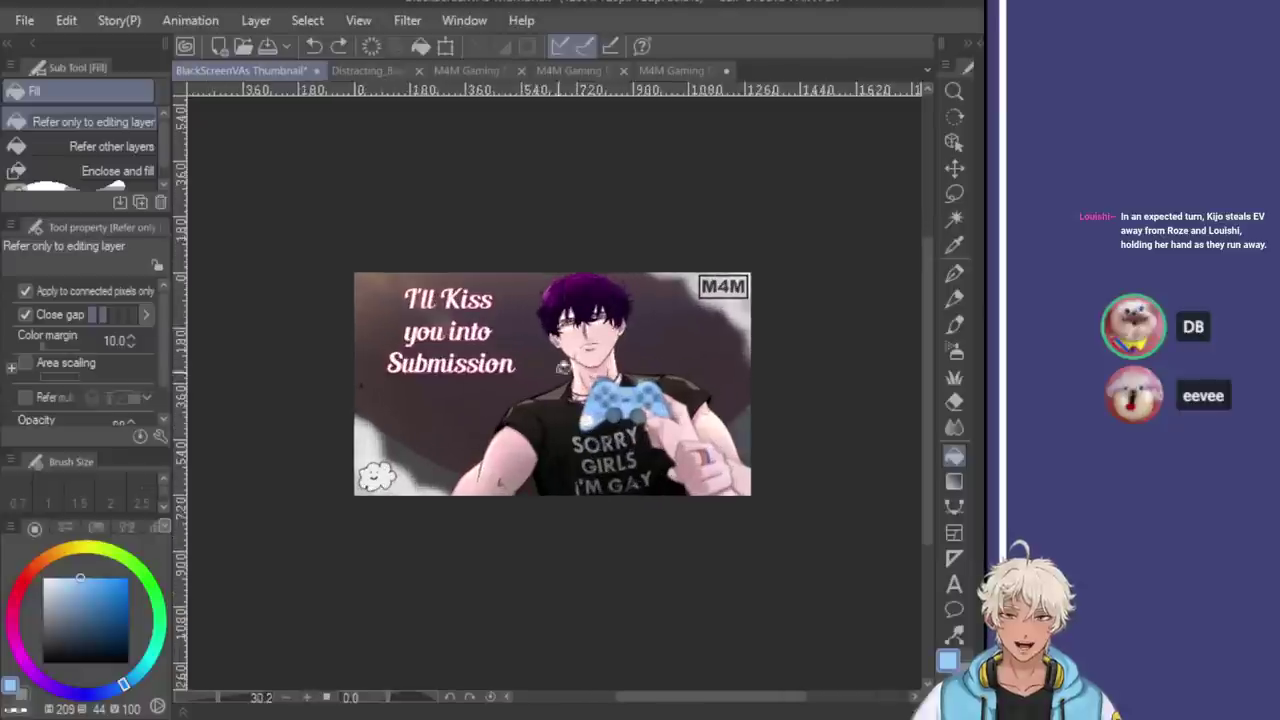
{"action": "scroll", "coordinate": [497, 277], "scroll_direction": "up", "scroll_amount": 1}
{"action": "scroll", "coordinate": [600, 210], "scroll_direction": "right", "scroll_amount": 1}
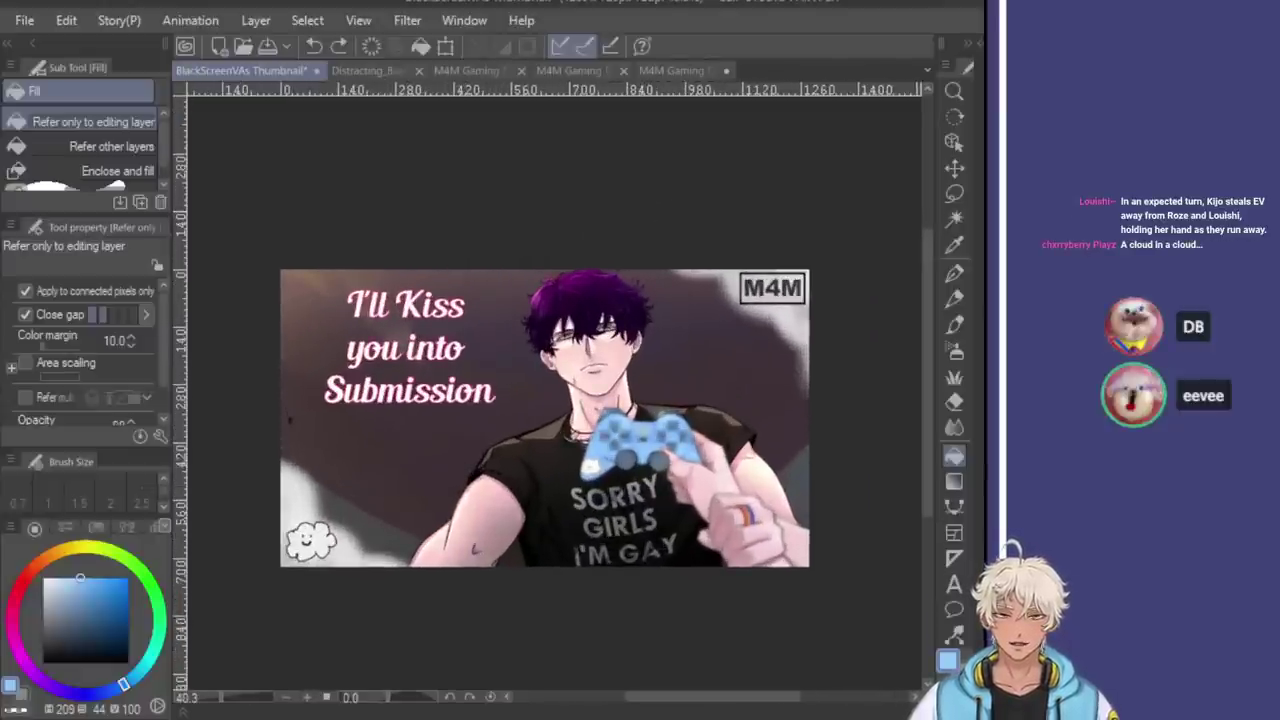
{"action": "left_click", "coordinate": [954, 167]}
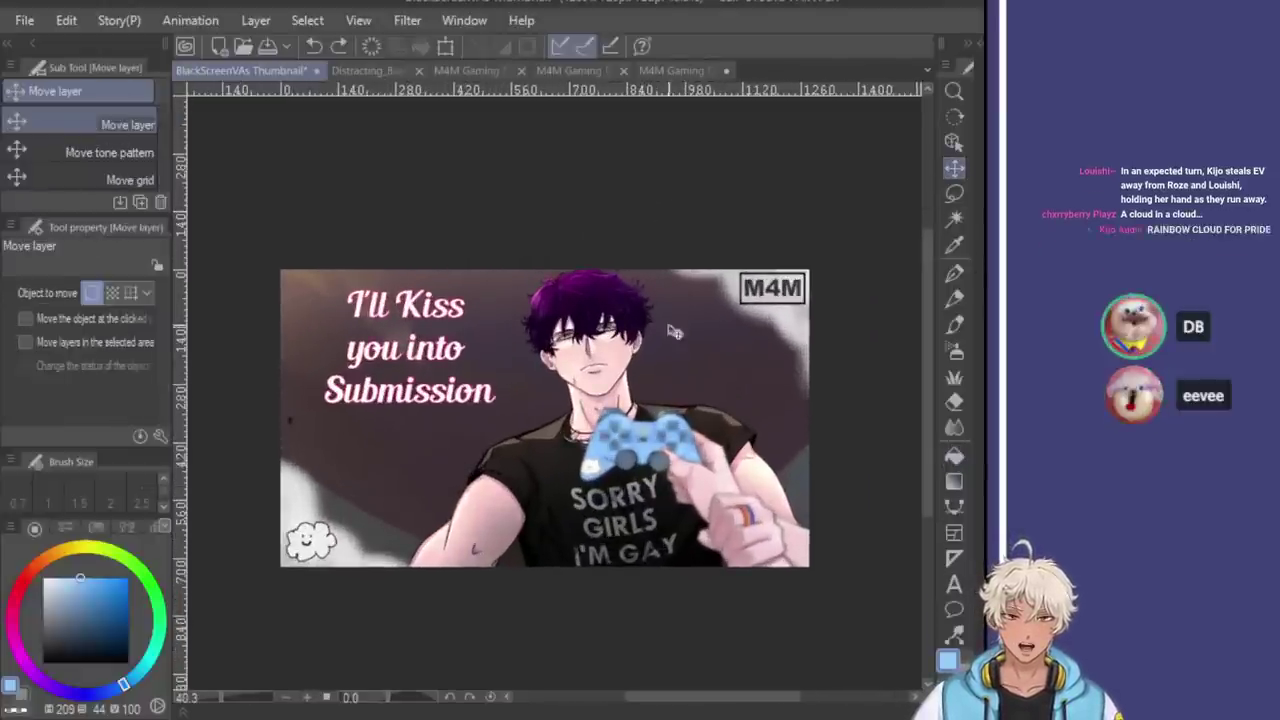
{"action": "scroll", "coordinate": [324, 527], "scroll_direction": "up", "scroll_amount": 2}
{"action": "scroll", "coordinate": [324, 530], "scroll_direction": "up", "scroll_amount": 2}
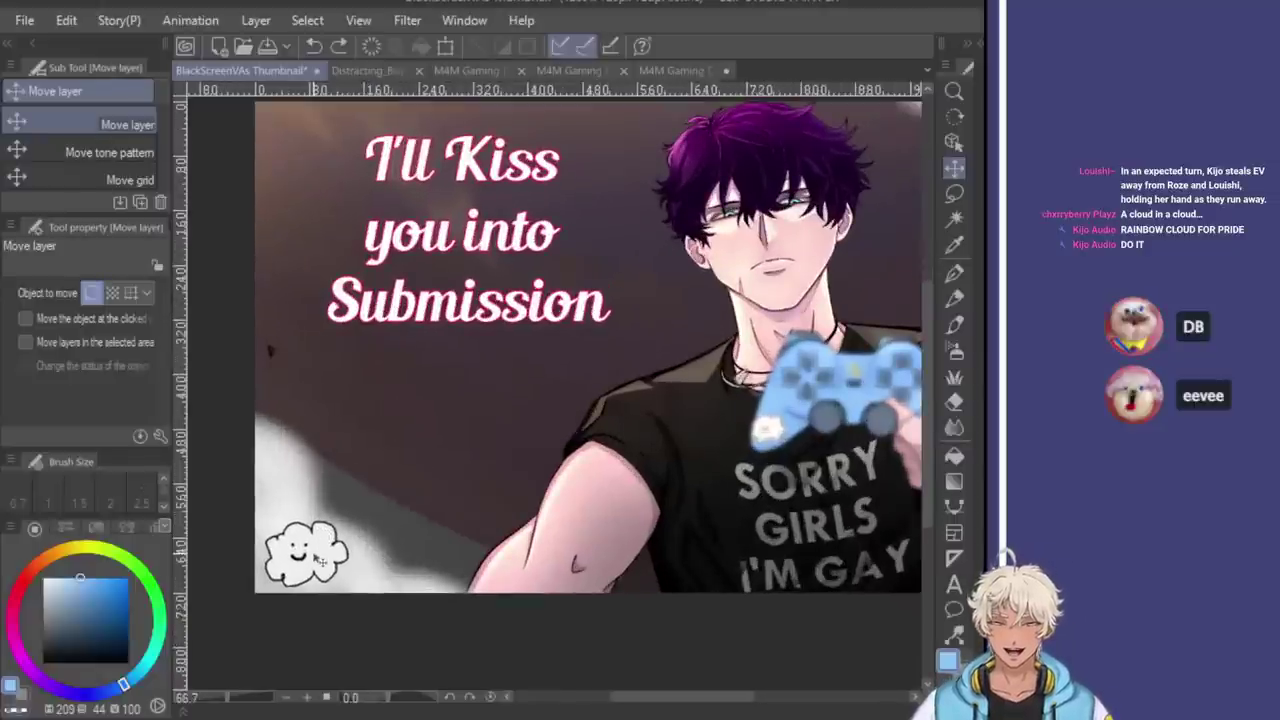
{"action": "scroll", "coordinate": [318, 560], "scroll_direction": "down", "scroll_amount": 3}
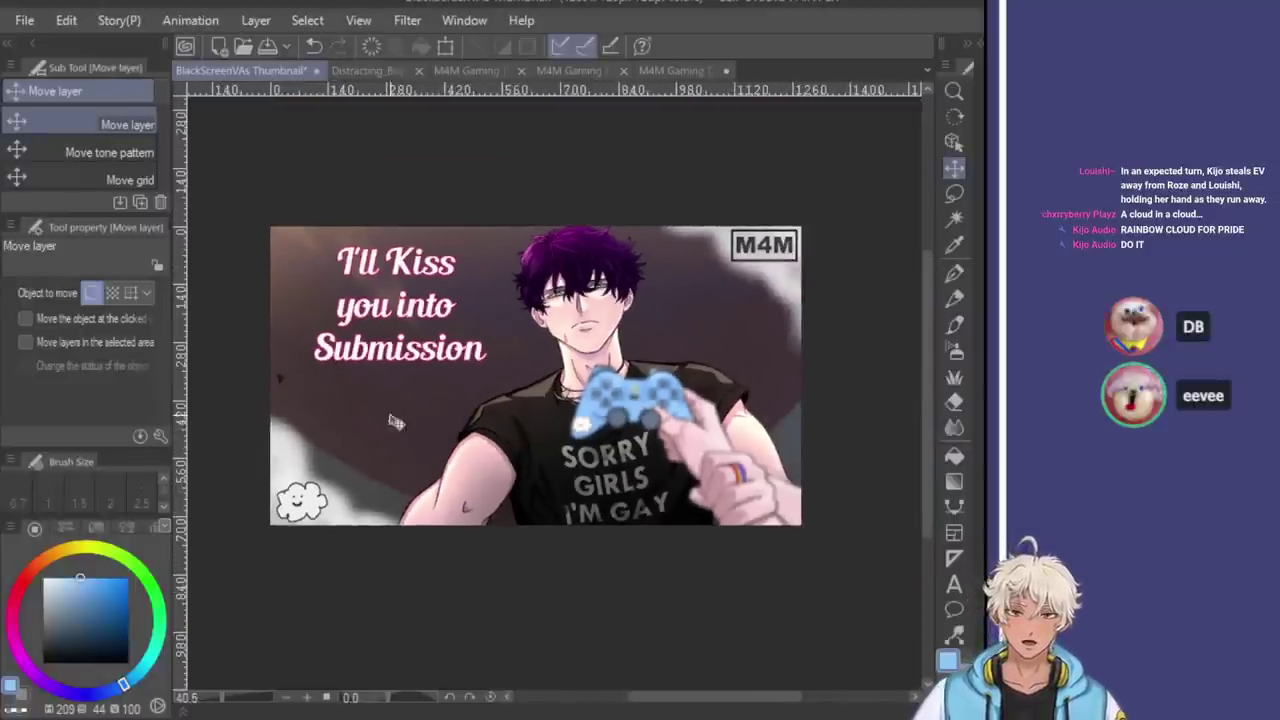
{"action": "scroll", "coordinate": [305, 518], "scroll_direction": "up", "scroll_amount": 2}
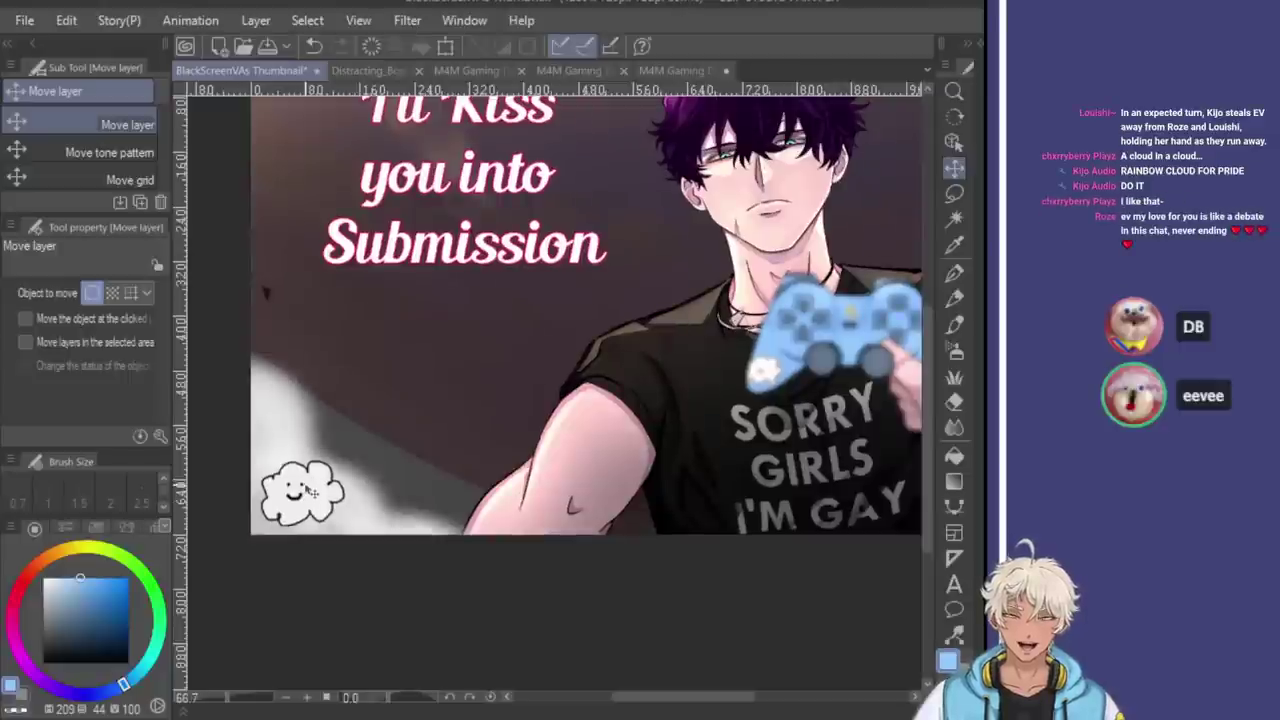
{"action": "scroll", "coordinate": [465, 386], "scroll_direction": "down", "scroll_amount": 1}
{"action": "scroll", "coordinate": [465, 386], "scroll_direction": "down", "scroll_amount": 1}
{"action": "scroll", "coordinate": [370, 428], "scroll_direction": "down", "scroll_amount": 1}
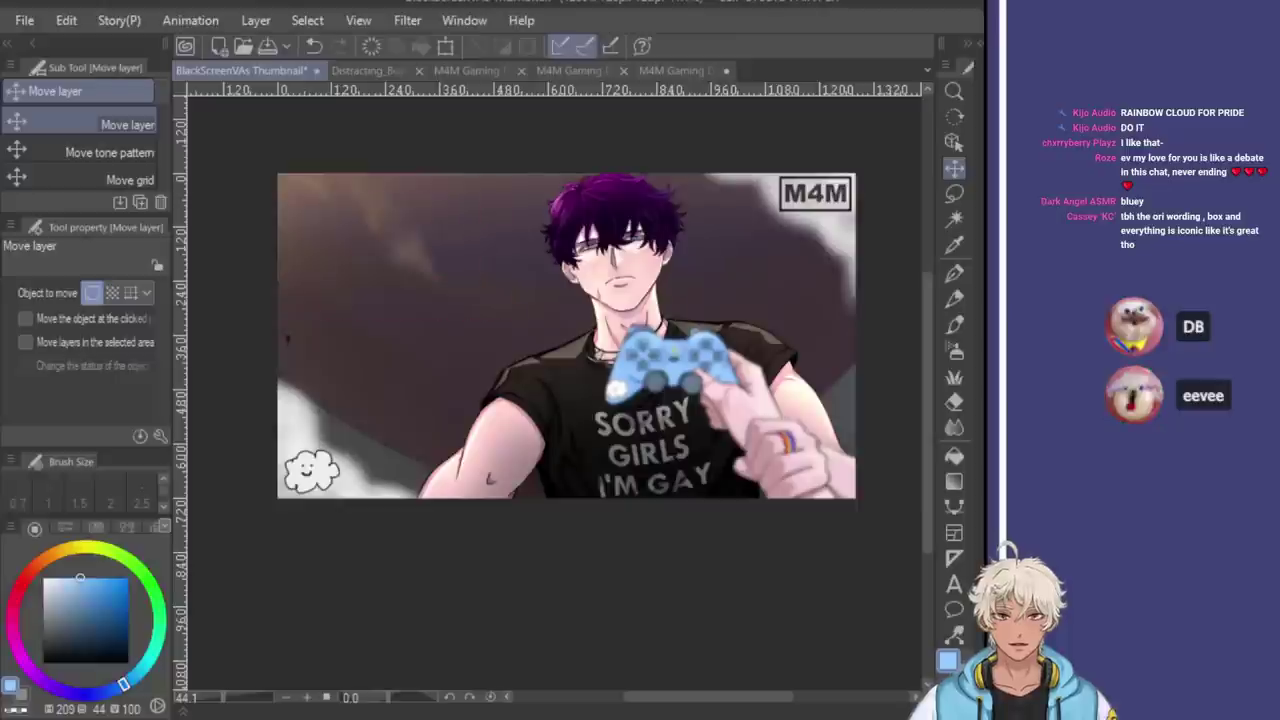
Fine-tune the position of the three-line title, settling it slightly closer to the artwork's left edge
{"action": "mouse_move", "coordinate": [436, 294]}
{"action": "left_mouse_down"}
{"action": "mouse_move", "coordinate": [434, 316]}
{"action": "mouse_move", "coordinate": [445, 307]}
{"action": "left_mouse_up"}
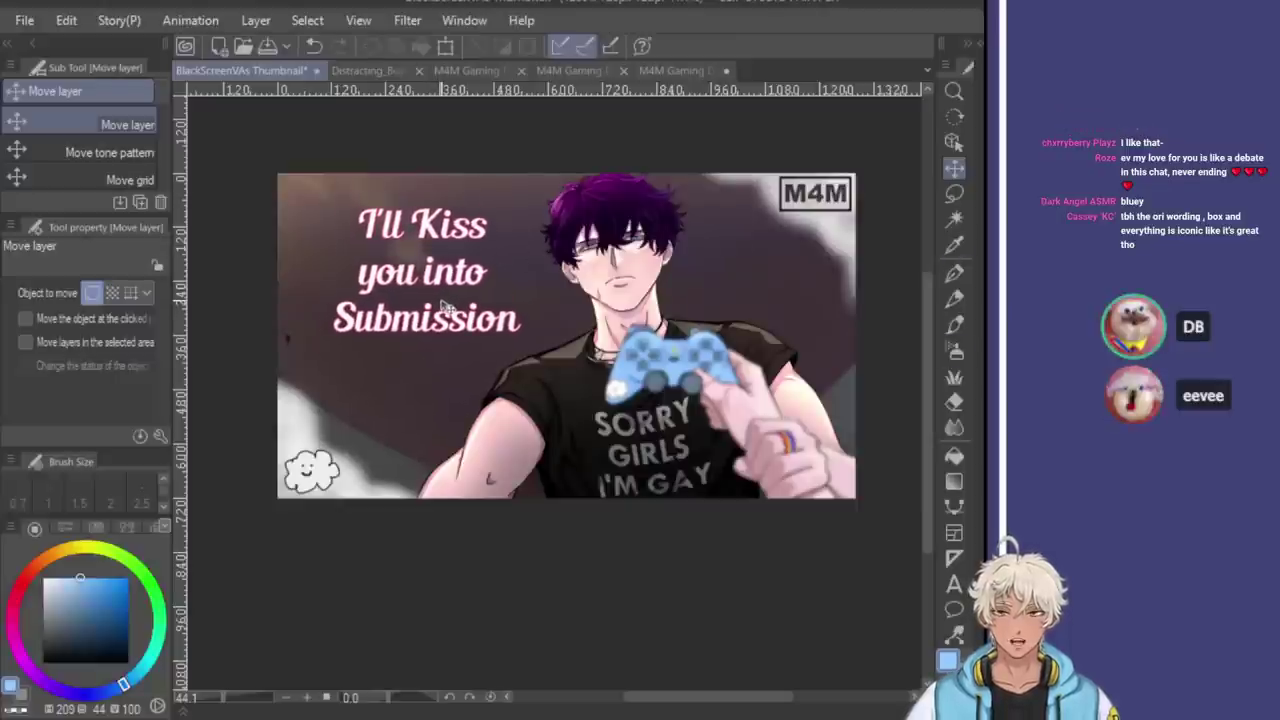
{"action": "scroll", "coordinate": [460, 298], "scroll_direction": "up", "scroll_amount": 2}
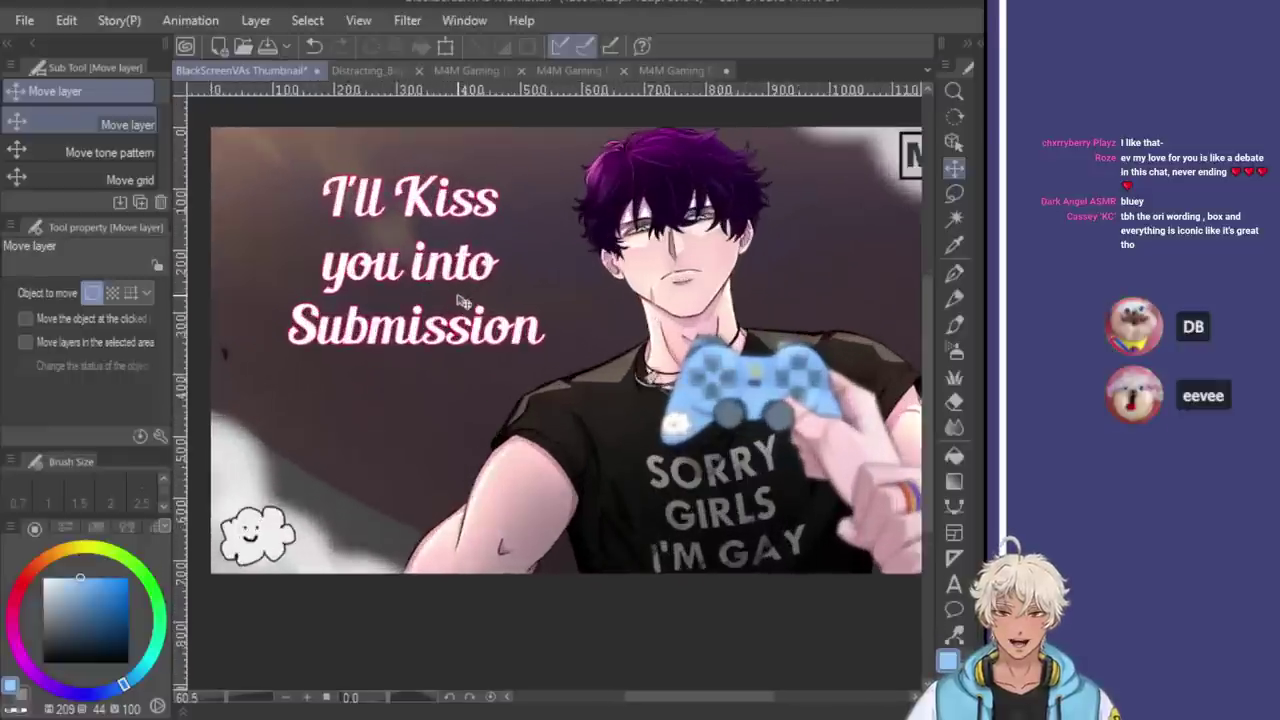
{"action": "left_click_drag", "start_coordinate": [457, 285], "coordinate": [413, 269]}
{"action": "scroll", "coordinate": [440, 250], "scroll_direction": "down", "scroll_amount": 2}
{"action": "scroll", "coordinate": [410, 270], "scroll_direction": "down", "scroll_amount": 2}
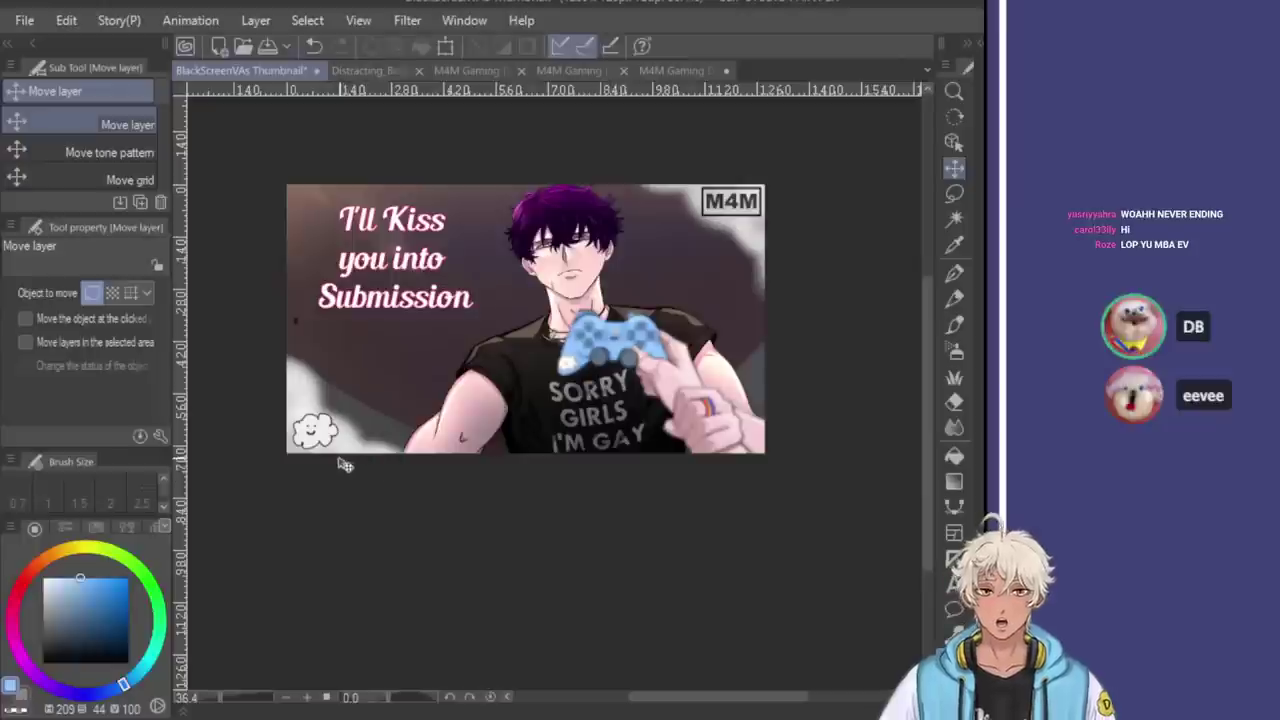
Select the interior of the cloud icon with Auto select, referring to the editing layer only
{"action": "scroll", "coordinate": [306, 455], "scroll_direction": "up", "scroll_amount": 3}
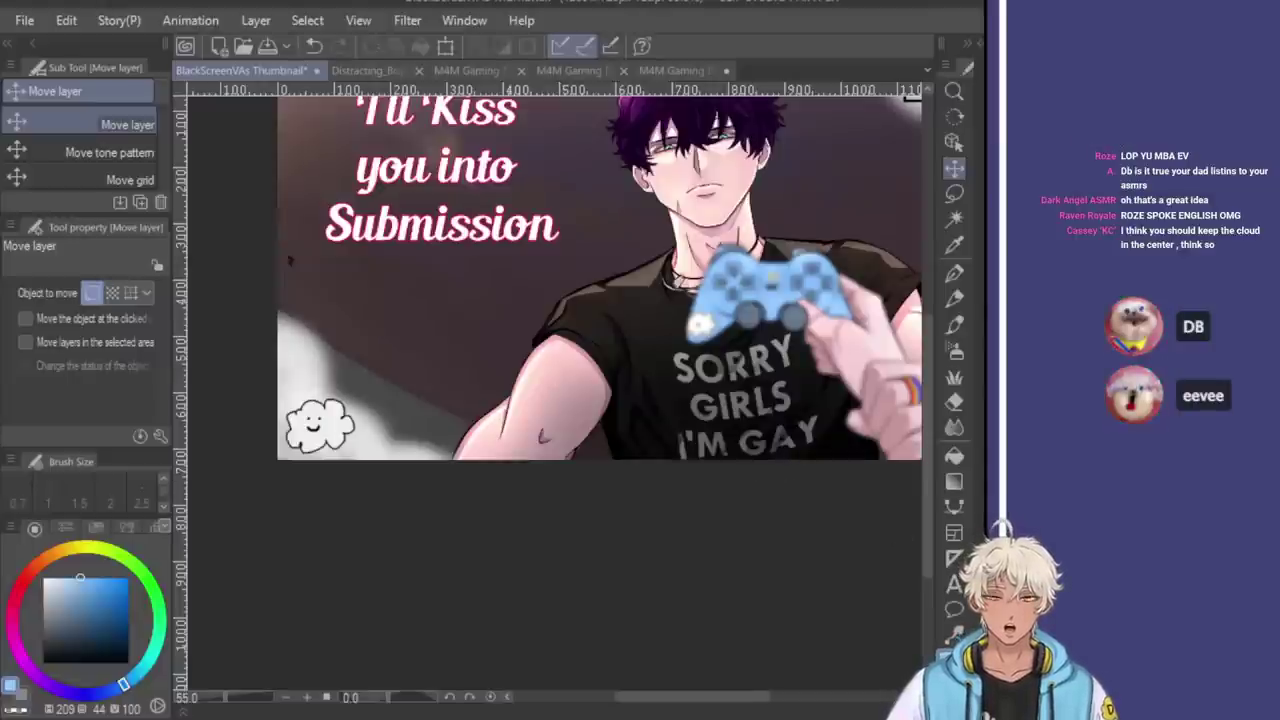
{"action": "left_click", "coordinate": [955, 458]}
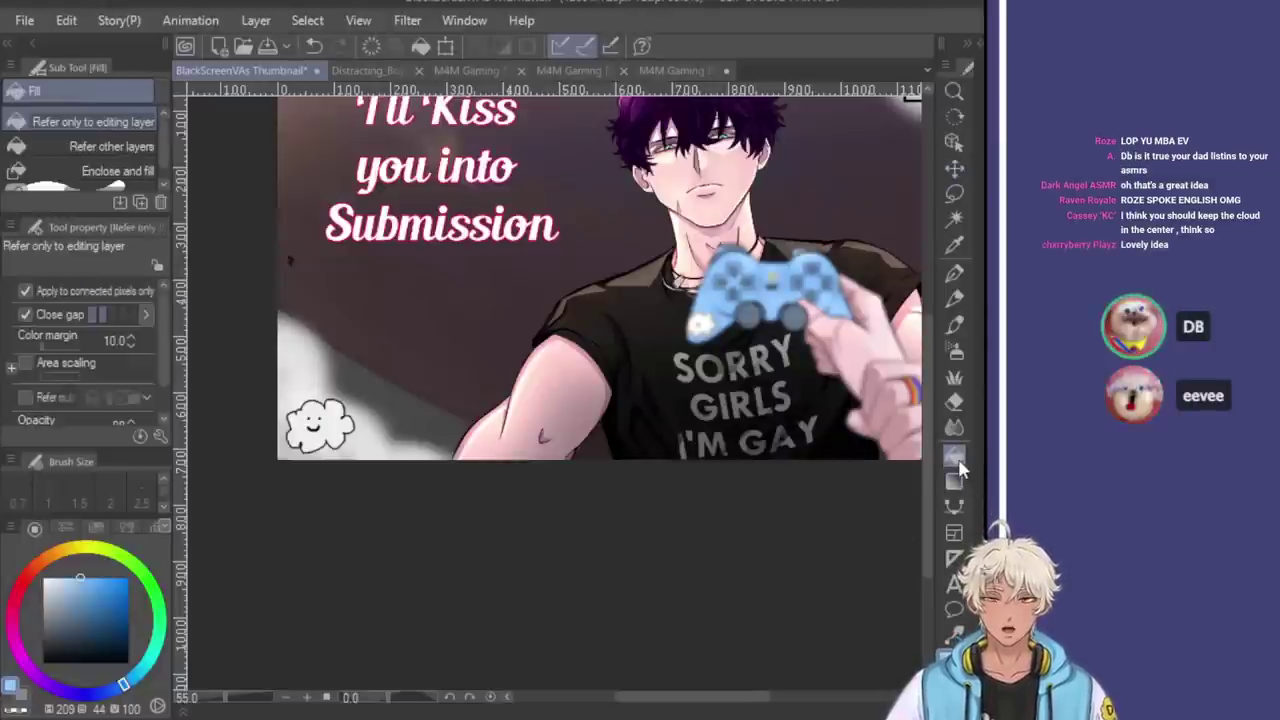
{"action": "left_click", "coordinate": [954, 218]}
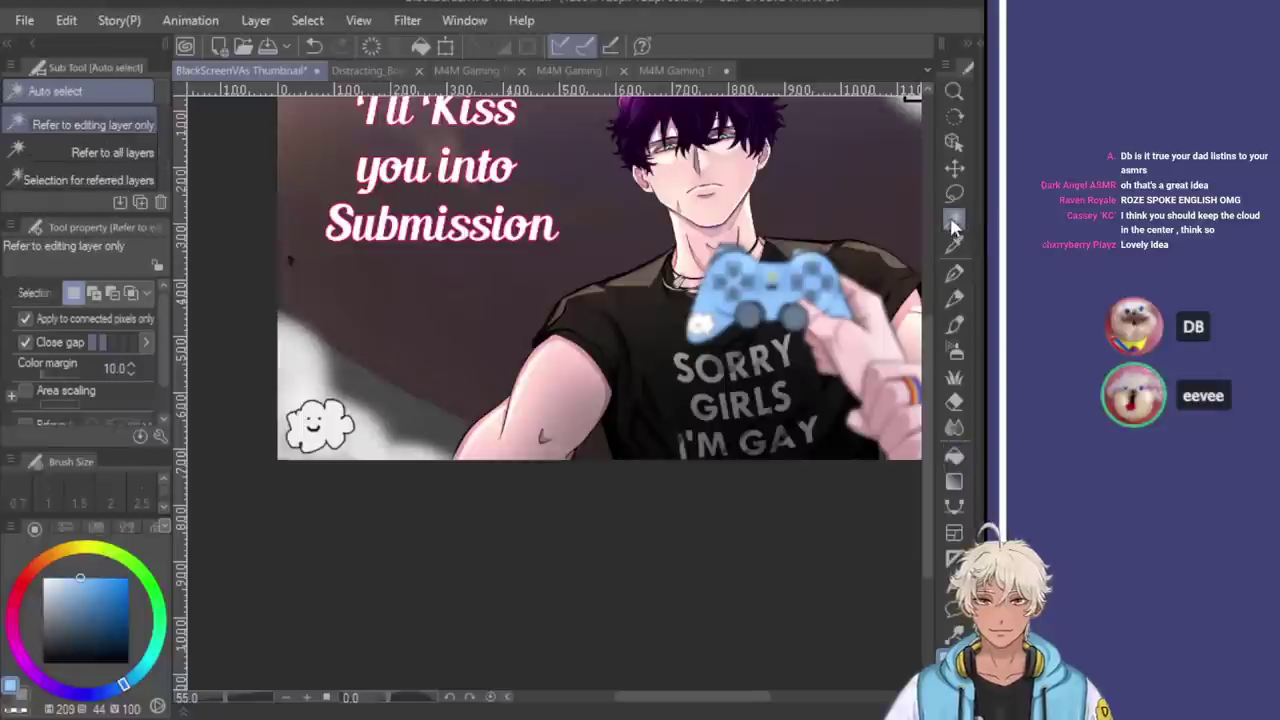
{"action": "left_click", "coordinate": [327, 420]}
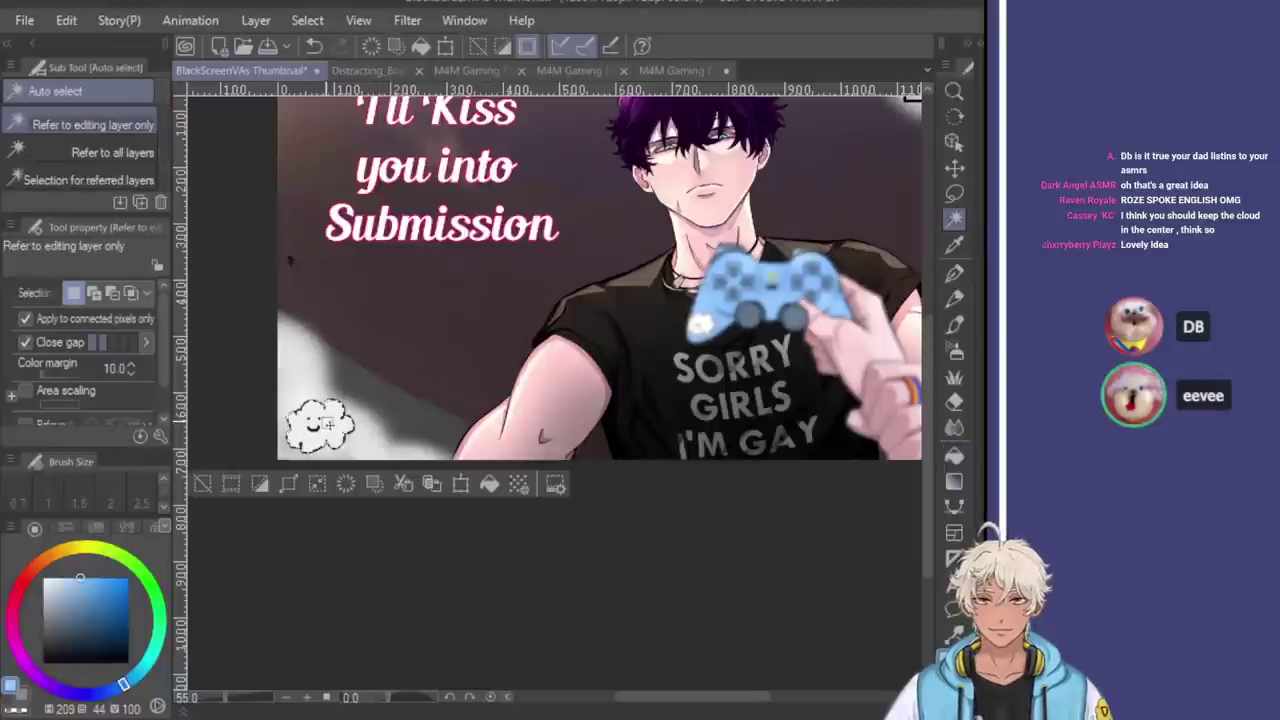
Paint a red vertical stripe along the selected cloud's left edge using a smaller G-pen
{"action": "left_click", "coordinate": [954, 272]}
{"action": "left_click", "coordinate": [33, 570]}
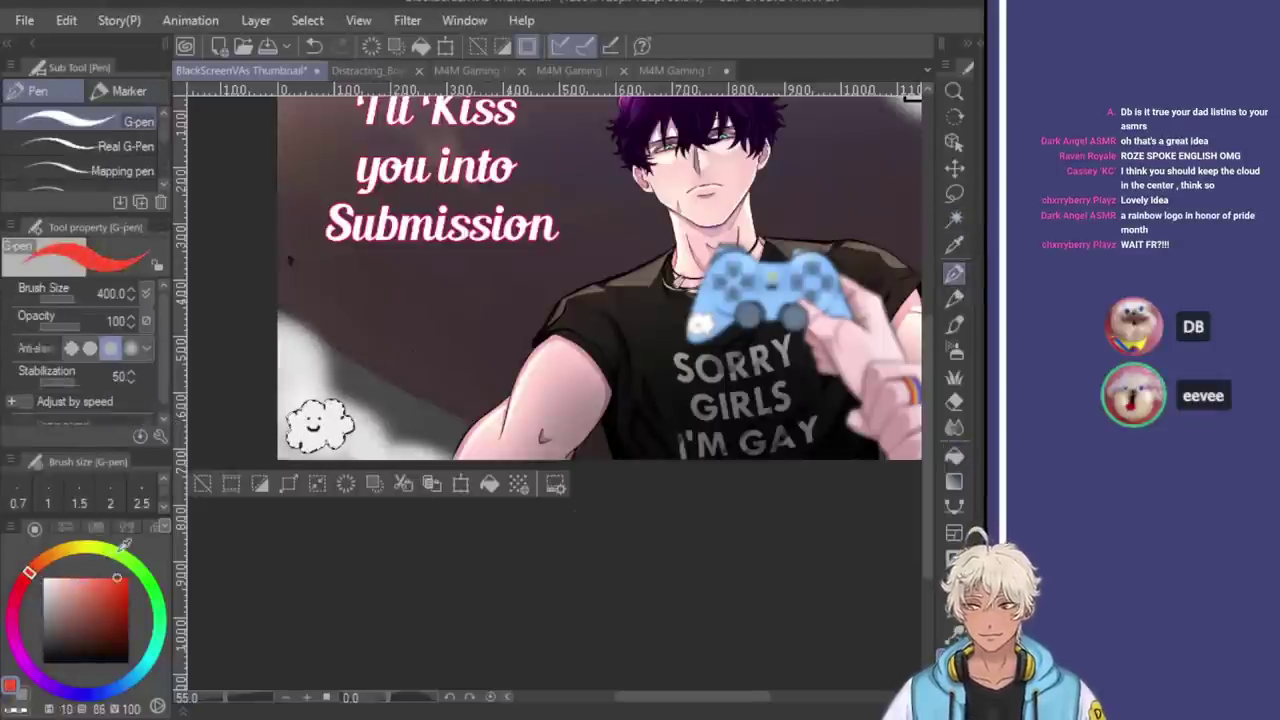
{"action": "key", "text": "bracketleft"}
{"action": "key", "text": "bracketleft"}
{"action": "key", "text": "bracketleft"}
{"action": "key", "text": "bracketleft"}
{"action": "key", "text": "bracketleft"}
{"action": "key", "text": "bracketleft"}
{"action": "scroll", "coordinate": [257, 370], "scroll_direction": "up", "scroll_amount": 3}
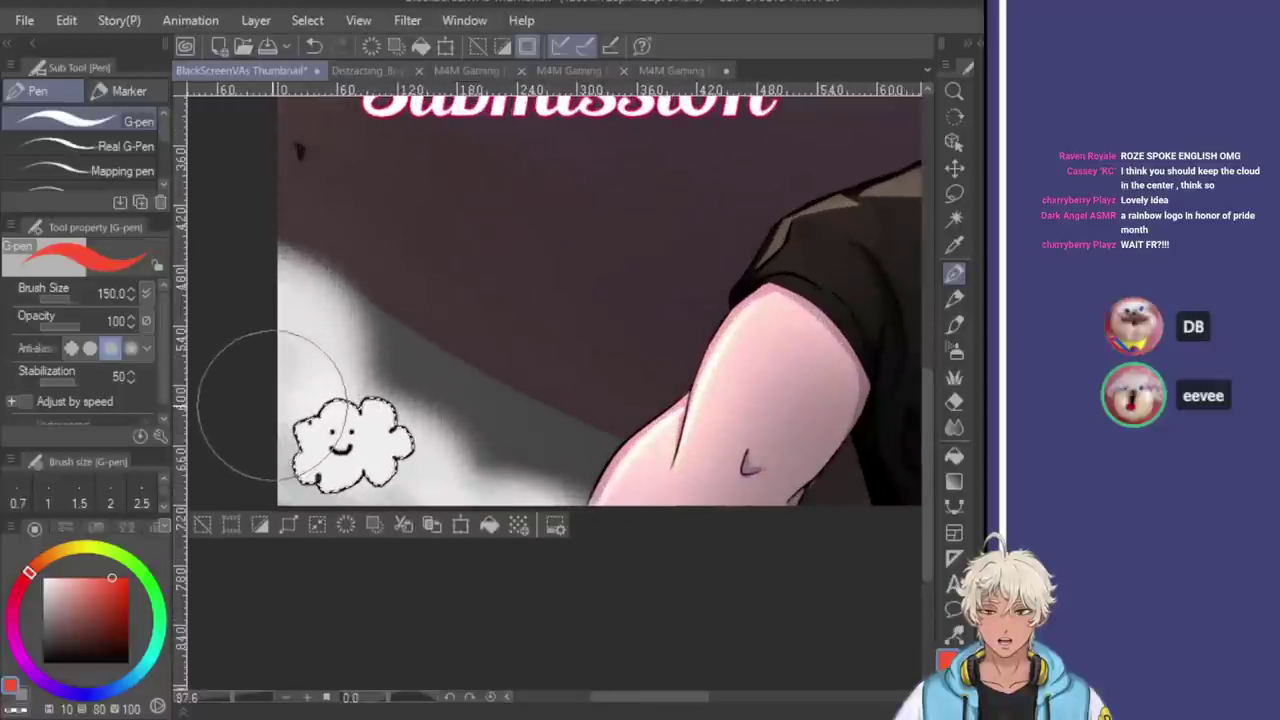
{"action": "left_click_drag", "start_coordinate": [251, 394], "coordinate": [262, 480]}
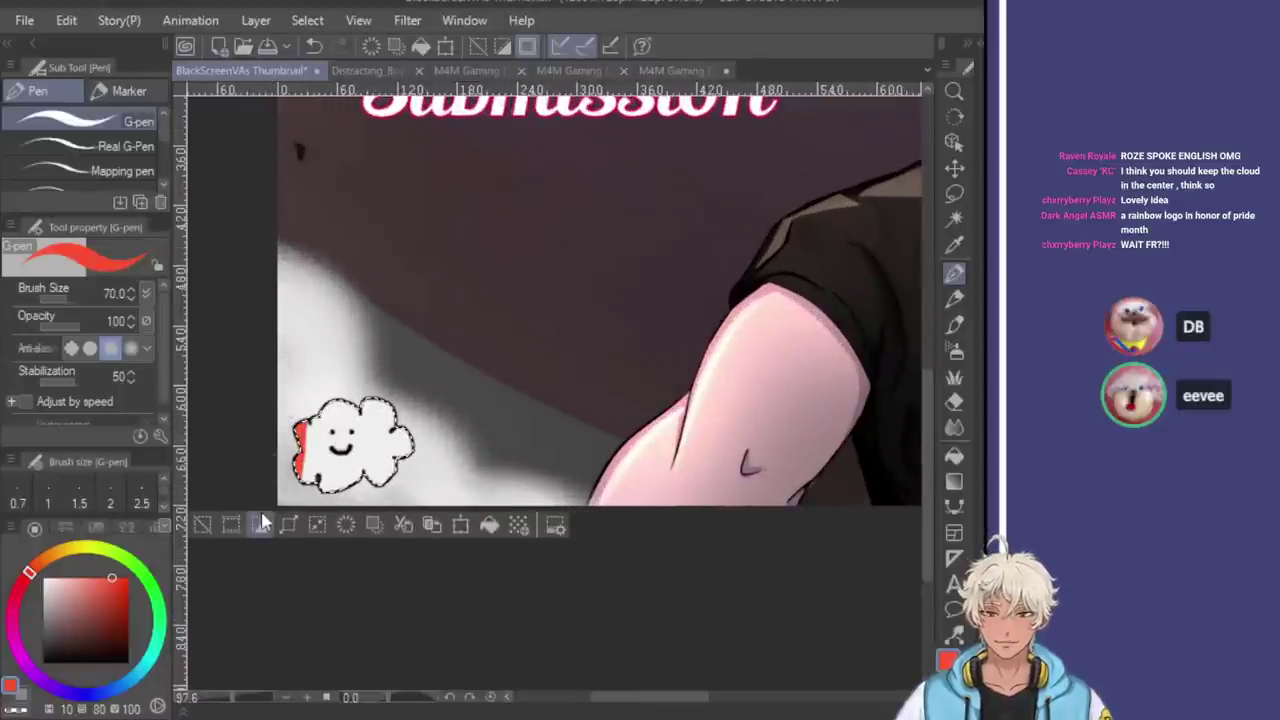
Reduce the G-pen size to 20 and paint an orange stripe beside the cloud's red one
{"action": "left_click", "coordinate": [53, 565]}
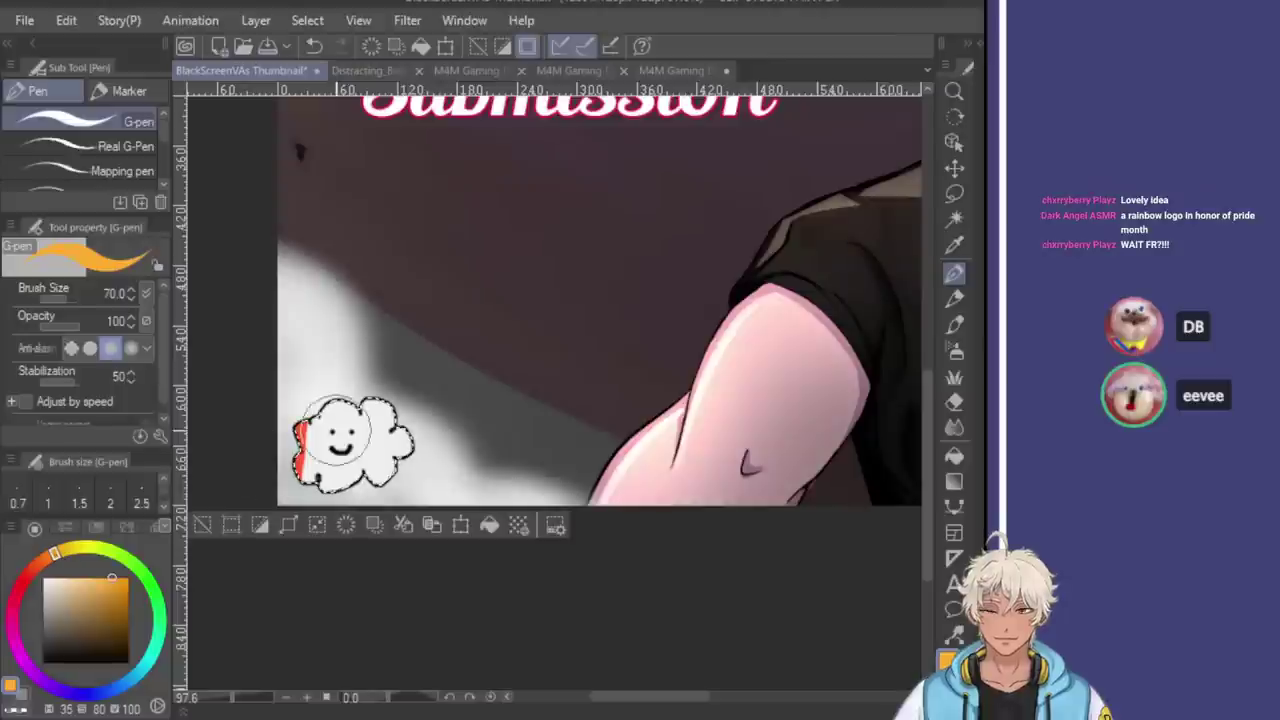
{"action": "key", "text": "bracketleft"}
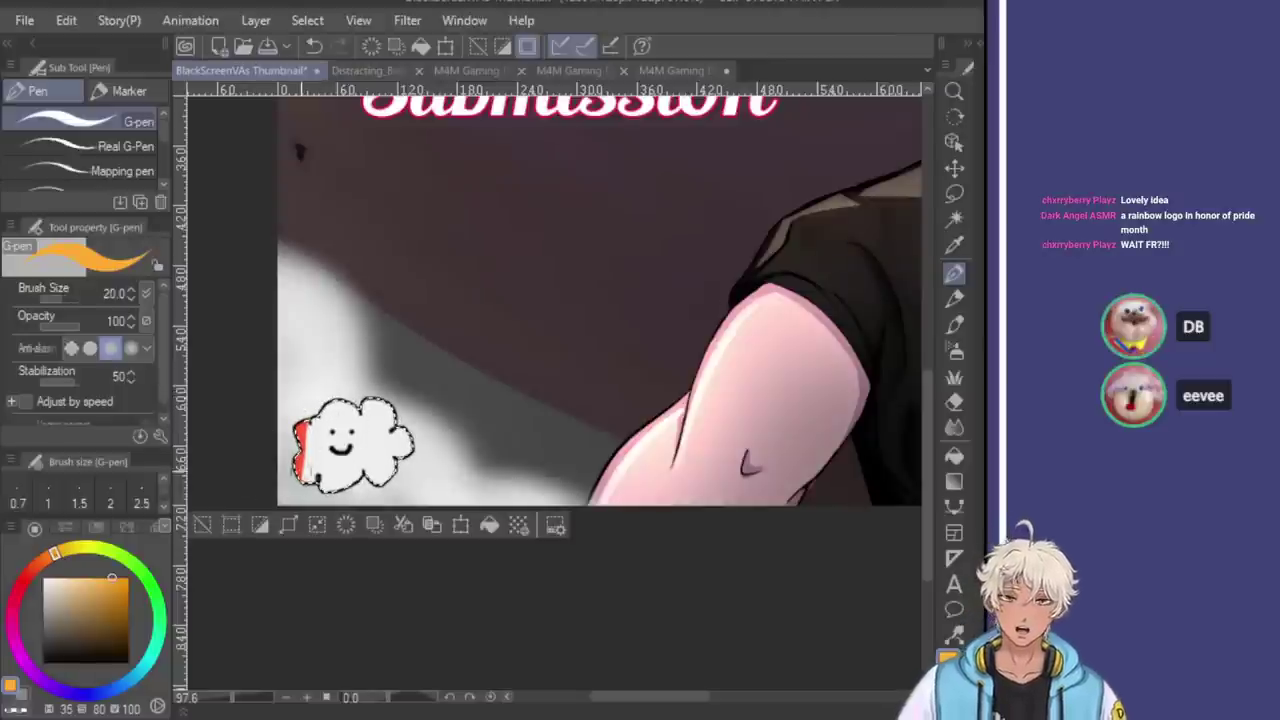
{"action": "left_click_drag", "start_coordinate": [321, 392], "coordinate": [308, 486]}
Try a bright green stripe through the cloud's face, followed by a cyan stripe to its right
{"action": "left_click", "coordinate": [152, 582]}
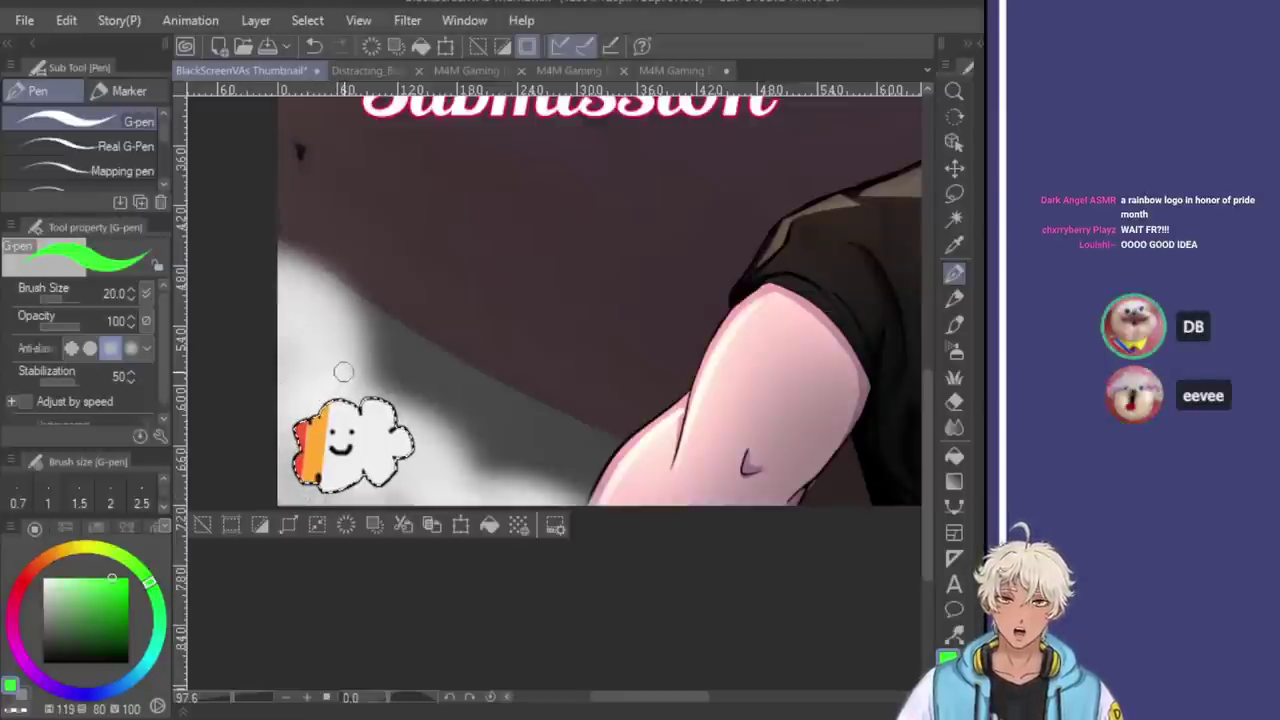
{"action": "left_click_drag", "start_coordinate": [340, 402], "coordinate": [334, 488]}
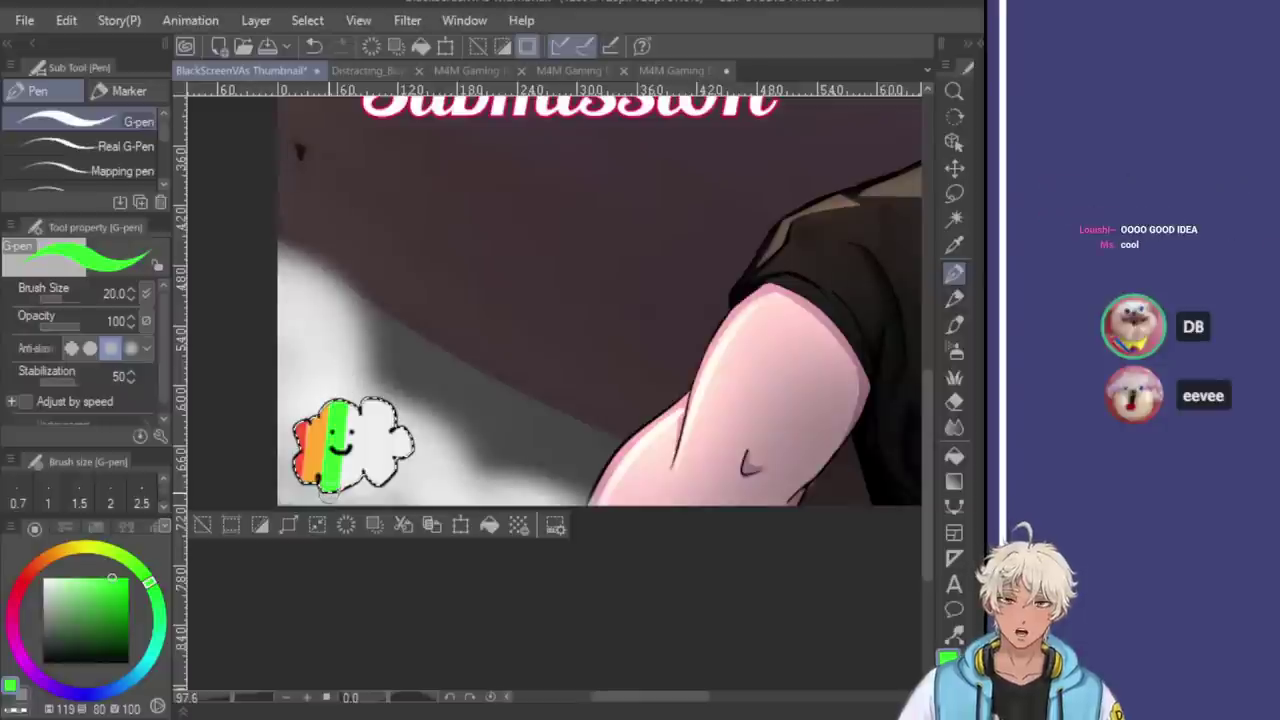
{"action": "left_click", "coordinate": [150, 656]}
{"action": "left_click_drag", "start_coordinate": [358, 362], "coordinate": [356, 488]}
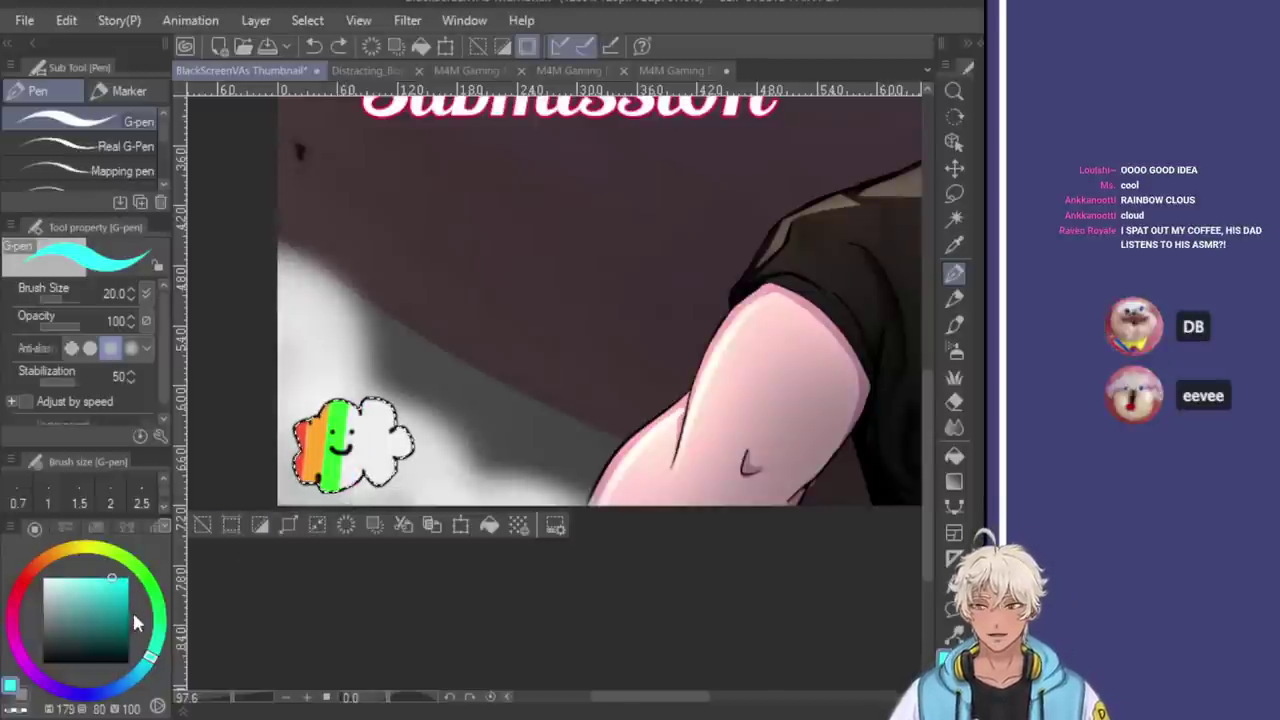
Remove the out-of-order green stripe and paint a yellow stripe directly beside the cloud's orange one
{"action": "left_click", "coordinate": [97, 558]}
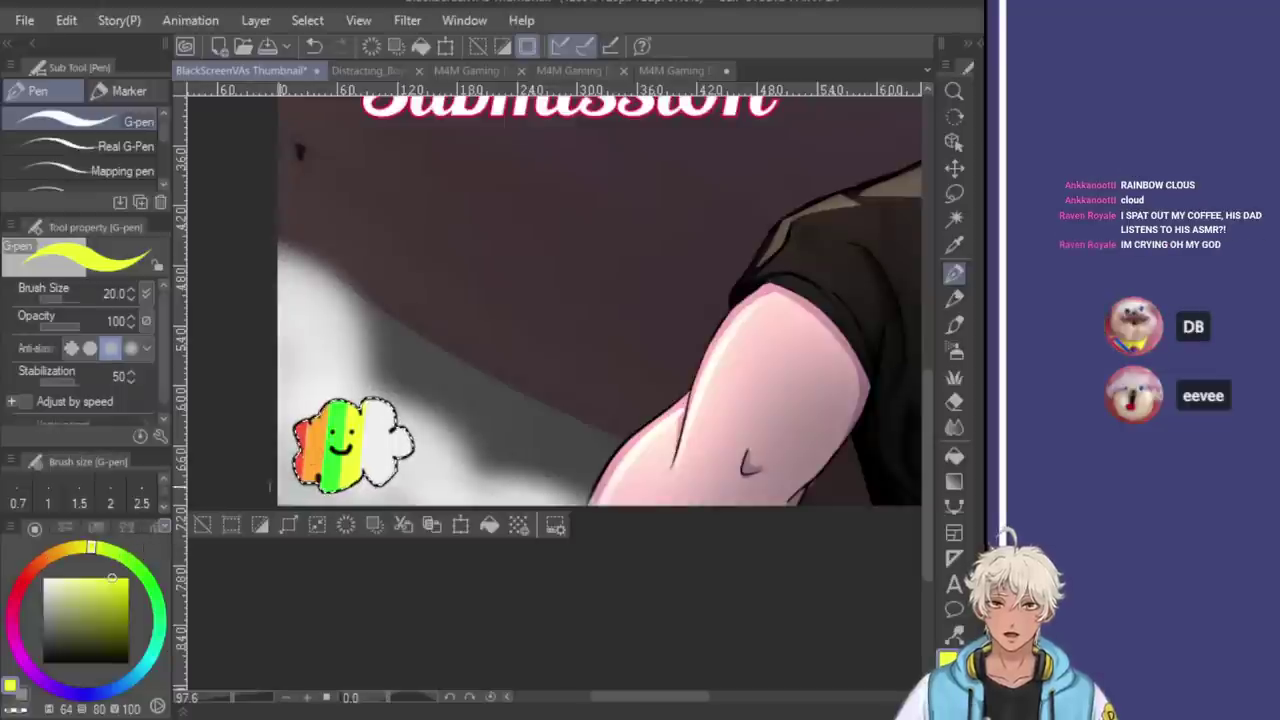
{"action": "scroll", "coordinate": [380, 383], "scroll_direction": "down", "scroll_amount": 2}
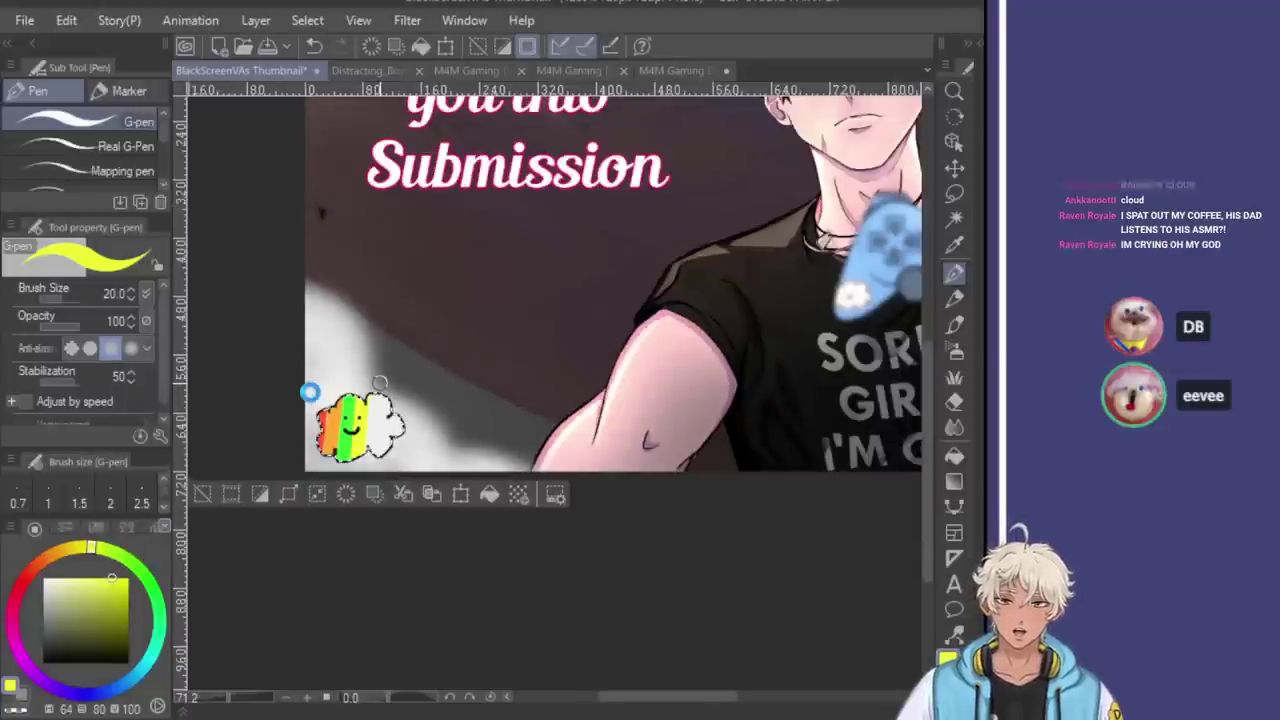
{"action": "scroll", "coordinate": [275, 385], "scroll_direction": "down", "scroll_amount": 1}
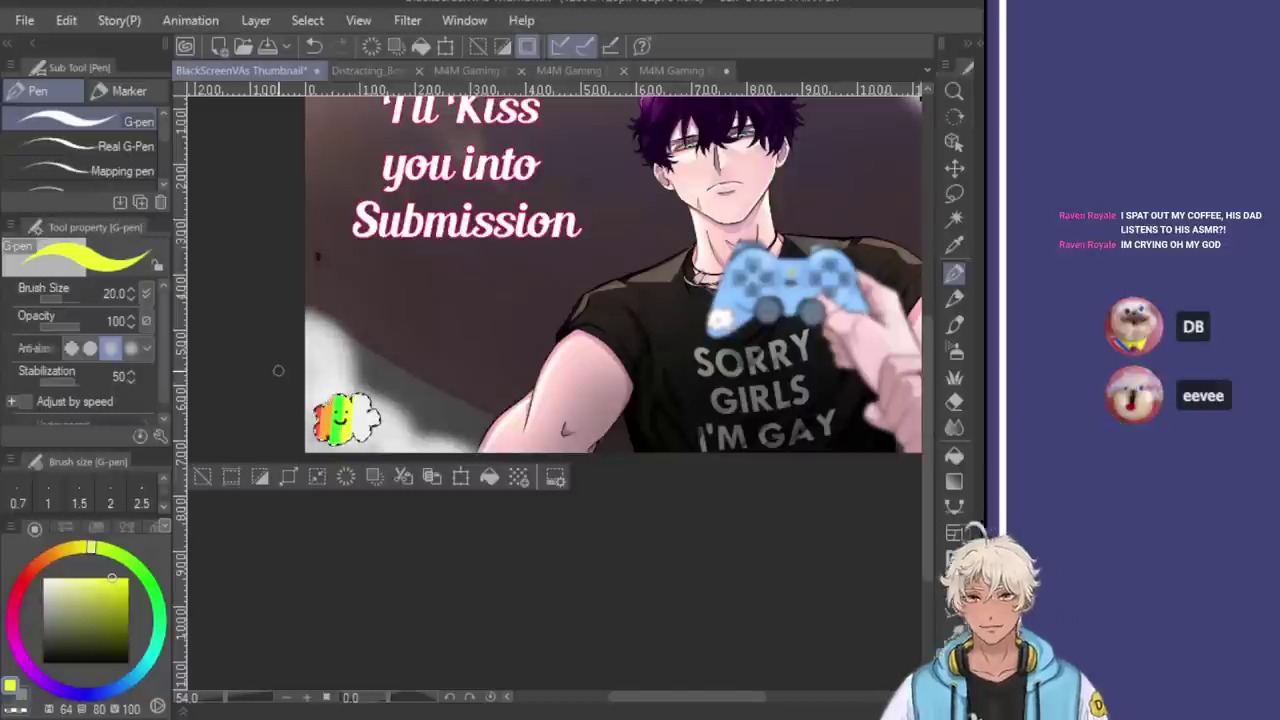
{"action": "scroll", "coordinate": [277, 373], "scroll_direction": "down", "scroll_amount": 1}
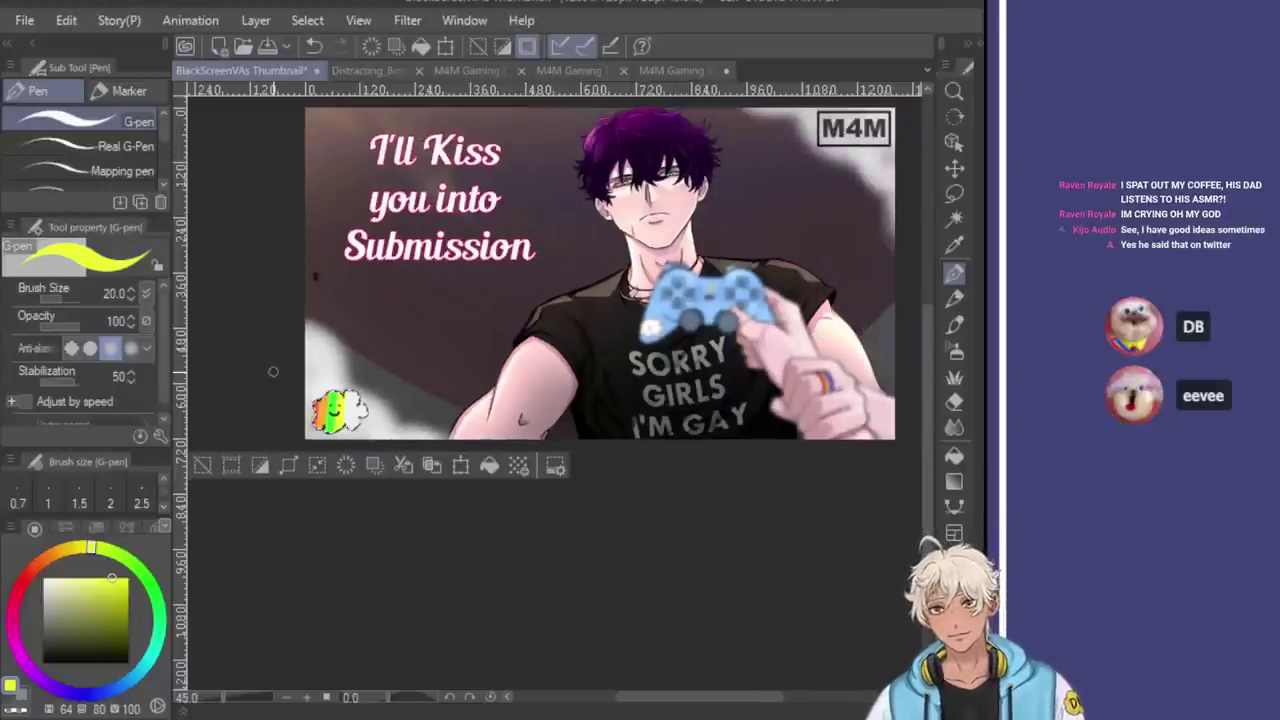
{"action": "scroll", "coordinate": [287, 361], "scroll_direction": "up", "scroll_amount": 1}
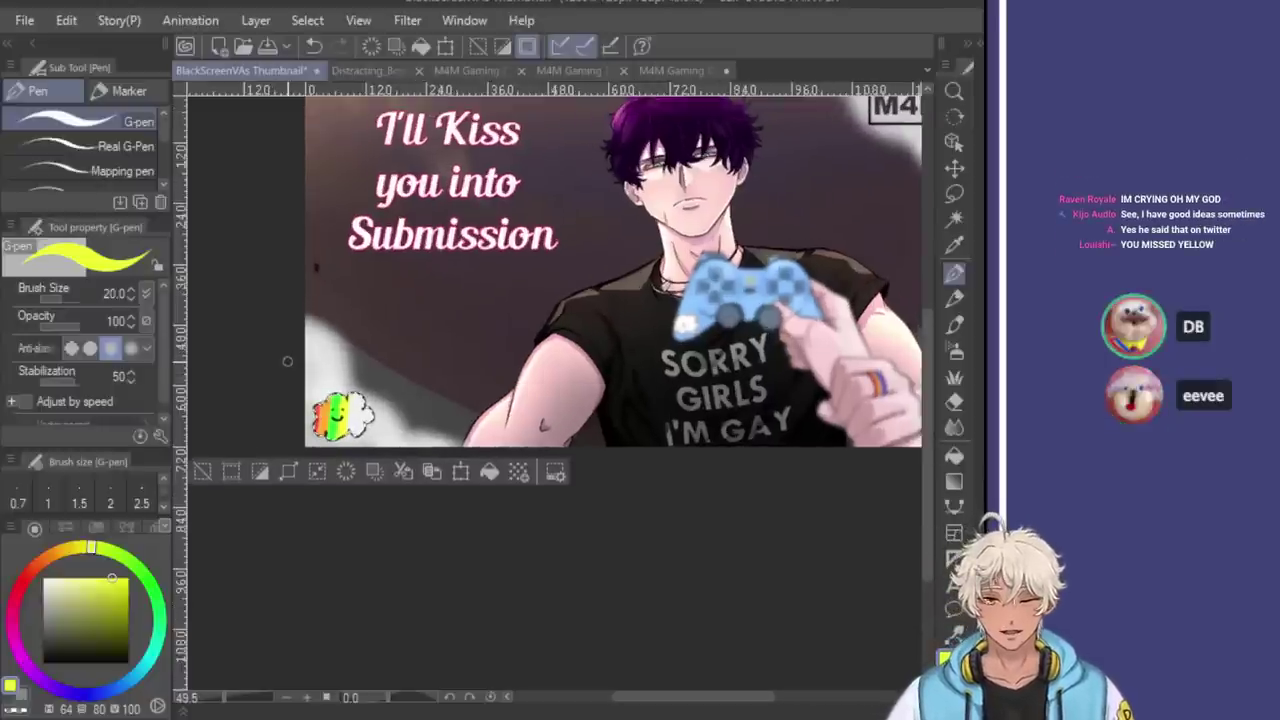
{"action": "scroll", "coordinate": [287, 354], "scroll_direction": "up", "scroll_amount": 3}
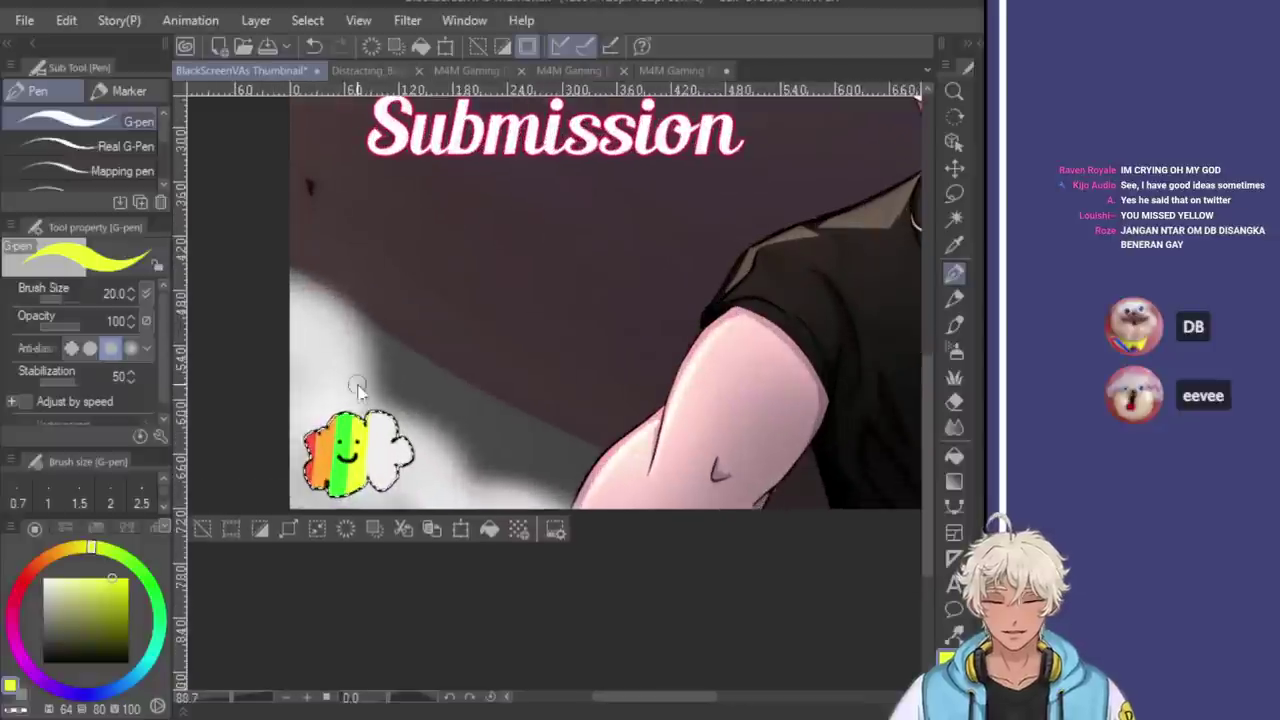
{"action": "scroll", "coordinate": [362, 432], "scroll_direction": "up", "scroll_amount": 1}
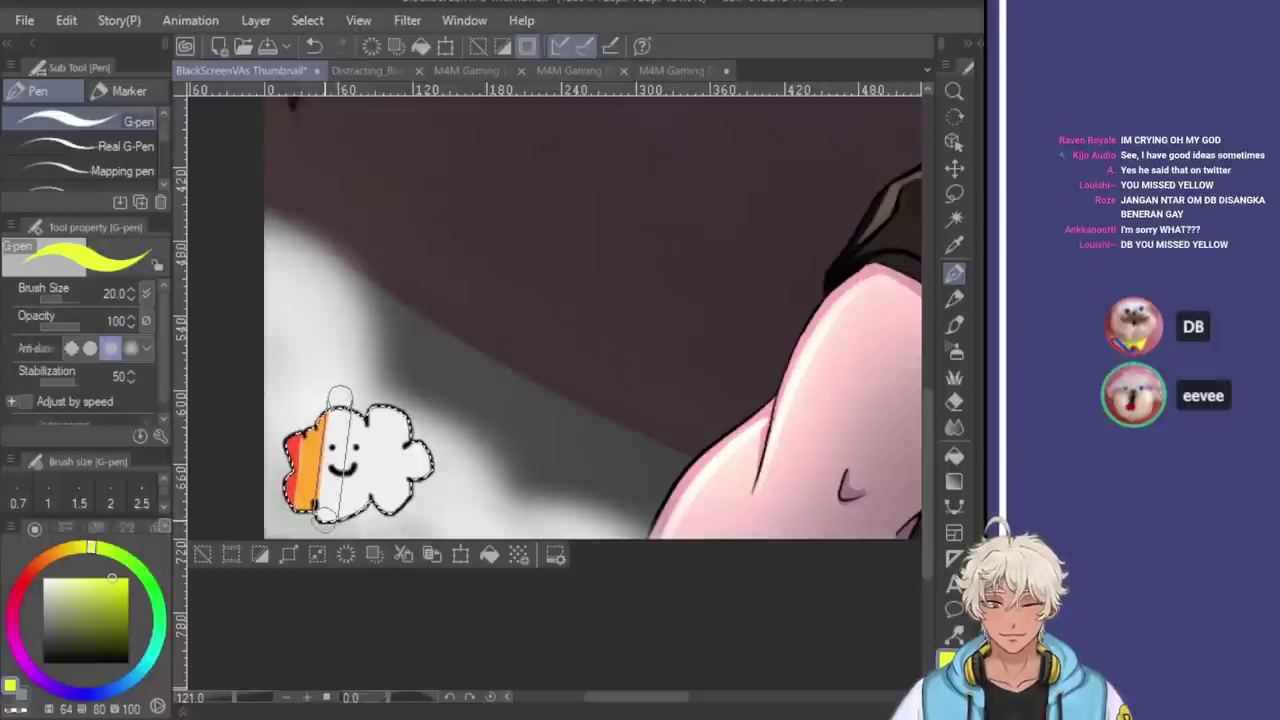
{"action": "scroll", "coordinate": [362, 432], "scroll_direction": "down", "scroll_amount": 3}
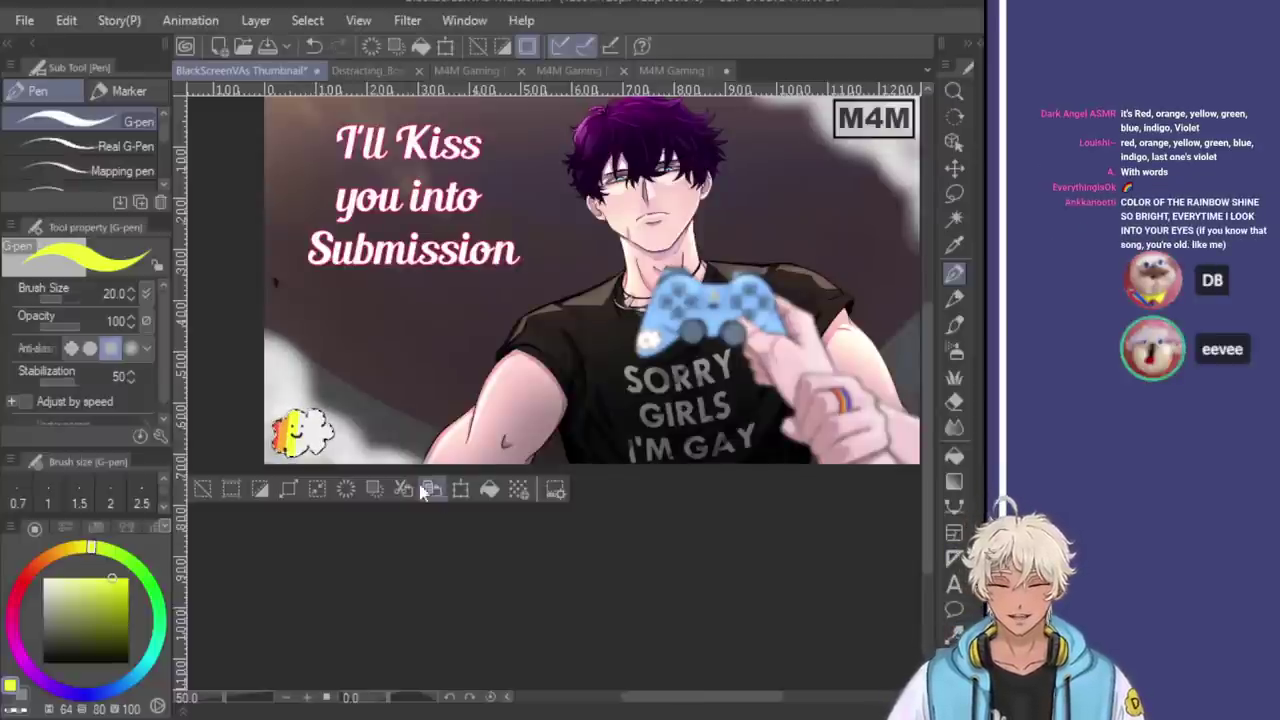
Paint a green stripe to the right of the cloud's yellow stripe
{"action": "left_click", "coordinate": [139, 567]}
{"action": "scroll", "coordinate": [251, 445], "scroll_direction": "up", "scroll_amount": 5}
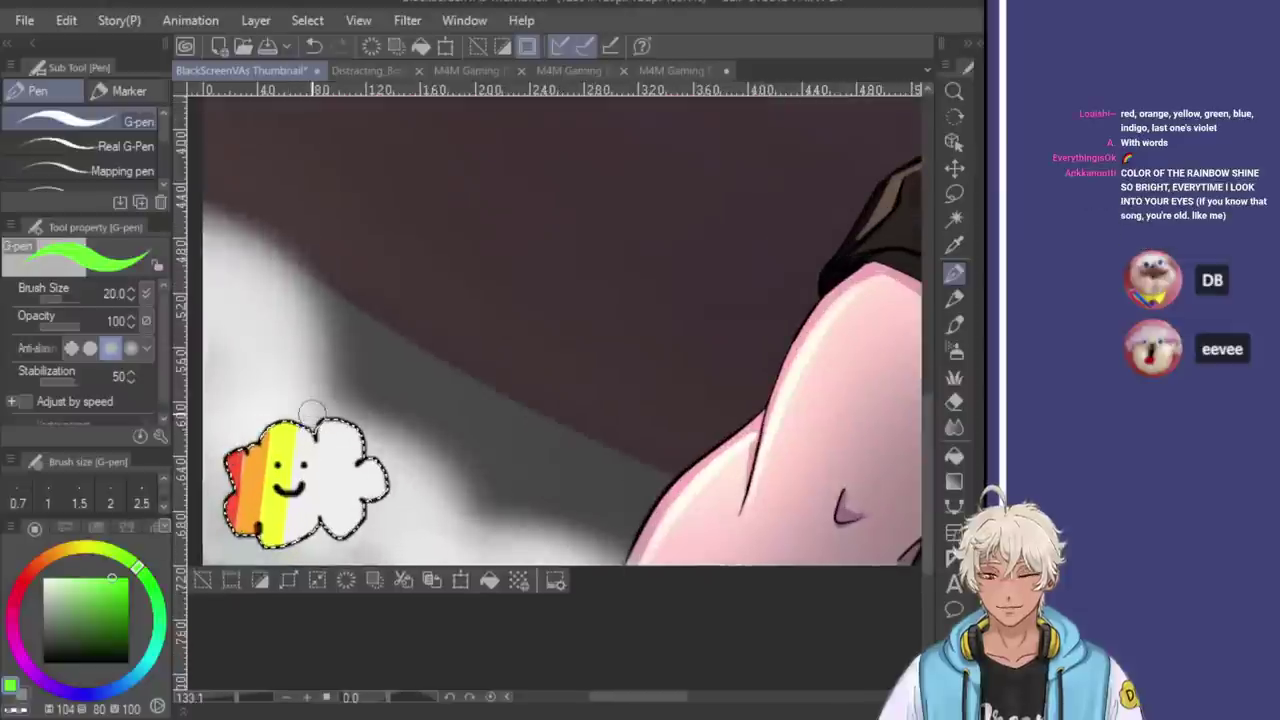
{"action": "mouse_move", "coordinate": [311, 402]}
{"action": "left_mouse_down"}
{"action": "mouse_move", "coordinate": [305, 540]}
{"action": "mouse_move", "coordinate": [280, 545]}
{"action": "mouse_move", "coordinate": [240, 520]}
{"action": "mouse_move", "coordinate": [262, 463]}
{"action": "left_mouse_up"}
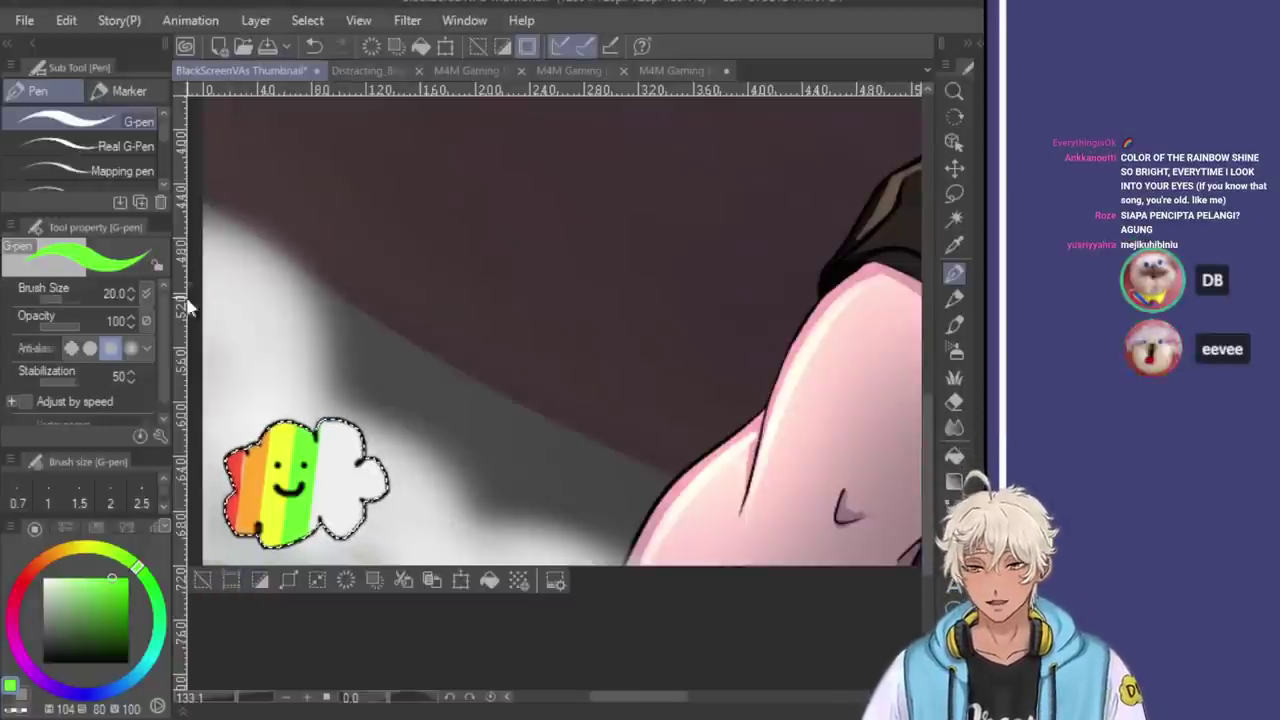
Paint a light blue stripe to the right of the cloud's green stripe
{"action": "left_click", "coordinate": [137, 673]}
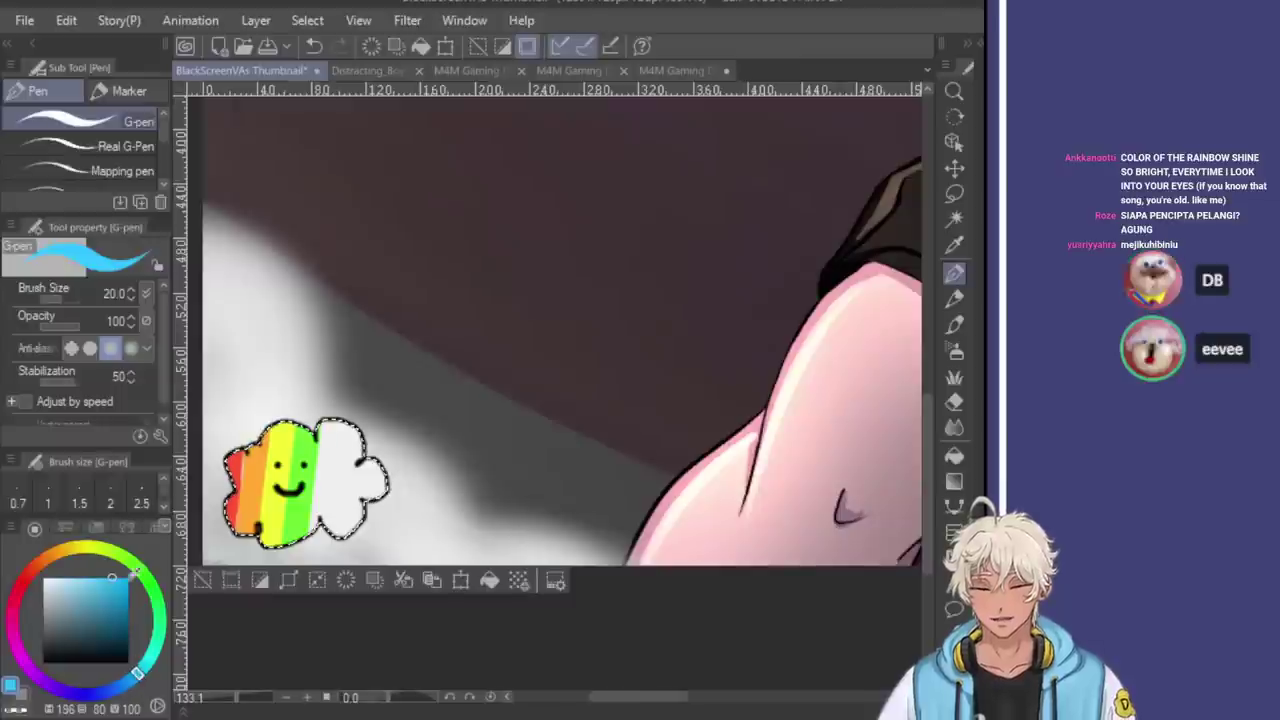
{"action": "scroll", "coordinate": [323, 397], "scroll_direction": "up", "scroll_amount": 2}
{"action": "left_click_drag", "start_coordinate": [329, 380], "coordinate": [336, 493]}
{"action": "scroll", "coordinate": [347, 309], "scroll_direction": "down", "scroll_amount": 3}
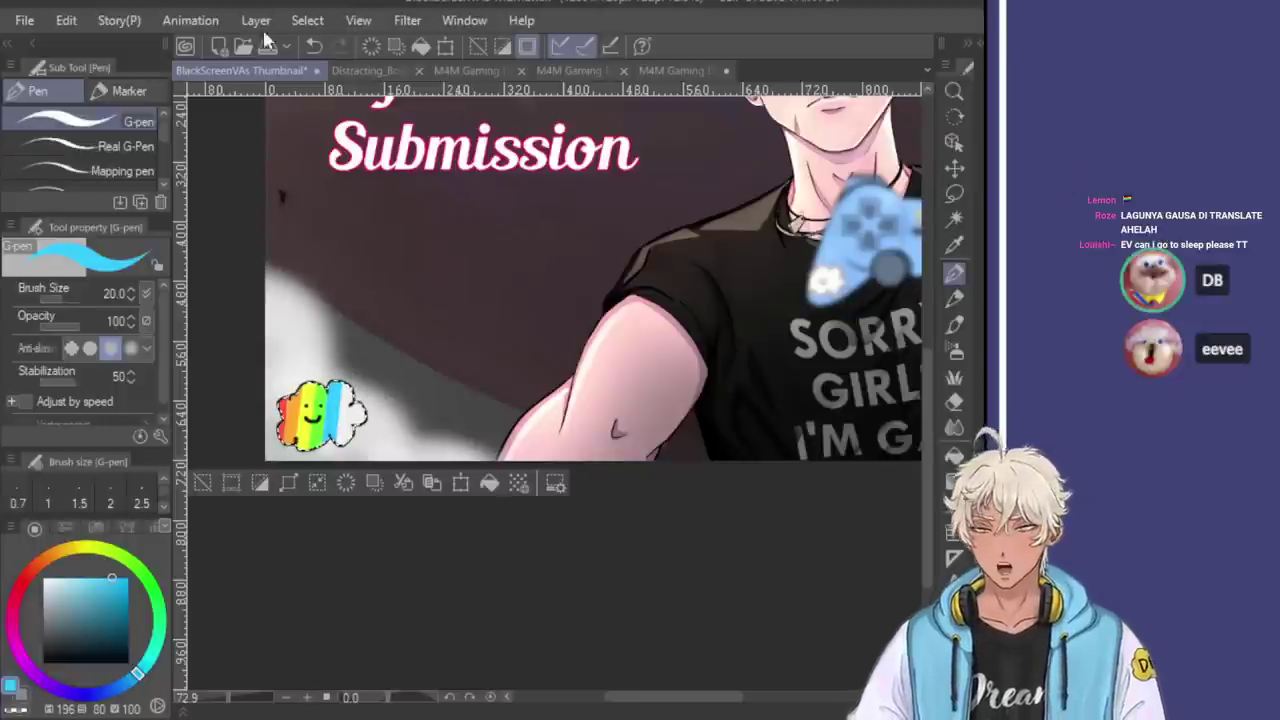
Mix a dark indigo blue and paint a stripe of it beside the cloud's light blue one
{"action": "left_click", "coordinate": [100, 686]}
{"action": "left_click_drag", "start_coordinate": [103, 619], "coordinate": [100, 591]}
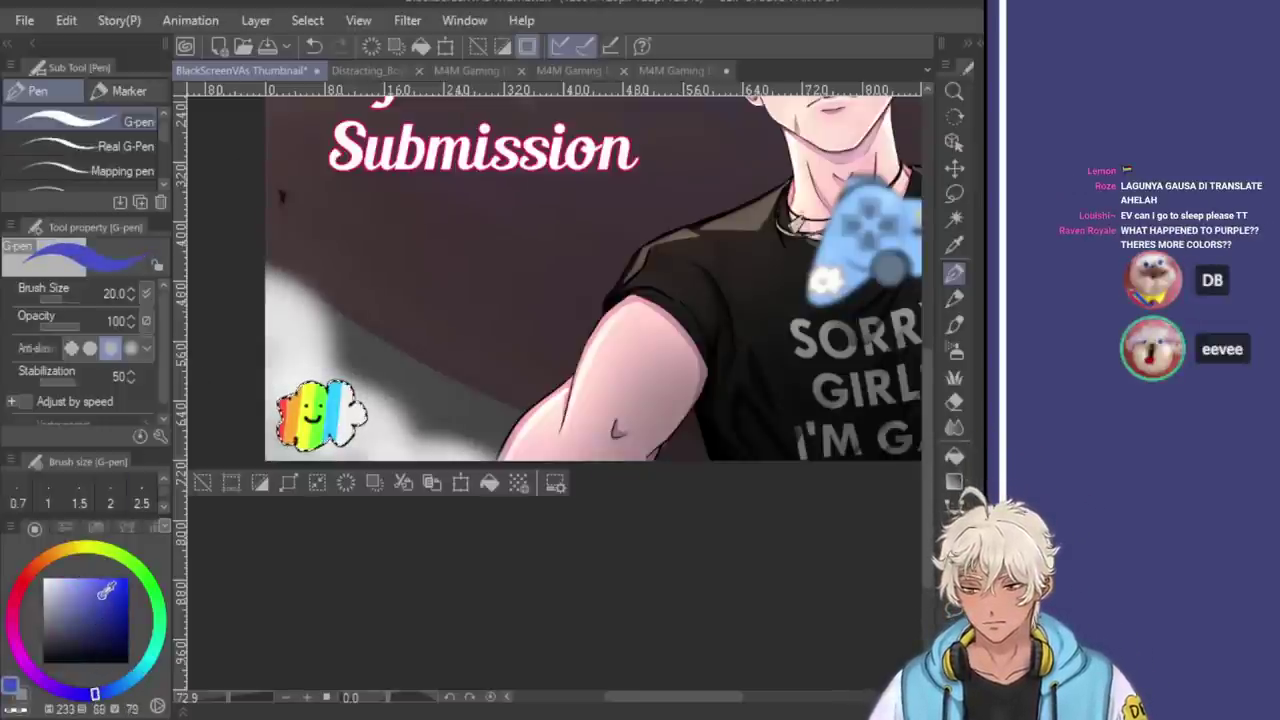
{"action": "scroll", "coordinate": [355, 356], "scroll_direction": "up", "scroll_amount": 3}
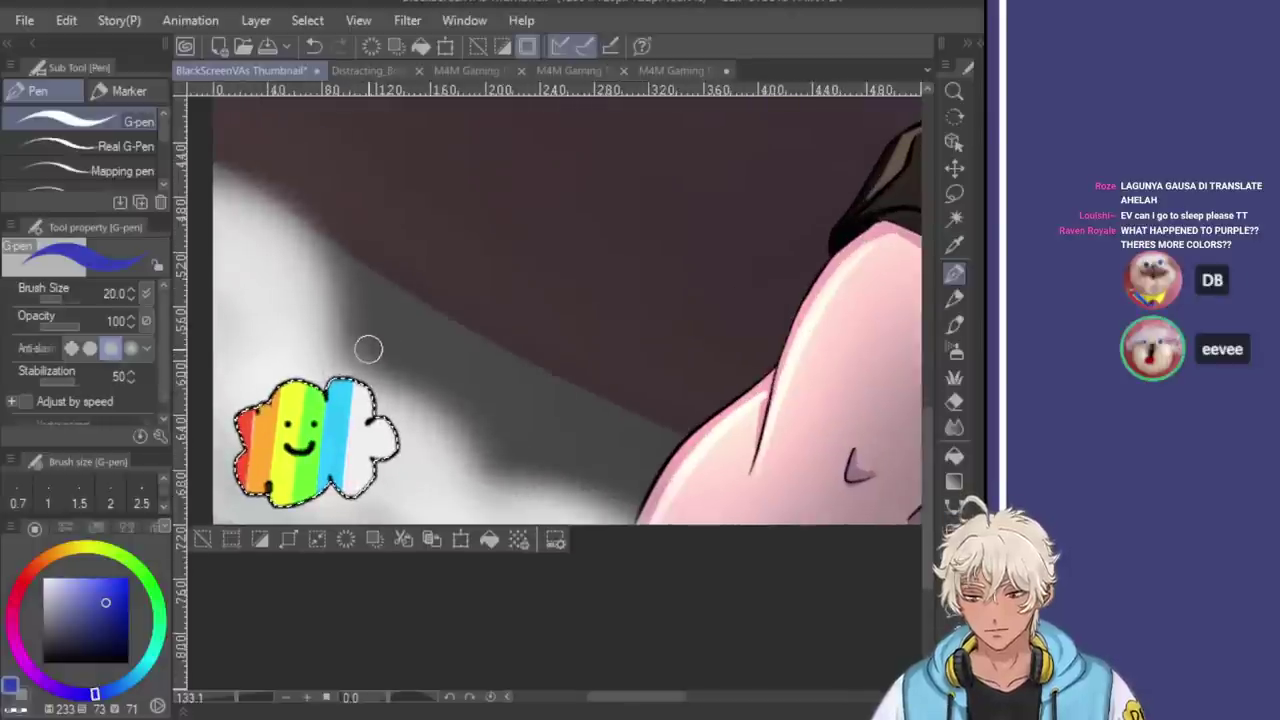
{"action": "left_click_drag", "start_coordinate": [363, 346], "coordinate": [364, 345]}
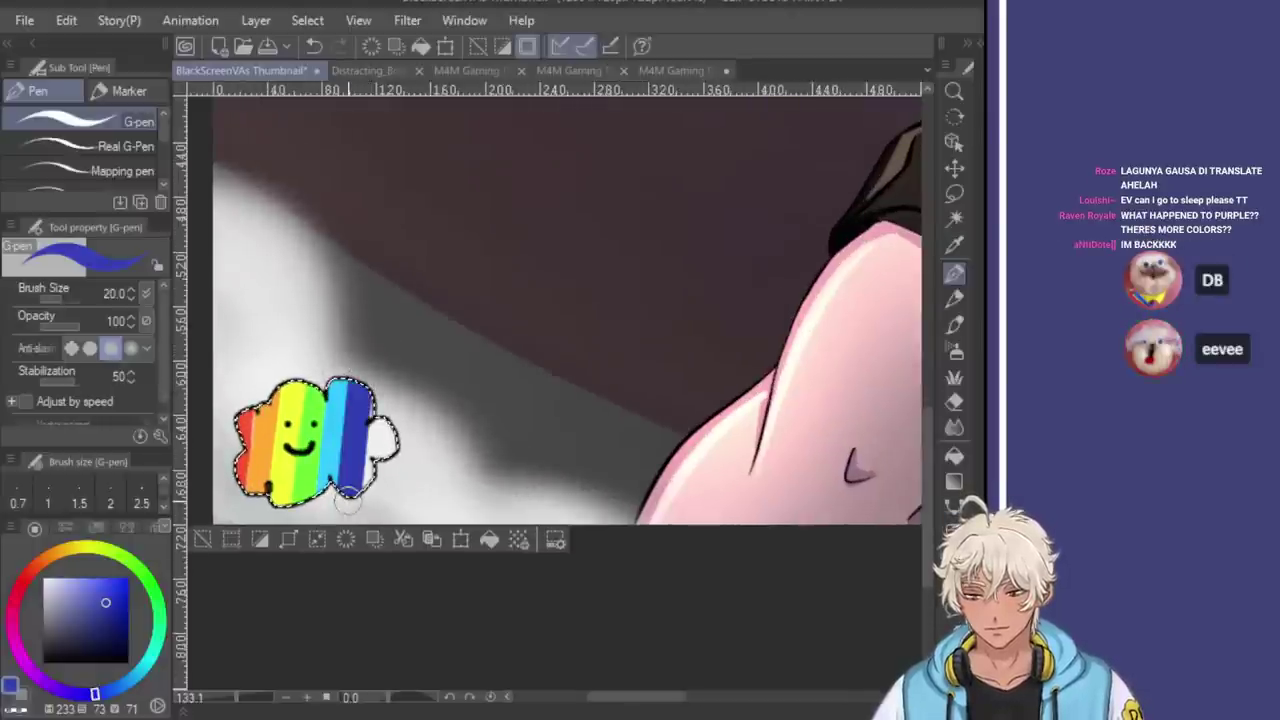
{"action": "scroll", "coordinate": [345, 300], "scroll_direction": "down", "scroll_amount": 3}
{"action": "scroll", "coordinate": [345, 300], "scroll_direction": "up", "scroll_amount": 3}
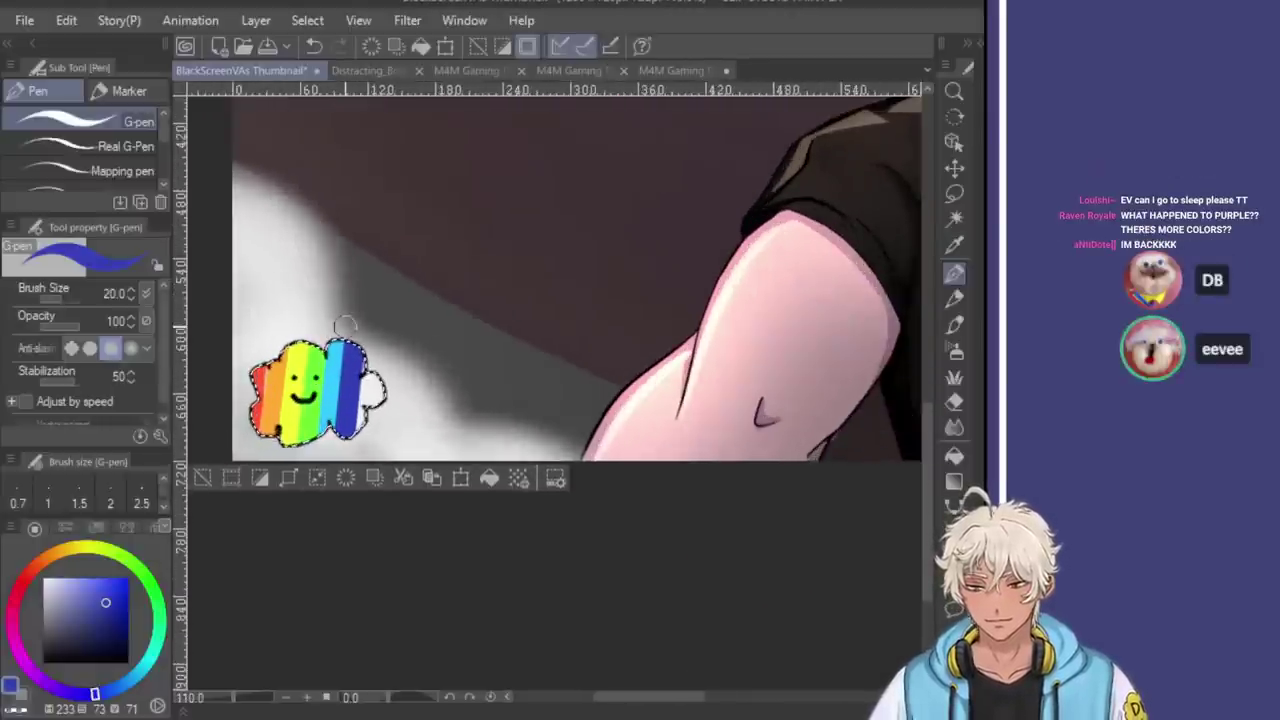
Fill the remaining white area at the cloud's right end with a purple stripe
{"action": "left_click", "coordinate": [84, 616]}
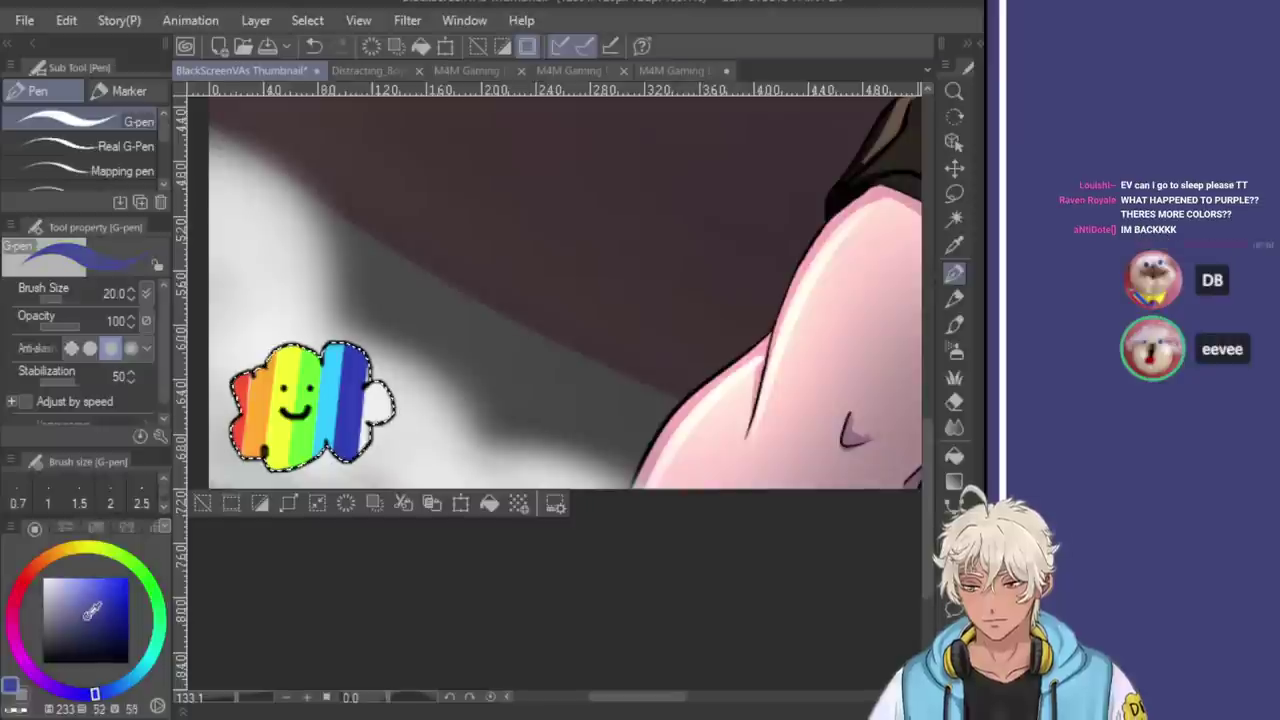
{"action": "left_click_drag", "start_coordinate": [64, 692], "coordinate": [53, 687]}
{"action": "left_click", "coordinate": [97, 586]}
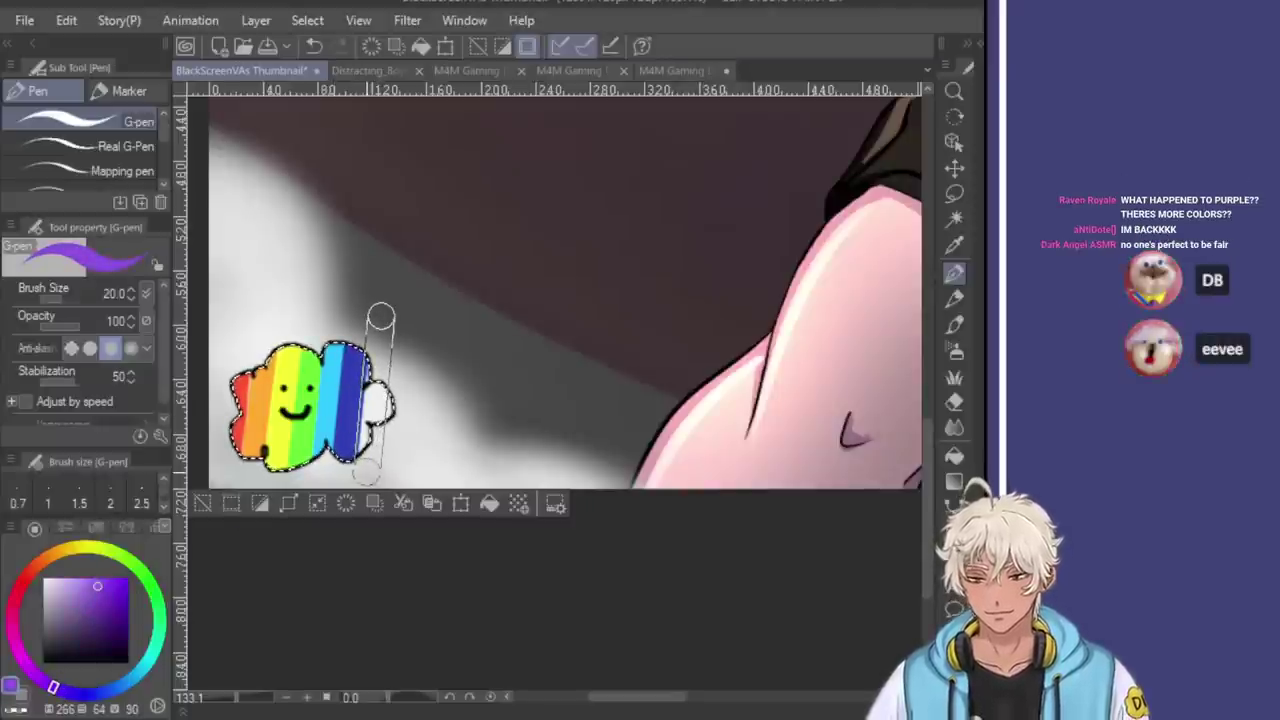
{"action": "left_click_drag", "start_coordinate": [381, 317], "coordinate": [382, 322]}
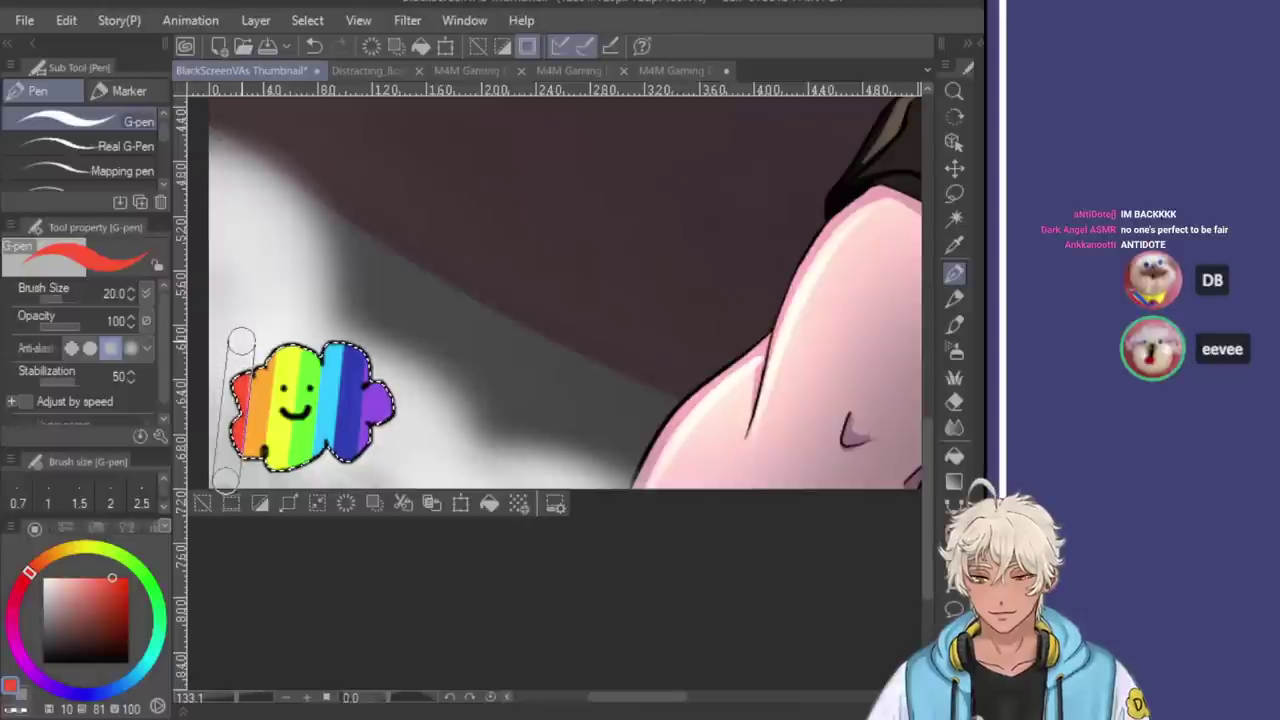
Try touching up the boundary of the indigo stripe with the sampled purple, and undo the stroke
{"action": "left_click", "coordinate": [368, 404], "text": "alt"}
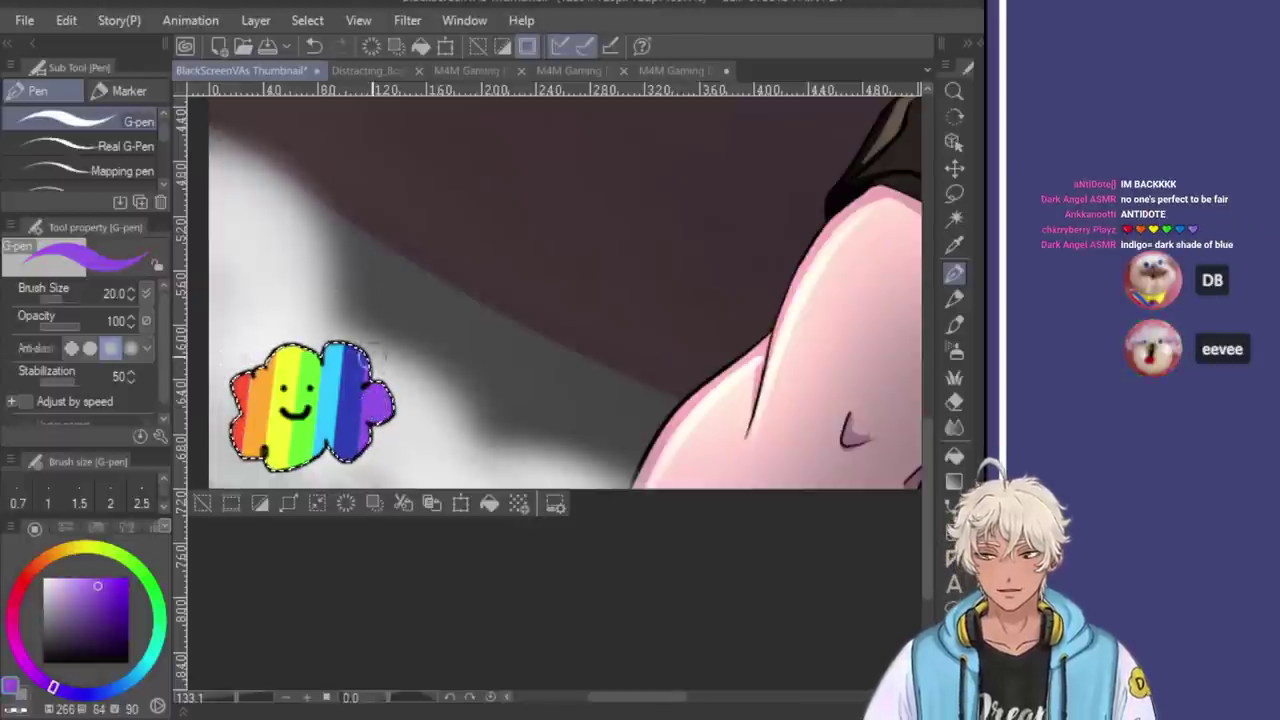
{"action": "mouse_move", "coordinate": [382, 440]}
{"action": "left_mouse_down"}
{"action": "mouse_move", "coordinate": [380, 320]}
{"action": "mouse_move", "coordinate": [375, 448]}
{"action": "left_mouse_up"}
{"action": "key", "text": "ctrl+z"}
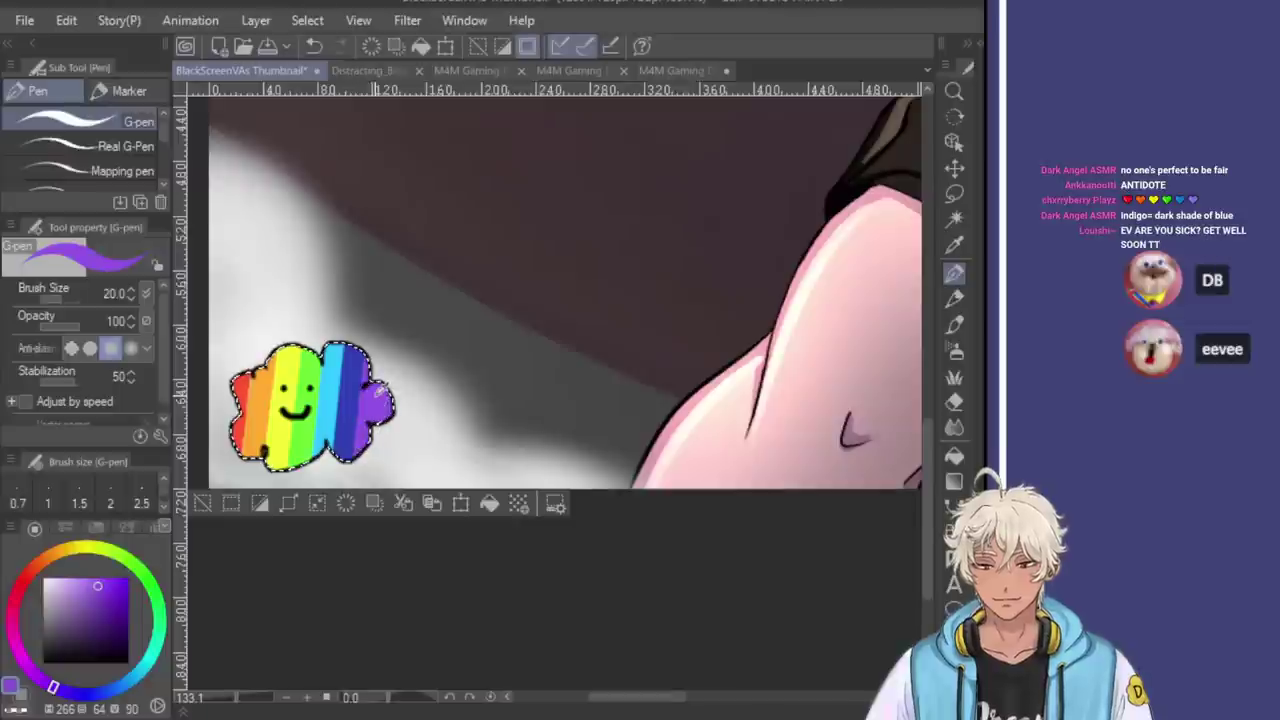
{"action": "mouse_move", "coordinate": [377, 401]}
{"action": "left_mouse_down"}
{"action": "mouse_move", "coordinate": [355, 360]}
{"action": "mouse_move", "coordinate": [334, 386]}
{"action": "left_mouse_up"}
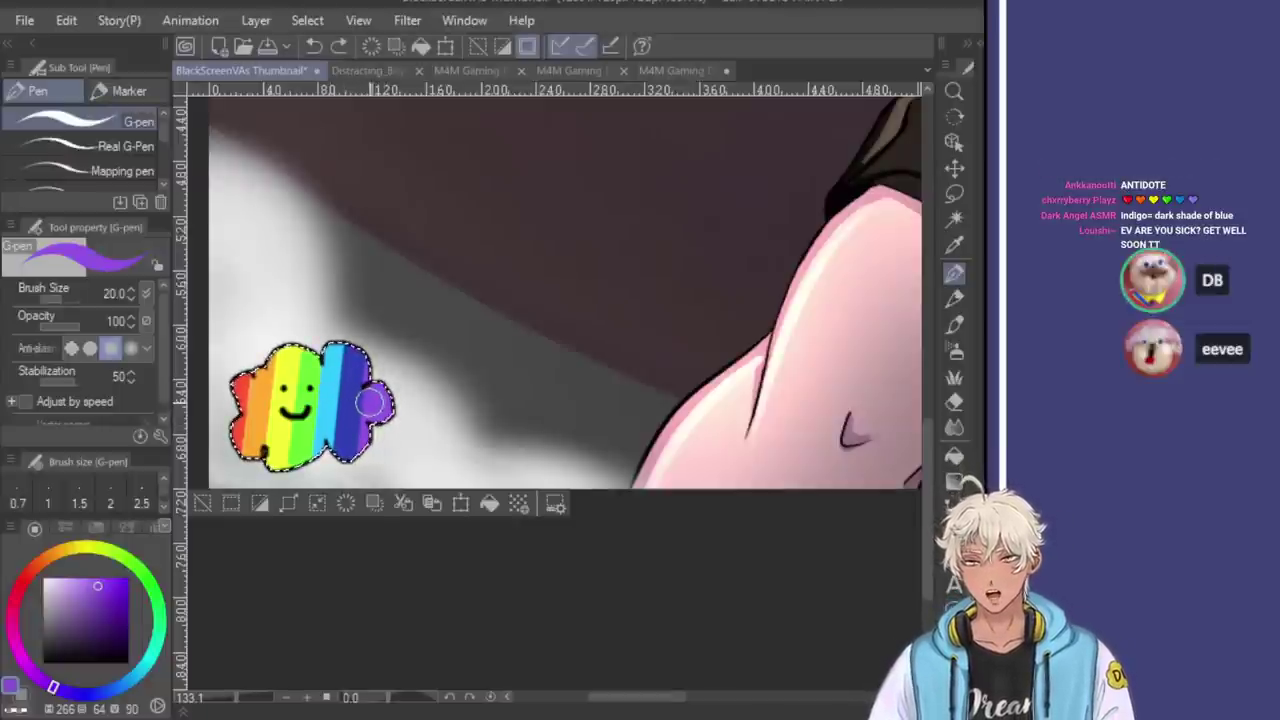
Mix a darker purple (H 266, S 72, V 57) and fill the cloud's purple stripe with it
{"action": "left_click", "coordinate": [104, 614]}
{"action": "left_click", "coordinate": [110, 608]}
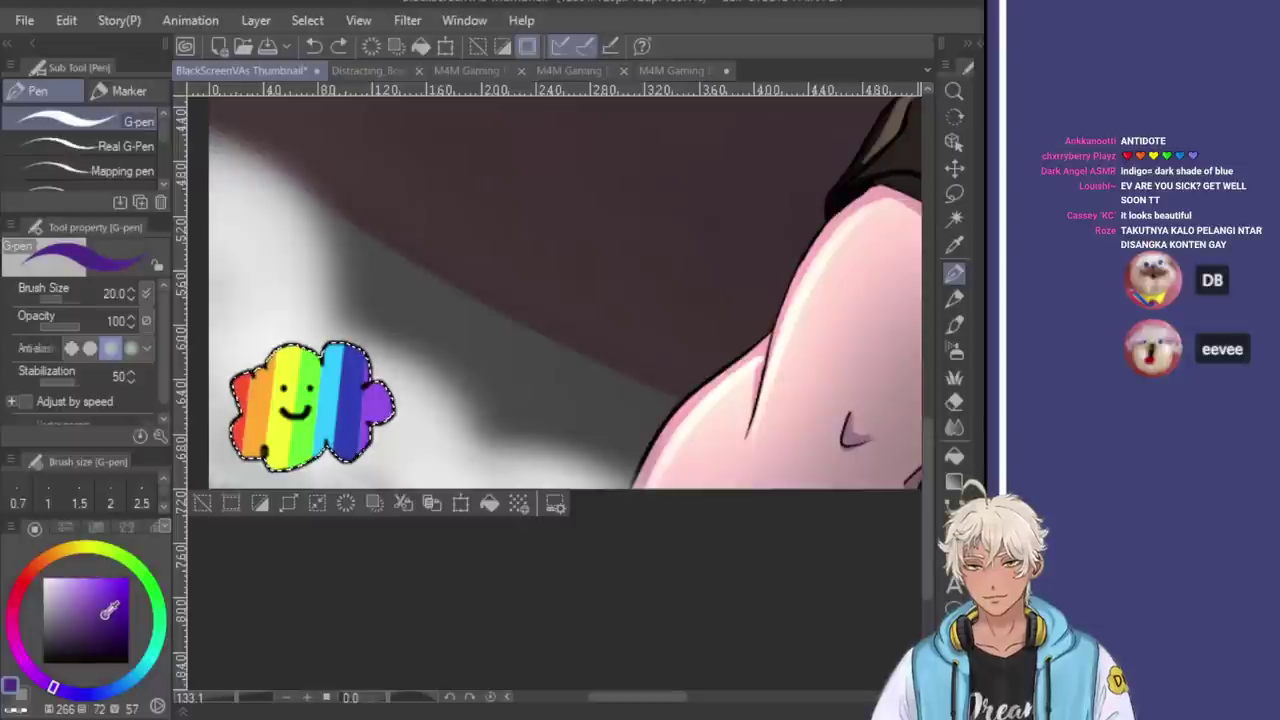
{"action": "left_click", "coordinate": [954, 455]}
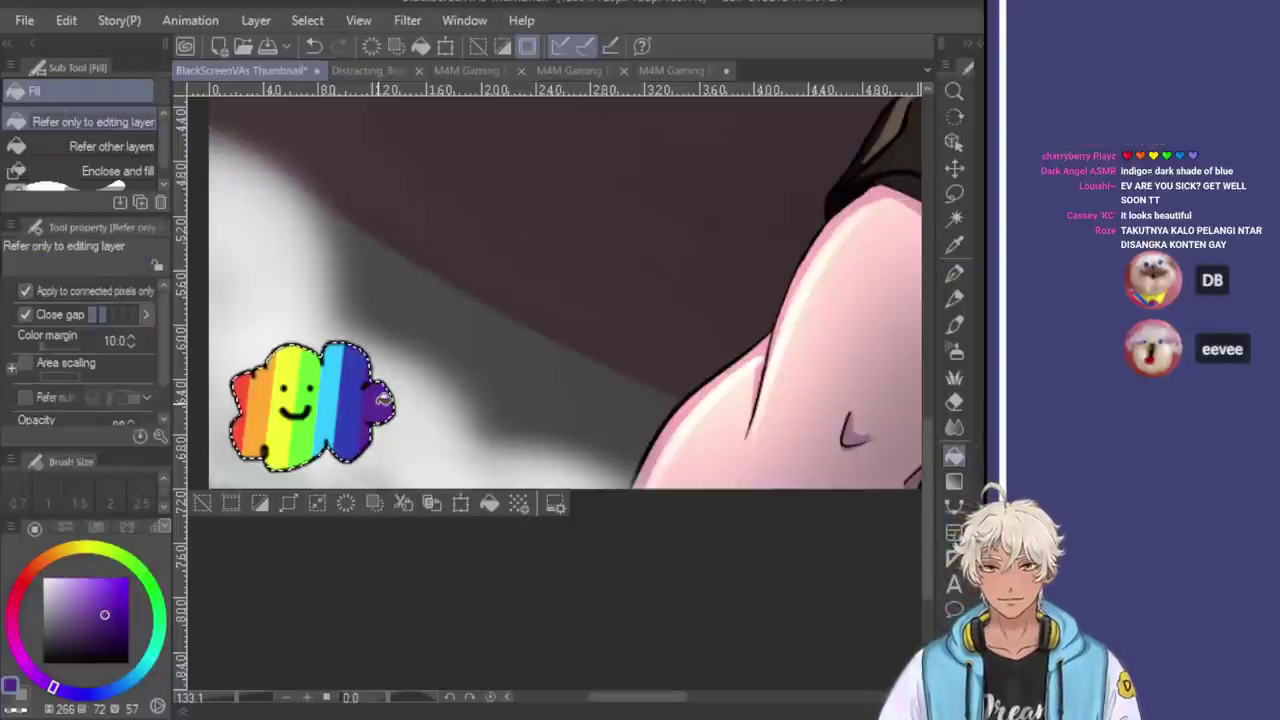
Touch up the cloud's red and indigo stripe edges with their sampled colours, using brush size 15 for the indigo, and clear the selection
{"action": "scroll", "coordinate": [491, 330], "scroll_direction": "down", "scroll_amount": 5}
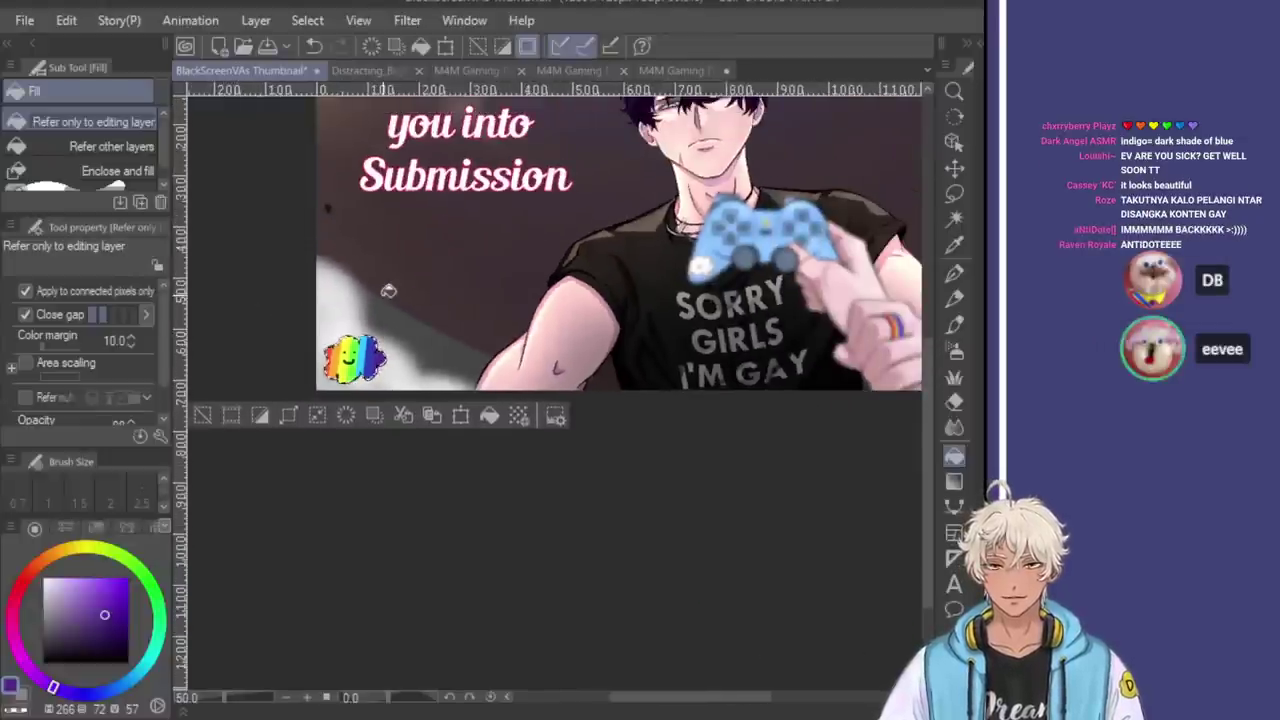
{"action": "scroll", "coordinate": [388, 290], "scroll_direction": "up", "scroll_amount": 3}
{"action": "scroll", "coordinate": [387, 291], "scroll_direction": "down", "scroll_amount": 3}
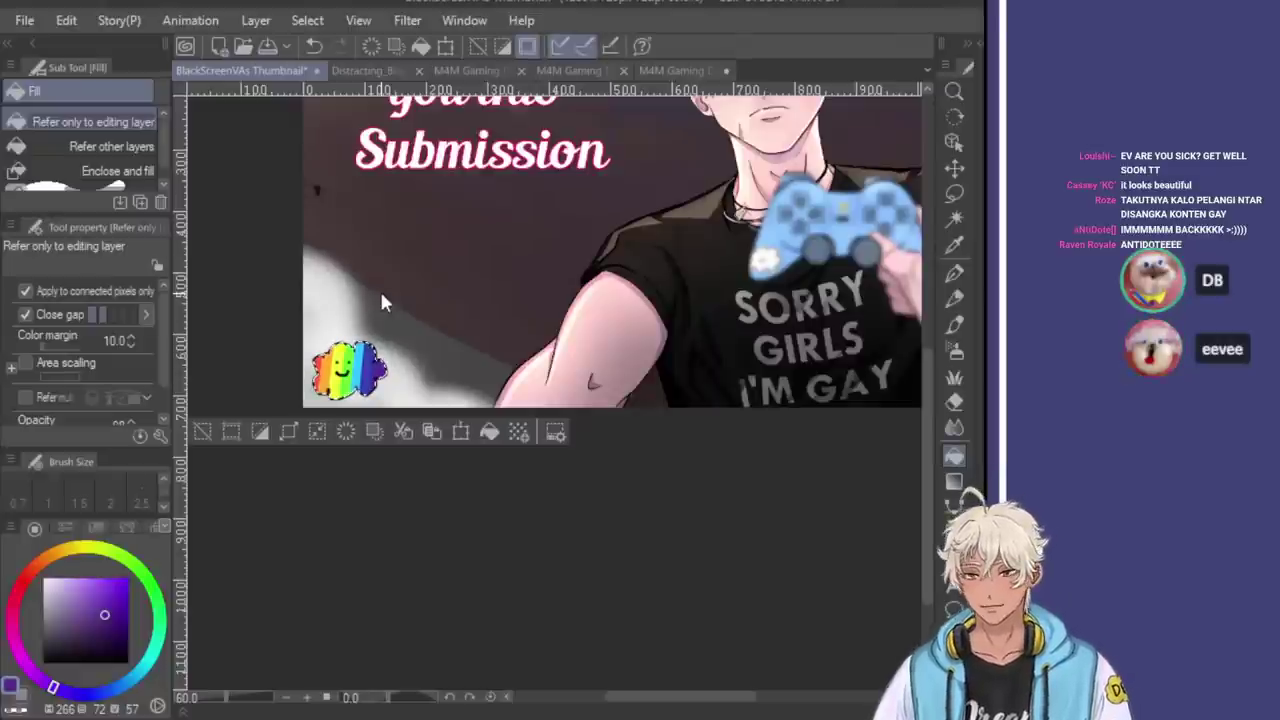
{"action": "scroll", "coordinate": [303, 300], "scroll_direction": "down", "scroll_amount": 2}
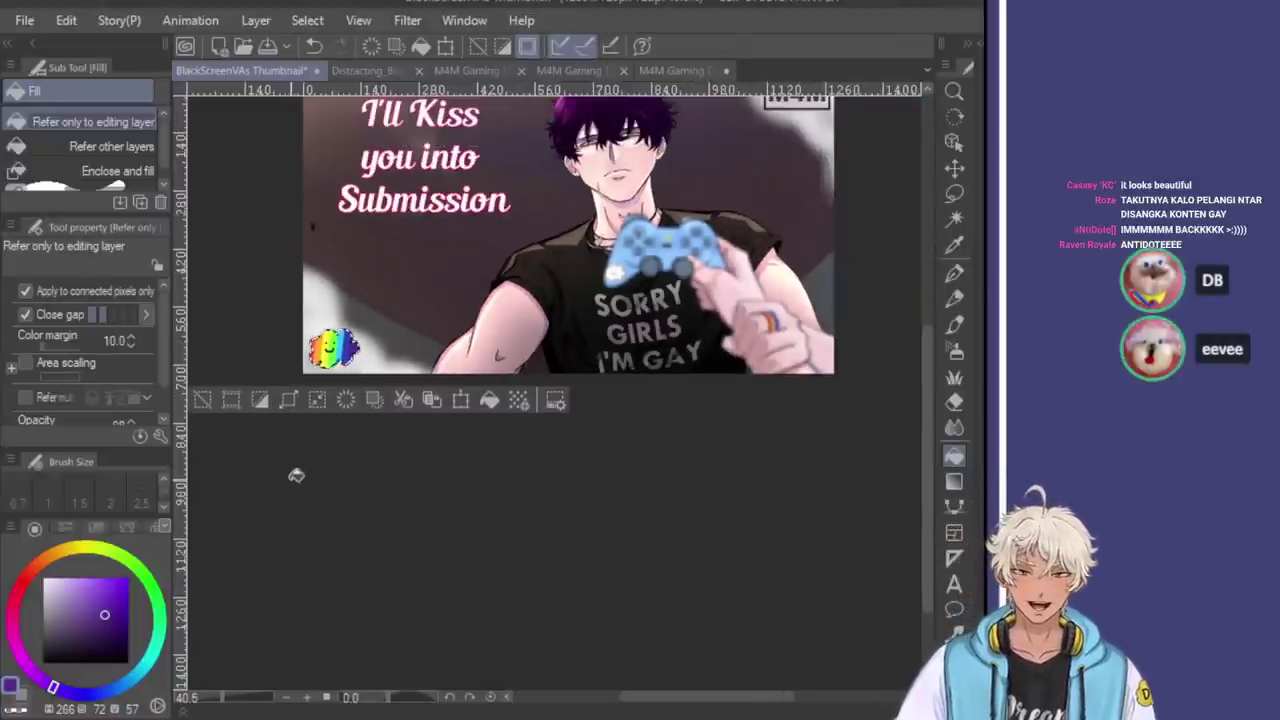
{"action": "scroll", "coordinate": [322, 316], "scroll_direction": "up", "scroll_amount": 7}
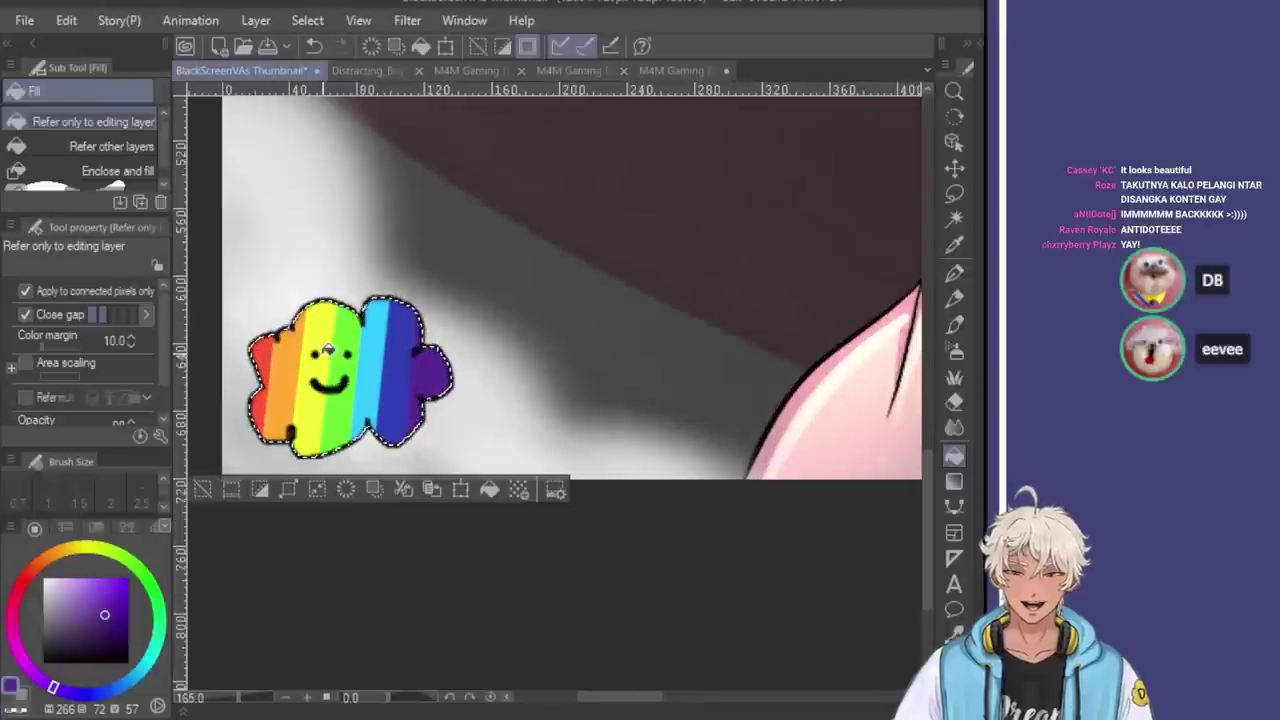
{"action": "scroll", "coordinate": [281, 386], "scroll_direction": "up", "scroll_amount": 1}
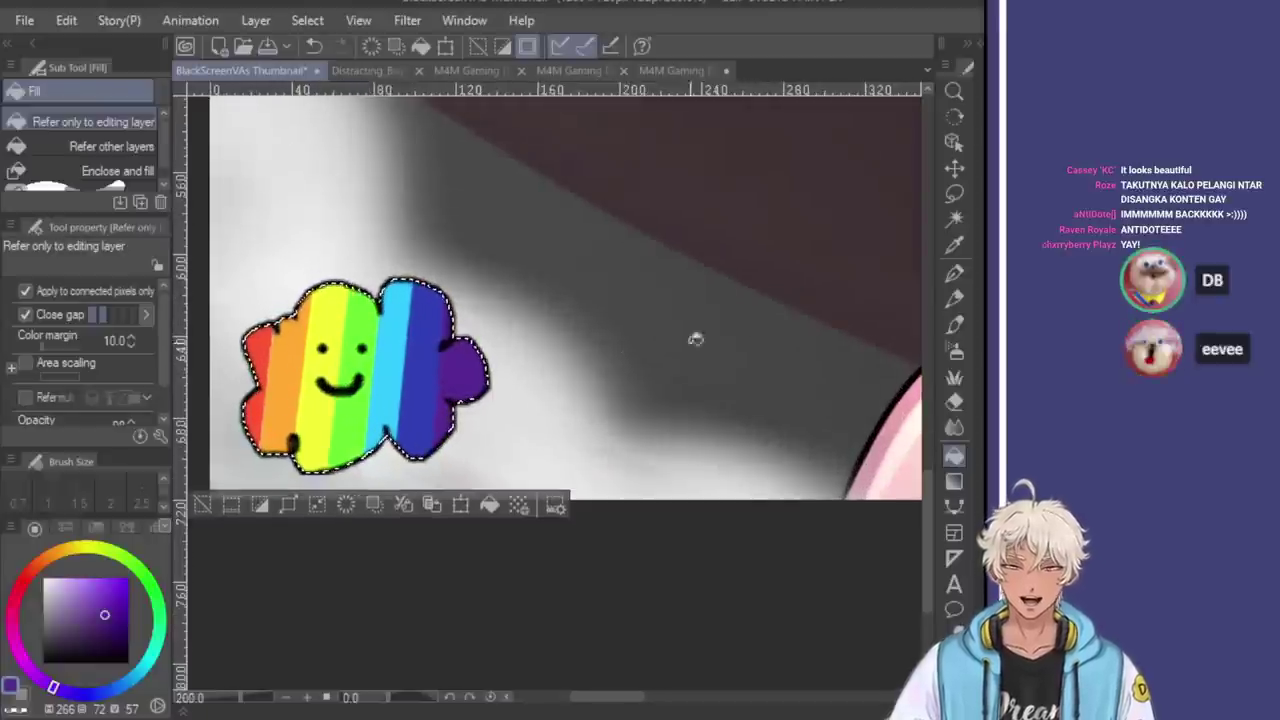
{"action": "left_click", "coordinate": [952, 273]}
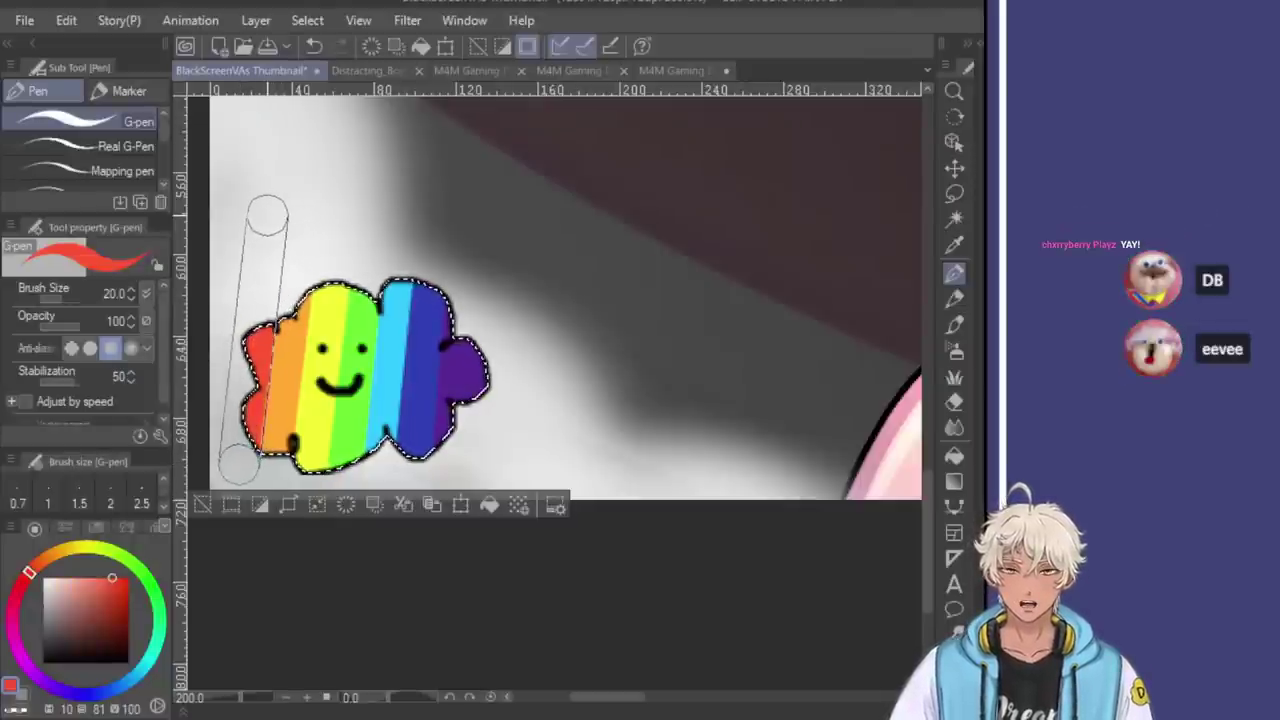
{"action": "left_click_drag", "start_coordinate": [474, 217], "coordinate": [490, 199]}
{"action": "left_click", "coordinate": [456, 290], "text": "alt"}
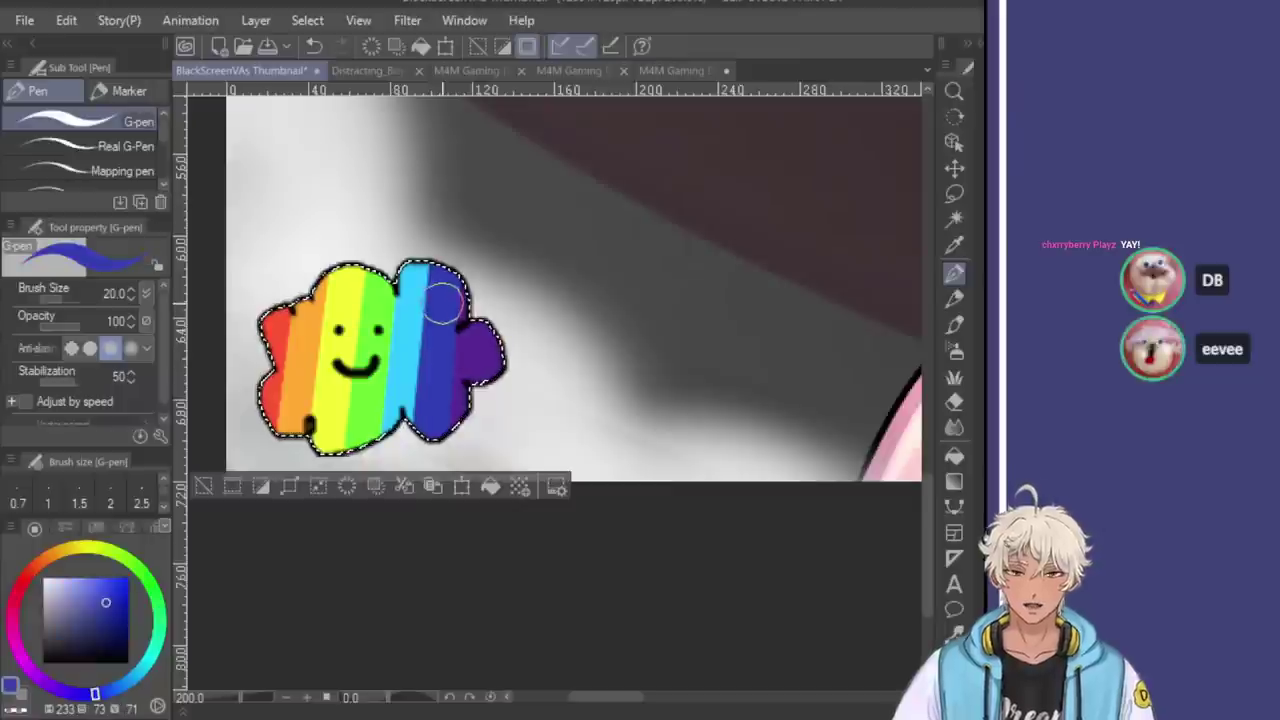
{"action": "key", "text": "bracketleft"}
{"action": "key", "text": "bracketleft"}
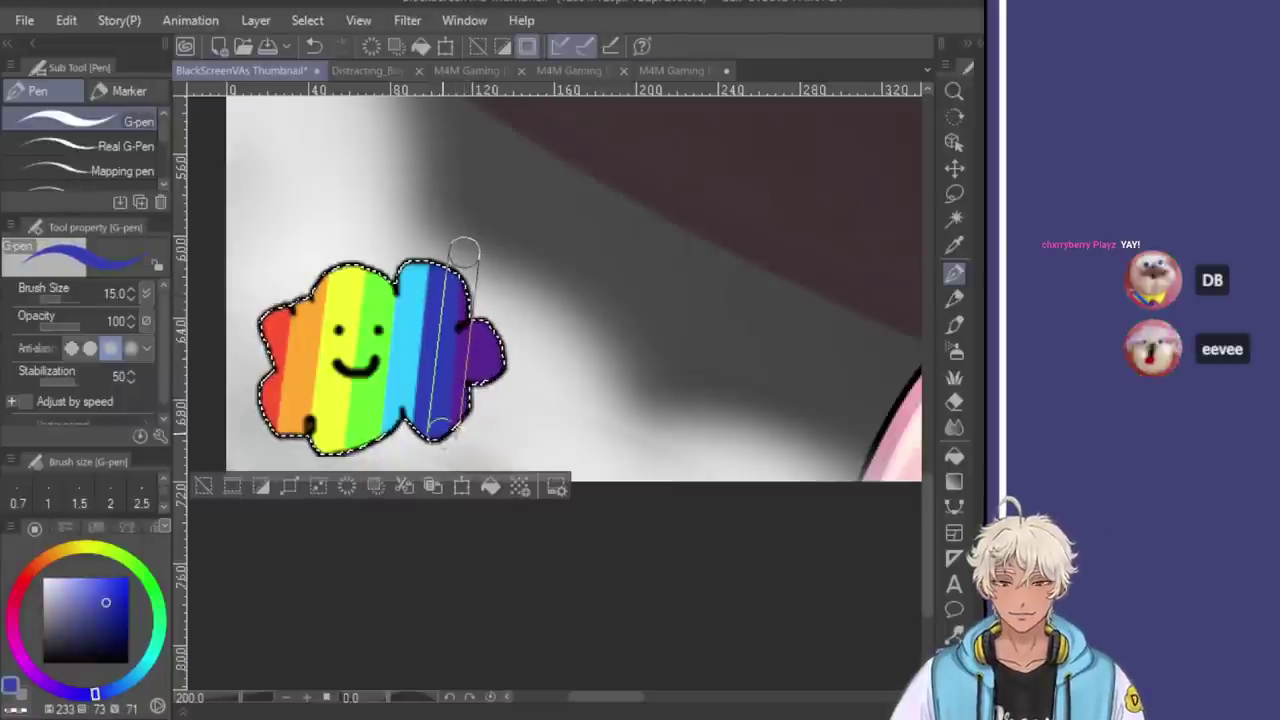
{"action": "scroll", "coordinate": [463, 250], "scroll_direction": "down", "scroll_amount": 10}
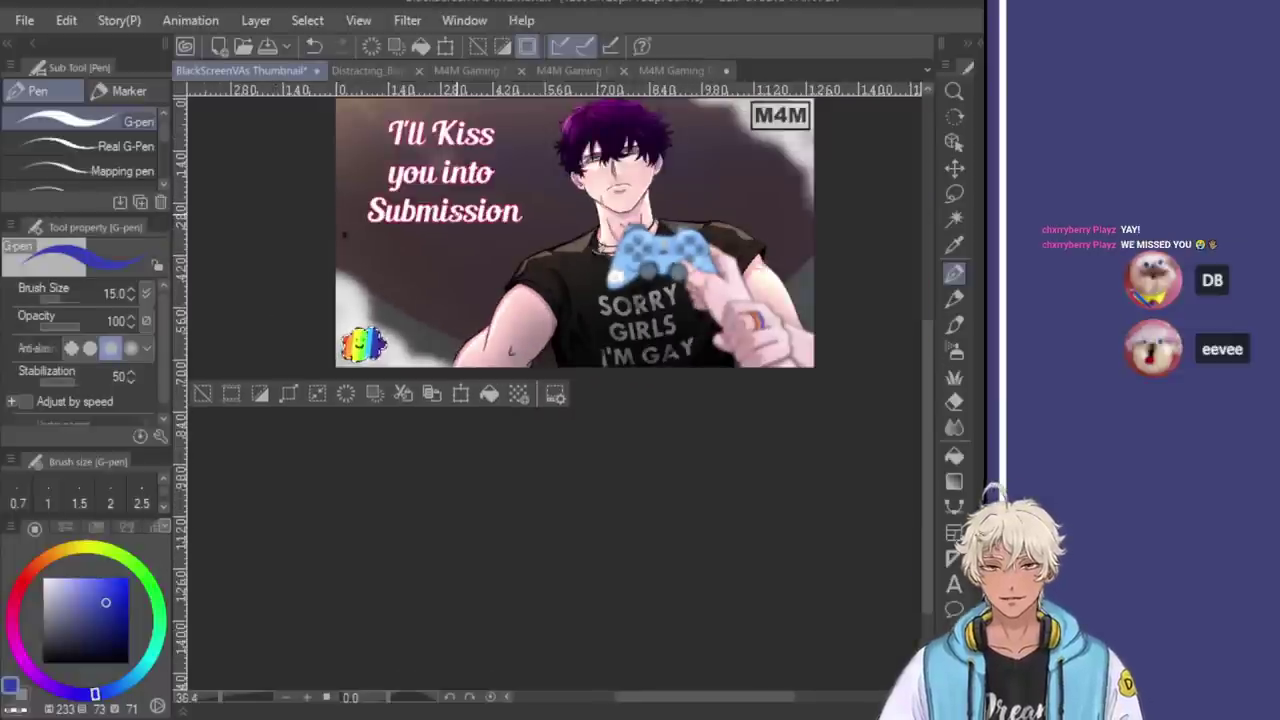
{"action": "key", "text": "ctrl+d"}
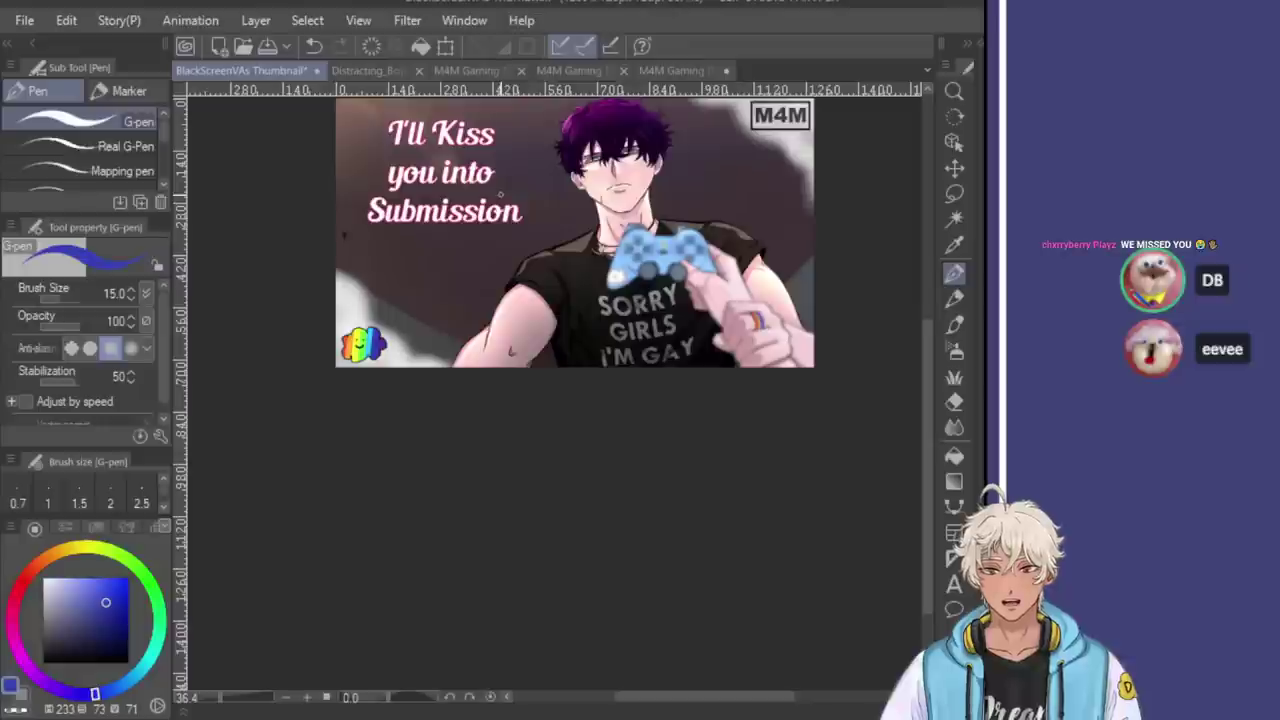
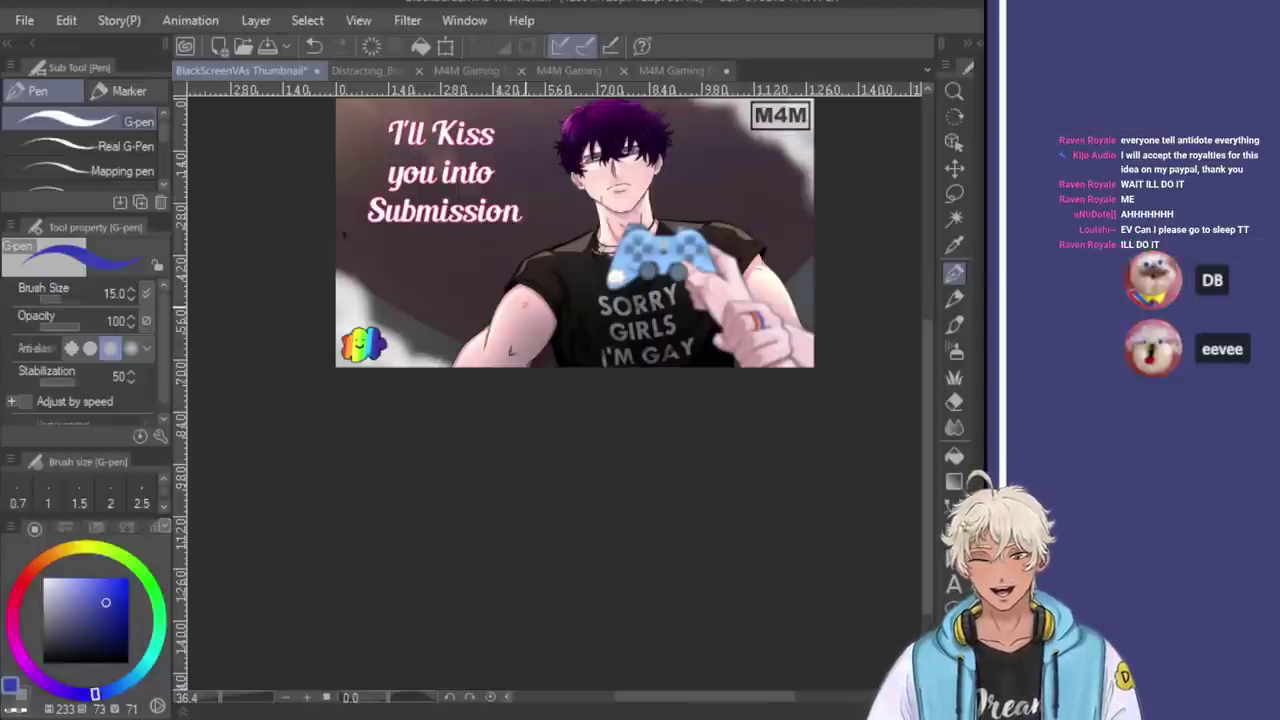
Examine the whole thumbnail with the coloured cloud, undoing and redoing the last change to compare
{"action": "scroll", "coordinate": [558, 513], "scroll_direction": "down", "scroll_amount": 2}
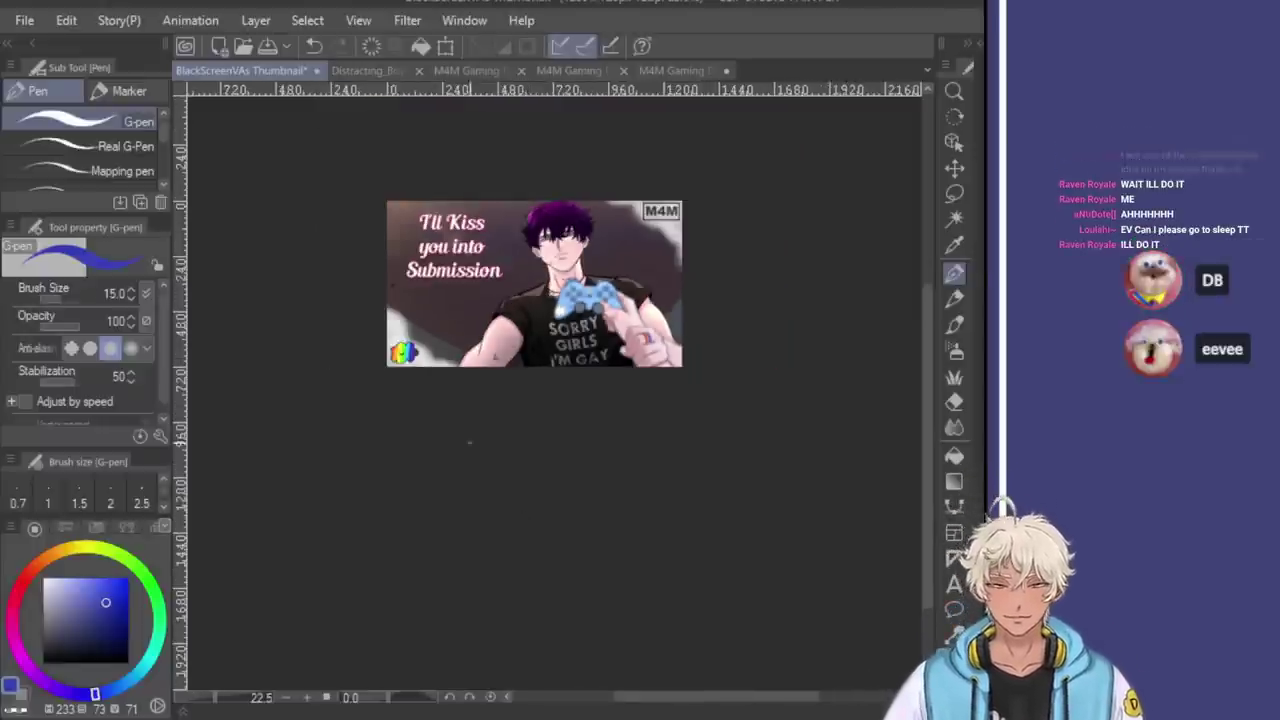
{"action": "scroll", "coordinate": [541, 220], "scroll_direction": "up", "scroll_amount": 4}
{"action": "scroll", "coordinate": [541, 220], "scroll_direction": "up", "scroll_amount": 1}
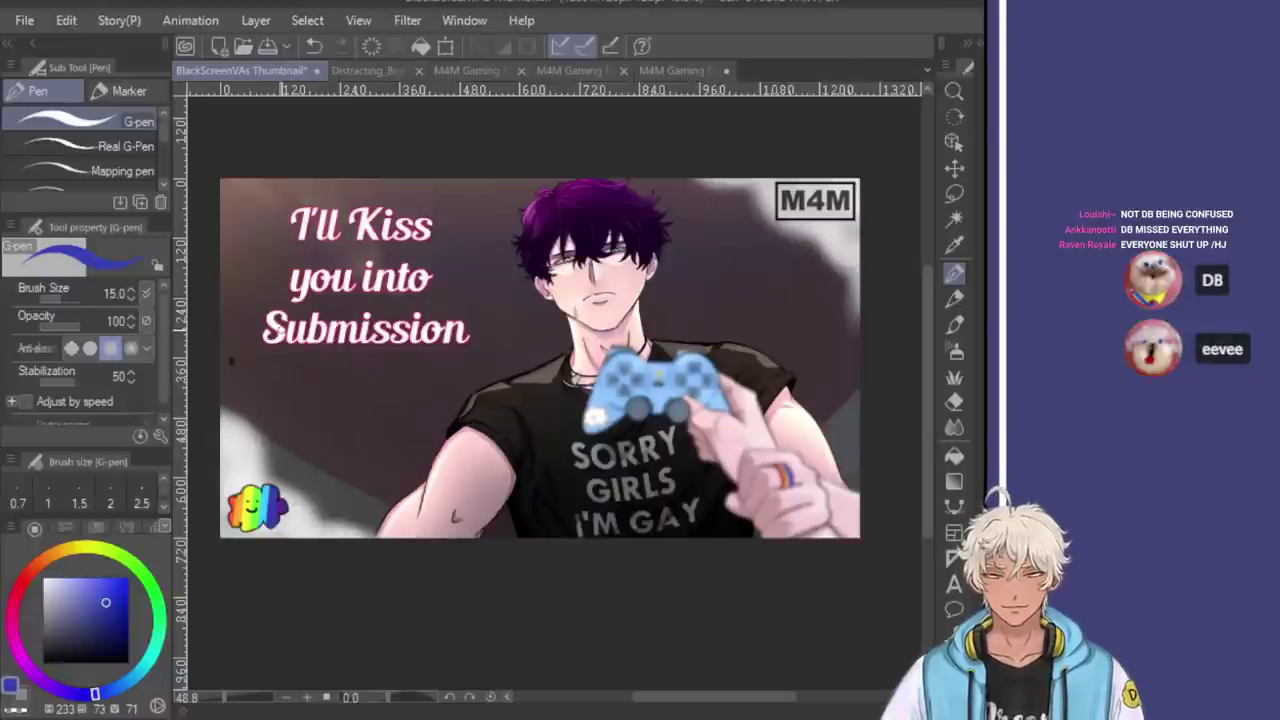
{"action": "scroll", "coordinate": [299, 251], "scroll_direction": "up", "scroll_amount": 2}
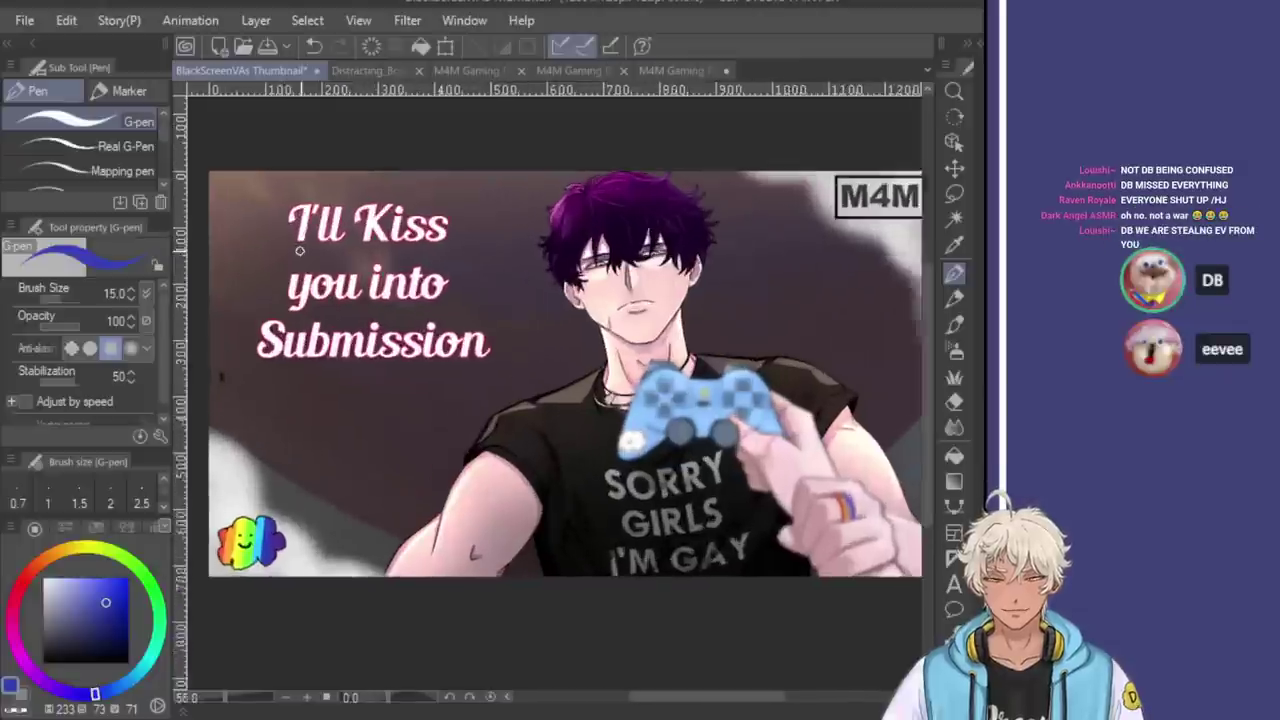
{"action": "scroll", "coordinate": [299, 251], "scroll_direction": "up", "scroll_amount": 1}
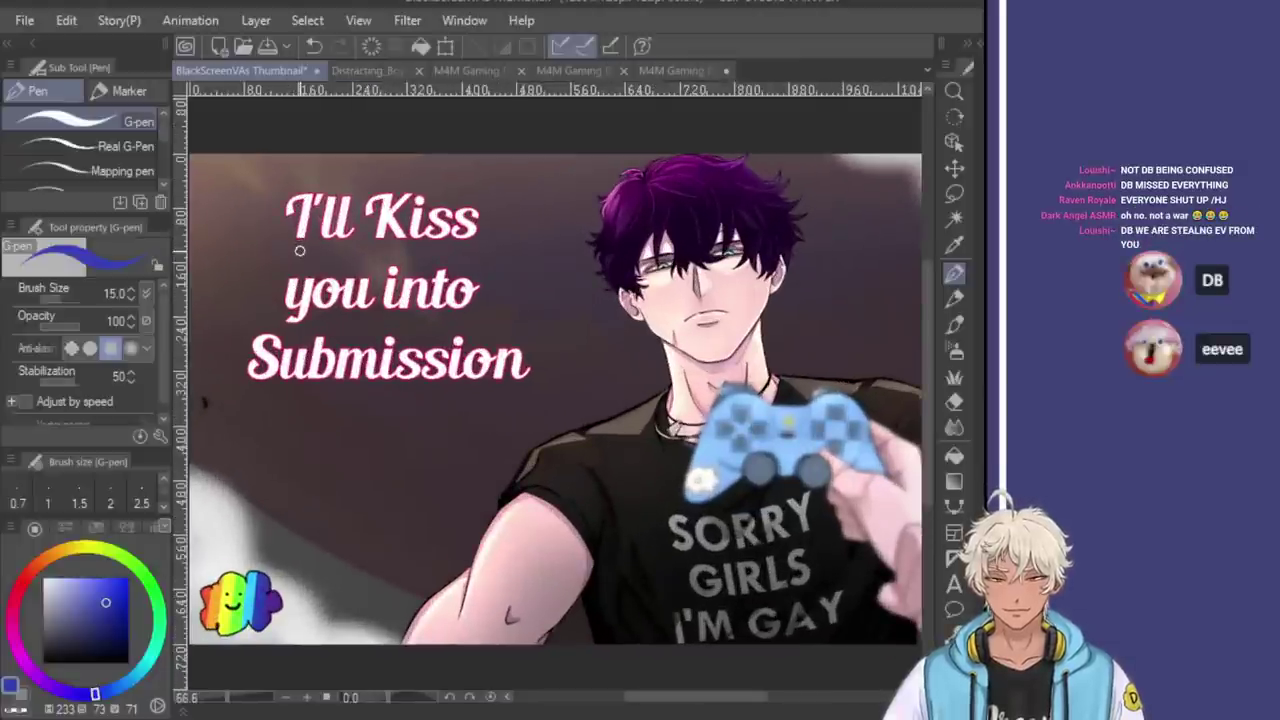
{"action": "scroll", "coordinate": [299, 251], "scroll_direction": "down", "scroll_amount": 3}
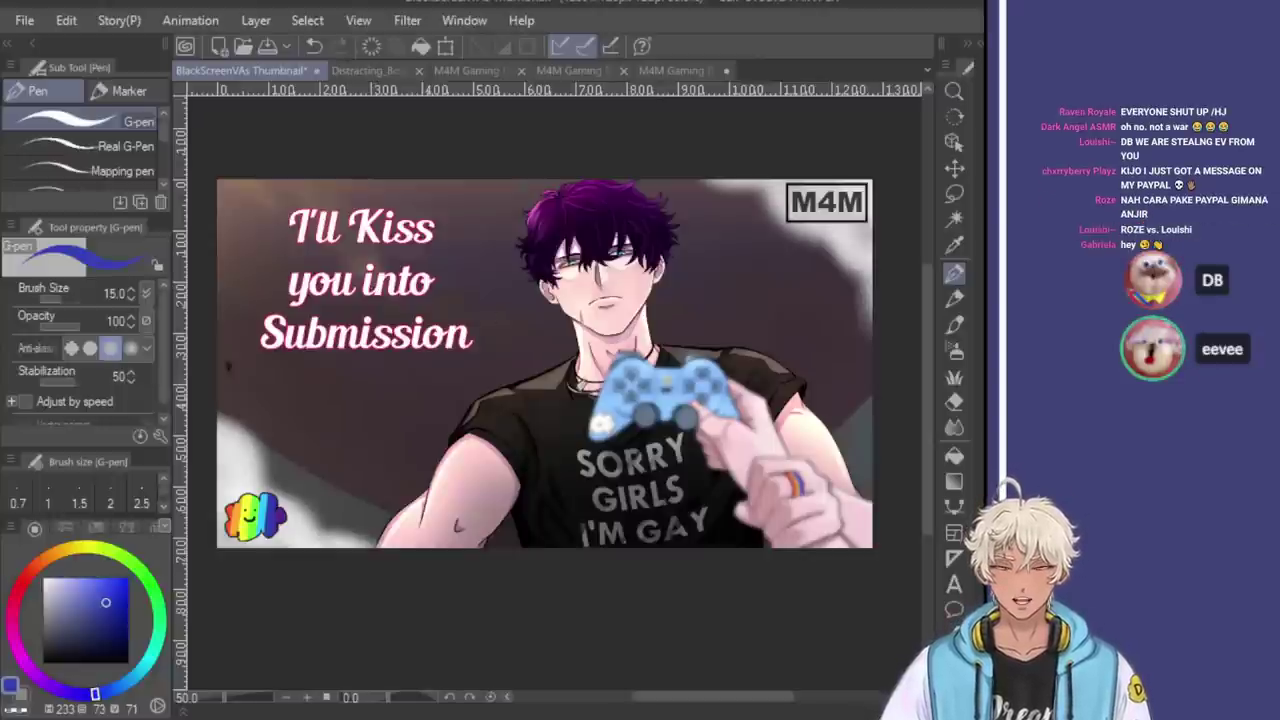
{"action": "key", "text": "ctrl+z"}
{"action": "key", "text": "ctrl+y"}
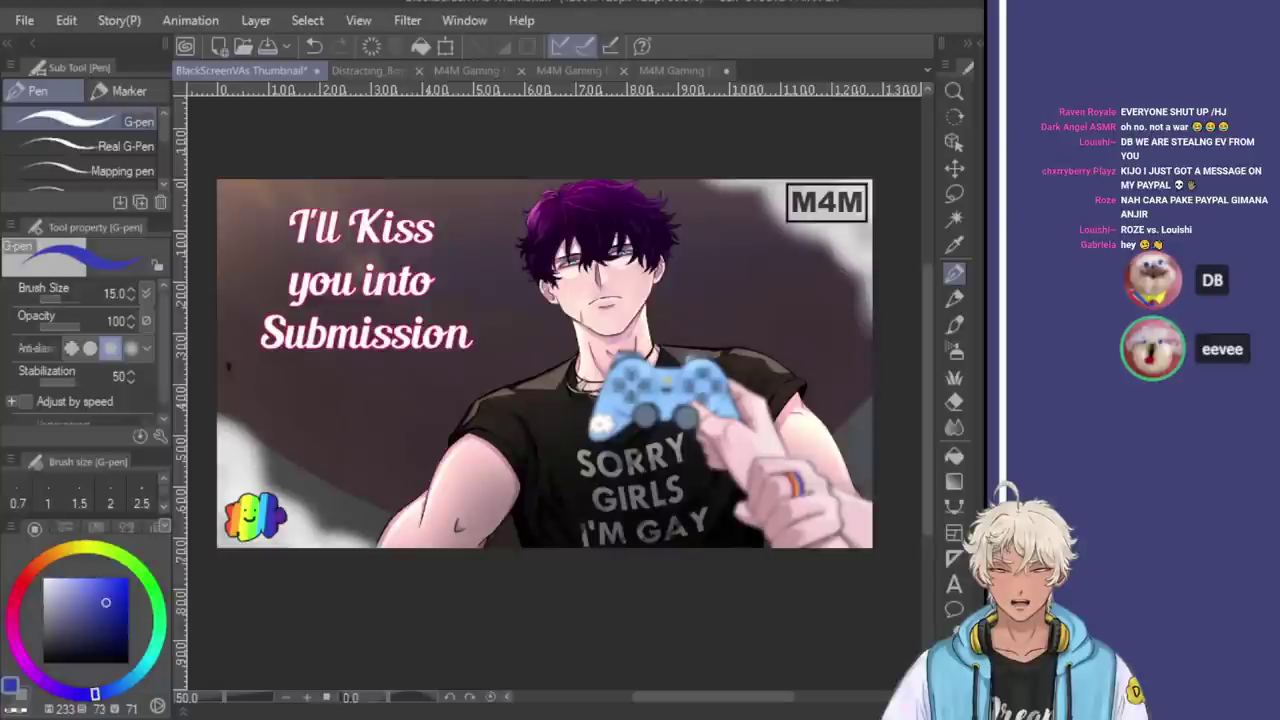
{"action": "key", "text": "ctrl+z"}
{"action": "key", "text": "ctrl+y"}
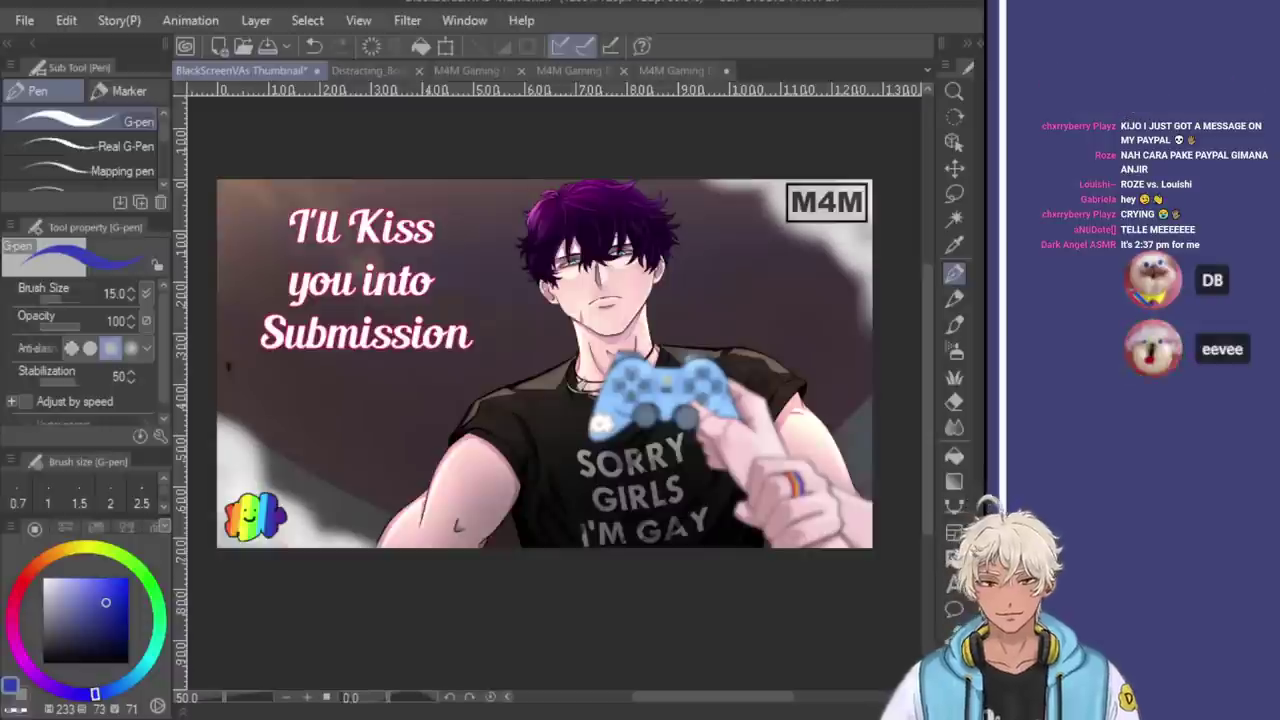
{"action": "key", "text": "ctrl+z"}
{"action": "key", "text": "ctrl+y"}
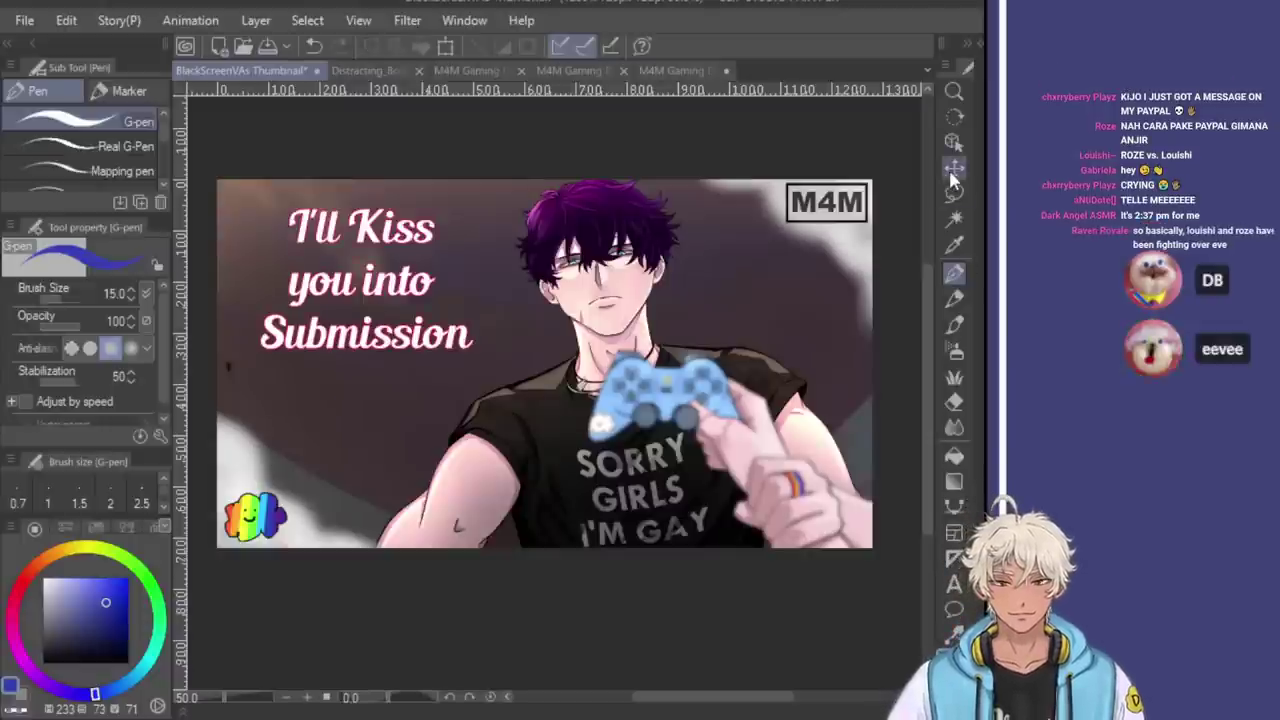
Move the "I'll Kiss you into Submission" title slightly down and to the right
{"action": "key", "text": "k"}
{"action": "left_click_drag", "start_coordinate": [362, 320], "coordinate": [370, 339]}
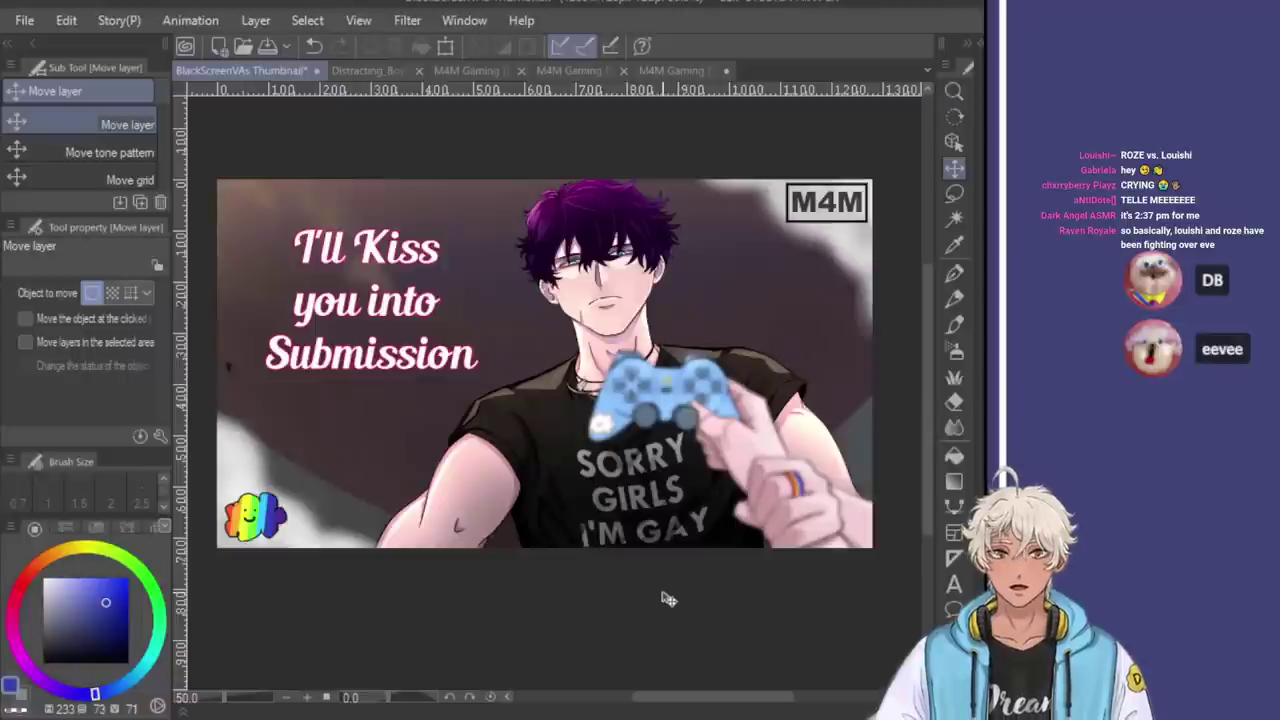
{"action": "left_click_drag", "start_coordinate": [386, 369], "coordinate": [387, 370]}
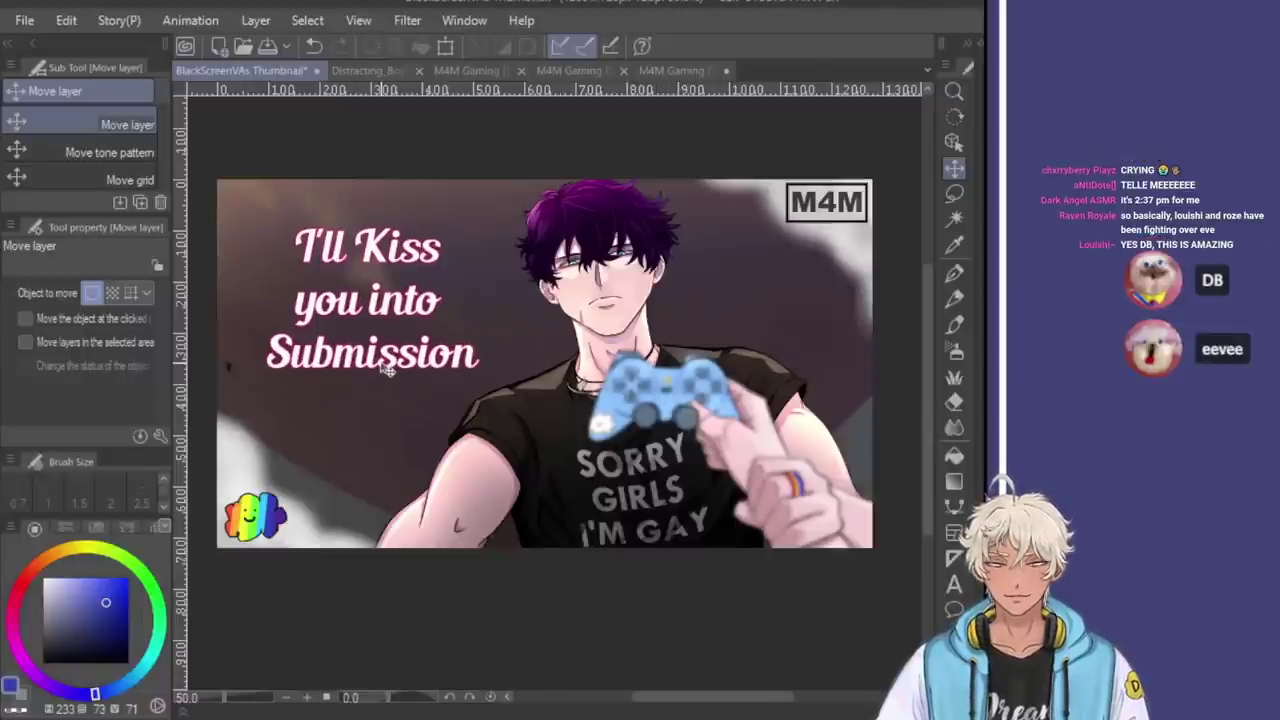
Place the purple "Gay Boyfriend" label just below the title and move the rainbow cloud underneath the label
{"action": "scroll", "coordinate": [376, 489], "scroll_direction": "down", "scroll_amount": 2}
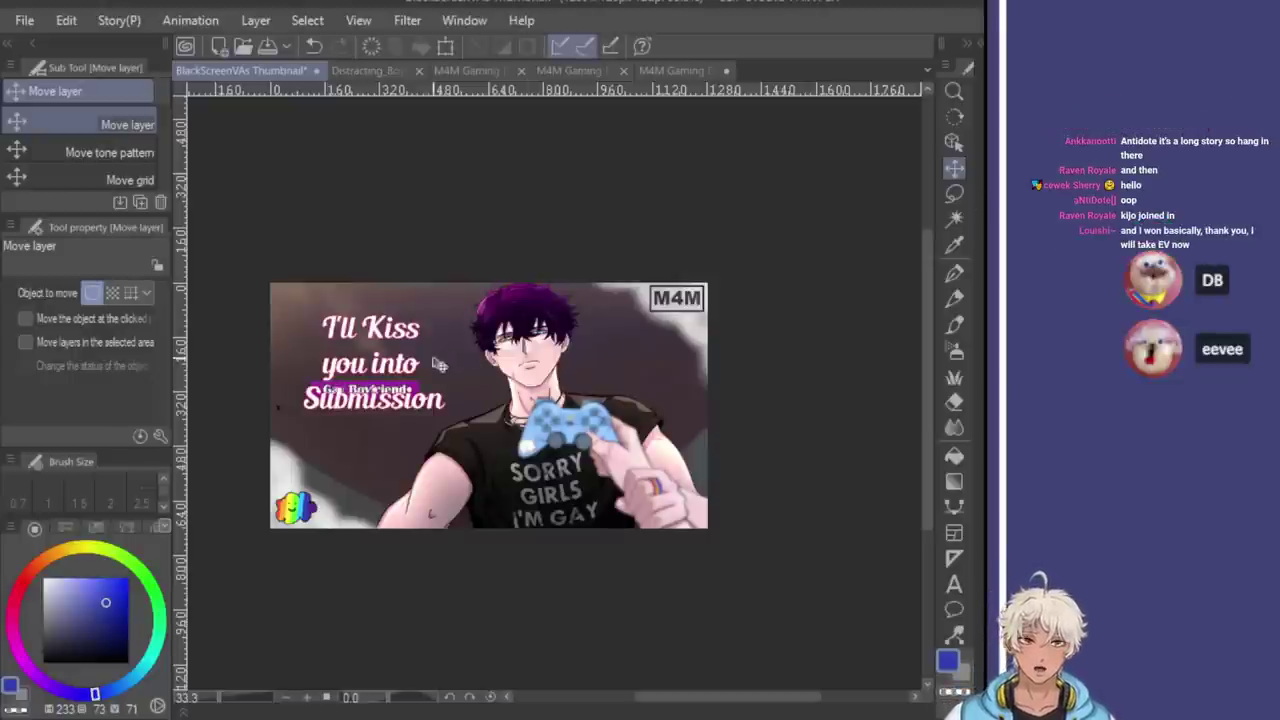
{"action": "left_click_drag", "start_coordinate": [345, 415], "coordinate": [403, 430]}
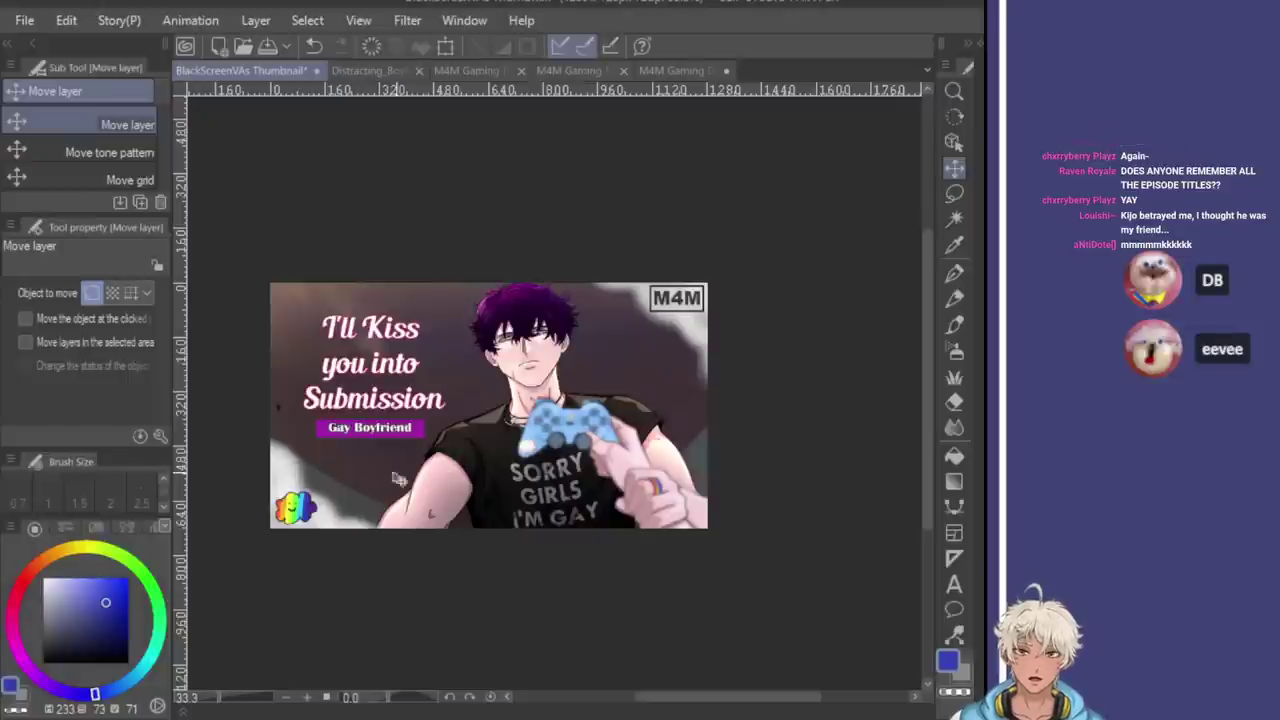
{"action": "scroll", "coordinate": [361, 480], "scroll_direction": "up", "scroll_amount": 3}
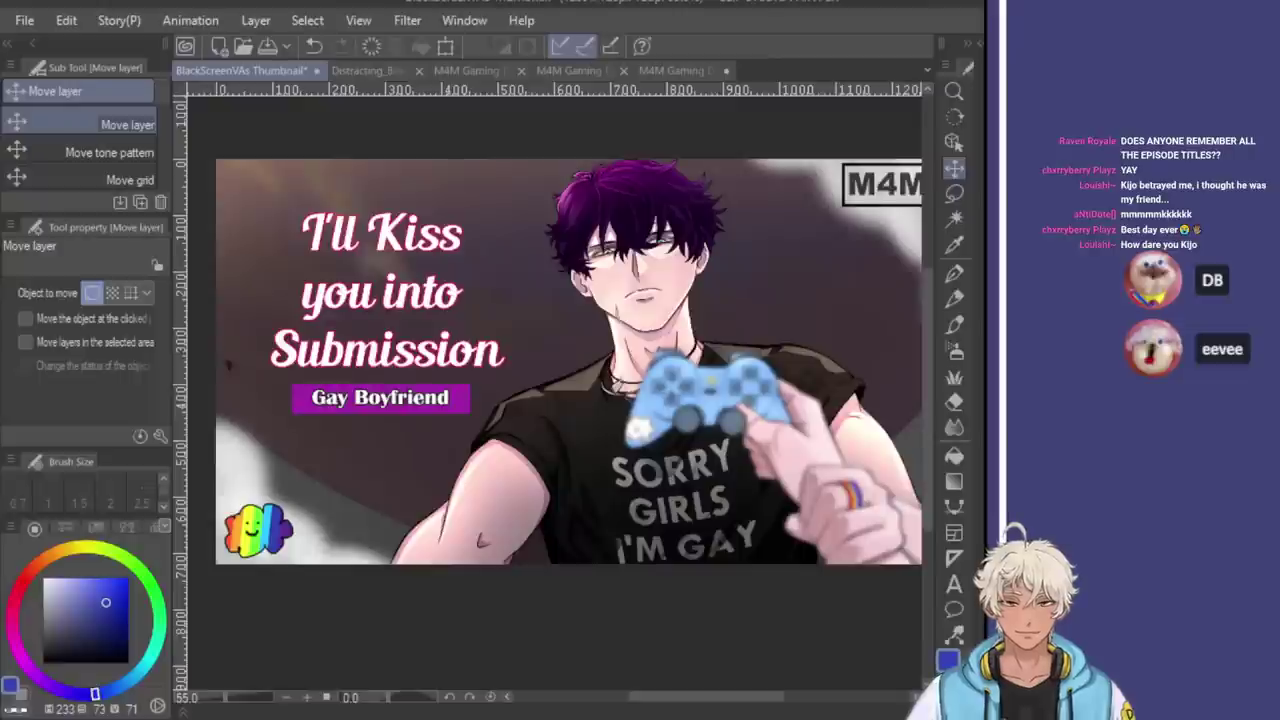
{"action": "left_click_drag", "start_coordinate": [254, 546], "coordinate": [376, 466]}
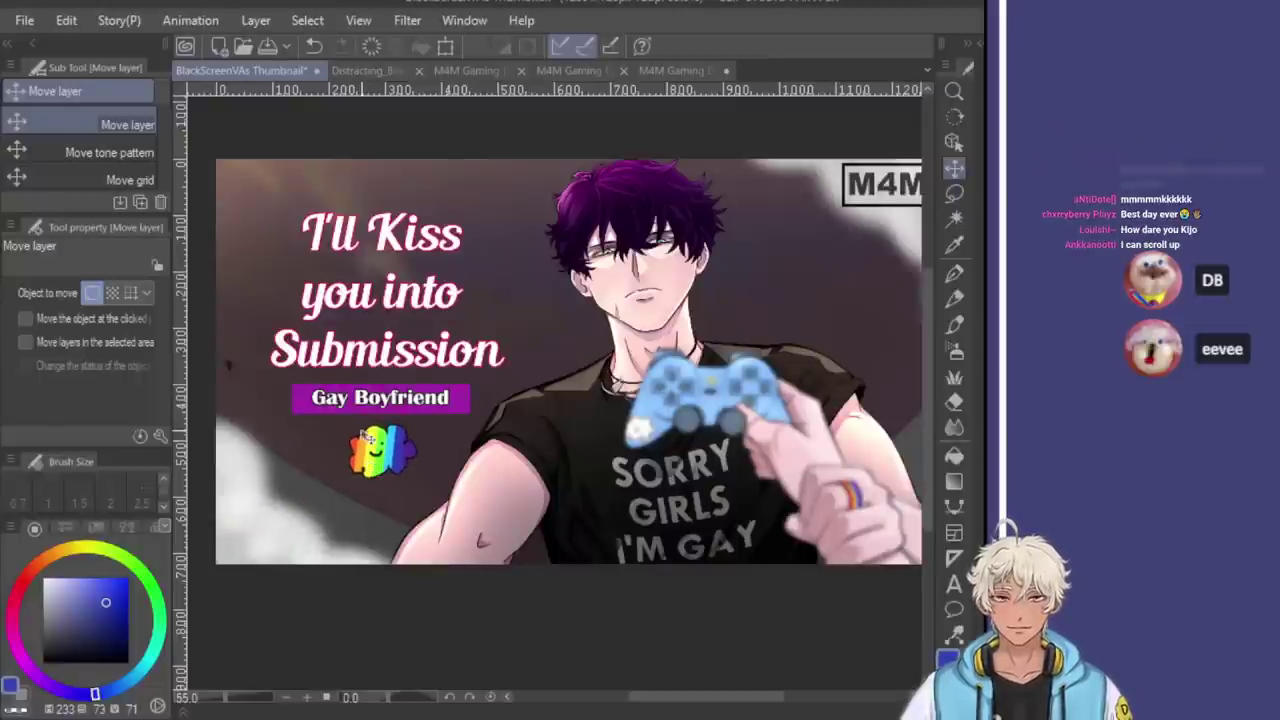
{"action": "scroll", "coordinate": [280, 362], "scroll_direction": "down", "scroll_amount": 1}
{"action": "scroll", "coordinate": [280, 362], "scroll_direction": "down", "scroll_amount": 1}
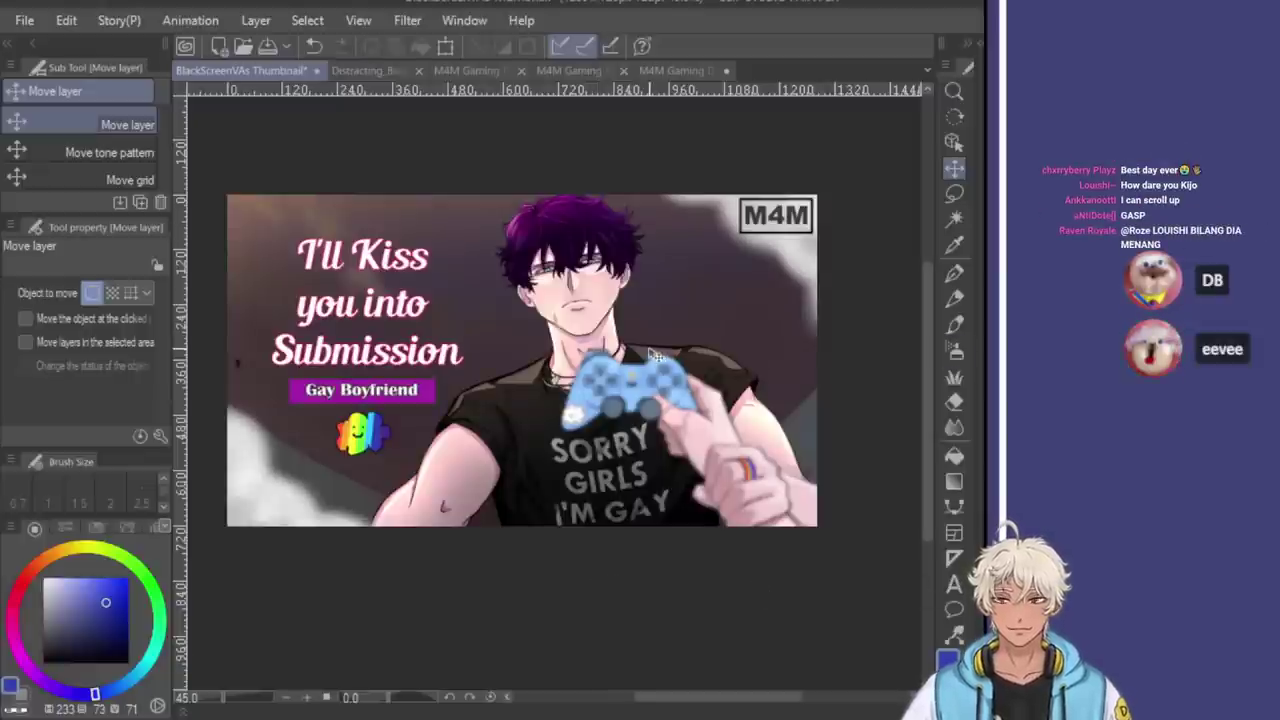
Scale the title text down to about 91% and reposition it above the "Gay Boyfriend" label
{"action": "key", "text": "ctrl+t"}
{"action": "left_click_drag", "start_coordinate": [472, 372], "coordinate": [471, 345]}
{"action": "left_click_drag", "start_coordinate": [423, 243], "coordinate": [454, 231]}
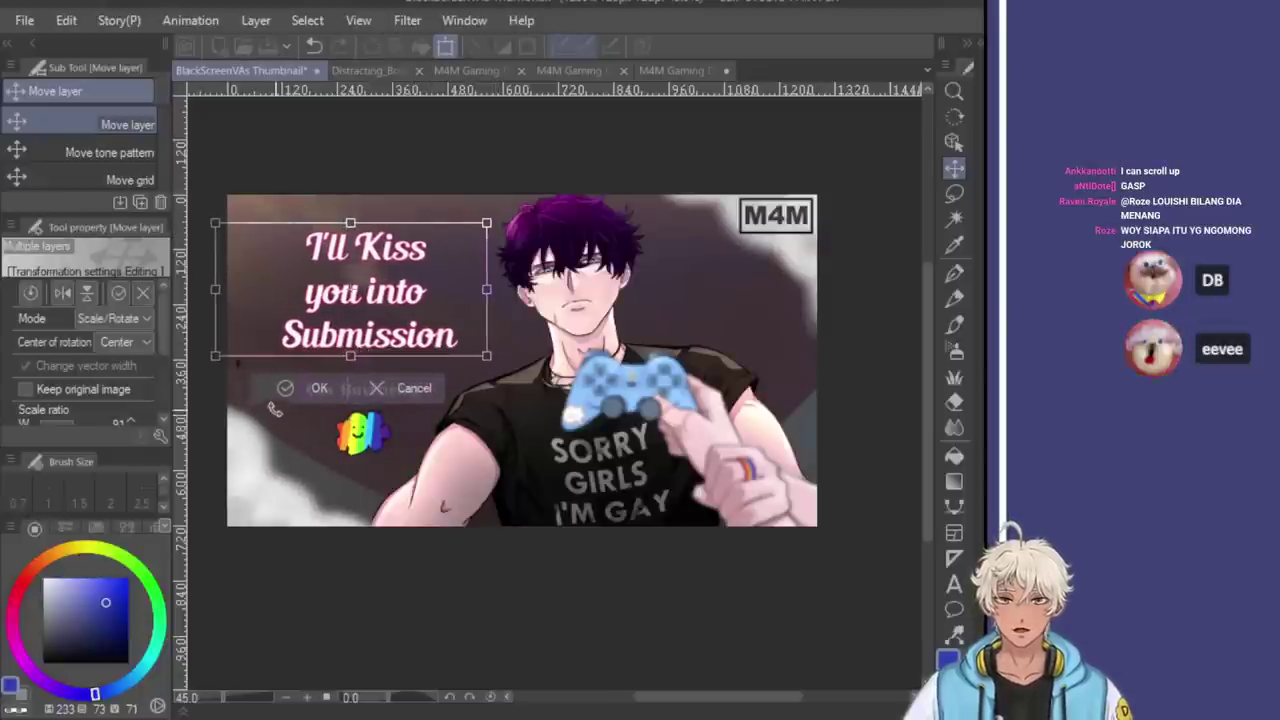
{"action": "left_click", "coordinate": [286, 390]}
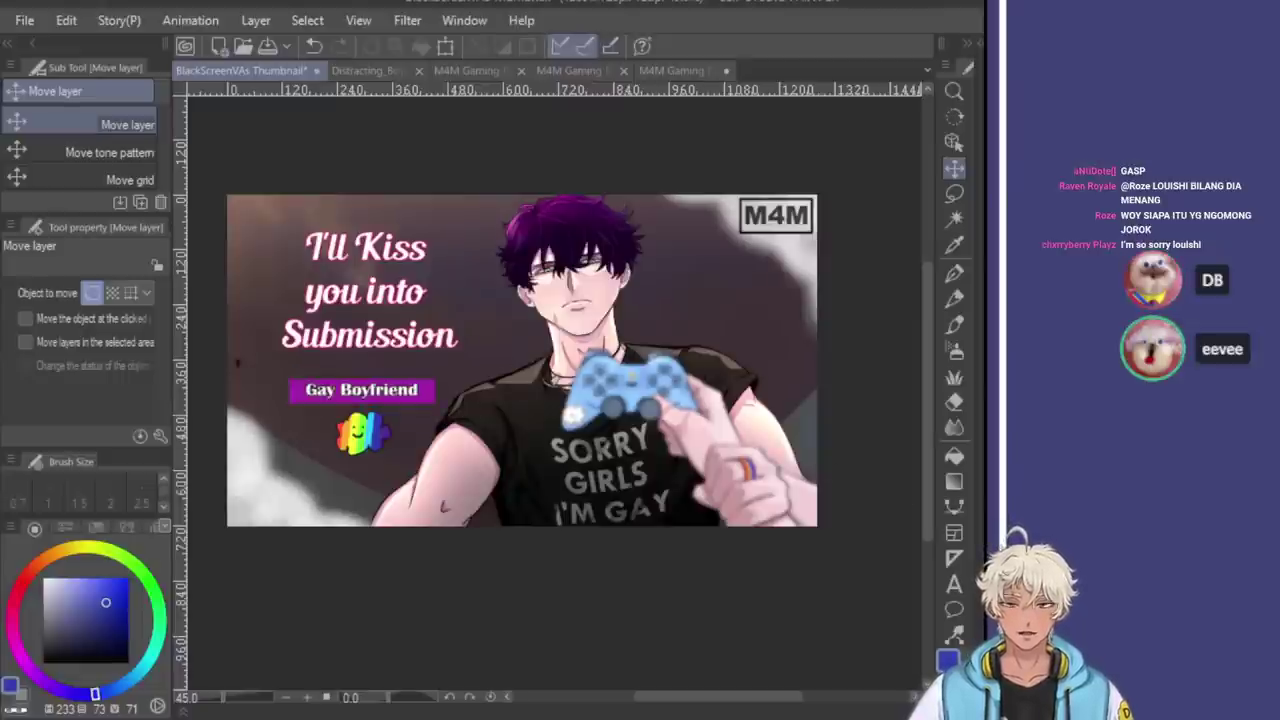
Move the "Gay Boyfriend" label and the rainbow cloud up so they sit closer beneath the title
{"action": "left_click_drag", "start_coordinate": [380, 398], "coordinate": [378, 386]}
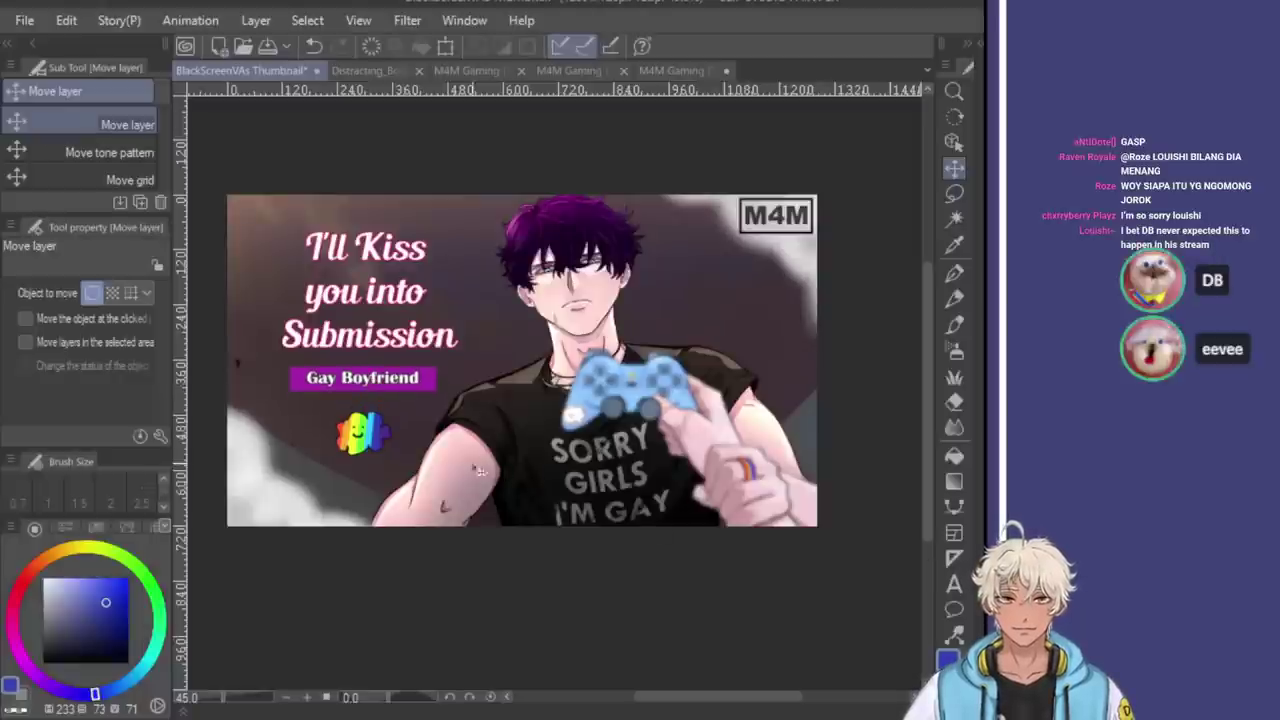
{"action": "left_click_drag", "start_coordinate": [376, 445], "coordinate": [375, 437]}
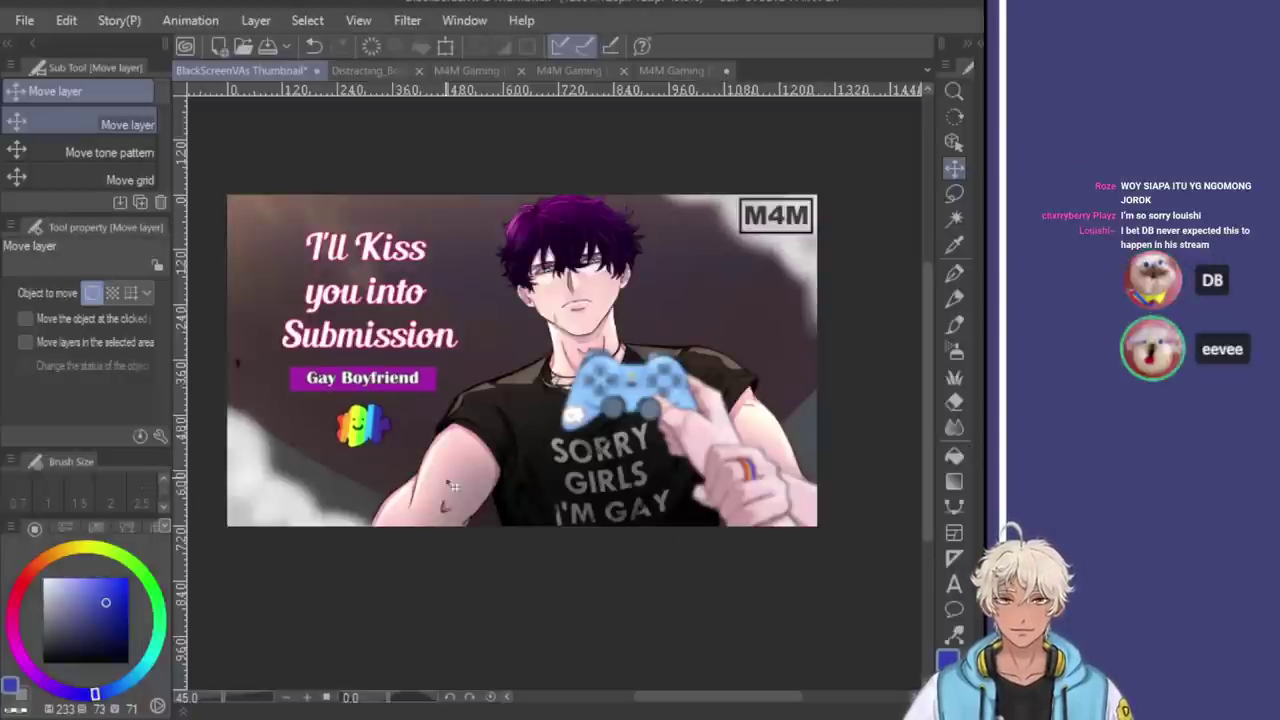
{"action": "scroll", "coordinate": [390, 532], "scroll_direction": "down", "scroll_amount": 1}
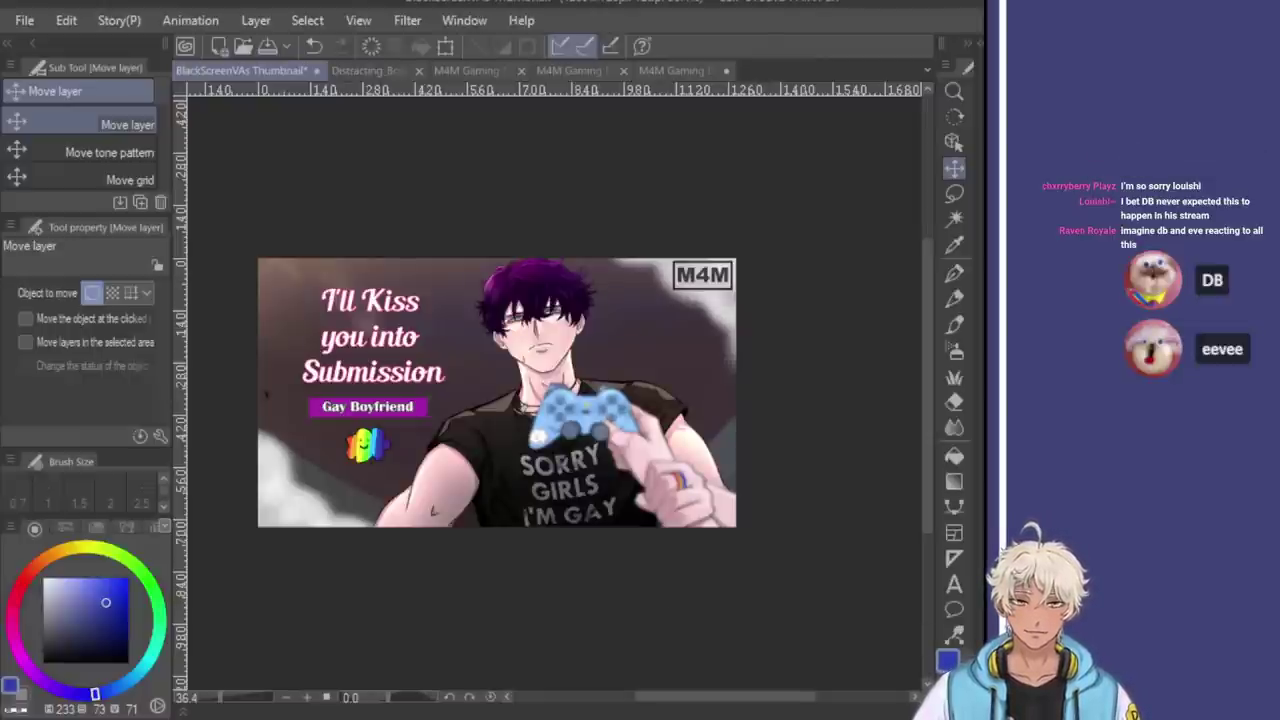
Clear the smiling cloud's rainbow colouring and fill the area inside its outline with solid white
{"action": "key", "text": "Delete"}
{"action": "left_click", "coordinate": [954, 218]}
{"action": "left_click", "coordinate": [700, 480]}
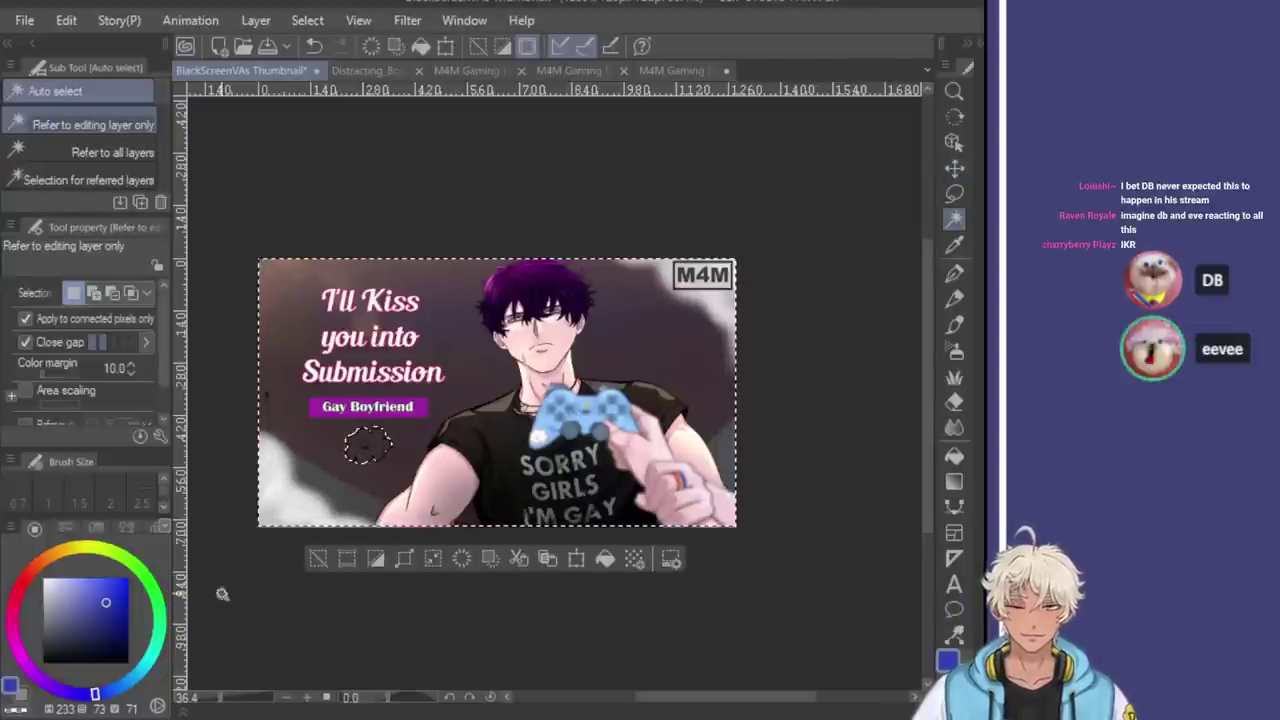
{"action": "left_click", "coordinate": [376, 558]}
{"action": "left_click", "coordinate": [42, 580]}
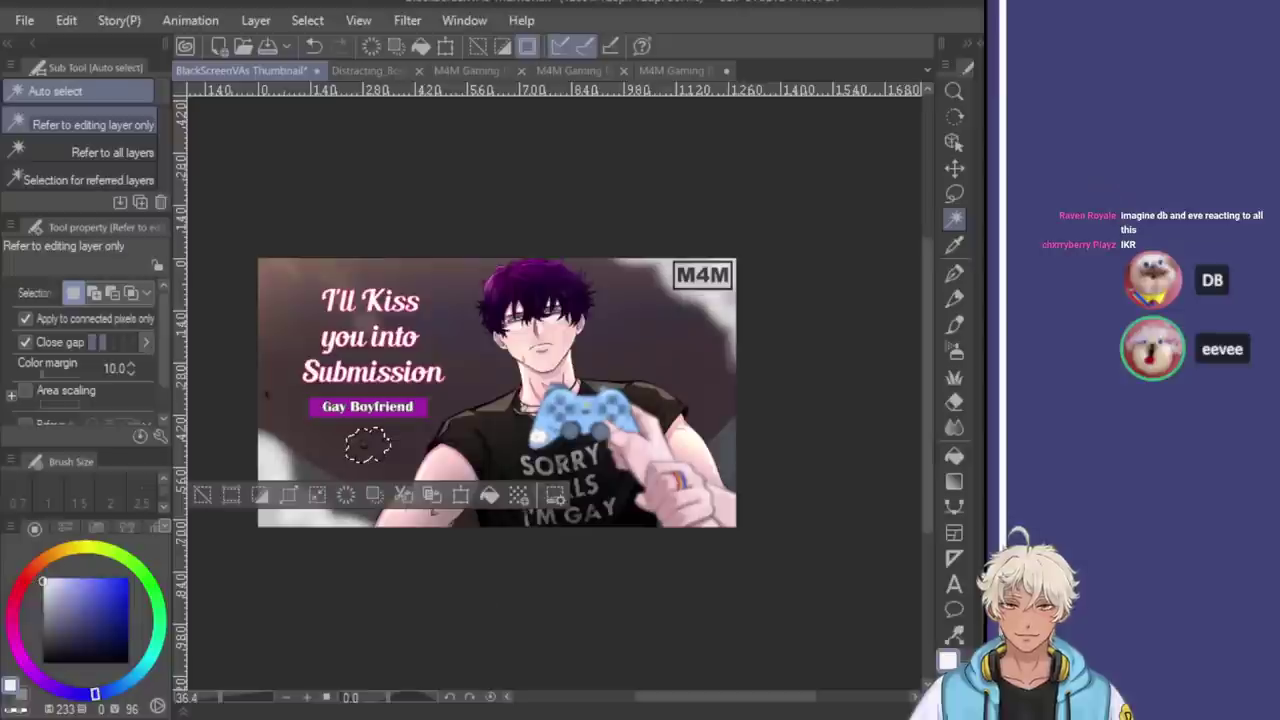
{"action": "left_click", "coordinate": [489, 495]}
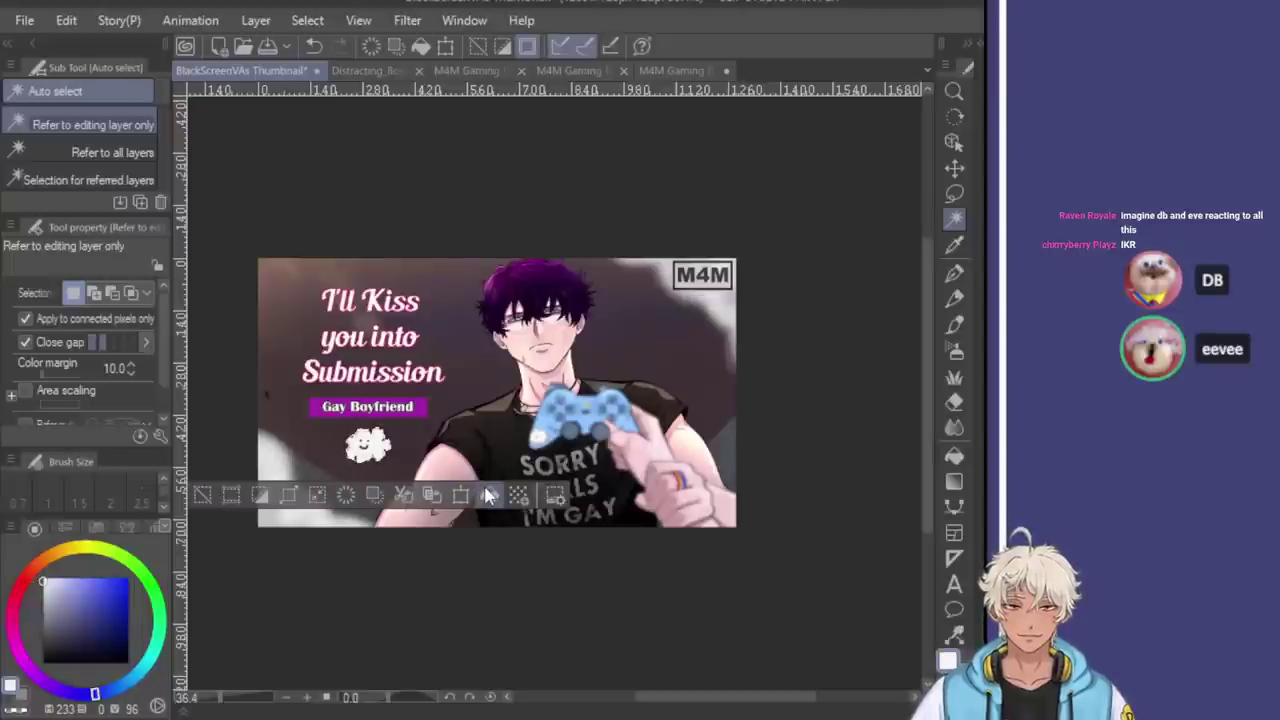
{"action": "key", "text": "ctrl+d"}
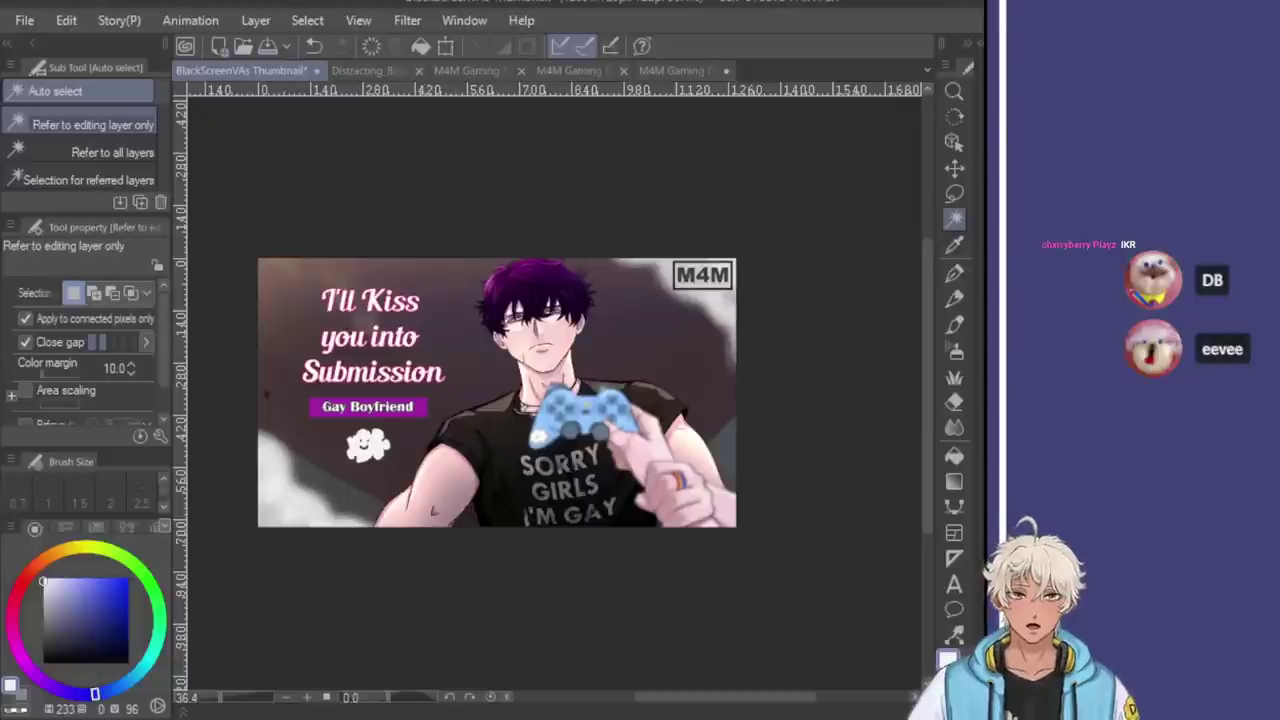
Bring back the rainbow cloud, try it in the lower-left corner of the thumbnail, and undo that move
{"action": "key", "text": "ctrl+z"}
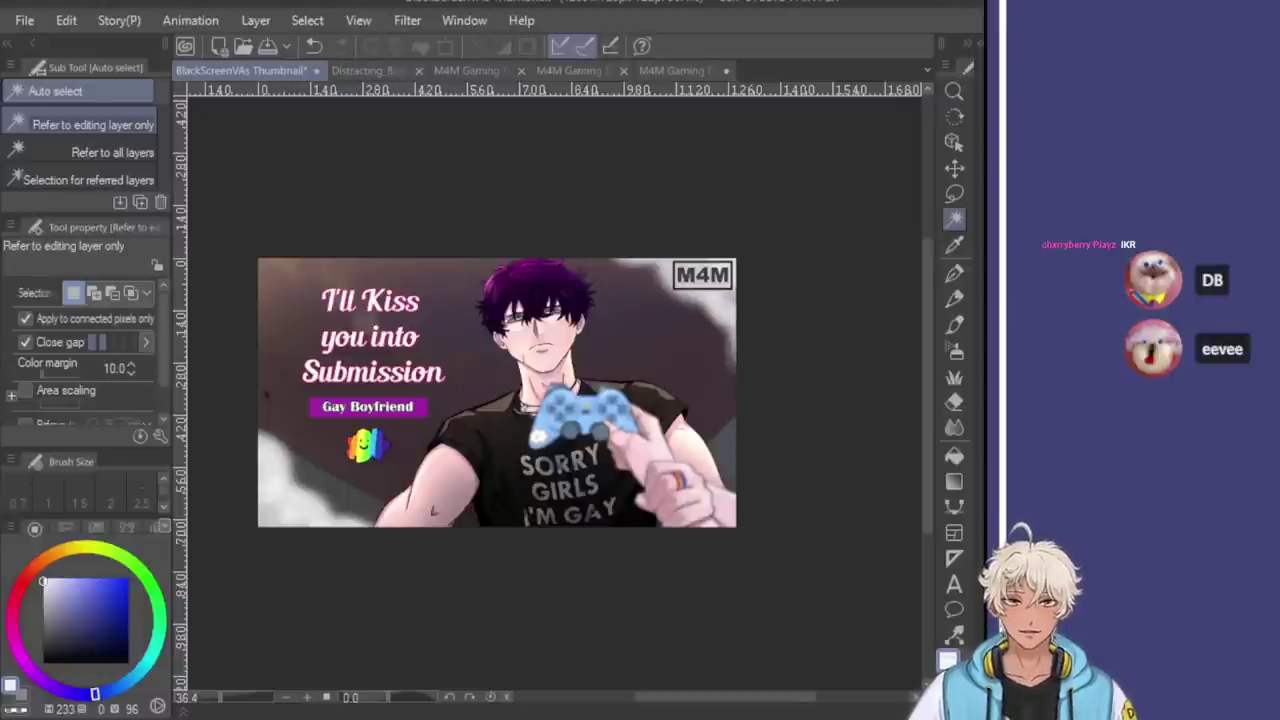
{"action": "left_click", "coordinate": [954, 168]}
{"action": "left_click_drag", "start_coordinate": [373, 454], "coordinate": [292, 511]}
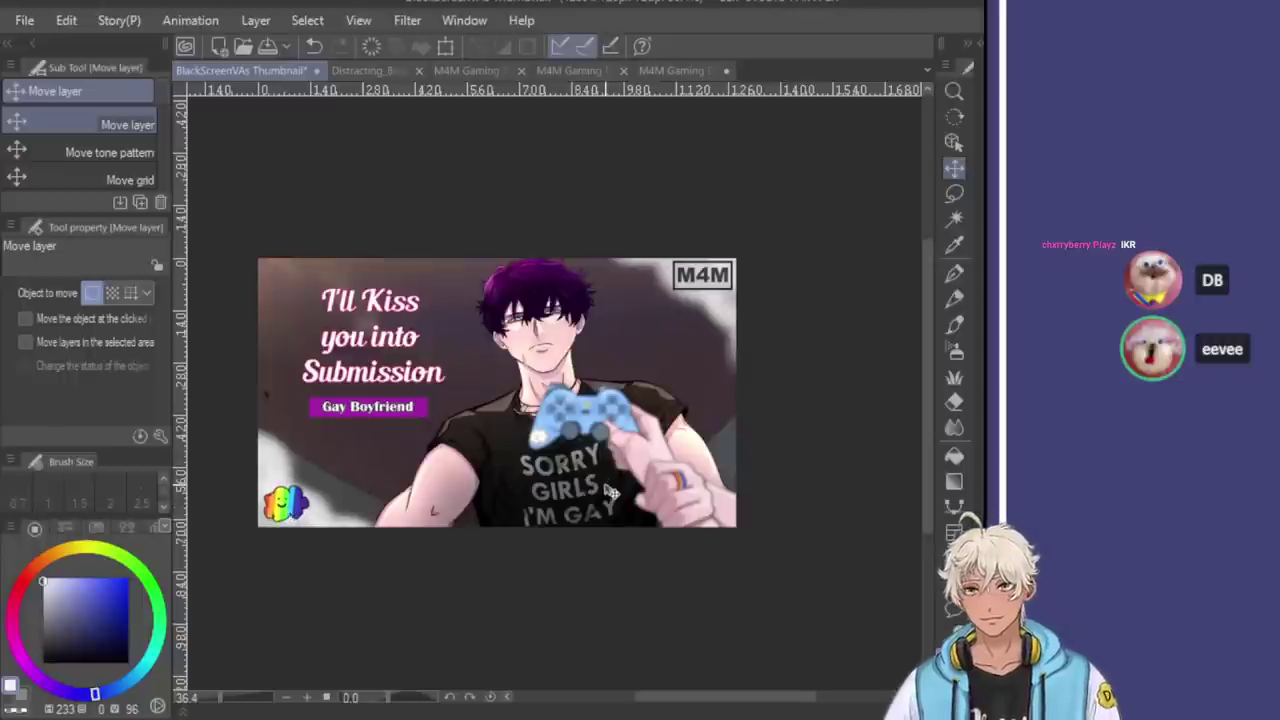
{"action": "key", "text": "ctrl+z"}
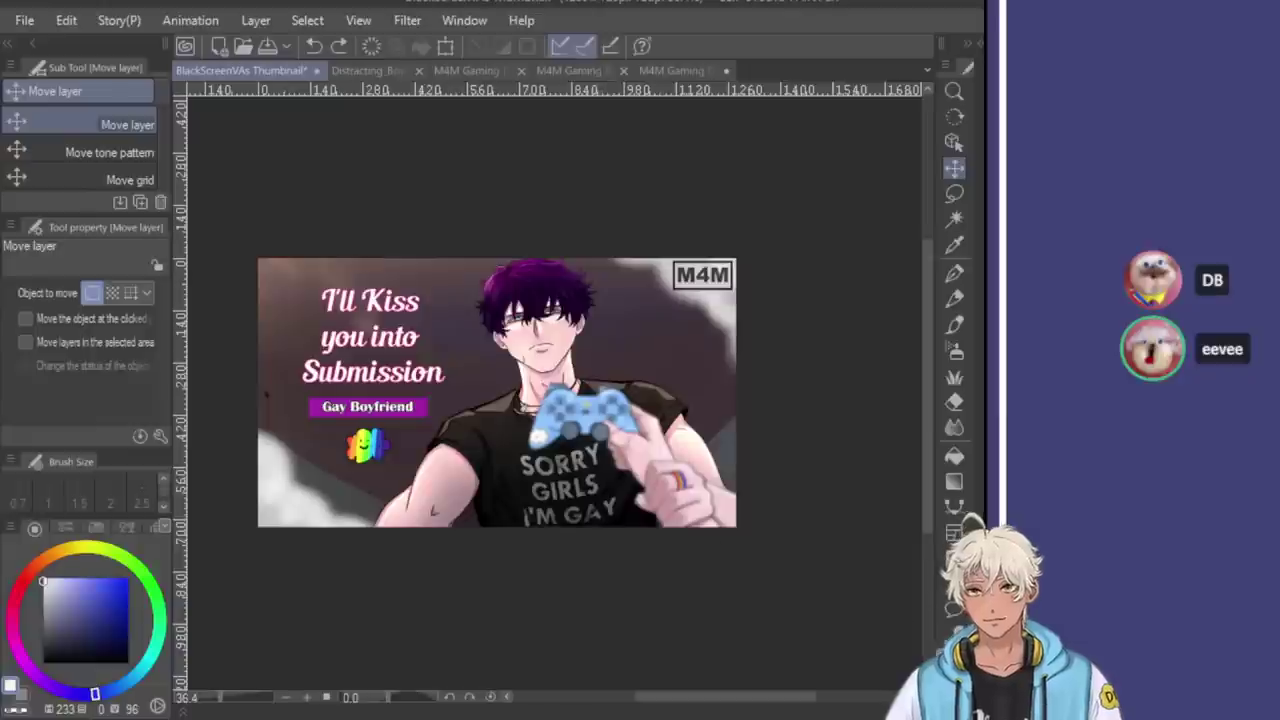
Remove the cloud's rainbow colouring again and restore its solid white fill
{"action": "key", "text": "ctrl+z"}
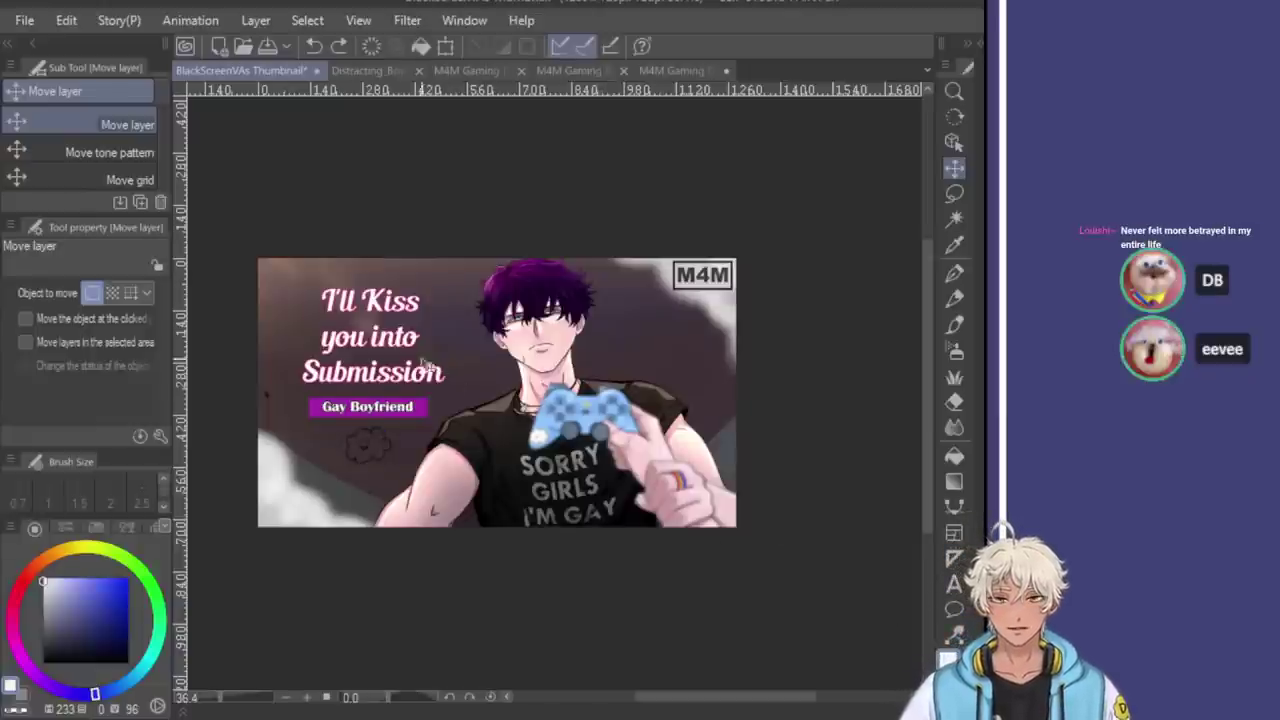
{"action": "scroll", "coordinate": [408, 393], "scroll_direction": "up", "scroll_amount": 1}
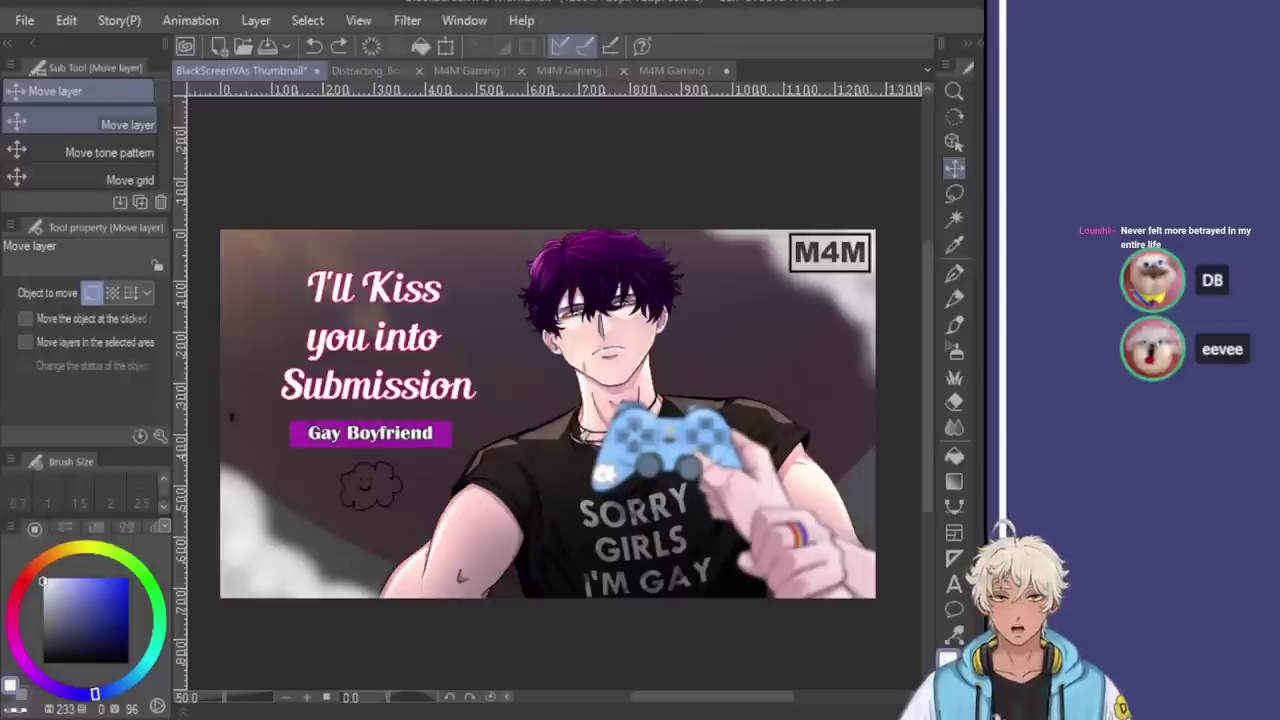
{"action": "key", "text": "ctrl+y"}
{"action": "scroll", "coordinate": [355, 460], "scroll_direction": "down", "scroll_amount": 1}
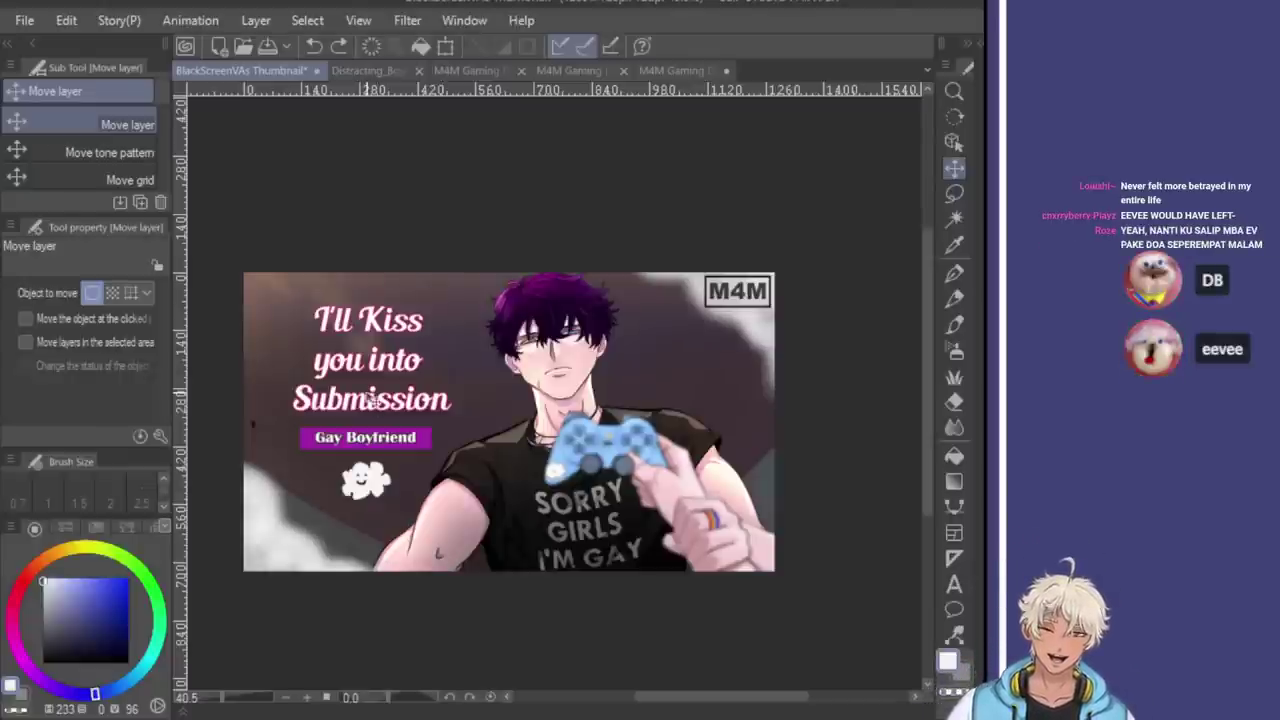
Try moving the "Gay Boyfriend" label and the white cloud slightly down, then undo the move
{"action": "scroll", "coordinate": [334, 330], "scroll_direction": "up", "scroll_amount": 1}
{"action": "scroll", "coordinate": [334, 330], "scroll_direction": "up", "scroll_amount": 2}
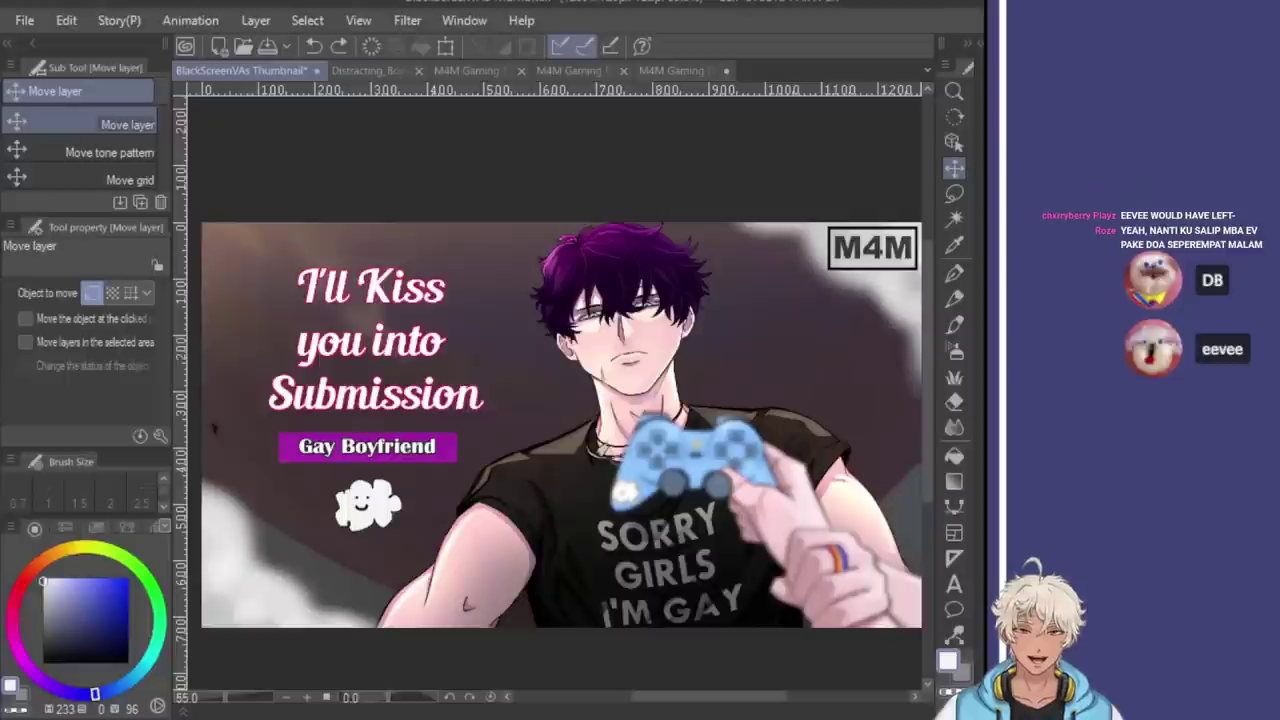
{"action": "left_click_drag", "start_coordinate": [352, 459], "coordinate": [353, 466]}
{"action": "scroll", "coordinate": [380, 340], "scroll_direction": "down", "scroll_amount": 2}
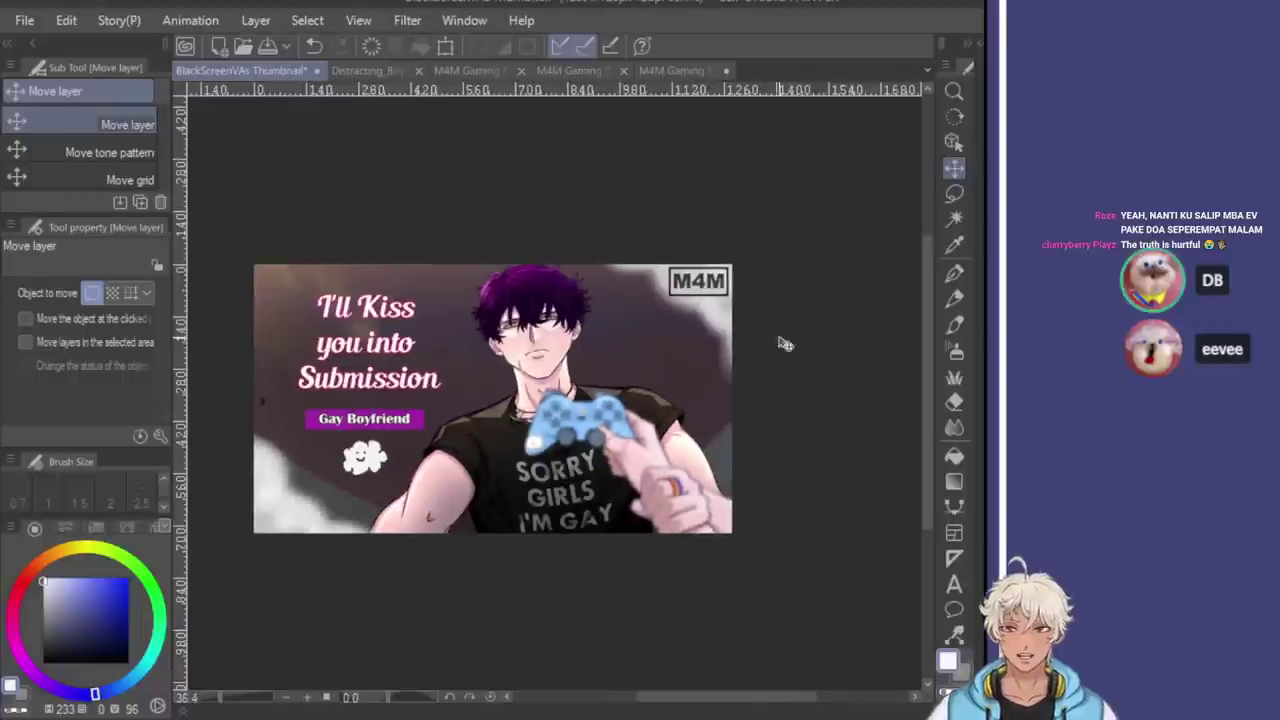
{"action": "key", "text": "ctrl+z"}
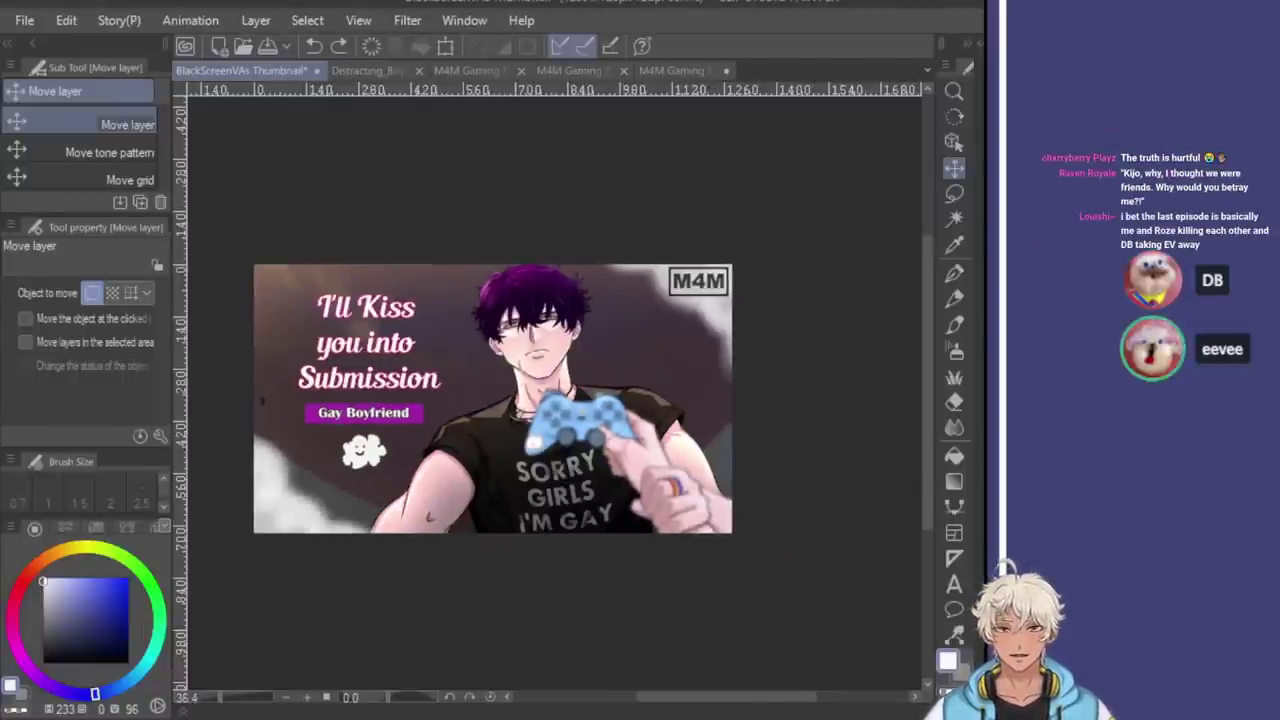
Hide the "Gay Boyfriend" label, move the white cloud up towards the title, and compare the layout with and without both elements
{"action": "key", "text": "ctrl+z"}
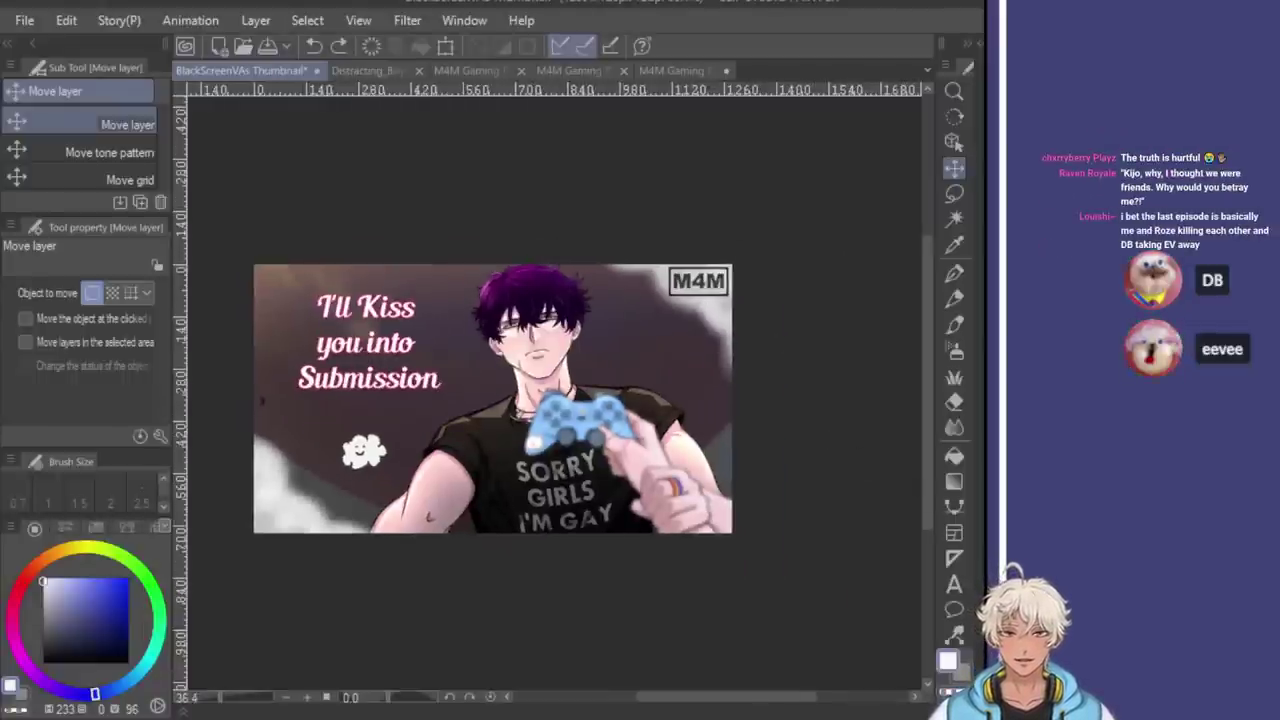
{"action": "left_click_drag", "start_coordinate": [372, 456], "coordinate": [372, 436]}
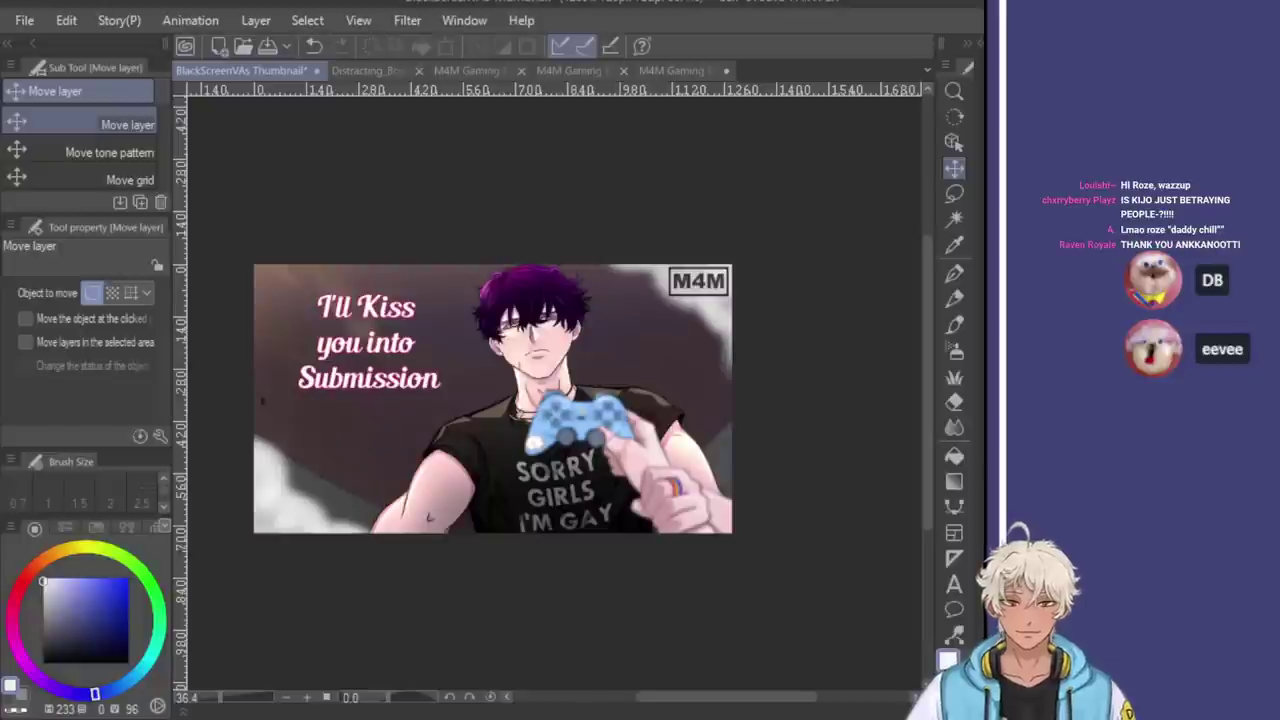
{"action": "key", "text": "ctrl+v"}
{"action": "key", "text": "ctrl+z"}
{"action": "key", "text": "ctrl+y"}
{"action": "key", "text": "ctrl+z"}
{"action": "key", "text": "ctrl+y"}
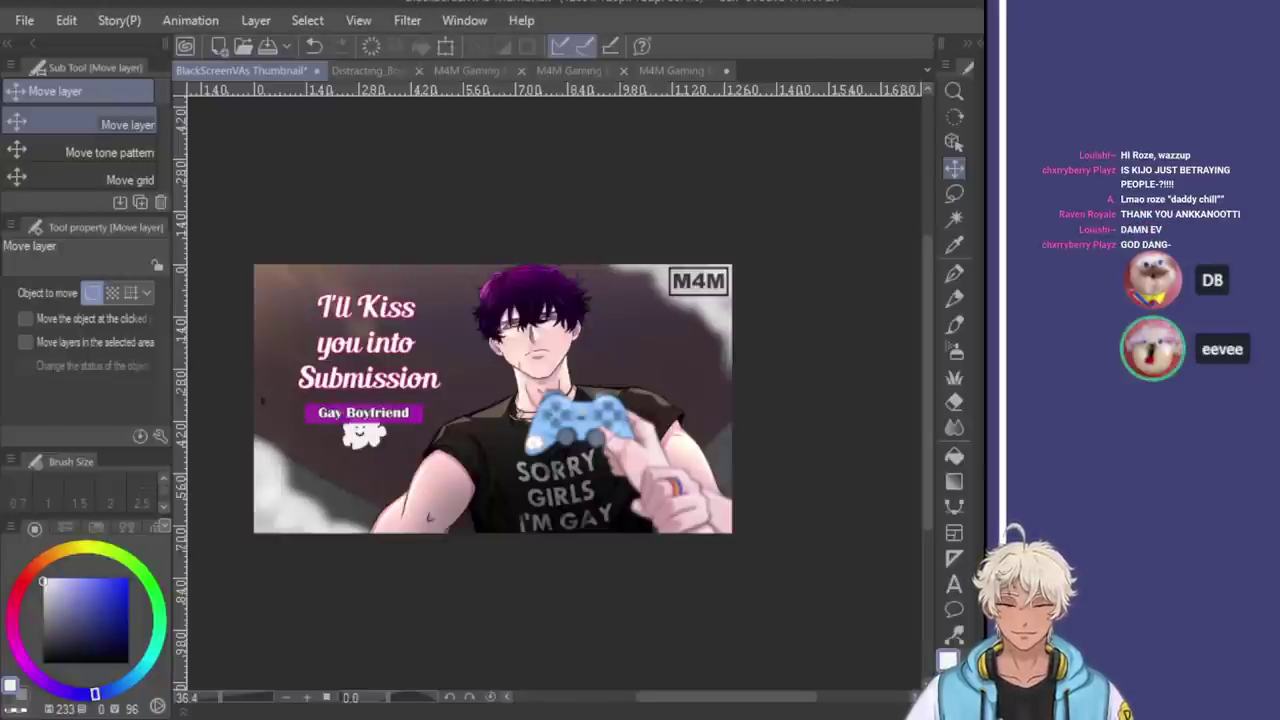
{"action": "key", "text": "ctrl+z"}
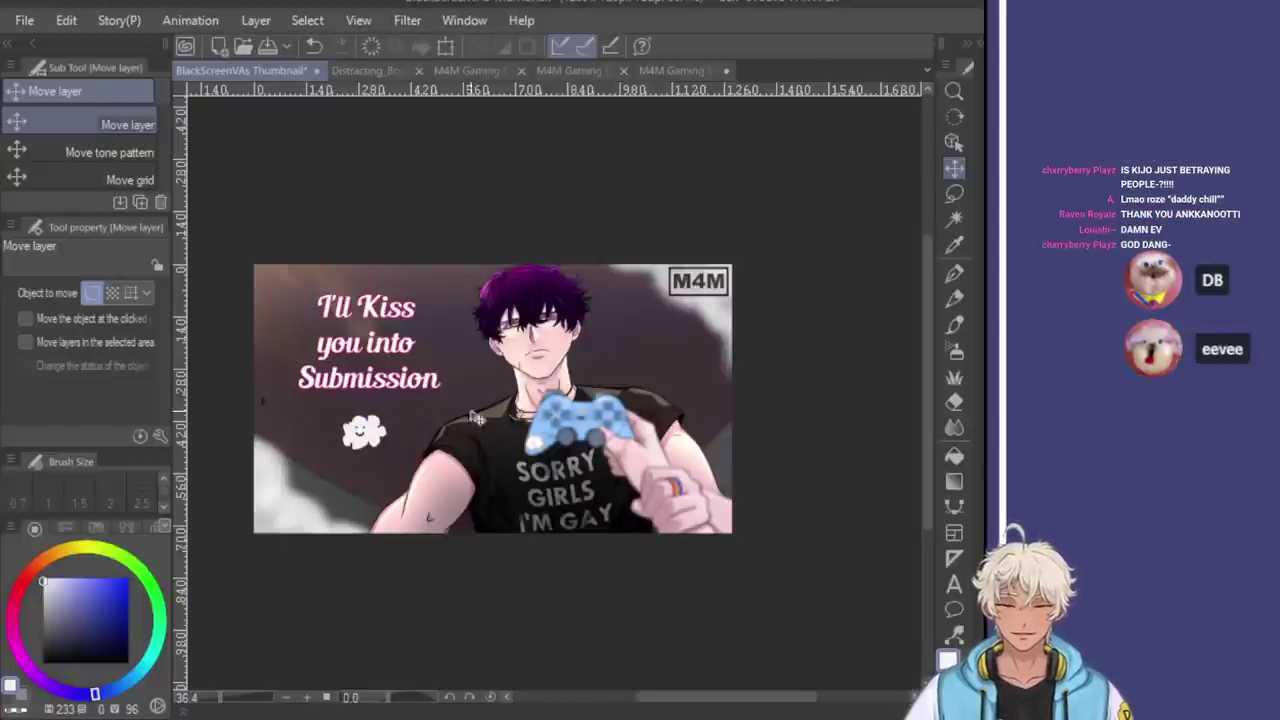
Show the "Gay Boyfriend" label again and move the white cloud down to sit just below it
{"action": "scroll", "coordinate": [477, 375], "scroll_direction": "up", "scroll_amount": 1}
{"action": "scroll", "coordinate": [455, 344], "scroll_direction": "up", "scroll_amount": 1}
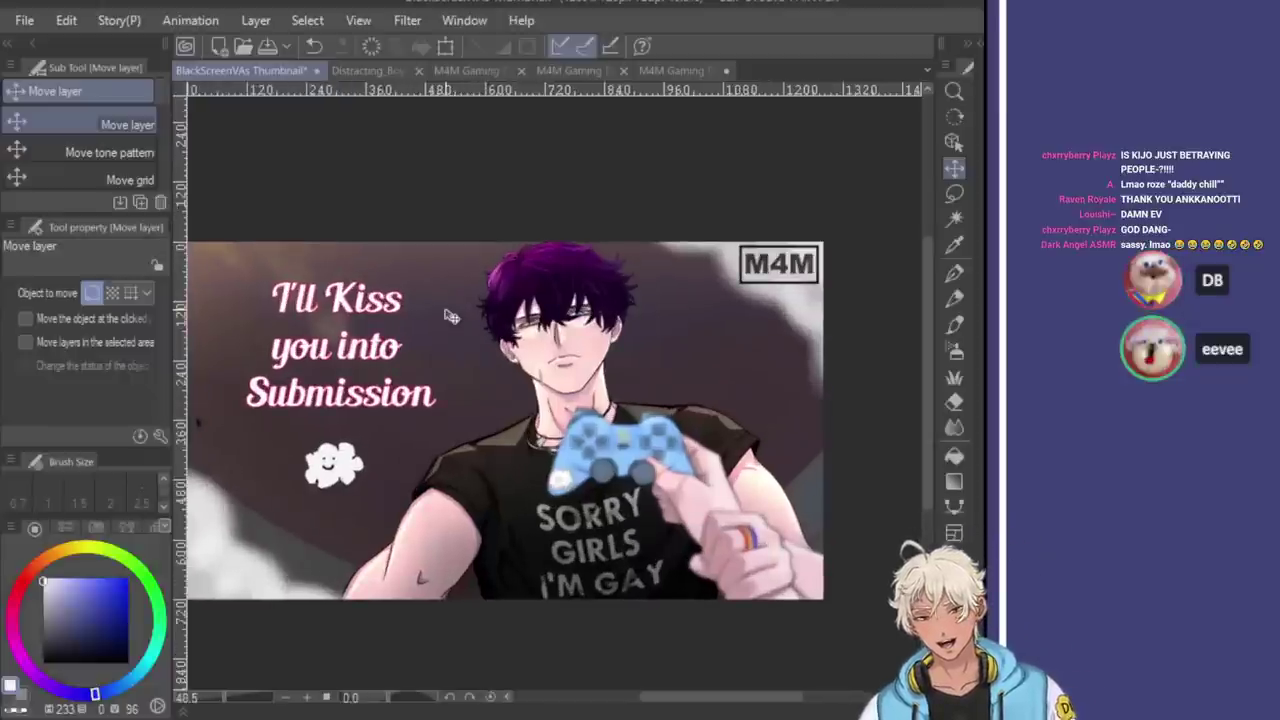
{"action": "scroll", "coordinate": [627, 316], "scroll_direction": "down", "scroll_amount": 2}
{"action": "scroll", "coordinate": [530, 303], "scroll_direction": "up", "scroll_amount": 1}
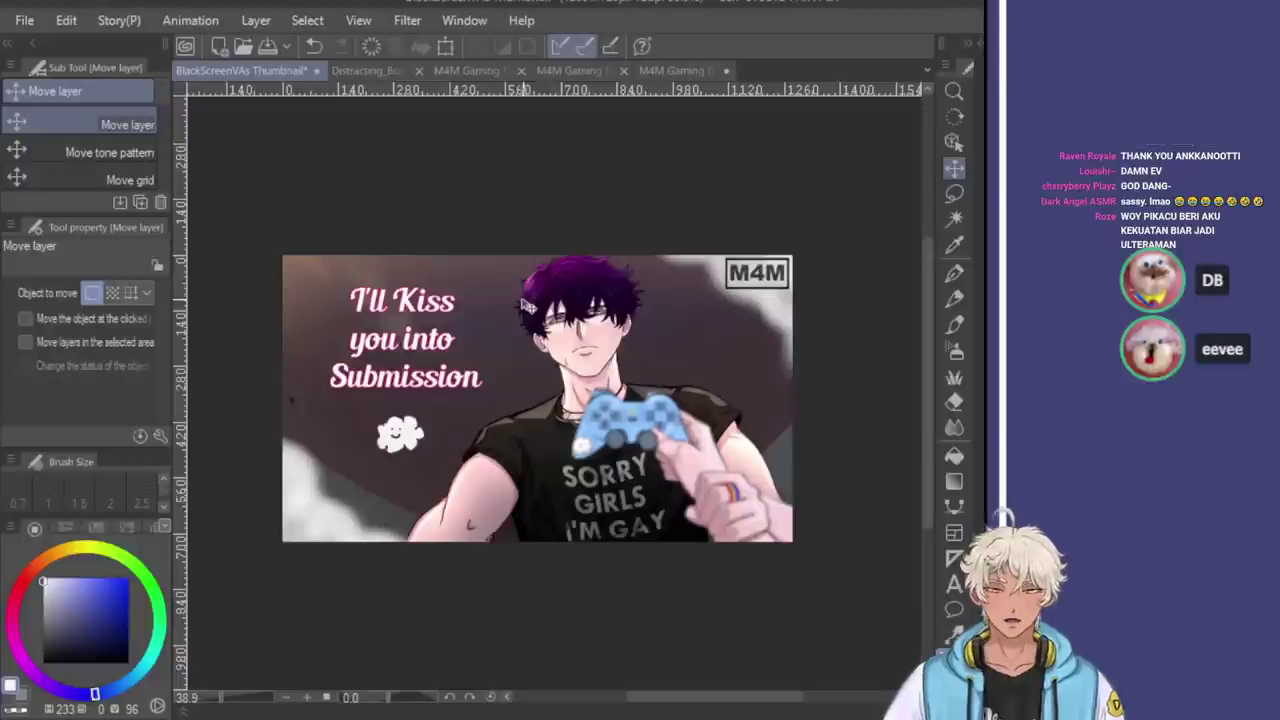
{"action": "scroll", "coordinate": [495, 320], "scroll_direction": "up", "scroll_amount": 1}
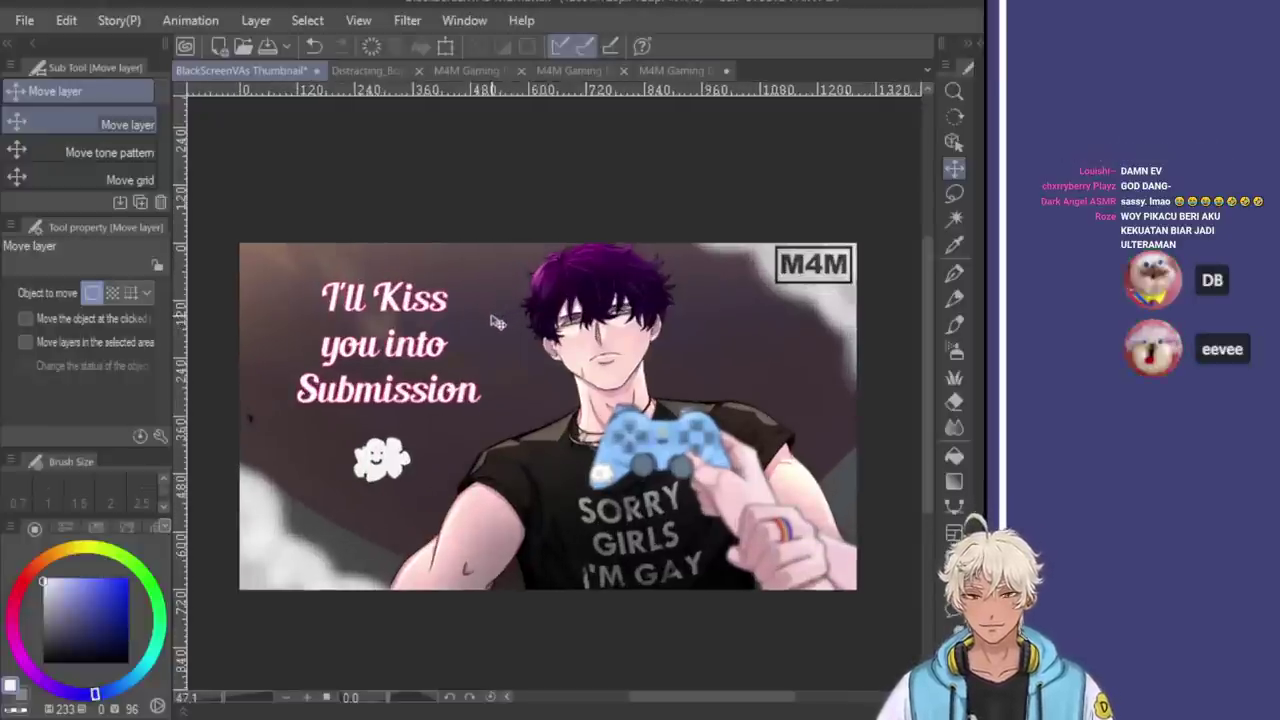
{"action": "scroll", "coordinate": [495, 320], "scroll_direction": "up", "scroll_amount": 1}
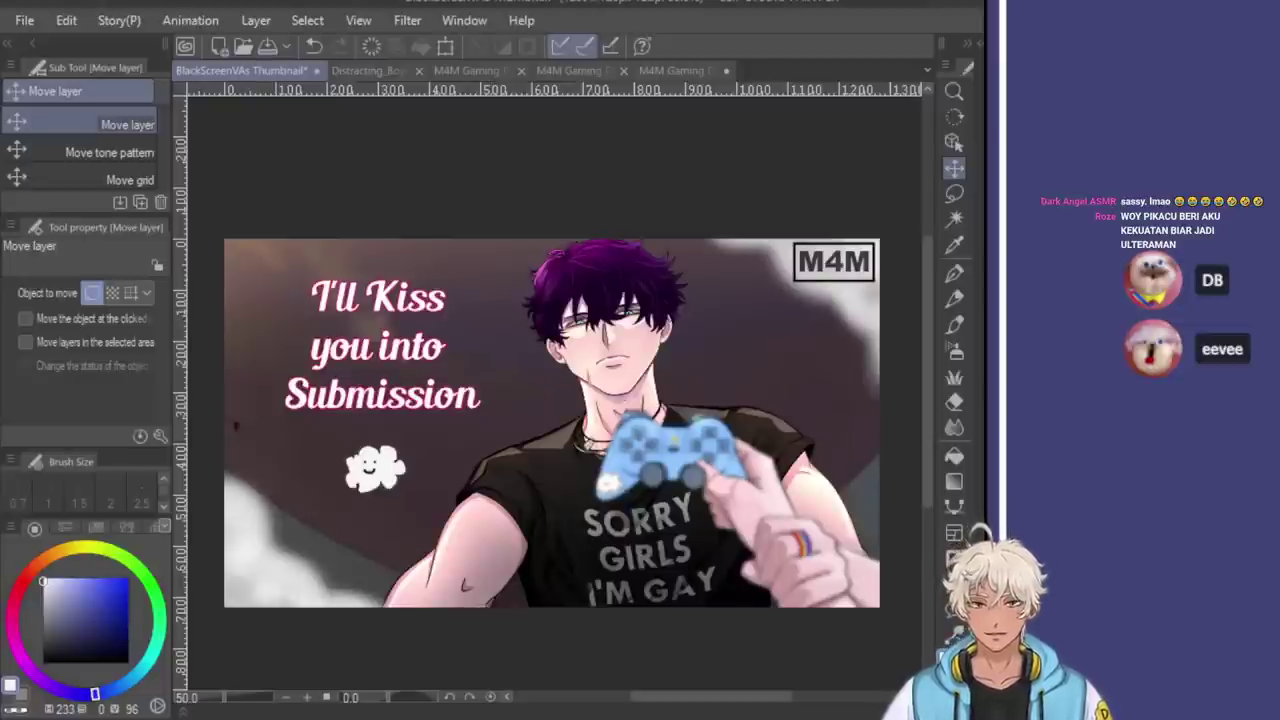
{"action": "key", "text": "ctrl+z"}
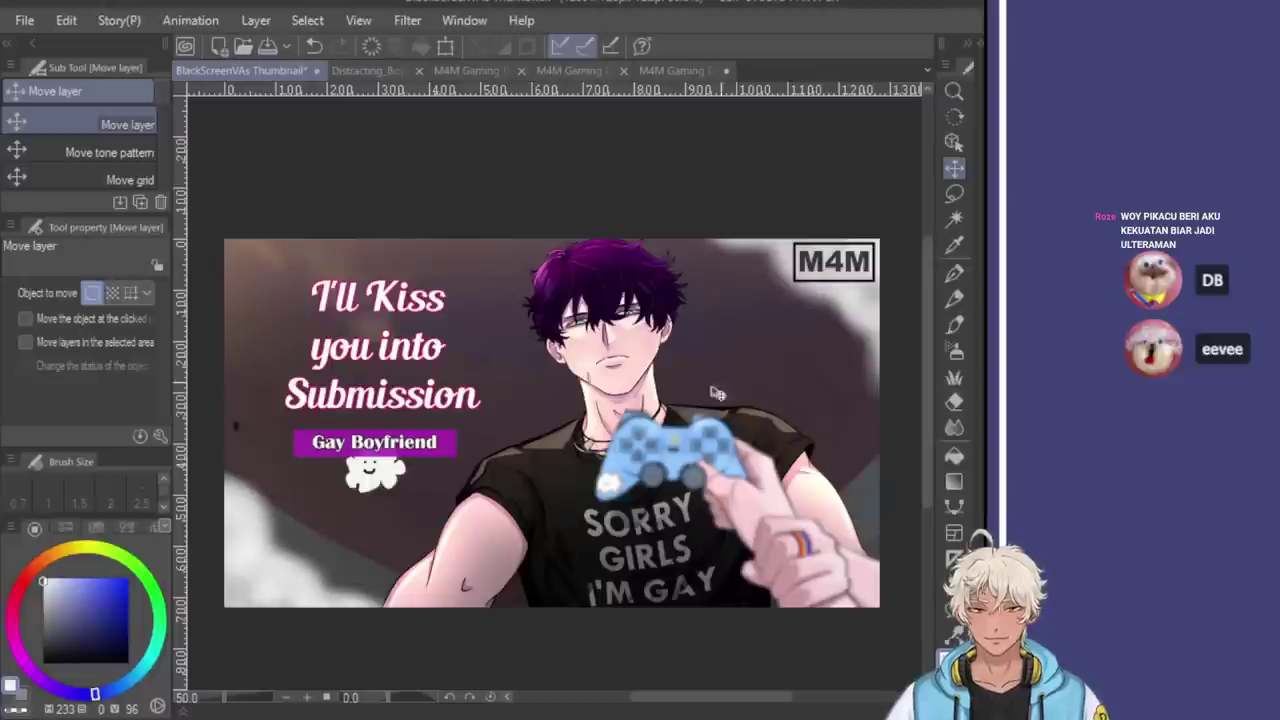
{"action": "left_click_drag", "start_coordinate": [375, 497], "coordinate": [378, 513]}
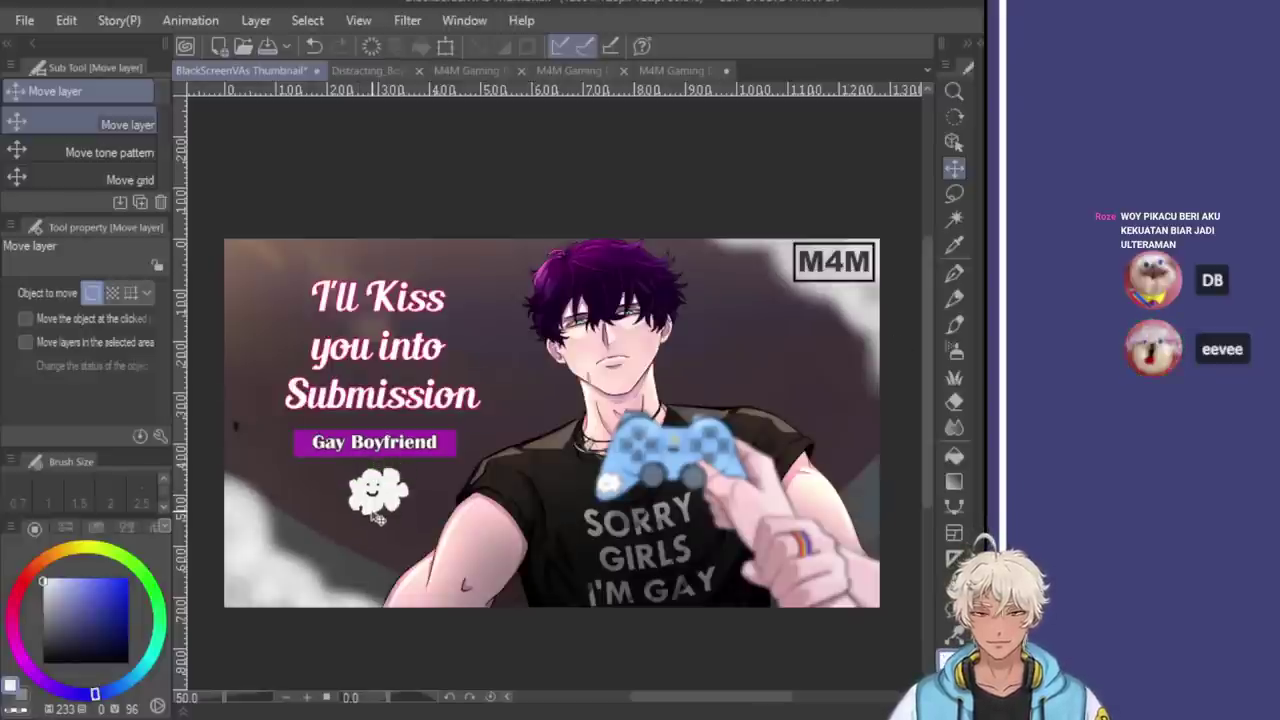
{"action": "scroll", "coordinate": [292, 336], "scroll_direction": "down", "scroll_amount": 2}
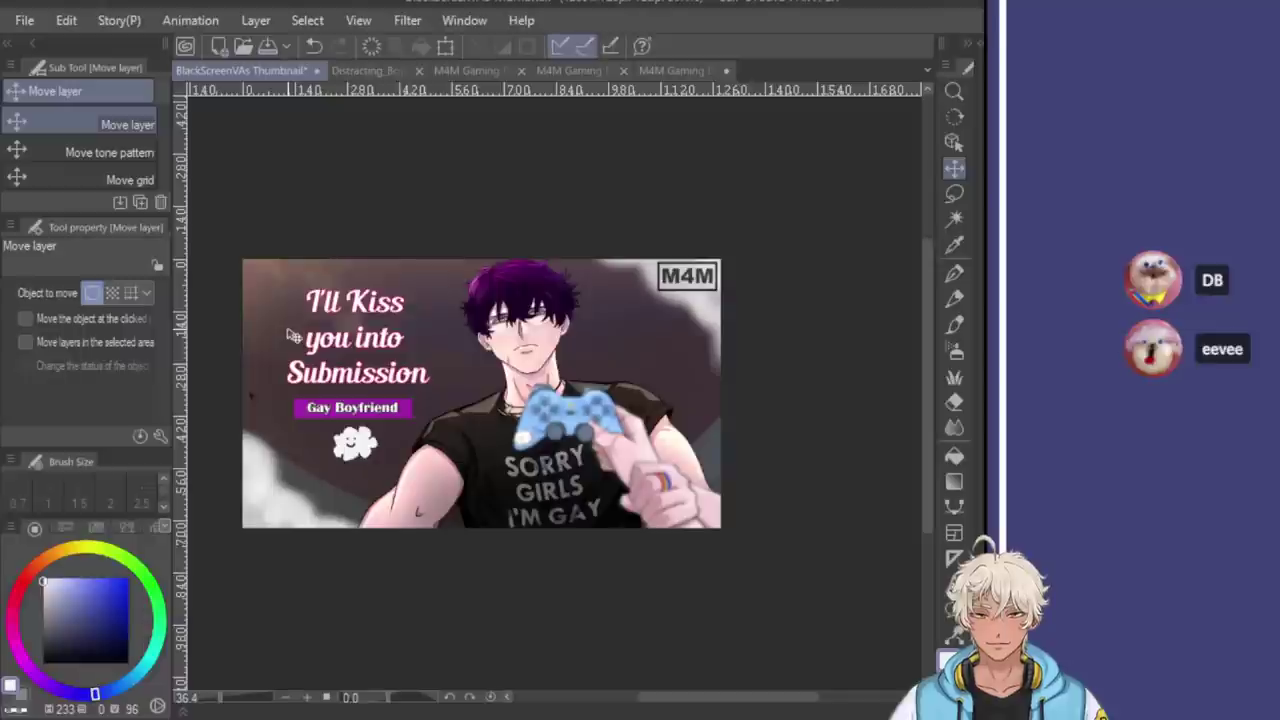
{"action": "scroll", "coordinate": [292, 336], "scroll_direction": "up", "scroll_amount": 1}
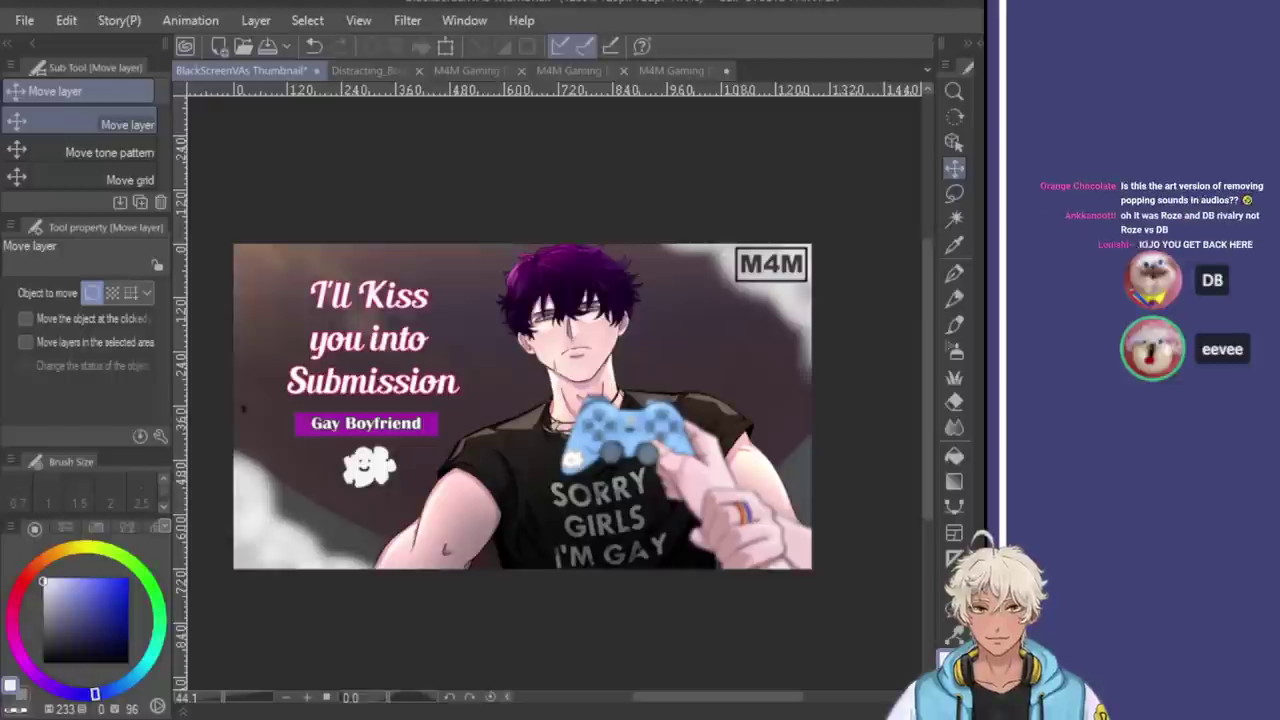
{"action": "scroll", "coordinate": [290, 360], "scroll_direction": "up", "scroll_amount": 5}
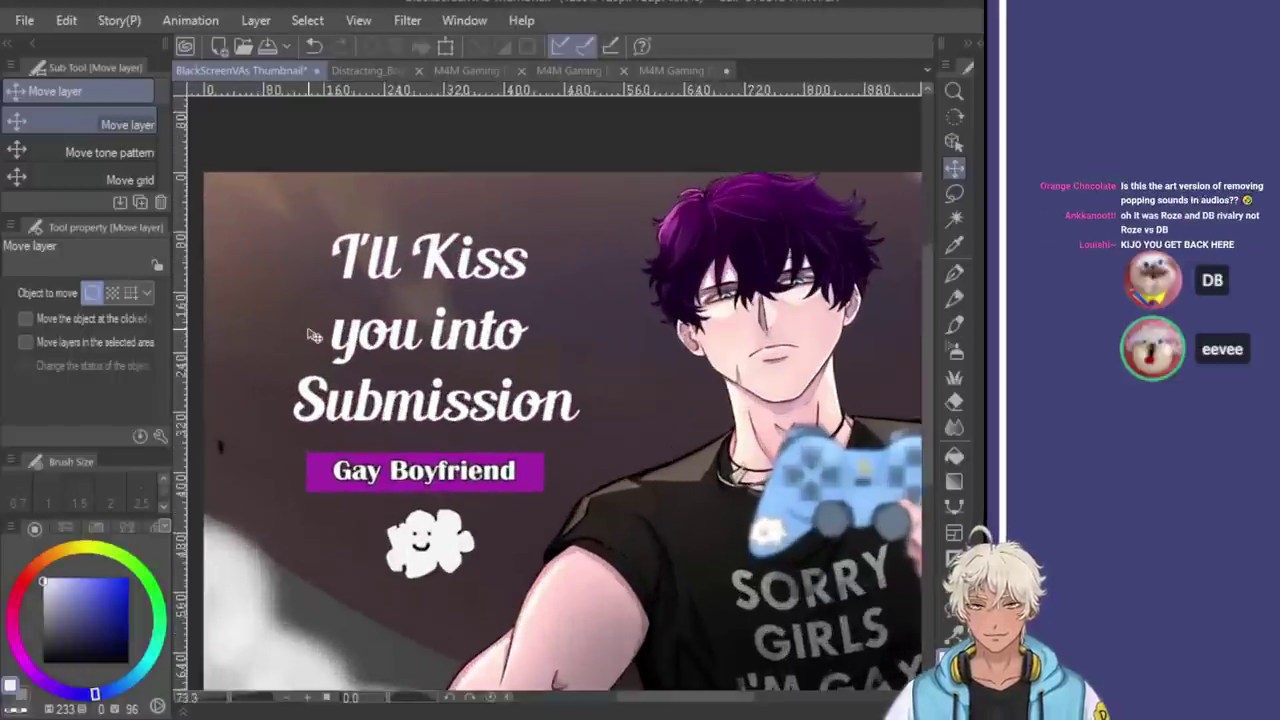
Hide the "Gay Boyfriend" label and move the white cloud up so it sits close beneath the "Submission" line
{"action": "scroll", "coordinate": [313, 336], "scroll_direction": "down", "scroll_amount": 4}
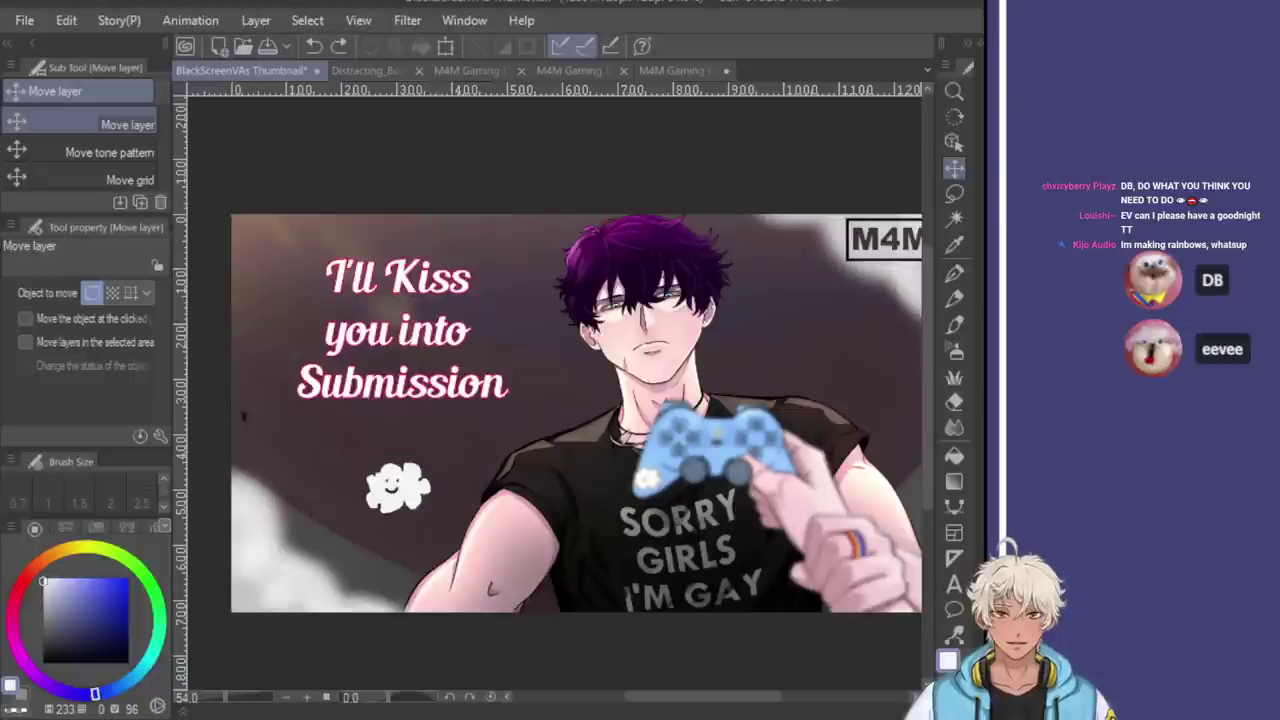
{"action": "scroll", "coordinate": [573, 504], "scroll_direction": "down", "scroll_amount": 2}
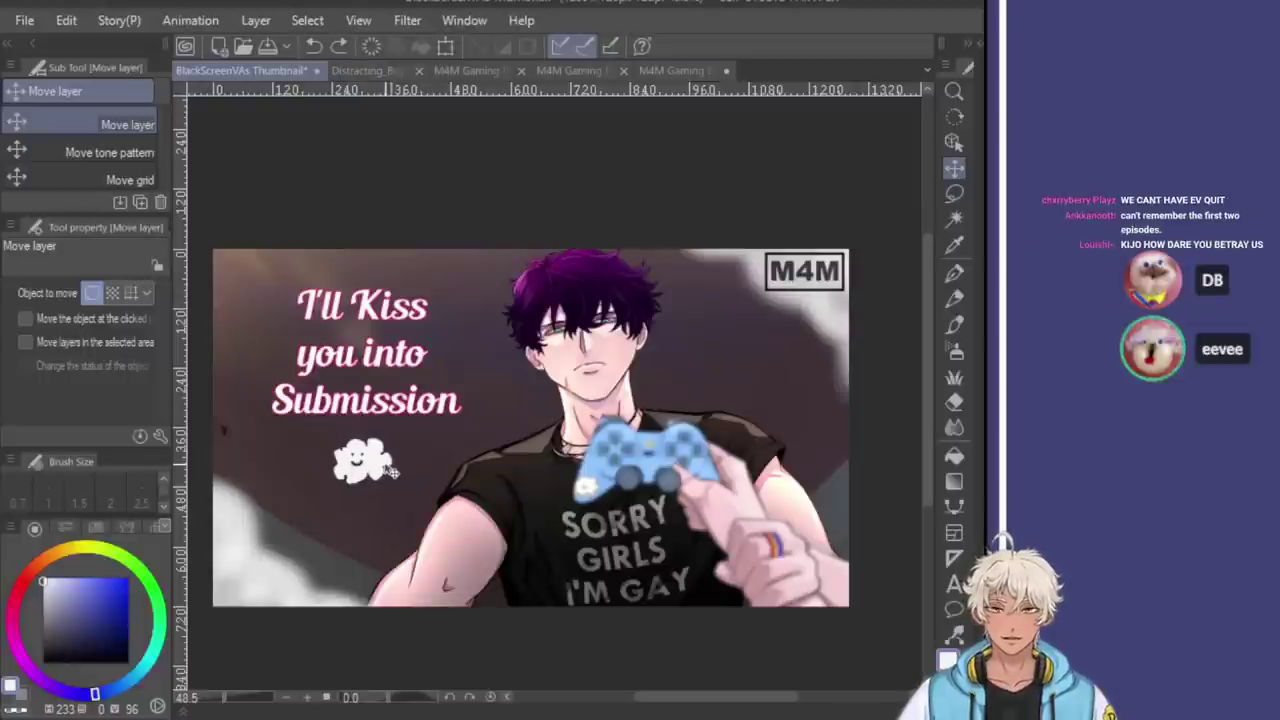
{"action": "scroll", "coordinate": [390, 340], "scroll_direction": "down", "scroll_amount": 1}
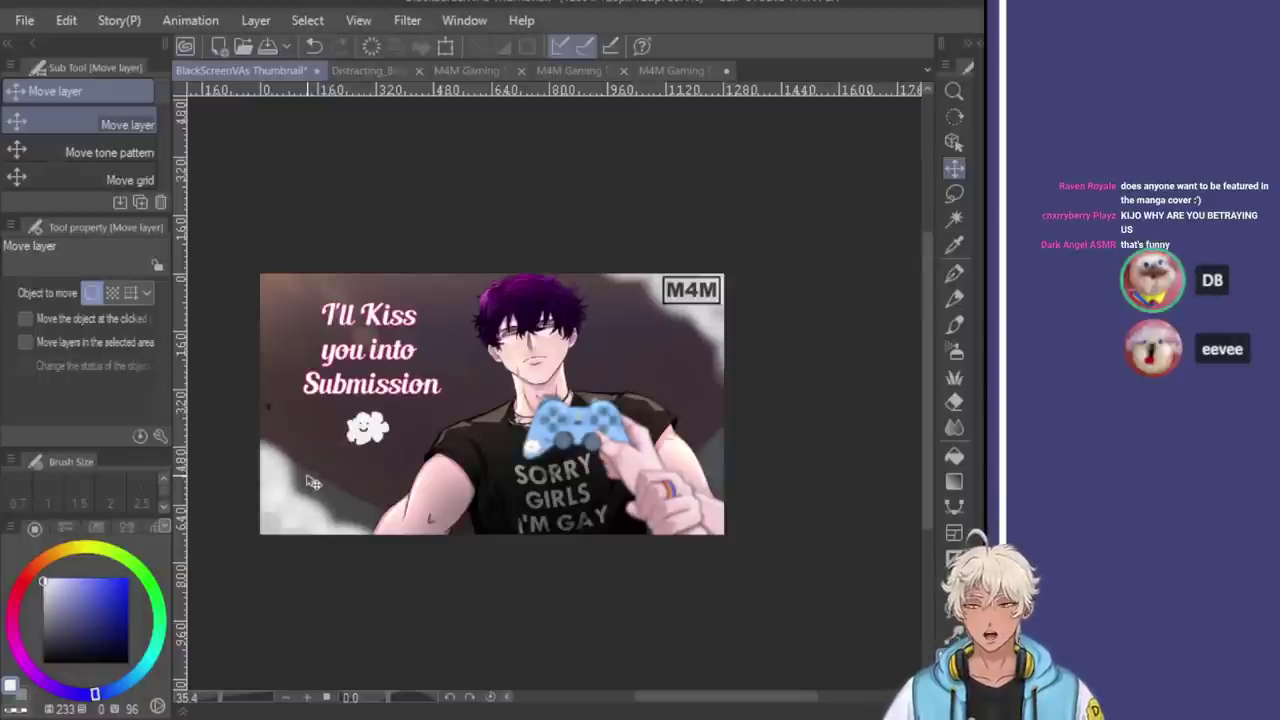
{"action": "scroll", "coordinate": [316, 476], "scroll_direction": "up", "scroll_amount": 1}
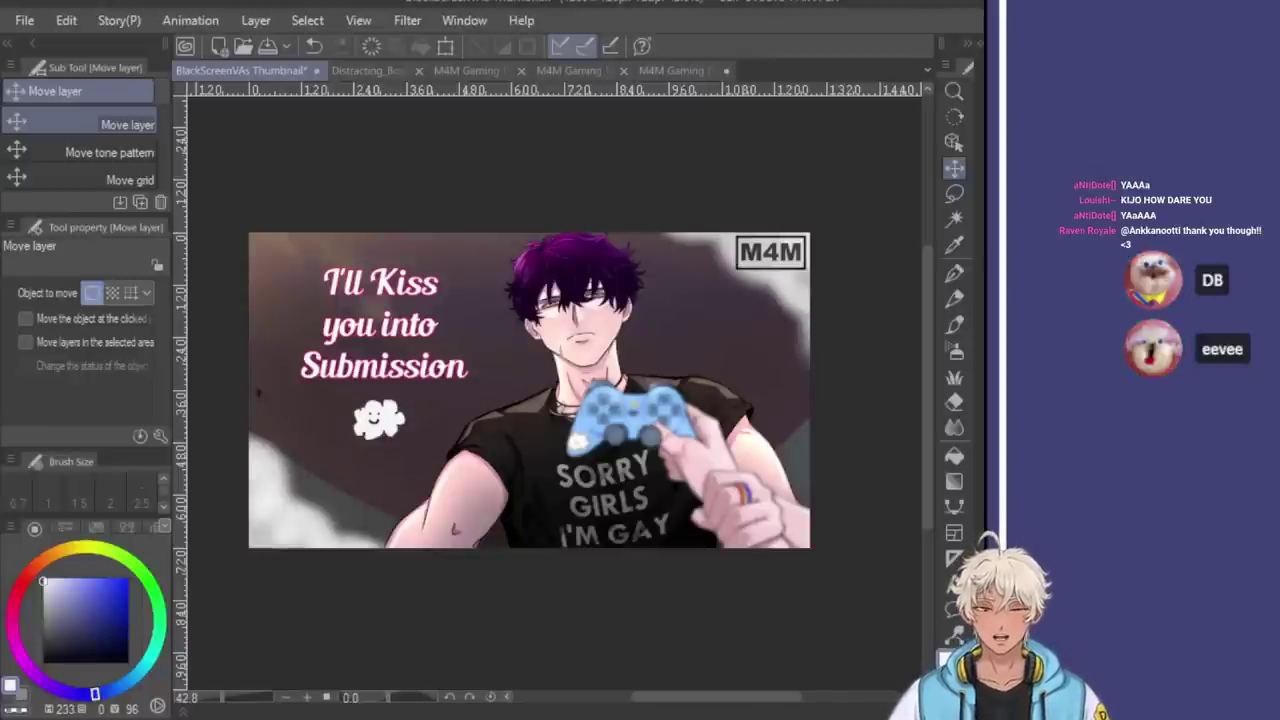
{"action": "key", "text": "ctrl+v"}
{"action": "key", "text": "ctrl+z"}
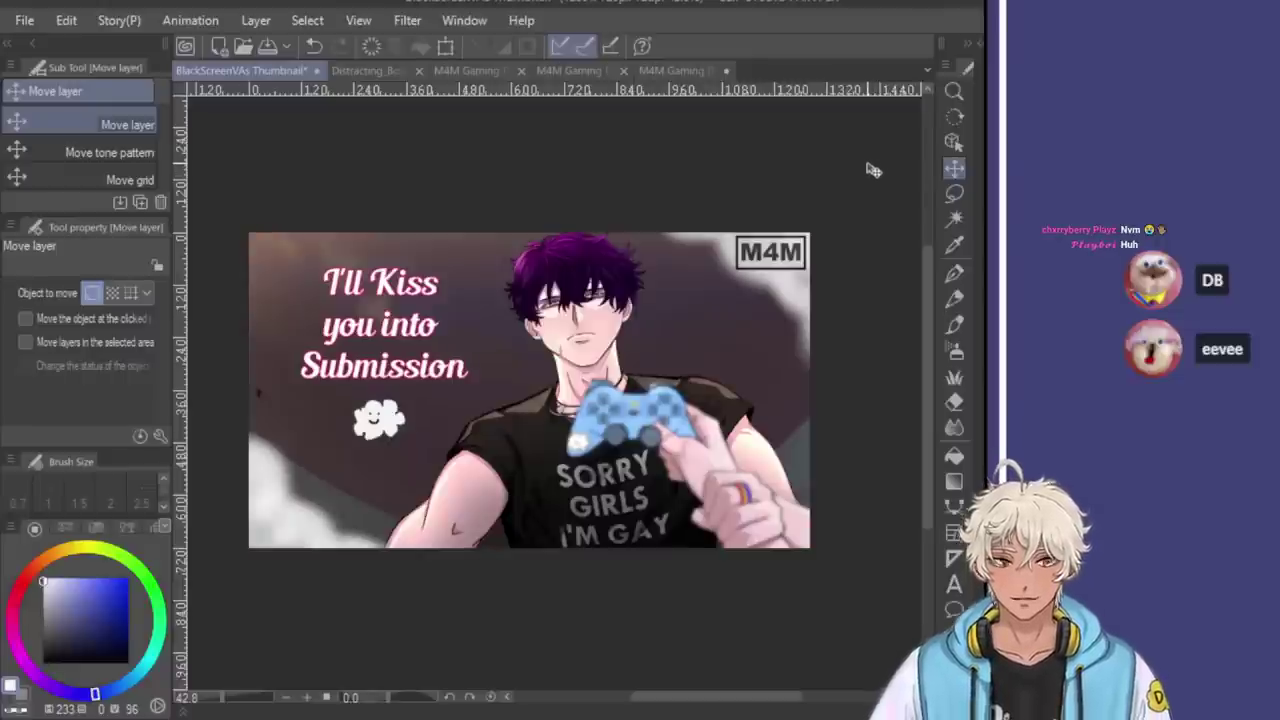
Compare the character's skin shading with and without the pink tint on the arms and hands
{"action": "scroll", "coordinate": [598, 360], "scroll_direction": "up", "scroll_amount": 2}
{"action": "scroll", "coordinate": [600, 340], "scroll_direction": "up", "scroll_amount": 2}
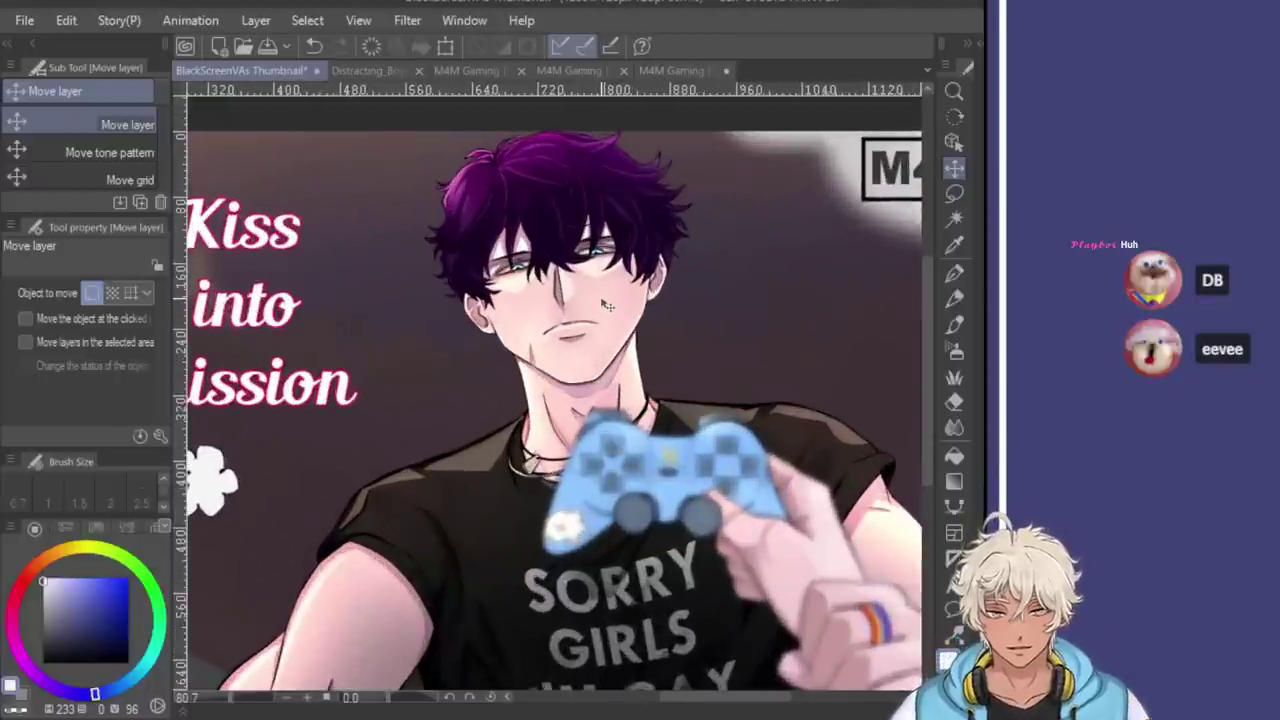
{"action": "scroll", "coordinate": [606, 305], "scroll_direction": "down", "scroll_amount": 3}
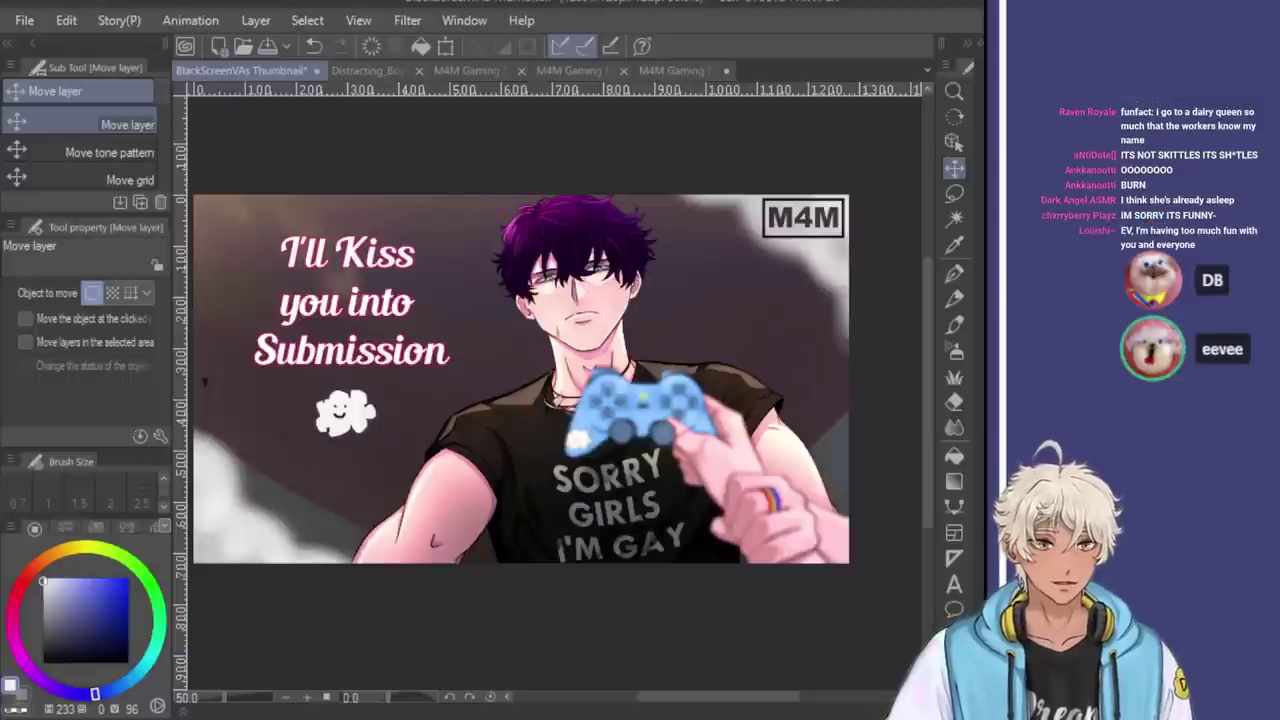
{"action": "key", "text": "ctrl+d"}
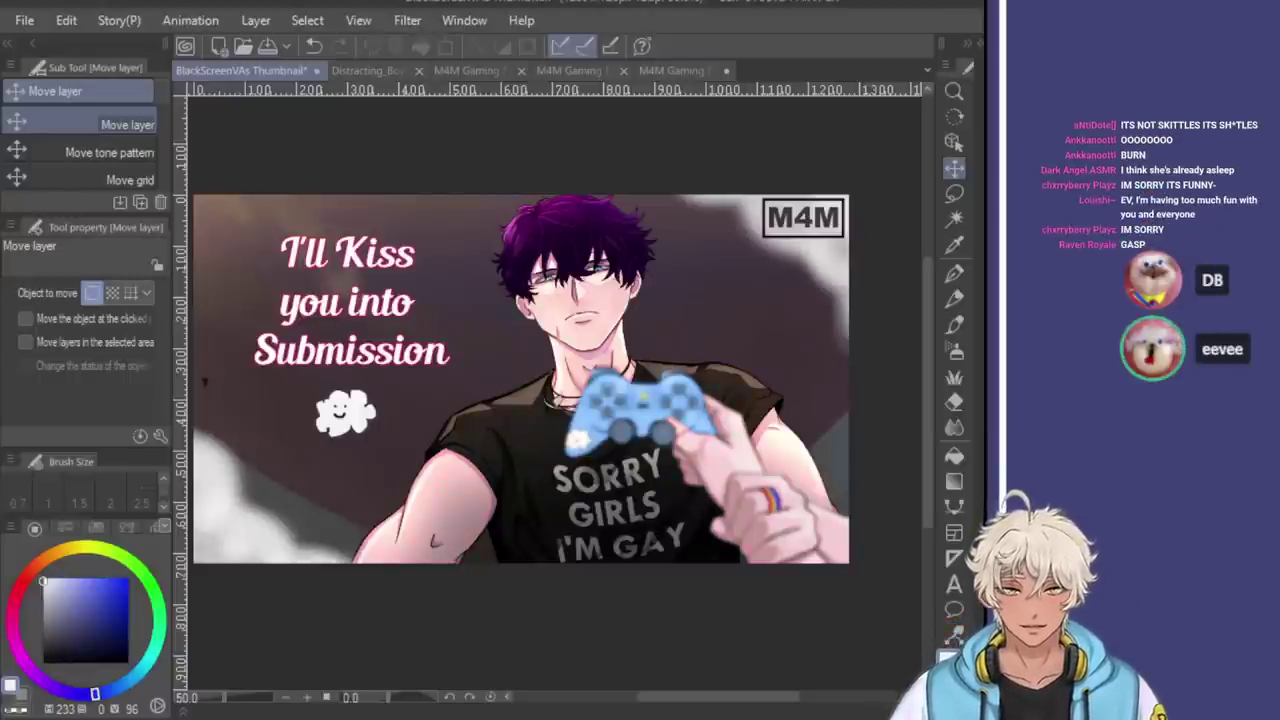
{"action": "key", "text": "ctrl+z"}
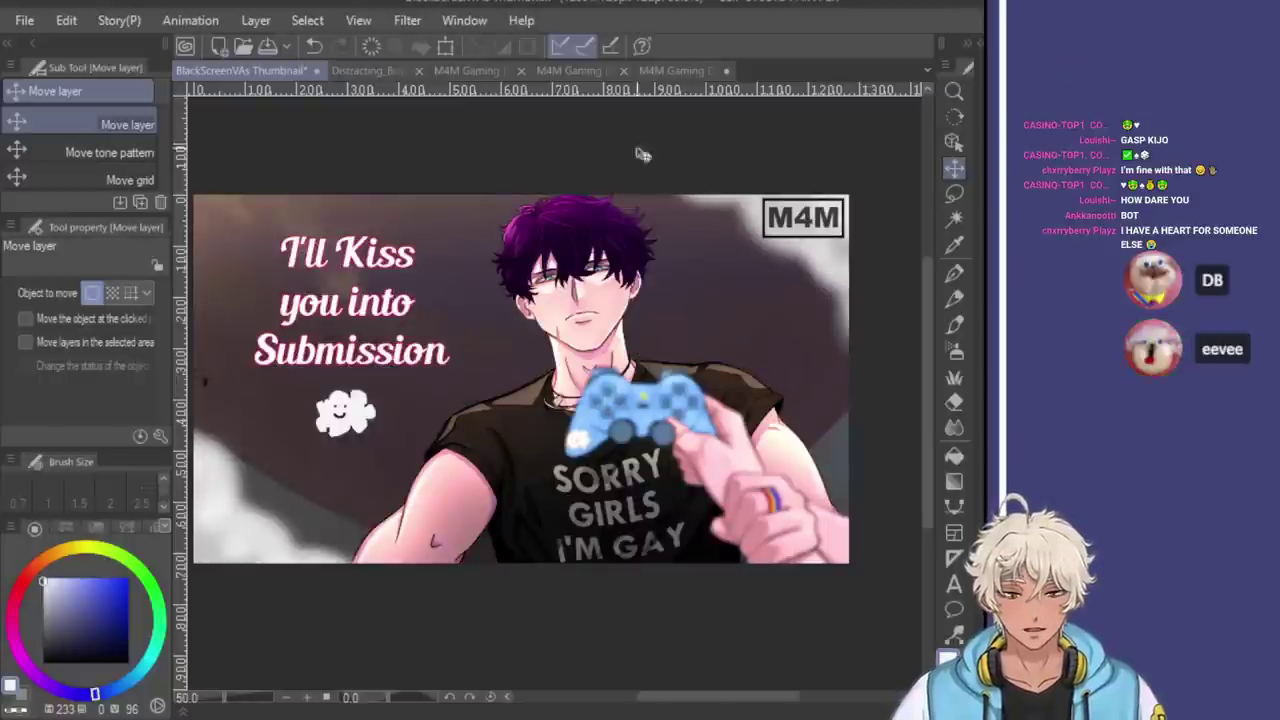
Look through the other open character artwork, close Distracting_Boyfriend.png, and return to the BlackScreenVAs Thumbnail document
{"action": "left_click", "coordinate": [580, 69]}
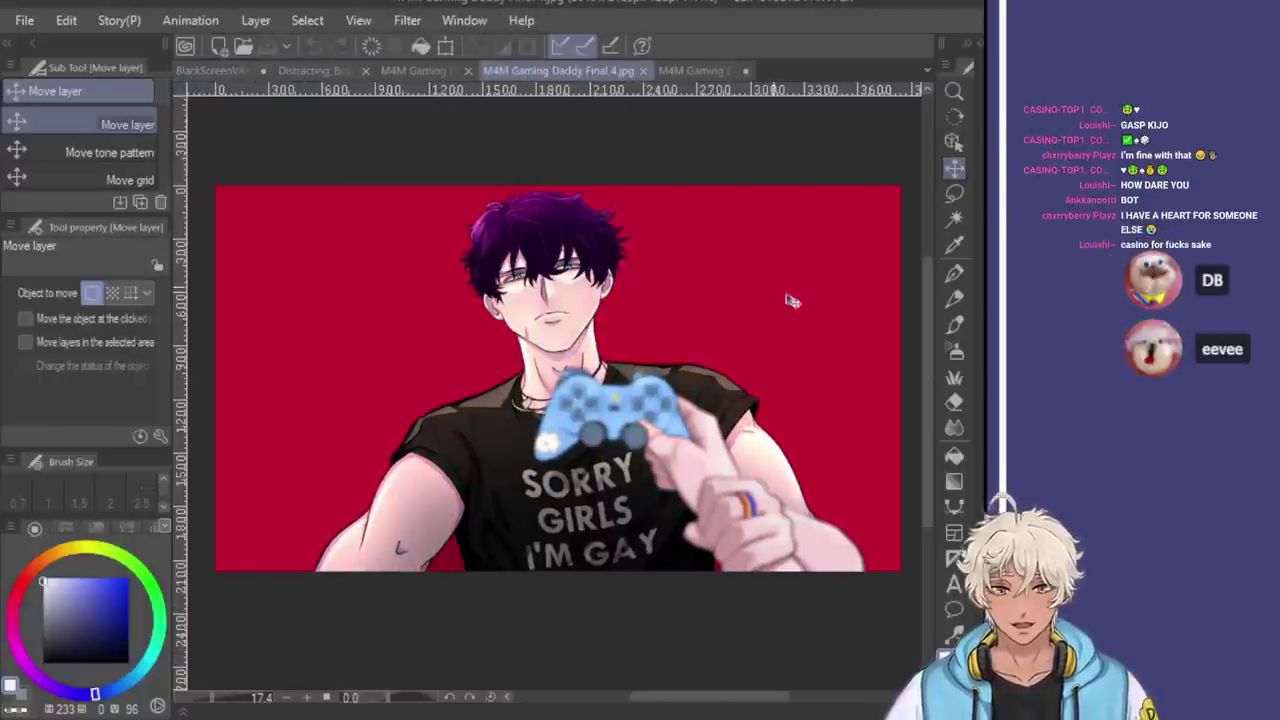
{"action": "left_click", "coordinate": [205, 70]}
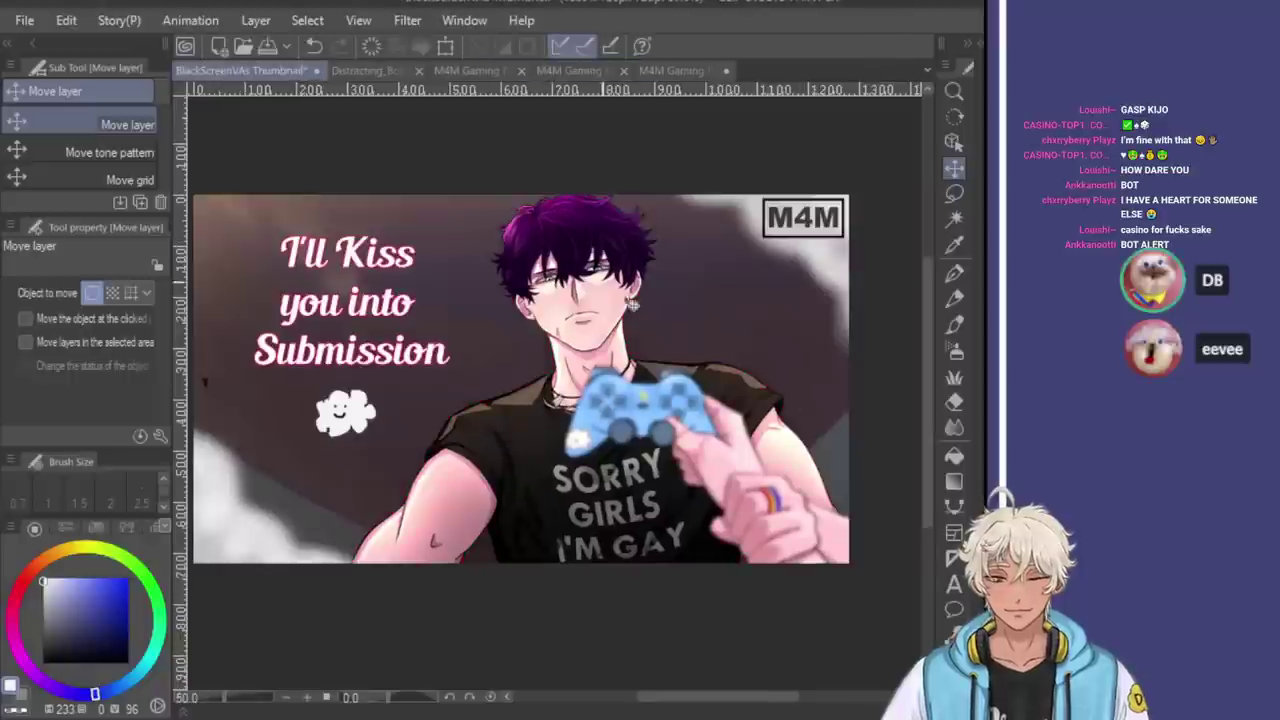
{"action": "left_click", "coordinate": [367, 69]}
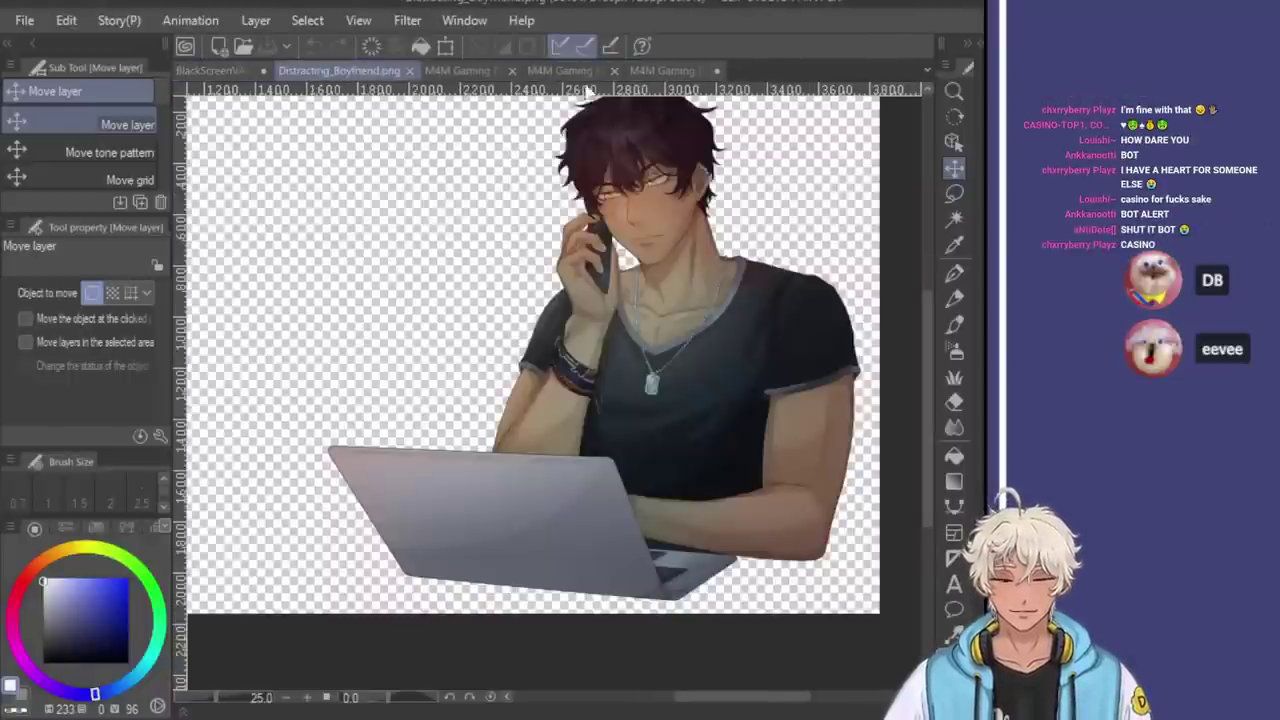
{"action": "left_click", "coordinate": [409, 70]}
{"action": "left_click", "coordinate": [585, 72]}
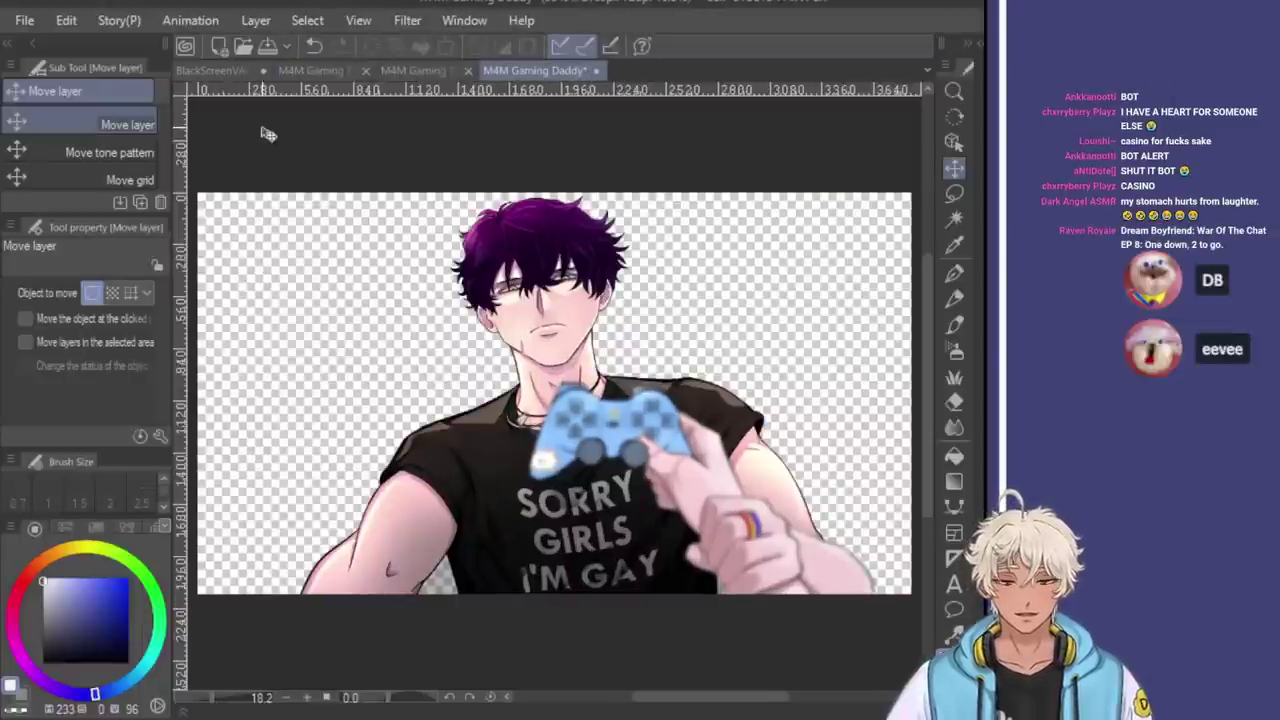
{"action": "left_click", "coordinate": [238, 72]}
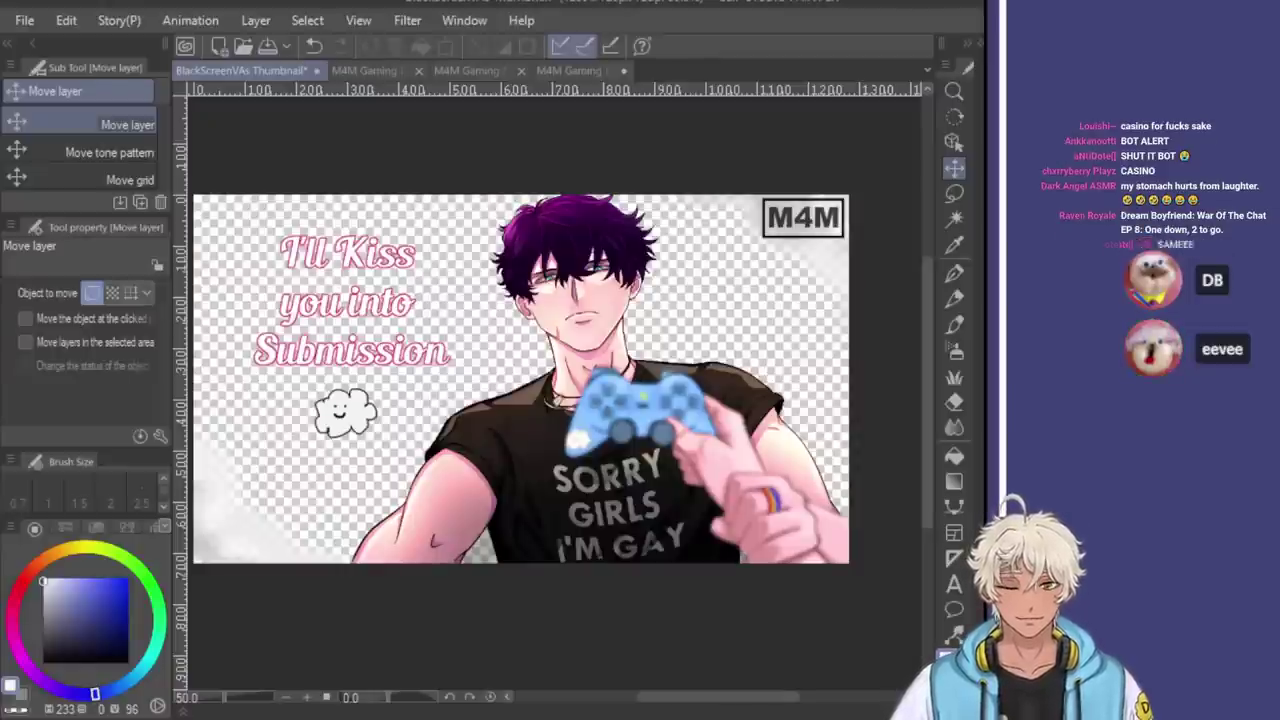
Try a flat red and pink background fill behind the character, and restore the dark backdrop
{"action": "key", "text": "ctrl+z"}
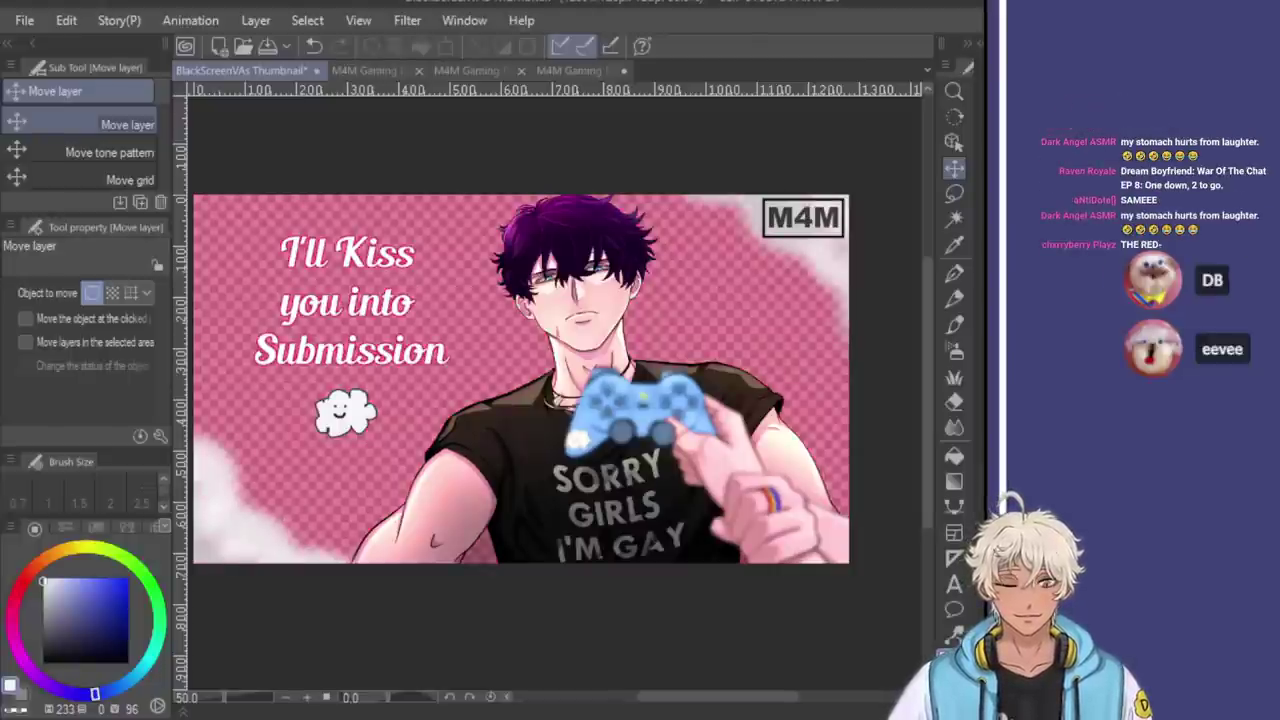
{"action": "key", "text": "g"}
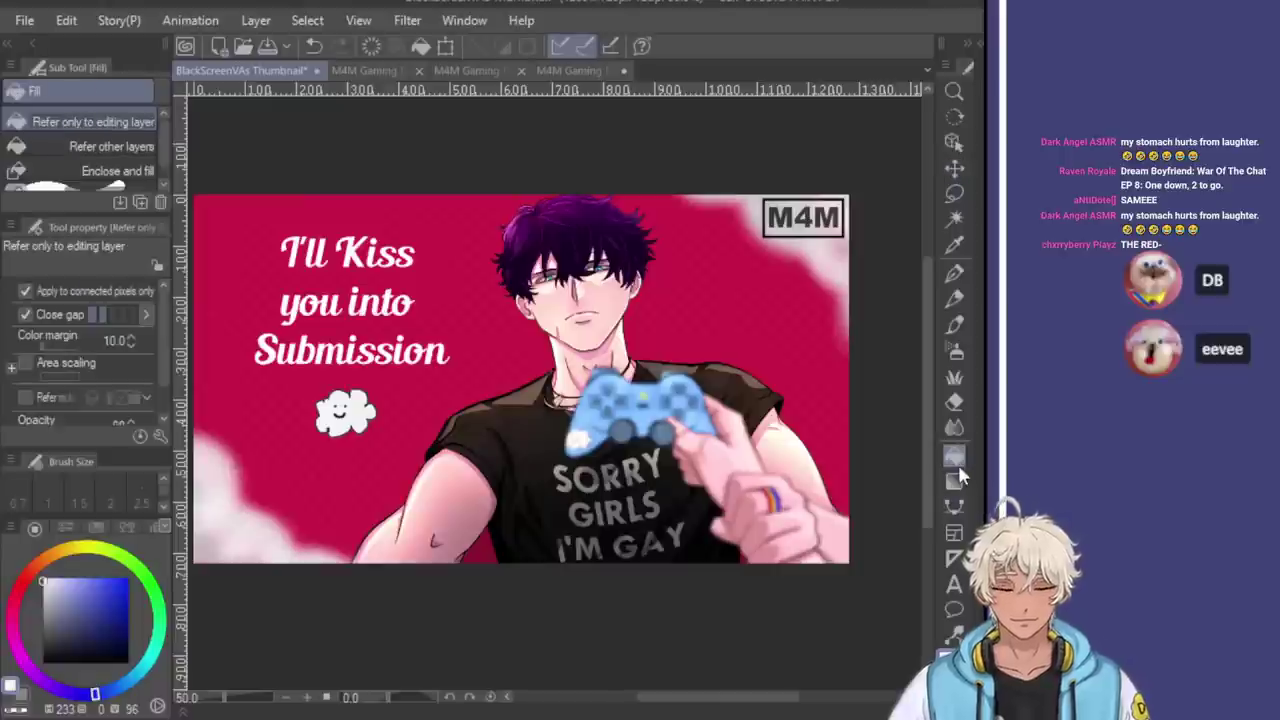
{"action": "left_click", "coordinate": [440, 435]}
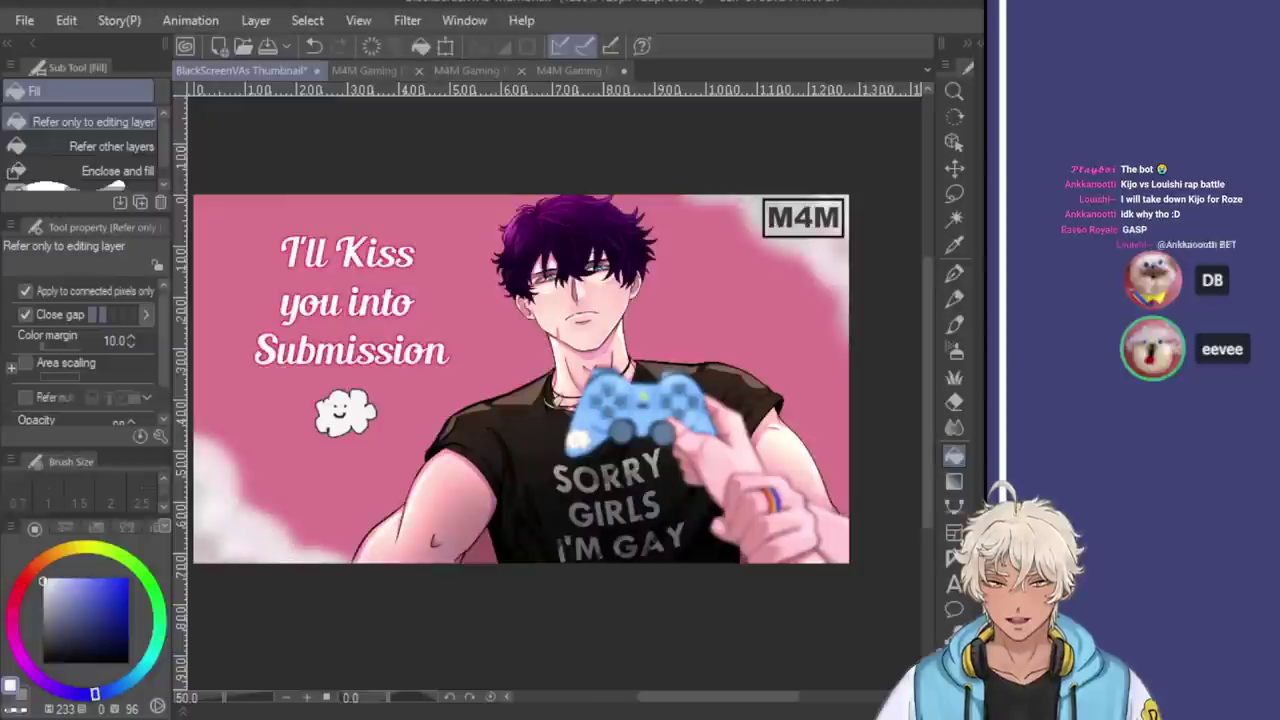
{"action": "key", "text": "ctrl+z"}
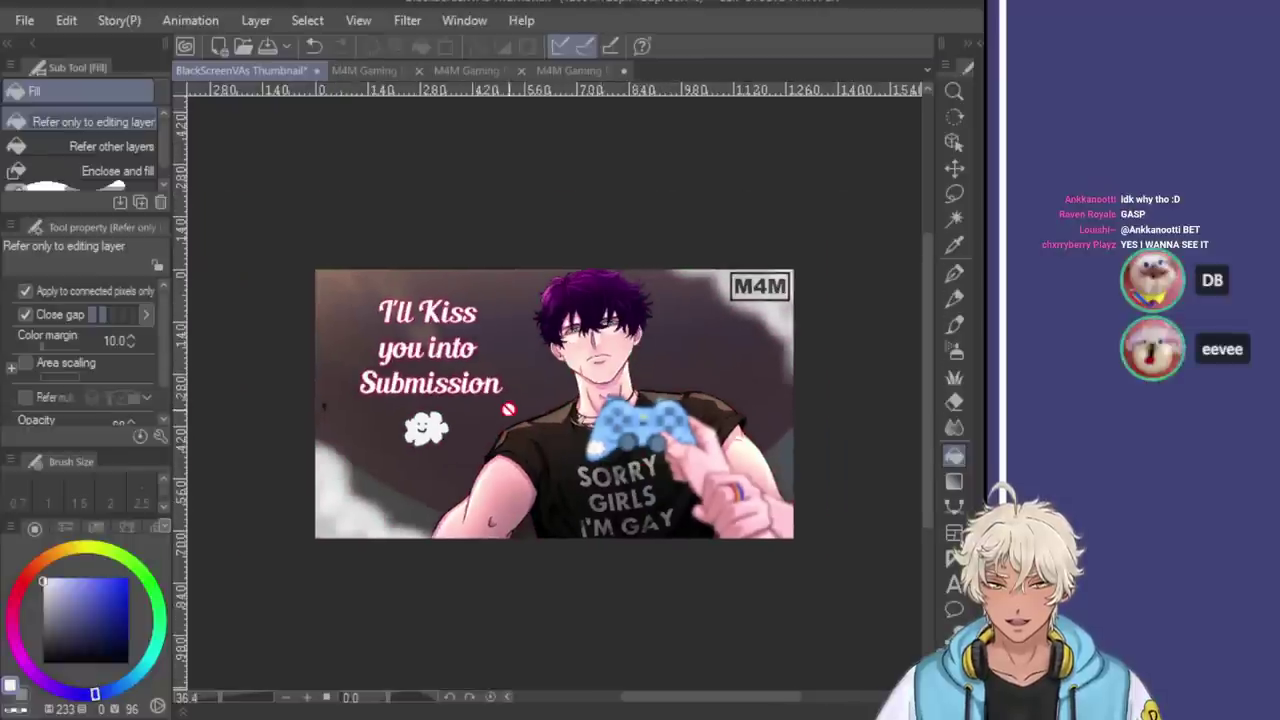
Try the smiling white cloud in the thumbnail's lower-left corner twice, undoing each move
{"action": "scroll", "coordinate": [629, 381], "scroll_direction": "down", "scroll_amount": 2}
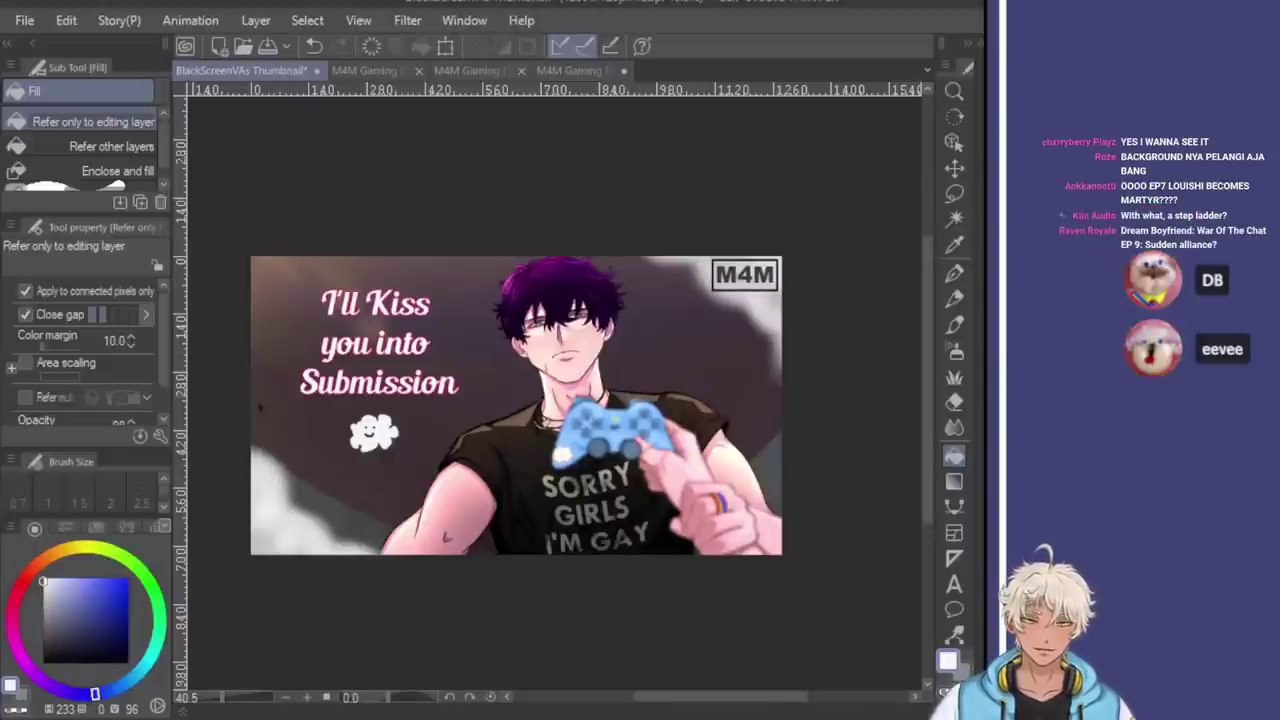
{"action": "left_click", "coordinate": [954, 168]}
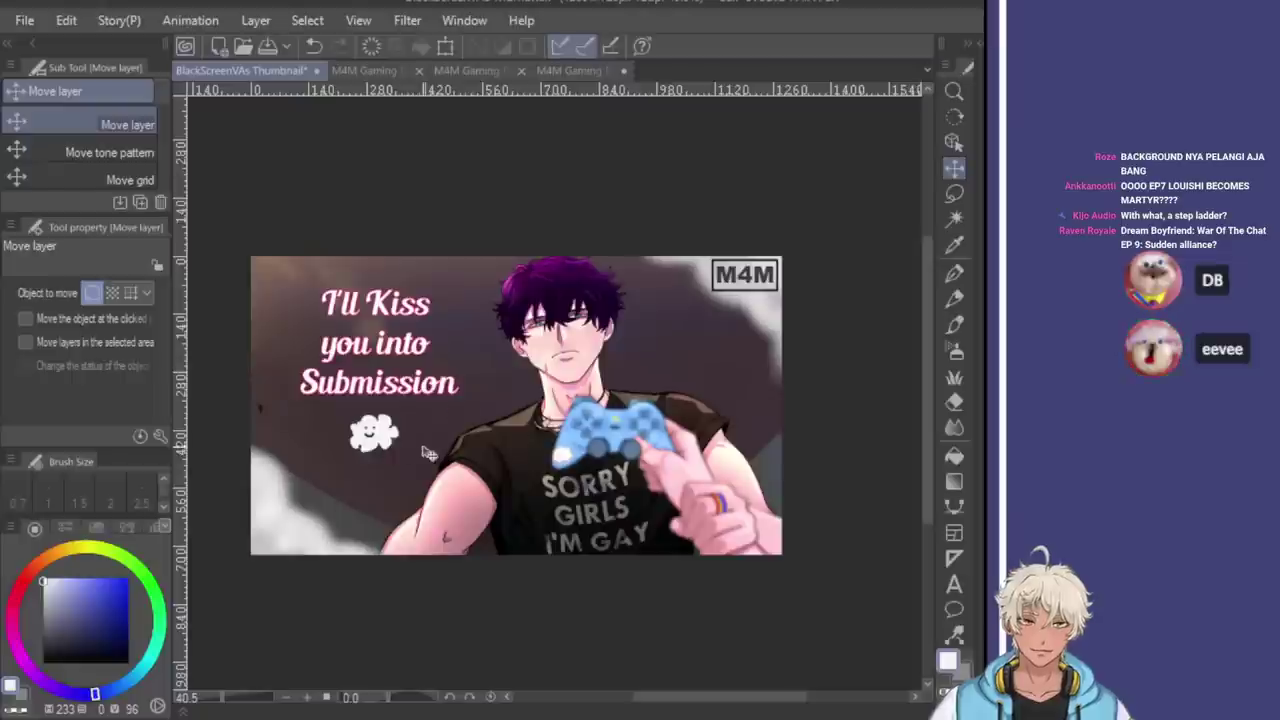
{"action": "left_click_drag", "start_coordinate": [377, 448], "coordinate": [284, 545]}
{"action": "scroll", "coordinate": [486, 460], "scroll_direction": "down", "scroll_amount": 1}
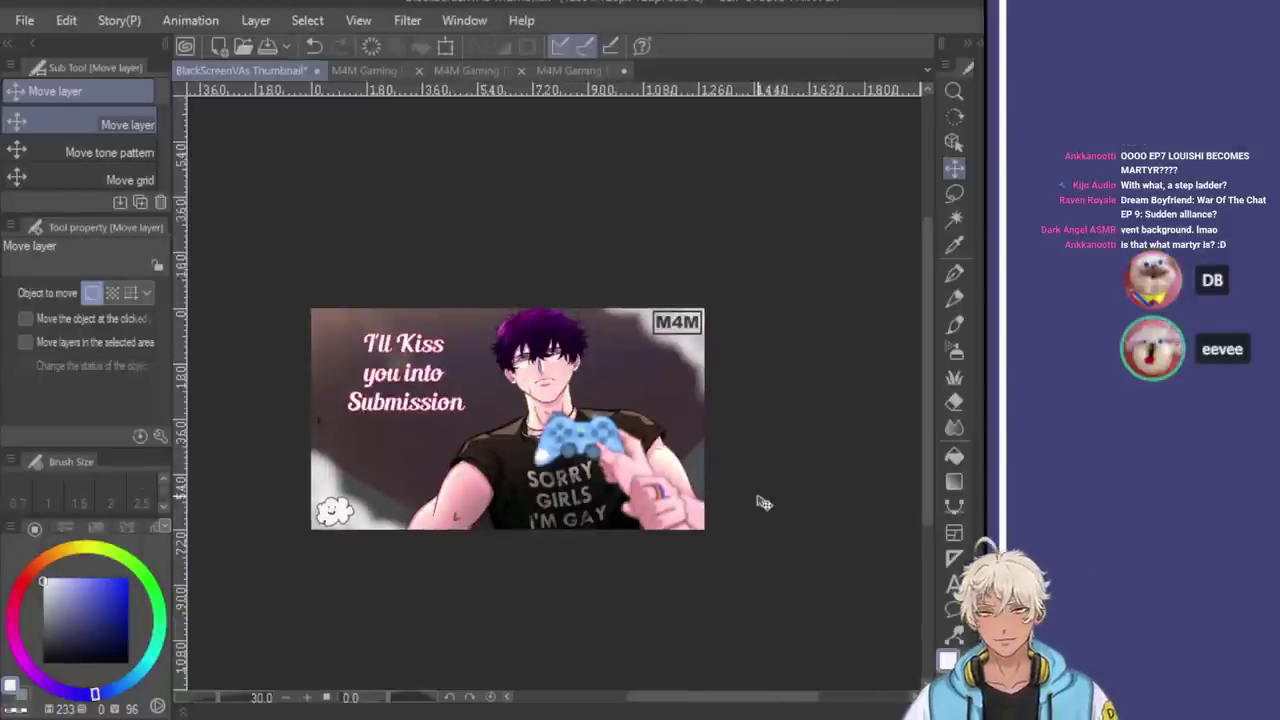
{"action": "key", "text": "ctrl+z"}
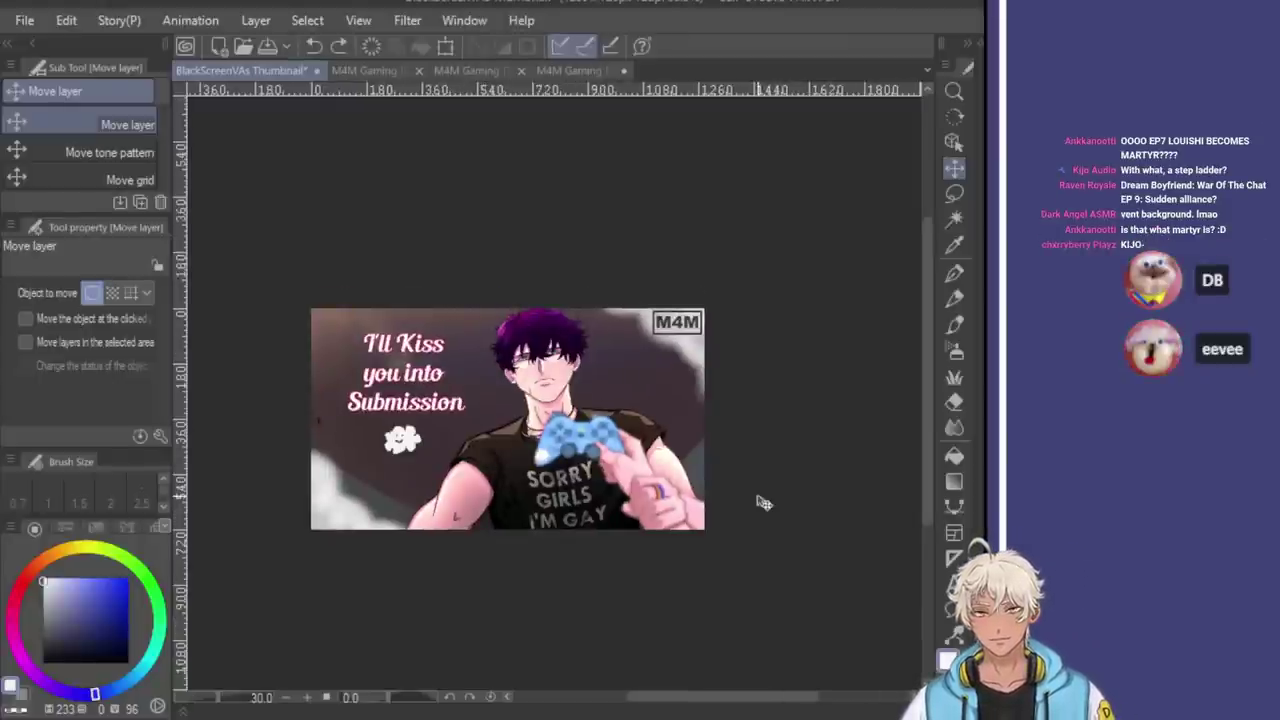
{"action": "scroll", "coordinate": [460, 434], "scroll_direction": "up", "scroll_amount": 3}
{"action": "left_click_drag", "start_coordinate": [458, 436], "coordinate": [348, 546]}
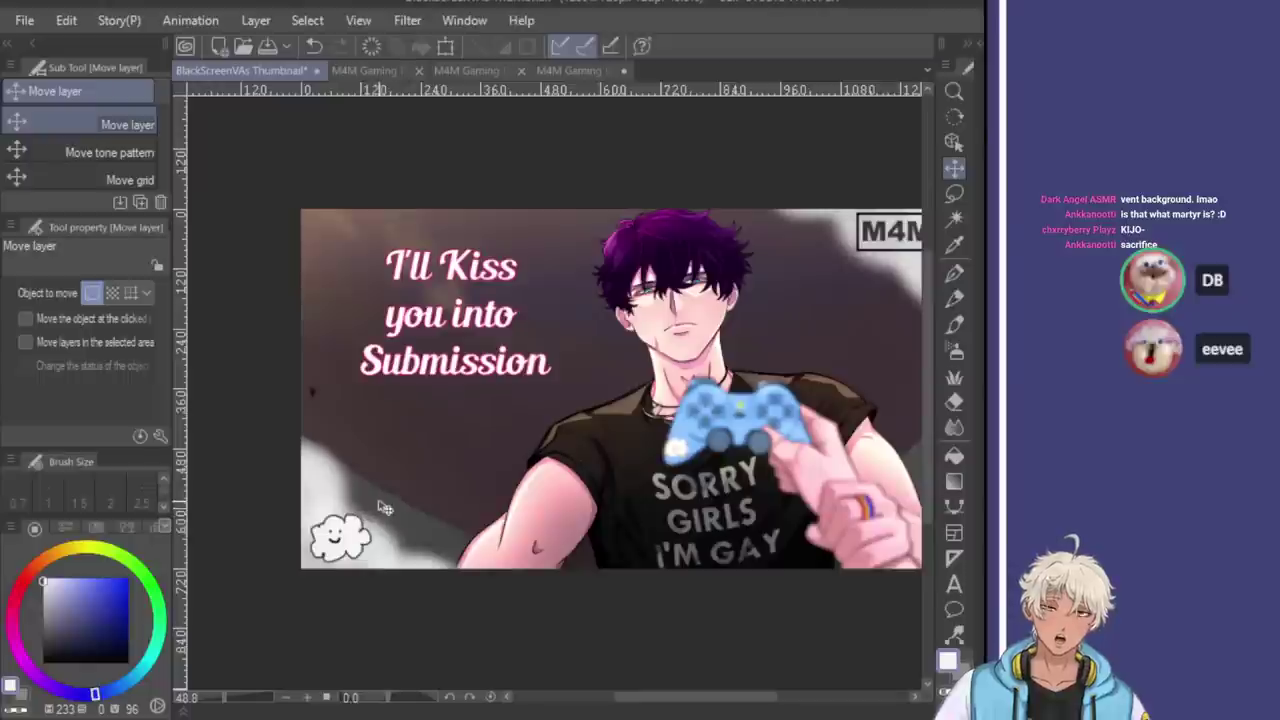
{"action": "scroll", "coordinate": [345, 525], "scroll_direction": "down", "scroll_amount": 1}
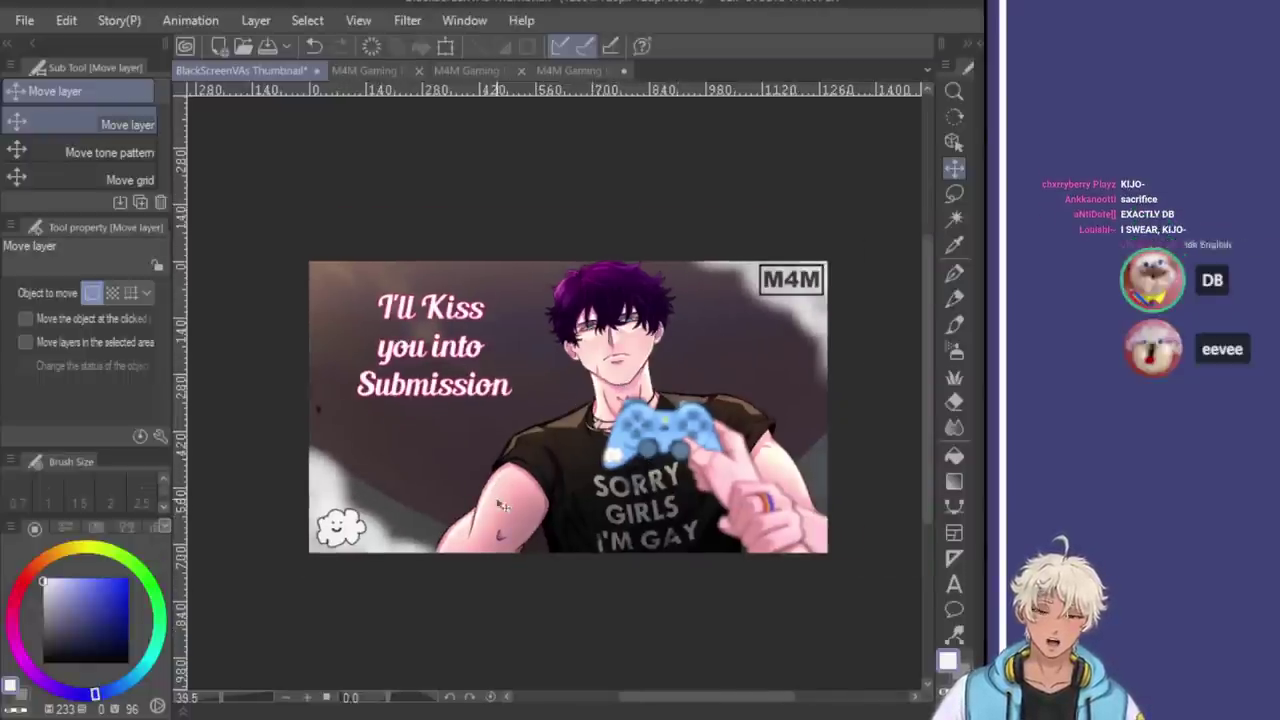
{"action": "scroll", "coordinate": [452, 507], "scroll_direction": "up", "scroll_amount": 2}
{"action": "key", "text": "ctrl+z"}
{"action": "scroll", "coordinate": [443, 508], "scroll_direction": "down", "scroll_amount": 1}
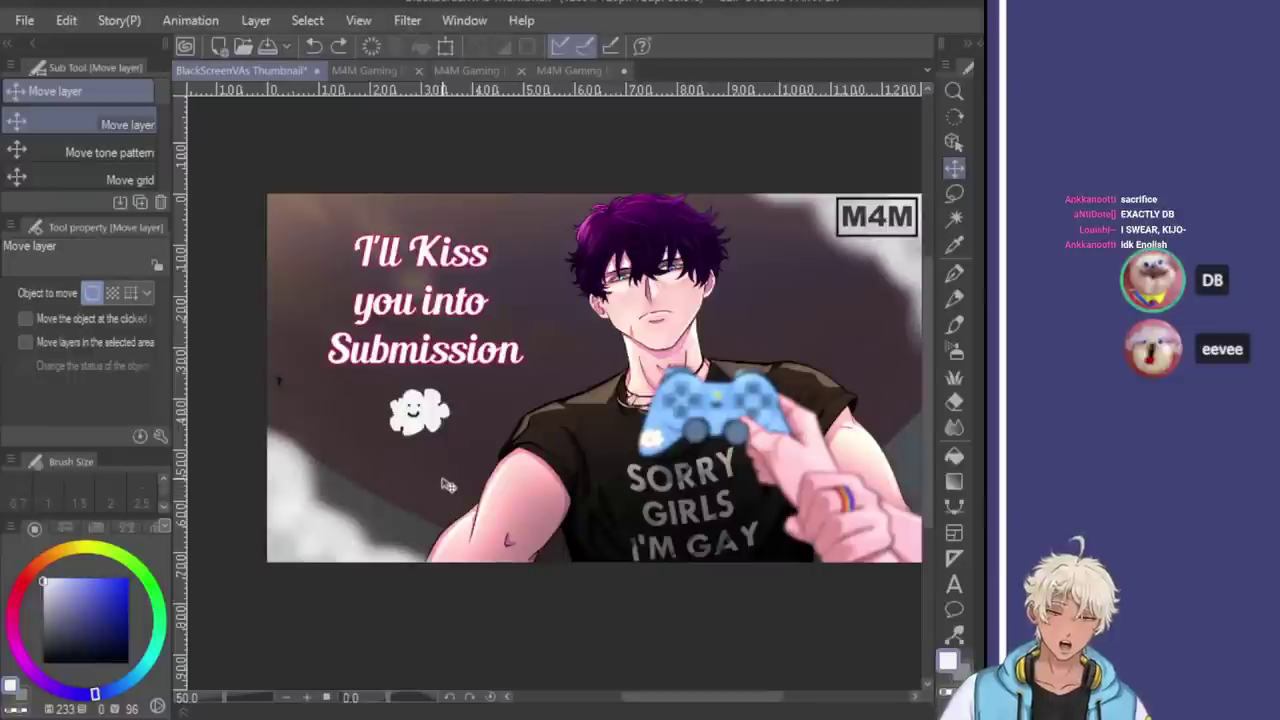
Save the M4M thumbnail, hide its artwork, and show the M4F "Stop Moving your Hips!" version instead
{"action": "scroll", "coordinate": [381, 451], "scroll_direction": "down", "scroll_amount": 1}
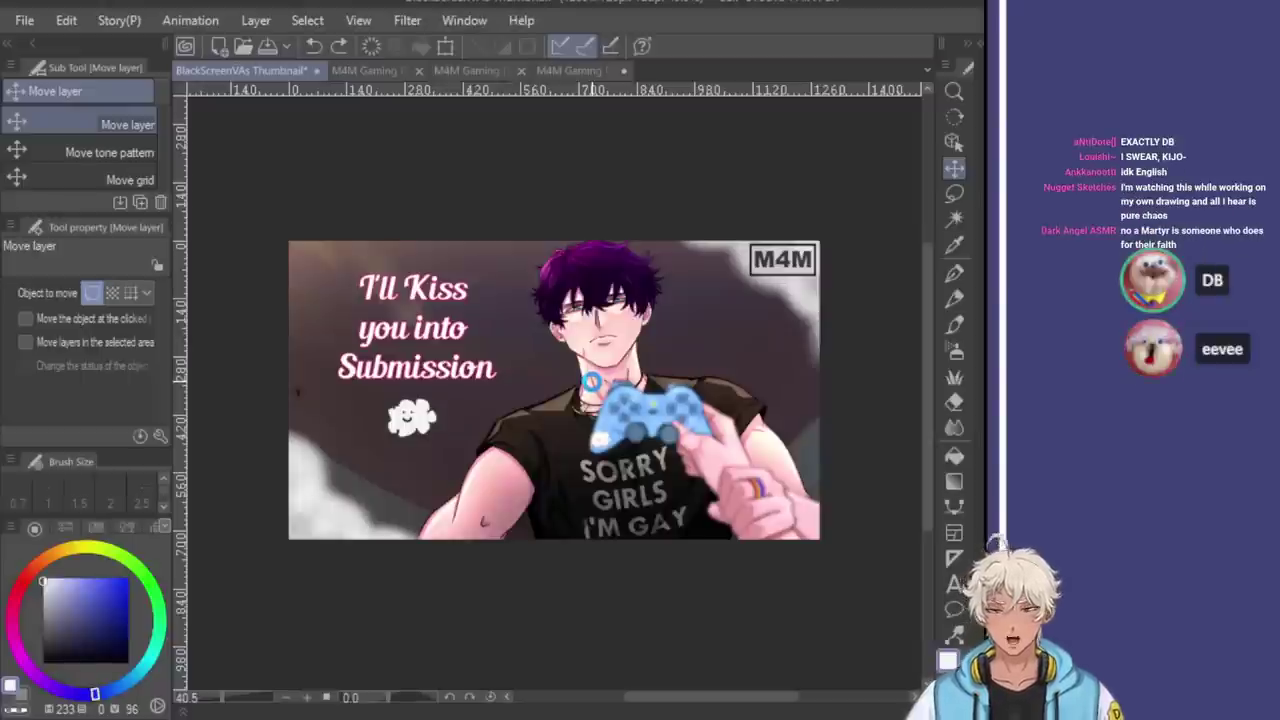
{"action": "key", "text": "ctrl+s"}
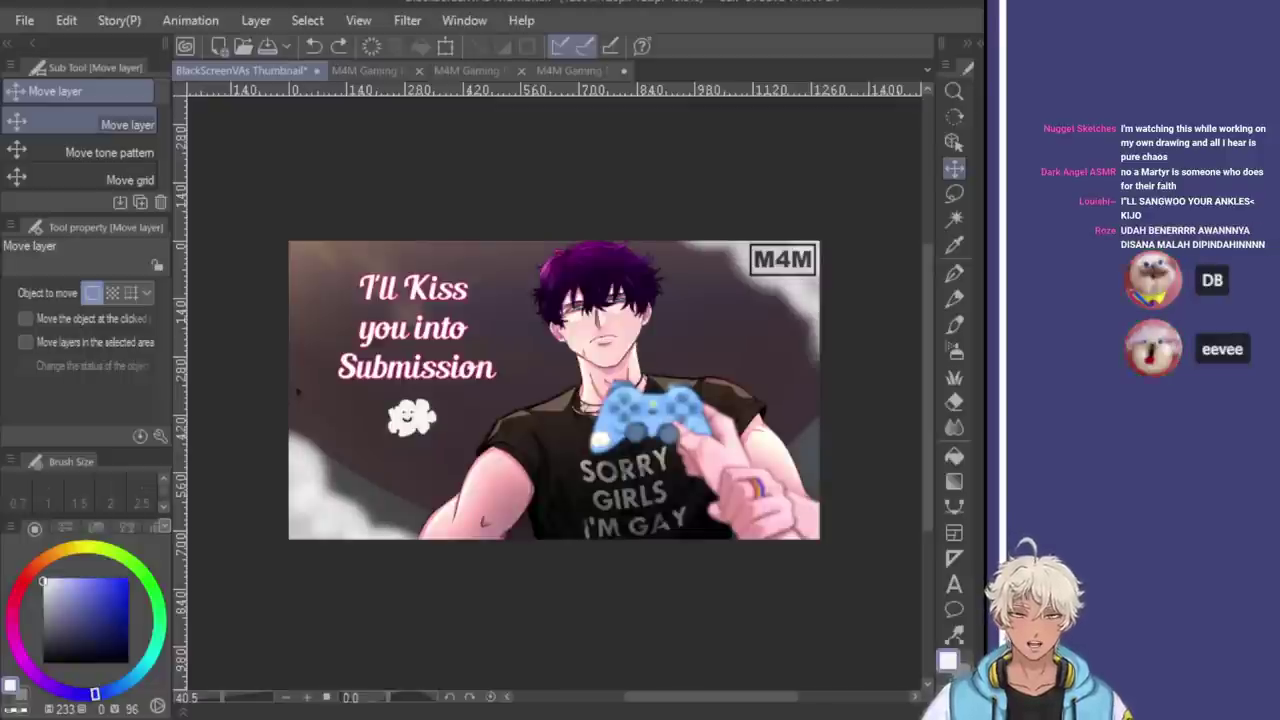
{"action": "key", "text": "ctrl+y"}
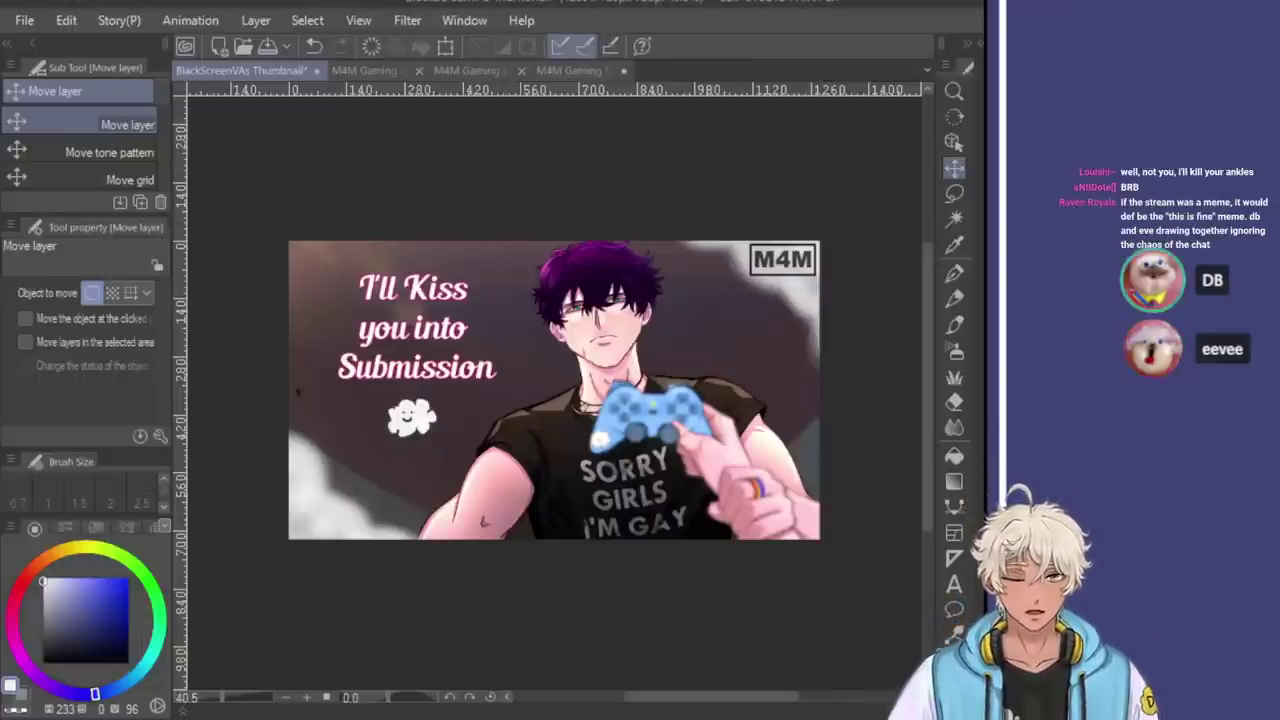
{"action": "scroll", "coordinate": [584, 302], "scroll_direction": "up", "scroll_amount": 4}
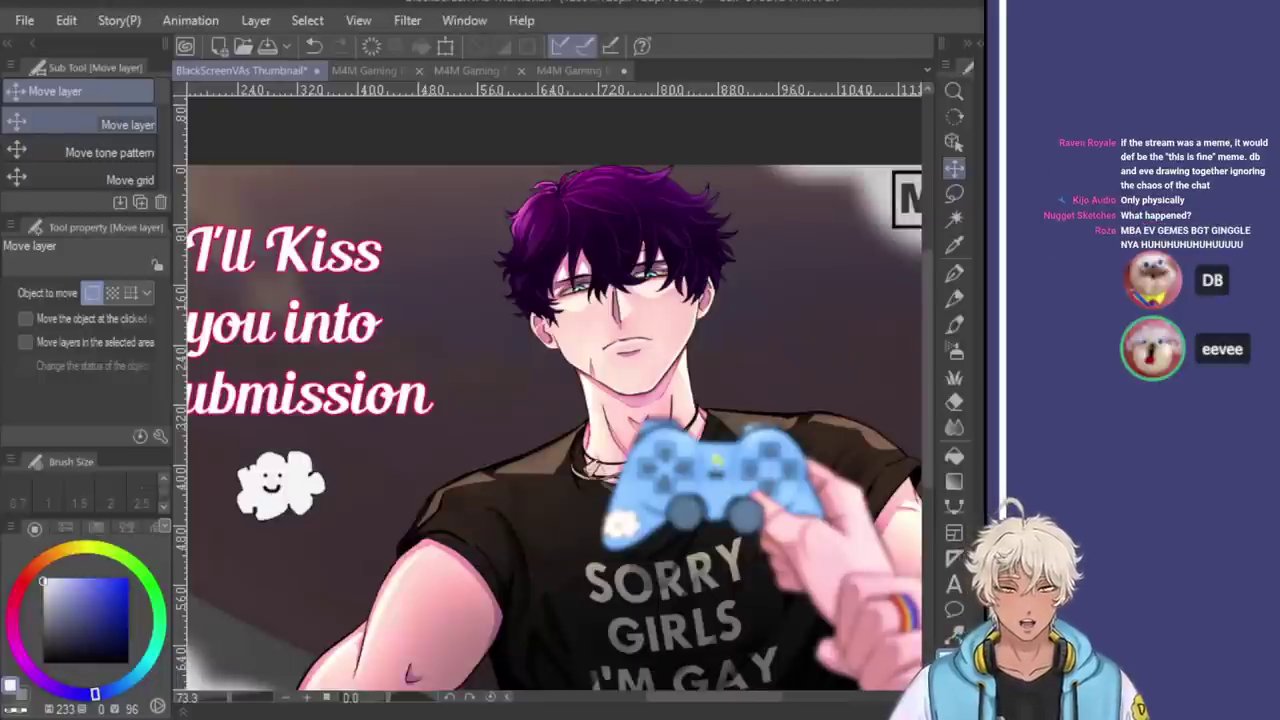
{"action": "key", "text": "Delete"}
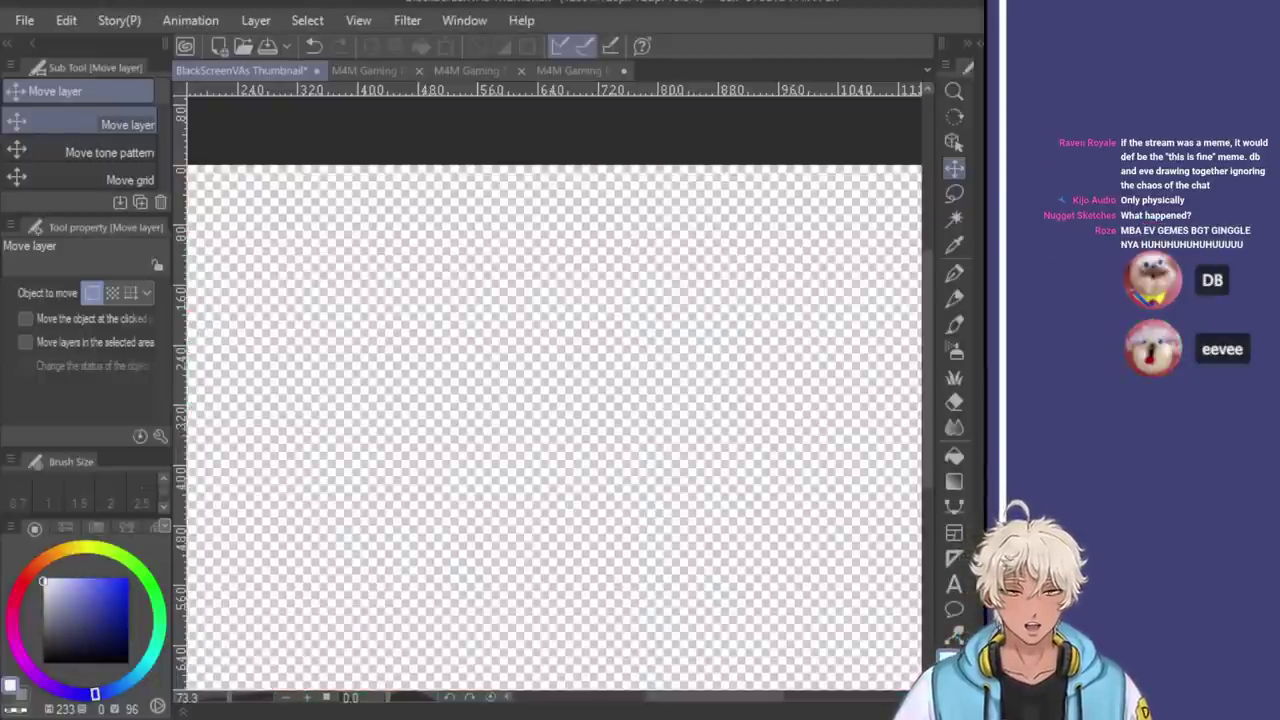
{"action": "key", "text": "ctrl+z"}
{"action": "scroll", "coordinate": [478, 420], "scroll_direction": "down", "scroll_amount": 3}
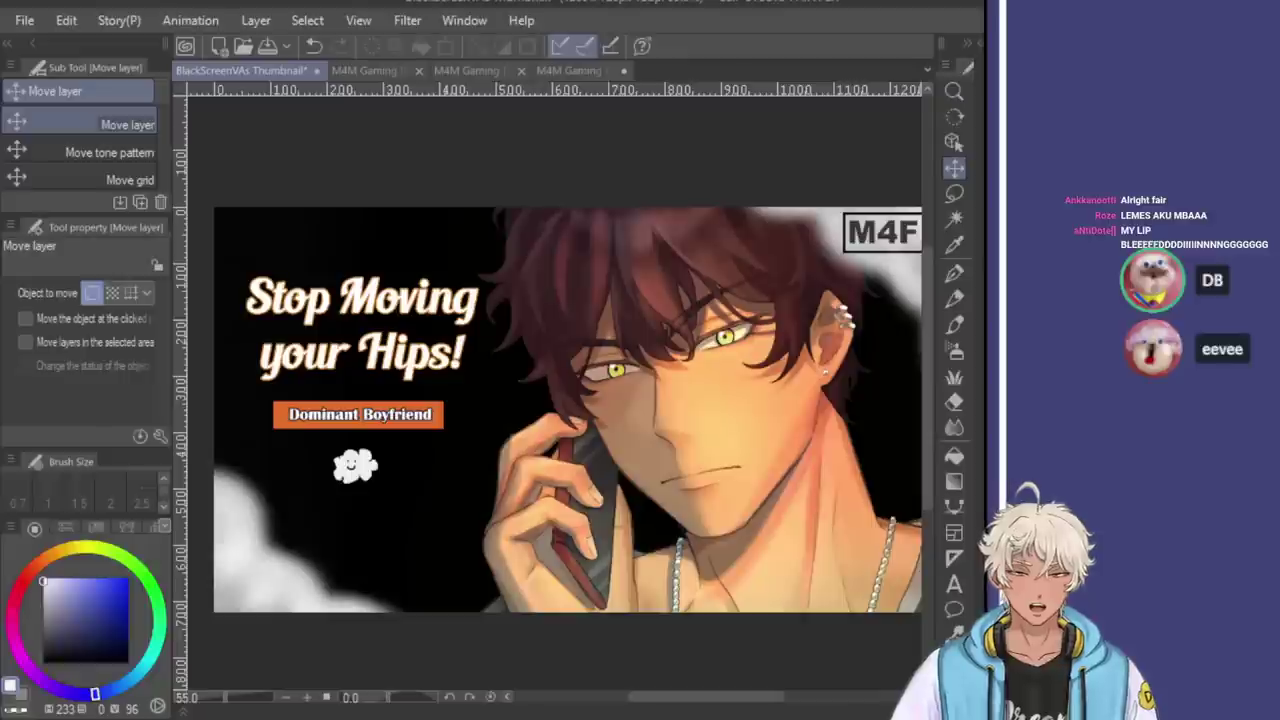
Hide the "Dominant Boyfriend" label, enlarge the white cloud to about 125%, and move it up close beneath the title
{"action": "key", "text": "ctrl+z"}
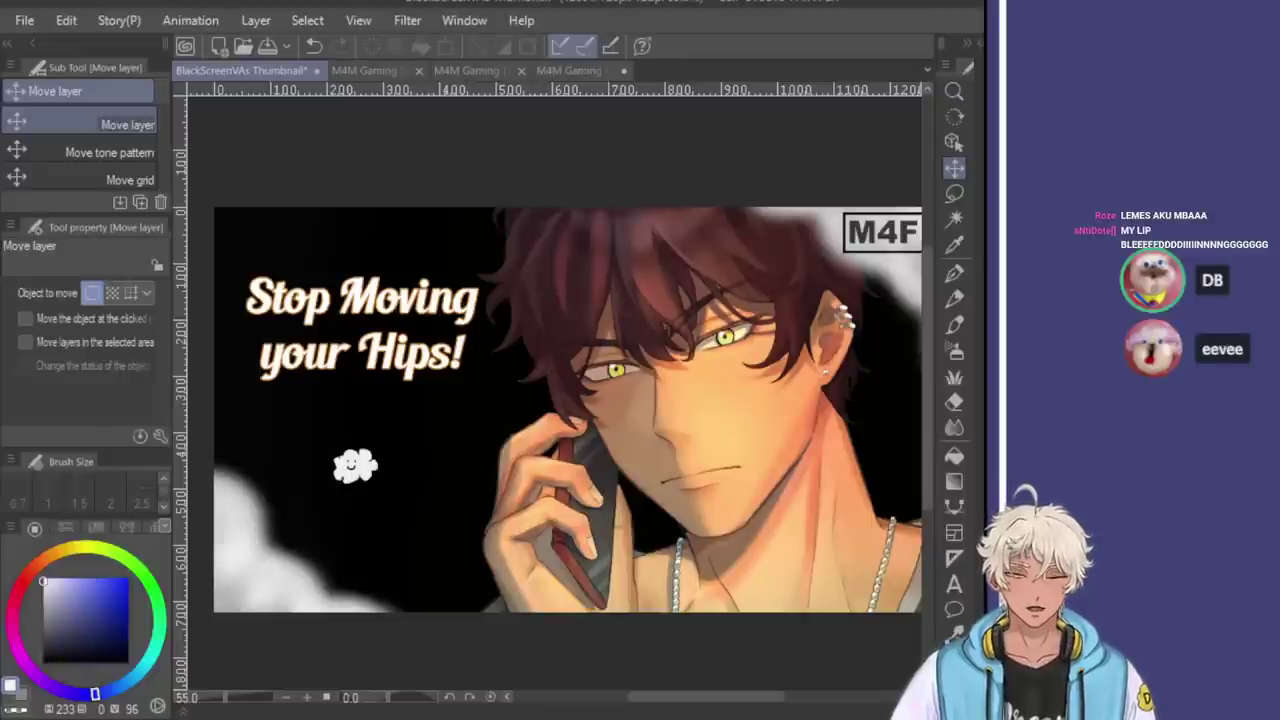
{"action": "key", "text": "ctrl+t"}
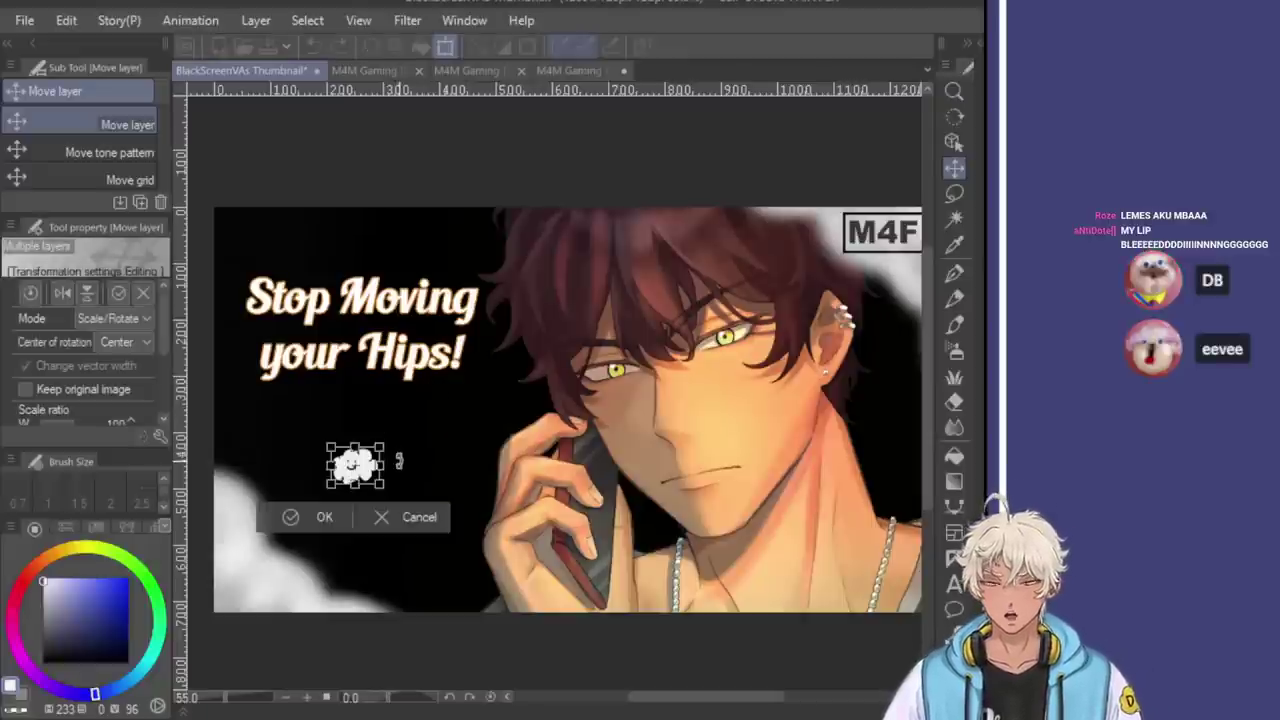
{"action": "left_click_drag", "start_coordinate": [380, 450], "coordinate": [369, 421]}
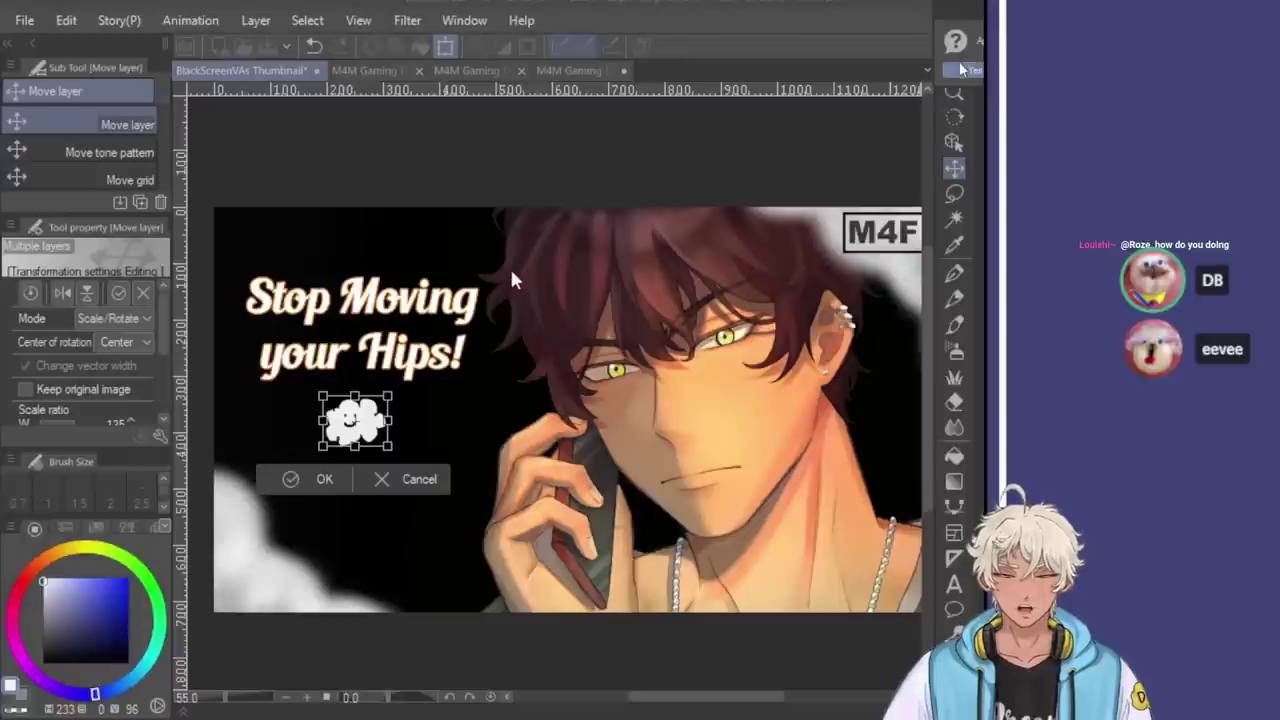
{"action": "key", "text": "Return"}
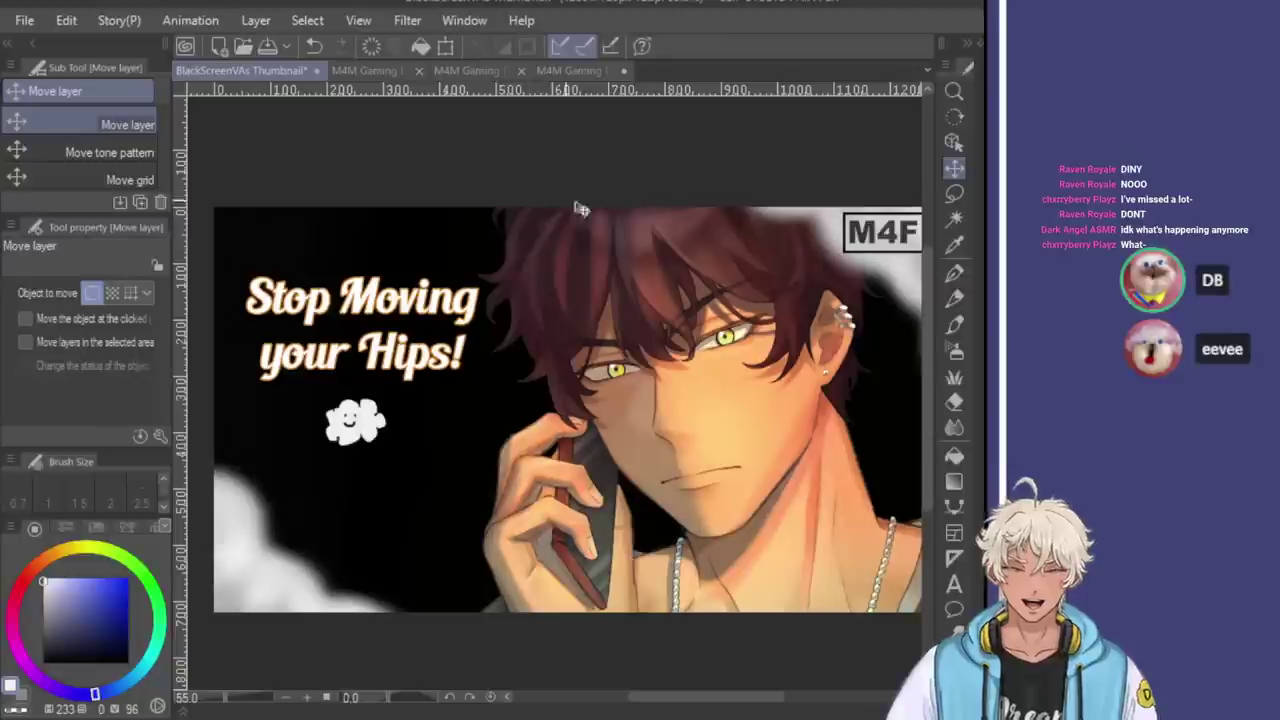
Set the G-pen brush size to 400 and try a blurred glow around the "Stop Moving your Hips!" title
{"action": "left_click", "coordinate": [948, 274]}
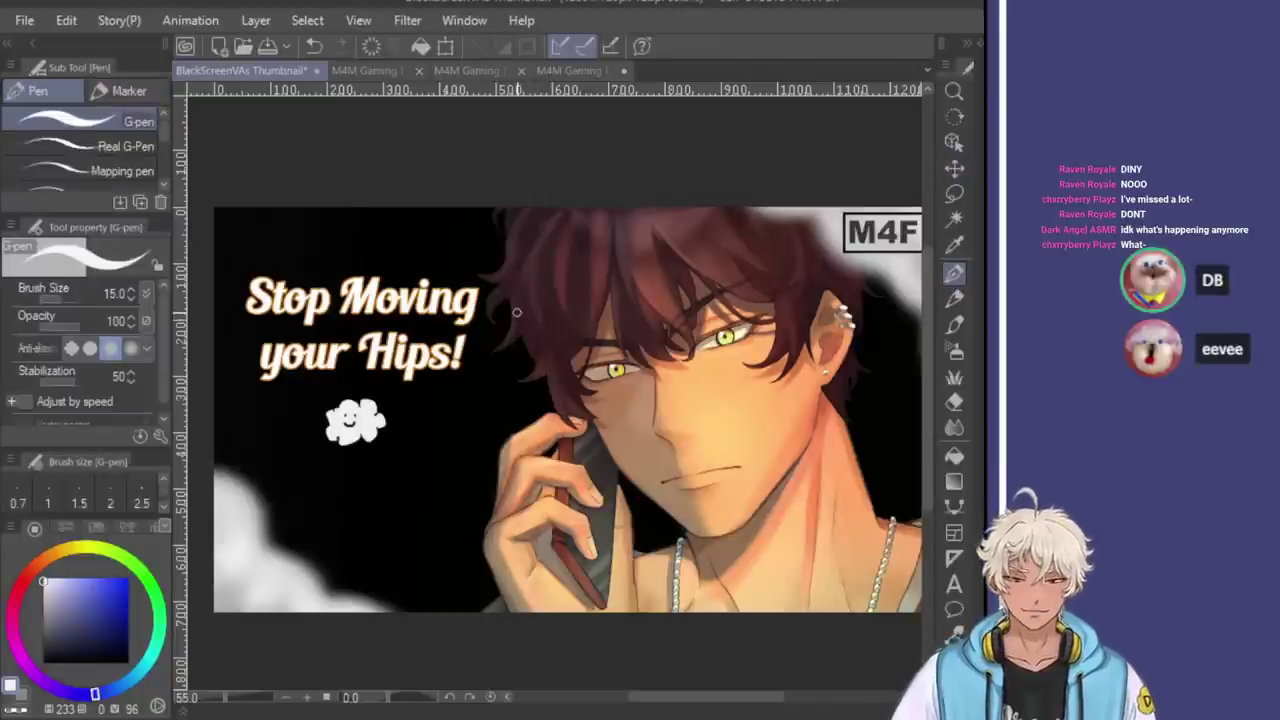
{"action": "left_click_drag", "start_coordinate": [430, 314], "coordinate": [410, 310]}
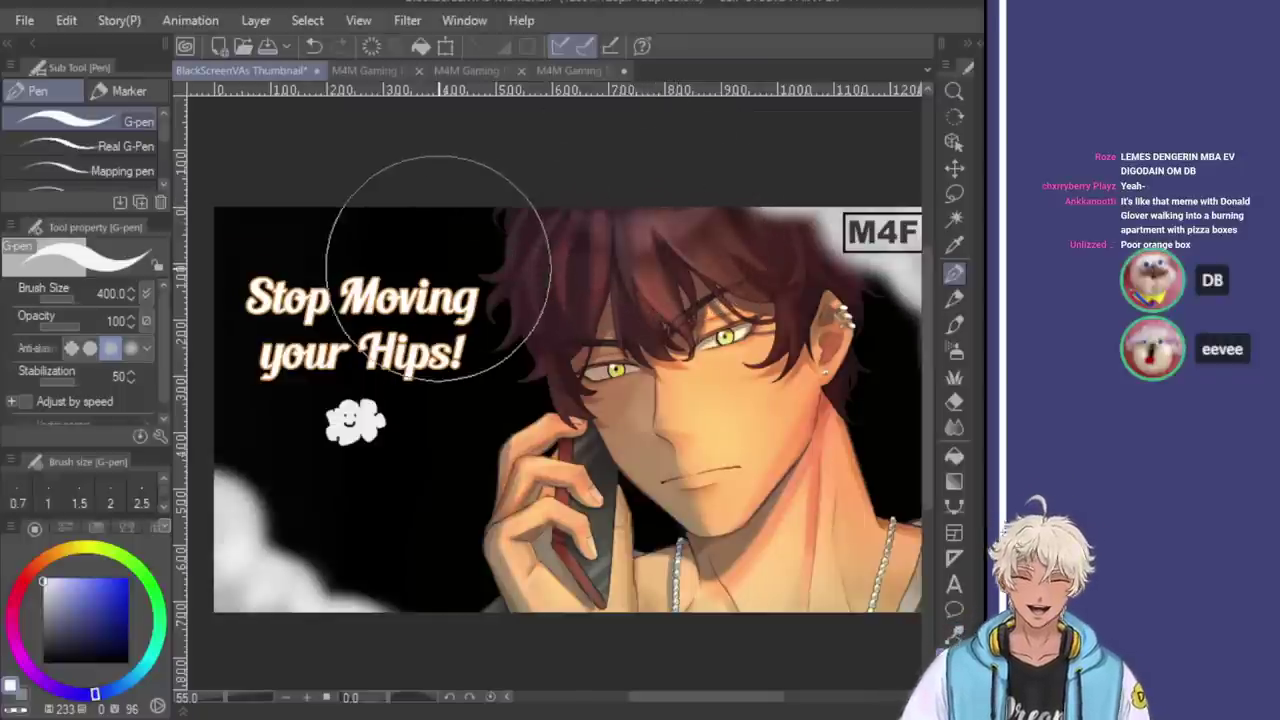
{"action": "left_click", "coordinate": [407, 20]}
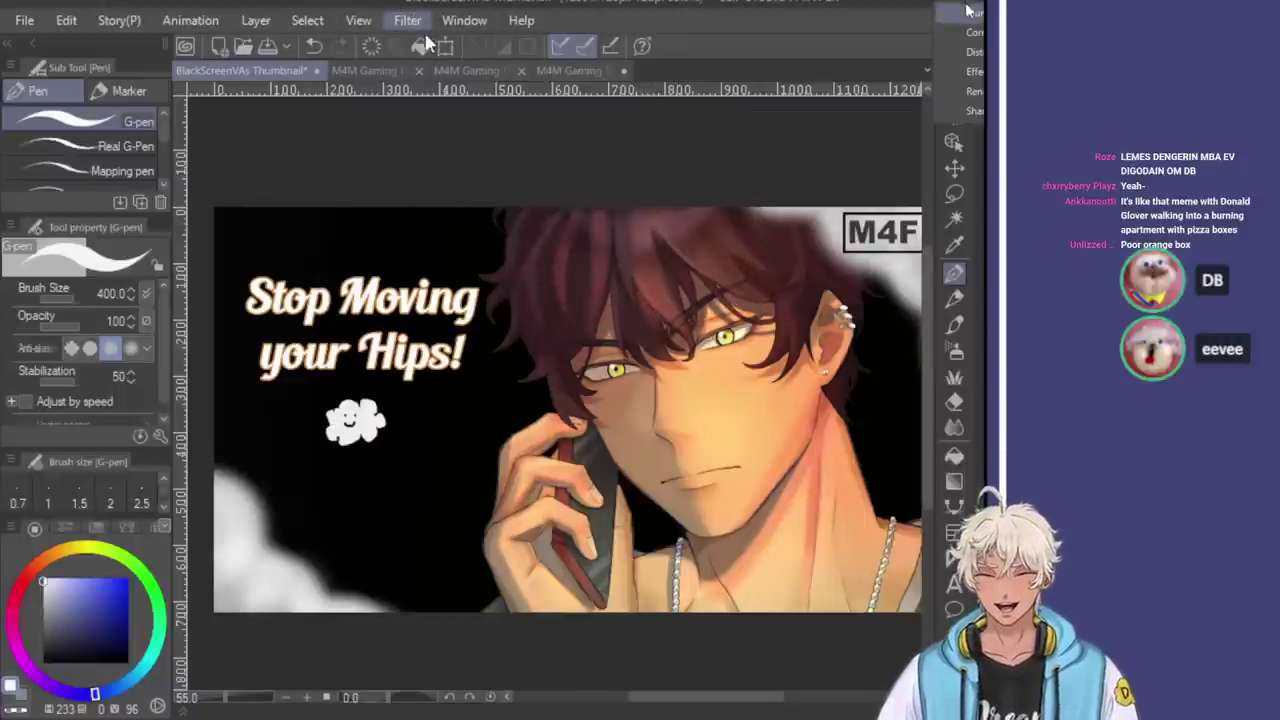
{"action": "left_click", "coordinate": [947, 62]}
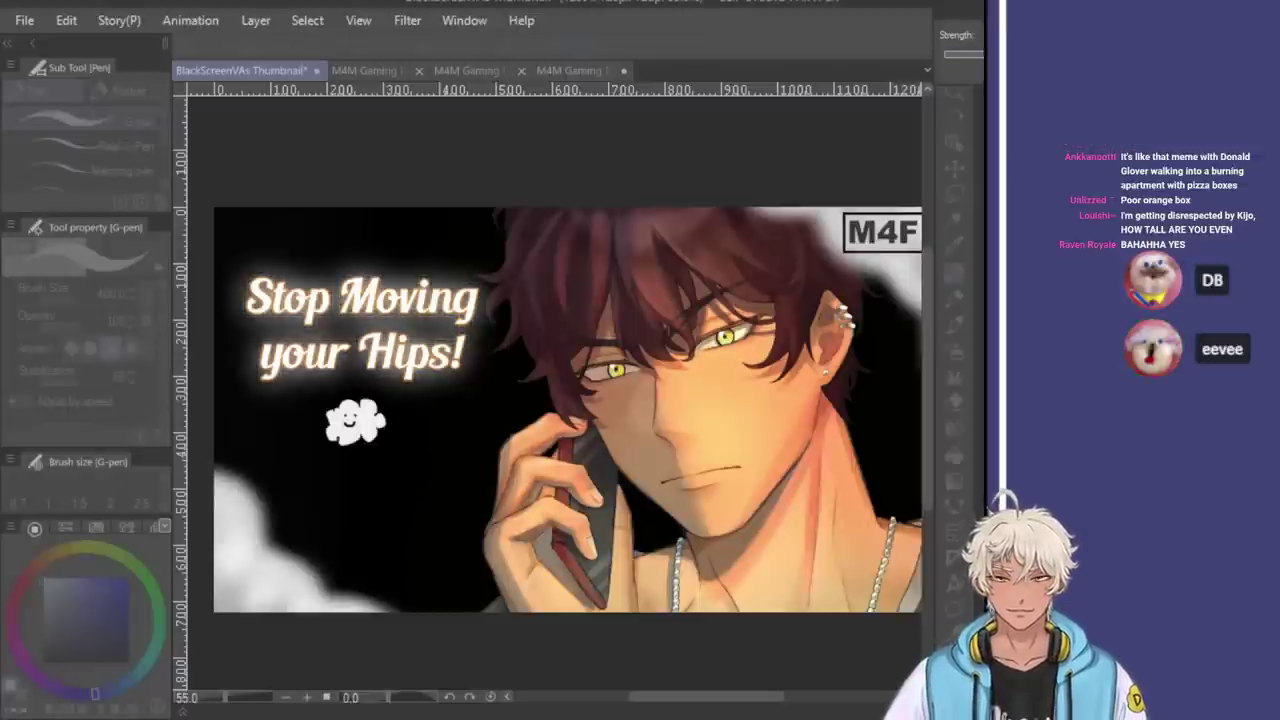
{"action": "key", "text": "Return"}
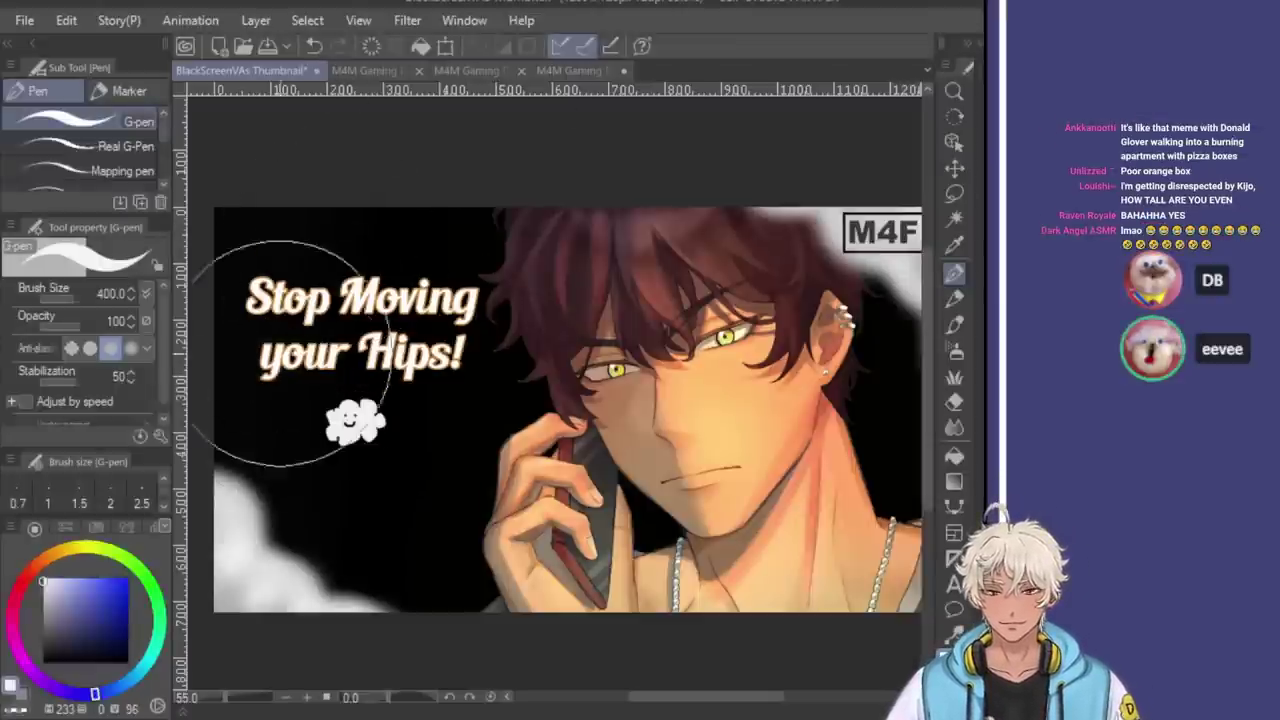
Try painting a bright yellow patch behind the "Stop Moving your Hips!" title with the G-pen, and undo it
{"action": "left_click", "coordinate": [66, 550]}
{"action": "left_click", "coordinate": [128, 578]}
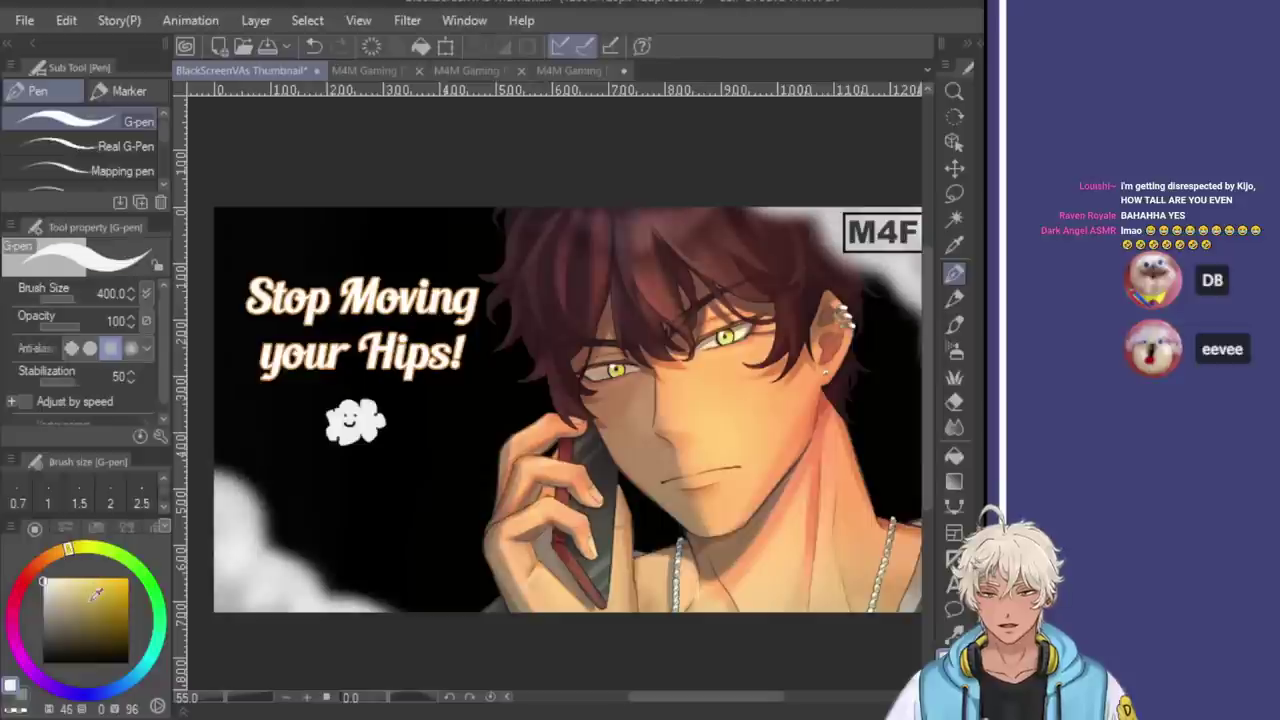
{"action": "left_click", "coordinate": [421, 315]}
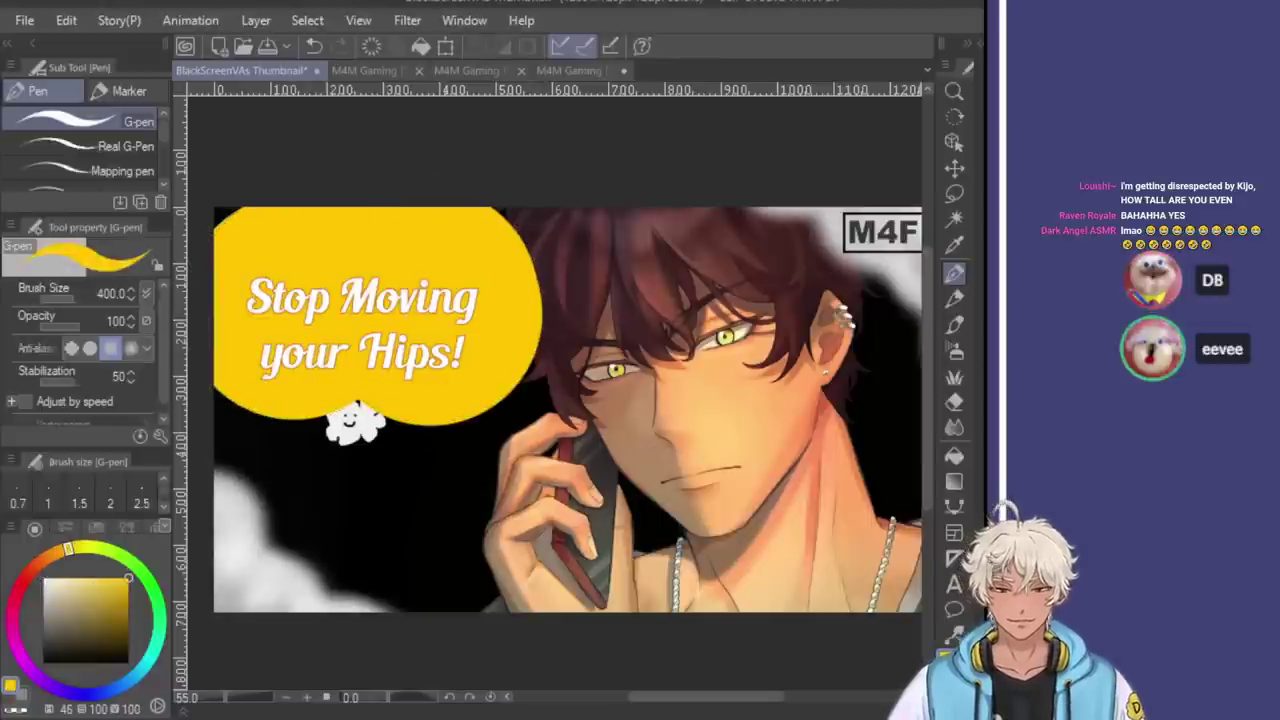
{"action": "key", "text": "ctrl+z"}
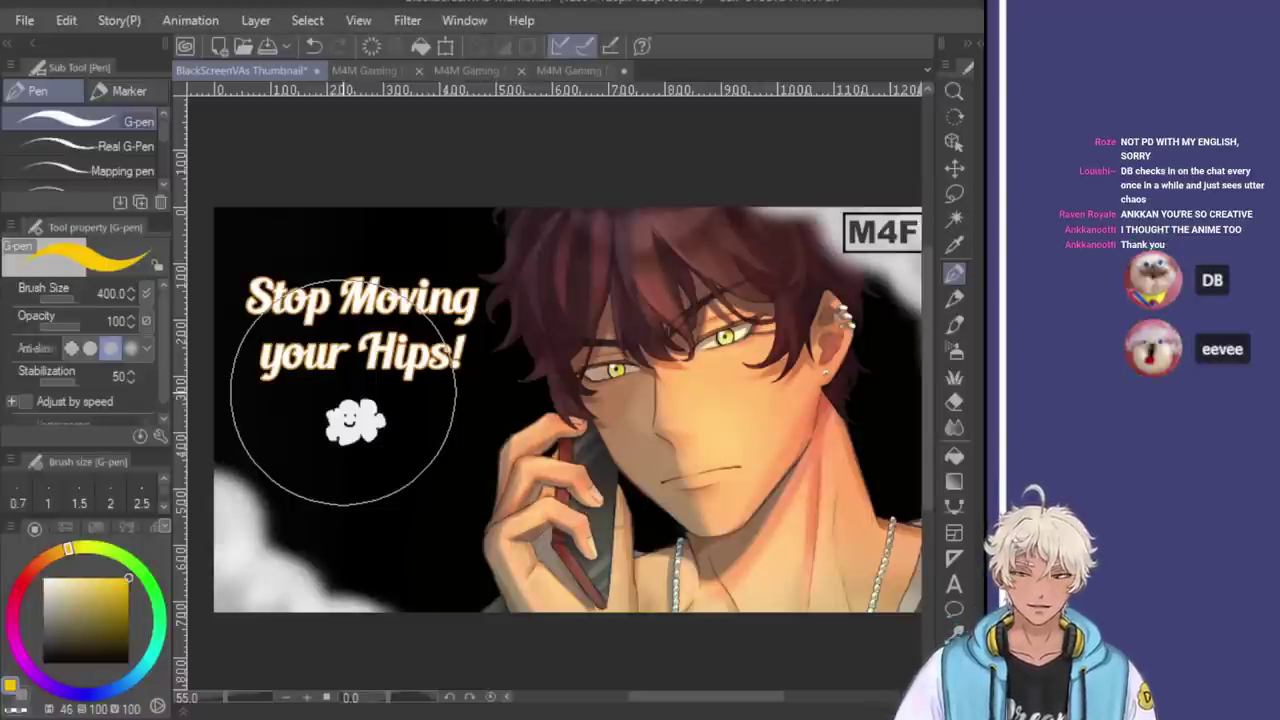
{"action": "scroll", "coordinate": [318, 515], "scroll_direction": "down", "scroll_amount": 1}
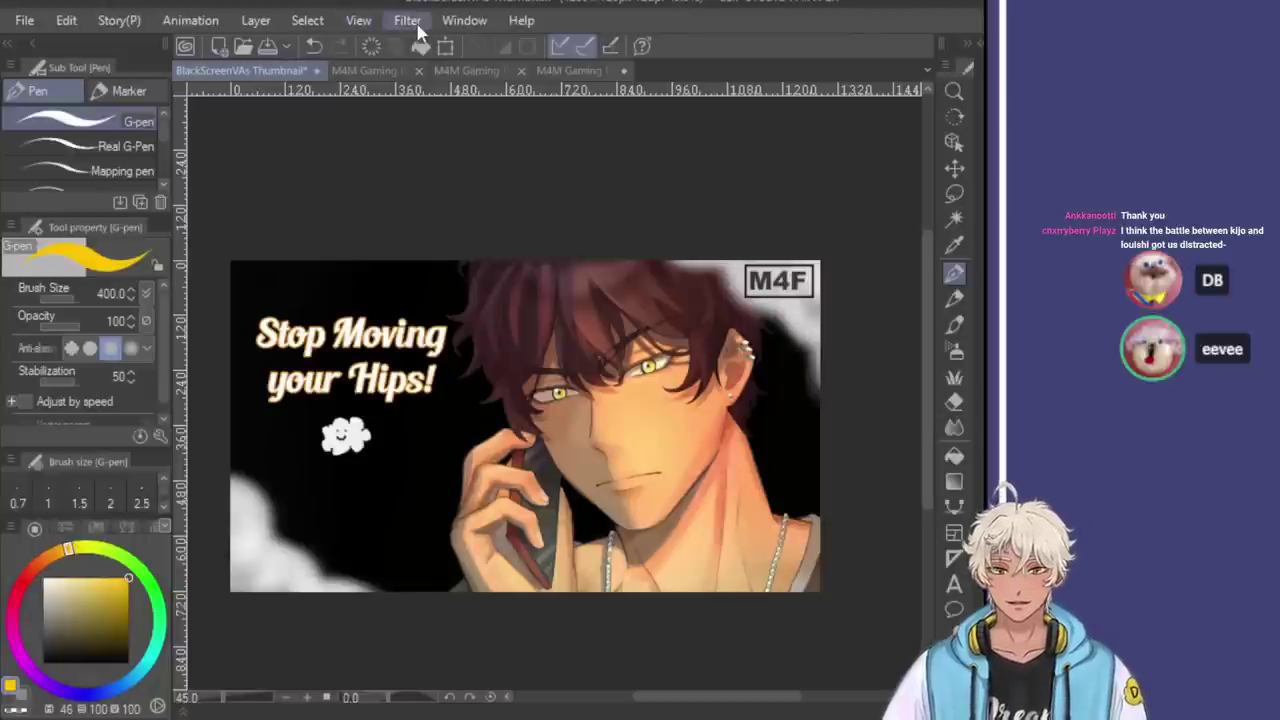
Adjust the blur strength for the yellow glow around the "Stop Moving your Hips!" title and apply the filter
{"action": "key", "text": "Tab"}
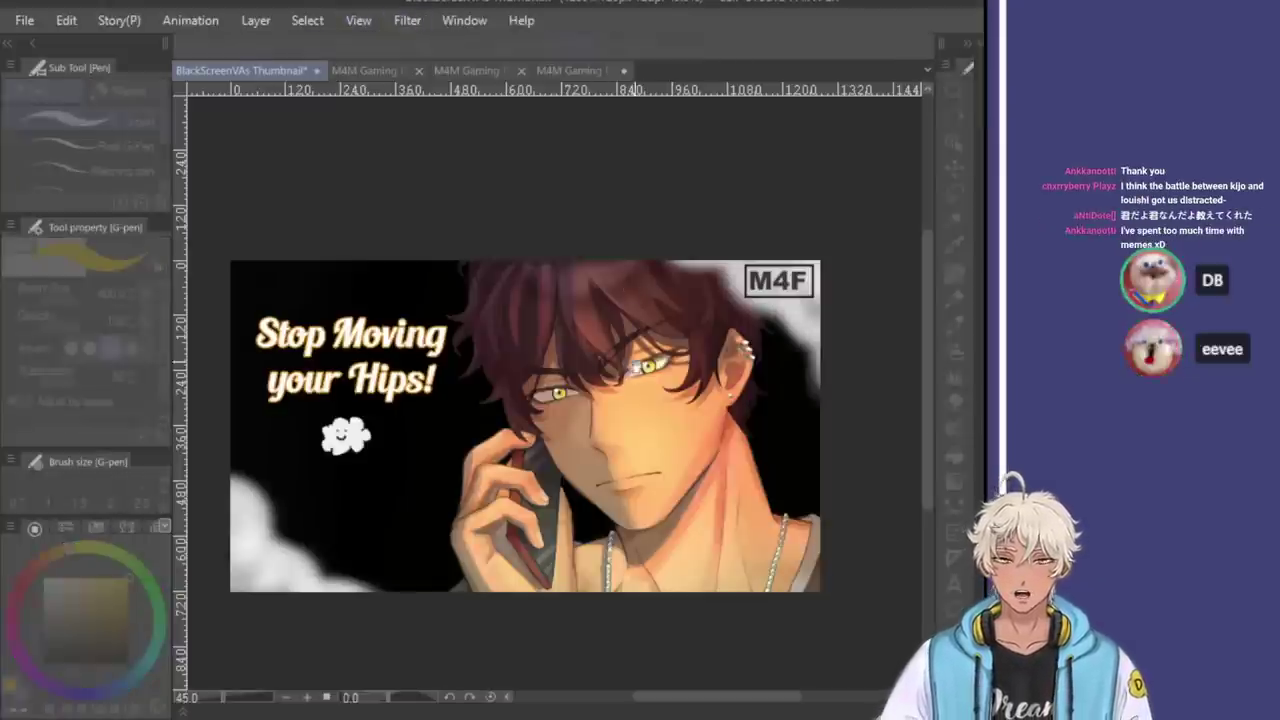
{"action": "mouse_move", "coordinate": [966, 52]}
{"action": "left_click_drag", "start_coordinate": [951, 68], "coordinate": [983, 68]}
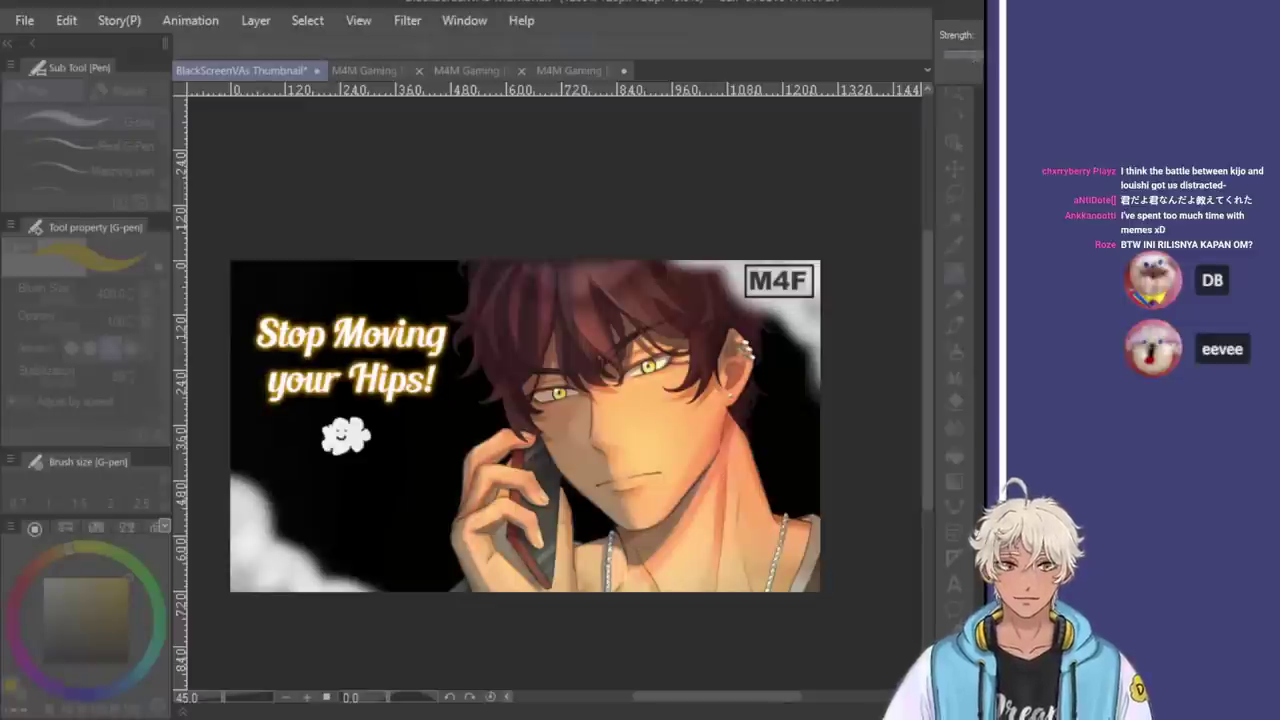
{"action": "key", "text": "Return"}
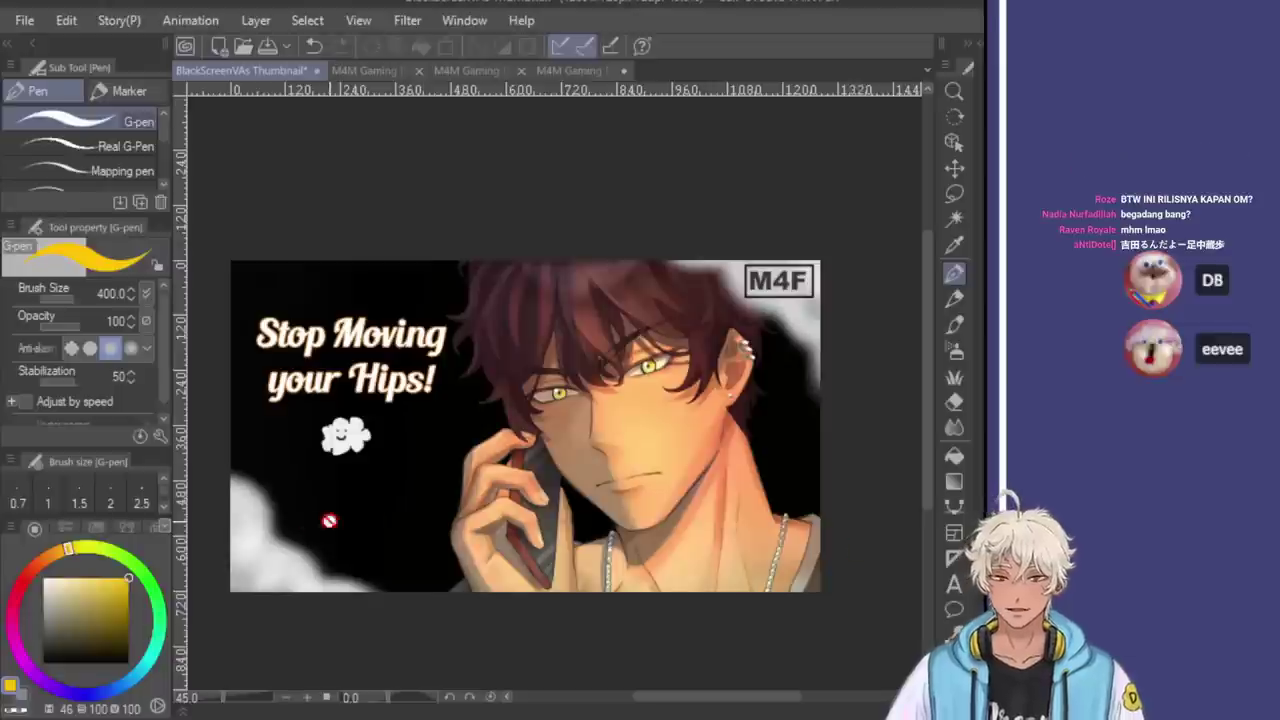
{"action": "scroll", "coordinate": [291, 528], "scroll_direction": "down", "scroll_amount": 1}
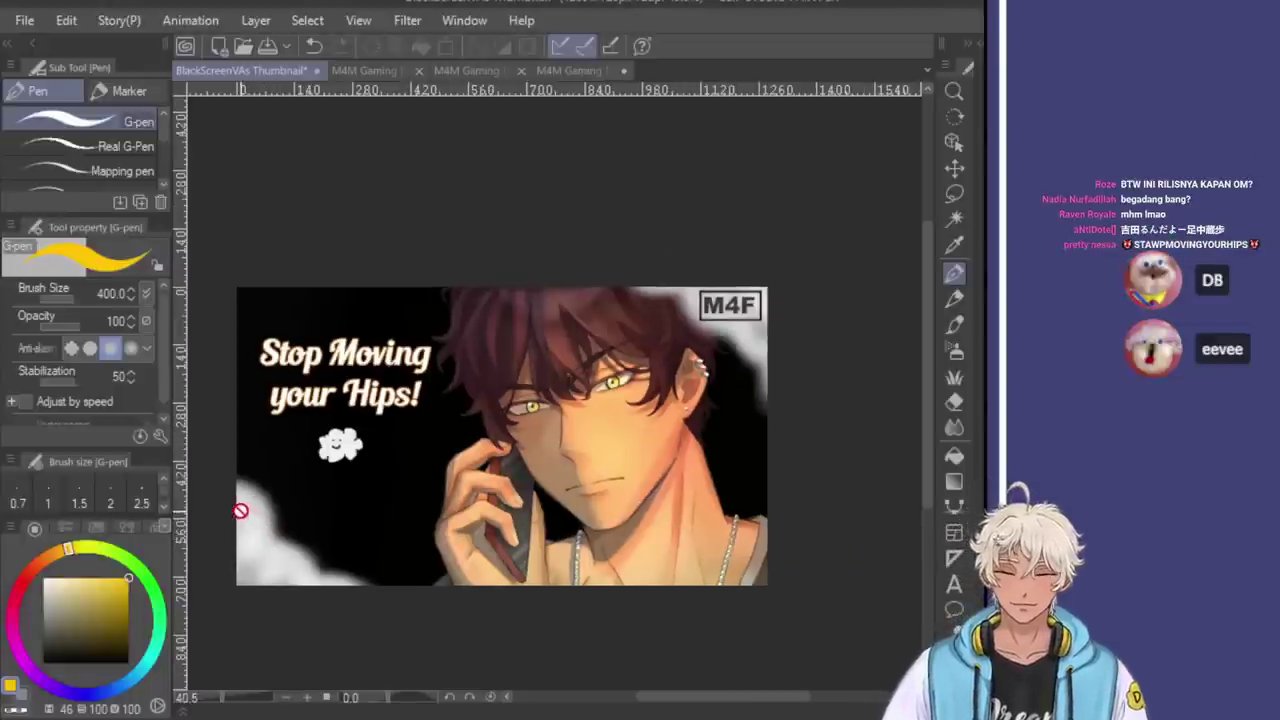
{"action": "scroll", "coordinate": [523, 334], "scroll_direction": "down", "scroll_amount": 2}
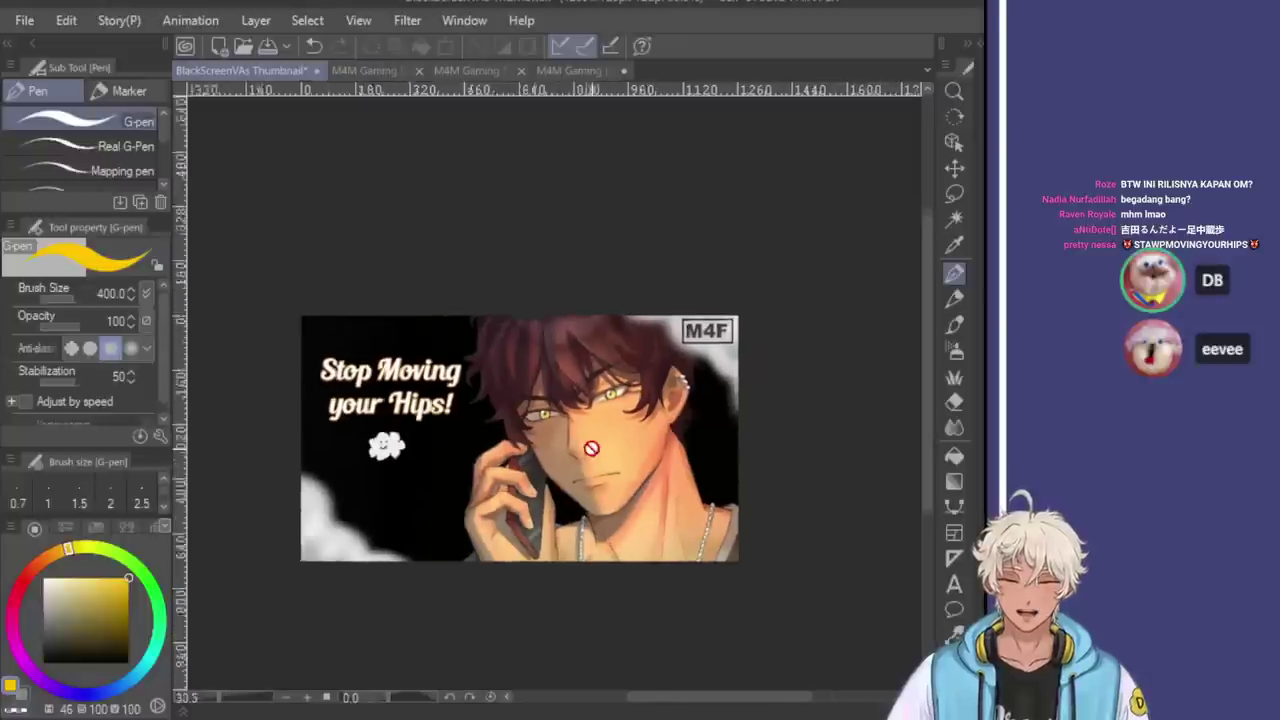
{"action": "scroll", "coordinate": [487, 364], "scroll_direction": "up", "scroll_amount": 1}
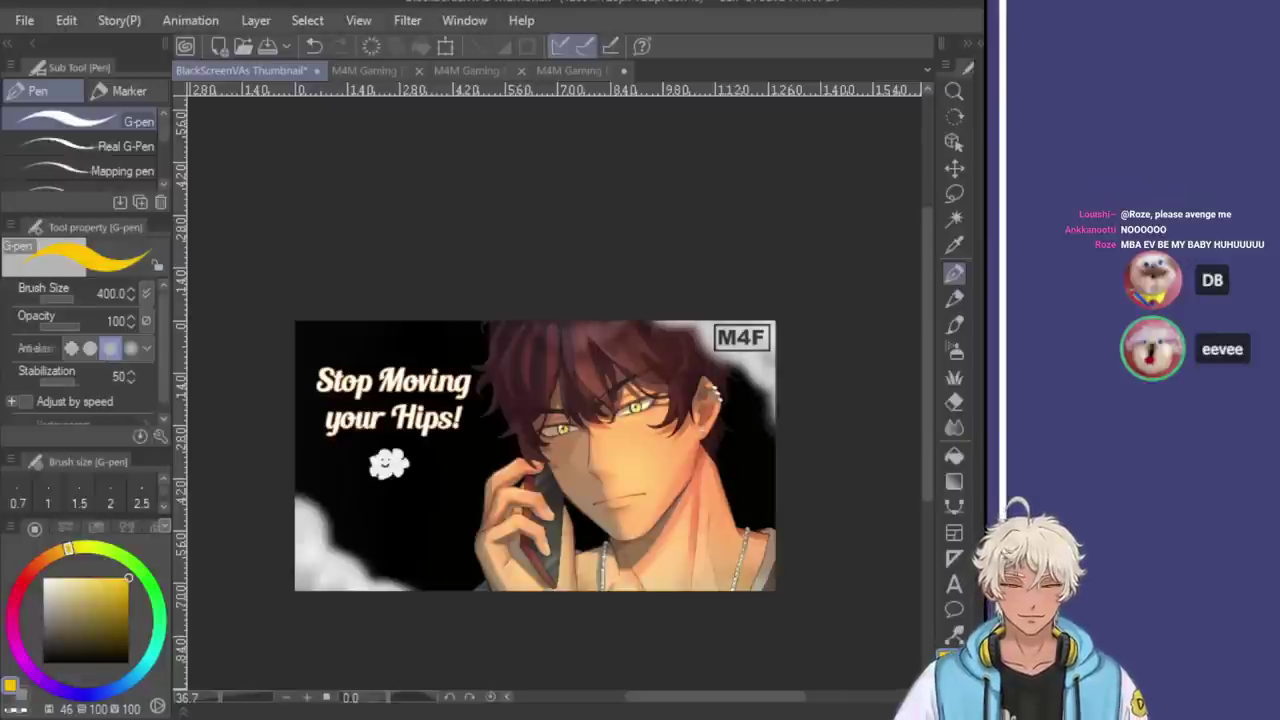
Move the "Stop Moving your Hips!" title and its smiling cloud slightly down together in the black area beside the portrait
{"action": "key", "text": "k"}
{"action": "left_click_drag", "start_coordinate": [422, 420], "coordinate": [422, 440]}
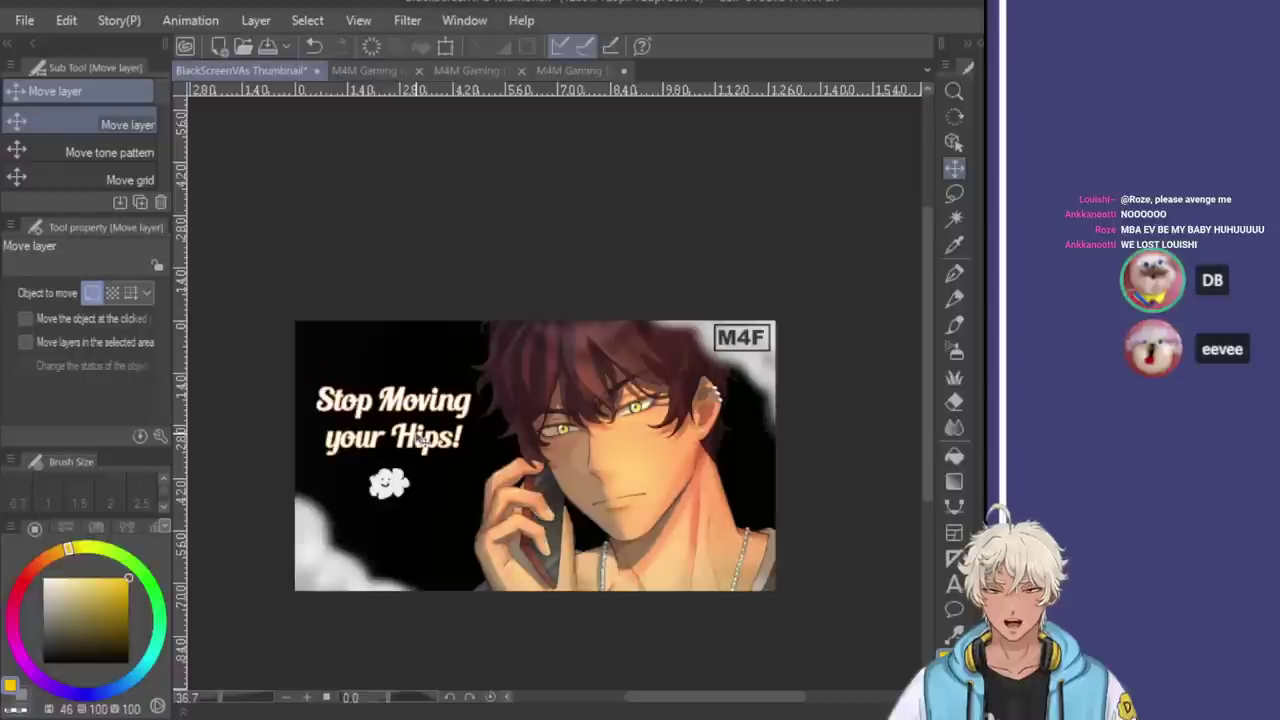
{"action": "left_click_drag", "start_coordinate": [422, 439], "coordinate": [424, 438]}
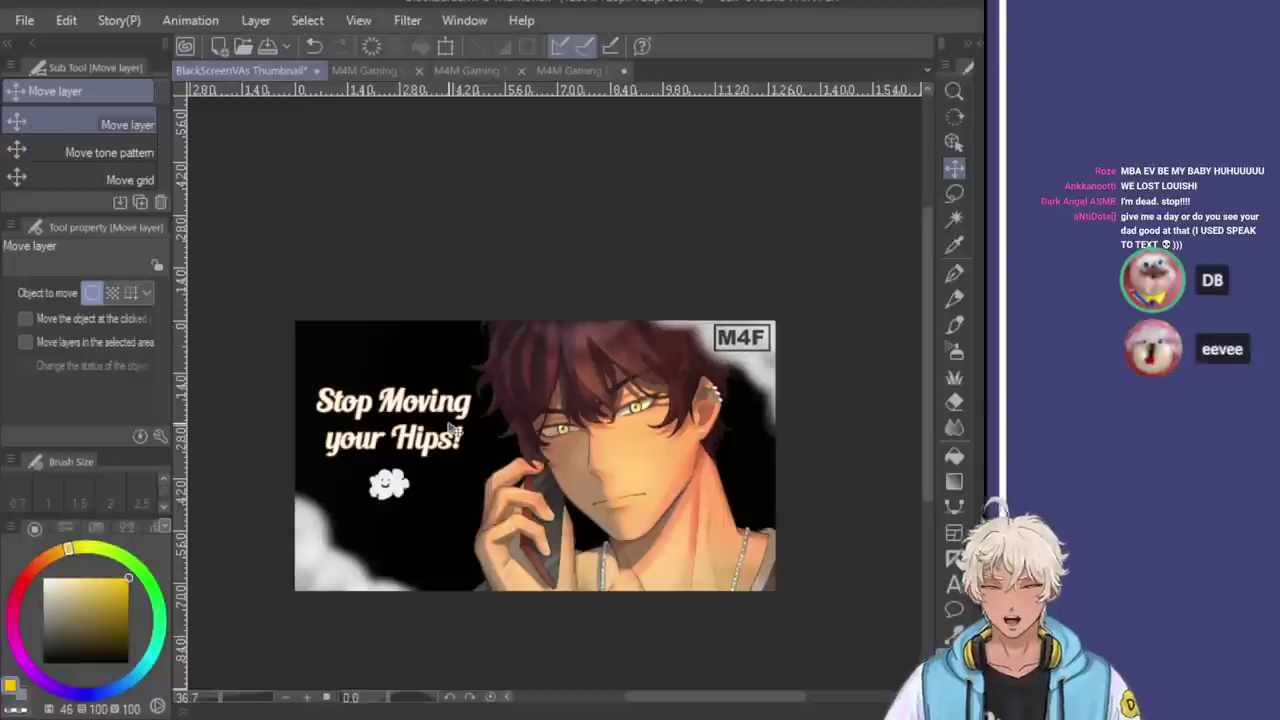
{"action": "scroll", "coordinate": [455, 432], "scroll_direction": "down", "scroll_amount": 1}
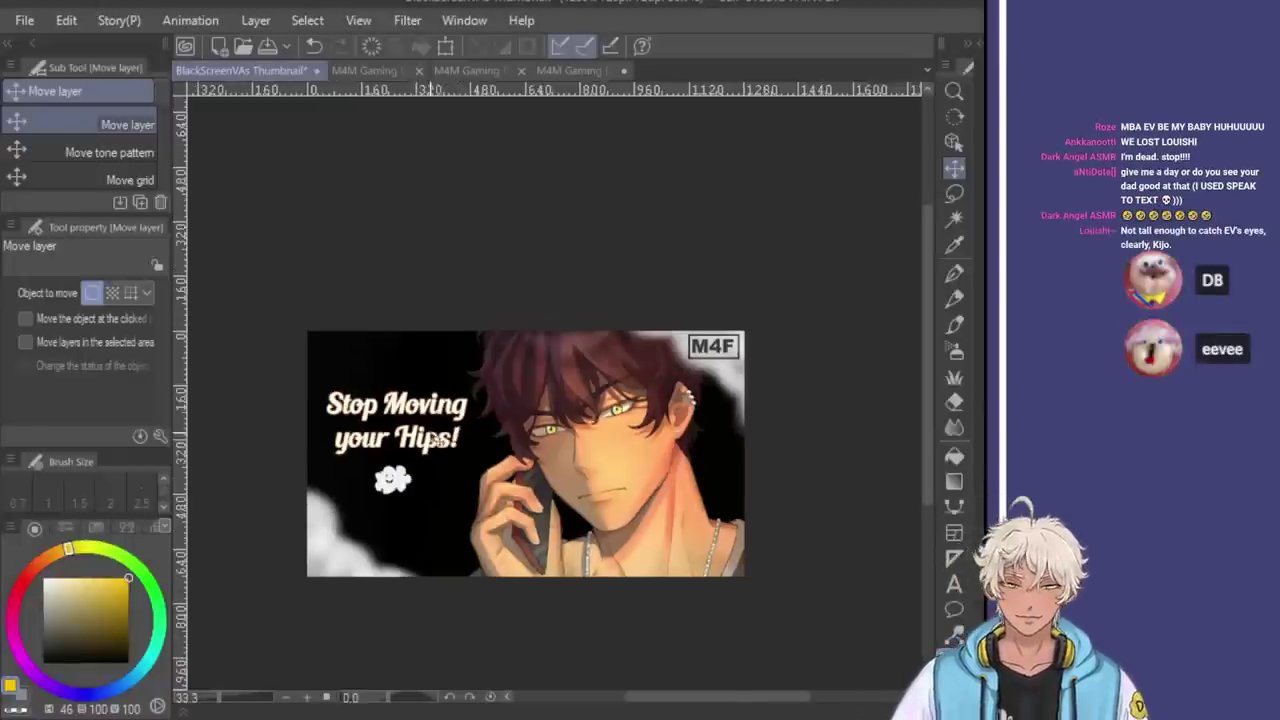
{"action": "scroll", "coordinate": [310, 470], "scroll_direction": "down", "scroll_amount": 2}
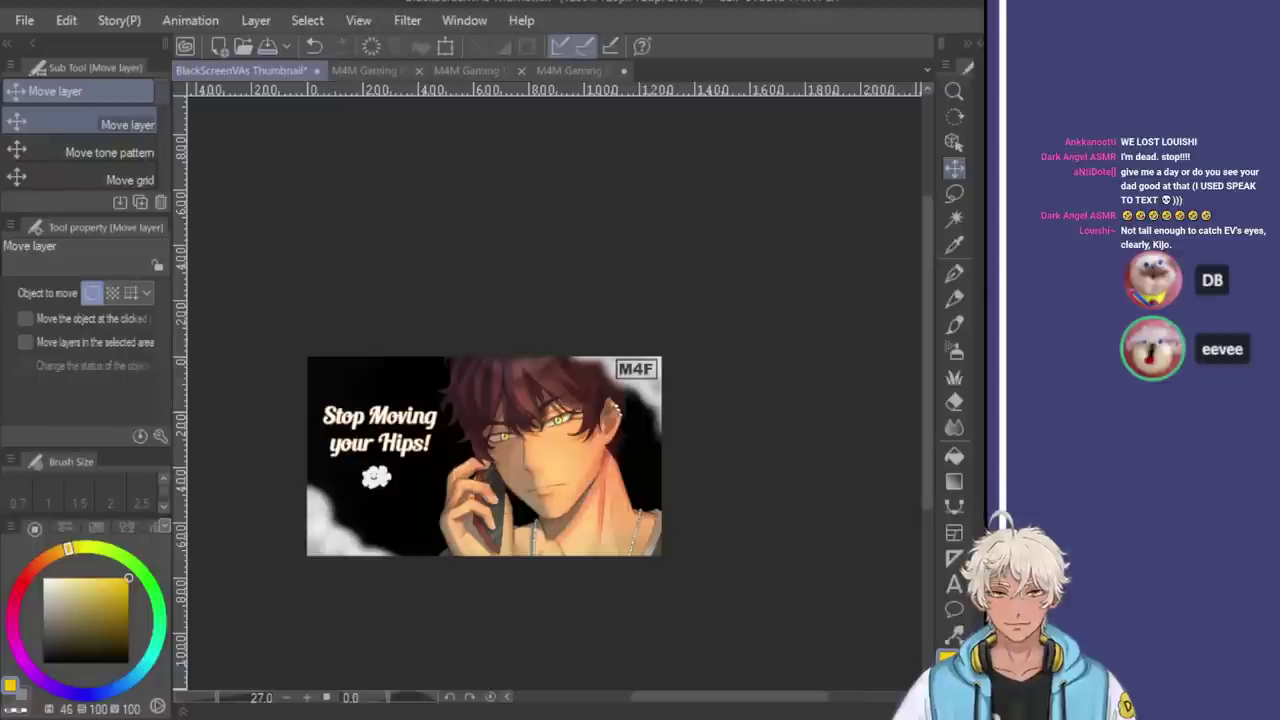
{"action": "key", "text": "ctrl+v"}
{"action": "key", "text": "ctrl+z"}
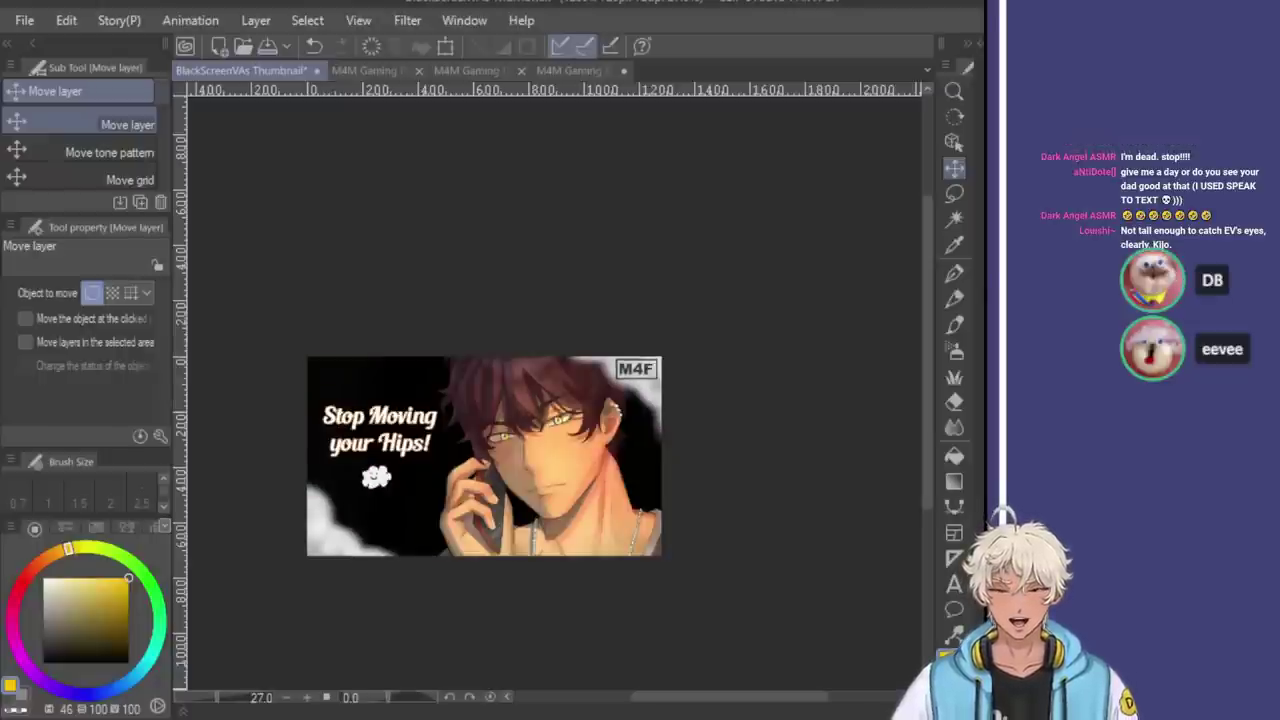
{"action": "key", "text": "ctrl+minus"}
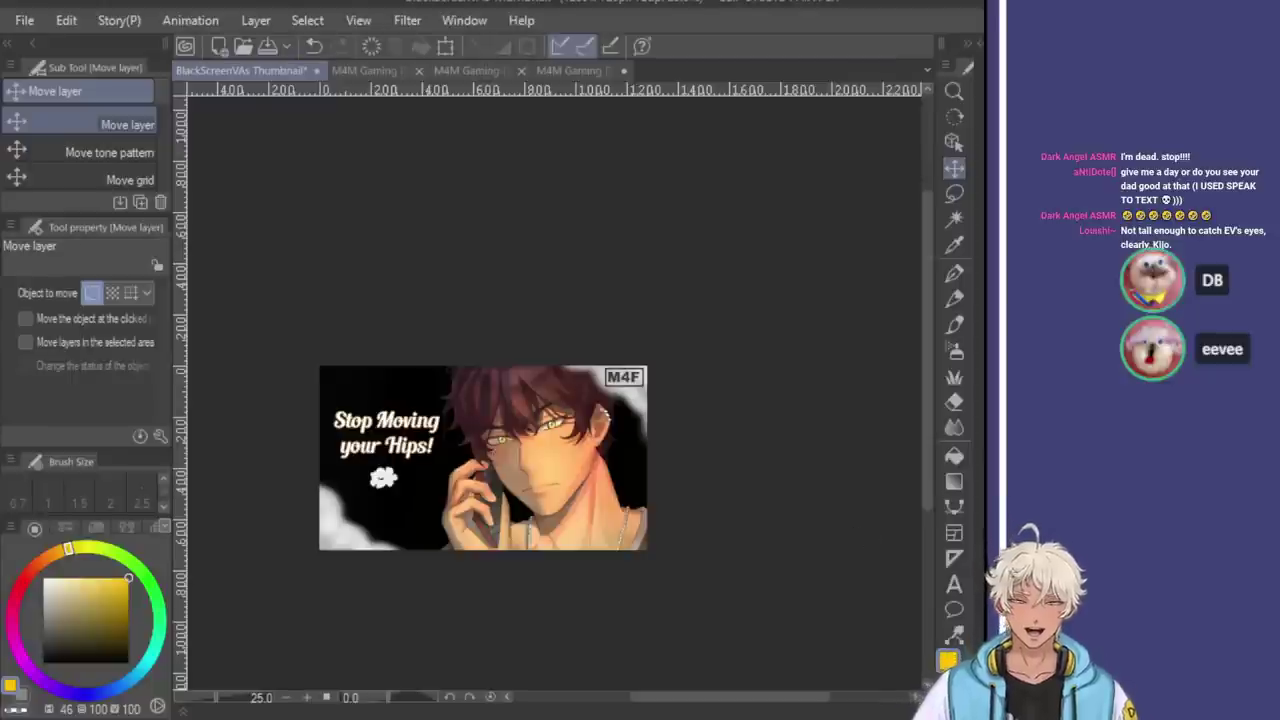
{"action": "scroll", "coordinate": [410, 443], "scroll_direction": "up", "scroll_amount": 4}
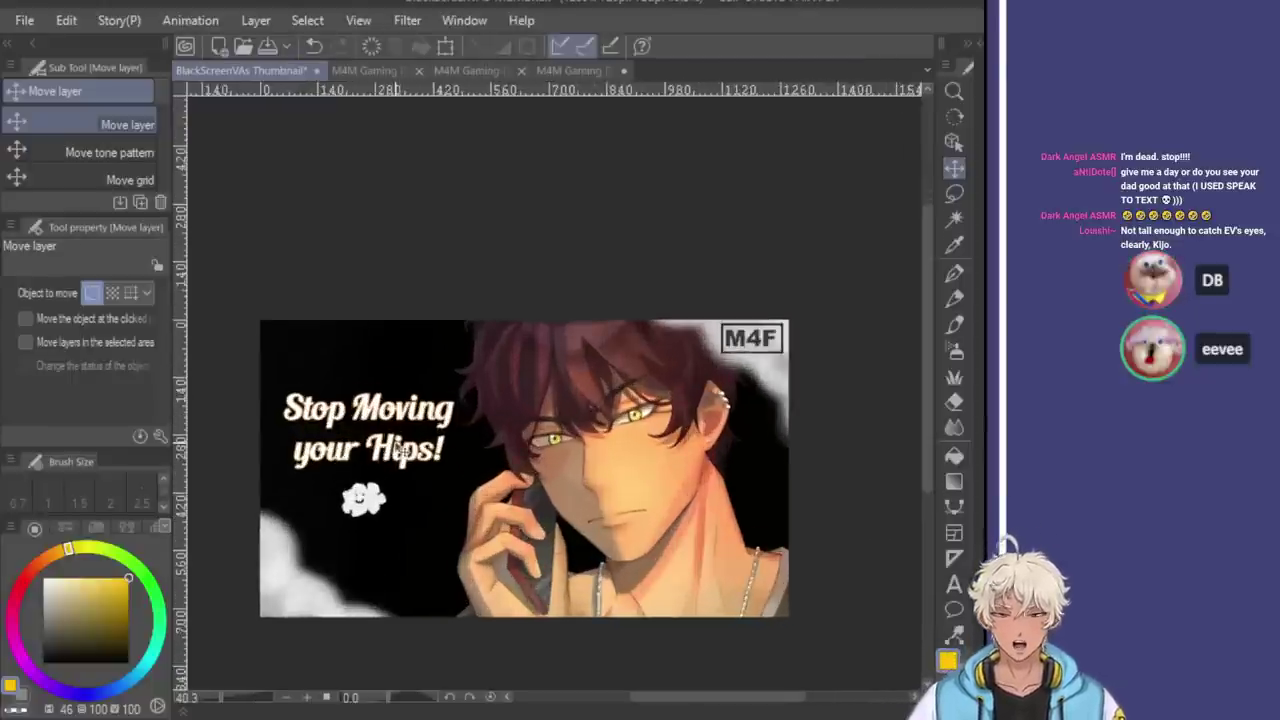
{"action": "left_click_drag", "start_coordinate": [397, 449], "coordinate": [399, 455]}
{"action": "scroll", "coordinate": [400, 452], "scroll_direction": "down", "scroll_amount": 3}
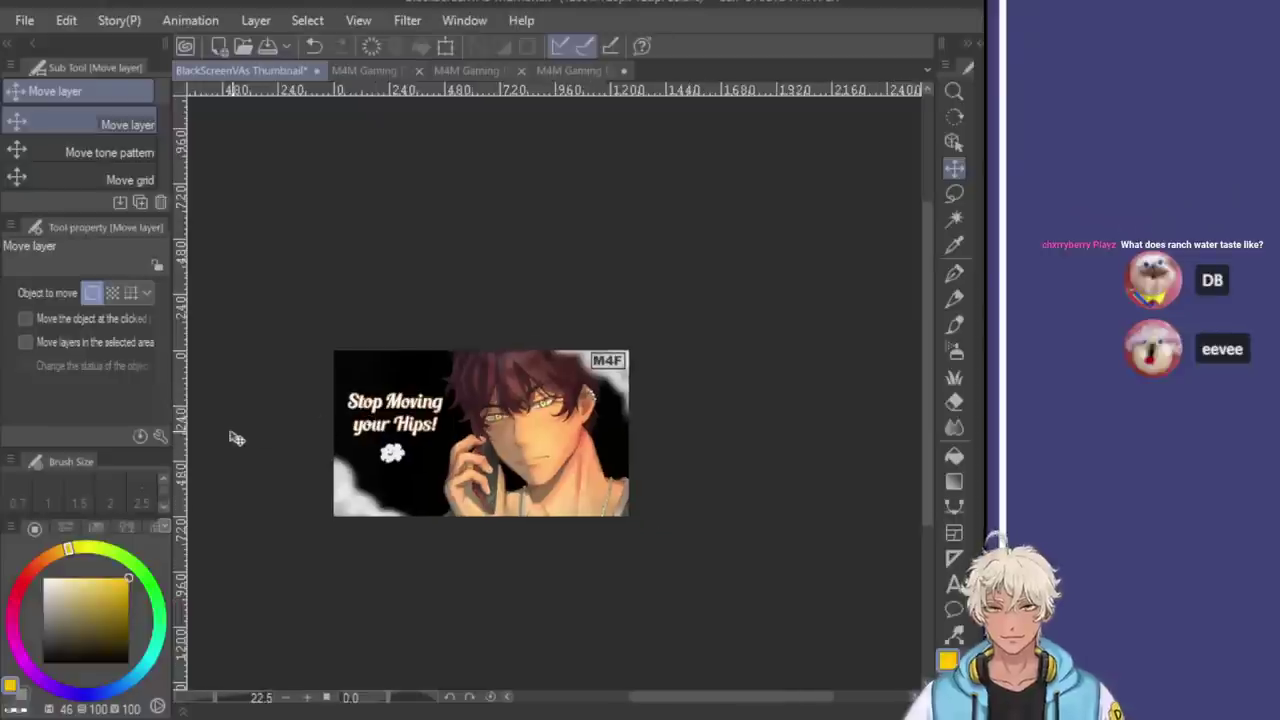
{"action": "scroll", "coordinate": [460, 360], "scroll_direction": "up", "scroll_amount": 2}
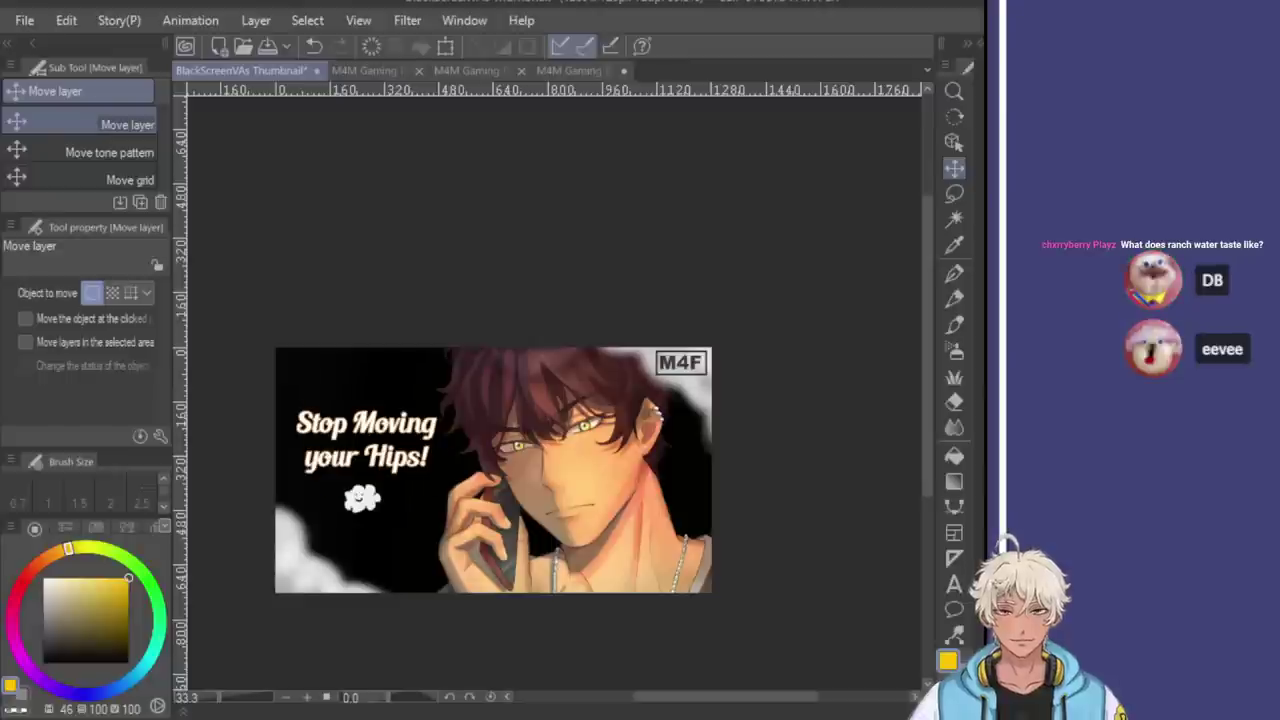
Switch the visible artwork between the M4F and M4M versions to compare them, leaving the M4M version shown
{"action": "key", "text": "ctrl+v"}
{"action": "key", "text": "ctrl+z"}
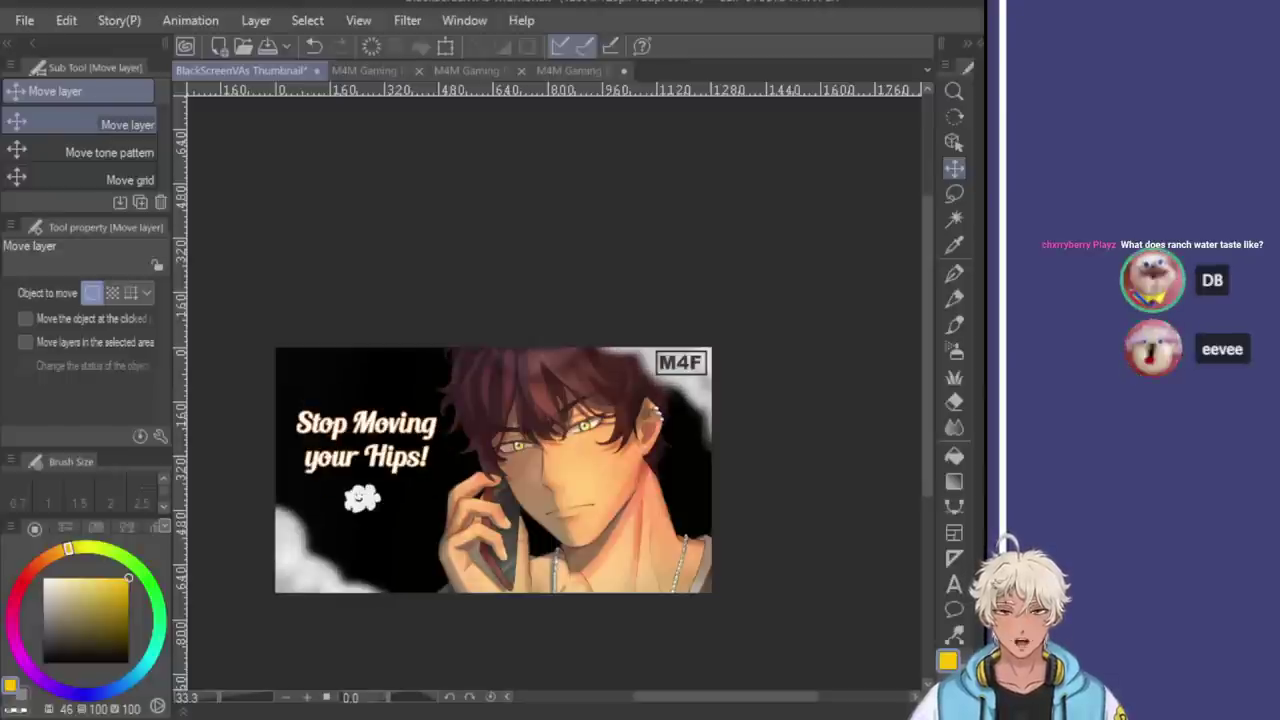
{"action": "key", "text": "ctrl+z"}
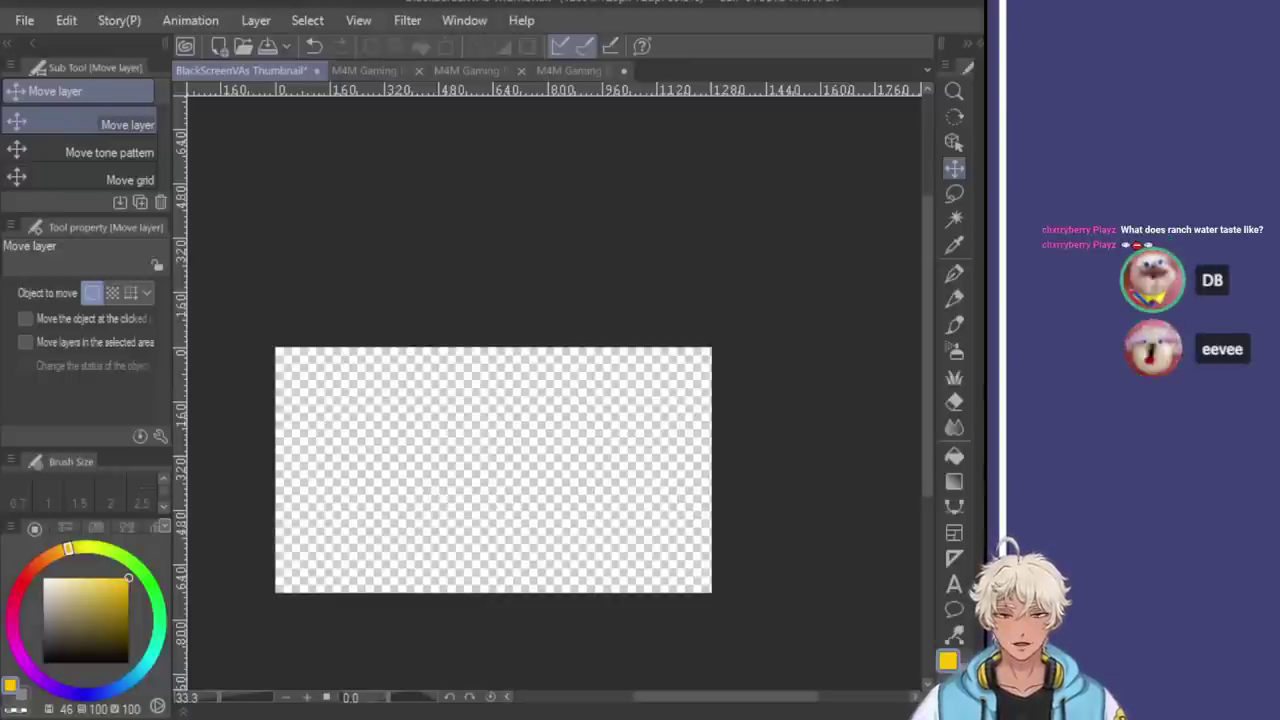
{"action": "key", "text": "ctrl+y"}
{"action": "key", "text": "ctrl+z"}
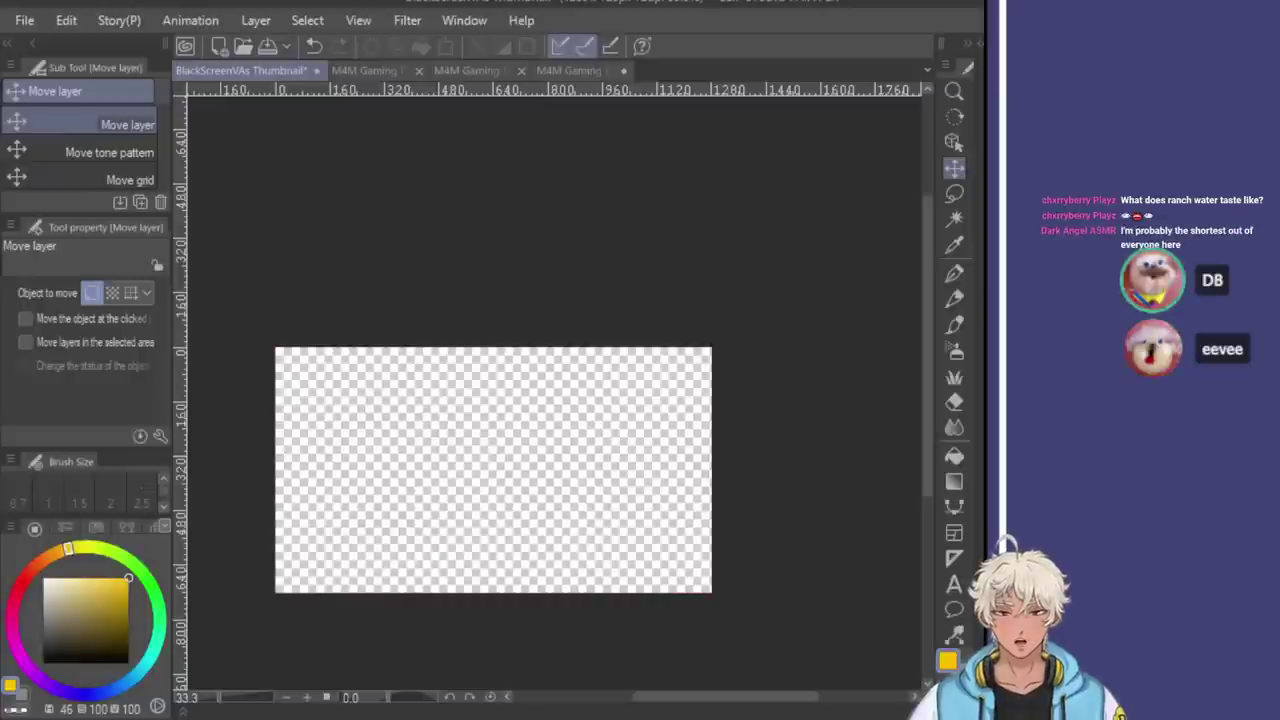
{"action": "key", "text": "ctrl+y"}
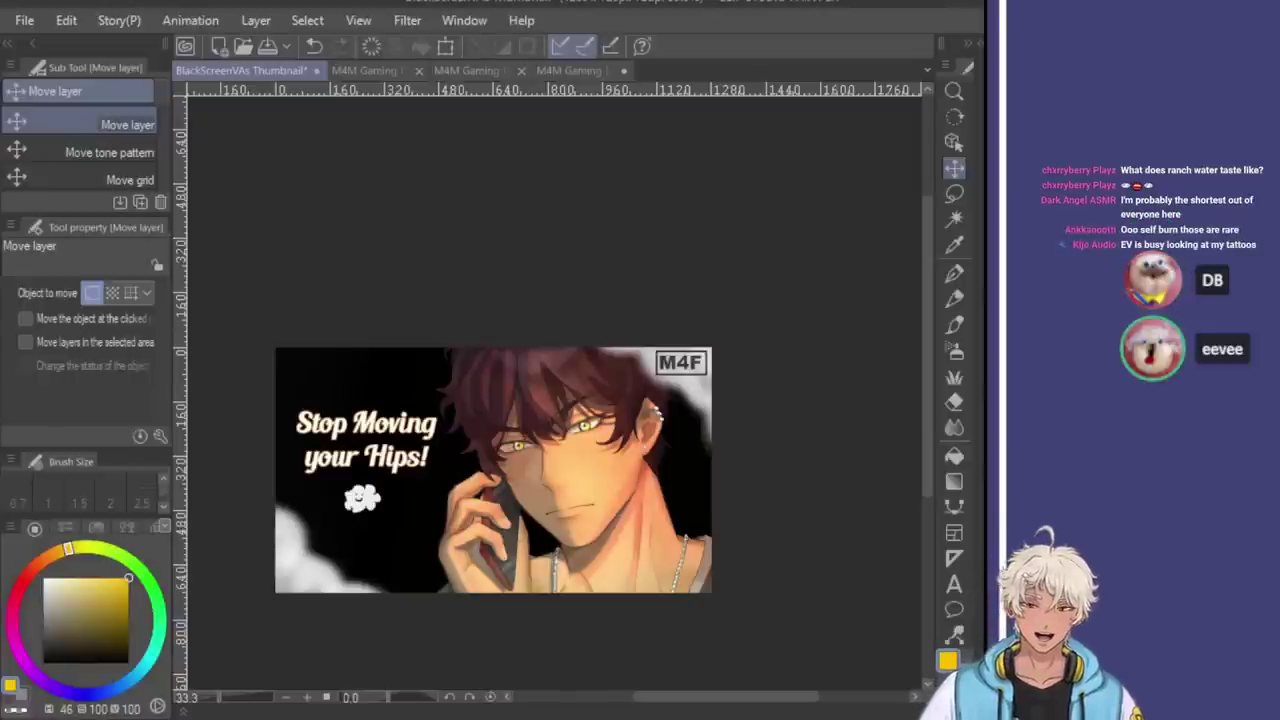
{"action": "key", "text": "ctrl+z"}
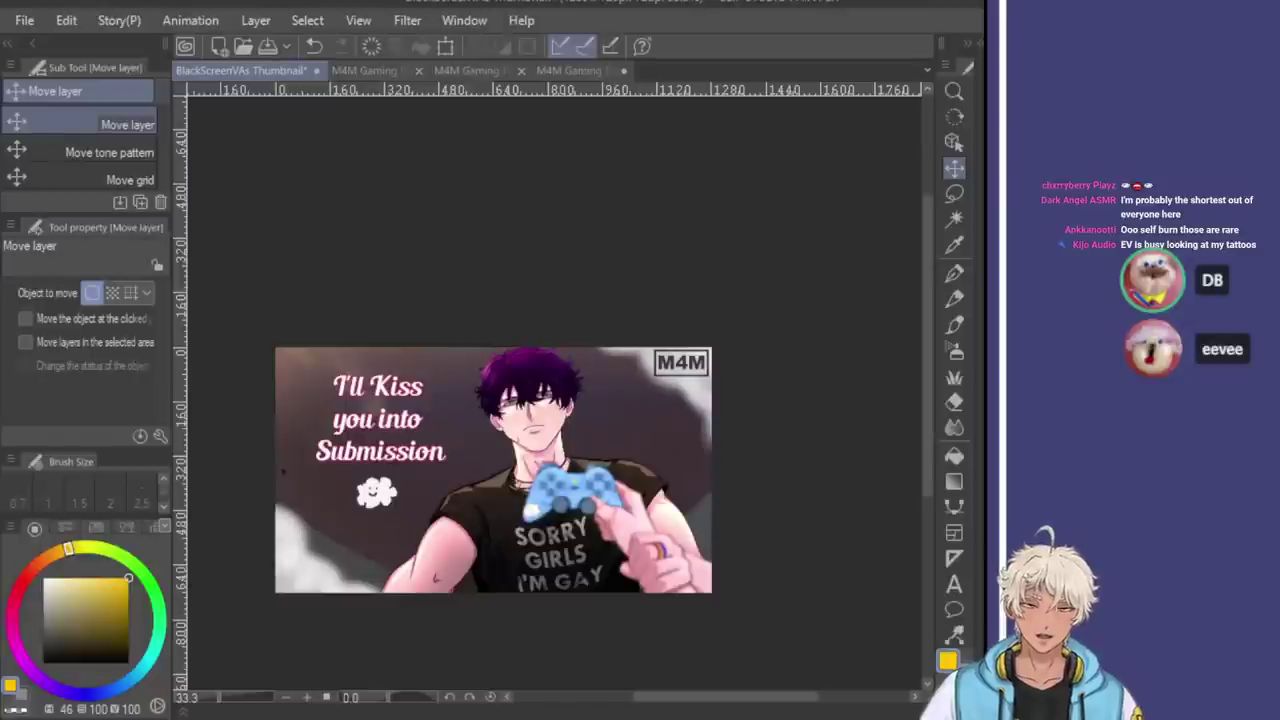
{"action": "key", "text": "ctrl+y"}
{"action": "key", "text": "ctrl+z"}
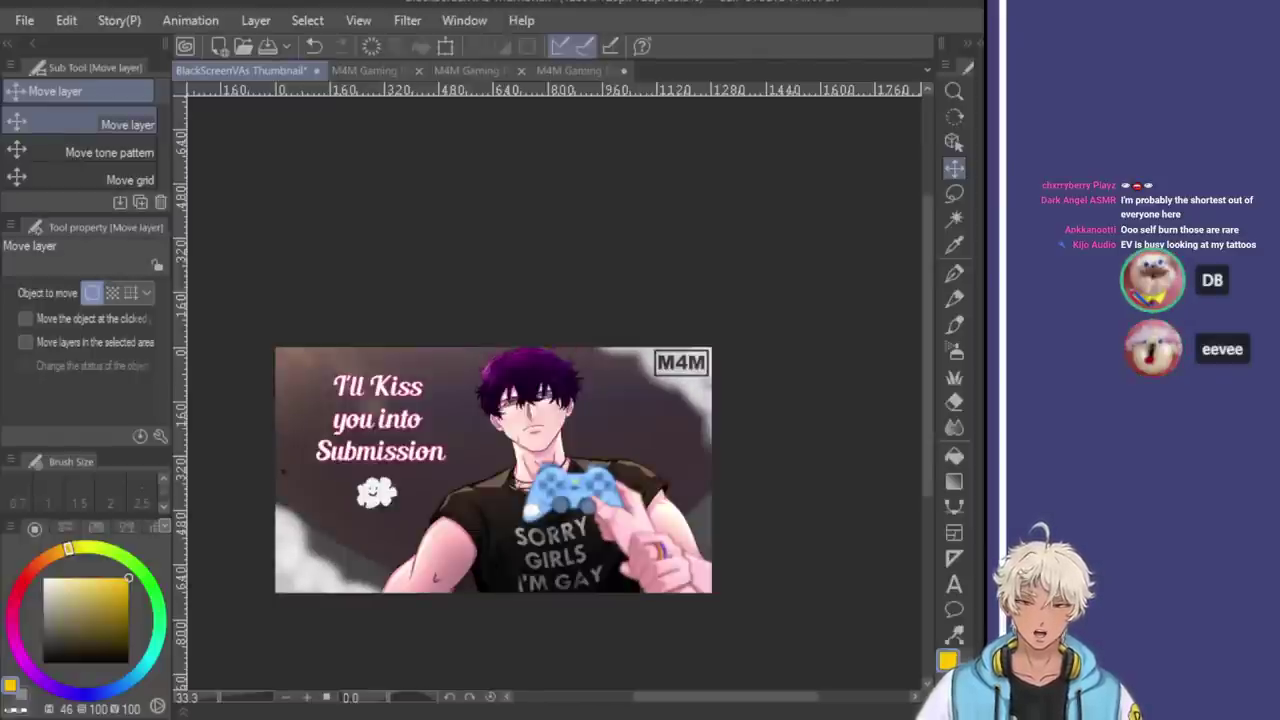
{"action": "key", "text": "ctrl+y"}
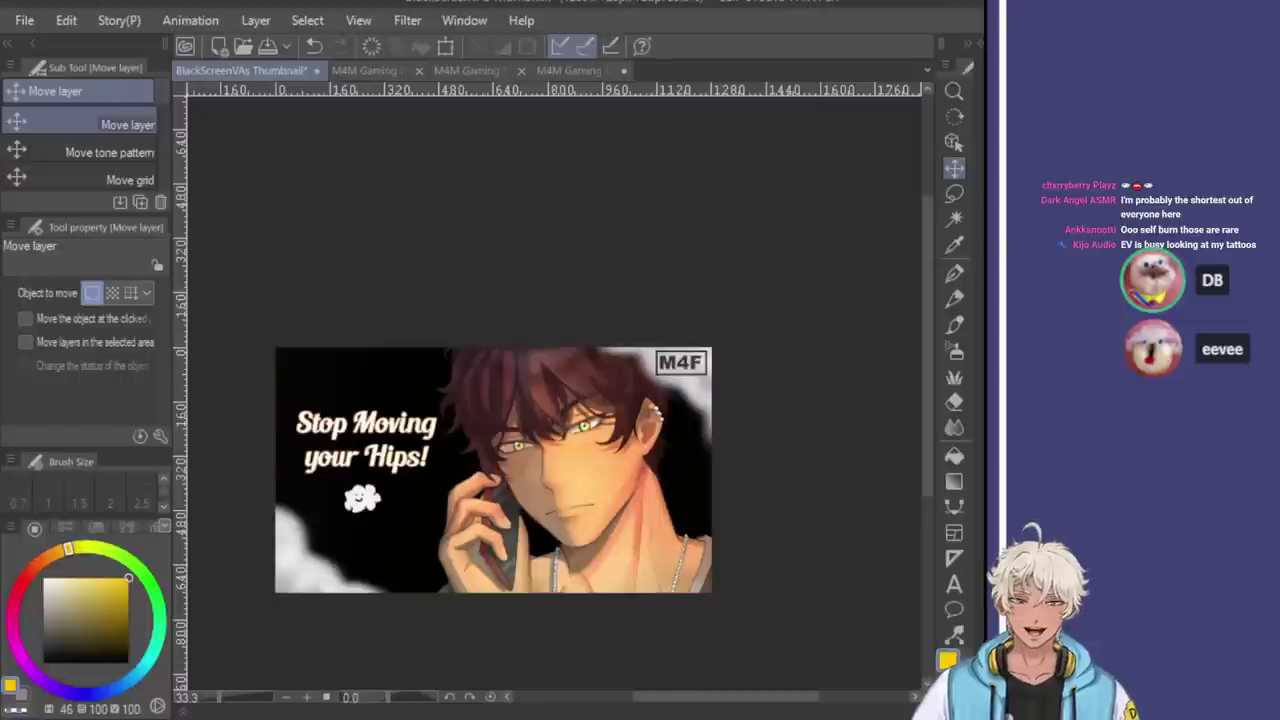
{"action": "key", "text": "ctrl+z"}
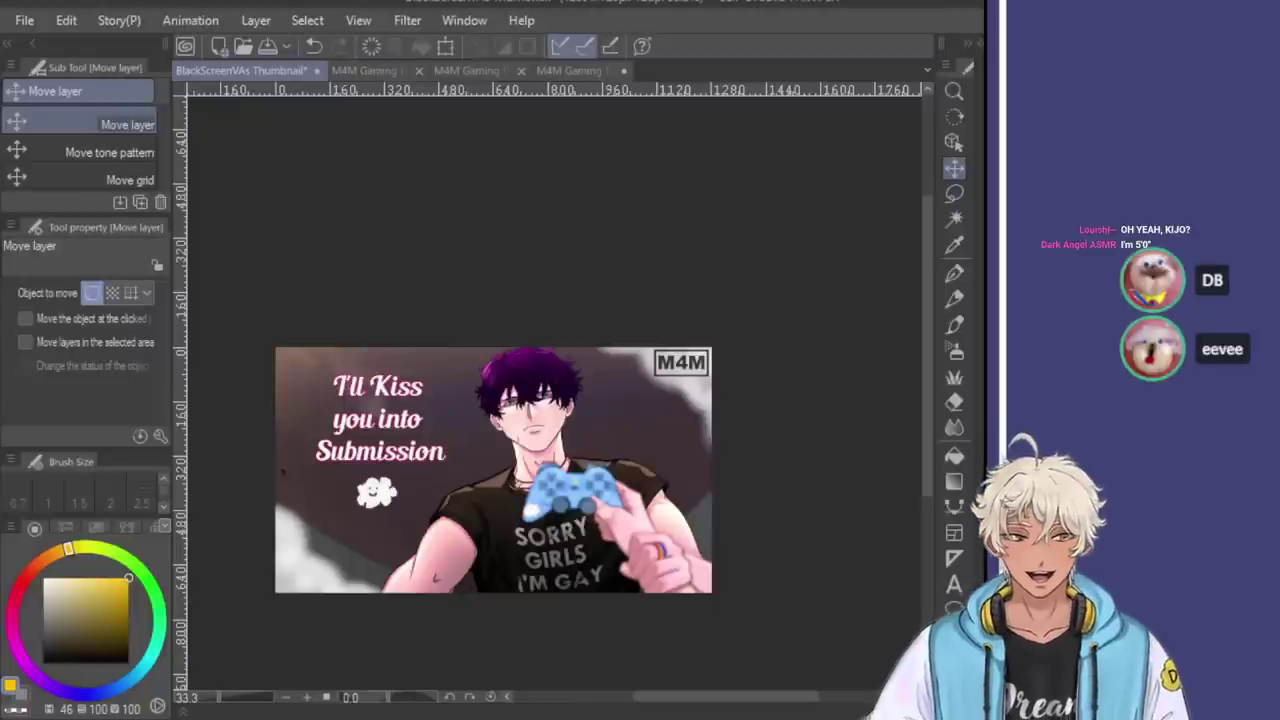
Close the three M4M Gaming documents, leaving only the BlackScreenVAs Thumbnail document open
{"action": "left_click", "coordinate": [419, 72]}
{"action": "left_click", "coordinate": [420, 72]}
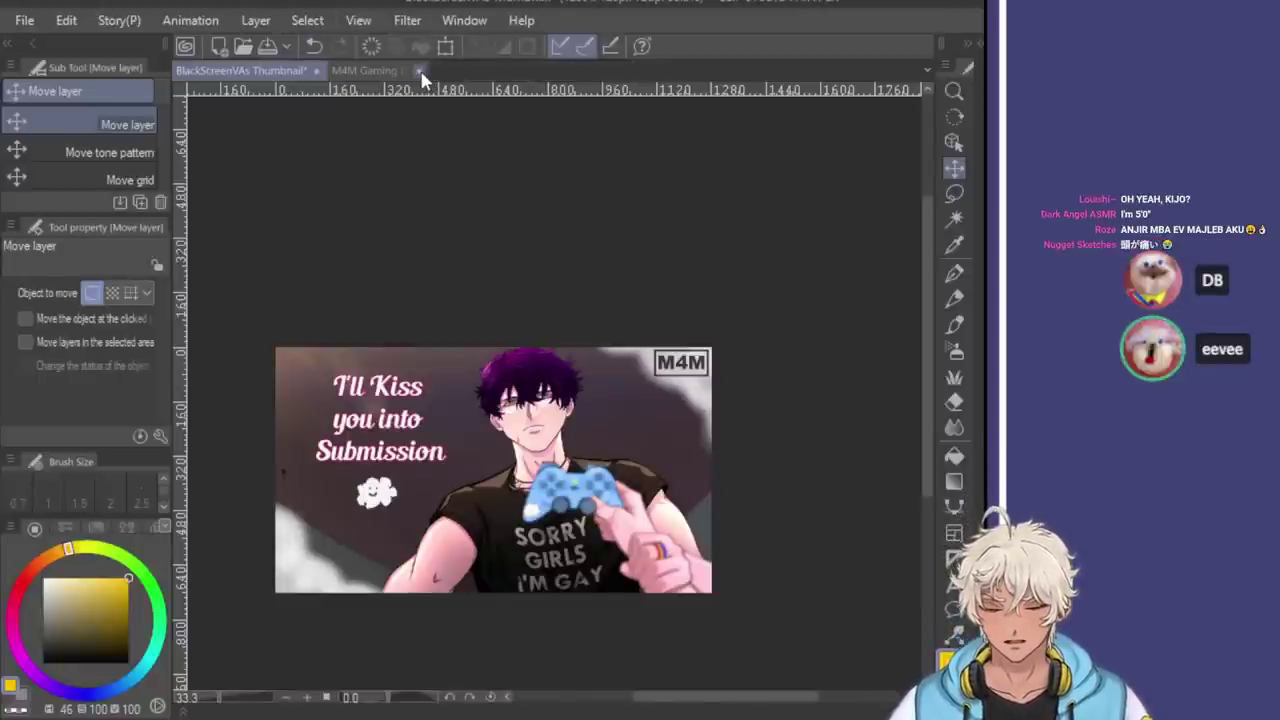
{"action": "left_click", "coordinate": [448, 69]}
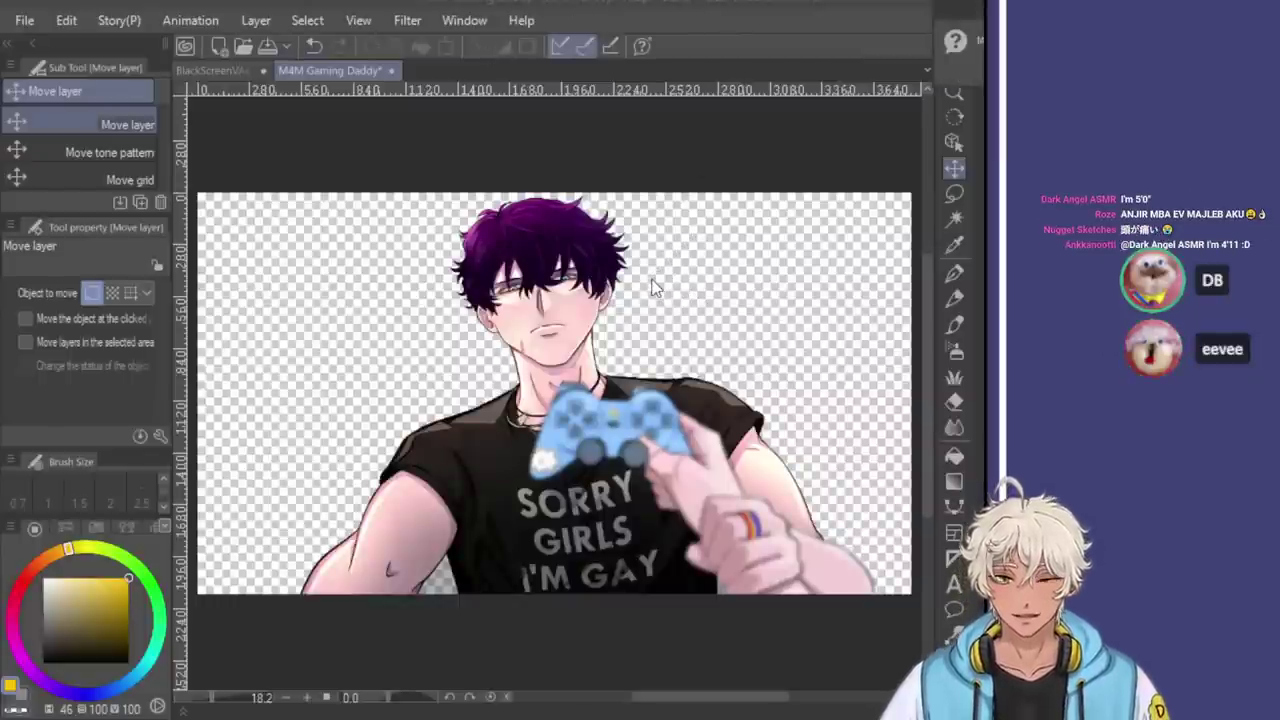
{"action": "key", "text": "ctrl+w"}
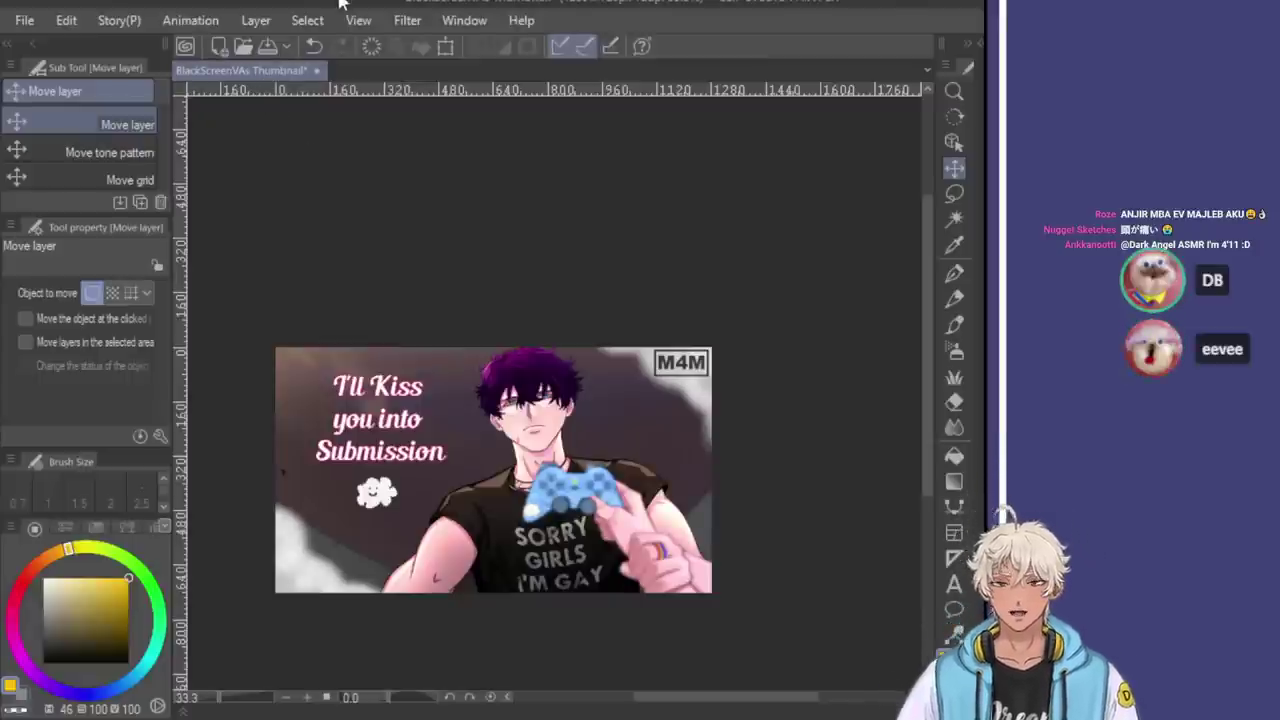
Save the BlackScreenVAs Thumbnail document with the "I'll Kiss you into Submission" version displayed
{"action": "key", "text": "ctrl+s"}
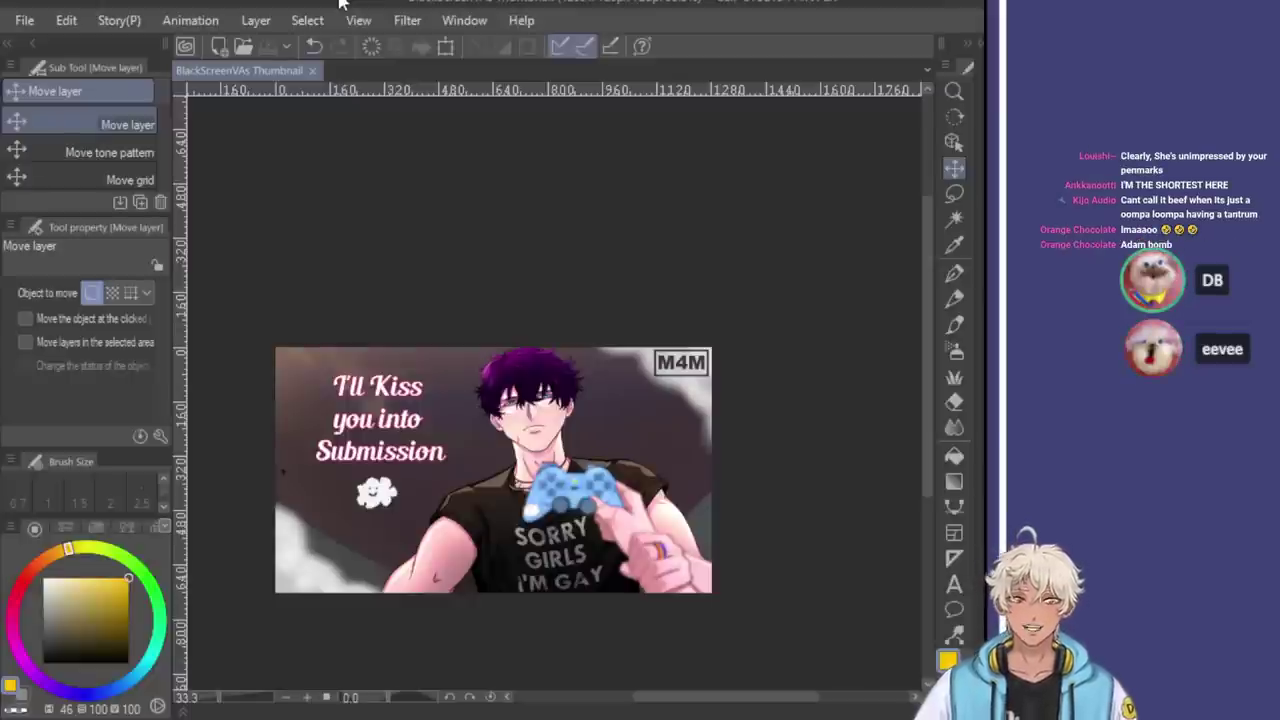
{"action": "scroll", "coordinate": [630, 483], "scroll_direction": "down", "scroll_amount": 1}
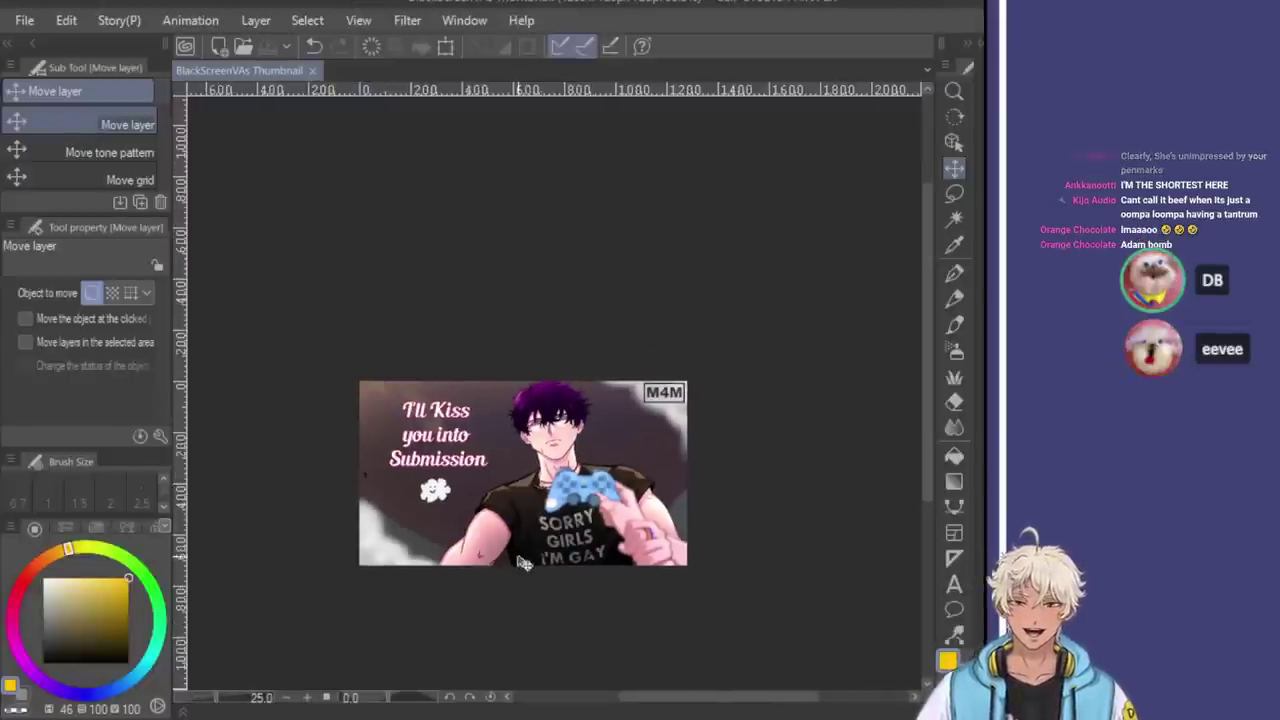
{"action": "scroll", "coordinate": [523, 560], "scroll_direction": "up", "scroll_amount": 2}
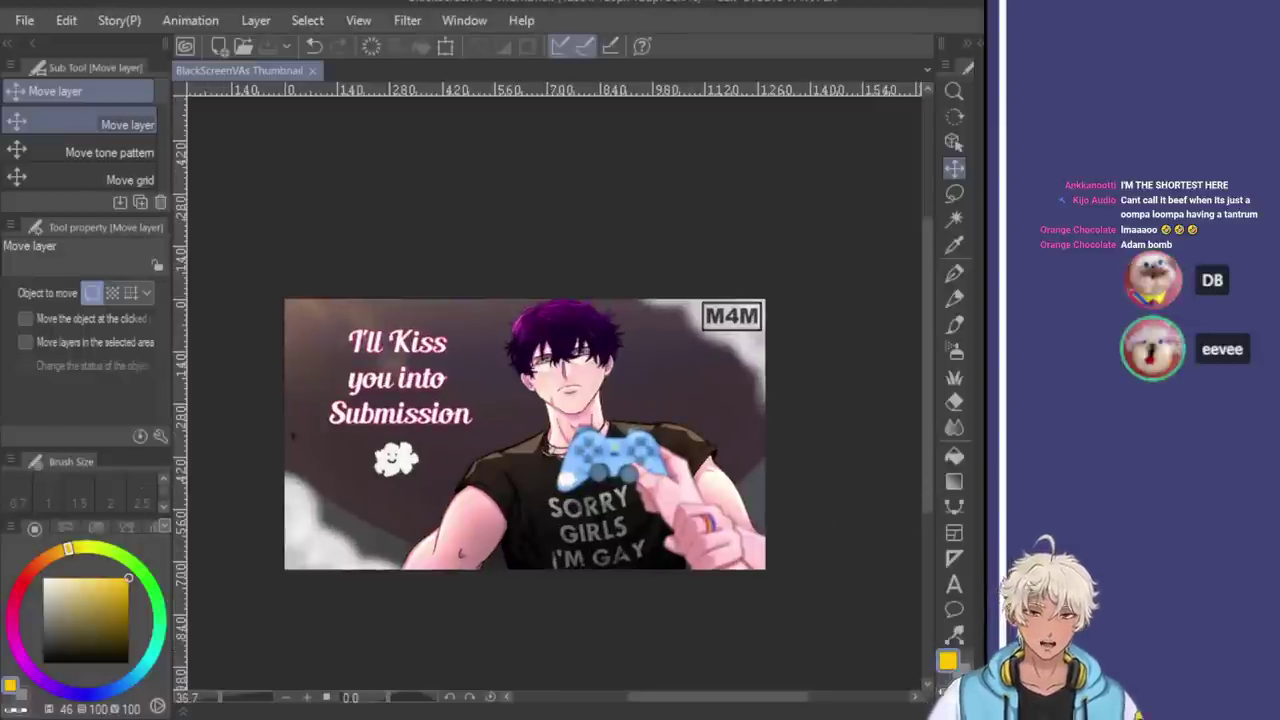